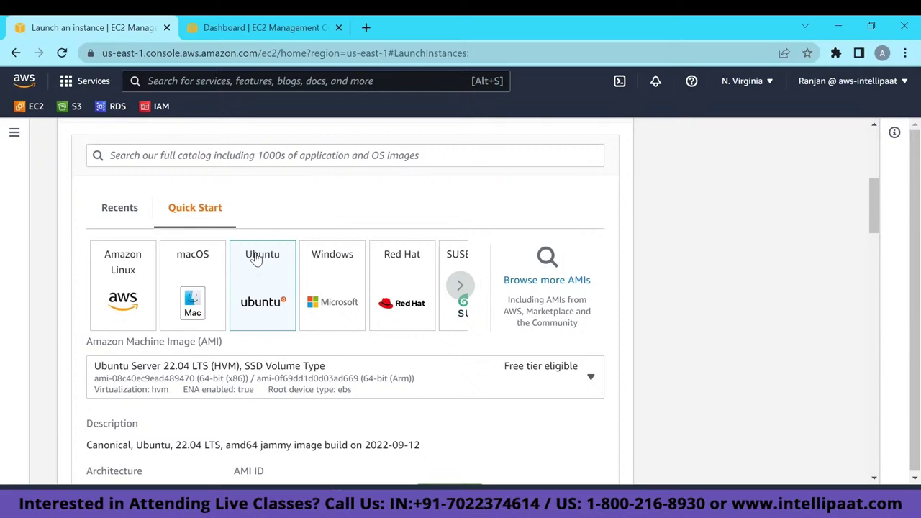
Browse the machine image list and keep Ubuntu 22.04 selected
scroll(256, 259, down, 3)
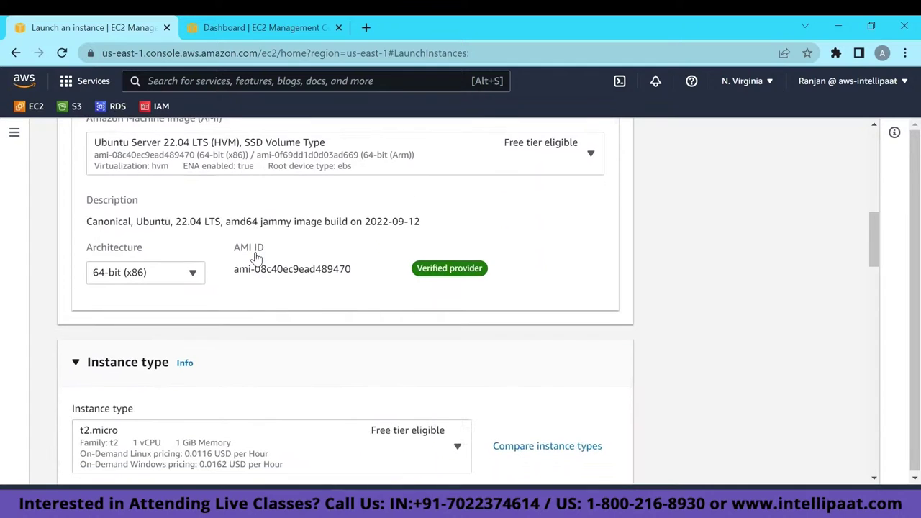
scroll(256, 259, up, 1)
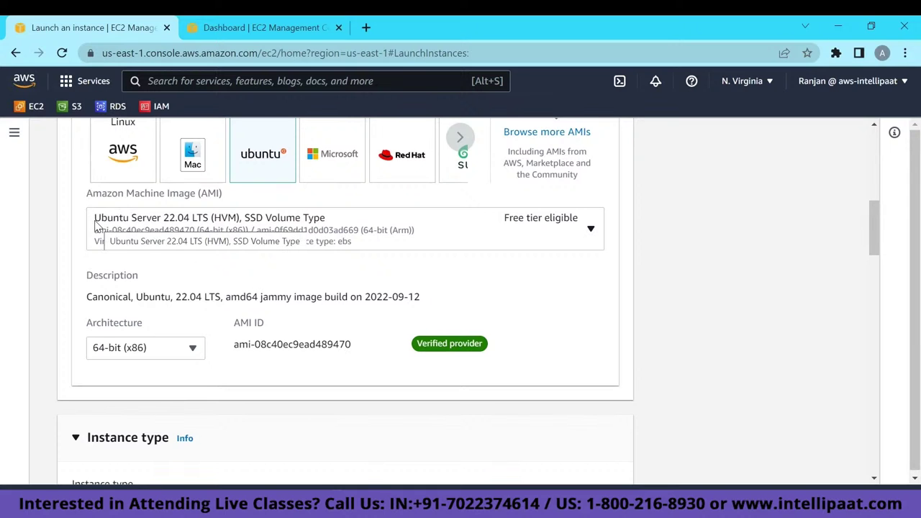
click(134, 218)
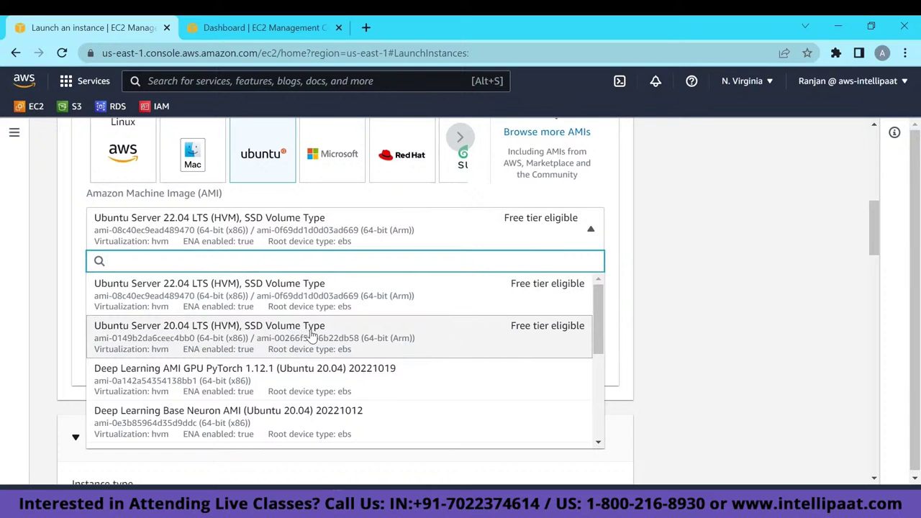
scroll(458, 358, down, 5)
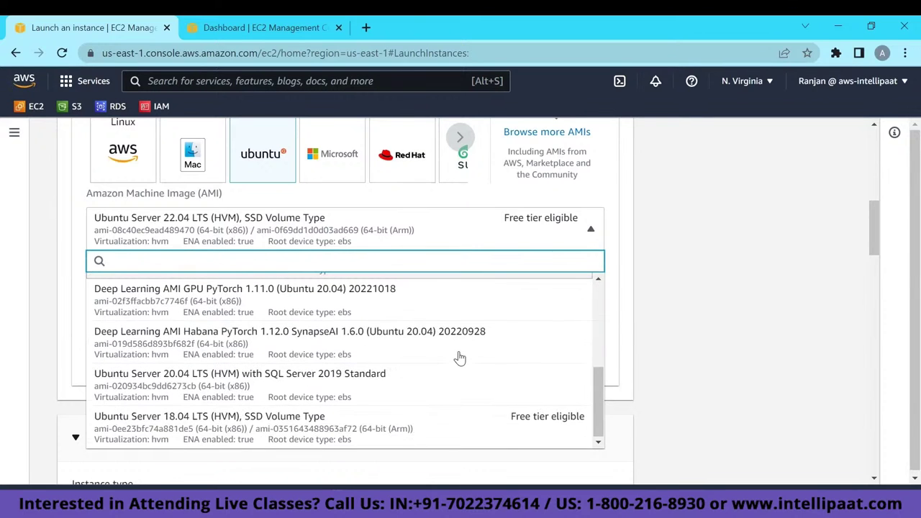
scroll(458, 358, down, 1)
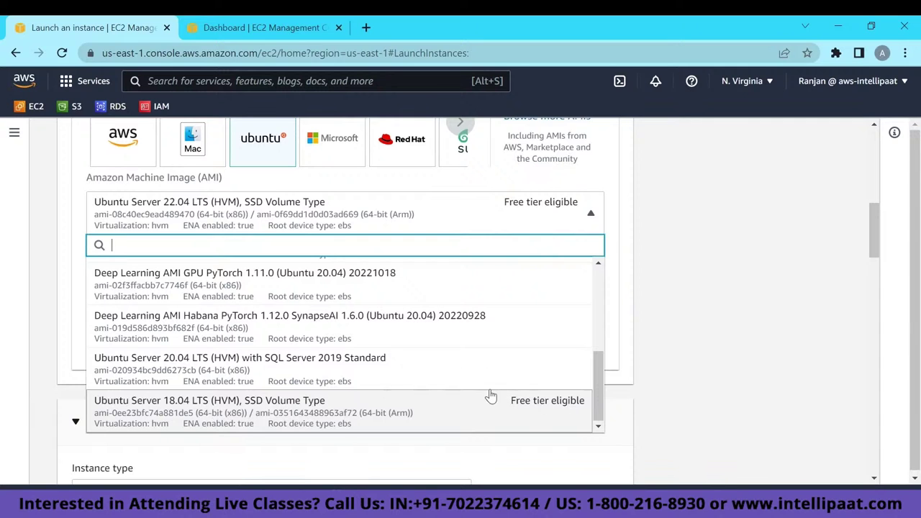
scroll(491, 317, up, 5)
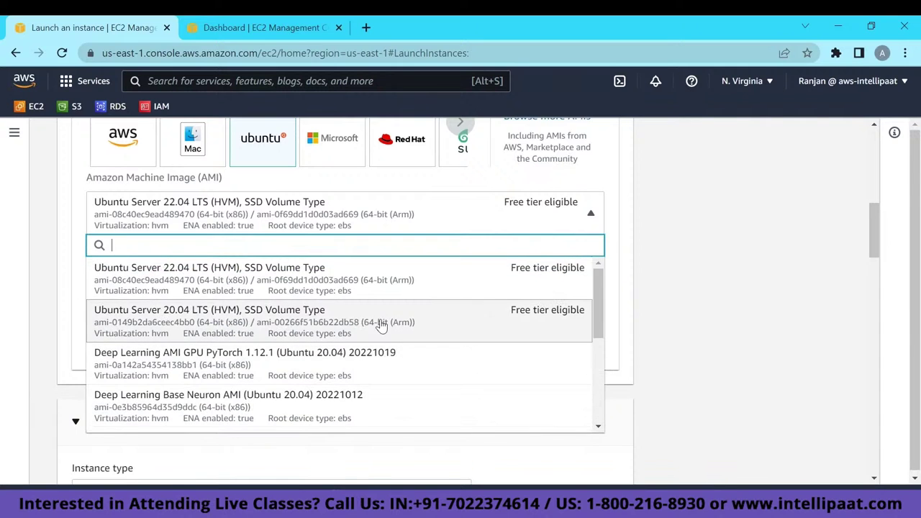
scroll(380, 325, up, 2)
key(Escape)
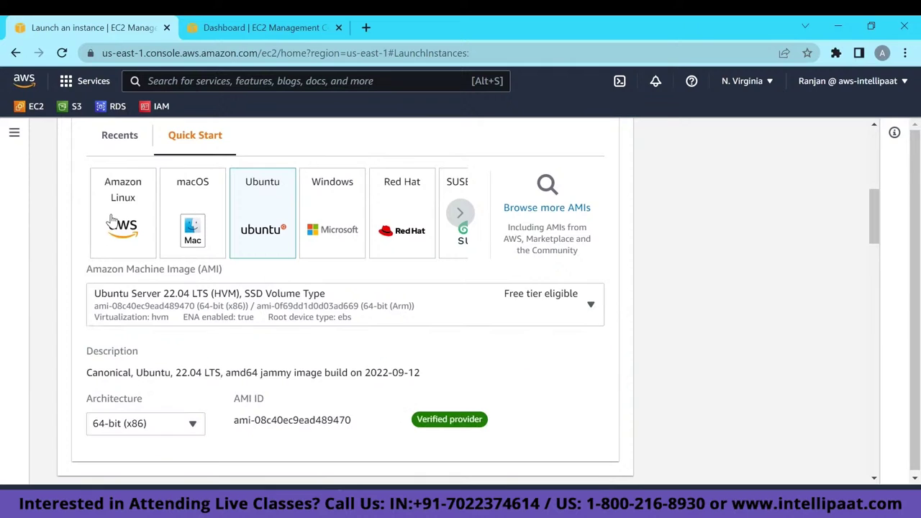
click(445, 320)
scroll(469, 221, down, 2)
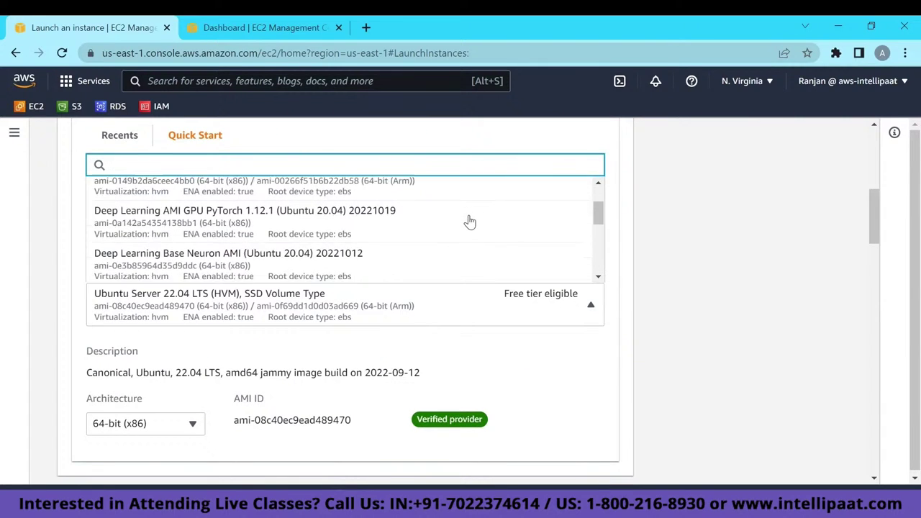
scroll(468, 221, down, 4)
scroll(468, 221, up, 6)
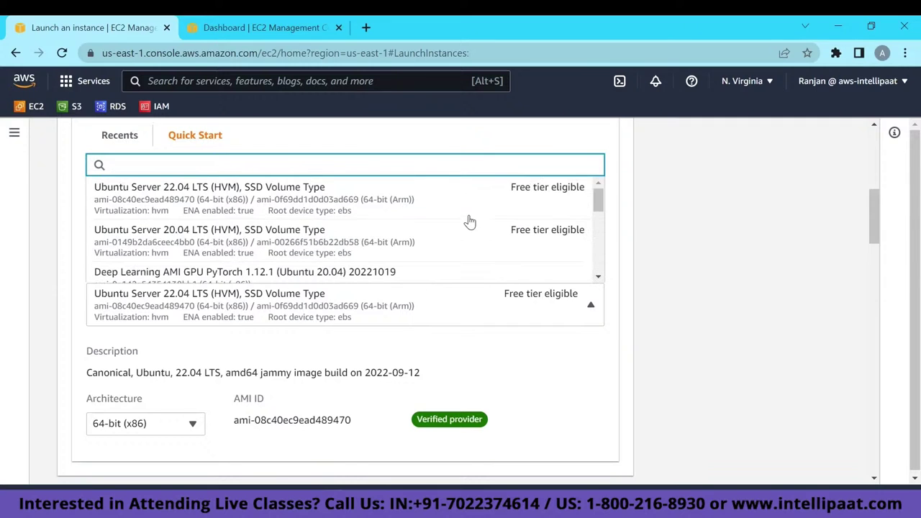
click(655, 227)
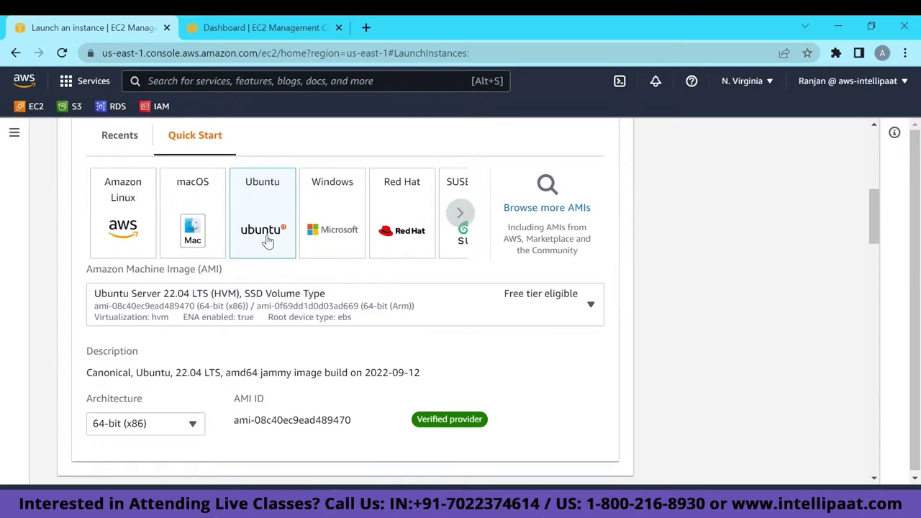
Compare the Amazon Linux images, then choose Ubuntu Server 22.04 LTS as the AMI
click(127, 214)
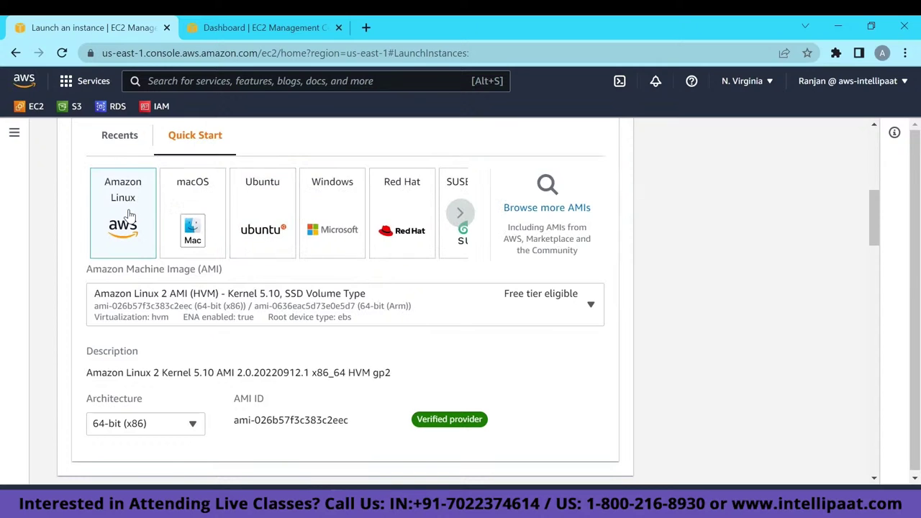
click(468, 304)
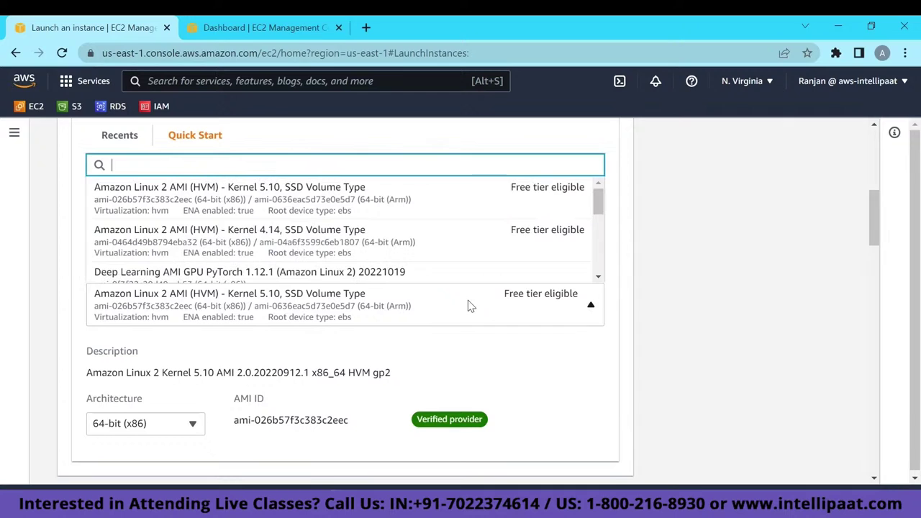
click(552, 368)
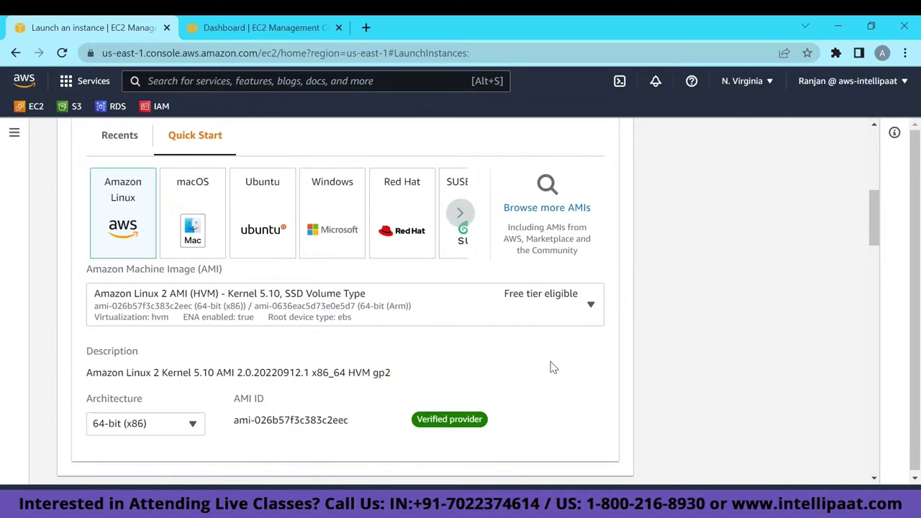
click(269, 209)
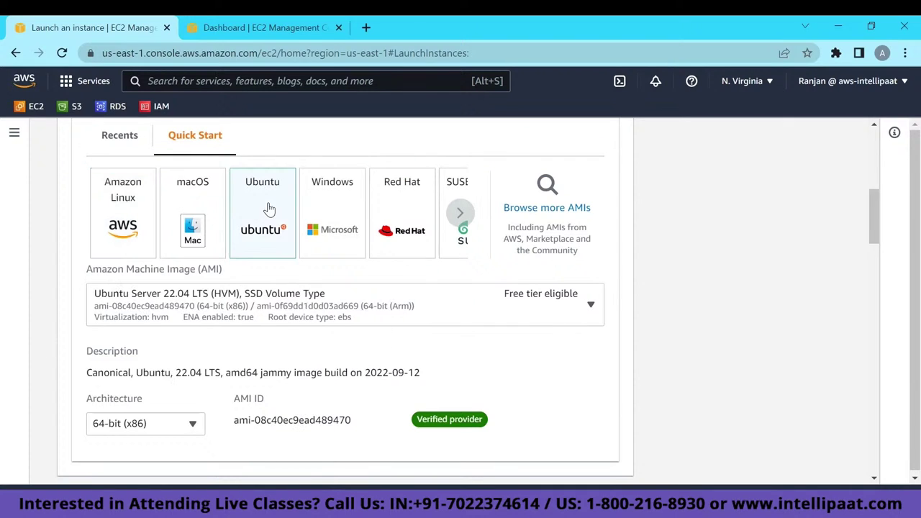
click(424, 308)
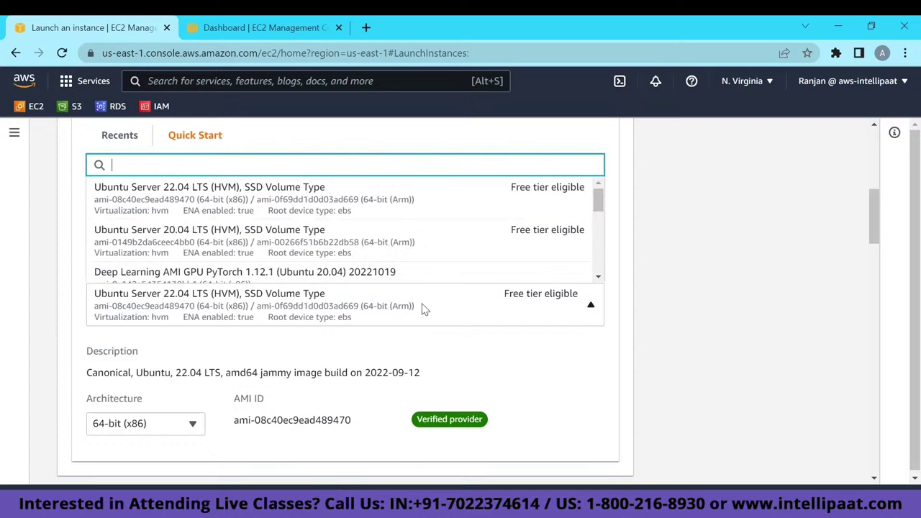
click(496, 206)
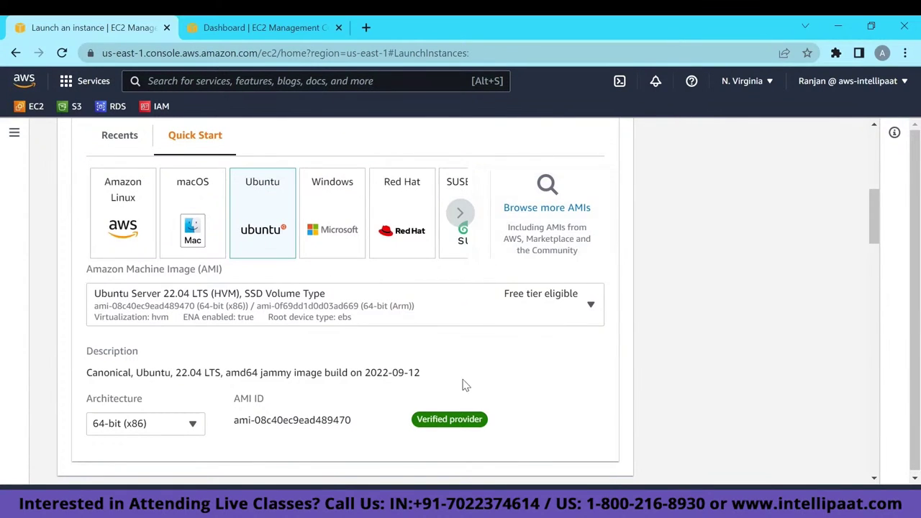
Highlight the Architecture and Instance type labels to point them out
scroll(465, 386, down, 3)
scroll(465, 386, down, 1)
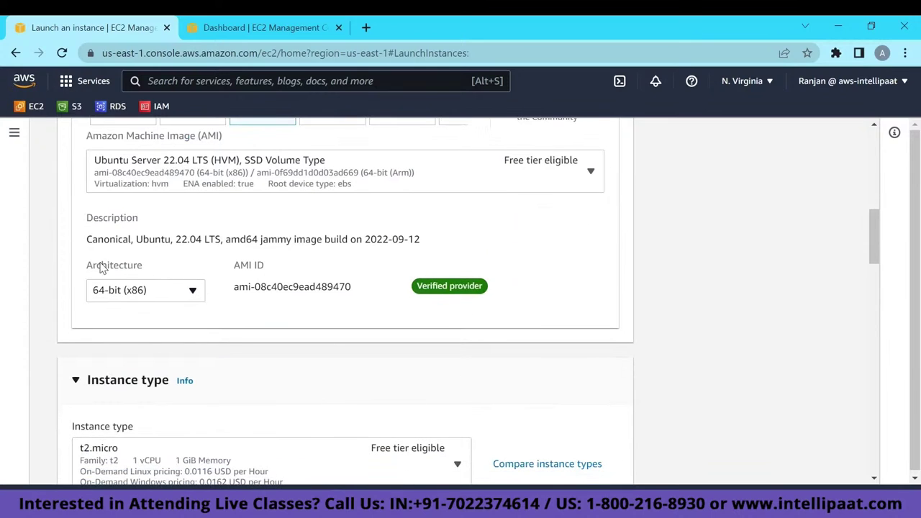
drag(84, 267, 153, 267)
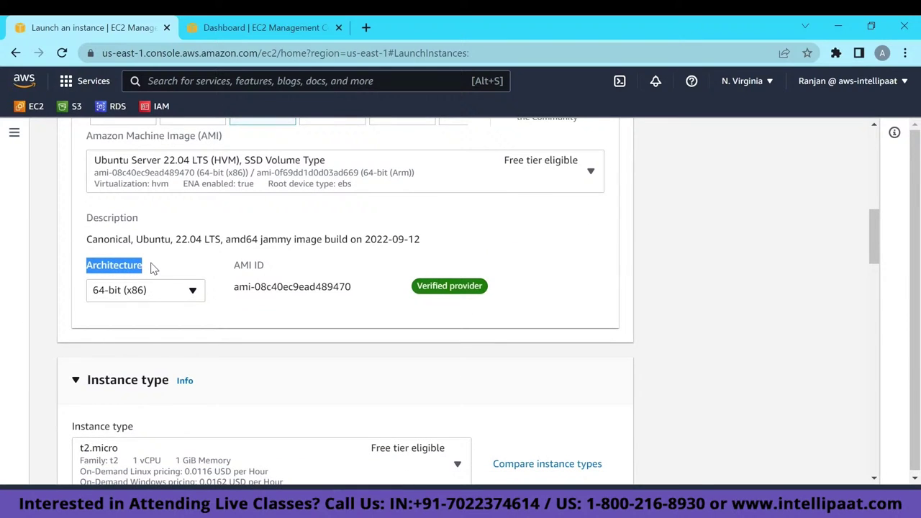
click(193, 271)
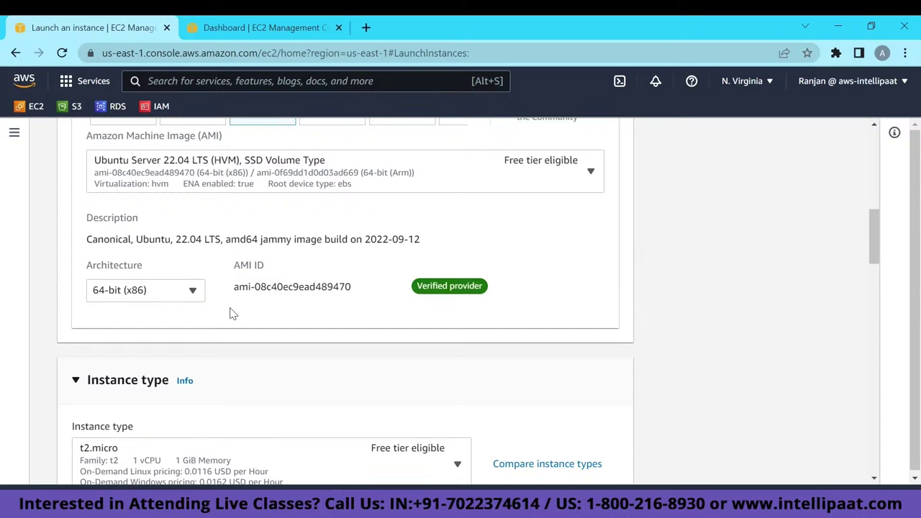
scroll(231, 313, down, 3)
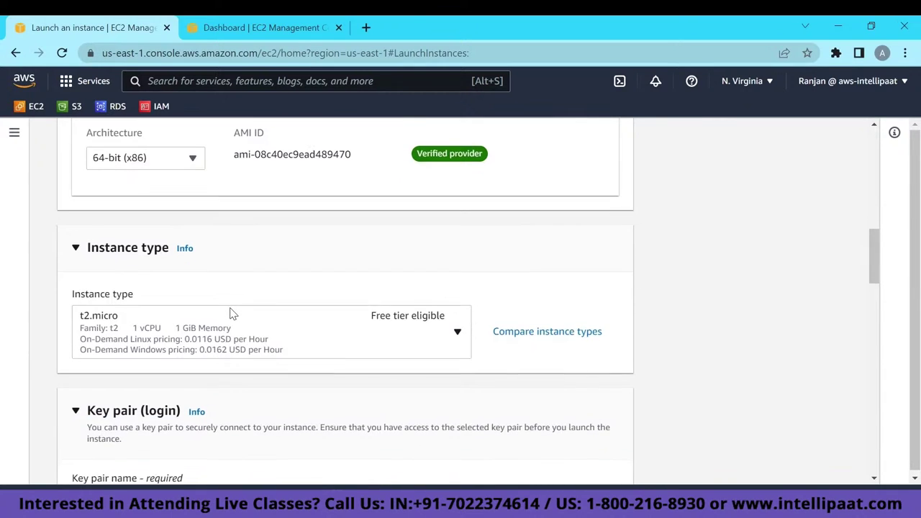
drag(134, 298, 66, 307)
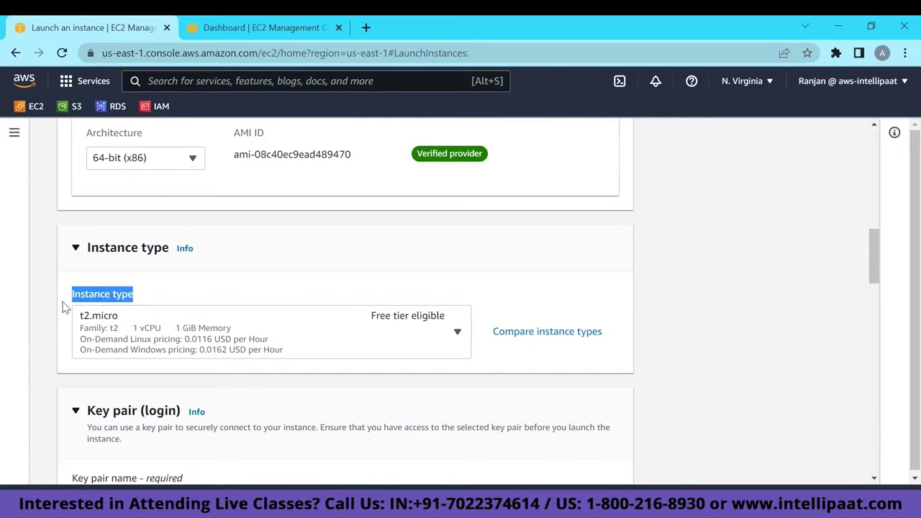
click(164, 291)
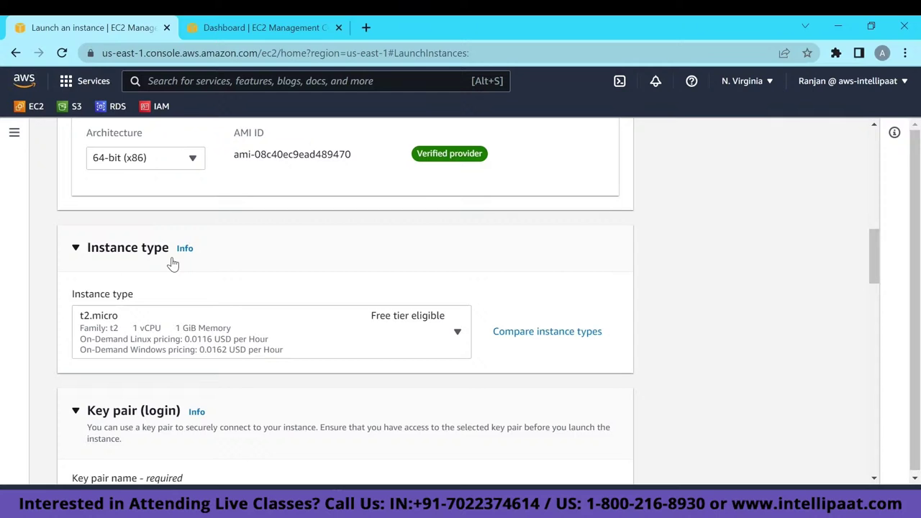
Keep t2.micro as the instance type
drag(171, 250, 84, 257)
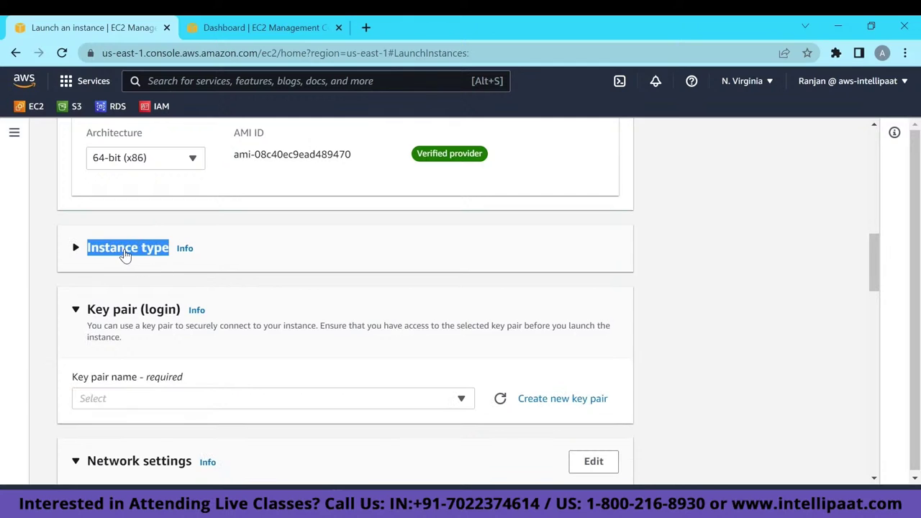
click(125, 256)
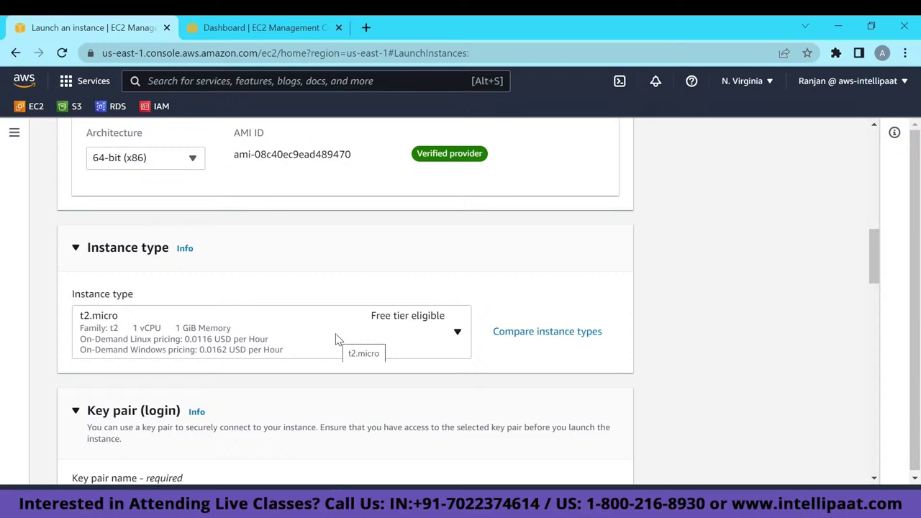
click(395, 323)
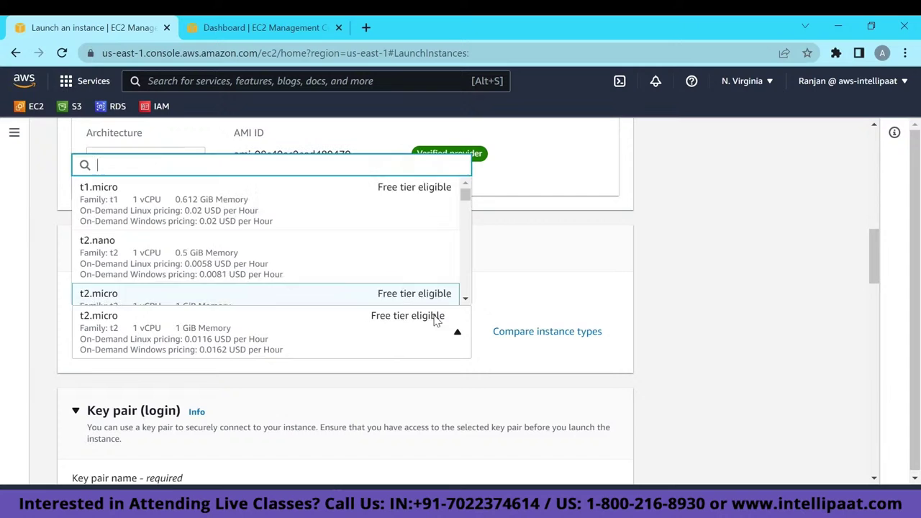
click(506, 297)
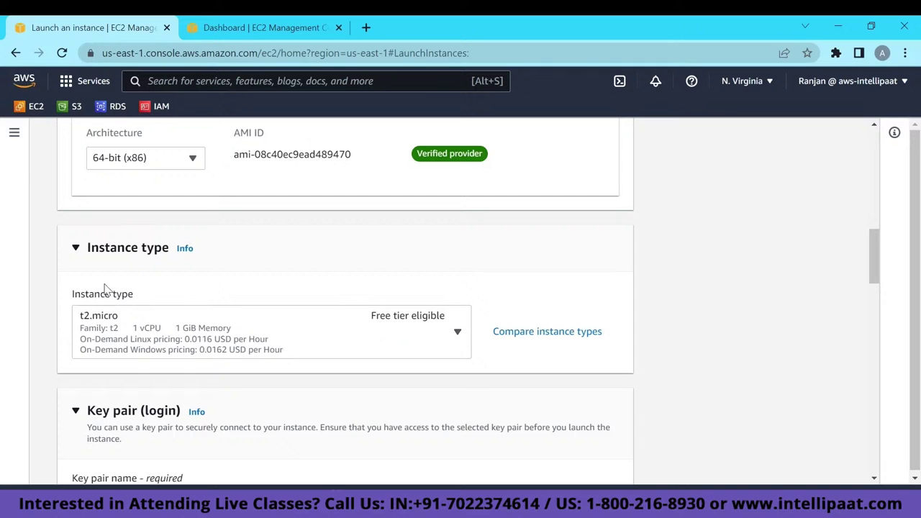
scroll(388, 315, down, 1)
scroll(387, 315, down, 5)
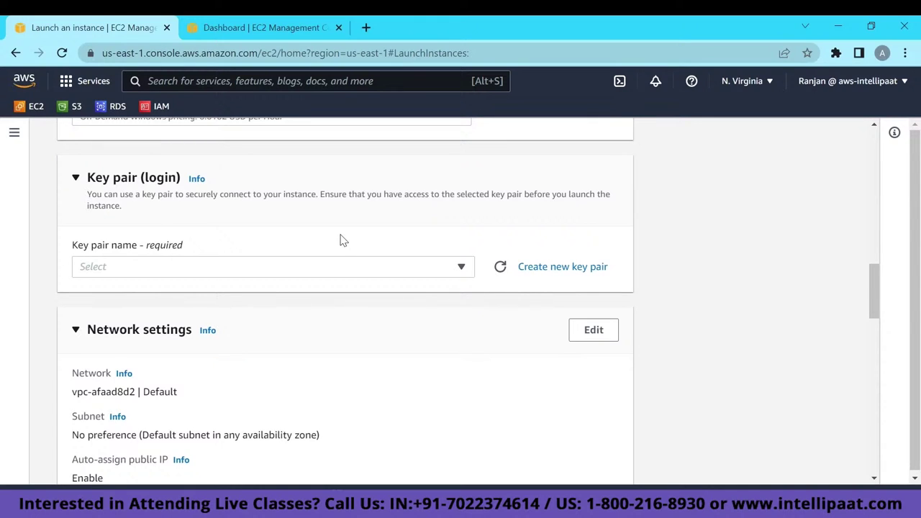
Start a new RSA .pem key pair named 'subh-n--virginia-demo-key-1'
click(552, 274)
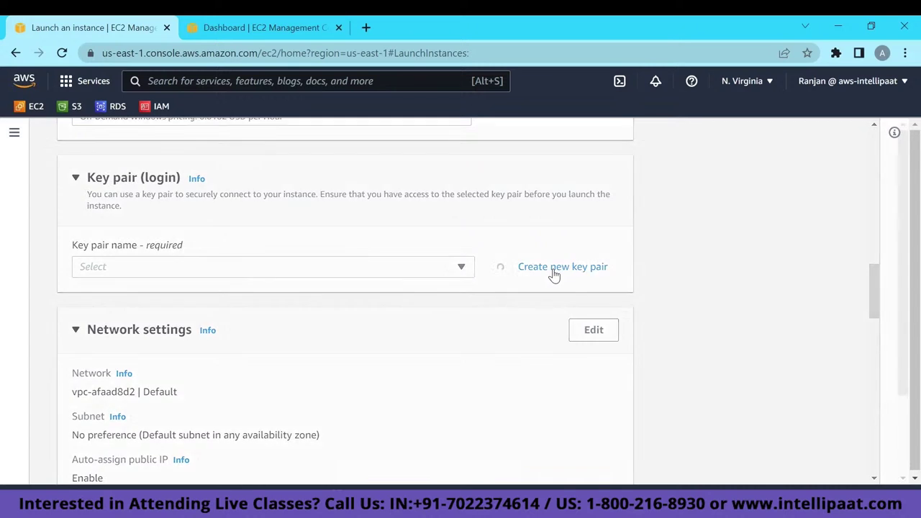
scroll(421, 298, down, 1)
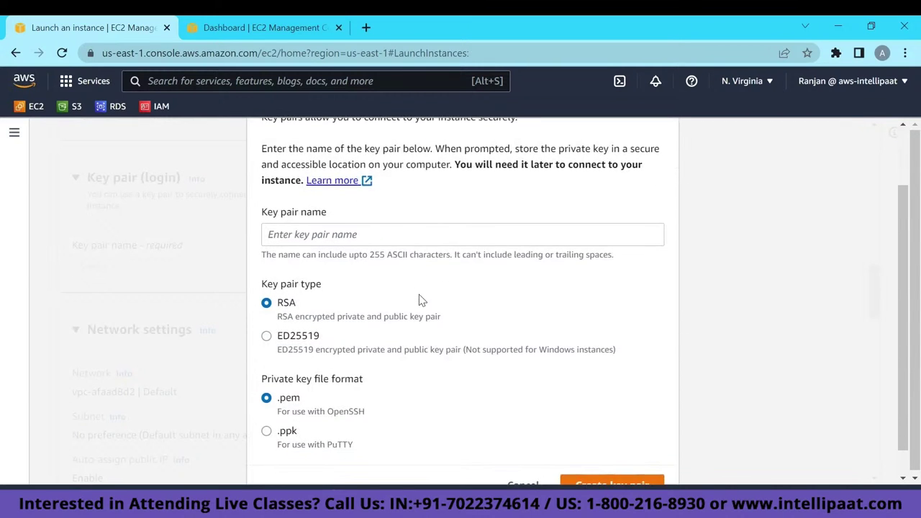
scroll(418, 294, up, 1)
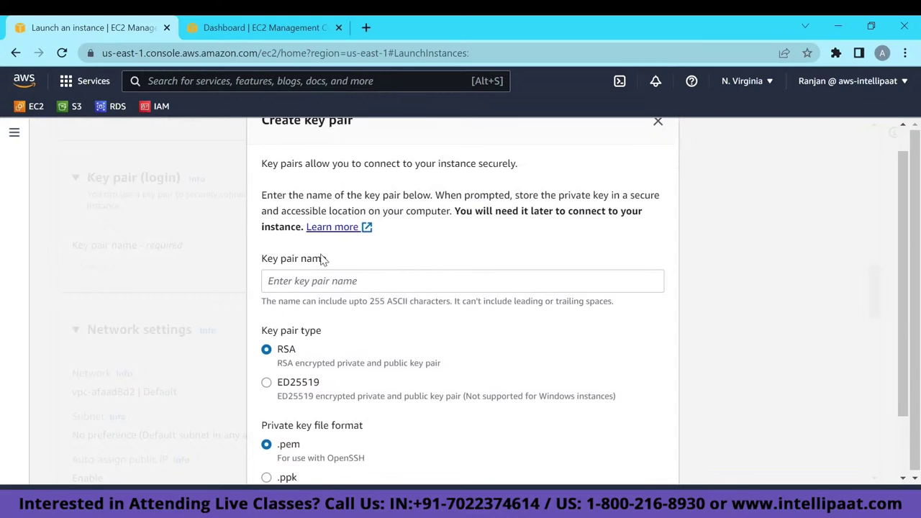
click(318, 281)
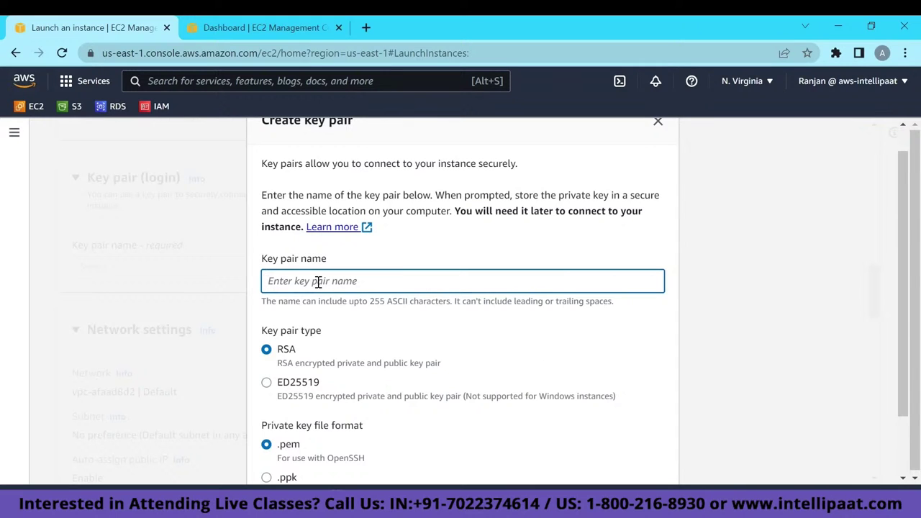
text(subh)
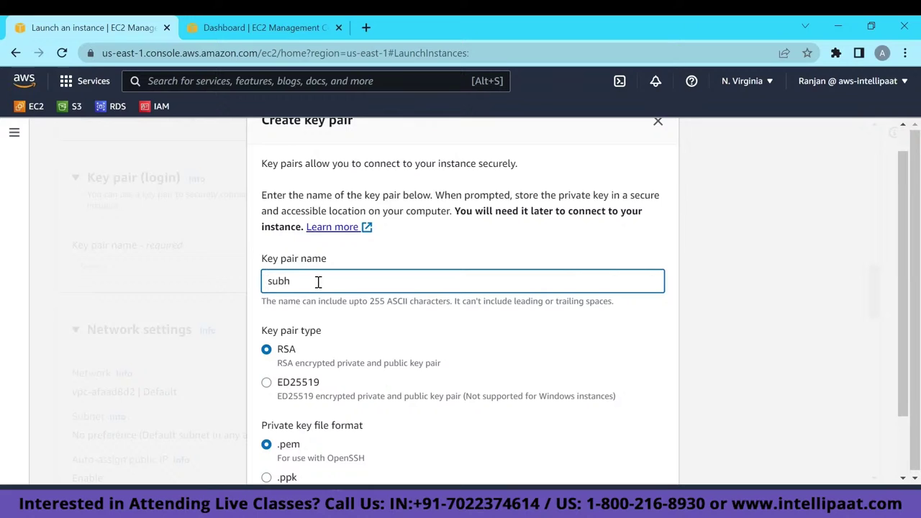
text(-n--virginia-demo-key)
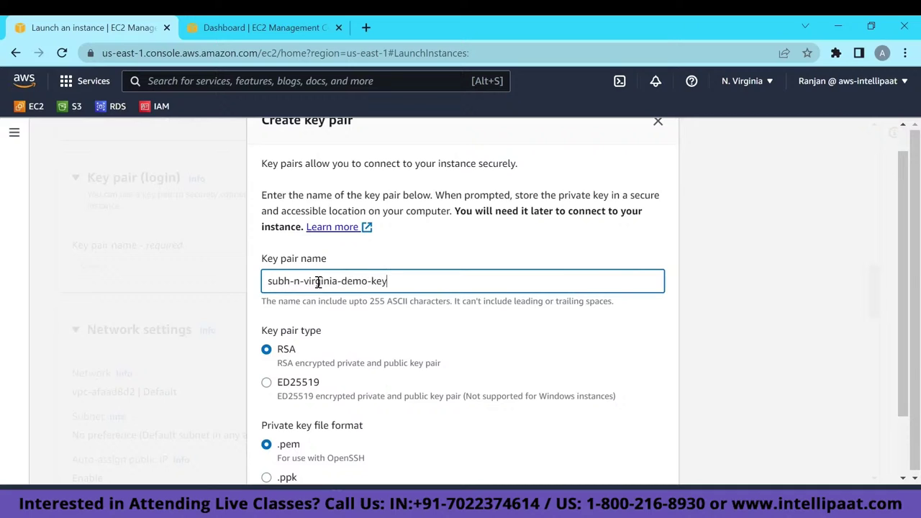
text(-1)
scroll(419, 300, down, 1)
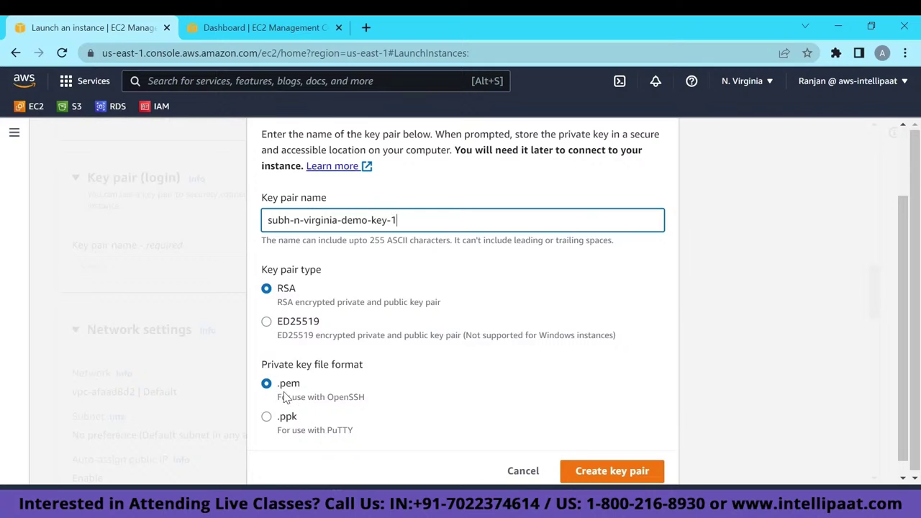
Check the key pair's .pem format and highlight its name for review
drag(280, 385, 315, 383)
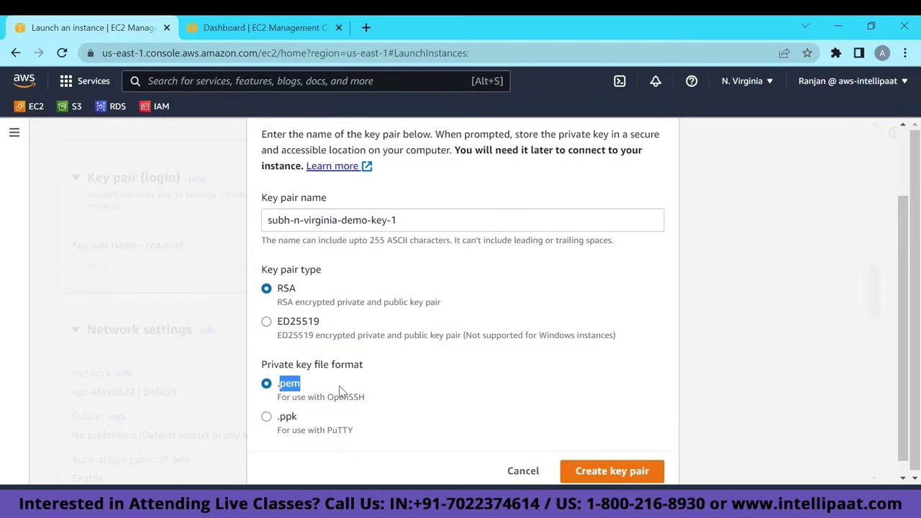
click(341, 391)
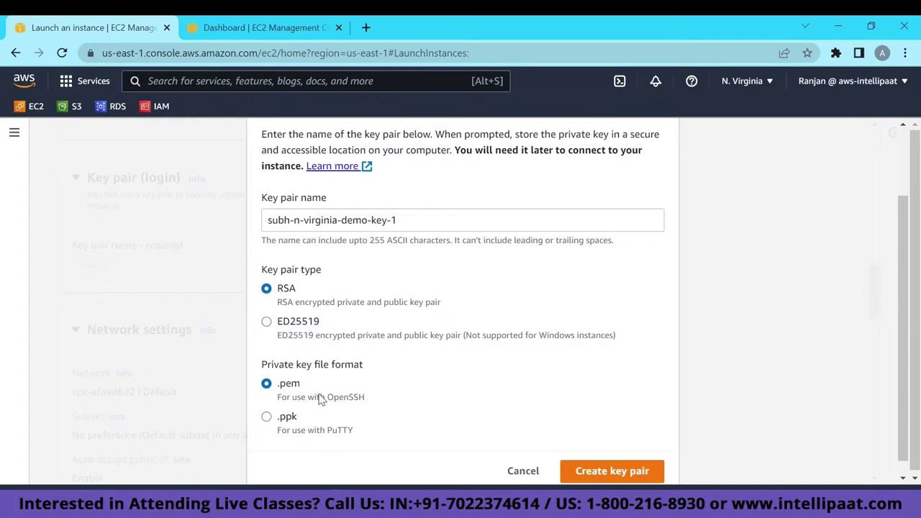
scroll(442, 360, up, 1)
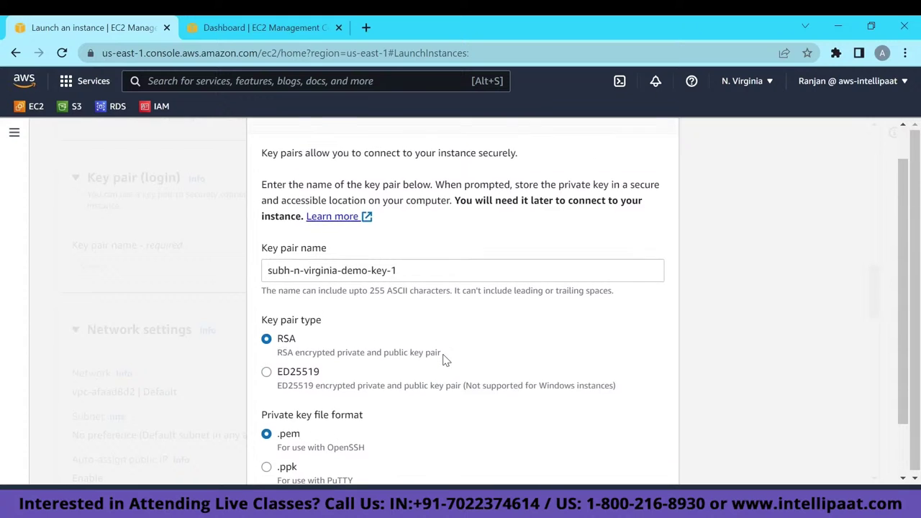
scroll(442, 360, up, 1)
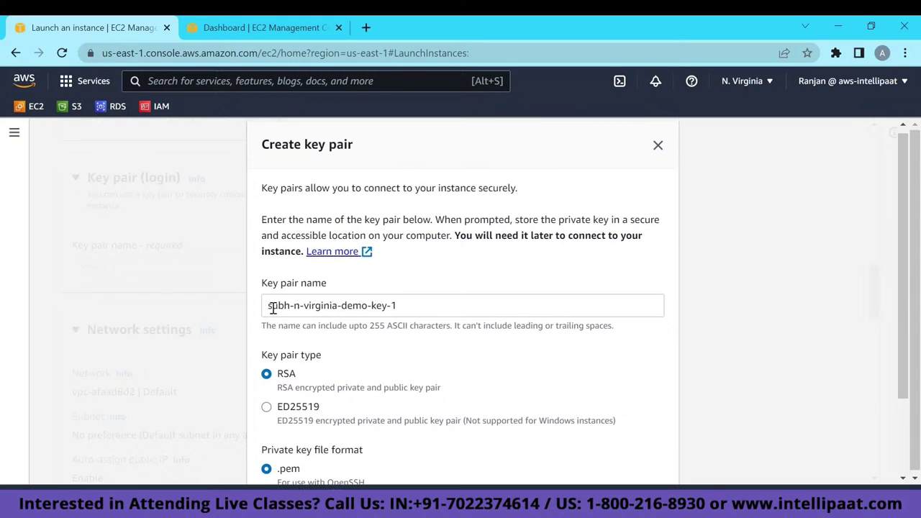
drag(268, 306, 412, 302)
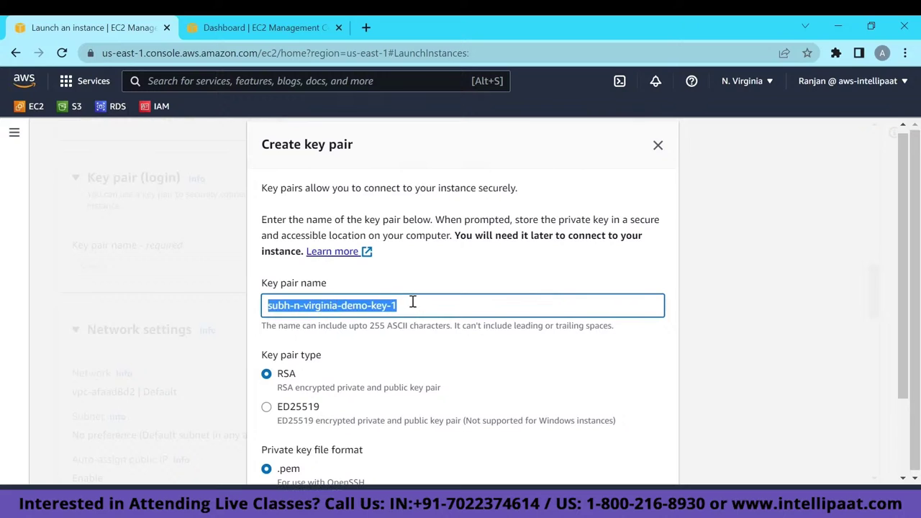
click(433, 257)
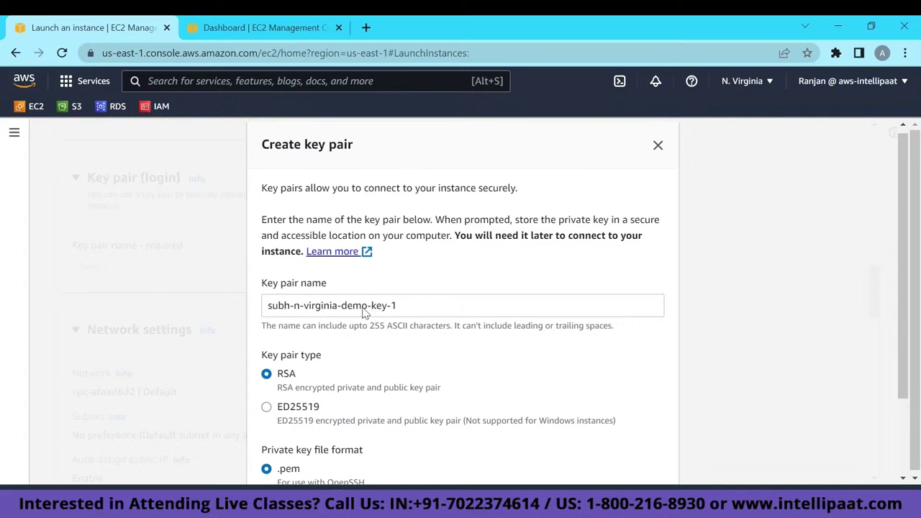
drag(267, 306, 408, 306)
click(424, 287)
Create the key pair subh-n-virginia-demo-key-1, downloading its .pem file
scroll(425, 286, down, 1)
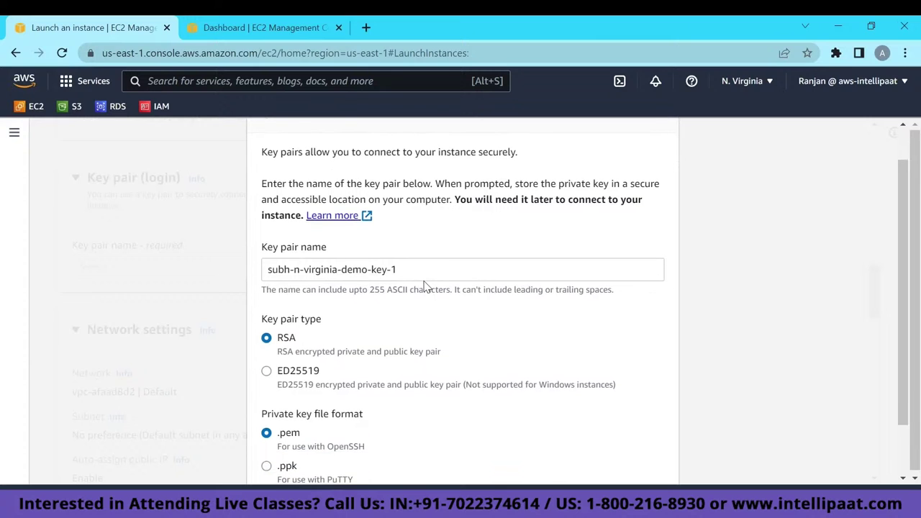
drag(268, 269, 408, 267)
click(452, 233)
scroll(530, 312, down, 2)
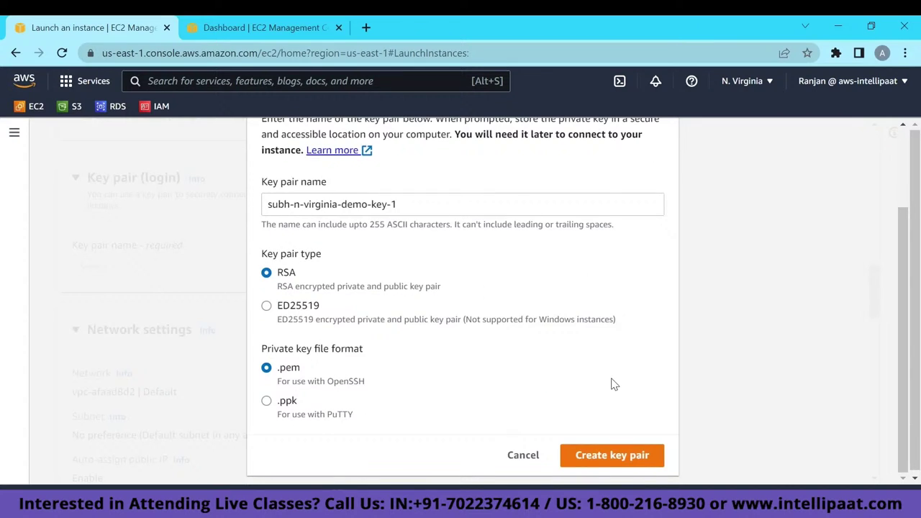
click(600, 457)
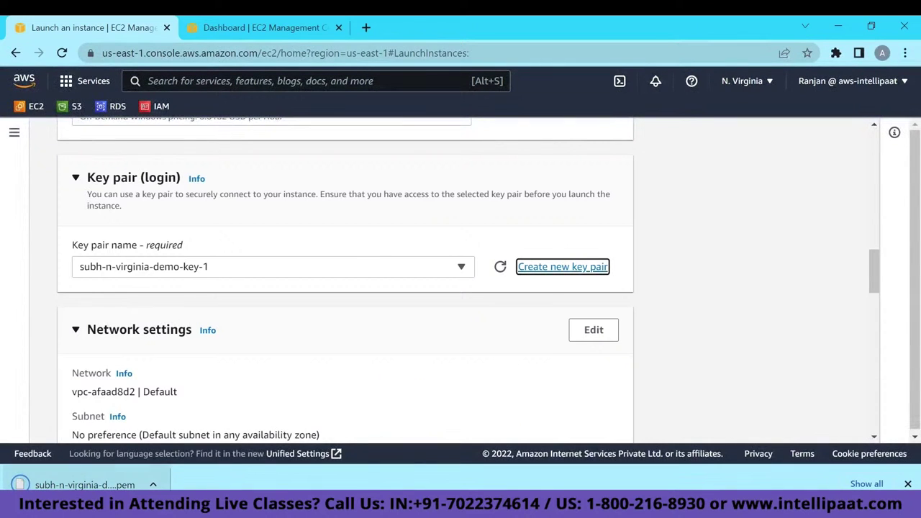
scroll(321, 387, down, 1)
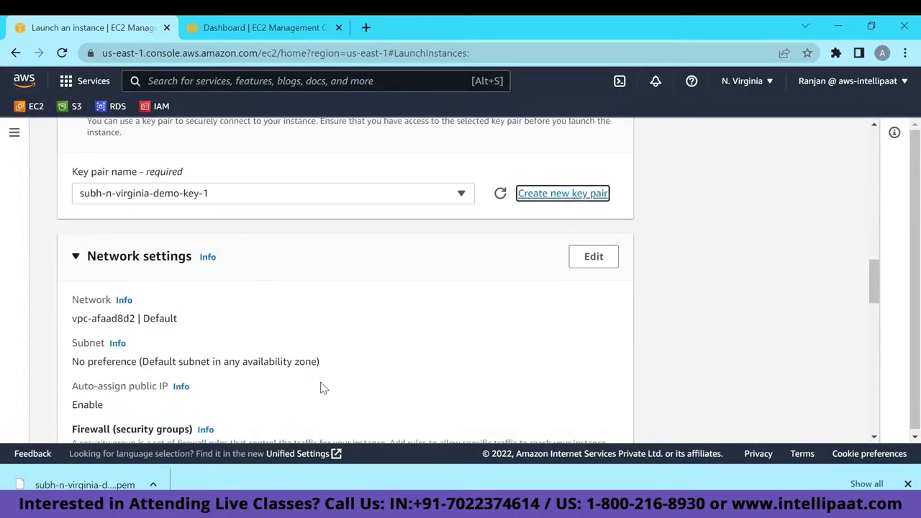
scroll(321, 386, down, 2)
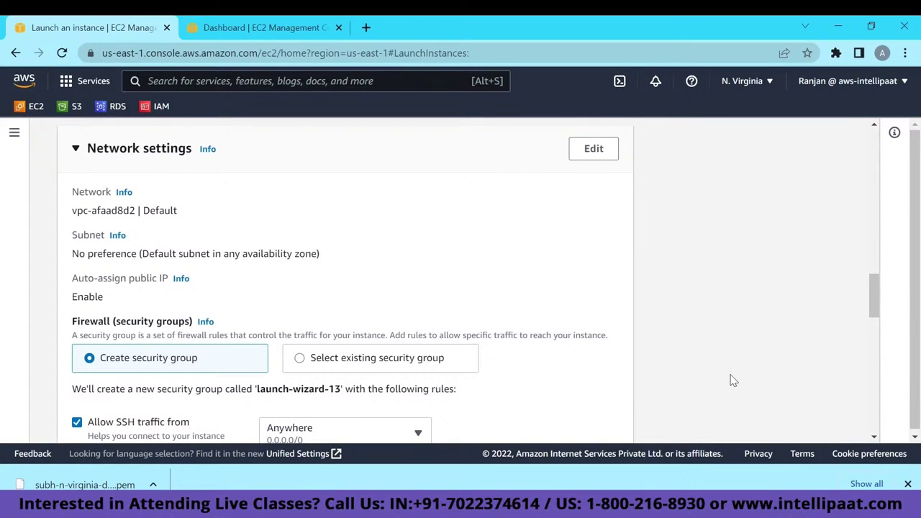
Dismiss the download notice and make the Network settings editable
click(907, 484)
scroll(580, 329, up, 1)
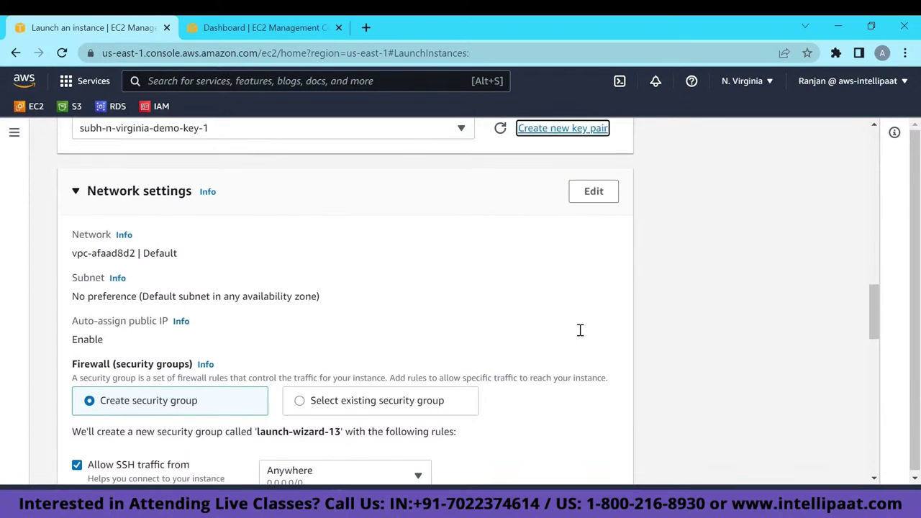
scroll(580, 329, down, 3)
scroll(580, 330, up, 1)
scroll(580, 329, up, 2)
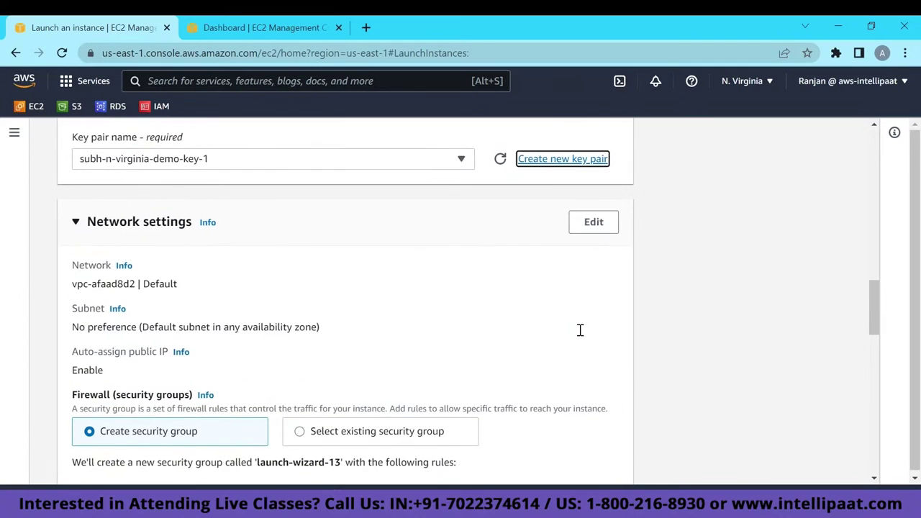
click(594, 222)
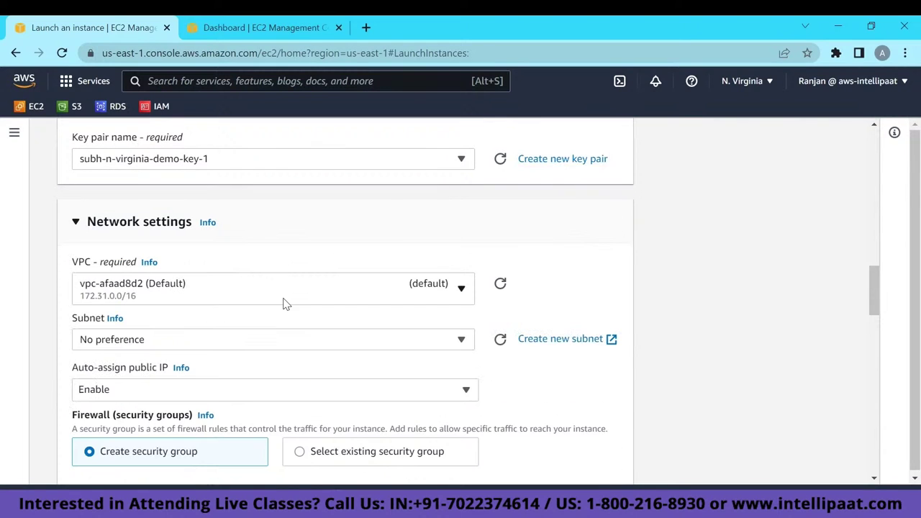
scroll(285, 303, down, 3)
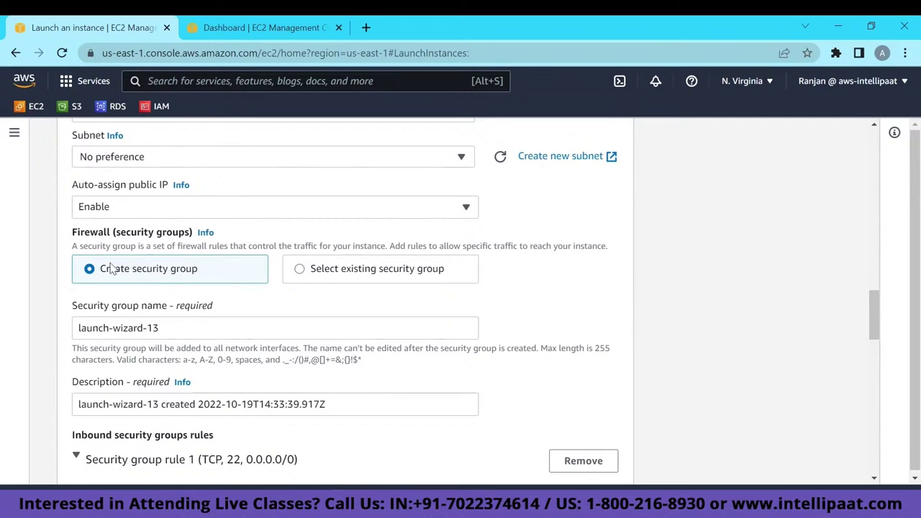
scroll(257, 282, down, 1)
scroll(257, 283, down, 2)
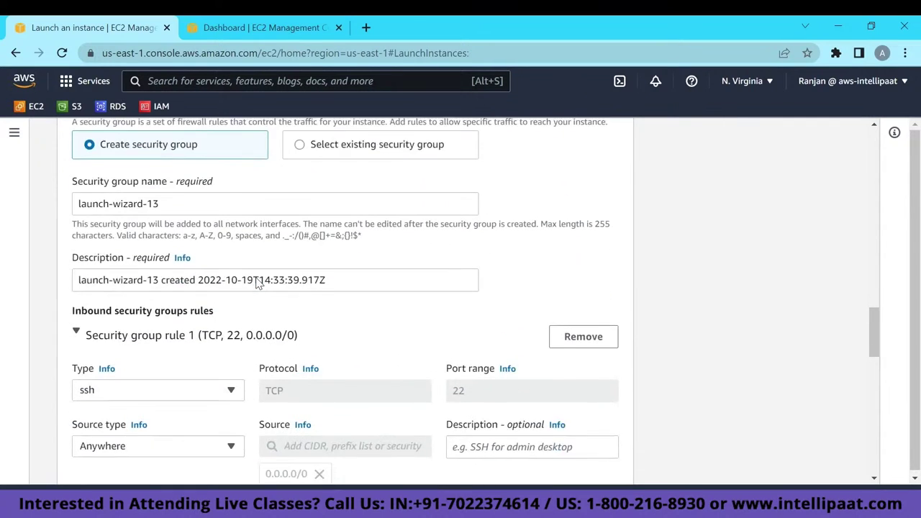
Set security group rule 1 to All traffic from Anywhere, then collapse and re-expand it
click(134, 334)
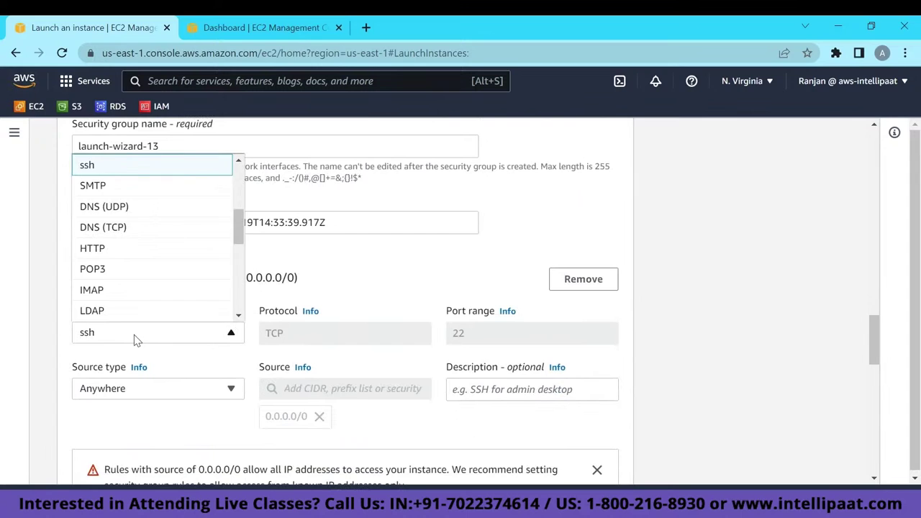
scroll(146, 286, up, 3)
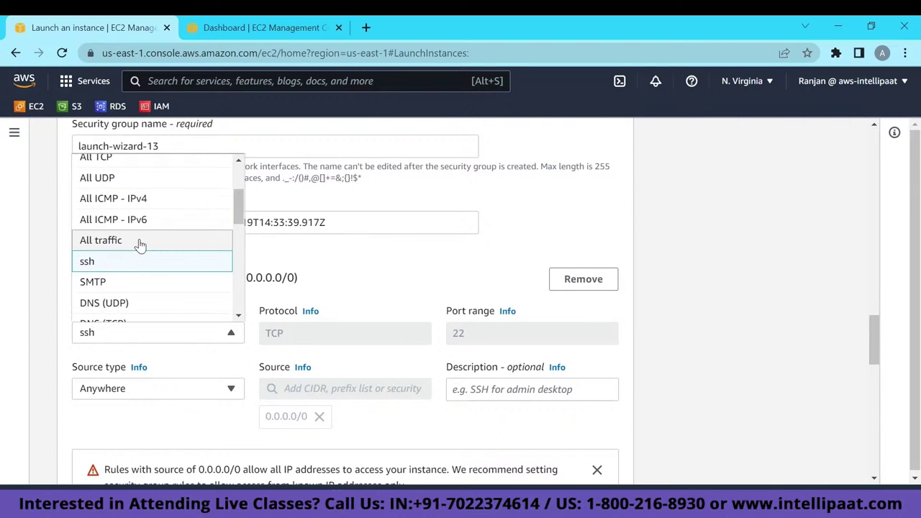
click(140, 242)
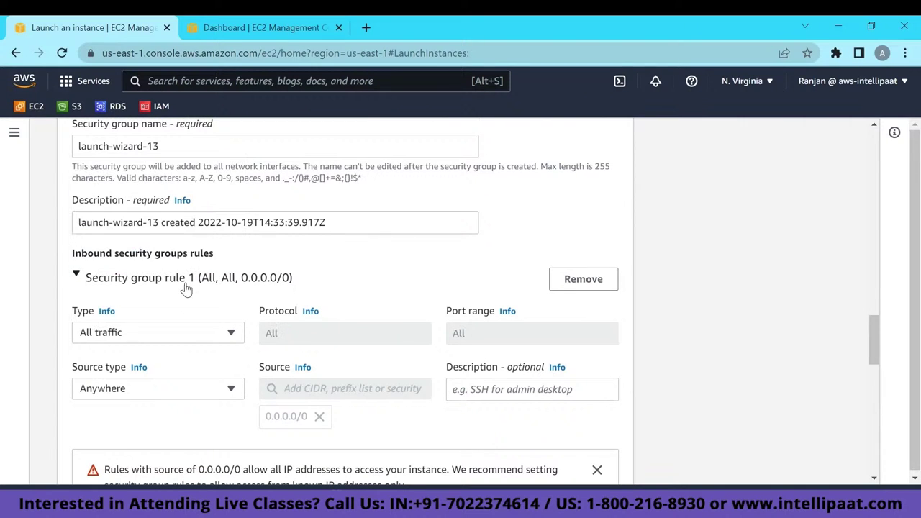
click(137, 338)
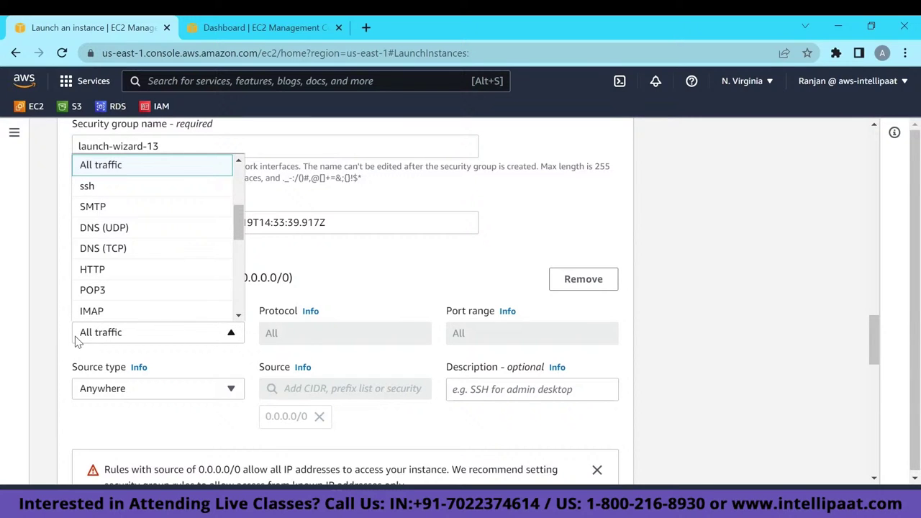
click(148, 342)
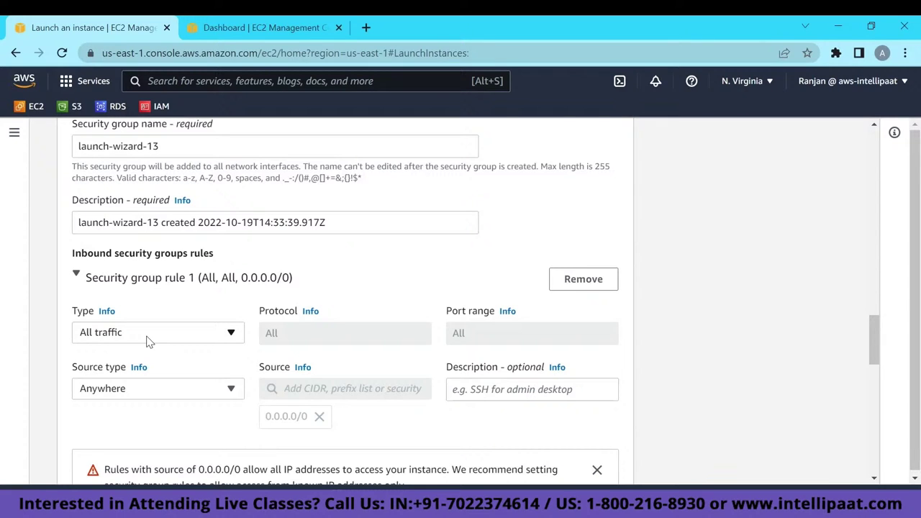
click(150, 391)
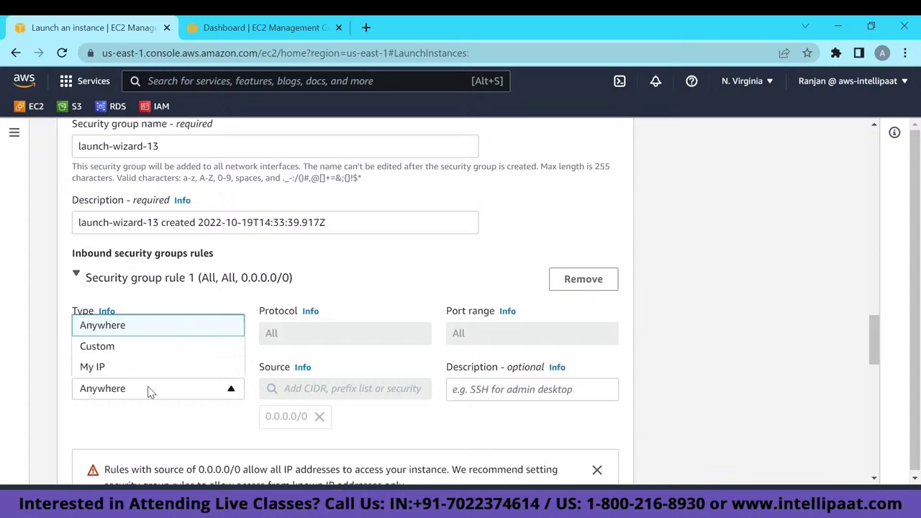
click(335, 288)
click(336, 288)
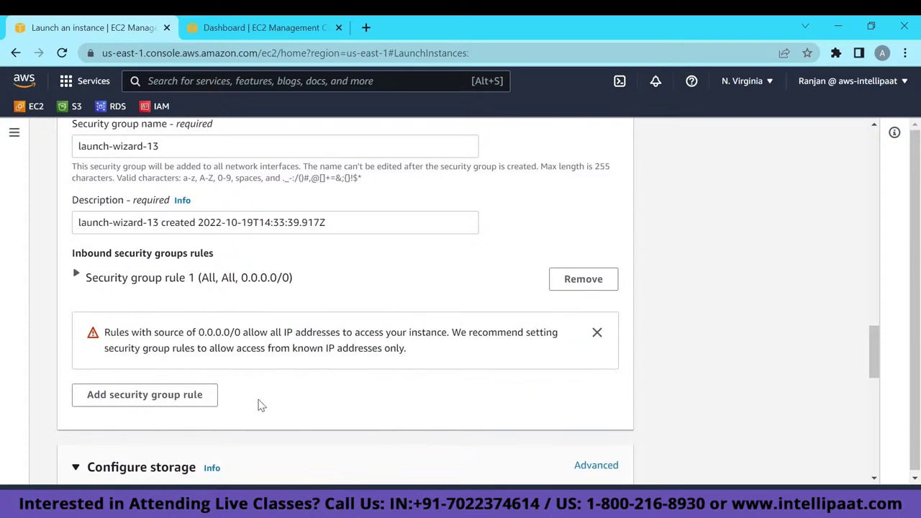
click(120, 283)
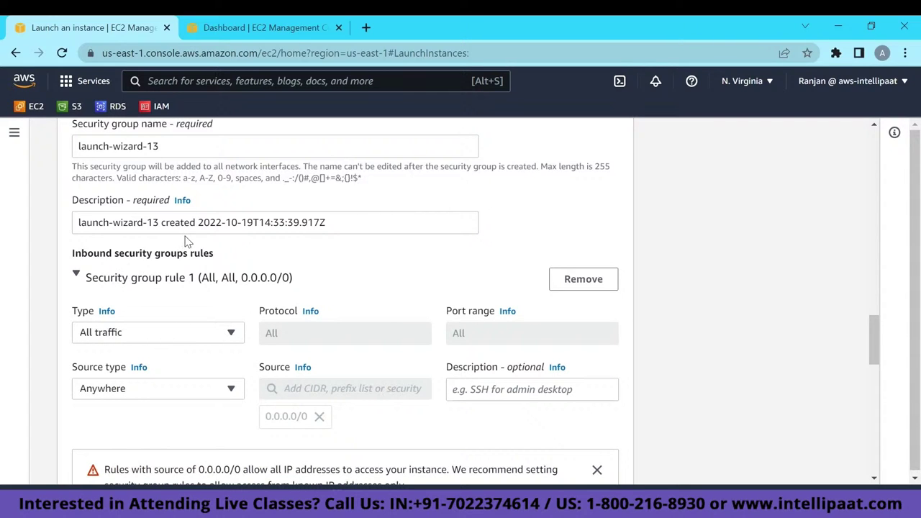
Review the rule type list again, leaving All traffic, and re-expand rule 1
click(148, 339)
scroll(153, 251, up, 6)
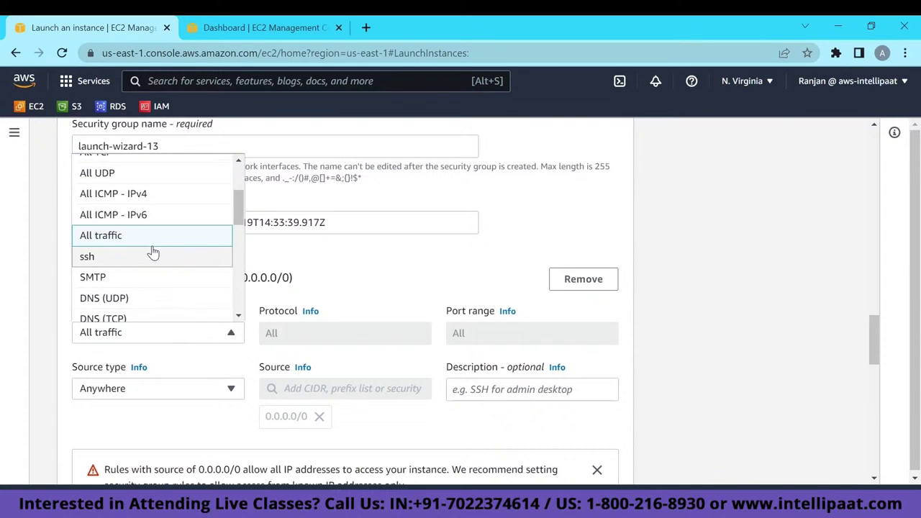
scroll(153, 251, down, 5)
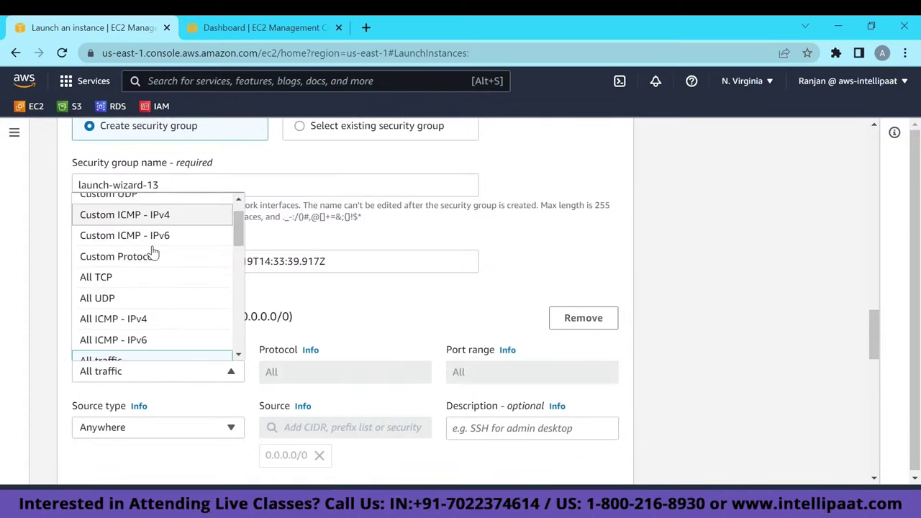
scroll(153, 251, down, 4)
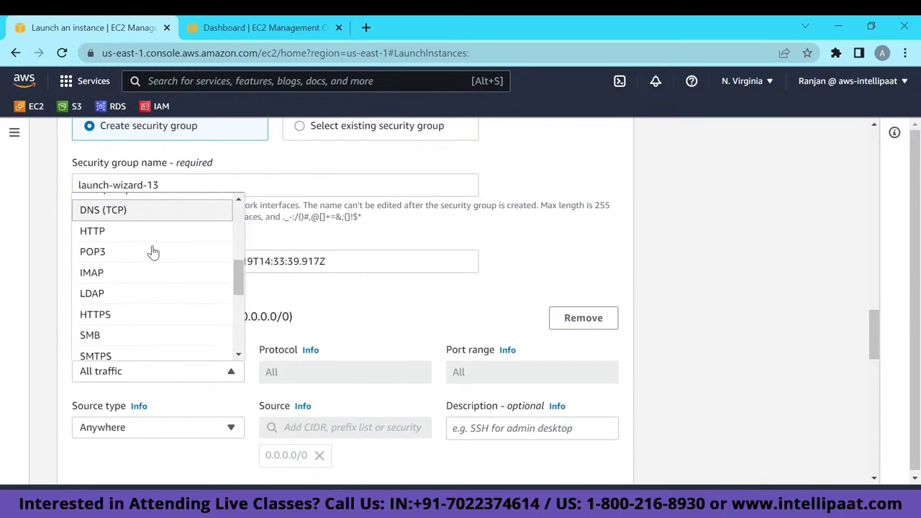
scroll(152, 251, up, 6)
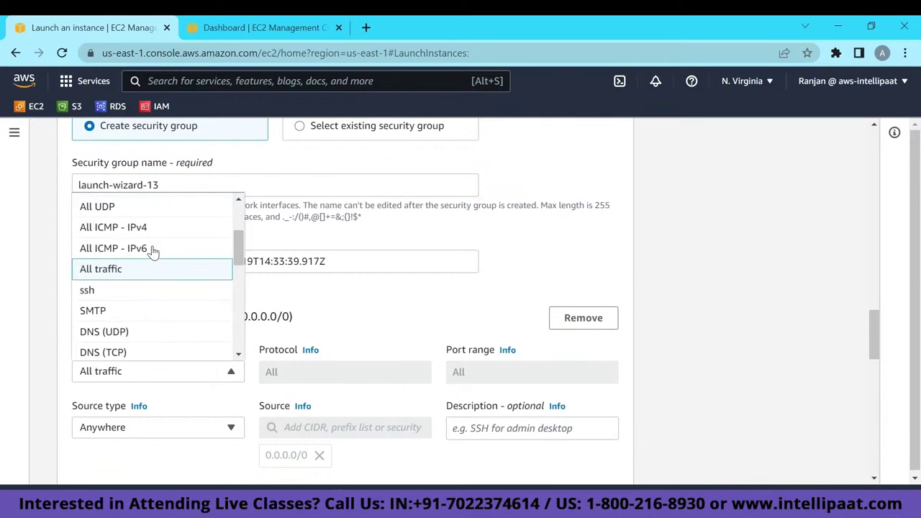
click(353, 308)
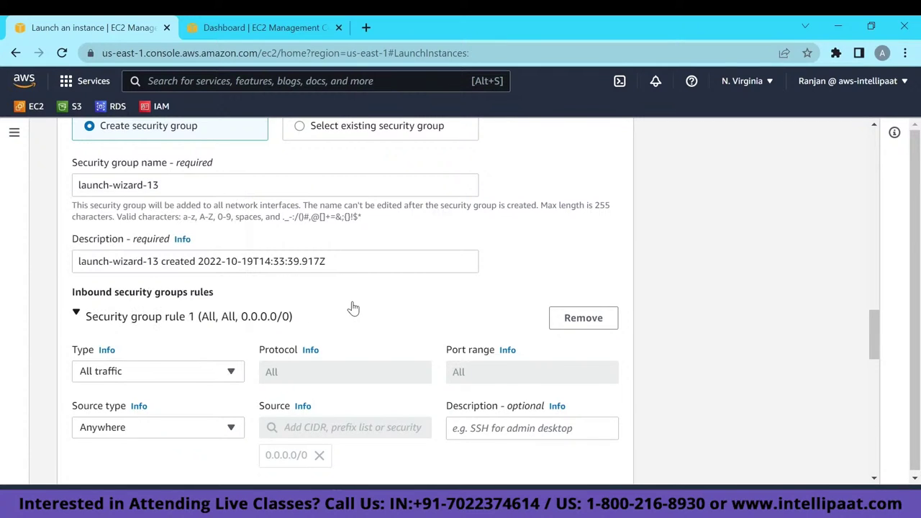
click(350, 308)
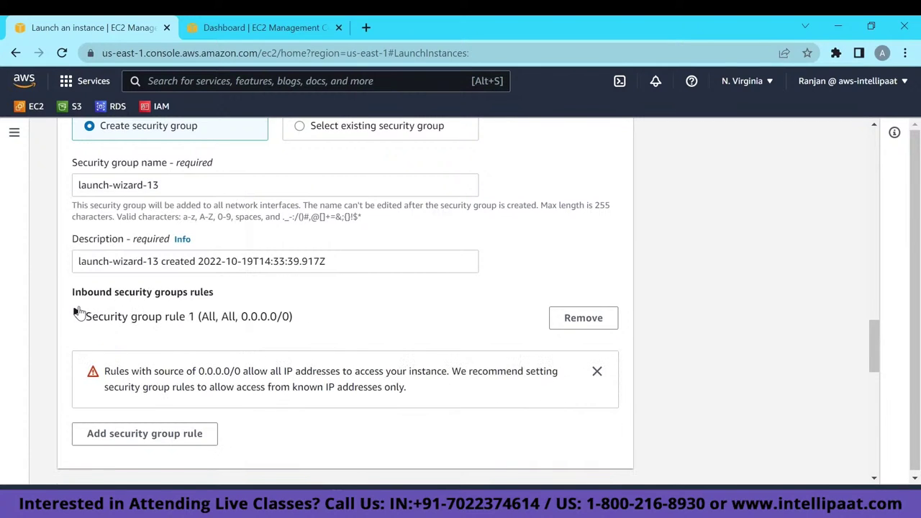
click(78, 314)
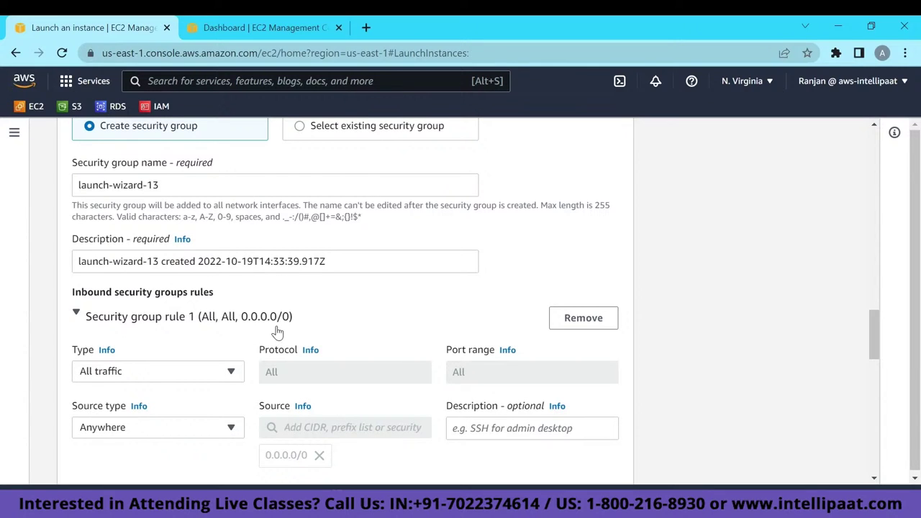
Launch the Ubuntu 22.04 t2.micro instance from the Summary panel
scroll(283, 352, down, 15)
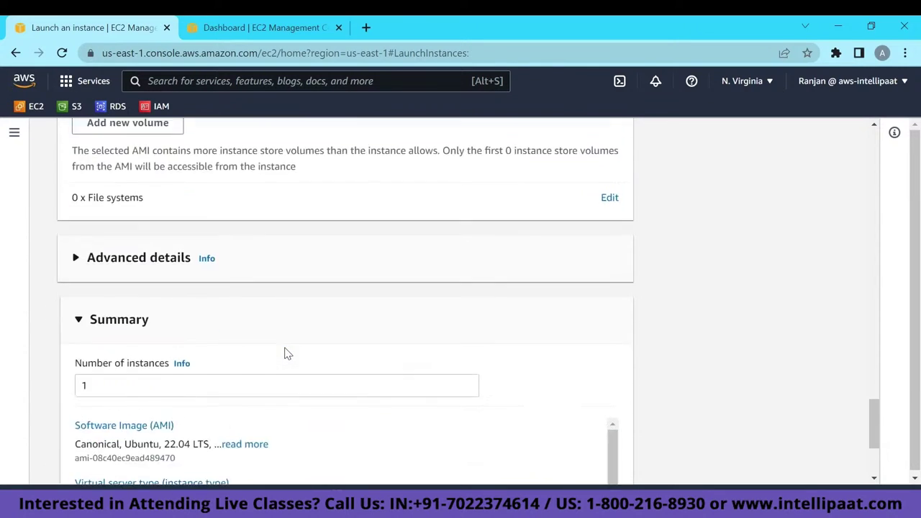
scroll(284, 352, down, 2)
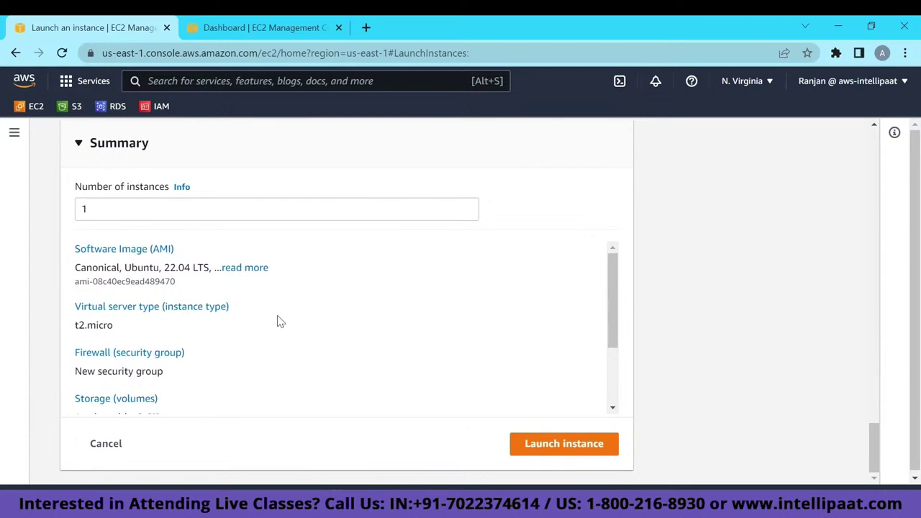
scroll(281, 322, down, 2)
scroll(281, 322, up, 4)
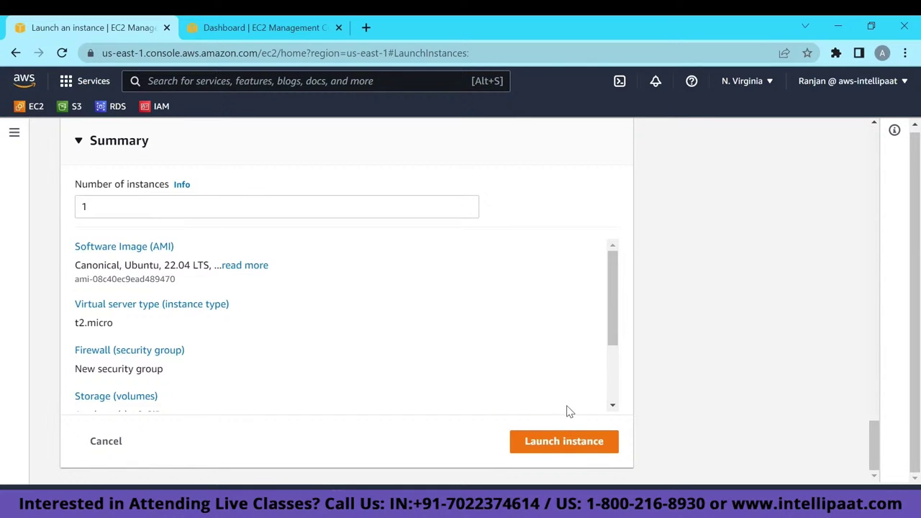
click(575, 450)
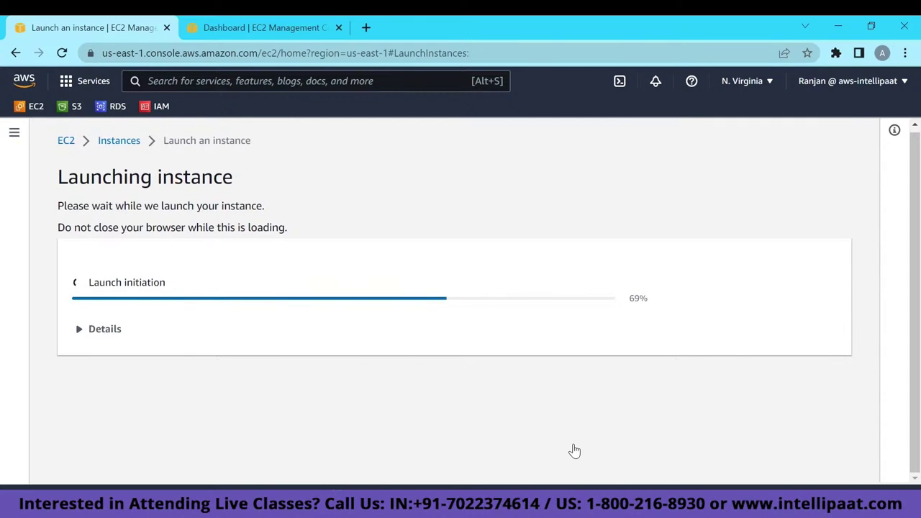
scroll(560, 360, down, 3)
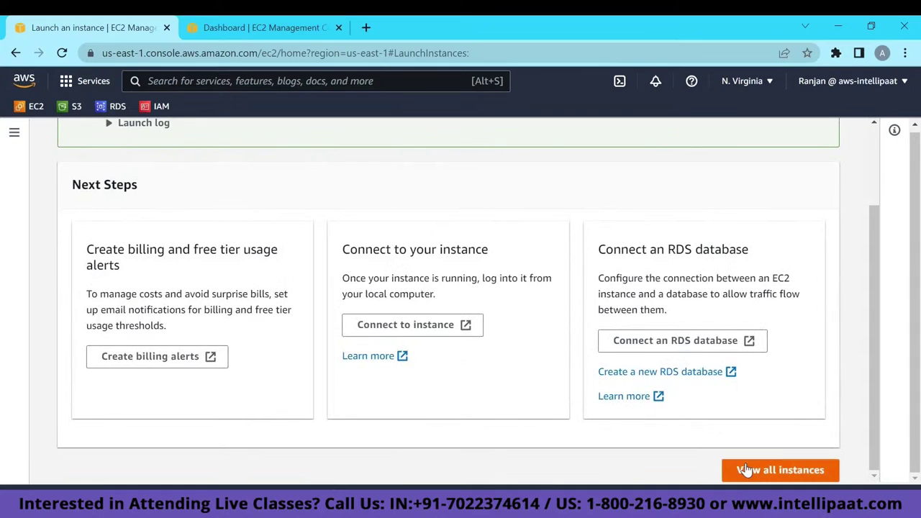
Go to all instances, select instance subh and point out its 2/2 checks passed
click(745, 470)
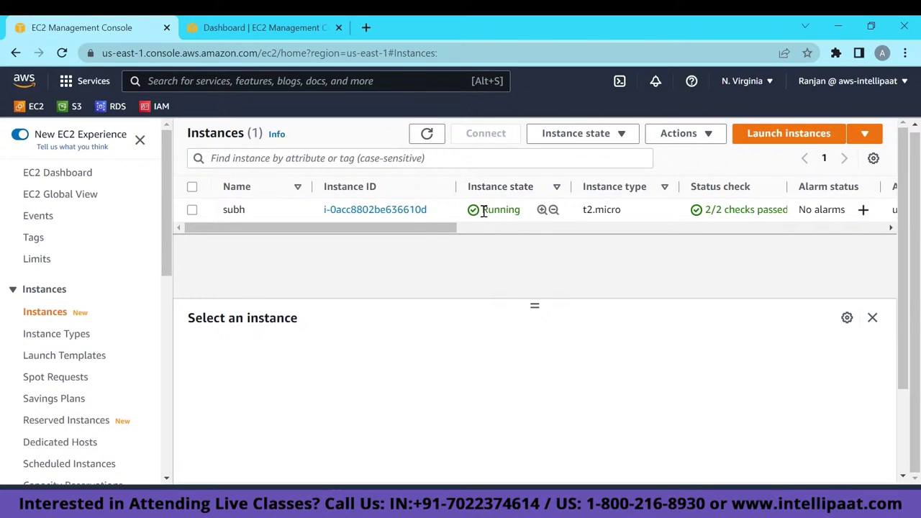
drag(484, 211, 523, 216)
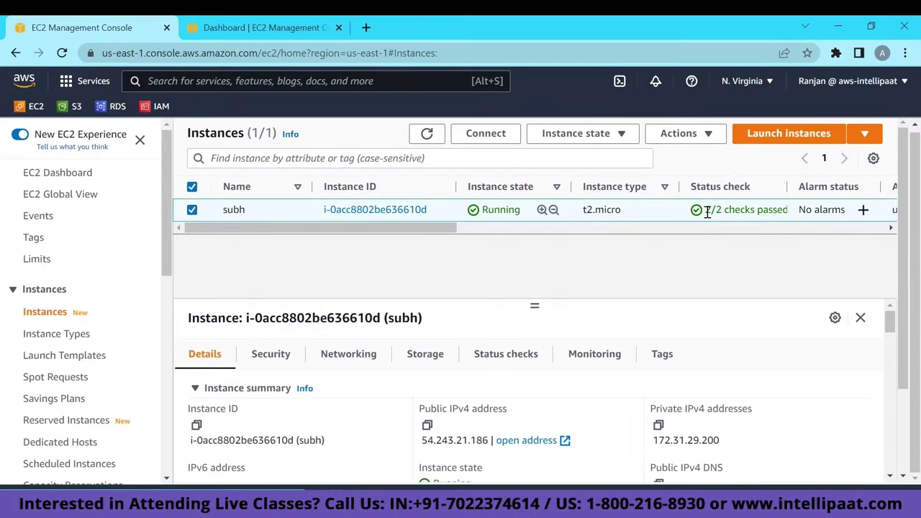
triple_click(785, 209)
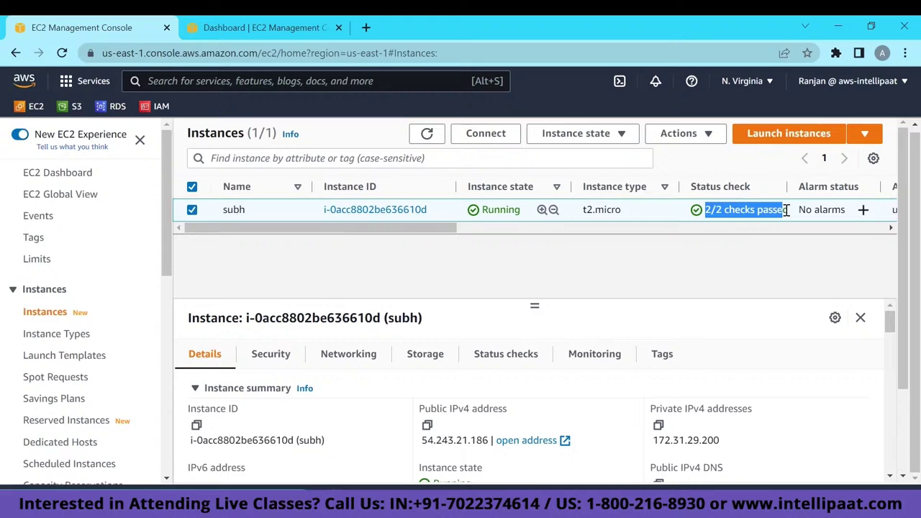
click(705, 243)
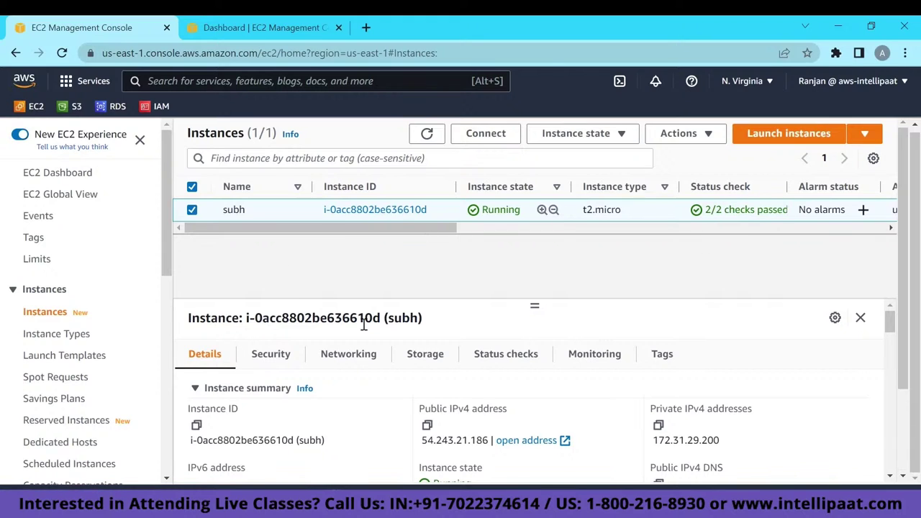
Scroll through the instance's Details tab, including public IPv4 54.243.21.186
scroll(353, 405, down, 1)
scroll(353, 403, up, 1)
scroll(378, 417, down, 1)
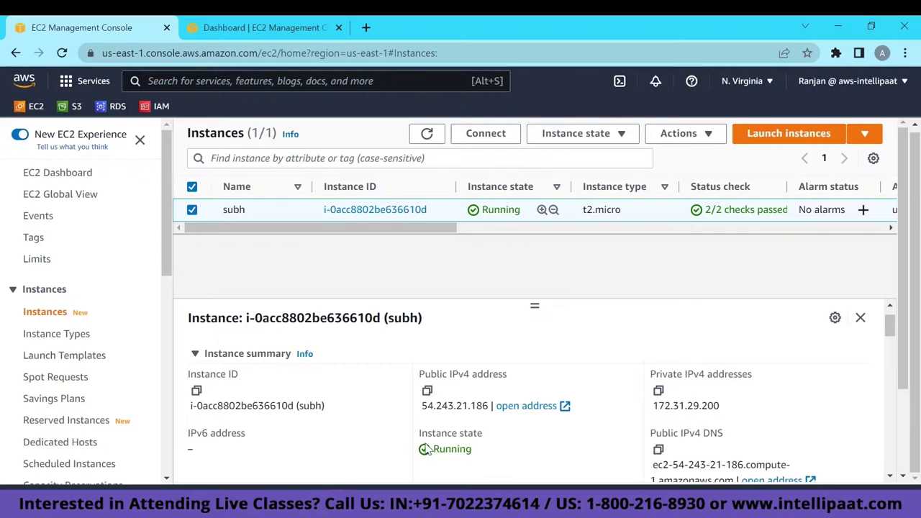
scroll(349, 441, down, 1)
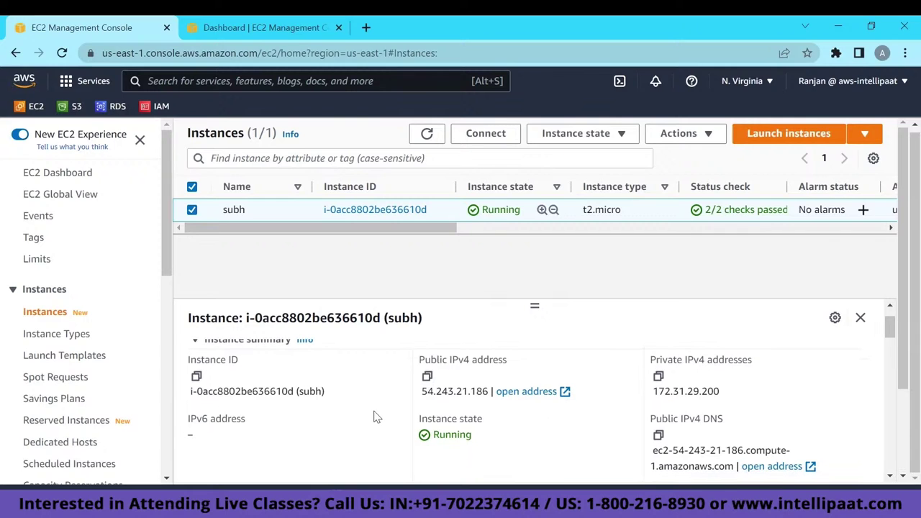
scroll(374, 417, down, 2)
scroll(374, 417, down, 1)
scroll(374, 417, down, 1)
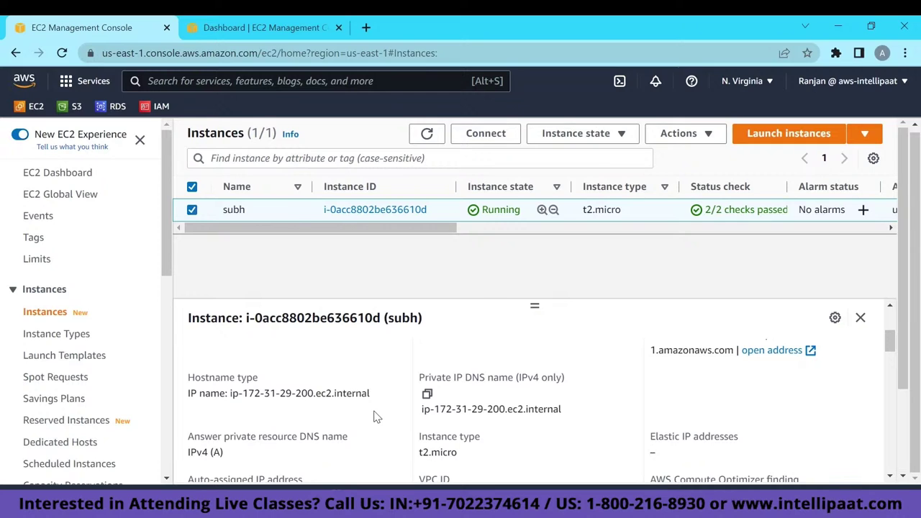
scroll(374, 416, down, 1)
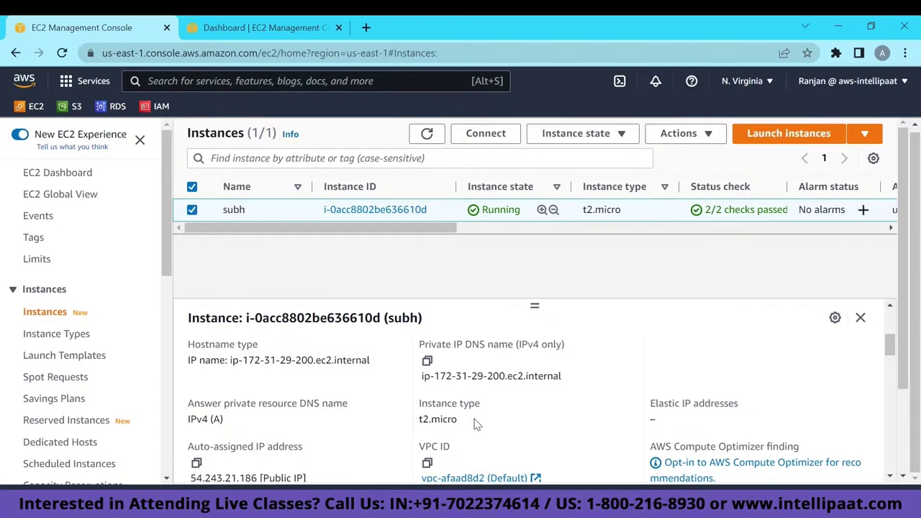
scroll(476, 424, down, 2)
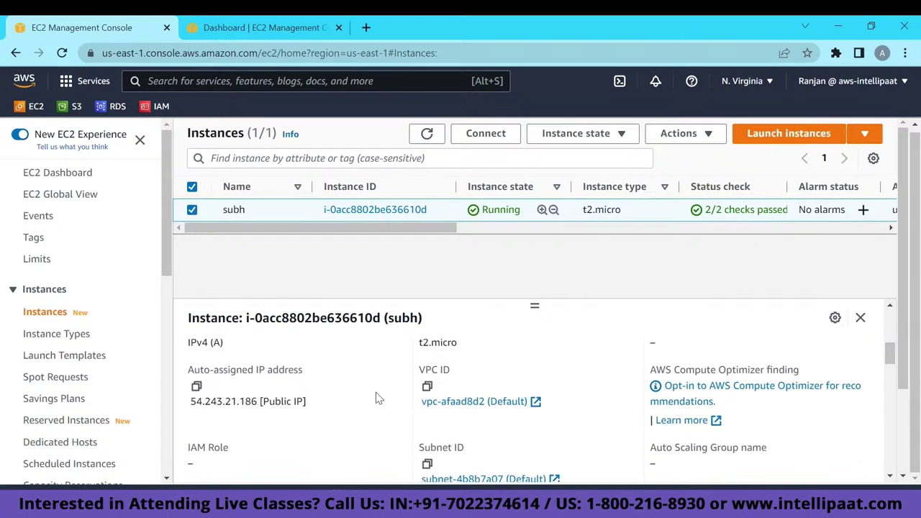
scroll(375, 397, down, 5)
scroll(376, 397, up, 8)
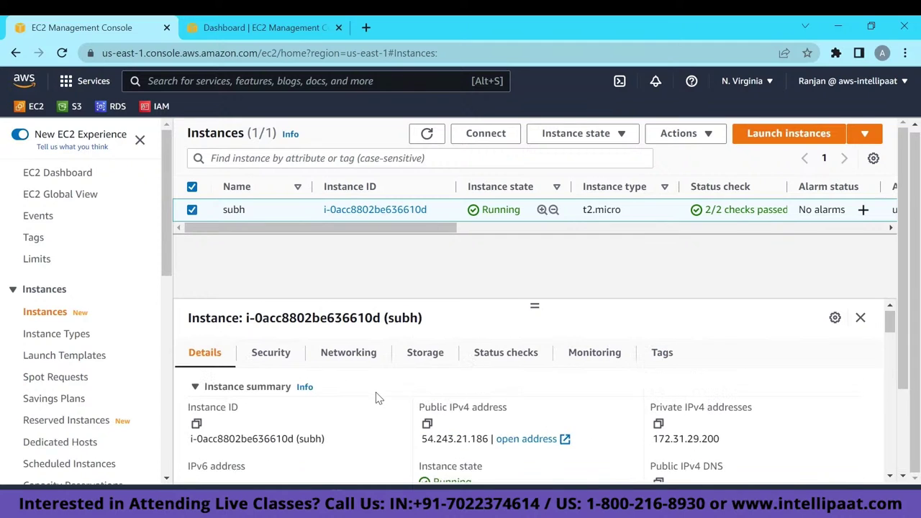
Show instance subh's Security tab and its launch-wizard-13 inbound rules
click(284, 354)
scroll(353, 399, down, 2)
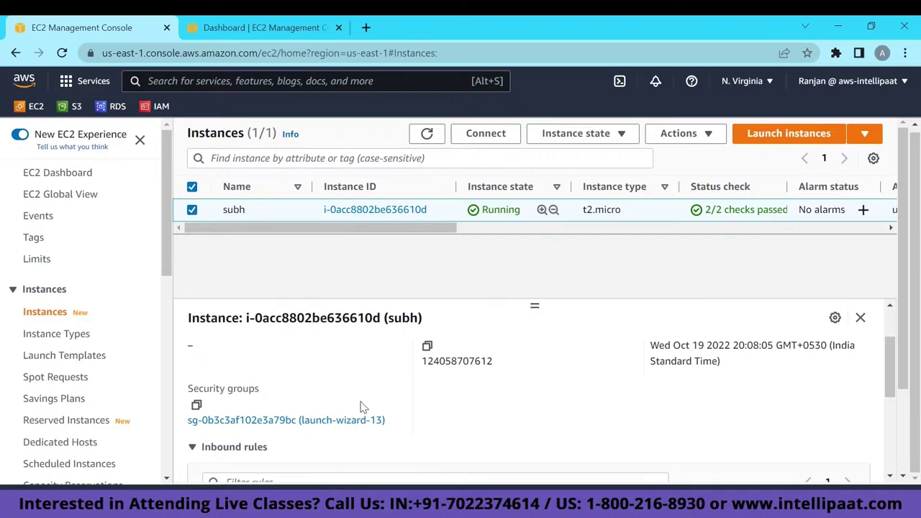
scroll(366, 445, down, 1)
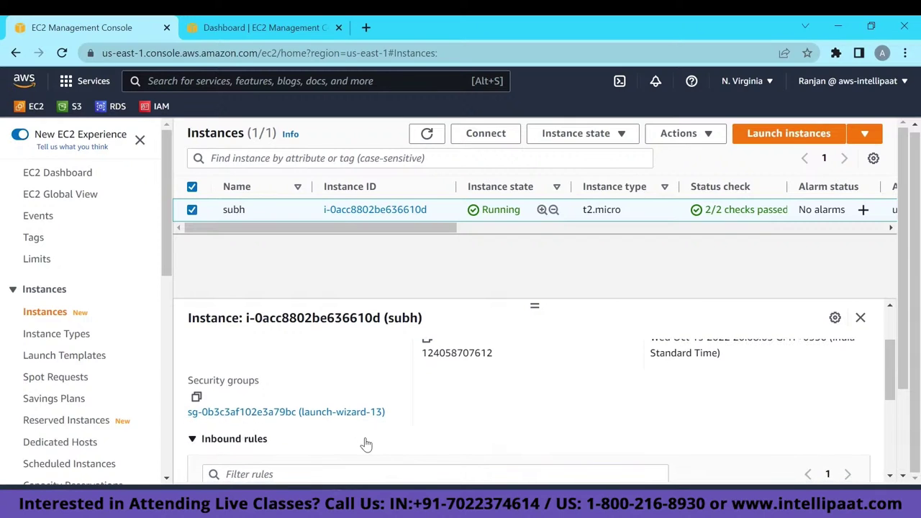
scroll(406, 433, down, 3)
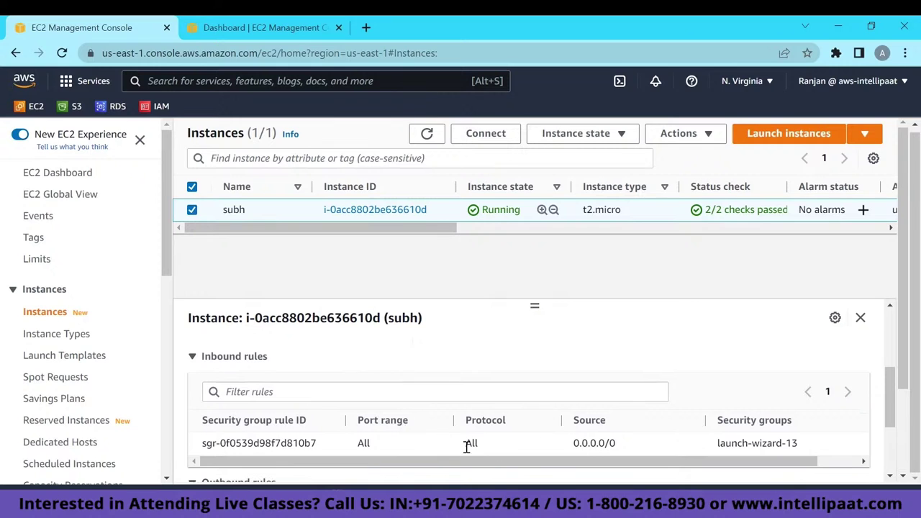
scroll(468, 435, down, 2)
scroll(471, 444, up, 6)
scroll(471, 444, up, 1)
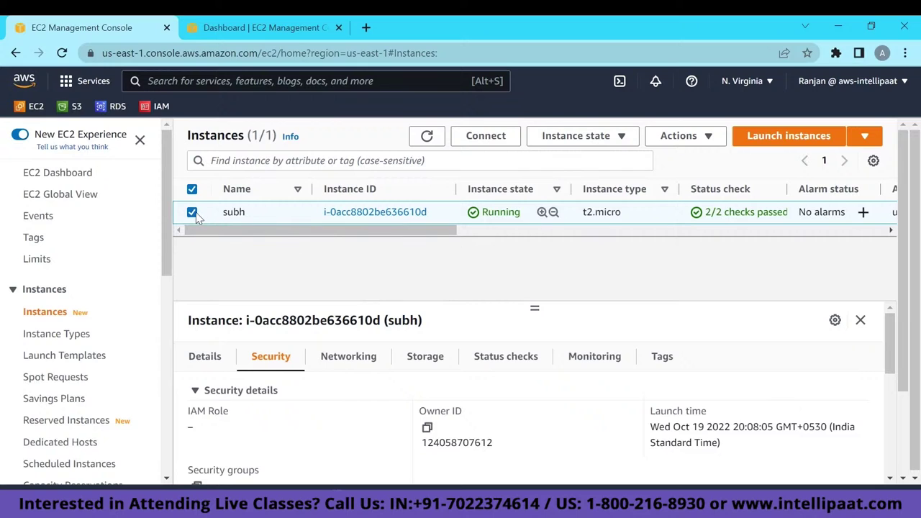
Connect to instance subh through EC2 Instance Connect as user ubuntu
click(504, 141)
scroll(384, 352, down, 1)
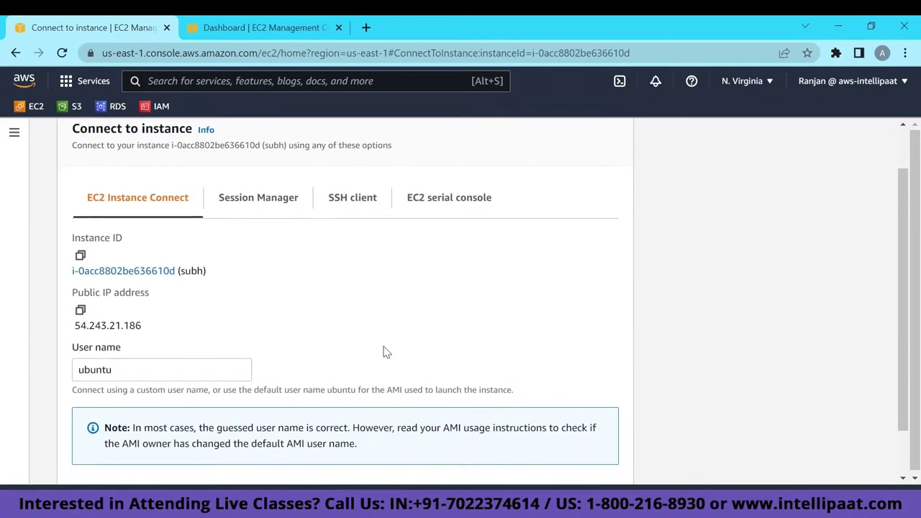
scroll(384, 352, down, 1)
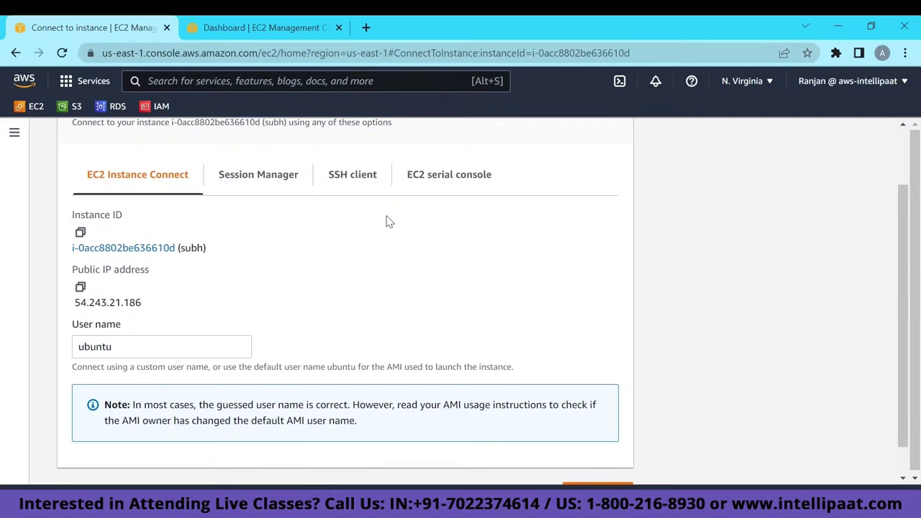
scroll(387, 221, down, 1)
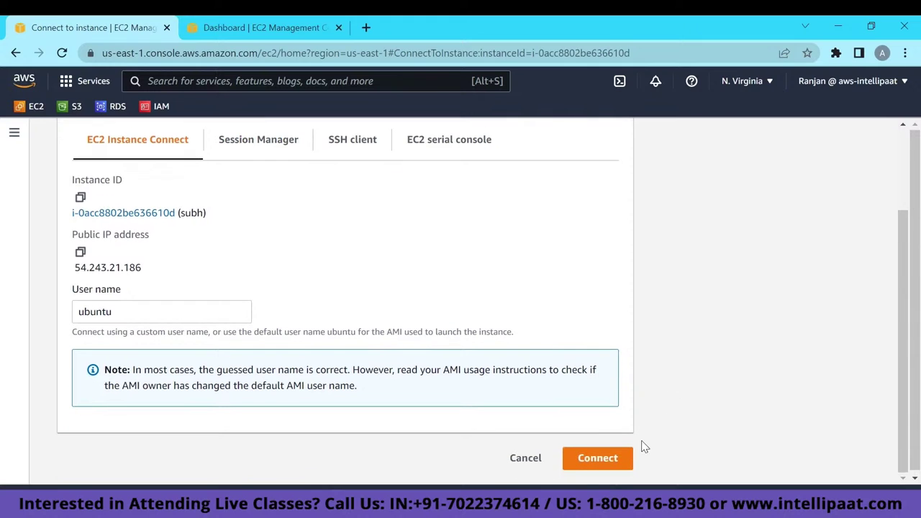
click(603, 461)
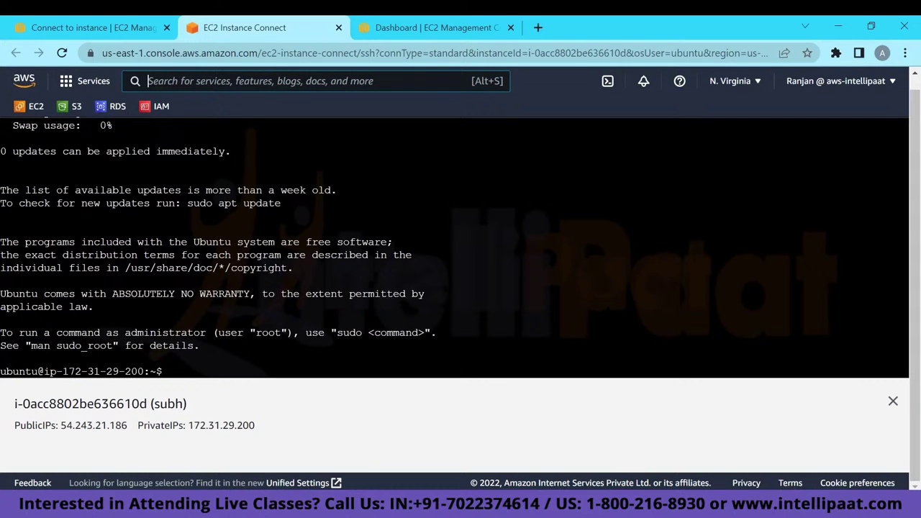
Enter 'sudo apt-get update' in the terminal, fixing the typo
click(179, 375)
text(sudo apt-get )
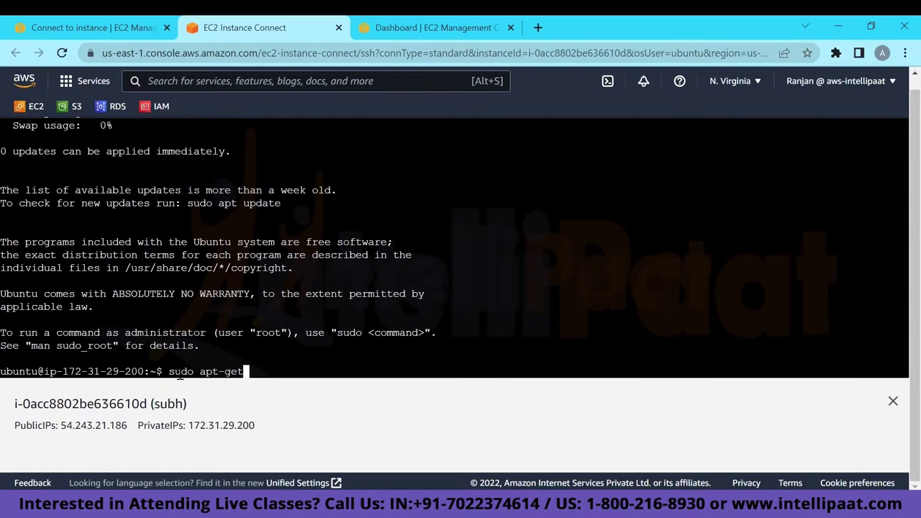
text(updae)
key(BackSpace)
text(te)
drag(163, 372, 290, 372)
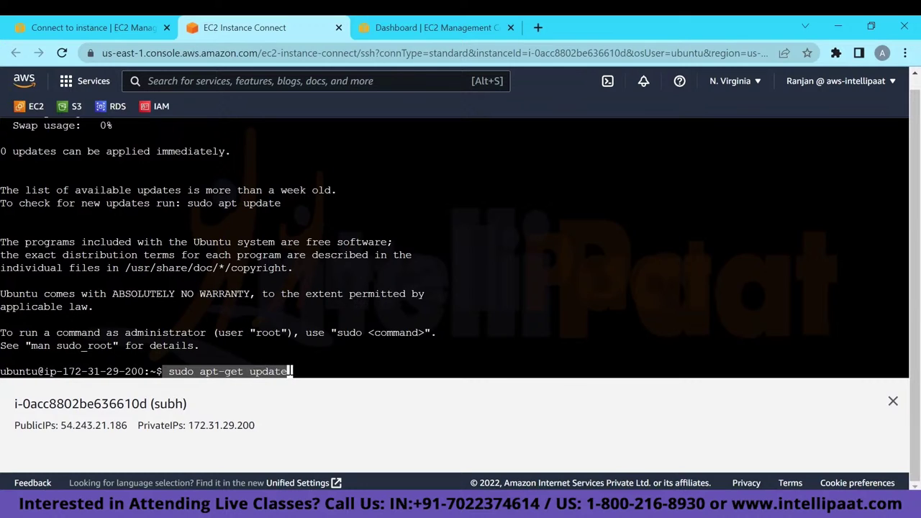
click(290, 371)
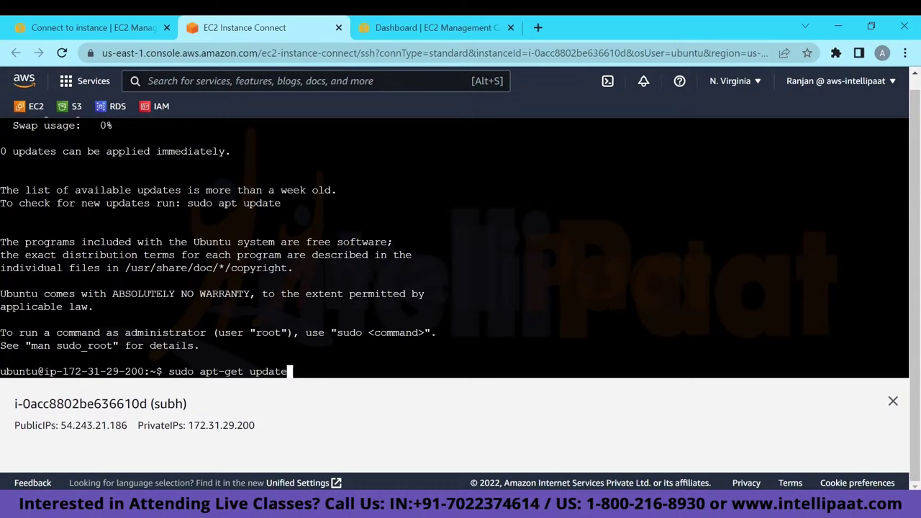
Highlight 'sudo' and 'apt-get' while explaining, then run the update command
scroll(216, 245, up, 3)
scroll(216, 245, down, 3)
double_click(182, 371)
click(169, 371)
drag(194, 376, 164, 376)
click(190, 379)
drag(194, 374, 169, 374)
drag(245, 373, 200, 373)
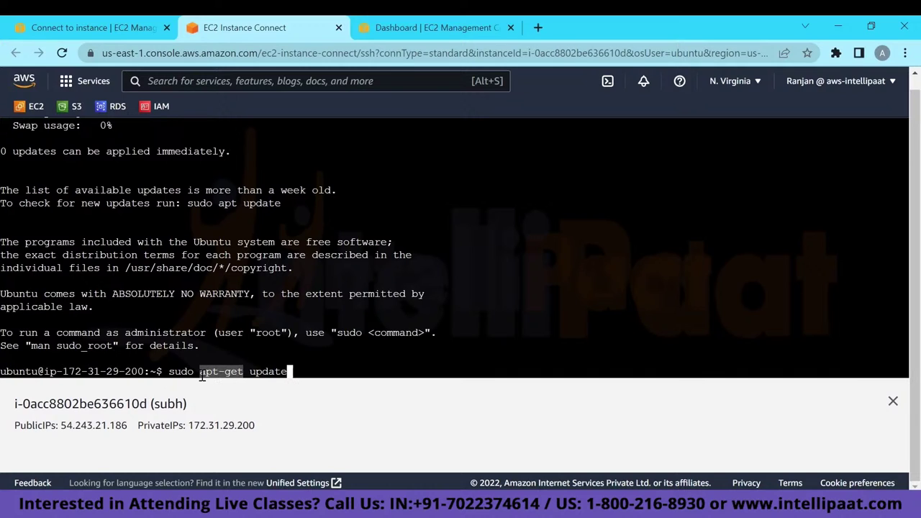
drag(200, 373, 245, 373)
click(294, 374)
key(Return)
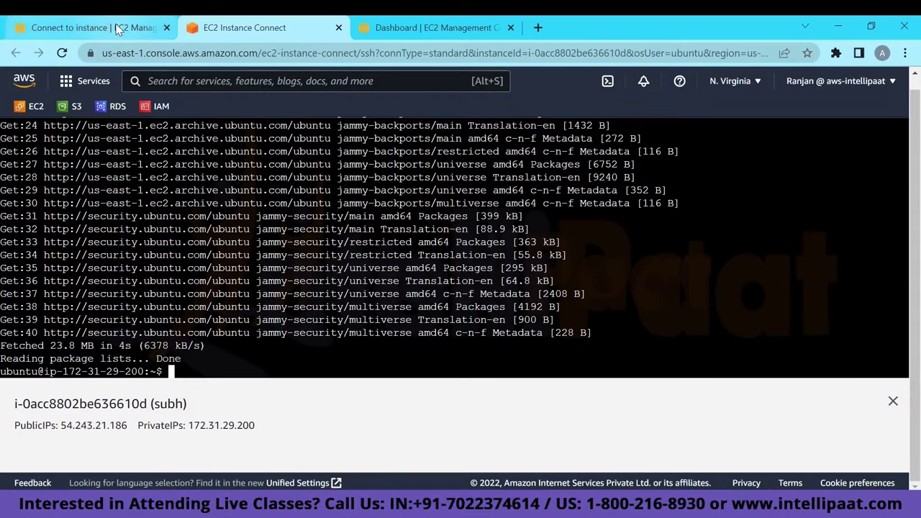
Cancel the connection form to return to Instances, then bring up PuTTY Key Generator
click(94, 27)
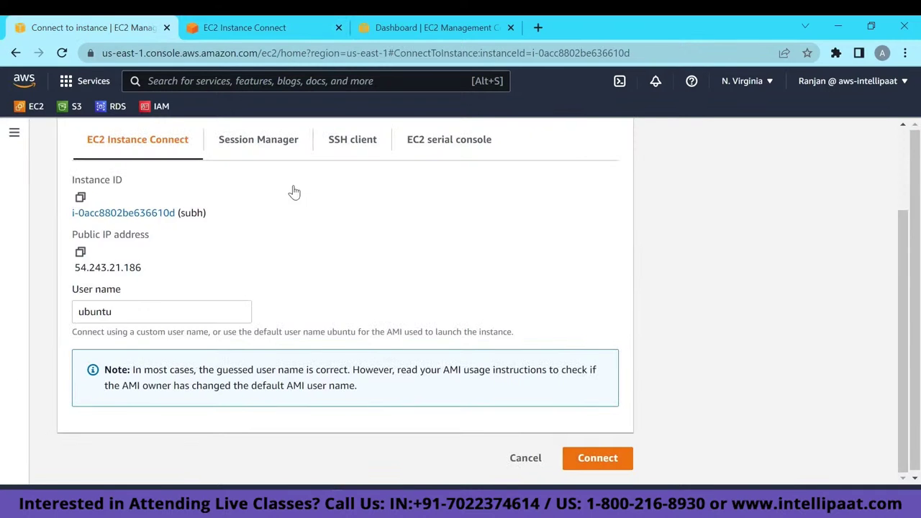
click(527, 459)
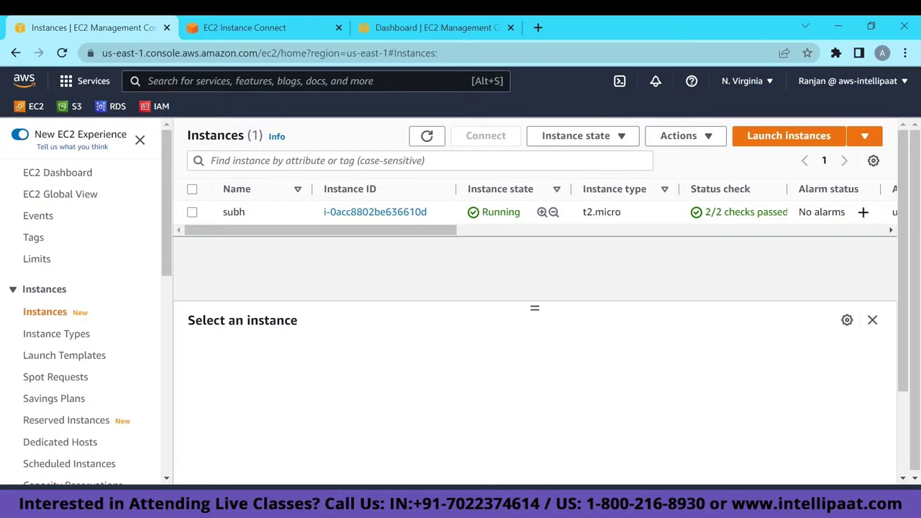
mouse_move(492, 508)
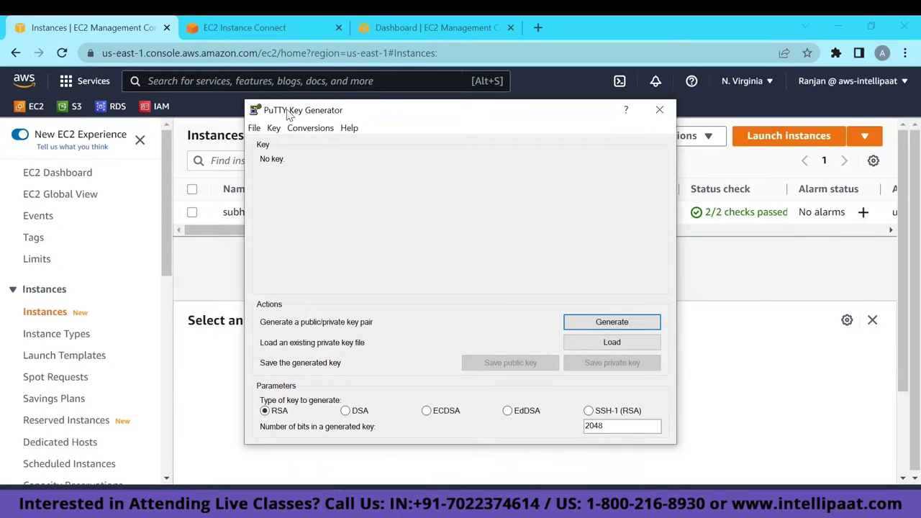
Widen the Instances Key name column to show subh-n-virginia-demo-key-1 in full
drag(288, 115, 276, 116)
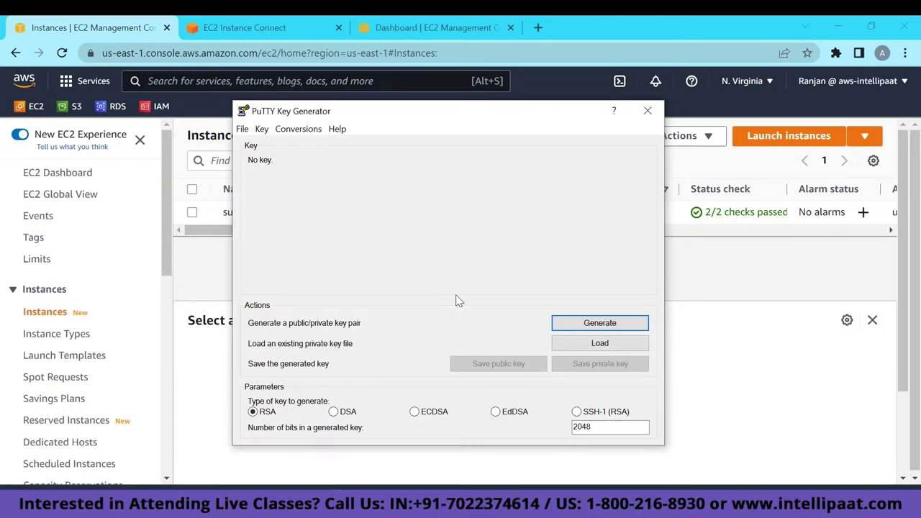
click(711, 265)
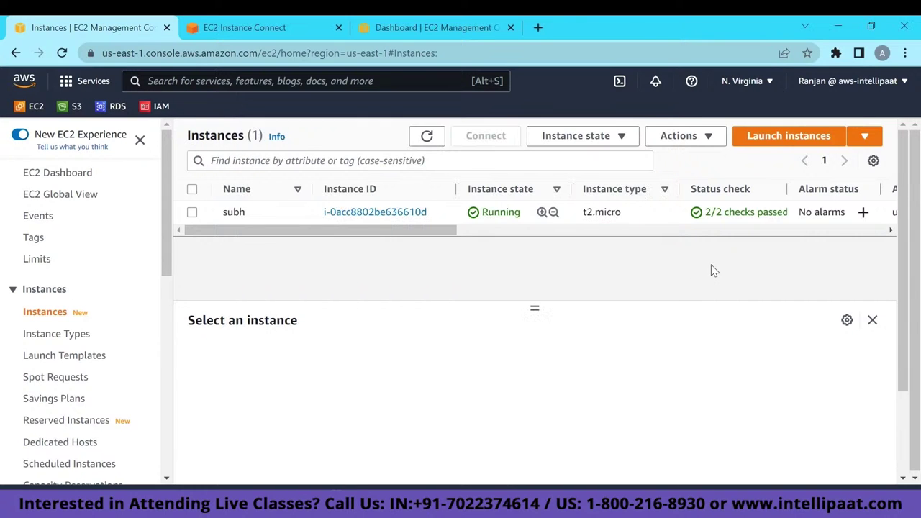
scroll(781, 210, right, 10)
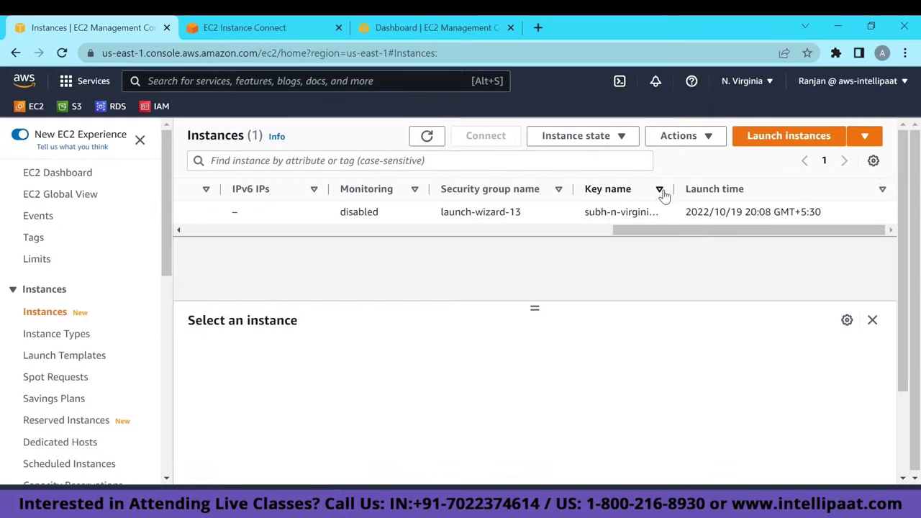
drag(673, 189, 768, 174)
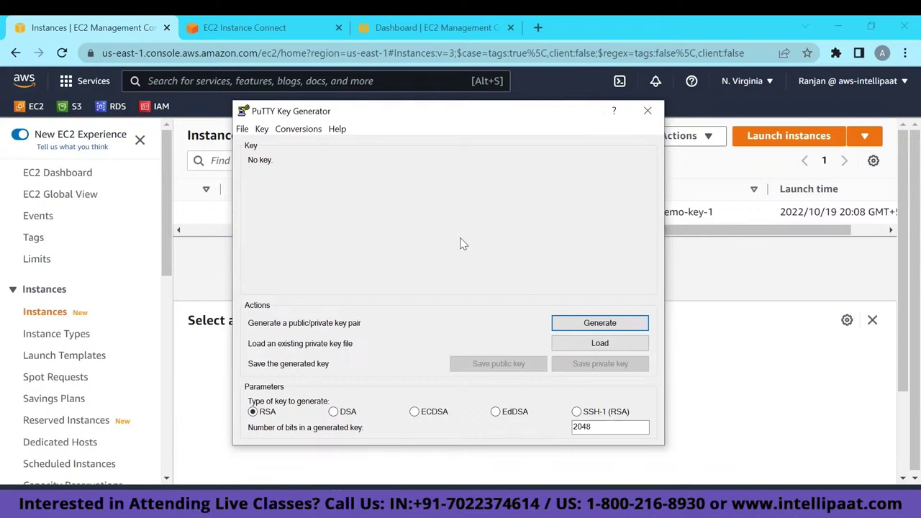
Load the subh-n-virginia-demo-key-1.pem key into PuTTY Key Generator, showing all file types
click(599, 344)
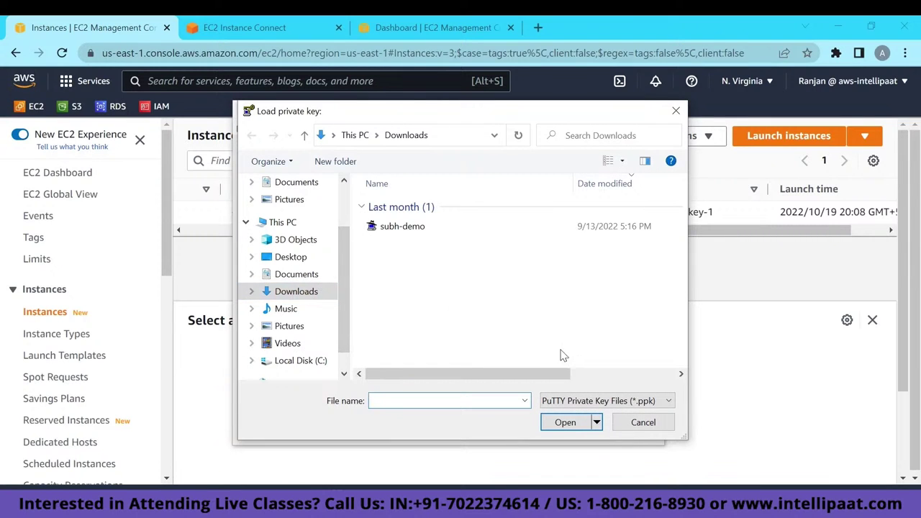
click(606, 401)
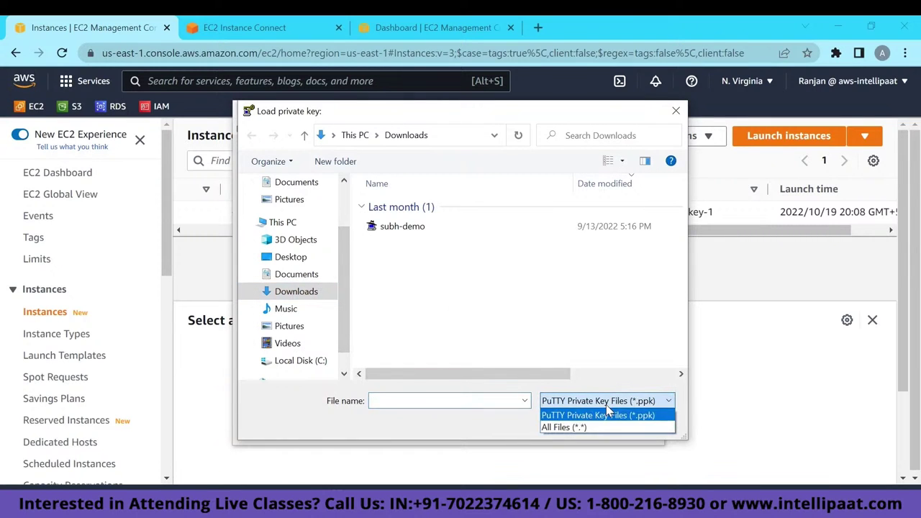
click(565, 441)
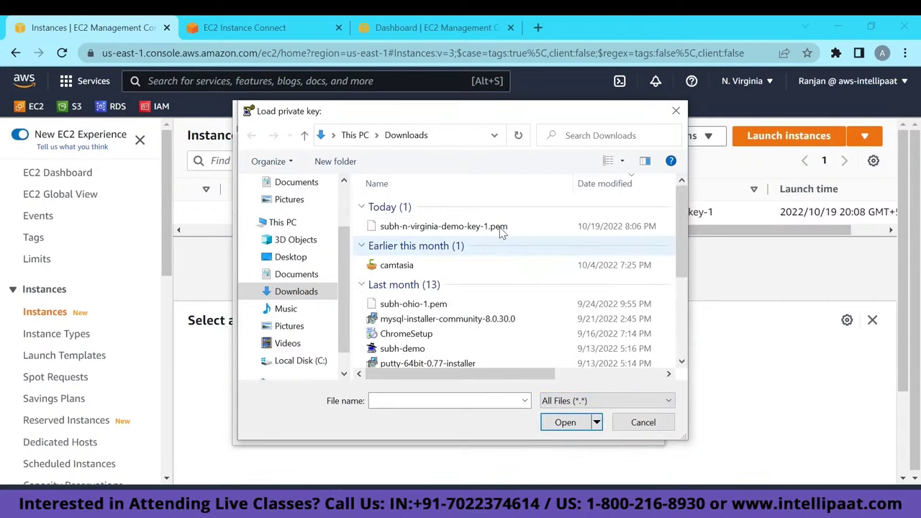
click(497, 227)
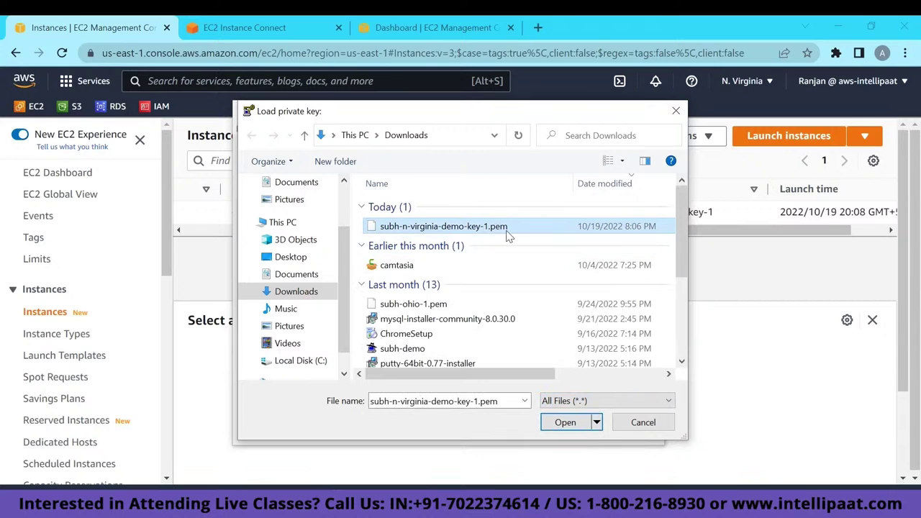
click(566, 423)
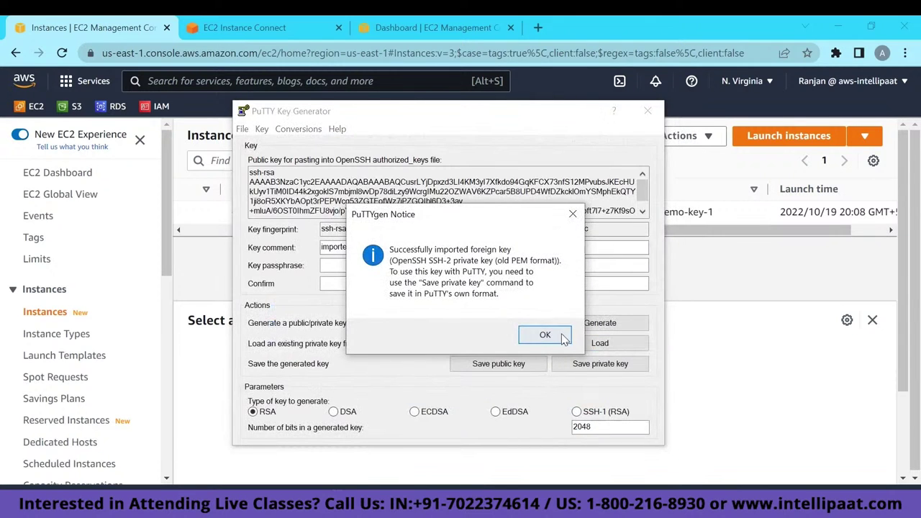
click(544, 335)
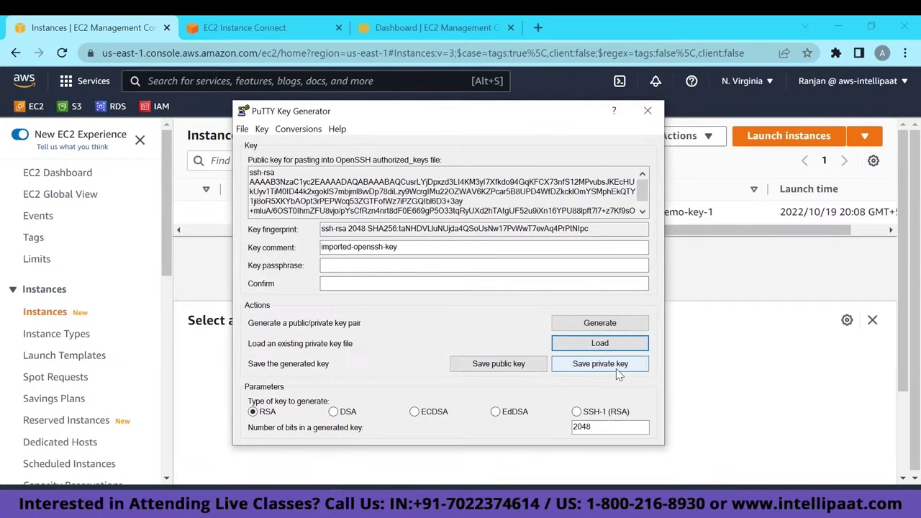
Save it without a passphrase as the private key subh-n-virginia-demo-key-1.ppk in Downloads
click(583, 365)
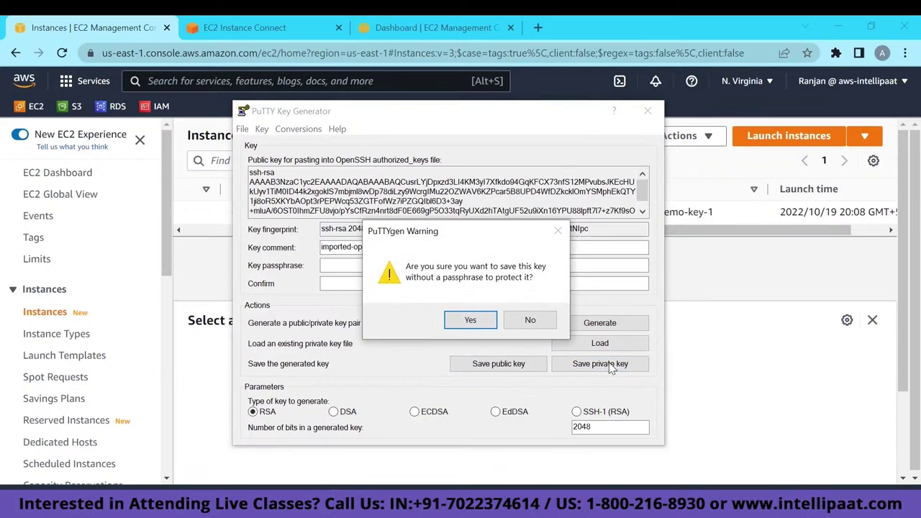
click(471, 320)
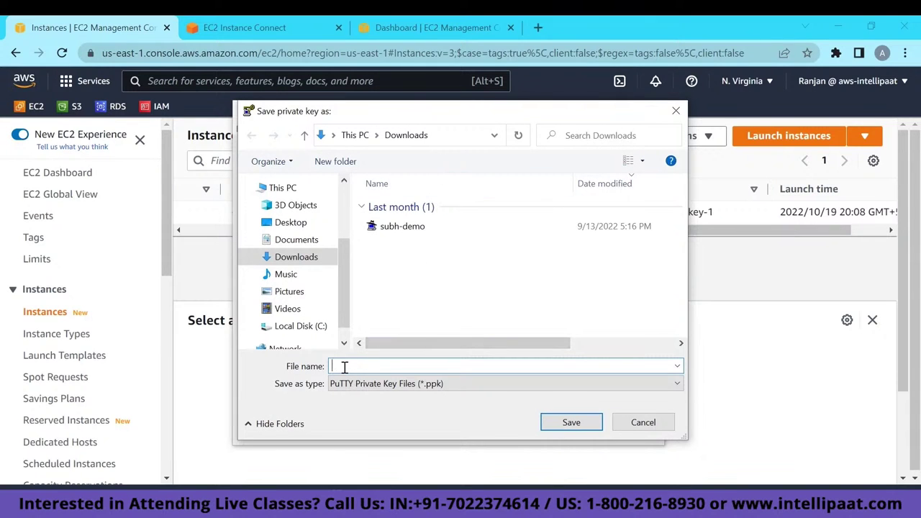
text(s)
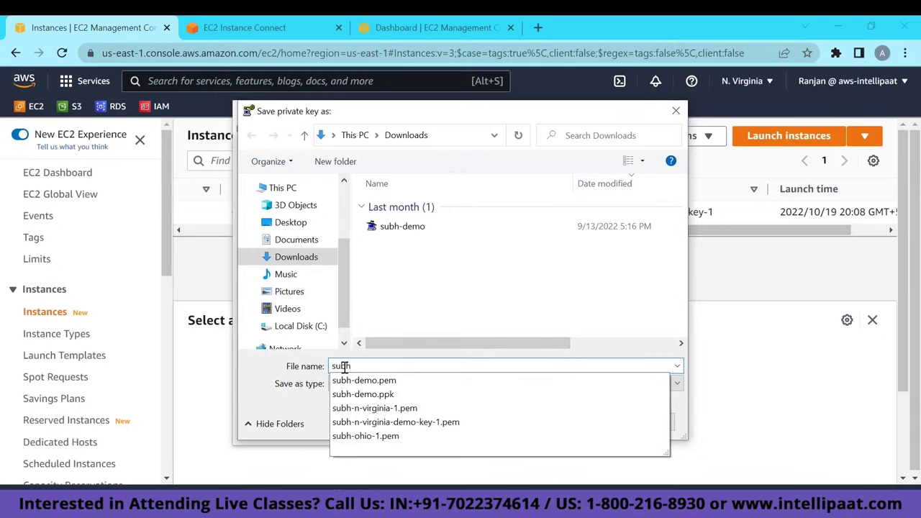
text(ubh)
click(452, 423)
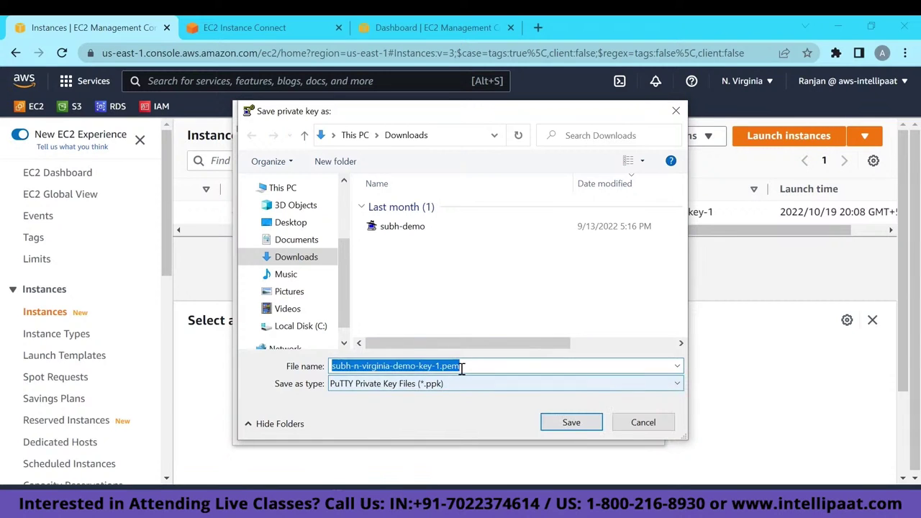
click(461, 367)
key(BackSpace)
key(BackSpace)
key(BackSpace)
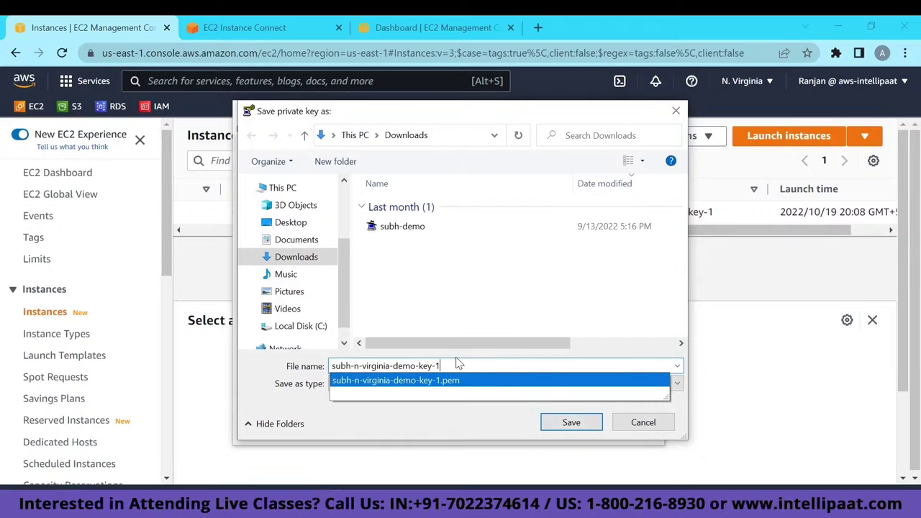
key(Escape)
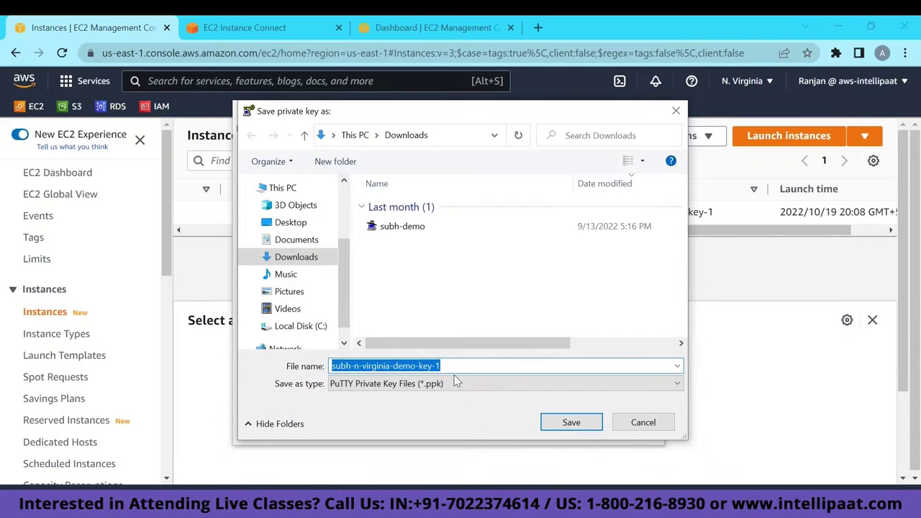
key(End)
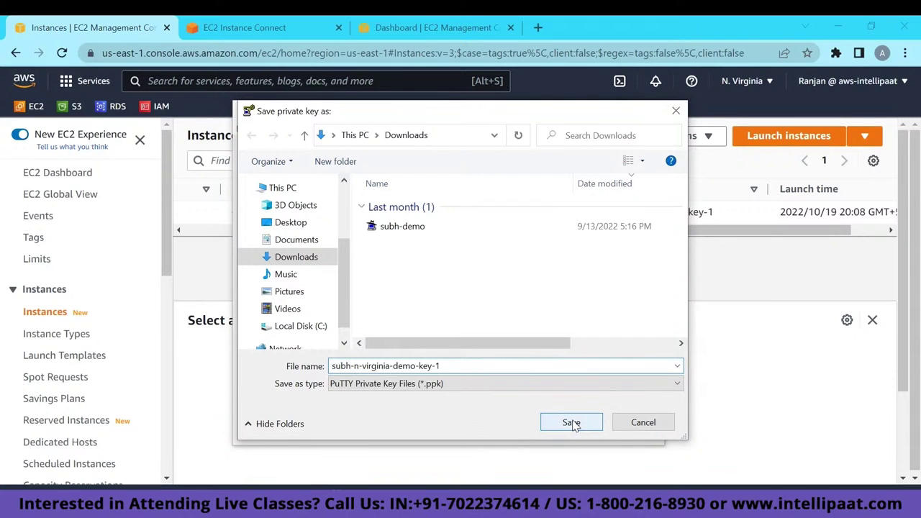
click(571, 423)
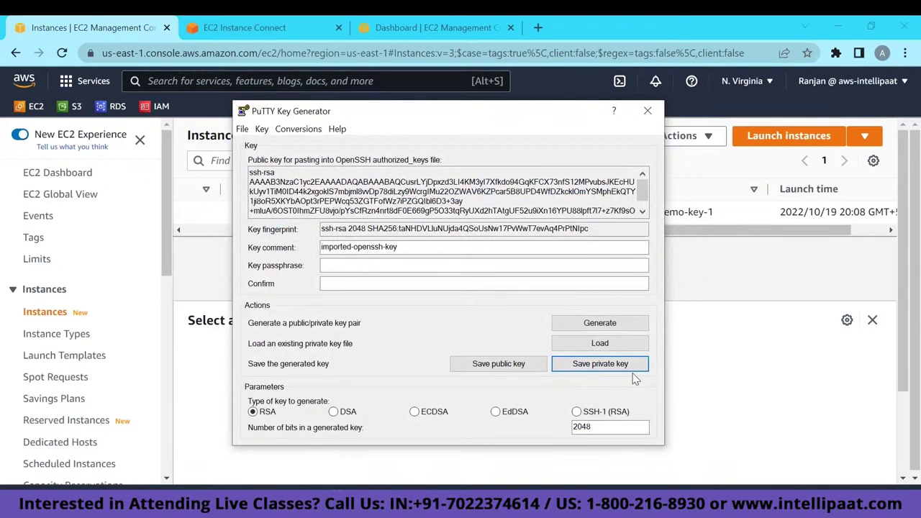
Copy the subh instance's public IP 54.243.21.186 into PuTTY's Host Name field
click(715, 296)
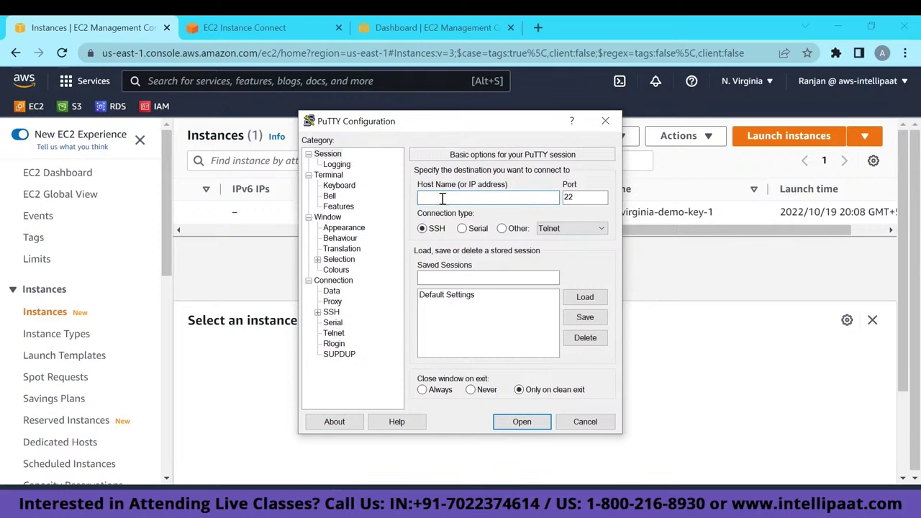
click(686, 257)
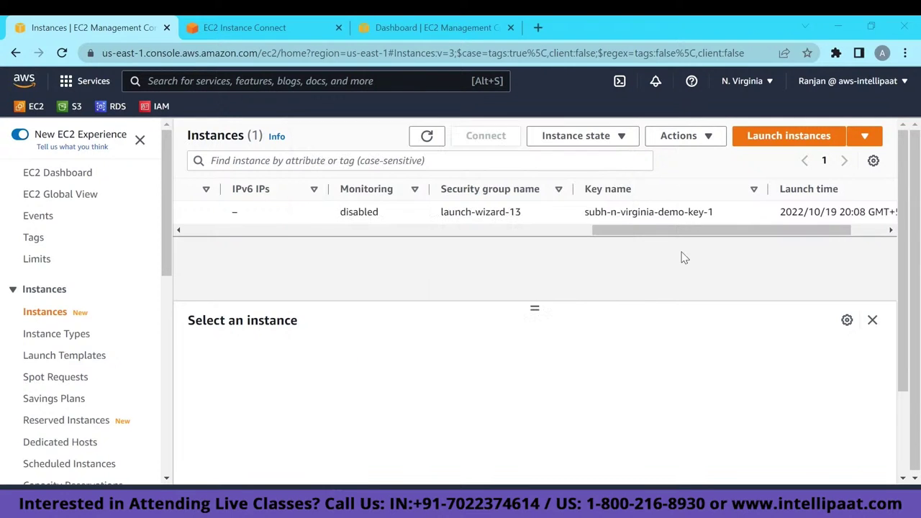
scroll(302, 213, left, 5)
scroll(305, 216, left, 5)
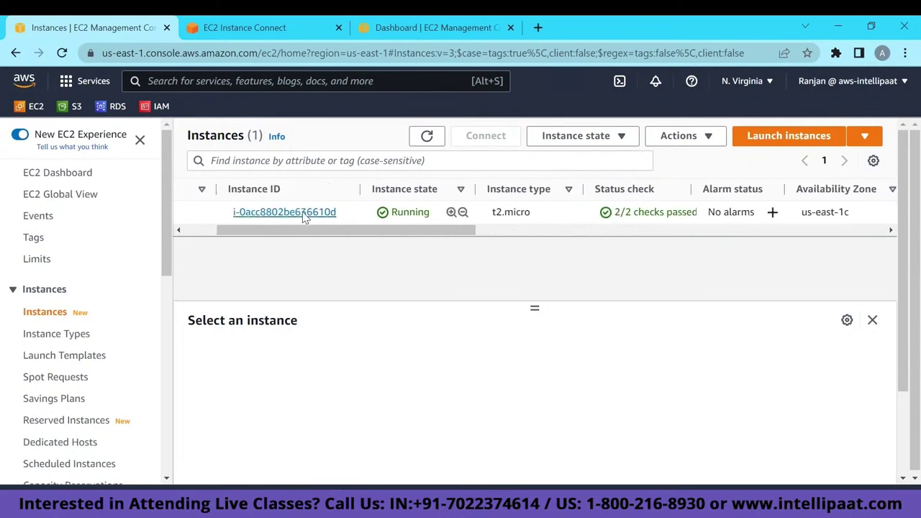
click(192, 213)
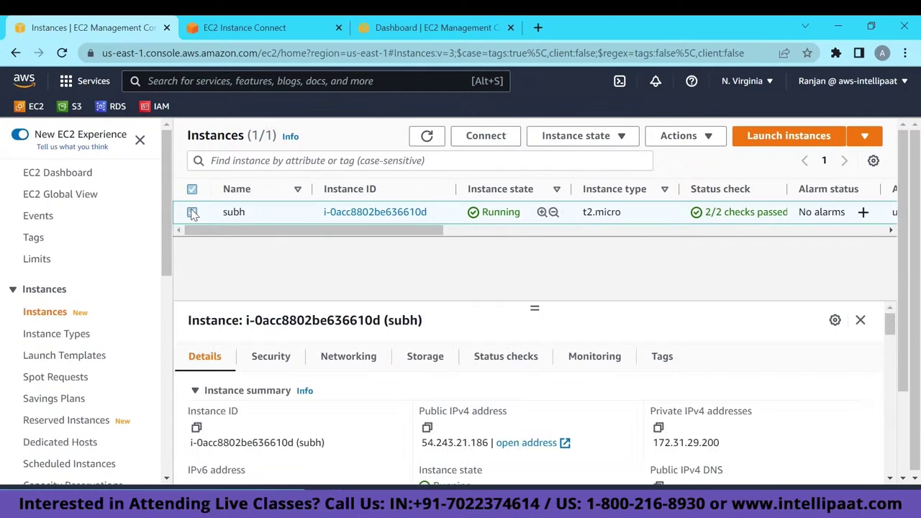
click(427, 429)
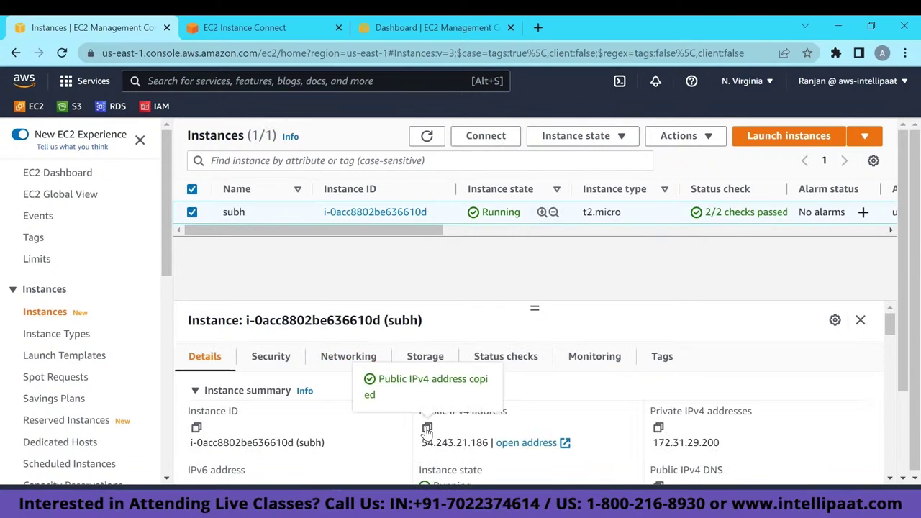
key(alt+Tab)
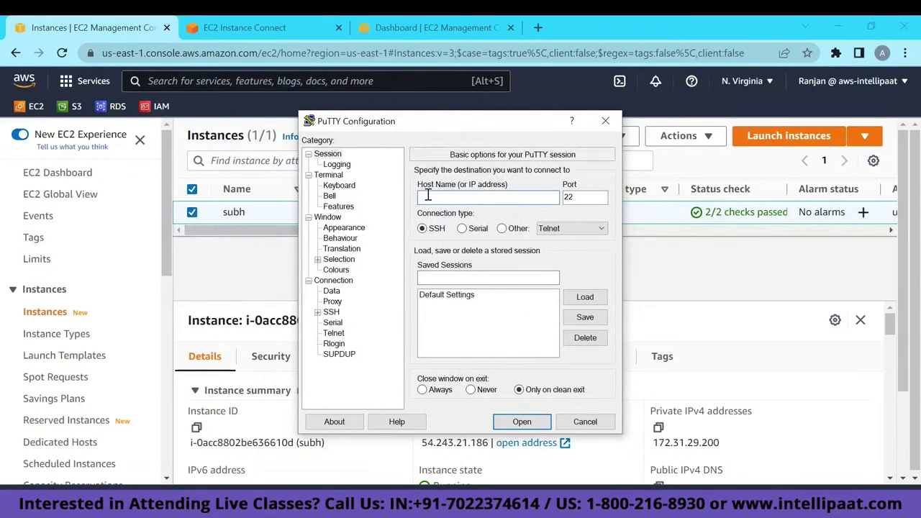
key(ctrl+v)
Set SSH authentication to use the subh-n-virginia-demo-key-1 private key from Downloads
click(317, 312)
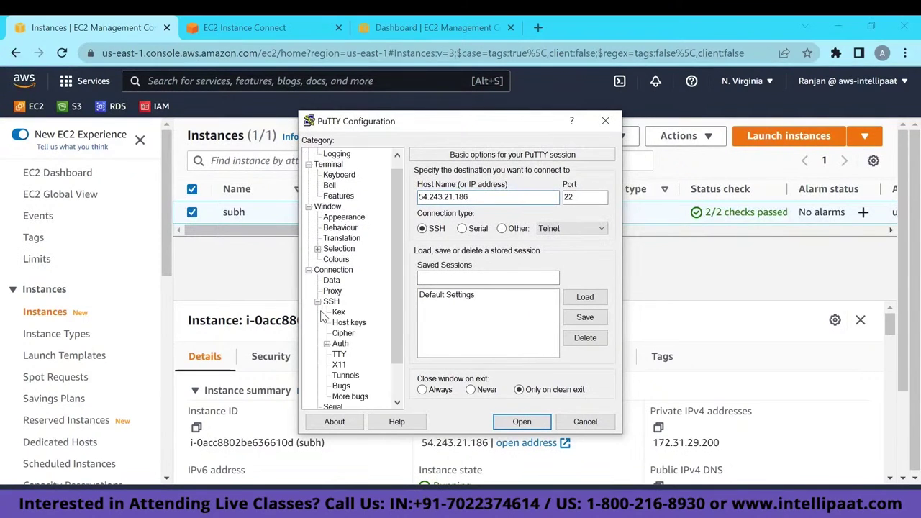
click(341, 344)
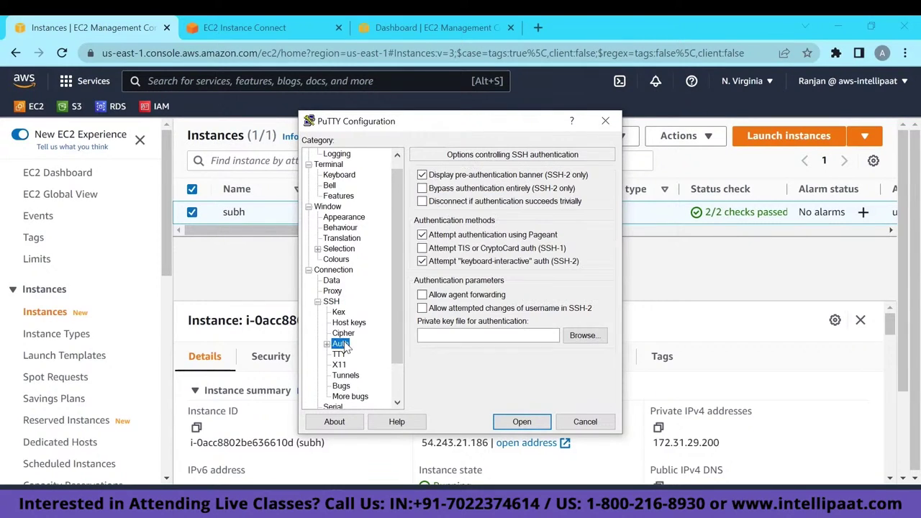
click(585, 337)
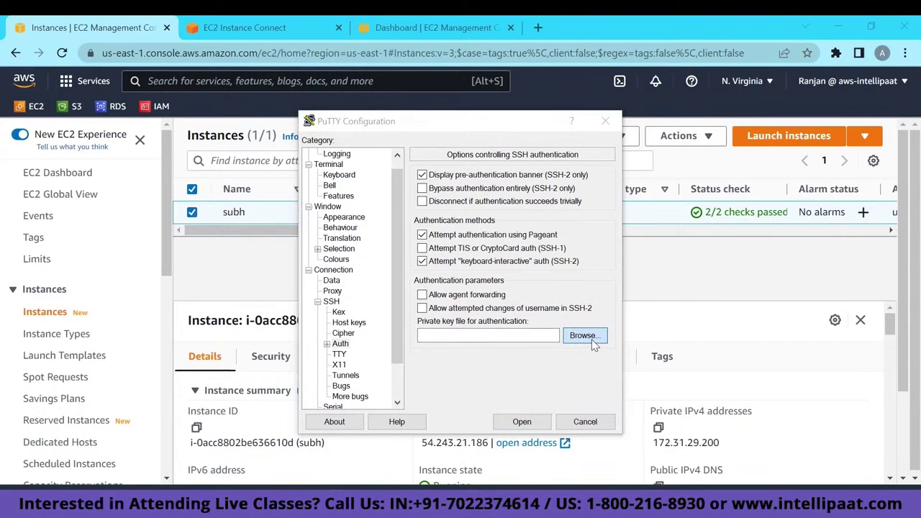
click(661, 403)
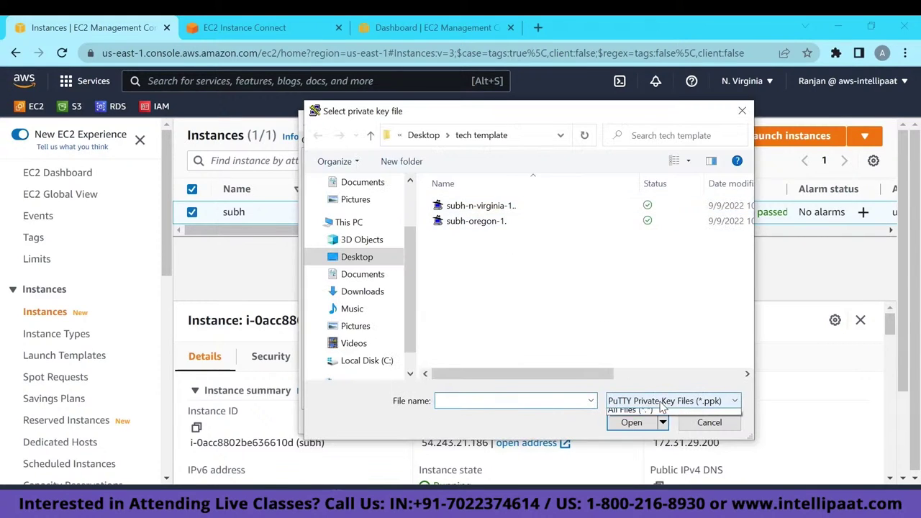
click(643, 426)
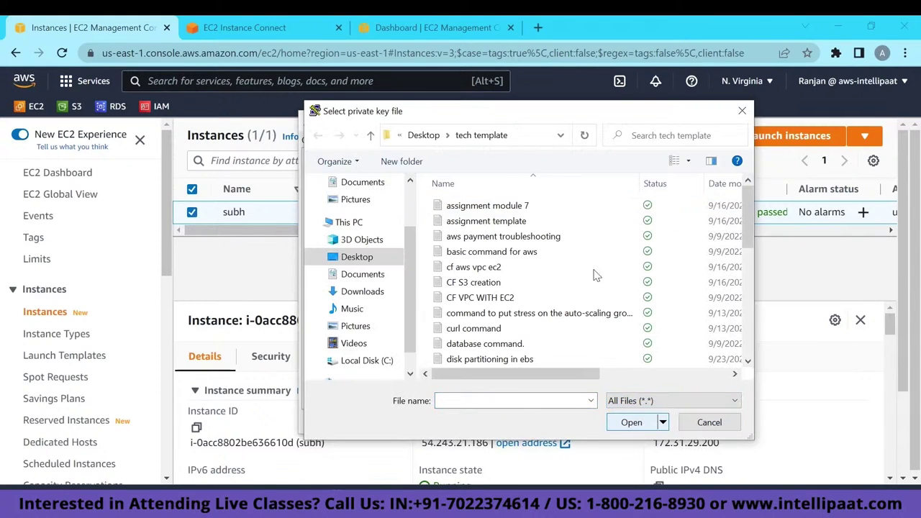
scroll(559, 234, down, 10)
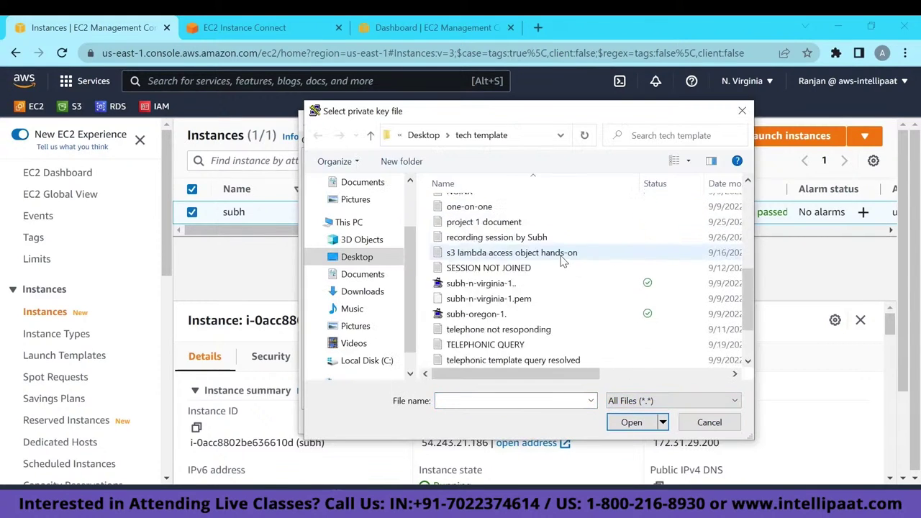
click(744, 113)
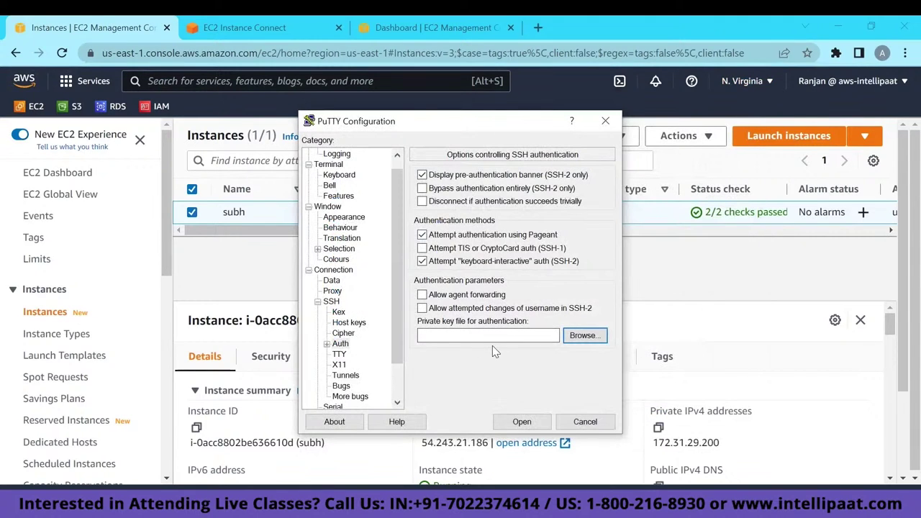
click(589, 338)
click(362, 291)
click(539, 224)
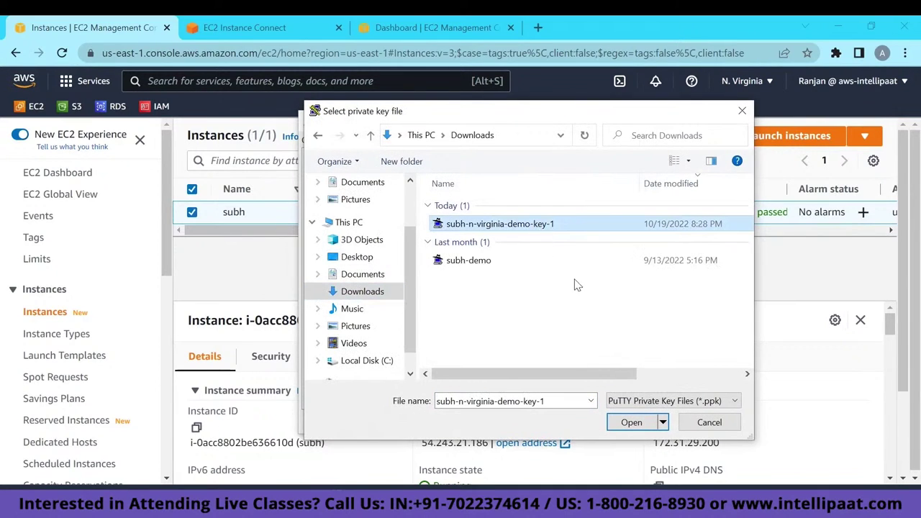
click(631, 423)
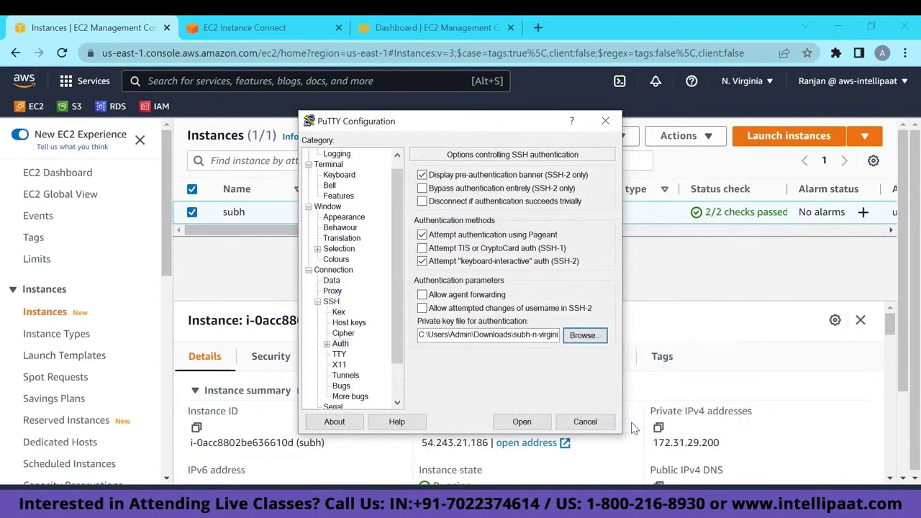
Connect to 54.243.21.186, accept its host key, and log in as ubuntu
click(518, 427)
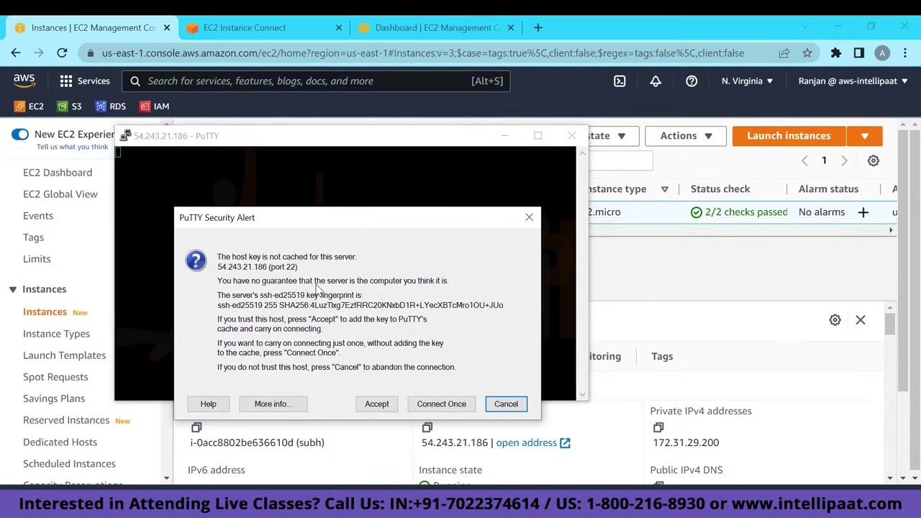
click(377, 404)
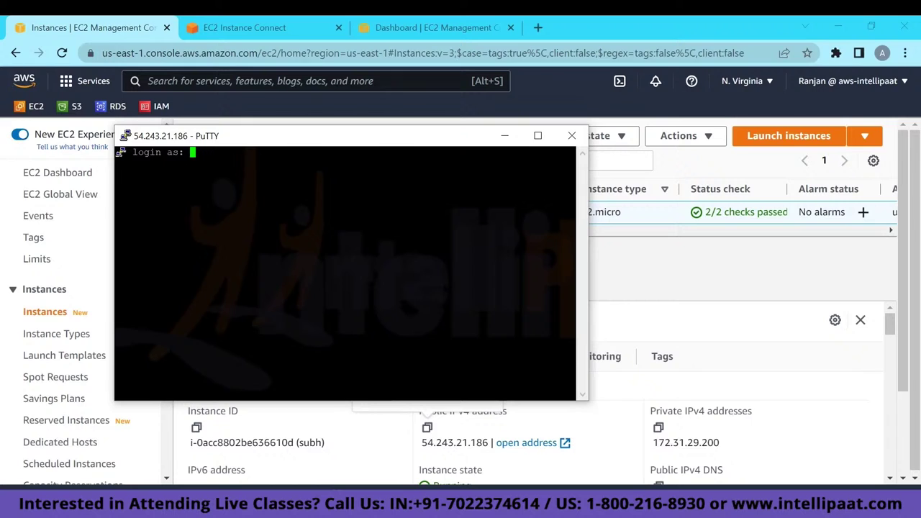
text(ubnutu)
key(BackSpace)
key(BackSpace)
key(BackSpace)
key(BackSpace)
text(untu)
click(655, 290)
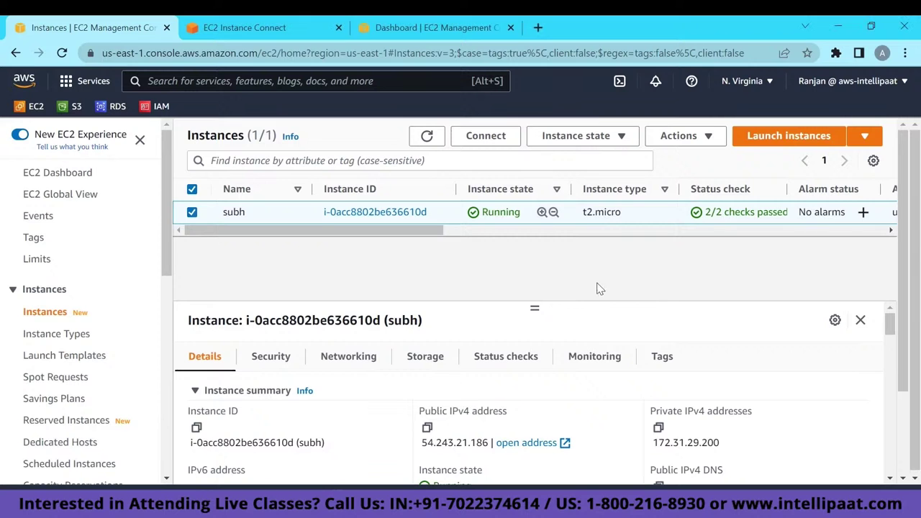
click(486, 136)
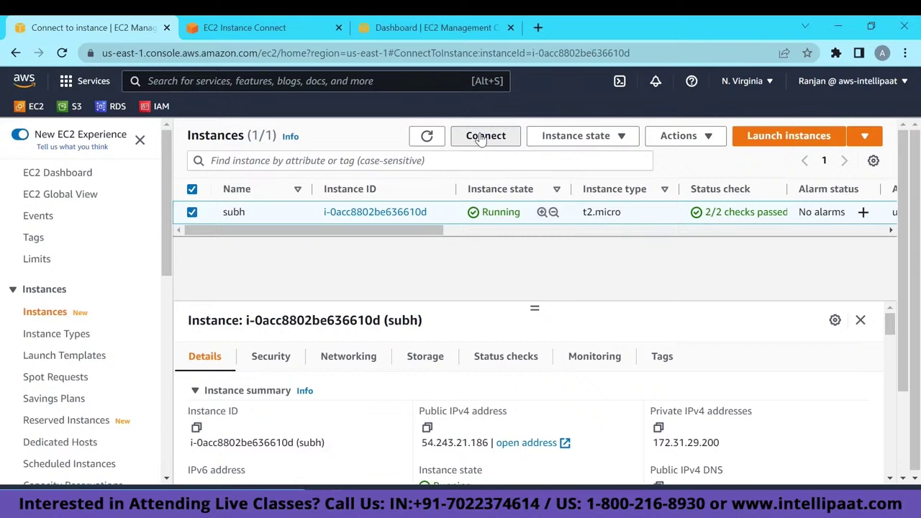
scroll(264, 348, down, 2)
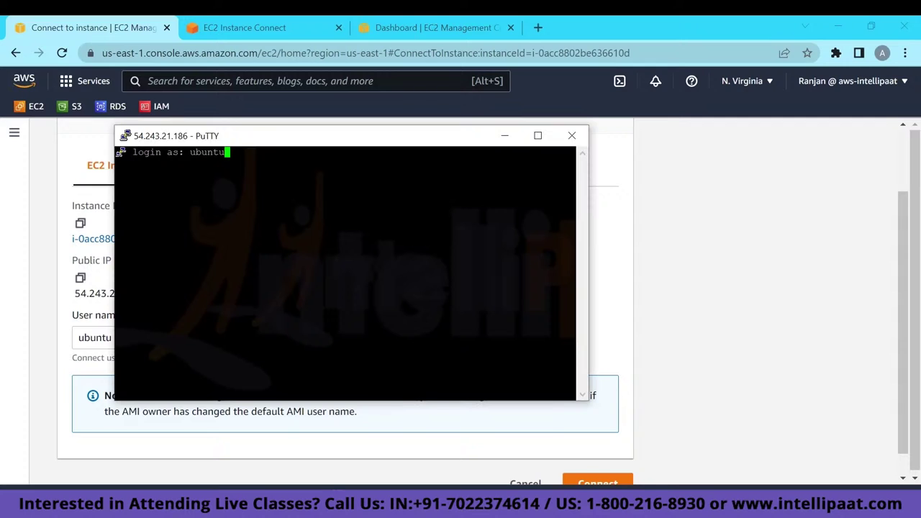
key(Return)
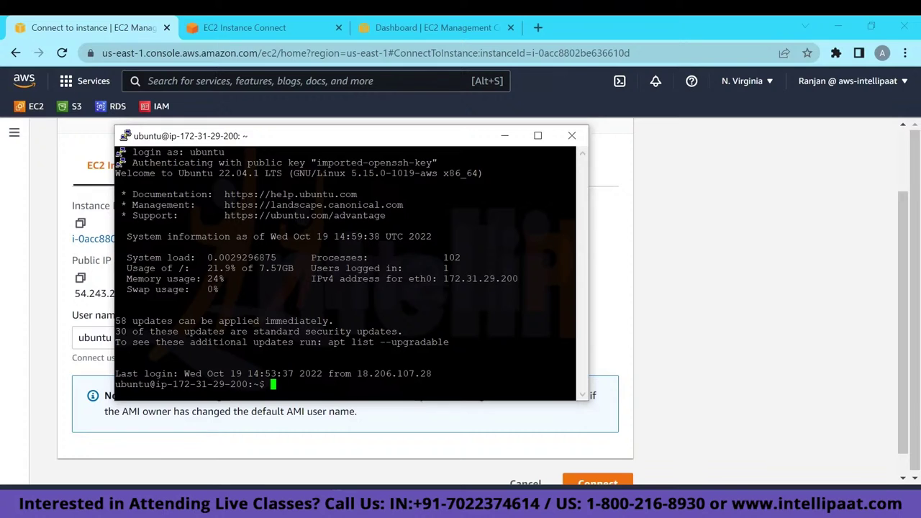
Run sudo apt-get update on the Ubuntu server and select the command's output
text(sudo apt-get)
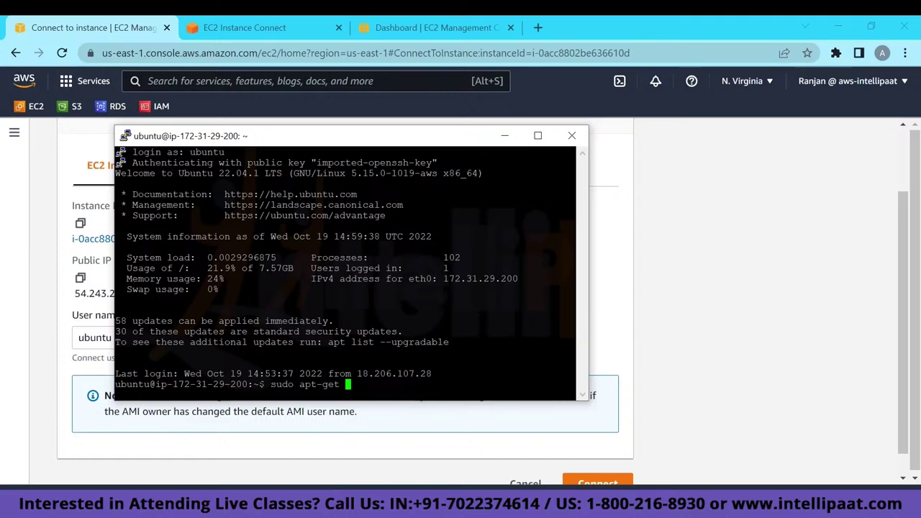
text(update)
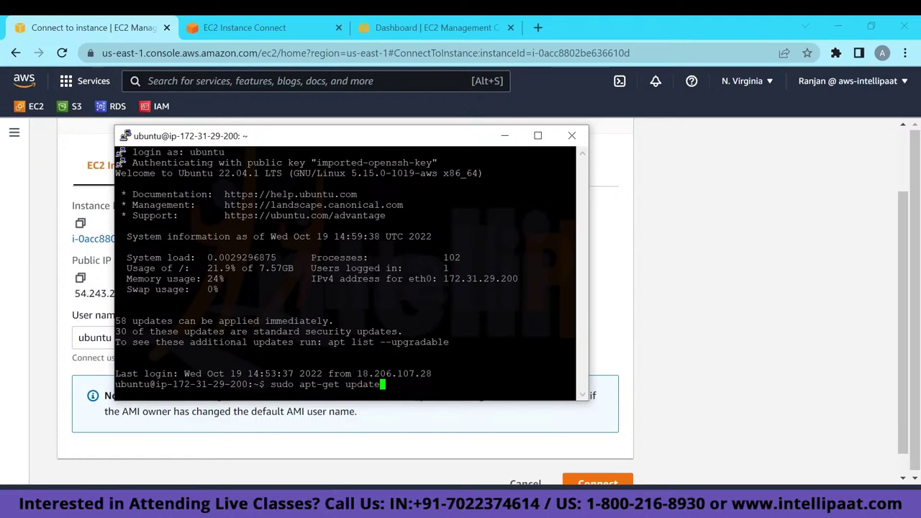
key(Return)
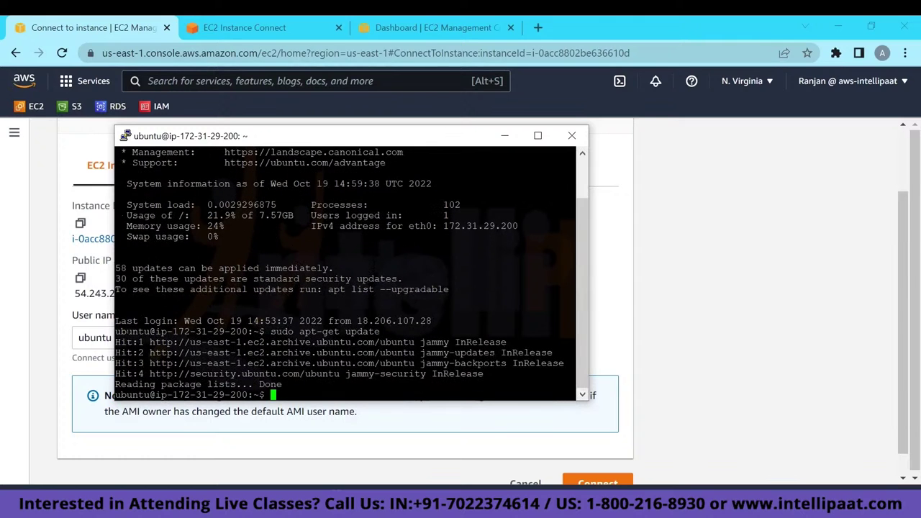
drag(116, 331, 290, 384)
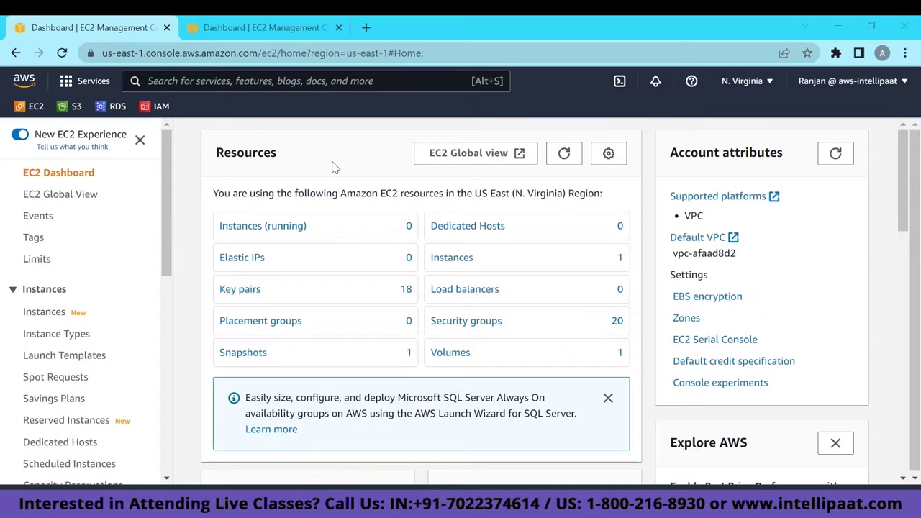
Start a new instance launch from the Instances list and name it 'windows'
click(44, 314)
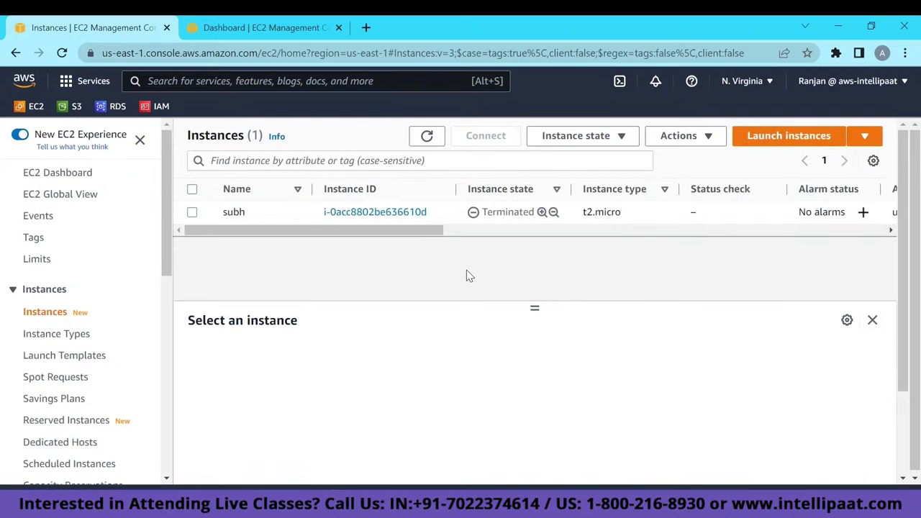
click(779, 144)
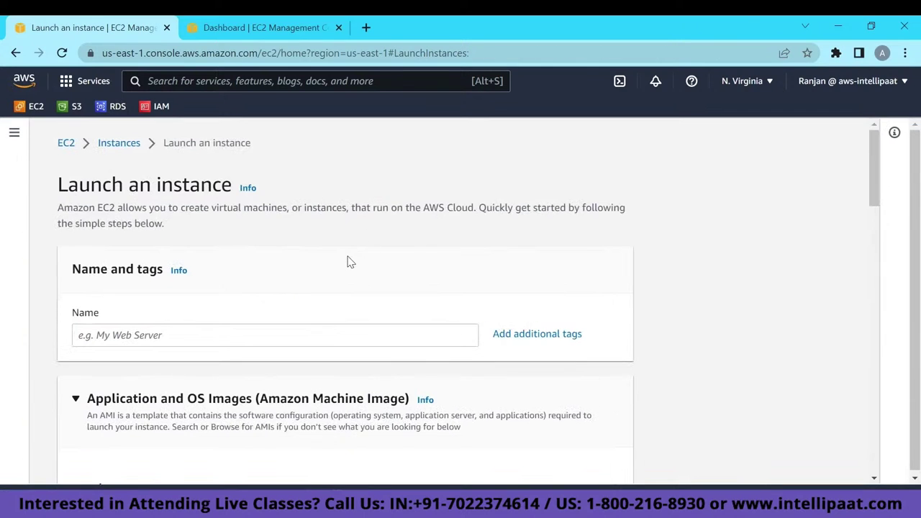
scroll(271, 325, down, 1)
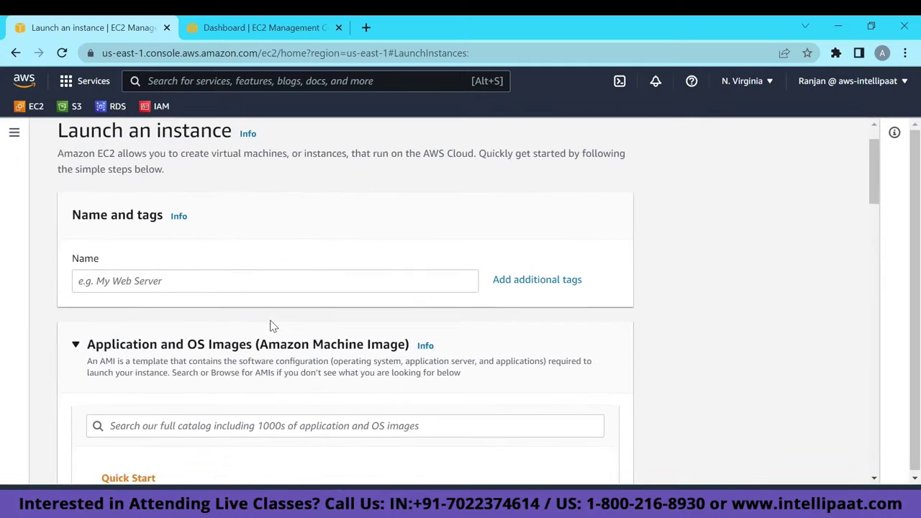
click(87, 267)
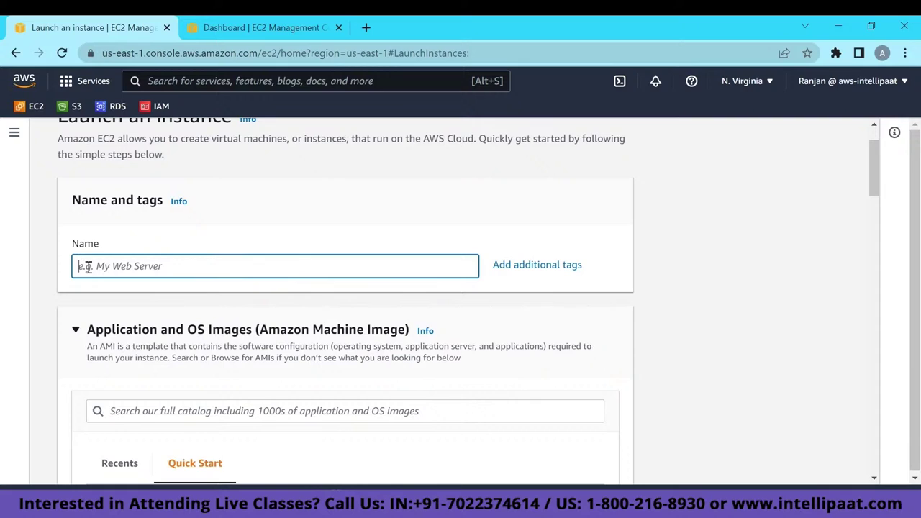
text(w)
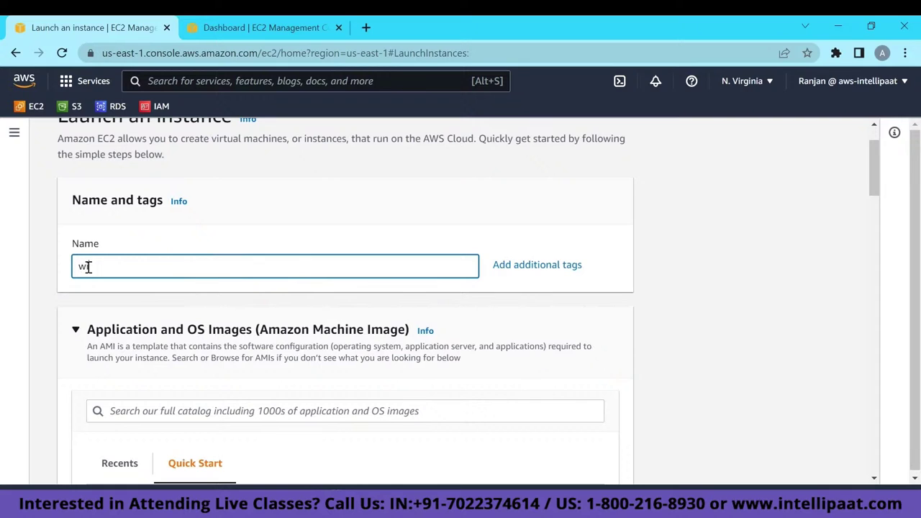
text(indows)
scroll(225, 308, down, 3)
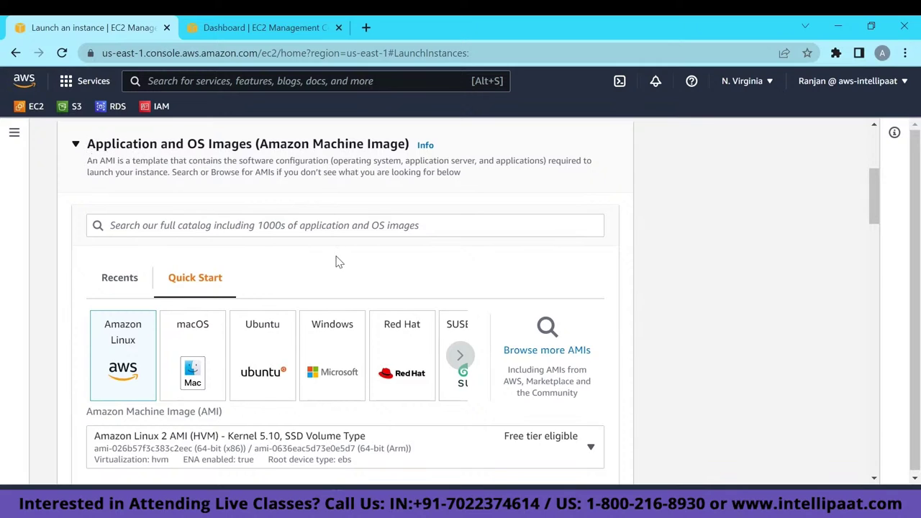
Pick the Windows image, keeping Microsoft Windows Server 2022 Base (ami-07a53499a088e4a8c) as the AMI
click(337, 336)
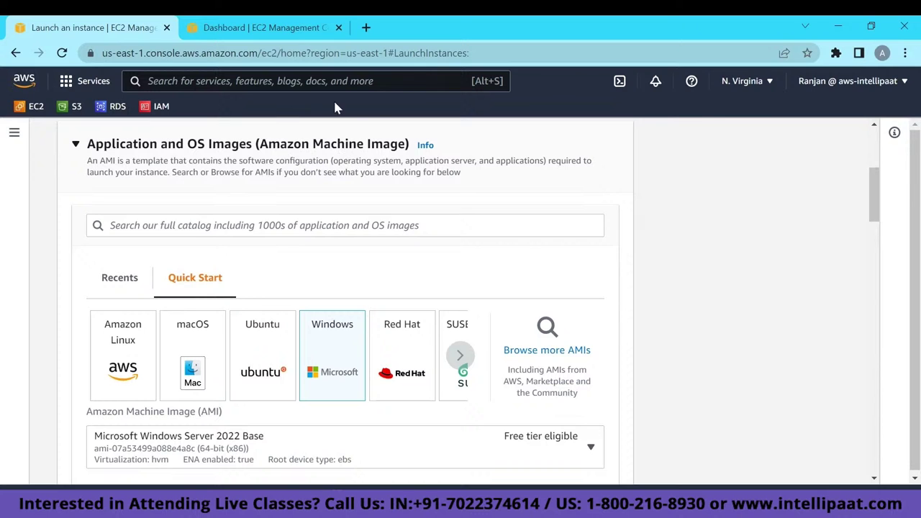
scroll(389, 298, up, 1)
scroll(389, 298, up, 3)
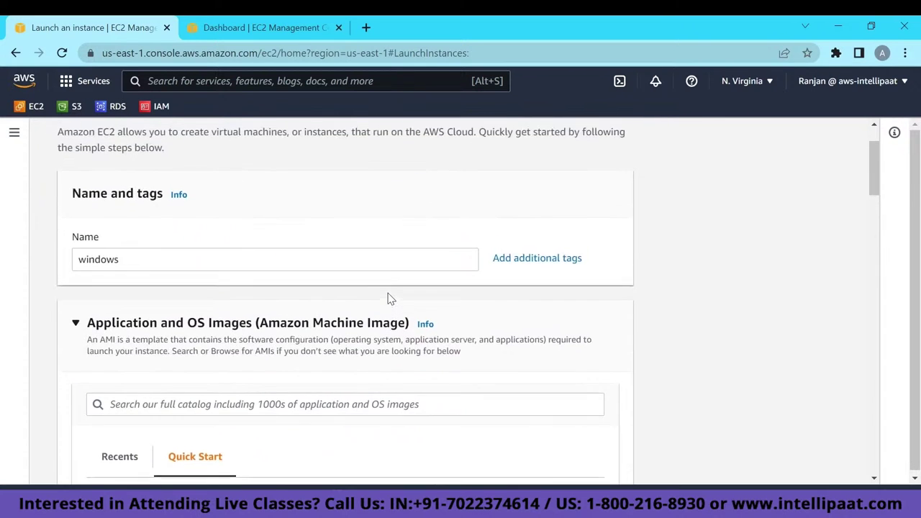
scroll(389, 298, down, 4)
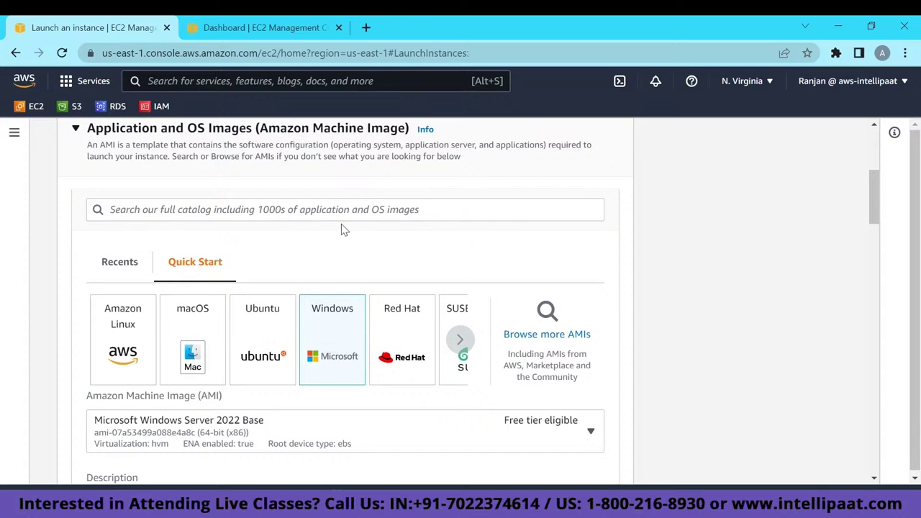
scroll(341, 353, down, 3)
scroll(342, 353, down, 3)
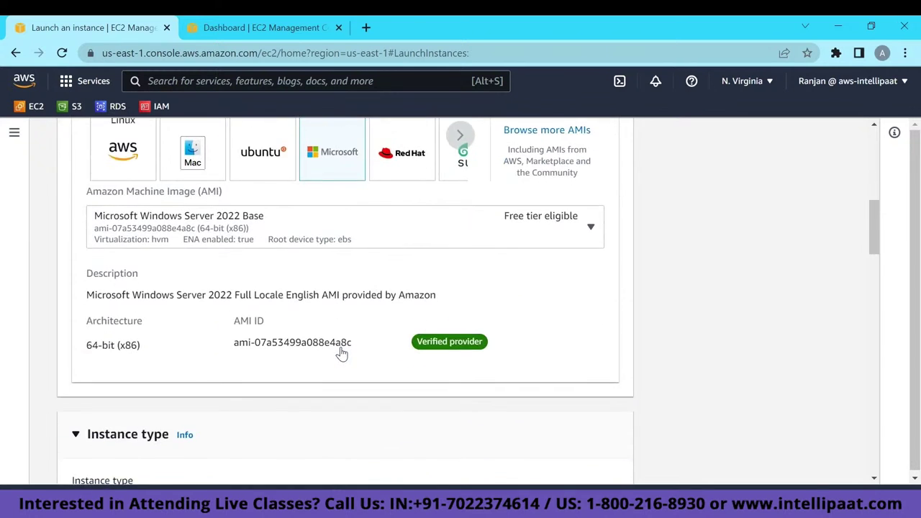
click(364, 181)
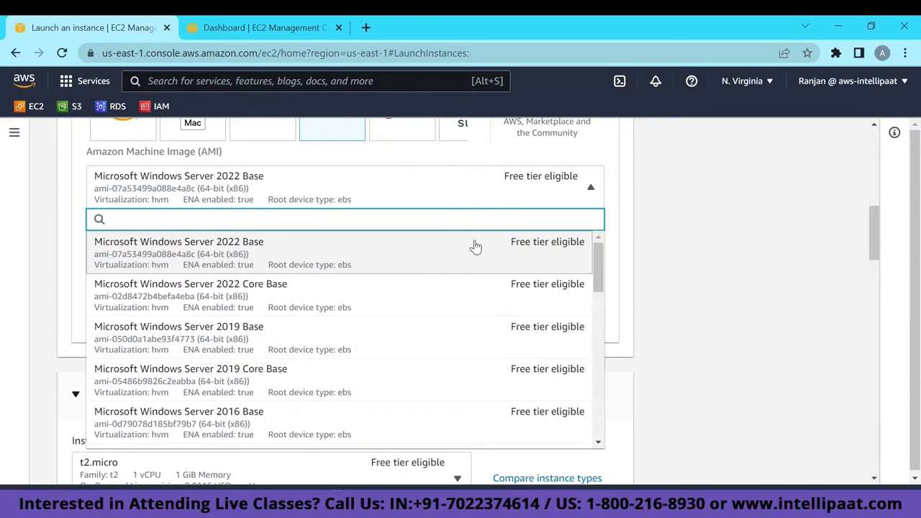
click(694, 229)
scroll(487, 283, down, 3)
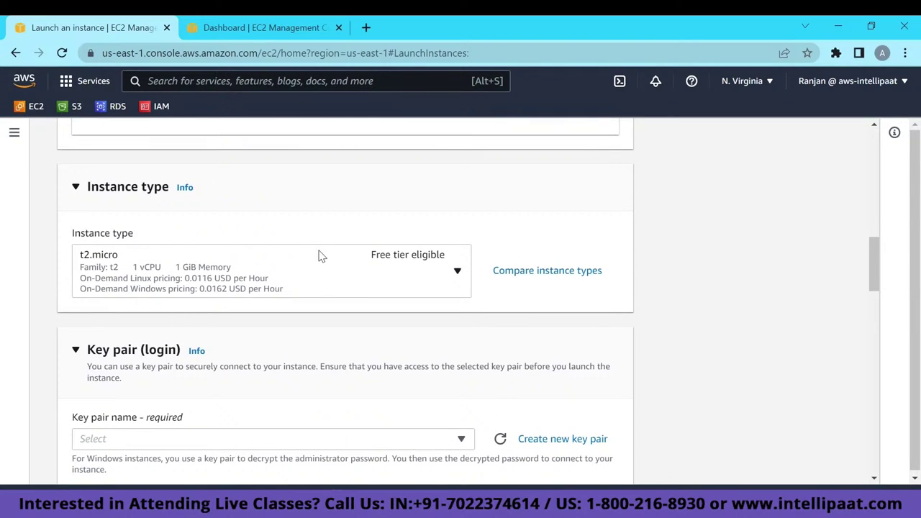
click(317, 285)
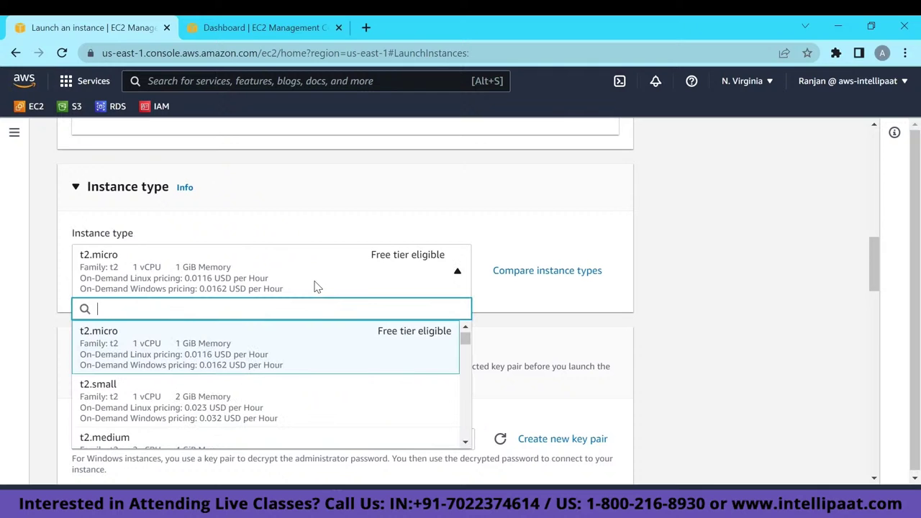
click(317, 286)
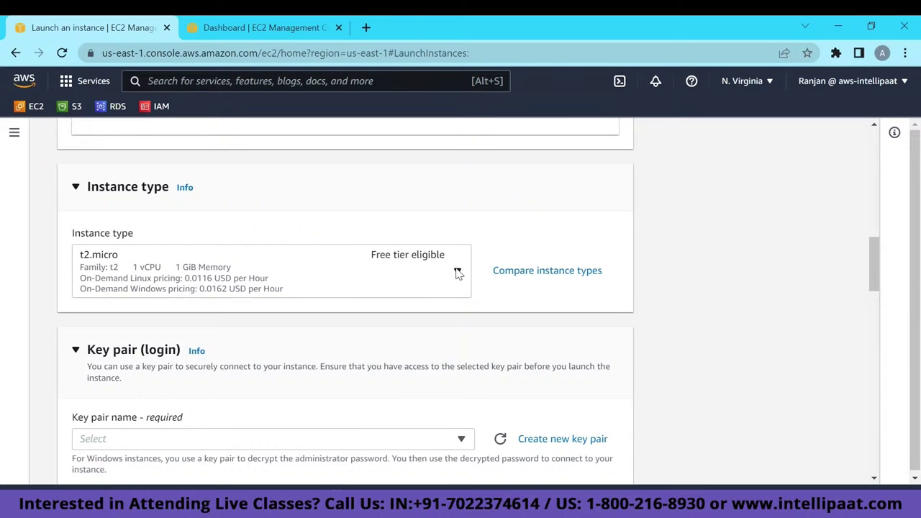
click(423, 284)
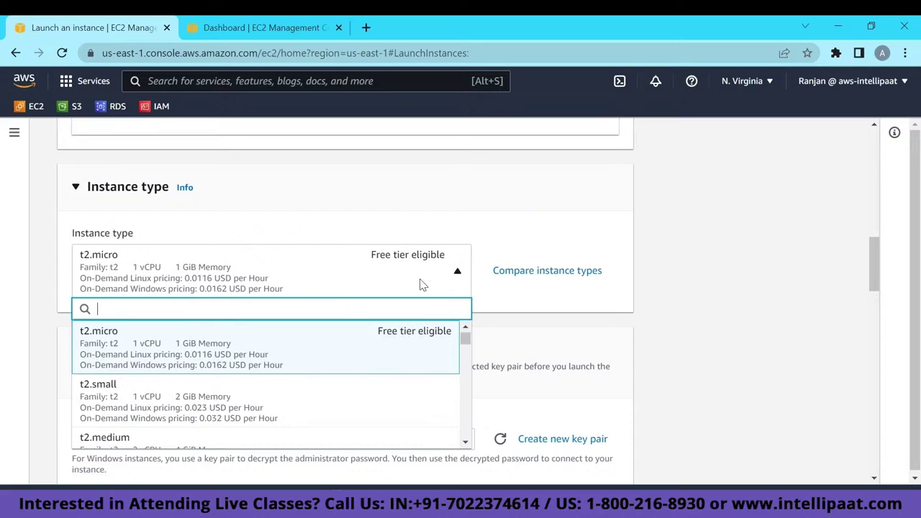
click(424, 284)
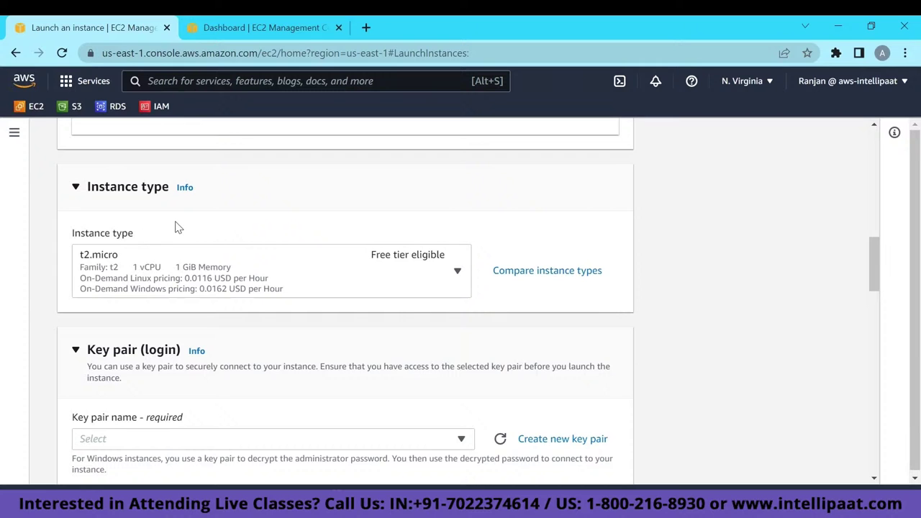
scroll(332, 207, up, 4)
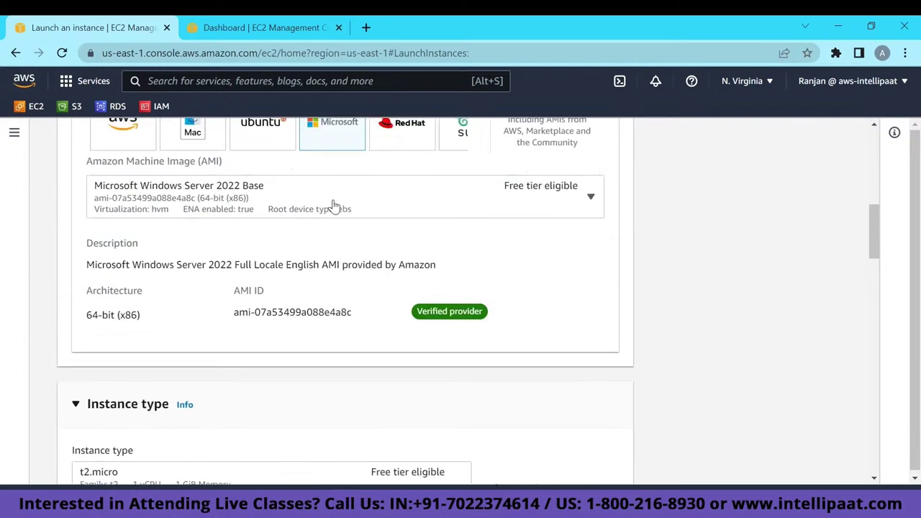
scroll(333, 206, up, 2)
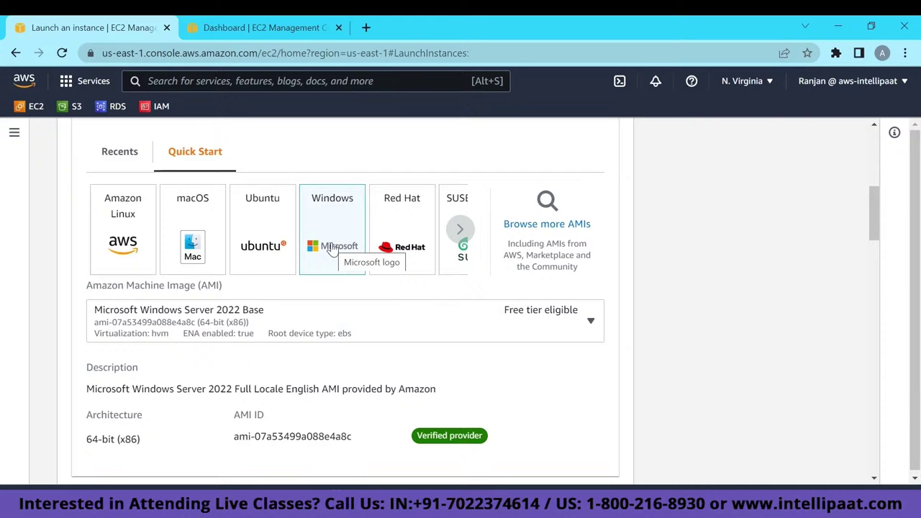
scroll(332, 248, down, 5)
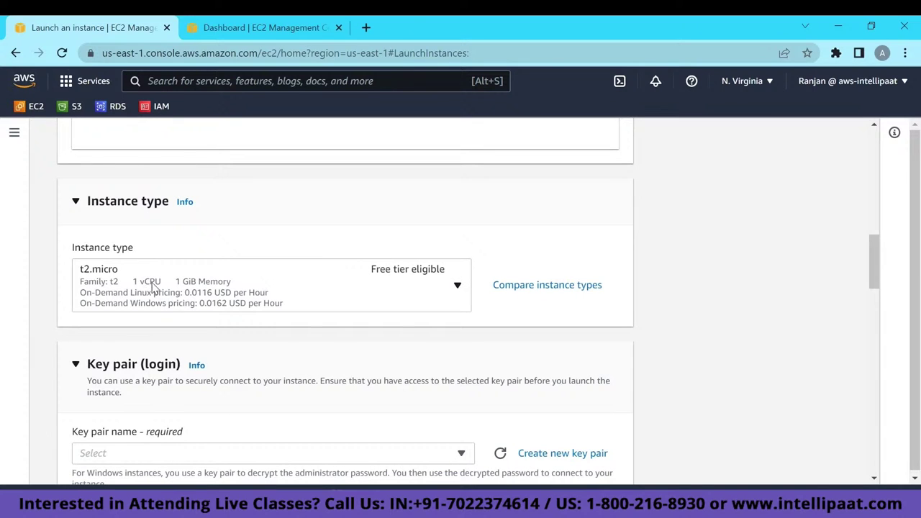
click(225, 285)
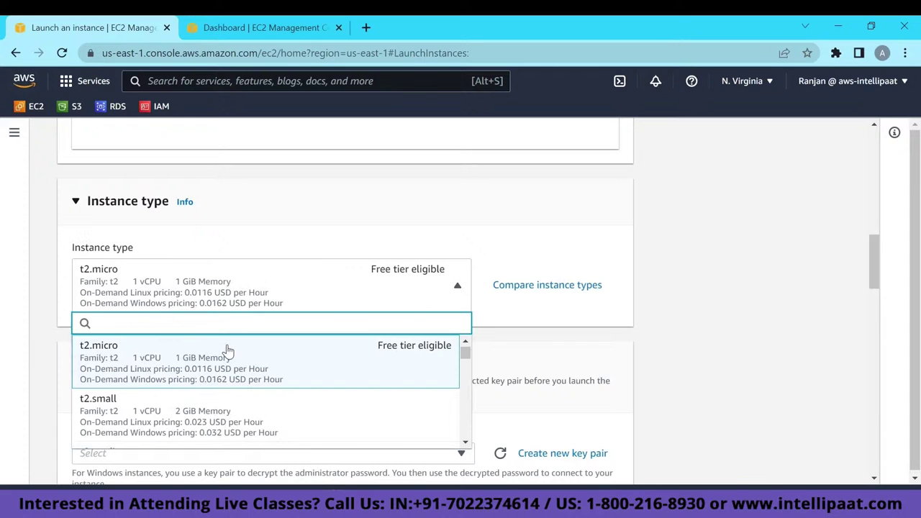
click(161, 355)
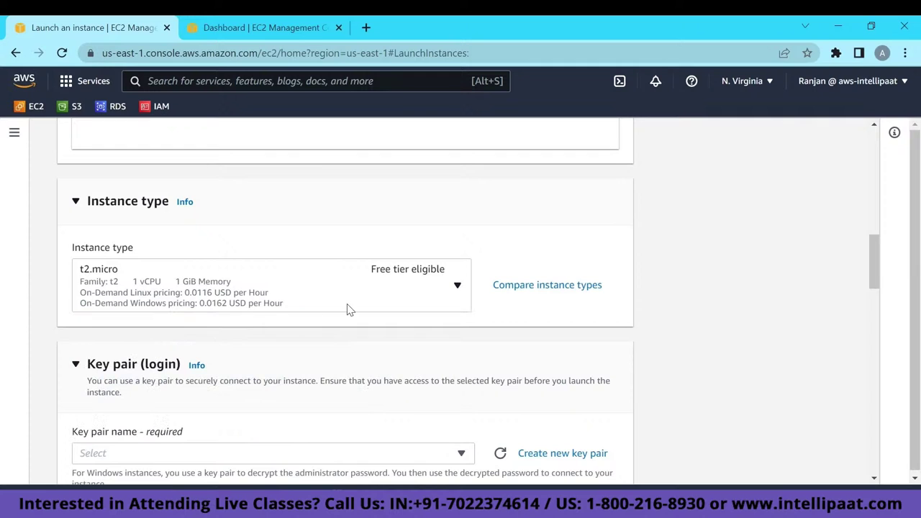
scroll(446, 206, down, 2)
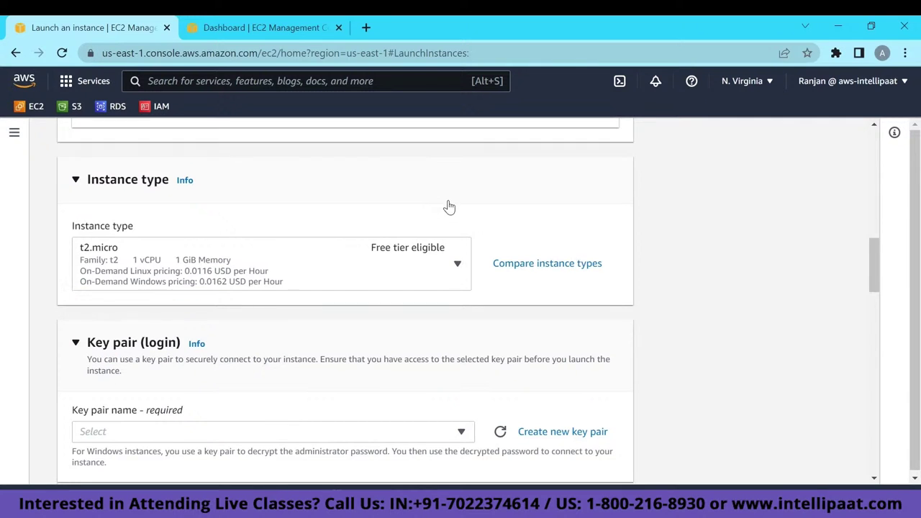
scroll(449, 206, down, 1)
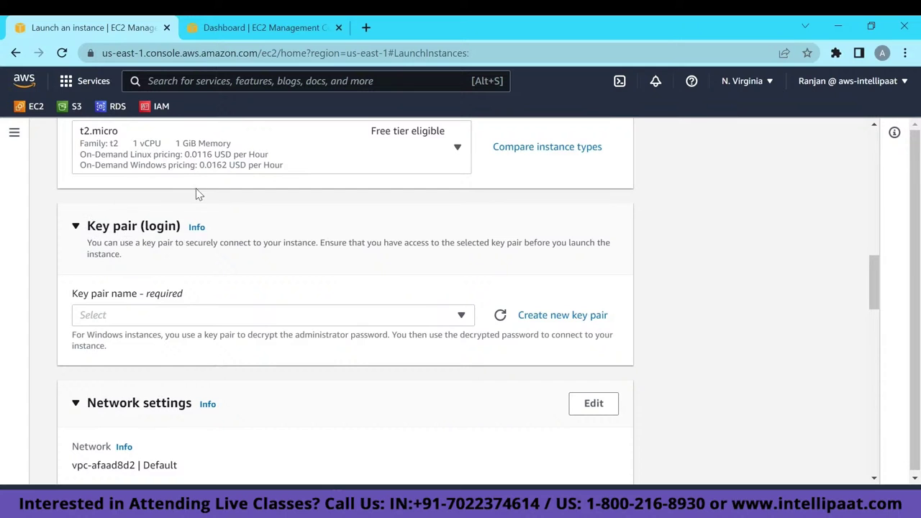
Create a new .pem key pair named 'windows' and download windows.pem
click(569, 316)
click(306, 311)
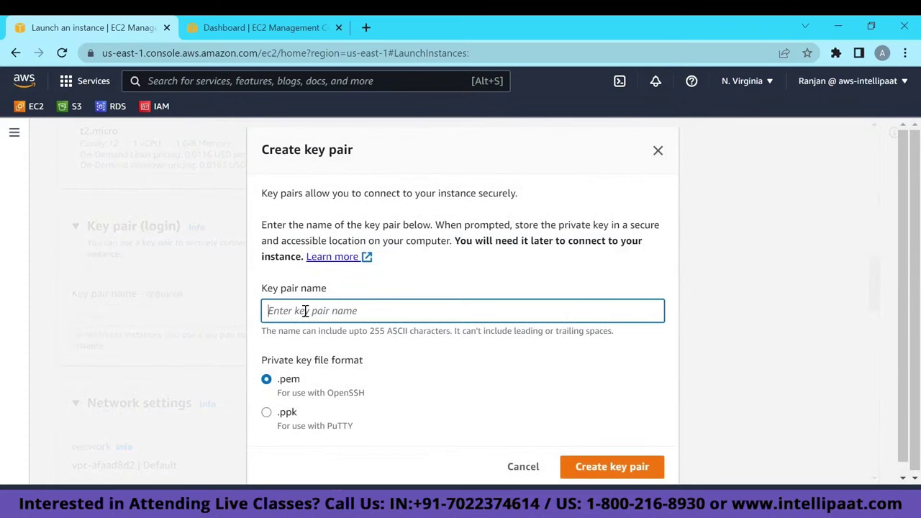
text(windows)
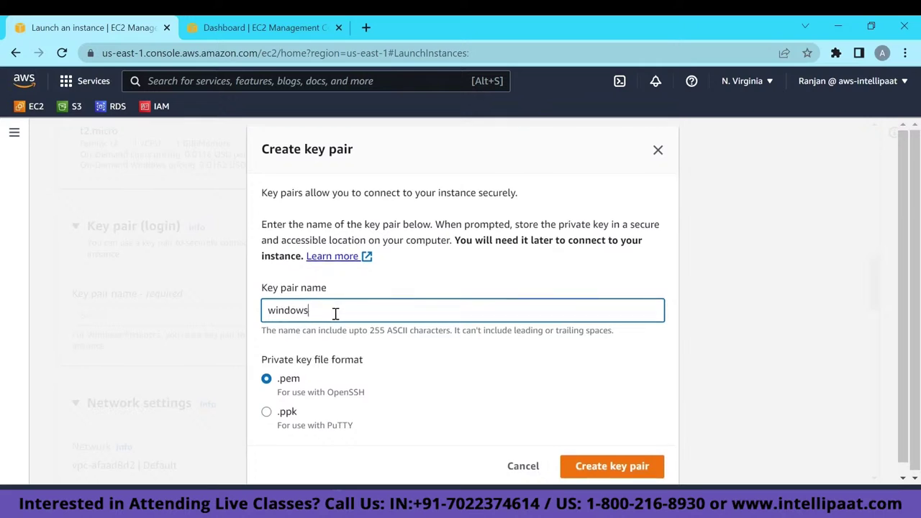
scroll(335, 314, down, 1)
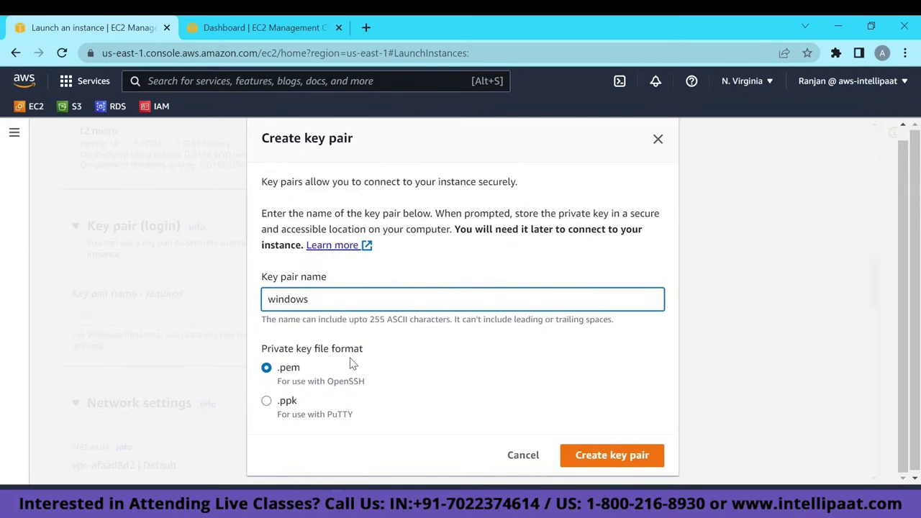
scroll(369, 382, down, 1)
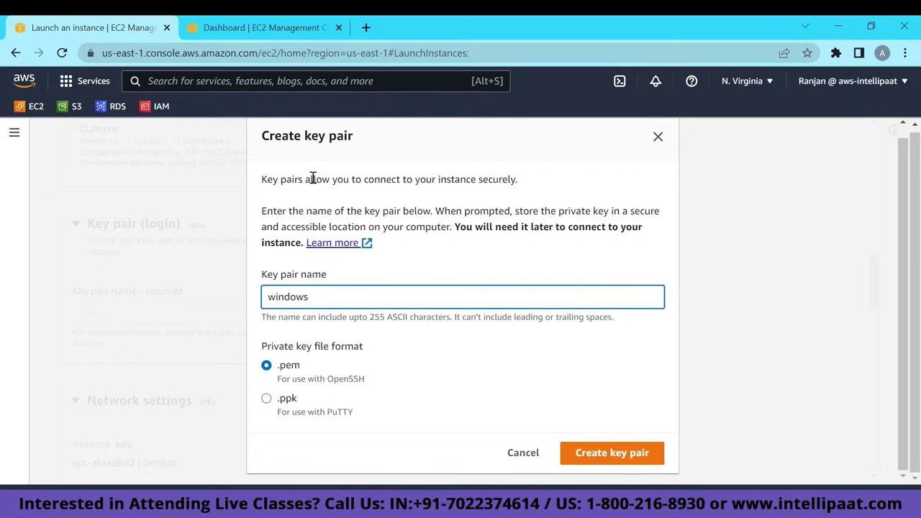
drag(306, 138, 360, 140)
click(374, 146)
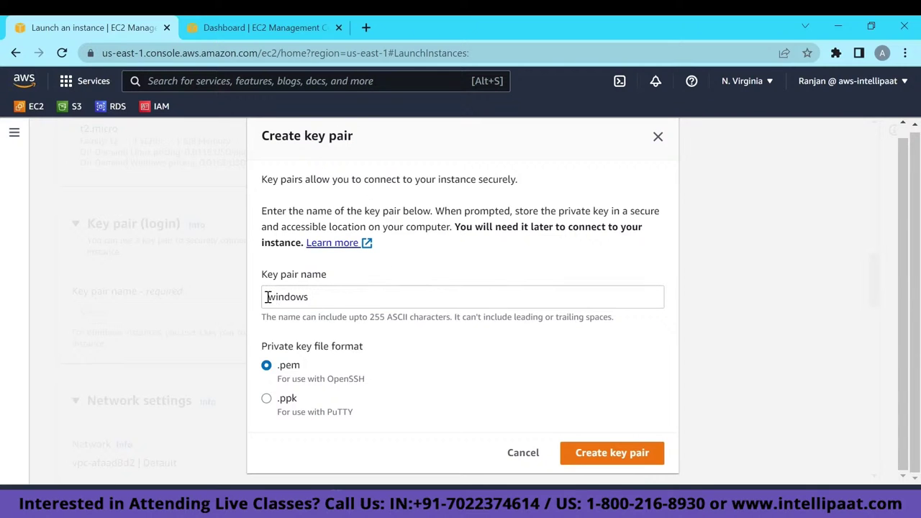
drag(266, 297, 323, 293)
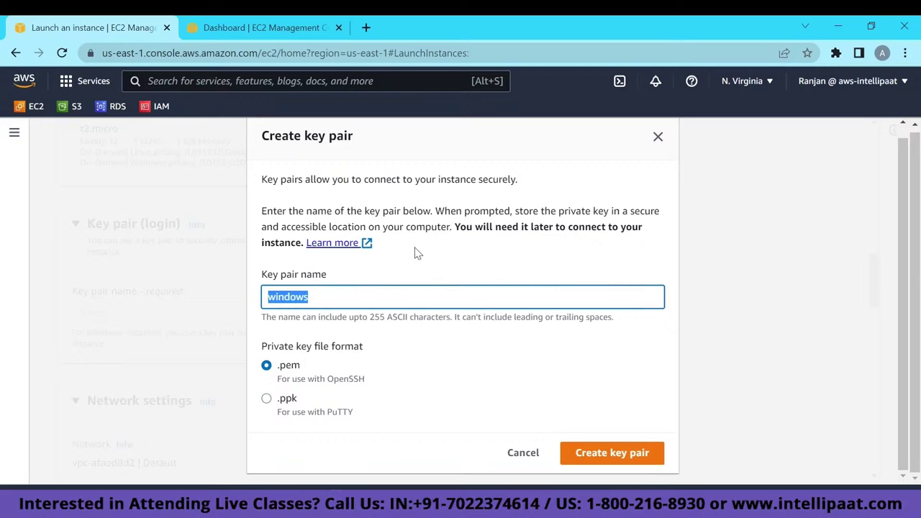
click(378, 338)
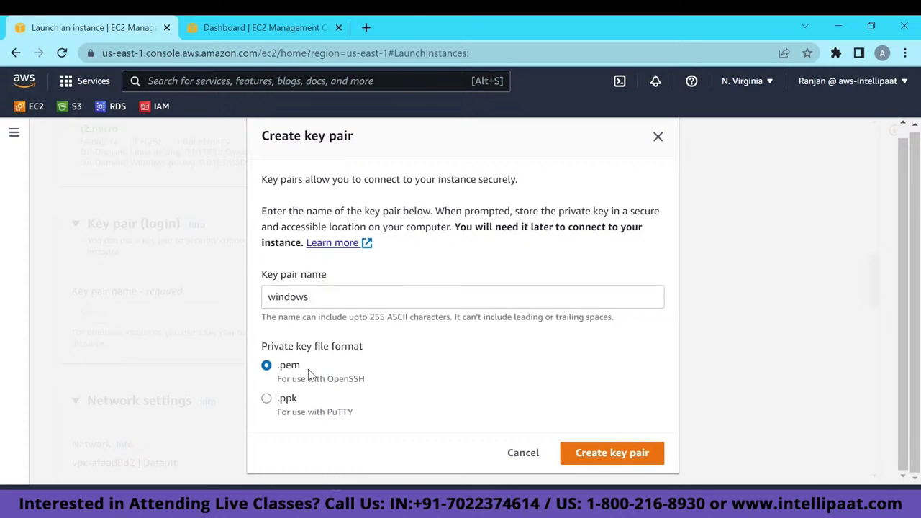
click(630, 452)
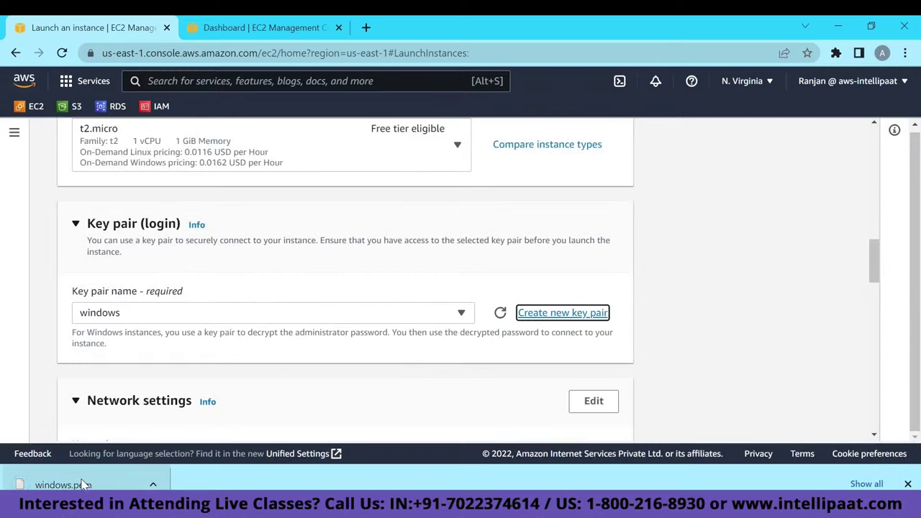
Review the network settings and launch the Windows Server 2022 t2.micro instance
scroll(395, 362, down, 3)
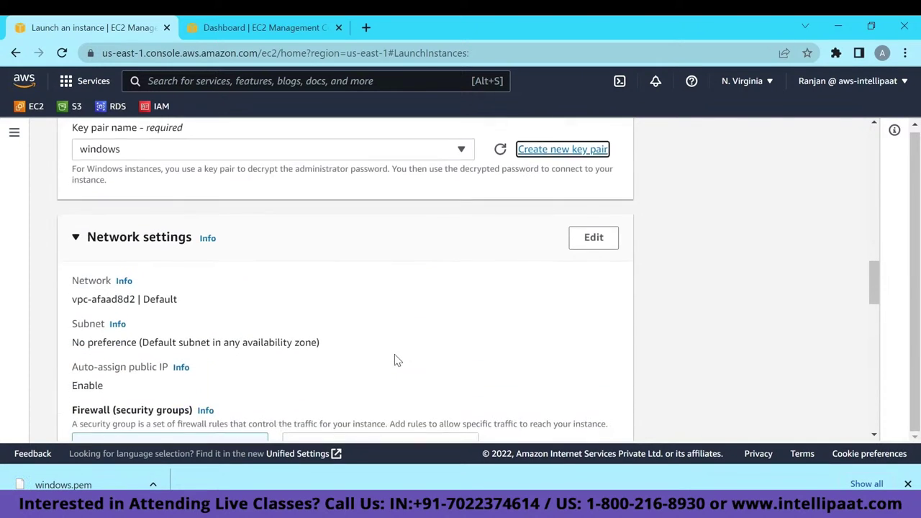
scroll(395, 360, down, 2)
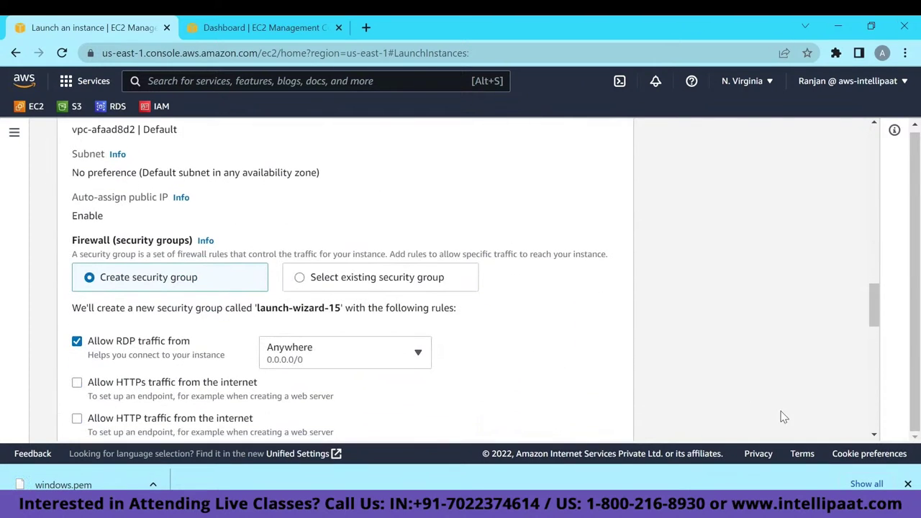
click(909, 484)
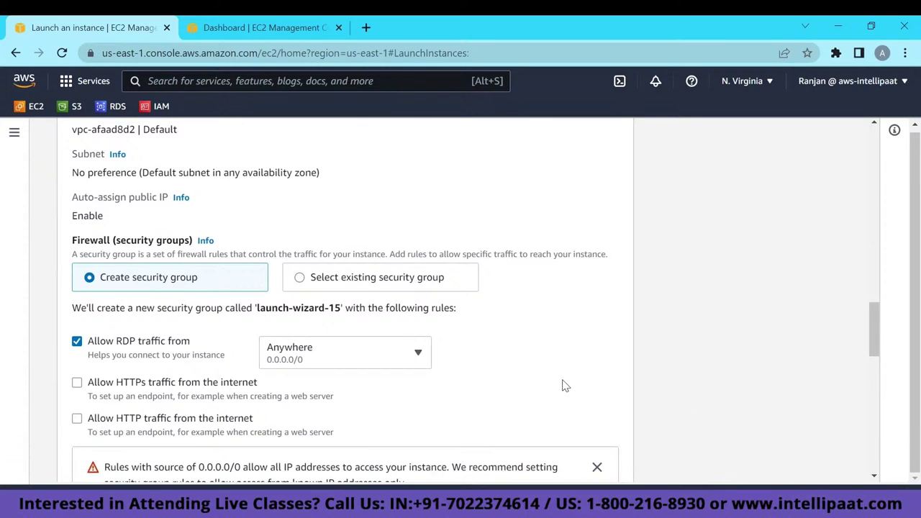
scroll(566, 387, up, 2)
scroll(566, 387, up, 1)
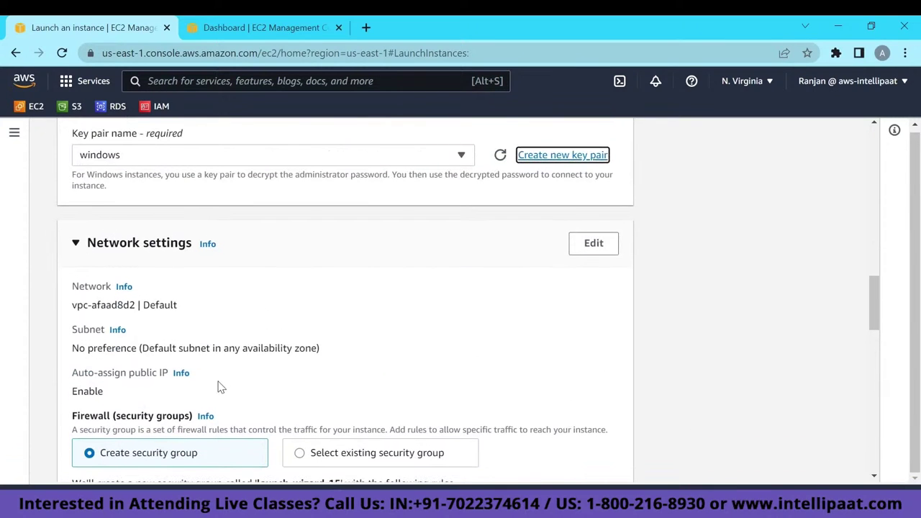
scroll(221, 392, down, 5)
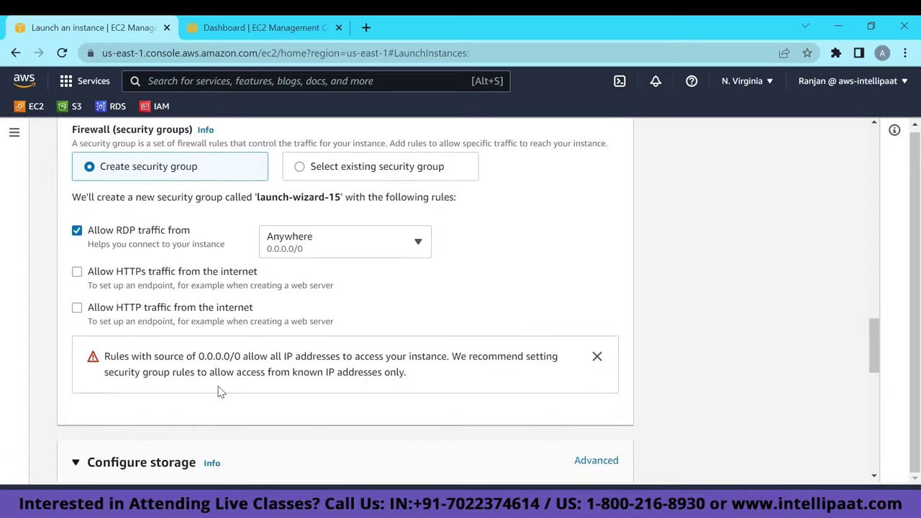
scroll(221, 391, down, 8)
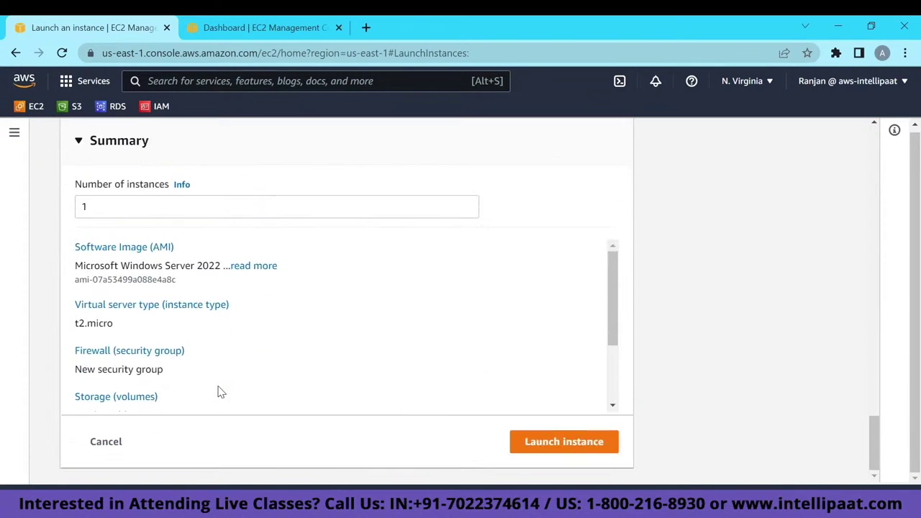
click(549, 446)
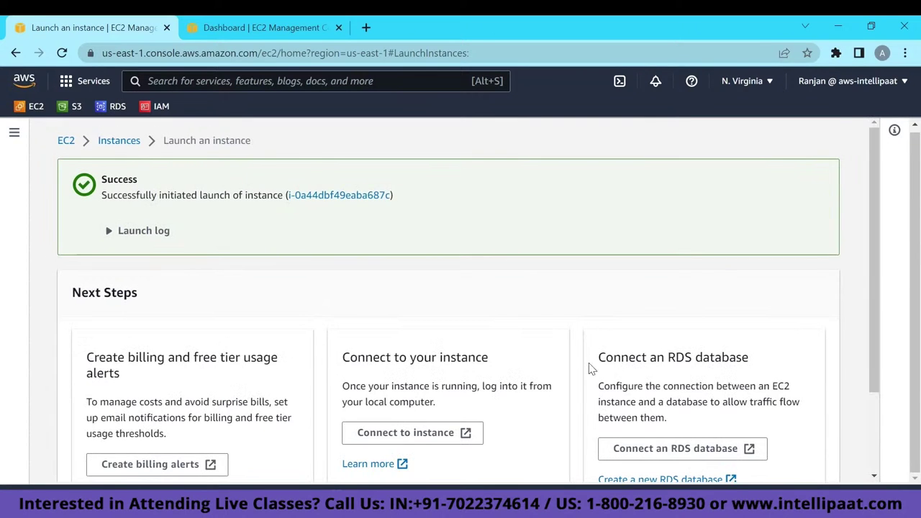
scroll(594, 370, down, 2)
Start another instance launch named ubuntu with the Ubuntu Server 22.04 Quick Start AMI
click(772, 470)
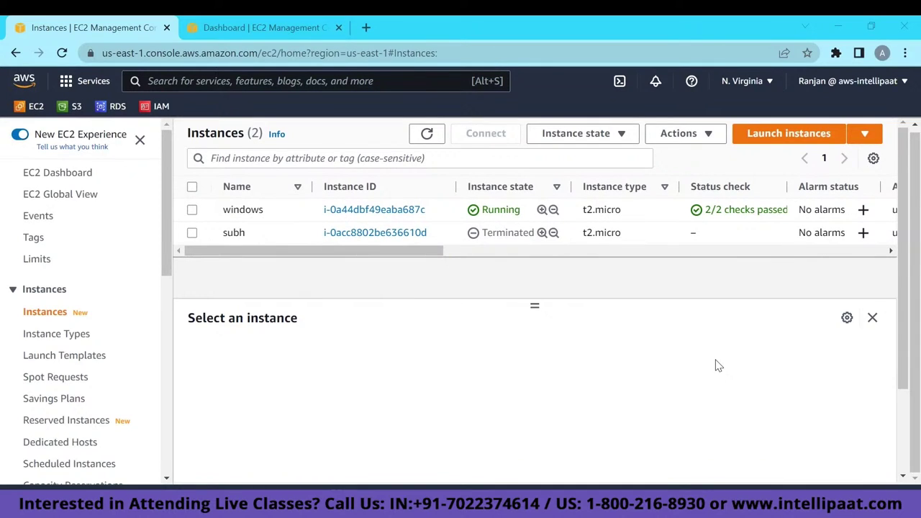
click(783, 137)
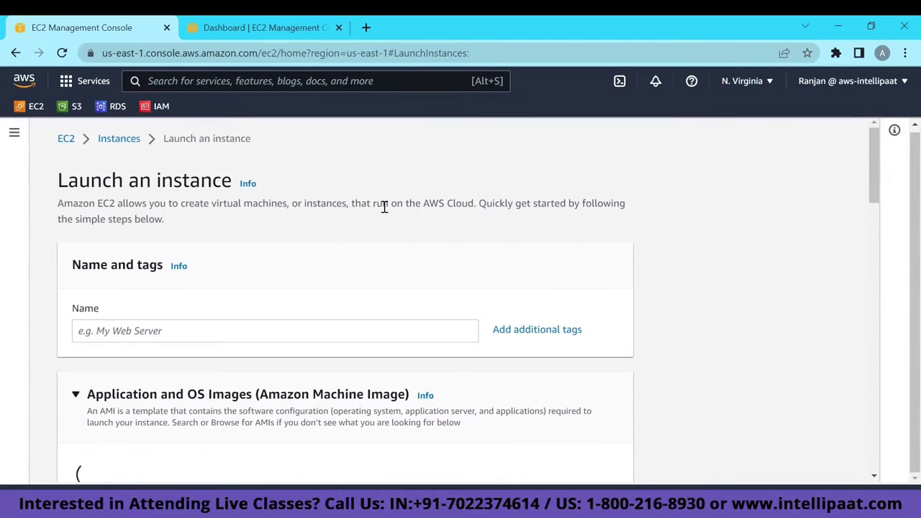
scroll(384, 207, down, 2)
click(193, 241)
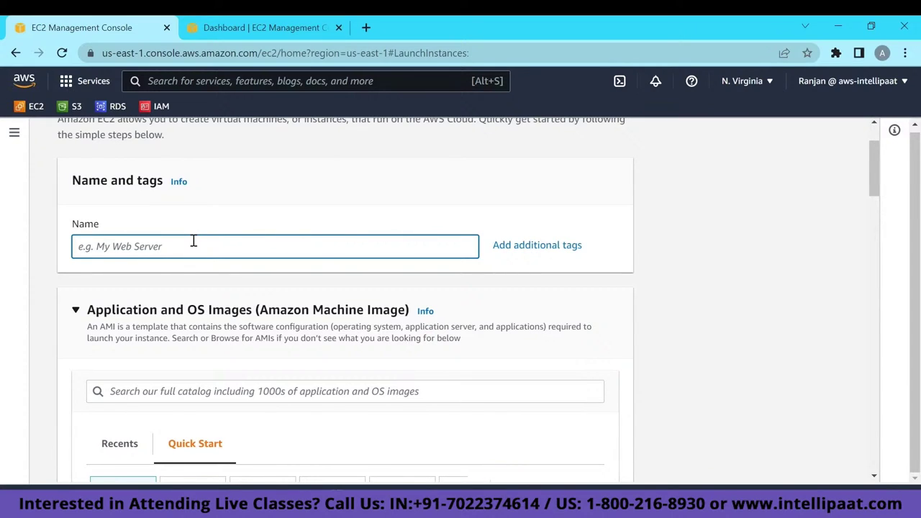
text(ubuntu)
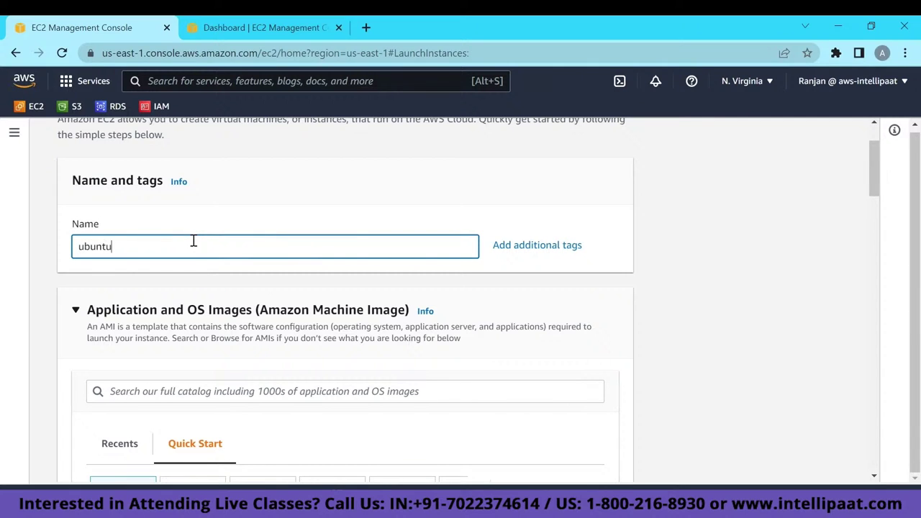
scroll(193, 241, down, 3)
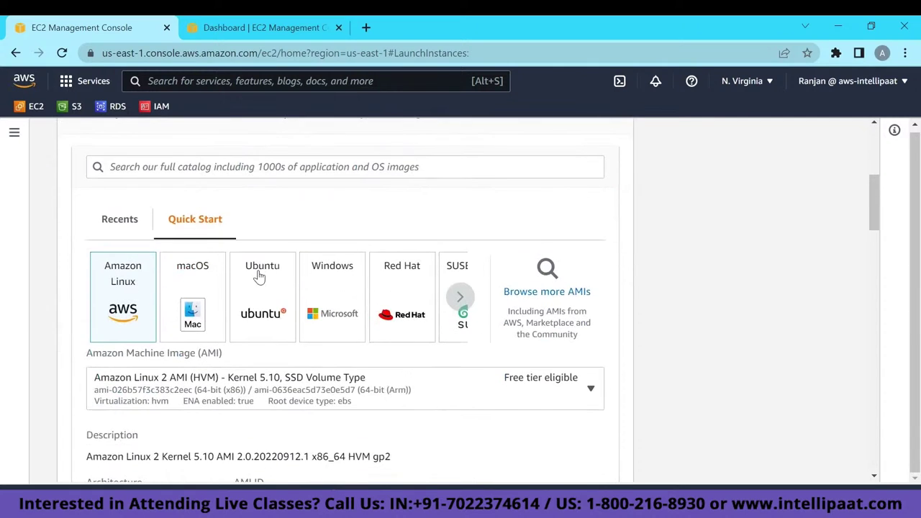
click(260, 278)
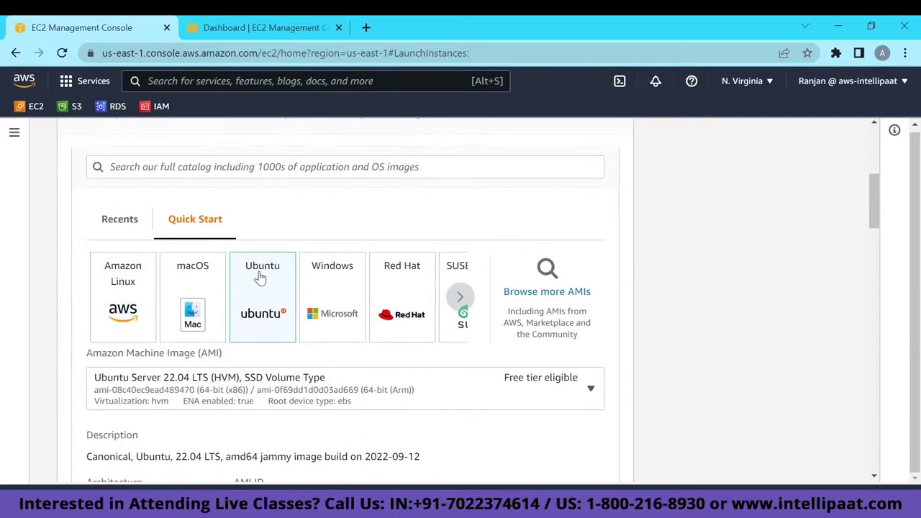
scroll(352, 312, down, 5)
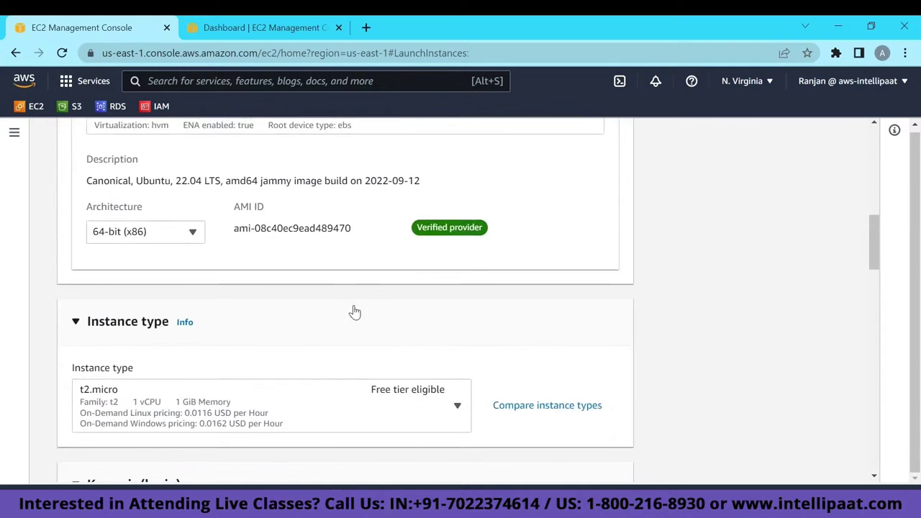
scroll(355, 312, down, 2)
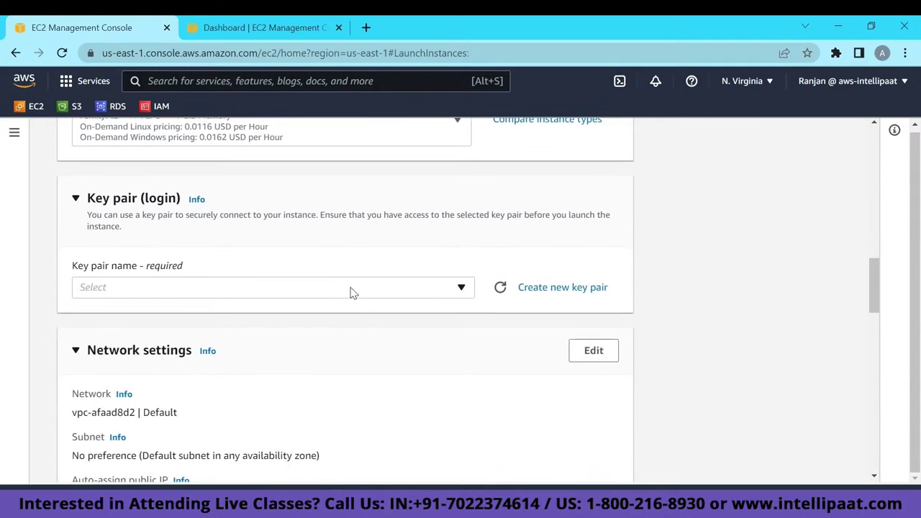
Select the subh-n-virginia-demo-key-1 key pair and launch the t2.micro instance
click(359, 291)
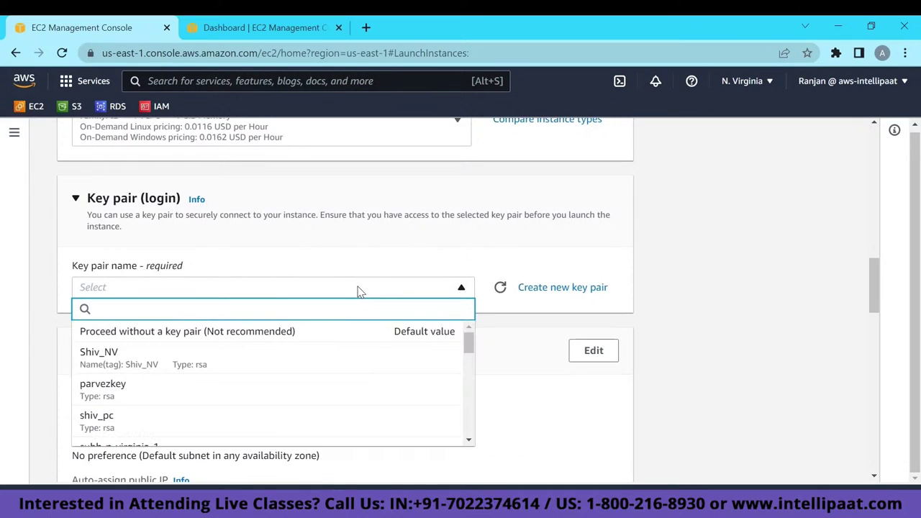
scroll(298, 392, down, 1)
scroll(298, 392, down, 5)
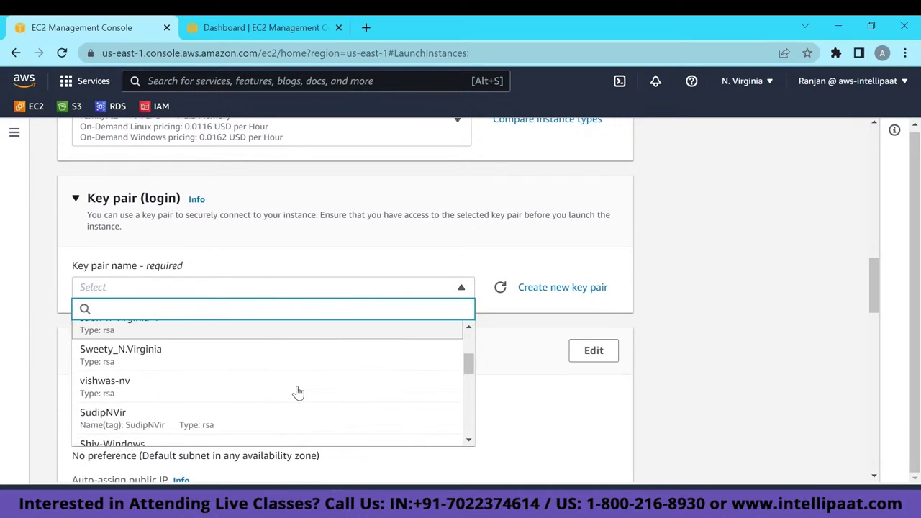
scroll(298, 392, down, 8)
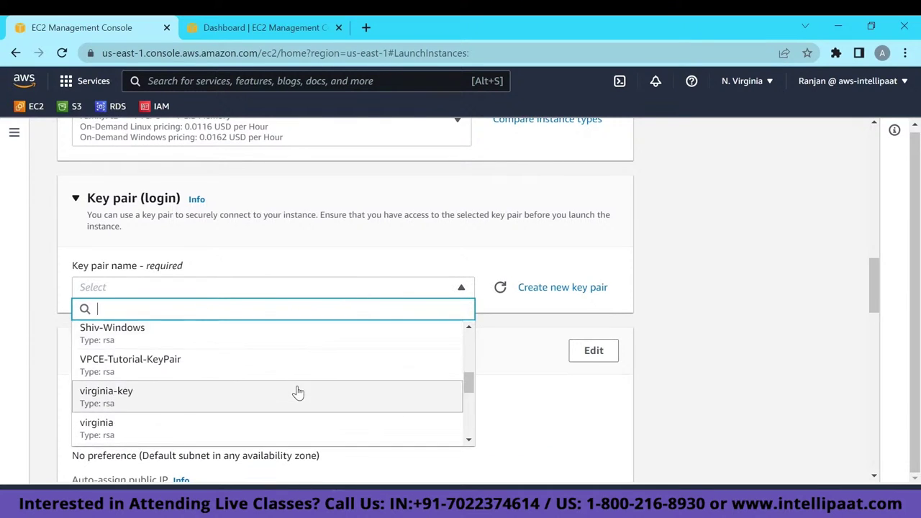
scroll(298, 392, down, 2)
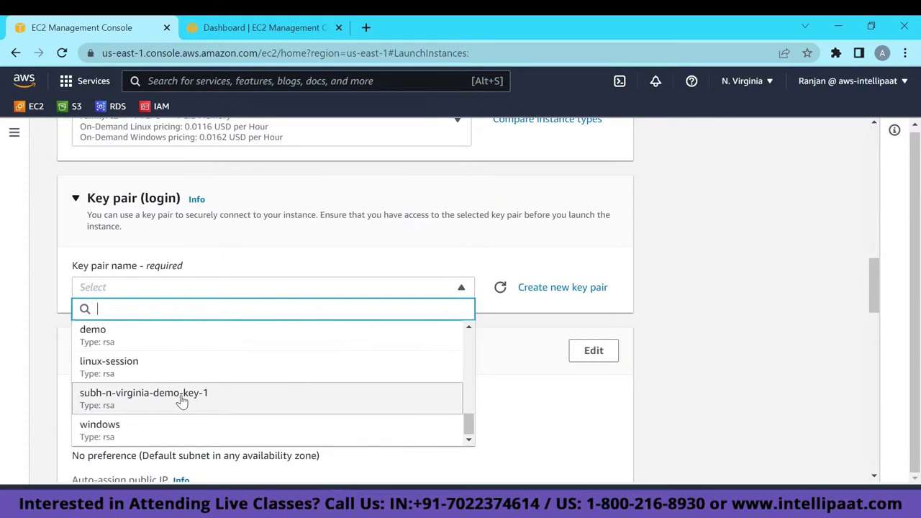
click(224, 406)
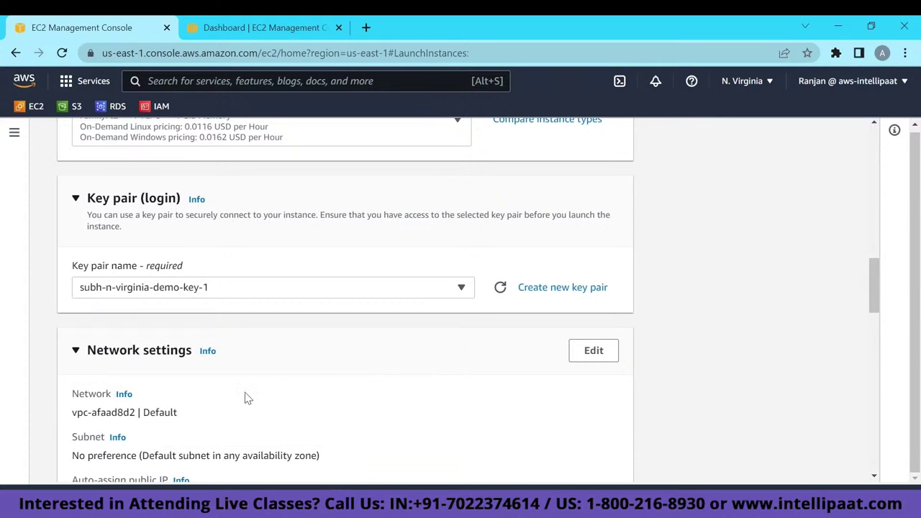
scroll(345, 372, down, 3)
scroll(345, 372, down, 8)
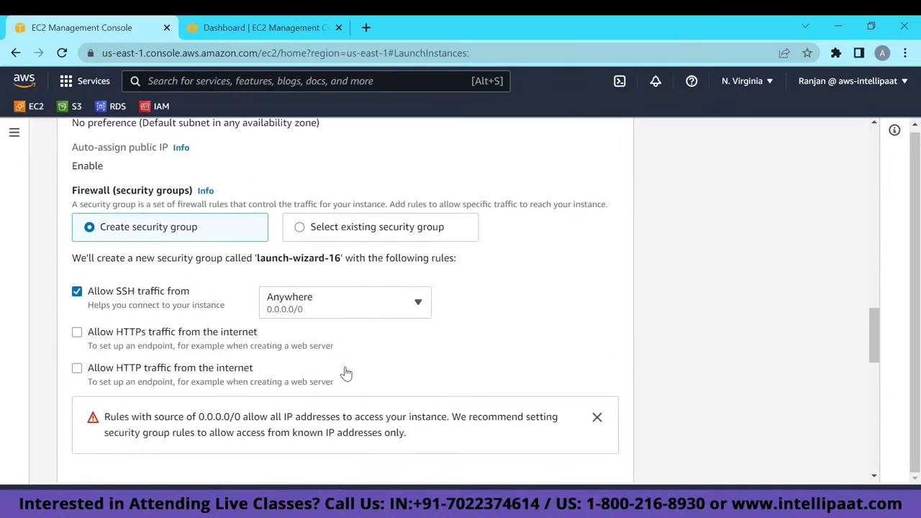
scroll(345, 372, down, 5)
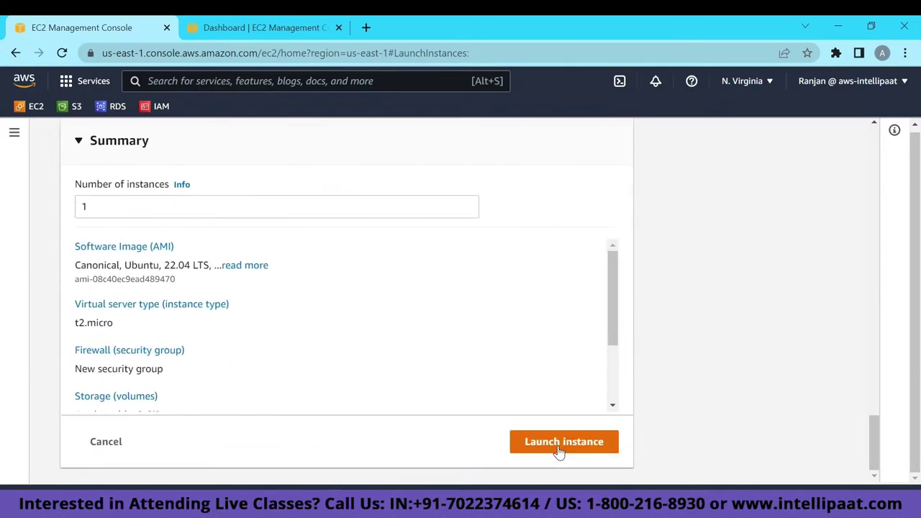
click(560, 443)
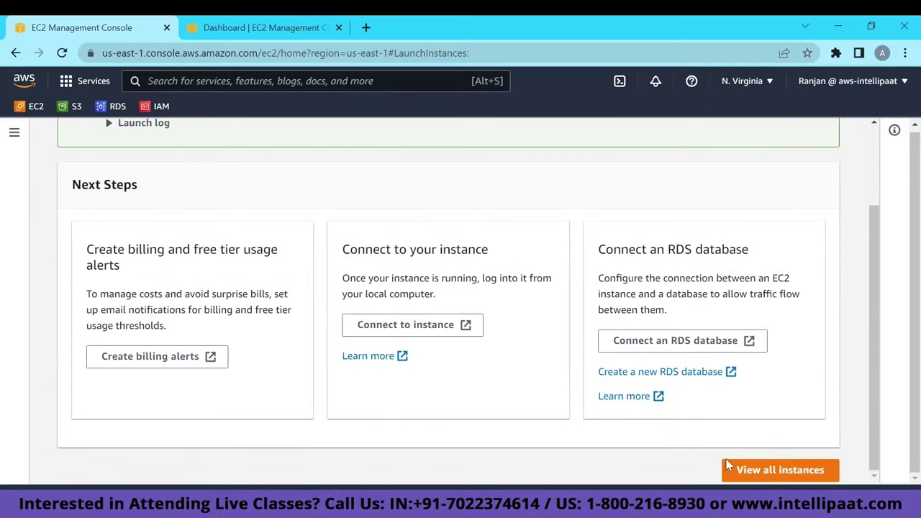
Refresh the Instances list until the ubuntu instance shows Running at 3.87.203.233
click(763, 469)
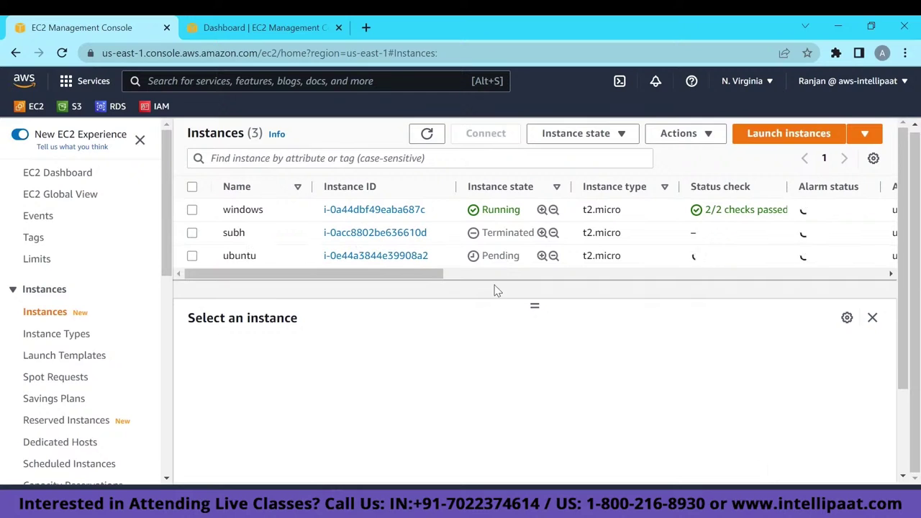
click(427, 133)
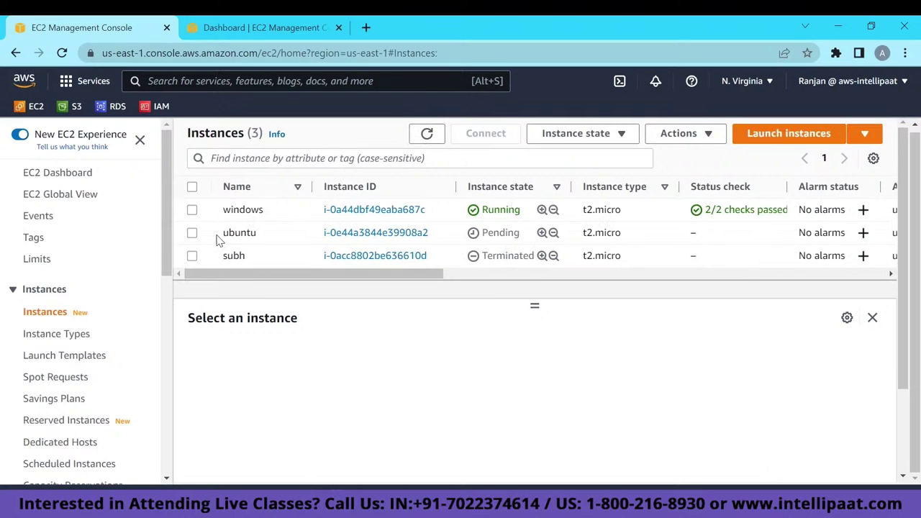
drag(219, 241, 280, 232)
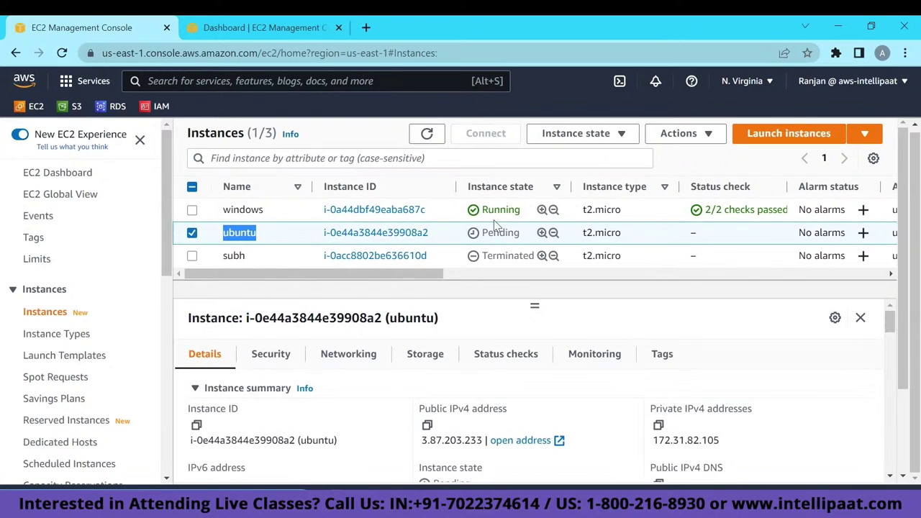
click(428, 136)
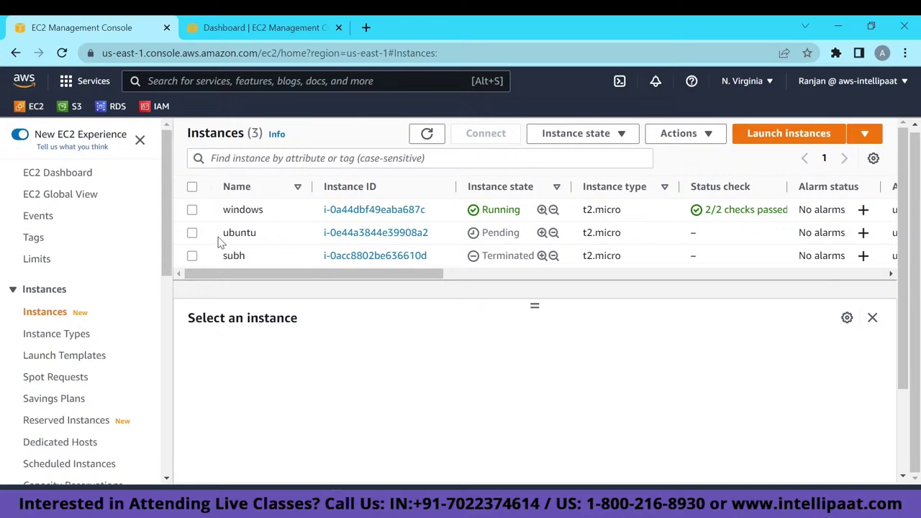
drag(222, 234, 257, 232)
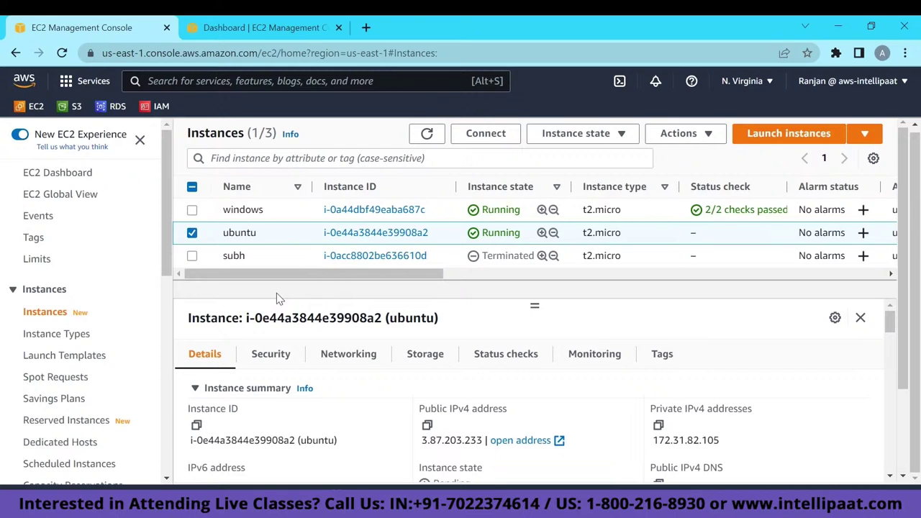
Confirm the region stays N. Virginia, refresh the instances, and open Actions for the ubuntu instance
click(746, 84)
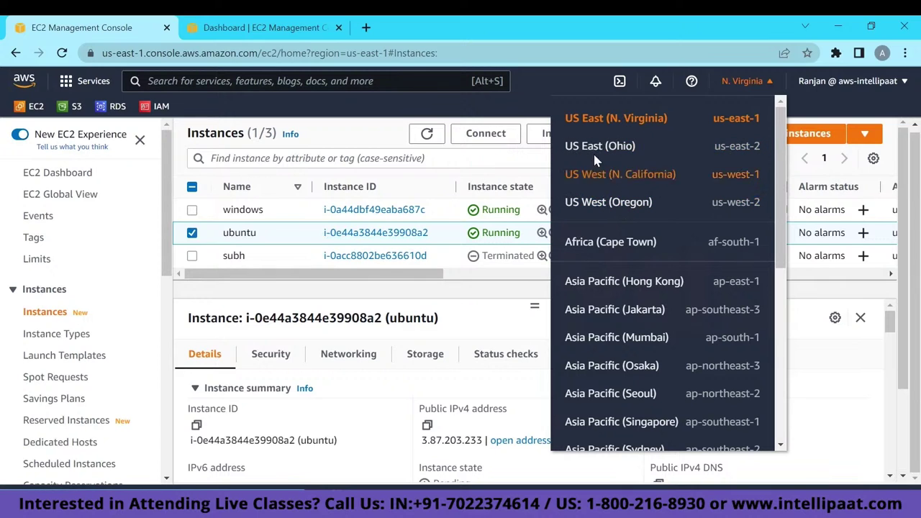
click(557, 86)
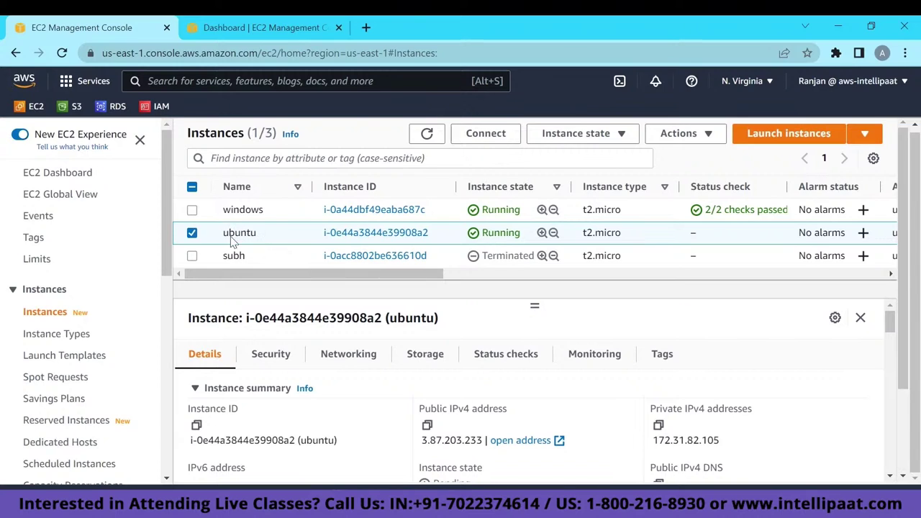
click(746, 83)
click(552, 84)
click(424, 137)
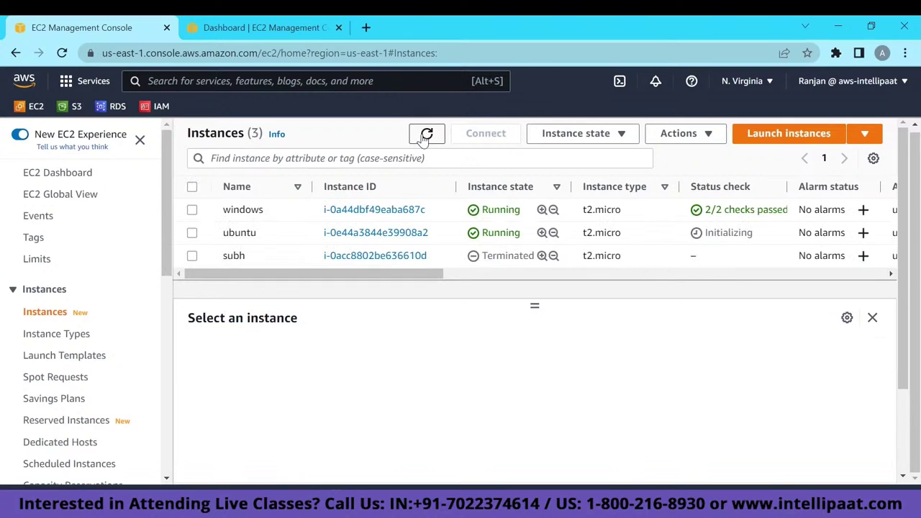
click(193, 233)
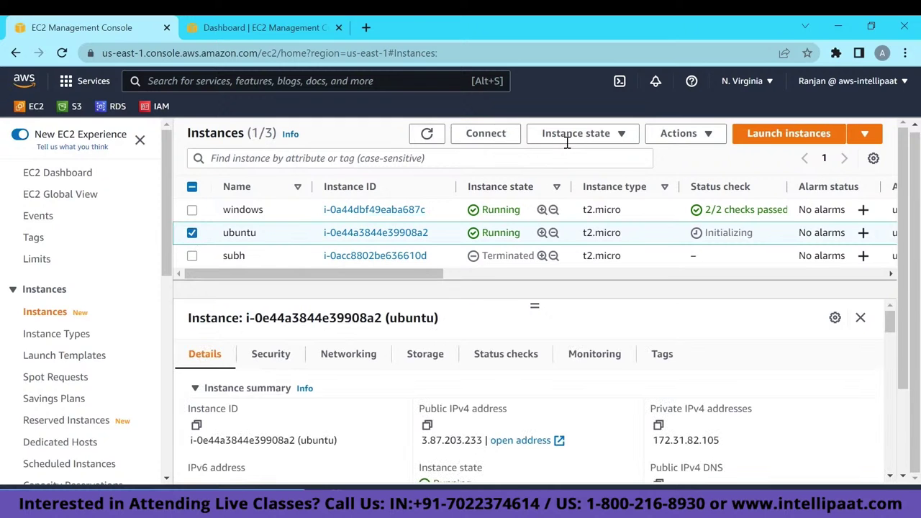
click(683, 136)
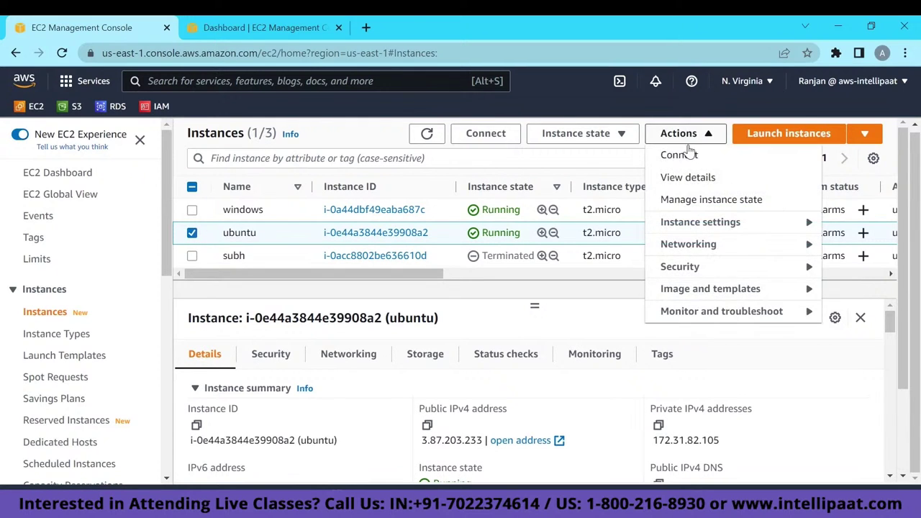
Create an image named 'ubuntu-ami-cpoy' from the ubuntu instance through Image and templates
click(694, 292)
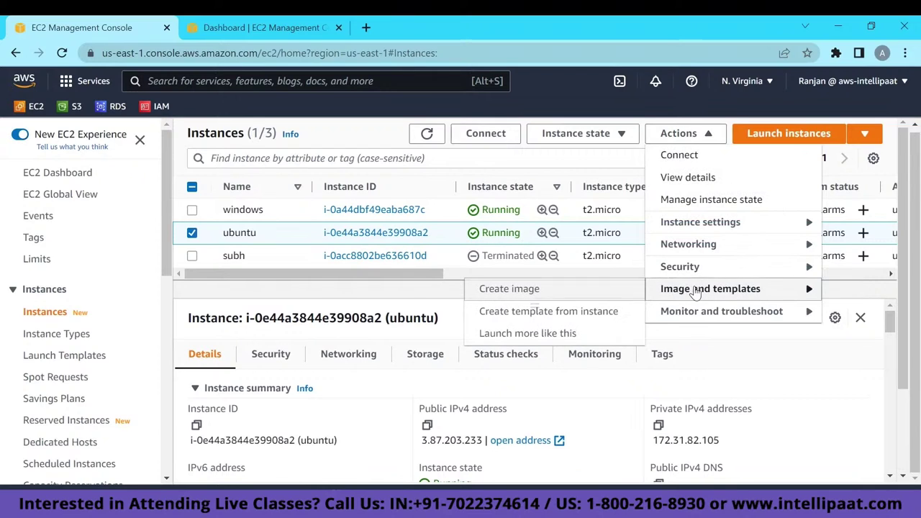
click(520, 289)
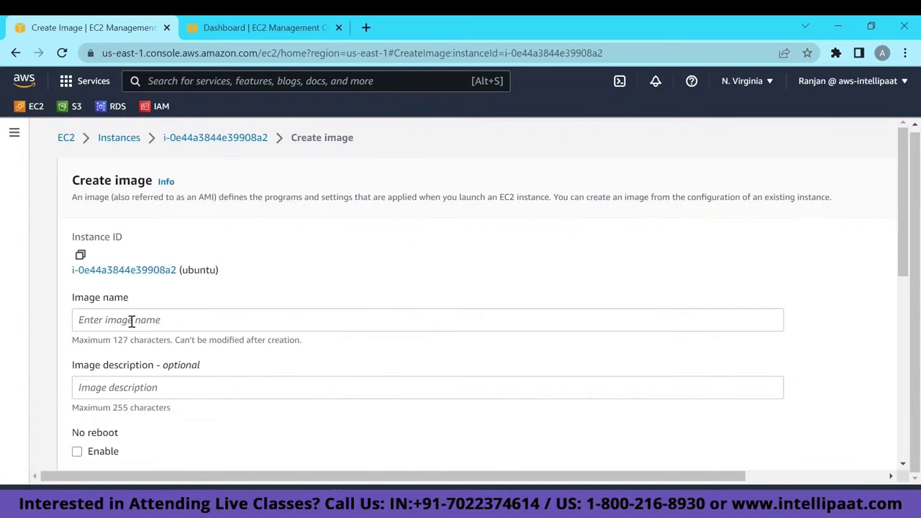
click(132, 321)
text(ubuntu-ami-cpoy)
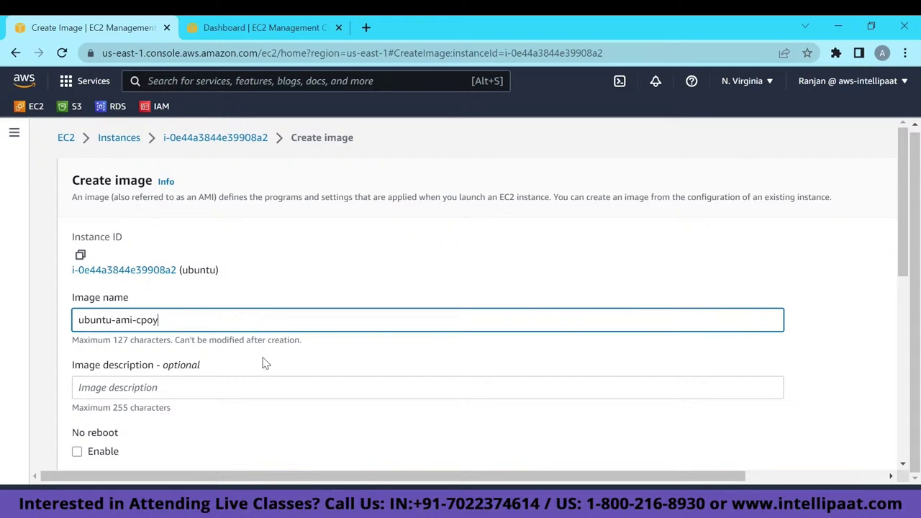
scroll(264, 362, down, 1)
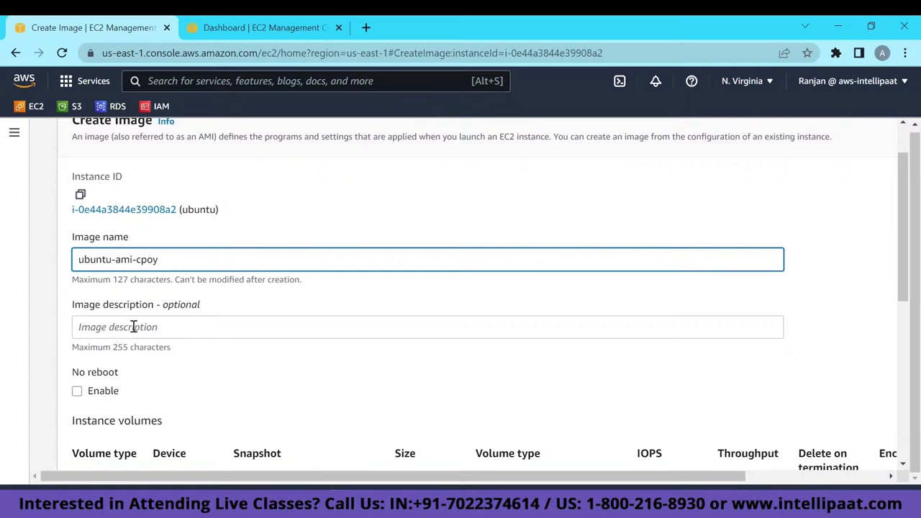
click(133, 326)
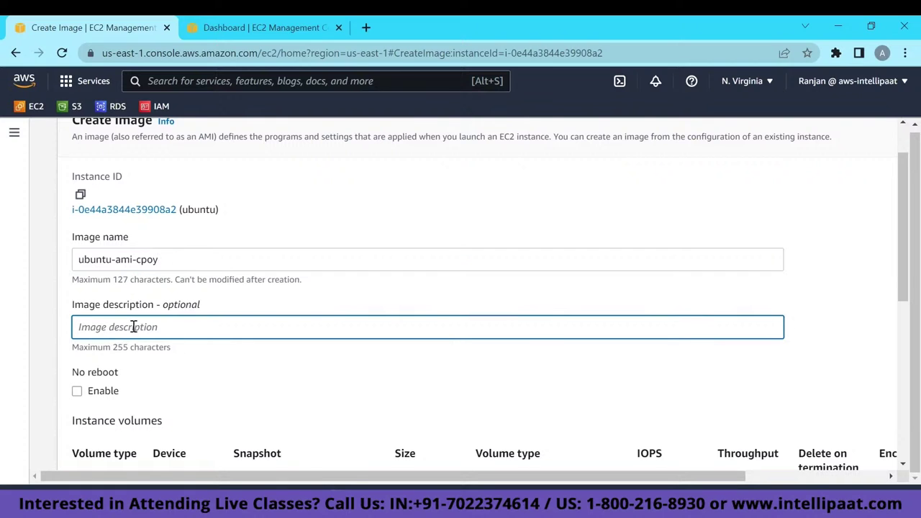
text(copying an ami)
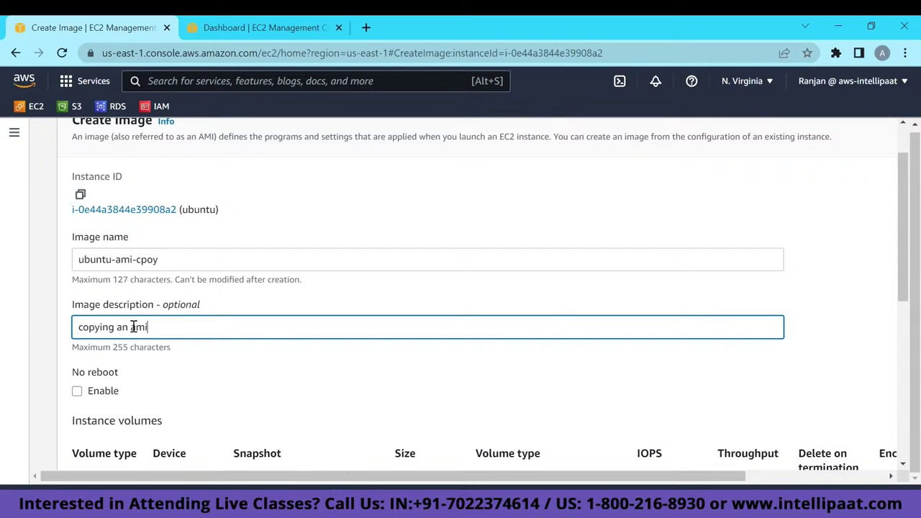
scroll(387, 389, down, 3)
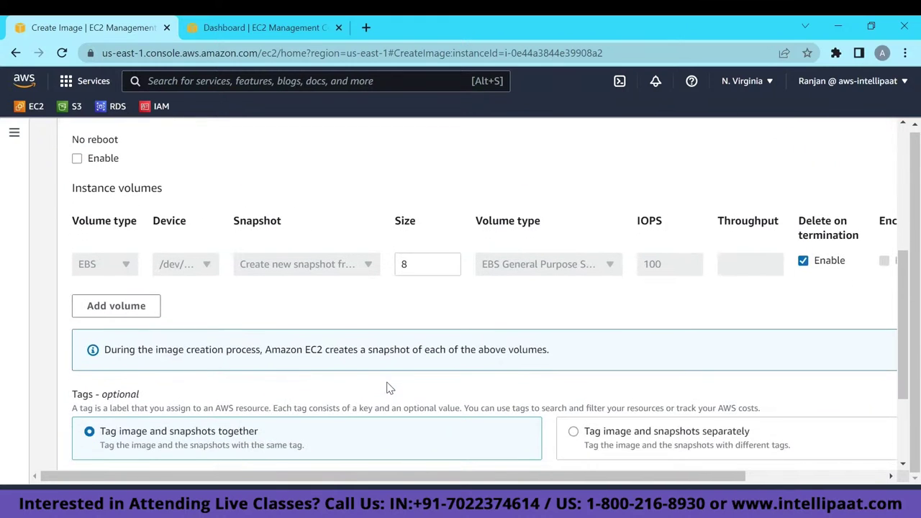
scroll(451, 322, down, 2)
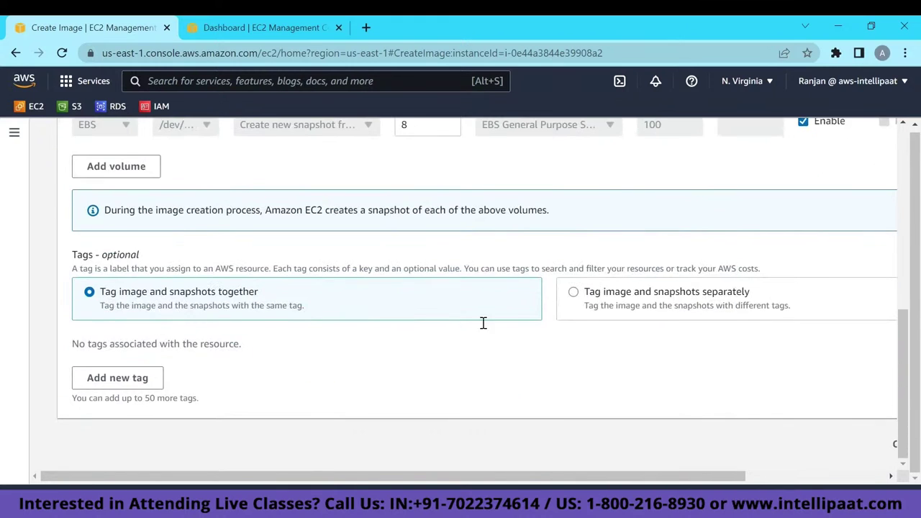
scroll(744, 427, right, 3)
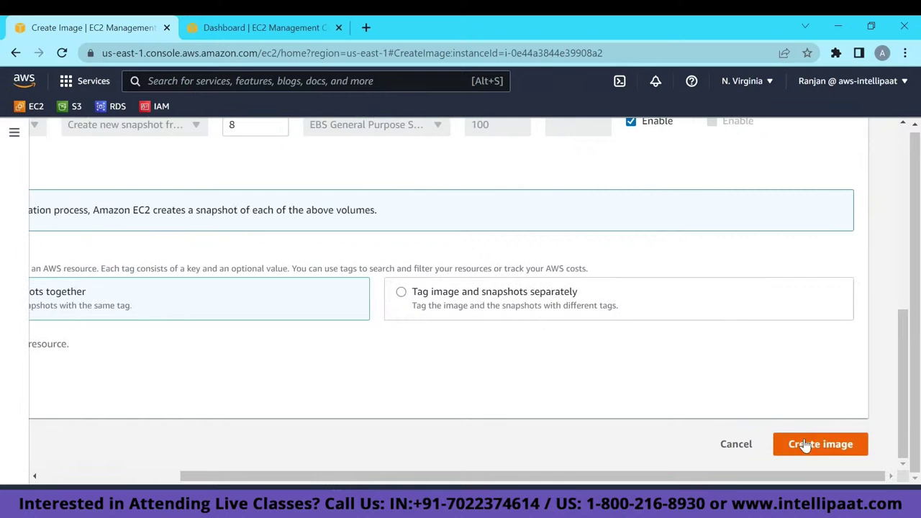
click(831, 446)
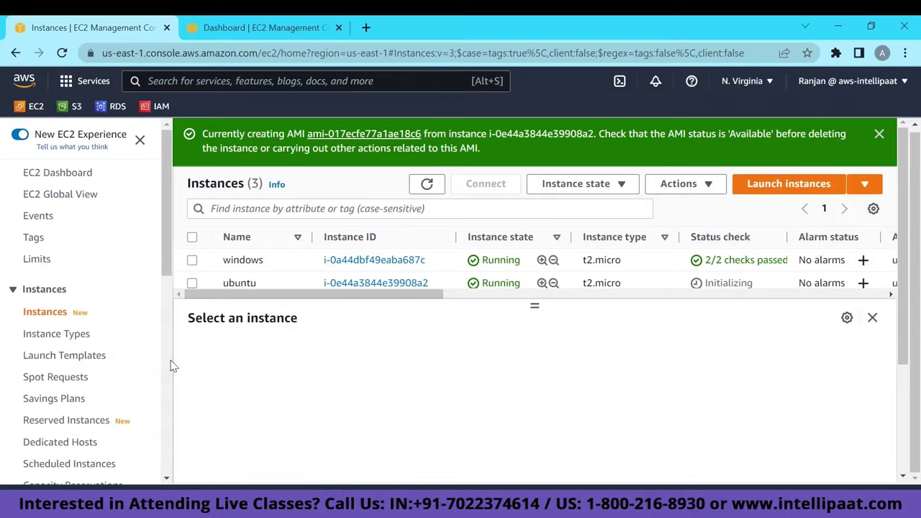
Go to the AMIs page and scroll across the table to see ubuntu-ami-cpoy still Pending
scroll(132, 372, down, 2)
scroll(132, 372, down, 1)
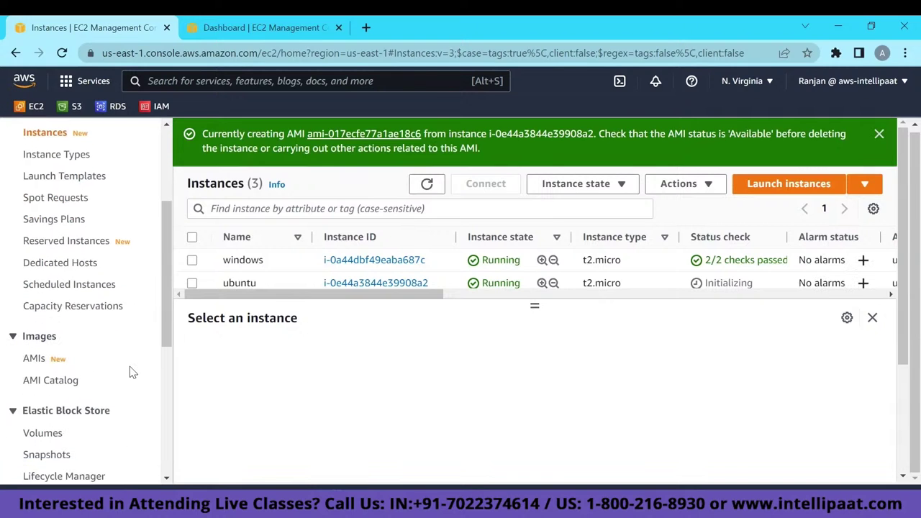
click(32, 359)
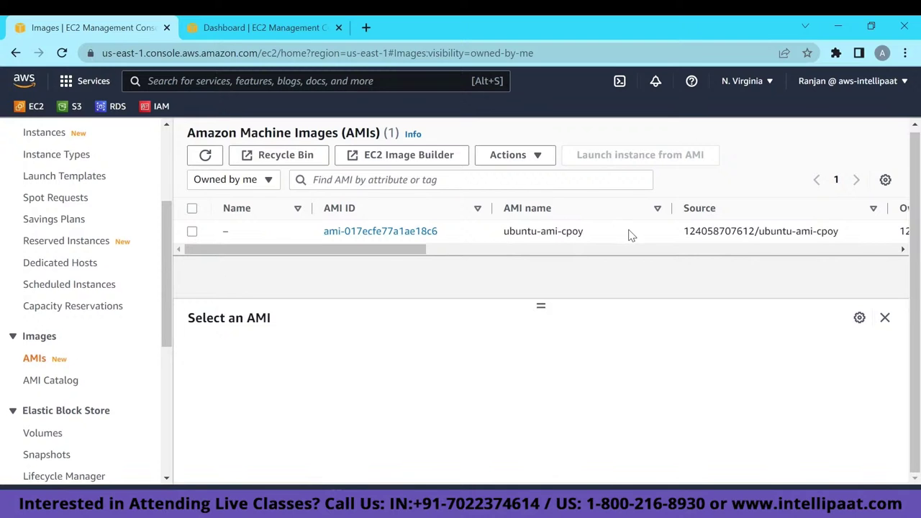
scroll(630, 234, right, 10)
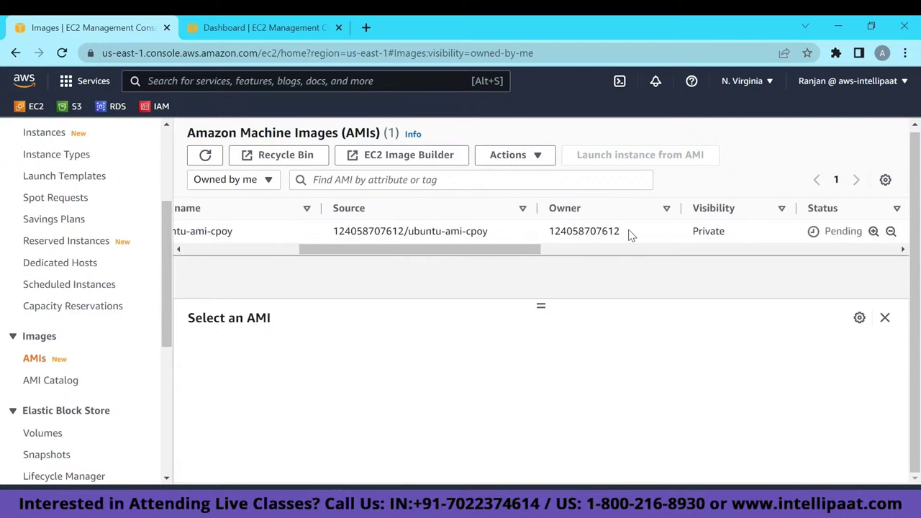
scroll(629, 234, right, 5)
scroll(630, 234, left, 15)
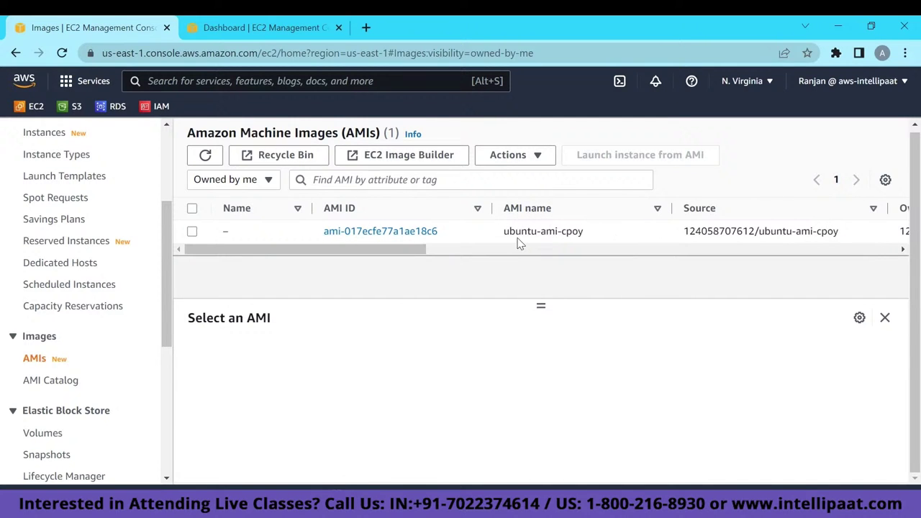
scroll(597, 238, right, 5)
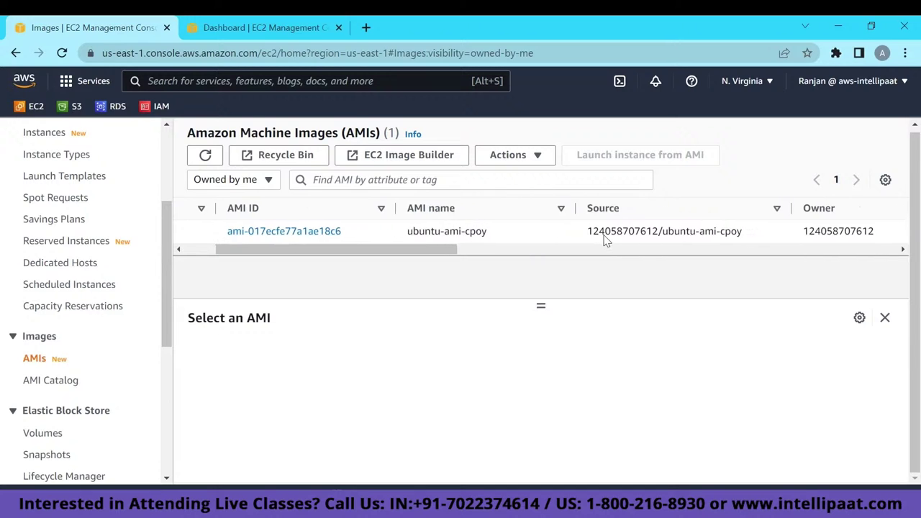
scroll(524, 232, right, 8)
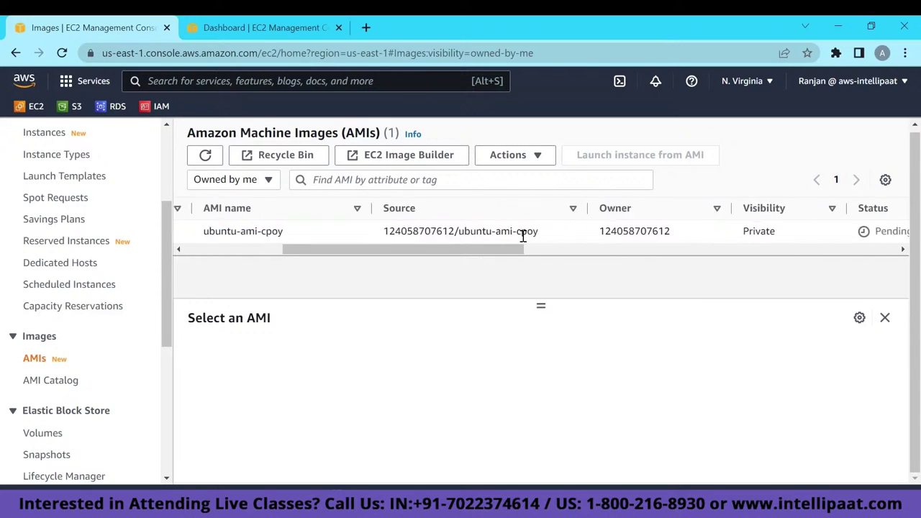
scroll(523, 234, right, 4)
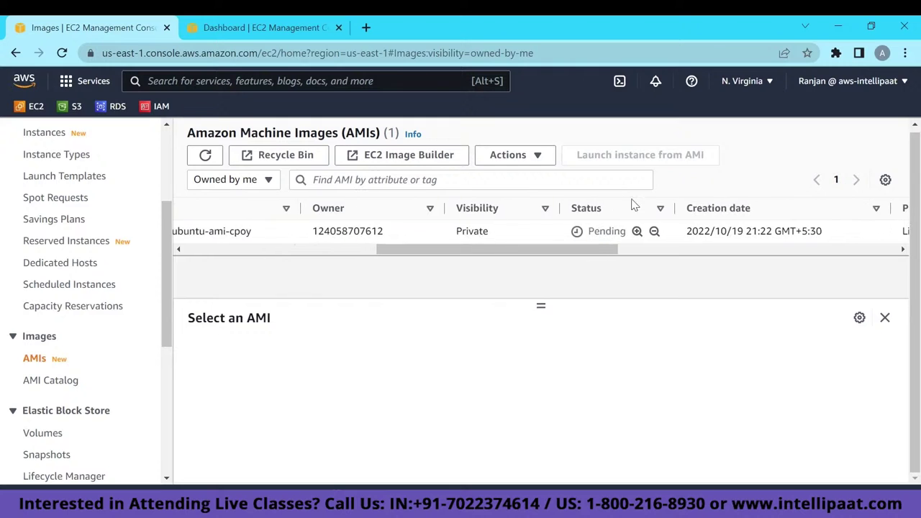
scroll(636, 225, right, 20)
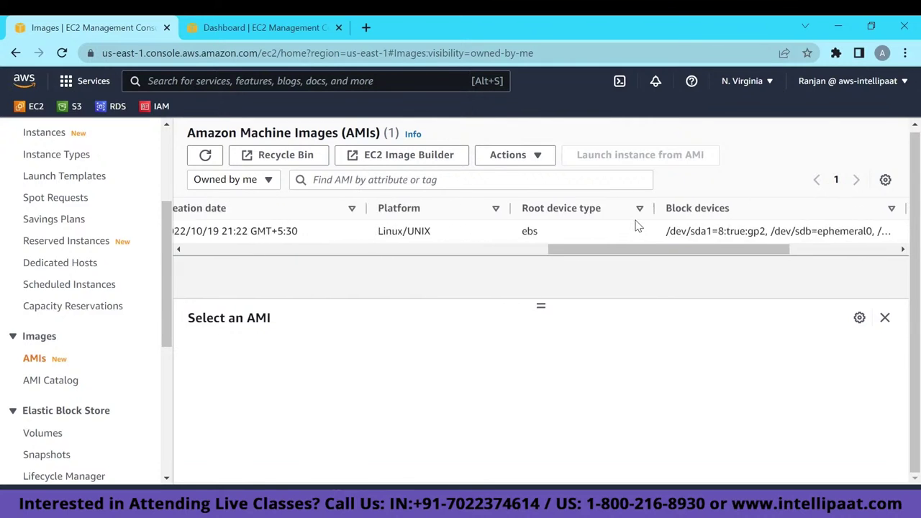
scroll(636, 225, left, 20)
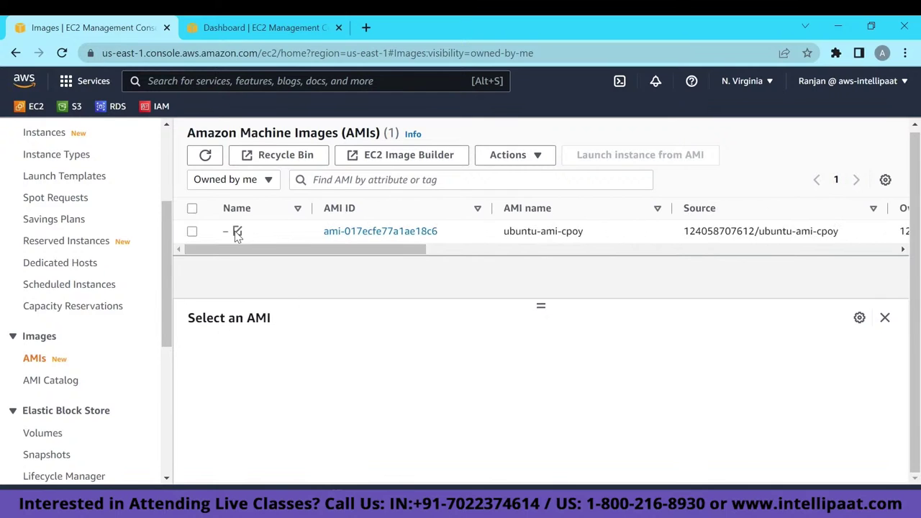
Set the new AMI's Name tag to 'ubuntu-copy'
click(237, 231)
click(297, 261)
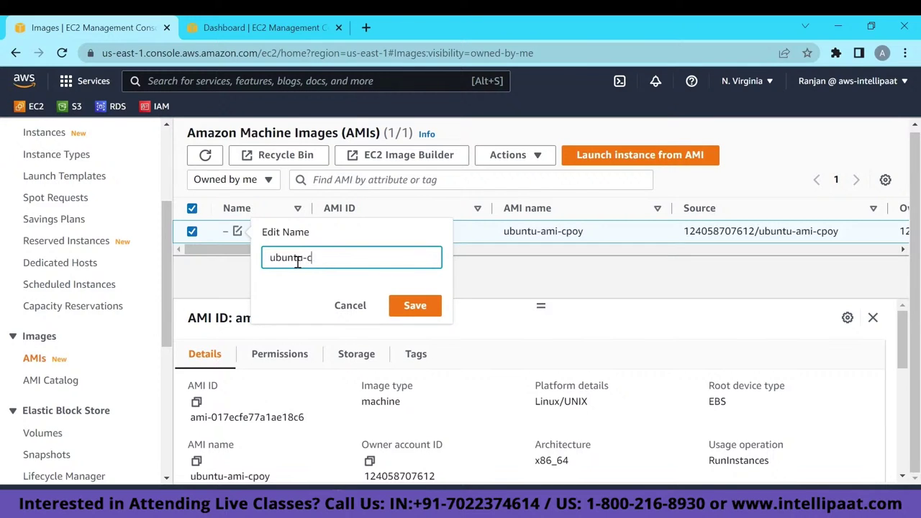
text(ubuntu-copy)
click(429, 310)
Refresh the AMI list until the image shows Available, then select it and open Actions
scroll(632, 231, right, 5)
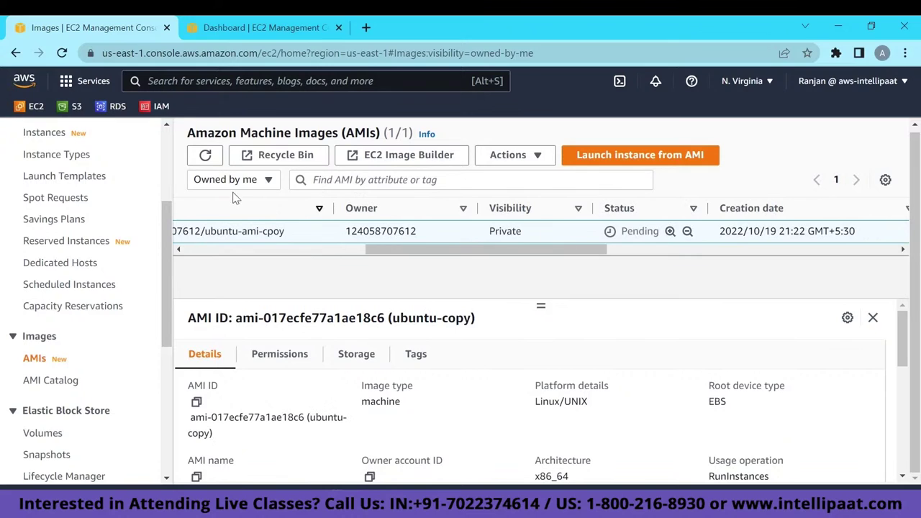
click(206, 156)
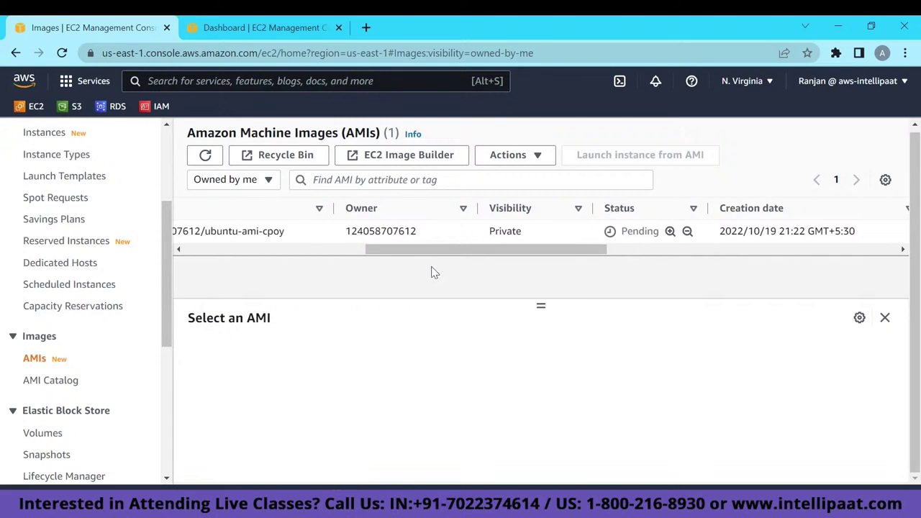
drag(182, 250, 181, 248)
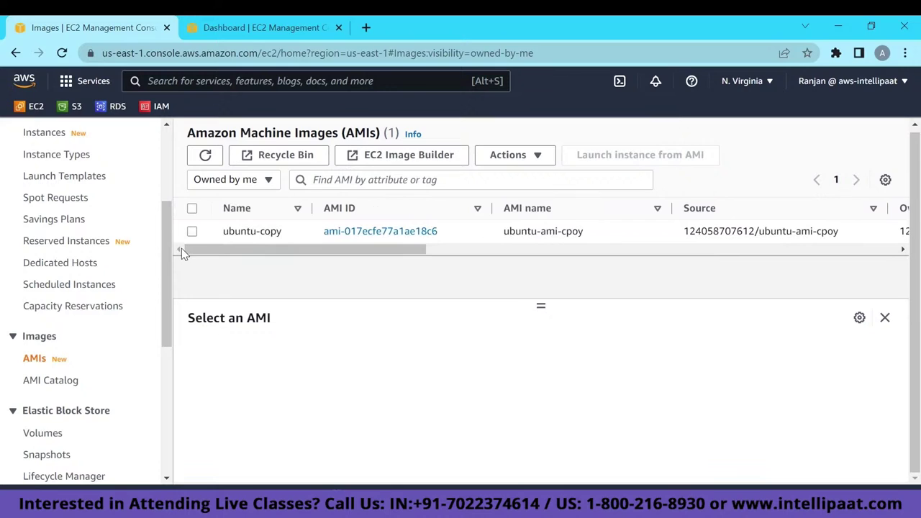
scroll(593, 281, right, 5)
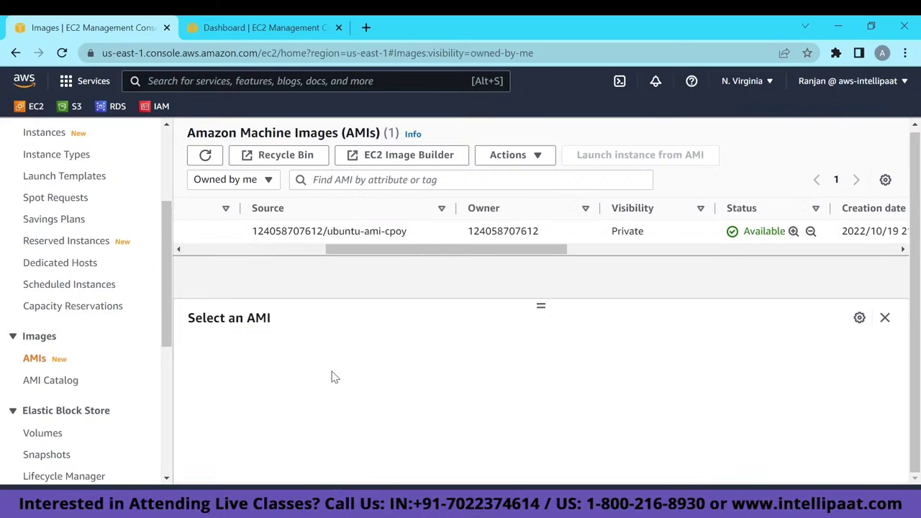
click(205, 156)
scroll(581, 236, left, 5)
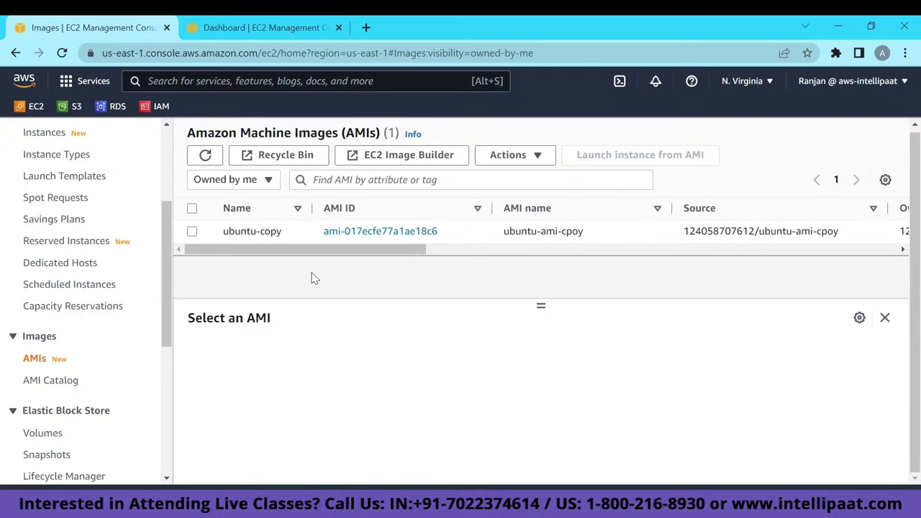
click(192, 231)
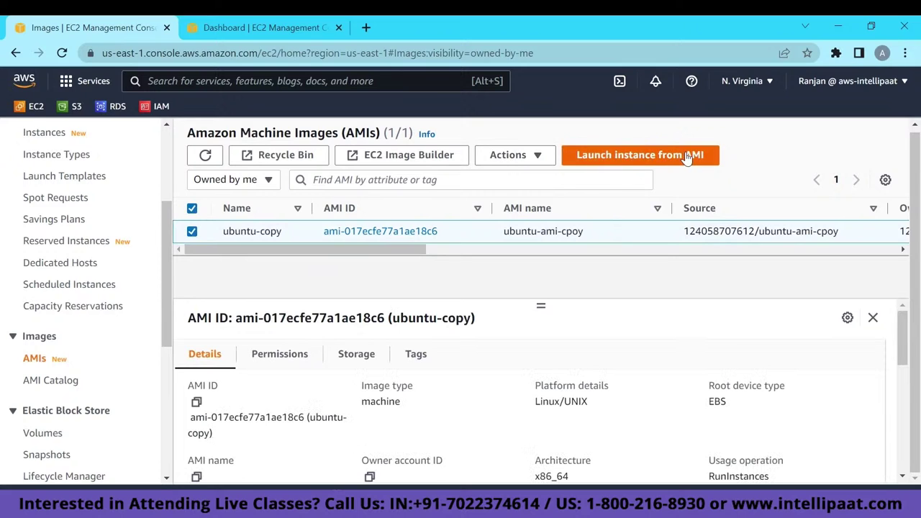
click(525, 160)
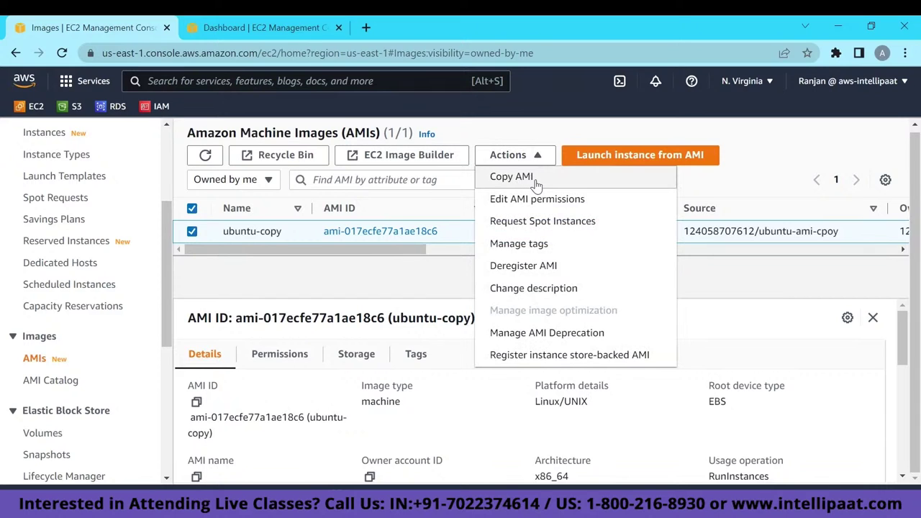
Copy the ubuntu-copy AMI to the US West (Oregon) destination region
click(537, 186)
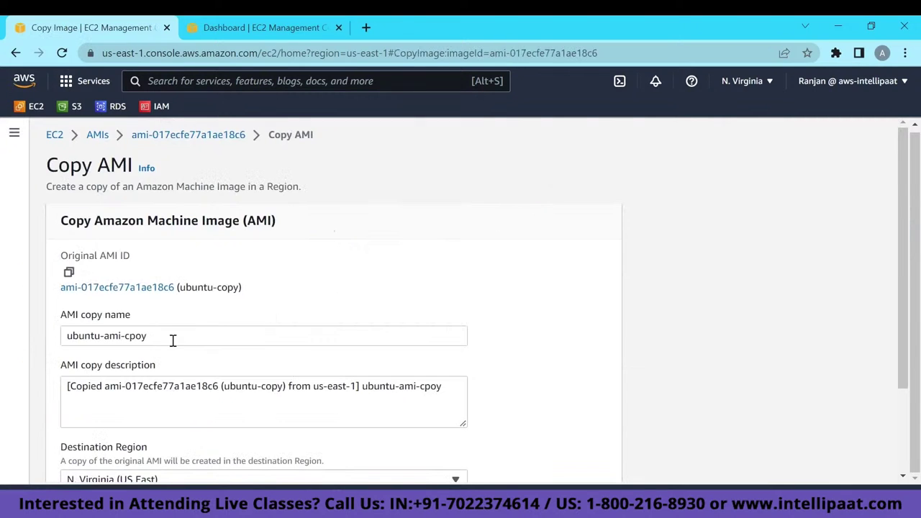
scroll(173, 341, down, 1)
scroll(172, 341, down, 1)
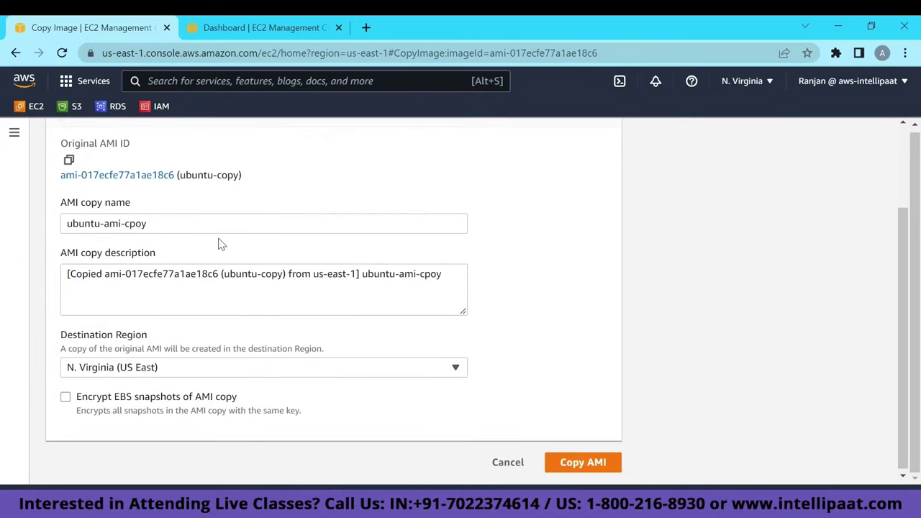
click(165, 370)
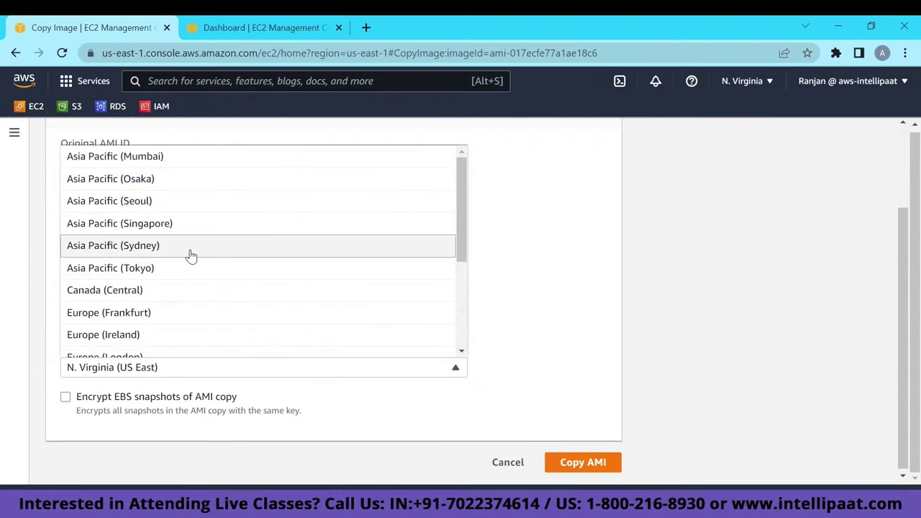
scroll(190, 256, down, 1)
scroll(190, 257, down, 2)
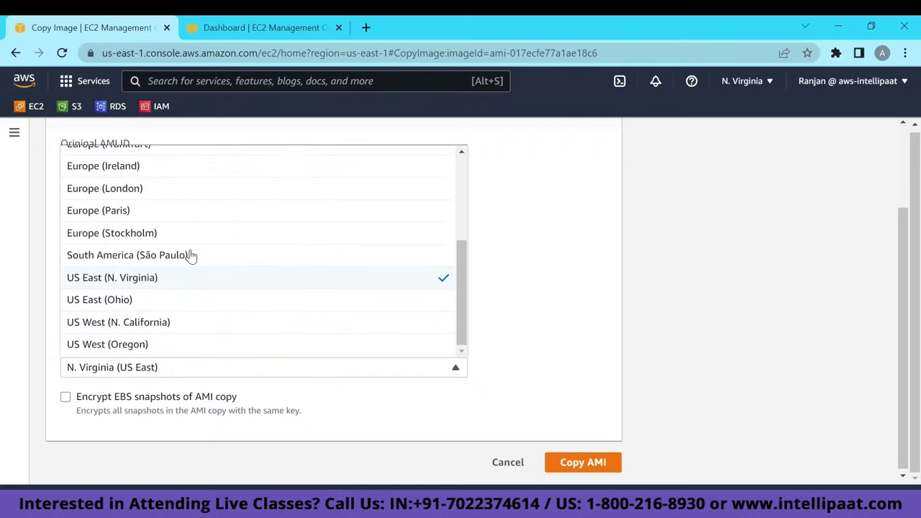
click(137, 345)
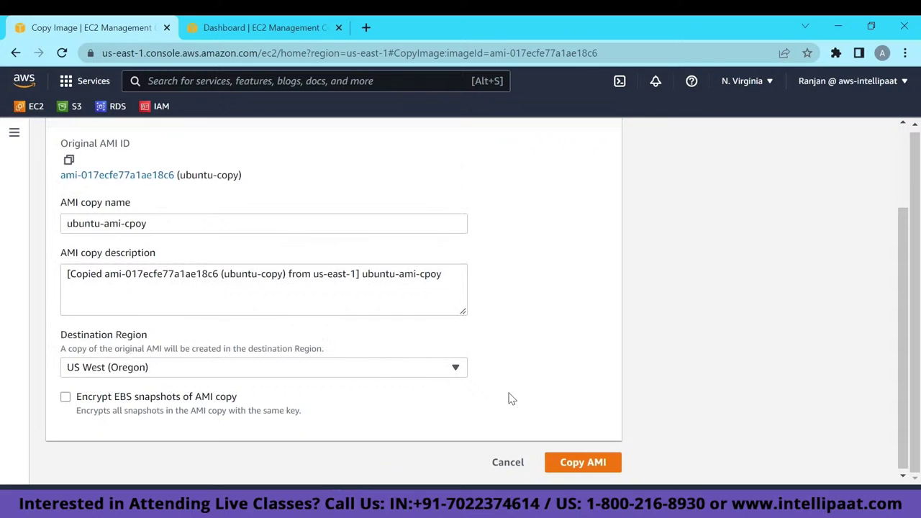
click(603, 465)
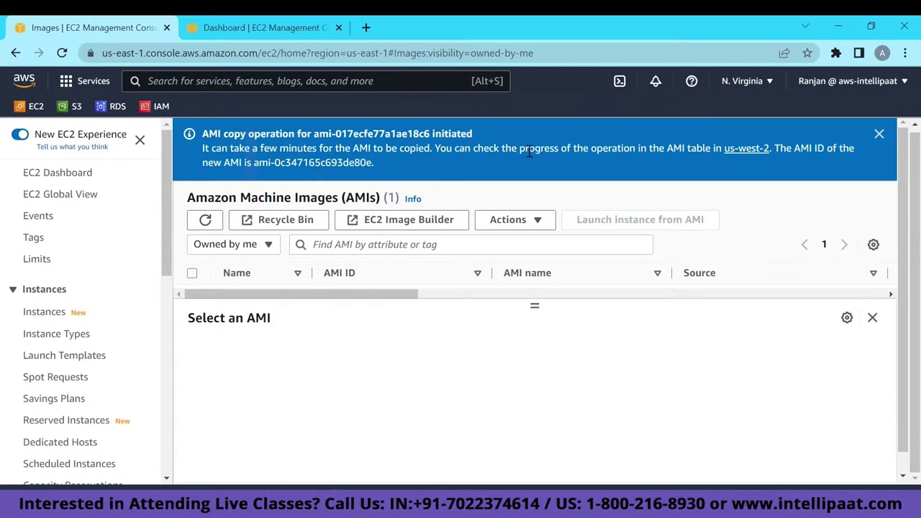
Switch the console to the Oregon region and refresh the owned AMIs list
click(749, 82)
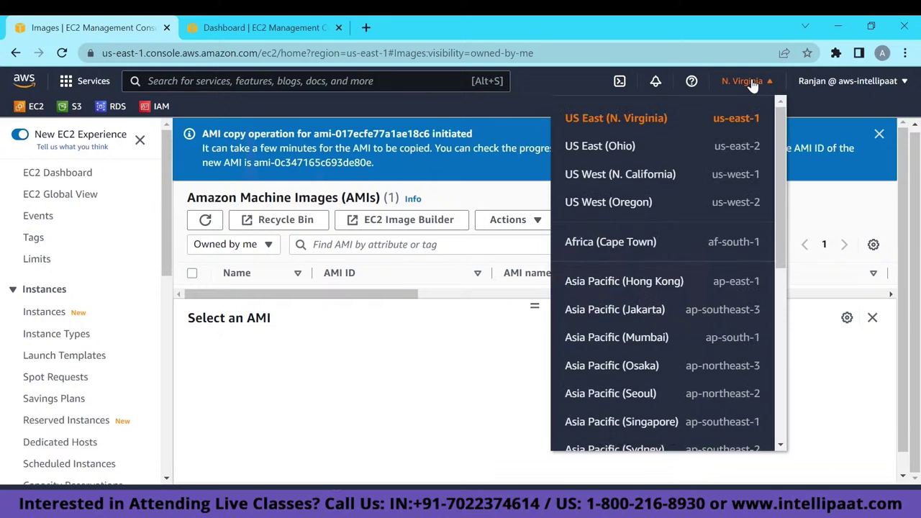
click(637, 208)
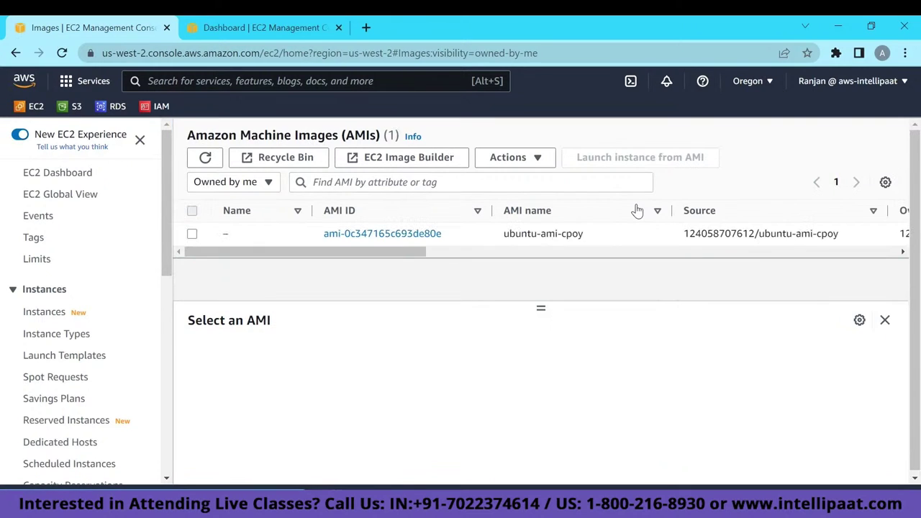
click(206, 159)
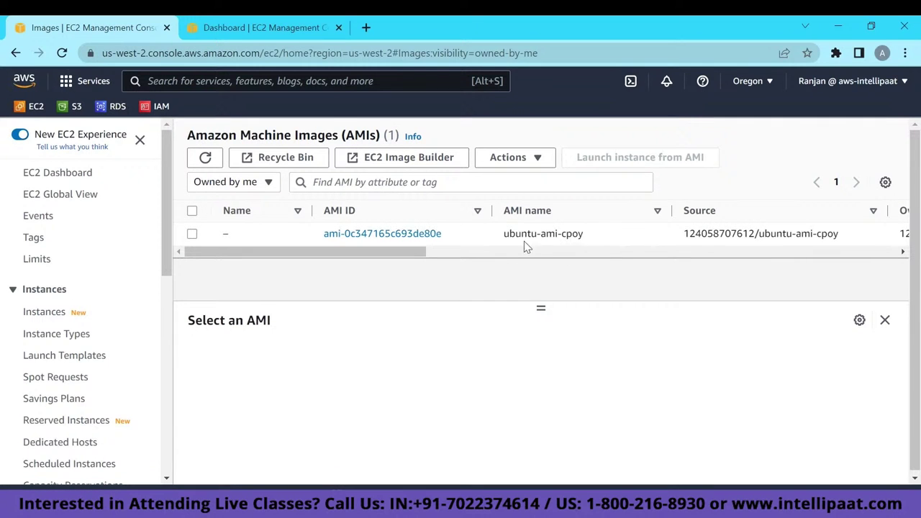
scroll(588, 237, right, 10)
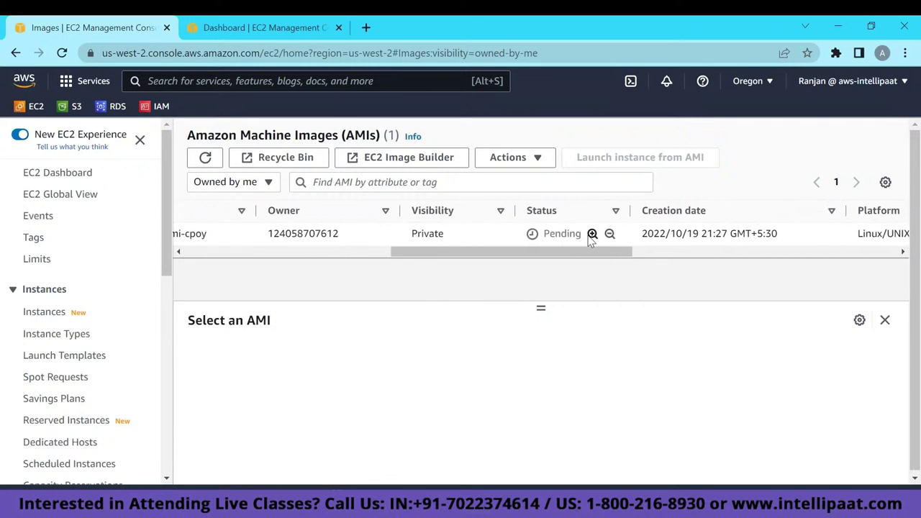
scroll(365, 242, left, 10)
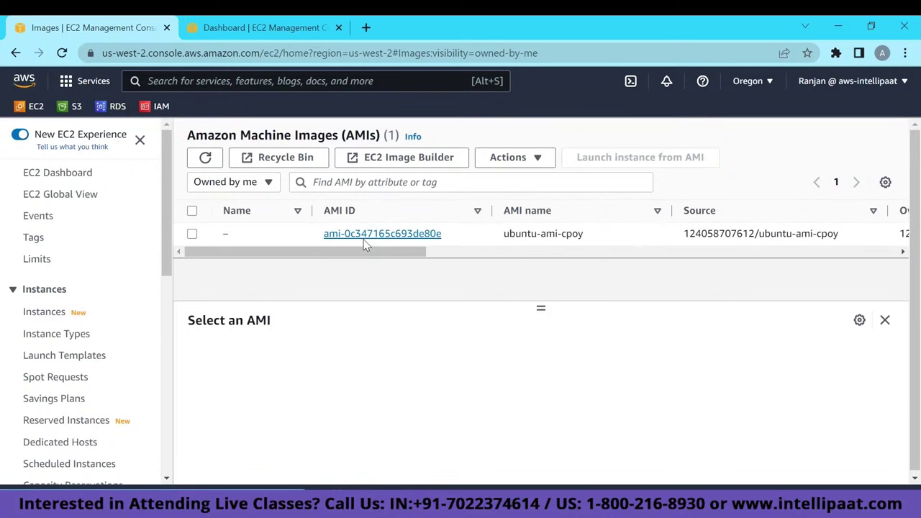
Name the copied AMI 'ubuntu-ami' and check it in the table
click(238, 234)
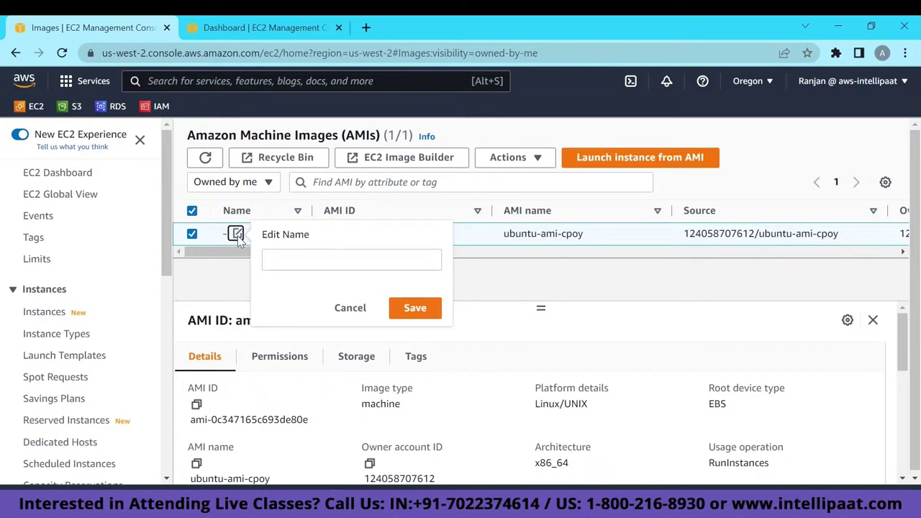
click(285, 260)
text(ubuntu-ami)
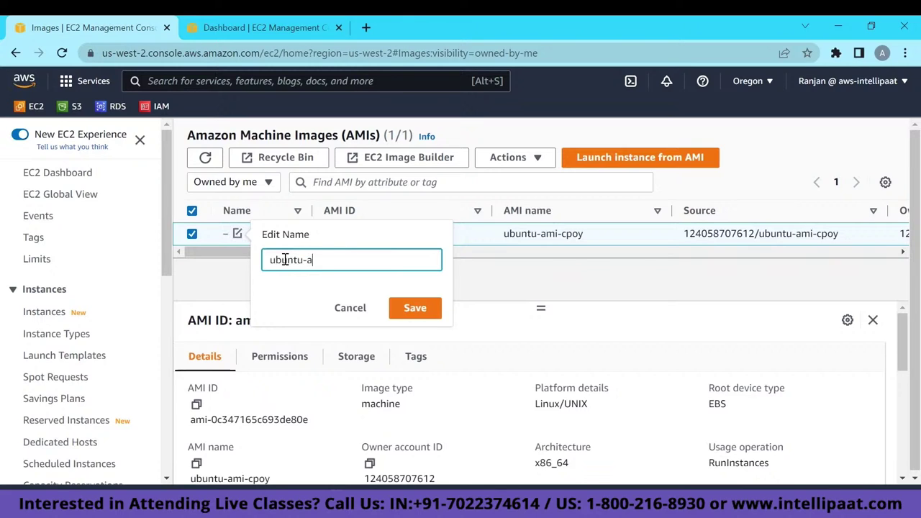
click(434, 314)
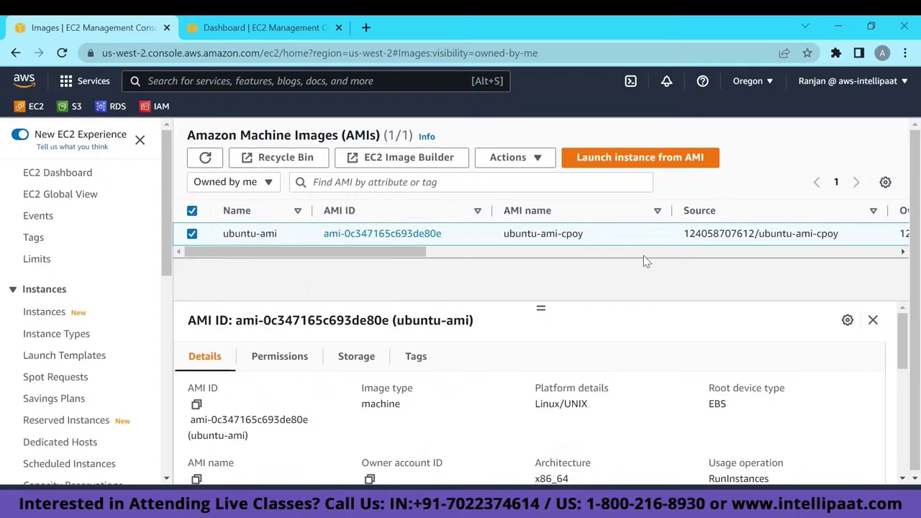
scroll(665, 238, right, 3)
scroll(665, 239, right, 5)
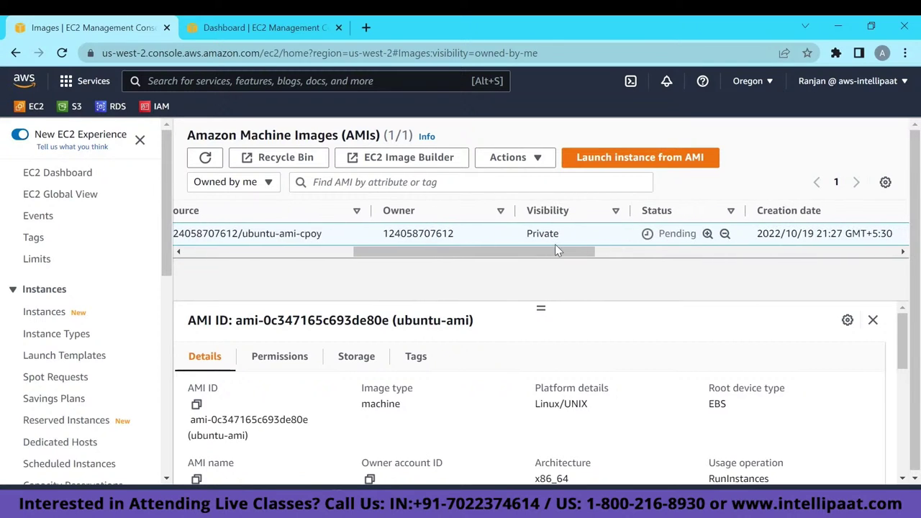
scroll(555, 244, left, 8)
Open the launch-instance form from the copied AMI and look through its settings
click(621, 158)
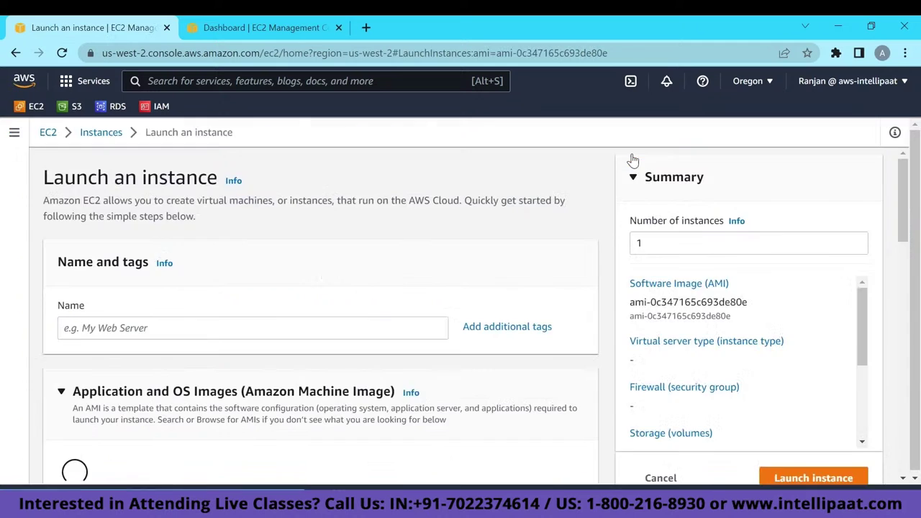
scroll(411, 272, down, 2)
scroll(412, 272, down, 3)
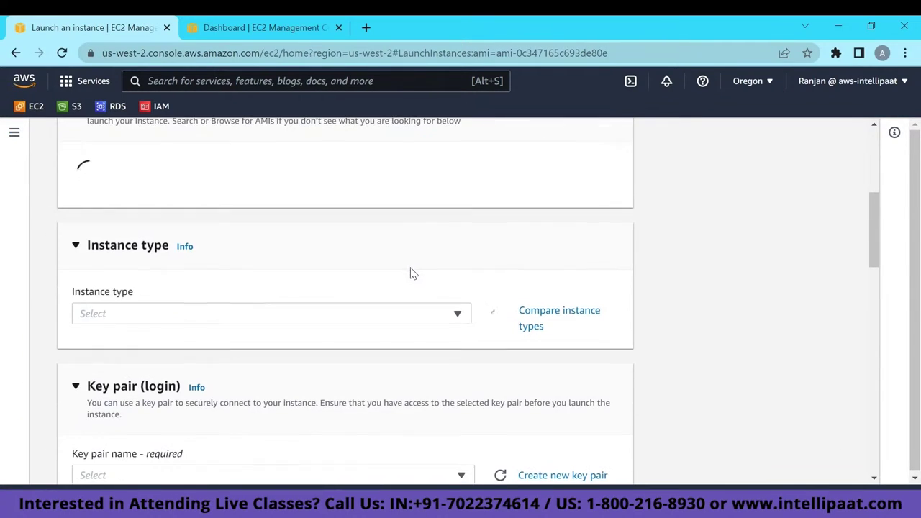
scroll(412, 272, up, 1)
scroll(411, 272, up, 3)
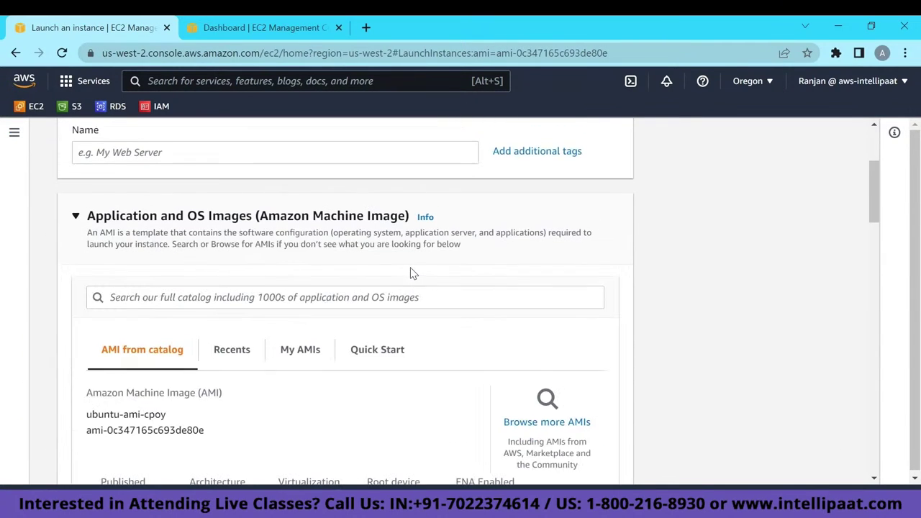
scroll(412, 272, down, 2)
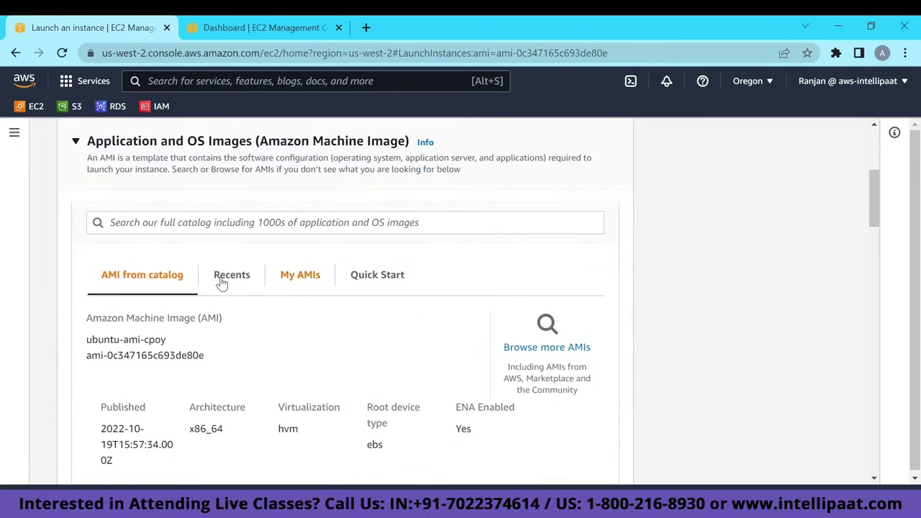
scroll(324, 350, up, 3)
scroll(322, 352, down, 20)
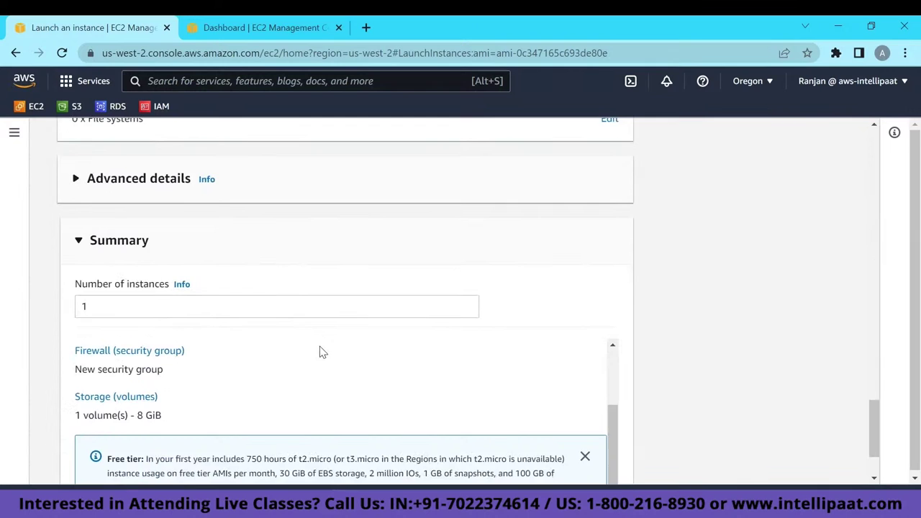
scroll(322, 352, up, 10)
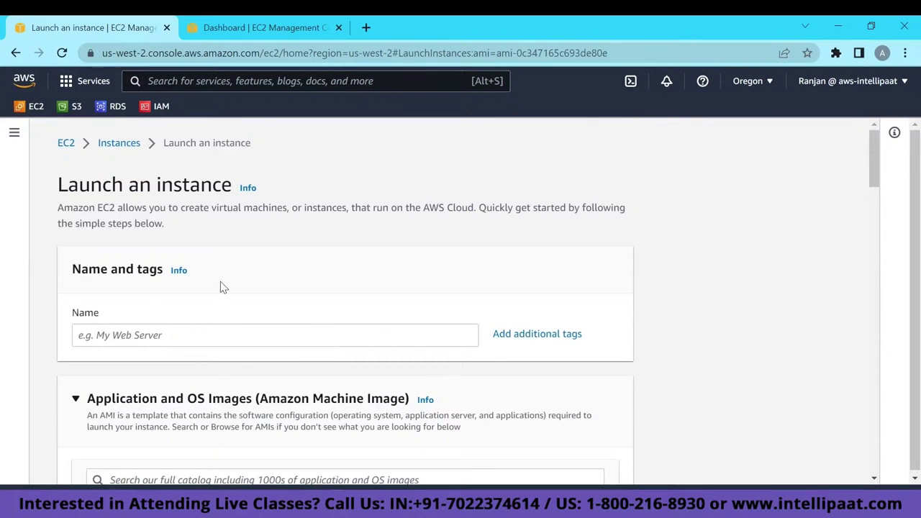
Return to Instances, confirm the Oregon region, then refresh the AMIs list and select the copied image
click(131, 145)
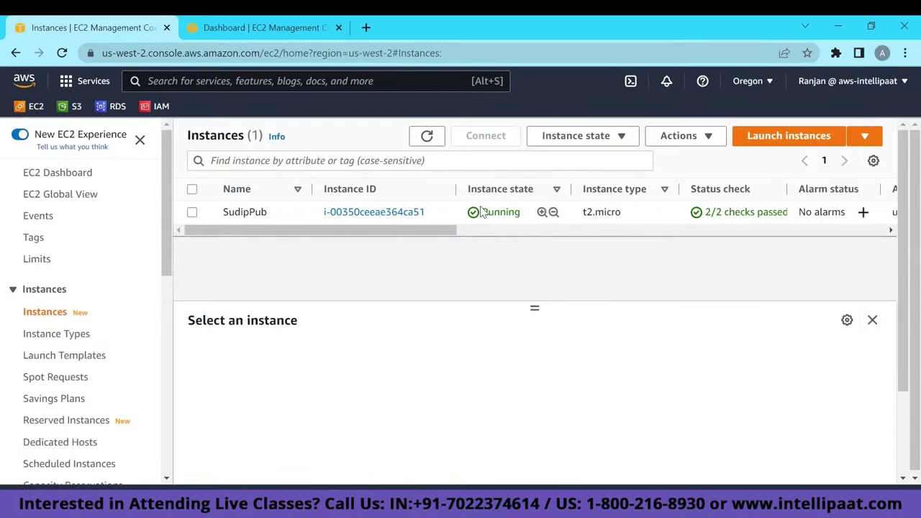
click(749, 82)
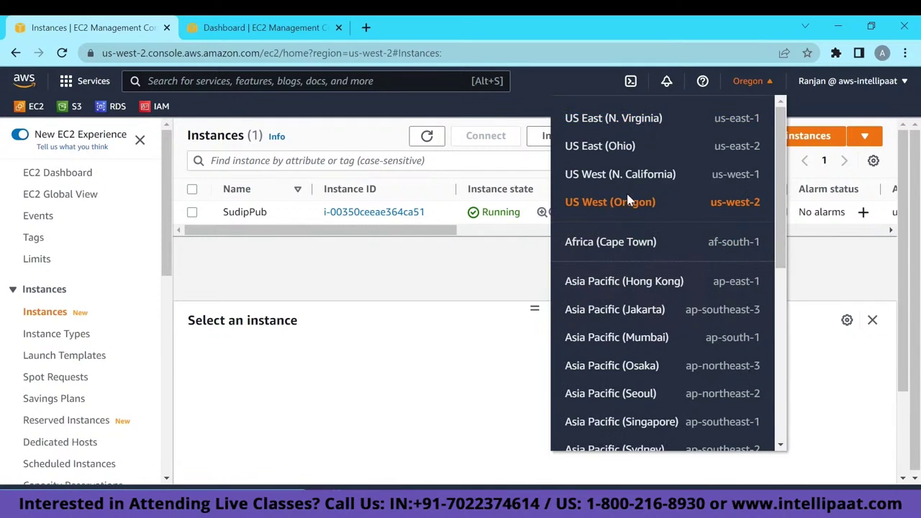
click(421, 286)
scroll(72, 389, down, 5)
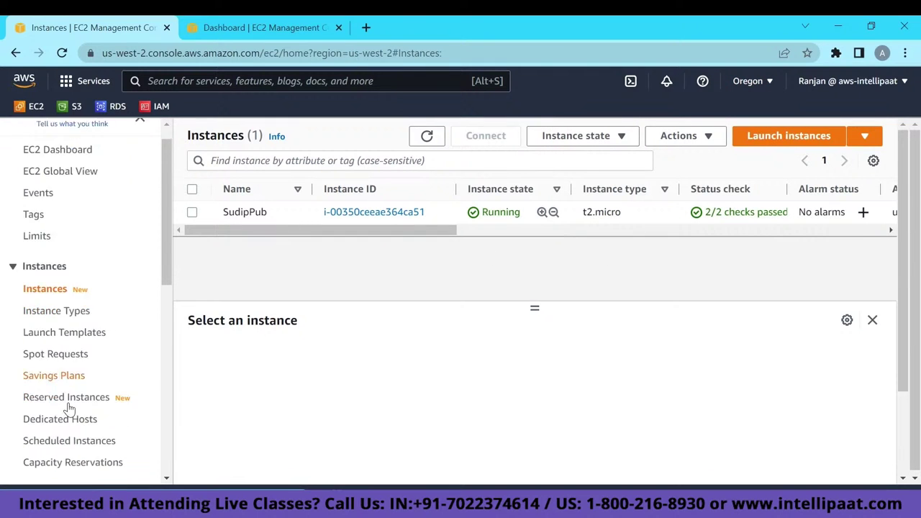
click(33, 333)
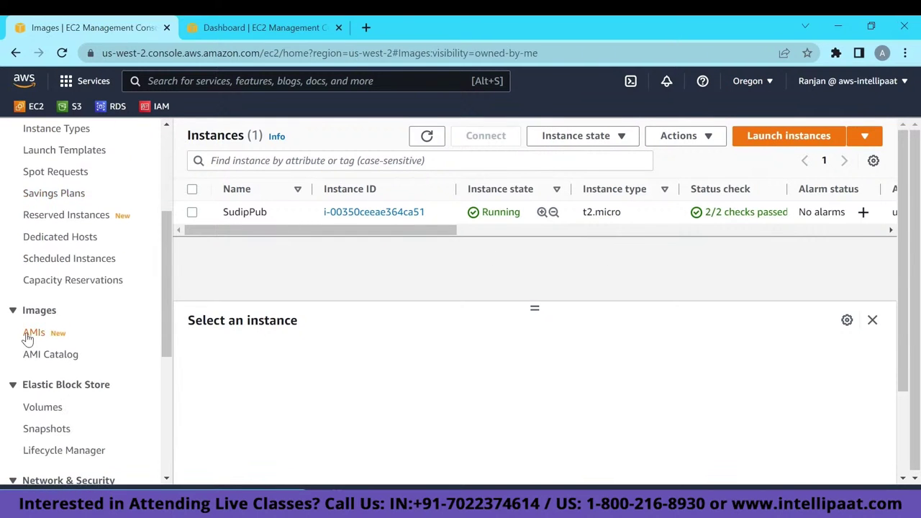
scroll(655, 235, right, 10)
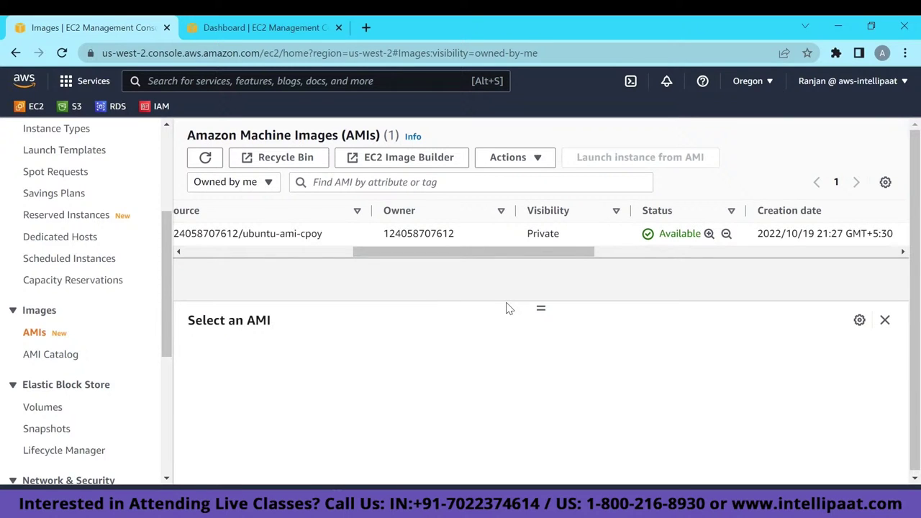
click(205, 158)
click(362, 236)
Launch an instance from the copied AMI in Oregon and name it 'ubuntu'
click(629, 160)
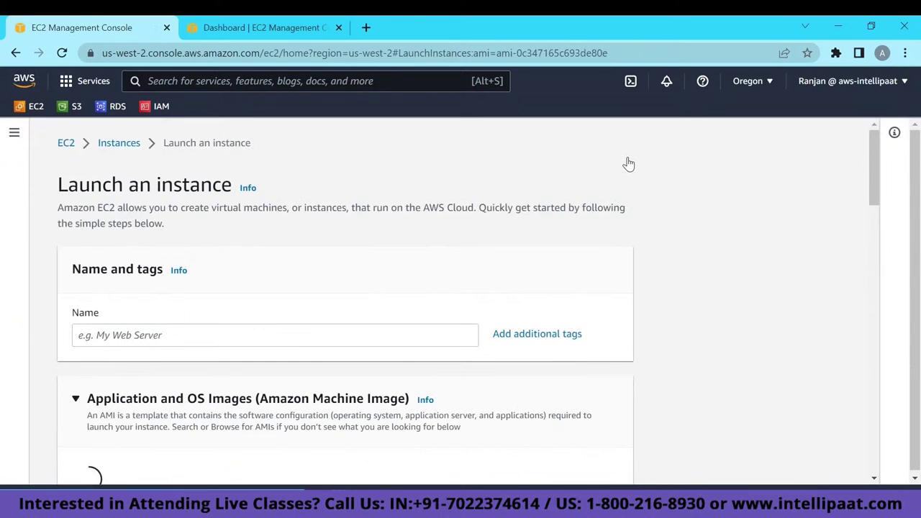
scroll(300, 321, down, 1)
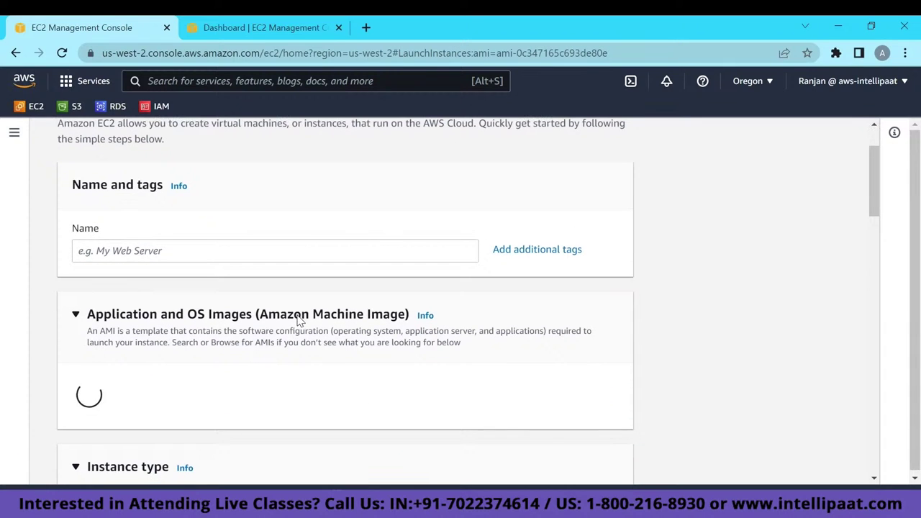
scroll(327, 275, down, 4)
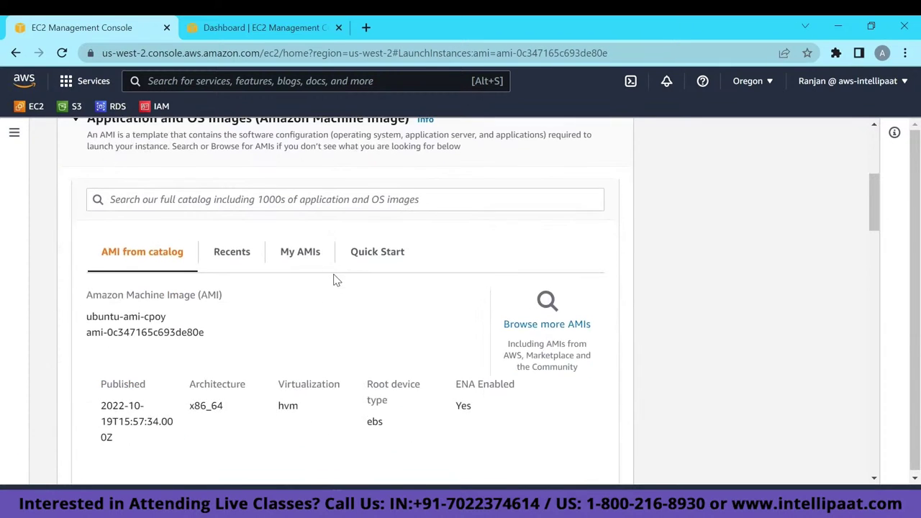
scroll(290, 233, up, 3)
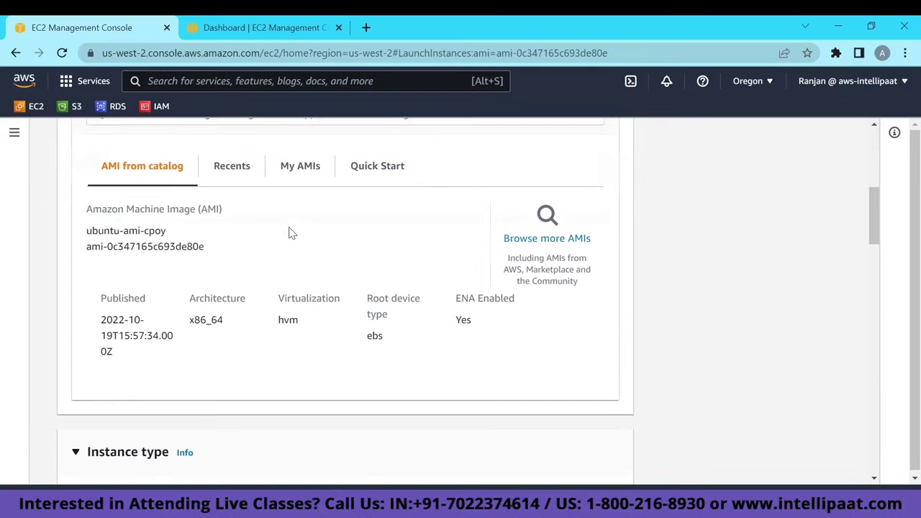
scroll(220, 233, up, 1)
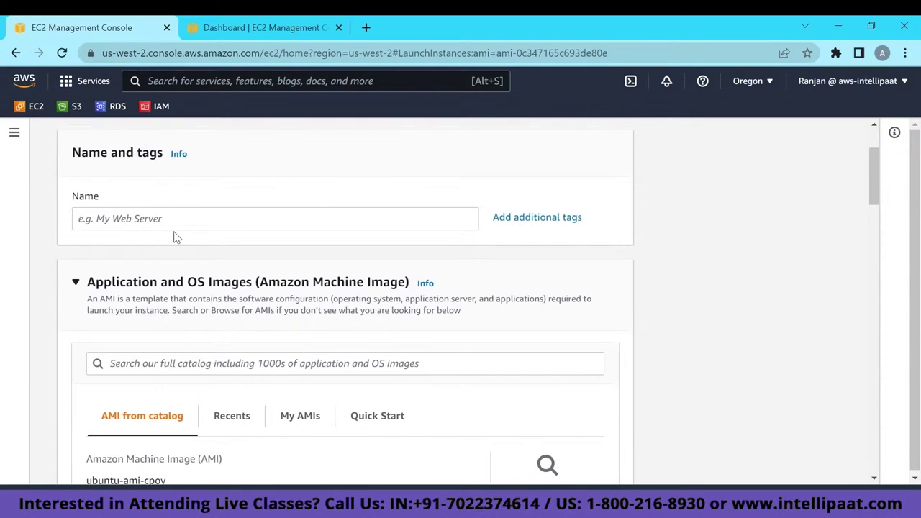
click(126, 221)
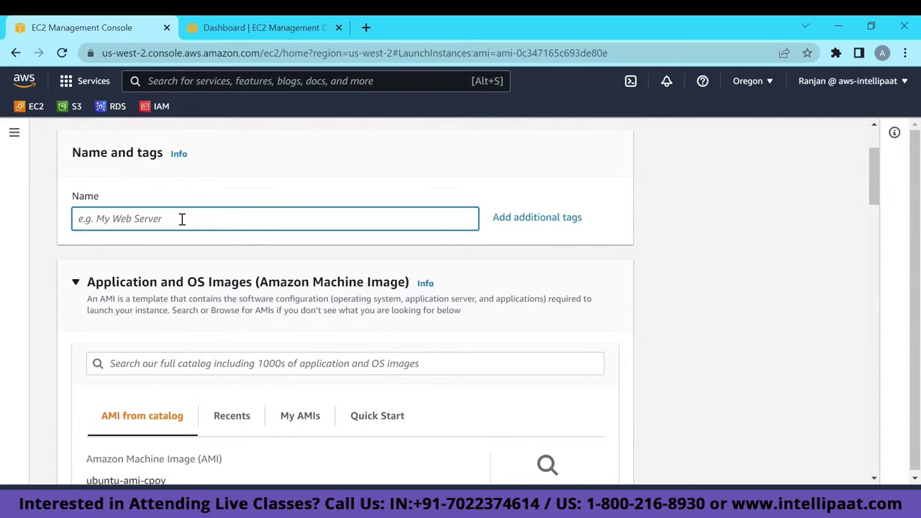
text(ubuntu)
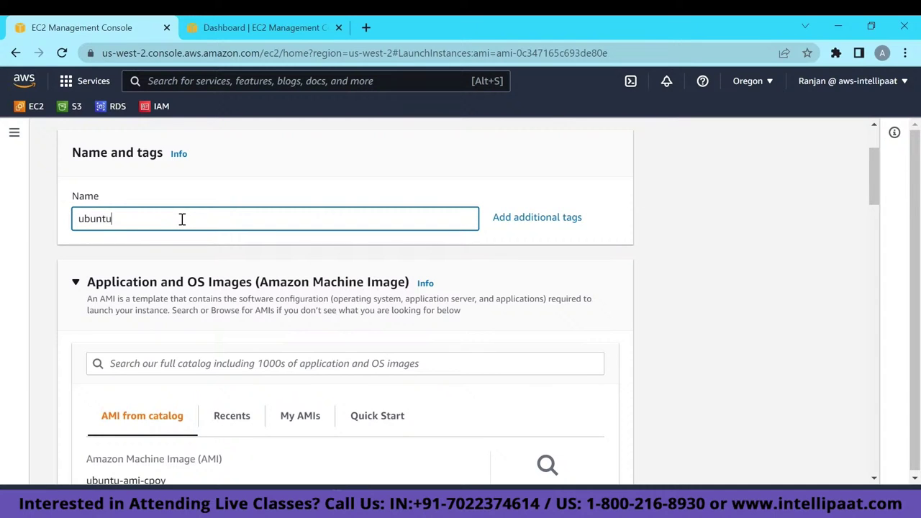
scroll(182, 219, down, 4)
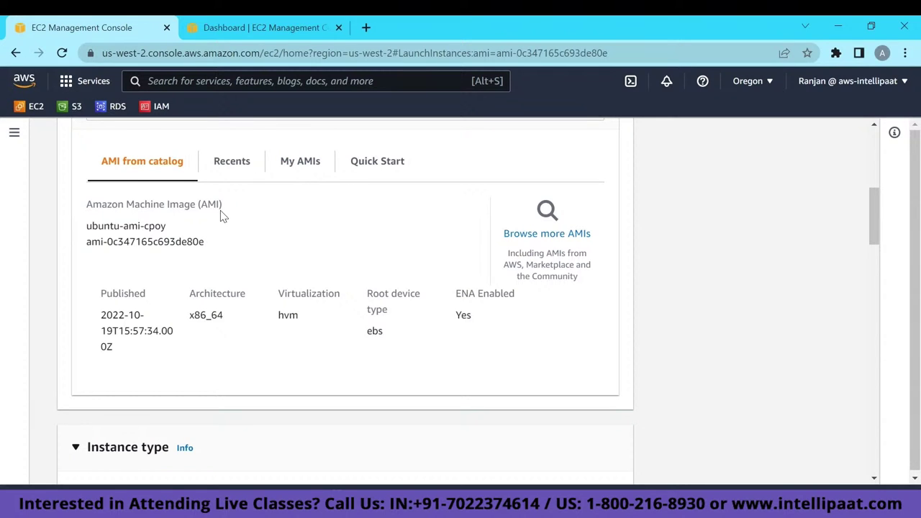
Pick an existing login key pair and launch the ubuntu t2.micro instance with default storage
scroll(223, 216, down, 5)
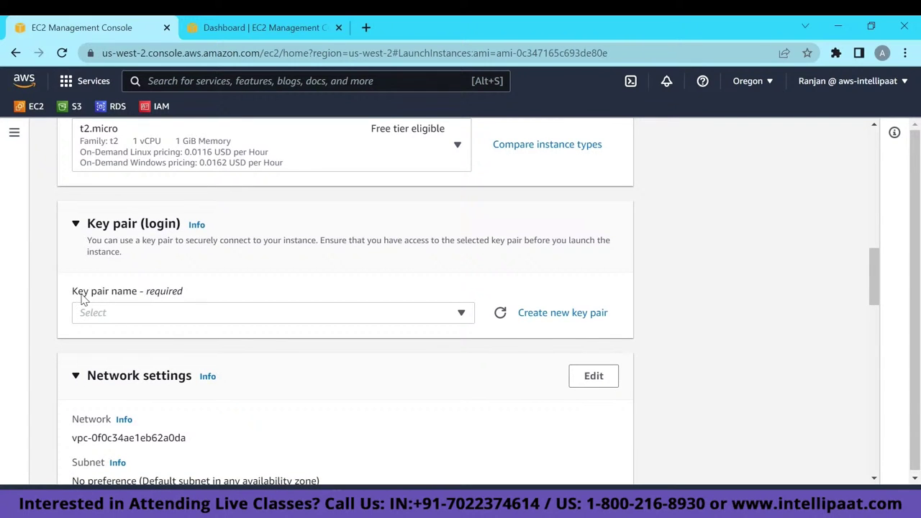
scroll(274, 321, down, 7)
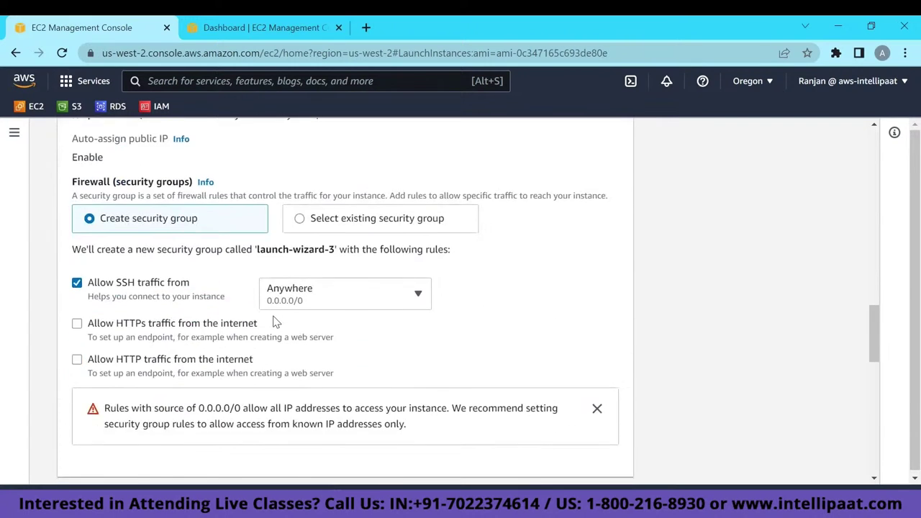
scroll(274, 321, down, 10)
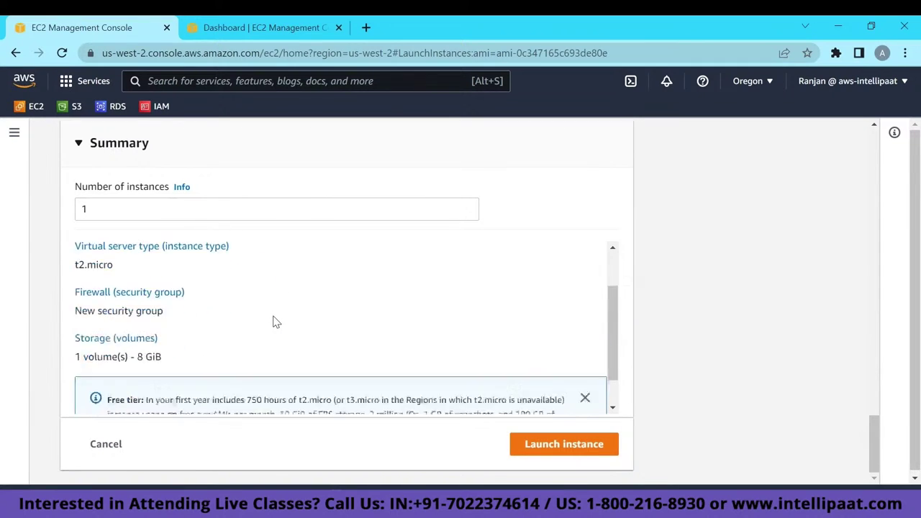
scroll(273, 321, up, 10)
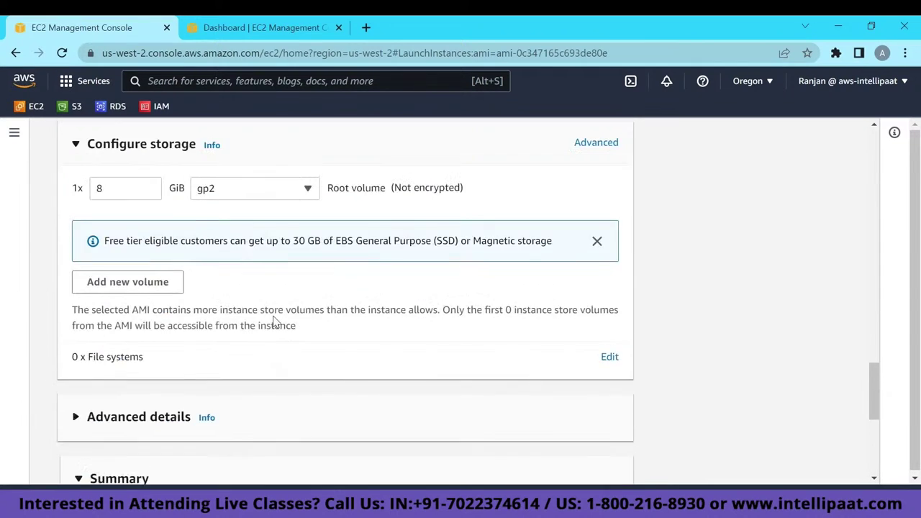
scroll(274, 321, up, 5)
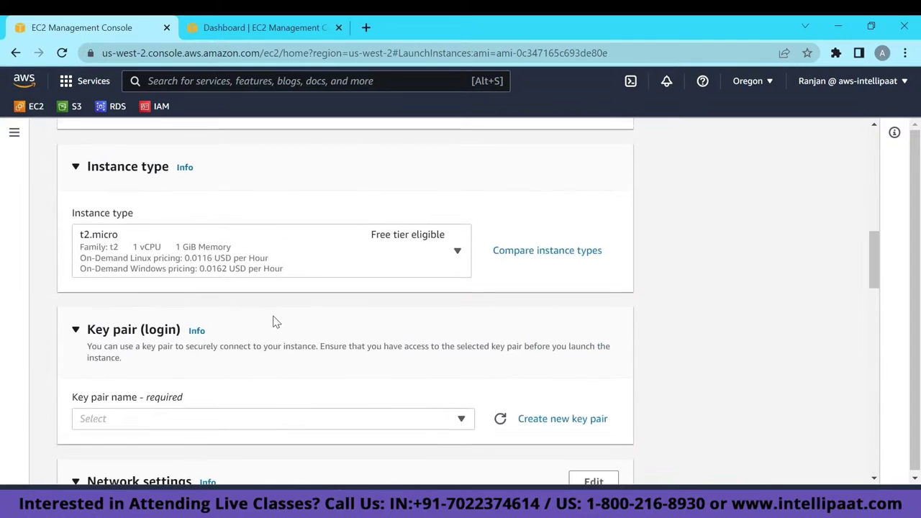
click(212, 323)
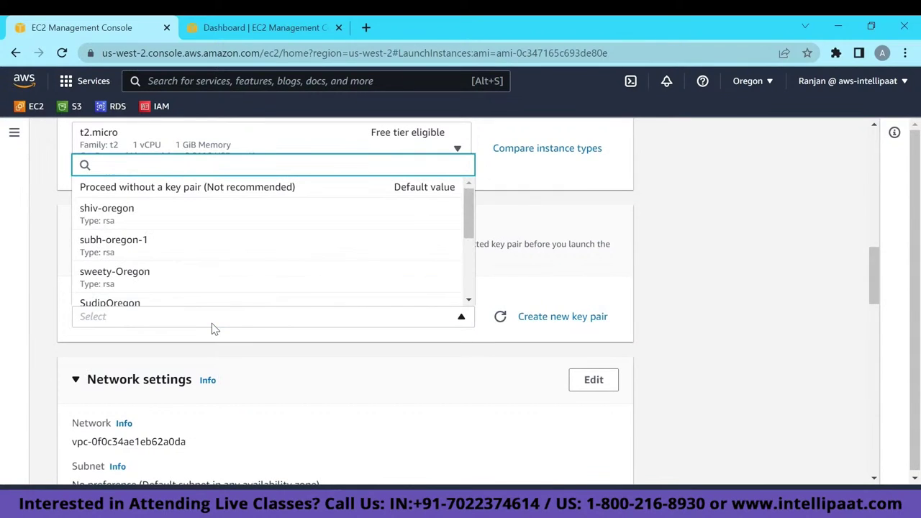
click(178, 254)
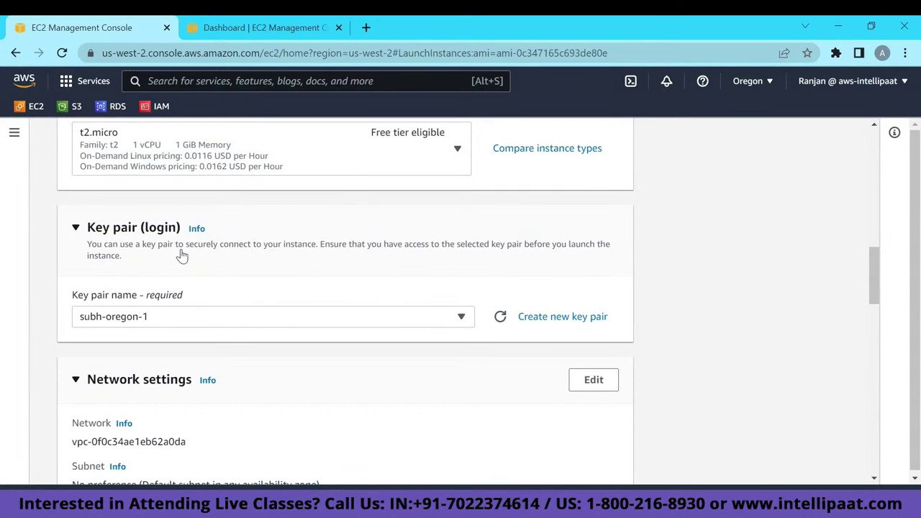
scroll(341, 356, up, 3)
scroll(341, 356, down, 7)
scroll(343, 356, down, 4)
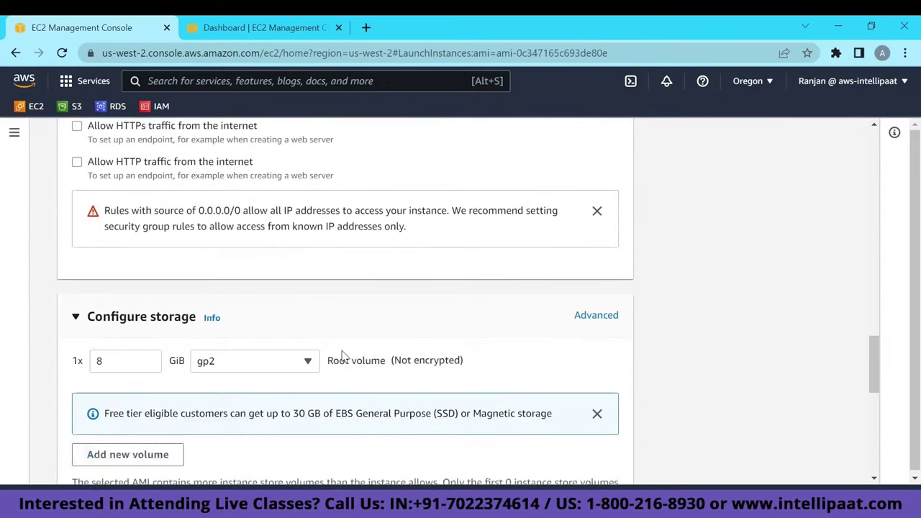
scroll(343, 355, down, 10)
click(576, 451)
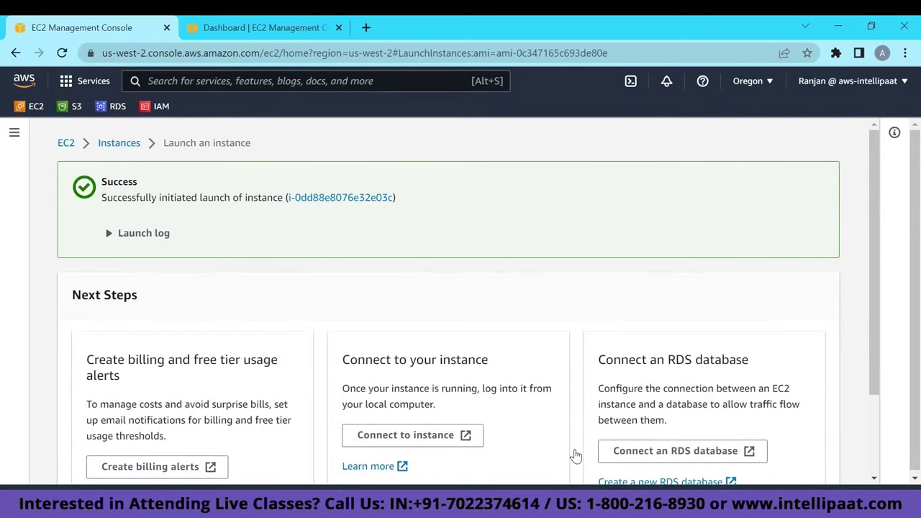
Go to all instances, refresh the list twice, and select the running windows instance
scroll(756, 367, down, 2)
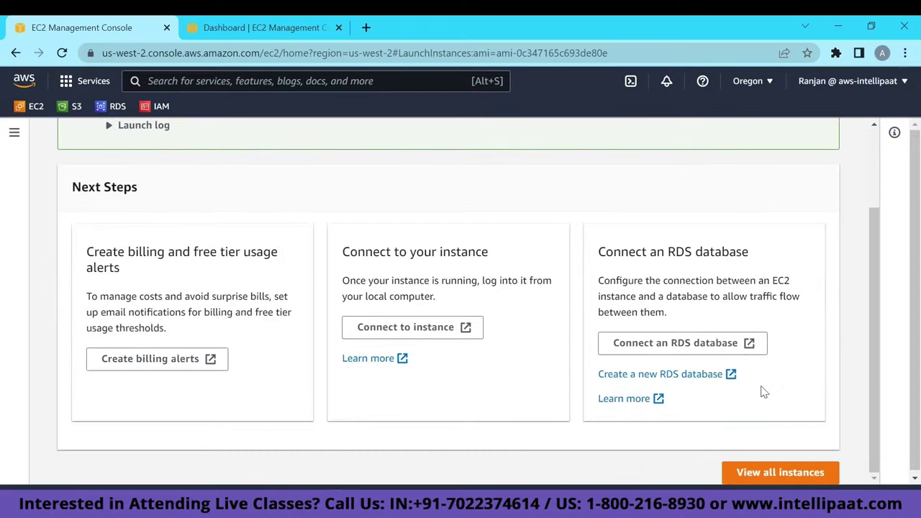
click(763, 471)
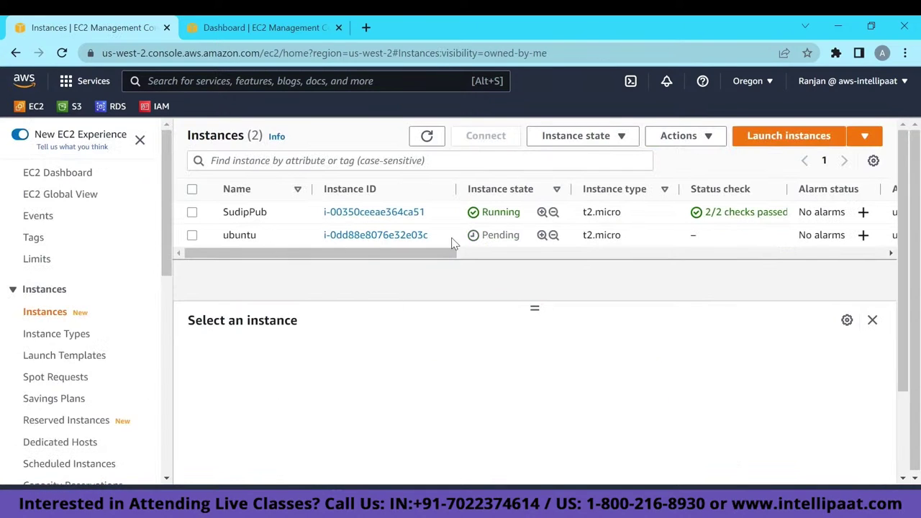
click(427, 136)
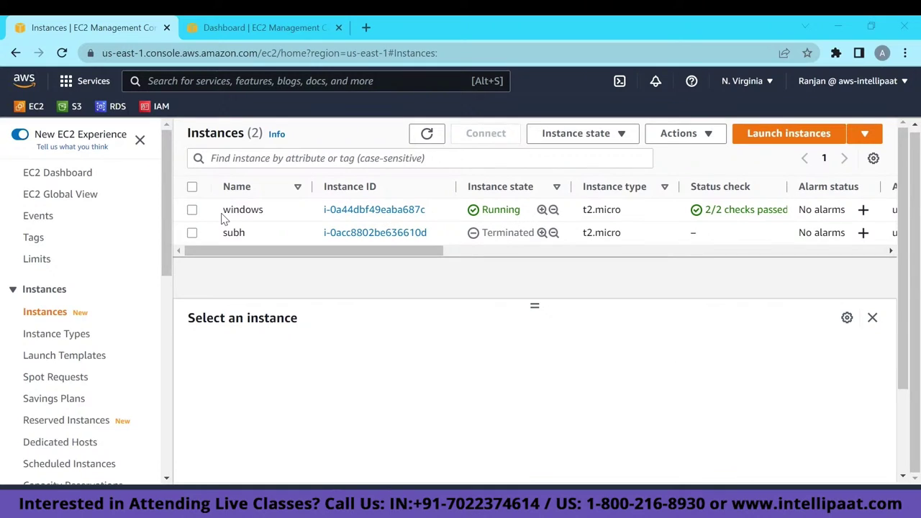
click(427, 135)
click(192, 210)
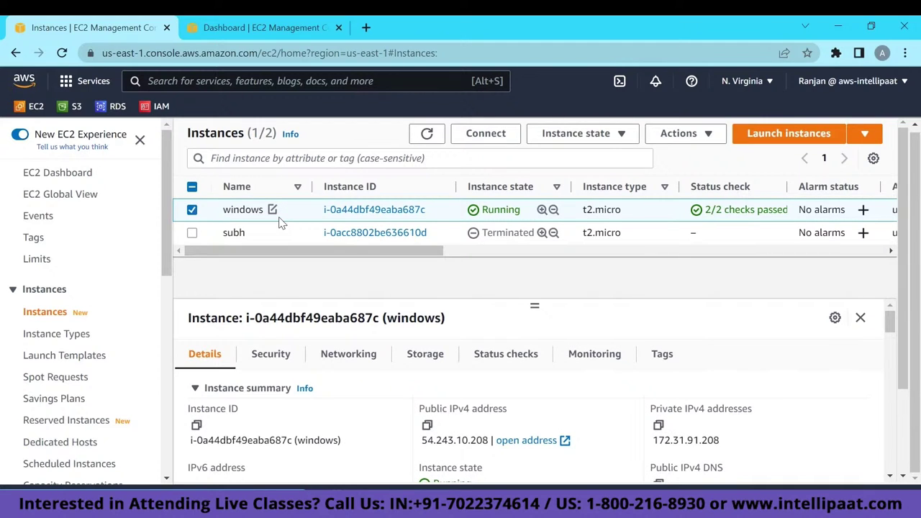
Download the windows.rdp file from the windows instance's RDP client connect options
click(486, 134)
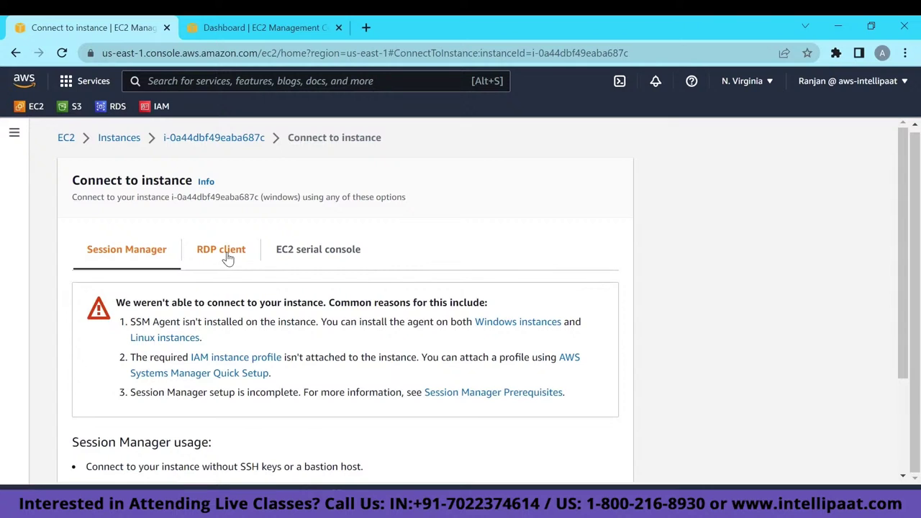
click(227, 258)
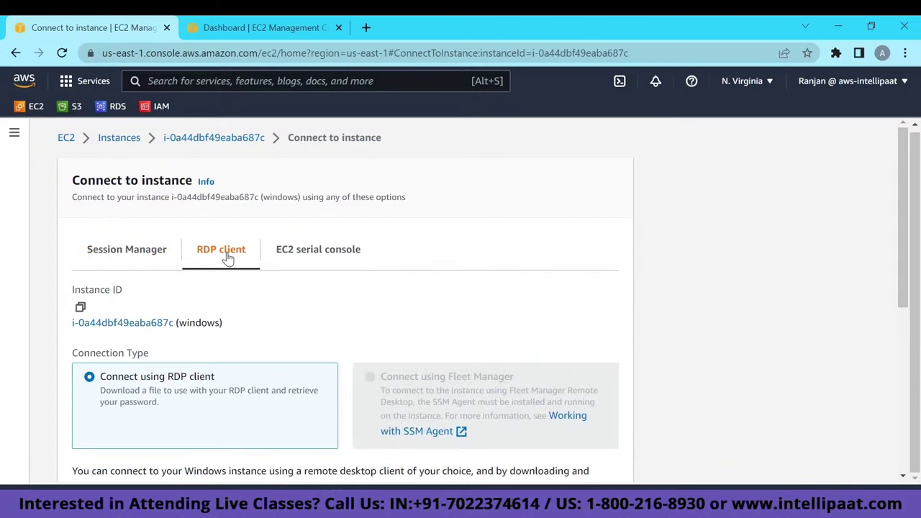
scroll(321, 324, down, 3)
scroll(320, 324, down, 3)
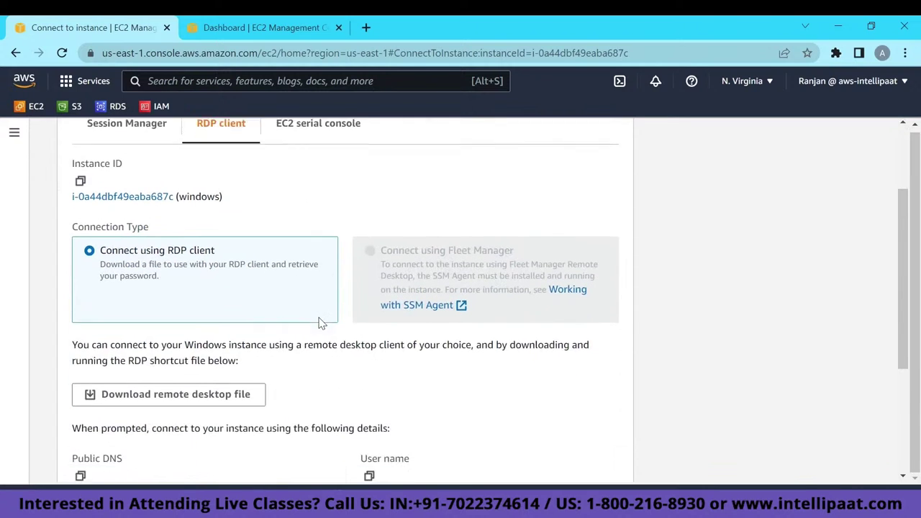
scroll(320, 324, up, 5)
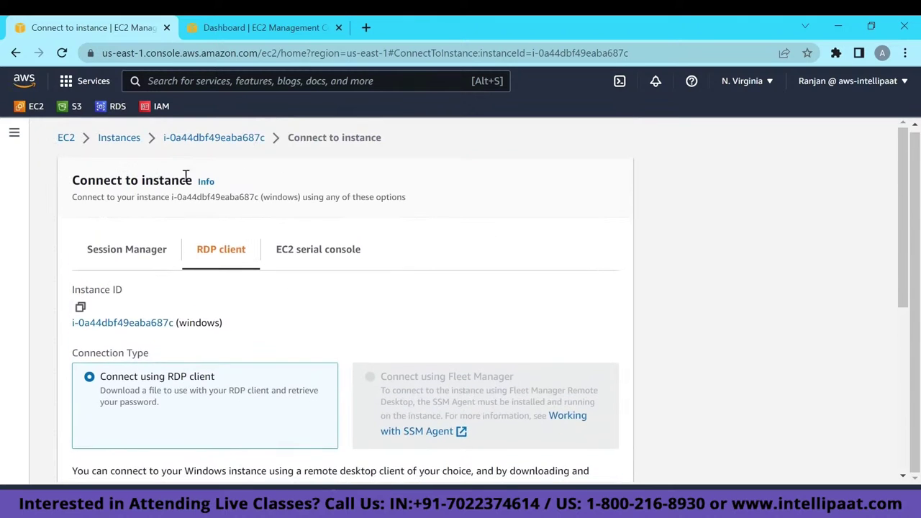
scroll(313, 243, down, 4)
scroll(315, 243, down, 1)
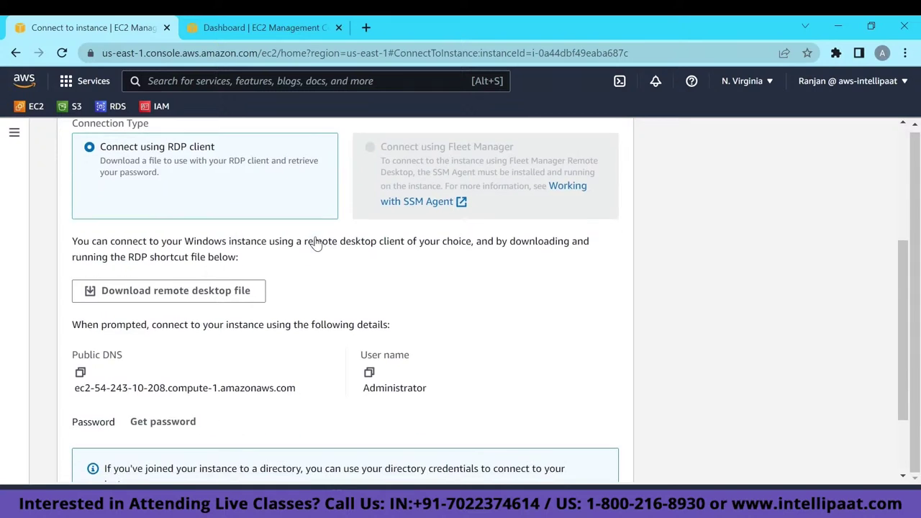
click(208, 294)
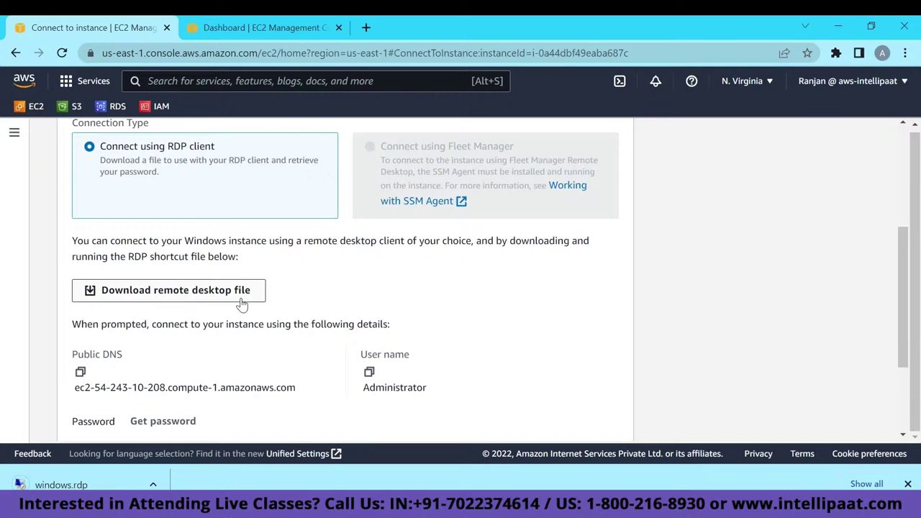
Open windows.rdp to start the connection, then cancel the security warning
click(154, 487)
click(208, 395)
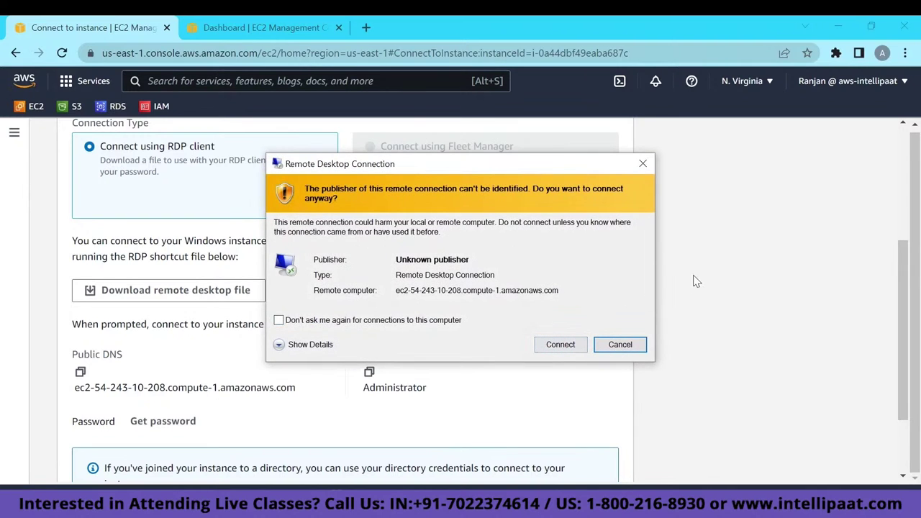
key(Escape)
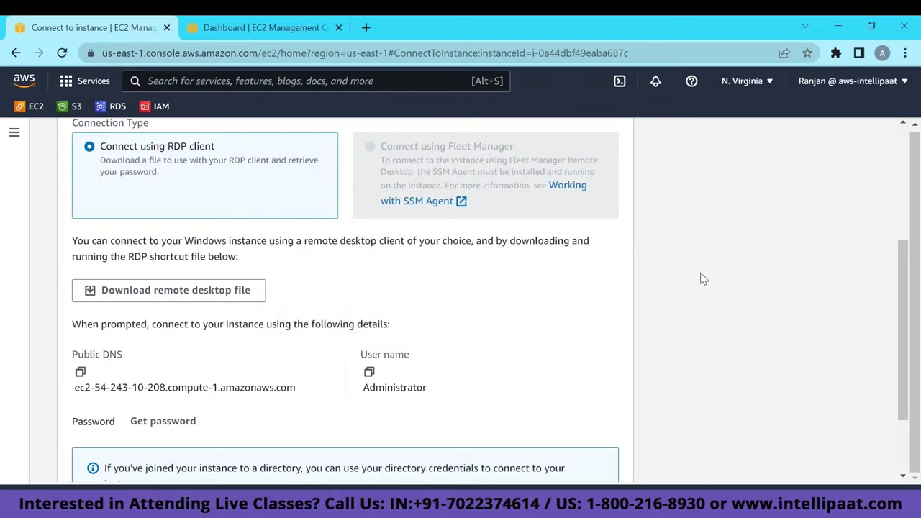
scroll(463, 372, down, 1)
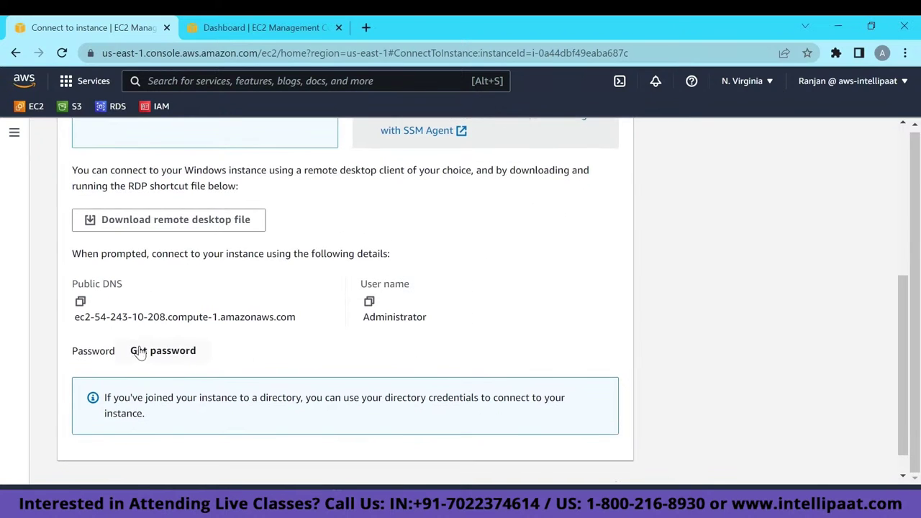
Upload windows.pem from Downloads and decrypt the instance's Administrator password
click(176, 352)
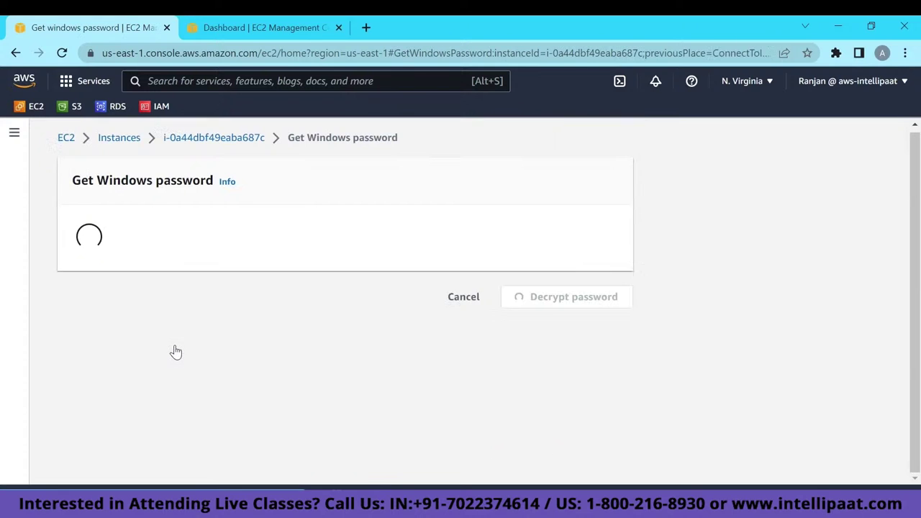
scroll(282, 369, down, 2)
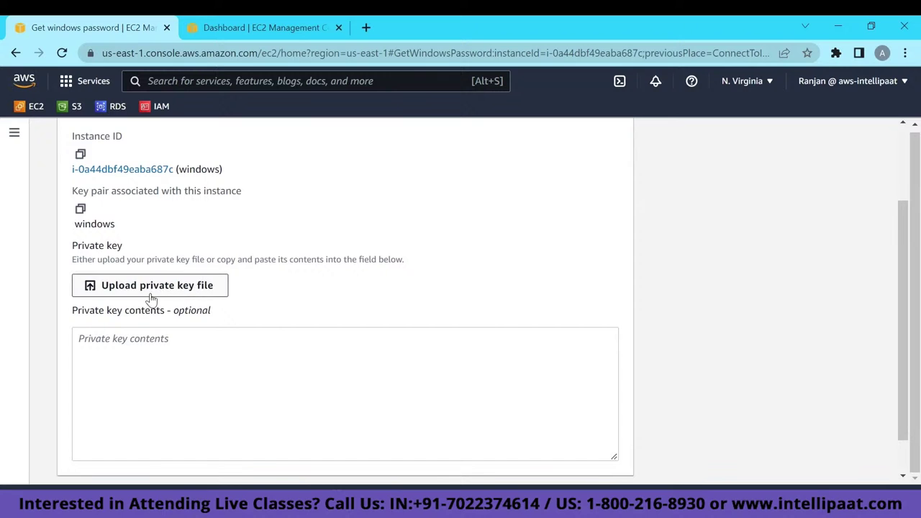
click(188, 291)
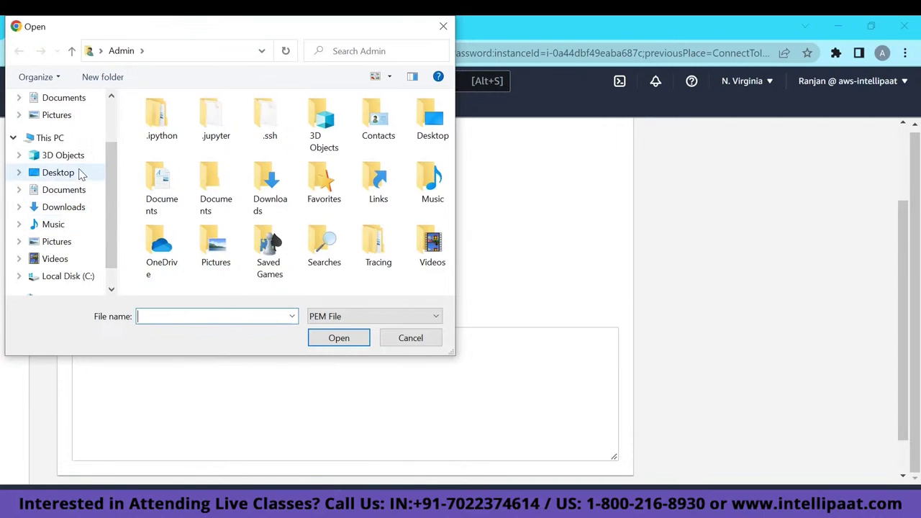
click(63, 207)
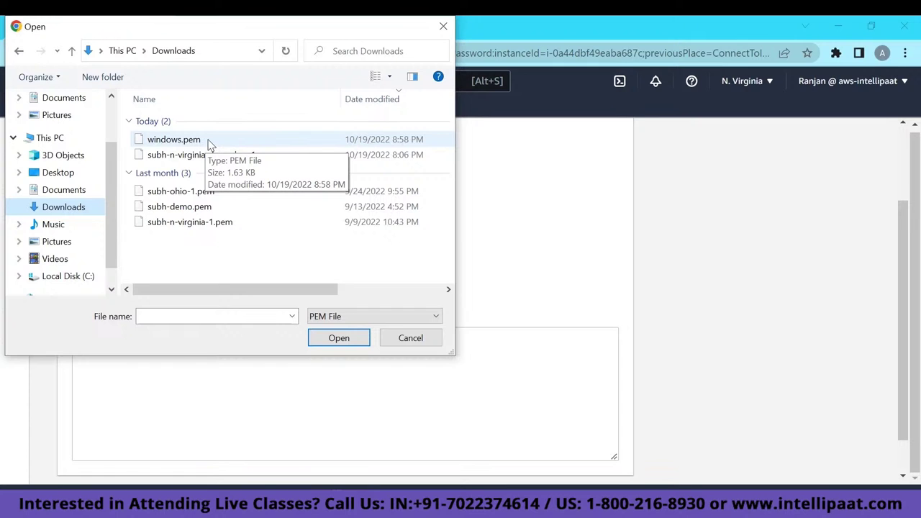
click(208, 141)
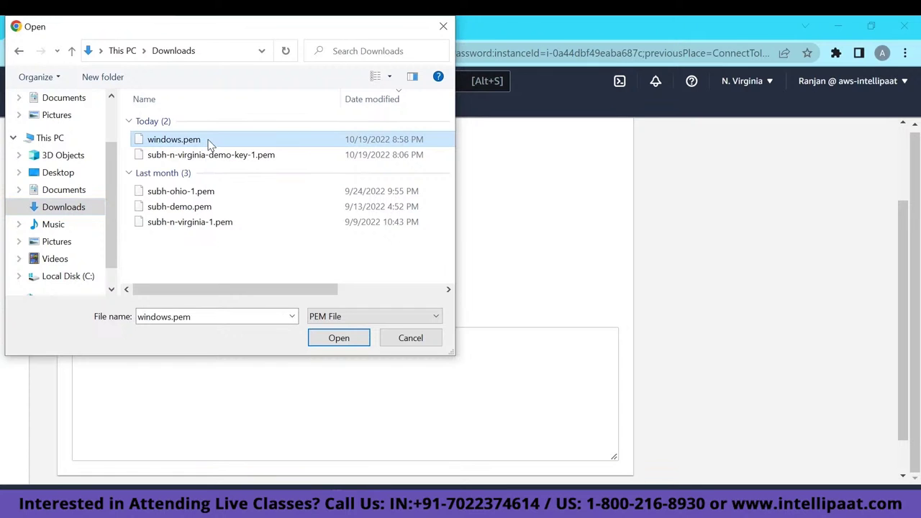
click(348, 343)
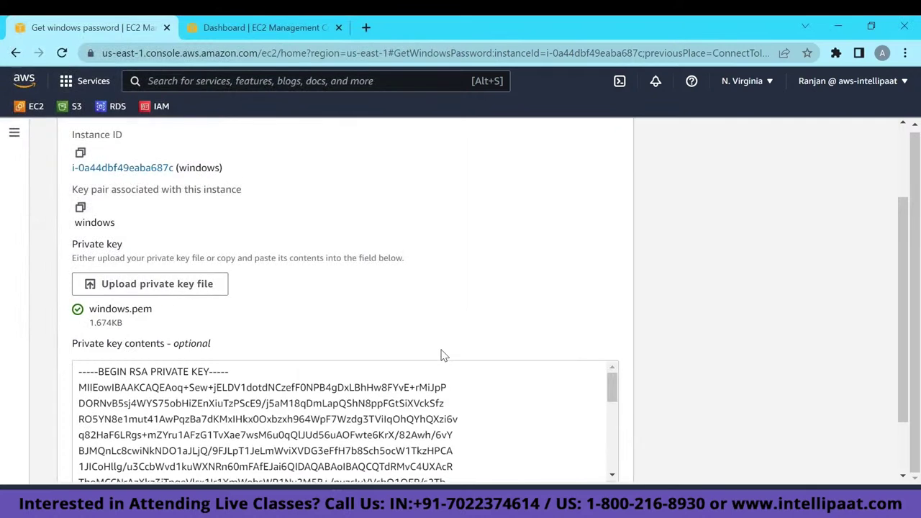
scroll(443, 354, down, 2)
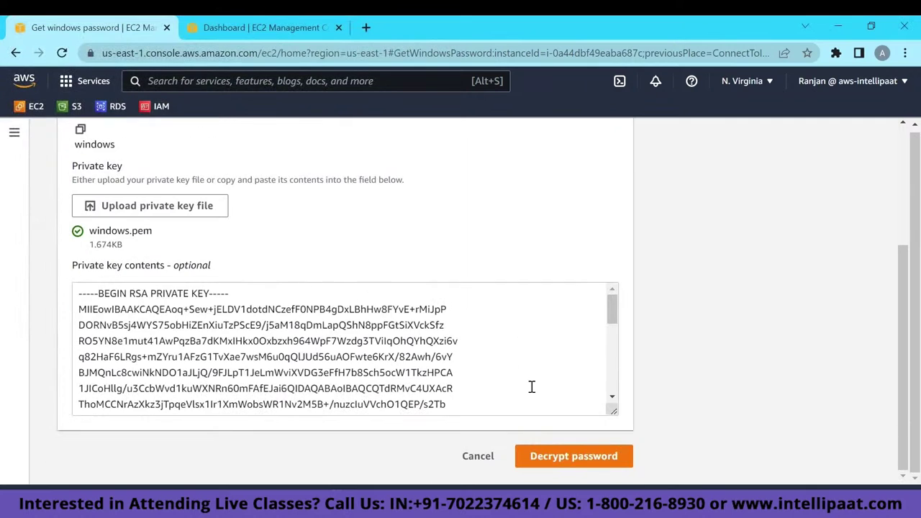
click(570, 458)
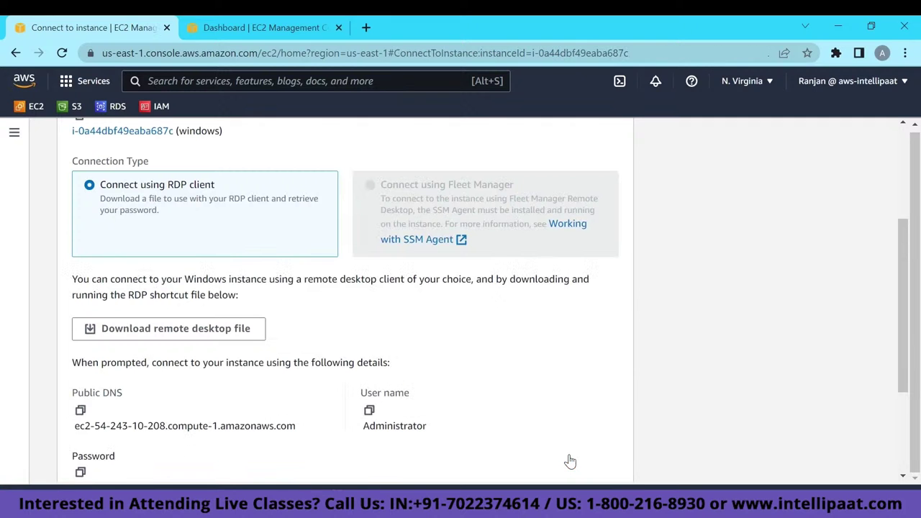
Accept the unknown publisher, then paste the decrypted Administrator password into Windows Security and submit
scroll(495, 397, down, 3)
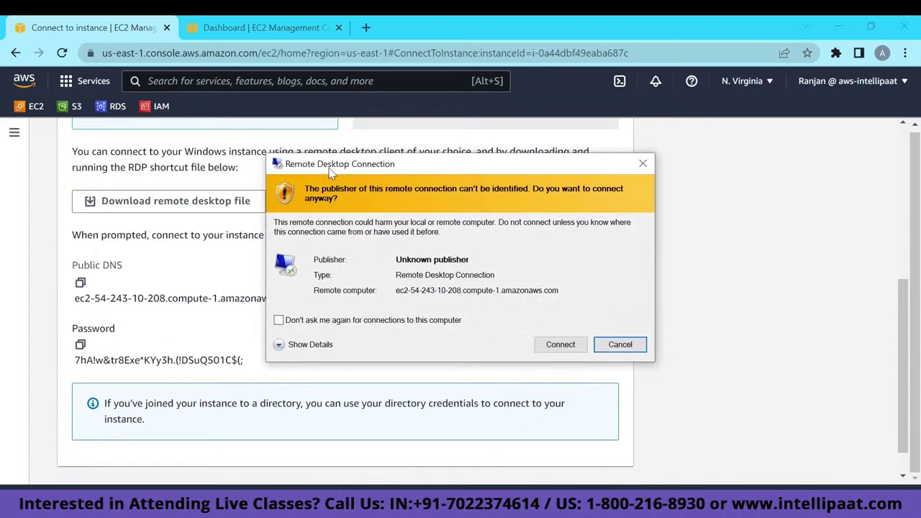
click(561, 345)
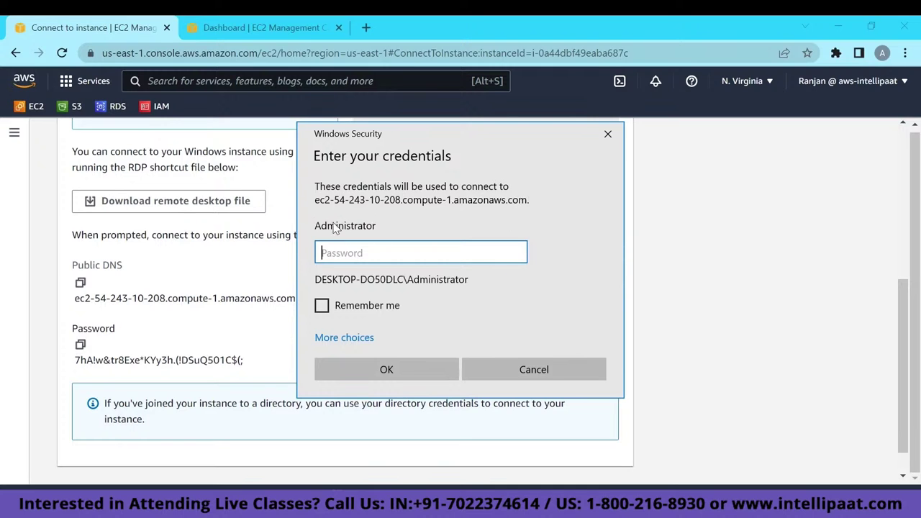
drag(449, 137, 663, 122)
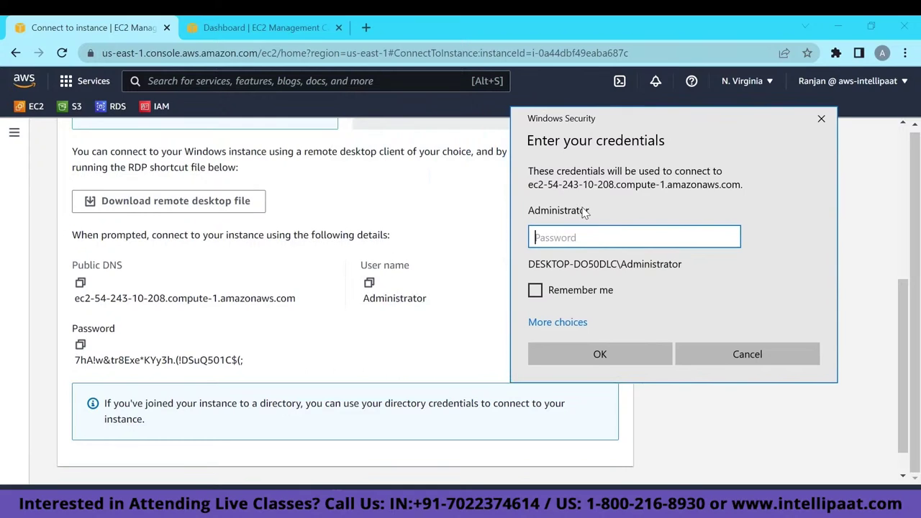
click(79, 344)
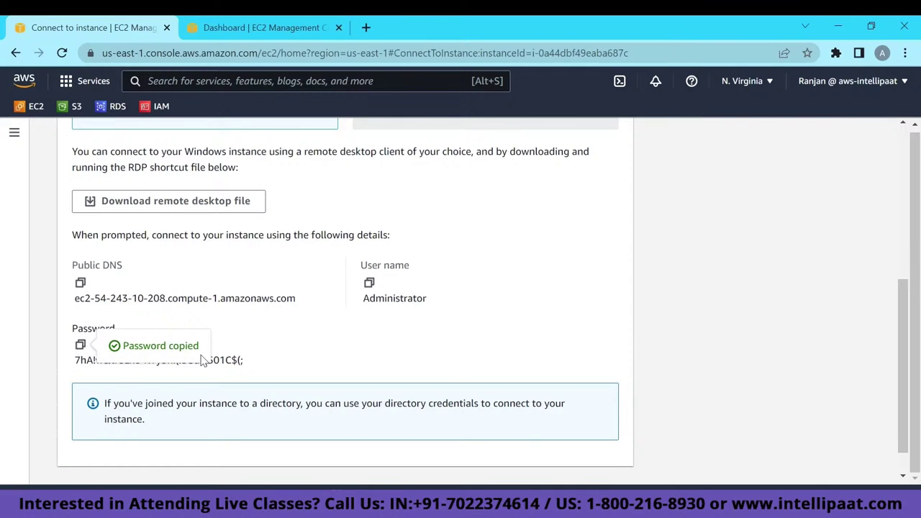
key(alt+Tab)
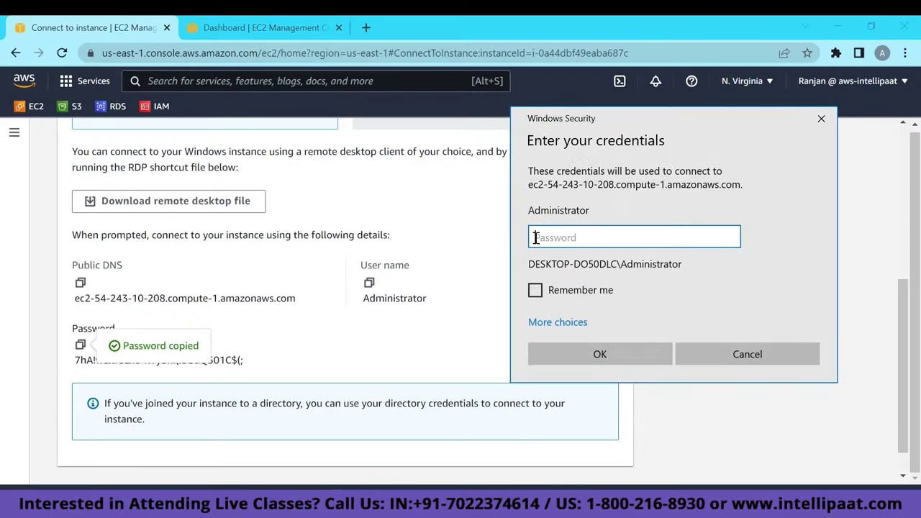
key(ctrl+v)
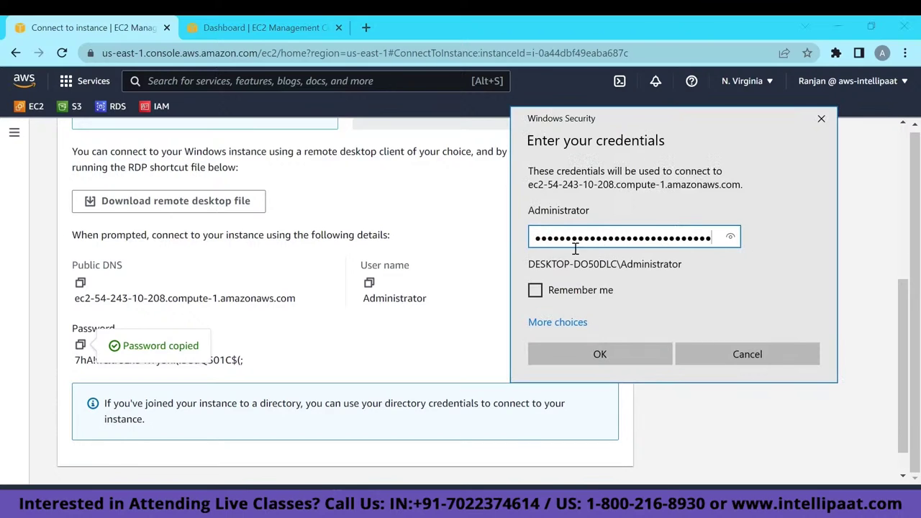
click(600, 354)
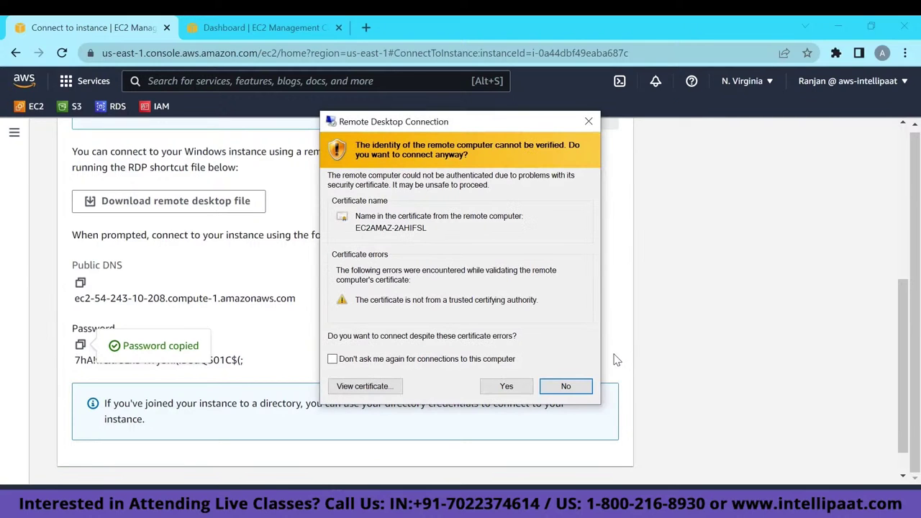
Accept the certificate warning and allow the remote PC to be discoverable on the network
click(506, 387)
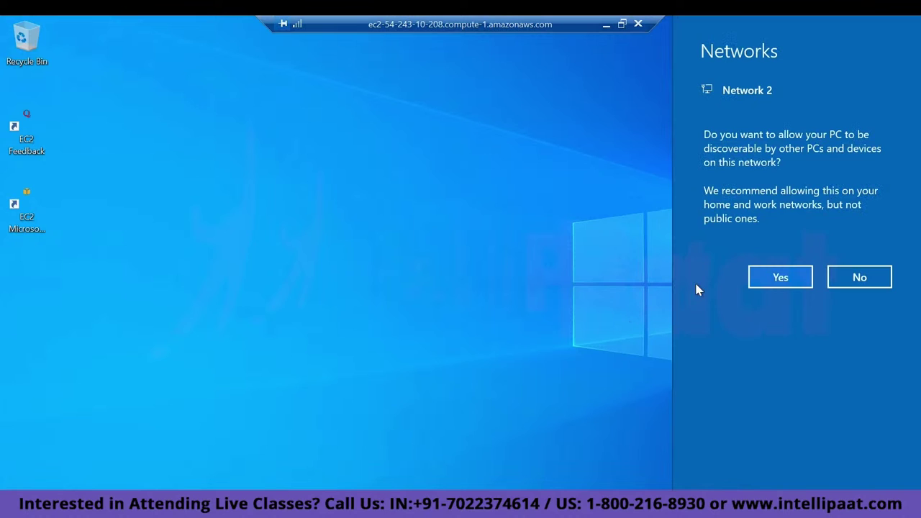
click(775, 289)
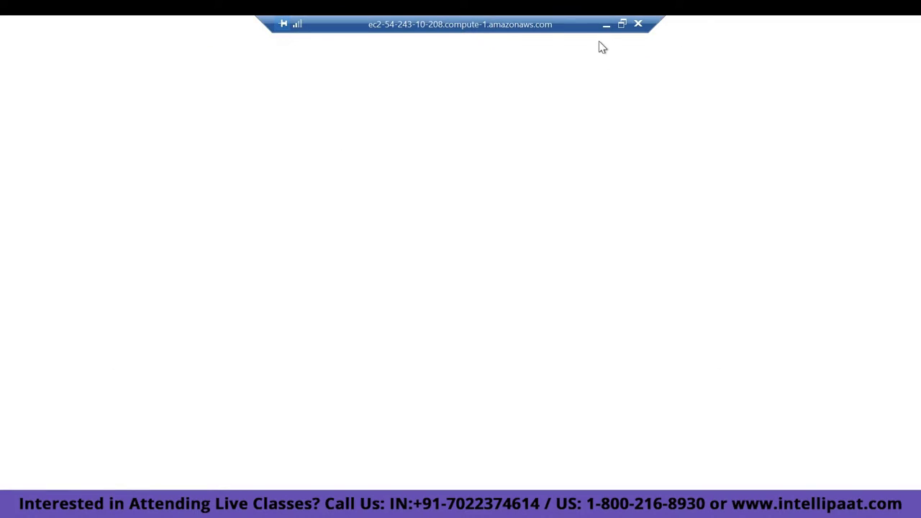
Minimize the remote session and launch Remote Desktop Connection from a Windows search for 'rem'
click(607, 26)
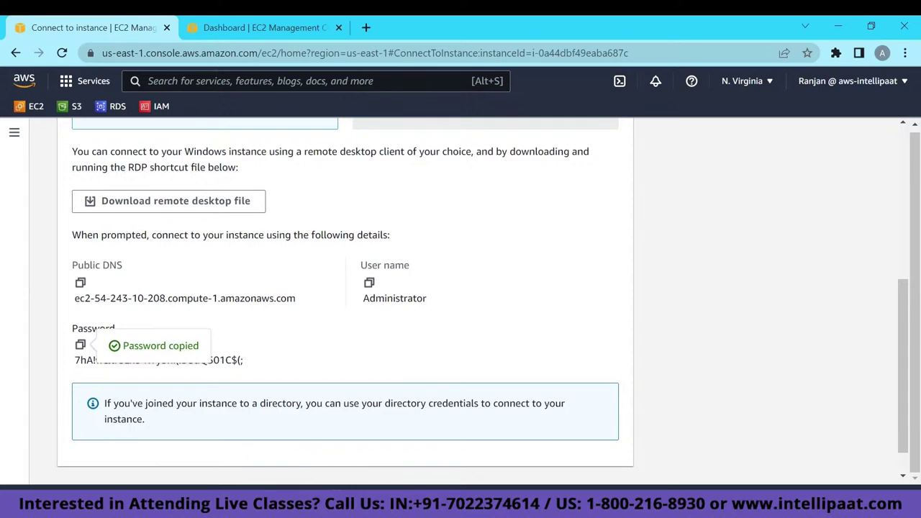
key(super)
text(re)
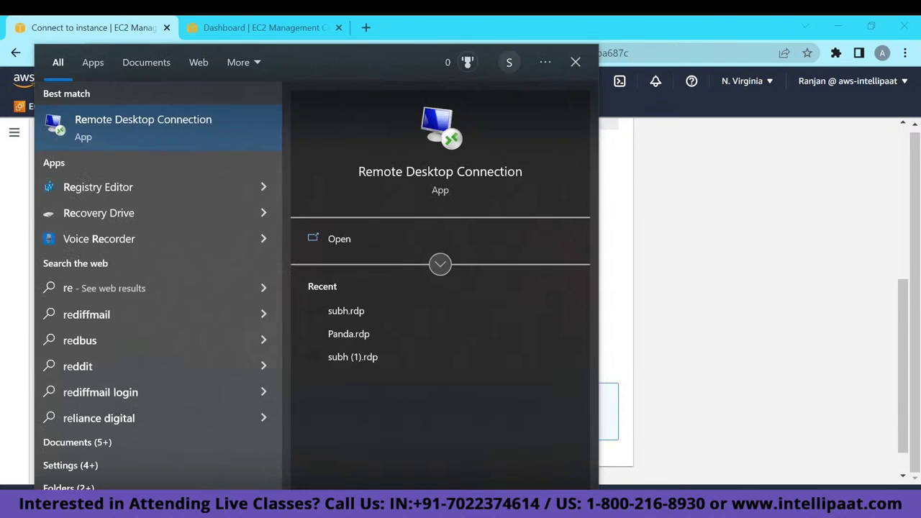
text(m)
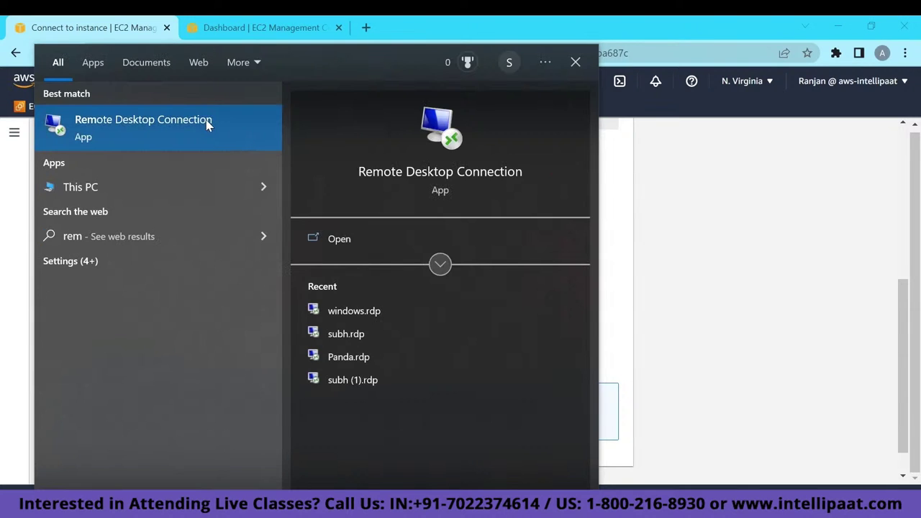
click(206, 120)
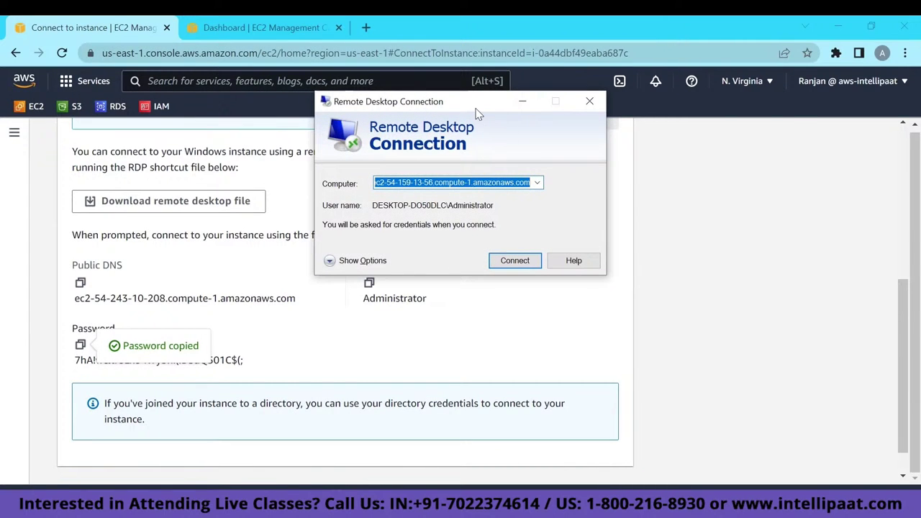
Set the Computer to the public DNS ec2-54-243-10-208.compute-1.amazonaws.com and connect
drag(475, 113, 667, 112)
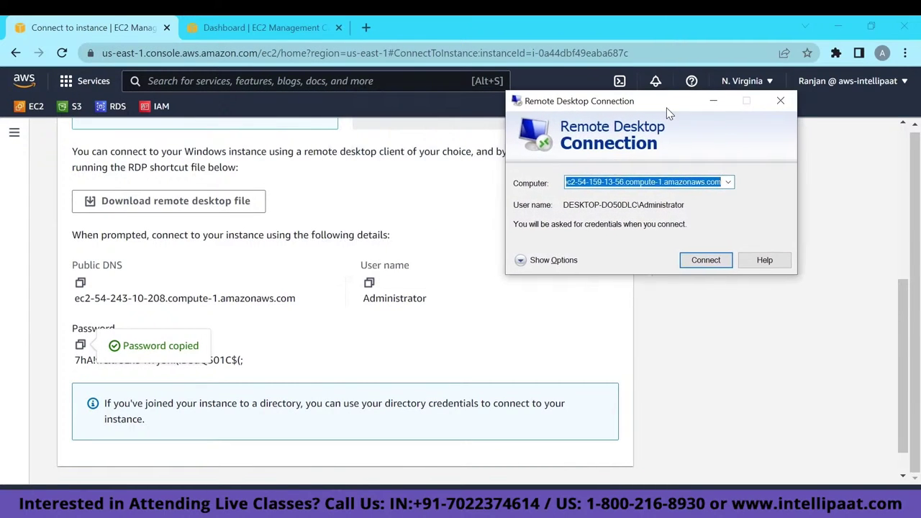
click(81, 284)
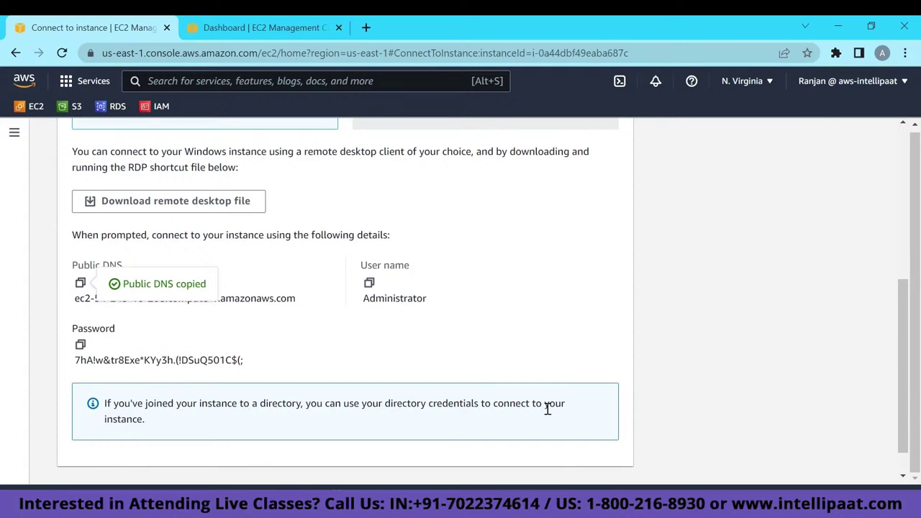
mouse_move(628, 475)
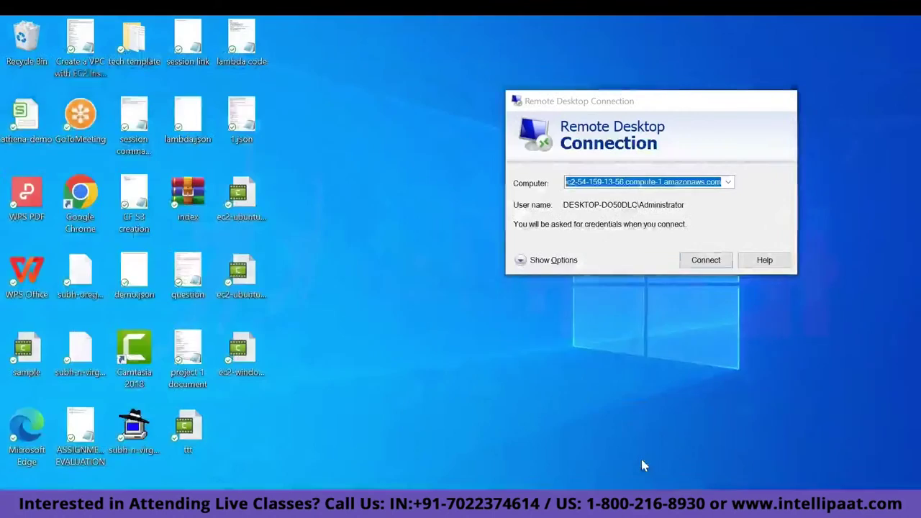
click(641, 460)
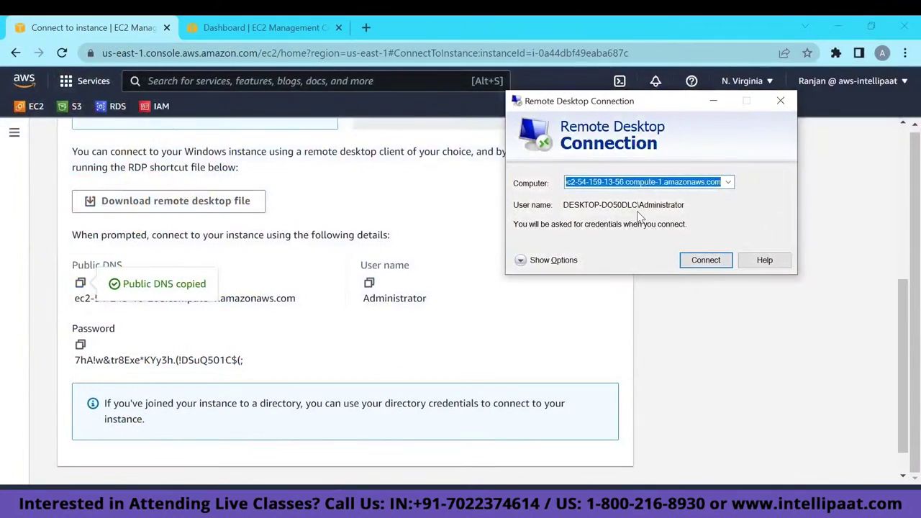
click(595, 184)
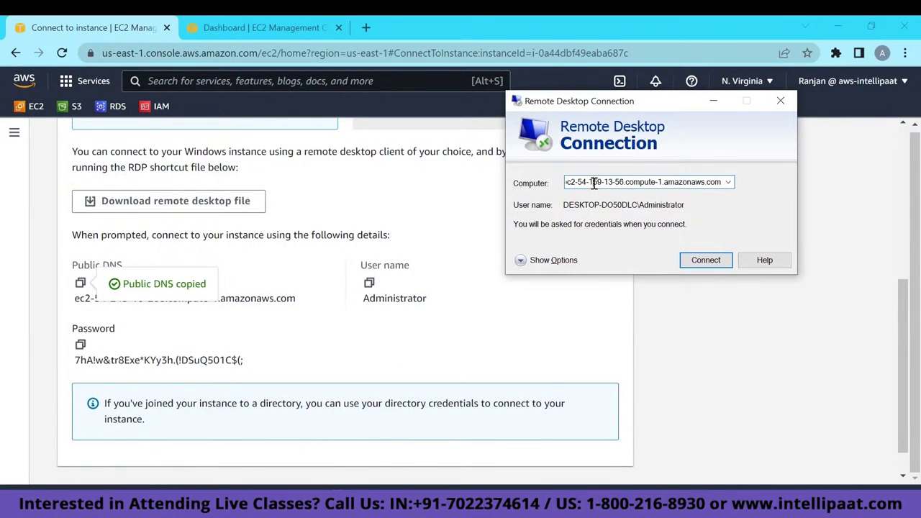
key(ctrl+a)
key(ctrl+v)
click(706, 260)
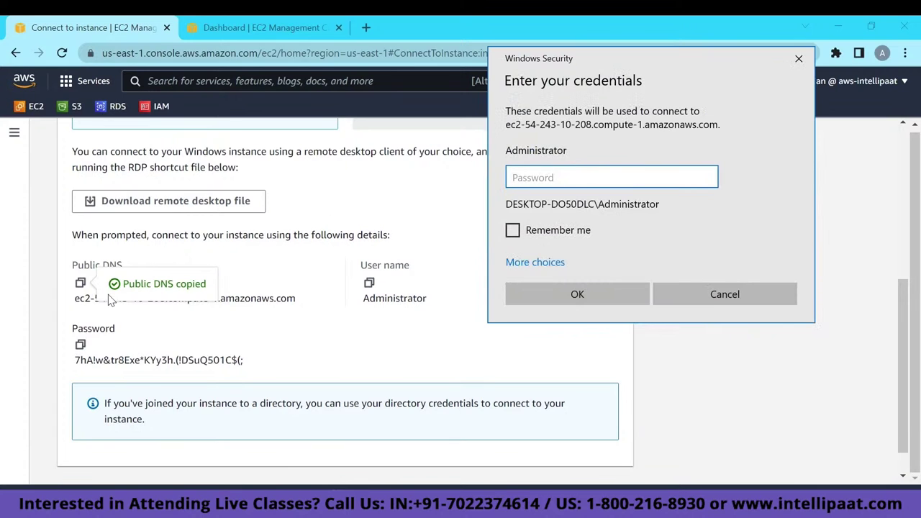
Paste the Administrator password, accept the certificate, and dismiss the disconnection error
click(80, 344)
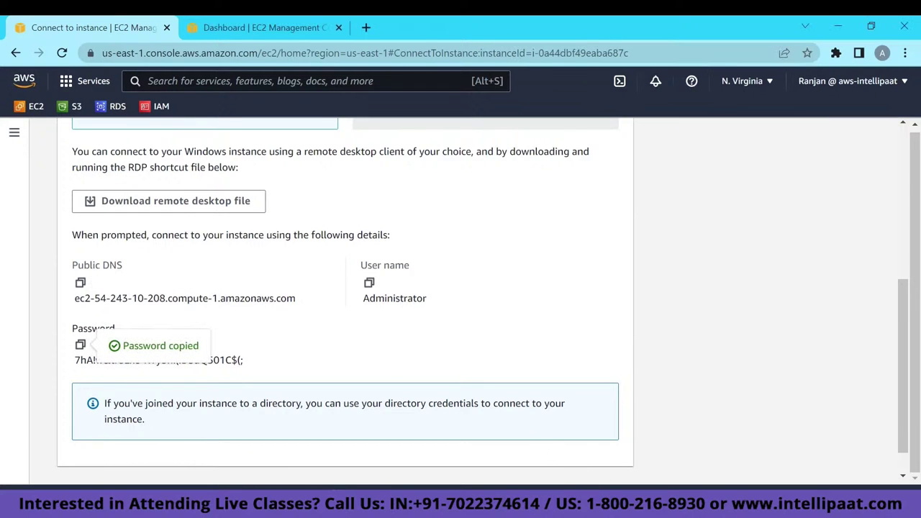
mouse_move(598, 507)
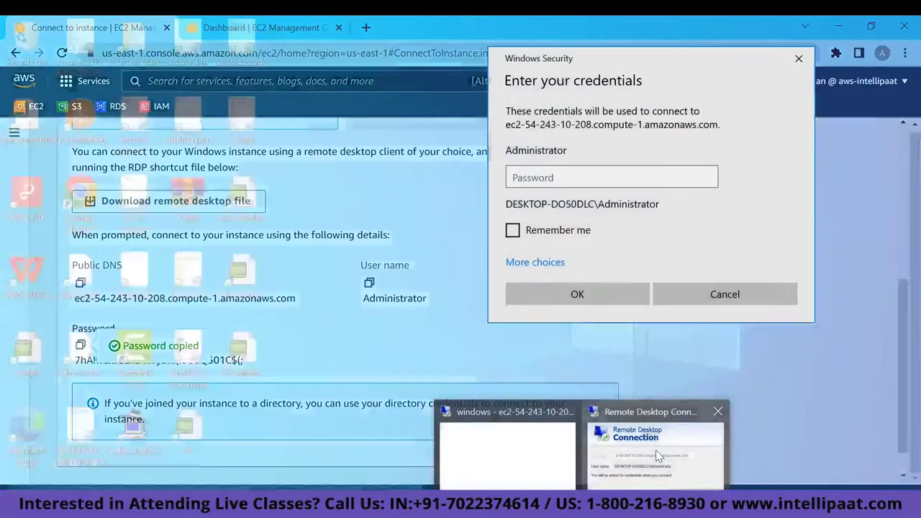
click(656, 449)
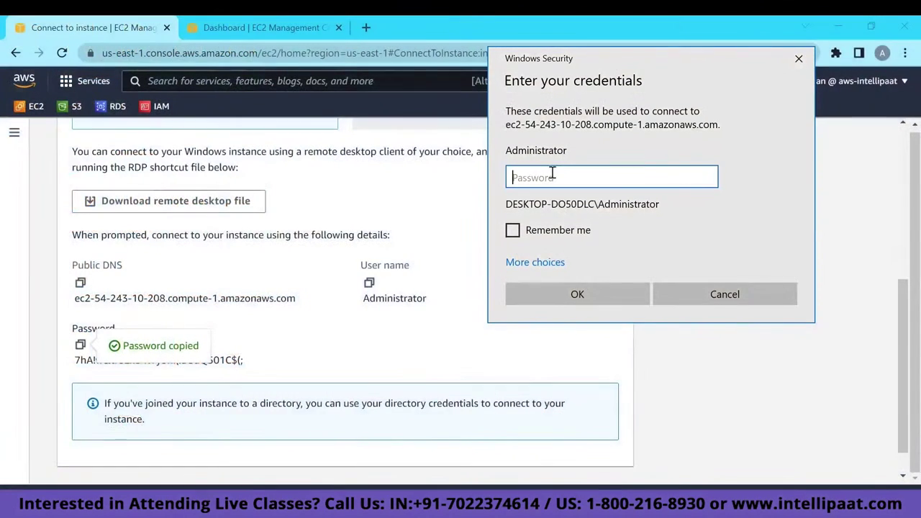
key(ctrl+v)
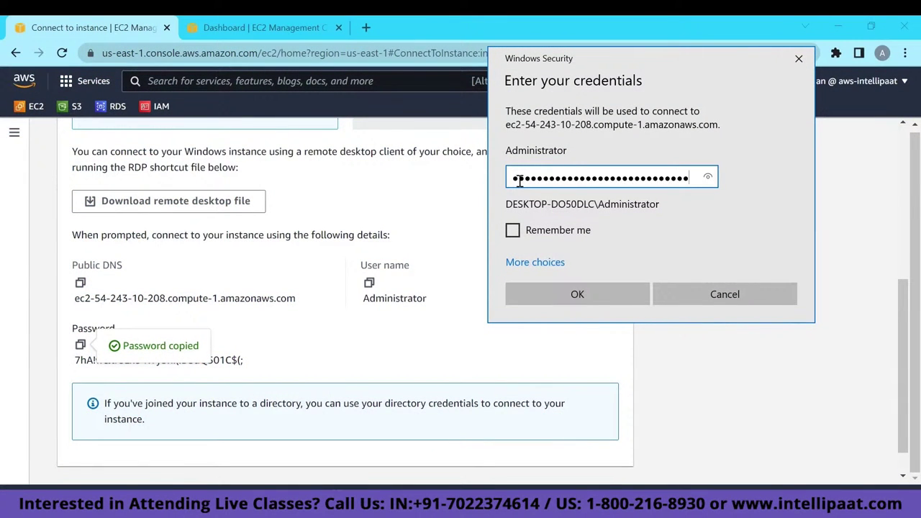
click(592, 294)
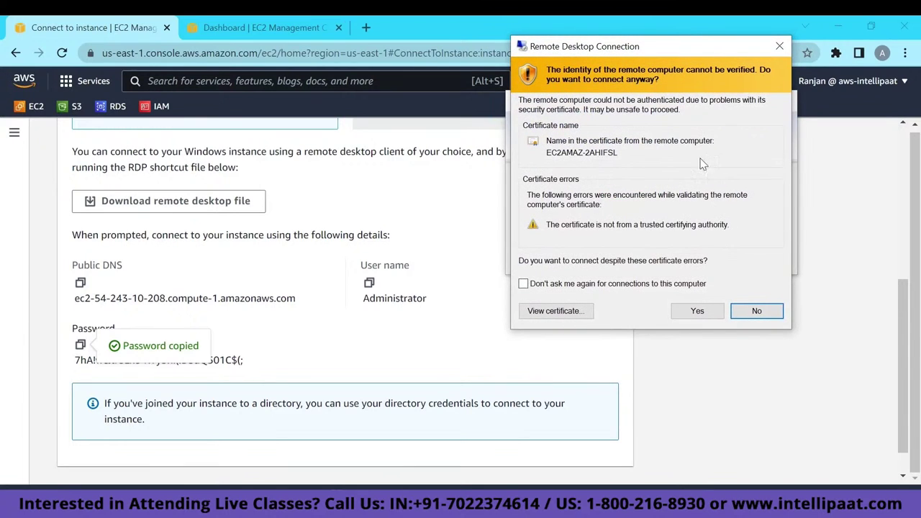
click(702, 312)
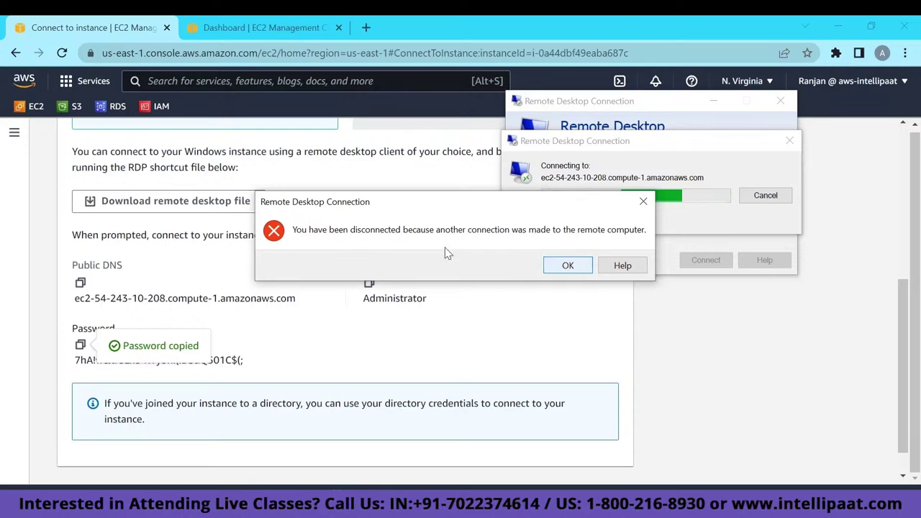
click(567, 266)
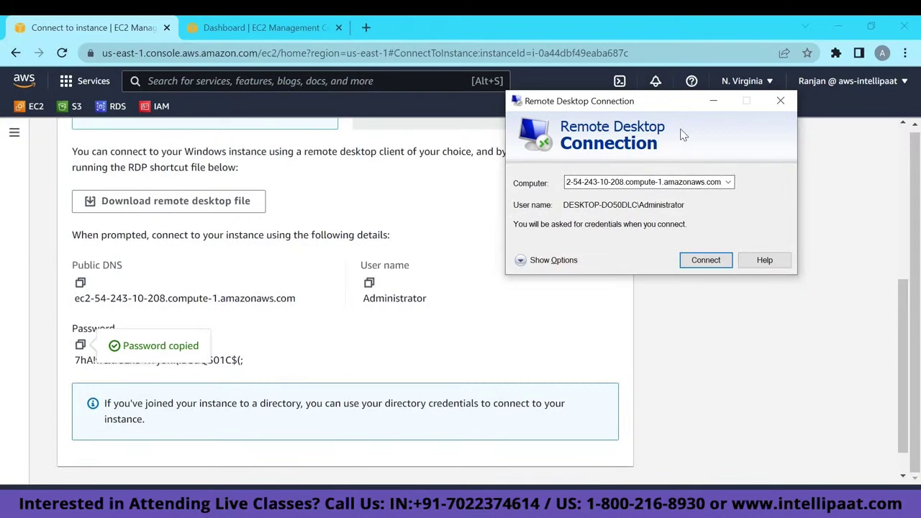
Reconnect as Administrator with the pasted password, accept the certificate, then disconnect the session
click(704, 260)
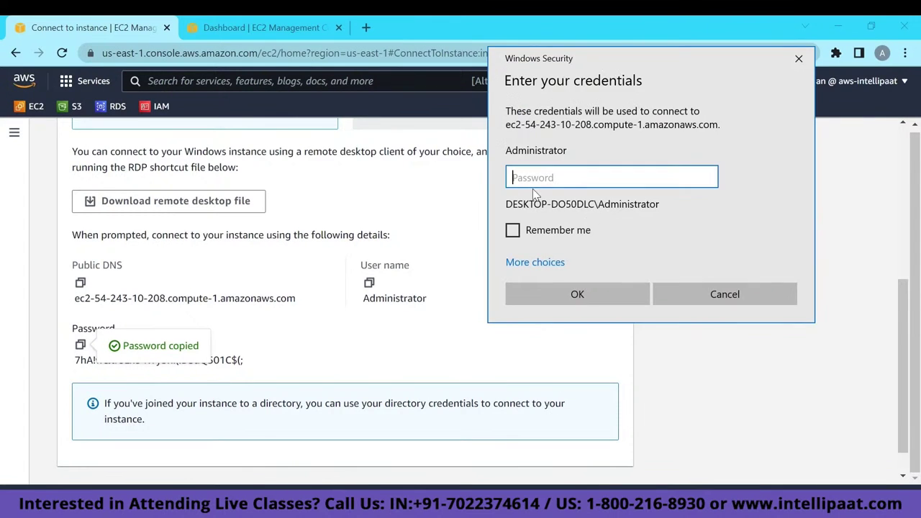
key(ctrl+v)
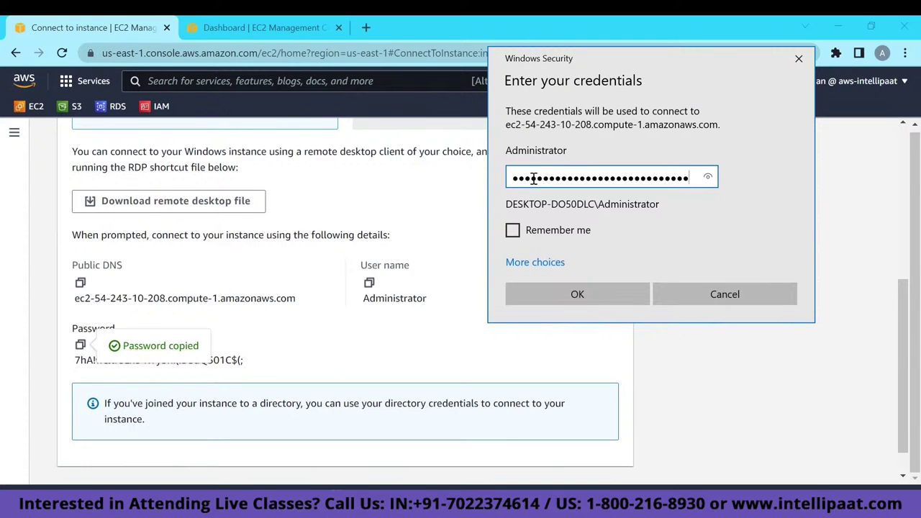
click(589, 298)
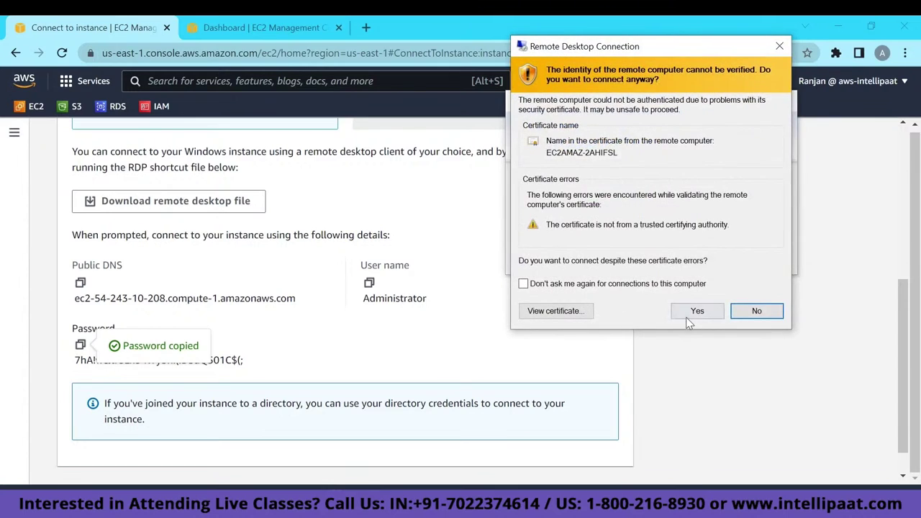
click(693, 315)
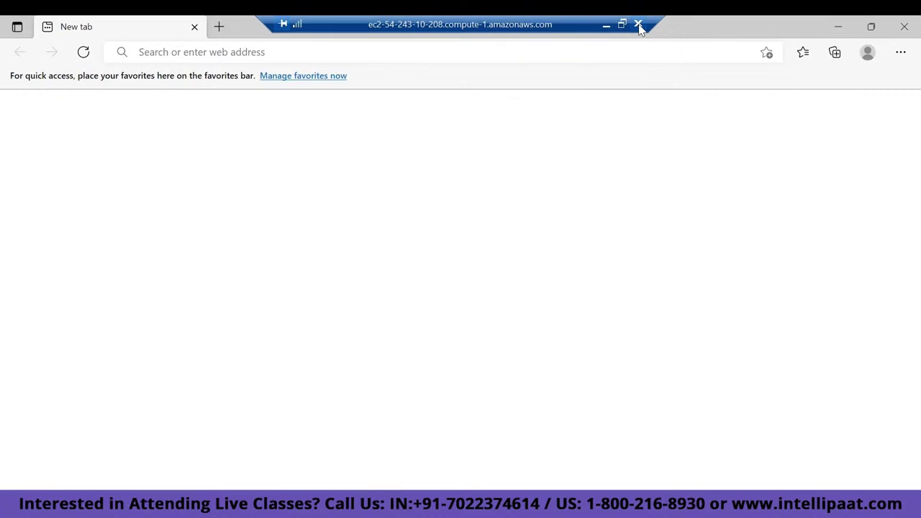
click(639, 24)
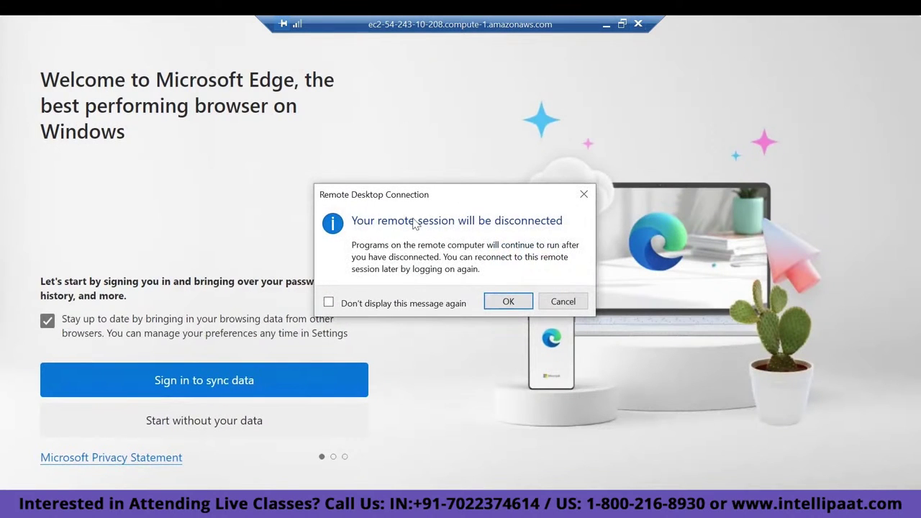
click(515, 302)
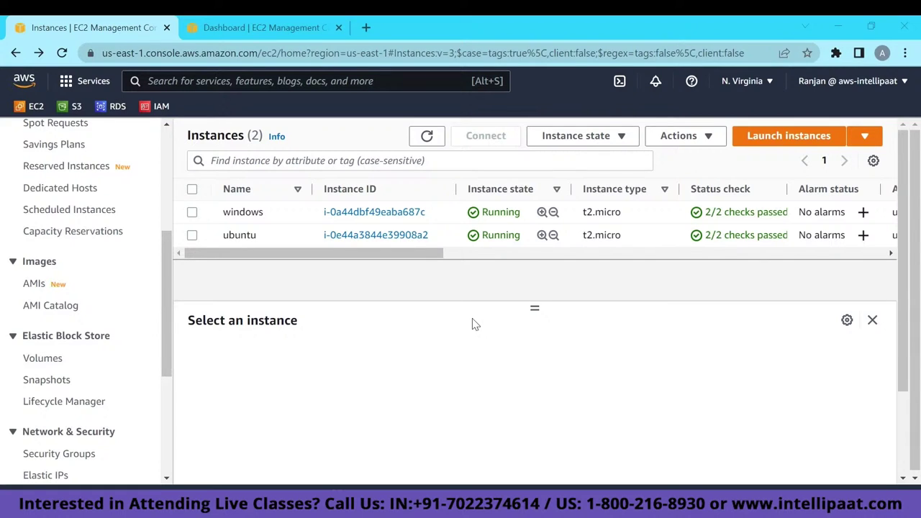
Select the ubuntu instance and inspect its root device /dev/sda1 on the Storage tab
click(192, 236)
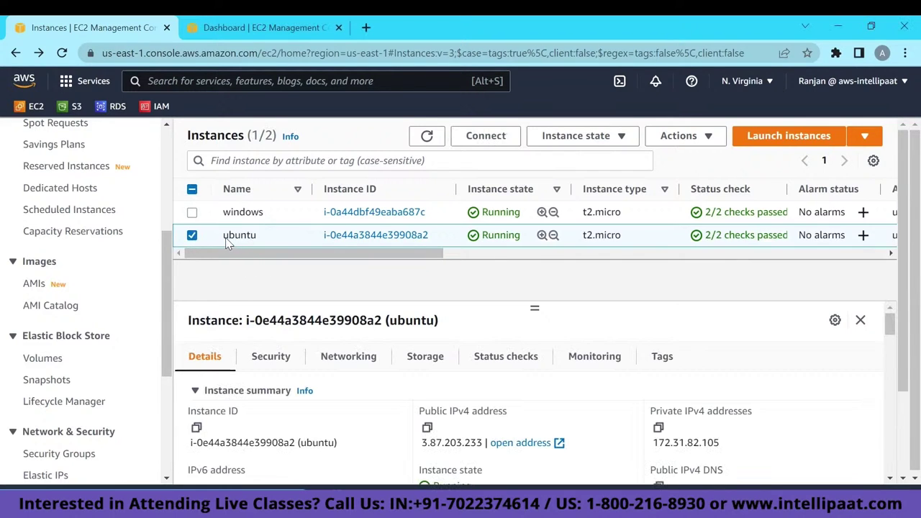
mouse_move(237, 236)
click(418, 359)
scroll(477, 436, down, 2)
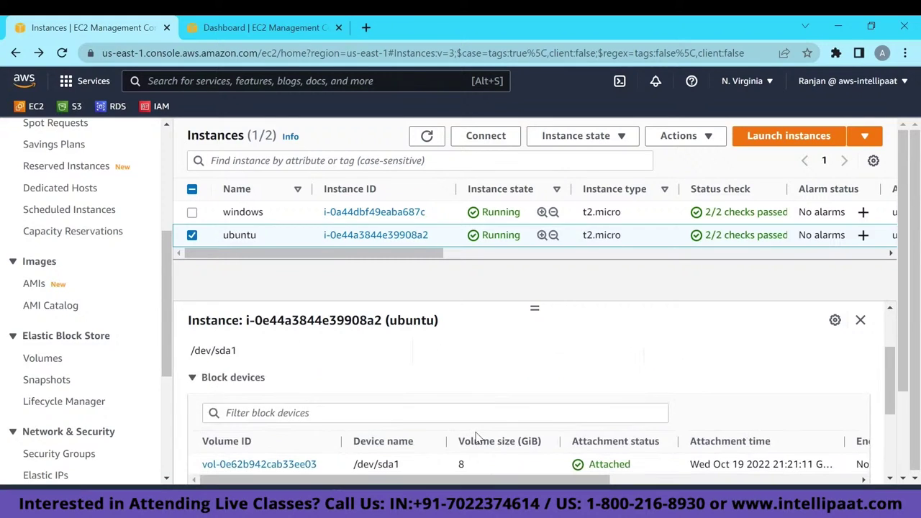
scroll(477, 437, down, 1)
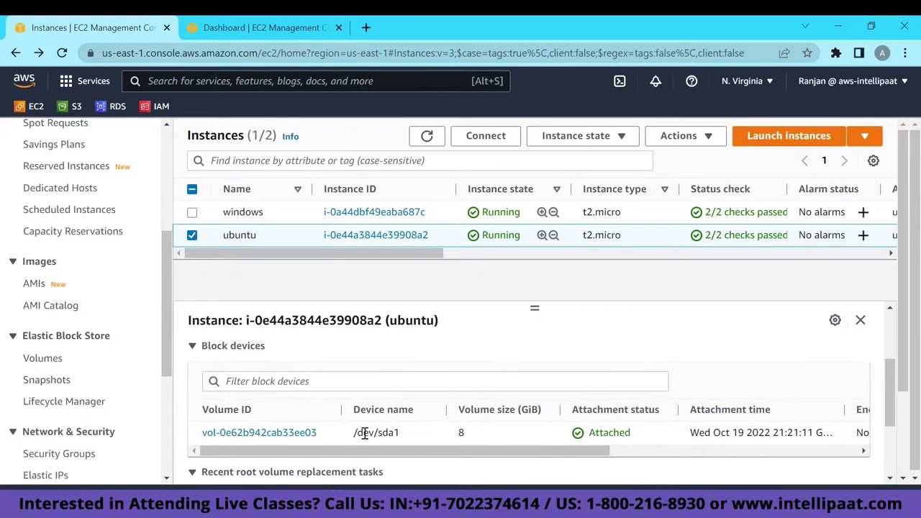
drag(359, 434, 405, 439)
click(415, 437)
scroll(428, 433, right, 5)
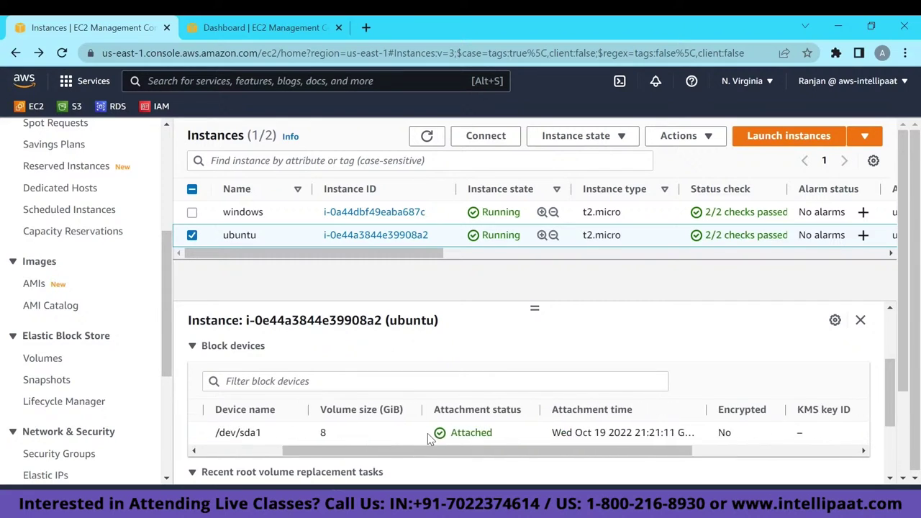
scroll(427, 433, left, 5)
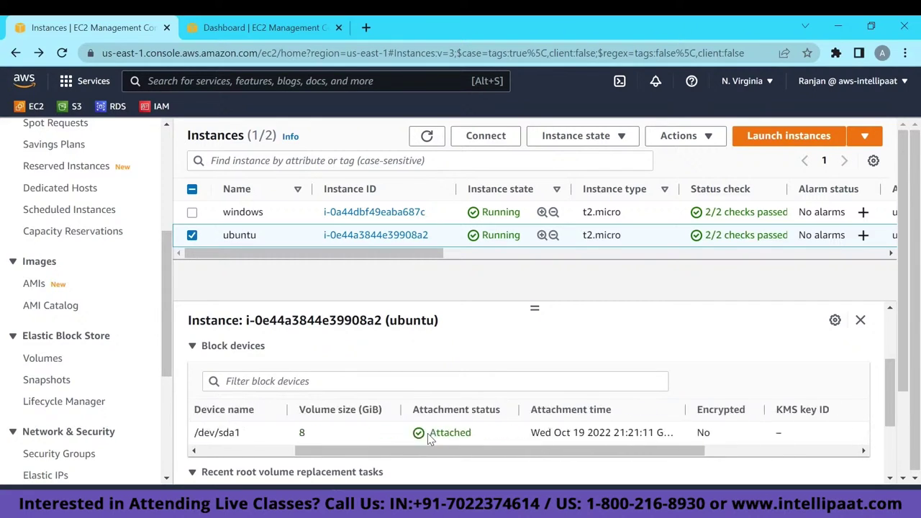
scroll(427, 433, left, 1)
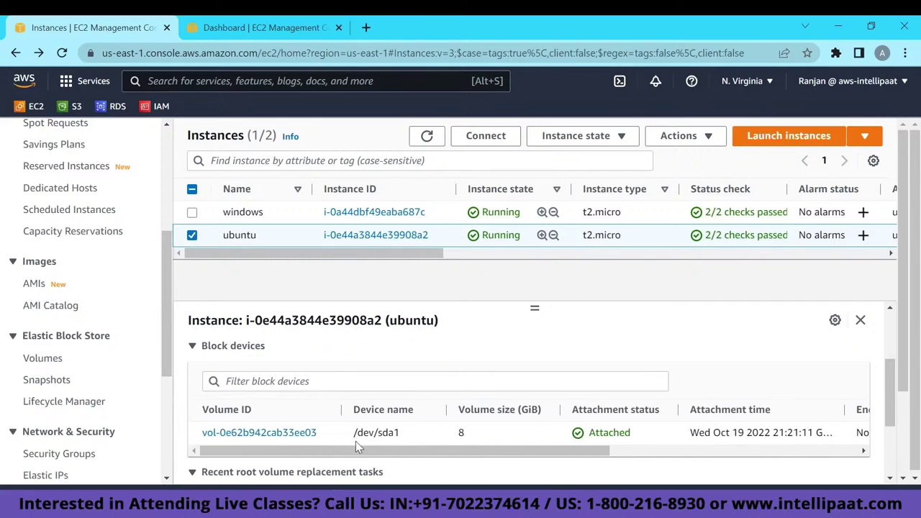
drag(354, 433, 403, 437)
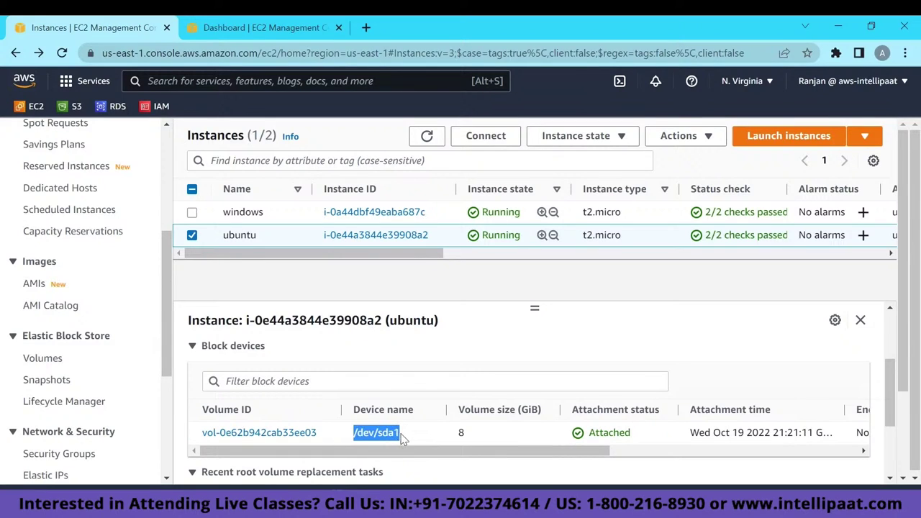
click(403, 434)
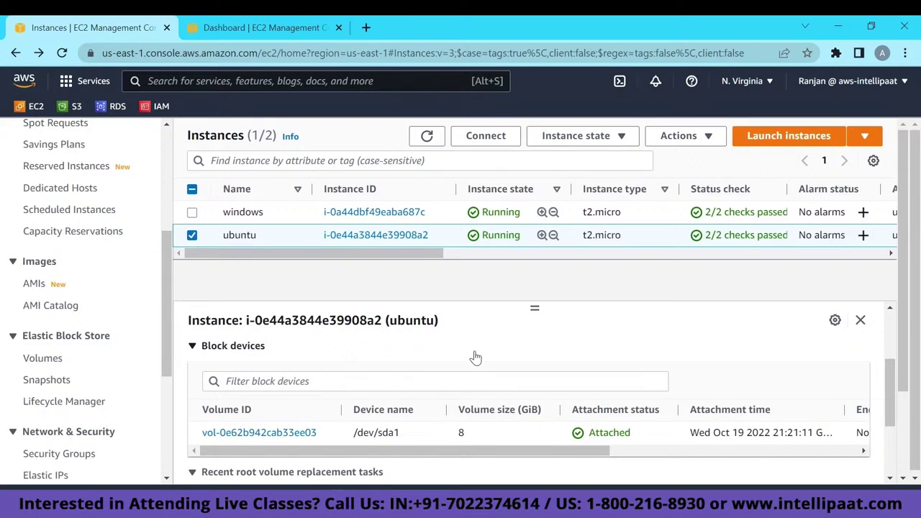
Check that the ubuntu instance is in availability zone us-east-1b, then deselect it
scroll(439, 418, up, 3)
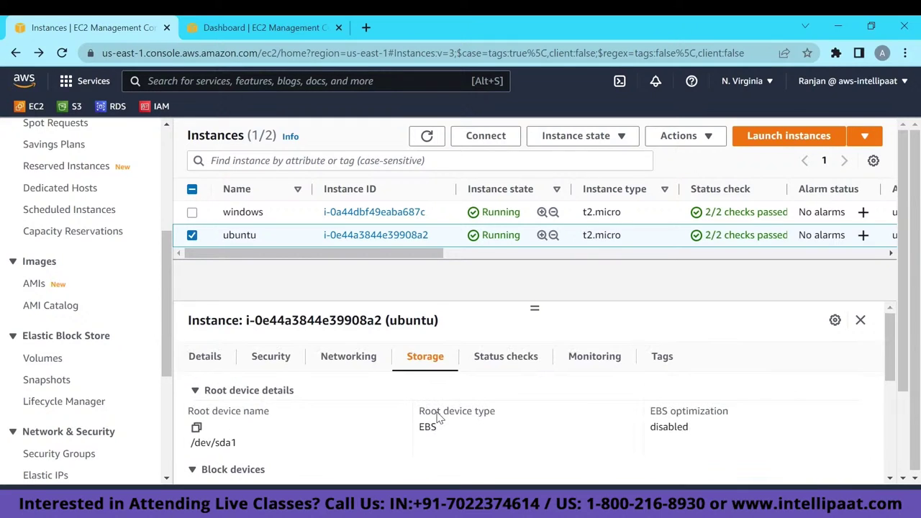
scroll(437, 416, down, 2)
scroll(438, 416, up, 2)
scroll(464, 437, down, 5)
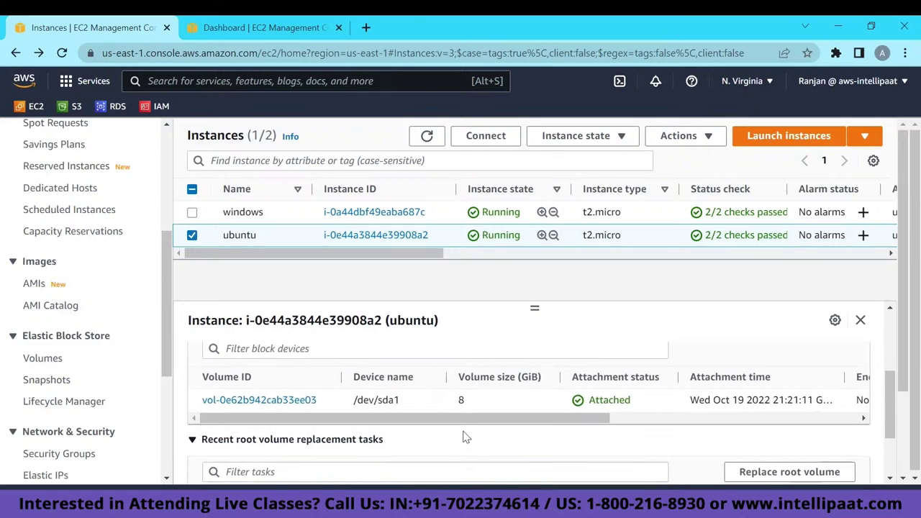
scroll(464, 436, up, 5)
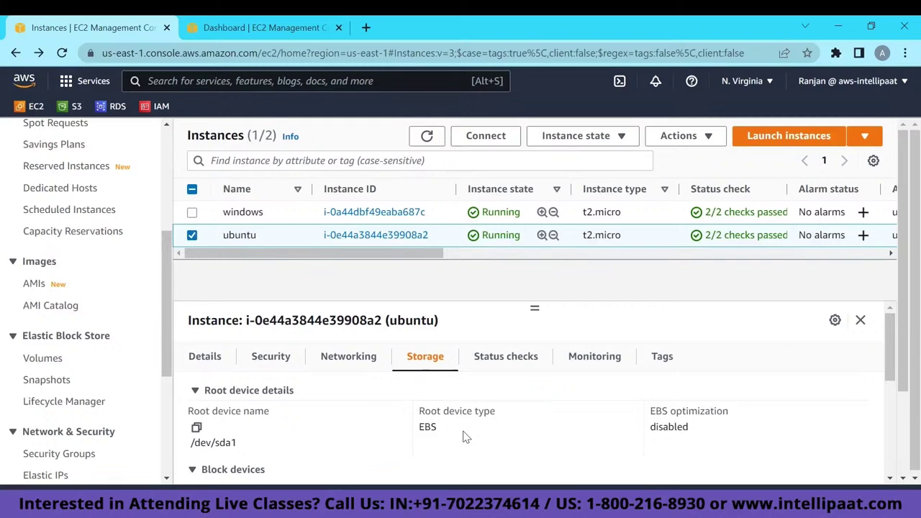
mouse_move(268, 238)
scroll(576, 243, right, 5)
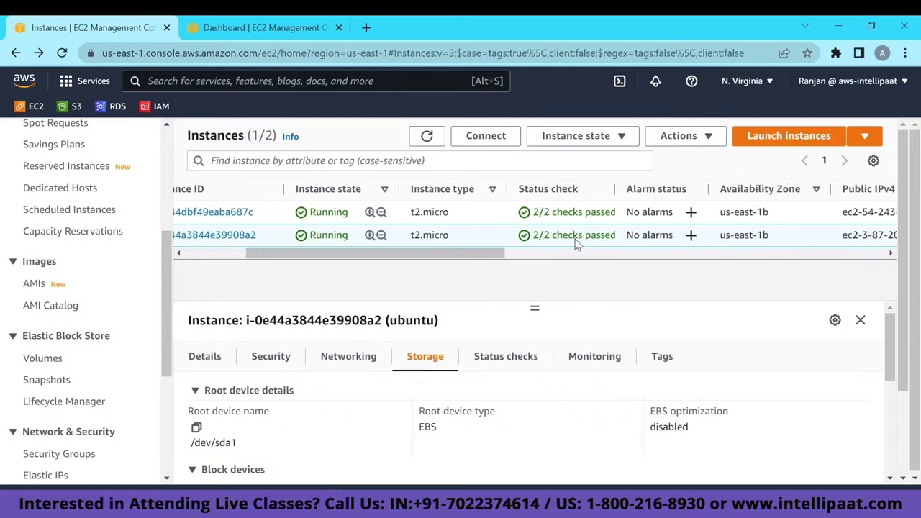
scroll(576, 242, left, 5)
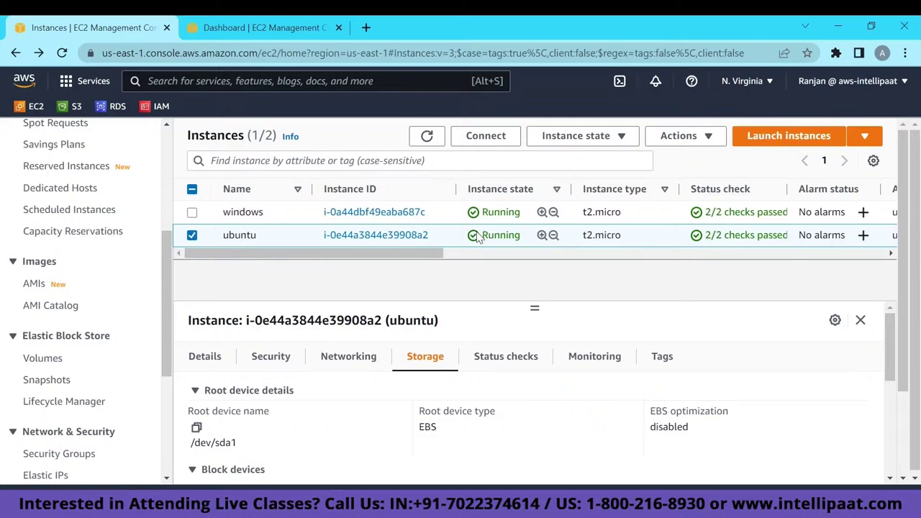
scroll(574, 243, right, 2)
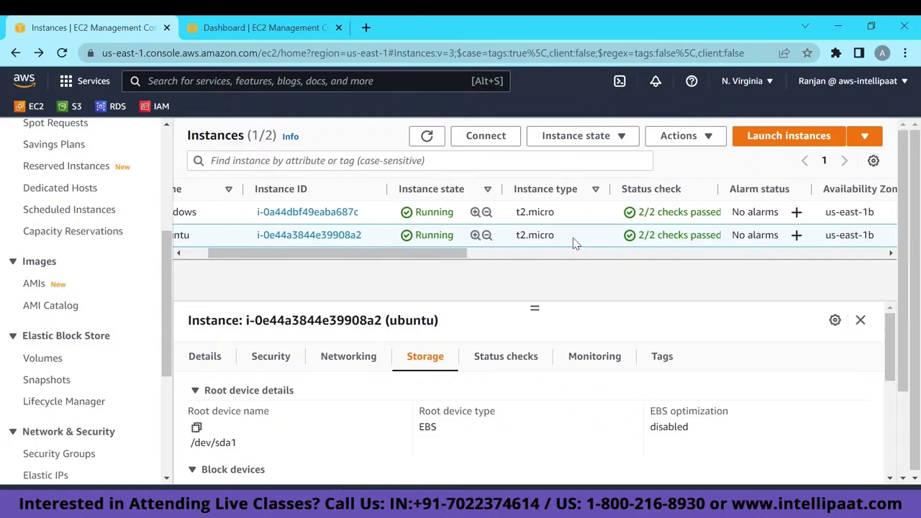
scroll(503, 245, left, 2)
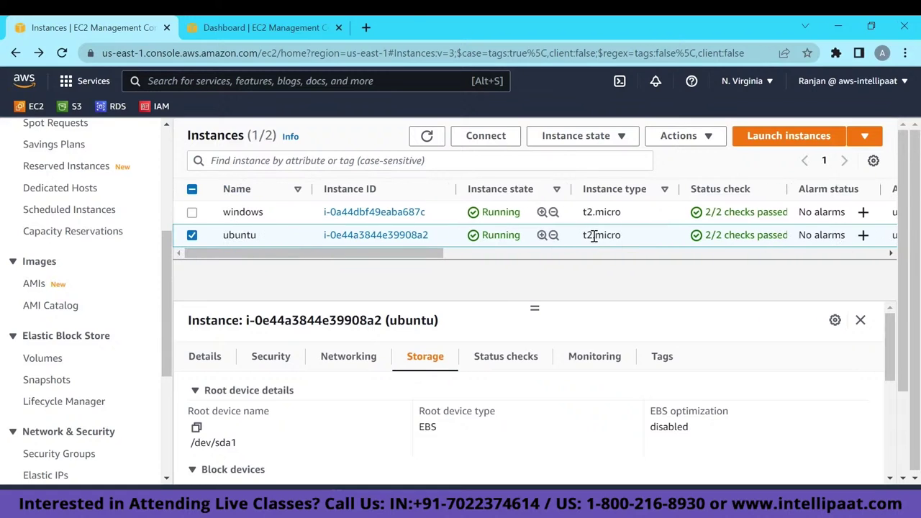
scroll(597, 236, right, 2)
scroll(597, 236, right, 1)
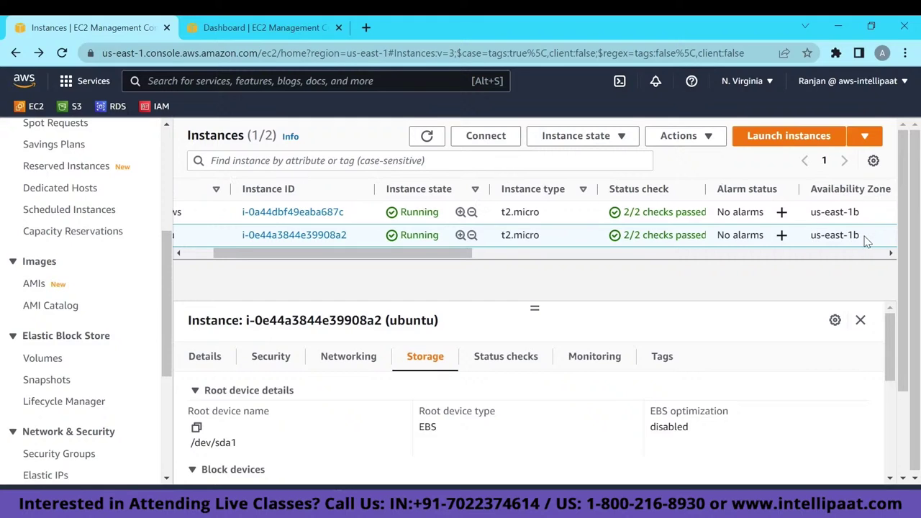
drag(858, 236, 811, 245)
click(765, 255)
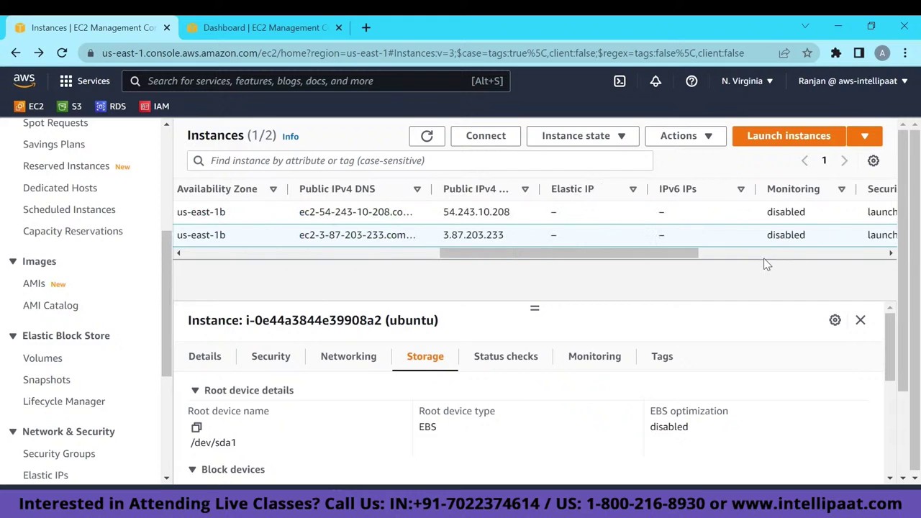
drag(480, 256, 363, 248)
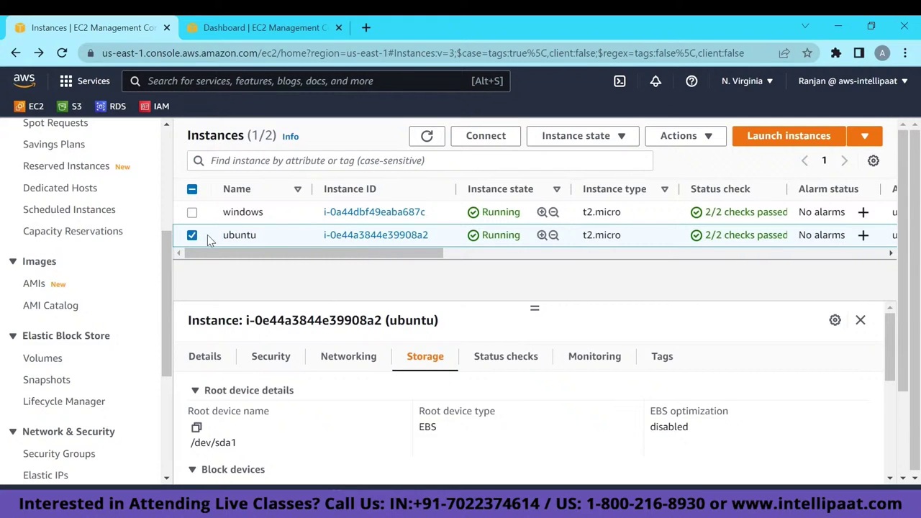
click(192, 235)
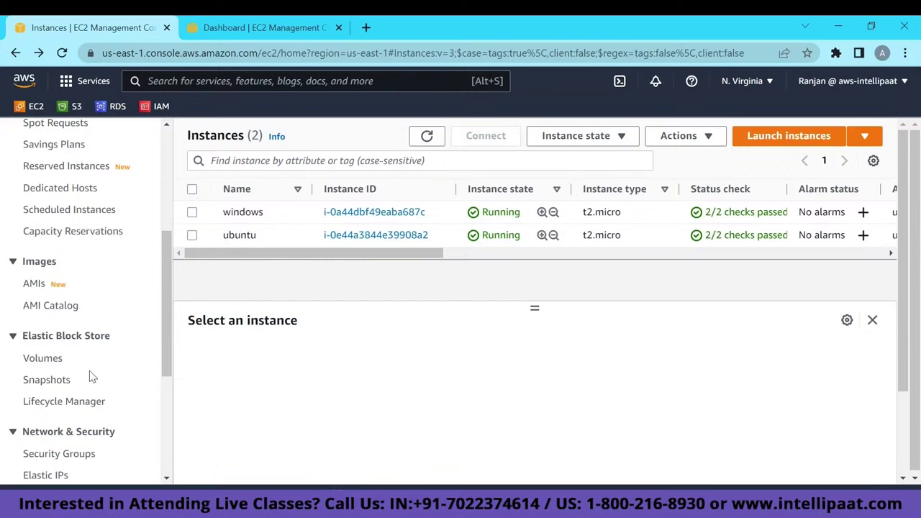
scroll(89, 374, down, 1)
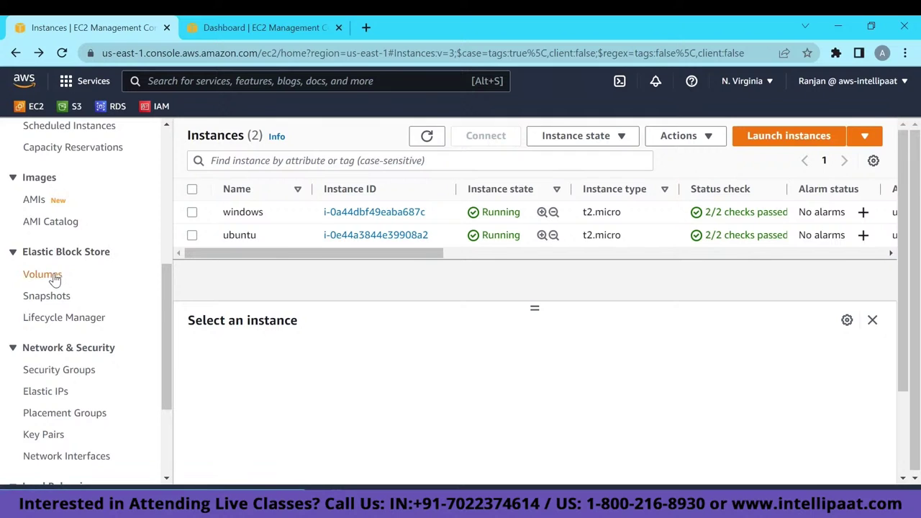
From EBS Volumes, create a 5 GiB gp2 volume in us-east-1b
click(54, 279)
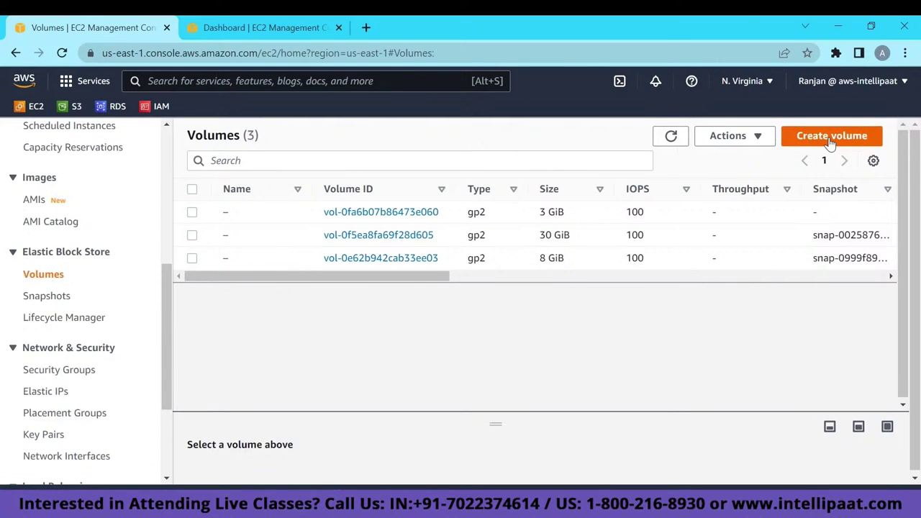
click(830, 137)
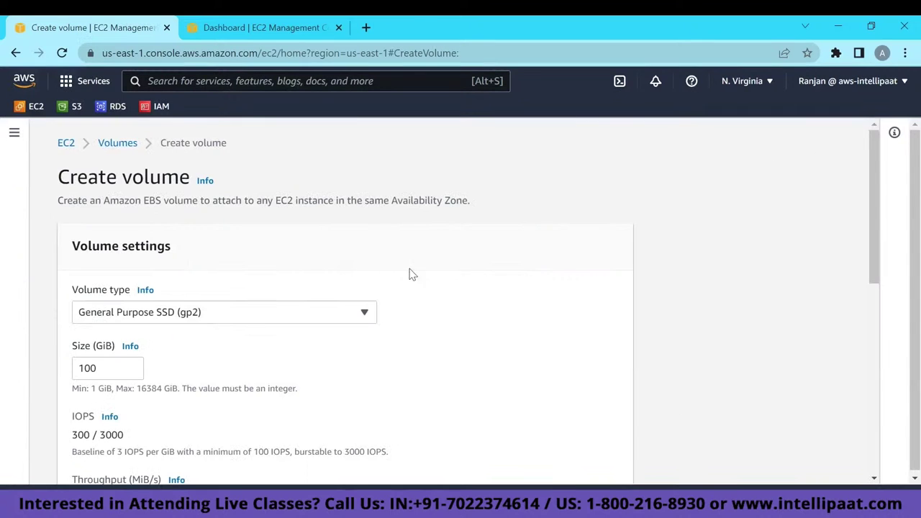
scroll(386, 281, down, 2)
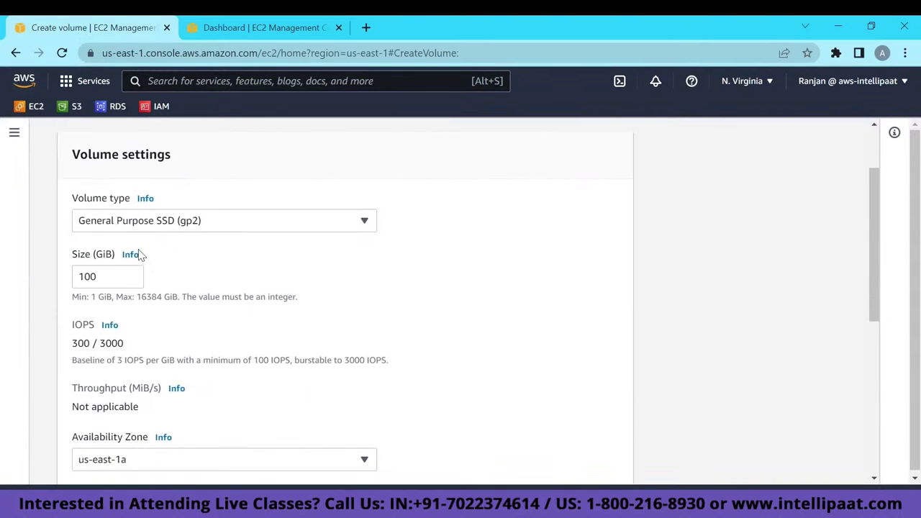
click(101, 278)
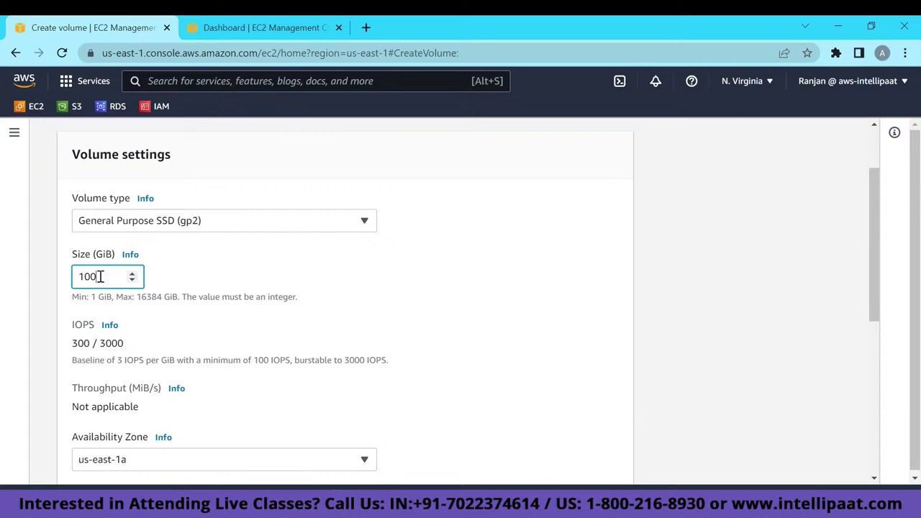
key(BackSpace)
key(BackSpace)
key(BackSpace)
text(0)
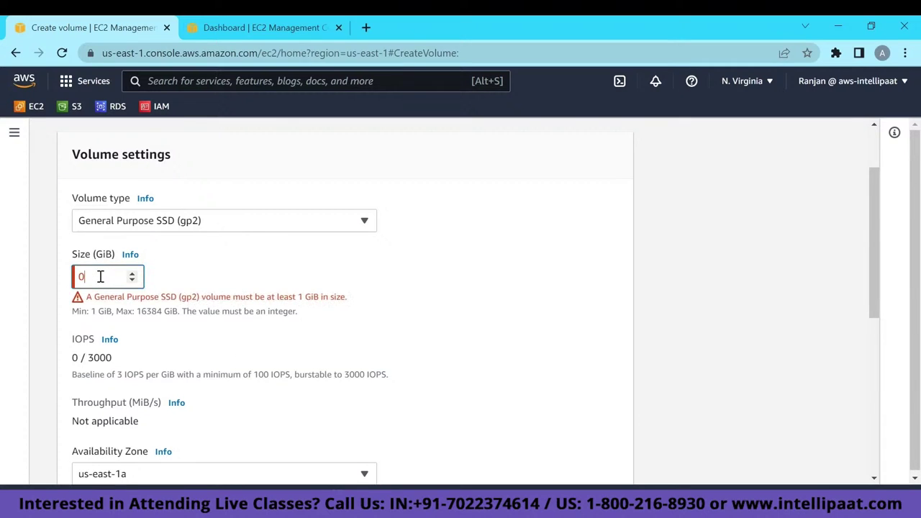
text(5)
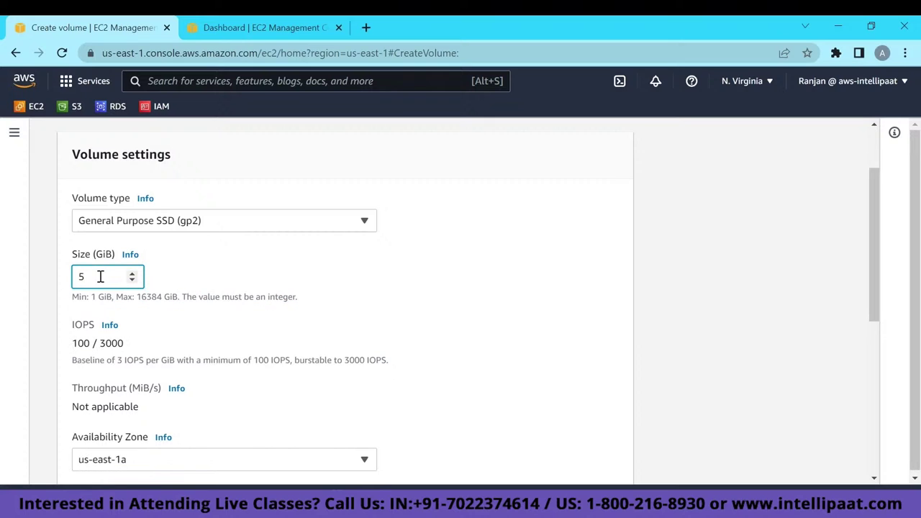
scroll(230, 325, down, 2)
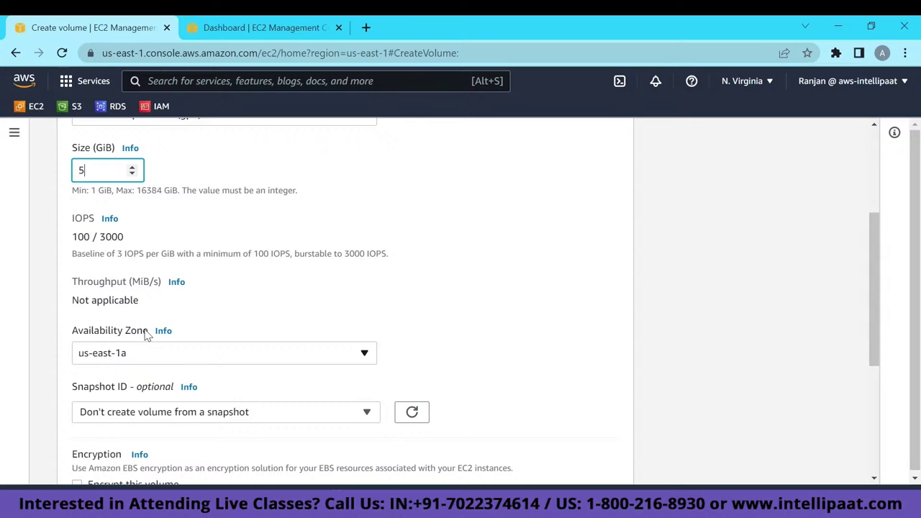
click(206, 353)
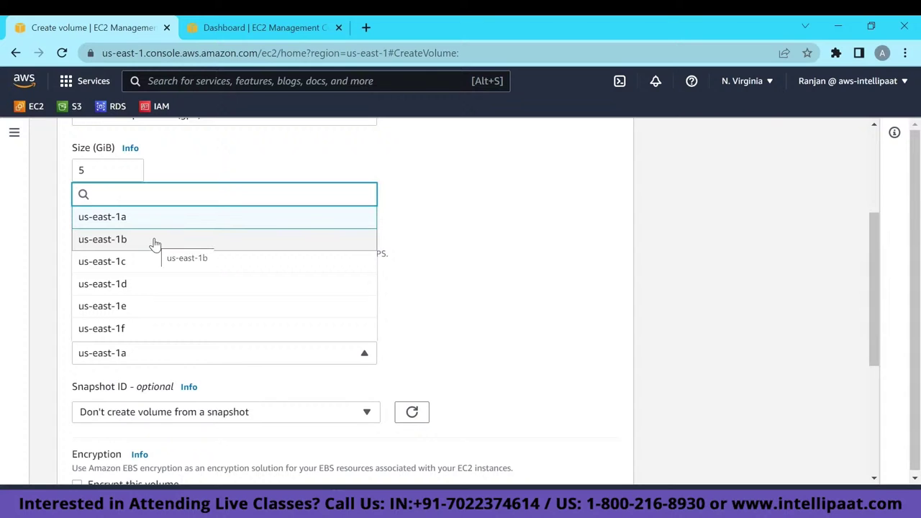
click(153, 242)
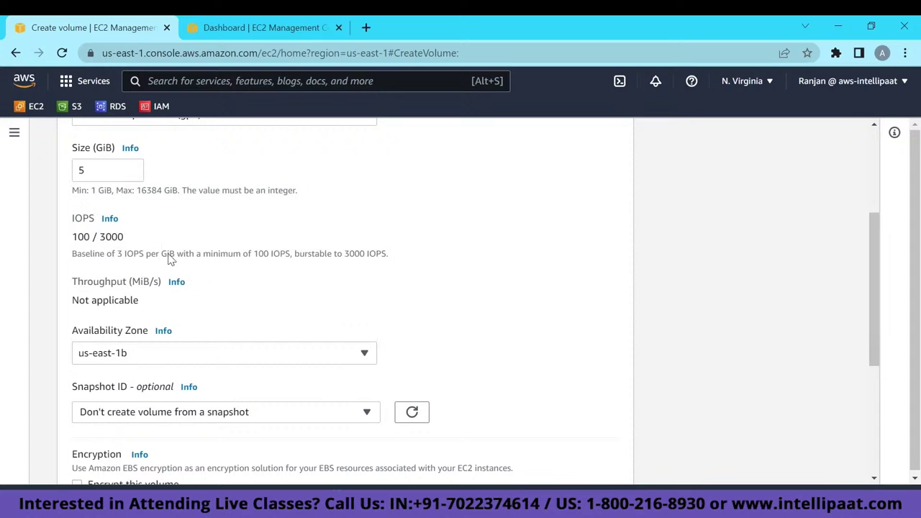
scroll(285, 345, down, 3)
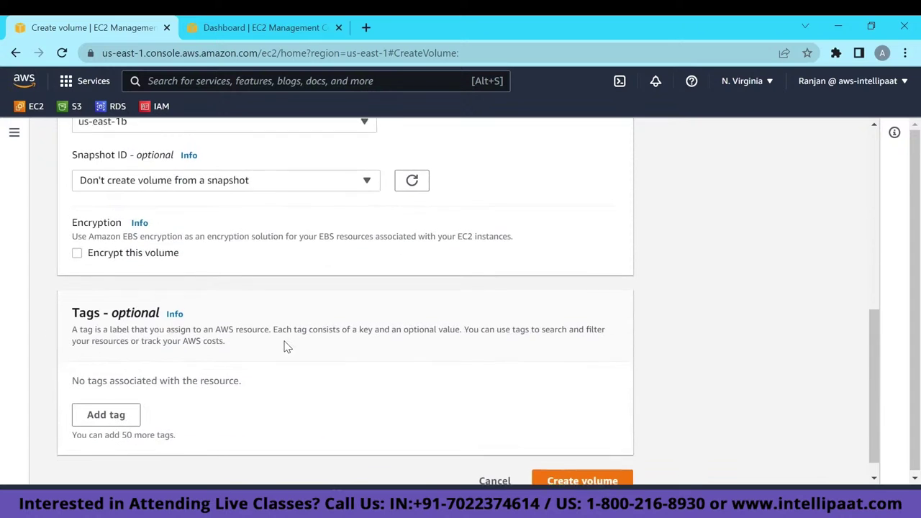
scroll(284, 345, down, 1)
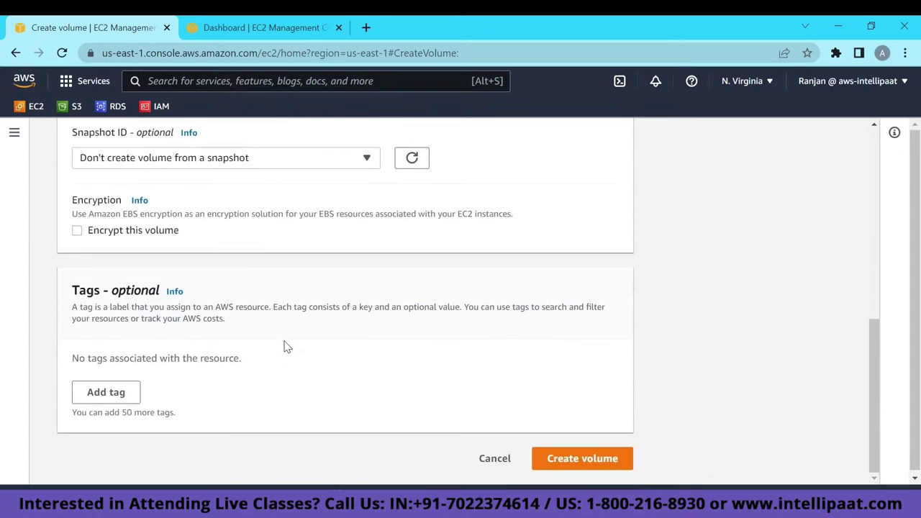
click(604, 462)
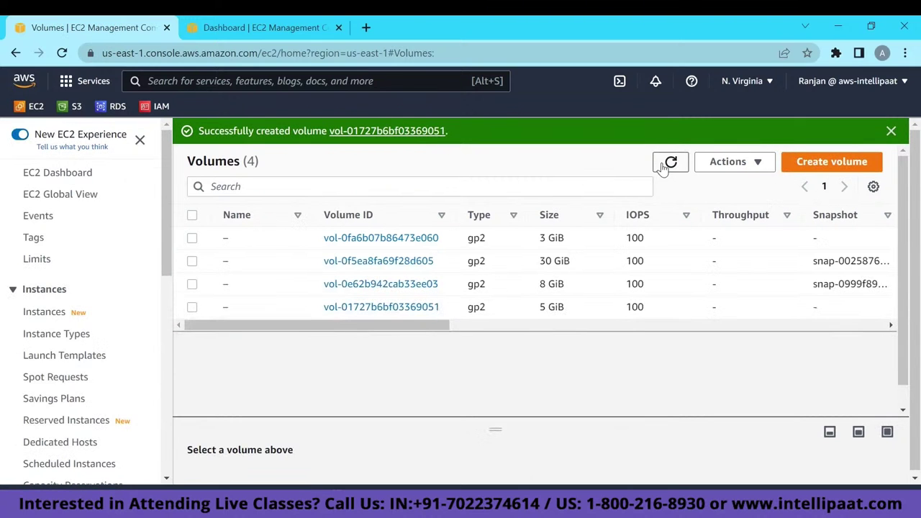
Refresh the Volumes list and name the new 5 GiB volume 'ubuntu-ebs'
click(664, 167)
scroll(590, 312, right, 10)
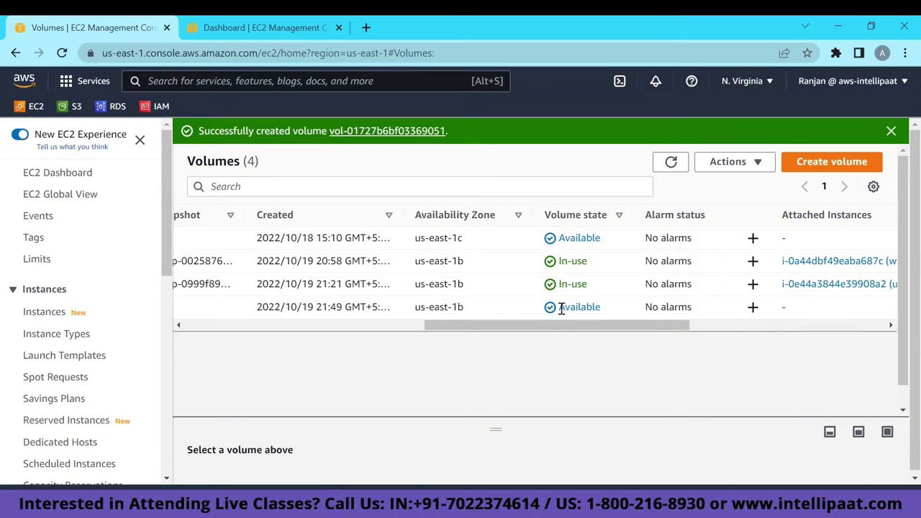
drag(560, 308, 606, 312)
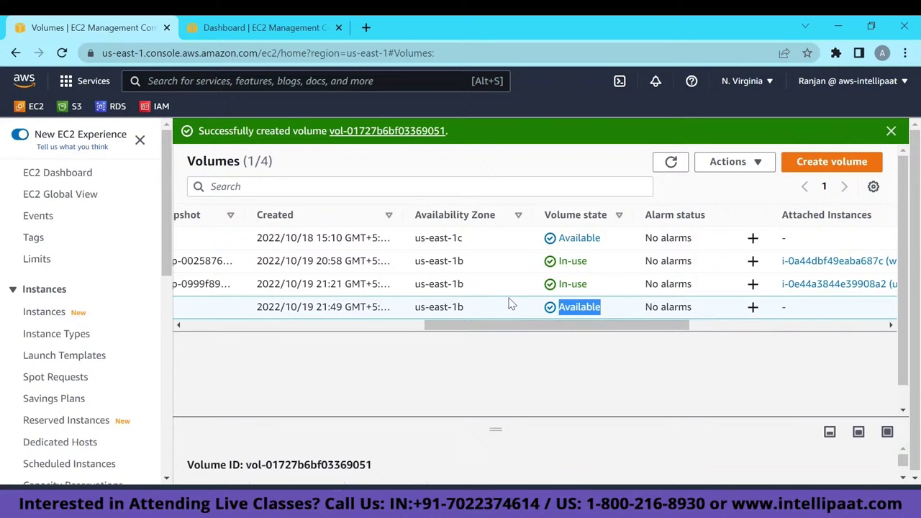
scroll(511, 304, left, 5)
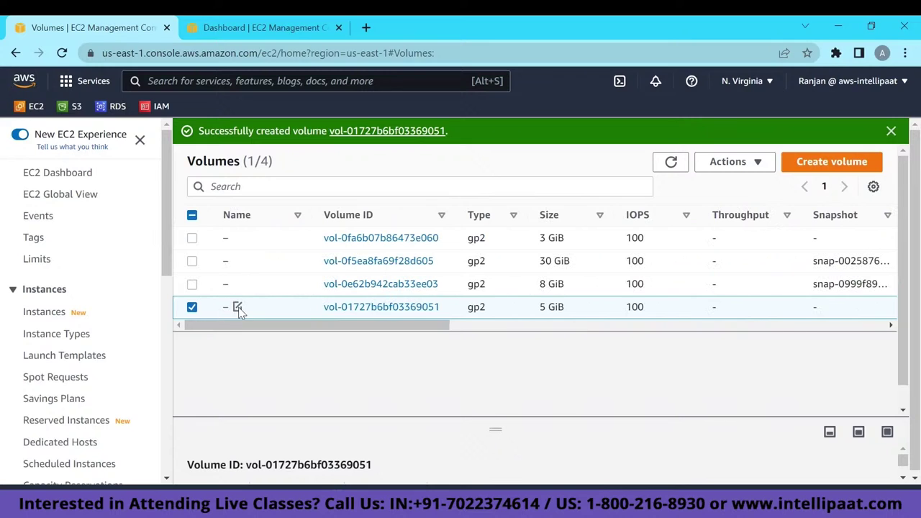
click(237, 307)
text(ub)
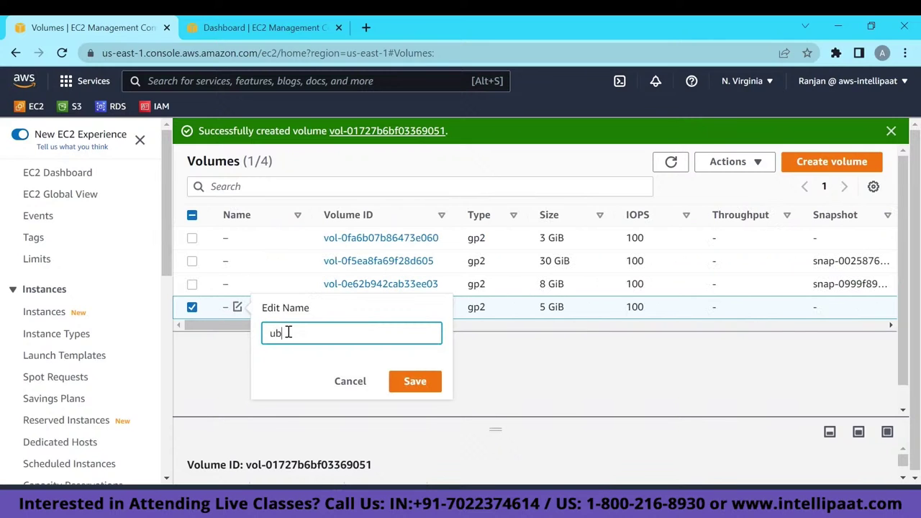
text(untu-ebs)
click(412, 387)
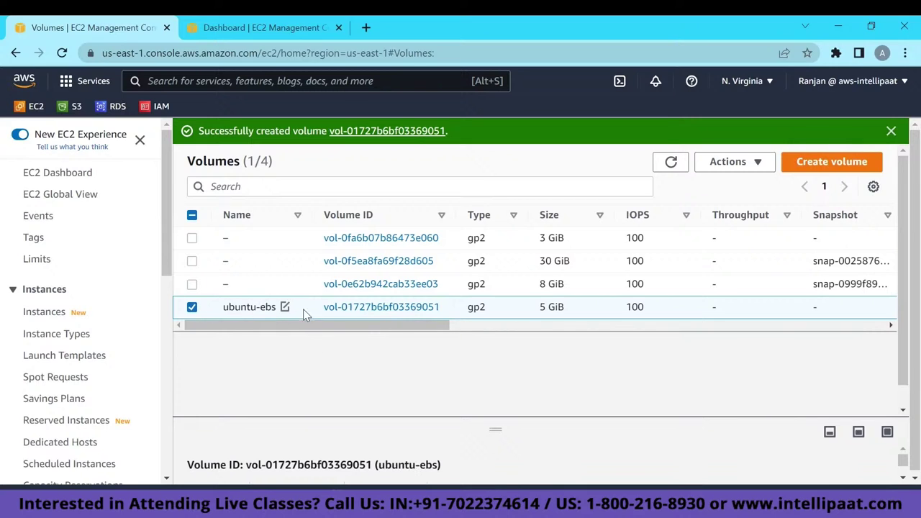
click(745, 166)
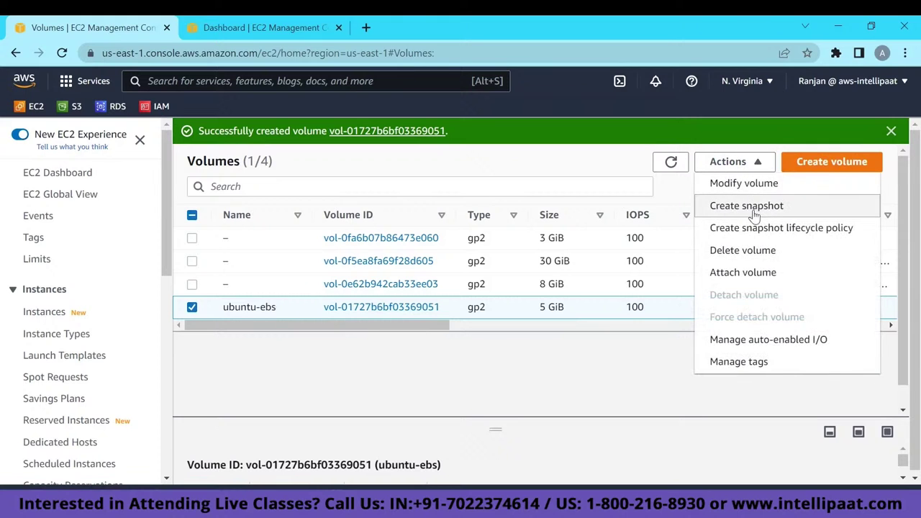
Attach ubuntu-ebs to instance i-0e44a3844e39908a2 as device /dev/sdf
click(753, 275)
scroll(456, 285, down, 2)
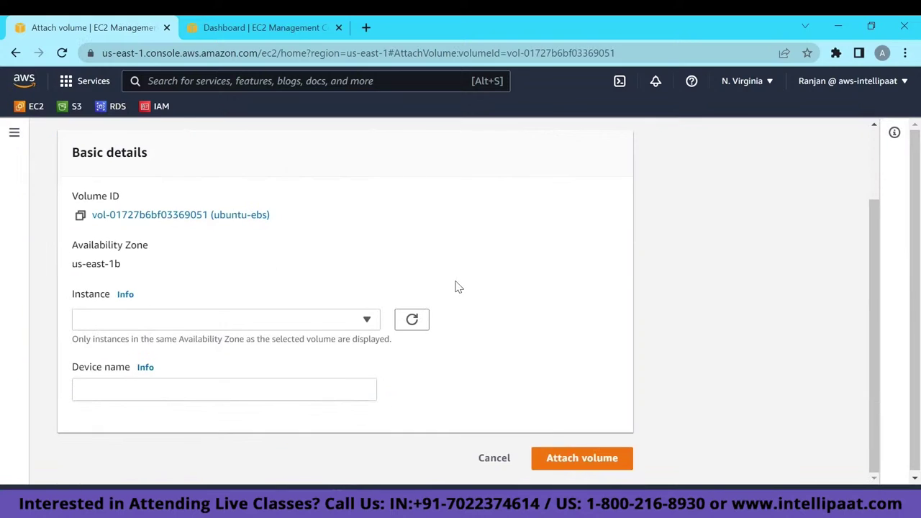
click(304, 319)
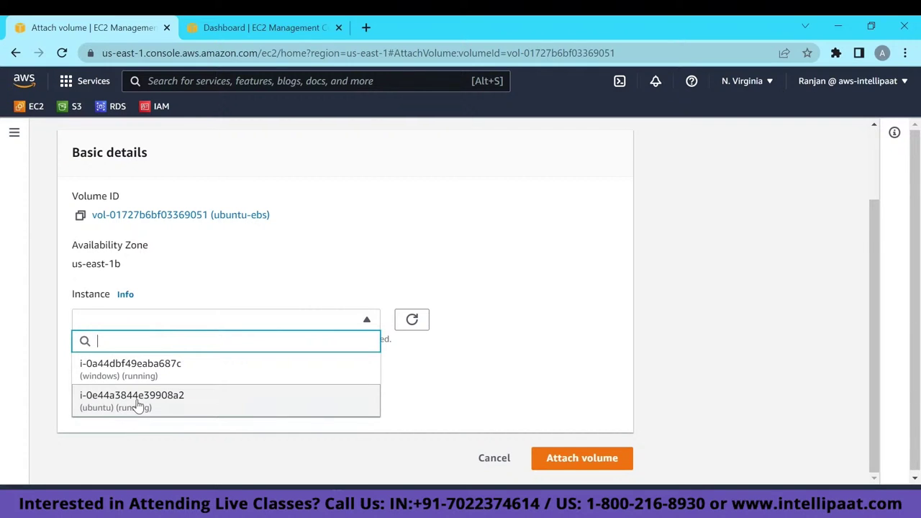
click(138, 407)
scroll(205, 299, down, 1)
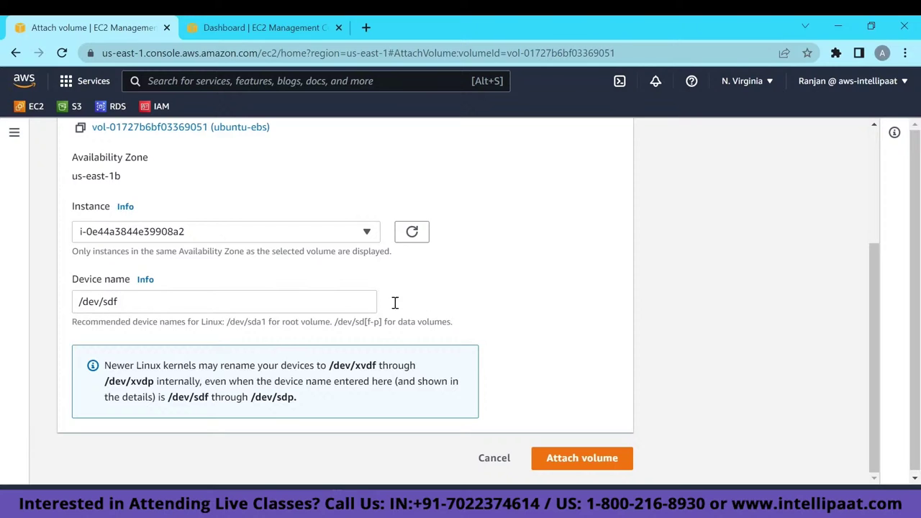
scroll(450, 301, down, 1)
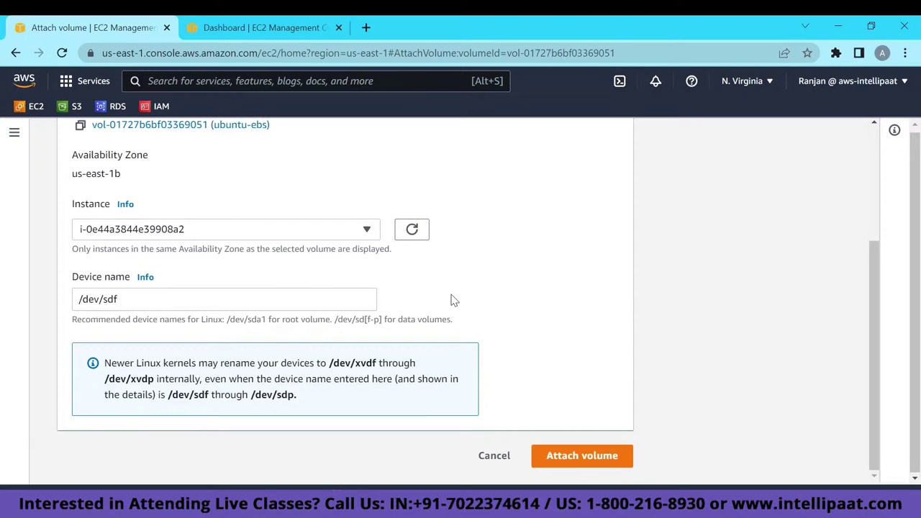
click(586, 457)
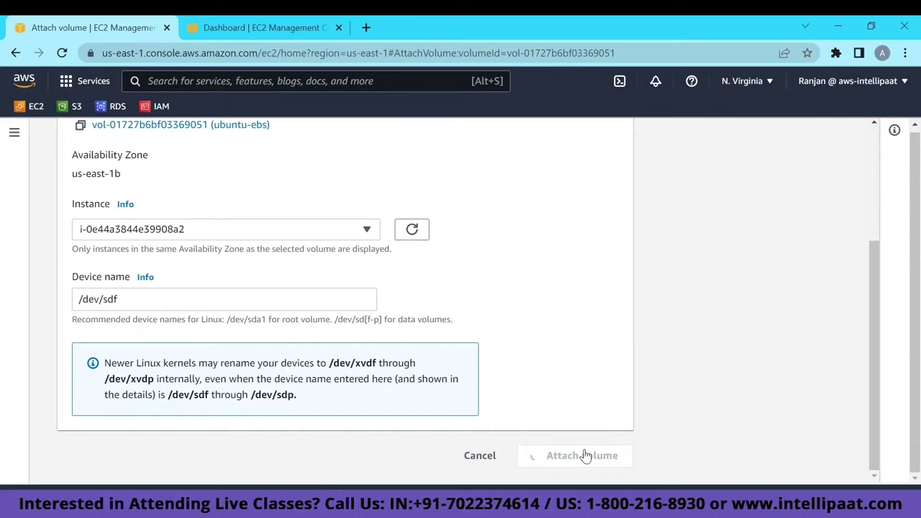
scroll(606, 310, right, 10)
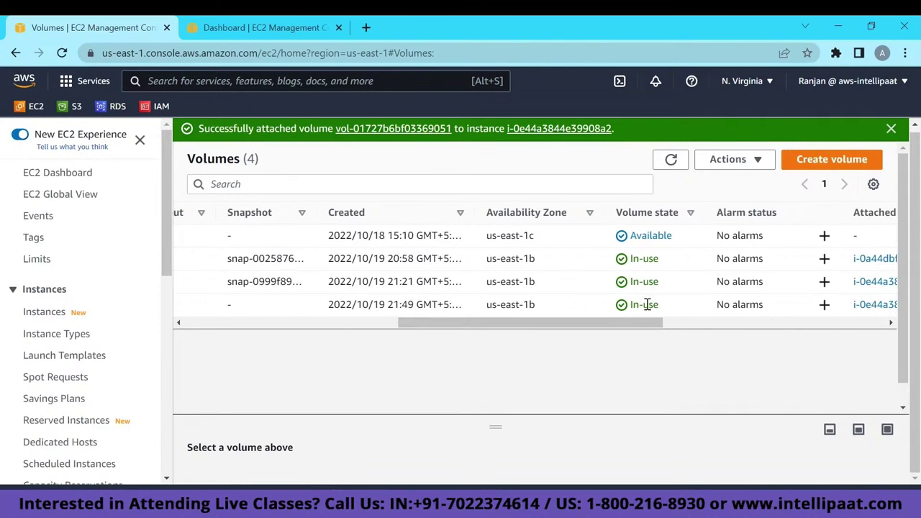
scroll(536, 306, left, 10)
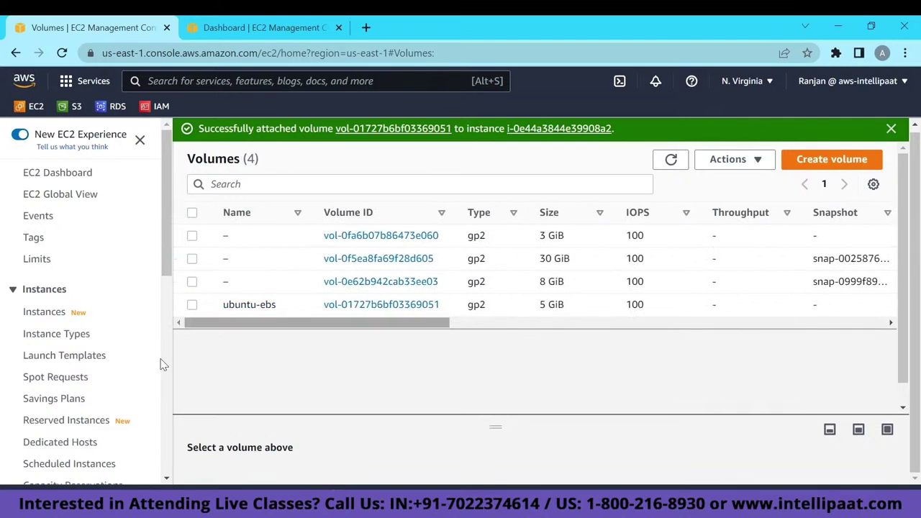
Select the ubuntu instance, check its storage for the new volume's device and size, then view its summary
click(49, 315)
click(427, 135)
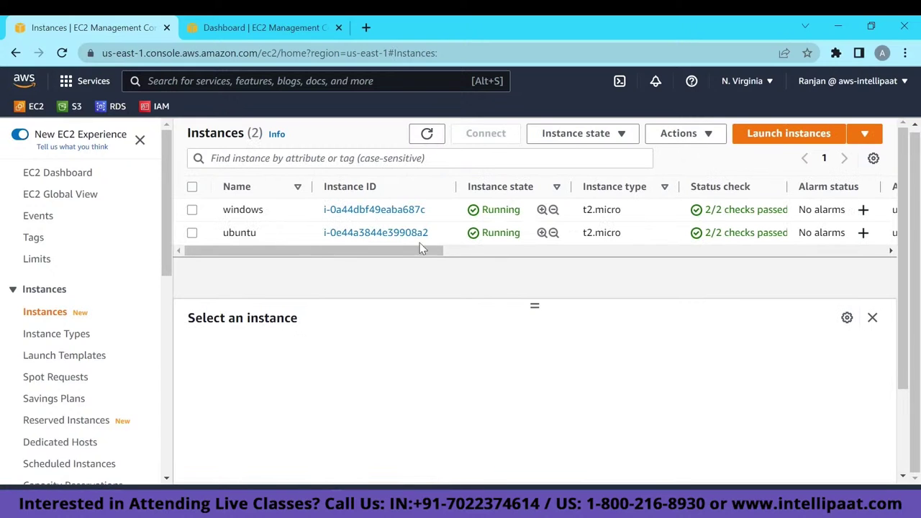
click(192, 232)
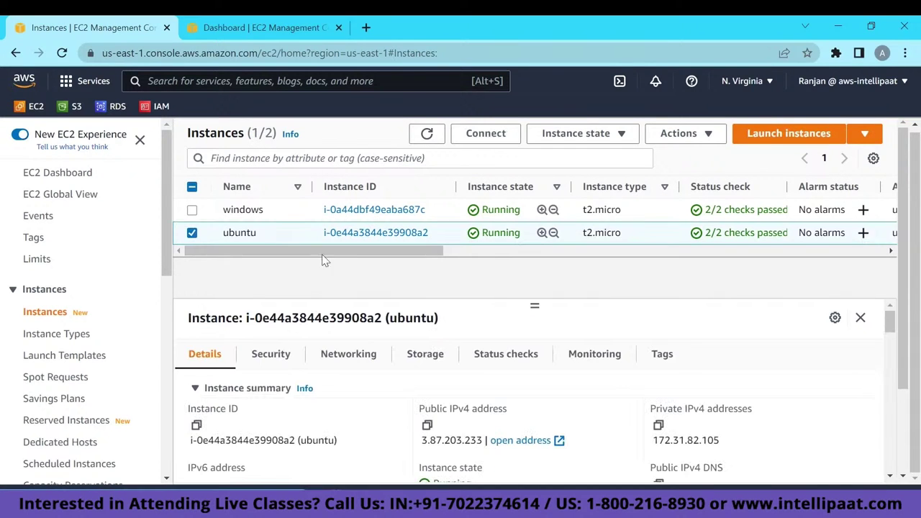
click(425, 354)
scroll(488, 389, down, 5)
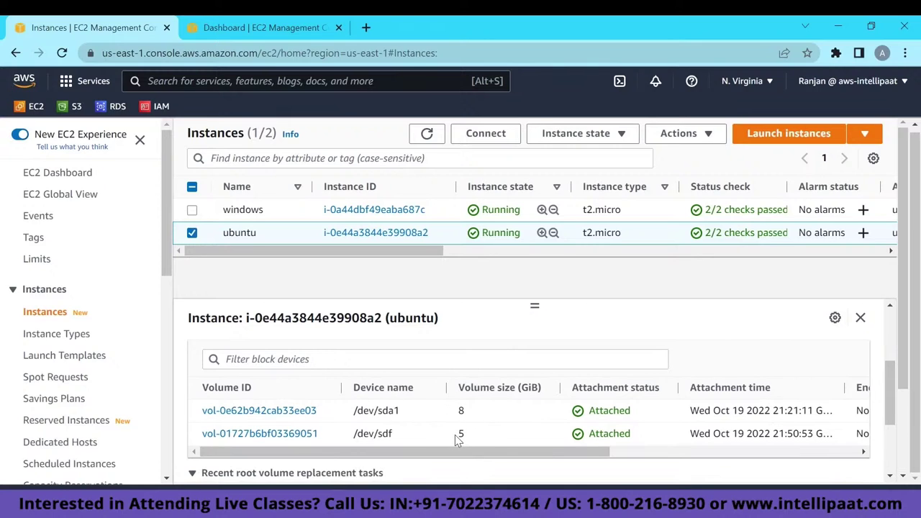
drag(473, 437, 373, 443)
click(499, 441)
scroll(499, 441, up, 3)
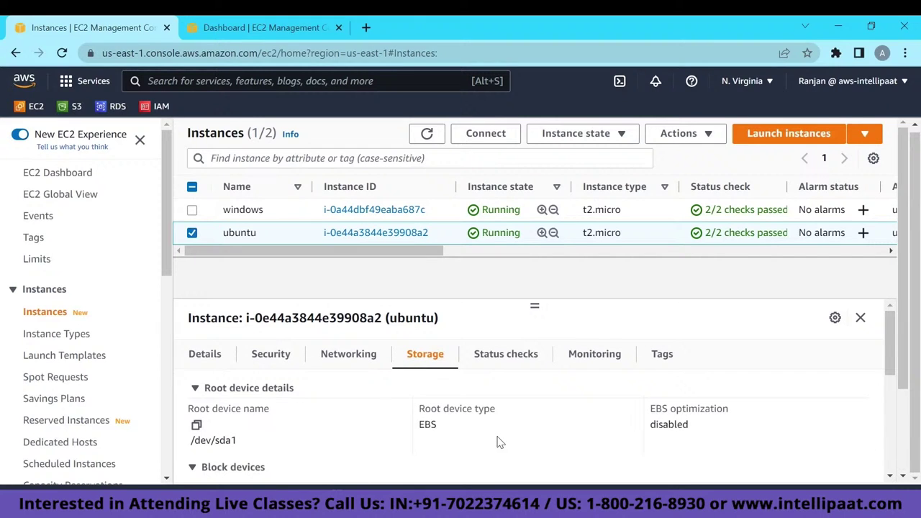
click(208, 361)
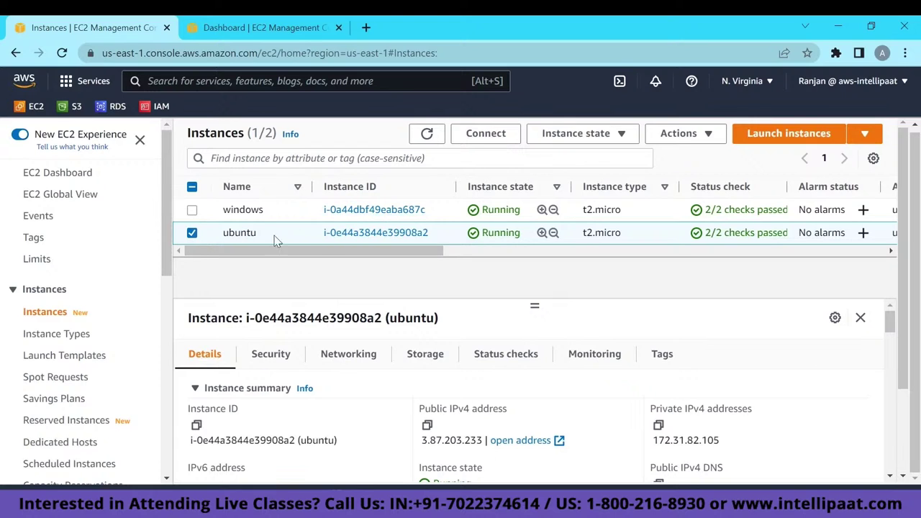
Open an EC2 Instance Connect browser terminal on the ubuntu instance
click(487, 135)
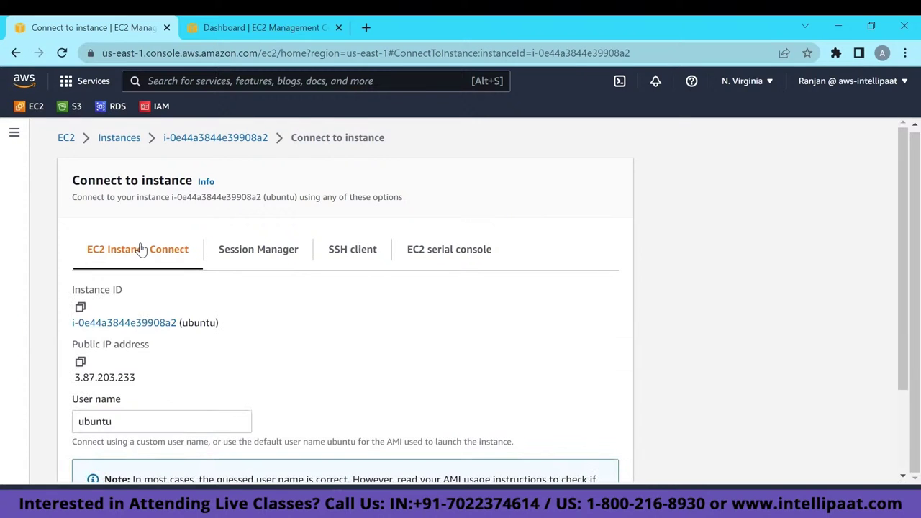
scroll(424, 398, down, 3)
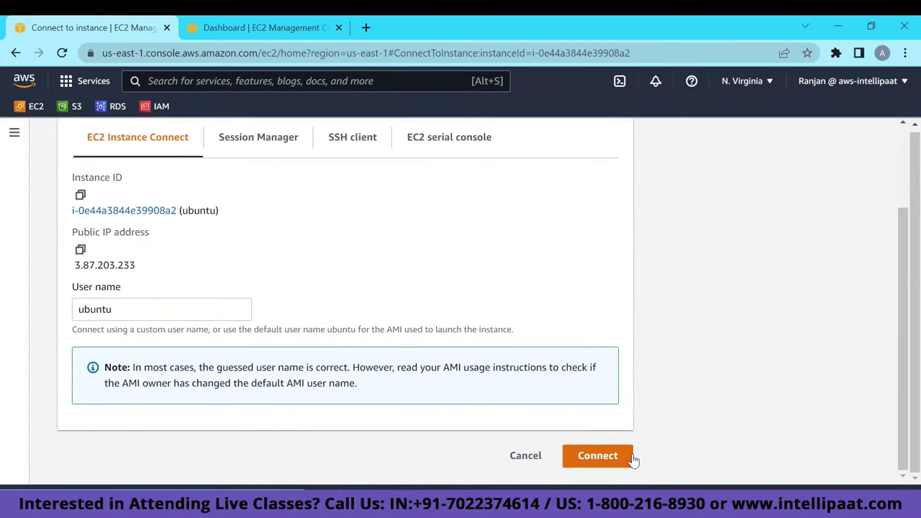
click(631, 458)
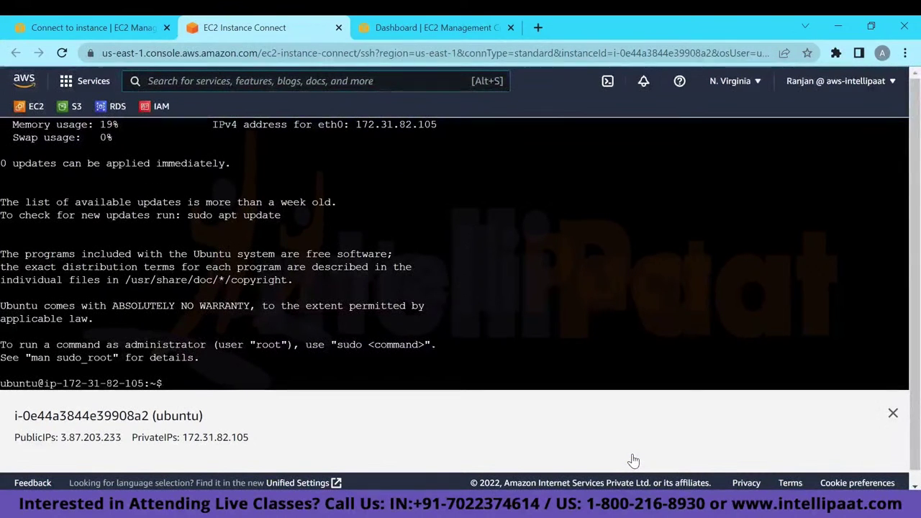
Run sudo apt-get update in the terminal to refresh package lists
click(171, 383)
text(sudo apt-)
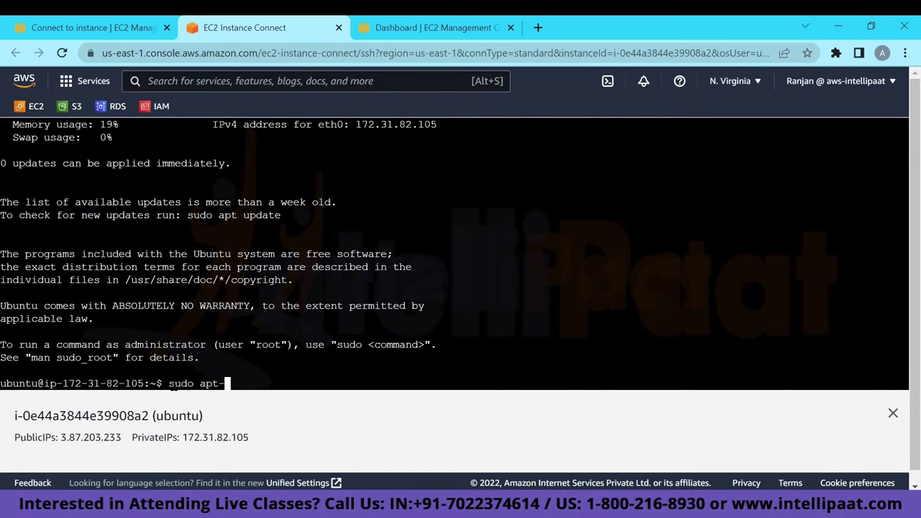
text(get upadte)
key(BackSpace)
key(BackSpace)
key(BackSpace)
key(BackSpace)
text(date)
key(Return)
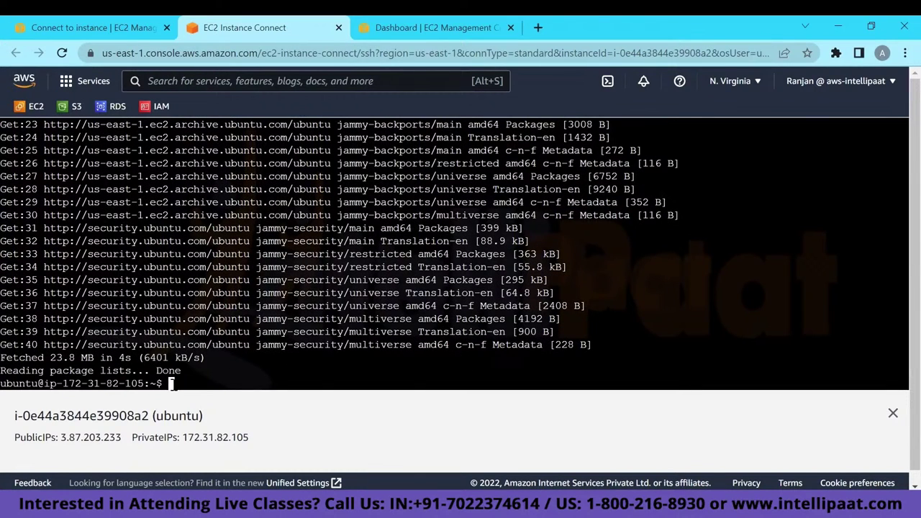
text(lsblk)
Run lsblk and point out the 8G xvda root disk
key(Return)
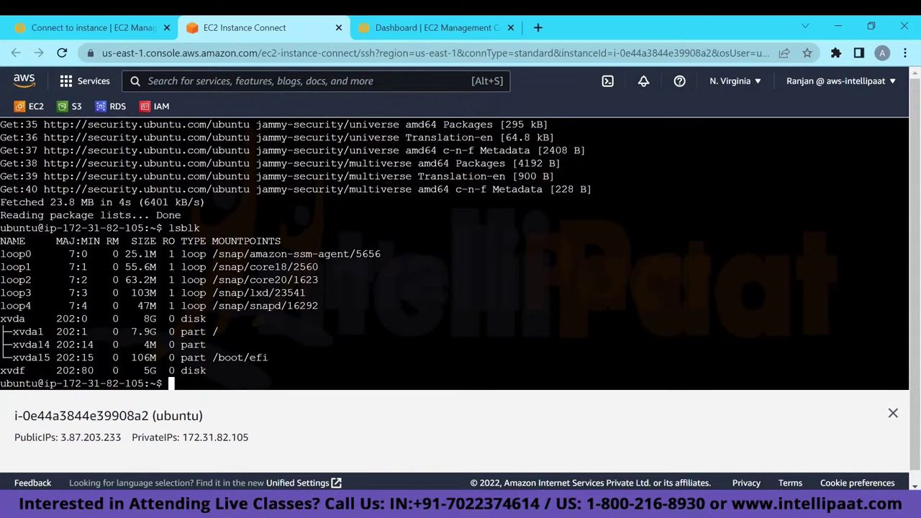
drag(0, 241, 26, 241)
key(ctrl+c)
drag(1, 319, 25, 319)
key(ctrl+c)
drag(138, 319, 156, 319)
key(ctrl+c)
Point out the xvda15 partition row and the new 5G xvdf disk
triple_click(27, 357)
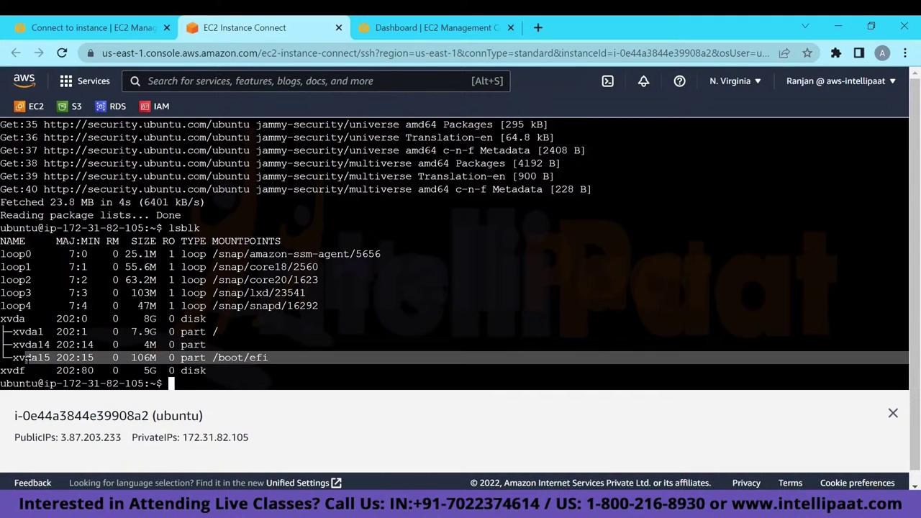
key(ctrl+c)
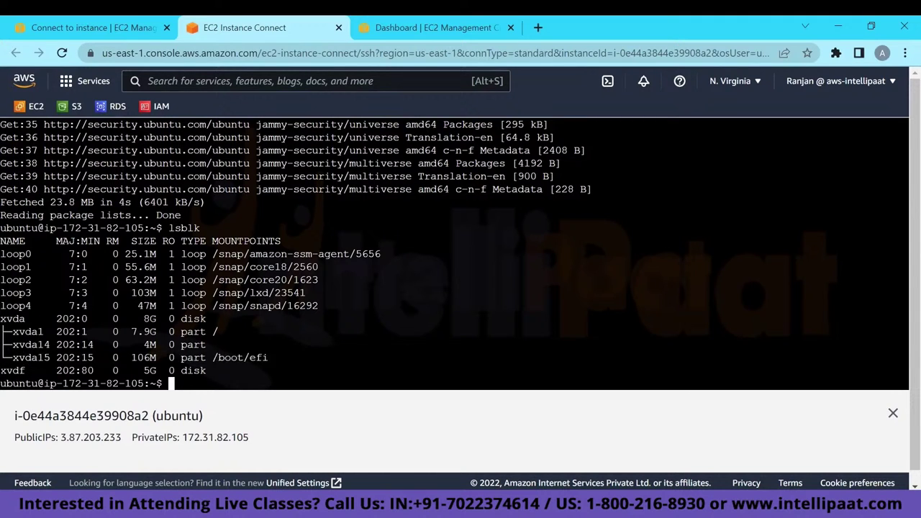
drag(1, 371, 207, 370)
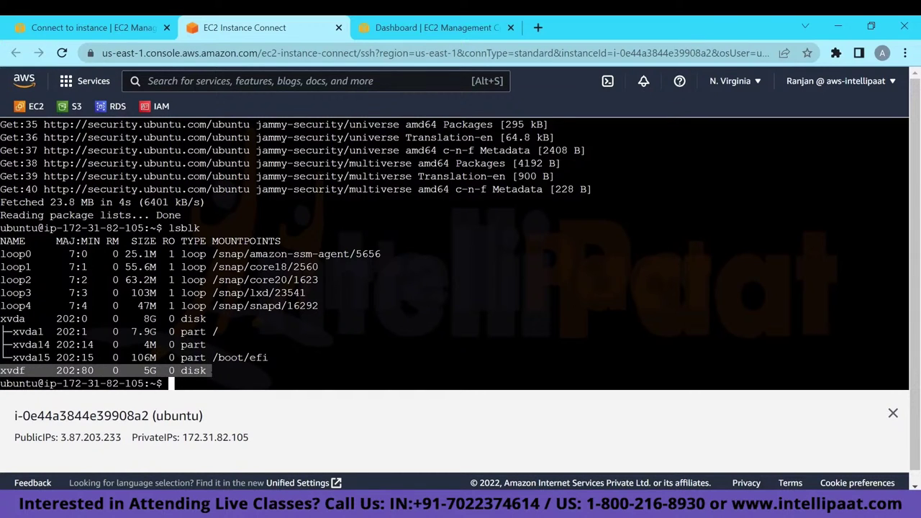
key(ctrl+c)
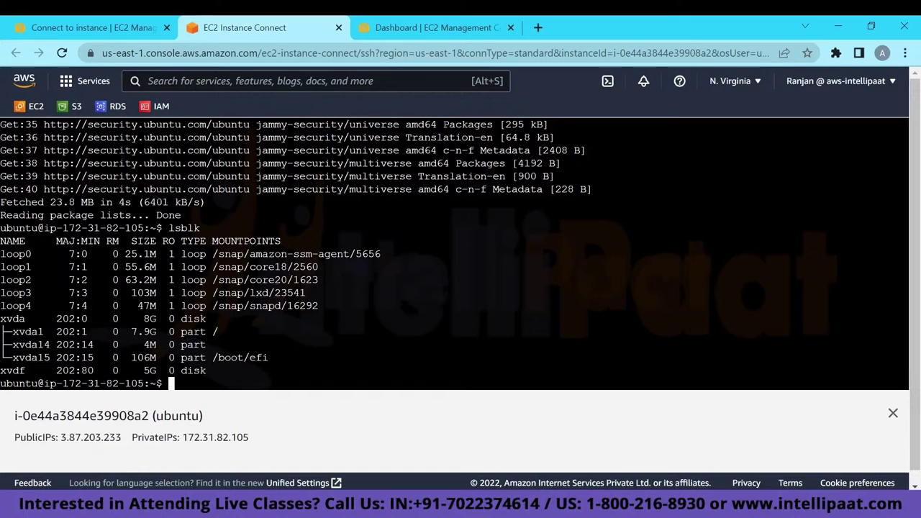
drag(144, 371, 156, 371)
click(171, 383)
drag(1, 370, 30, 370)
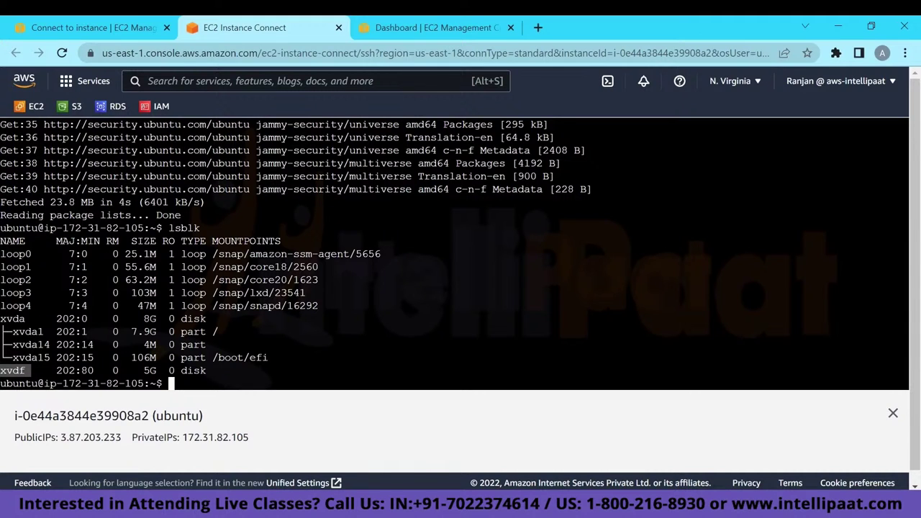
drag(1, 319, 211, 319)
click(171, 384)
Run sudo file -s /dev/xvda, showing it holds a boot sector
text(file)
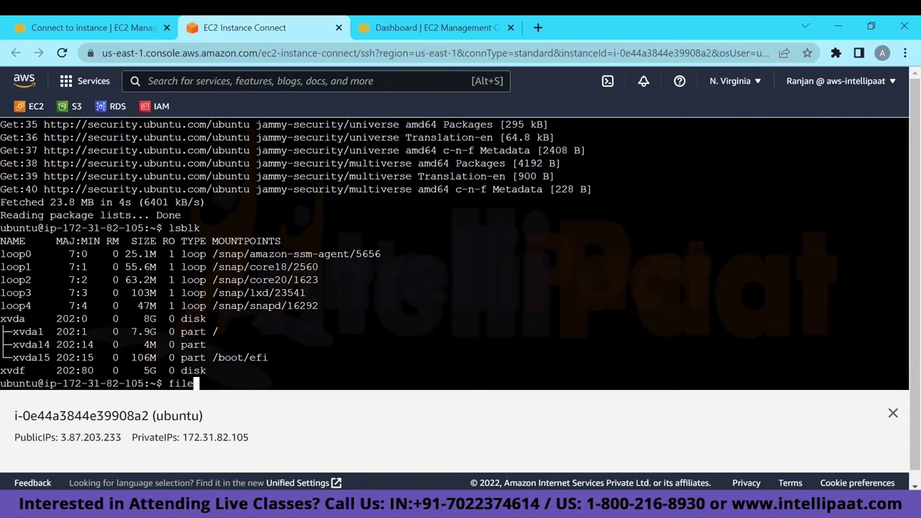
text(-s /dev/xvda)
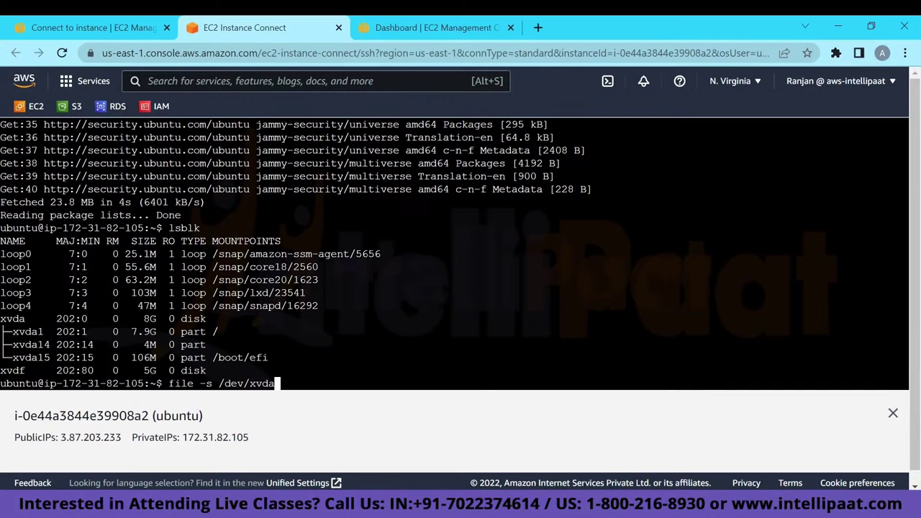
key(Return)
key(Up)
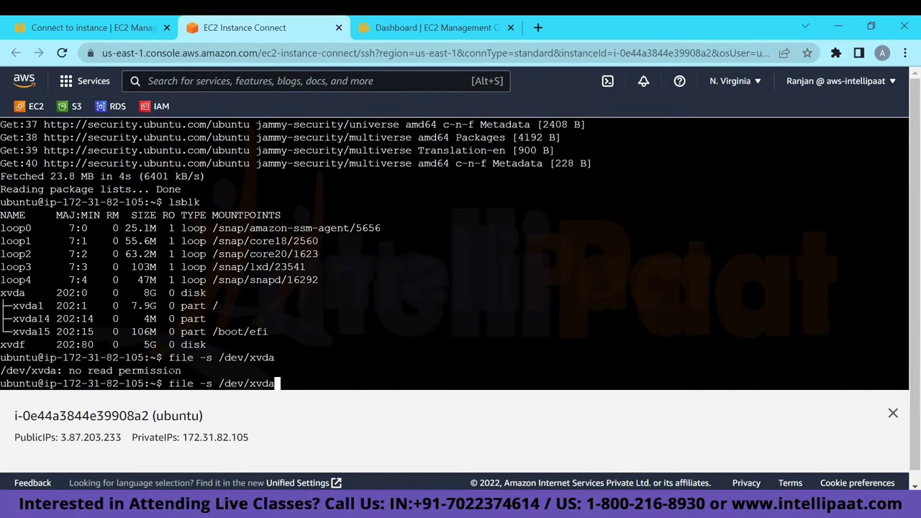
key(Left)
key(Left)
key(Left)
key(Left)
key(Left)
key(Left)
key(Left)
key(Left)
key(Left)
key(Left)
key(Left)
key(Left)
key(Left)
key(Left)
key(Left)
key(Left)
key(Left)
text(sudo)
key(Return)
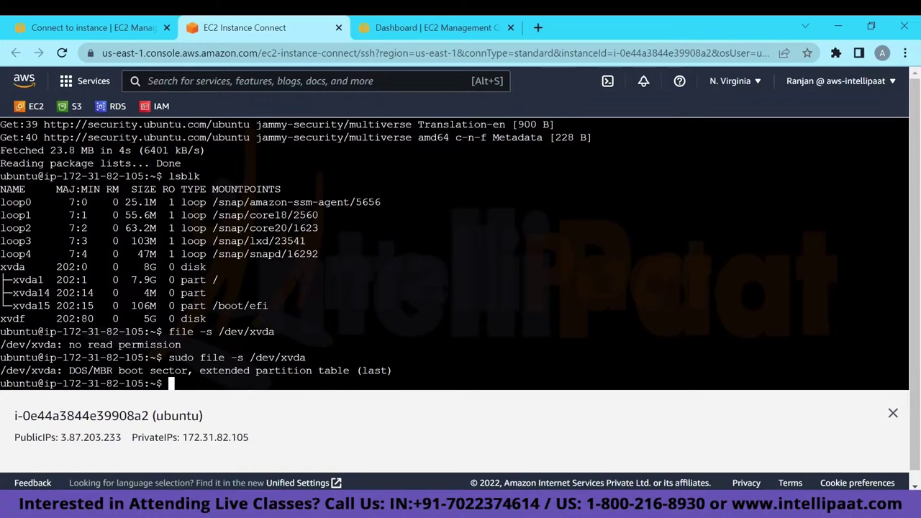
drag(2, 370, 392, 370)
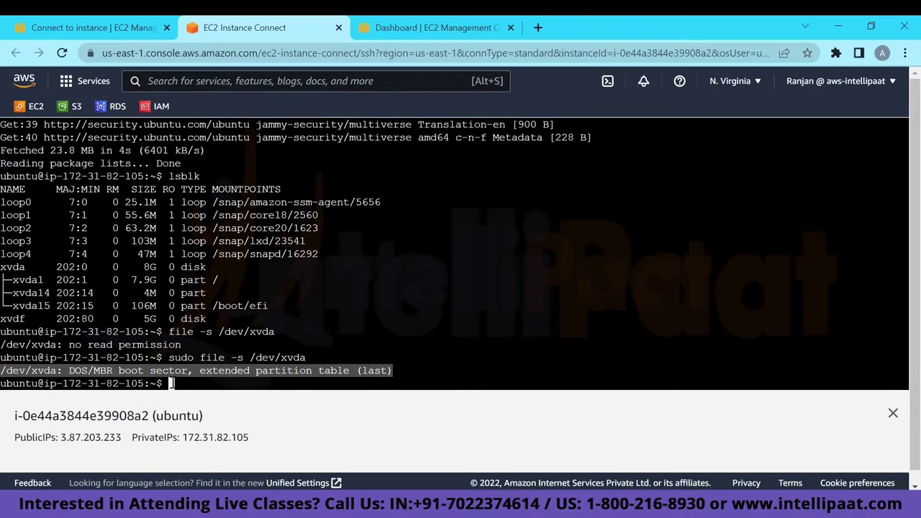
click(171, 383)
Run sudo file -s /dev/xvdf, showing it contains only data with no filesystem
key(Up)
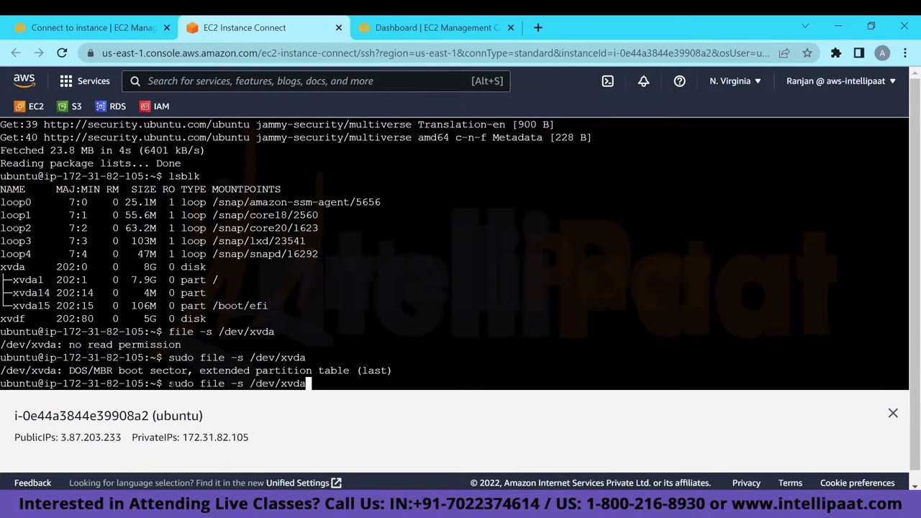
key(Up)
key(Down)
key(BackSpace)
text(f)
key(Return)
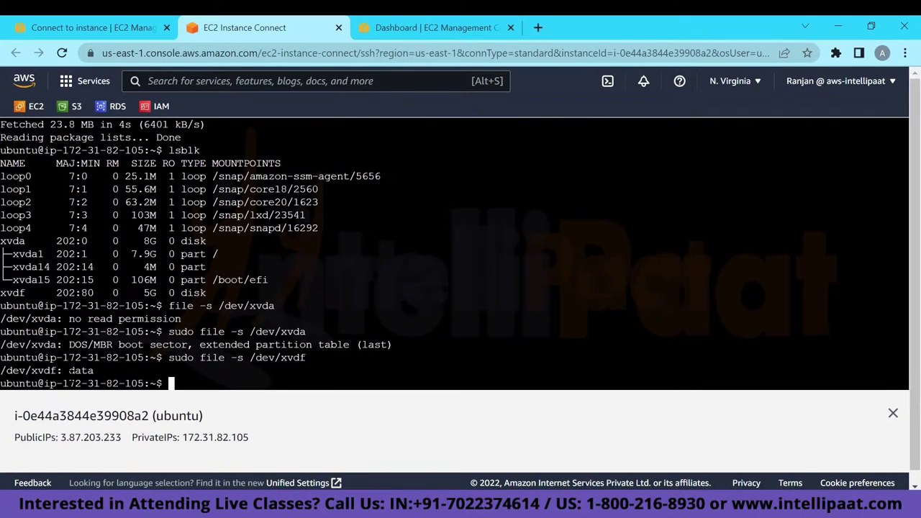
drag(68, 370, 94, 371)
drag(68, 371, 100, 370)
Format the disk with sudo mkfs -t ext4 /dev/xvdf
text(sudo mkfs -t x)
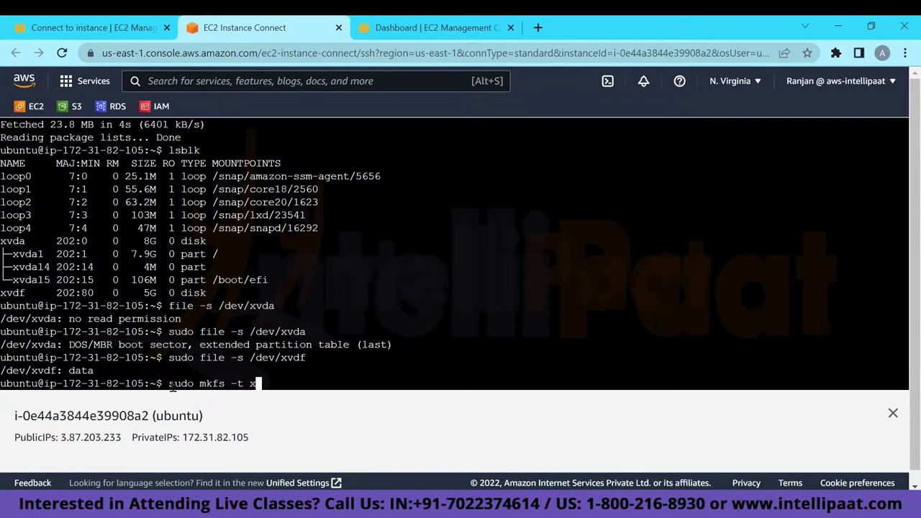
key(BackSpace)
text(ext4 /dev/xvdf)
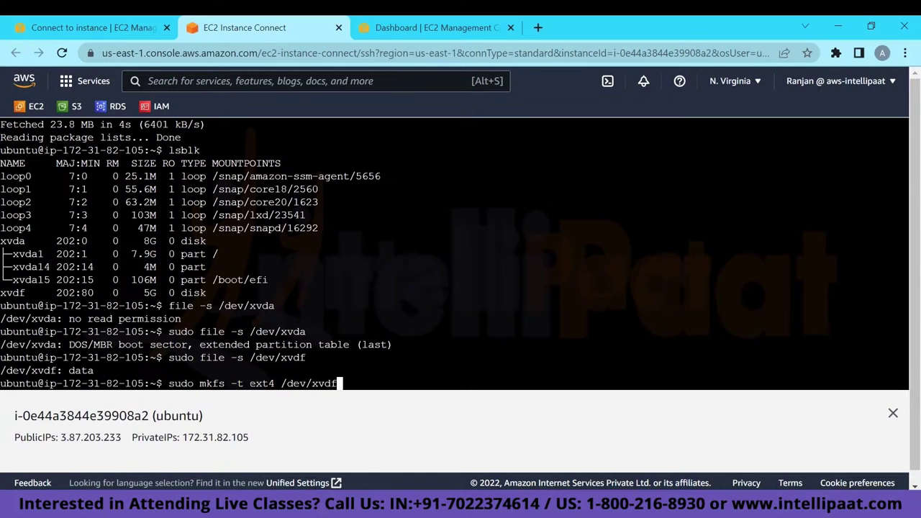
drag(250, 383, 274, 384)
key(Return)
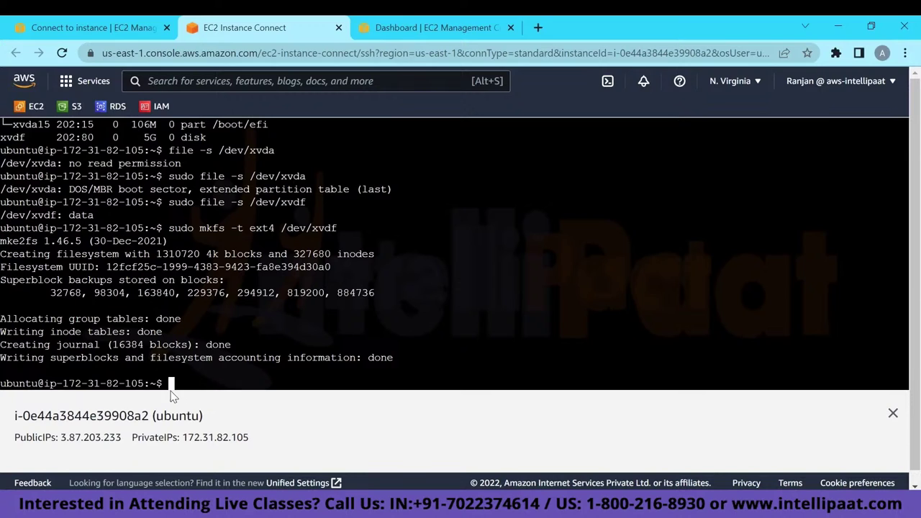
key(Up)
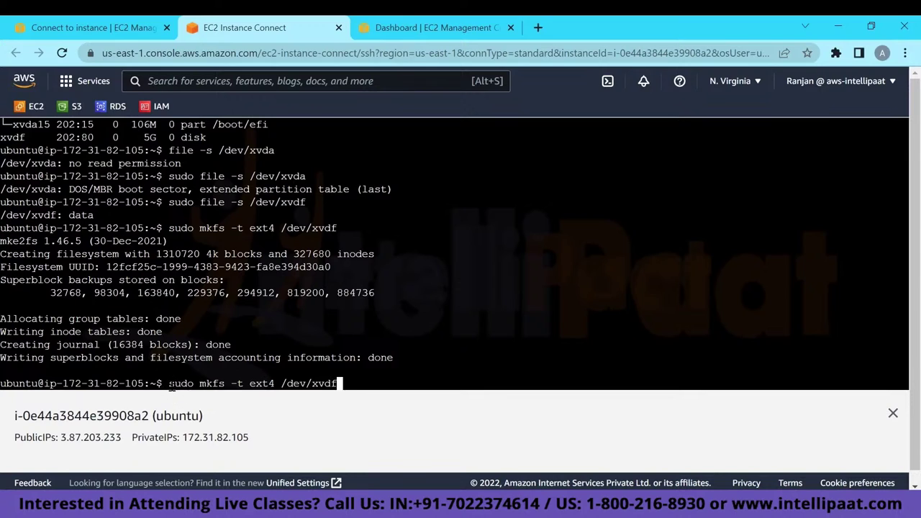
key(Up)
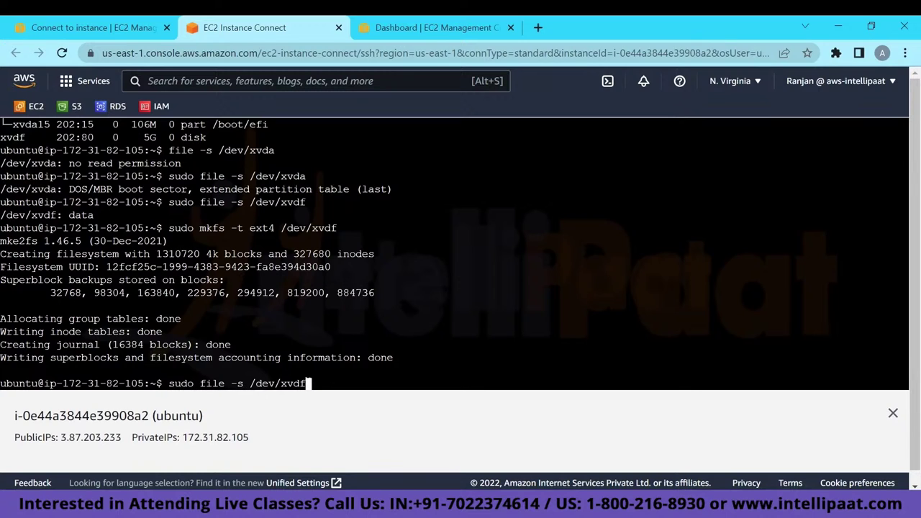
Rerun sudo file -s /dev/xvdf, confirming a Linux rev 1.0 ext4 filesystem
scroll(197, 254, up, 2)
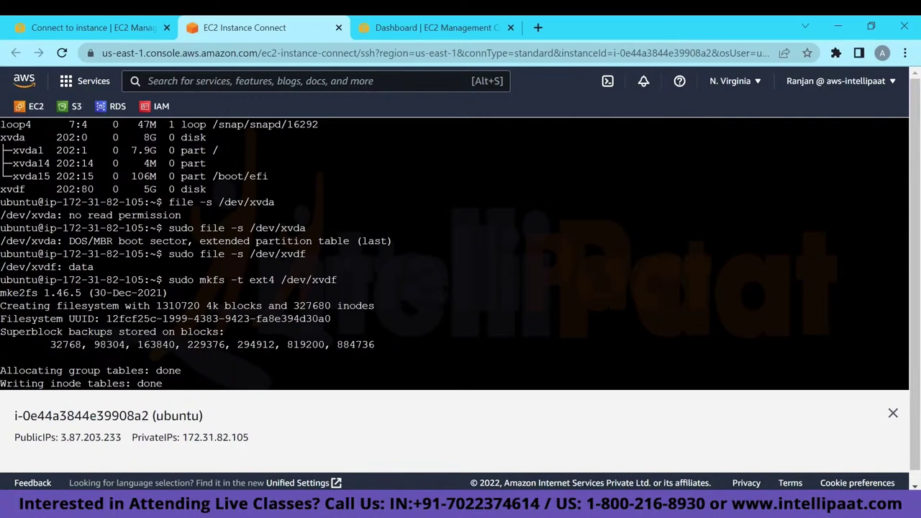
key(Up)
key(Up)
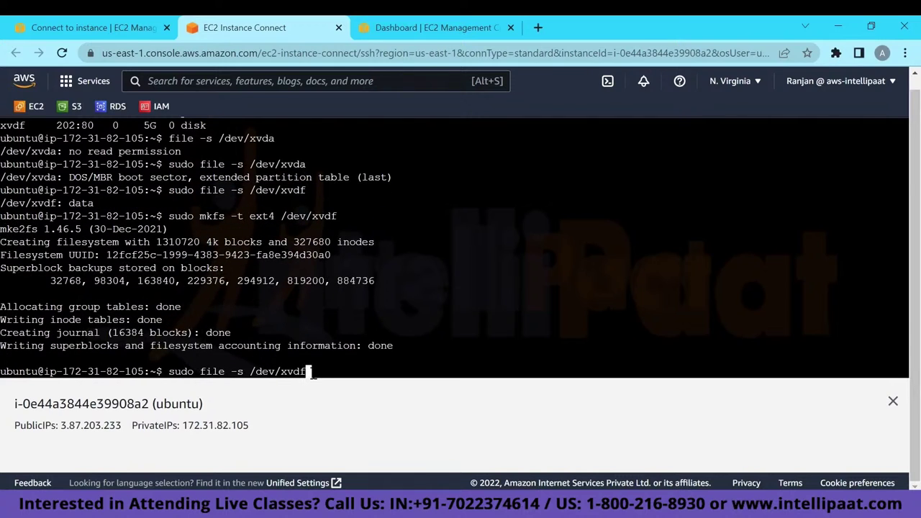
key(Return)
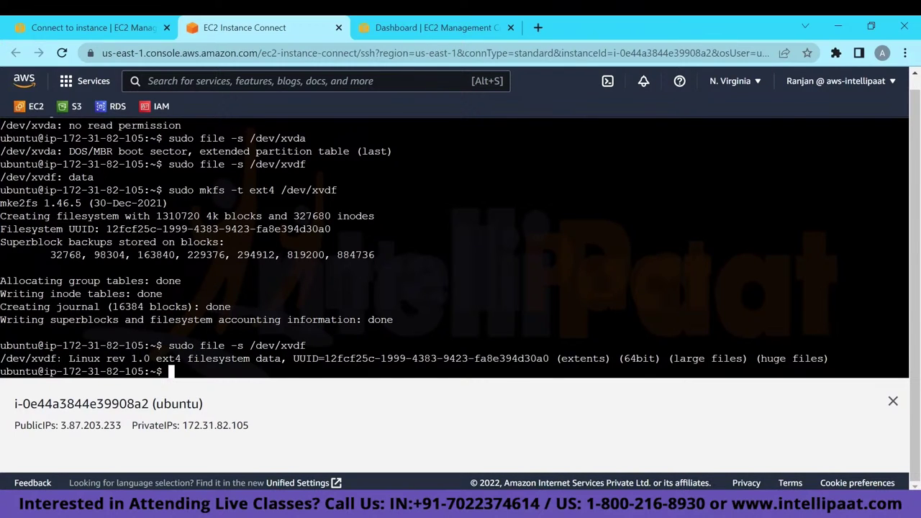
drag(63, 359, 836, 359)
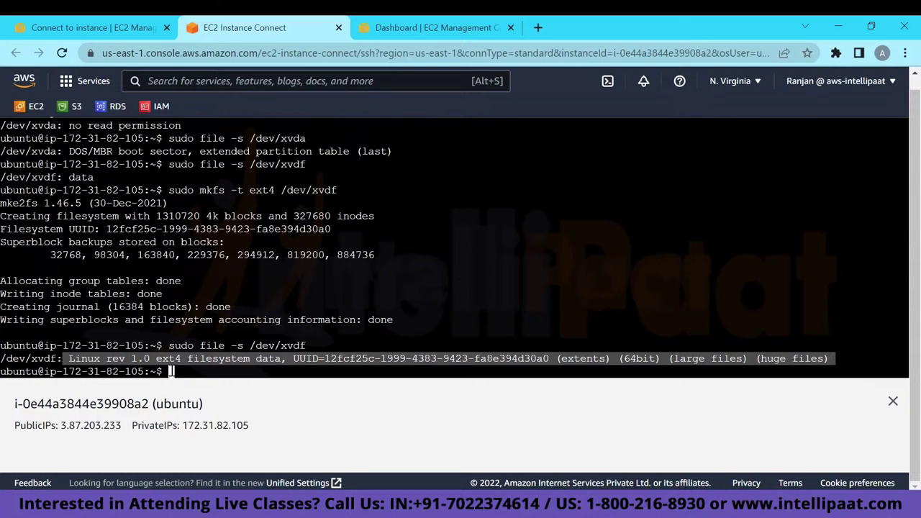
click(835, 358)
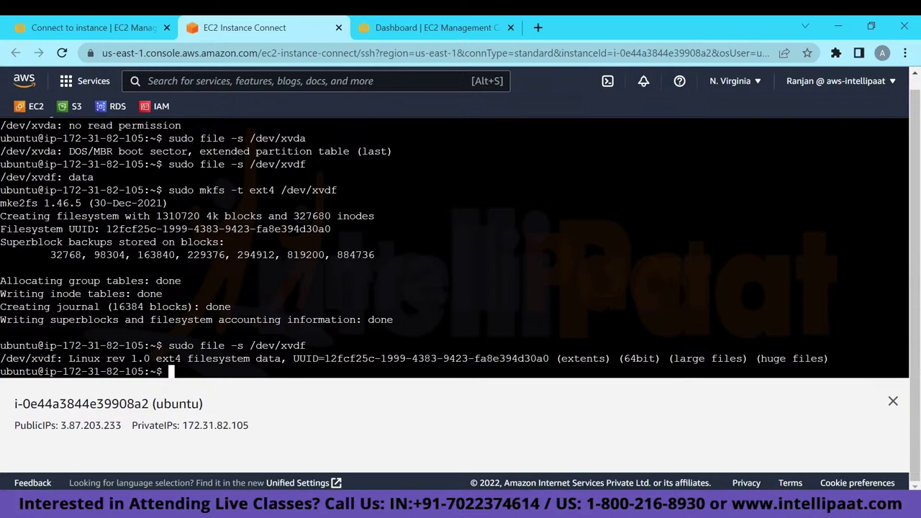
text(sudo )
text(mk)
text(dri)
Create the ebsvolume folder with sudo mkdir and confirm it with ls
key(BackSpace)
key(BackSpace)
text(ir )
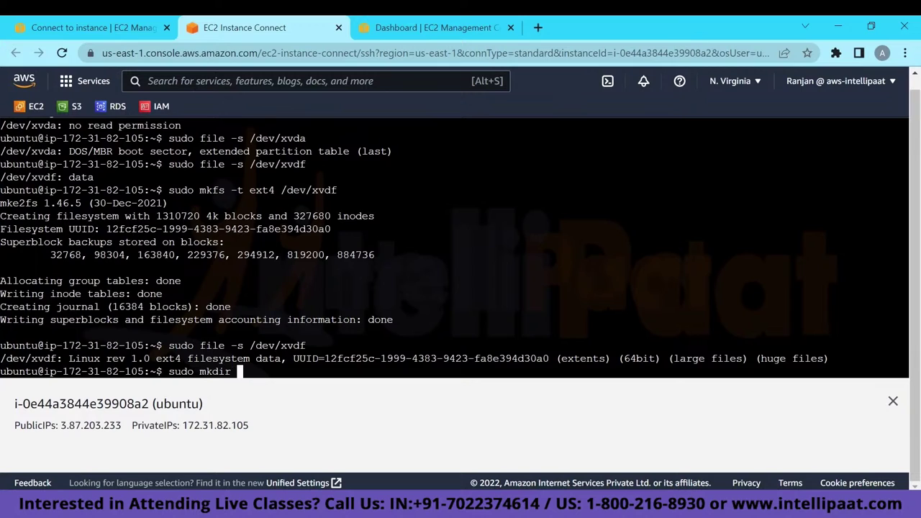
text(ebsvolume)
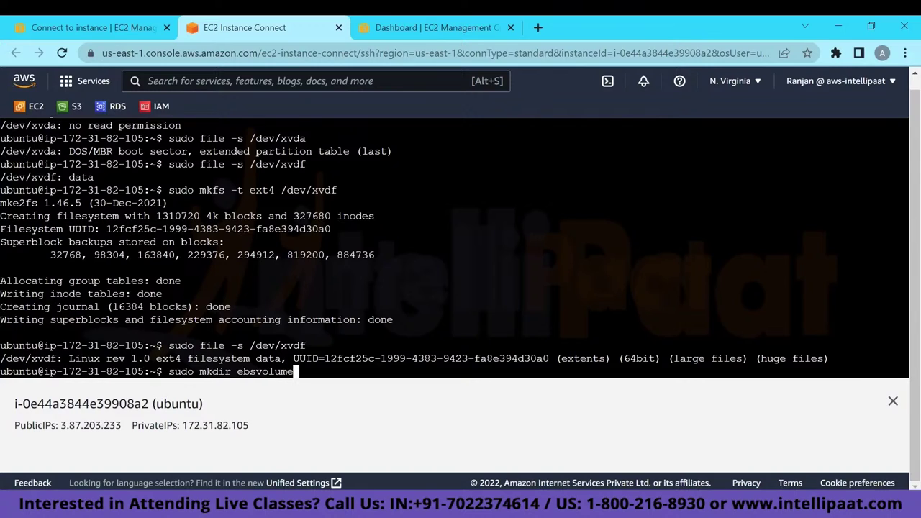
key(Return)
text(ls)
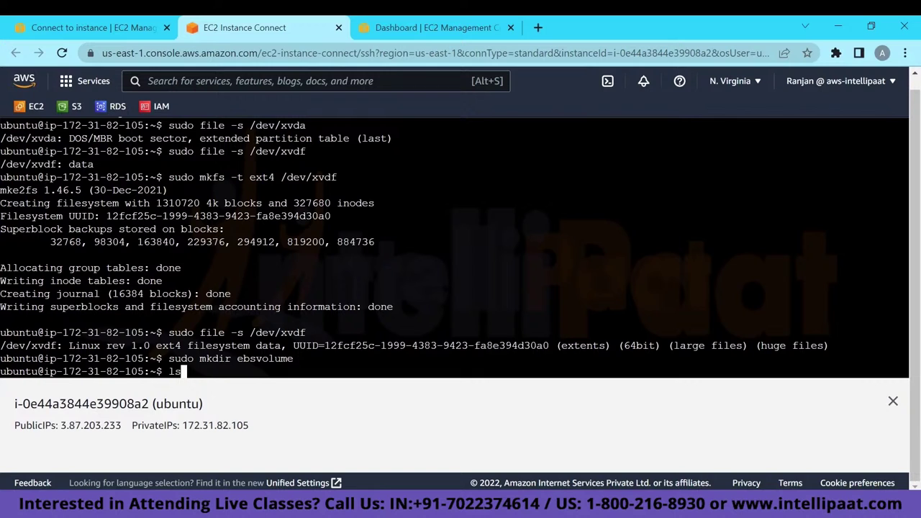
key(Return)
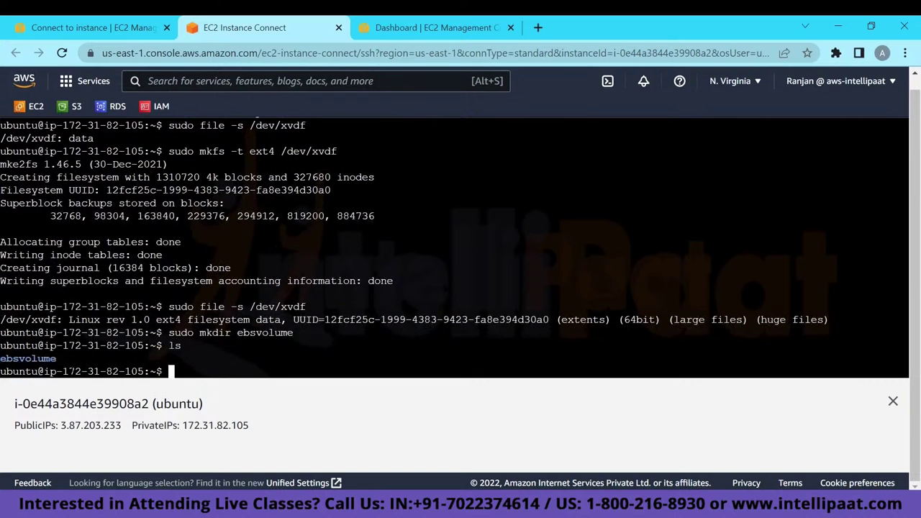
drag(3, 359, 62, 359)
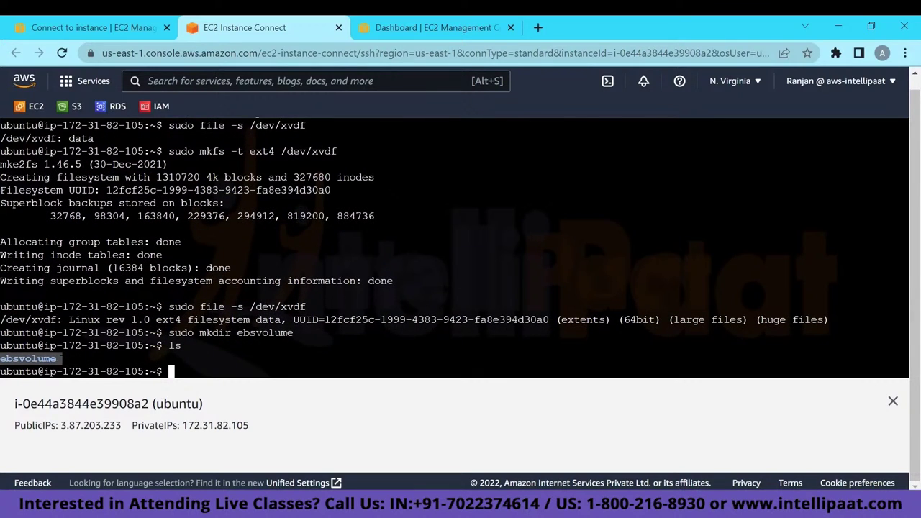
click(172, 371)
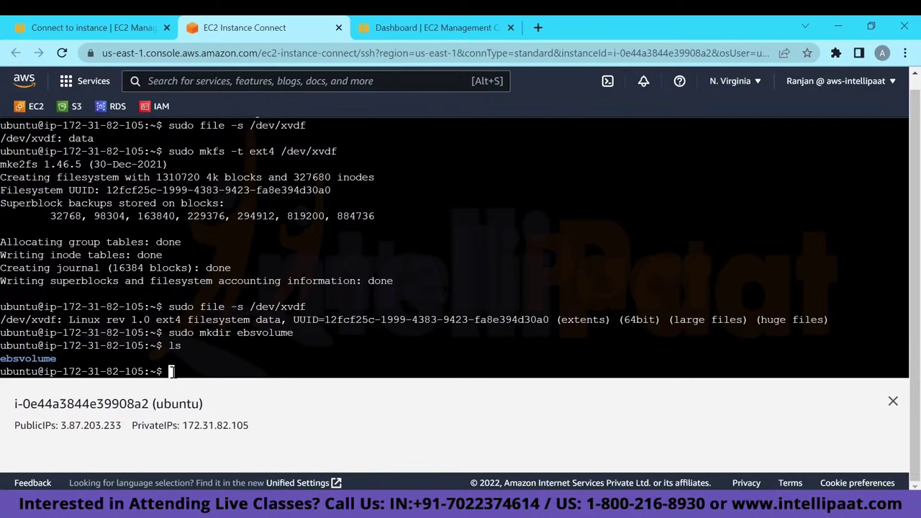
Mount /dev/xvdf on ebsvolume and list block devices with lsblk
text(sudo mount )
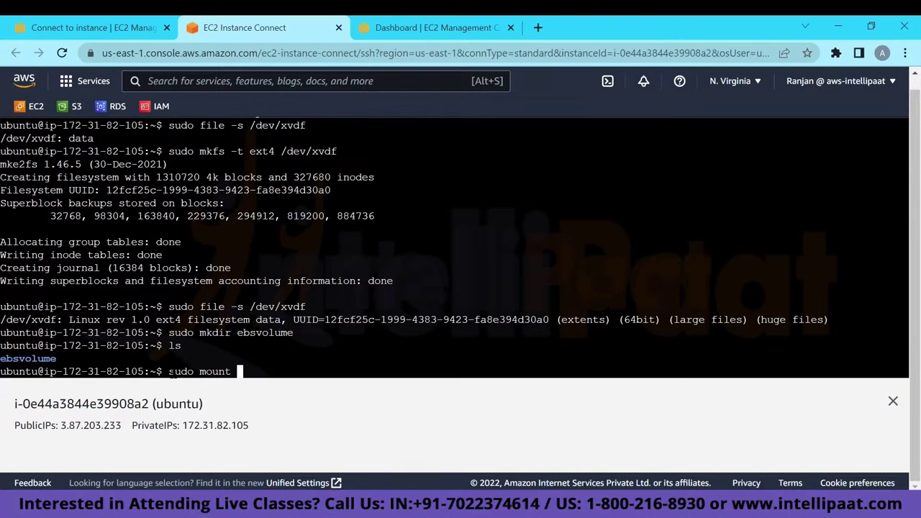
text(/dev/xvdf)
text(ebs)
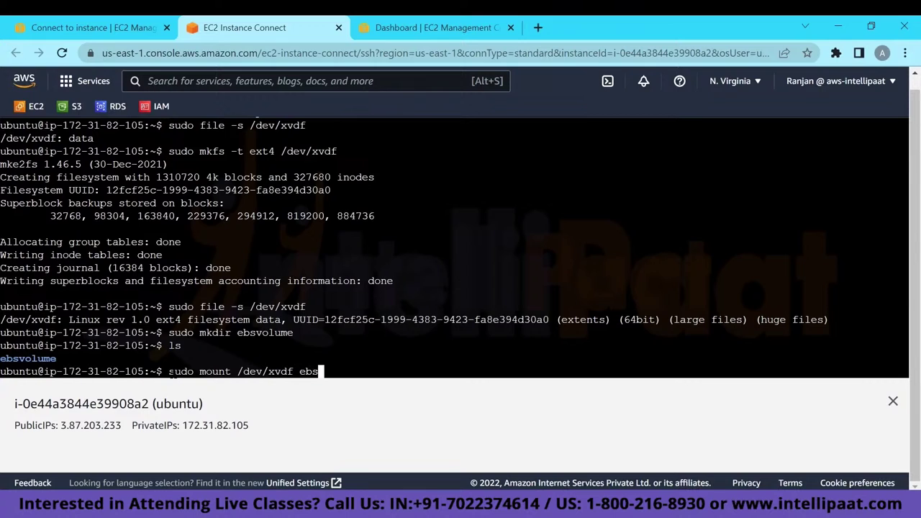
text(volume)
key(Return)
text(l)
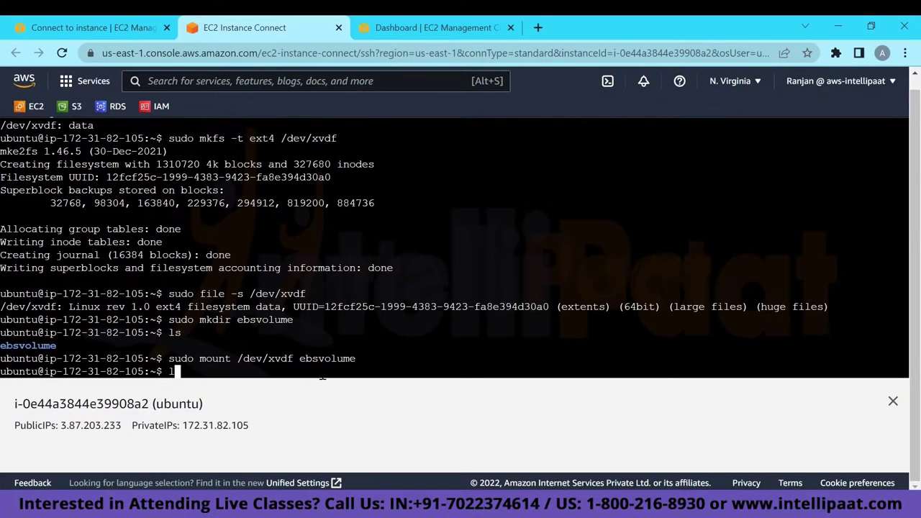
text(sblk)
key(Return)
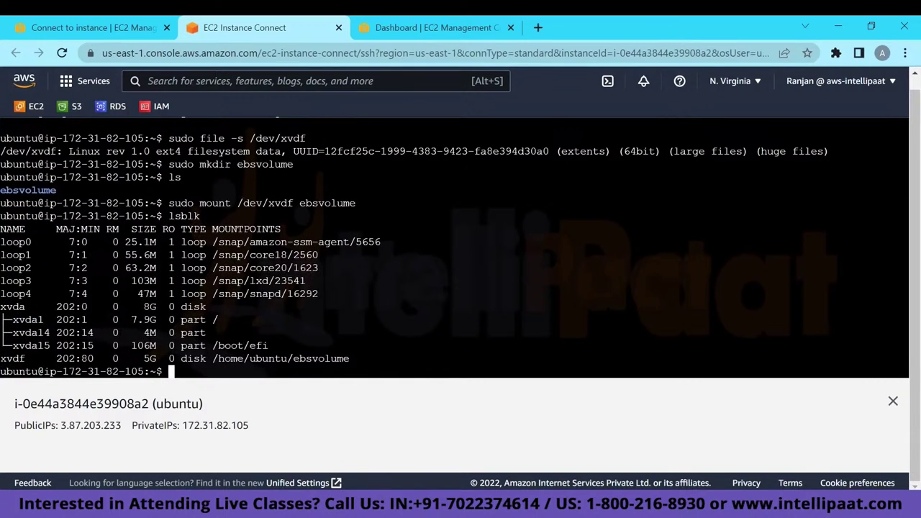
Point out xvdf now mounted at /home/ubuntu/ebsvolume versus its earlier unmounted row
drag(1, 359, 350, 358)
double_click(292, 358)
drag(293, 358, 363, 358)
click(363, 358)
scroll(363, 358, up, 5)
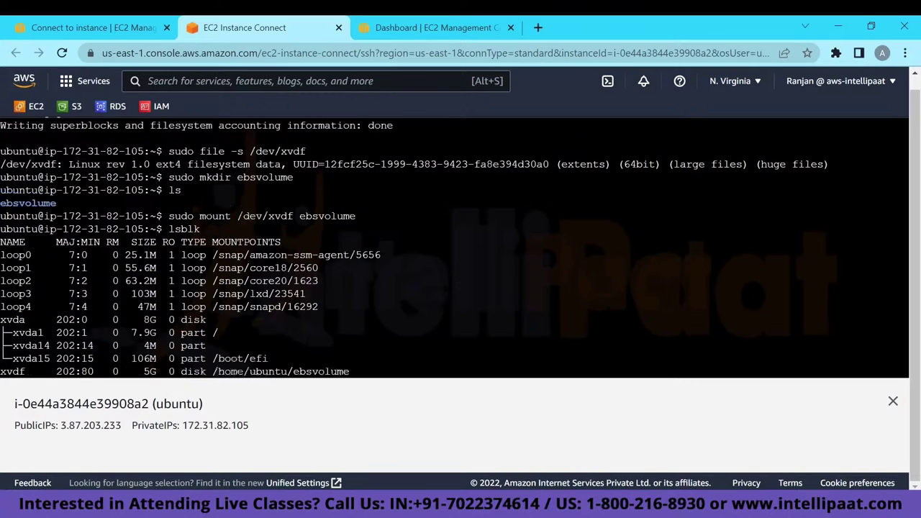
scroll(460, 249, up, 5)
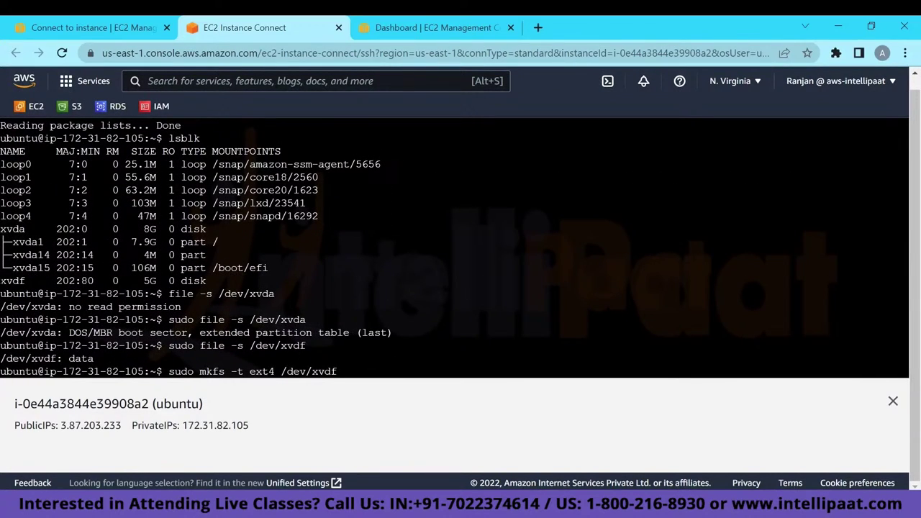
drag(2, 281, 406, 280)
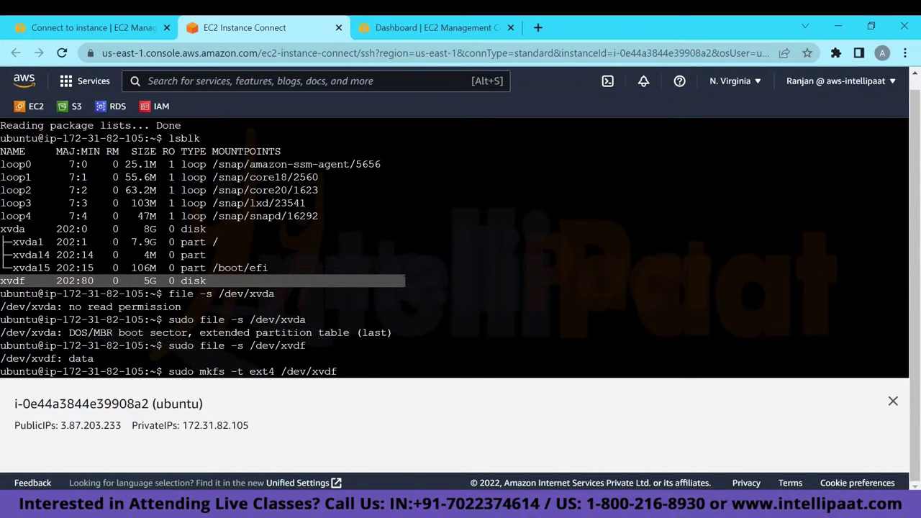
key(Return)
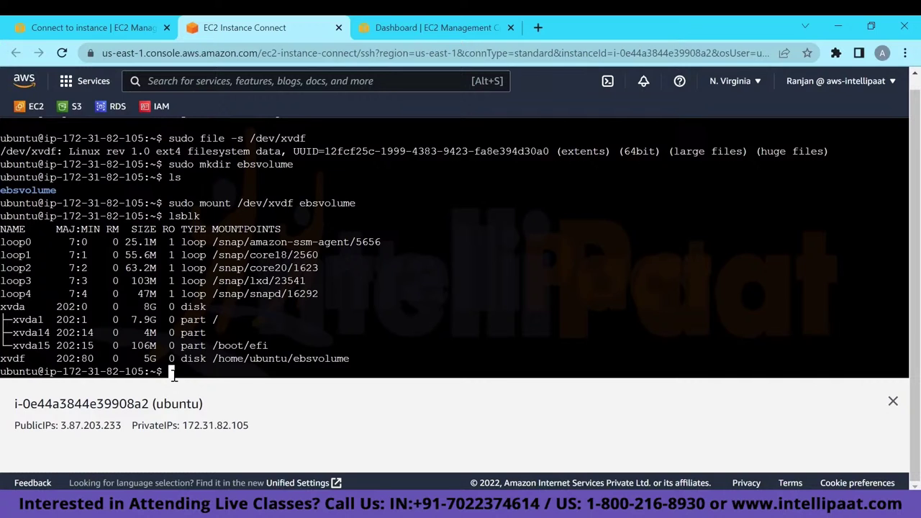
Run df -h and point out /dev/xvdf's size and 4.6G available space
text(df -h)
key(Return)
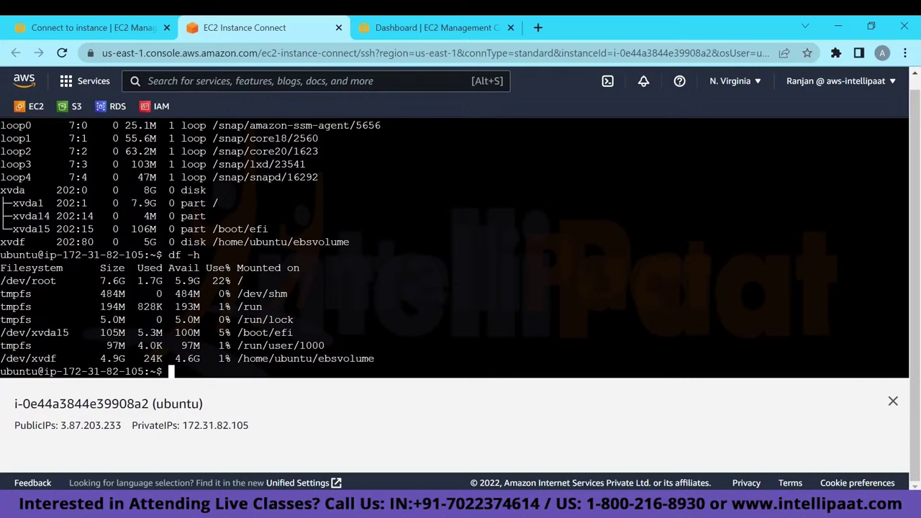
drag(30, 358, 56, 358)
drag(143, 242, 156, 242)
drag(31, 358, 56, 358)
drag(168, 254, 206, 255)
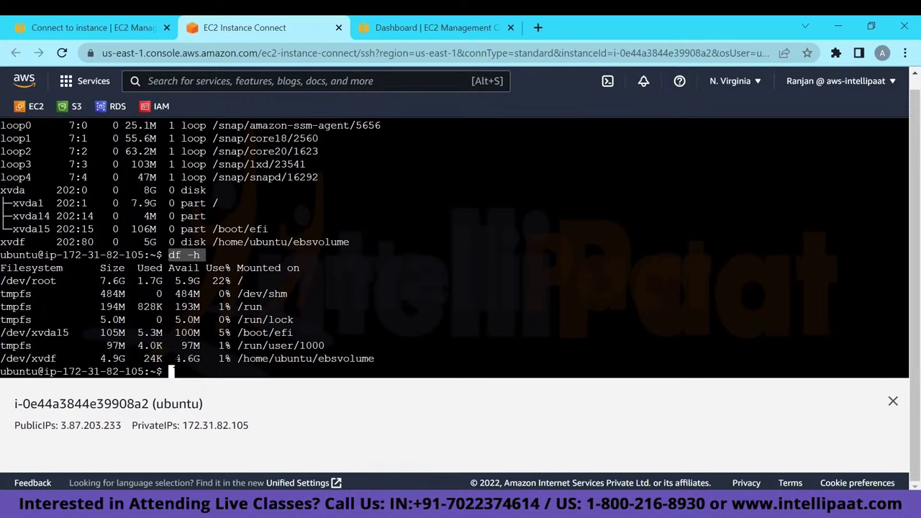
drag(177, 359, 206, 359)
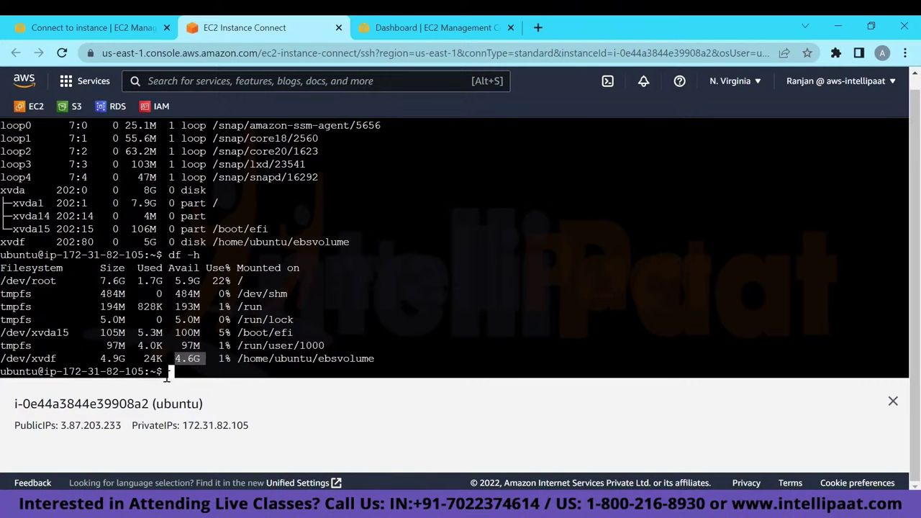
click(170, 372)
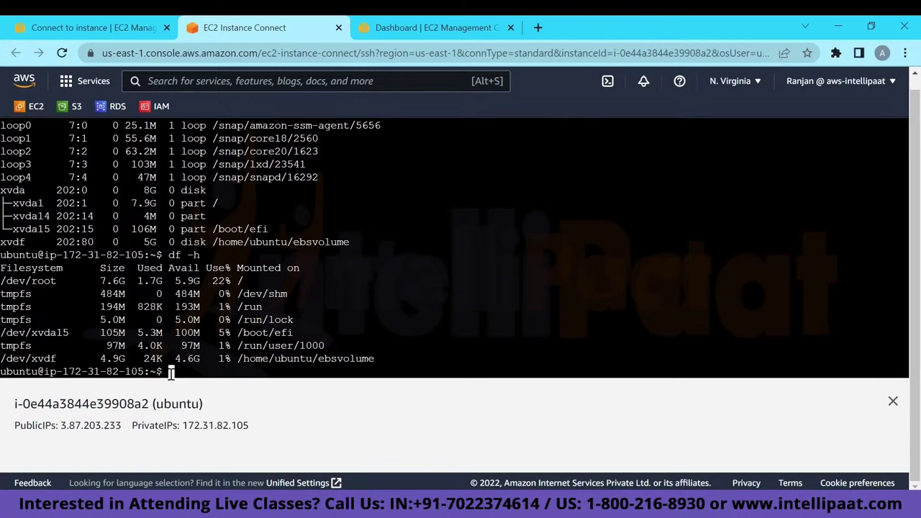
Try growing the filesystem with resize2fs /dev/xvdf, then rerun it with sudo
text(resize2fs)
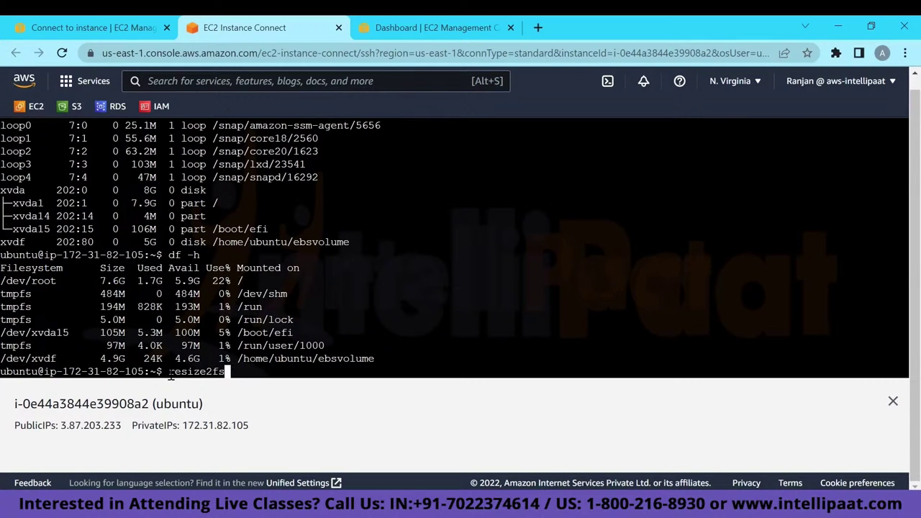
text( /dev/xvdf)
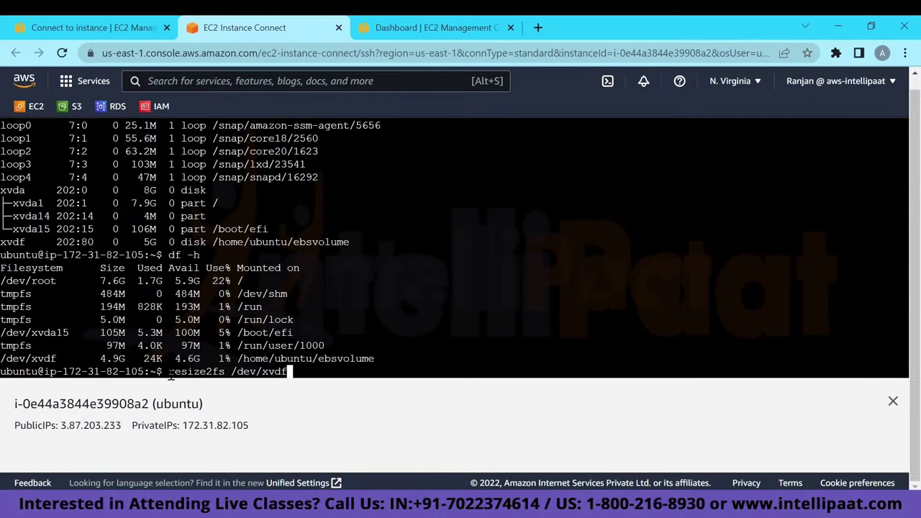
key(Return)
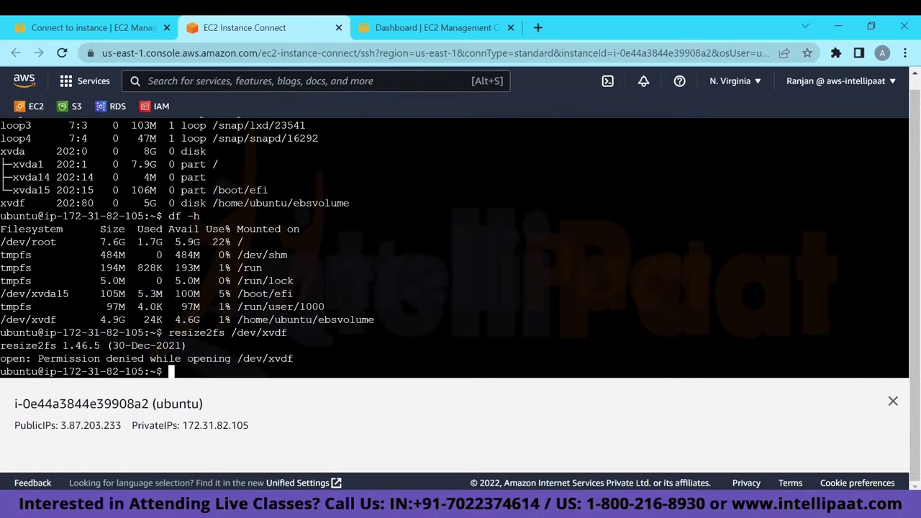
key(Up)
key(Left)
key(Left)
key(Left)
key(Left)
key(Left)
key(Left)
key(Left)
key(Left)
key(Left)
key(Left)
key(Left)
key(Left)
key(Left)
key(Left)
key(Left)
key(Left)
key(Left)
key(Left)
key(Left)
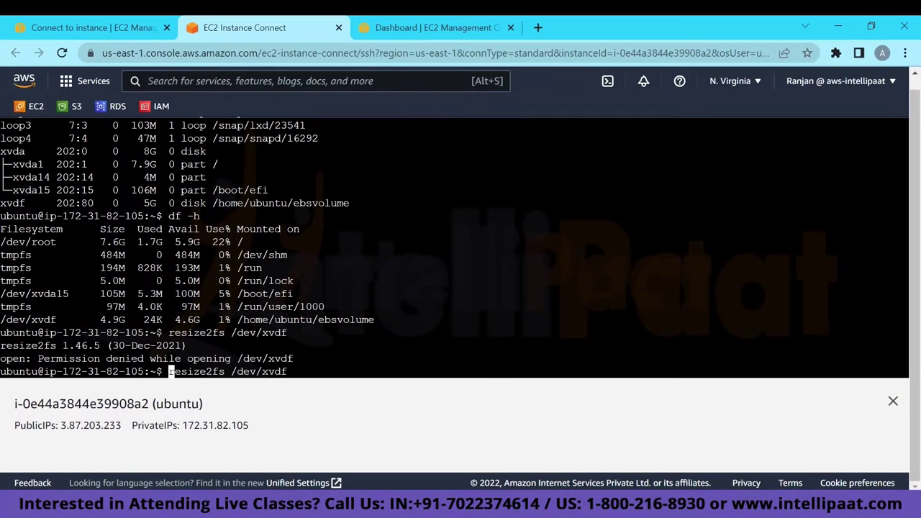
text(sudo)
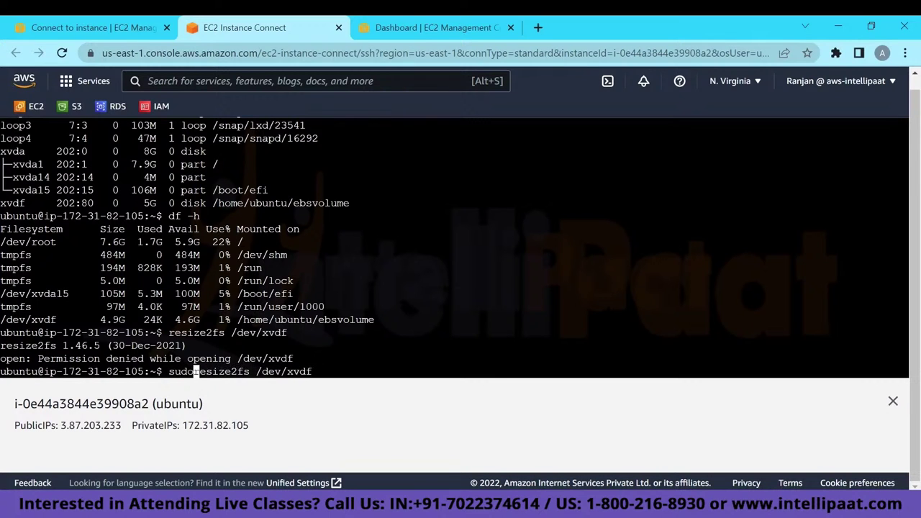
key(Return)
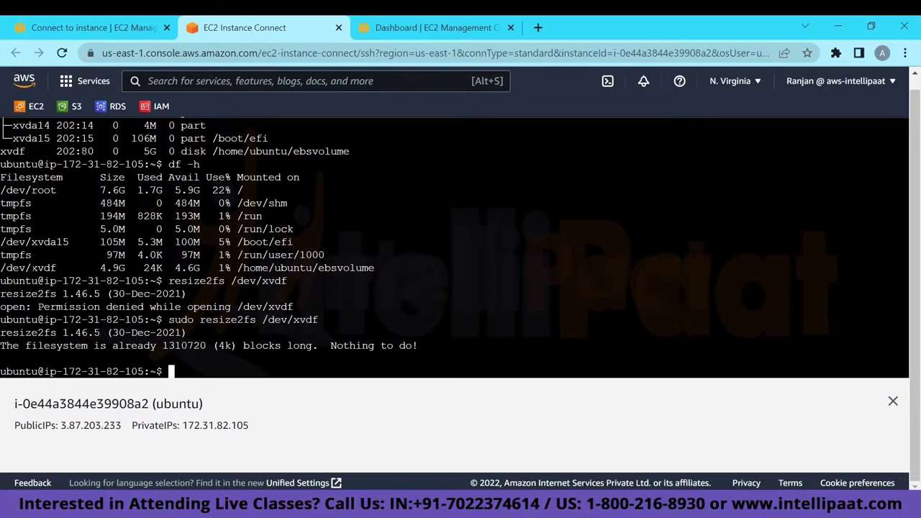
Rerun sudo resize2fs (already 1310720 blocks), recheck df -h, and enter sudo umount /dev/xvdf
drag(31, 268, 56, 268)
drag(174, 268, 200, 268)
key(Up)
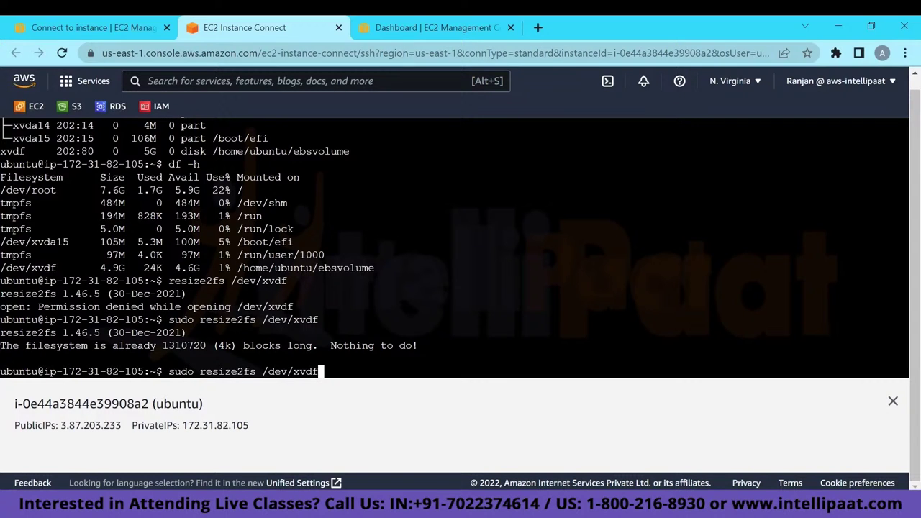
key(Return)
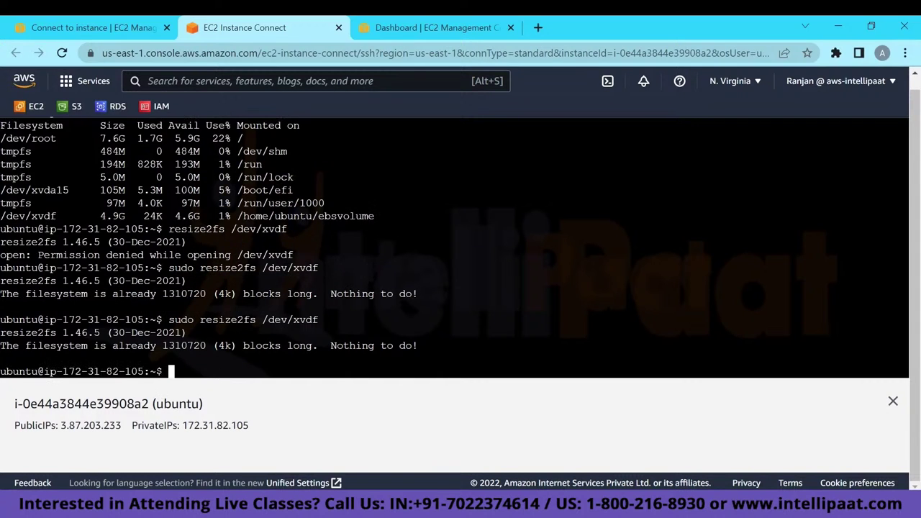
key(Up)
key(Up)
key(Up)
key(Return)
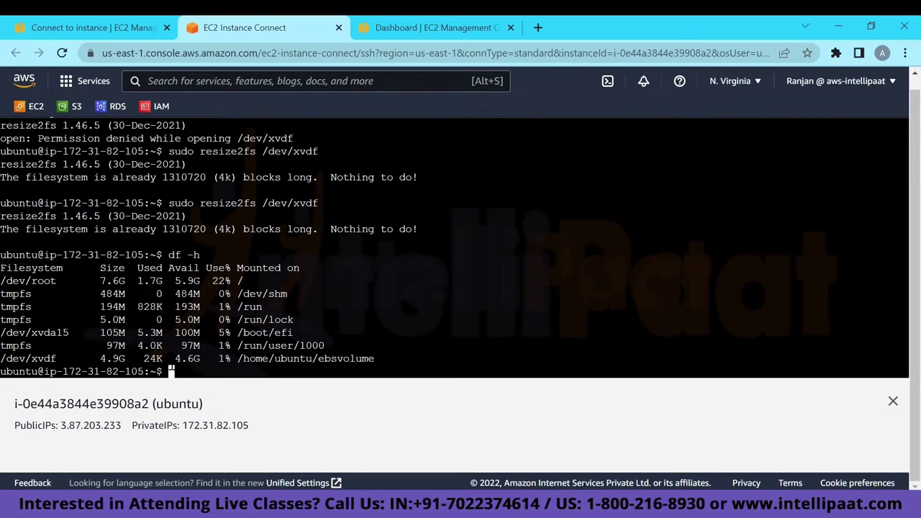
text(sudo umount)
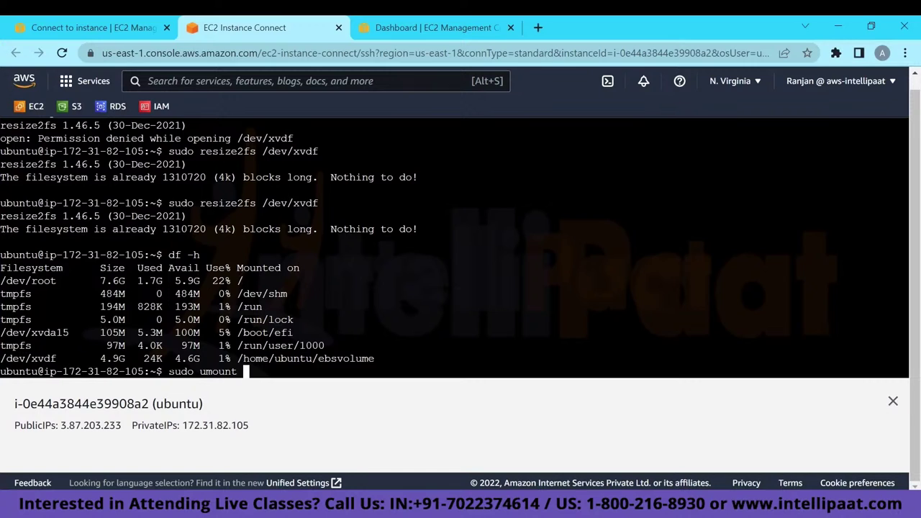
text( /dev/xvdf)
Unmount /dev/xvdf and confirm with lsblk that the 5G disk has no mount point
key(Return)
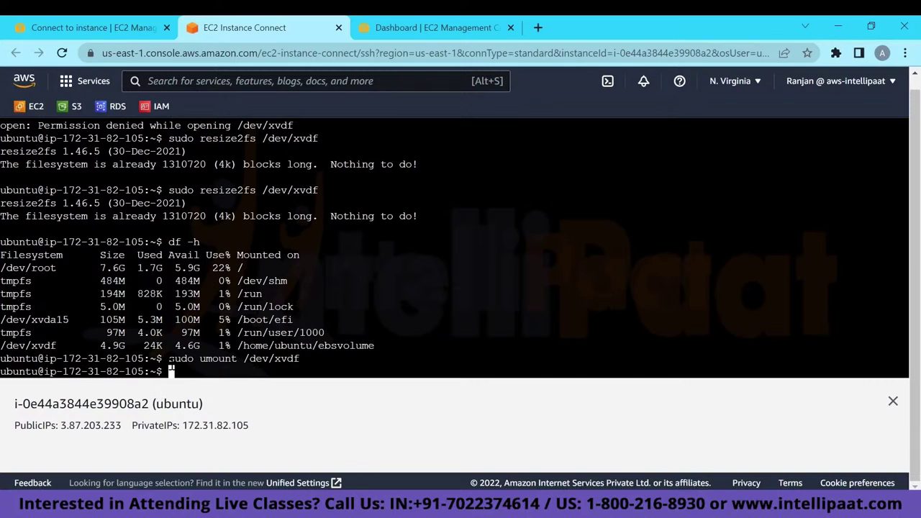
text(lsblk)
key(Return)
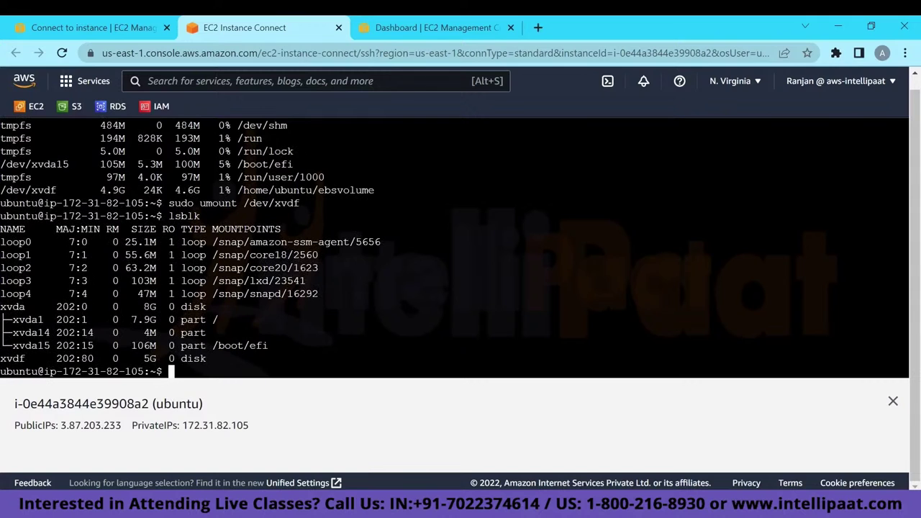
Go back to the EC2 Instances list and refresh it
click(122, 29)
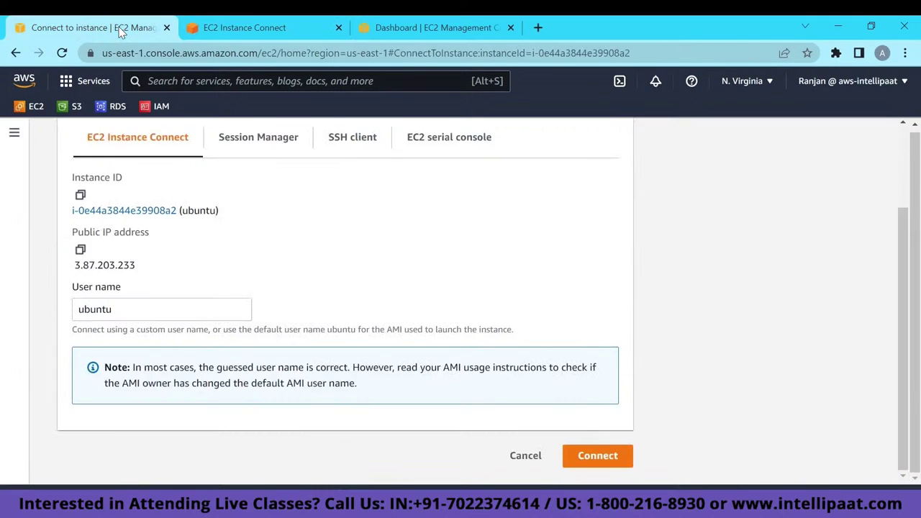
scroll(241, 231, up, 2)
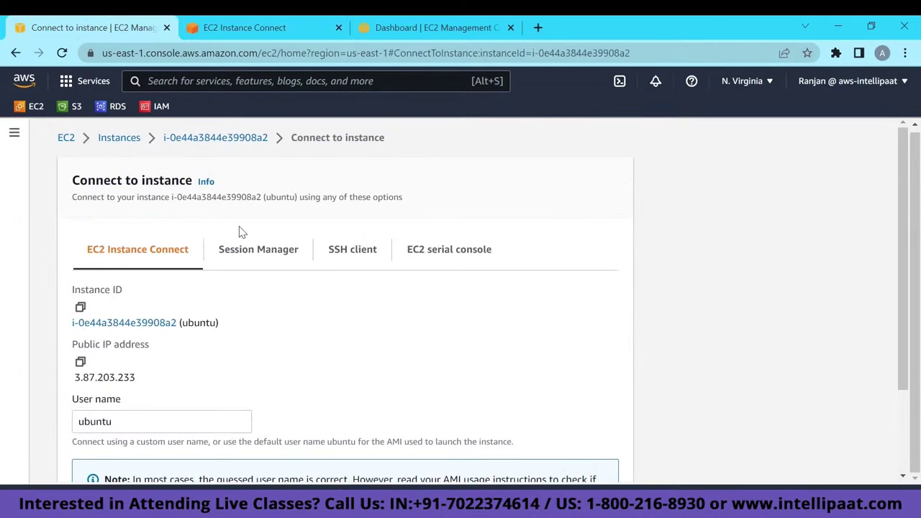
click(120, 137)
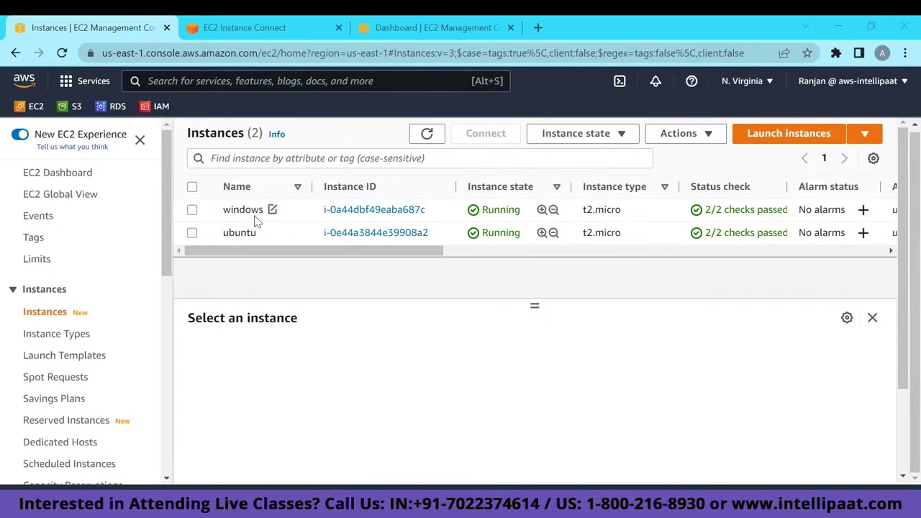
click(427, 135)
Review both running instances, then open the Elastic Block Store Volumes page
scroll(137, 378, down, 4)
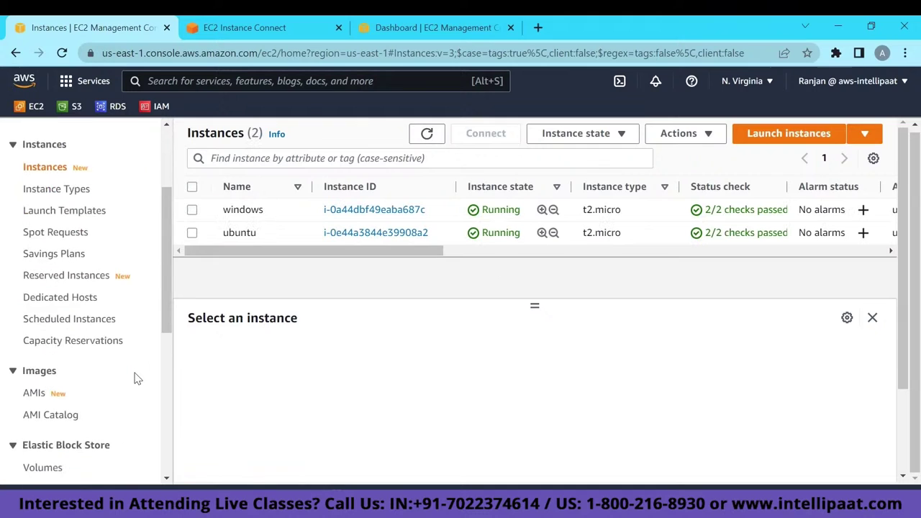
scroll(136, 378, up, 4)
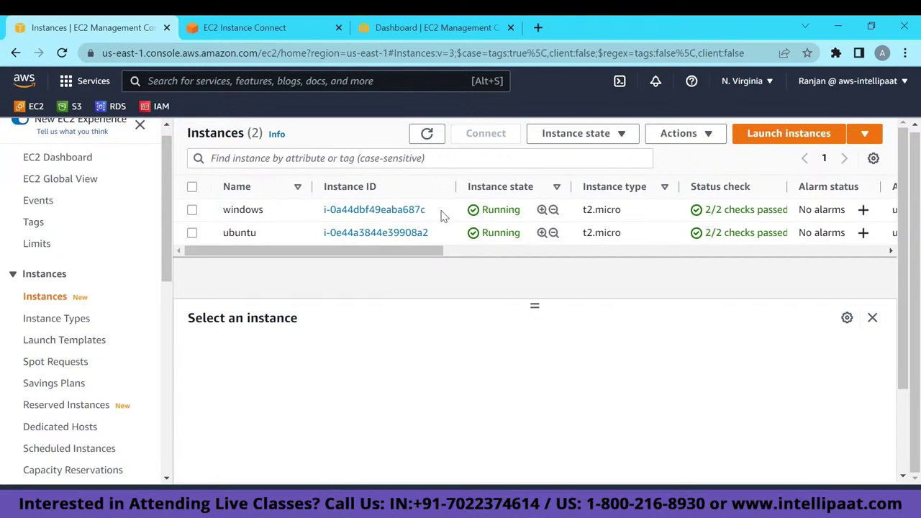
scroll(444, 216, right, 3)
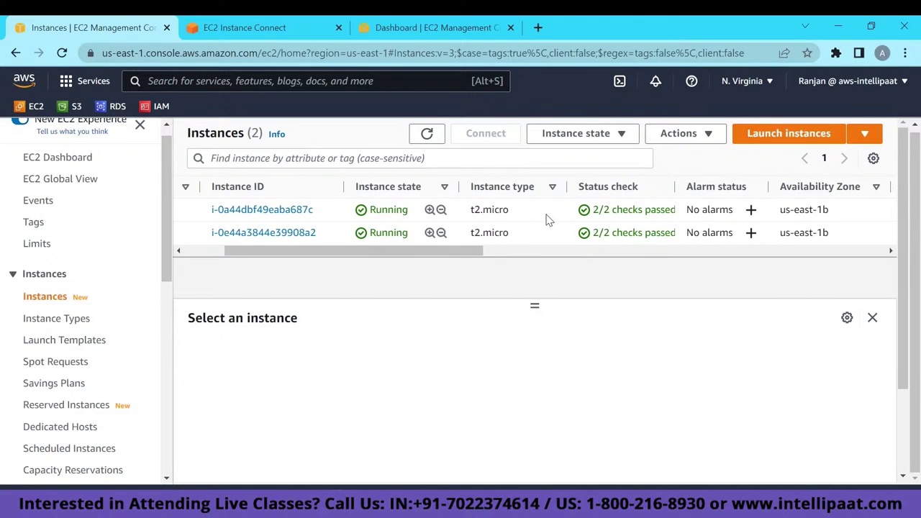
scroll(545, 219, left, 3)
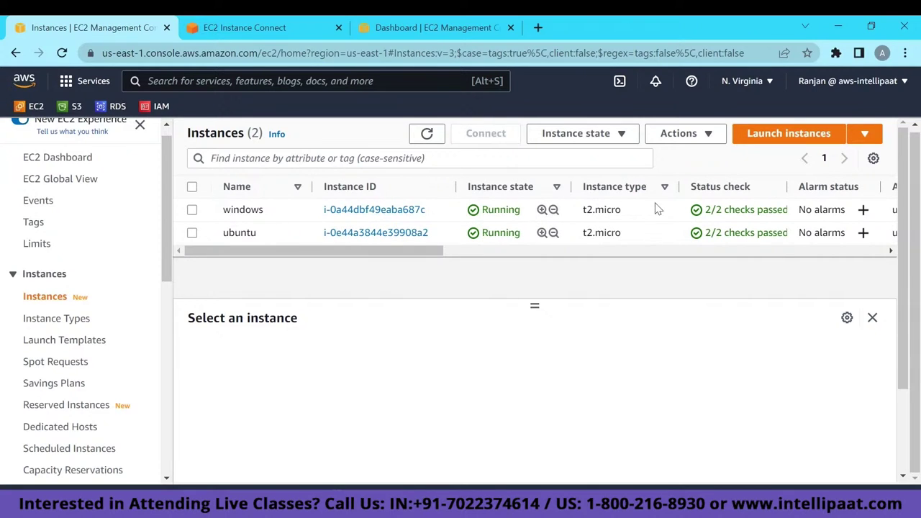
scroll(655, 208, right, 3)
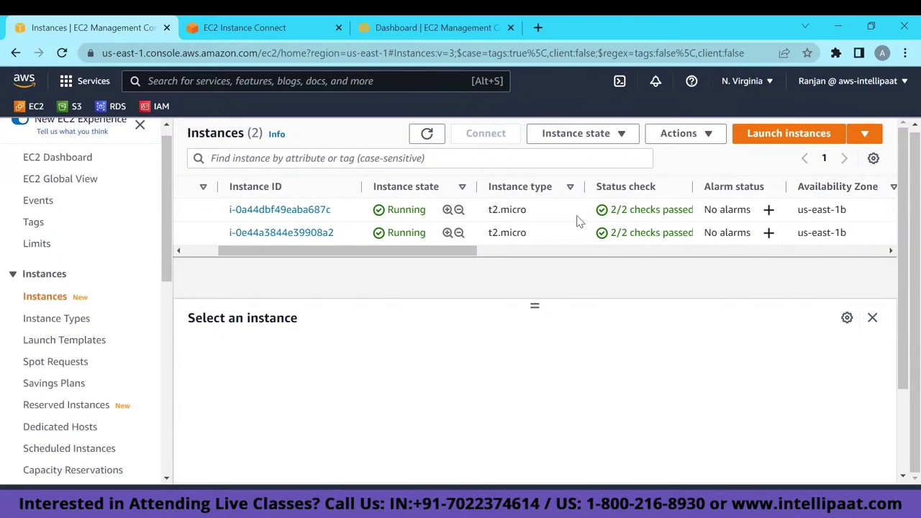
scroll(547, 218, left, 3)
scroll(78, 367, down, 4)
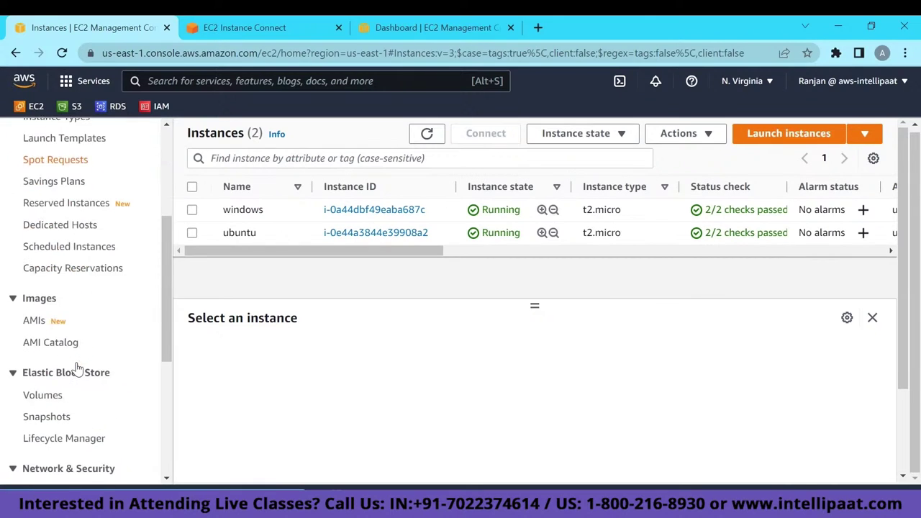
click(44, 343)
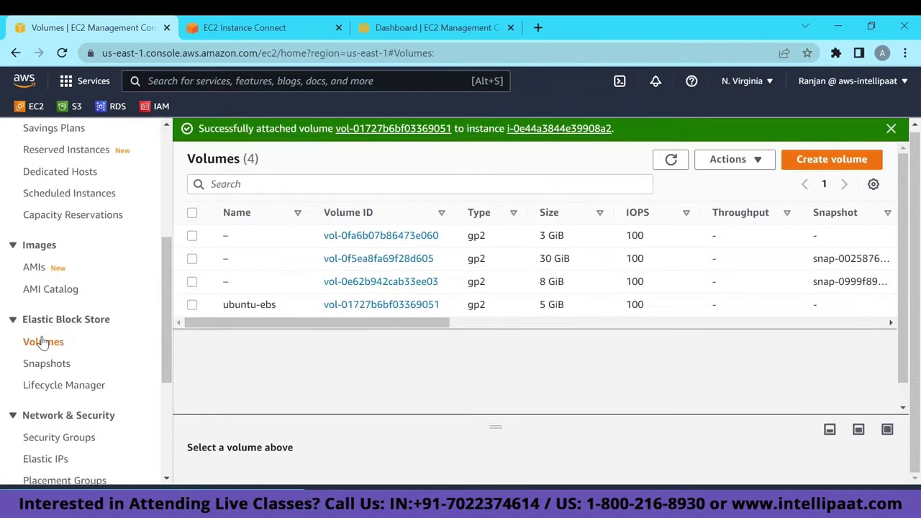
Create a new 10 GiB gp2 volume in availability zone us-east-1b
click(826, 170)
scroll(312, 352, down, 2)
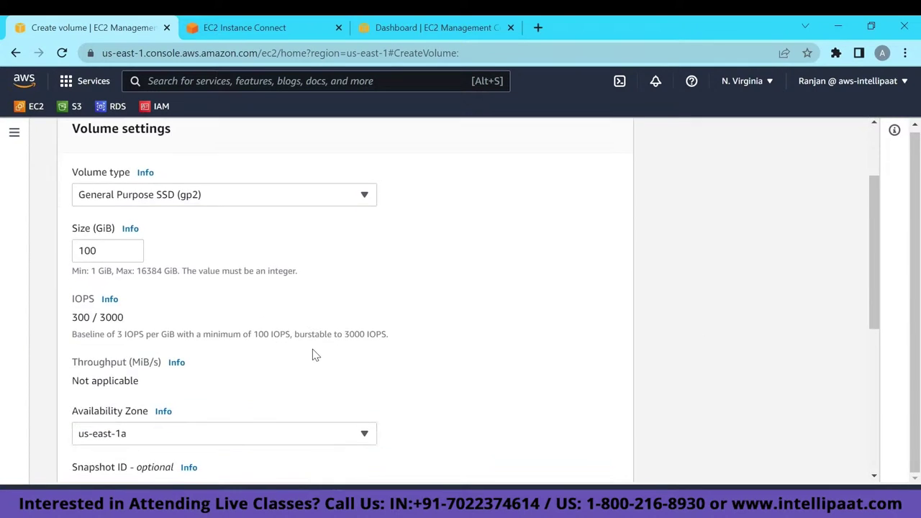
click(101, 193)
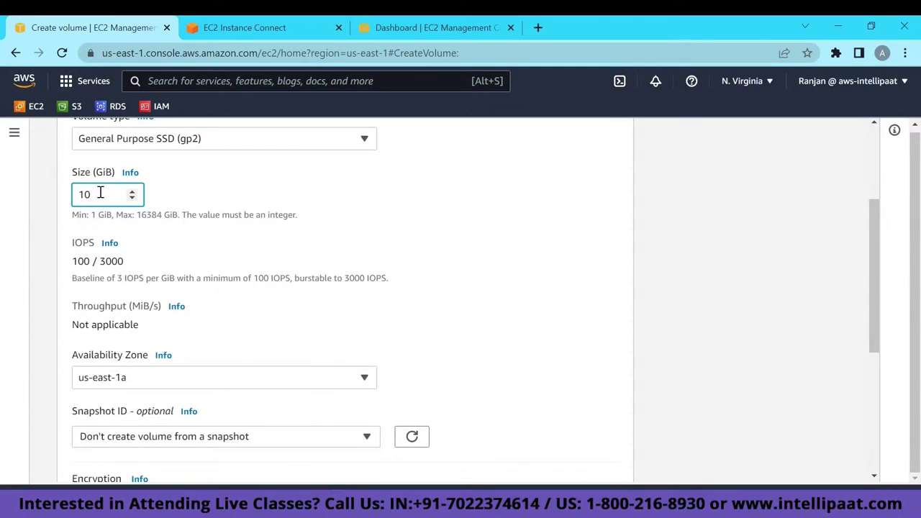
scroll(305, 296, down, 1)
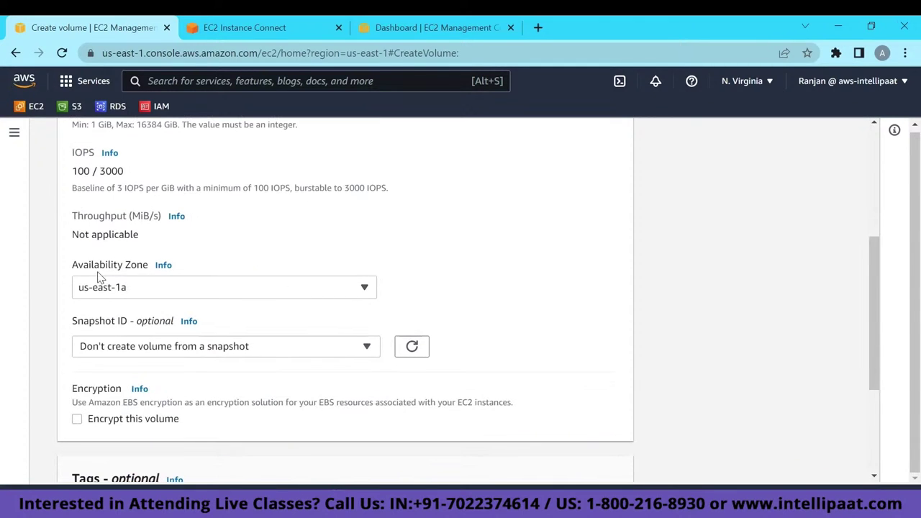
click(174, 291)
click(128, 354)
scroll(295, 343, down, 3)
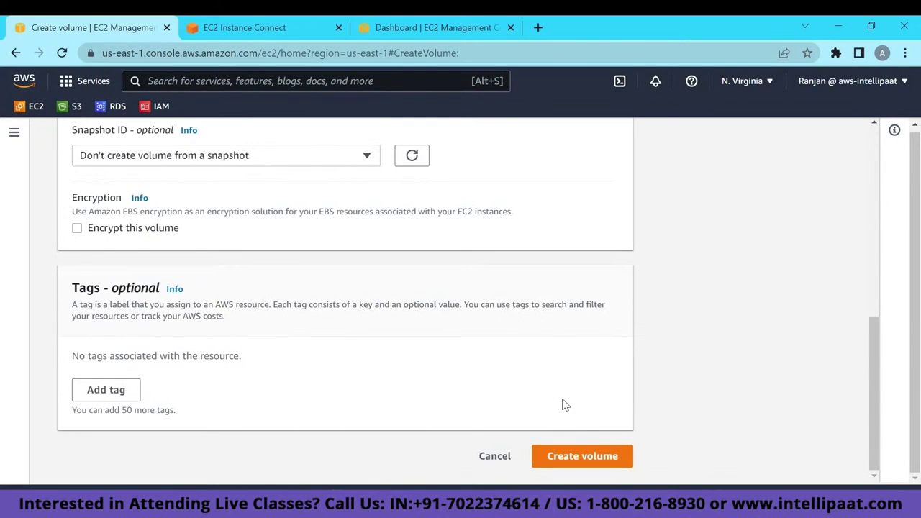
click(598, 454)
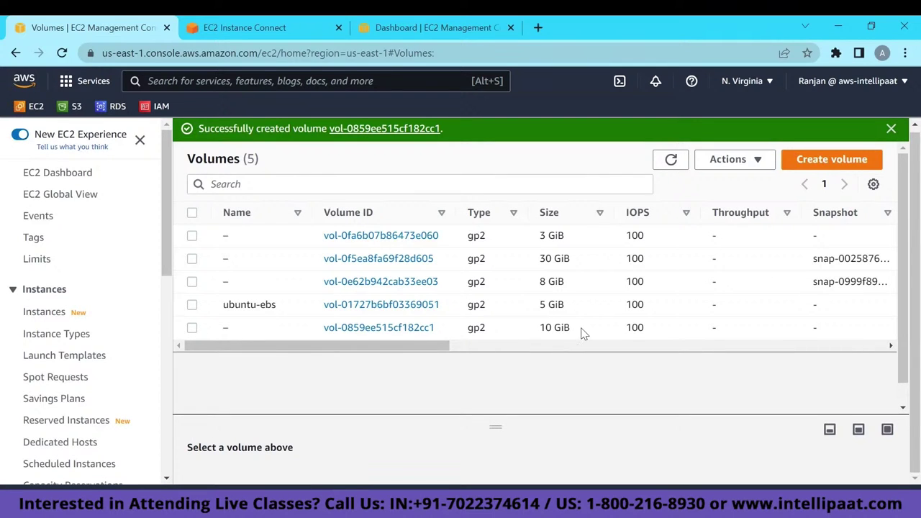
Rename the new 10 GiB volume to windows-ebs
scroll(581, 329, right, 5)
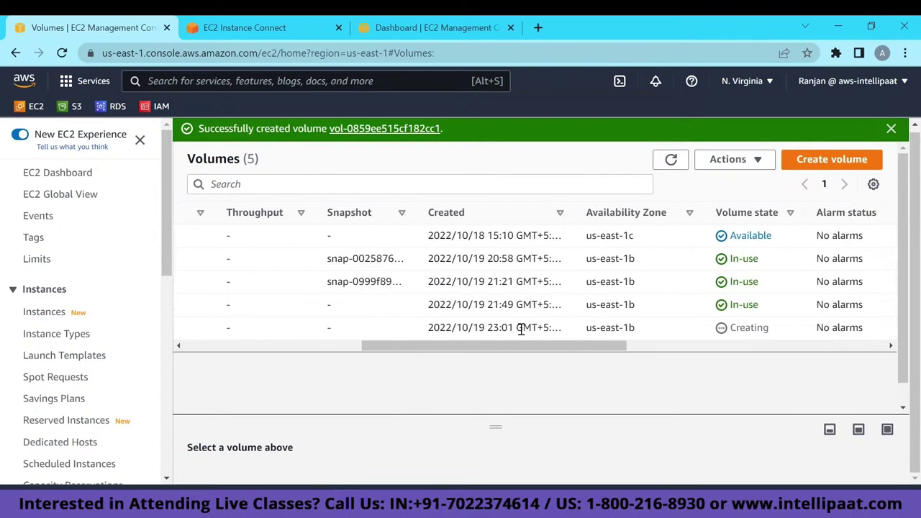
click(647, 330)
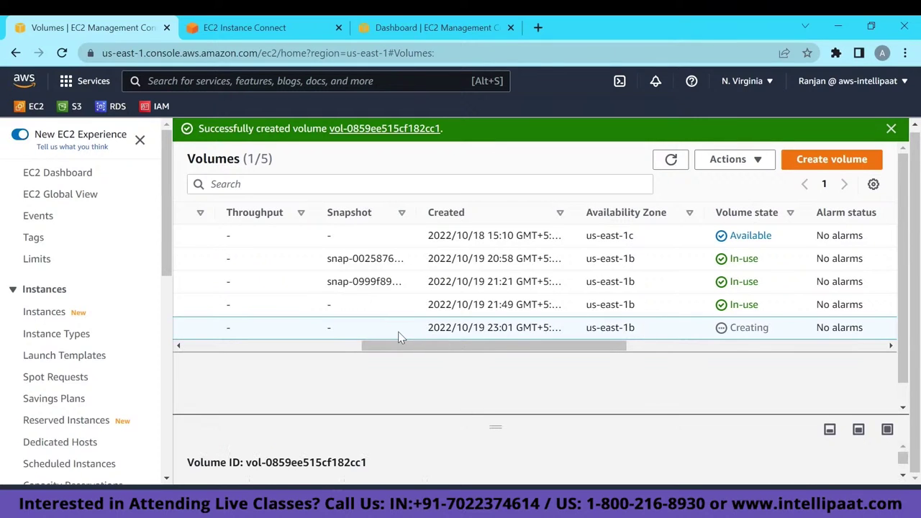
scroll(398, 332, left, 5)
click(238, 328)
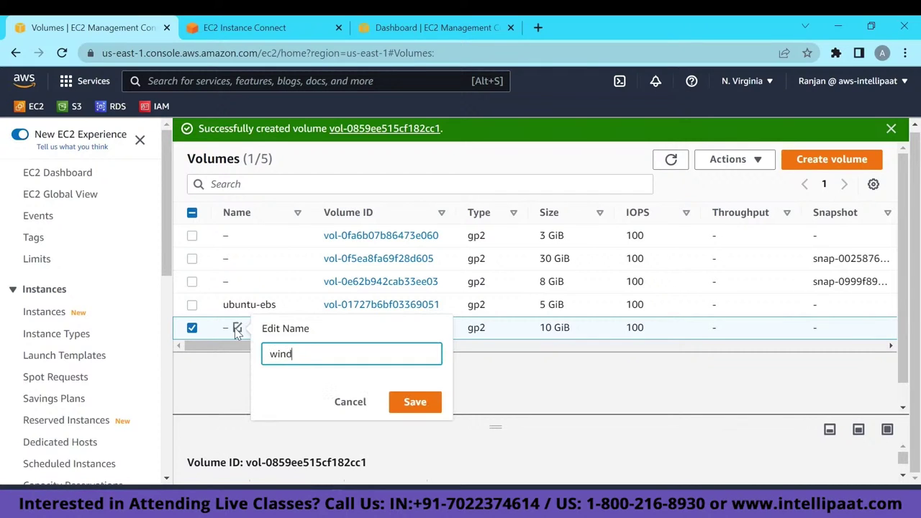
text(windows-ebs)
click(415, 402)
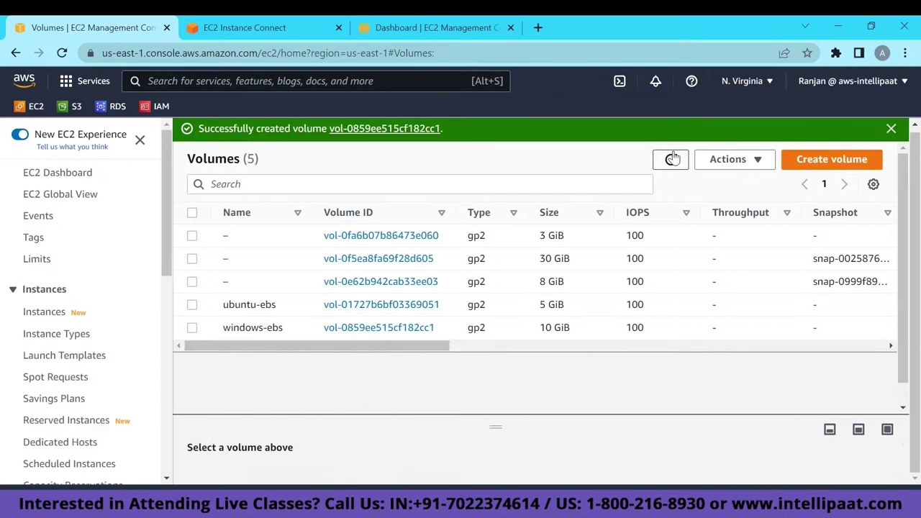
Select the windows-ebs volume and bring up its Actions menu
scroll(636, 326, right, 8)
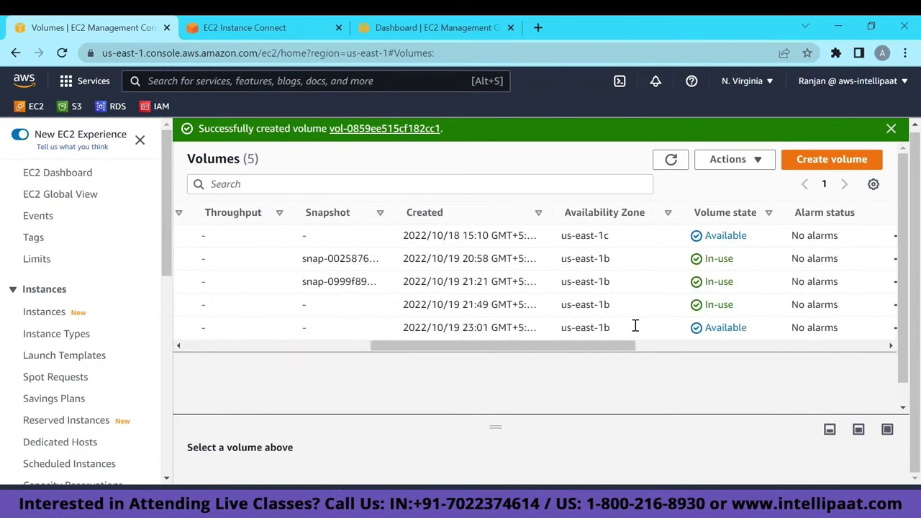
scroll(312, 334, left, 8)
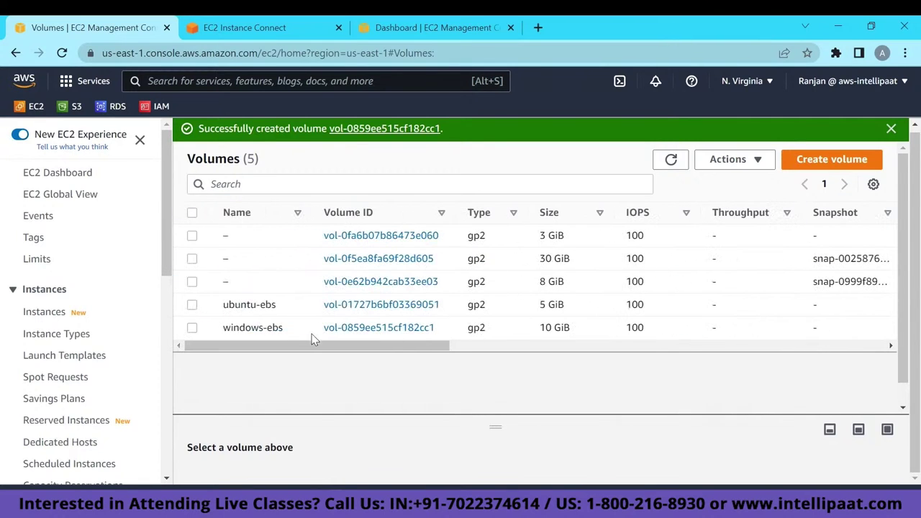
click(192, 328)
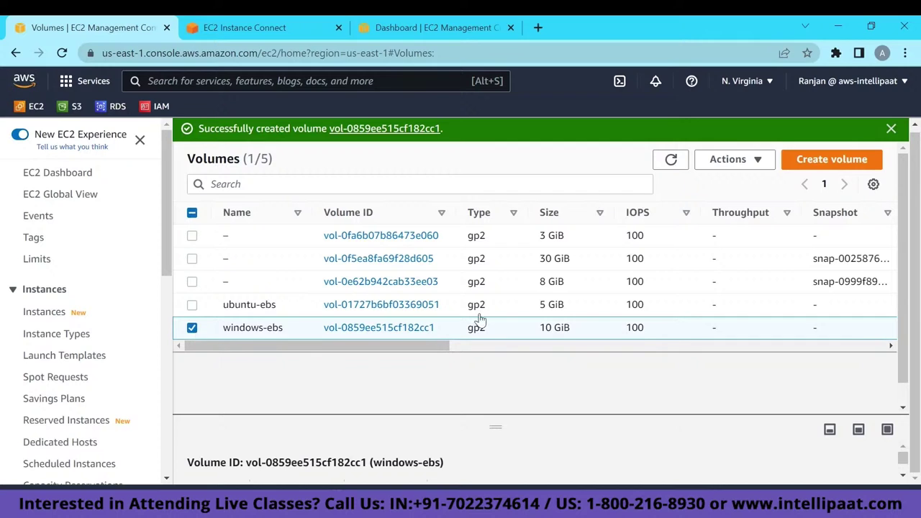
click(748, 161)
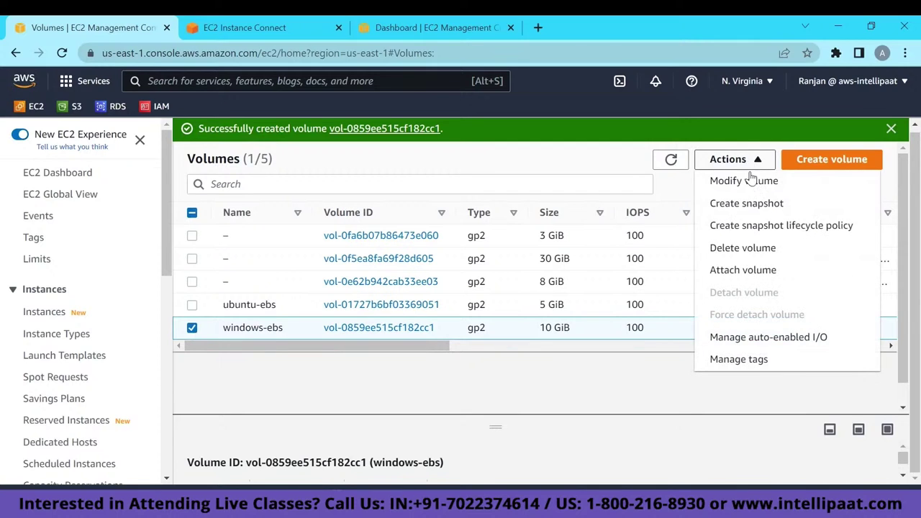
Attach the windows-ebs volume to the windows instance
click(743, 270)
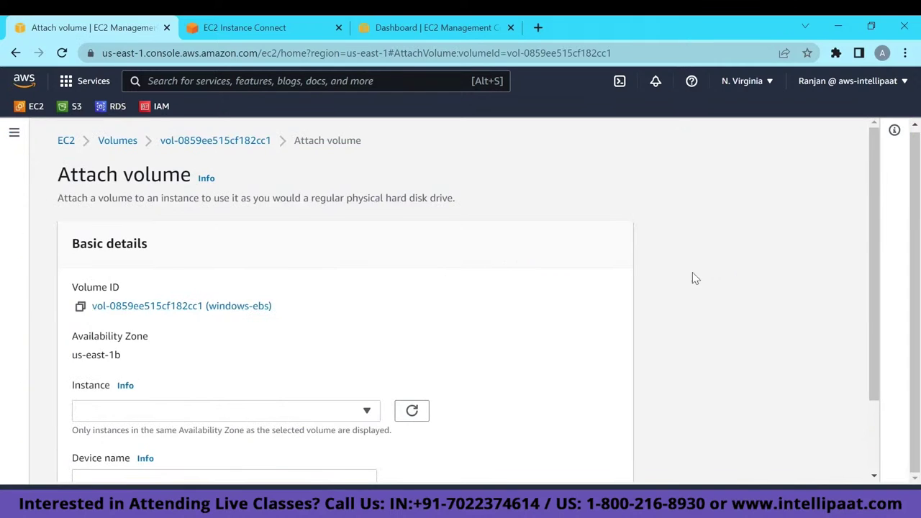
scroll(303, 330, down, 1)
click(269, 319)
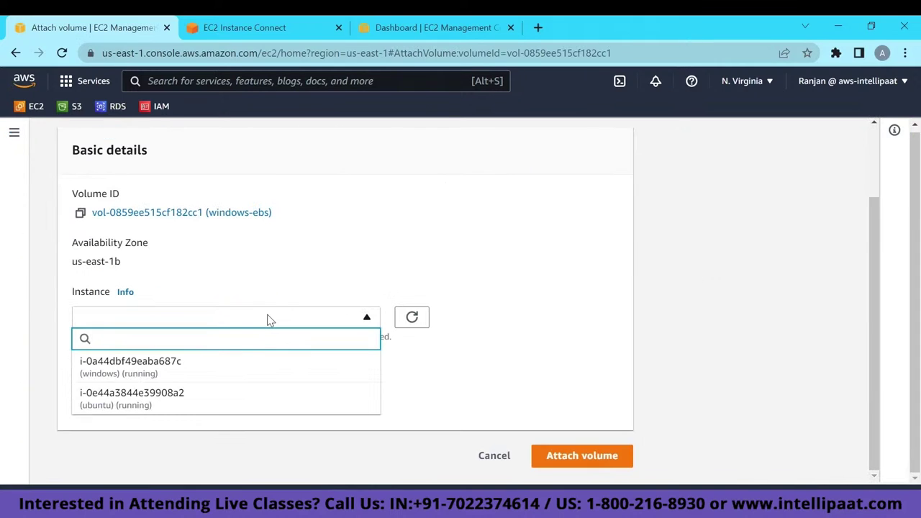
click(167, 375)
scroll(358, 388, down, 1)
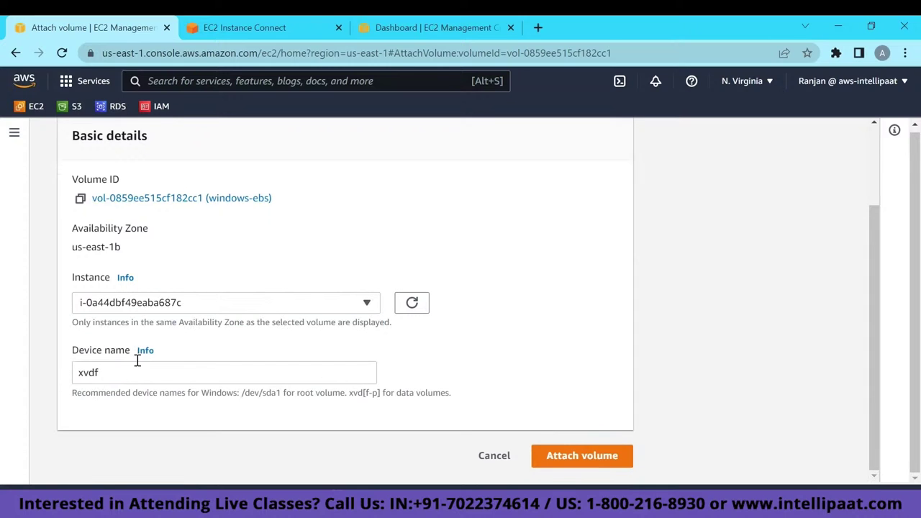
click(583, 461)
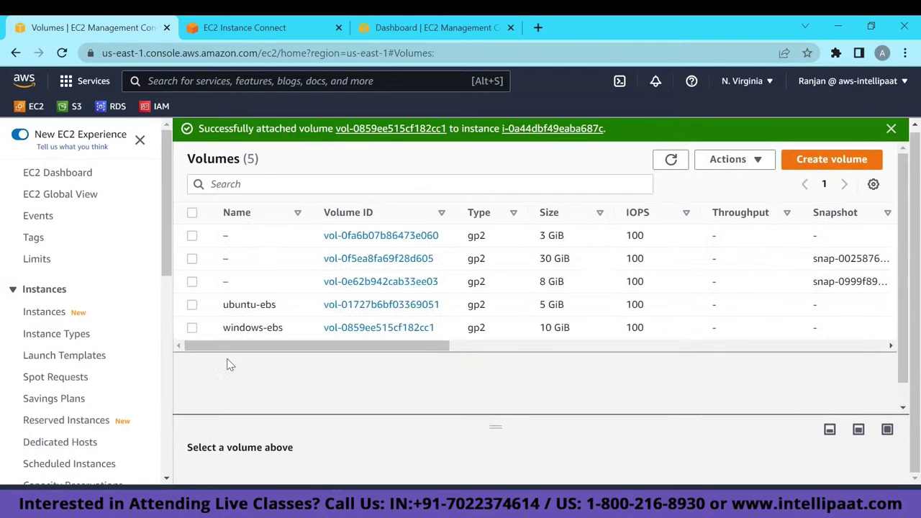
Verify the windows instance's storage shows the 10 GiB volume as xvdf, then choose Connect
click(45, 311)
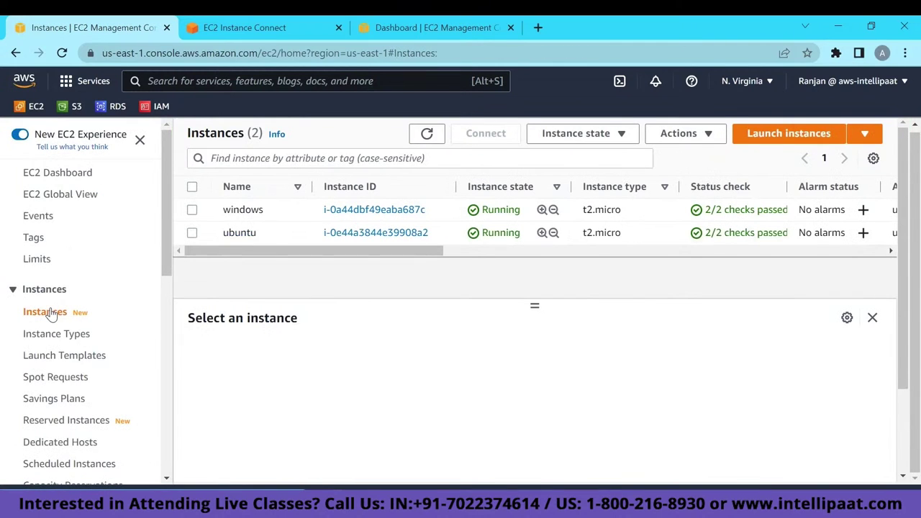
click(192, 211)
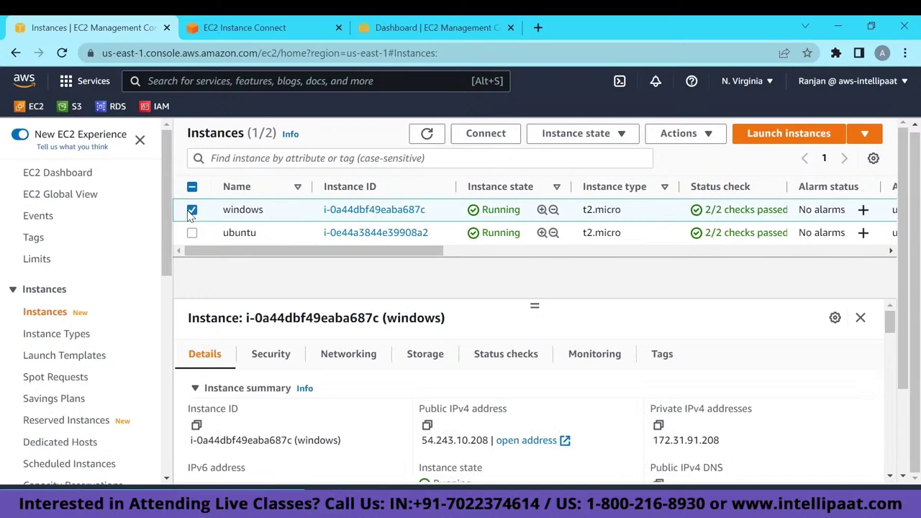
click(439, 355)
scroll(549, 395, down, 4)
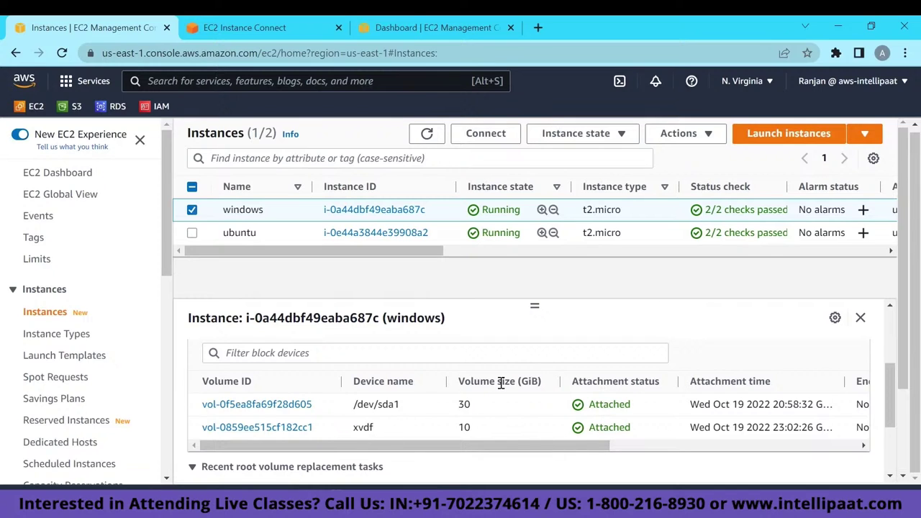
scroll(502, 384, up, 4)
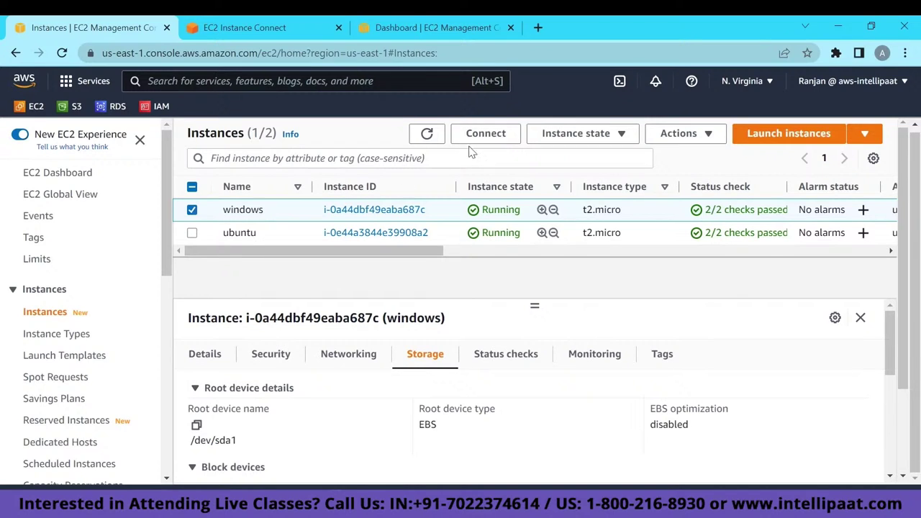
click(488, 136)
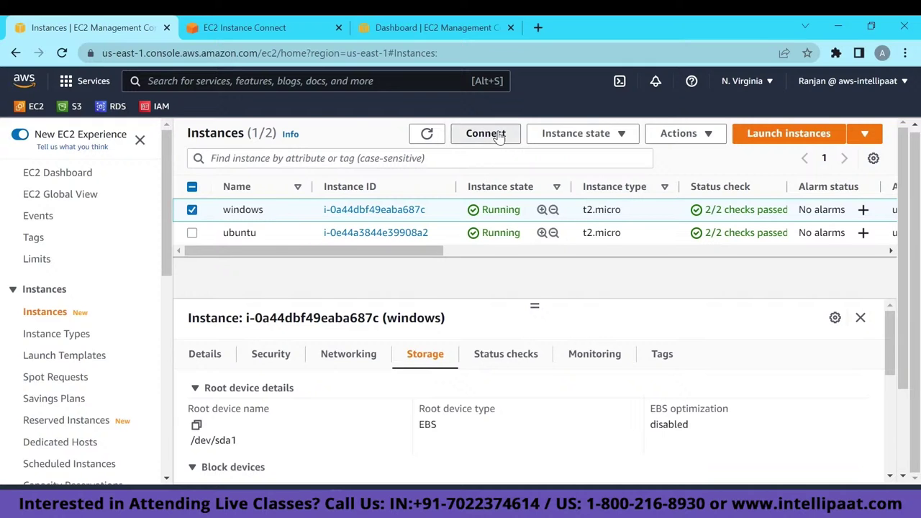
Download the instance's remote desktop file from the RDP client option and open it
click(229, 249)
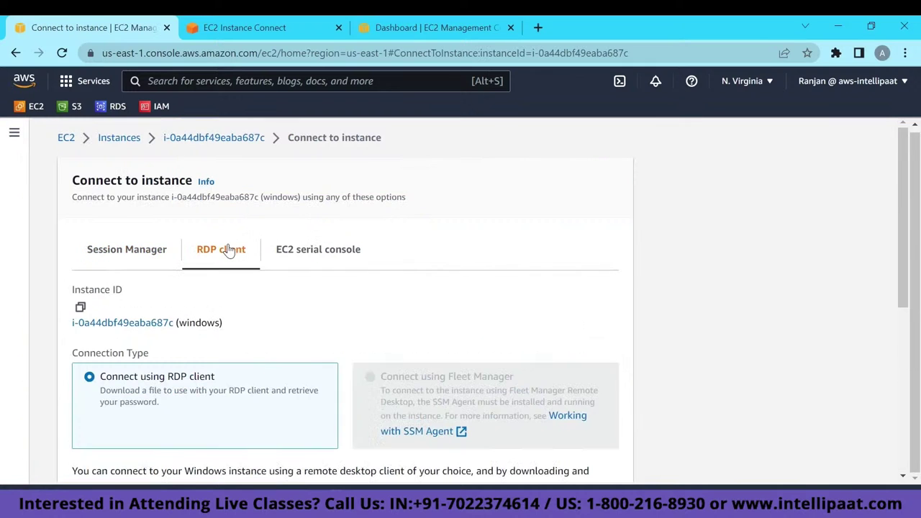
scroll(465, 292, down, 3)
scroll(465, 292, down, 2)
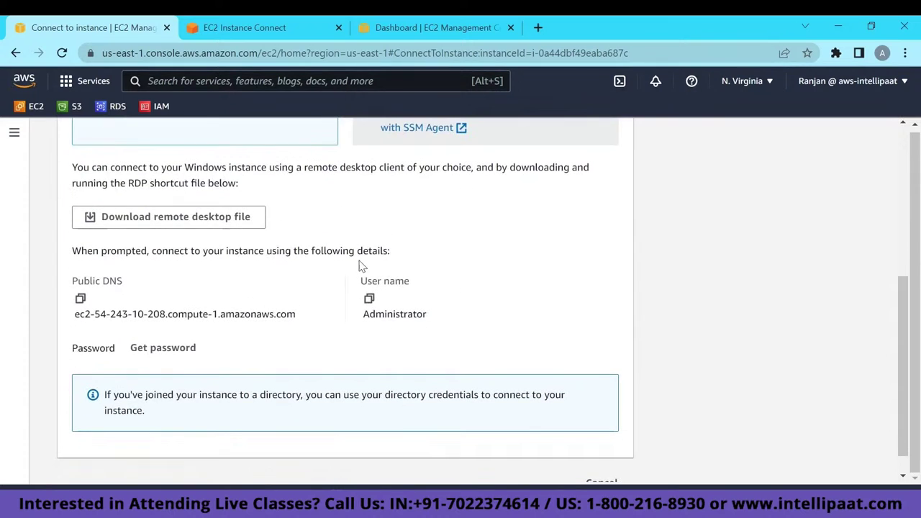
click(181, 224)
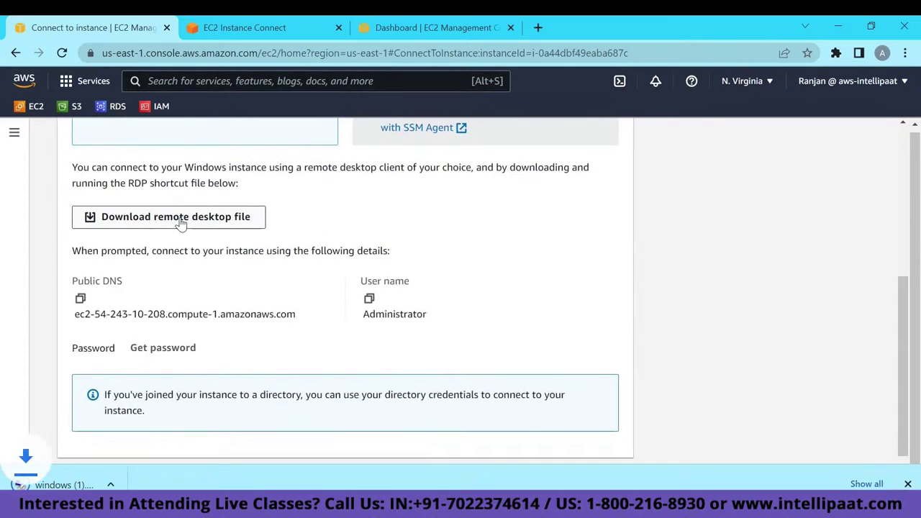
click(153, 486)
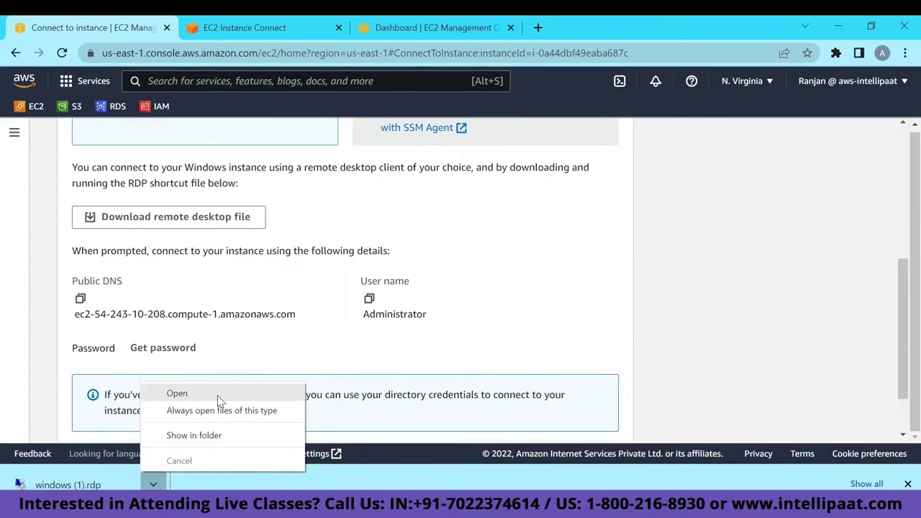
click(219, 400)
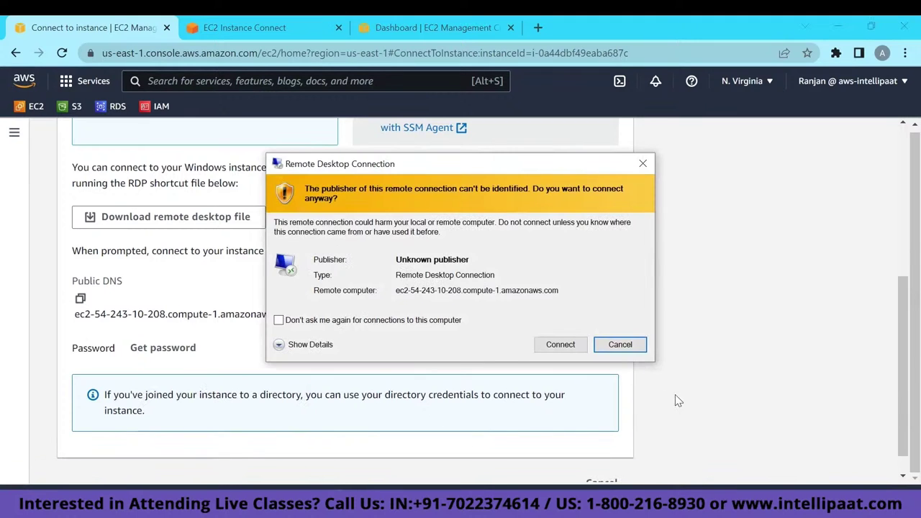
Decrypt the Windows Administrator password by uploading the windows.pem key
click(676, 395)
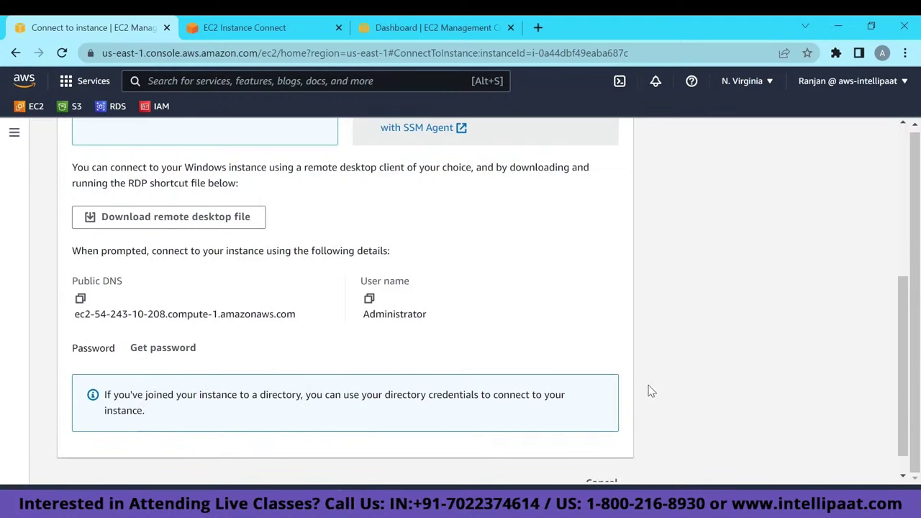
click(167, 352)
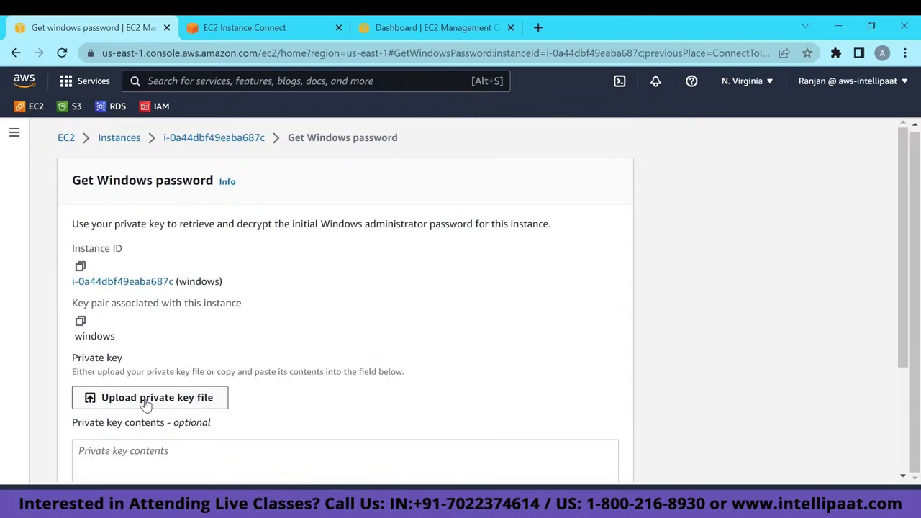
click(146, 405)
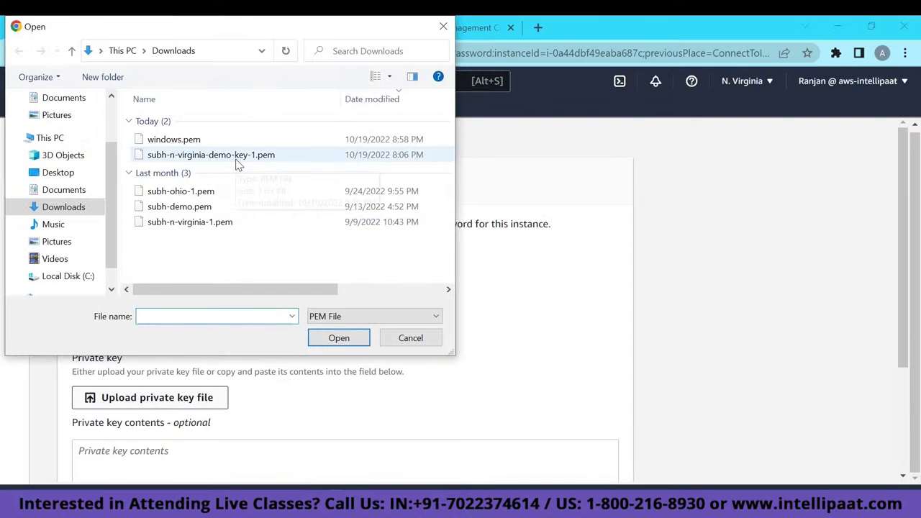
click(203, 138)
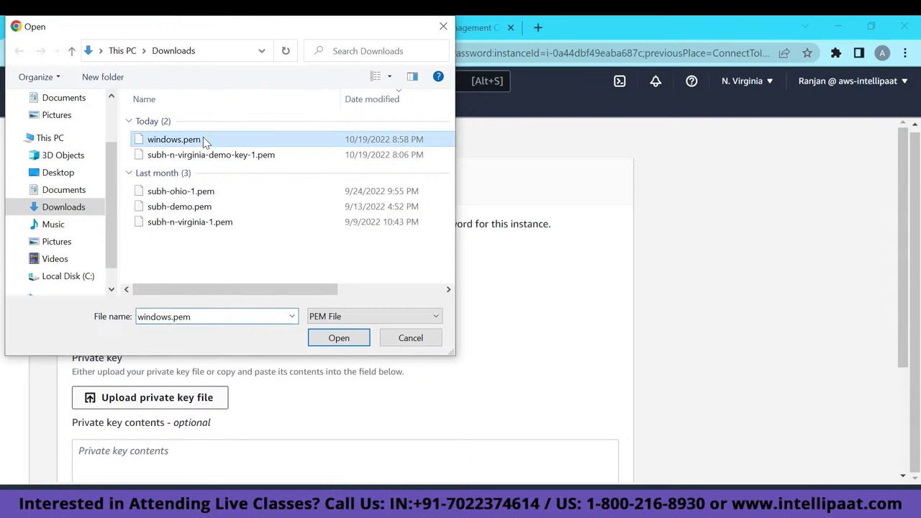
click(350, 340)
scroll(490, 401, down, 3)
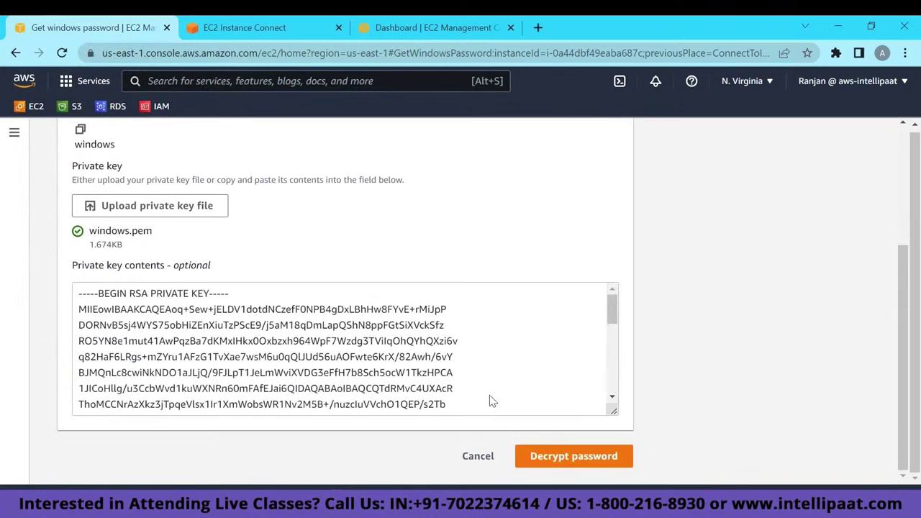
click(573, 458)
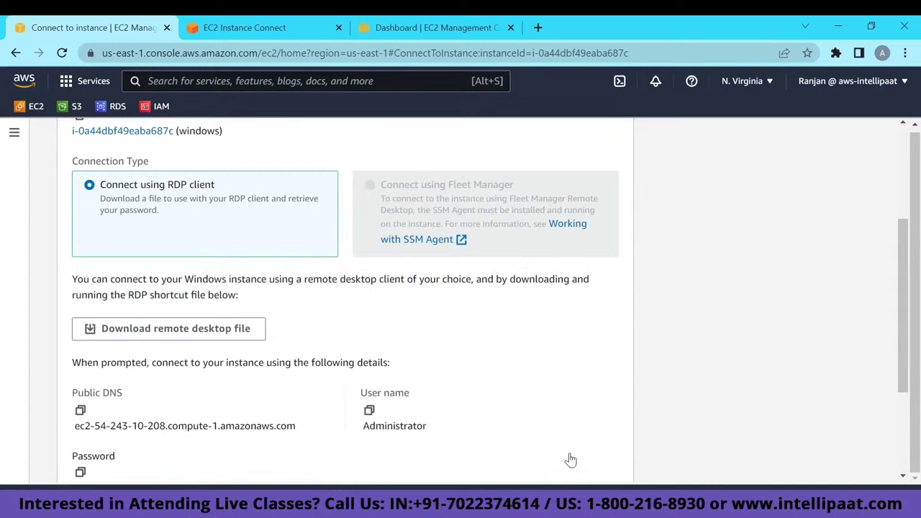
Connect past the publisher warning, paste the Administrator password, and accept the certificate warning
scroll(475, 403, down, 2)
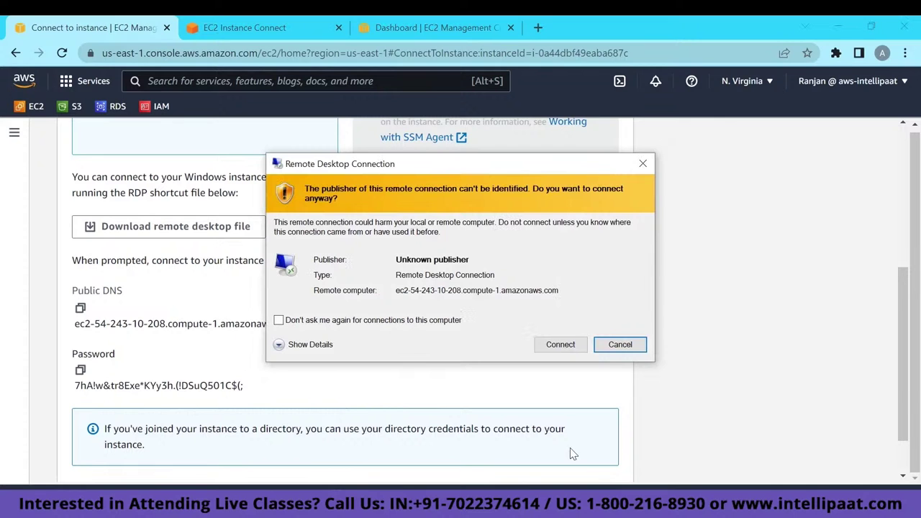
click(560, 344)
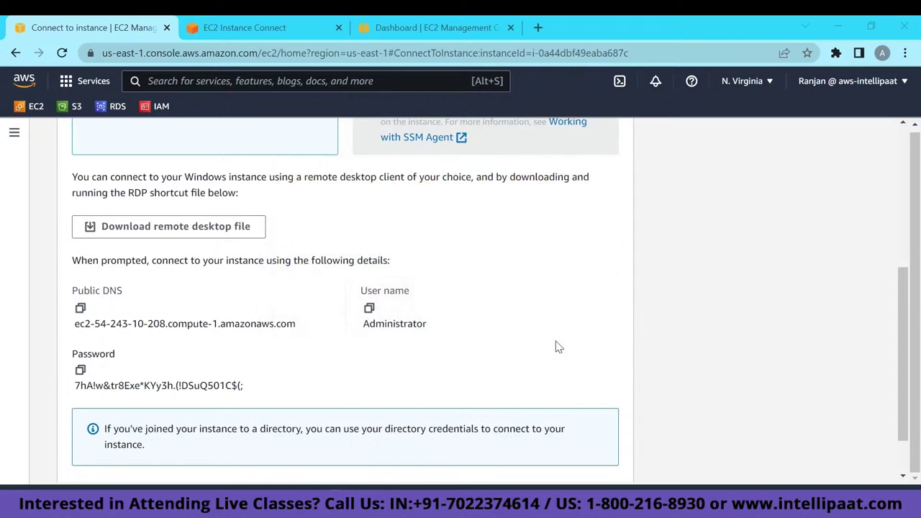
click(80, 369)
click(79, 369)
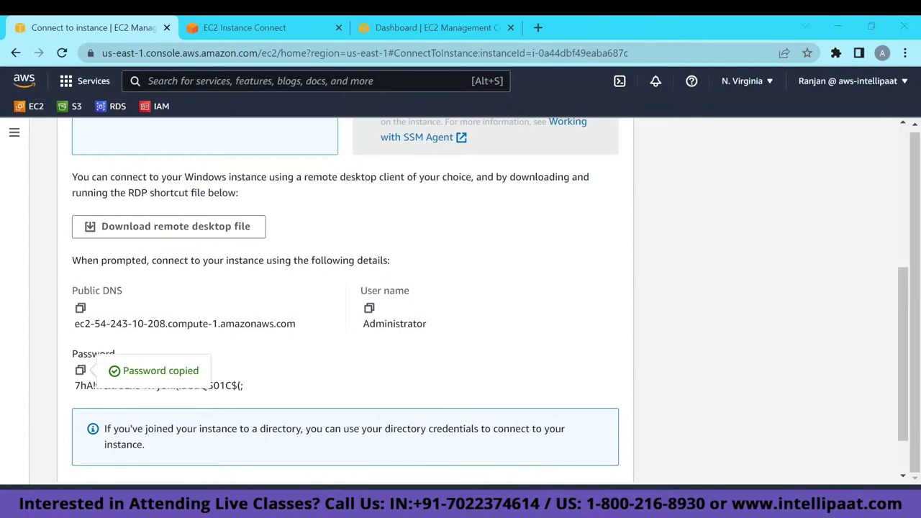
key(alt+Tab)
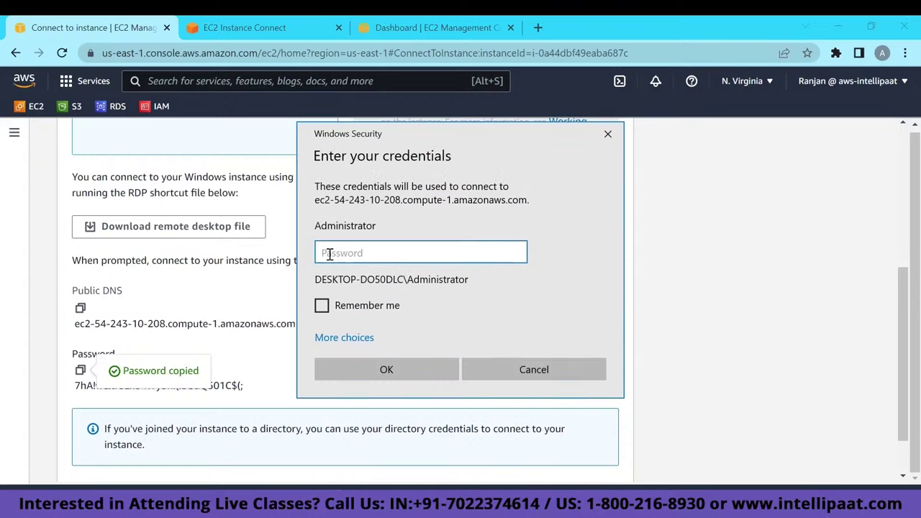
key(ctrl+v)
click(412, 364)
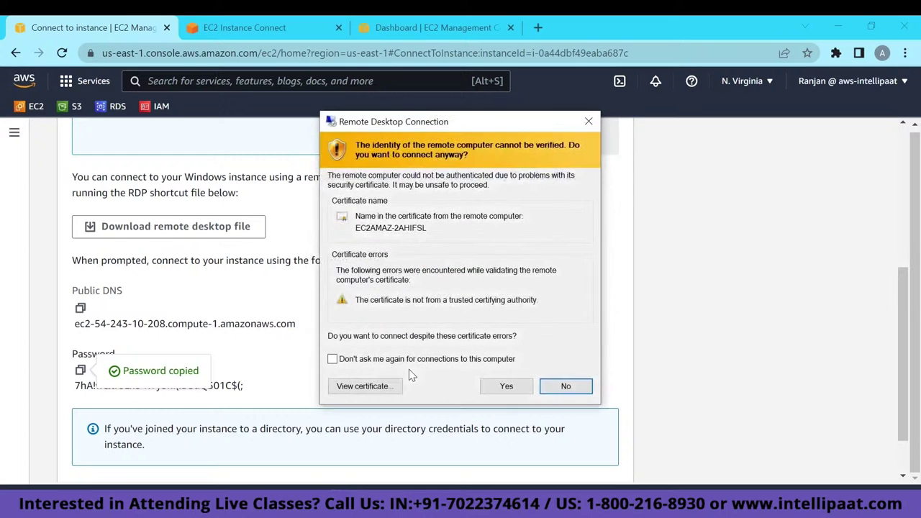
click(506, 387)
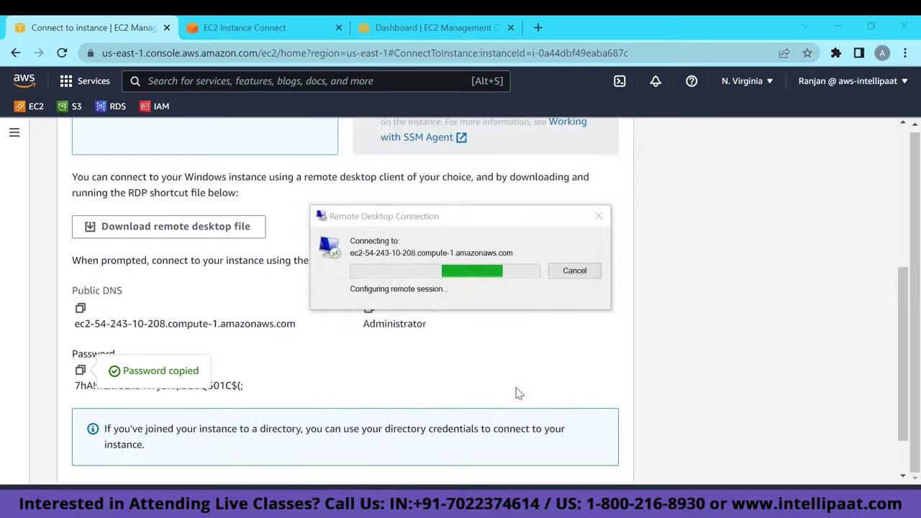
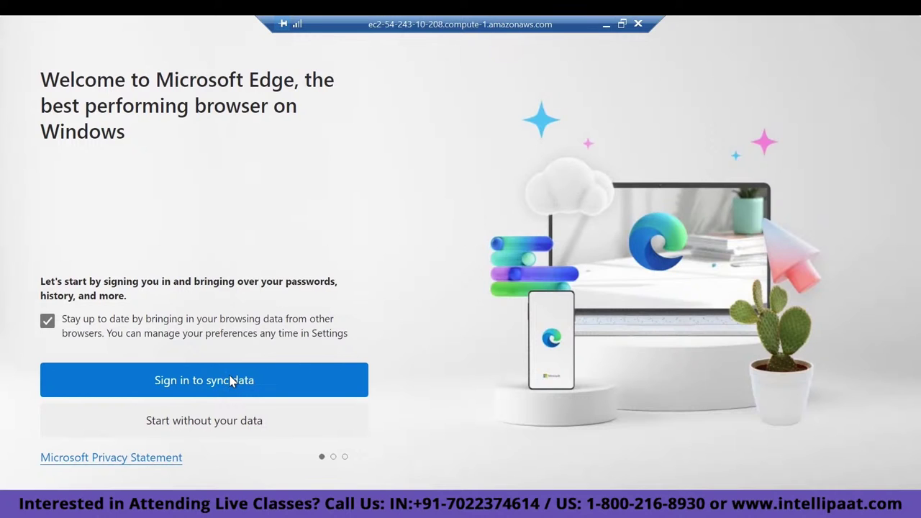
Skip Edge's sign-in and data import, then confirm to start browsing
click(219, 421)
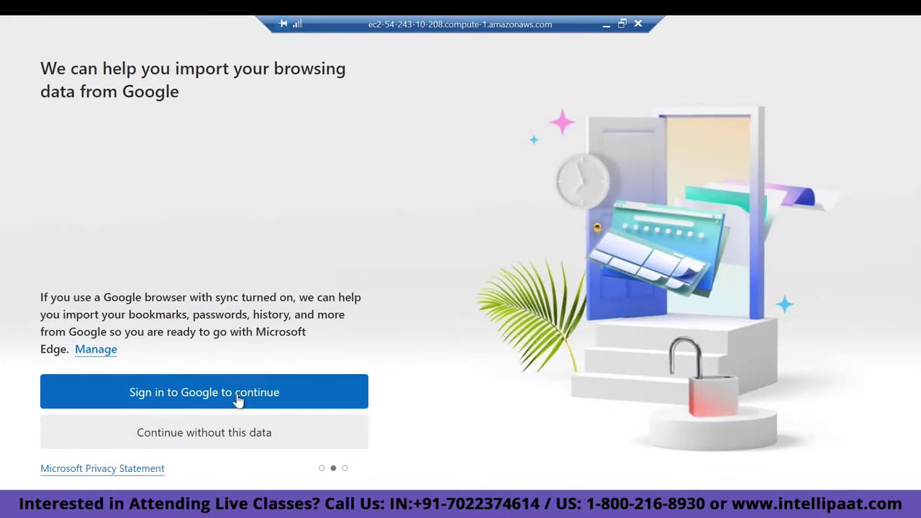
click(233, 436)
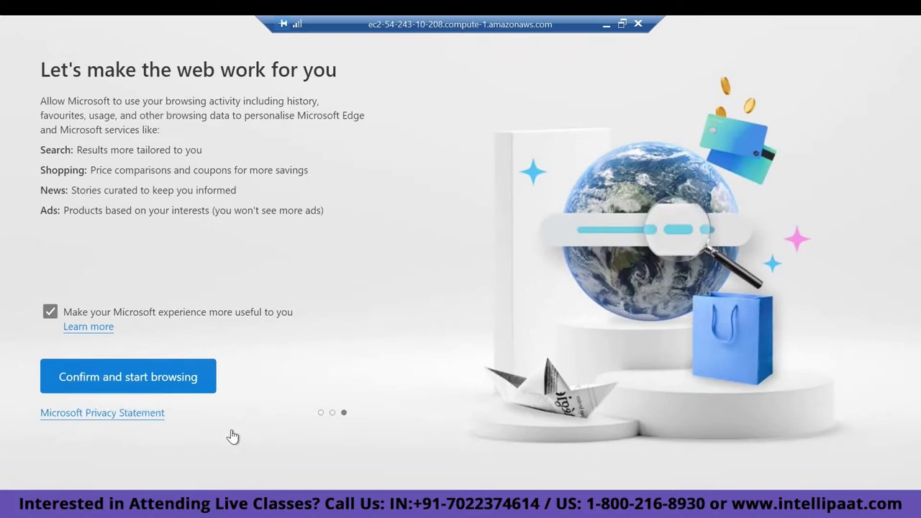
click(129, 376)
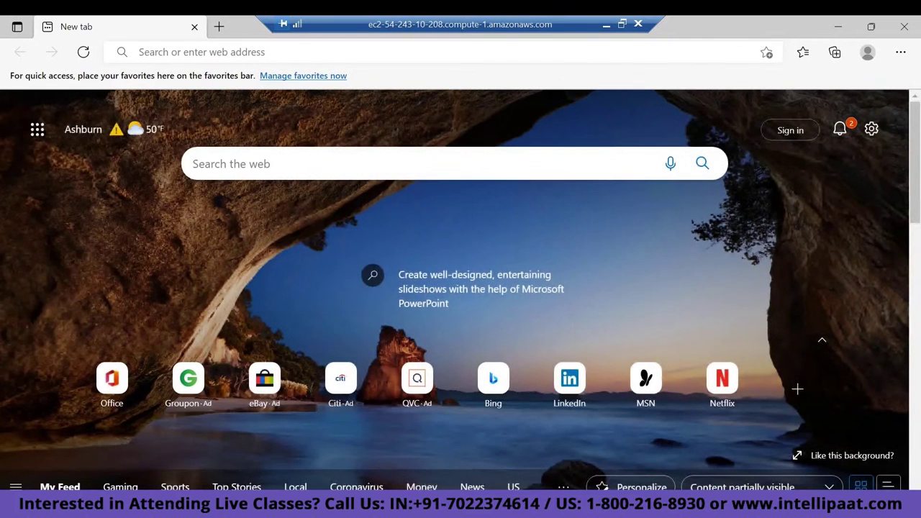
Close the Microsoft Edge window from its taskbar thumbnail
click(193, 164)
mouse_move(337, 507)
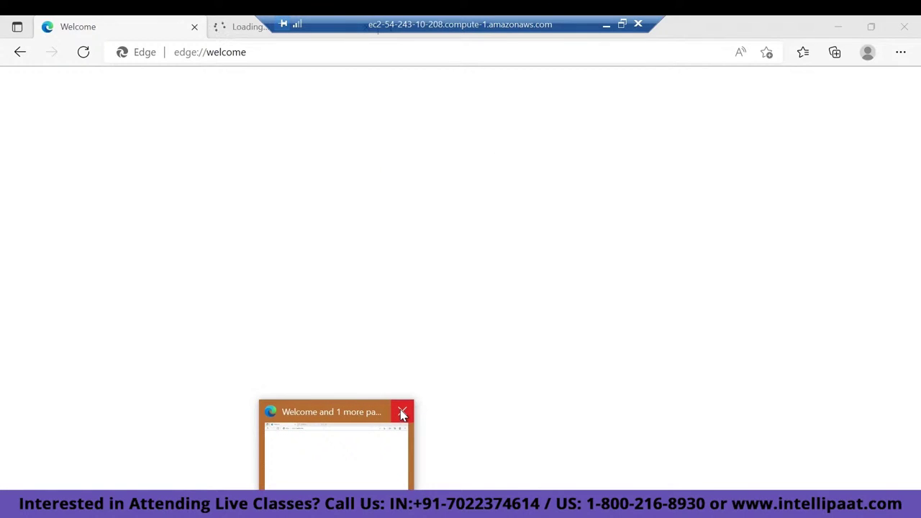
click(402, 413)
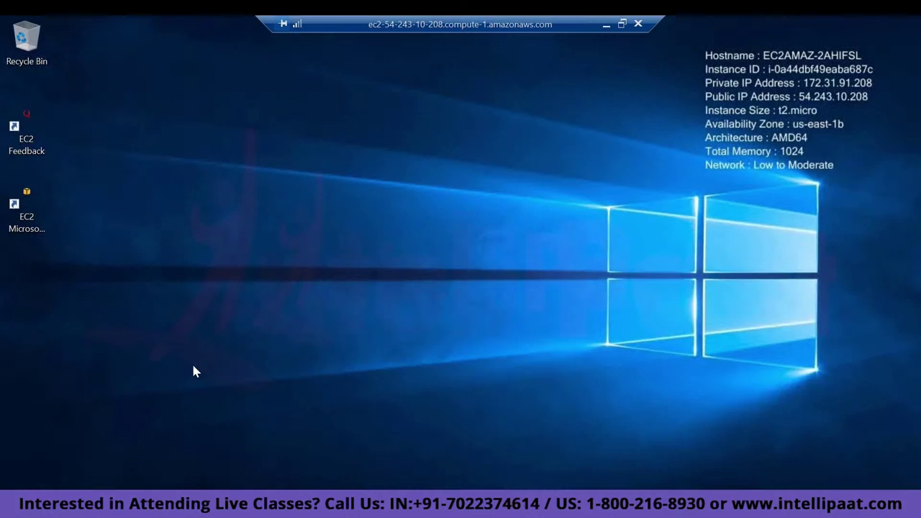
Open File Explorer at This PC to see Local Disk (C:)
key(super+e)
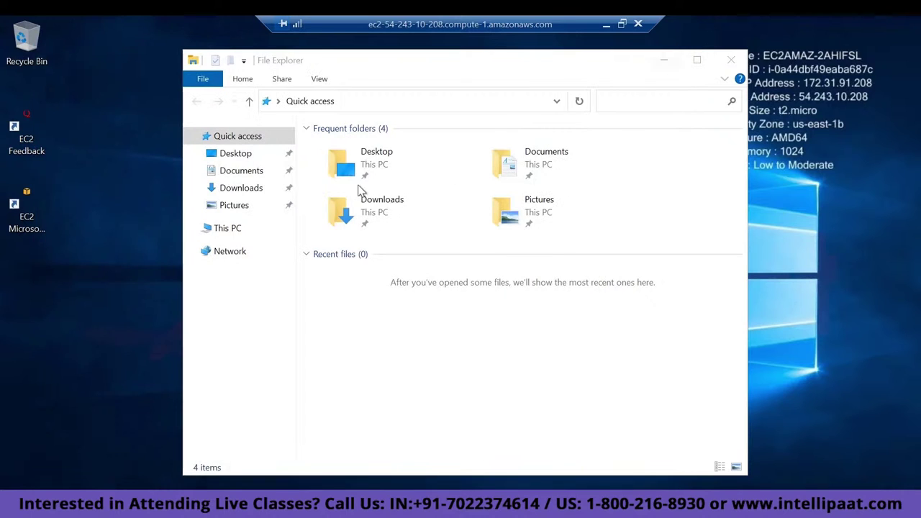
click(224, 236)
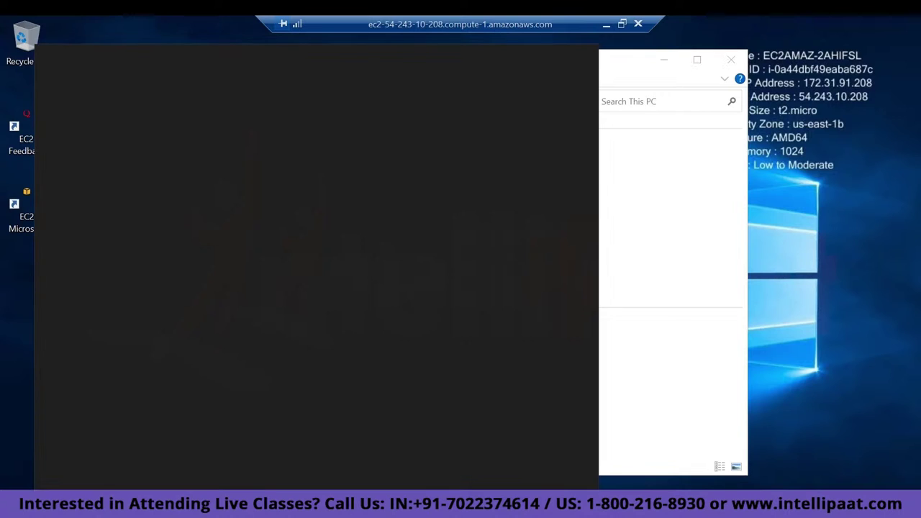
Open Disk Management and bring the 10 GB Disk 1 online
text(disk)
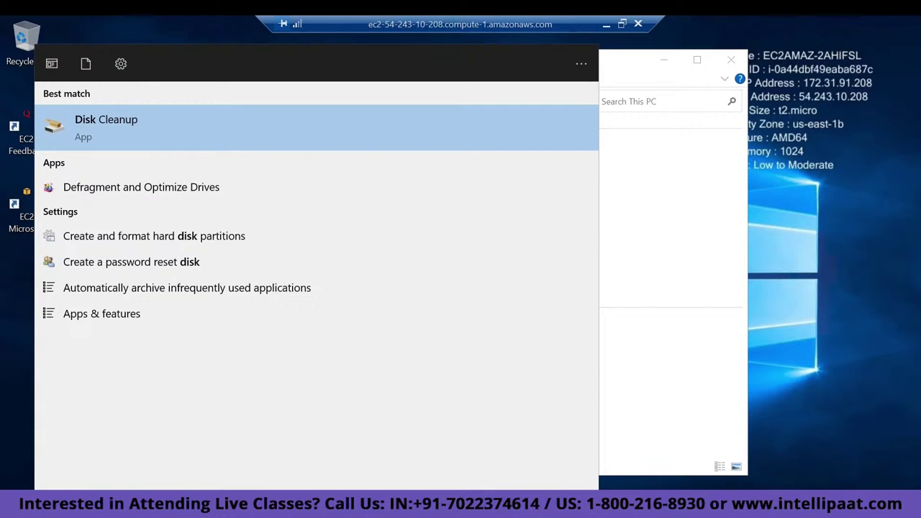
text( m)
key(Return)
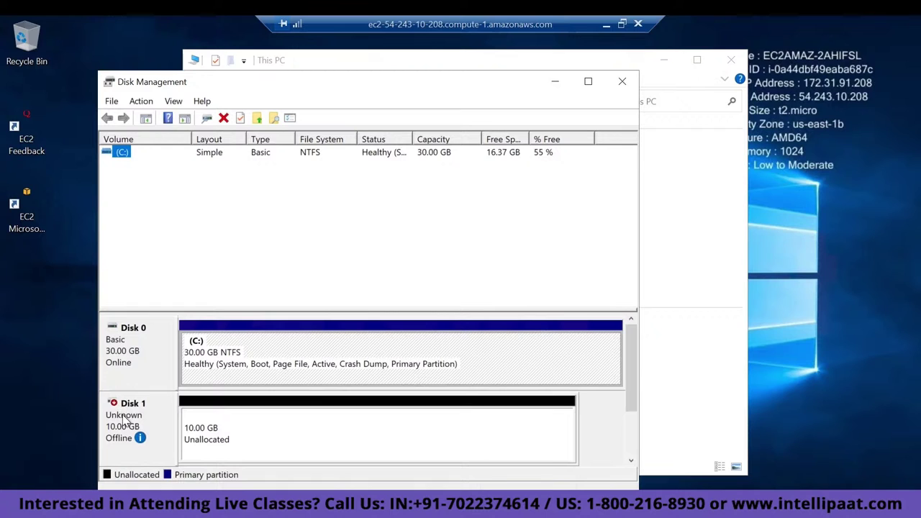
right_click(113, 407)
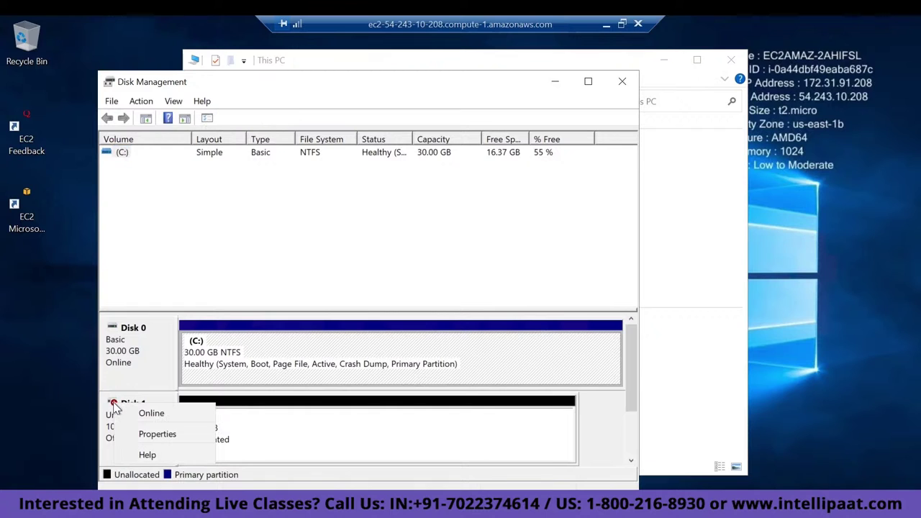
click(153, 414)
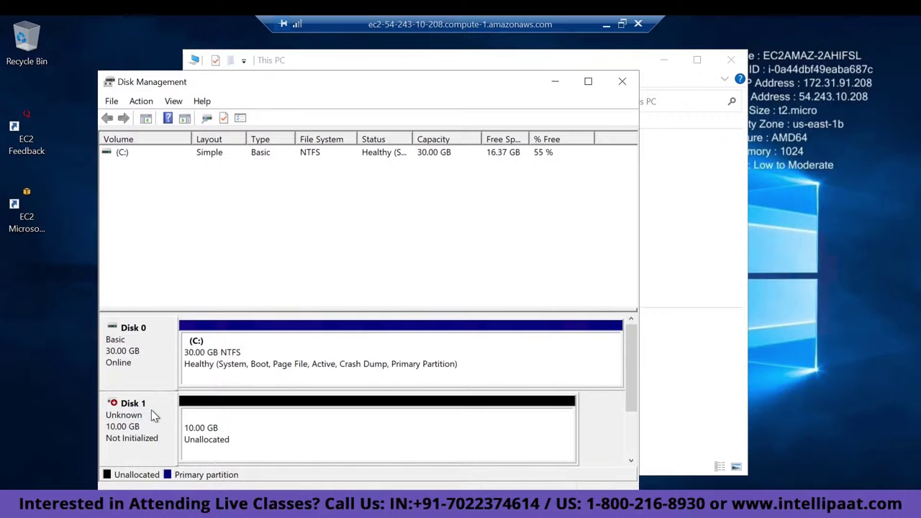
right_click(115, 405)
click(75, 408)
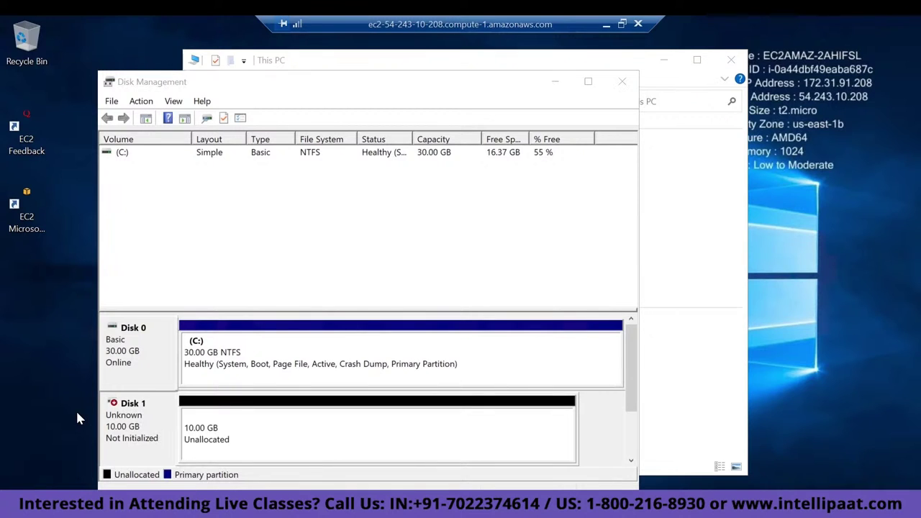
click(225, 435)
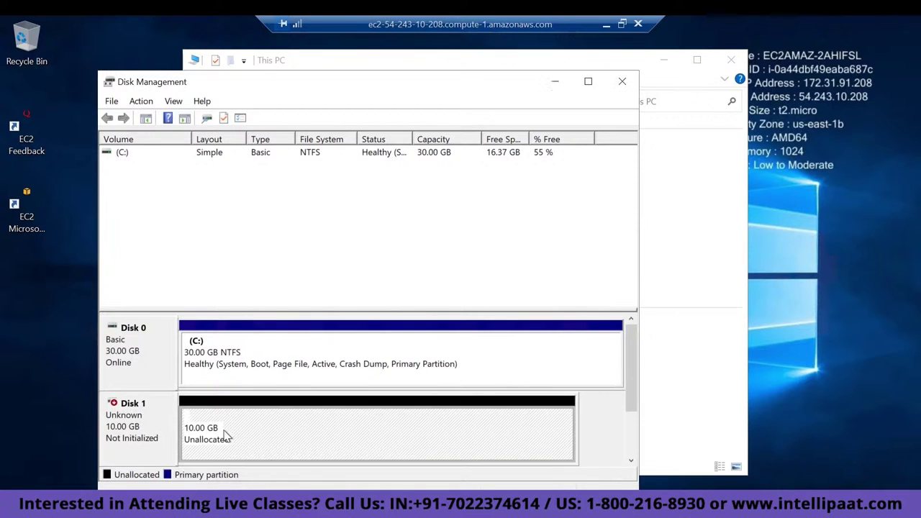
right_click(226, 436)
click(241, 453)
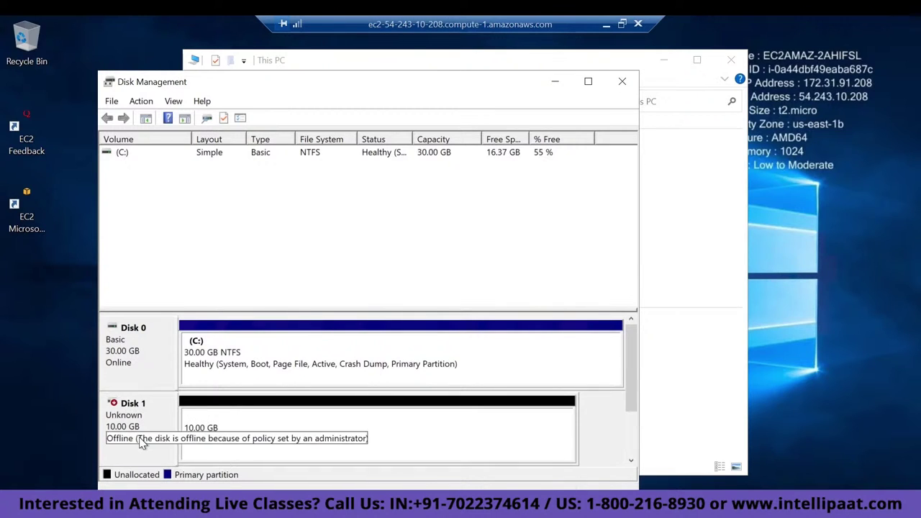
right_click(138, 437)
click(178, 447)
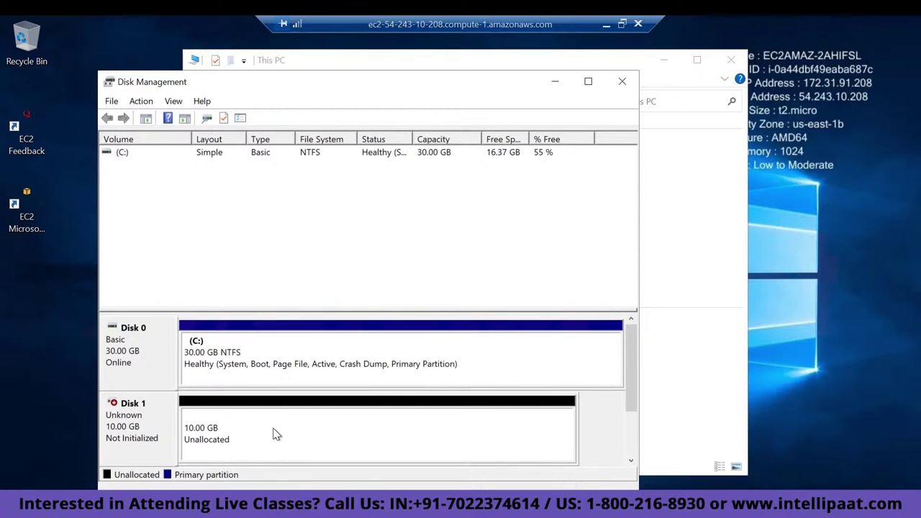
Initialize Disk 1 with the MBR partition style
right_click(232, 435)
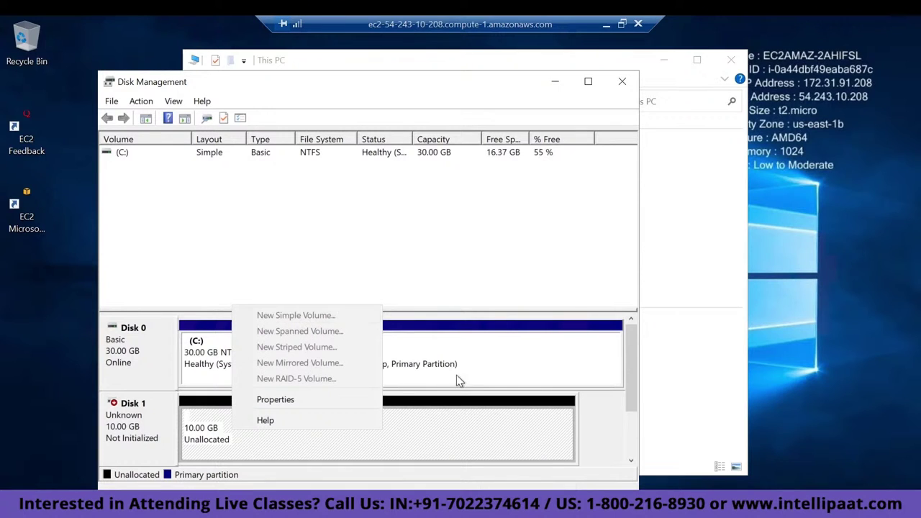
click(595, 434)
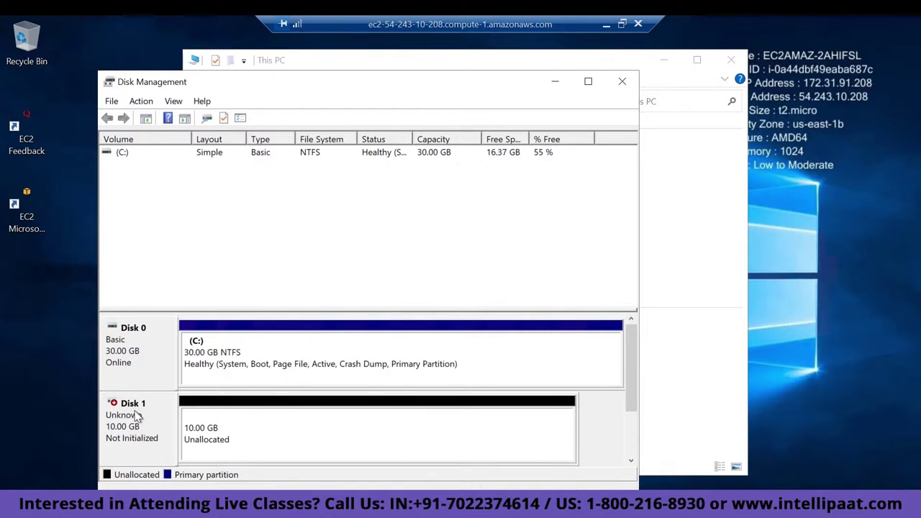
right_click(119, 406)
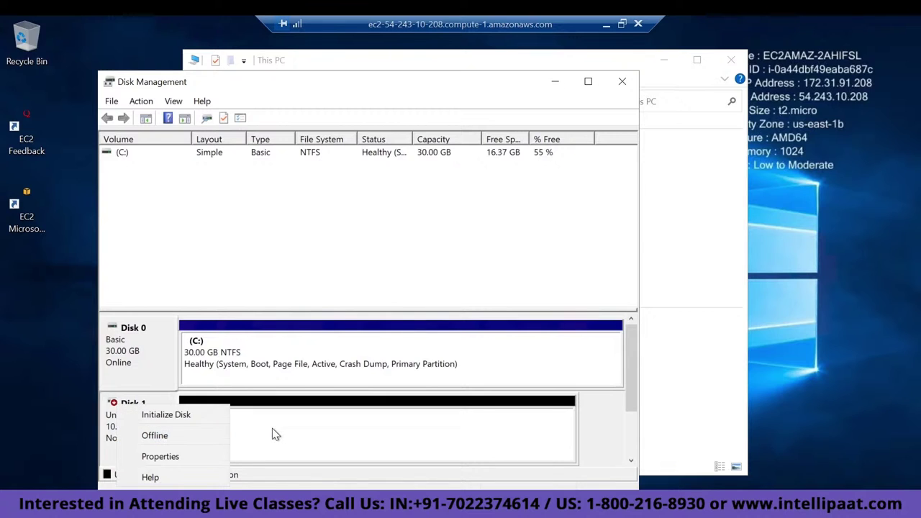
click(167, 415)
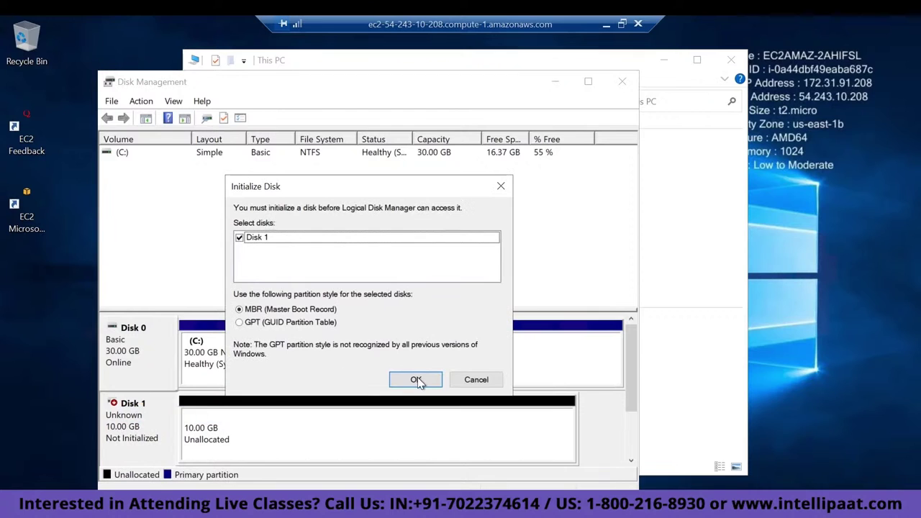
click(416, 380)
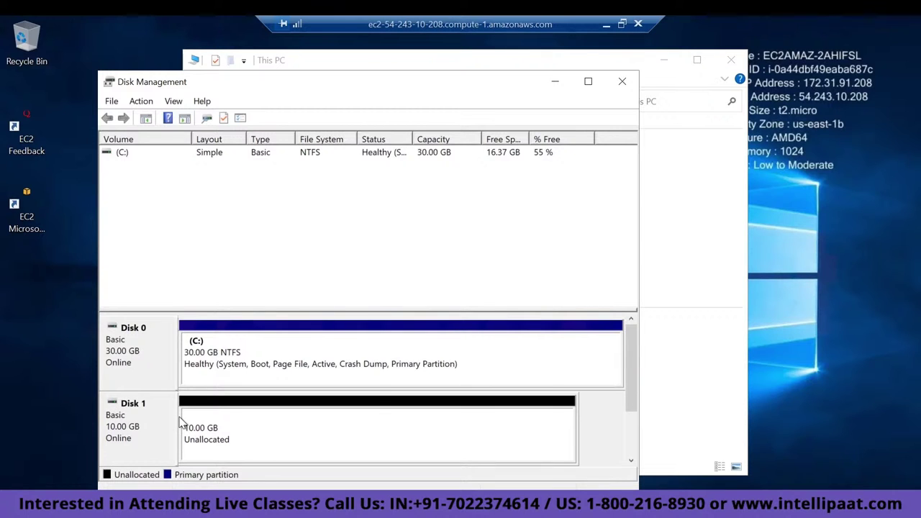
Create New Volume (D:) on Disk 1 using the full 10237 MB with NTFS quick format
right_click(231, 428)
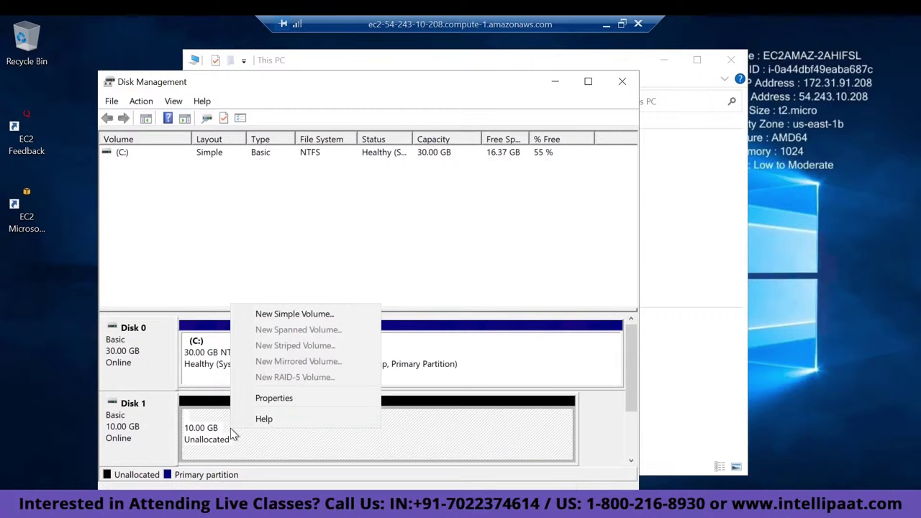
click(308, 315)
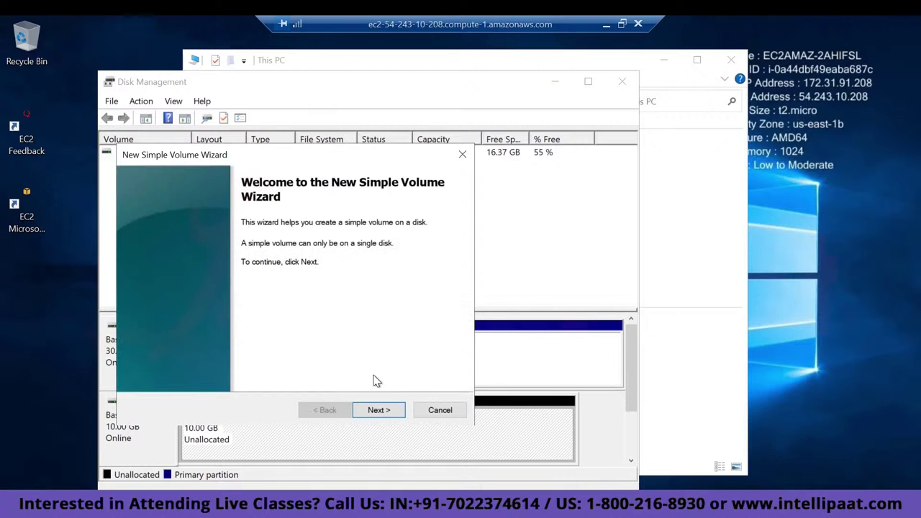
click(385, 411)
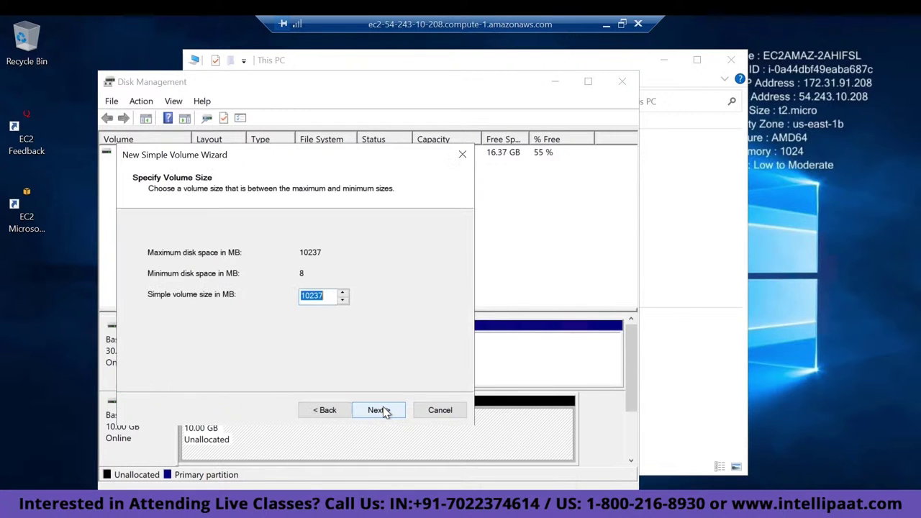
click(385, 411)
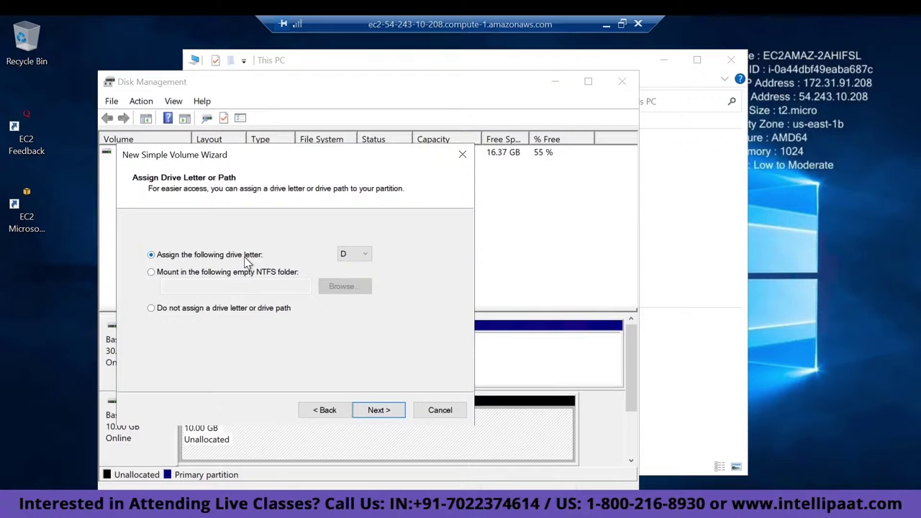
click(366, 258)
click(366, 258)
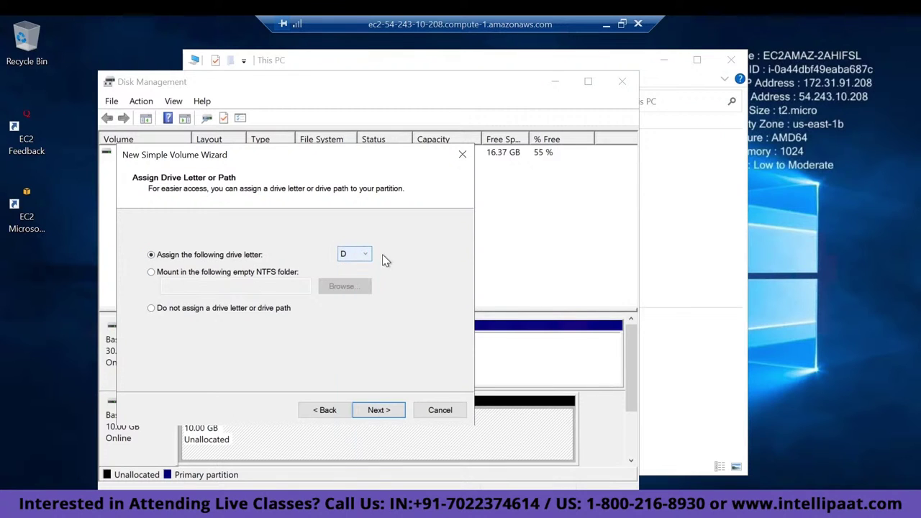
click(373, 412)
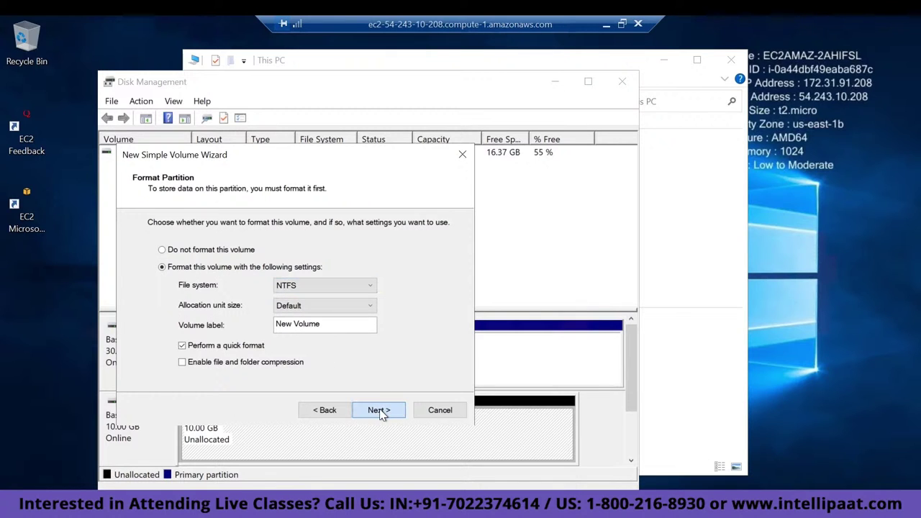
click(379, 412)
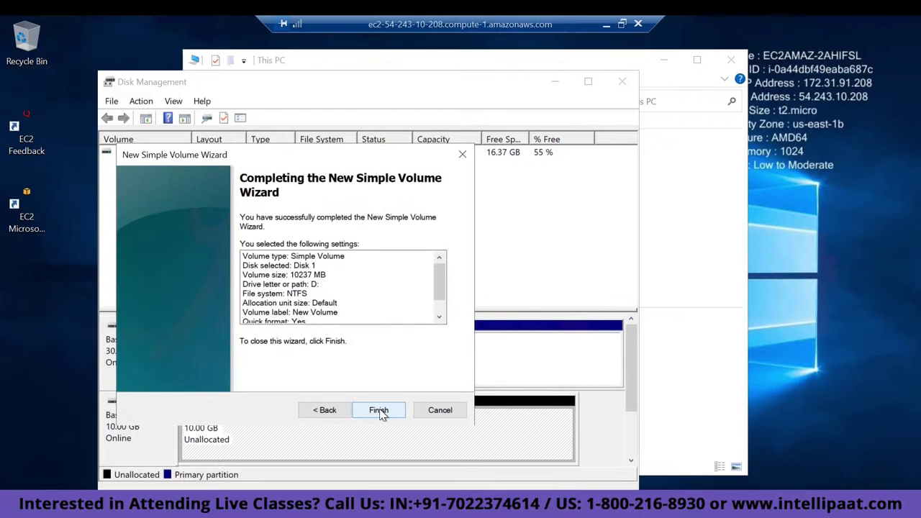
click(379, 411)
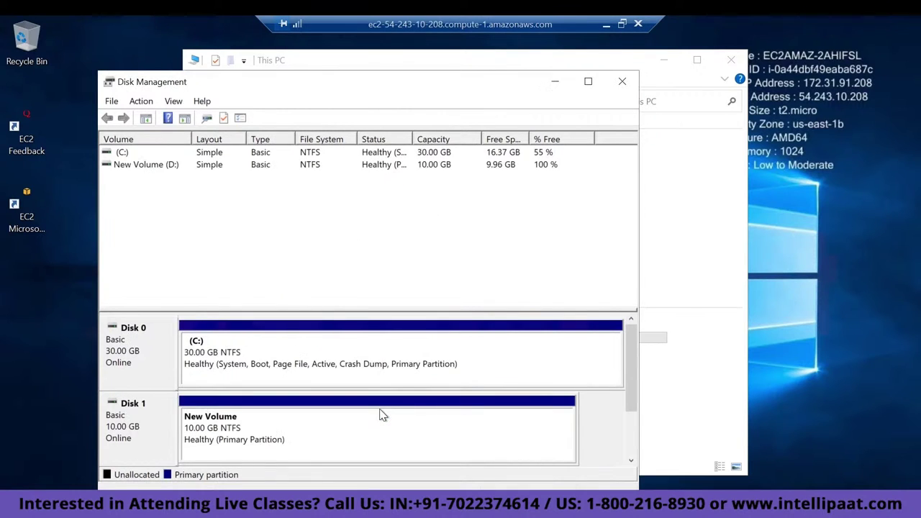
Bring the This PC window forward to check New Volume (D:) with 9.95 GB free
click(684, 304)
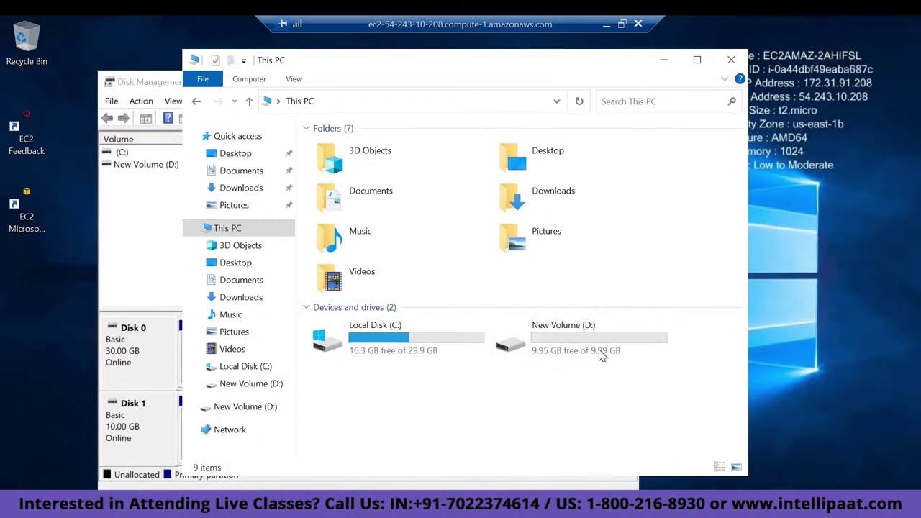
mouse_move(573, 337)
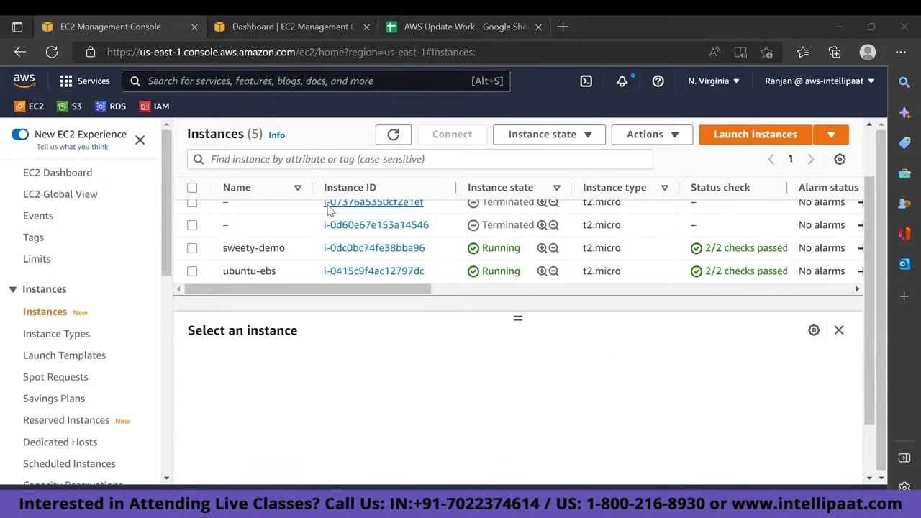
Refresh the Instances list and select the ubuntu-ebs instance
click(395, 145)
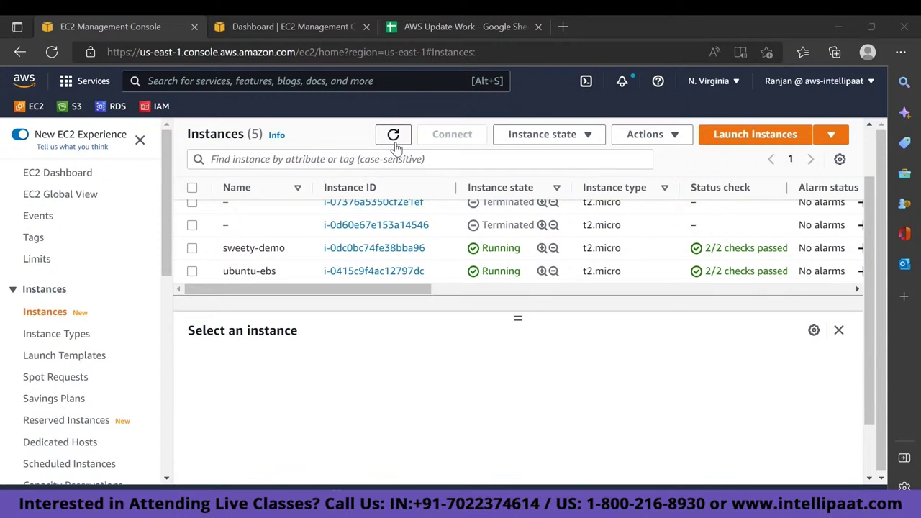
click(395, 145)
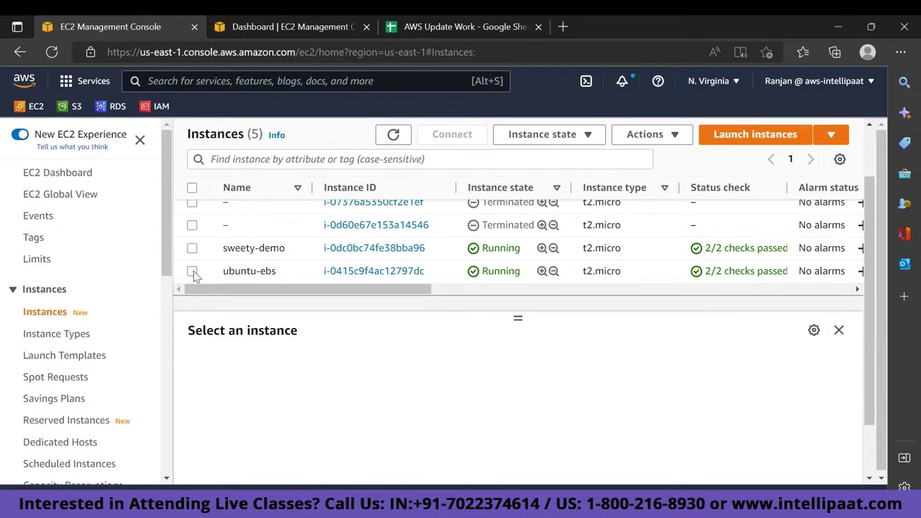
click(192, 272)
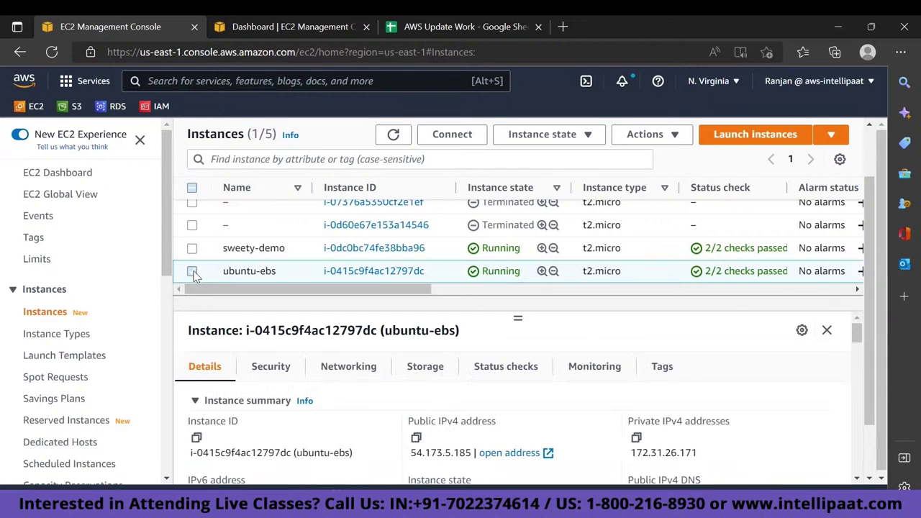
scroll(364, 383, down, 3)
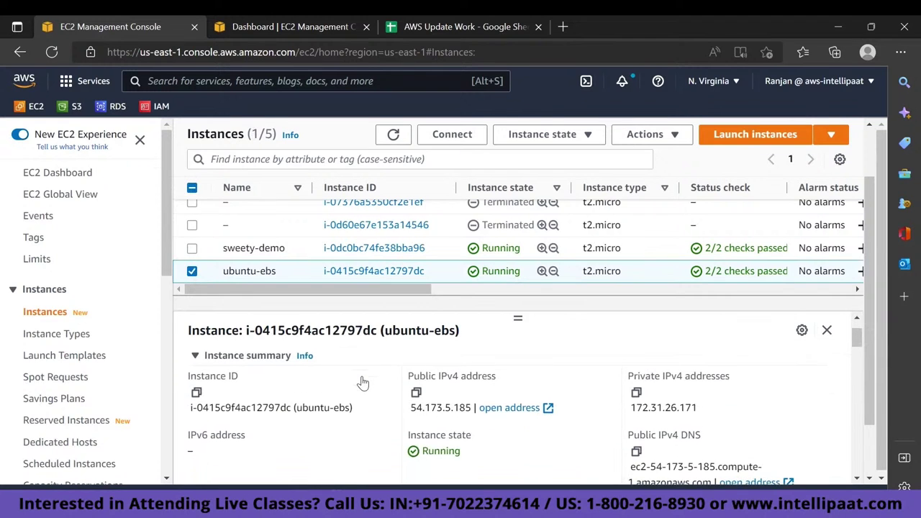
scroll(363, 383, down, 5)
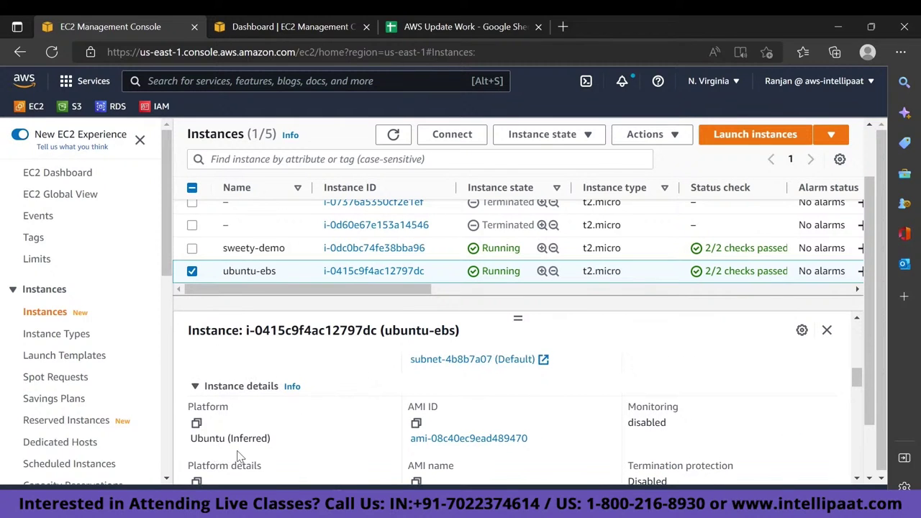
scroll(313, 457, down, 2)
scroll(313, 457, down, 1)
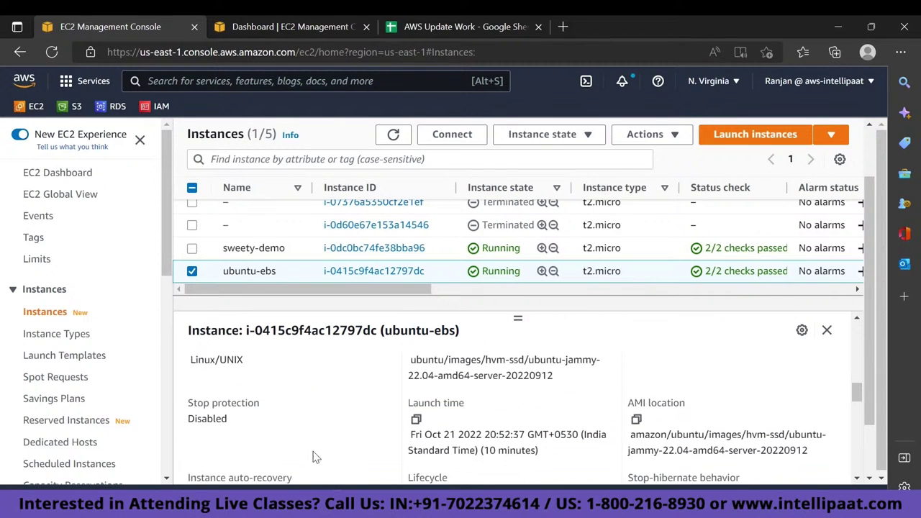
scroll(314, 457, up, 8)
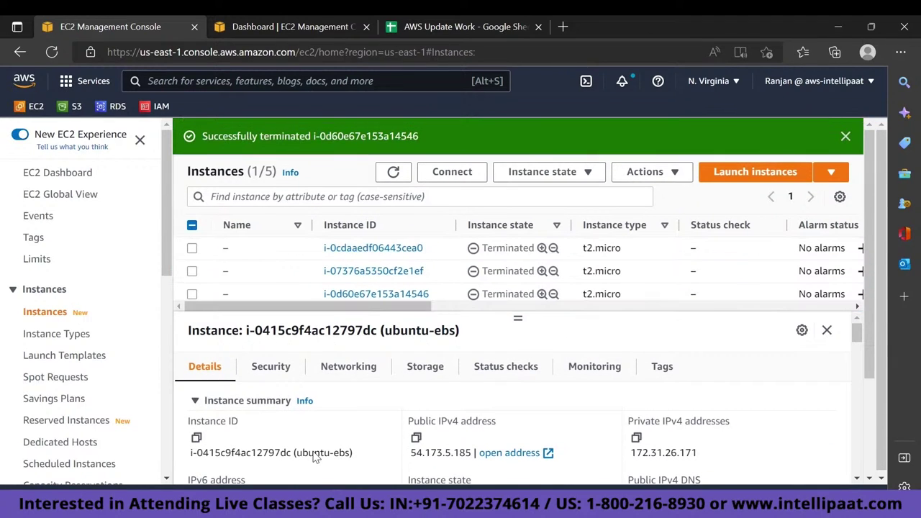
scroll(438, 274, down, 2)
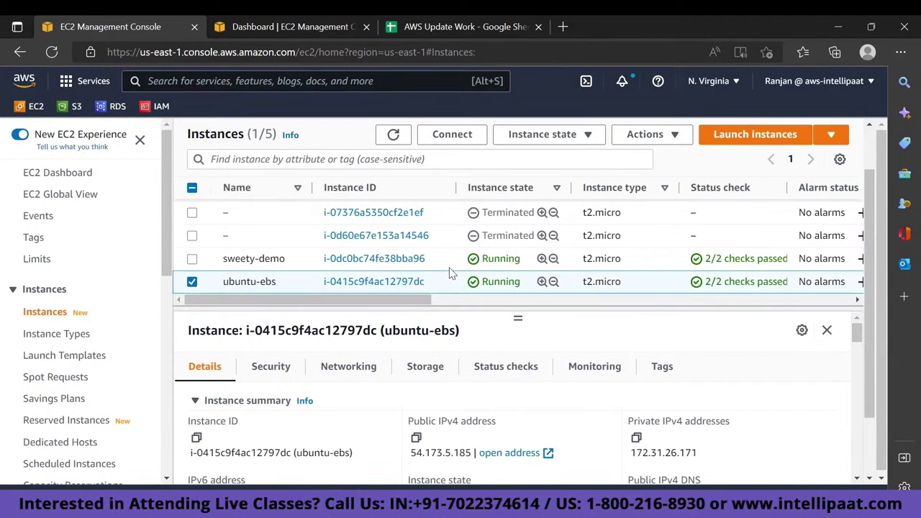
Review ubuntu-ebs's storage details: root device /dev/sda1 on EBS
click(417, 367)
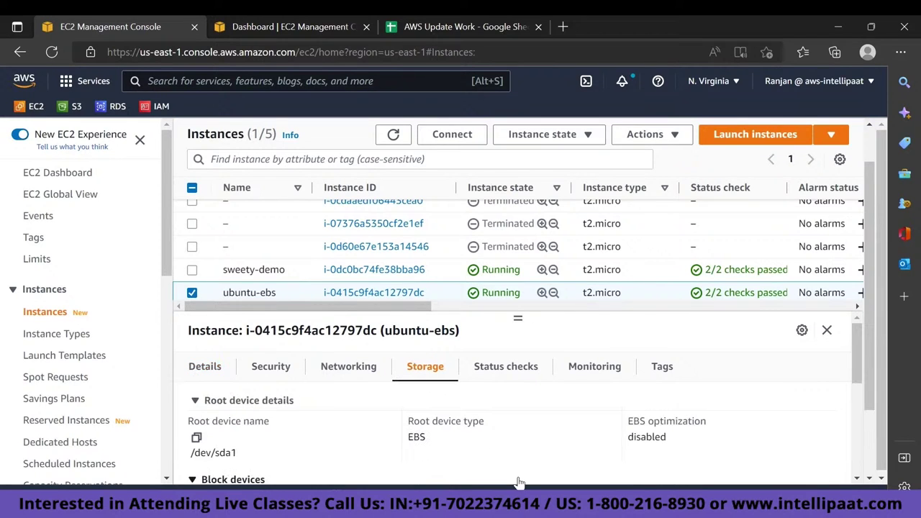
scroll(537, 454, down, 3)
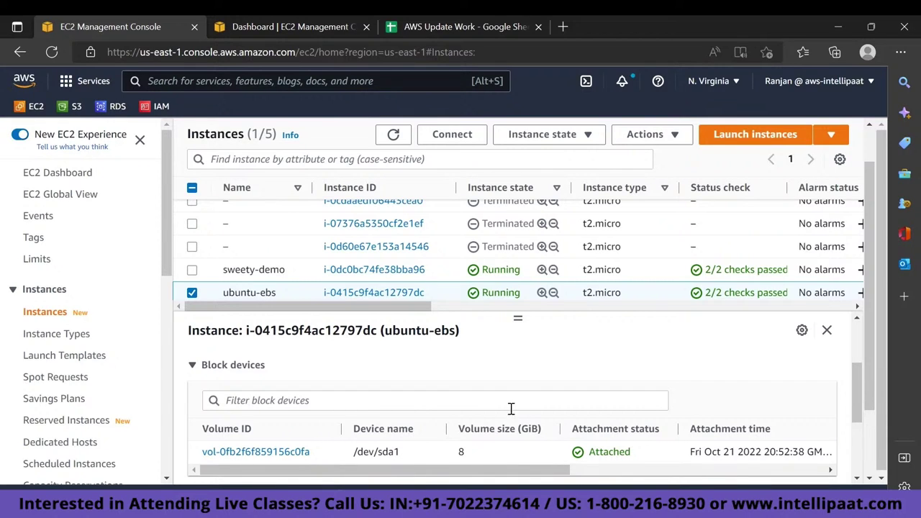
scroll(504, 391, up, 2)
scroll(503, 391, up, 3)
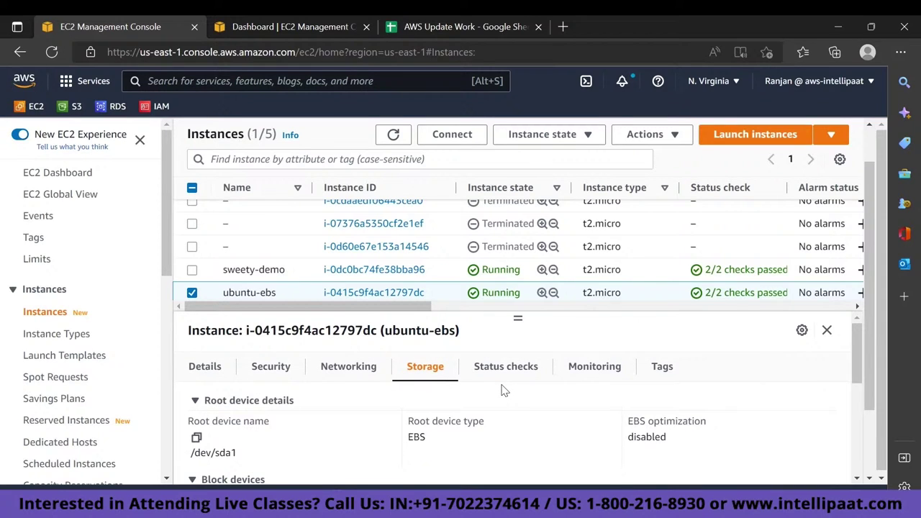
scroll(508, 428, down, 5)
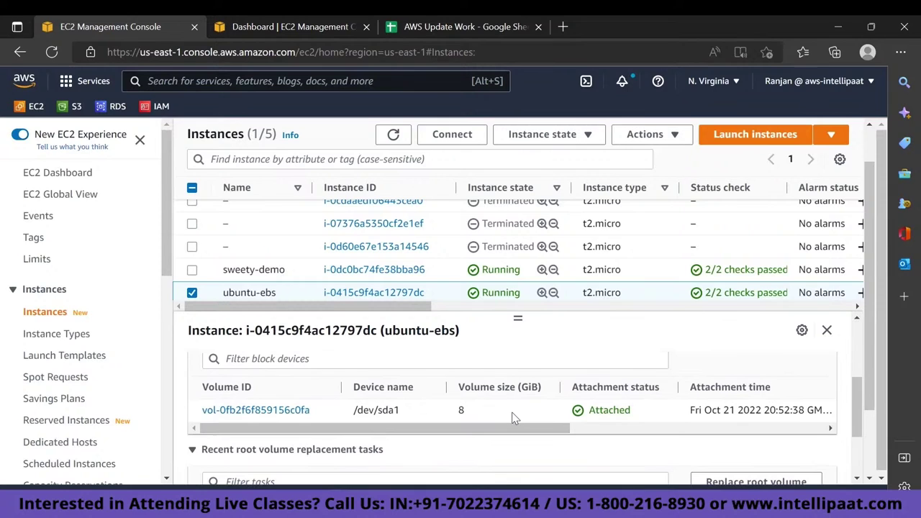
scroll(514, 417, up, 5)
scroll(698, 295, right, 4)
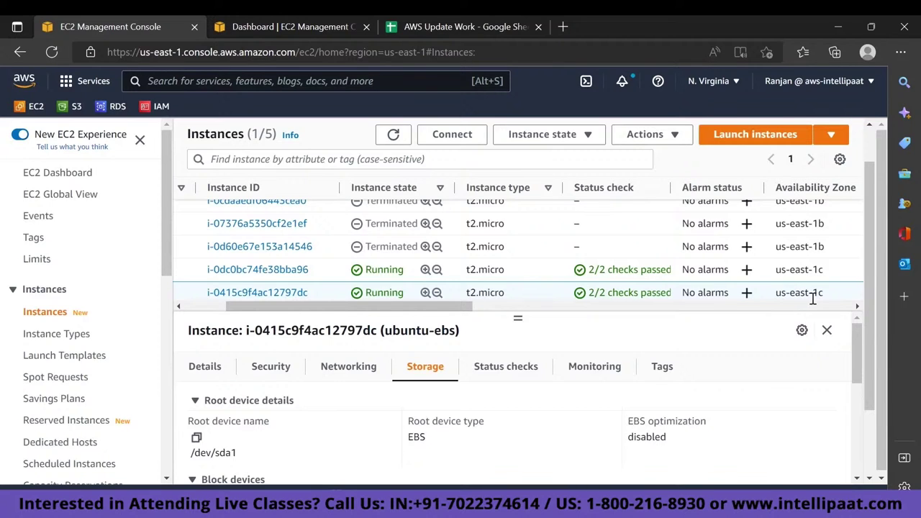
scroll(634, 291, left, 4)
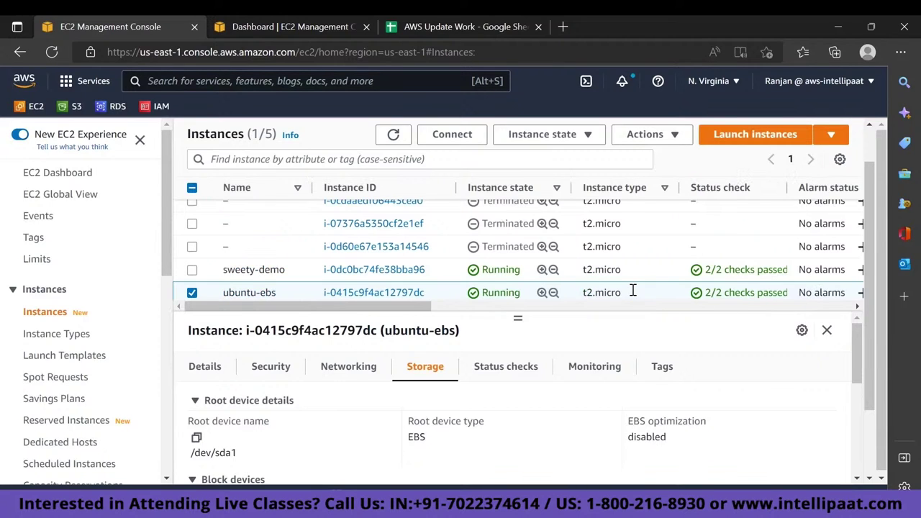
scroll(135, 410, down, 1)
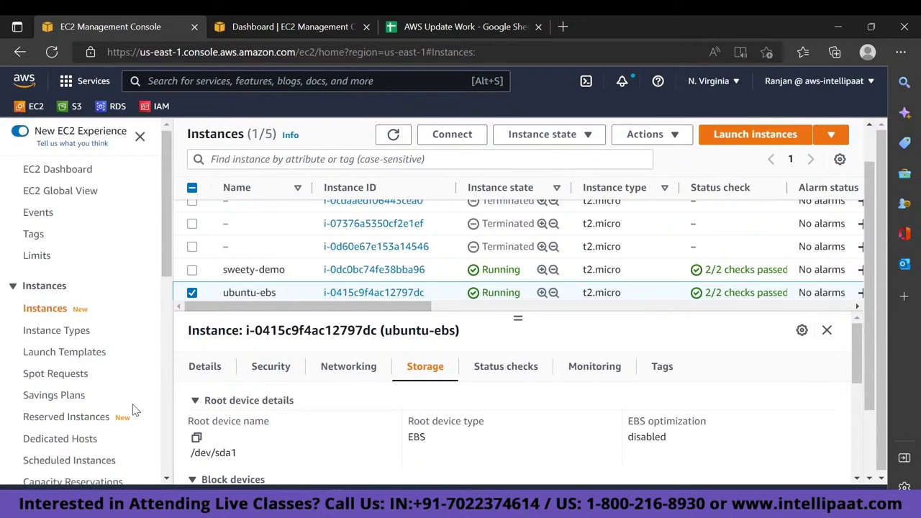
scroll(134, 410, down, 5)
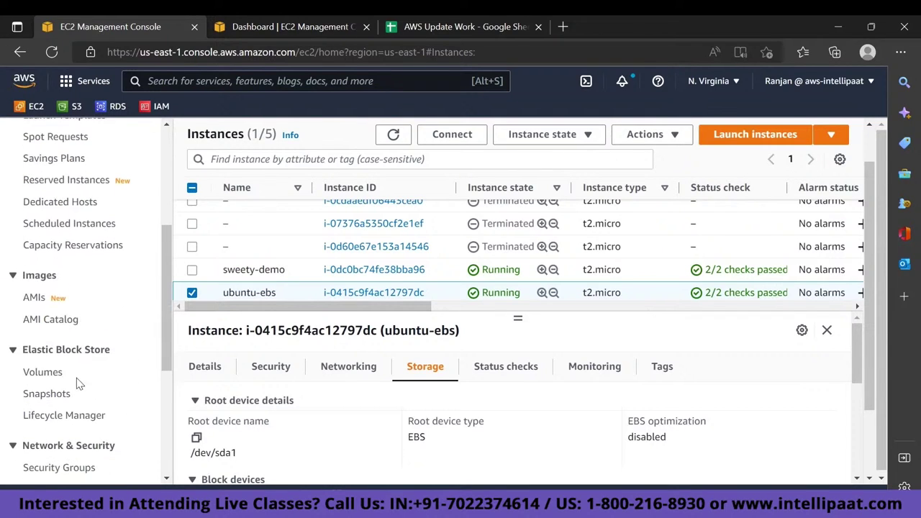
From the Volumes page, start a new volume sized 6 GiB in us-east-1c
click(34, 373)
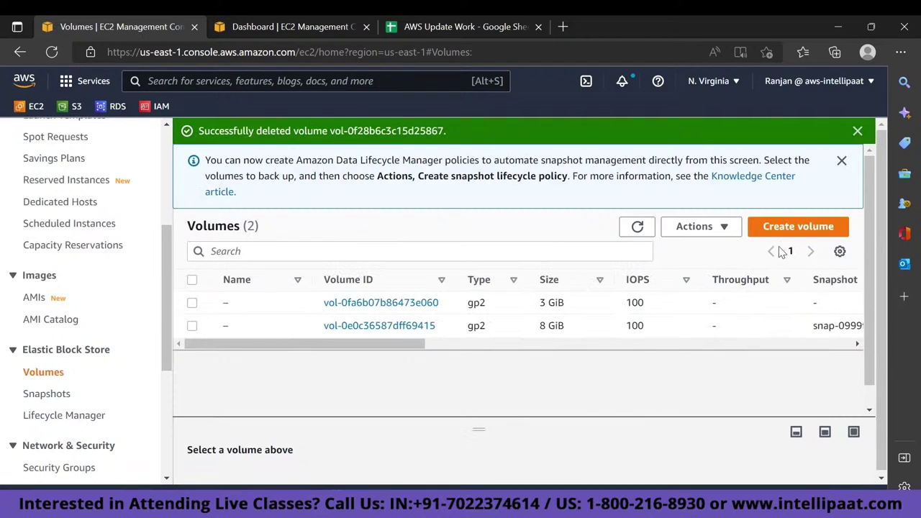
click(795, 230)
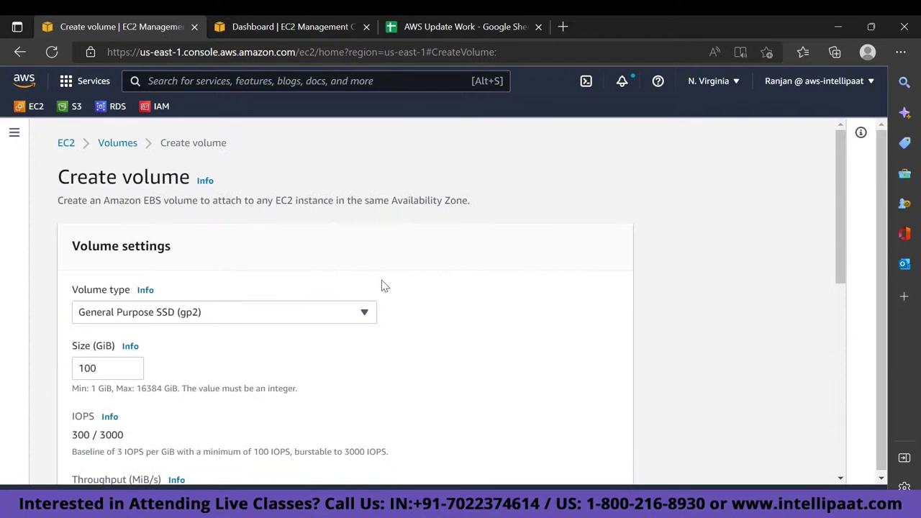
scroll(195, 309, down, 1)
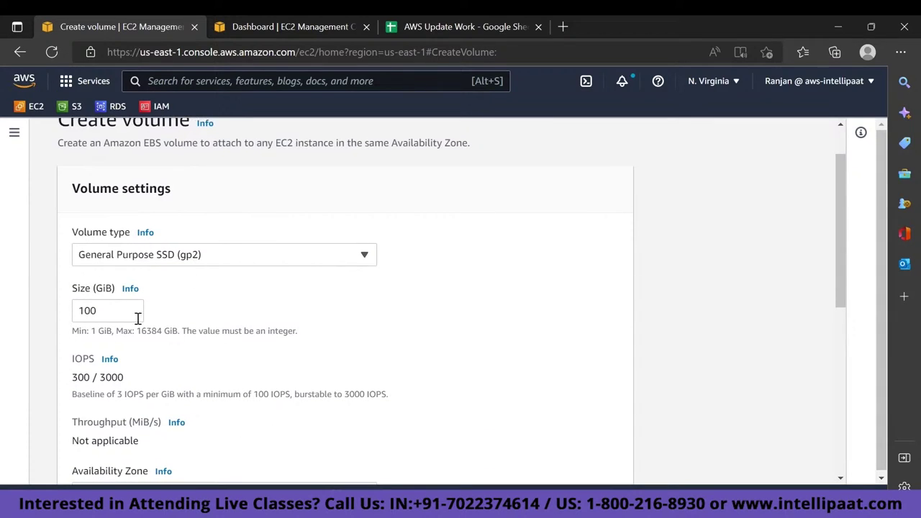
click(102, 308)
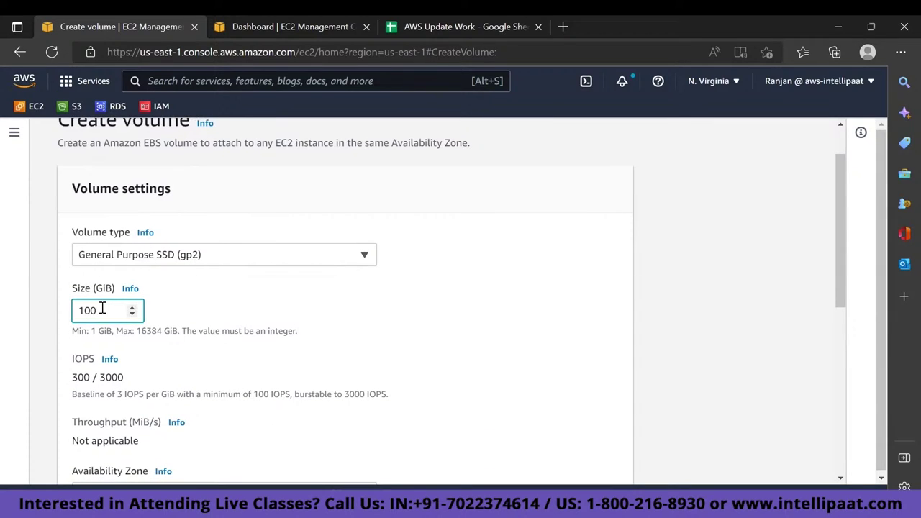
key(BackSpace)
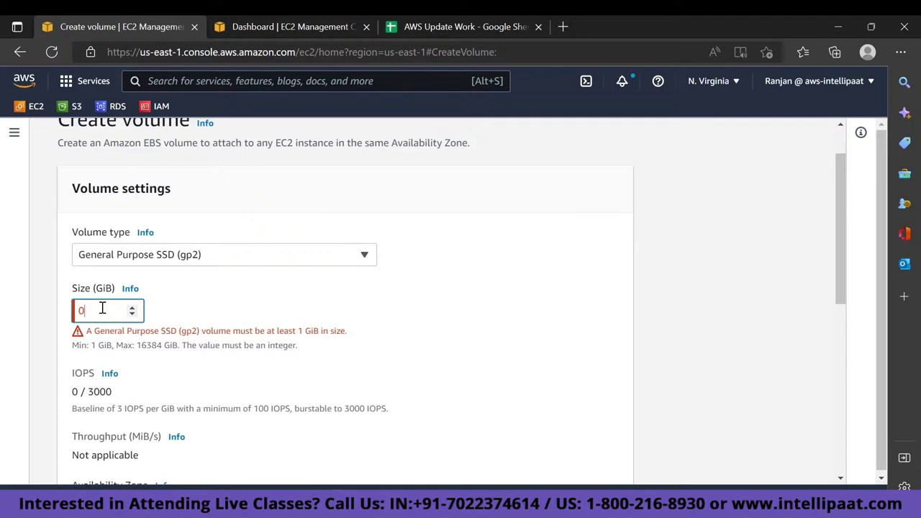
text(6)
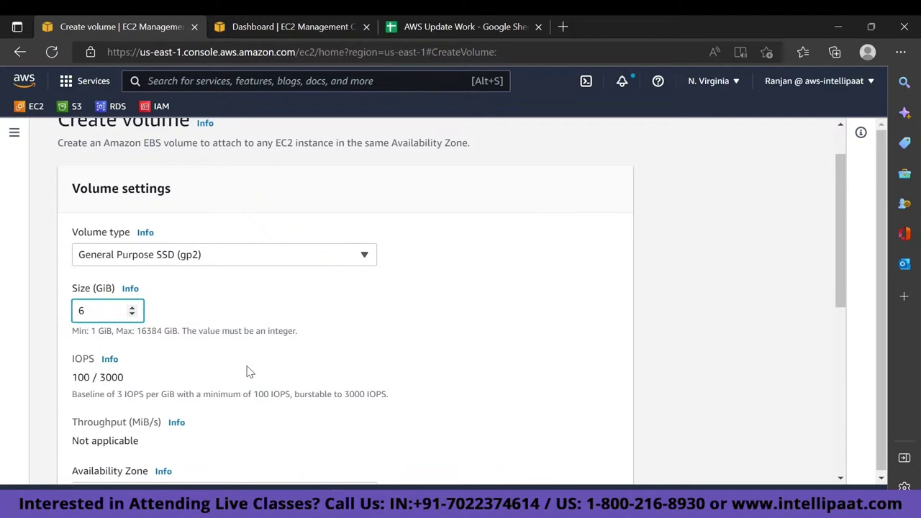
scroll(246, 371, down, 1)
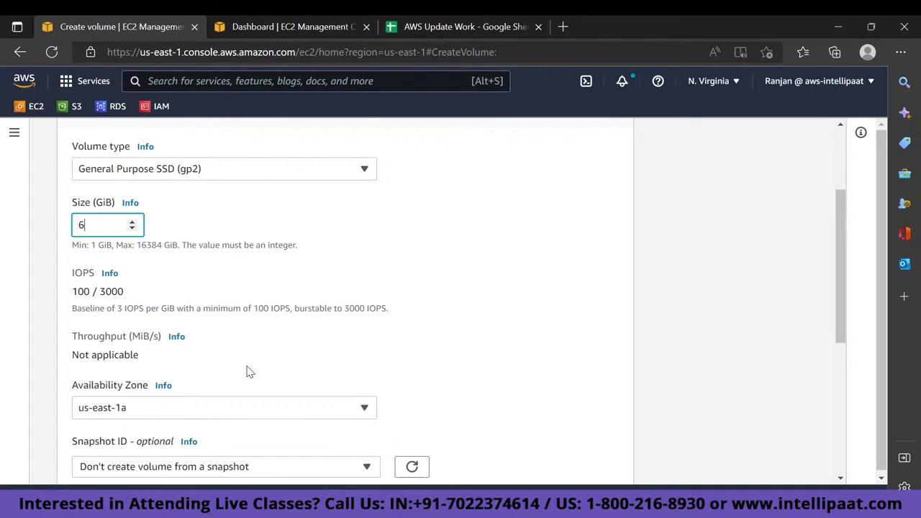
click(241, 407)
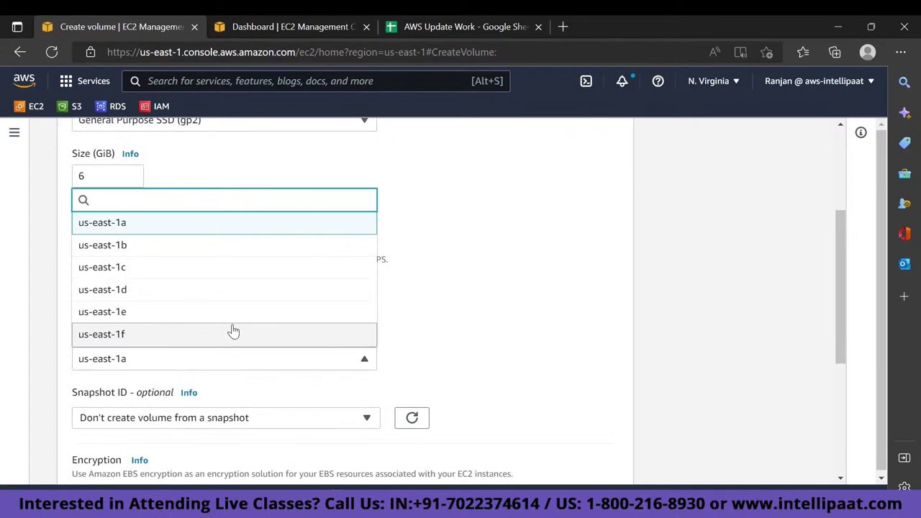
click(186, 268)
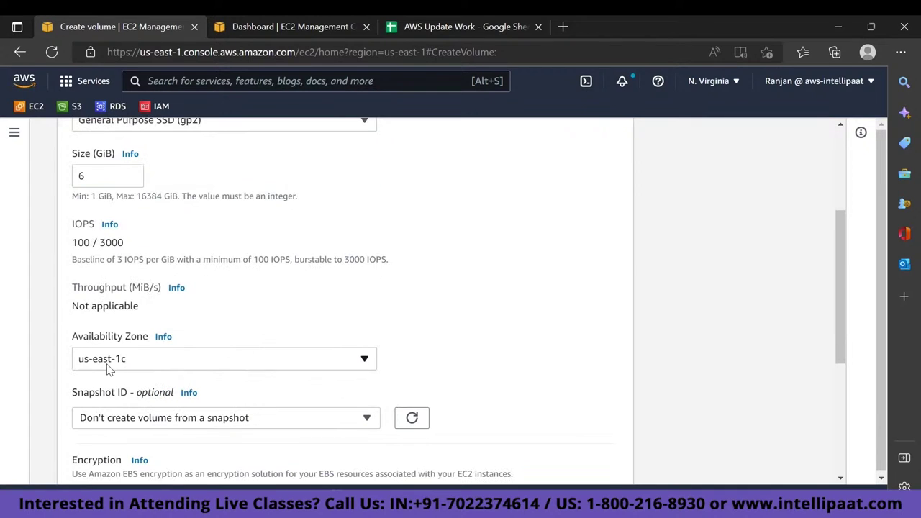
scroll(288, 336, down, 2)
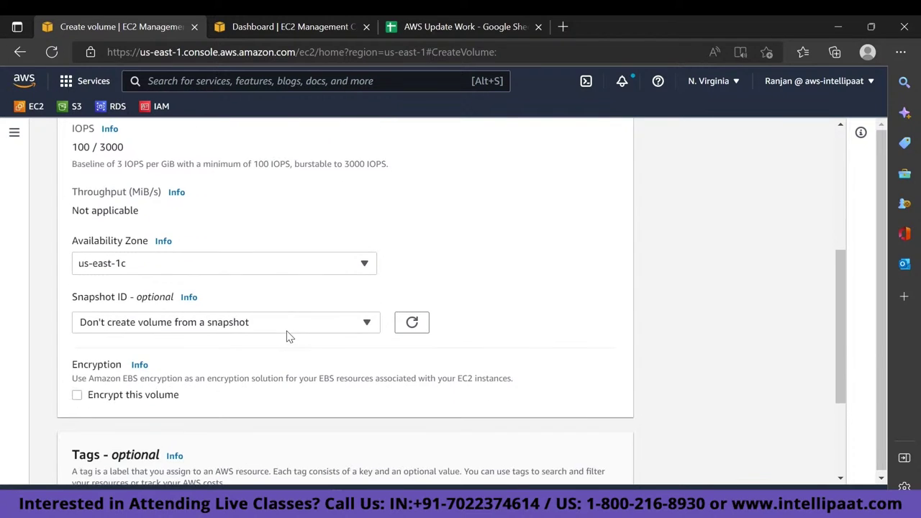
scroll(288, 335, down, 1)
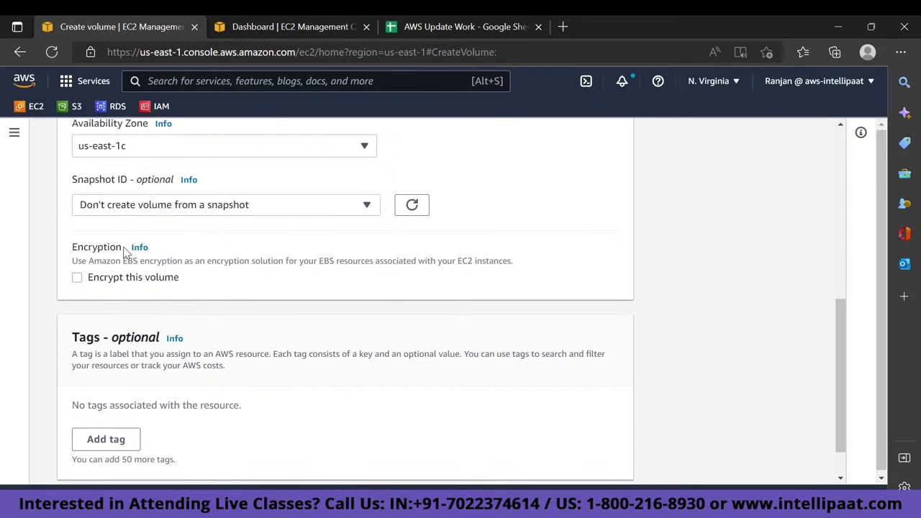
Turn on volume encryption with the (default) aws/ebs KMS key, leaving tags empty
click(77, 278)
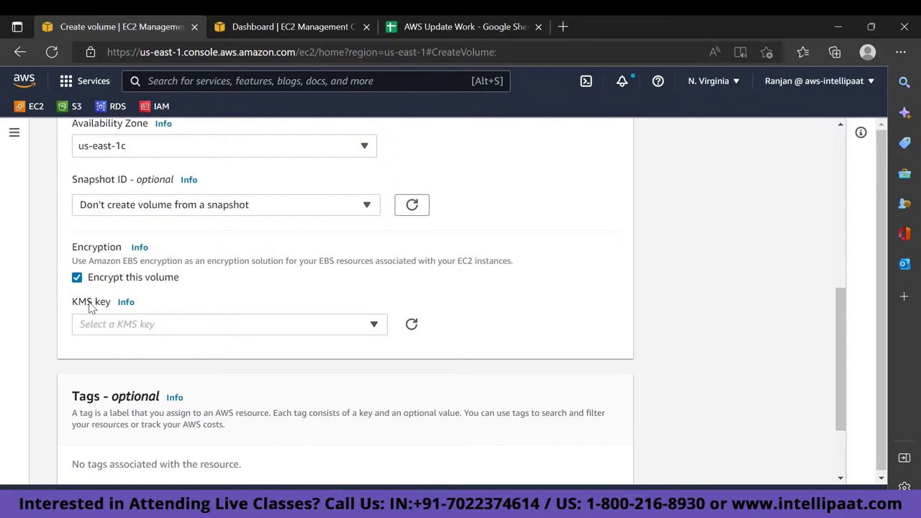
click(128, 329)
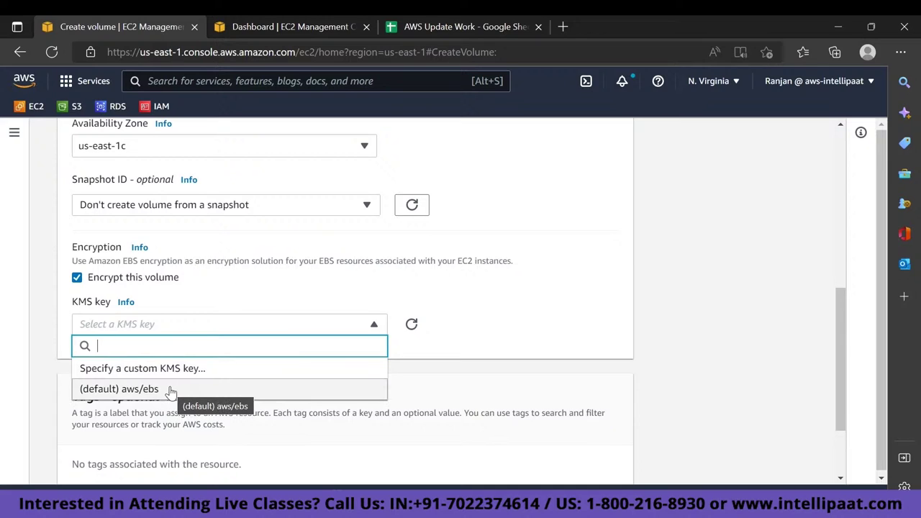
click(170, 391)
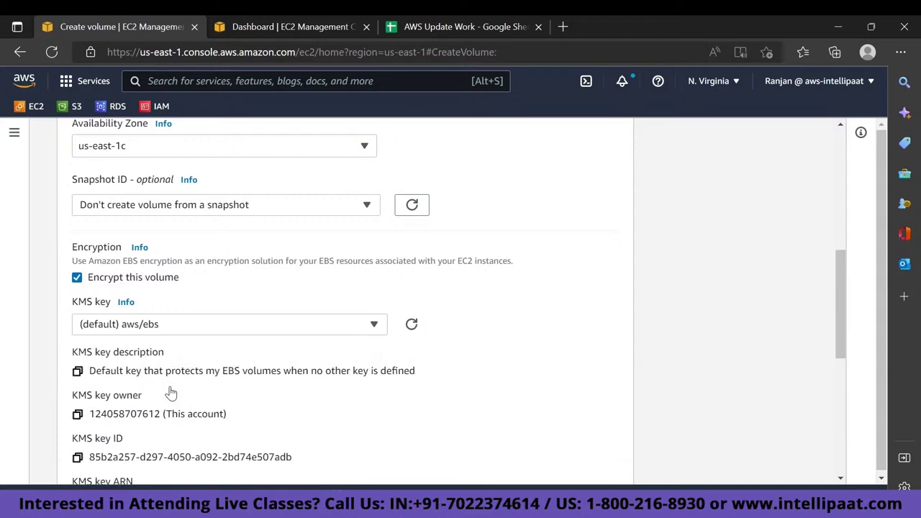
scroll(234, 365, down, 1)
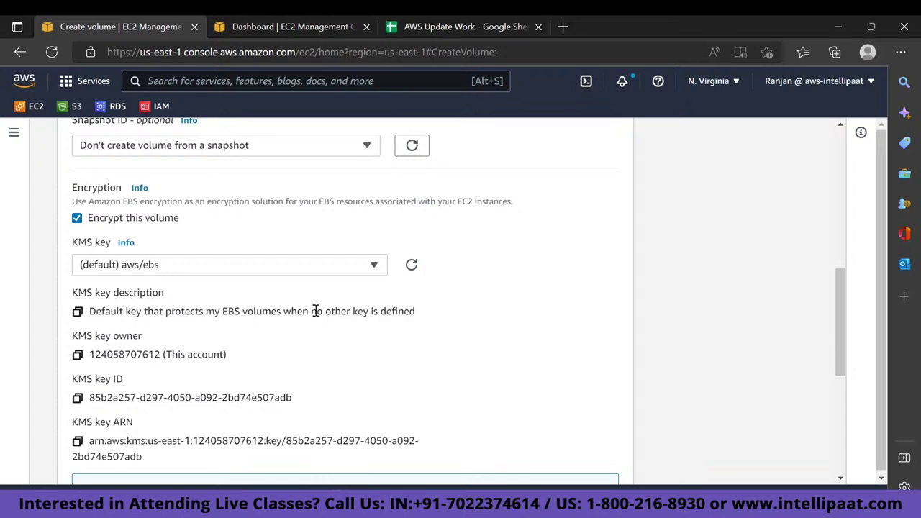
scroll(334, 360, down, 1)
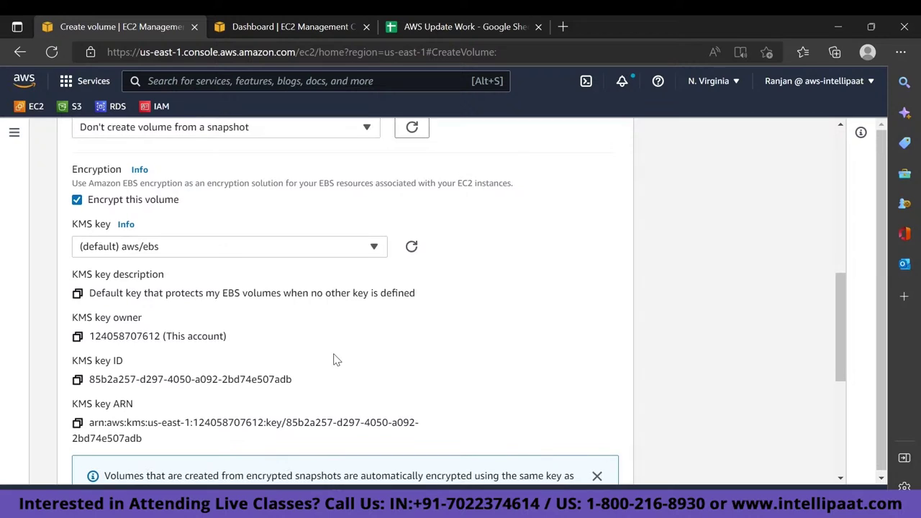
scroll(335, 360, down, 1)
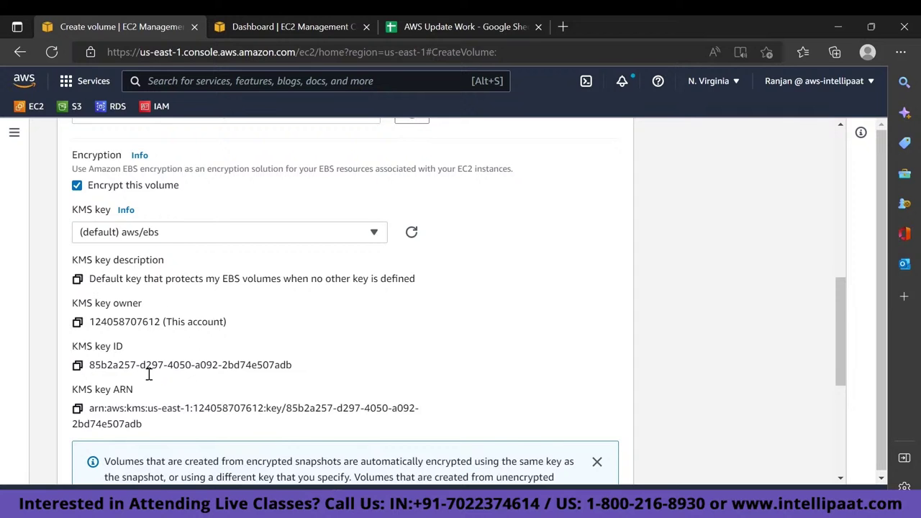
scroll(149, 374, down, 1)
scroll(149, 376, up, 1)
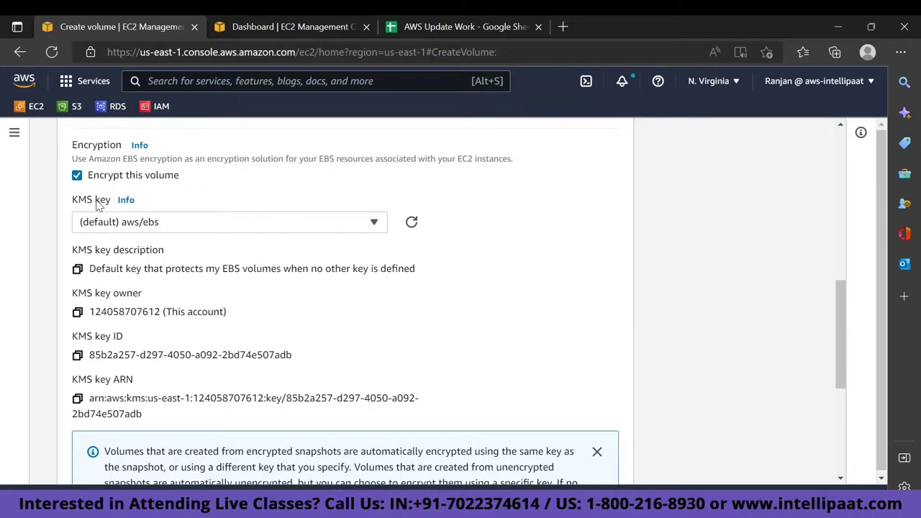
scroll(281, 249, down, 2)
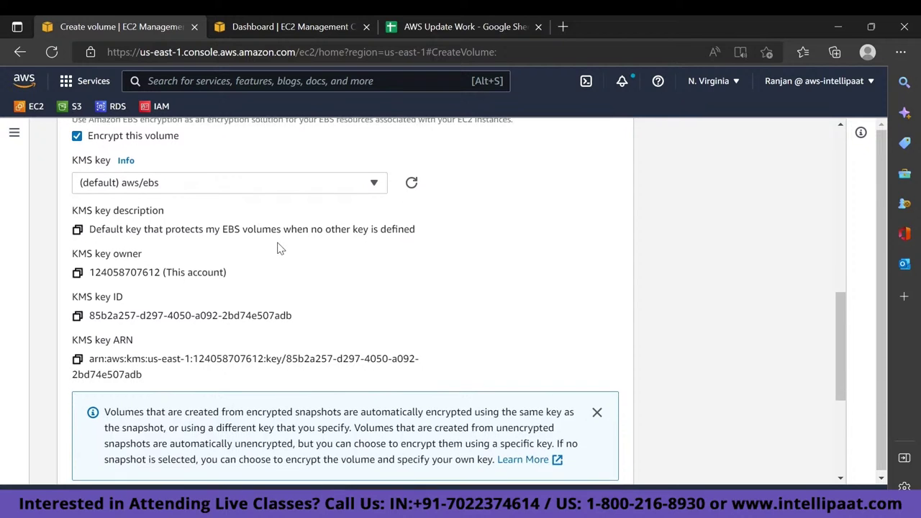
scroll(280, 248, down, 5)
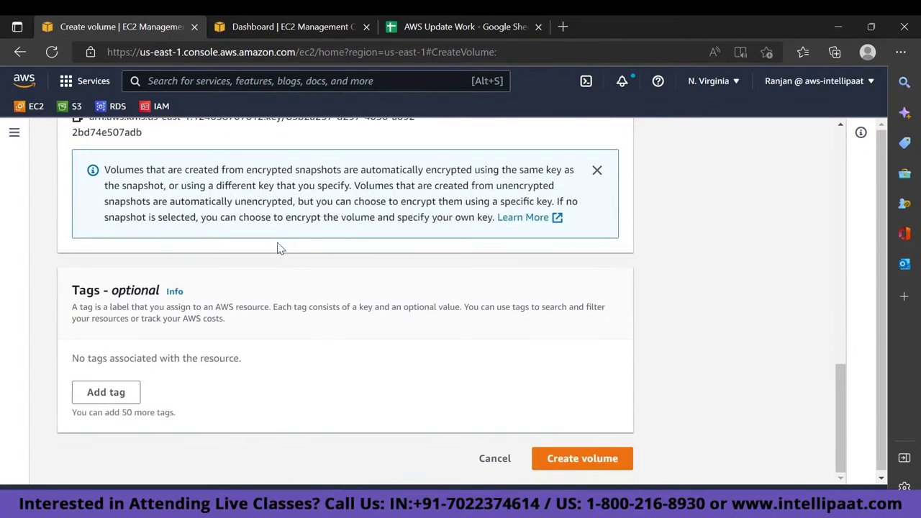
Create the encrypted 6 GiB volume and refresh the Volumes list to check its state
click(580, 459)
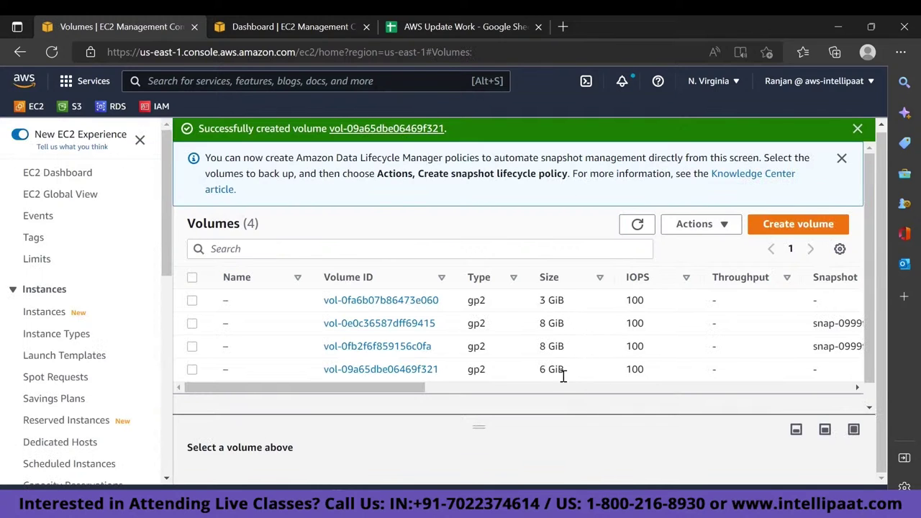
scroll(572, 377, right, 5)
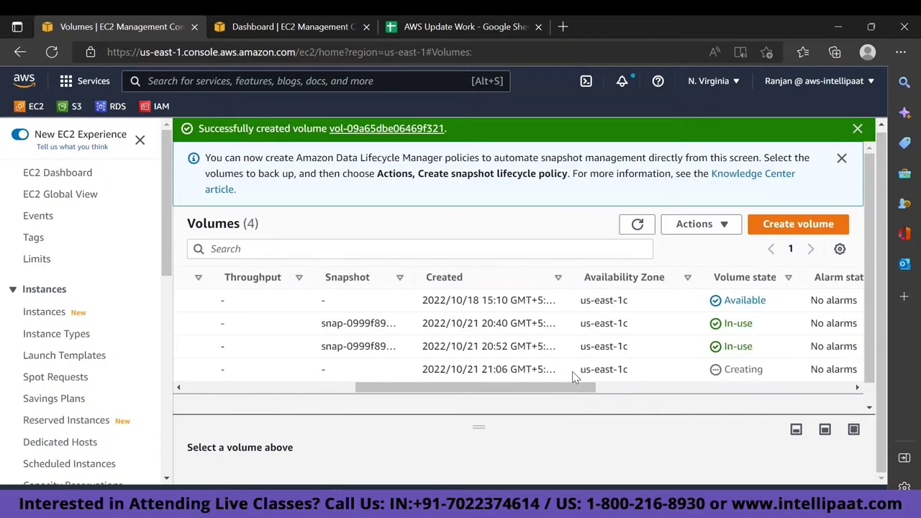
scroll(574, 373, right, 2)
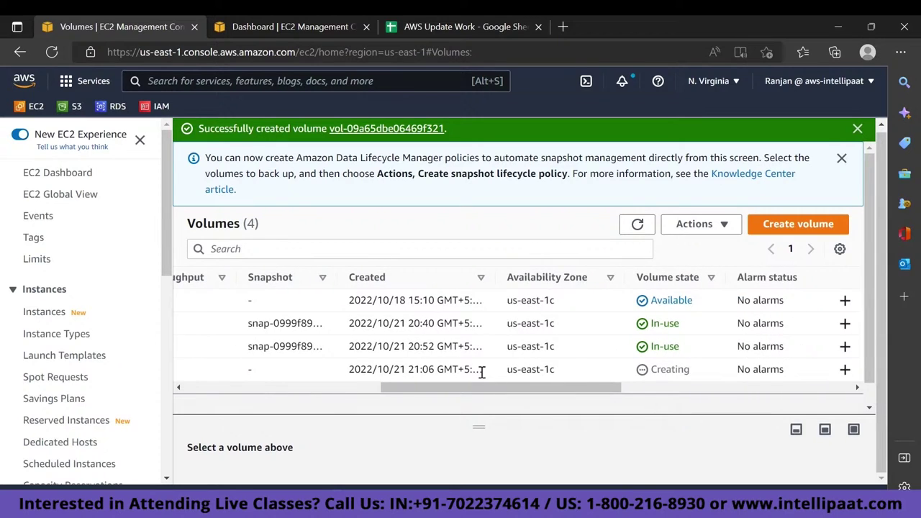
scroll(482, 372, left, 4)
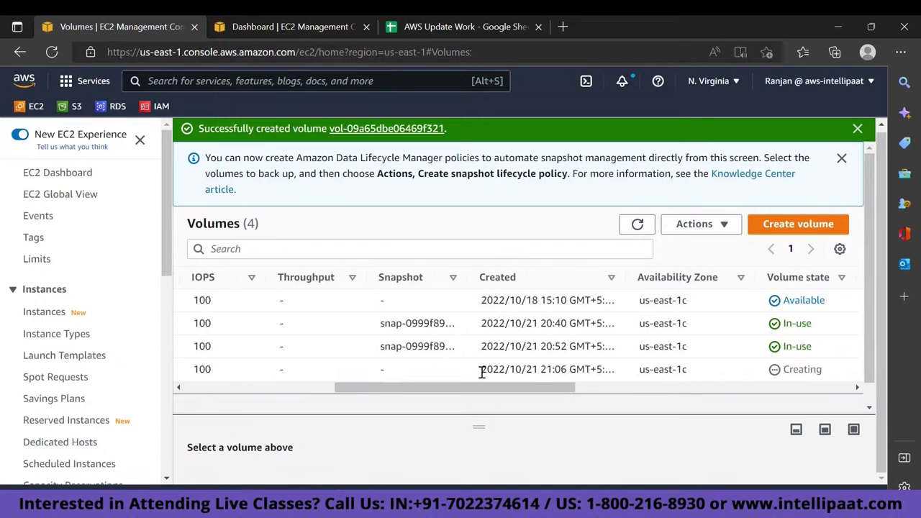
scroll(482, 372, left, 4)
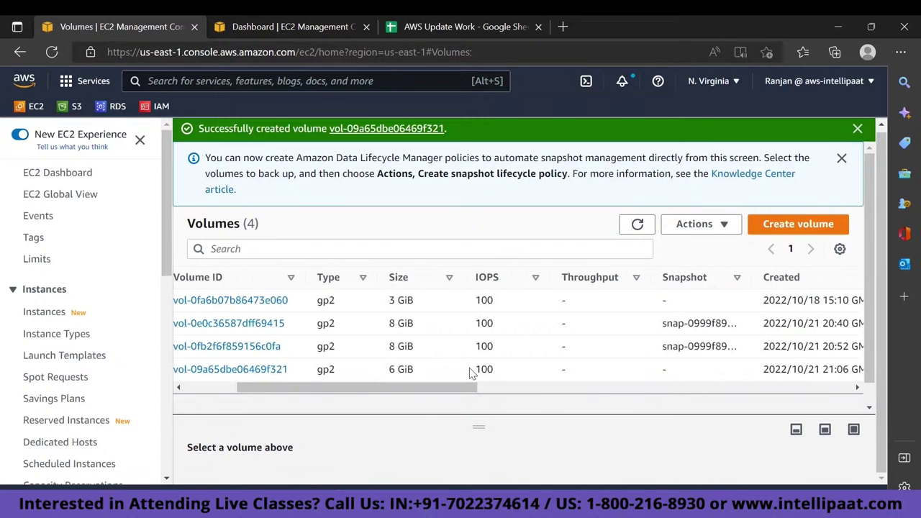
scroll(542, 372, right, 4)
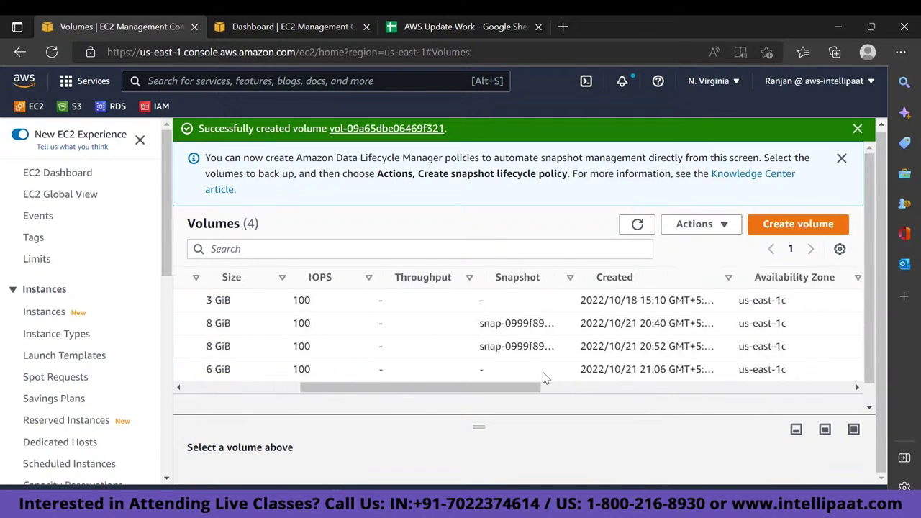
click(638, 225)
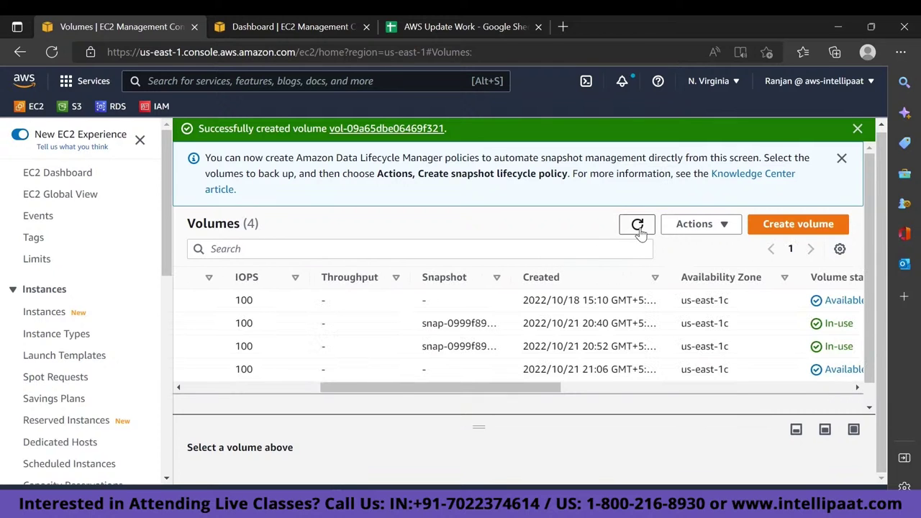
scroll(504, 374, left, 2)
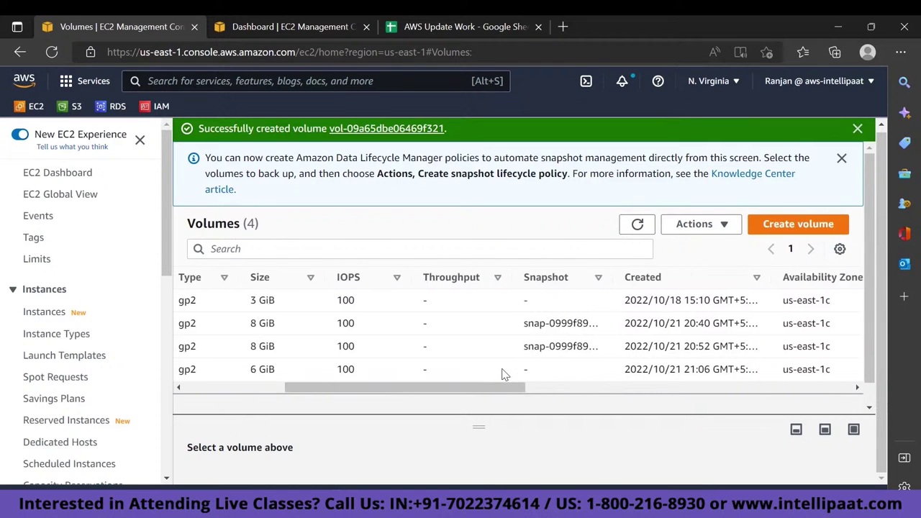
scroll(504, 374, left, 4)
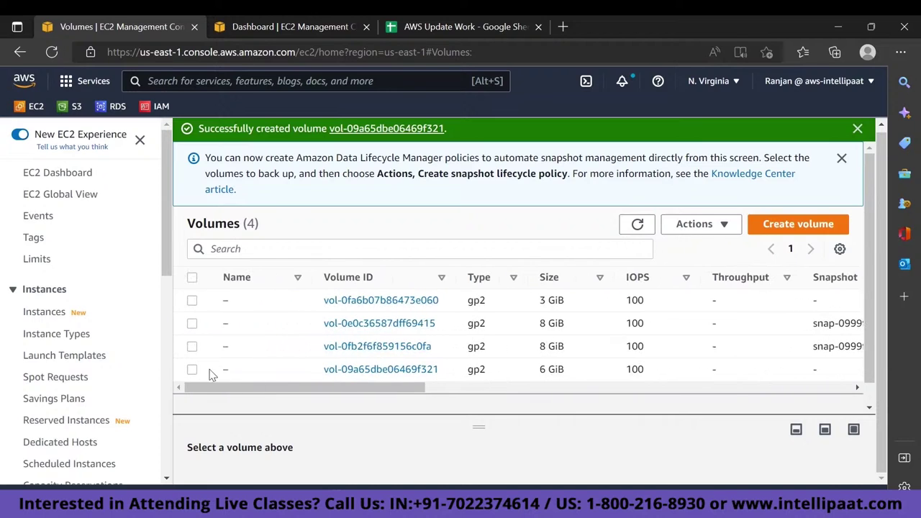
Name the 6 GiB volume 'ubuntu-ebs' and verify its Encryption column reads Encrypted
click(237, 370)
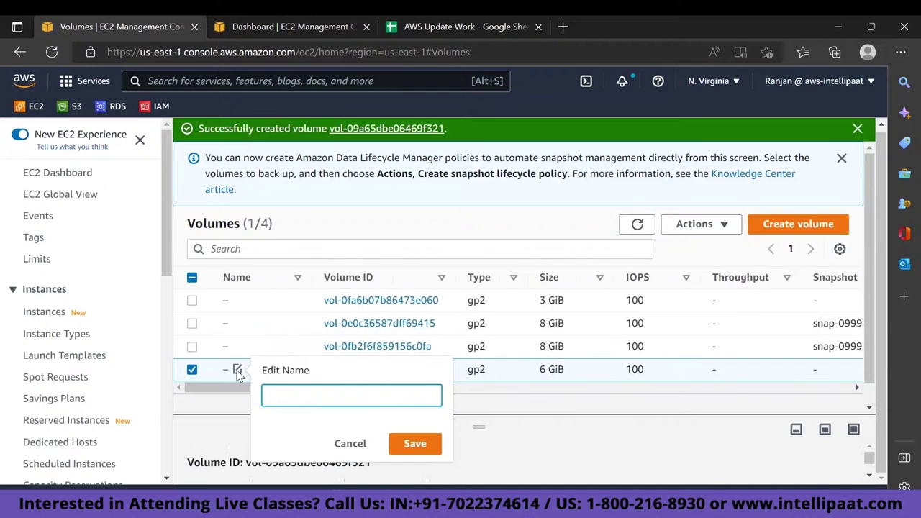
text(ubuntu-ebs)
click(423, 444)
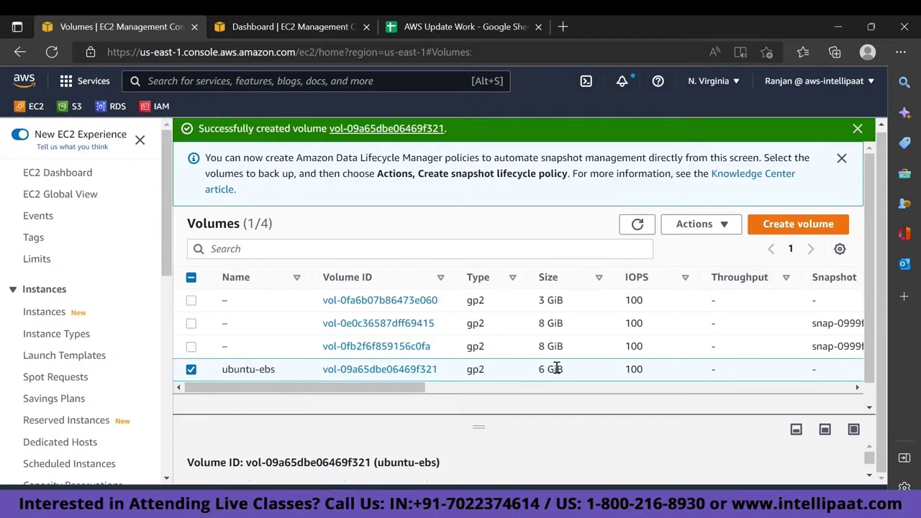
scroll(556, 368, right, 5)
scroll(557, 368, right, 5)
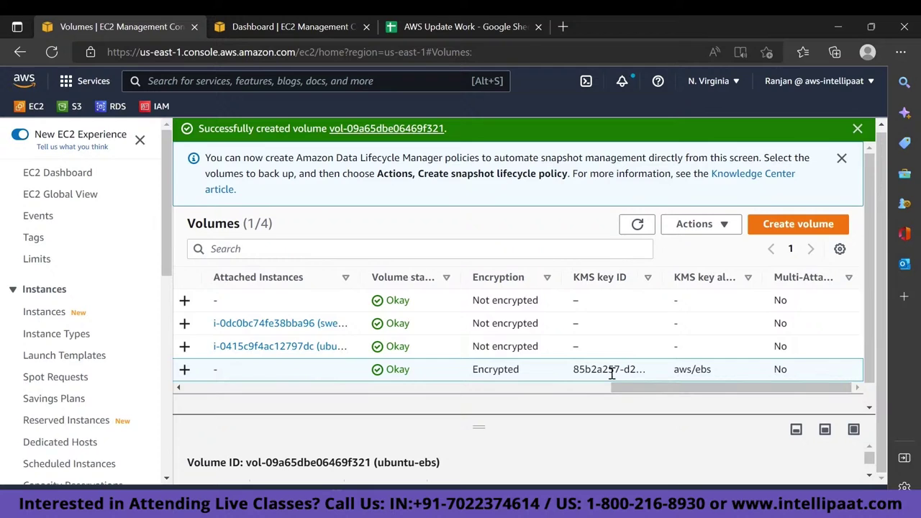
scroll(607, 372, left, 5)
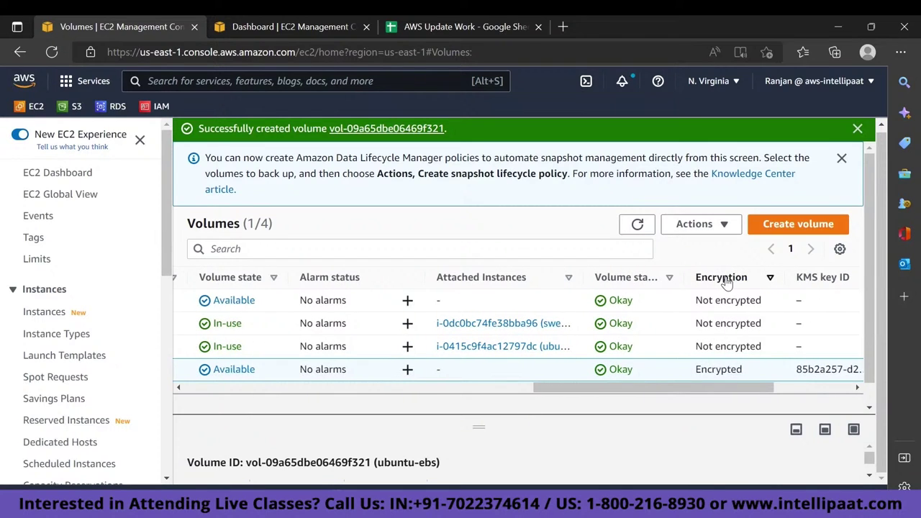
drag(695, 369, 755, 370)
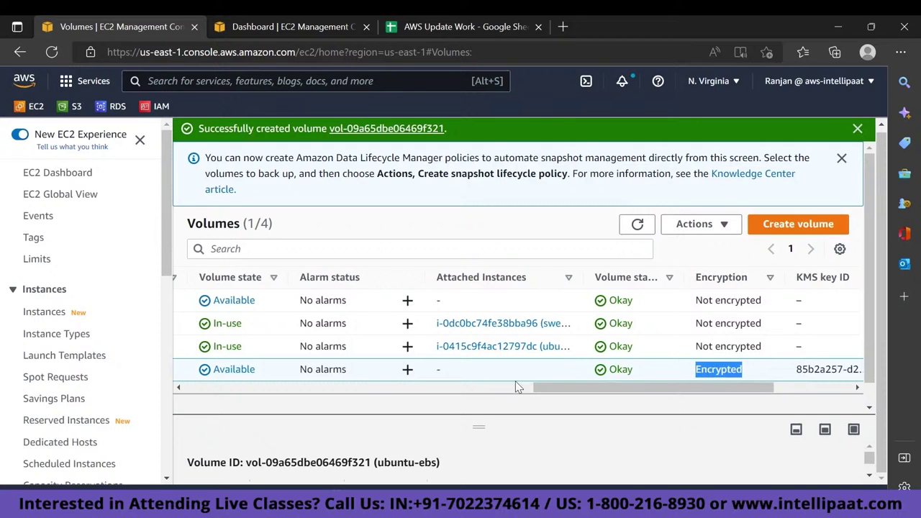
scroll(493, 375, left, 10)
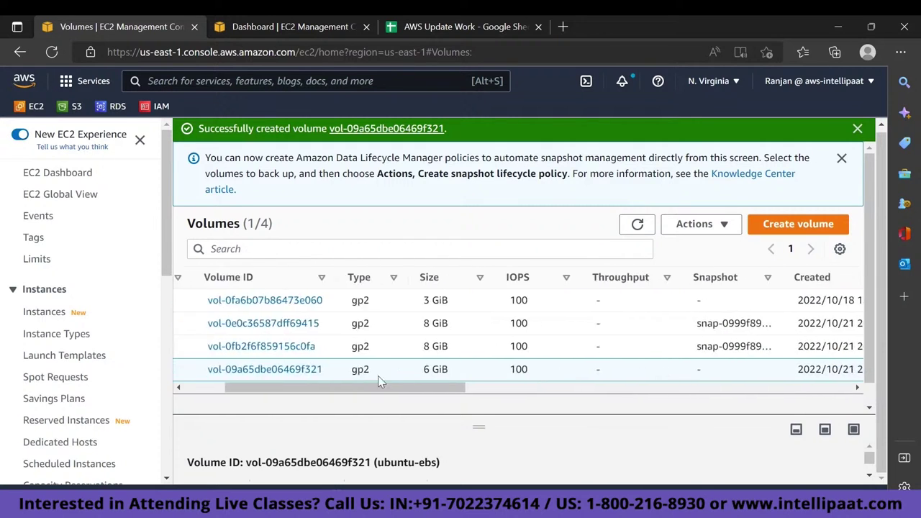
scroll(349, 371, left, 3)
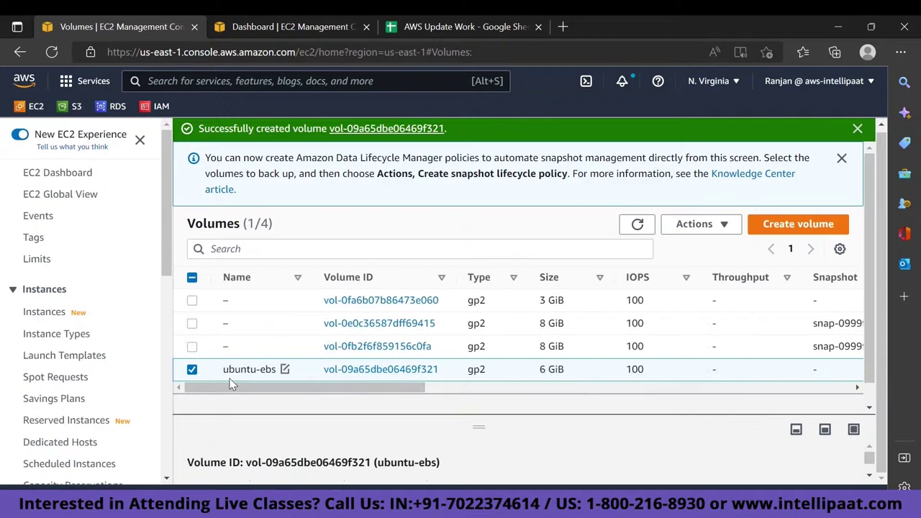
Attach the ubuntu-ebs volume to instance i-0415c9f4ac12797dc as device /dev/sdf
click(710, 228)
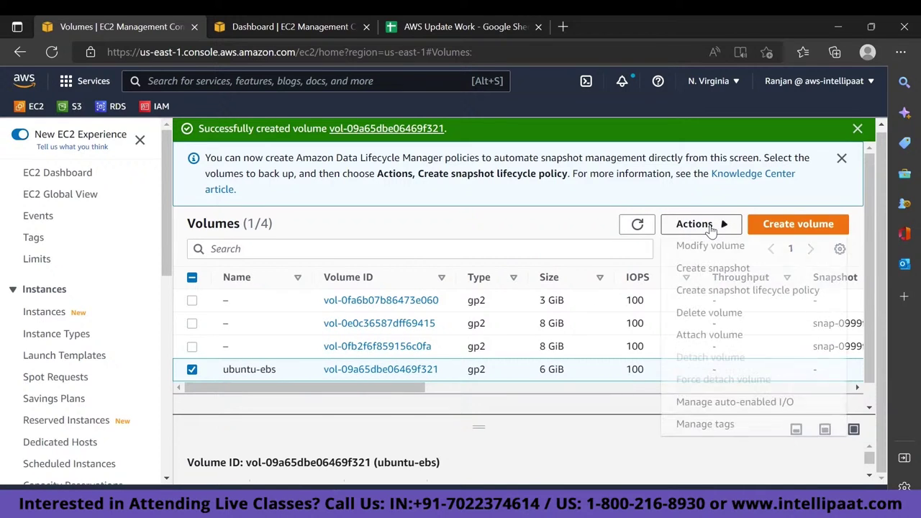
click(709, 335)
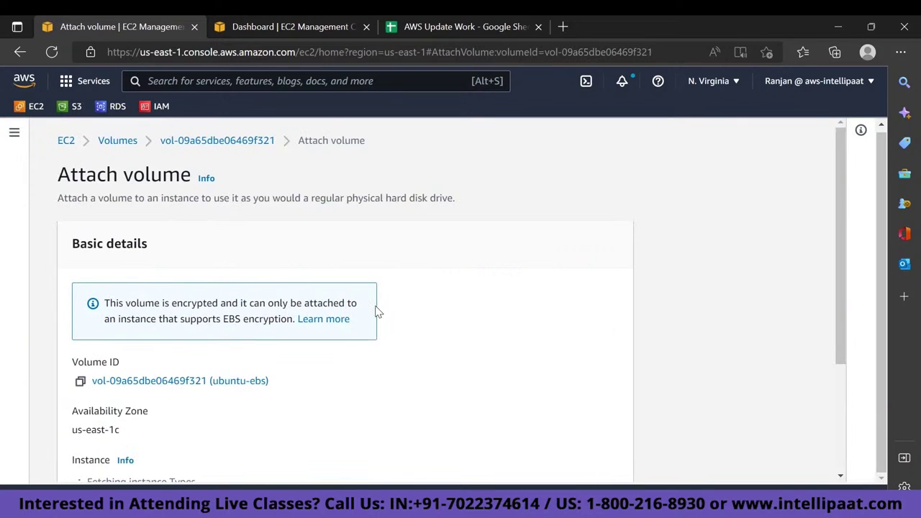
scroll(377, 313, down, 3)
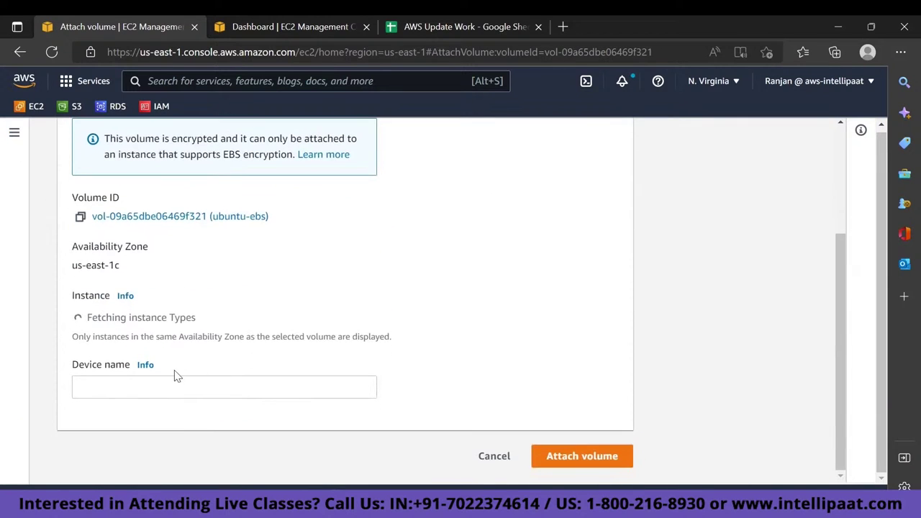
click(193, 320)
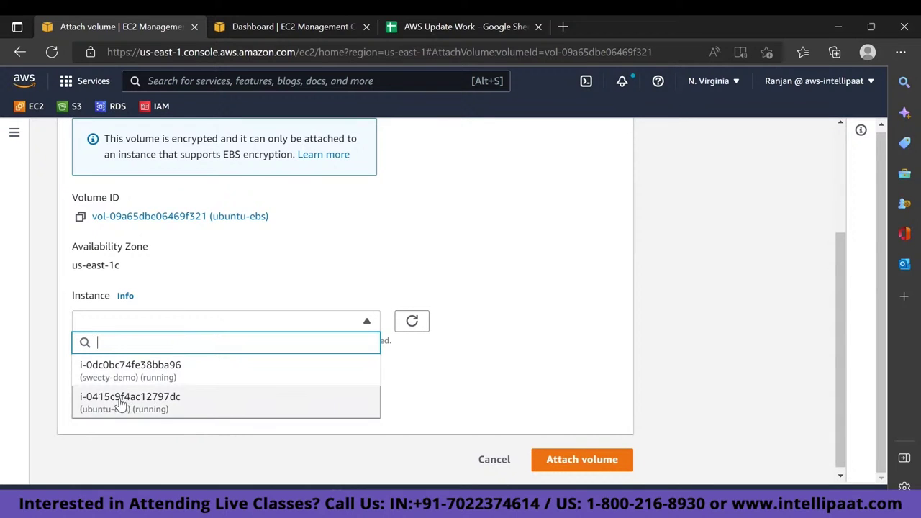
click(164, 407)
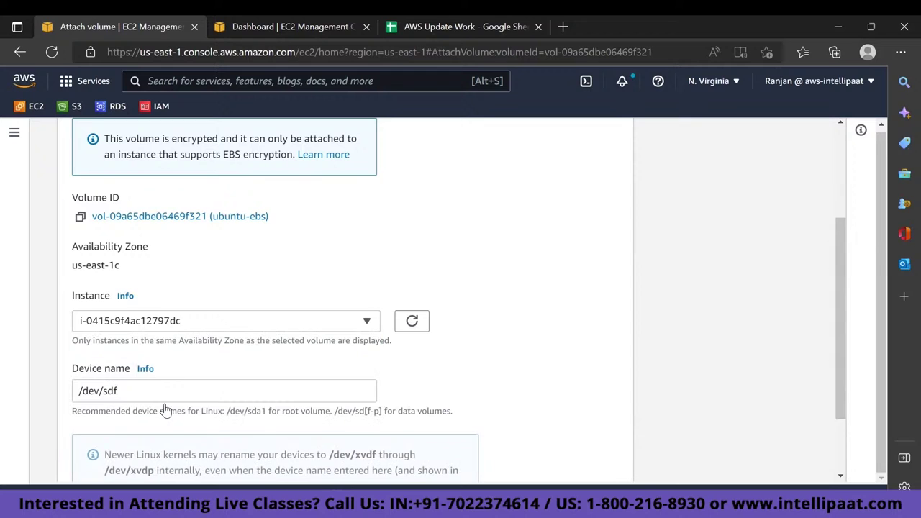
scroll(205, 348, down, 2)
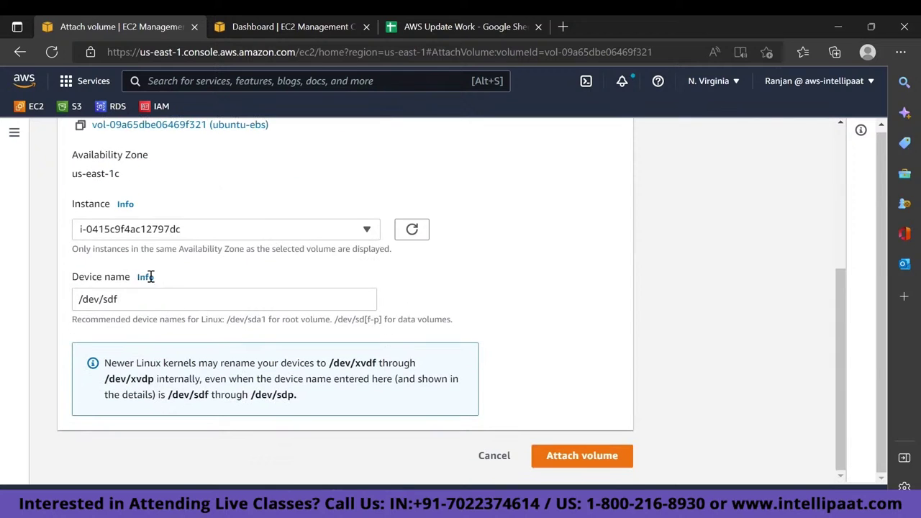
click(577, 457)
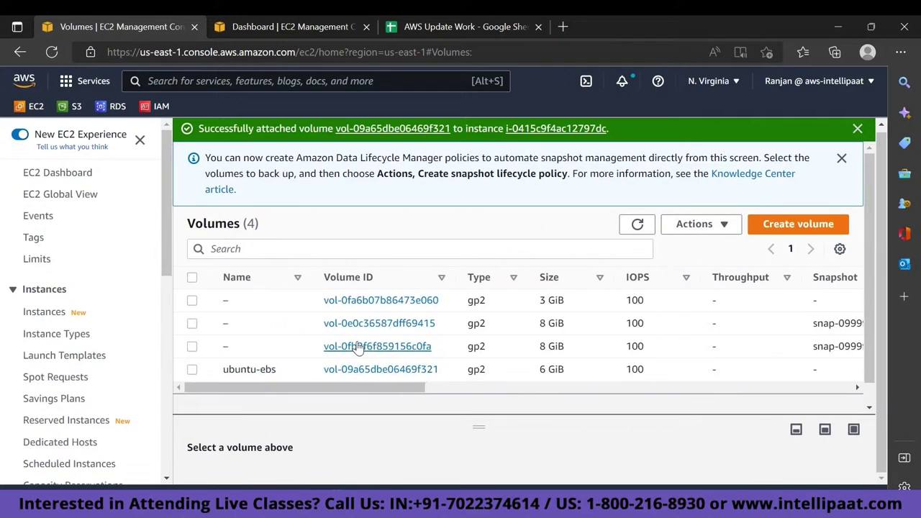
Refresh the instances list and show the ubuntu-ebs instance's Storage details
click(52, 319)
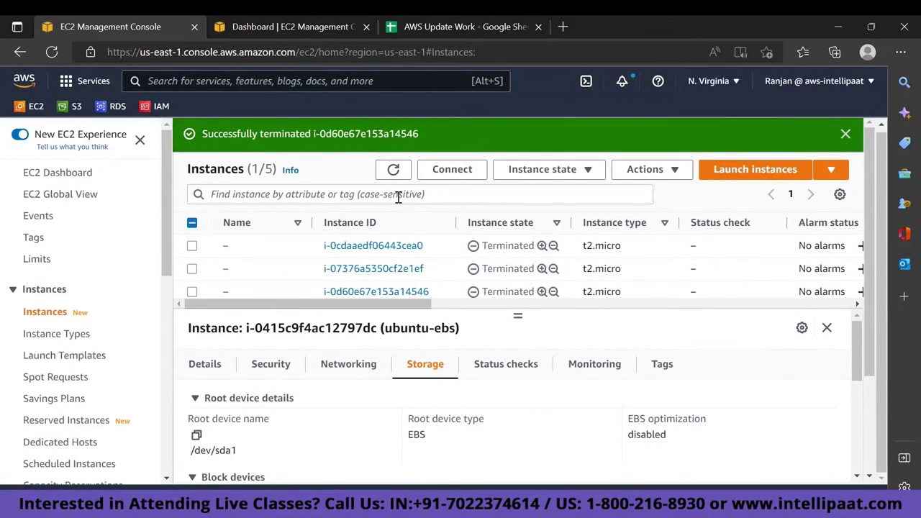
click(393, 170)
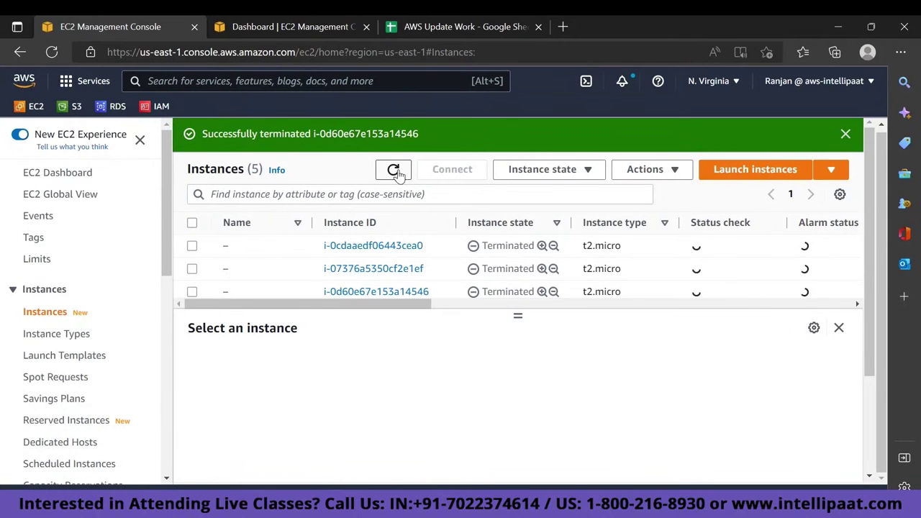
scroll(288, 280, down, 2)
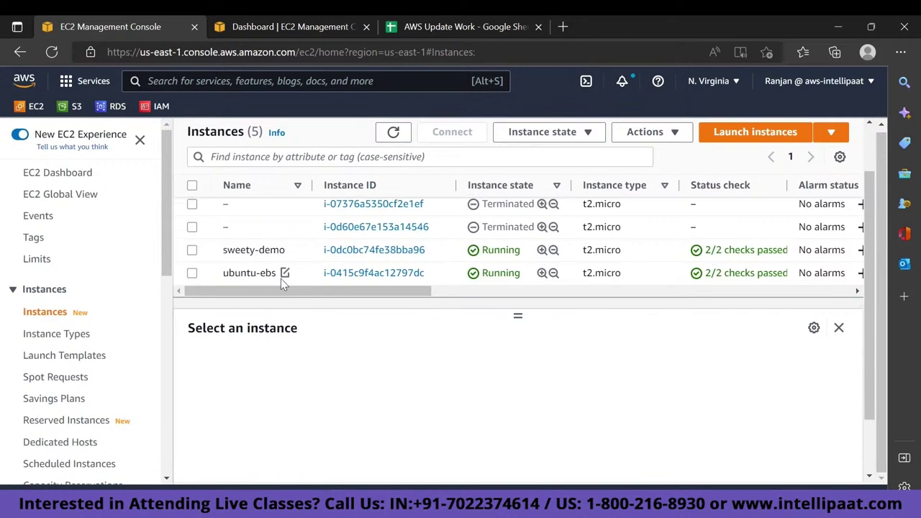
click(192, 273)
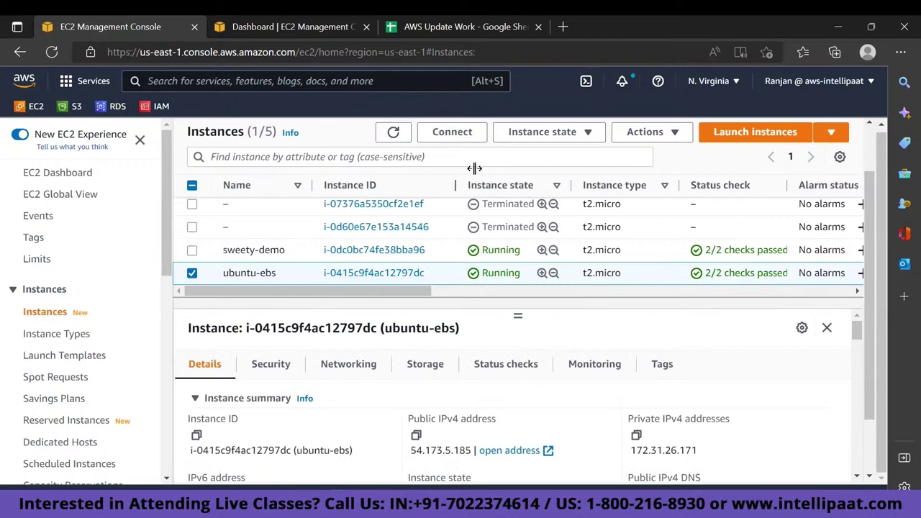
click(426, 364)
Check the Encrypted column for the 6 GiB data volume, then return to Volumes
scroll(441, 422, down, 3)
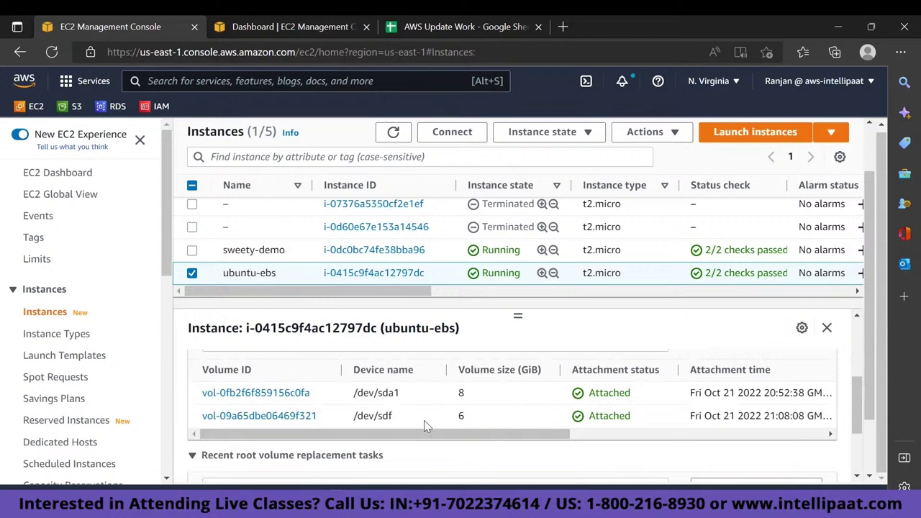
scroll(489, 419, right, 1)
scroll(489, 421, right, 5)
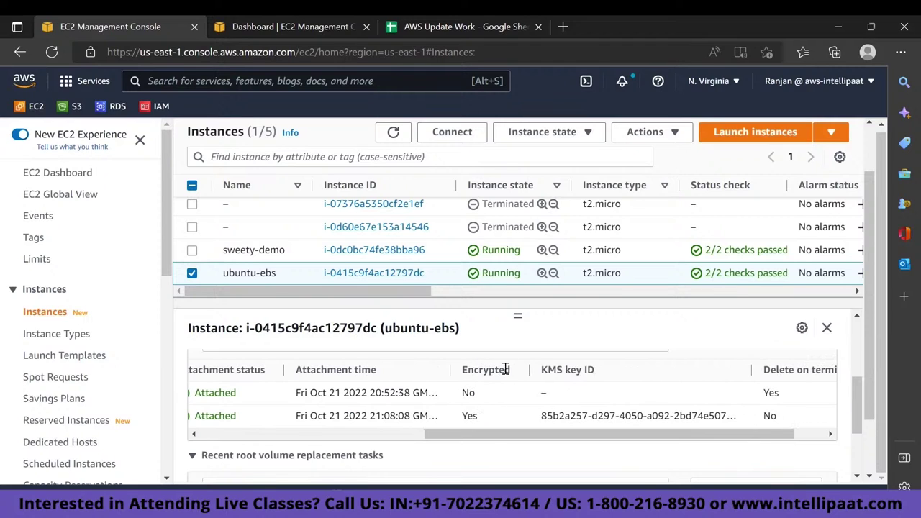
scroll(605, 380, right, 2)
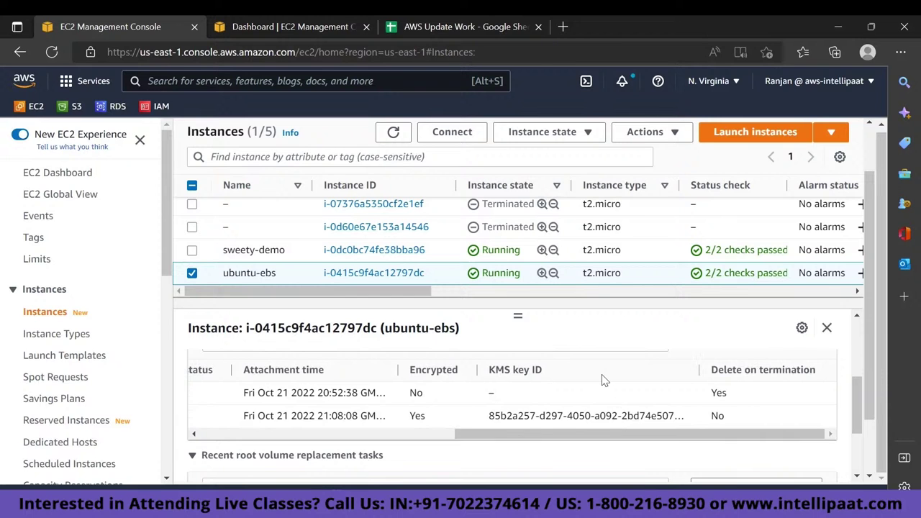
scroll(605, 380, left, 8)
key(alt+Left)
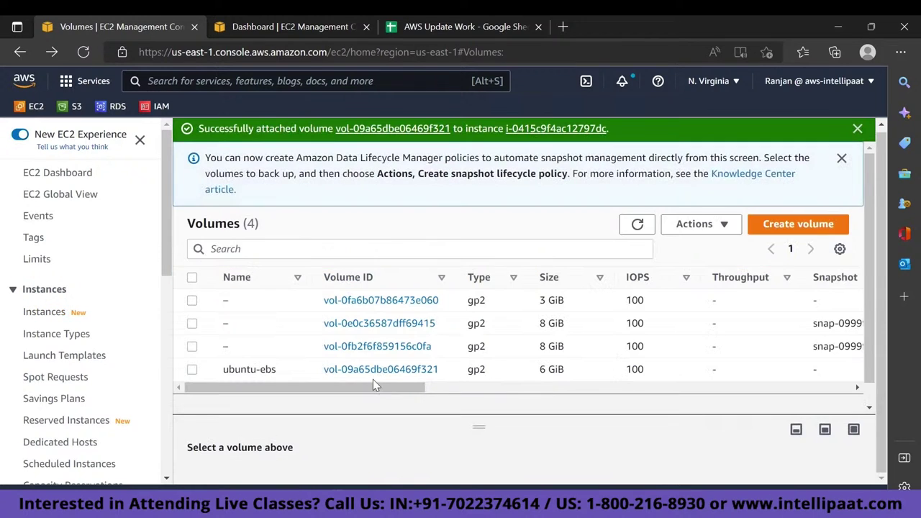
Modify the selected ubuntu-ebs volume's size from 6 GiB to 9 GiB and confirm
scroll(269, 312, down, 1)
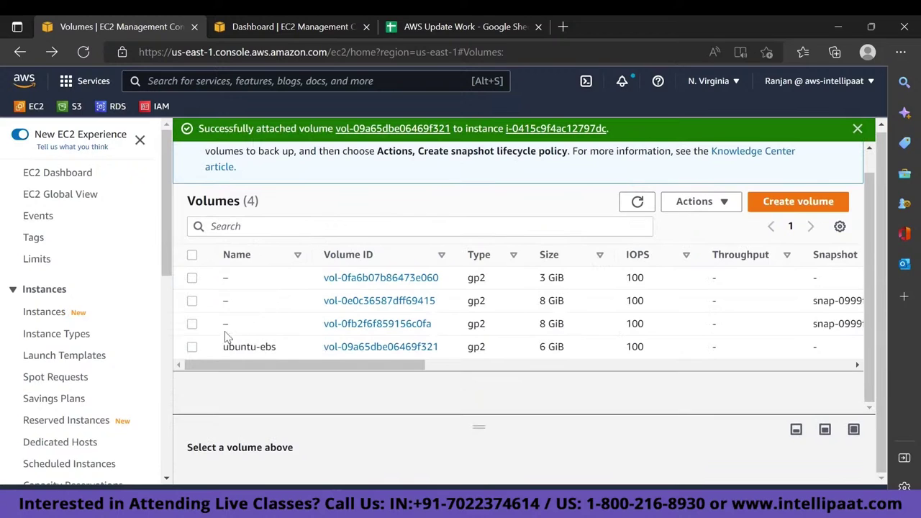
click(192, 347)
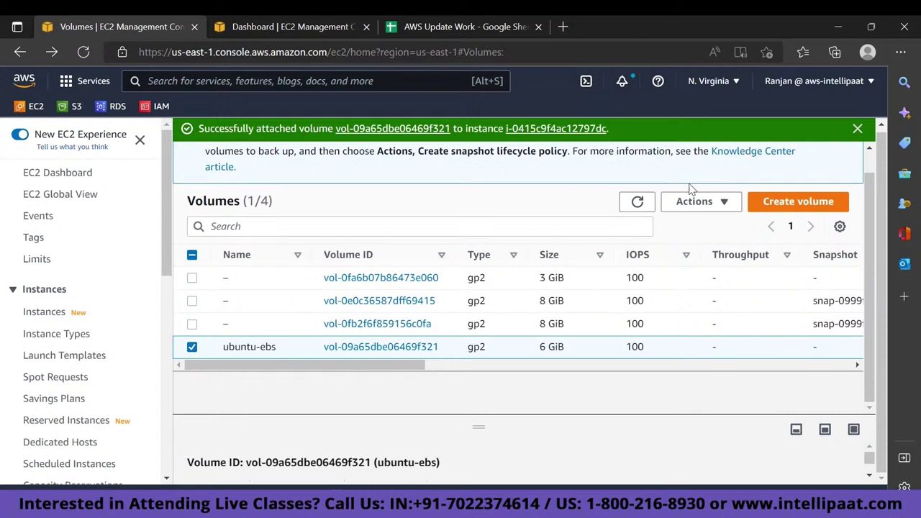
click(703, 205)
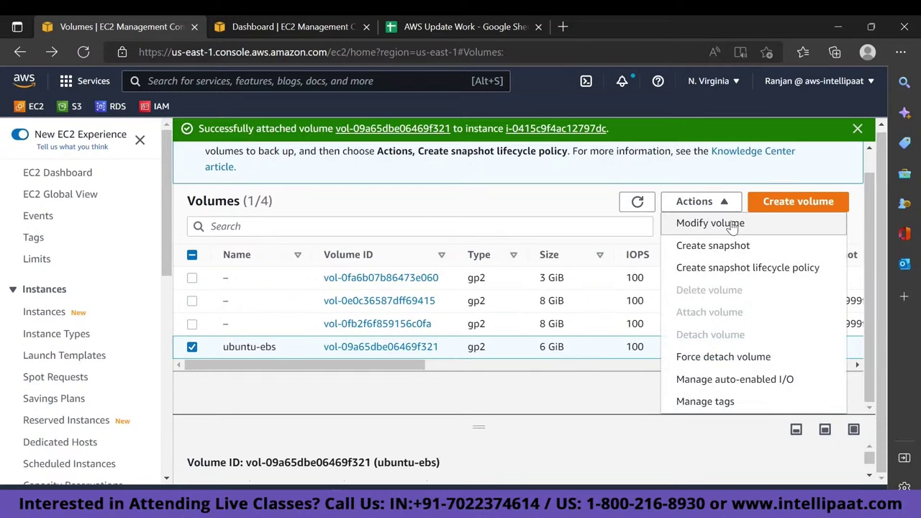
click(732, 226)
scroll(275, 308, down, 2)
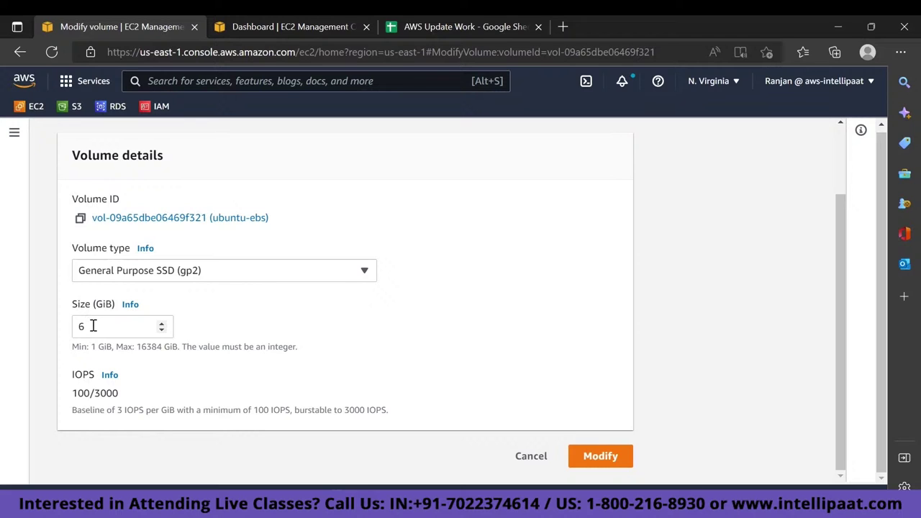
click(161, 330)
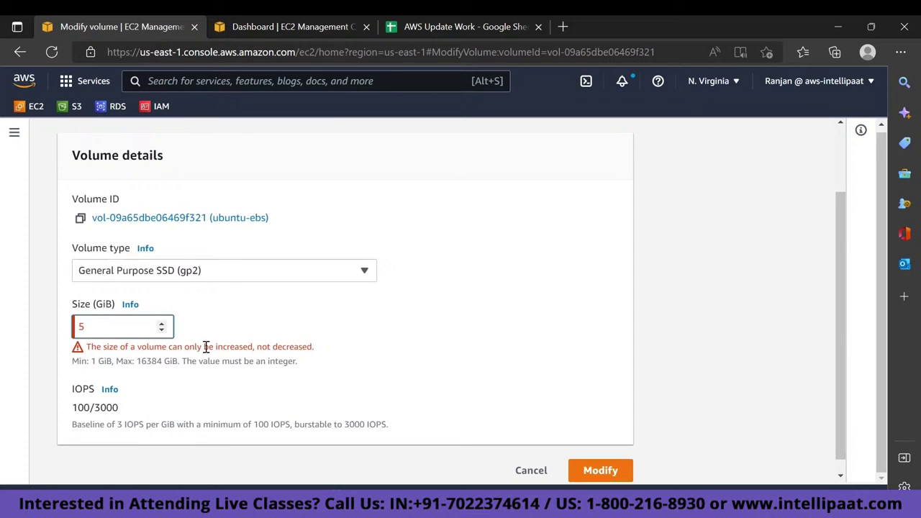
click(162, 324)
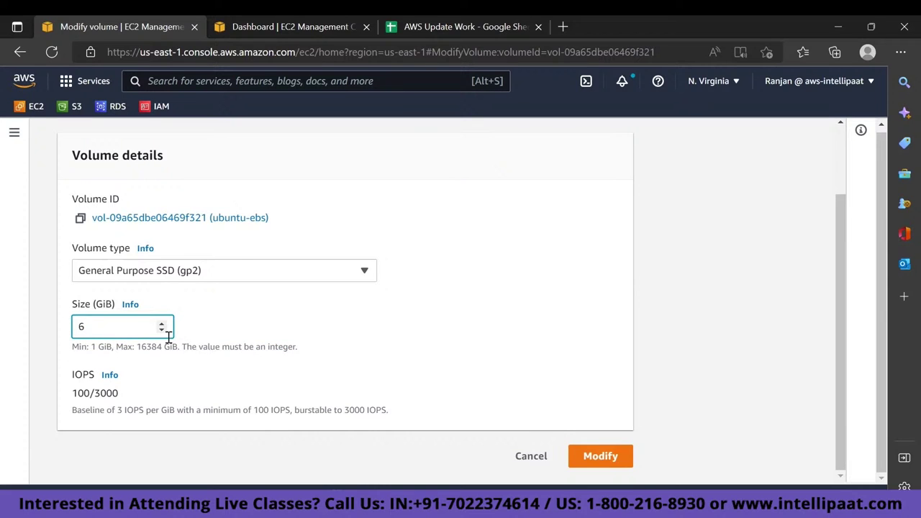
click(162, 324)
click(162, 324)
click(609, 458)
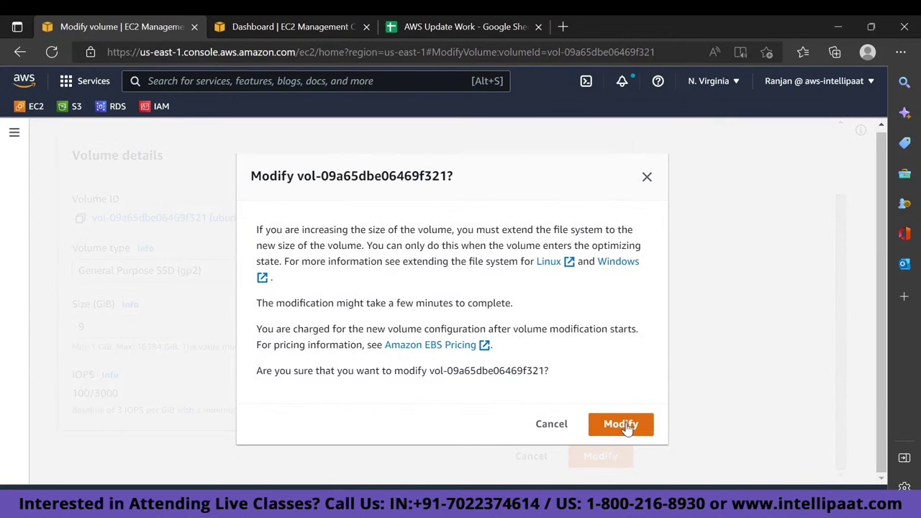
click(625, 425)
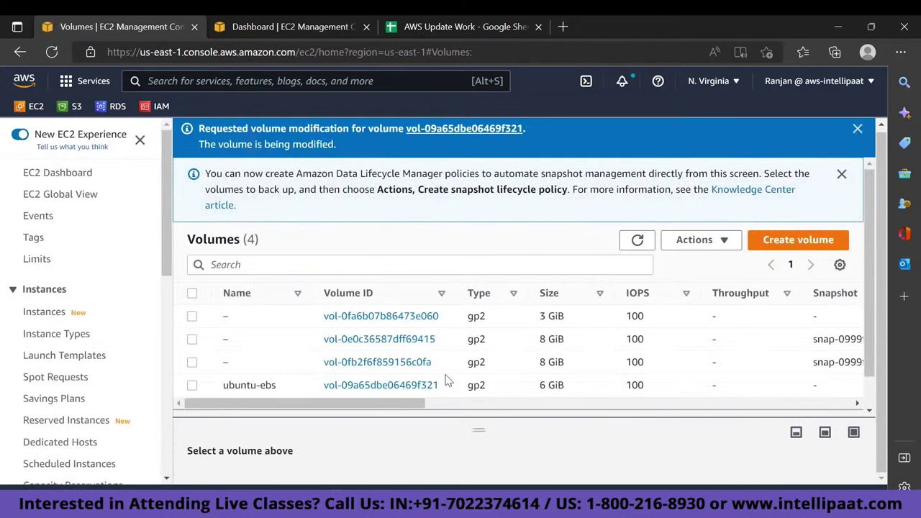
Refresh the Volumes list so ubuntu-ebs shows its new 9 GiB size
scroll(311, 397, down, 1)
scroll(644, 206, up, 1)
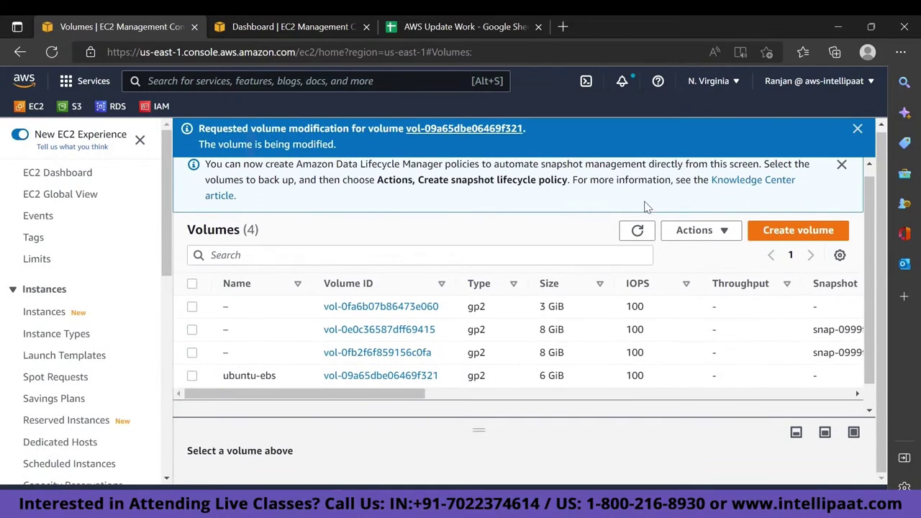
click(637, 234)
Confirm the instance's /dev/sdf storage reads 9 GiB, then reselect ubuntu-ebs in Volumes
click(44, 312)
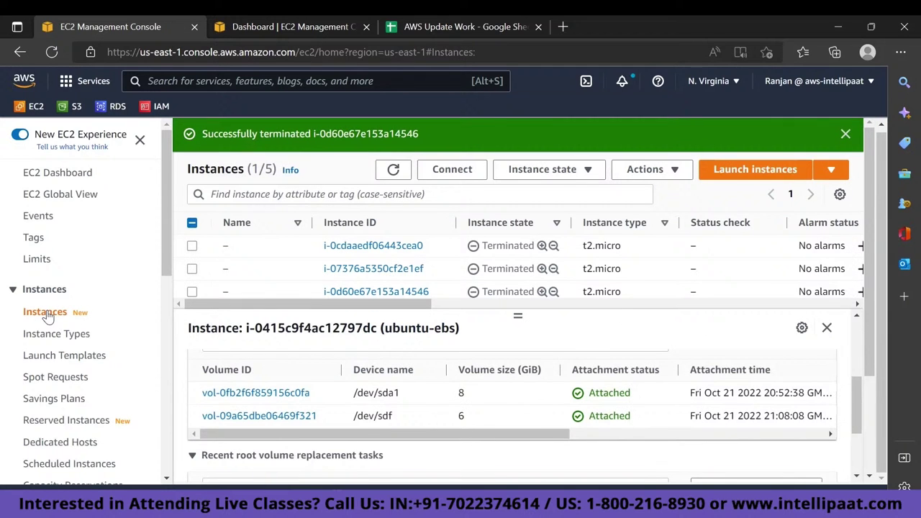
click(395, 173)
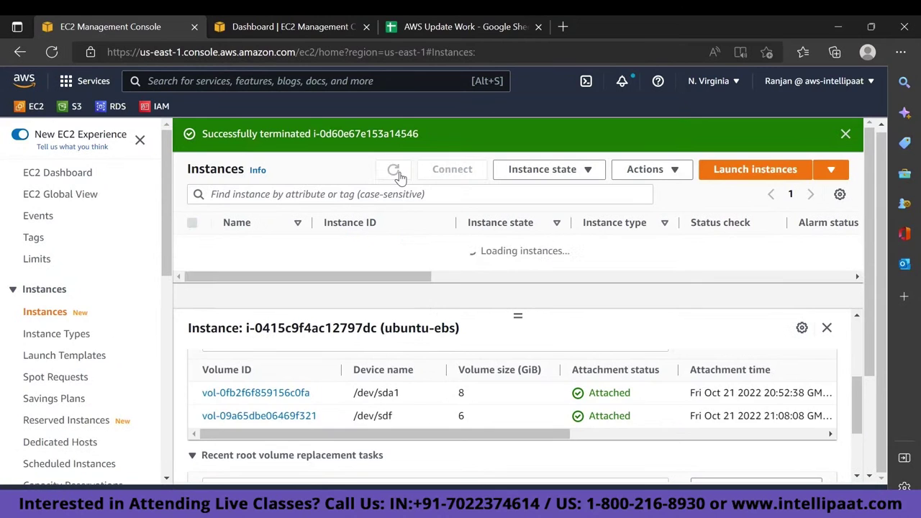
scroll(289, 279, down, 2)
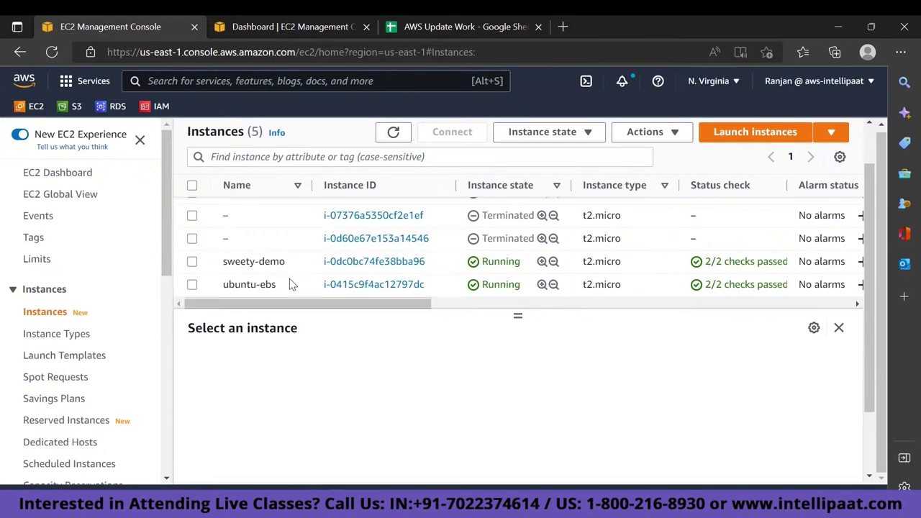
click(192, 278)
click(427, 364)
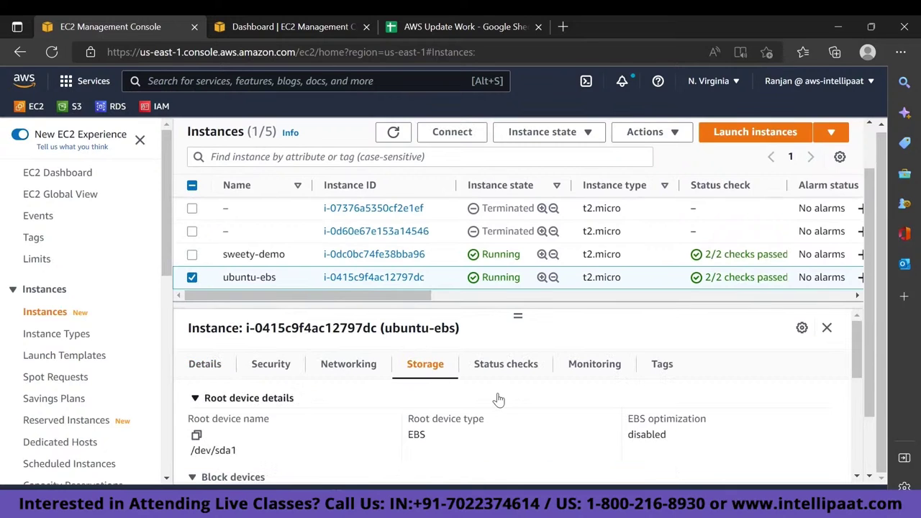
scroll(497, 396, down, 5)
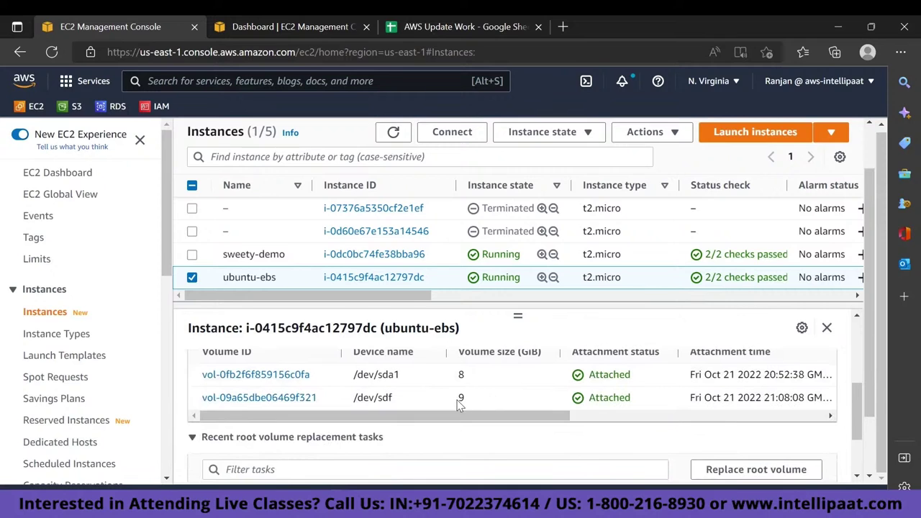
scroll(149, 384, down, 5)
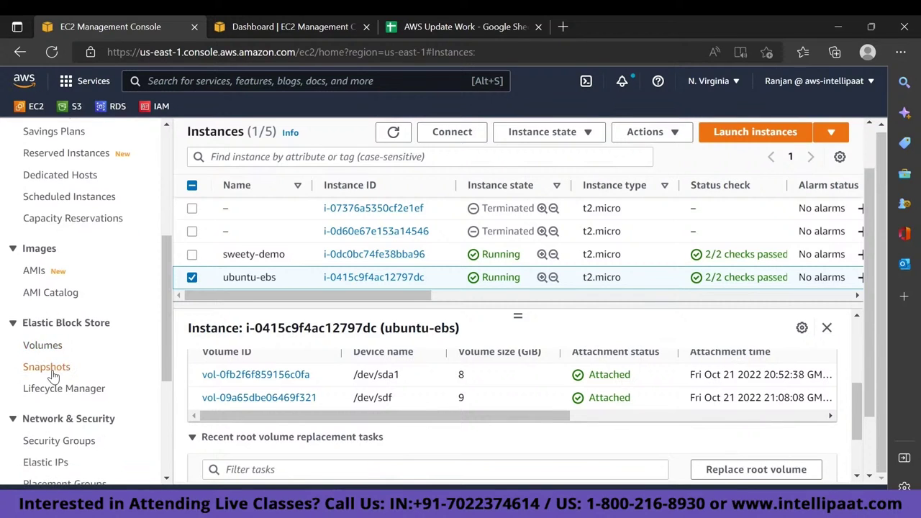
click(42, 346)
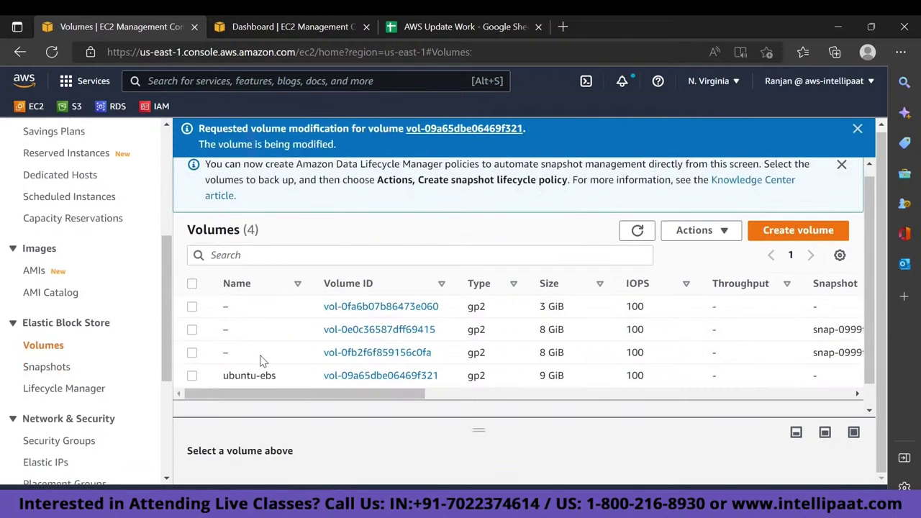
scroll(263, 362, down, 1)
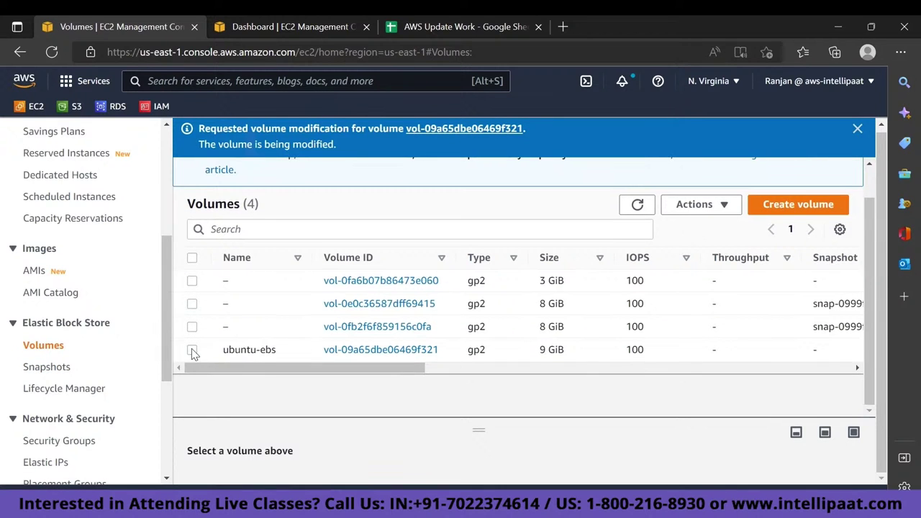
click(192, 351)
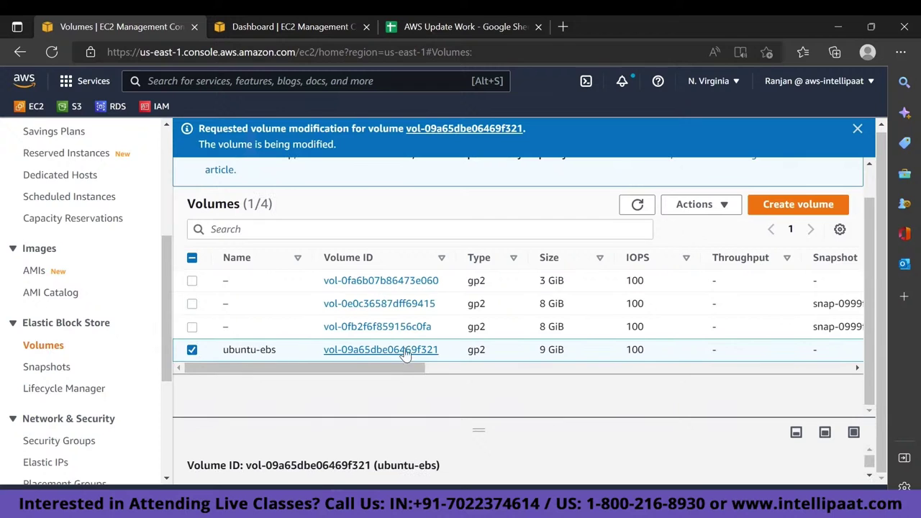
Start a snapshot of the ubuntu-ebs volume and enter its description
click(700, 204)
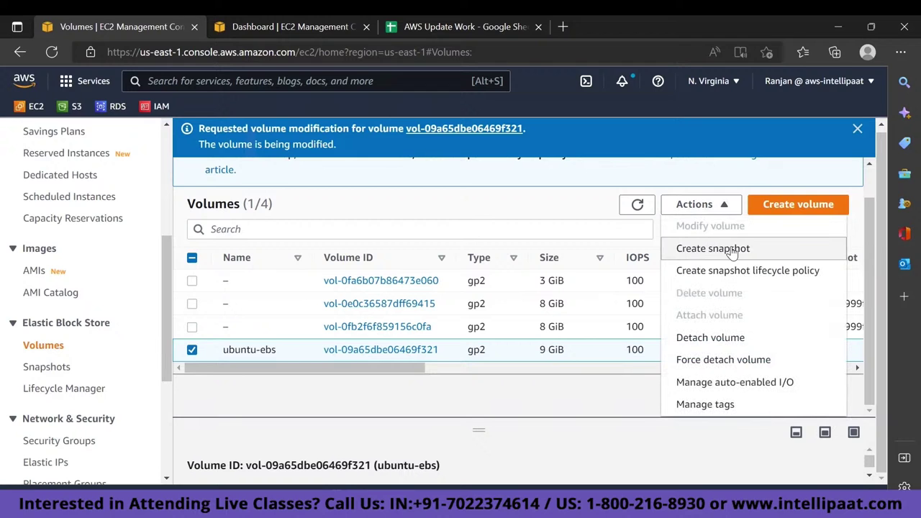
click(732, 250)
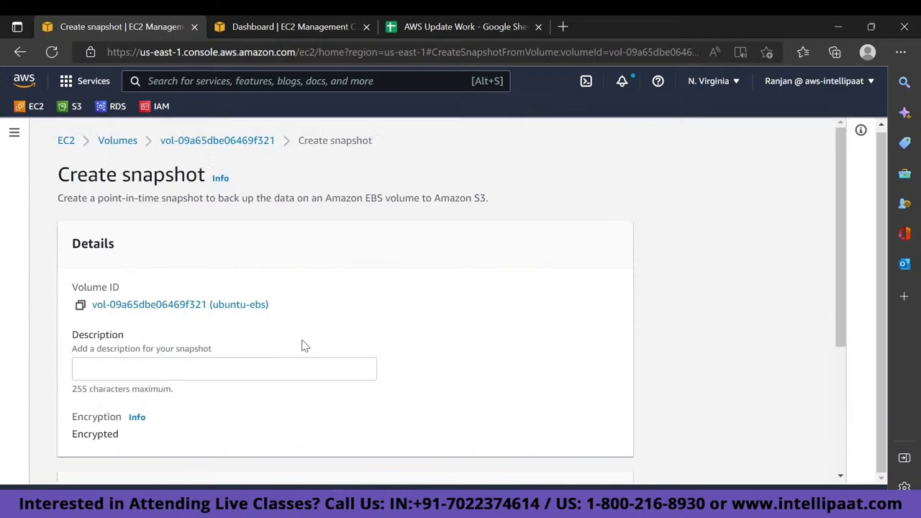
scroll(302, 346, down, 2)
click(146, 306)
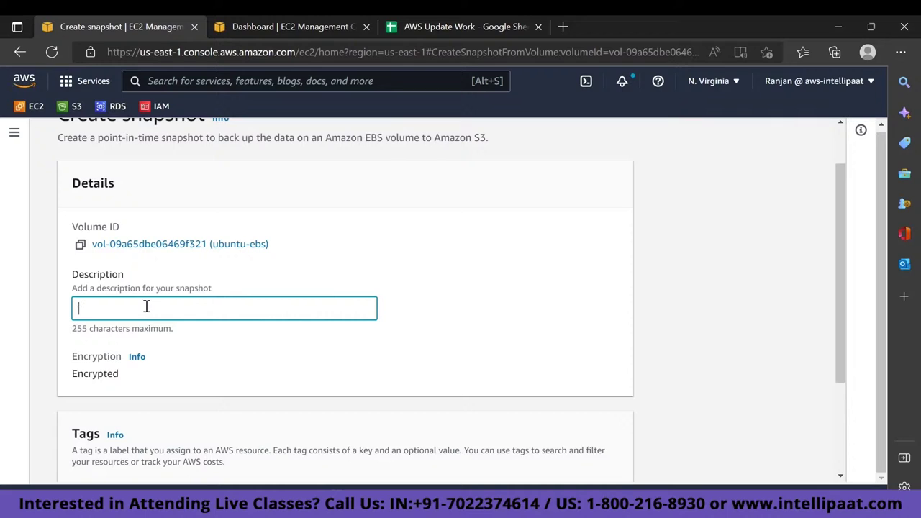
text(it is ubuntu ebs snaps)
text(hot)
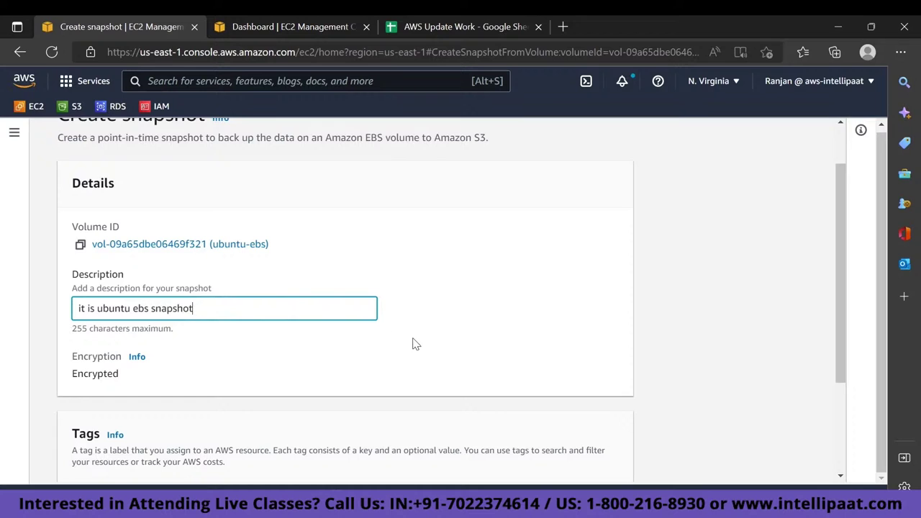
scroll(413, 344, down, 3)
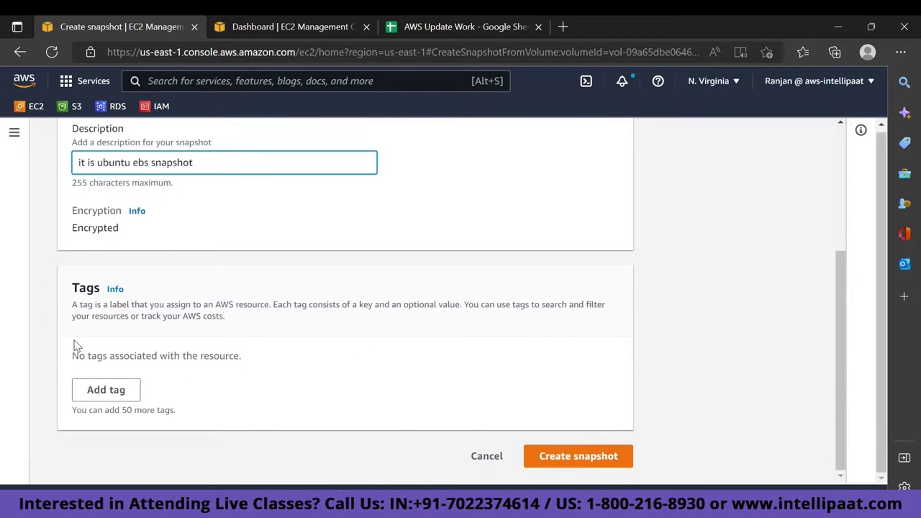
Tag the snapshot name = ebs-snapshot and create it
click(106, 396)
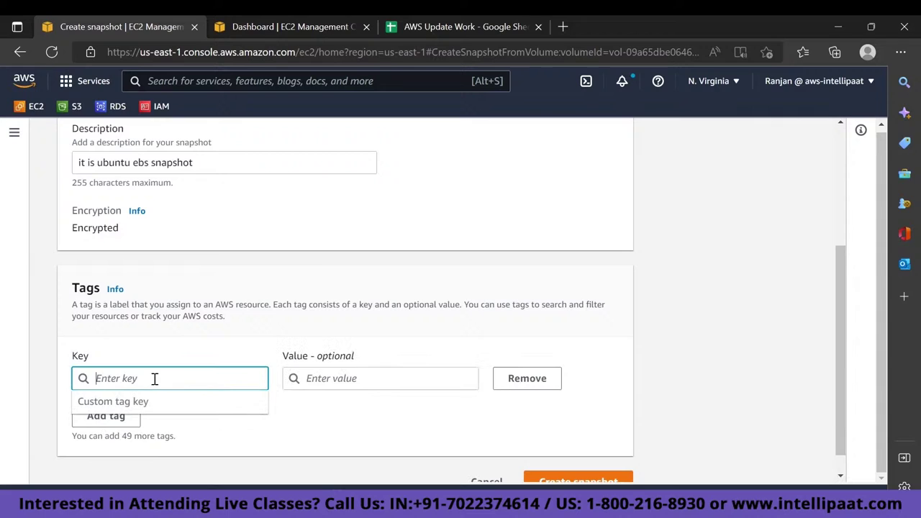
text(name)
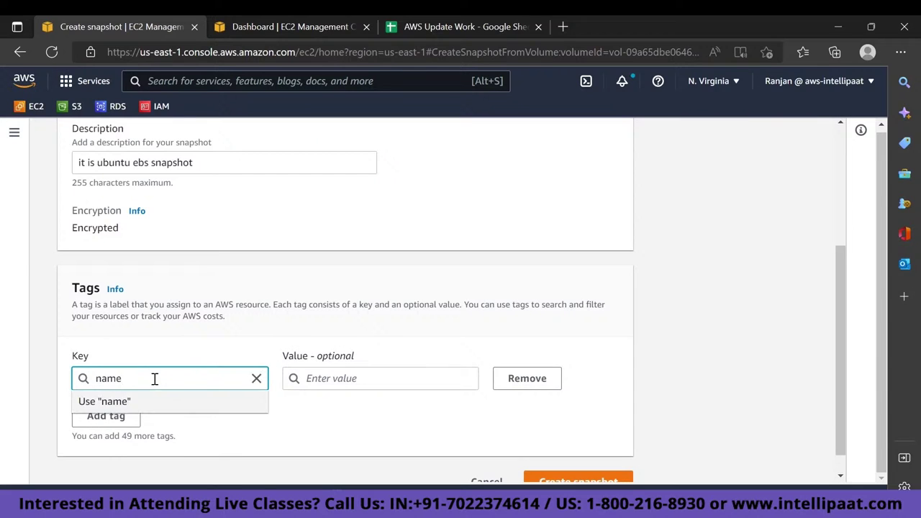
click(153, 407)
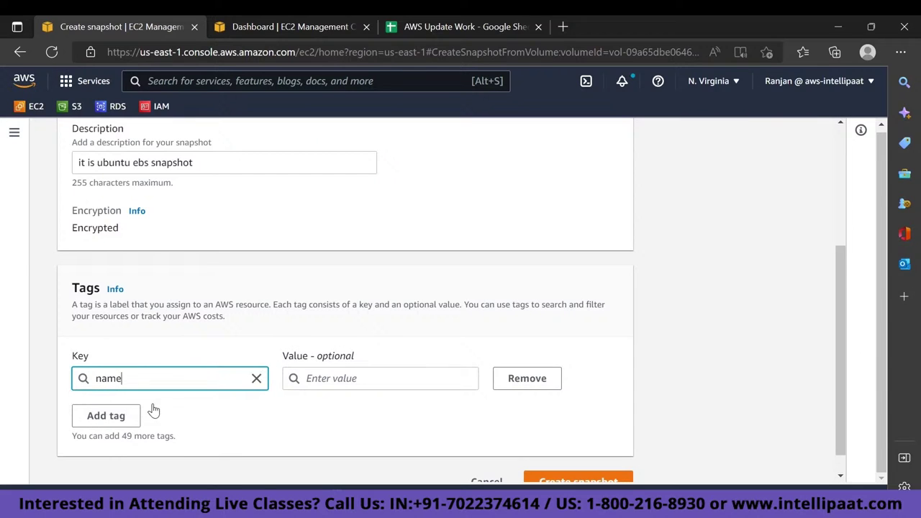
click(335, 379)
text(1)
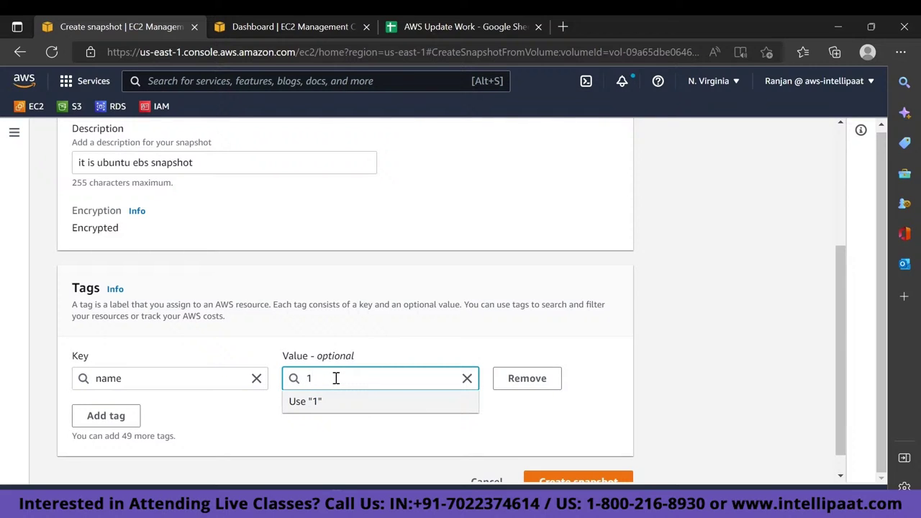
key(BackSpace)
text(ebs-snapshot)
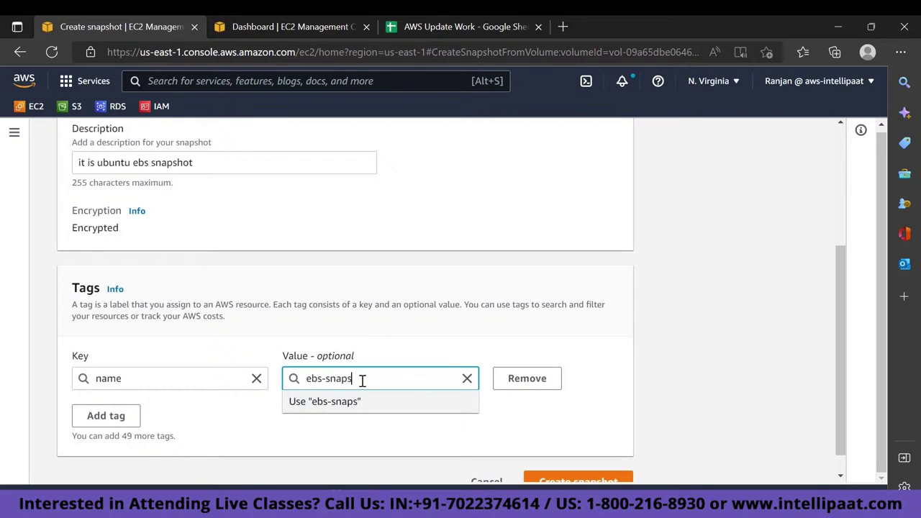
click(374, 403)
scroll(532, 426, down, 1)
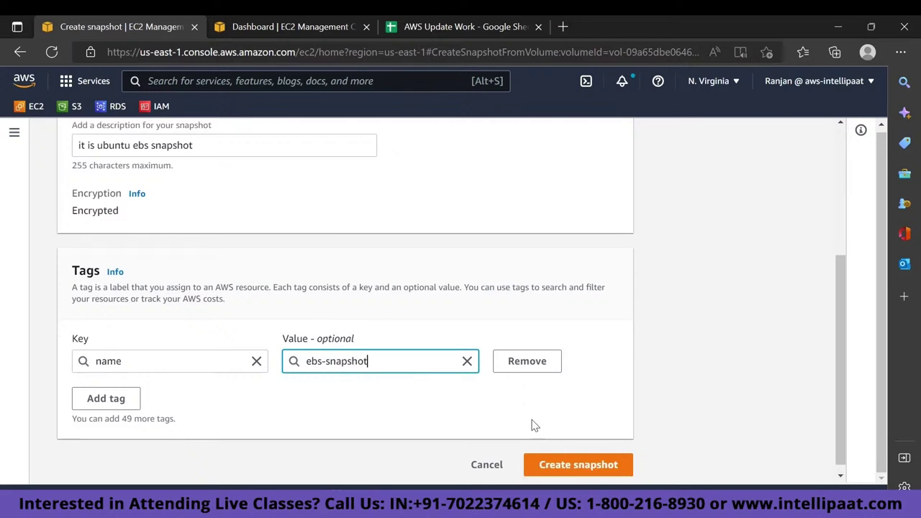
click(576, 458)
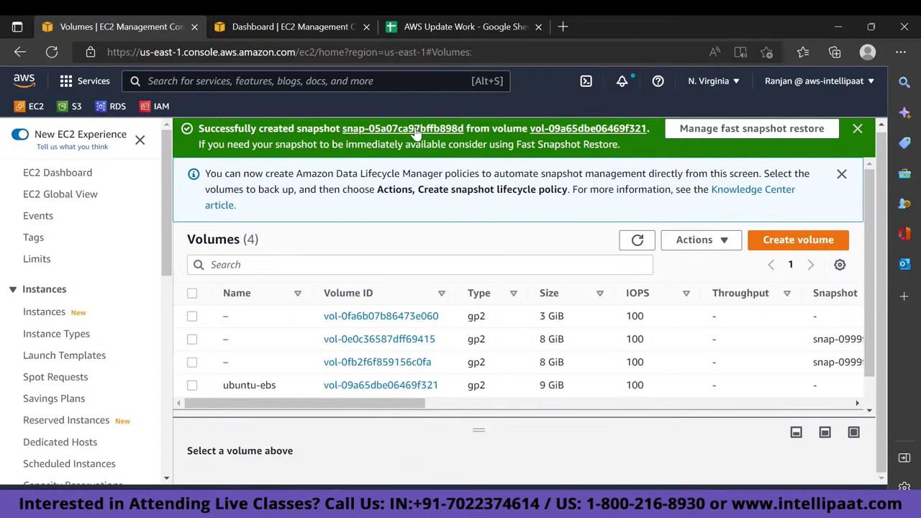
scroll(146, 367, down, 4)
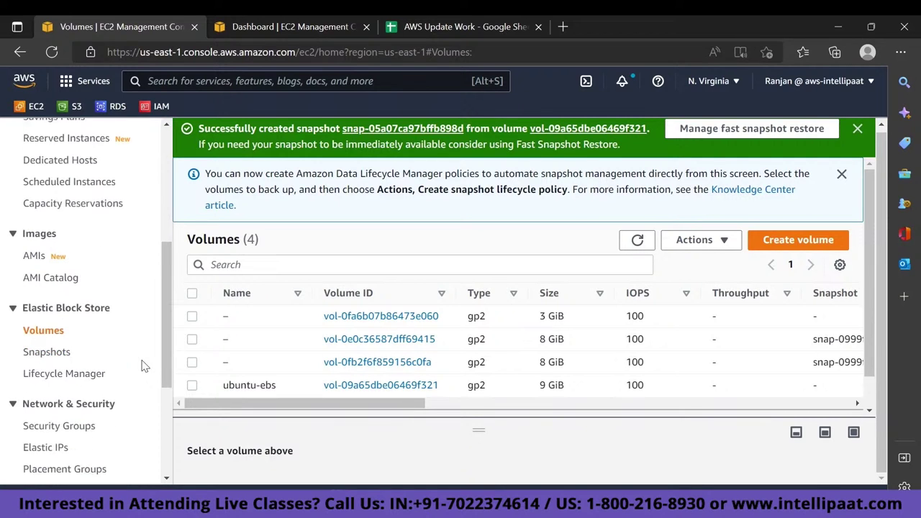
In Snapshots, confirm the new 9 GiB snapshot is Available (100%) and Encrypted with aws/ebs
click(54, 351)
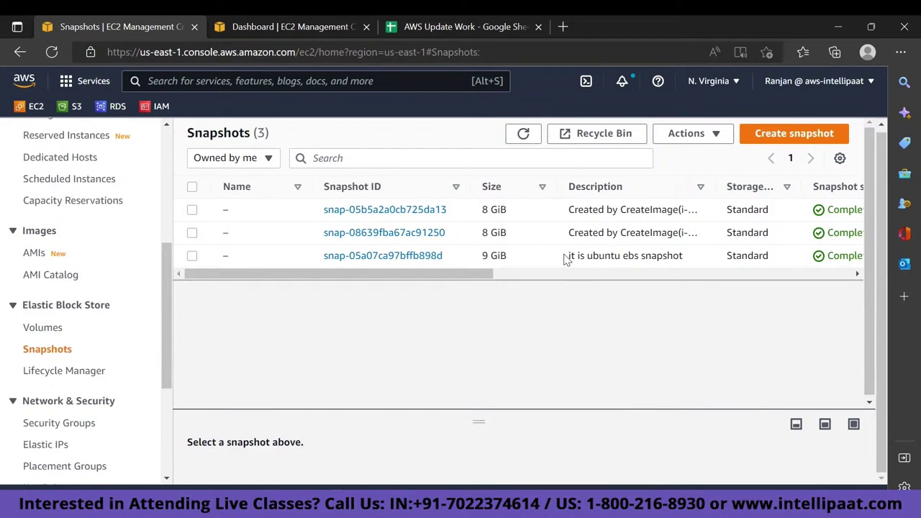
drag(565, 259, 705, 255)
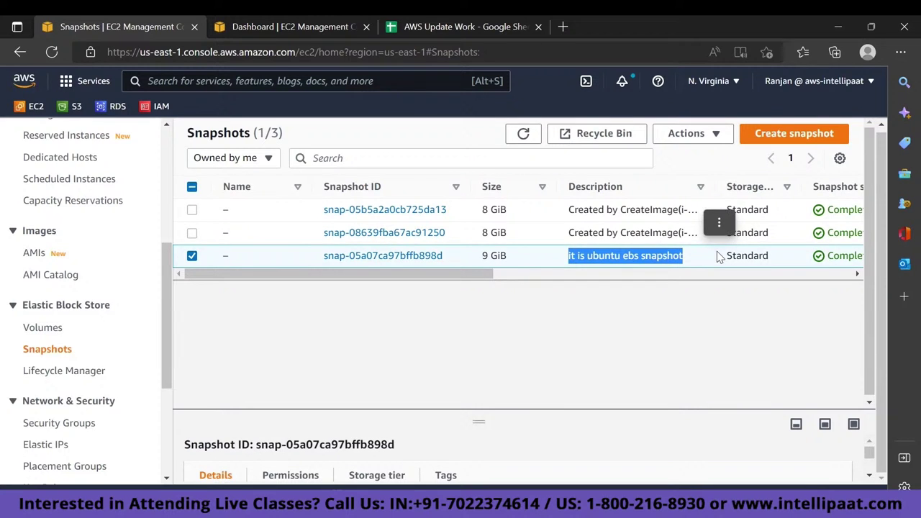
scroll(715, 255, right, 3)
scroll(718, 257, right, 2)
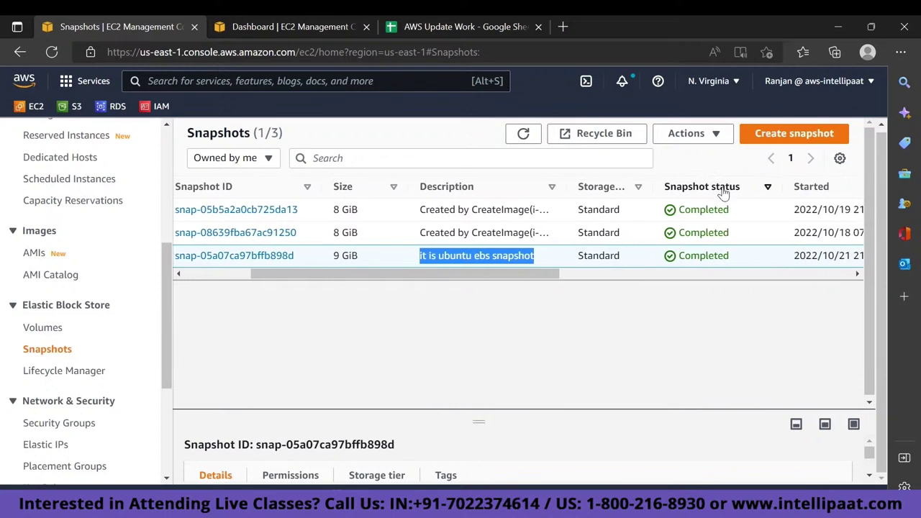
scroll(716, 256, right, 4)
scroll(716, 256, right, 6)
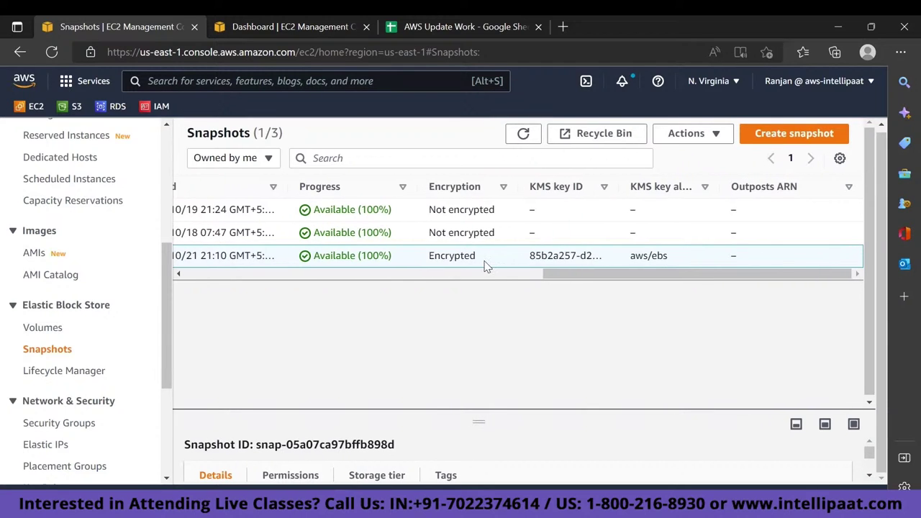
scroll(484, 267, left, 10)
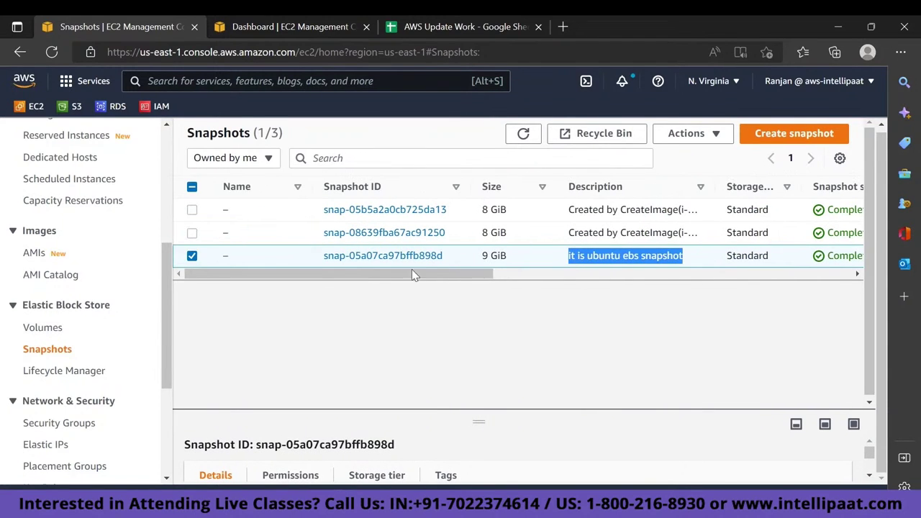
Rename the new snapshot to ubuntu-snapshot, then go to the Volumes list
mouse_move(237, 259)
click(236, 256)
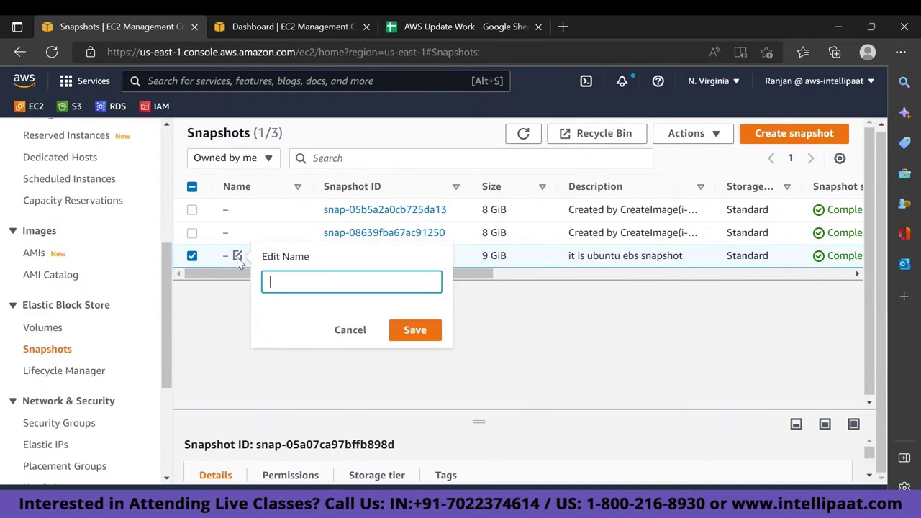
text(s)
key(BackSpace)
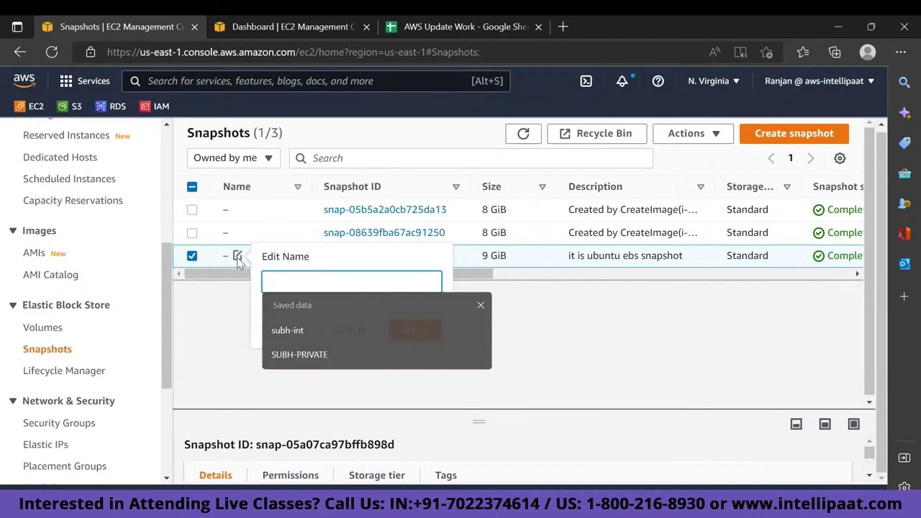
text(ub)
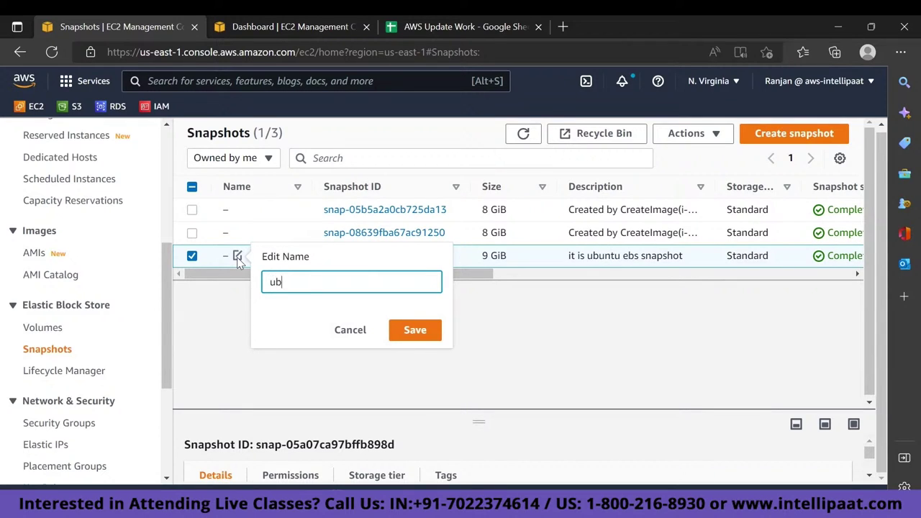
text(untu-snapshot)
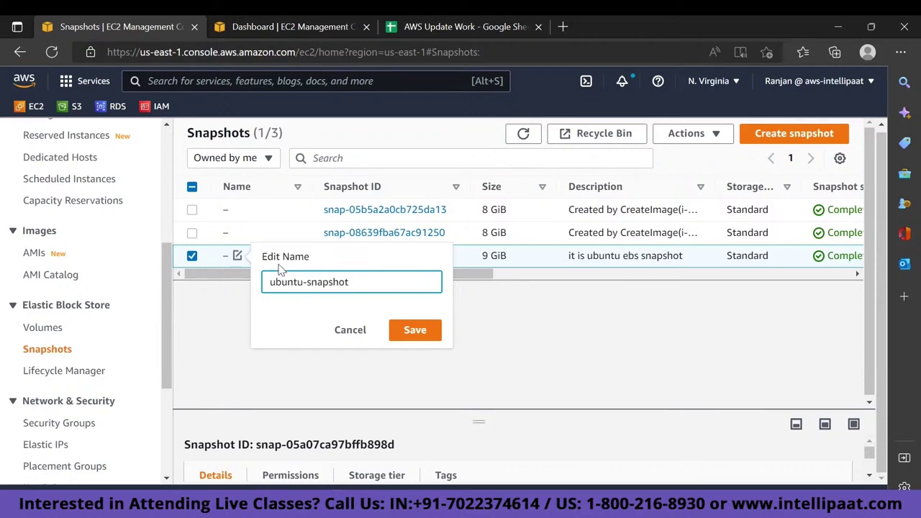
click(418, 332)
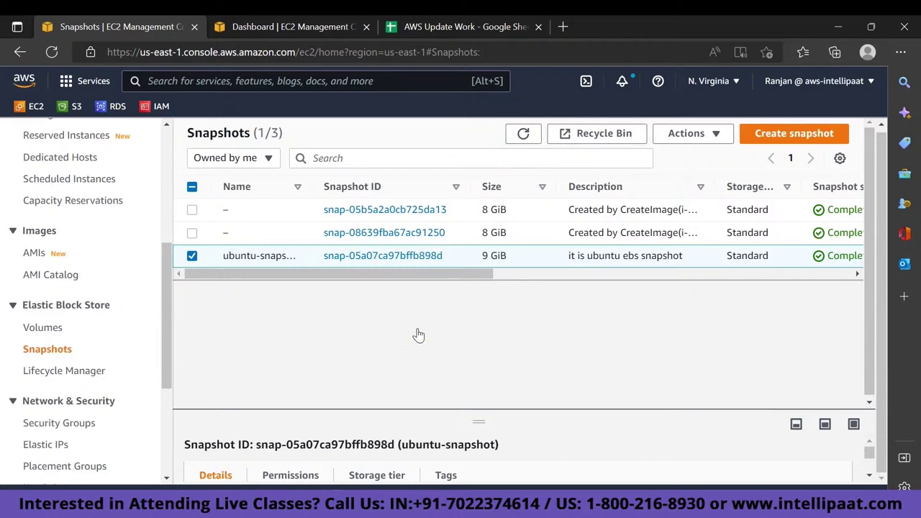
click(49, 330)
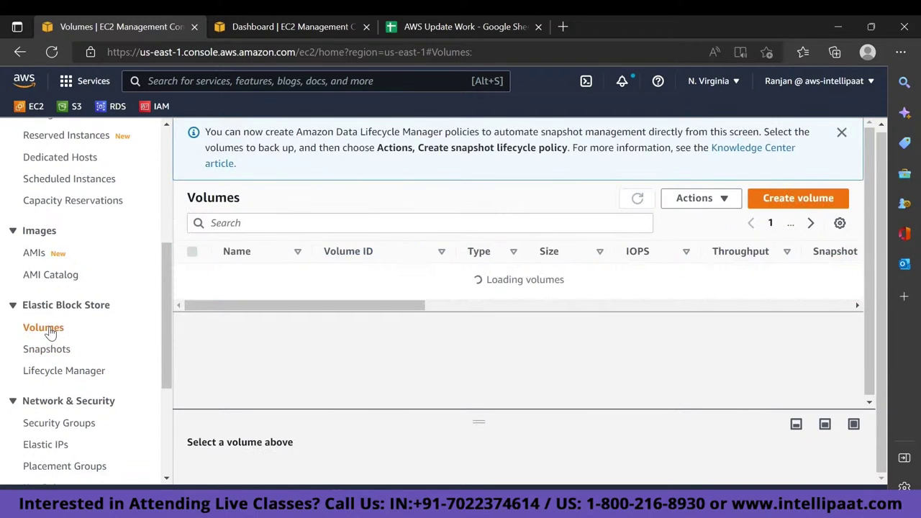
Force-detach the ubuntu-ebs volume from its instance and refresh the list
click(237, 343)
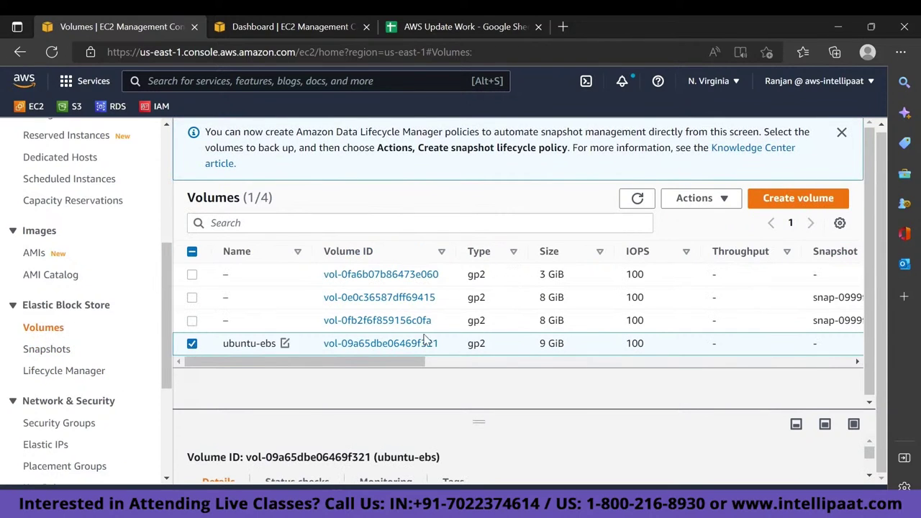
click(695, 198)
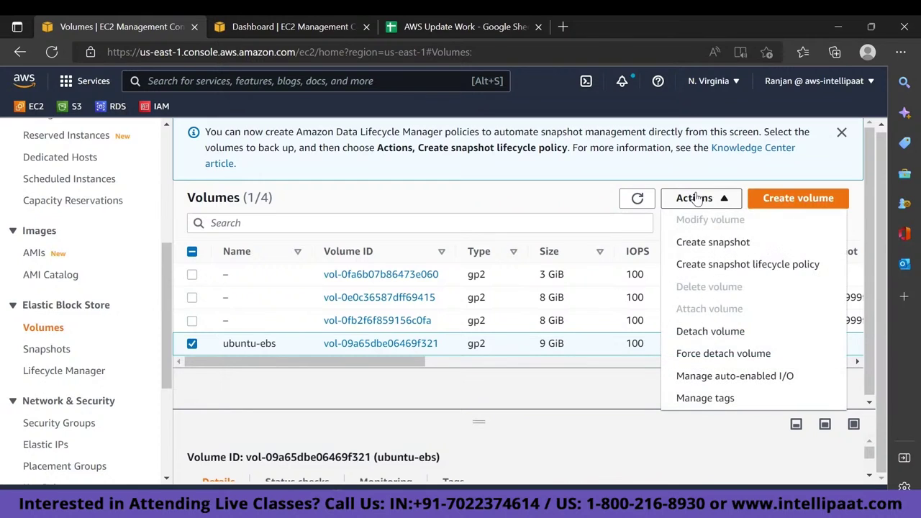
click(723, 354)
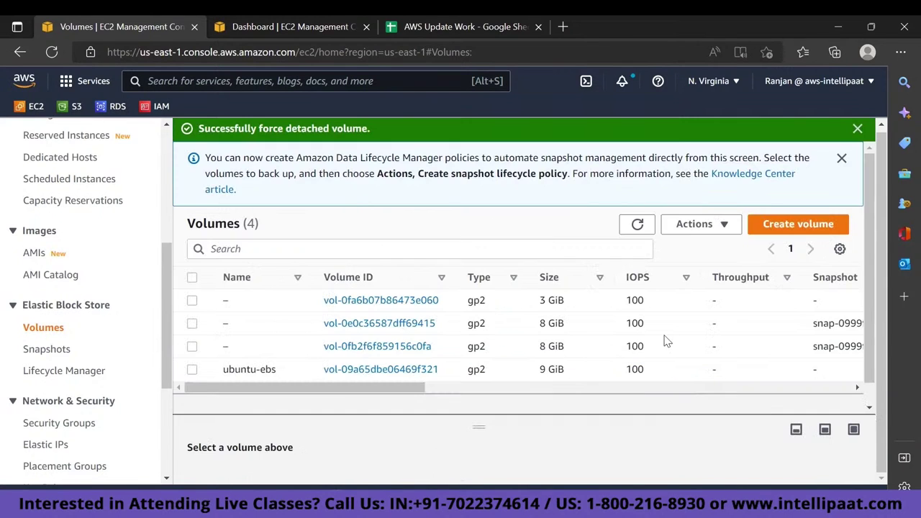
click(638, 224)
Delete the detached ubuntu-ebs volume, leaving three volumes
click(192, 369)
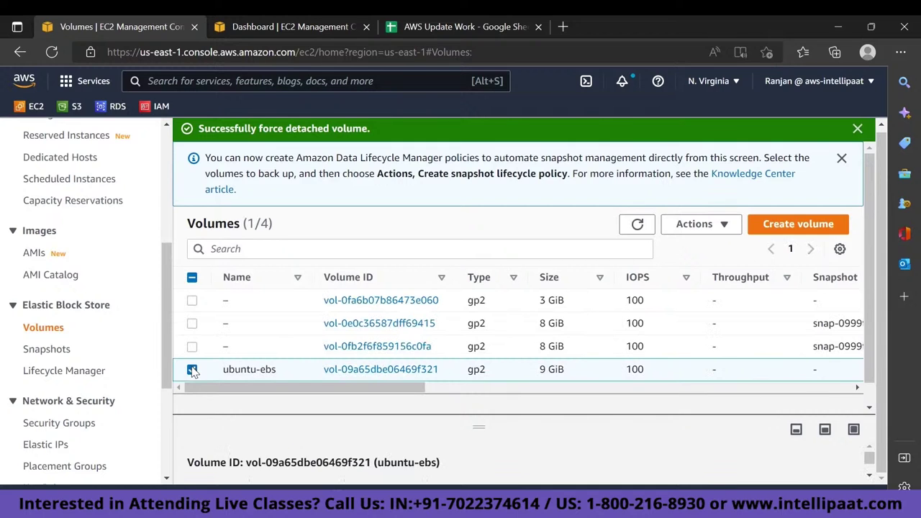
click(695, 229)
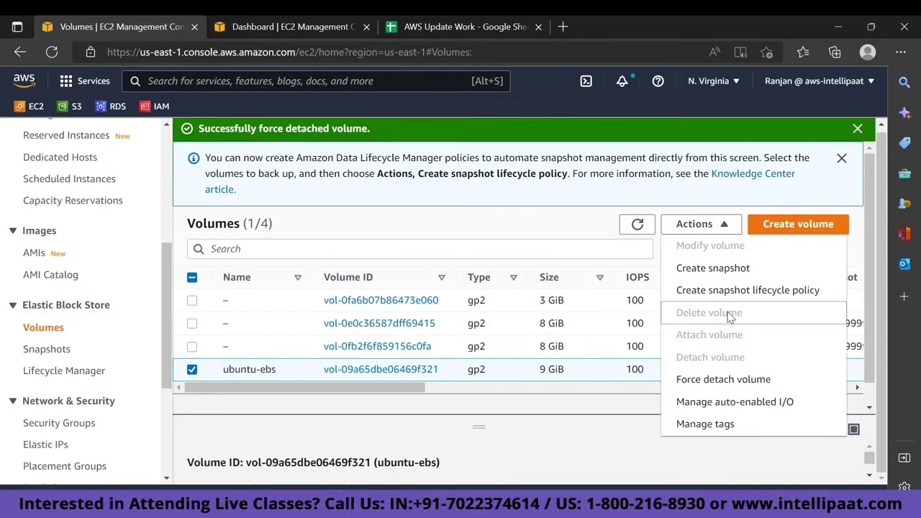
click(637, 223)
click(696, 224)
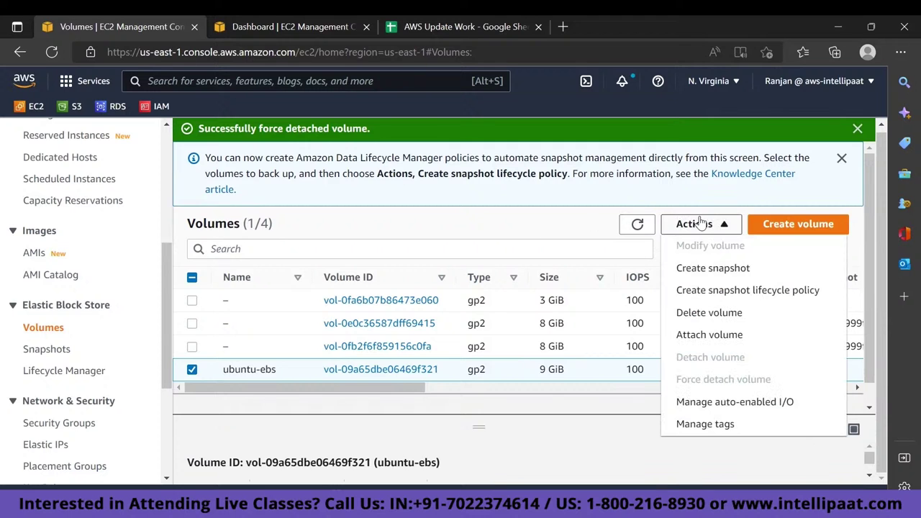
click(706, 317)
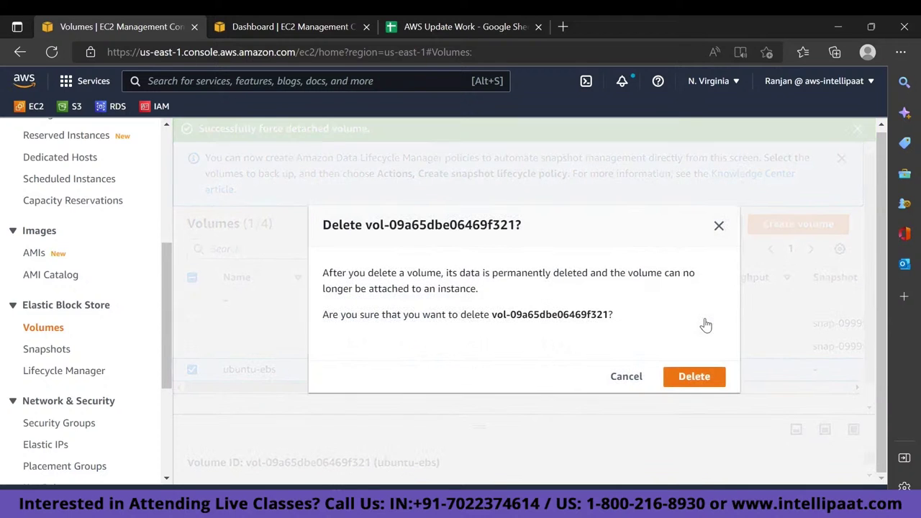
click(695, 380)
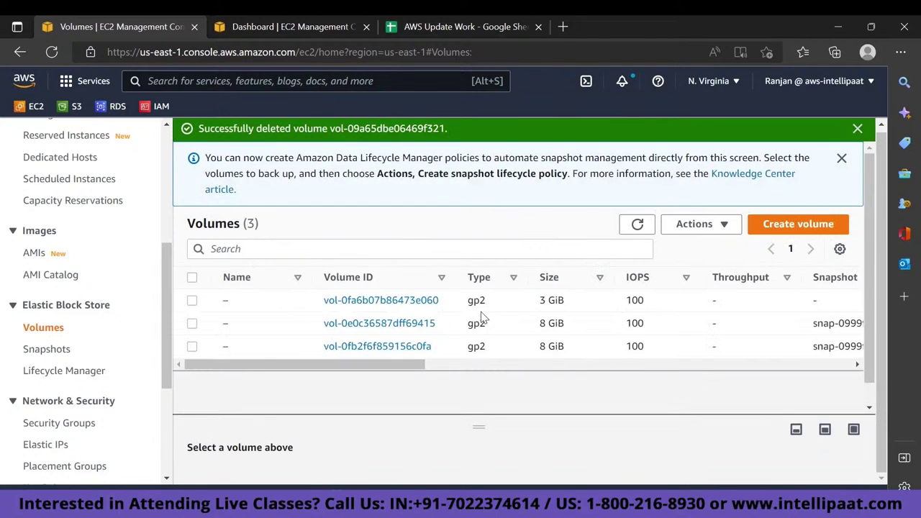
click(644, 218)
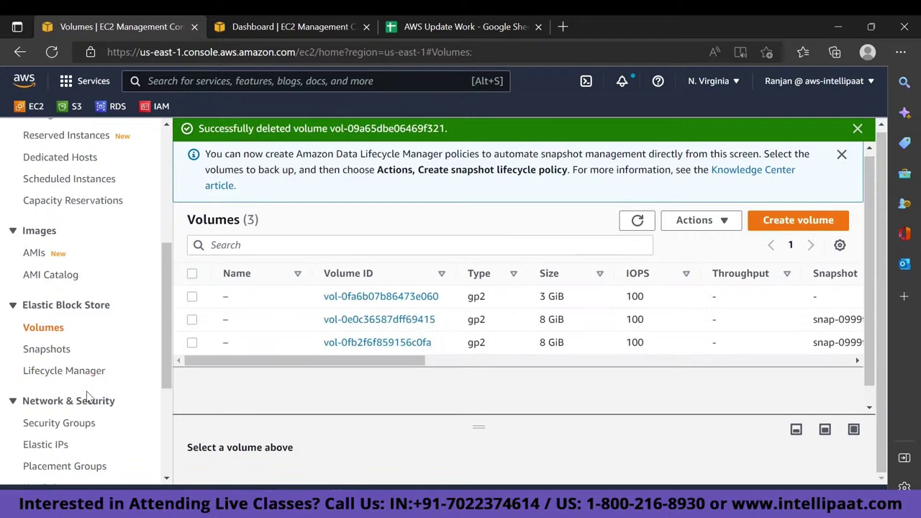
scroll(88, 396, down, 1)
Select ubuntu-snapshot in Snapshots and choose Create volume from snapshot
click(50, 324)
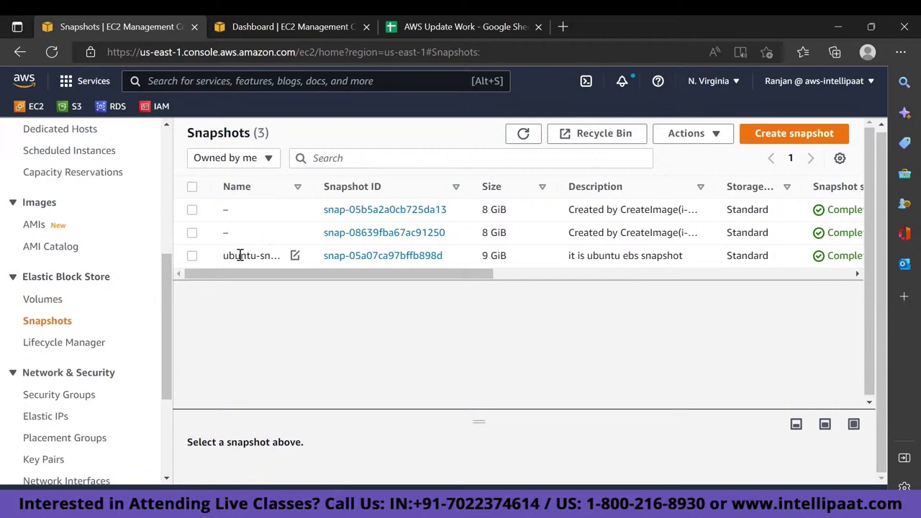
click(192, 255)
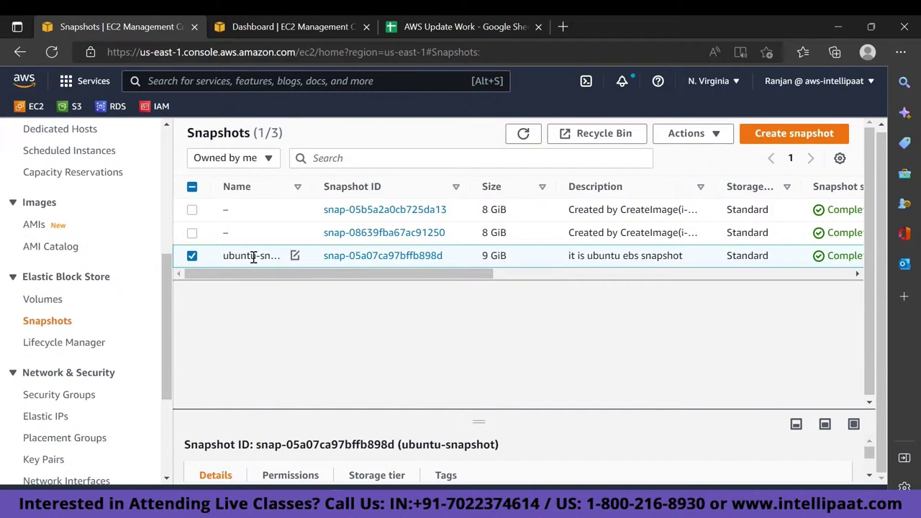
click(692, 133)
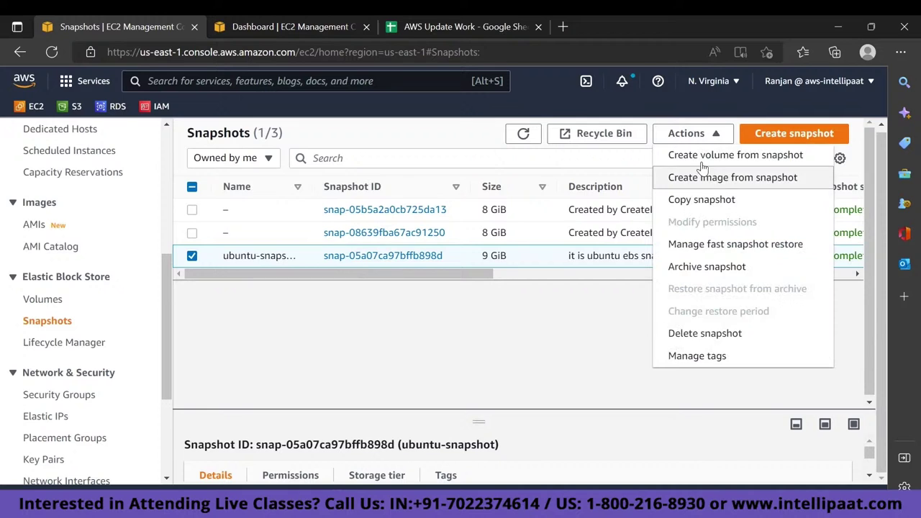
click(760, 162)
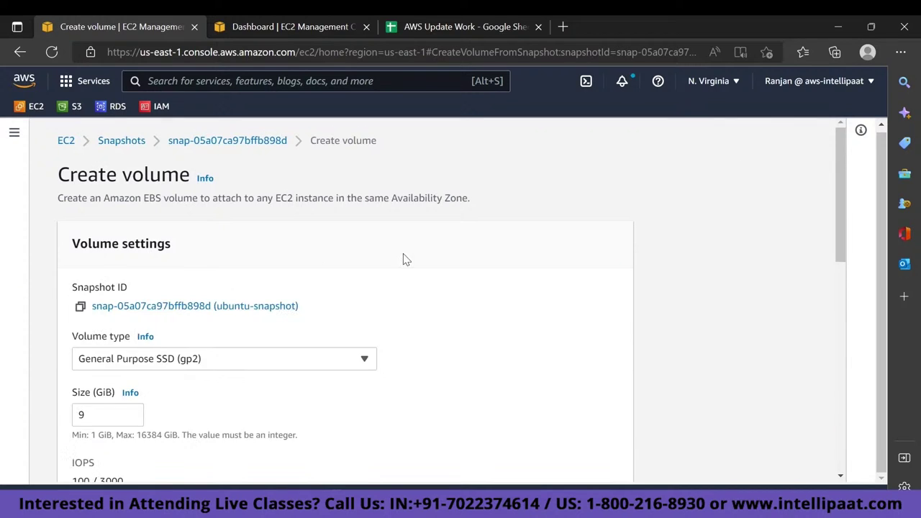
Set the new volume's availability zone to us-east-1c
scroll(311, 302, down, 2)
scroll(311, 302, down, 3)
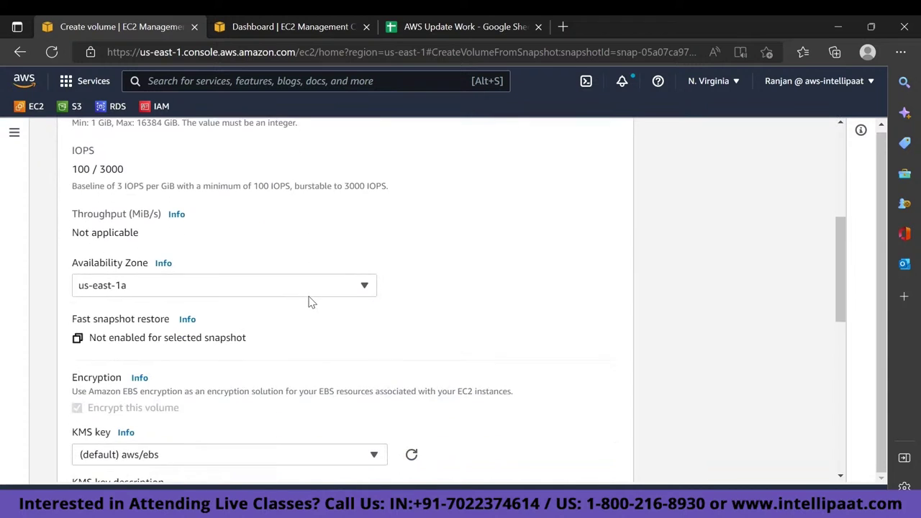
scroll(310, 302, down, 1)
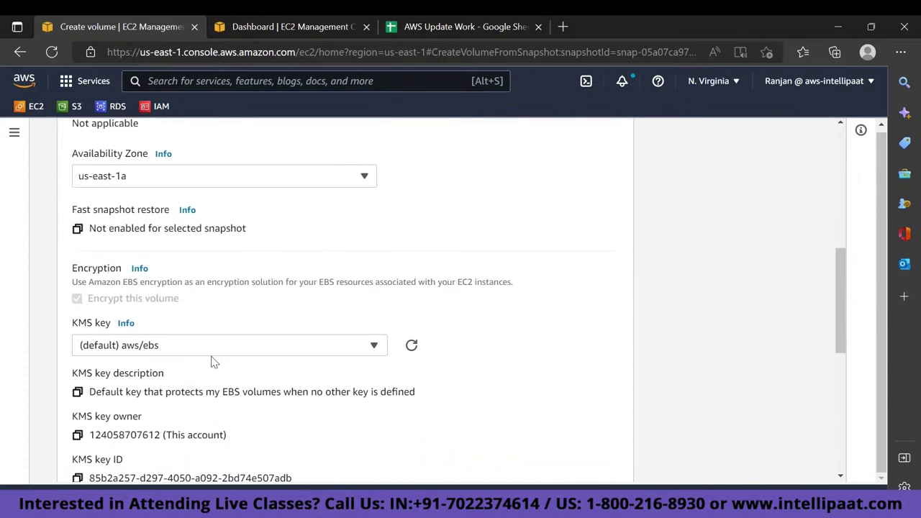
scroll(294, 267, down, 2)
scroll(294, 269, up, 3)
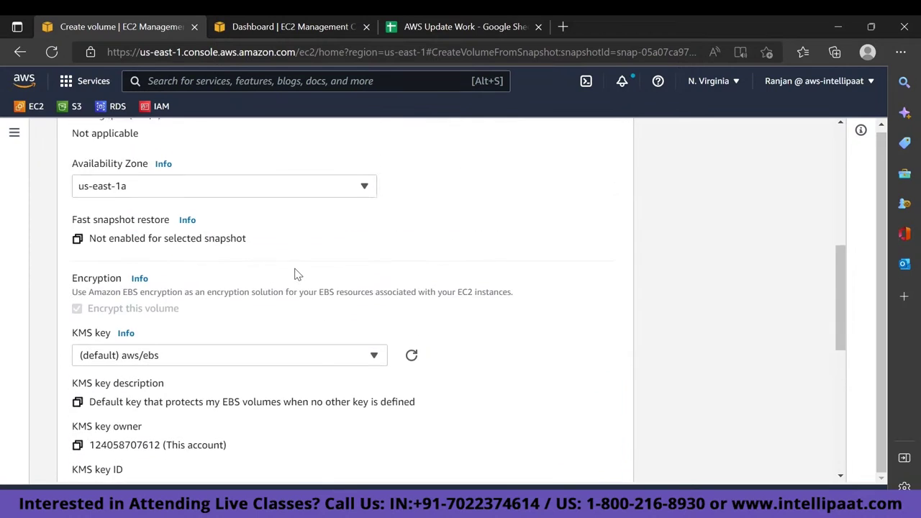
click(233, 261)
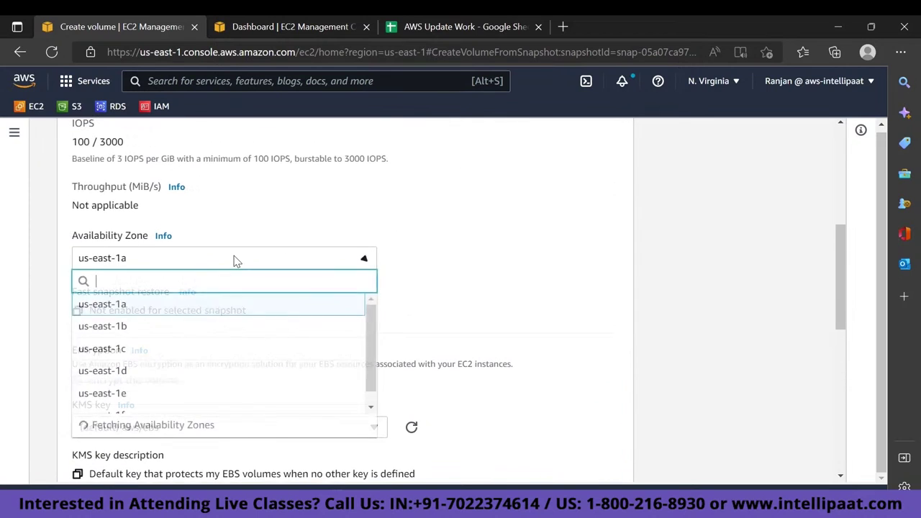
click(157, 351)
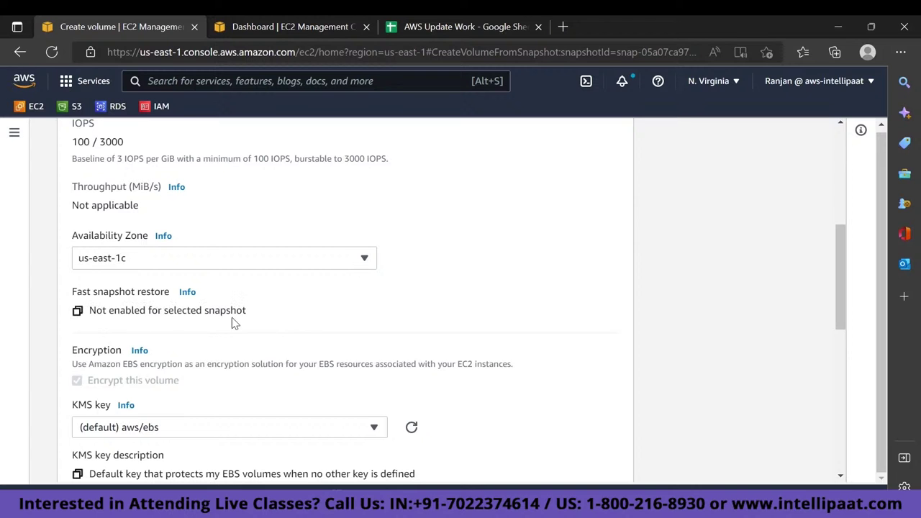
Review the encryption and KMS key settings and create the 9 GiB volume
scroll(277, 318, down, 6)
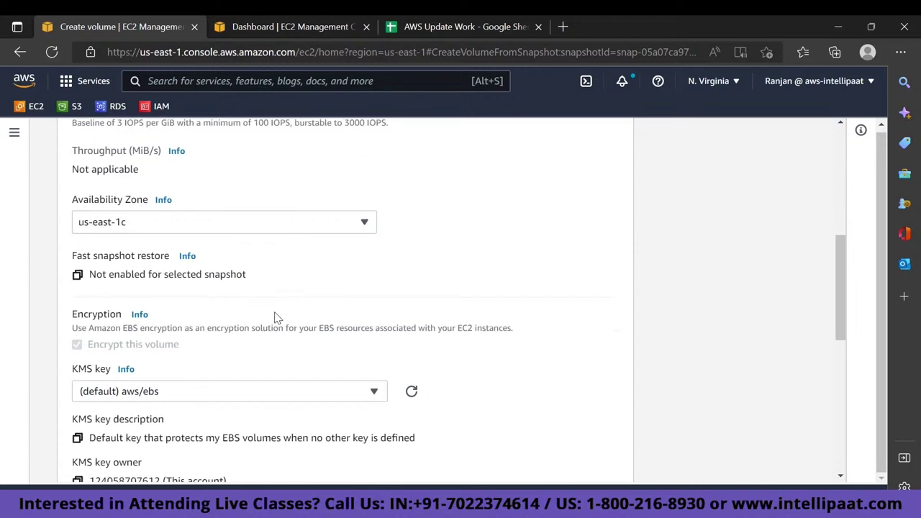
scroll(277, 319, down, 1)
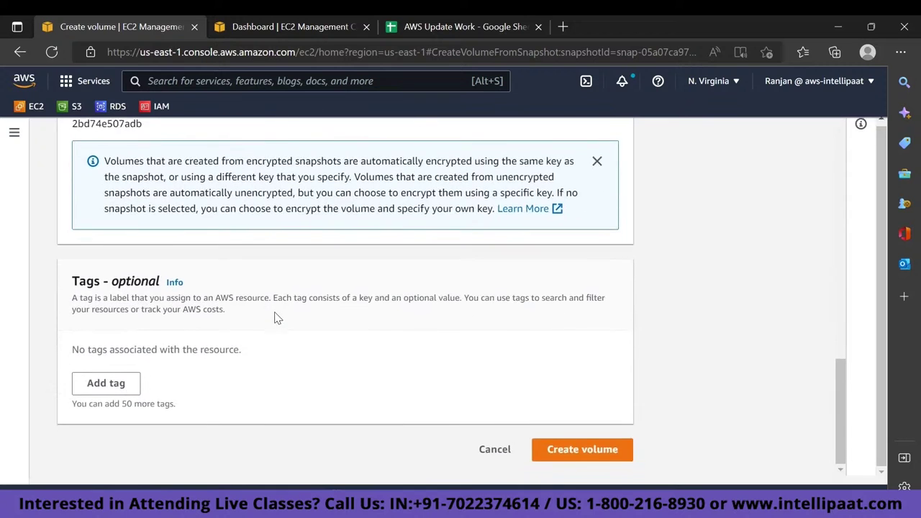
scroll(539, 345, up, 10)
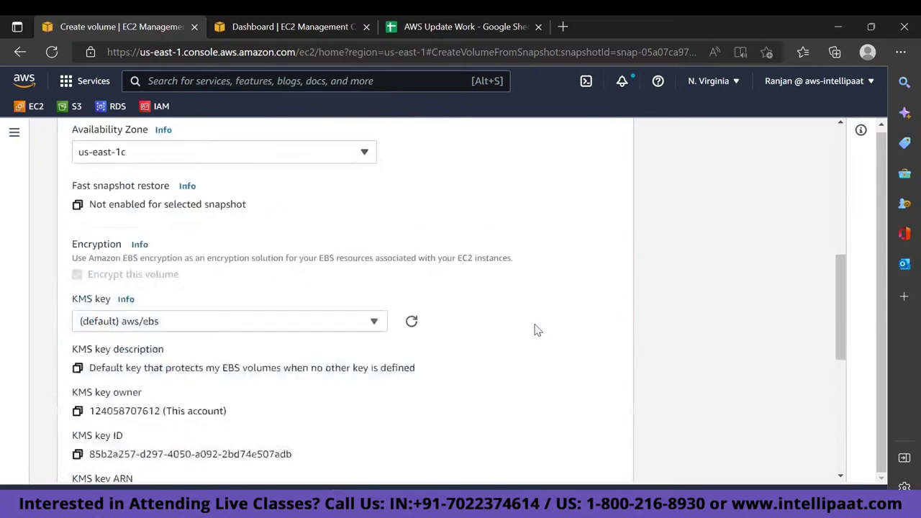
scroll(407, 369, down, 5)
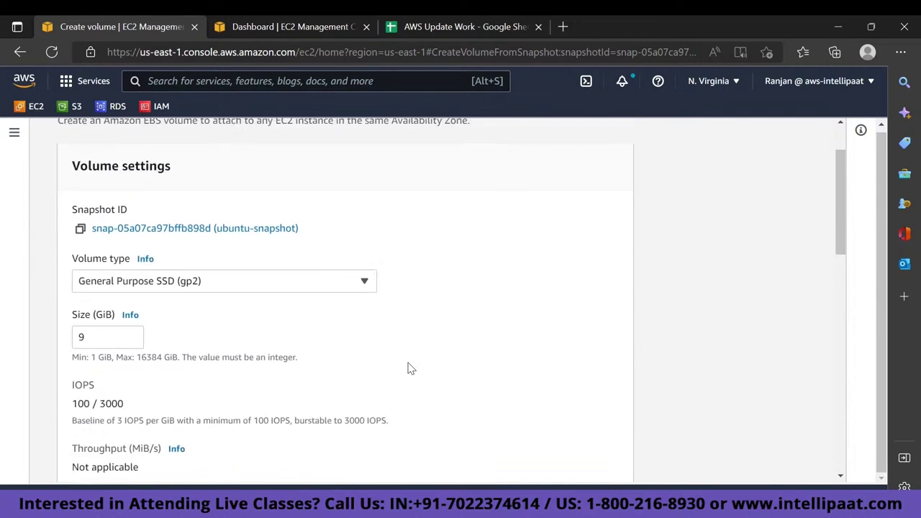
scroll(408, 369, down, 5)
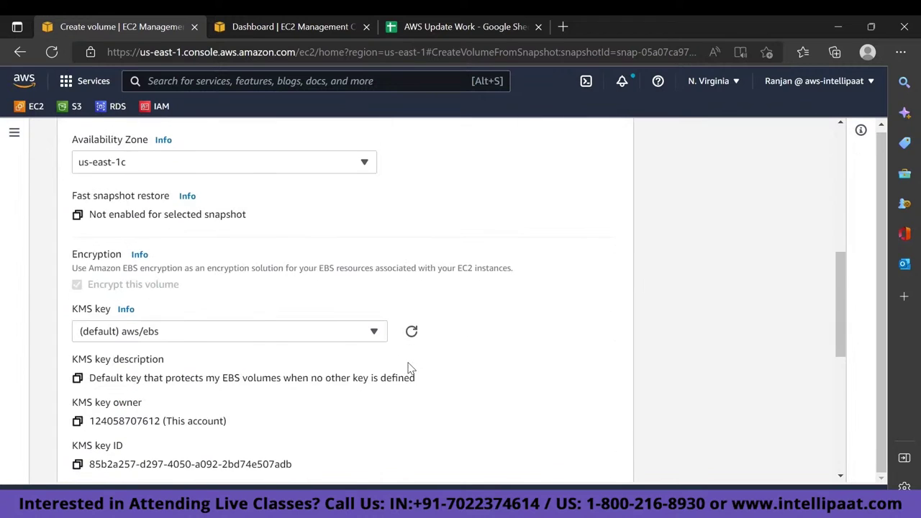
scroll(408, 368, up, 10)
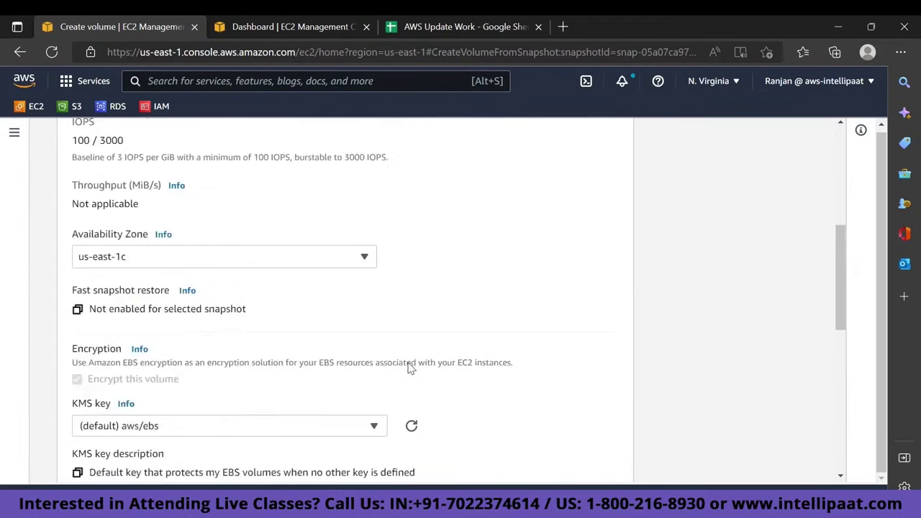
scroll(377, 341, down, 5)
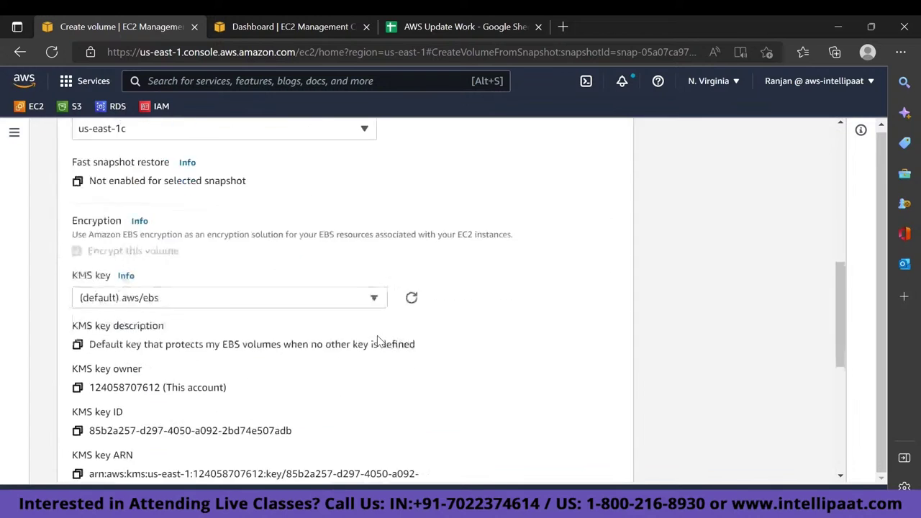
scroll(377, 341, up, 5)
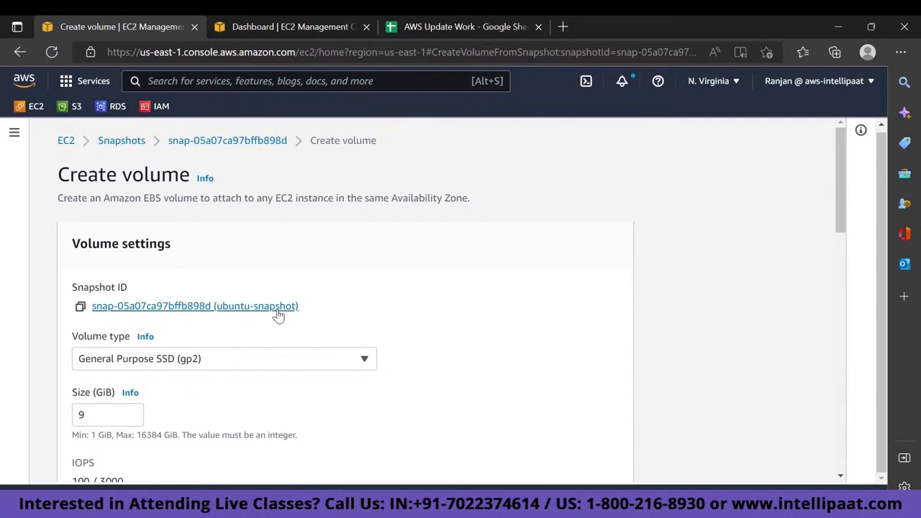
scroll(324, 309, down, 10)
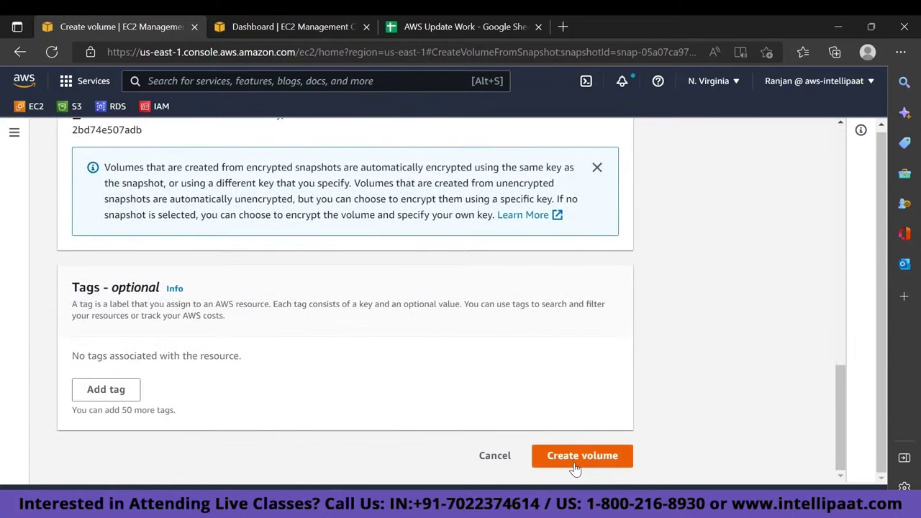
click(576, 460)
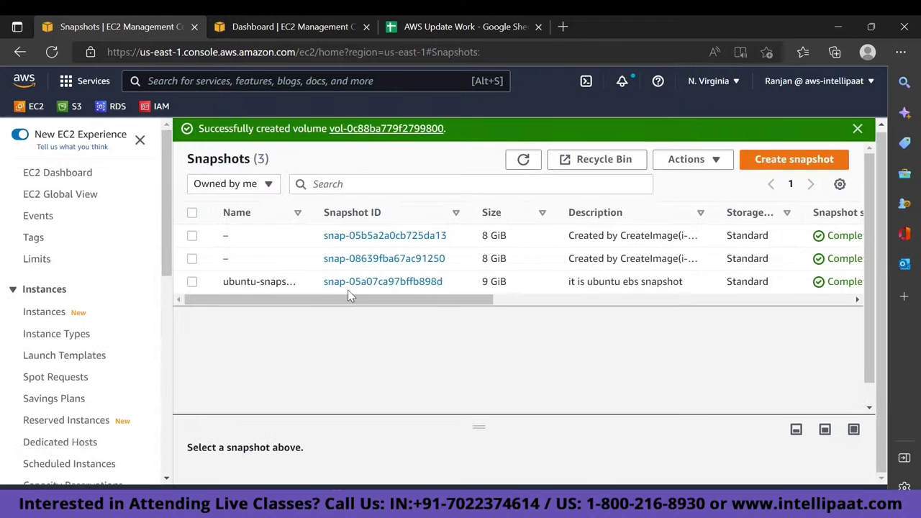
scroll(140, 366, down, 4)
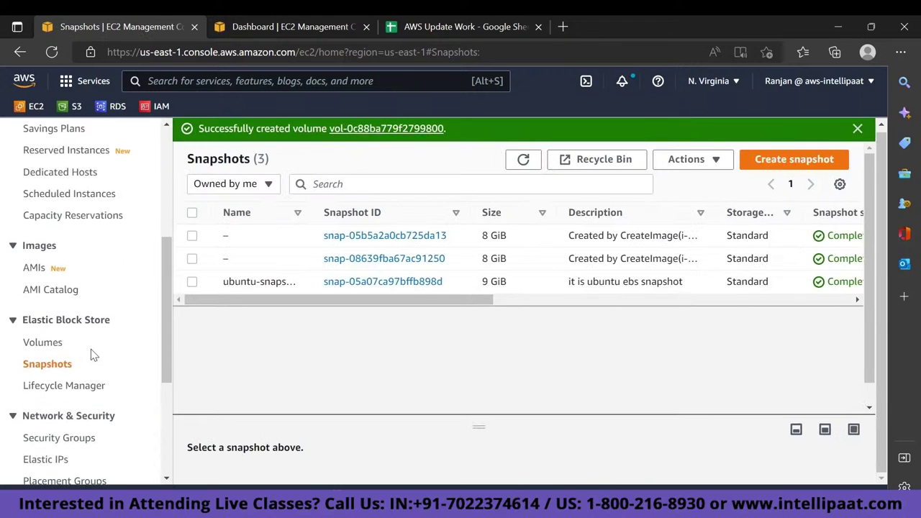
Check the EBS Volumes table's Encryption and State columns for the new 9 GiB volume
click(43, 344)
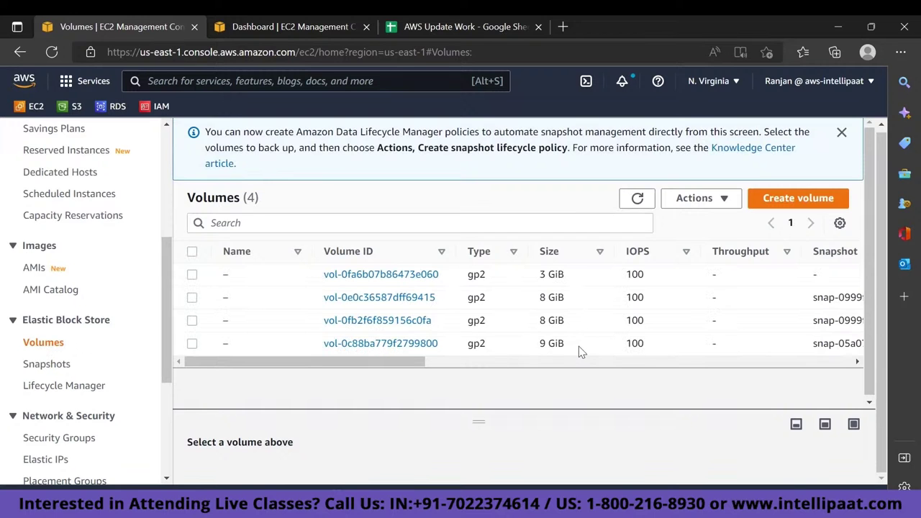
scroll(580, 349, right, 5)
scroll(580, 347, right, 8)
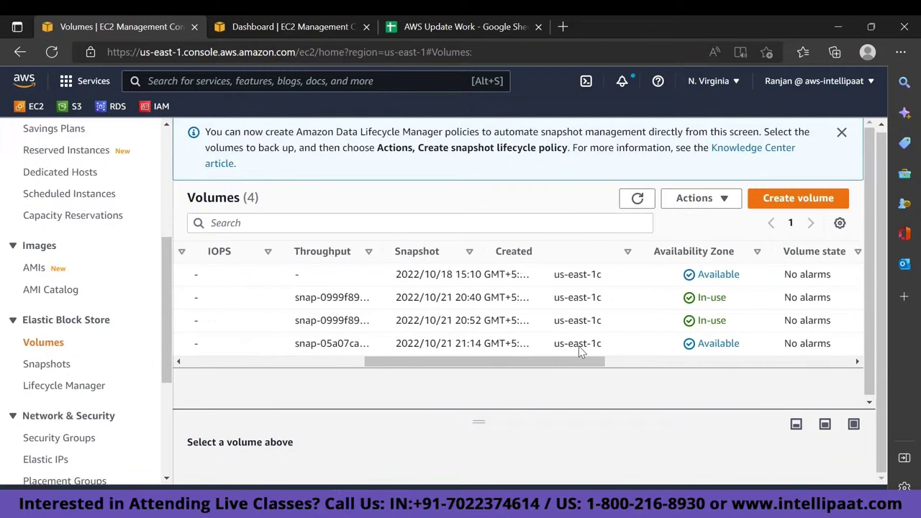
scroll(579, 346, right, 6)
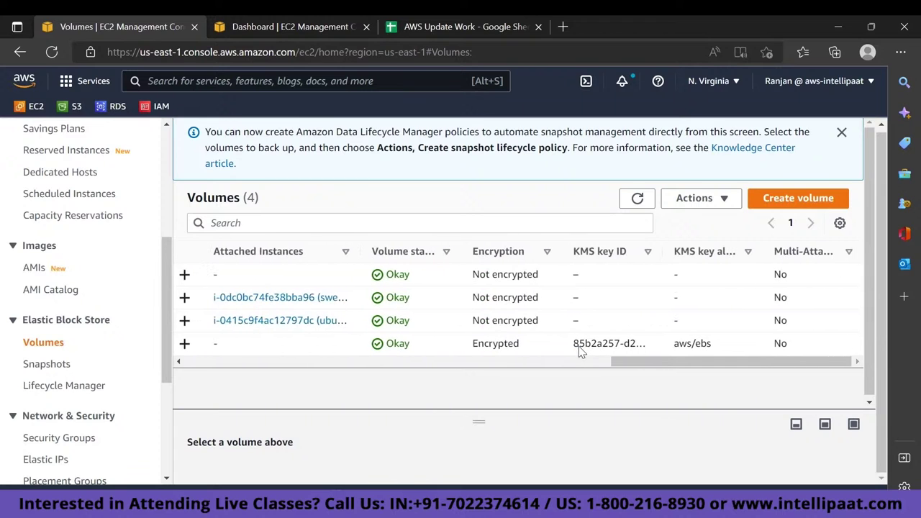
scroll(580, 350, left, 8)
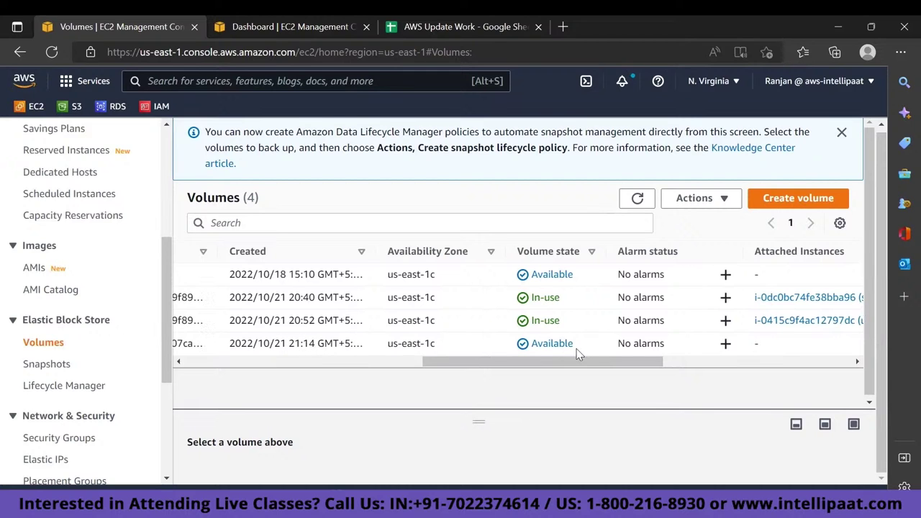
scroll(353, 337, left, 6)
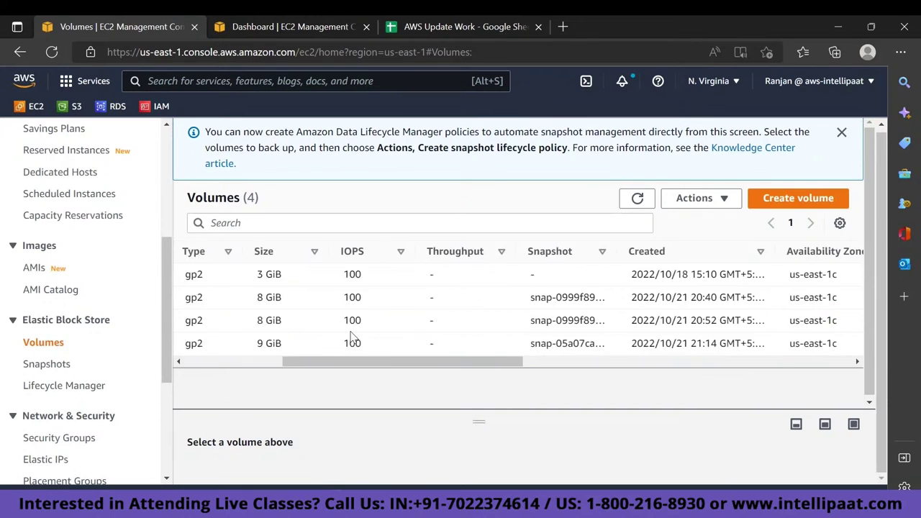
scroll(353, 336, right, 8)
scroll(353, 336, right, 8)
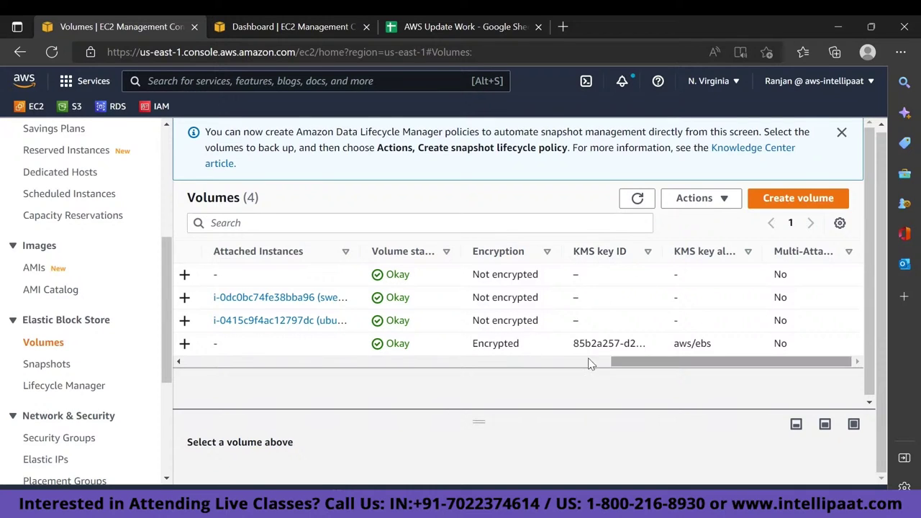
scroll(510, 339, left, 5)
scroll(512, 341, left, 5)
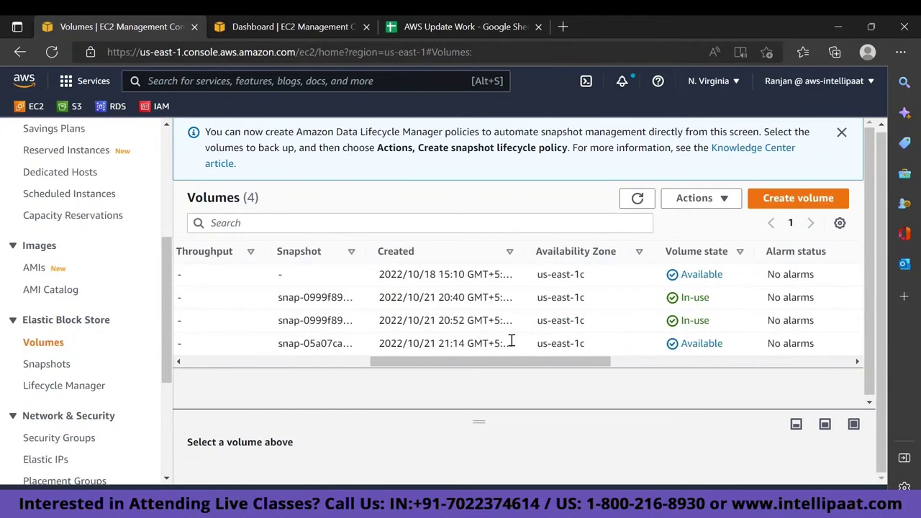
scroll(511, 341, left, 5)
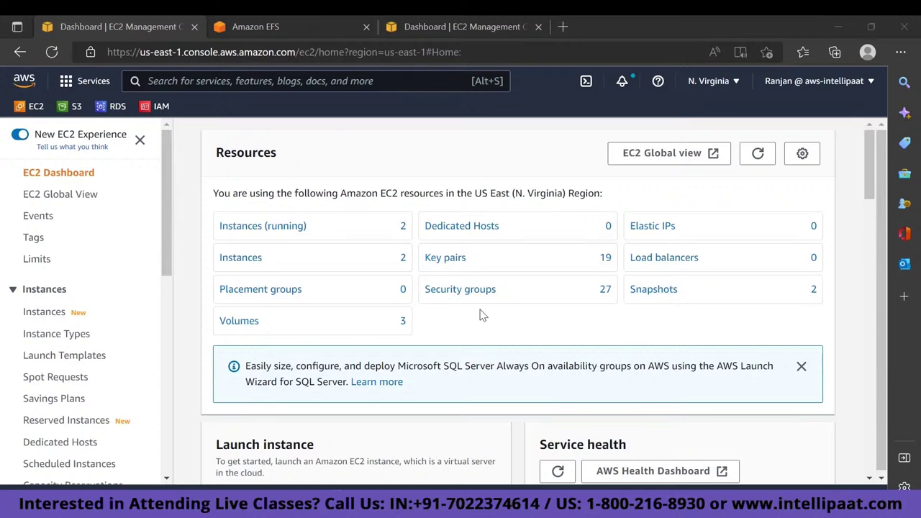
Start a new instance launch from the running instances and name it ubuntu-efs
click(298, 226)
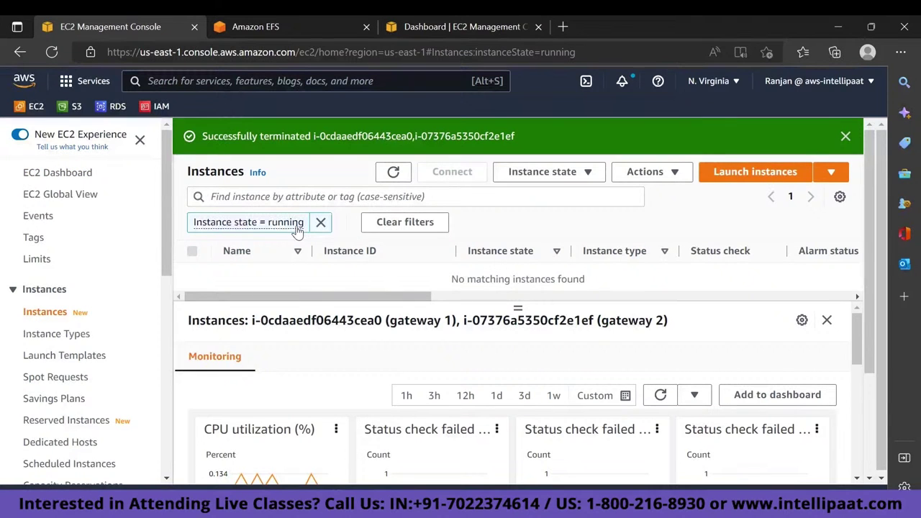
click(734, 177)
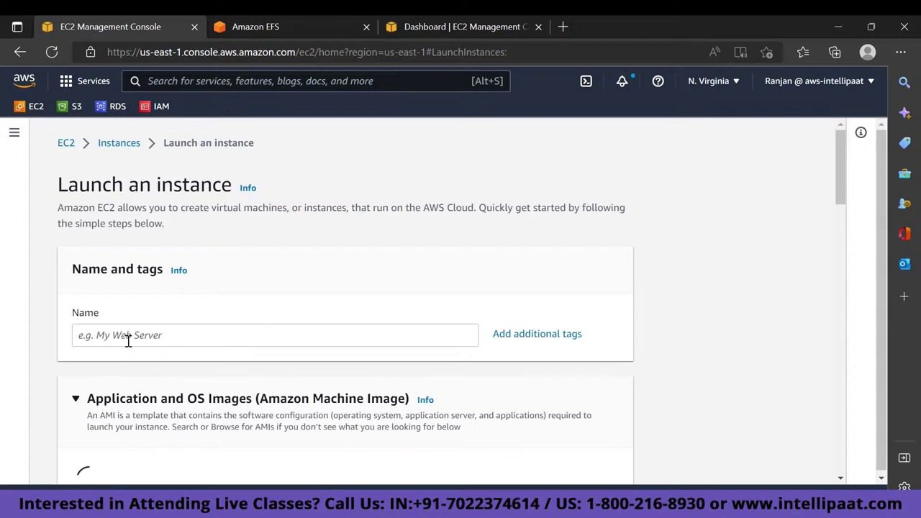
click(104, 337)
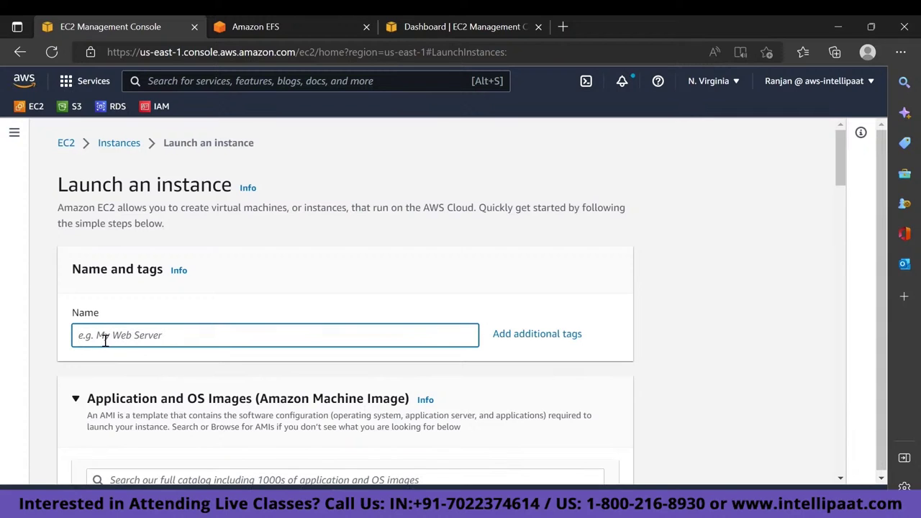
text(ubuntu-efs)
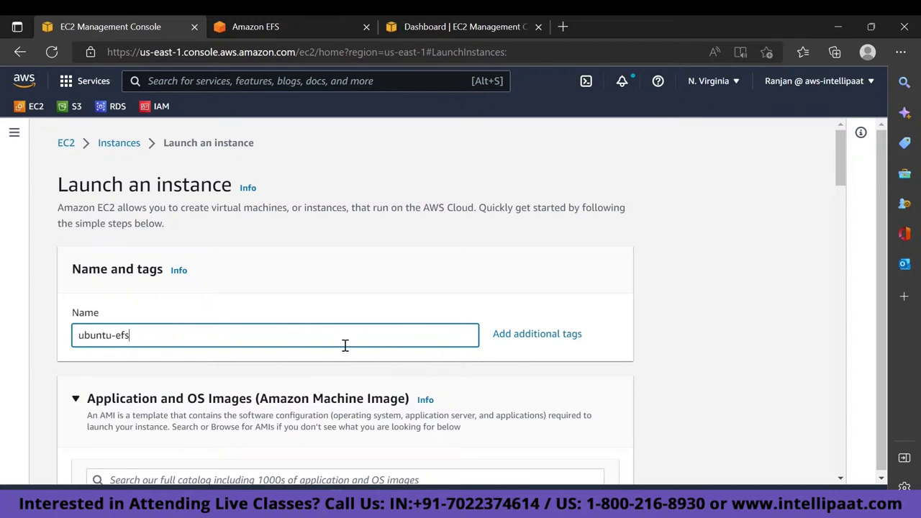
Choose the Ubuntu Server 22.04 LTS image from the Quick Start tiles
scroll(346, 345, down, 3)
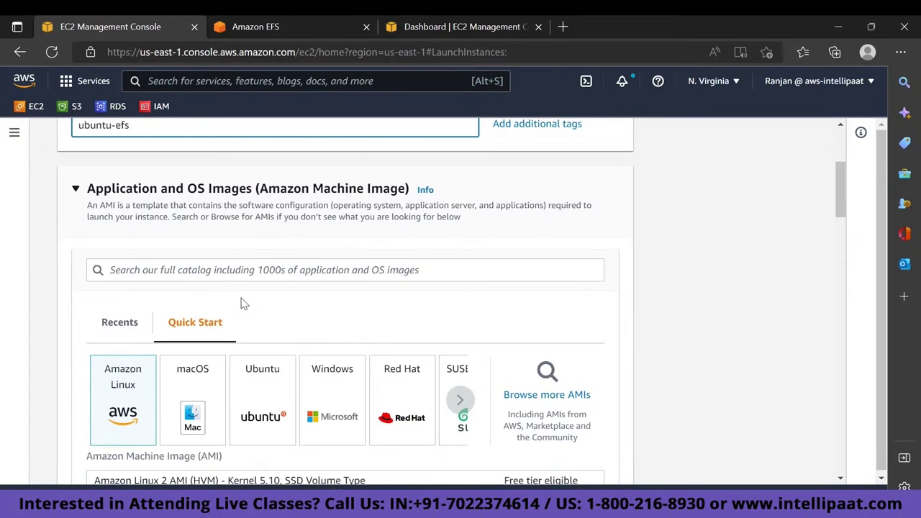
click(267, 389)
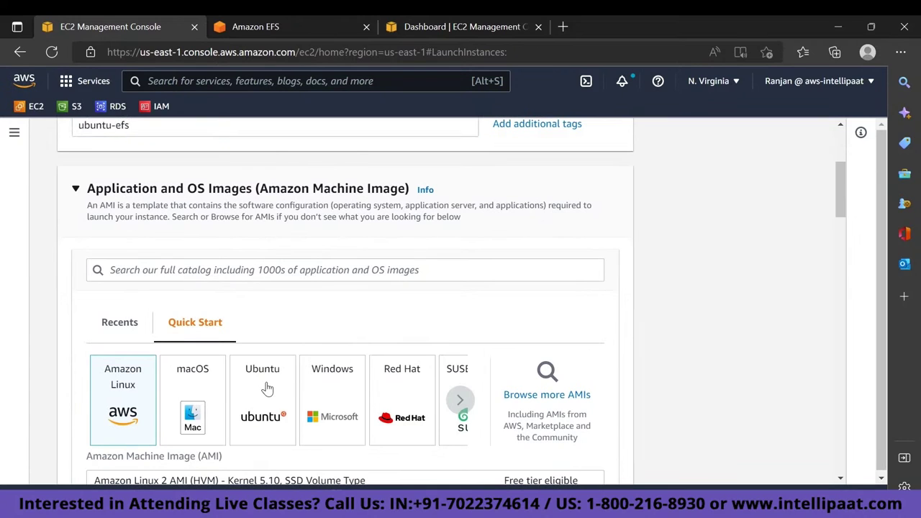
click(267, 389)
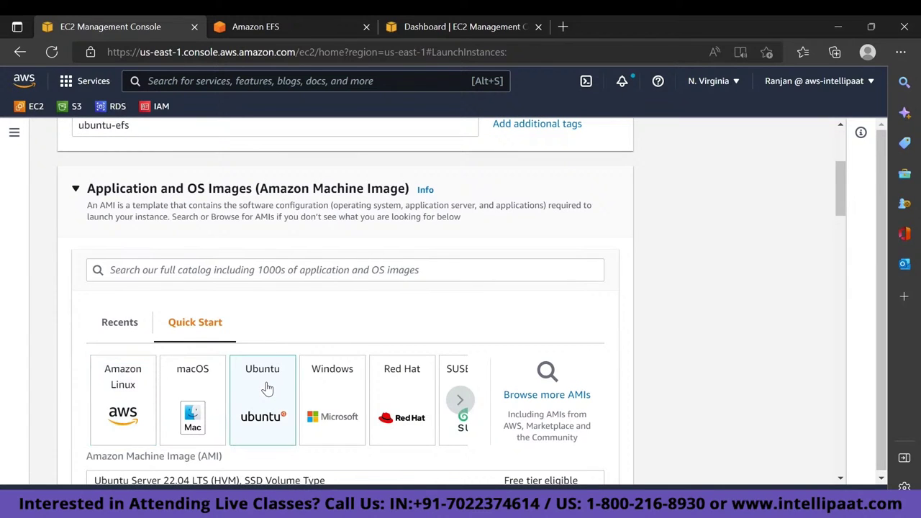
scroll(267, 388, down, 4)
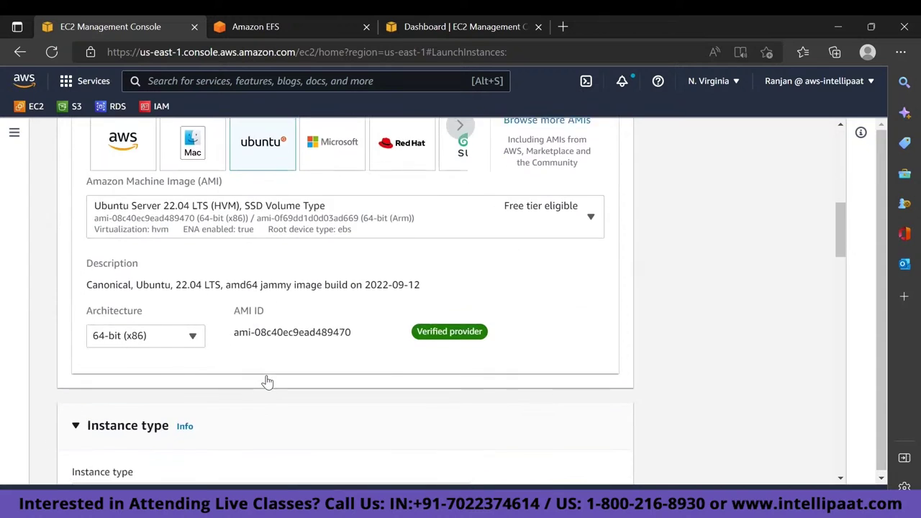
scroll(267, 382, down, 5)
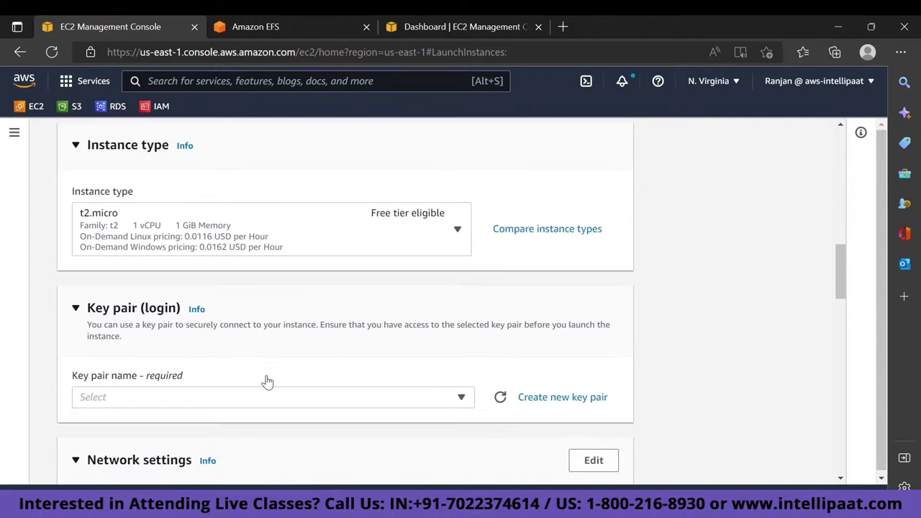
Select the existing demo key pair for logging in to the instance
click(243, 396)
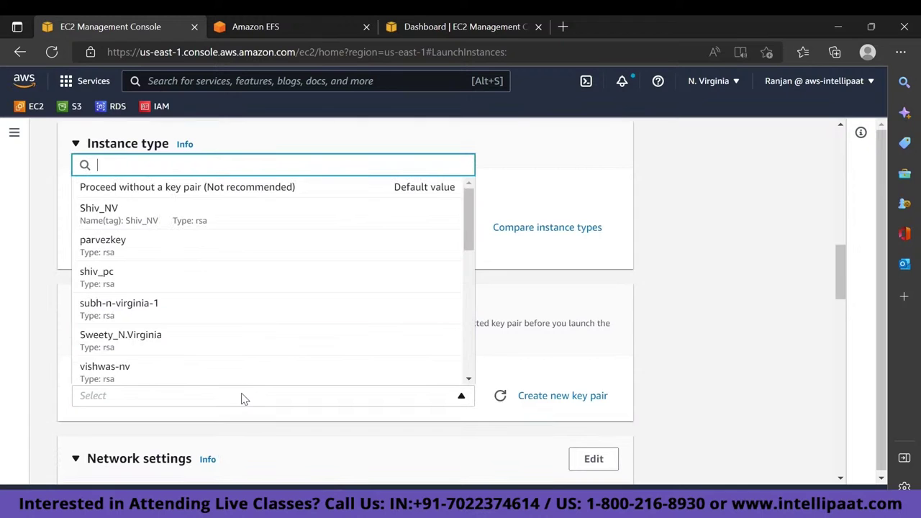
scroll(232, 335, down, 6)
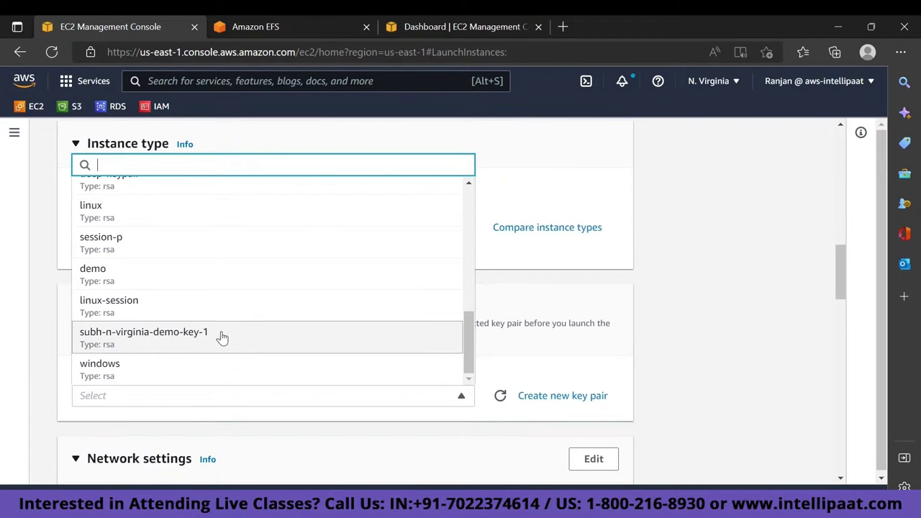
click(256, 336)
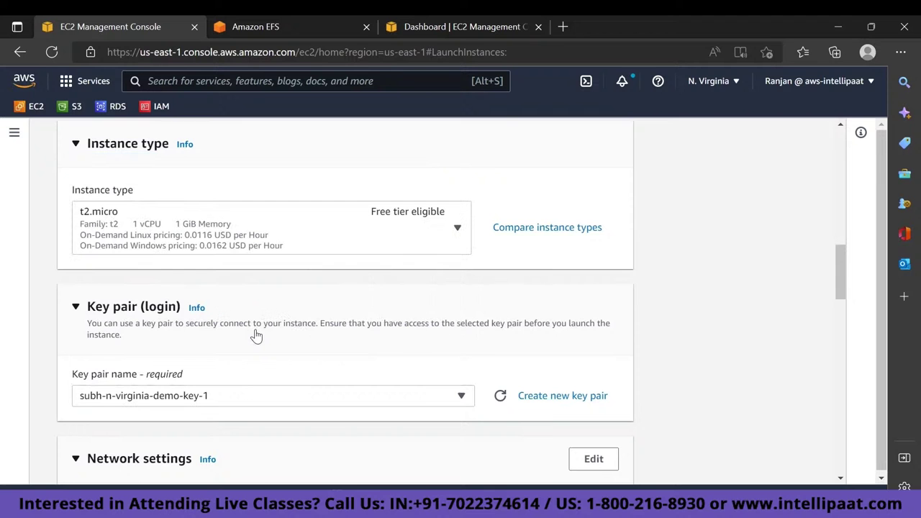
scroll(358, 349, down, 1)
scroll(359, 348, down, 1)
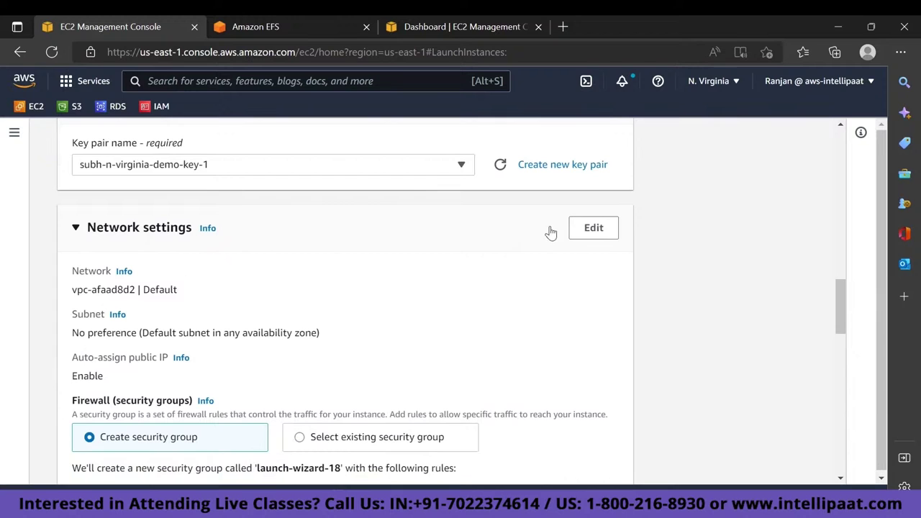
Create security group launch-wizard-18 with an inbound rule allowing all traffic from 0.0.0.0/0
click(591, 230)
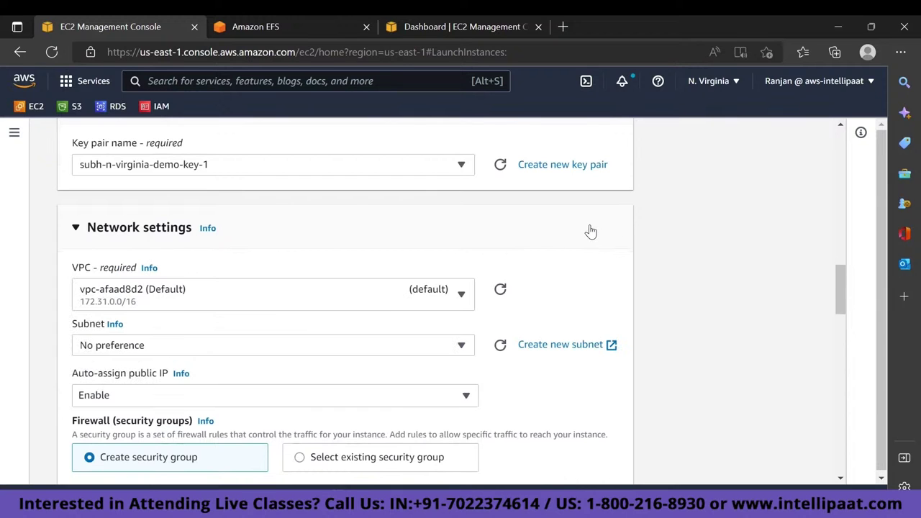
scroll(349, 335, down, 2)
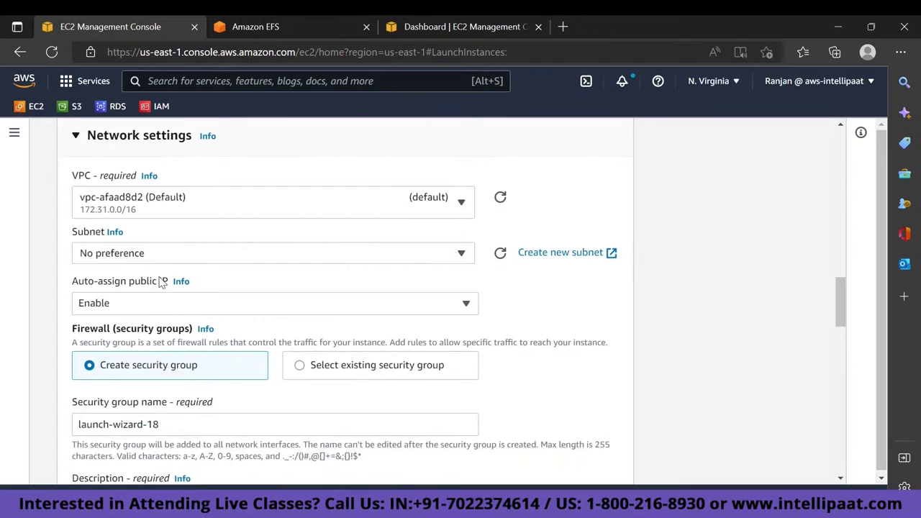
scroll(253, 286, down, 3)
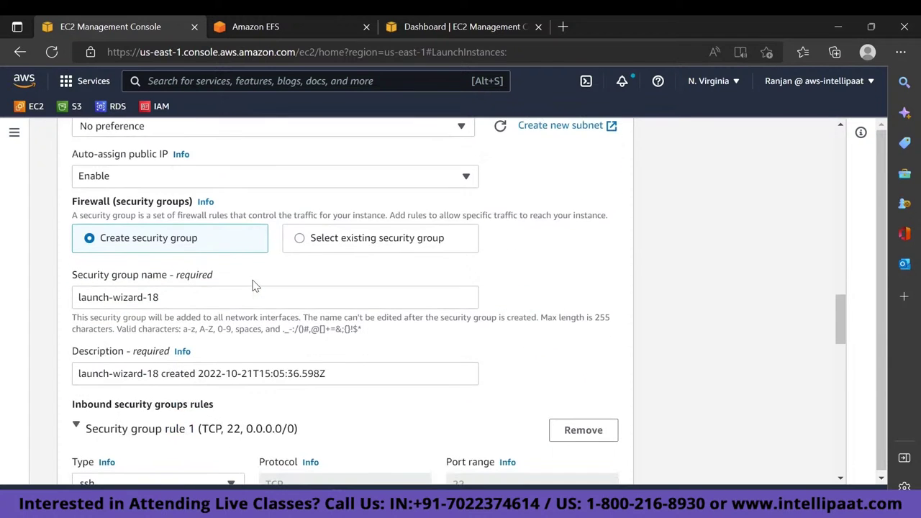
scroll(252, 286, down, 1)
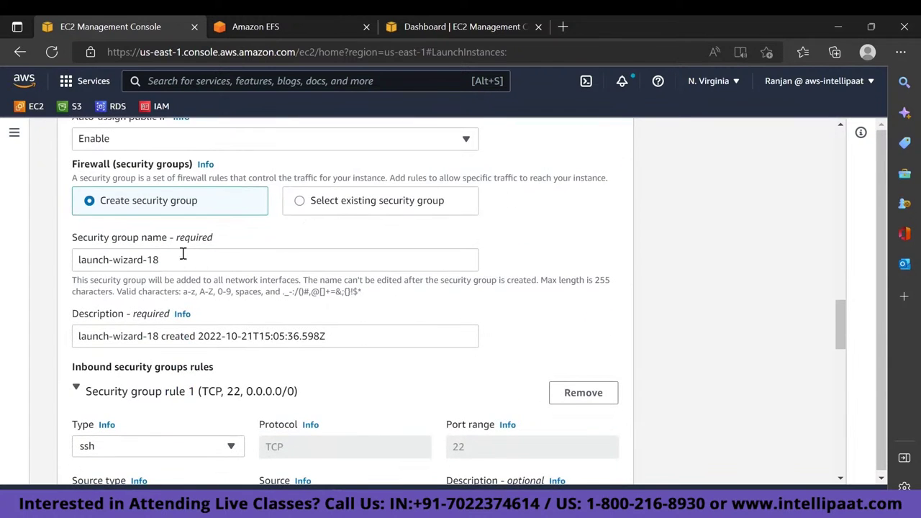
scroll(230, 324, down, 3)
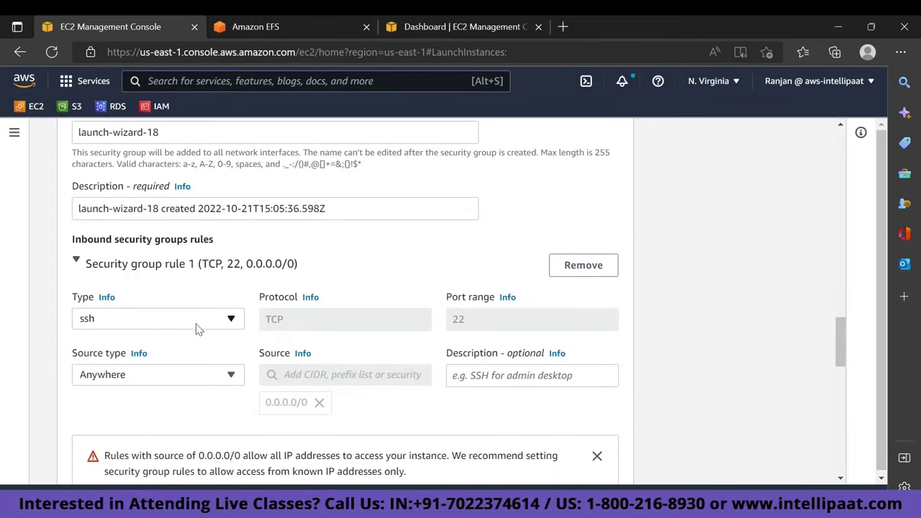
click(161, 325)
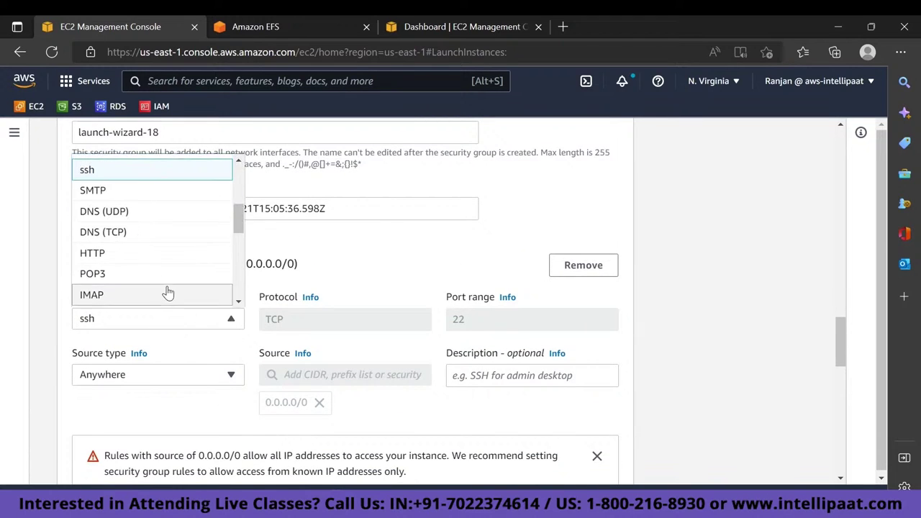
scroll(162, 281, up, 1)
click(143, 214)
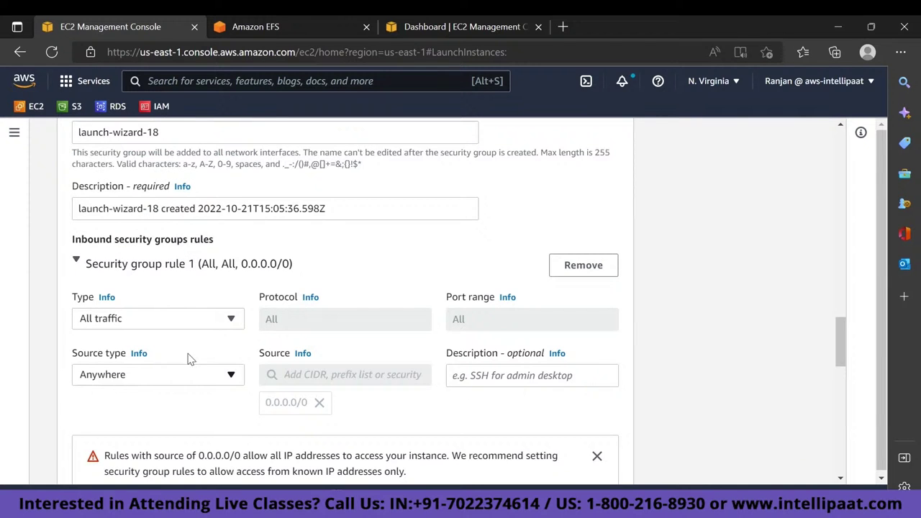
scroll(196, 358, up, 2)
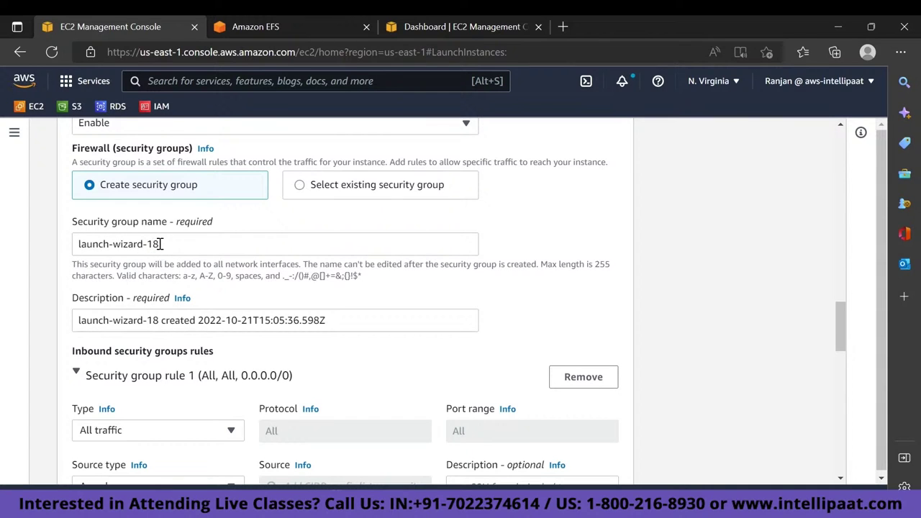
drag(161, 244, 81, 247)
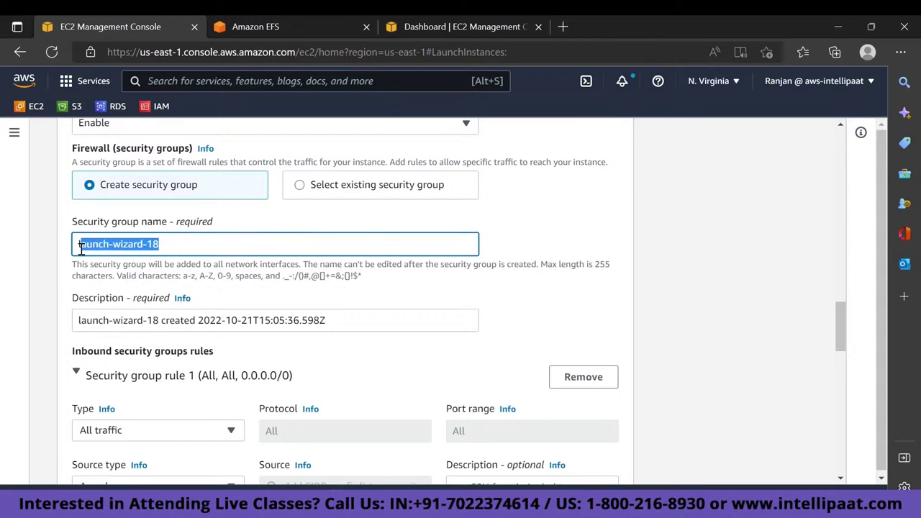
click(169, 242)
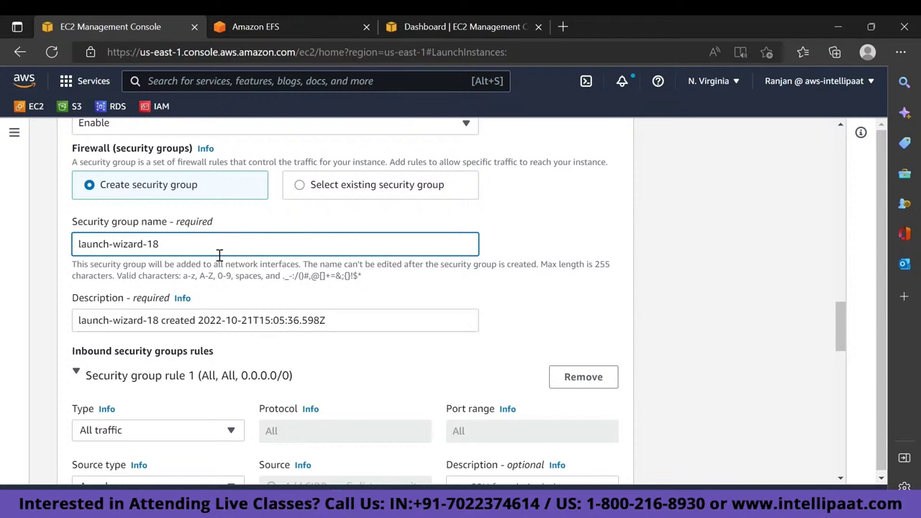
Review the launch Summary showing t2.micro and the new security group
scroll(220, 256, down, 3)
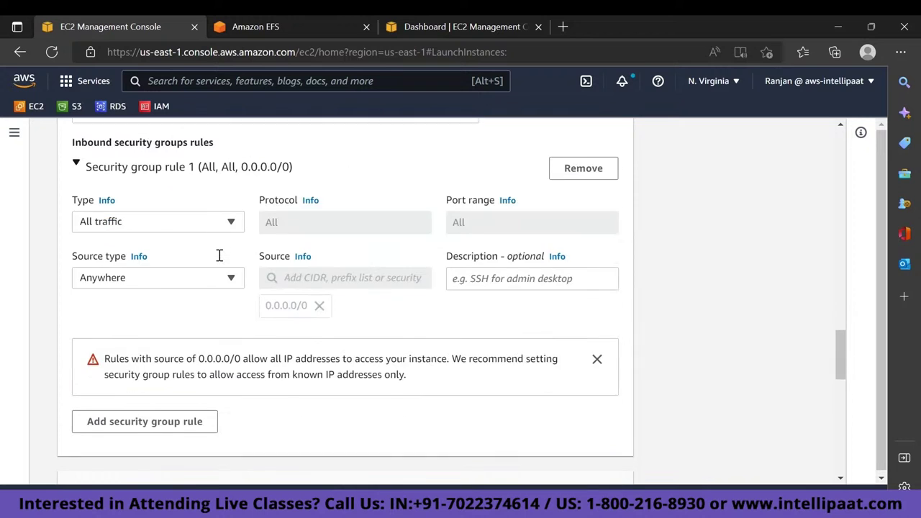
scroll(219, 256, down, 6)
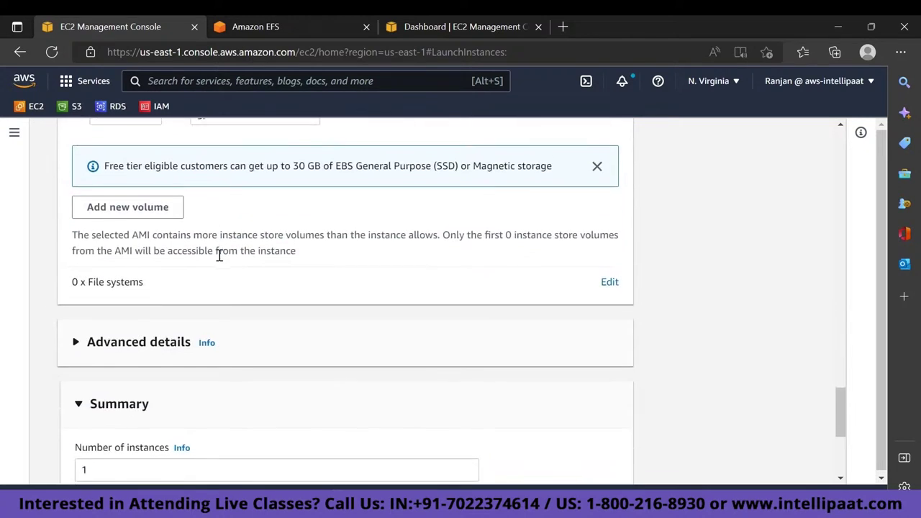
scroll(219, 255, down, 4)
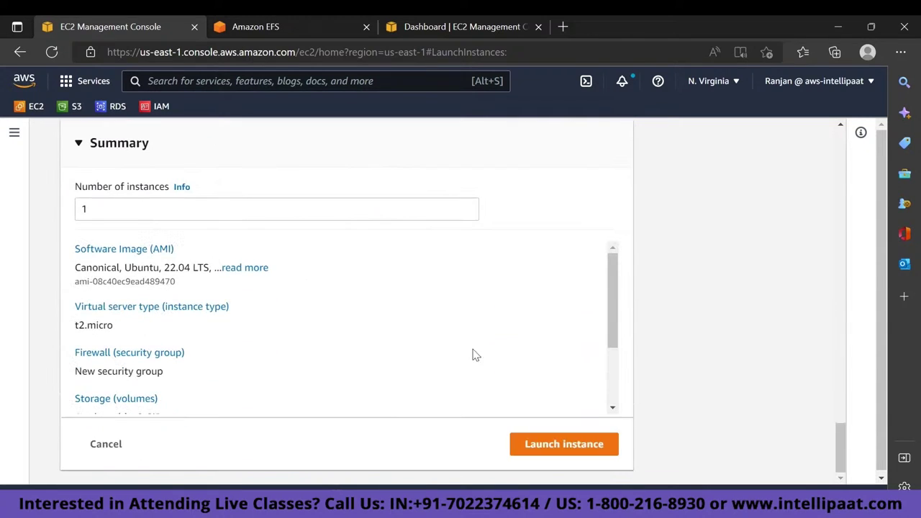
scroll(264, 288, down, 3)
scroll(264, 290, up, 3)
Launch ubuntu-efs and refresh the Instances list until it appears as a Pending t2.micro
click(553, 447)
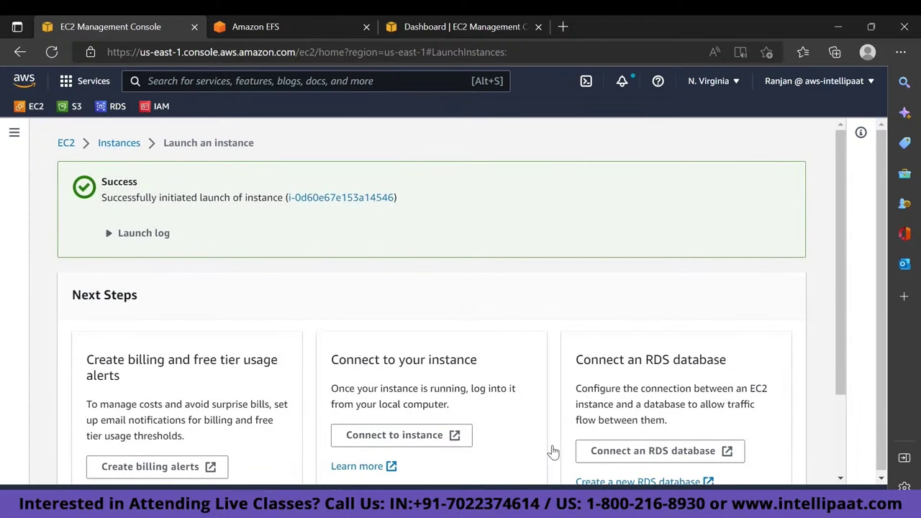
scroll(553, 452, down, 2)
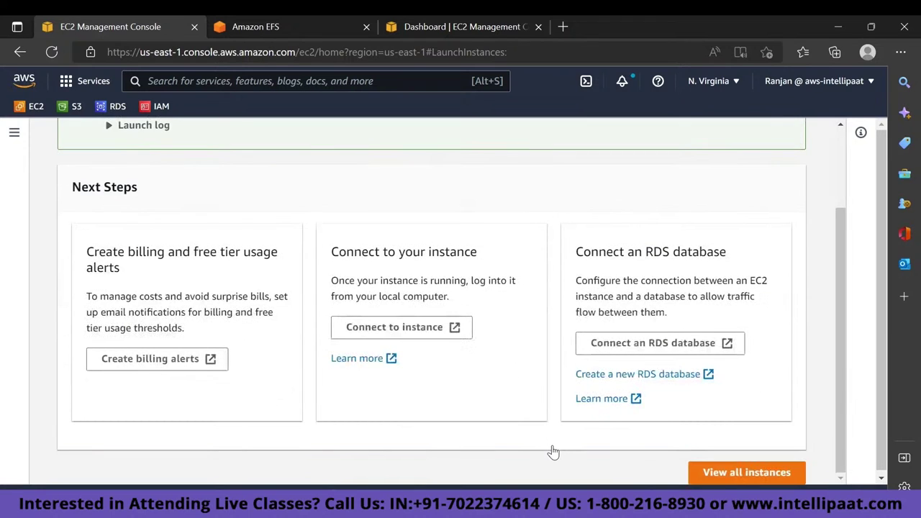
click(741, 473)
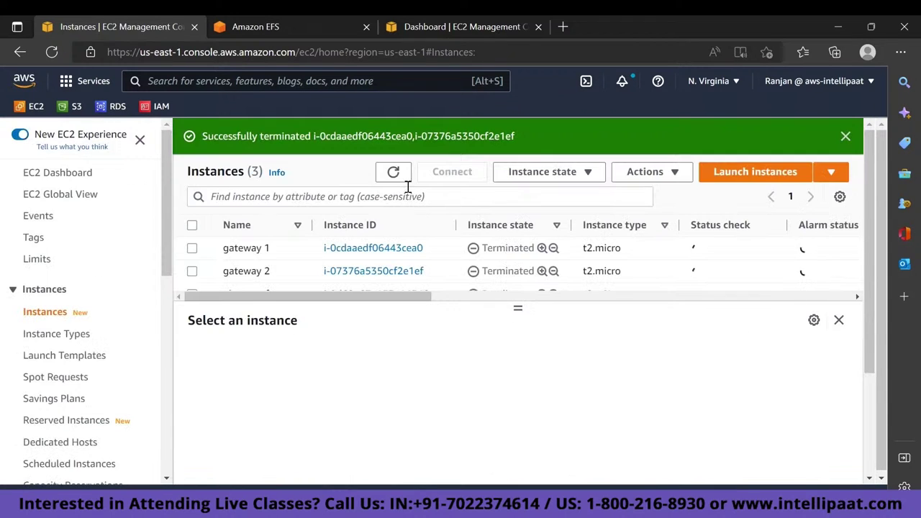
click(394, 173)
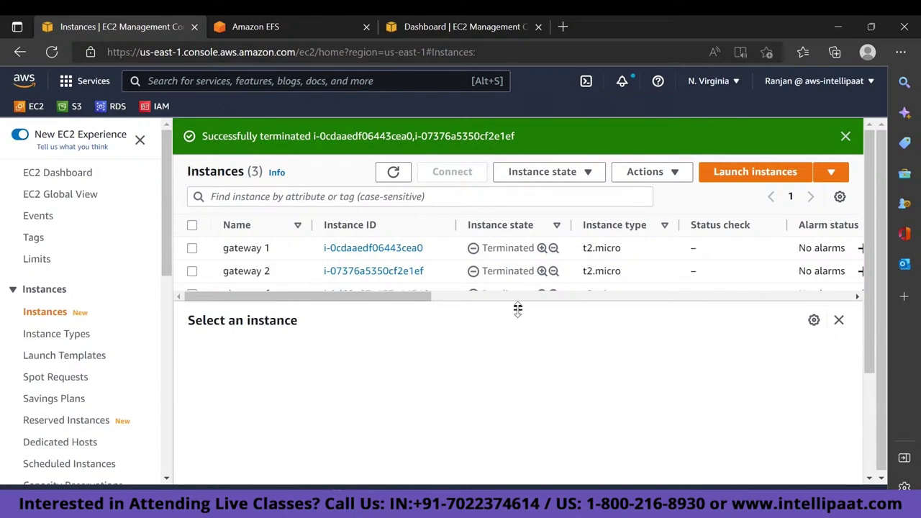
drag(518, 309, 520, 360)
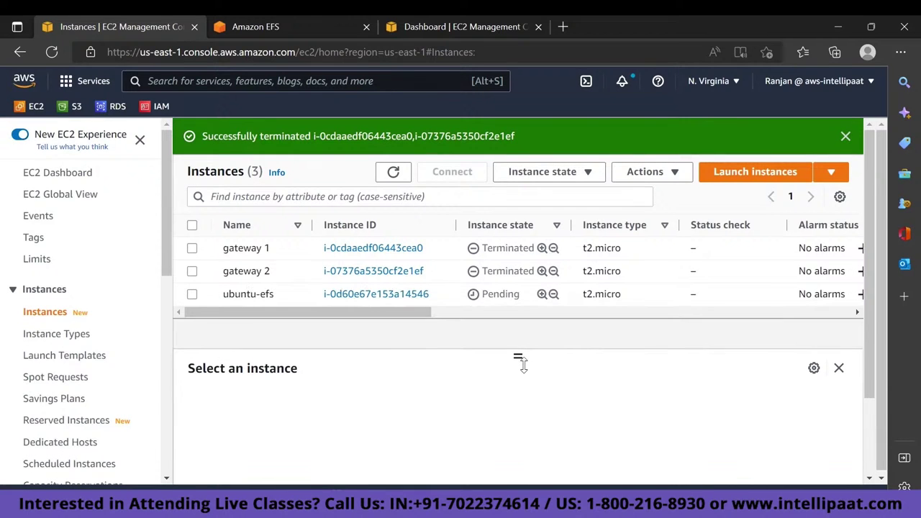
double_click(500, 293)
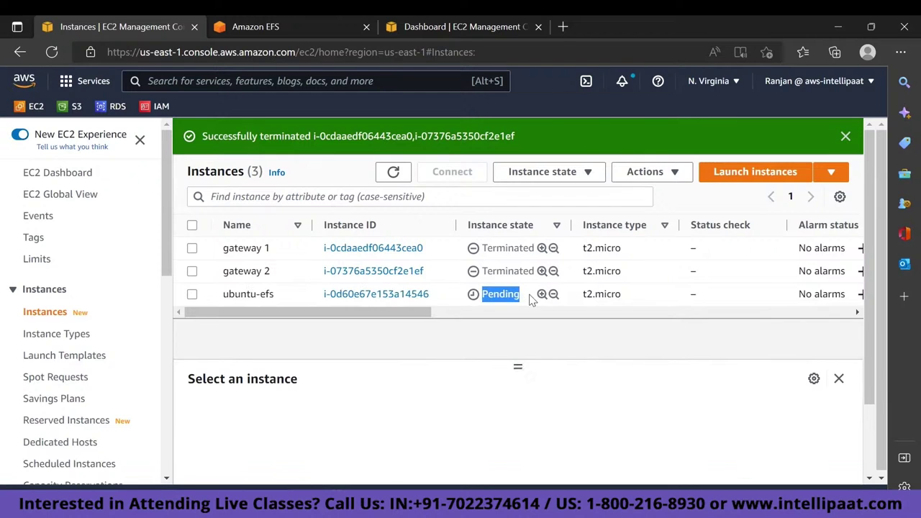
click(394, 173)
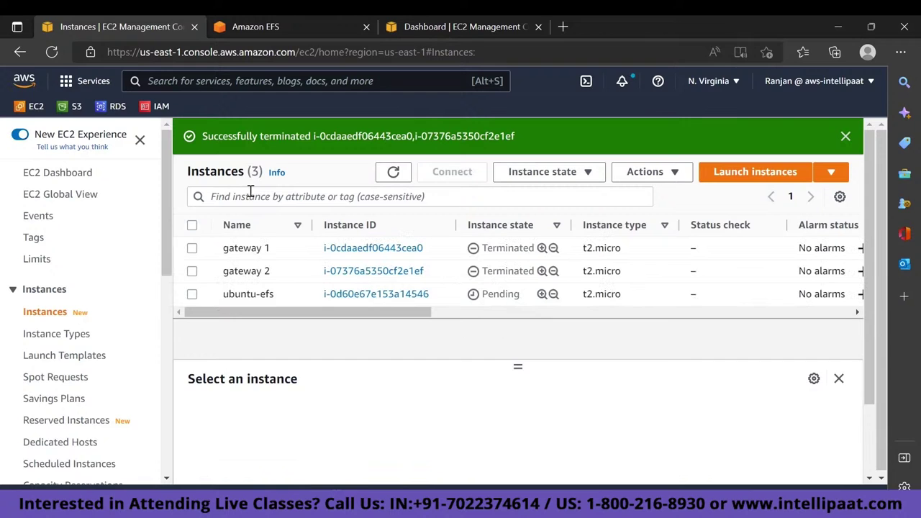
Create an EFS file system named 'ubuntu-efs' with the default Standard class and VPC
click(274, 28)
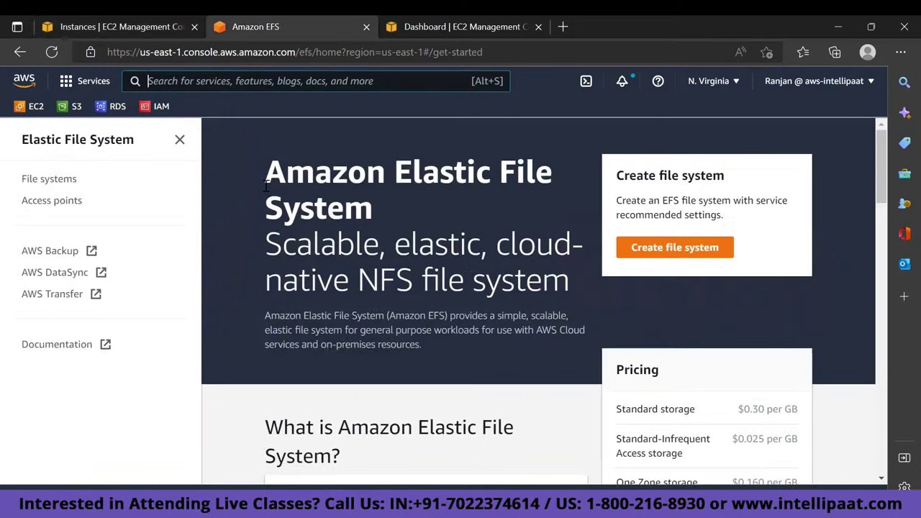
scroll(563, 329, down, 1)
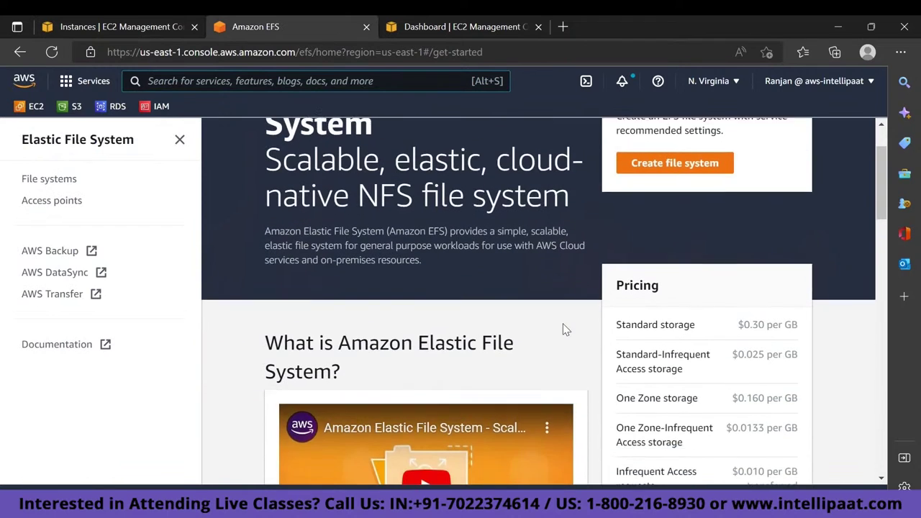
scroll(562, 329, up, 1)
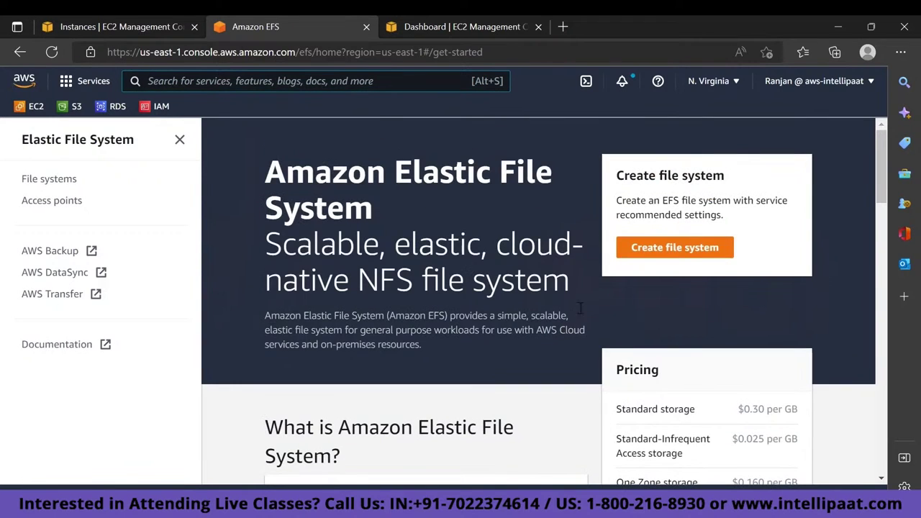
click(694, 250)
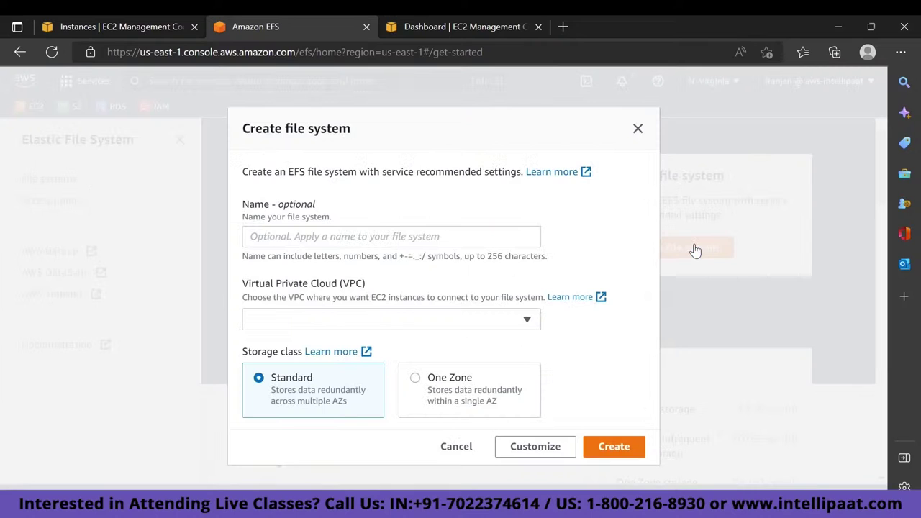
click(376, 237)
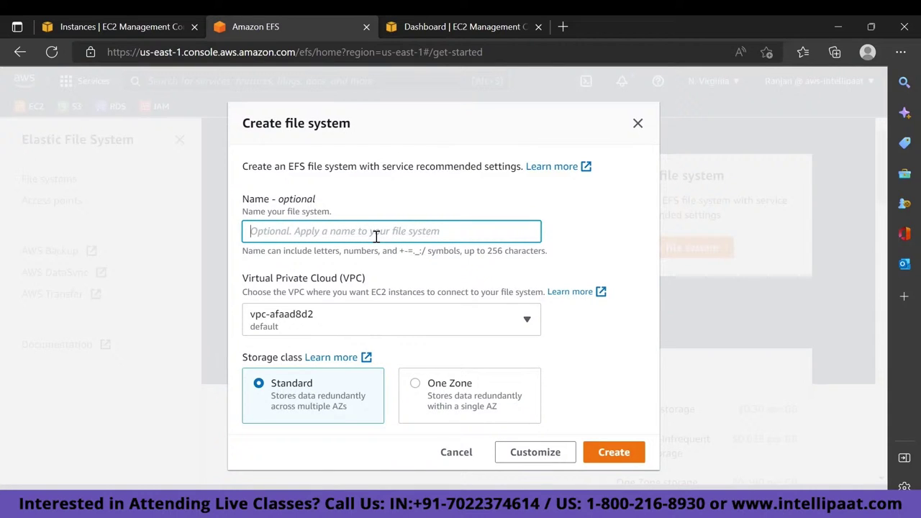
text(u)
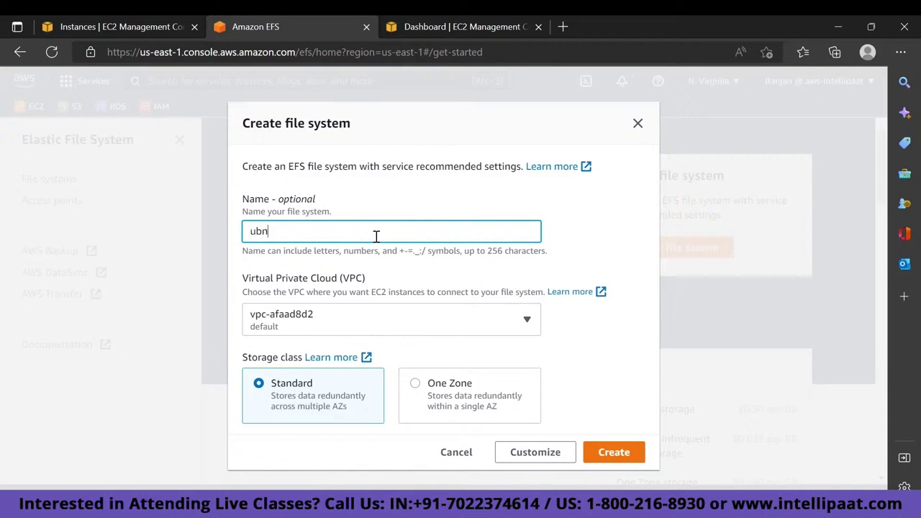
text(buntu-efs)
click(613, 452)
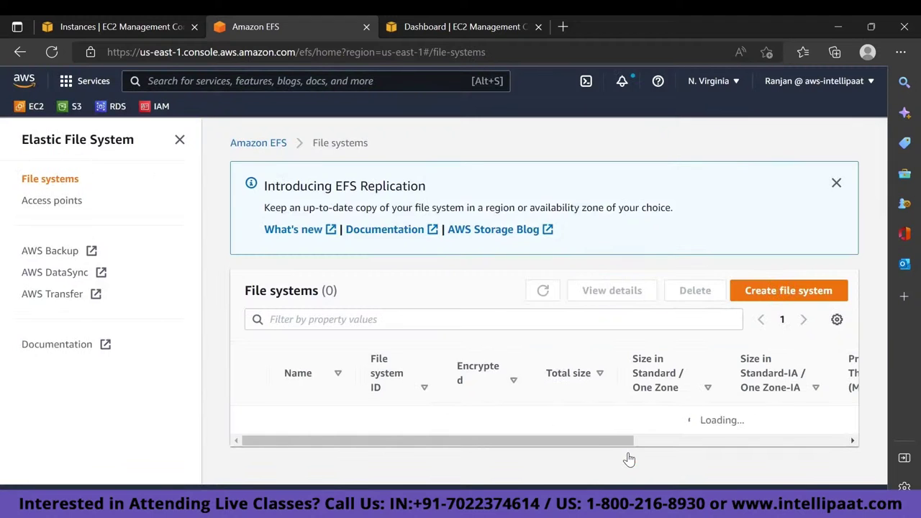
Check the File systems table: ubuntu-efs is Available, Encrypted, holding 6.00 KiB
scroll(521, 402, down, 1)
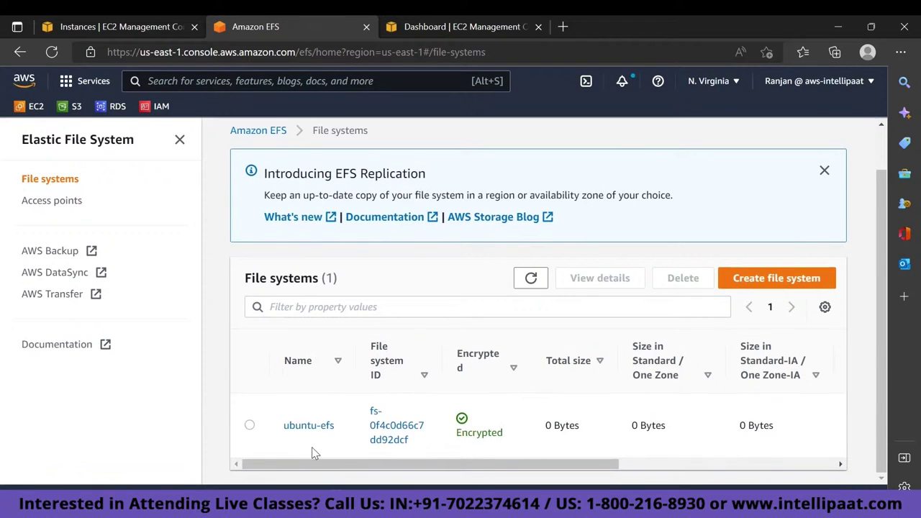
scroll(528, 414, right, 3)
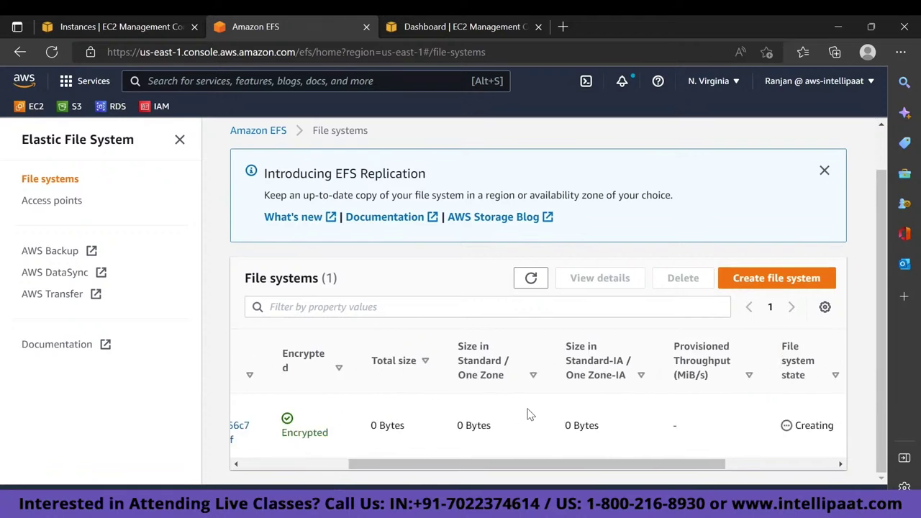
scroll(530, 415, right, 3)
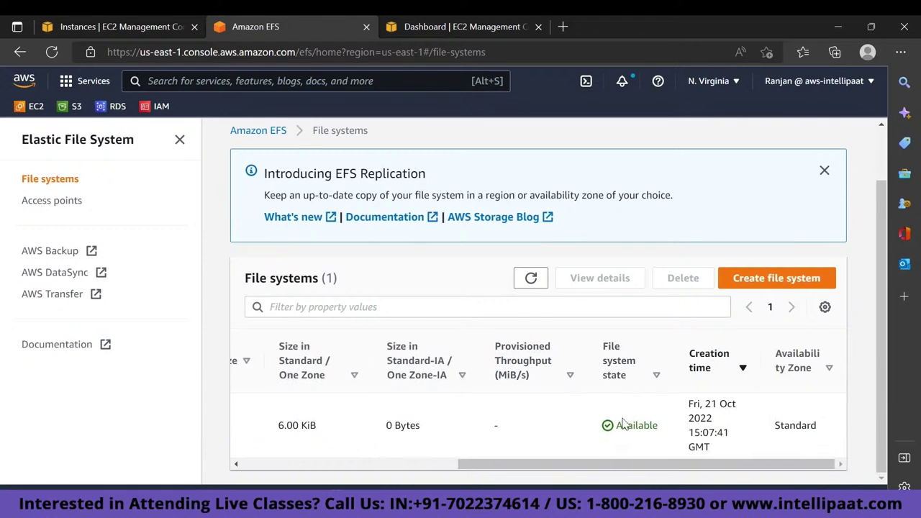
scroll(502, 442, left, 6)
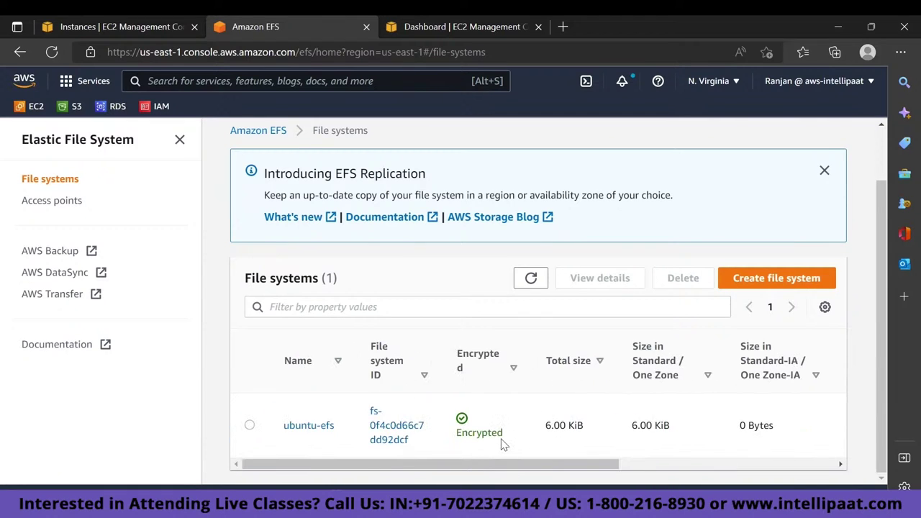
Open the ubuntu-efs file system details and its Network mount-target list
click(309, 425)
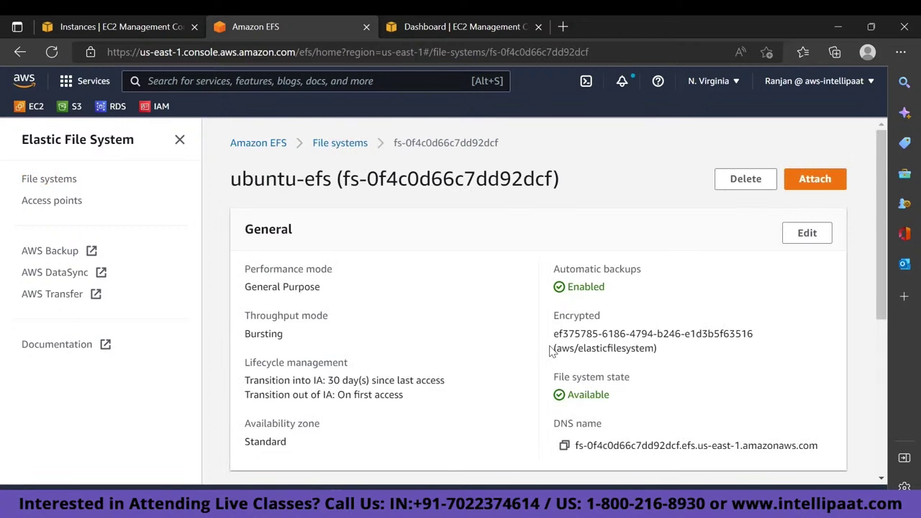
scroll(553, 351, down, 2)
scroll(552, 350, down, 2)
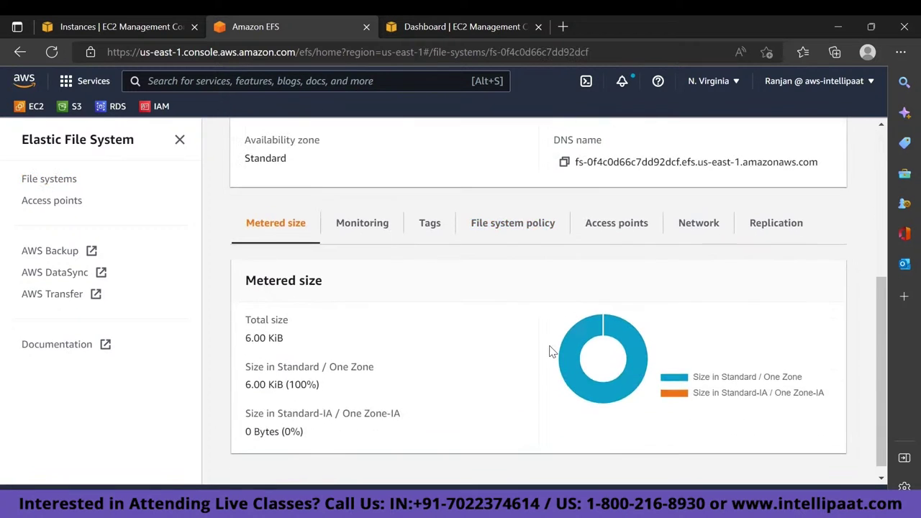
click(702, 224)
scroll(583, 387, down, 1)
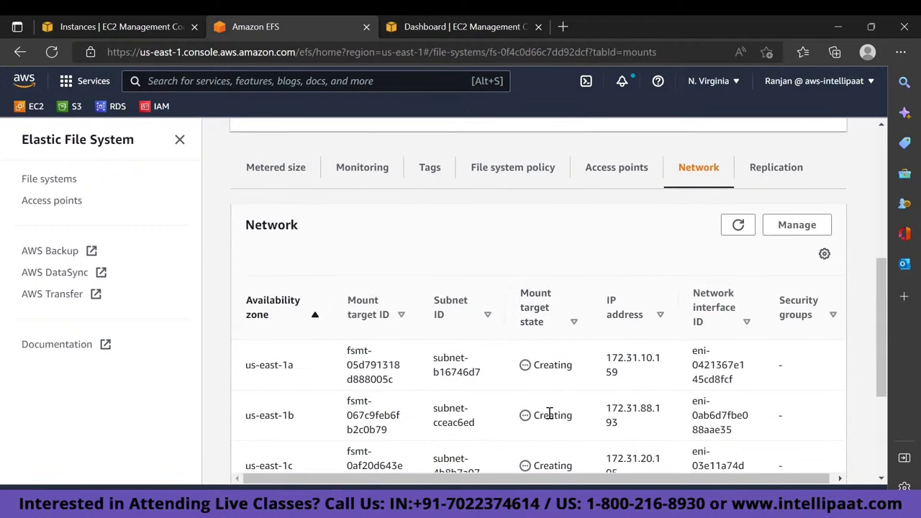
scroll(549, 412, down, 1)
scroll(549, 413, down, 1)
scroll(549, 413, up, 2)
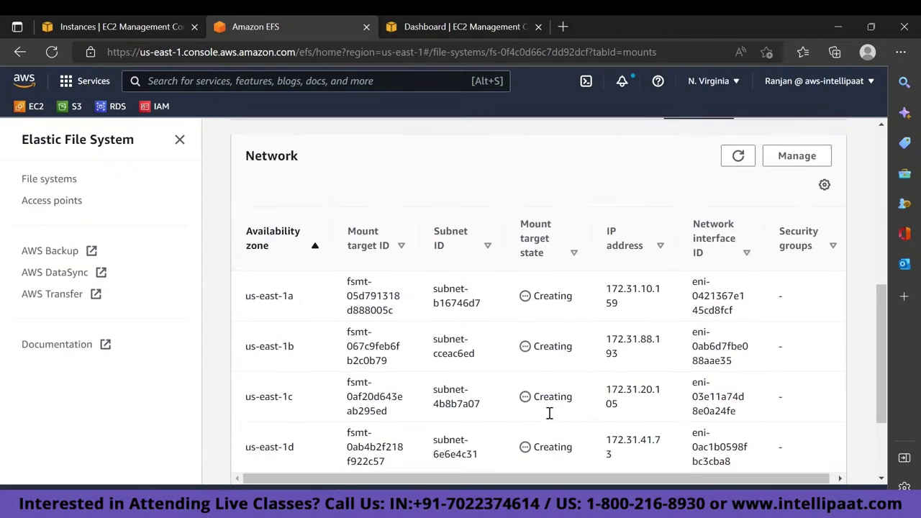
scroll(544, 368, up, 1)
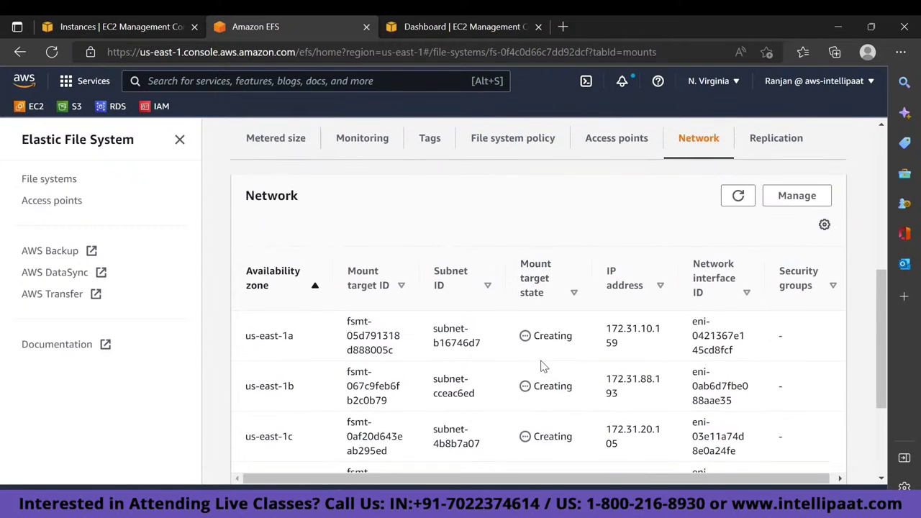
scroll(544, 367, up, 4)
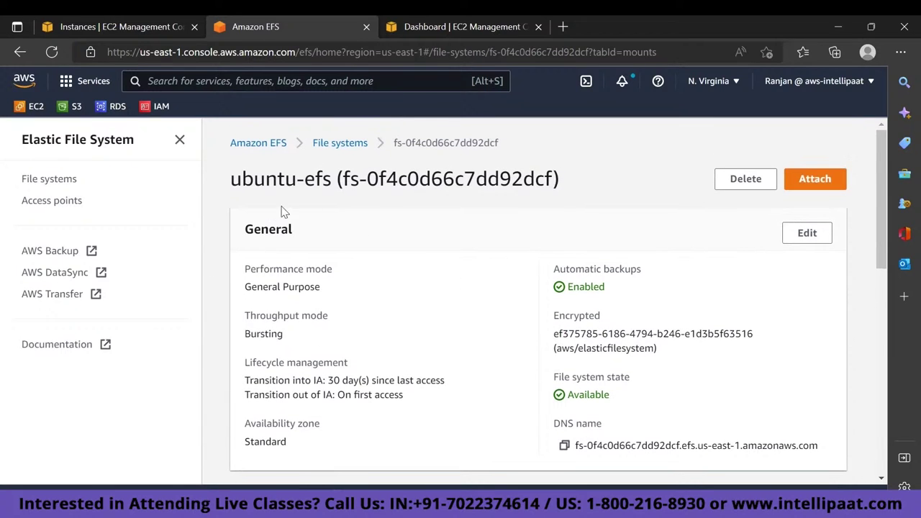
Refresh the mount targets, showing us-east-1a through us-east-1d each still Creating
double_click(314, 178)
scroll(366, 276, down, 1)
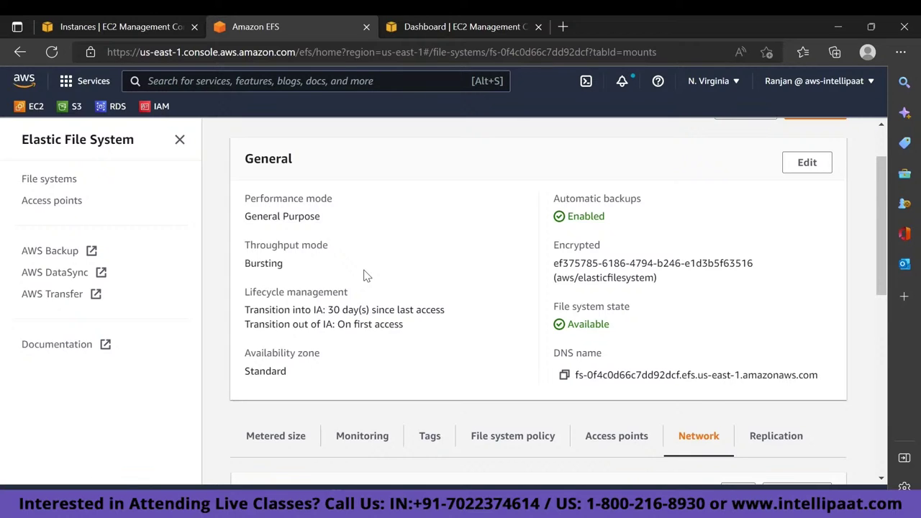
scroll(365, 276, down, 3)
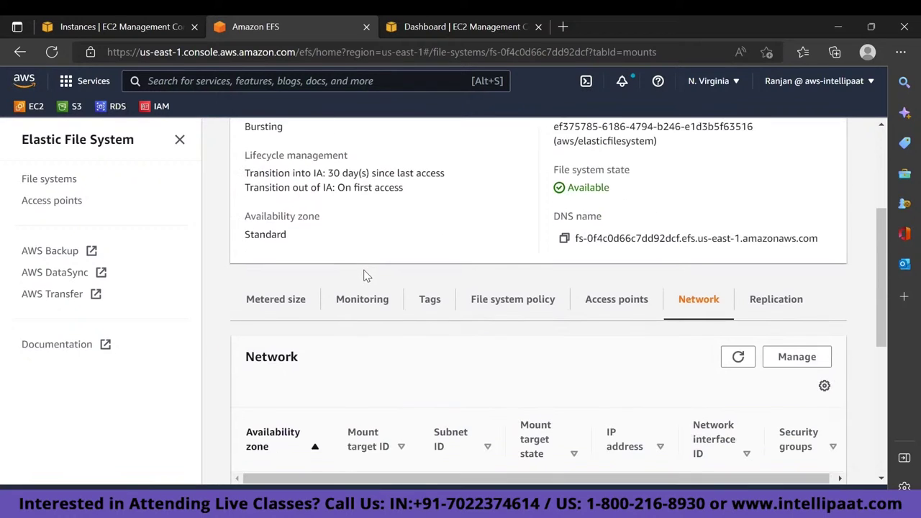
scroll(365, 276, down, 1)
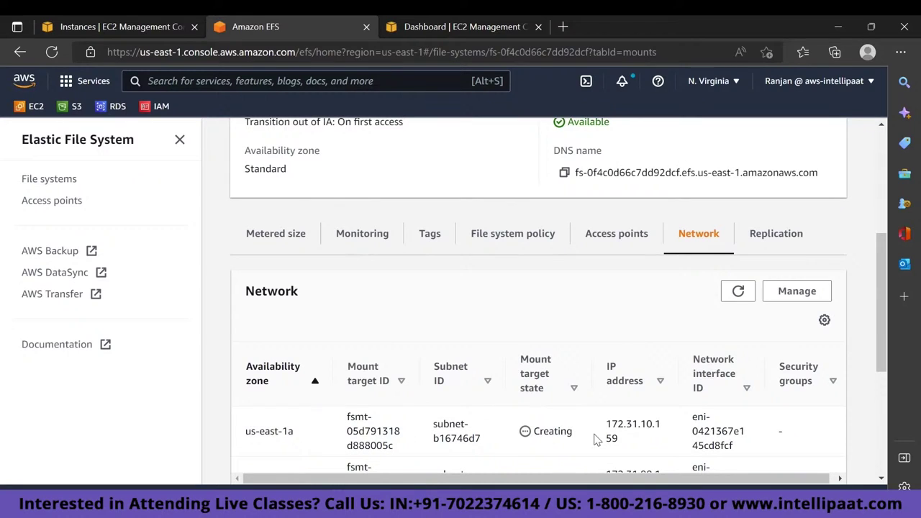
click(738, 291)
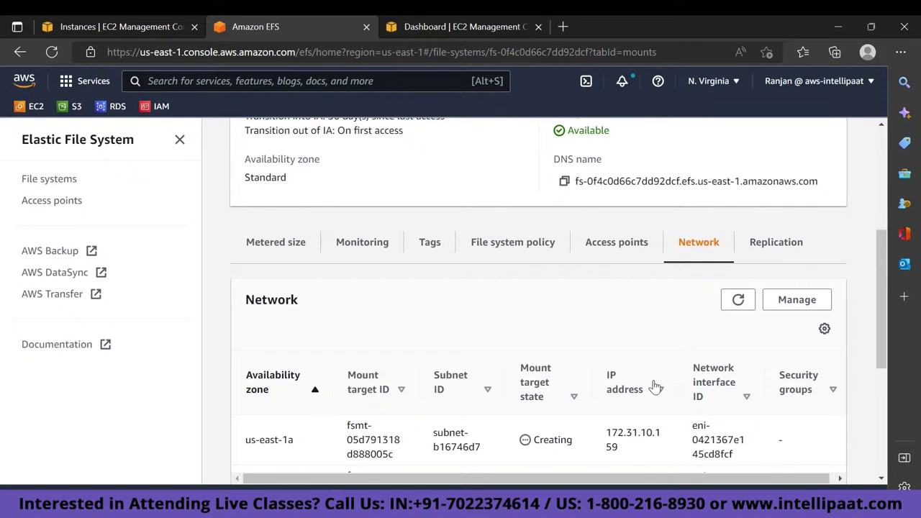
scroll(575, 449, down, 4)
scroll(576, 450, up, 1)
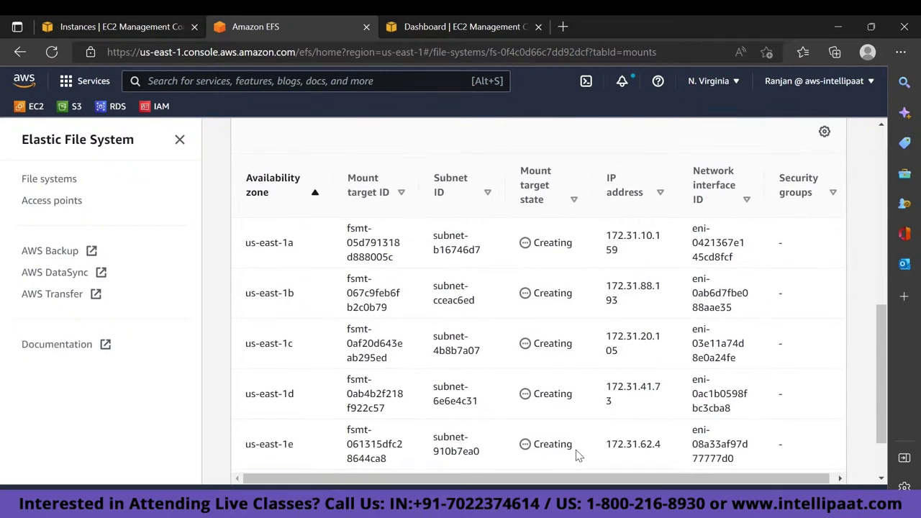
scroll(576, 450, up, 1)
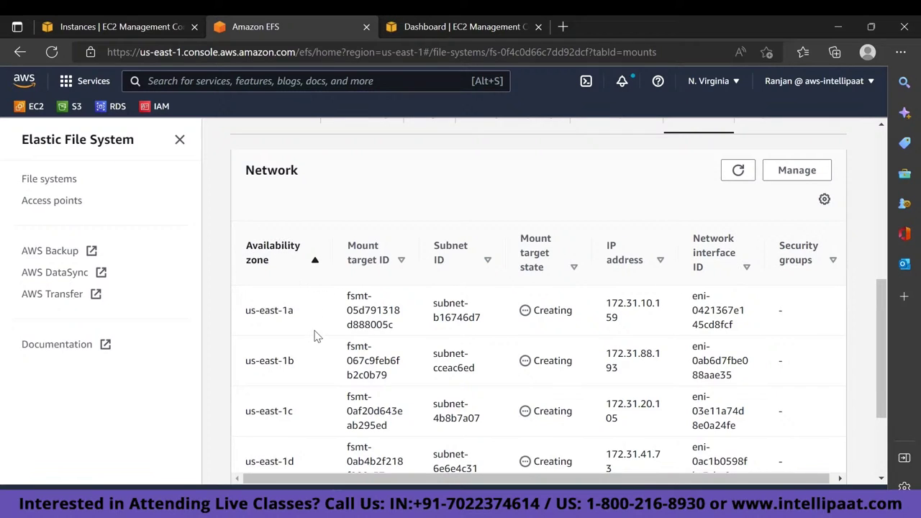
Refresh the instances list and open ubuntu-efs's details, checking its Security tab
click(115, 27)
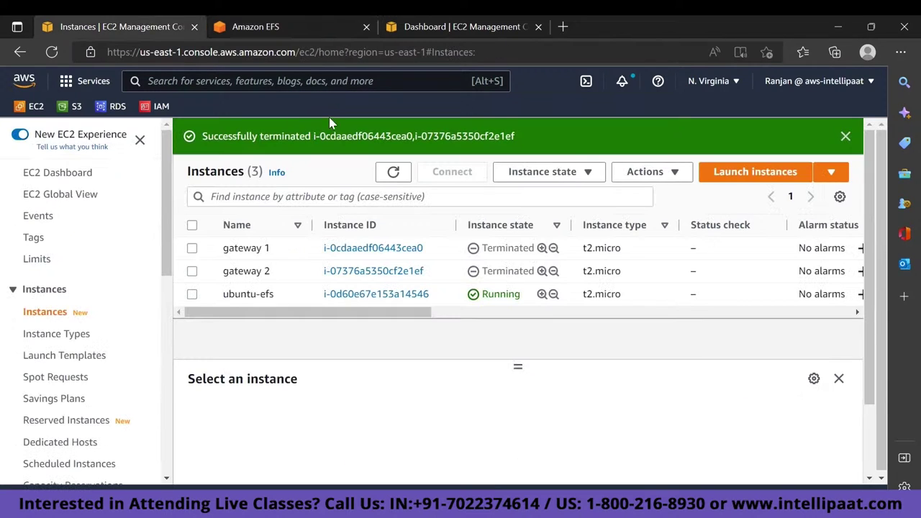
click(394, 174)
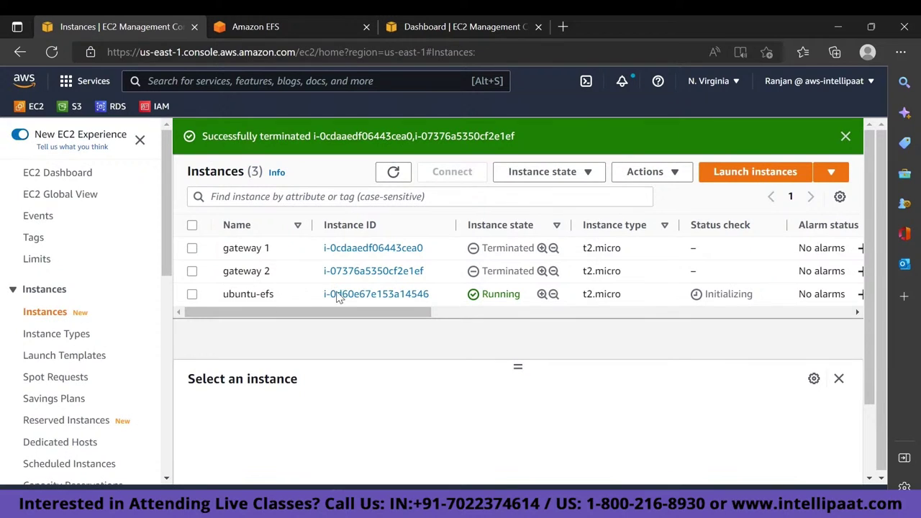
click(360, 293)
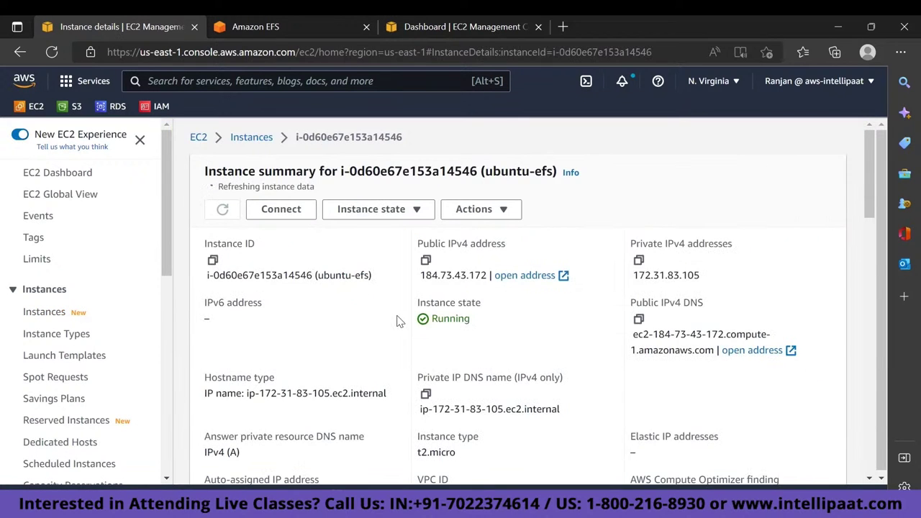
scroll(423, 297, down, 5)
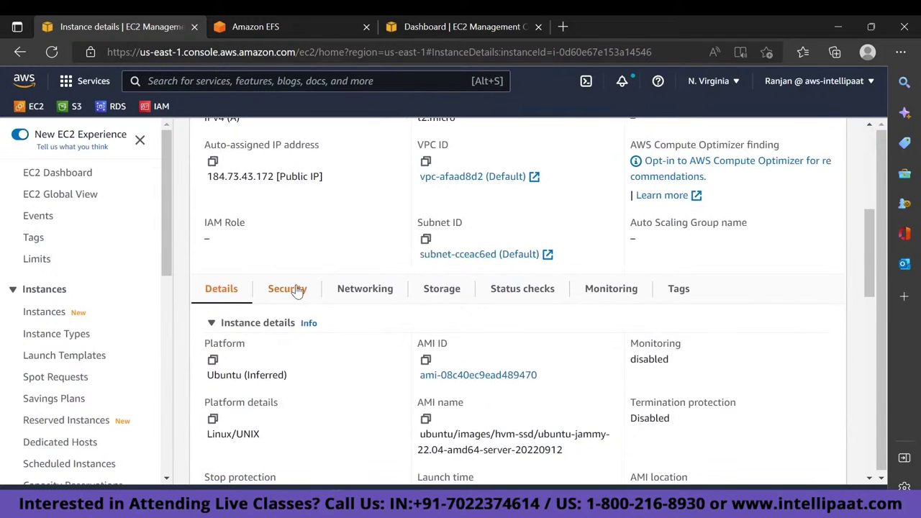
click(297, 289)
scroll(411, 371, down, 1)
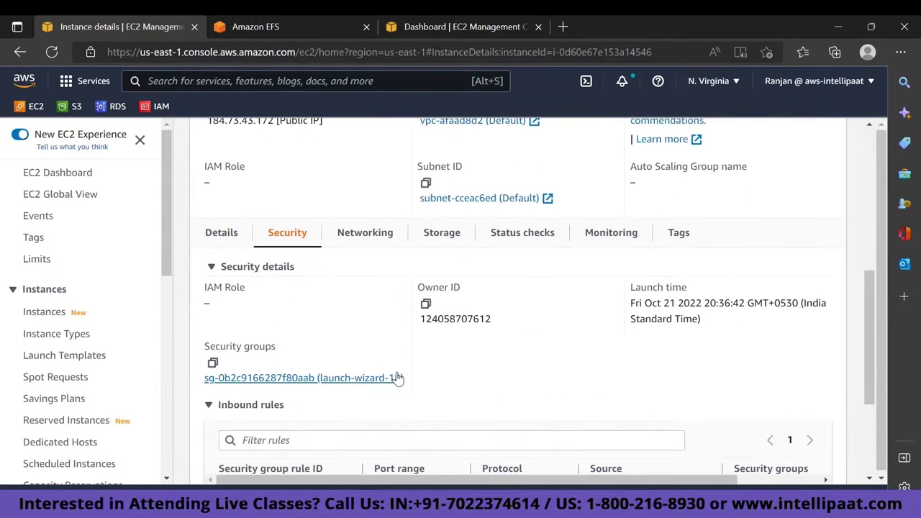
scroll(433, 368, up, 4)
scroll(434, 367, up, 1)
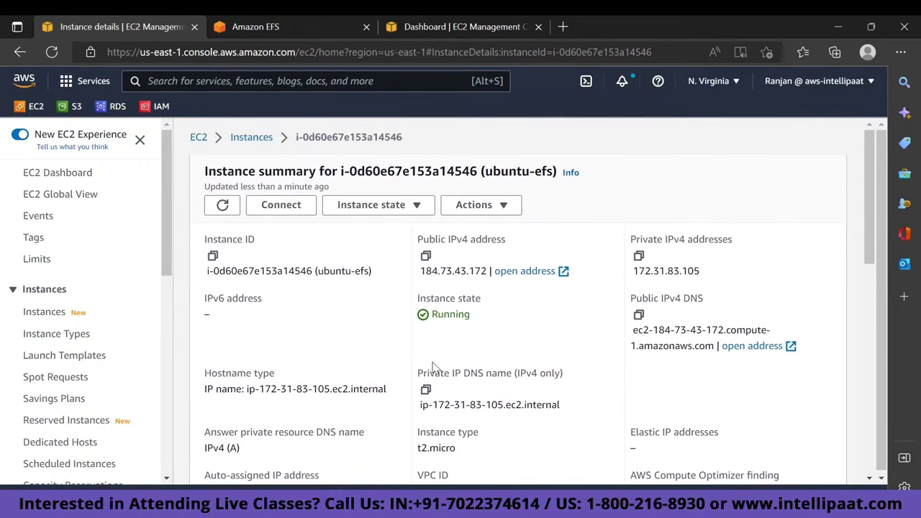
Check the EFS mount targets, still Creating, then return to the Running instance summary
click(305, 17)
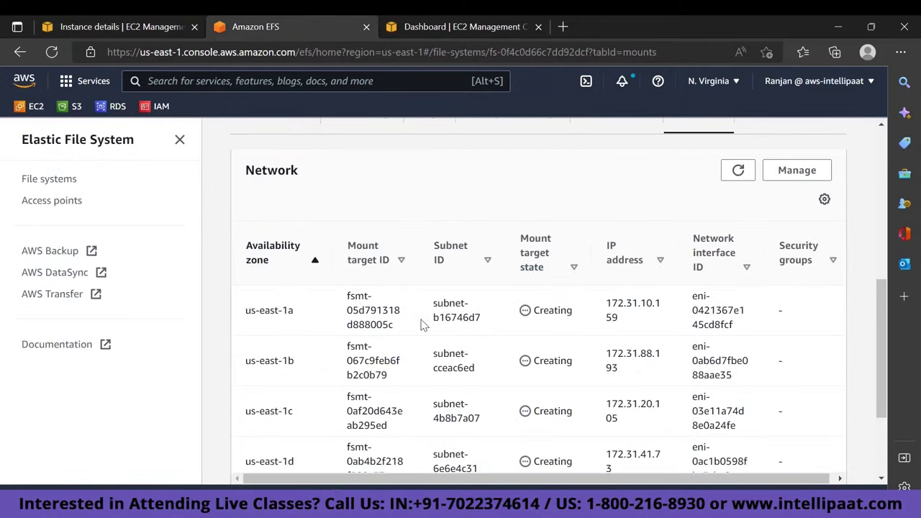
scroll(423, 325, down, 2)
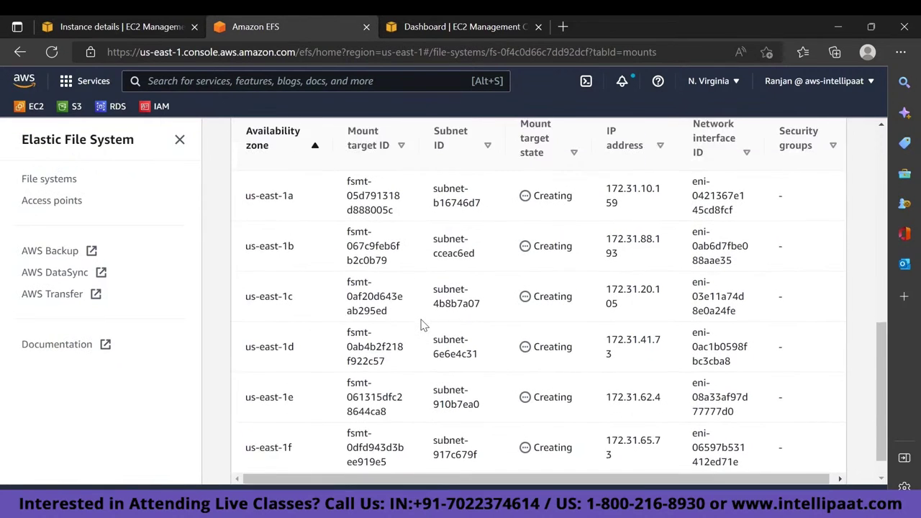
scroll(423, 325, up, 4)
scroll(424, 325, up, 3)
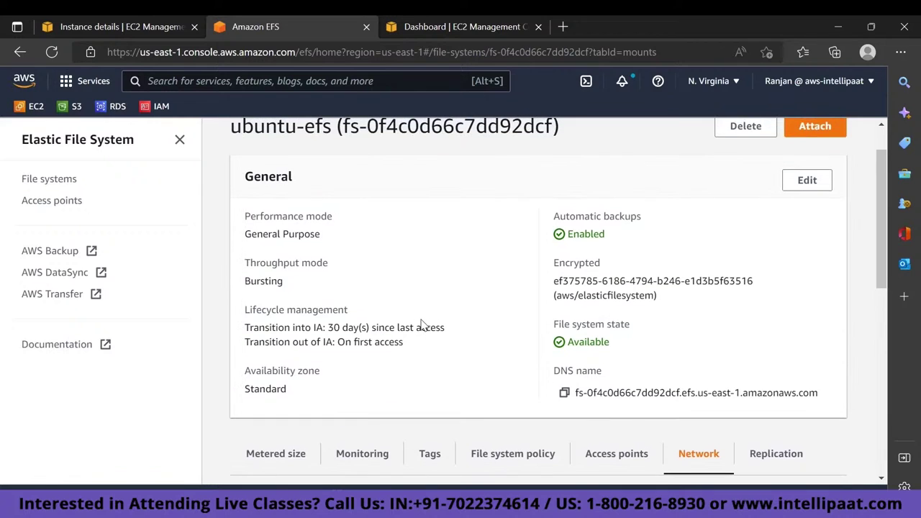
click(108, 26)
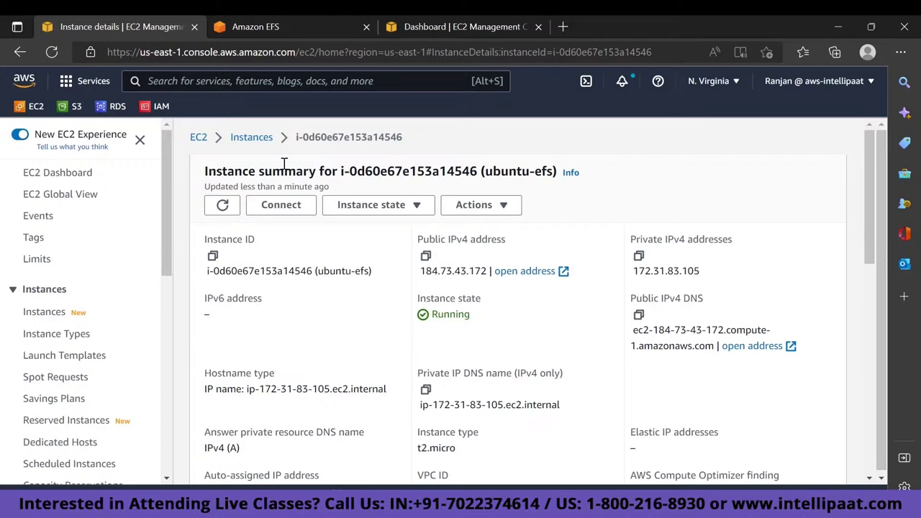
Review the ubuntu-efs file system, then list and reload the running EC2 instances
click(282, 21)
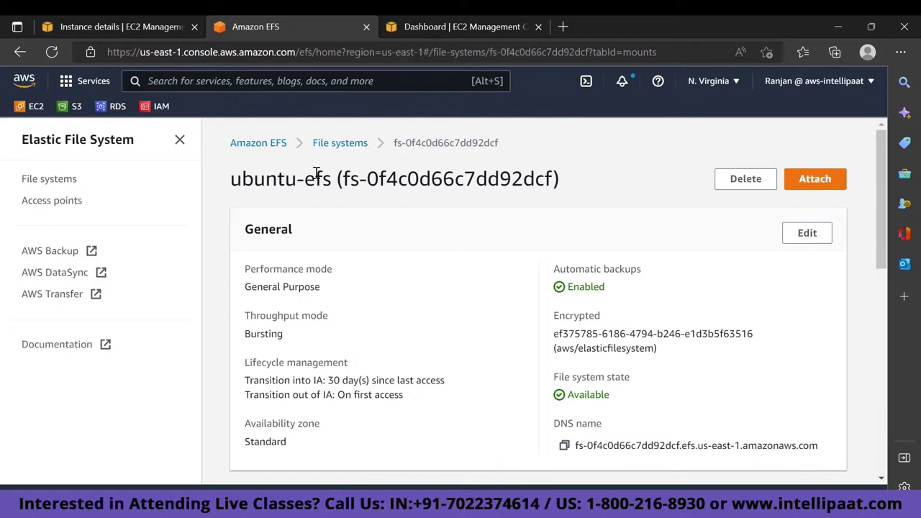
click(146, 27)
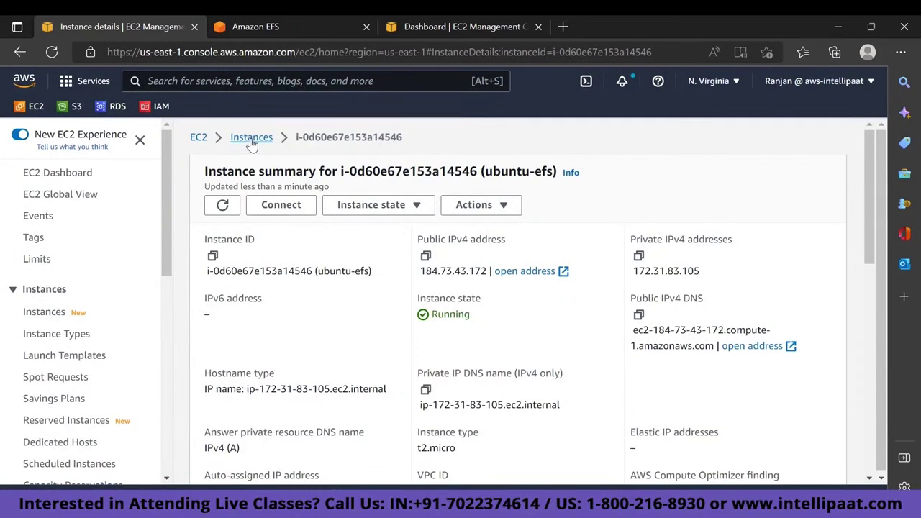
click(198, 137)
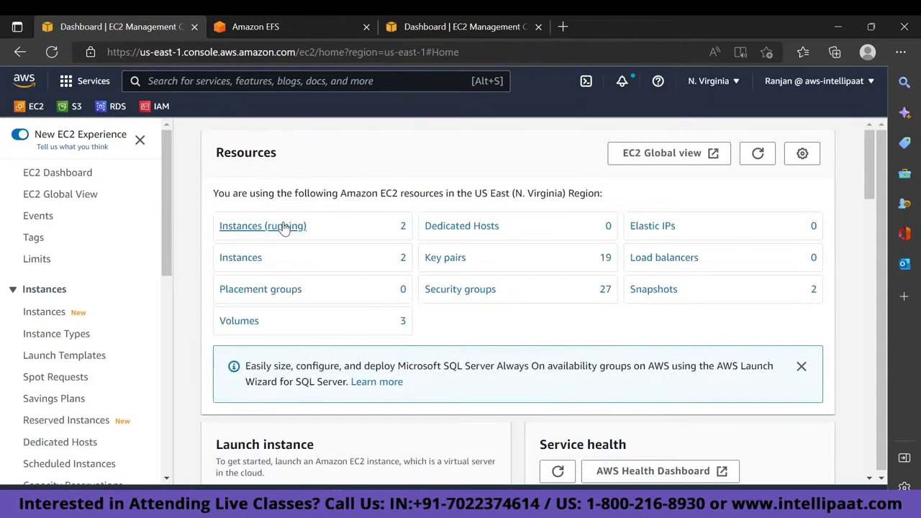
click(286, 226)
click(397, 142)
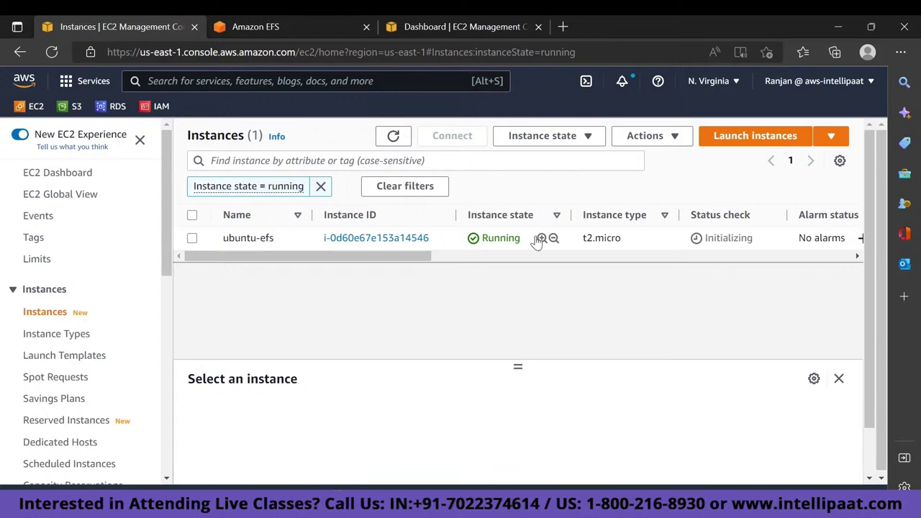
Reload the ubuntu-efs mount targets and confirm each is Available
click(296, 26)
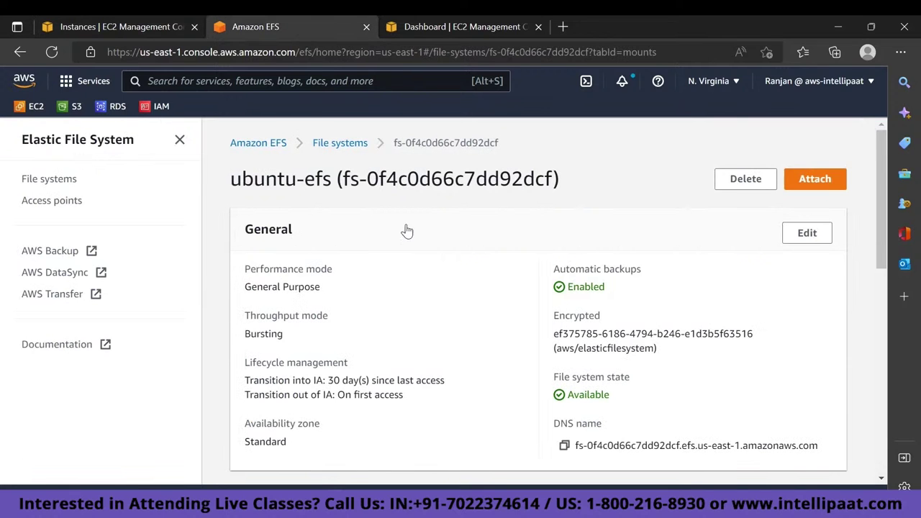
scroll(468, 285, down, 3)
scroll(468, 285, down, 2)
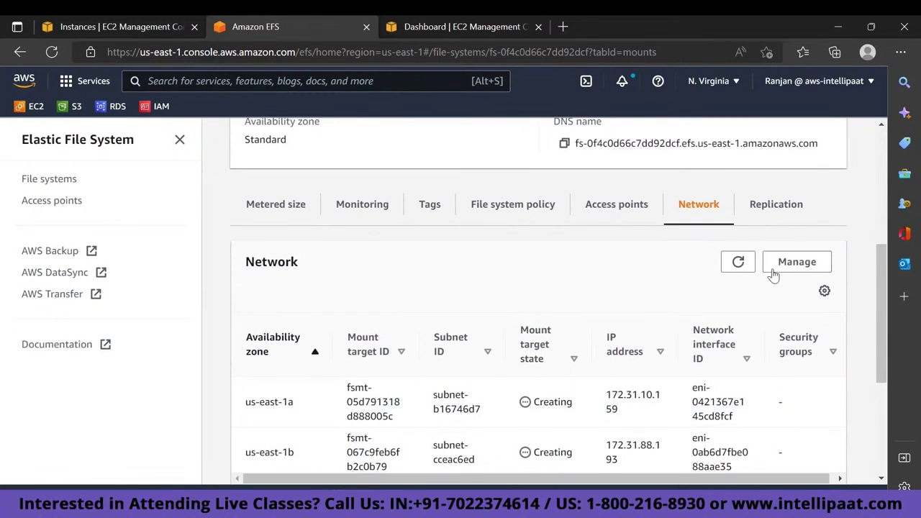
click(736, 264)
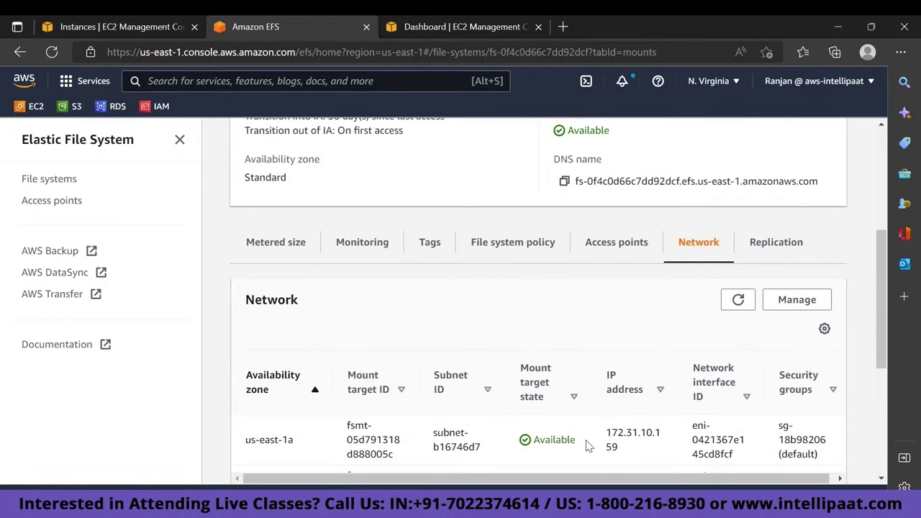
scroll(586, 440, down, 2)
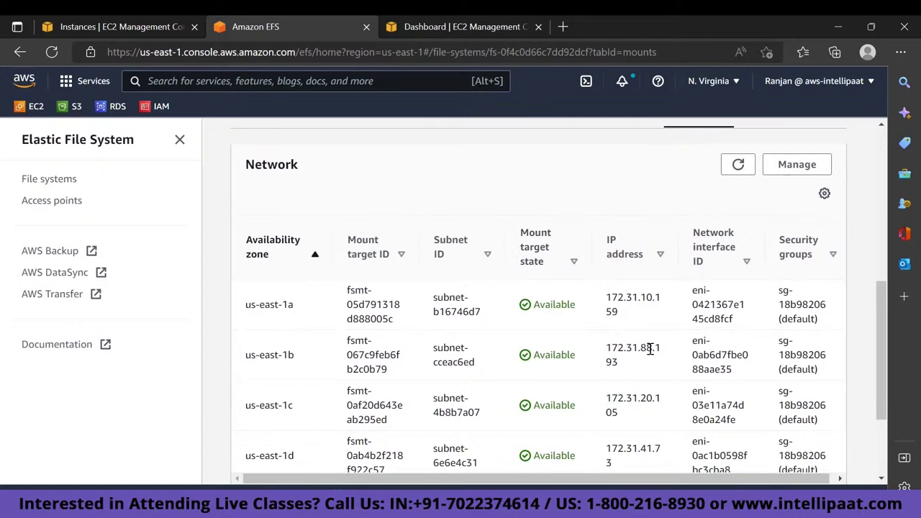
Remove the default security group from mount targets us-east-1a through us-east-1f
click(796, 165)
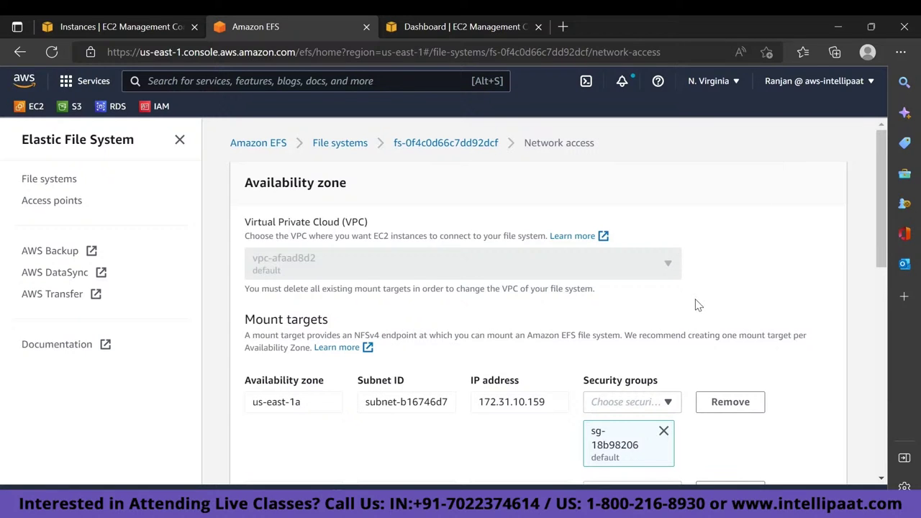
scroll(696, 305, down, 2)
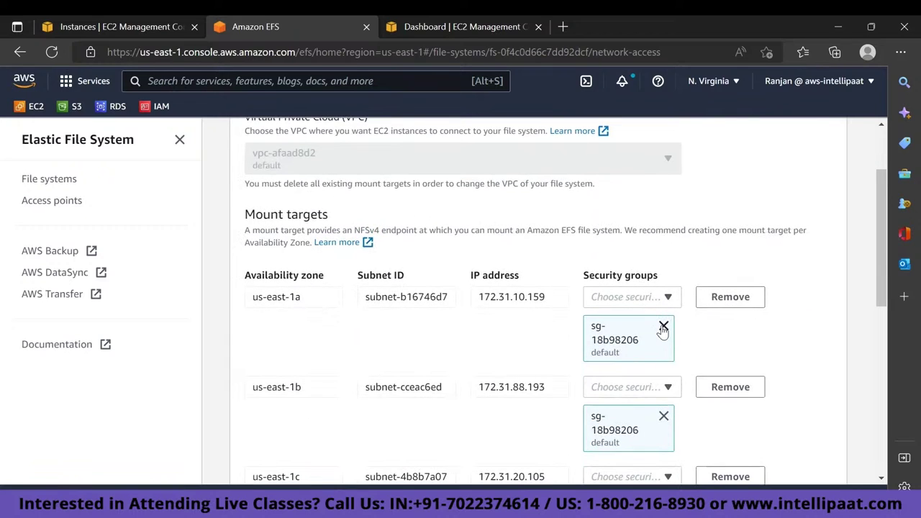
click(663, 327)
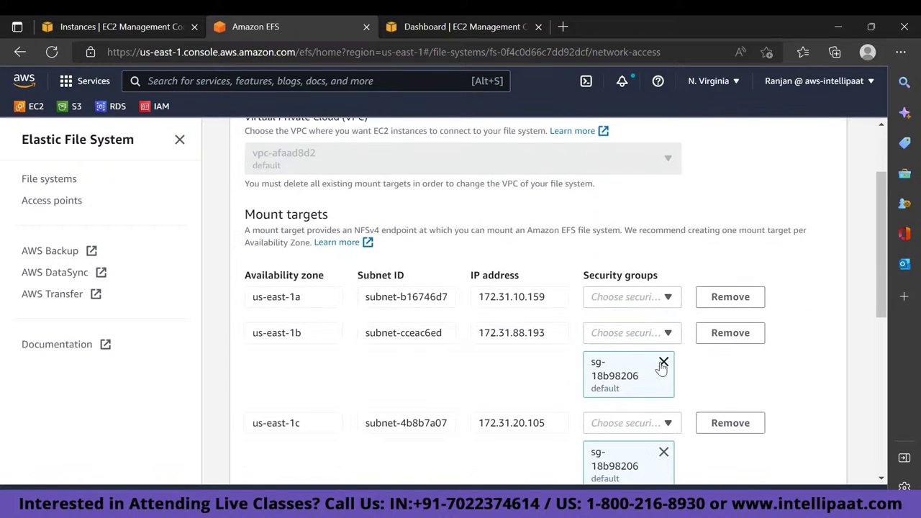
click(662, 362)
click(662, 398)
scroll(663, 324, down, 4)
click(662, 243)
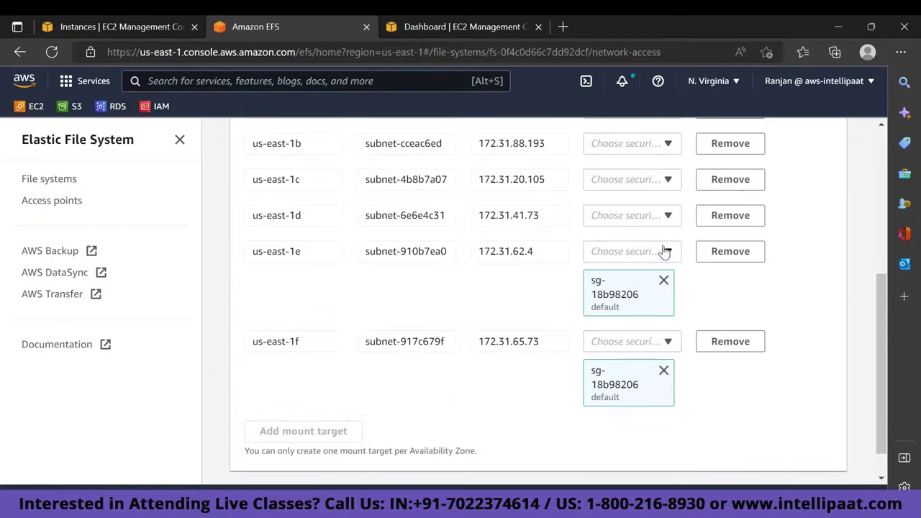
click(663, 284)
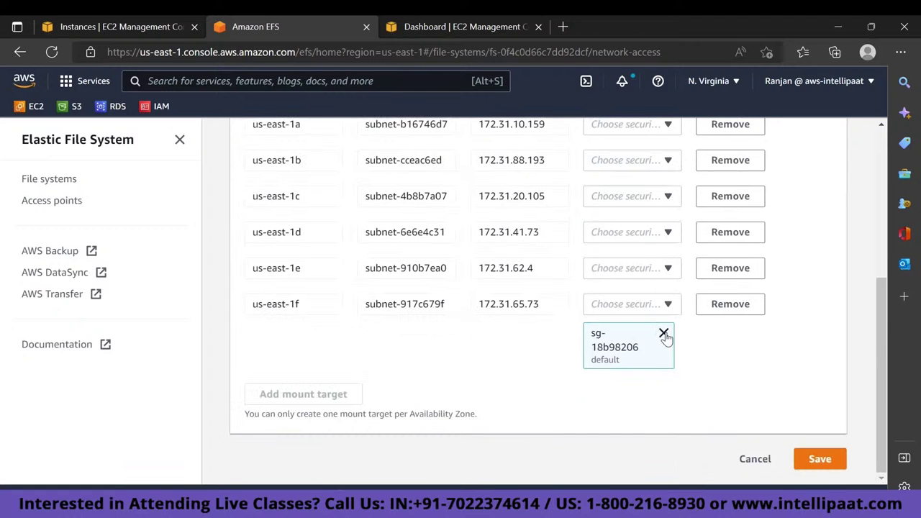
click(663, 334)
scroll(576, 288, up, 1)
Assign sg-0b2c9166287f80aab (launch-wizard-18) to the us-east-1a and us-east-1b mount targets
click(643, 263)
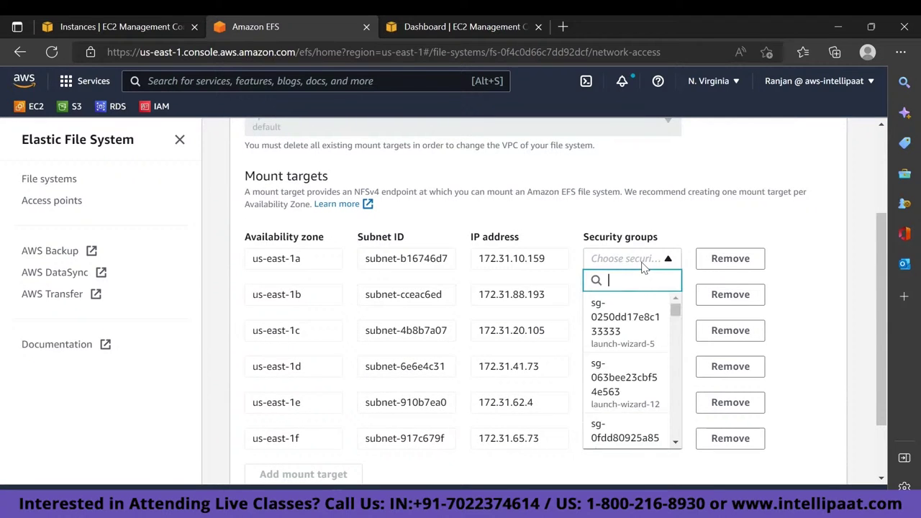
scroll(624, 387, down, 4)
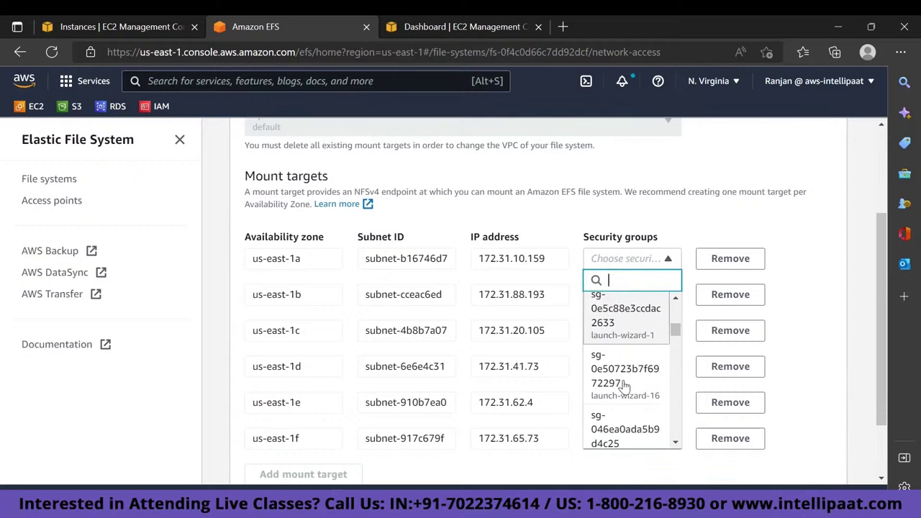
scroll(625, 387, down, 5)
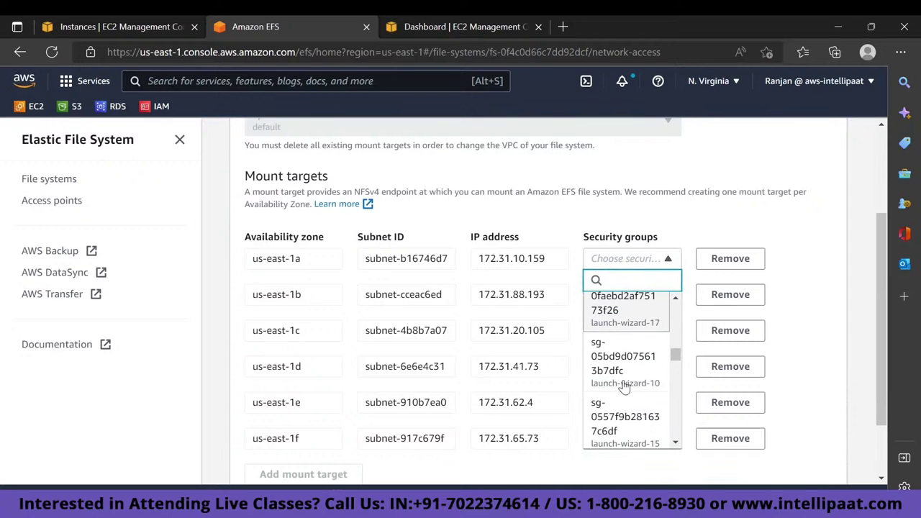
scroll(624, 388, down, 5)
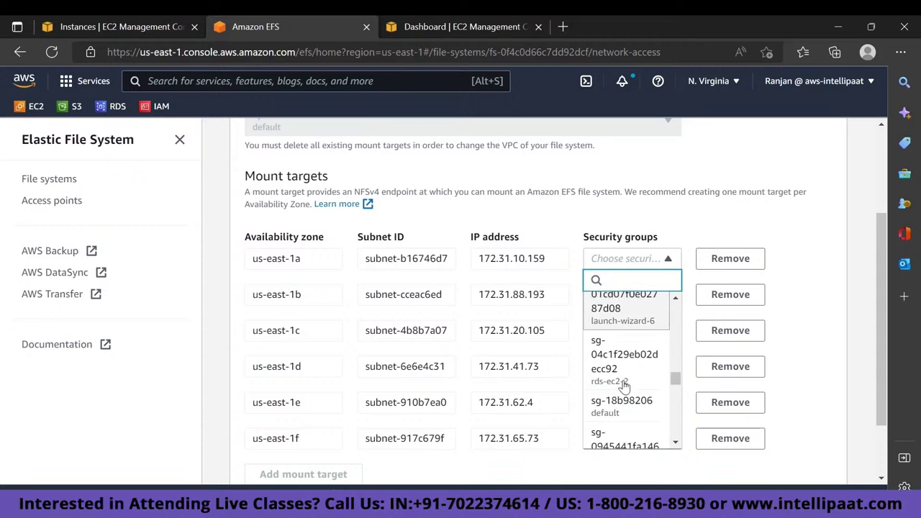
scroll(624, 387, down, 5)
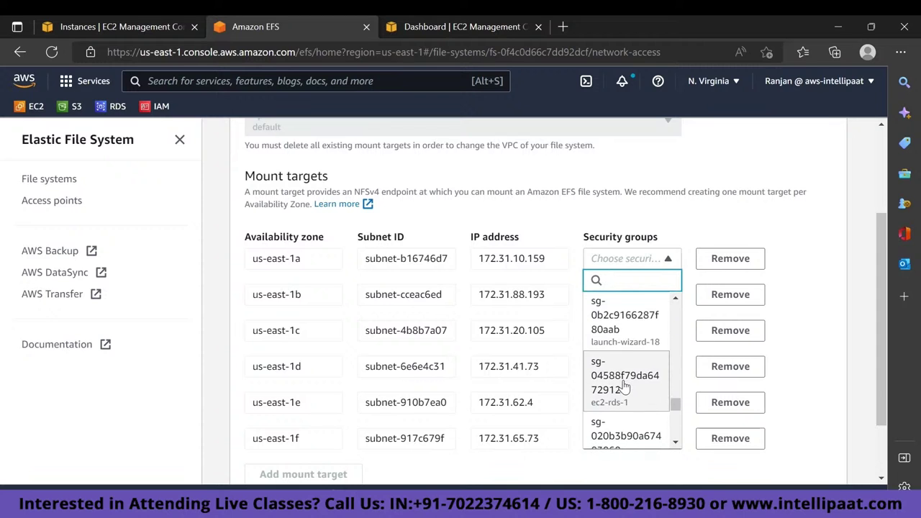
click(646, 338)
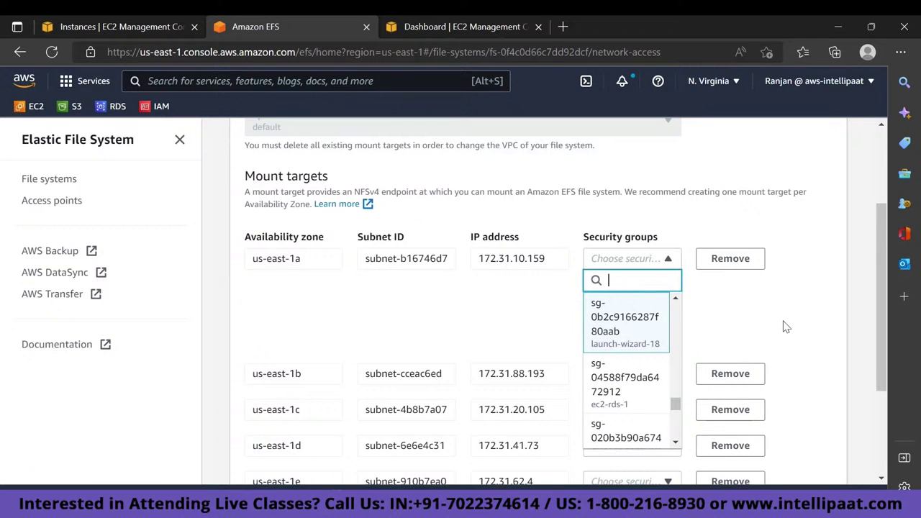
click(783, 325)
scroll(778, 324, down, 1)
click(643, 317)
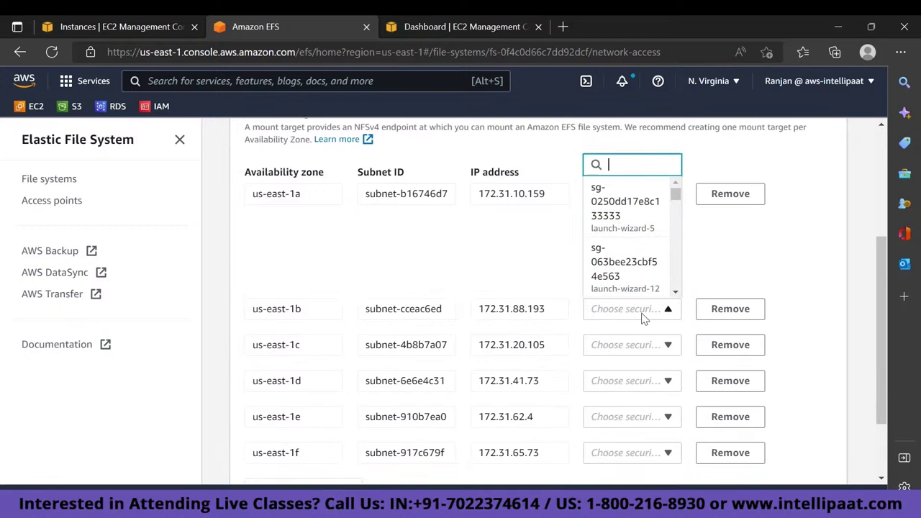
text(18)
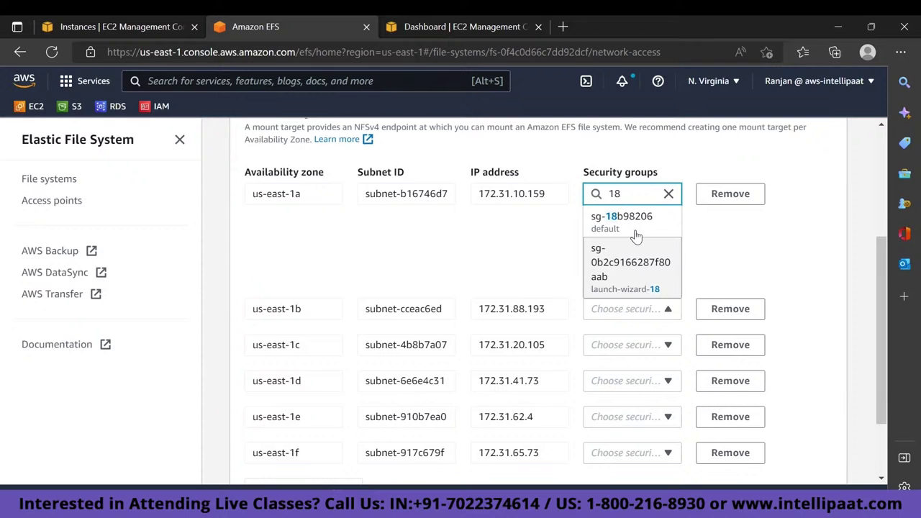
click(636, 264)
click(785, 274)
Assign launch-wizard-18 to the us-east-1c, us-east-1d and us-east-1e mount targets, searching '18'
scroll(785, 273, down, 2)
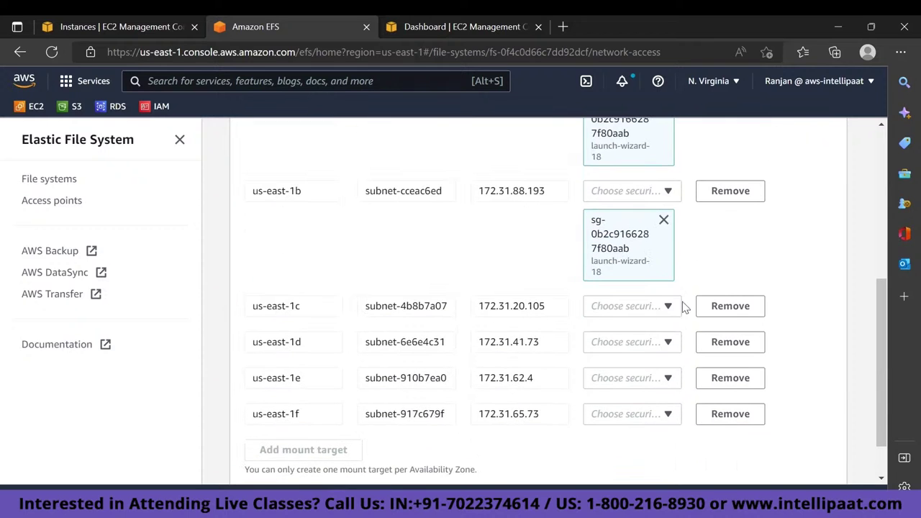
click(626, 308)
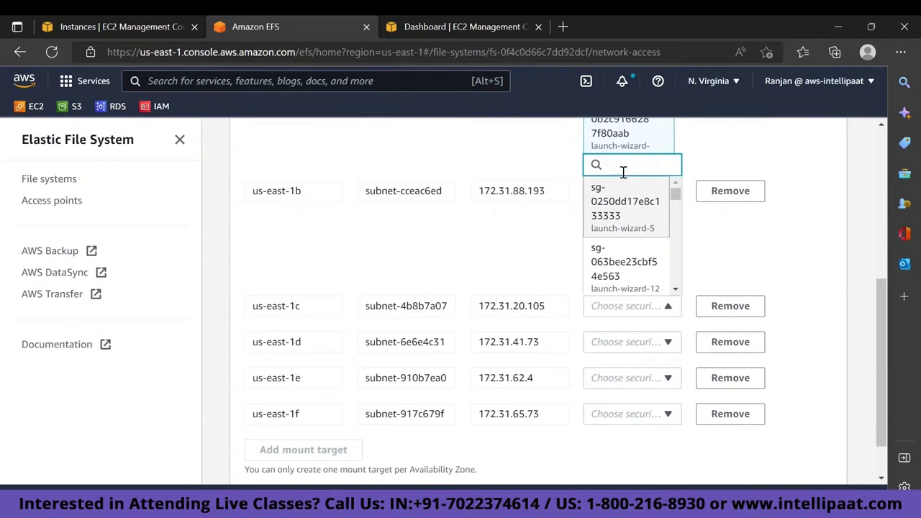
text(18)
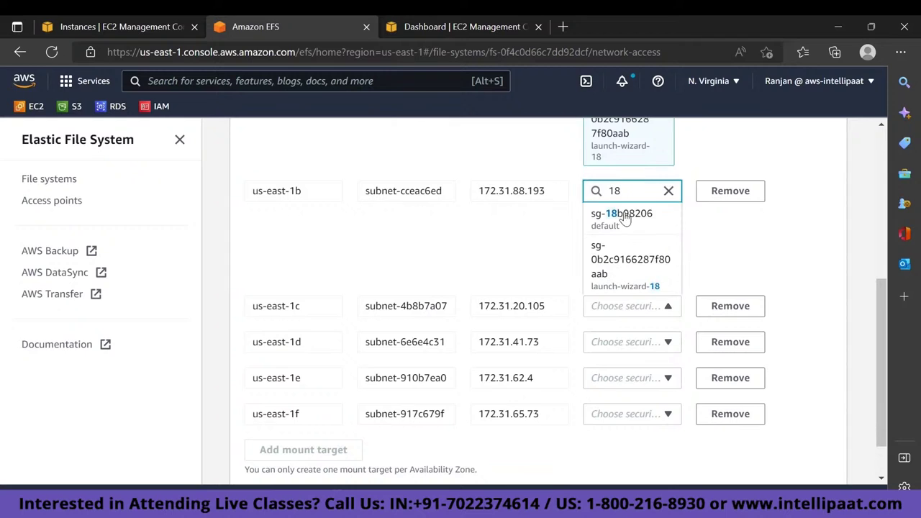
click(625, 270)
scroll(618, 291, down, 2)
click(618, 288)
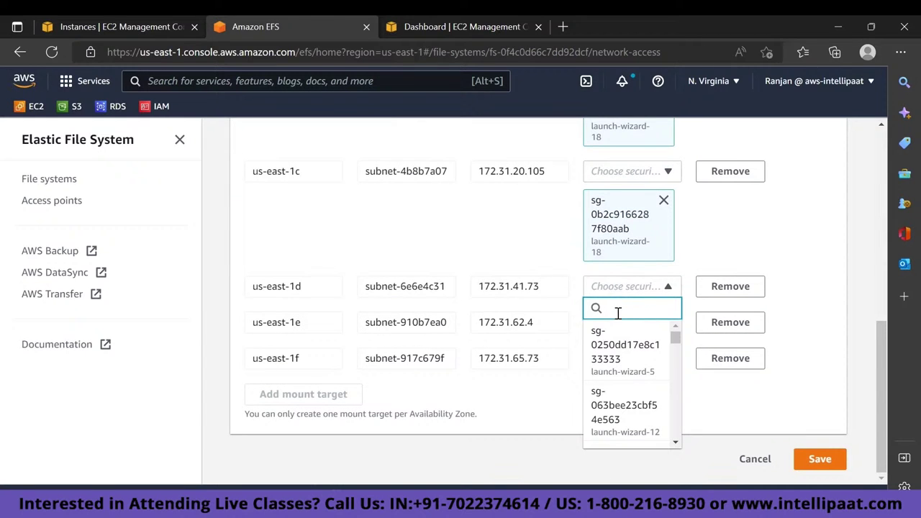
text(18)
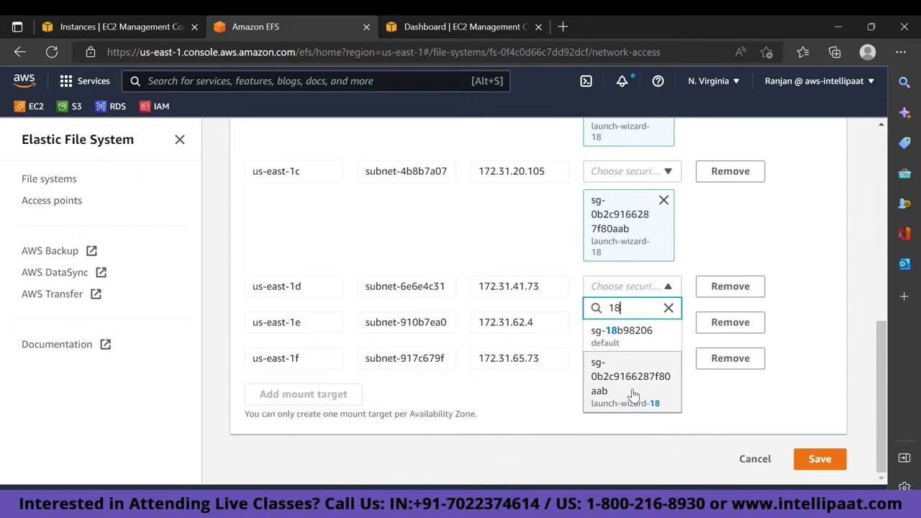
click(632, 394)
click(755, 346)
scroll(719, 351, down, 1)
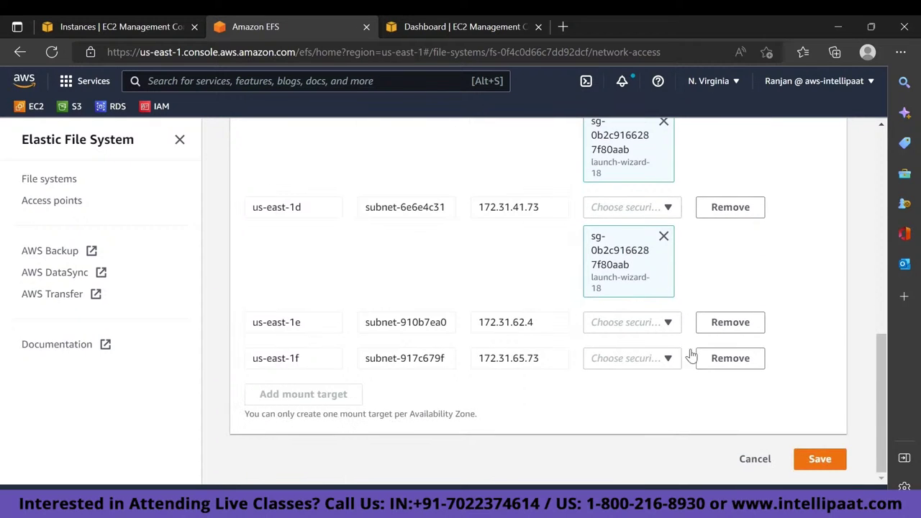
click(640, 323)
text(18)
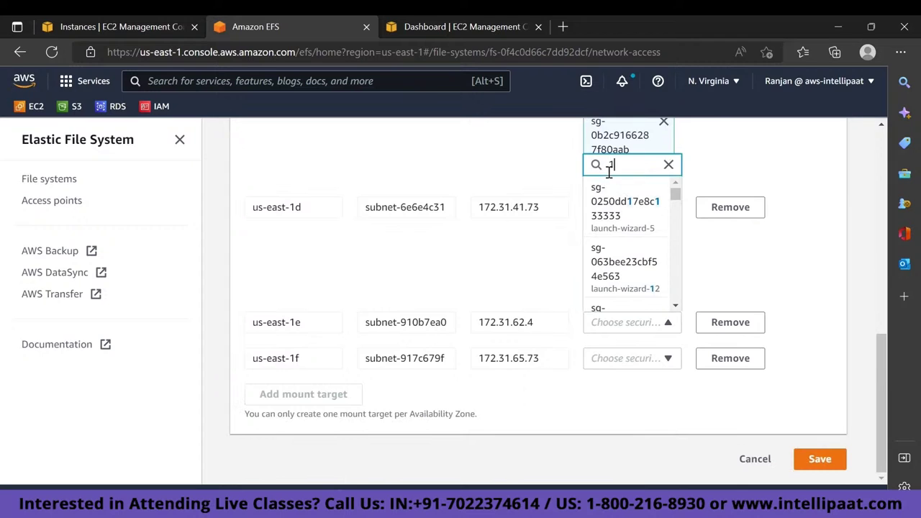
click(622, 285)
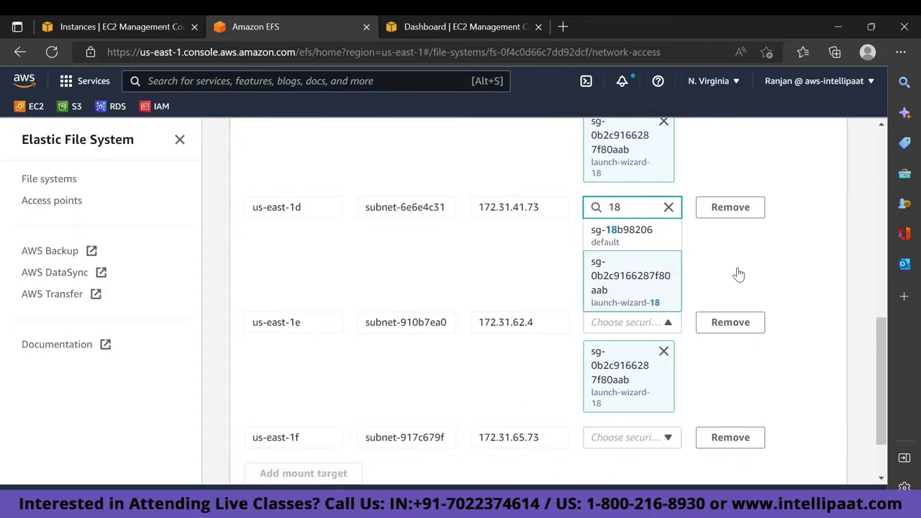
Add launch-wizard-18 to the us-east-1f mount target and save the network settings
click(738, 274)
scroll(738, 273, down, 1)
click(631, 357)
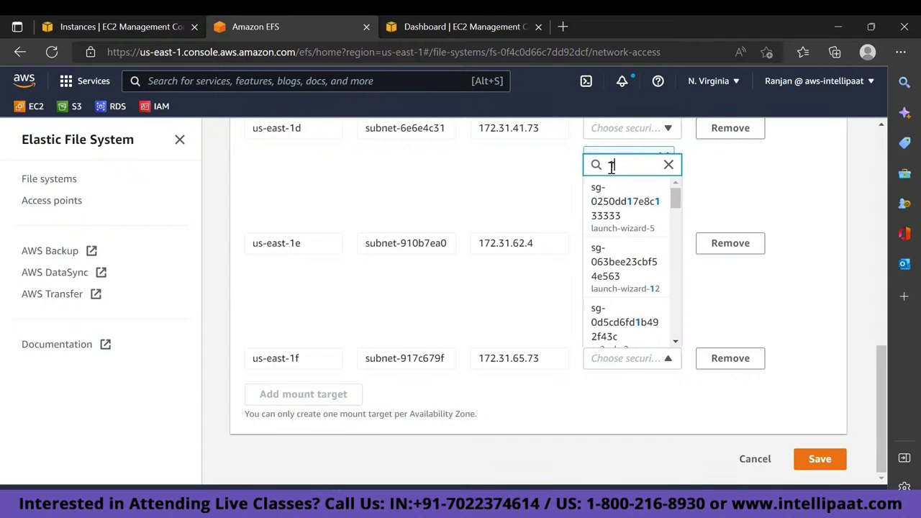
text(18)
click(634, 320)
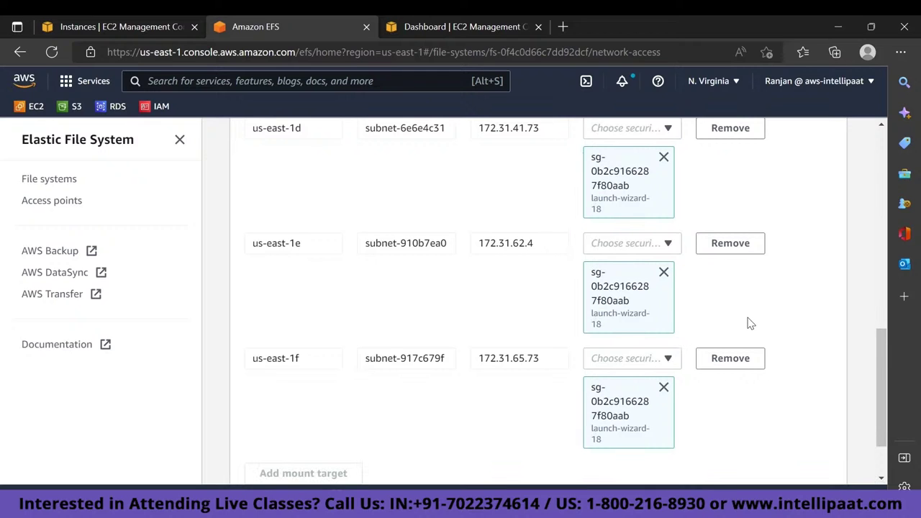
scroll(746, 323, down, 2)
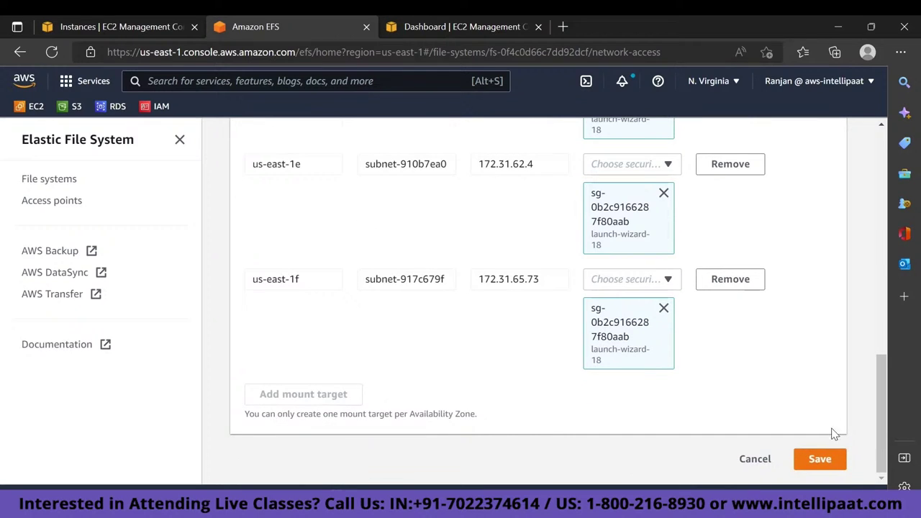
click(827, 461)
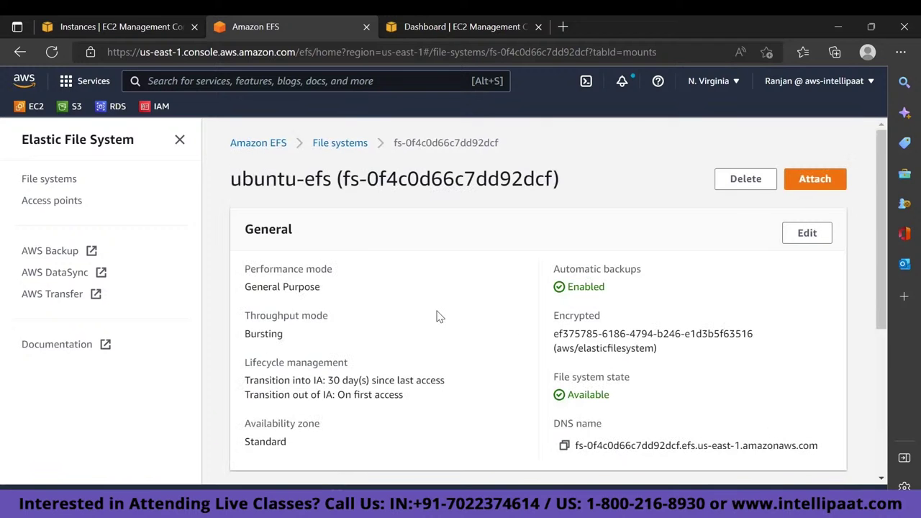
Select ubuntu-efs in EC2 Instances, check its security groups, refresh, and open its Connect page
click(158, 23)
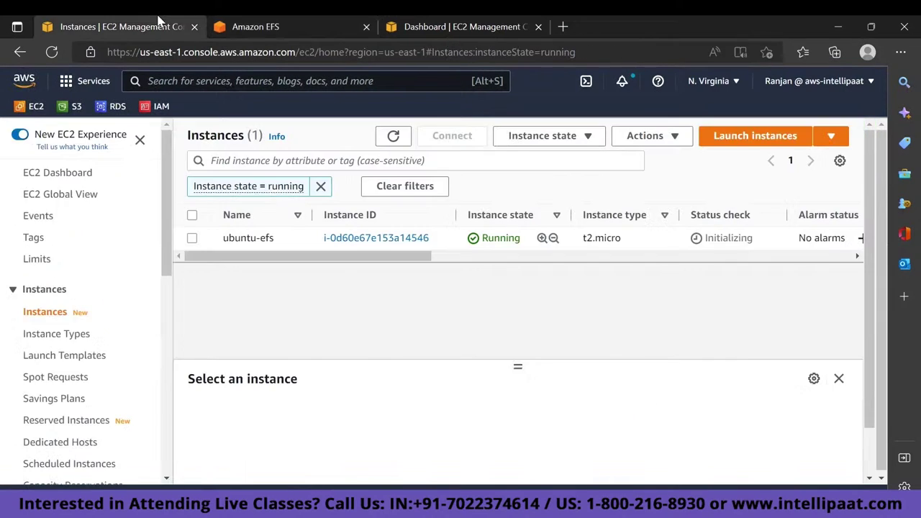
click(192, 238)
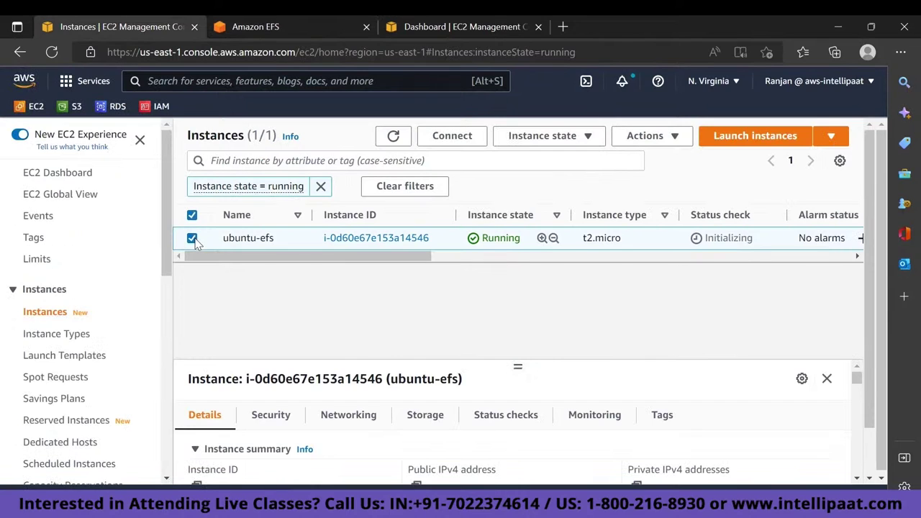
click(266, 417)
scroll(362, 436, down, 3)
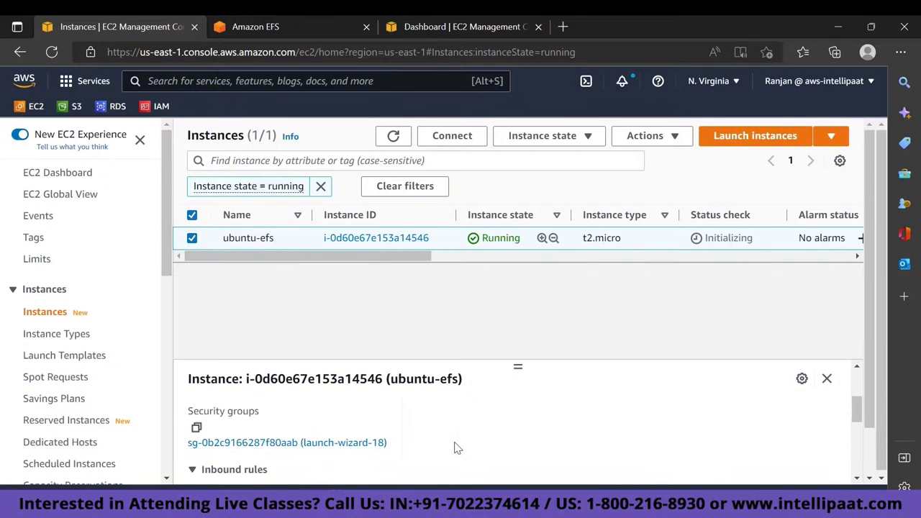
scroll(455, 447, up, 3)
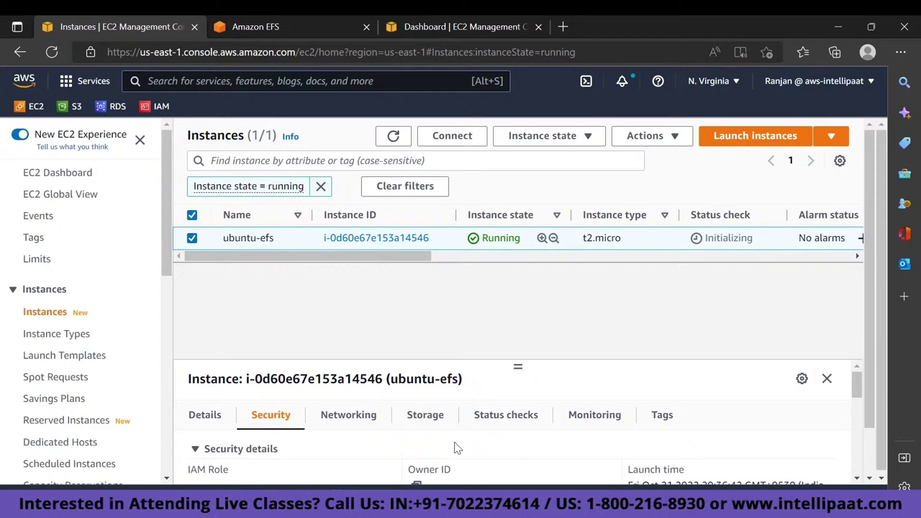
click(394, 136)
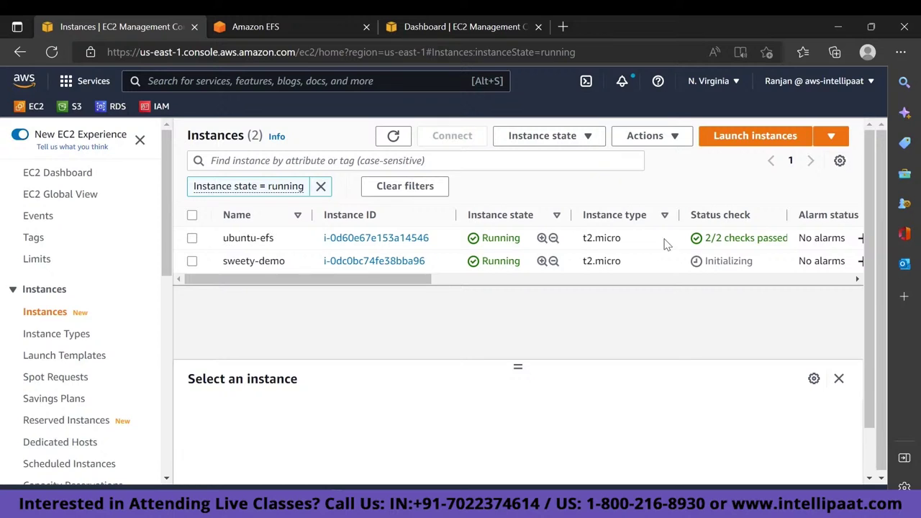
click(192, 238)
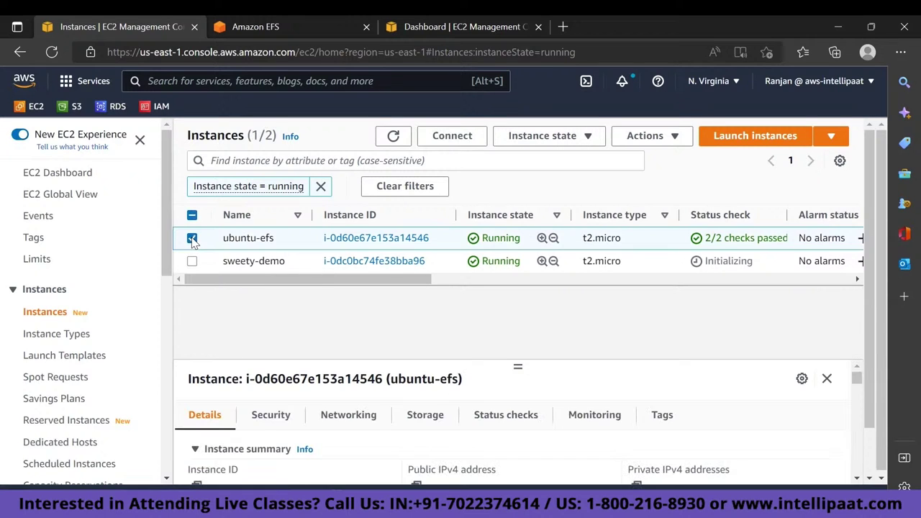
click(452, 136)
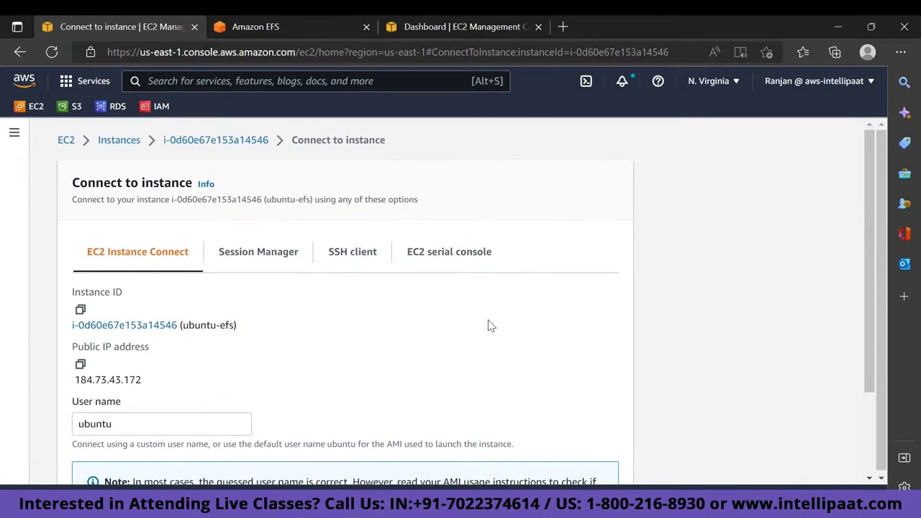
Start an EC2 Instance Connect browser session to ubuntu-efs as user ubuntu
scroll(488, 326, down, 1)
scroll(488, 326, down, 1)
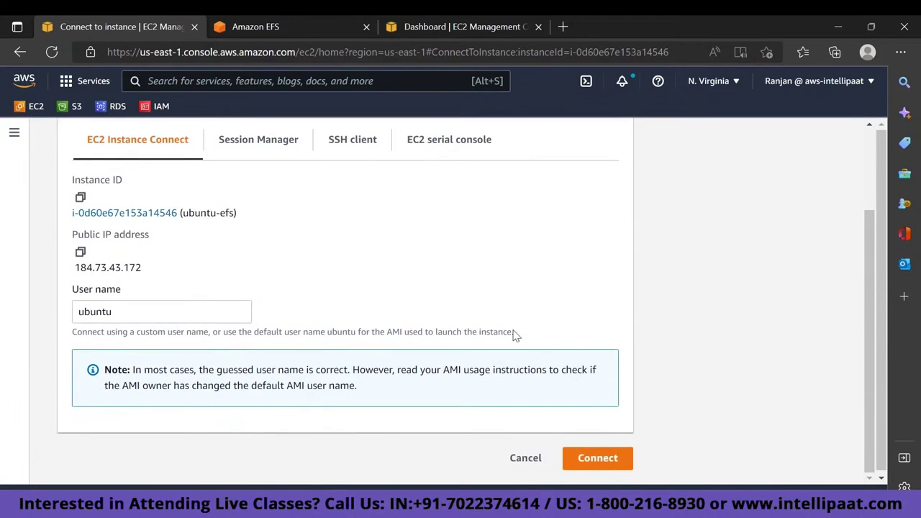
click(576, 461)
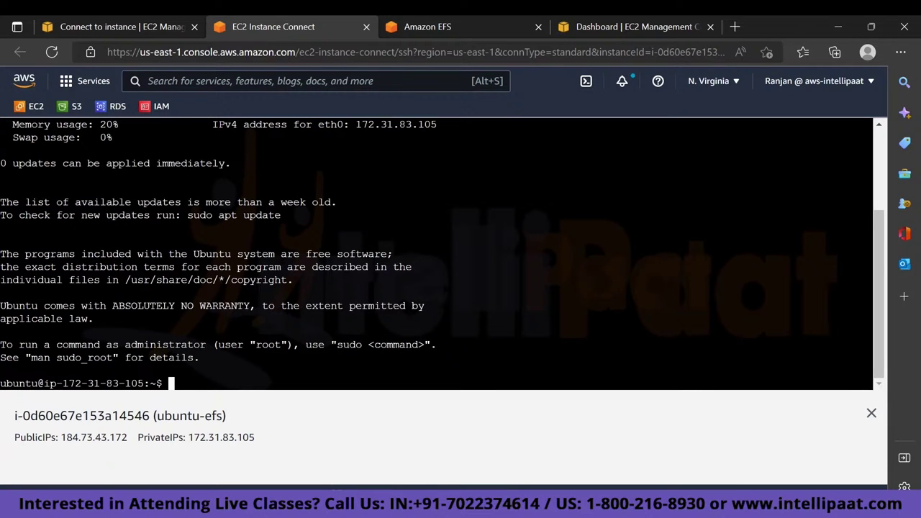
Run sudo apt-get update, then sudo apt-get install nfs-common -y
text(sudo apt-get)
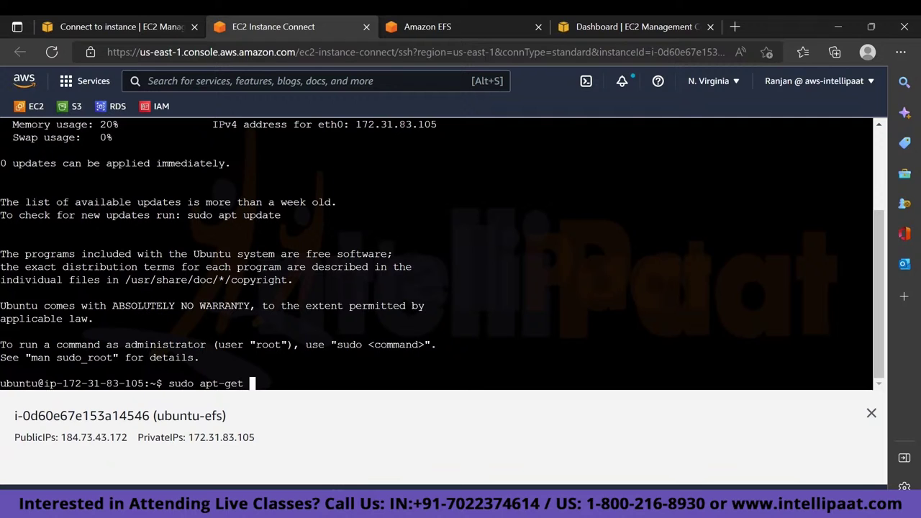
text( update)
key(Return)
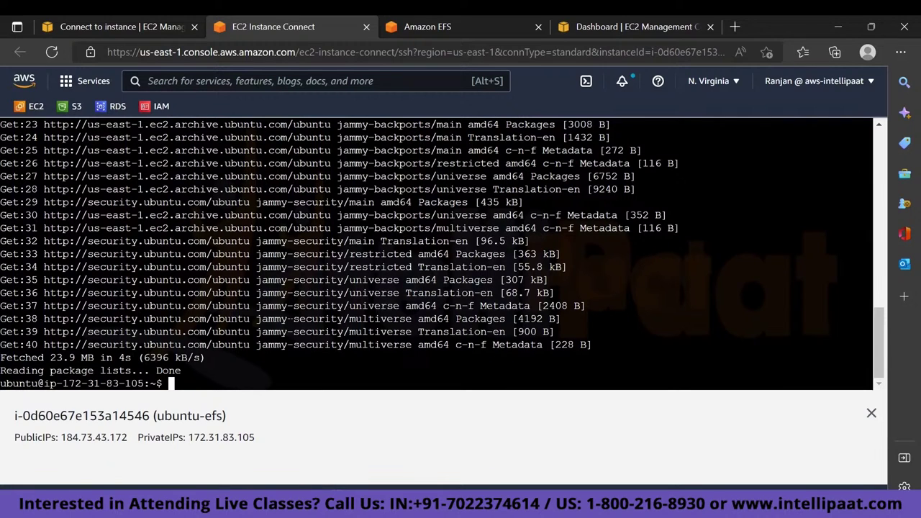
text(sudo apt-get in)
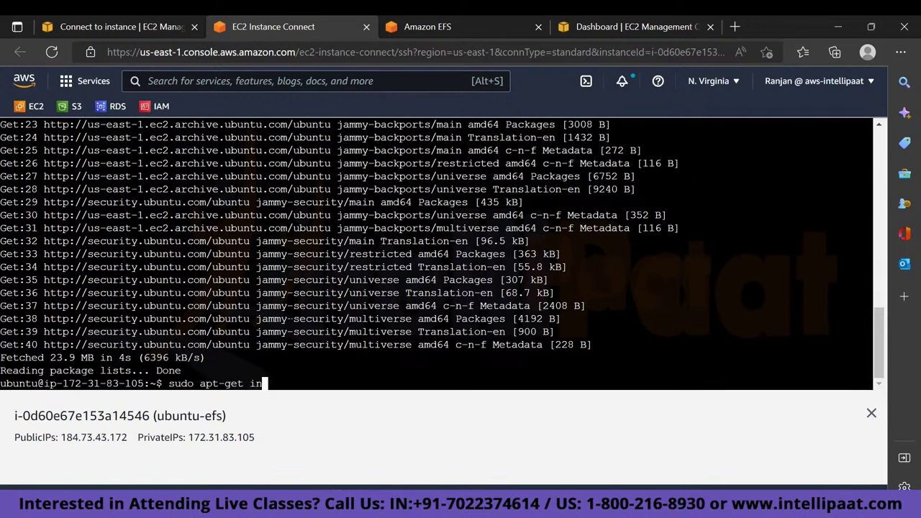
text(stall nfs-common)
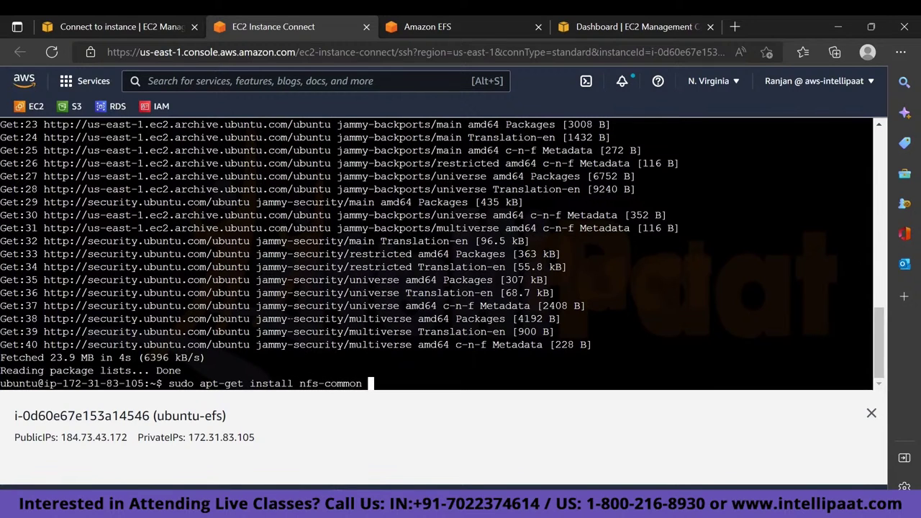
text( -y)
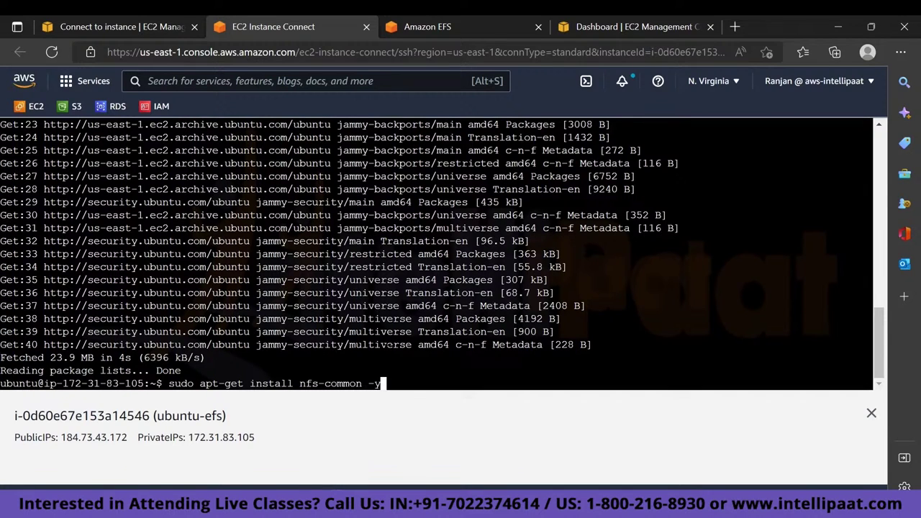
key(Return)
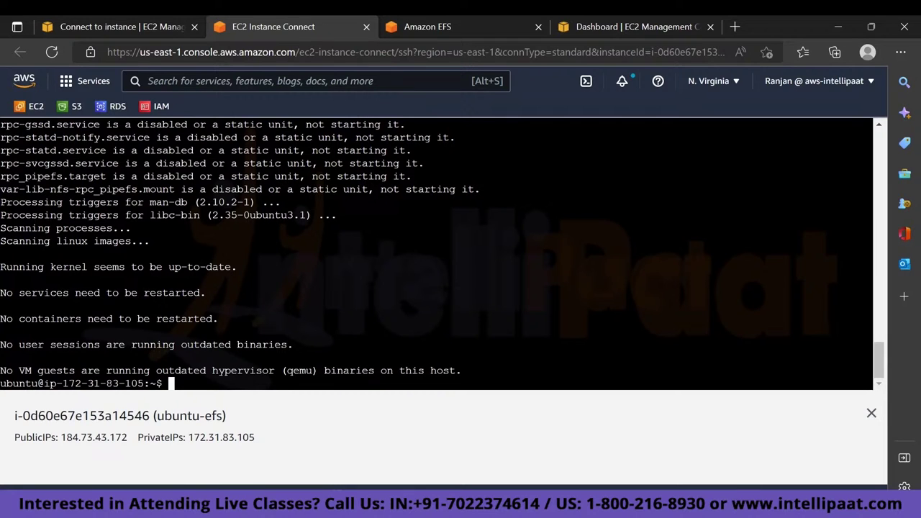
Show ubuntu-efs Attach instructions and highlight the DNS name and us-east-1 region in the mount command
click(452, 22)
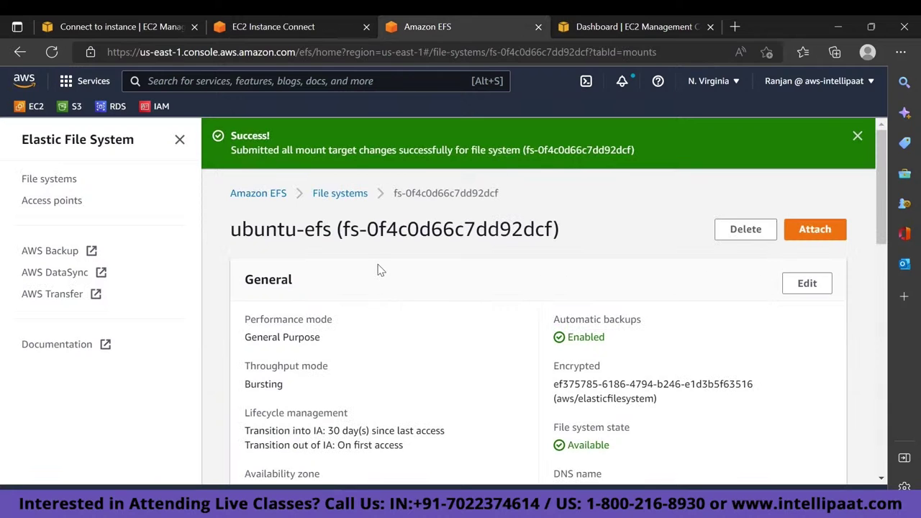
click(816, 229)
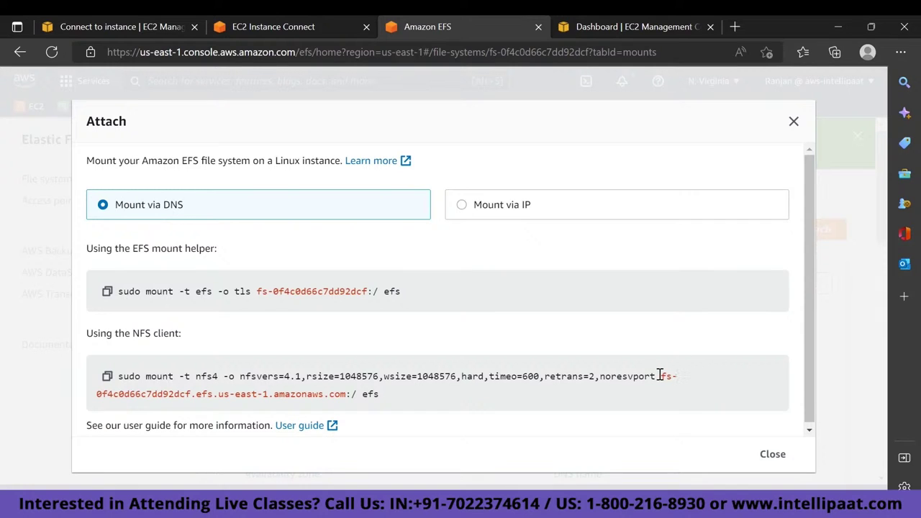
drag(659, 376, 675, 383)
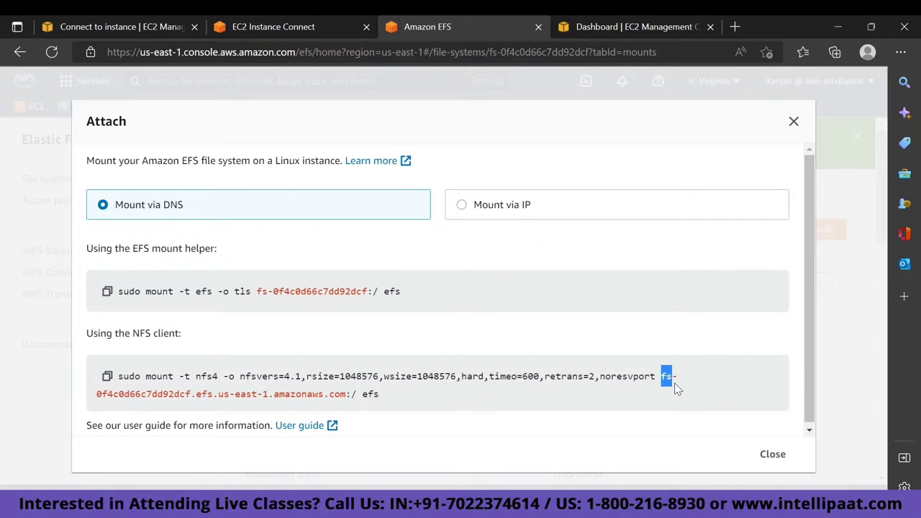
click(216, 395)
drag(217, 395, 347, 395)
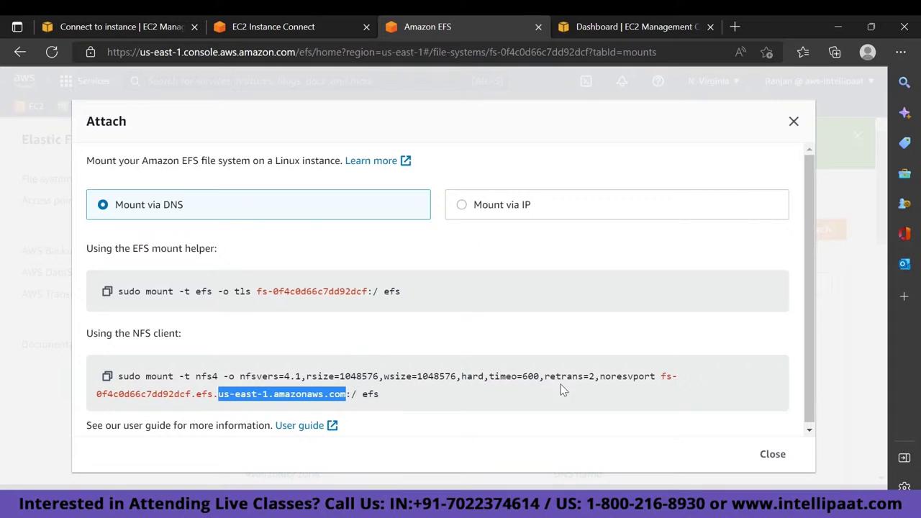
drag(663, 375, 687, 400)
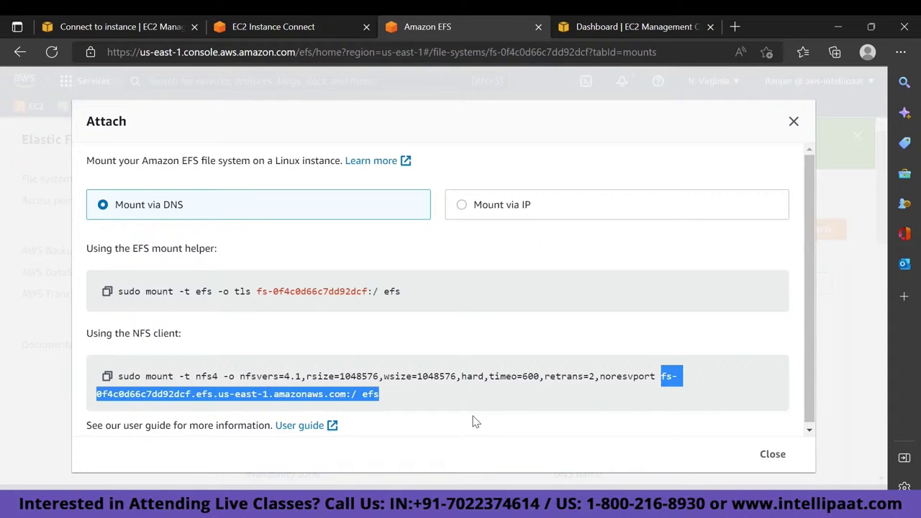
shift+click(347, 396)
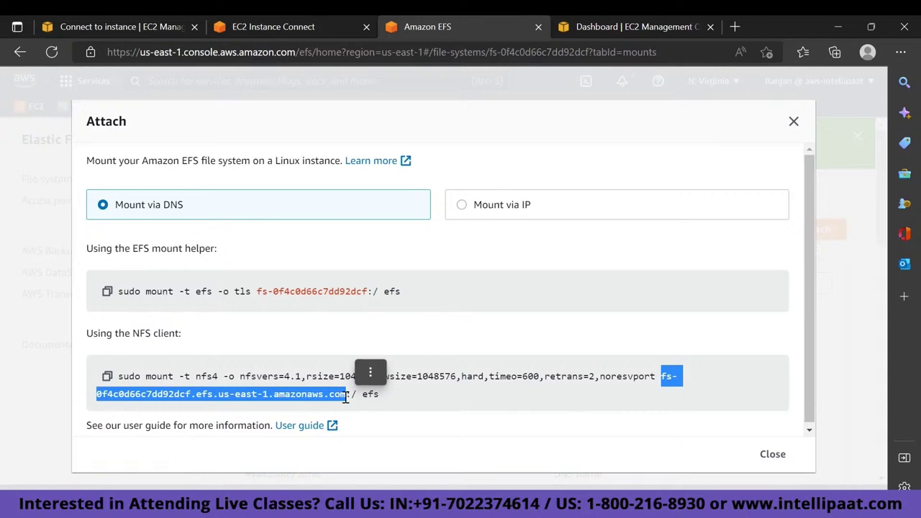
click(451, 403)
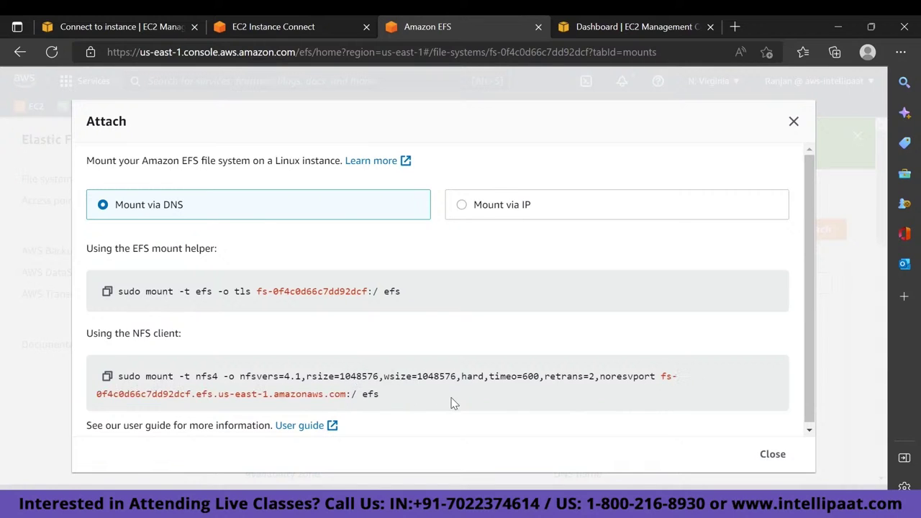
click(463, 206)
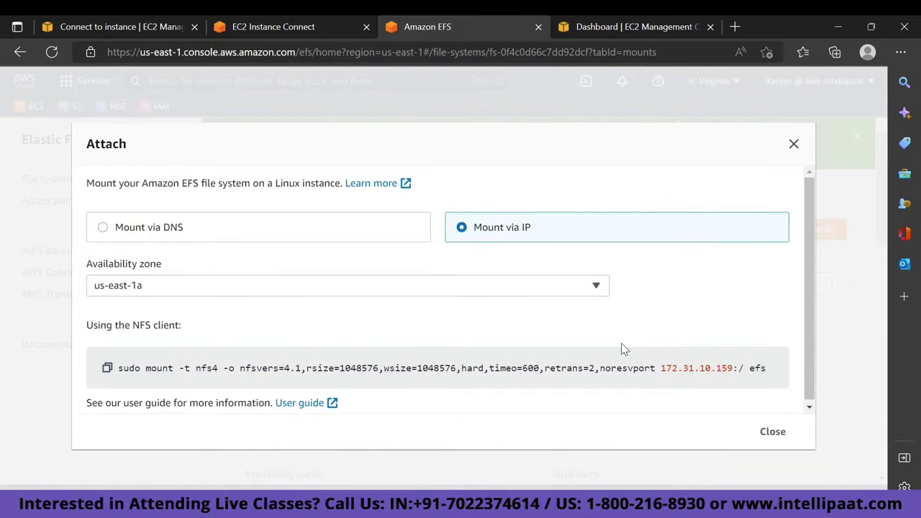
drag(661, 368, 733, 367)
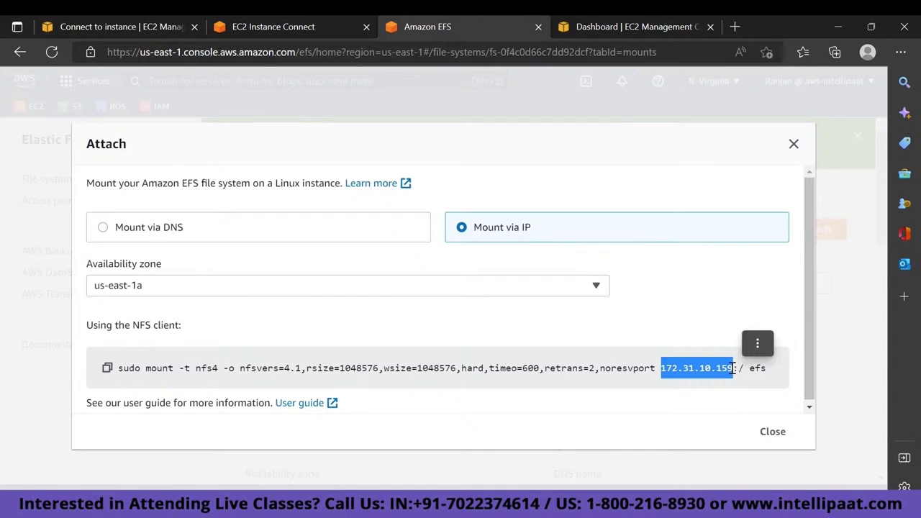
click(640, 343)
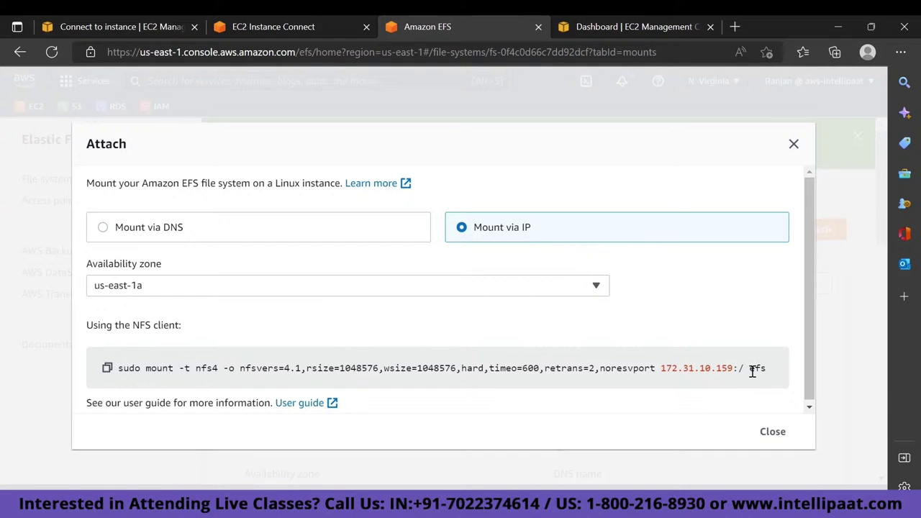
drag(750, 370, 761, 372)
click(751, 369)
drag(749, 369, 772, 374)
click(758, 370)
double_click(756, 369)
click(669, 307)
click(103, 229)
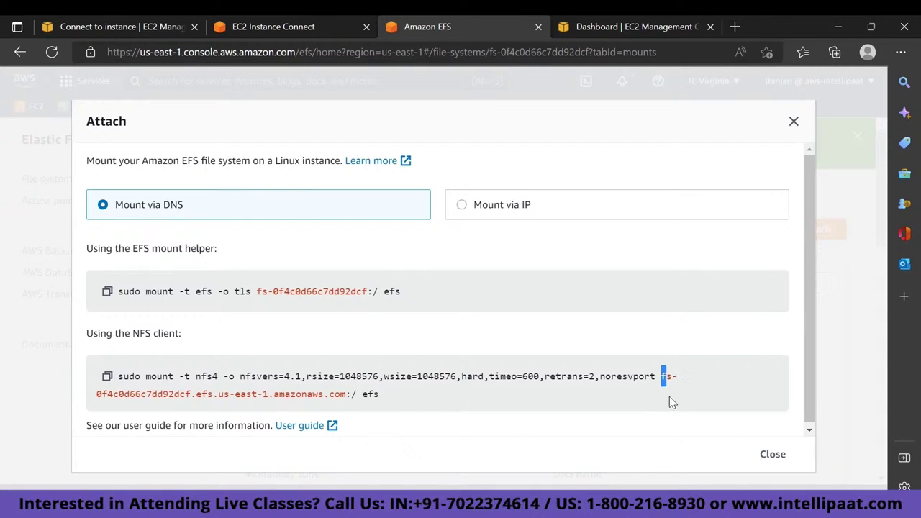
drag(669, 401, 382, 402)
click(365, 397)
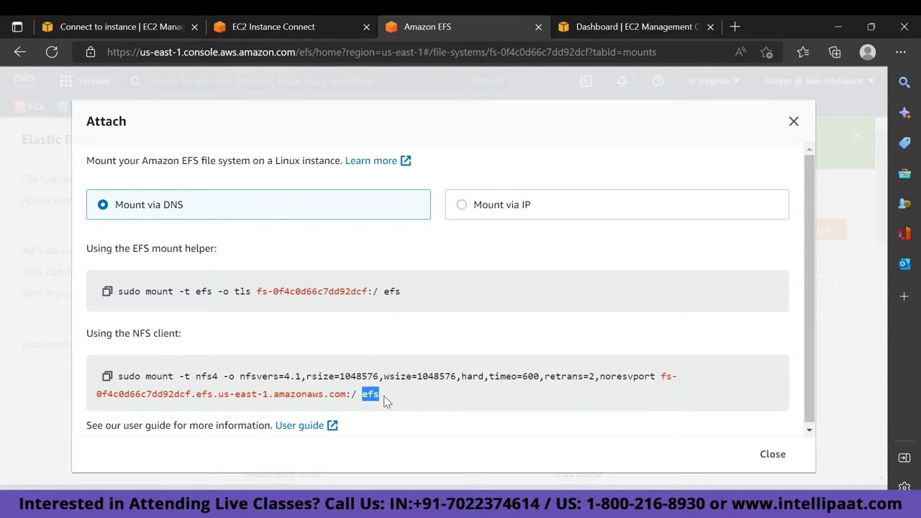
click(382, 399)
click(130, 20)
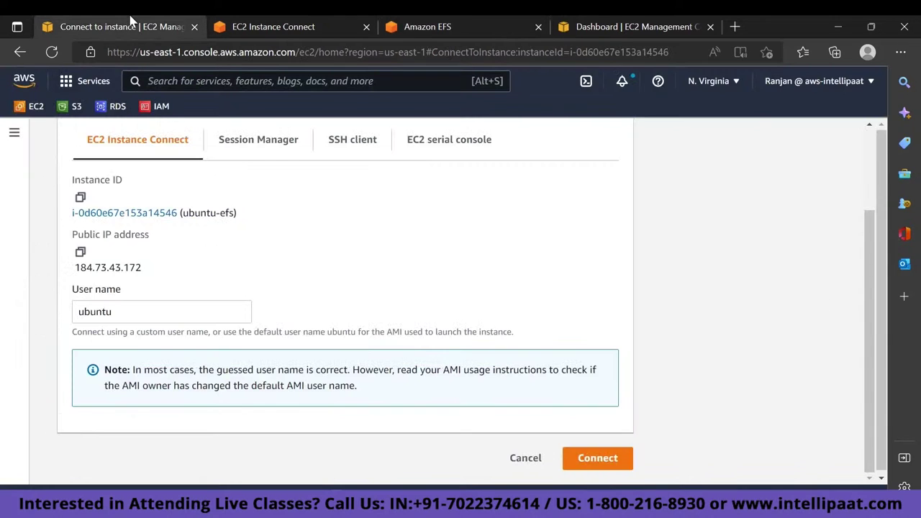
Create the efs directory with sudo mkdir efs and verify it with ls
click(274, 28)
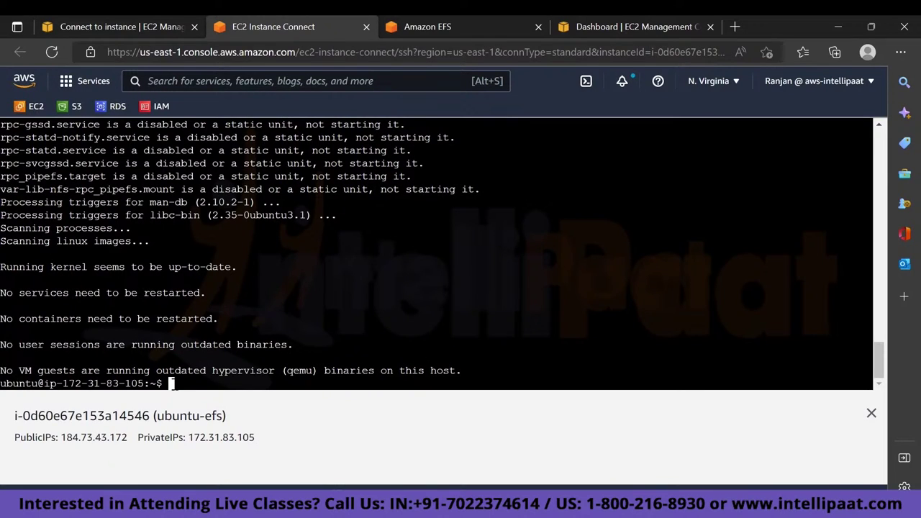
text(sudo mkdir efs)
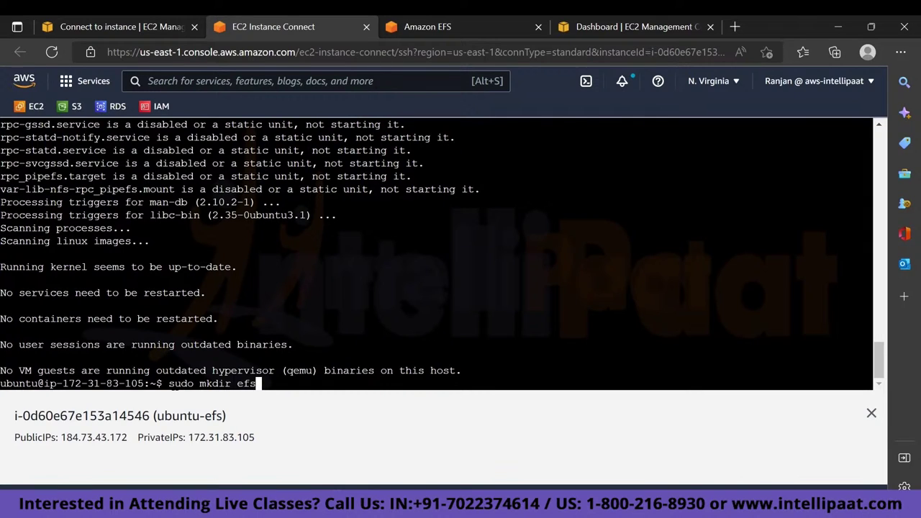
key(Return)
text(ls)
key(Return)
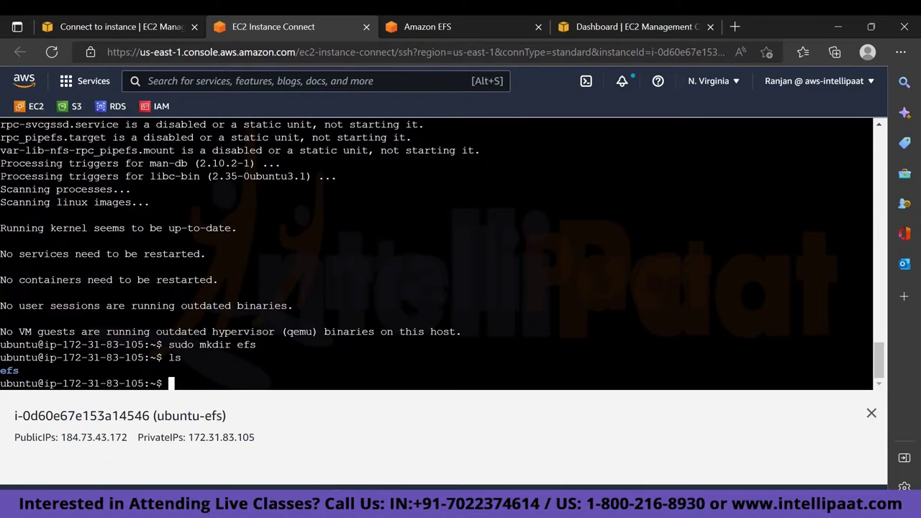
drag(30, 371, 1, 371)
key(Escape)
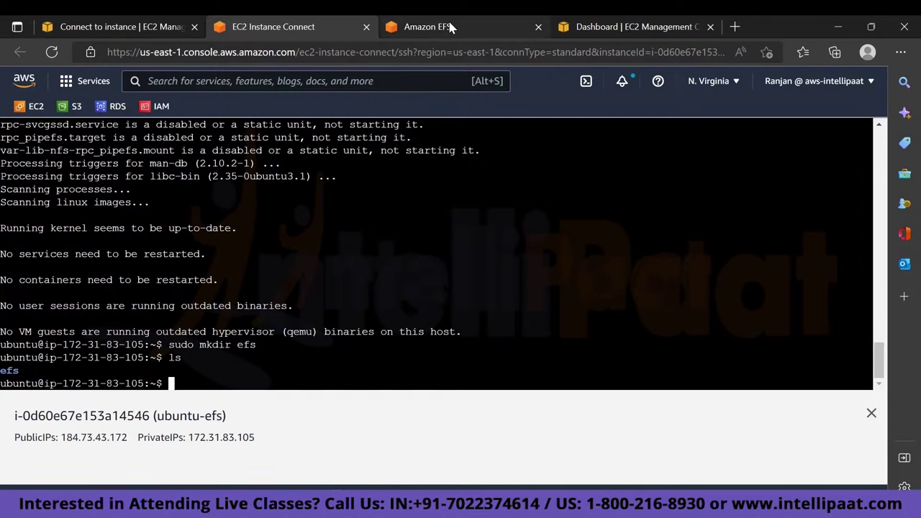
Copy the Mount via DNS NFS client command from the ubuntu-efs Attach dialog
click(450, 26)
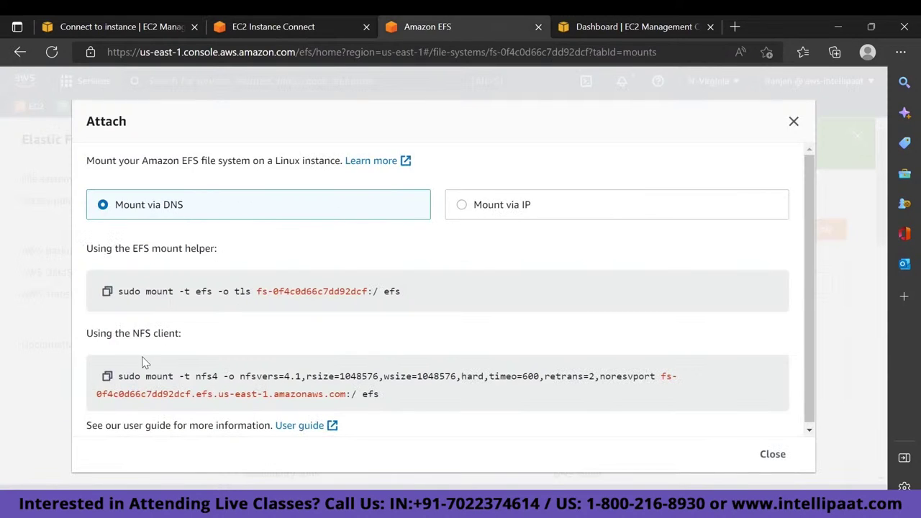
click(494, 206)
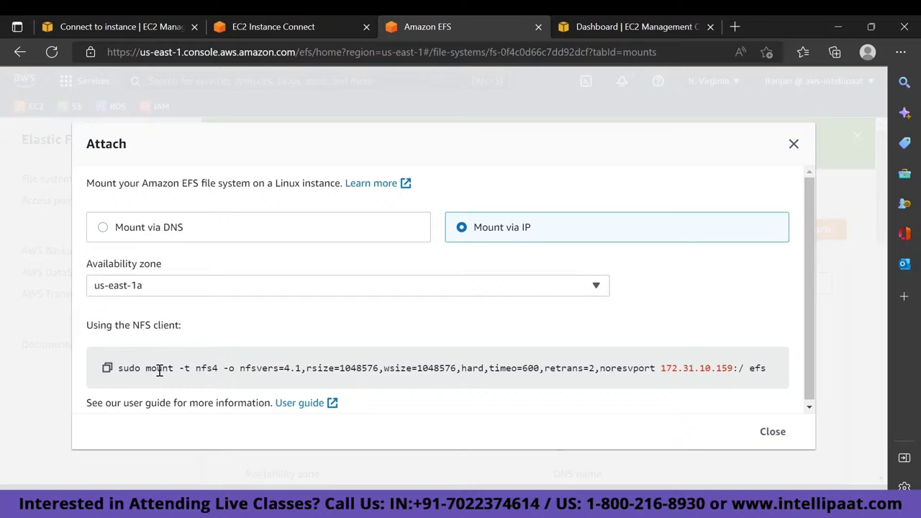
click(106, 235)
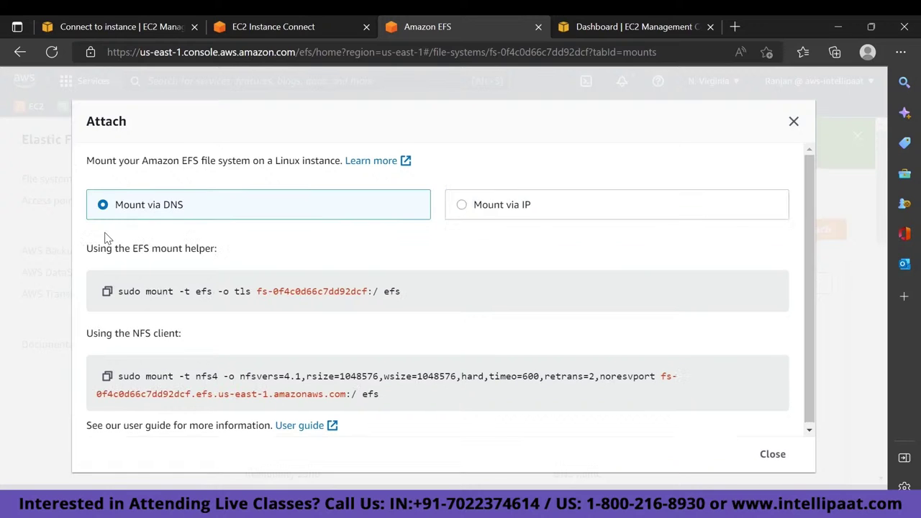
click(107, 377)
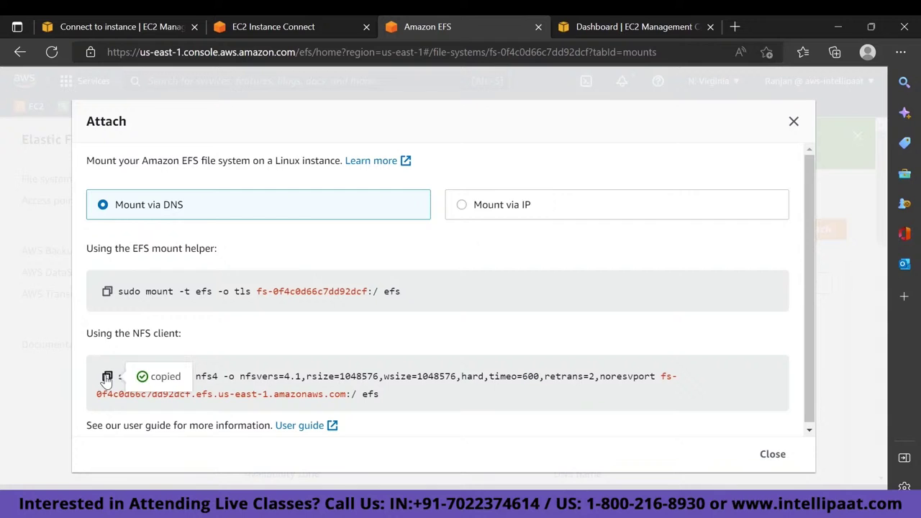
click(291, 22)
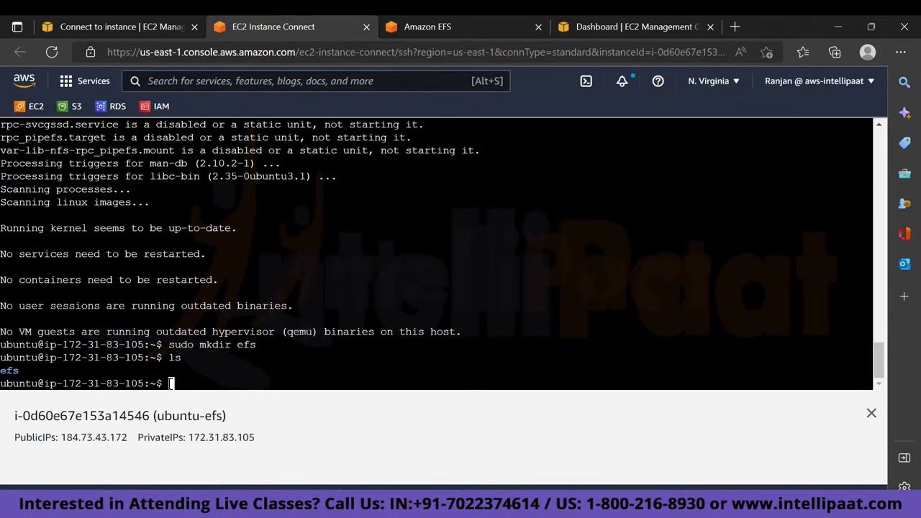
Paste and run the copied NFS mount command in the terminal
right_click(168, 388)
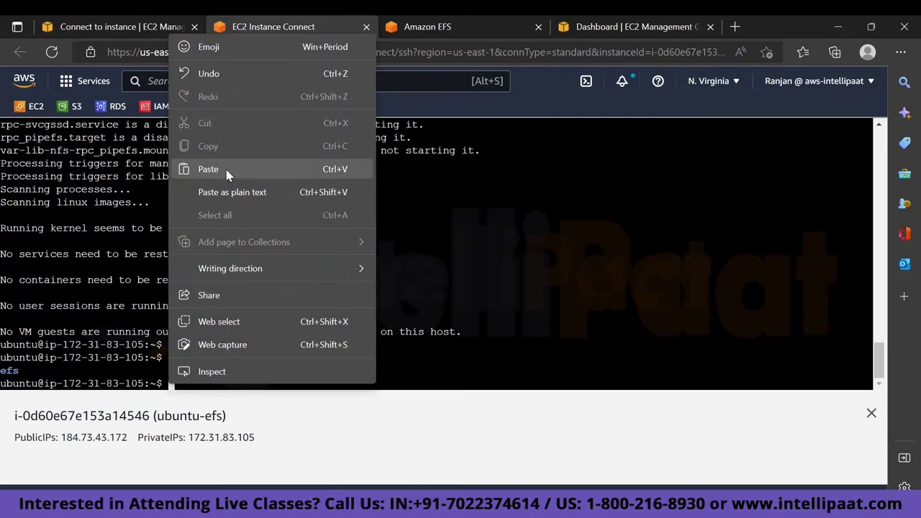
click(226, 173)
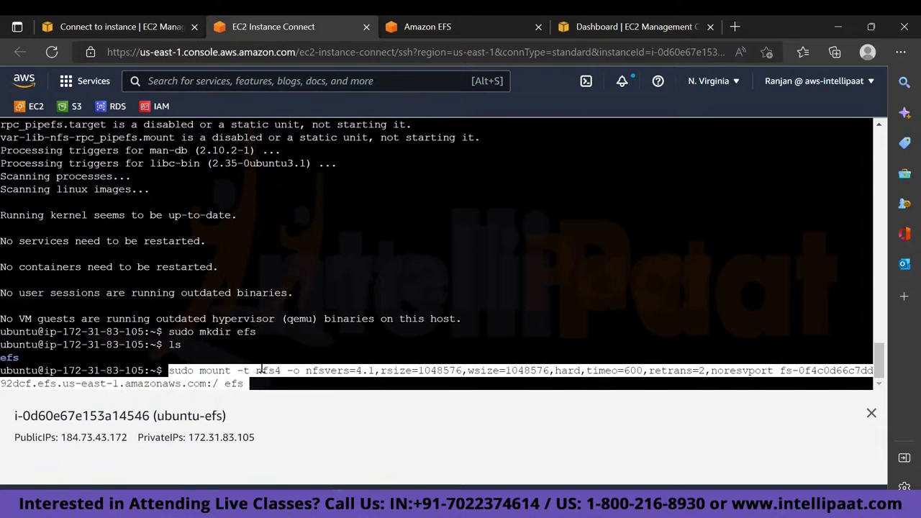
key(Return)
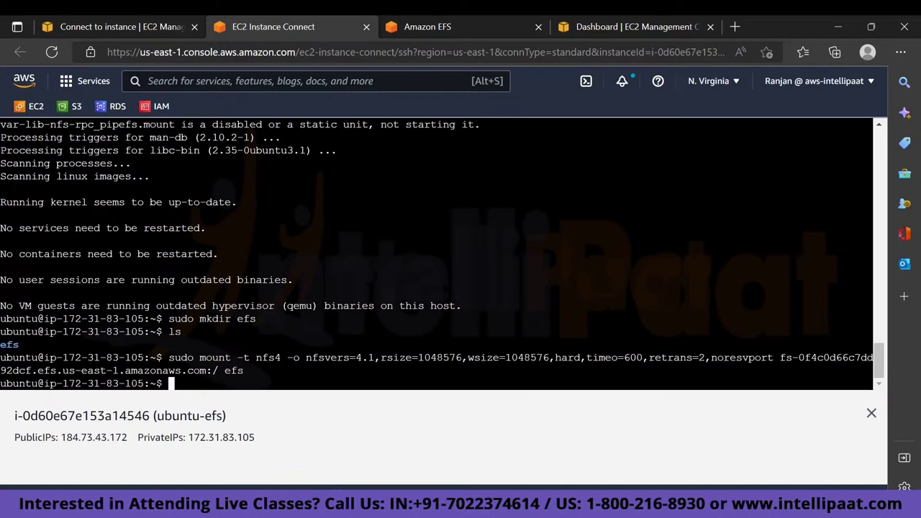
Run df -h to confirm EFS is mounted at /home/ubuntu/efs (8.0E), then enter cd efs
text(df -h)
key(Return)
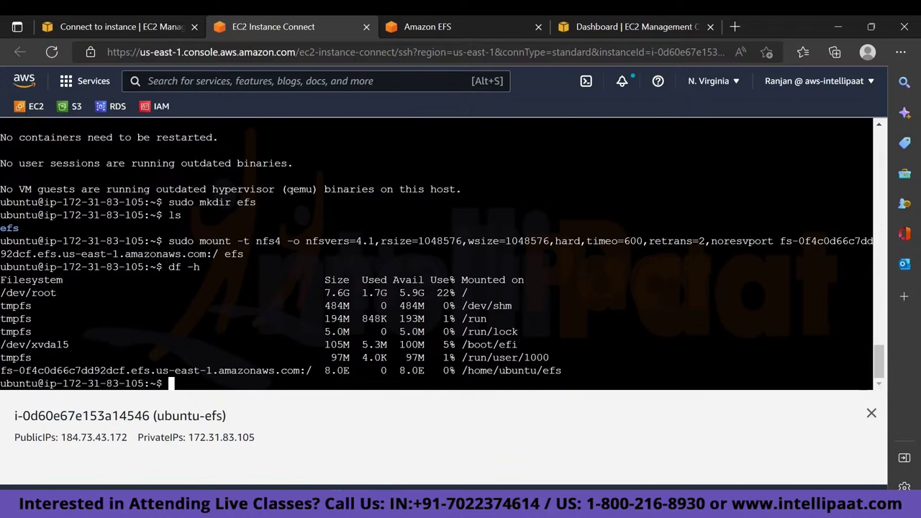
drag(2, 371, 561, 371)
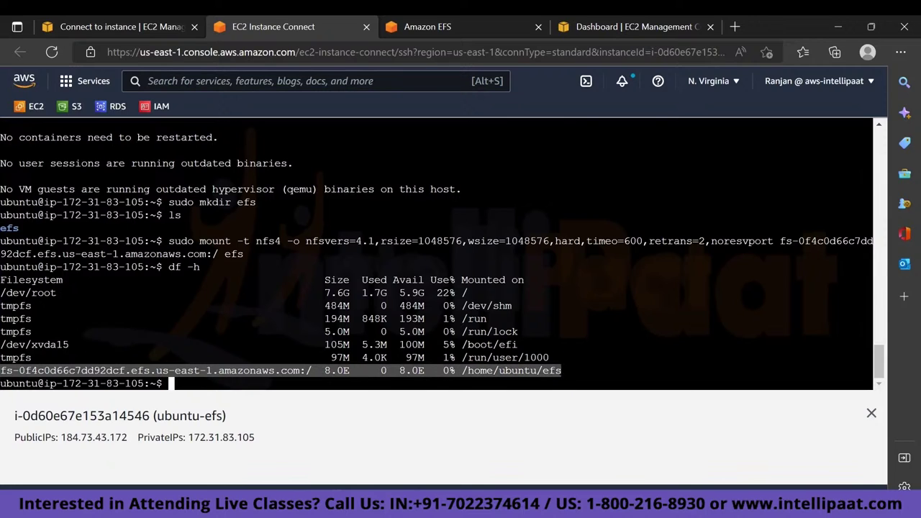
click(555, 371)
double_click(544, 371)
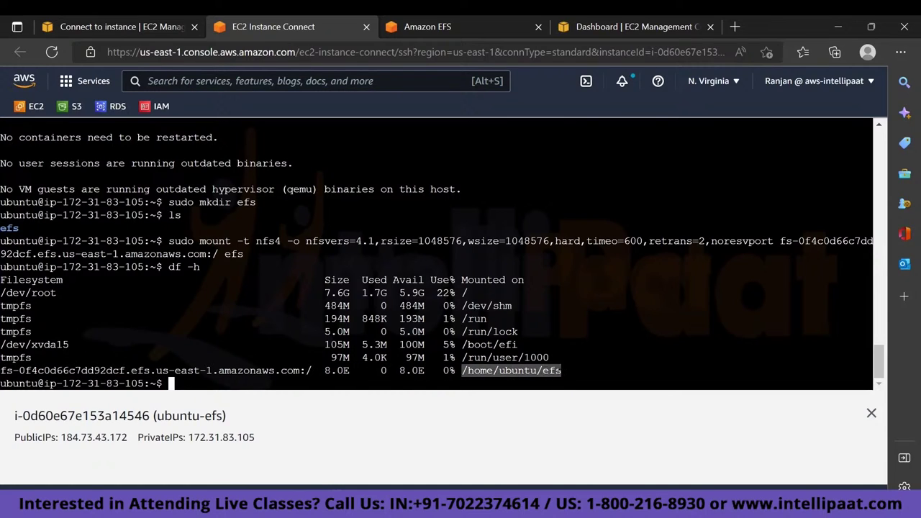
click(545, 371)
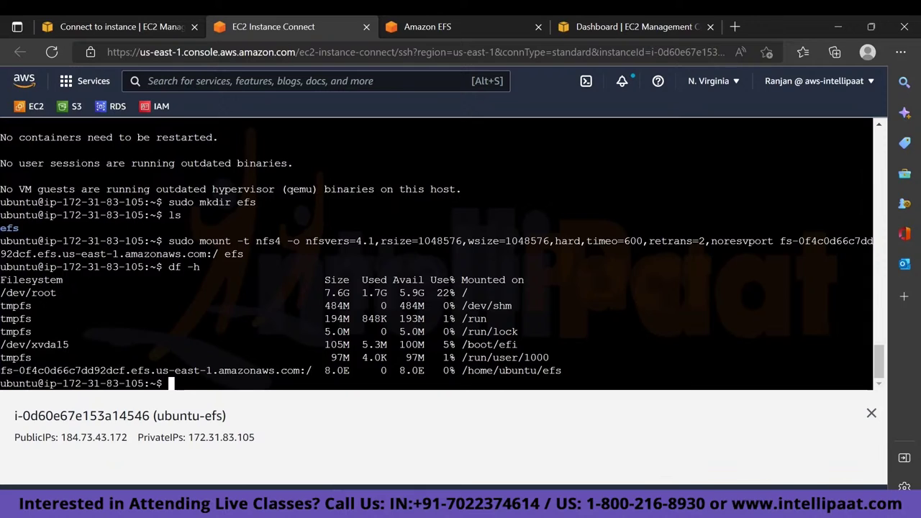
text(cd efs)
Move into efs, create 1.txt with sudo touch, and confirm it with ls
key(Return)
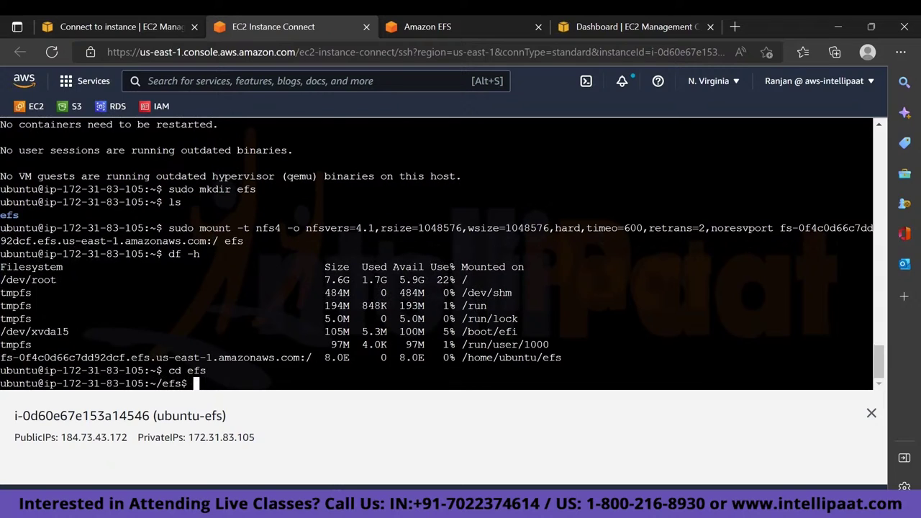
text(s)
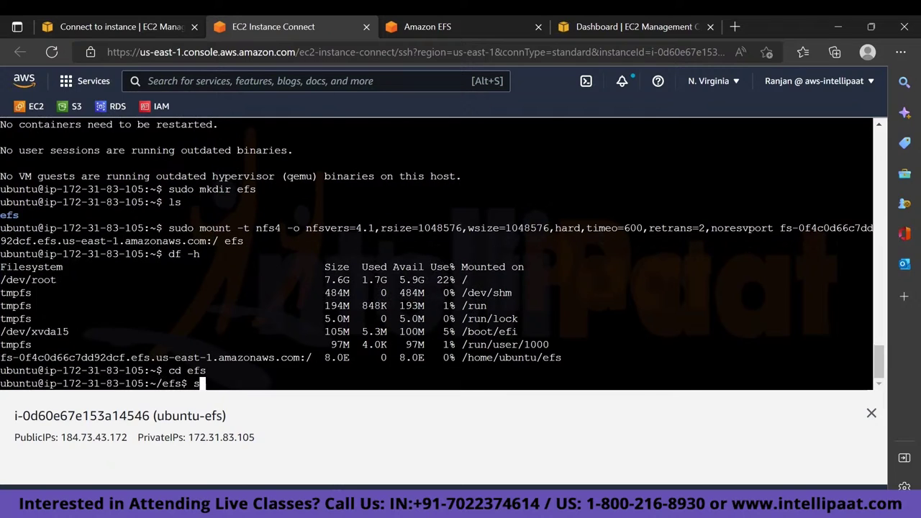
text(udo touch )
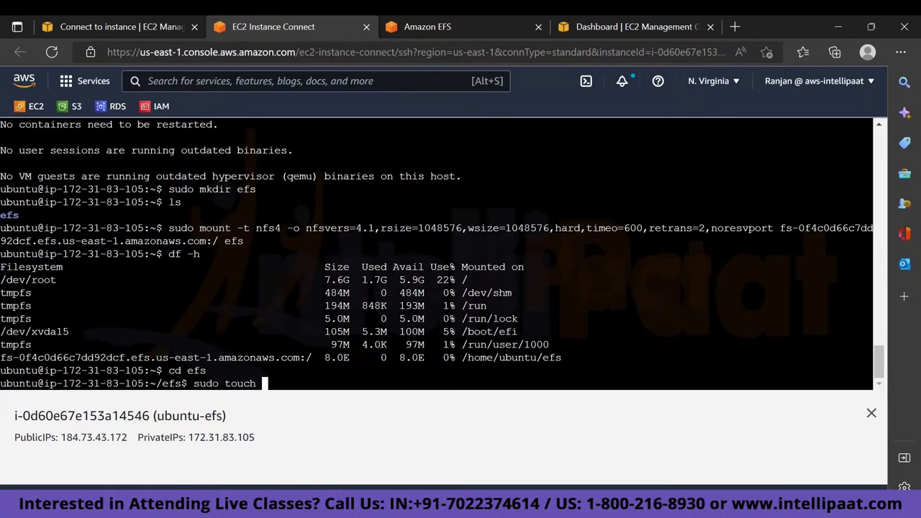
text(1.txt)
key(Return)
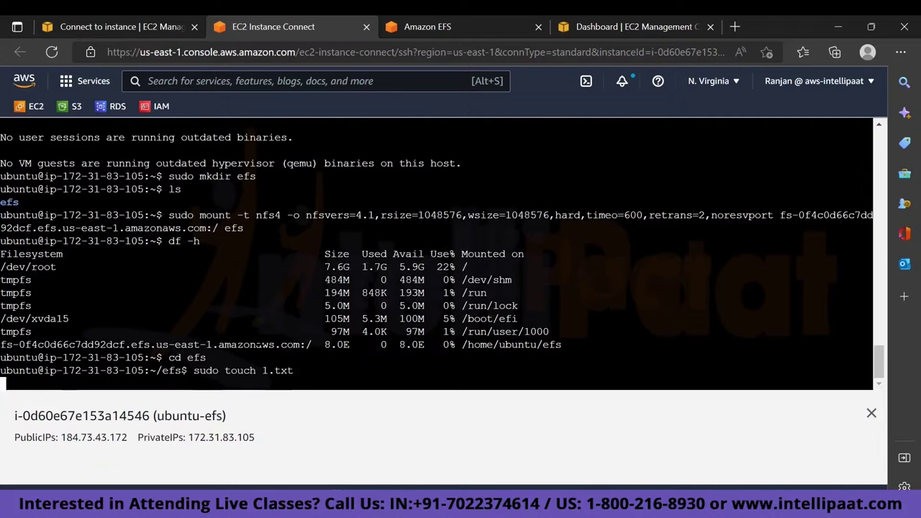
text(ls)
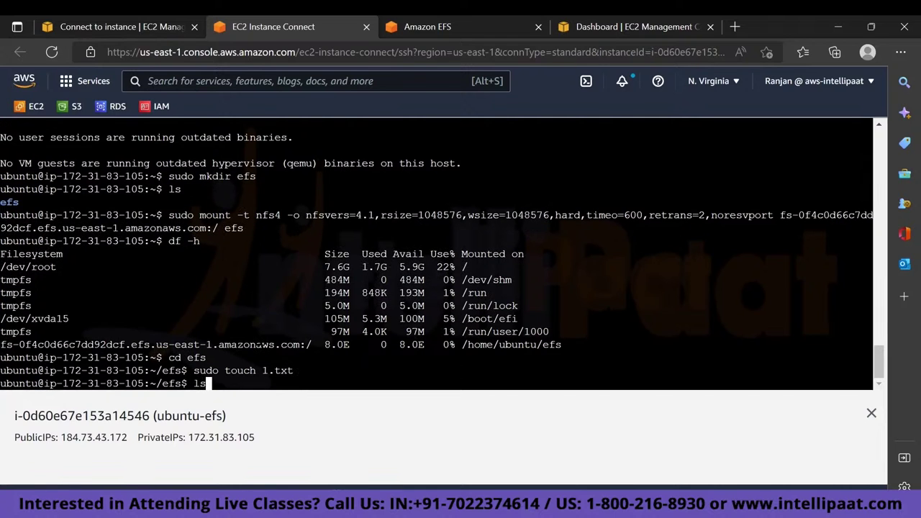
key(Return)
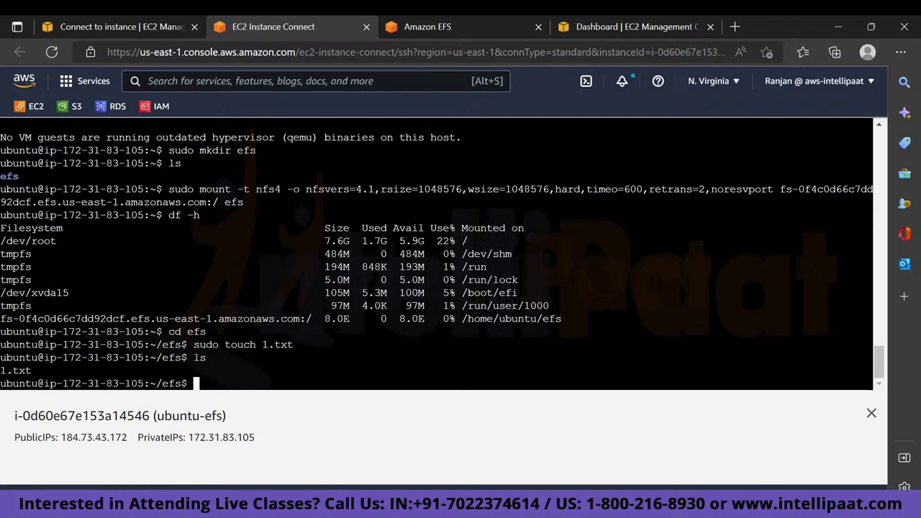
drag(44, 371, 1, 371)
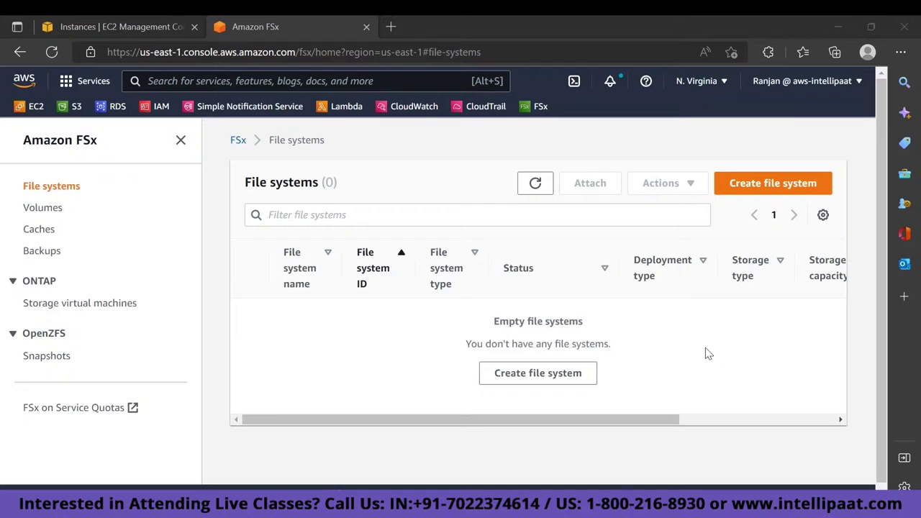
Begin a new Amazon FSx file system from the File systems page to see the type options
click(766, 184)
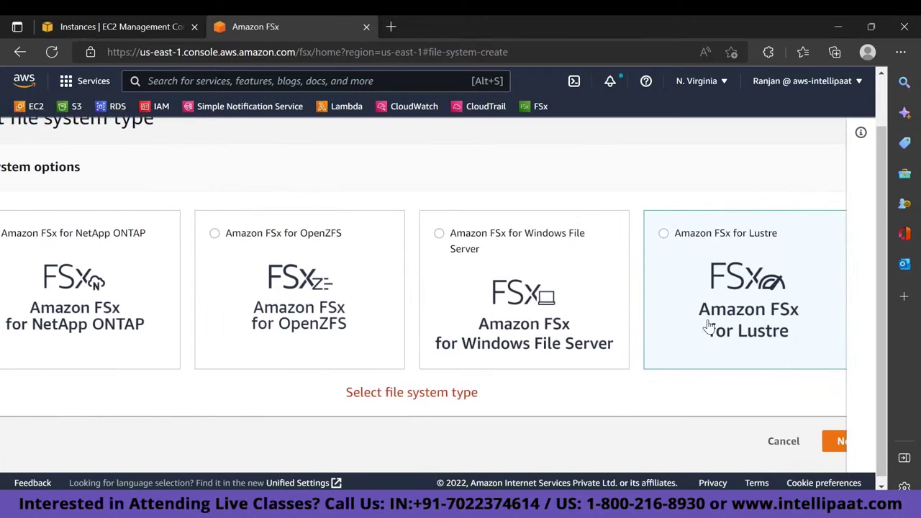
Pick the Amazon FSx for Lustre type and continue to the file system details
click(758, 259)
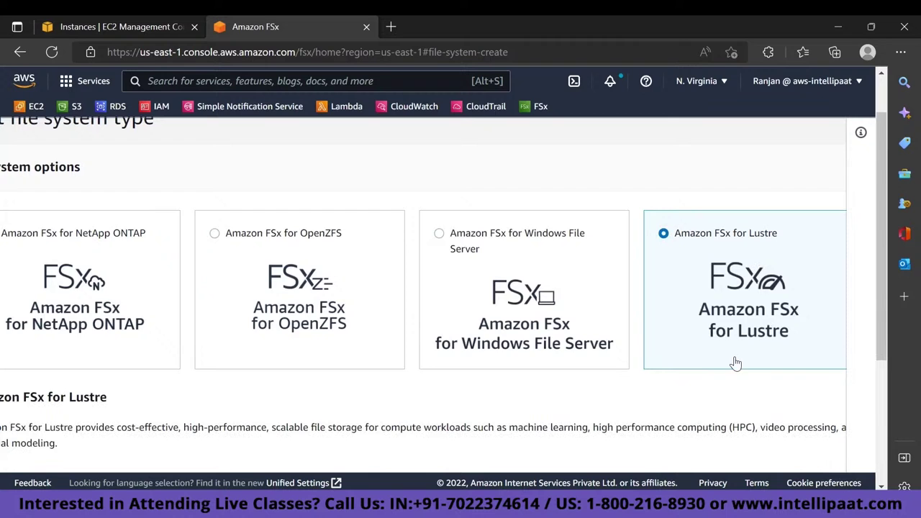
scroll(734, 363, down, 2)
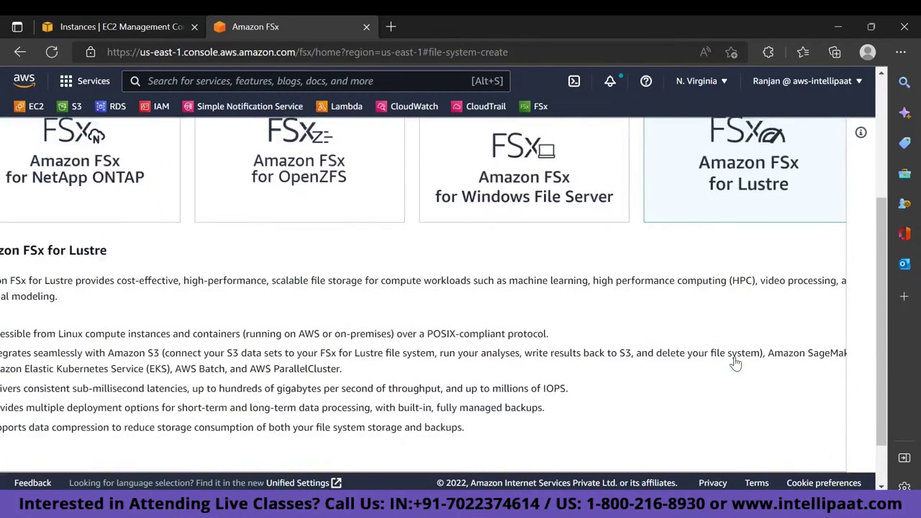
scroll(734, 363, down, 2)
click(840, 436)
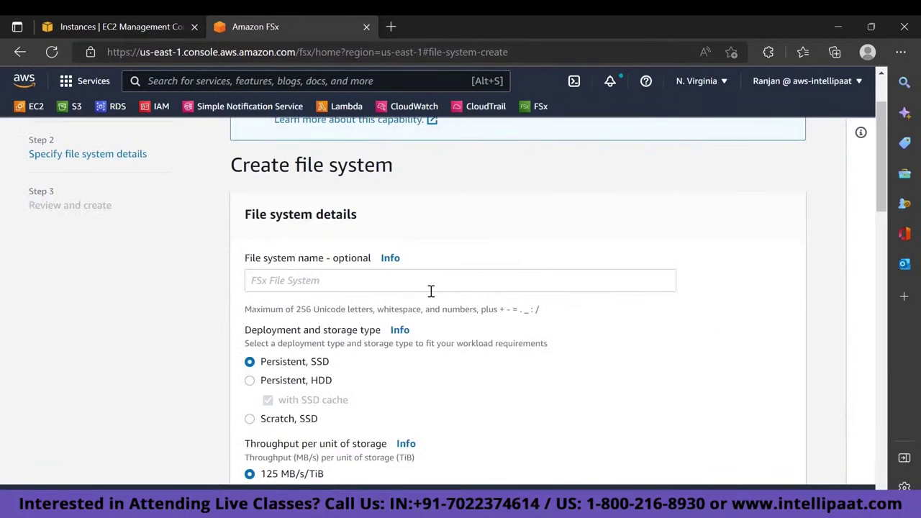
Name the file system fsx-file-system
click(269, 281)
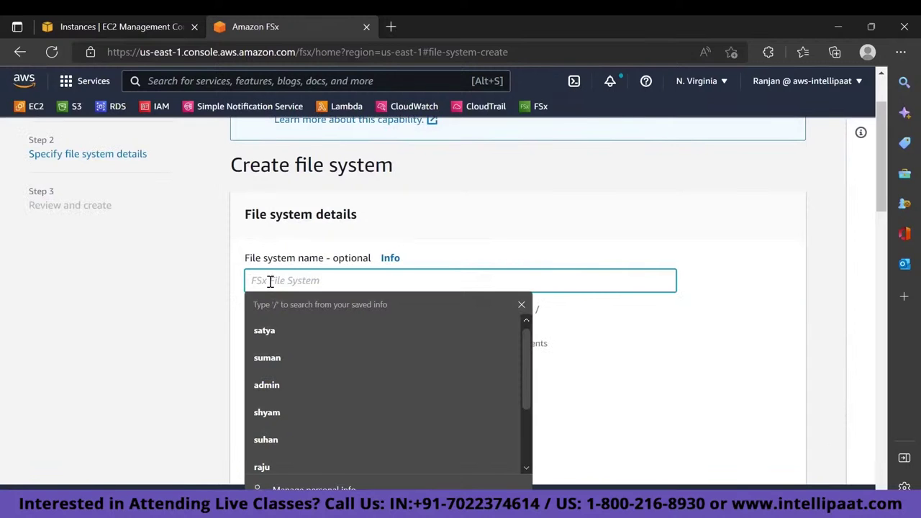
text(f)
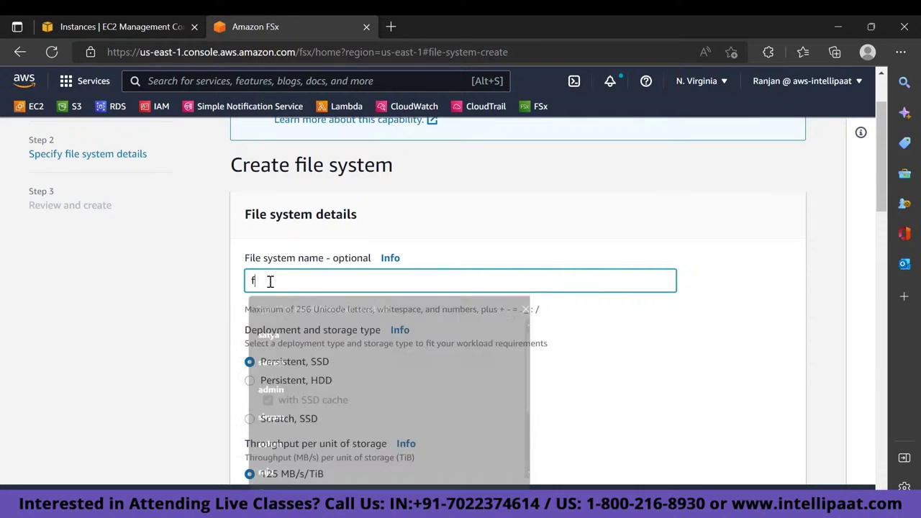
text(sx-)
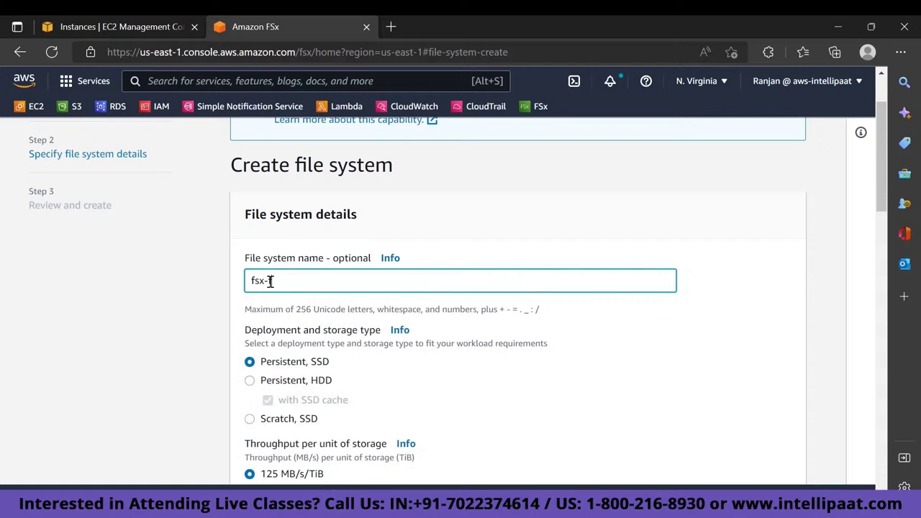
text(file-system)
key(Left)
key(Left)
key(Left)
text(s)
scroll(474, 345, down, 1)
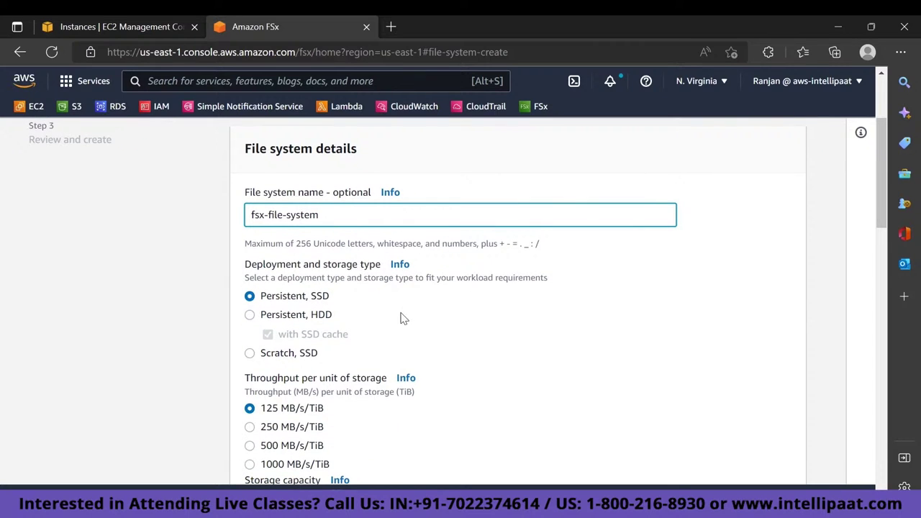
Choose the Scratch, SSD deployment type and set storage capacity to 1.2 TiB
click(251, 354)
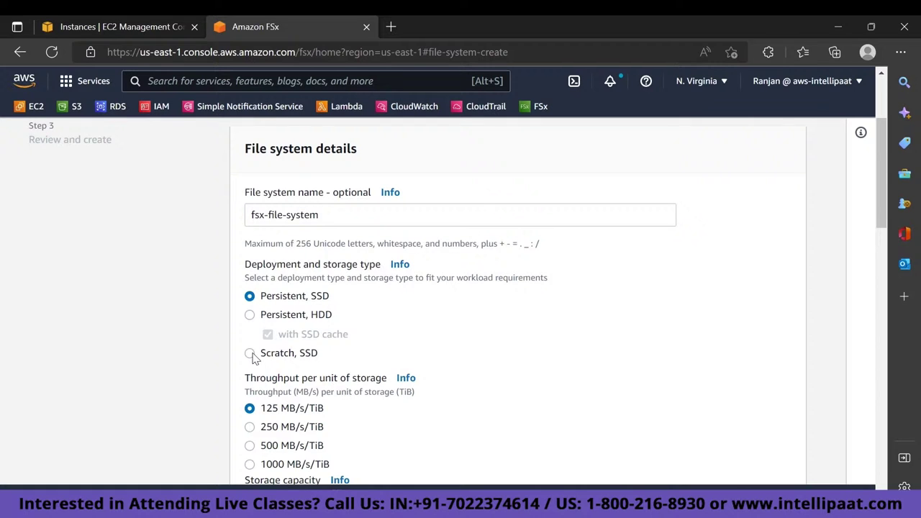
click(252, 356)
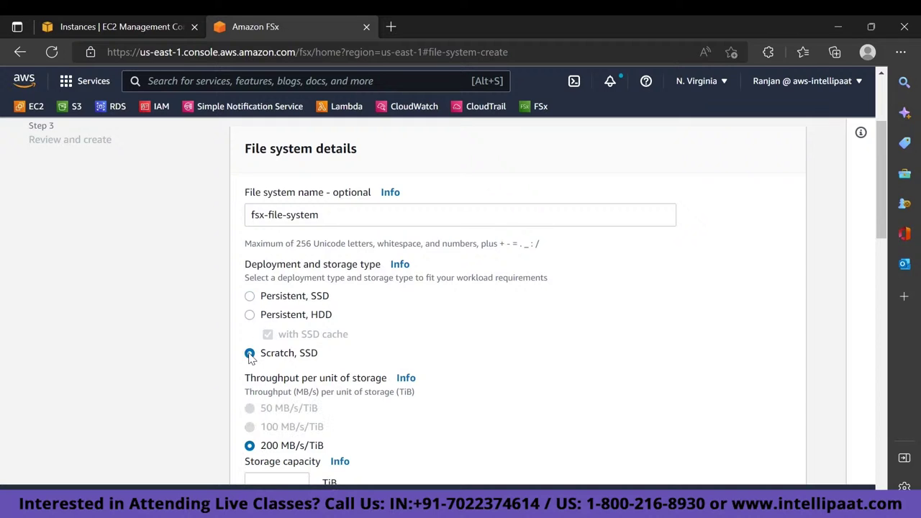
scroll(412, 353, down, 3)
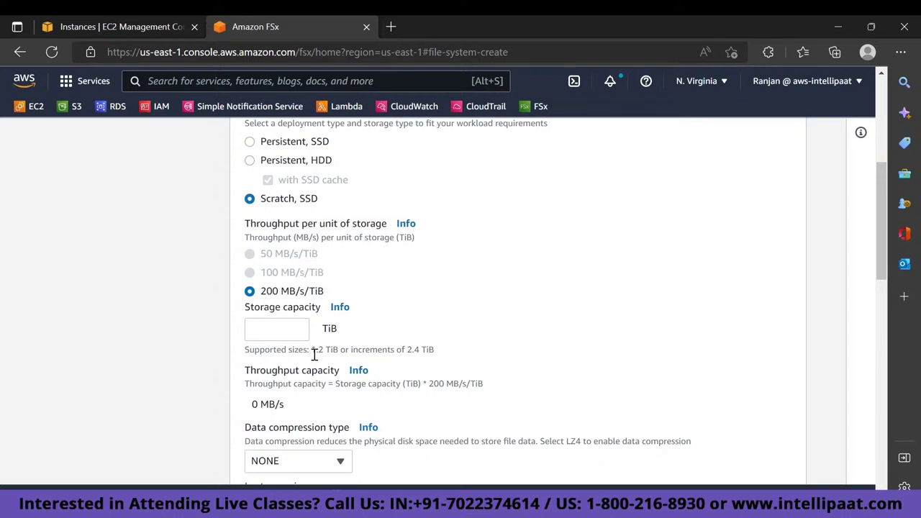
click(255, 330)
text(1)
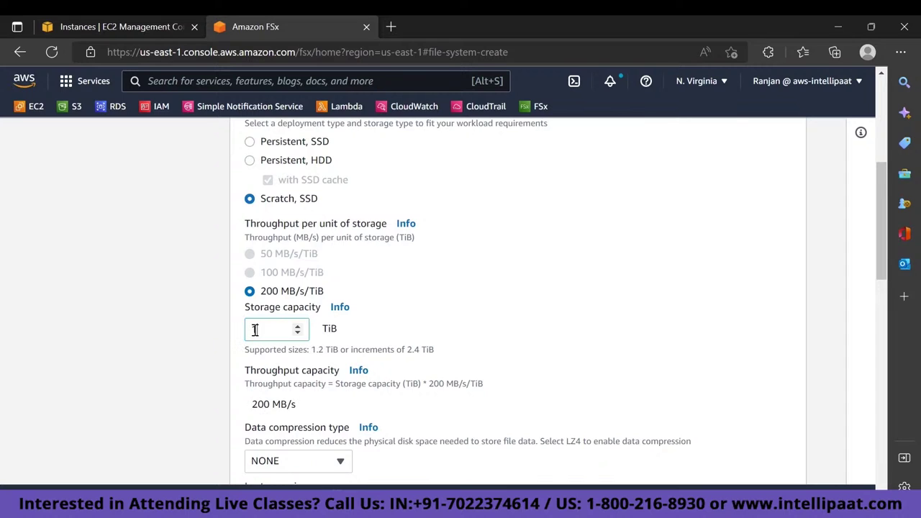
text(.2)
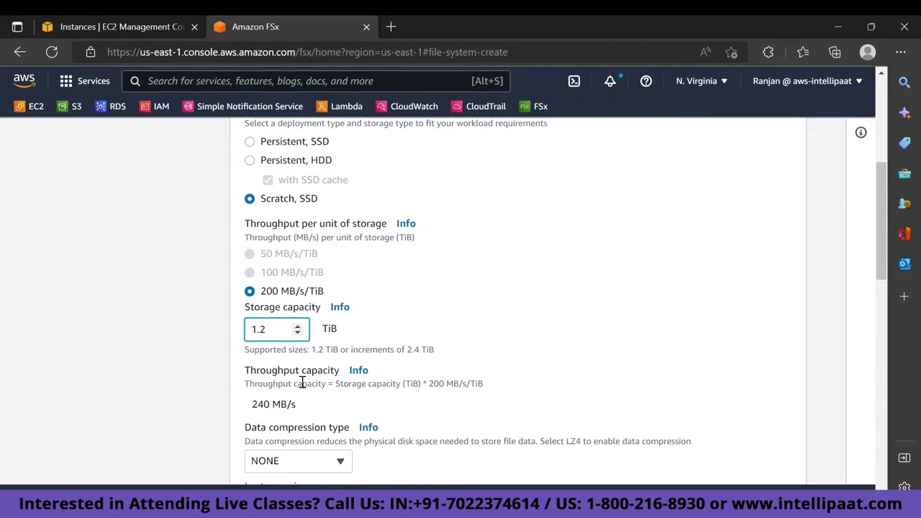
scroll(380, 380, down, 5)
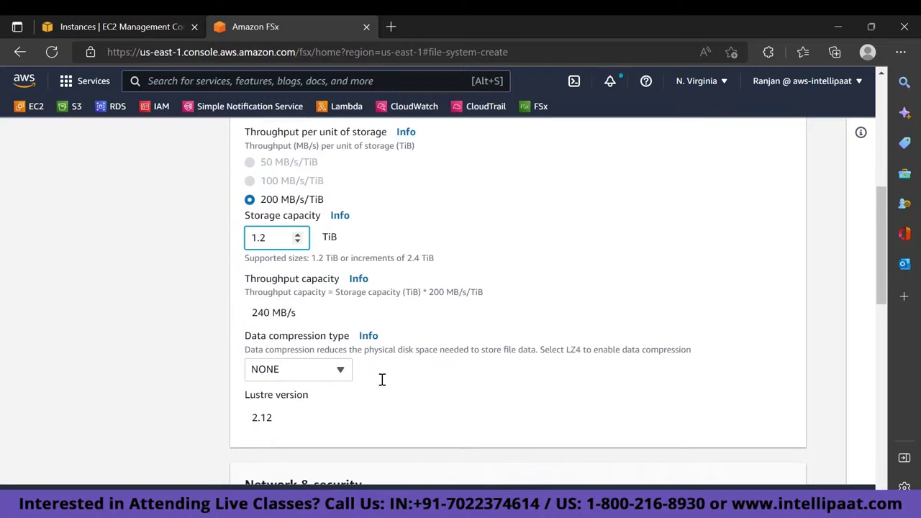
scroll(382, 378, down, 5)
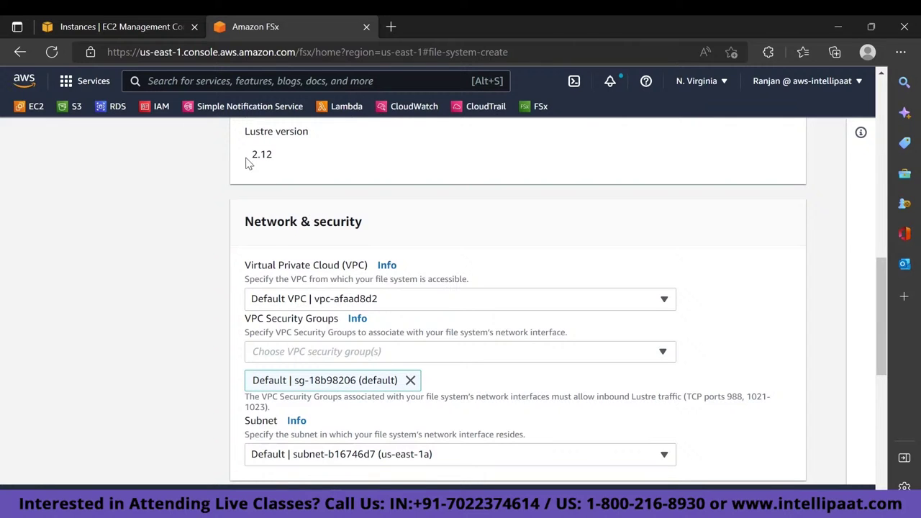
Select the amazon-linux-fsx instance in EC2 and open its launch-wizard-29 security group
click(108, 27)
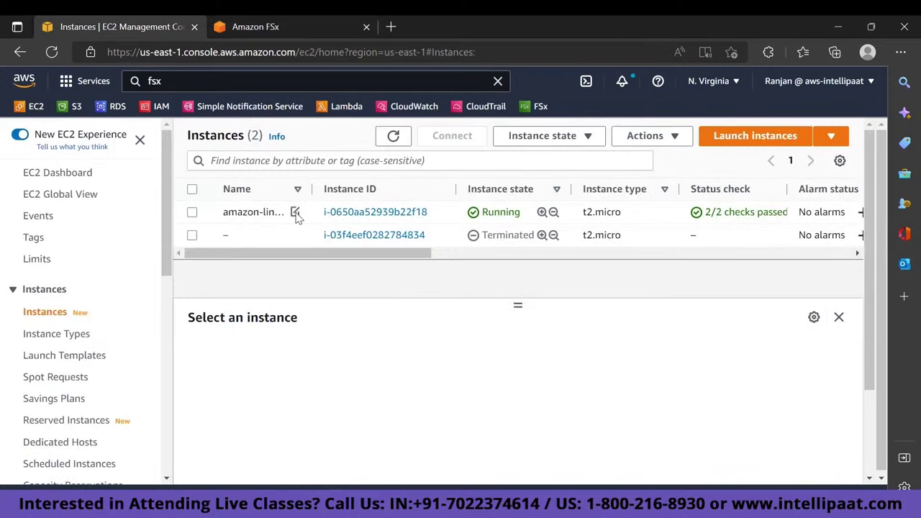
click(295, 212)
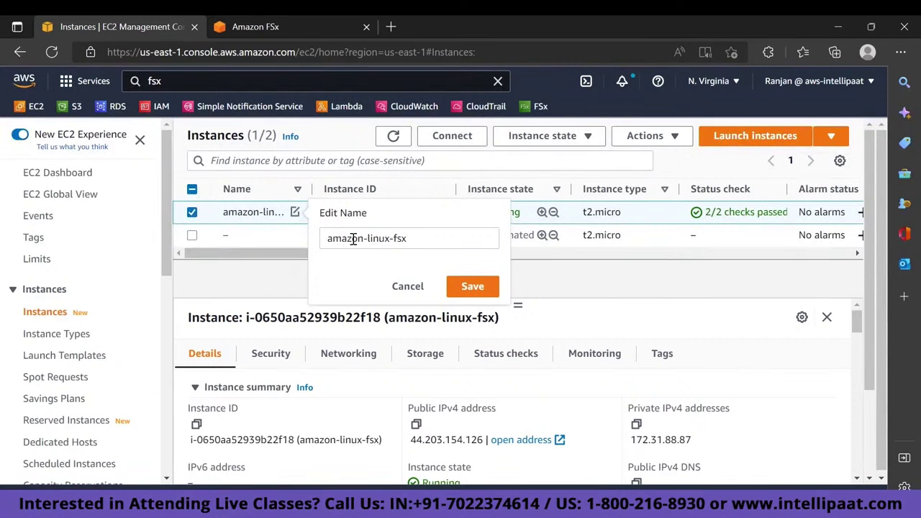
click(269, 281)
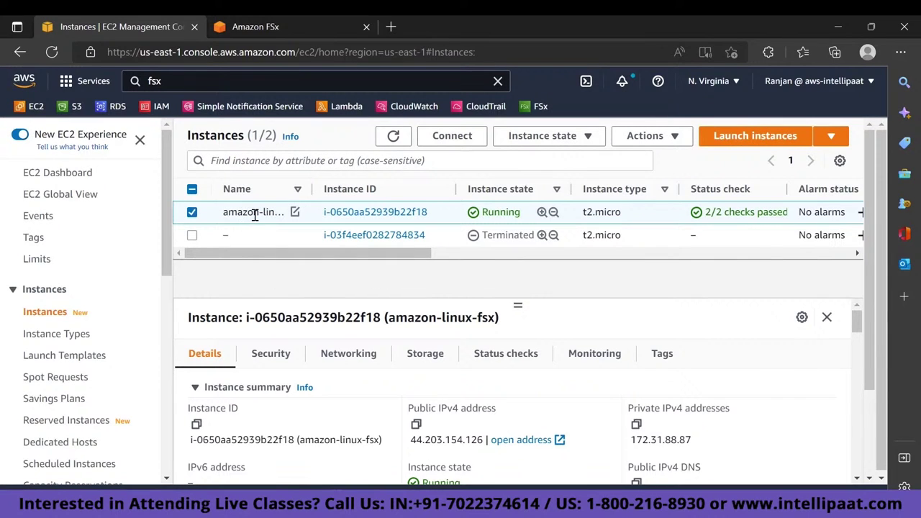
click(527, 196)
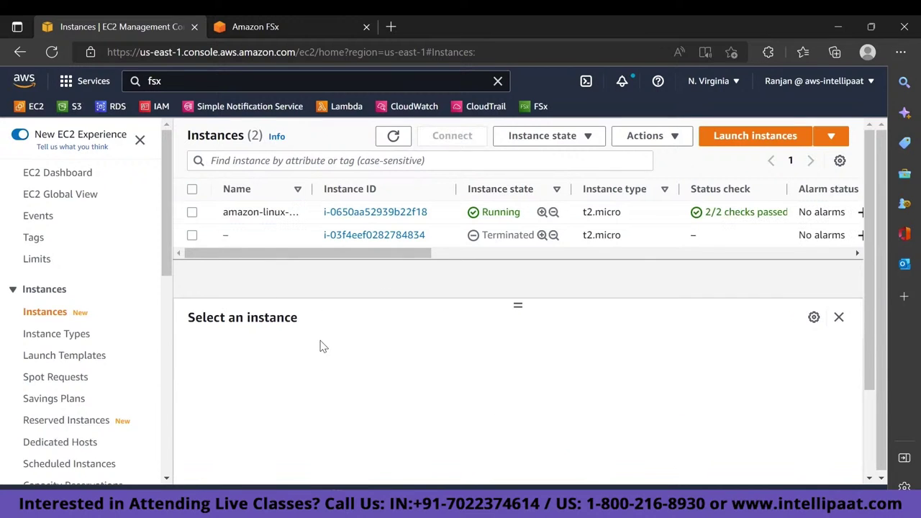
click(192, 212)
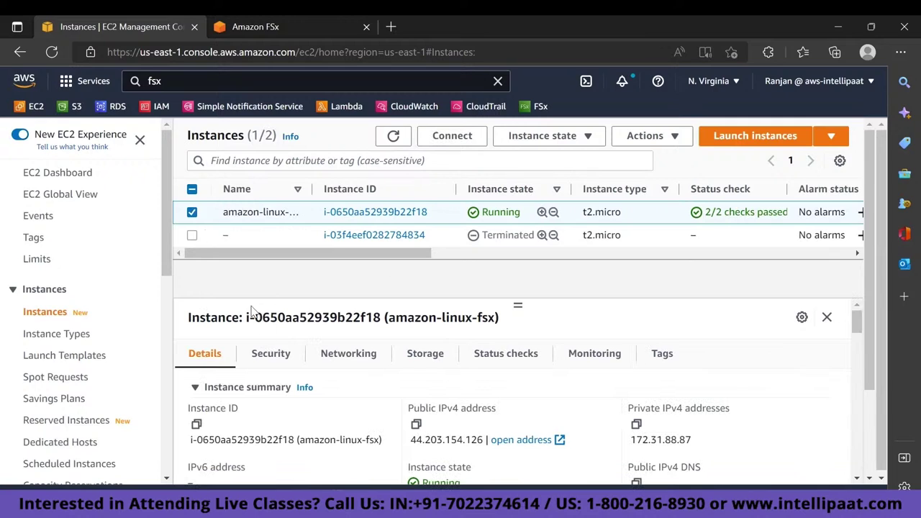
click(271, 354)
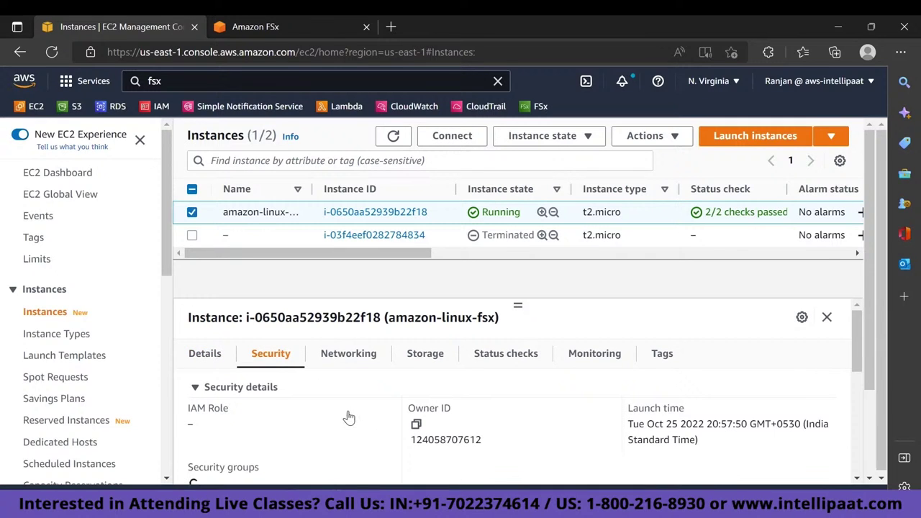
scroll(349, 417, down, 2)
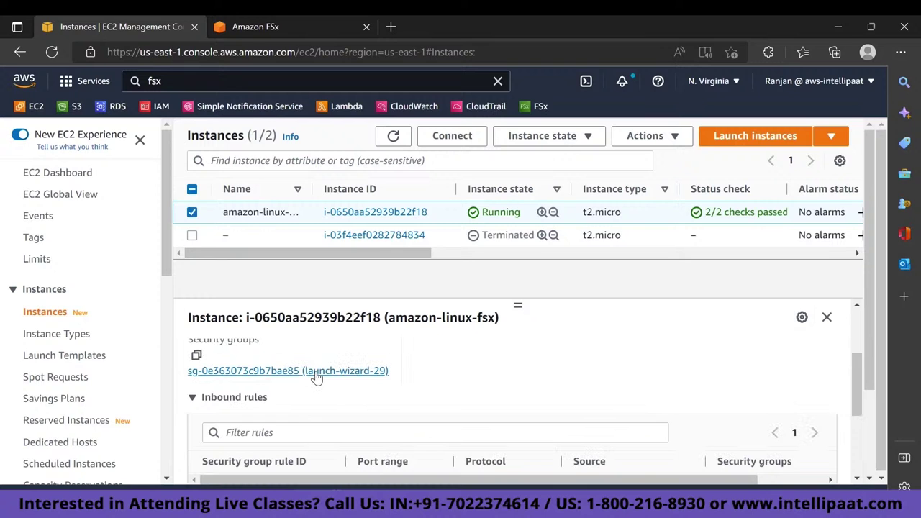
click(315, 373)
scroll(605, 407, down, 2)
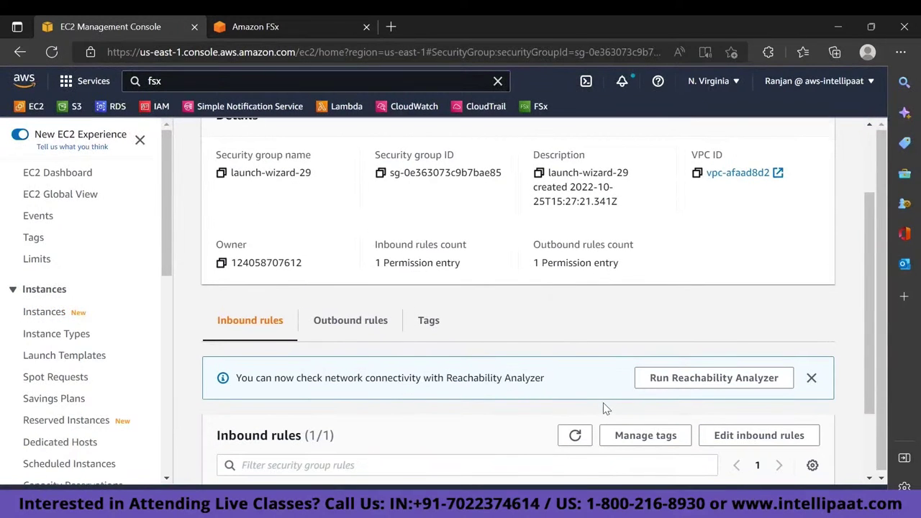
Add an inbound Custom TCP rule for port 988 from Anywhere-IPv4
click(761, 435)
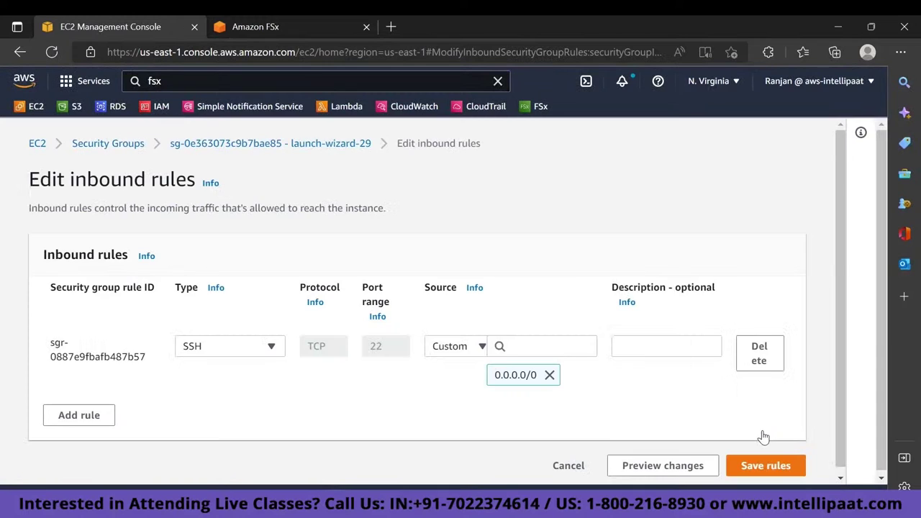
click(88, 415)
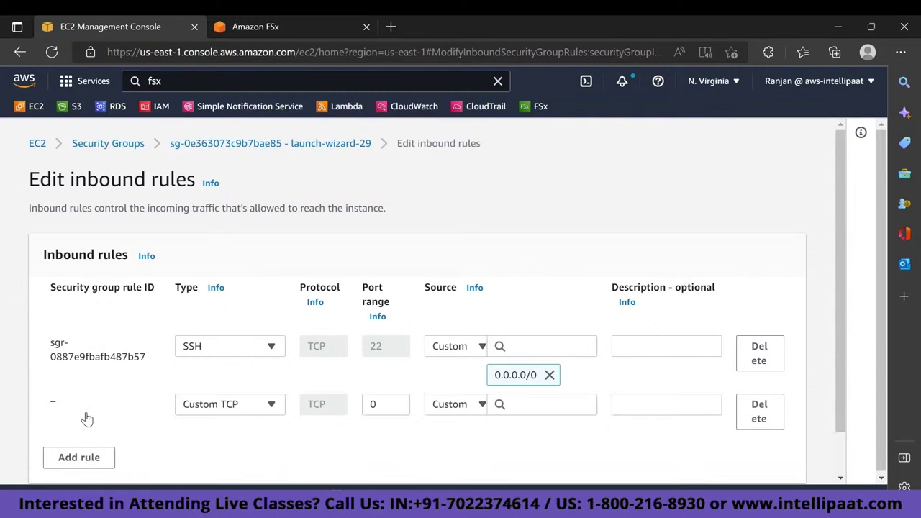
click(261, 410)
click(256, 410)
click(380, 406)
click(455, 405)
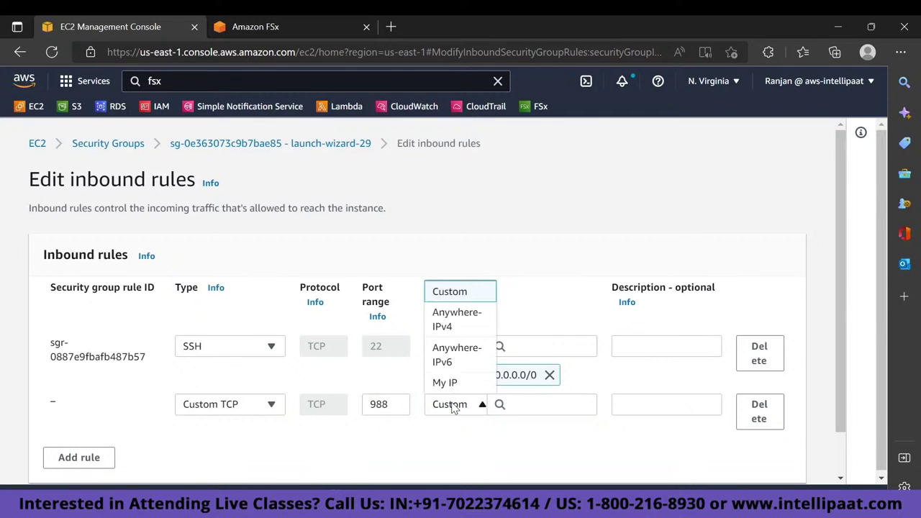
click(463, 322)
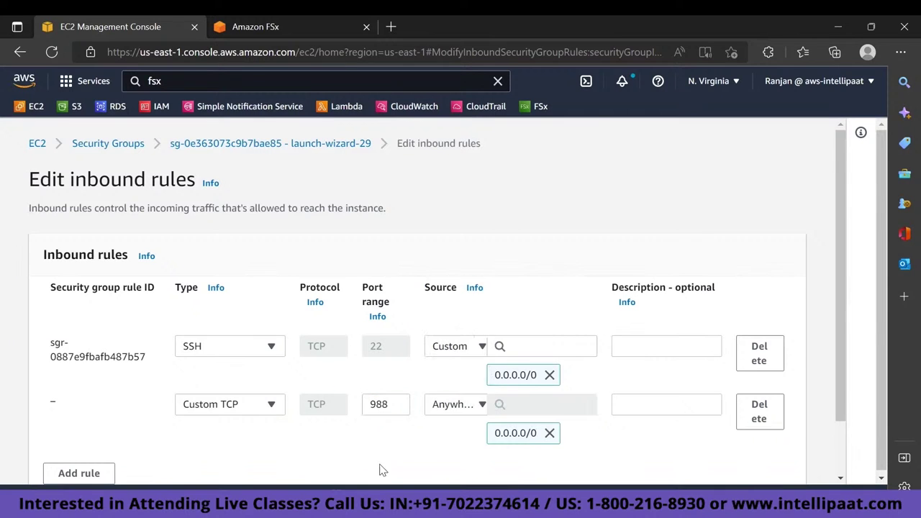
scroll(379, 468, down, 2)
Add a Custom TCP 1021-1023 rule from Anywhere-IPv4, save the rules, and return to FSx
click(81, 408)
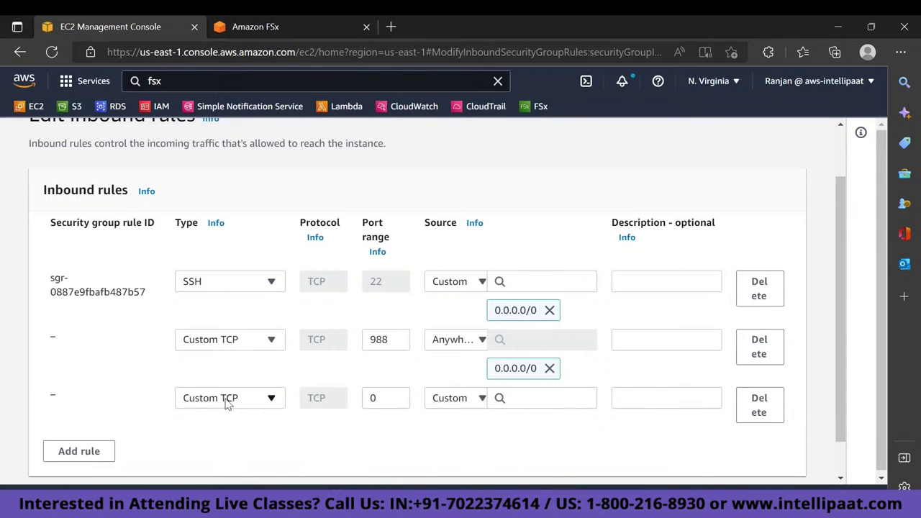
click(392, 401)
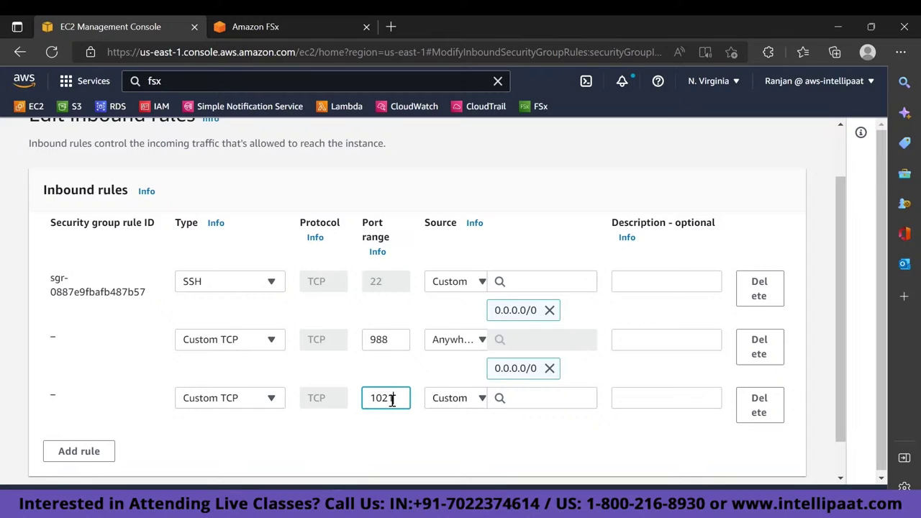
text(1021-1)
text(0)
text(23)
click(474, 407)
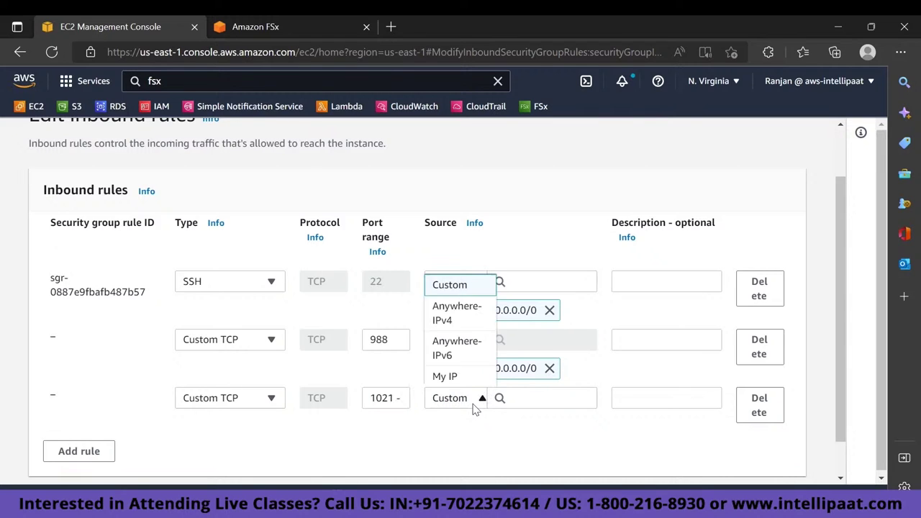
click(470, 322)
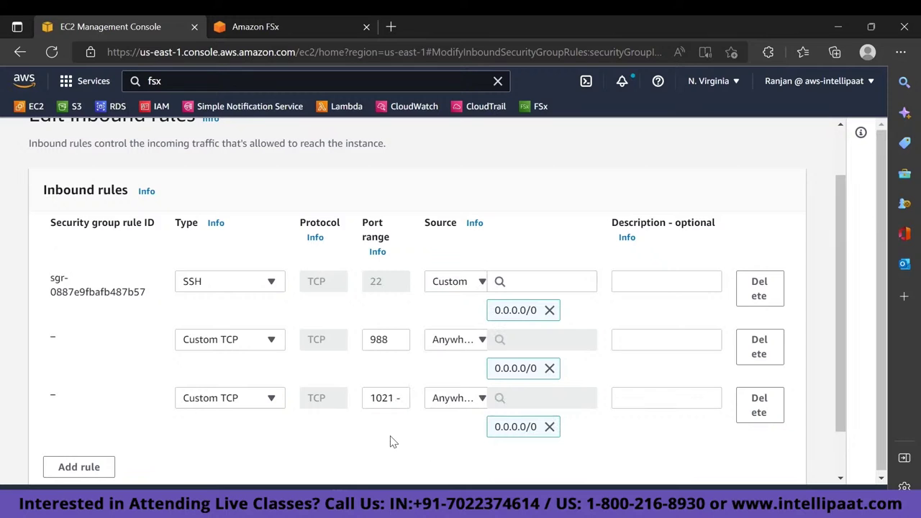
scroll(392, 440, down, 1)
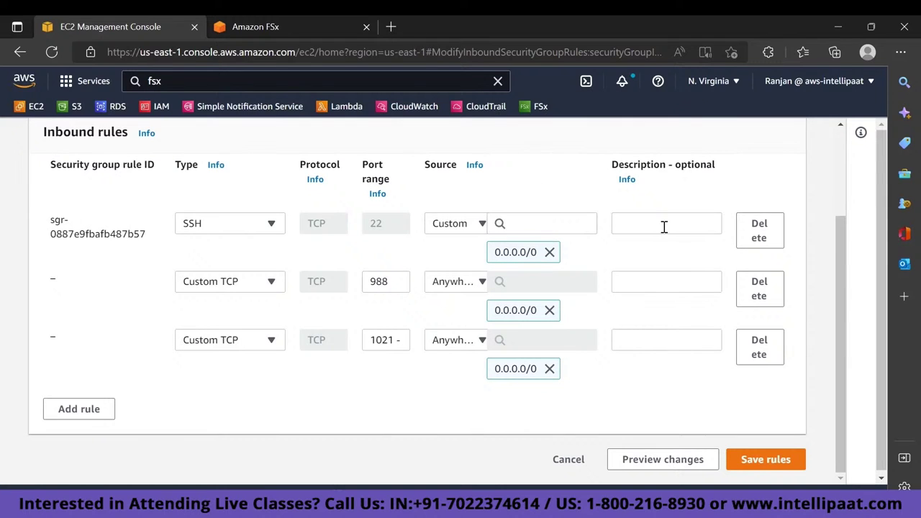
click(764, 464)
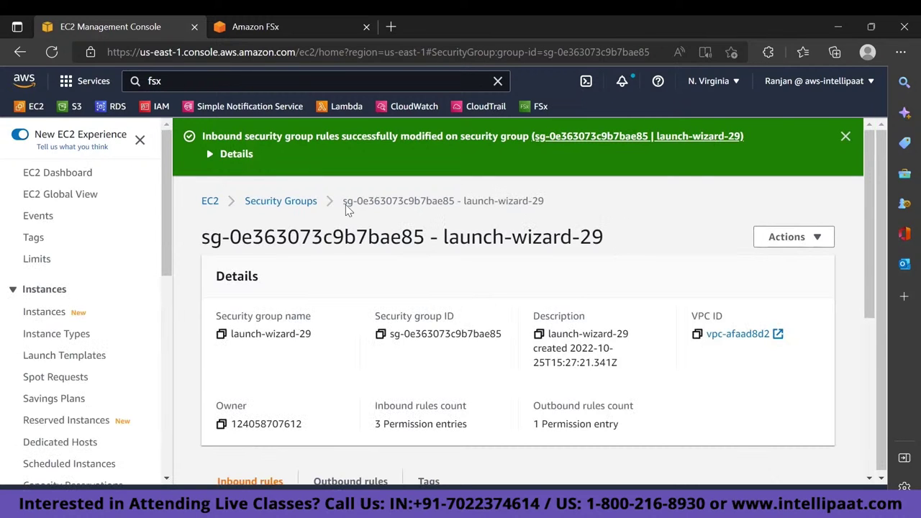
key(ctrl+Tab)
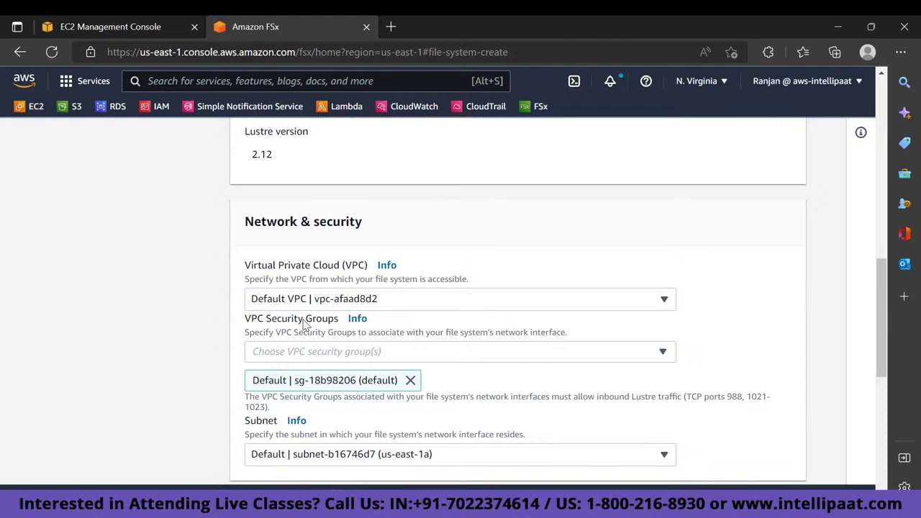
Add launch-wizard-29 to the VPC security groups, expand Data Repository Import/Export, and proceed to review
click(448, 353)
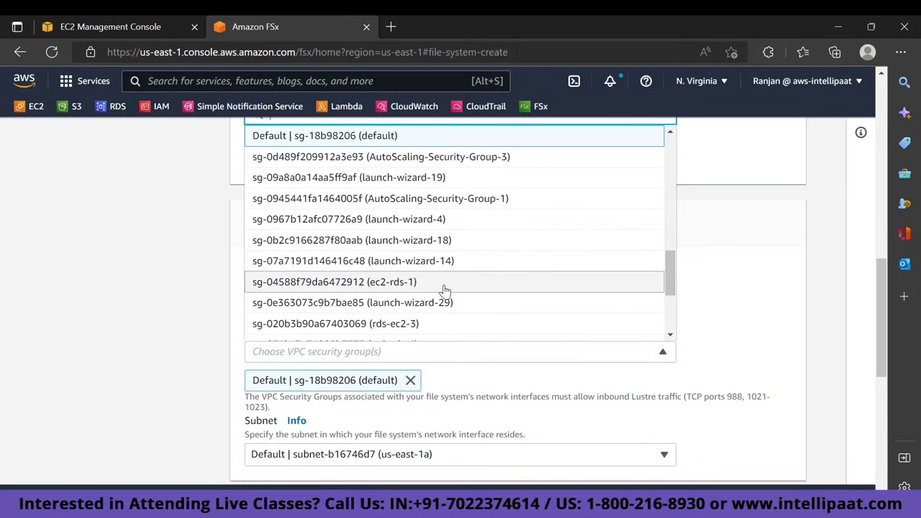
click(374, 303)
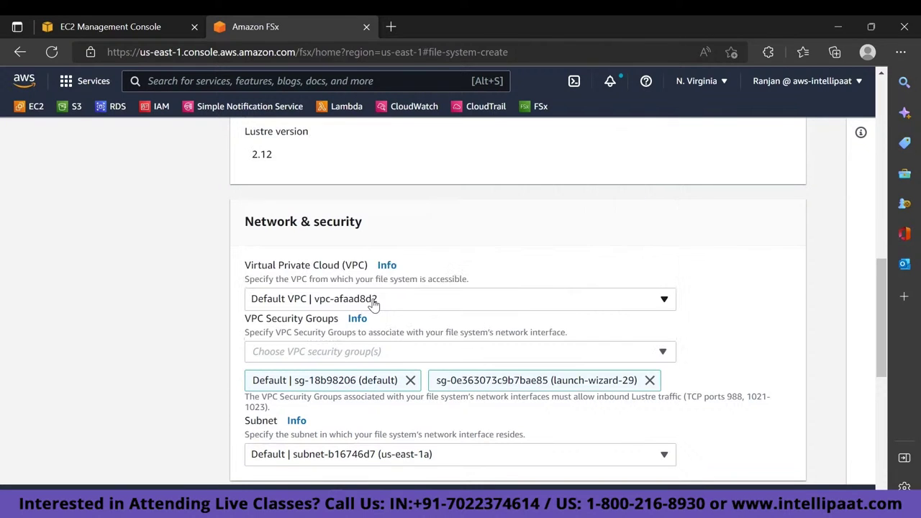
scroll(763, 334, down, 3)
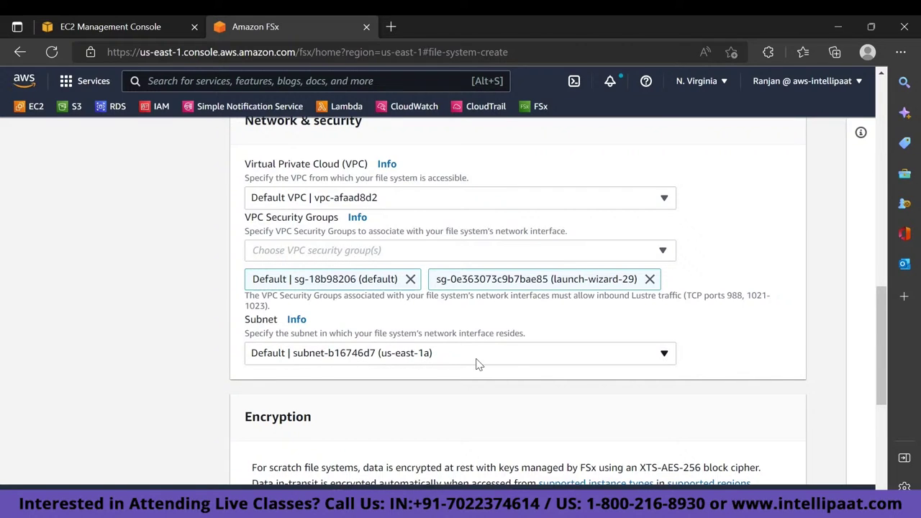
scroll(475, 364, down, 3)
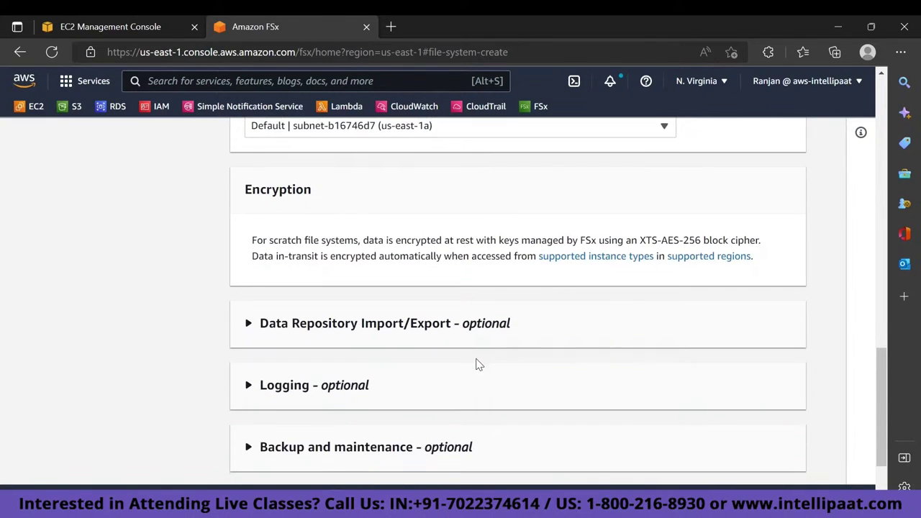
scroll(476, 364, down, 1)
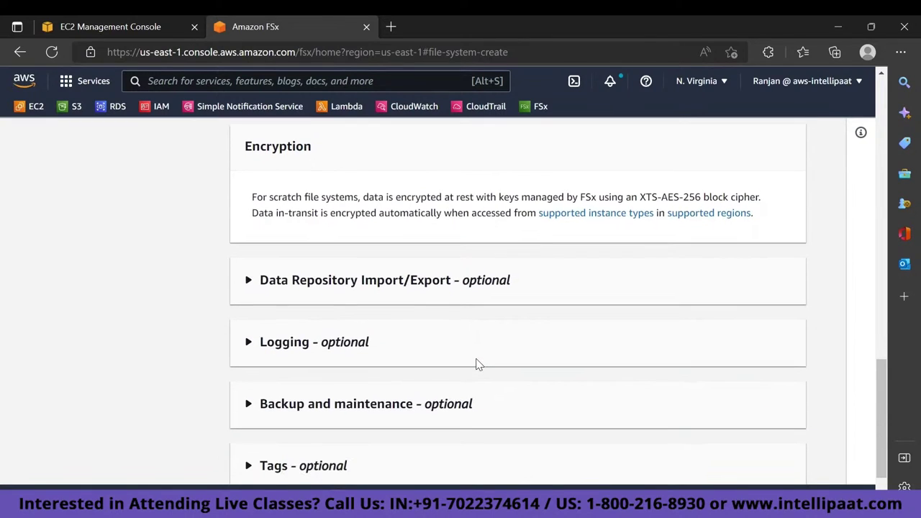
click(279, 280)
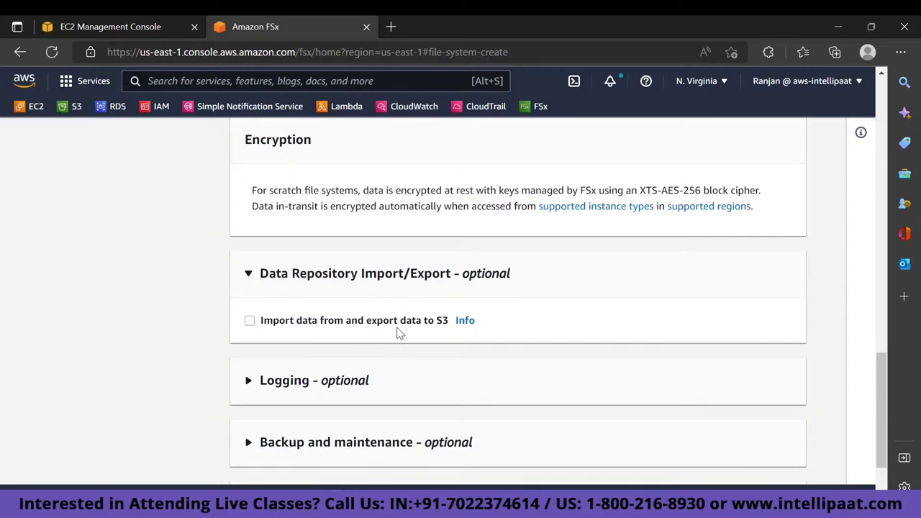
scroll(400, 333, down, 2)
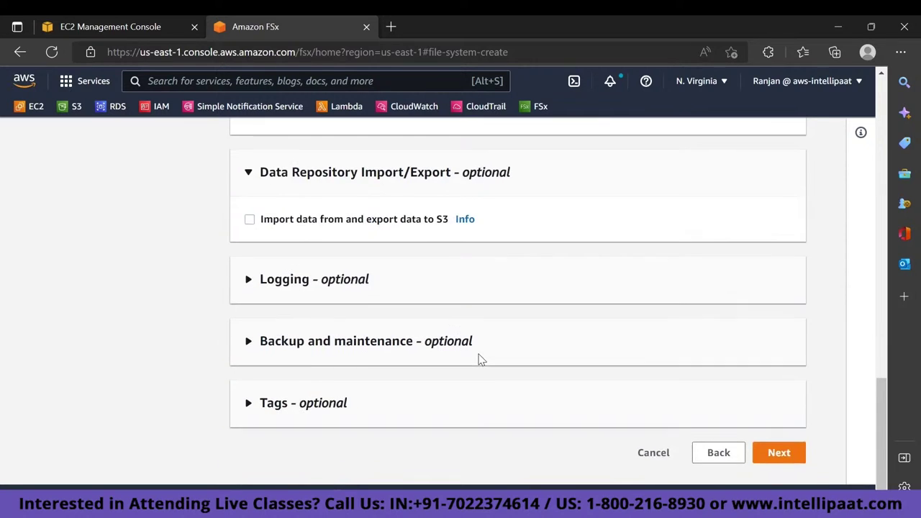
click(778, 459)
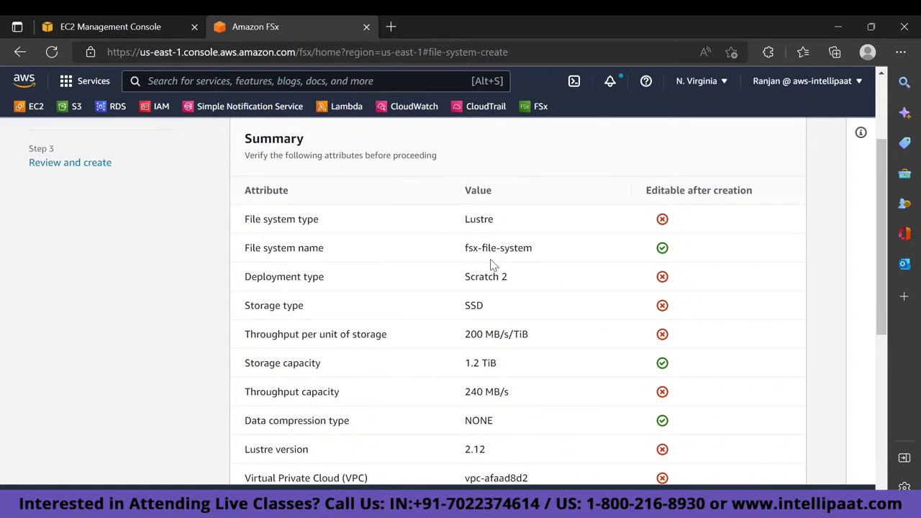
Review the fsx-file-system summary: Lustre, Scratch 2, SSD, 1.2 TiB, 240 MB/s
scroll(553, 362, down, 3)
scroll(555, 361, down, 2)
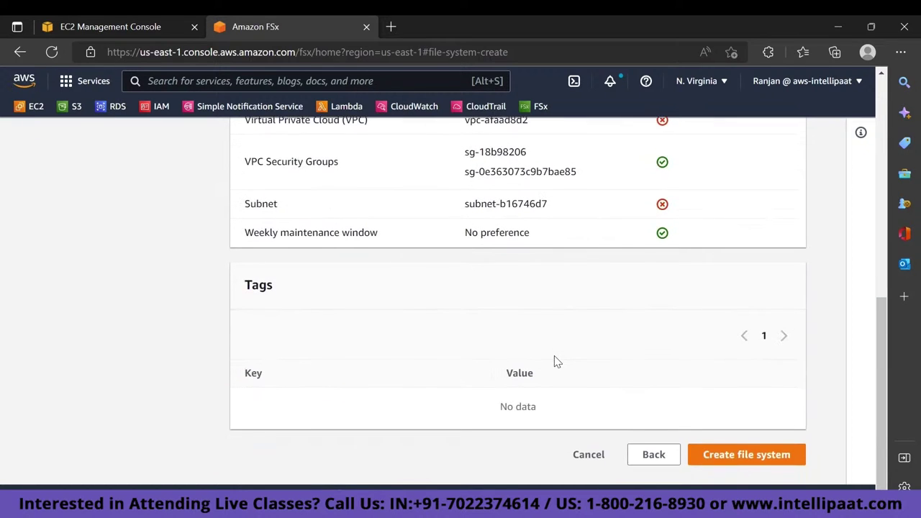
scroll(554, 362, up, 1)
scroll(554, 361, up, 5)
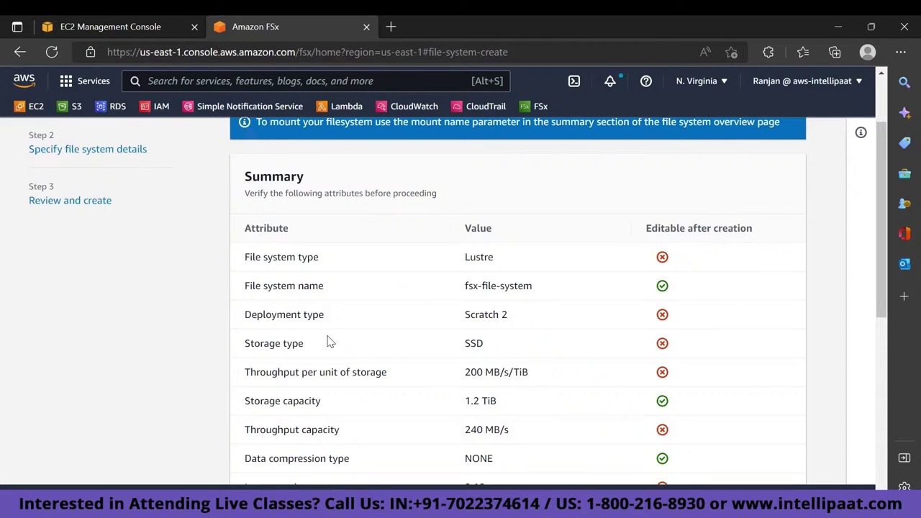
scroll(531, 360, down, 1)
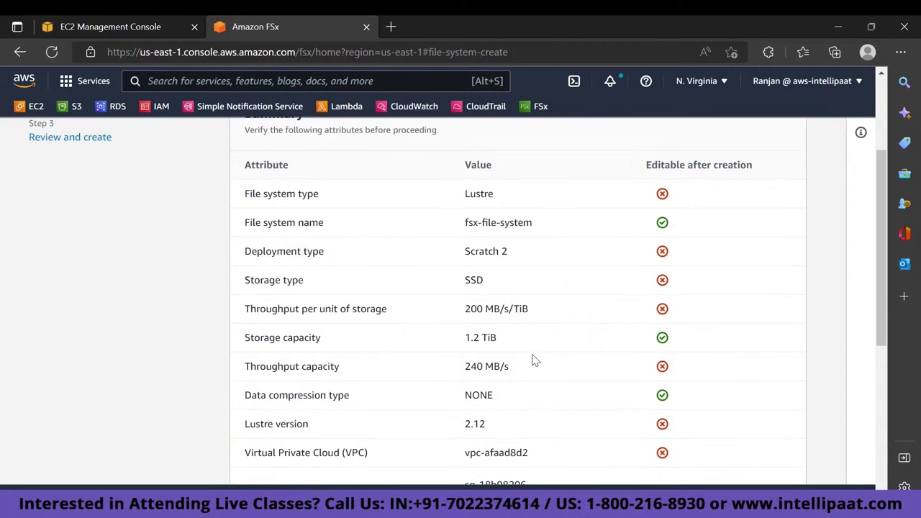
scroll(607, 369, down, 1)
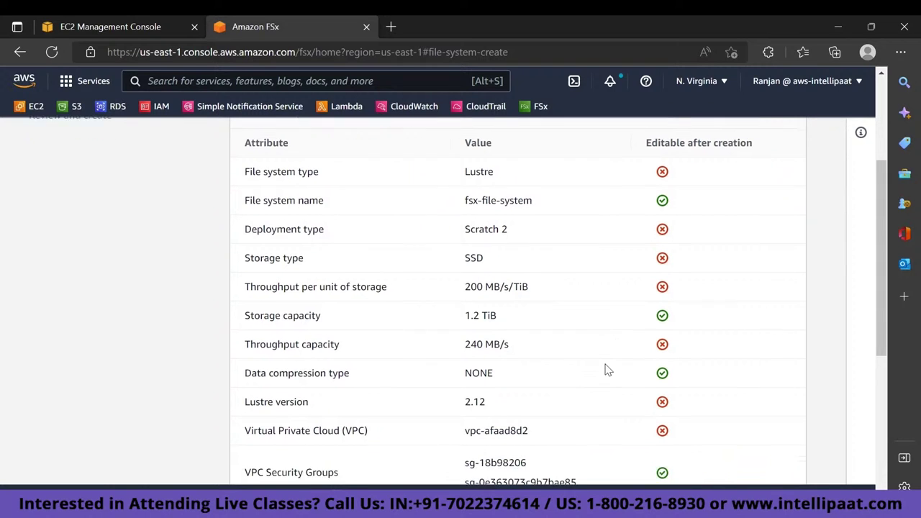
scroll(606, 368, down, 5)
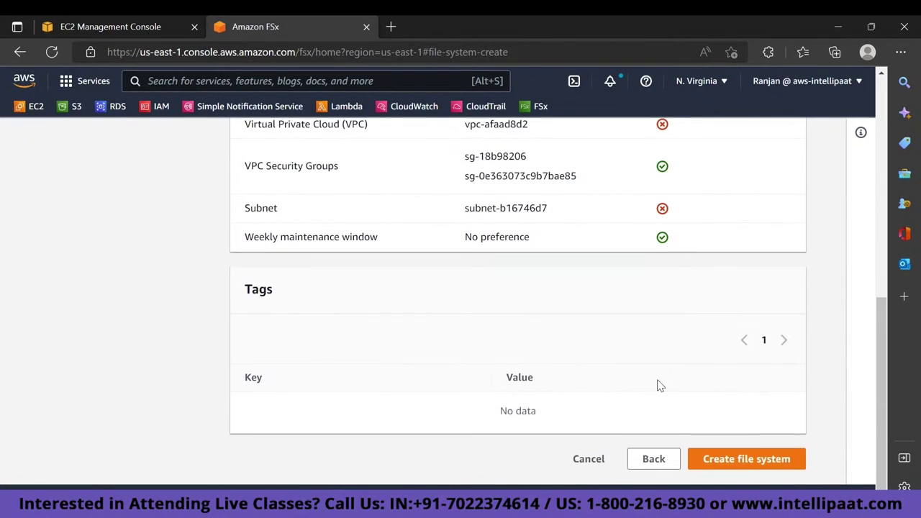
Create the file system and refresh the list until its status is Available
click(747, 465)
scroll(571, 424, down, 1)
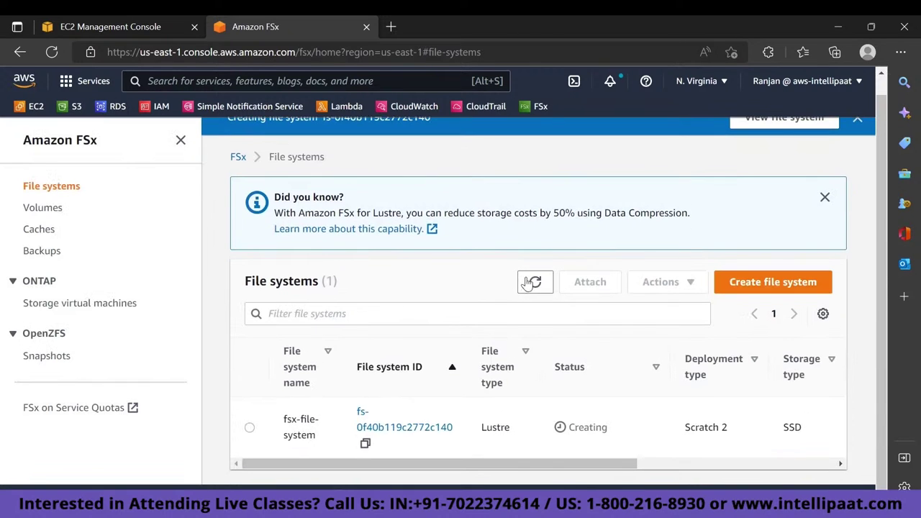
click(536, 282)
scroll(537, 282, up, 1)
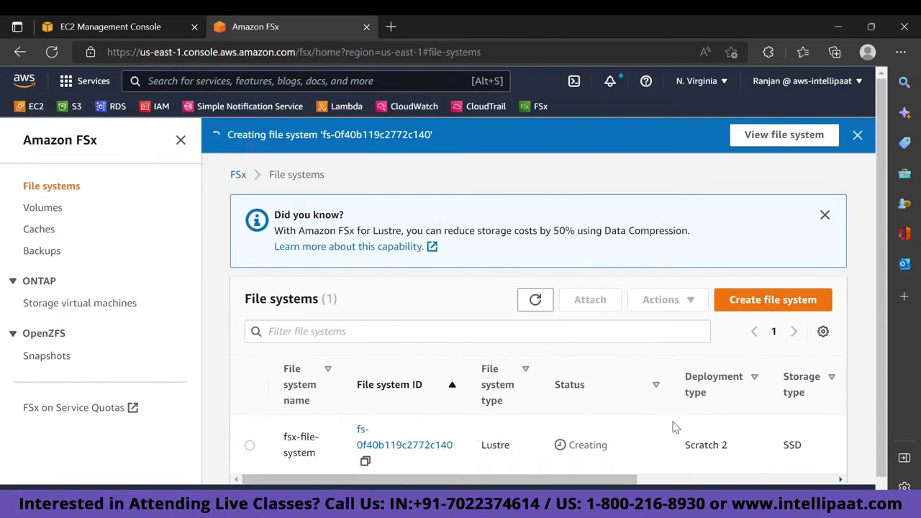
scroll(676, 429, right, 5)
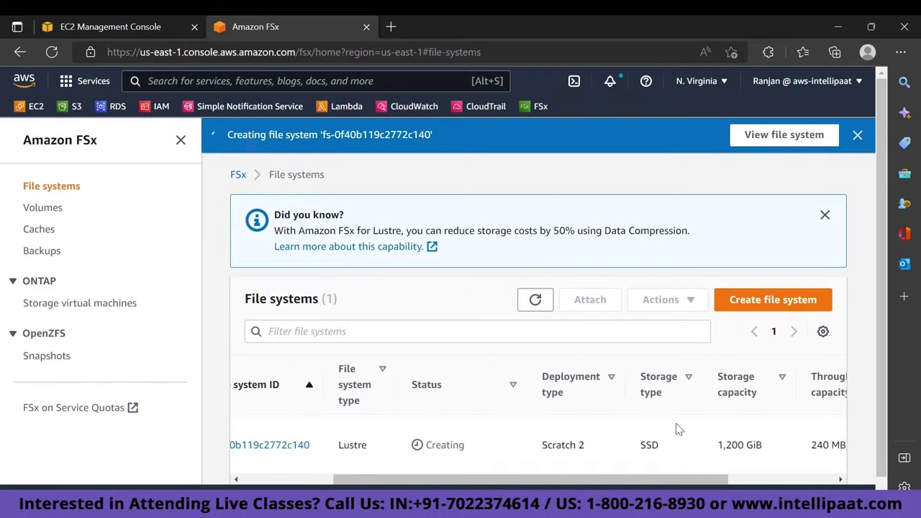
scroll(676, 429, left, 5)
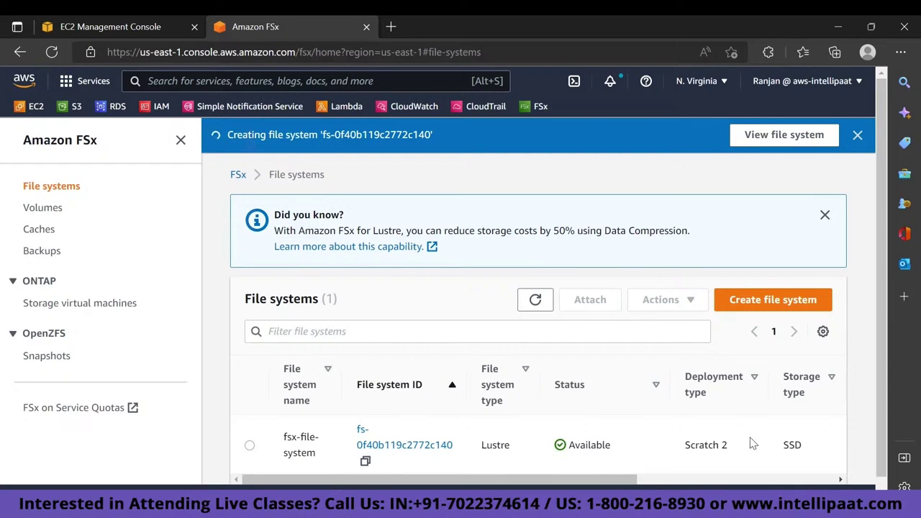
Check the file system status, then connect to amazon-linux-fsx through EC2 Instance Connect
click(531, 303)
click(130, 27)
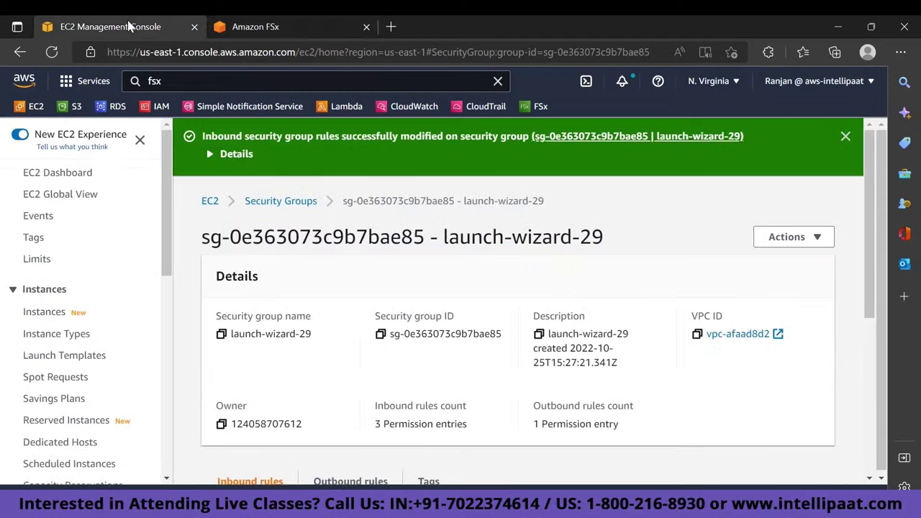
click(42, 315)
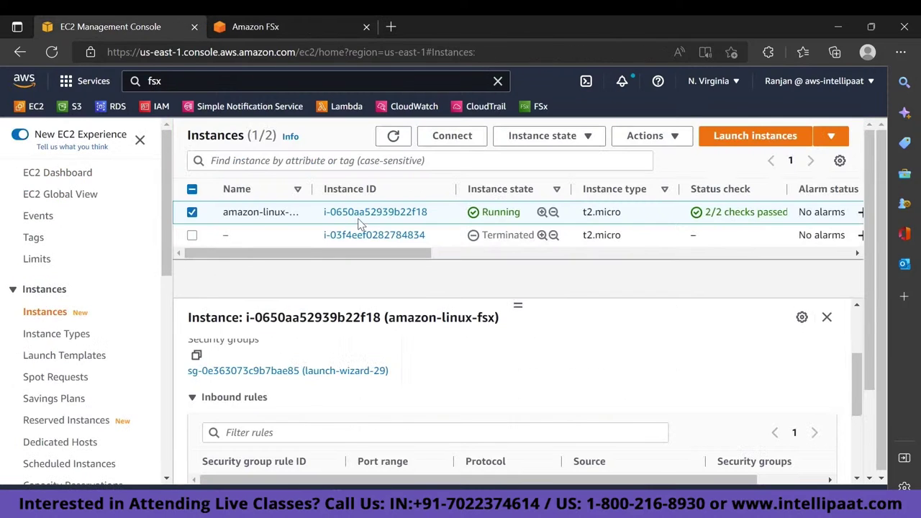
click(452, 136)
scroll(379, 314, down, 2)
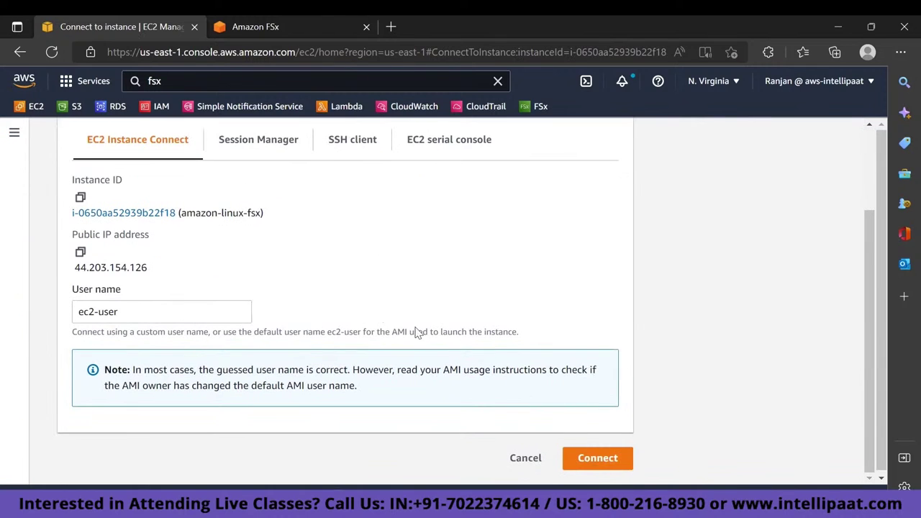
click(597, 461)
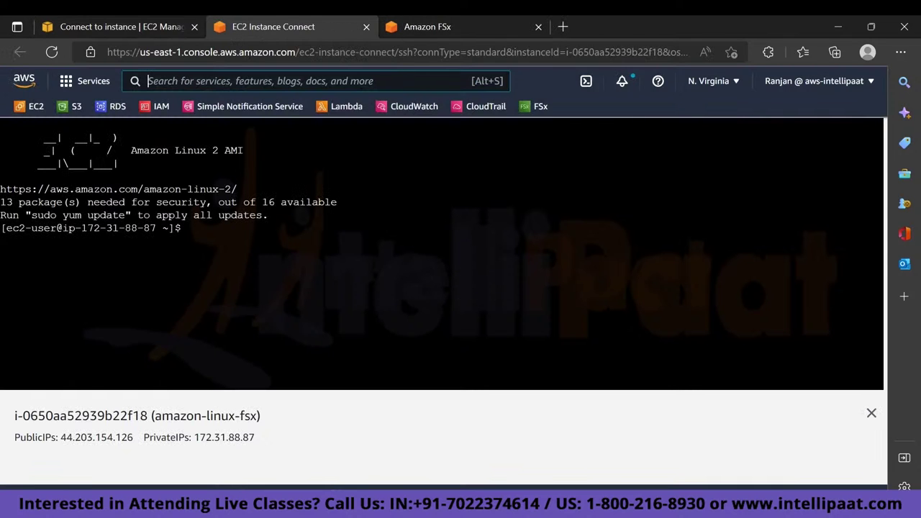
Run sudo yum update, confirm with y, then install lustre2.10 with amazon-linux-extras
click(190, 229)
text(sudo )
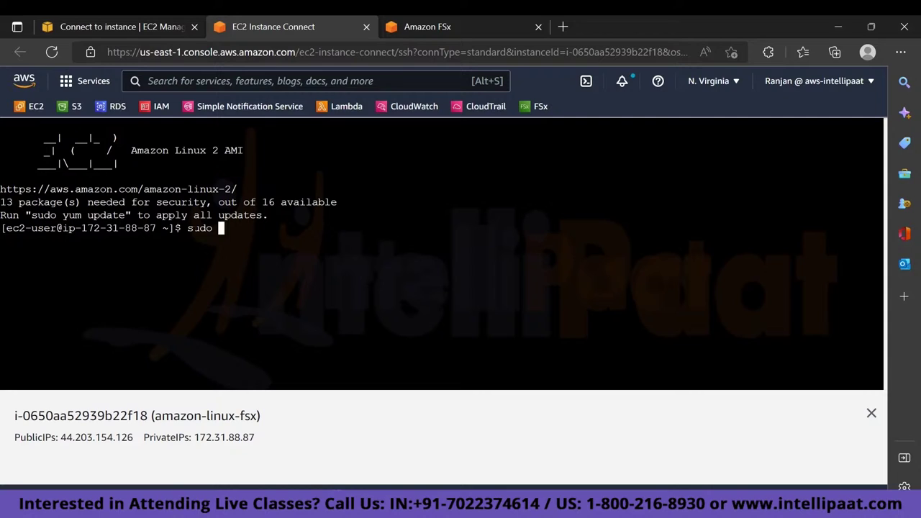
text(yum update)
key(Return)
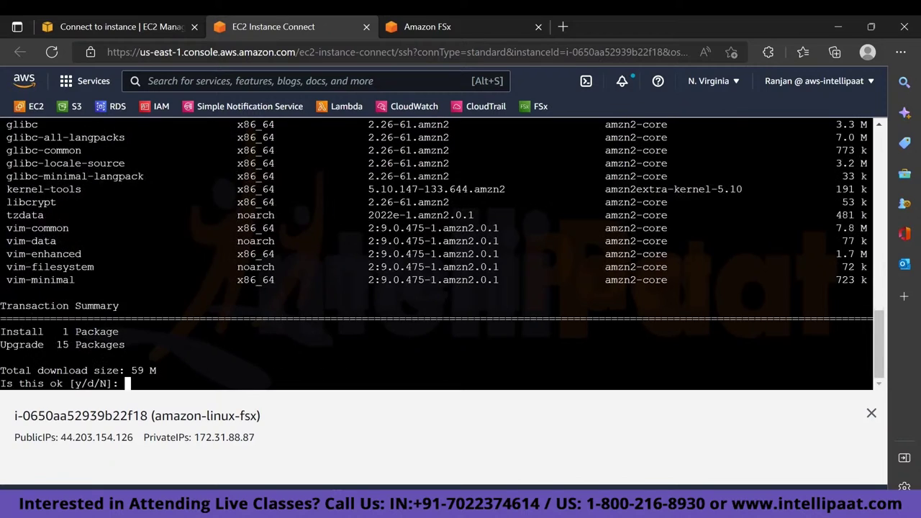
text(y)
key(Return)
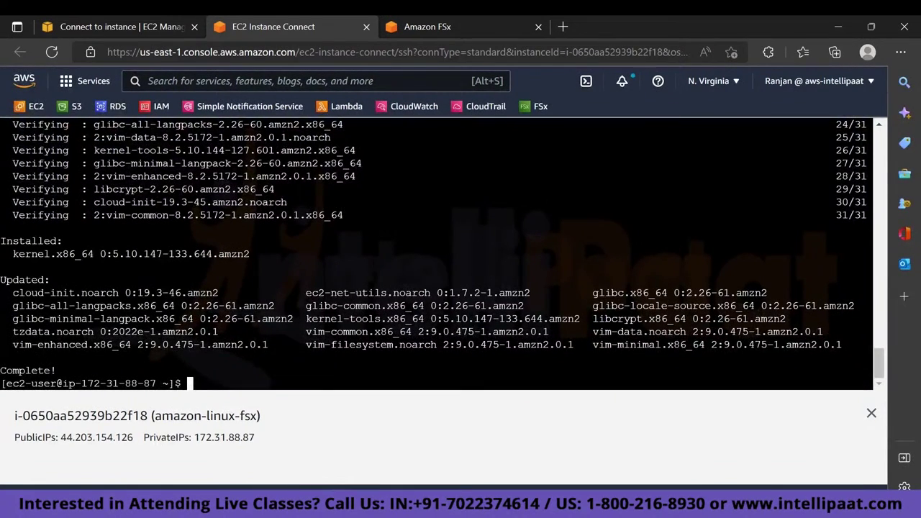
text(sudo amazon)
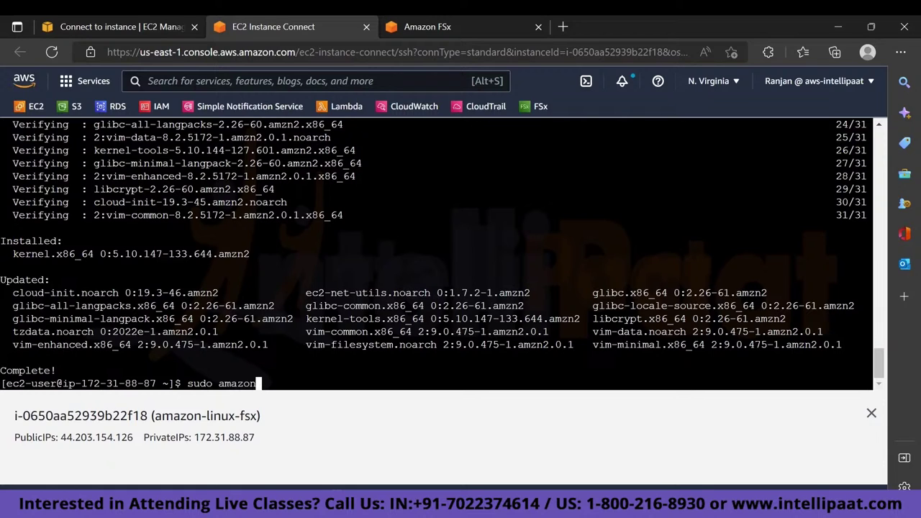
text(-linu)
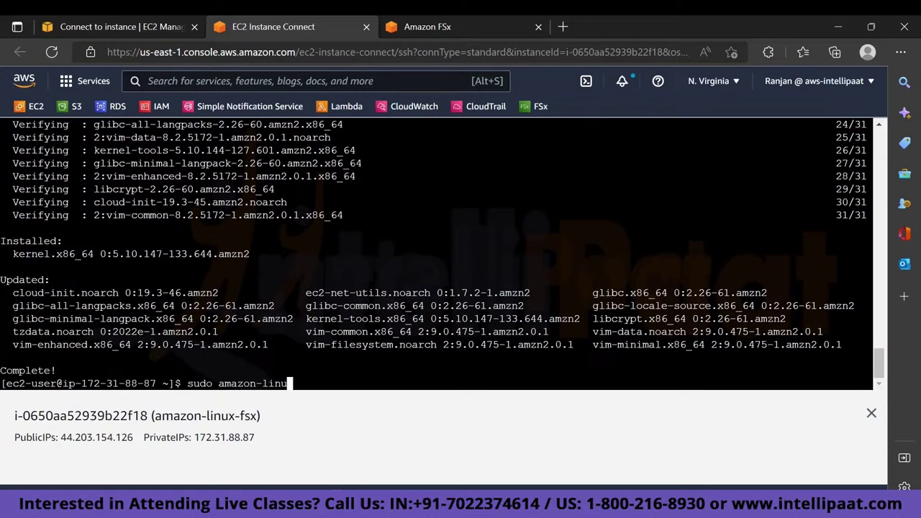
text(x-)
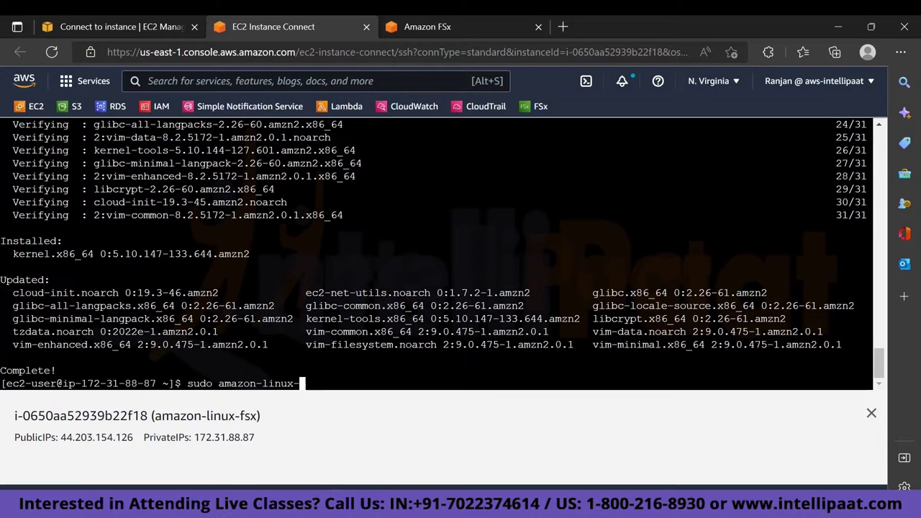
text(extras)
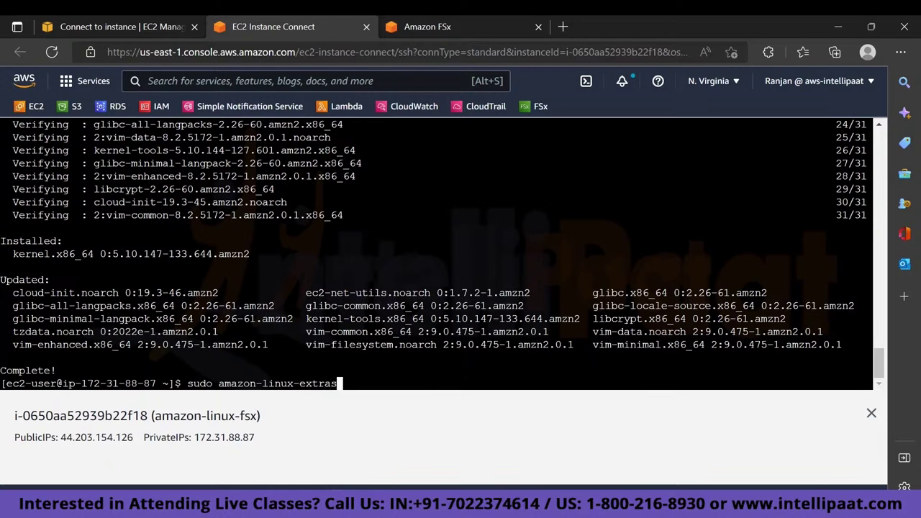
text( install -y lustre)
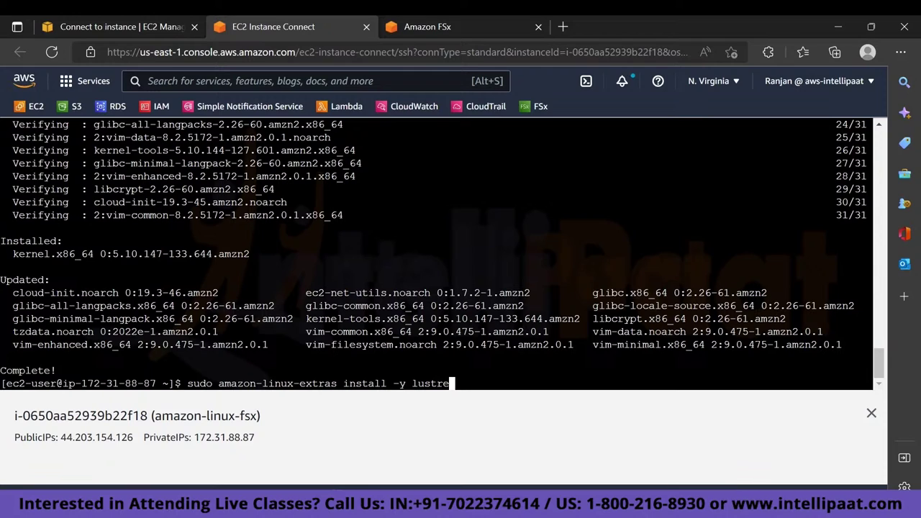
text(2.10)
key(Return)
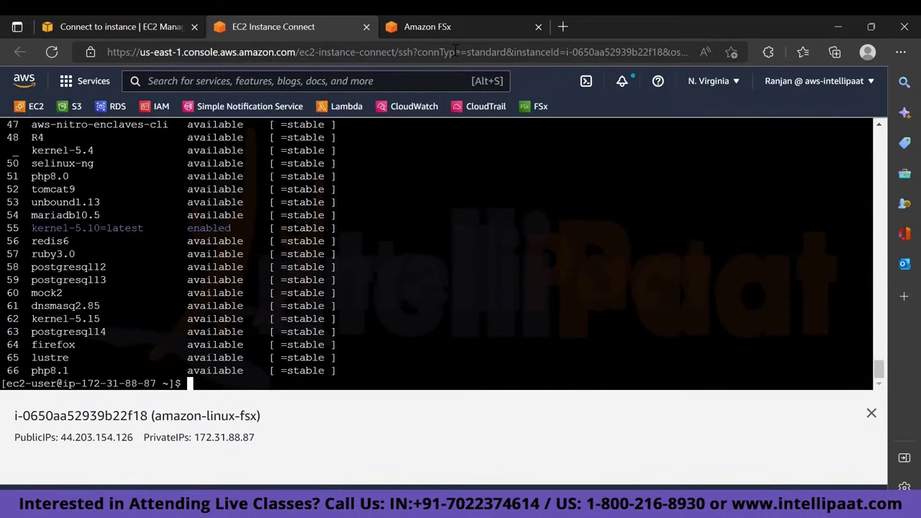
Select fsx-file-system in the FSx list and glance at its attach instructions
click(448, 24)
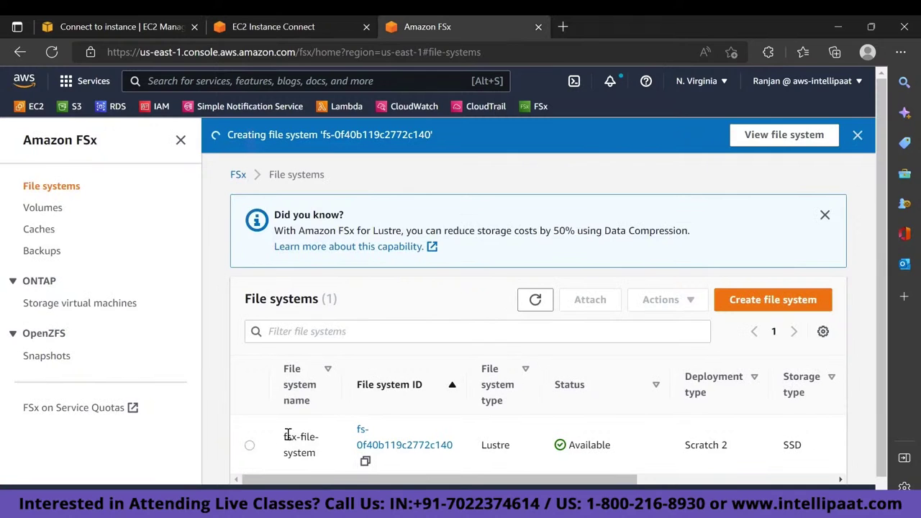
click(250, 445)
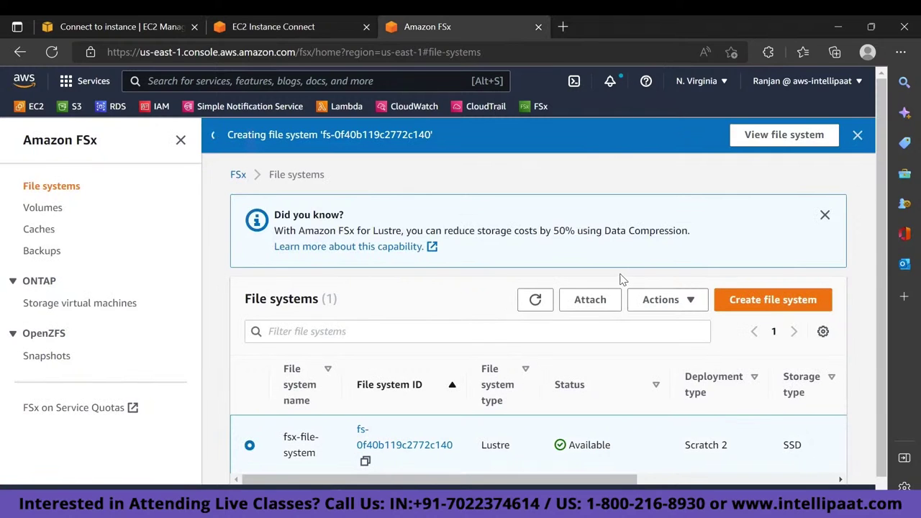
click(591, 302)
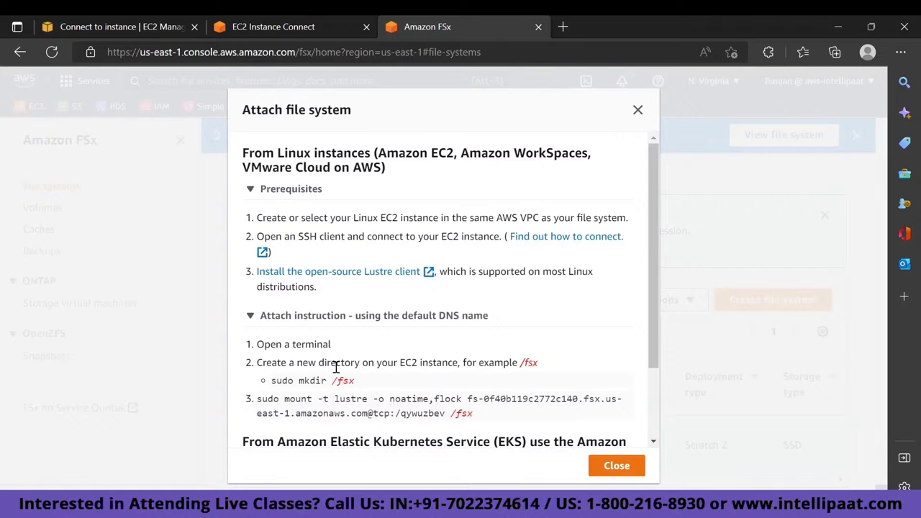
click(637, 112)
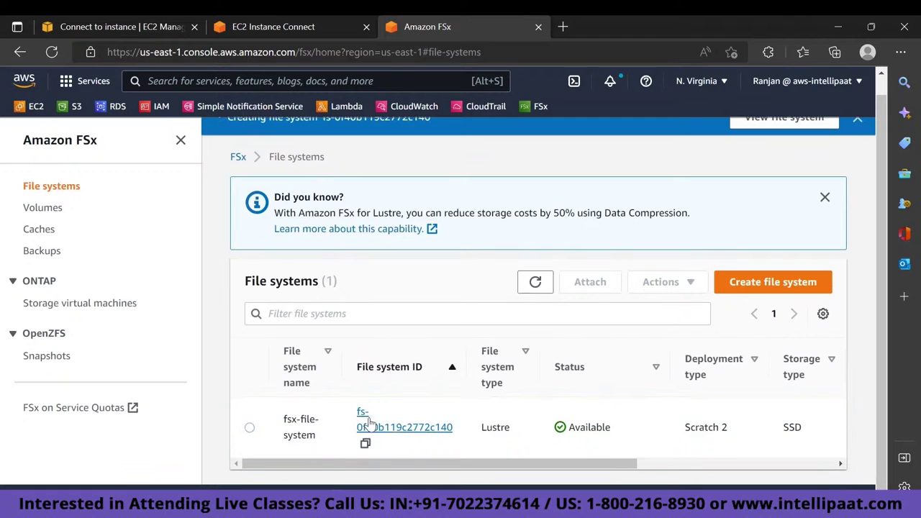
Open the fsx-file-system details page and look through its monitoring, data repository and update tabs
click(390, 431)
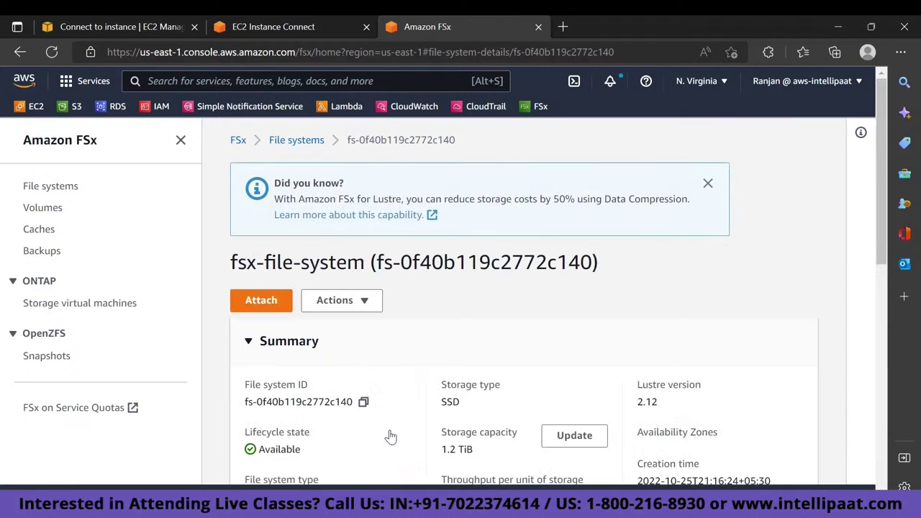
scroll(444, 370, down, 3)
scroll(446, 346, down, 3)
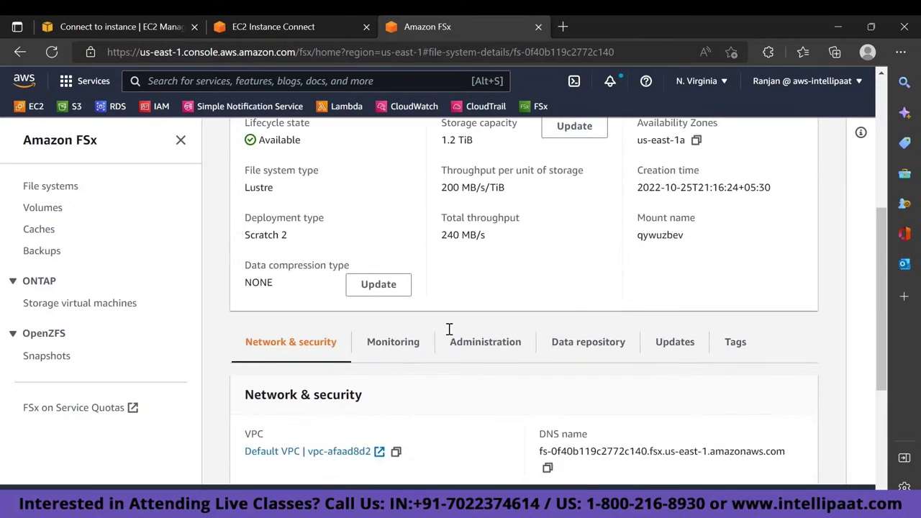
scroll(374, 368, down, 2)
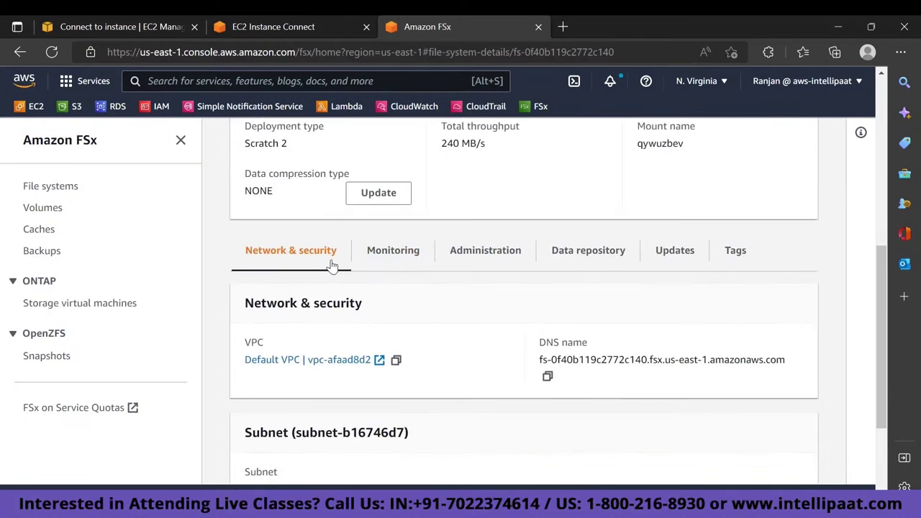
click(392, 253)
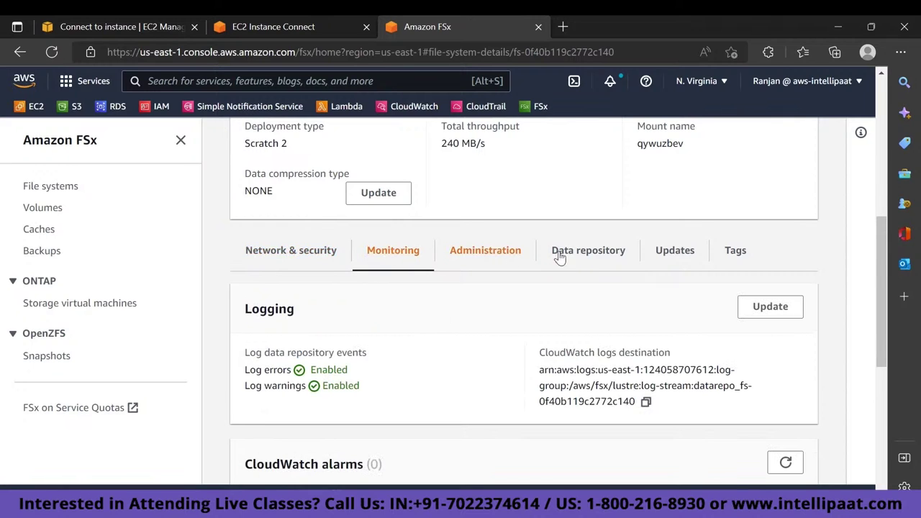
click(582, 254)
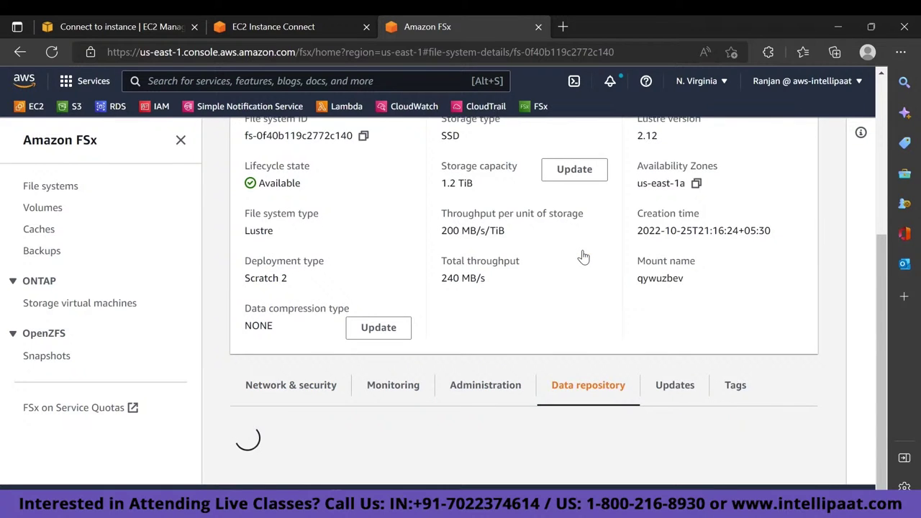
scroll(584, 257, down, 3)
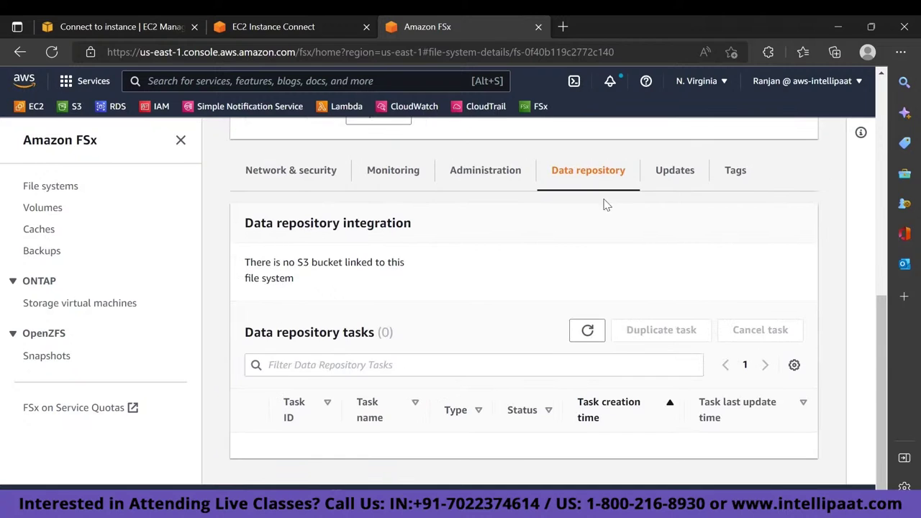
click(674, 173)
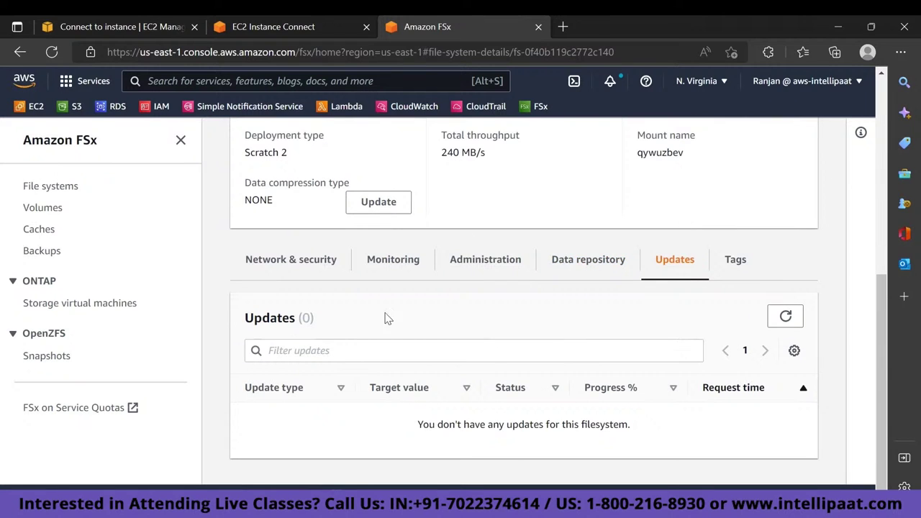
click(309, 263)
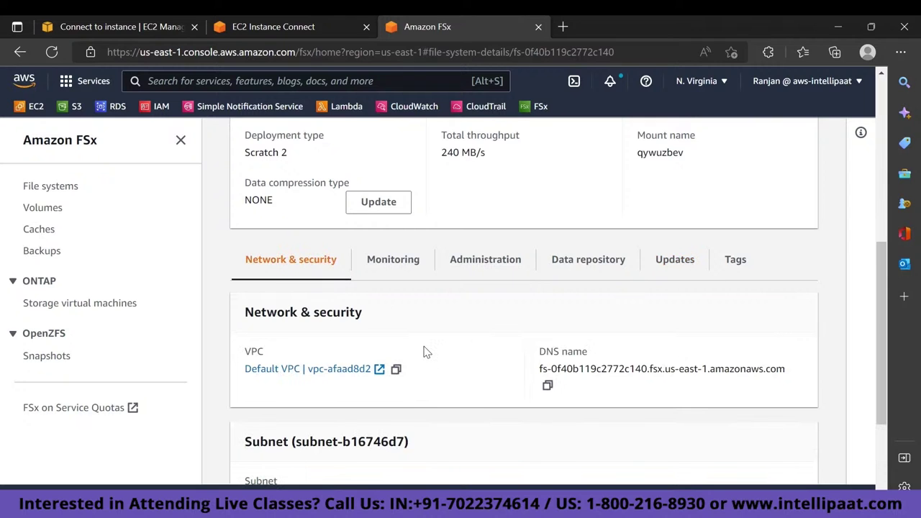
scroll(424, 352, down, 2)
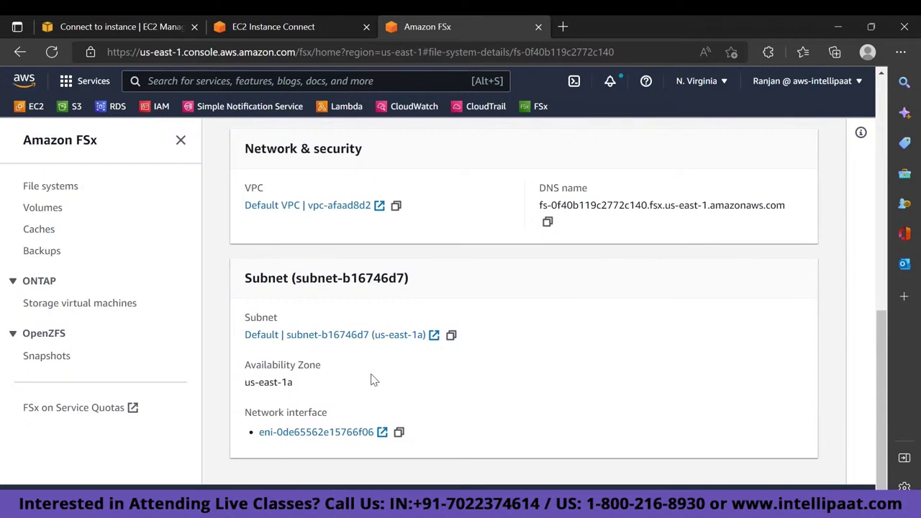
scroll(372, 378, up, 1)
scroll(367, 428, up, 7)
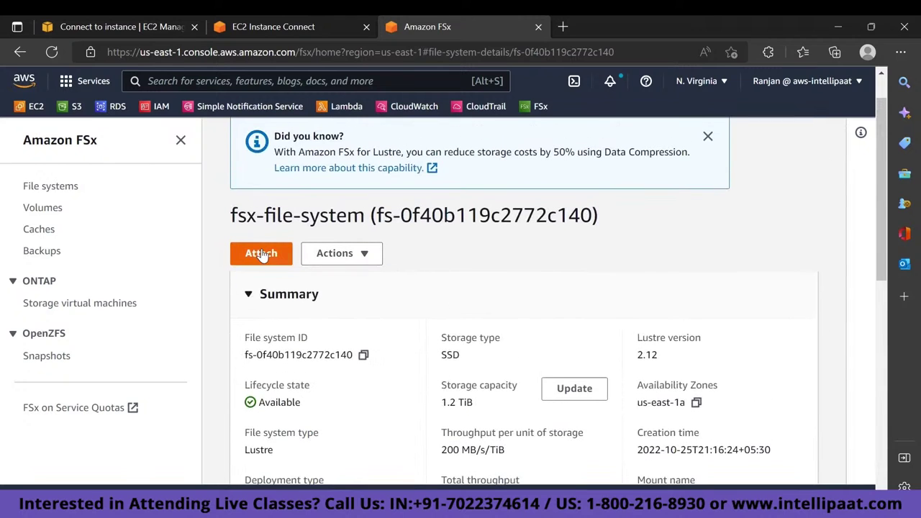
Copy 'sudo mkdir /fsx' from the attach instructions and run it in the instance terminal
click(261, 257)
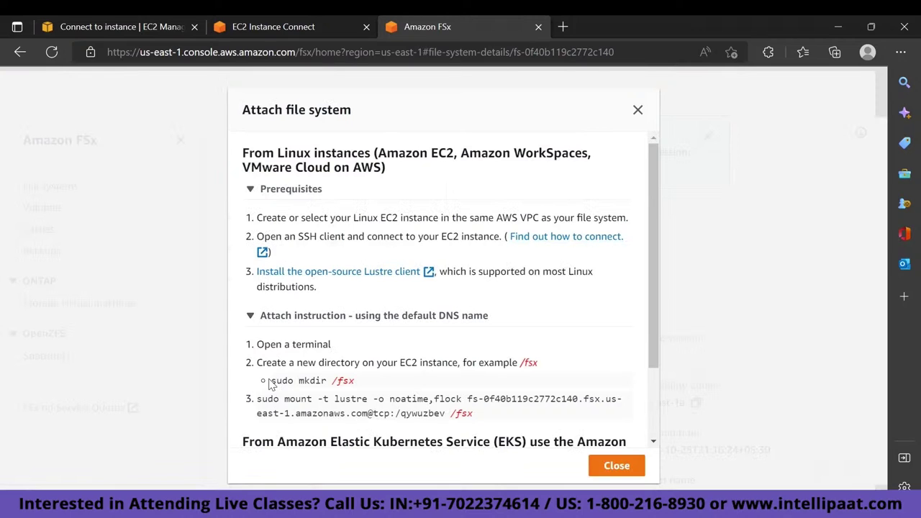
drag(269, 385, 365, 383)
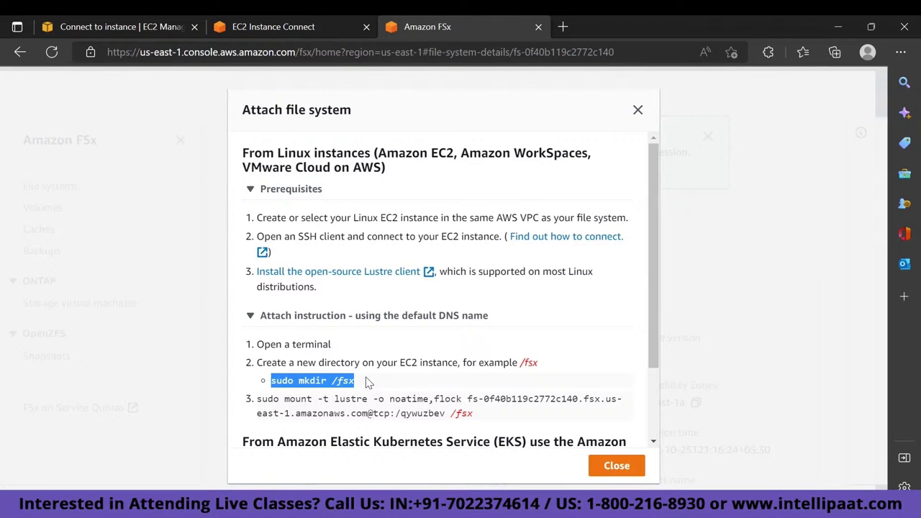
key(ctrl+c)
click(272, 28)
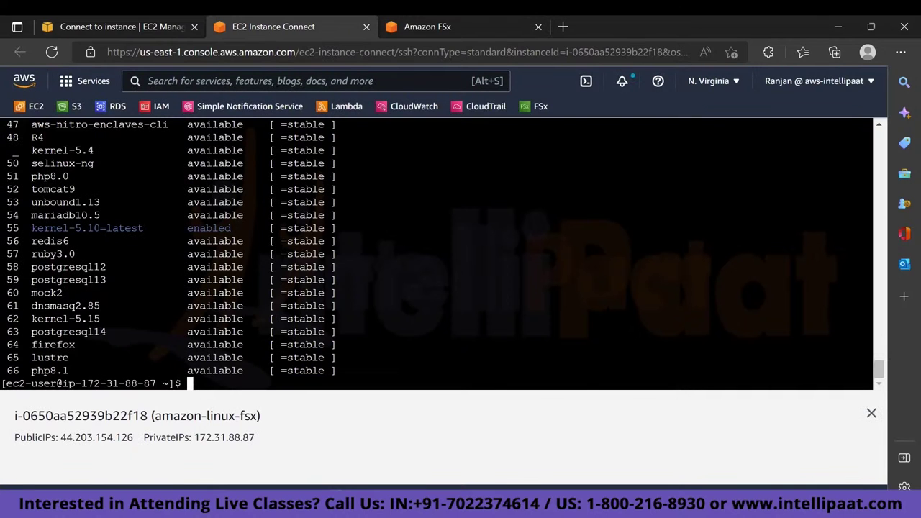
right_click(193, 128)
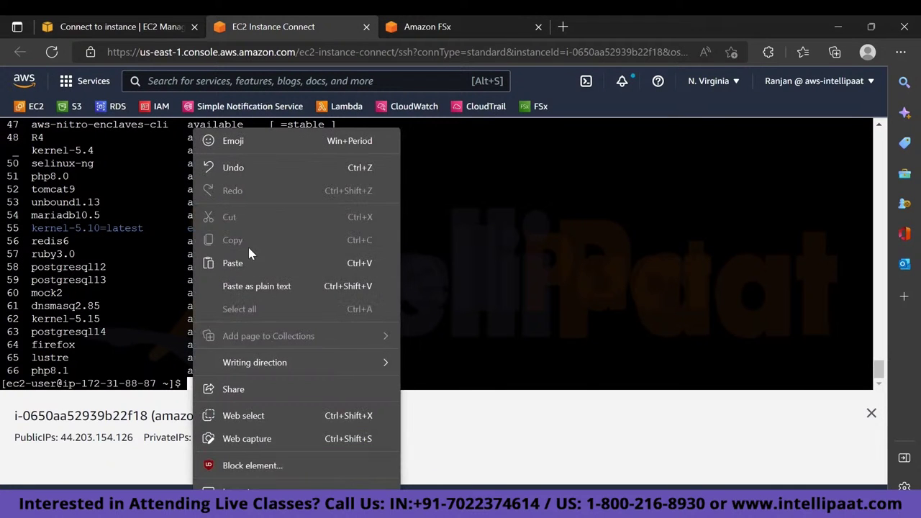
click(243, 264)
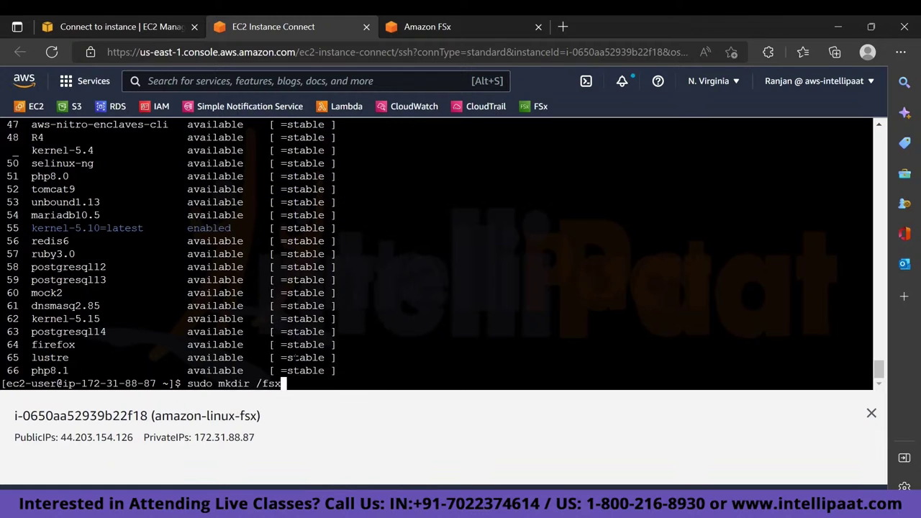
key(Return)
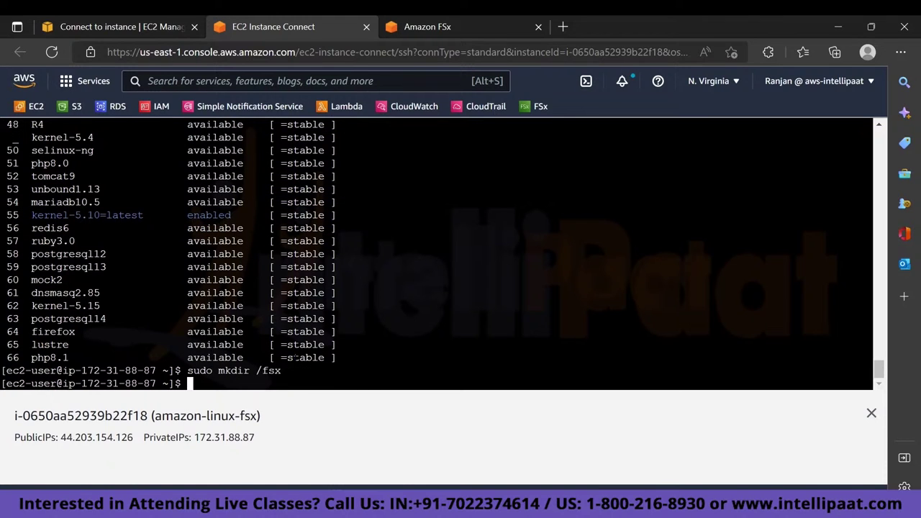
List the instance's directory and copy the step 3 sudo mount -t lustre command from the Attach dialog
text(ls)
key(Return)
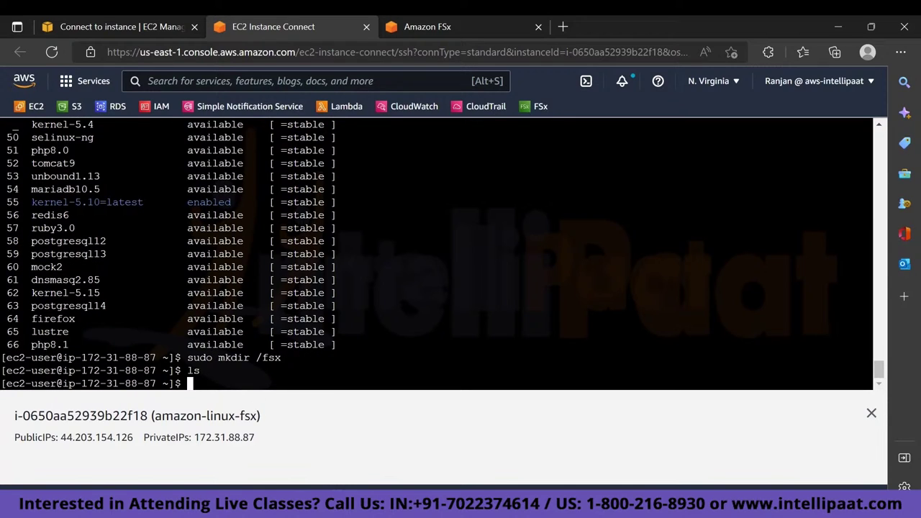
click(454, 26)
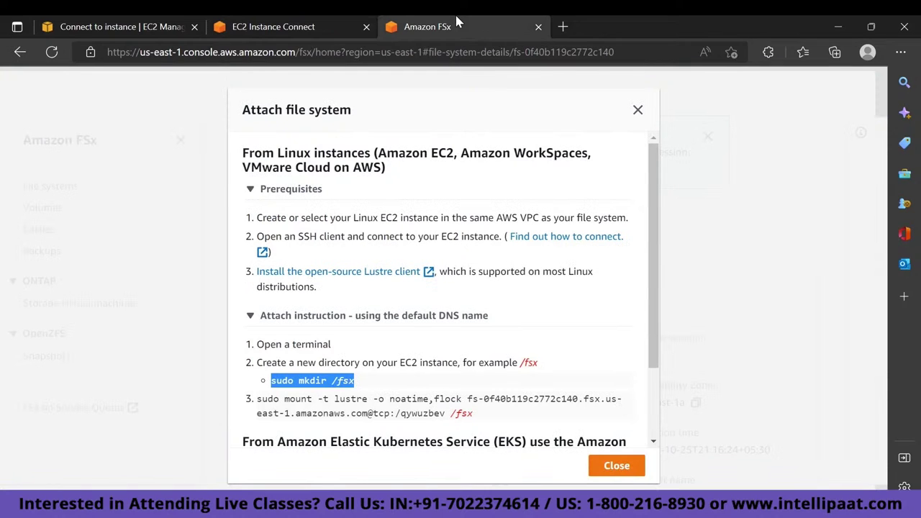
click(257, 398)
drag(258, 399, 468, 413)
Run the Lustre mount command for /fsx in the Instance Connect terminal, then check it with df -h
click(306, 22)
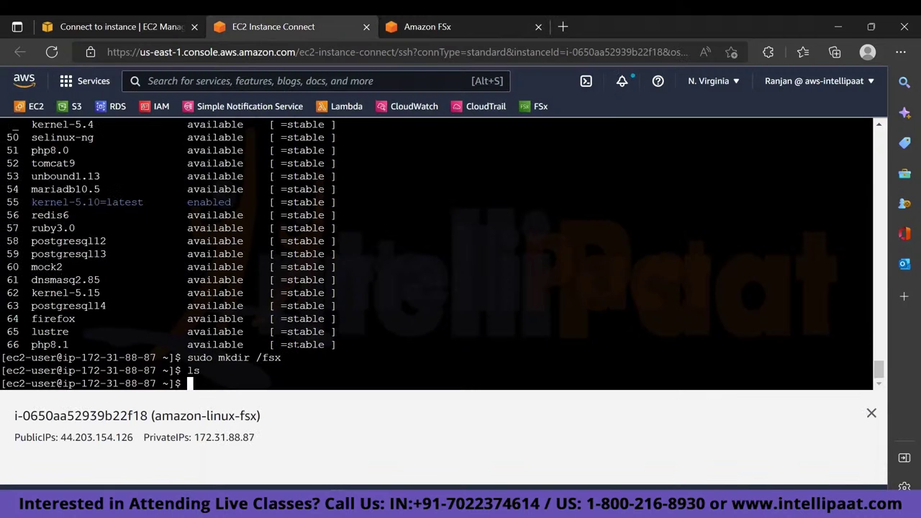
right_click(189, 127)
click(241, 268)
key(Return)
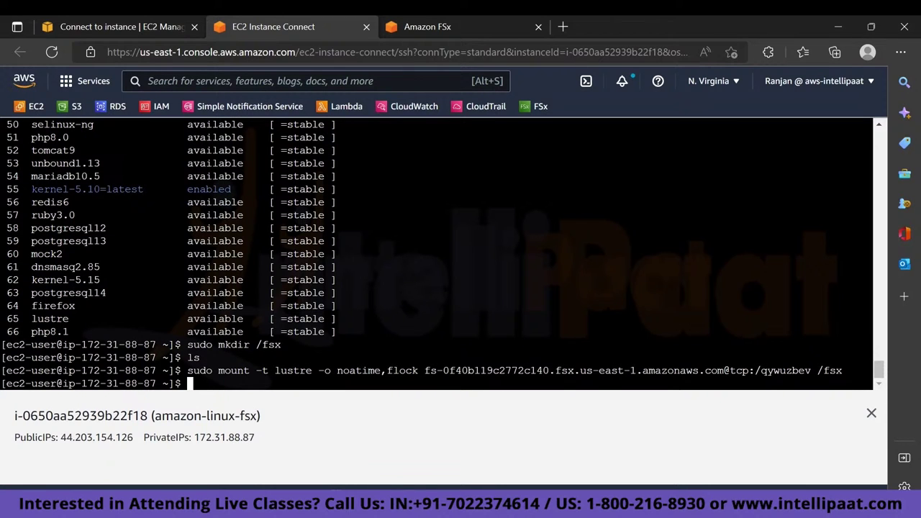
text(df -h)
key(Return)
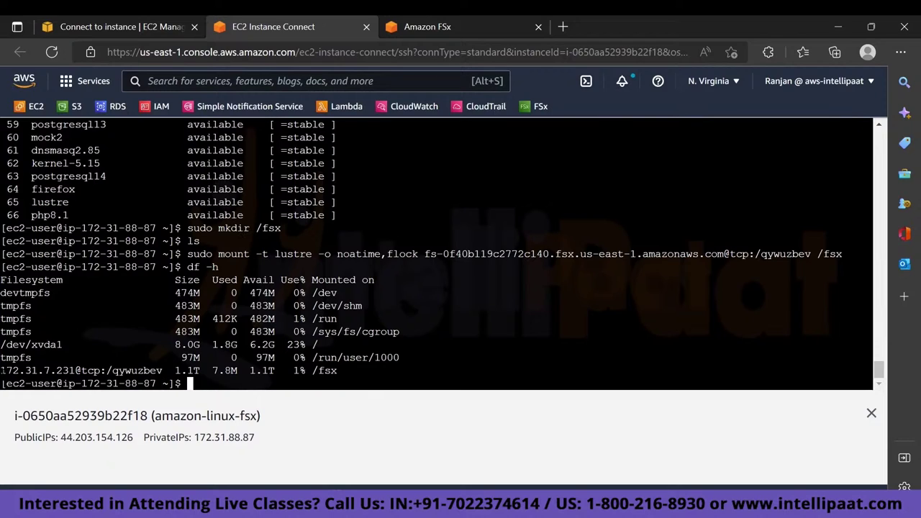
Check that df -h shows 172.31.7.231@tcp:/qywuzbev mounted on /fsx with 1.1T available
drag(1, 371, 339, 371)
click(336, 370)
drag(257, 228, 286, 228)
click(286, 229)
click(440, 27)
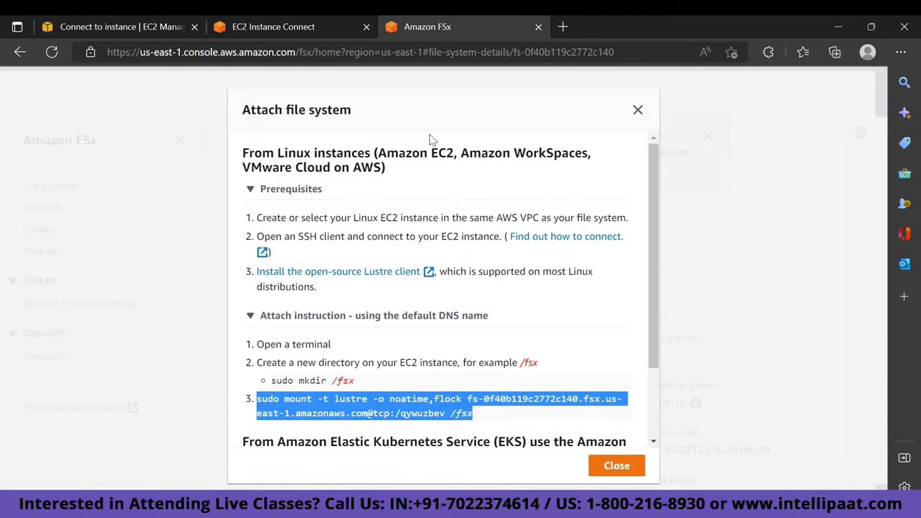
click(519, 405)
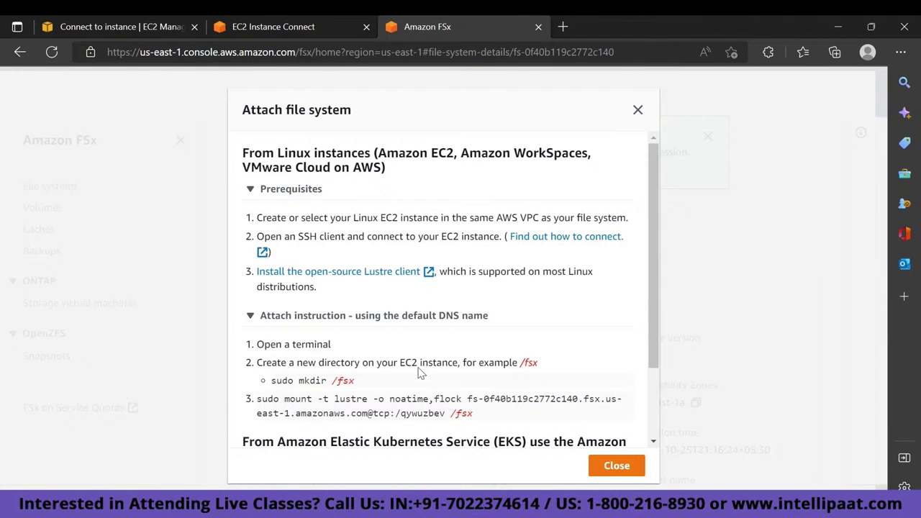
click(248, 26)
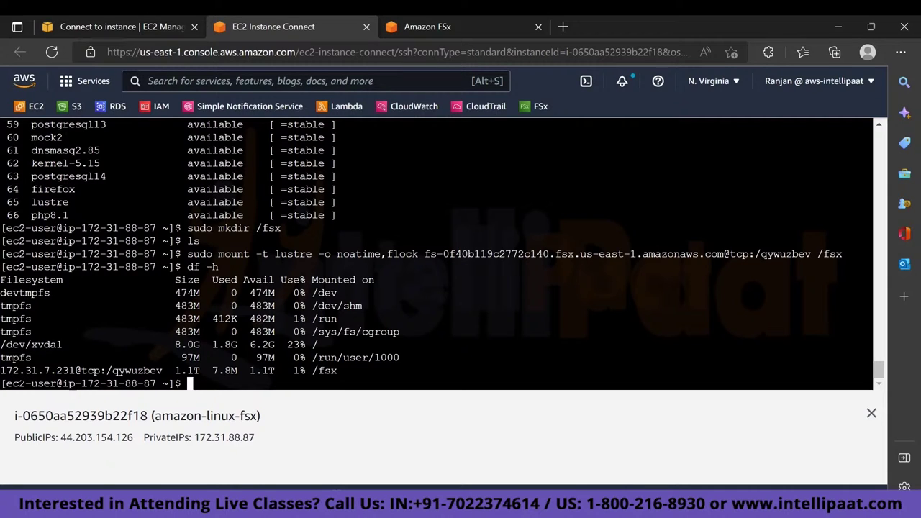
drag(2, 371, 356, 370)
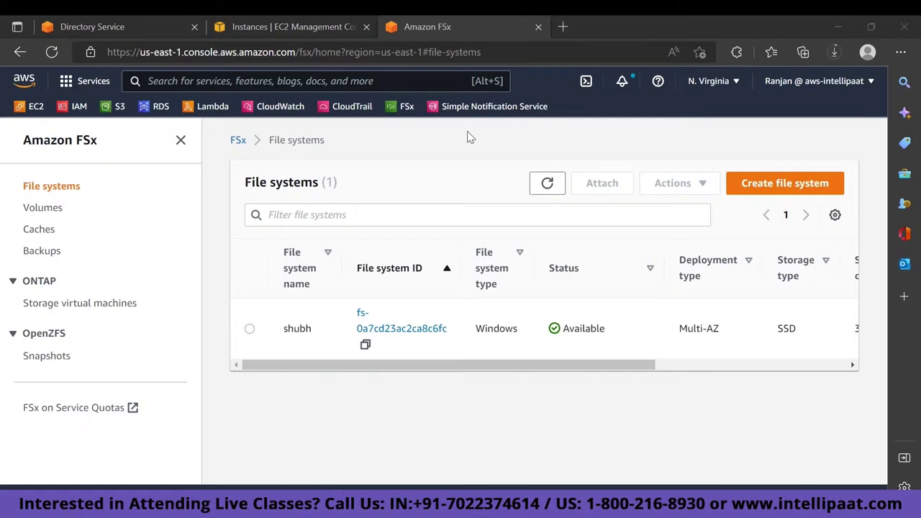
Look over the Directory Service, EC2 and FSx tabs, then start Set up directory from Directories
click(123, 27)
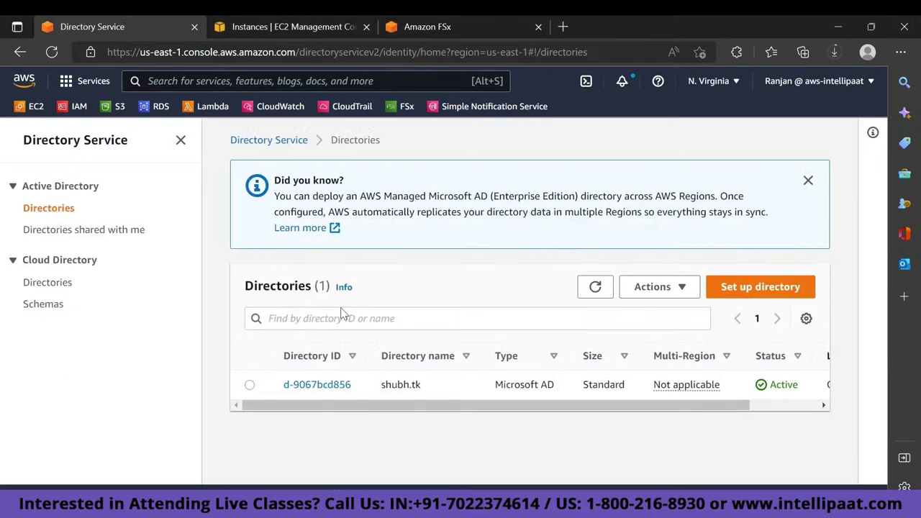
click(290, 28)
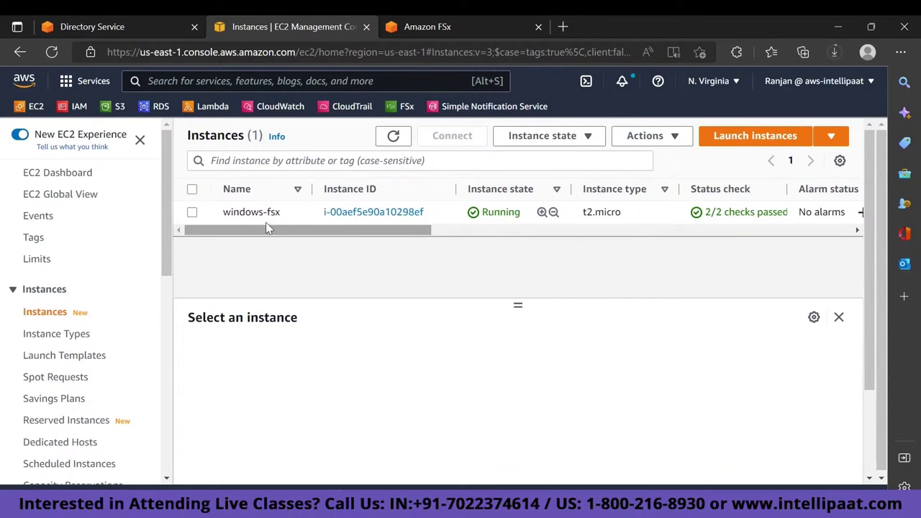
click(416, 30)
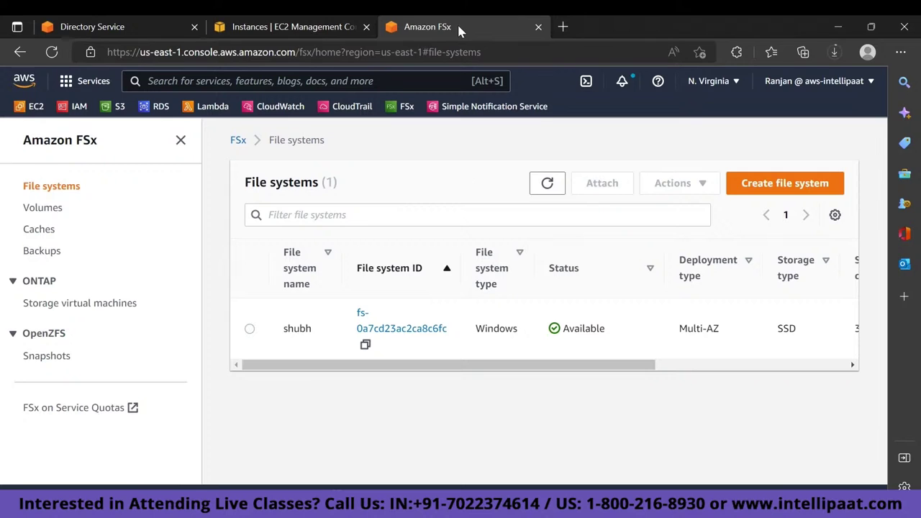
click(117, 28)
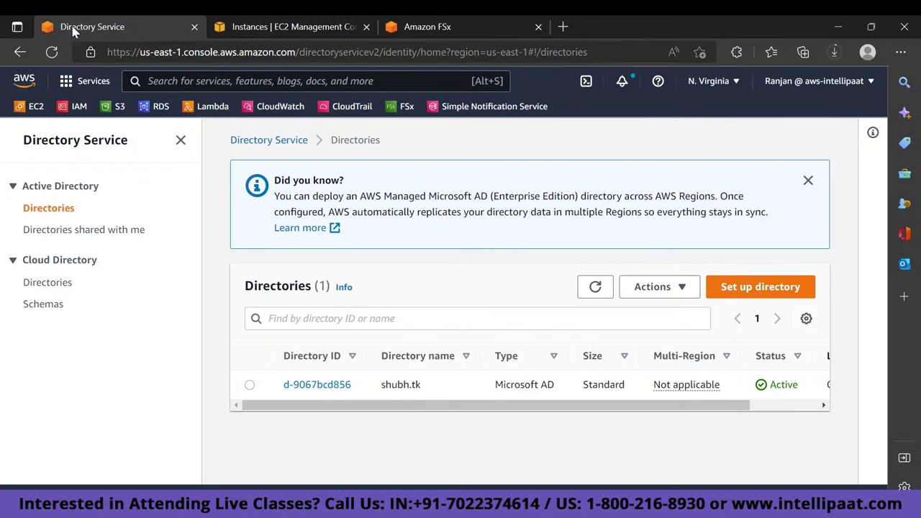
click(426, 27)
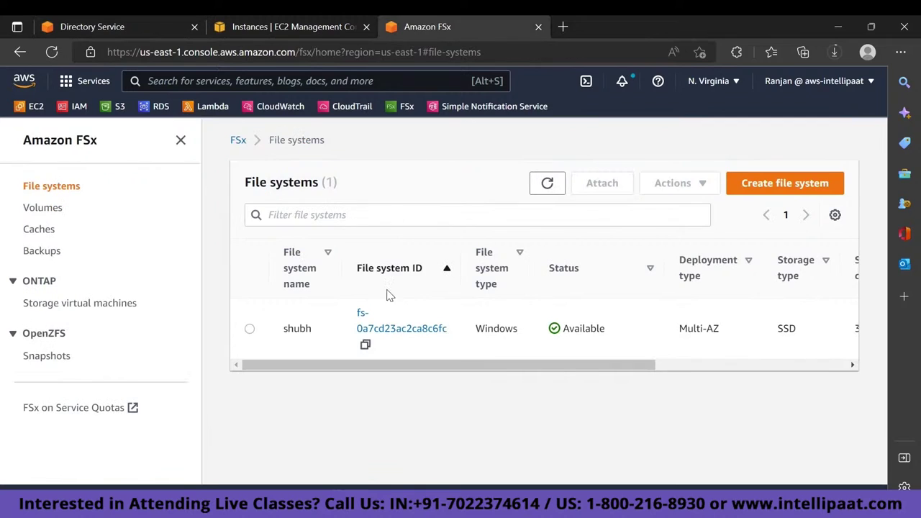
click(150, 29)
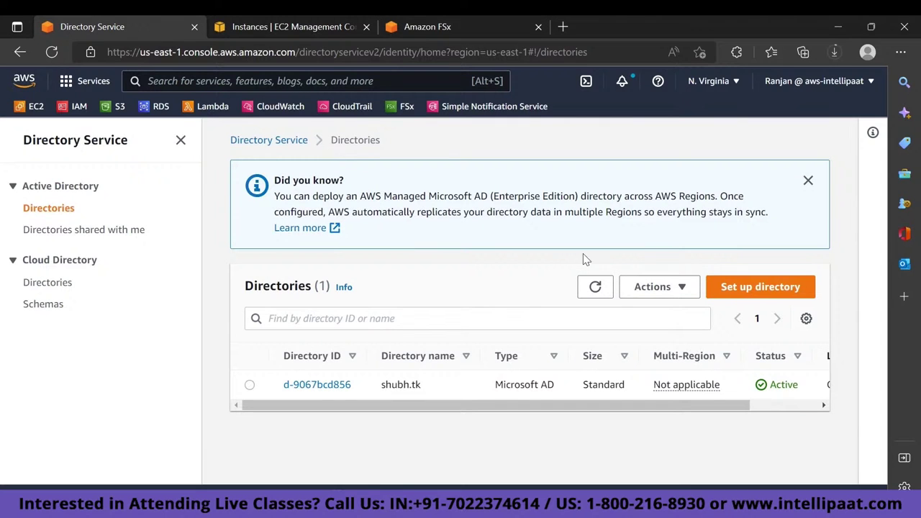
click(759, 287)
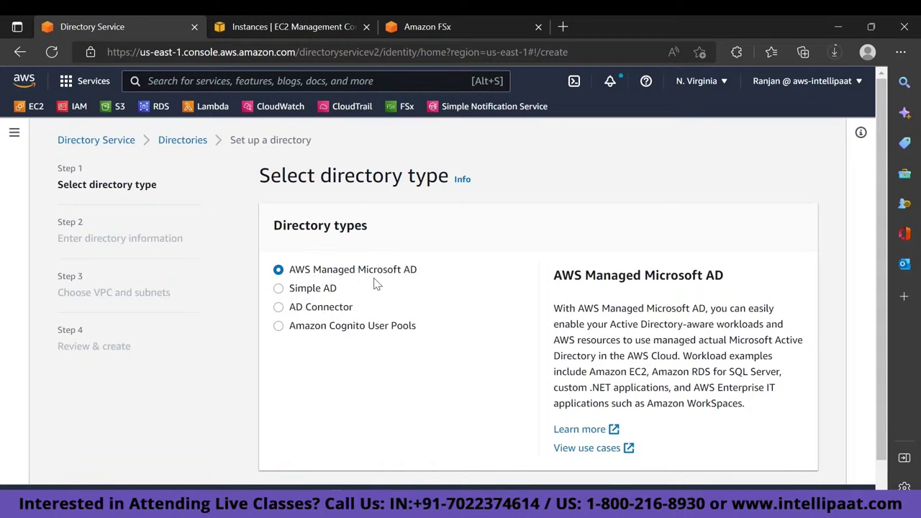
Keep AWS Managed Microsoft AD as the directory type and choose Standard Edition
scroll(435, 283, down, 1)
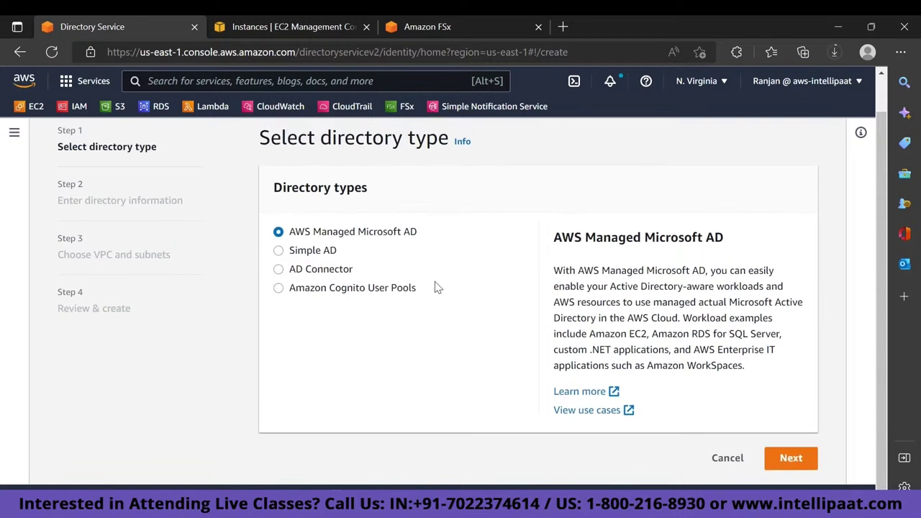
click(789, 464)
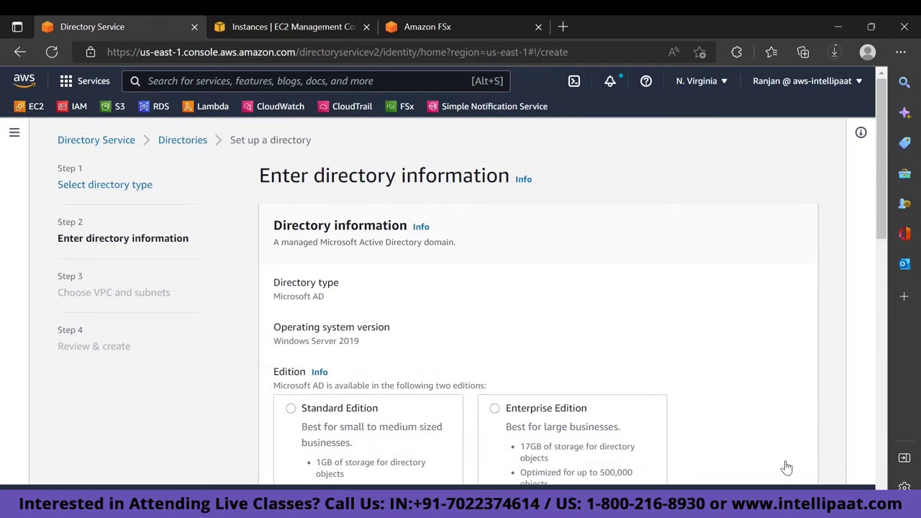
scroll(454, 369, down, 3)
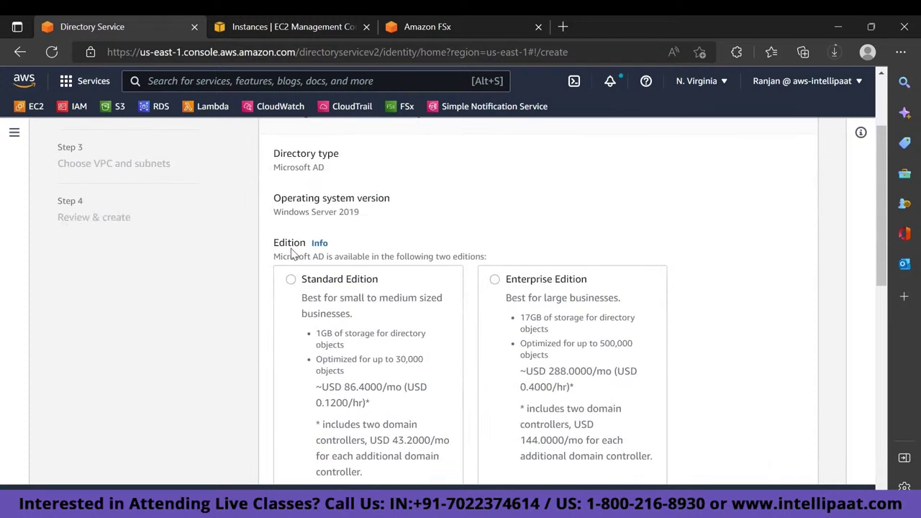
click(292, 282)
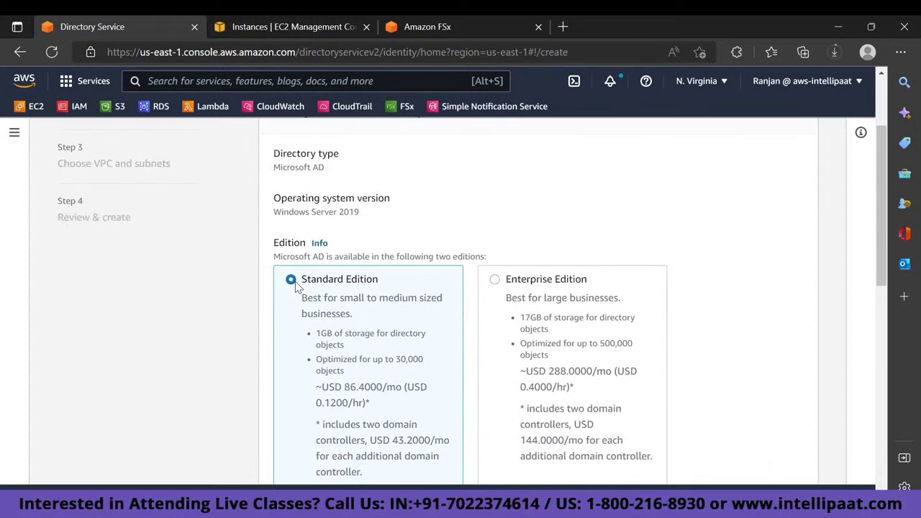
scroll(432, 302, down, 6)
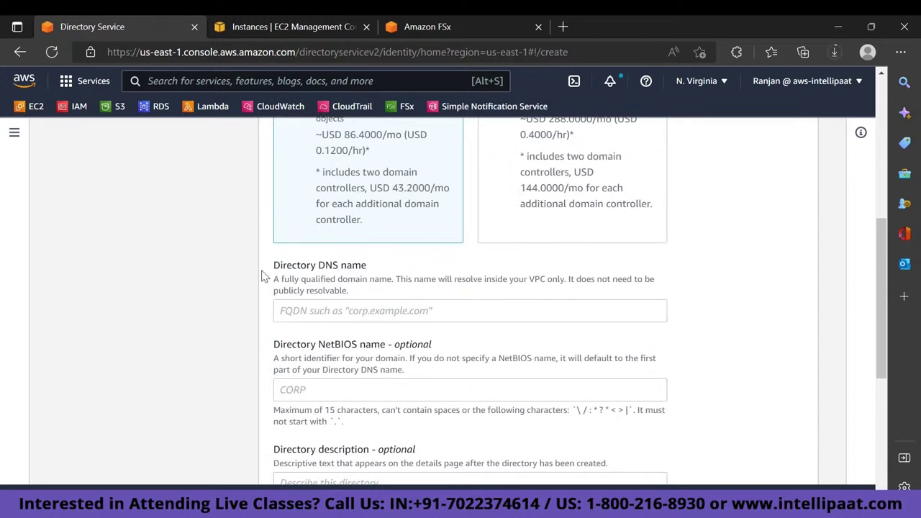
Enter DNS name asds.th, set and confirm the admin password, and continue to networking
click(298, 317)
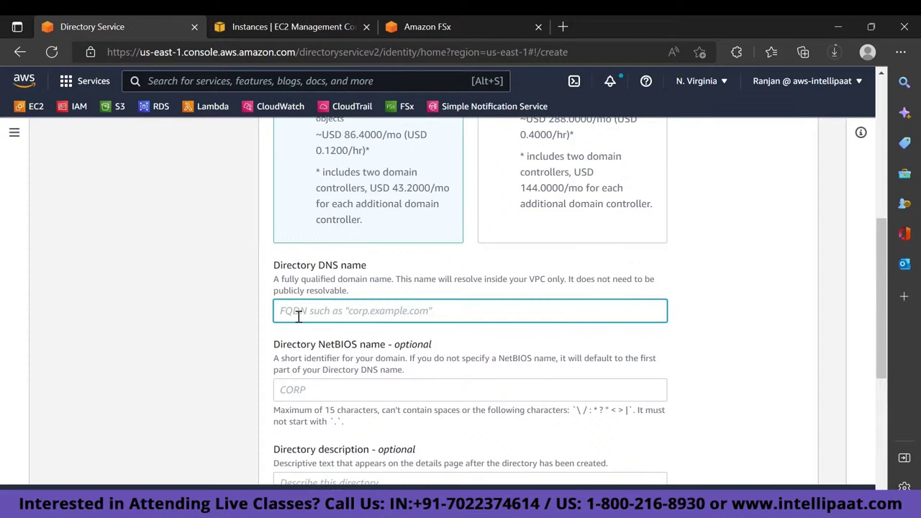
text(asds.th)
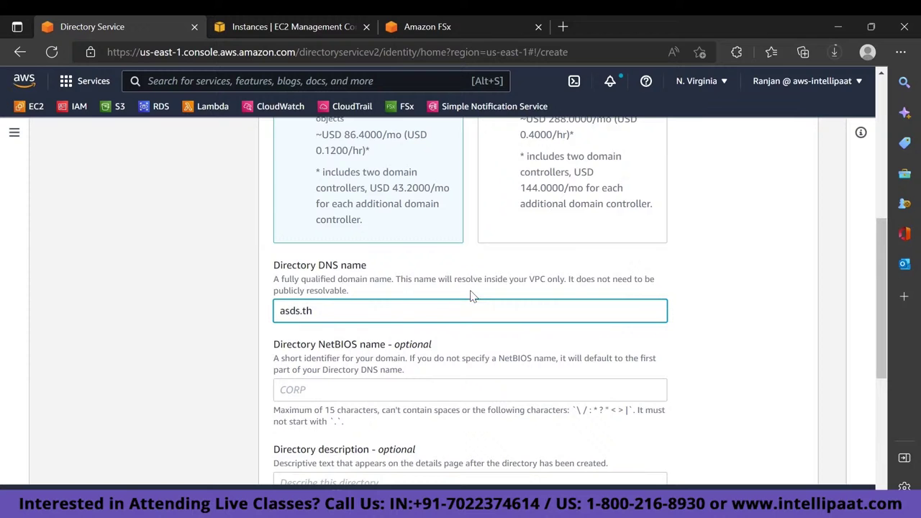
scroll(465, 298, down, 2)
scroll(464, 298, down, 5)
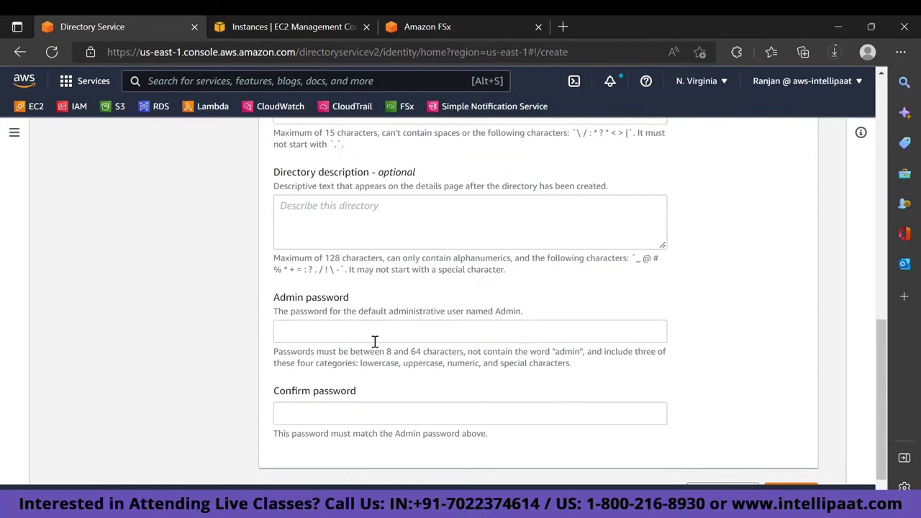
scroll(375, 342, down, 1)
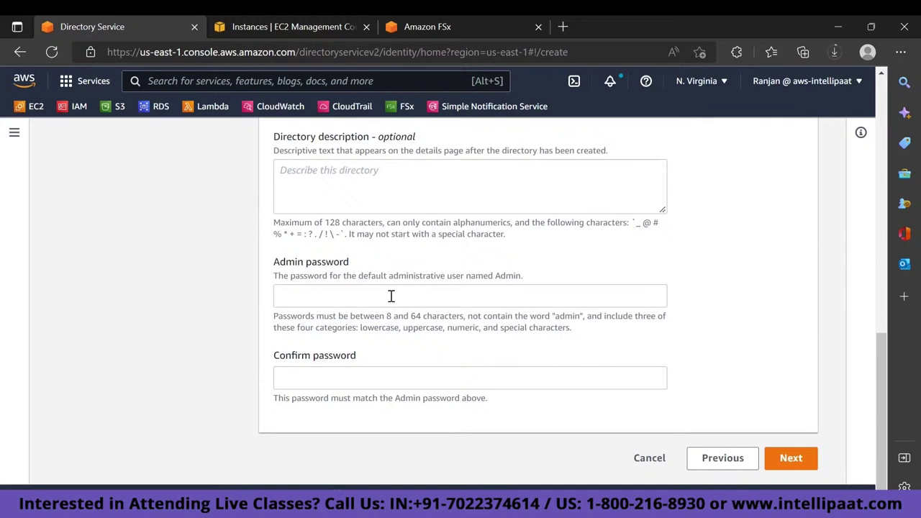
click(297, 299)
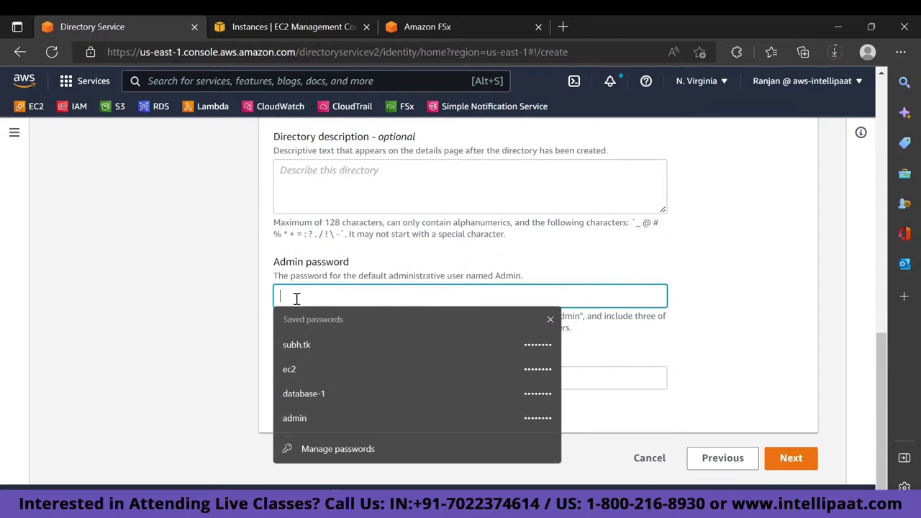
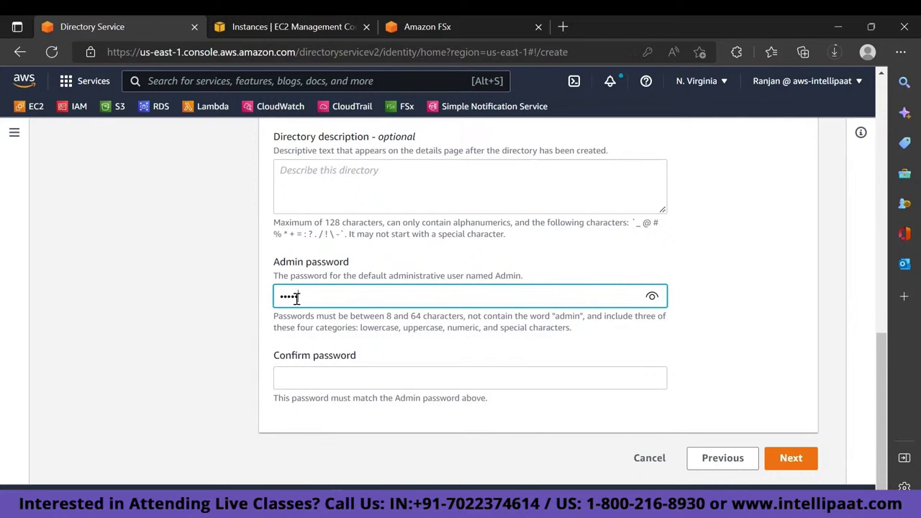
click(288, 376)
key(ctrl+v)
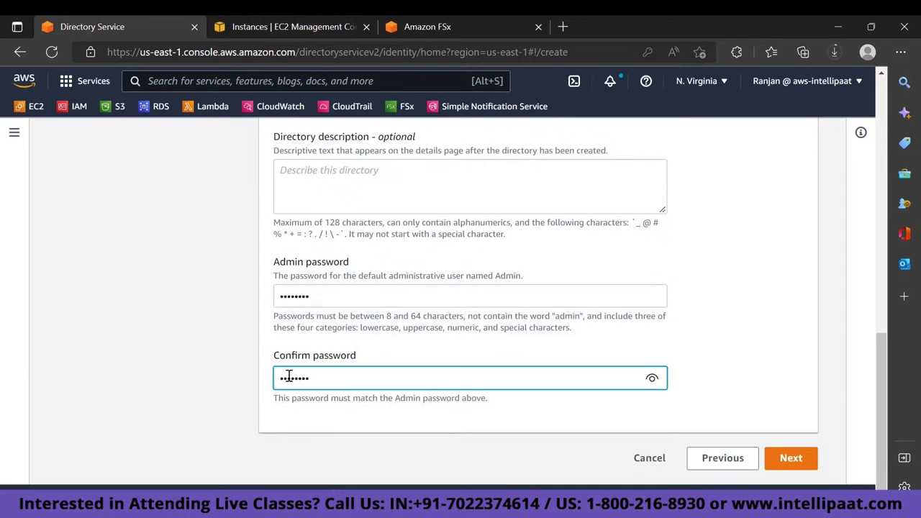
click(791, 457)
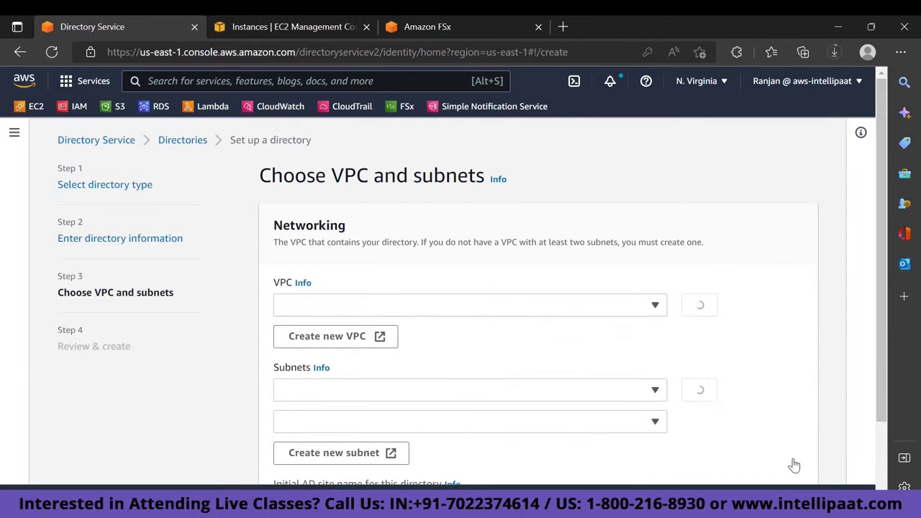
Review the available subnets and check the EC2 instance's availability zone
scroll(545, 349, down, 1)
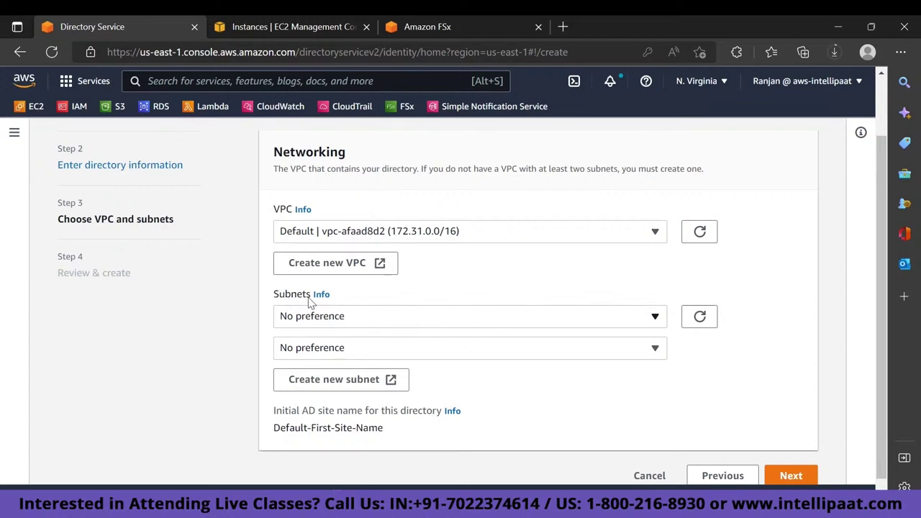
click(357, 322)
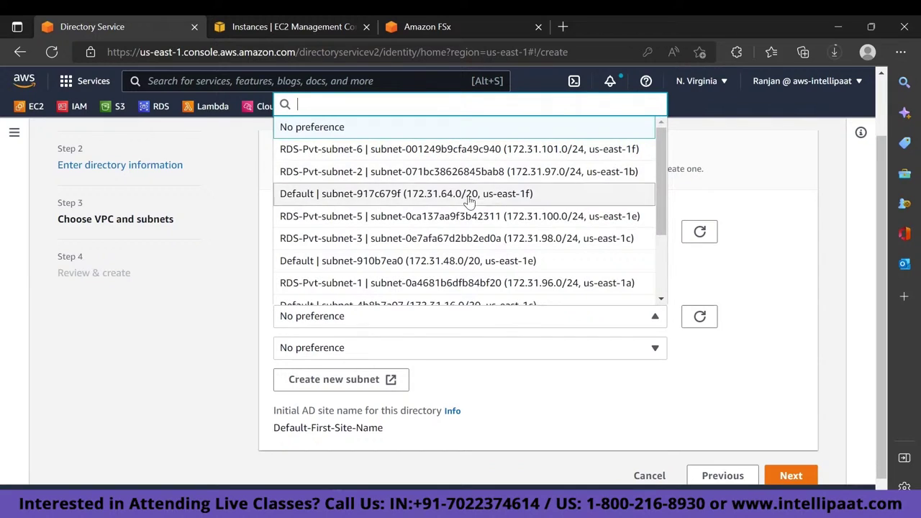
click(232, 225)
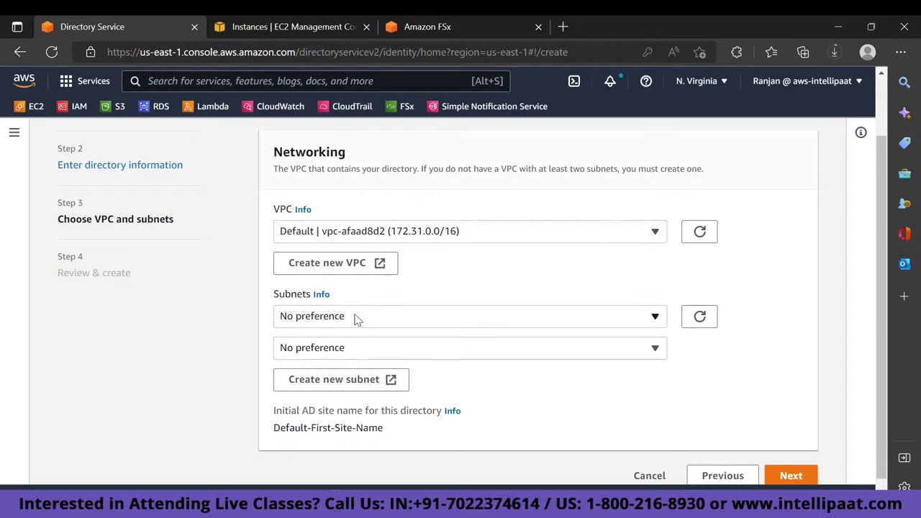
click(320, 27)
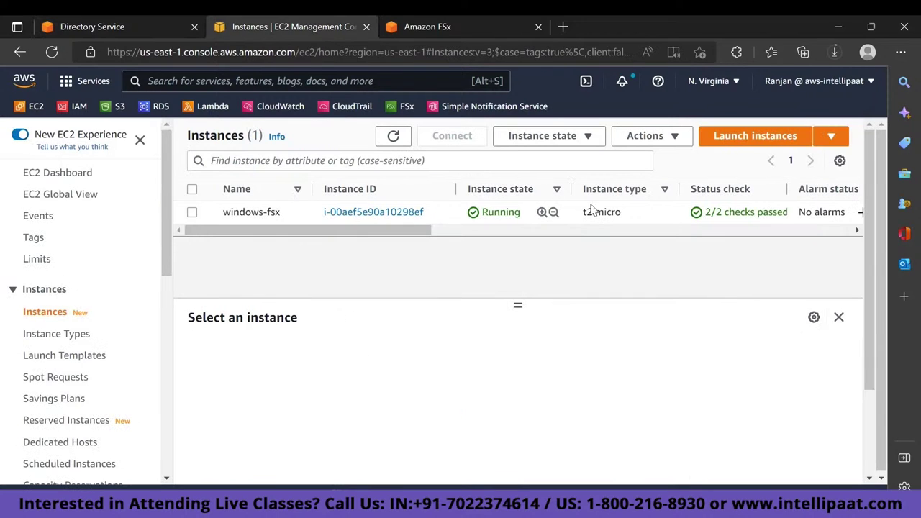
scroll(727, 209, right, 1)
scroll(727, 208, right, 1)
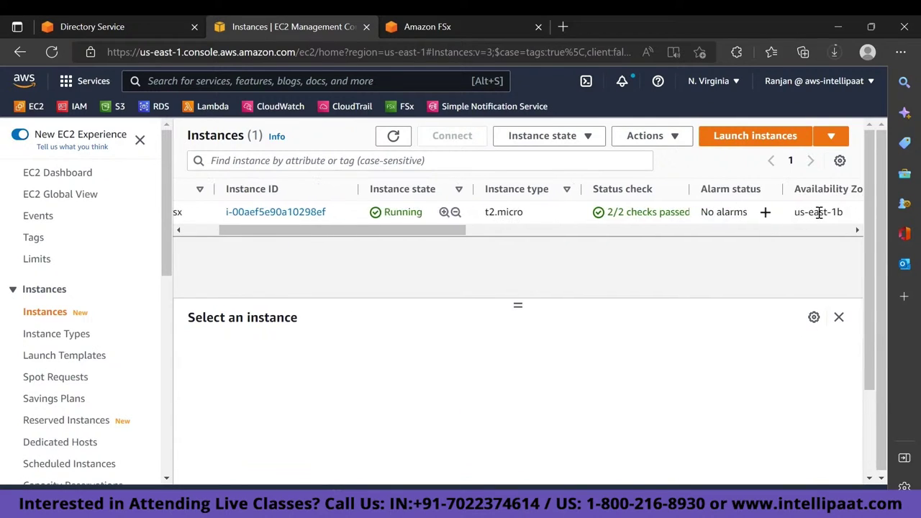
Keep the Default VPC with no subnet preference and advance to Review & create
click(152, 26)
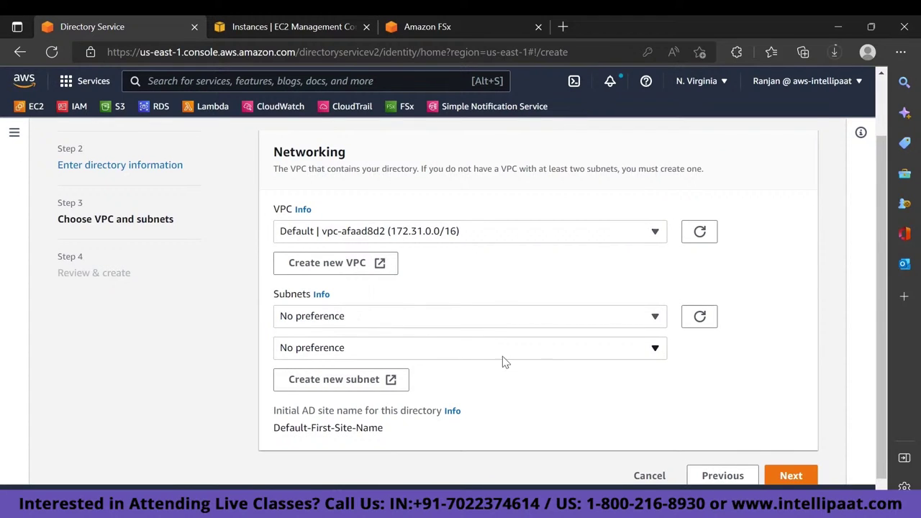
scroll(508, 363, down, 1)
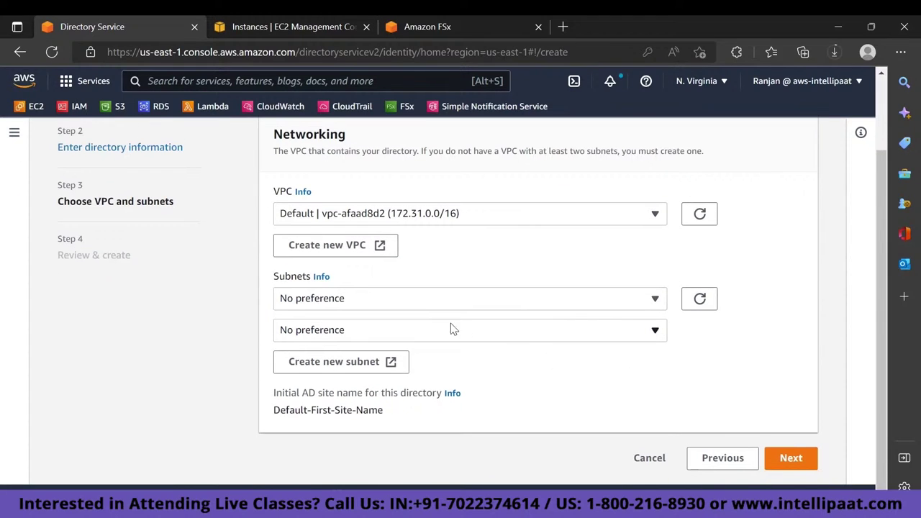
click(435, 305)
click(475, 350)
click(792, 458)
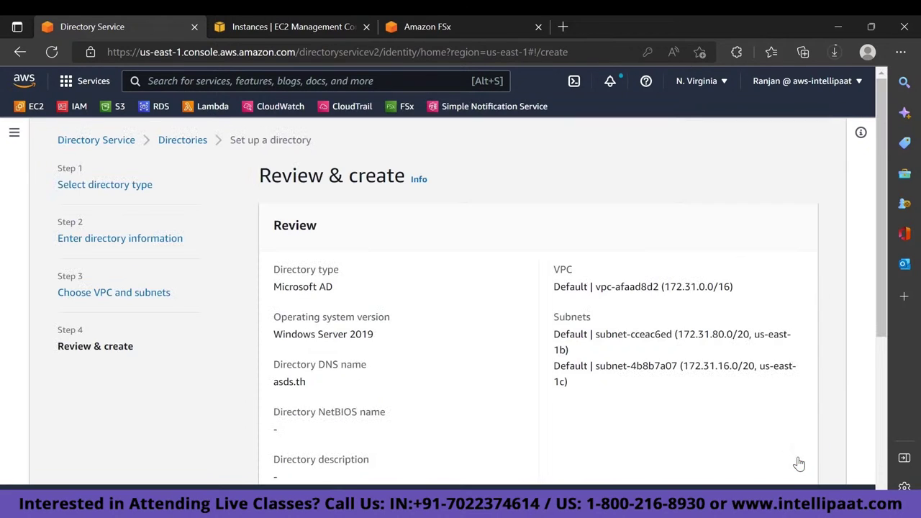
scroll(529, 354, down, 4)
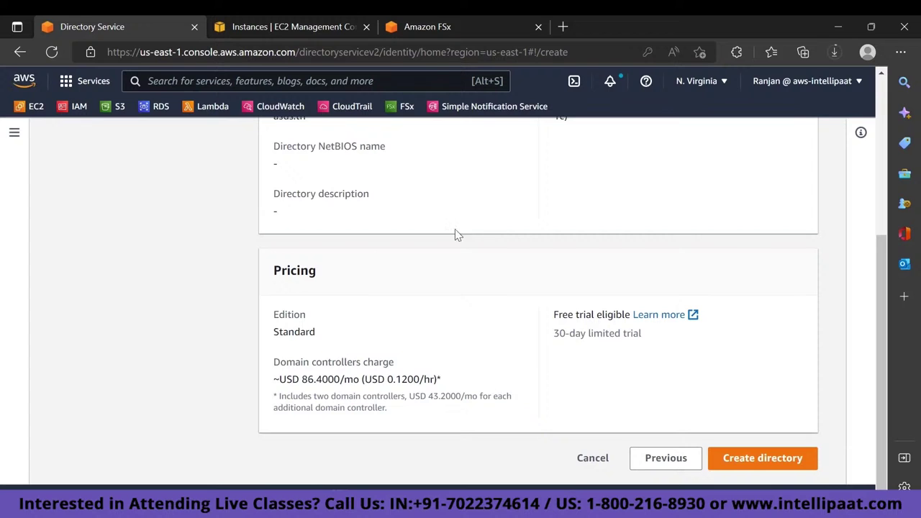
scroll(460, 306, up, 4)
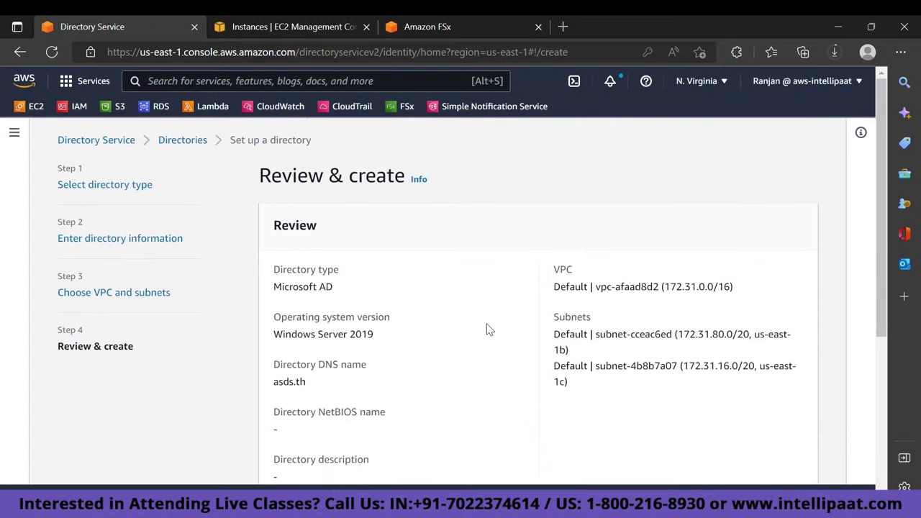
scroll(487, 329, down, 3)
scroll(487, 328, down, 2)
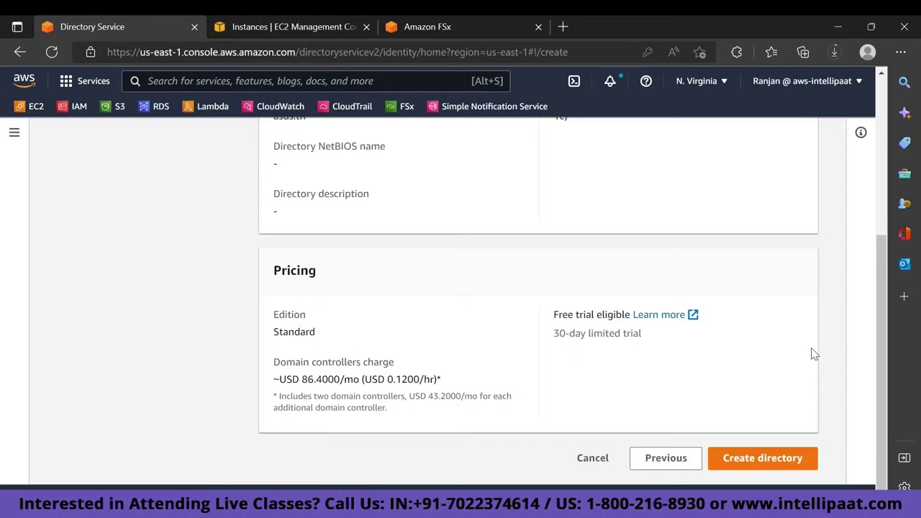
Cancel and leave the unfinished directory setup, check the Directories list, then go to the Amazon FSx tab
click(592, 460)
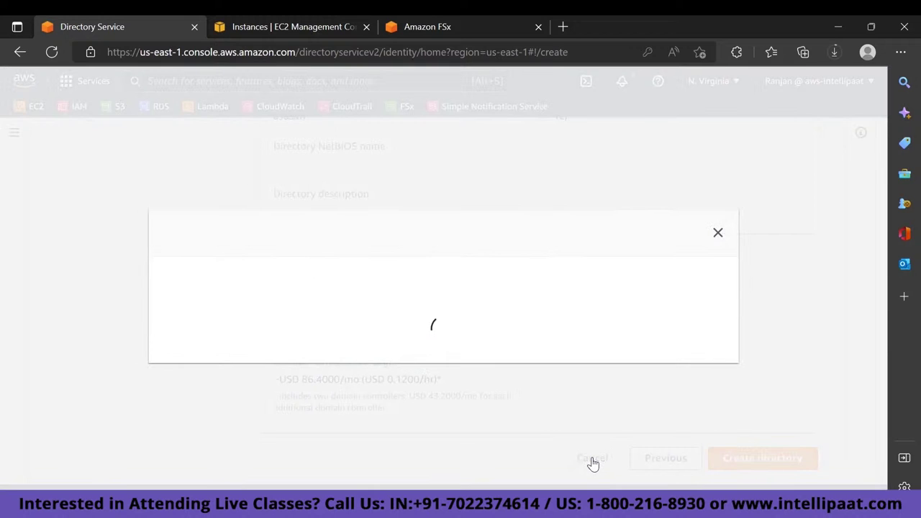
click(626, 351)
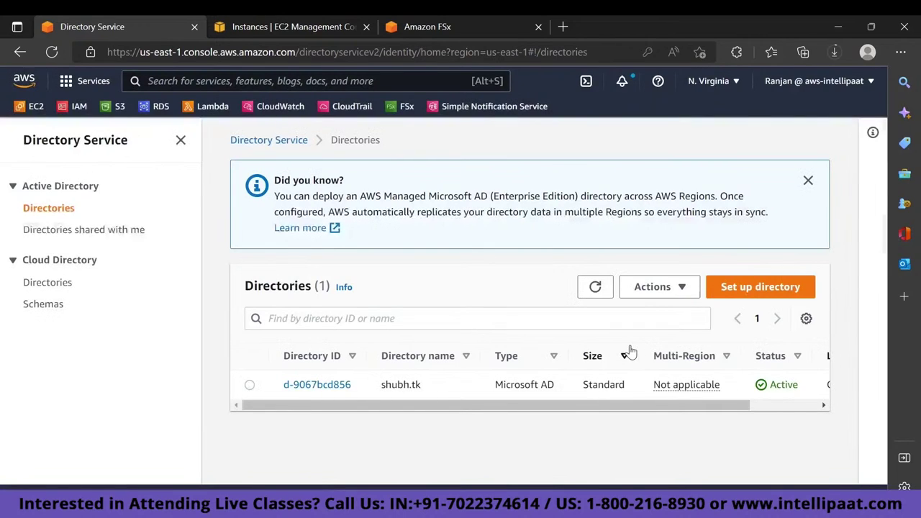
scroll(463, 397, right, 3)
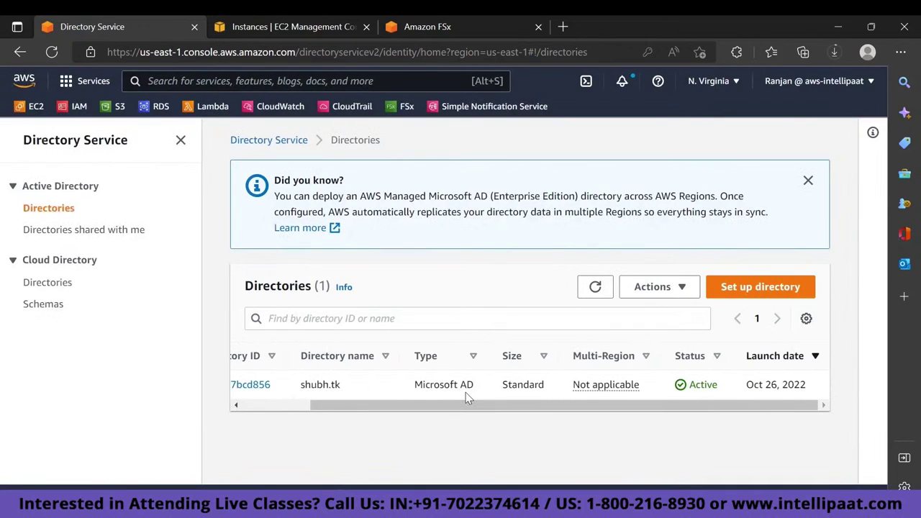
scroll(396, 392, left, 3)
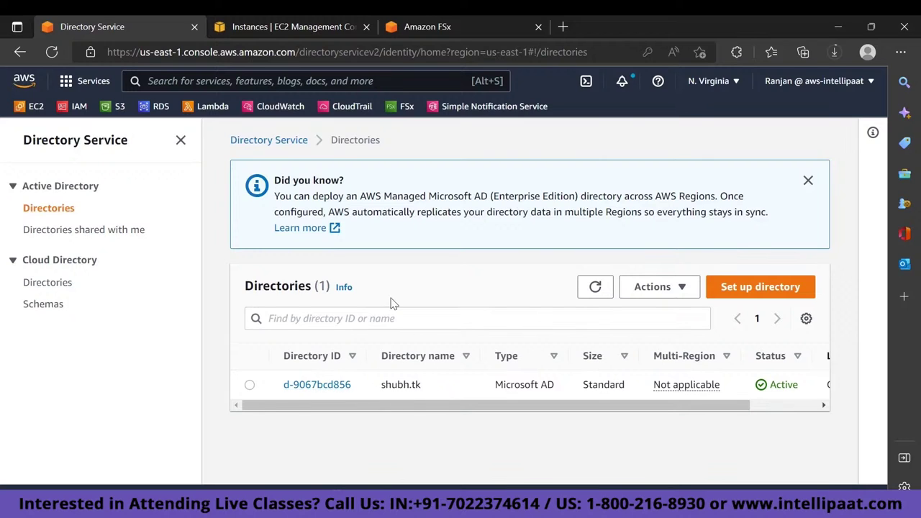
click(440, 27)
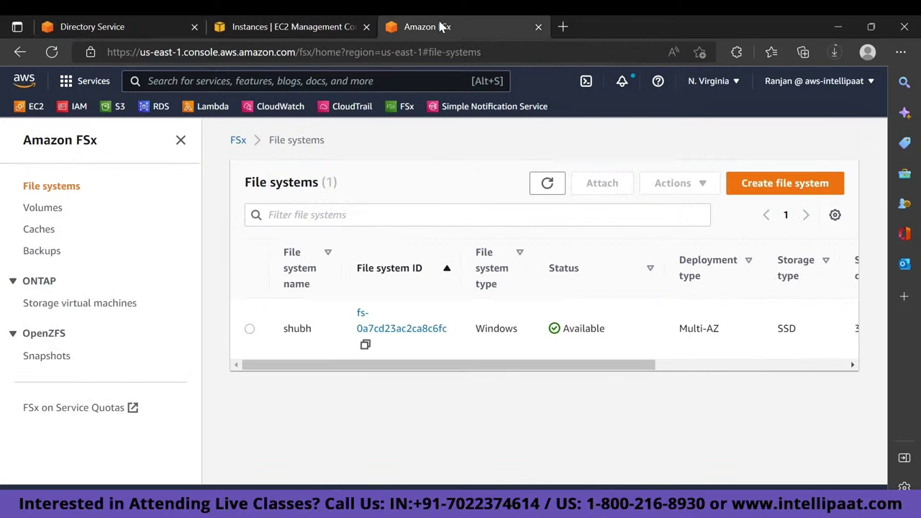
Start a new file system of type Amazon FSx for Windows File Server
click(783, 183)
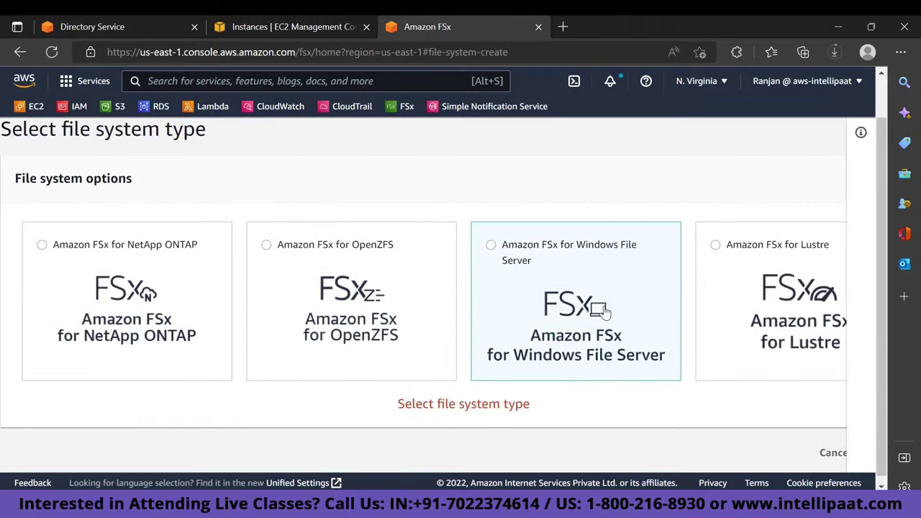
click(604, 263)
scroll(580, 367, down, 3)
scroll(648, 367, right, 1)
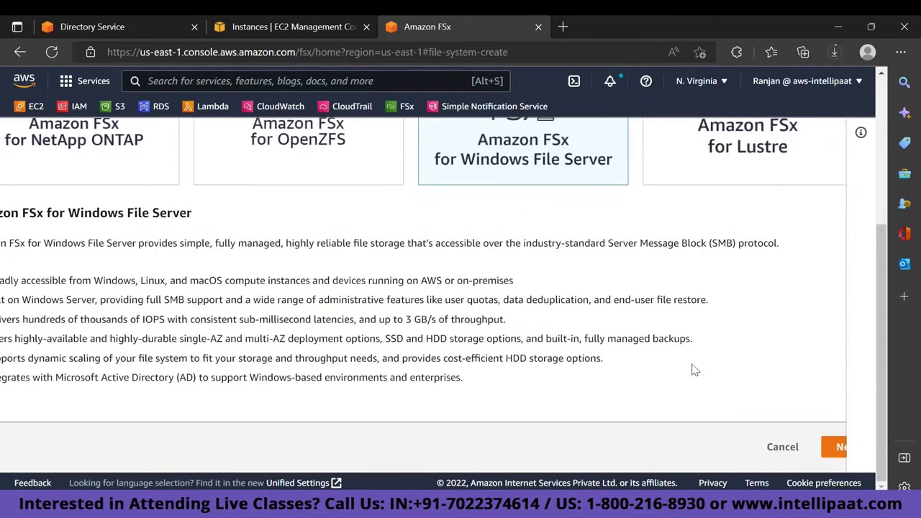
click(841, 448)
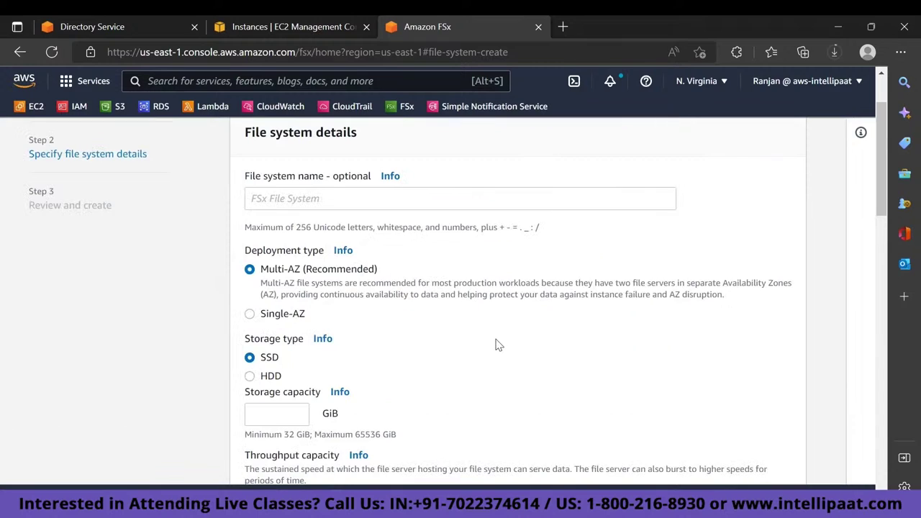
Name the file system windows-fsx, choose Single-AZ deployment, and set 32 GiB storage capacity
click(271, 200)
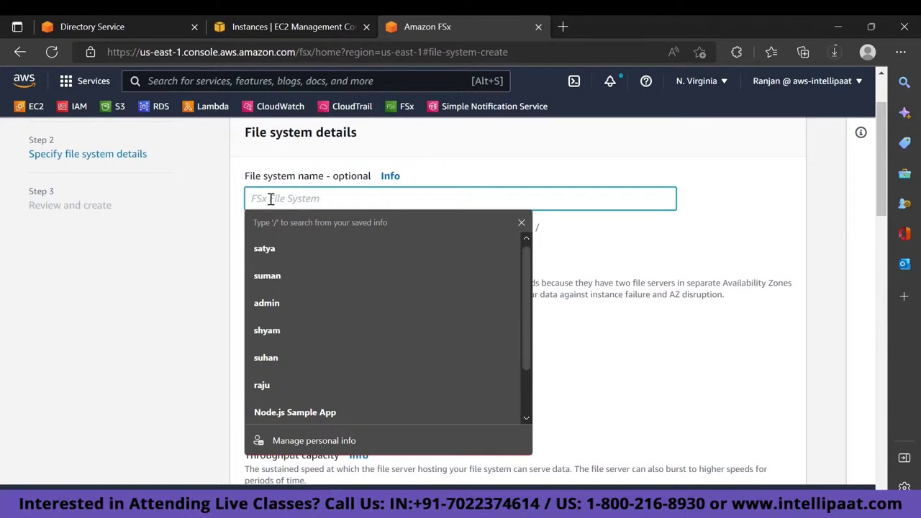
text(wind)
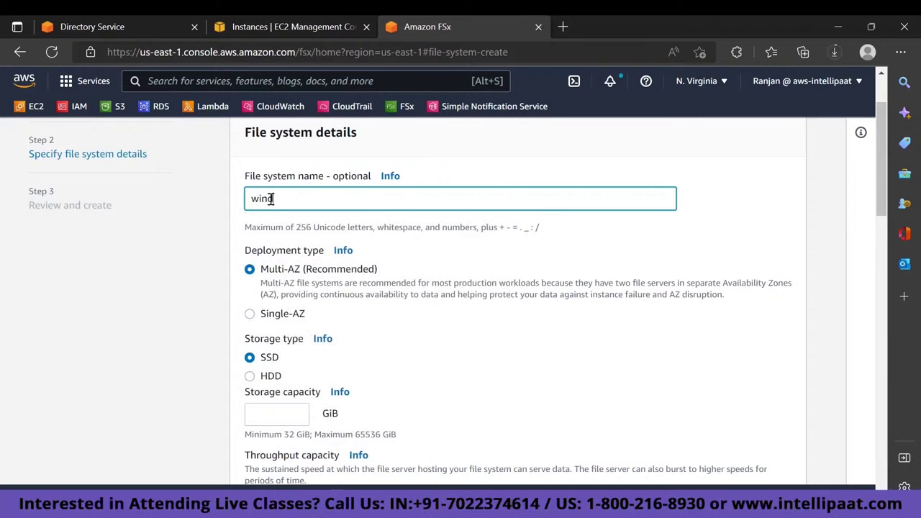
text(ows-fsx)
click(250, 315)
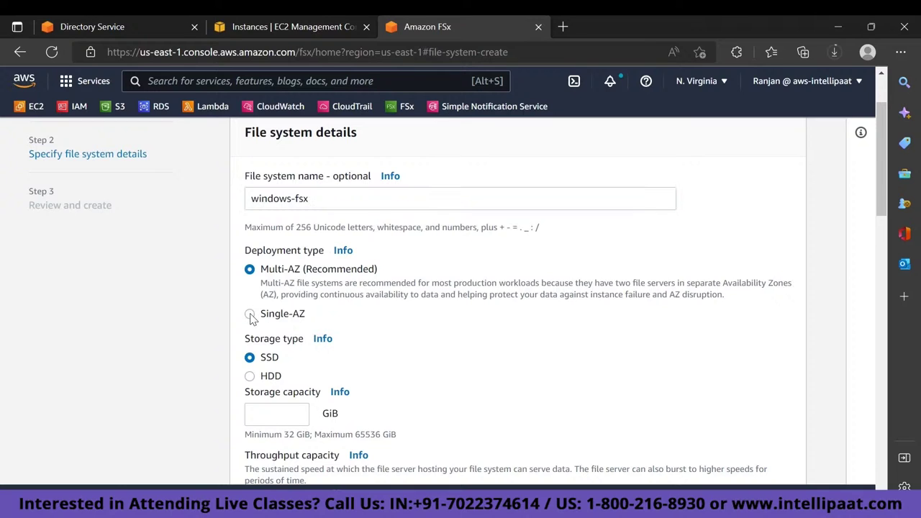
click(249, 315)
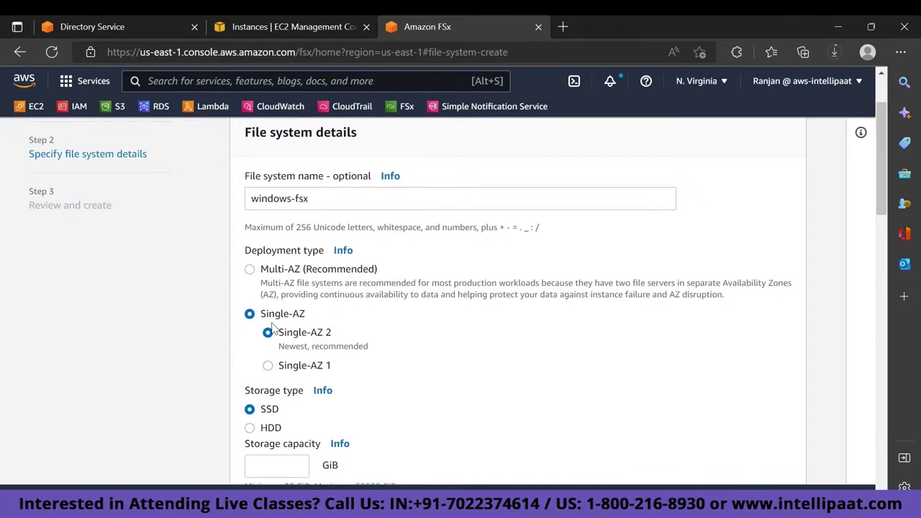
scroll(412, 352, down, 2)
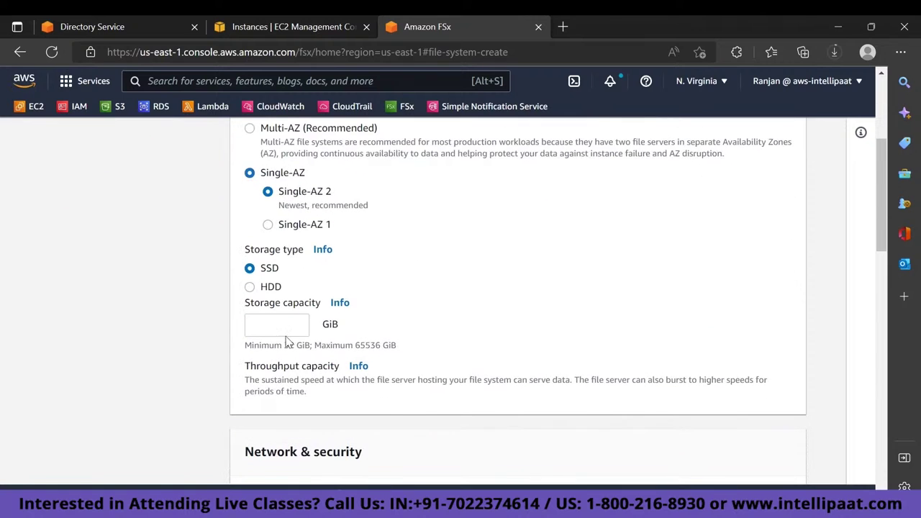
click(273, 327)
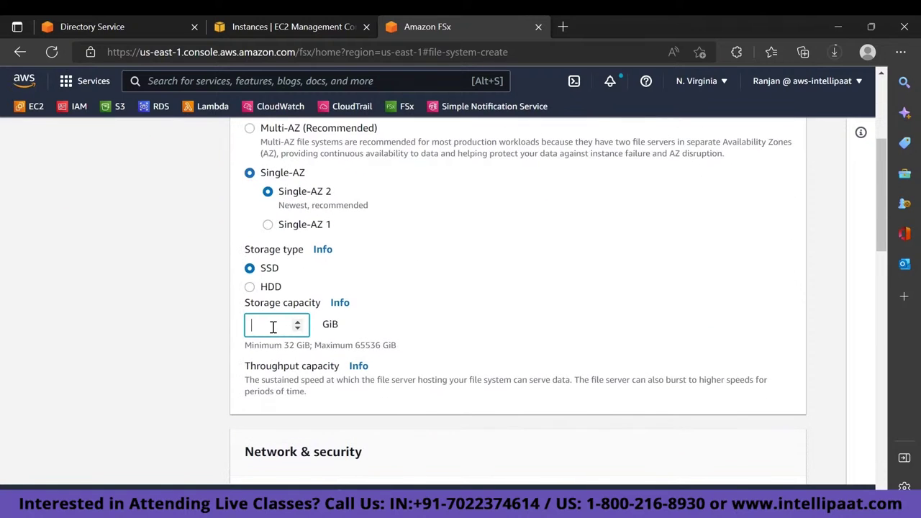
text(32)
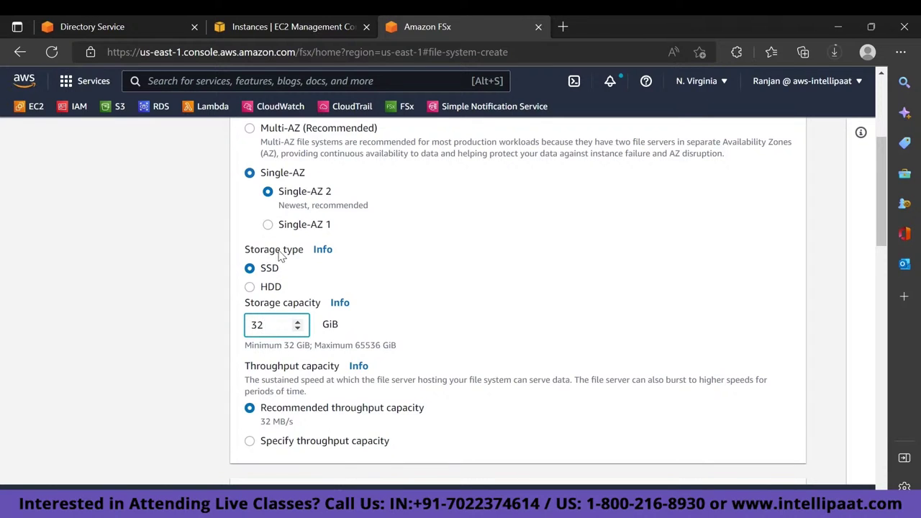
scroll(380, 308, down, 5)
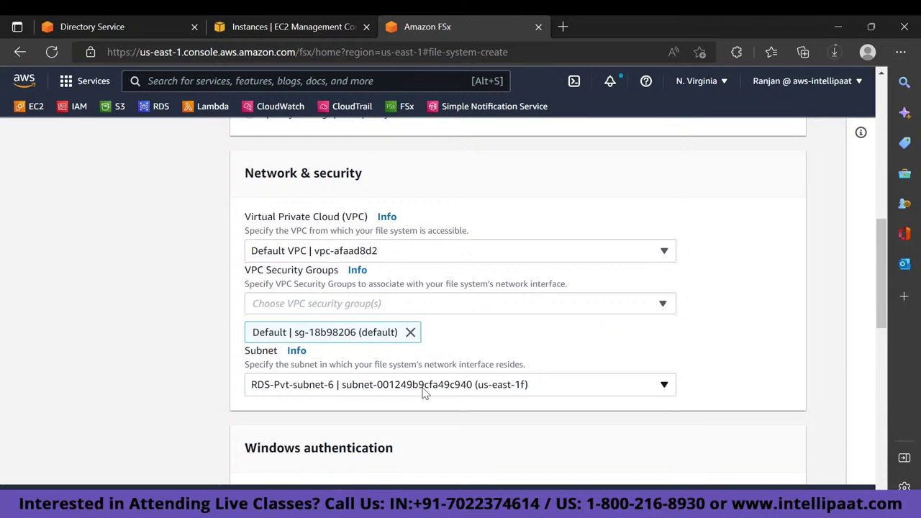
Keep RDS-Pvt-subnet-6 as the file system's subnet
click(505, 389)
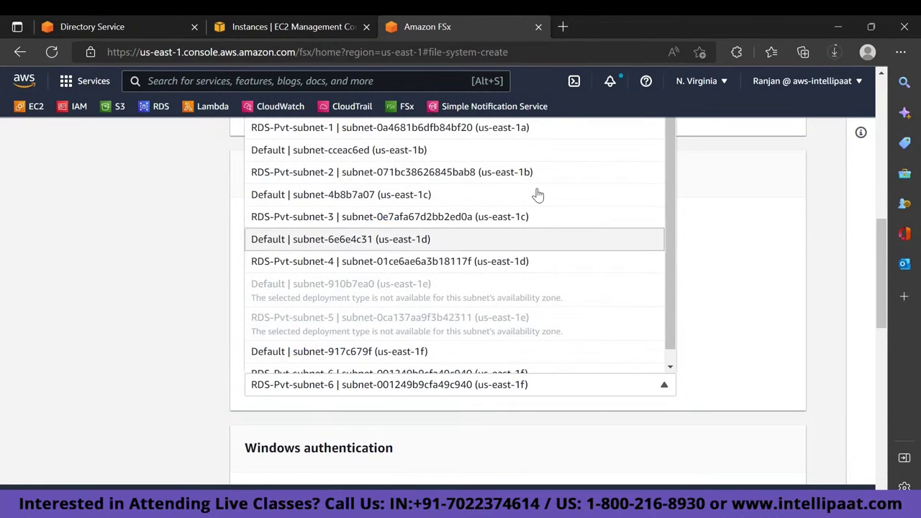
click(775, 326)
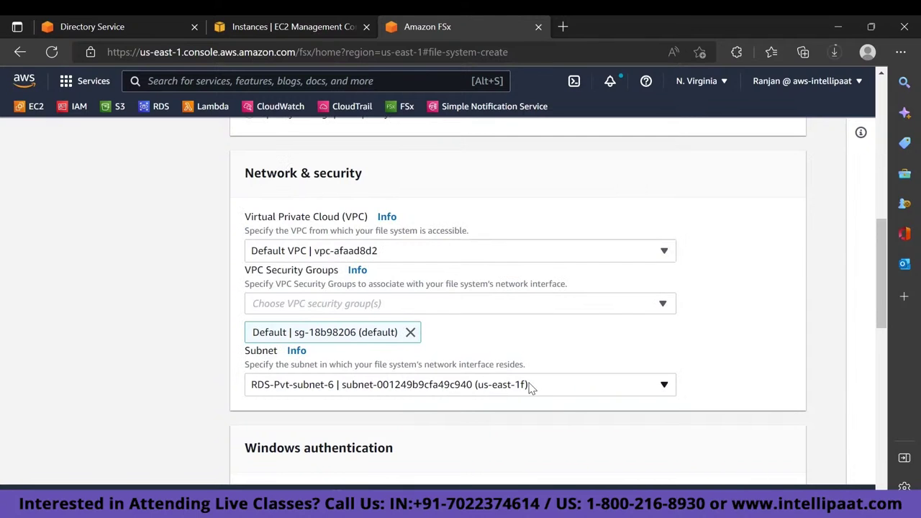
scroll(530, 387, down, 3)
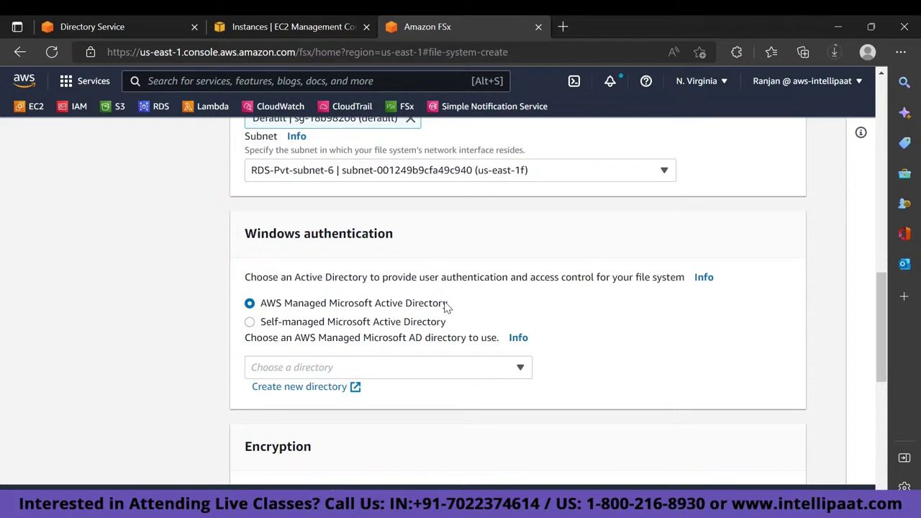
Check the existing directory in Directory Service, then return to the creation form
click(394, 367)
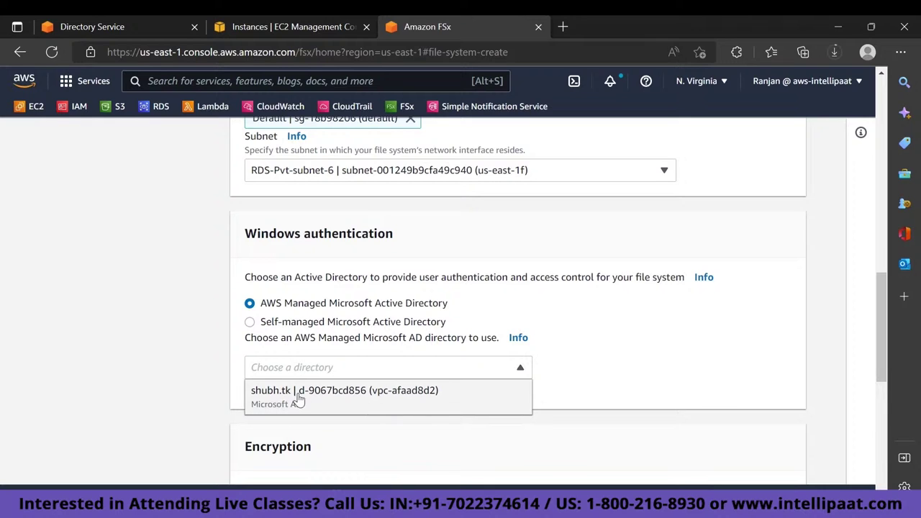
click(138, 369)
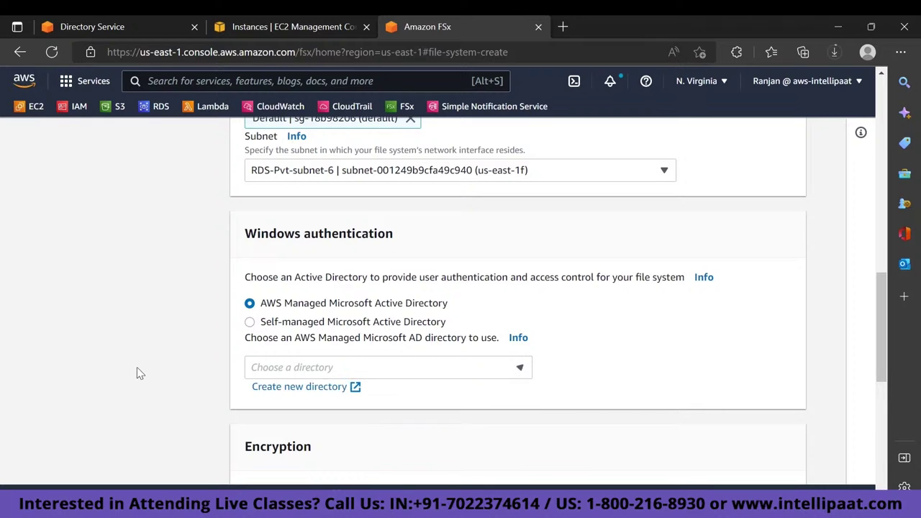
click(151, 25)
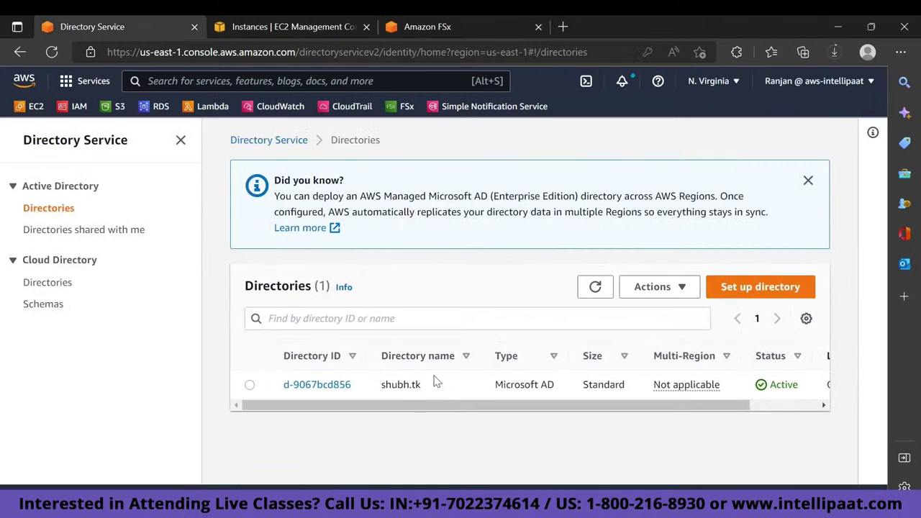
click(460, 22)
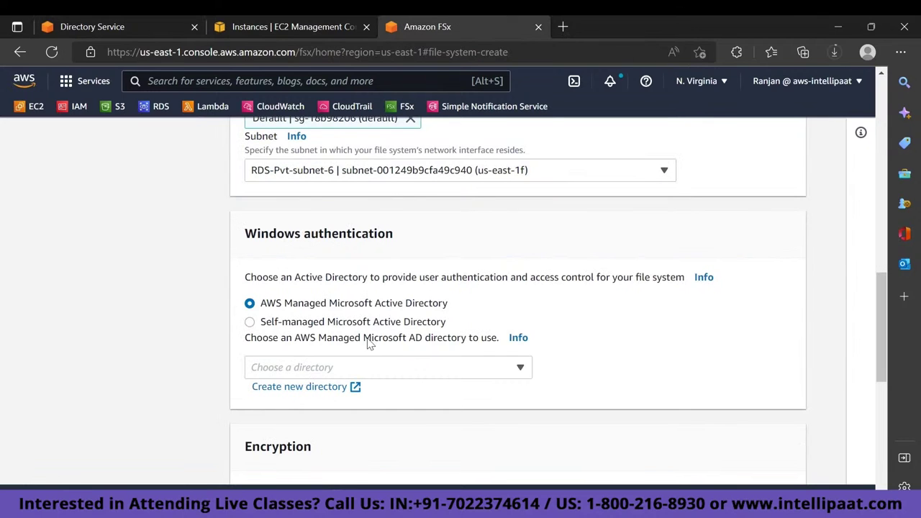
Choose the shubh.tk managed AD directory for Windows authentication and continue to review
click(403, 369)
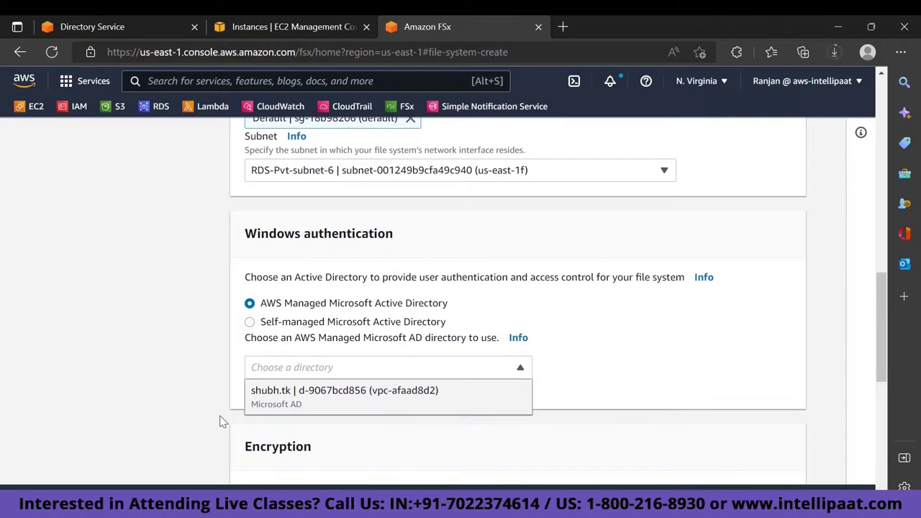
scroll(197, 376, down, 6)
scroll(393, 336, up, 4)
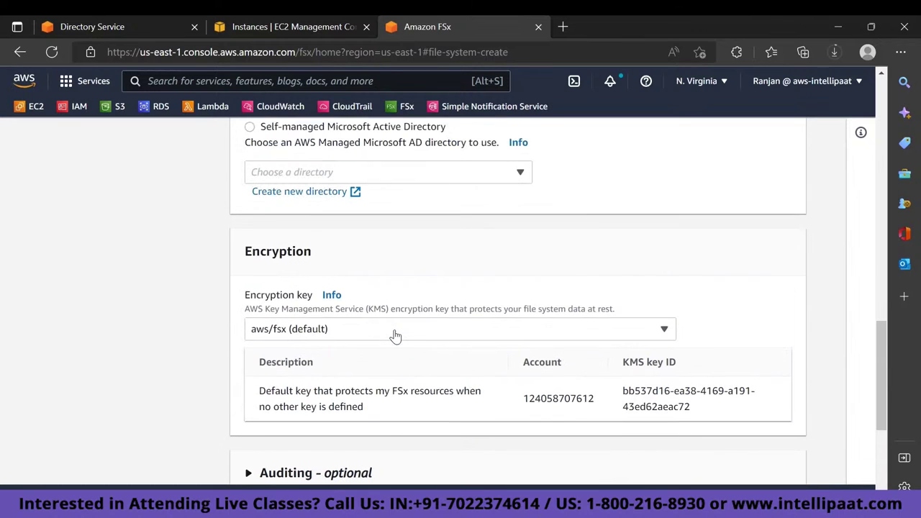
scroll(395, 336, up, 1)
click(359, 222)
click(329, 240)
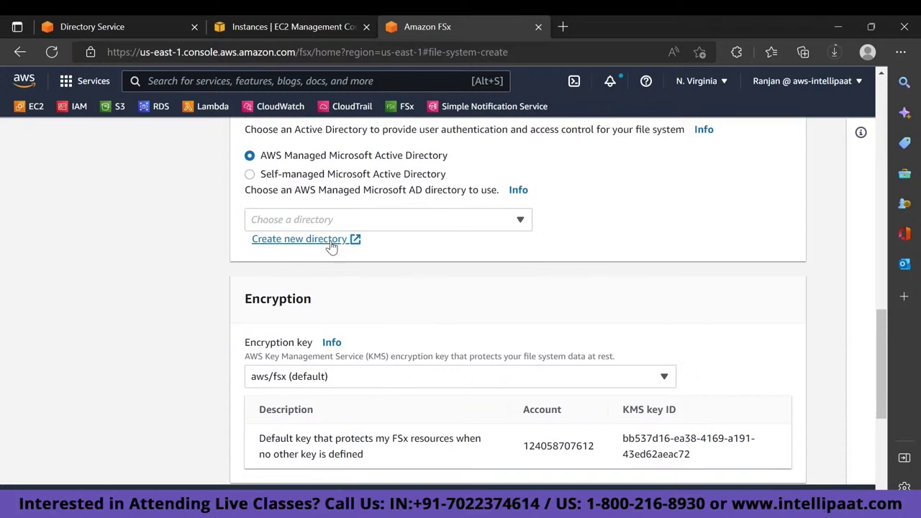
scroll(449, 293, down, 4)
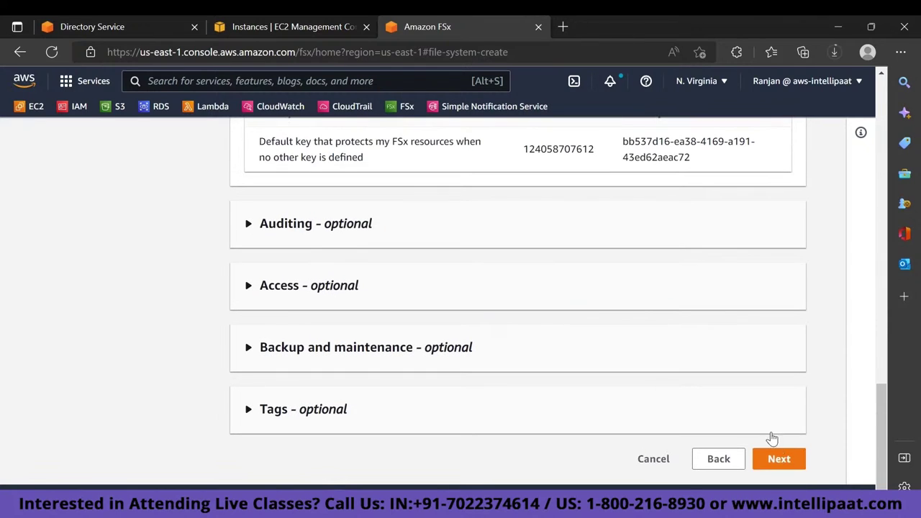
click(779, 459)
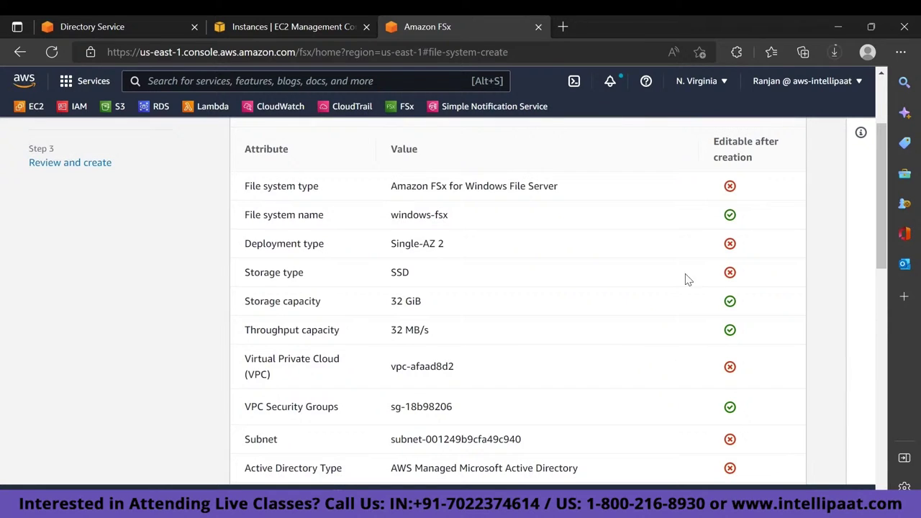
Review the windows-fsx settings summary
scroll(685, 278, down, 10)
scroll(648, 266, down, 3)
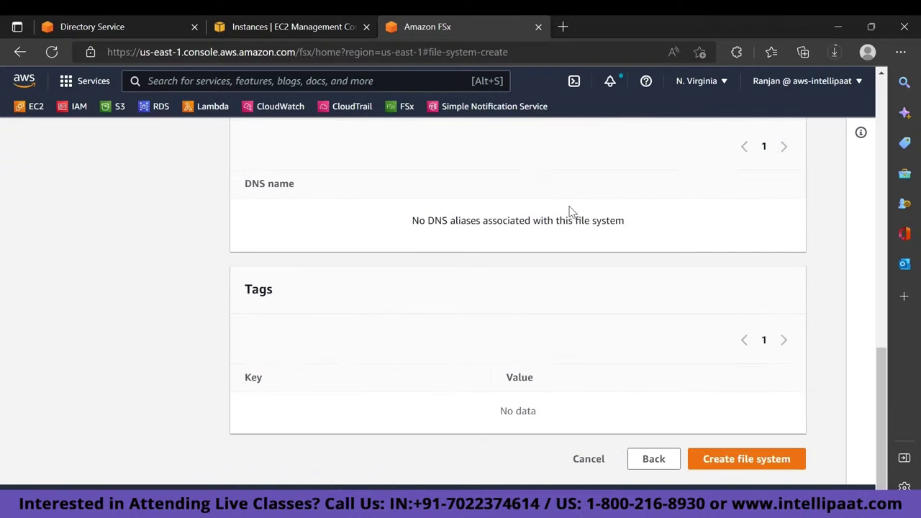
scroll(707, 360, up, 10)
scroll(708, 360, up, 3)
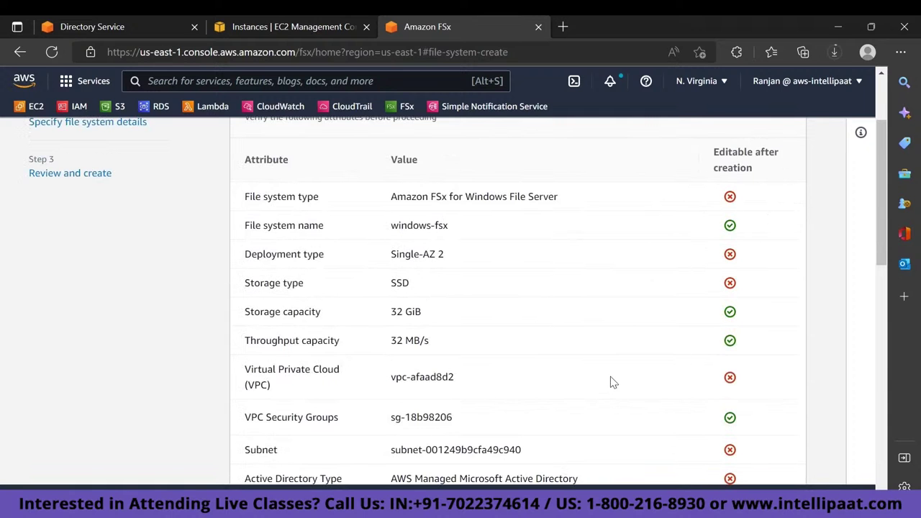
scroll(611, 382, down, 7)
scroll(611, 382, down, 3)
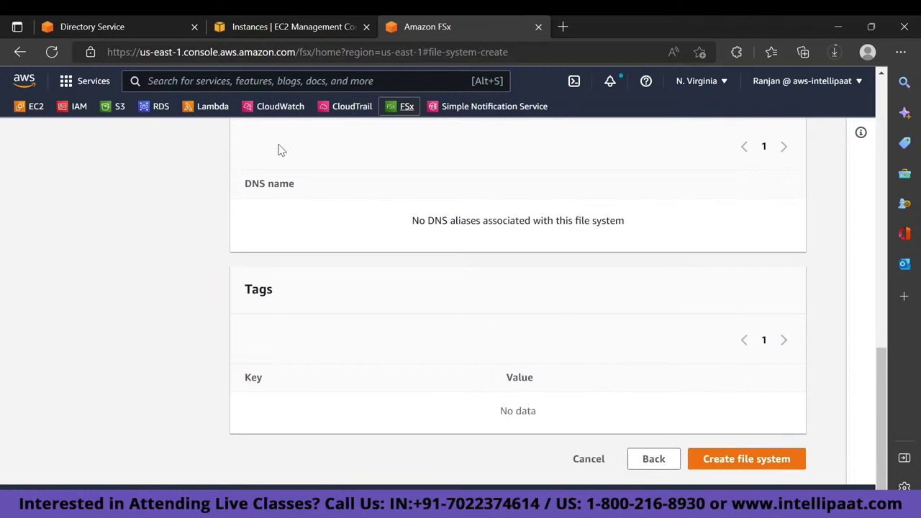
Cancel the creation and check the existing 32 GiB file system in the list
click(590, 458)
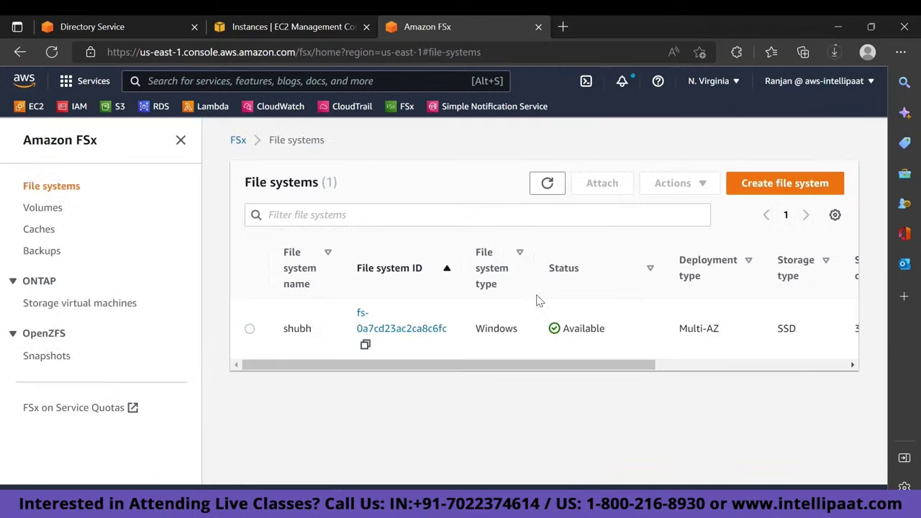
scroll(611, 339, right, 5)
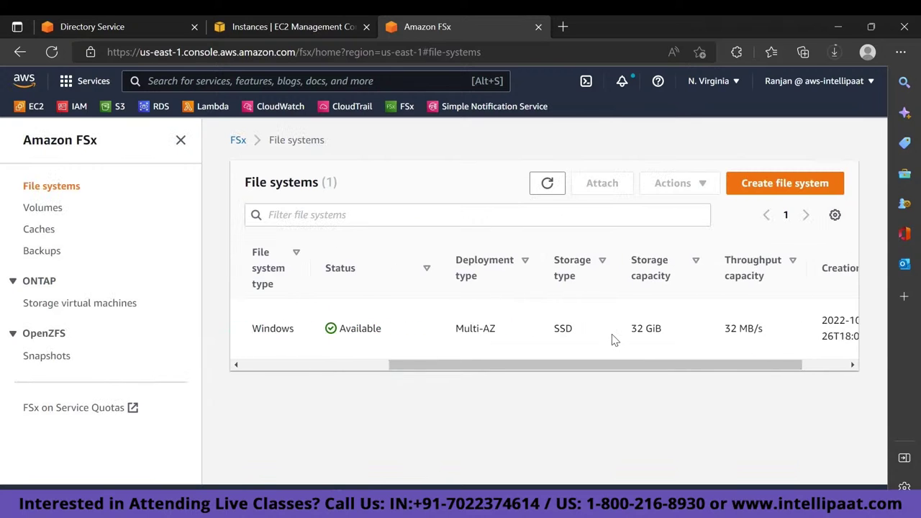
scroll(594, 335, left, 5)
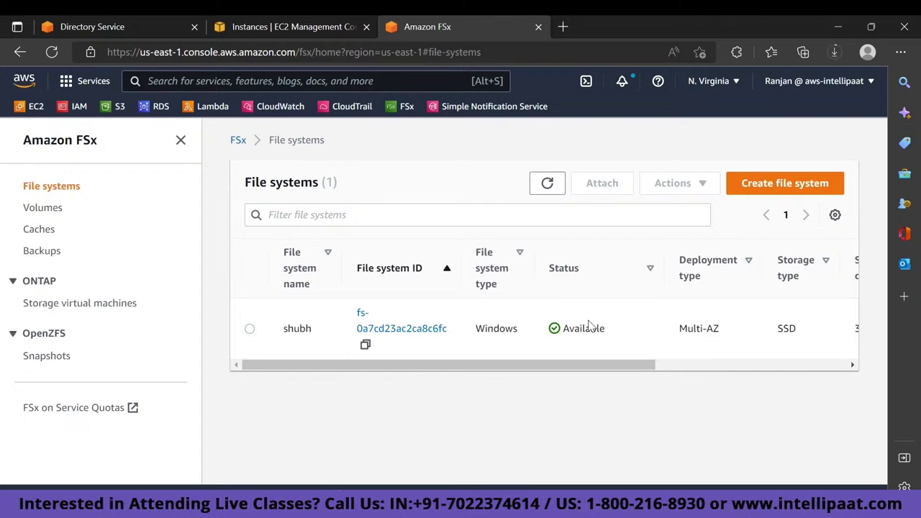
Select the windows-fsx EC2 instance and show its RDP client connection options
click(305, 26)
scroll(216, 213, left, 3)
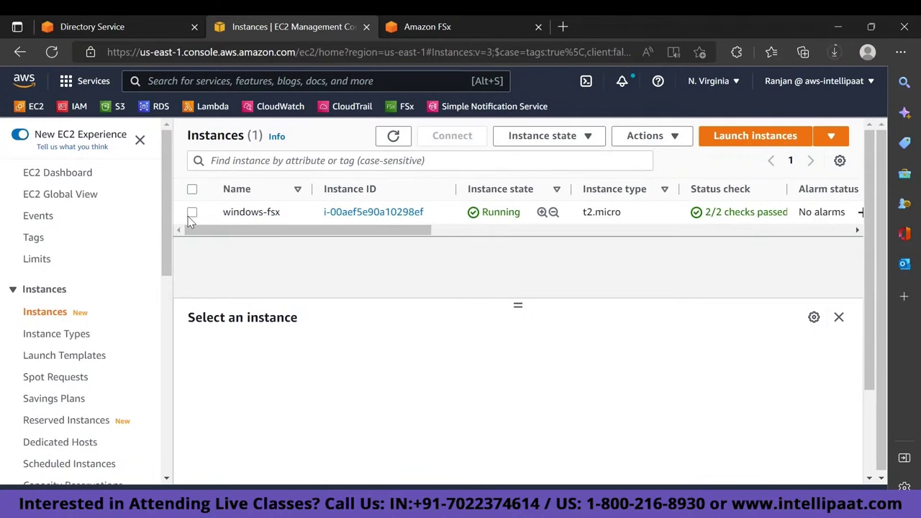
click(191, 213)
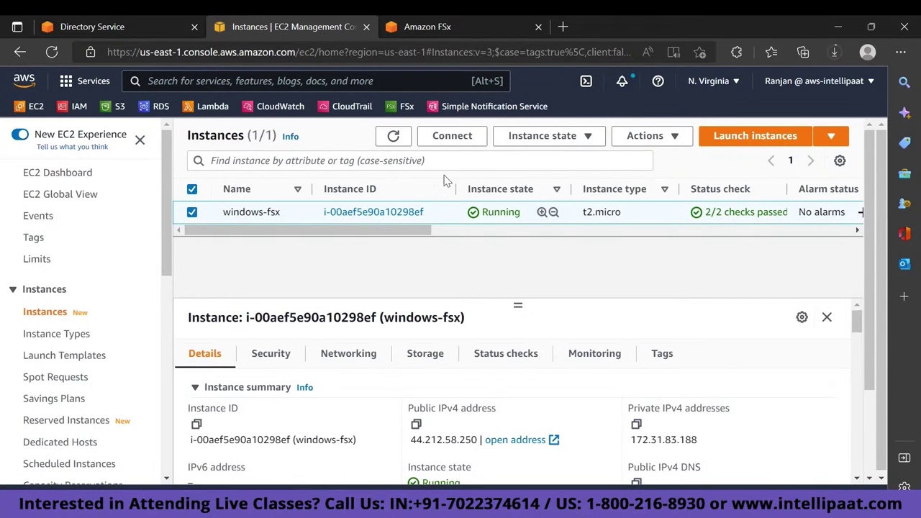
click(452, 137)
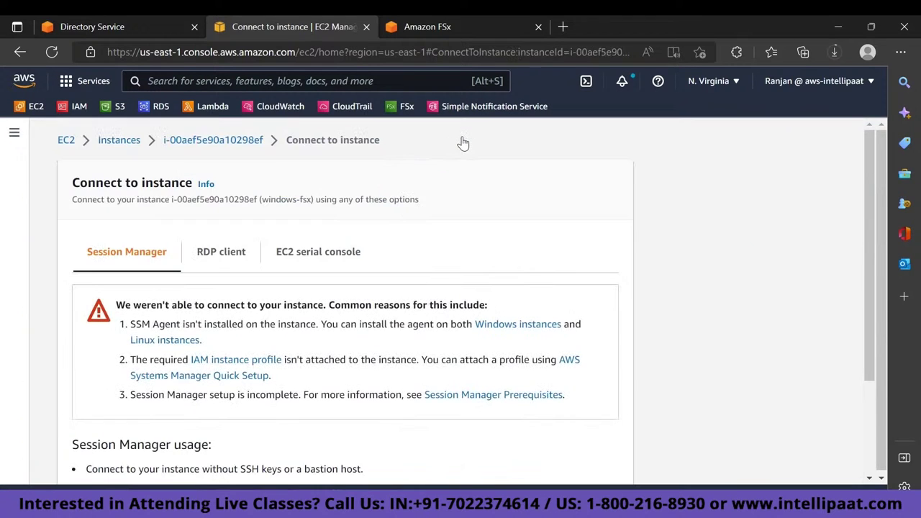
scroll(385, 282, down, 2)
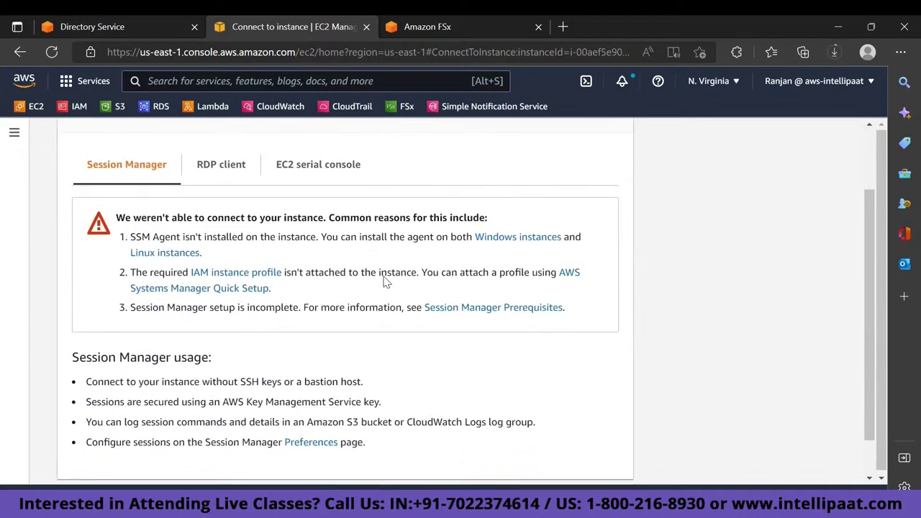
click(222, 171)
Download windows-fsx.rdp, open it, and dismiss the connection warning
scroll(343, 230, down, 2)
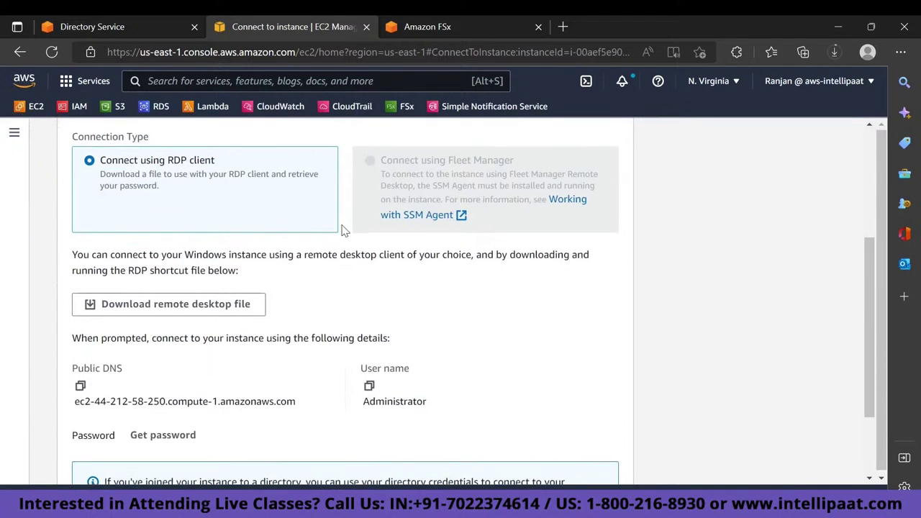
click(165, 286)
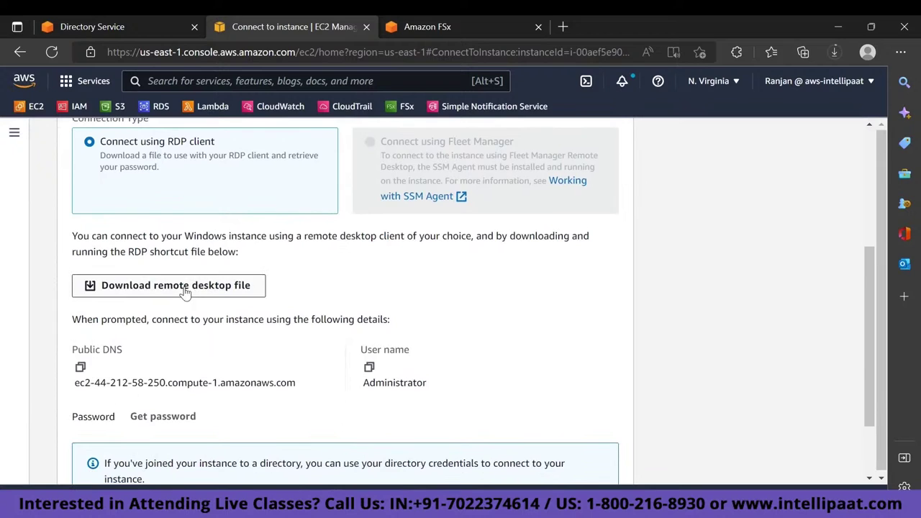
click(232, 286)
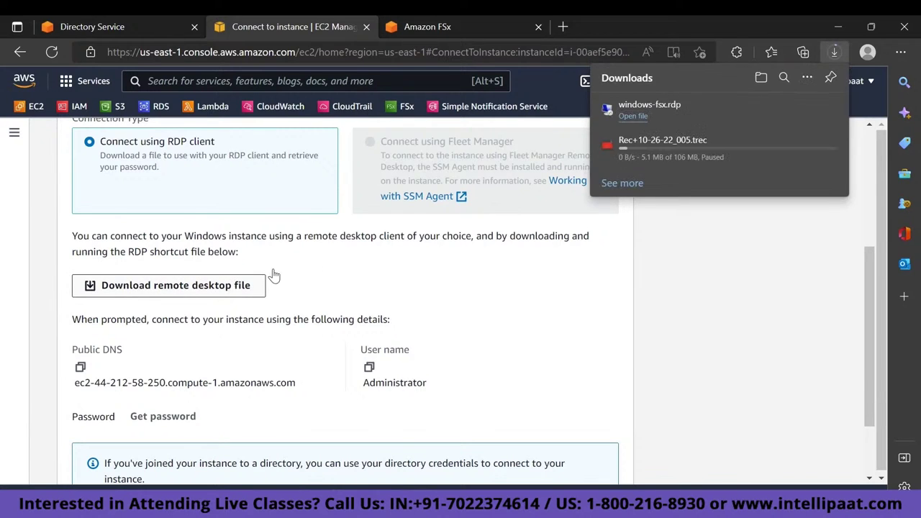
click(636, 118)
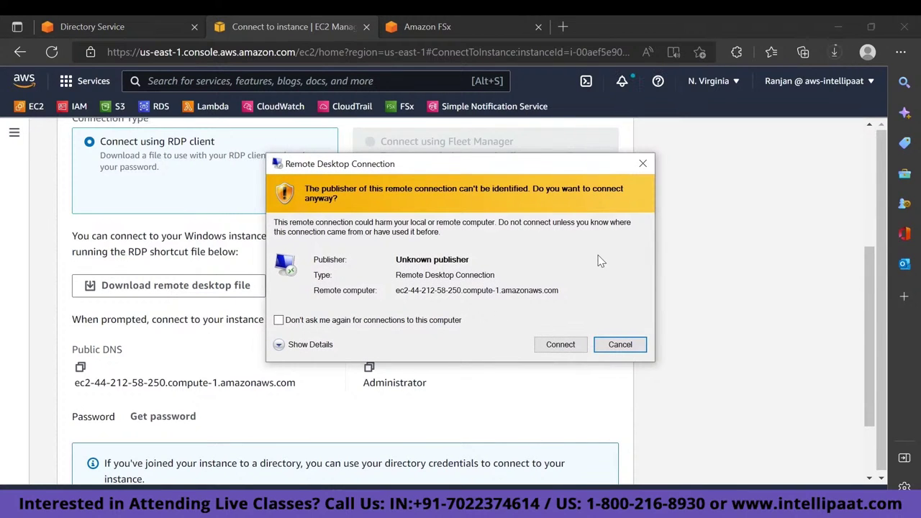
click(690, 274)
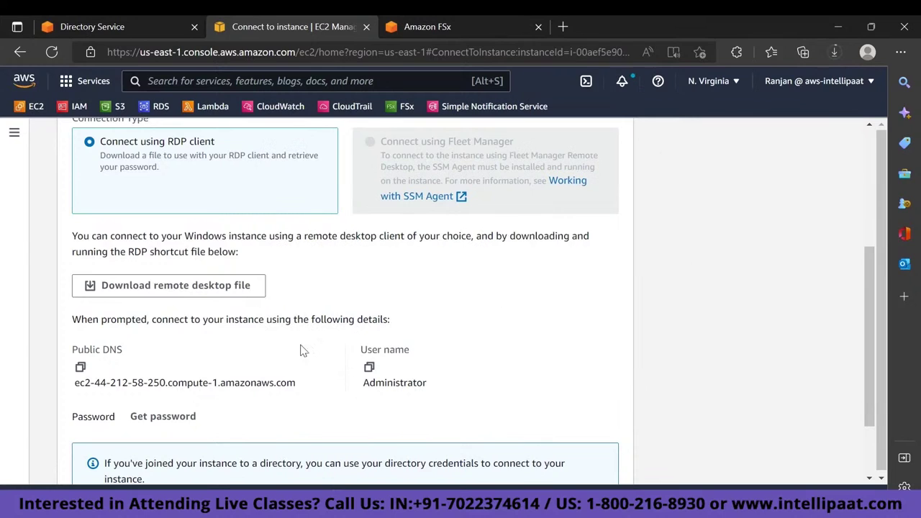
Upload subh-n-virginia-demo-key-1.pem from Downloads and decrypt the Administrator password
click(163, 417)
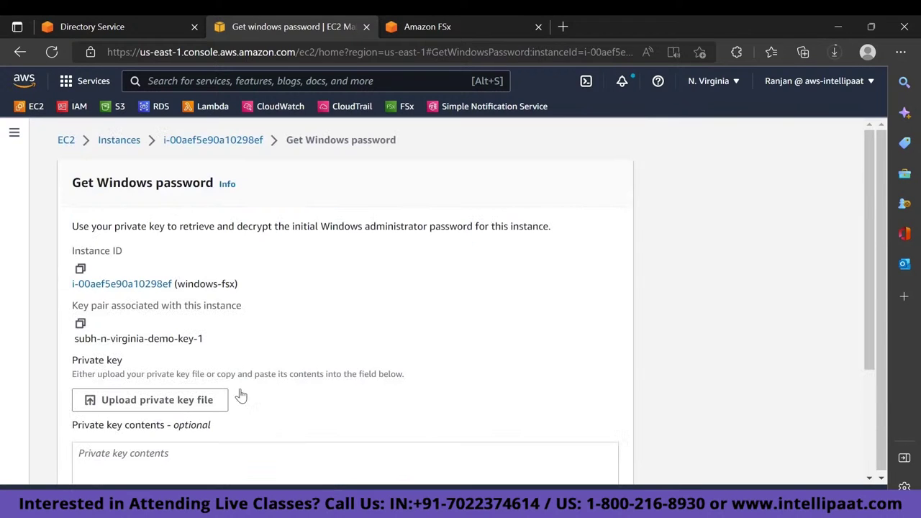
scroll(292, 378, down, 2)
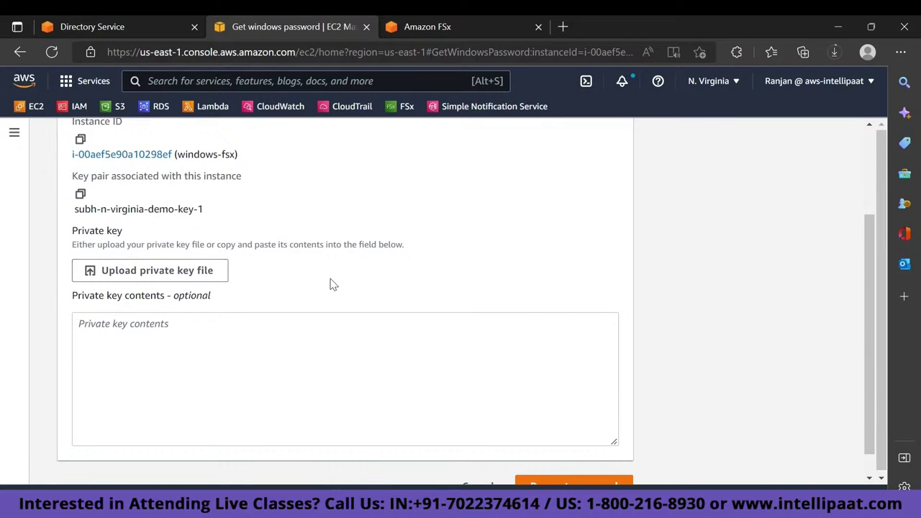
click(177, 272)
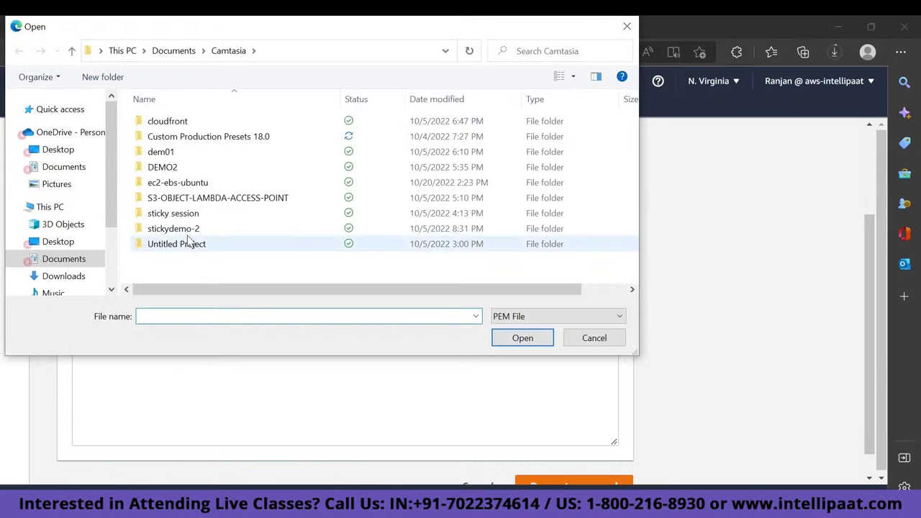
click(64, 277)
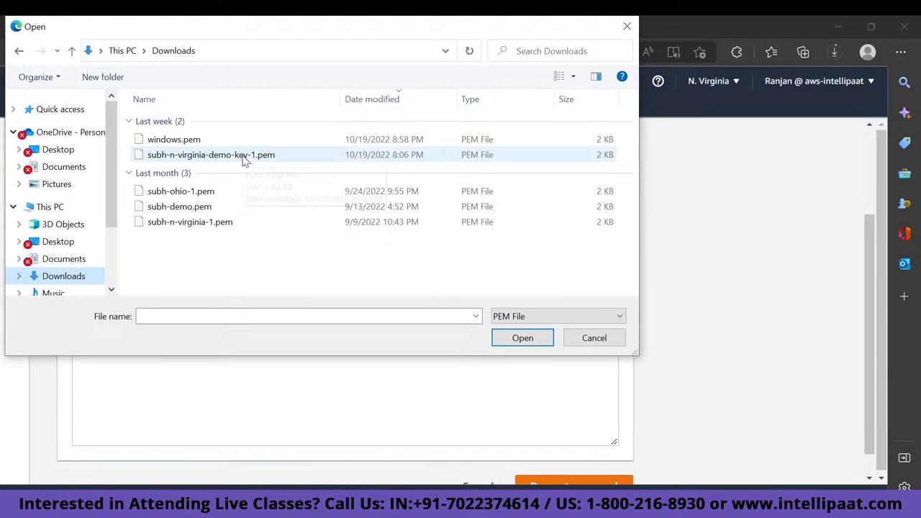
click(257, 160)
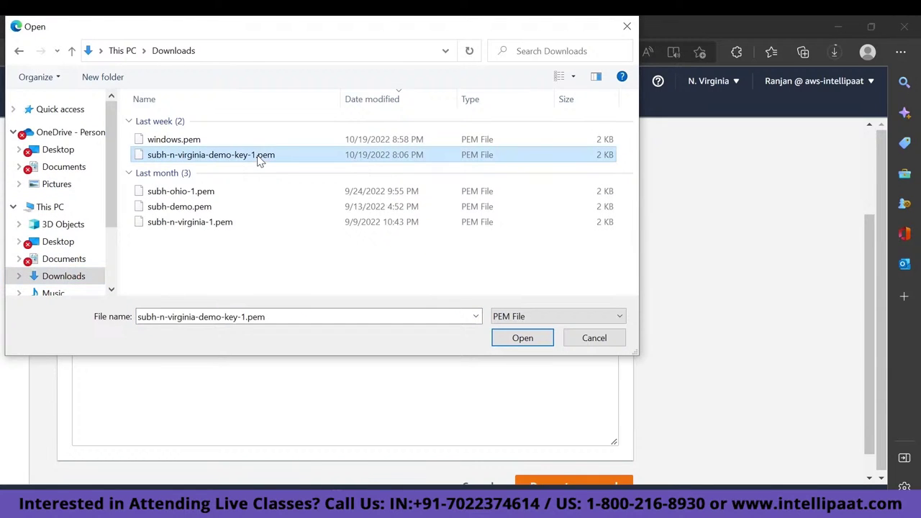
click(522, 339)
scroll(522, 342, down, 1)
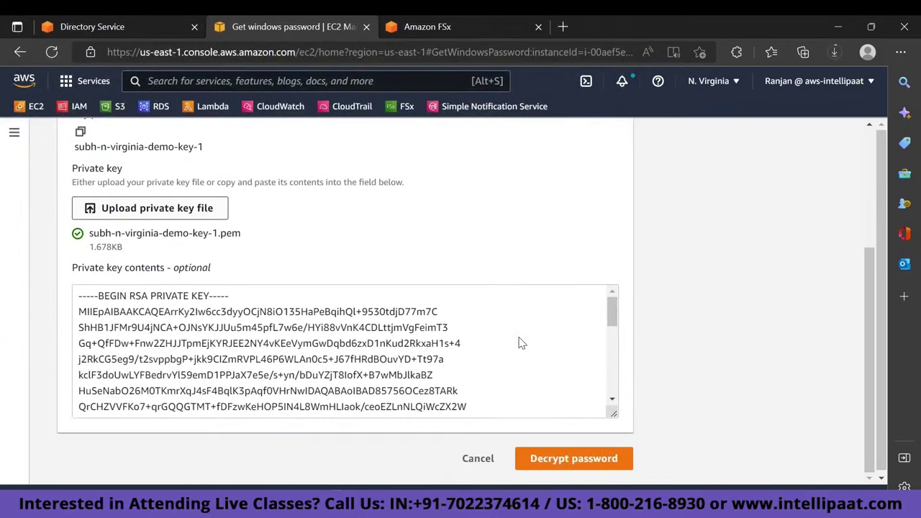
click(558, 460)
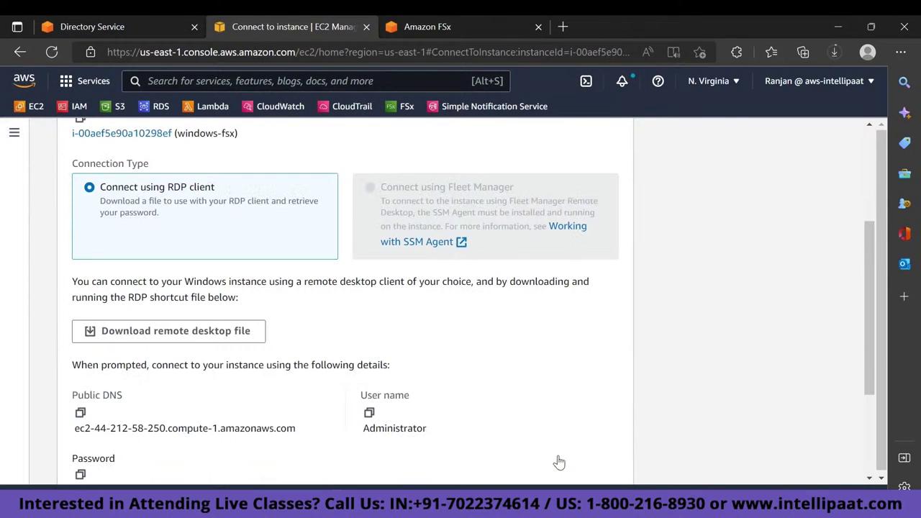
Connect to windows-fsx as Administrator using the copied decrypted password and accept the certificate
scroll(559, 461, down, 2)
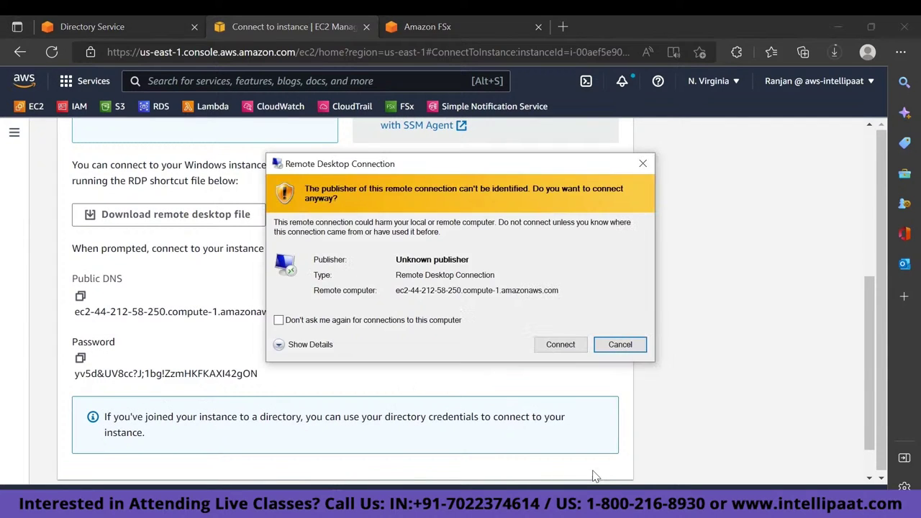
click(561, 345)
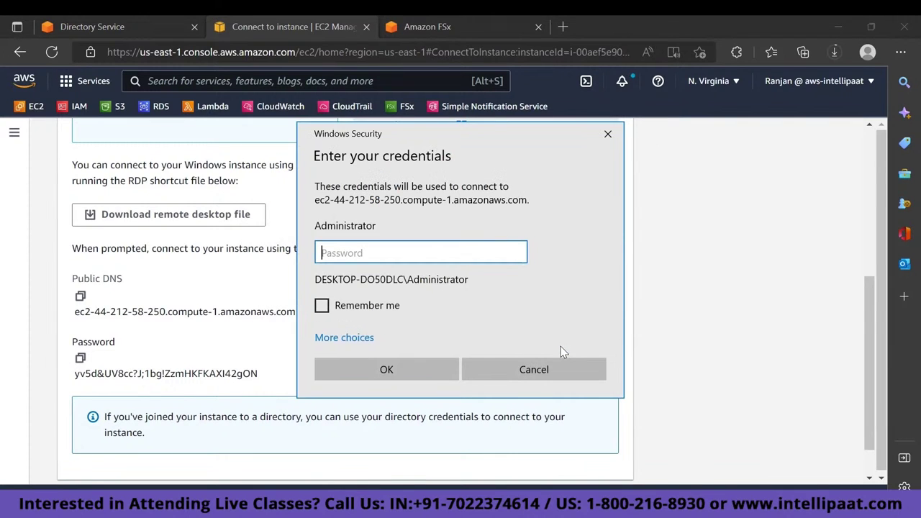
click(79, 359)
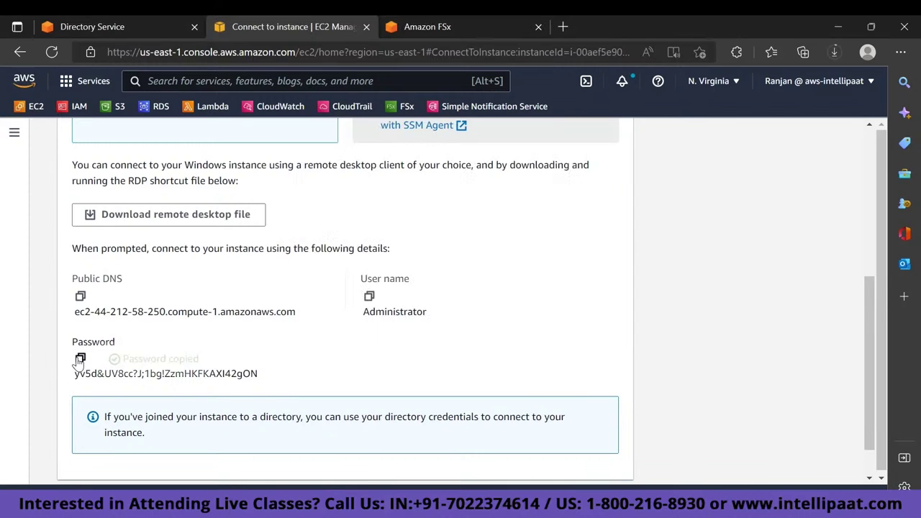
key(alt+Tab)
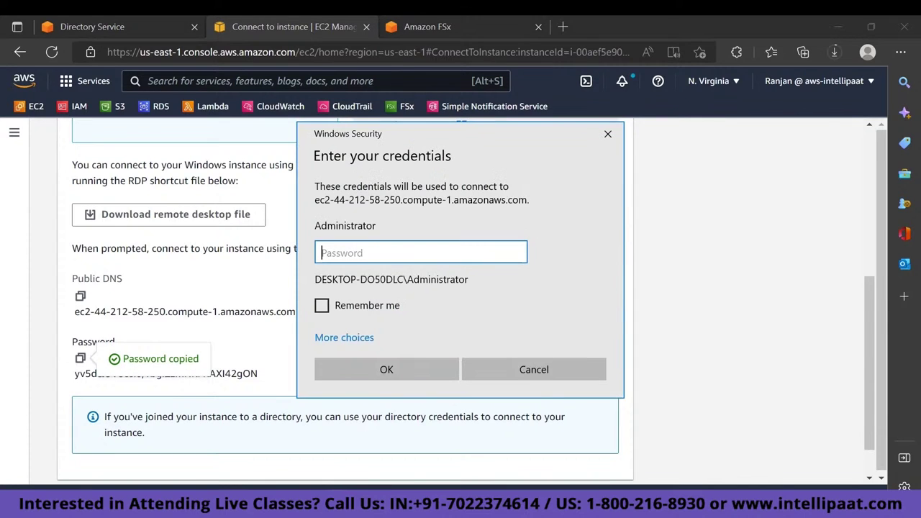
key(ctrl+v)
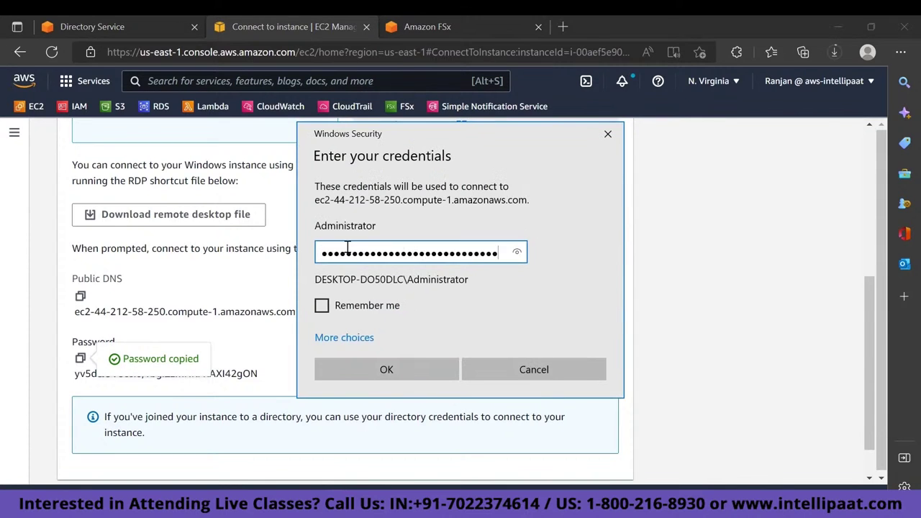
click(409, 368)
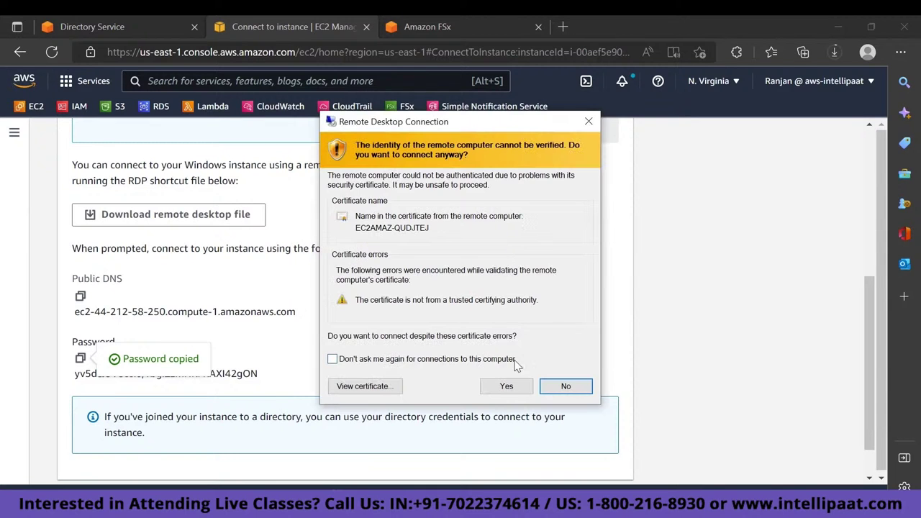
click(503, 386)
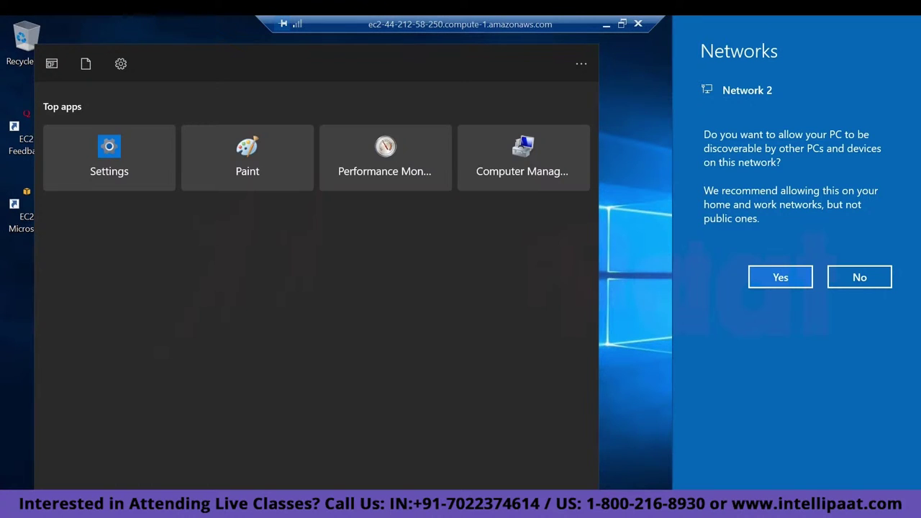
Go from Control Panel through Network and Sharing Center to the adapter list showing Ethernet 2
key(Escape)
key(super+s)
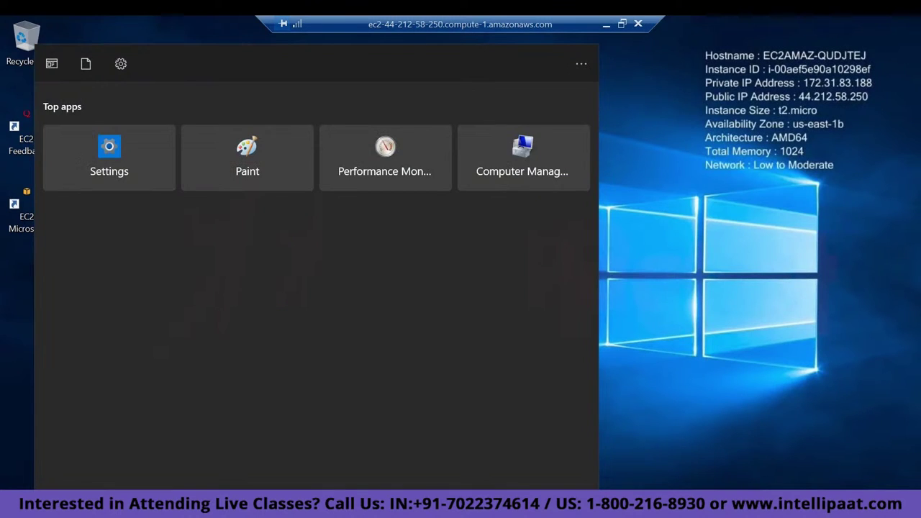
text(con)
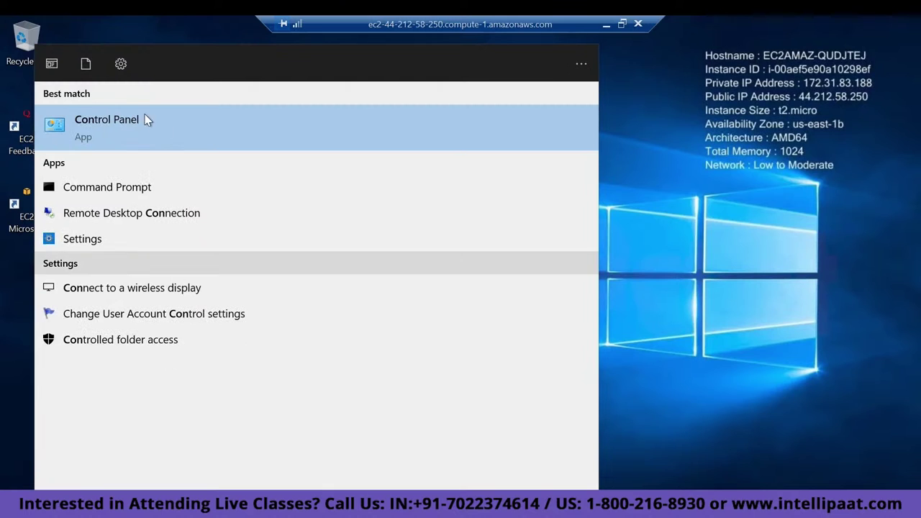
click(119, 120)
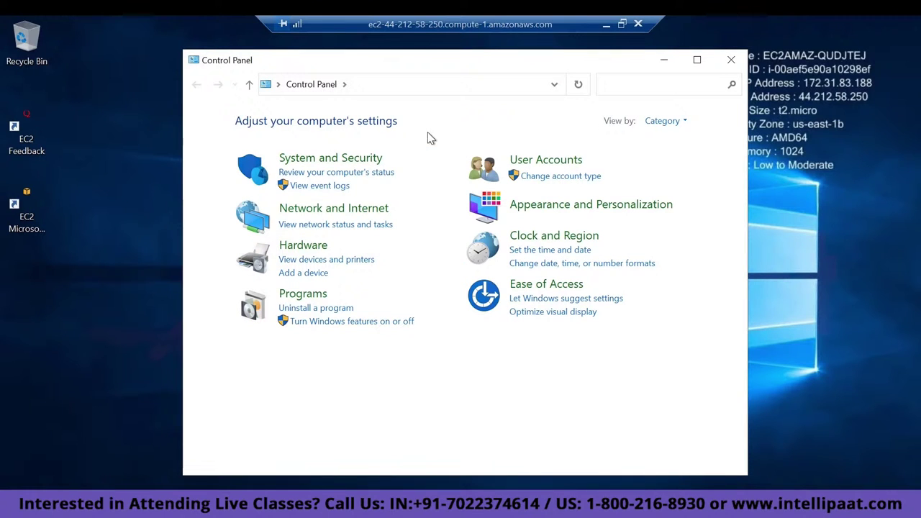
click(342, 210)
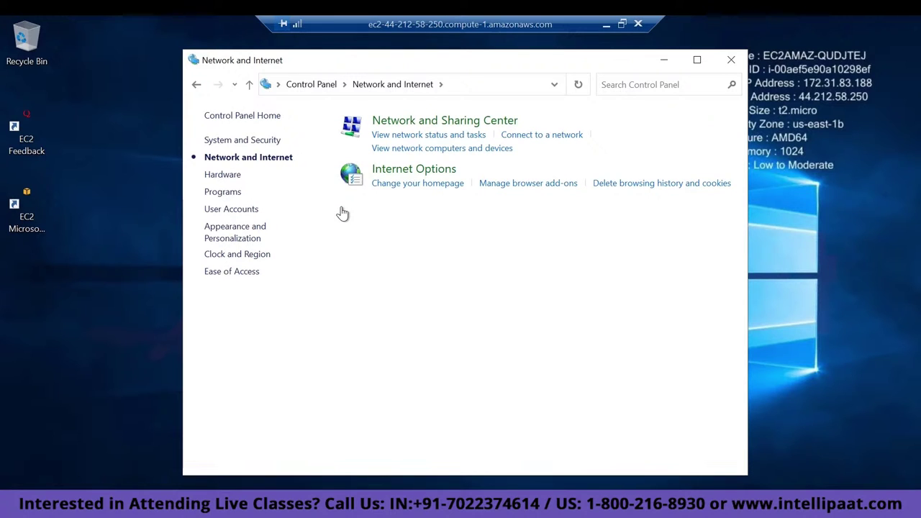
click(454, 122)
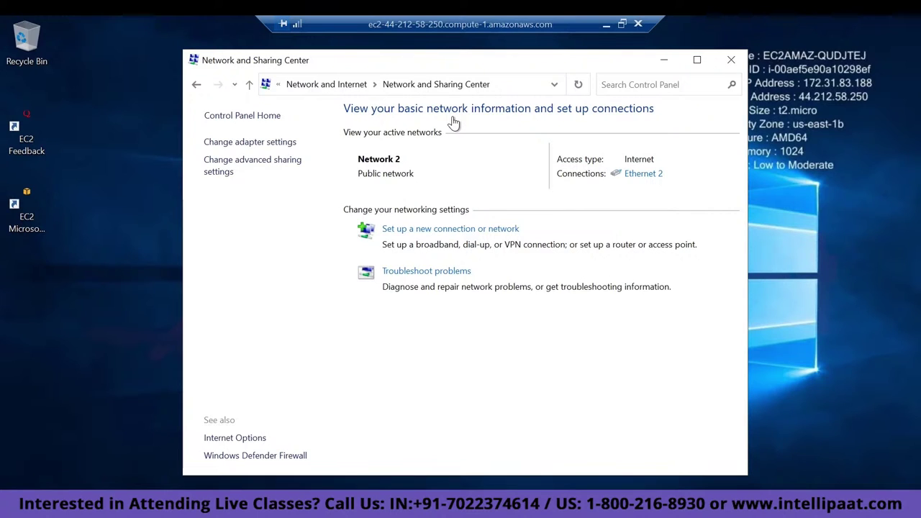
click(259, 143)
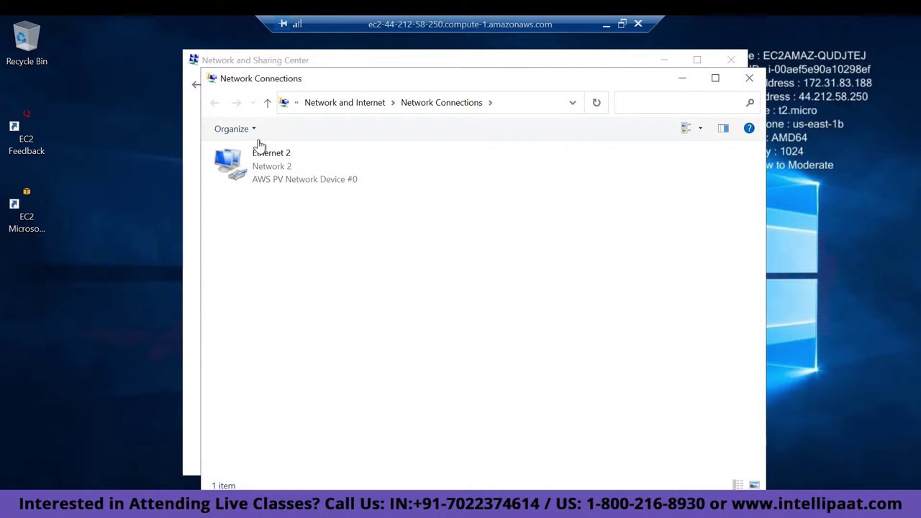
Set Ethernet 2's IPv4 to 'Use the following DNS server addresses' and minimize the session
right_click(281, 168)
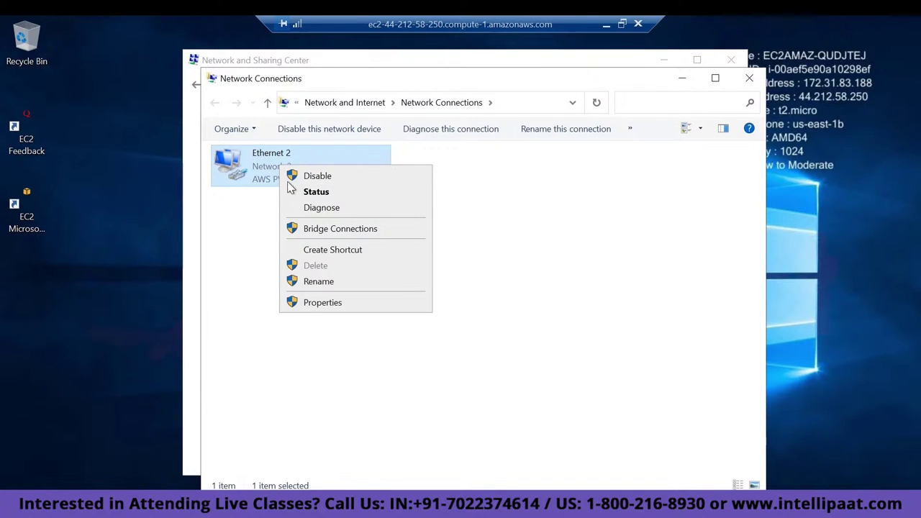
click(324, 303)
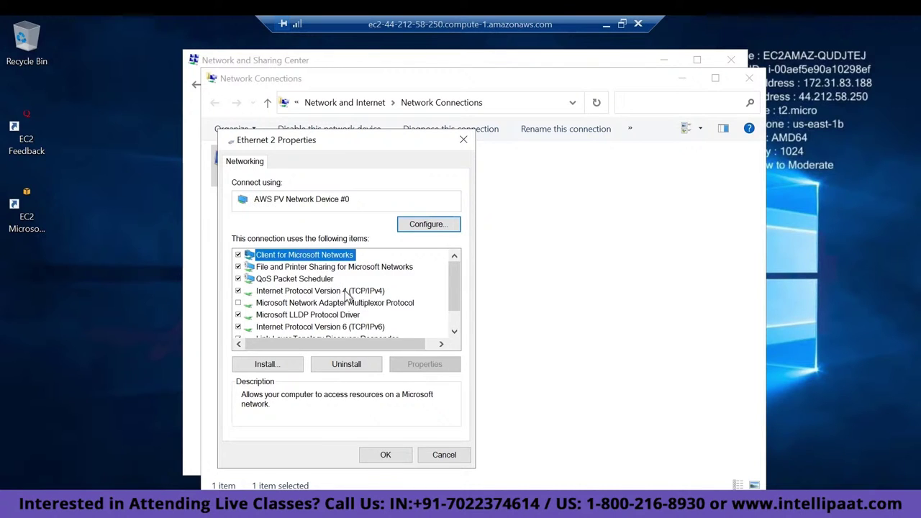
click(345, 293)
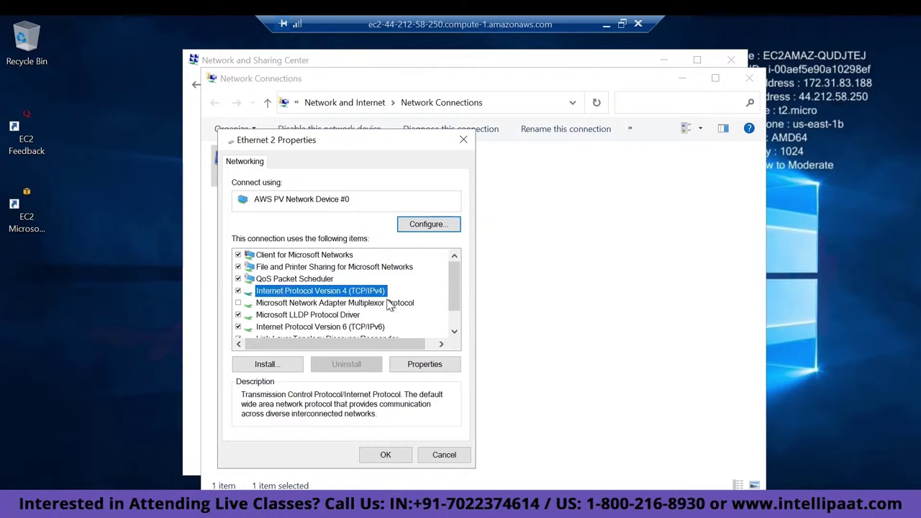
click(386, 454)
right_click(340, 185)
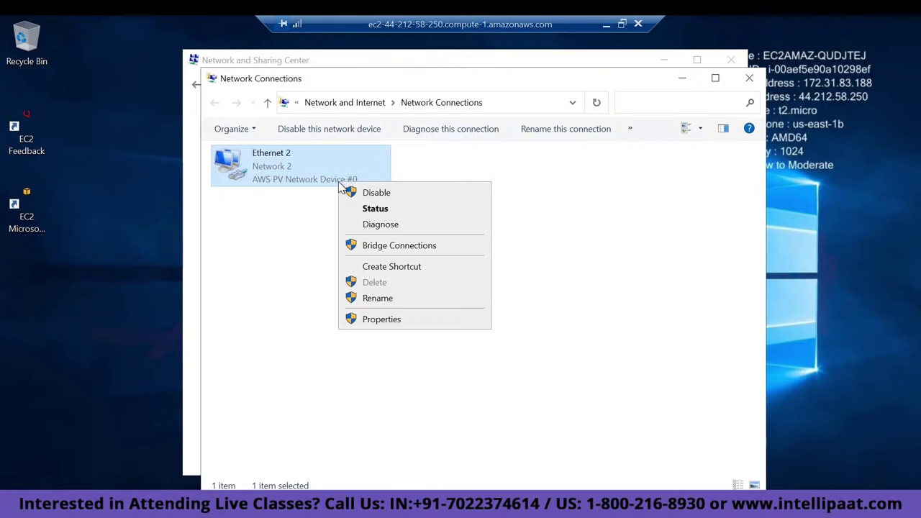
click(370, 324)
double_click(354, 293)
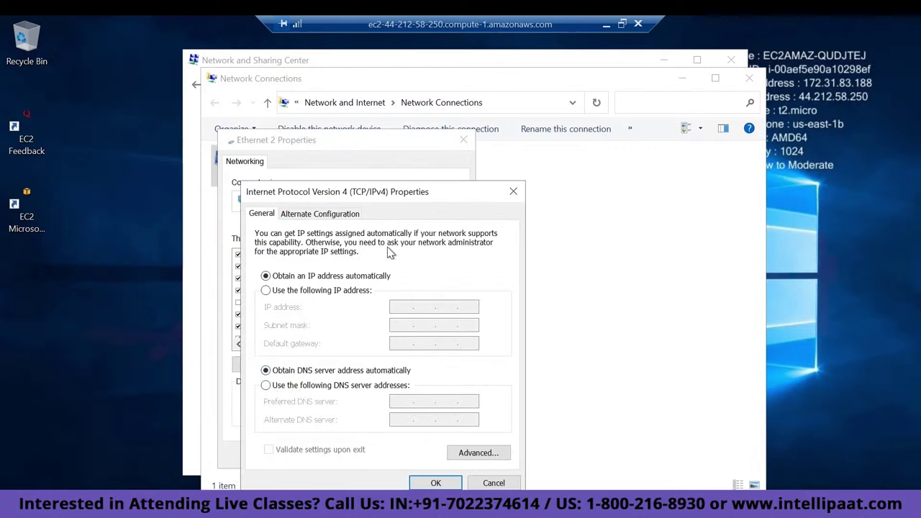
click(266, 387)
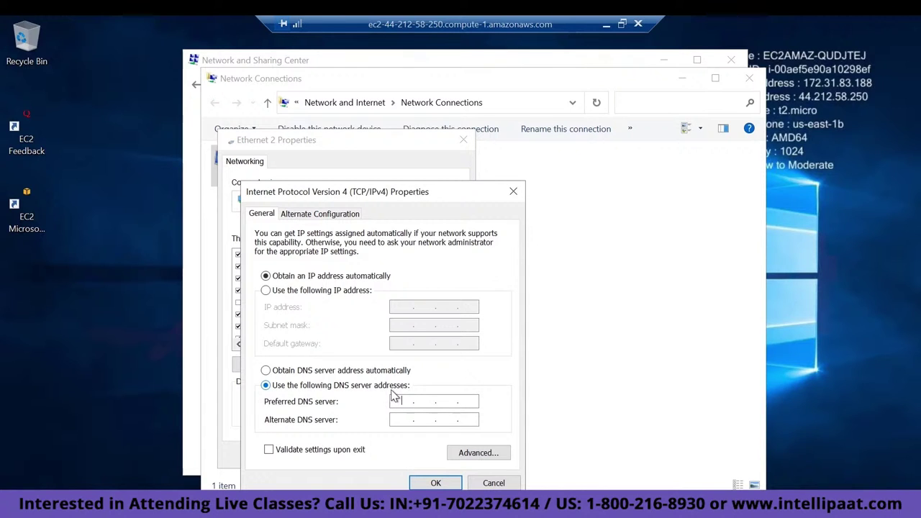
click(607, 29)
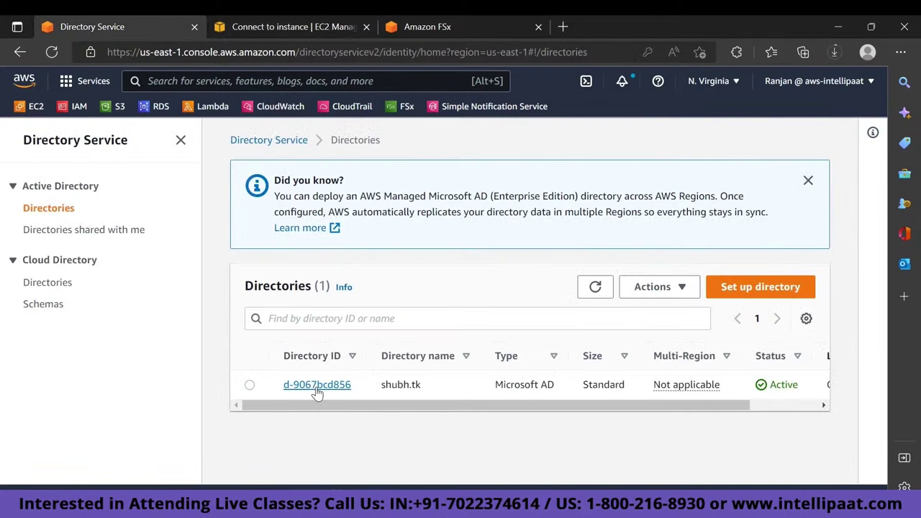
Copy 172.31.97.118 from the directory details and paste it as Ethernet 2's preferred DNS server
click(317, 388)
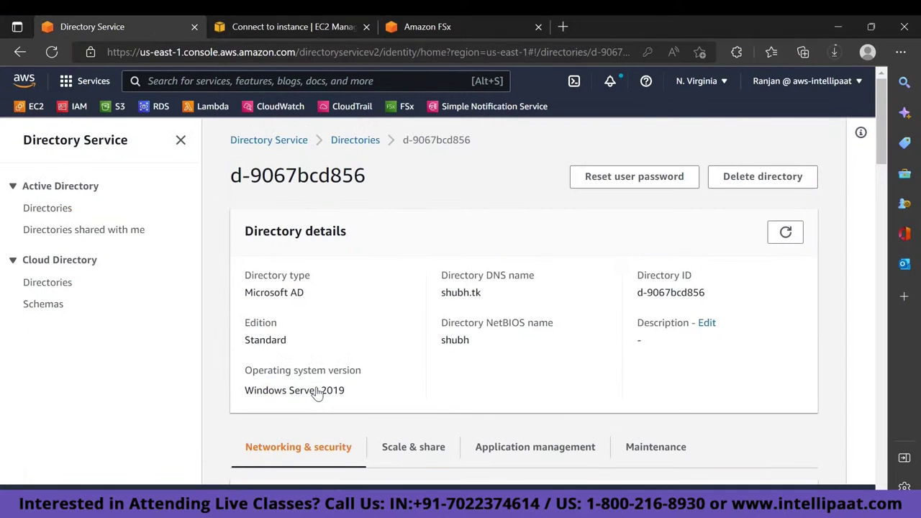
scroll(442, 414, down, 3)
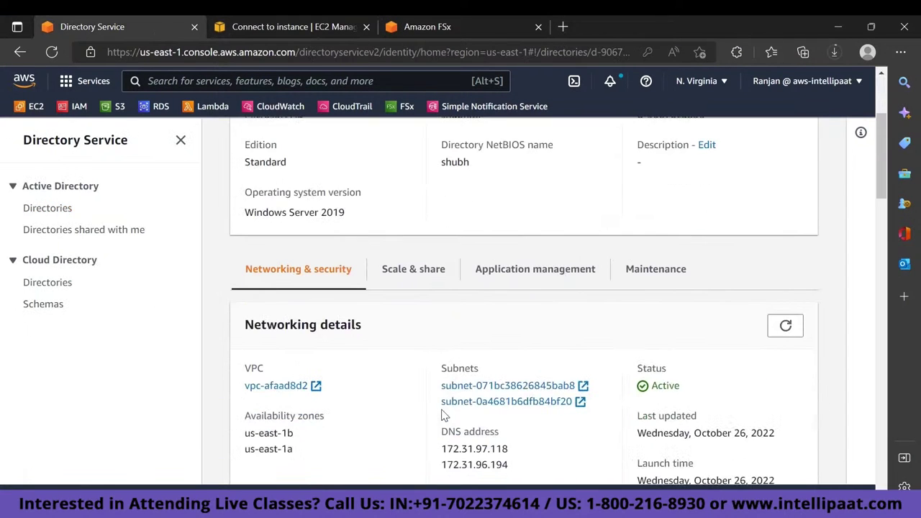
scroll(444, 416, down, 2)
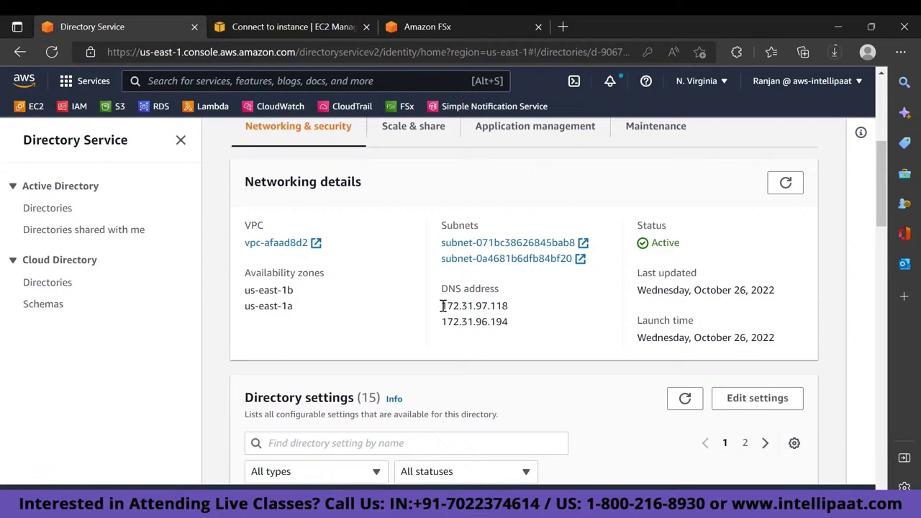
drag(442, 305, 511, 308)
key(ctrl+c)
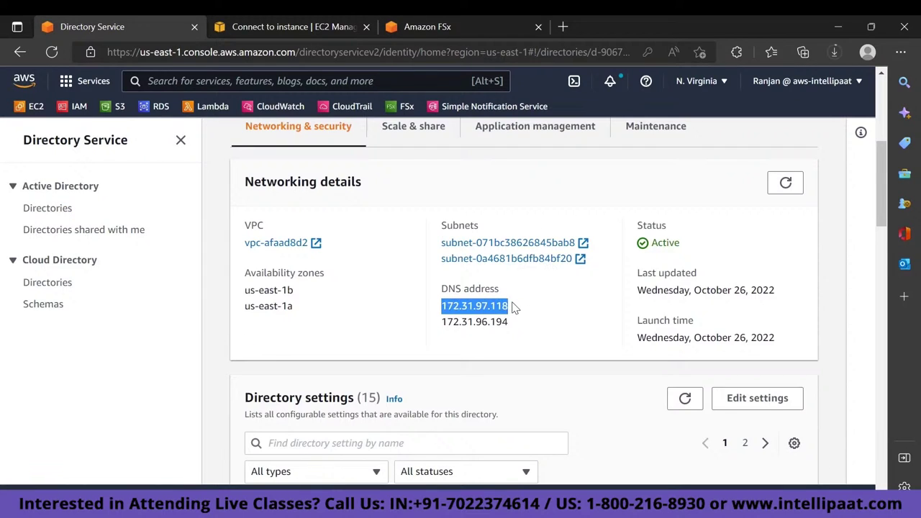
key(alt+Tab)
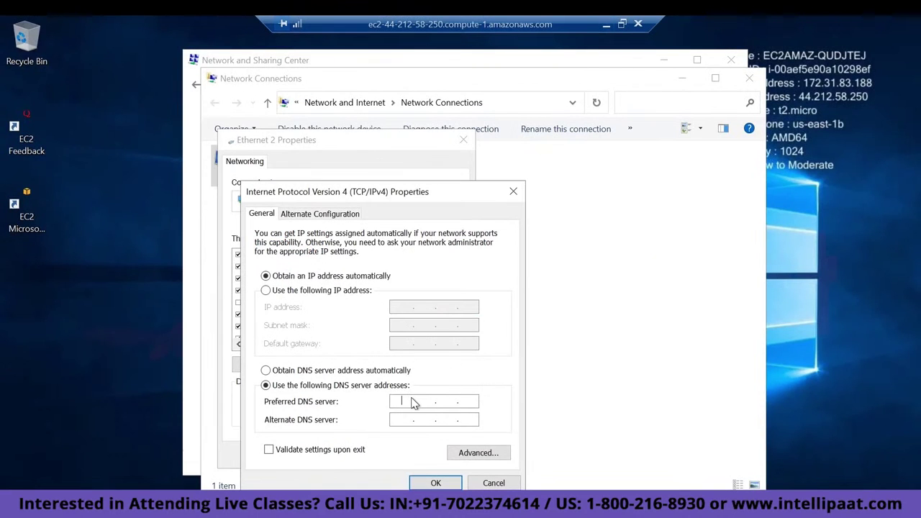
key(ctrl+v)
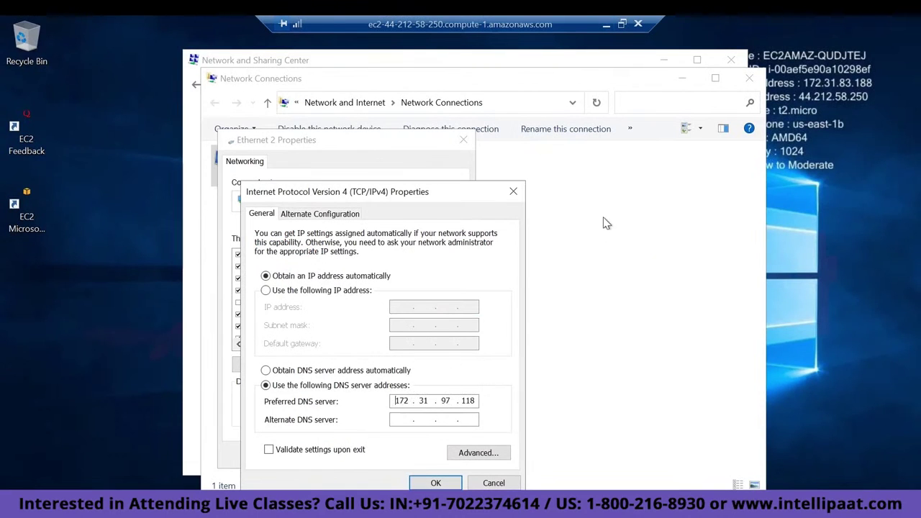
Copy the directory's second DNS address, 172.31.96.194, for the remote session
click(607, 24)
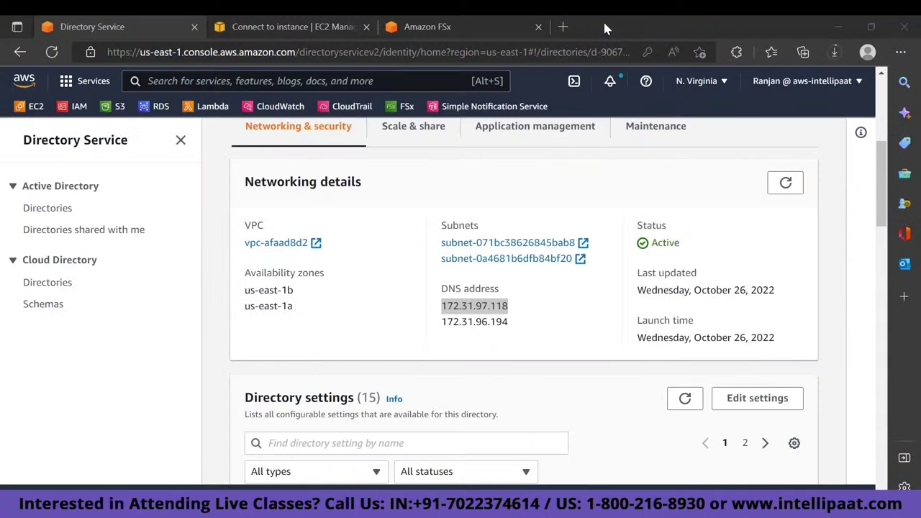
click(444, 320)
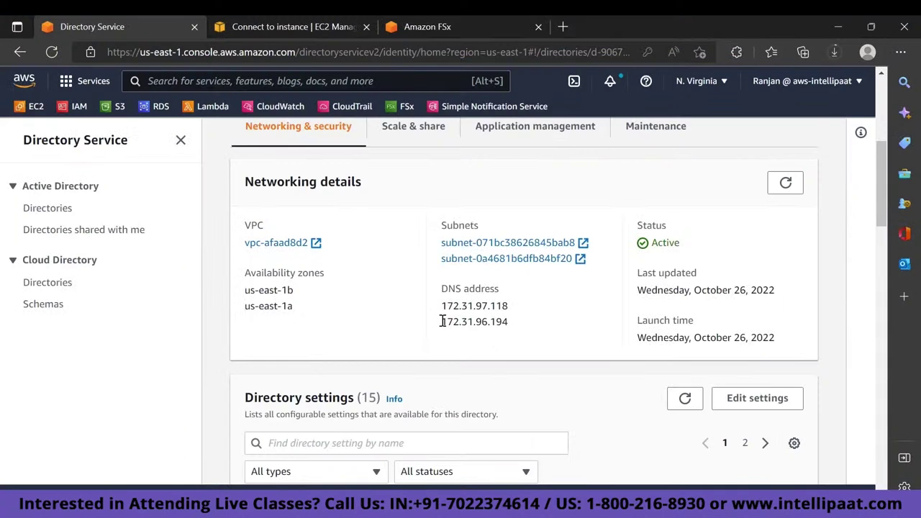
drag(442, 321, 510, 323)
key(ctrl+c)
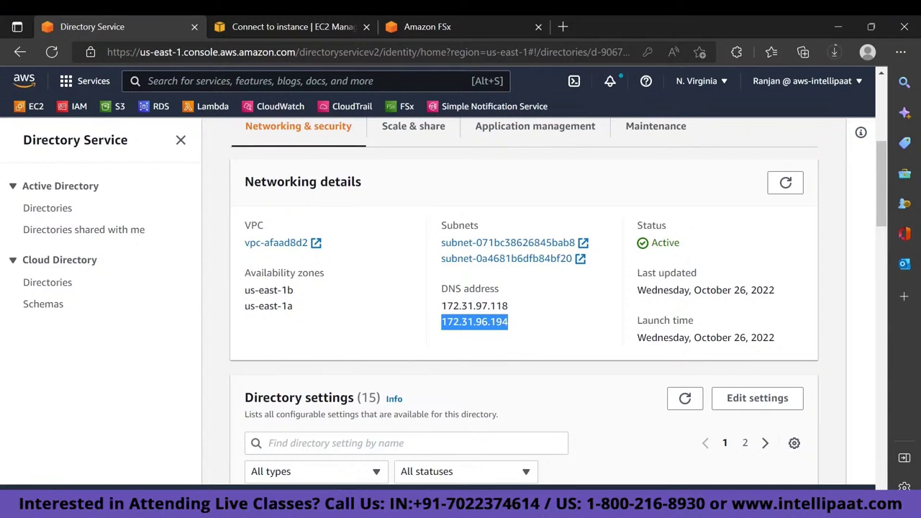
key(alt+Tab)
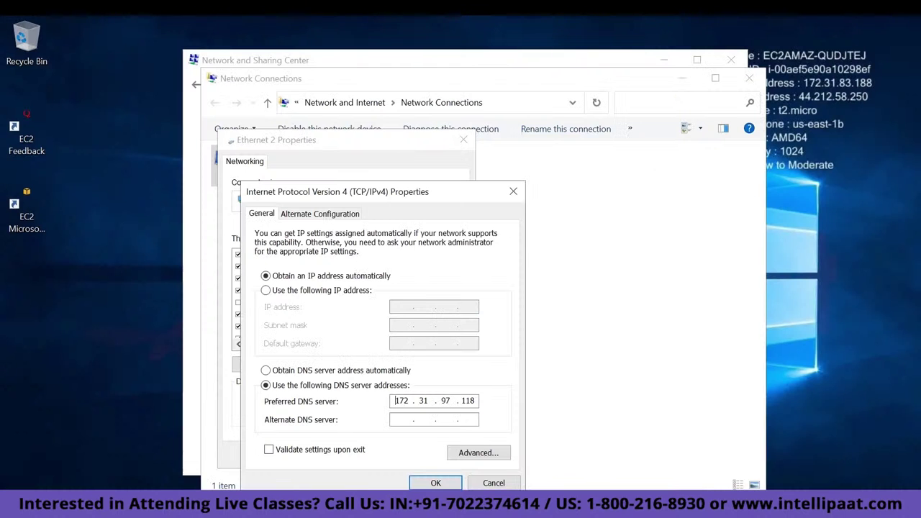
Paste 172.31.96.194 as Ethernet 2's alternate DNS, save both dialogs, and return to Network and Internet
click(401, 420)
key(ctrl+v)
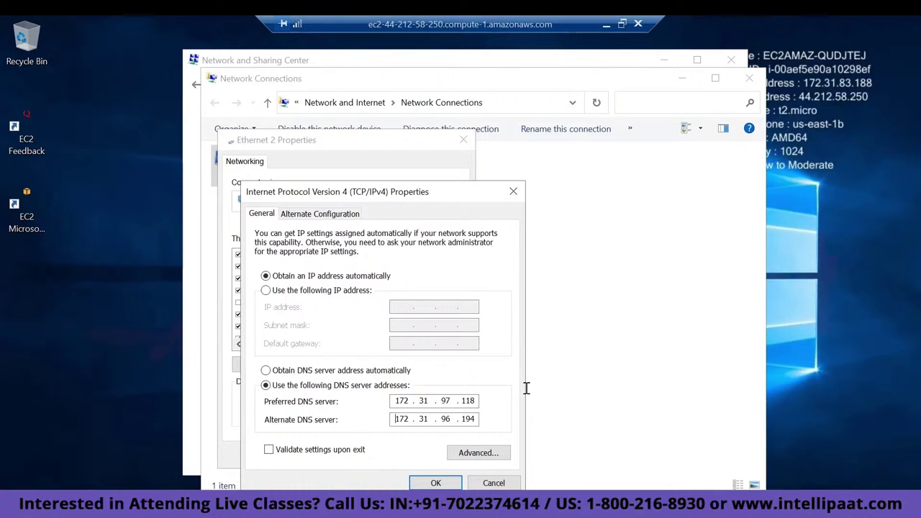
click(422, 487)
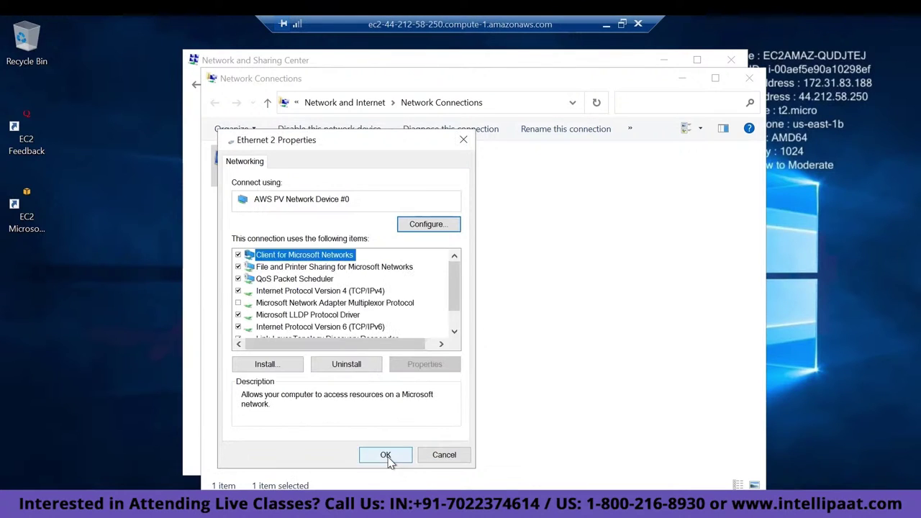
click(385, 456)
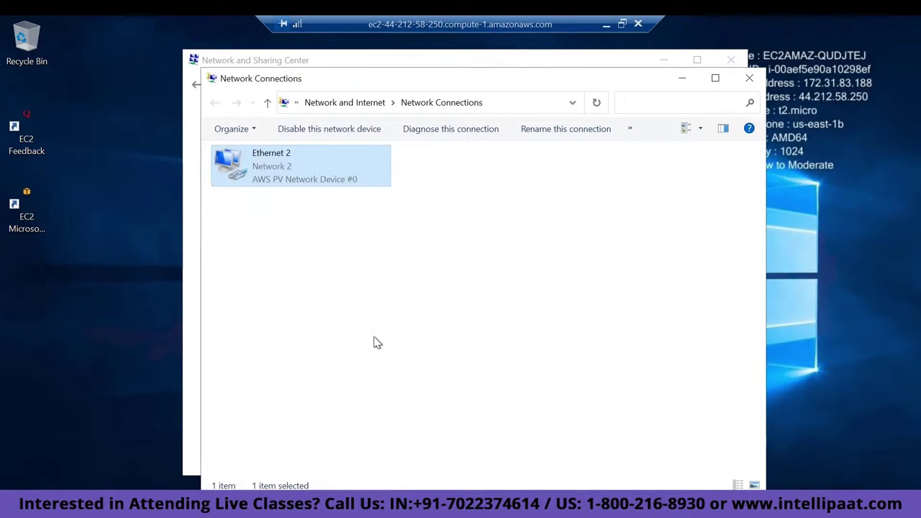
click(267, 102)
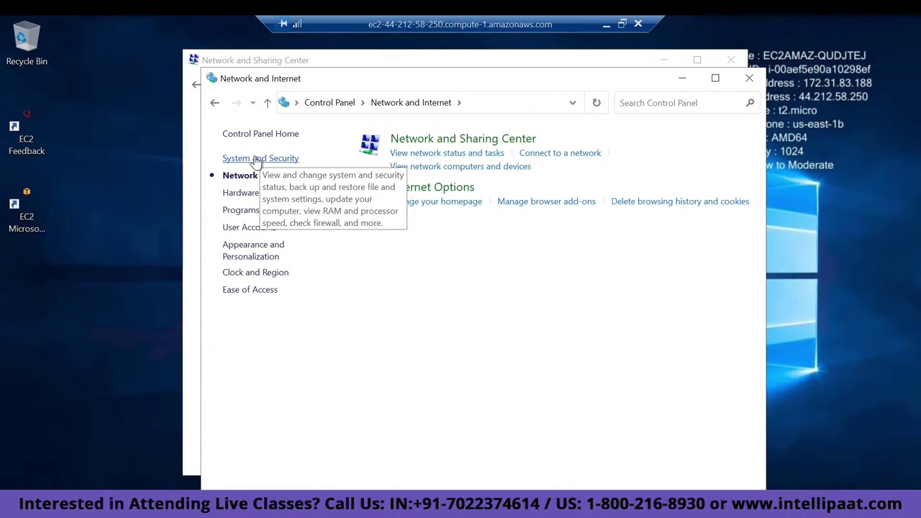
Move through Control Panel categories, ending on System and Security with the remote session in front
click(256, 160)
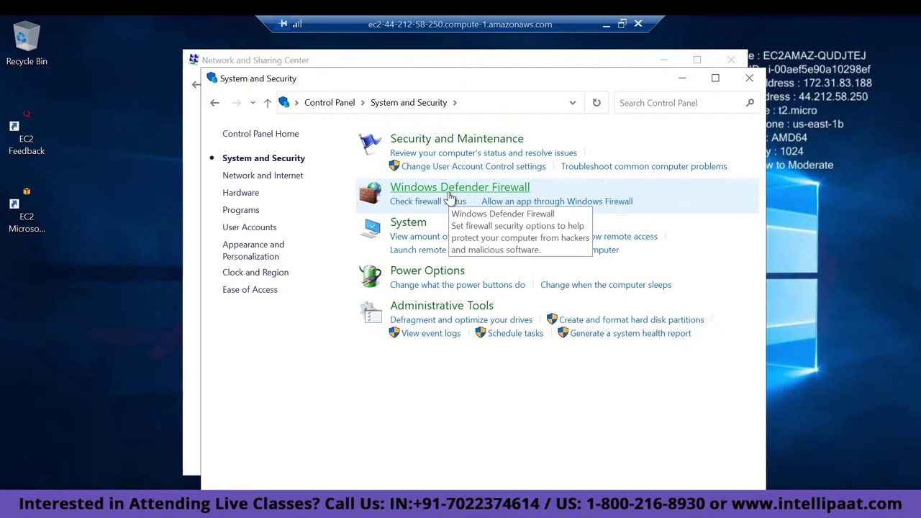
click(415, 227)
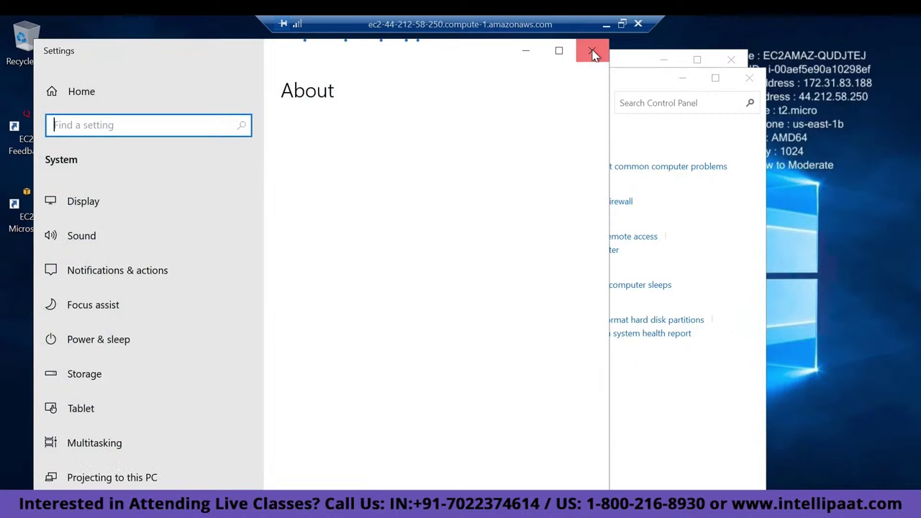
click(595, 56)
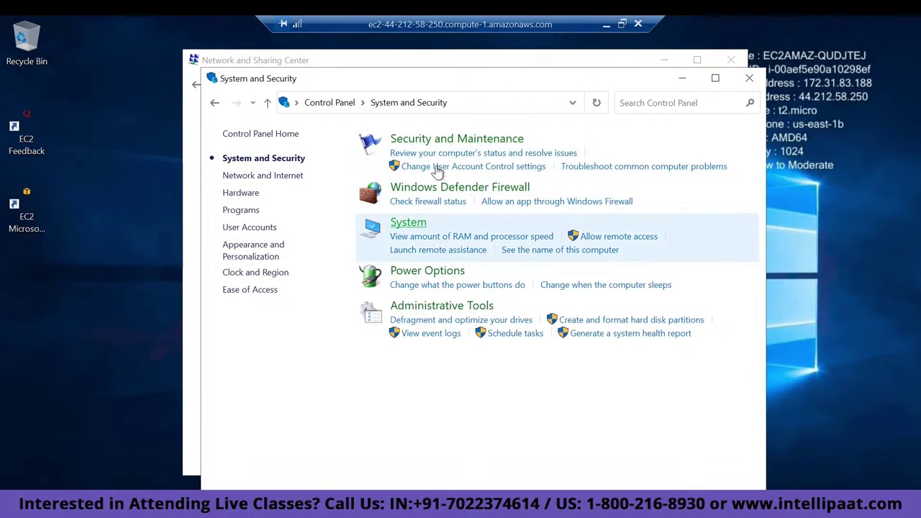
click(268, 180)
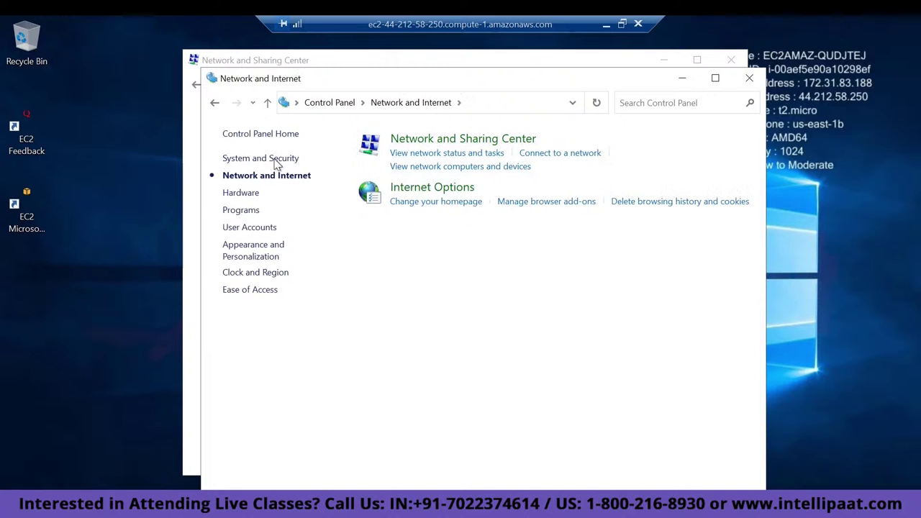
click(275, 161)
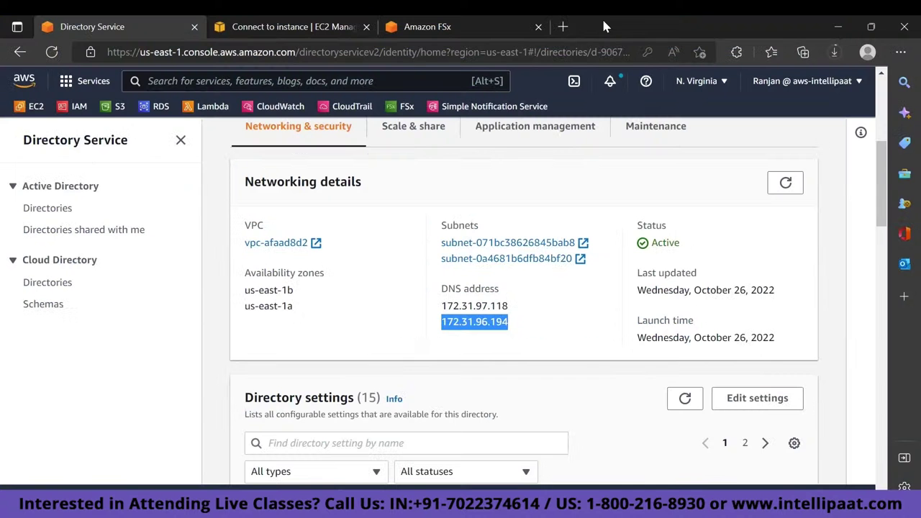
click(502, 180)
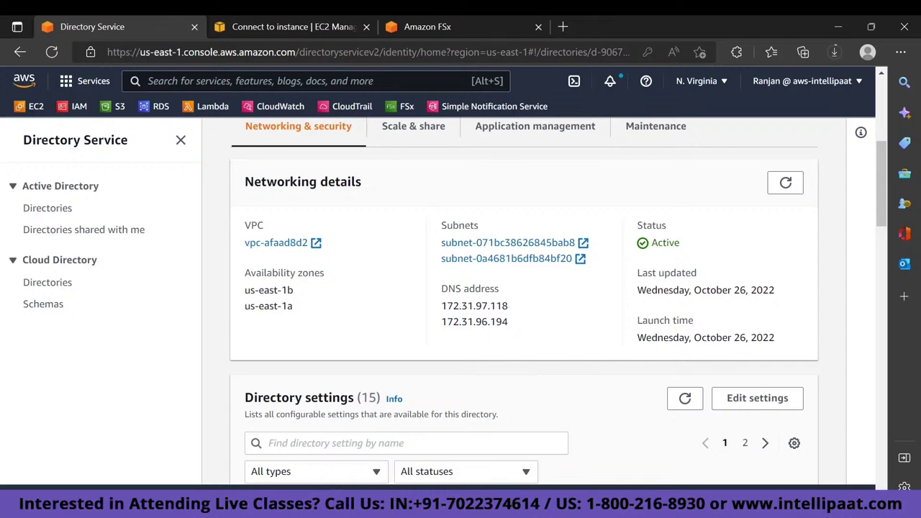
click(585, 441)
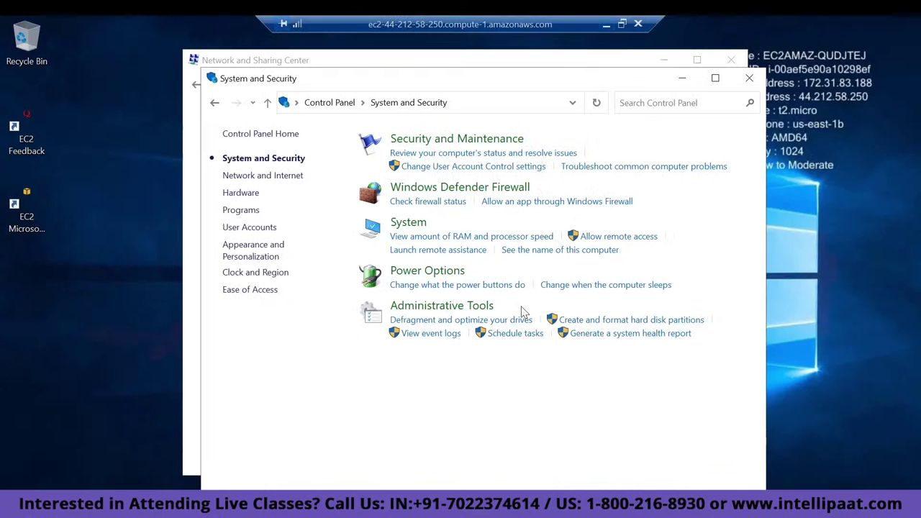
Reach the Computer Name tab of System Properties via About and Advanced system settings
click(408, 224)
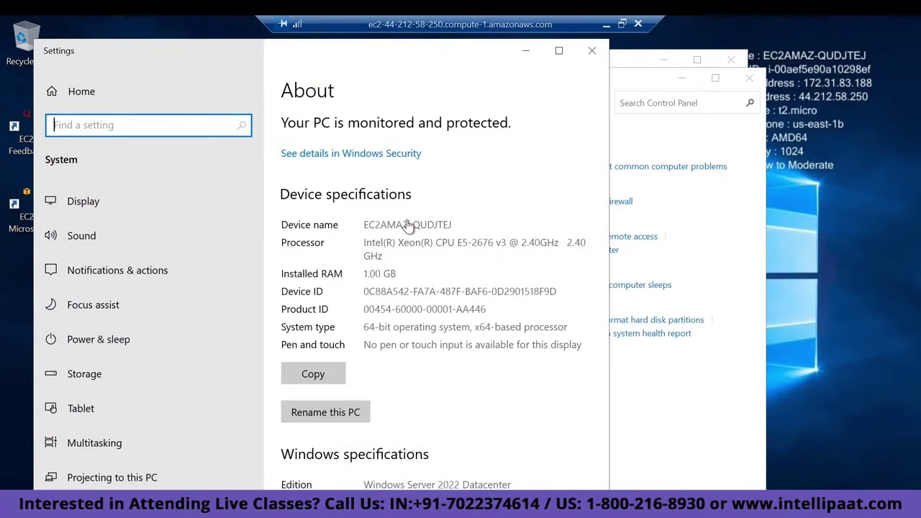
scroll(408, 237, down, 5)
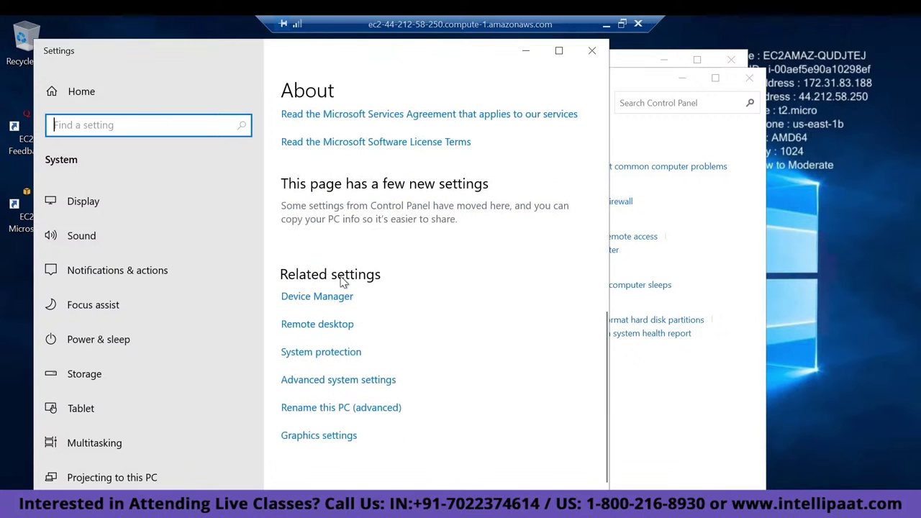
scroll(440, 159, up, 5)
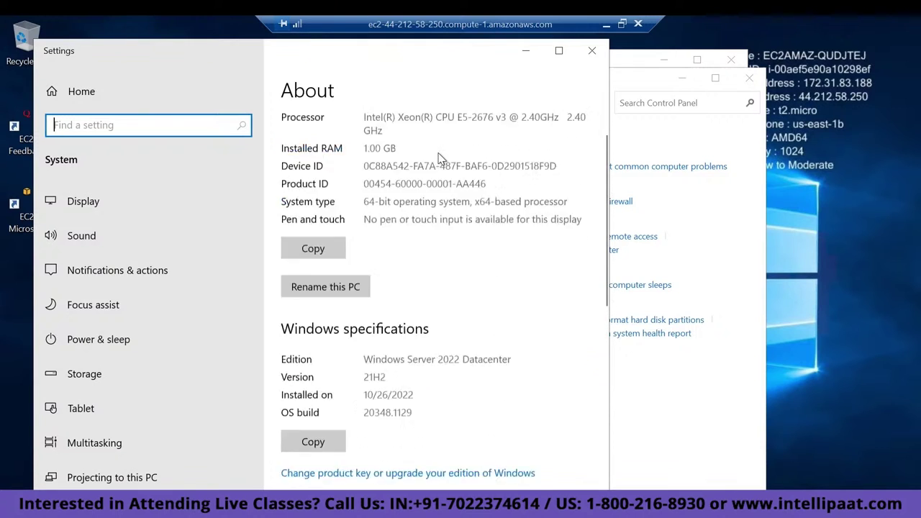
scroll(441, 158, down, 5)
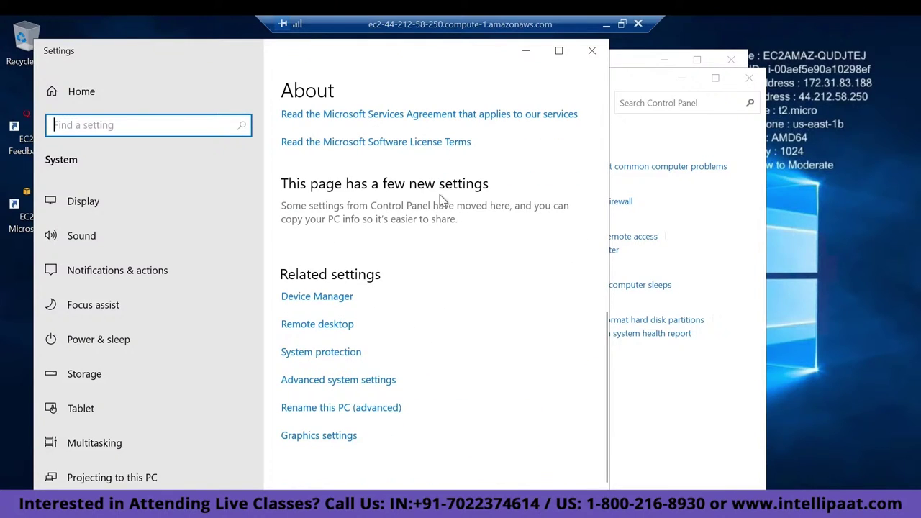
click(317, 383)
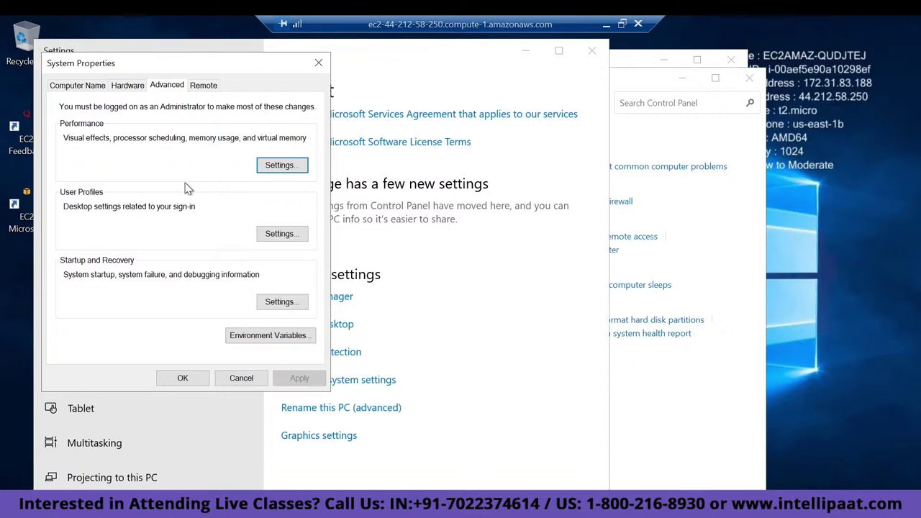
click(79, 86)
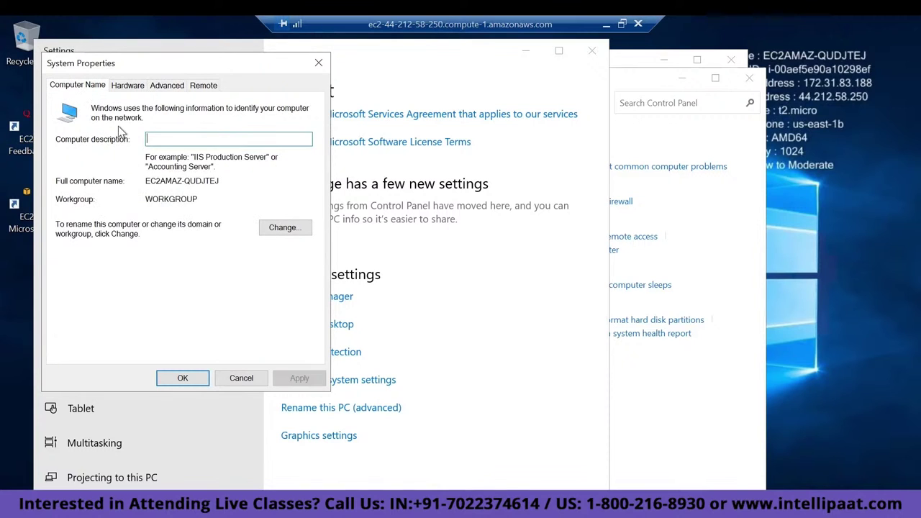
Choose Domain membership, then look up the directory's details in the Directory Service console
click(285, 229)
click(70, 260)
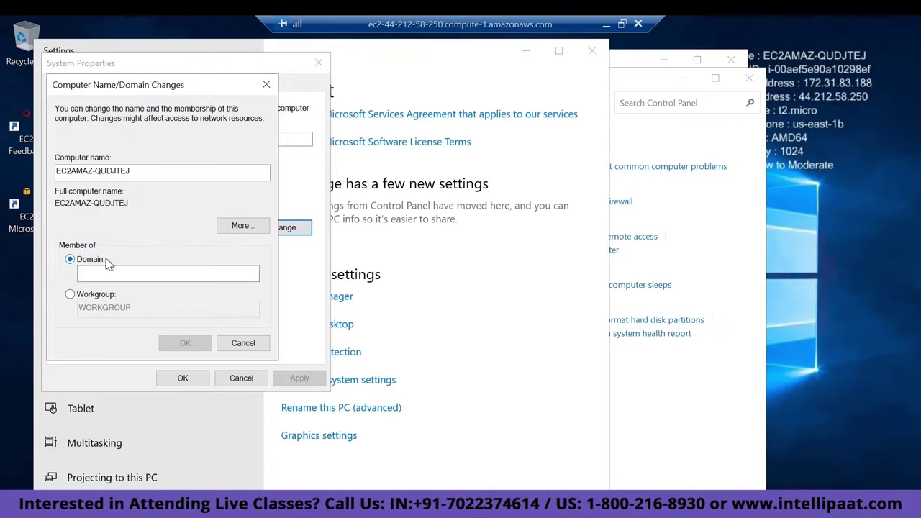
click(606, 23)
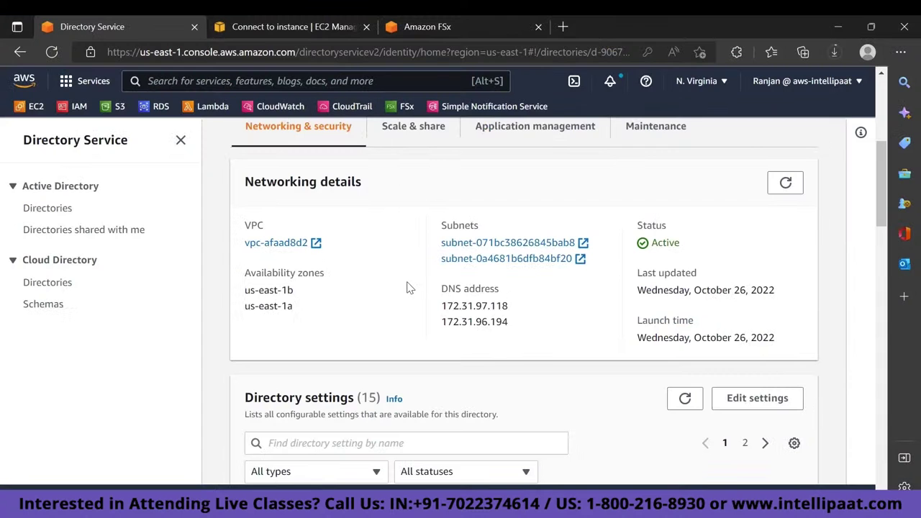
scroll(407, 288, up, 5)
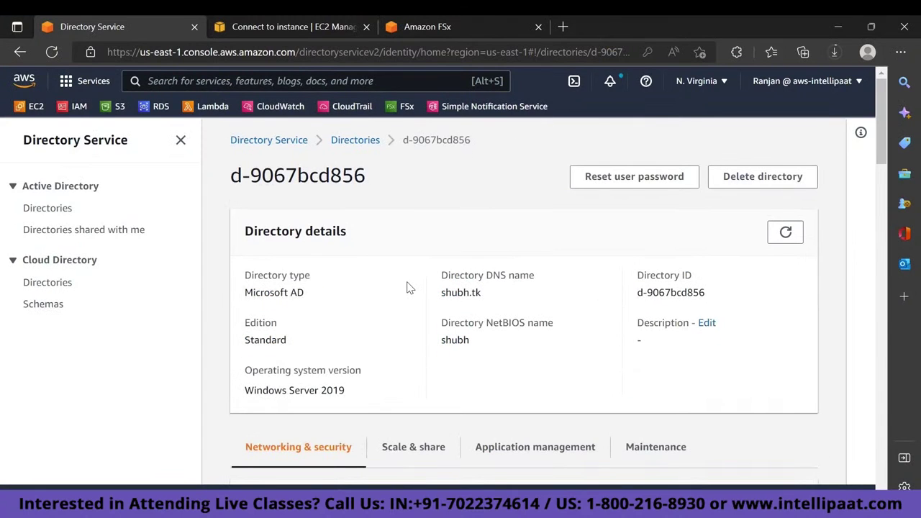
scroll(408, 288, down, 10)
scroll(319, 342, up, 6)
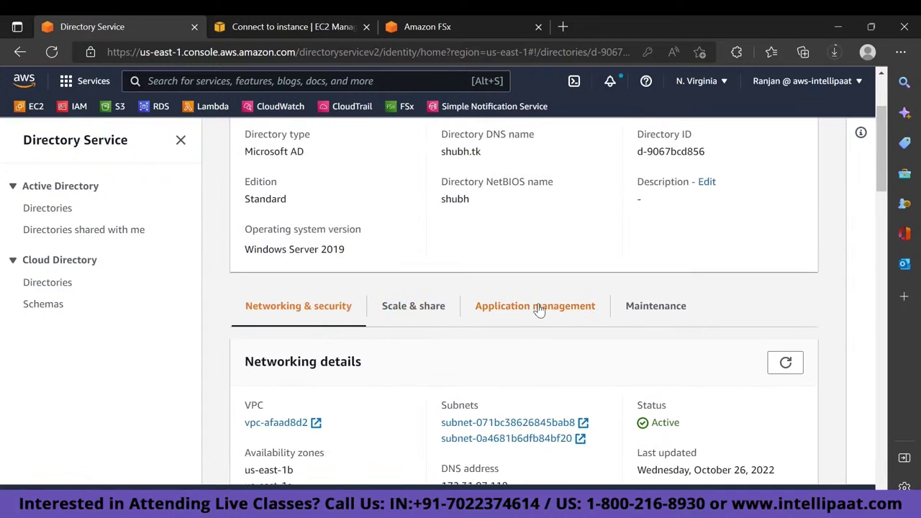
click(539, 308)
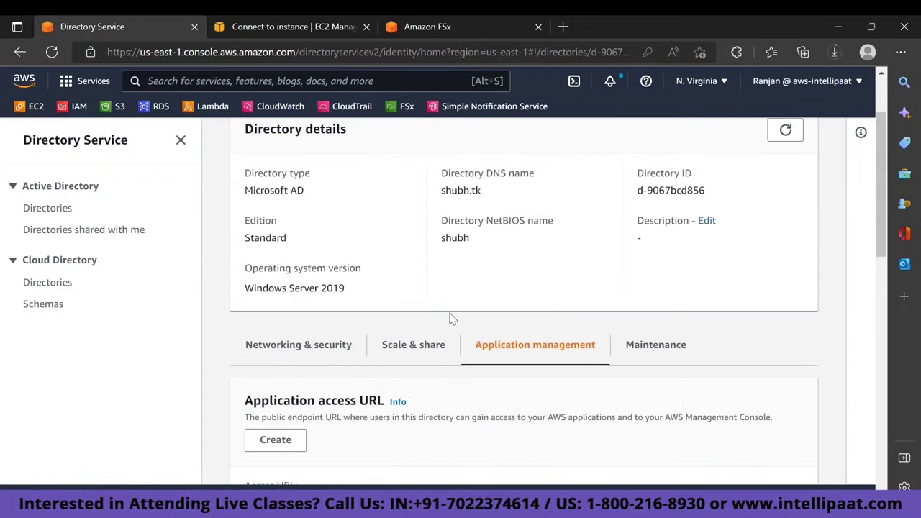
Copy the directory DNS name shubh.tk and submit it as the domain to join
drag(441, 191, 480, 191)
key(ctrl+c)
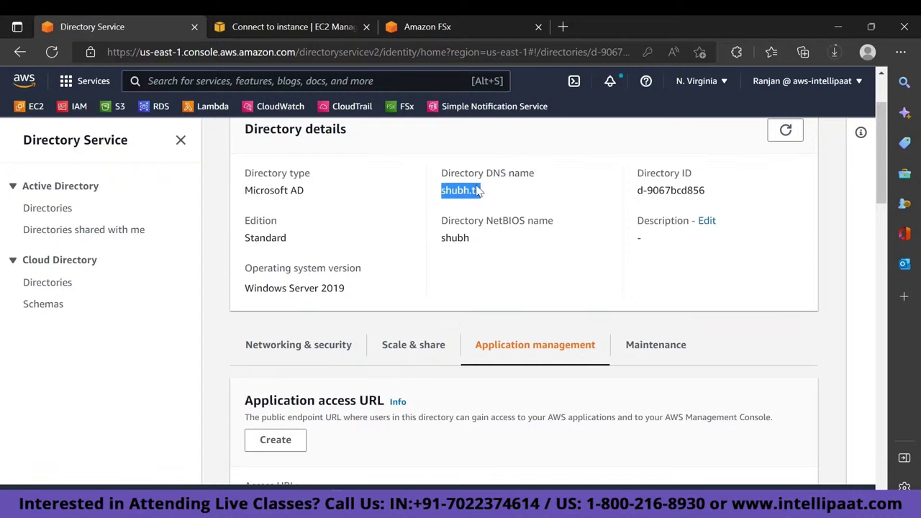
key(alt+Tab)
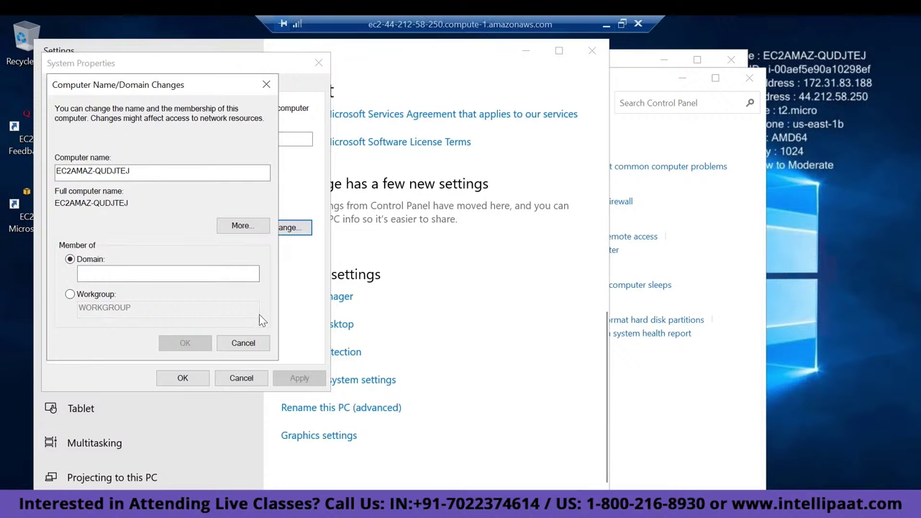
click(97, 272)
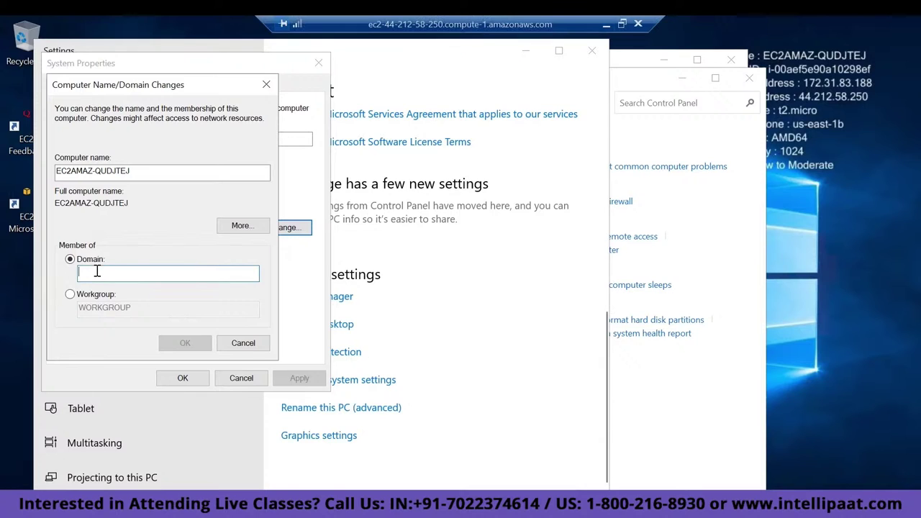
key(ctrl+v)
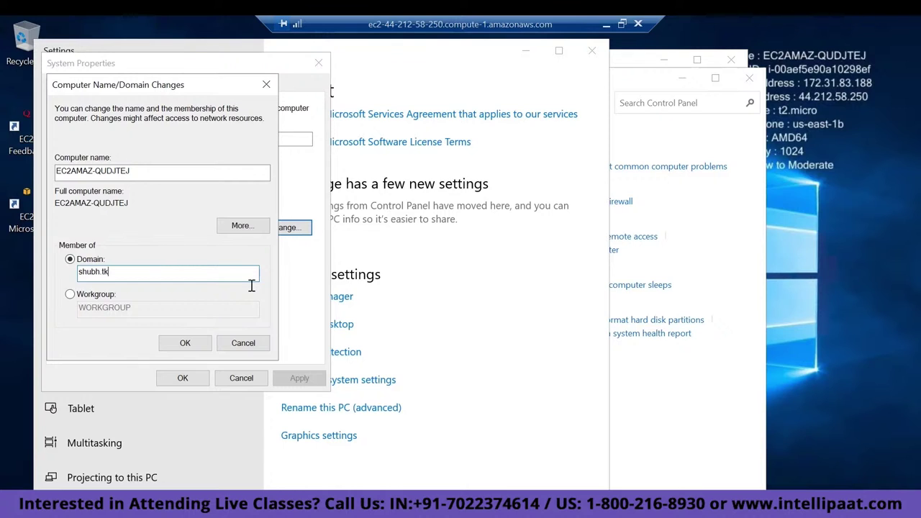
click(186, 344)
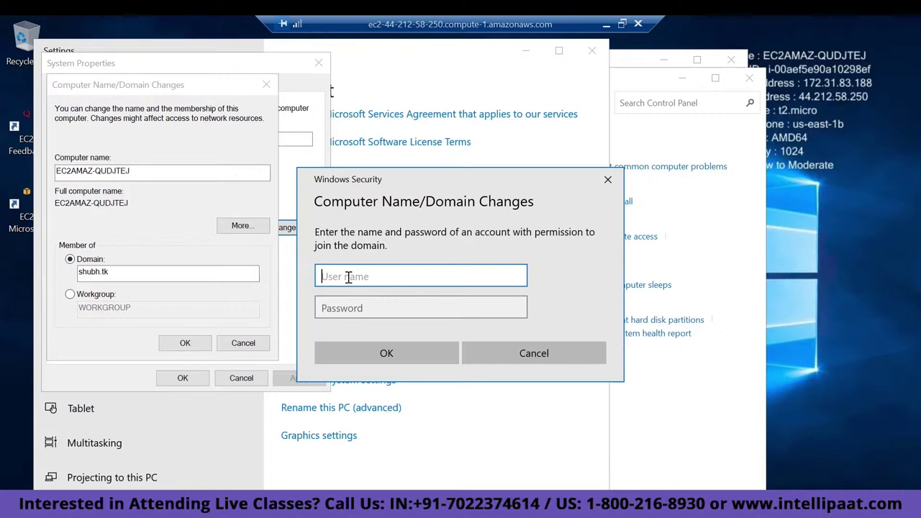
Enter the domain admin credentials, then acknowledge the shubh.tk welcome and restart-required messages
text(Admin)
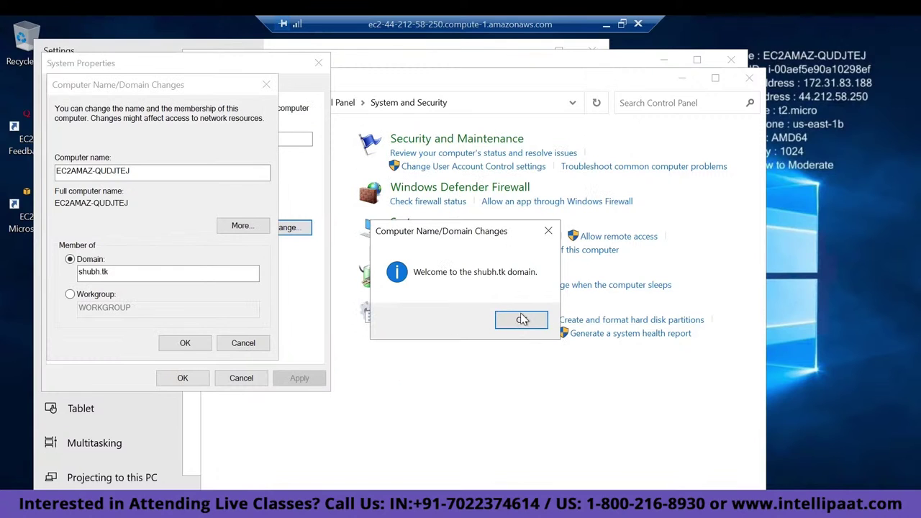
click(522, 319)
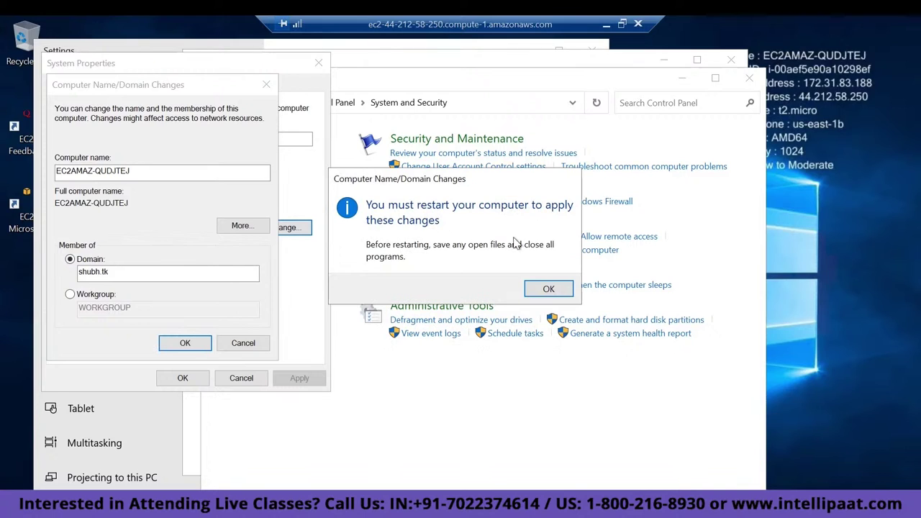
click(549, 289)
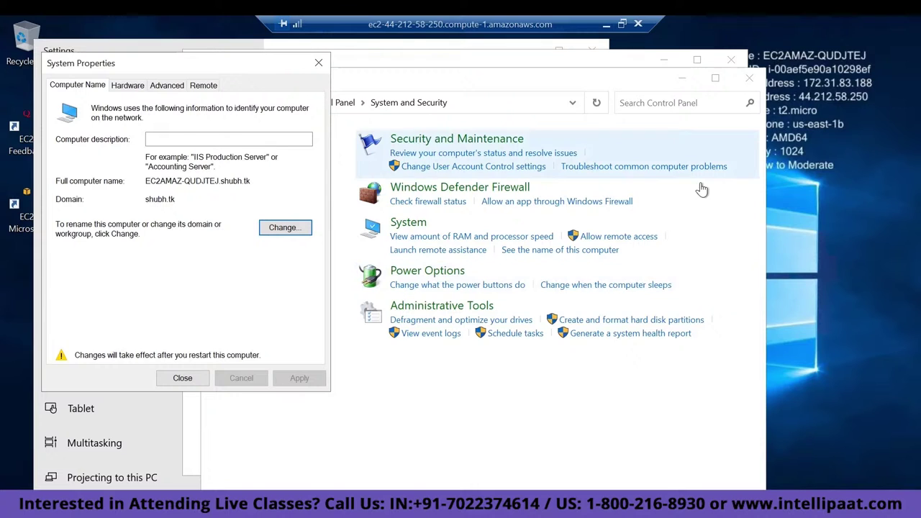
click(813, 184)
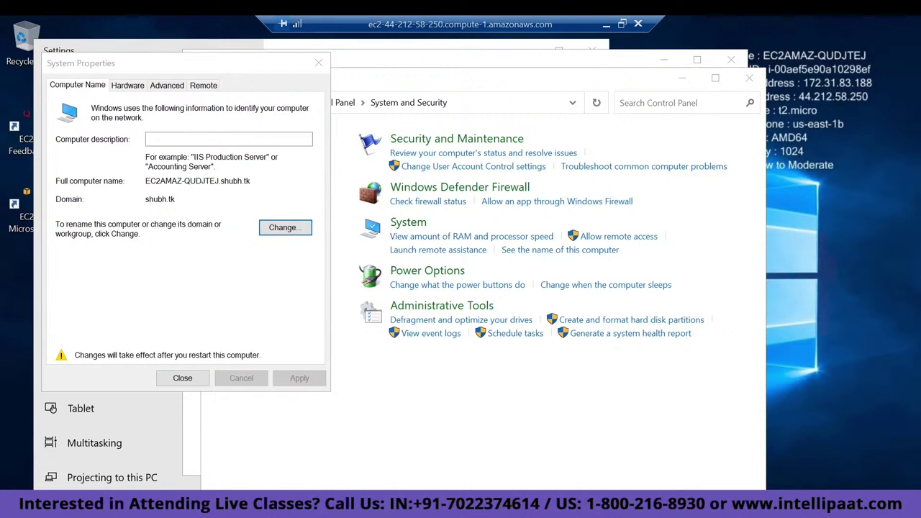
key(super)
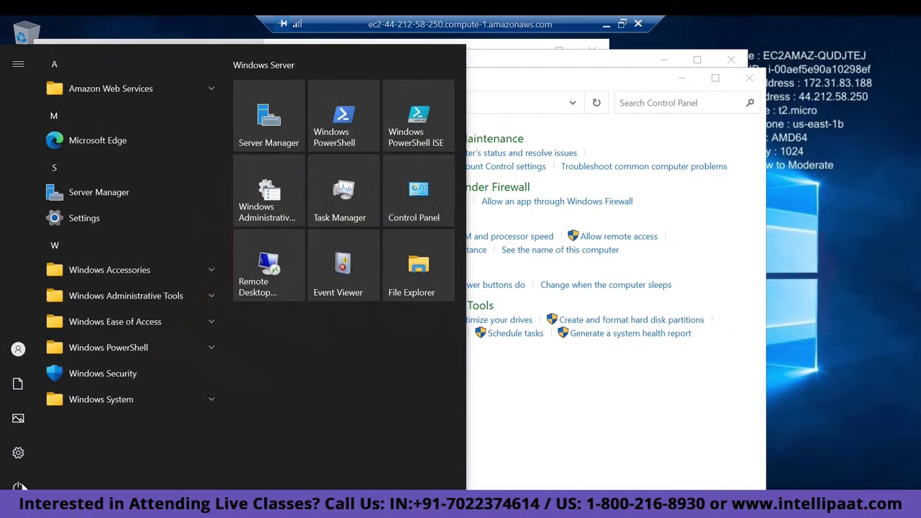
Close System Properties, choose Restart Now, and dismiss the session-ended notice
click(29, 487)
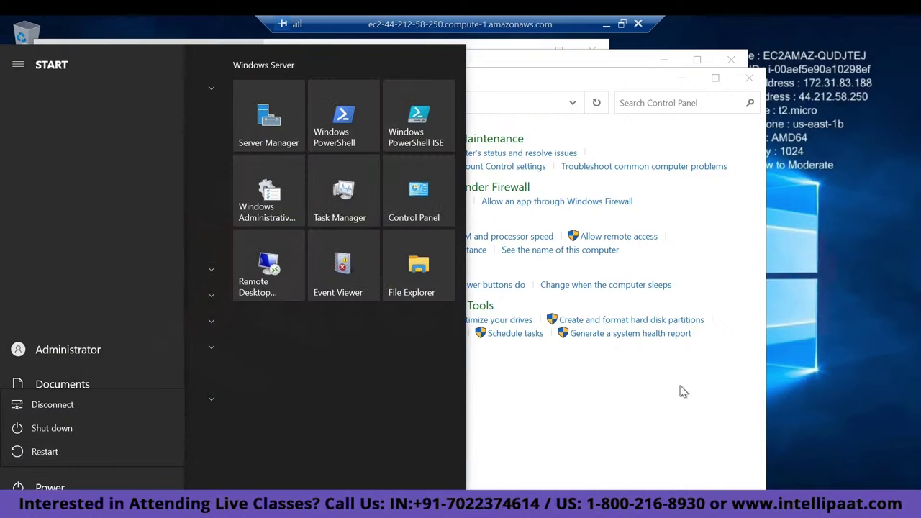
key(Escape)
key(Escape)
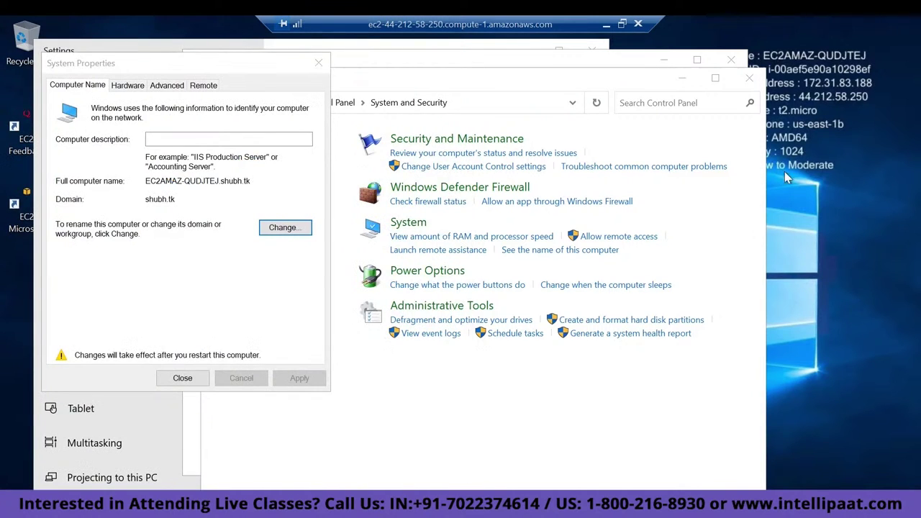
click(180, 380)
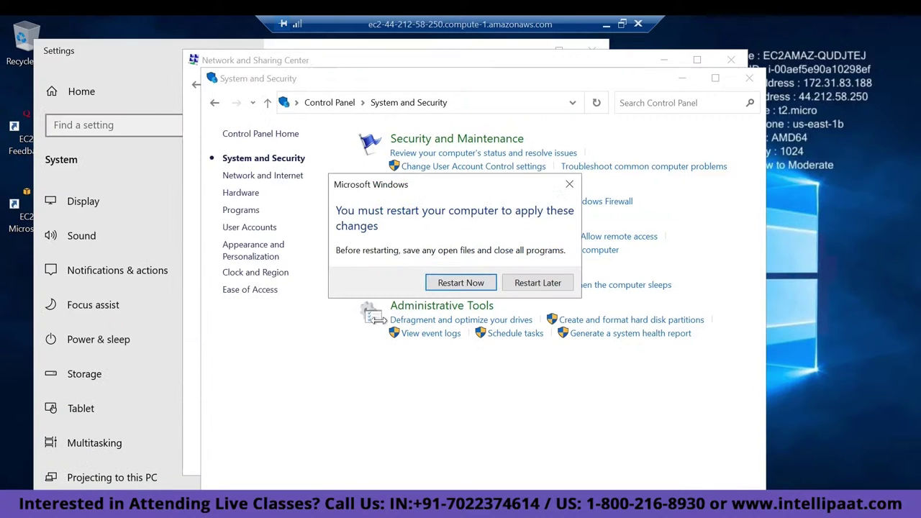
click(460, 282)
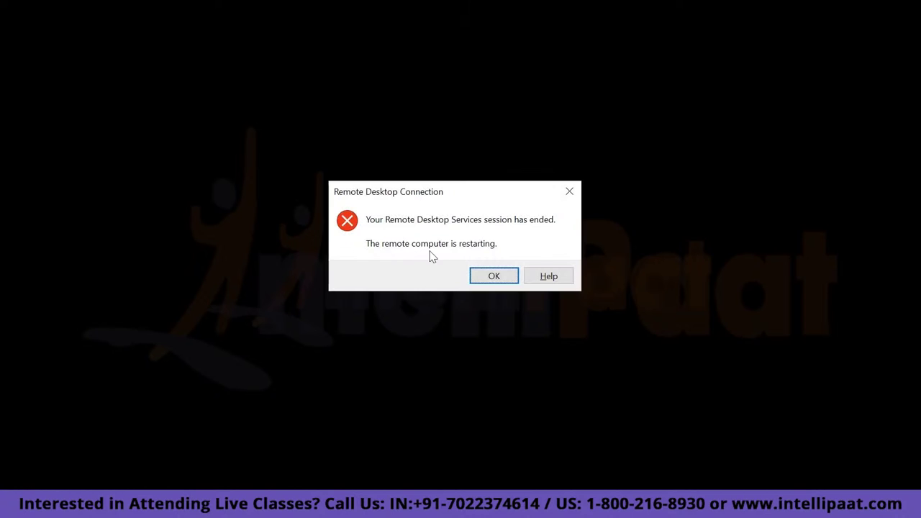
click(493, 276)
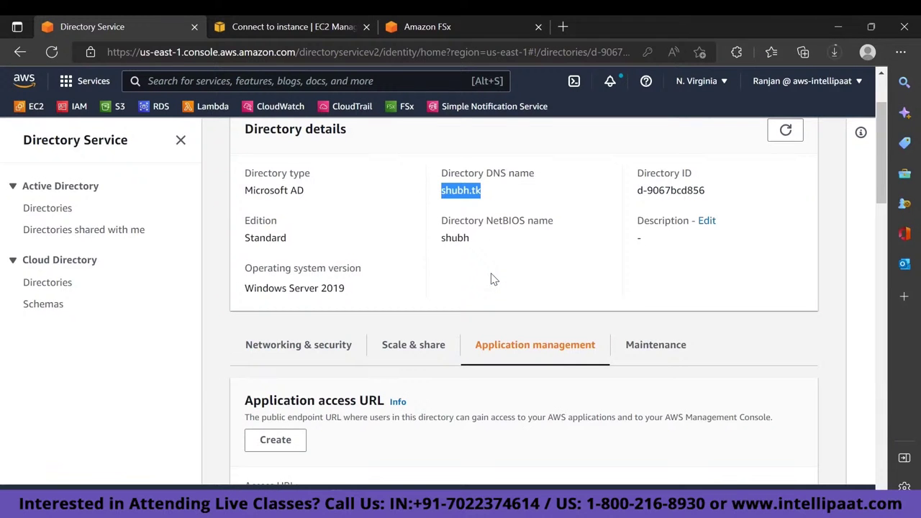
Return to the EC2 instances list and refresh it
scroll(446, 272, up, 2)
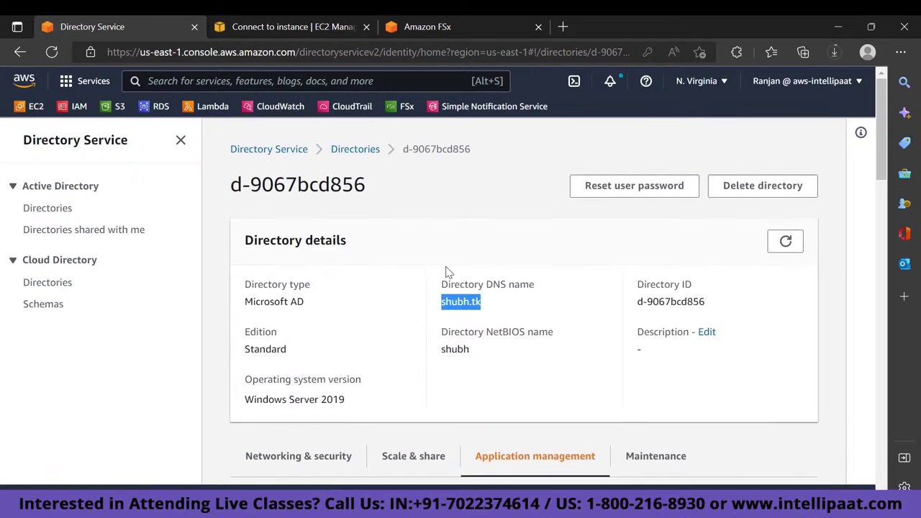
click(329, 27)
scroll(320, 211, up, 5)
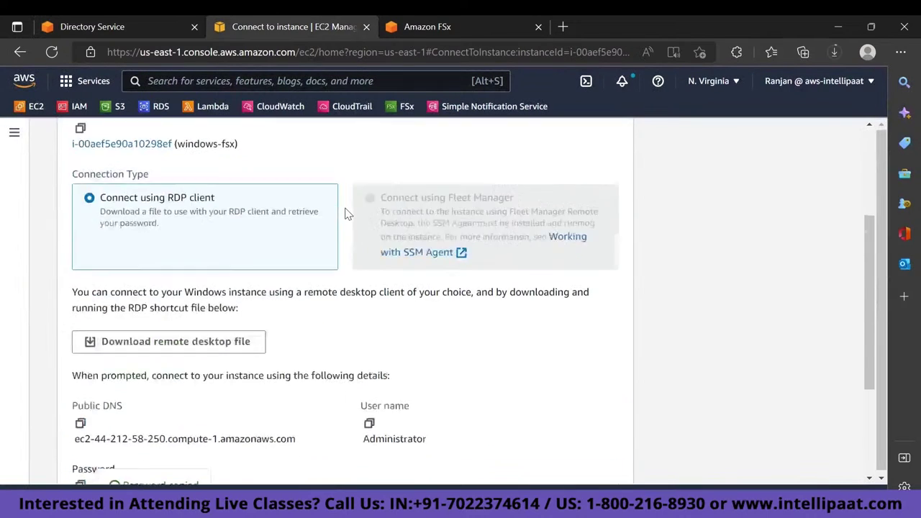
click(108, 143)
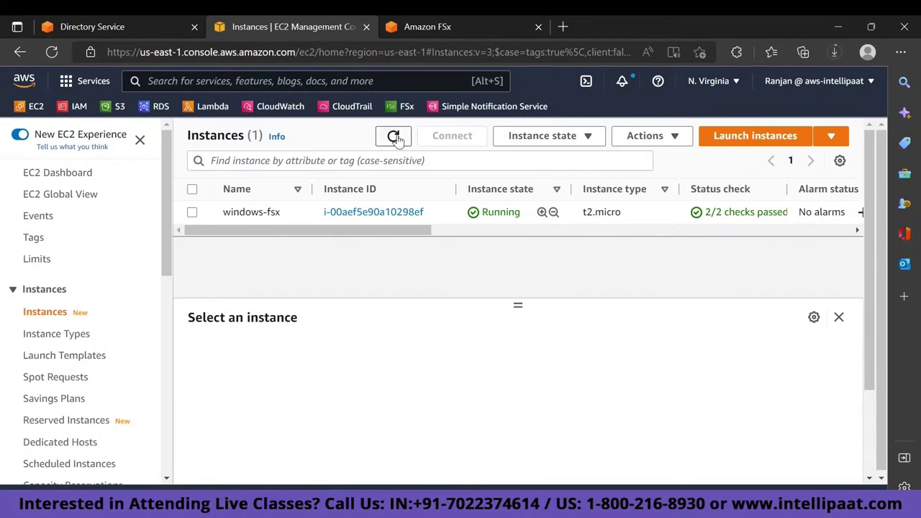
click(395, 137)
View the net use attach instructions for the shubh FSx file system
click(449, 23)
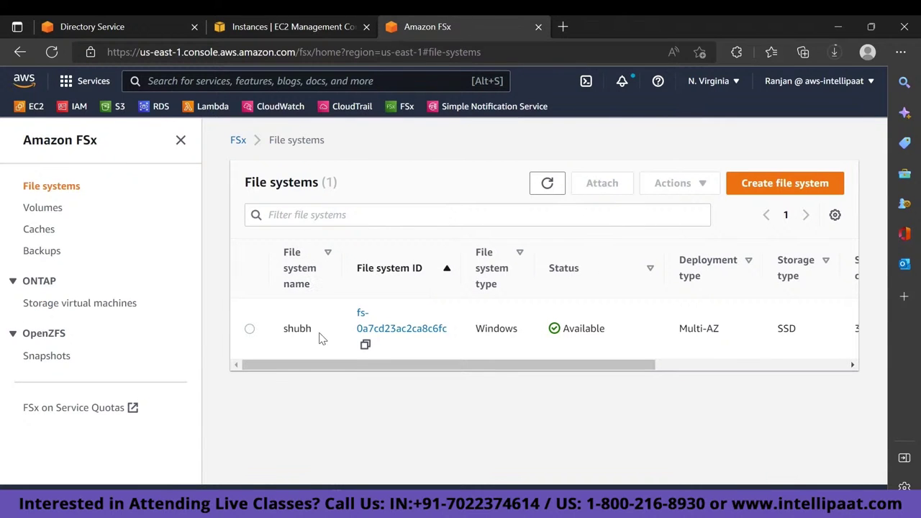
click(250, 330)
click(614, 182)
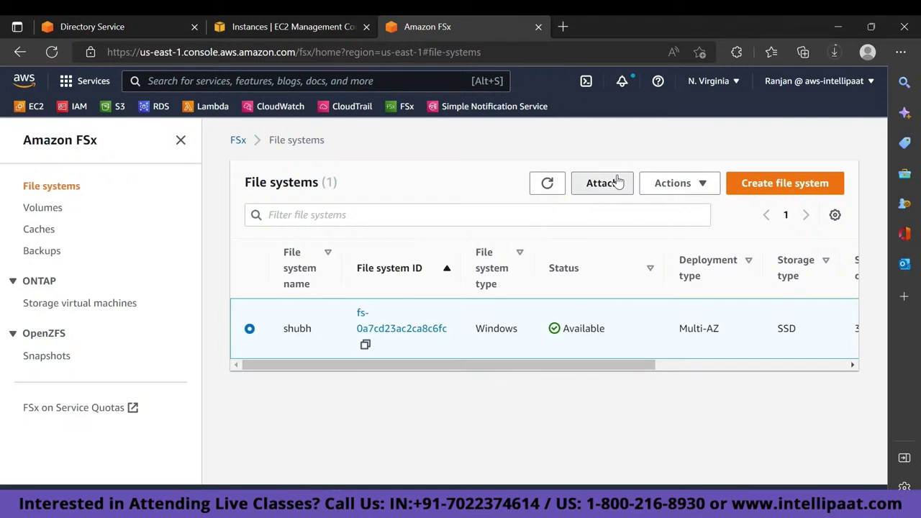
scroll(406, 394, down, 1)
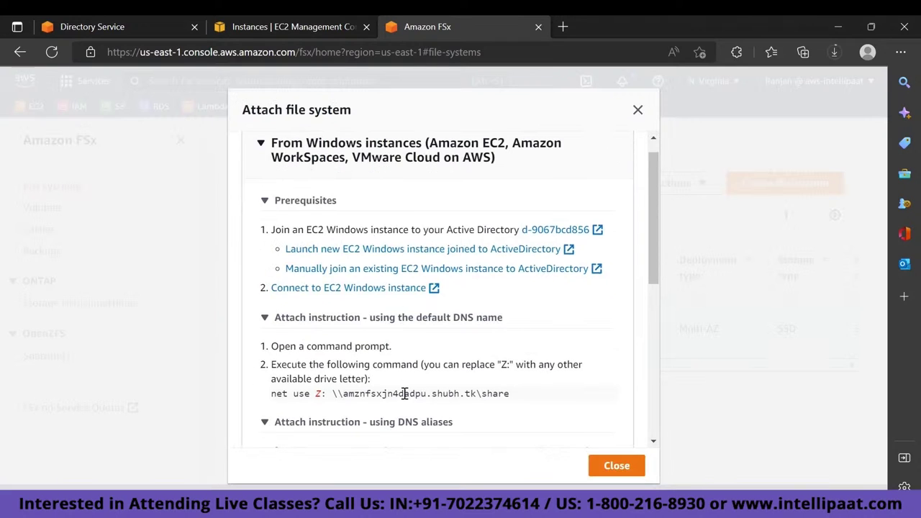
scroll(405, 393, down, 2)
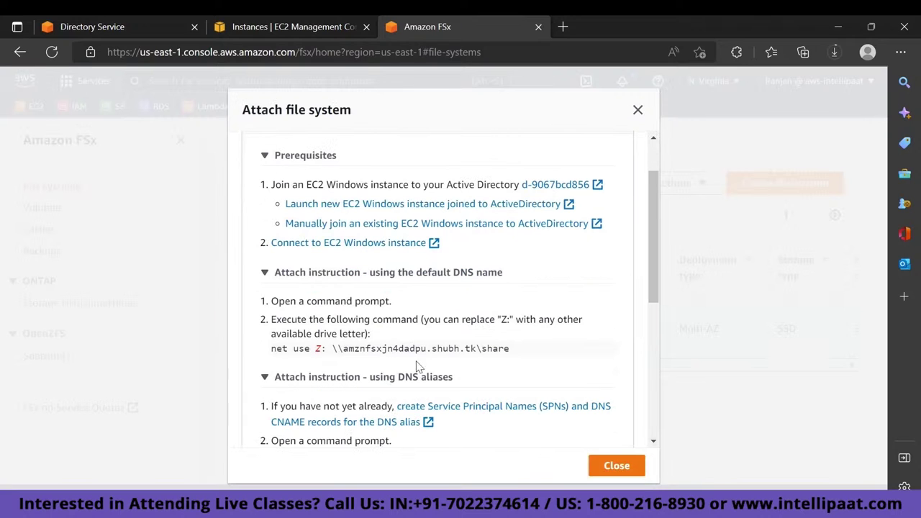
Select the windows-fsx instance and show its RDP client connection options
click(299, 20)
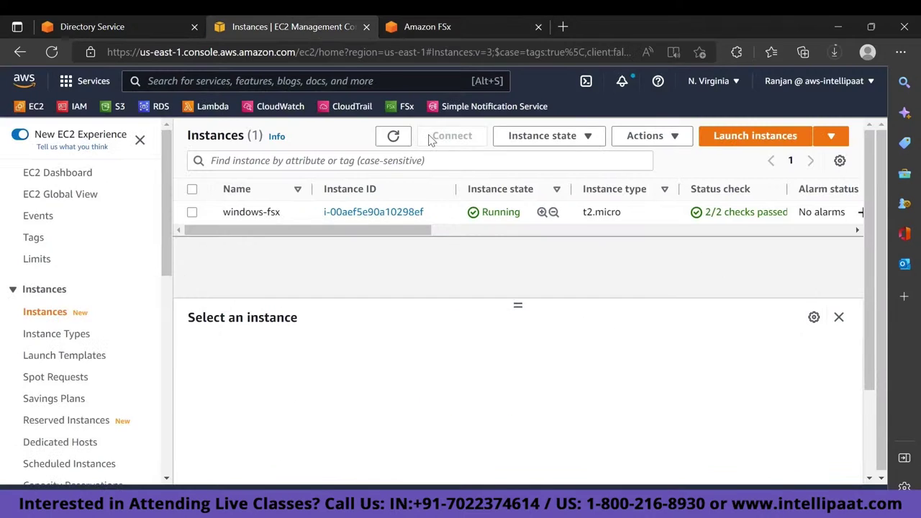
click(395, 136)
click(192, 214)
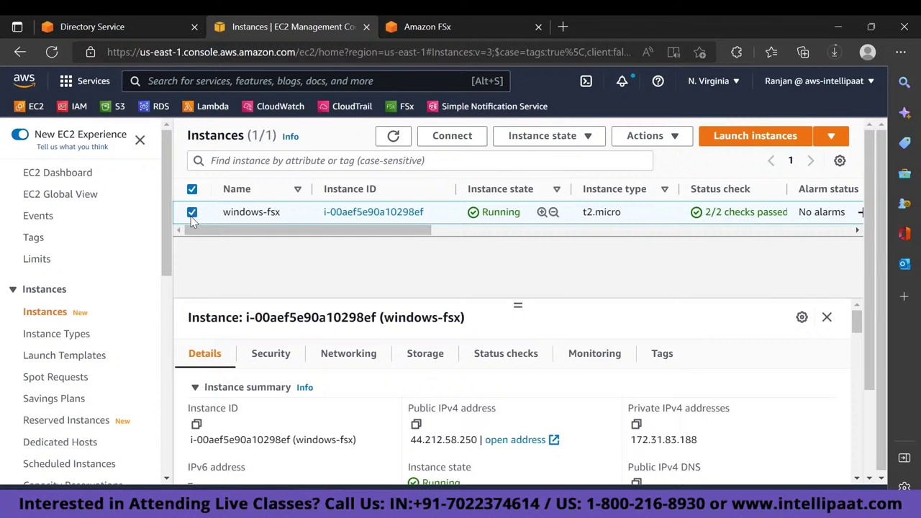
click(472, 142)
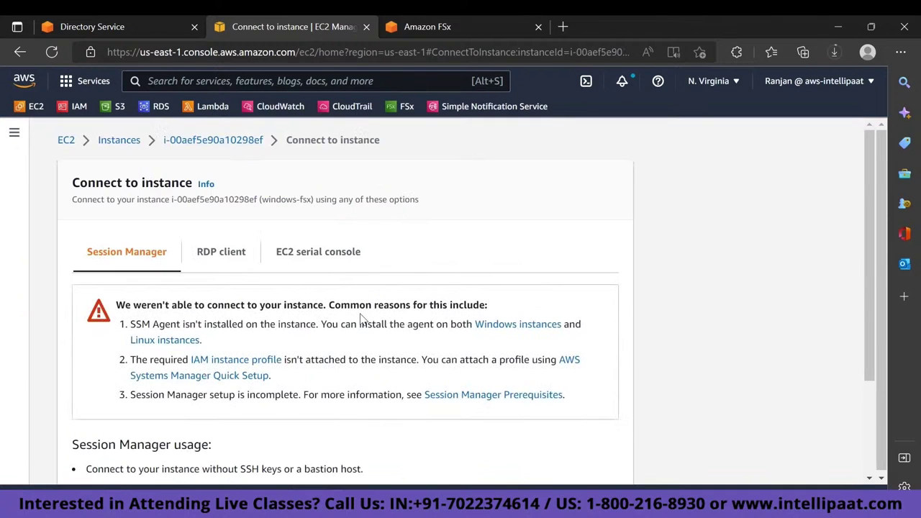
click(227, 259)
Download and open the windows-fsx RDP file, accepting the unknown publisher warning
scroll(265, 356, down, 3)
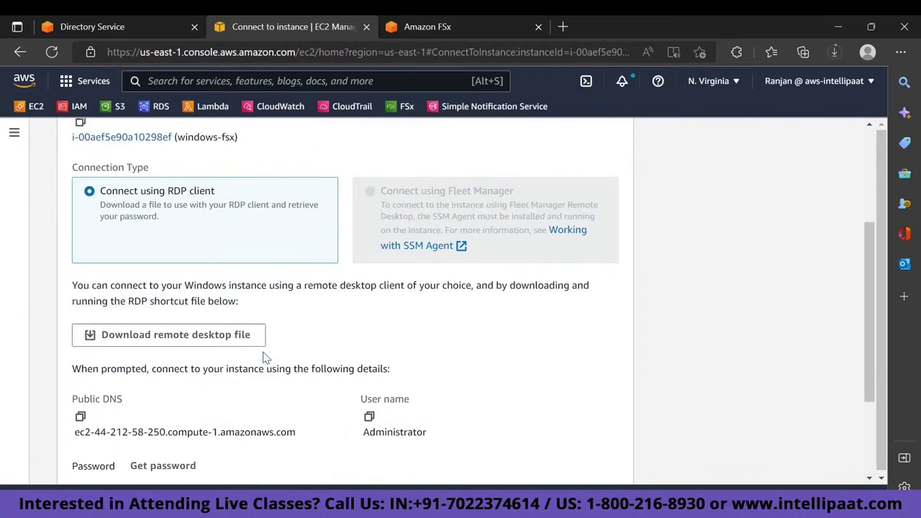
click(188, 315)
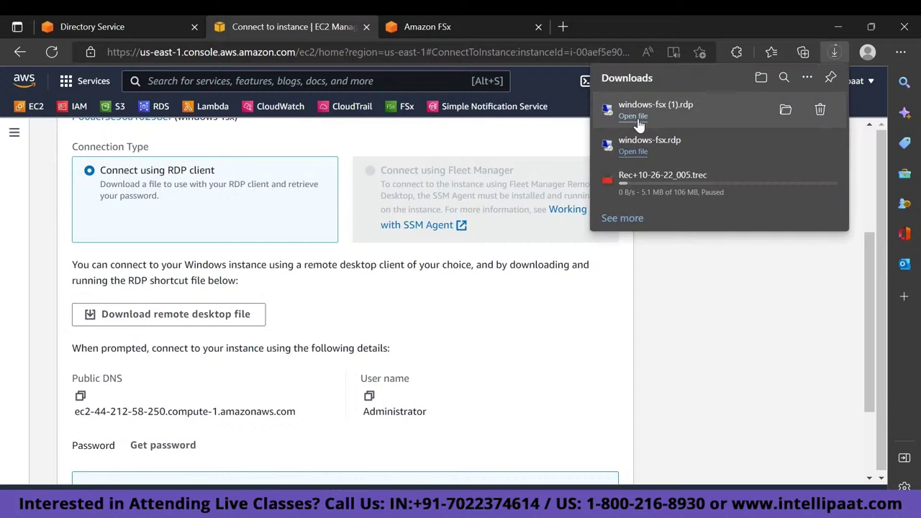
click(636, 118)
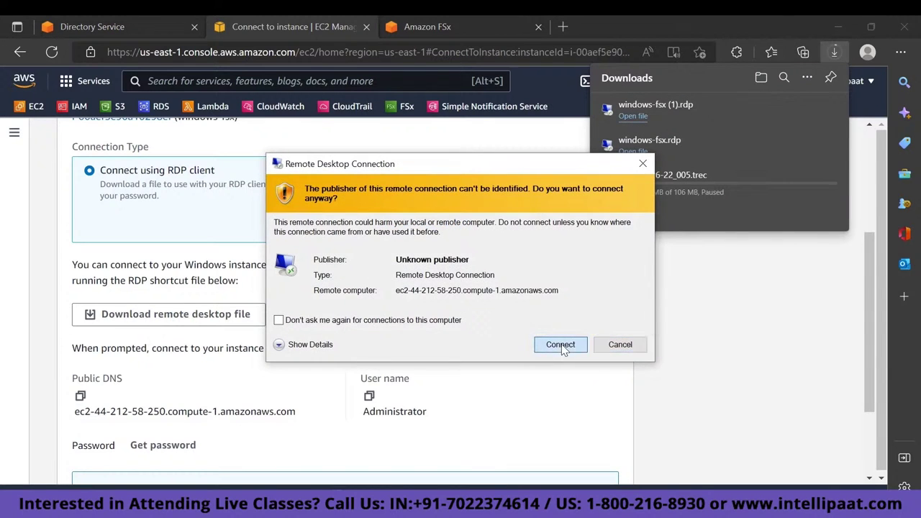
click(560, 345)
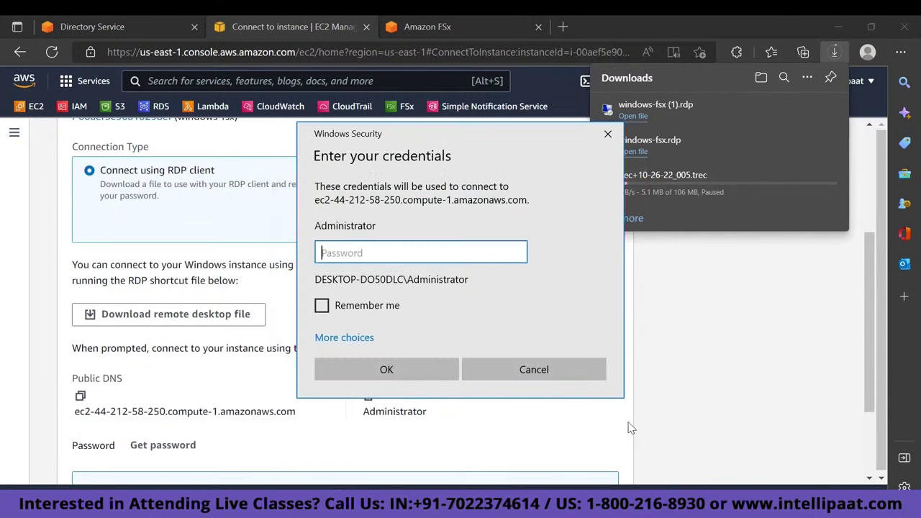
click(628, 428)
Upload subh-n-virginia-demo-key-1.pem and decrypt the Administrator password
scroll(518, 415, down, 2)
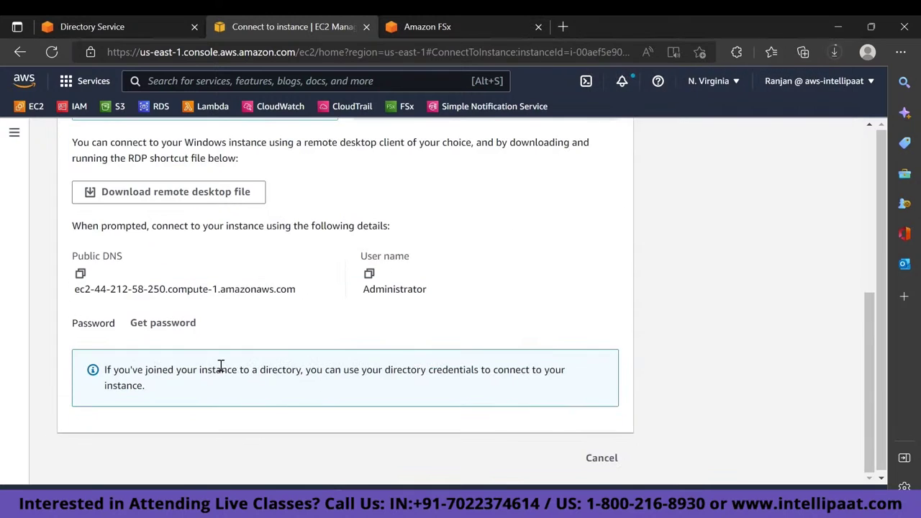
click(163, 323)
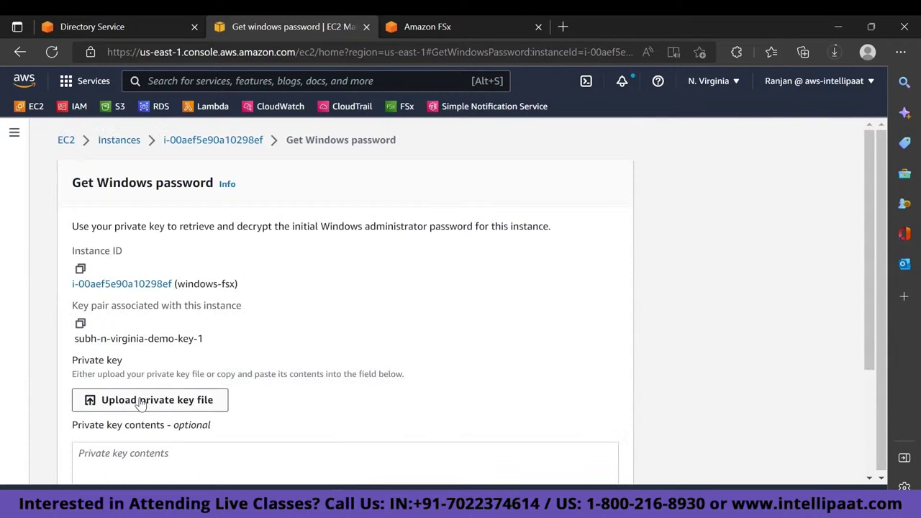
click(141, 403)
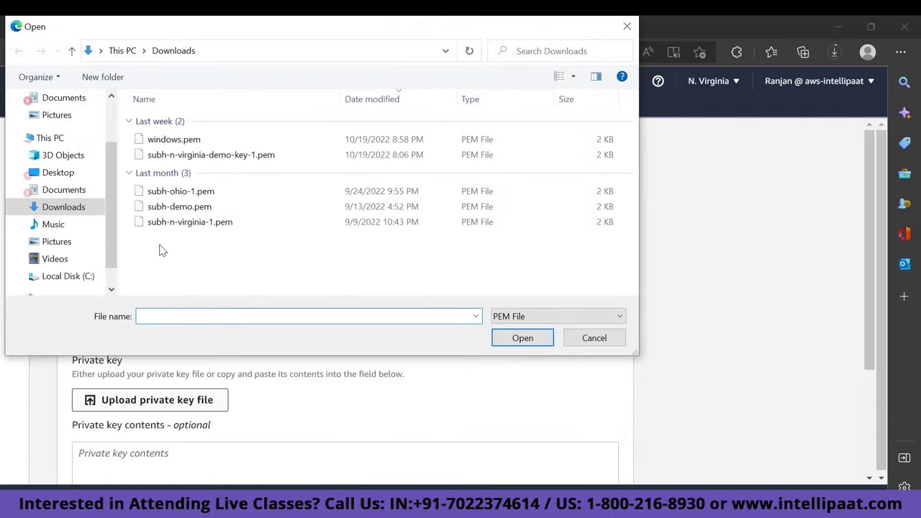
click(236, 158)
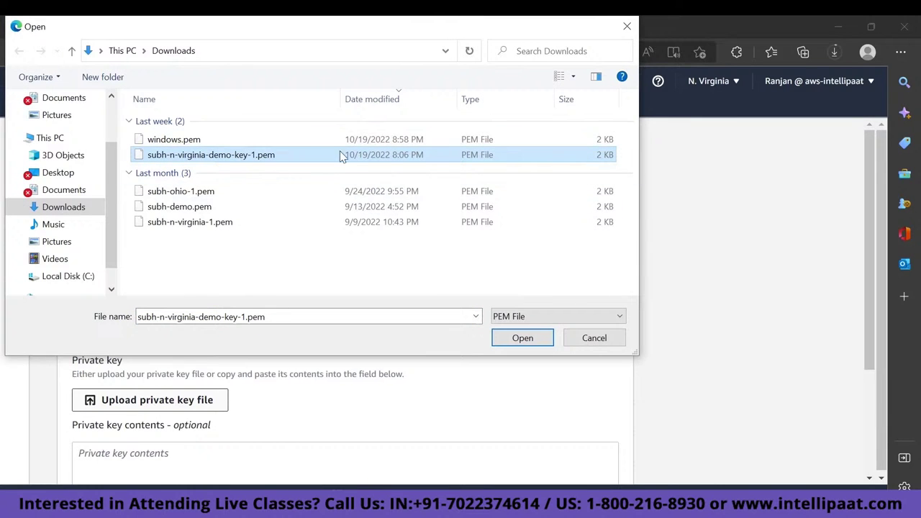
click(518, 339)
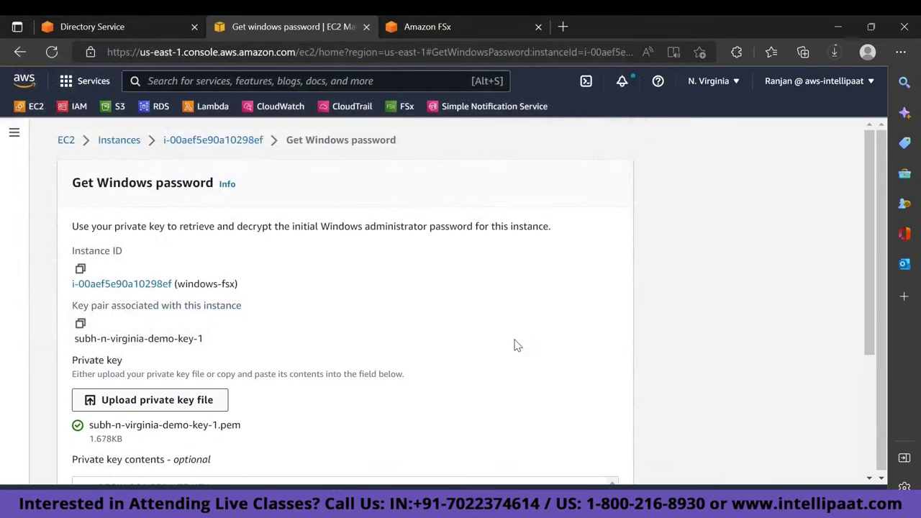
scroll(514, 345, down, 5)
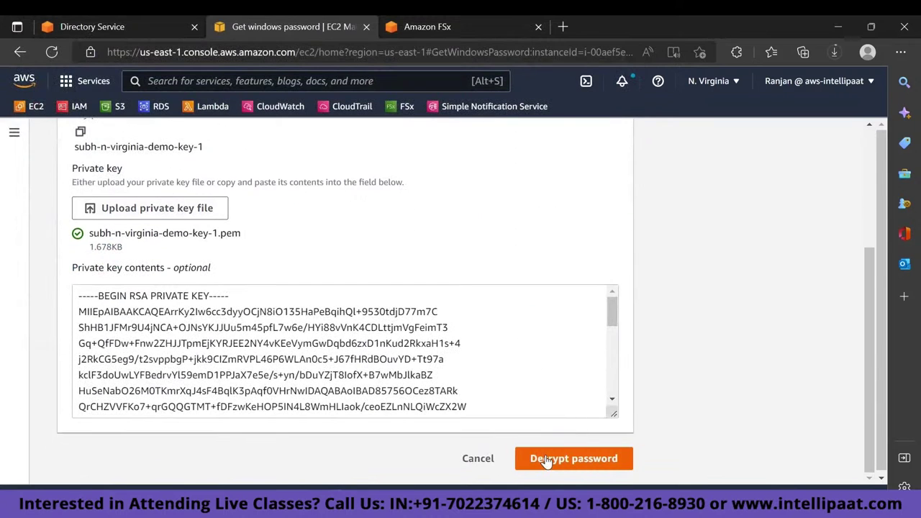
click(546, 459)
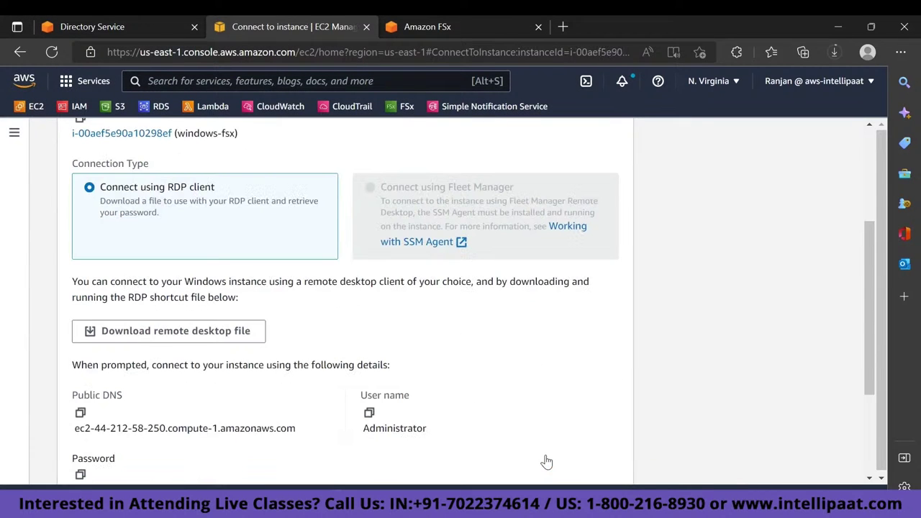
Paste the decrypted Administrator password into the RDP prompt and accept the certificate warning
scroll(454, 379, down, 3)
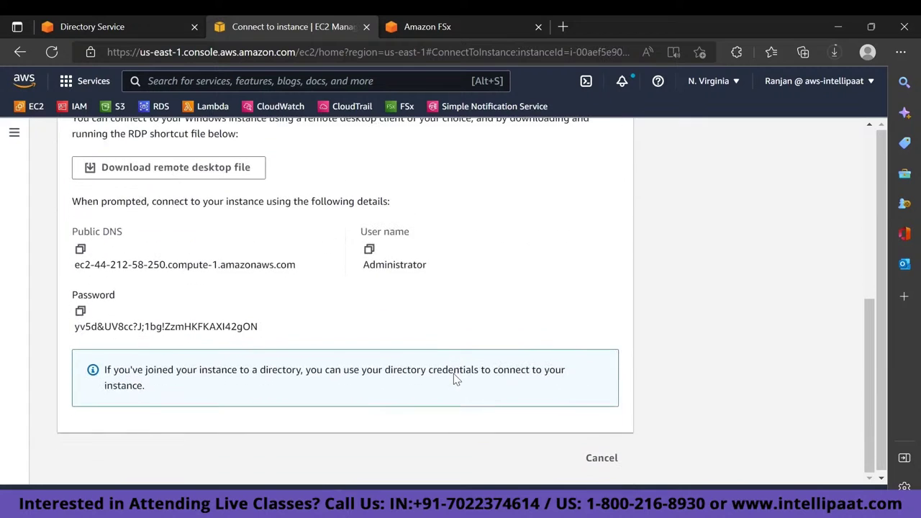
click(80, 313)
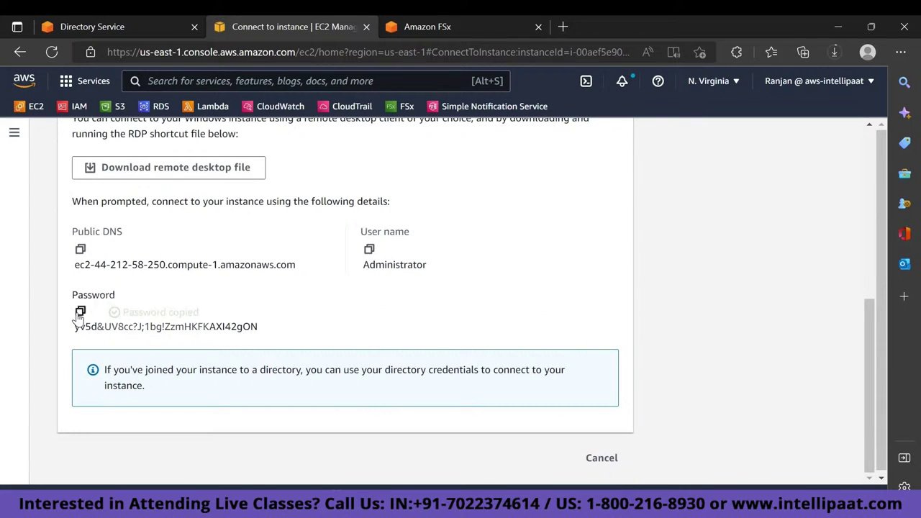
key(ctrl+v)
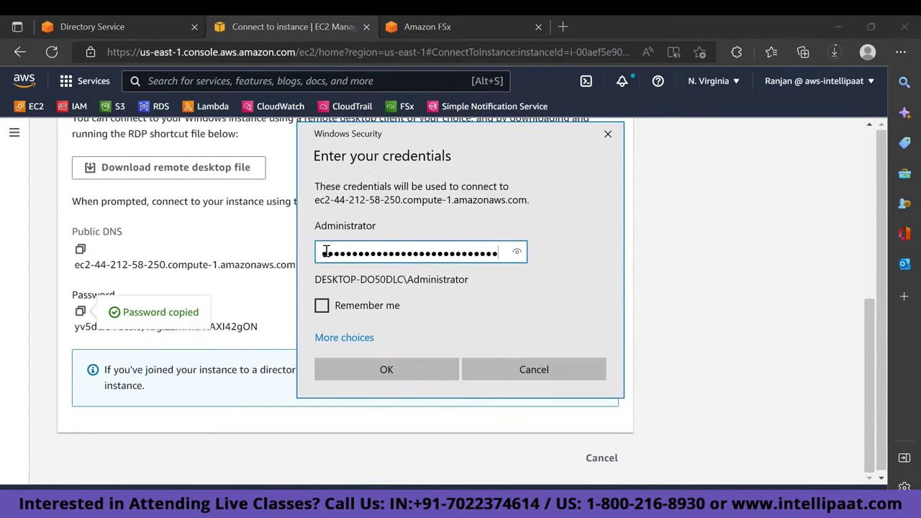
click(392, 369)
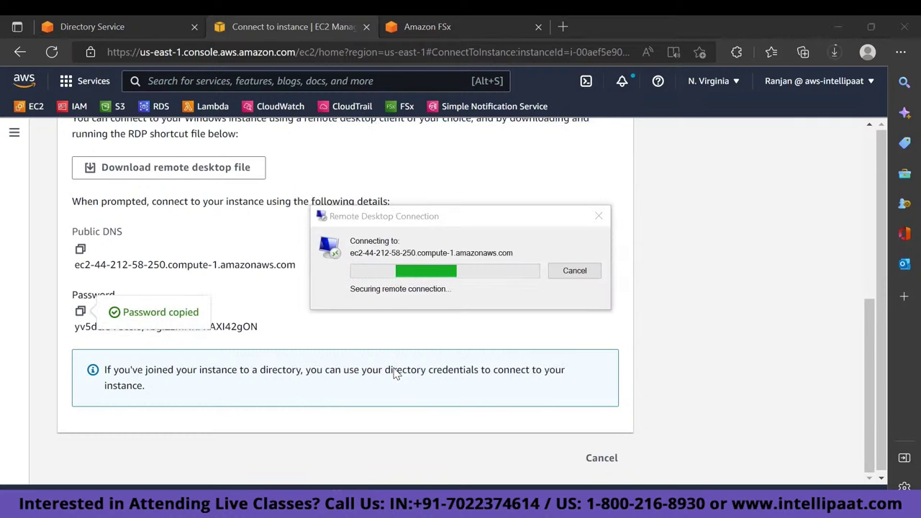
click(507, 386)
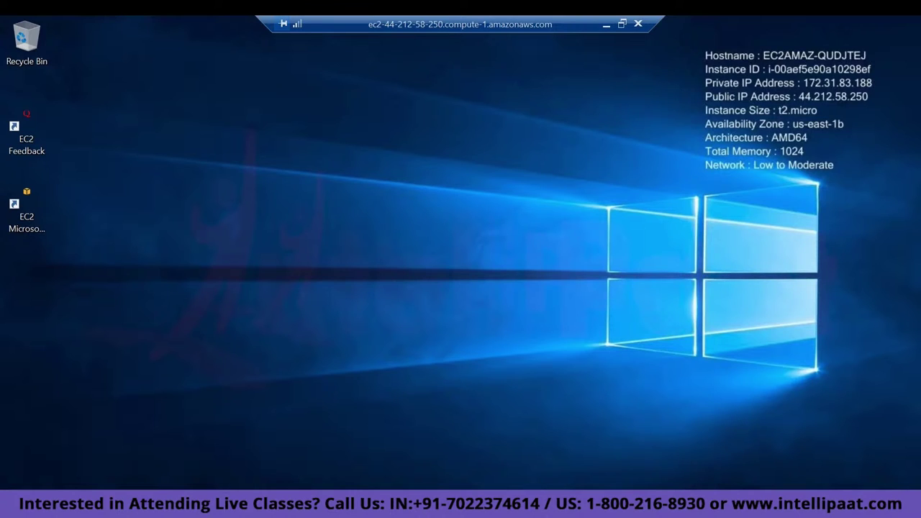
Open File Explorer and confirm This PC lists only Local Disk (C:)
key(super)
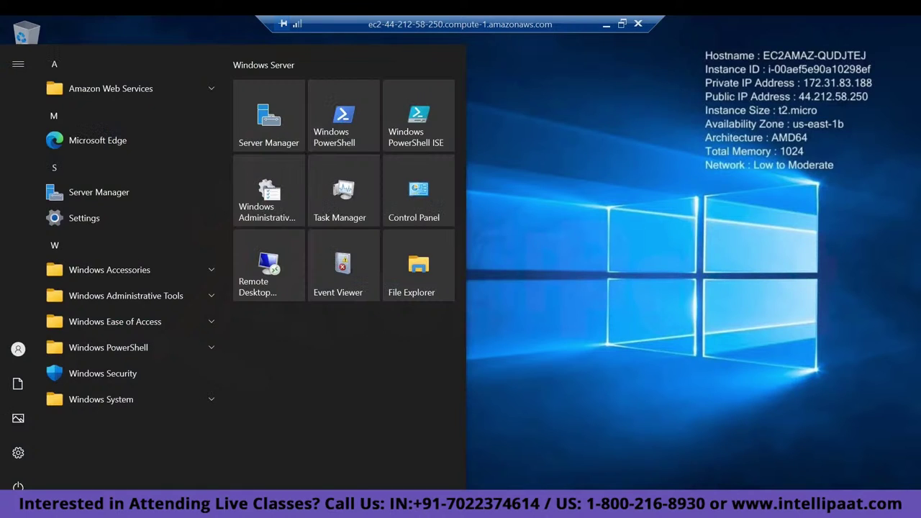
key(super)
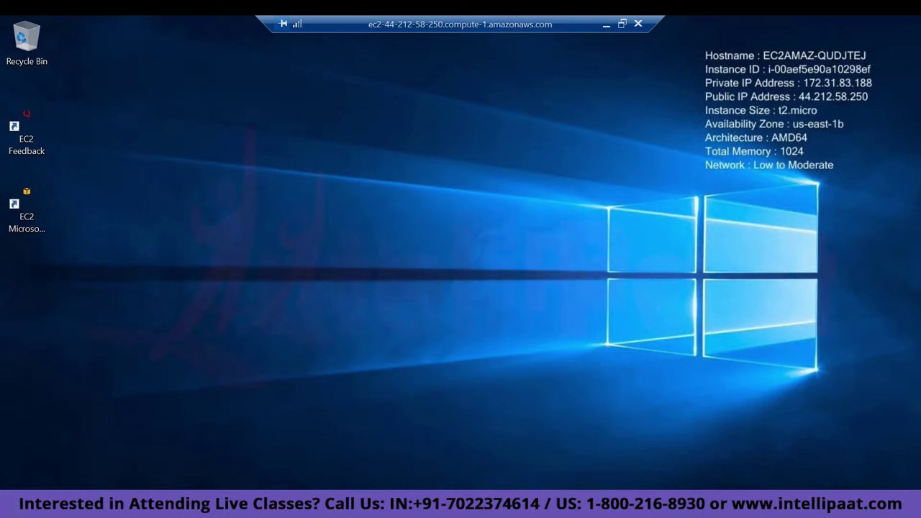
key(super+e)
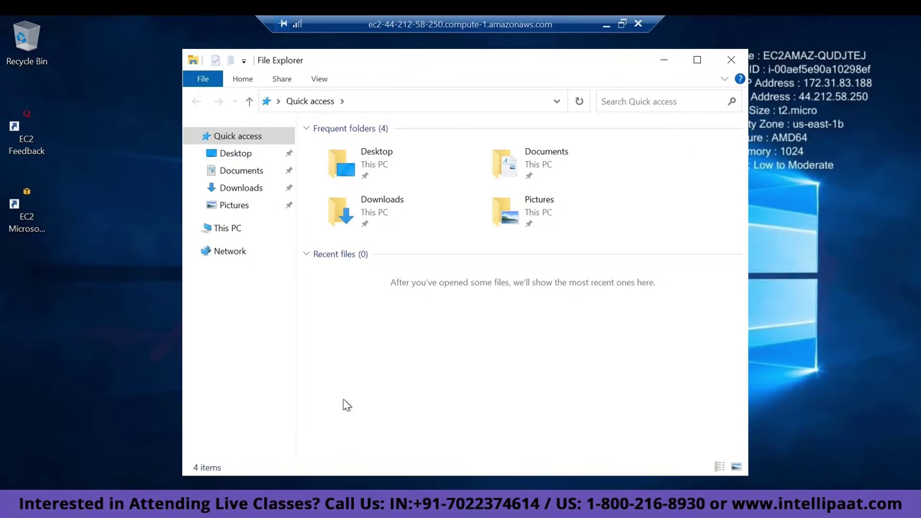
click(229, 229)
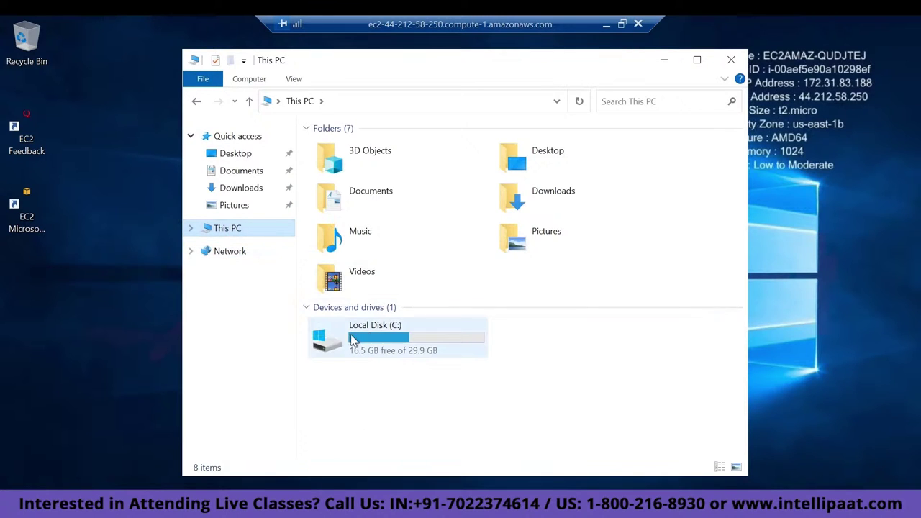
click(799, 364)
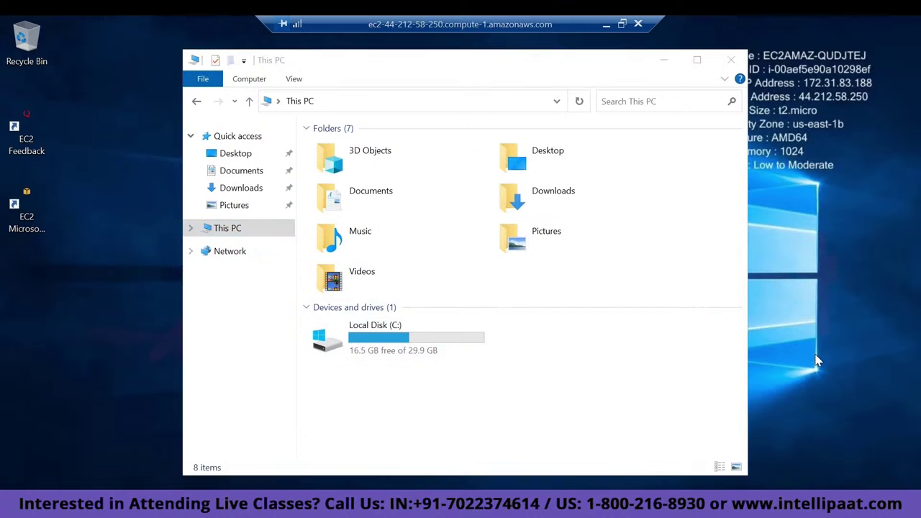
Close This PC and open Command Prompt as administrator
click(733, 64)
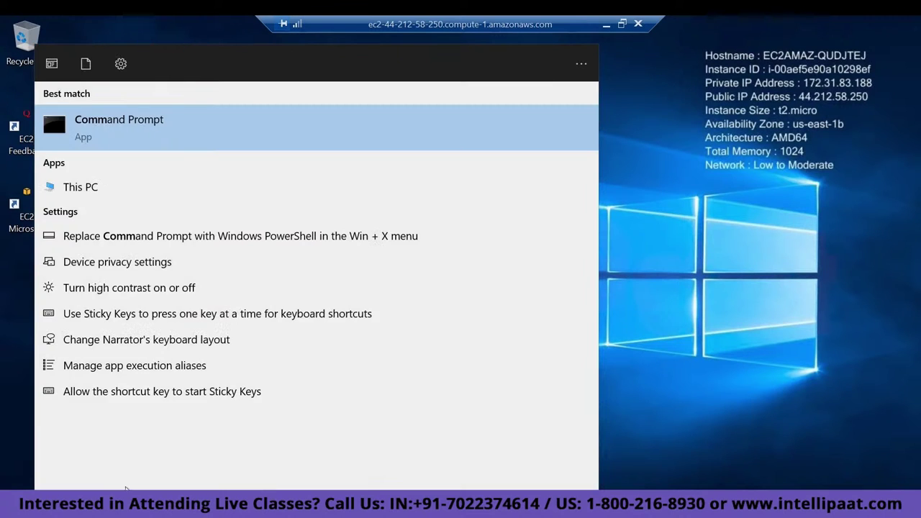
click(228, 117)
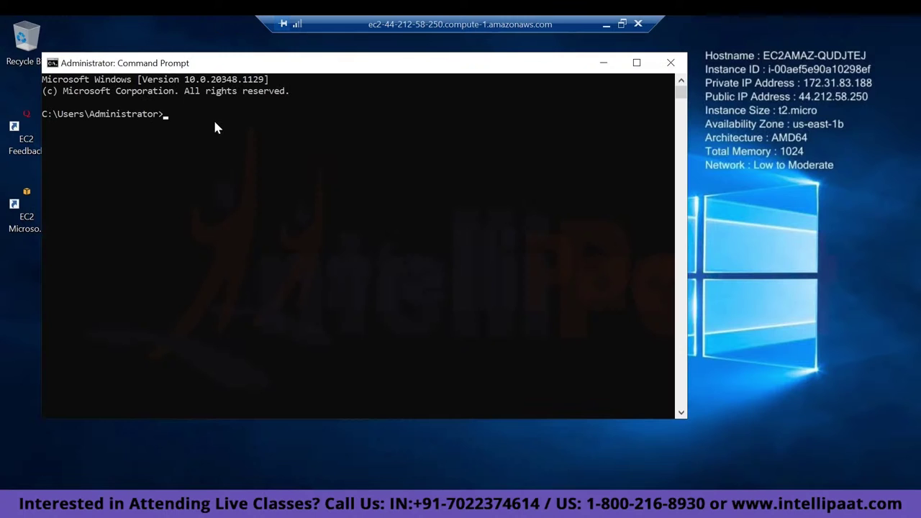
click(606, 24)
Paste the FSx net use command into Command Prompt, change drive Z: to H:, and run it
click(448, 24)
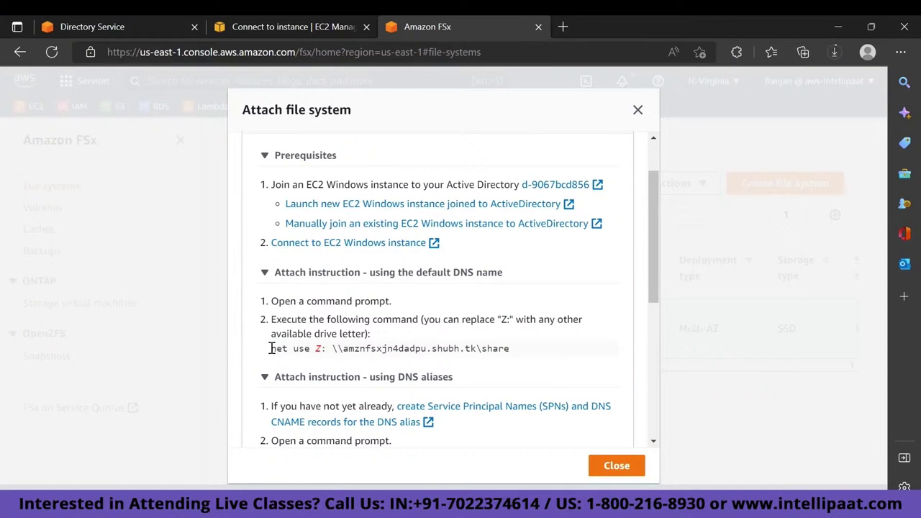
triple_click(507, 346)
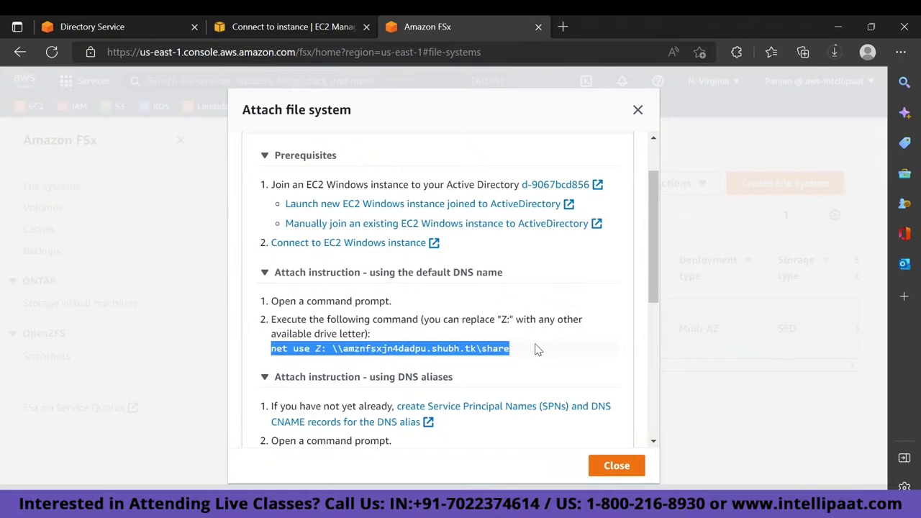
key(alt+Tab)
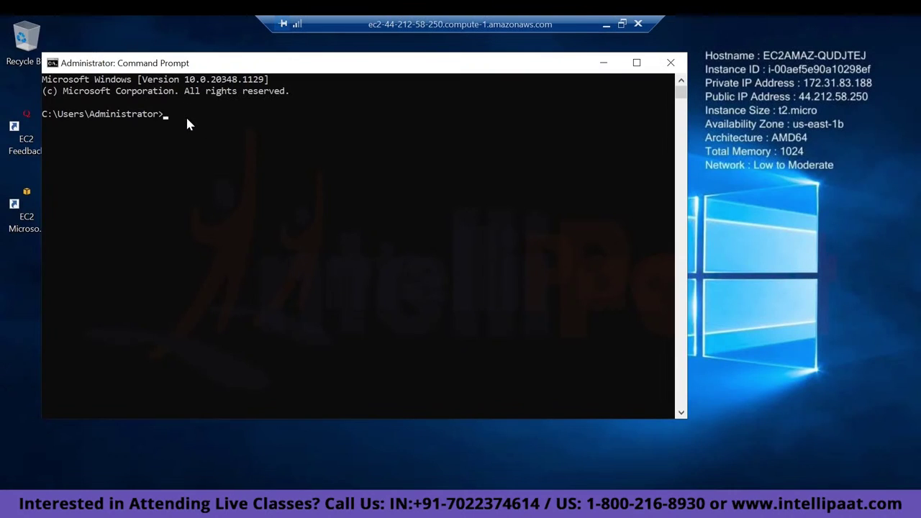
key(ctrl+v)
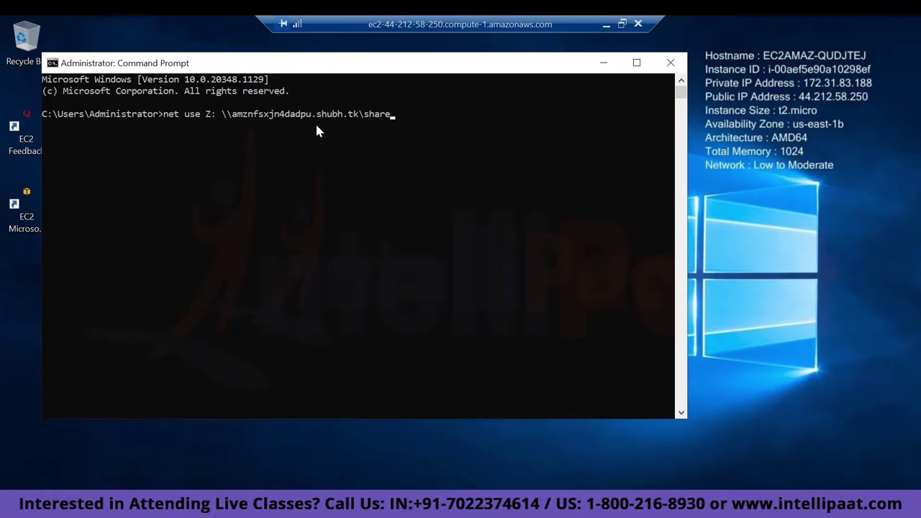
key(Left)
key(Left)
key(Left)
key(Left)
key(Left)
key(Left)
key(Left)
key(Left)
key(Left)
key(Left)
key(Left)
key(Left)
key(Left)
key(Left)
key(Left)
key(Left)
key(Left)
key(Left)
key(Left)
key(Left)
key(Left)
key(Left)
key(Left)
key(Left)
key(Left)
key(Left)
key(BackSpace)
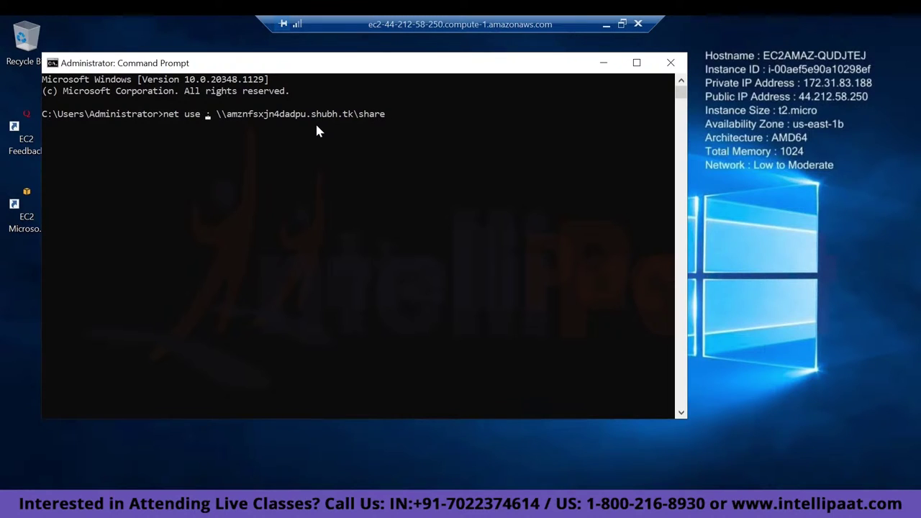
text(H)
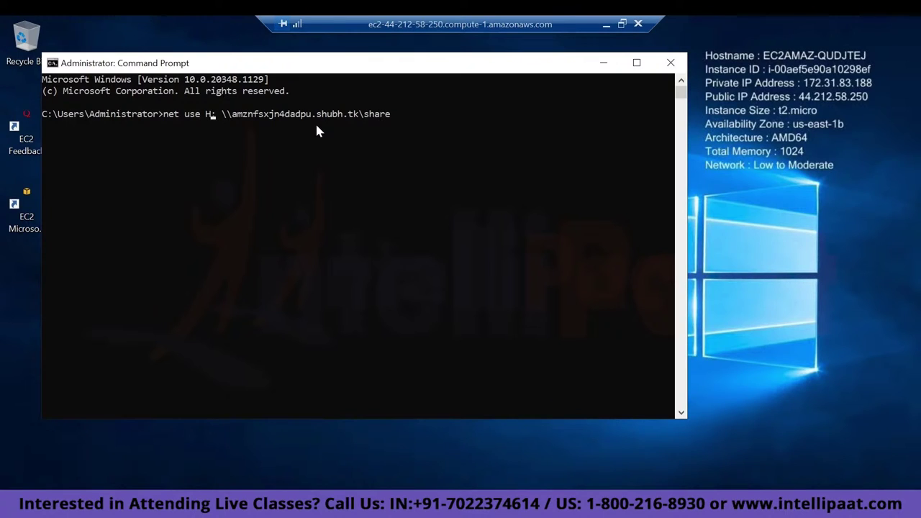
key(Right)
key(Right)
key(Right)
key(Right)
key(Right)
key(Right)
key(Right)
key(Right)
key(Right)
key(Right)
key(Right)
key(Right)
key(Right)
key(Return)
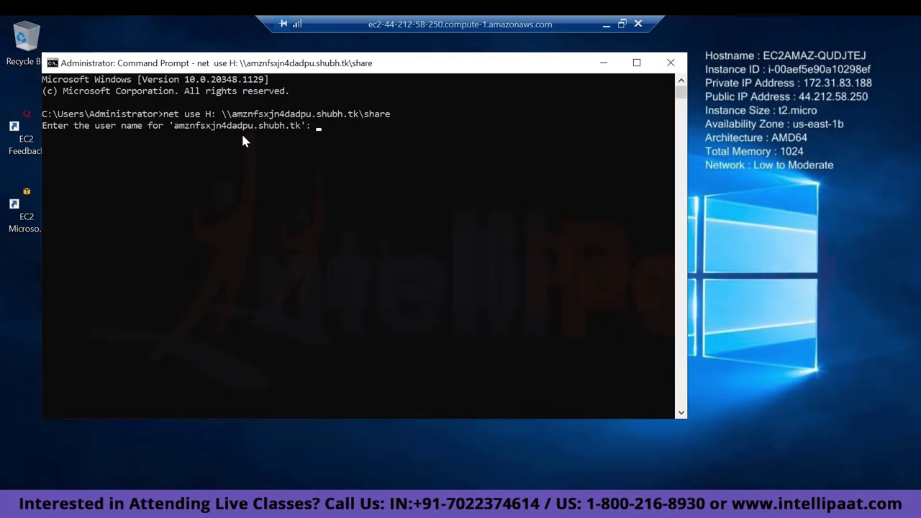
Copy the directory DNS name shubh.tk from the Directory Service details
click(604, 28)
click(124, 20)
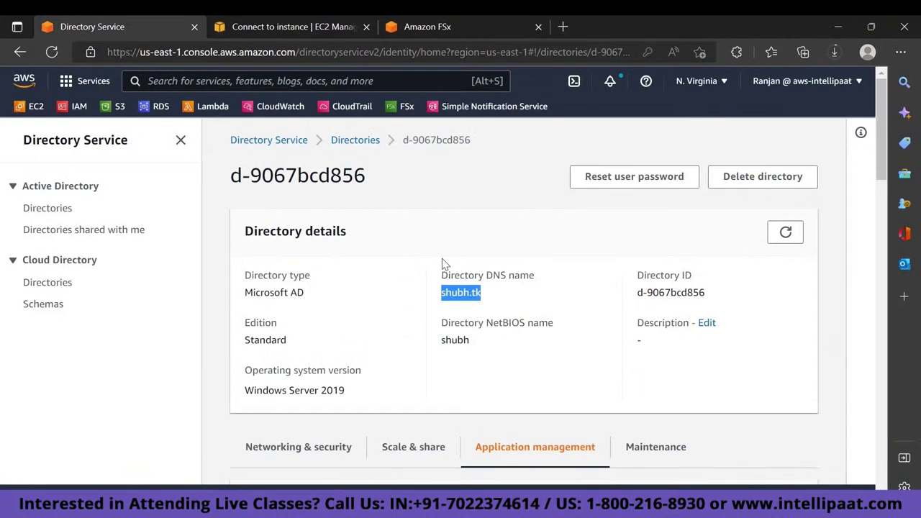
click(443, 298)
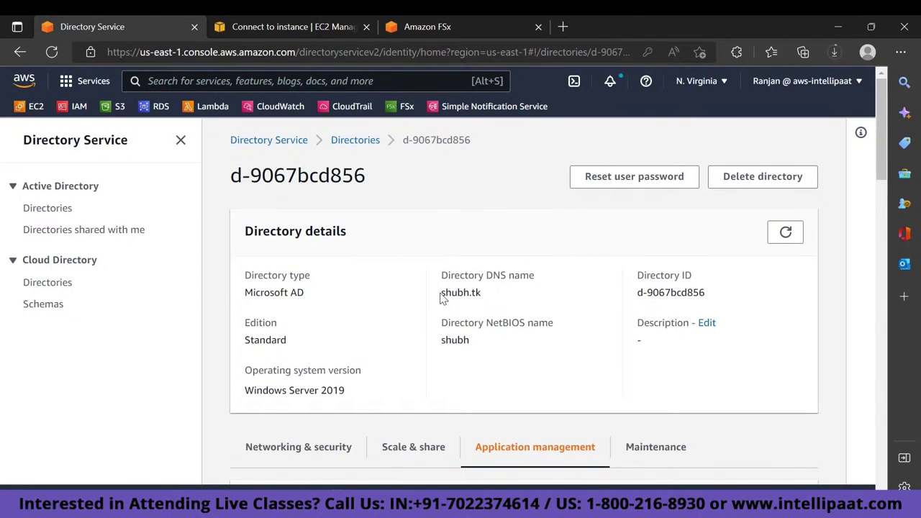
drag(443, 298, 499, 302)
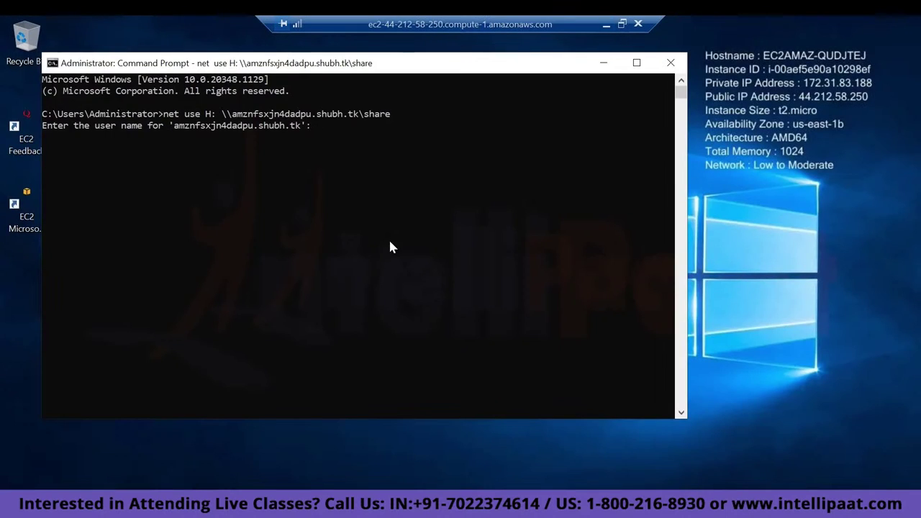
Log in at the prompt as shubh.tk\Admin with the domain administrator password
text(shubh.tk)
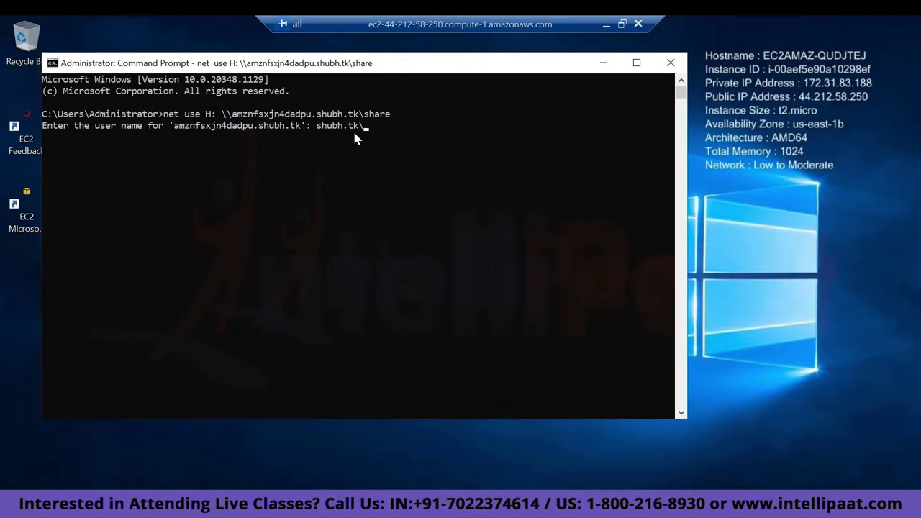
text(\Admin)
key(Return)
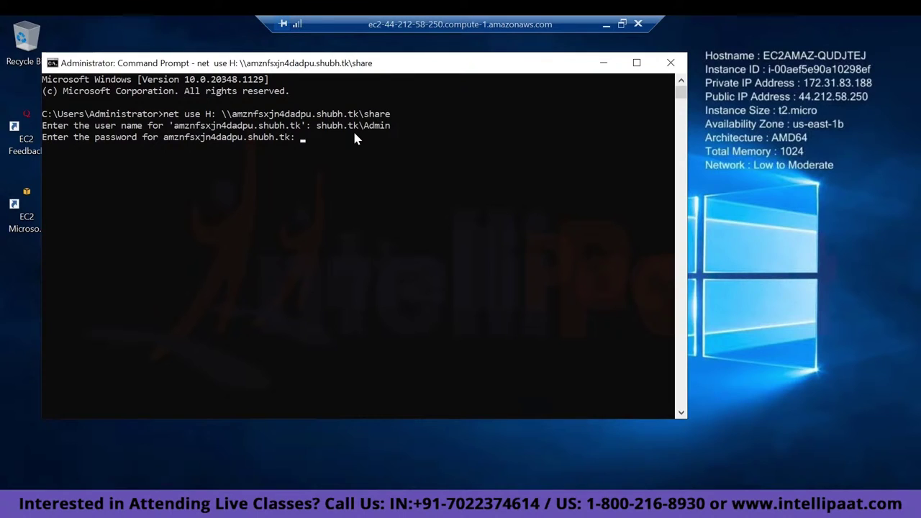
key(Return)
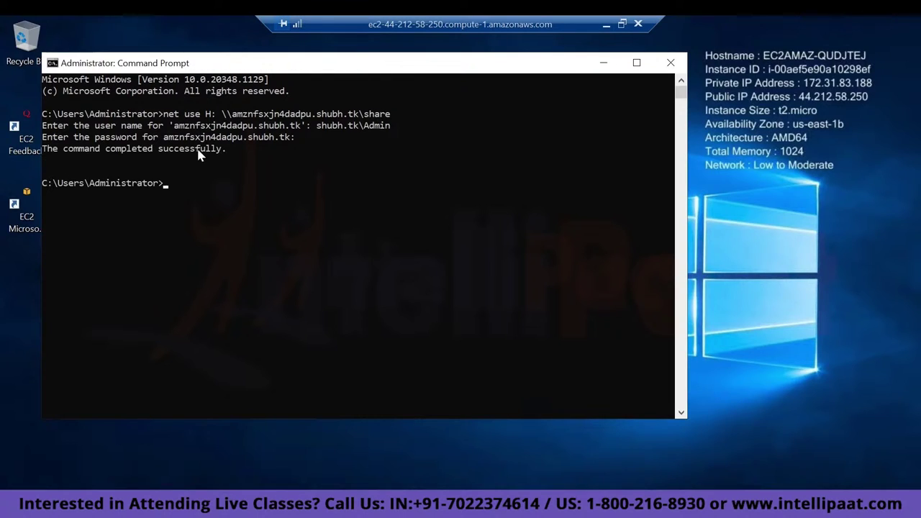
Open File Explorer's This PC and confirm share (H:) appears under Network locations
click(738, 249)
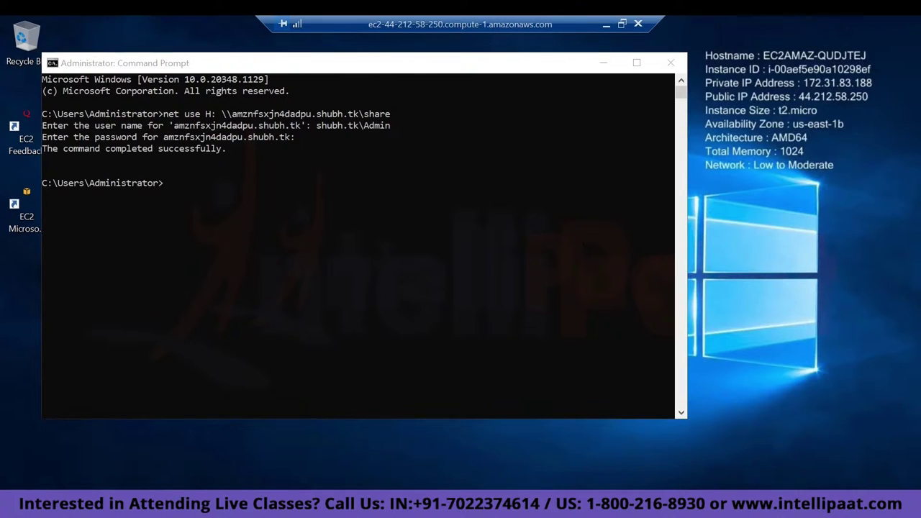
key(super+e)
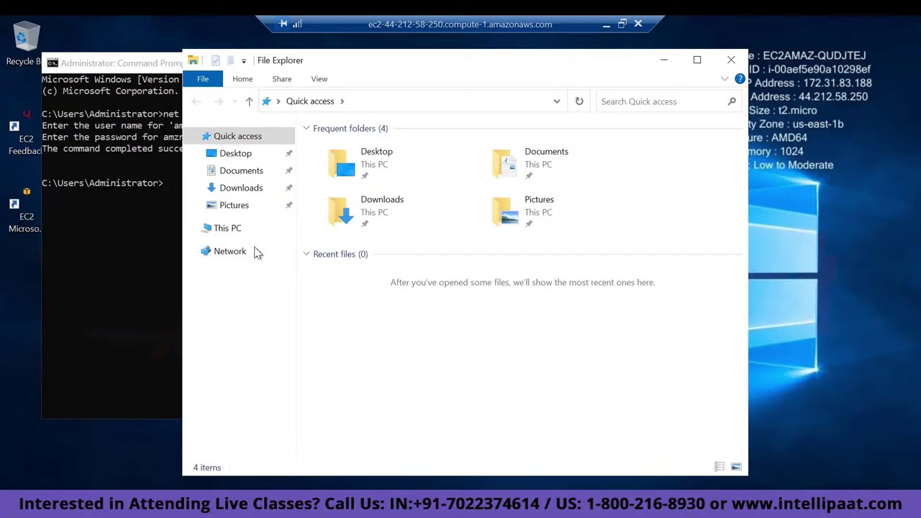
click(225, 230)
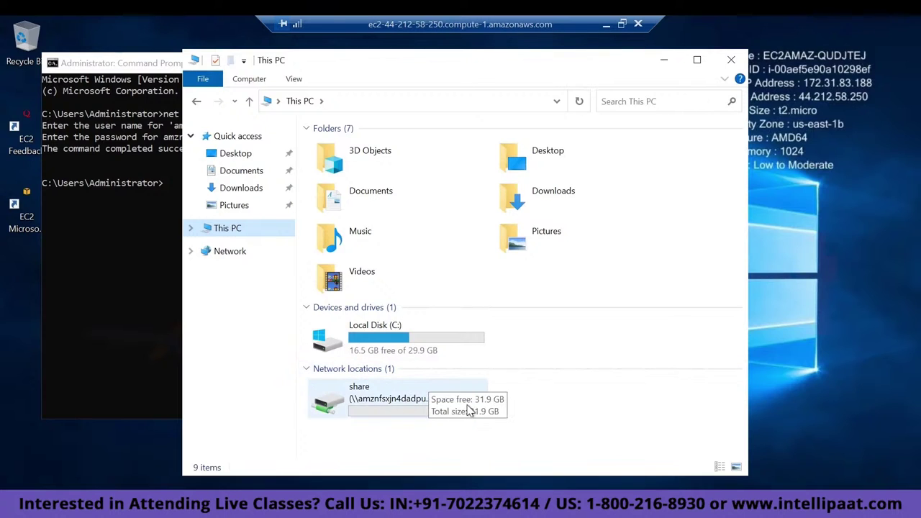
Minimize the remote windows and advance to the 'What is Fsx ?' slide
click(665, 62)
click(605, 24)
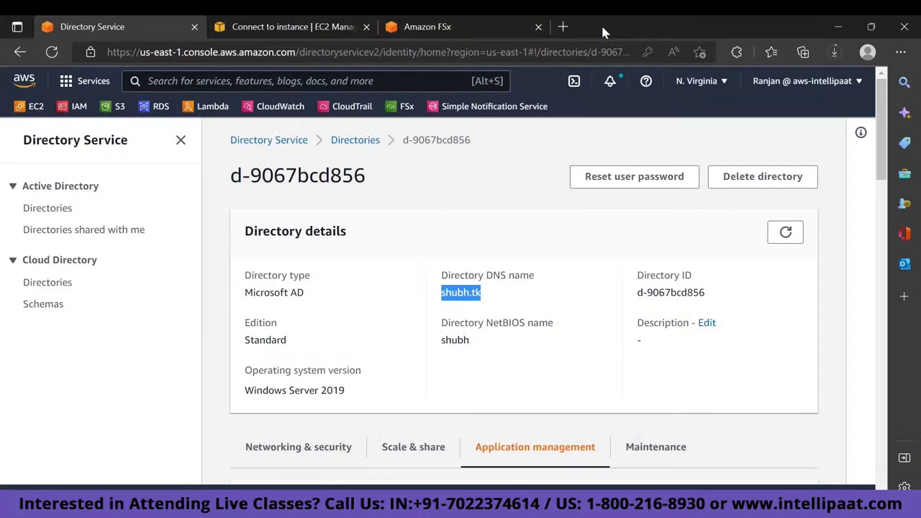
click(482, 176)
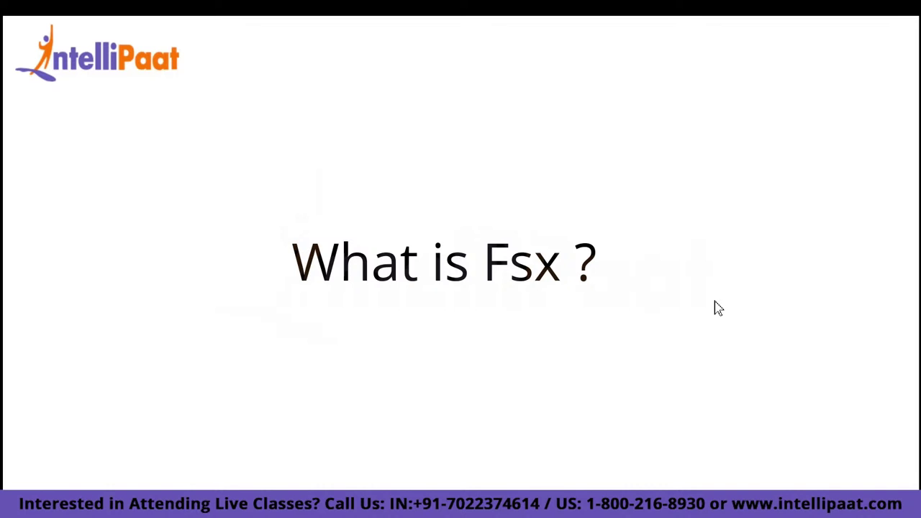
key(Right)
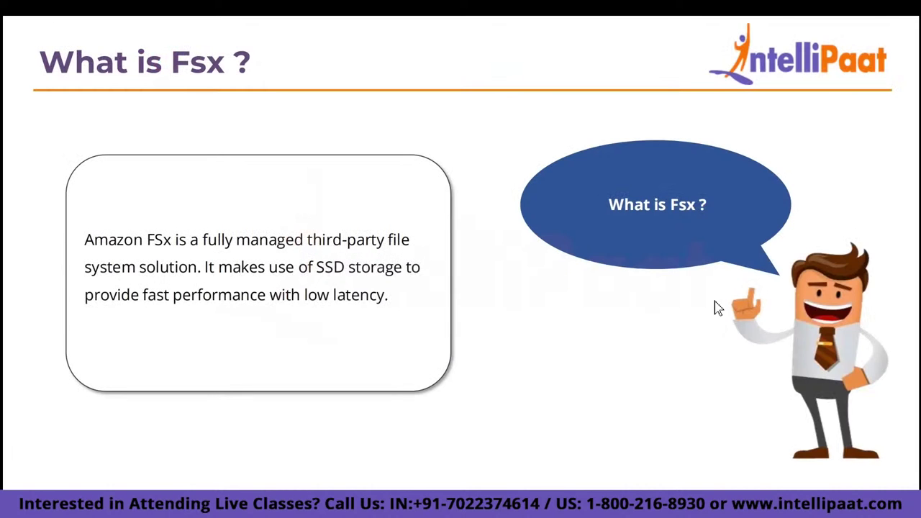
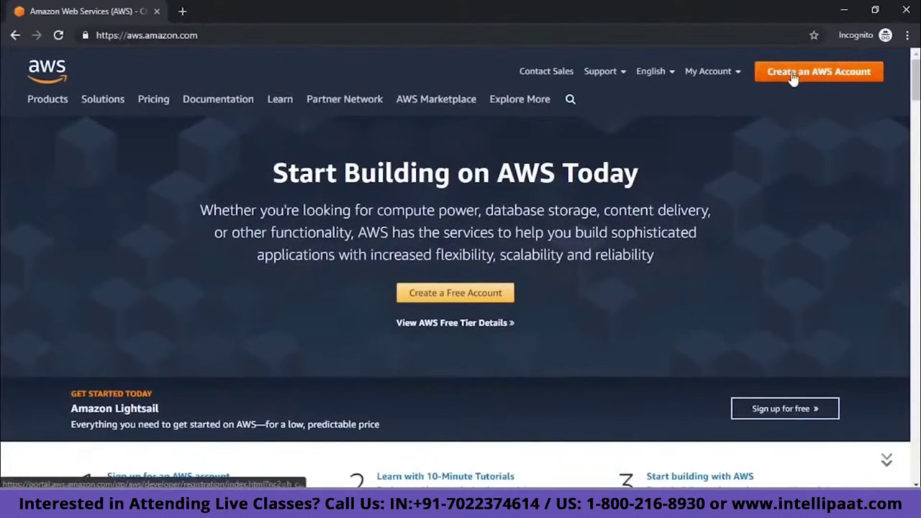
Start a new AWS account with an email address, password and account name, then continue
click(833, 75)
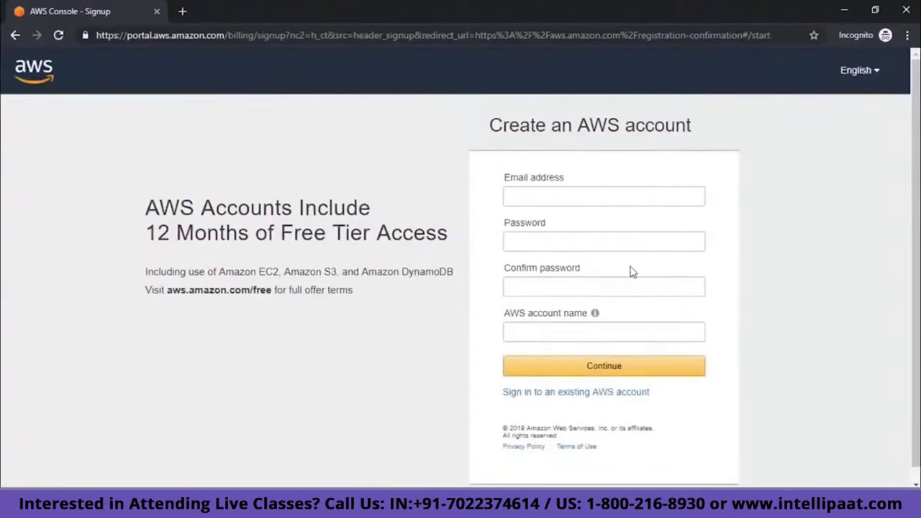
click(585, 201)
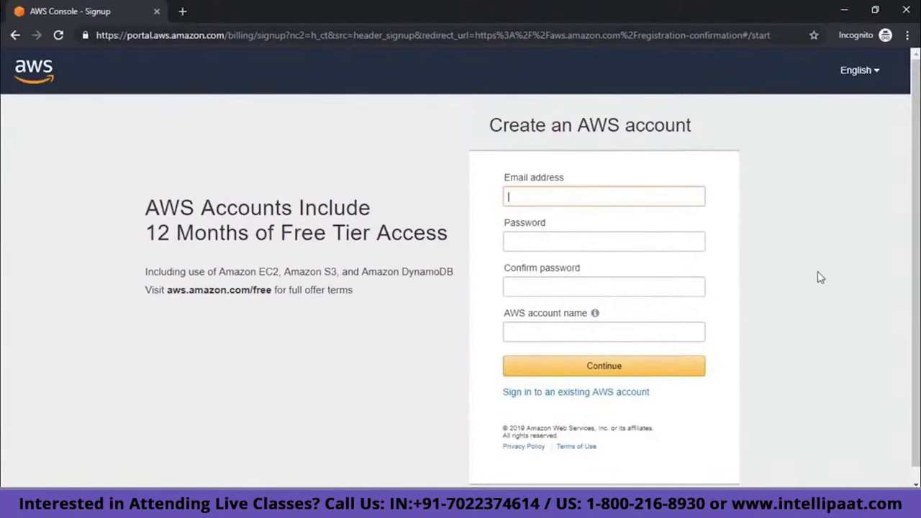
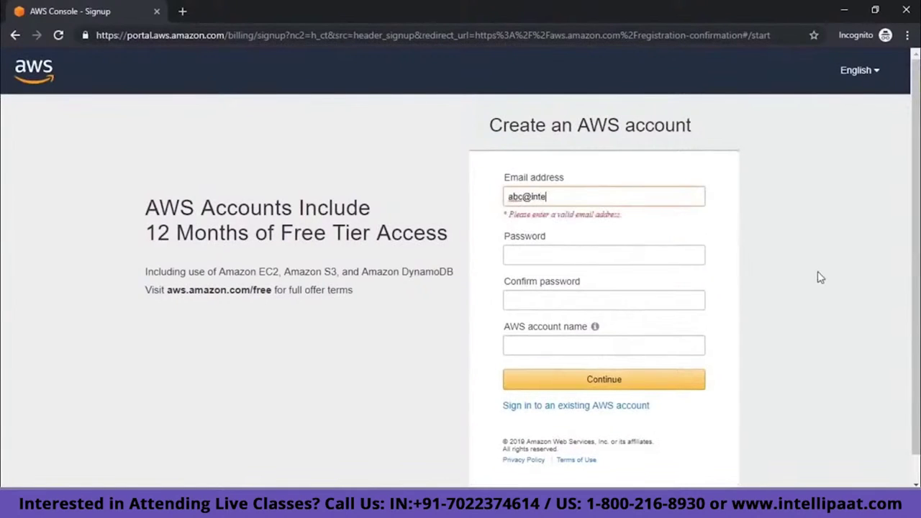
key(Tab)
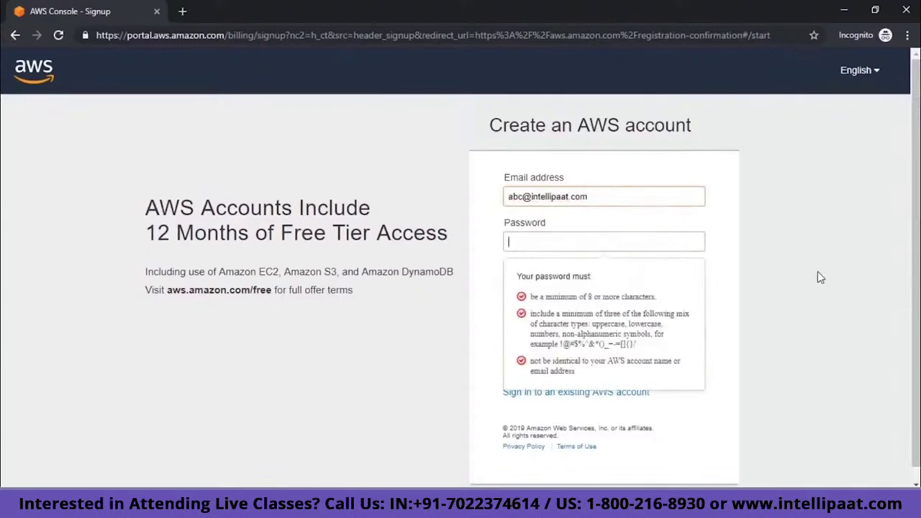
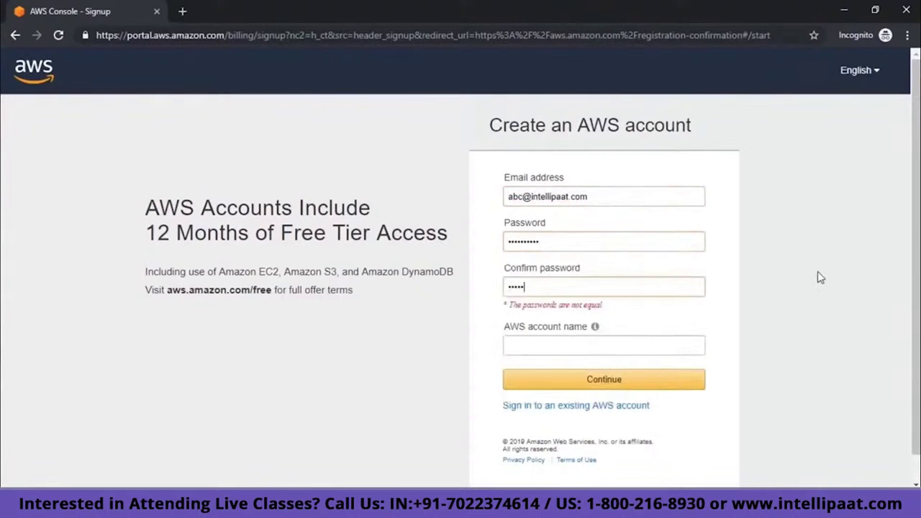
key(Tab)
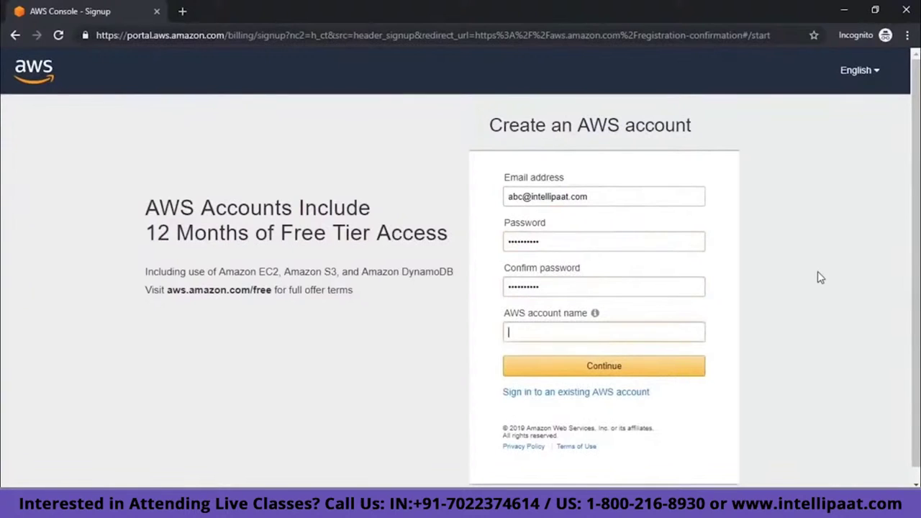
text(intellipaat-test)
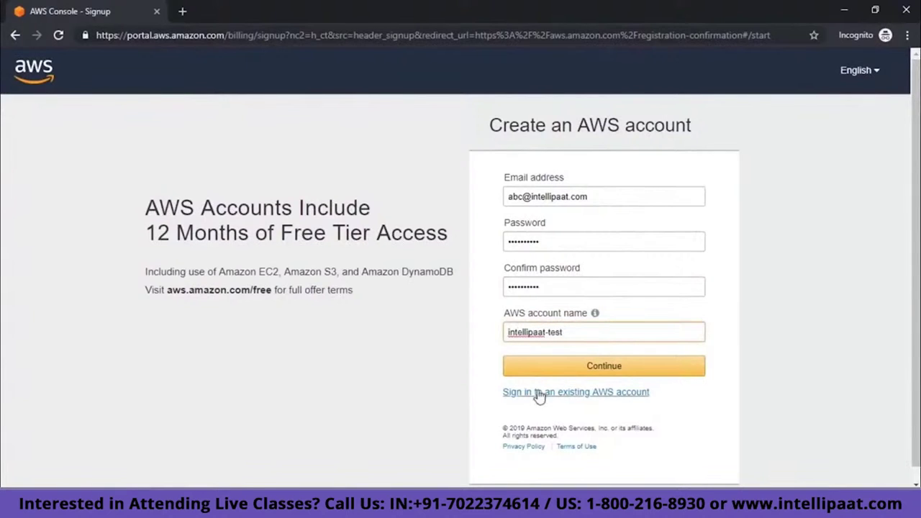
click(541, 376)
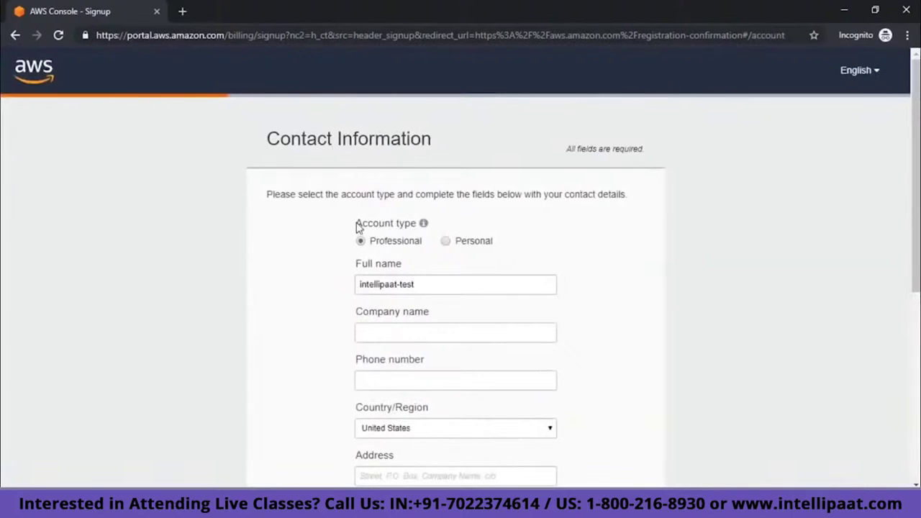
Choose a Personal account, enter a phone number, and set the country to Tonga
click(446, 242)
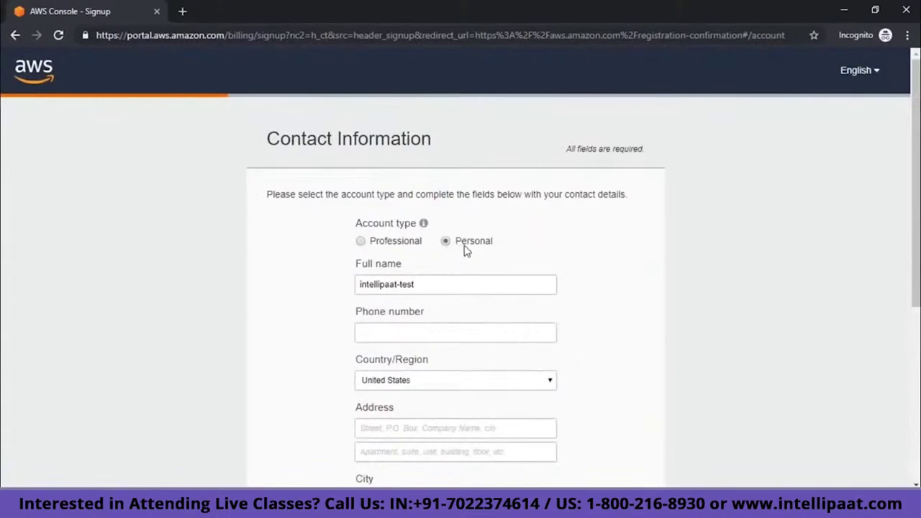
click(455, 327)
text(123)
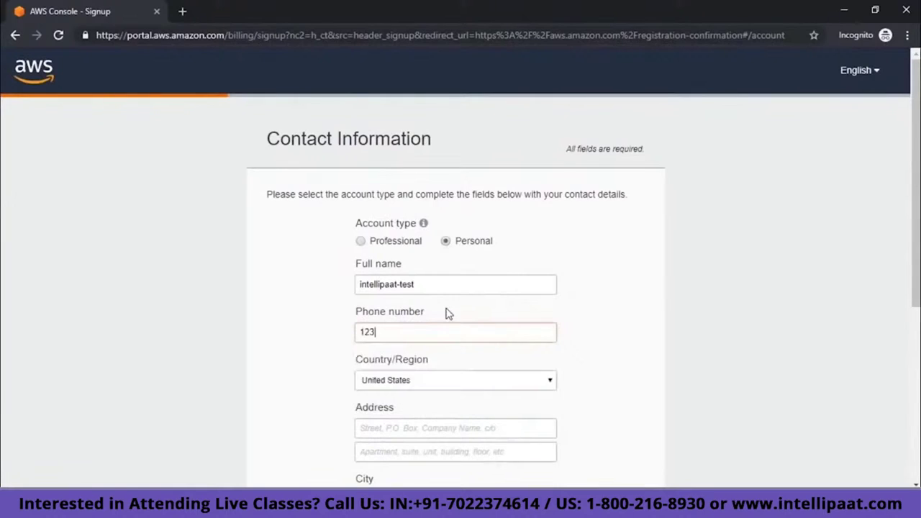
text(456789)
scroll(713, 348, down, 3)
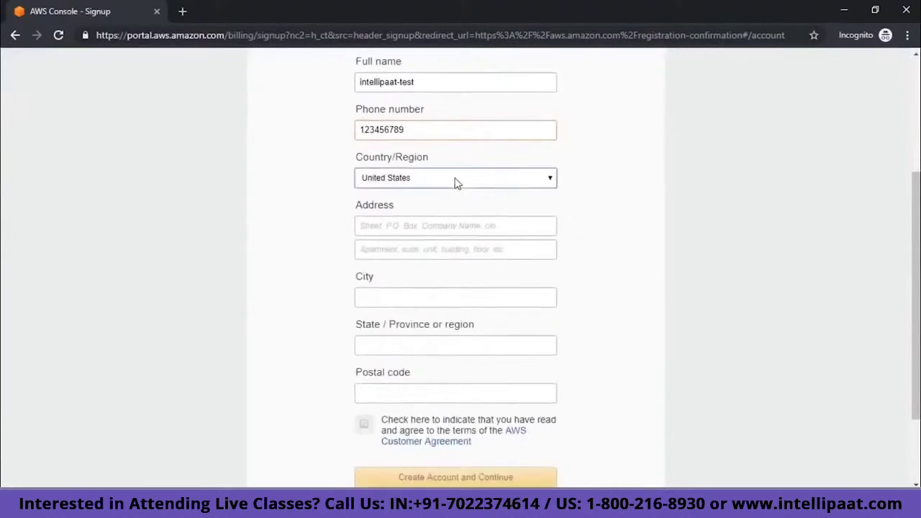
click(453, 182)
click(452, 278)
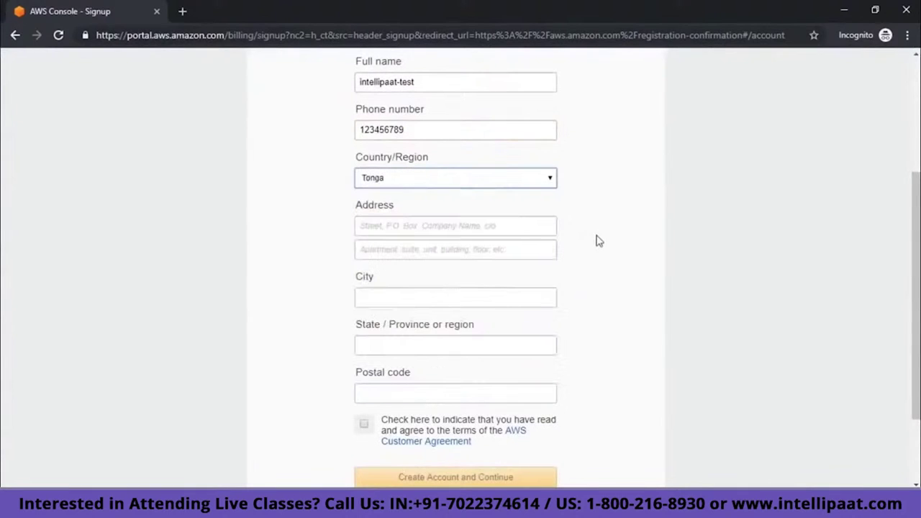
Autofill address, city and state, accept the AWS Customer Agreement, and create the account
click(442, 234)
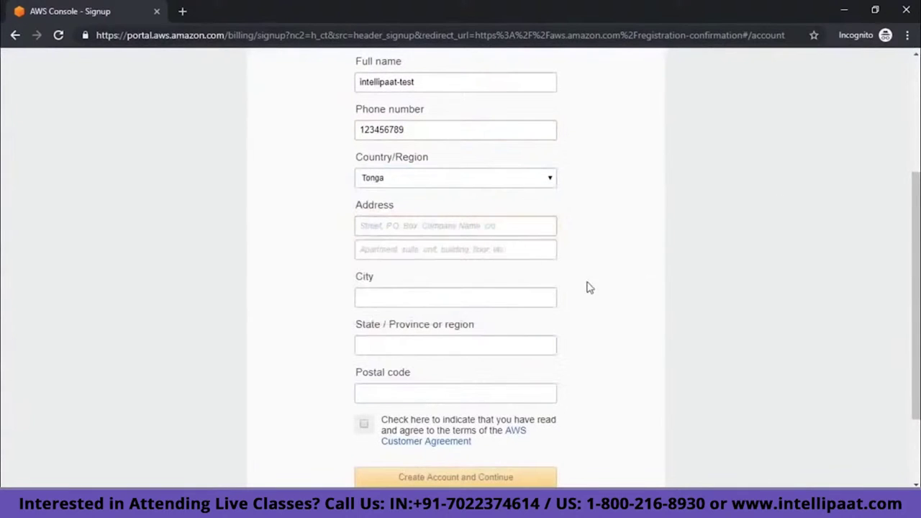
scroll(588, 286, down, 2)
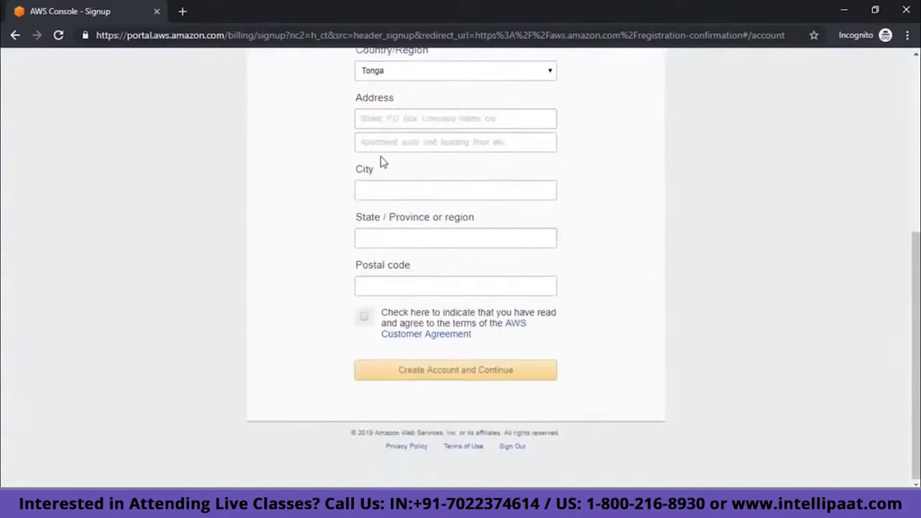
click(412, 187)
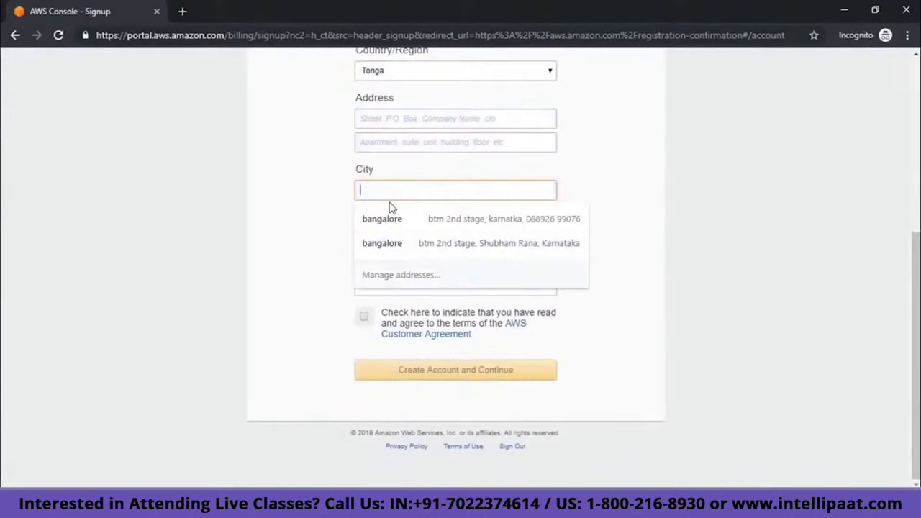
click(427, 242)
click(427, 239)
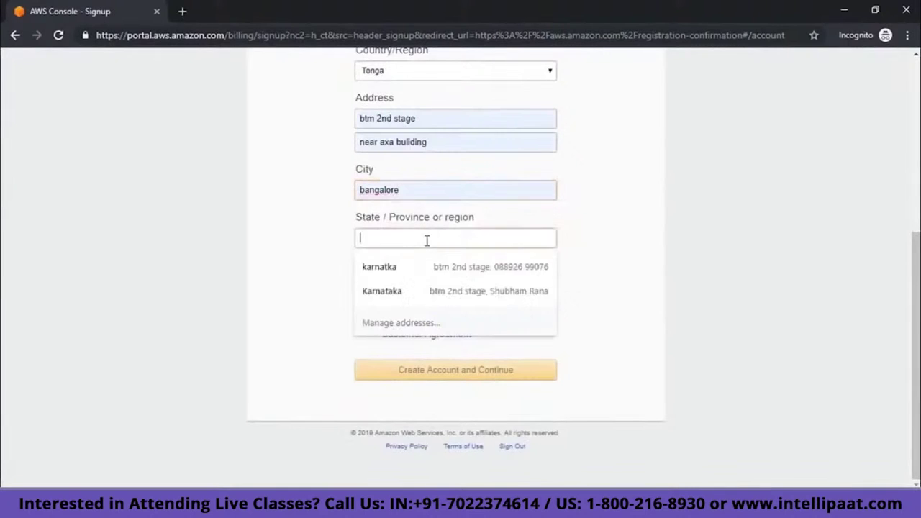
click(529, 290)
click(365, 319)
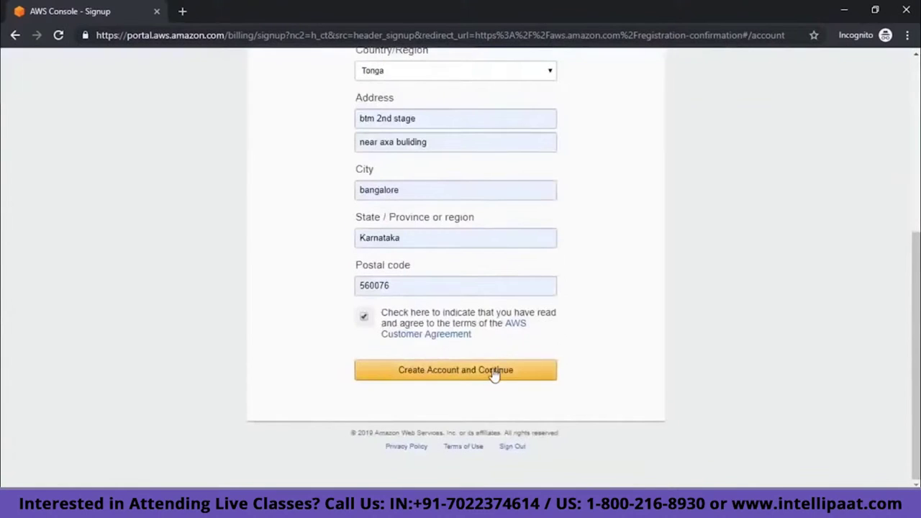
click(494, 374)
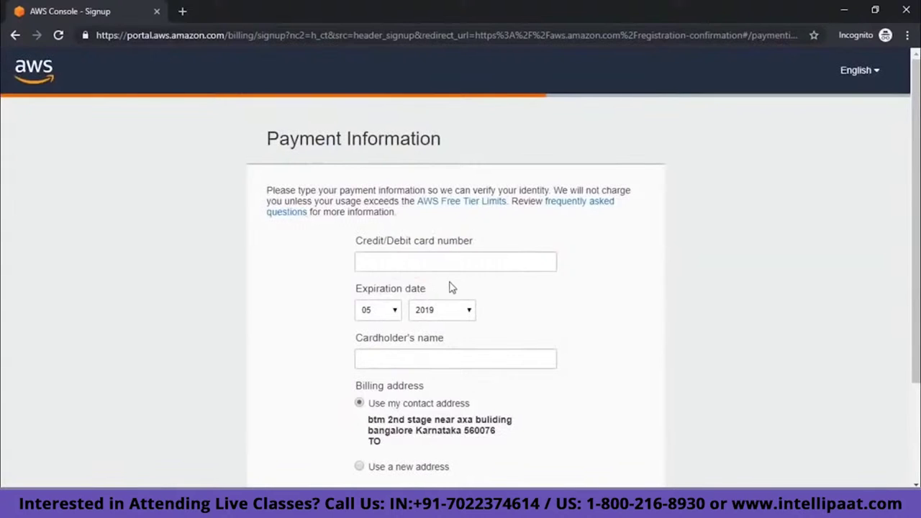
Attempt Secure Submit on the Payment Information page without completing payment
scroll(451, 287, down, 3)
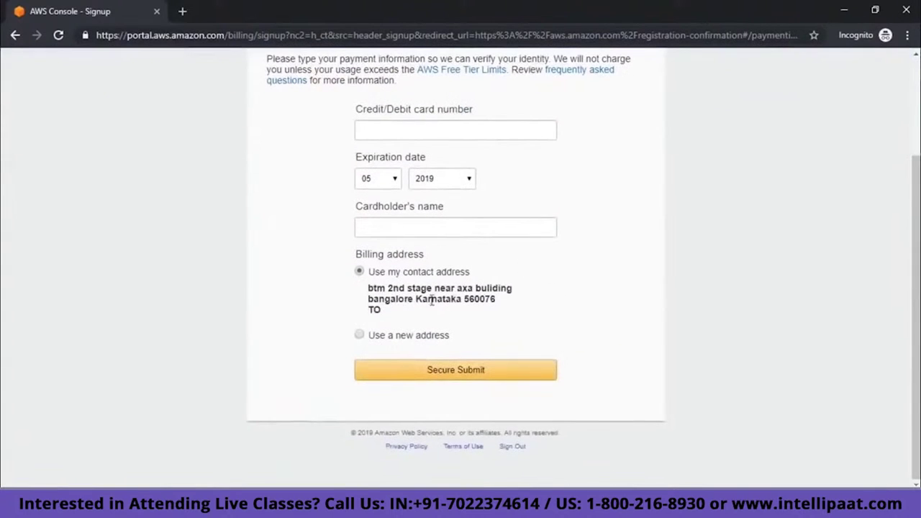
click(536, 368)
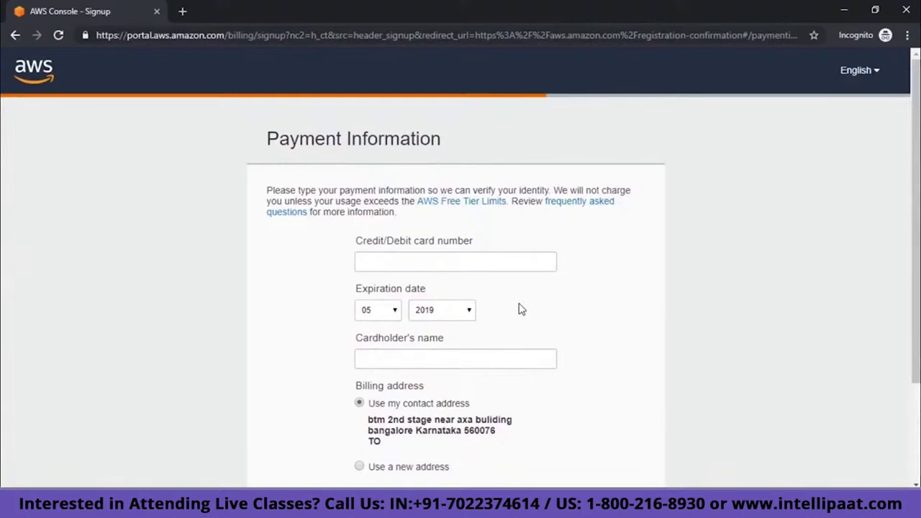
scroll(545, 226, down, 2)
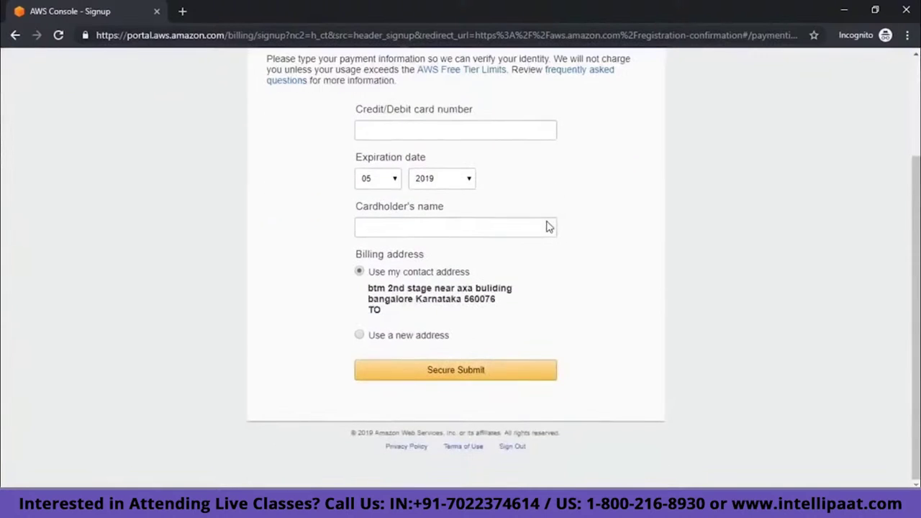
scroll(547, 222, up, 2)
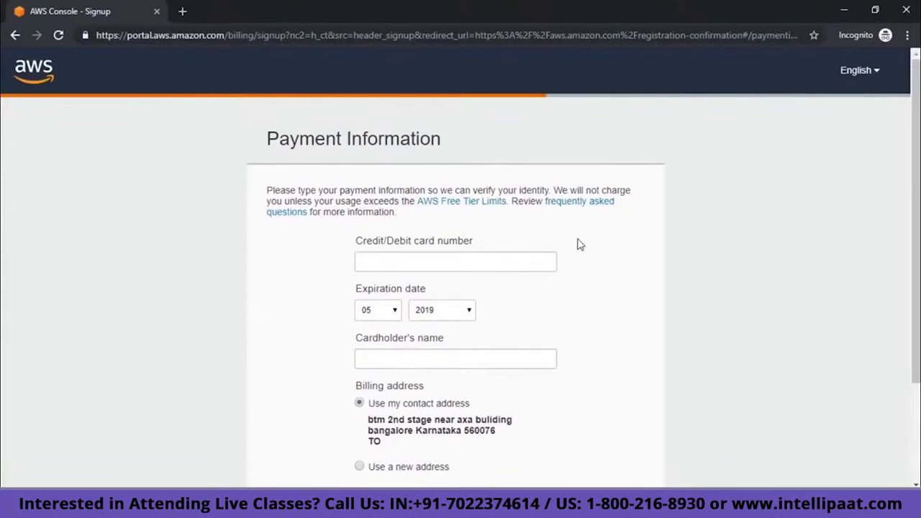
scroll(587, 205, down, 2)
scroll(589, 200, up, 2)
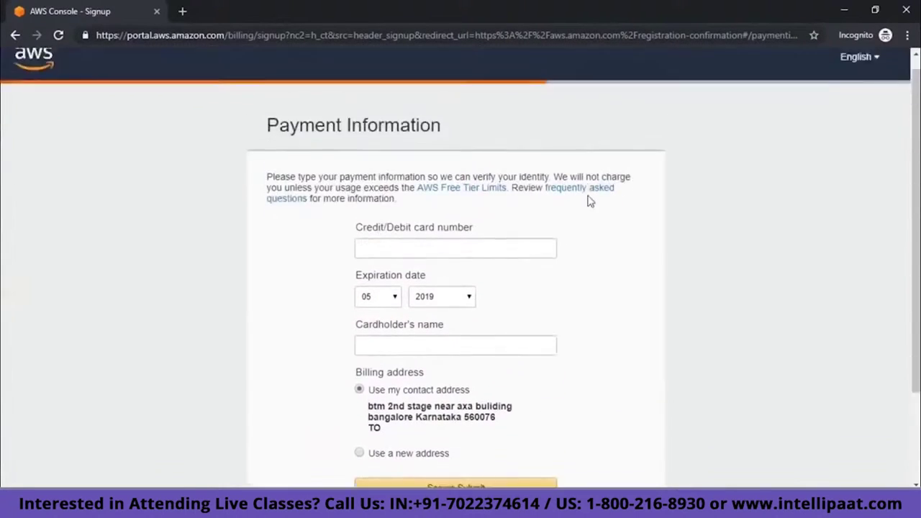
Go back to the AWS homepage by entering 'aws' in the address bar
click(554, 35)
text(aws)
key(Return)
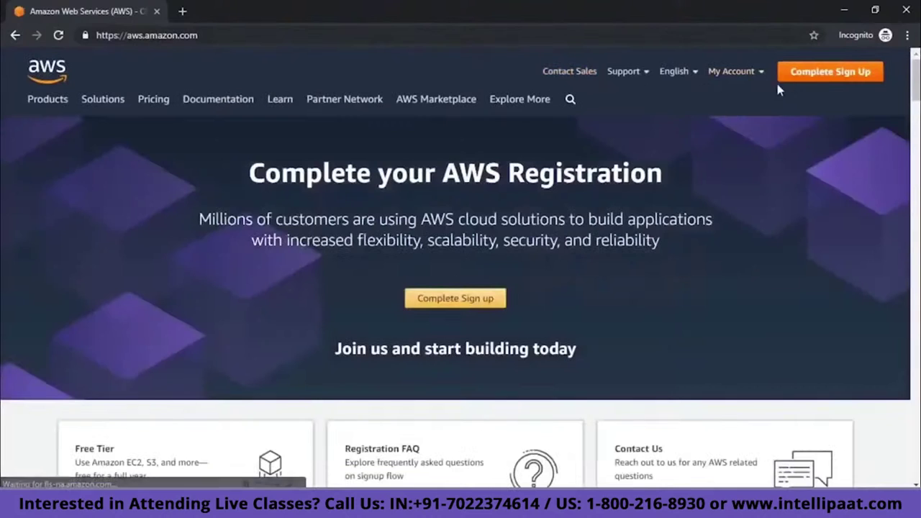
Open the Management Console sign-in and enter the root user's sign-in name
mouse_move(734, 72)
click(743, 101)
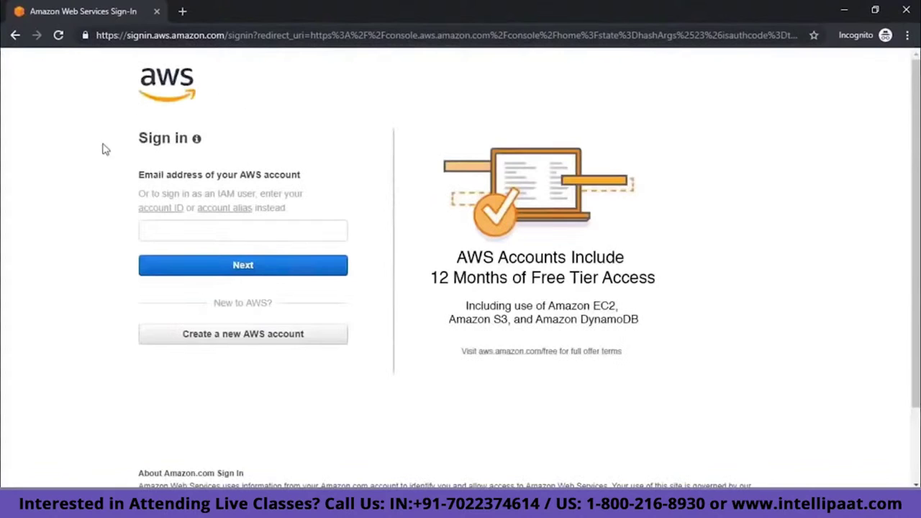
click(225, 229)
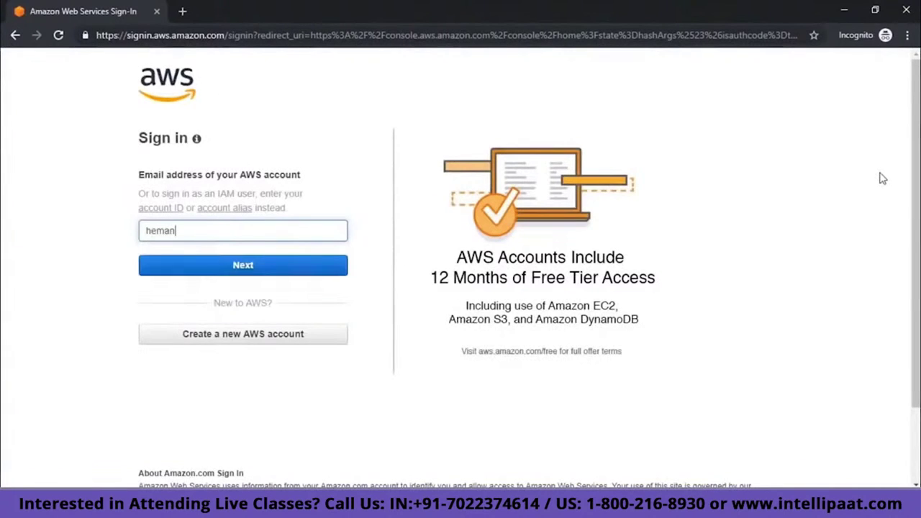
key(Return)
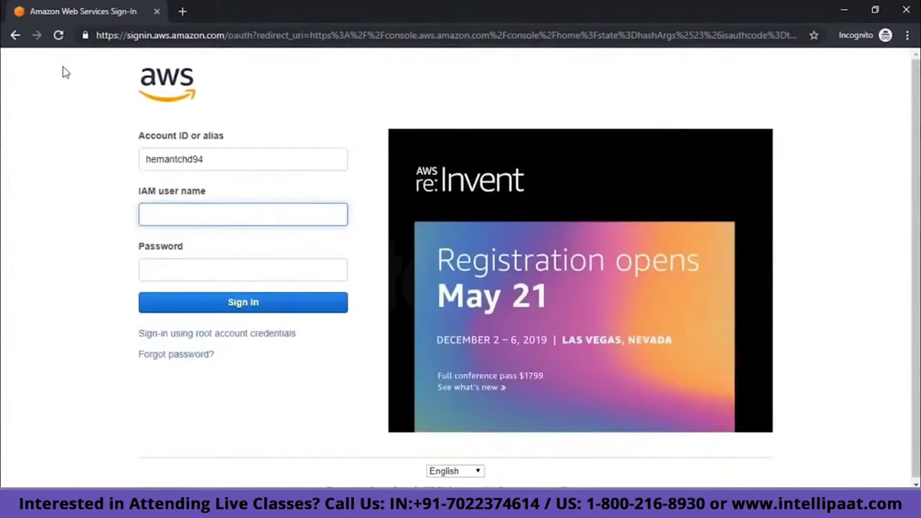
Correct the root email to the full Gmail address and sign in with the account password
click(15, 34)
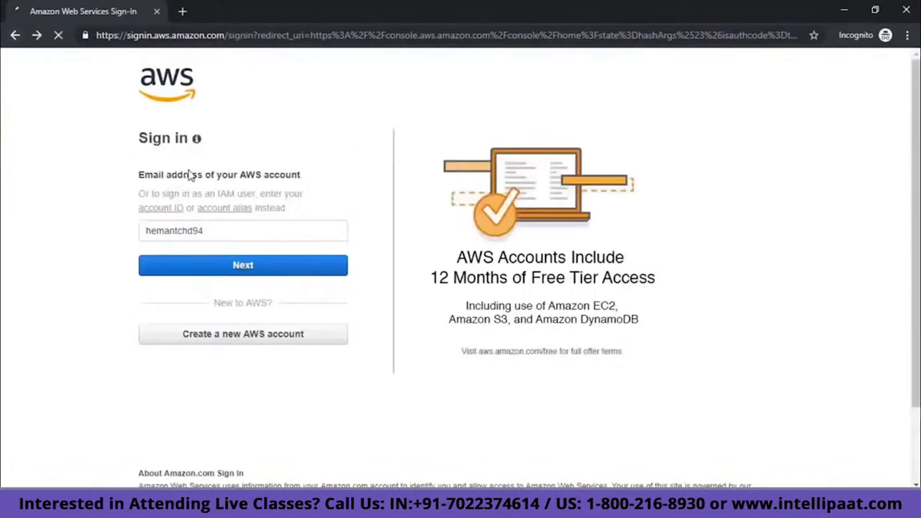
click(209, 231)
text(@gmai)
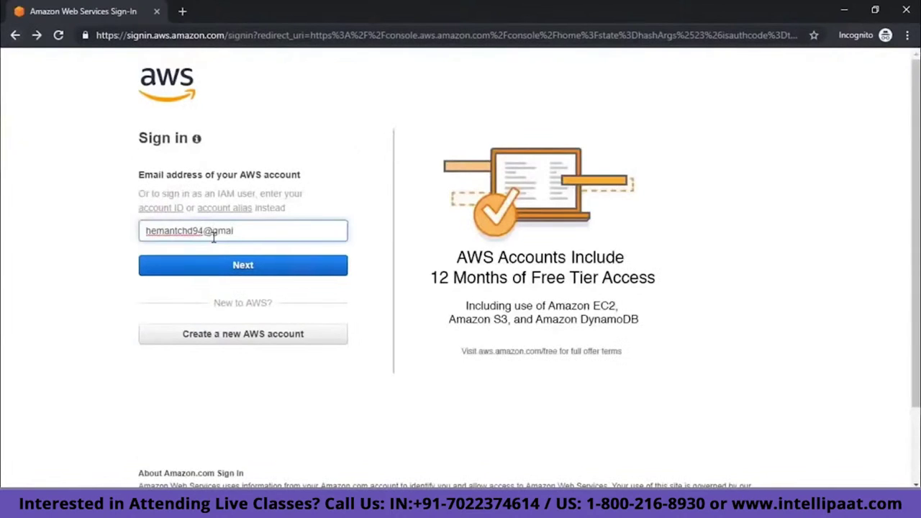
text(l.com)
key(Return)
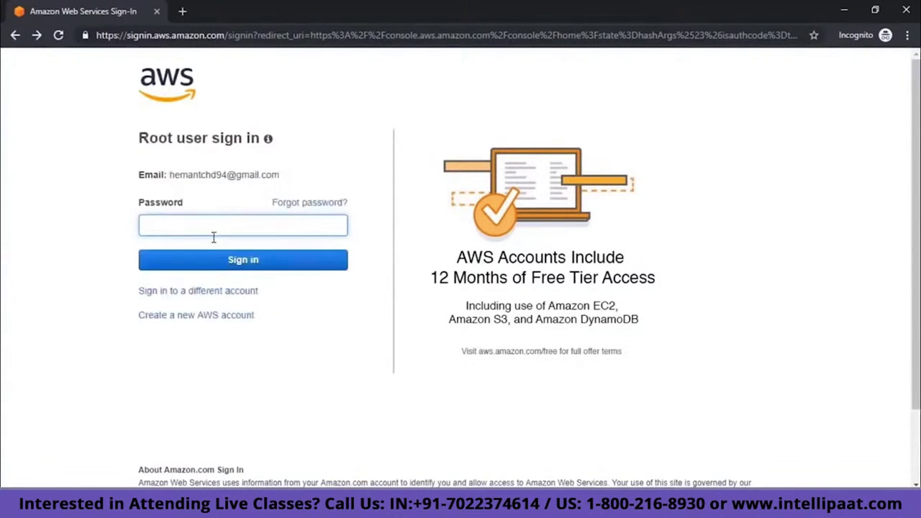
text(•••)
key(Return)
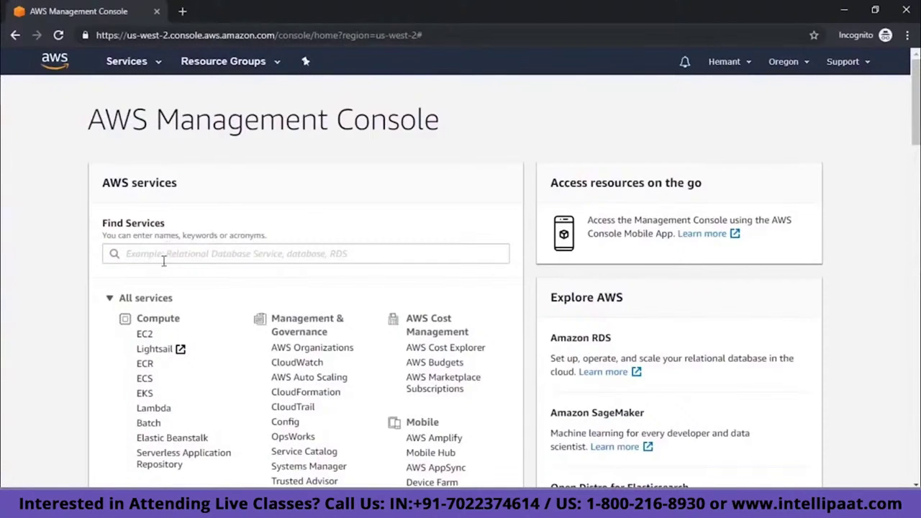
drag(141, 318, 181, 318)
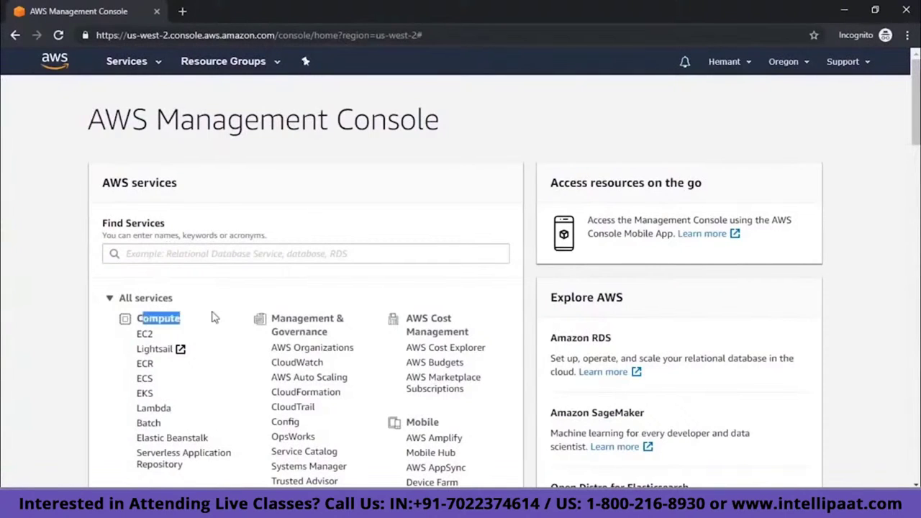
scroll(192, 326, down, 2)
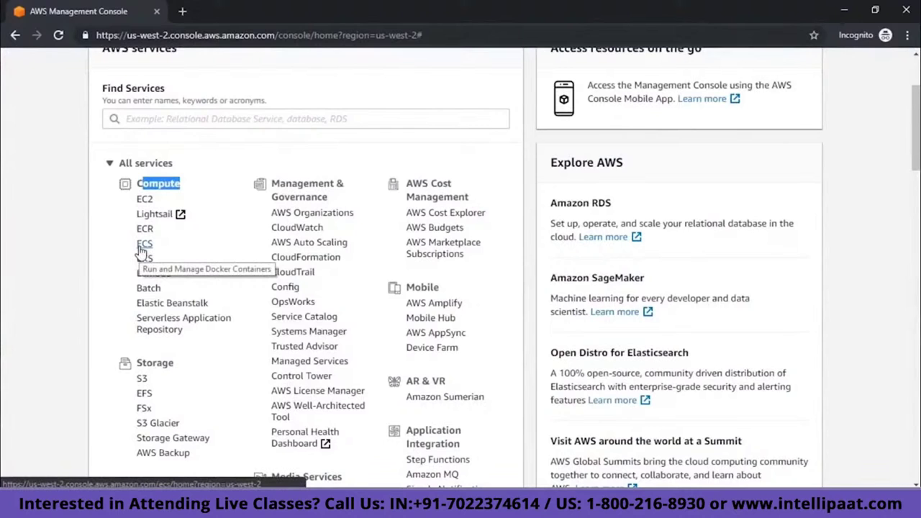
scroll(329, 237, down, 10)
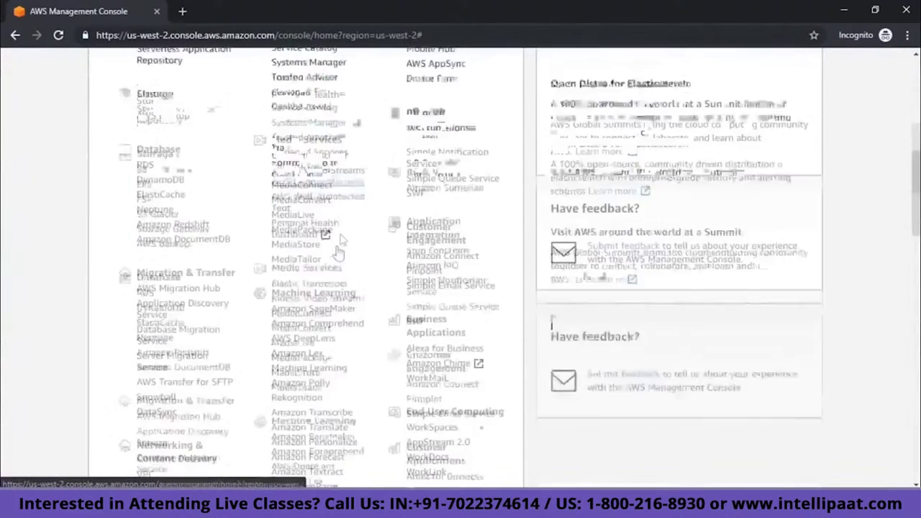
scroll(340, 237, down, 4)
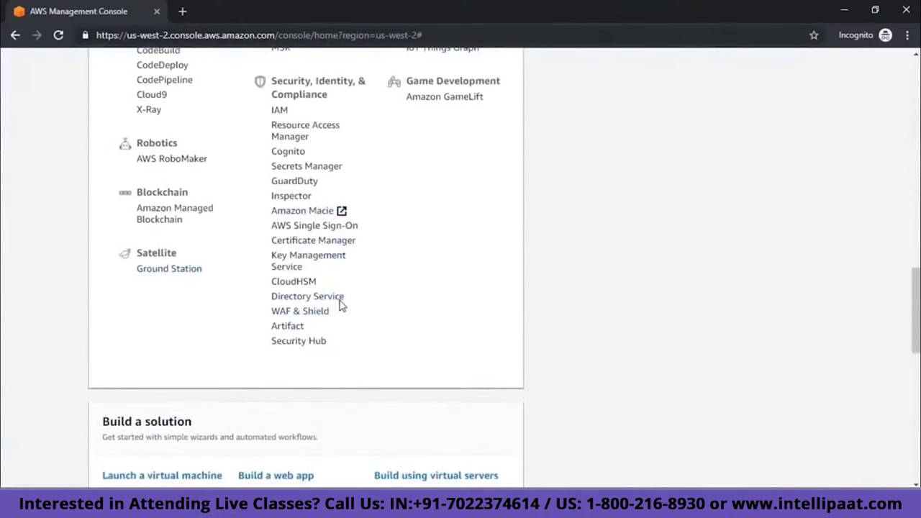
scroll(454, 167, up, 2)
scroll(453, 167, up, 2)
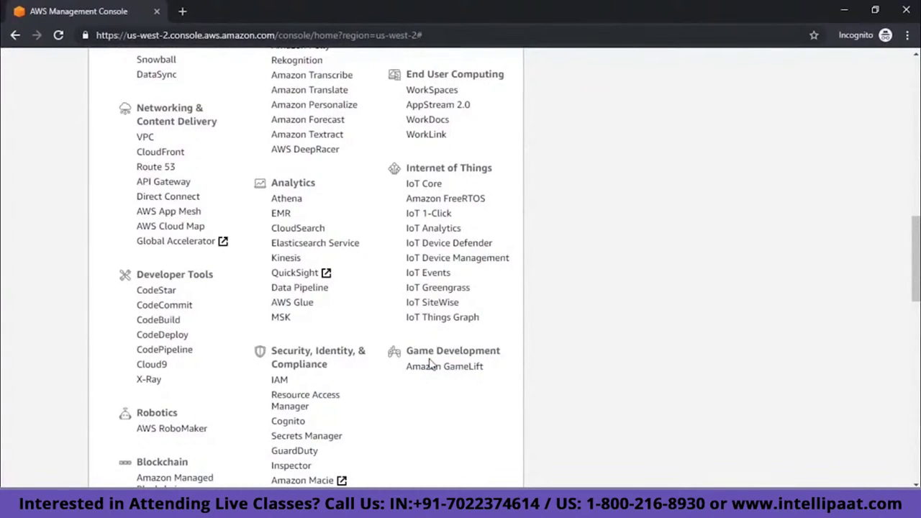
scroll(439, 378, up, 1)
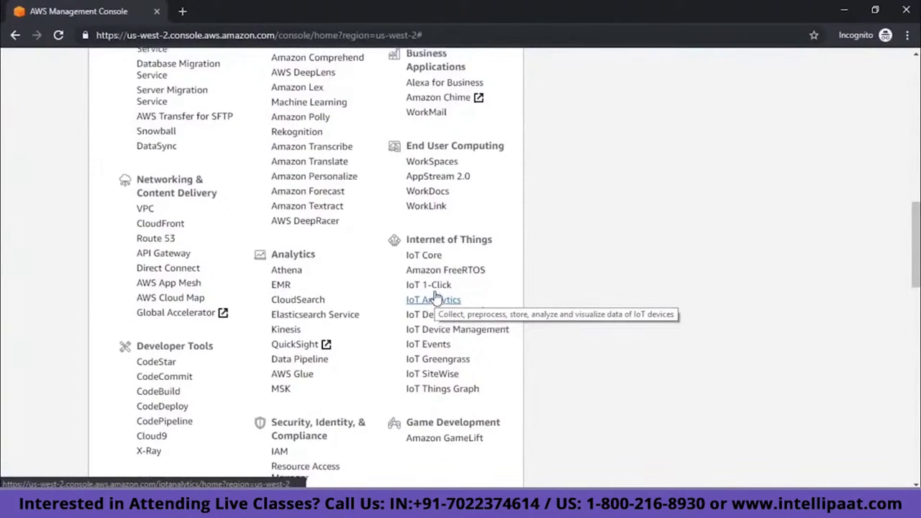
scroll(435, 298, up, 1)
scroll(349, 339, up, 3)
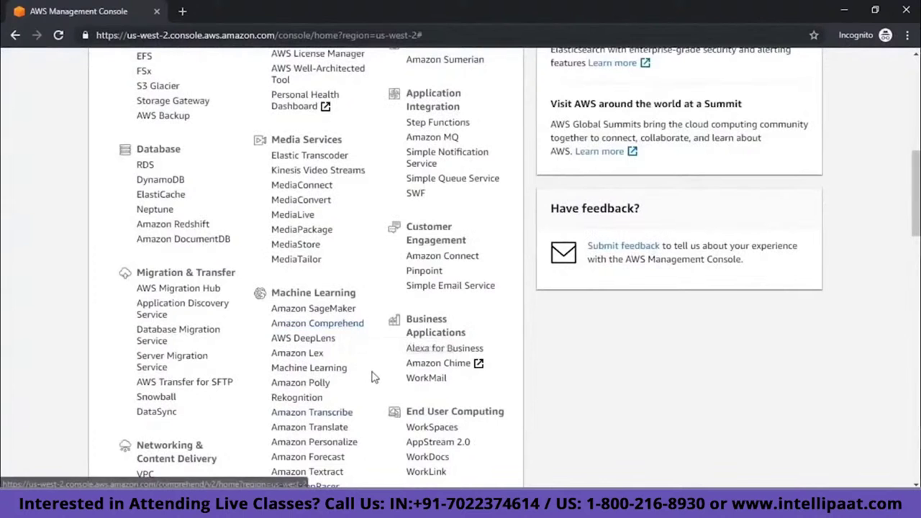
scroll(373, 378, up, 3)
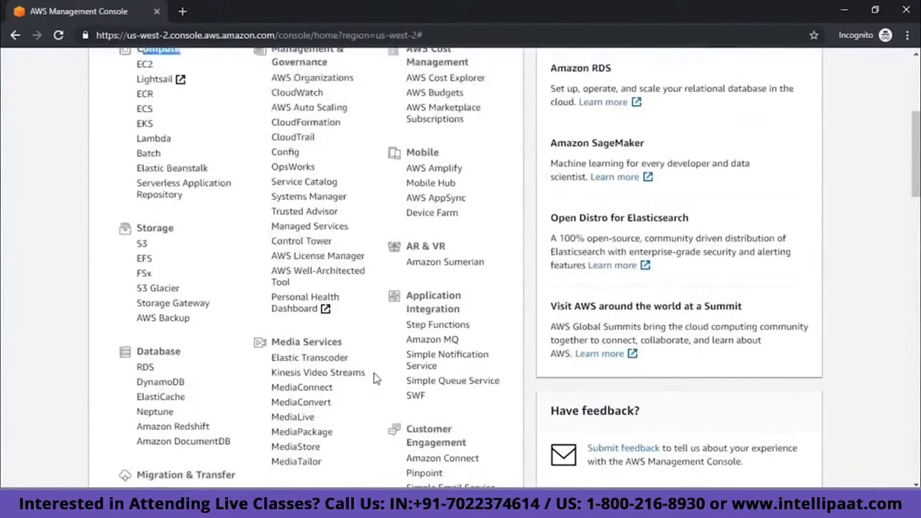
scroll(373, 379, up, 2)
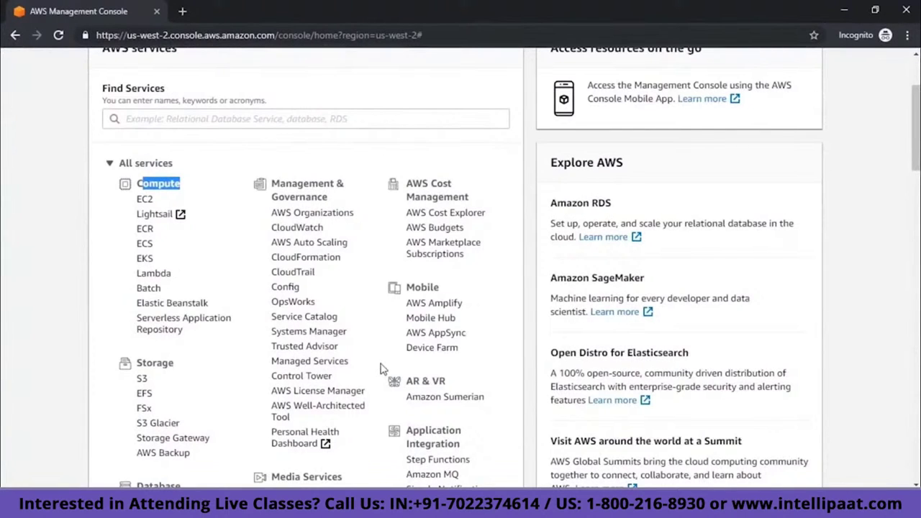
Search 'ec2' in Find Services and open the EC2 dashboard
click(242, 221)
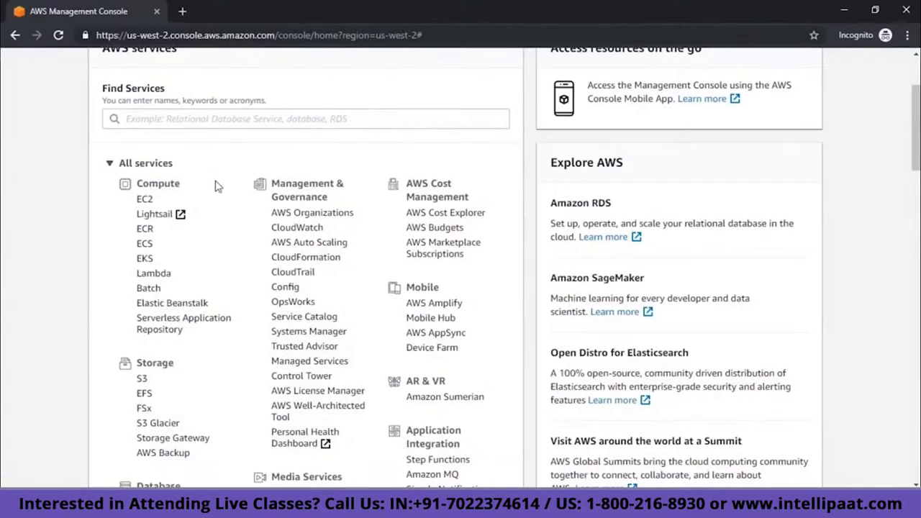
drag(137, 184, 183, 186)
click(252, 119)
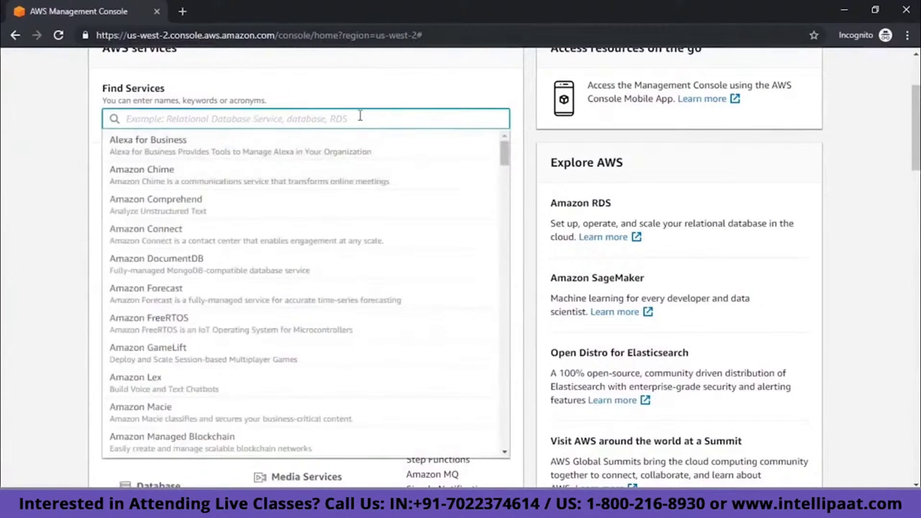
text(ec2)
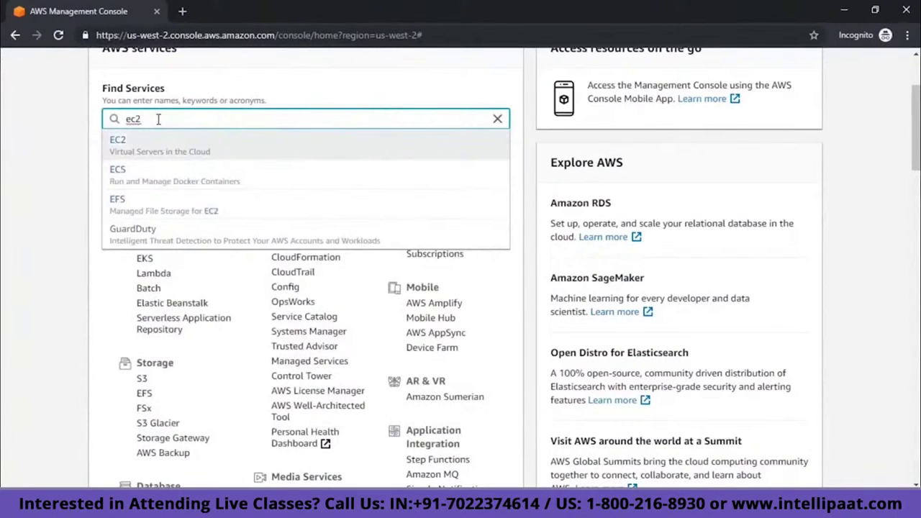
click(225, 152)
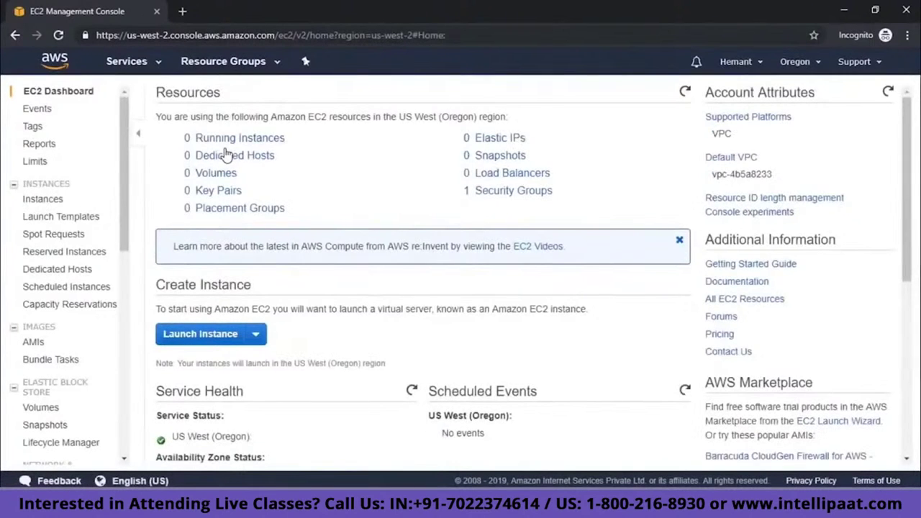
Launch a new instance from the EC2 dashboard to reach the AMI selection step
scroll(76, 158, down, 7)
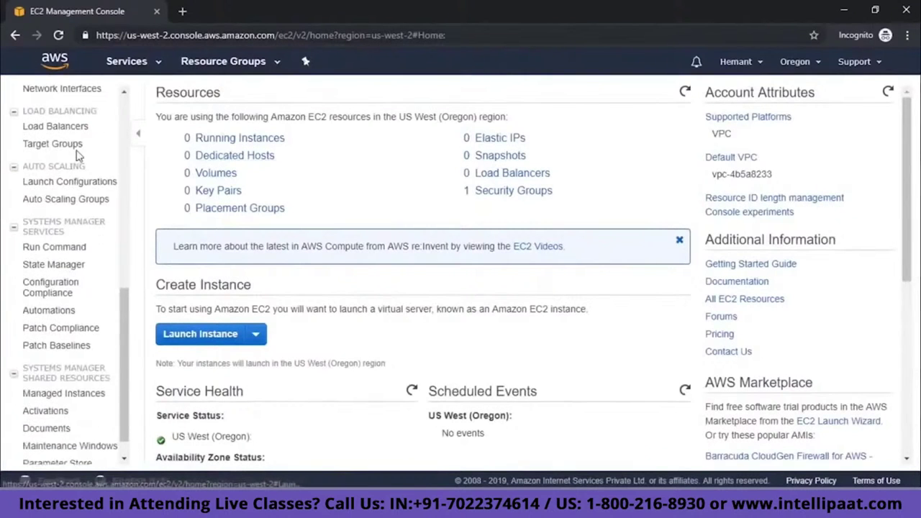
scroll(79, 153, down, 1)
scroll(108, 176, up, 5)
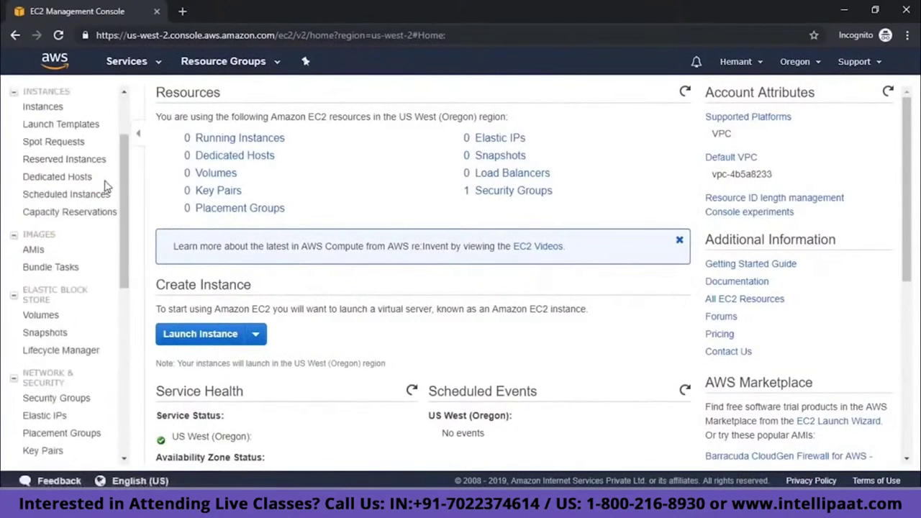
scroll(106, 186, up, 2)
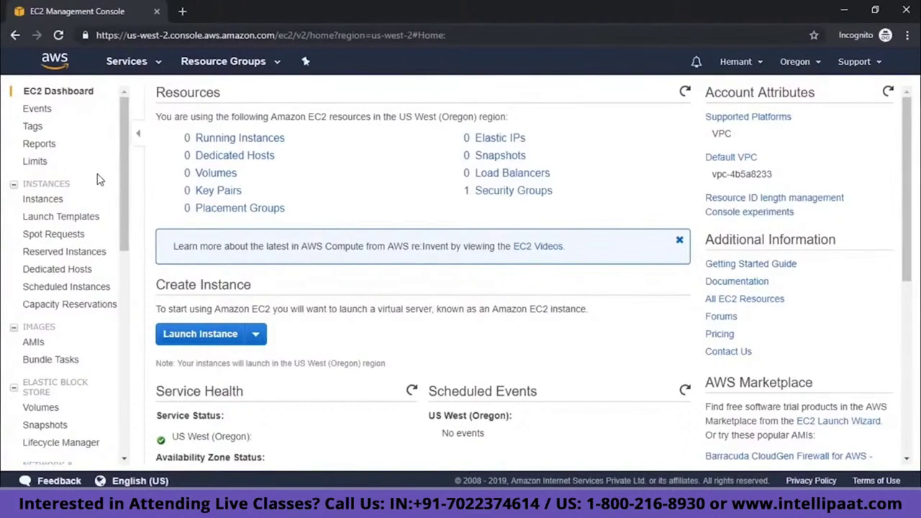
click(200, 336)
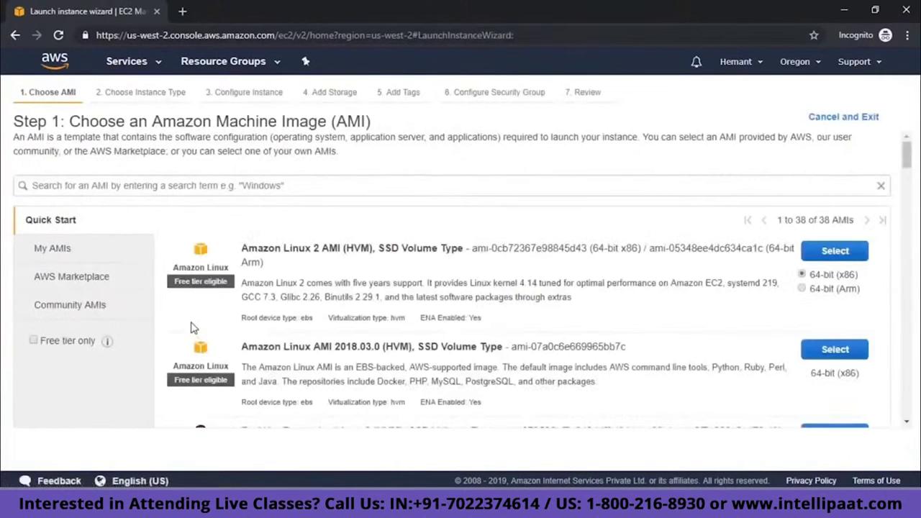
Select the Ubuntu Server 18.04 LTS (HVM), SSD Volume Type AMI from Quick Start
scroll(577, 277, down, 5)
scroll(669, 274, down, 5)
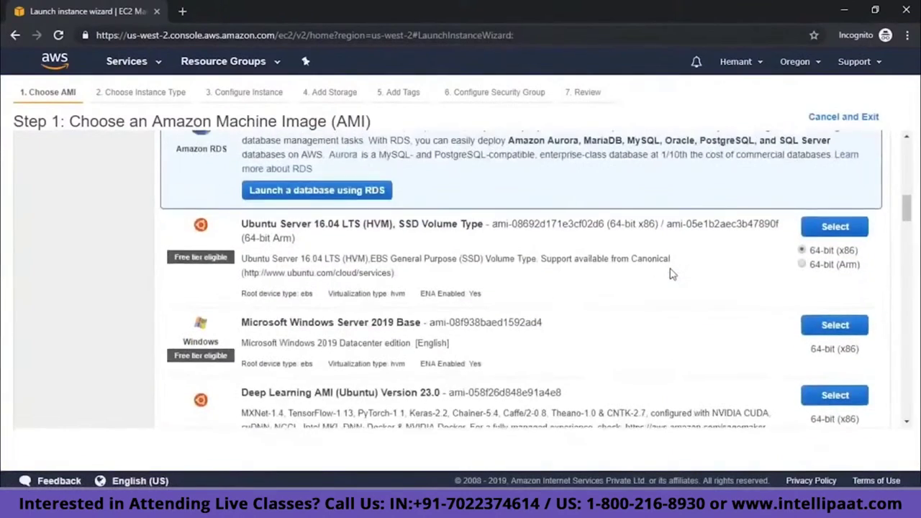
scroll(669, 273, up, 5)
scroll(670, 273, up, 5)
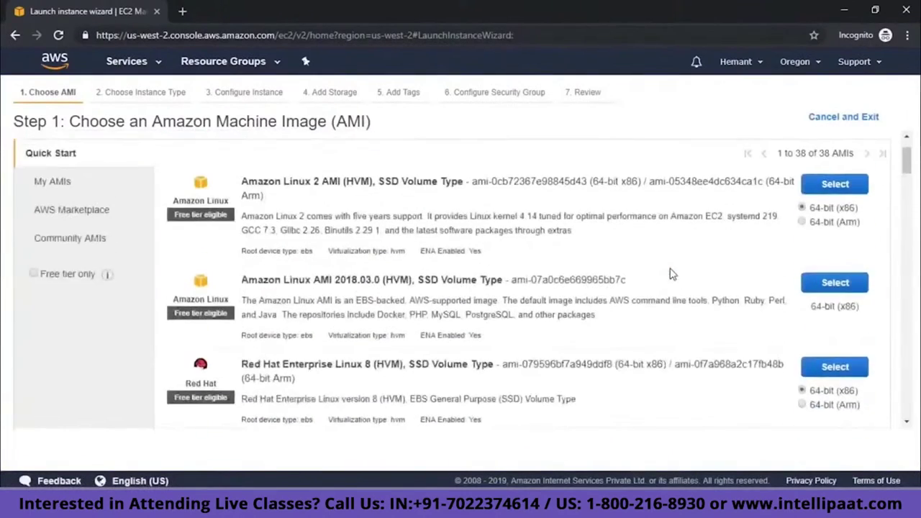
scroll(669, 274, down, 3)
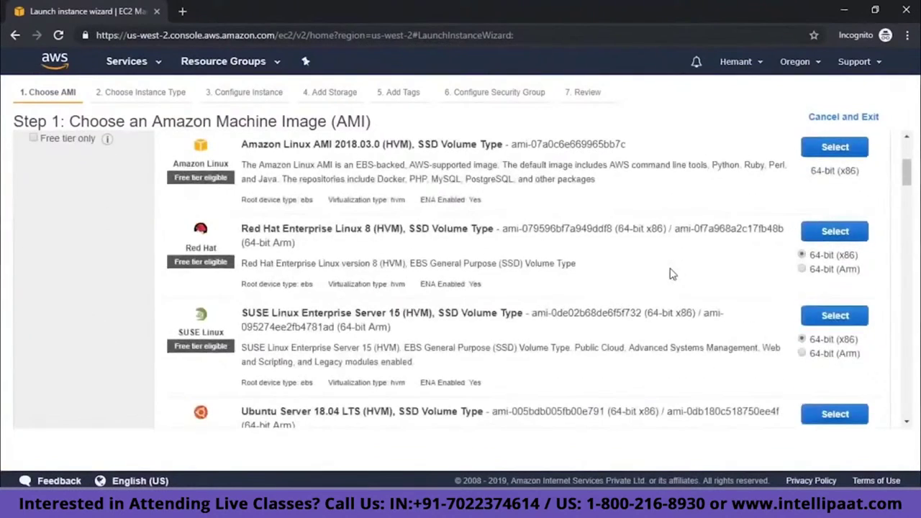
scroll(670, 274, up, 3)
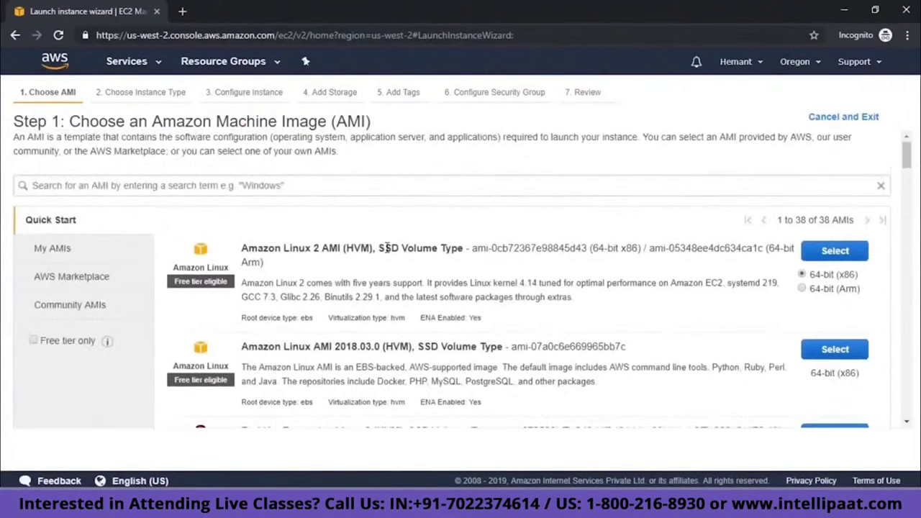
scroll(392, 248, down, 1)
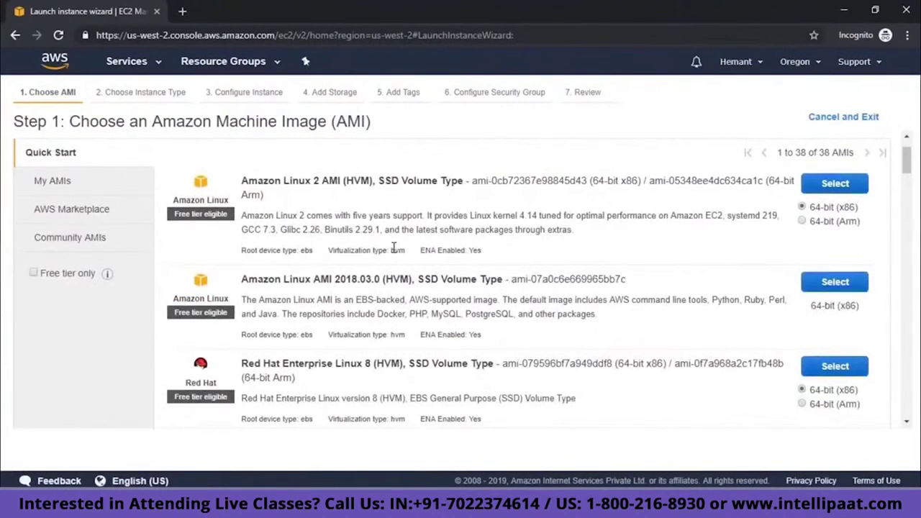
scroll(394, 250, down, 3)
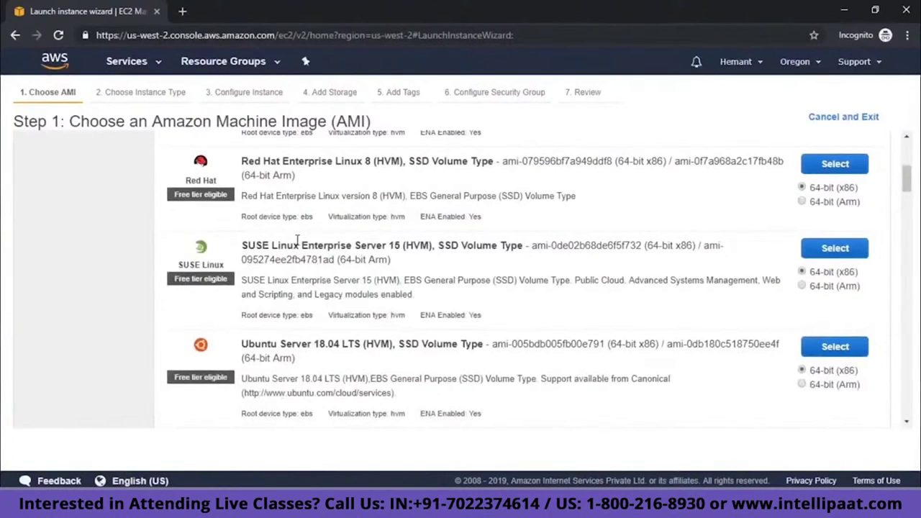
scroll(288, 240, down, 3)
scroll(333, 200, down, 5)
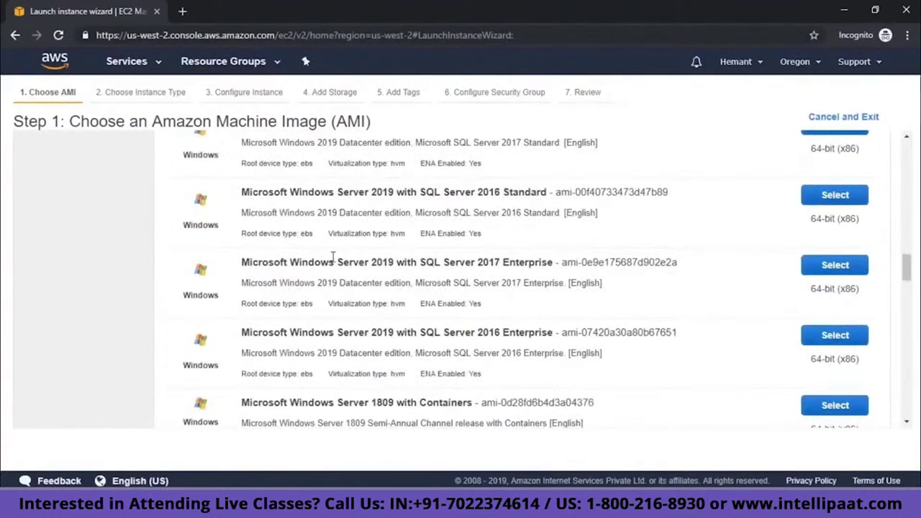
scroll(353, 273, up, 1)
scroll(355, 280, up, 6)
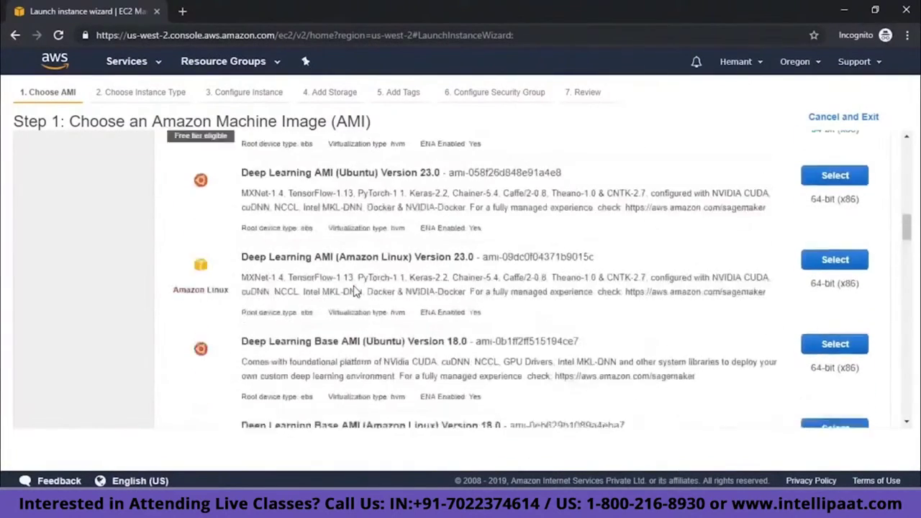
scroll(354, 290, up, 4)
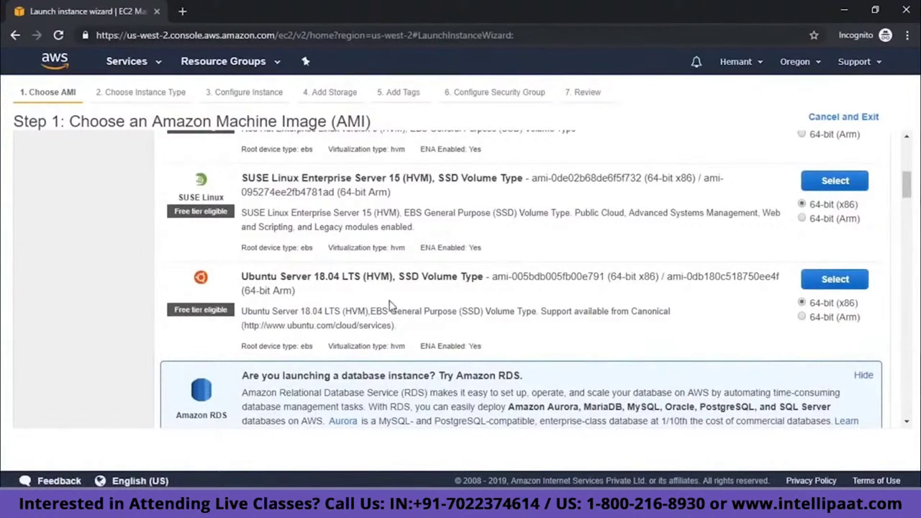
click(813, 285)
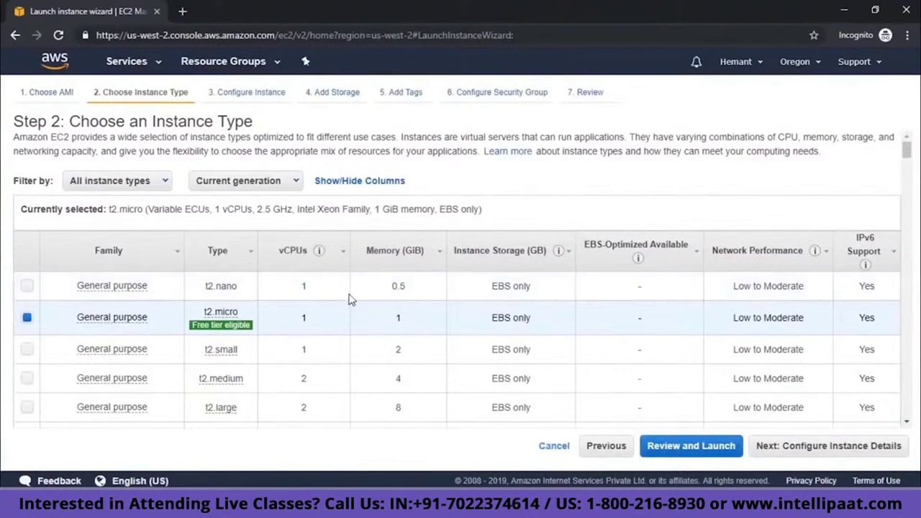
Keep the free-tier t2.micro type (1 vCPU, 1 GiB) and proceed to instance details
scroll(325, 269, down, 10)
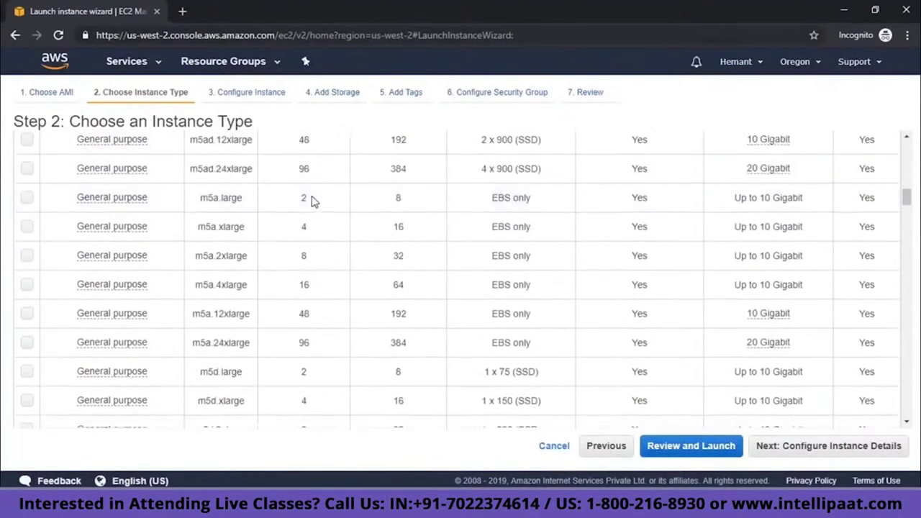
scroll(312, 201, up, 10)
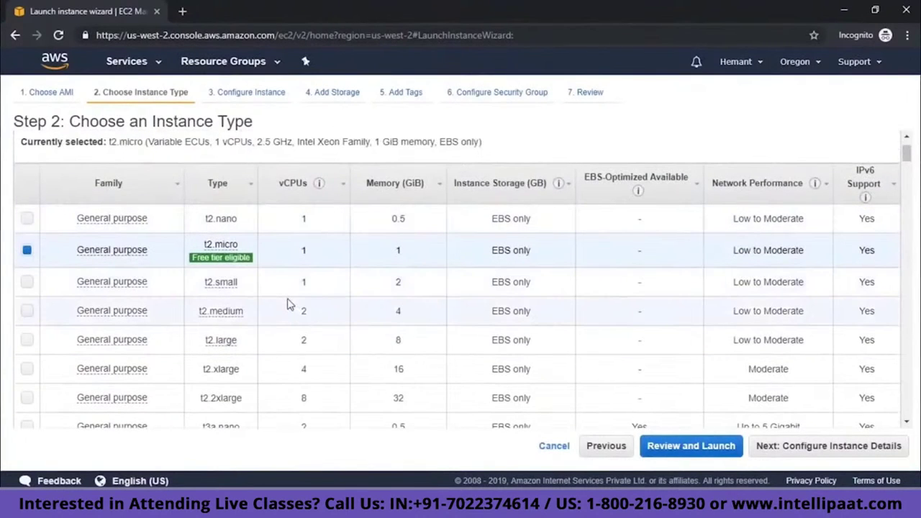
mouse_move(220, 249)
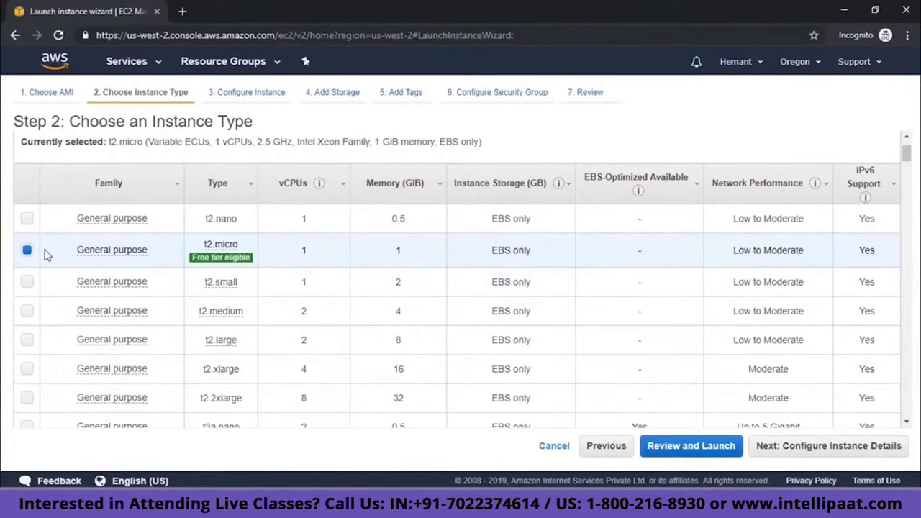
click(796, 447)
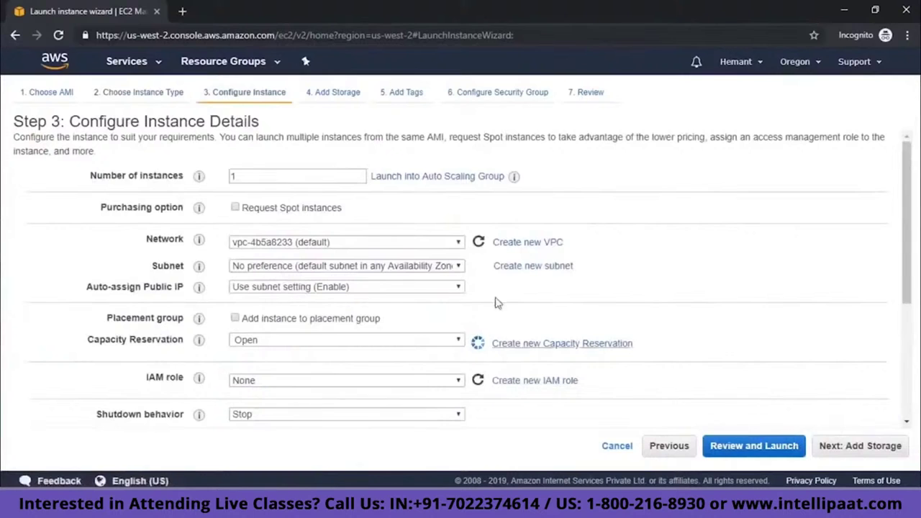
Accept default instance details, an 8 GiB root volume and no tags
scroll(452, 172, down, 1)
scroll(452, 173, down, 2)
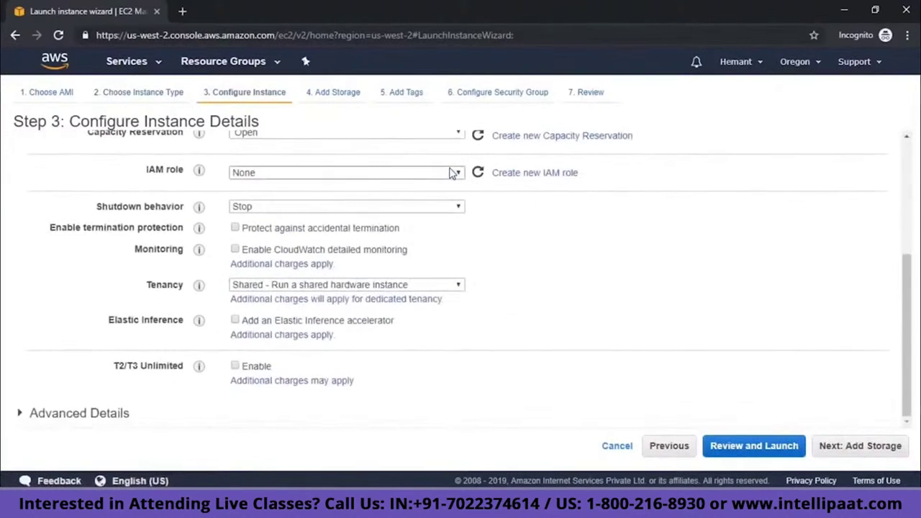
scroll(430, 255, up, 3)
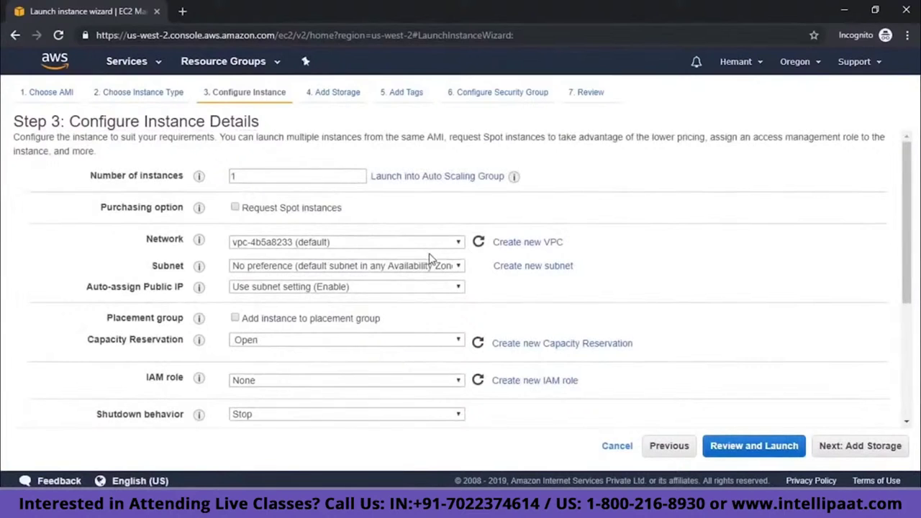
click(831, 446)
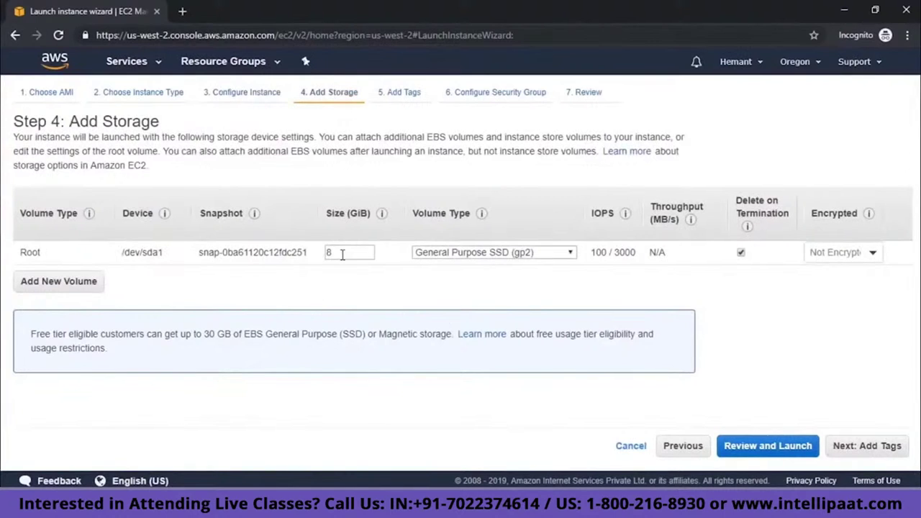
drag(344, 252, 323, 252)
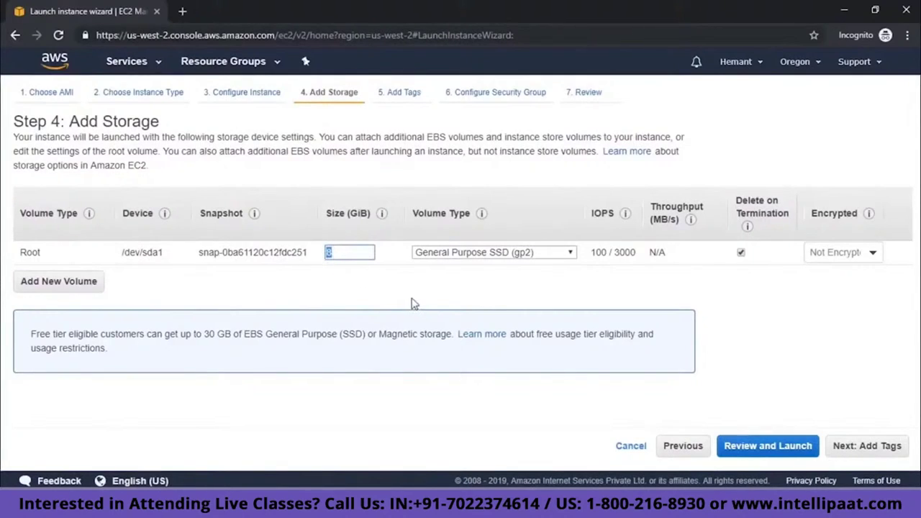
click(892, 459)
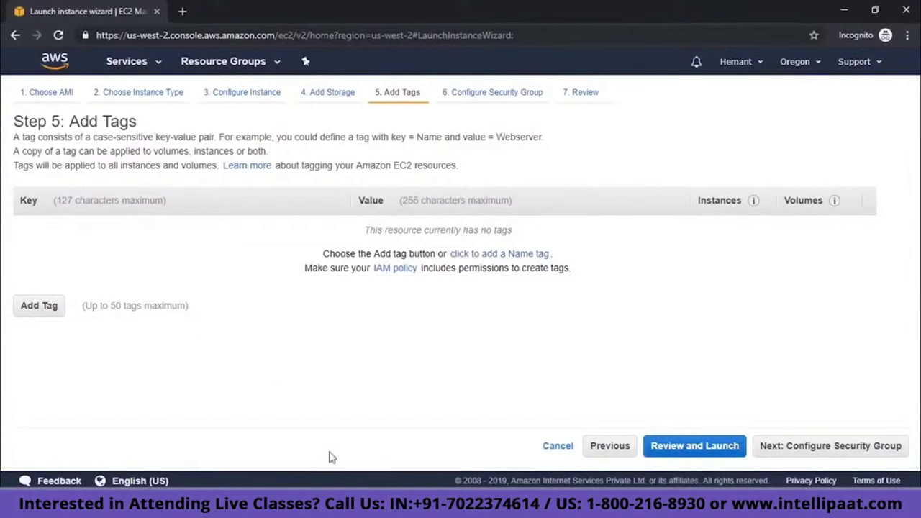
click(860, 446)
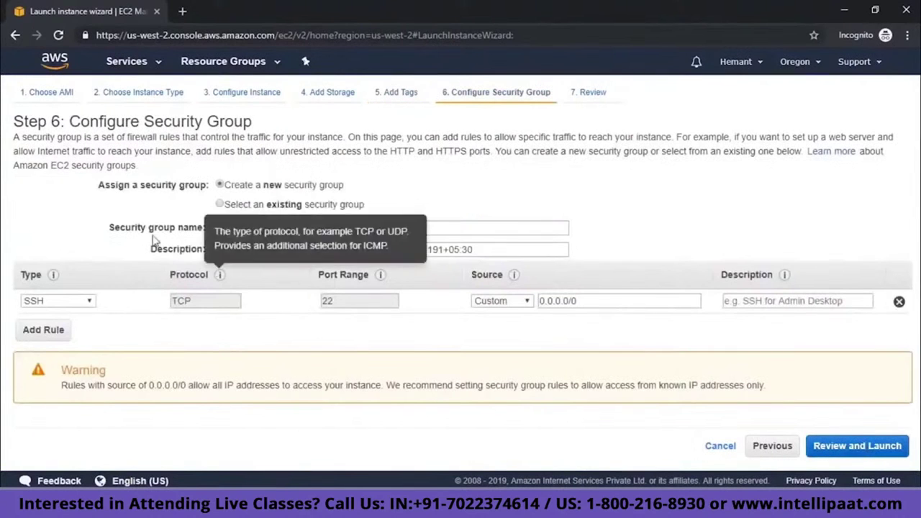
Add a second Custom TCP inbound rule to security group launch-wizard-1
drag(70, 122, 256, 129)
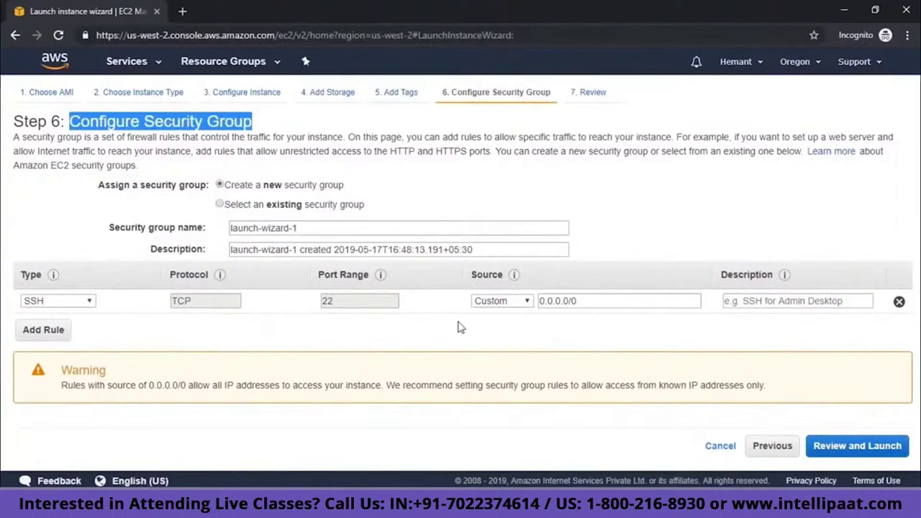
click(43, 331)
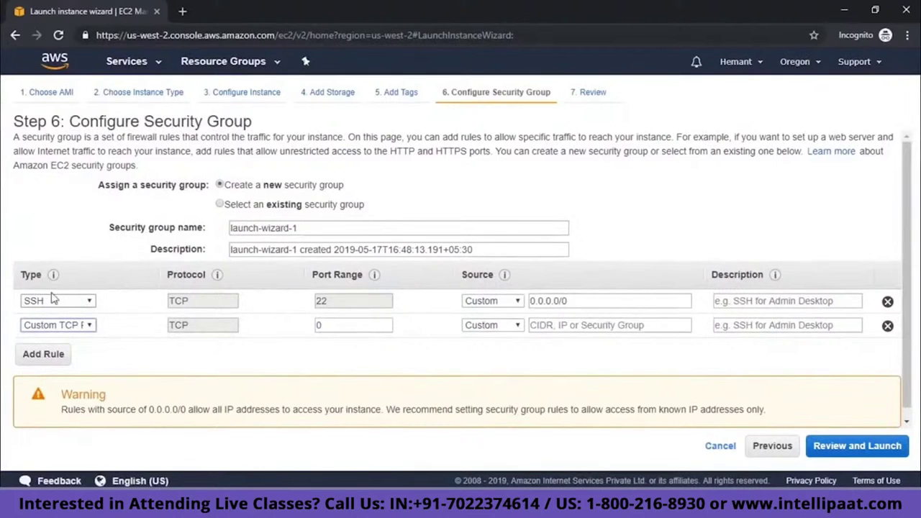
click(90, 327)
scroll(66, 149, down, 3)
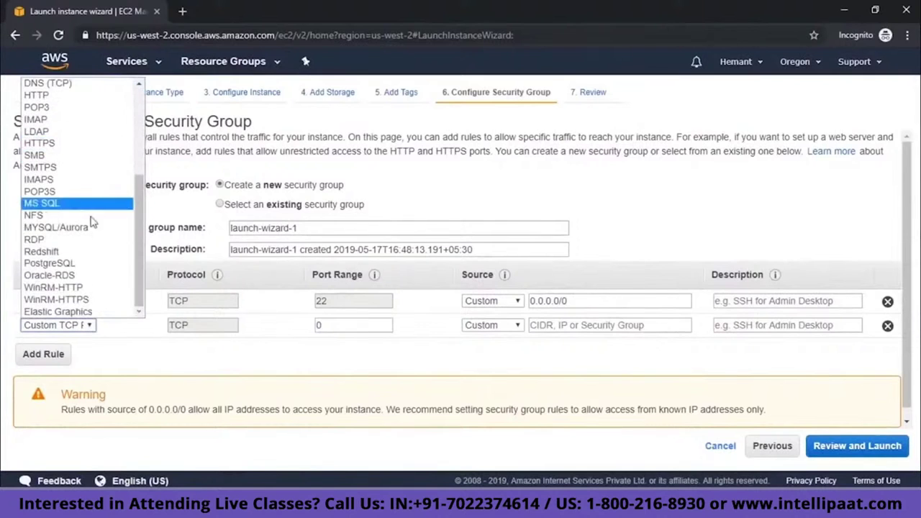
scroll(72, 266, up, 3)
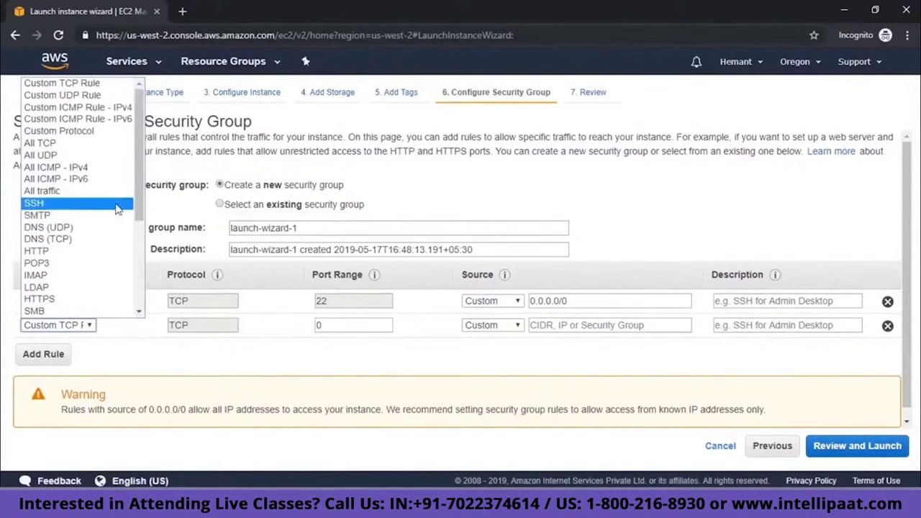
click(147, 366)
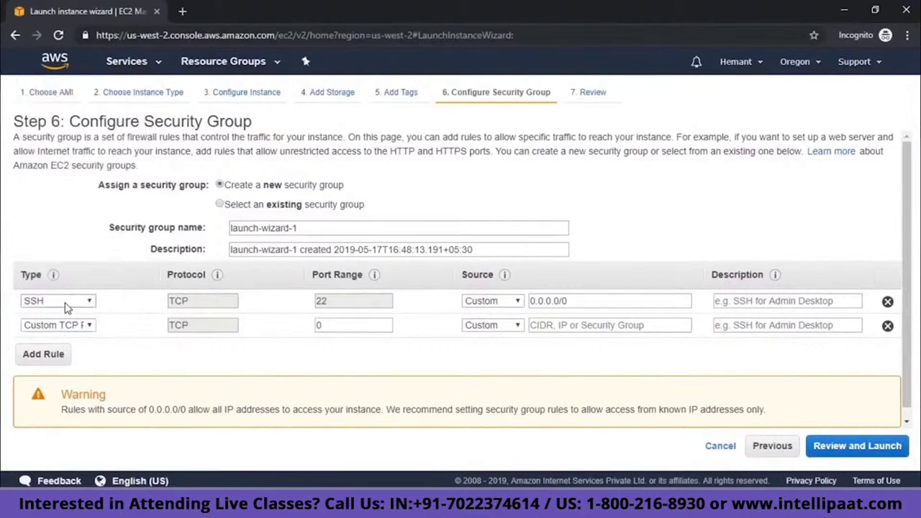
Confirm the first rule stays SSH on port 22
click(40, 305)
scroll(76, 188, down, 1)
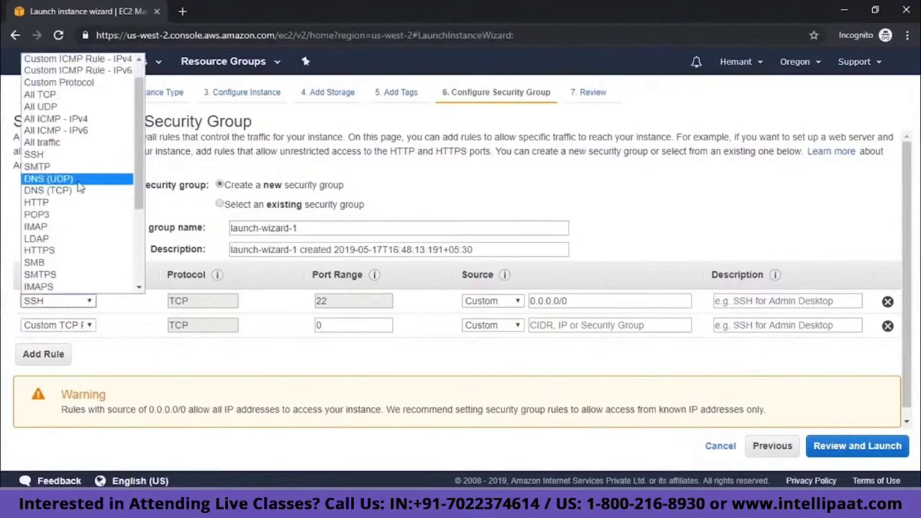
click(77, 153)
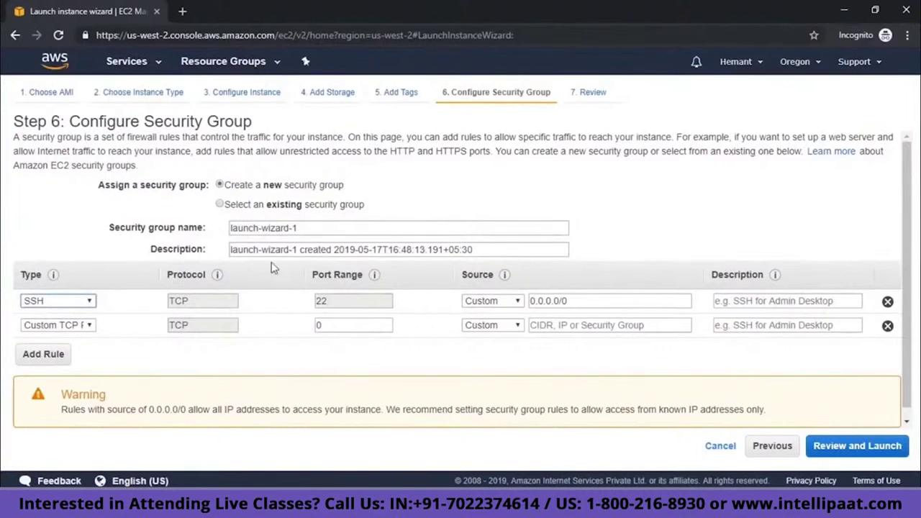
Set the SSH rule's source to Anywhere, delete the Custom TCP rule, and continue to review
click(488, 304)
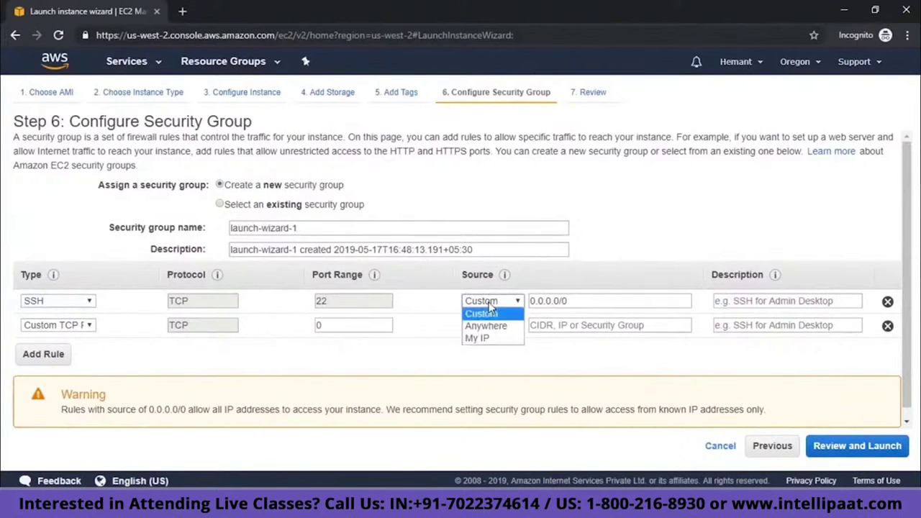
click(495, 326)
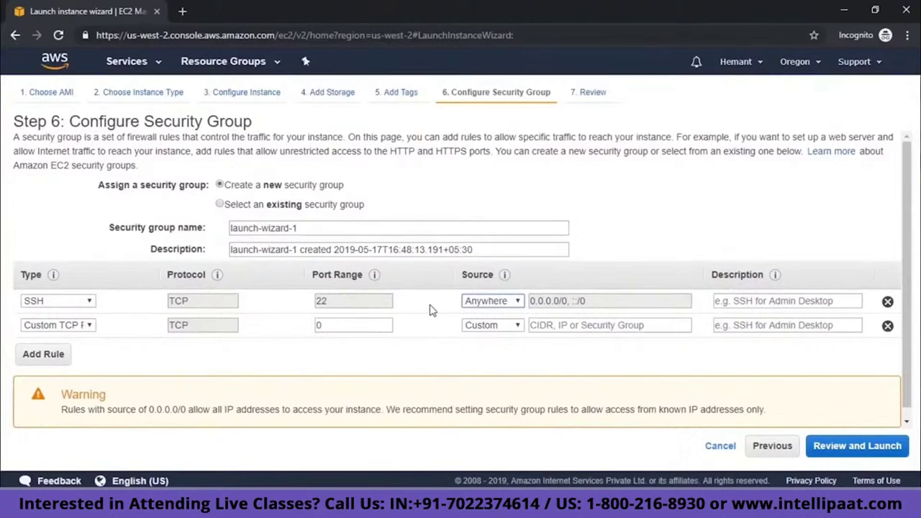
click(499, 306)
click(500, 326)
click(498, 304)
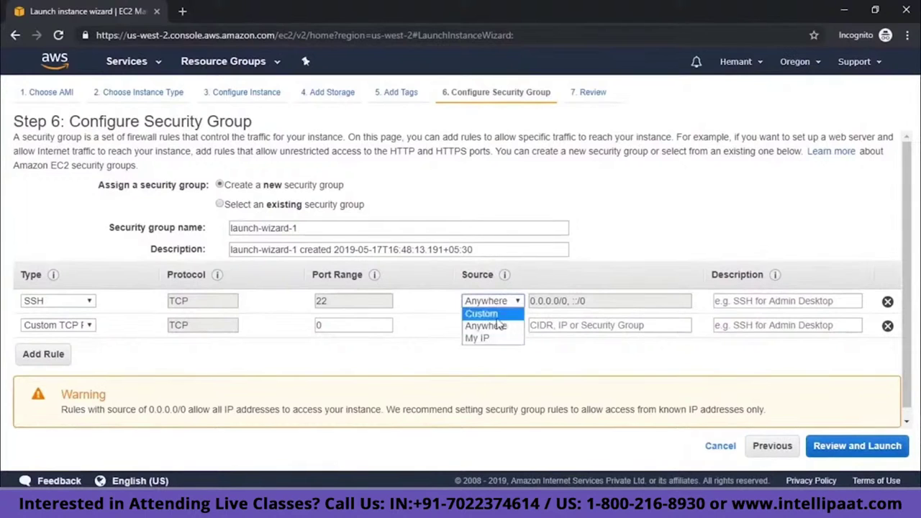
click(495, 339)
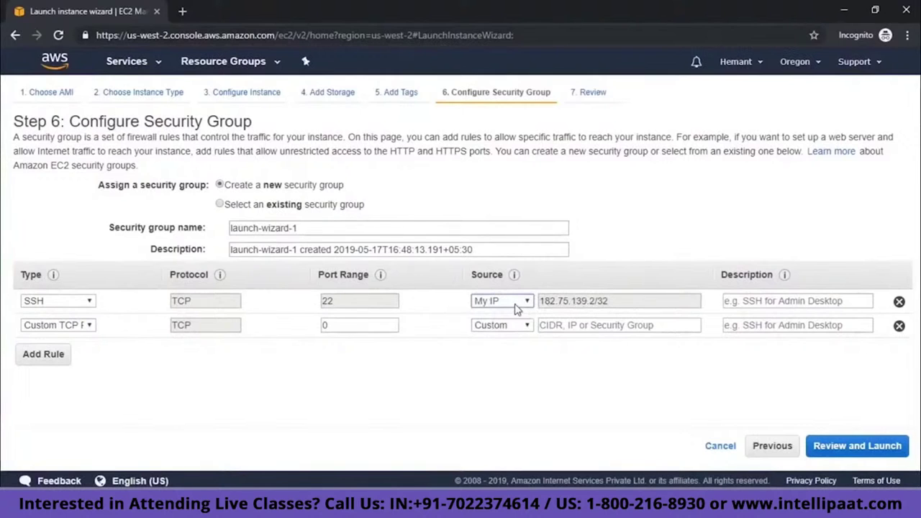
mouse_move(220, 274)
click(498, 301)
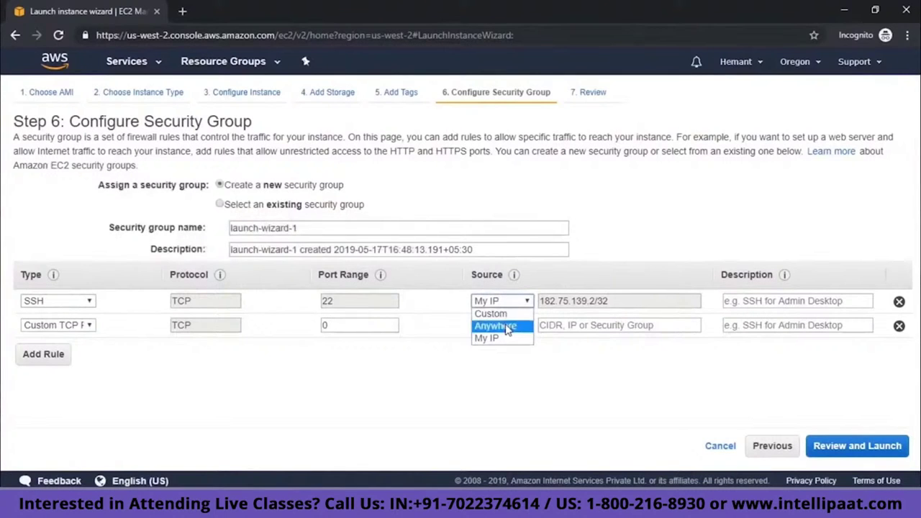
click(495, 327)
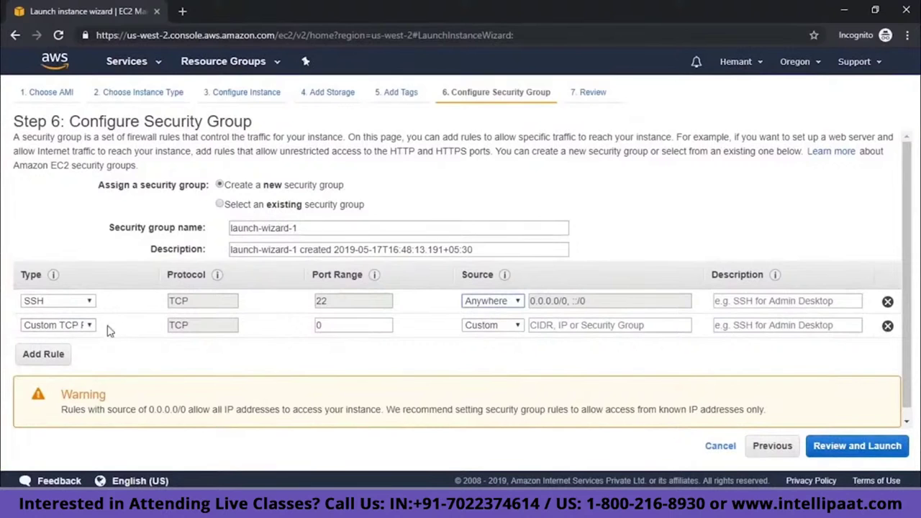
click(888, 326)
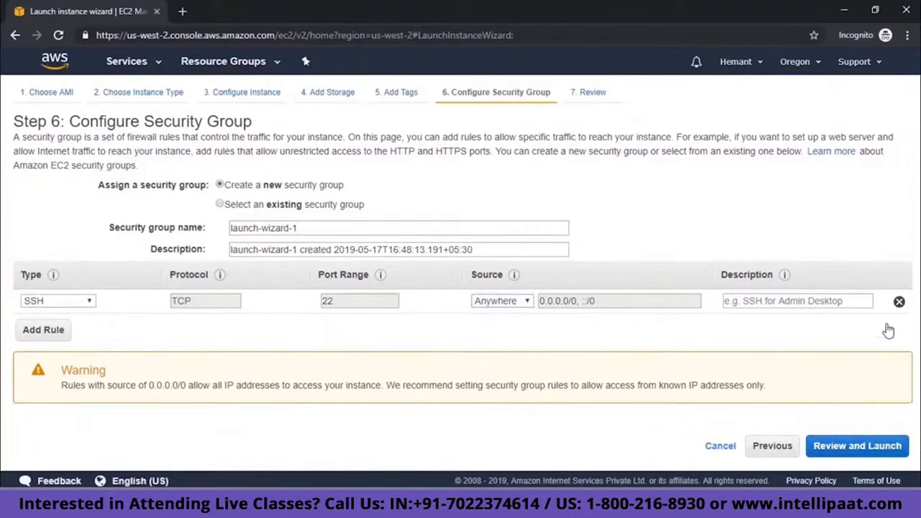
click(848, 455)
Check the Step 7 summary for Ubuntu 18.04 on t2.micro and start the launch
scroll(790, 269, down, 1)
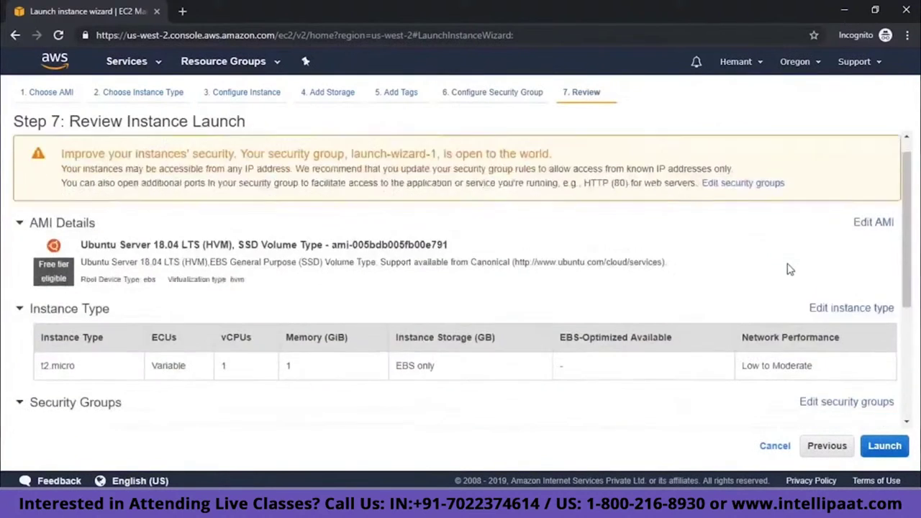
scroll(789, 269, down, 3)
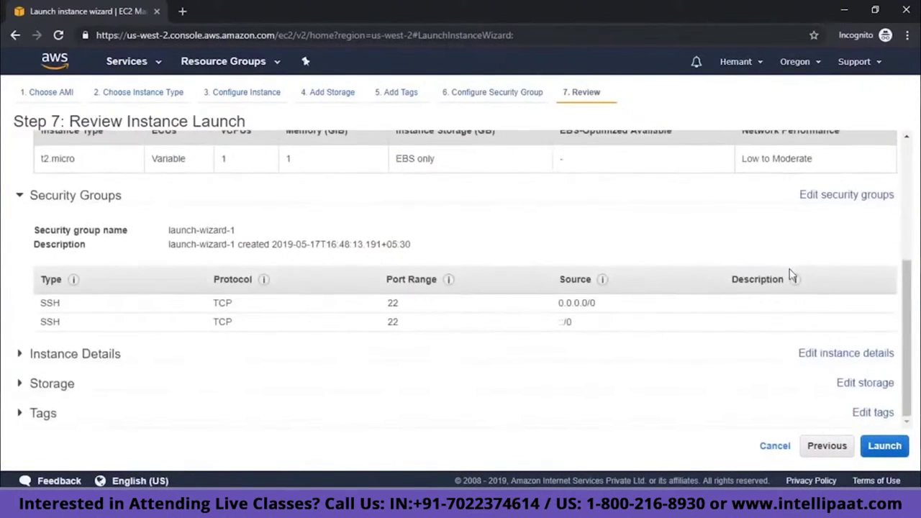
scroll(790, 272, up, 3)
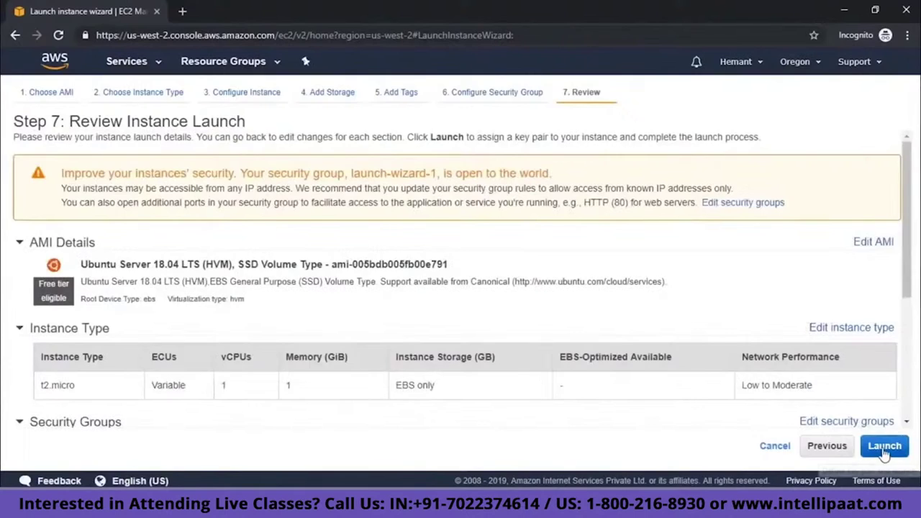
click(882, 450)
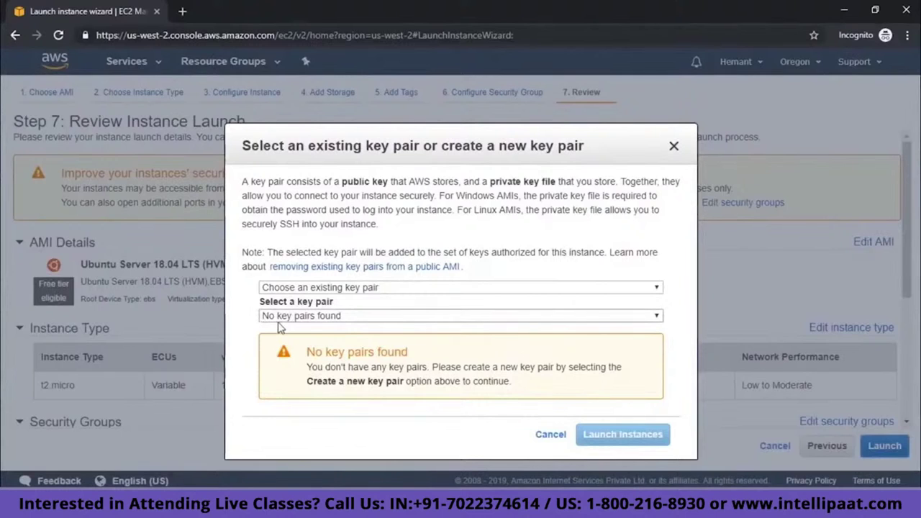
Create a new key pair named test-intellipaat, download its .pem file, and launch the instance
click(356, 288)
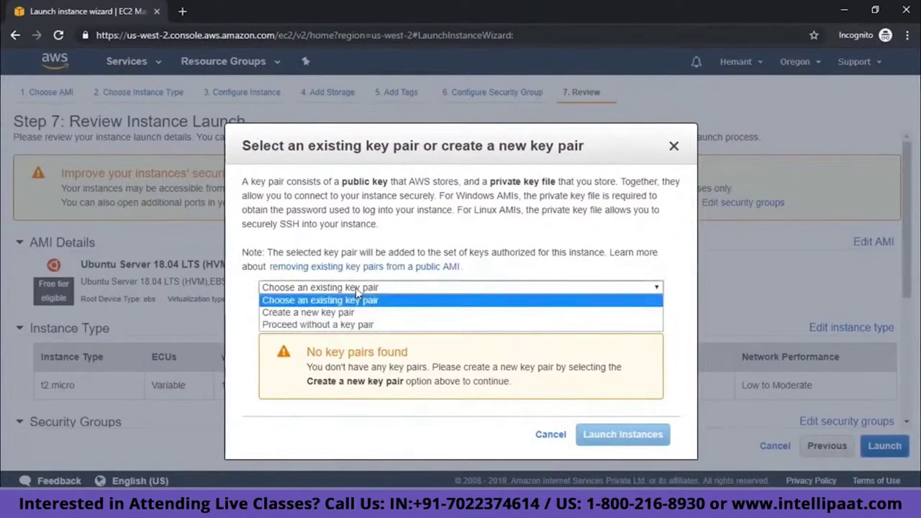
click(310, 312)
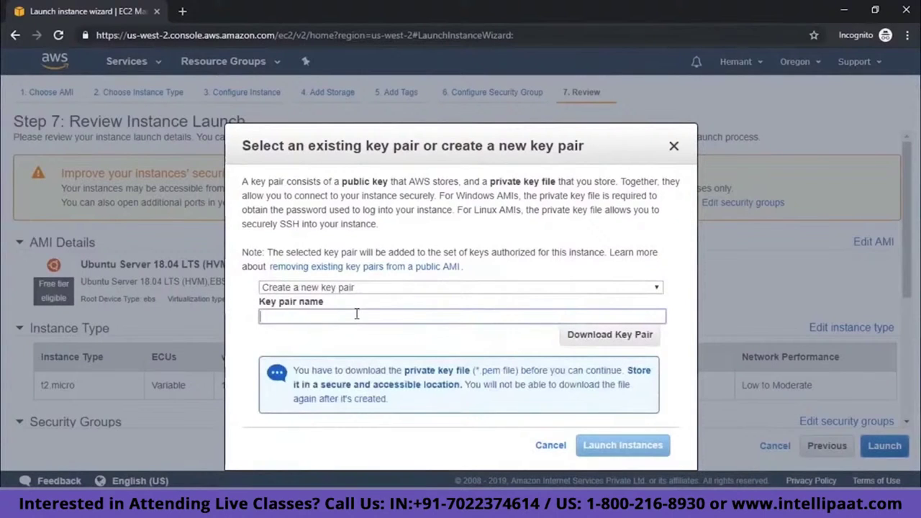
text(test-intellipaat)
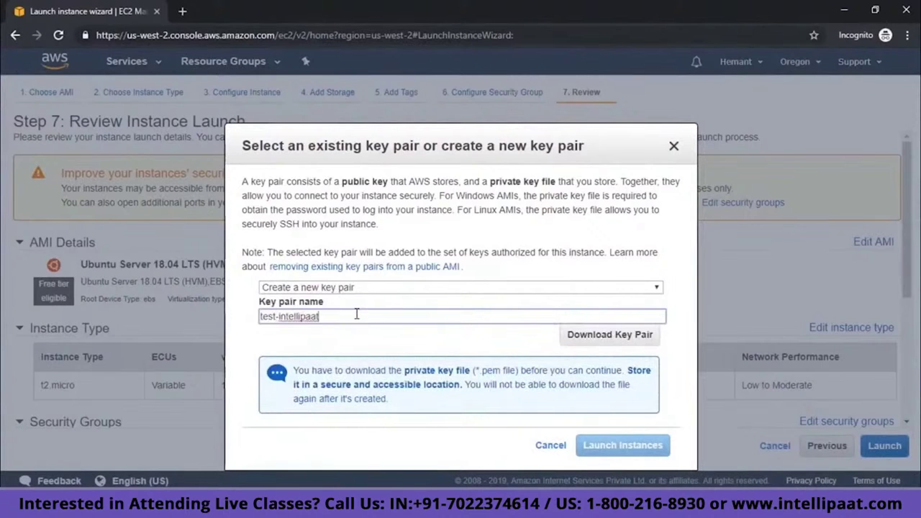
click(580, 338)
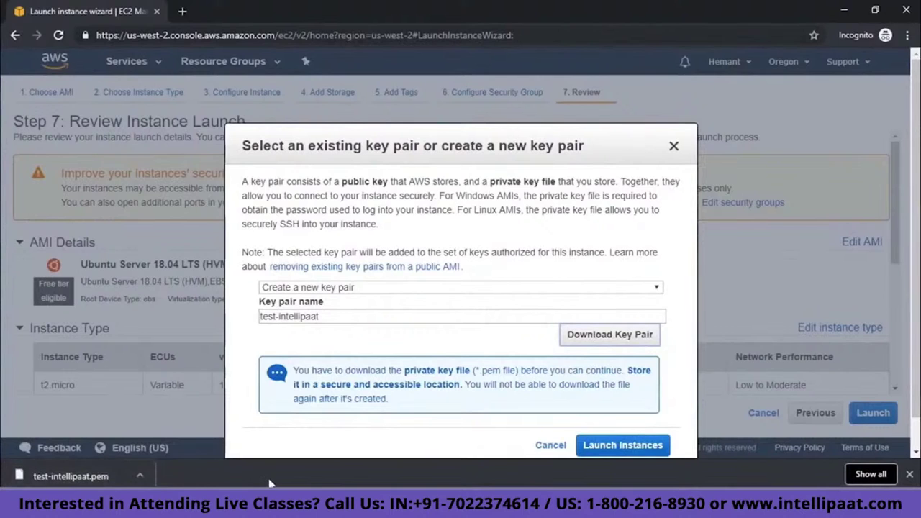
click(622, 446)
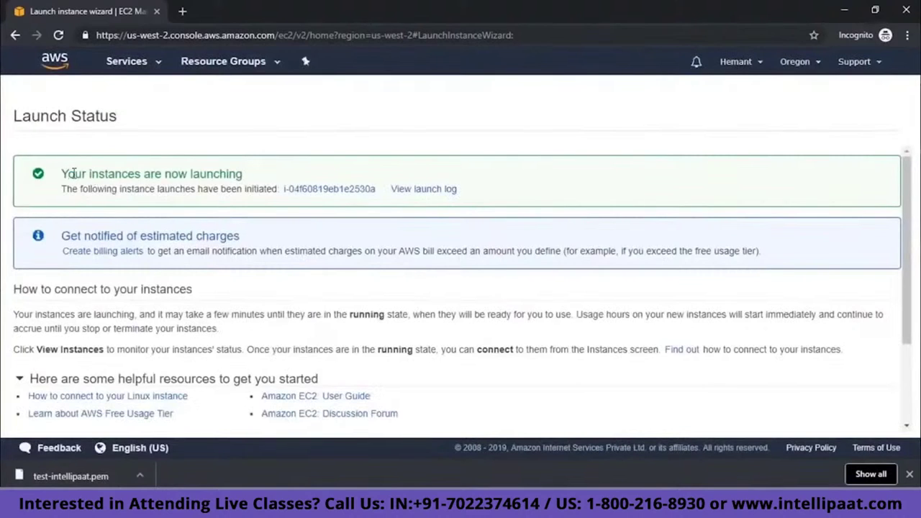
Open the new instance from Launch Status and give it the name 'test'
drag(74, 173, 243, 177)
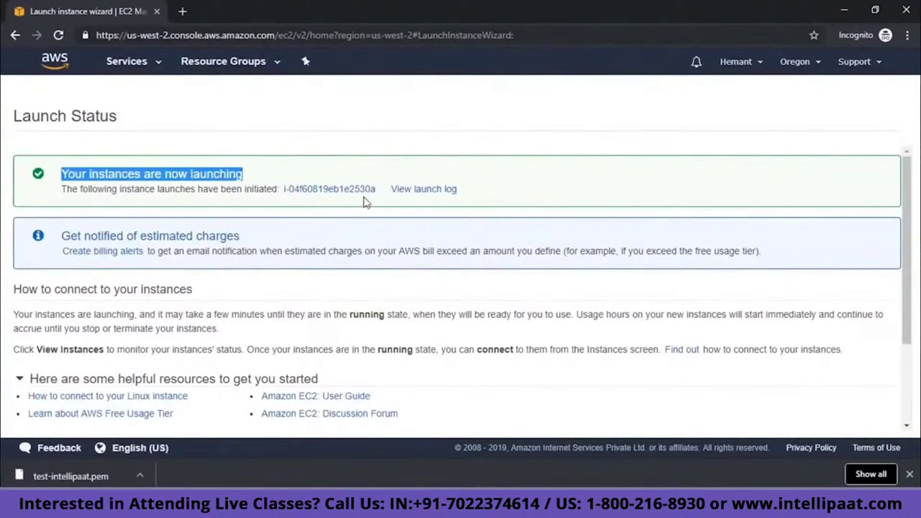
click(364, 195)
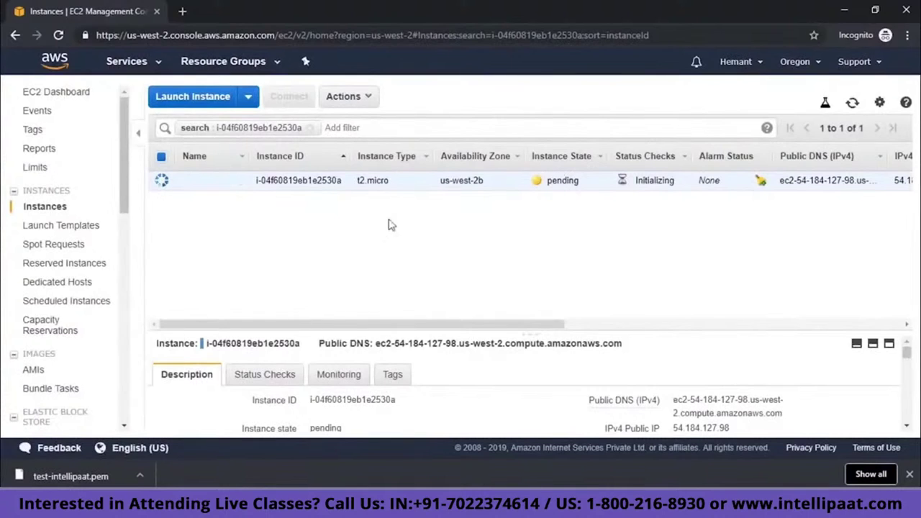
click(237, 180)
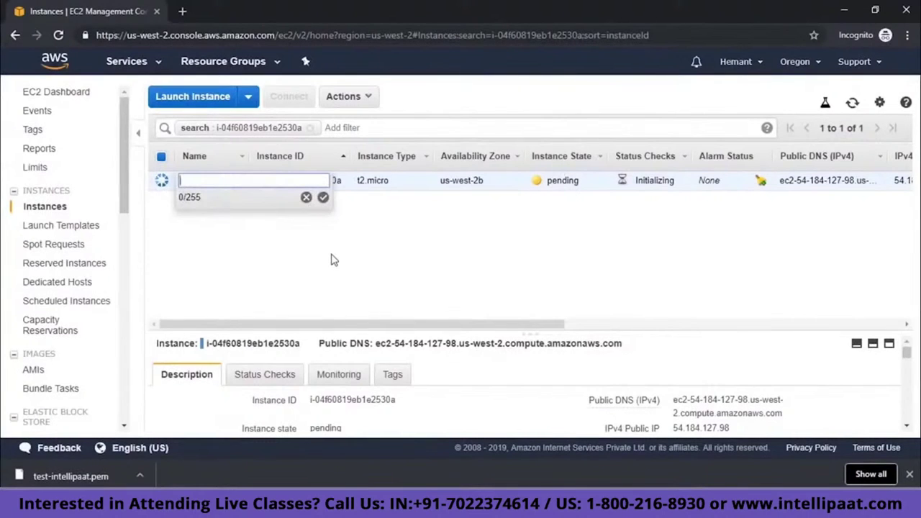
text(test)
key(Return)
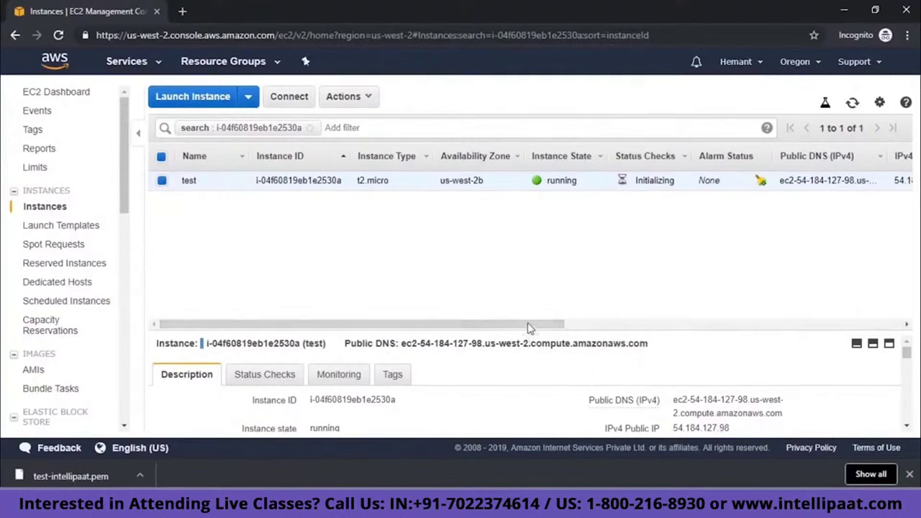
Enlarge the details pane and check IP 54.184.127.98, t2.micro, running state and launch-wizard-1 rules
drag(528, 328, 534, 247)
double_click(696, 336)
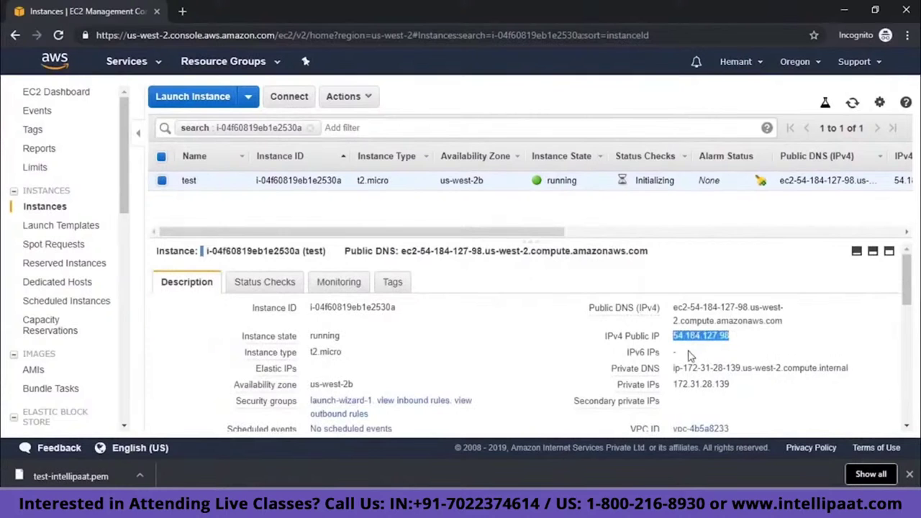
double_click(325, 353)
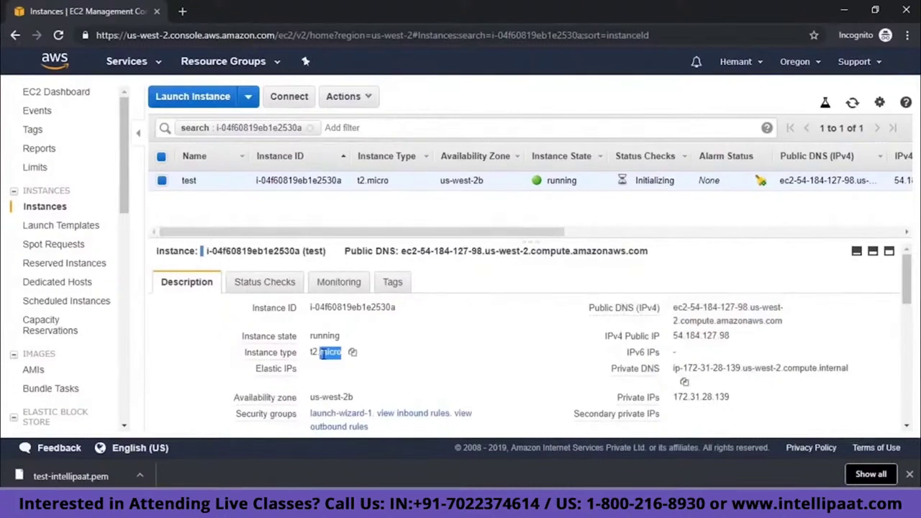
scroll(483, 346, down, 1)
double_click(320, 268)
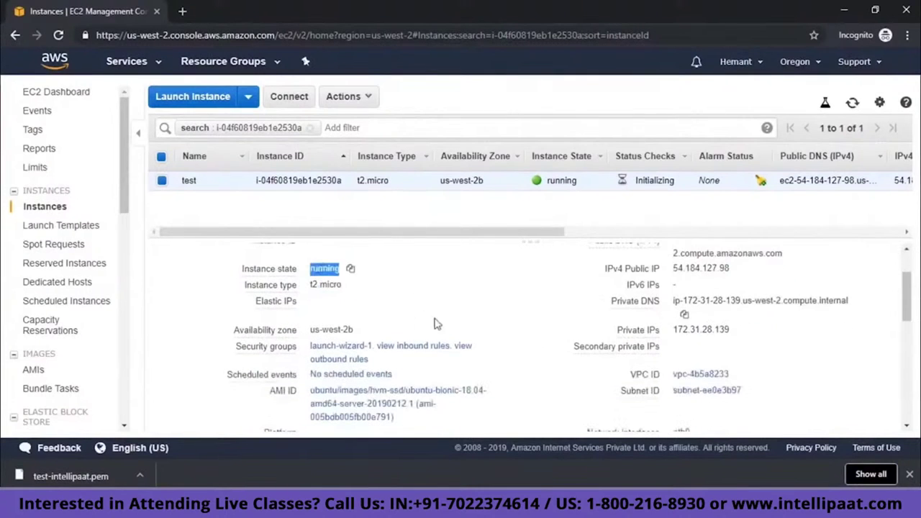
scroll(491, 320, down, 1)
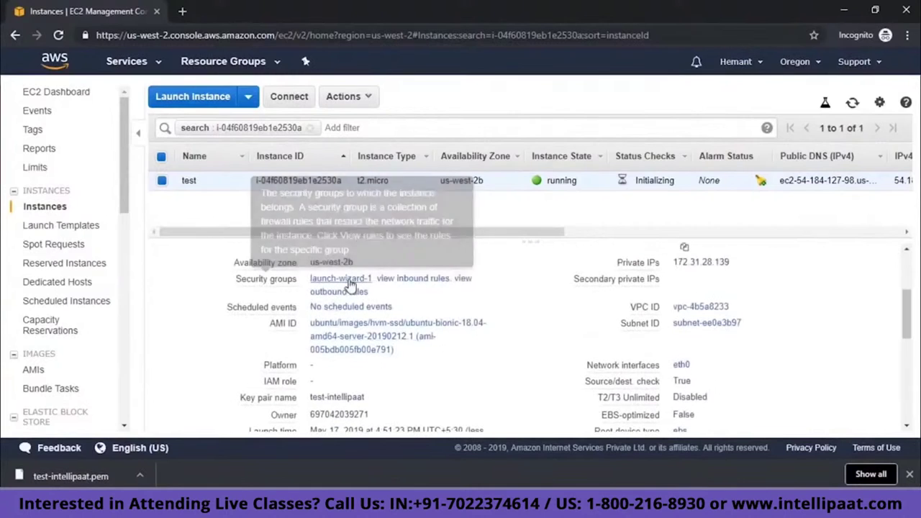
click(402, 281)
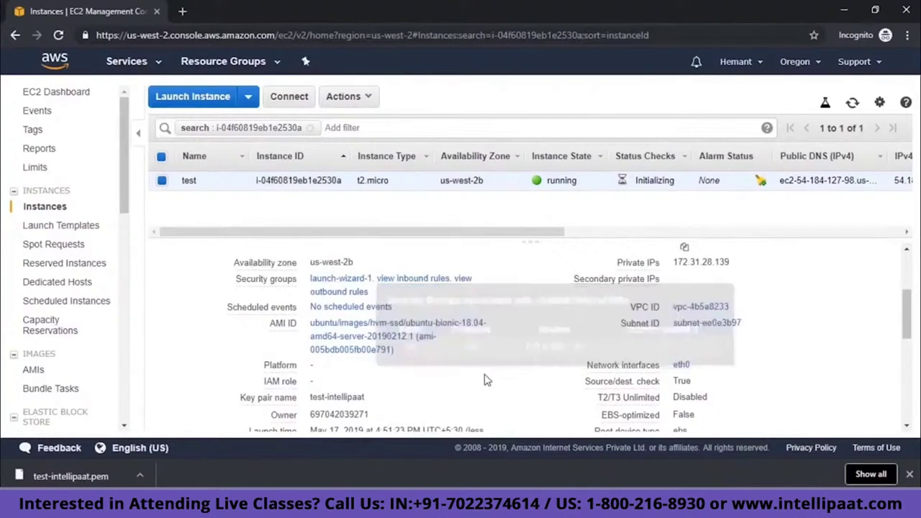
scroll(479, 353, down, 3)
scroll(288, 263, down, 1)
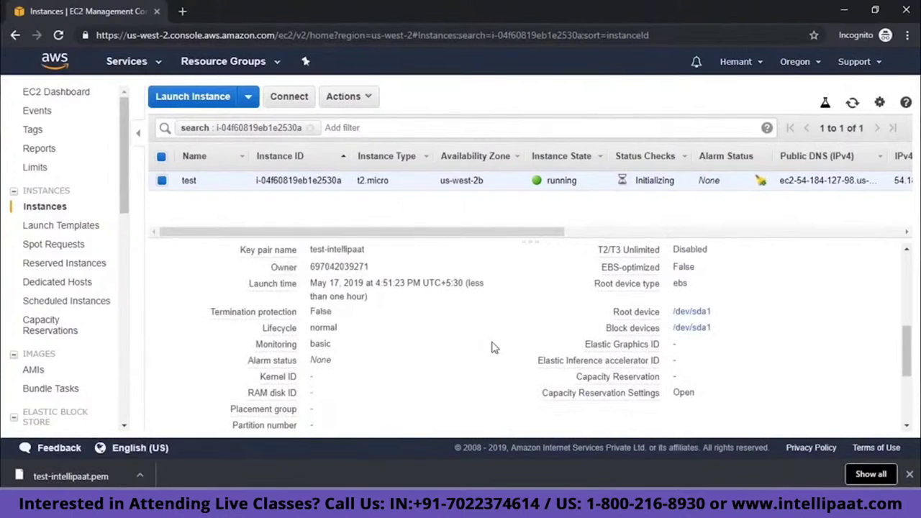
scroll(505, 375, up, 5)
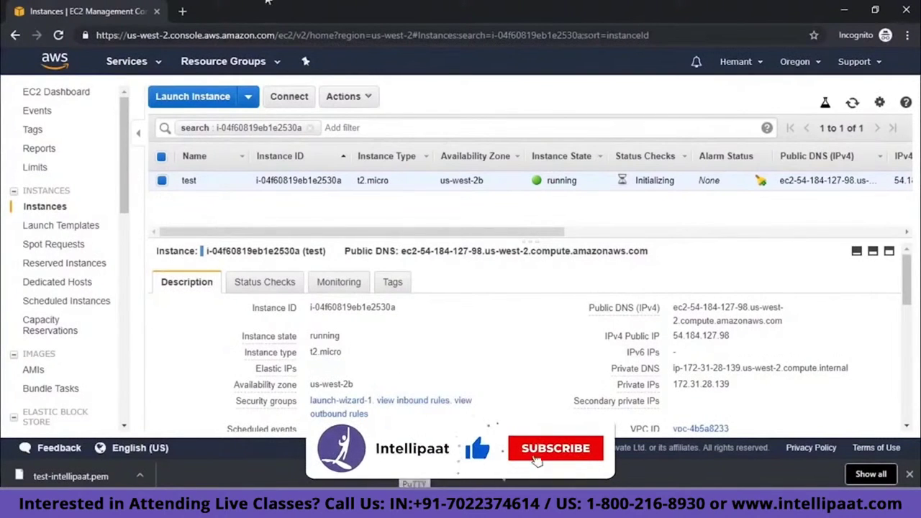
Search 'downlaod putty', browse putty.org's 0.71 release page with MSI installers and puttygen.exe, then close the tab
key(ctrl+t)
text(do)
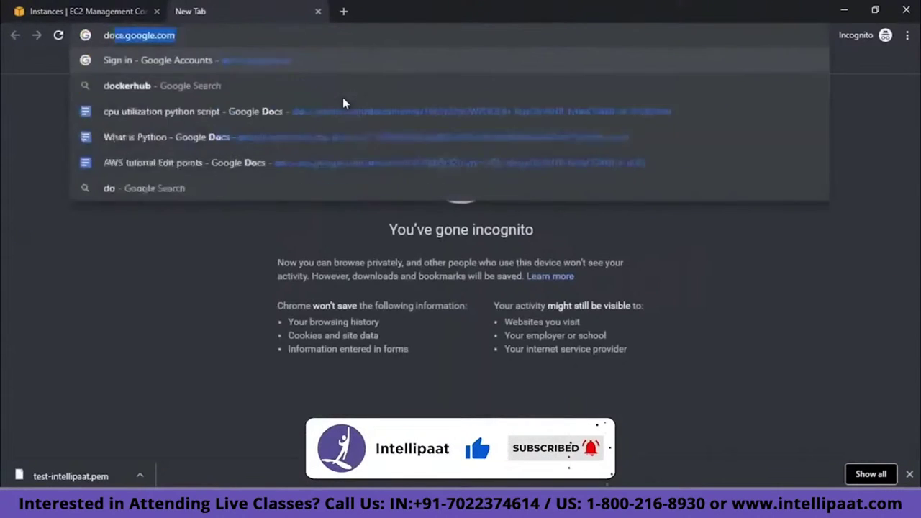
text(wnlaod putty)
key(Return)
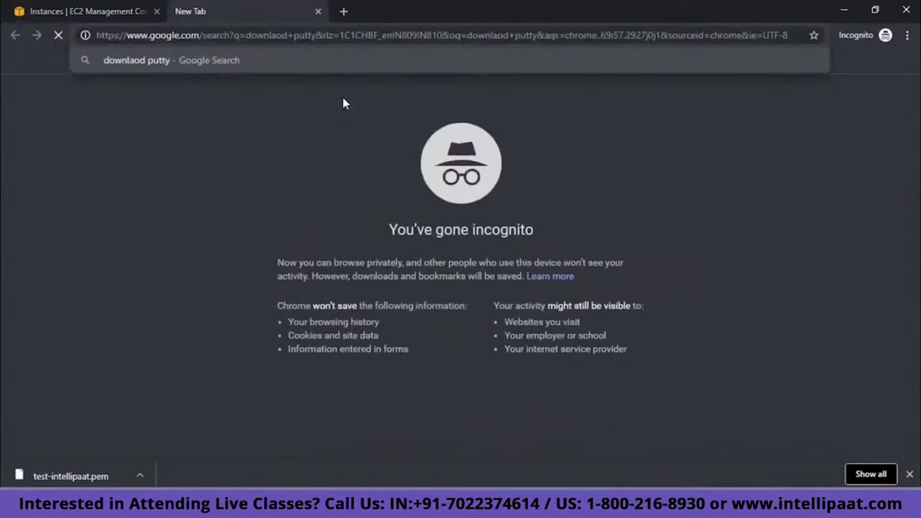
click(328, 229)
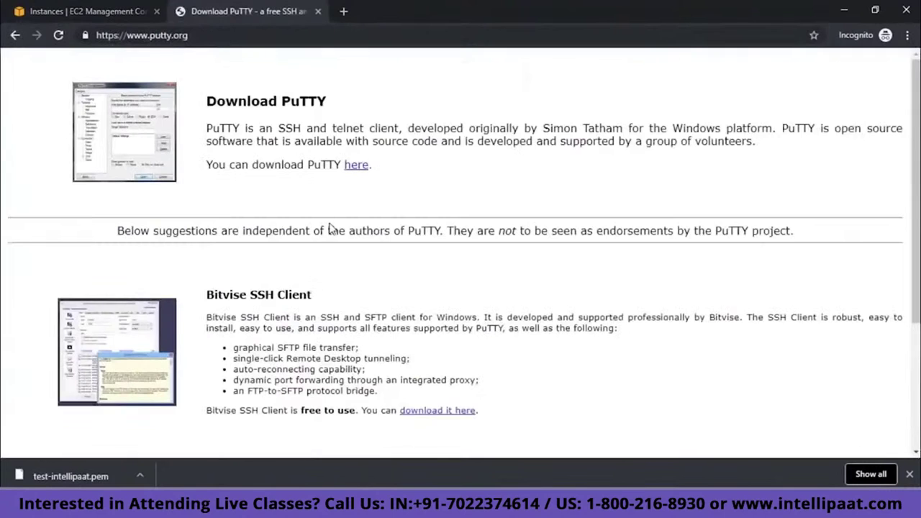
scroll(386, 200, down, 3)
scroll(388, 202, up, 3)
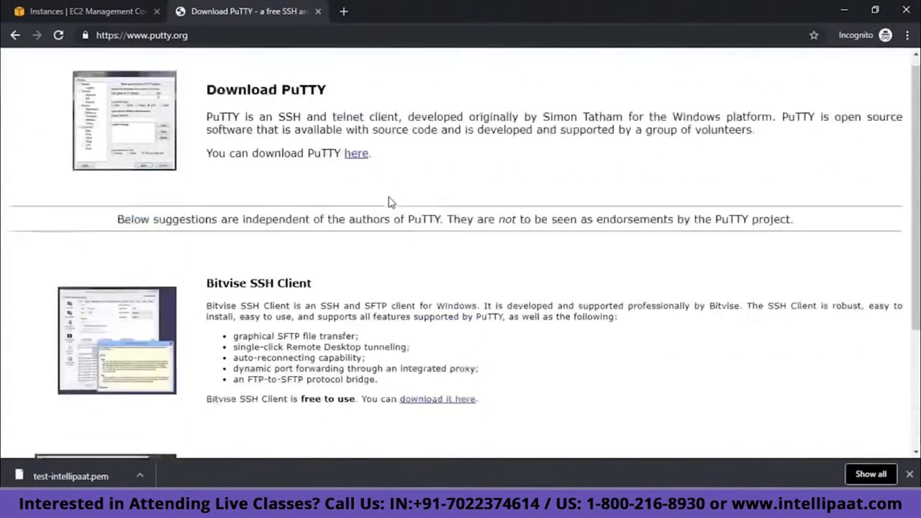
click(358, 165)
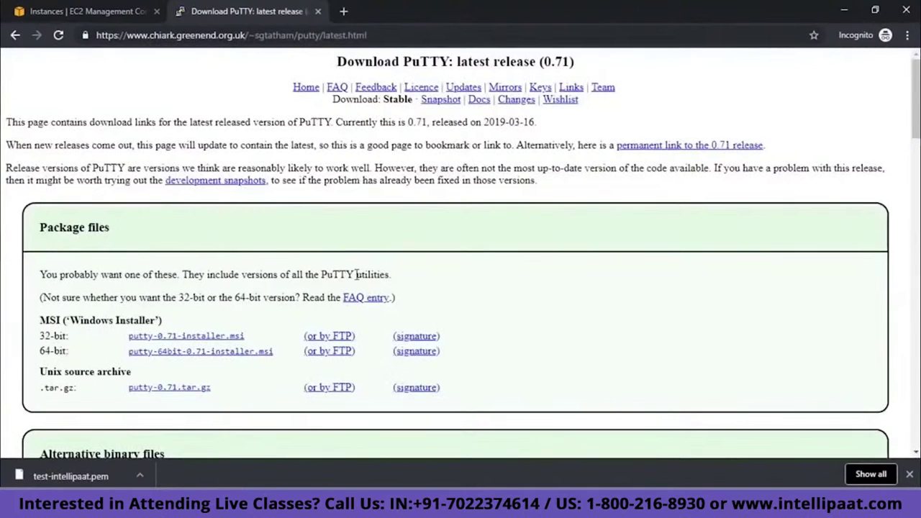
scroll(418, 286, down, 1)
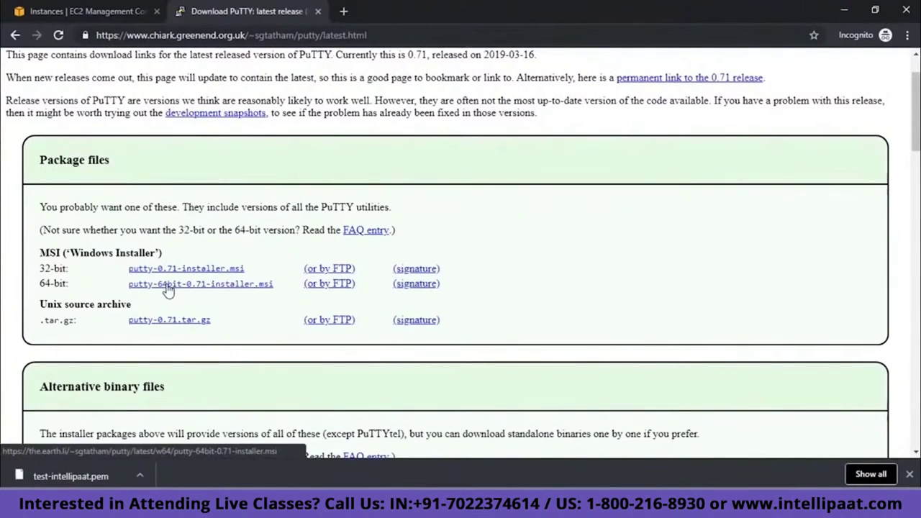
scroll(273, 301, down, 7)
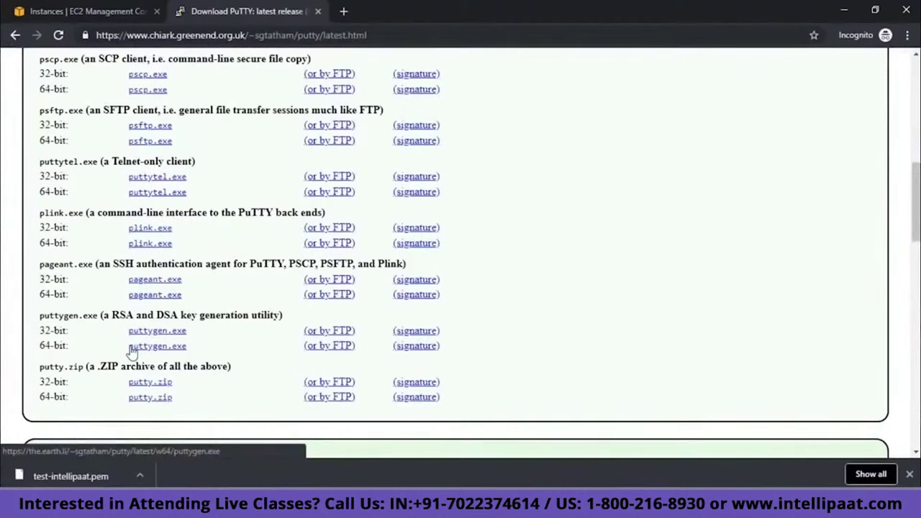
scroll(184, 357, up, 7)
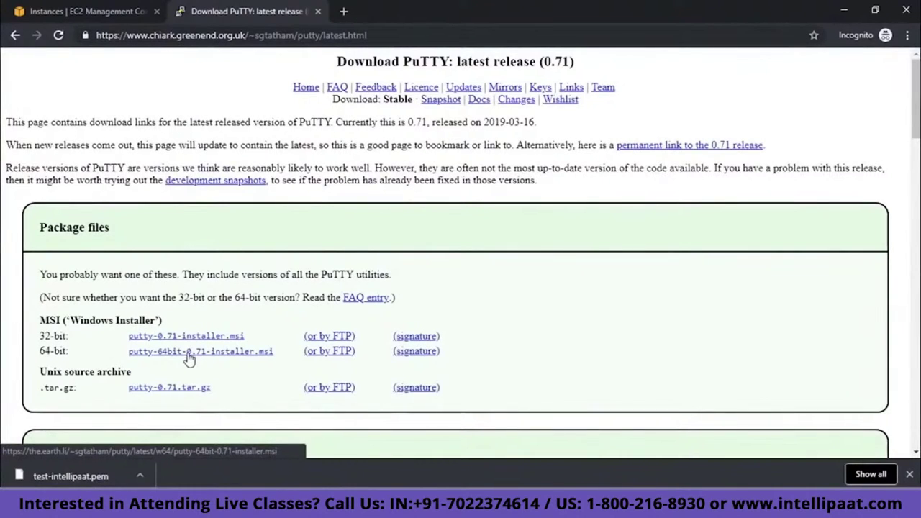
click(319, 11)
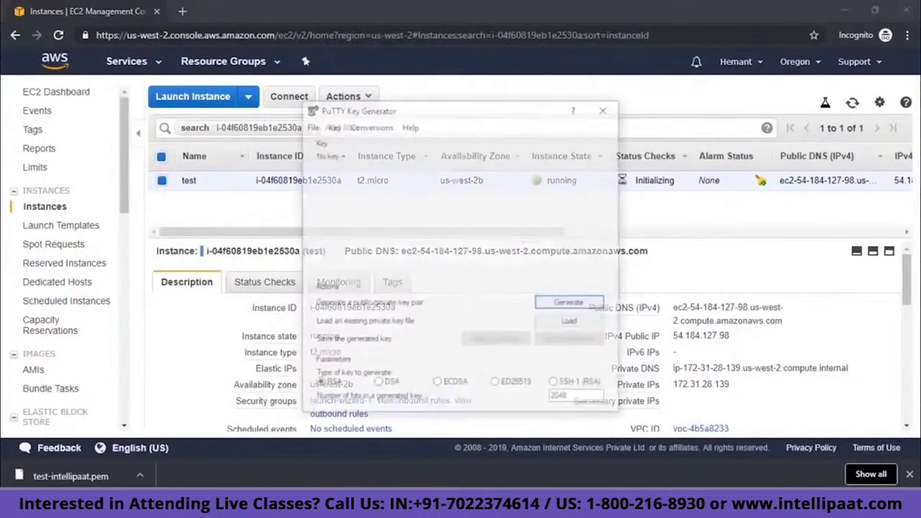
Move PuTTYgen aside and try dragging the downloaded key file onto it, then abandon the drop
drag(424, 102, 481, 97)
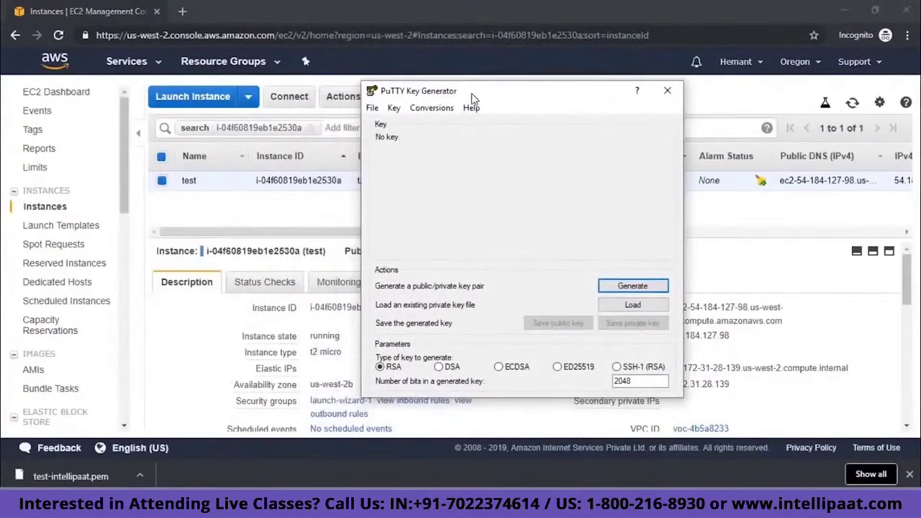
drag(49, 477, 75, 481)
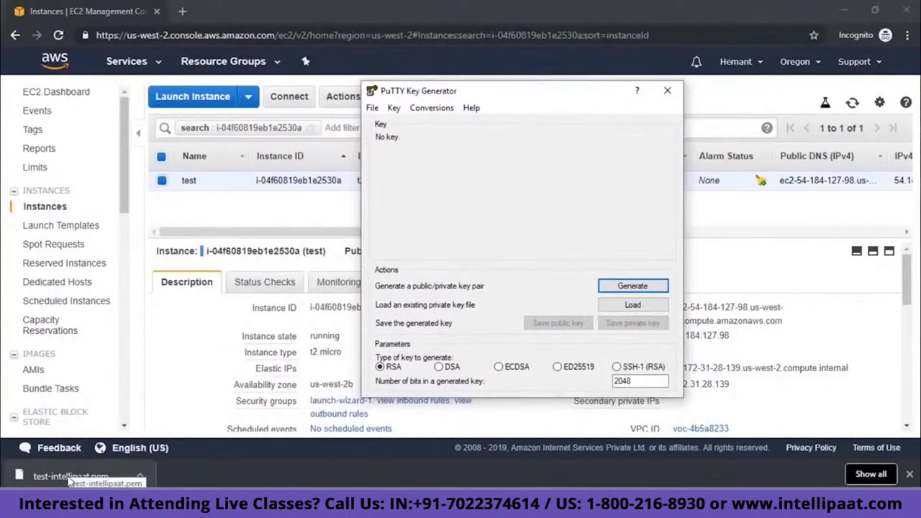
drag(77, 479, 104, 477)
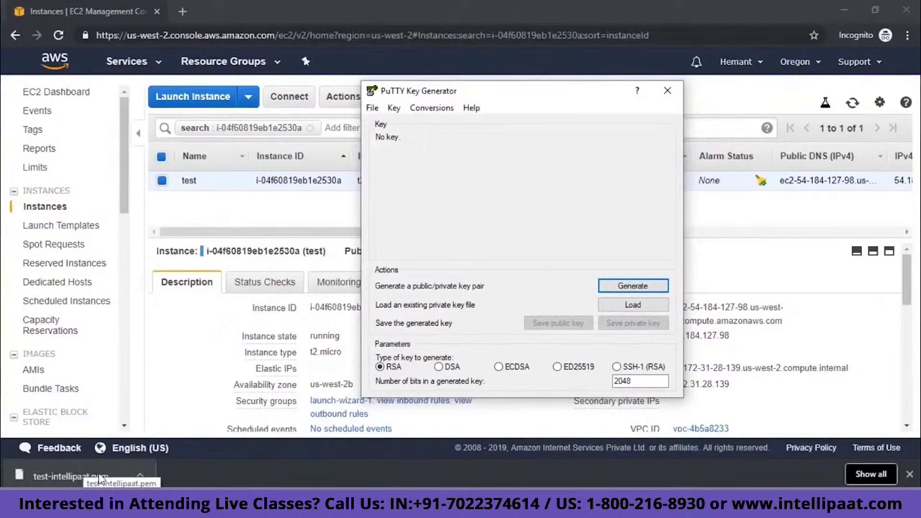
drag(100, 477, 583, 236)
Load test-intellipaat.pem from the Downloads folder into PuTTYgen
click(632, 306)
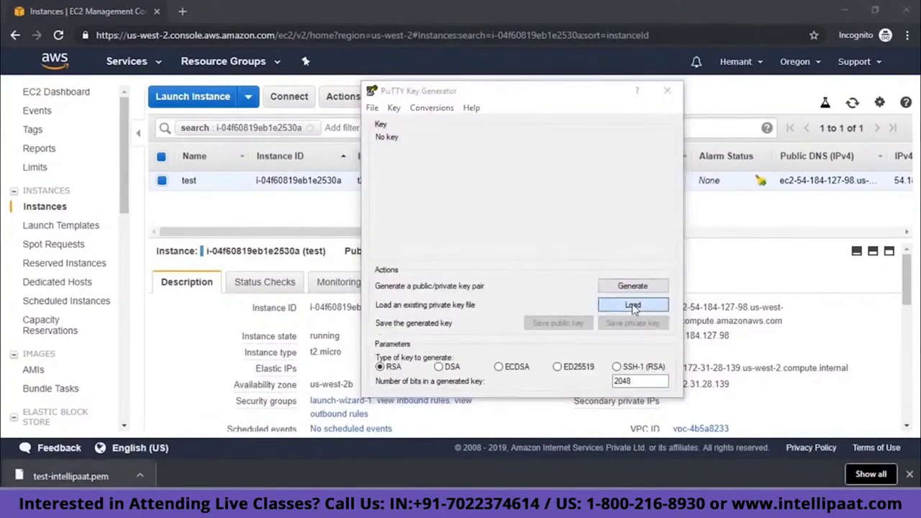
click(414, 258)
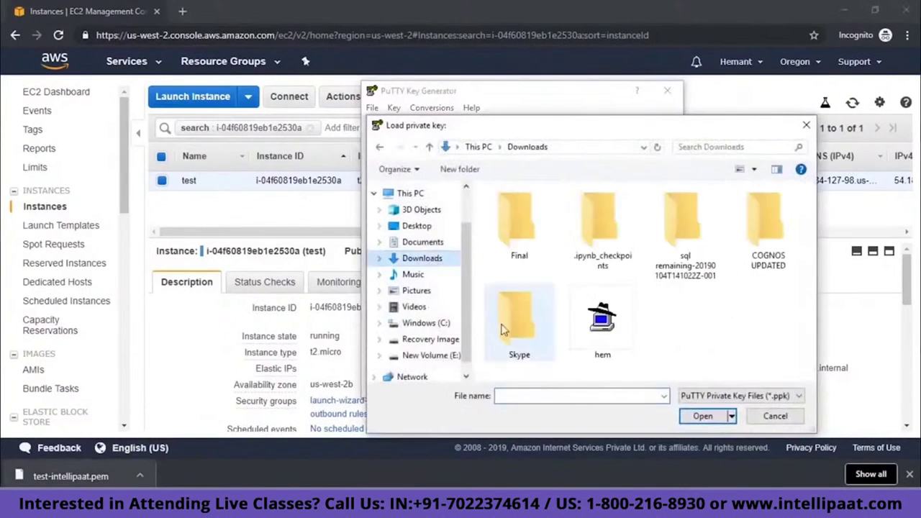
click(536, 395)
text(test)
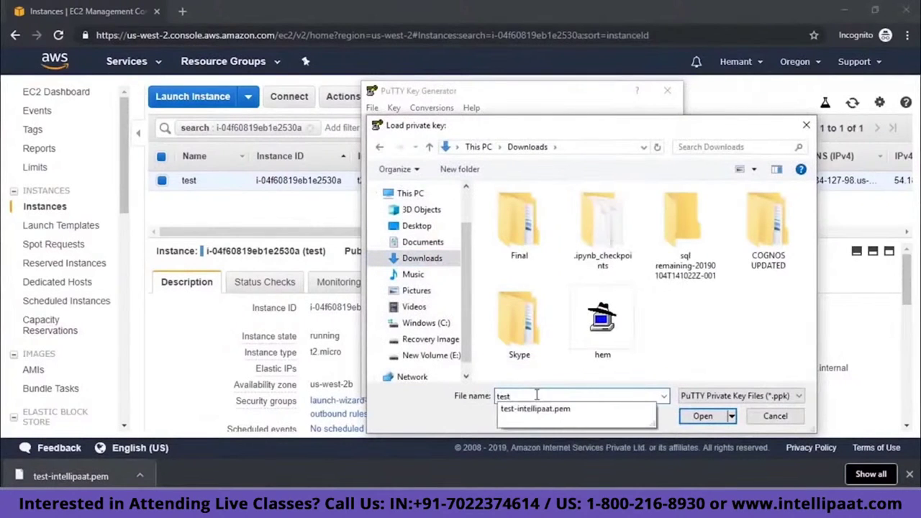
key(Down)
key(Return)
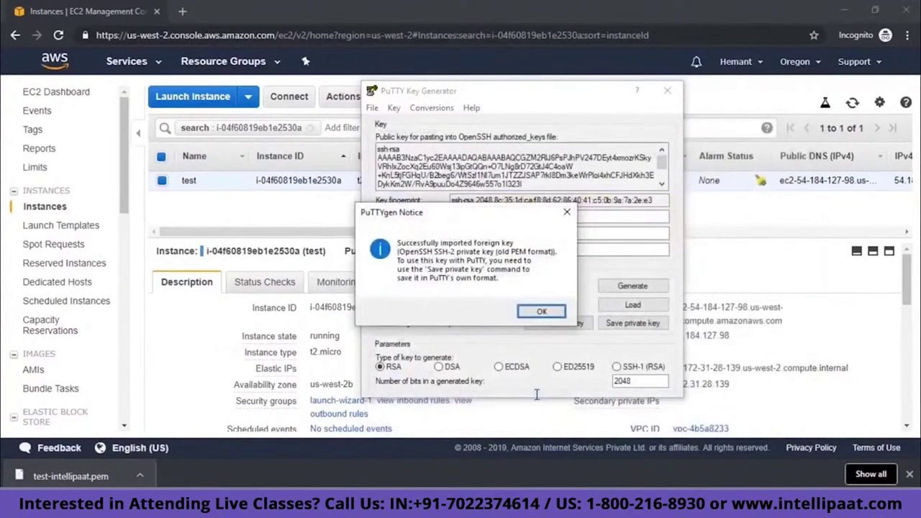
Save the key without a passphrase as test.ppk on the Desktop and close PuTTYgen
click(541, 312)
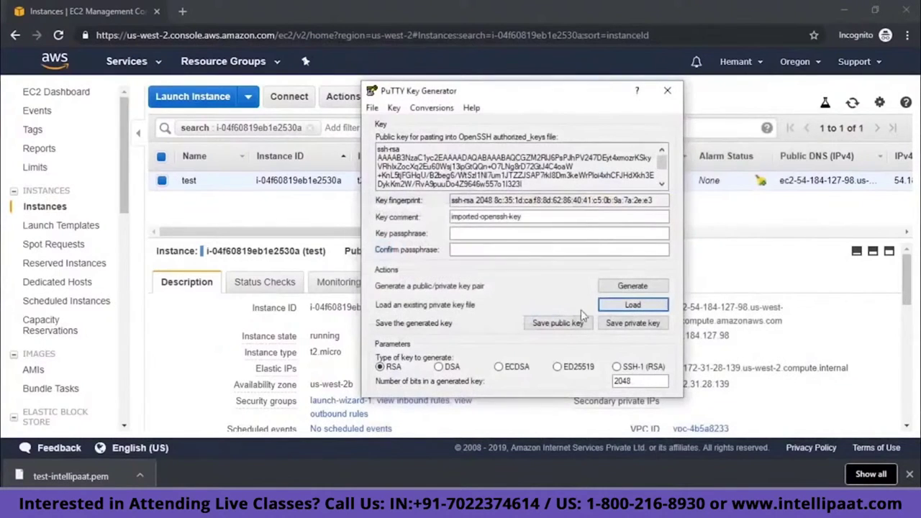
click(619, 325)
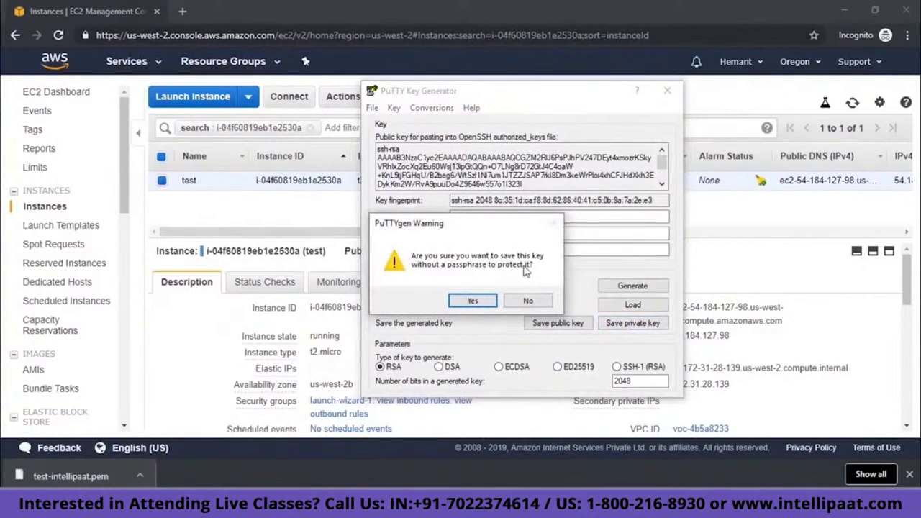
click(478, 300)
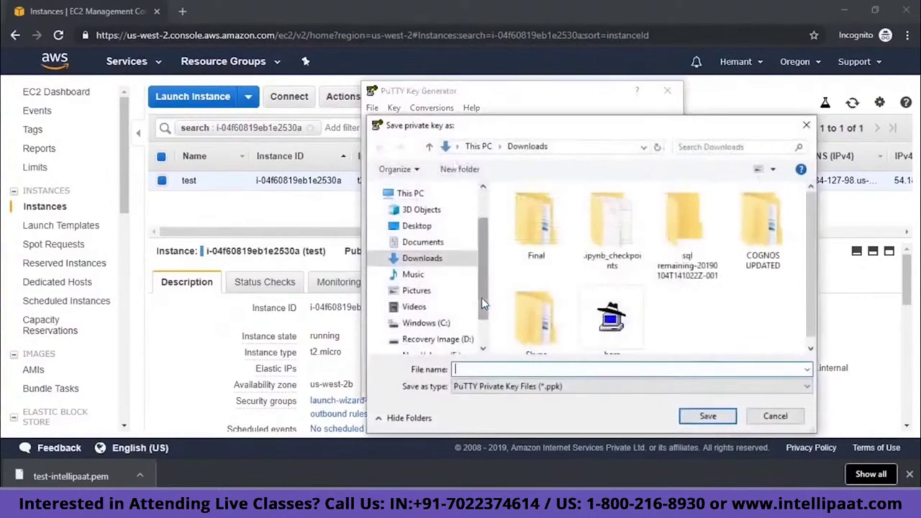
click(419, 225)
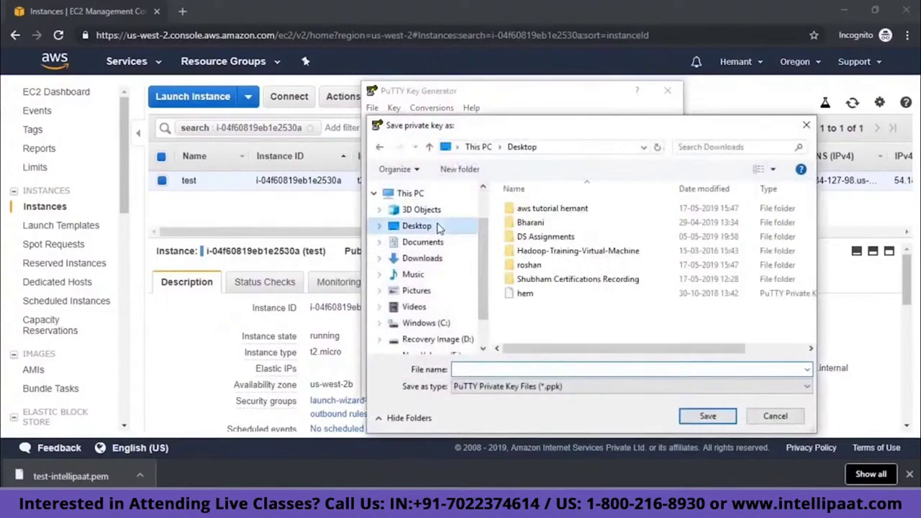
click(514, 368)
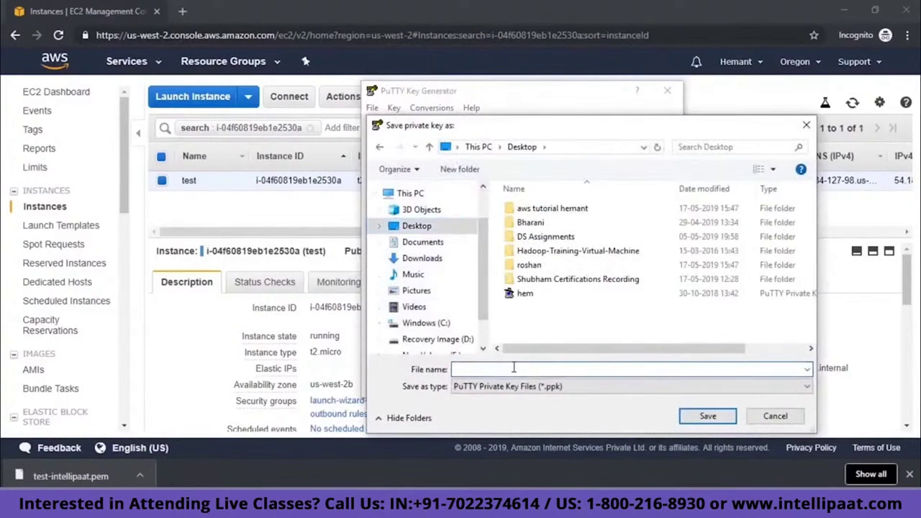
text(test)
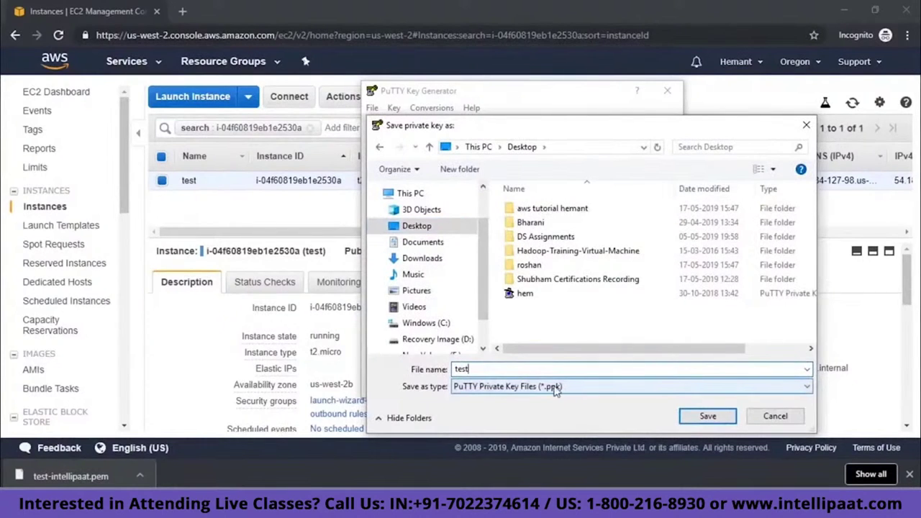
click(708, 417)
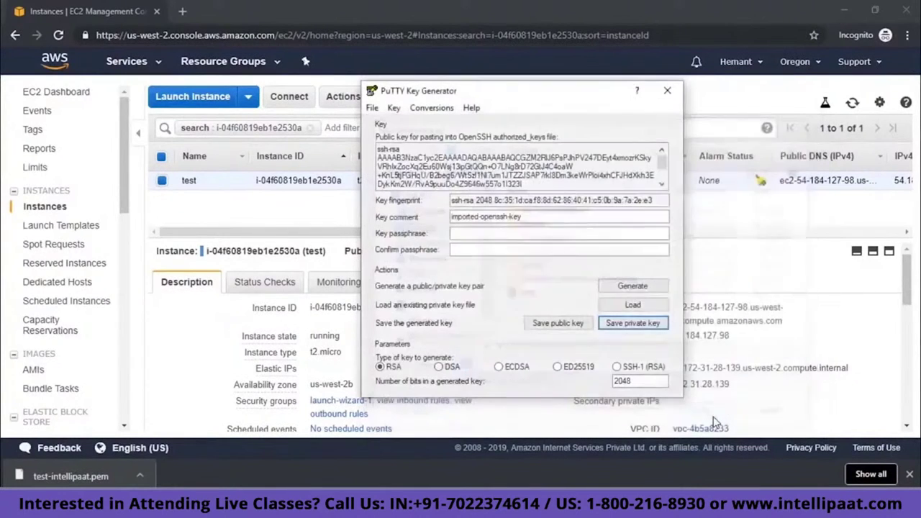
click(667, 91)
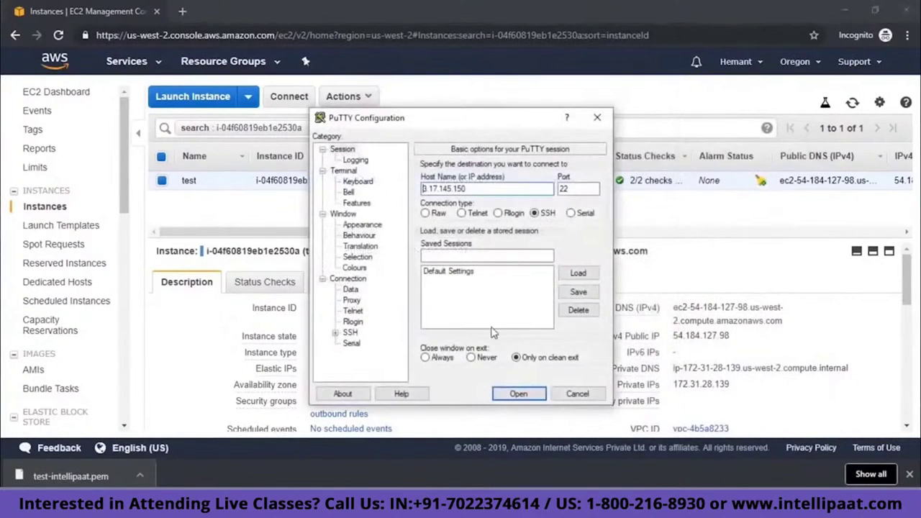
Replace the PuTTY host name 3.17.145.150 with the instance IP 54.184.127.98
double_click(696, 337)
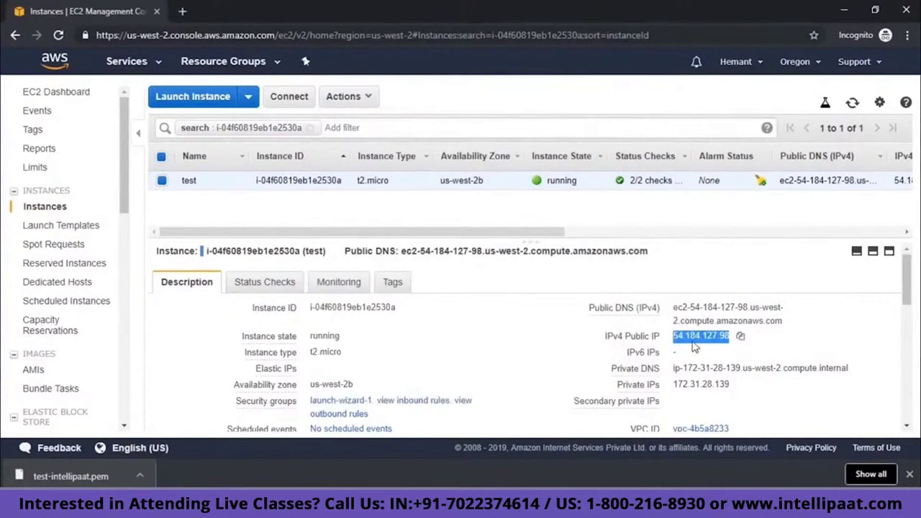
key(alt+Tab)
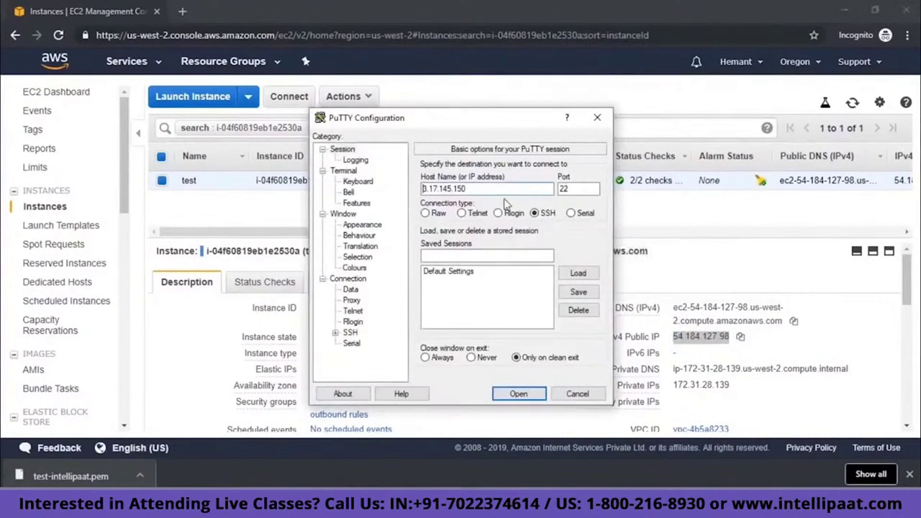
double_click(440, 188)
text(54.184.127.98)
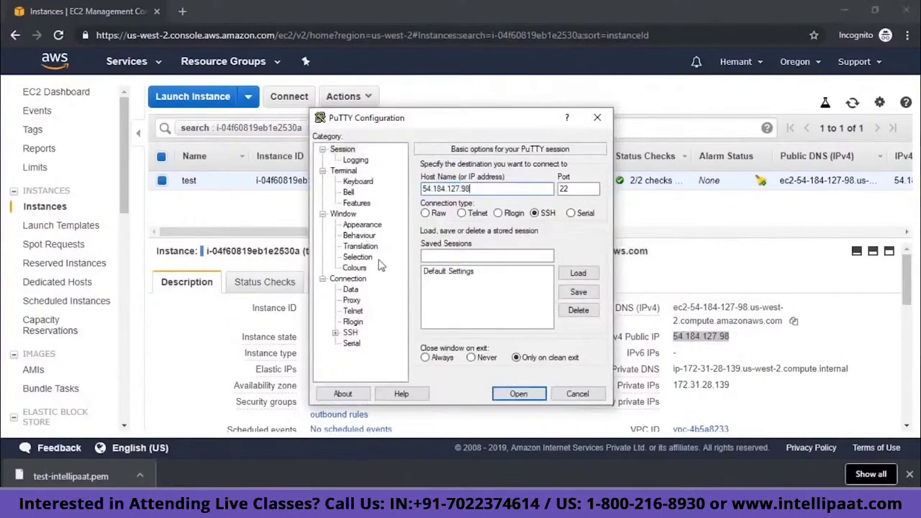
double_click(350, 332)
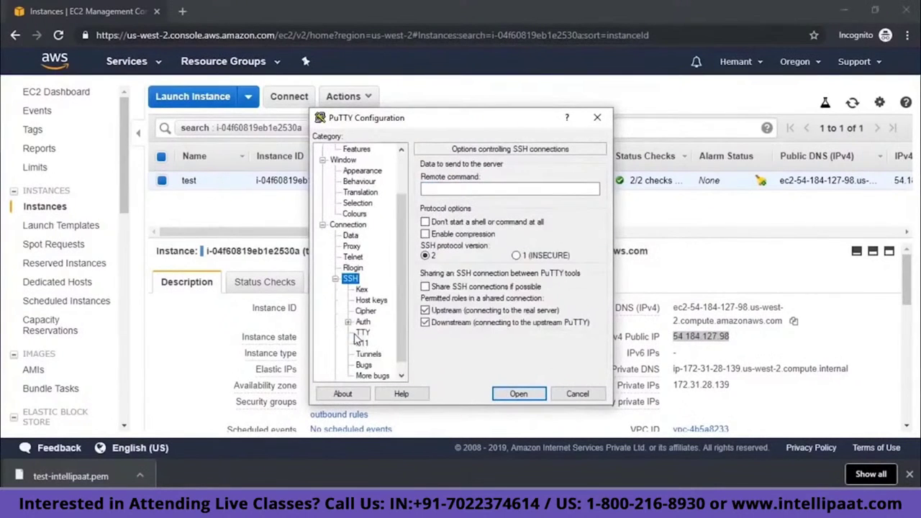
double_click(351, 280)
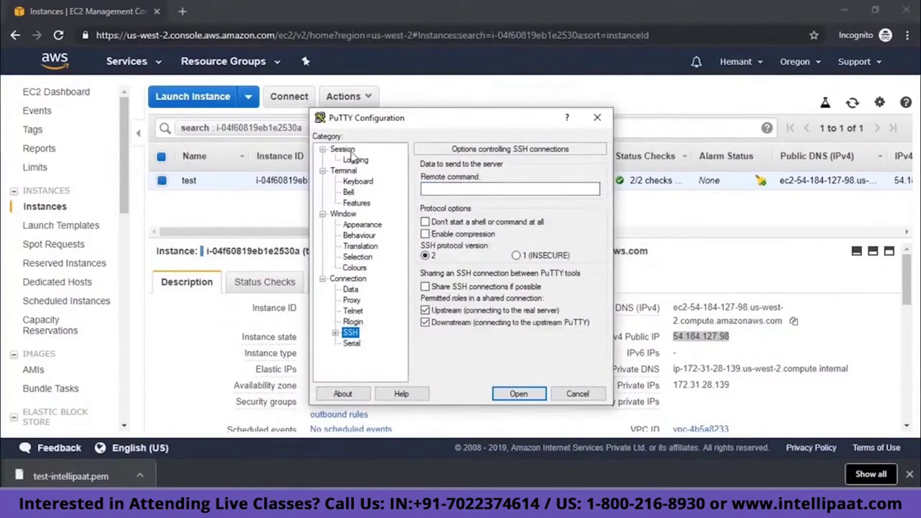
click(350, 152)
drag(503, 189, 423, 189)
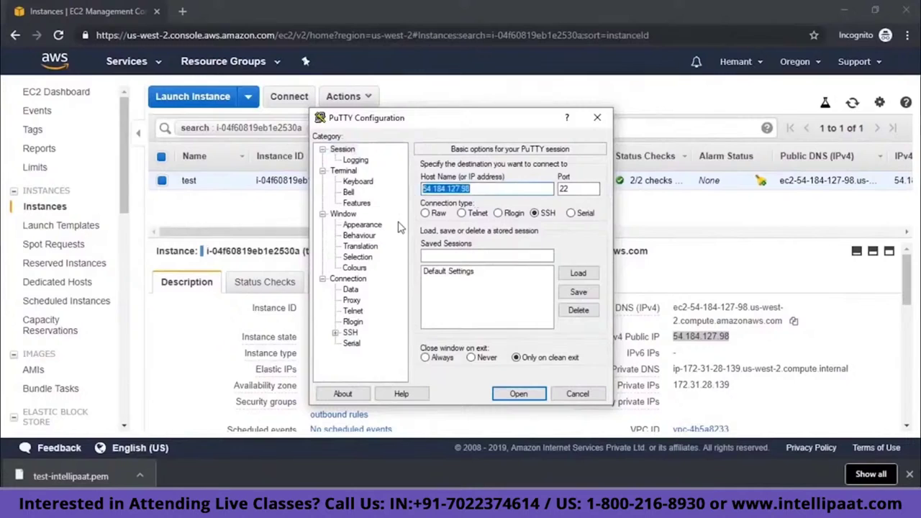
Select Desktop\test.ppk under Connection > SSH > Auth and open the connection
click(336, 334)
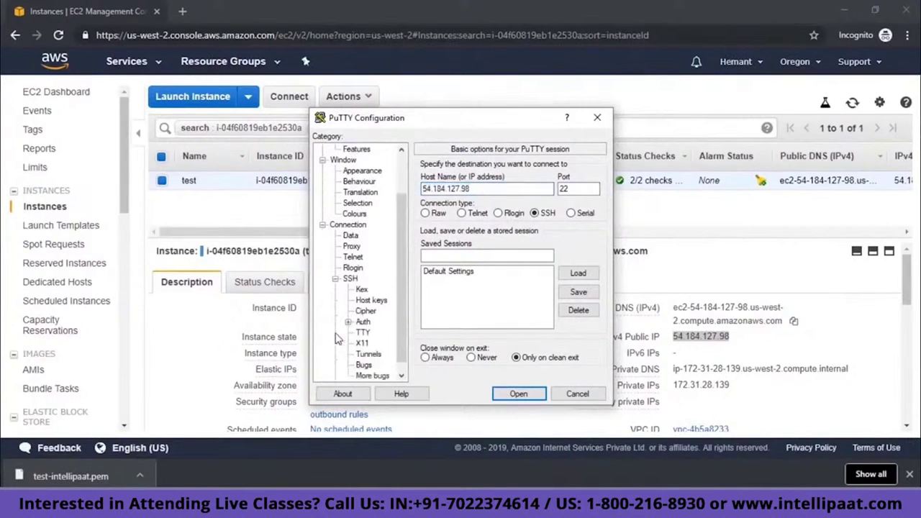
click(363, 323)
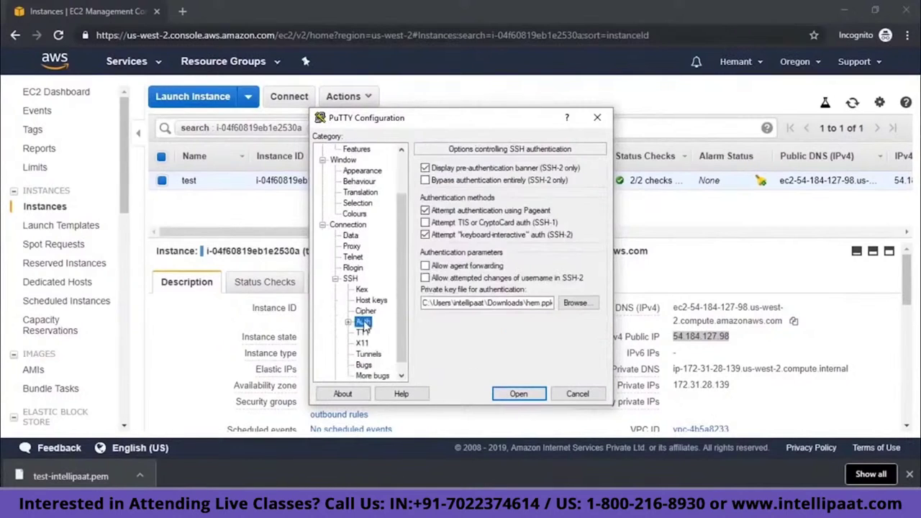
click(569, 305)
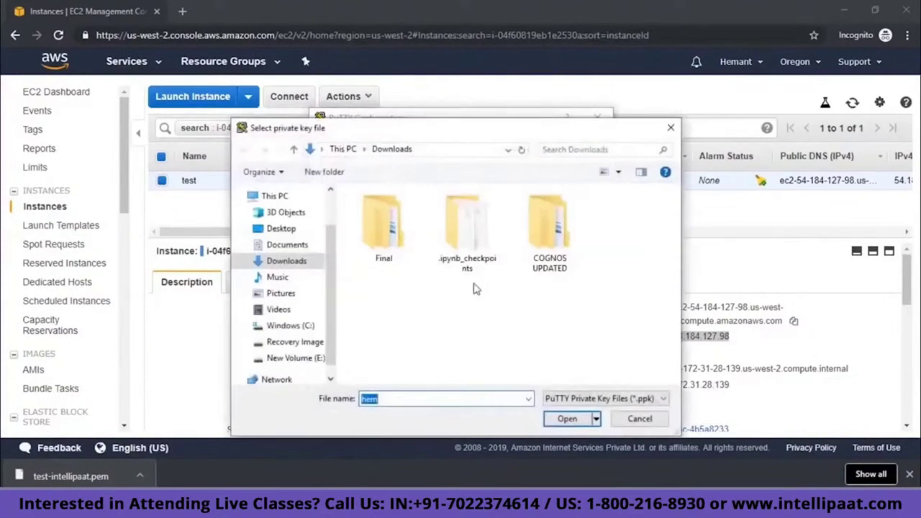
click(290, 230)
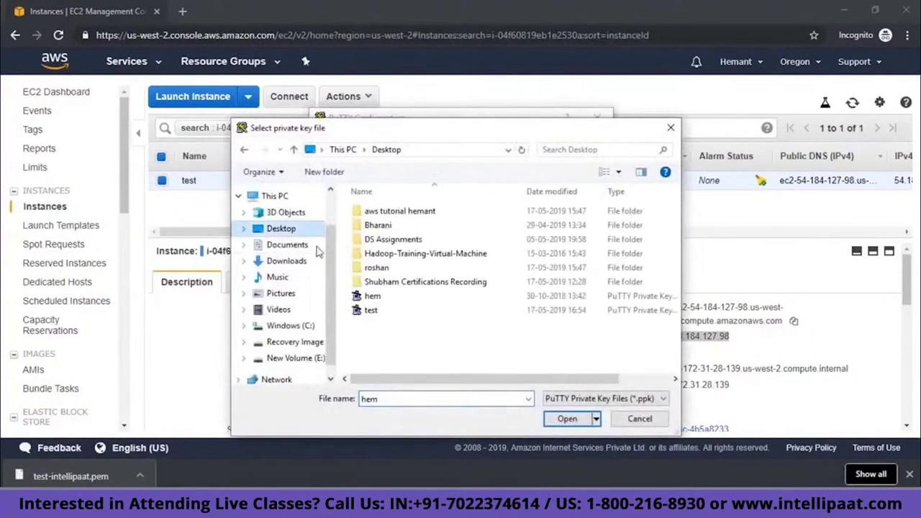
double_click(372, 312)
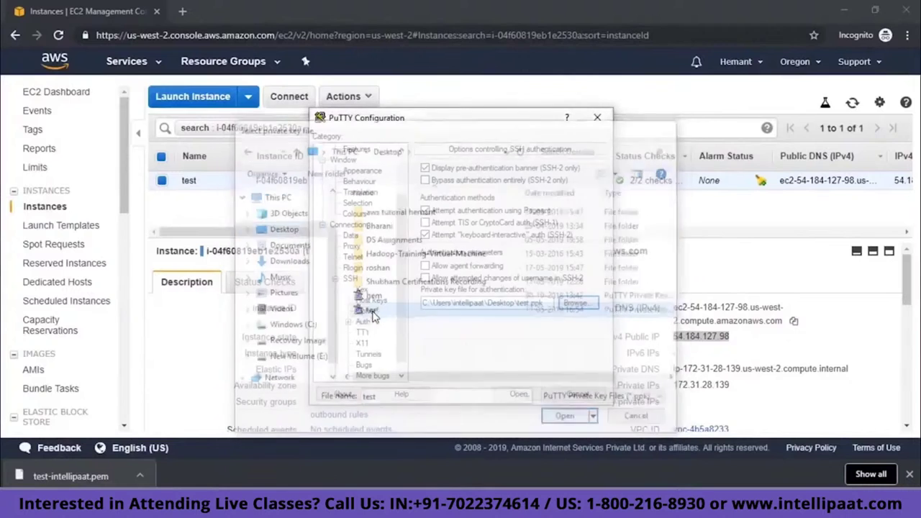
click(518, 396)
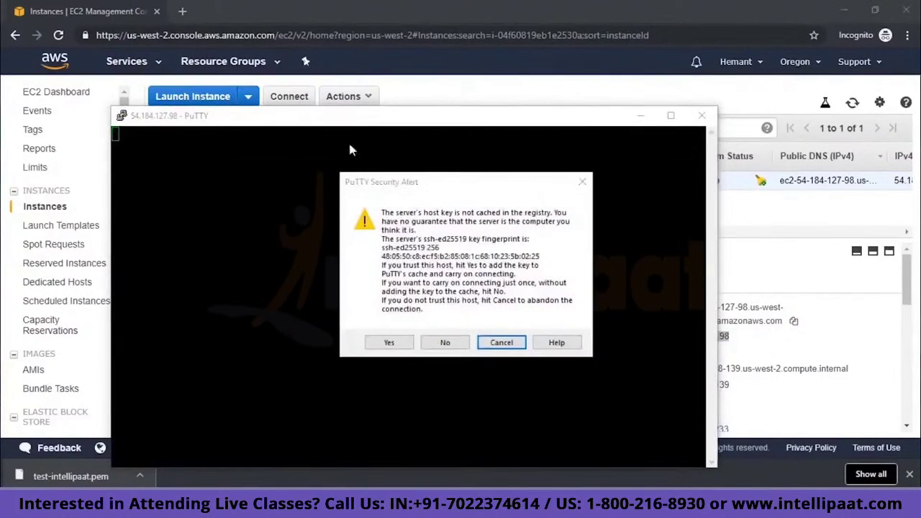
Accept the server's host key and log in as user ubuntu
click(405, 341)
drag(315, 122, 390, 78)
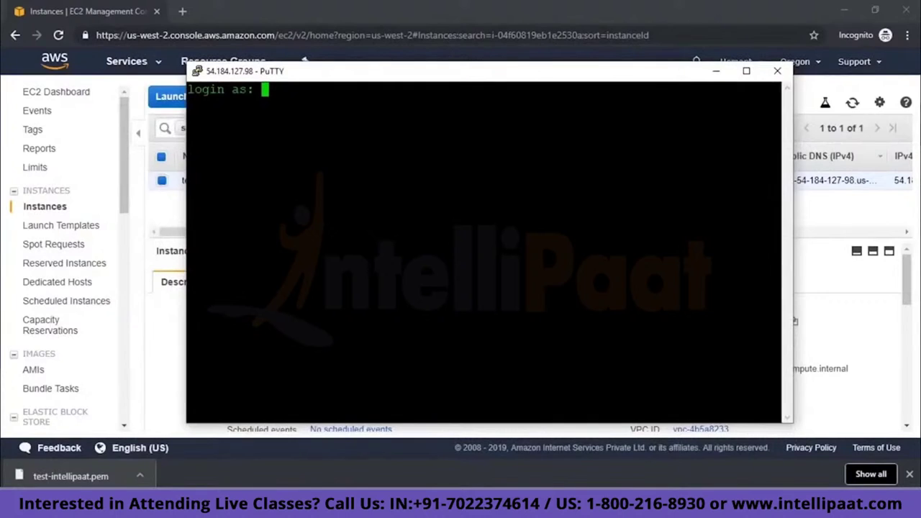
text(ubuntu)
key(Return)
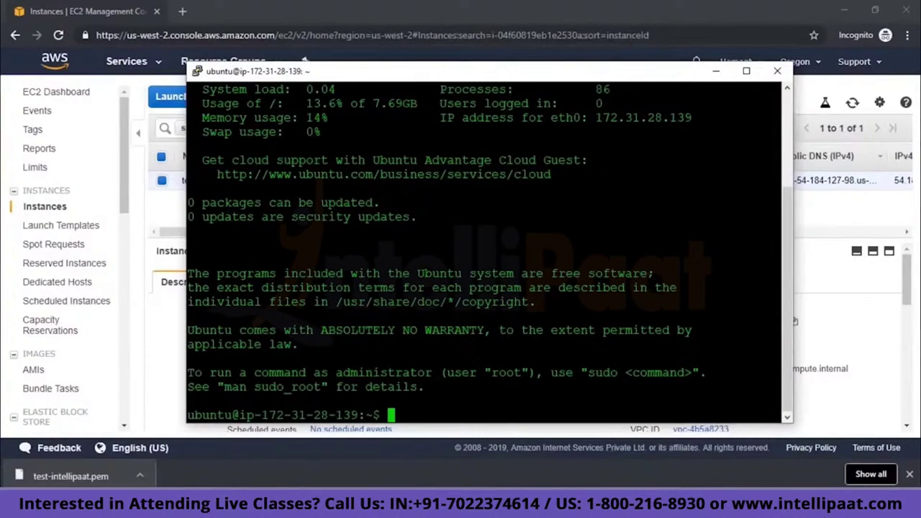
Run clear in the terminal and minimise the PuTTY window
text(clear)
key(Return)
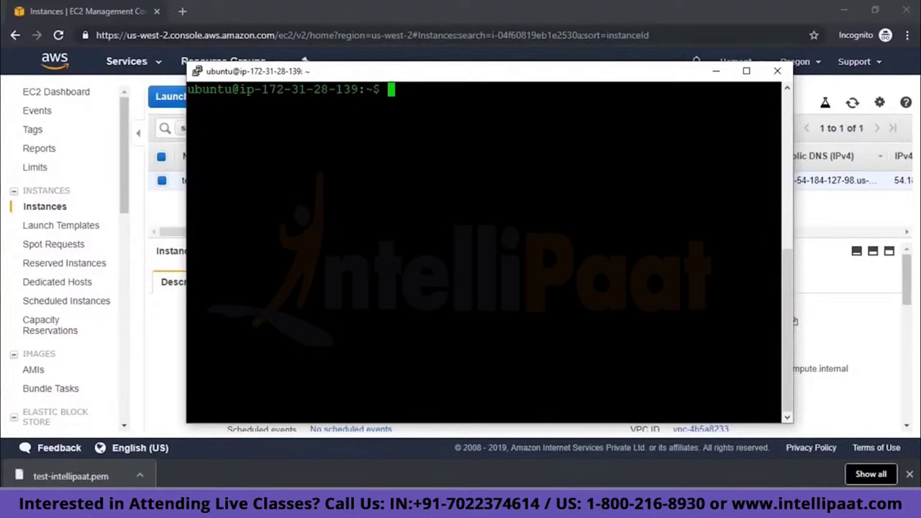
click(716, 71)
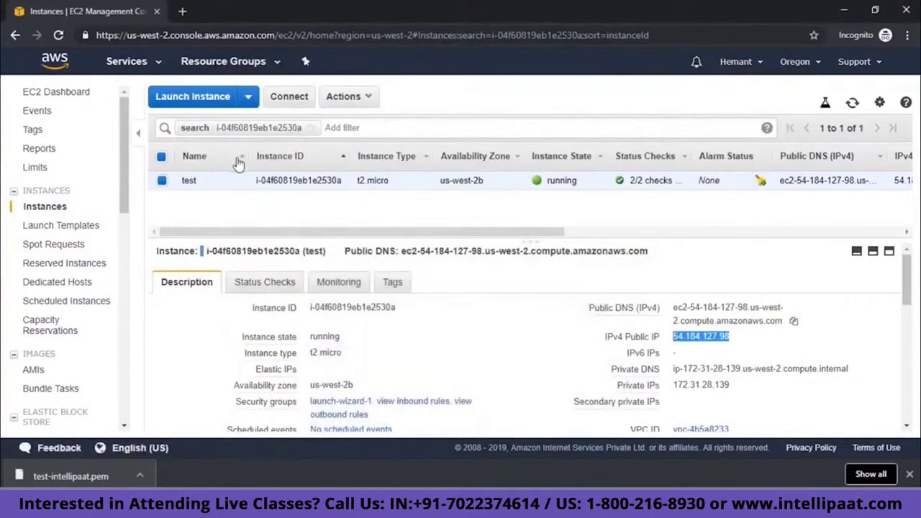
Start a new instance from the Microsoft Windows Server 2019 Base image with a 30 GiB root volume
click(193, 97)
scroll(587, 289, down, 5)
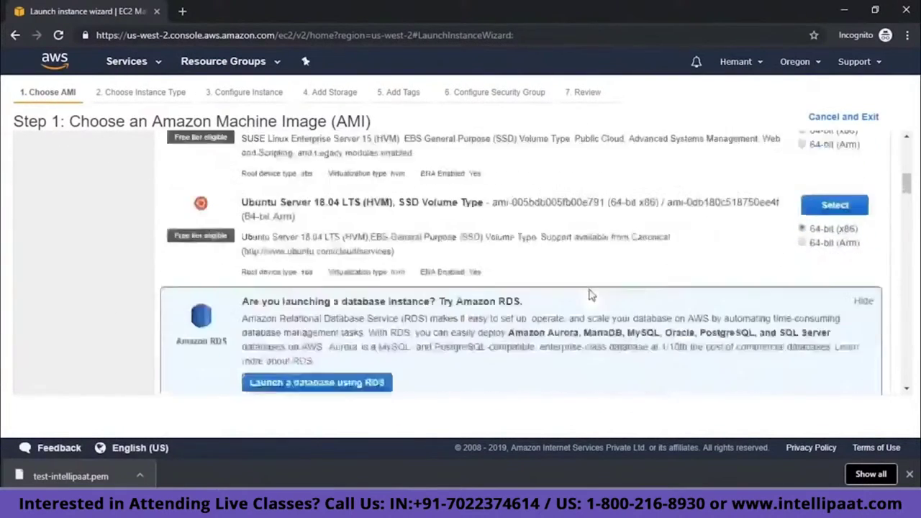
scroll(590, 285, down, 5)
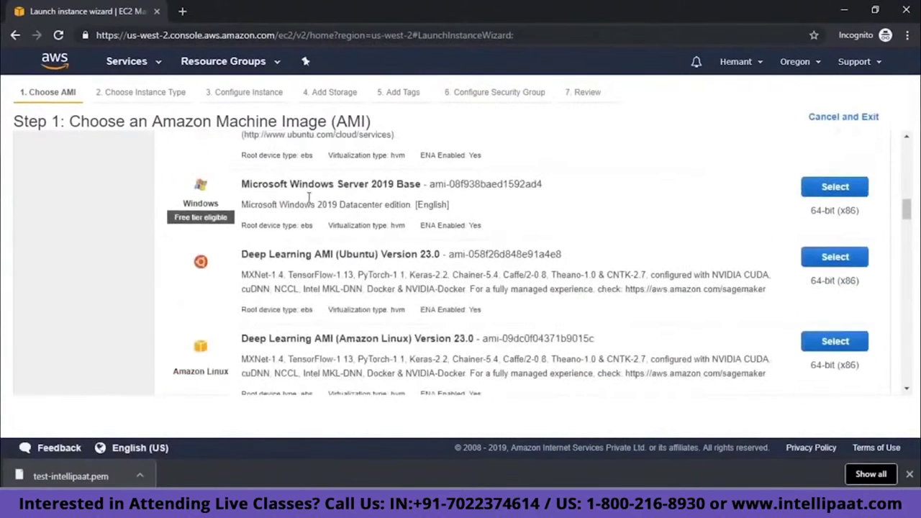
click(841, 193)
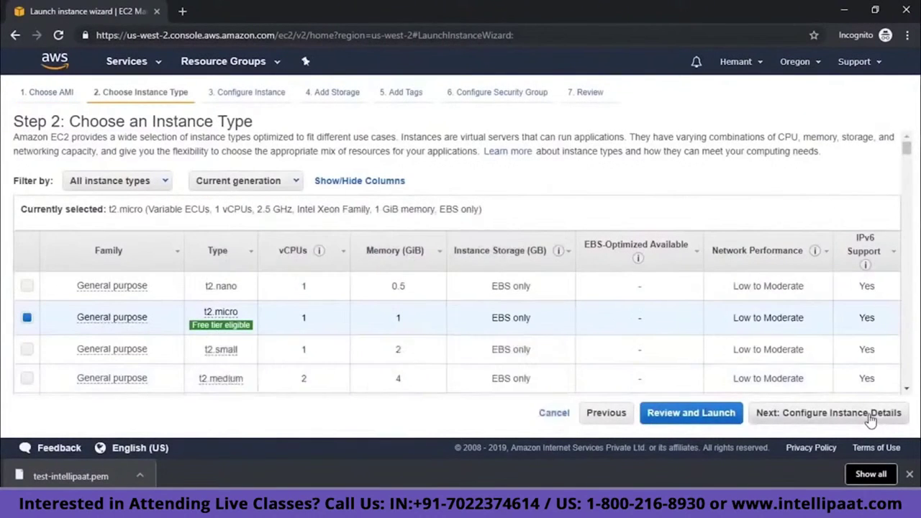
click(872, 421)
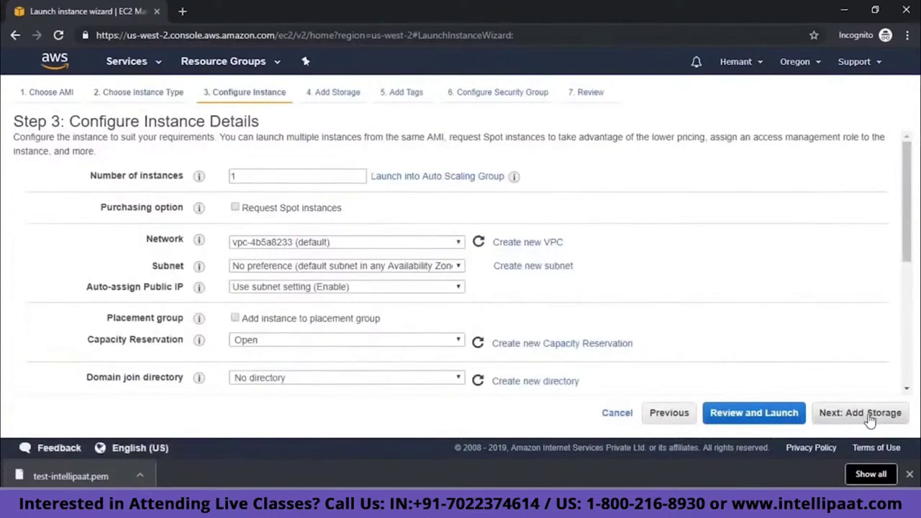
click(870, 416)
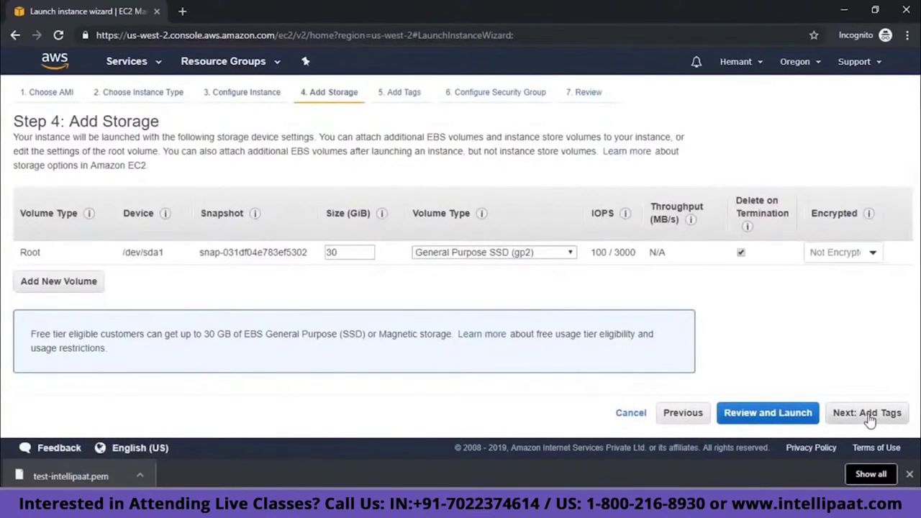
double_click(350, 253)
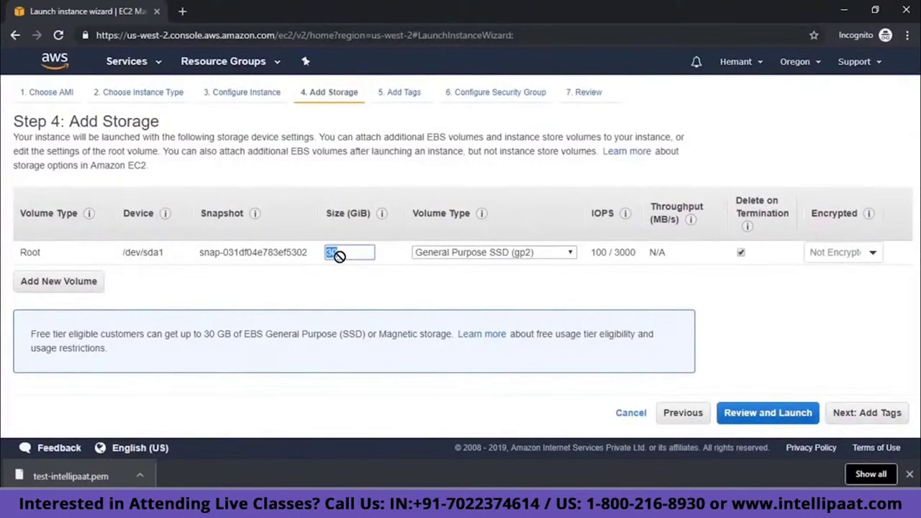
Review and launch it with the existing test-intellipaat key pair, acknowledging the private key file
click(868, 416)
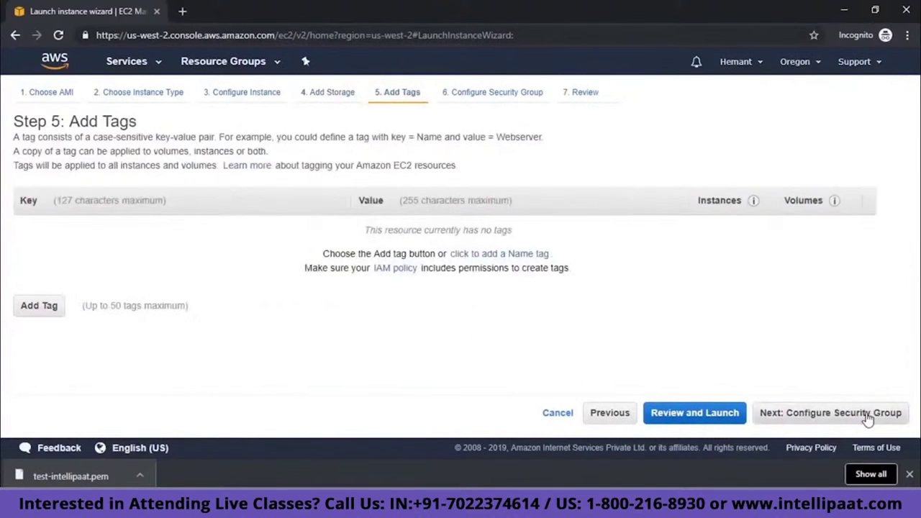
click(868, 416)
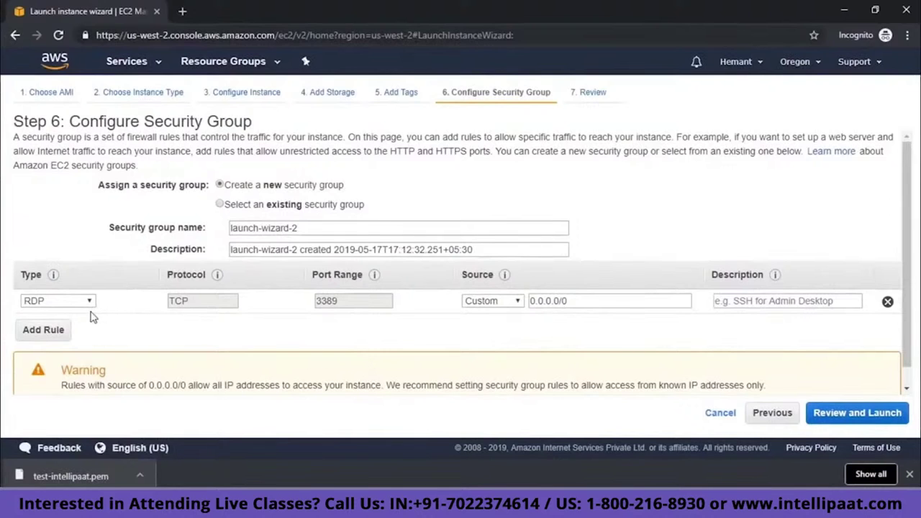
click(849, 412)
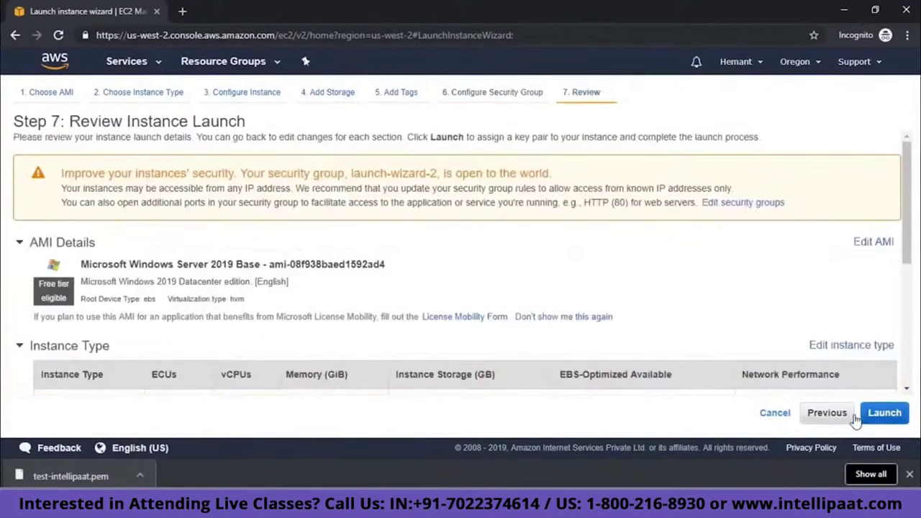
click(886, 419)
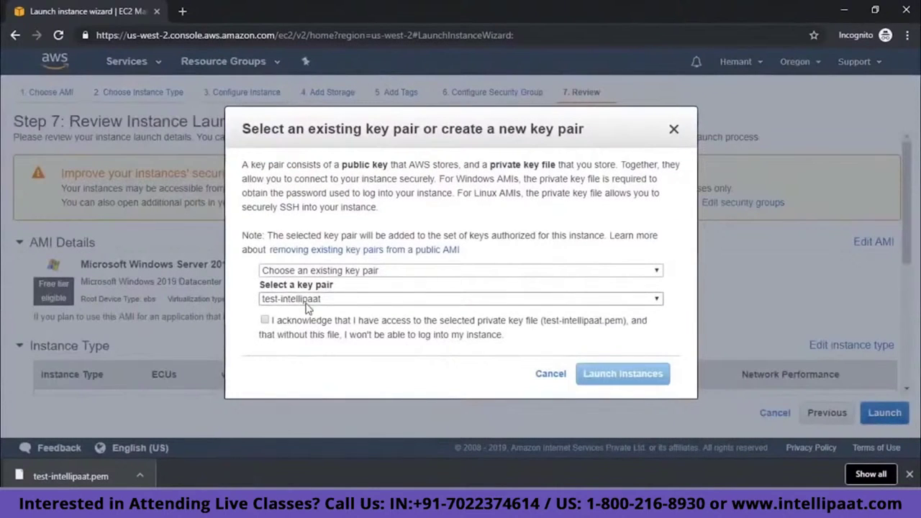
click(302, 322)
click(603, 379)
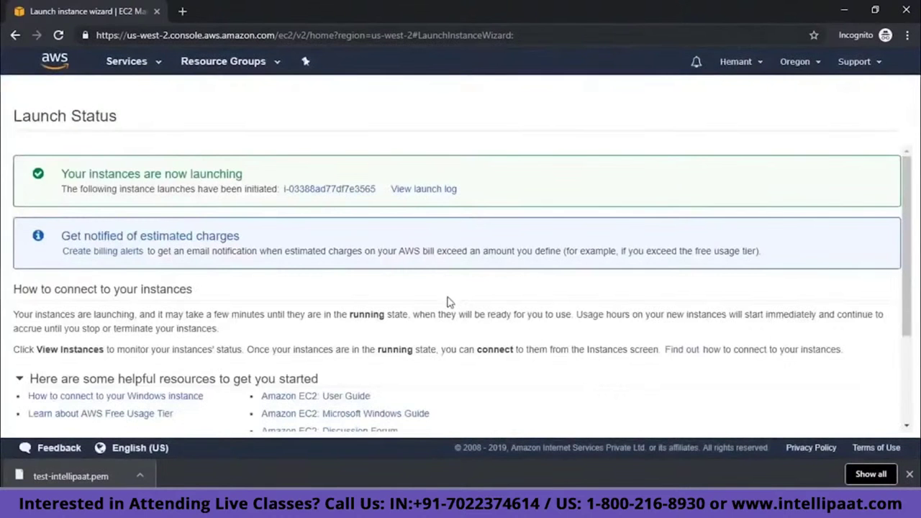
Find the new instance in the unfiltered list and name it 'windows'
click(316, 189)
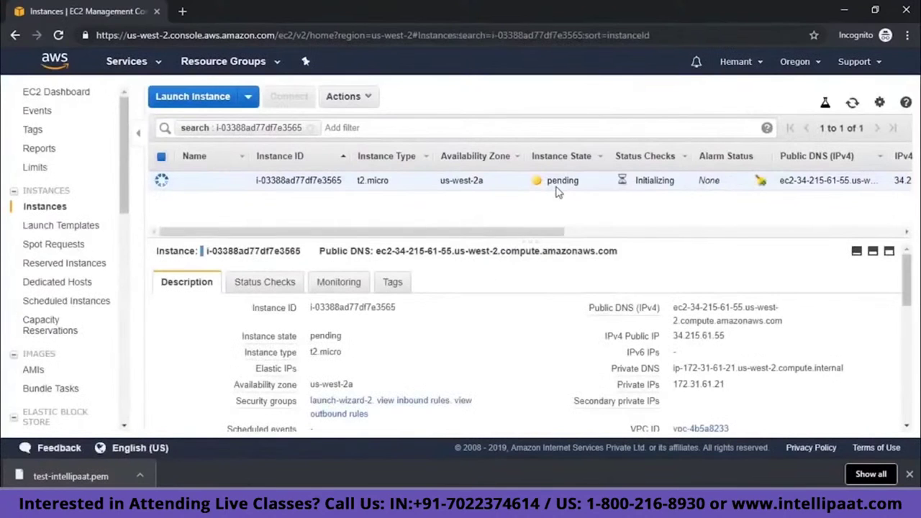
click(310, 128)
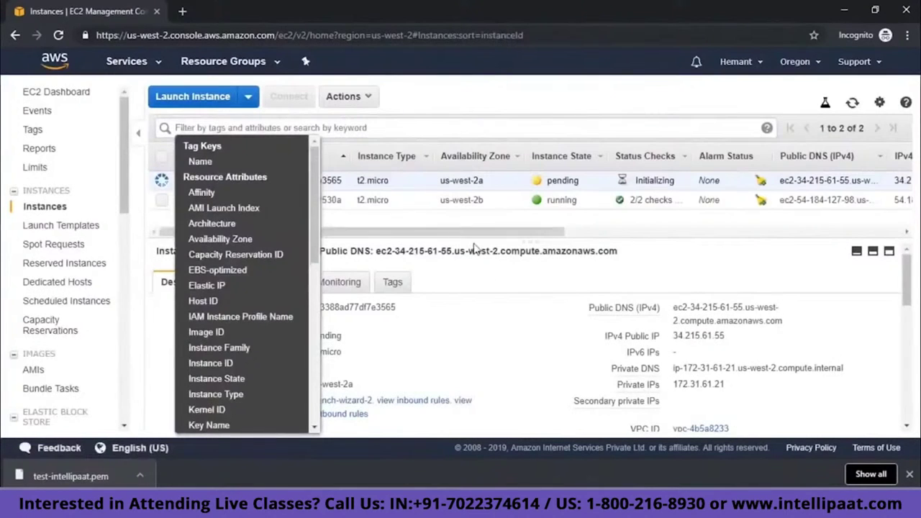
click(235, 180)
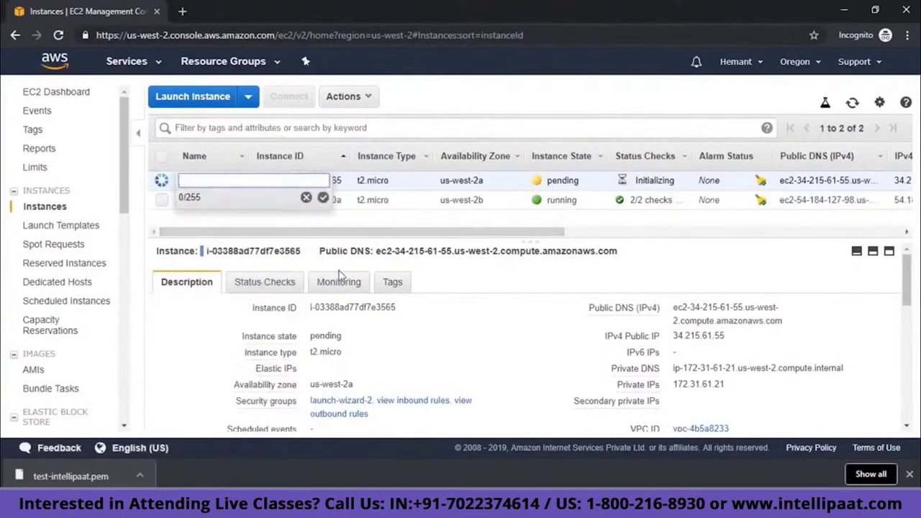
text(windows)
key(Return)
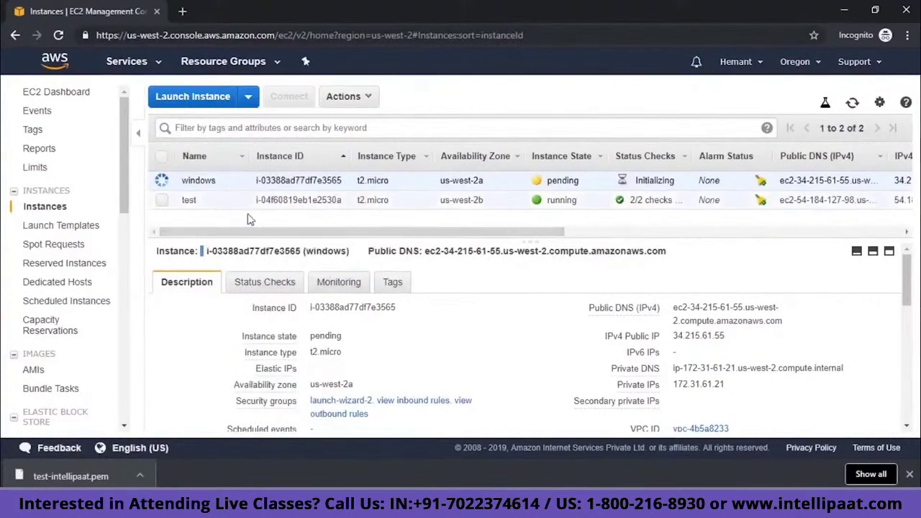
Check the public IP and browse the Actions menu once the instance is running
double_click(695, 335)
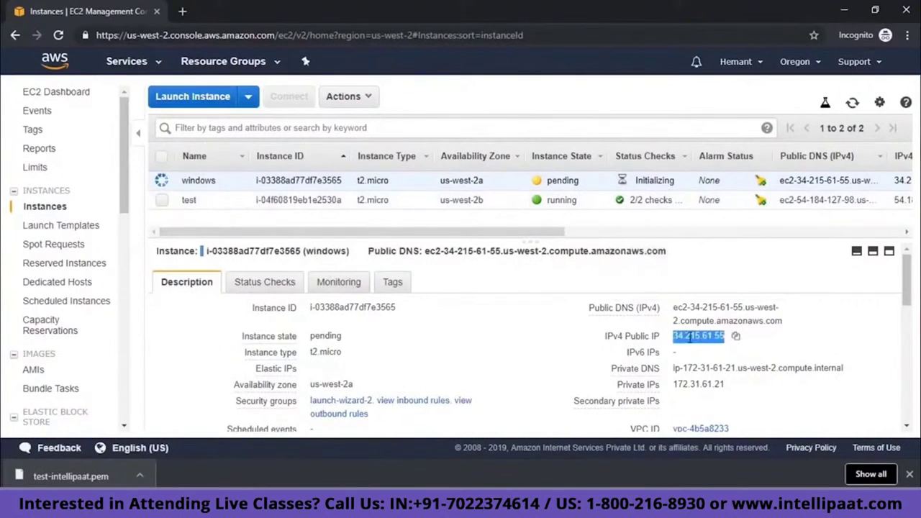
click(234, 220)
click(345, 102)
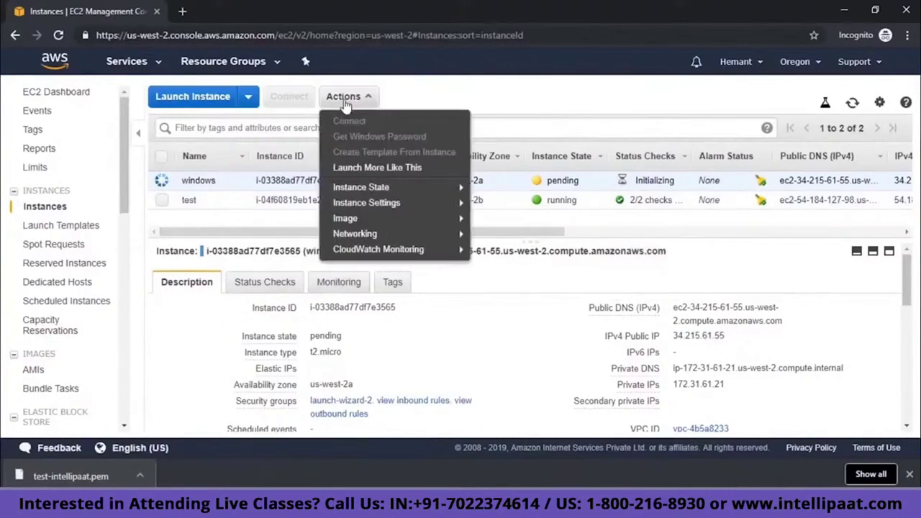
click(234, 180)
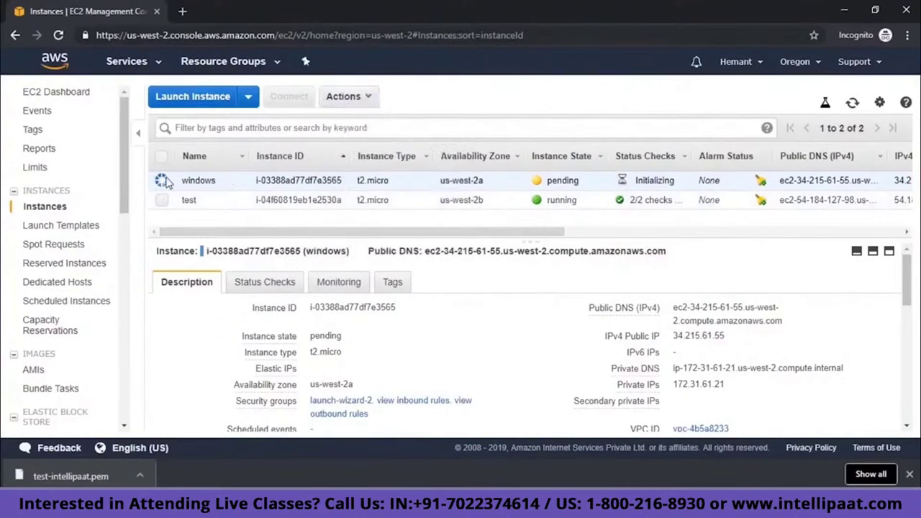
click(368, 99)
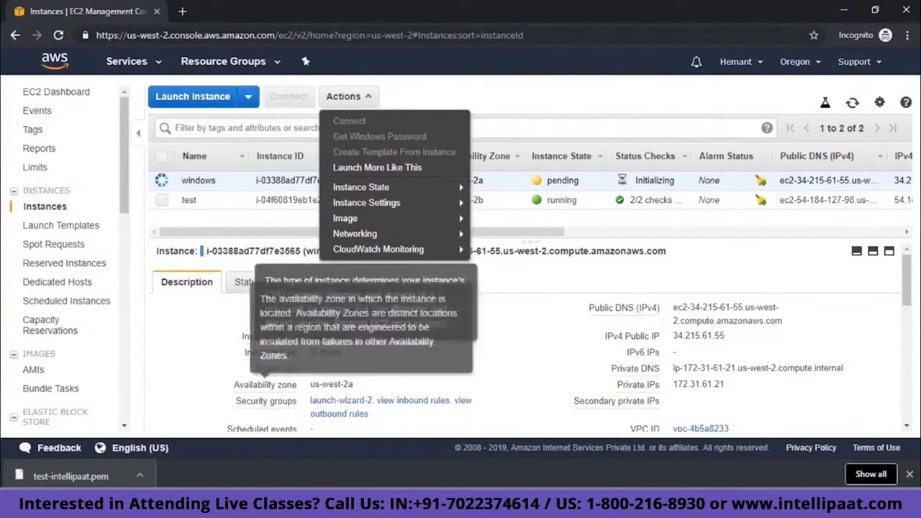
mouse_move(360, 249)
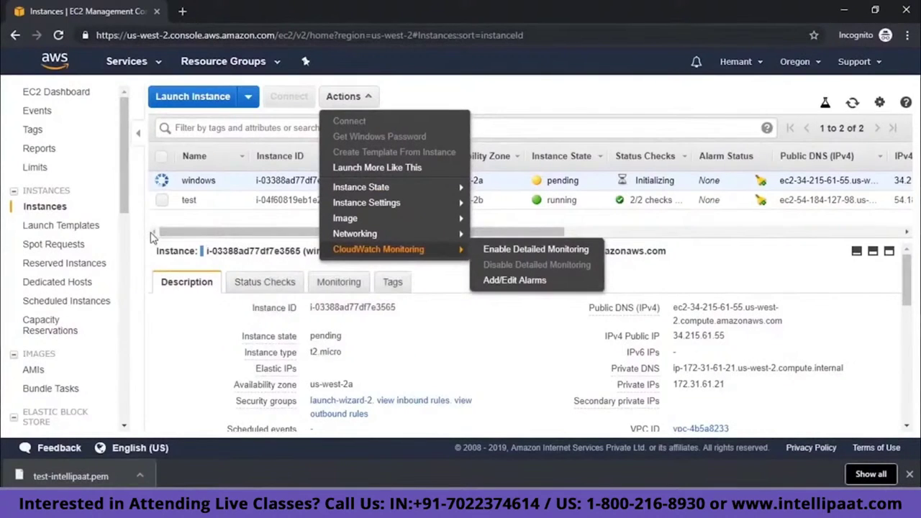
click(159, 240)
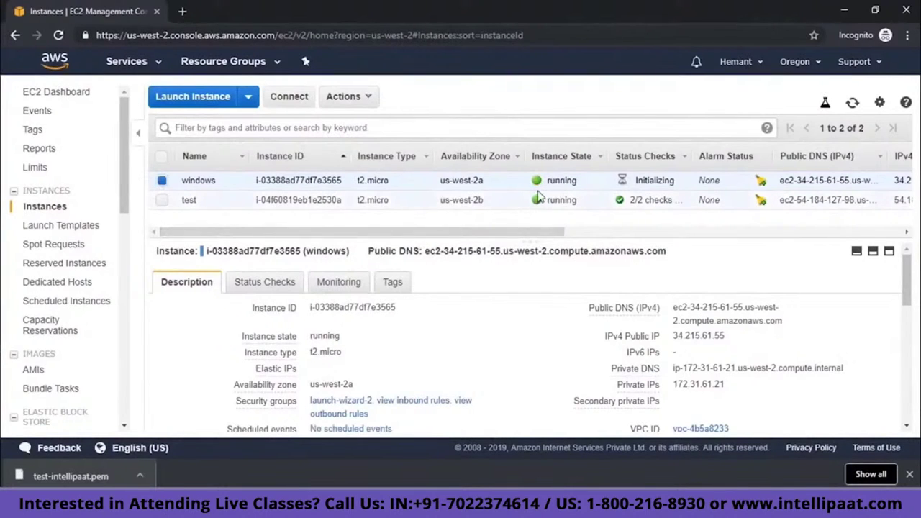
click(365, 97)
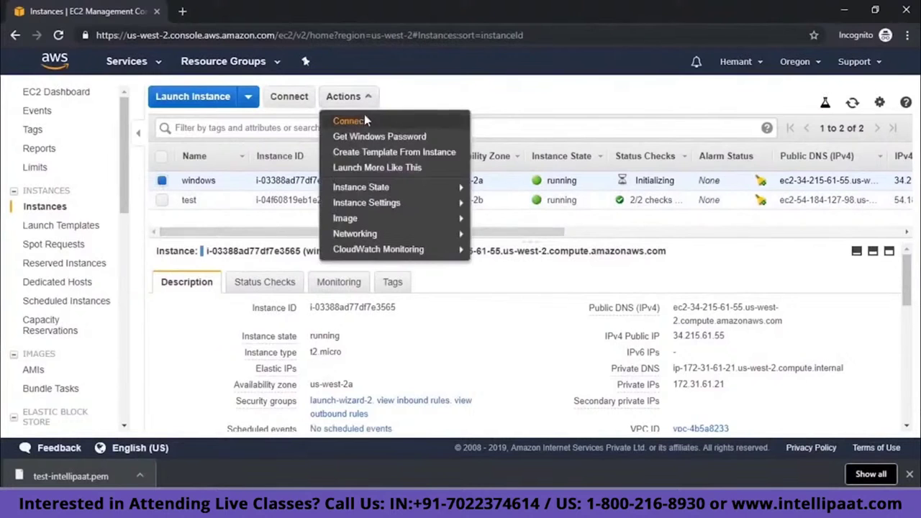
Download the windows instance's Remote Desktop file and request the Administrator password
click(365, 123)
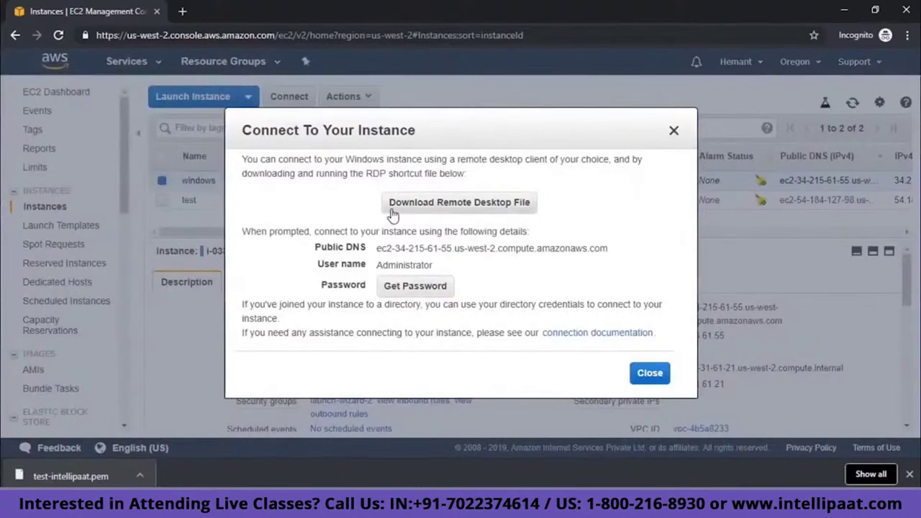
click(471, 209)
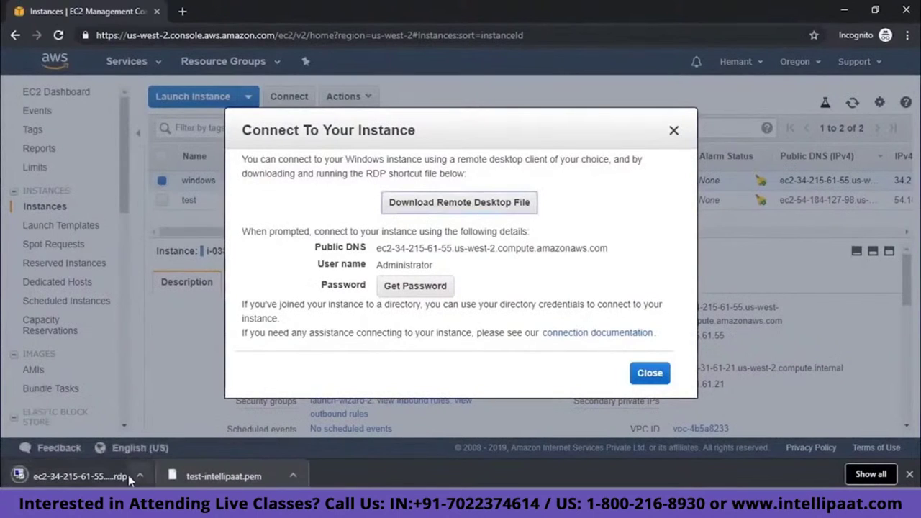
double_click(394, 264)
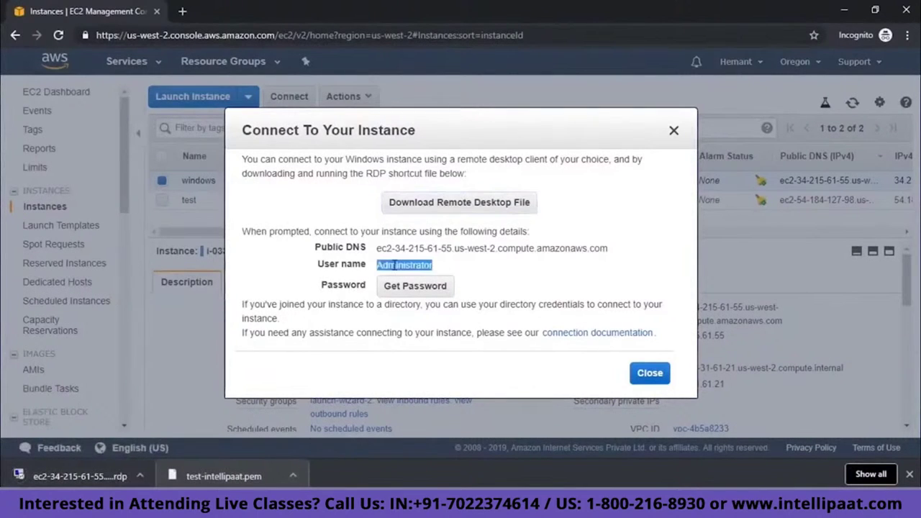
click(393, 289)
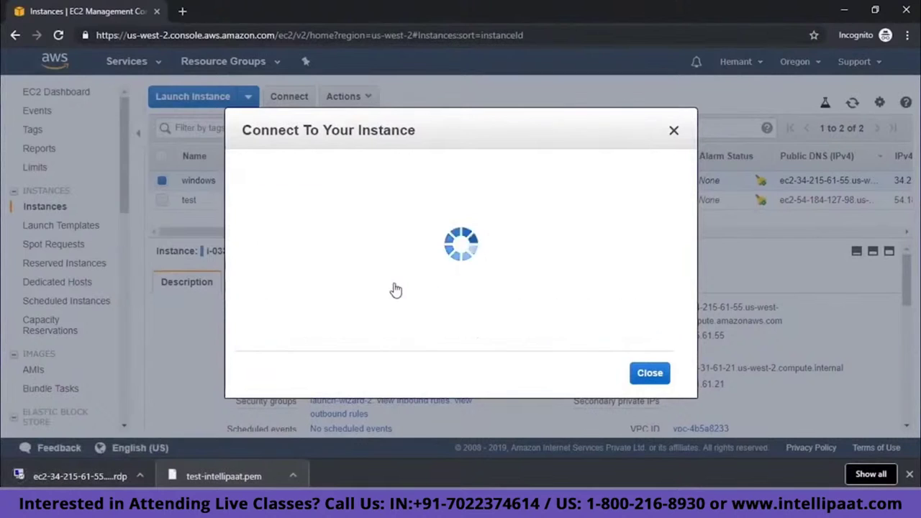
Read the notice that the password needs about four more minutes, close it, and open the .rdp file
drag(293, 184, 432, 185)
drag(293, 201, 469, 215)
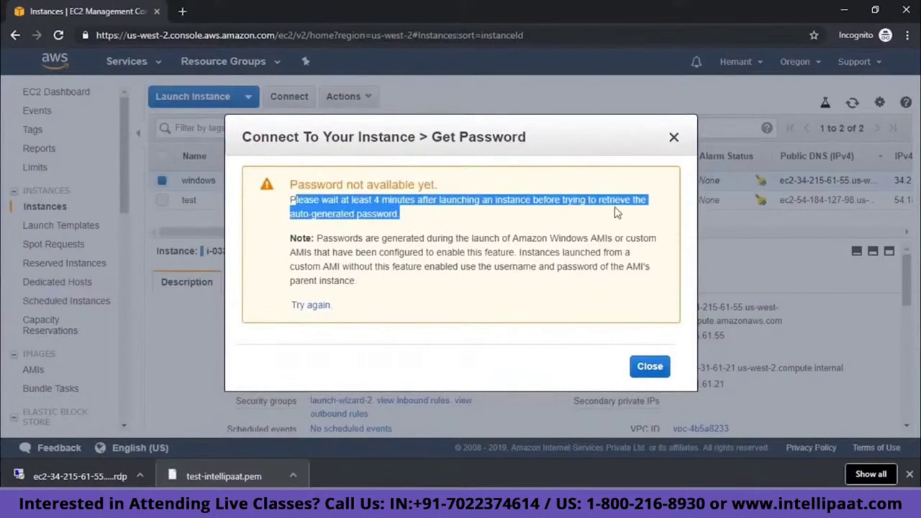
click(371, 199)
double_click(371, 200)
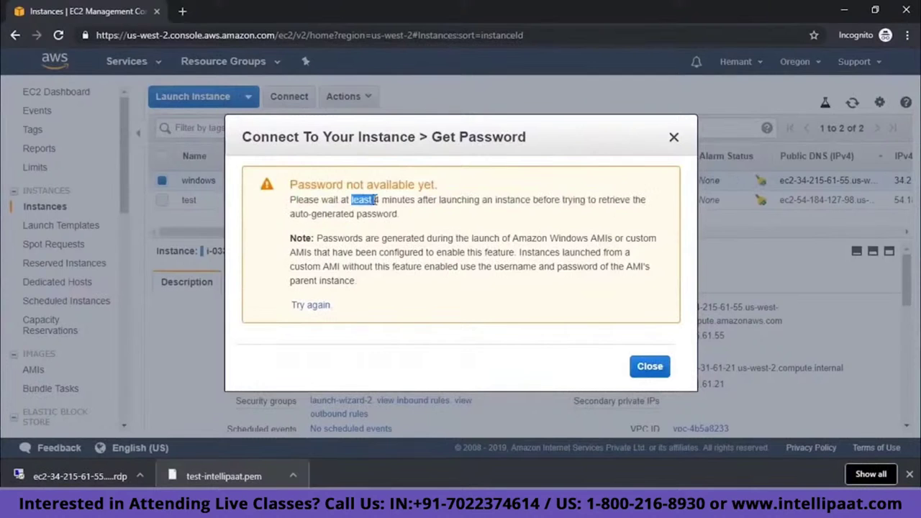
double_click(376, 199)
click(674, 138)
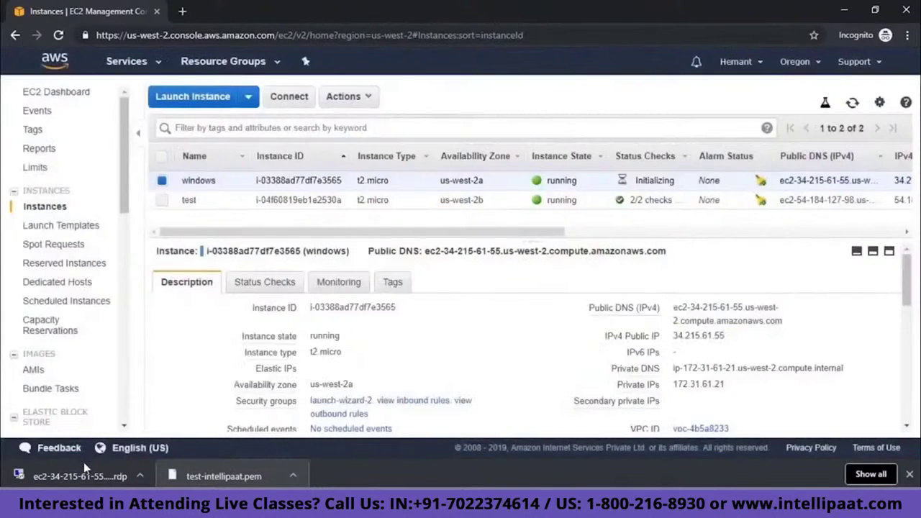
click(85, 473)
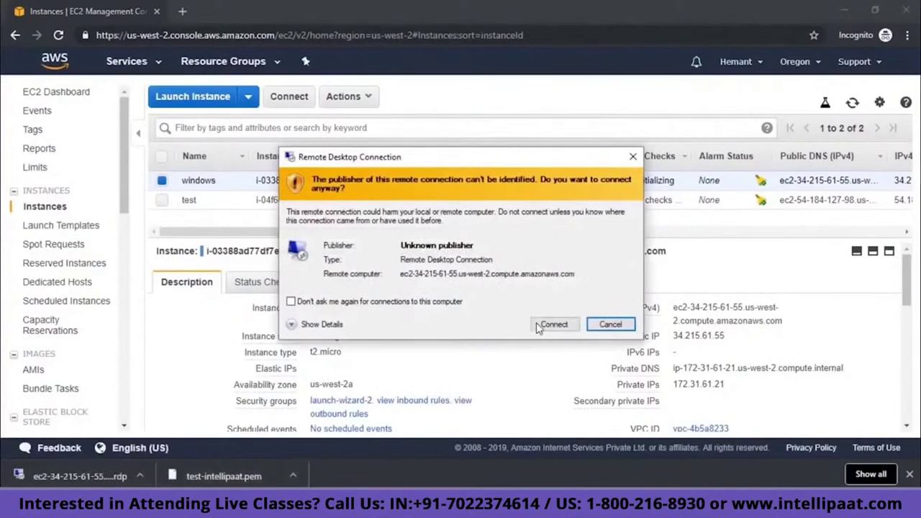
Accept the unknown-publisher warning to reach the Administrator credentials prompt
click(547, 324)
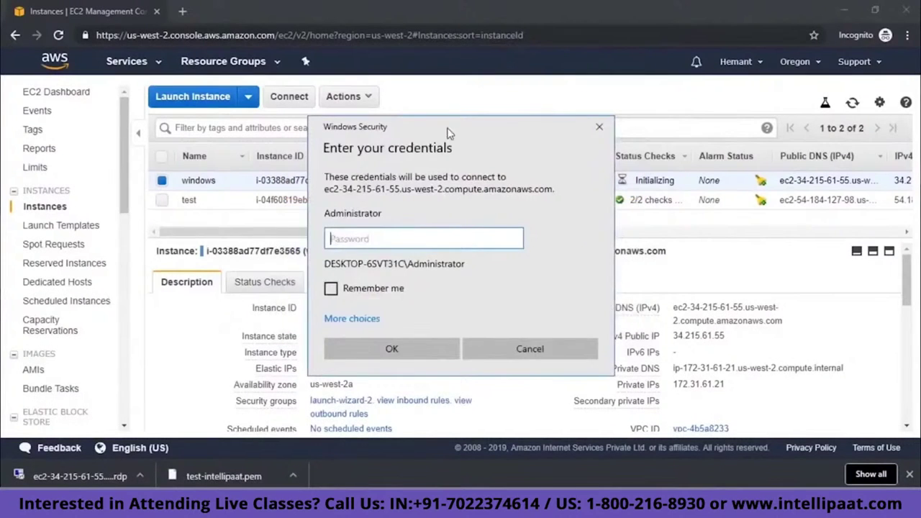
drag(454, 132, 663, 136)
click(596, 247)
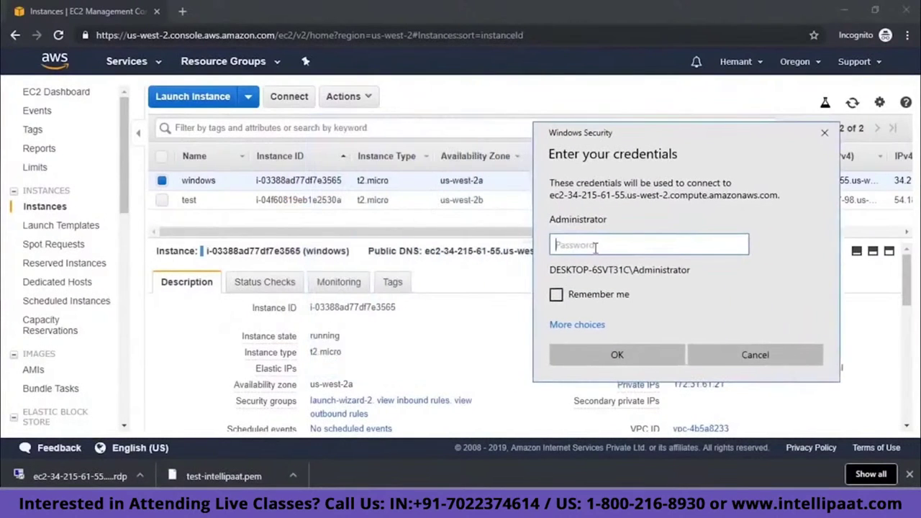
key(Escape)
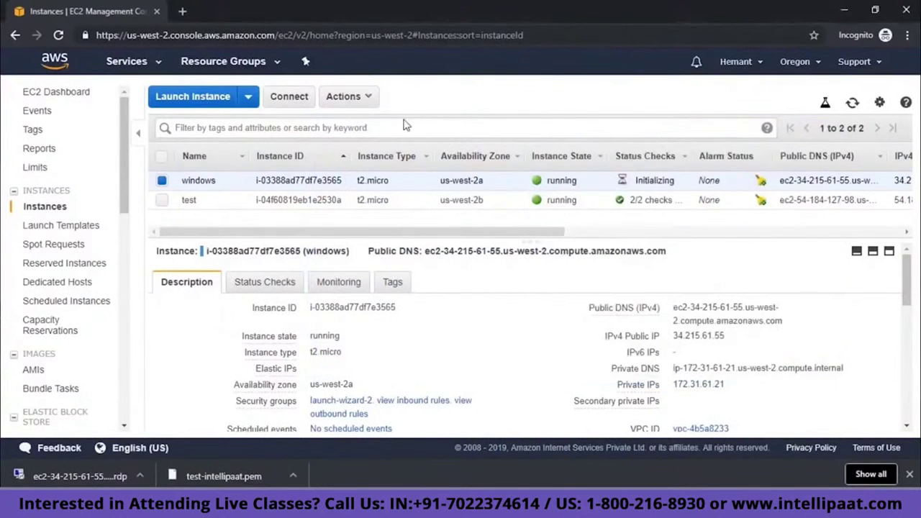
Try Get Windows Password again in the console while keeping the credentials prompt open
click(360, 98)
click(378, 136)
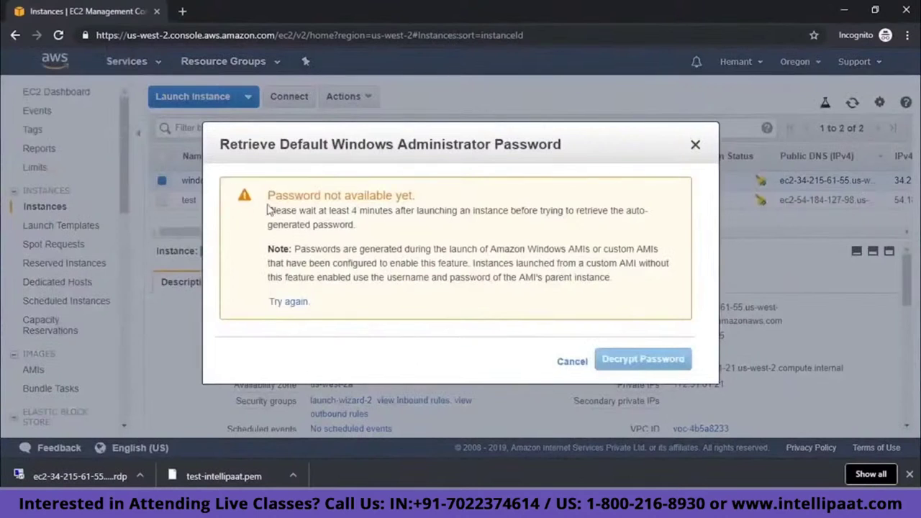
click(695, 145)
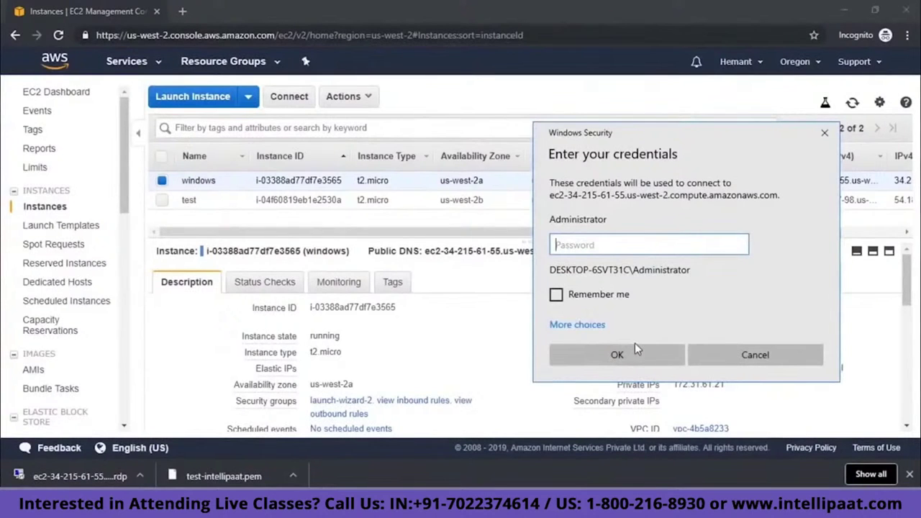
drag(666, 135, 274, 118)
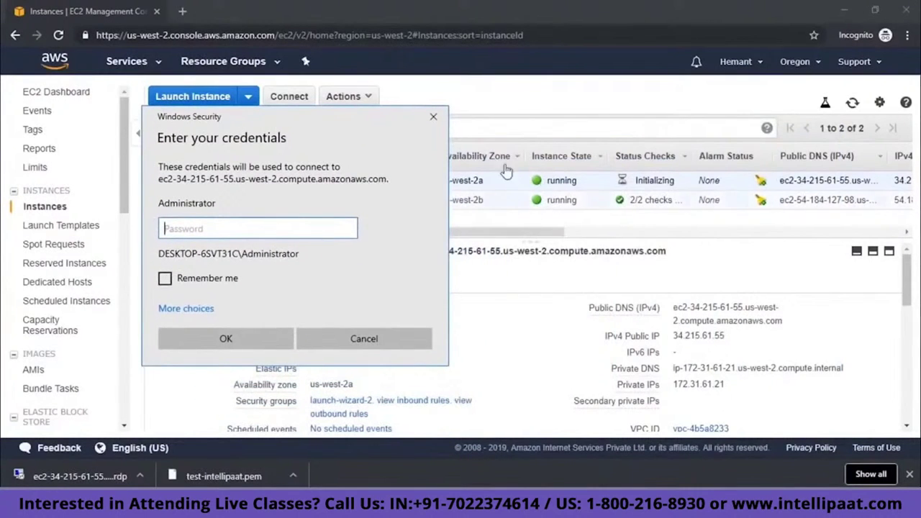
drag(295, 117, 695, 131)
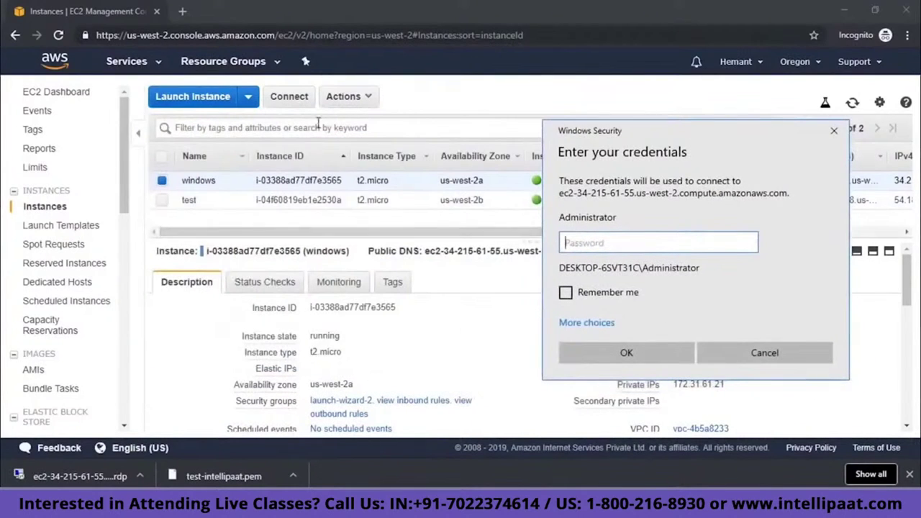
click(340, 97)
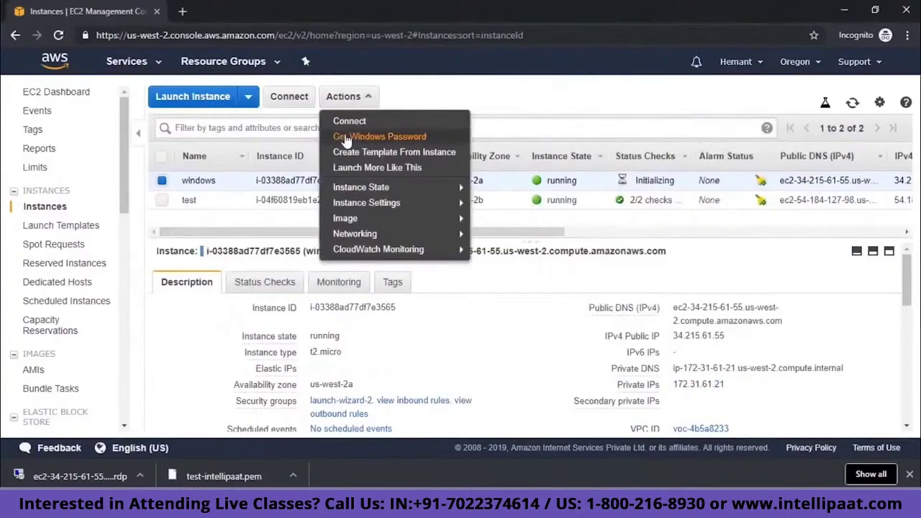
Load test-intellipaat.pem under Get Windows Password, decrypt the Administrator password, and copy it
click(353, 137)
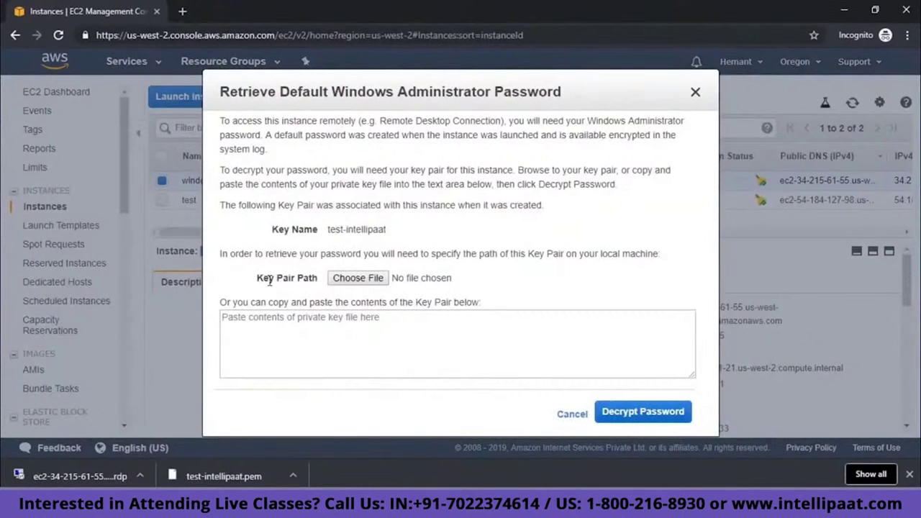
drag(269, 280, 309, 303)
click(336, 282)
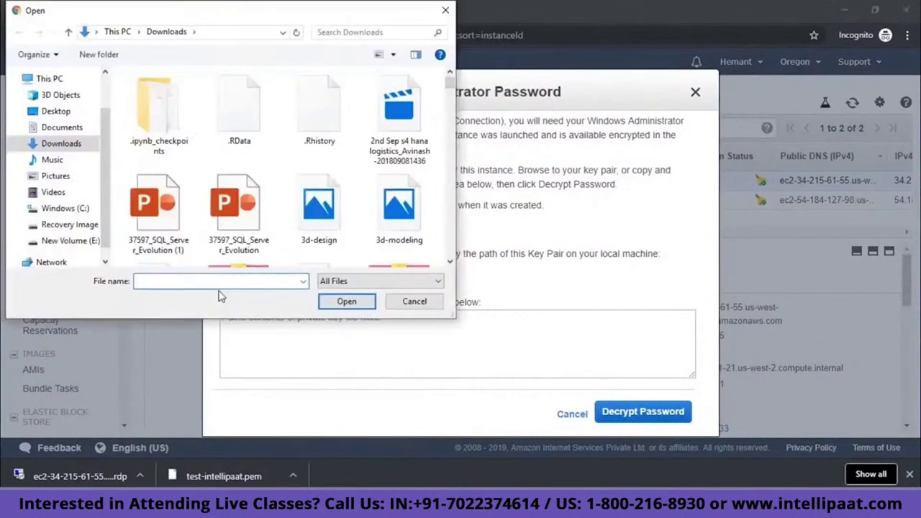
text(test)
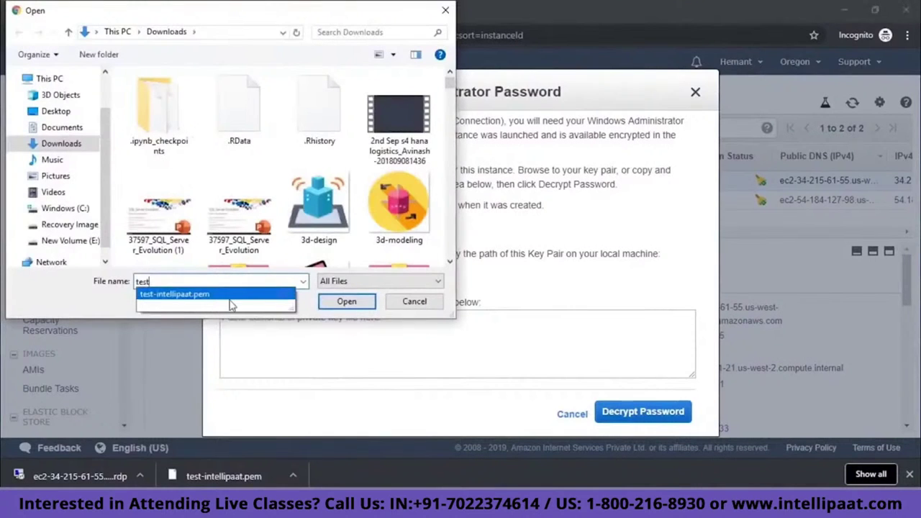
click(231, 296)
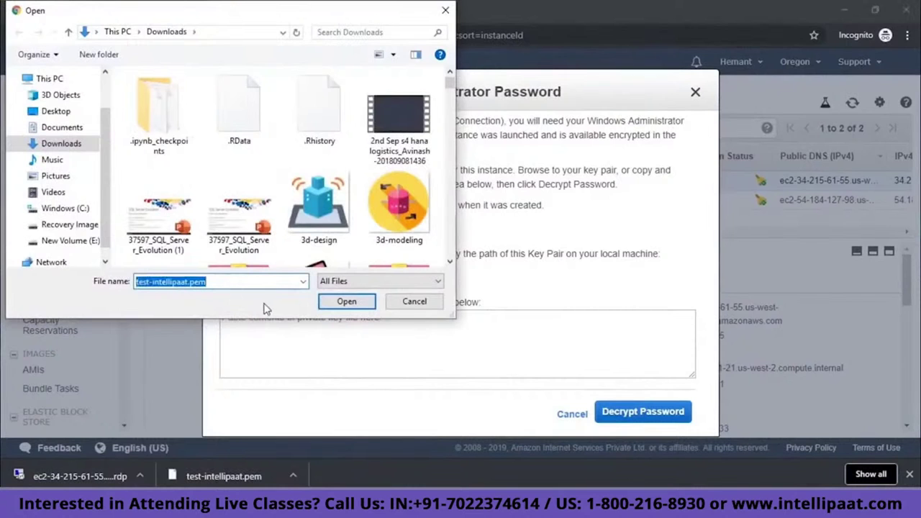
key(Return)
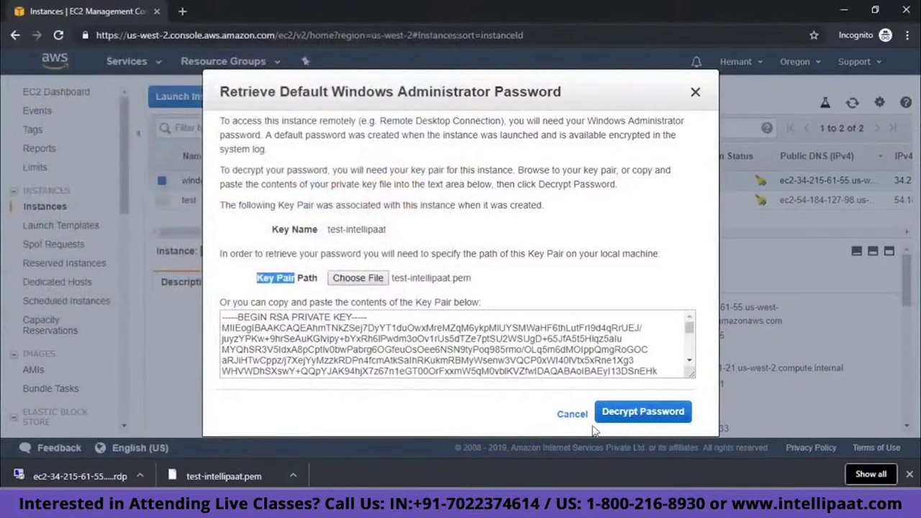
click(631, 416)
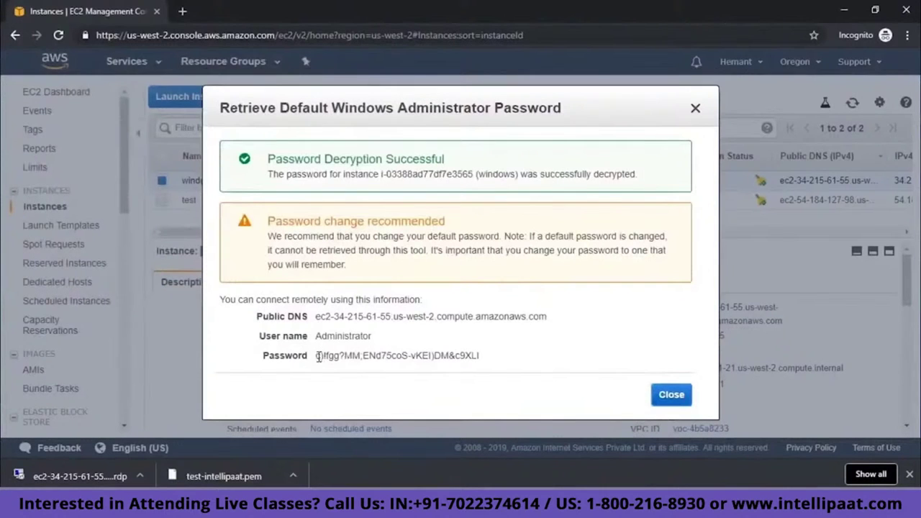
drag(317, 356, 484, 362)
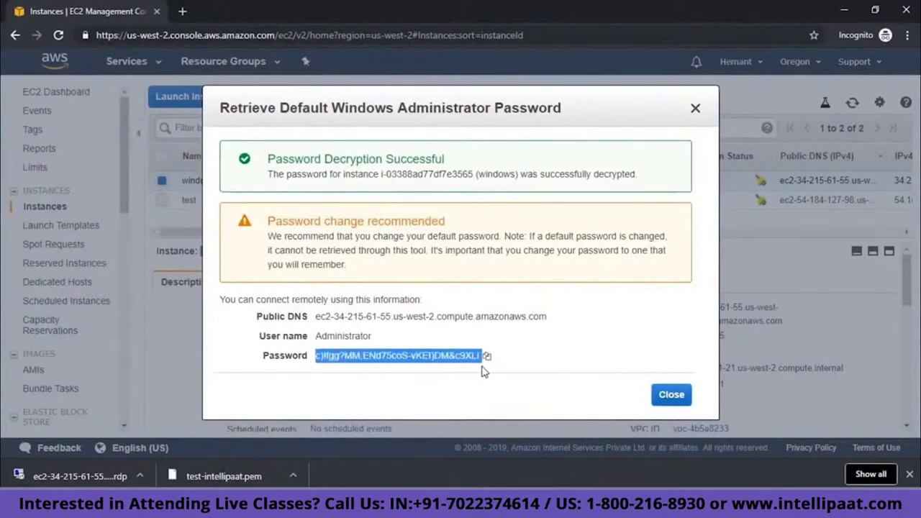
click(487, 357)
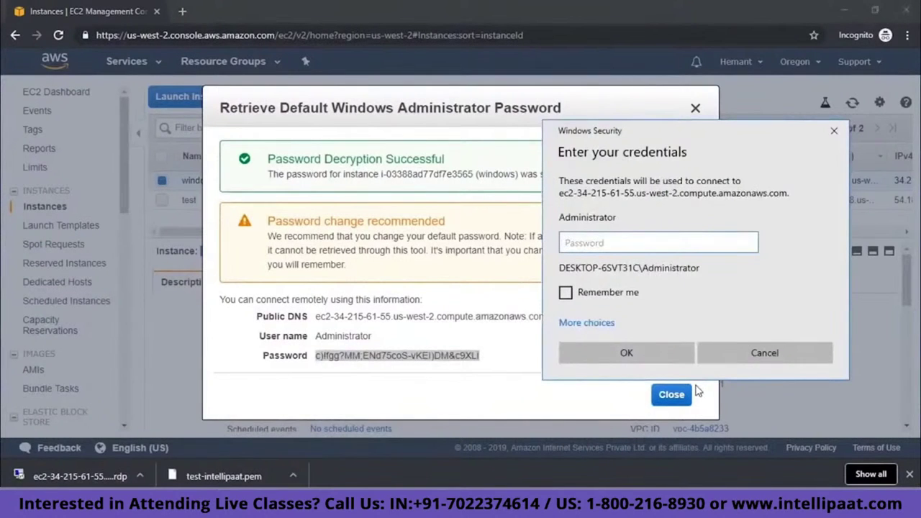
Paste the copied password as Administrator, submit it, and accept the certificate warning
key(ctrl+v)
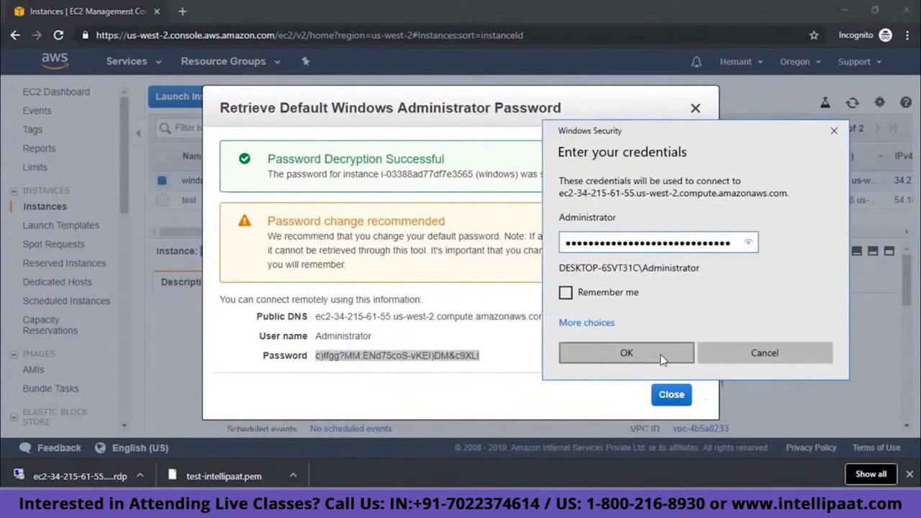
click(626, 354)
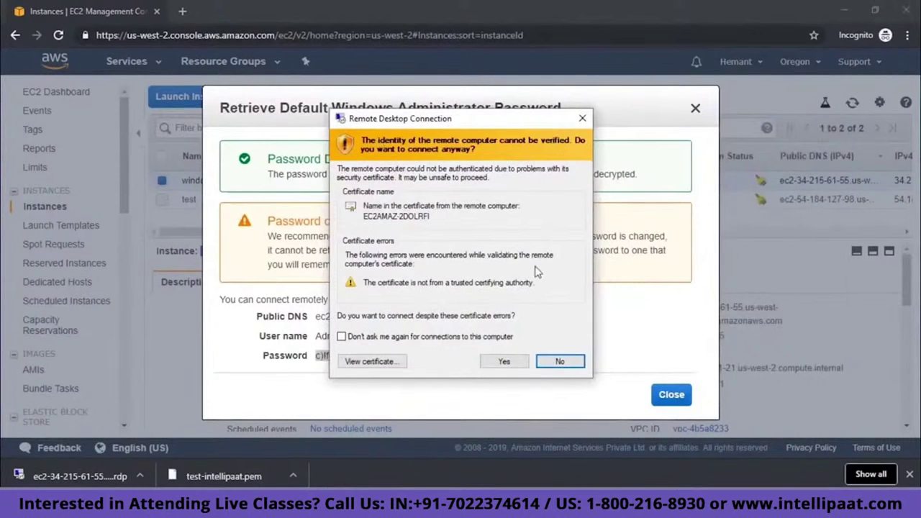
click(507, 362)
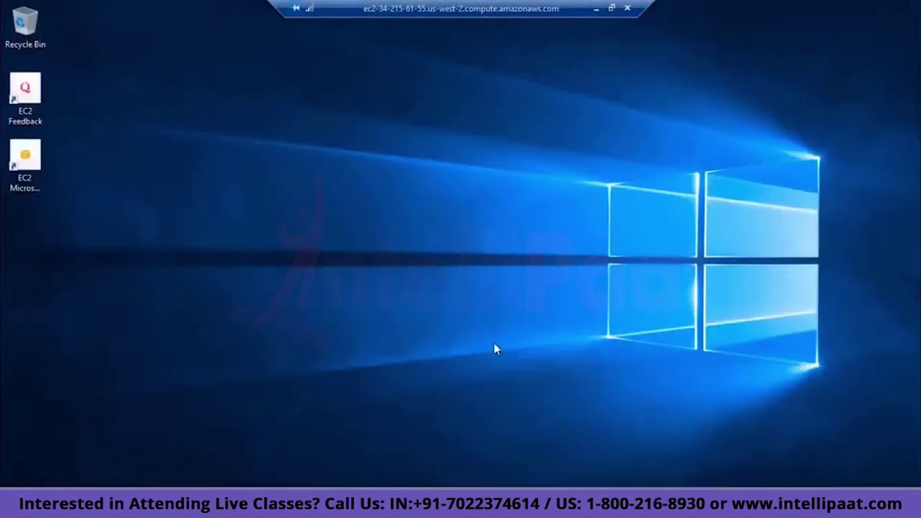
Refresh the remote desktop, open cmd from the Start menu, then disconnect the RDP session
right_click(335, 129)
click(355, 164)
key(super)
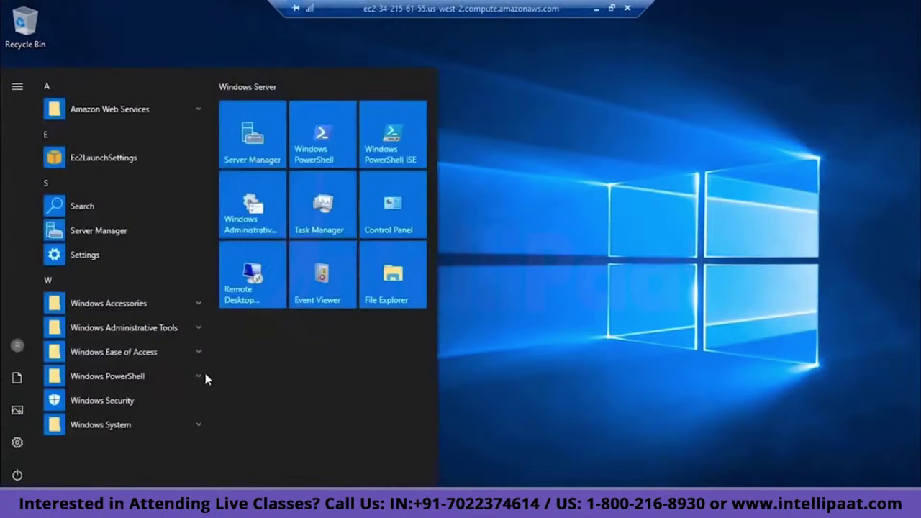
click(597, 154)
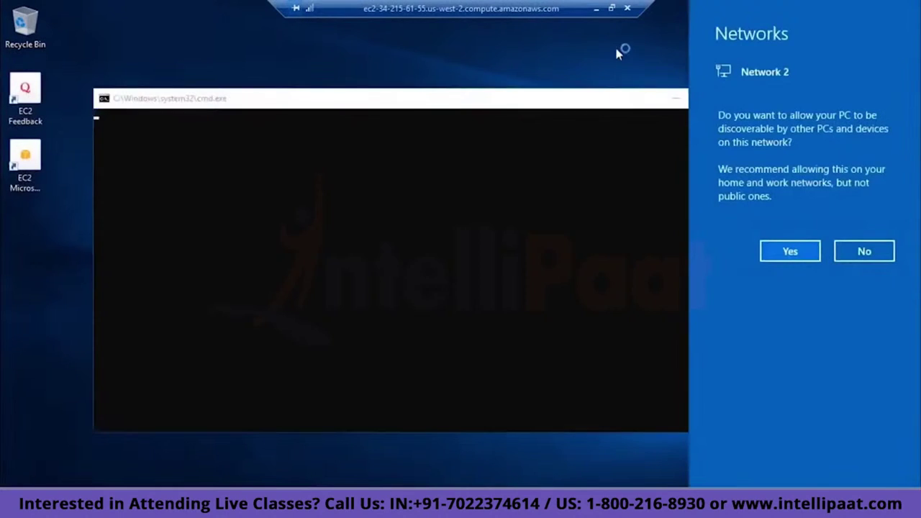
click(627, 9)
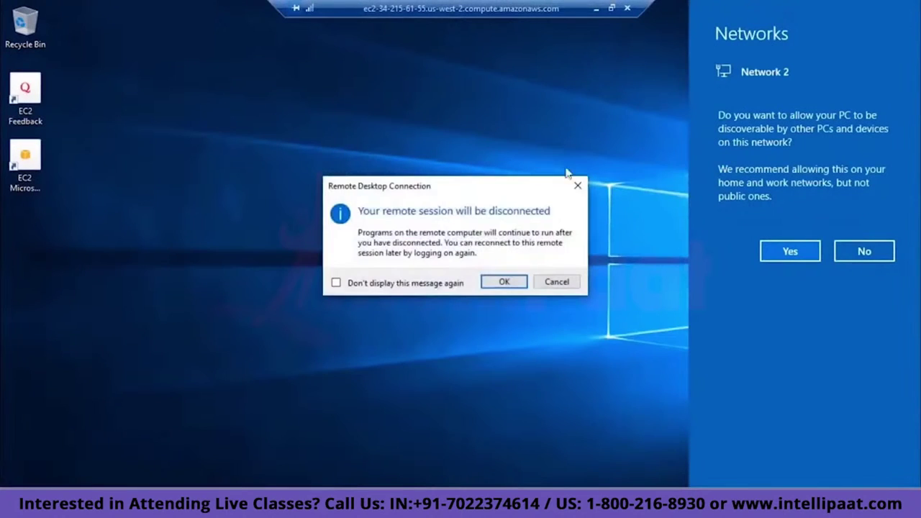
click(529, 283)
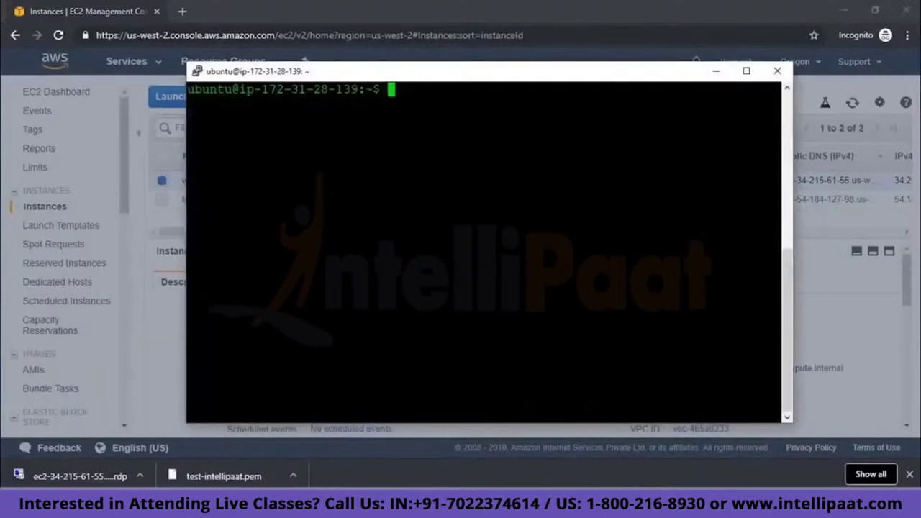
Exit the PuTTY Ubuntu session and dismiss the decrypted password dialog
drag(430, 75, 462, 98)
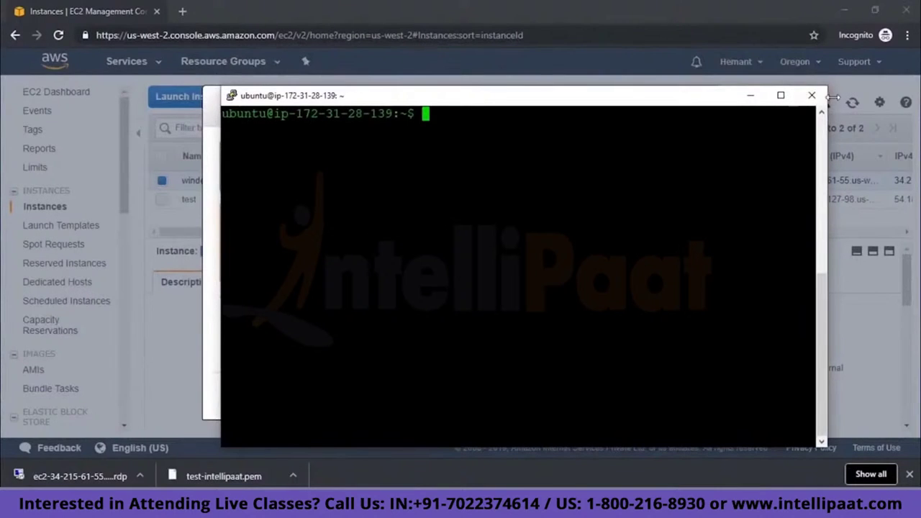
click(812, 95)
click(491, 298)
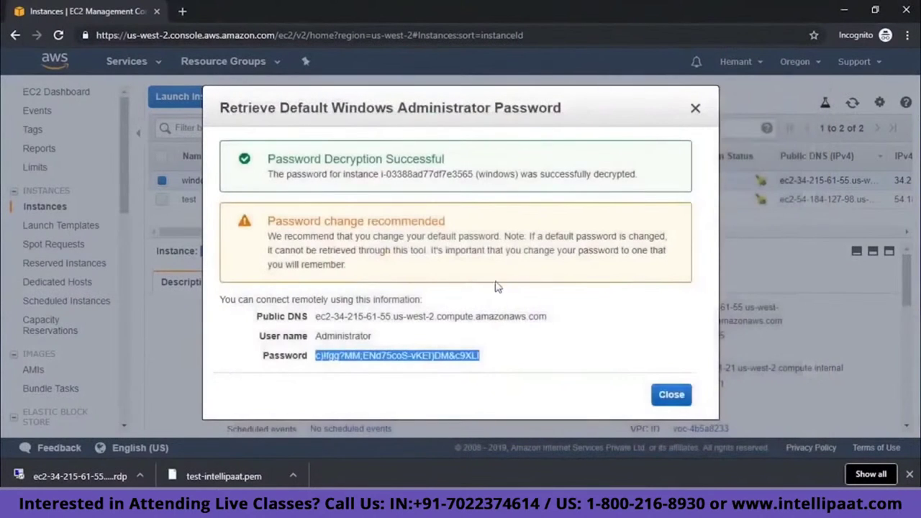
click(669, 396)
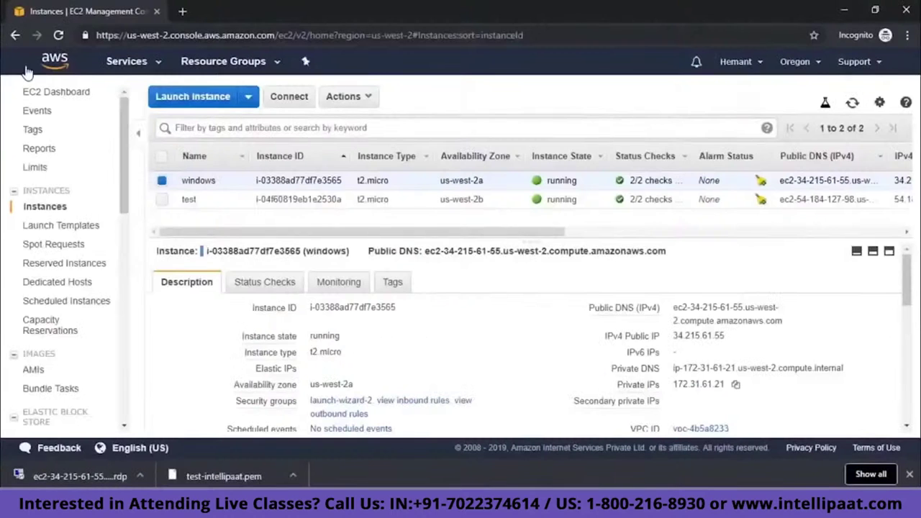
Return to the AWS console home page using the aws logo
click(54, 65)
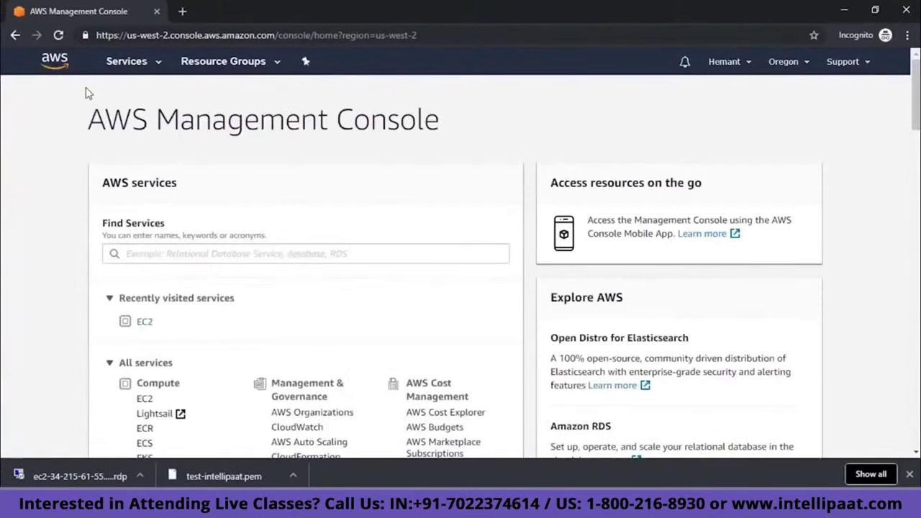
Open Elastic Beanstalk from All services in a new tab and choose Get started
scroll(310, 248, down, 3)
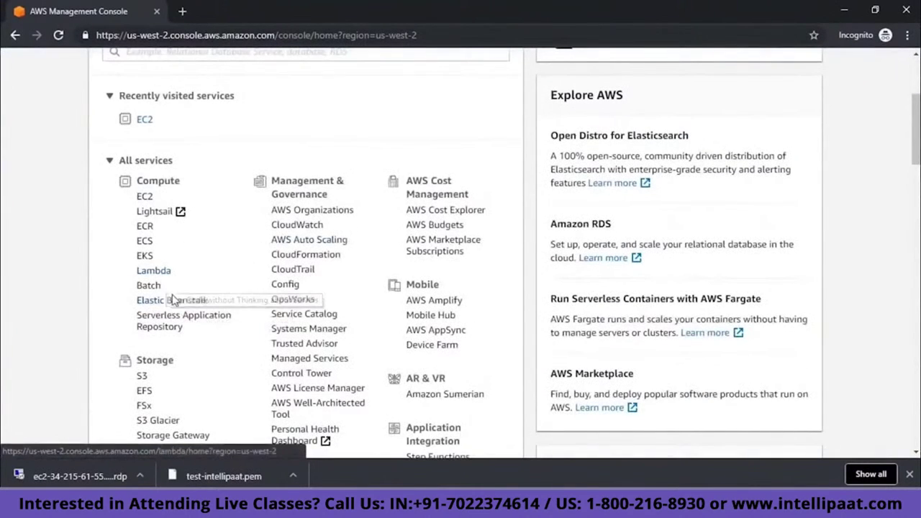
middle_click(173, 302)
click(237, 9)
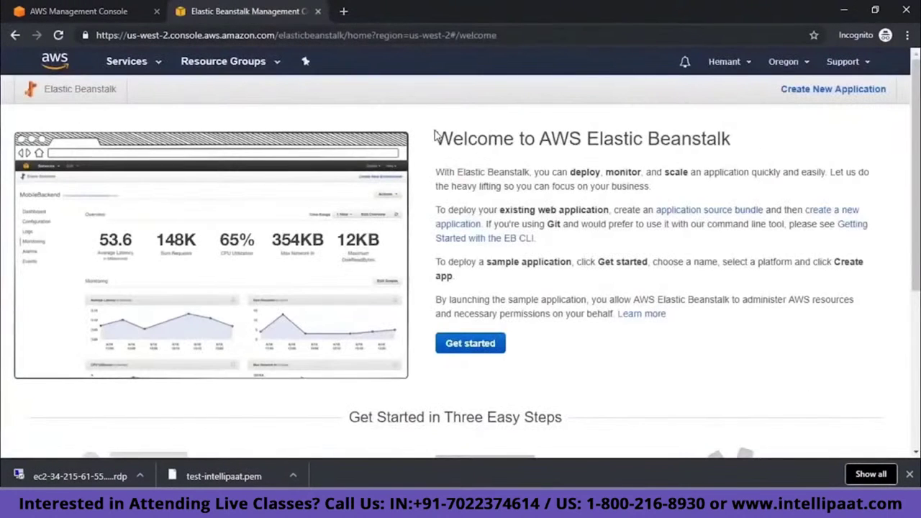
drag(434, 136, 754, 153)
scroll(748, 196, down, 4)
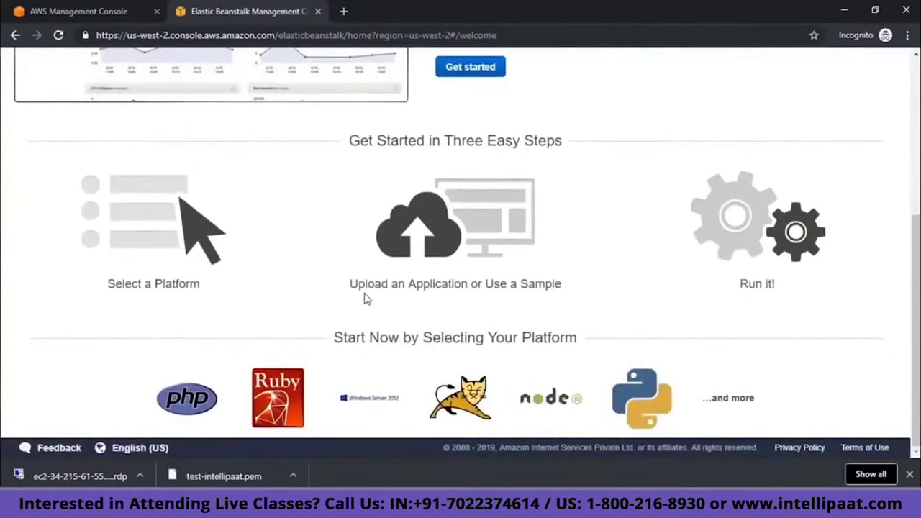
scroll(775, 291, up, 4)
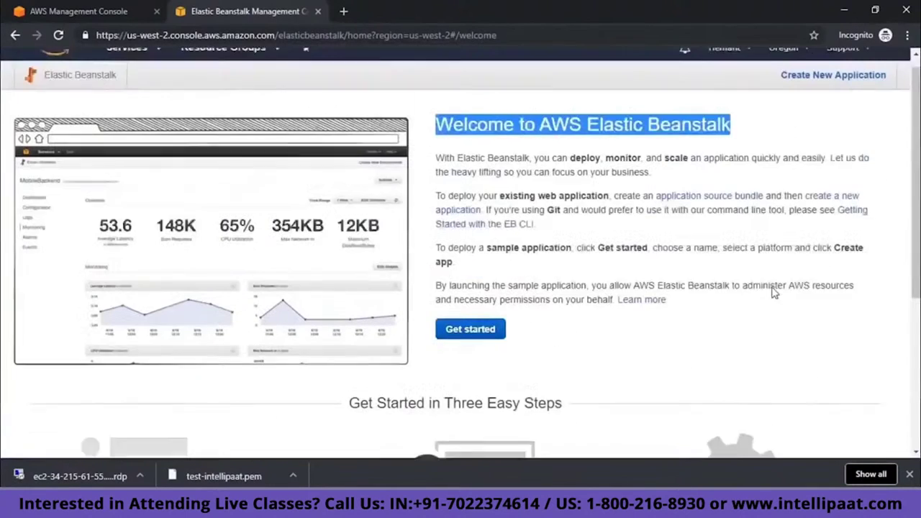
scroll(774, 291, up, 1)
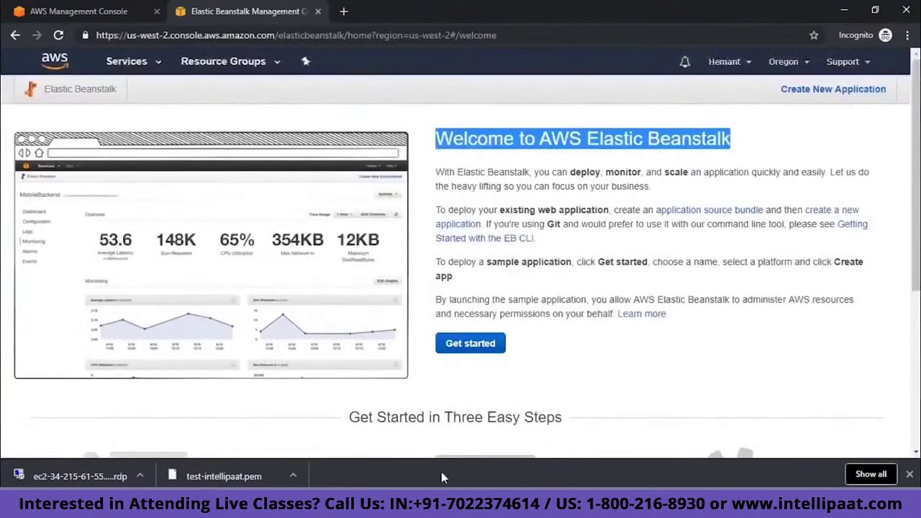
click(486, 349)
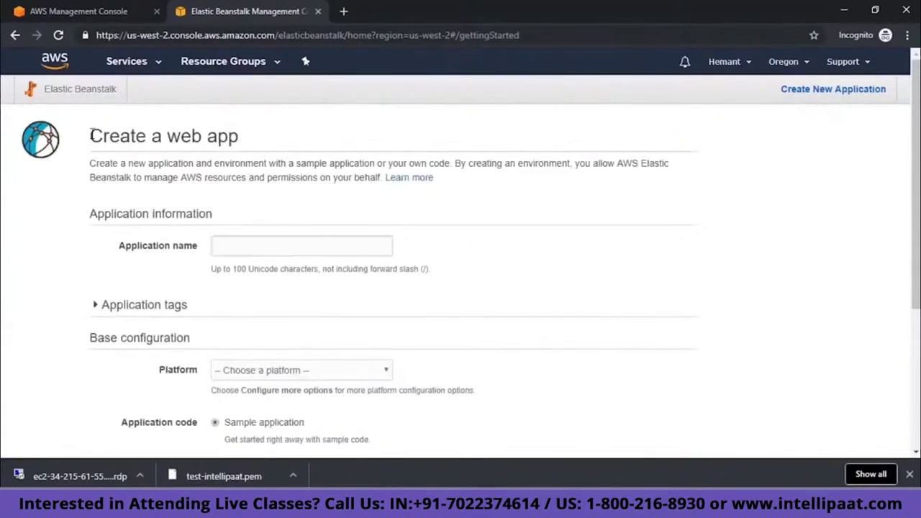
Create Elastic Beanstalk application 'test' on the PHP platform using the Sample application code
drag(92, 136, 237, 155)
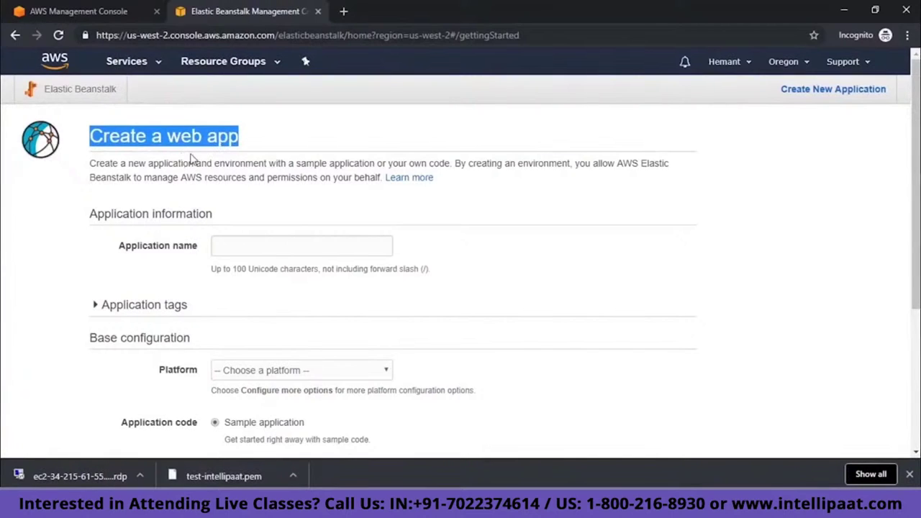
click(267, 252)
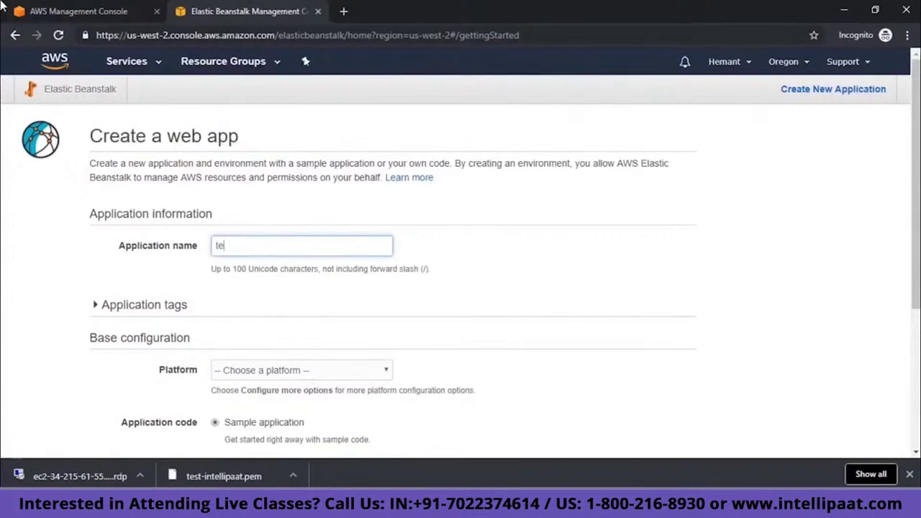
scroll(226, 300, down, 2)
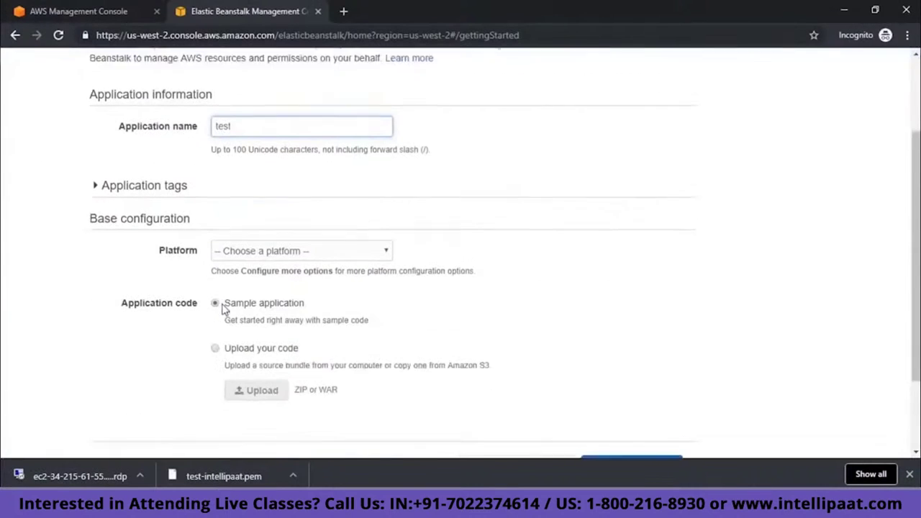
click(347, 240)
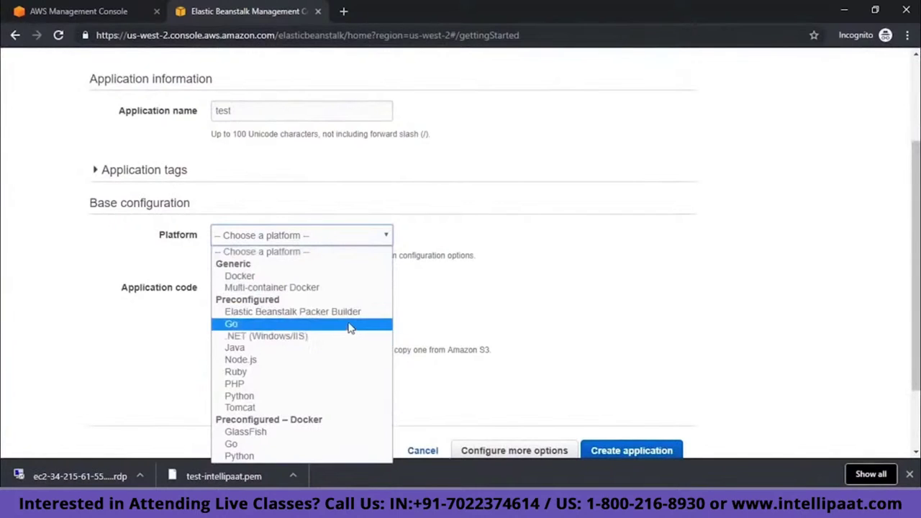
click(326, 389)
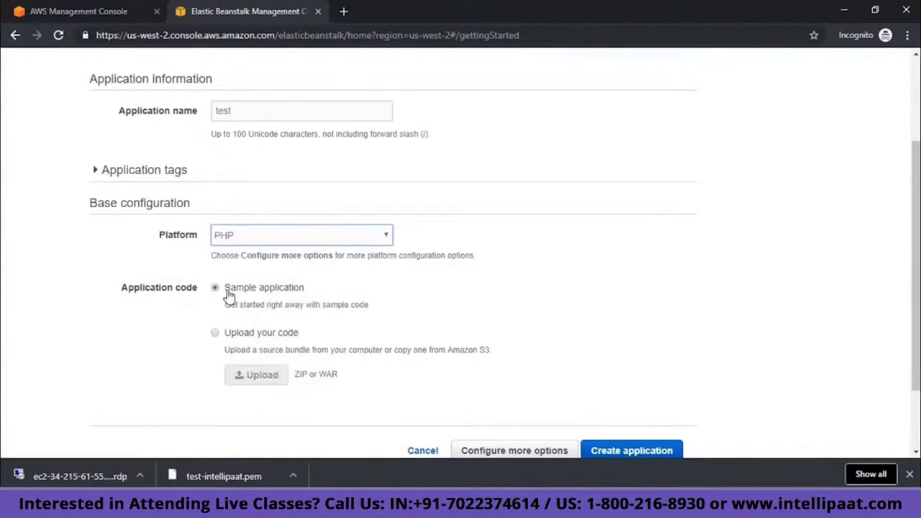
scroll(651, 369, down, 2)
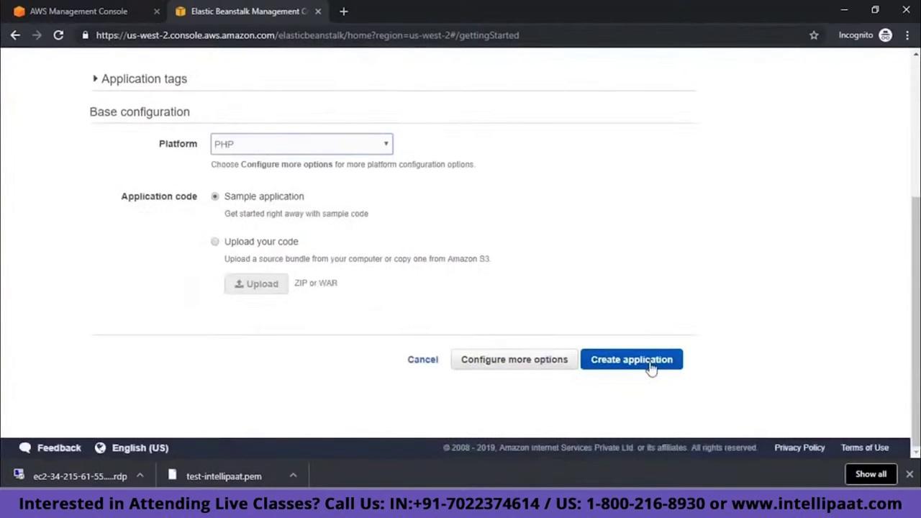
click(651, 368)
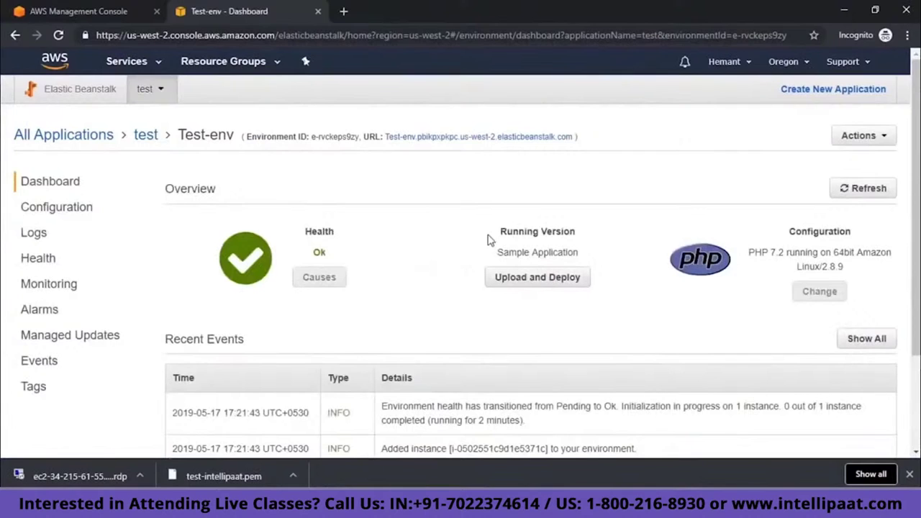
Open the Test-env sample site in a new tab, then open and cancel the Upload and Deploy form
click(485, 140)
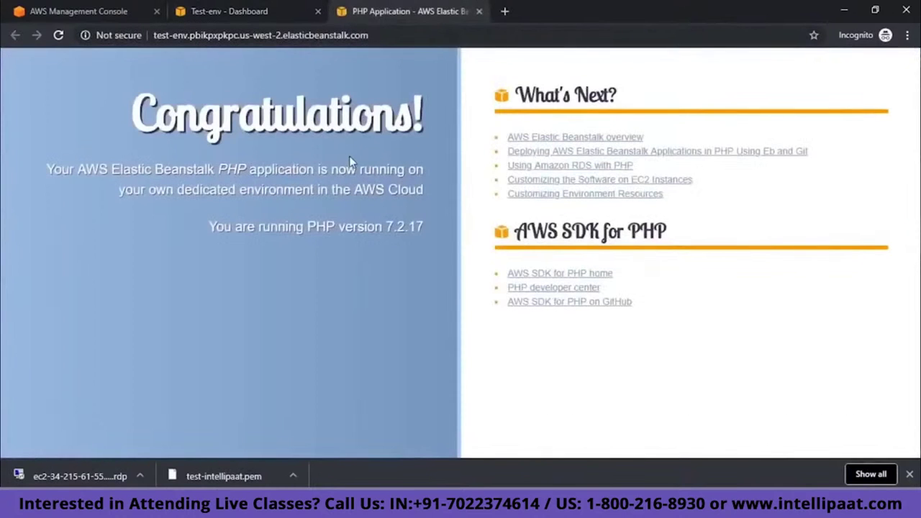
click(255, 16)
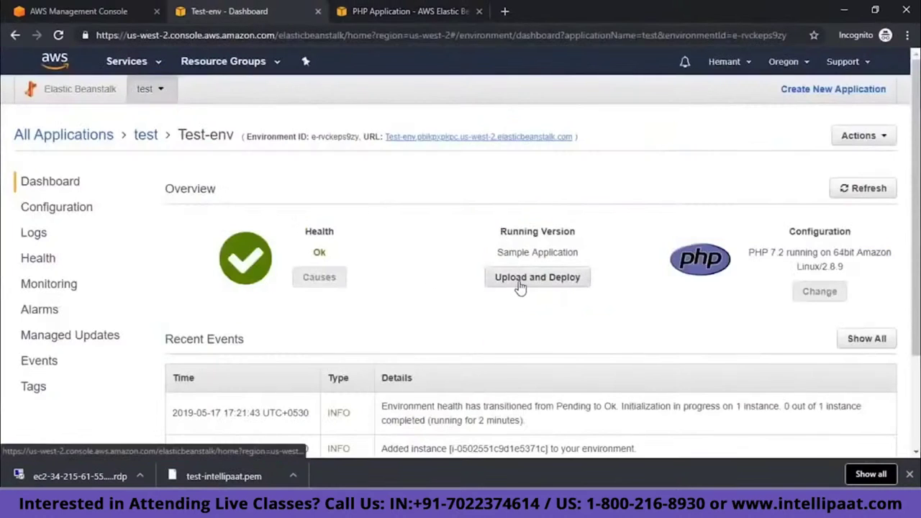
click(520, 285)
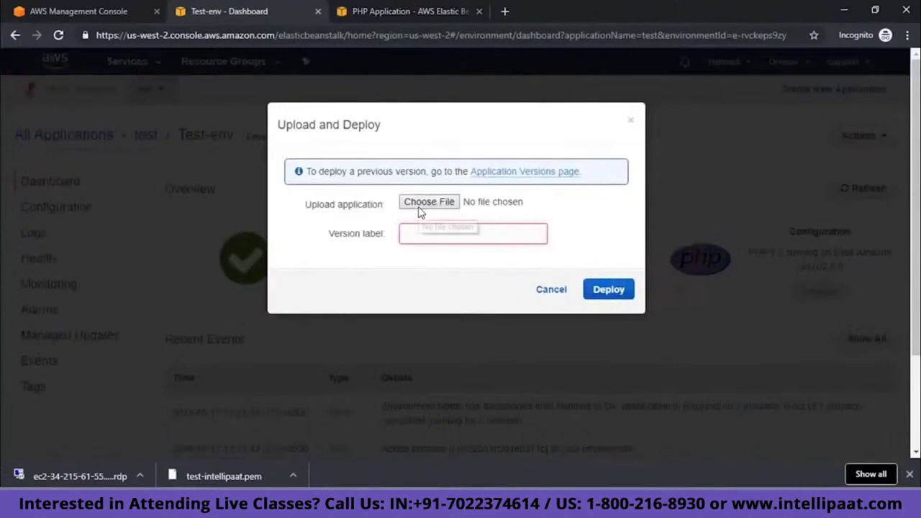
click(631, 122)
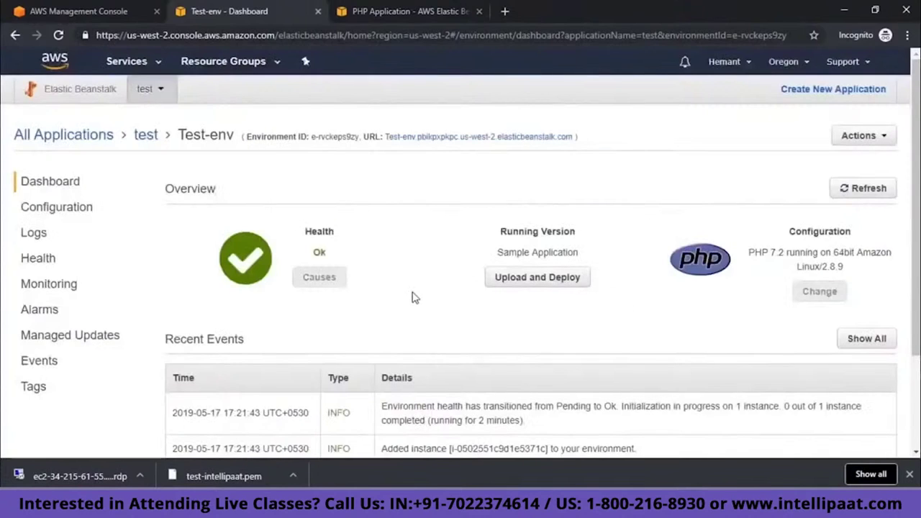
Reload the PHP sample Congratulations page, then return to the console home page
click(440, 12)
click(61, 38)
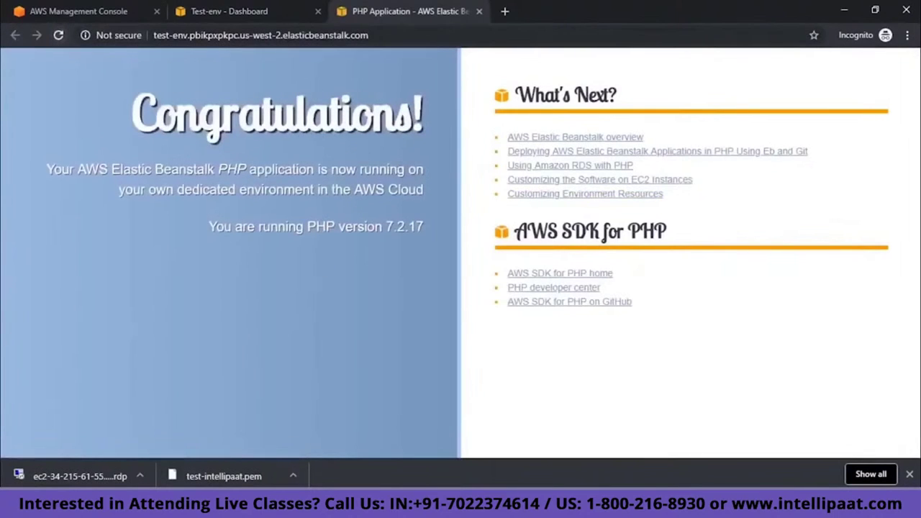
click(253, 14)
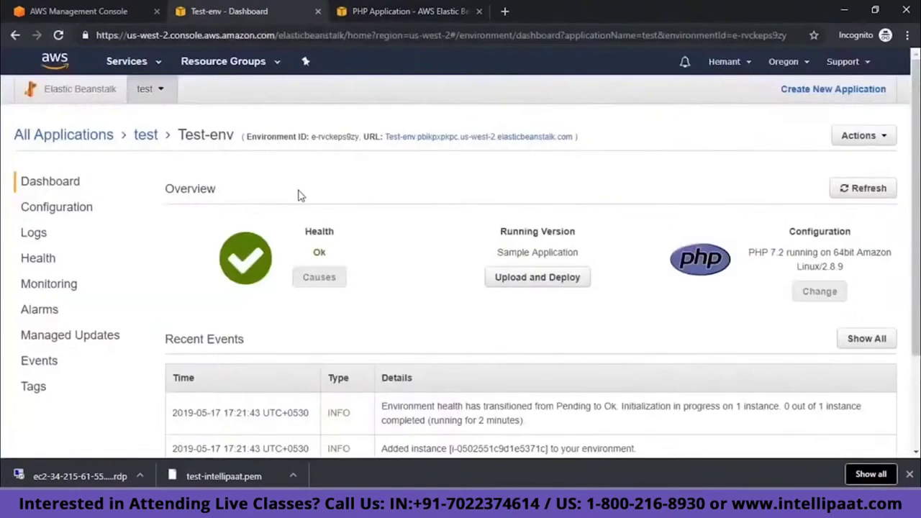
scroll(451, 235, down, 3)
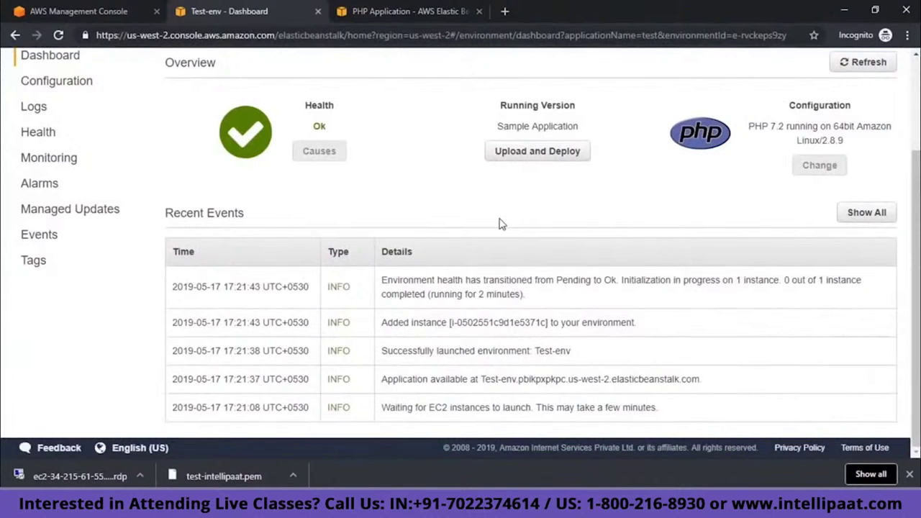
scroll(288, 245, up, 3)
click(55, 63)
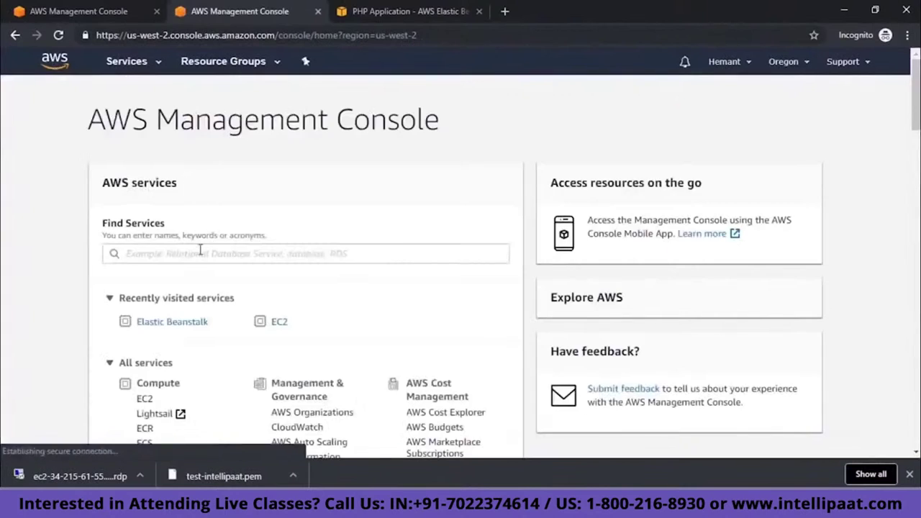
scroll(173, 238, down, 3)
Open Lambda and run the sample Hello world function
click(160, 277)
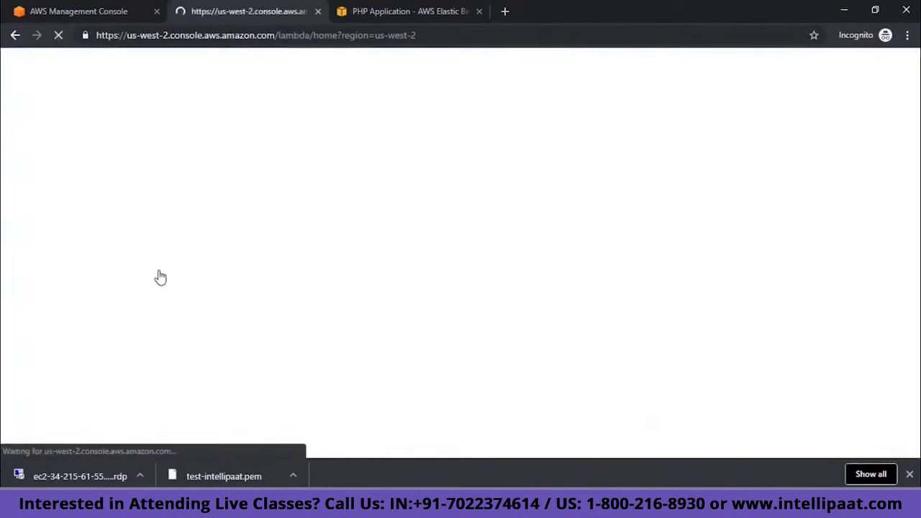
scroll(420, 253, down, 3)
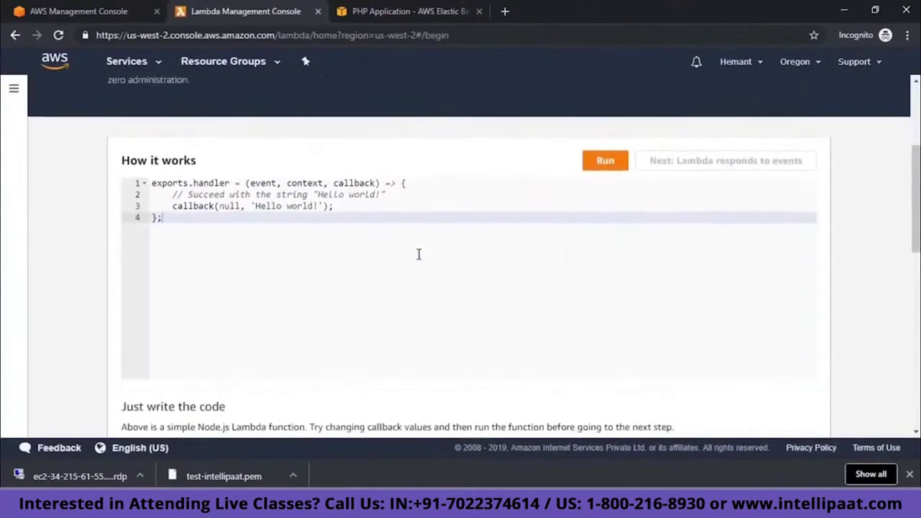
scroll(420, 253, up, 3)
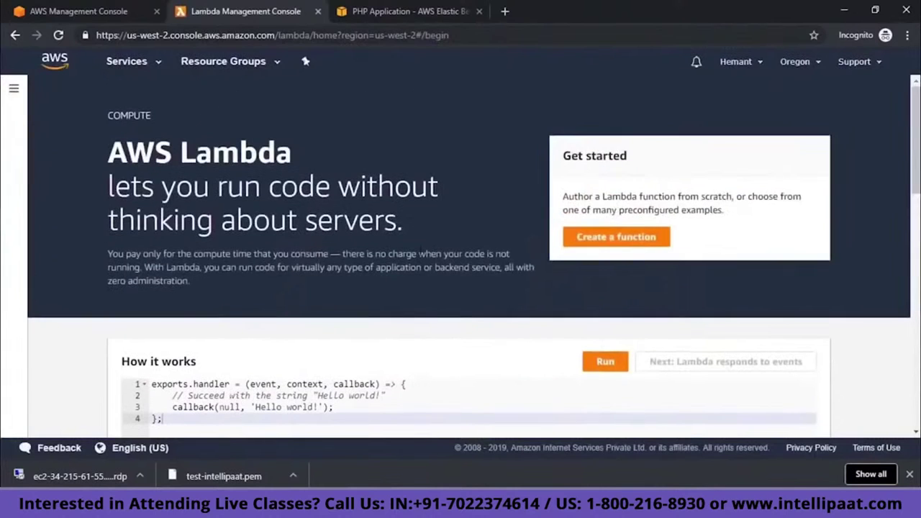
scroll(423, 251, down, 4)
scroll(423, 251, up, 1)
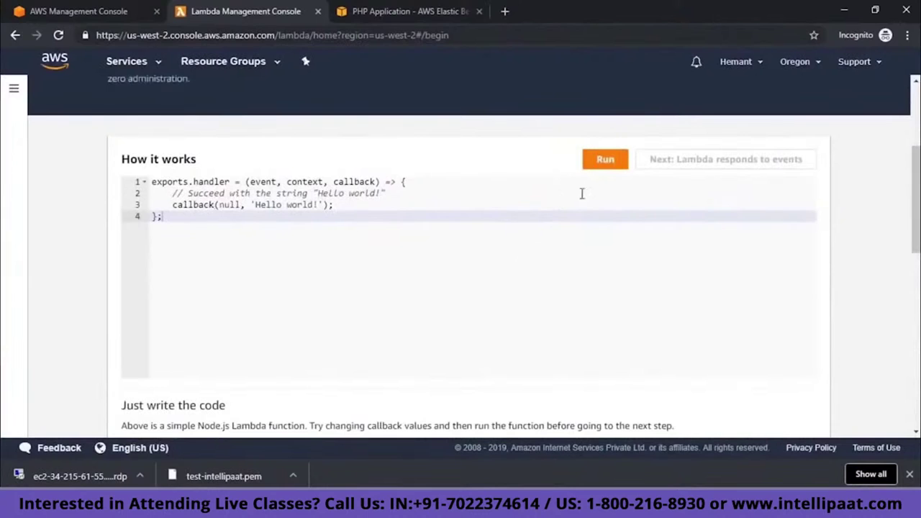
click(611, 162)
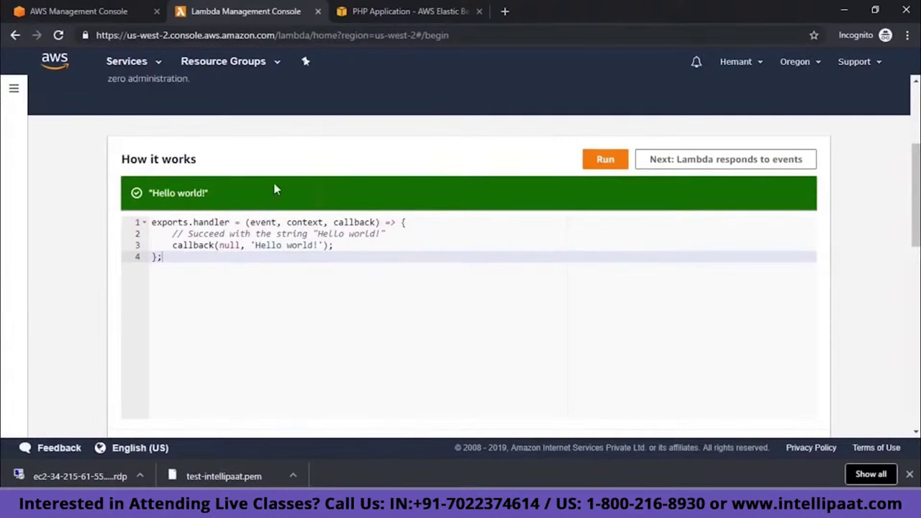
Append 123 to the callback string, rerun to get 'Hello world123!', then start a new function
click(317, 246)
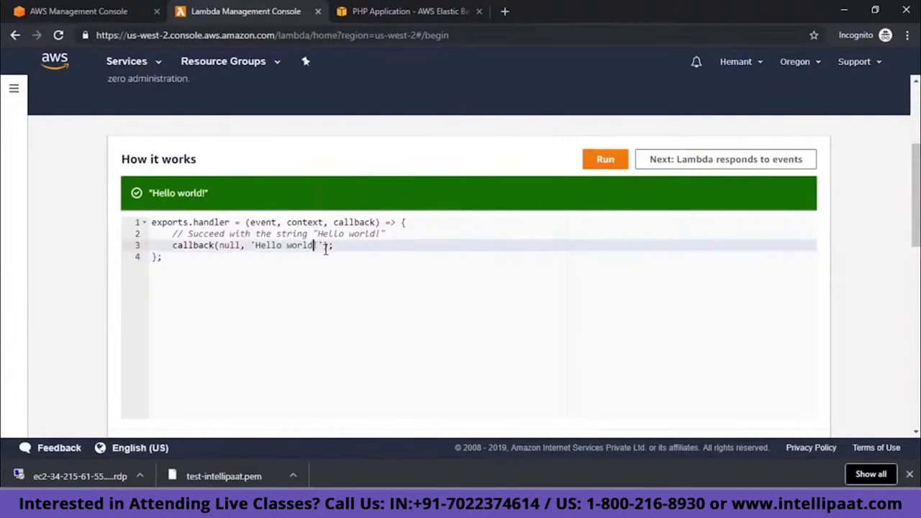
text(123)
click(585, 158)
scroll(434, 363, up, 3)
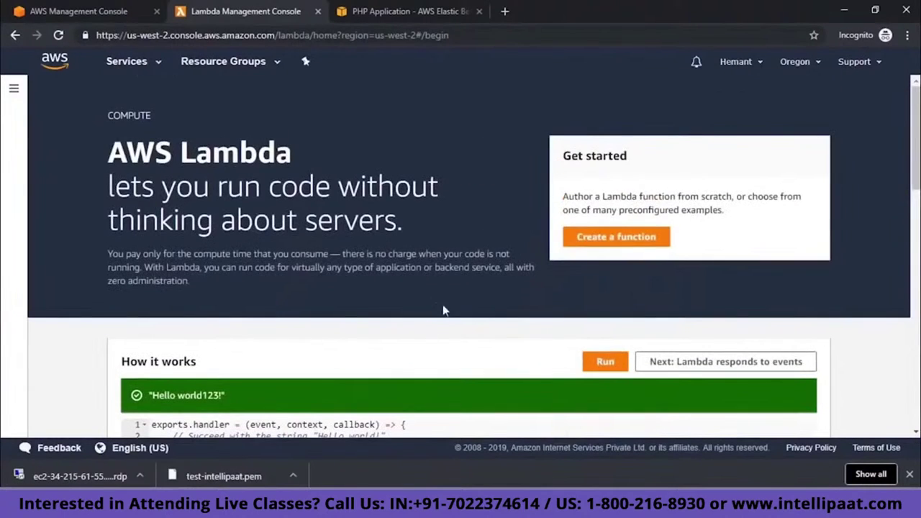
click(604, 240)
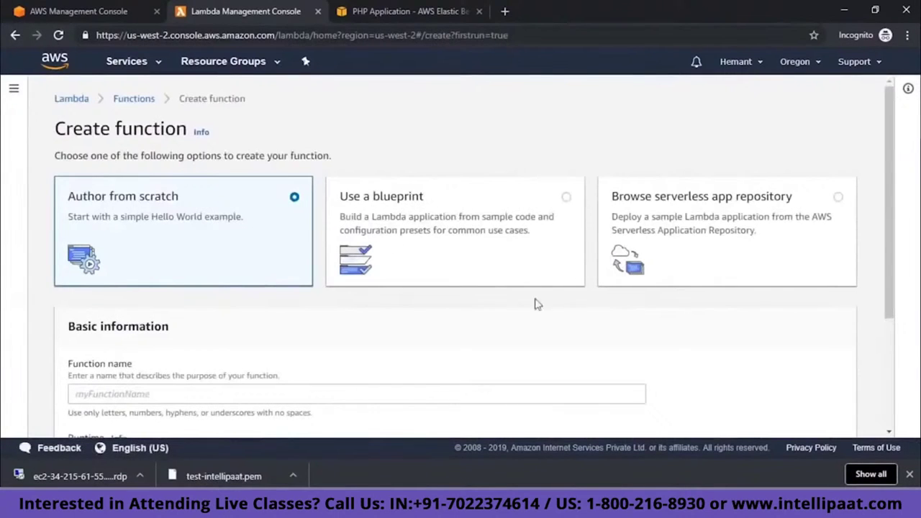
Look through the applications in the Browse serverless app repository option
scroll(752, 262, down, 2)
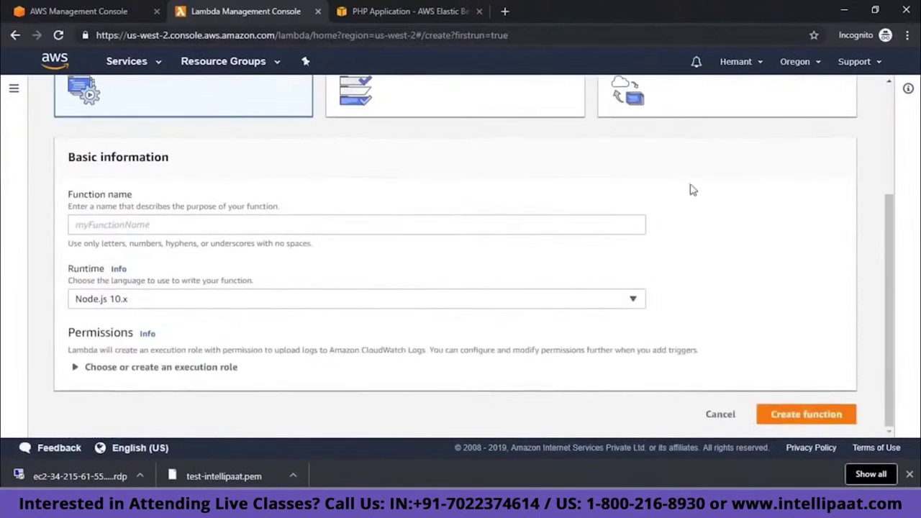
scroll(568, 254, up, 1)
scroll(568, 254, up, 1)
click(673, 277)
scroll(647, 294, down, 3)
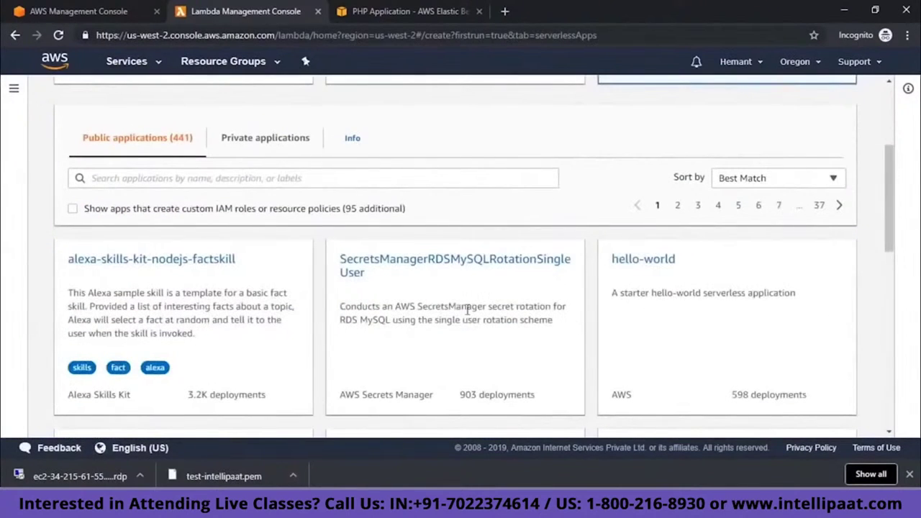
scroll(506, 278, up, 3)
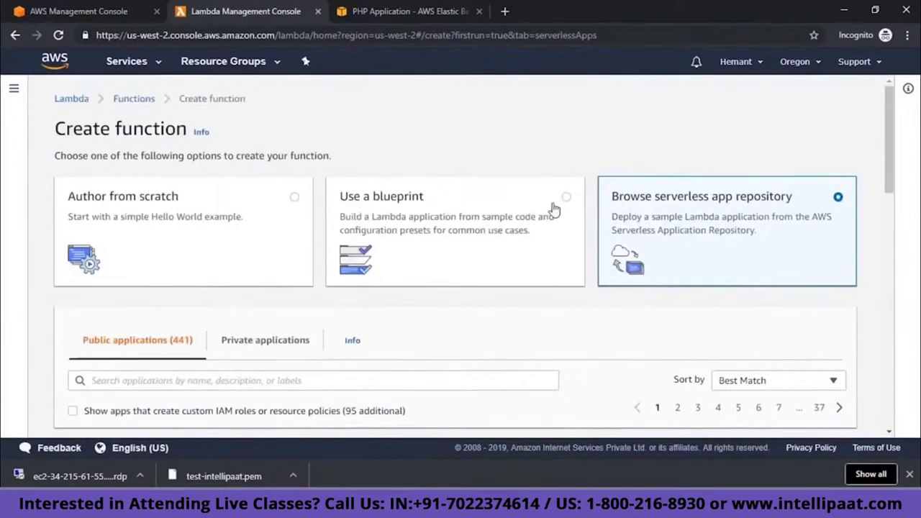
Switch to Use a blueprint and scroll through the available blueprints
click(520, 213)
scroll(403, 215, down, 3)
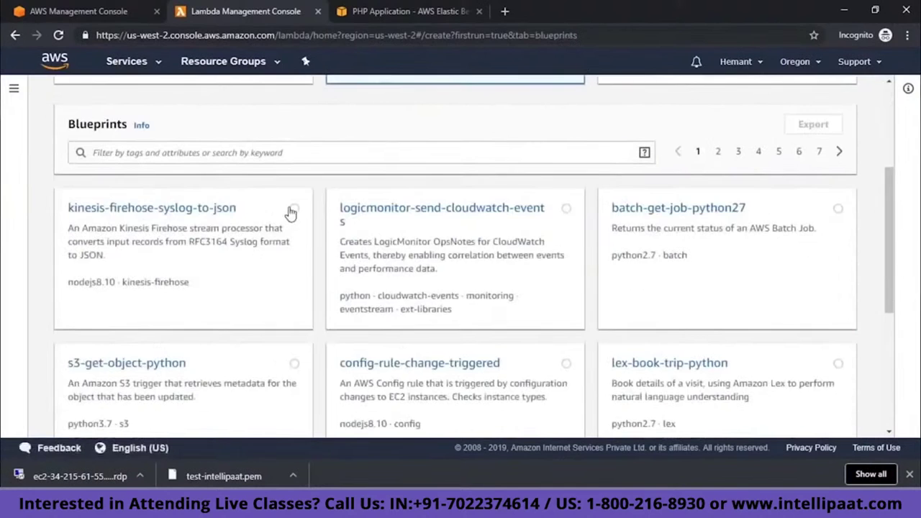
scroll(302, 209, down, 2)
scroll(313, 259, down, 3)
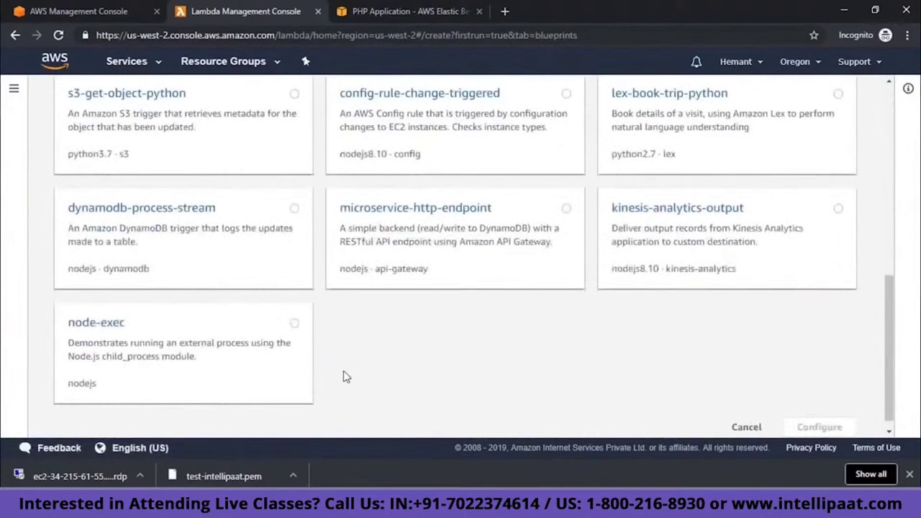
scroll(346, 377, up, 4)
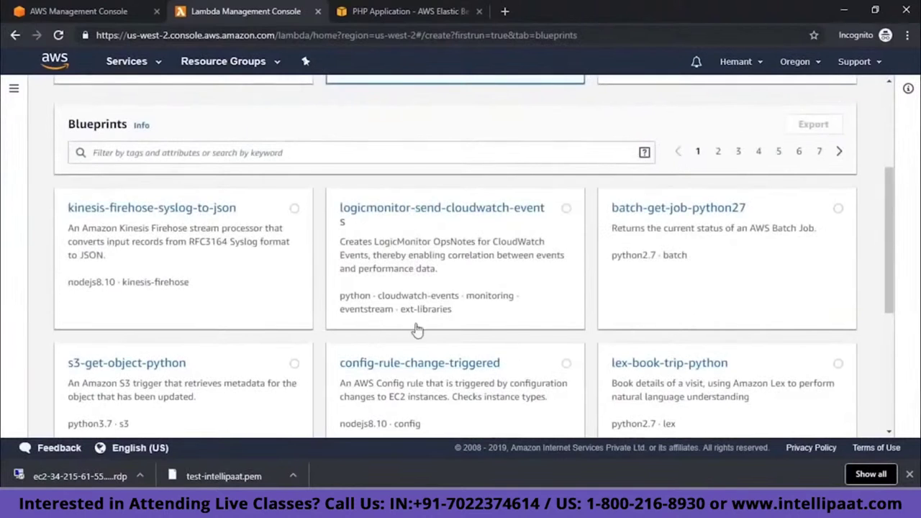
scroll(518, 339, down, 3)
Select the microservice-http-endpoint blueprint card and review the blueprint list
click(567, 278)
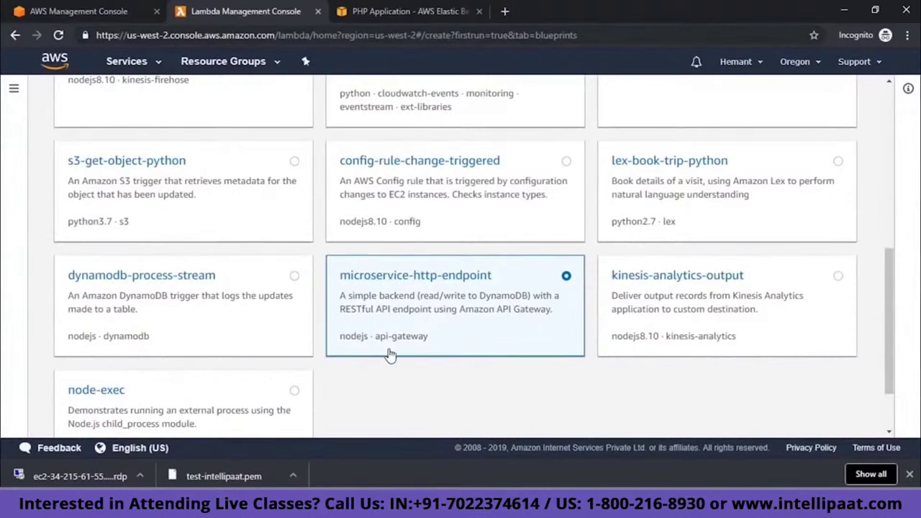
scroll(446, 327, up, 5)
scroll(187, 245, down, 2)
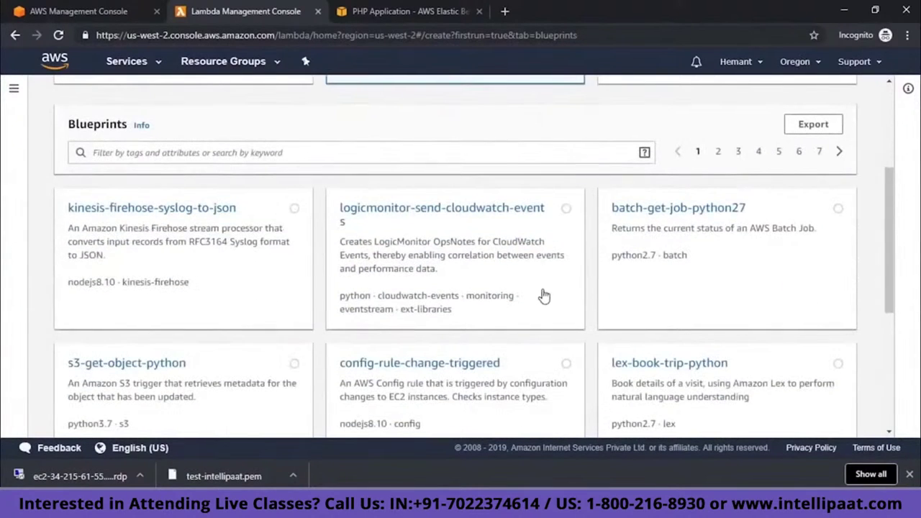
scroll(540, 292, up, 2)
scroll(537, 292, down, 5)
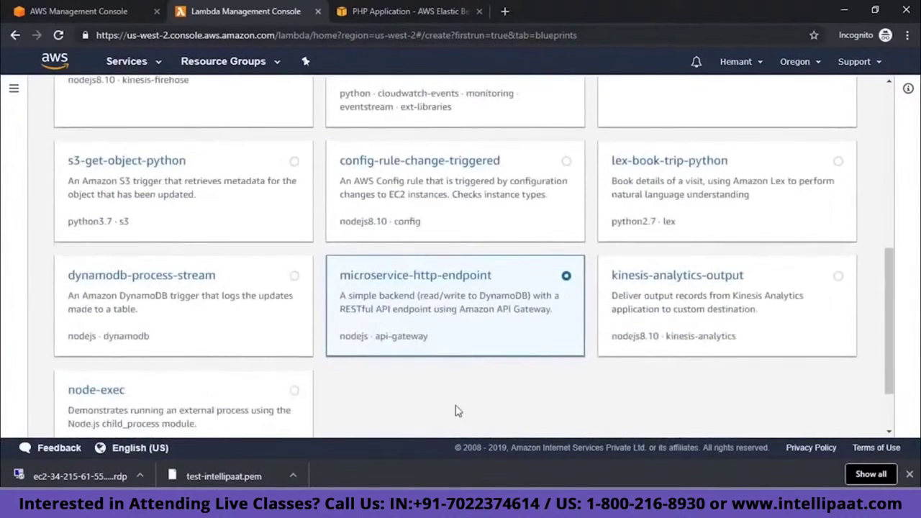
scroll(363, 432, up, 4)
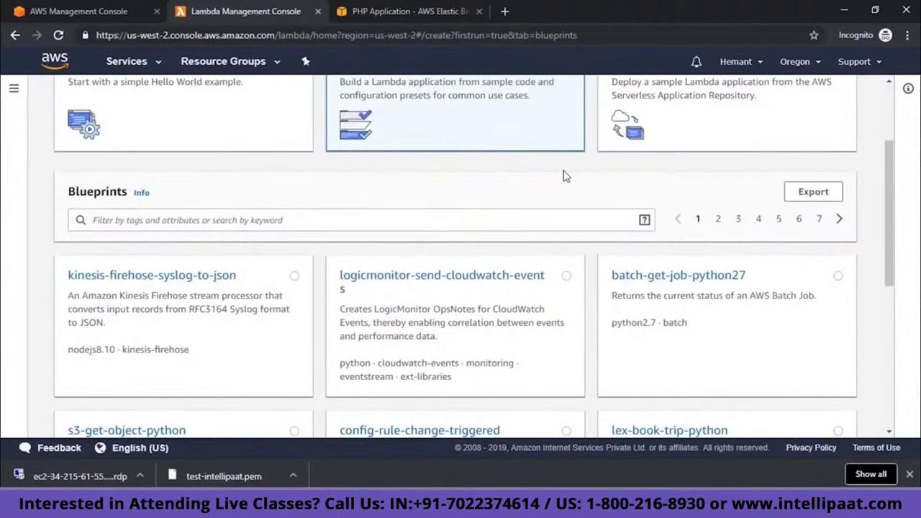
scroll(603, 255, up, 2)
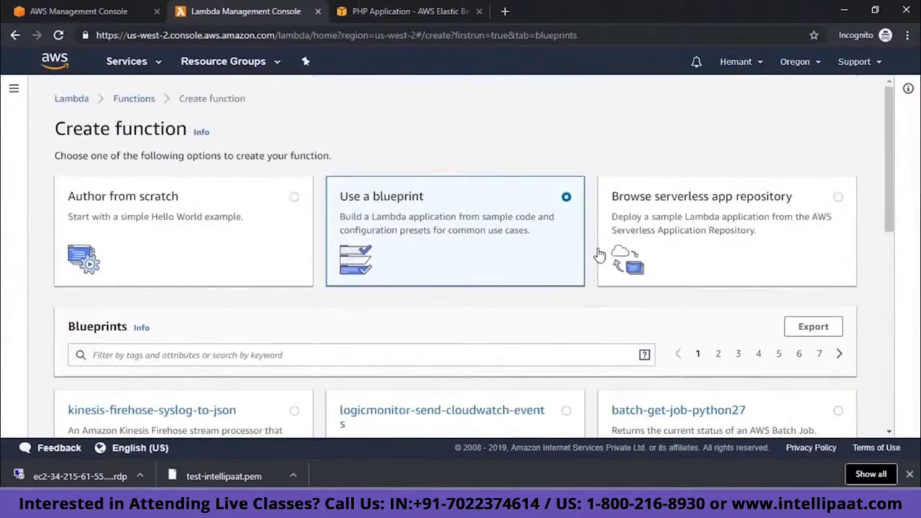
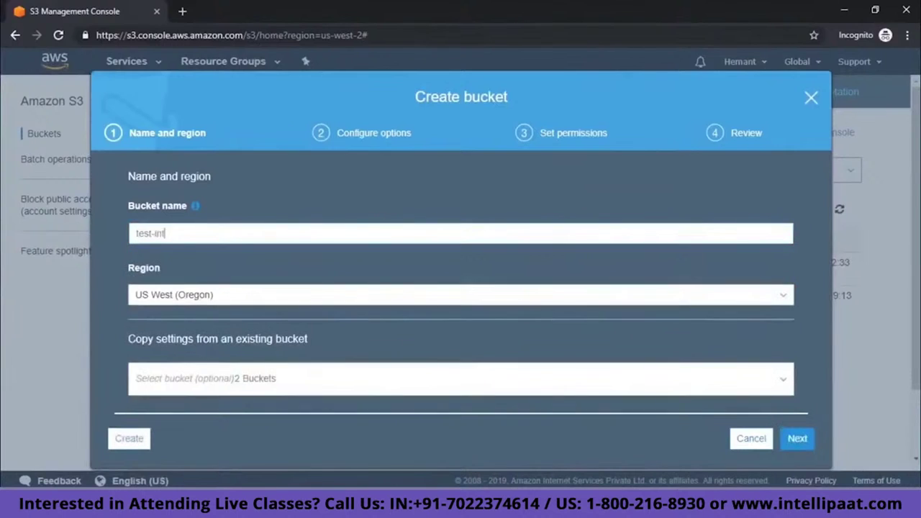
Create the bucket test-intellipaat in US West (Oregon), keeping the default options and permissions
text(ellipaat)
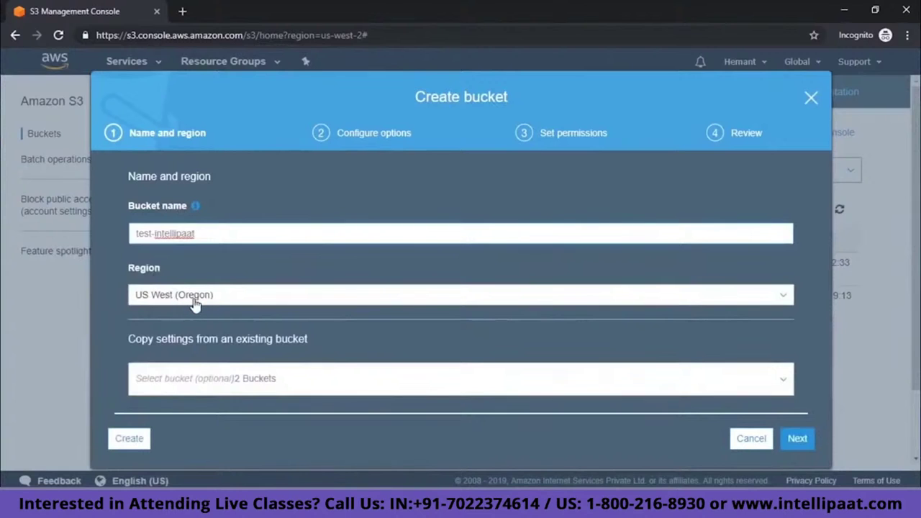
click(797, 437)
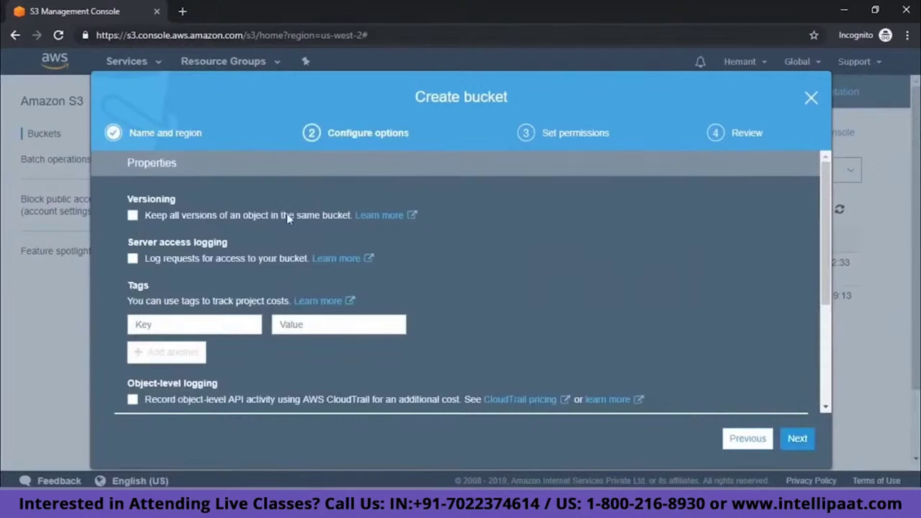
click(801, 442)
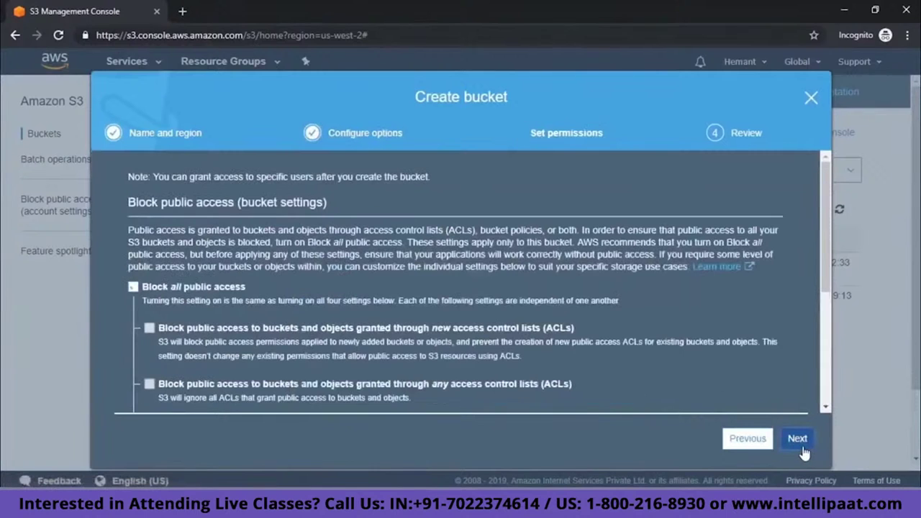
click(801, 443)
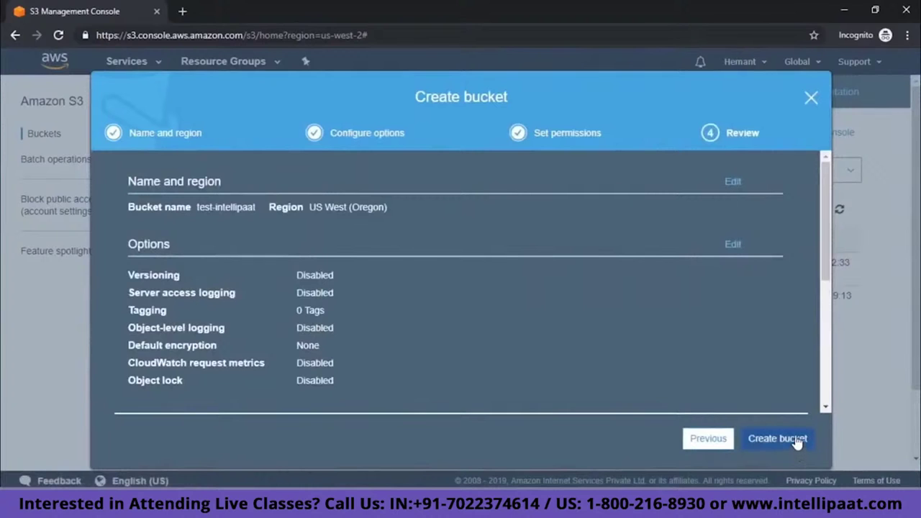
click(798, 441)
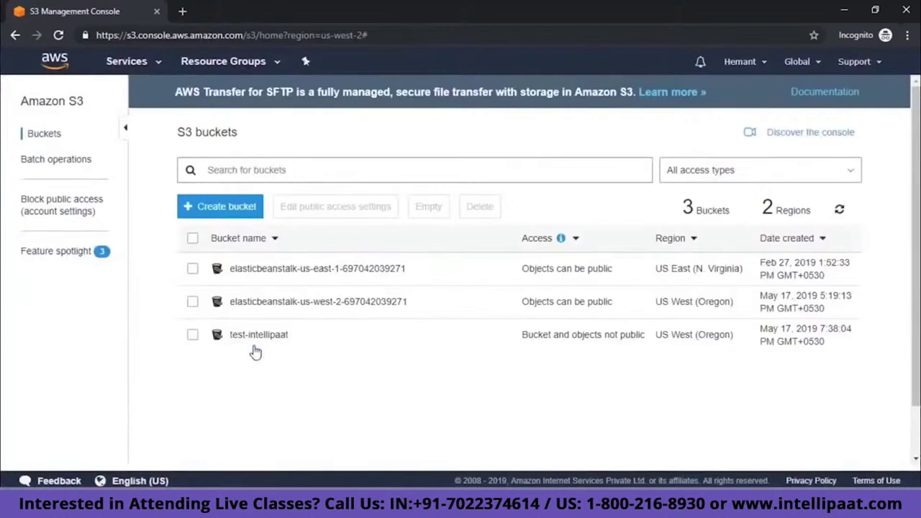
Open the test-intellipaat bucket and start adding files to upload
click(257, 336)
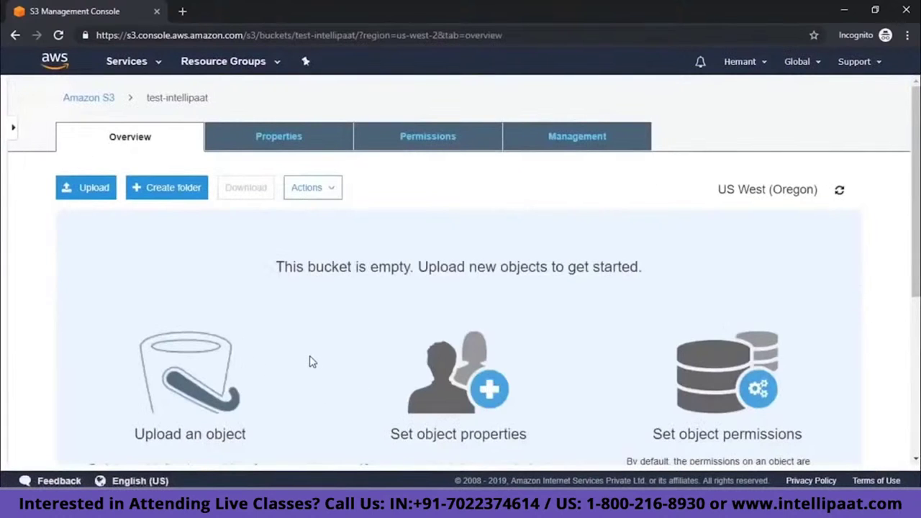
click(93, 188)
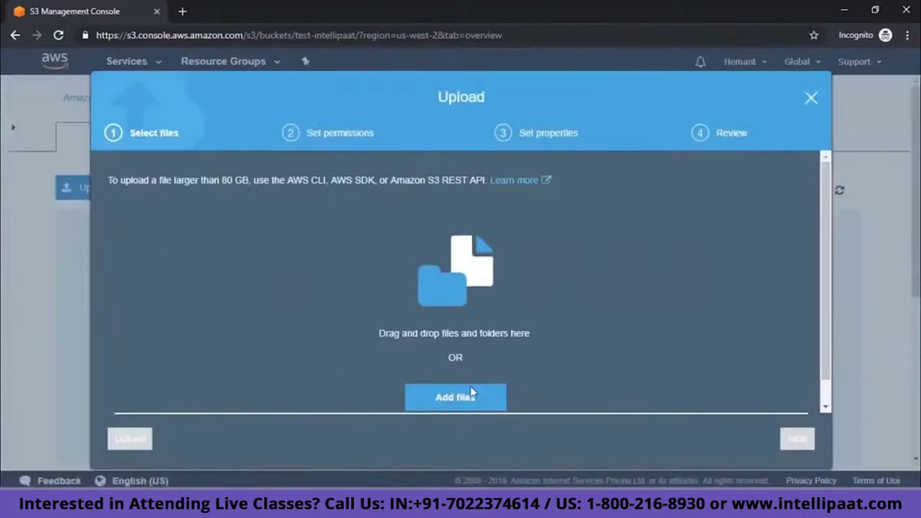
click(469, 394)
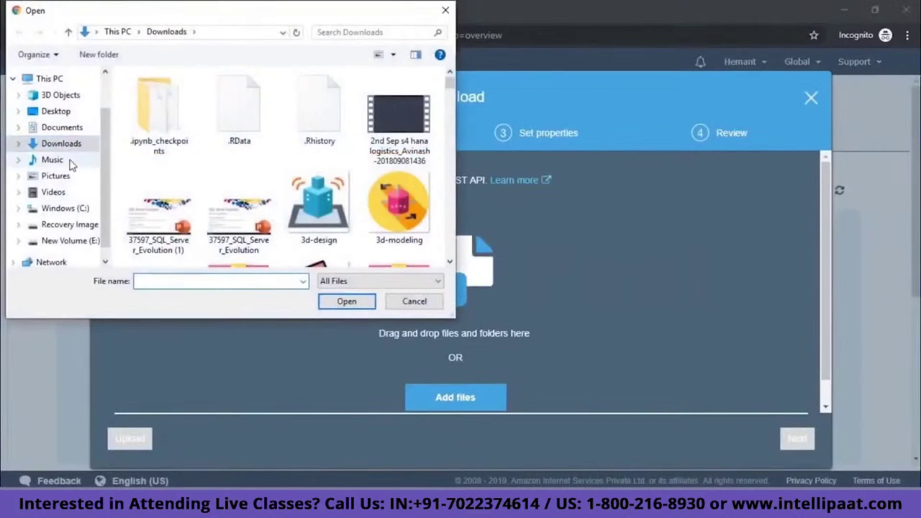
Browse to Pictures > Screenshots and add Screenshot (2).png to the upload
click(64, 176)
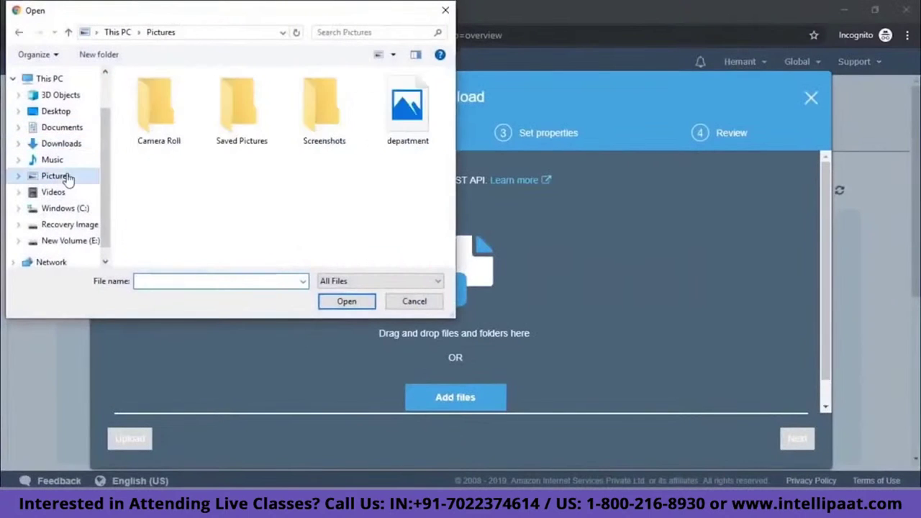
double_click(256, 119)
click(161, 33)
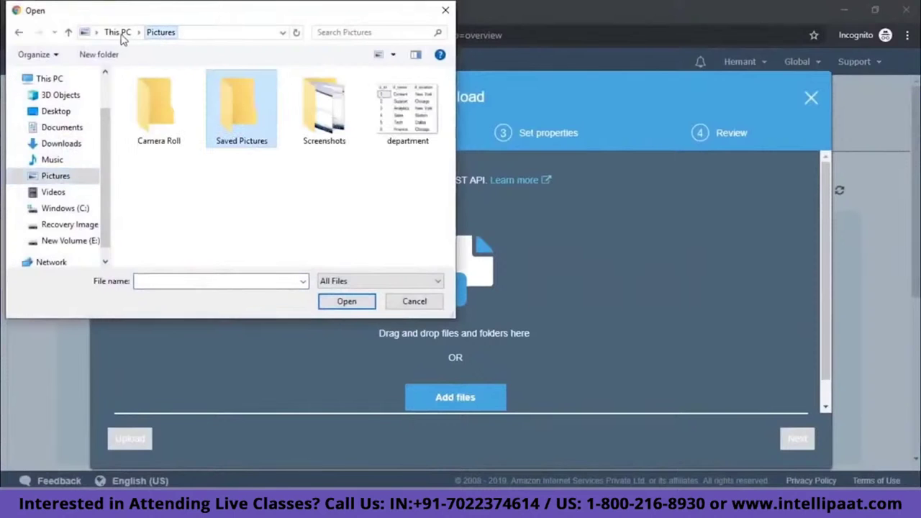
click(72, 129)
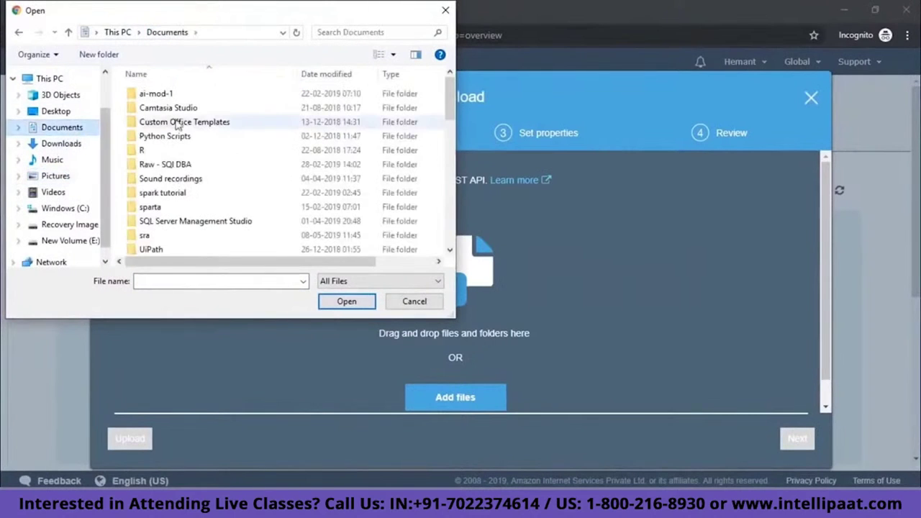
scroll(171, 124, down, 4)
scroll(222, 203, up, 1)
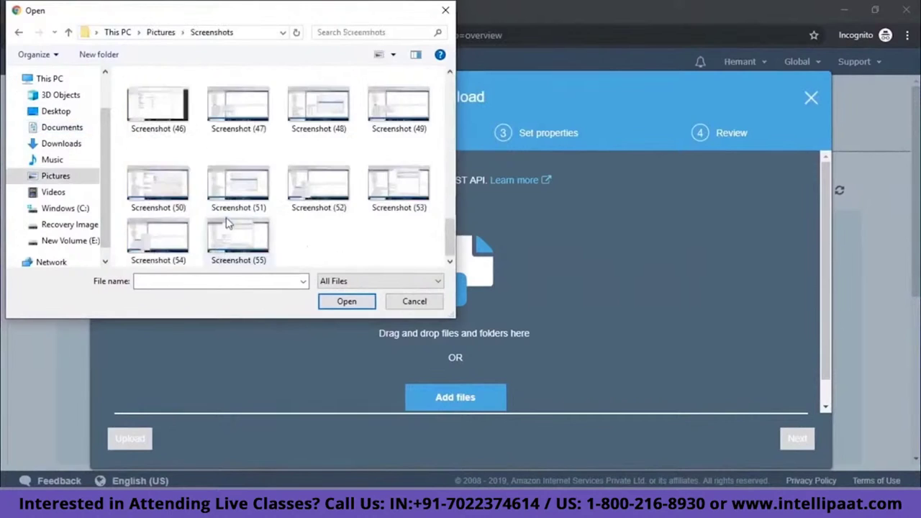
scroll(226, 223, up, 10)
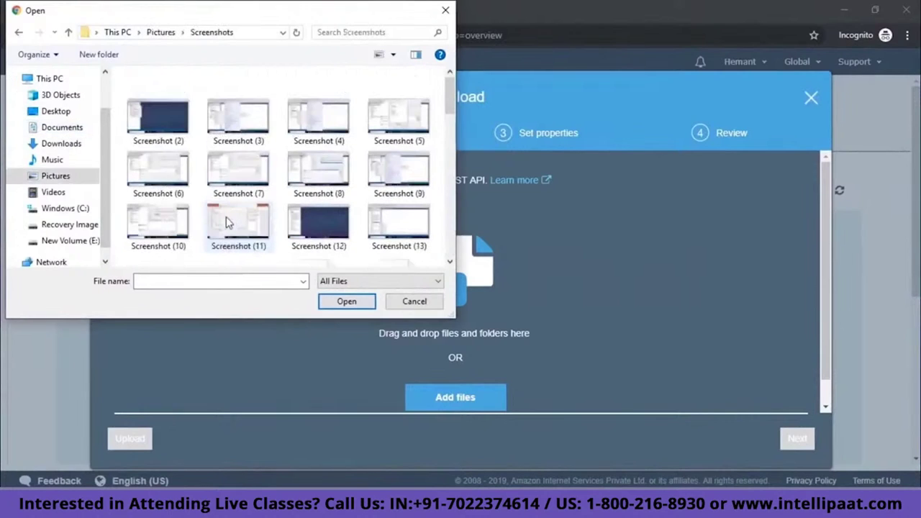
click(163, 120)
click(346, 302)
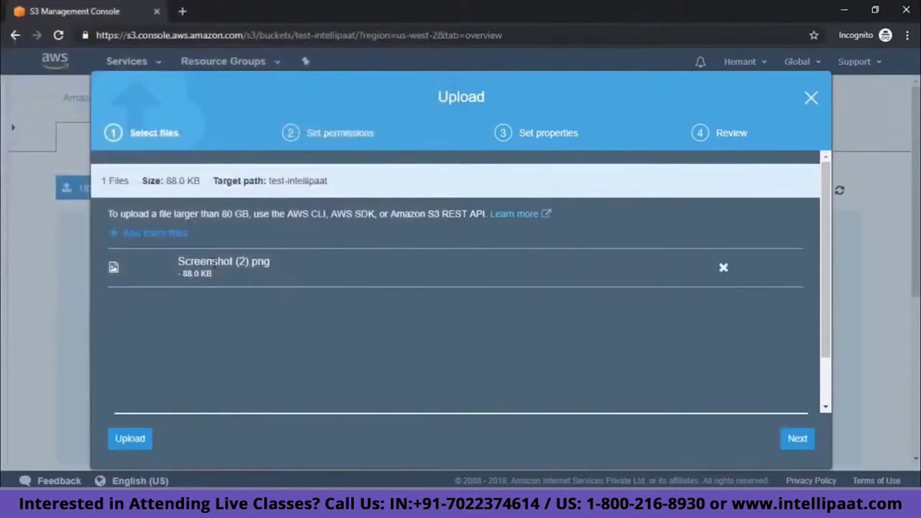
Upload Screenshot (2).png with default permissions and the Standard storage class
click(799, 441)
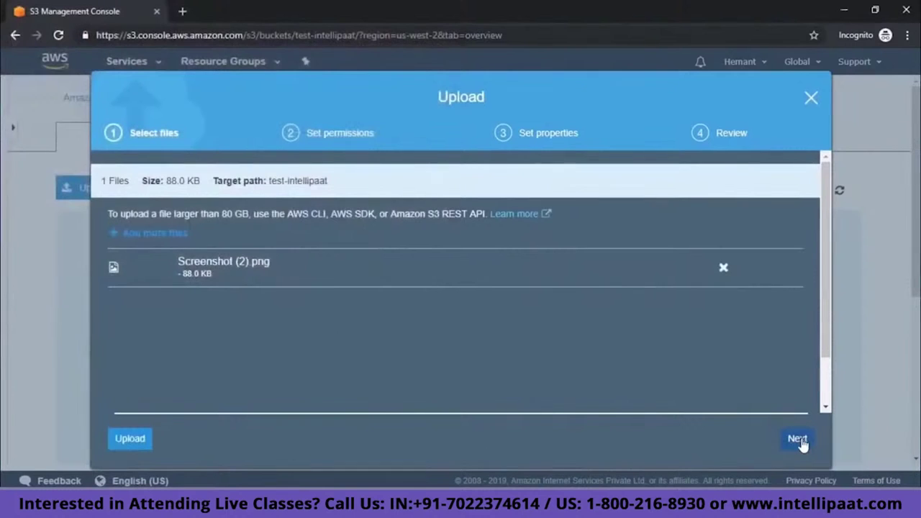
click(800, 442)
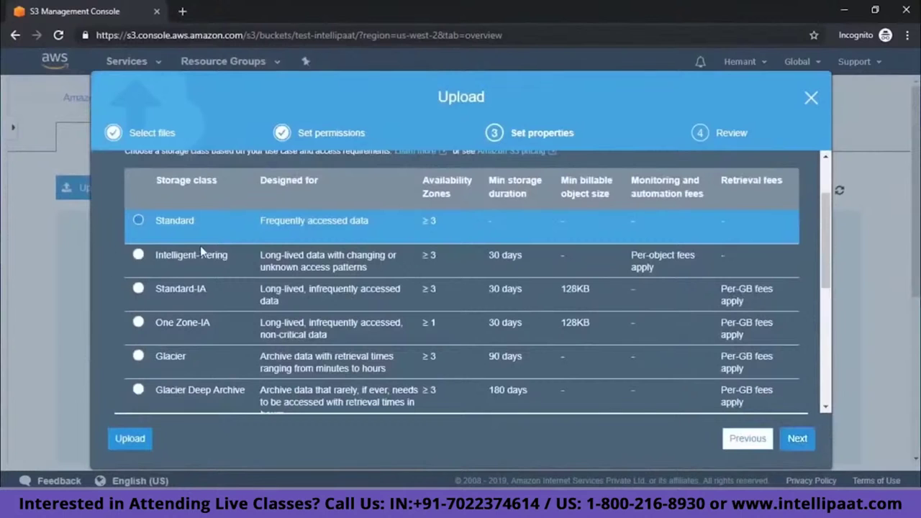
scroll(198, 273, down, 4)
scroll(200, 285, up, 4)
scroll(230, 292, down, 3)
scroll(228, 307, up, 3)
scroll(191, 233, down, 1)
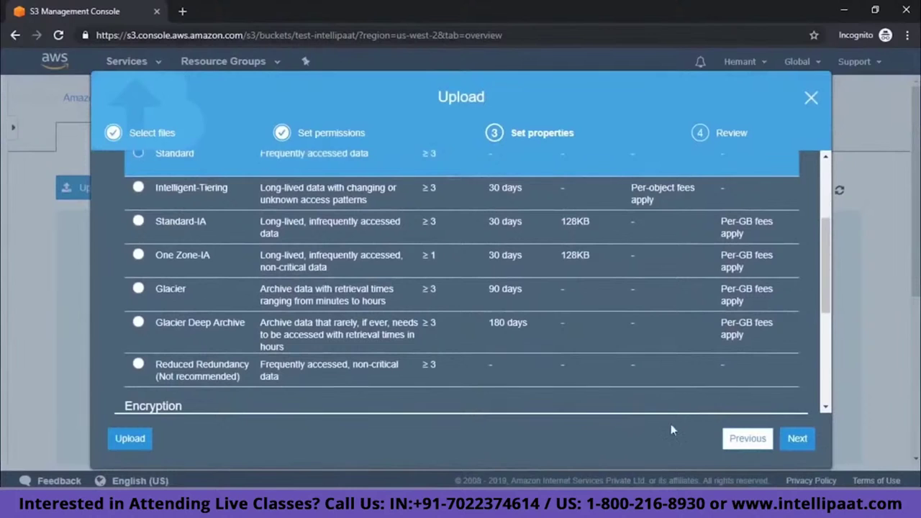
scroll(695, 405, up, 2)
click(796, 439)
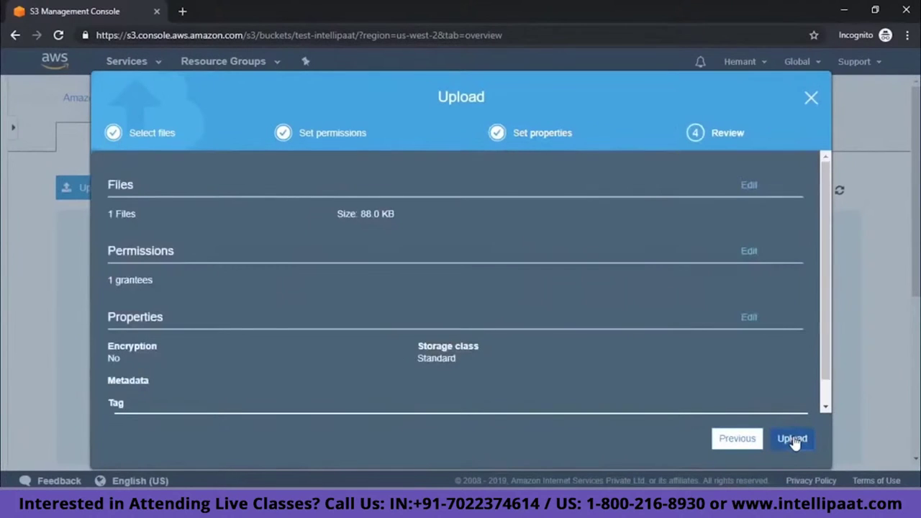
click(794, 439)
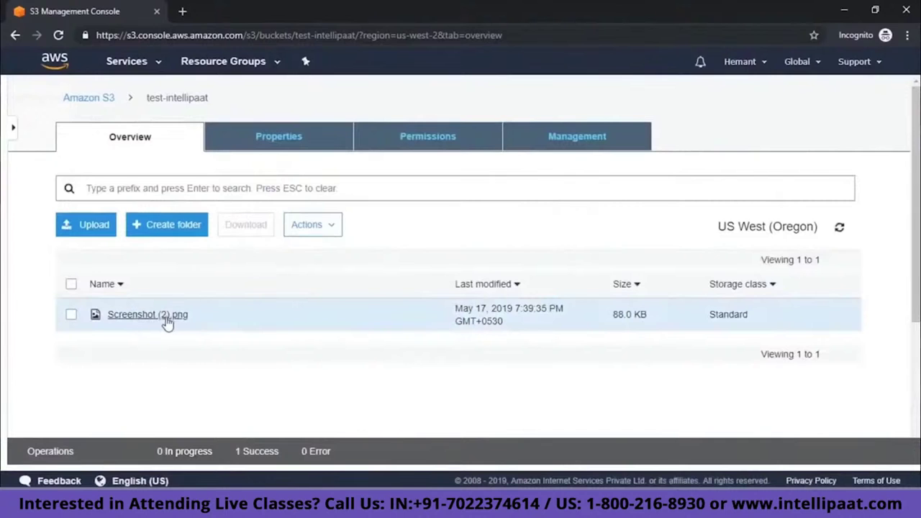
Open Screenshot (2).png's object URL in a new tab, note the AccessDenied error, and return
click(69, 317)
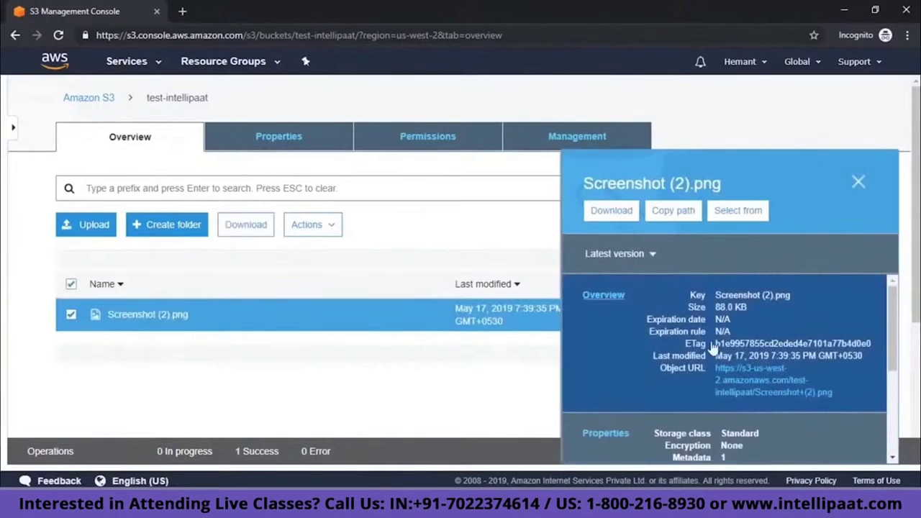
click(742, 389)
click(249, 10)
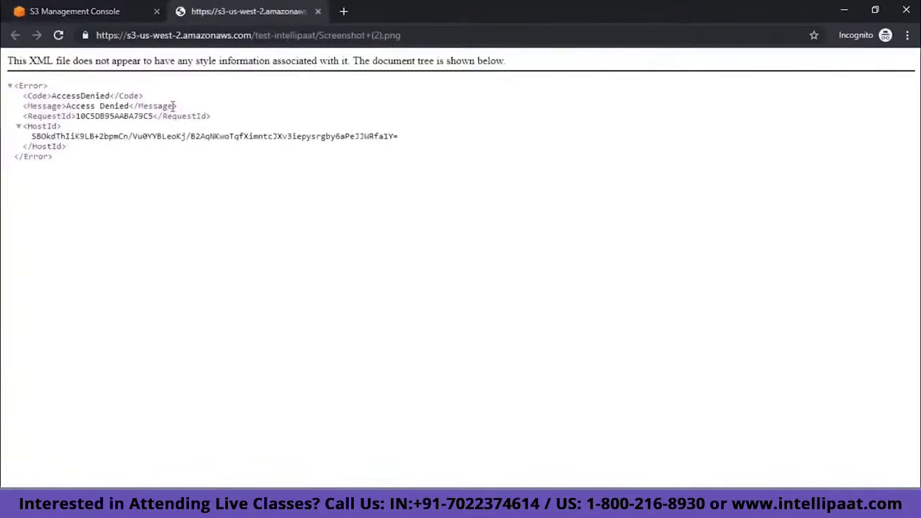
double_click(89, 100)
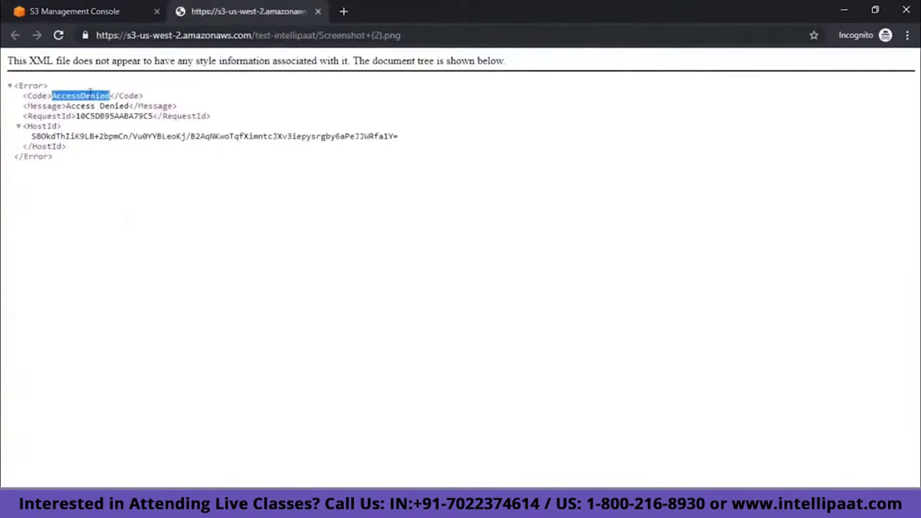
click(105, 17)
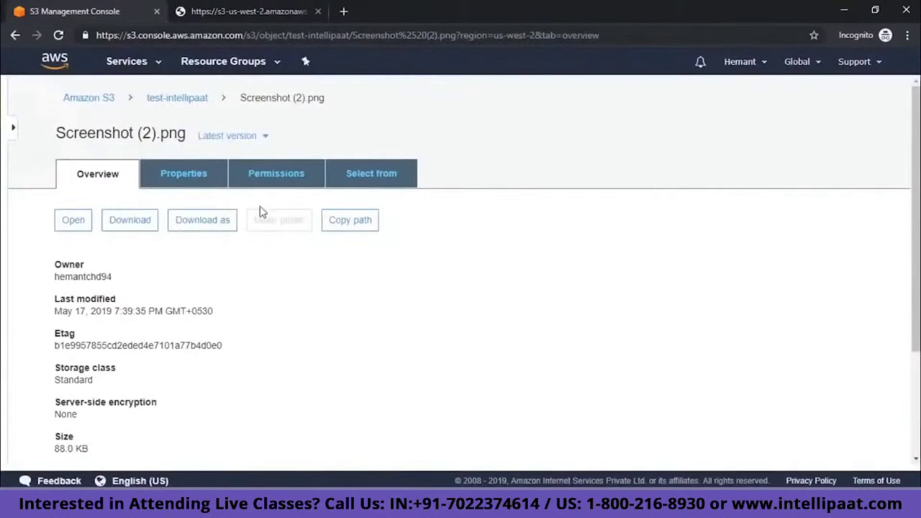
Review the screenshot's properties and permissions, noting the Block public access notice
scroll(264, 195, down, 2)
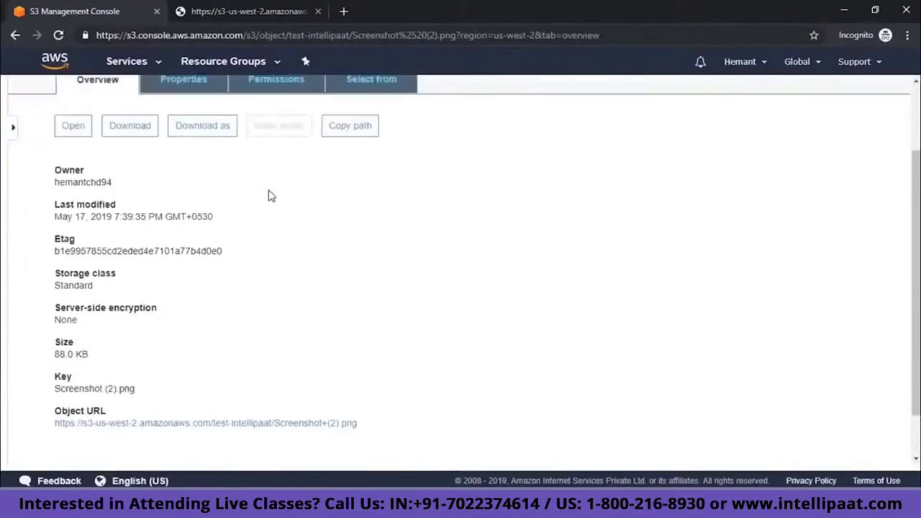
scroll(268, 196, up, 3)
click(207, 179)
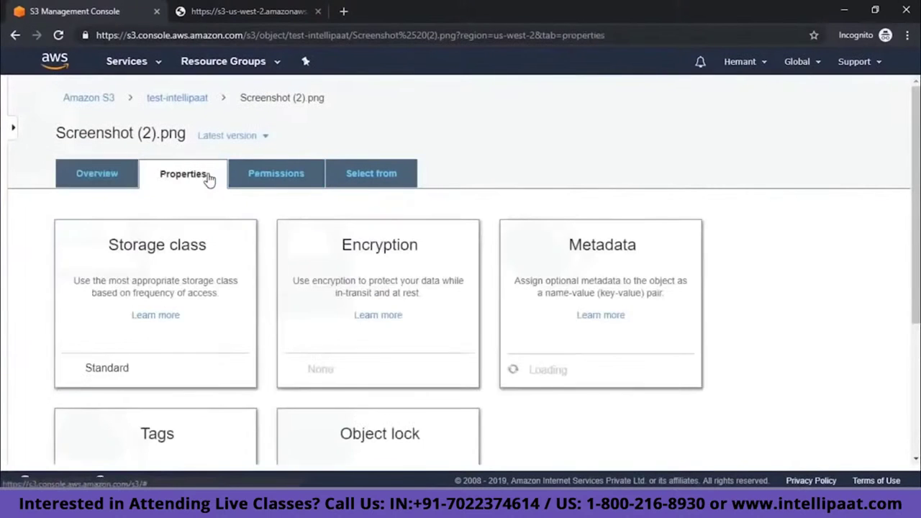
click(276, 173)
scroll(276, 242, down, 3)
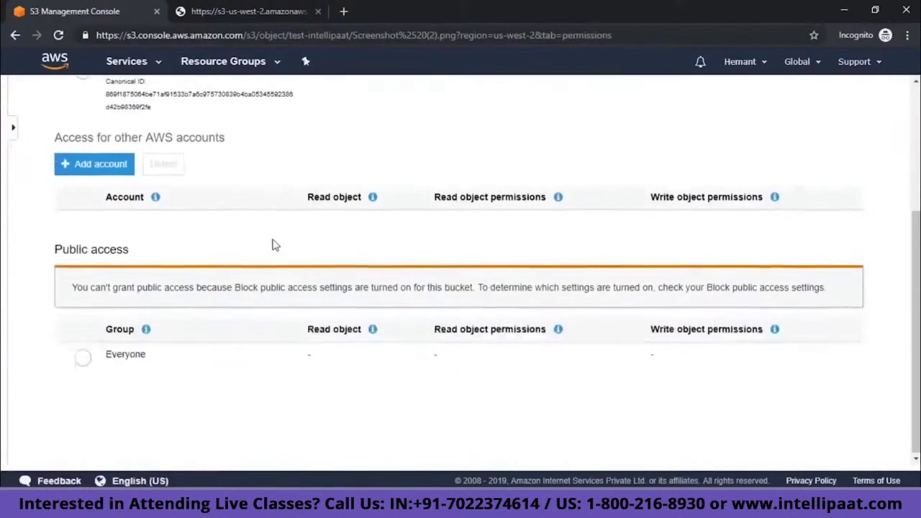
scroll(173, 251, up, 3)
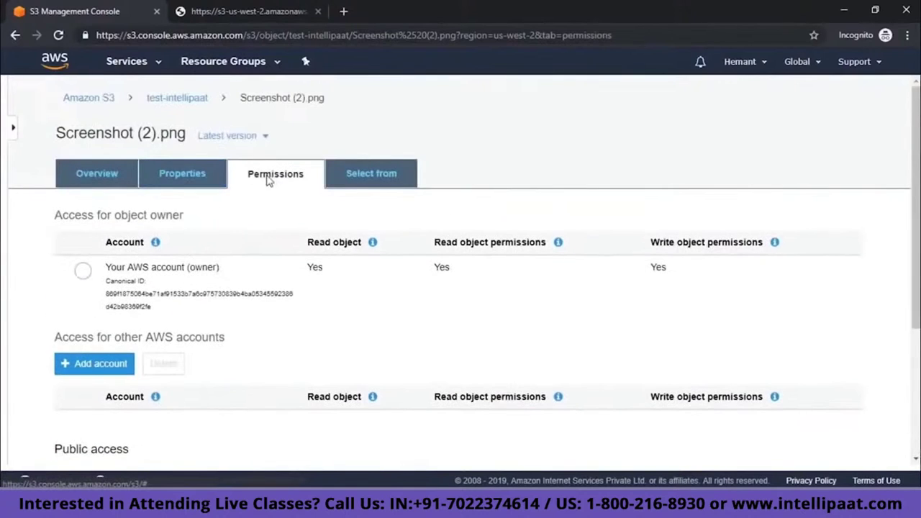
scroll(237, 266, down, 3)
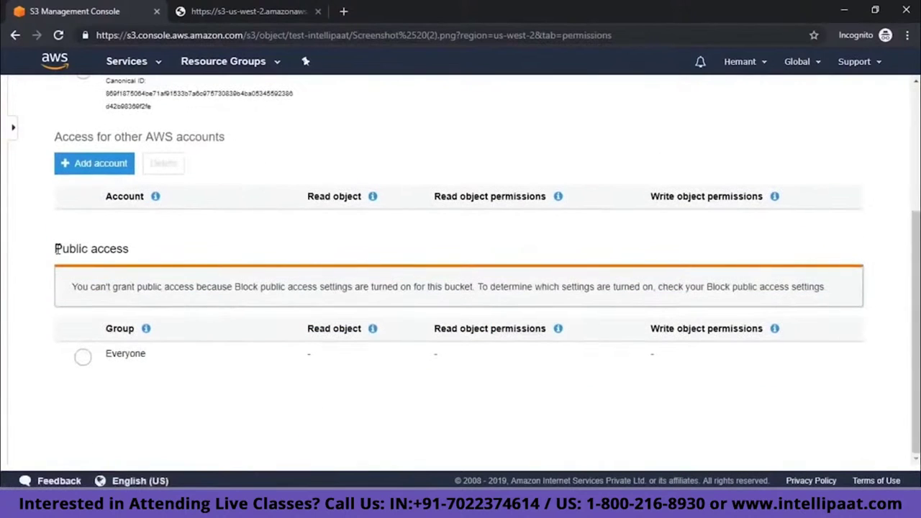
drag(56, 248, 162, 254)
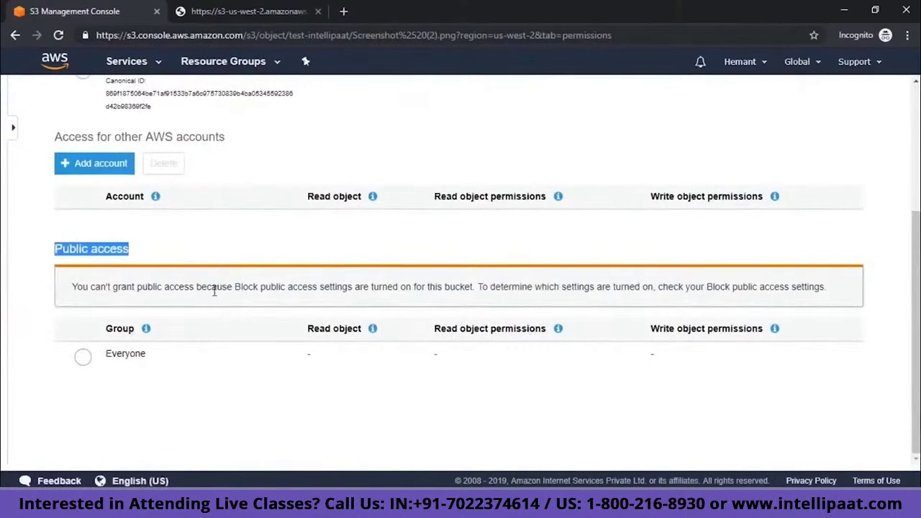
drag(237, 287, 363, 288)
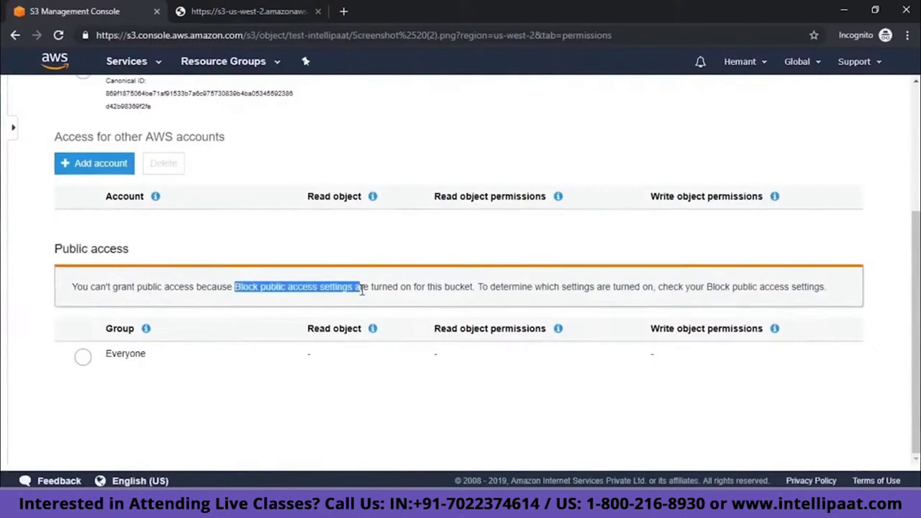
scroll(266, 249, up, 3)
Return to the test-intellipaat bucket overview and glance at the Actions list
click(179, 101)
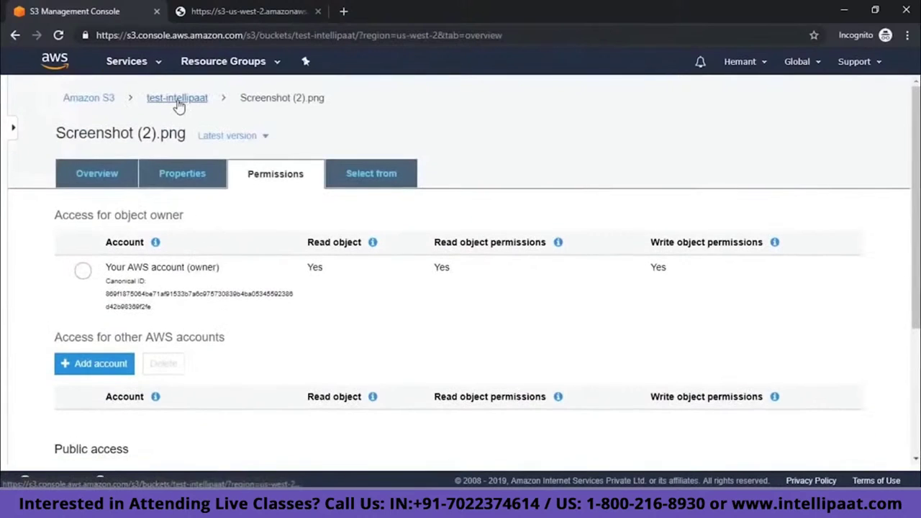
click(324, 227)
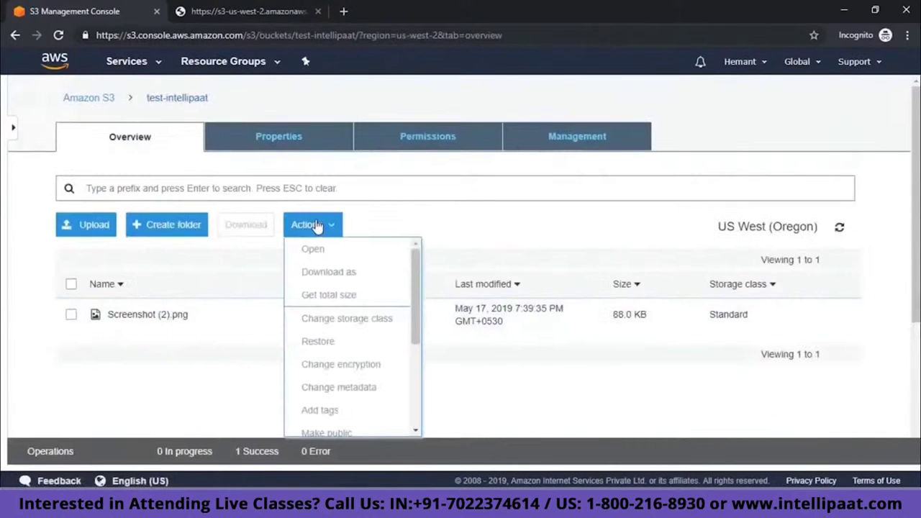
scroll(363, 288, down, 3)
click(72, 421)
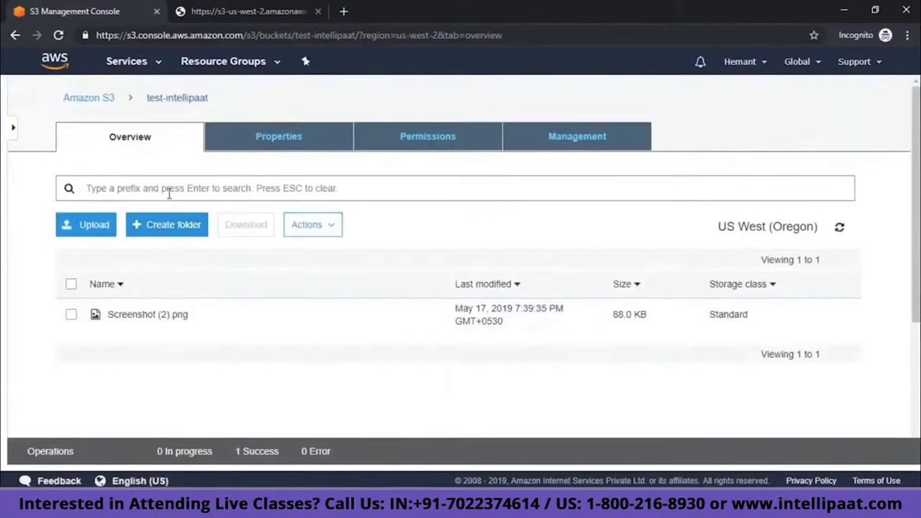
Go to the test-intellipaat bucket's Permissions settings from the S3 bucket list
click(87, 99)
click(205, 334)
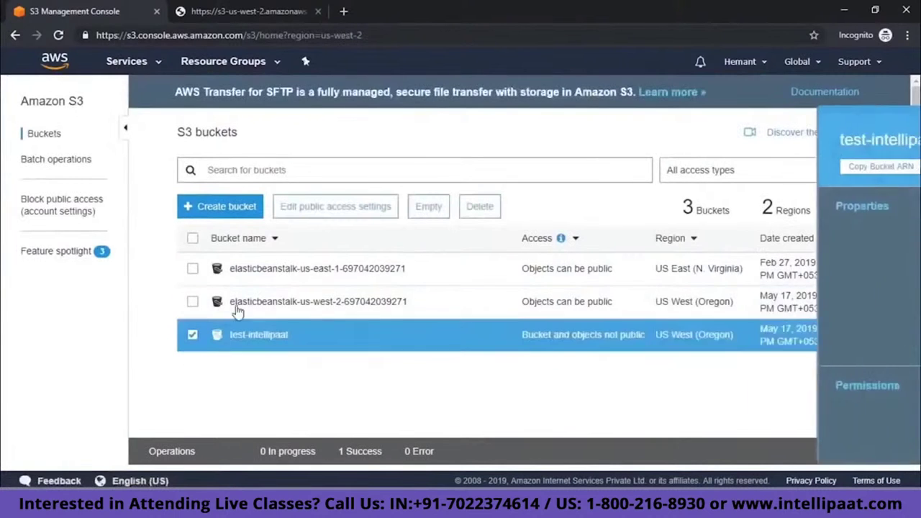
scroll(683, 325, down, 1)
scroll(681, 329, up, 1)
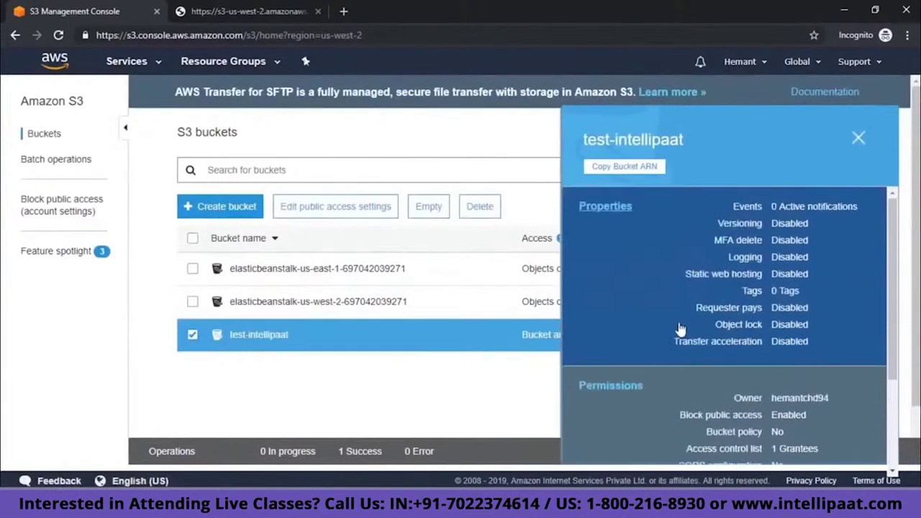
scroll(611, 270, down, 2)
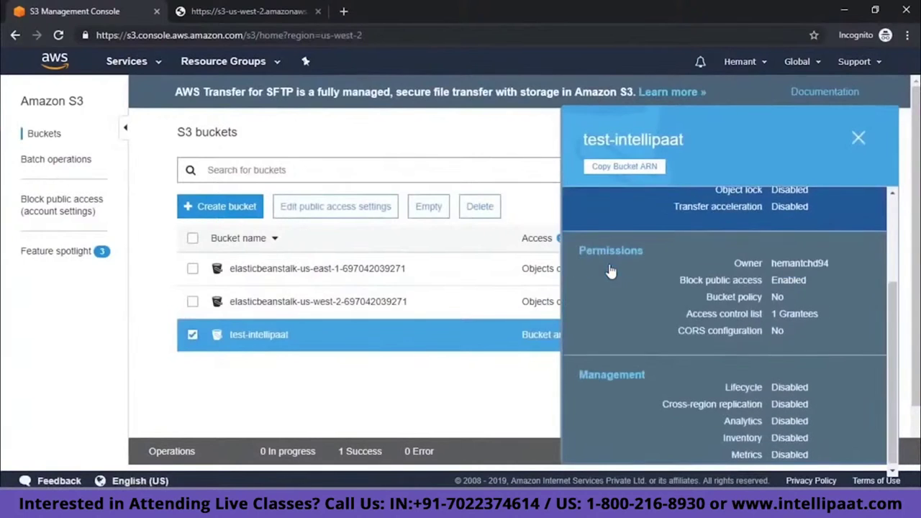
click(612, 255)
scroll(383, 283, down, 1)
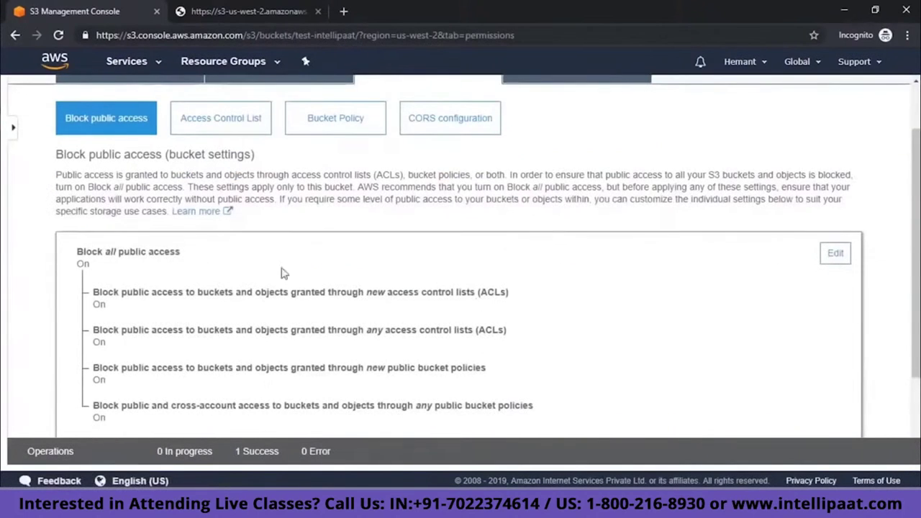
Uncheck Block all public access, save, and confirm the change
click(835, 253)
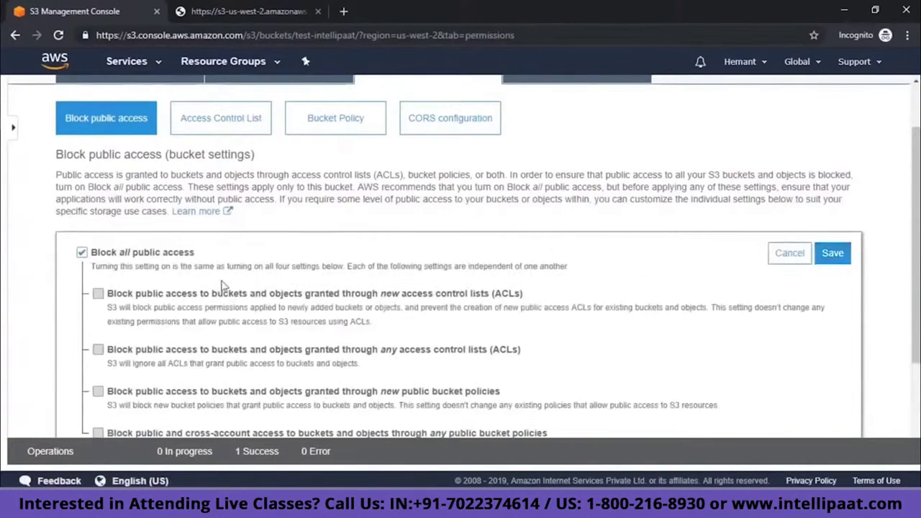
click(81, 252)
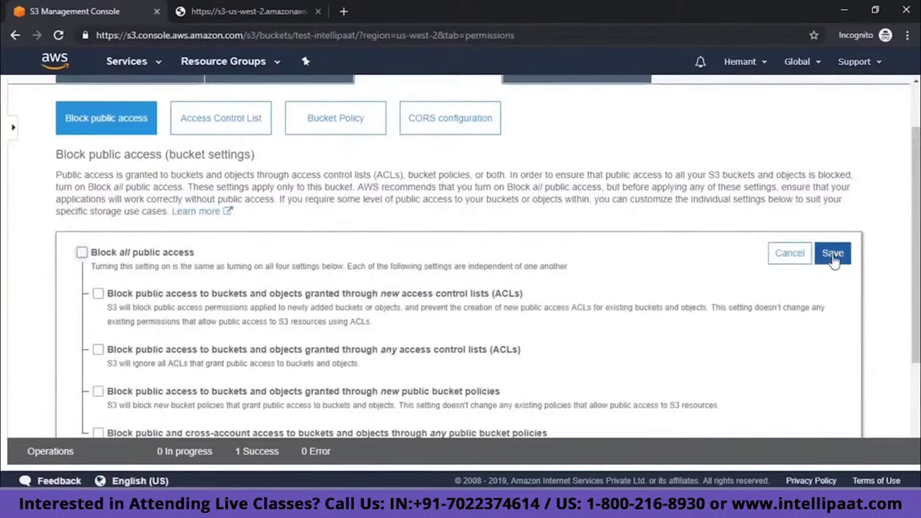
click(833, 257)
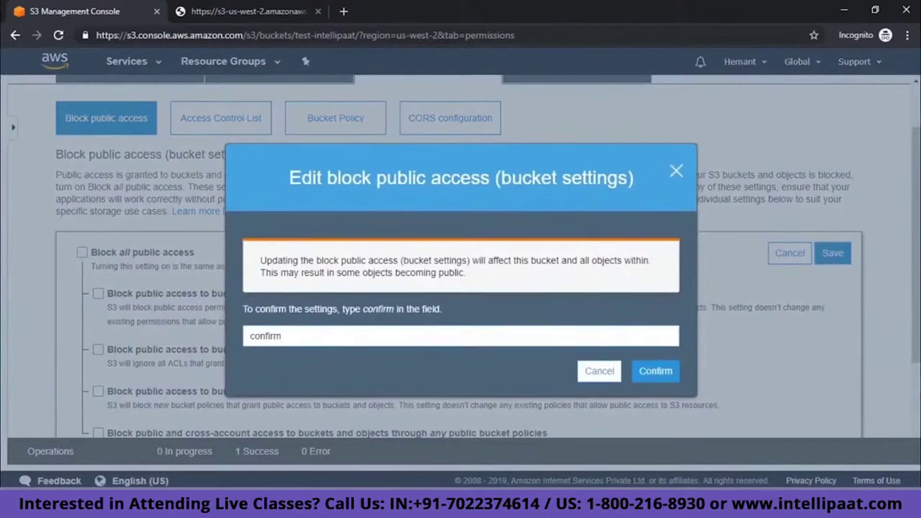
click(659, 378)
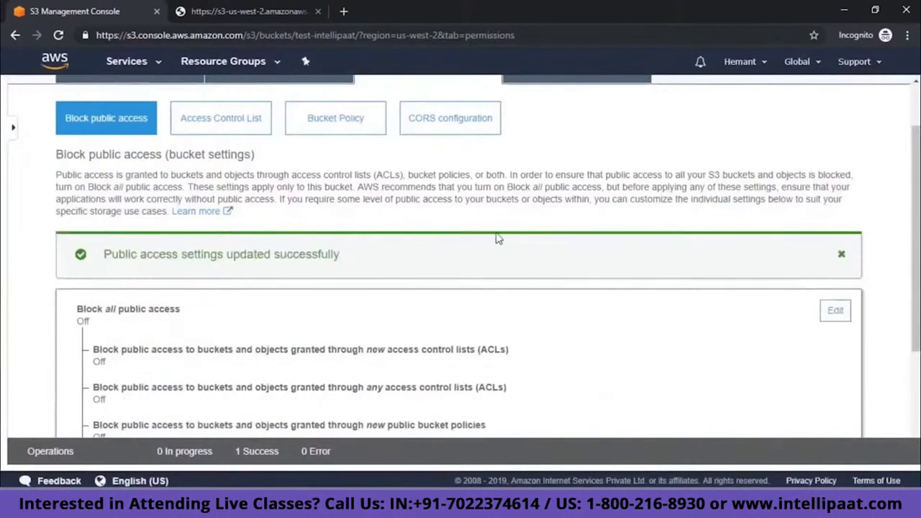
scroll(497, 238, up, 2)
Select Screenshot (2).png in test-intellipaat and open its details page
click(270, 137)
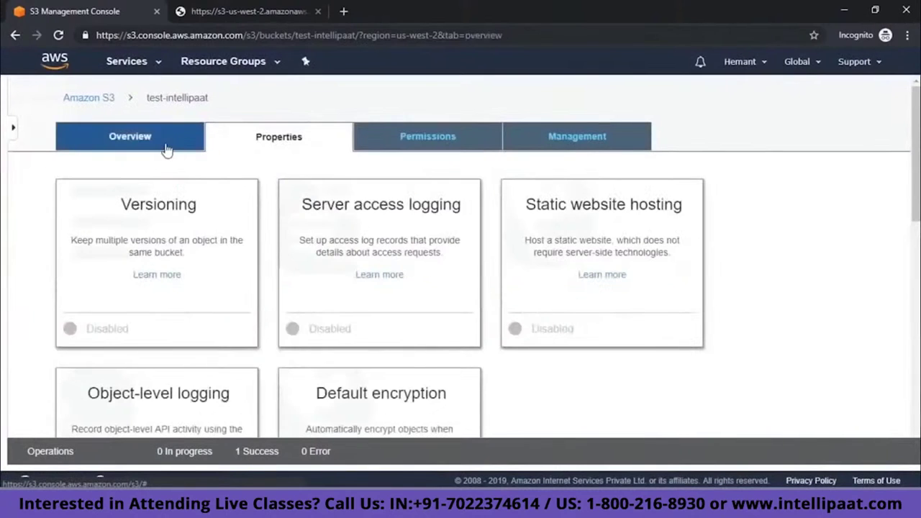
click(166, 149)
click(72, 318)
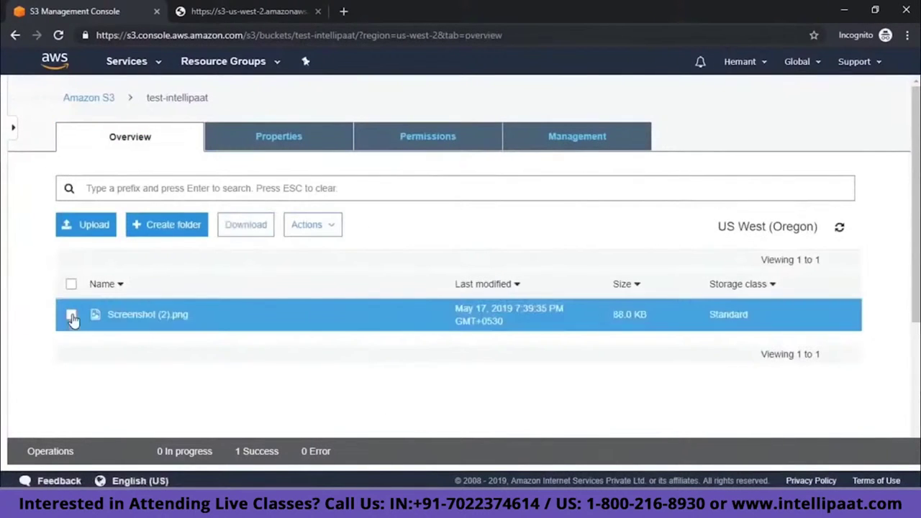
click(230, 11)
click(59, 35)
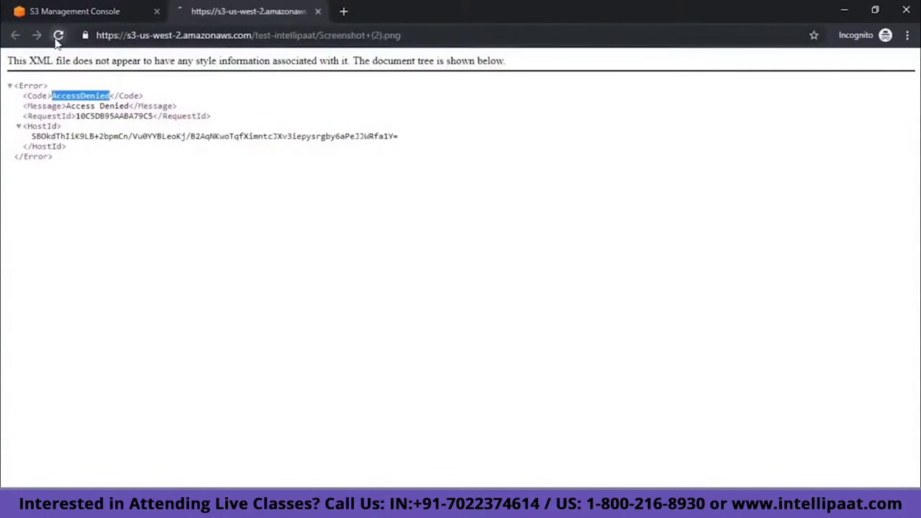
click(103, 10)
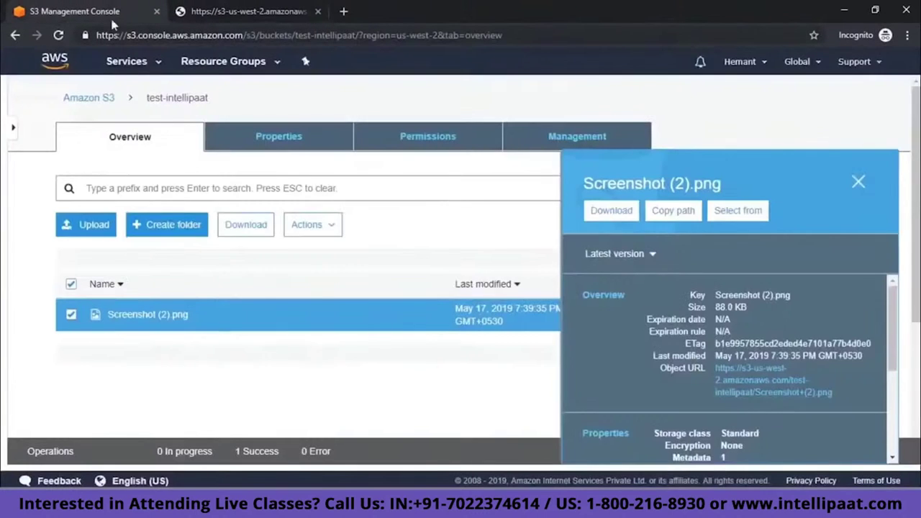
scroll(645, 337, down, 2)
scroll(646, 336, down, 1)
Grant Everyone Read object access on the screenshot and reload its public URL
click(611, 344)
scroll(612, 345, down, 2)
click(83, 359)
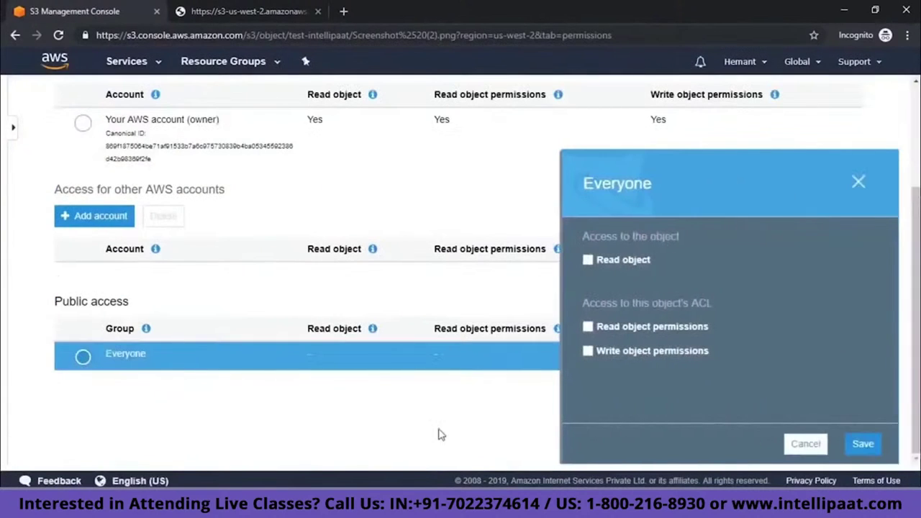
click(588, 260)
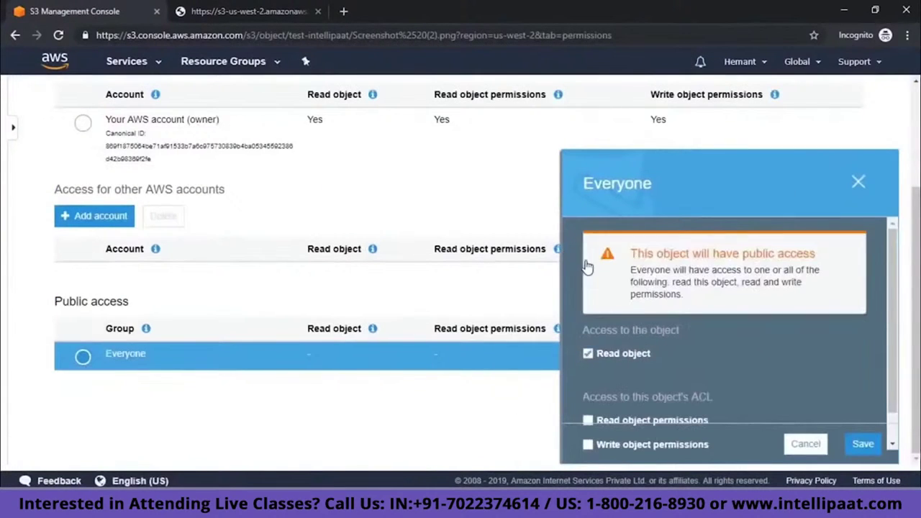
click(861, 446)
key(ctrl+Tab)
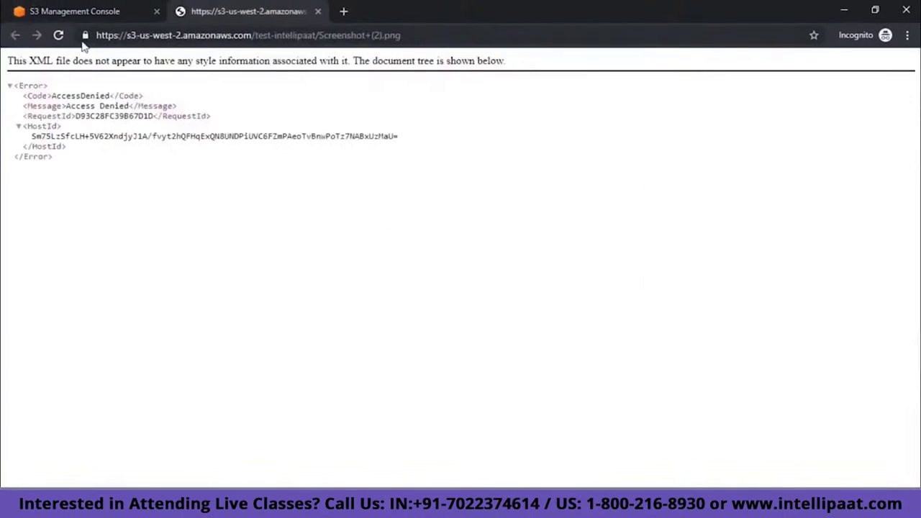
click(58, 36)
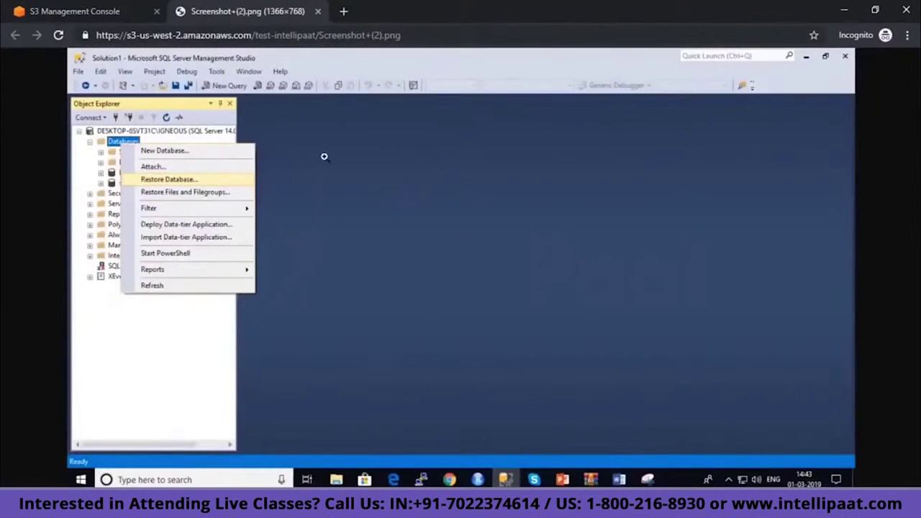
Select the screenshot's public URL, then go back to the test-intellipaat bucket overview
click(278, 35)
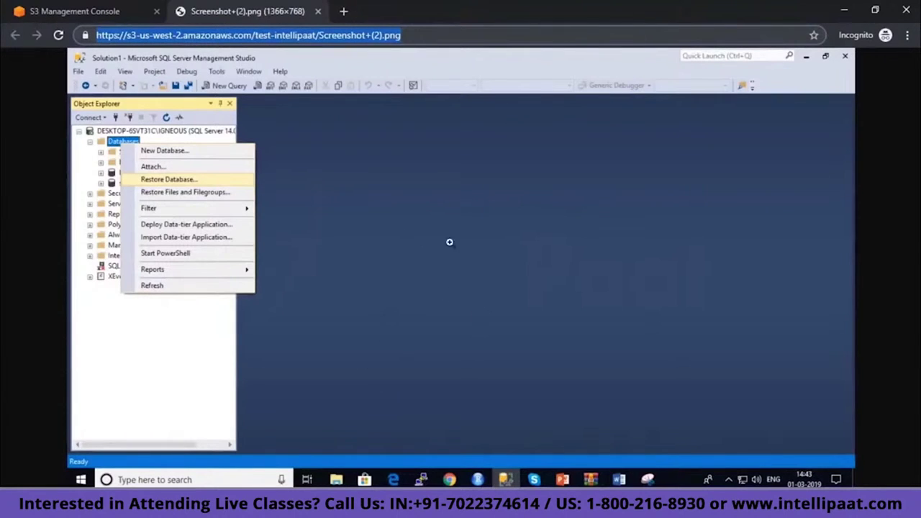
click(412, 35)
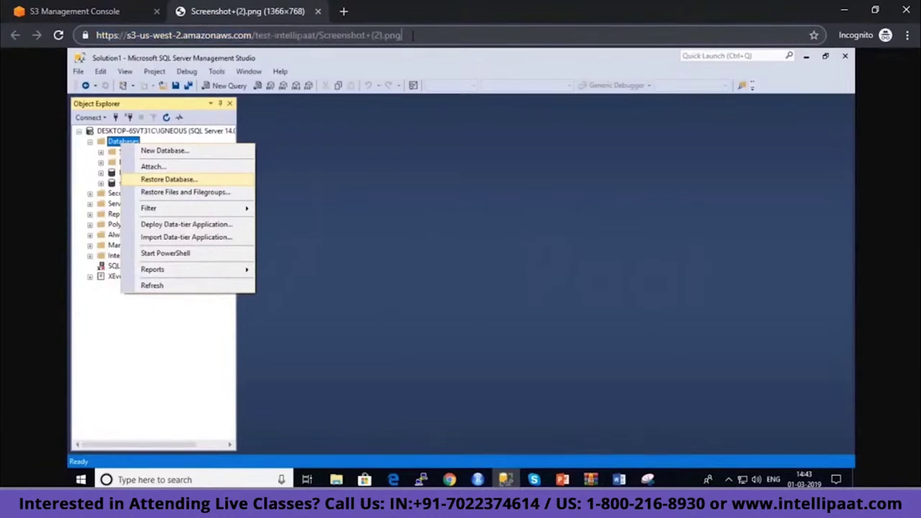
drag(412, 35, 100, 45)
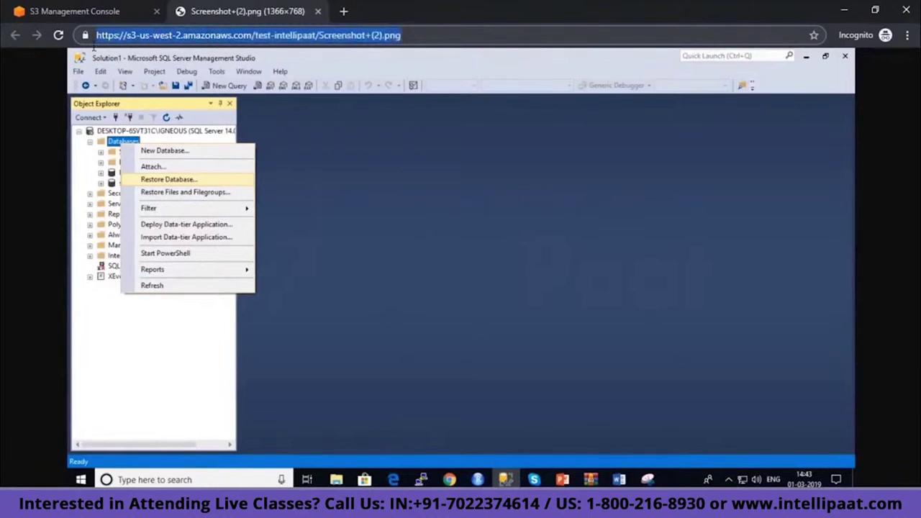
click(86, 11)
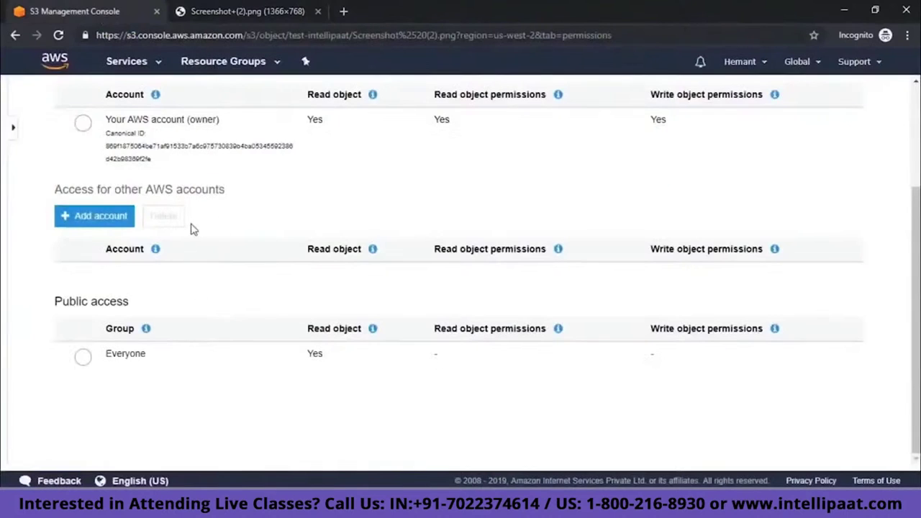
scroll(193, 229, up, 3)
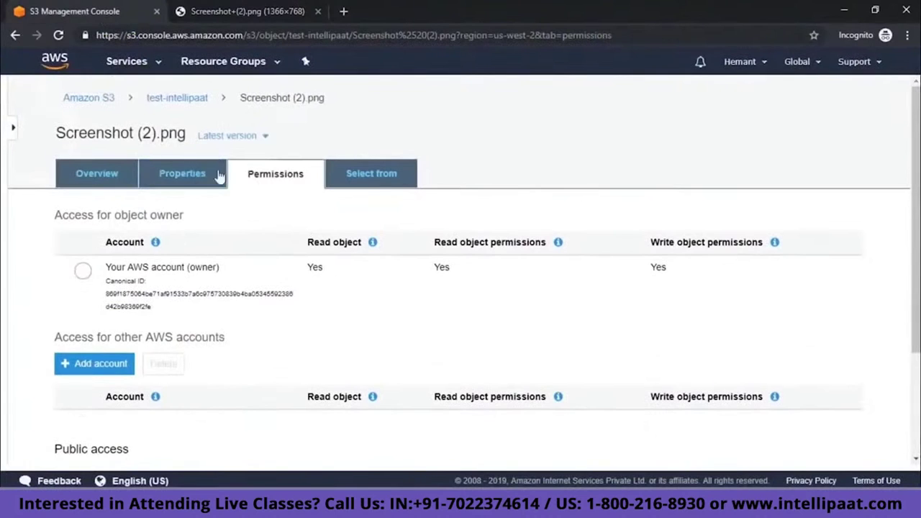
scroll(180, 353, down, 2)
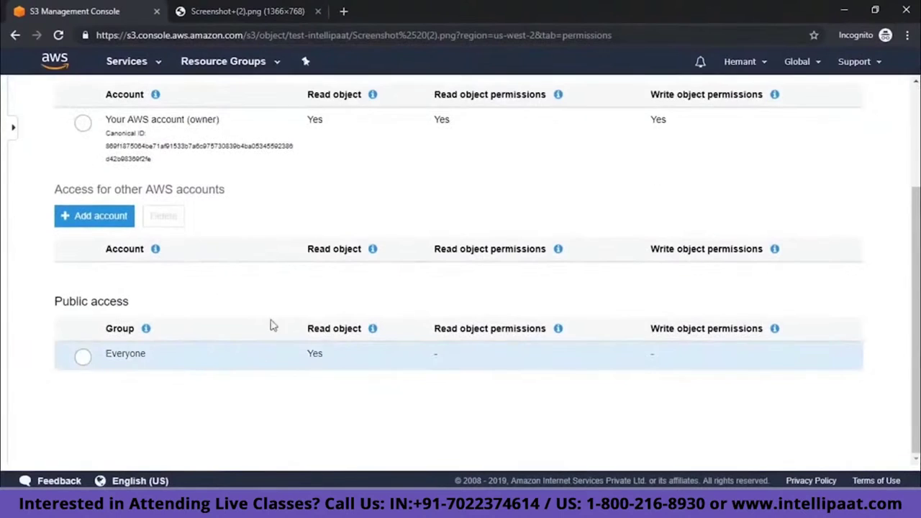
scroll(294, 337, up, 2)
click(177, 98)
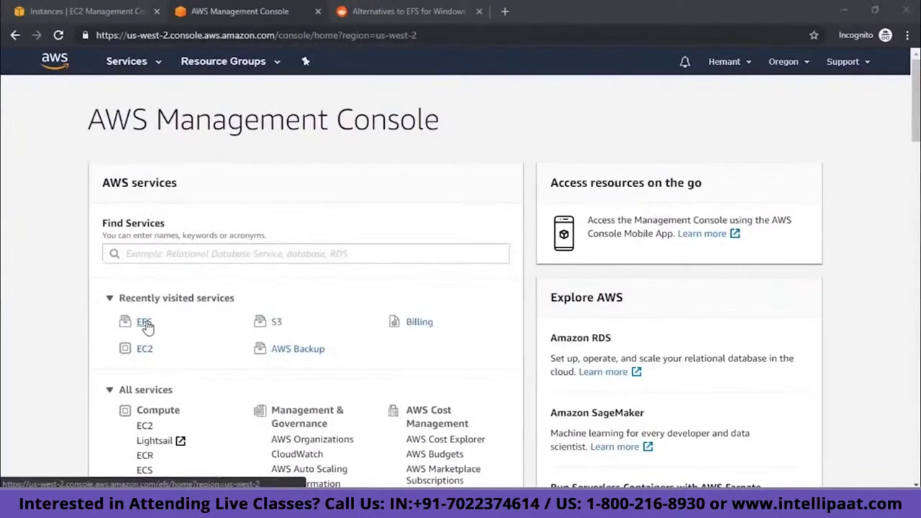
Create an EFS file system in the default VPC with mount targets in us-west-2a–2d and default settings
click(144, 325)
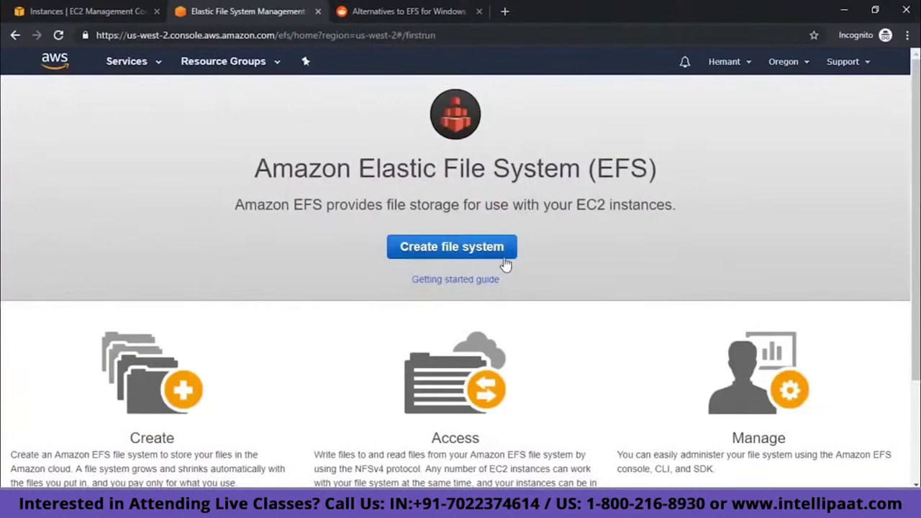
click(450, 248)
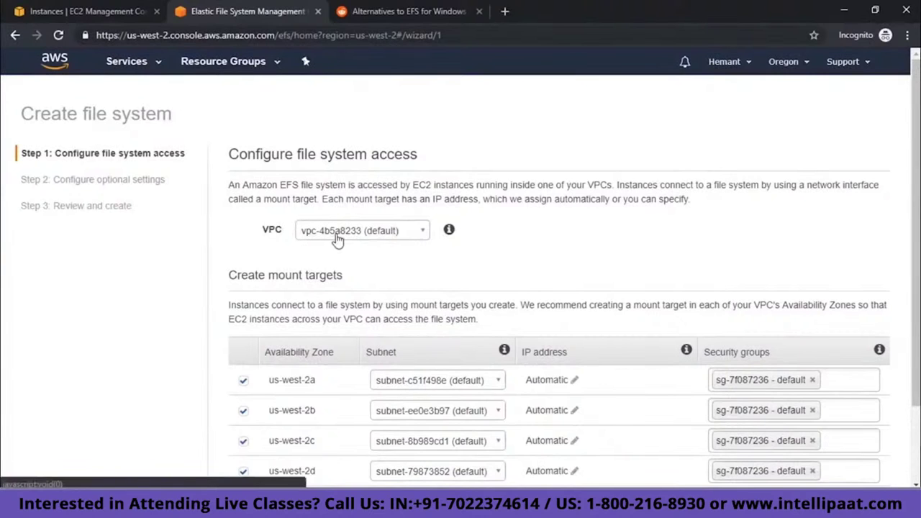
scroll(770, 288, down, 2)
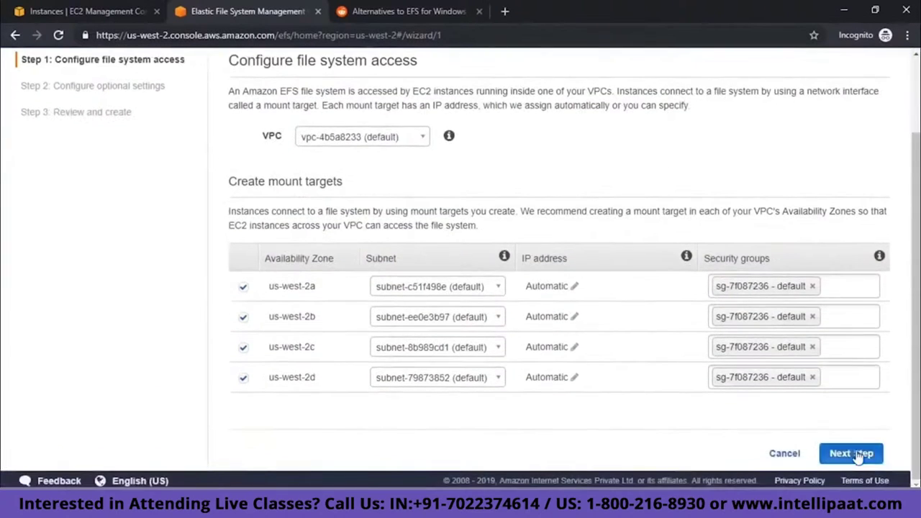
click(860, 453)
scroll(569, 381, down, 5)
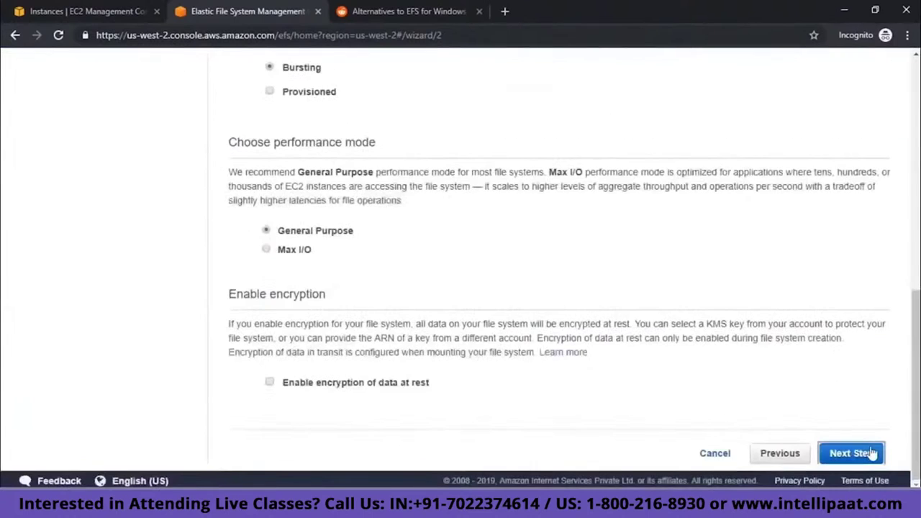
click(873, 452)
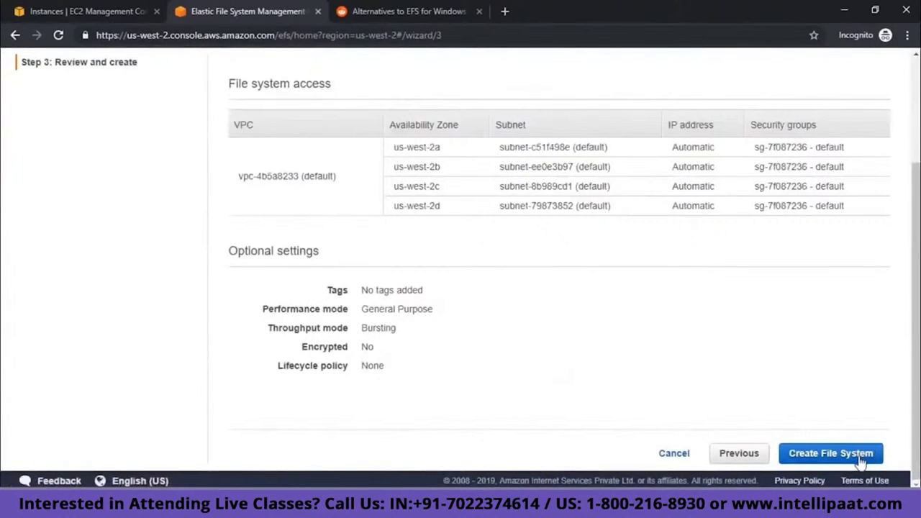
click(861, 458)
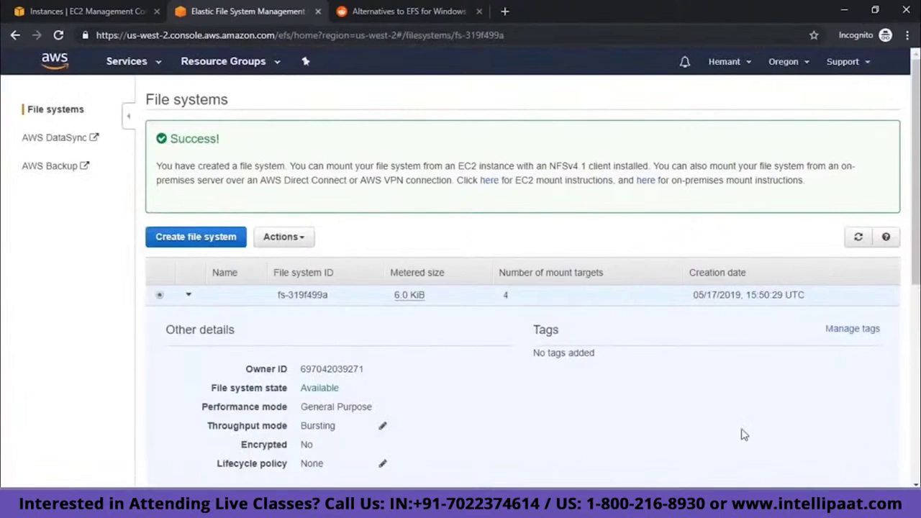
Review the new file system's details, noting its mount targets are still Creating
scroll(643, 329, down, 5)
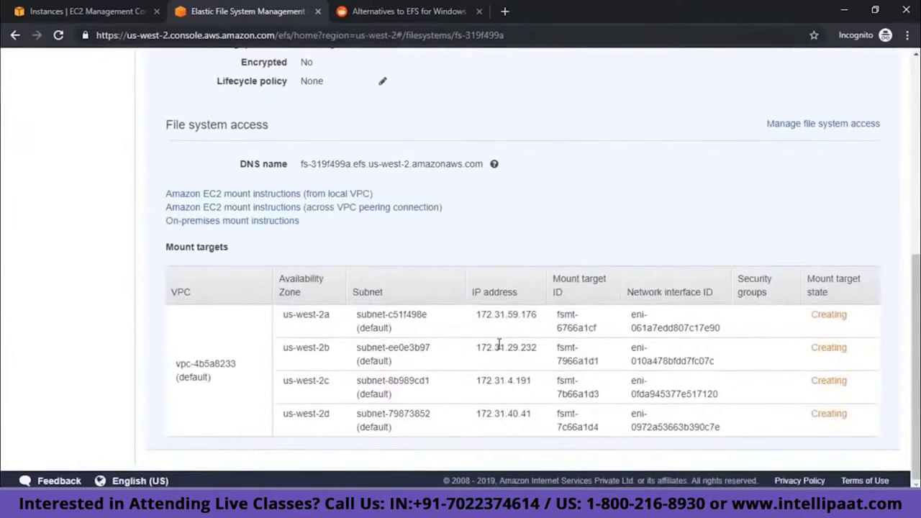
scroll(500, 349, up, 4)
scroll(532, 383, up, 2)
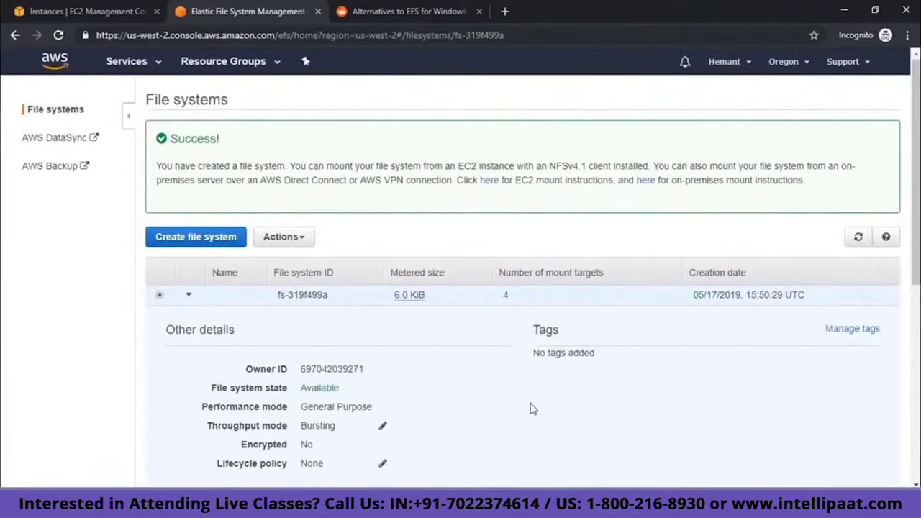
scroll(532, 408, down, 3)
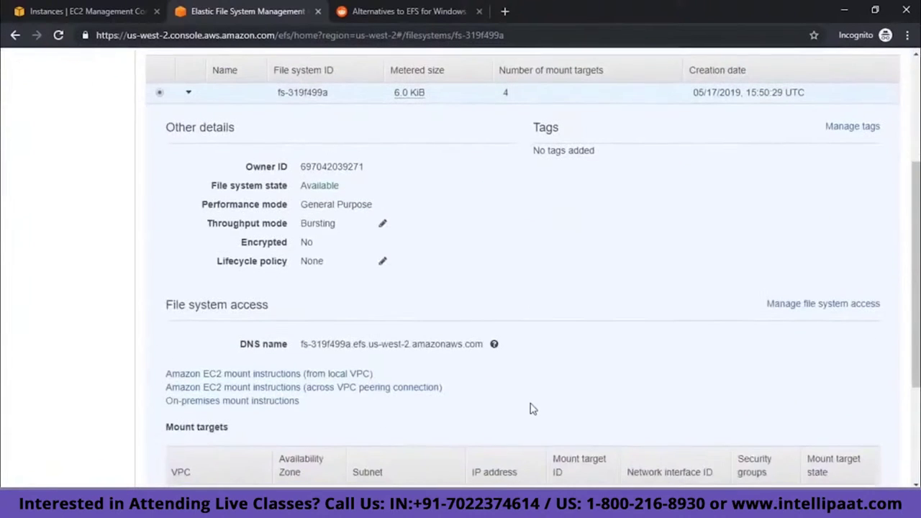
scroll(533, 409, down, 3)
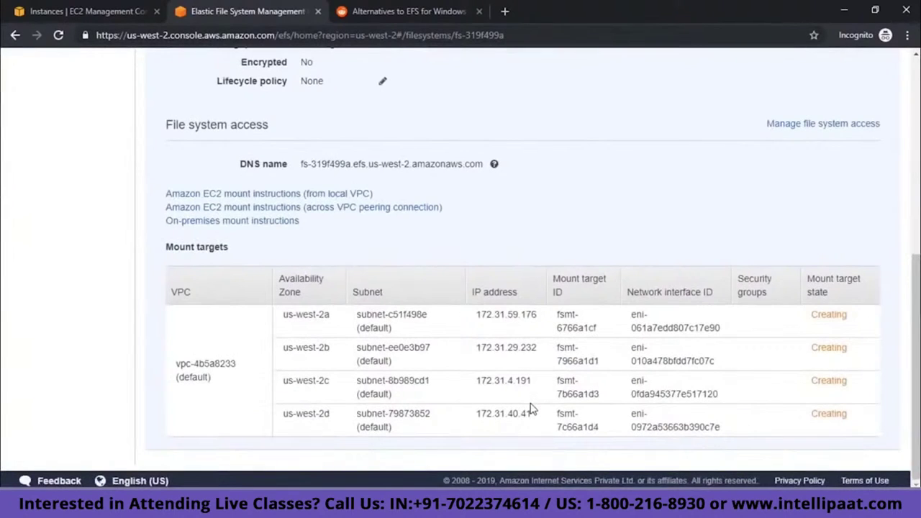
scroll(532, 409, up, 3)
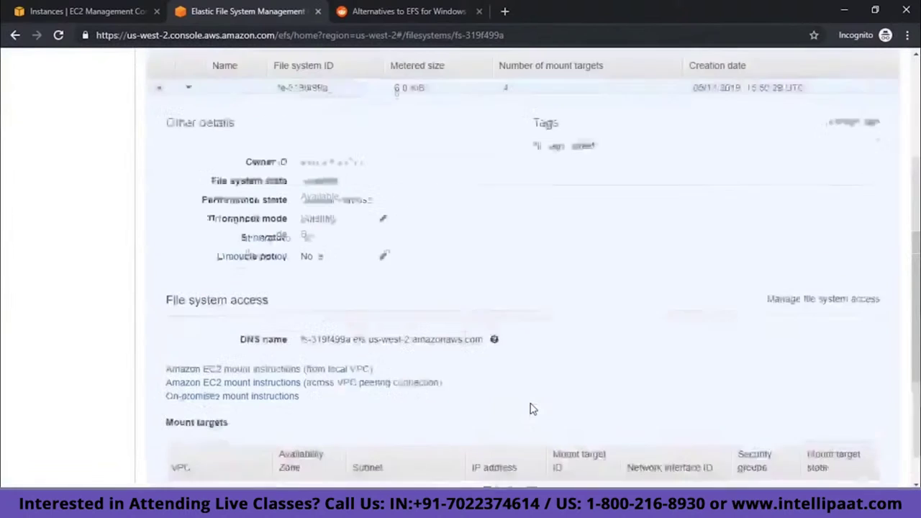
scroll(533, 409, up, 2)
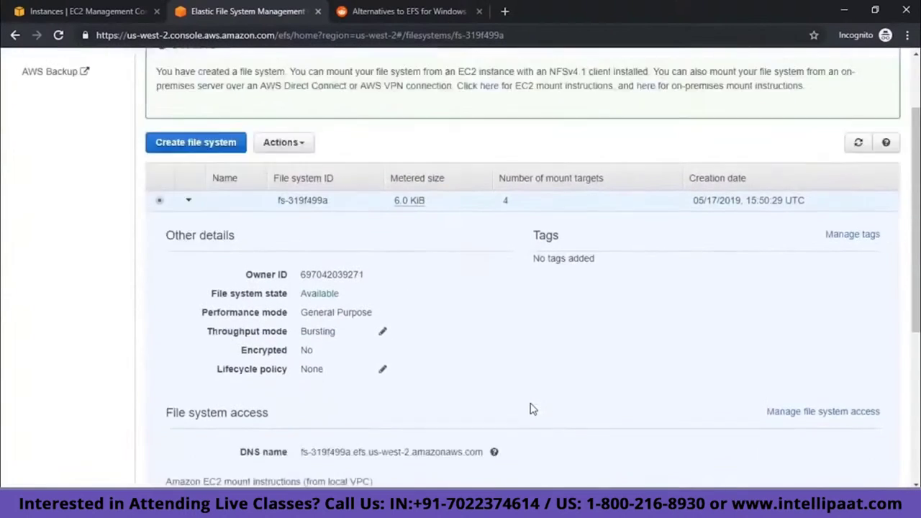
scroll(777, 312, down, 5)
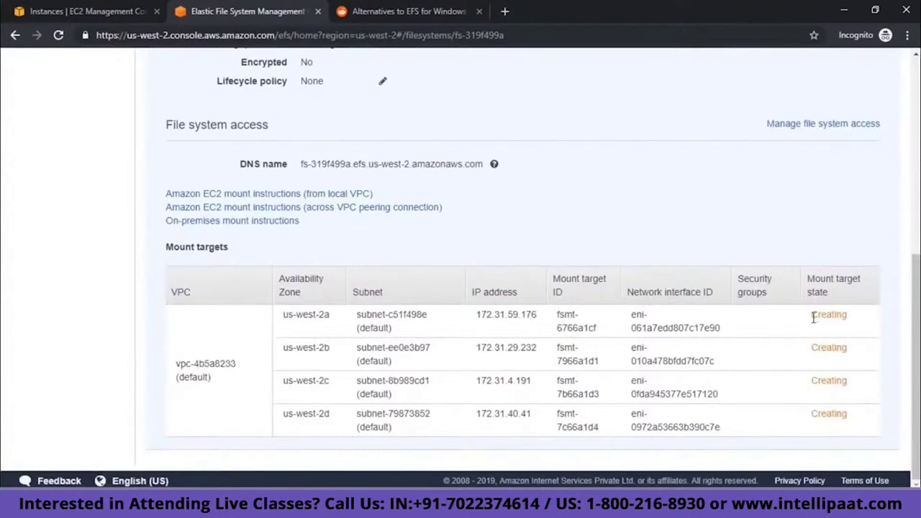
double_click(827, 313)
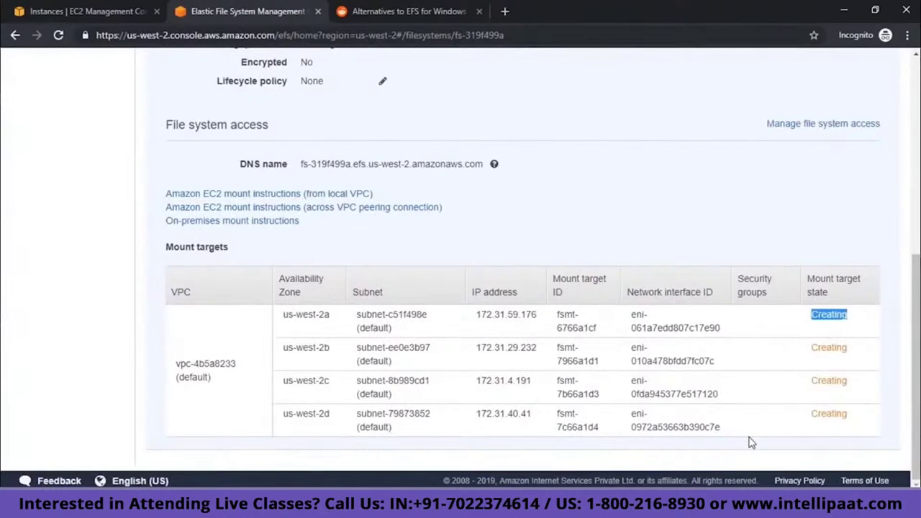
scroll(448, 267, up, 5)
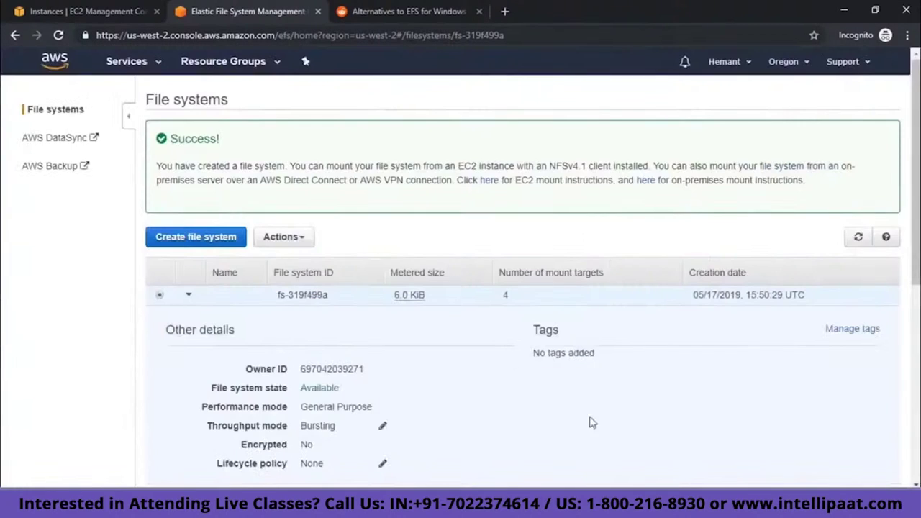
scroll(510, 354, down, 5)
scroll(771, 358, up, 5)
Refresh the file system details, then bring up the EC2 Instances list with ubuntu and ubuntu2
click(858, 237)
scroll(802, 314, down, 5)
scroll(803, 316, up, 5)
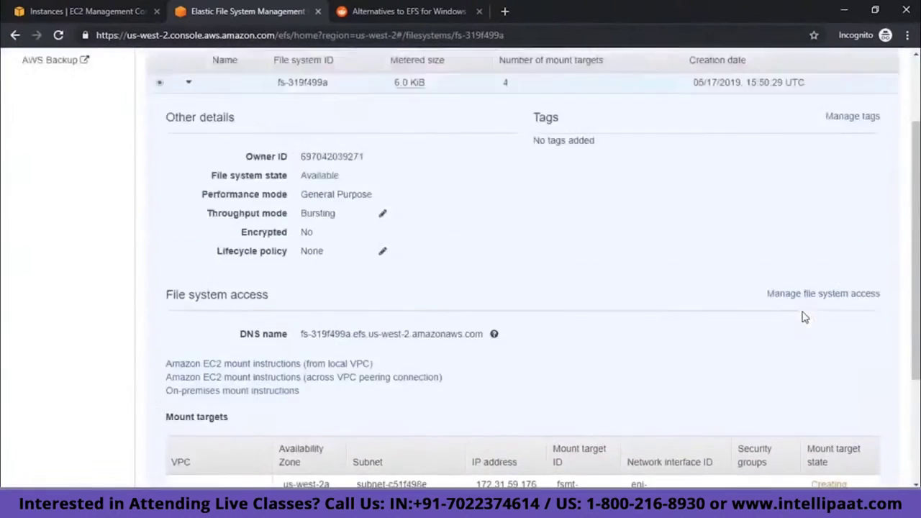
click(107, 13)
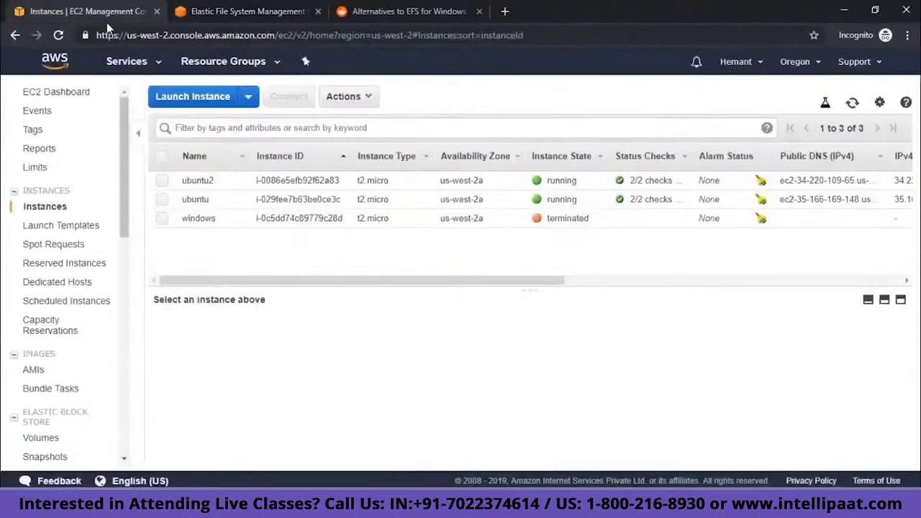
Recheck both instances, then refresh the file system's mount target states
click(163, 200)
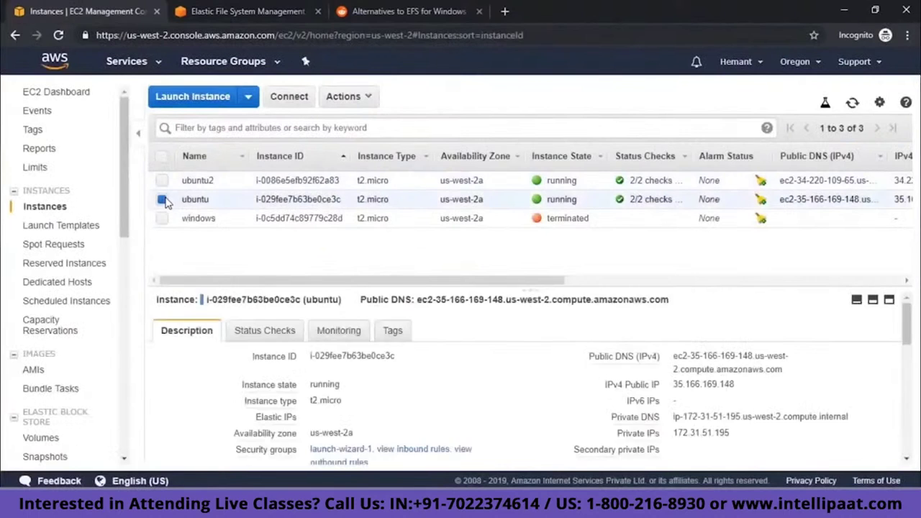
click(163, 199)
click(163, 181)
click(164, 180)
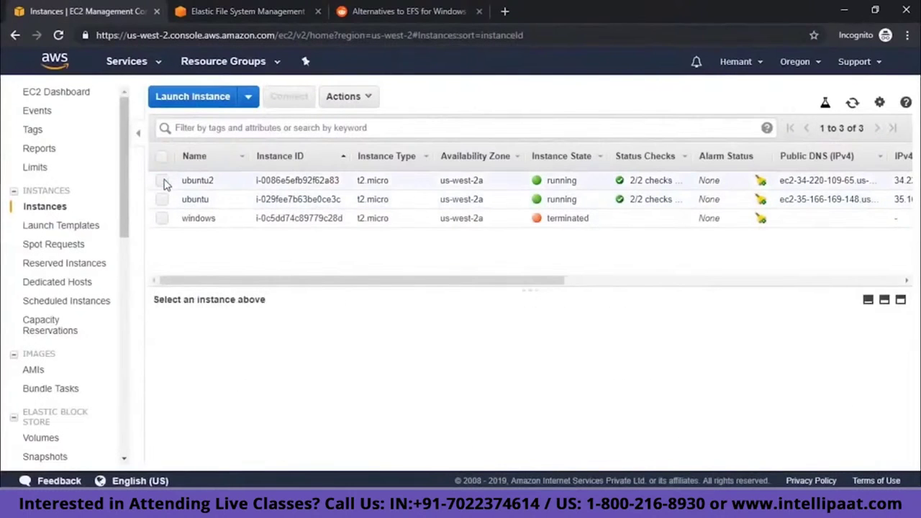
click(223, 8)
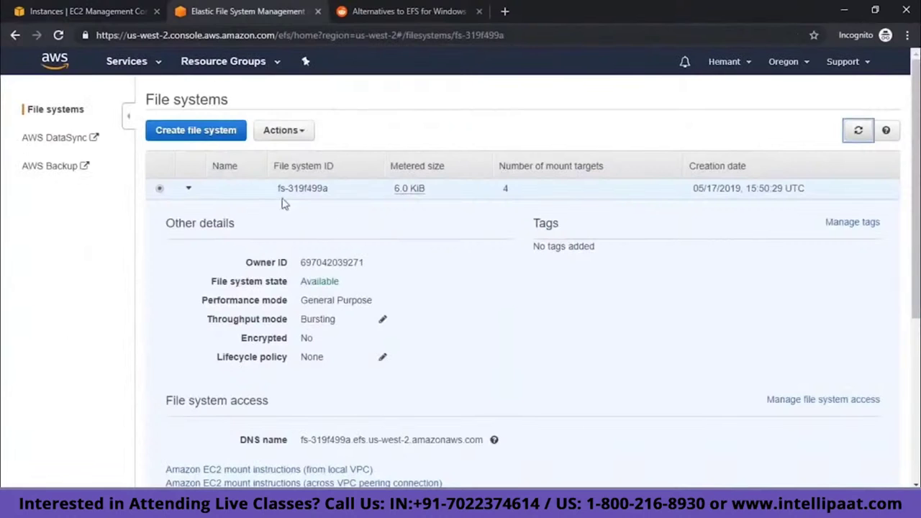
click(858, 131)
scroll(862, 281, down, 3)
click(88, 11)
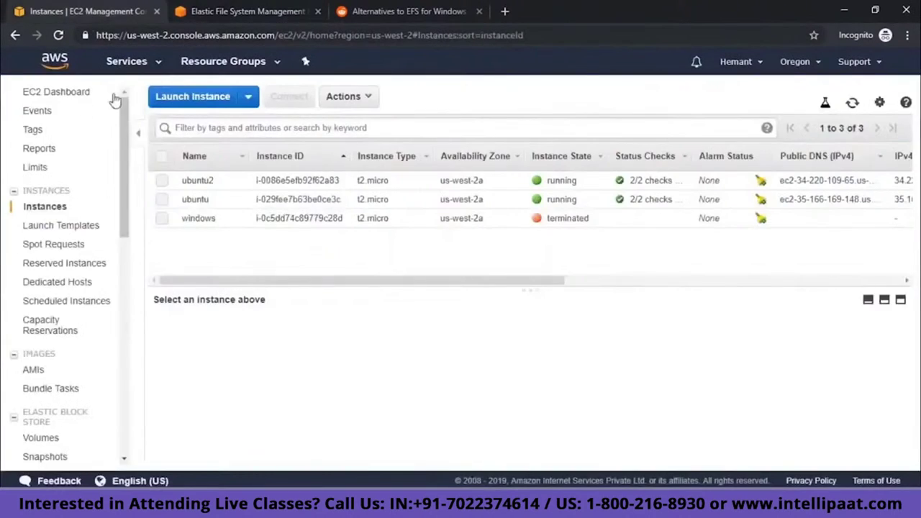
Pick out the ubuntu instance's public IP 35.166.169.148 and private IP 172.31.51.195
click(161, 205)
double_click(194, 199)
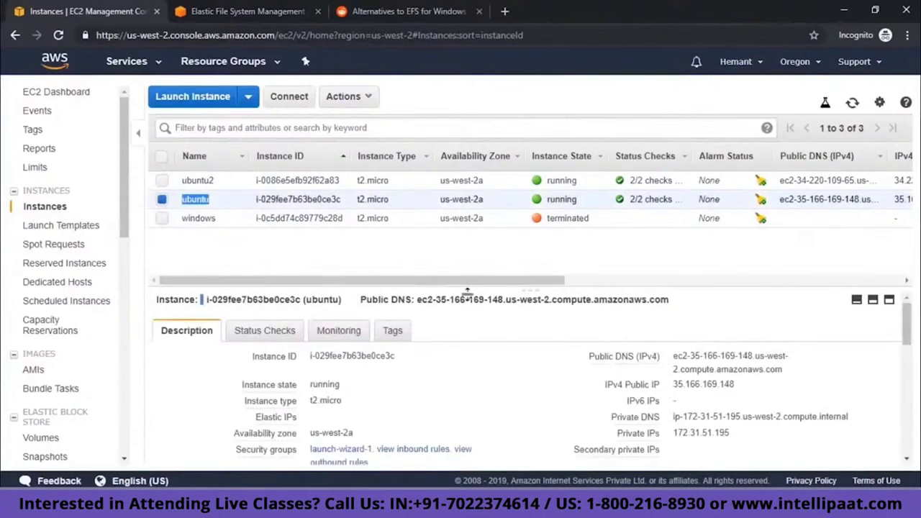
double_click(703, 384)
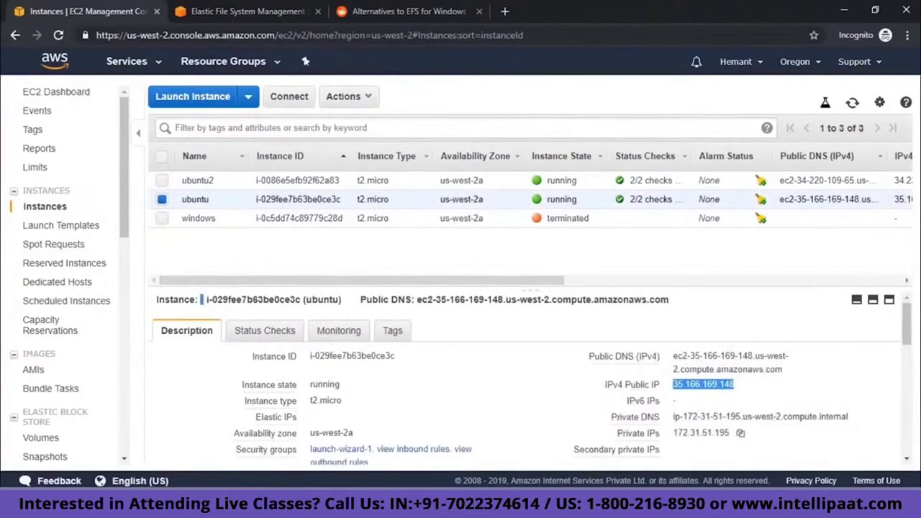
key(alt+Tab)
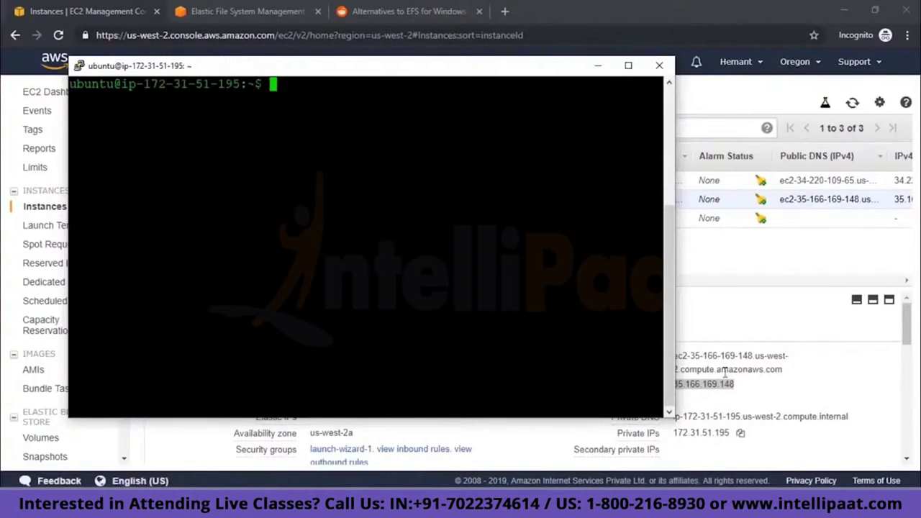
double_click(716, 433)
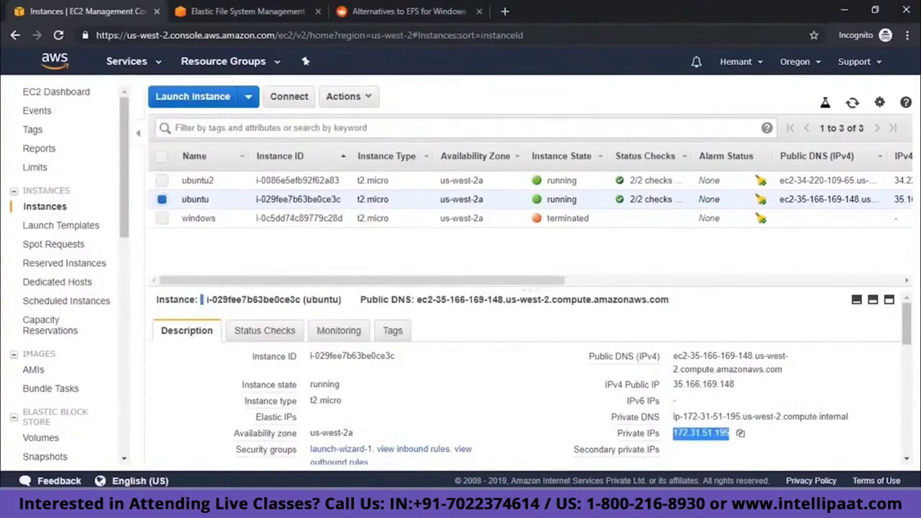
key(alt+Tab)
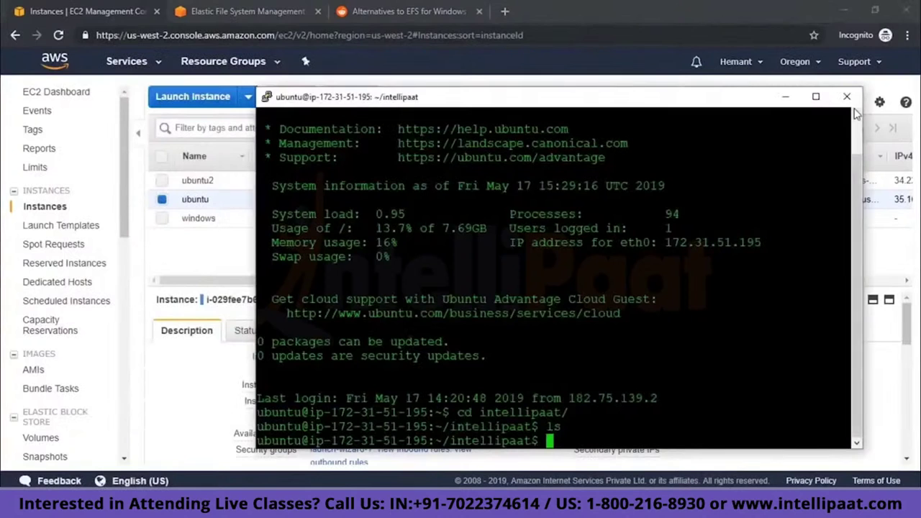
click(846, 97)
Select the ubuntu2 instance and copy its public IP 34.220.109.65
click(482, 302)
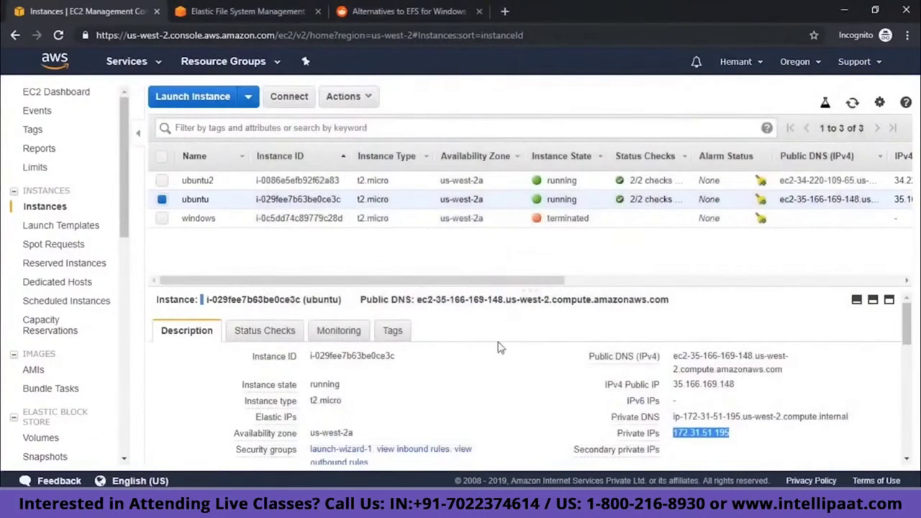
click(162, 199)
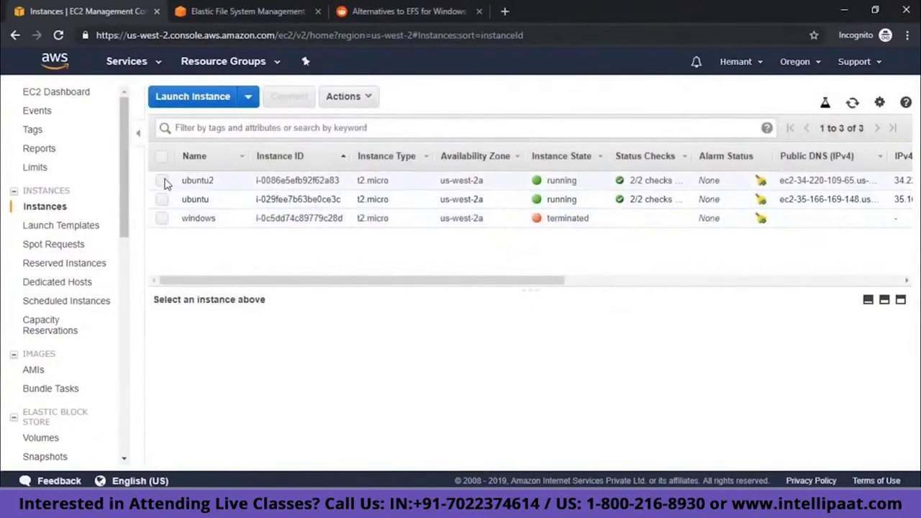
click(164, 180)
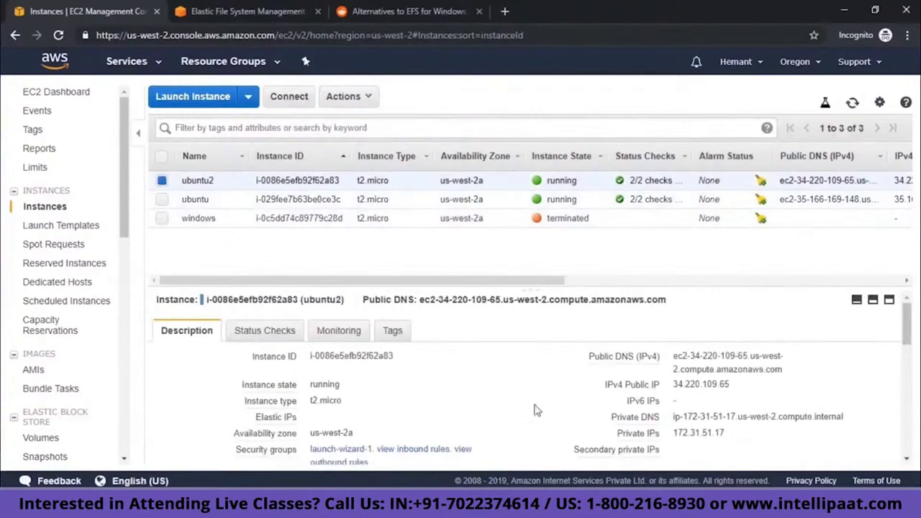
double_click(692, 384)
key(ctrl+c)
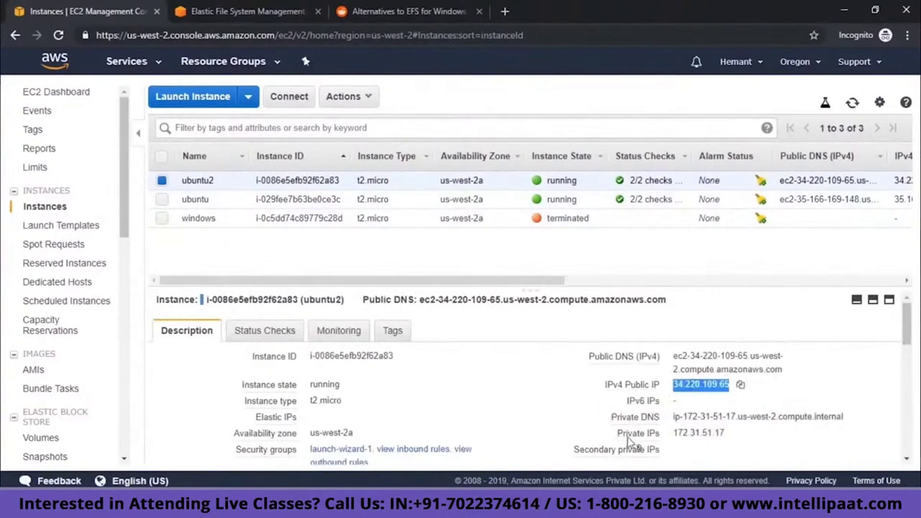
Start a PuTTY SSH session to 34.220.109.65 using the hem private key, accepting the host key
right_click(411, 508)
click(411, 428)
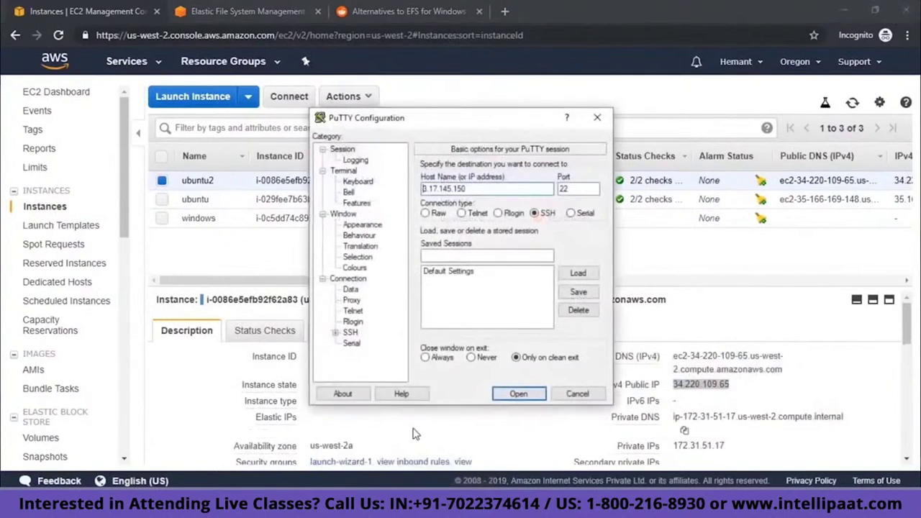
double_click(444, 188)
key(ctrl+v)
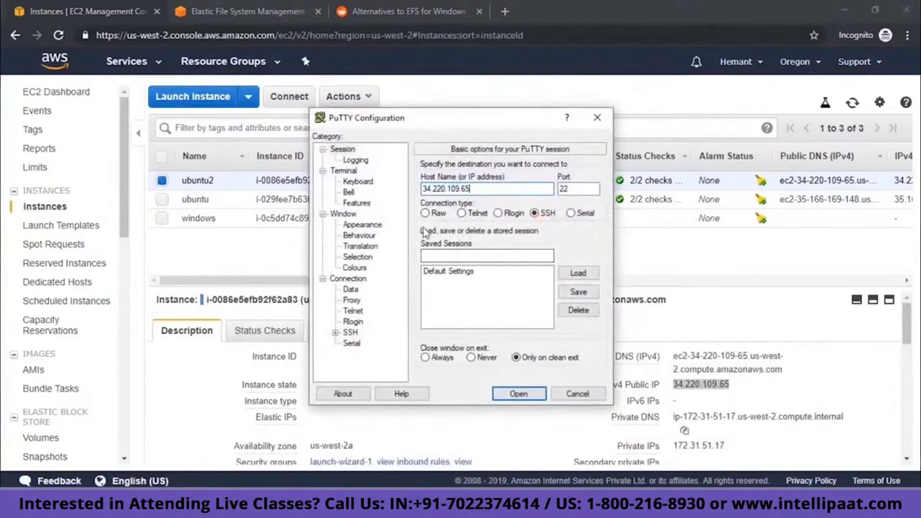
click(352, 333)
click(363, 322)
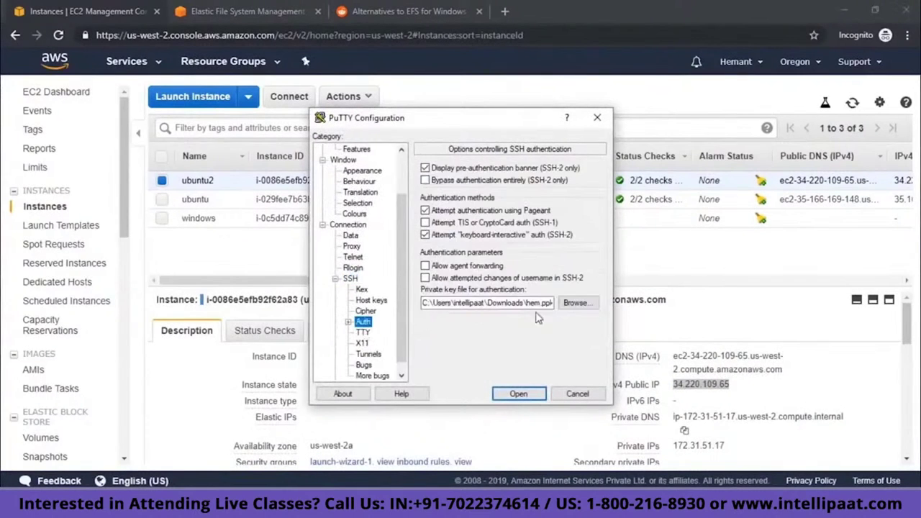
click(575, 300)
click(280, 228)
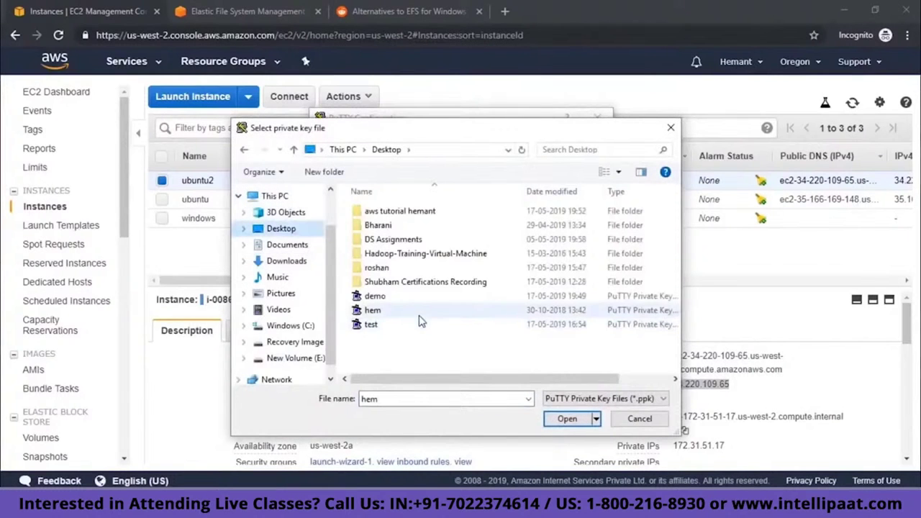
double_click(422, 300)
key(Return)
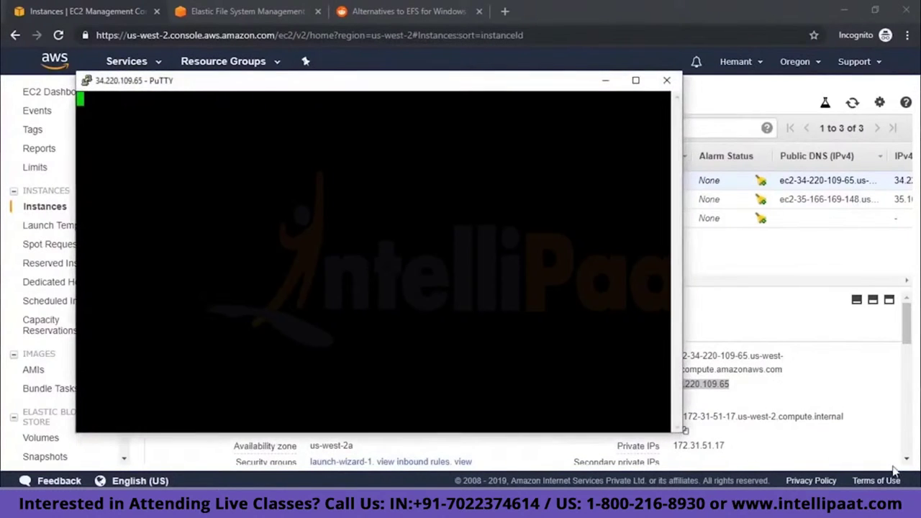
click(389, 342)
Change the session's default text colour to orange
right_click(383, 90)
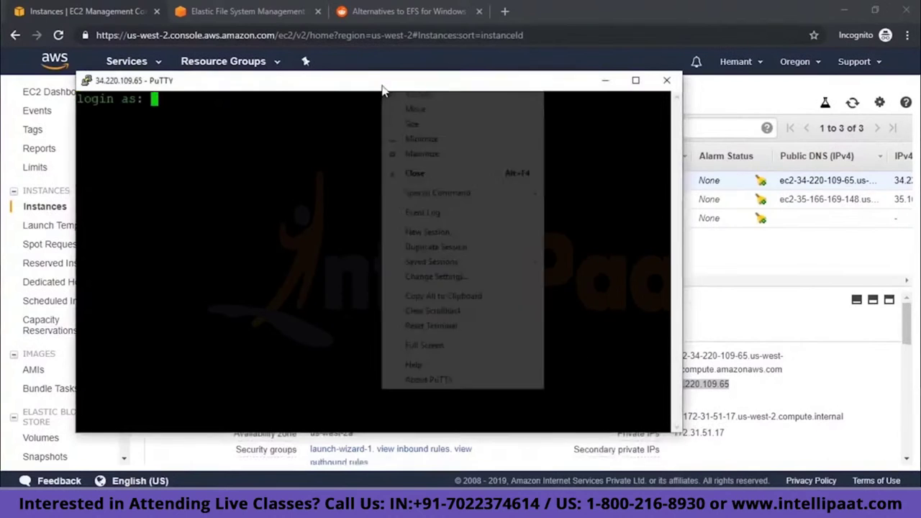
click(427, 277)
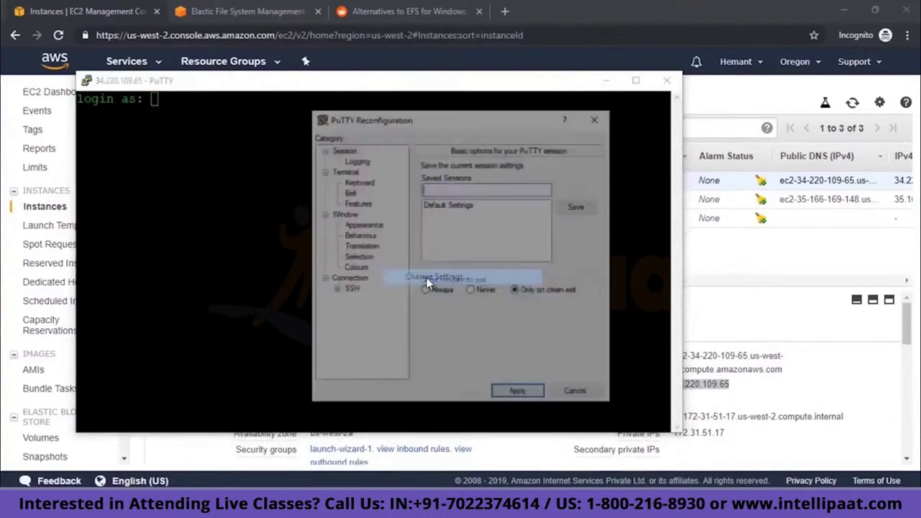
click(353, 267)
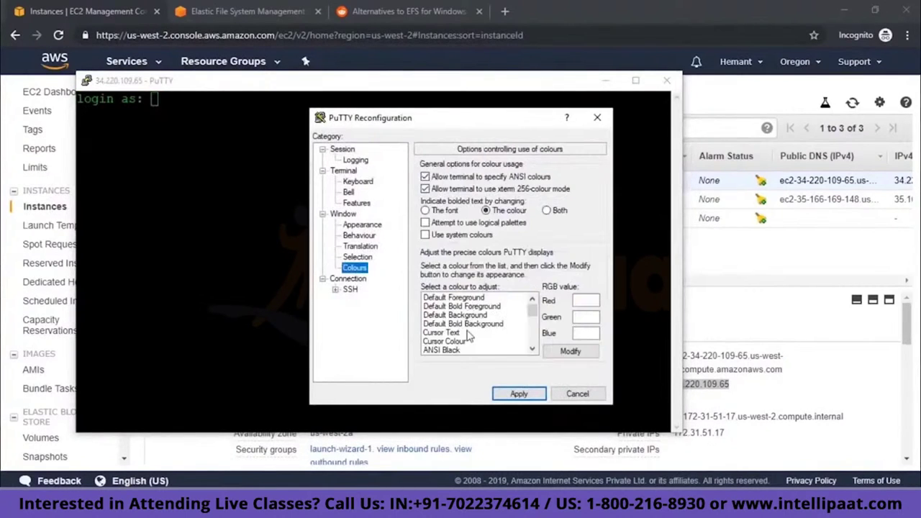
click(471, 298)
click(570, 351)
click(344, 214)
click(345, 337)
click(519, 393)
Log in to ubuntu2 as user ubuntu
drag(220, 79, 400, 112)
text(ubuntu)
key(Return)
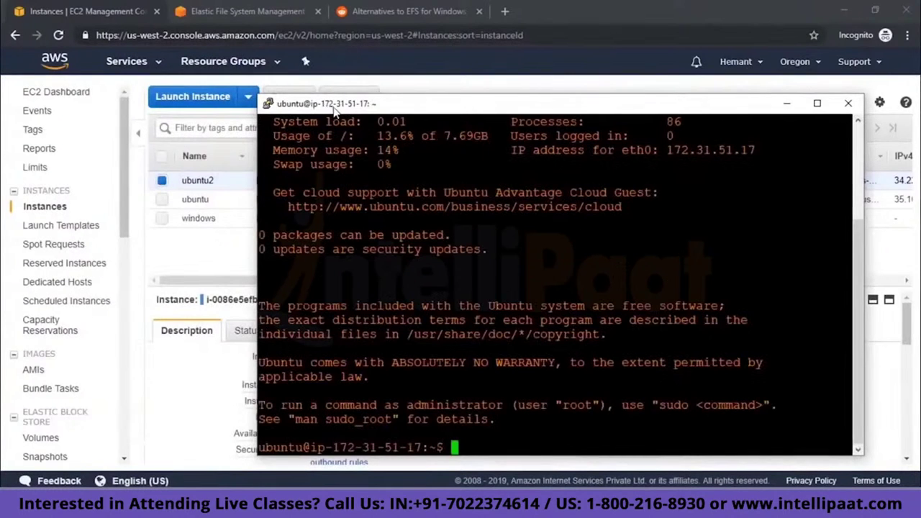
Note ubuntu2's private IP 172.31.51.17 and arrange both terminal windows side by side
drag(415, 113, 211, 53)
click(696, 429)
double_click(697, 433)
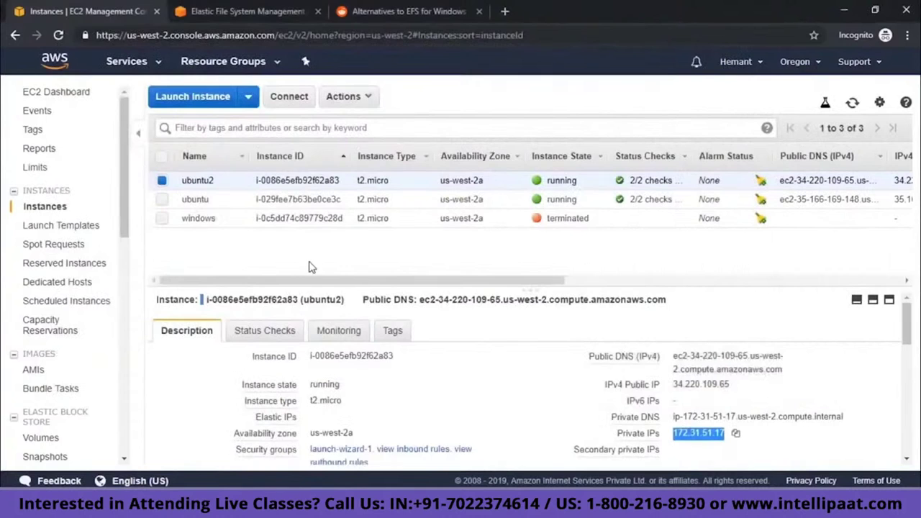
key(alt+Tab)
drag(306, 54, 553, 70)
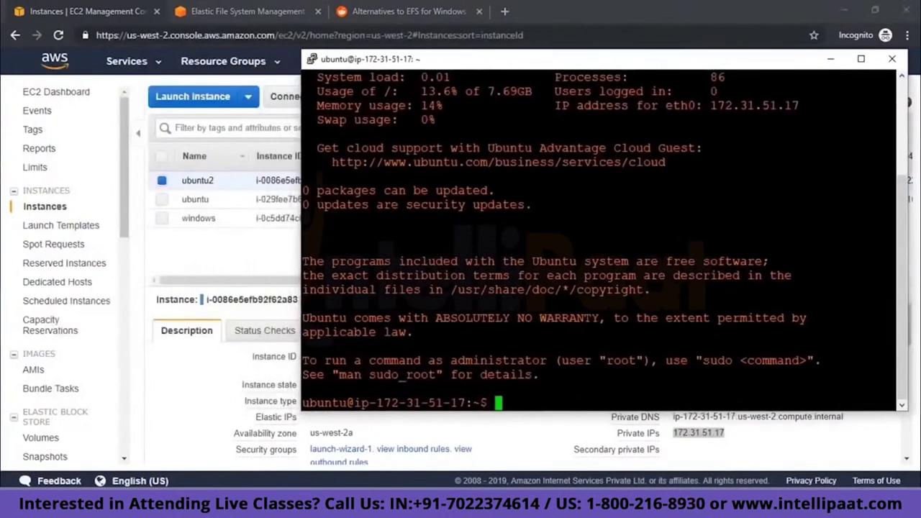
key(alt+Tab)
drag(421, 72, 367, 119)
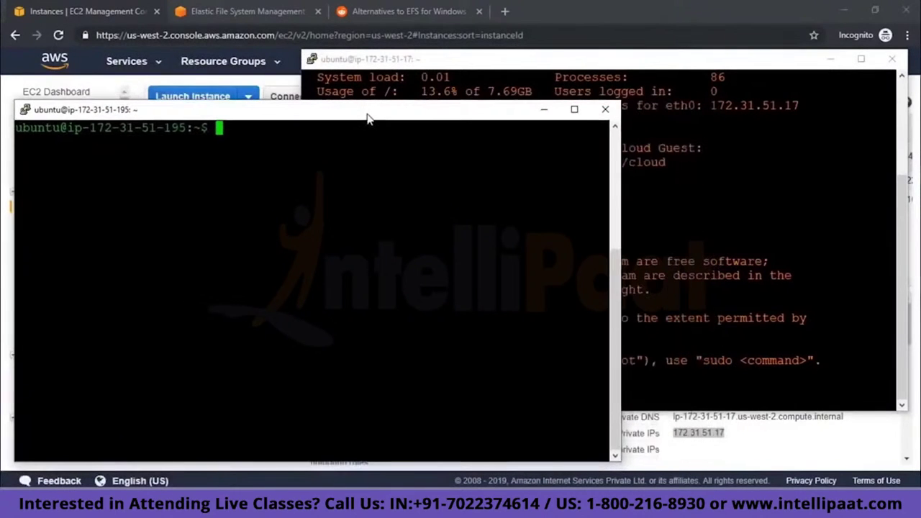
Refresh the EFS file system and pick out the mount targets' security group ID
click(245, 11)
click(245, 11)
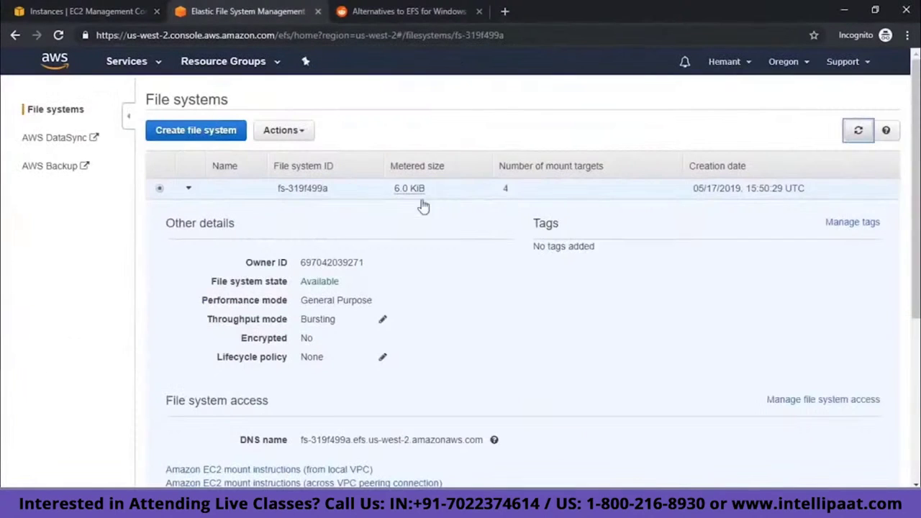
click(858, 132)
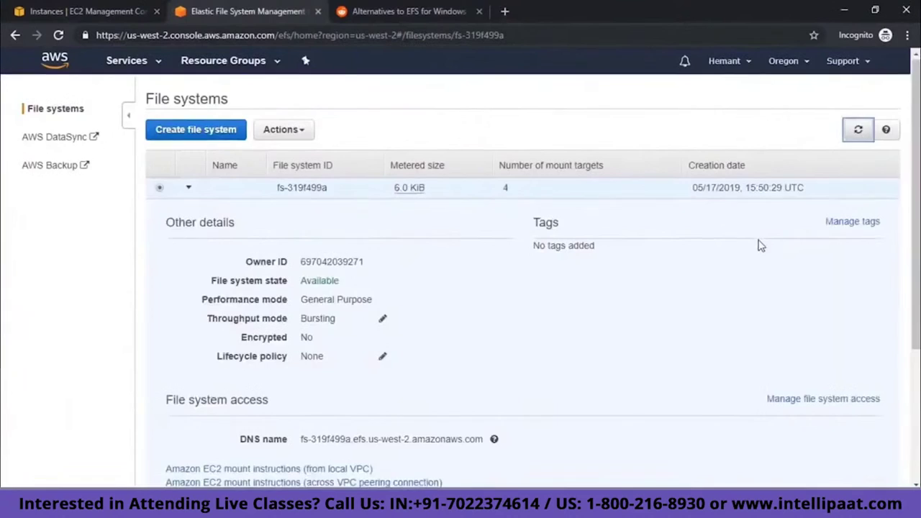
scroll(761, 244, down, 3)
scroll(824, 406, down, 2)
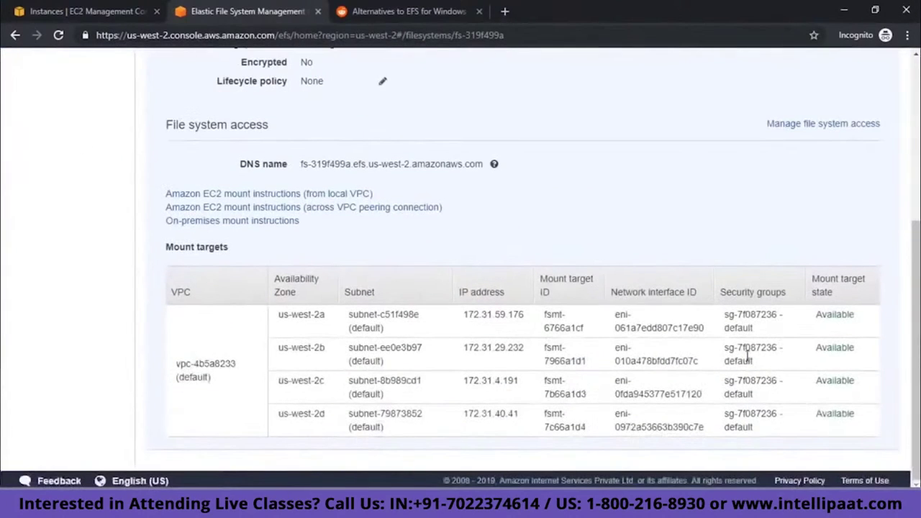
drag(725, 350, 779, 352)
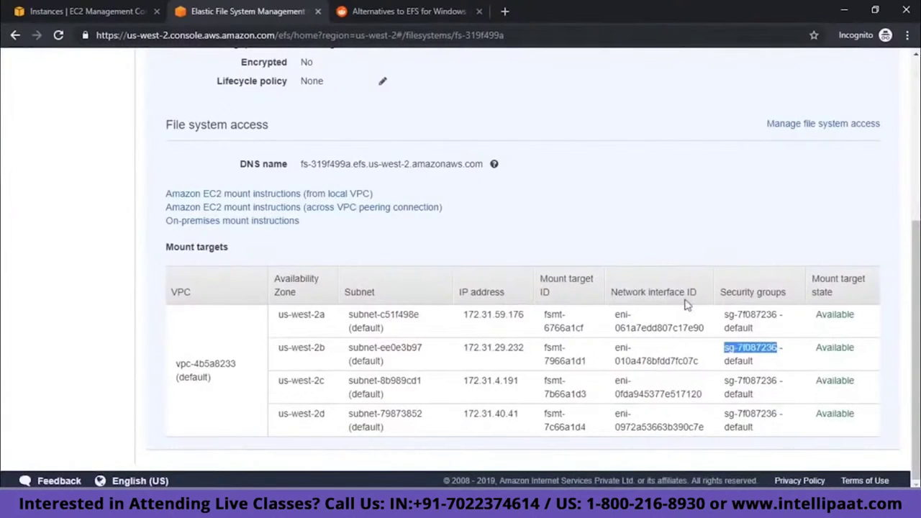
Select the ubuntu instance in the EC2 list and review its description details
click(110, 13)
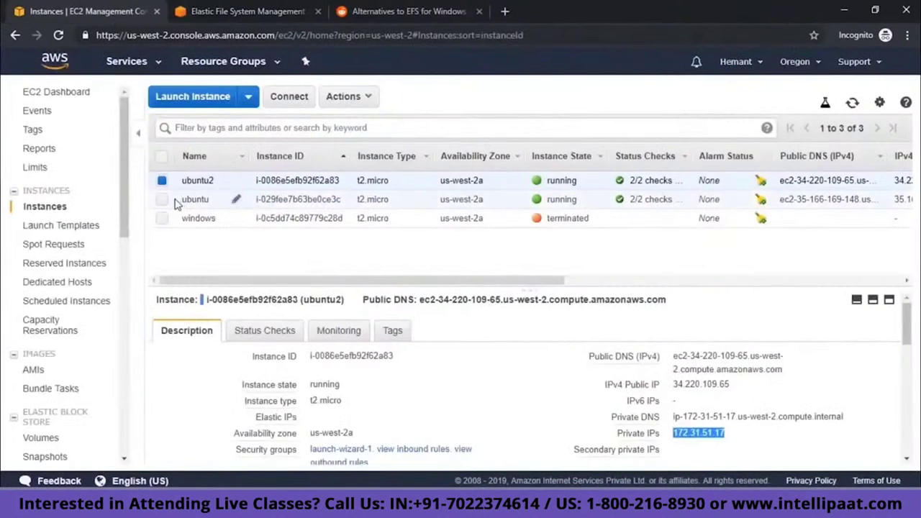
click(162, 181)
click(162, 200)
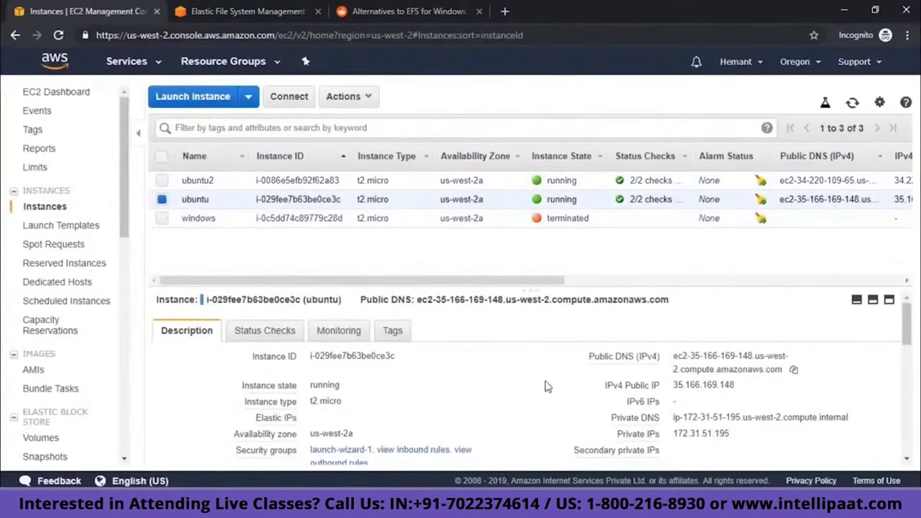
scroll(576, 387, down, 2)
scroll(576, 387, down, 1)
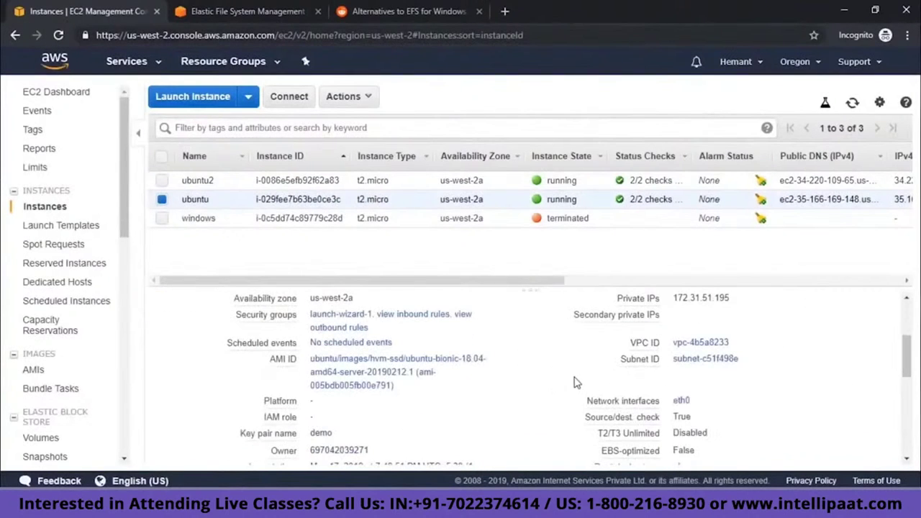
scroll(569, 380, down, 3)
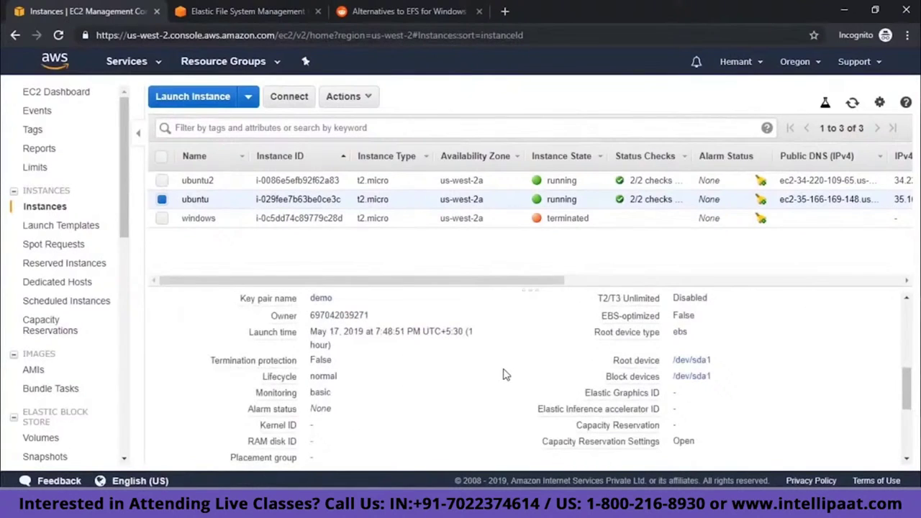
scroll(504, 374, down, 3)
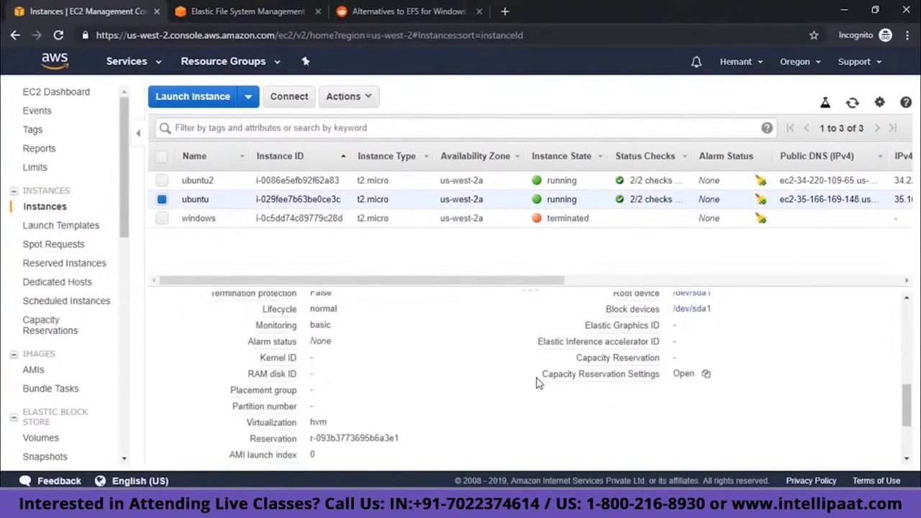
scroll(537, 378, up, 7)
mouse_move(273, 389)
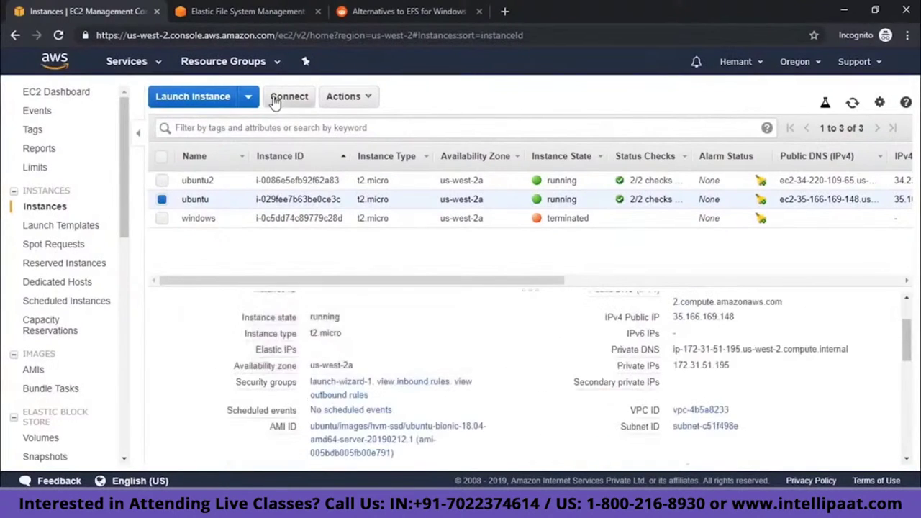
Assign the default and launch-wizard-1 security groups to the ubuntu instance
click(368, 100)
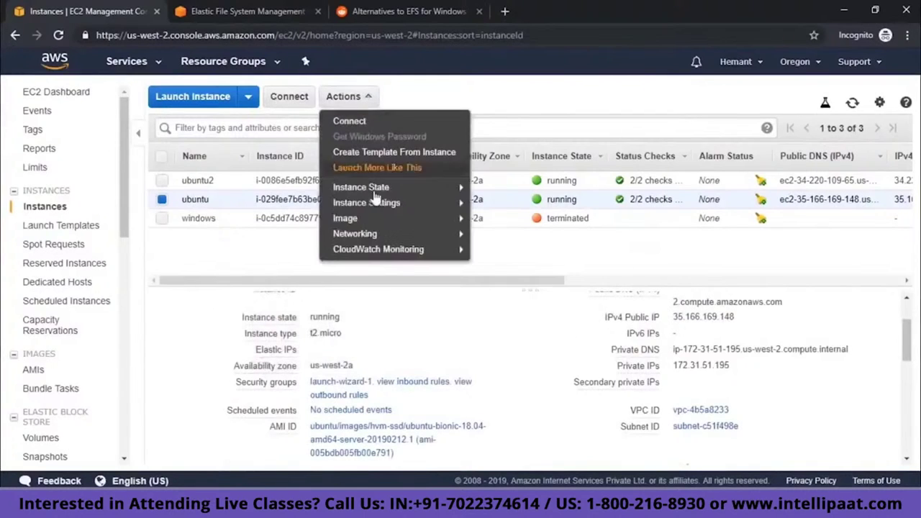
mouse_move(389, 234)
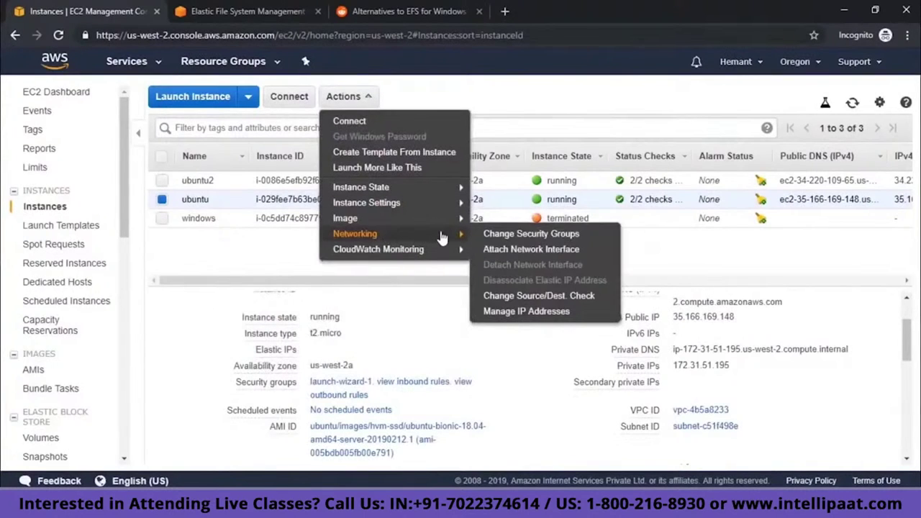
click(369, 97)
click(369, 96)
mouse_move(385, 238)
click(500, 234)
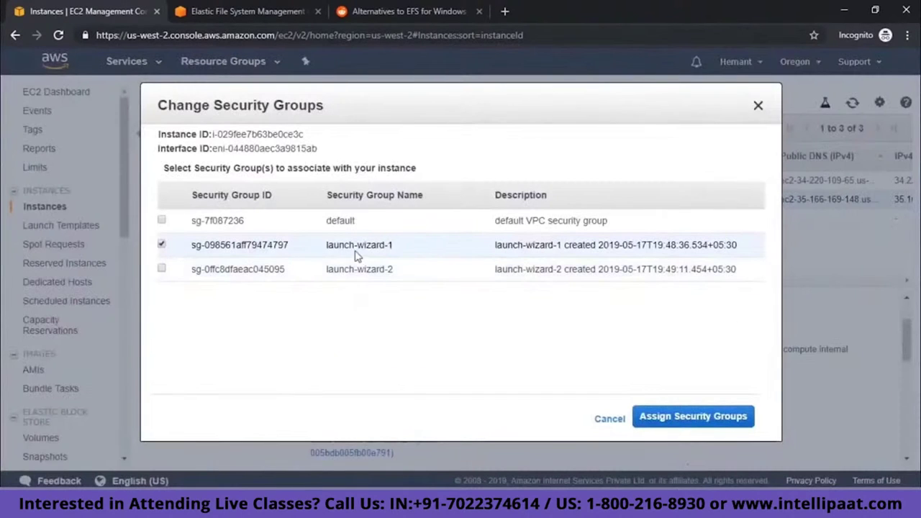
drag(334, 249, 401, 252)
click(381, 253)
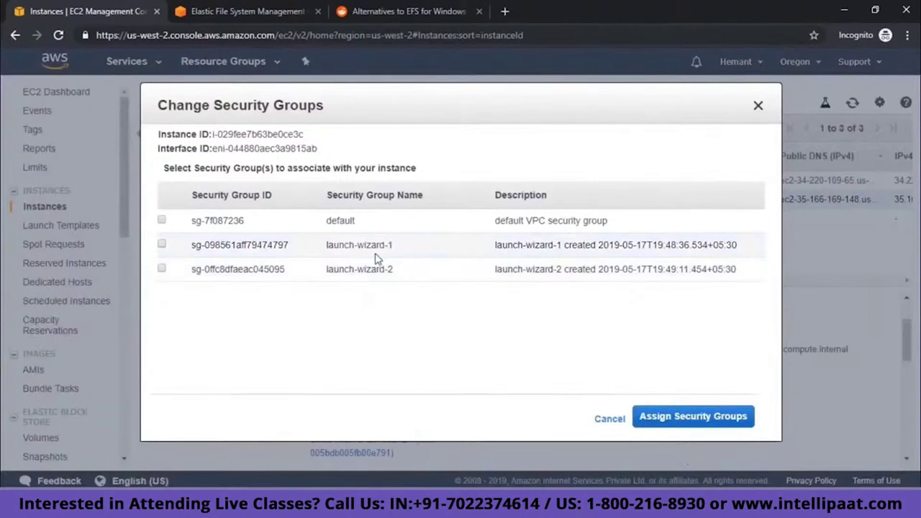
click(260, 13)
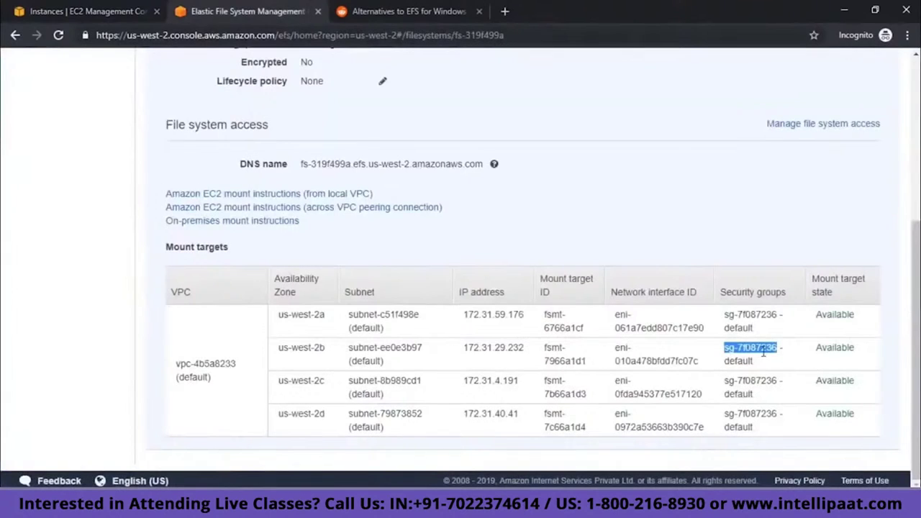
click(90, 11)
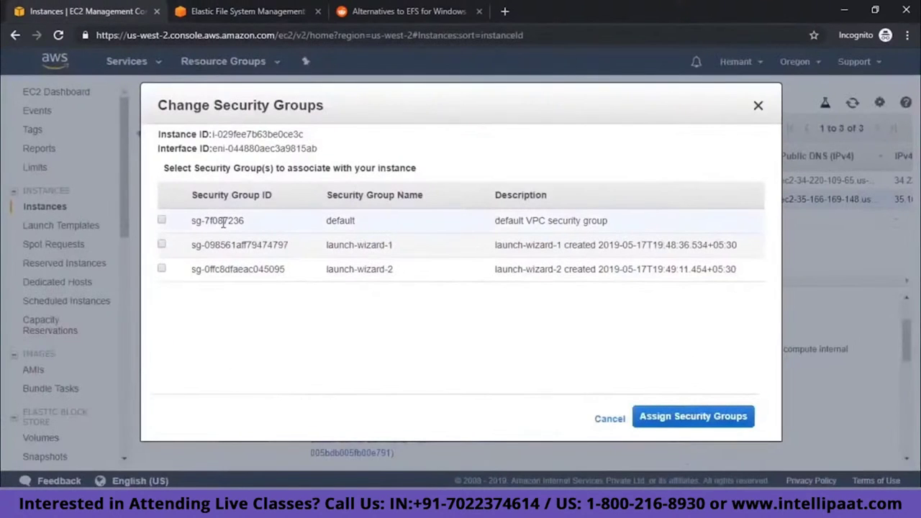
click(162, 221)
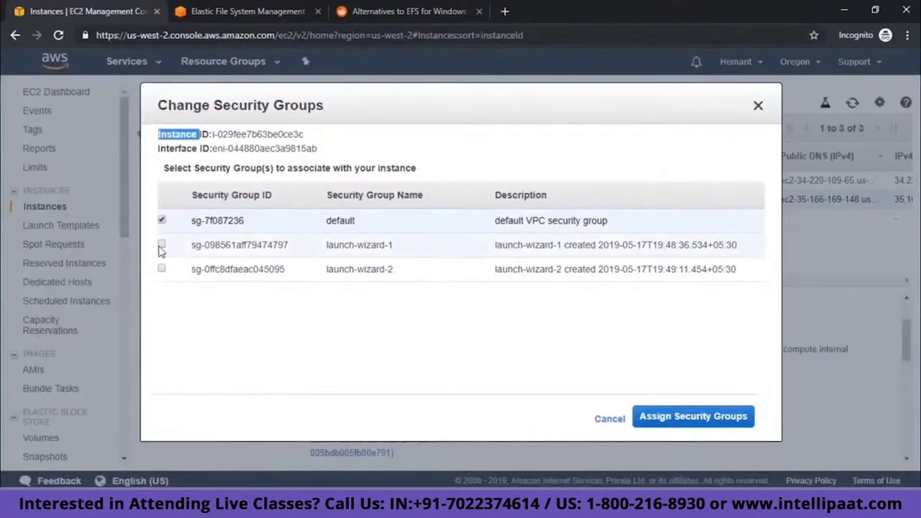
click(162, 245)
click(682, 420)
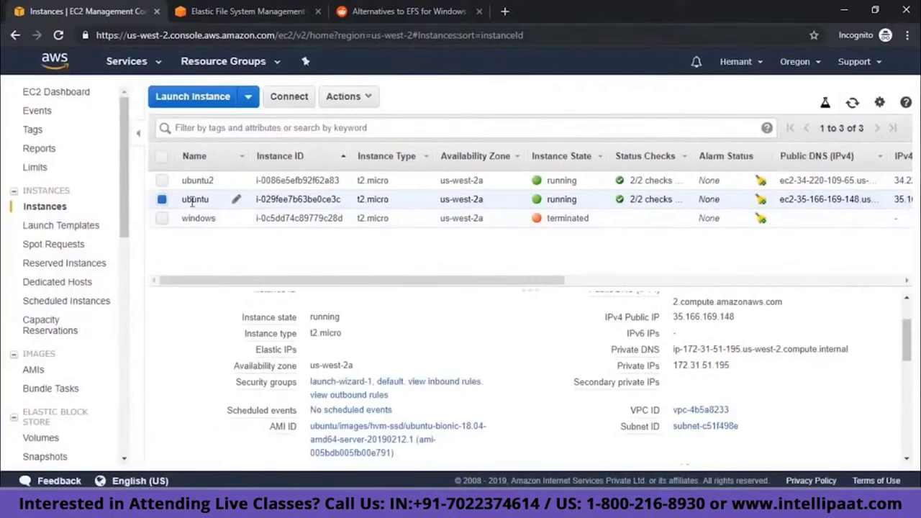
Add the default security group to ubuntu2, then verify ubuntu's groups
double_click(193, 201)
click(162, 199)
click(162, 181)
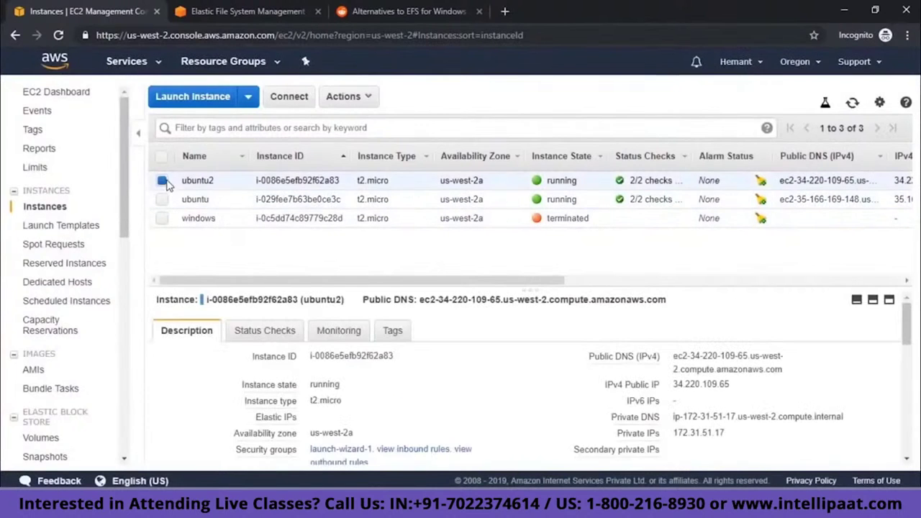
click(343, 96)
mouse_move(385, 237)
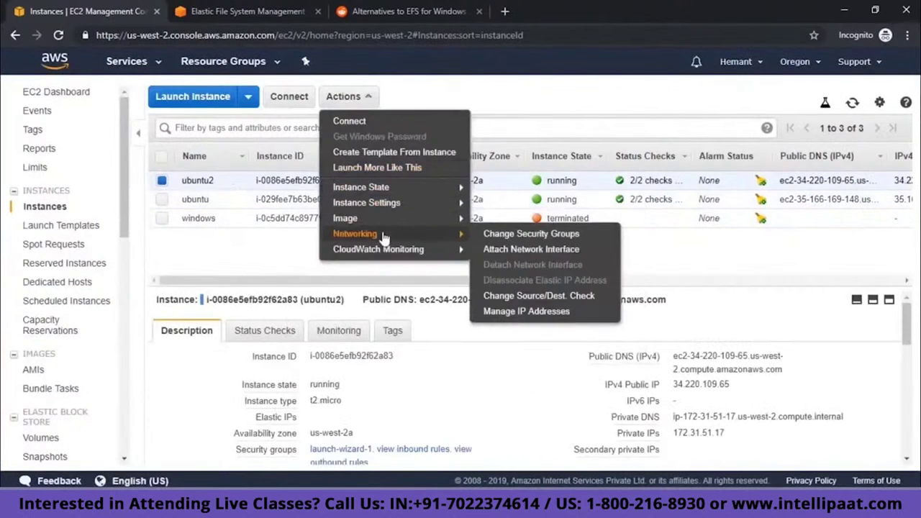
click(495, 234)
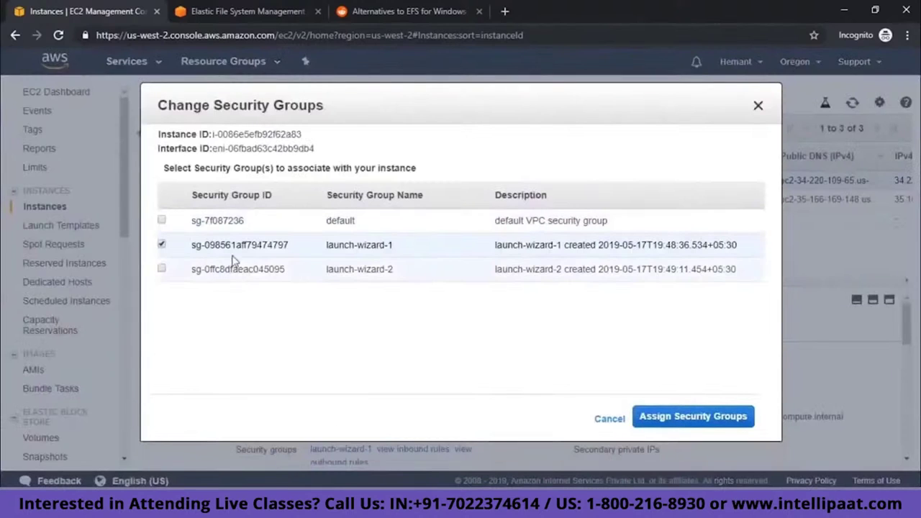
click(162, 221)
click(701, 418)
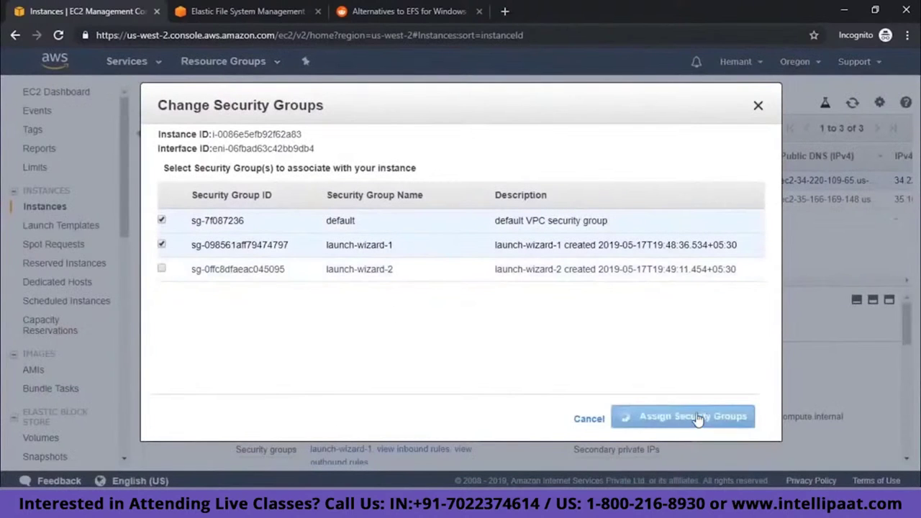
click(162, 180)
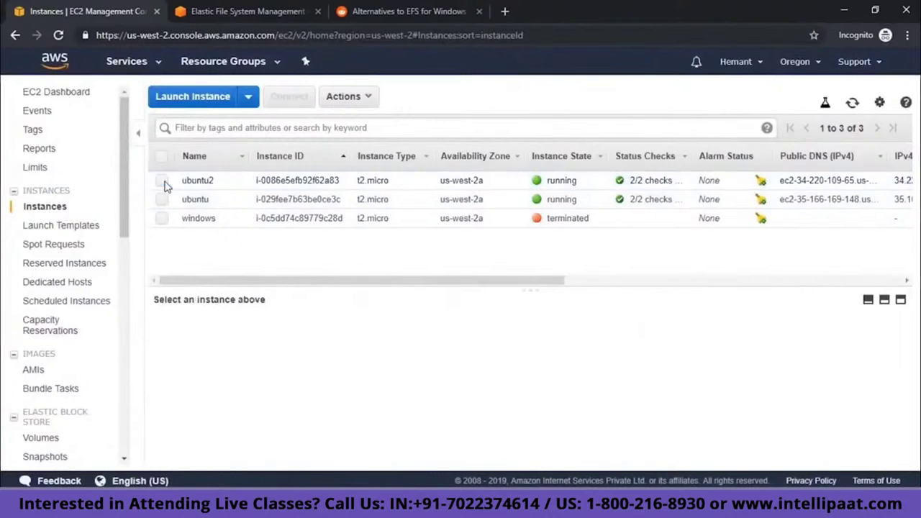
click(163, 200)
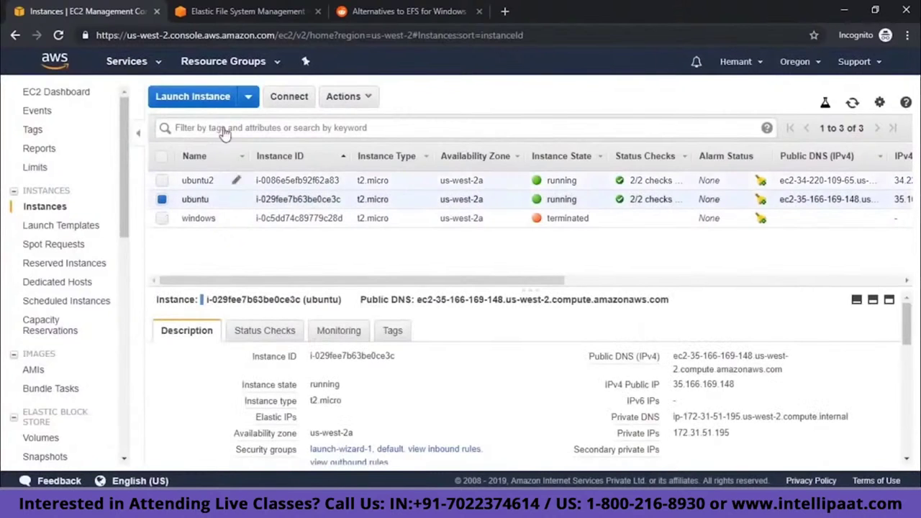
Open the local-VPC EC2 mount instructions and select 'sudo apt-get install nfs-common'
click(251, 20)
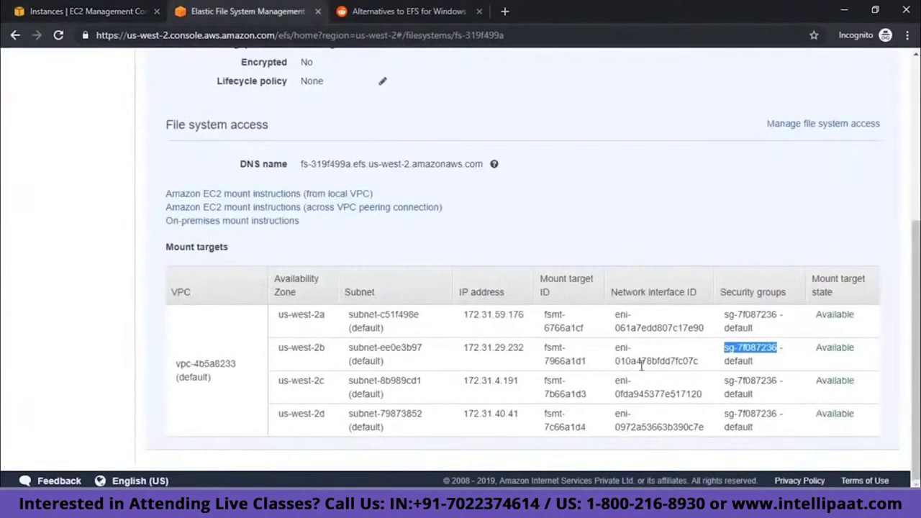
scroll(538, 354, up, 3)
scroll(539, 353, down, 2)
scroll(536, 353, up, 2)
scroll(536, 354, up, 1)
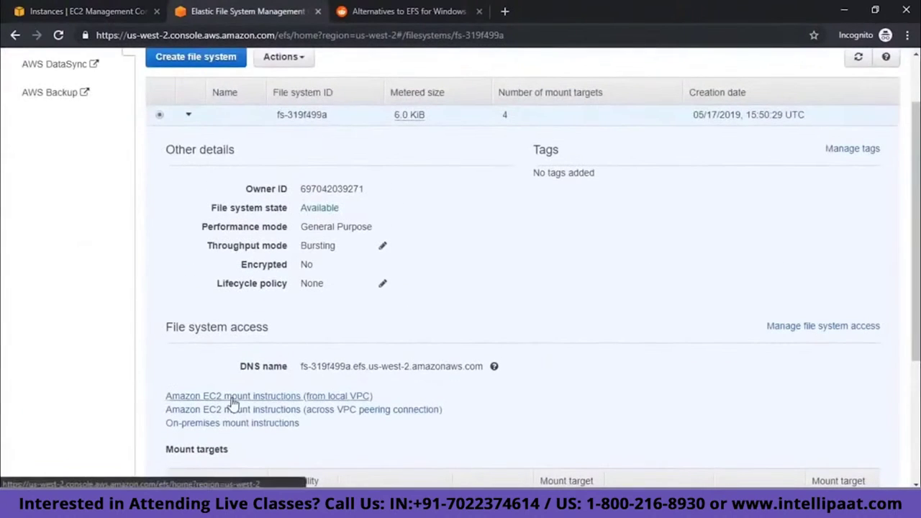
click(231, 396)
scroll(343, 244, down, 5)
scroll(343, 244, up, 5)
scroll(327, 286, down, 2)
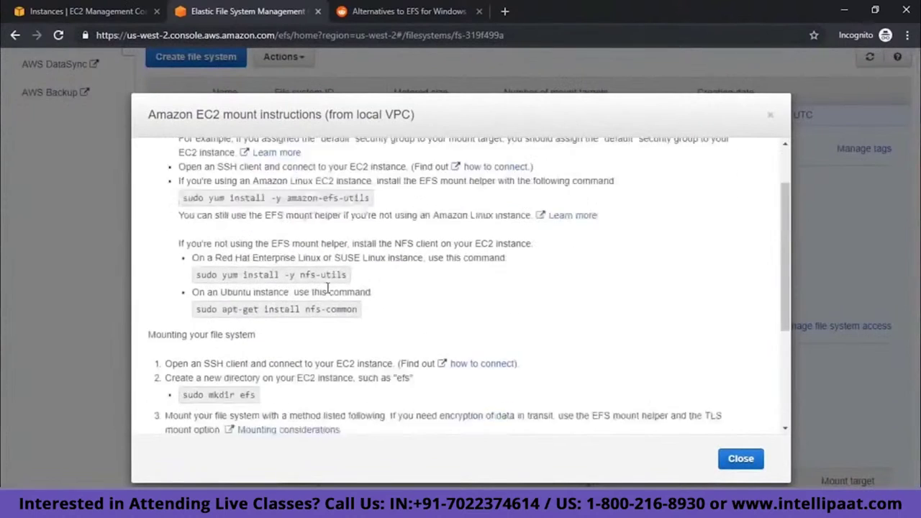
double_click(236, 226)
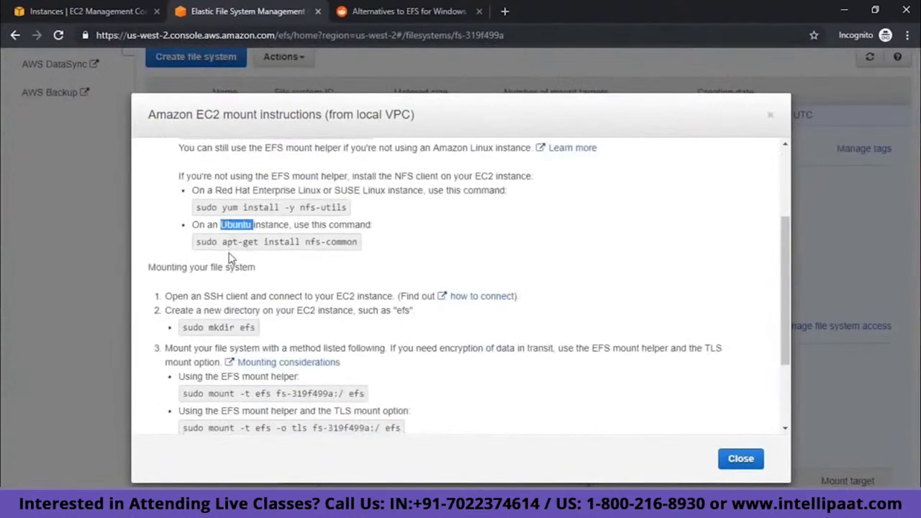
triple_click(231, 243)
key(ctrl+c)
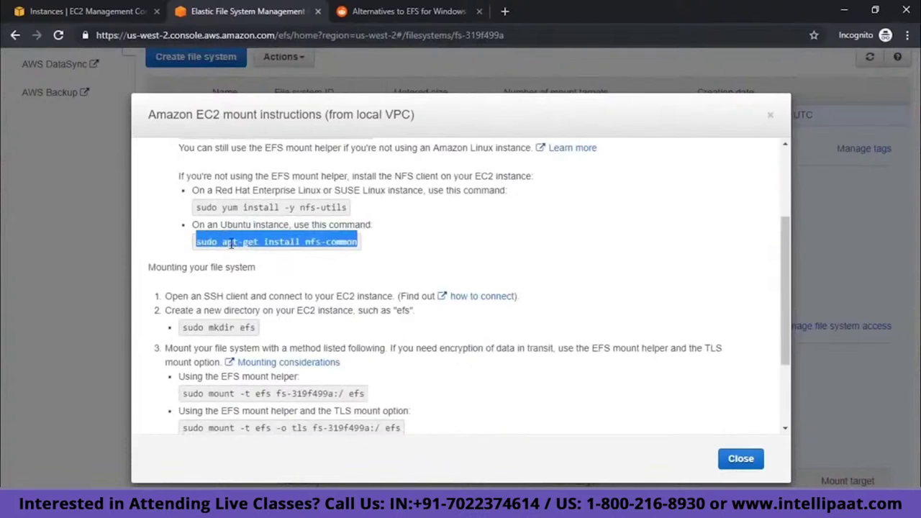
Run the nfs-common install command on the first instance
key(alt+Tab)
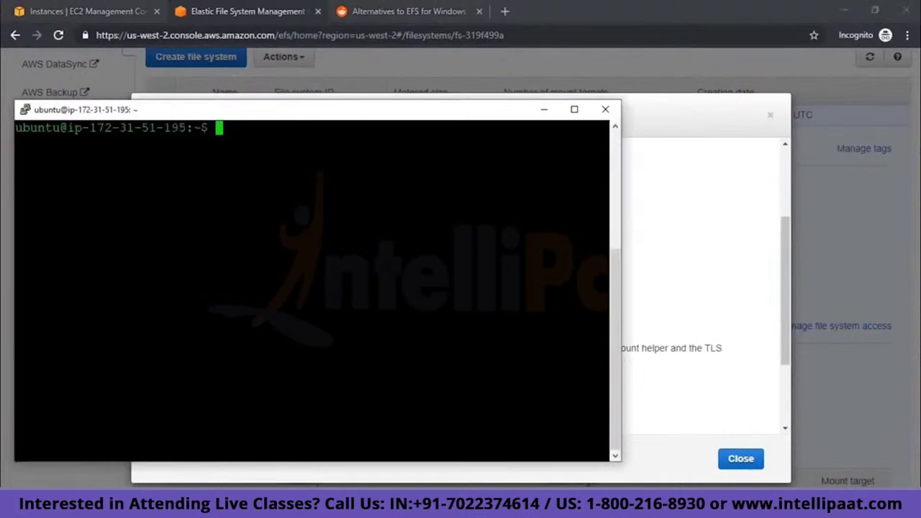
drag(395, 108, 423, 93)
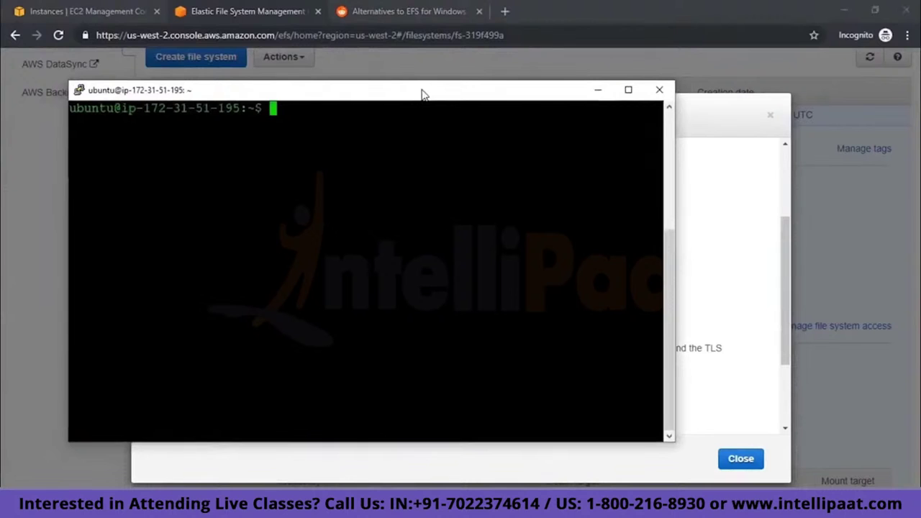
key(shift+Insert)
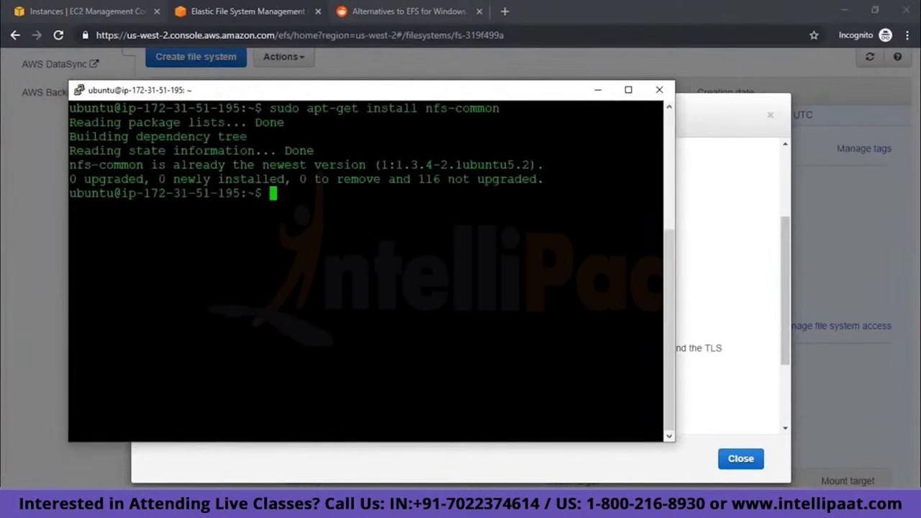
On the second instance, run sudo apt-get update, then install nfs-common, confirming with y
key(alt+Tab)
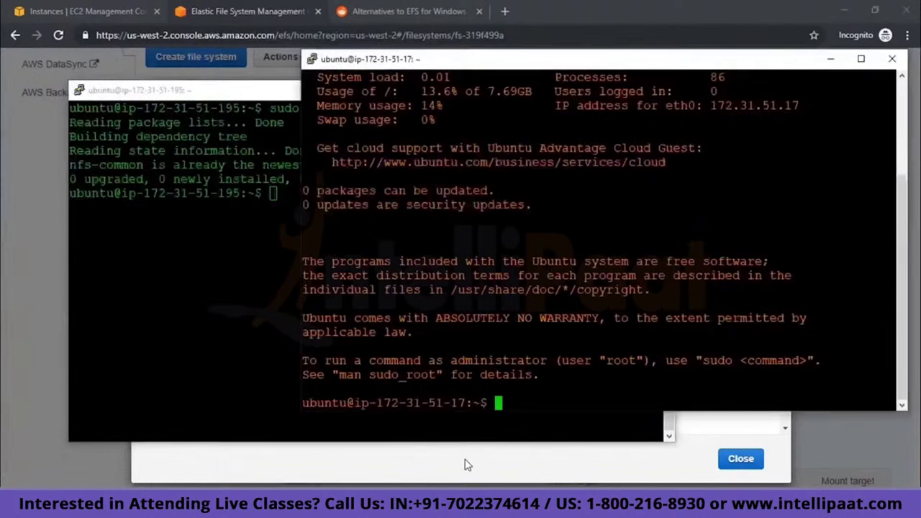
text(ck)
key(BackSpace)
text(lear)
key(Return)
text(sudo apt)
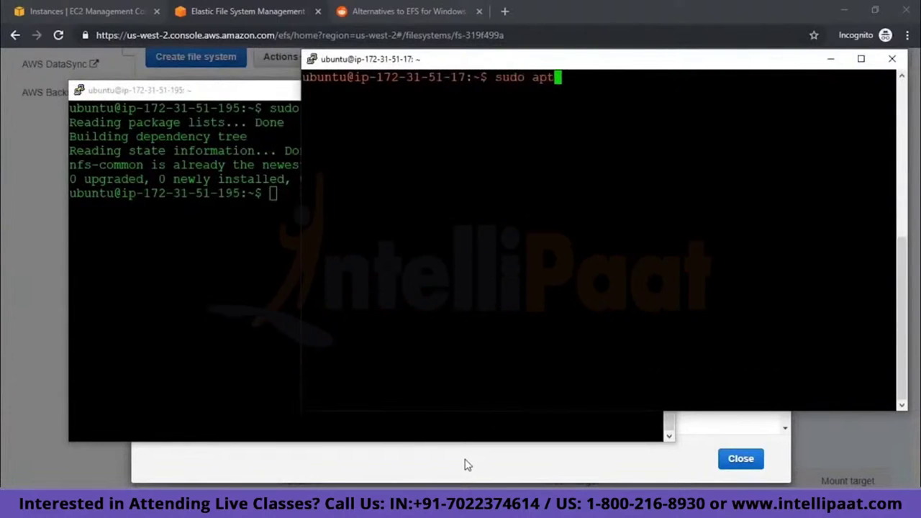
text(-get update)
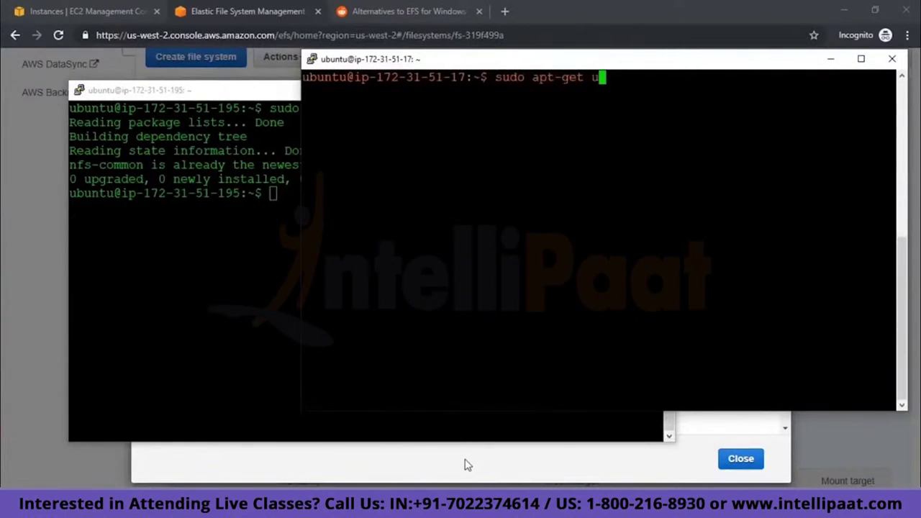
key(Return)
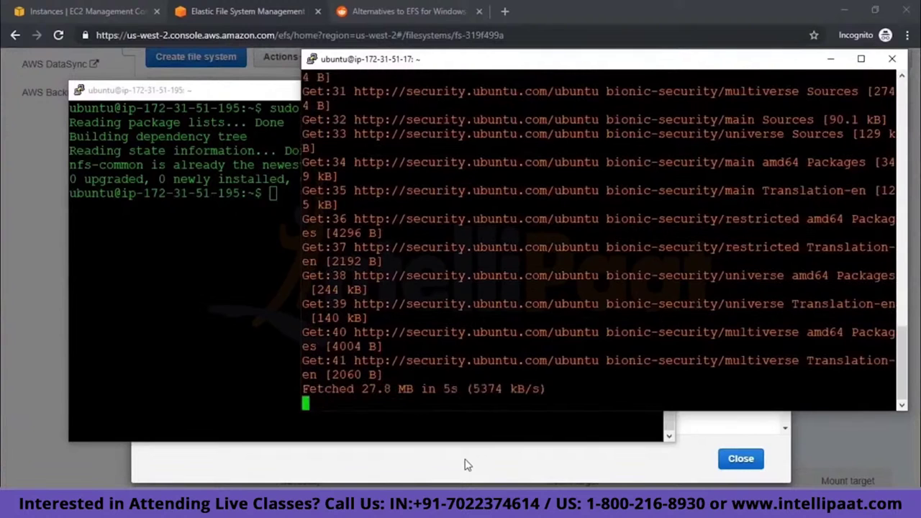
text(clear)
key(Return)
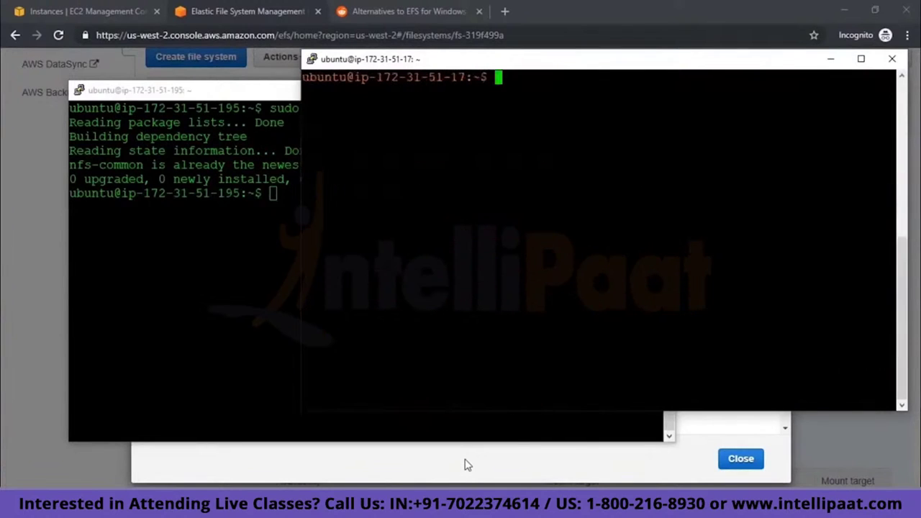
key(shift+Insert)
key(Return)
text(y)
key(Return)
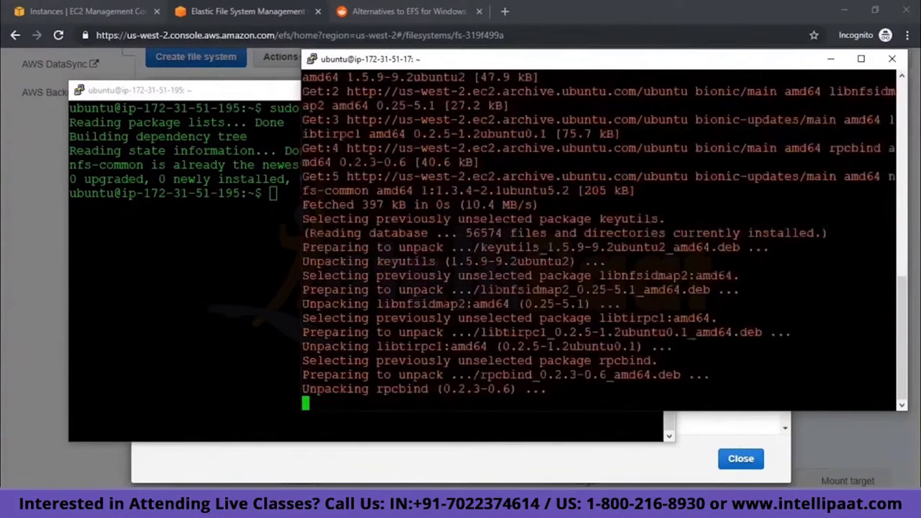
Create folder efstest on the first instance and efstest2 on the second
key(alt+Tab)
text(m)
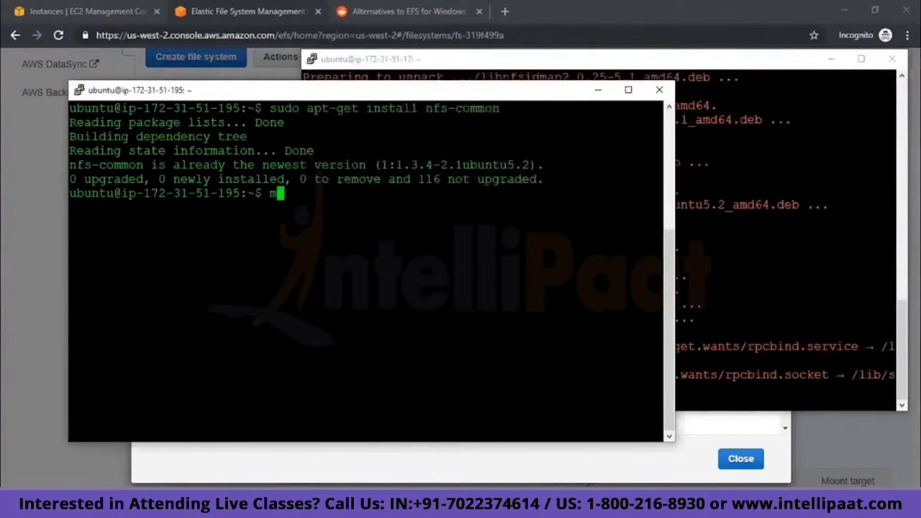
text(kdir )
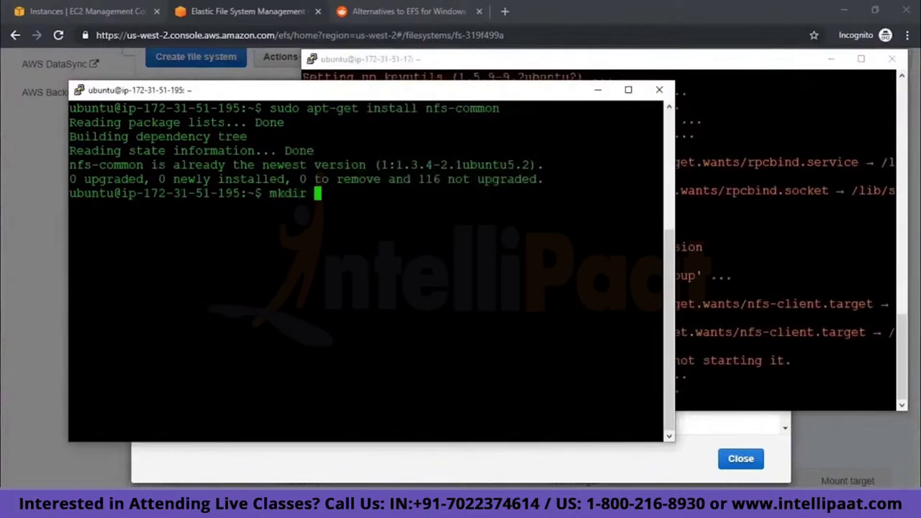
text(efstest)
key(Return)
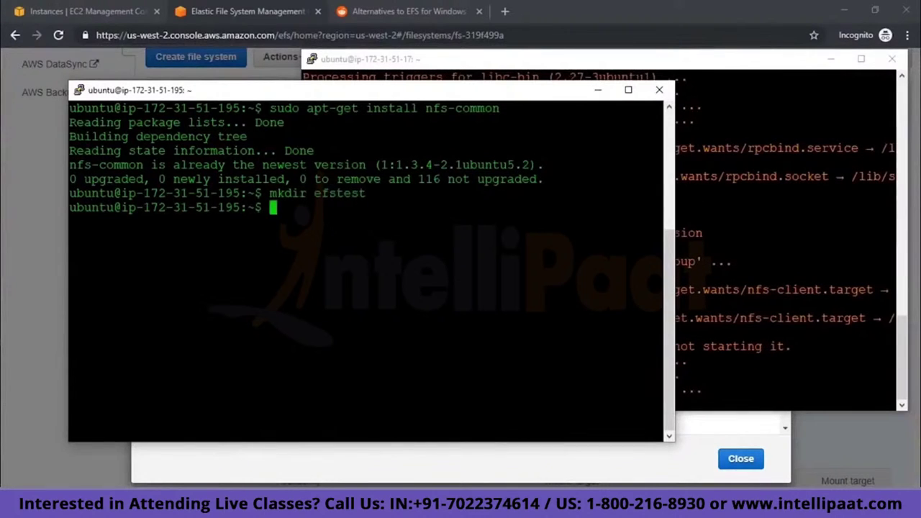
key(alt+Tab)
text(clear)
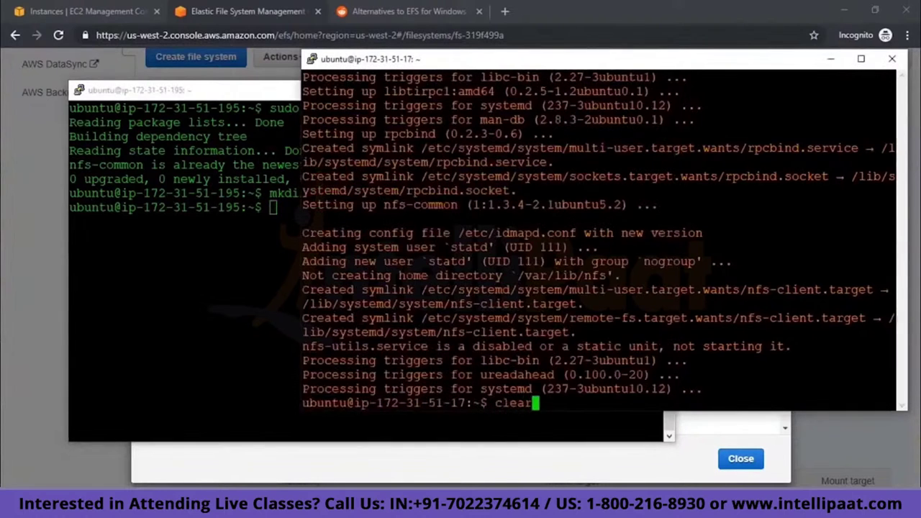
key(Return)
text(mkdir )
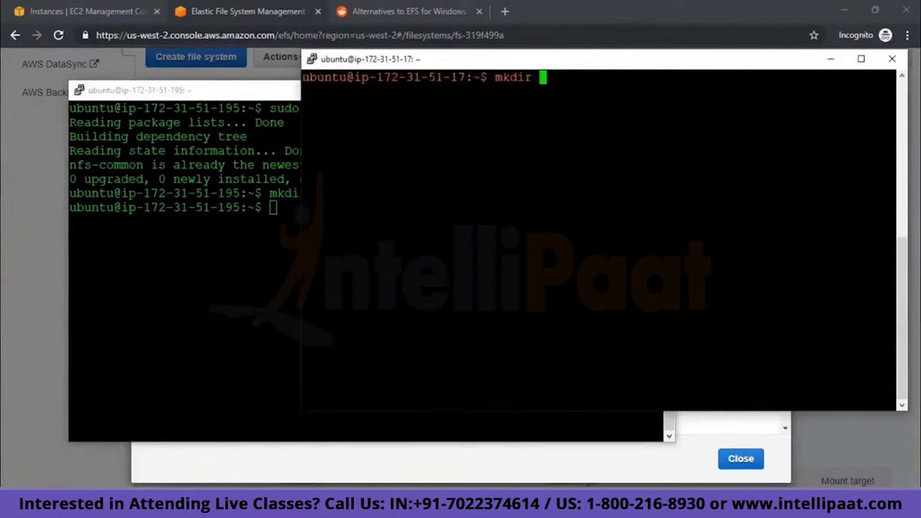
text(efstest2)
key(Return)
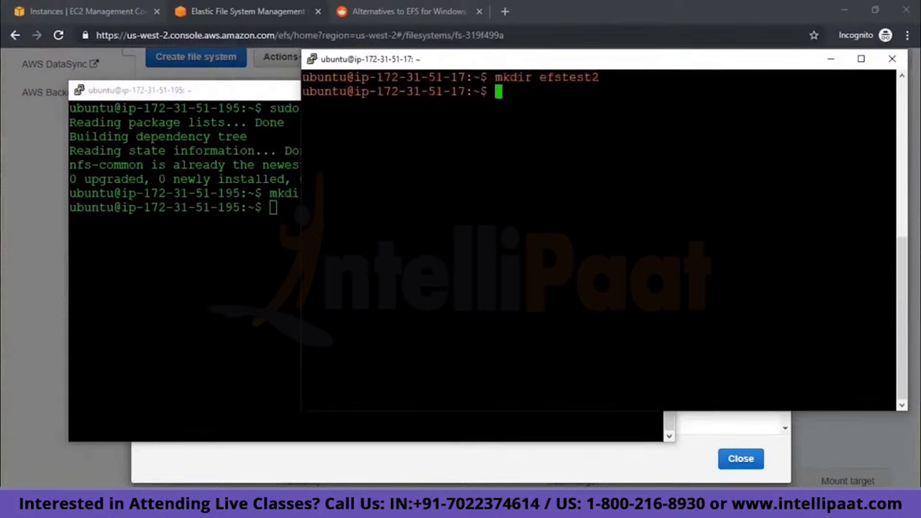
key(alt+Tab)
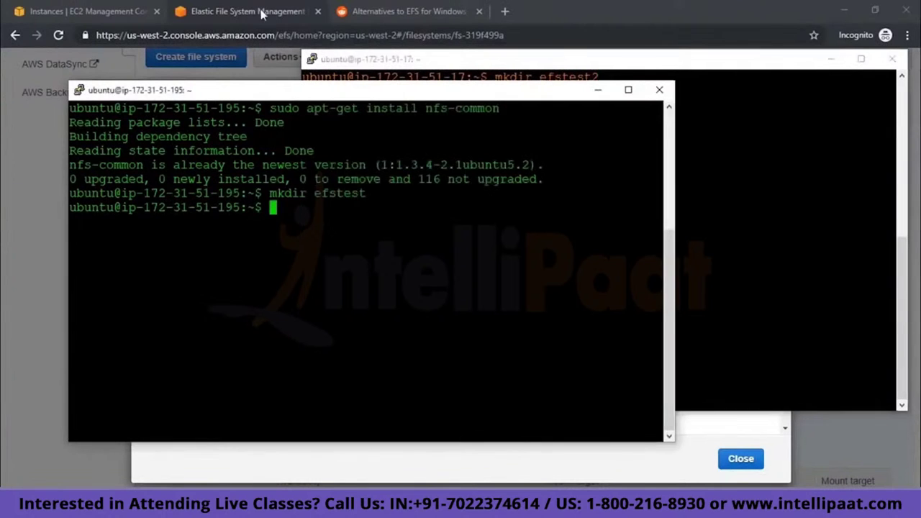
Copy the NFS mount command, mount the file system at efstest, and cd efstest
click(253, 12)
scroll(364, 270, down, 3)
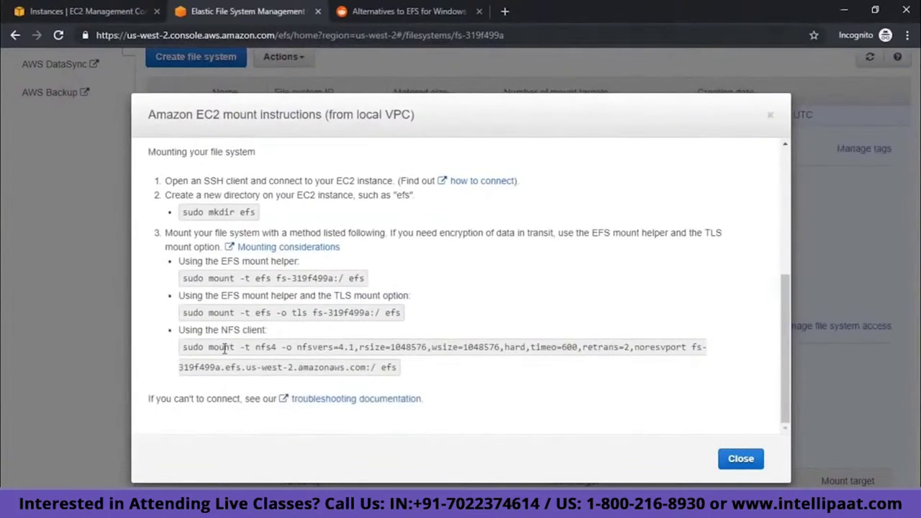
drag(184, 349, 398, 367)
key(ctrl+c)
key(alt+Tab)
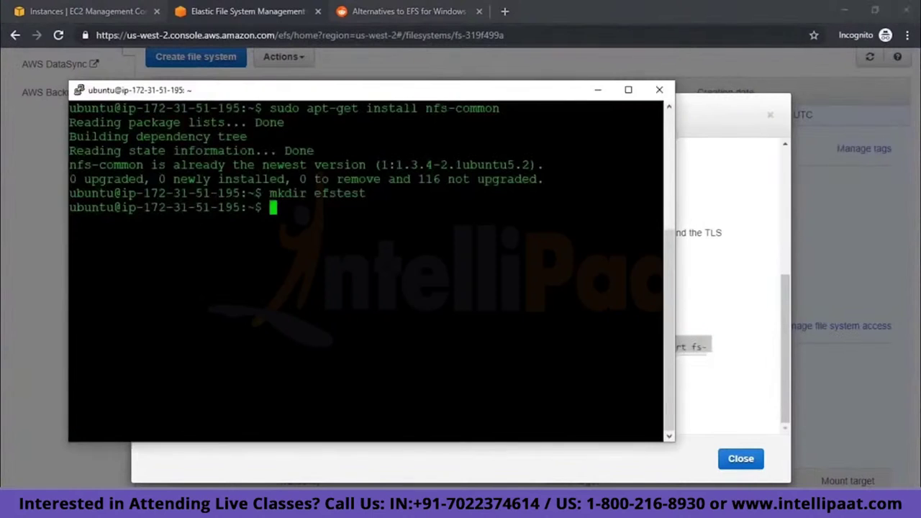
key(shift+Insert)
text(test)
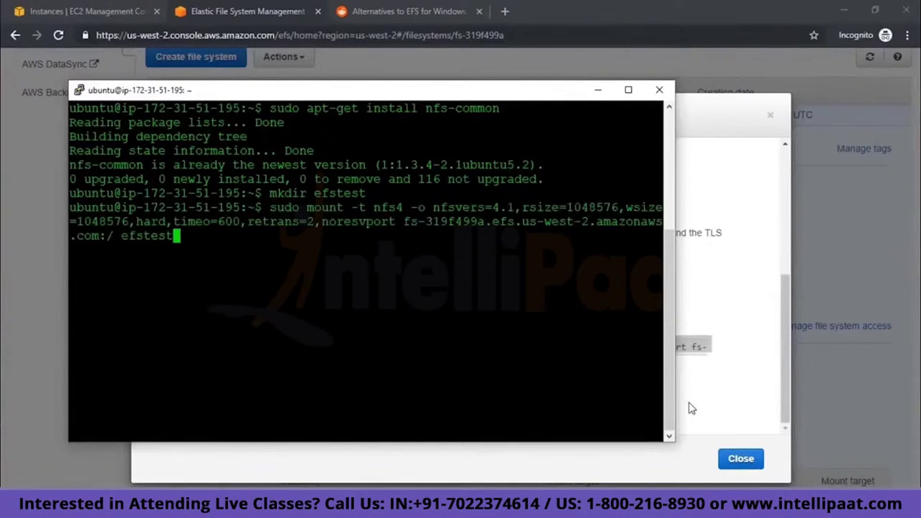
key(Return)
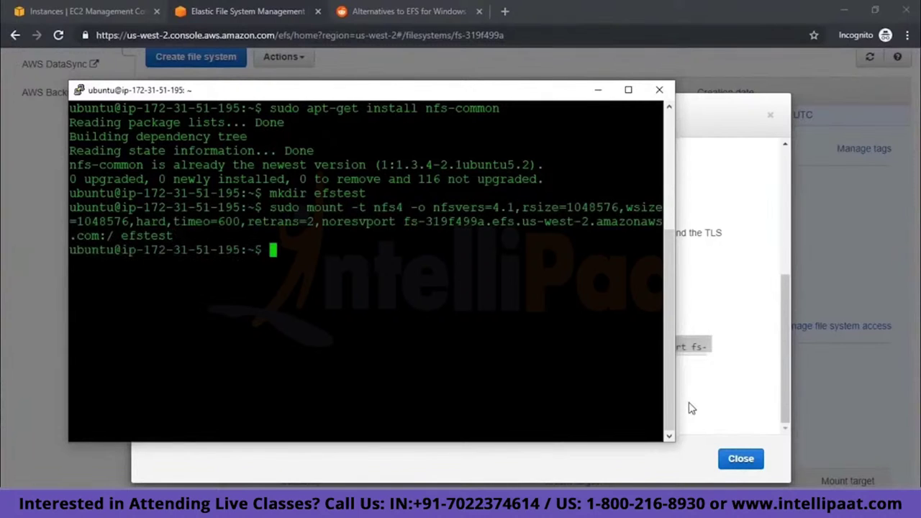
text(cd efstest)
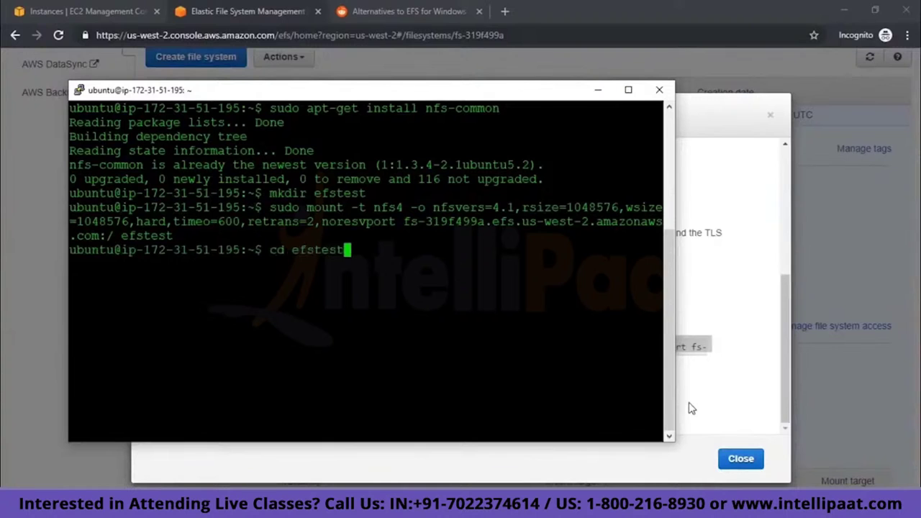
key(Return)
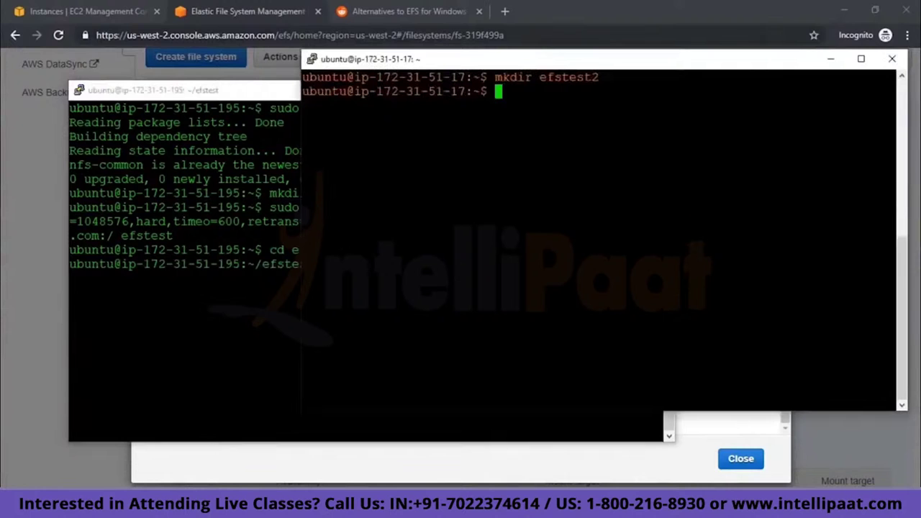
Mount the EFS file system at efstest2 on the second instance
key(shift+Insert)
text(test2)
key(Return)
Clear the second instance's terminal, enter efstest2, and list both shared folders' contents
text(clear)
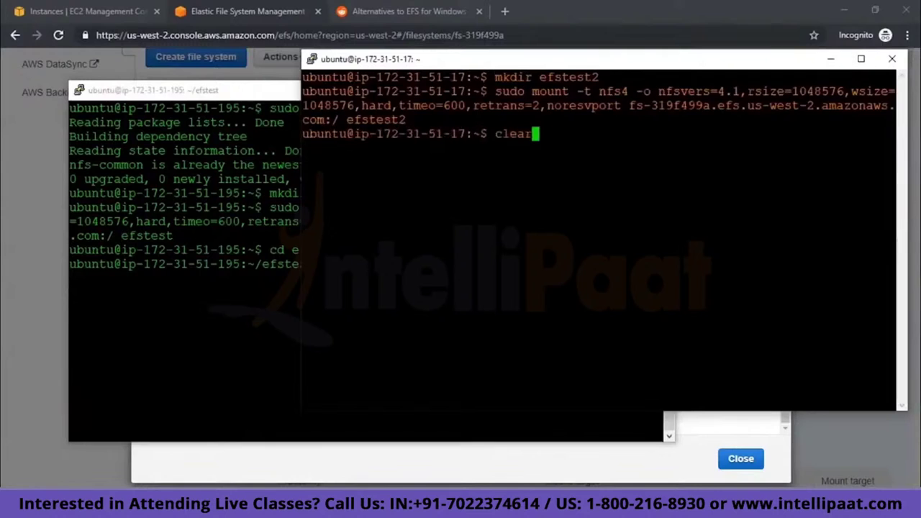
key(Return)
text(cd efstest2/)
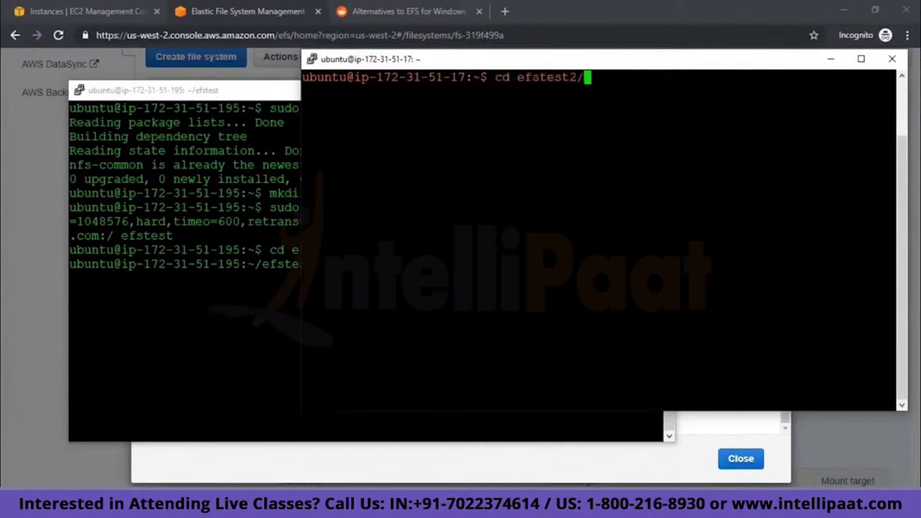
key(Return)
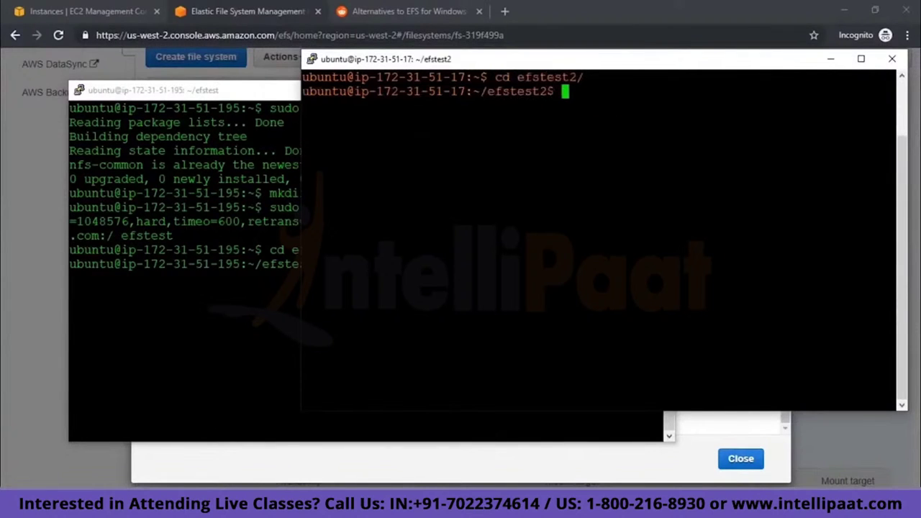
text(ls)
key(Return)
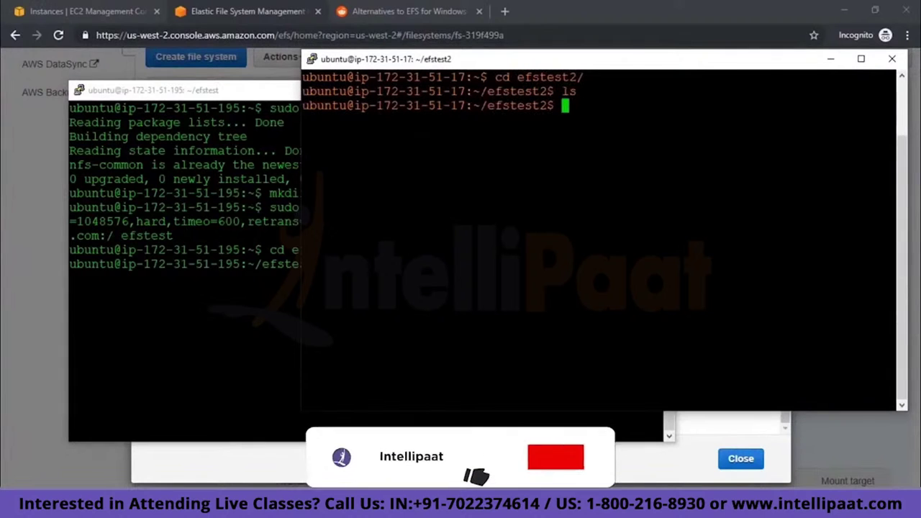
key(alt+Tab)
text(ls)
key(Return)
Create 1.txt in the first instance's efstest folder using sudo touch and confirm it is listed
text(touch 1.txt)
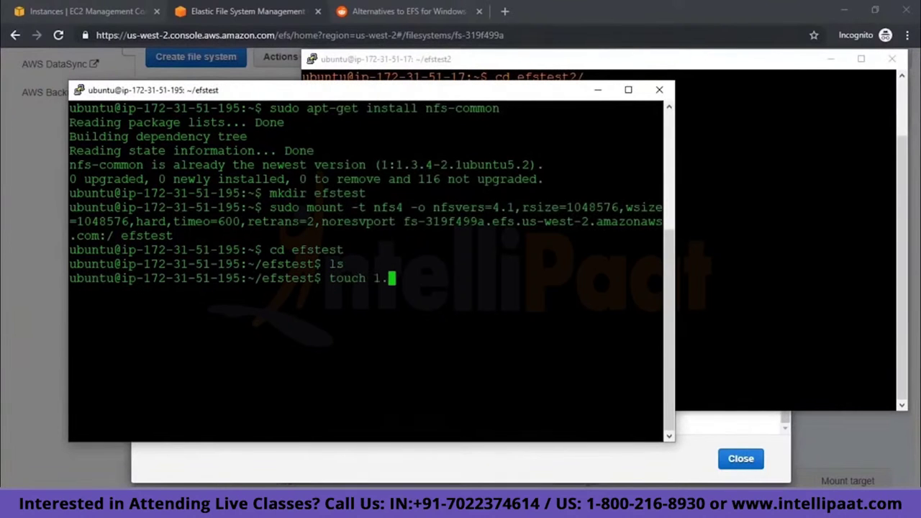
key(Return)
key(Up)
key(Home)
text(sudo)
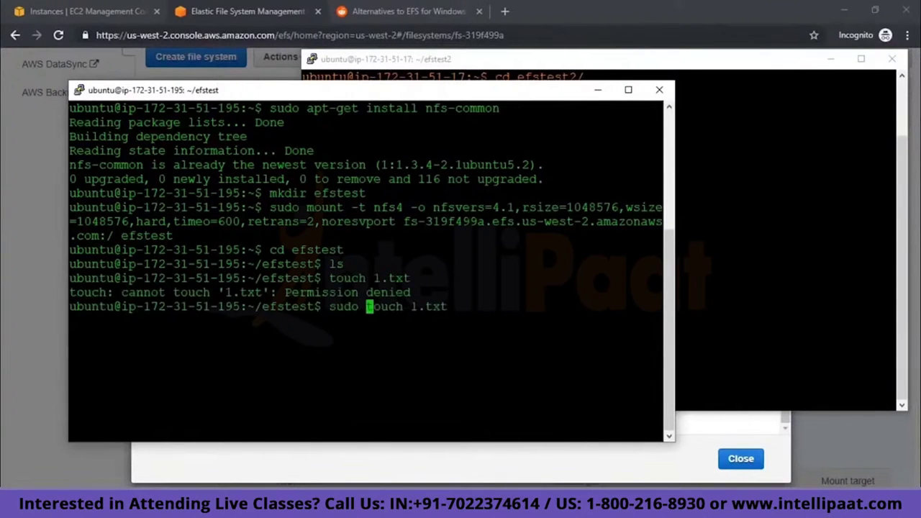
key(Return)
text(ls)
key(Return)
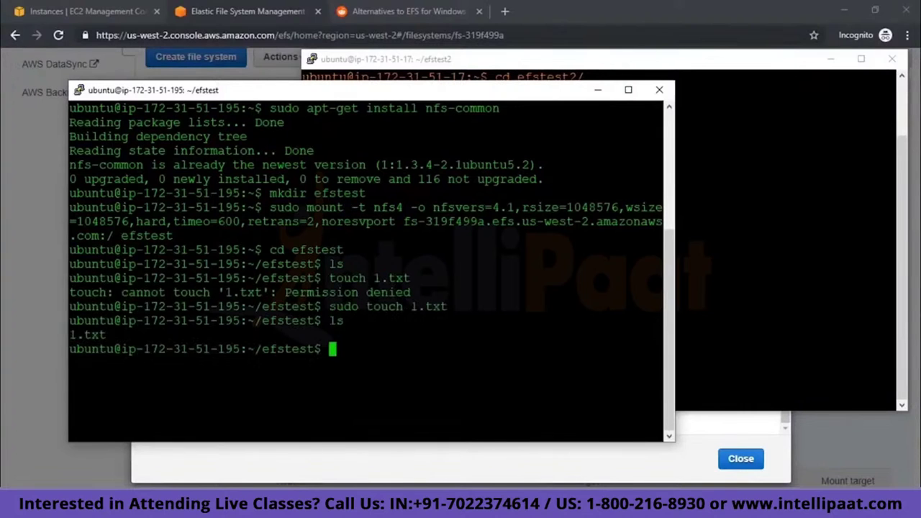
double_click(87, 335)
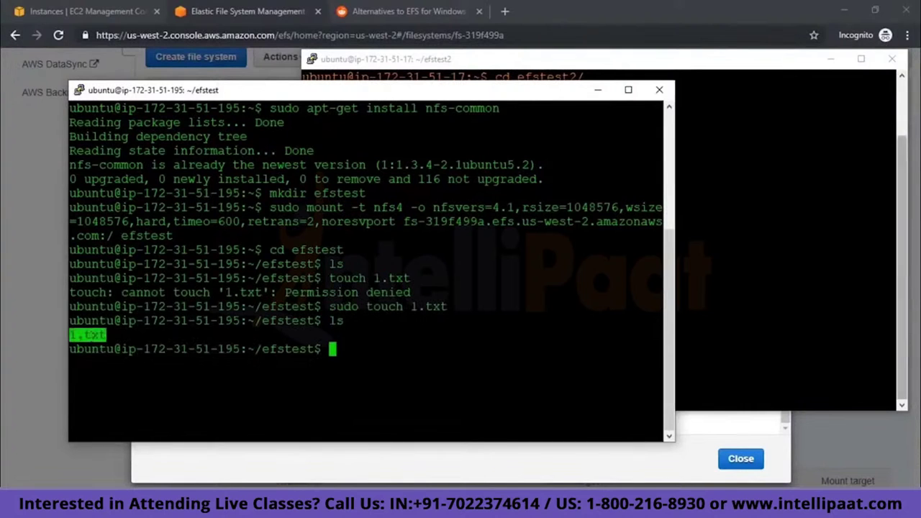
Verify 1.txt appears in efstest2, then create 2.txt and see both files there
key(alt+Tab)
text(ls)
key(Return)
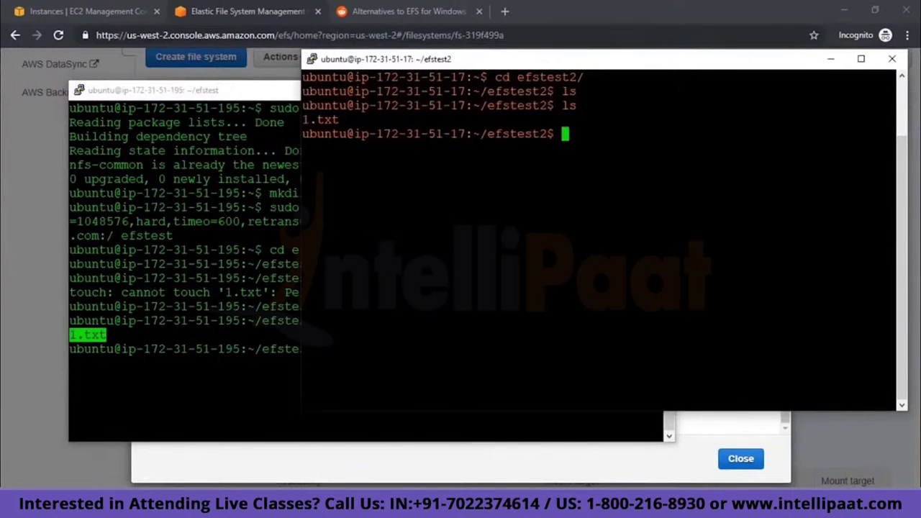
key(alt+Tab)
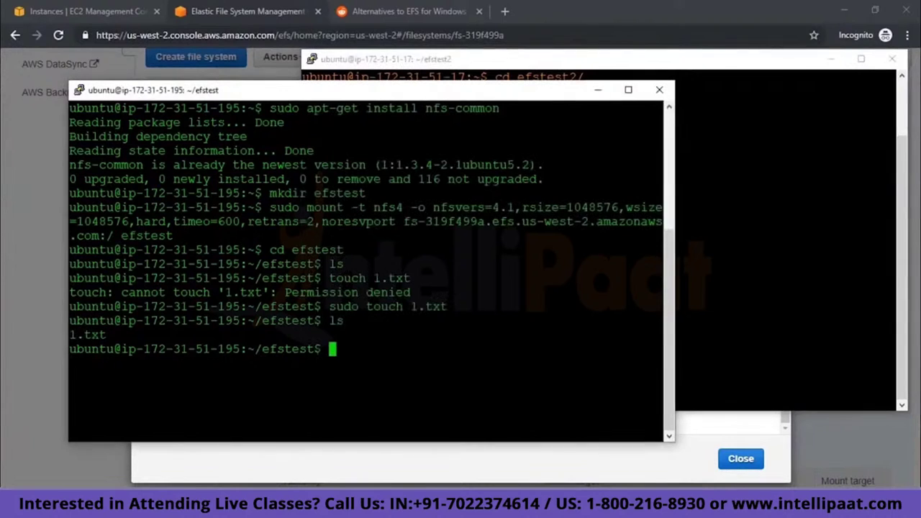
text(sudo )
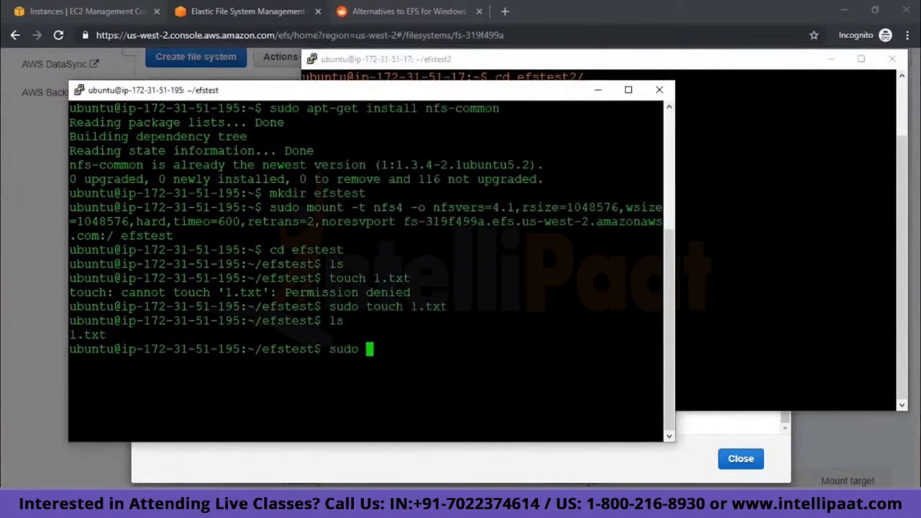
text(touch 2.txt)
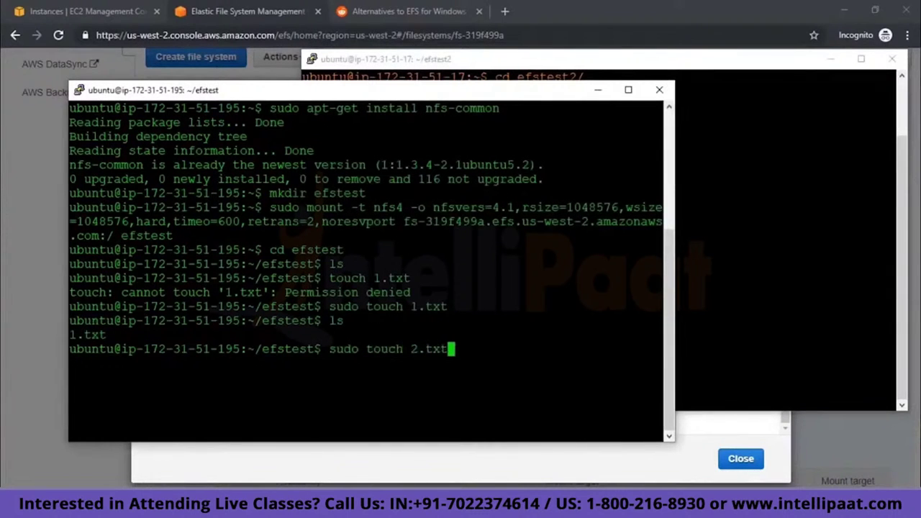
key(Return)
key(alt+Tab)
text(ls)
key(Return)
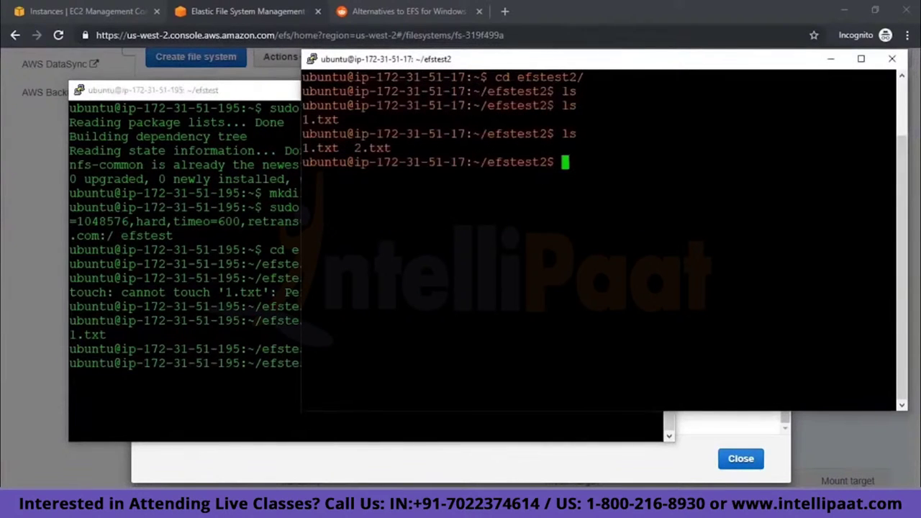
Create 3.txt from the second instance and confirm all three files appear on the first
text(sudo tou)
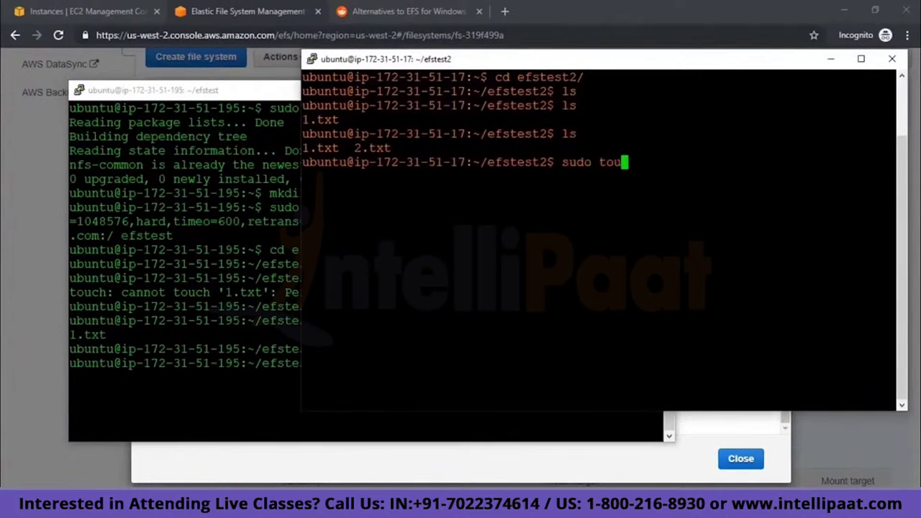
text(ch 3.txt)
key(Return)
key(alt+Tab)
text(ls)
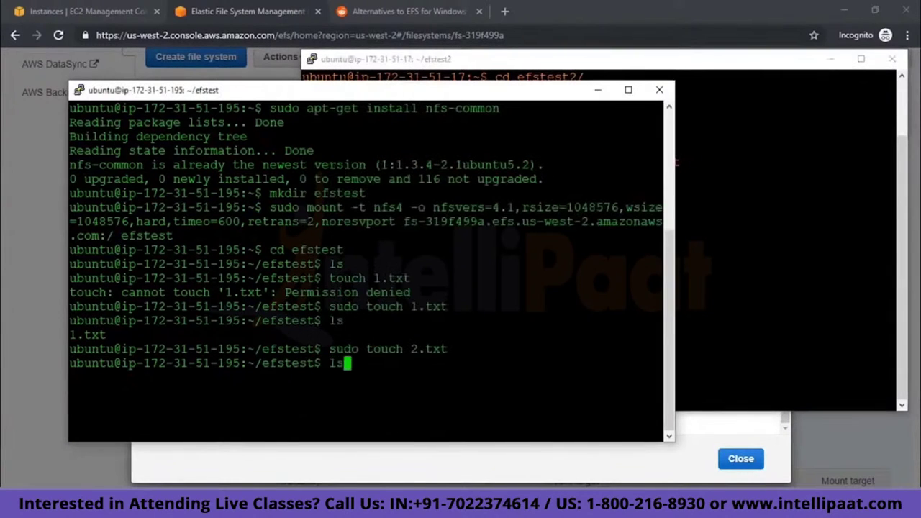
key(Return)
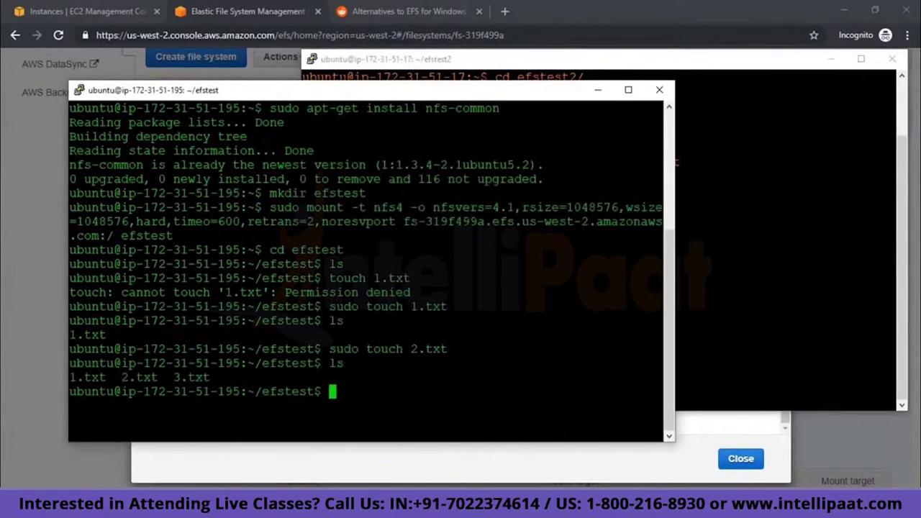
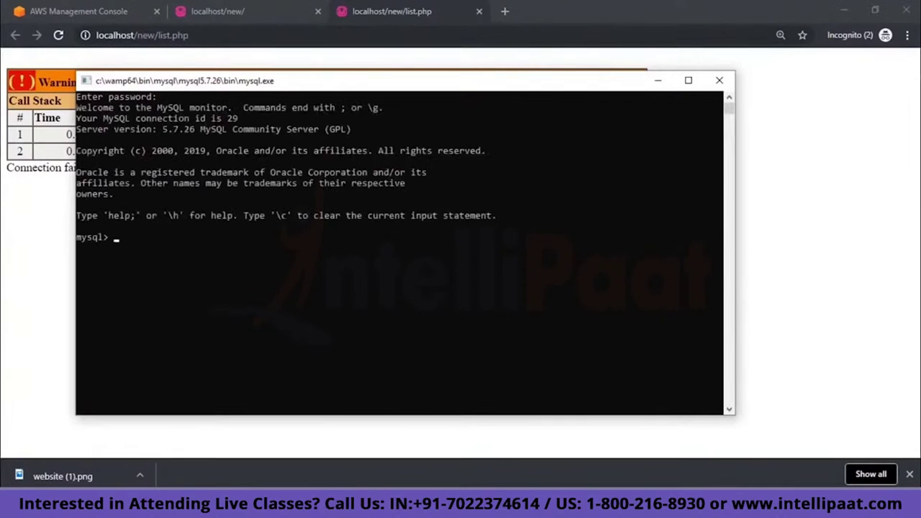
Create the images database, then inside it a names table with a varchar(100) name column
text(create database )
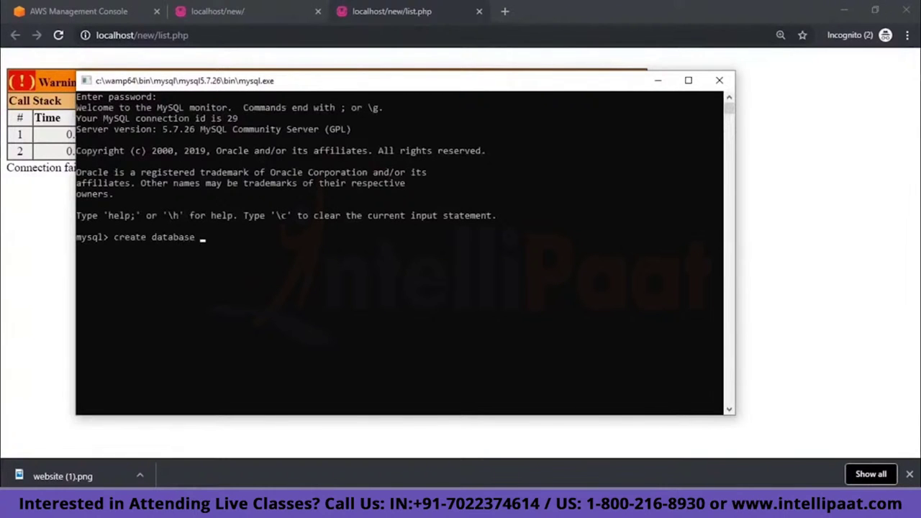
text(images)
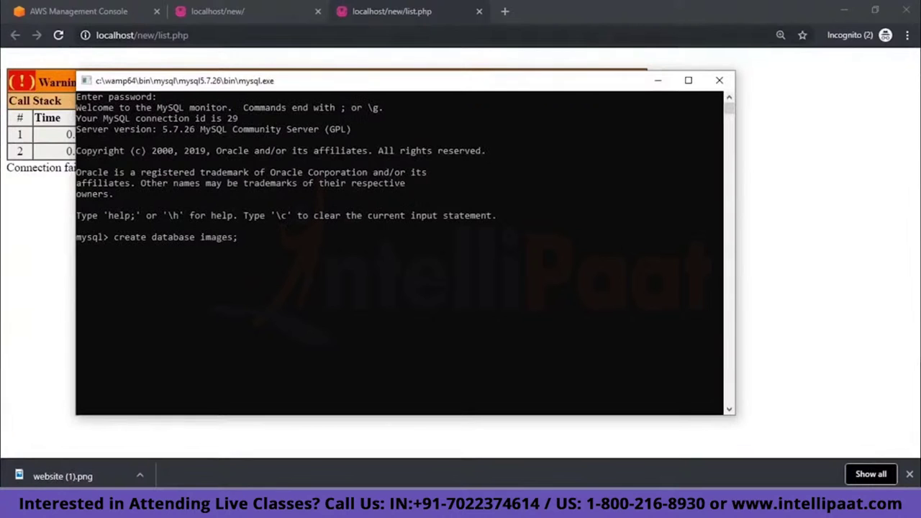
text(;)
key(Return)
text(creat)
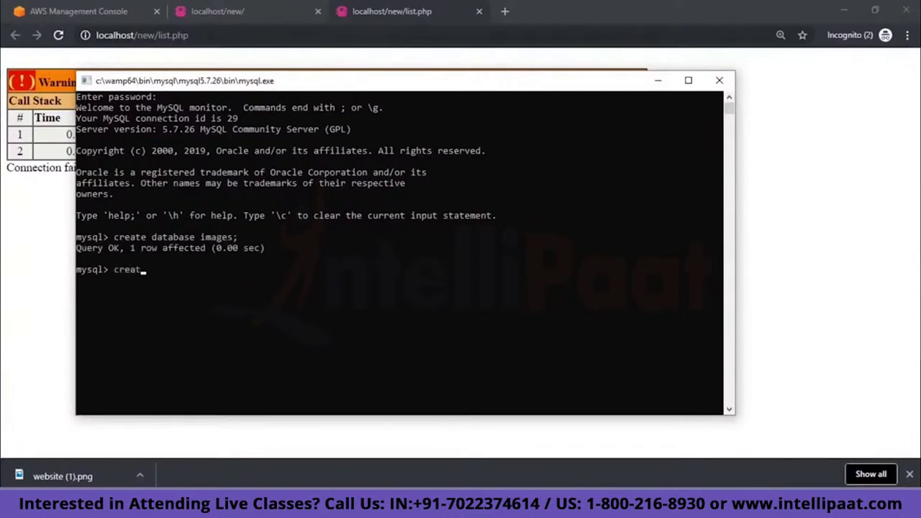
text(e table na)
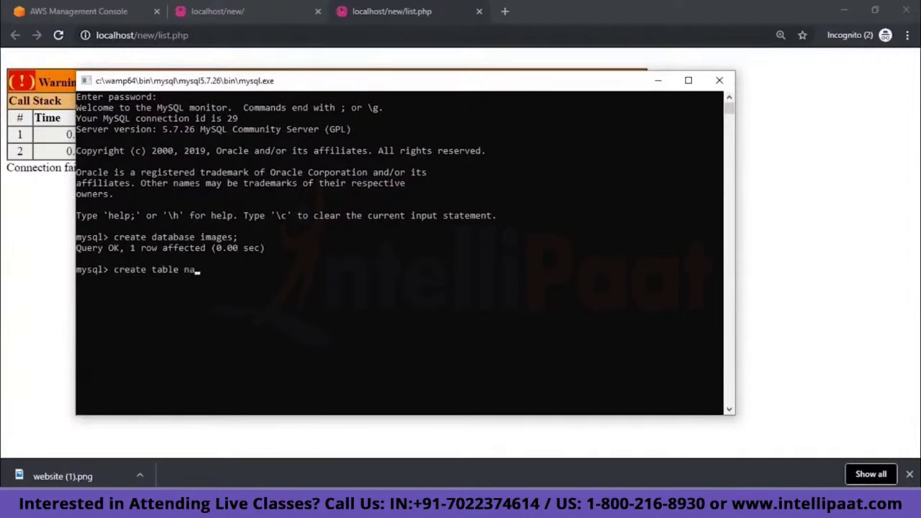
text(mes(name varchar)
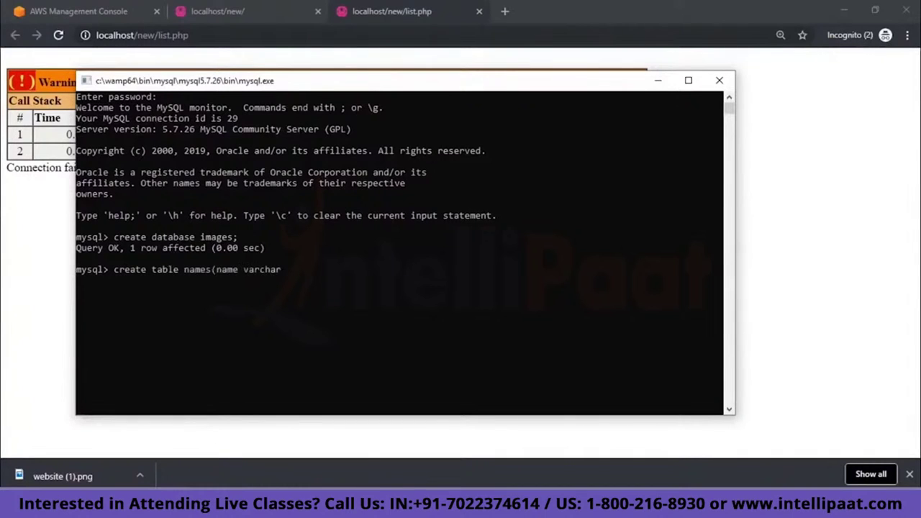
text((100)
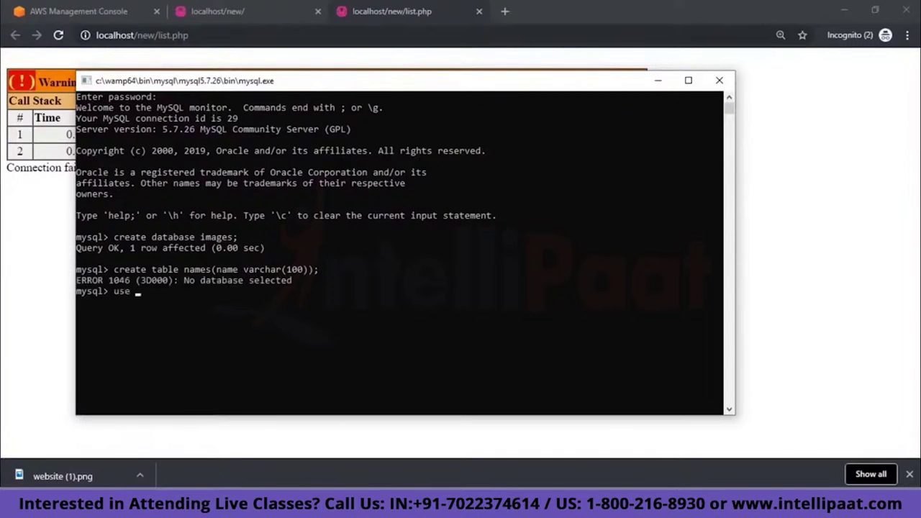
text(images;)
key(Return)
key(Up)
key(Up)
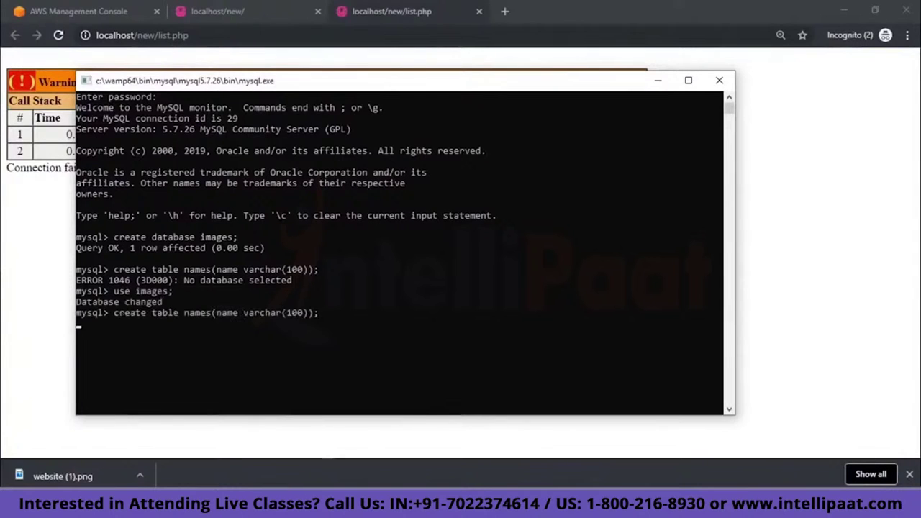
key(Return)
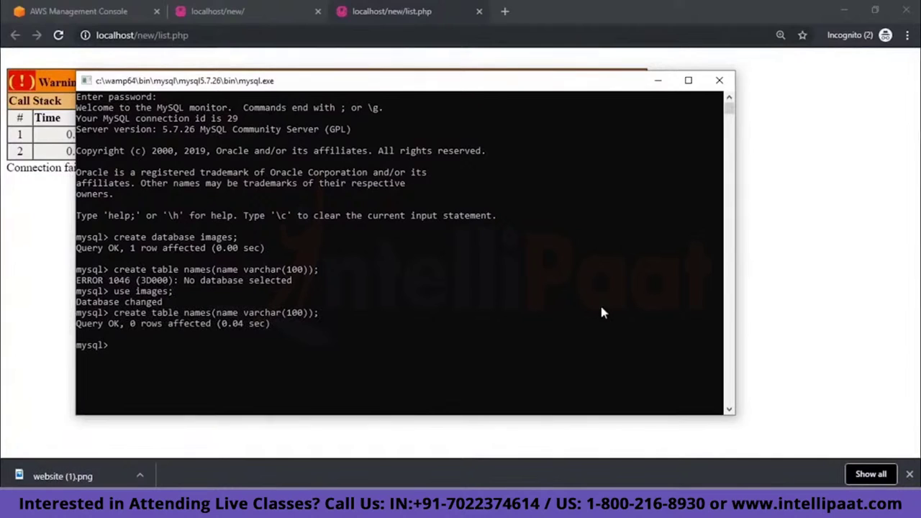
click(28, 326)
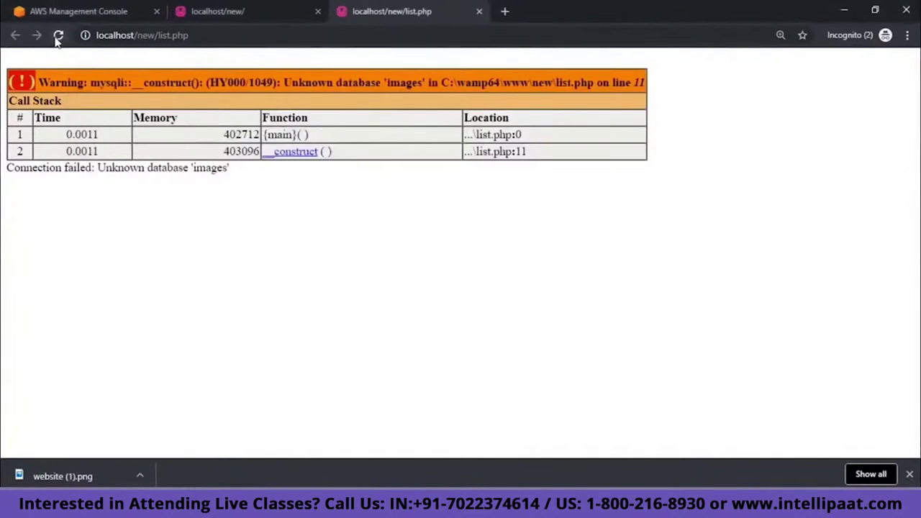
Submit department.PNG from Pictures on the localhost upload page, which fails with AuthorizationHeaderMalformed
click(58, 35)
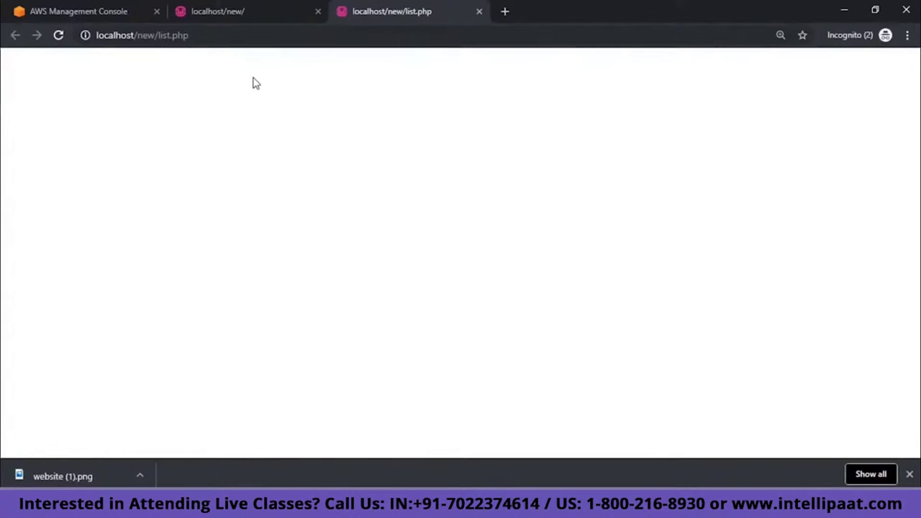
click(239, 14)
click(126, 105)
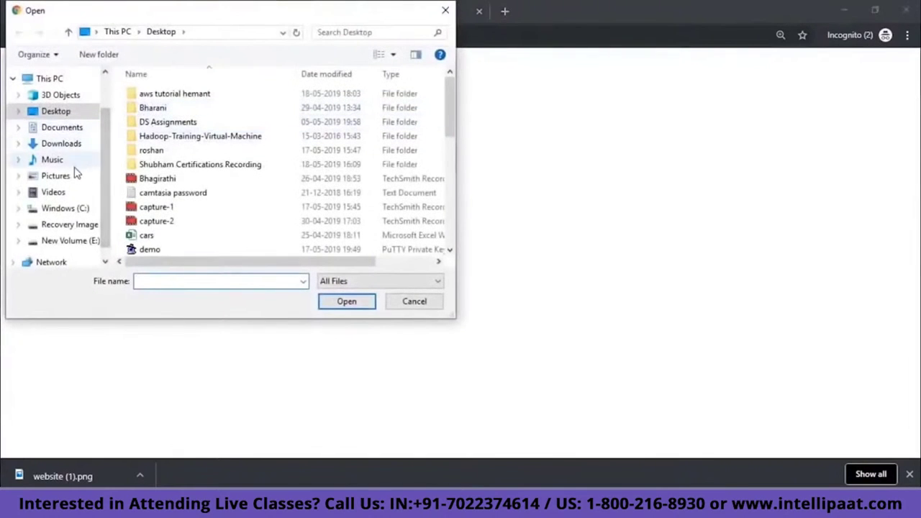
click(72, 176)
click(396, 119)
click(347, 305)
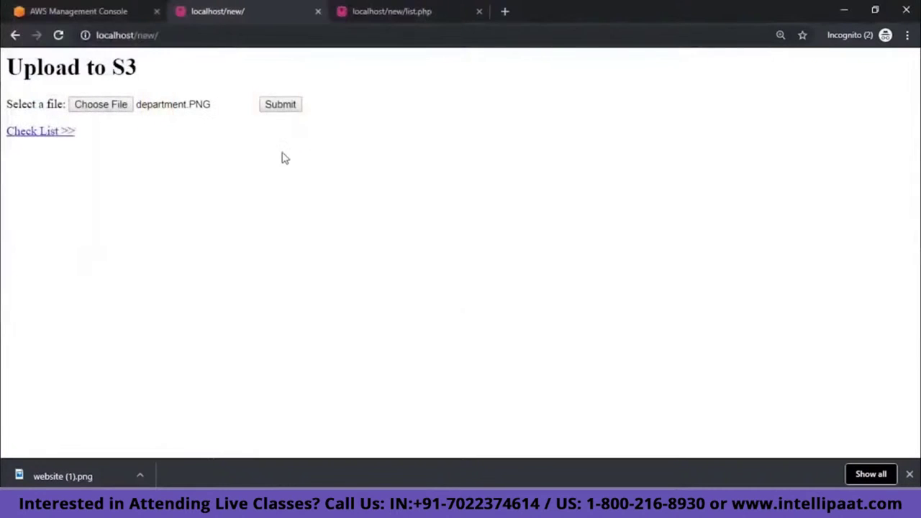
click(279, 108)
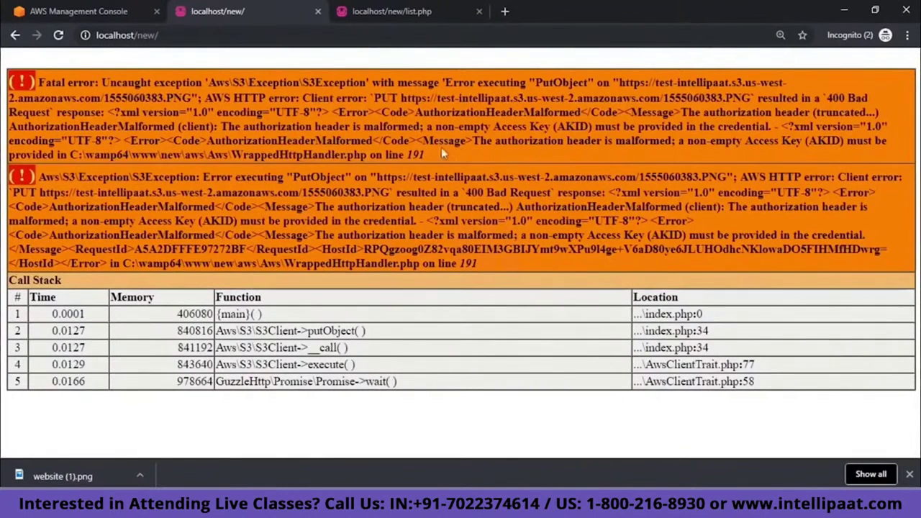
drag(466, 139, 677, 141)
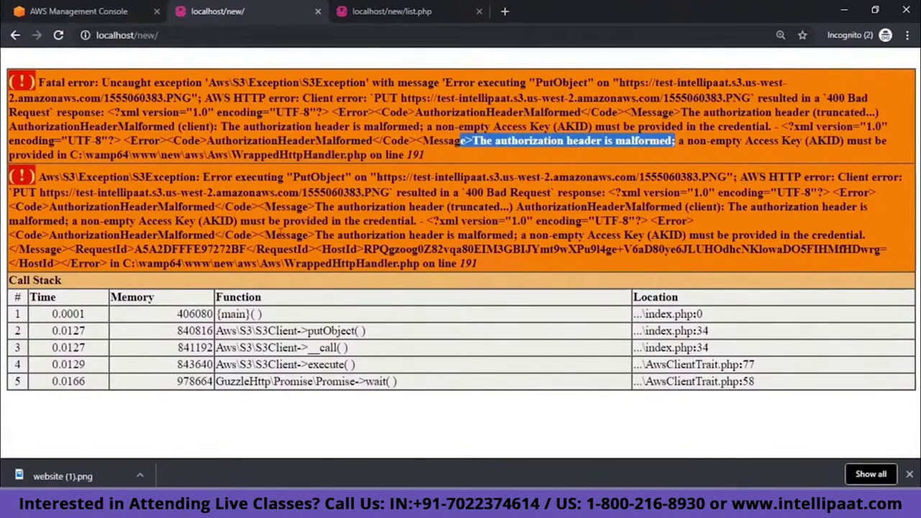
click(61, 17)
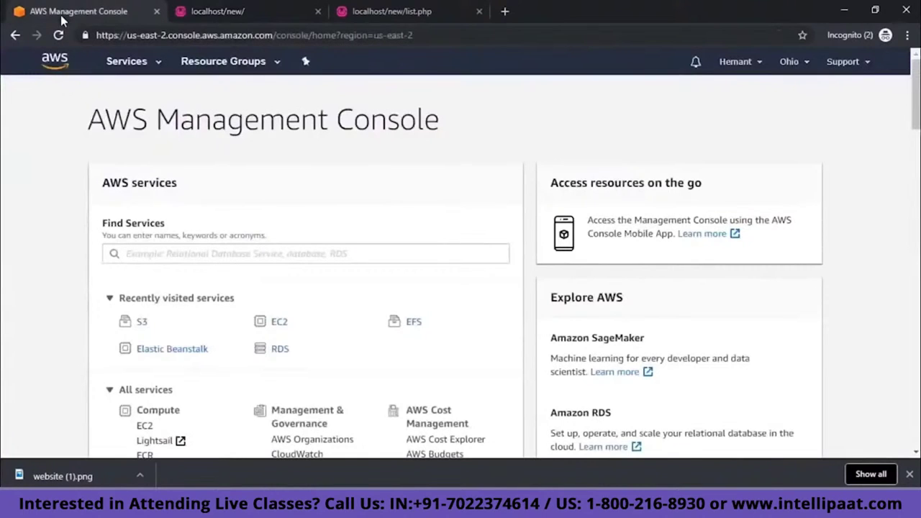
In IAM Users, start adding a new user named web-demo
click(225, 255)
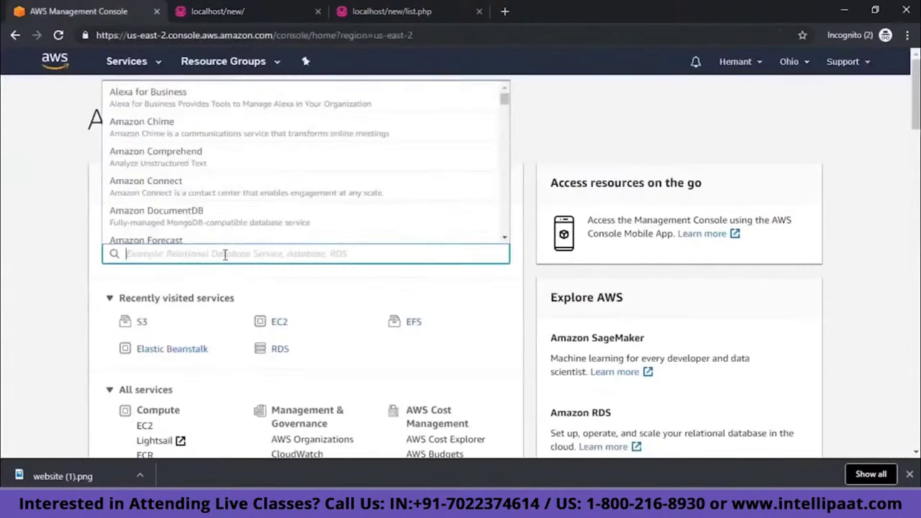
text(iam)
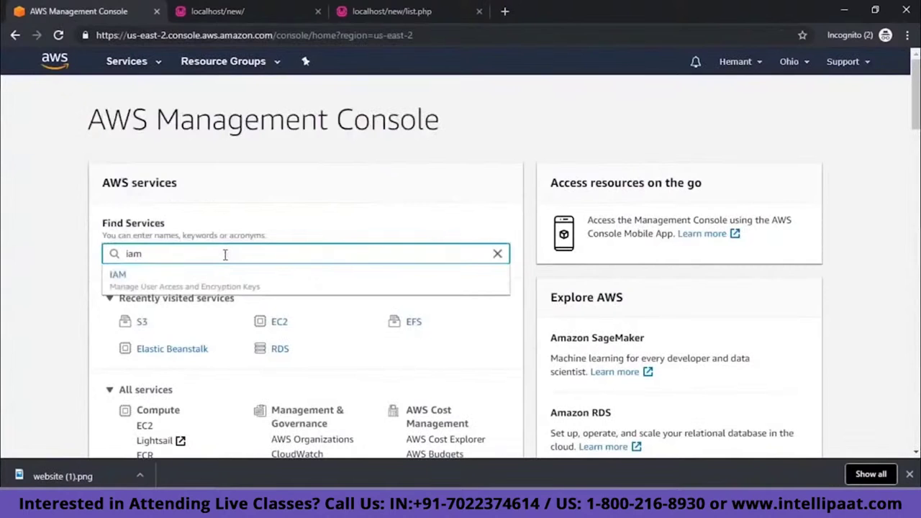
click(225, 283)
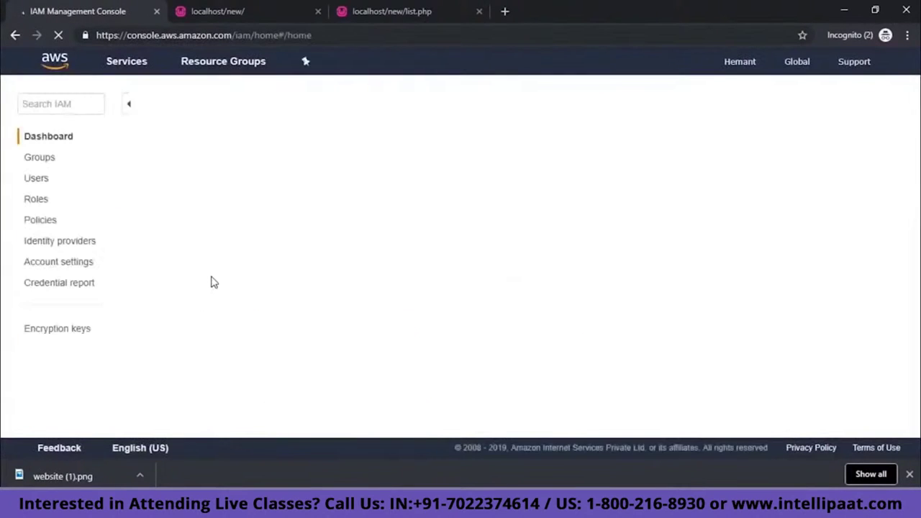
click(170, 197)
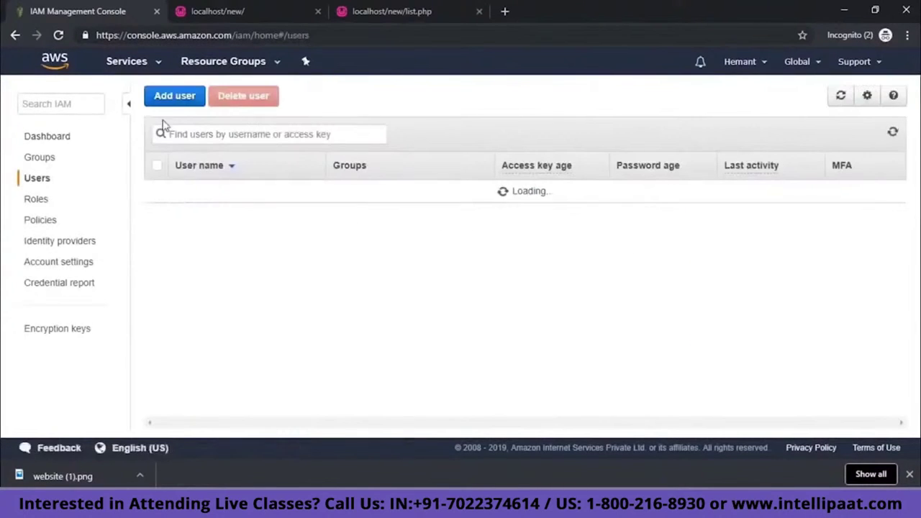
click(175, 100)
click(356, 209)
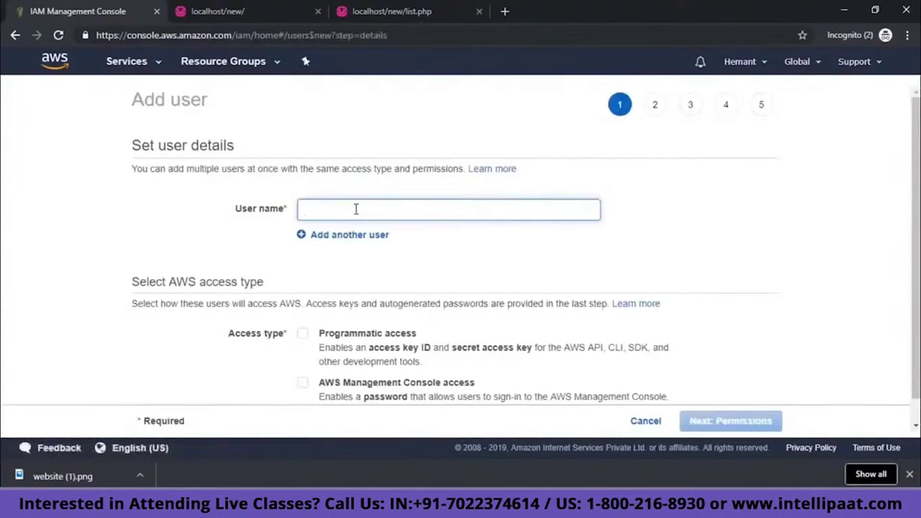
text(web-demo)
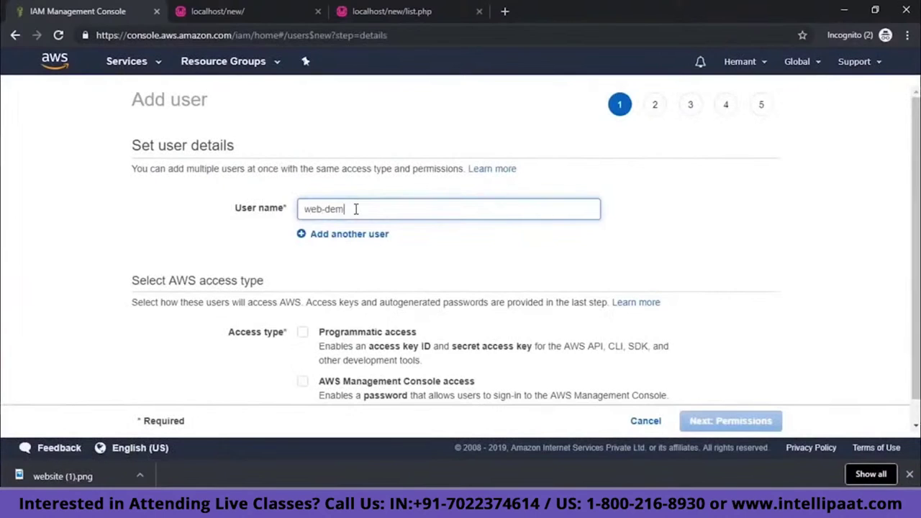
Give web-demo programmatic access and the AmazonS3FullAccess policy, then create the user
click(303, 333)
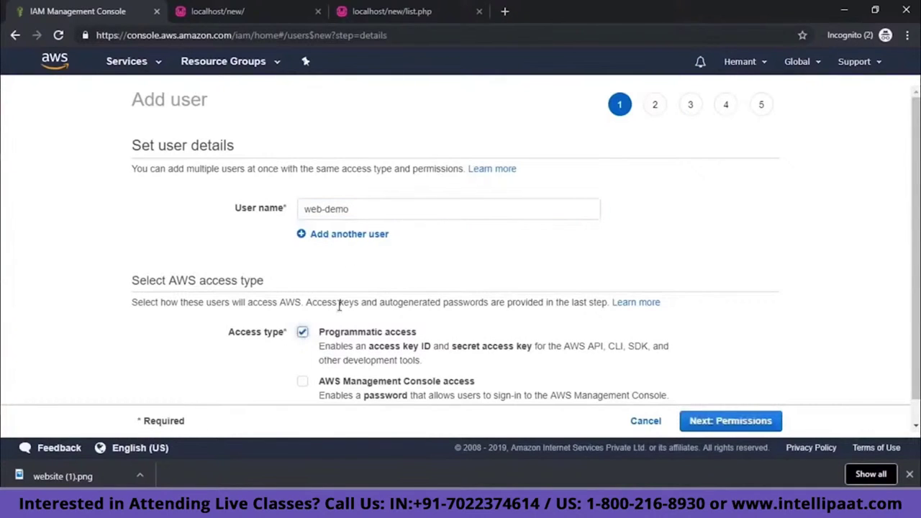
click(713, 421)
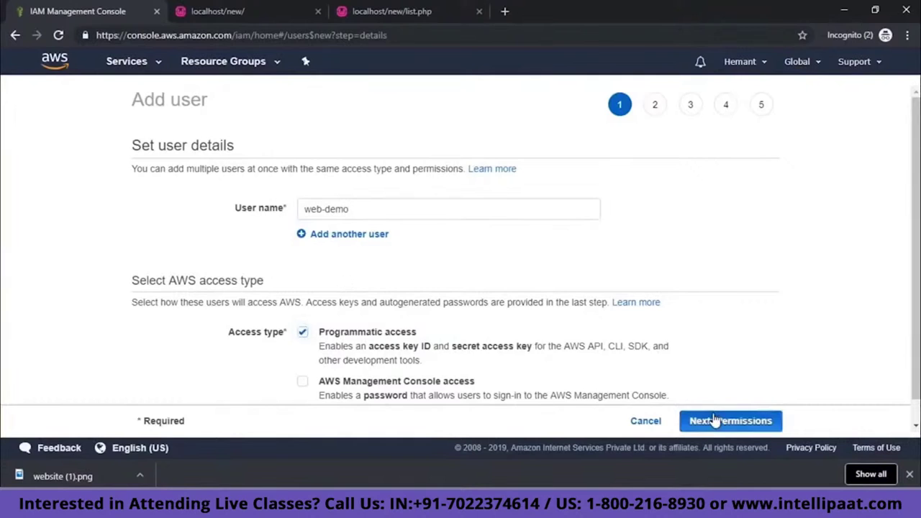
click(540, 189)
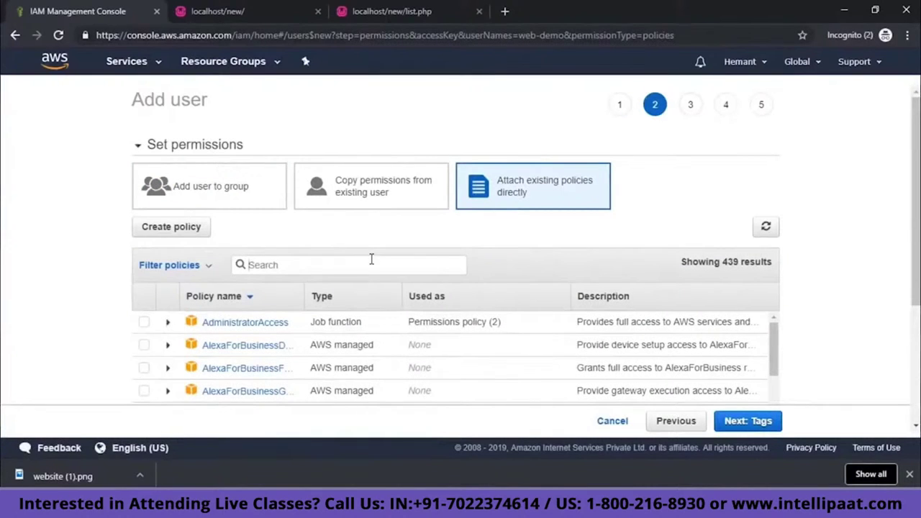
click(371, 264)
text(s3)
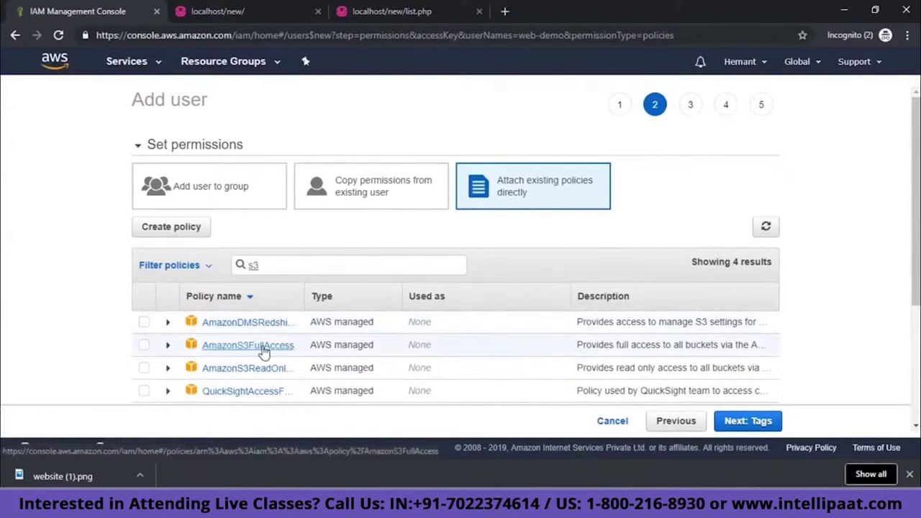
click(145, 345)
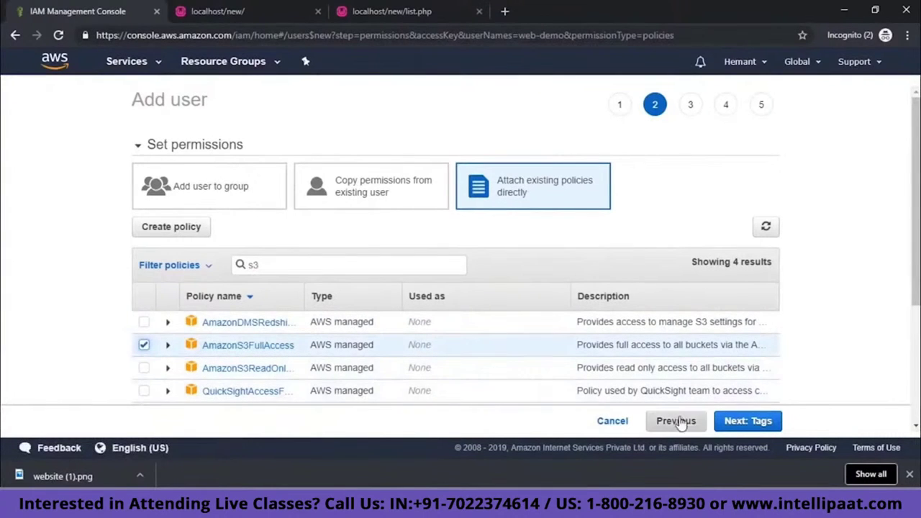
click(738, 425)
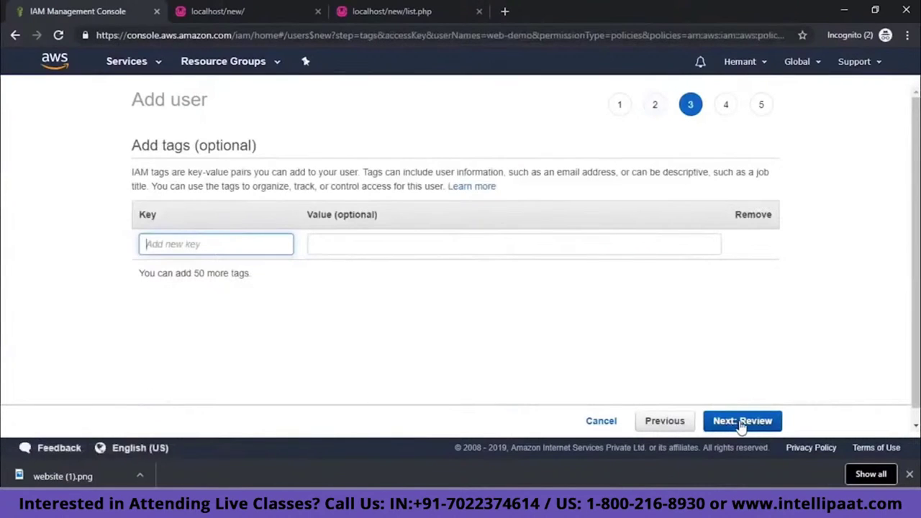
click(740, 425)
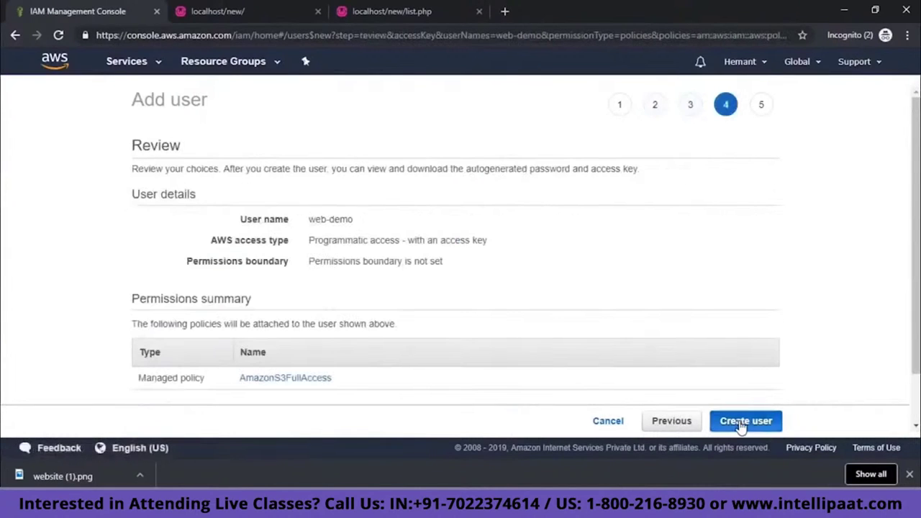
click(741, 426)
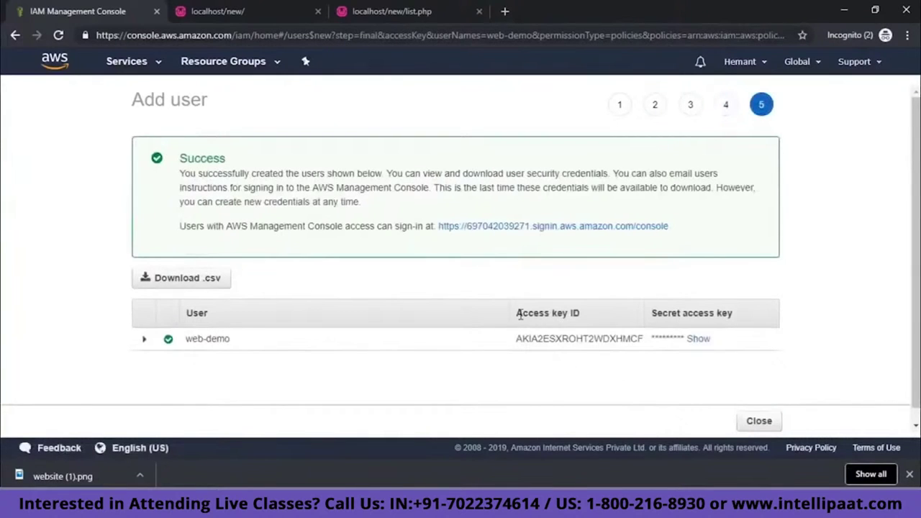
Copy the new user's access key ID from the success page
drag(516, 315, 580, 314)
drag(652, 314, 740, 316)
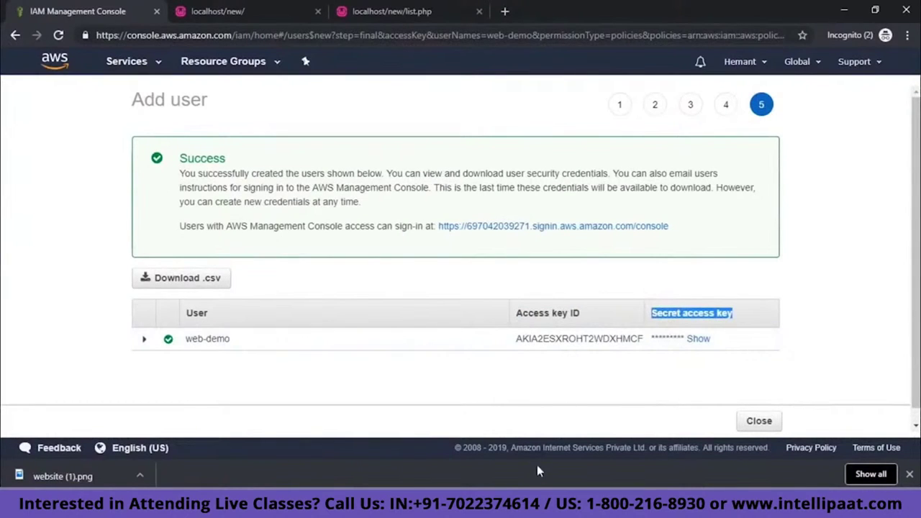
double_click(578, 344)
key(ctrl+c)
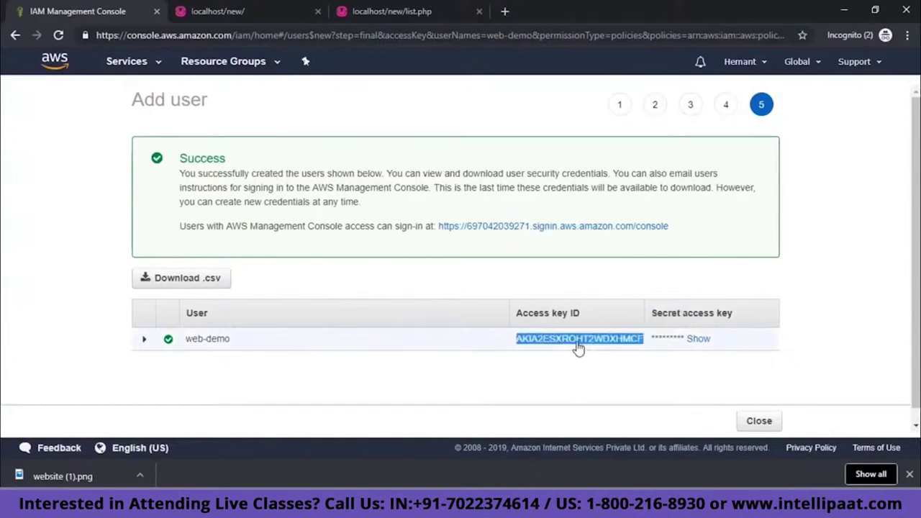
key(alt+Tab)
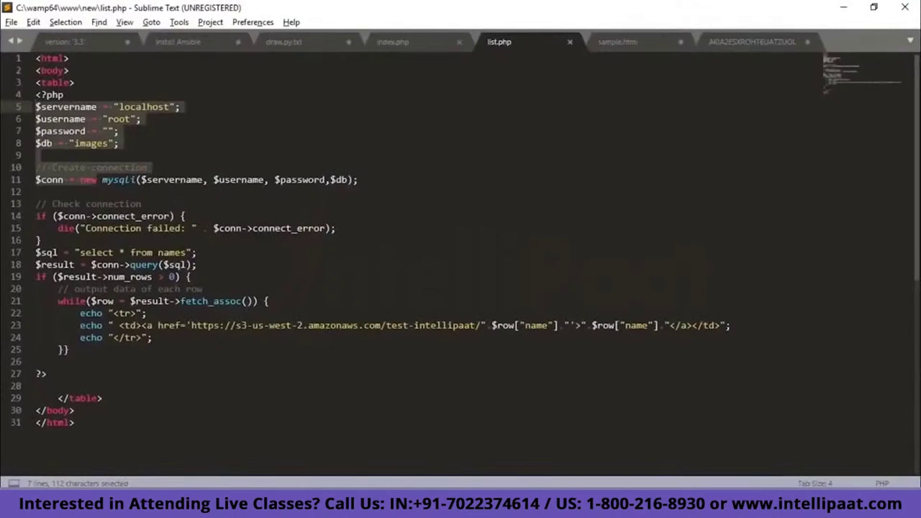
Collect the access key ID and secret access key in a new scratch file
key(ctrl+n)
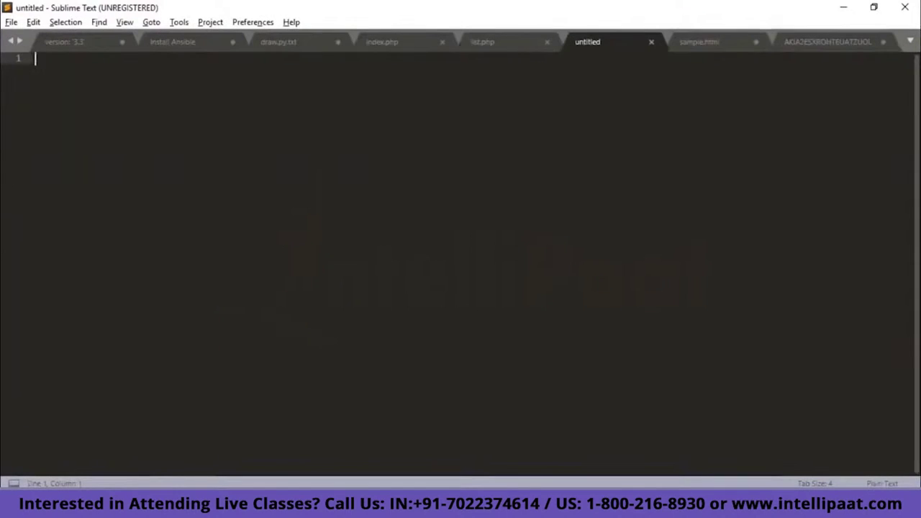
key(ctrl+v)
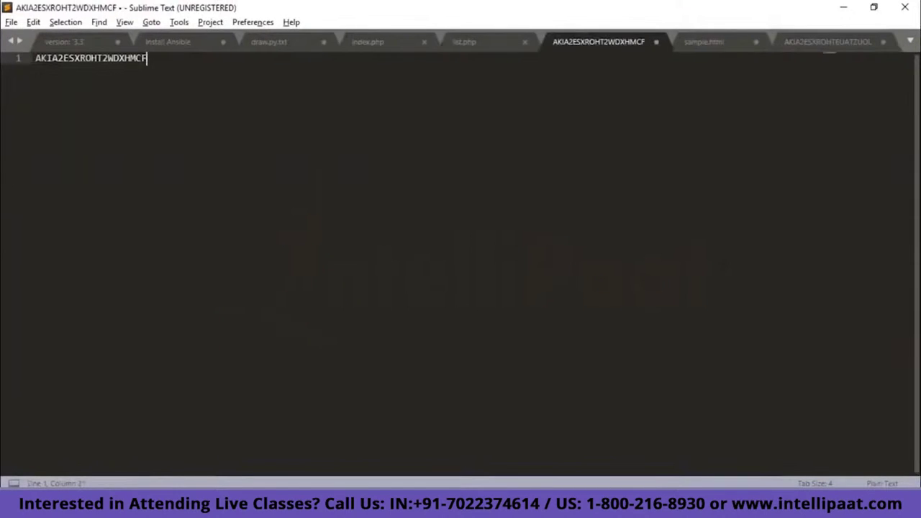
key(alt+Tab)
click(695, 350)
triple_click(695, 348)
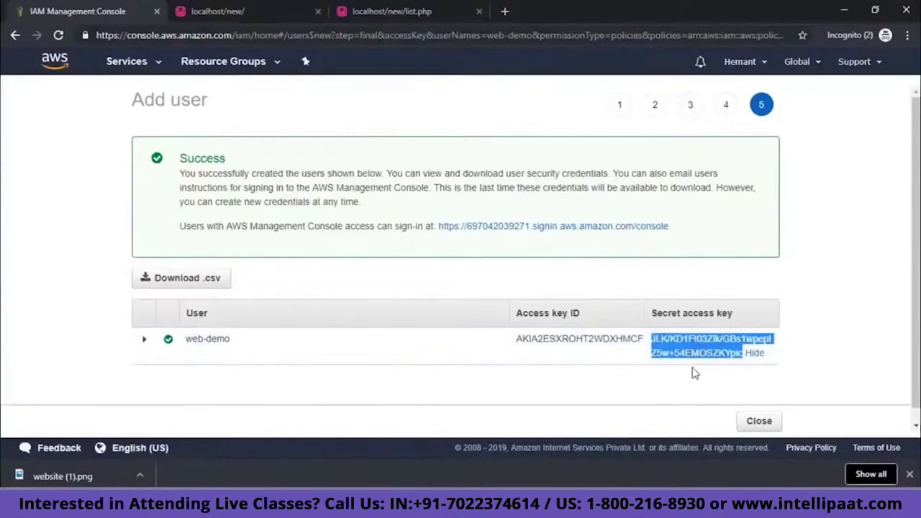
key(alt+Tab)
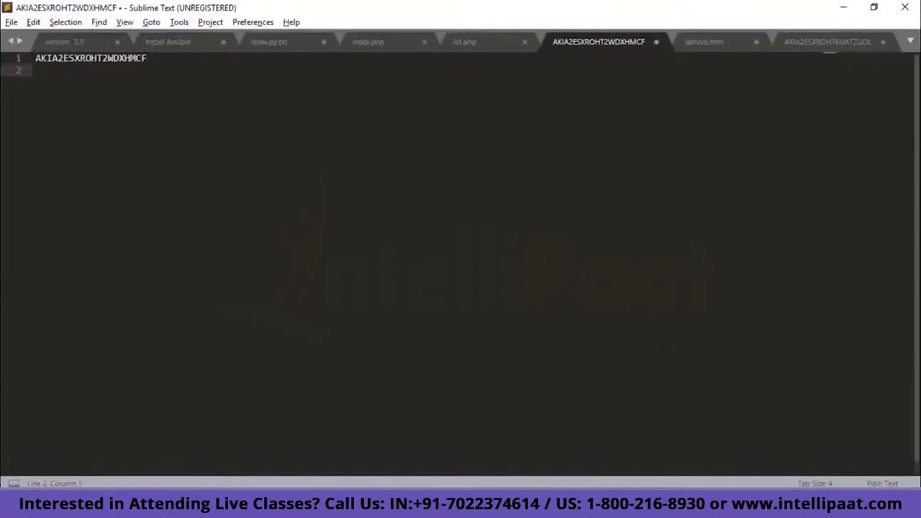
key(ctrl+v)
triple_click(119, 58)
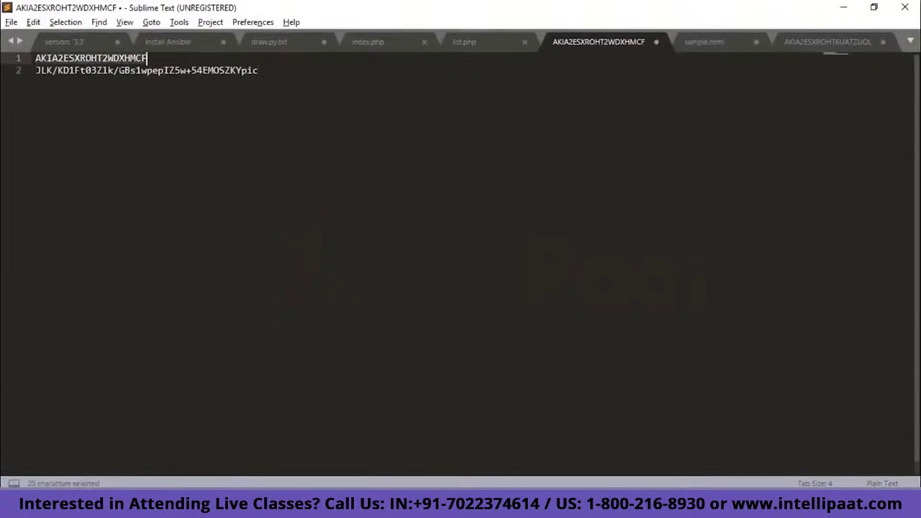
triple_click(130, 70)
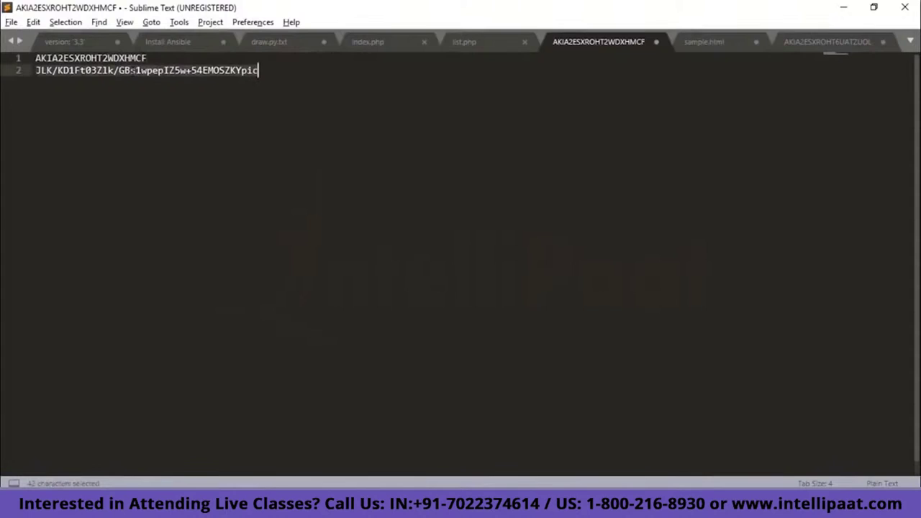
key(shift+Home)
Paste the access key ID into the 'key' quotes of index.php's S3 credentials
click(385, 43)
scroll(331, 266, up, 11)
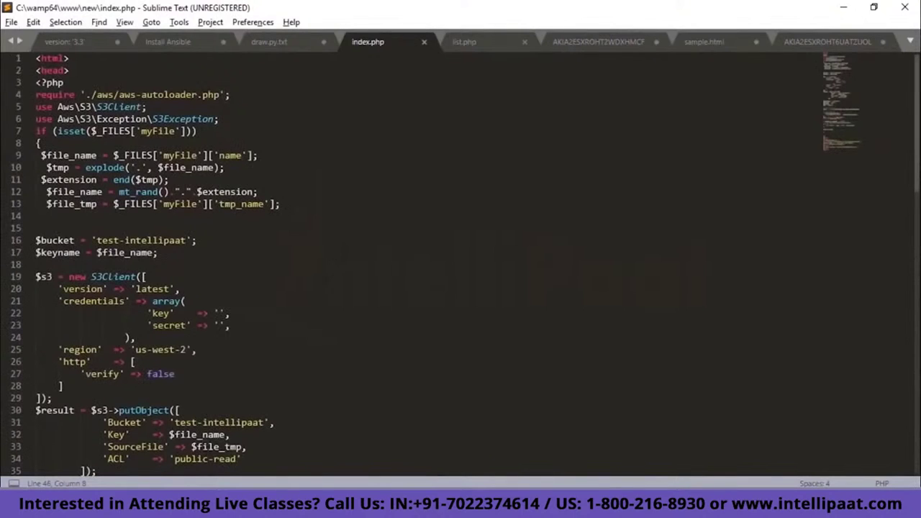
click(215, 314)
click(219, 325)
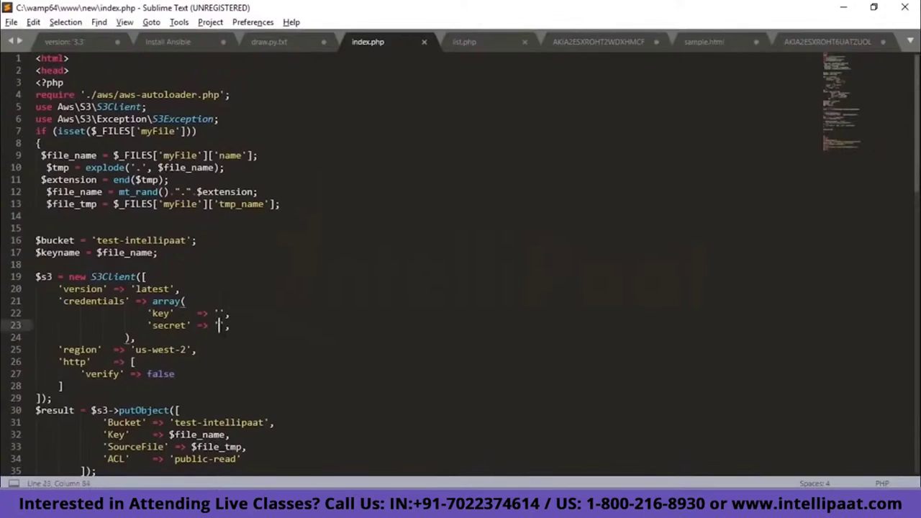
click(186, 301)
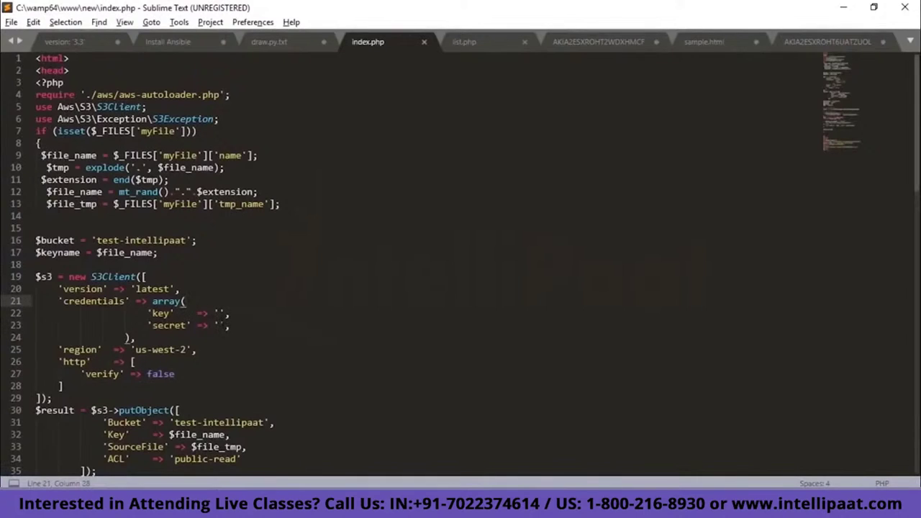
click(218, 314)
click(626, 47)
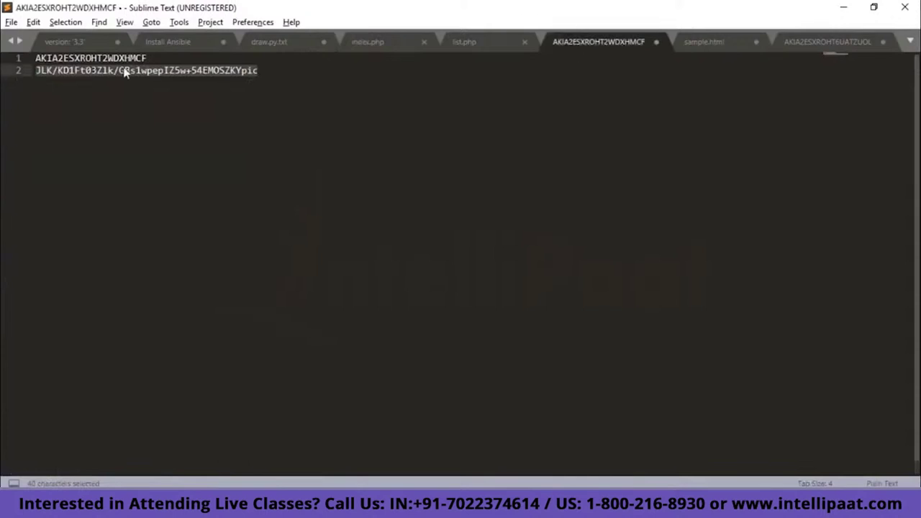
double_click(144, 58)
key(ctrl+c)
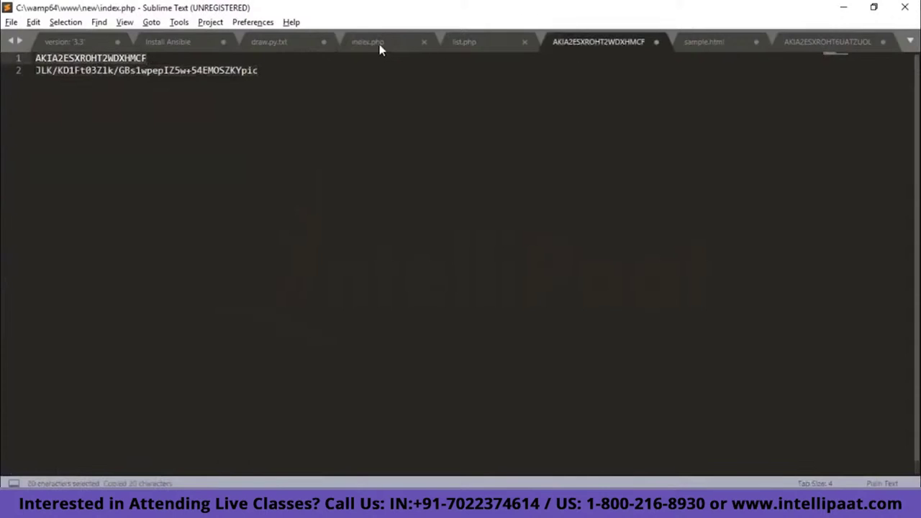
click(379, 44)
key(ctrl+v)
Paste the secret access key into the 'secret' quotes and save index.php
click(576, 46)
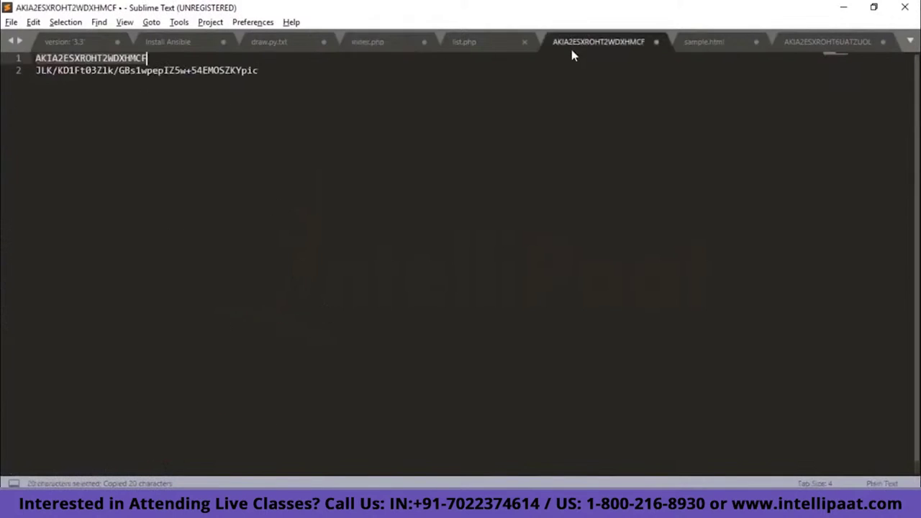
drag(119, 70, 186, 70)
triple_click(186, 70)
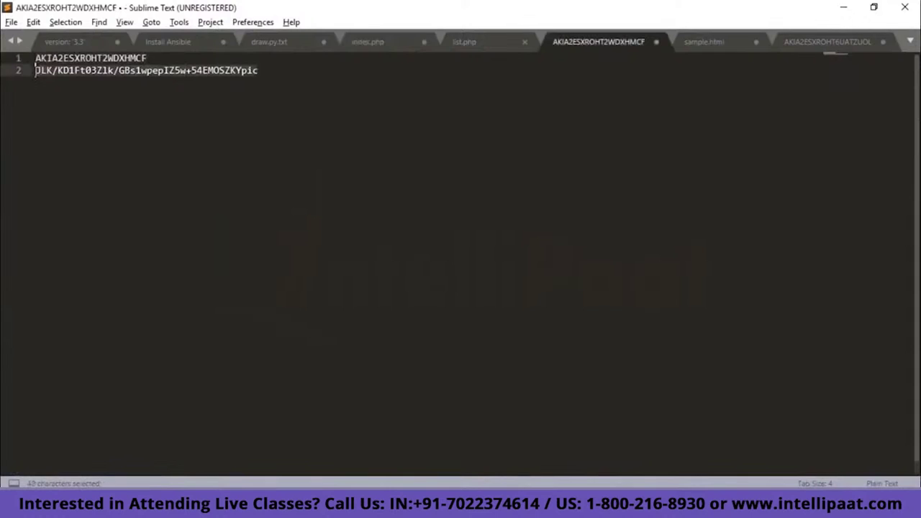
key(ctrl+c)
click(368, 41)
click(213, 325)
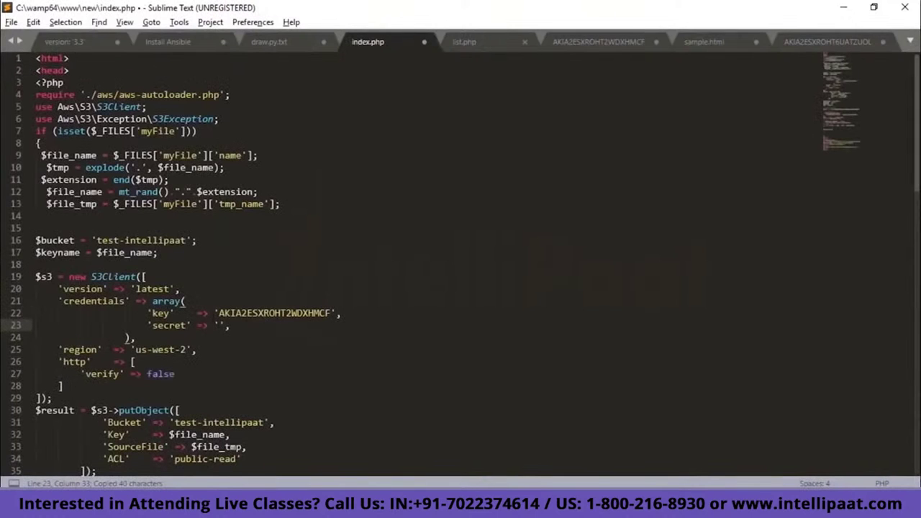
key(ctrl+v)
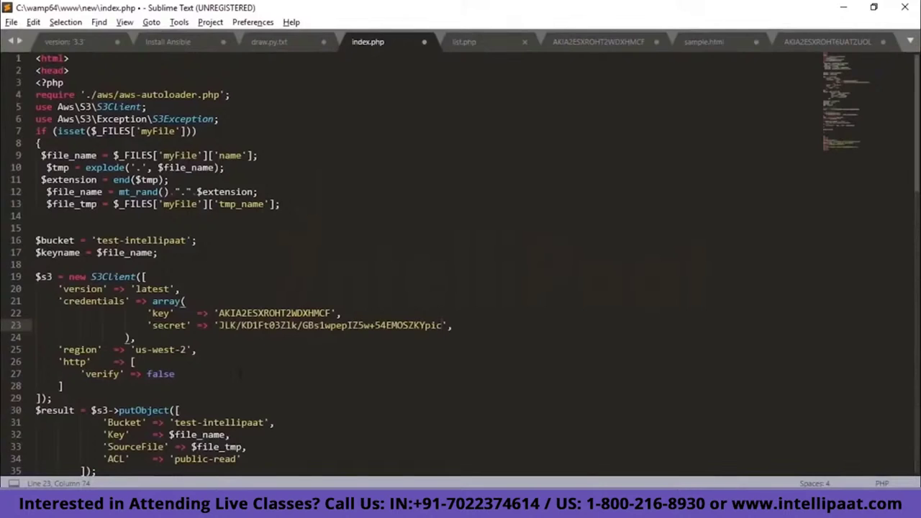
key(ctrl+s)
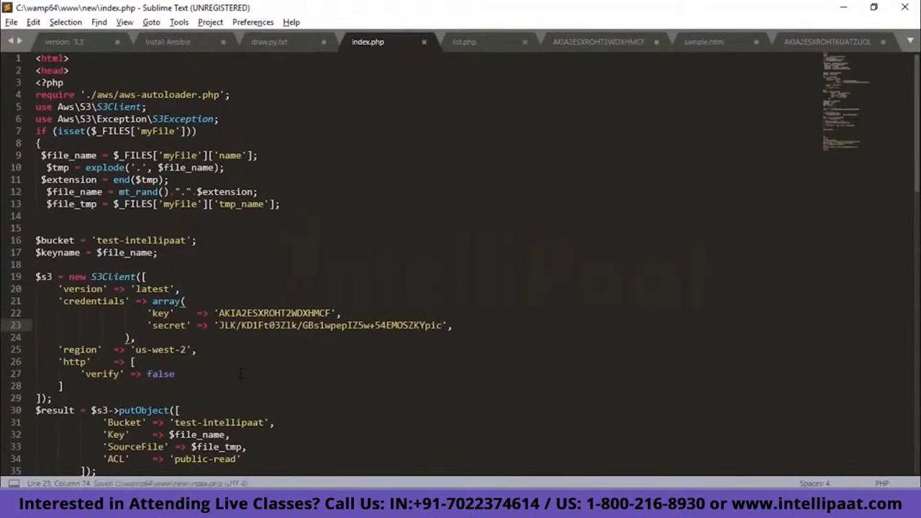
key(alt+Tab)
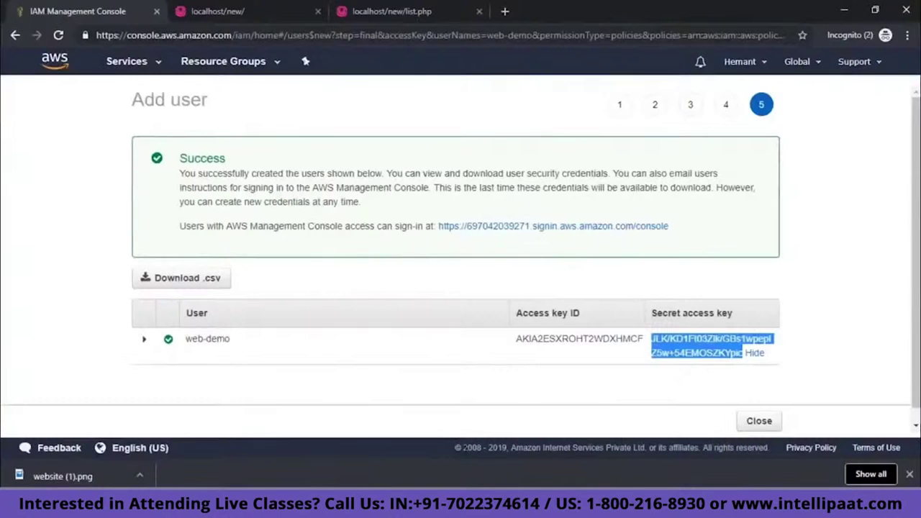
Open the test-intellipaat bucket in S3
click(232, 15)
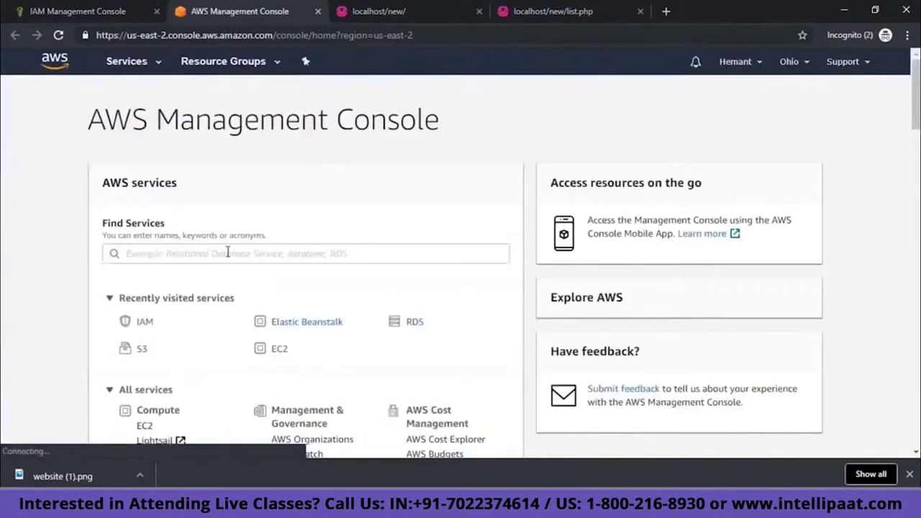
click(142, 350)
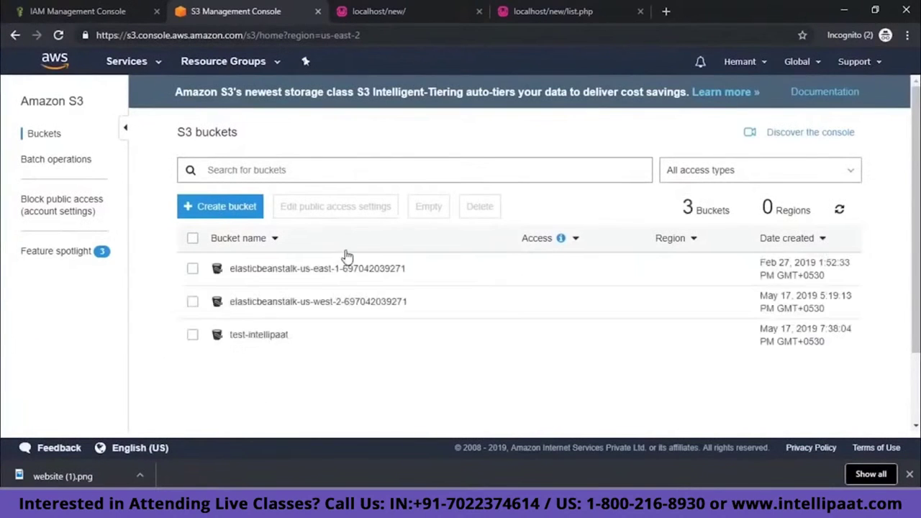
click(277, 340)
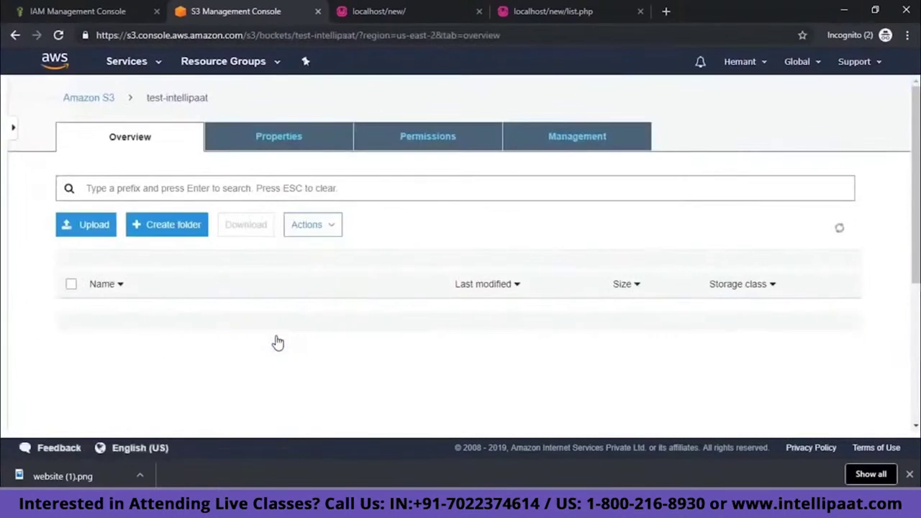
scroll(493, 236, down, 1)
scroll(493, 235, down, 2)
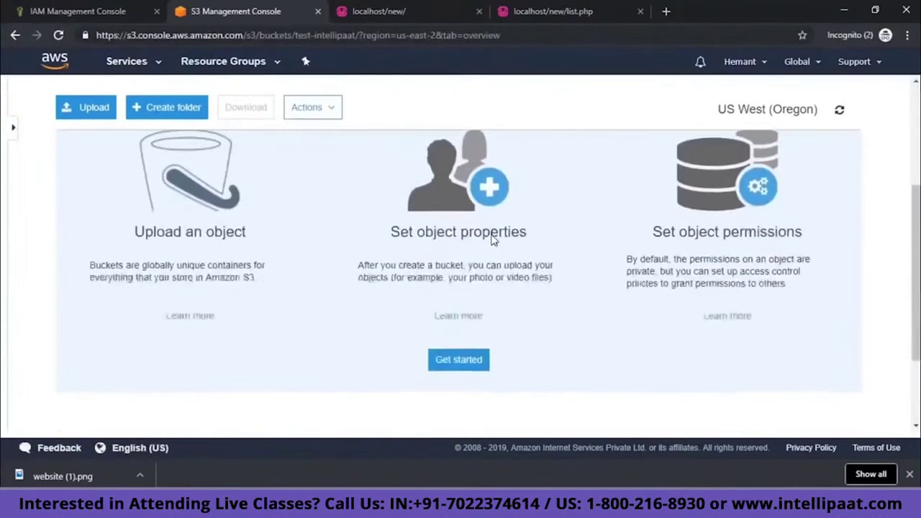
scroll(493, 236, up, 4)
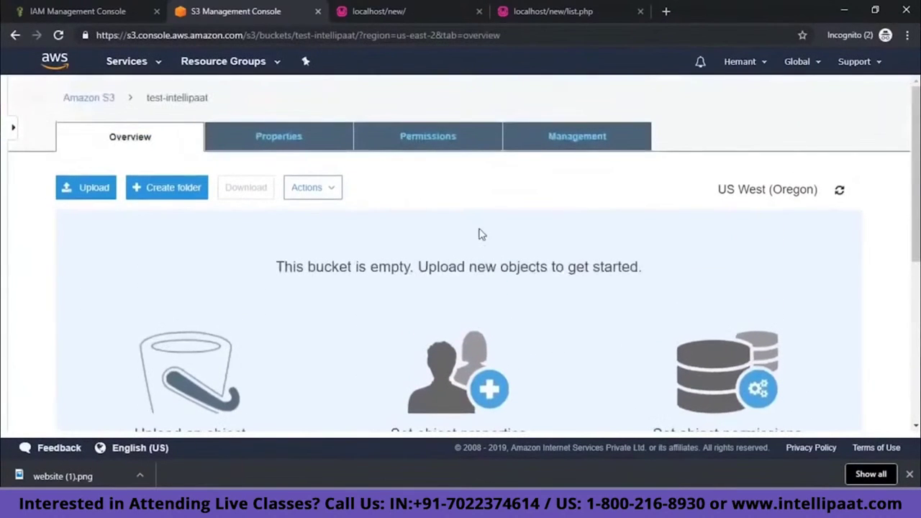
Resubmit the localhost upload form and refresh the bucket to show 2038891051.PNG
click(399, 17)
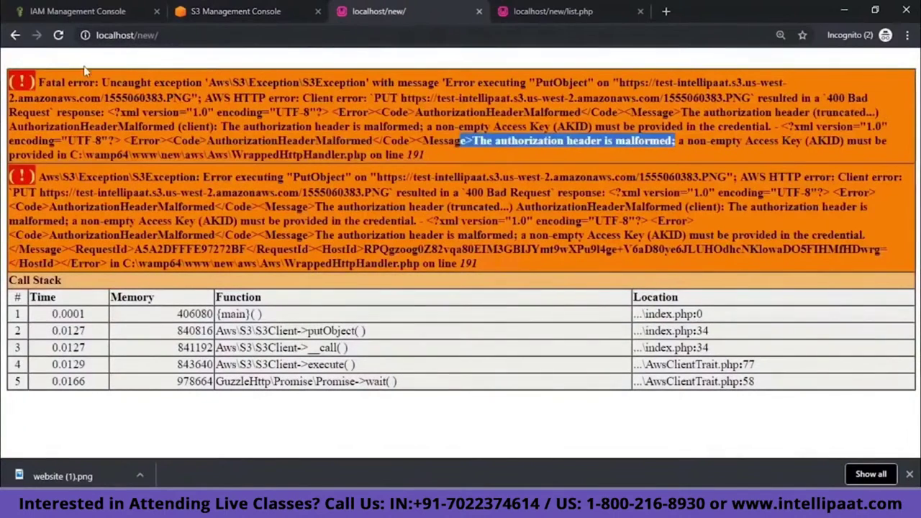
click(59, 35)
click(518, 140)
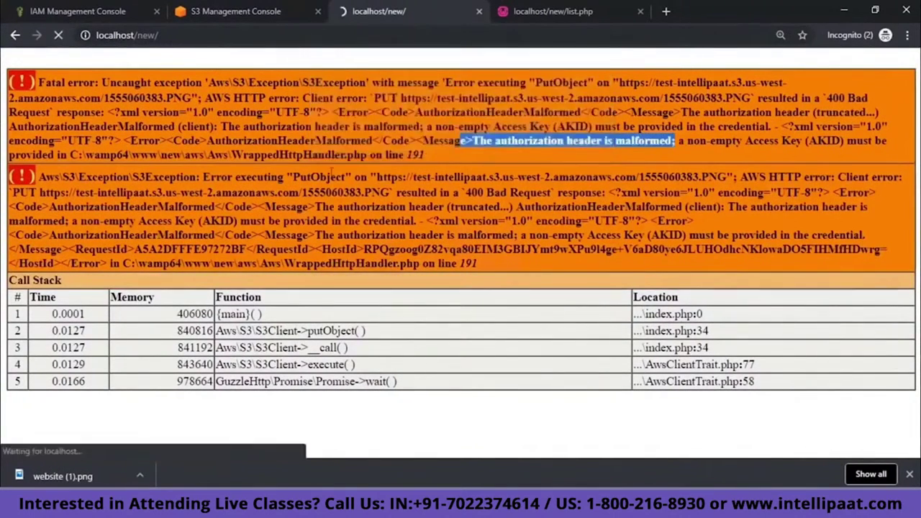
drag(33, 67, 163, 72)
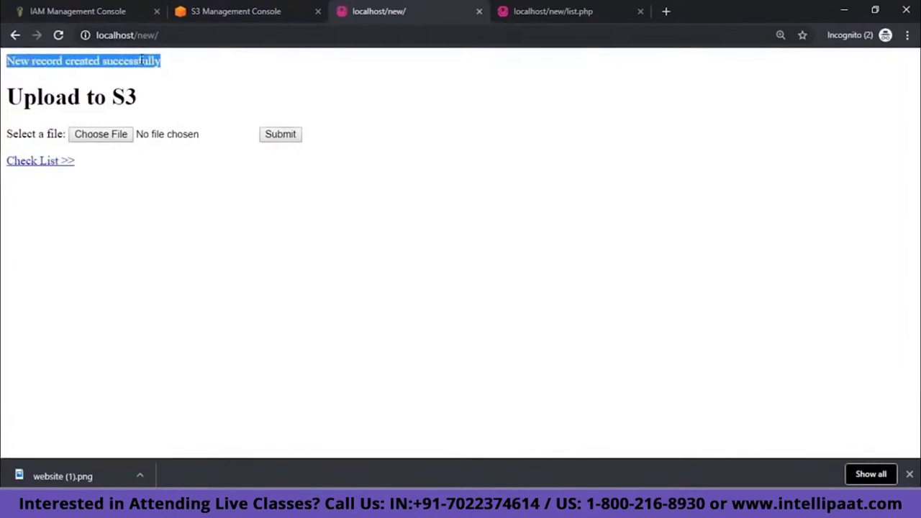
click(253, 17)
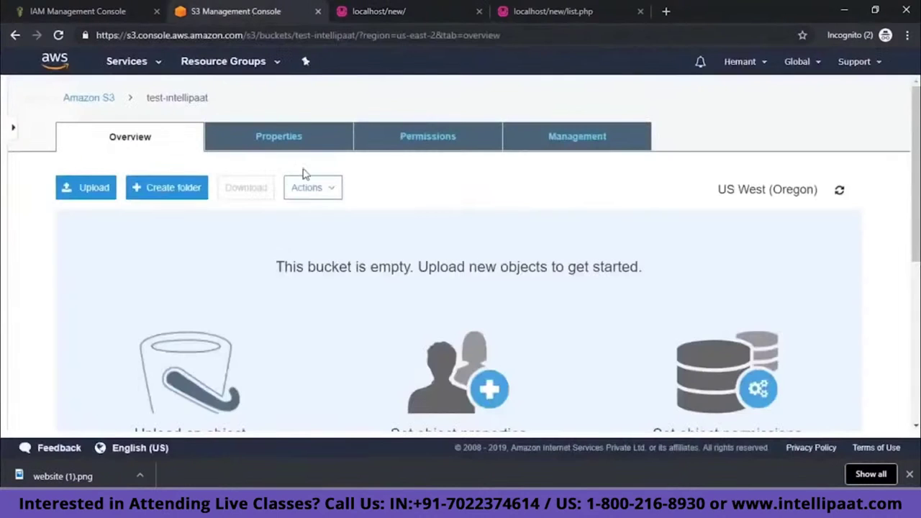
click(839, 190)
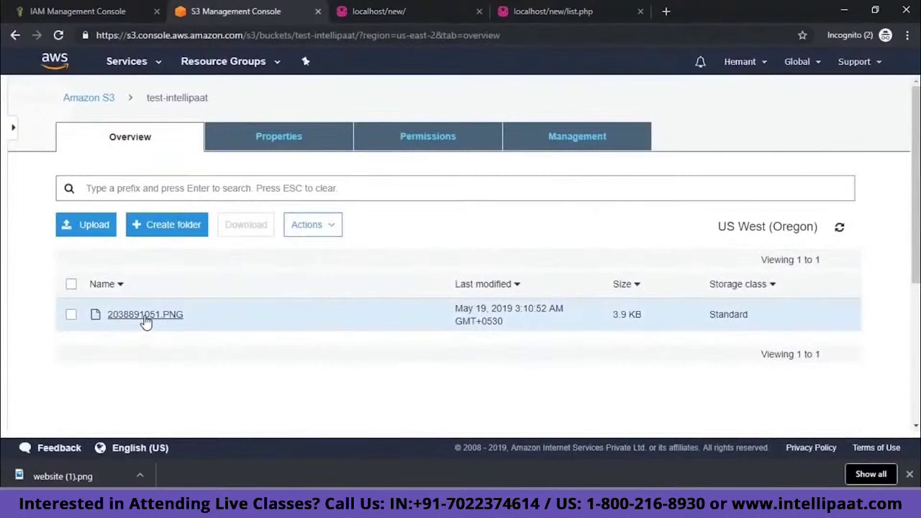
click(409, 11)
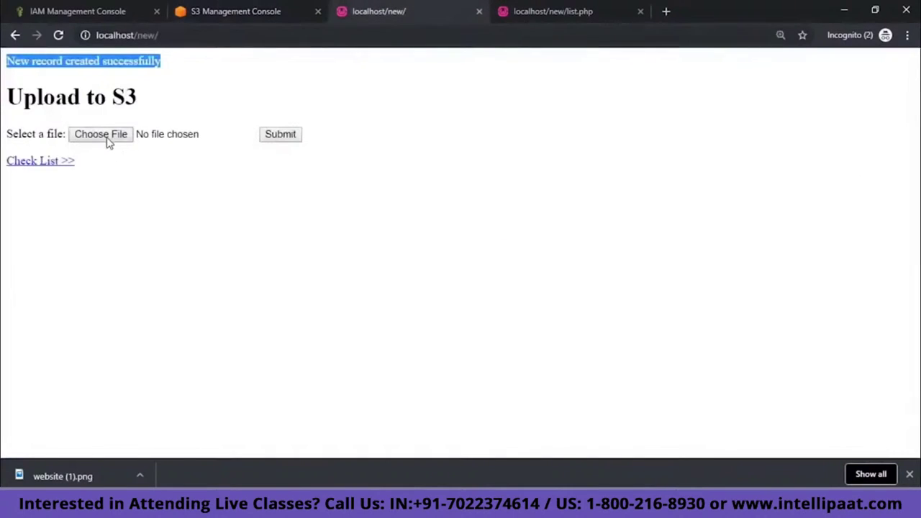
Upload Screenshot (2) and refresh the bucket to show 737194766.png
click(101, 134)
double_click(325, 129)
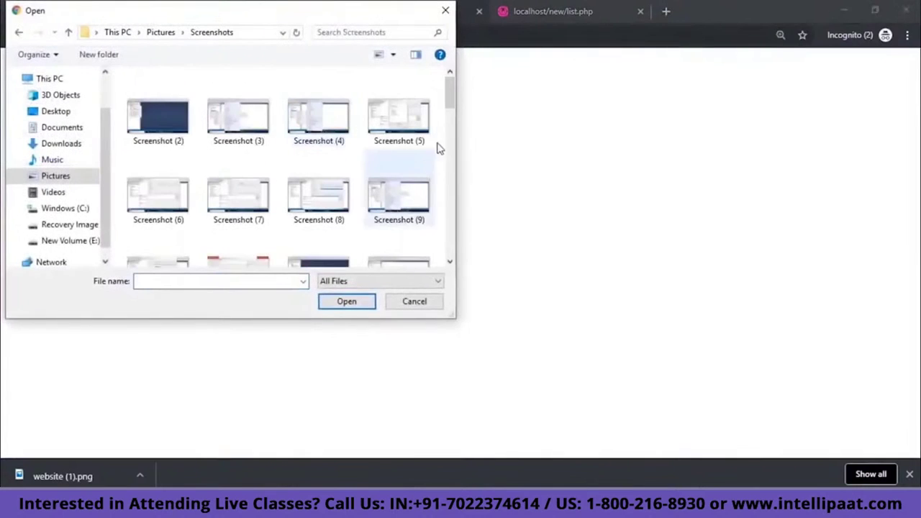
click(167, 118)
click(346, 302)
click(276, 136)
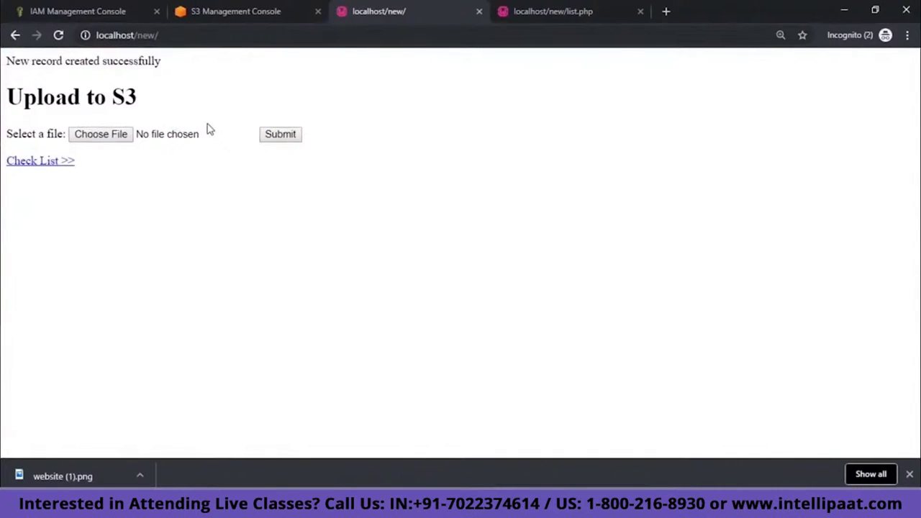
click(224, 12)
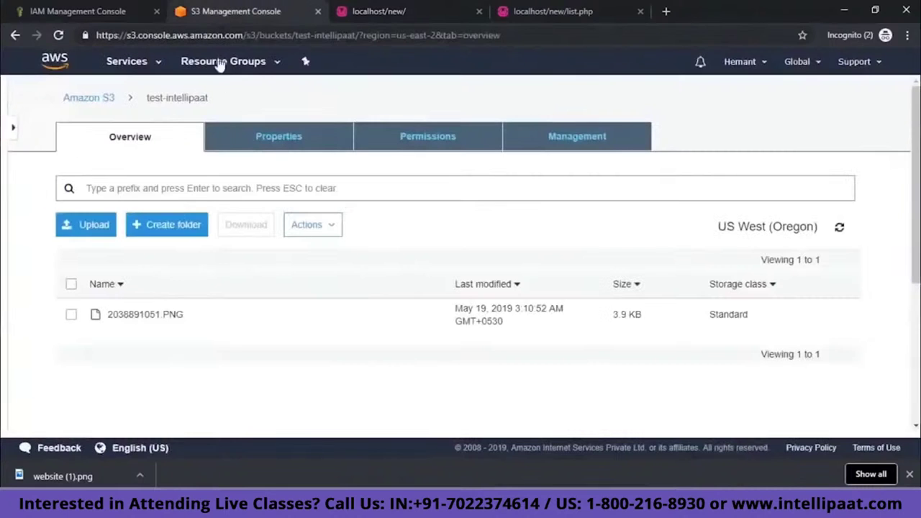
click(839, 227)
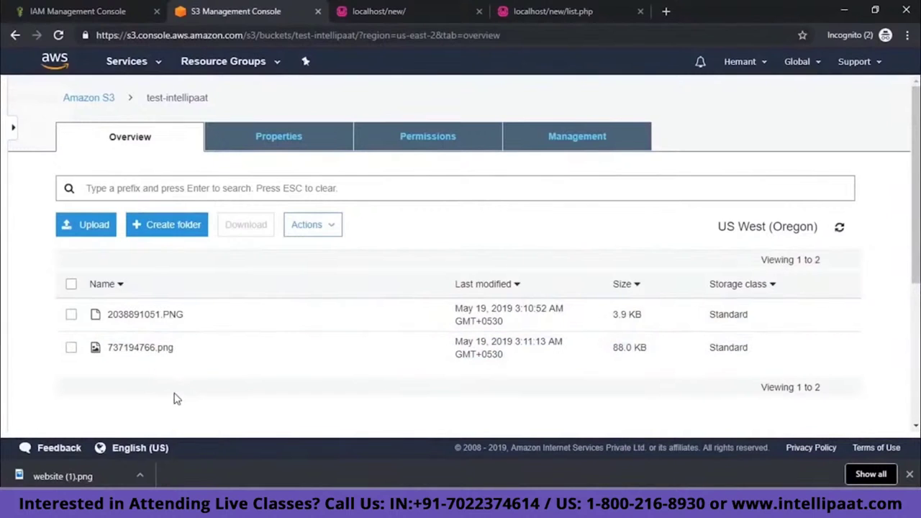
click(432, 11)
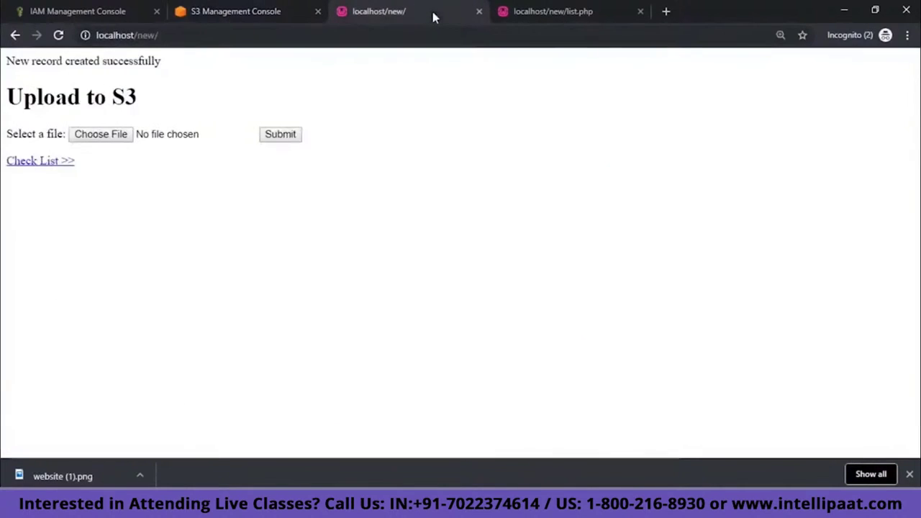
Download and view 737194766.png and 2038891051.PNG from the uploaded-files list
click(47, 167)
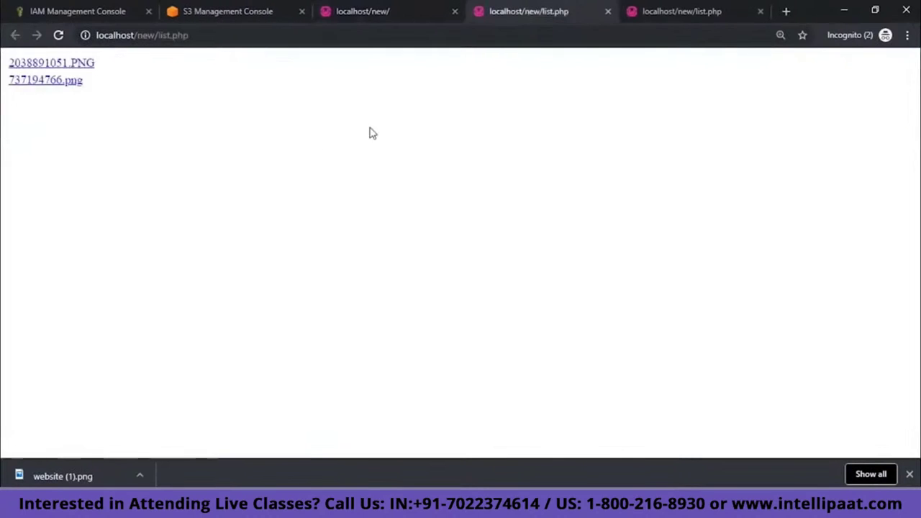
click(81, 86)
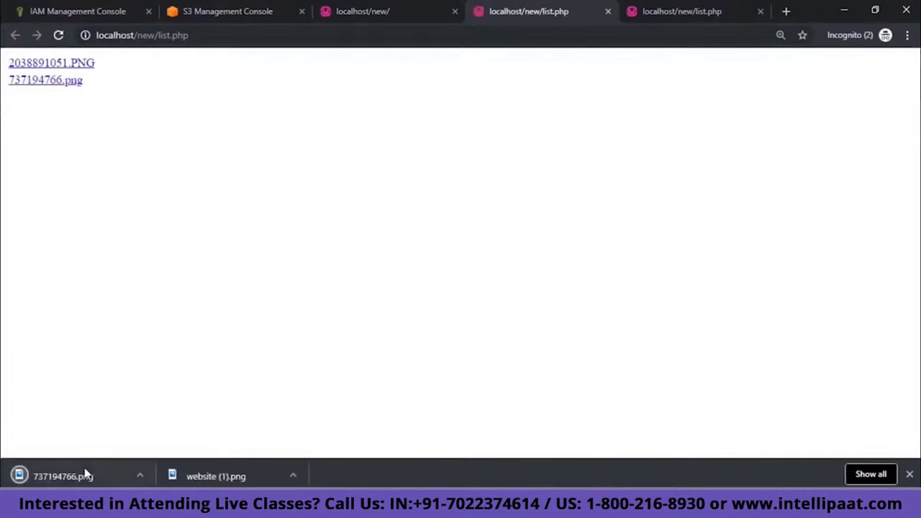
click(85, 475)
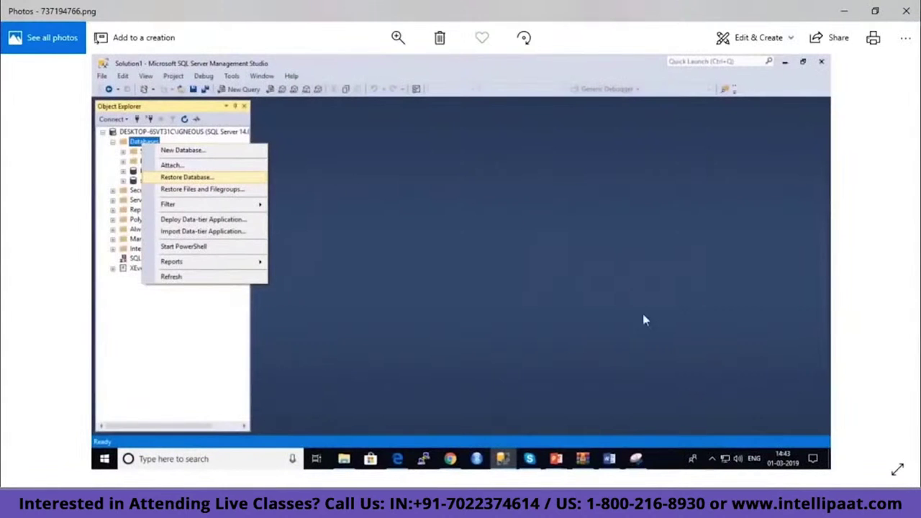
click(902, 14)
click(79, 66)
click(71, 474)
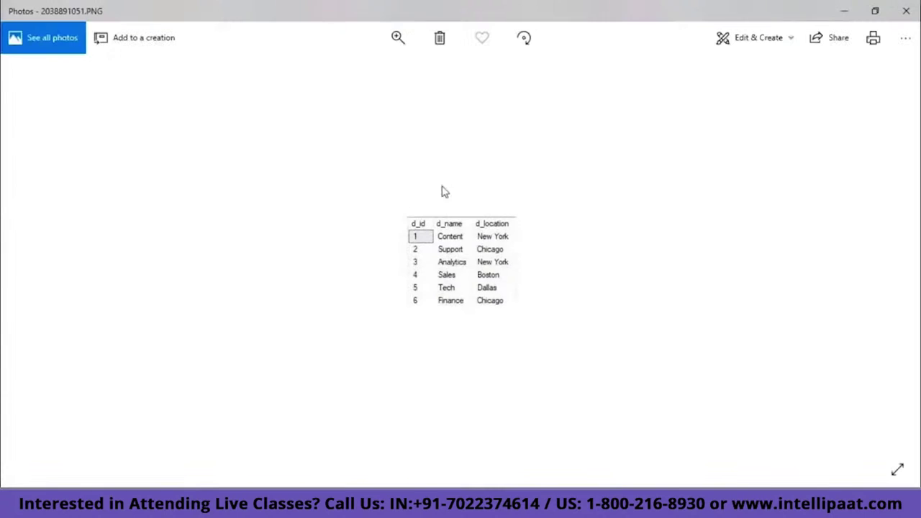
click(906, 11)
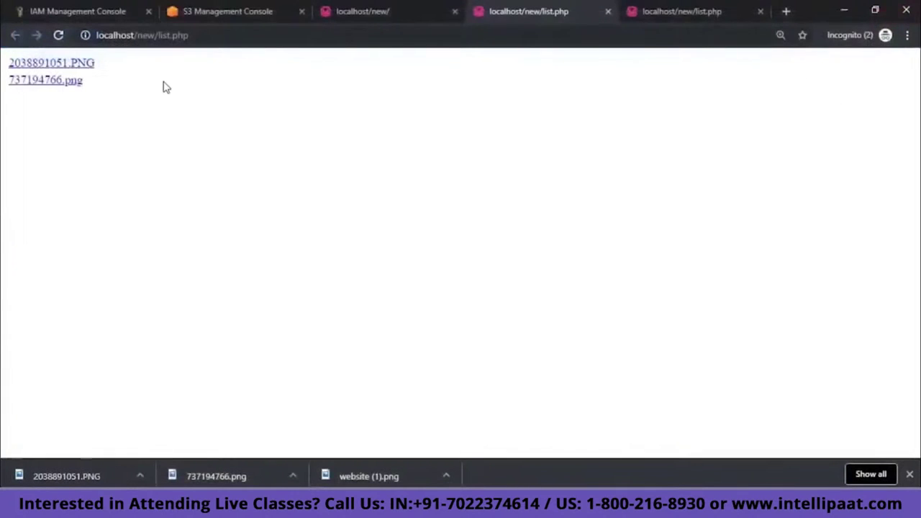
click(363, 13)
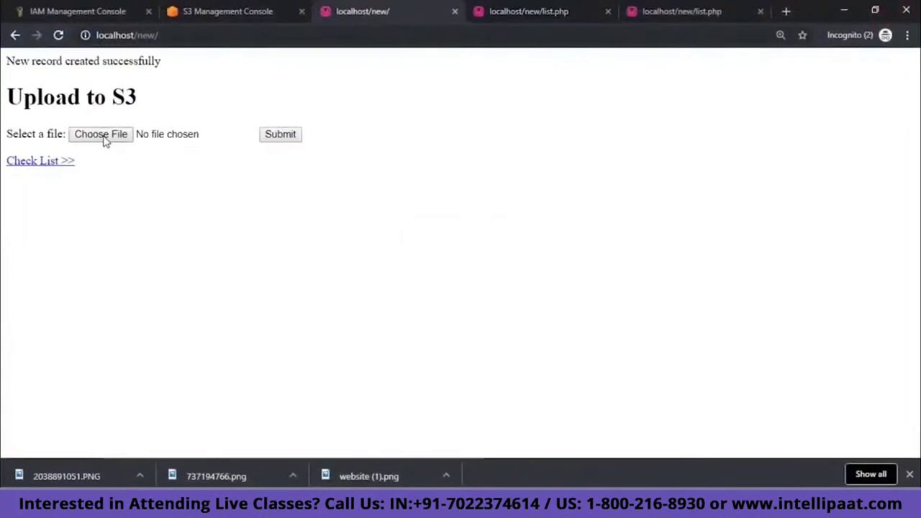
Upload the test file from the app folder on the C: drive
click(108, 140)
click(161, 33)
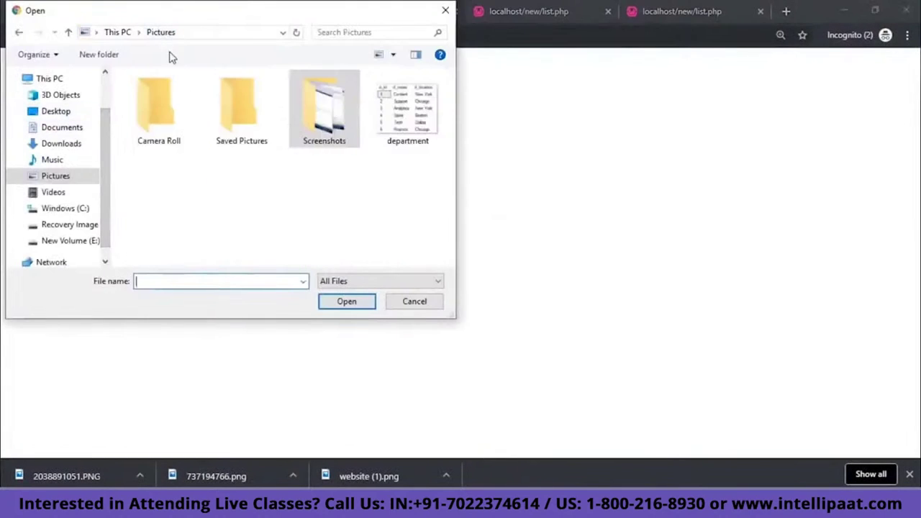
double_click(324, 108)
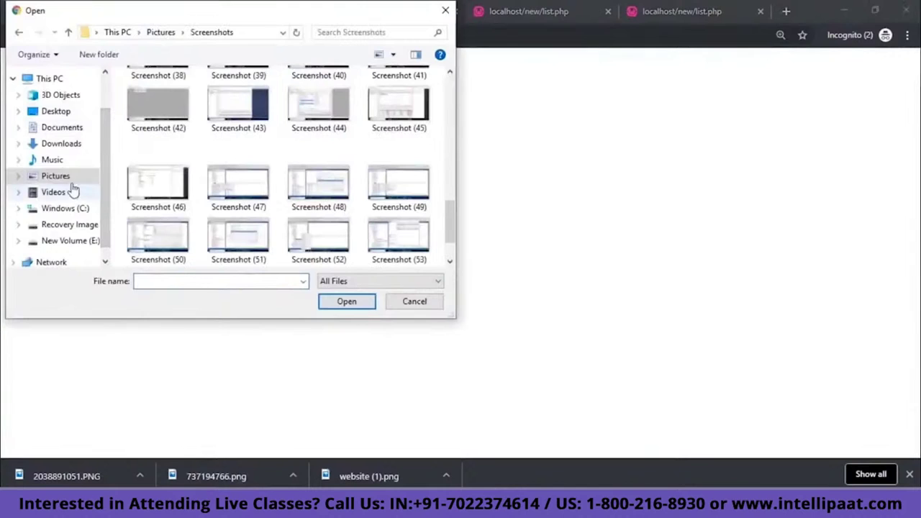
scroll(101, 172, up, 2)
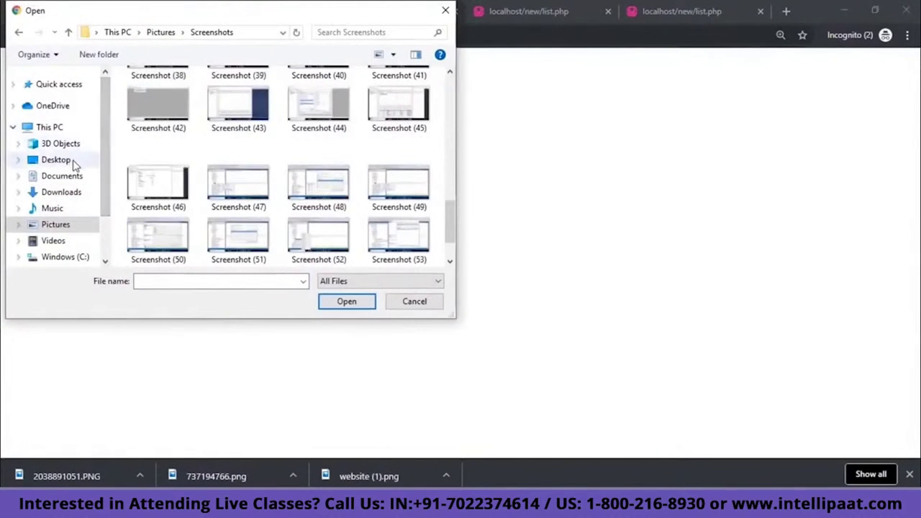
click(73, 257)
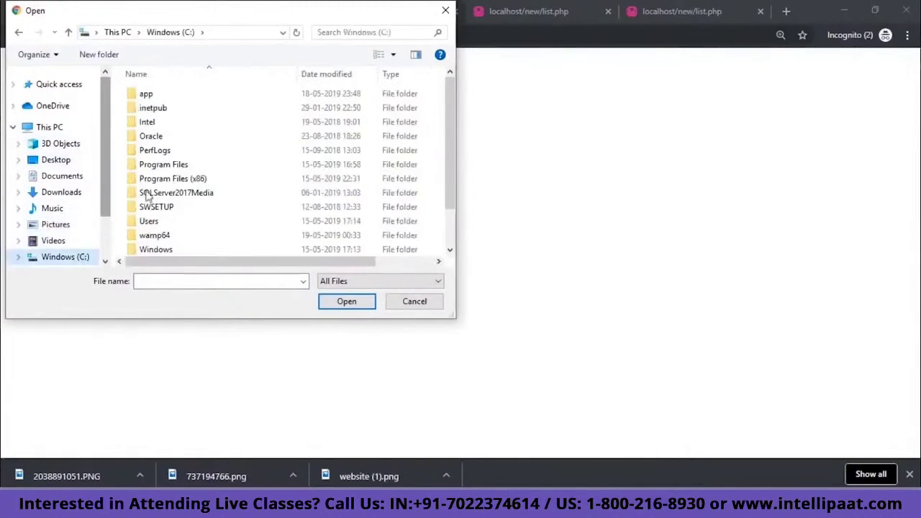
double_click(173, 95)
click(181, 127)
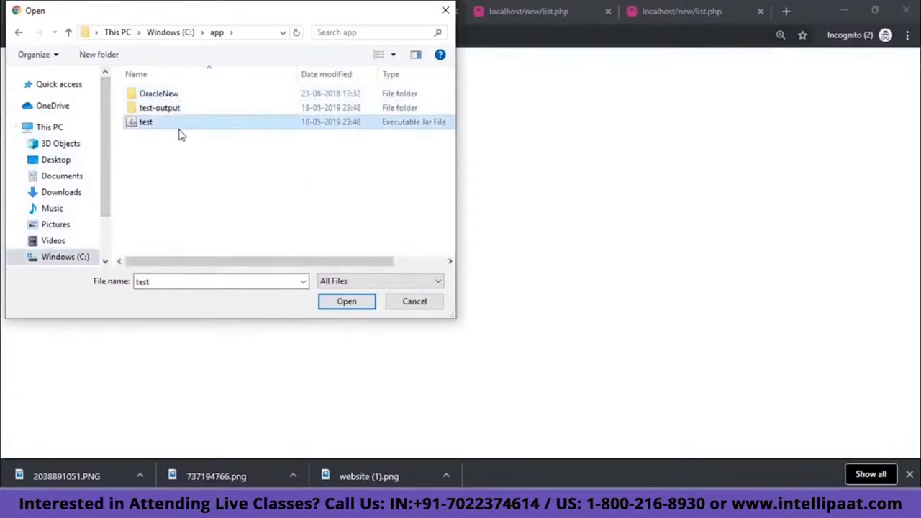
click(339, 304)
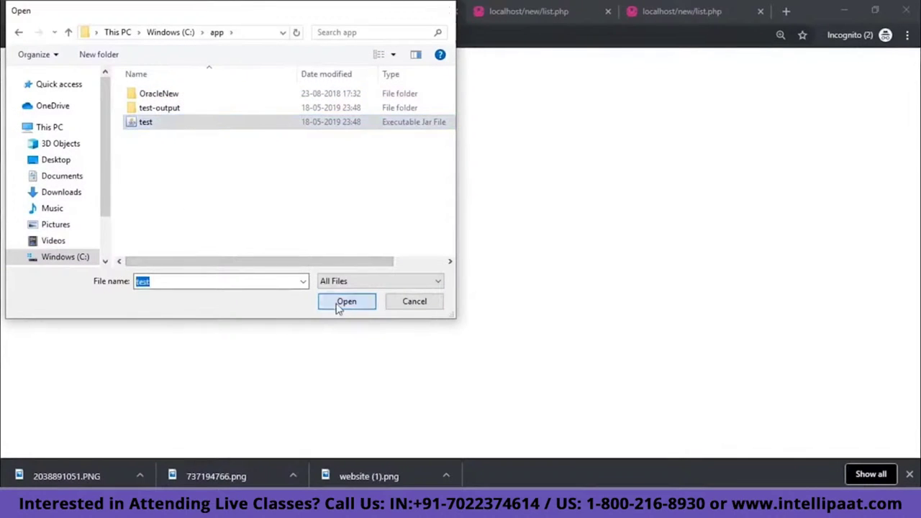
click(271, 138)
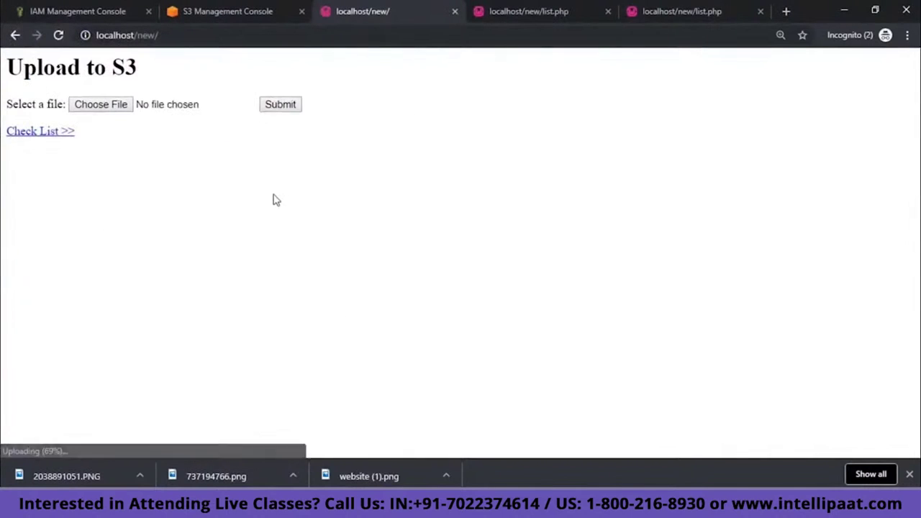
Upload the test file again and check the S3 bucket listing
click(101, 110)
double_click(145, 122)
click(276, 105)
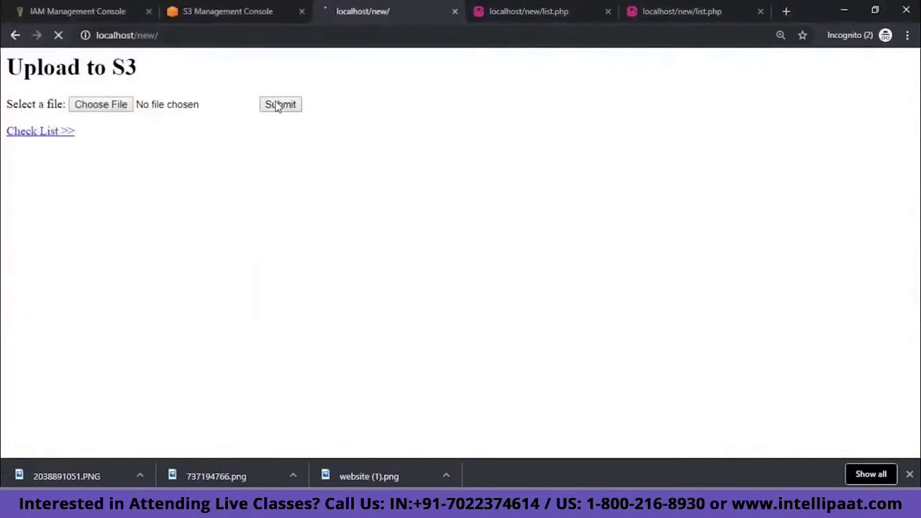
click(228, 11)
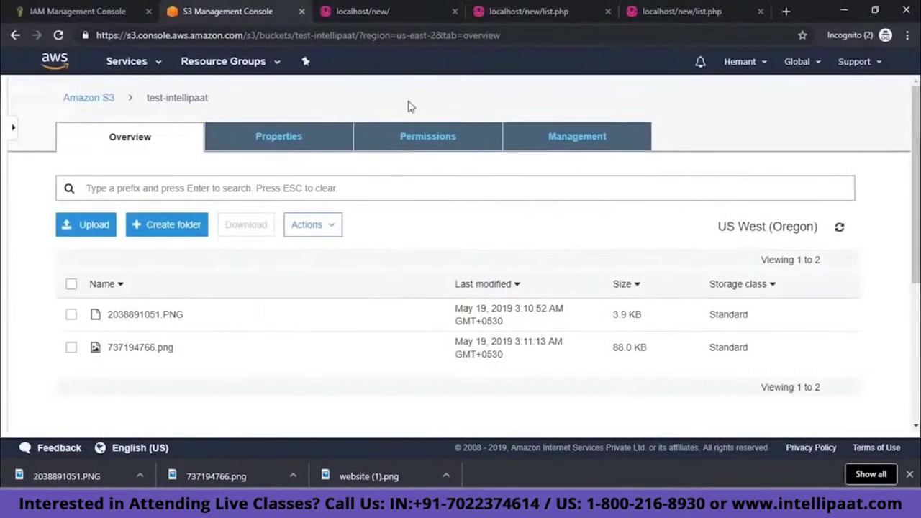
click(381, 14)
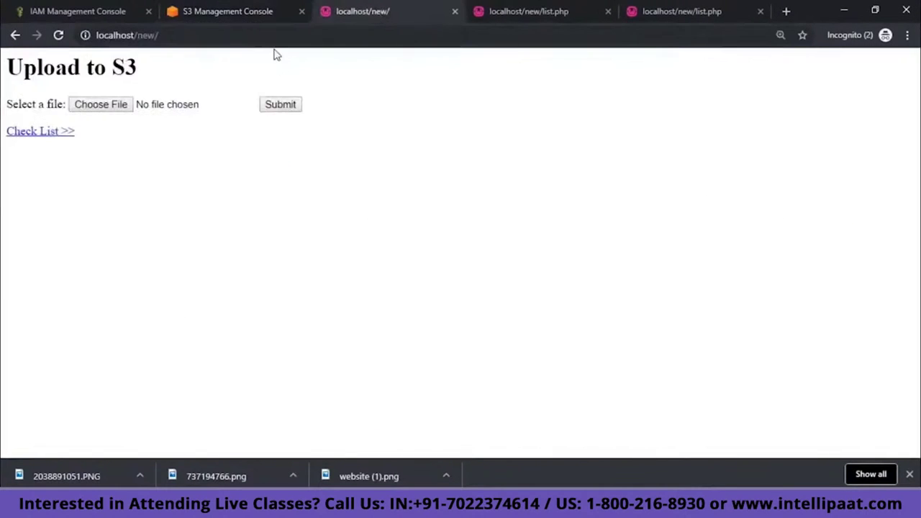
Upload 1.jpg from the New Volume (E:) drive
click(113, 106)
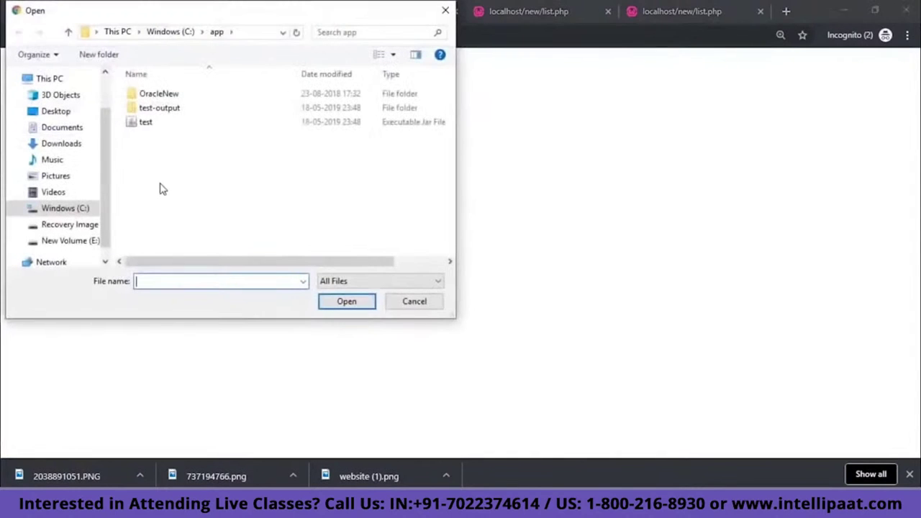
click(75, 242)
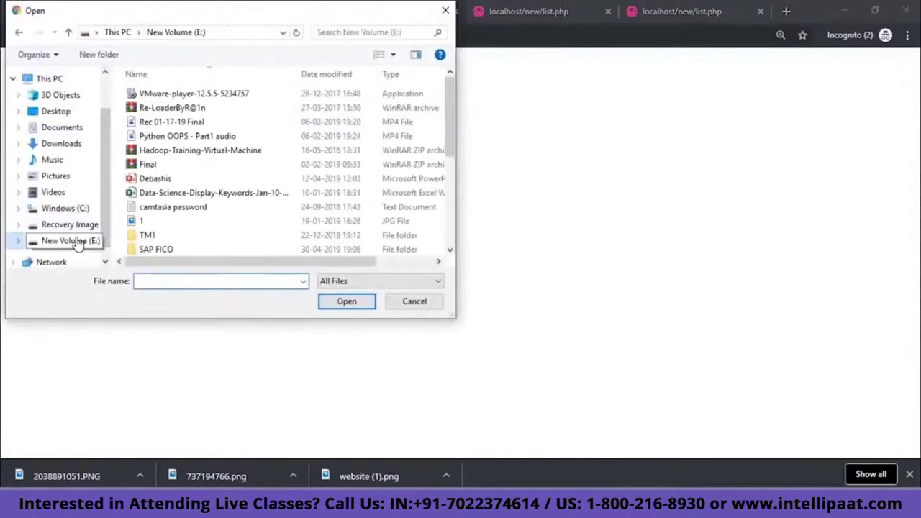
click(180, 224)
double_click(180, 224)
click(271, 105)
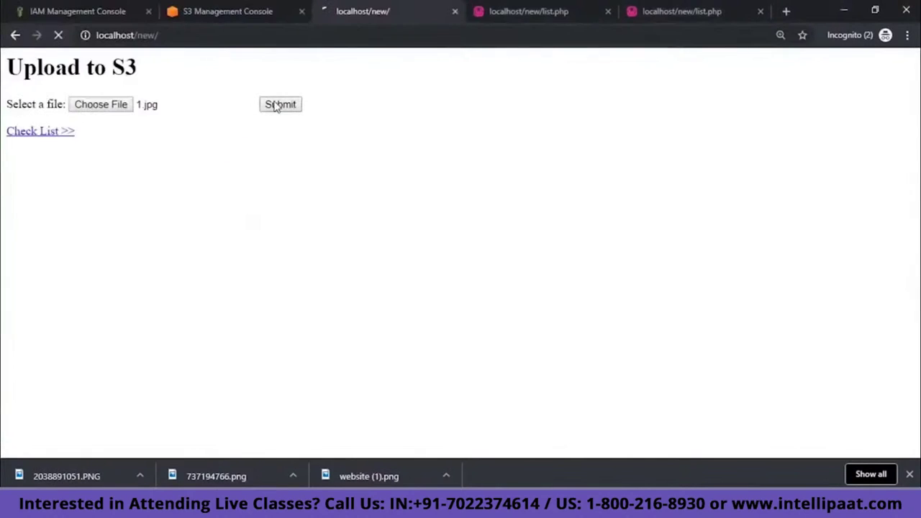
drag(9, 61, 163, 62)
Download and view 1327871119.jpg from the uploaded-files list
click(56, 164)
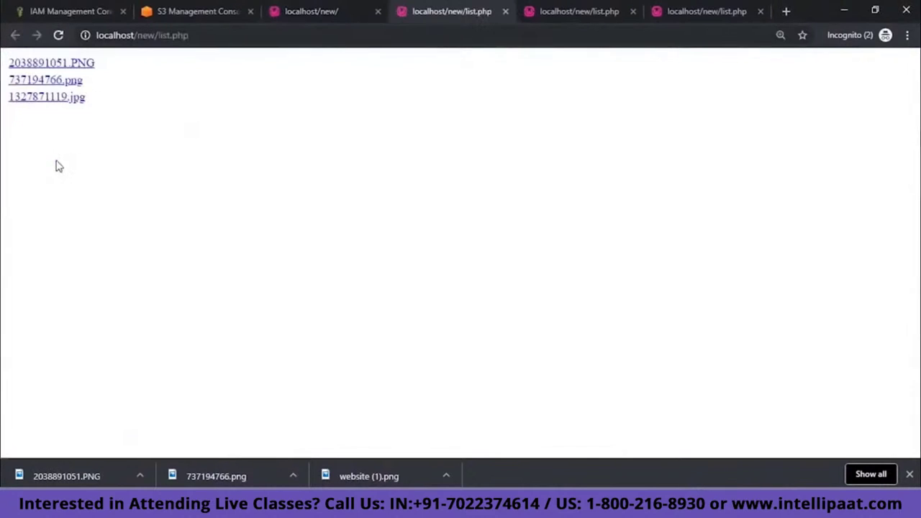
click(49, 100)
click(64, 477)
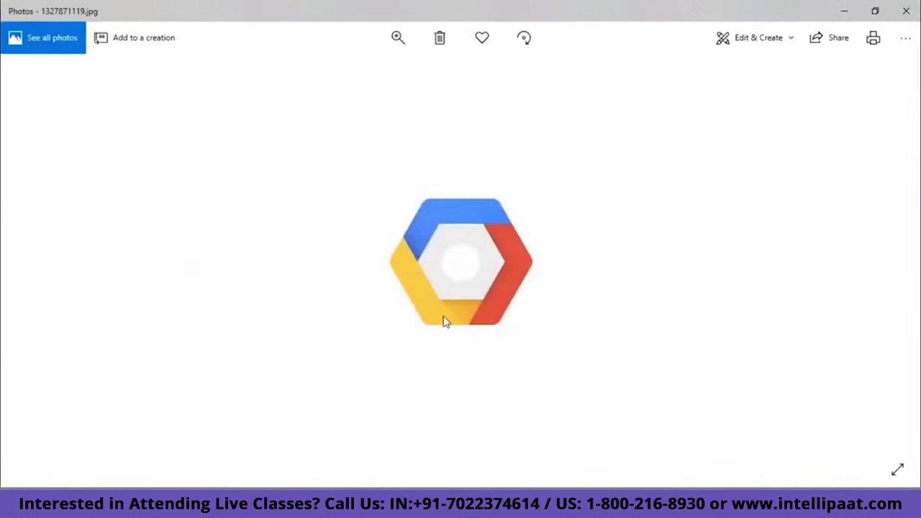
click(908, 11)
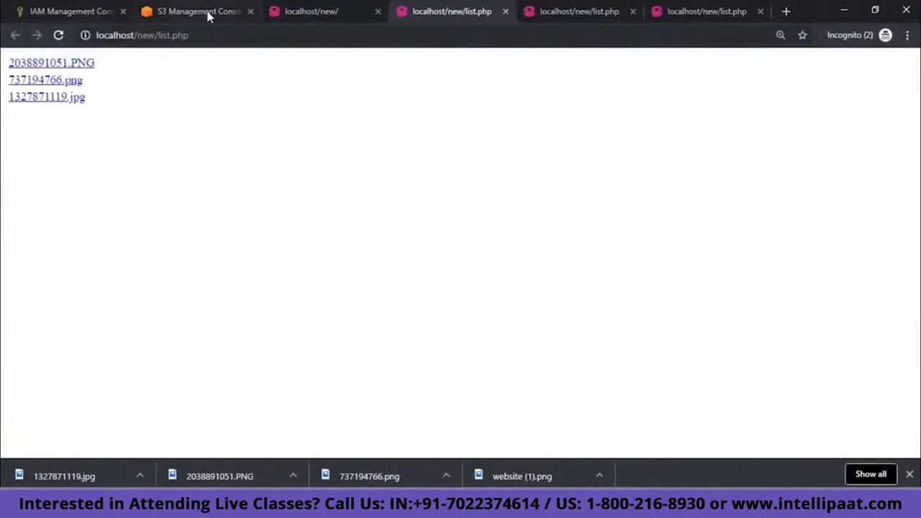
click(321, 13)
Upload the Data-Science spreadsheet
click(99, 134)
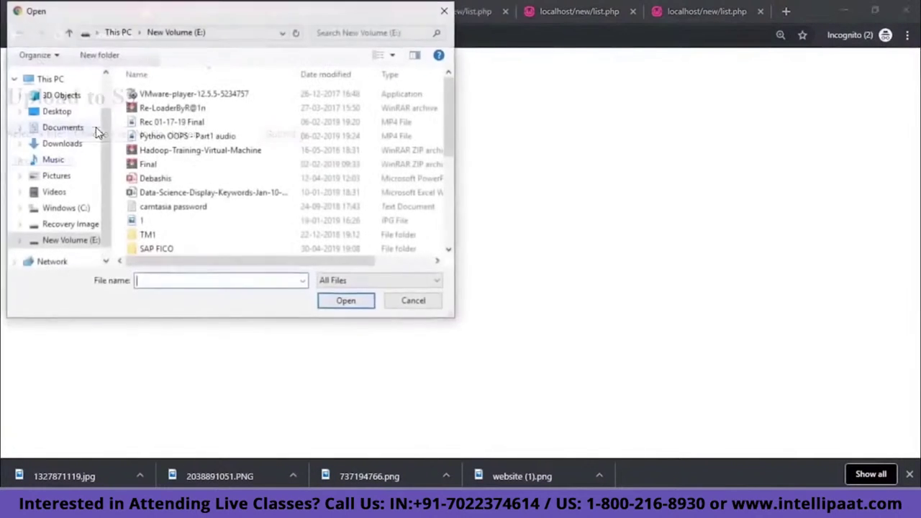
double_click(180, 193)
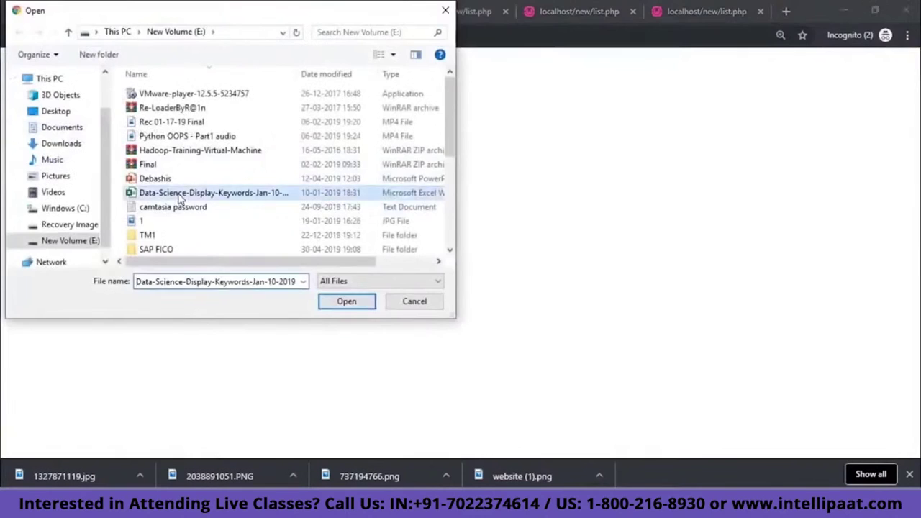
click(286, 138)
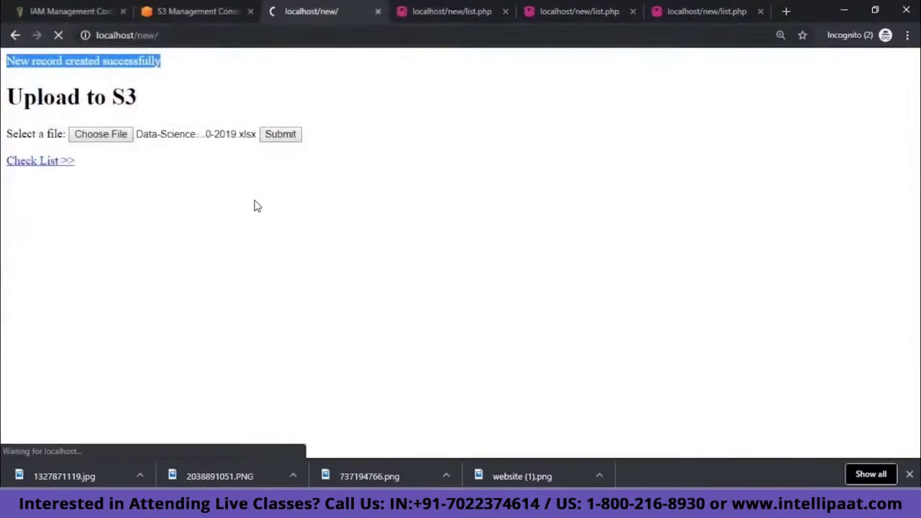
drag(27, 66, 152, 74)
click(212, 91)
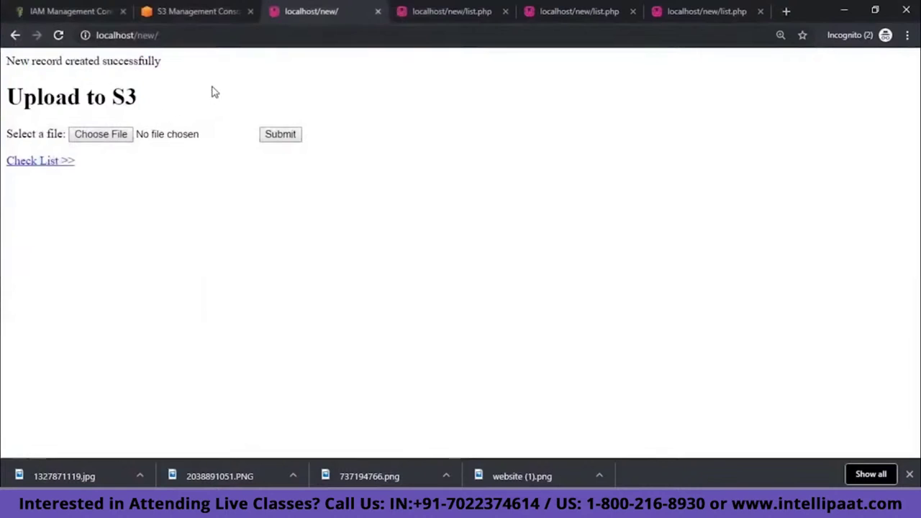
Download 526541223.xlsx and open it in Excel, dismissing the error before closing it
click(51, 166)
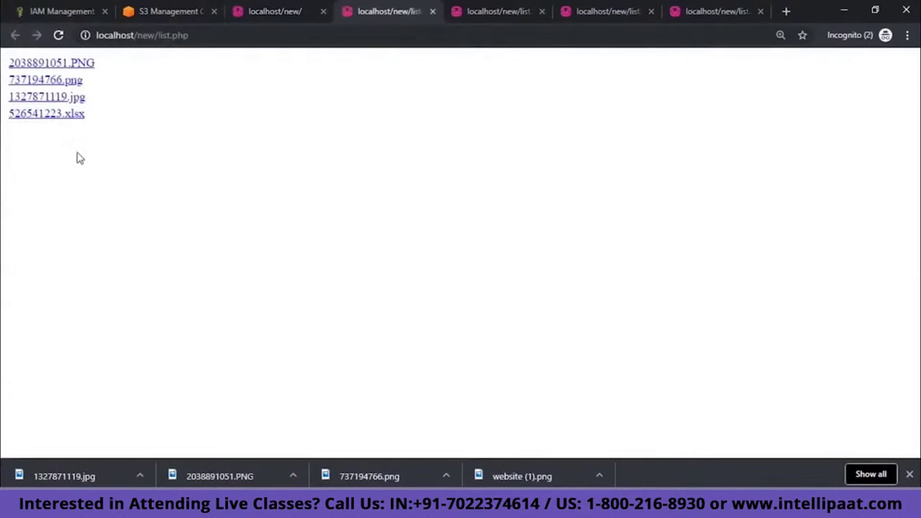
click(54, 120)
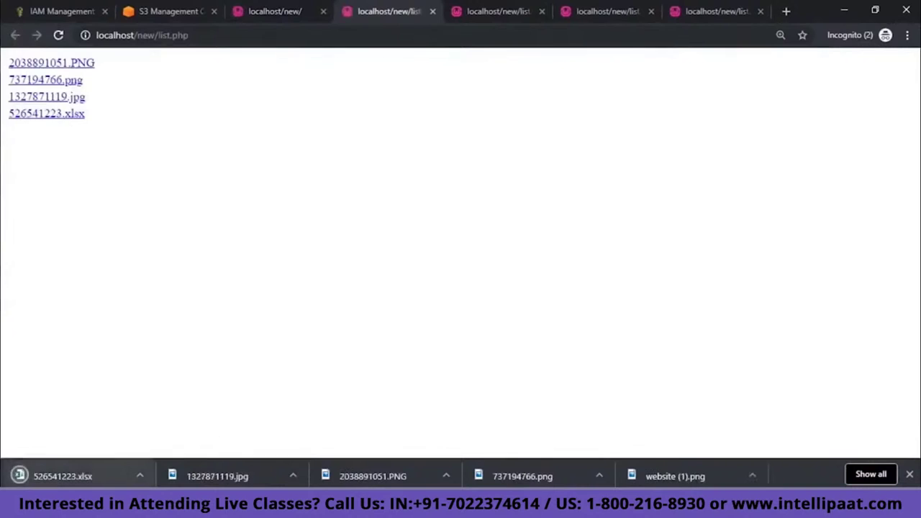
click(85, 481)
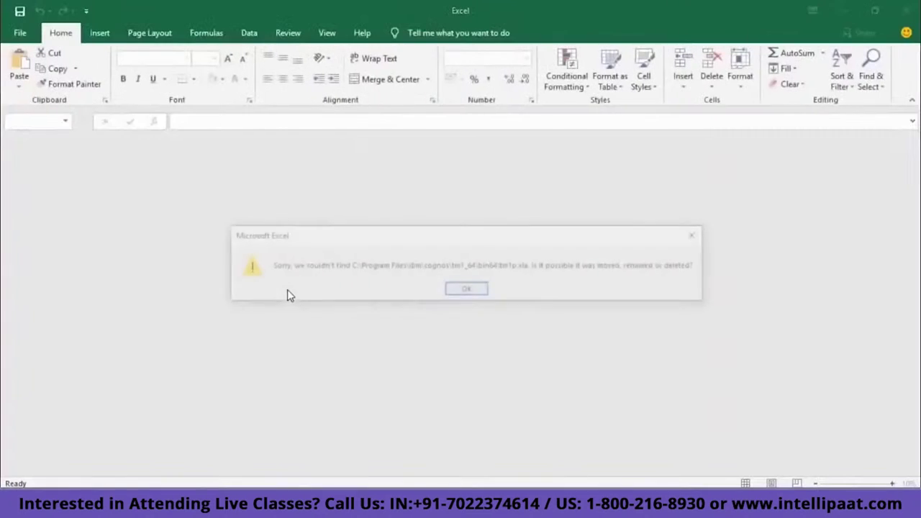
click(478, 289)
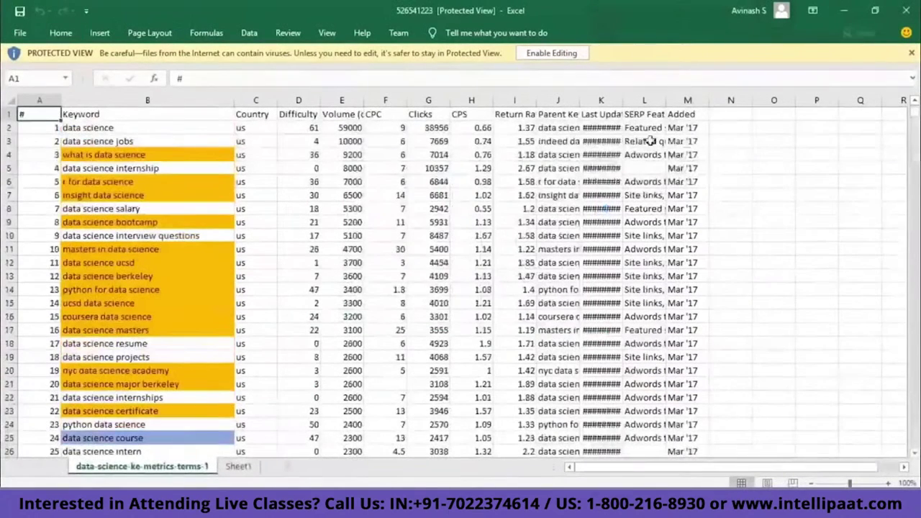
click(904, 20)
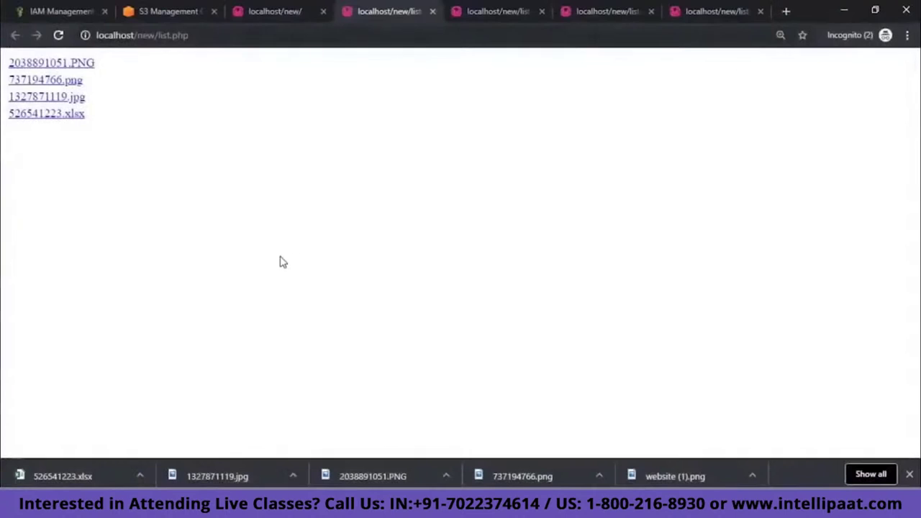
double_click(115, 35)
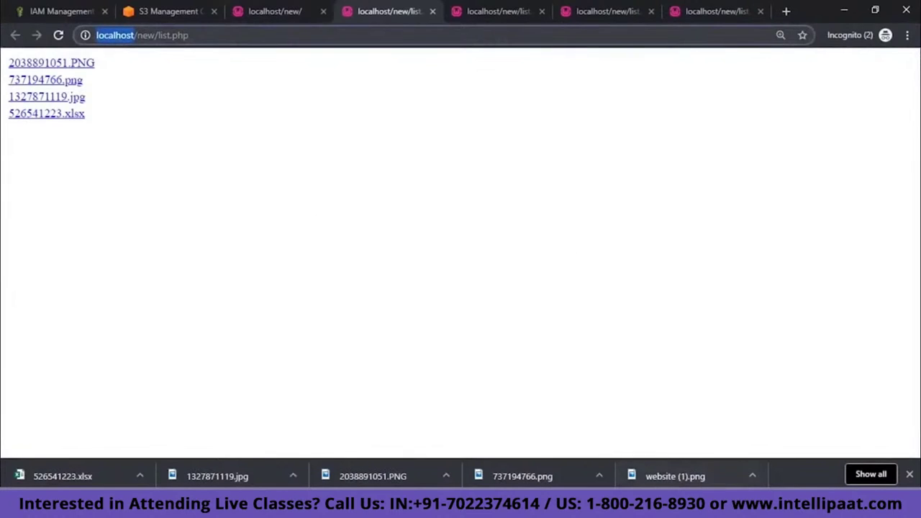
key(alt+Tab)
Run select * from names; in the MySQL console to list the four stored file names
drag(372, 80, 638, 72)
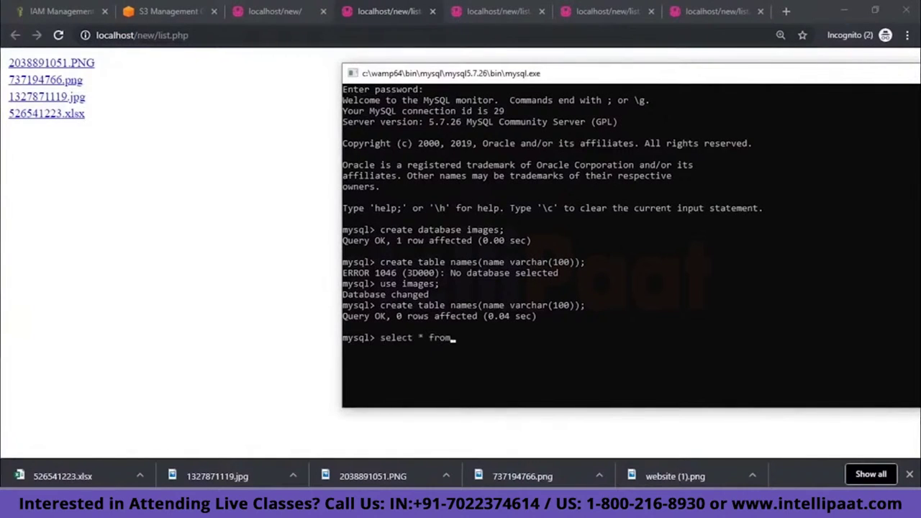
key(Return)
key(Up)
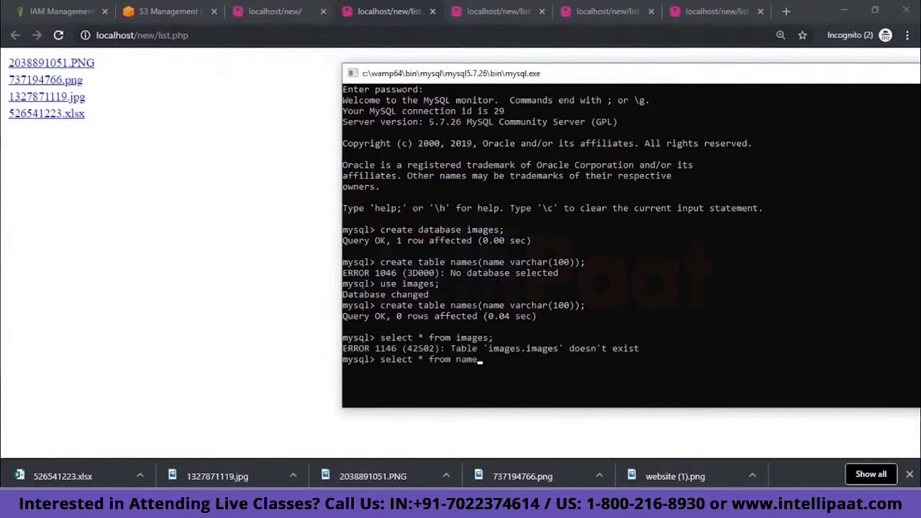
text(;)
key(Return)
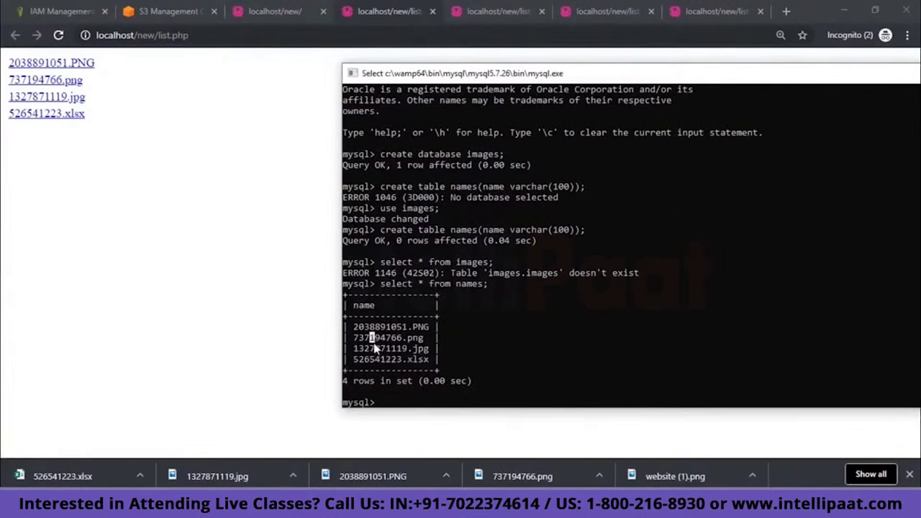
Highlight the 1327871119.jpg, 737194766.png and 2038891051.PNG rows, then return to the S3 bucket page
double_click(373, 348)
double_click(374, 337)
double_click(374, 327)
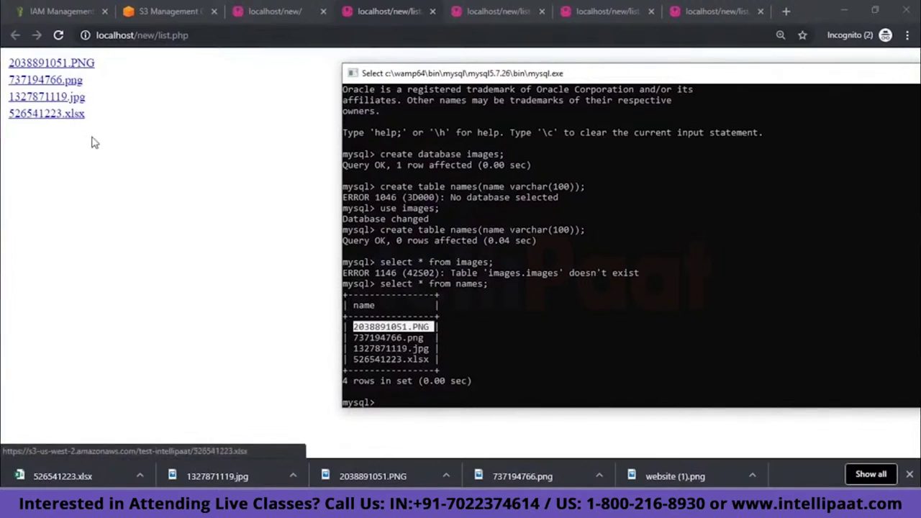
click(207, 273)
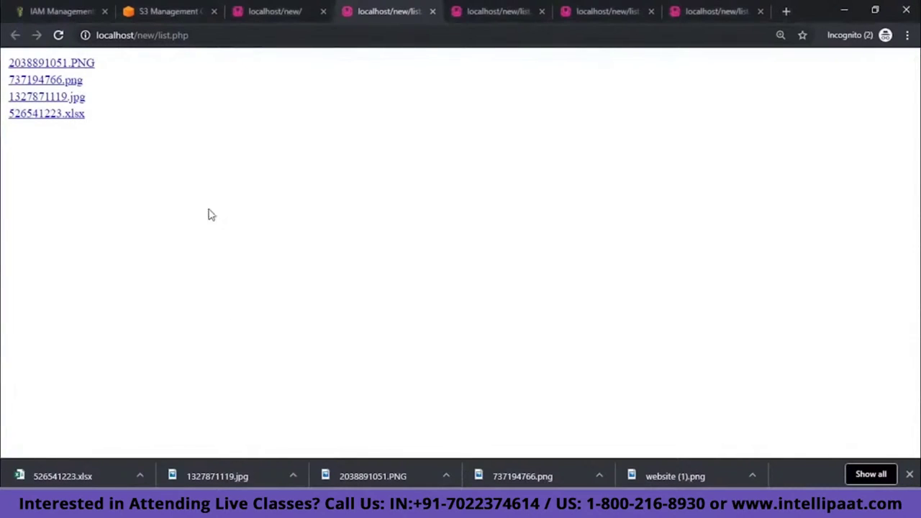
click(168, 17)
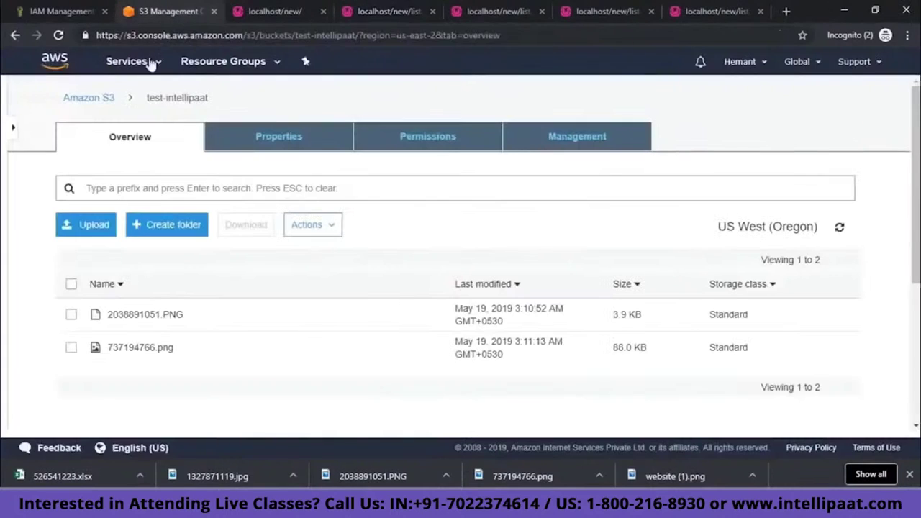
Open the RDS service from a new console home tab
middle_click(56, 63)
click(235, 9)
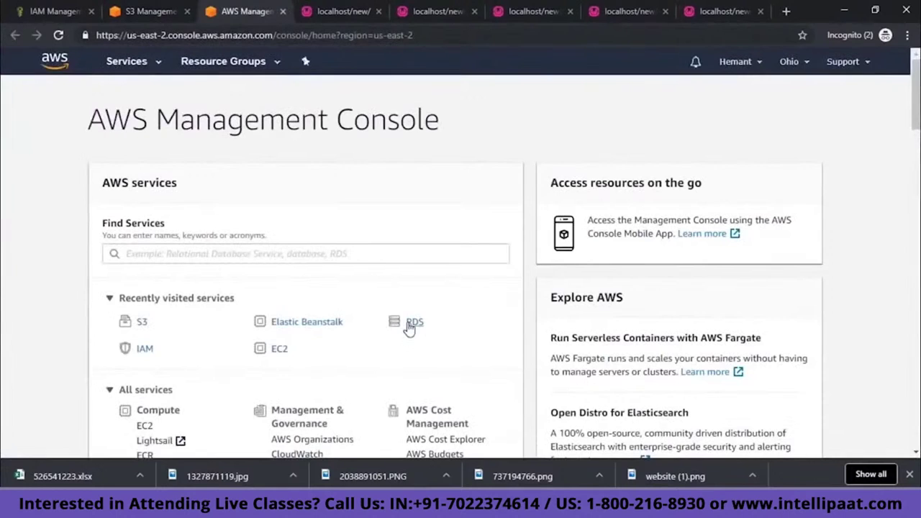
click(409, 326)
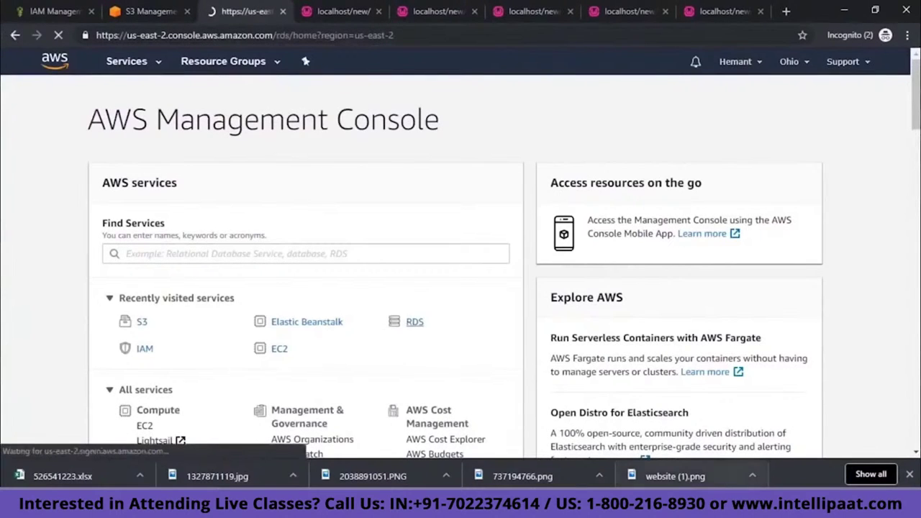
key(alt+Tab)
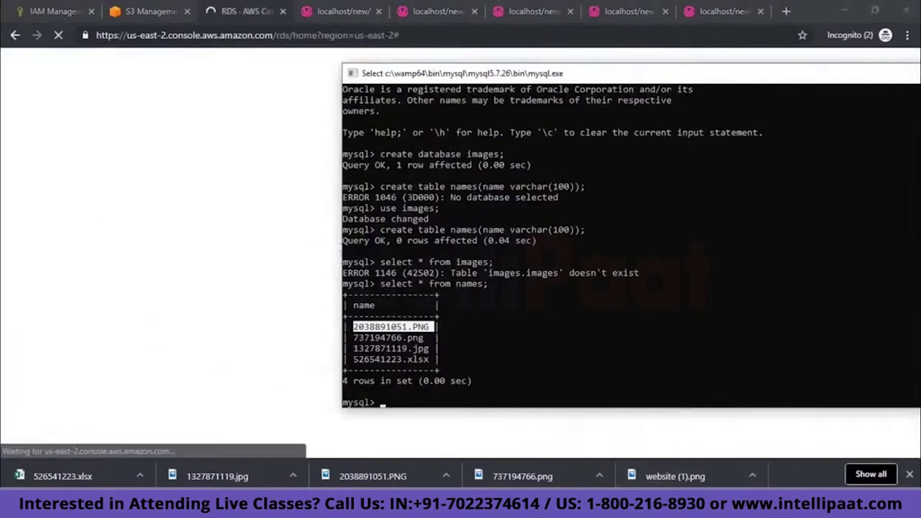
key(alt+Tab)
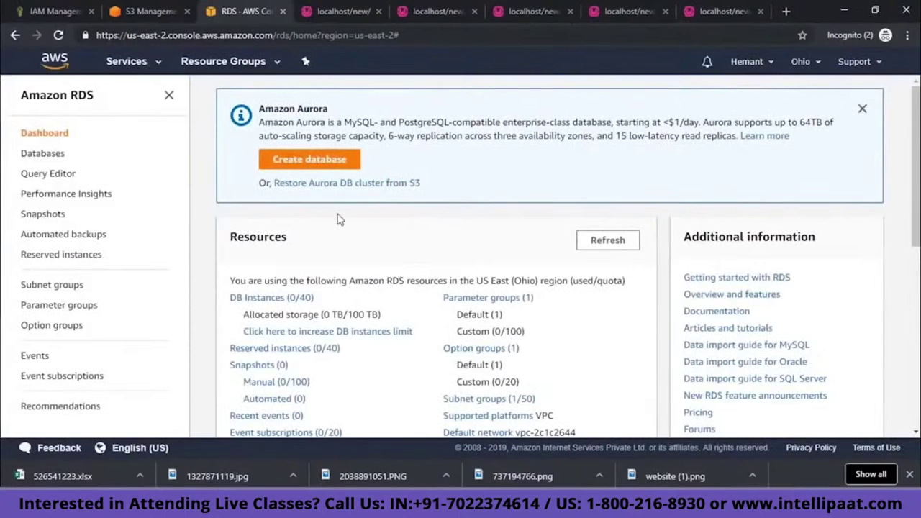
Start a new MySQL database with the Dev/Test – MySQL use case
click(321, 159)
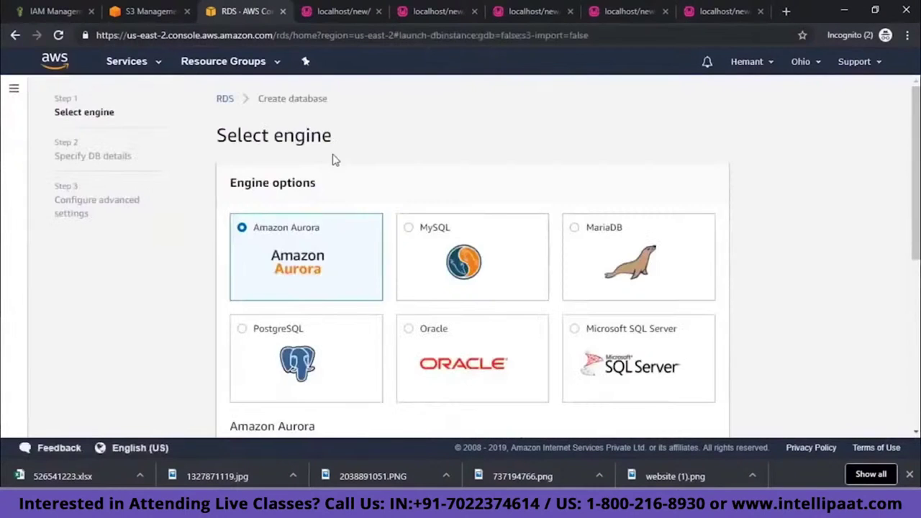
click(494, 259)
scroll(791, 223, down, 5)
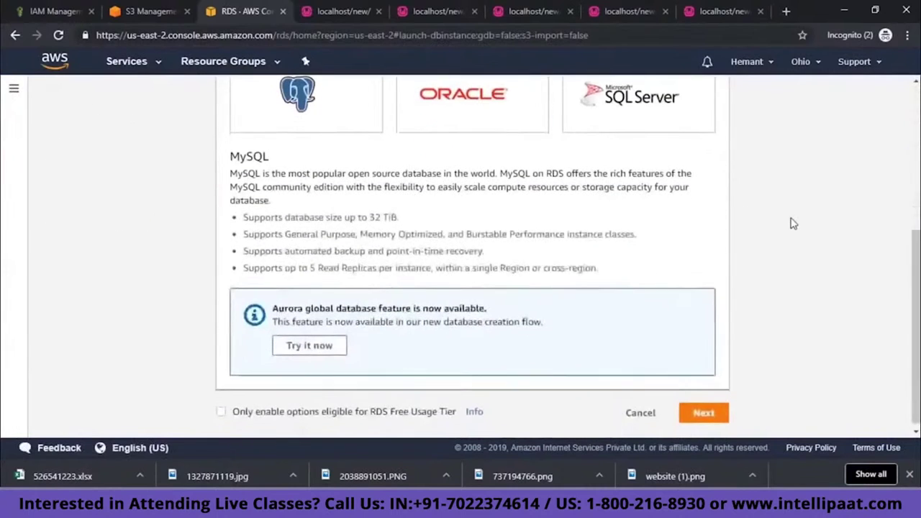
click(712, 414)
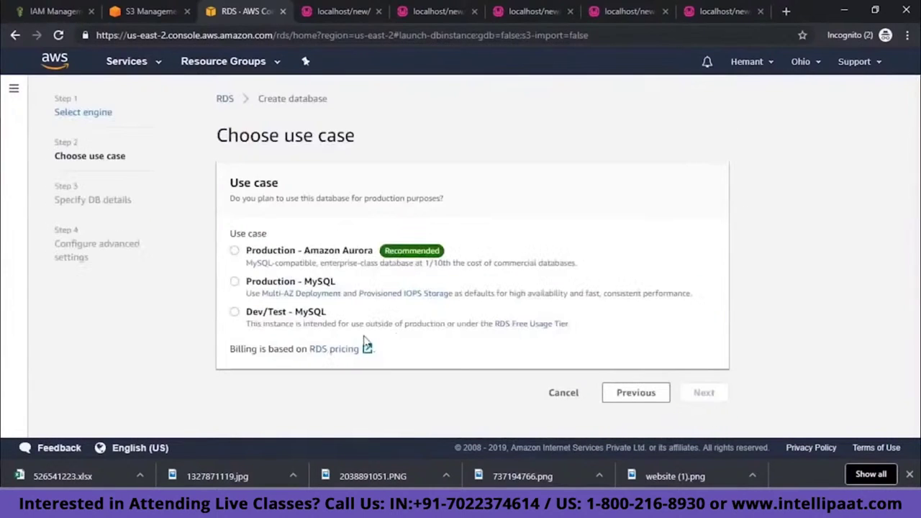
click(259, 320)
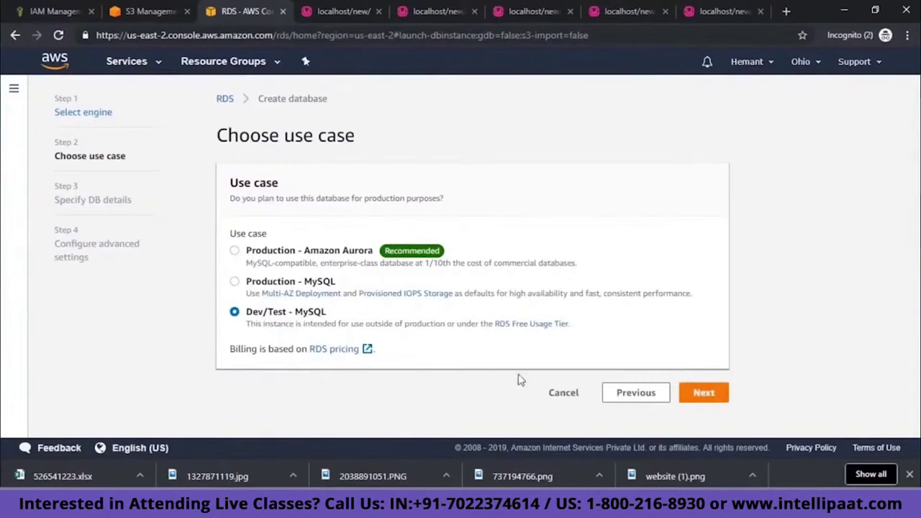
click(695, 400)
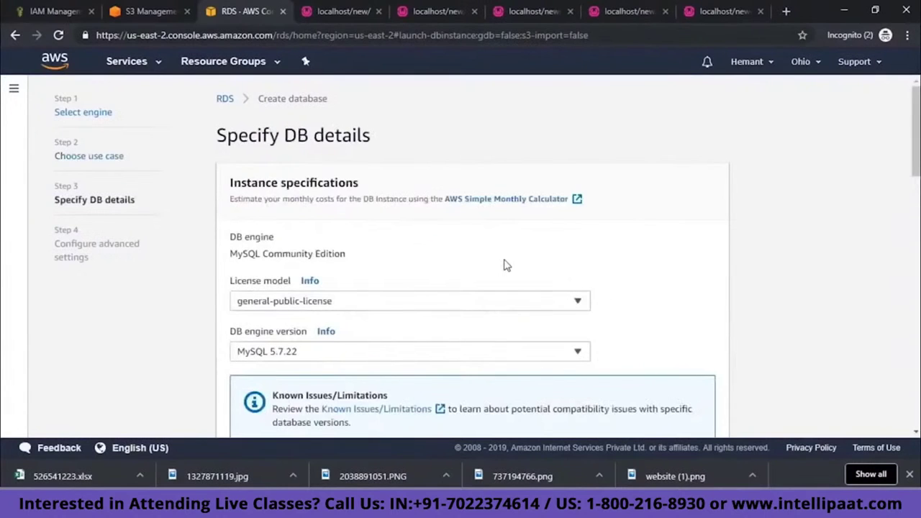
Keep MySQL 5.7.22 as the engine version and restrict options to the free usage tier
scroll(504, 265, down, 2)
click(342, 218)
click(341, 218)
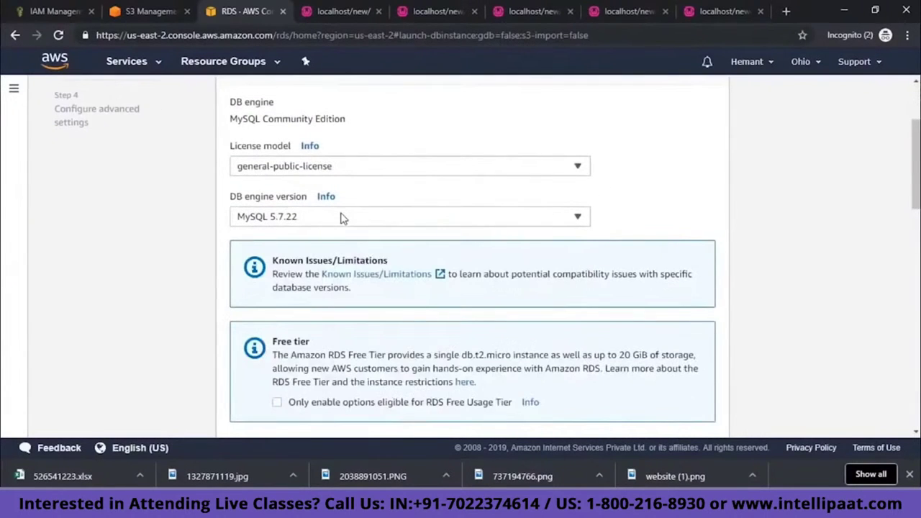
scroll(469, 245, down, 2)
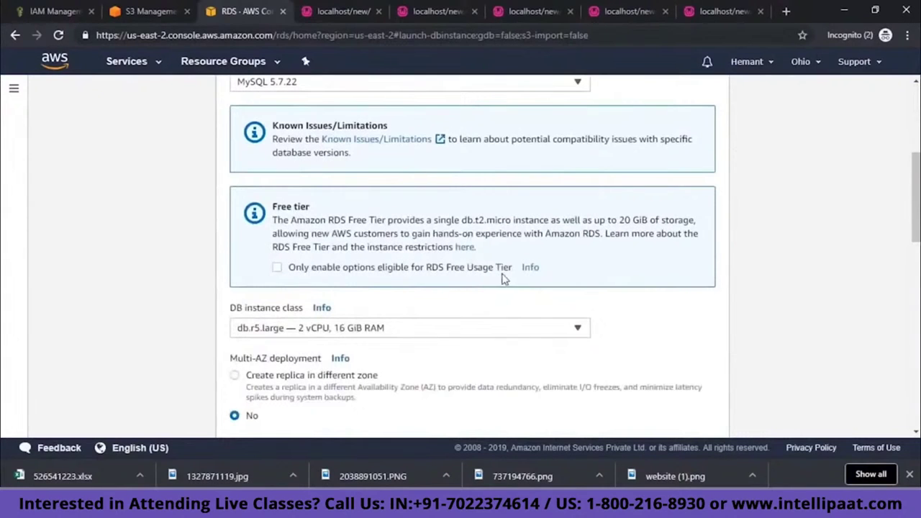
click(277, 269)
scroll(467, 302, down, 6)
scroll(341, 199, up, 3)
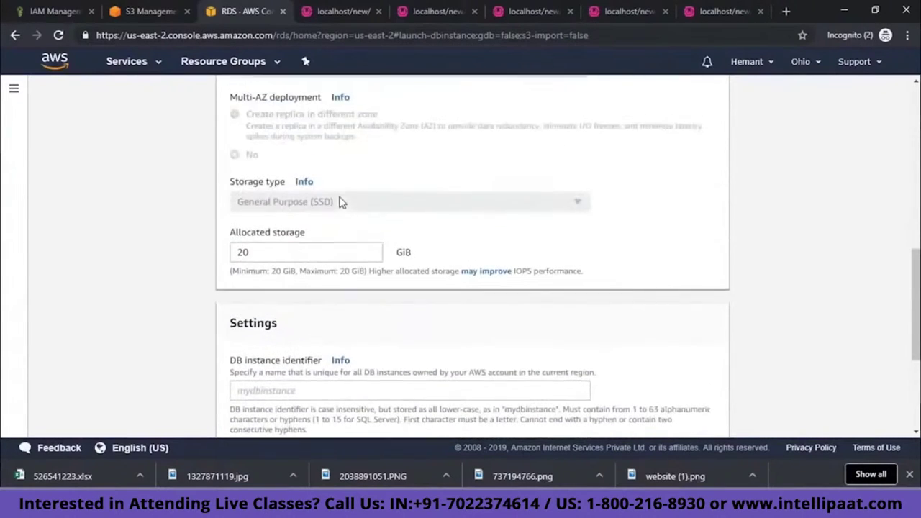
scroll(322, 202, down, 4)
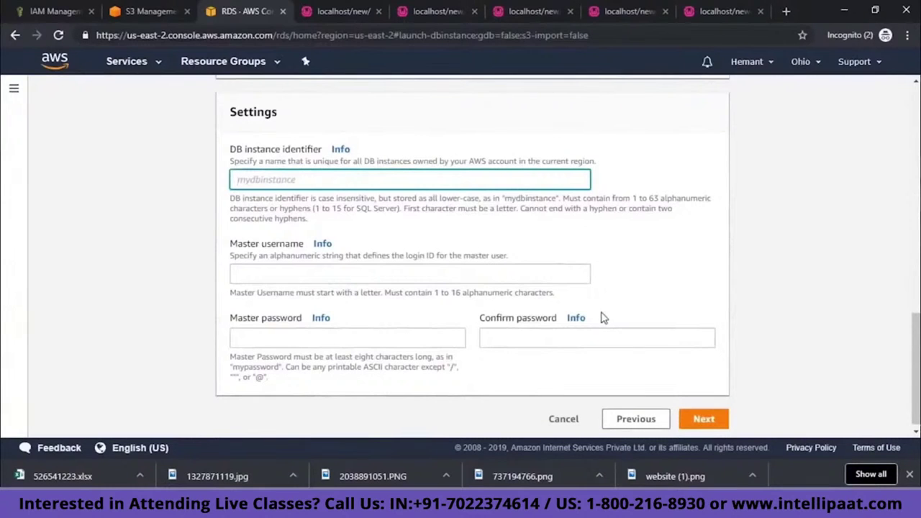
Enter DB identifier web-demo, the master username and the password twice, then continue
text(web-demo)
click(298, 276)
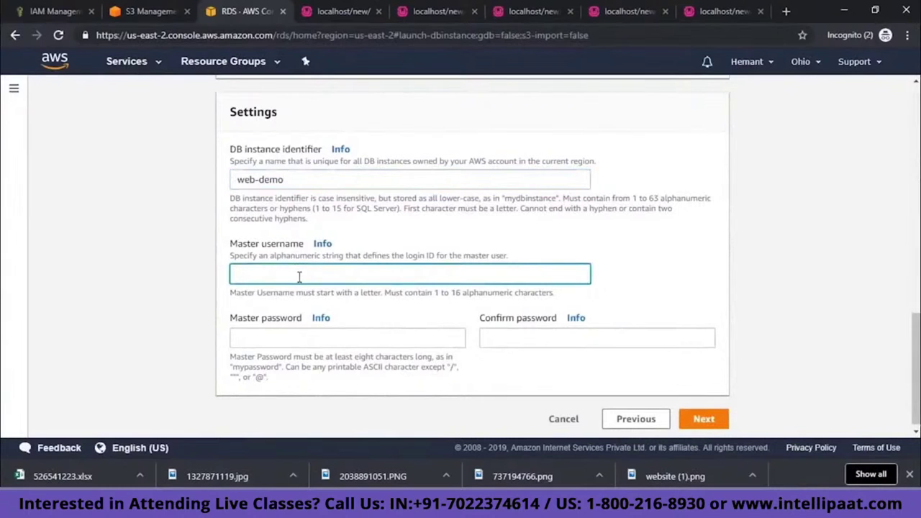
text(hemant)
key(Tab)
text(••••••••••)
key(Tab)
text(••••••••••)
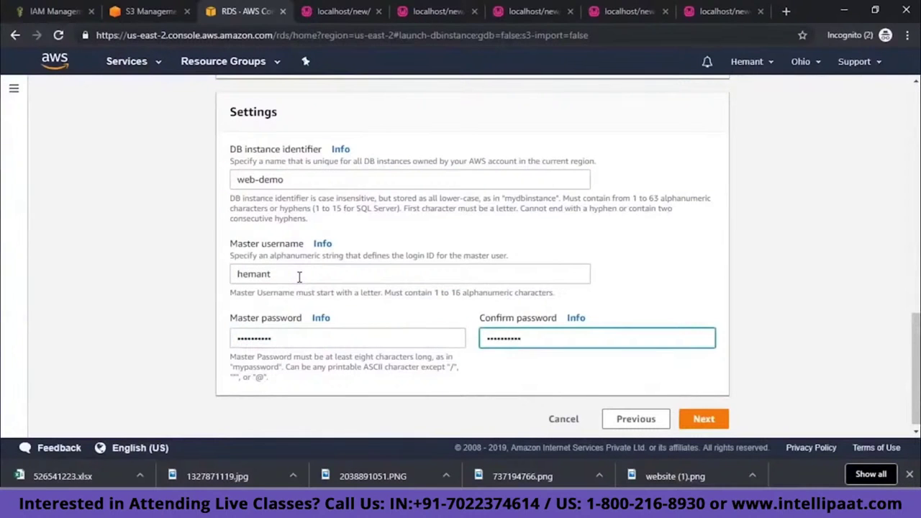
click(704, 416)
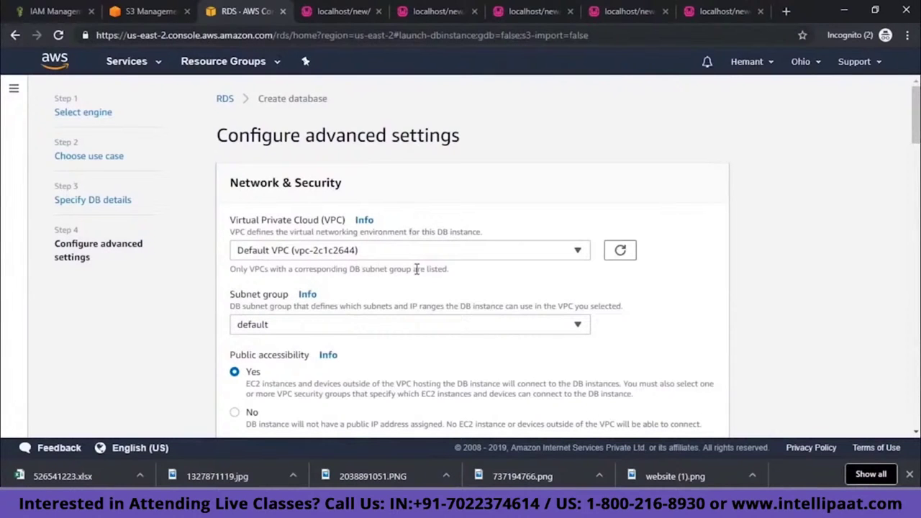
scroll(416, 269, down, 2)
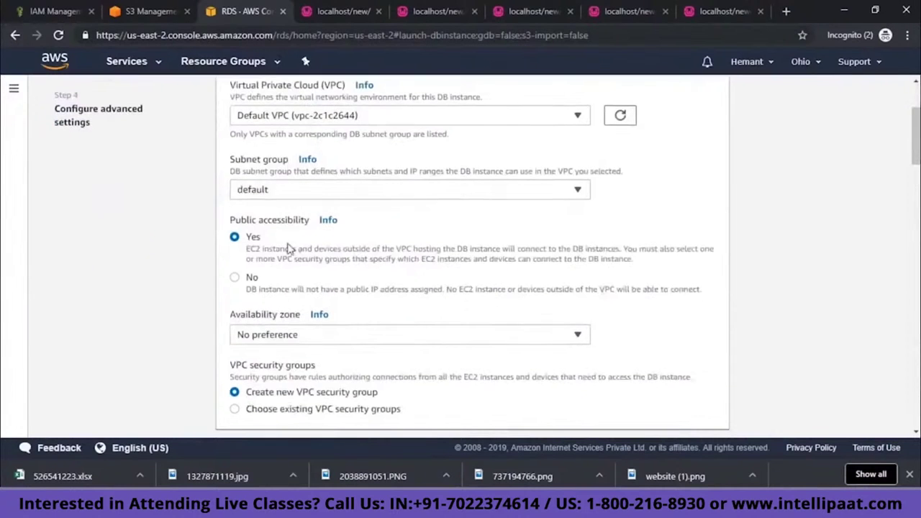
drag(230, 221, 310, 222)
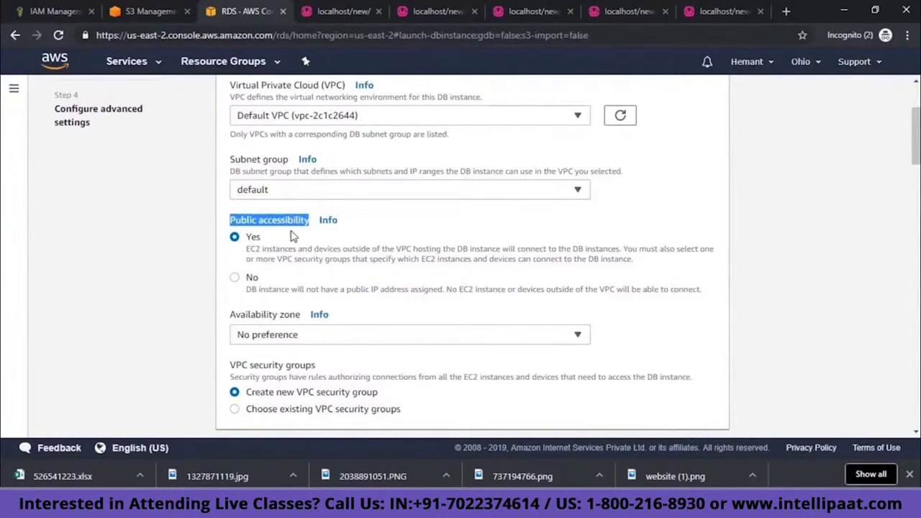
scroll(411, 284, down, 3)
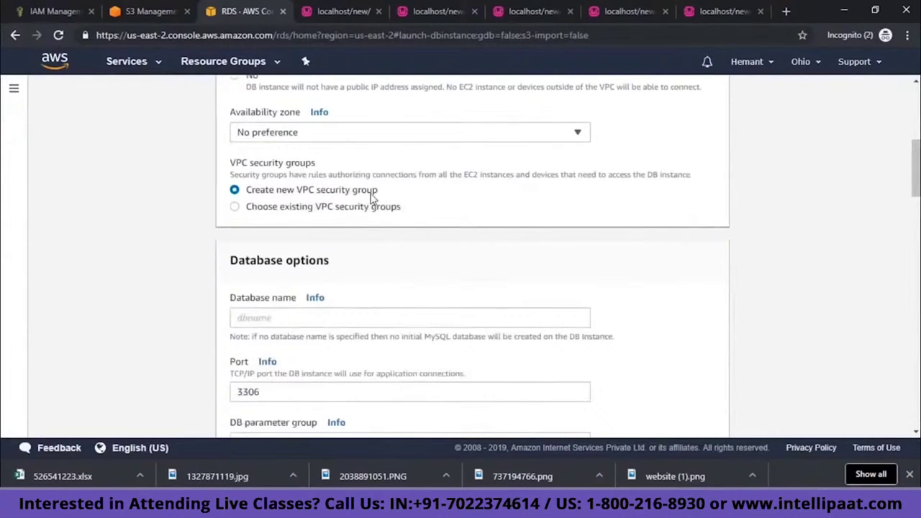
Use the existing default VPC security group and name the initial database images
click(340, 208)
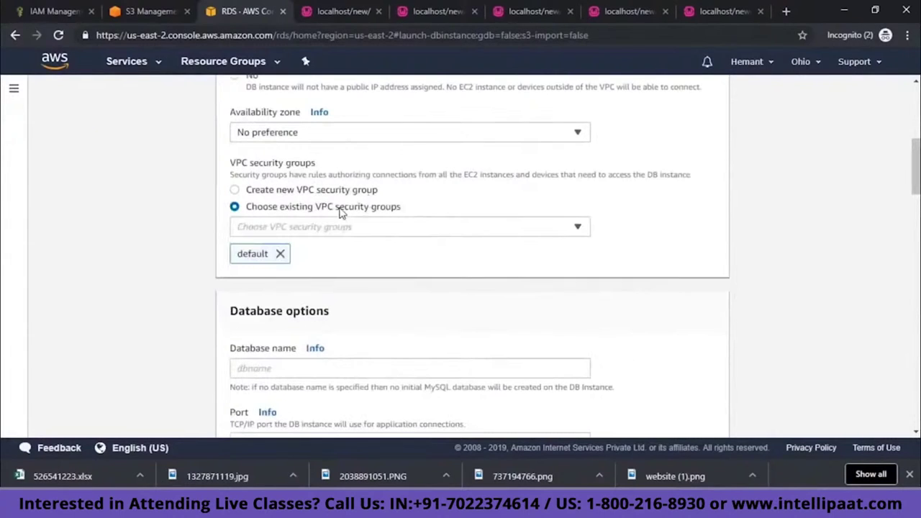
click(390, 231)
click(383, 272)
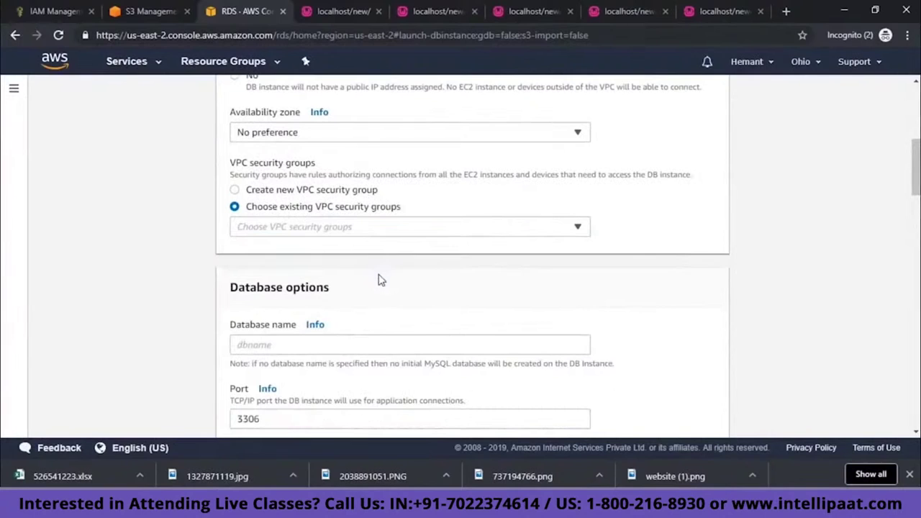
click(577, 228)
click(560, 267)
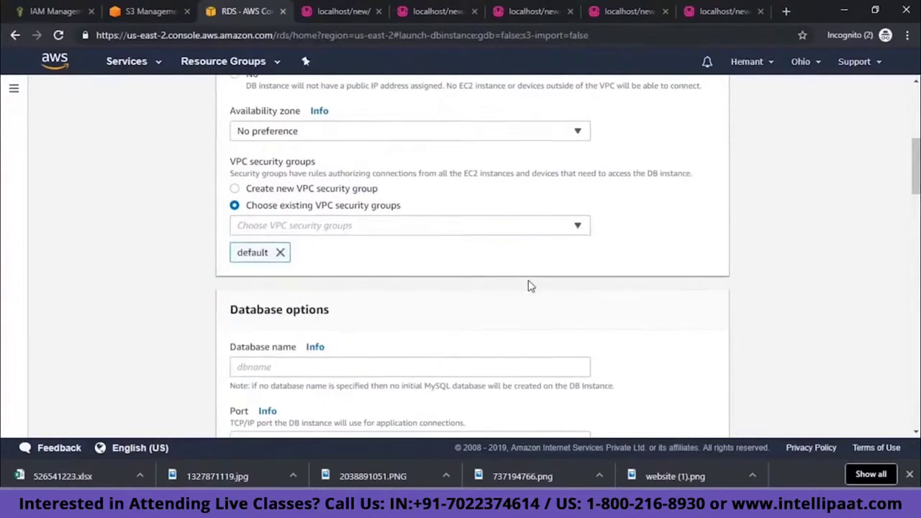
scroll(528, 283, down, 2)
click(324, 236)
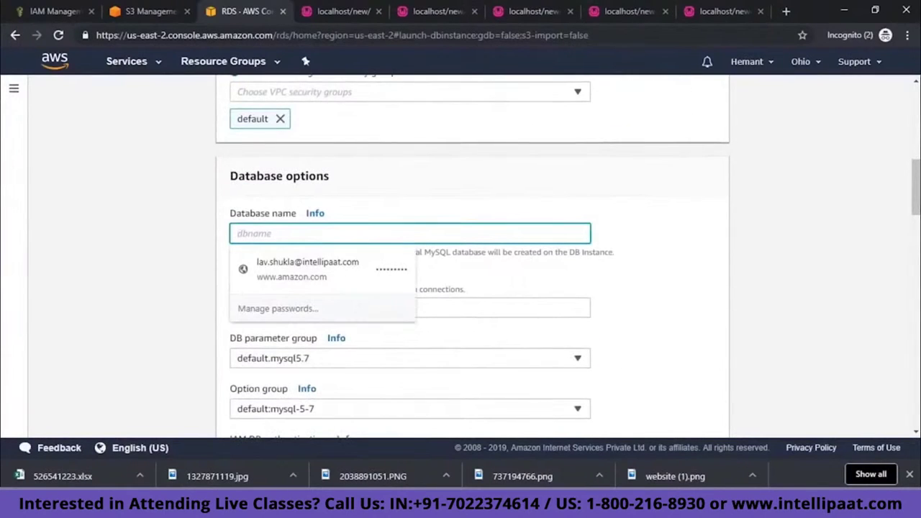
text(images)
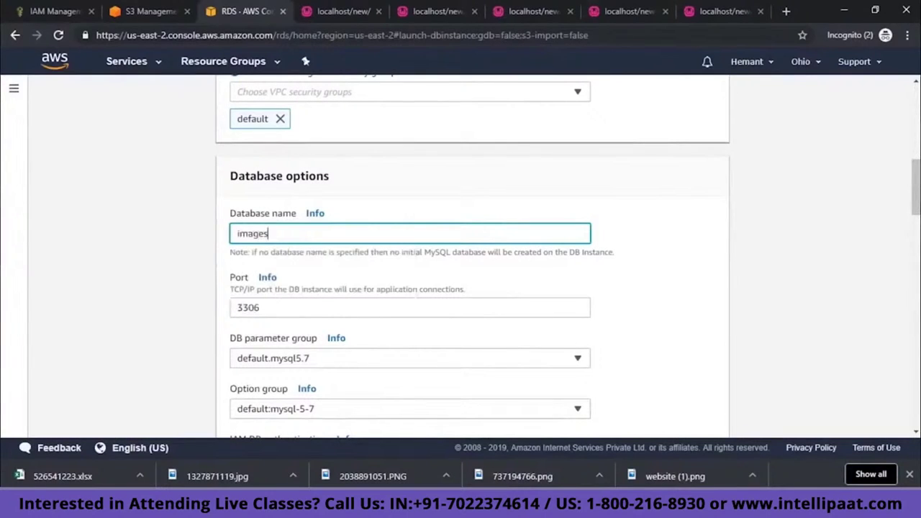
Set backup retention to 0 days, disable auto minor version upgrade, and create the database
scroll(329, 240, down, 10)
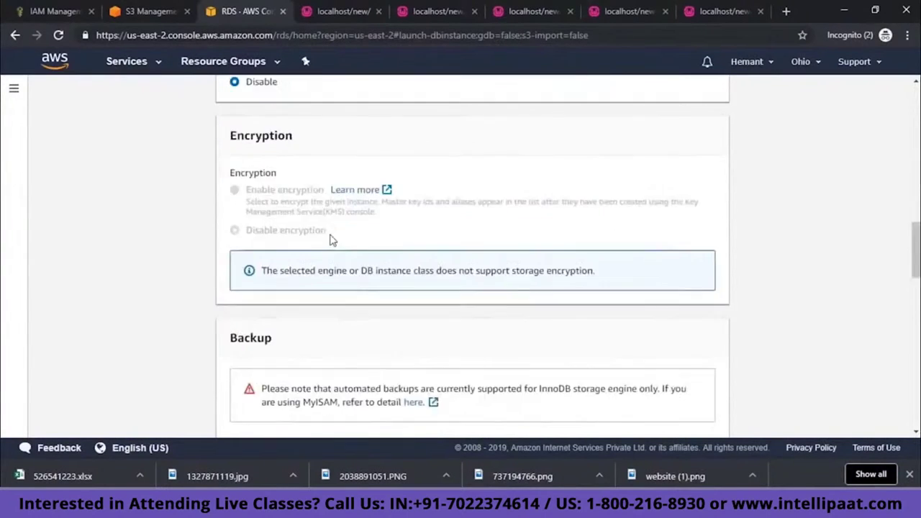
scroll(375, 243, down, 2)
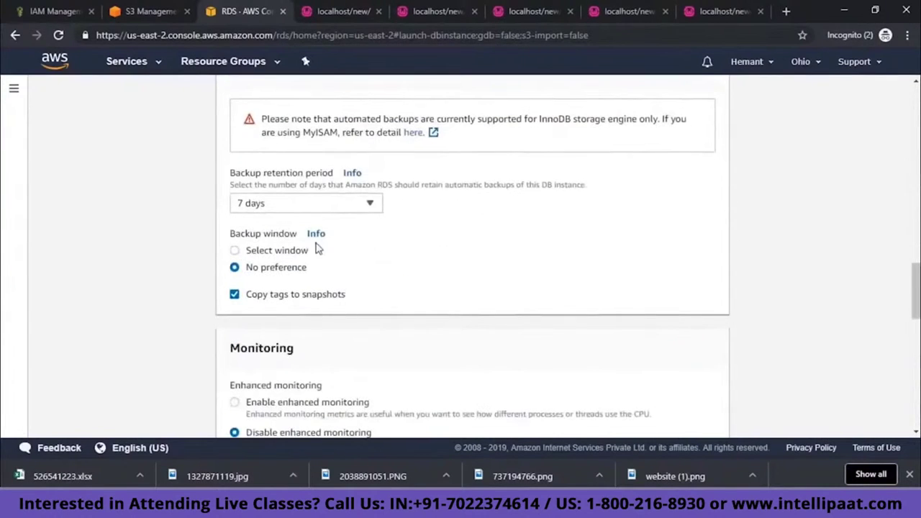
click(311, 204)
click(320, 227)
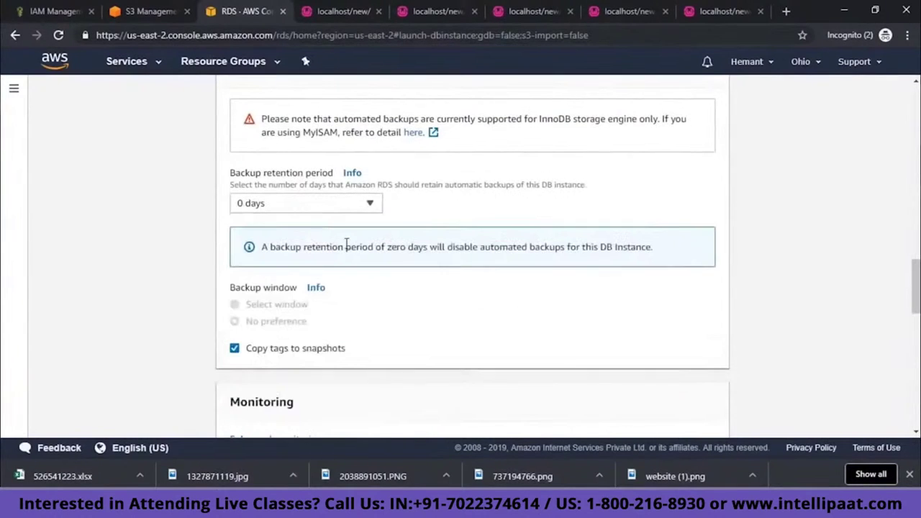
scroll(406, 286, down, 3)
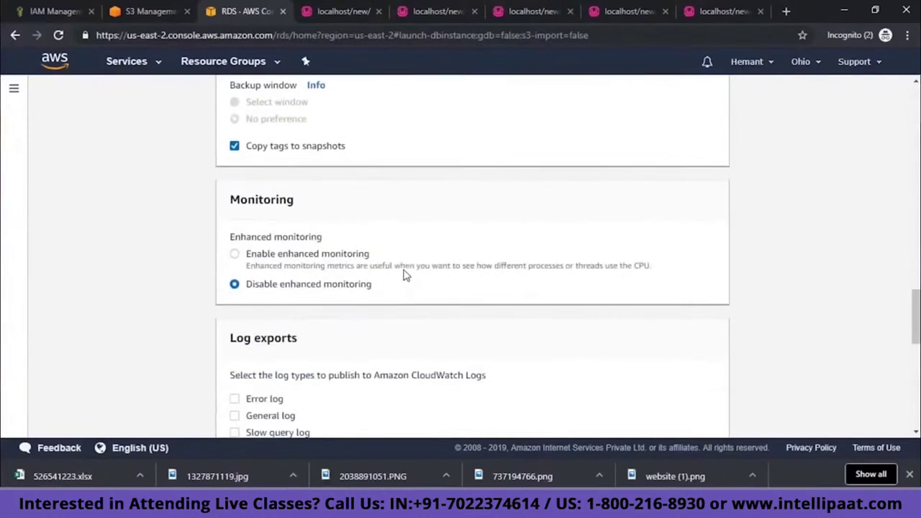
scroll(353, 213, down, 4)
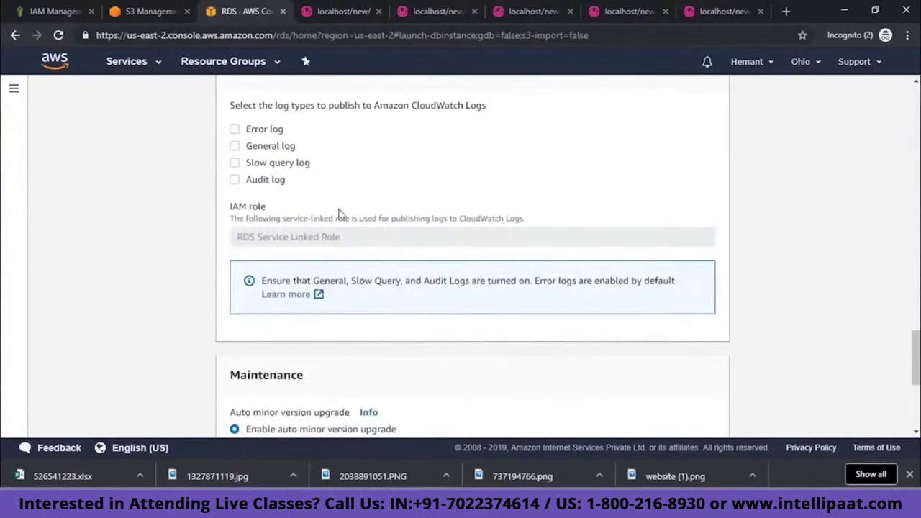
scroll(362, 217, down, 3)
click(330, 269)
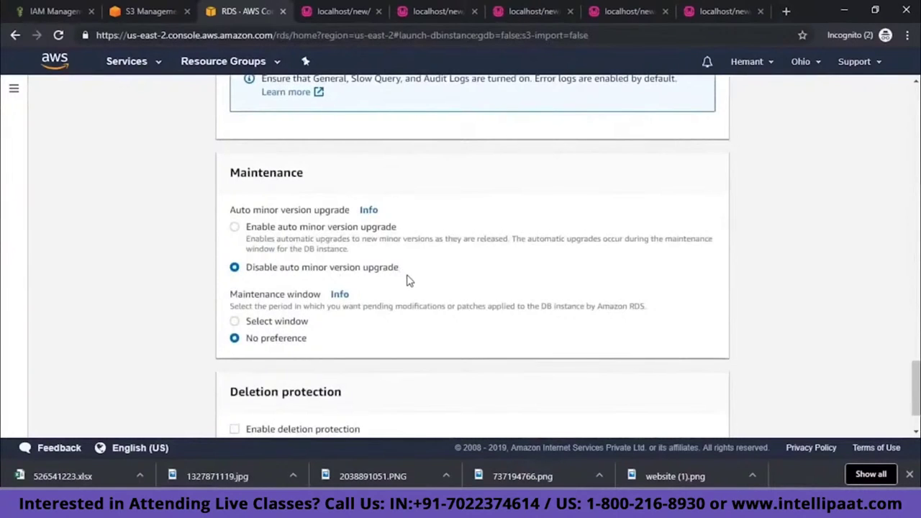
scroll(404, 279, down, 1)
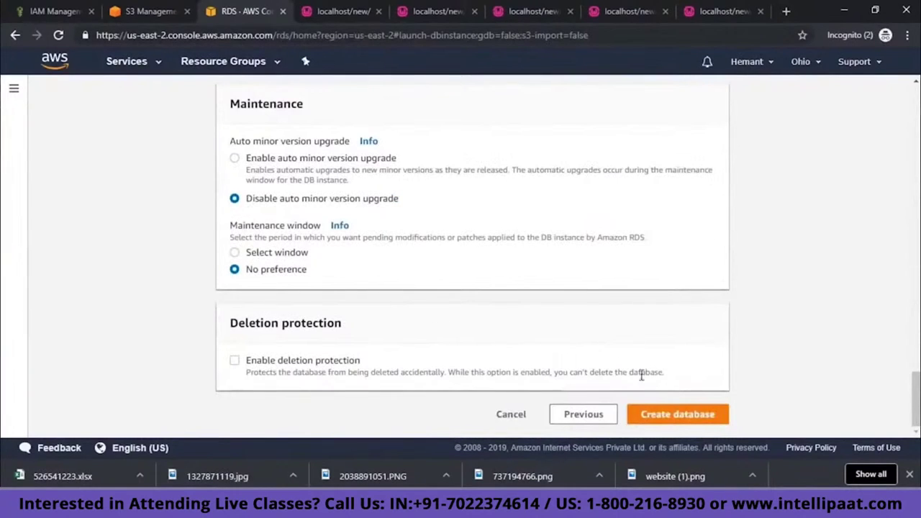
click(670, 422)
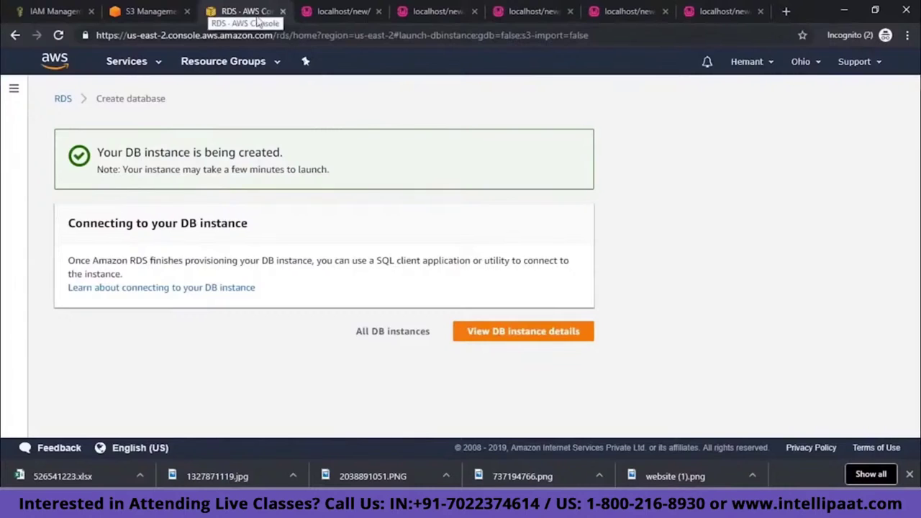
Check the localhost Upload to S3 page, then open the AWS console home in a new tab from RDS
click(332, 13)
double_click(105, 36)
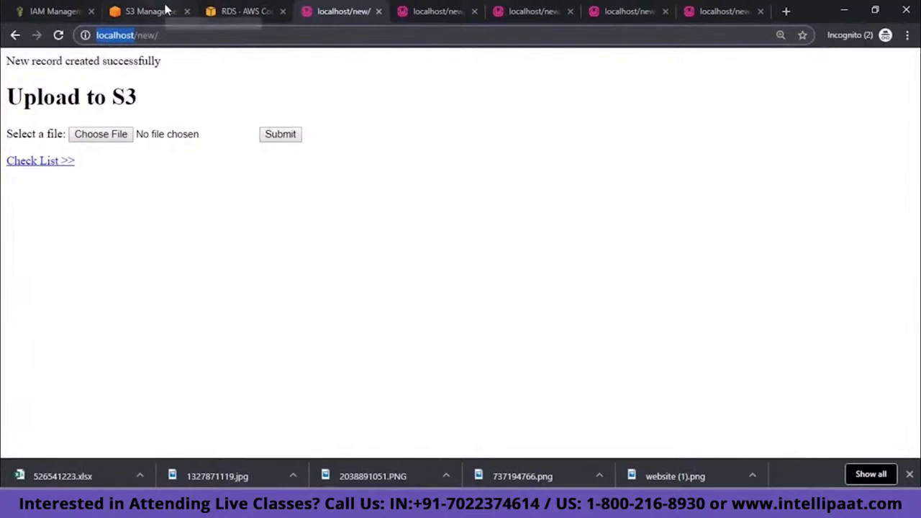
click(245, 11)
ctrl+shift+click(55, 61)
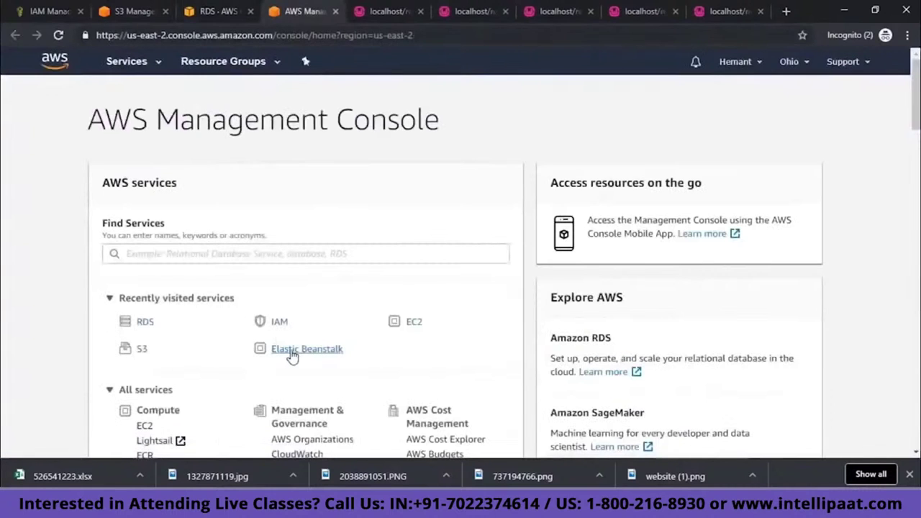
Open Elastic Beanstalk from the recently visited services list
click(293, 356)
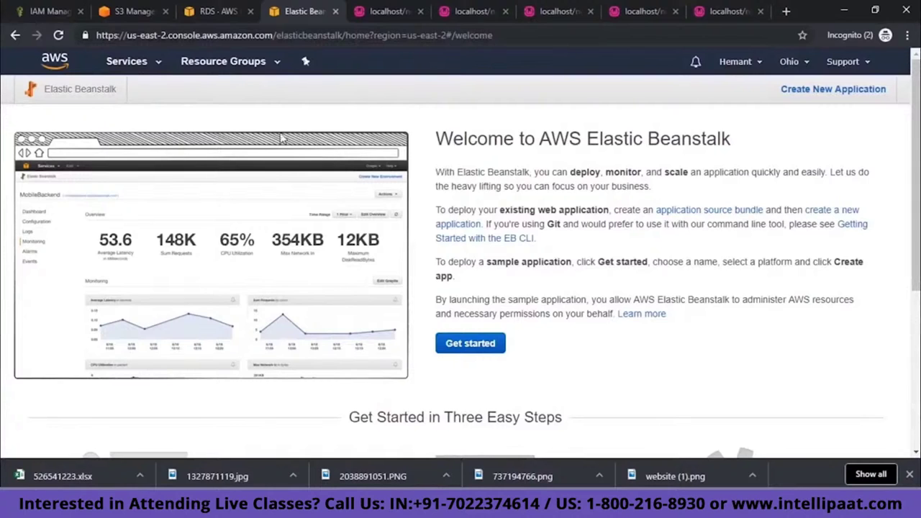
Create the Elastic Beanstalk web app web-demo on the PHP platform
click(453, 348)
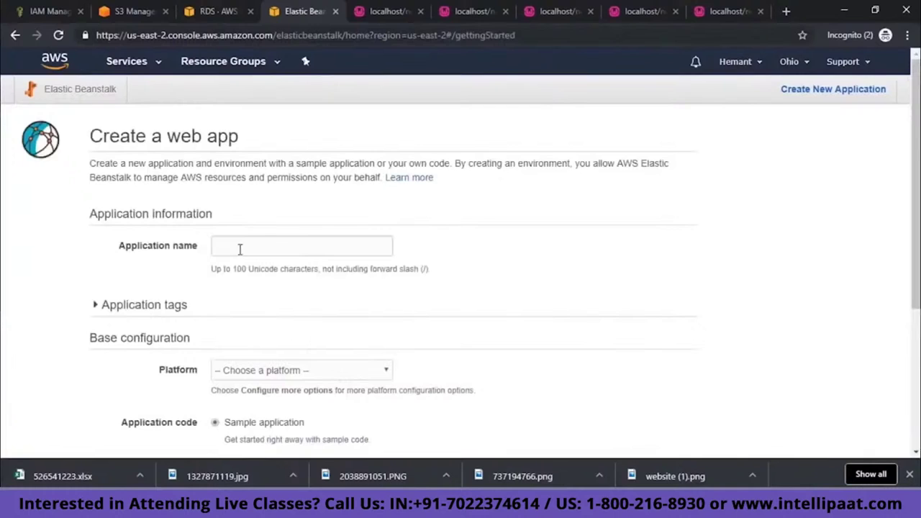
click(239, 249)
text(web-demo)
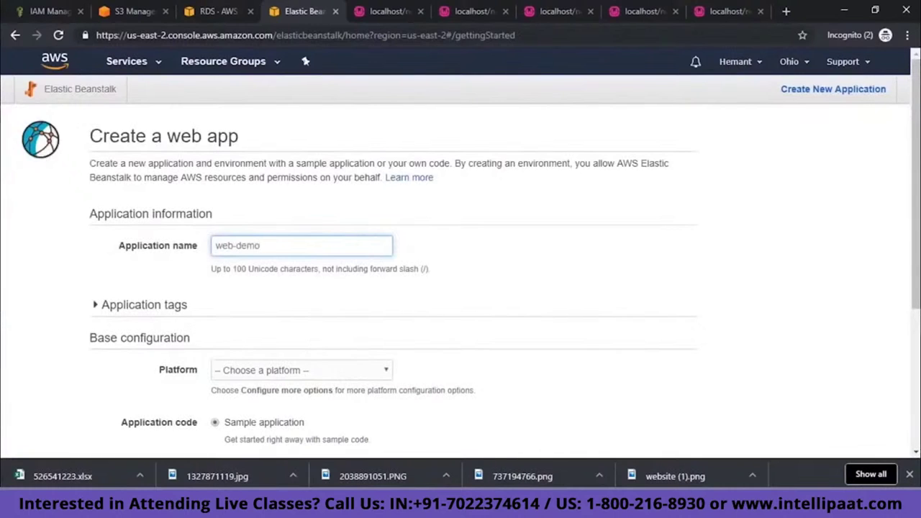
scroll(537, 261, down, 2)
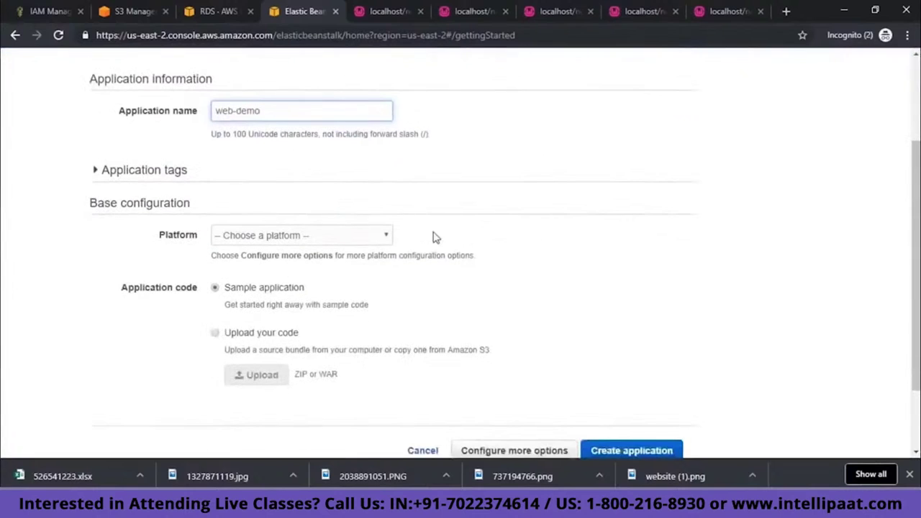
click(353, 245)
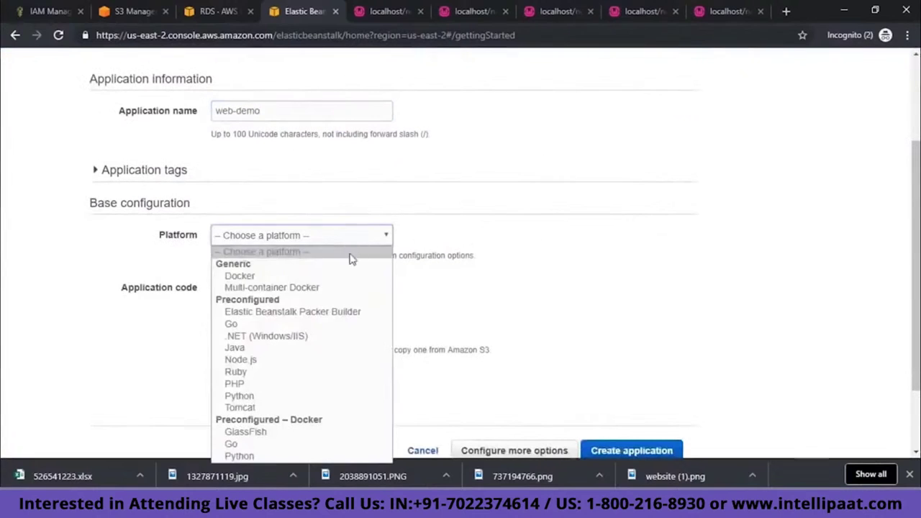
click(311, 384)
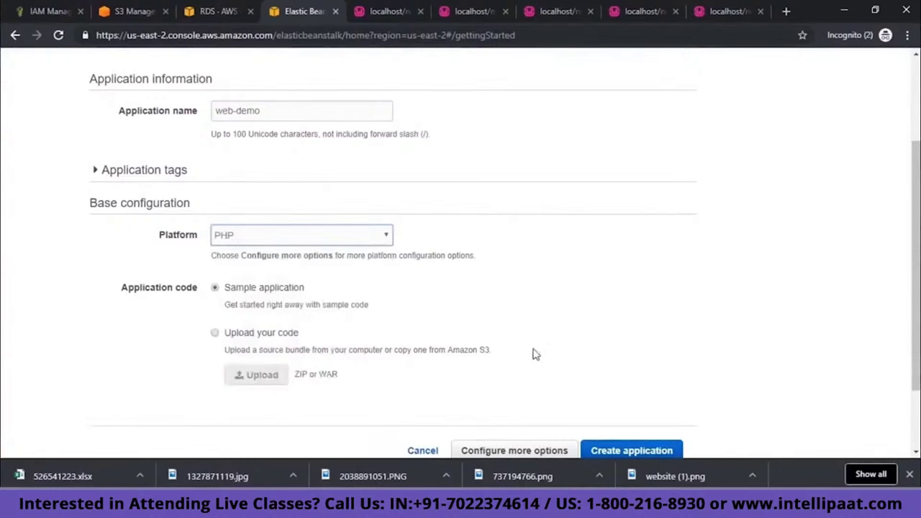
scroll(497, 353, down, 2)
click(634, 362)
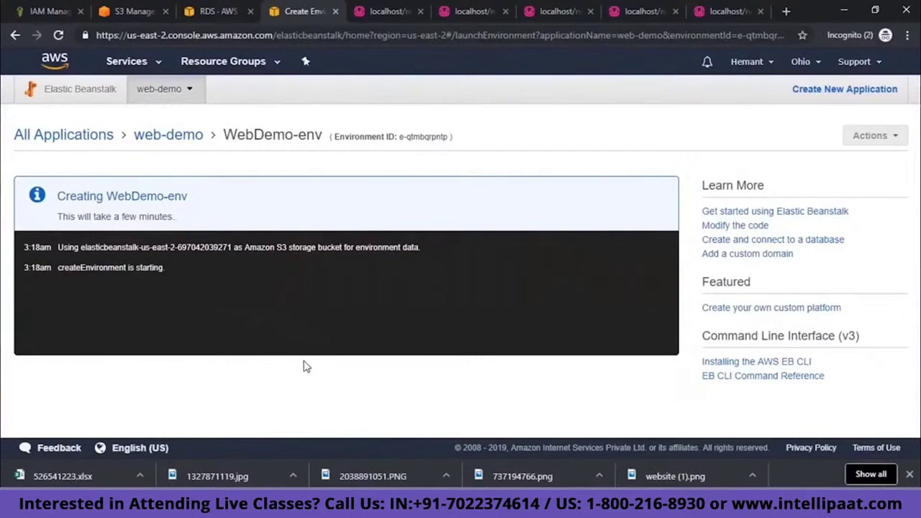
click(230, 12)
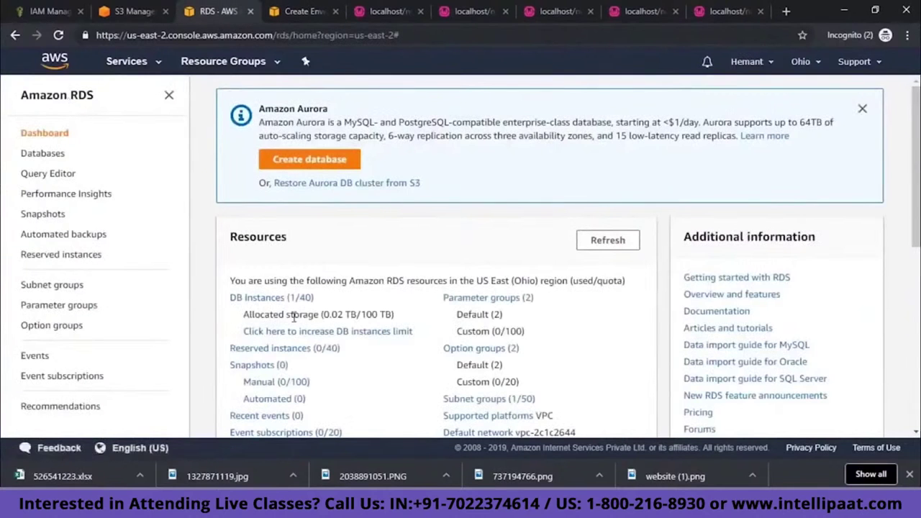
click(291, 300)
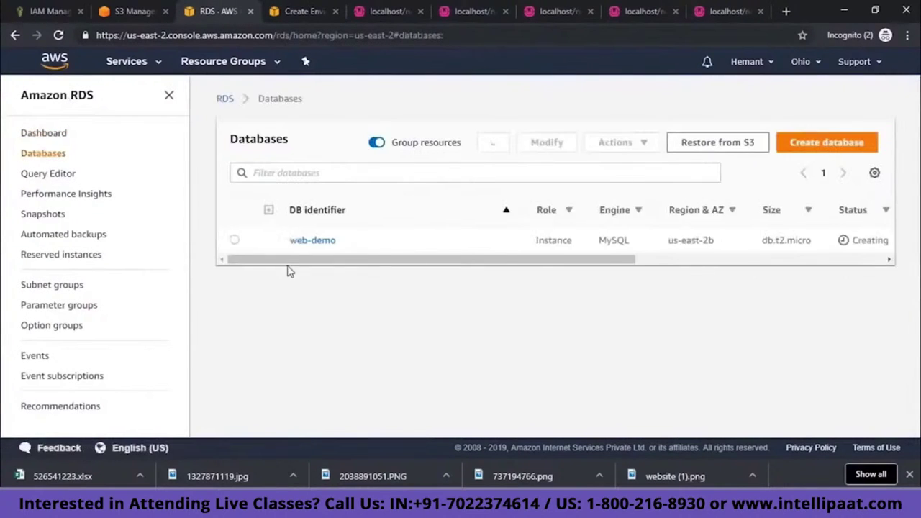
click(301, 242)
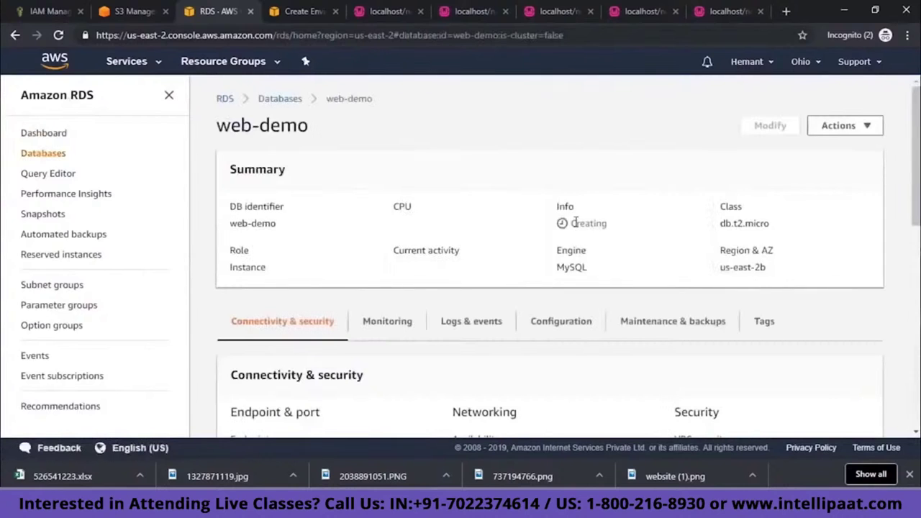
scroll(597, 229, down, 2)
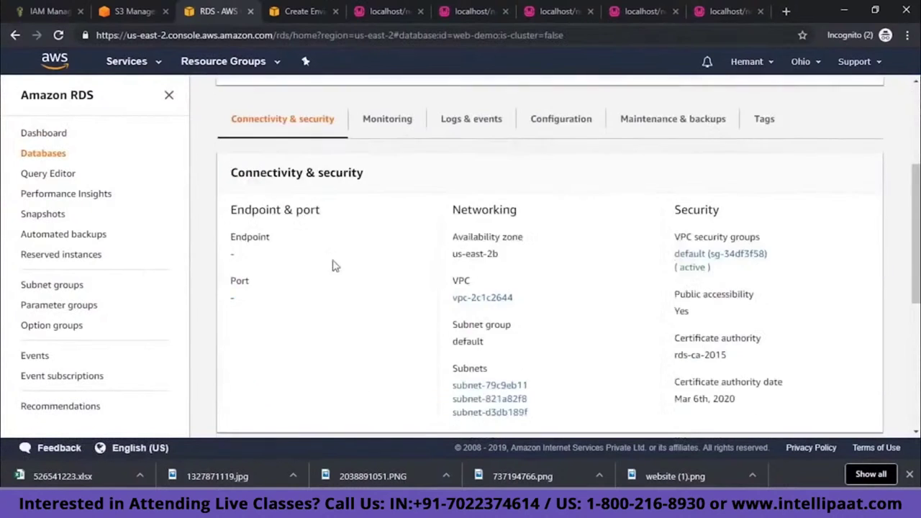
scroll(462, 249, up, 2)
double_click(582, 225)
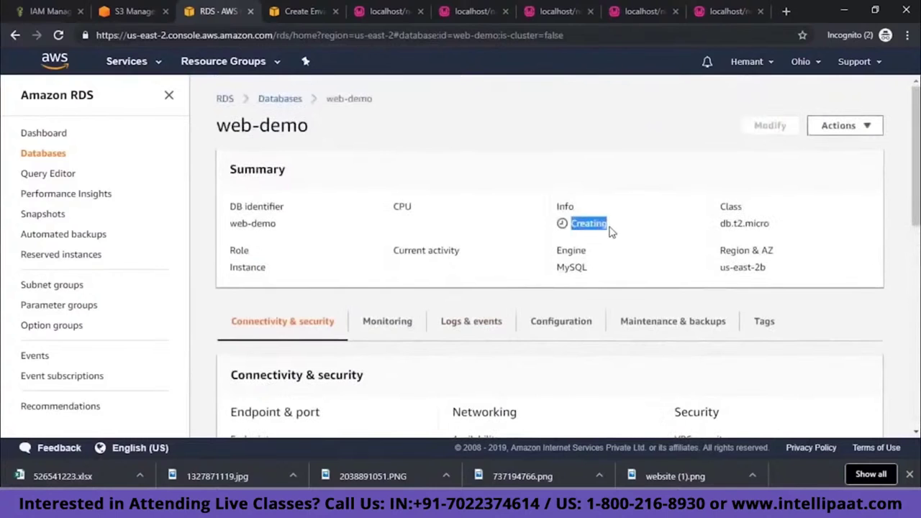
scroll(511, 276, down, 2)
double_click(233, 322)
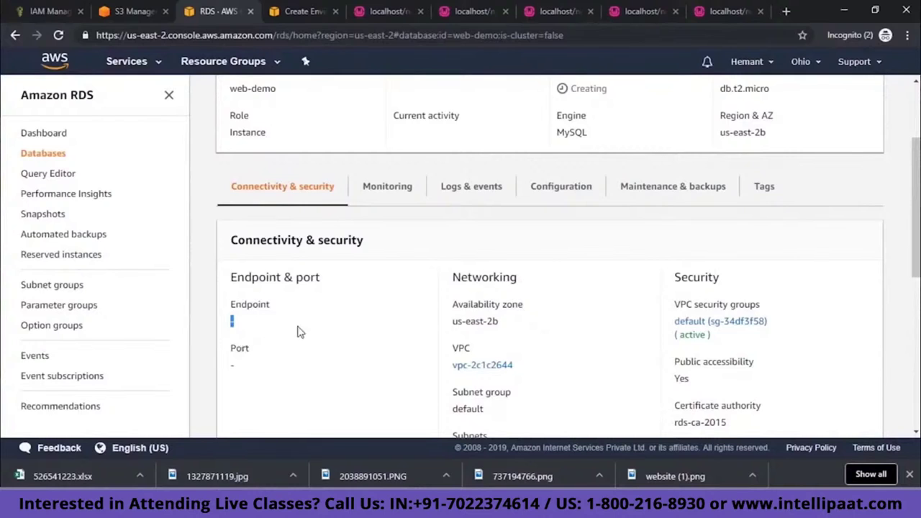
scroll(397, 325, up, 2)
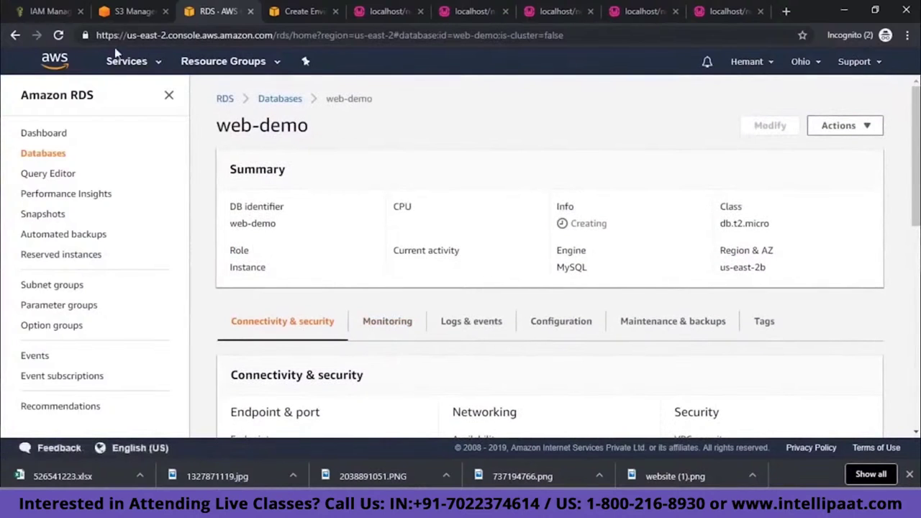
click(58, 35)
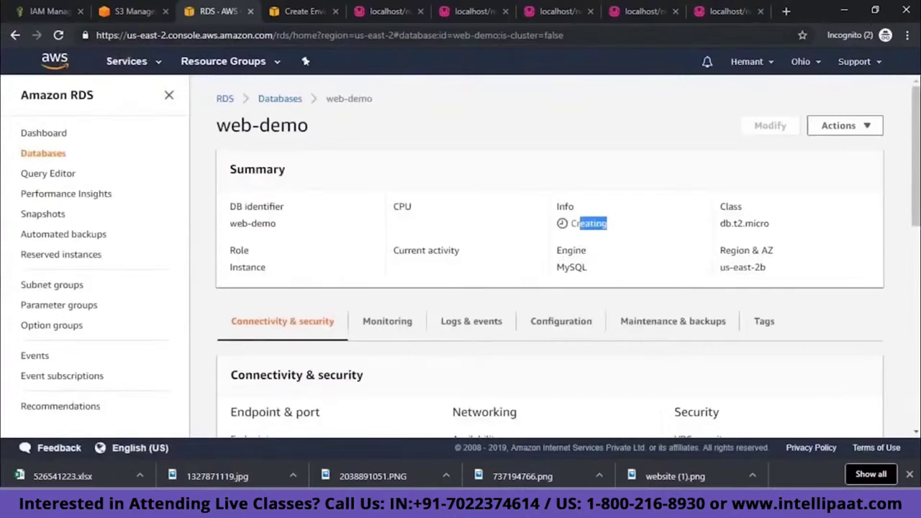
click(284, 11)
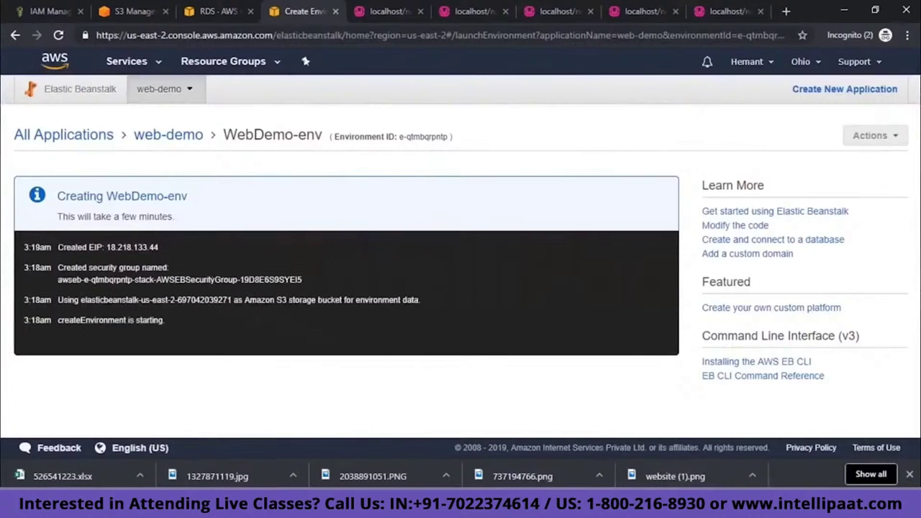
key(alt+Tab)
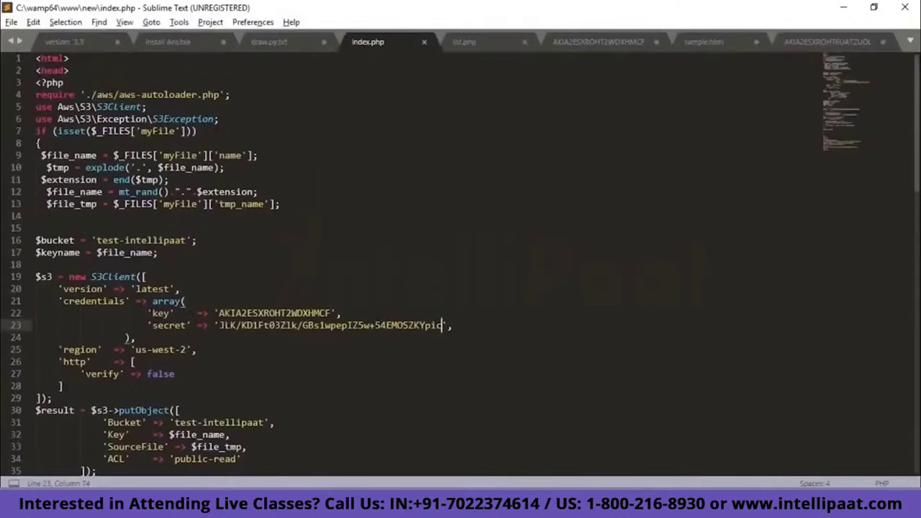
scroll(460, 264, down, 2)
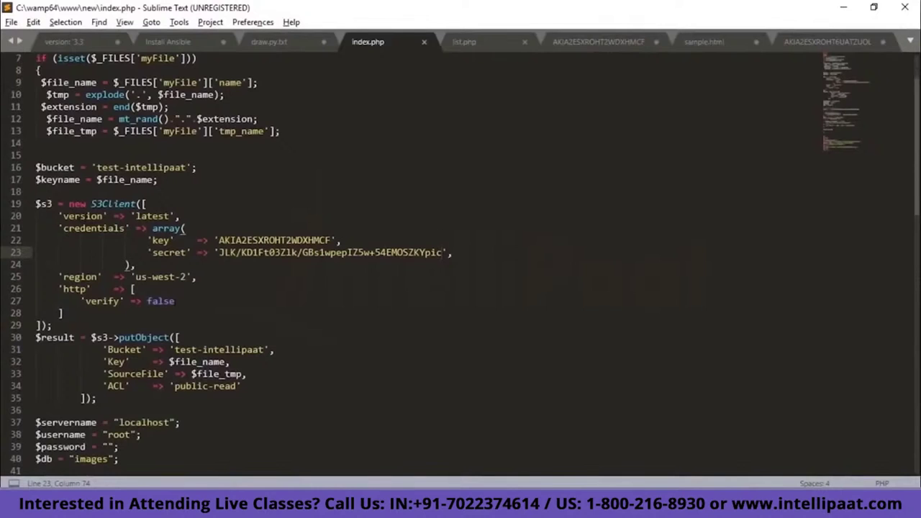
scroll(461, 264, up, 2)
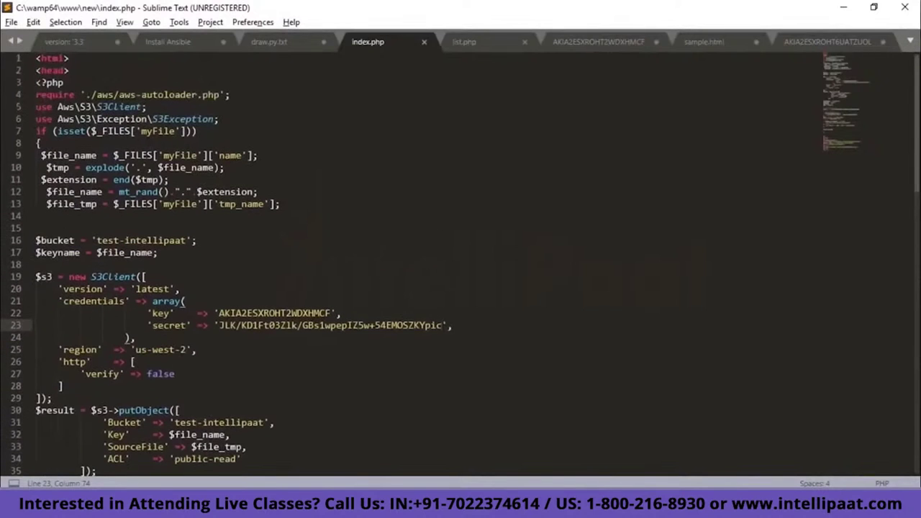
mouse_move(90, 94)
mouse_down()
mouse_move(219, 95)
mouse_move(91, 94)
mouse_up()
key(Down)
key(Up)
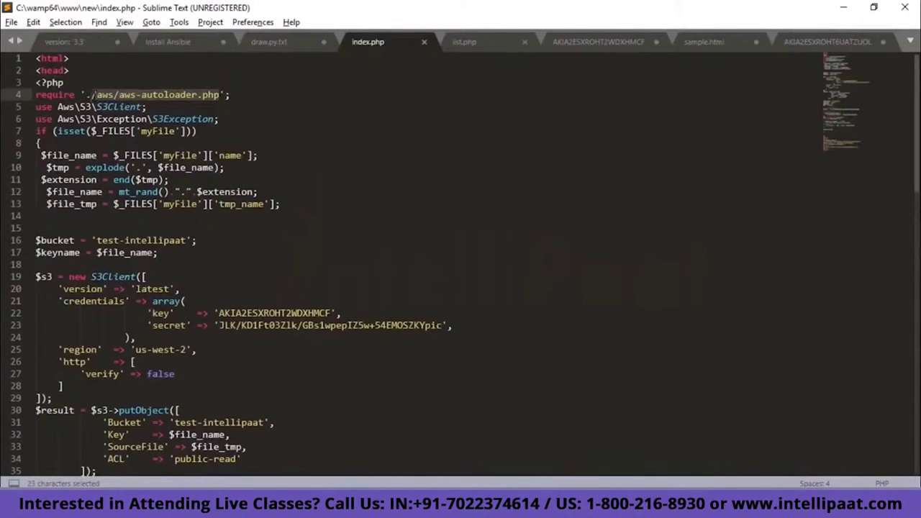
drag(91, 95, 92, 95)
key(alt+Tab)
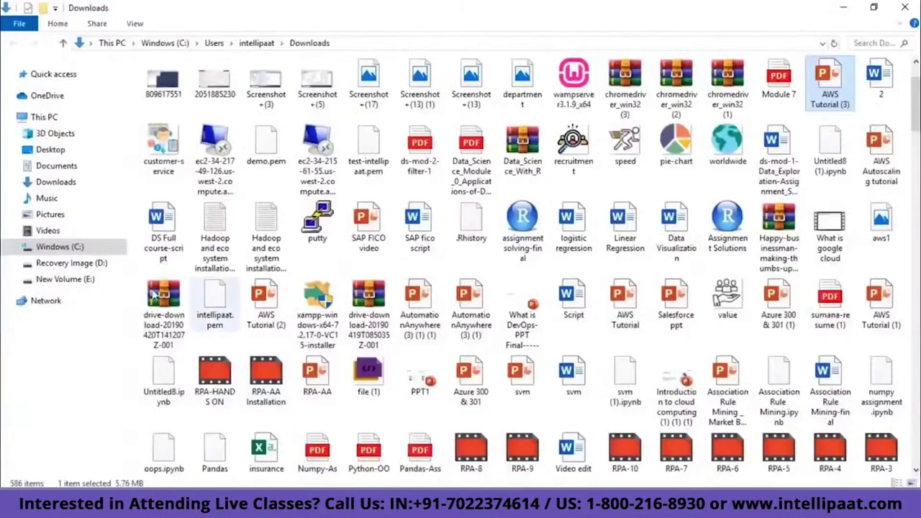
Browse C: > wamp64 > www > new > aws, step back to new, and return to the editor
click(82, 247)
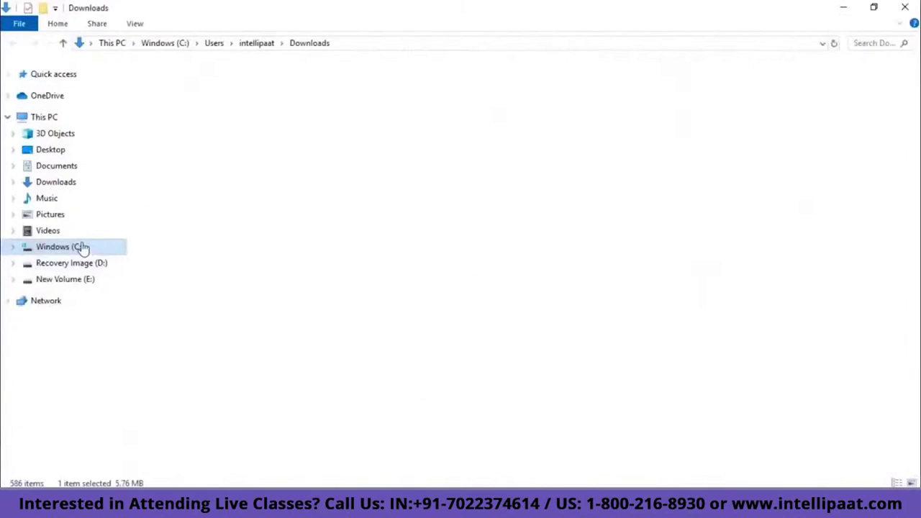
double_click(164, 224)
double_click(194, 200)
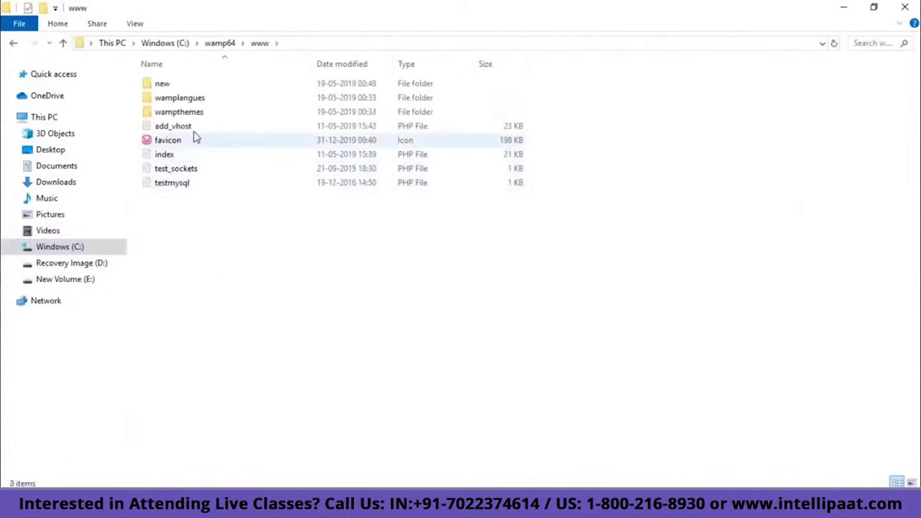
double_click(198, 86)
double_click(185, 87)
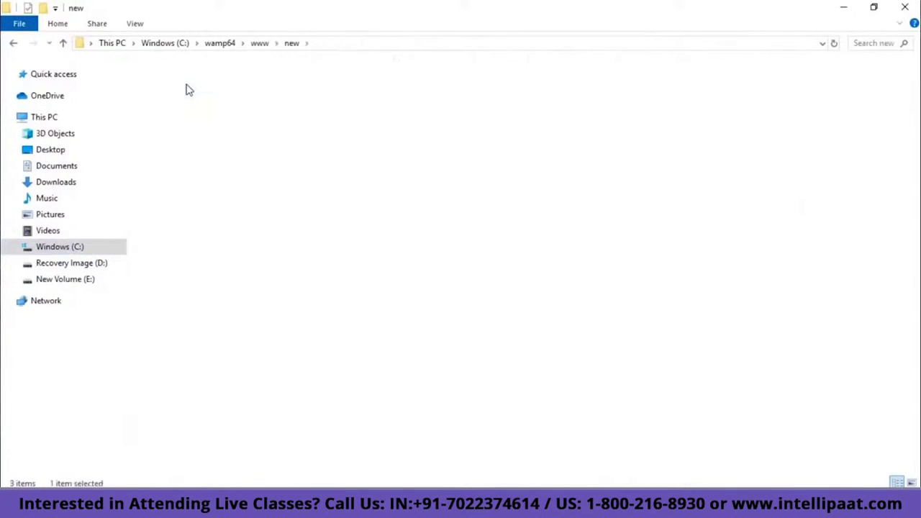
click(293, 44)
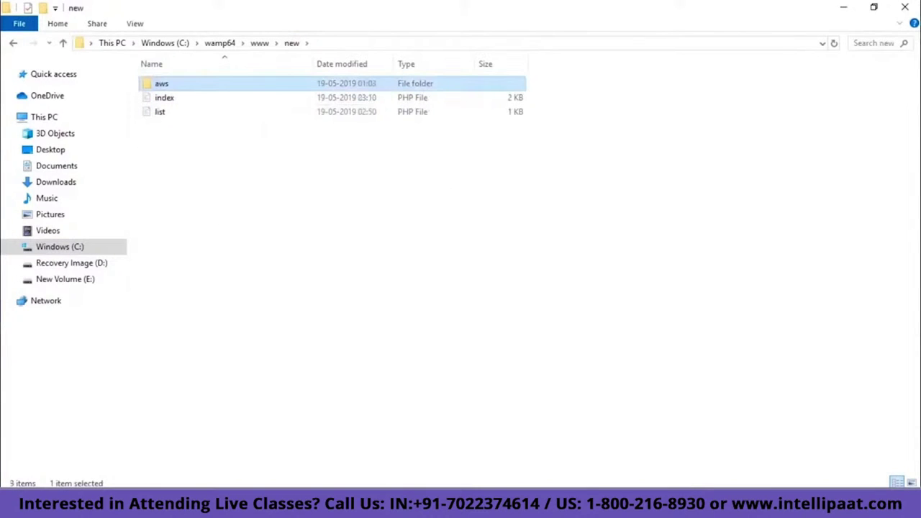
key(alt+Tab)
drag(92, 95, 225, 94)
key(ctrl+c)
drag(96, 106, 214, 119)
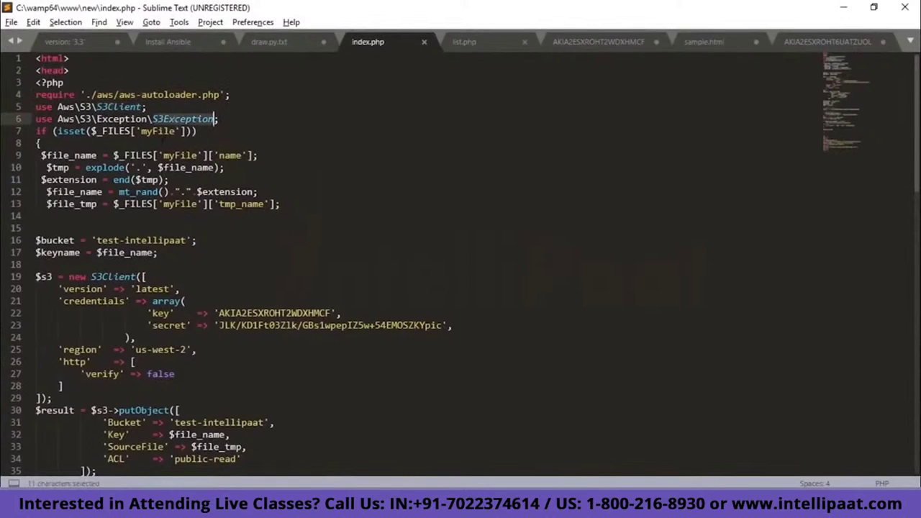
scroll(460, 264, down, 2)
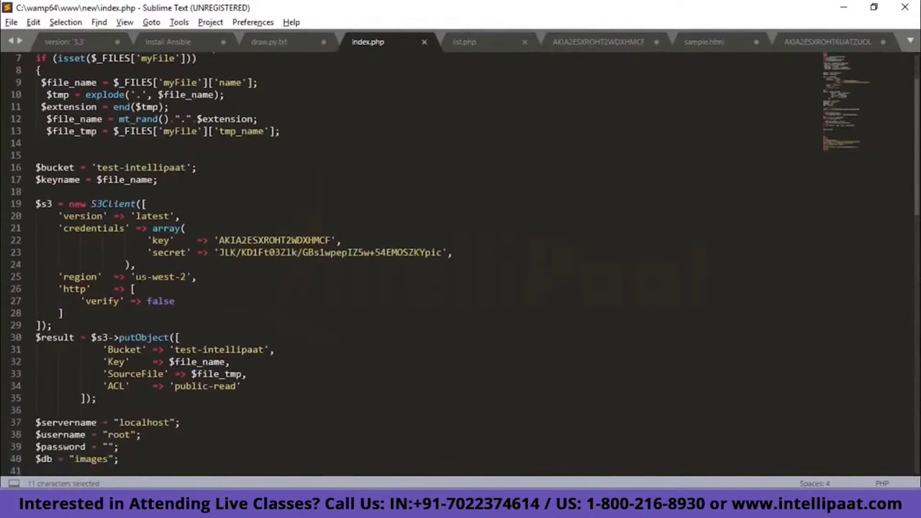
drag(134, 276, 186, 276)
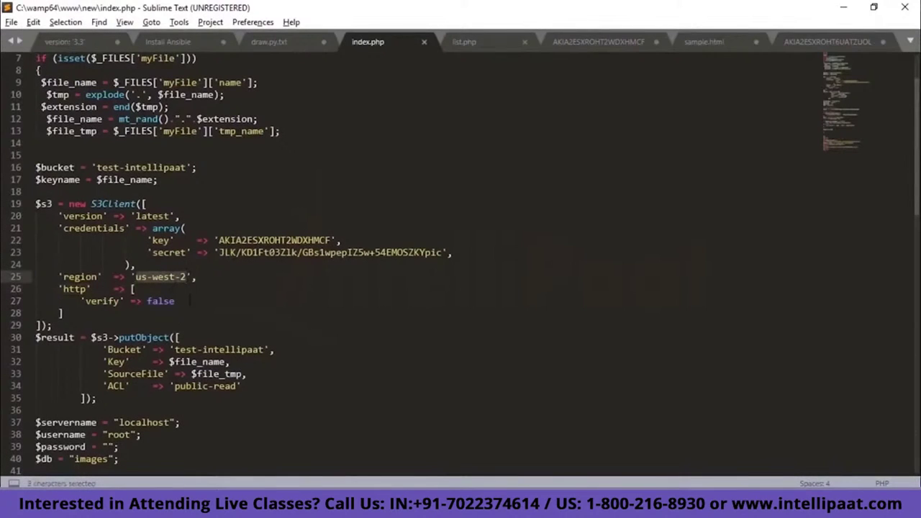
double_click(223, 239)
double_click(233, 252)
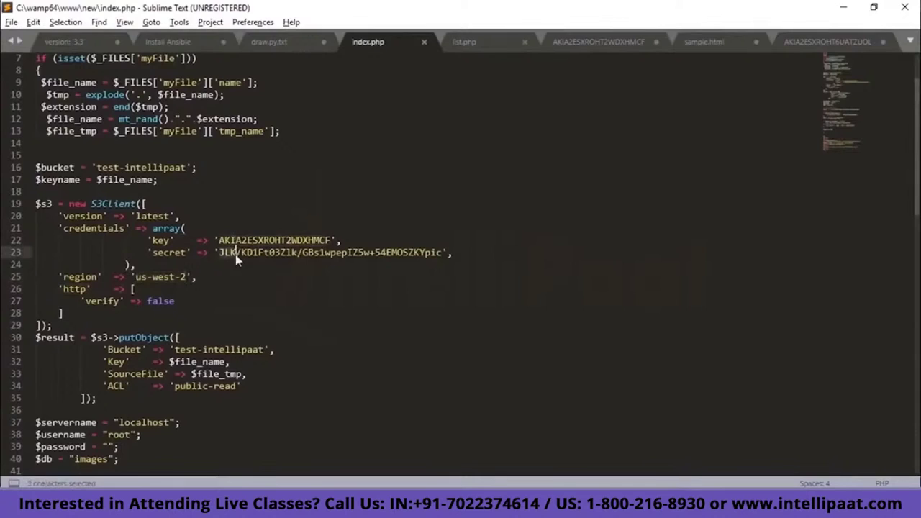
double_click(245, 252)
drag(300, 252, 369, 252)
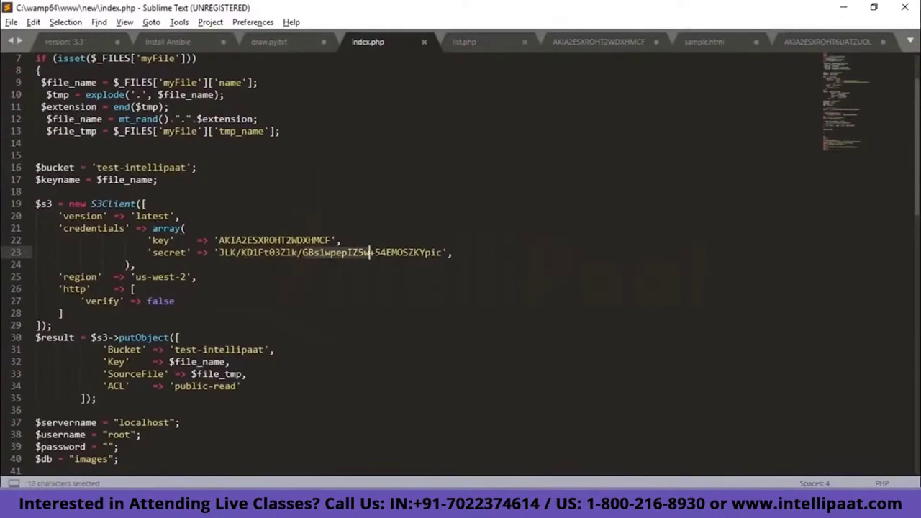
double_click(381, 253)
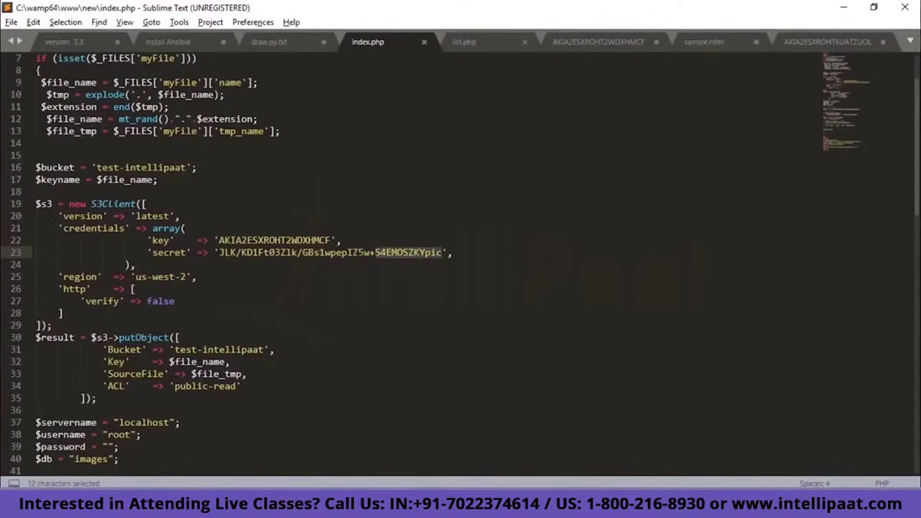
scroll(313, 298, down, 6)
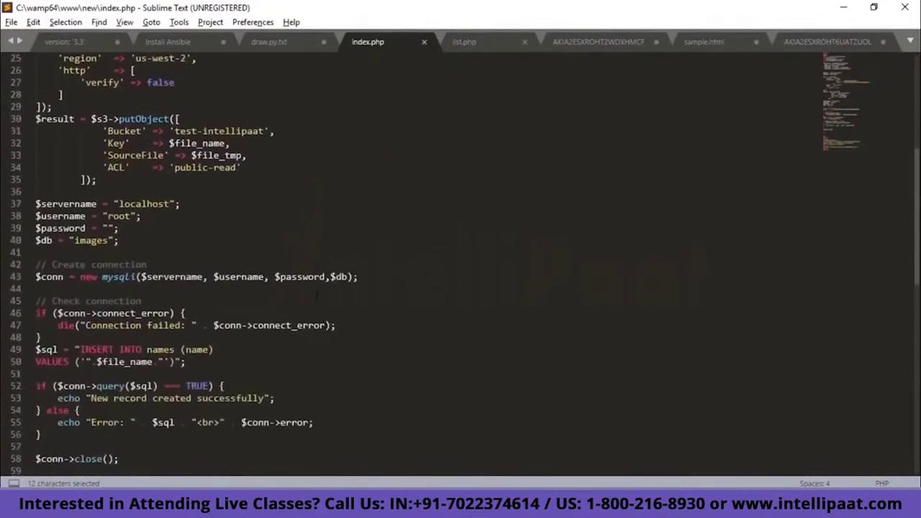
click(170, 204)
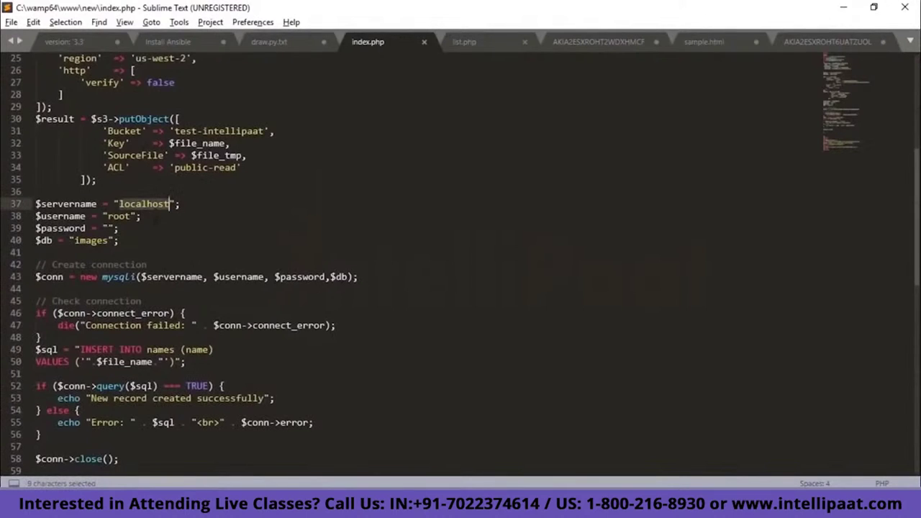
key(Right)
double_click(154, 204)
scroll(149, 203, down, 6)
scroll(149, 203, down, 4)
scroll(149, 203, up, 7)
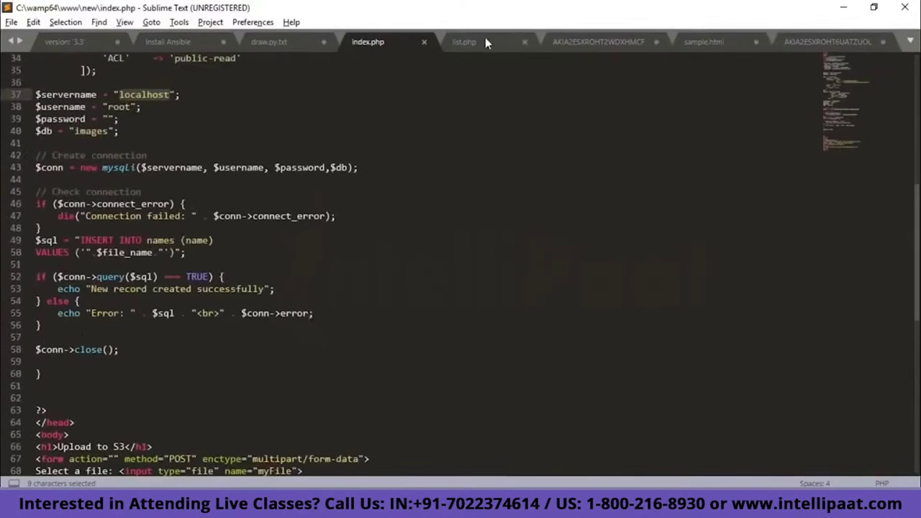
In list.php, highlight the localhost server name and line 23's S3 bucket URL and link tag
click(485, 42)
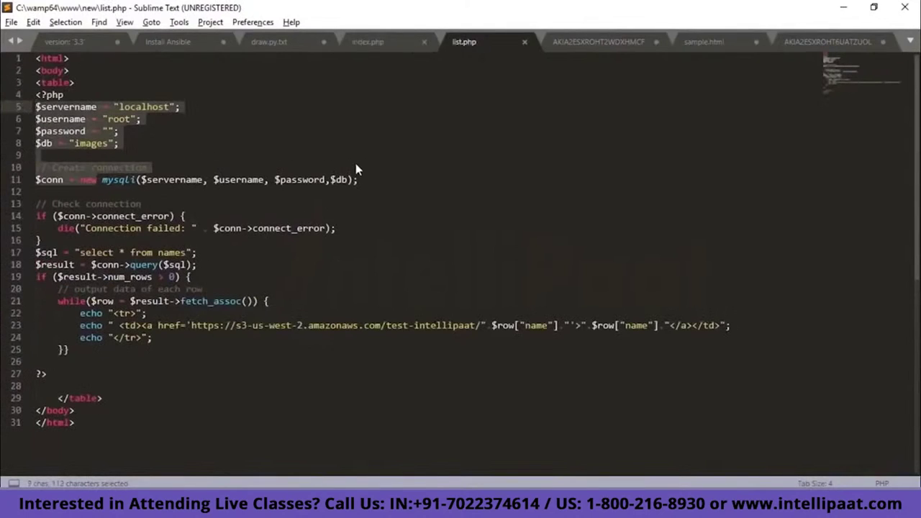
click(216, 228)
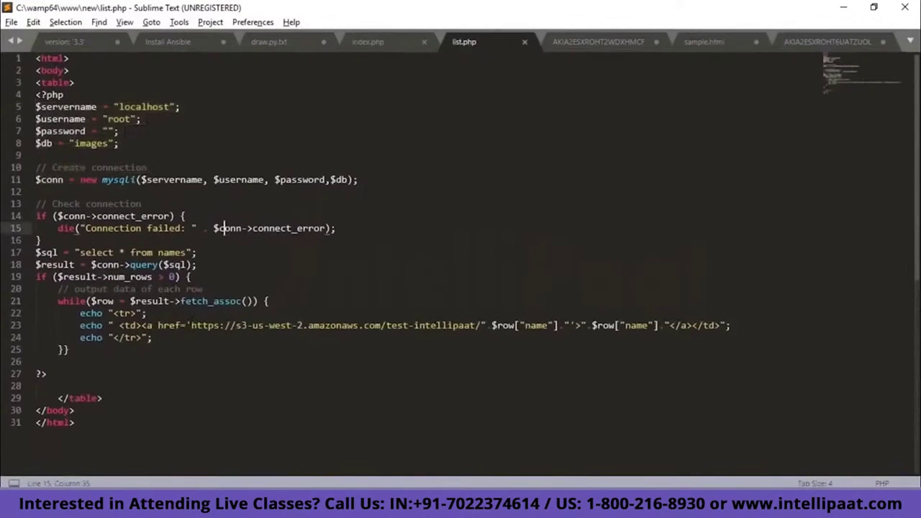
double_click(146, 108)
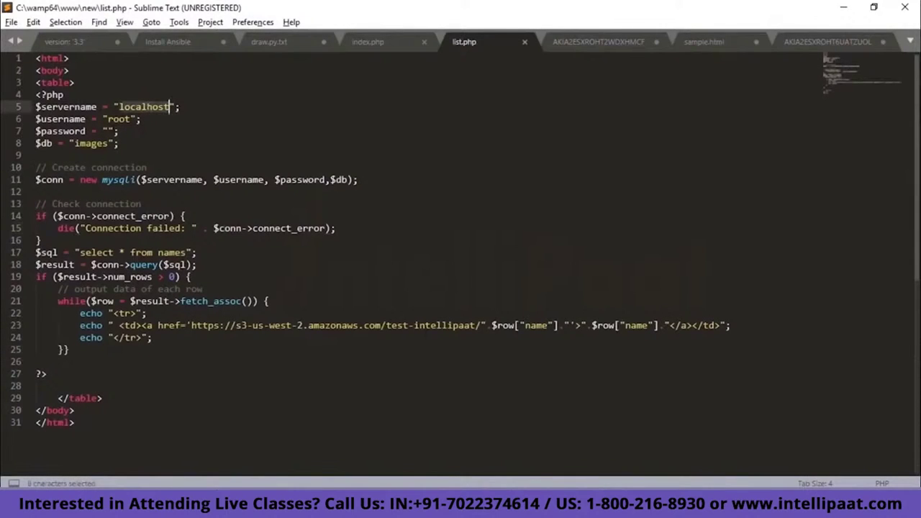
drag(491, 325, 558, 325)
key(Down)
key(Down)
key(Down)
key(Down)
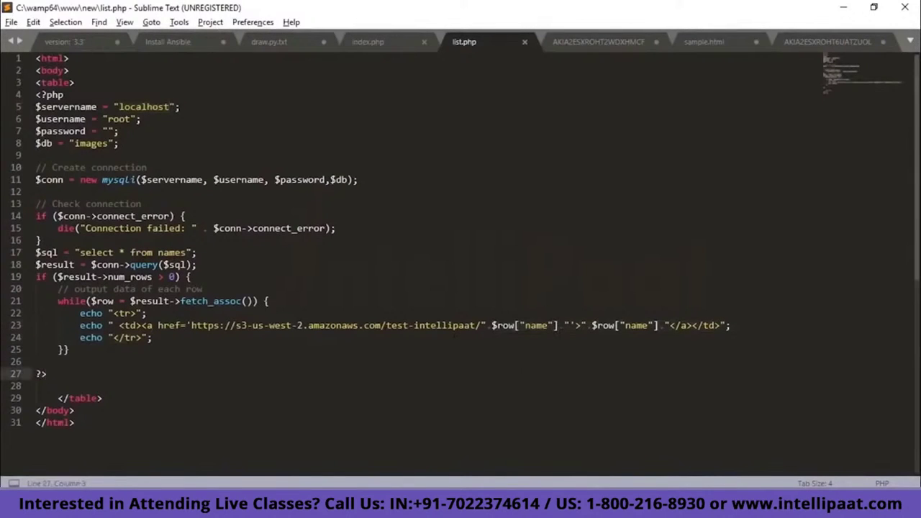
drag(482, 325, 191, 325)
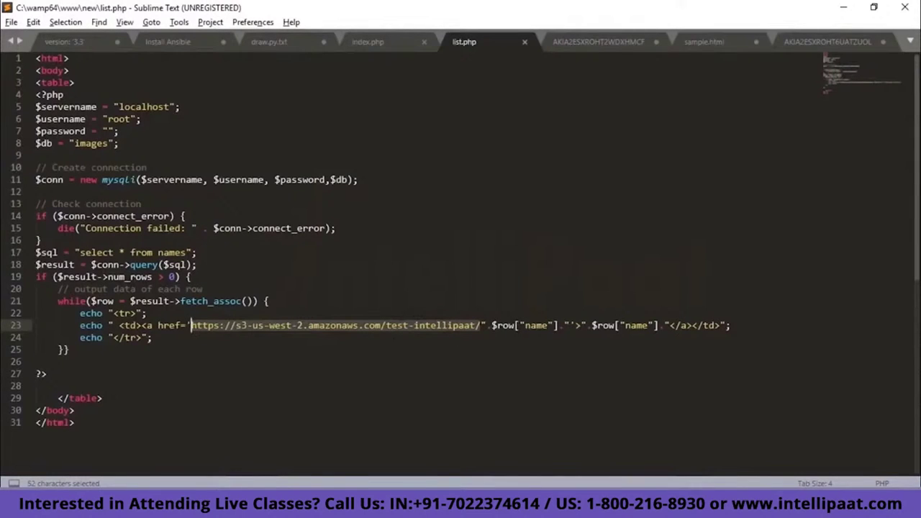
drag(142, 325, 183, 325)
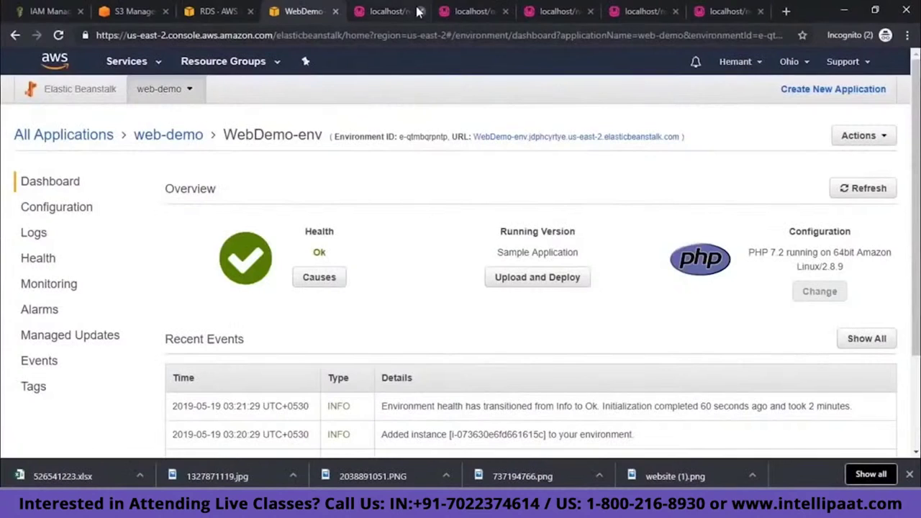
click(481, 16)
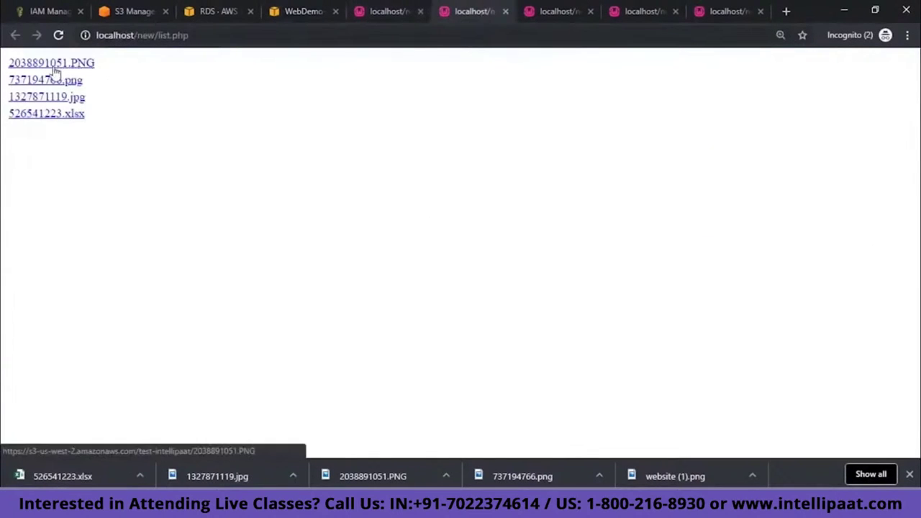
key(alt+Tab)
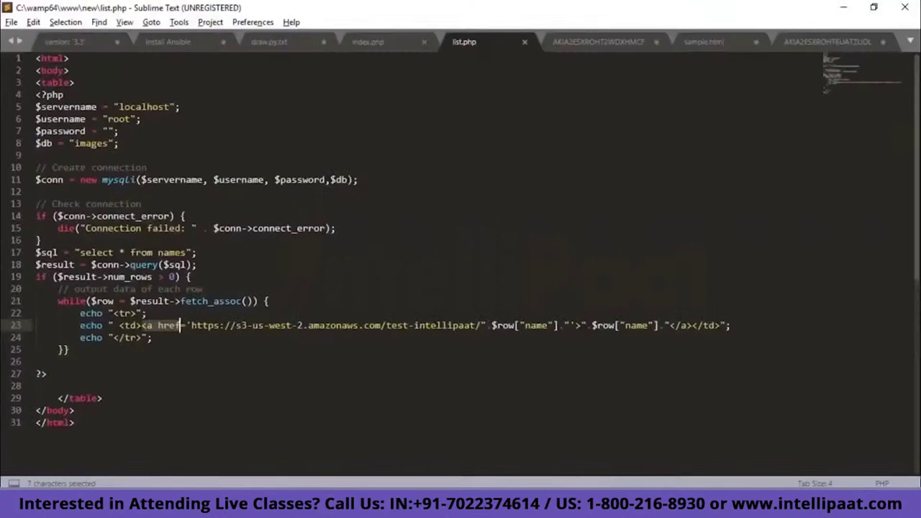
Highlight line 23's full S3 file URL, then review index.php's S3 client and database code
drag(191, 326, 559, 325)
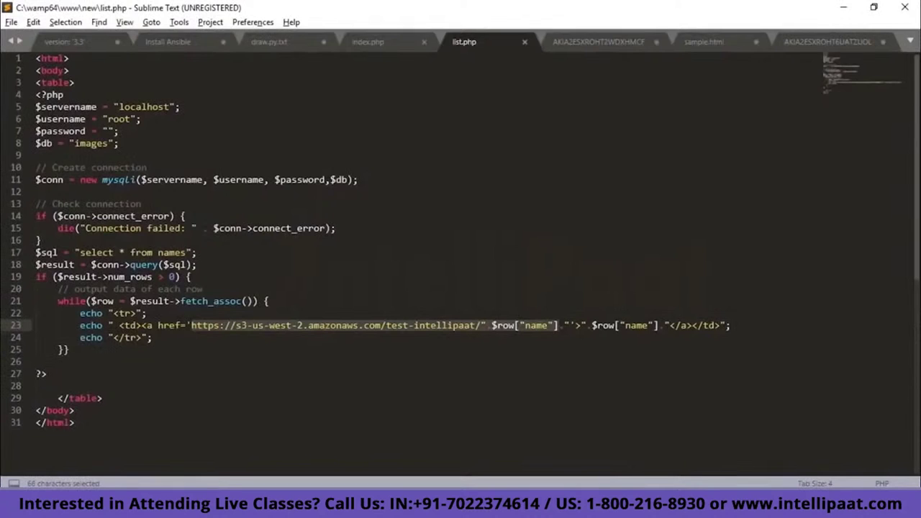
click(386, 42)
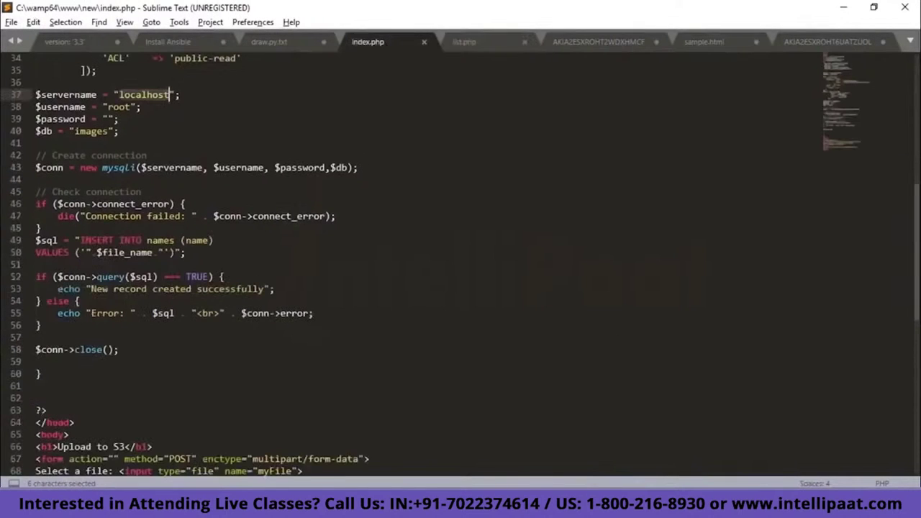
scroll(342, 246, up, 6)
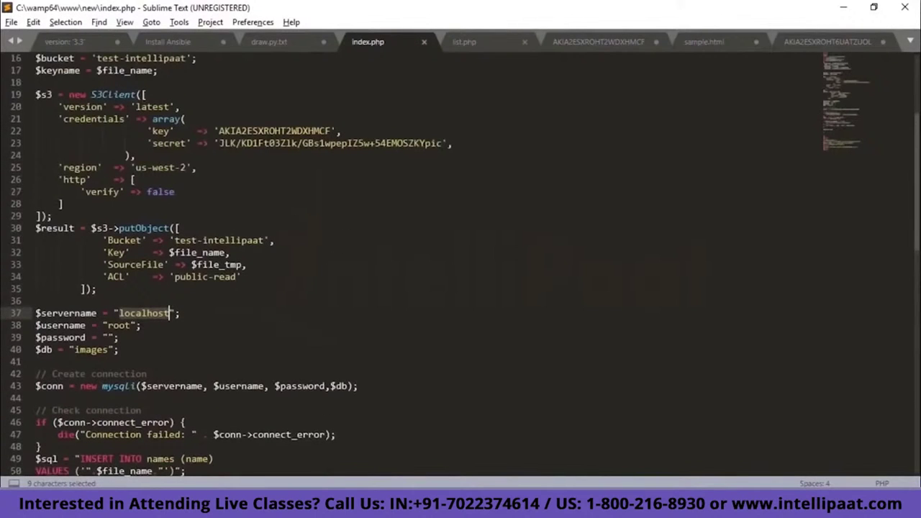
key(alt+Tab)
Select the web-demo database's endpoint hostname under Connectivity & security
click(216, 11)
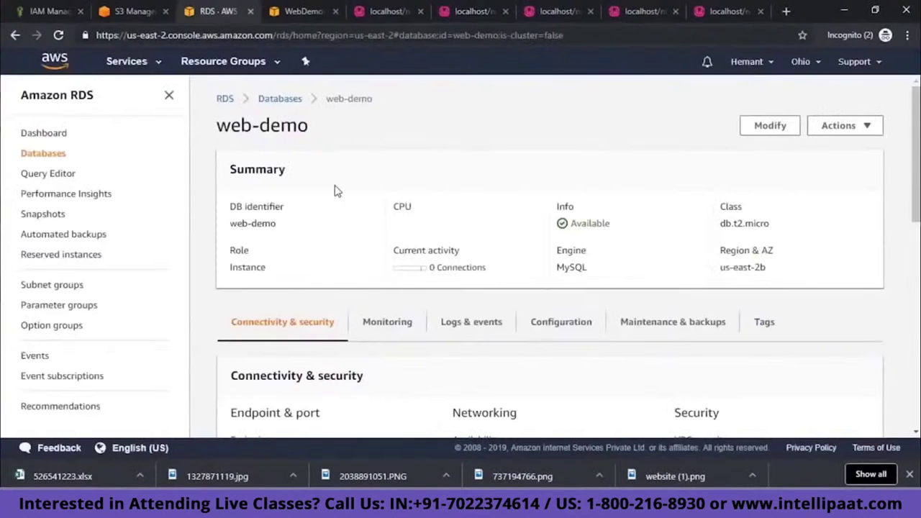
double_click(583, 226)
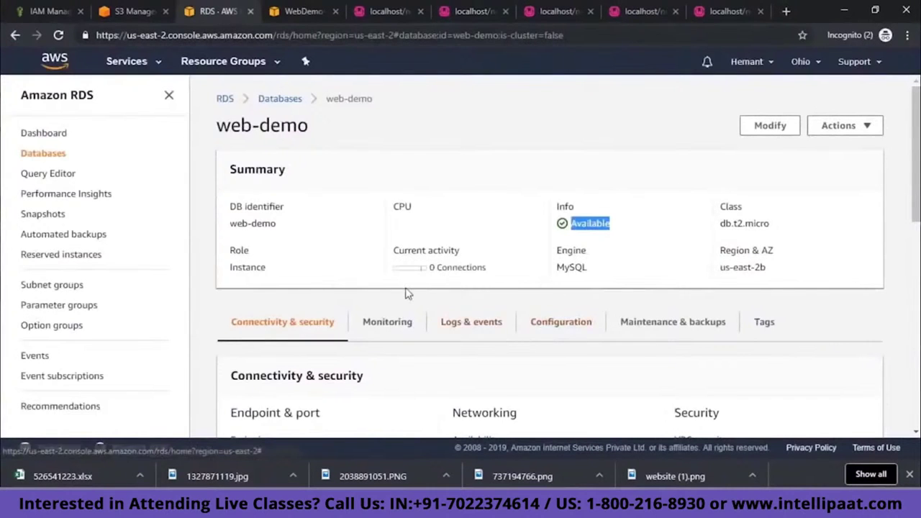
scroll(405, 293, down, 3)
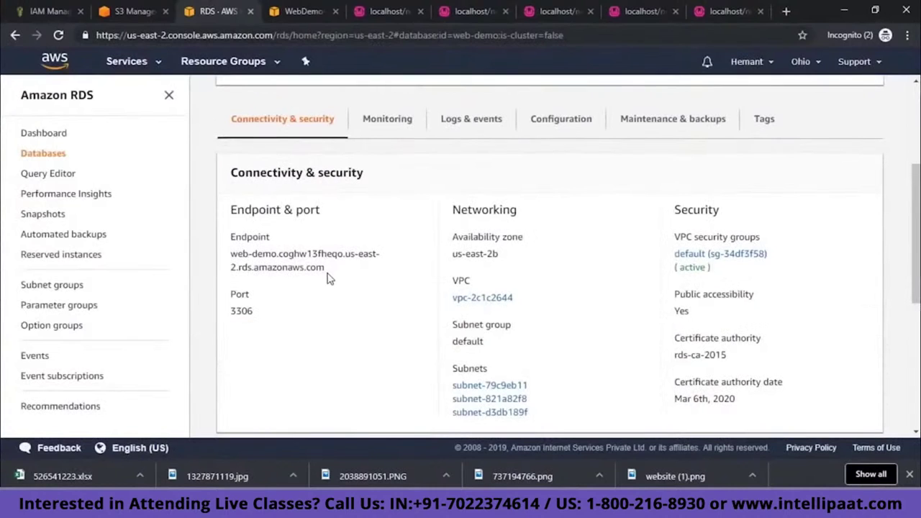
scroll(378, 294, up, 3)
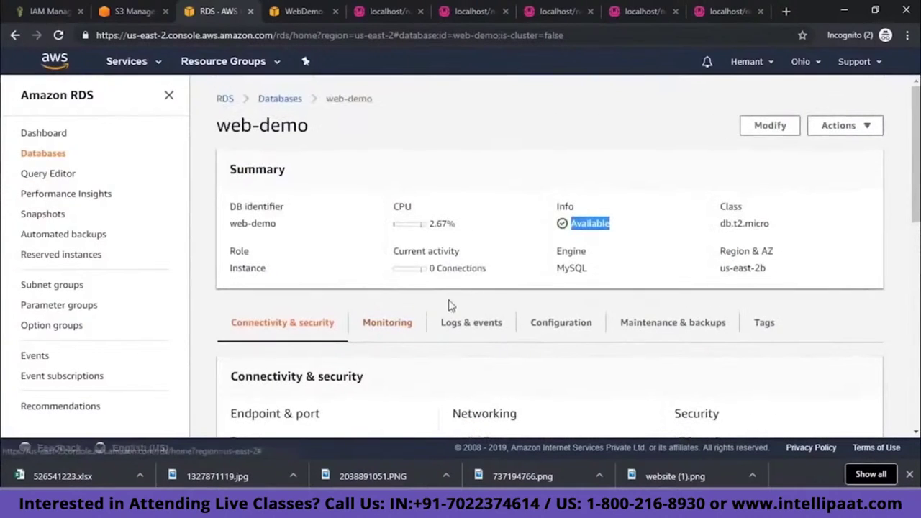
click(219, 124)
drag(219, 124, 310, 128)
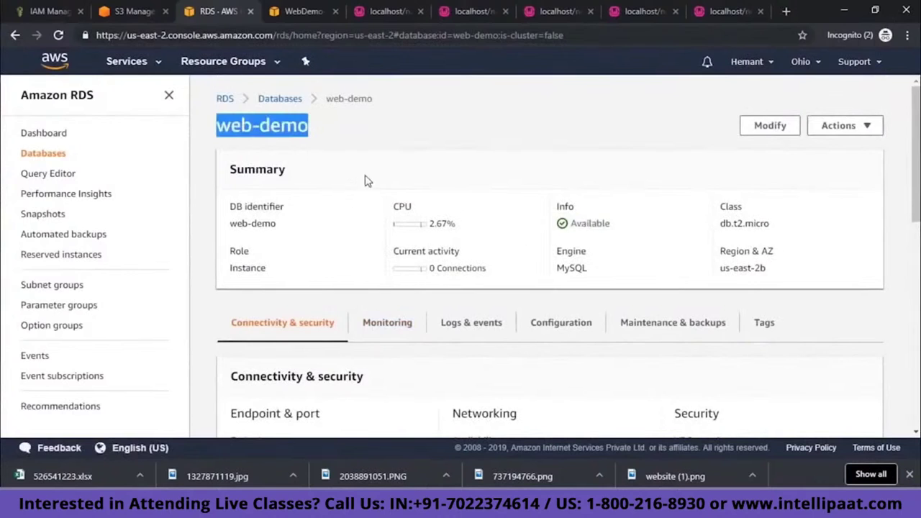
scroll(364, 181, down, 3)
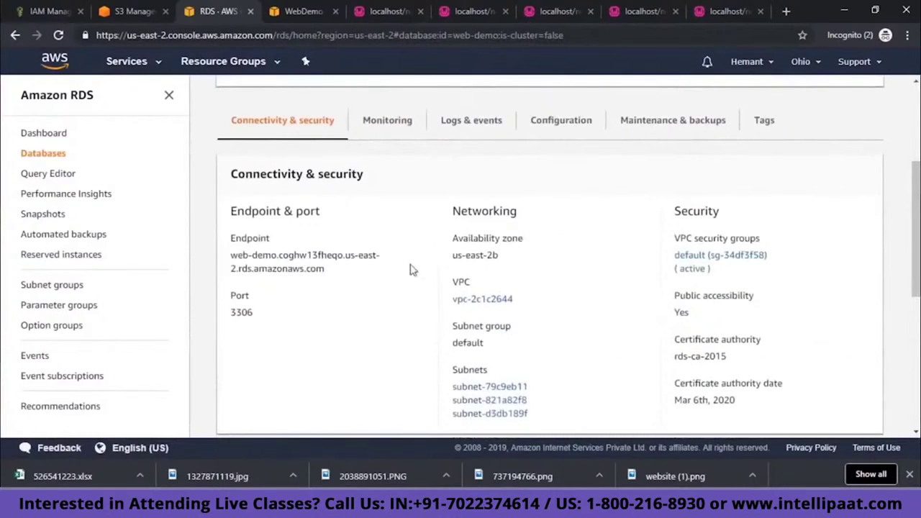
scroll(395, 267, up, 3)
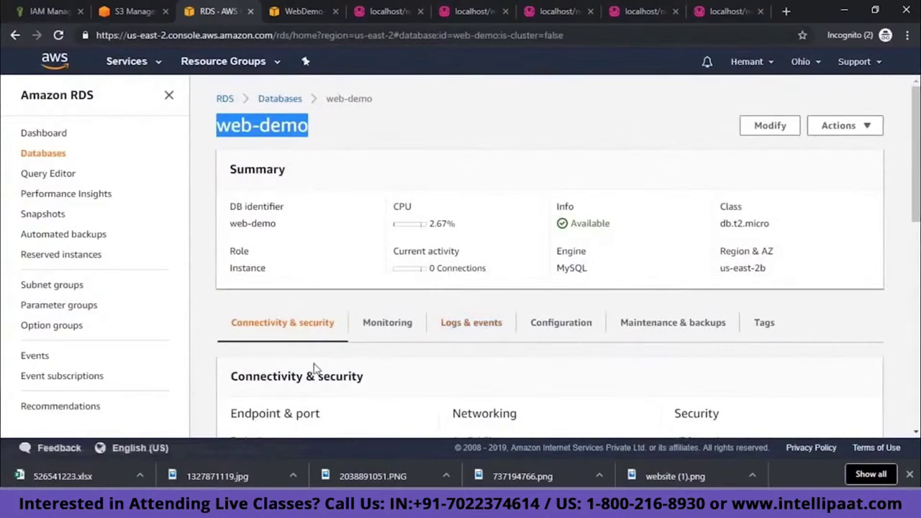
scroll(314, 370, down, 3)
drag(329, 278, 230, 253)
key(ctrl+c)
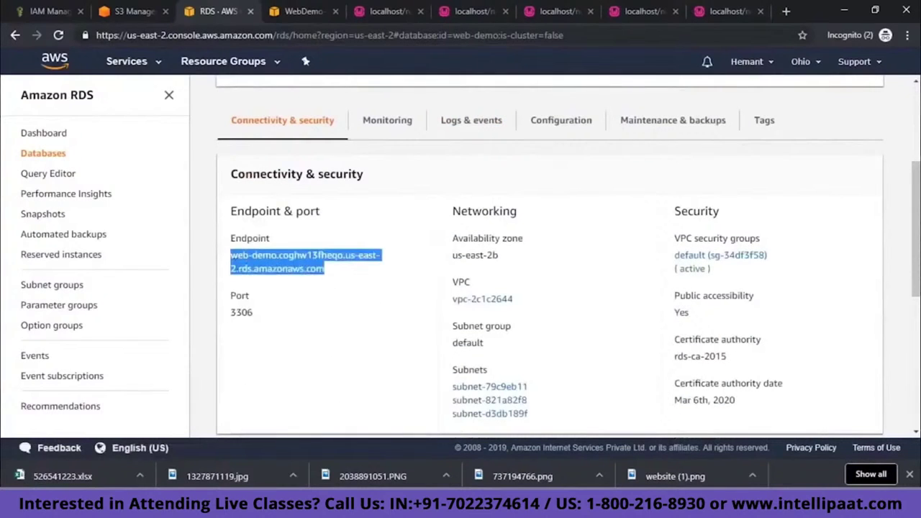
Launch a Command Prompt with cmd and move up out of the user folder
key(super+r)
text(cmd)
key(Return)
text(cd..)
text( ..)
key(Return)
Change to C:\wamp64\bin\mysql\mysql5.7.26\bin and clear the console screen
text(cd)
key(Return)
text(cd)
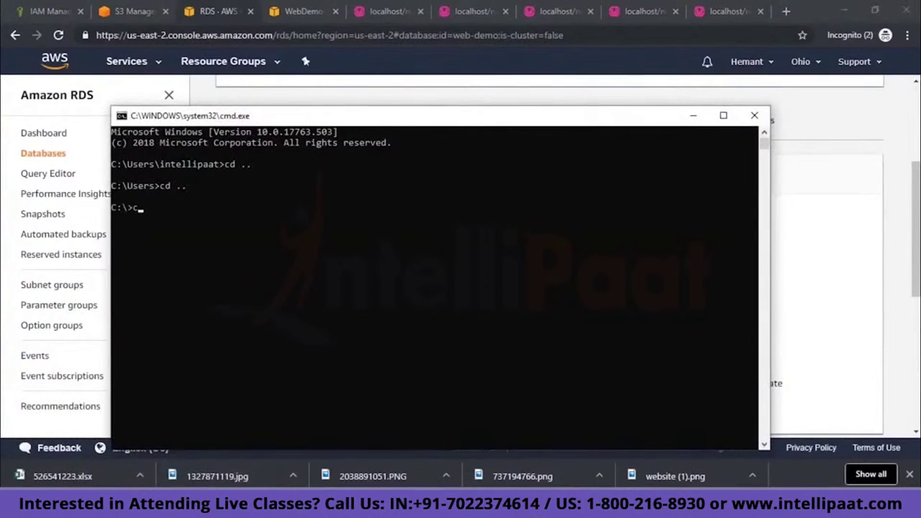
text( wamp64)
key(Return)
text(cd bin)
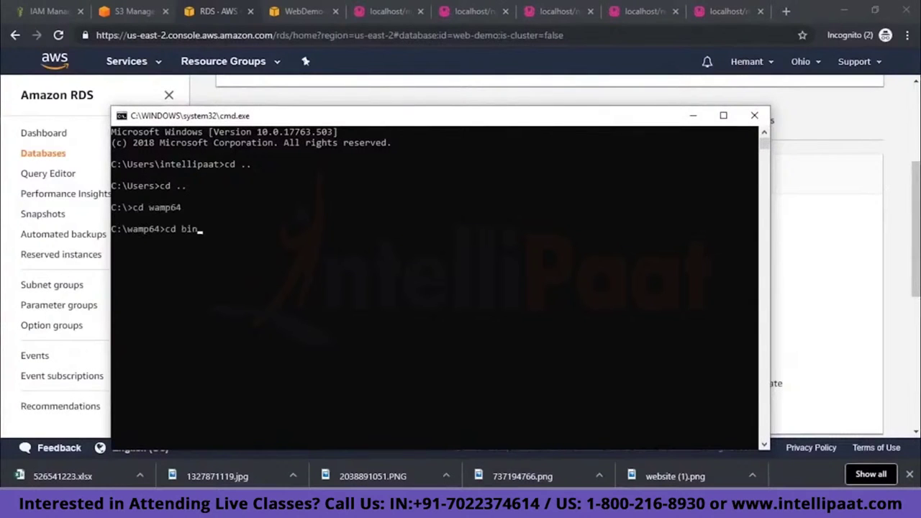
key(Return)
text(cd mysql)
key(Return)
text(cd mysql5.7.26)
key(Return)
text(cd b)
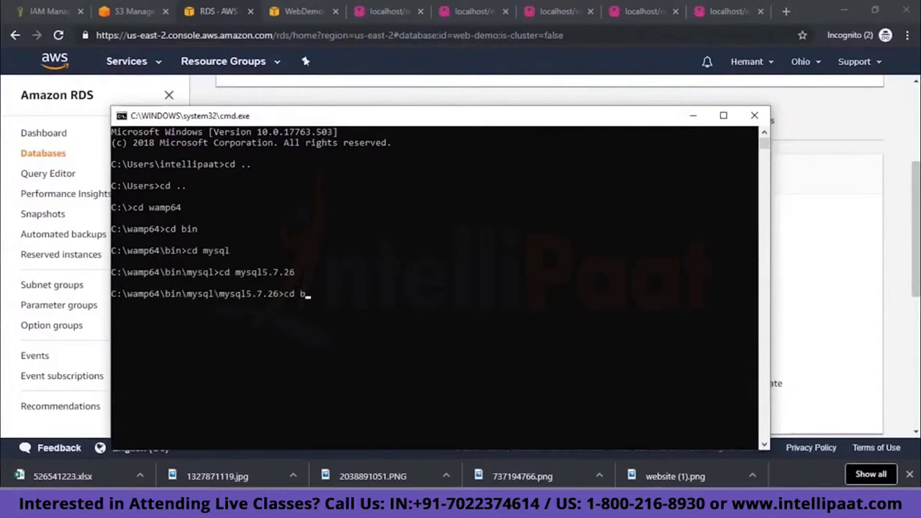
text(in)
key(Return)
text(cls)
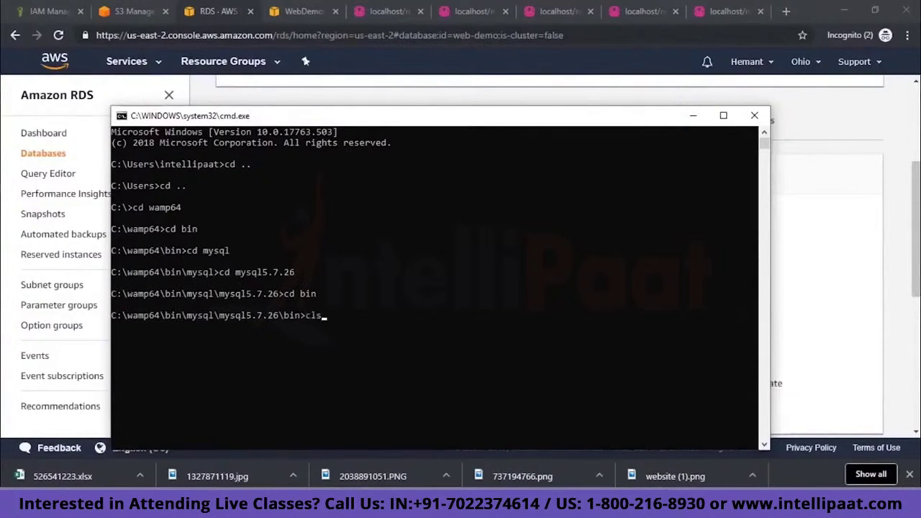
key(Return)
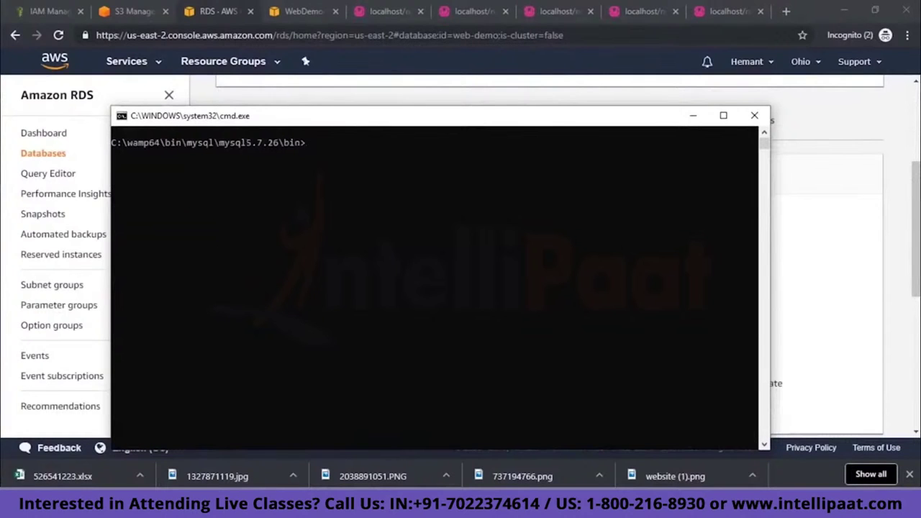
Run mysql -h with the pasted RDS endpoint, the master user and password; it fails with ERROR 2003
text(mysql -h)
key(ctrl+v)
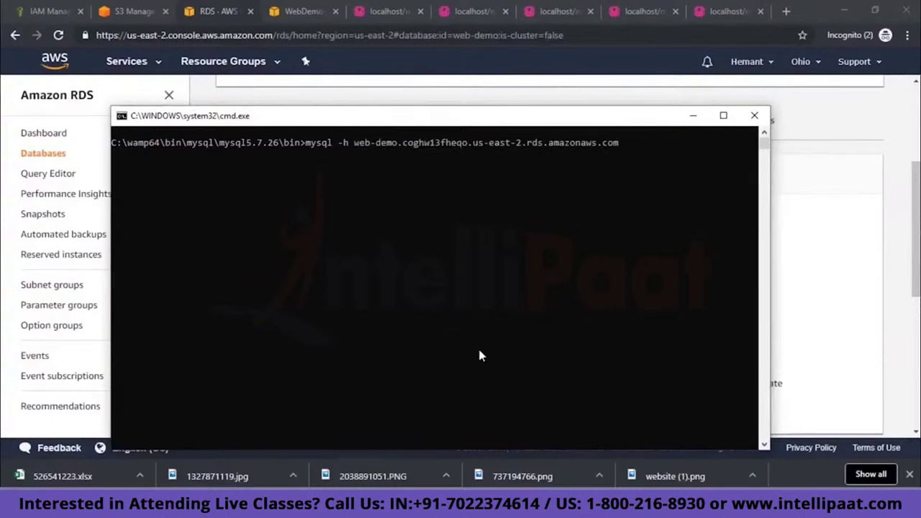
text(-u hemant -p)
key(Return)
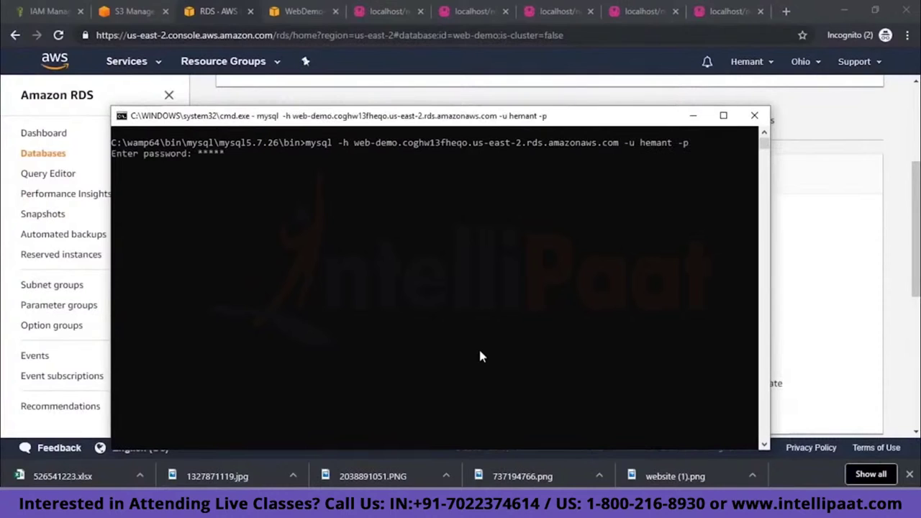
key(Return)
Compare the hostname in the connection error with the RDS connectivity details
click(839, 279)
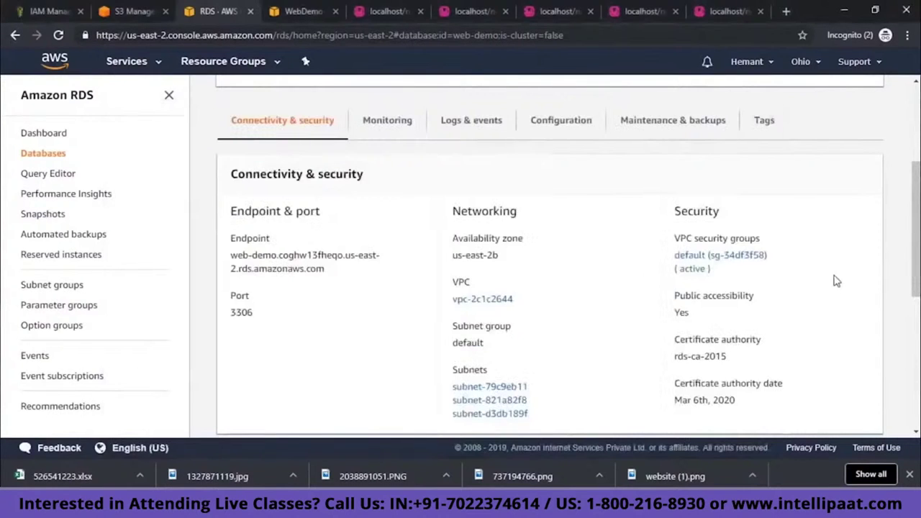
key(alt+Tab)
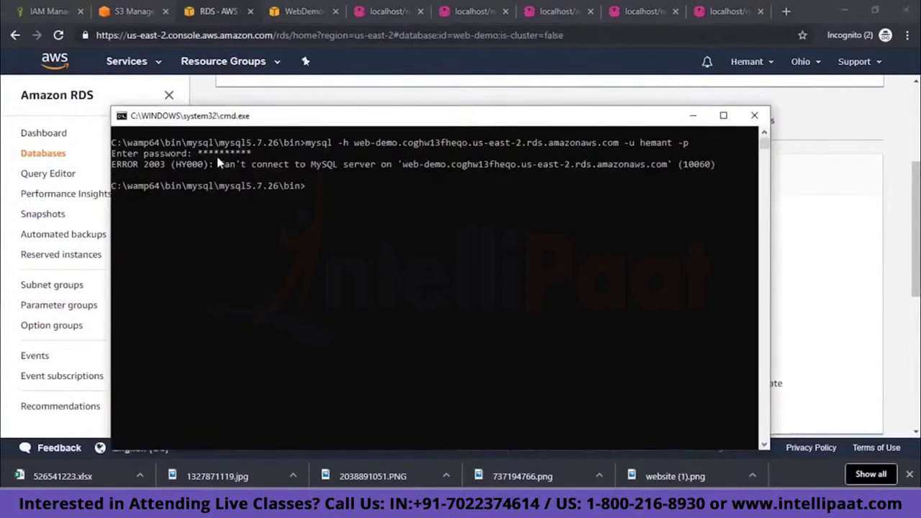
double_click(439, 165)
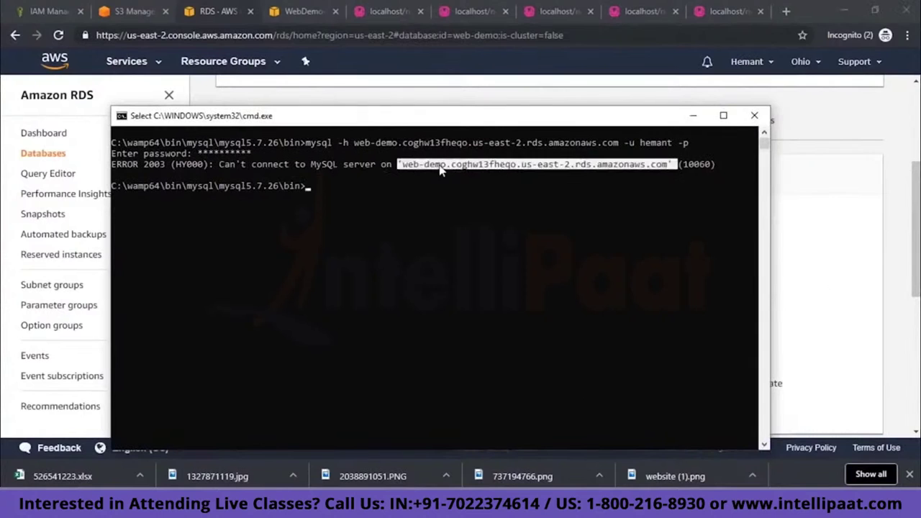
click(811, 252)
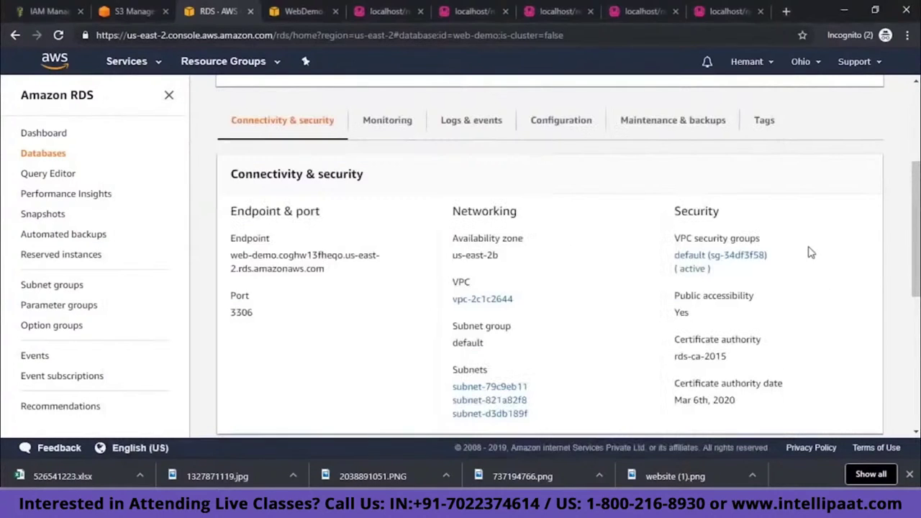
Change security group sg-34df3f58's inbound rule source to Anywhere (0.0.0.0/0) and save it
click(734, 258)
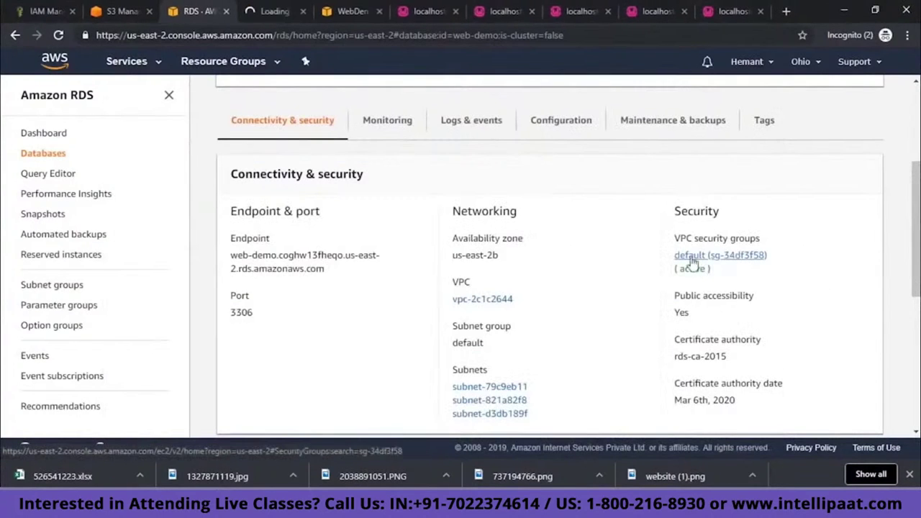
click(277, 11)
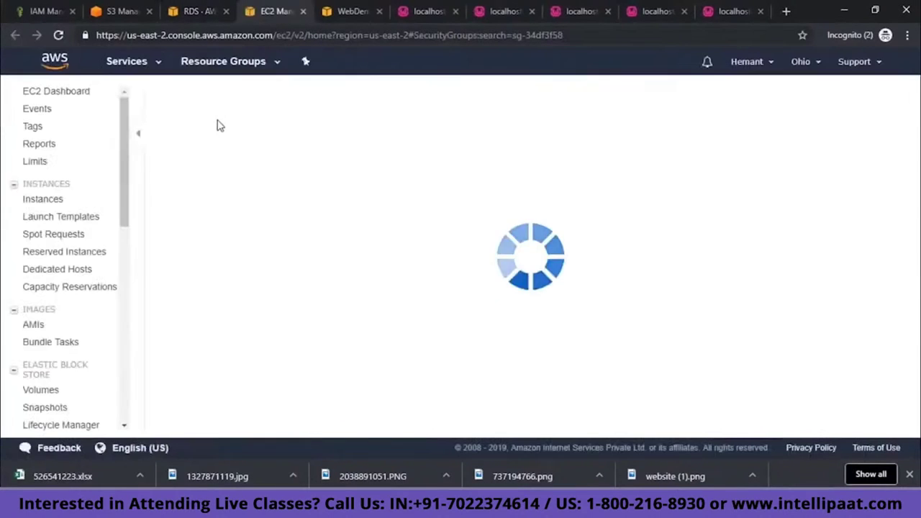
click(259, 390)
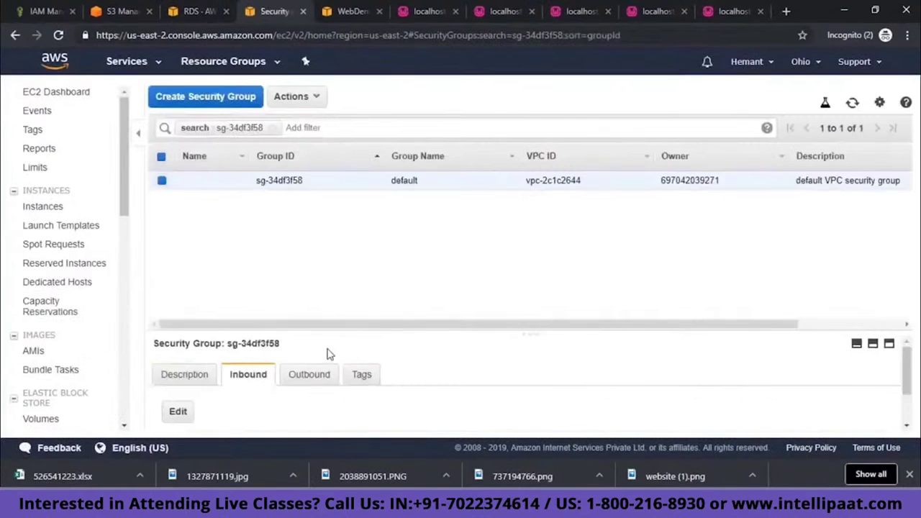
scroll(328, 356, down, 3)
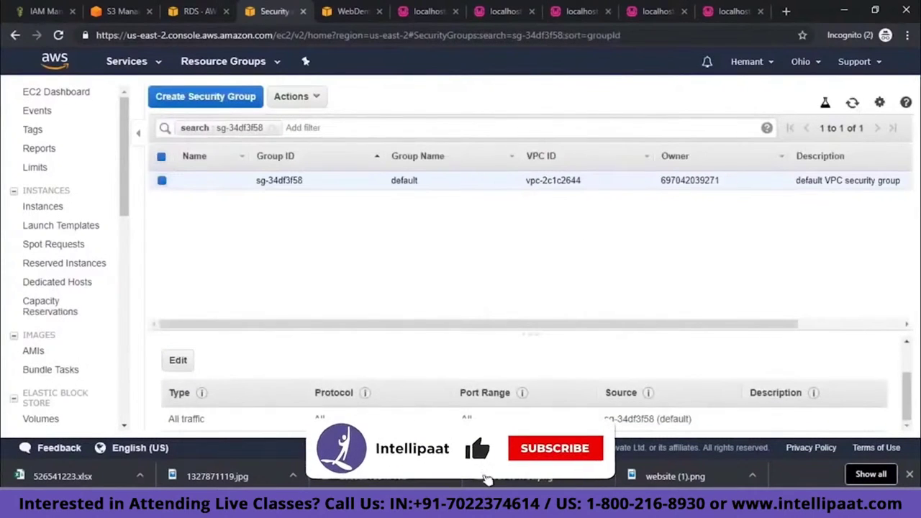
click(179, 361)
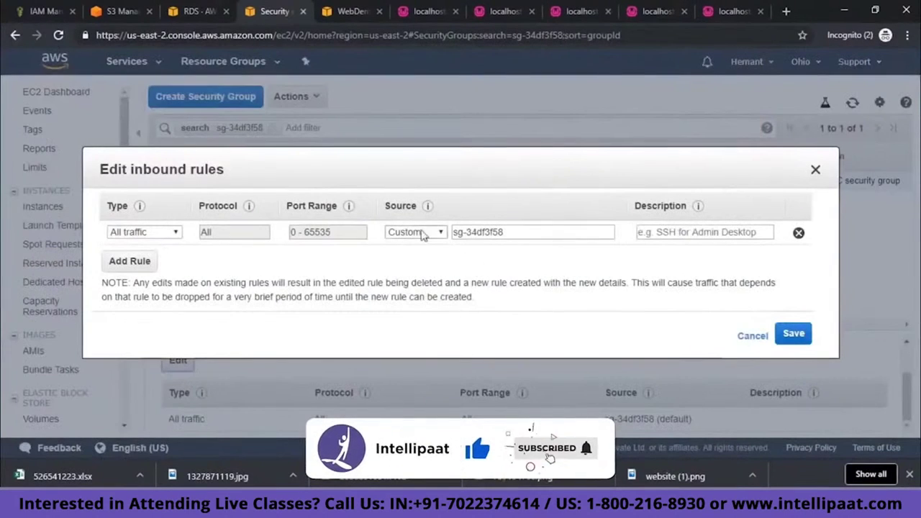
click(479, 232)
key(ctrl+a)
click(435, 234)
click(418, 257)
click(794, 334)
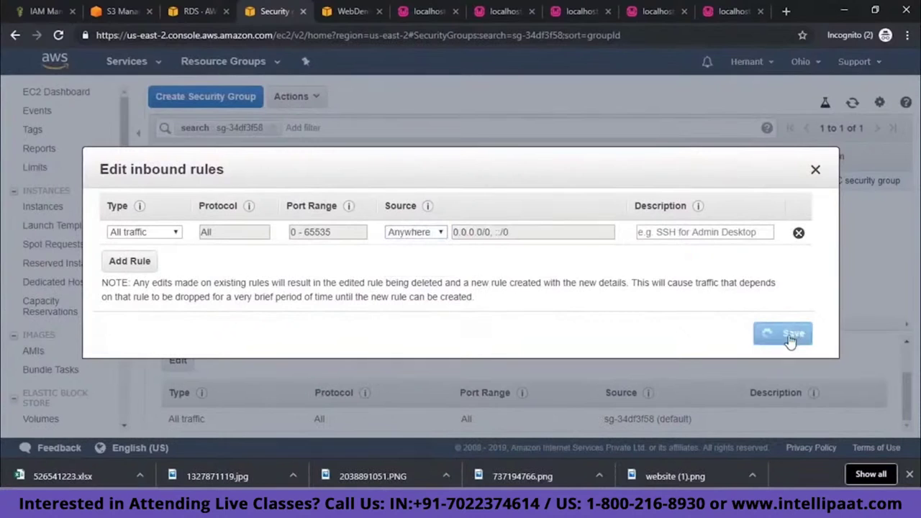
key(alt+Tab)
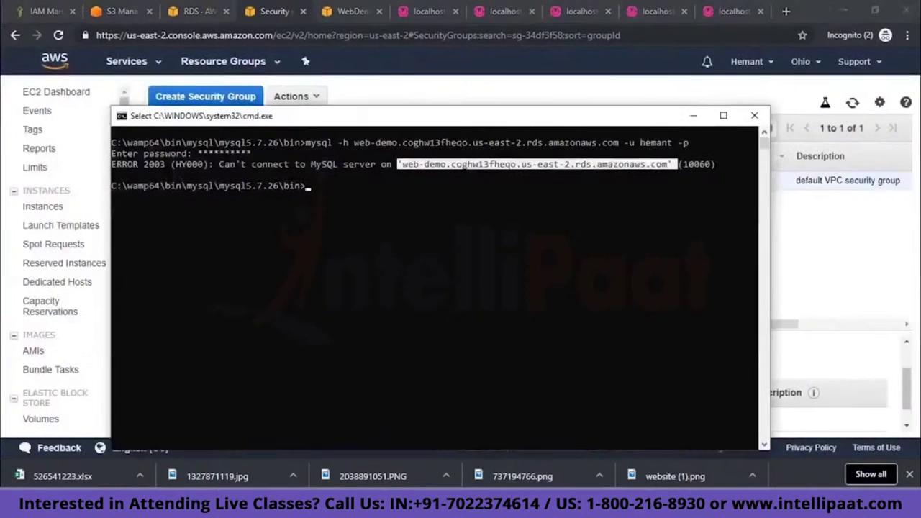
Reconnect to RDS MySQL, then in the images database create table names(name varchar(100))
key(Up)
key(Return)
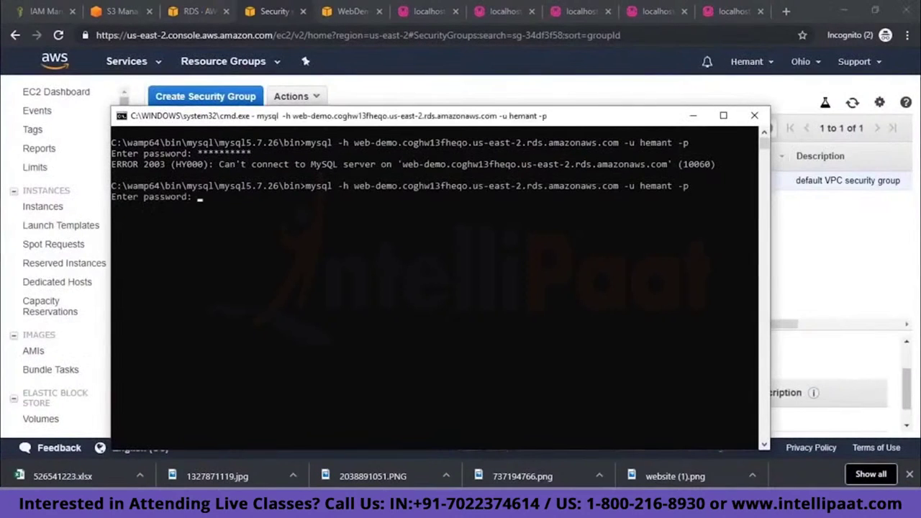
text(****)
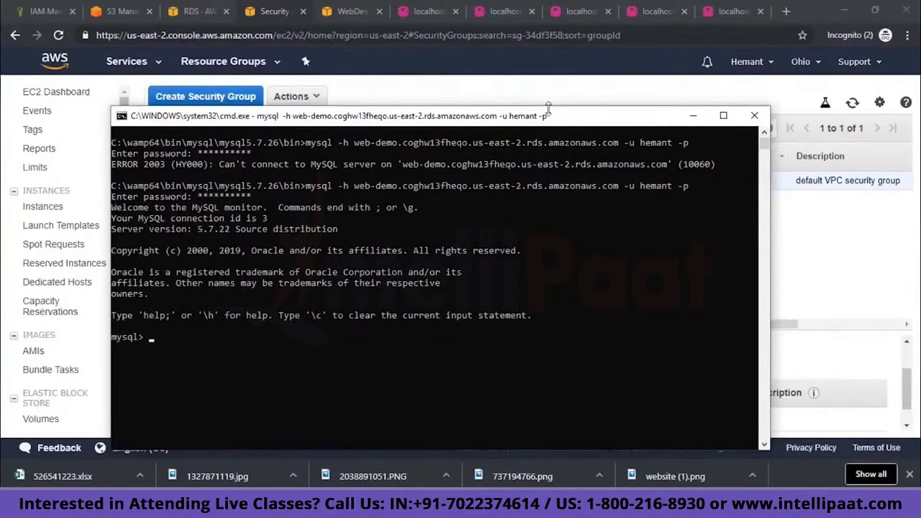
drag(514, 115, 531, 43)
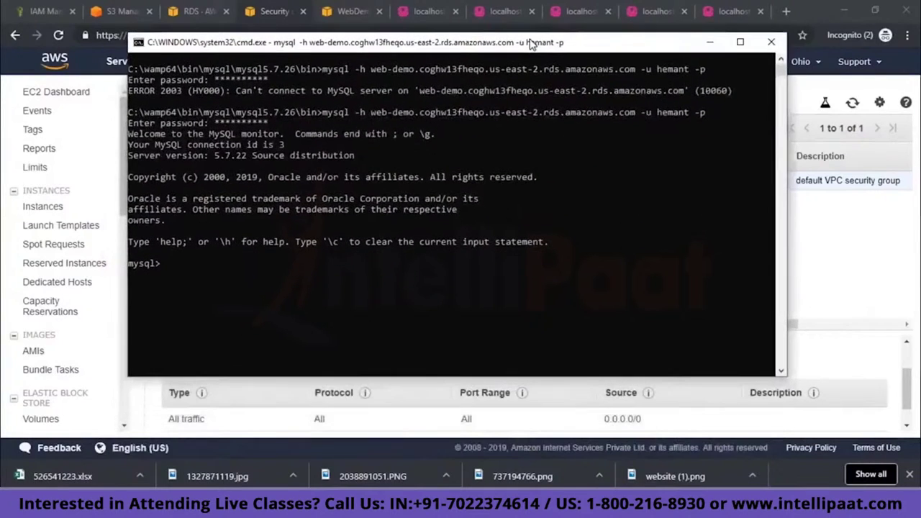
text(use images)
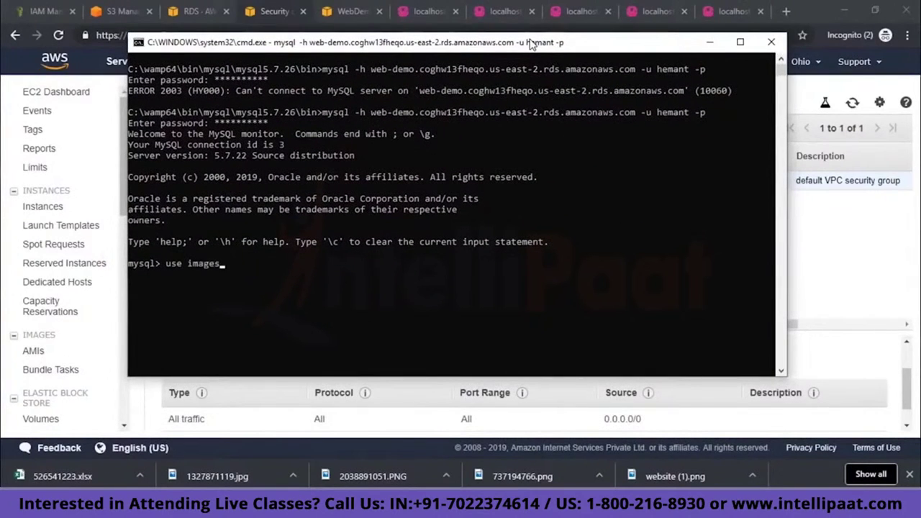
text(;)
key(Return)
text(c)
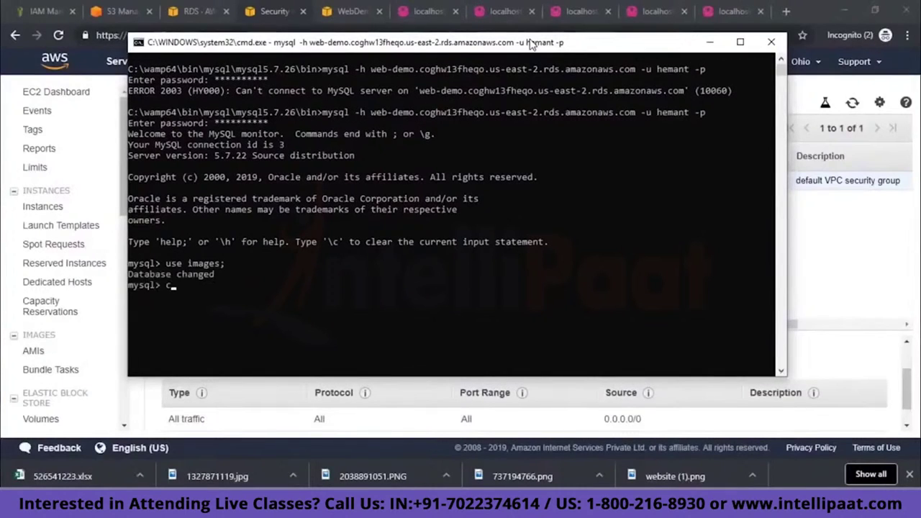
text(reate table names)
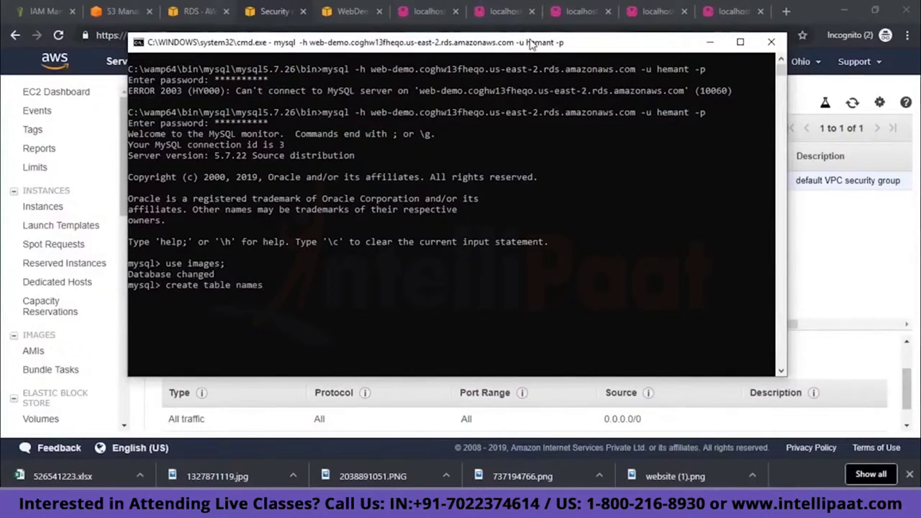
text((name varchar()
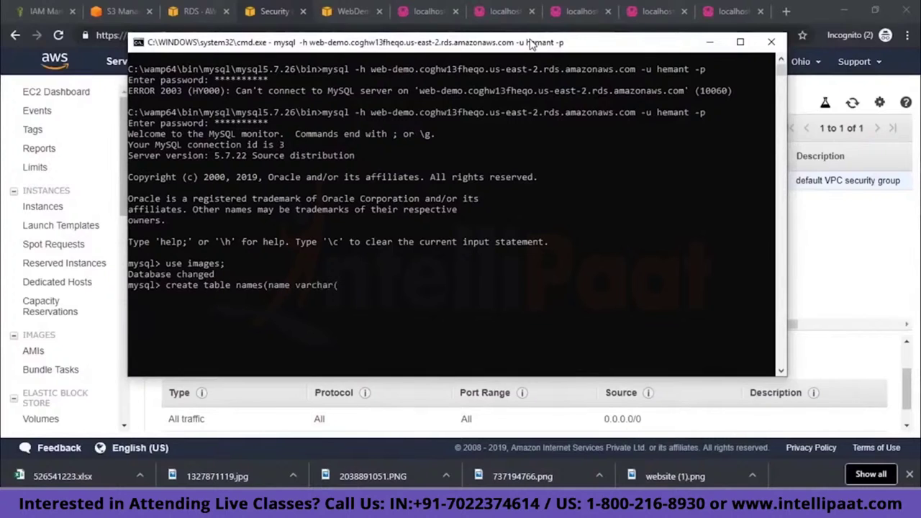
text(100)))
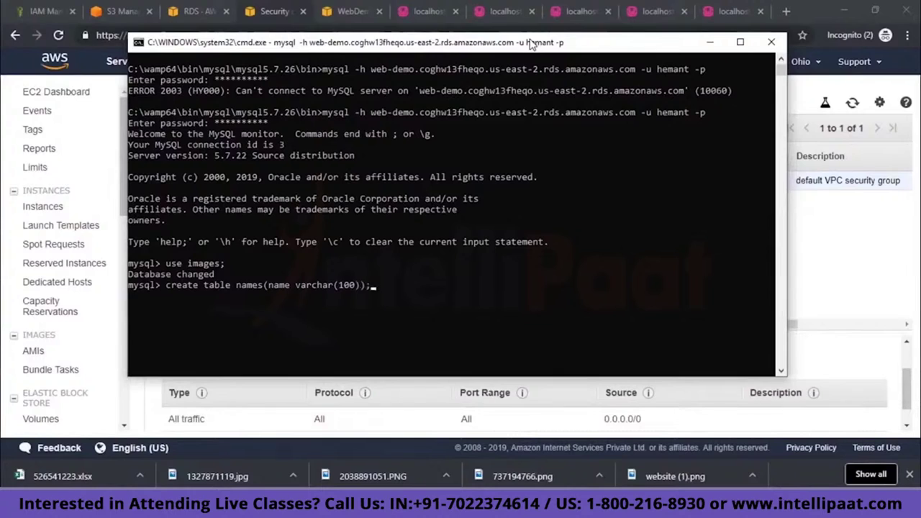
text(;)
key(Return)
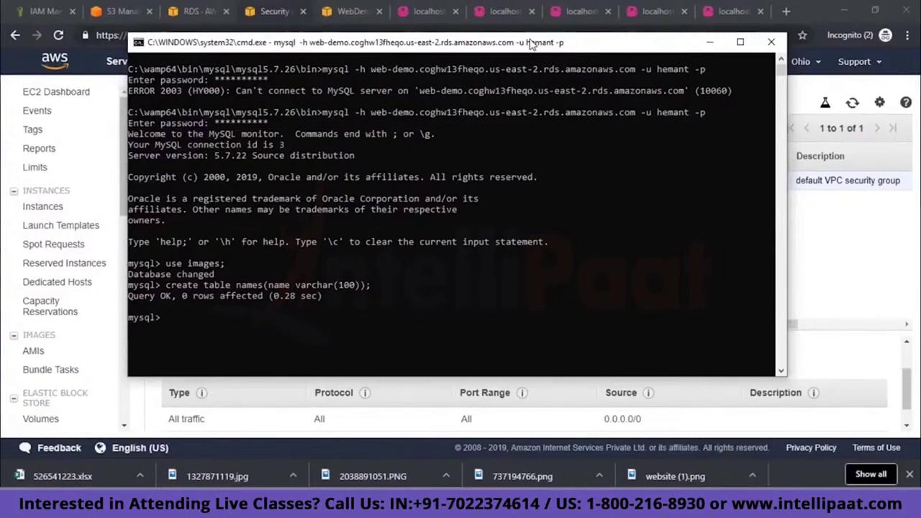
Copy the RDS database's endpoint hostname from its connectivity details
click(200, 18)
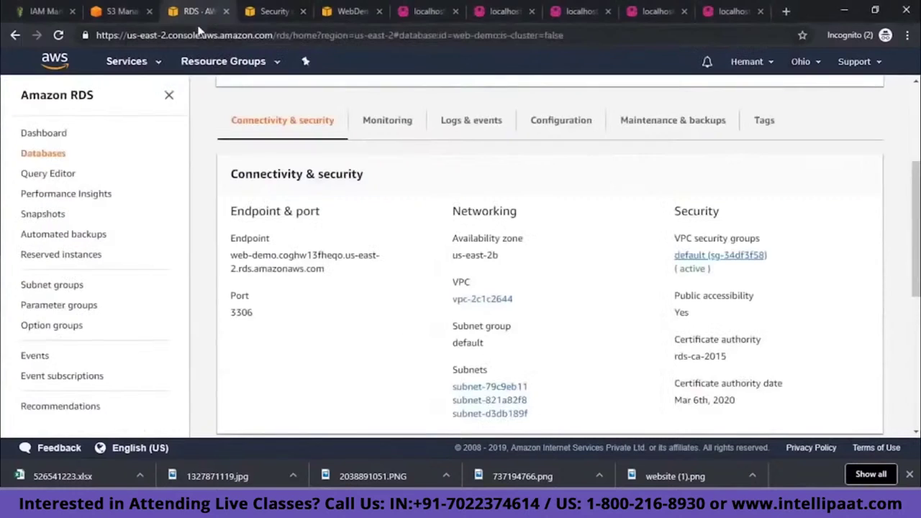
triple_click(256, 256)
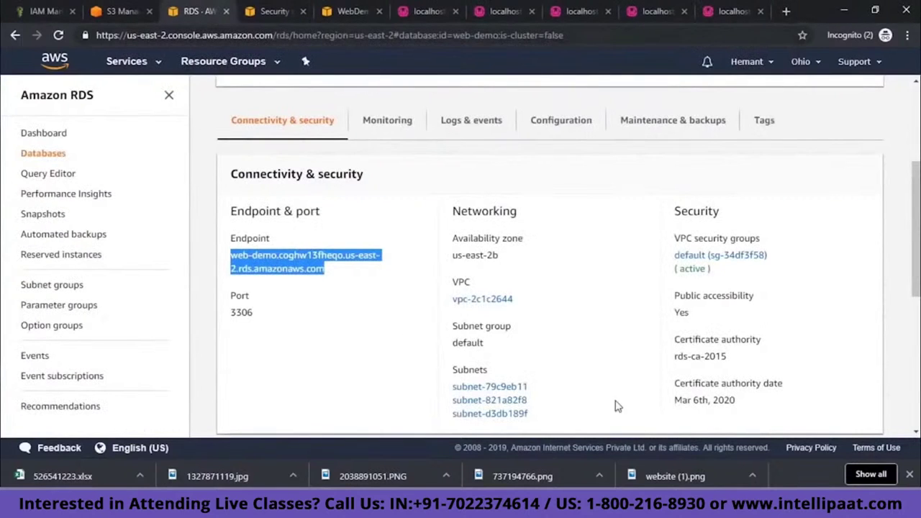
key(alt+Tab)
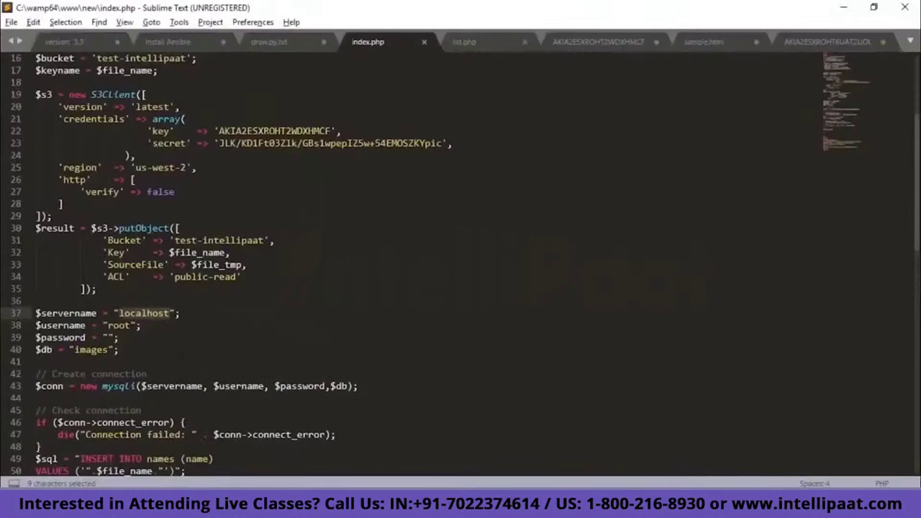
Replace localhost, root and the empty password in index.php with the RDS endpoint and master credentials, then save
scroll(461, 266, up, 5)
scroll(460, 266, down, 3)
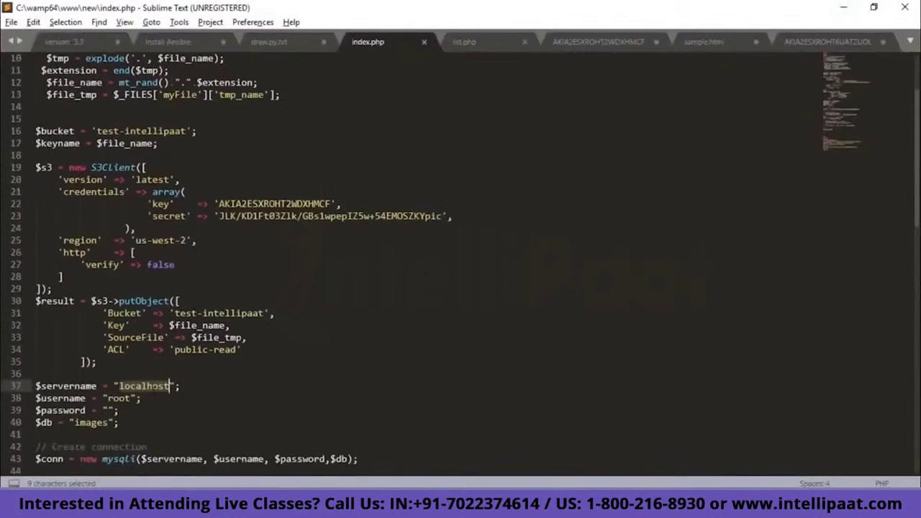
click(153, 386)
double_click(153, 386)
text(web-demo.coghwl3fheqo.us-east-2.rds.amazonaws.com)
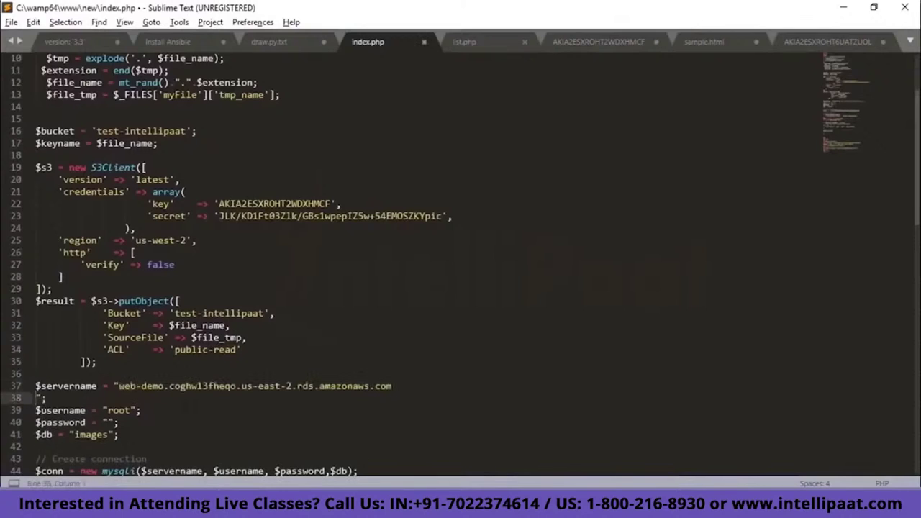
key(BackSpace)
double_click(119, 398)
text(hemant)
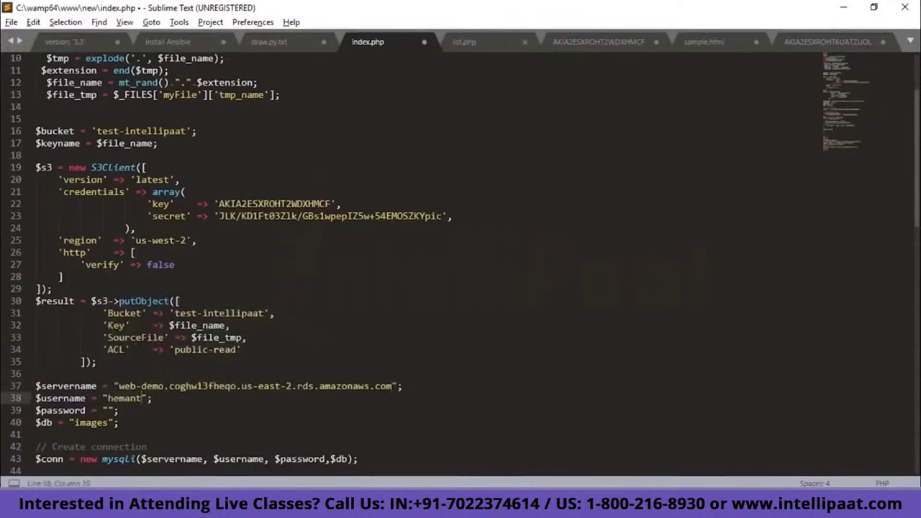
click(108, 410)
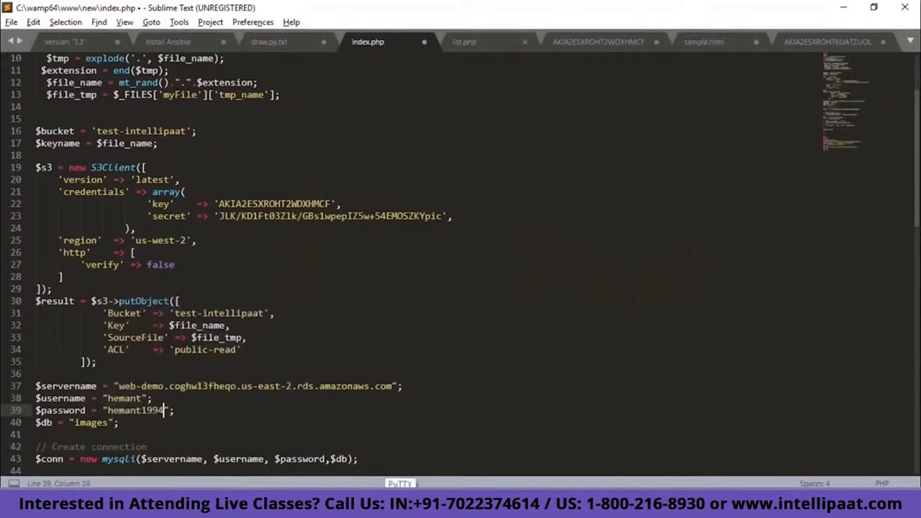
scroll(460, 264, down, 7)
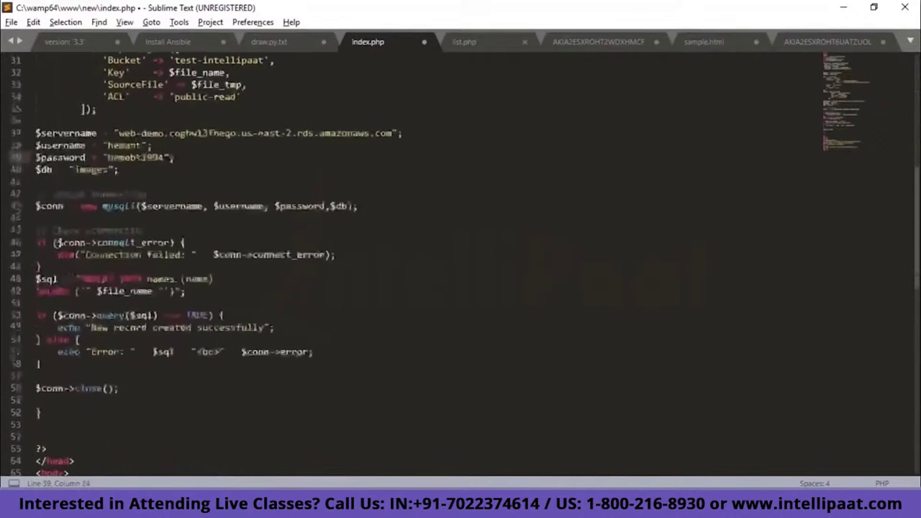
scroll(381, 408, down, 4)
scroll(382, 408, up, 14)
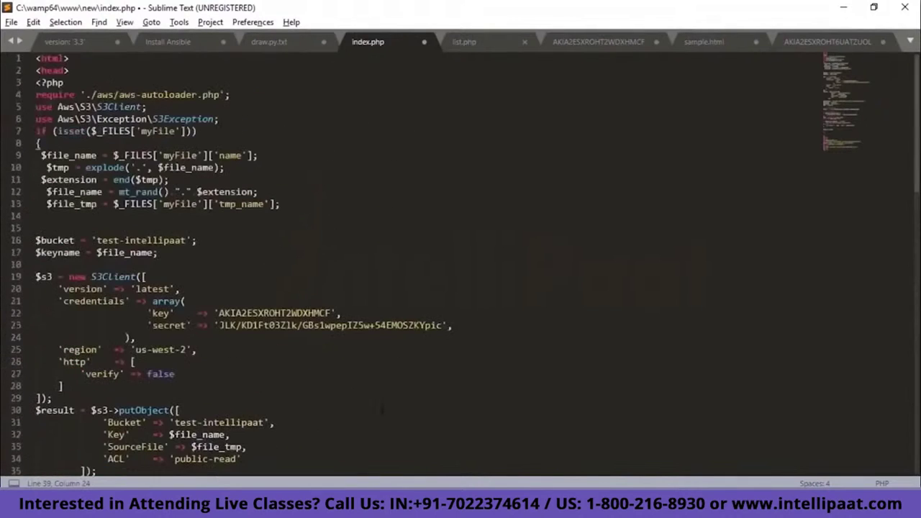
key(ctrl+s)
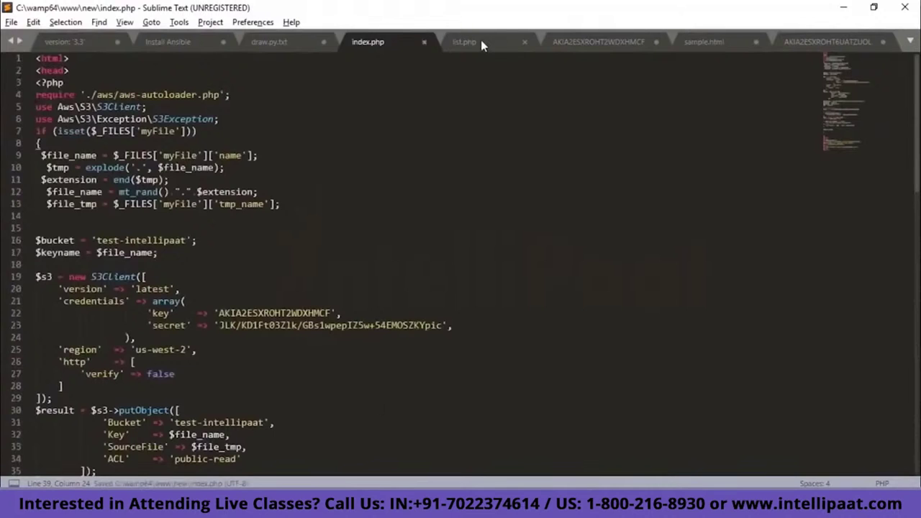
Copy the server, user and password lines 37-39 from index.php
scroll(461, 265, down, 7)
key(End)
key(shift+Up)
key(shift+Up)
key(shift+Home)
key(ctrl+c)
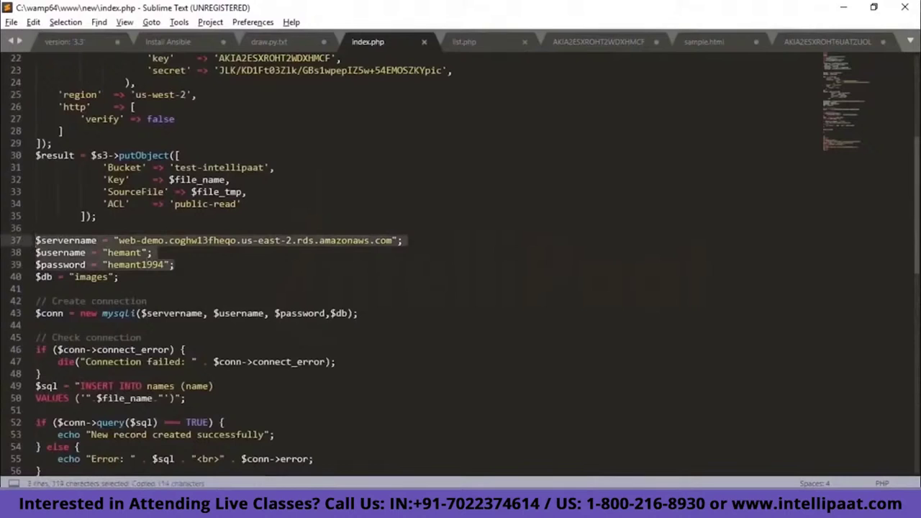
click(465, 42)
Replace list.php's old localhost connection lines with the copied RDS settings
click(150, 131)
key(shift+Up)
key(shift+Up)
key(shift+Home)
key(ctrl+v)
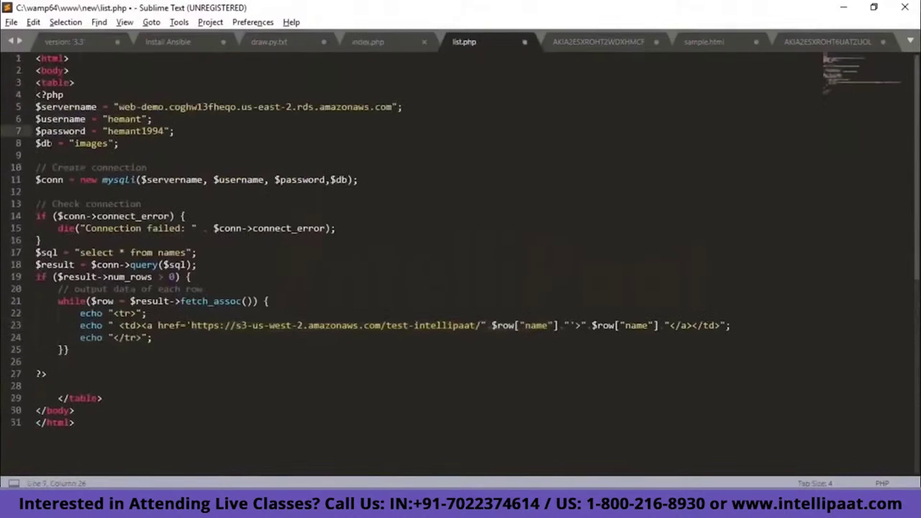
Reload the local Upload to S3 page and rerun the names query in the local MySQL console
key(alt+Tab)
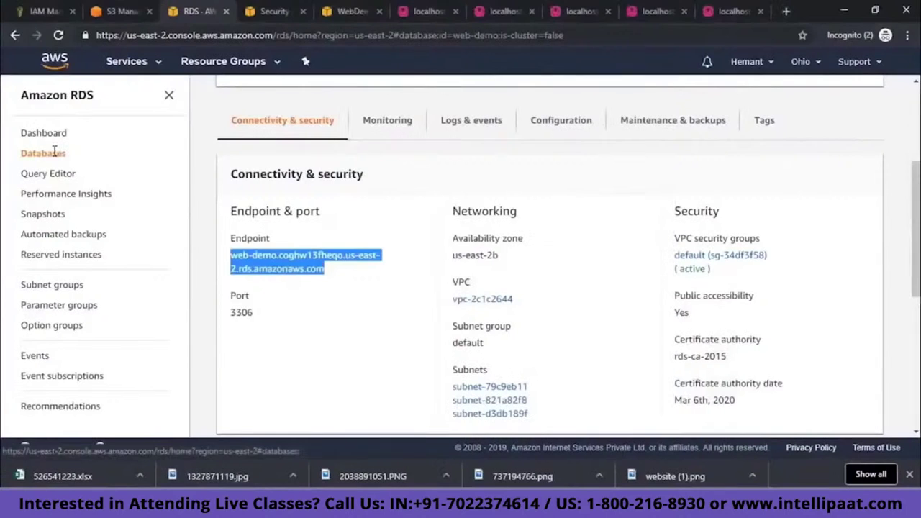
click(426, 10)
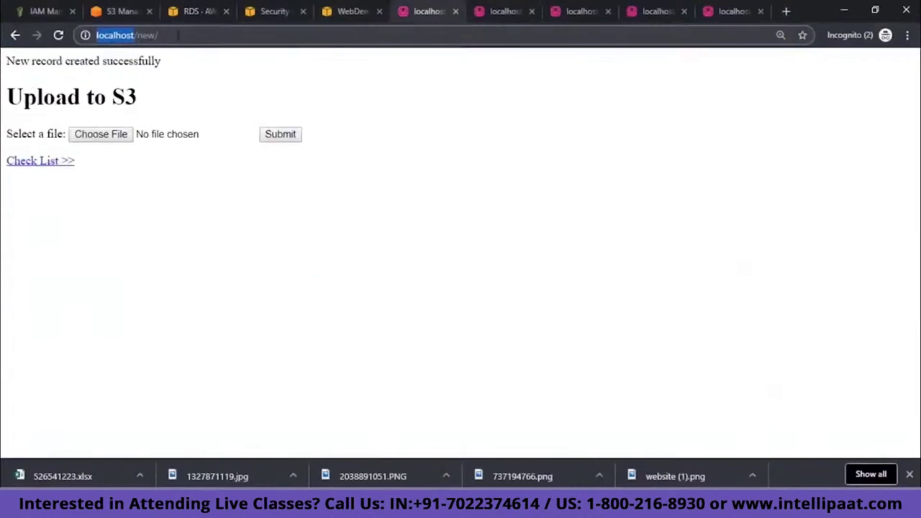
key(Return)
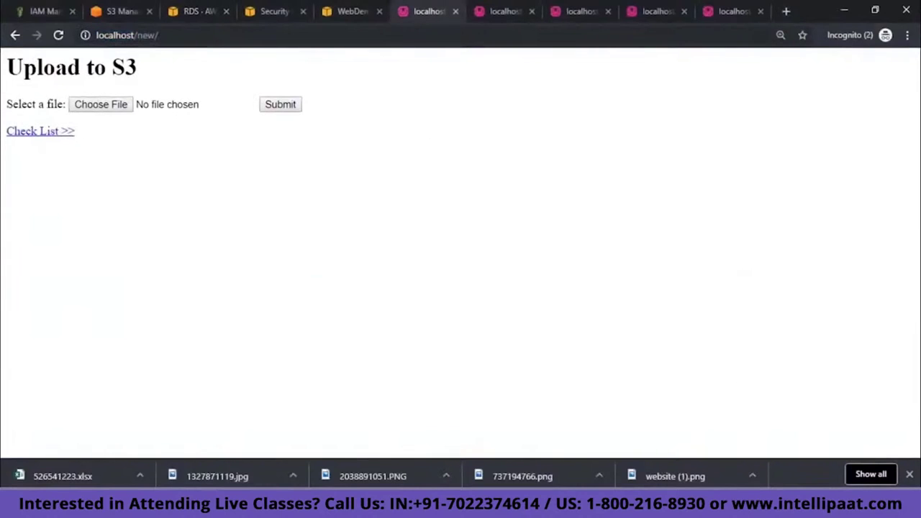
key(alt+Tab)
click(484, 359)
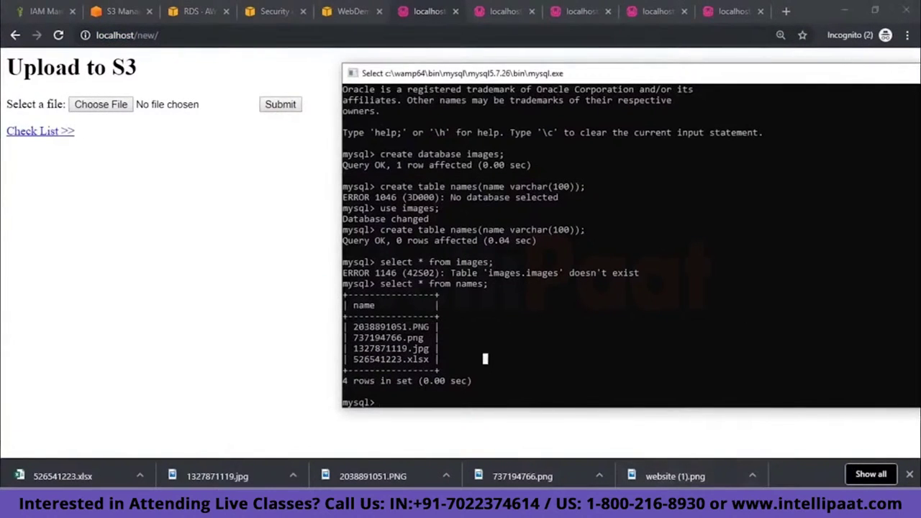
key(Escape)
key(Up)
key(Return)
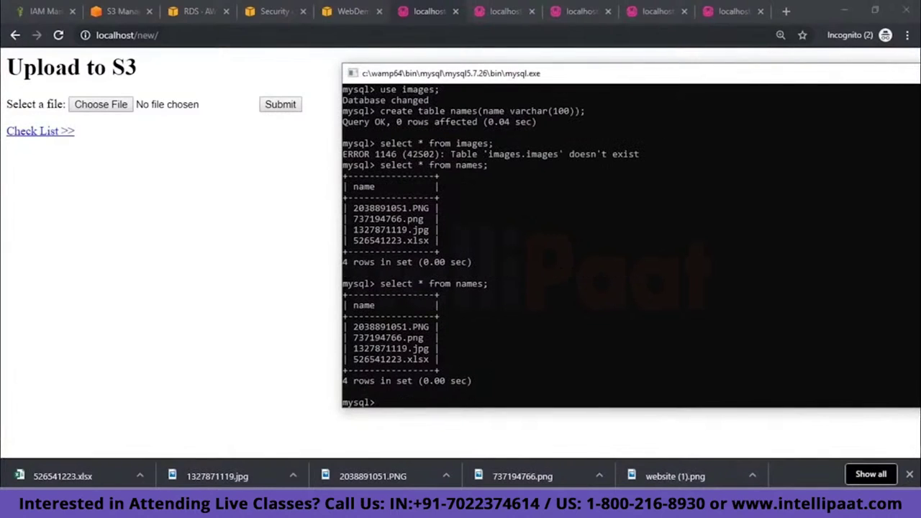
Upload the Data-Science keywords spreadsheet through the Upload to S3 page
click(105, 105)
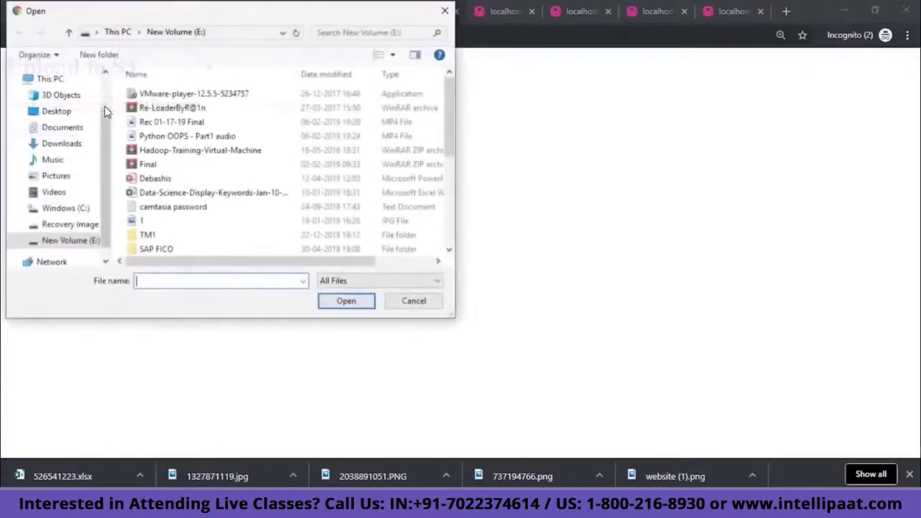
double_click(167, 193)
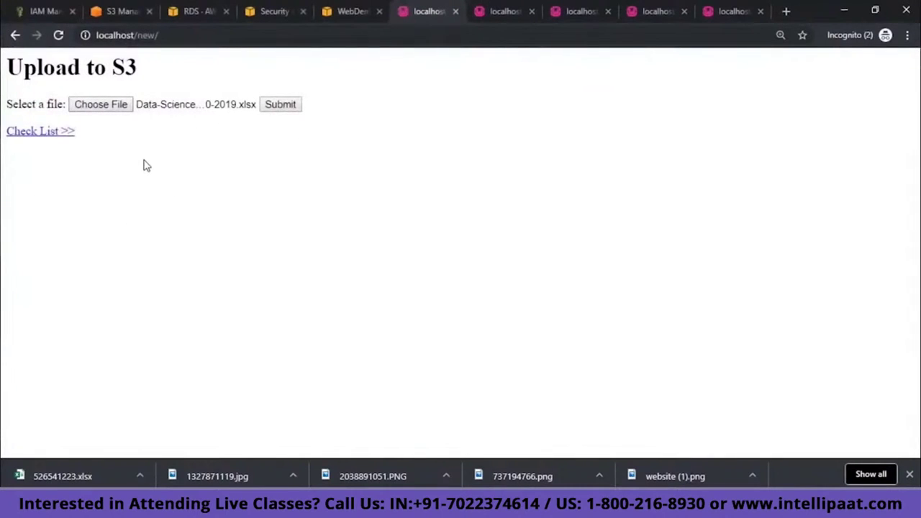
click(272, 106)
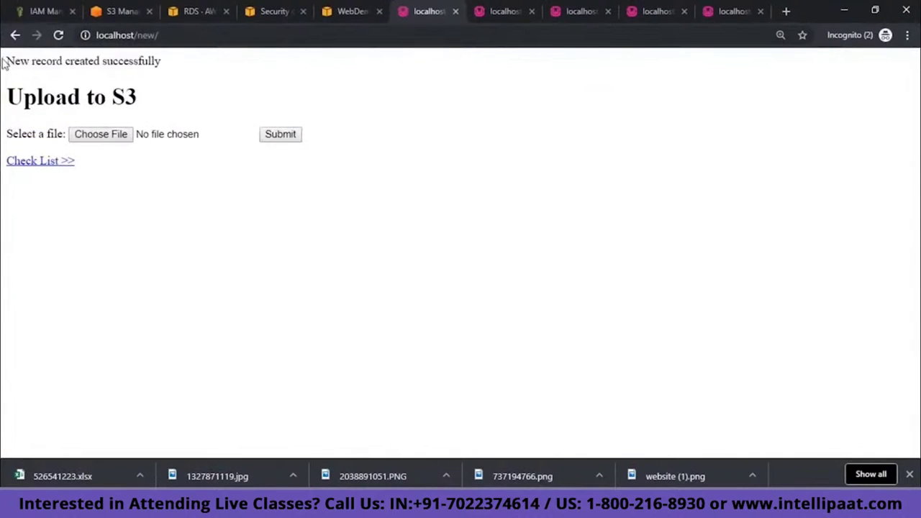
drag(7, 60, 160, 60)
Rerun the local select from names query, which lists 526541223.xlsx
key(alt+Tab)
key(Up)
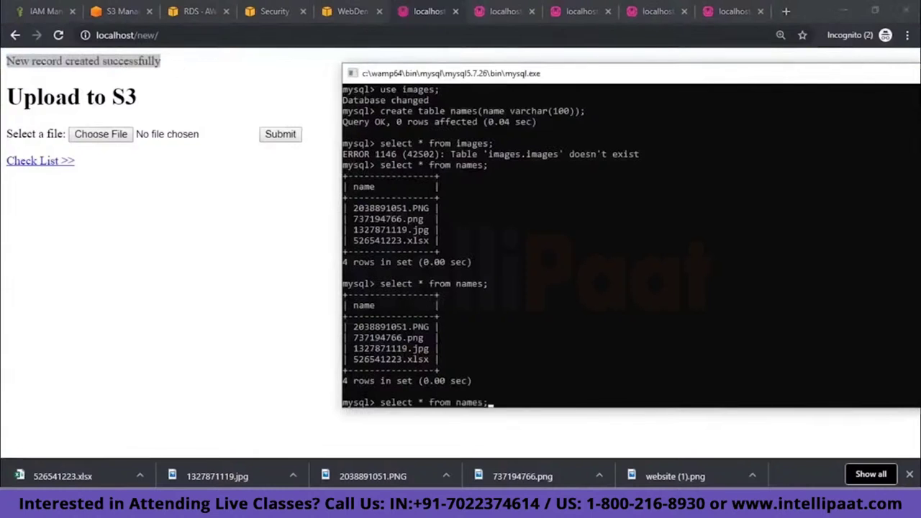
key(Return)
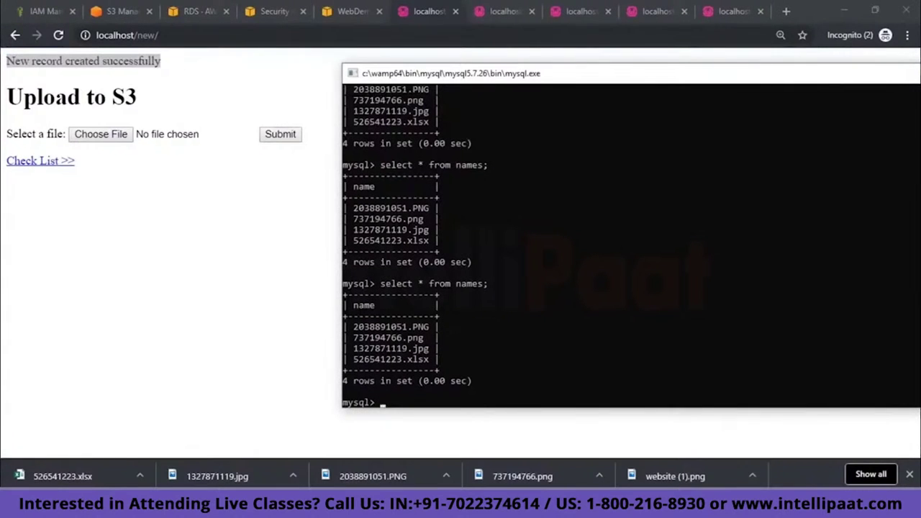
double_click(379, 360)
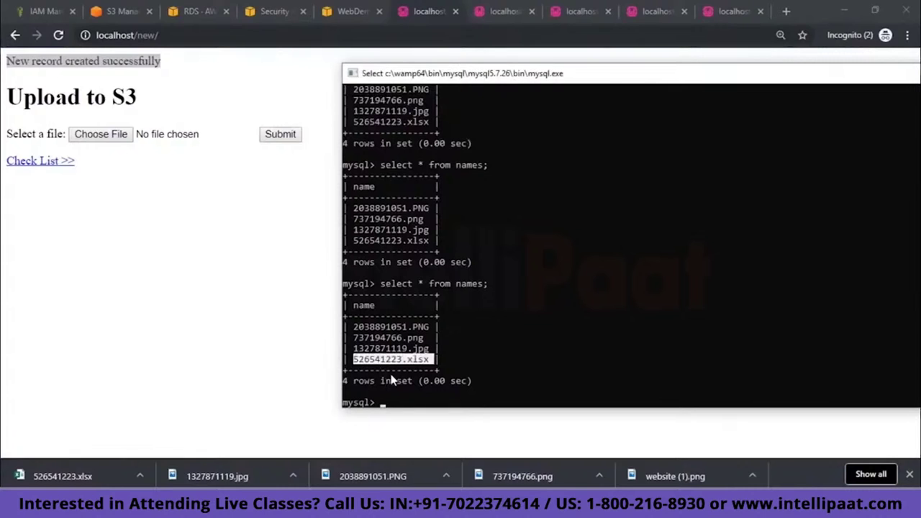
Run select * from names in the RDS session and find the 1852077501.xlsx record
key(alt+Tab)
text(select * from ima)
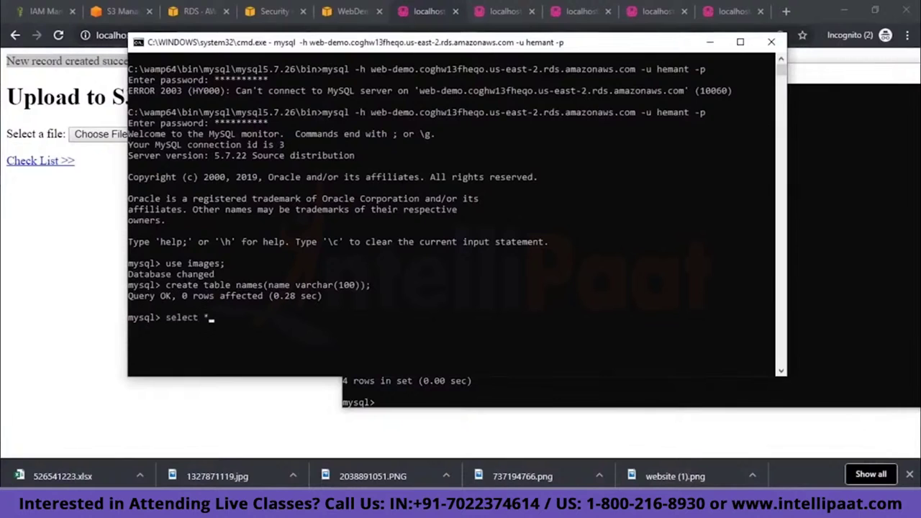
key(BackSpace)
key(BackSpace)
key(BackSpace)
text(names;)
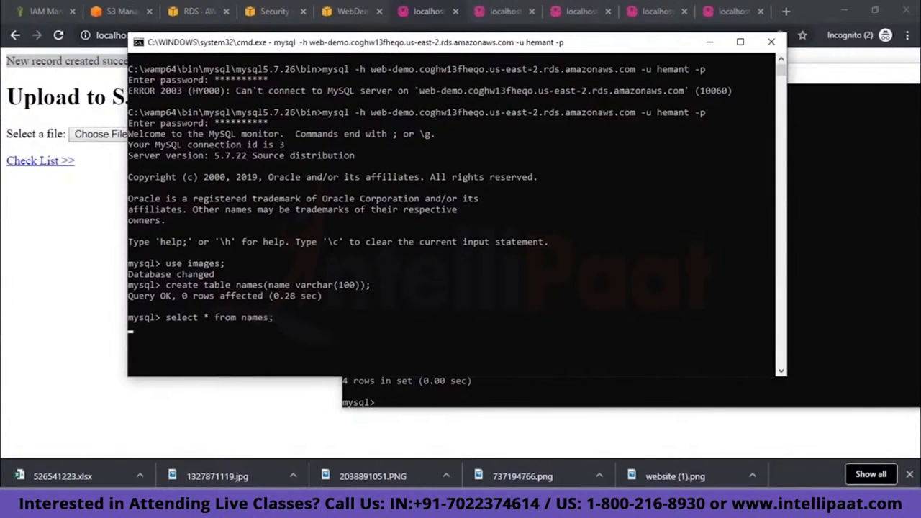
double_click(177, 329)
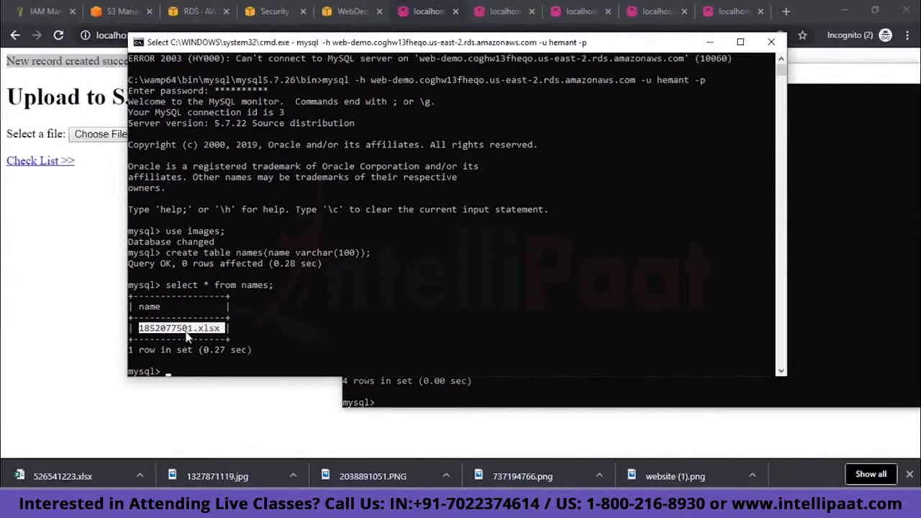
click(58, 327)
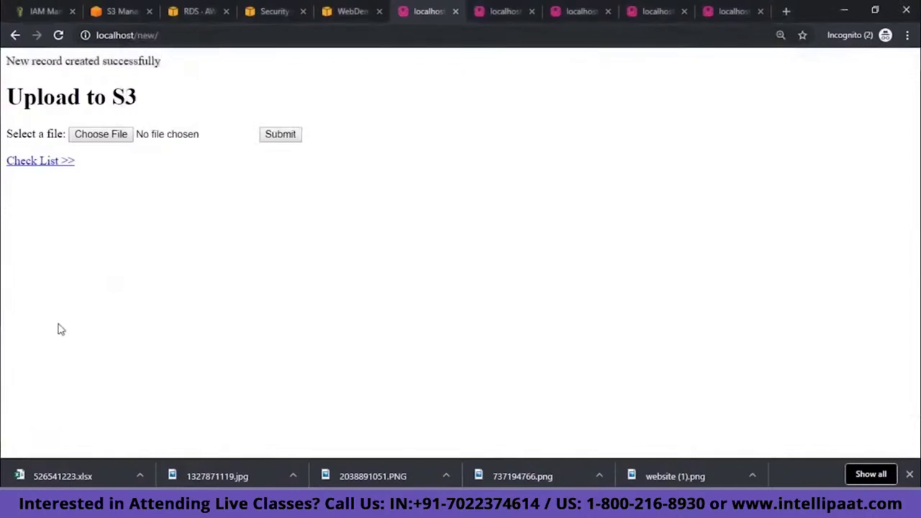
Download 1852077501.xlsx from the uploaded-files list page
click(49, 162)
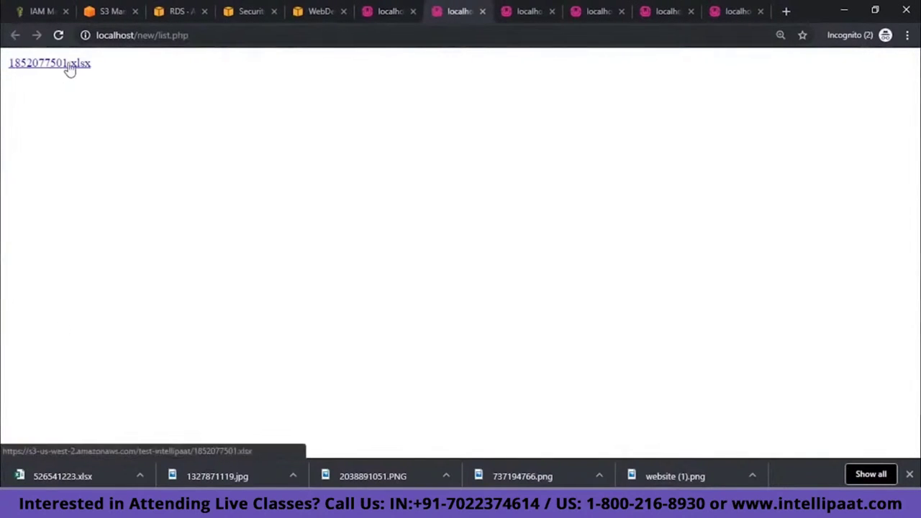
key(alt+Tab)
click(167, 327)
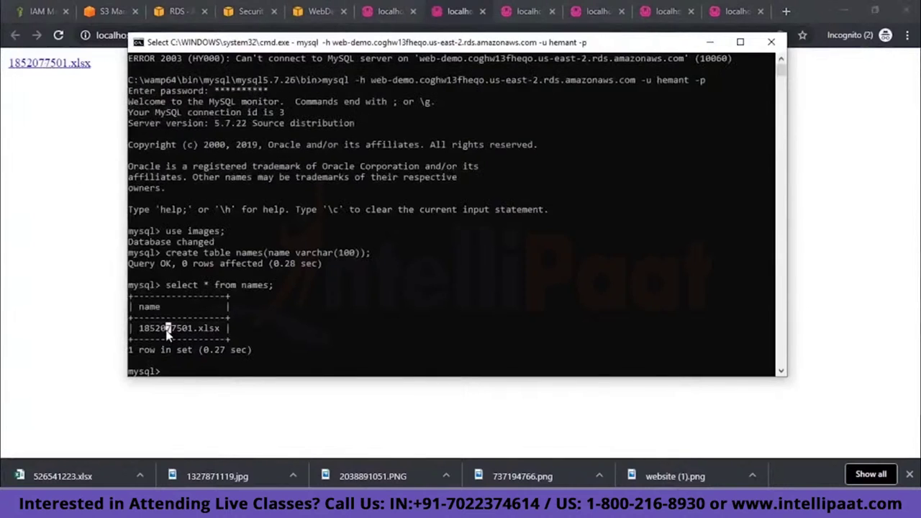
double_click(154, 329)
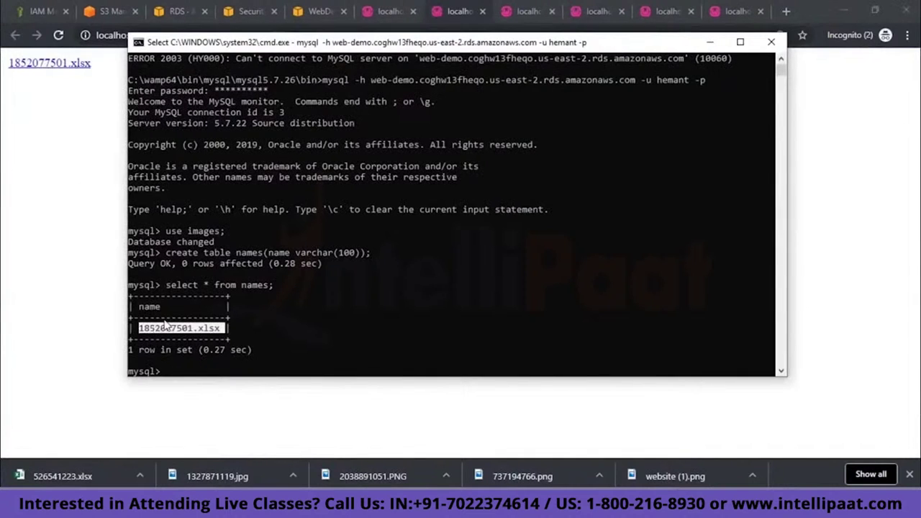
click(32, 79)
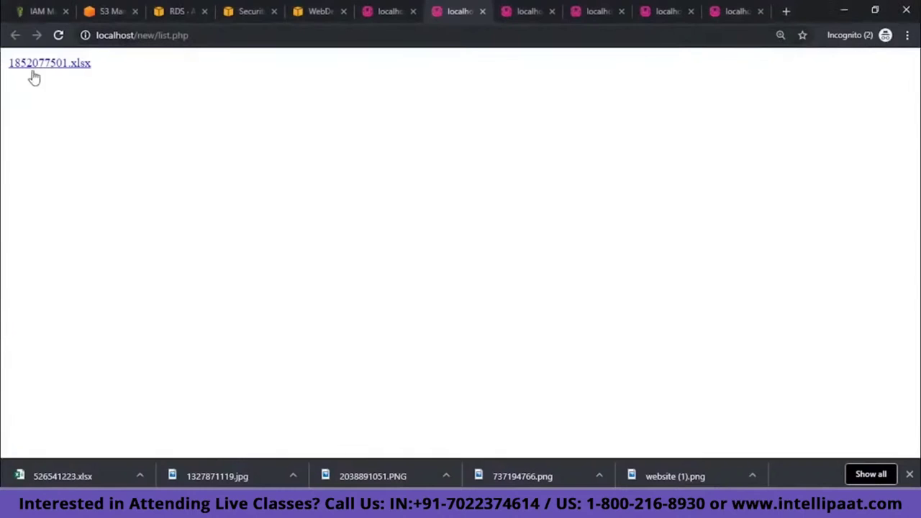
click(59, 66)
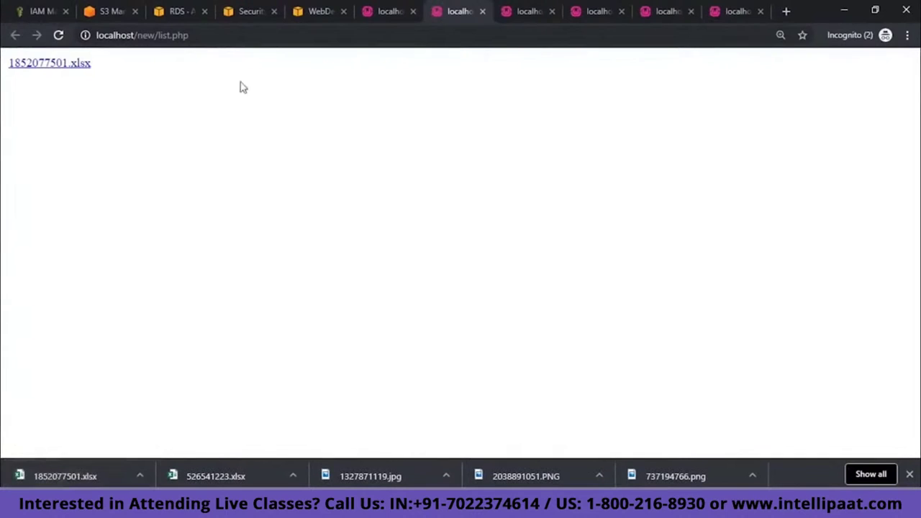
Reload the Upload to S3 page, then go to the WebDemo-env Elastic Beanstalk dashboard
click(391, 16)
click(186, 36)
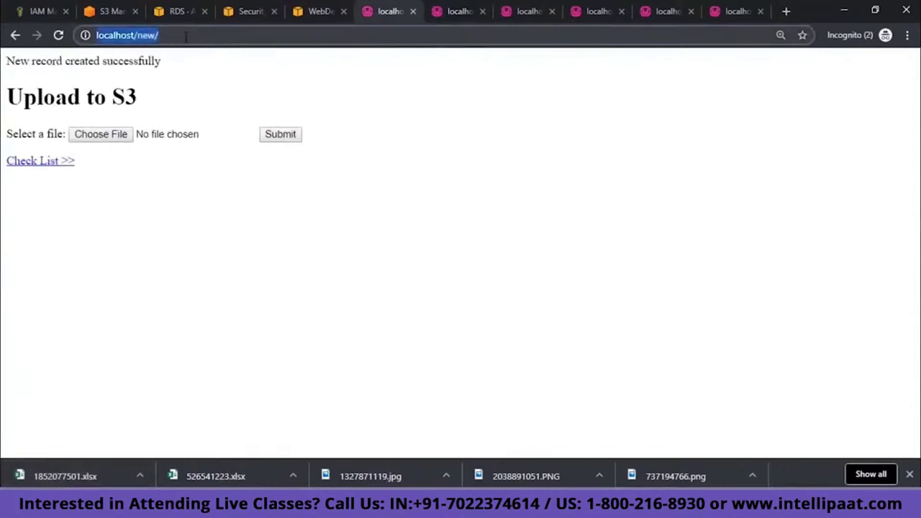
key(Return)
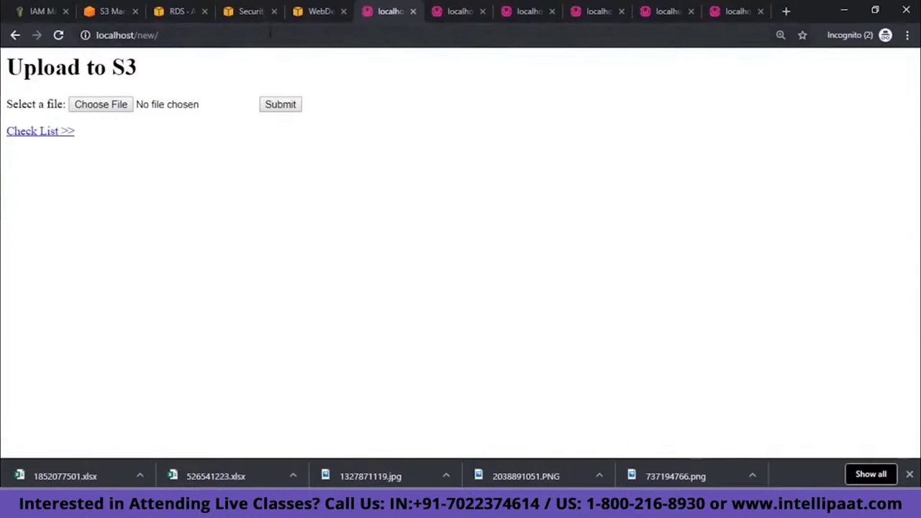
click(311, 12)
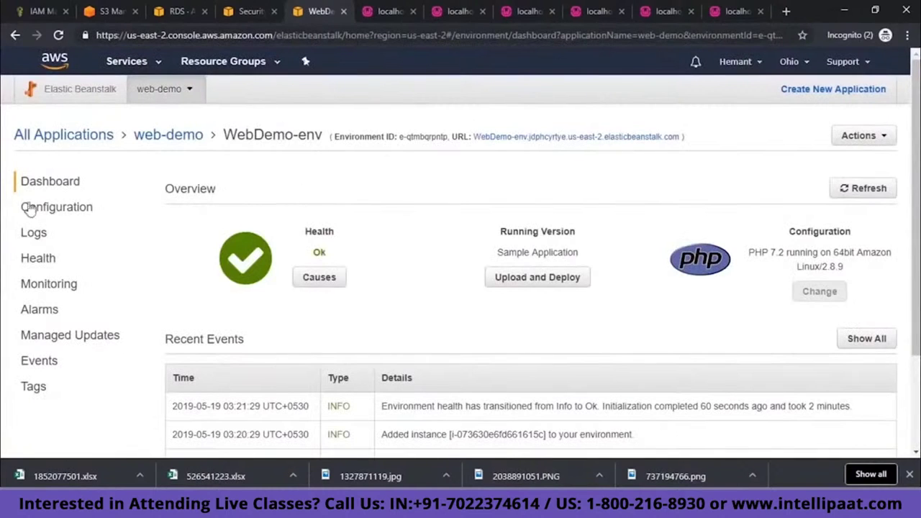
Start Upload and Deploy, then compress the aws folder, index and list into aws.zip
scroll(631, 208, down, 3)
scroll(631, 208, up, 3)
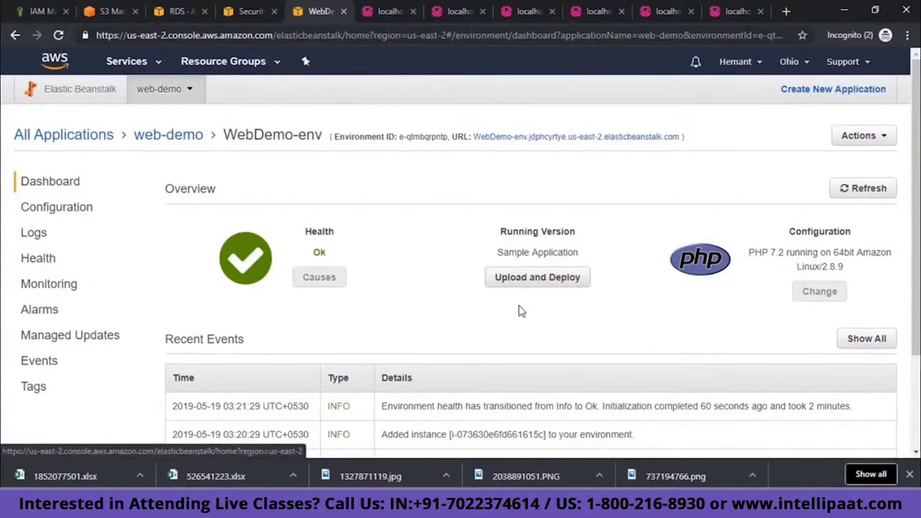
click(531, 282)
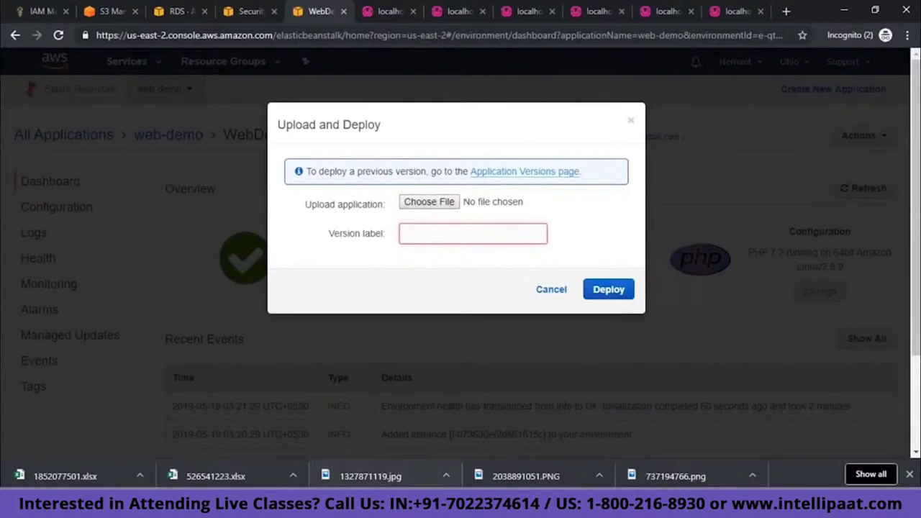
key(alt+Tab)
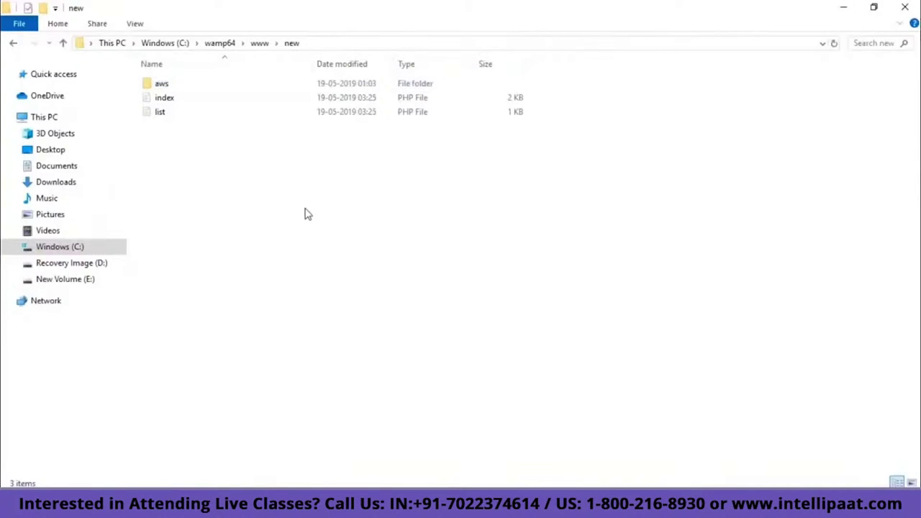
drag(196, 166, 198, 84)
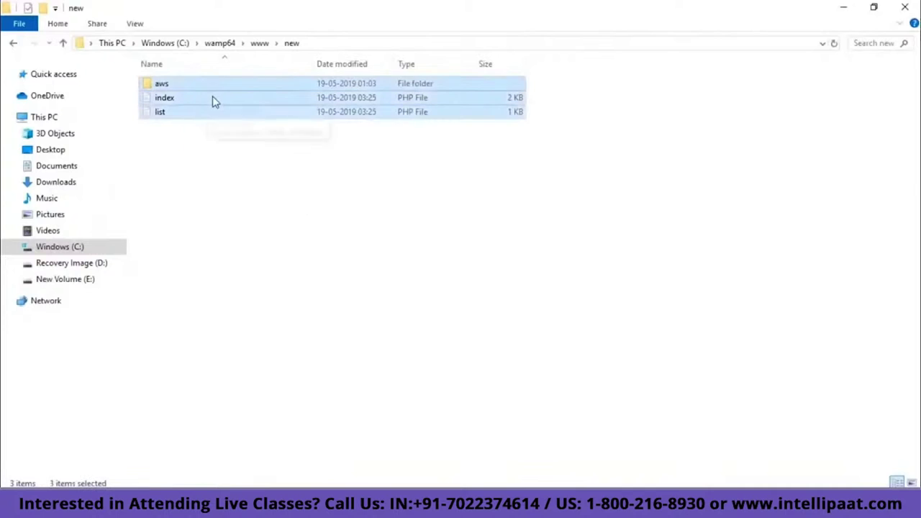
right_click(216, 88)
mouse_move(286, 234)
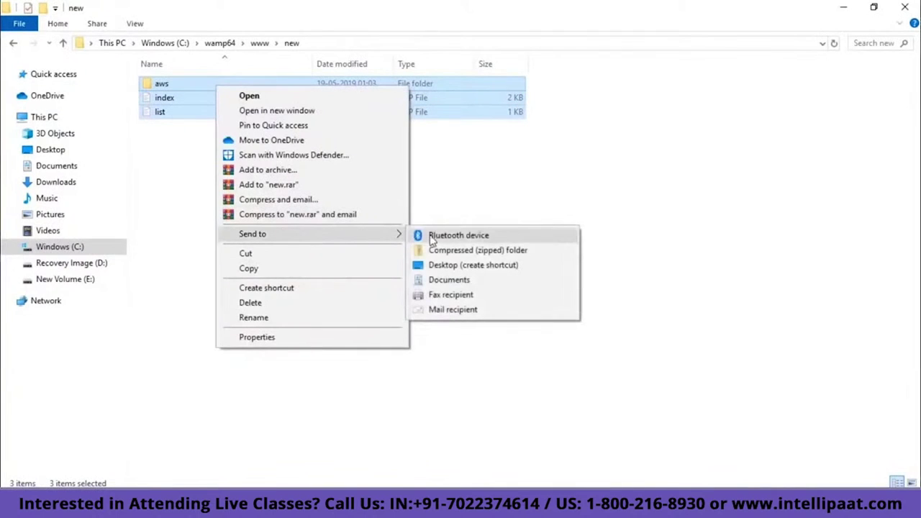
click(437, 250)
click(270, 182)
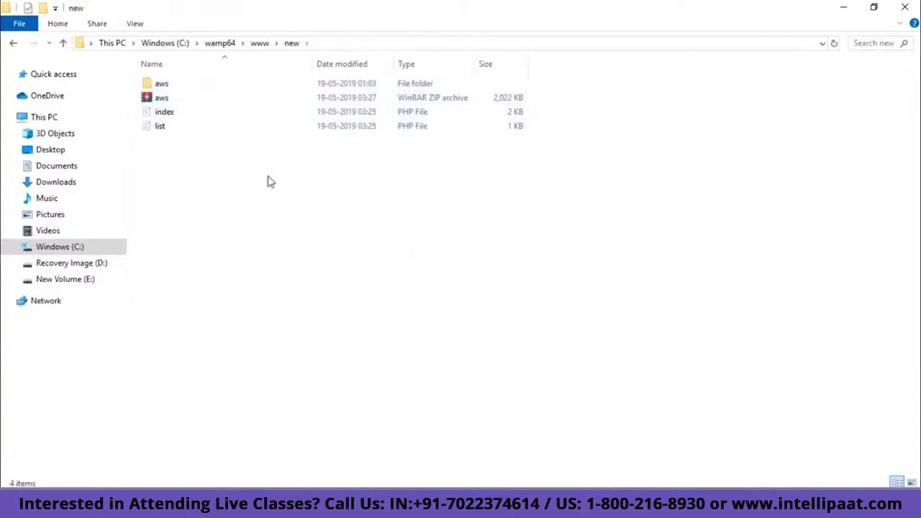
click(204, 102)
click(232, 179)
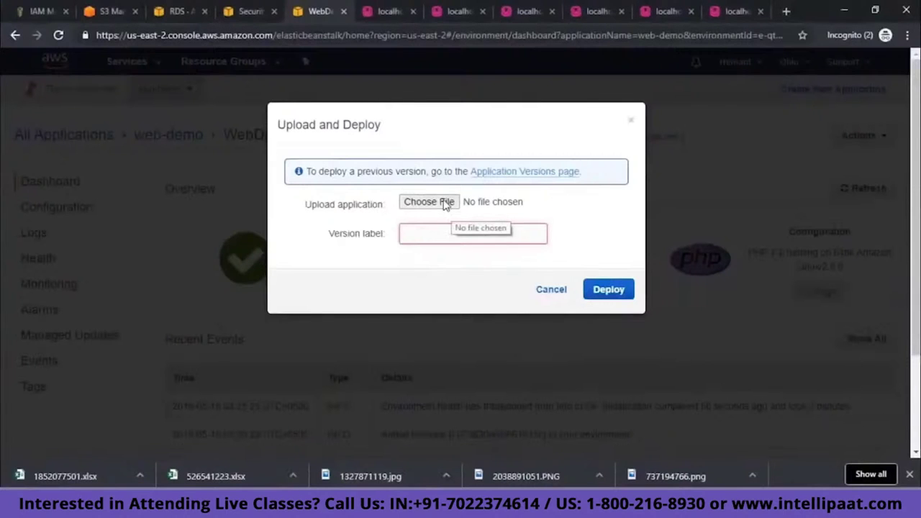
Choose aws.zip from the wamp64 www folder, label it aws 1.0 and deploy to WebDemo-env
click(438, 202)
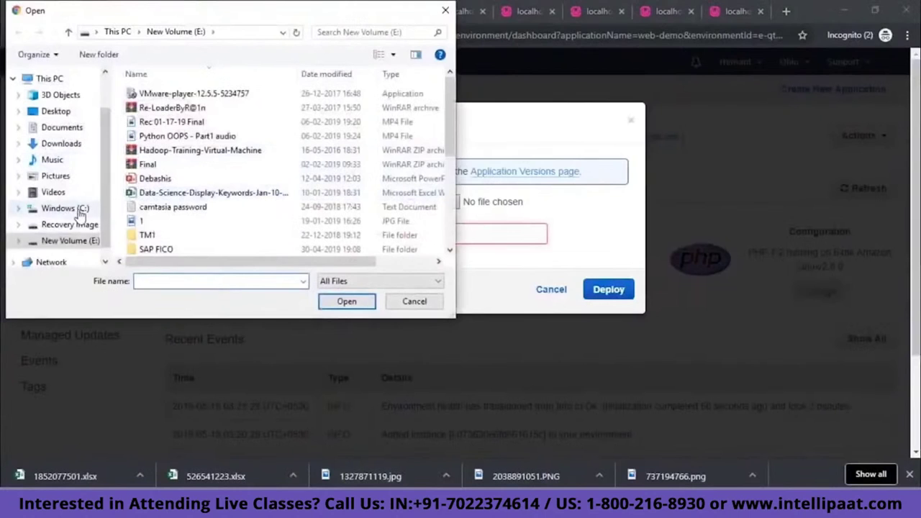
click(76, 208)
scroll(172, 209, down, 1)
double_click(180, 207)
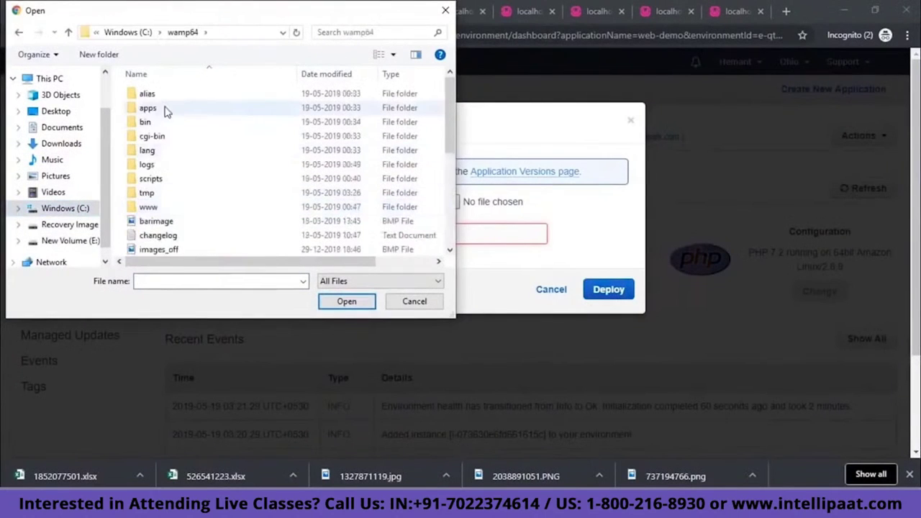
double_click(175, 209)
double_click(175, 119)
click(175, 108)
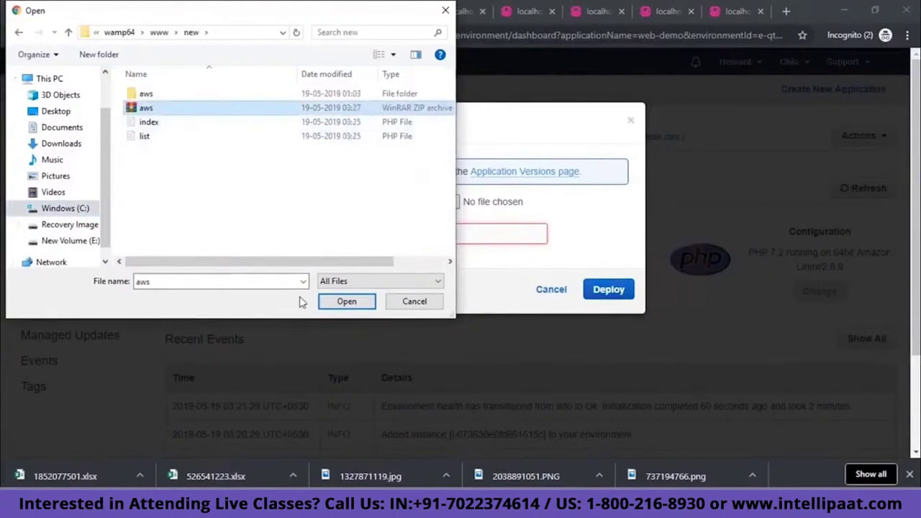
click(346, 301)
click(427, 237)
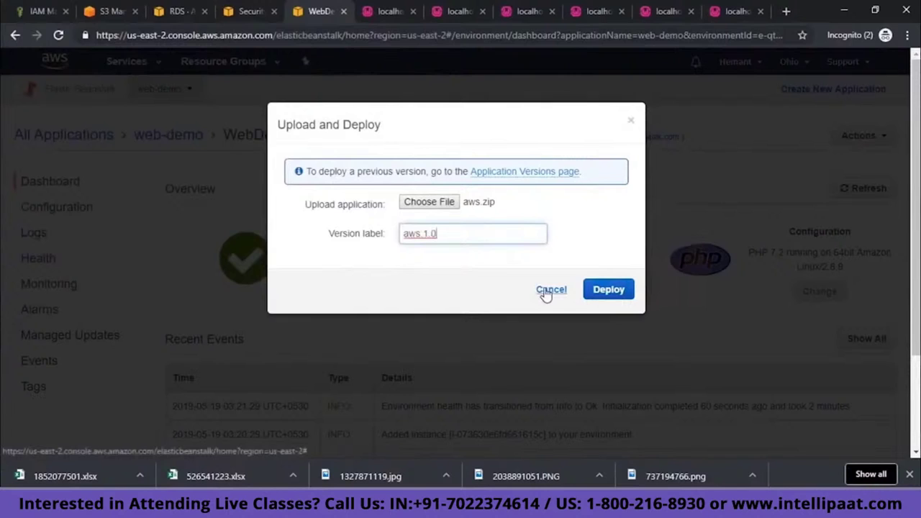
click(608, 291)
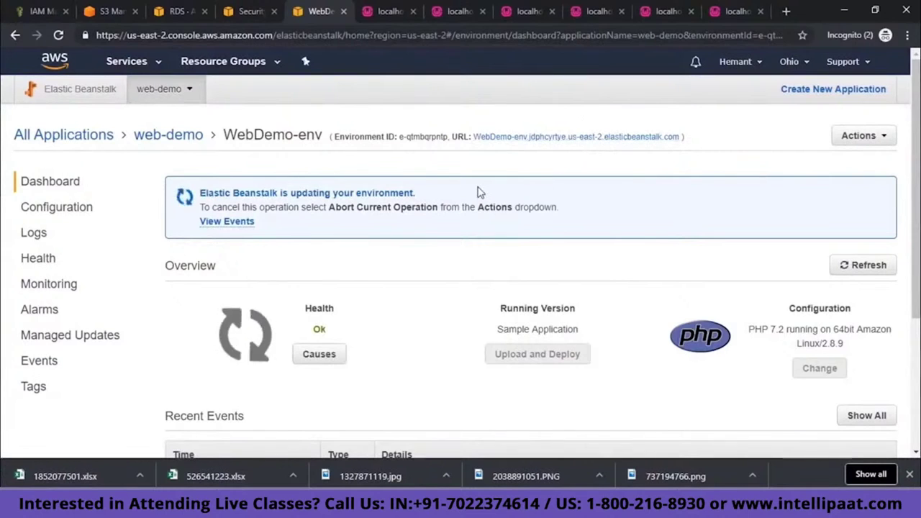
Glance at the local Upload to S3 page, then close the six leftover localhost tabs
click(392, 11)
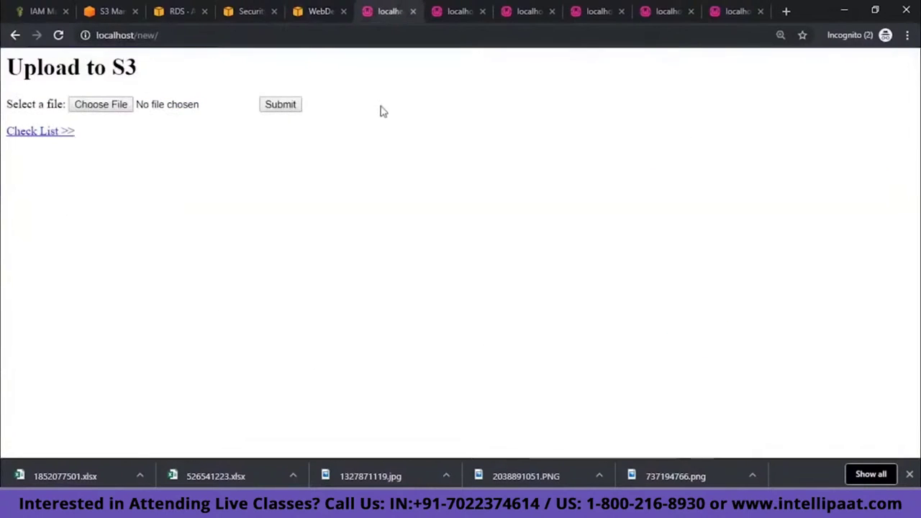
click(320, 11)
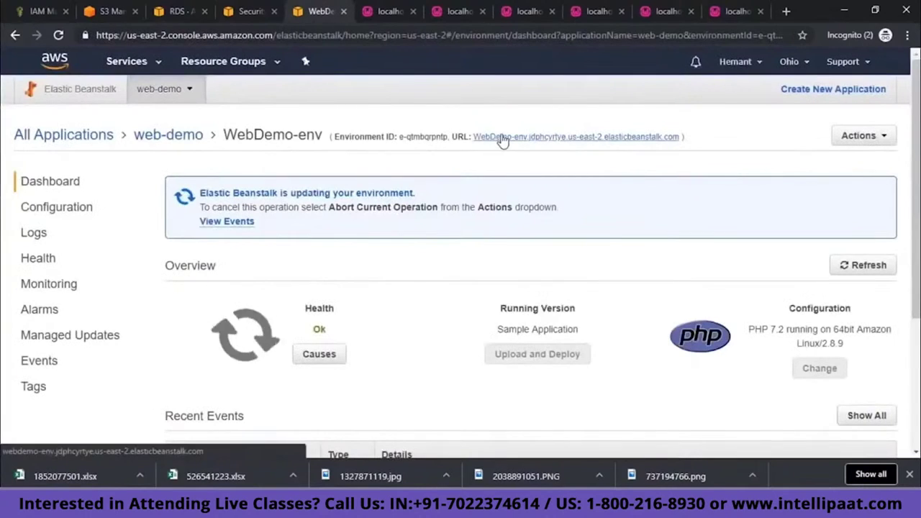
click(409, 16)
click(413, 12)
click(415, 12)
click(416, 13)
click(417, 12)
click(418, 13)
click(418, 13)
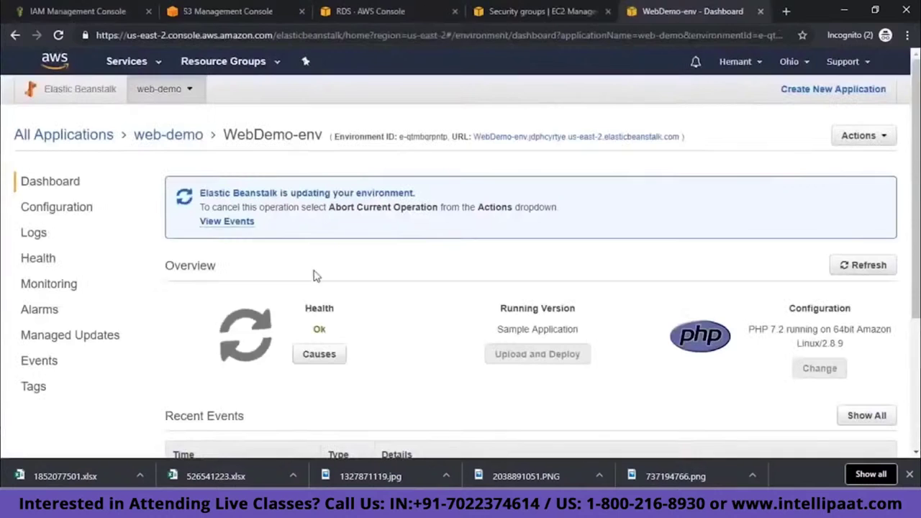
Refresh the WebDemo-env dashboard and check the currently running version name
click(855, 267)
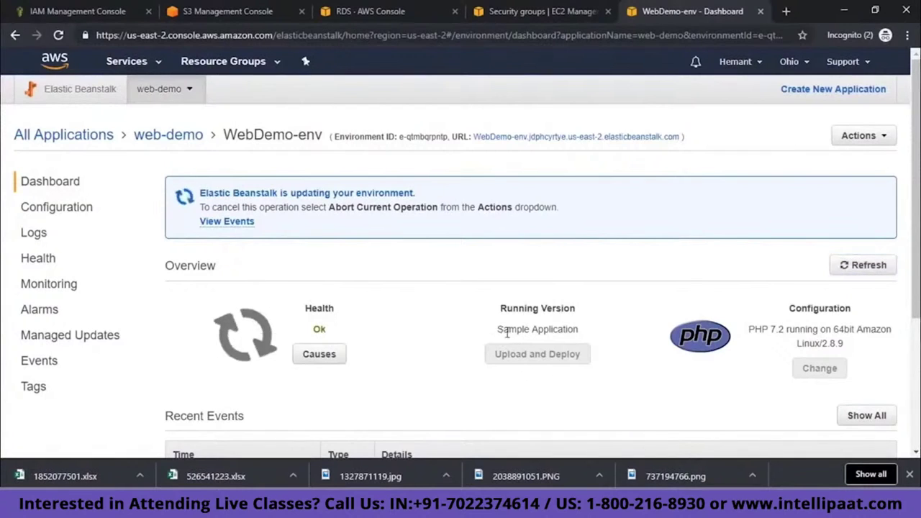
drag(498, 330, 572, 340)
click(568, 407)
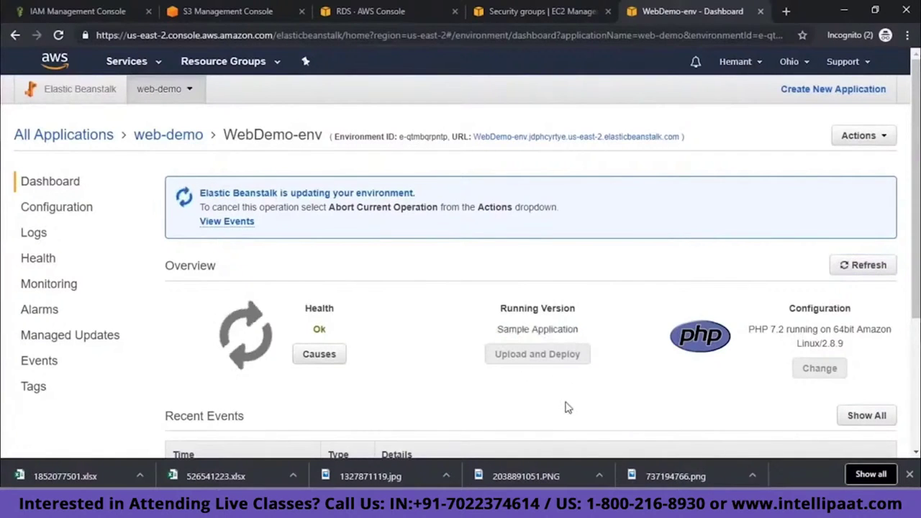
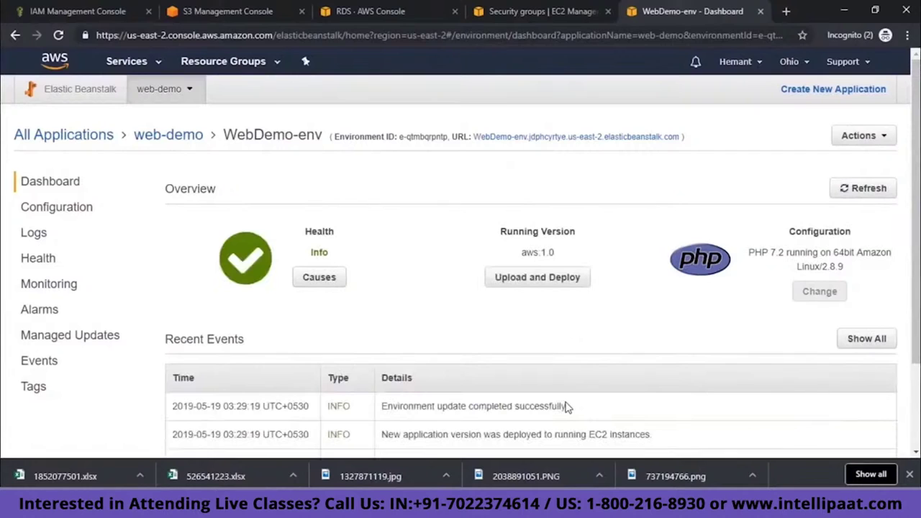
Check the running version aws:1.0, then open the WebDemo-env environment URL in a new tab
double_click(535, 250)
triple_click(535, 250)
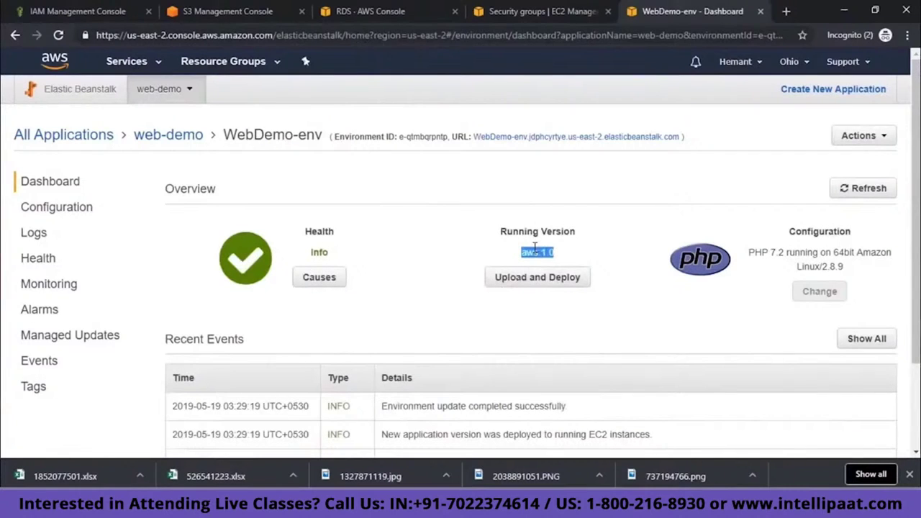
click(634, 275)
click(507, 139)
Bring up the deployed Upload to S3 site and open its Check List page in a background tab
drag(675, 12, 292, 12)
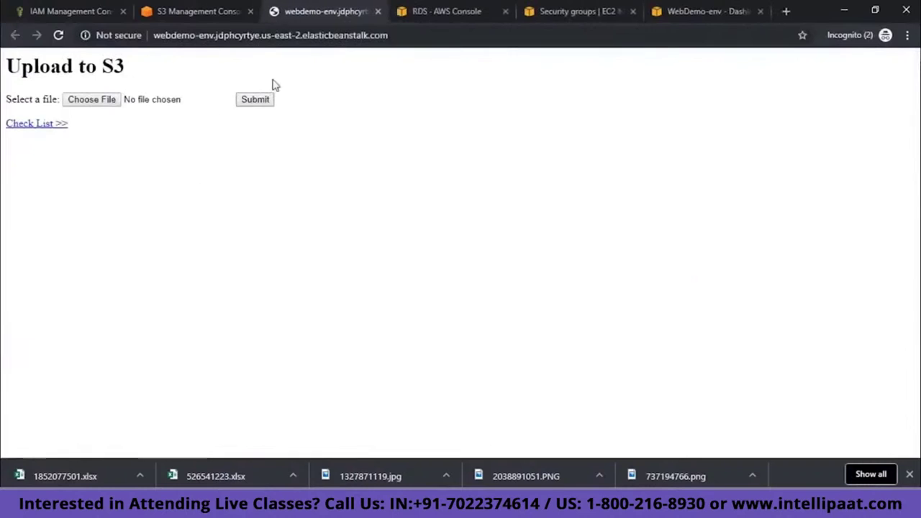
drag(154, 35, 395, 53)
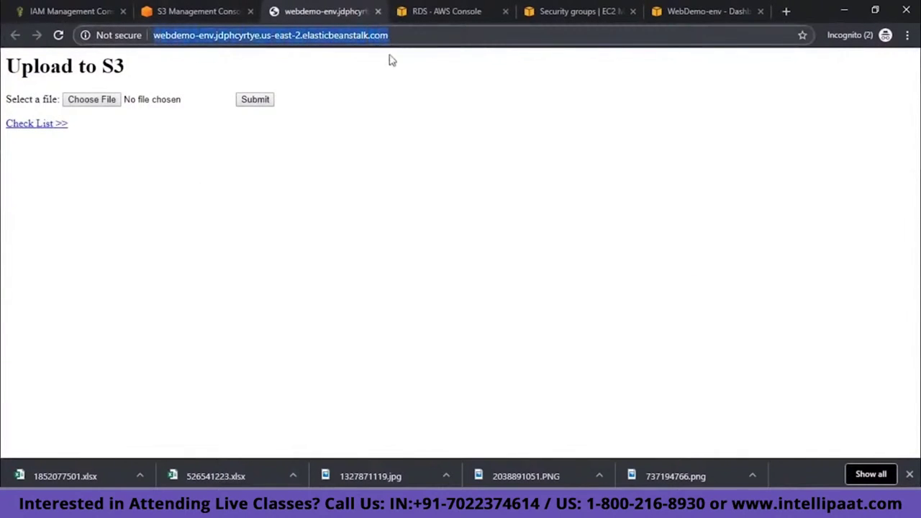
click(400, 187)
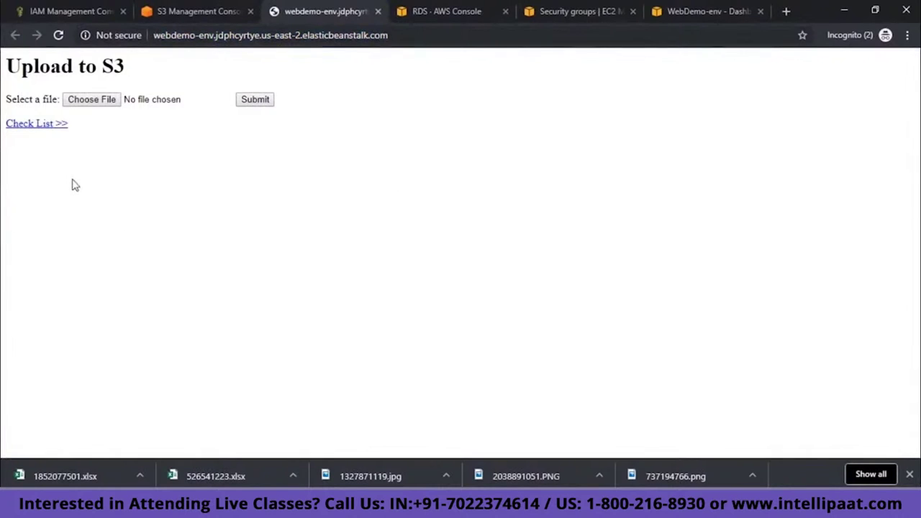
middle_click(46, 125)
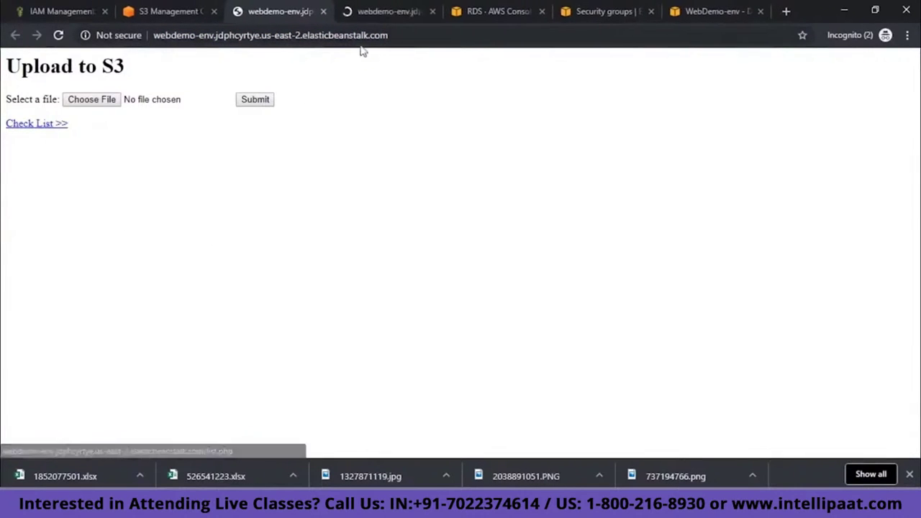
click(387, 12)
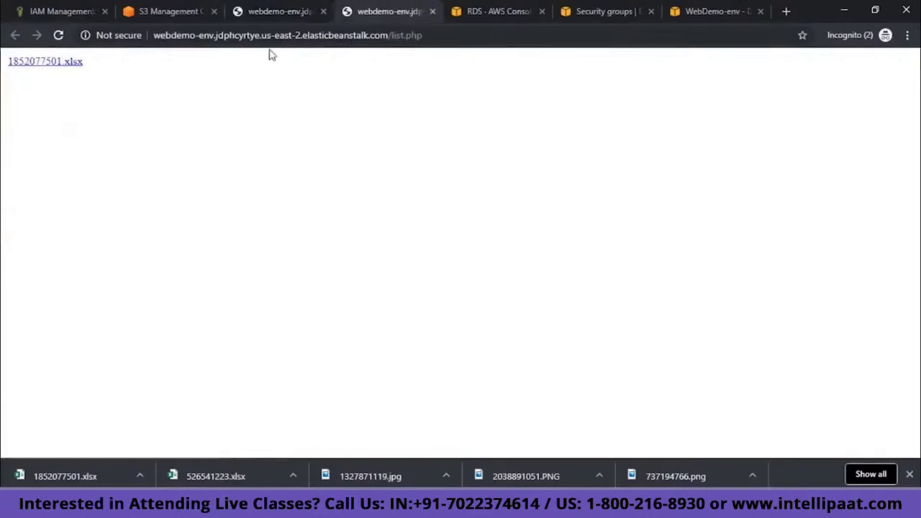
click(270, 14)
Upload aws.zip through the form and confirm the 'New record created successfully' message
click(89, 100)
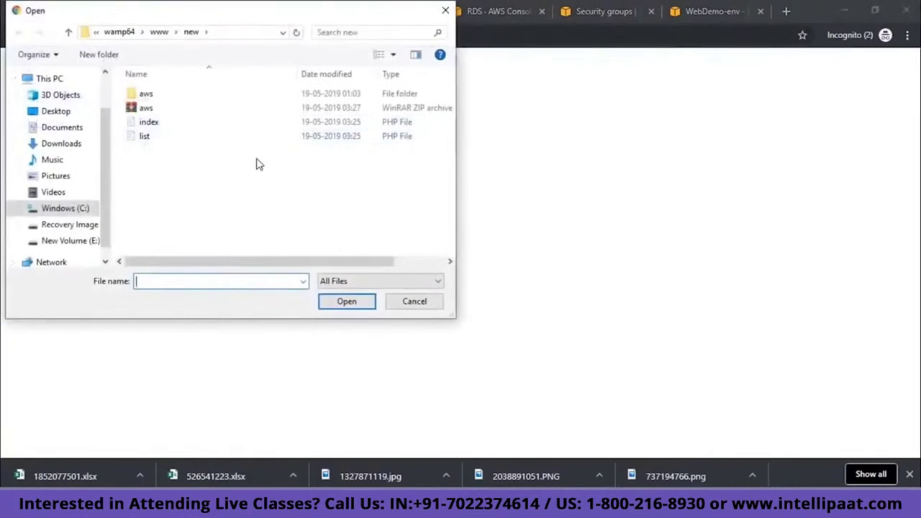
click(206, 114)
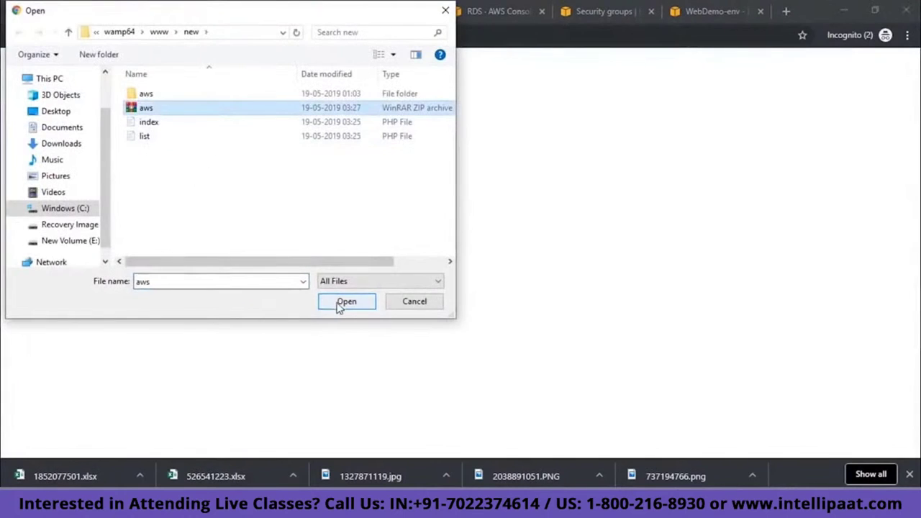
click(339, 303)
click(256, 100)
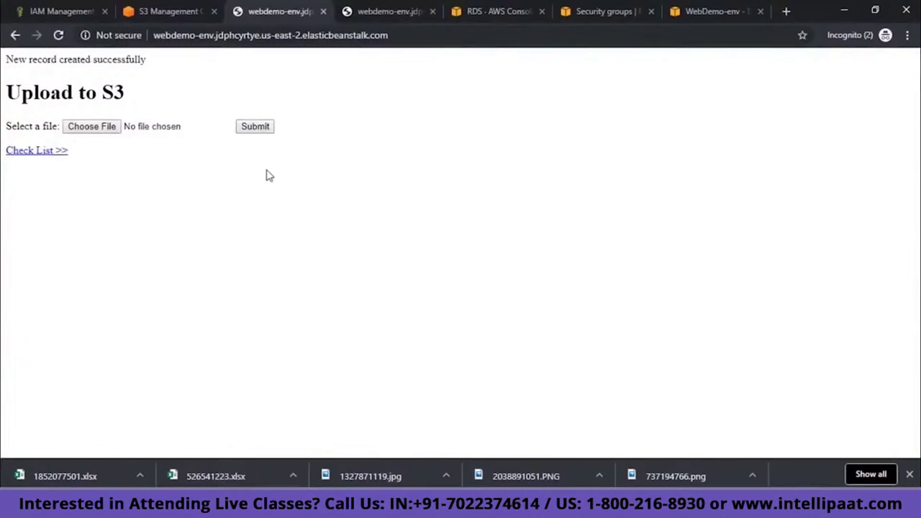
drag(8, 64, 146, 67)
click(200, 190)
Reload the list page and download the new 1612576074.zip
click(354, 21)
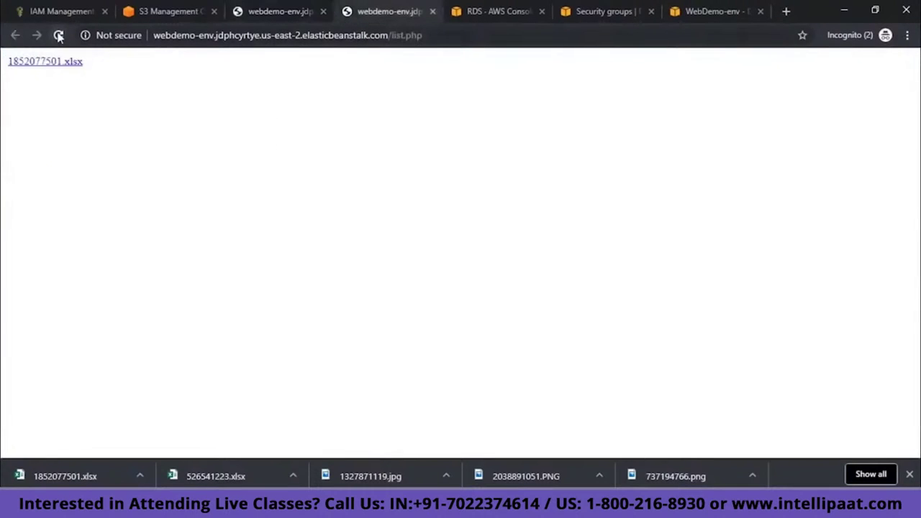
click(58, 35)
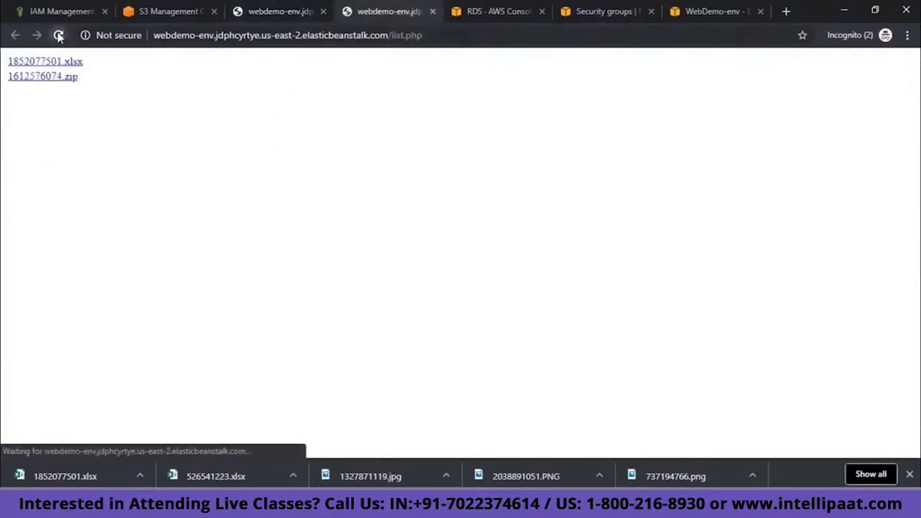
click(46, 80)
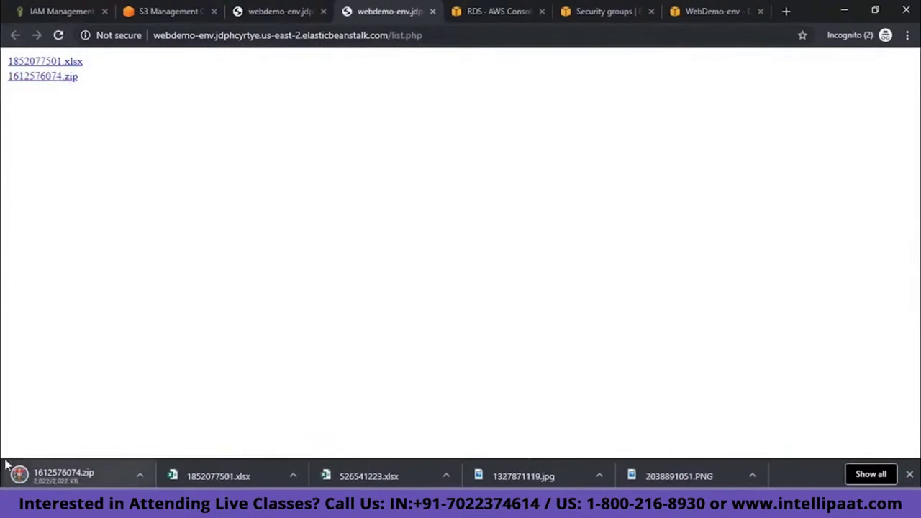
Refresh the test-intellipaat bucket to find 1612576074.zip (2.0 MB), then open the Downloads folder
click(149, 8)
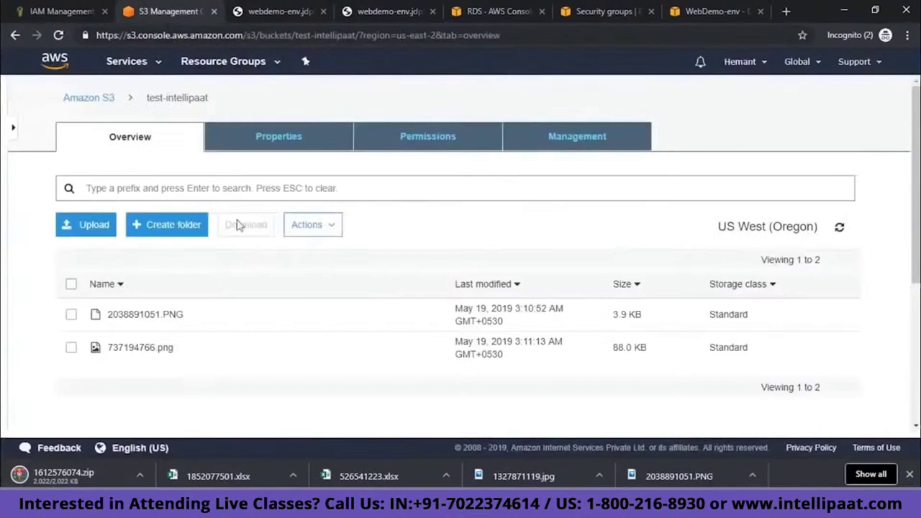
click(839, 227)
scroll(286, 322, down, 2)
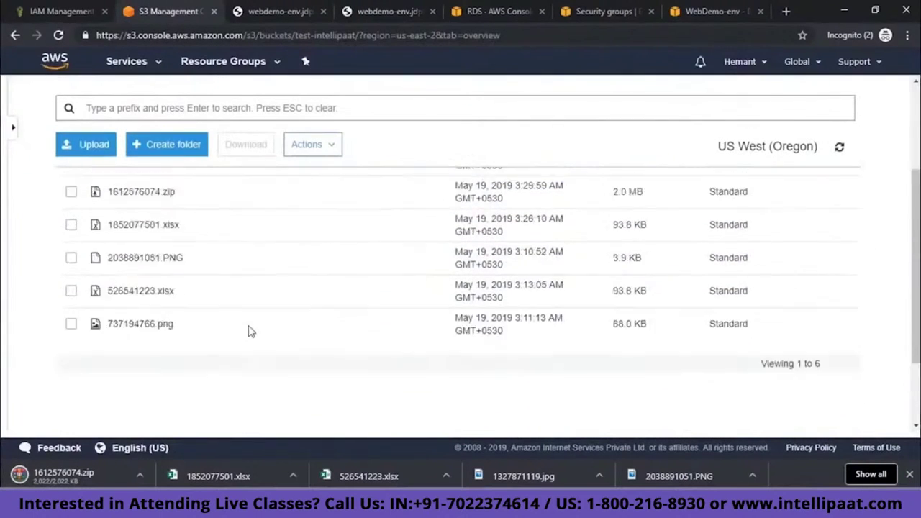
scroll(216, 317, up, 2)
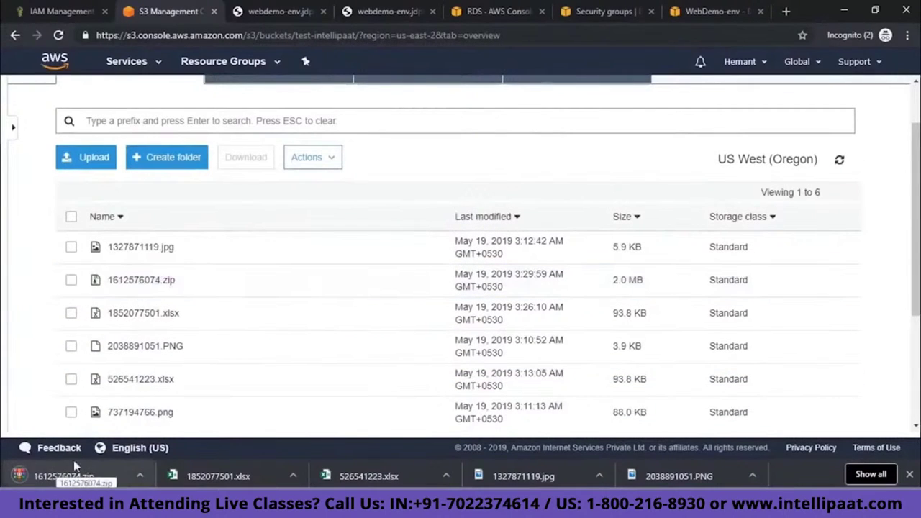
click(139, 476)
click(188, 433)
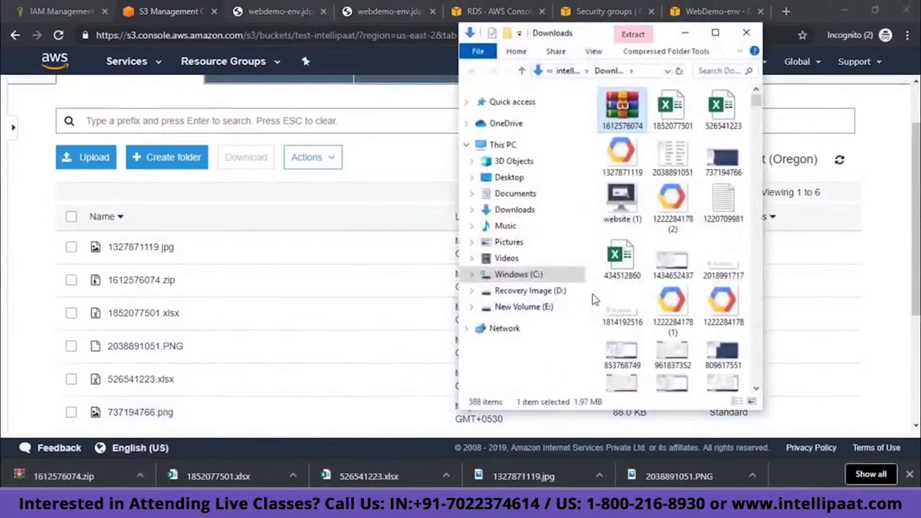
click(531, 275)
click(630, 258)
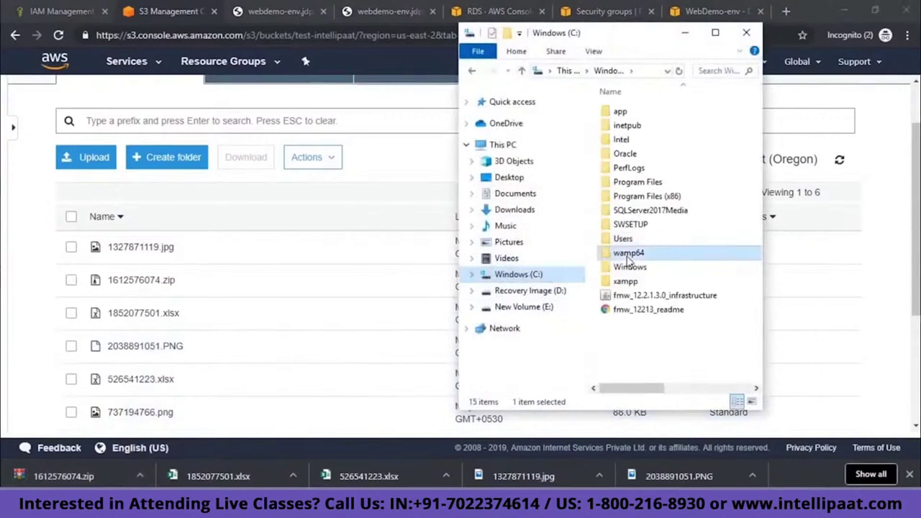
double_click(630, 257)
double_click(622, 224)
right_click(625, 250)
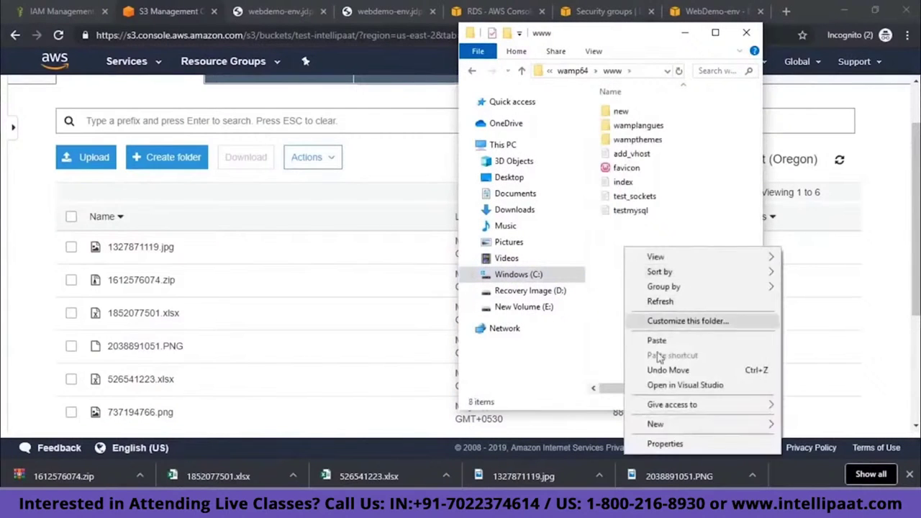
click(687, 424)
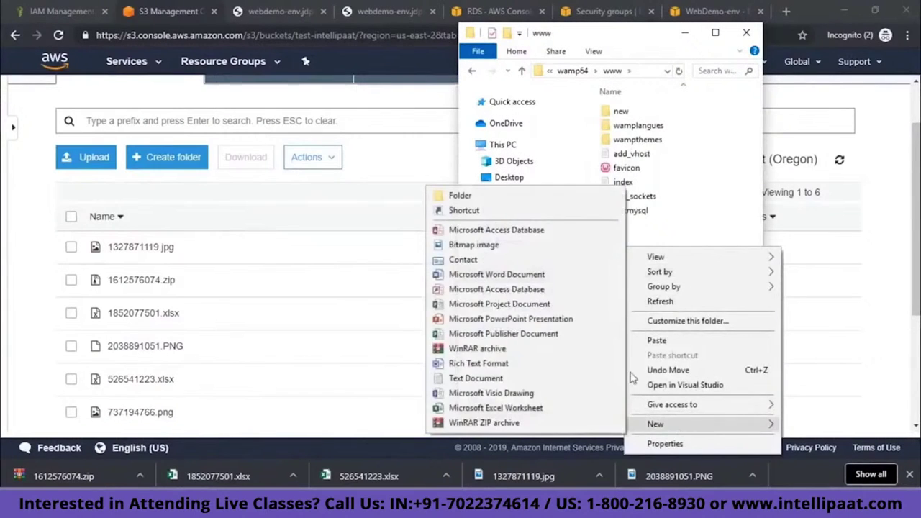
click(533, 198)
text(hello)
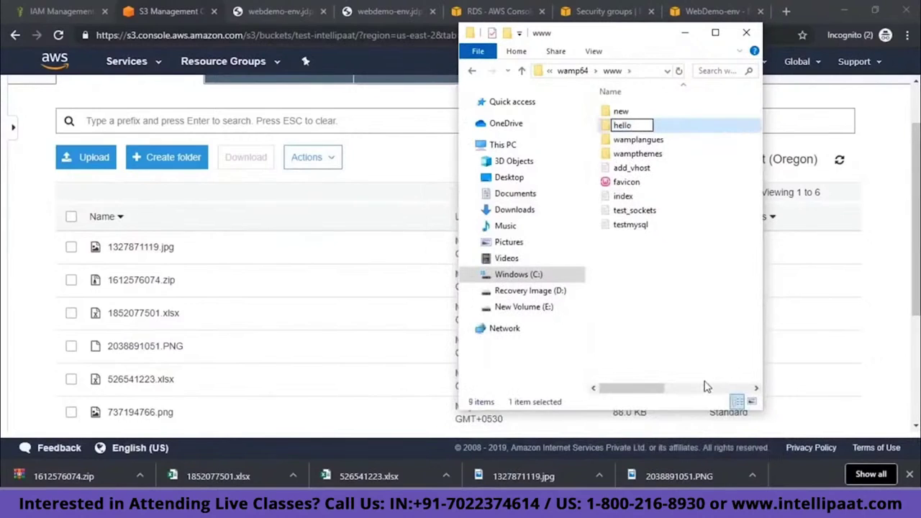
key(Return)
Paste 1612576074.zip into hello, extract it, and move aws, index and list up into hello
double_click(706, 115)
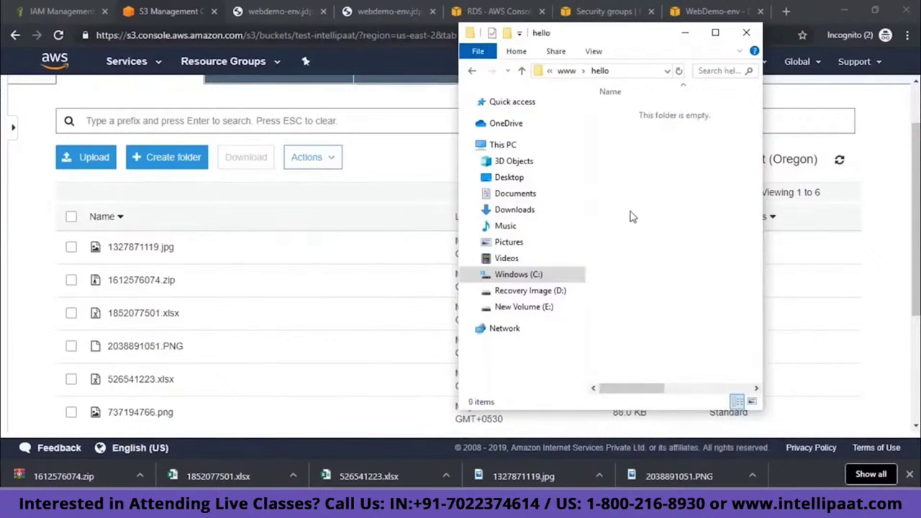
key(ctrl+v)
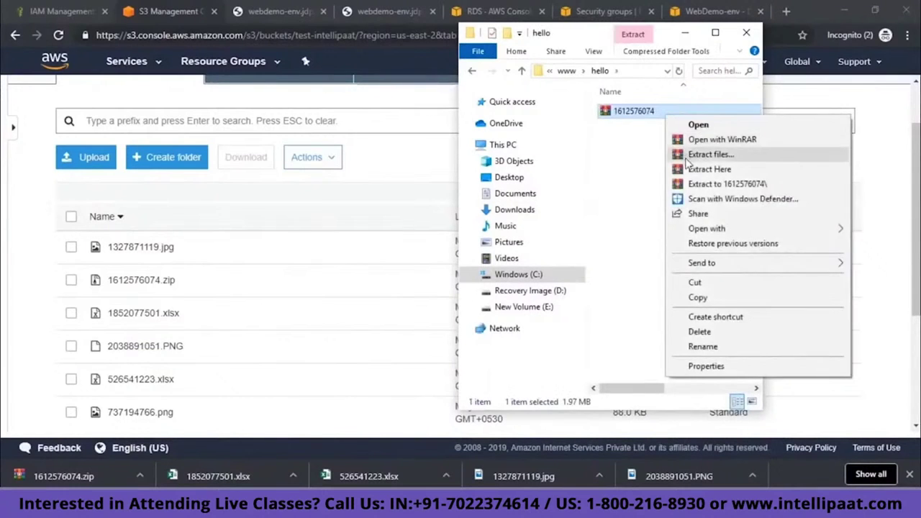
click(711, 155)
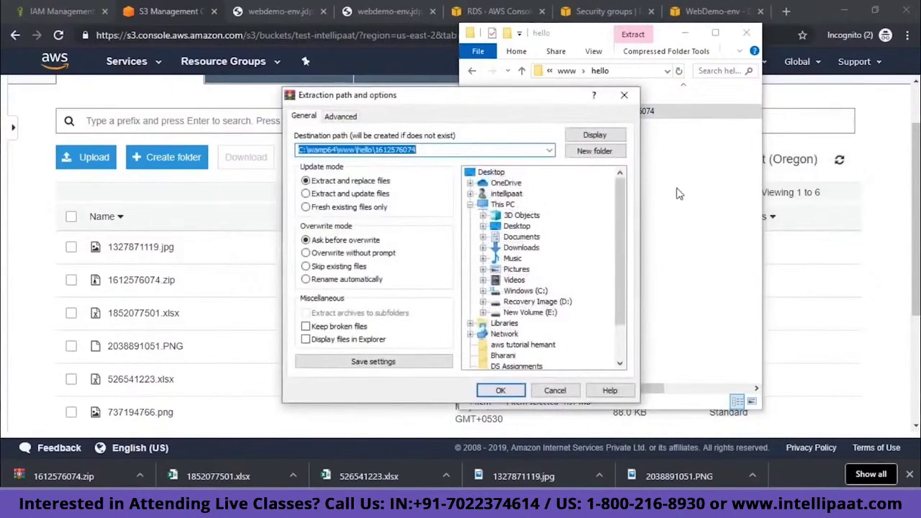
click(501, 390)
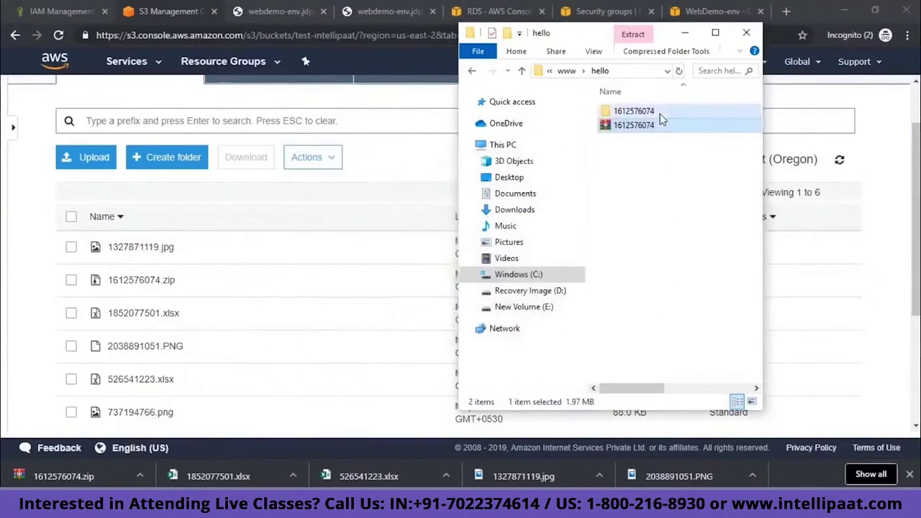
double_click(660, 113)
drag(658, 175, 622, 91)
click(565, 71)
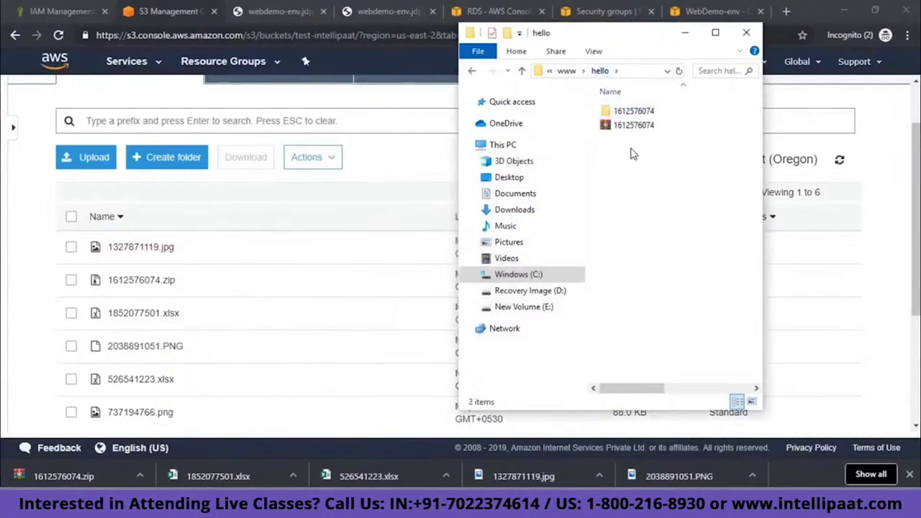
key(ctrl+v)
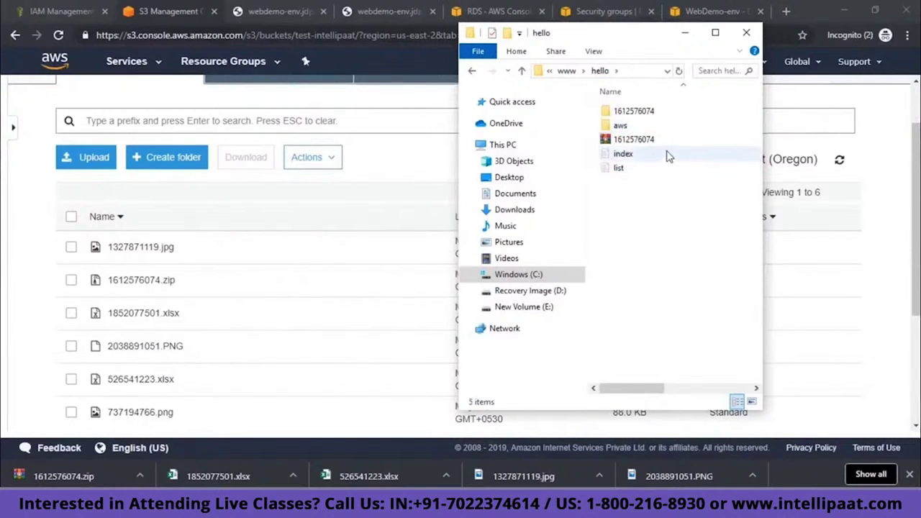
click(664, 140)
ctrl+click(664, 113)
key(shift+Delete)
key(Return)
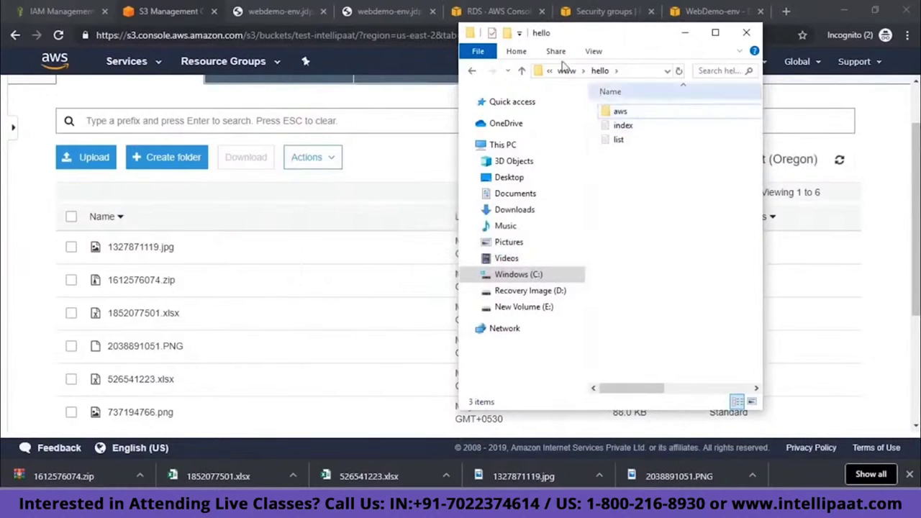
click(273, 16)
Load localhost/hello in a new browser tab
click(410, 14)
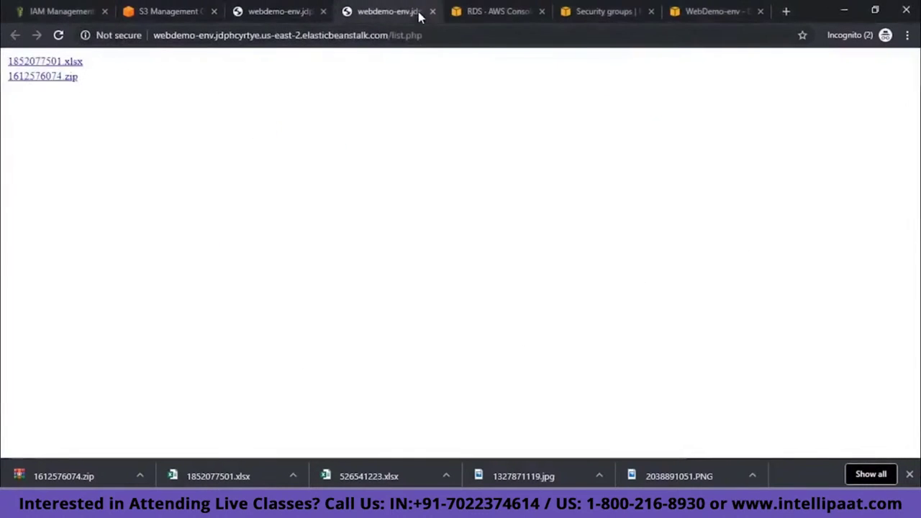
click(785, 10)
text(local)
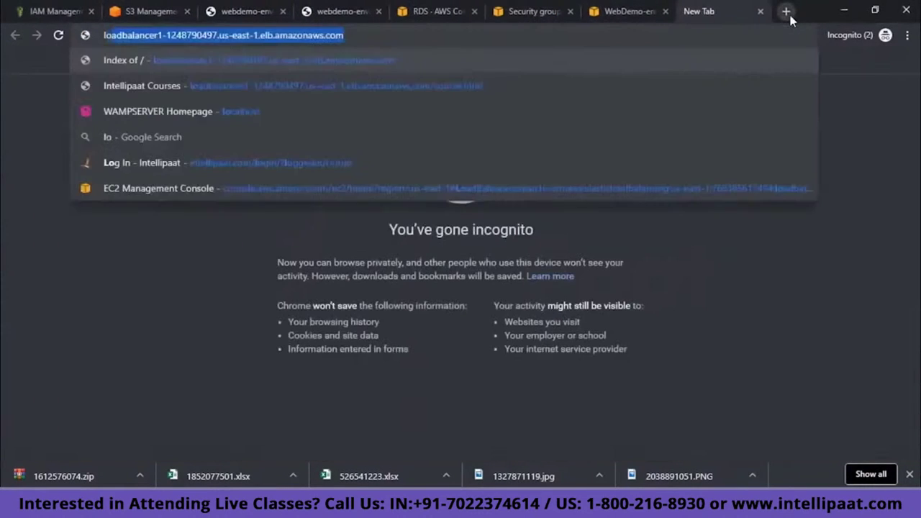
text(host/hello)
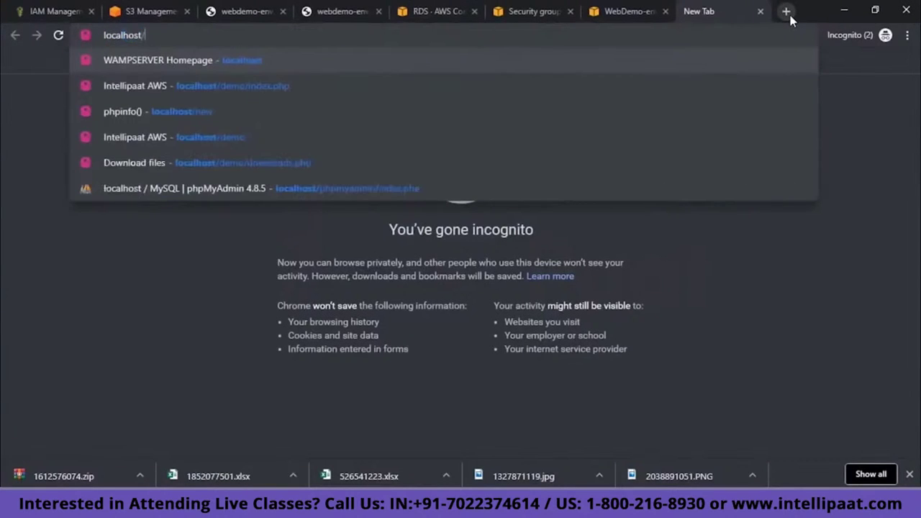
key(Return)
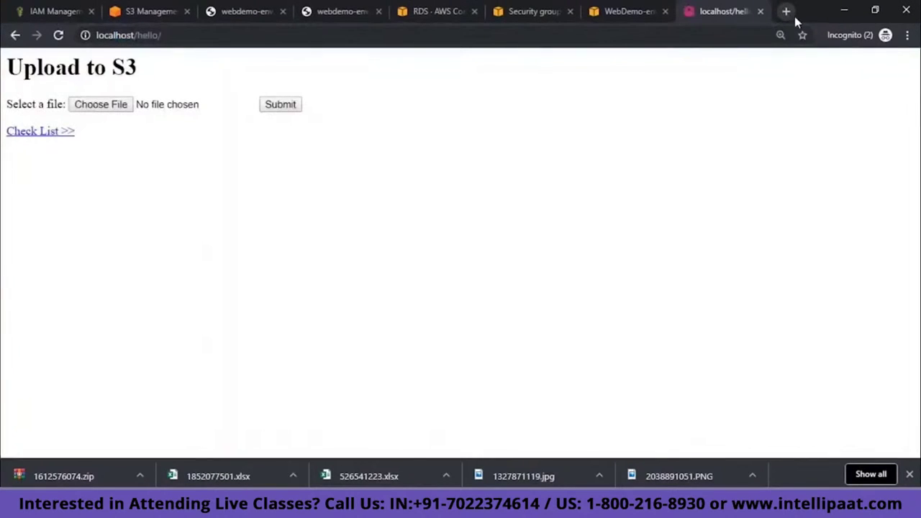
Open localhost/hello/list.php and verify it lists 1852077501.xlsx and 1612576074.zip
click(189, 35)
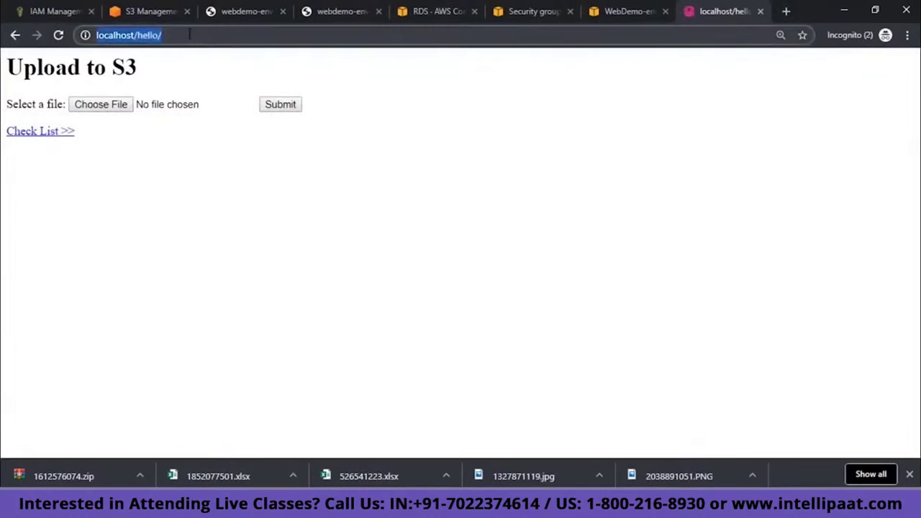
click(190, 34)
text(chec)
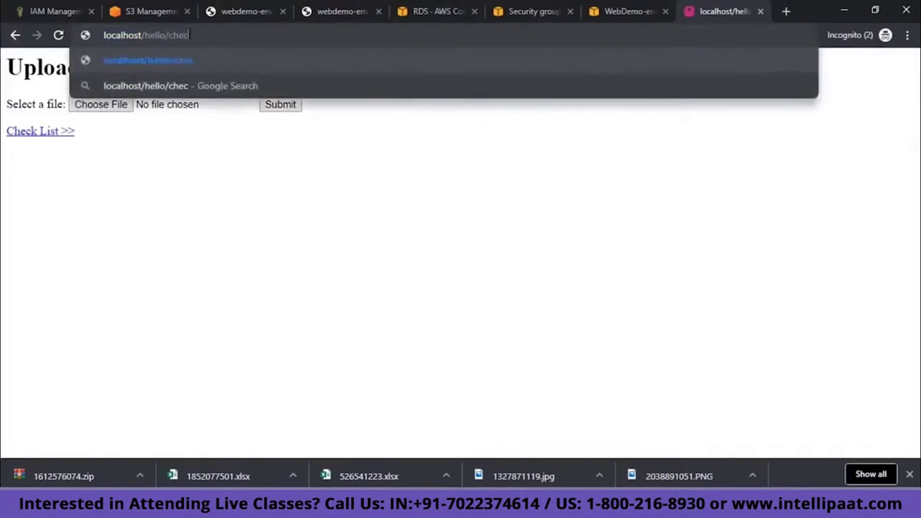
key(BackSpace)
key(BackSpace)
key(BackSpace)
key(BackSpace)
text(list.php)
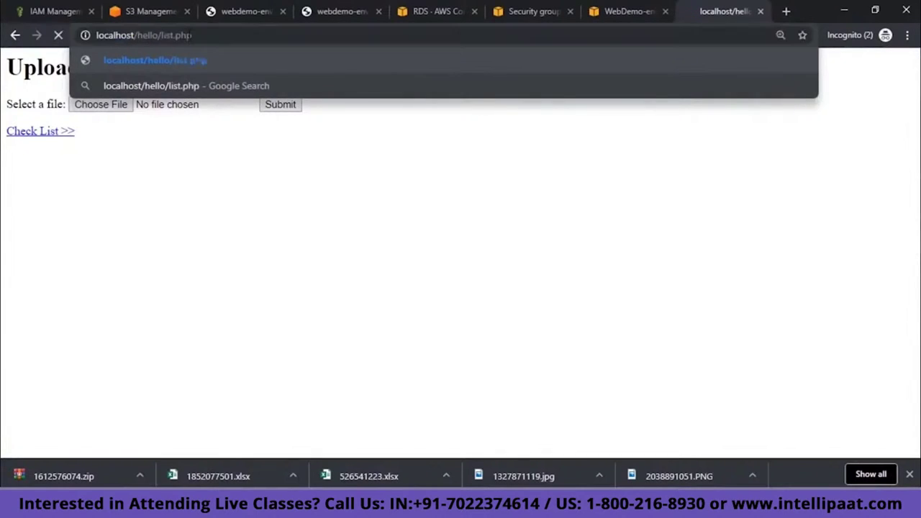
key(Return)
drag(113, 86, 13, 63)
click(56, 136)
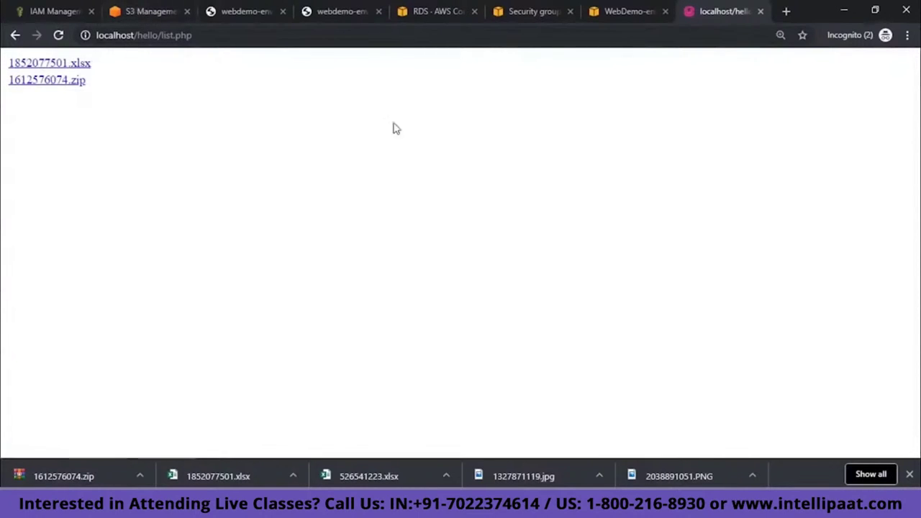
click(244, 11)
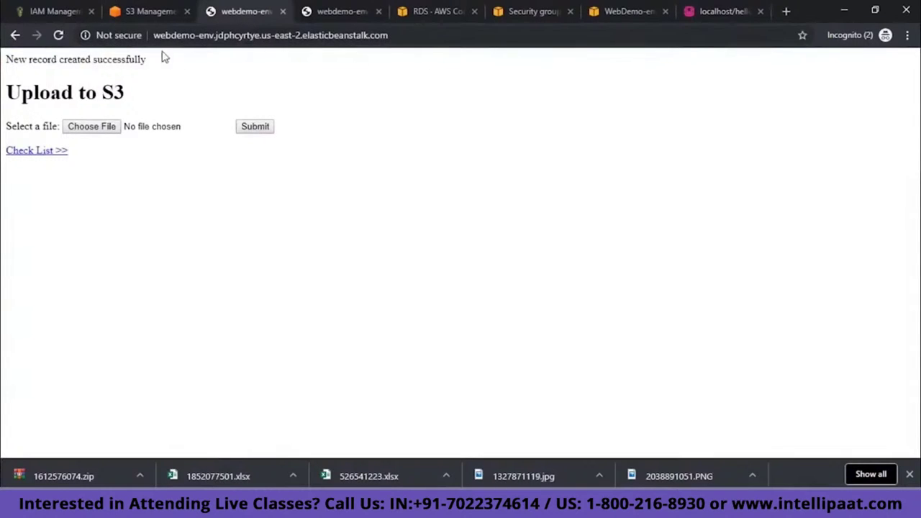
Reload the deployed upload page without resubmitting, then open list.php showing 1852077501.xlsx and 1612576074.zip
drag(154, 34, 385, 35)
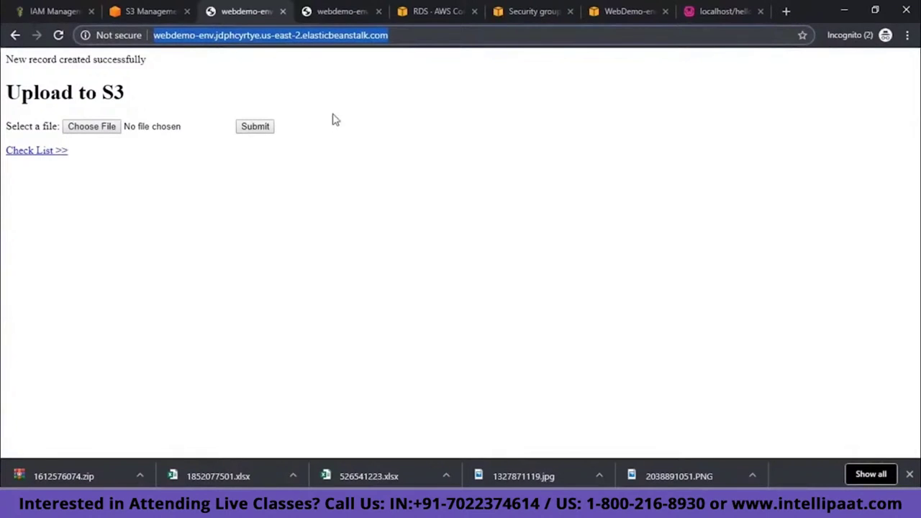
click(208, 59)
drag(153, 35, 388, 36)
click(403, 137)
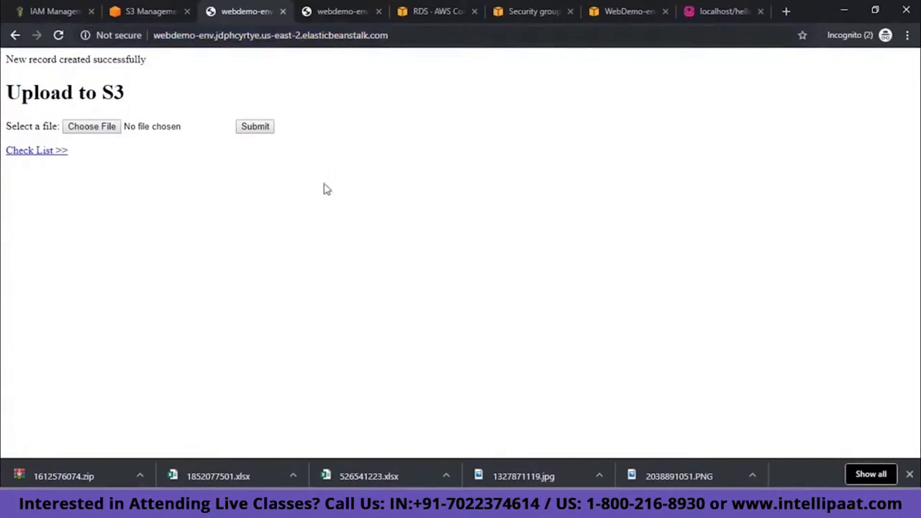
click(59, 36)
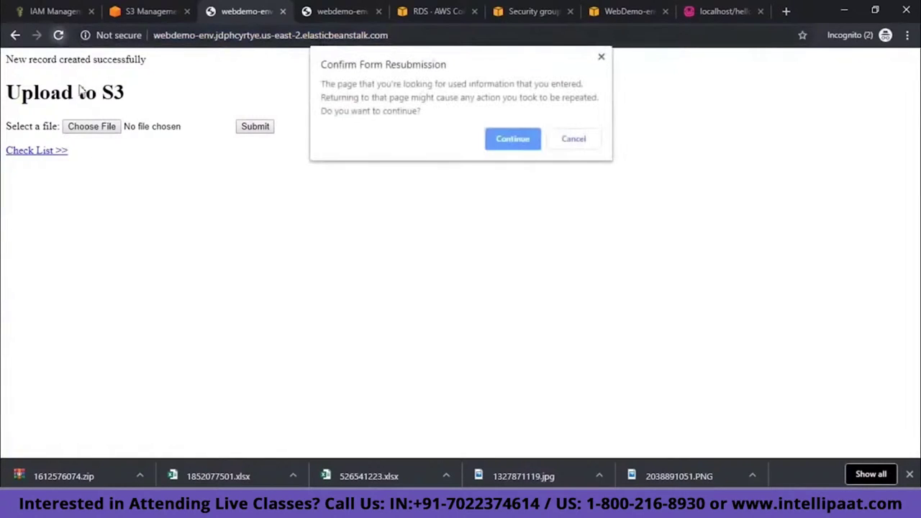
click(571, 140)
click(420, 36)
key(Return)
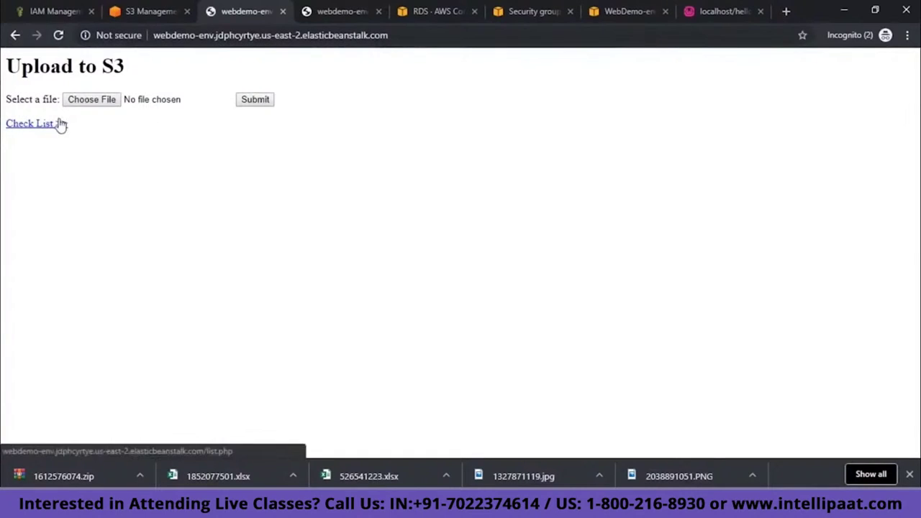
click(60, 125)
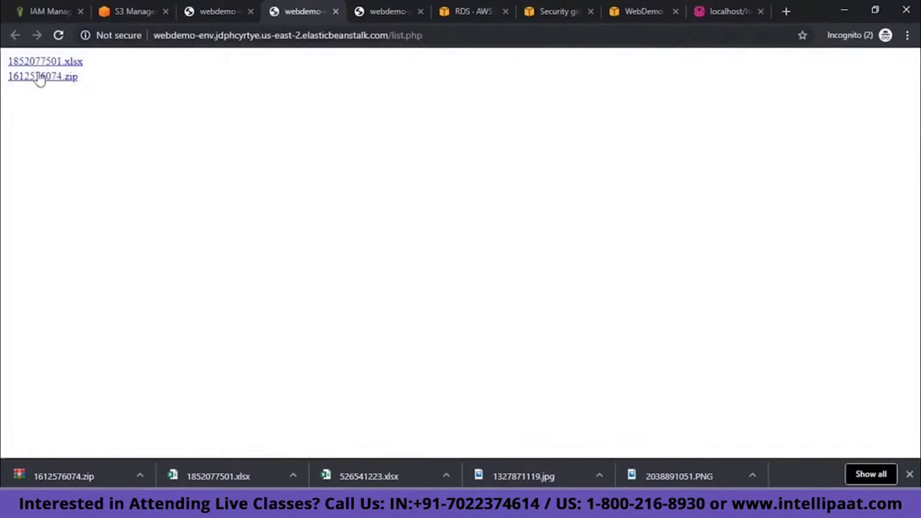
drag(152, 35, 423, 36)
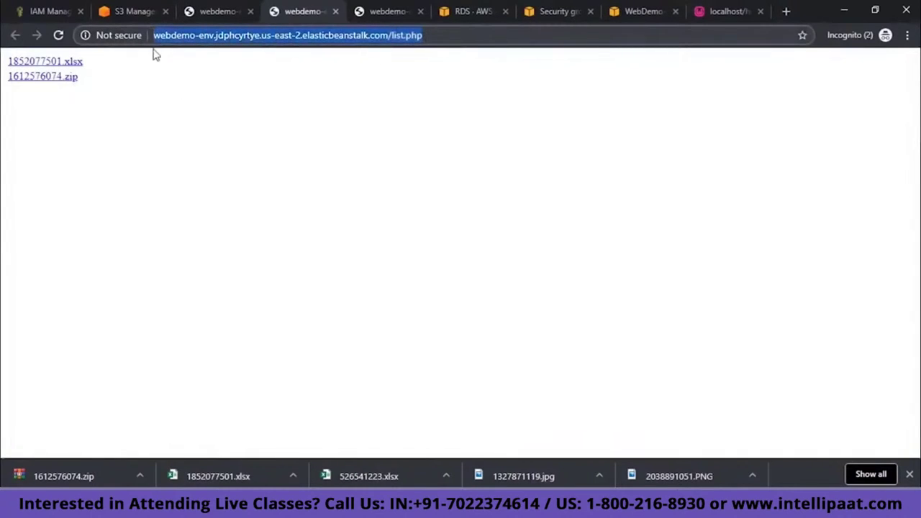
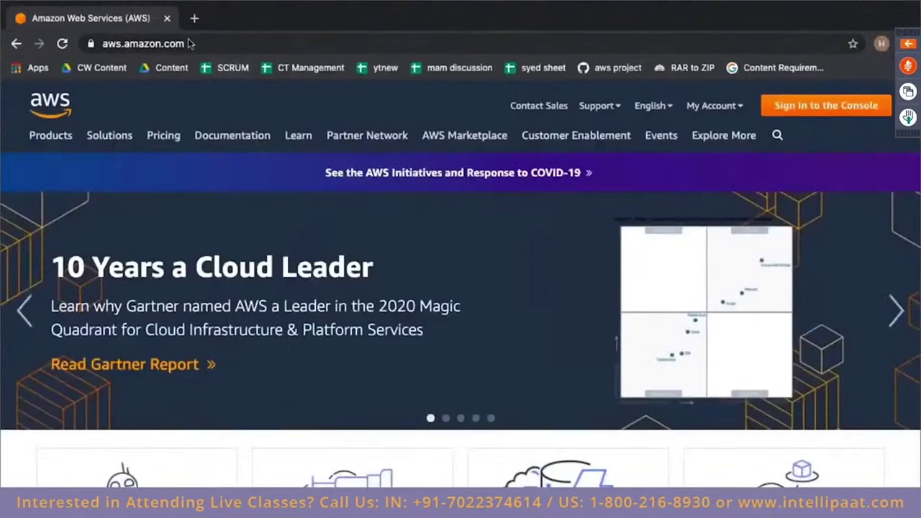
Sign in to the console and search 'vpc' to reach the Mumbai-region VPC dashboard
click(189, 43)
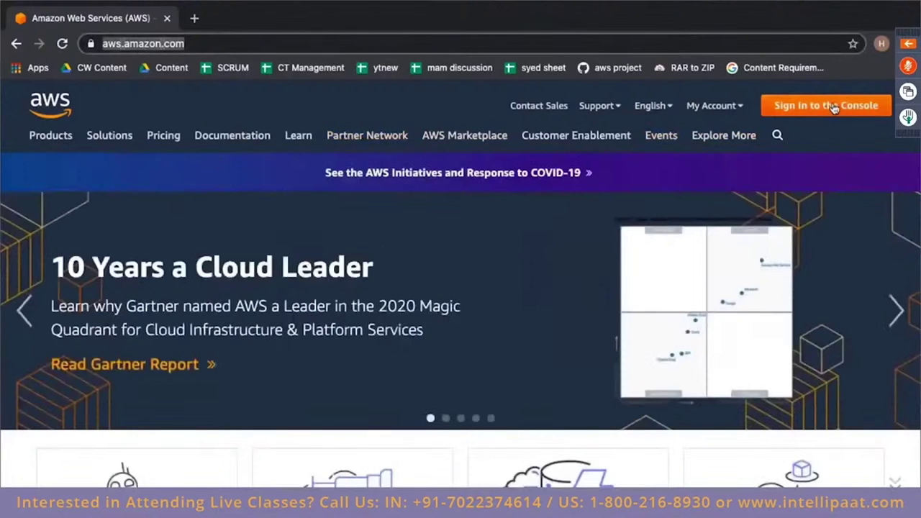
click(833, 107)
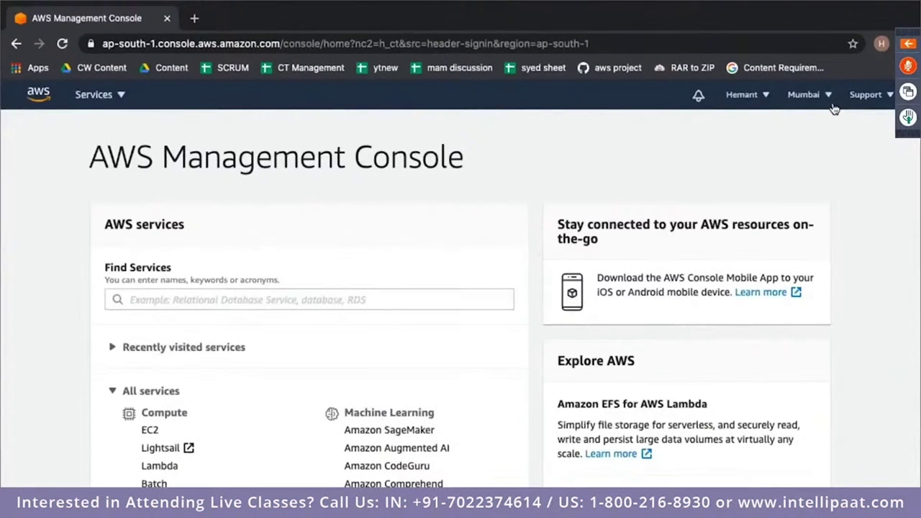
click(315, 292)
text(vpc)
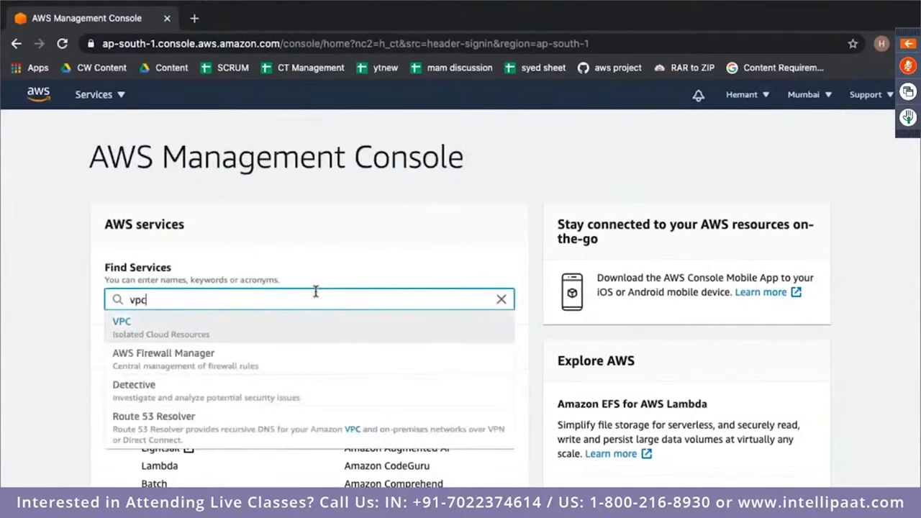
key(Return)
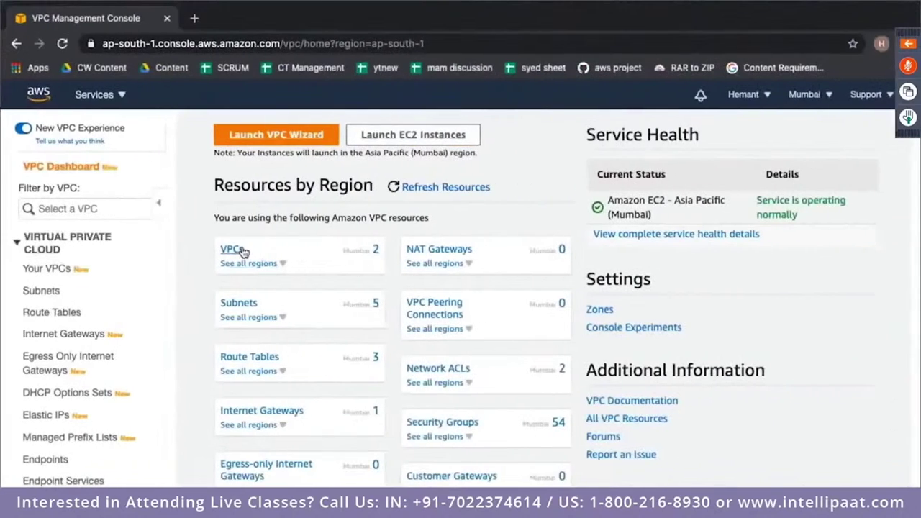
Create a VPC with name tag vpc-demo1 and IPv4 CIDR 192.1.0.0/16
click(242, 250)
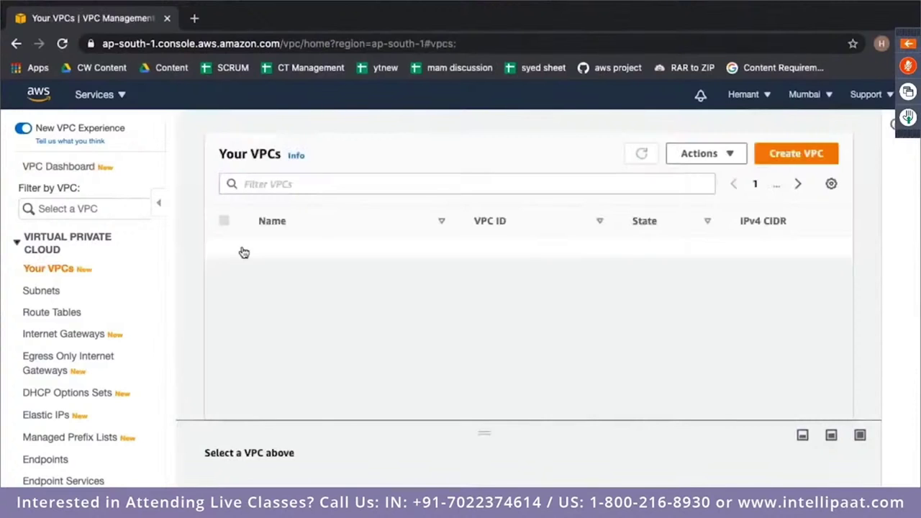
click(794, 154)
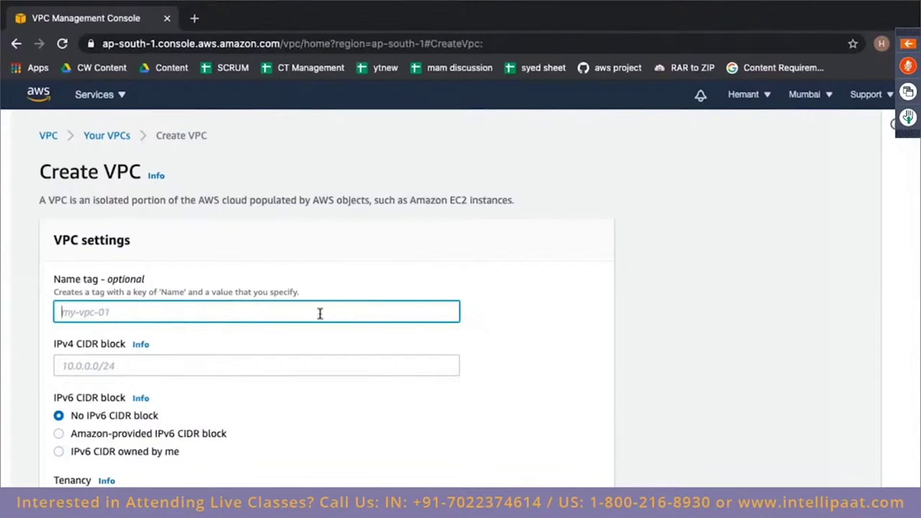
text(vpc-demo1)
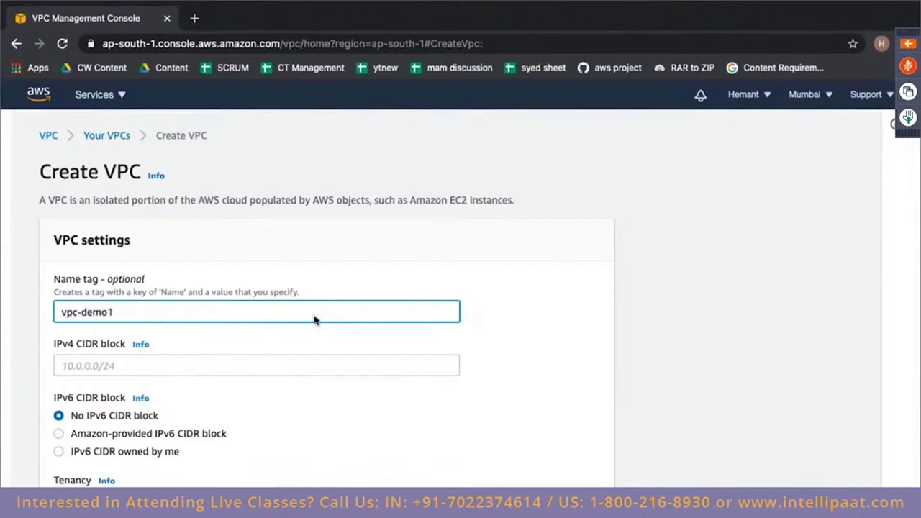
click(255, 364)
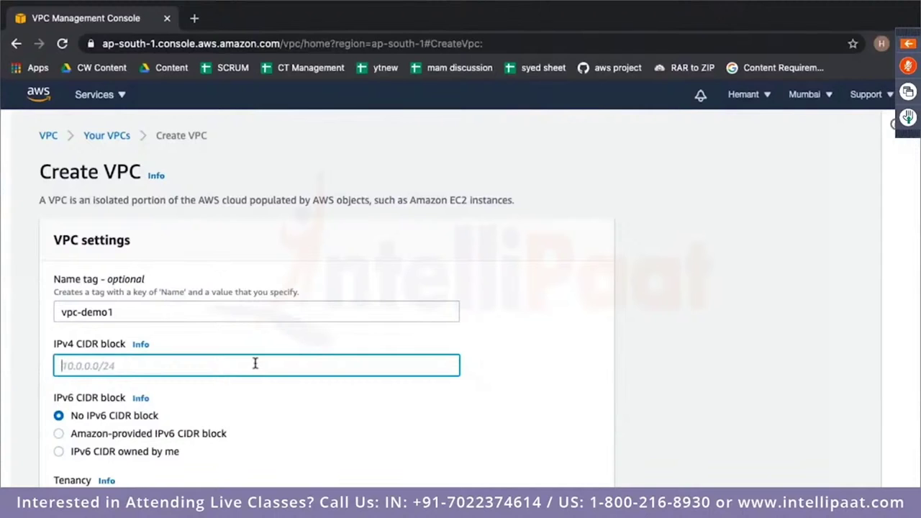
text(192.1.0.0/16)
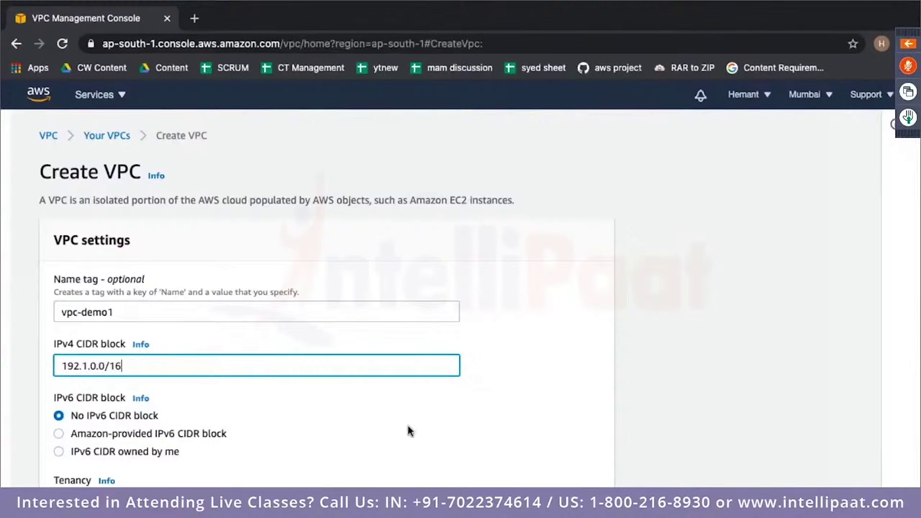
scroll(408, 431, down, 5)
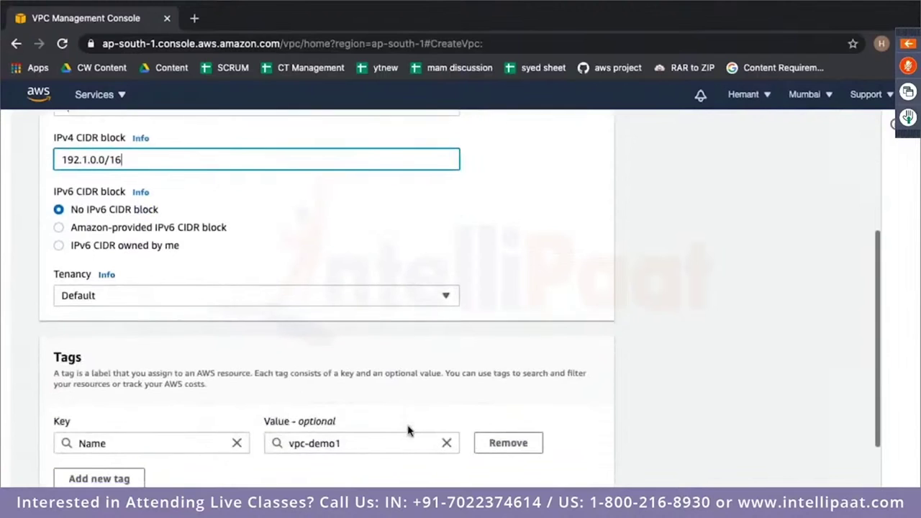
scroll(408, 432, down, 1)
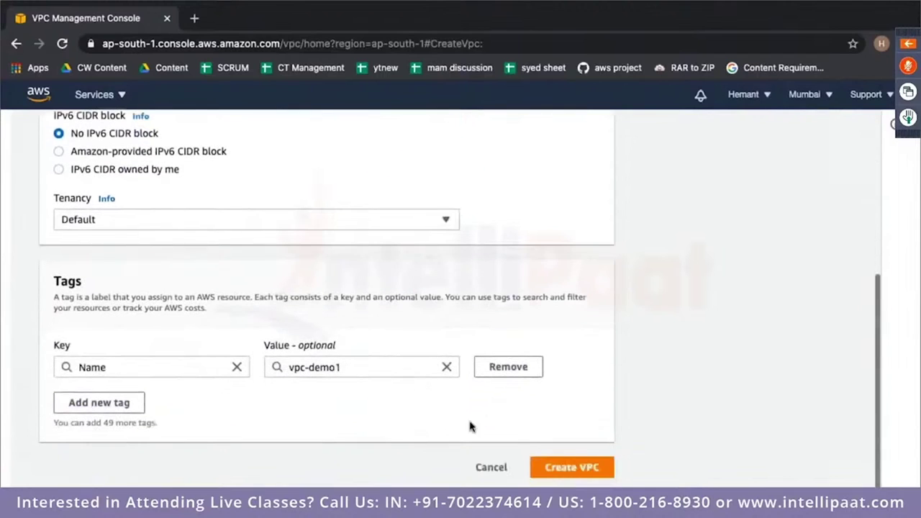
click(548, 470)
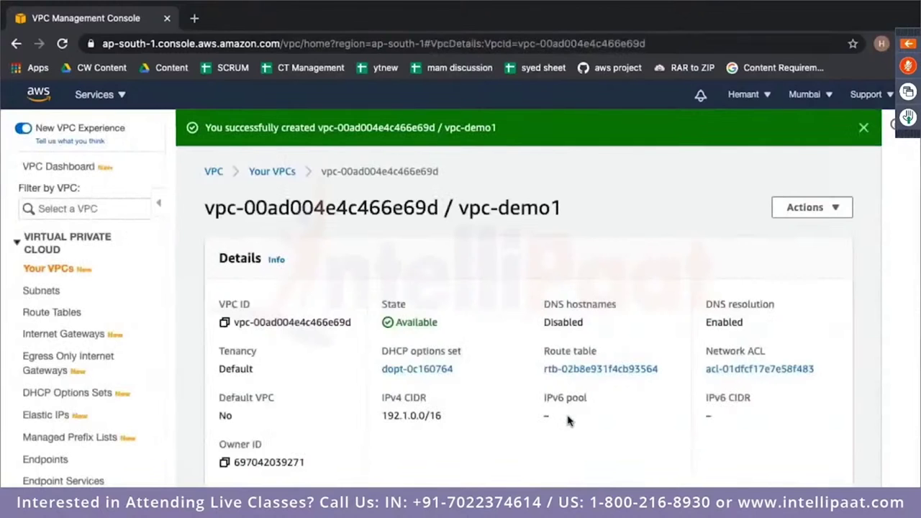
Scroll through vpc-demo1's details, then bring up the existing subnets list
scroll(488, 444, down, 5)
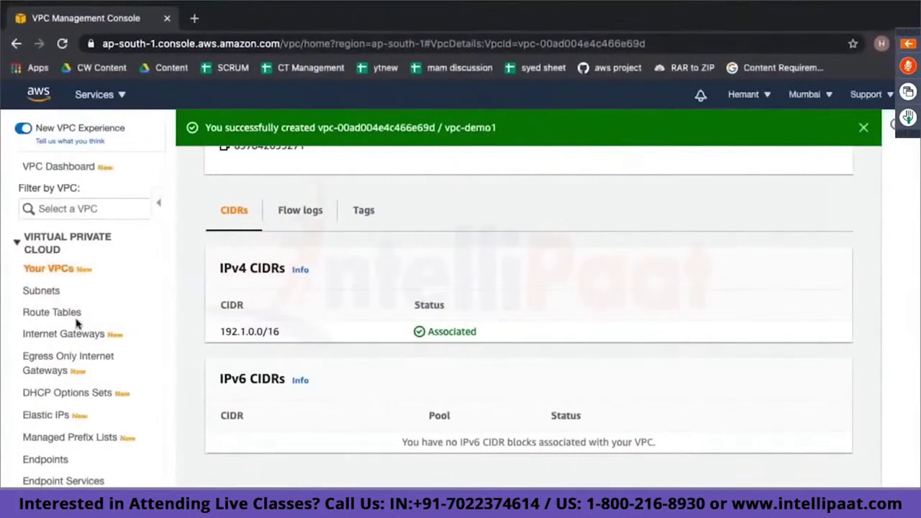
click(58, 297)
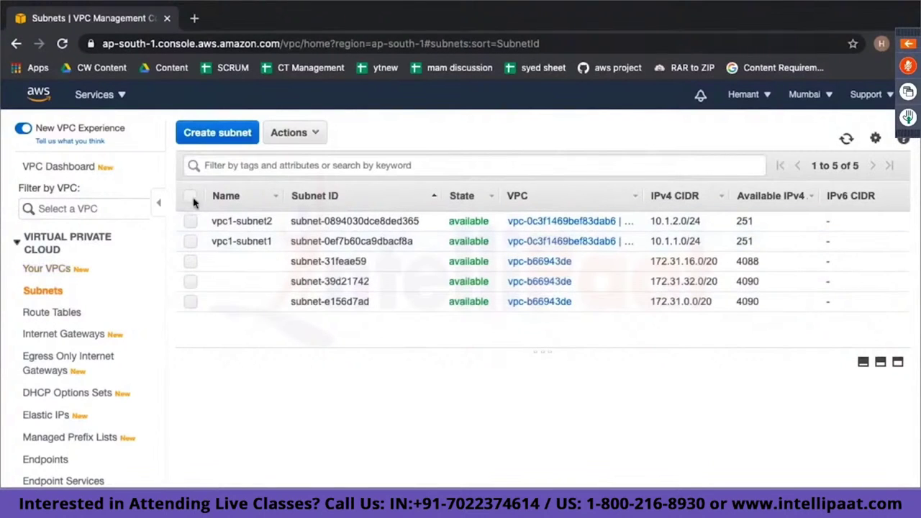
key(ctrl+Left)
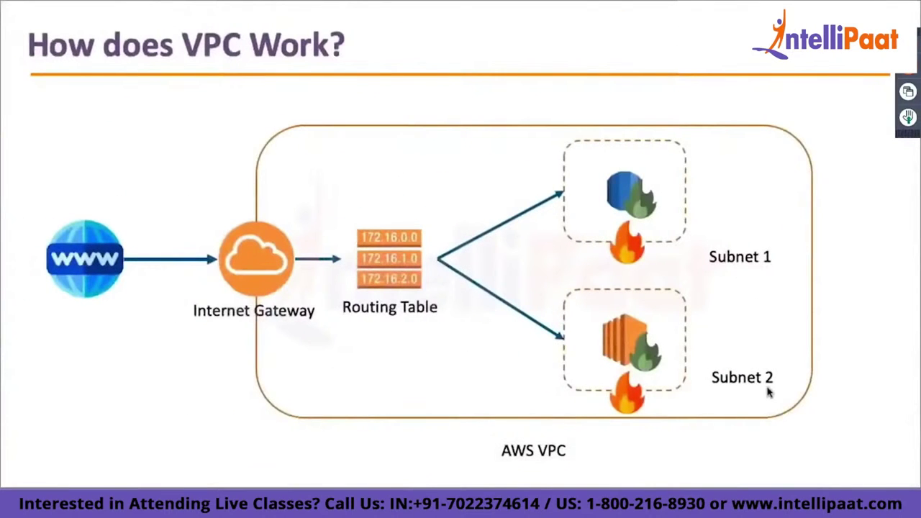
key(ctrl+Right)
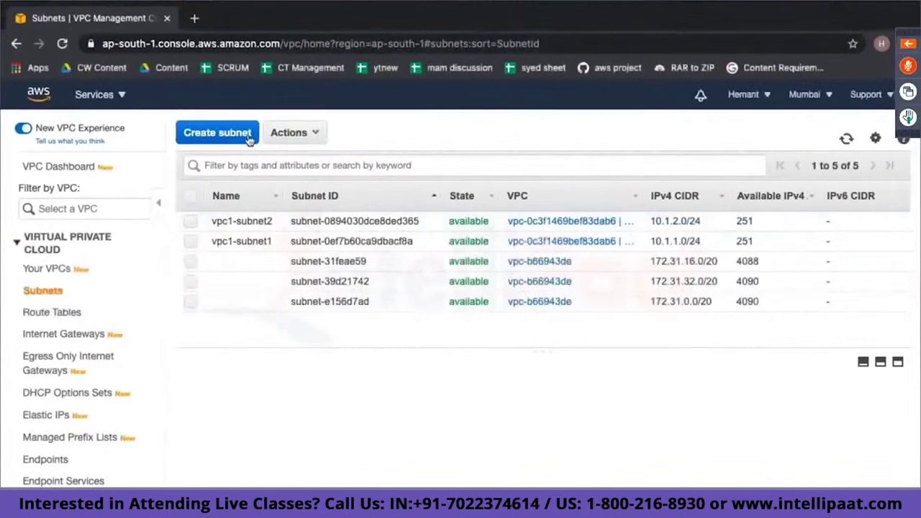
Start a subnet named 'subnet1- demo' in vpc-demo1, availability zone ap-south-1a
click(245, 134)
click(273, 232)
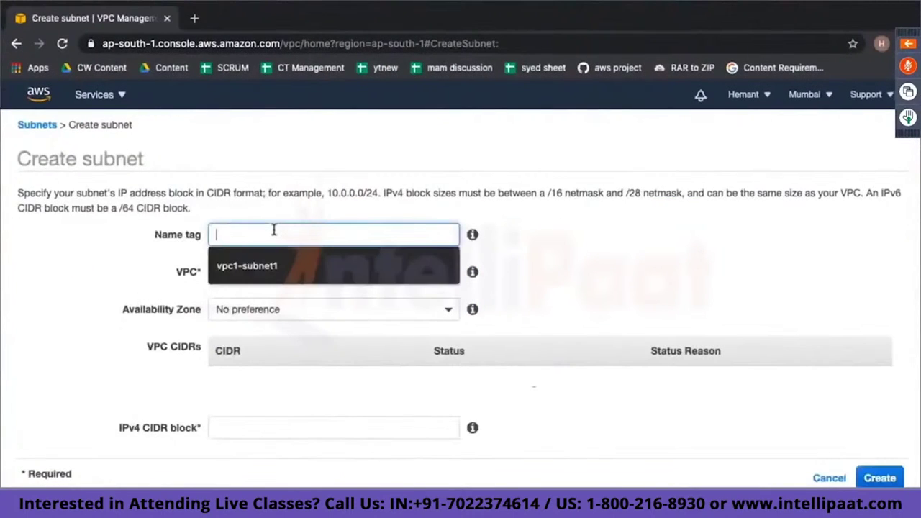
text(subnet)
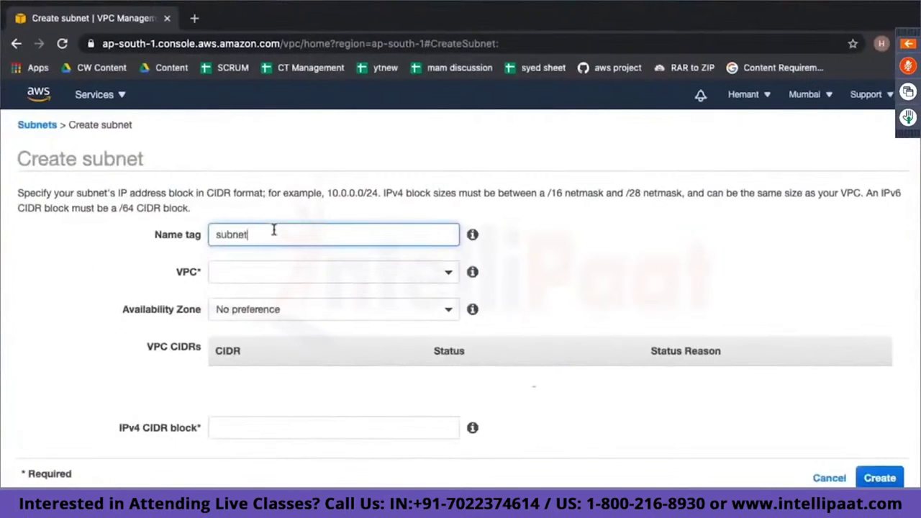
text(1- demo1)
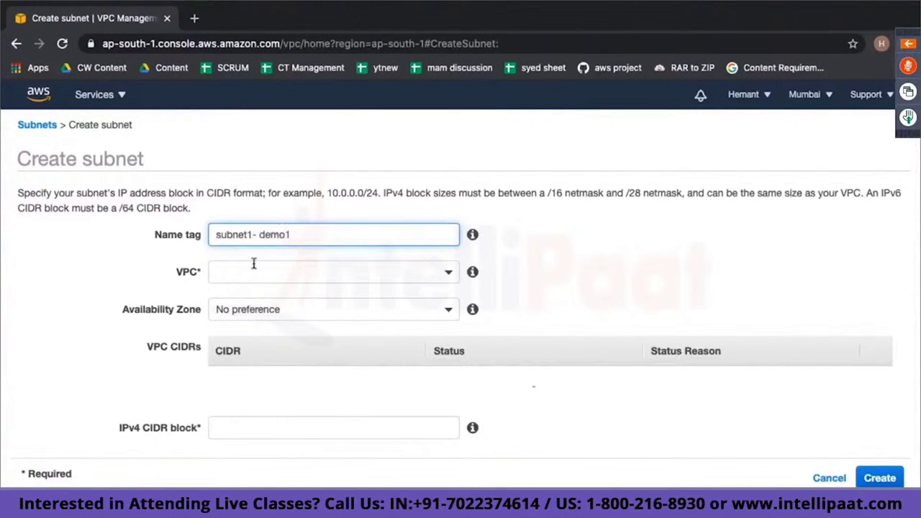
click(259, 274)
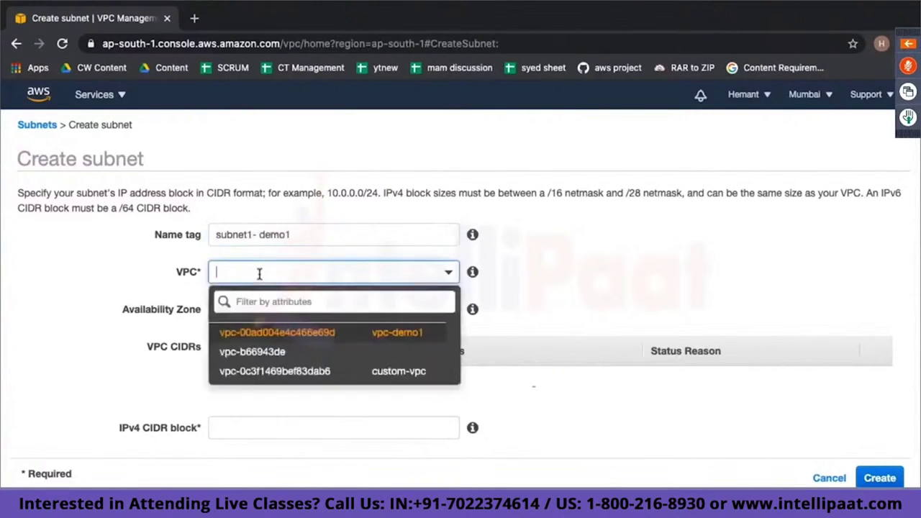
click(296, 334)
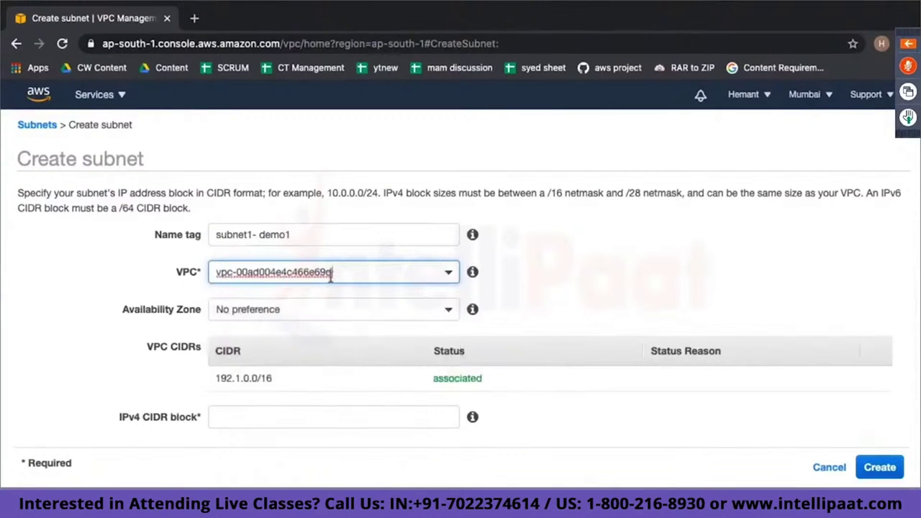
key(Tab)
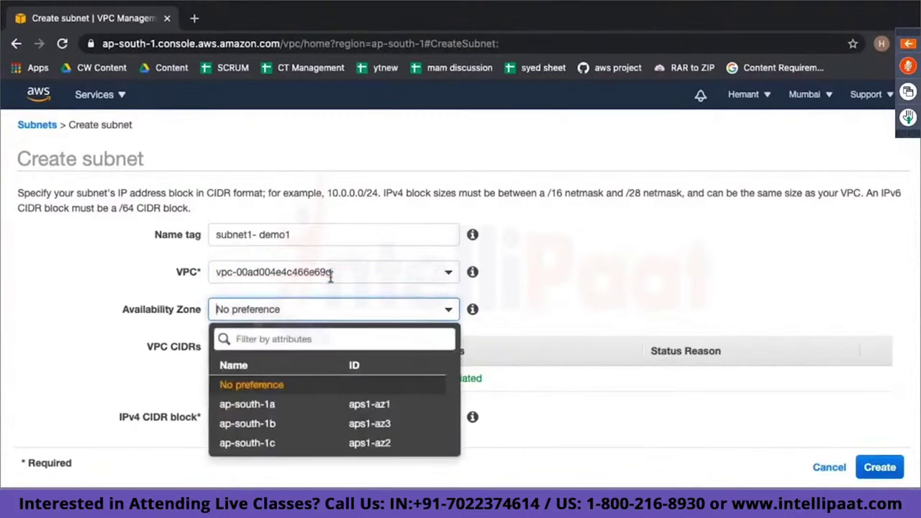
key(Down)
key(Down)
key(Up)
key(Down)
key(Down)
key(Up)
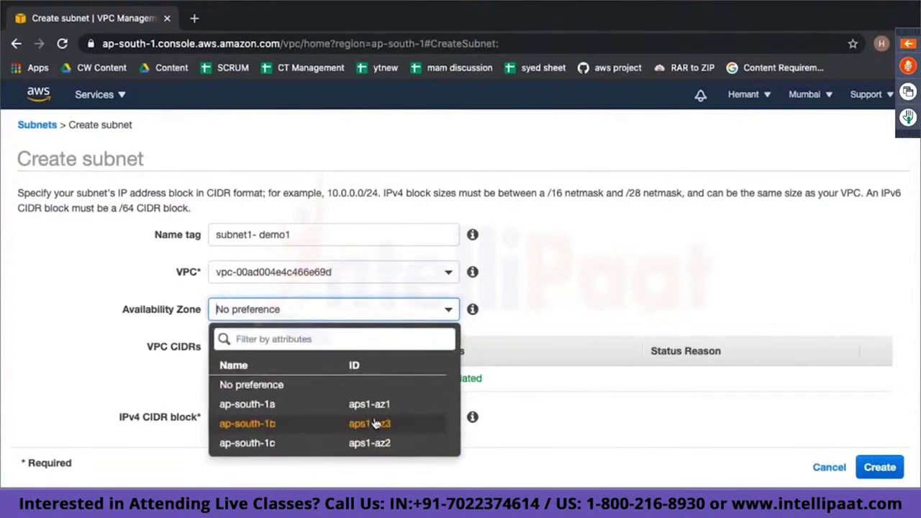
key(Up)
key(Down)
key(Up)
key(Down)
key(Up)
key(Down)
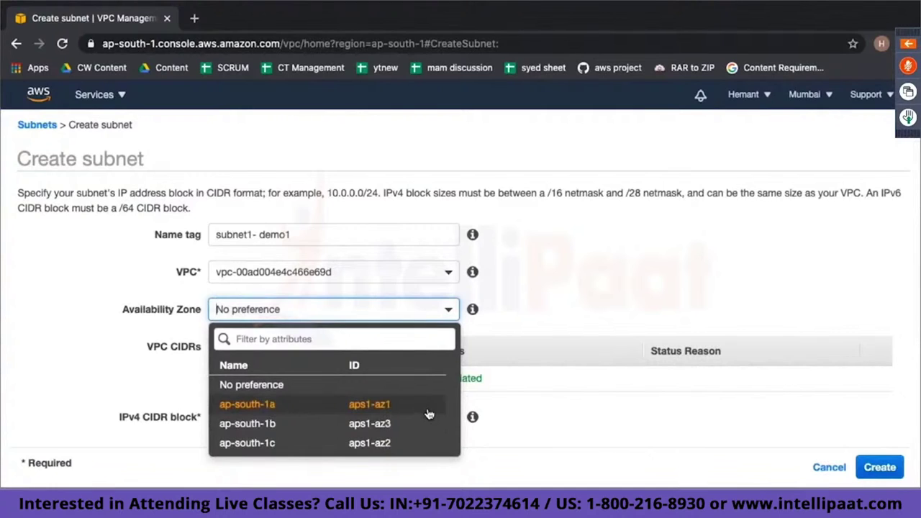
click(428, 407)
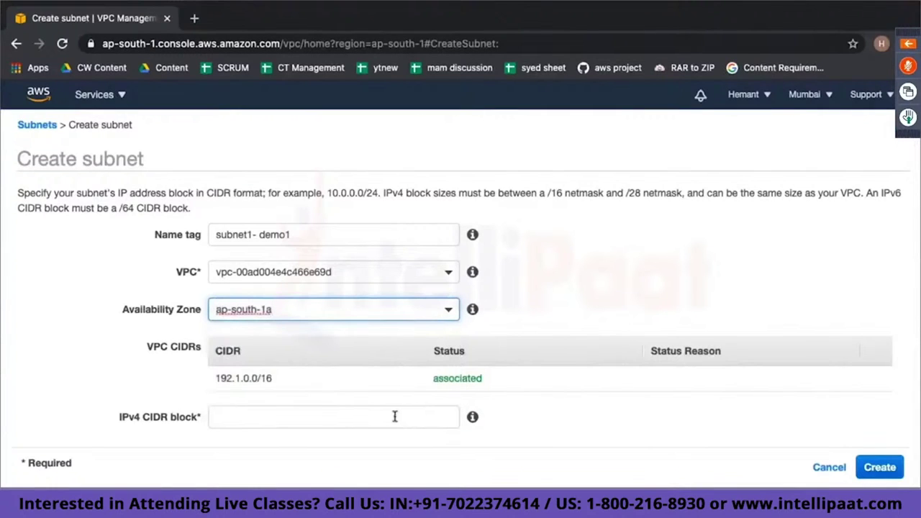
Give the subnet IPv4 CIDR 192.1.1.0/24 and create it
click(334, 418)
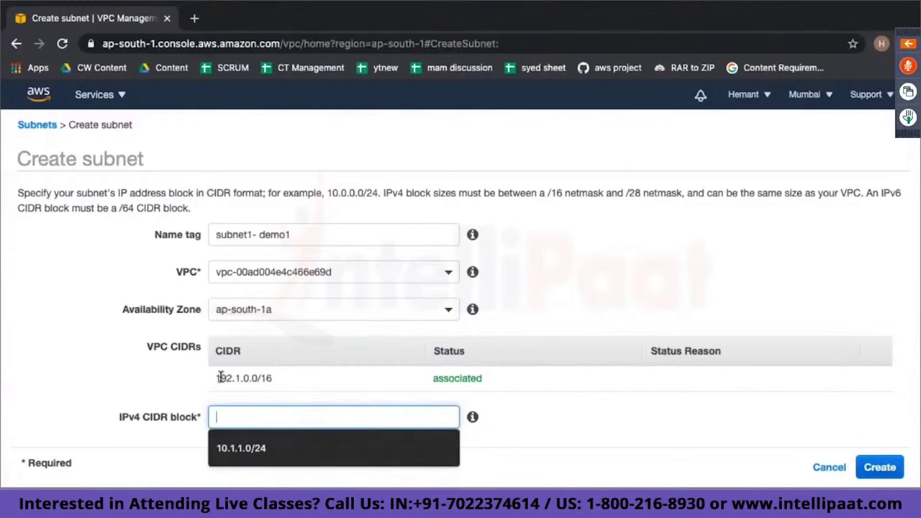
drag(219, 378, 272, 377)
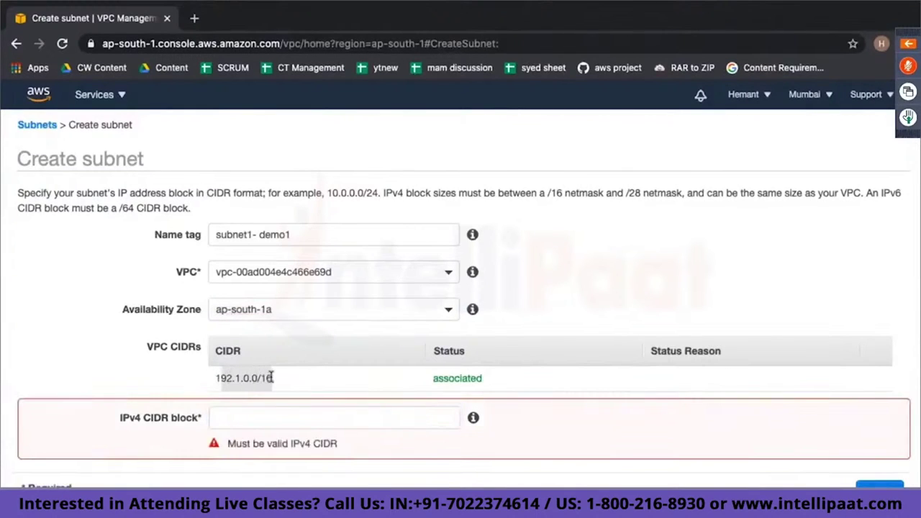
click(279, 427)
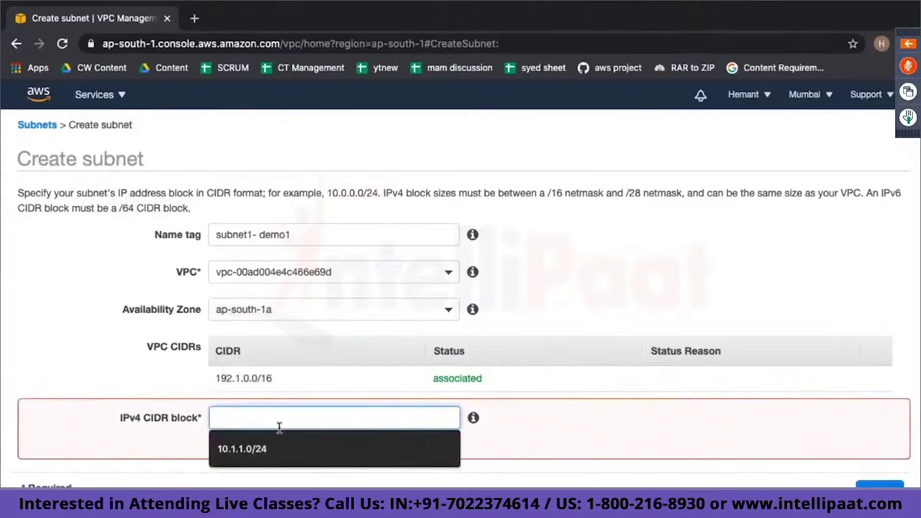
text(192)
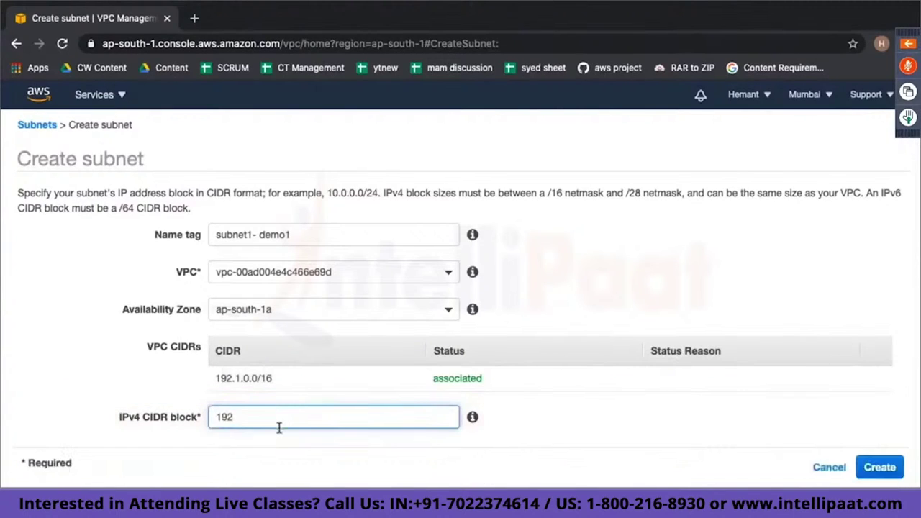
text(.1.1.0/24)
click(880, 469)
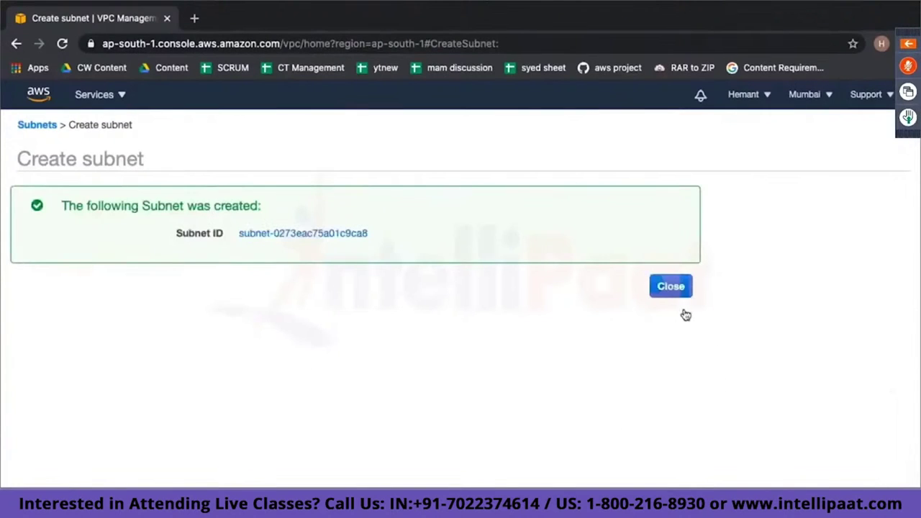
click(671, 288)
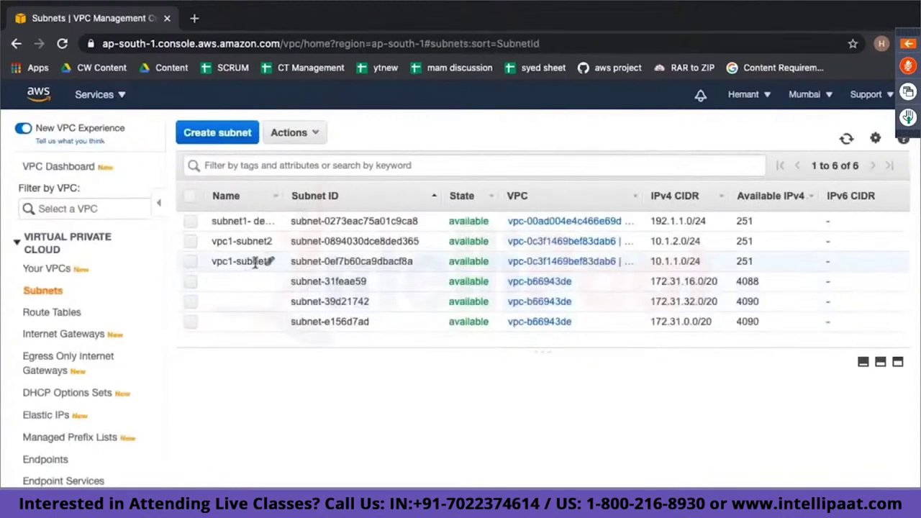
Create subnet vpc1-subnet2 in vpc-demo1, ap-south-1b, with CIDR 192.1.2.0/24
click(238, 136)
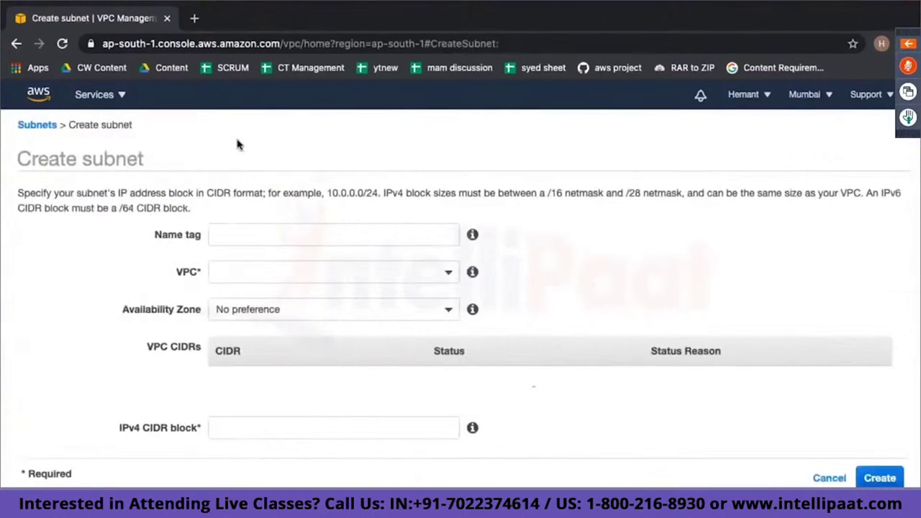
click(262, 232)
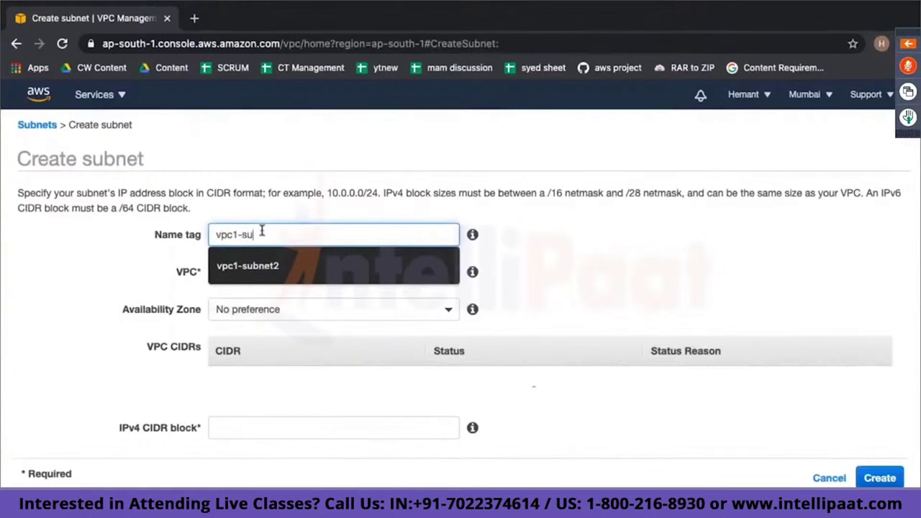
text(vpc1-subnet2)
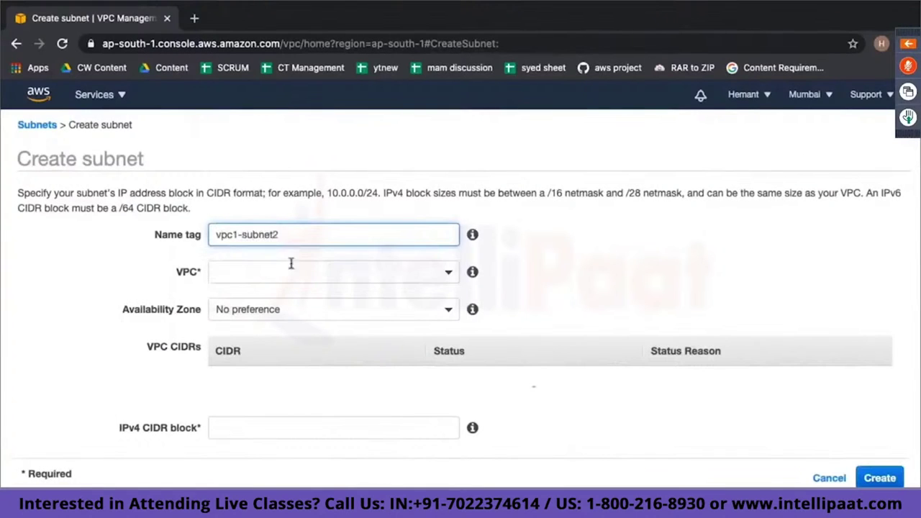
click(304, 271)
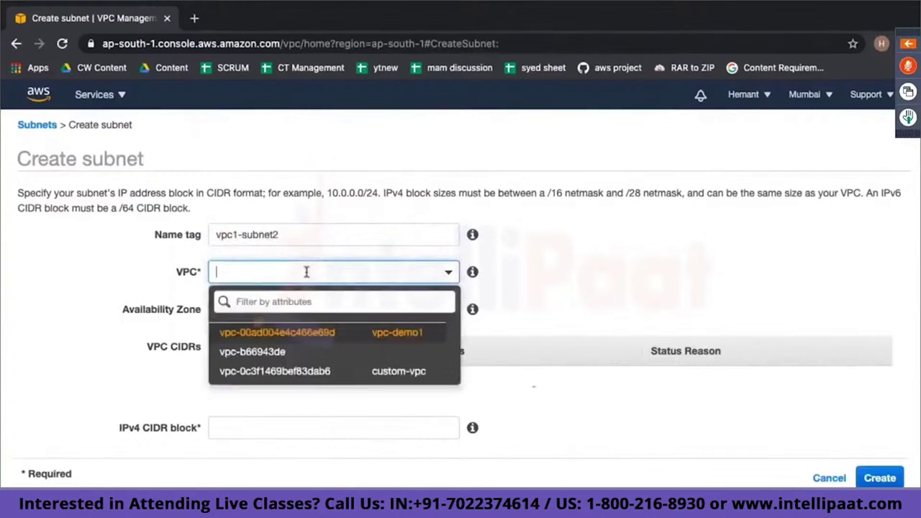
click(314, 332)
click(353, 309)
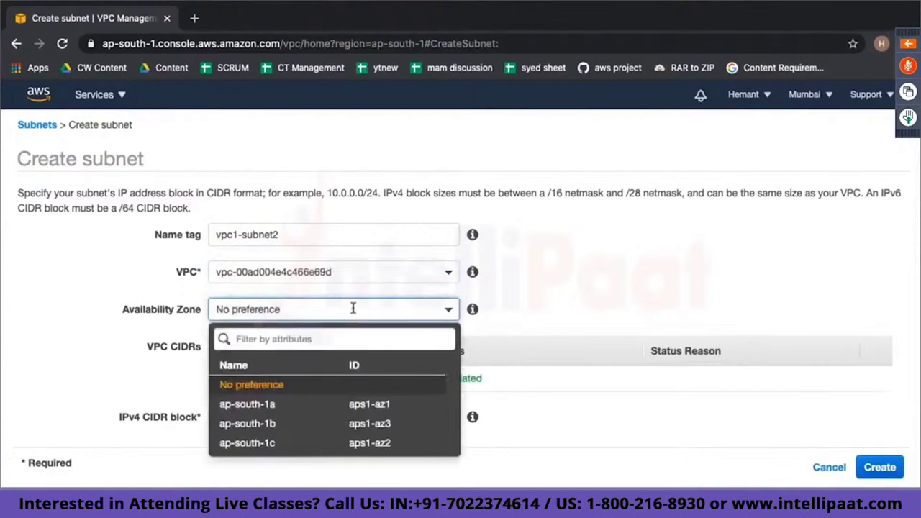
click(353, 430)
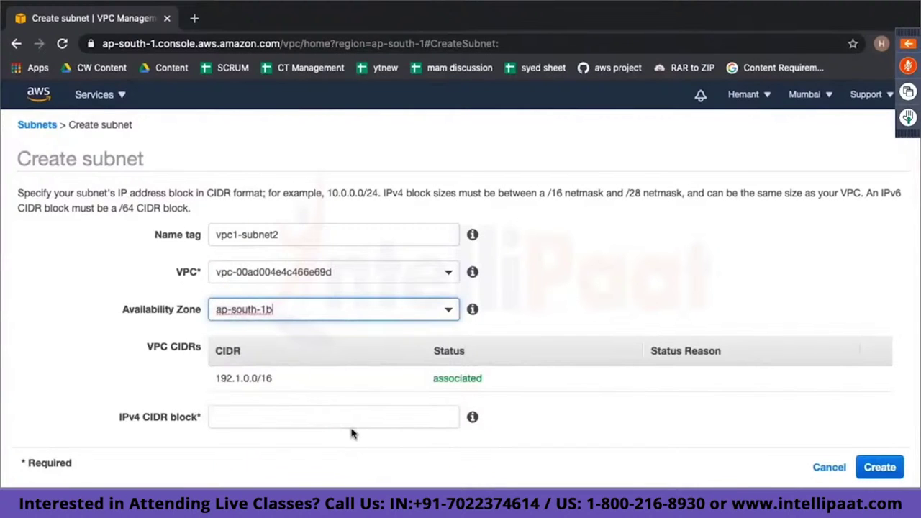
click(369, 421)
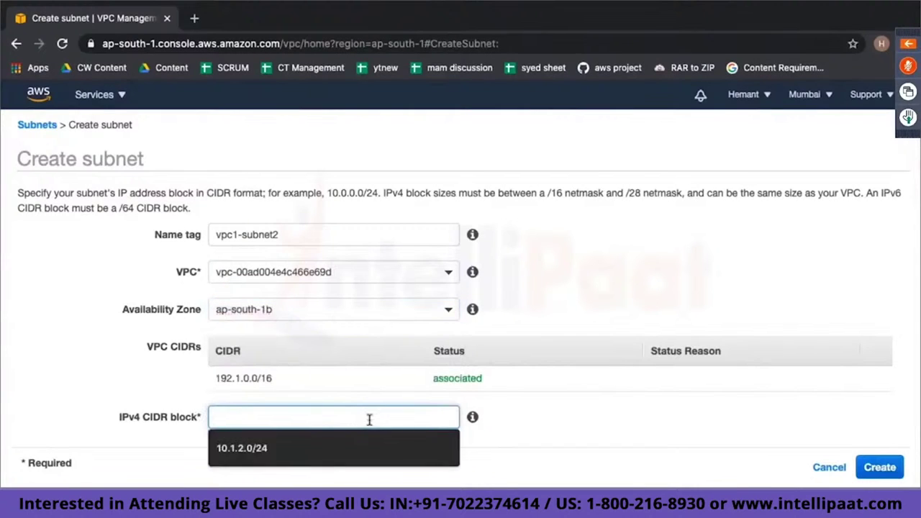
text(192.1.2.0/24)
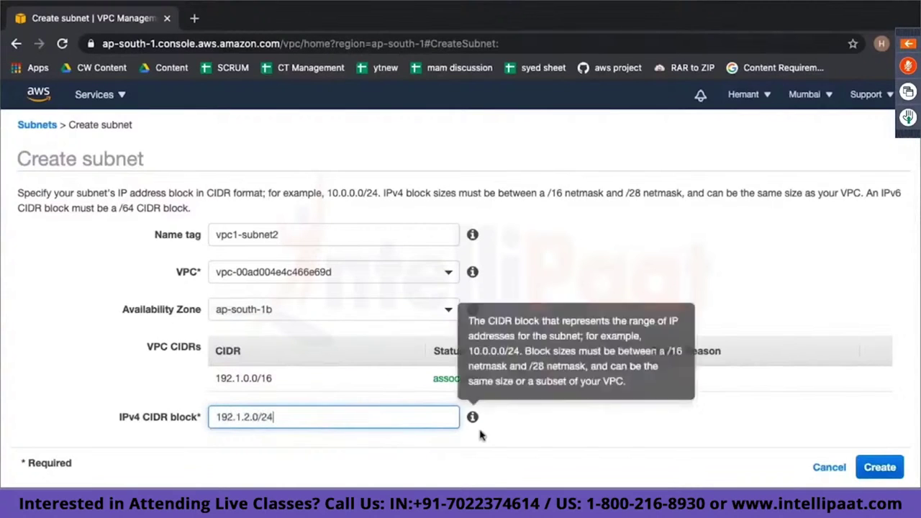
click(881, 467)
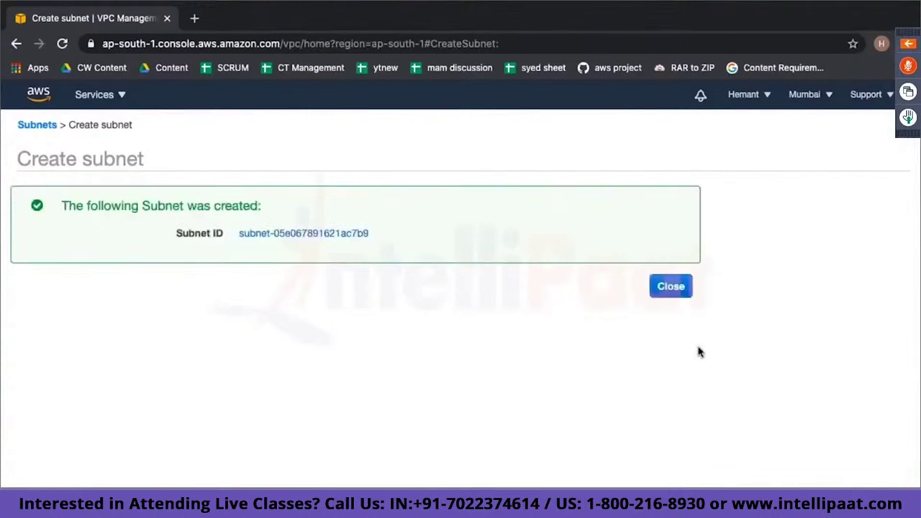
click(655, 288)
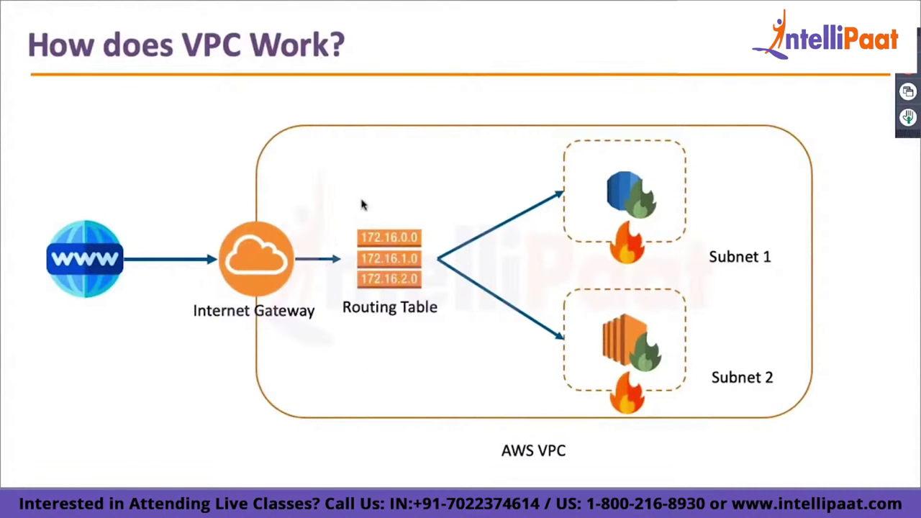
Back in the console, select vpc-demo1's route table rtb-02b8e931f4cb93564 on Route Tables
key(ctrl+Right)
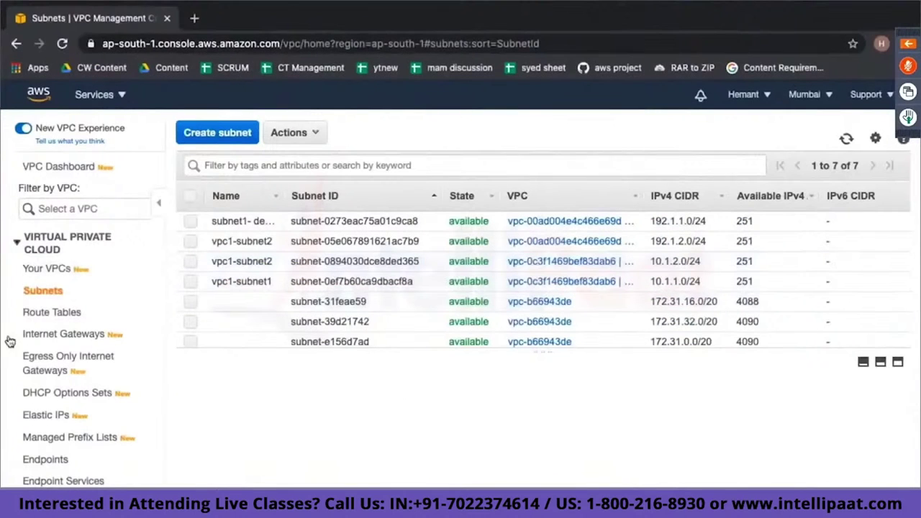
click(49, 313)
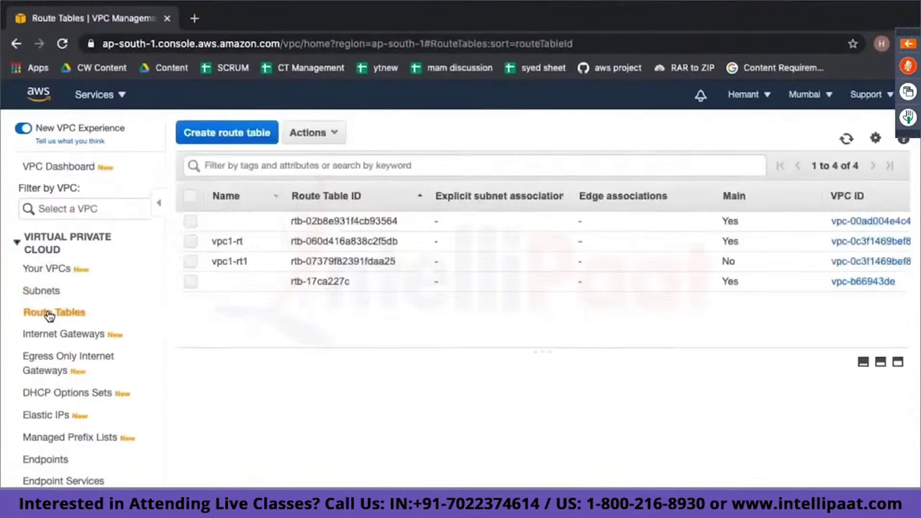
scroll(657, 251, right, 3)
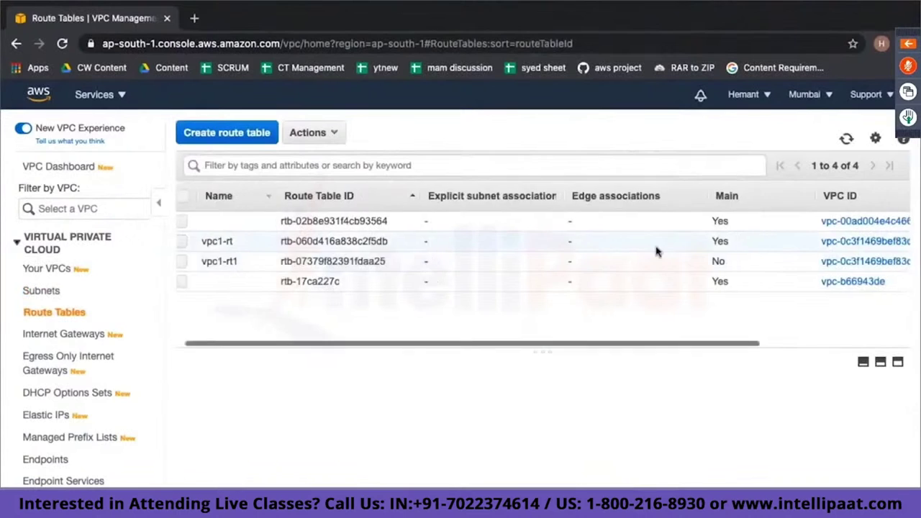
scroll(656, 251, left, 3)
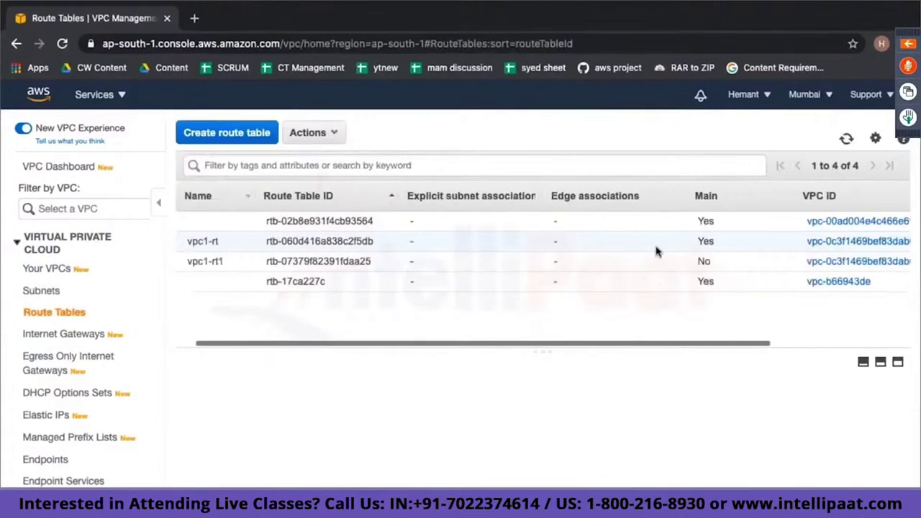
scroll(656, 250, left, 1)
click(190, 222)
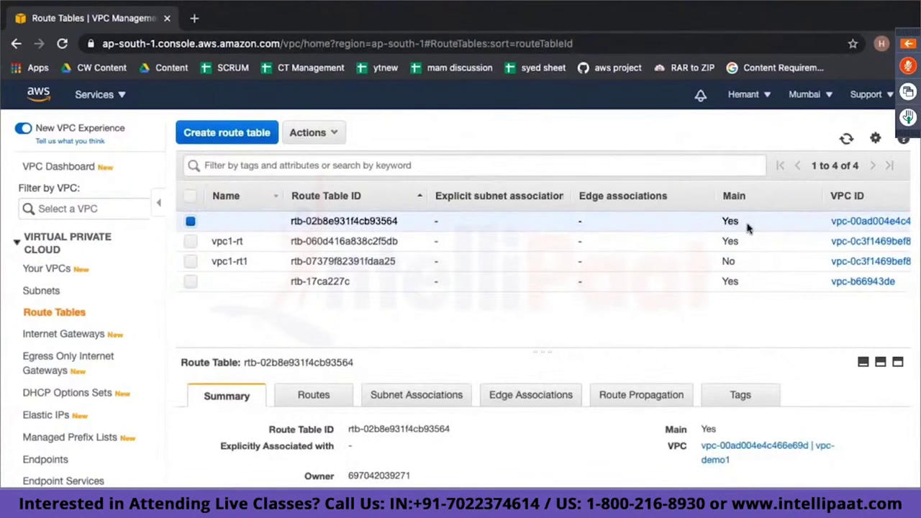
scroll(747, 227, right, 5)
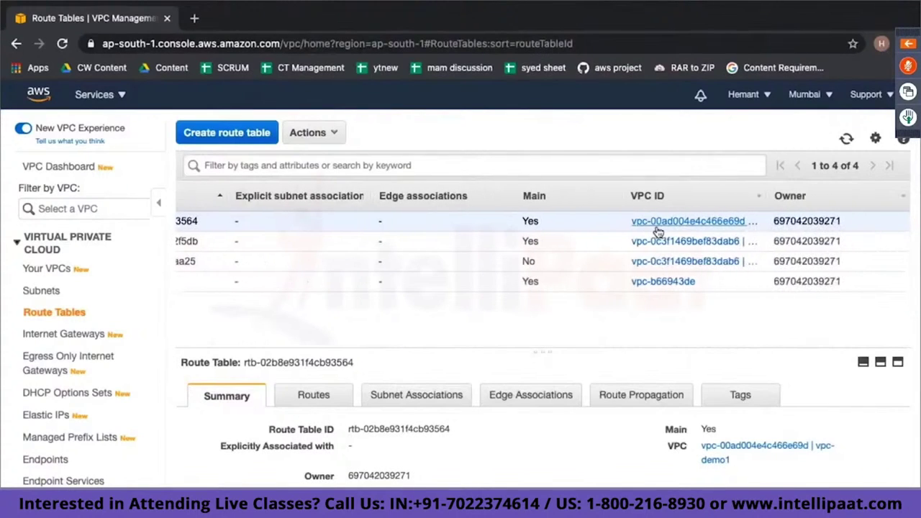
scroll(657, 231, left, 5)
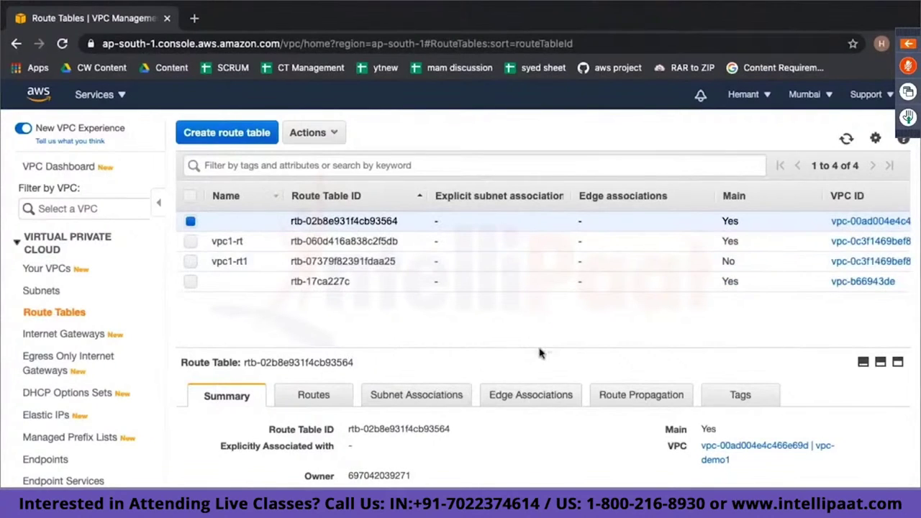
drag(540, 352, 544, 303)
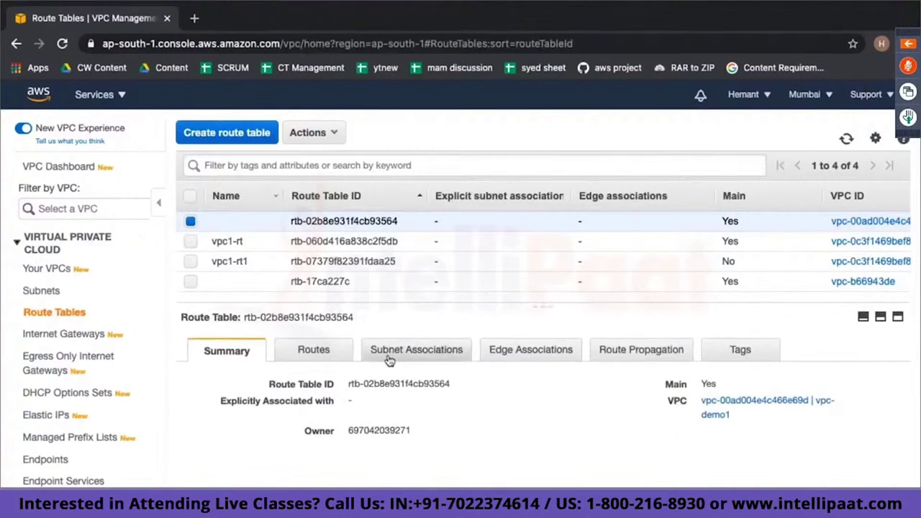
Confirm the route table has no subnet associations, then view its routes
click(411, 354)
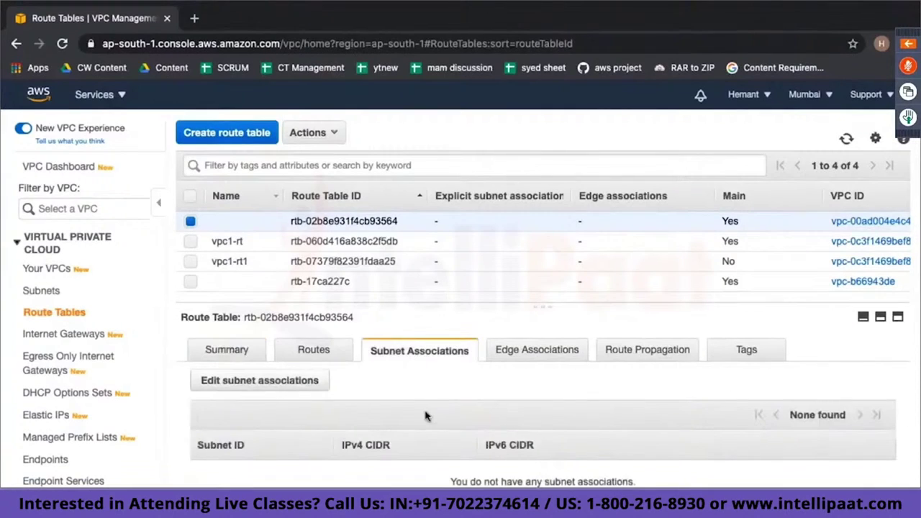
scroll(425, 416, down, 1)
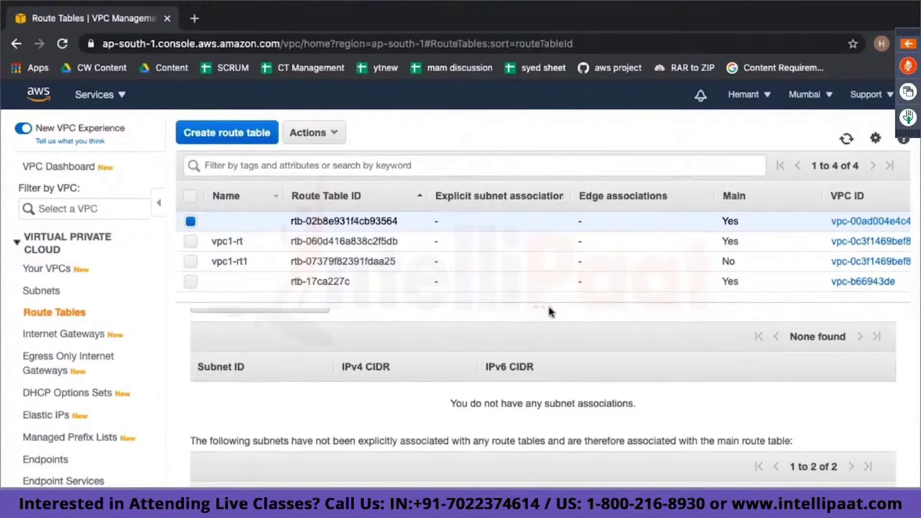
drag(549, 311, 541, 364)
click(340, 415)
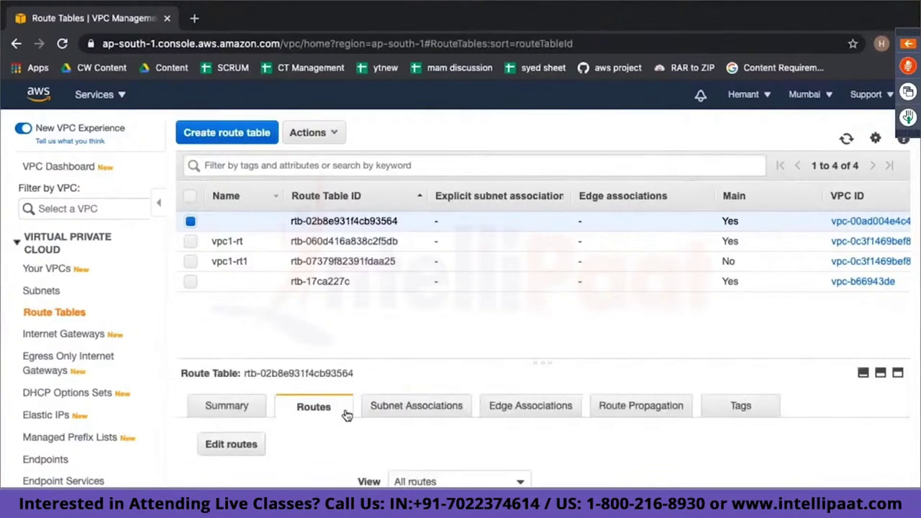
Review the 192.1.0.0/16 local route, comparing it with the VPC diagram slide
scroll(370, 464, down, 2)
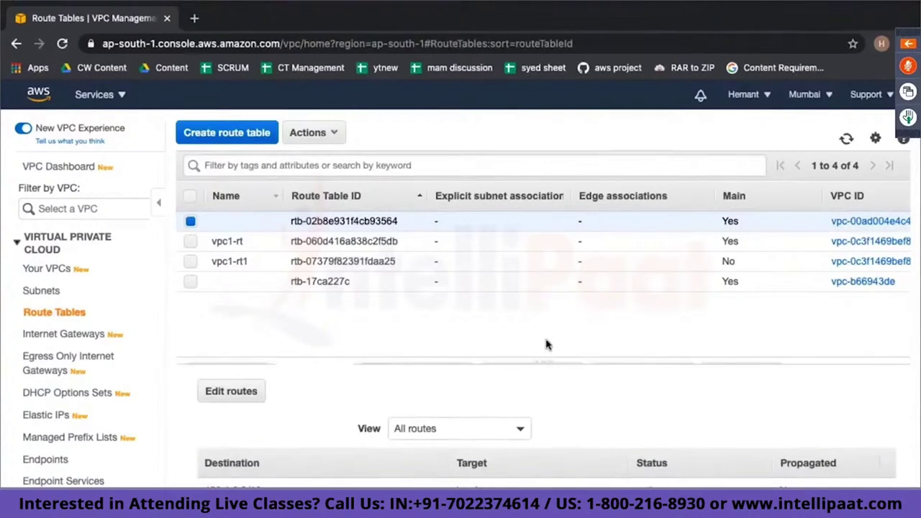
drag(546, 359, 561, 304)
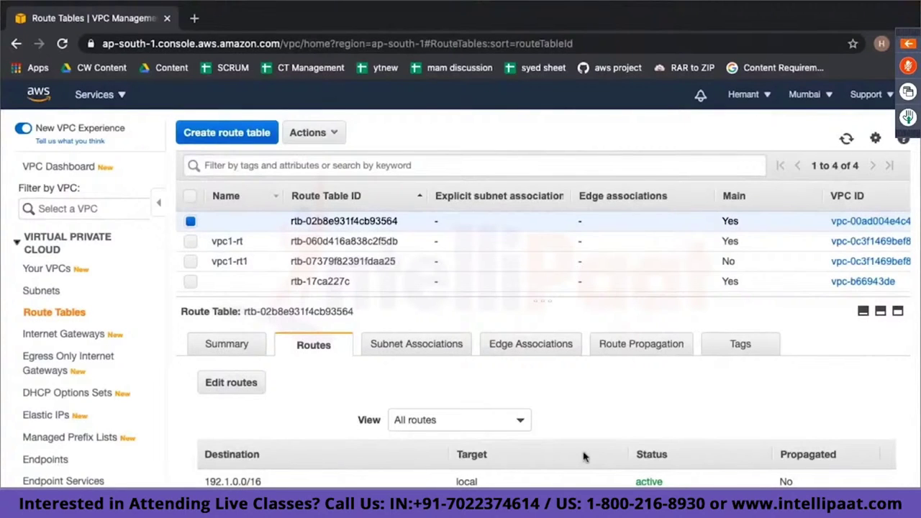
key(ctrl+Left)
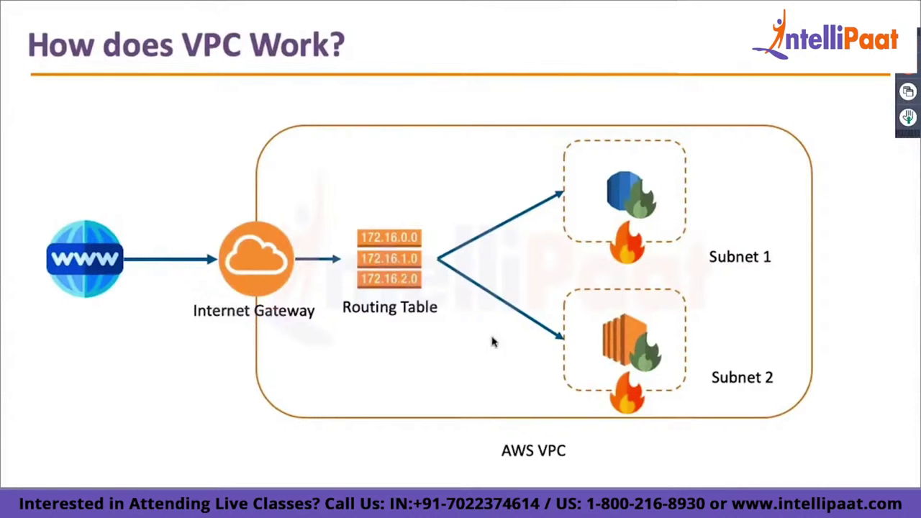
key(alt+Tab)
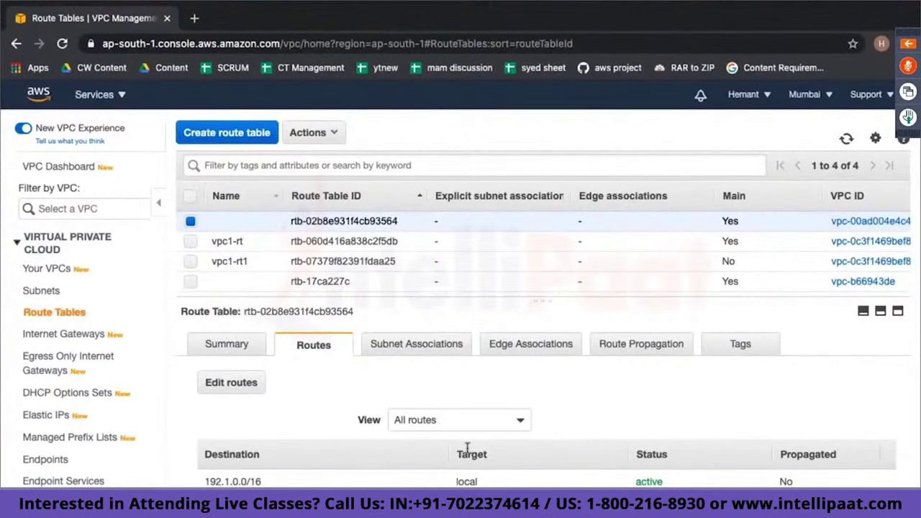
key(alt+Tab)
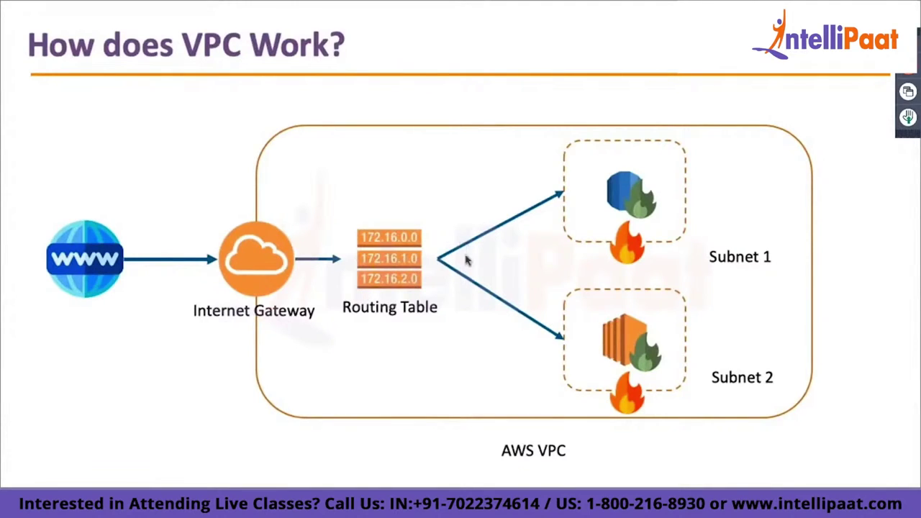
key(alt+Tab)
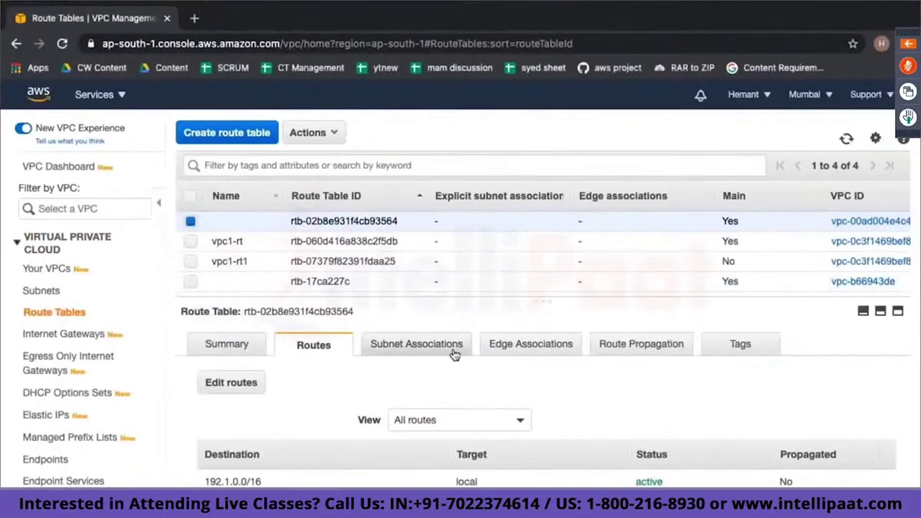
Associate subnets 192.1.2.0/24 and 192.1.1.0/24 with rtb-02b8e931f4cb93564 and save
click(454, 354)
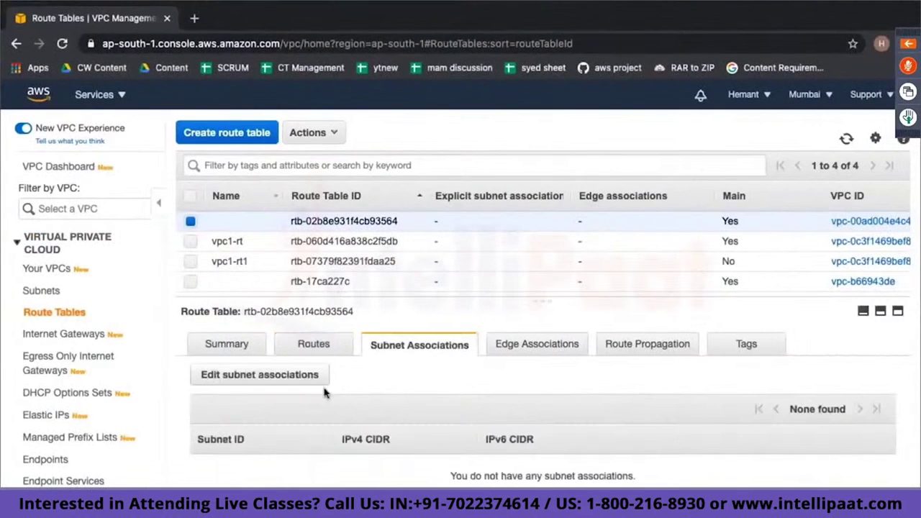
click(296, 387)
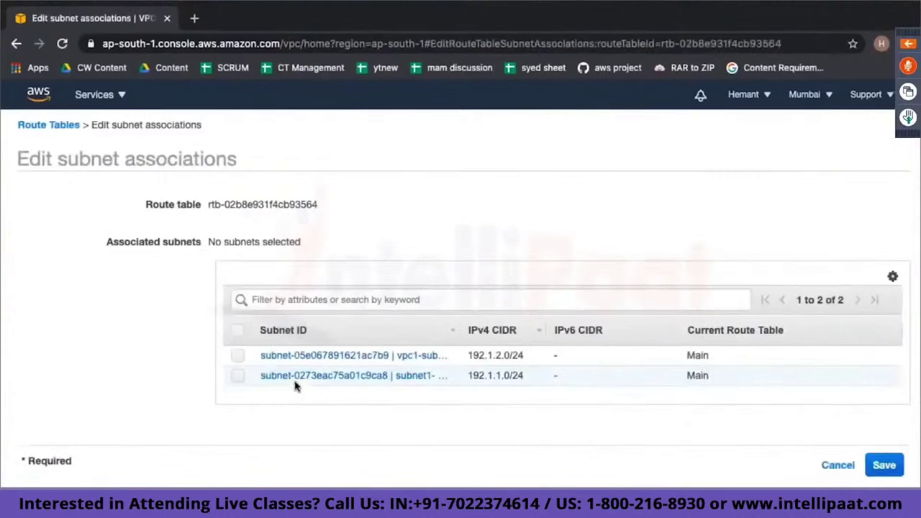
click(240, 360)
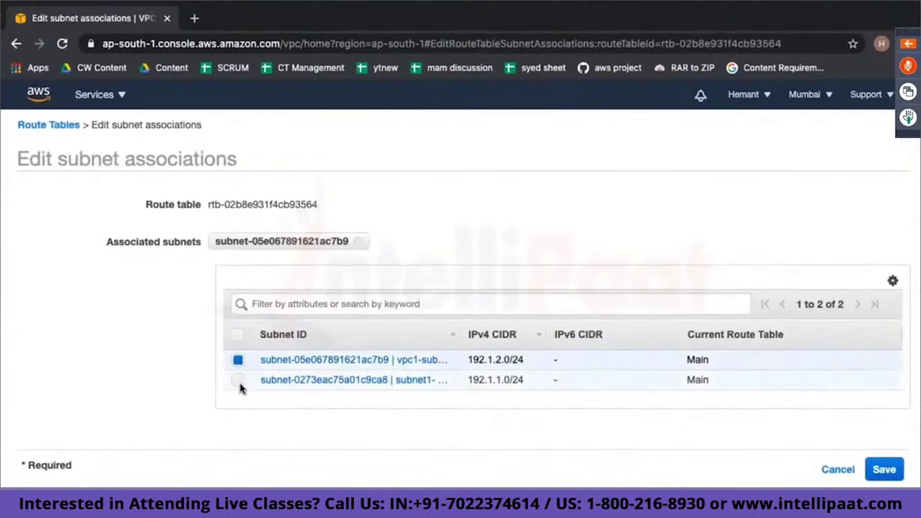
click(241, 379)
click(891, 473)
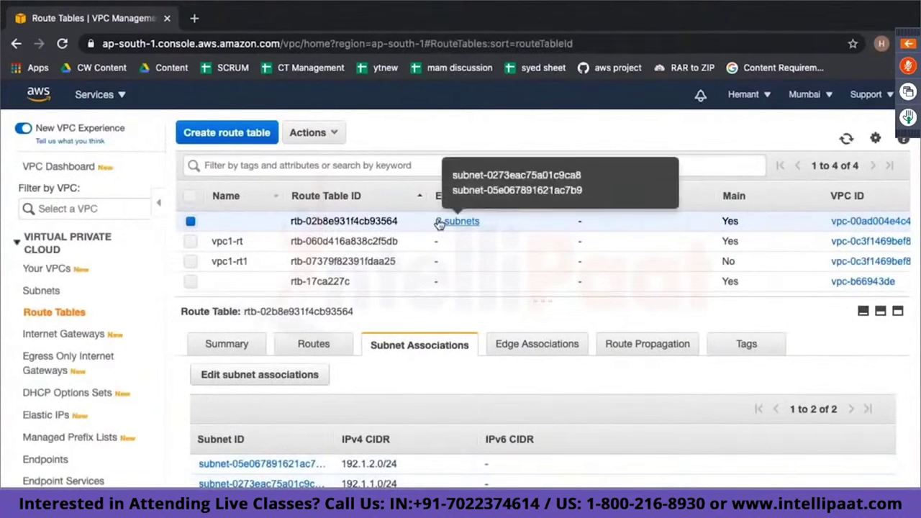
key(ctrl+Left)
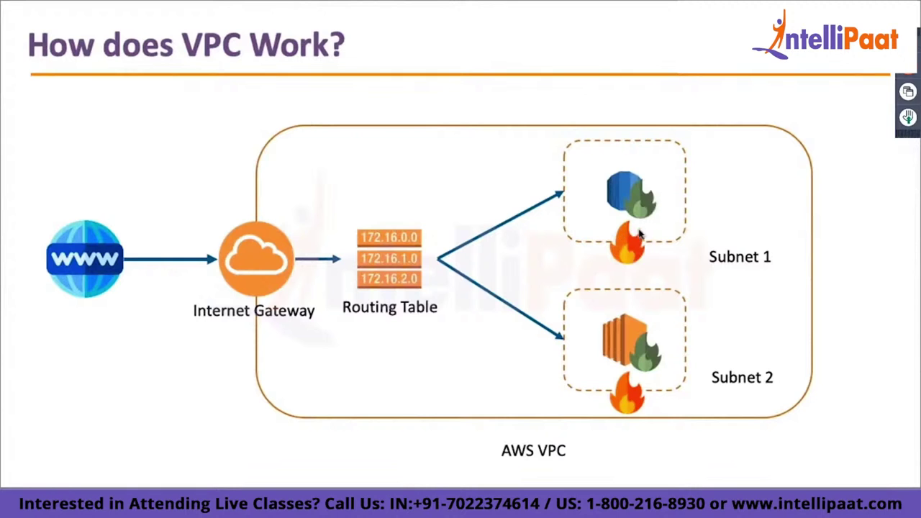
key(ctrl+Right)
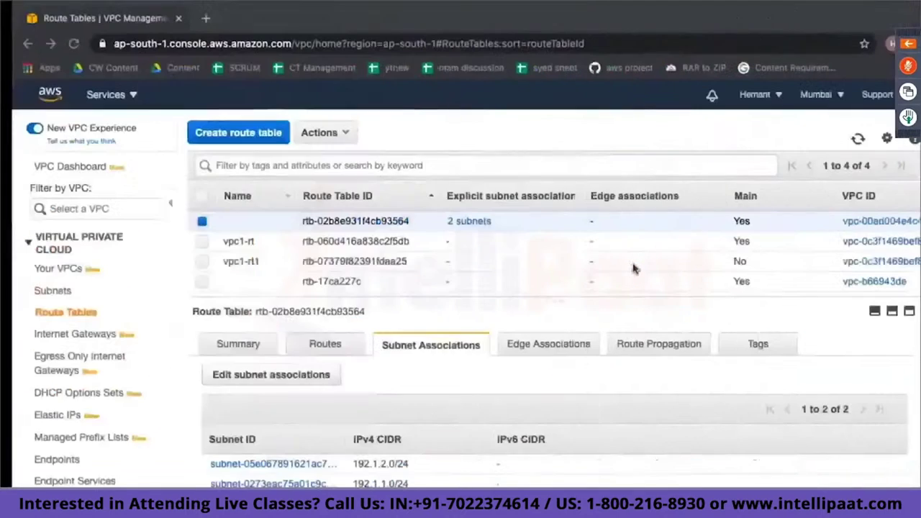
Select the vpc-demo1 network ACL and view its inbound rules
scroll(102, 395, down, 2)
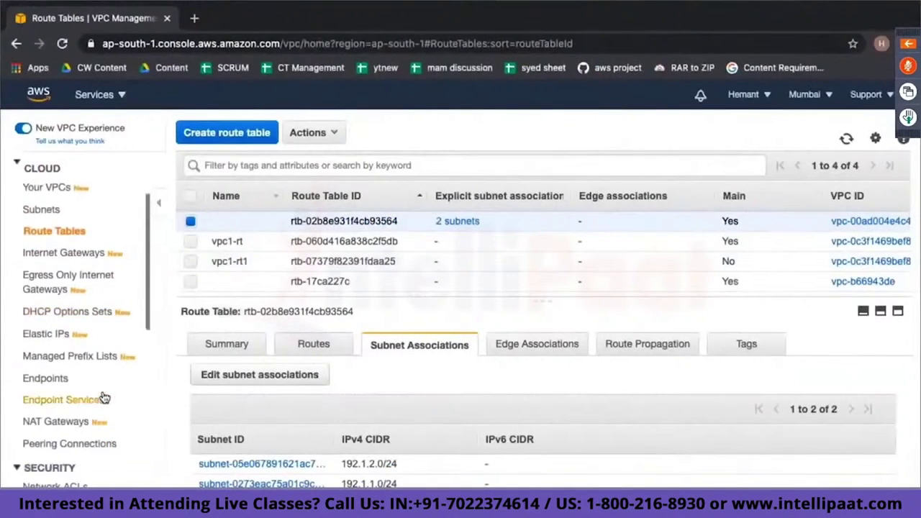
scroll(102, 398, down, 3)
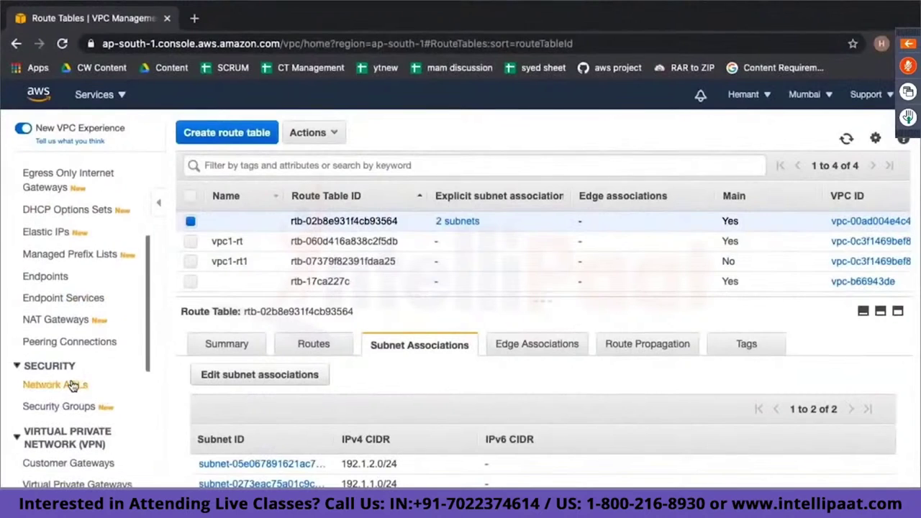
click(73, 387)
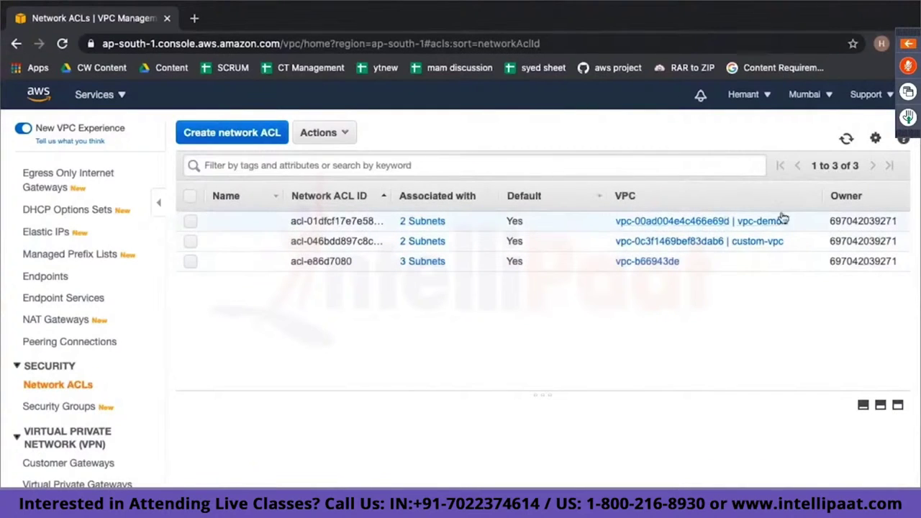
click(191, 221)
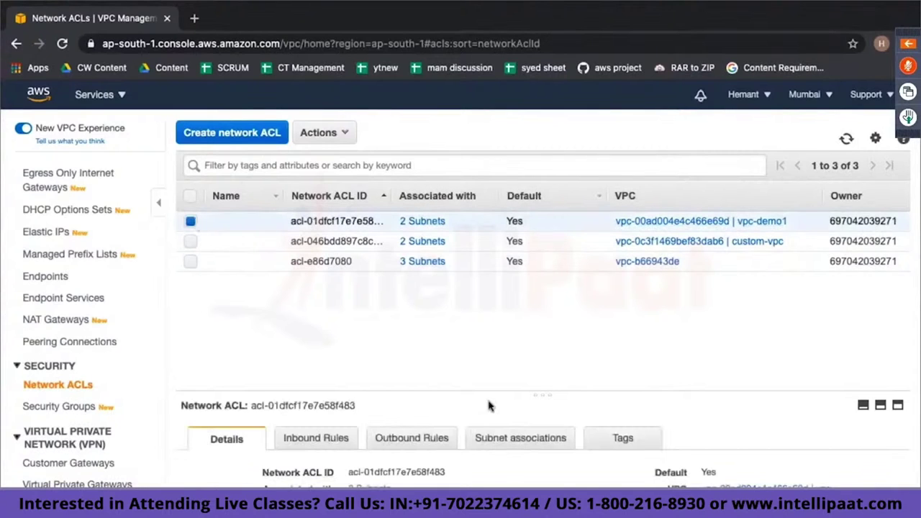
click(317, 441)
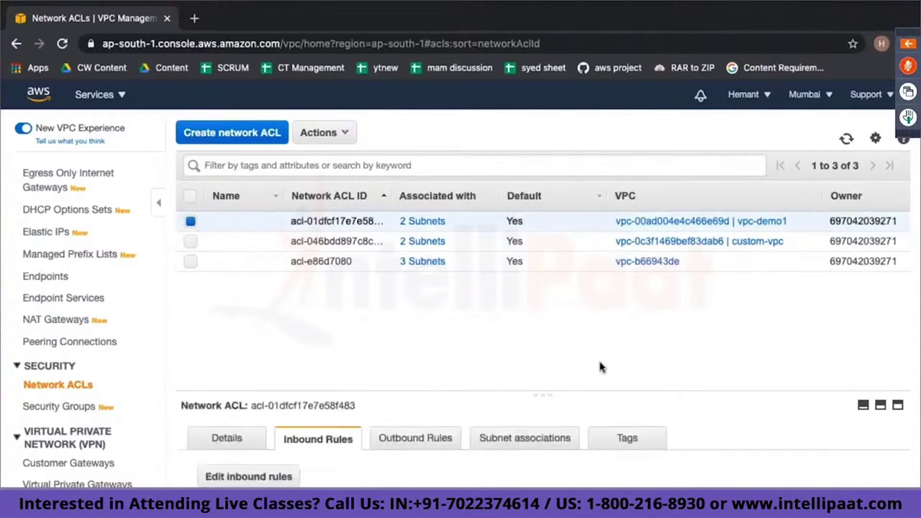
drag(546, 393, 553, 264)
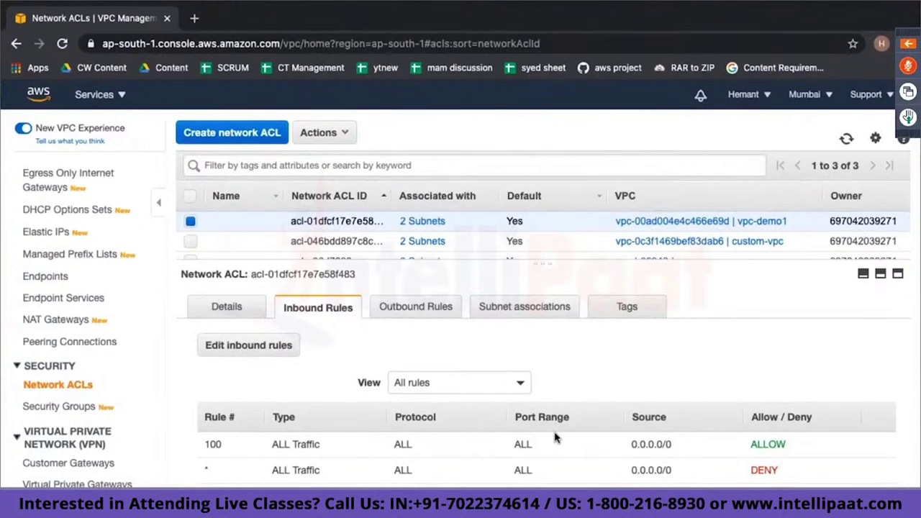
Check the ACL's outbound rules, then go to the Security Groups list
mouse_move(428, 225)
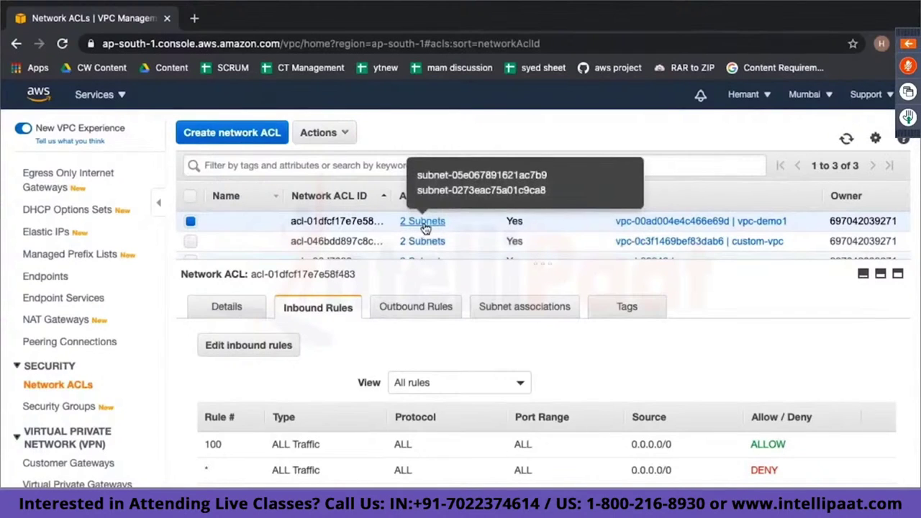
click(423, 309)
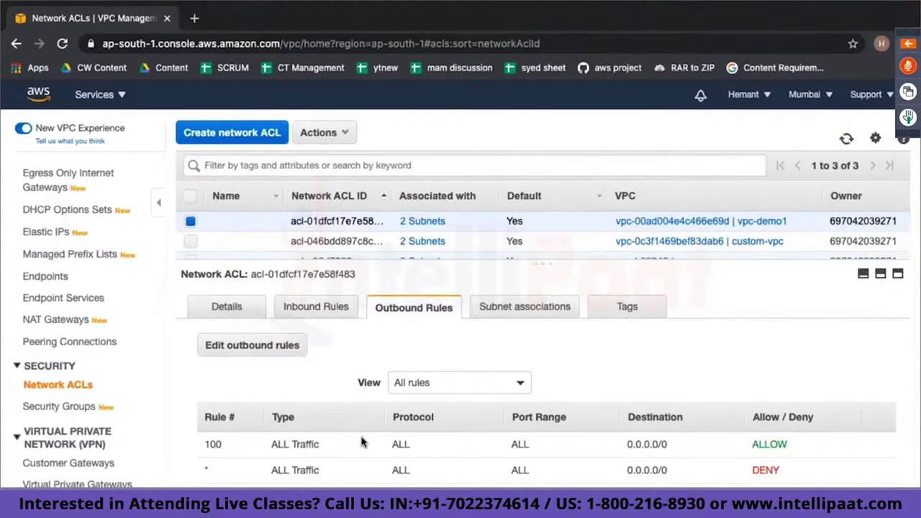
mouse_move(426, 258)
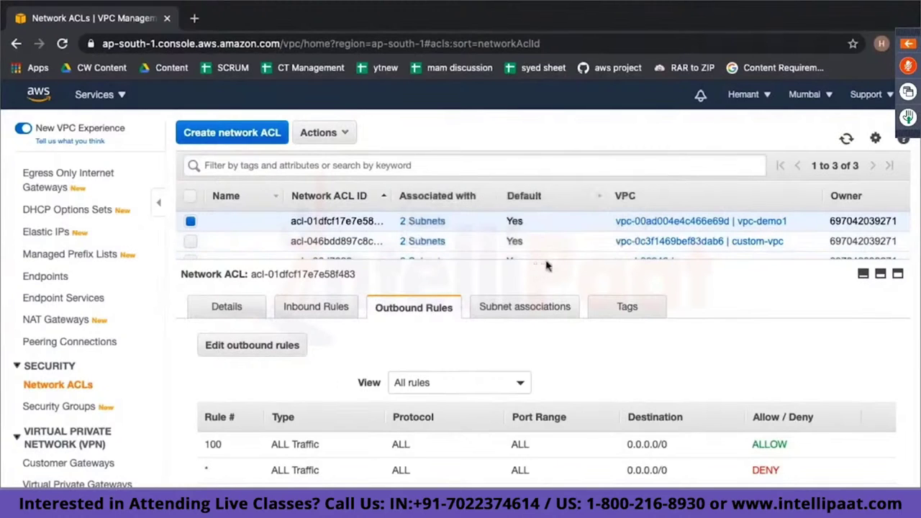
drag(547, 264, 545, 311)
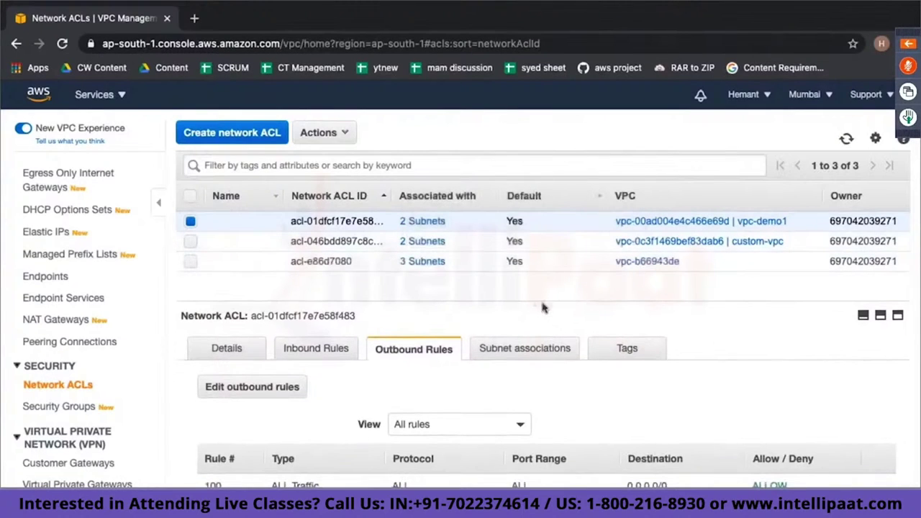
click(63, 407)
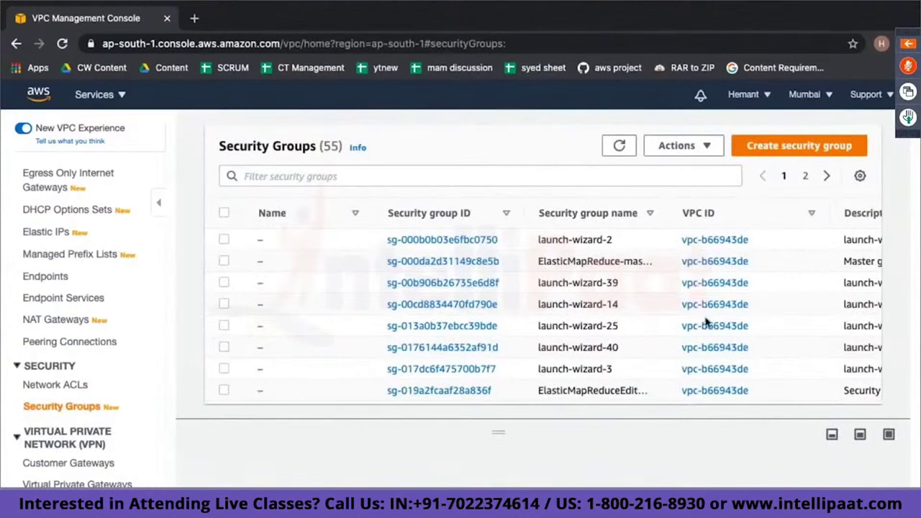
scroll(704, 322, down, 5)
scroll(707, 323, down, 10)
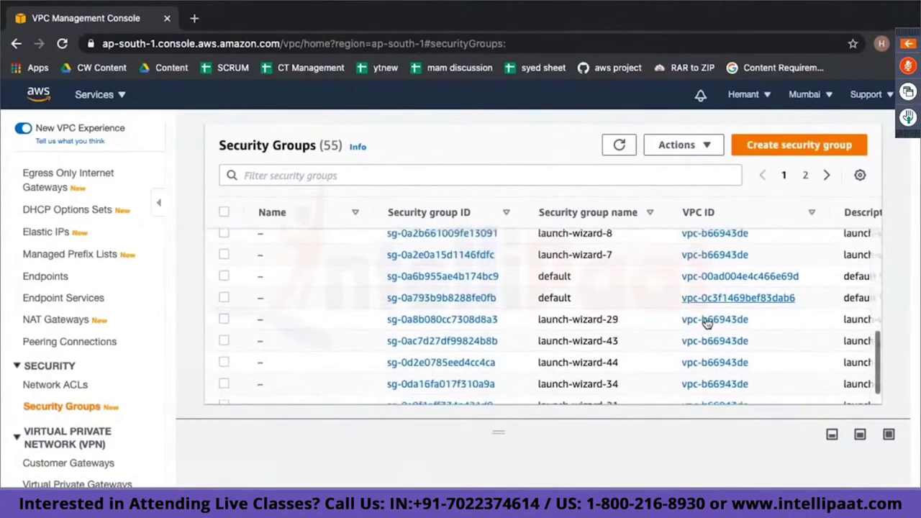
scroll(706, 323, up, 1)
scroll(707, 323, right, 1)
scroll(707, 323, right, 6)
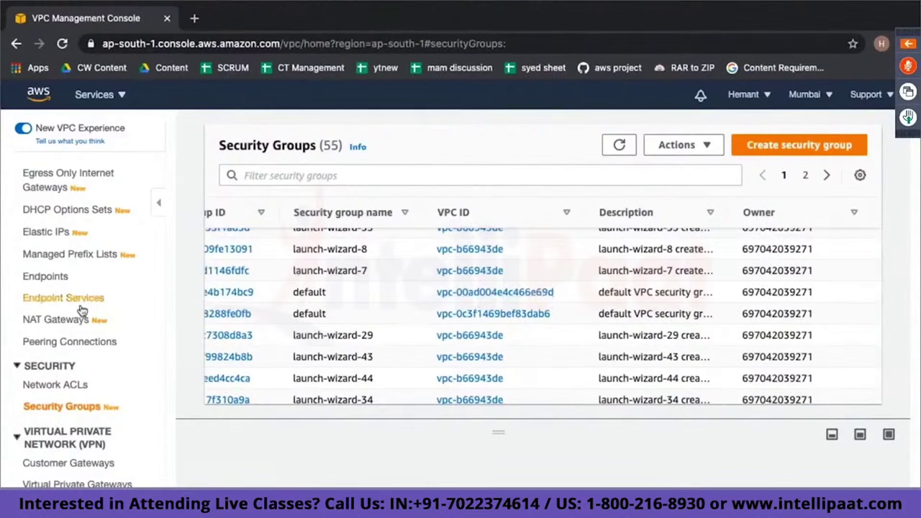
scroll(81, 310, up, 5)
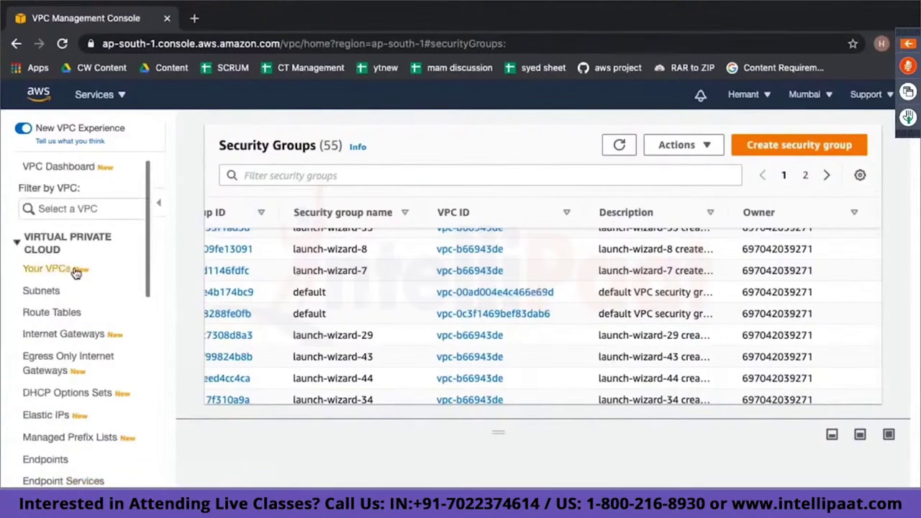
click(75, 270)
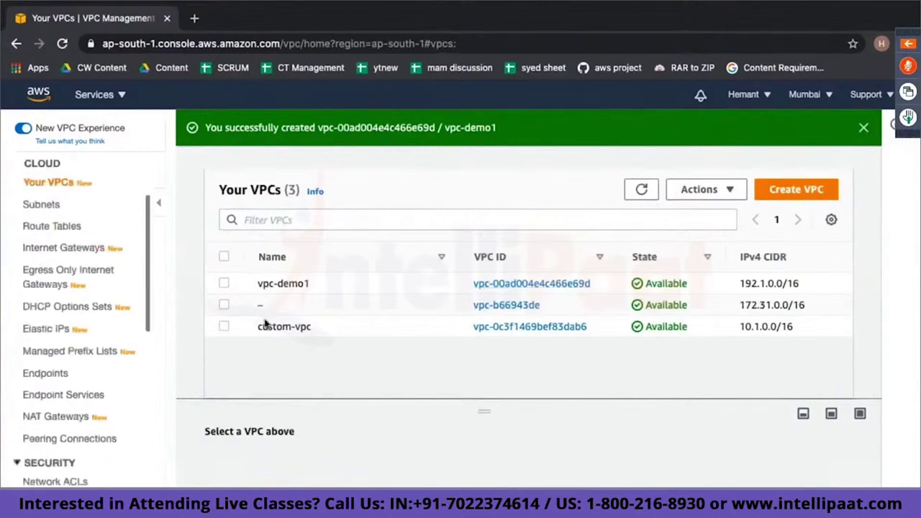
click(85, 308)
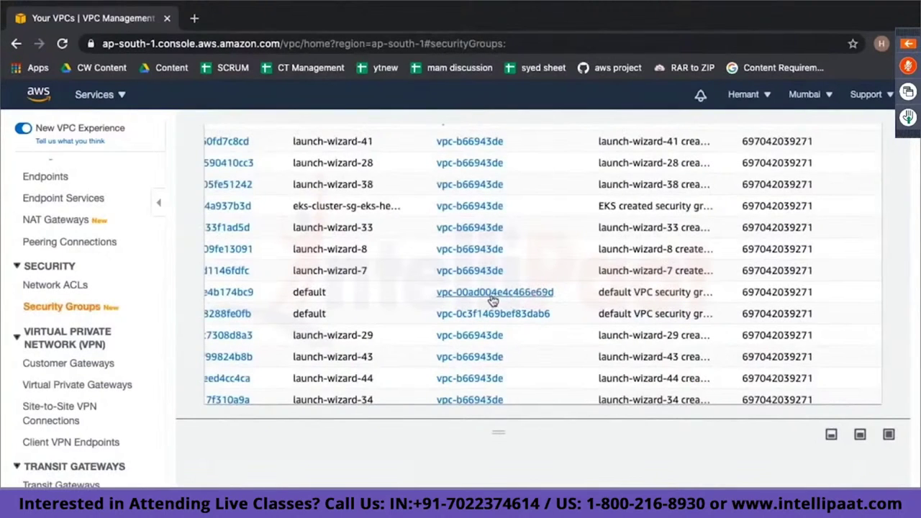
scroll(493, 301, left, 5)
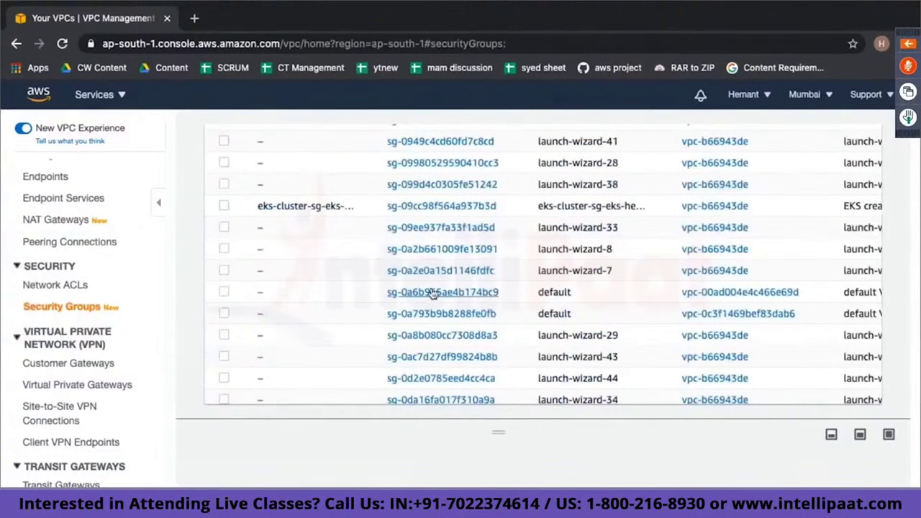
Rename vpc-demo1's default security group to default-demo1 and inspect its inbound rule
click(271, 293)
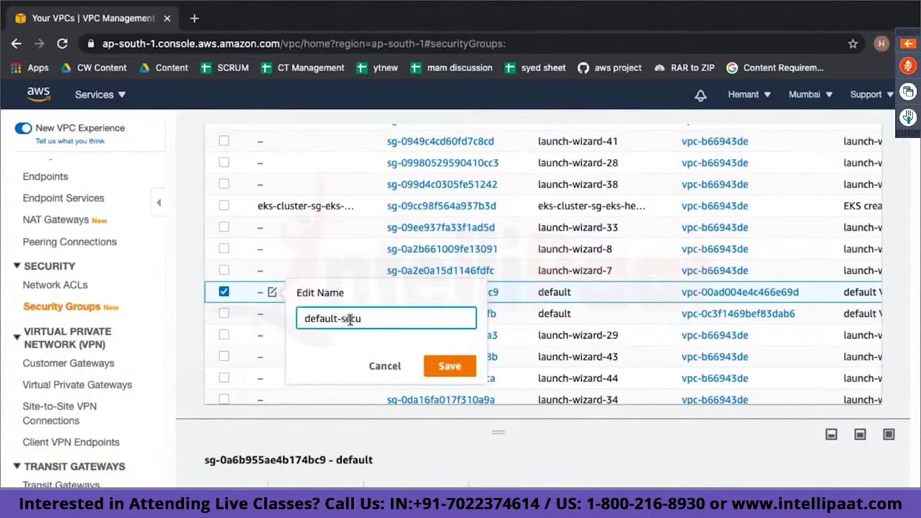
key(Return)
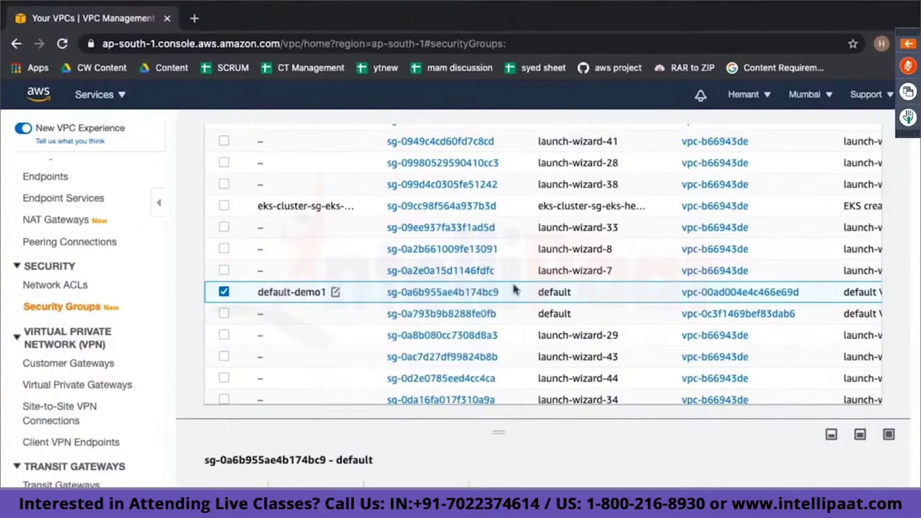
click(400, 293)
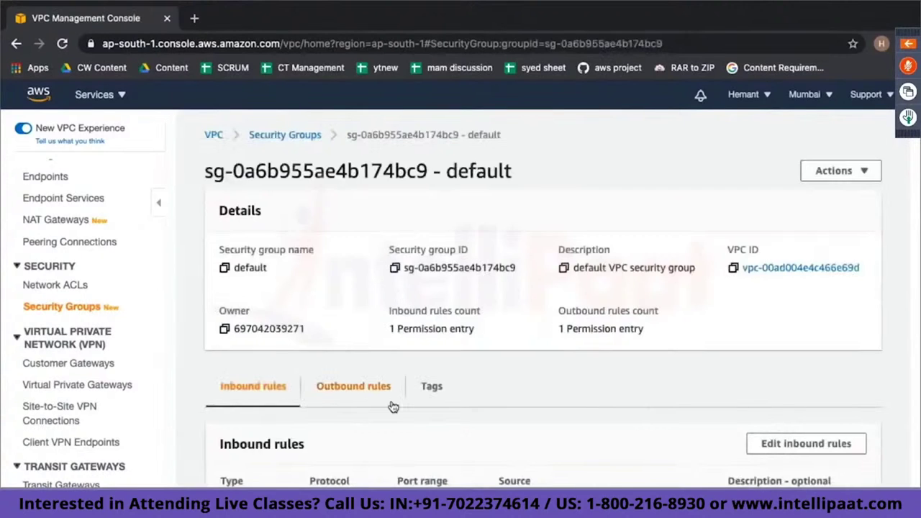
scroll(393, 407, down, 1)
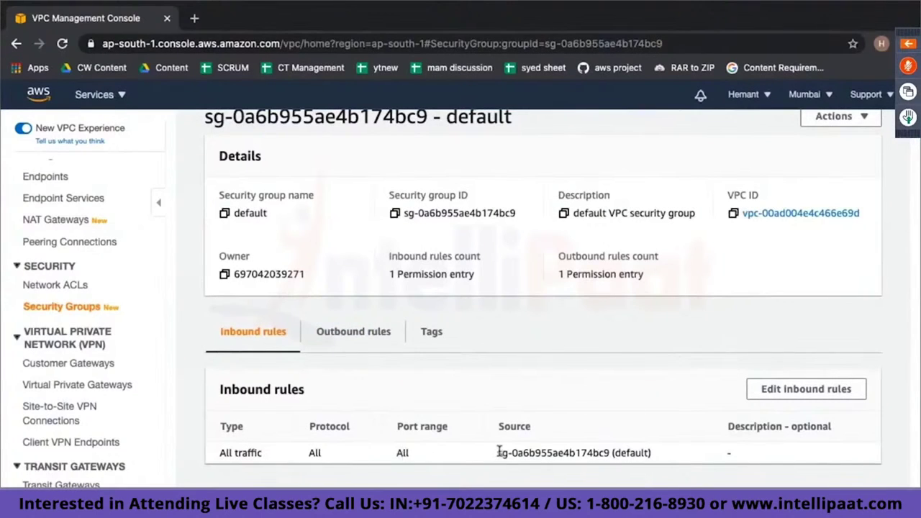
drag(498, 453, 655, 455)
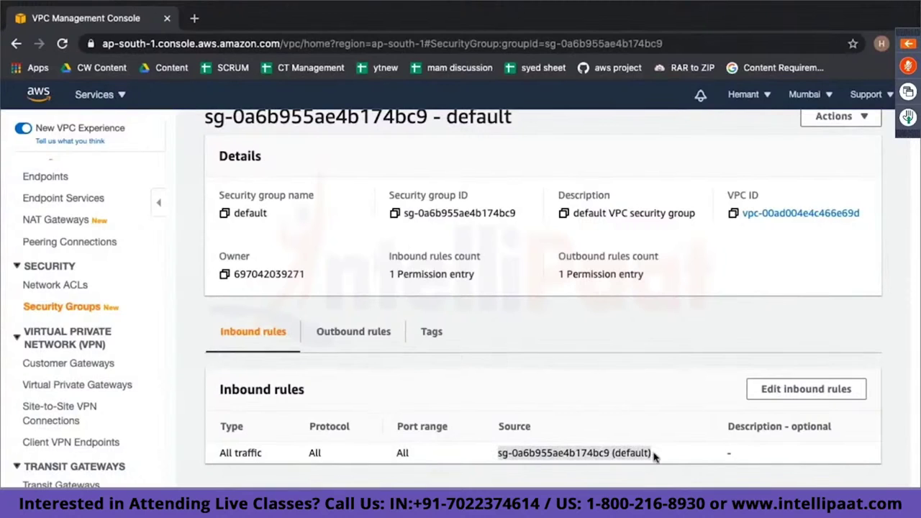
Replace the default group's self-referencing inbound source with Anywhere (0.0.0.0/0, ::/0) and save the rules
click(752, 391)
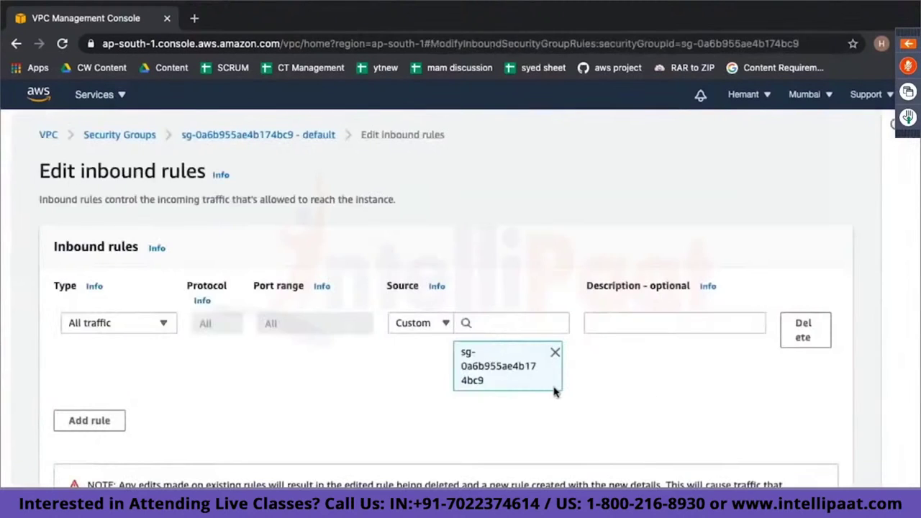
click(555, 352)
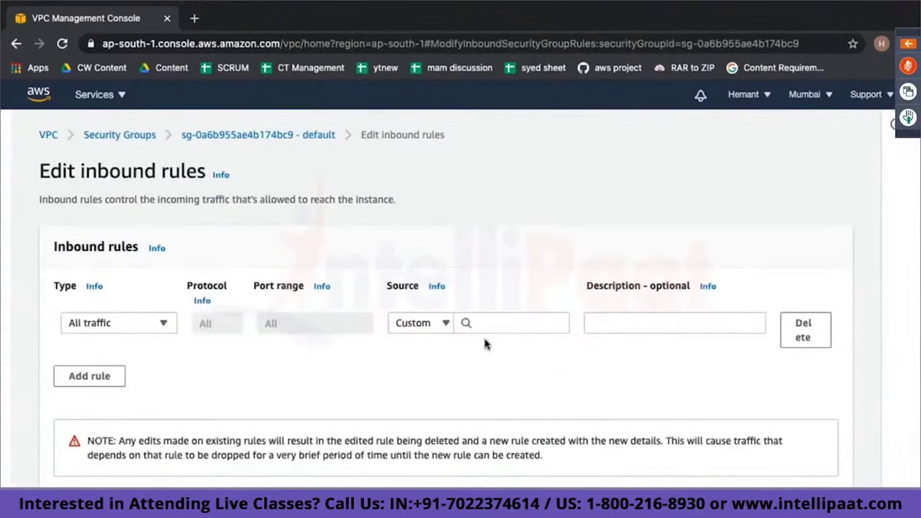
click(443, 325)
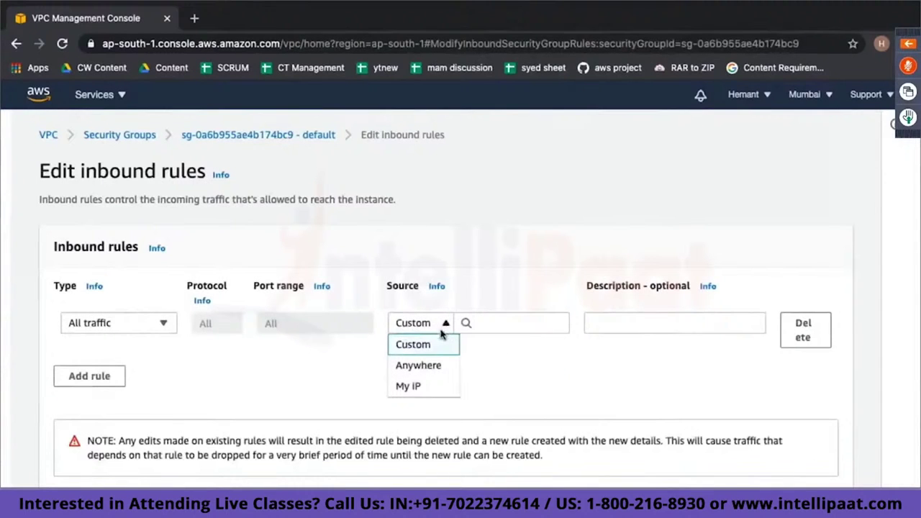
click(442, 366)
scroll(468, 434, down, 2)
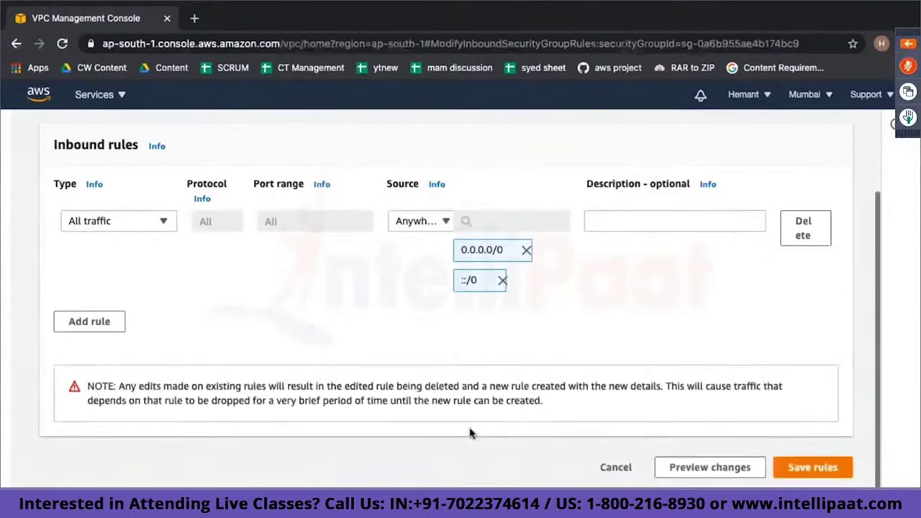
click(813, 468)
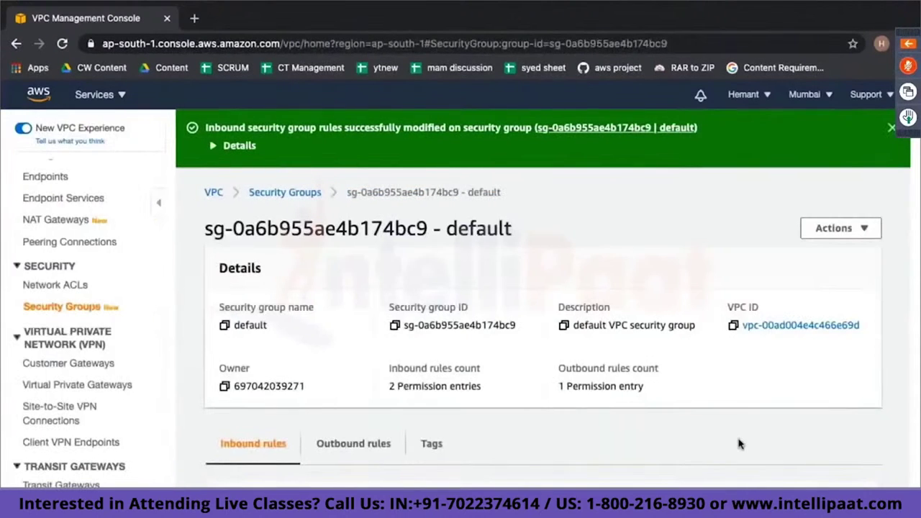
scroll(739, 444, down, 2)
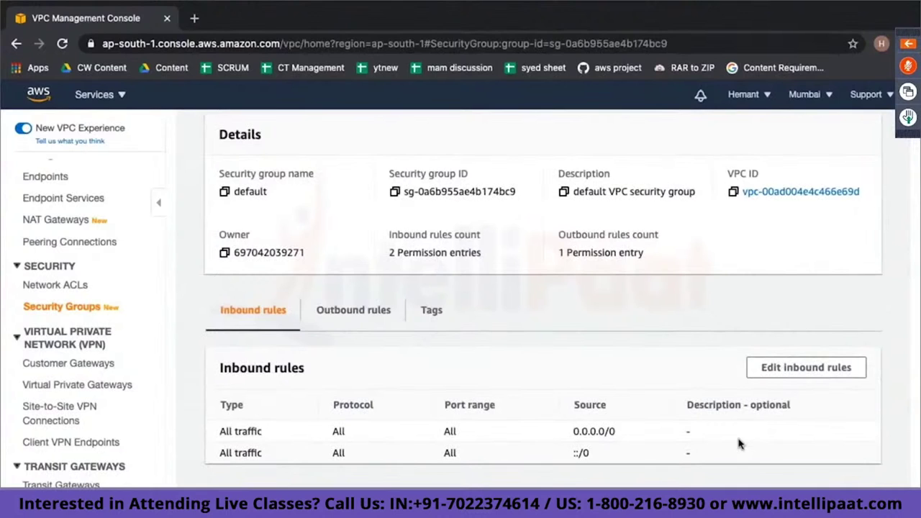
scroll(169, 400, up, 3)
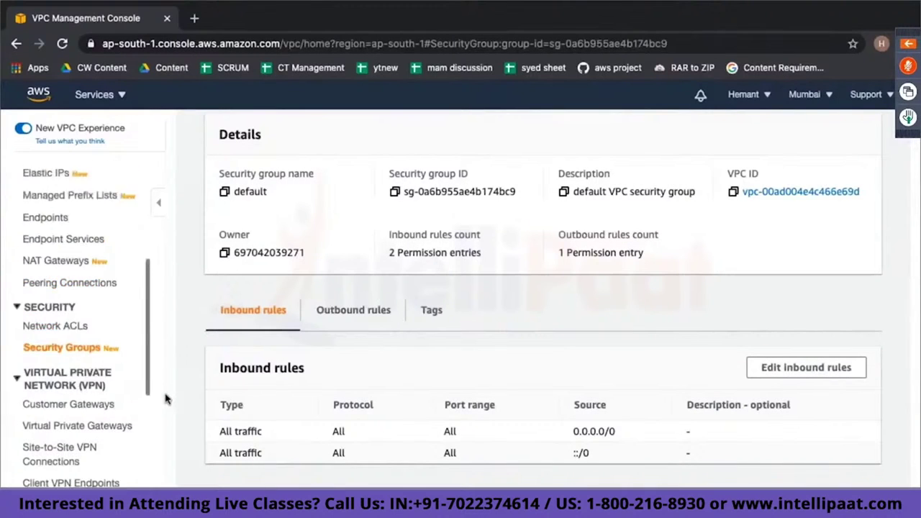
scroll(167, 400, up, 2)
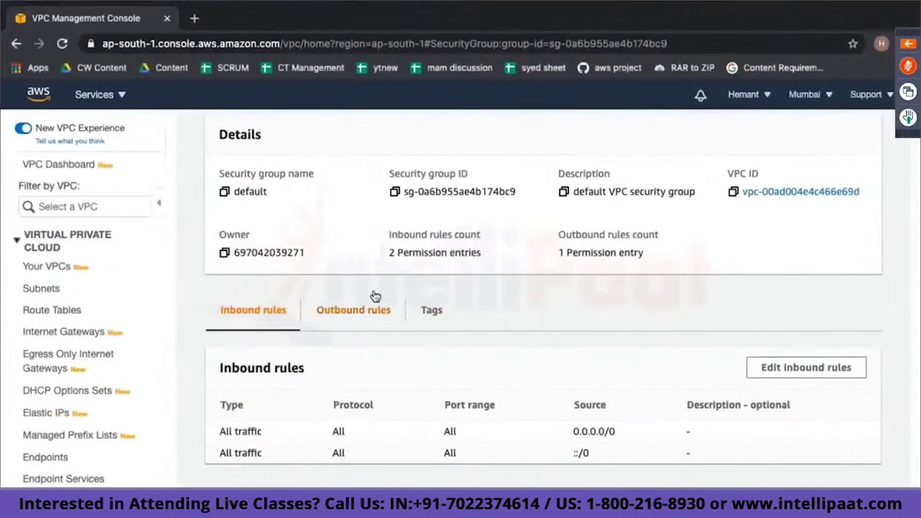
Enable auto-assign public IPv4 addresses on subnet1-demo1 from the Subnets list and save
click(45, 291)
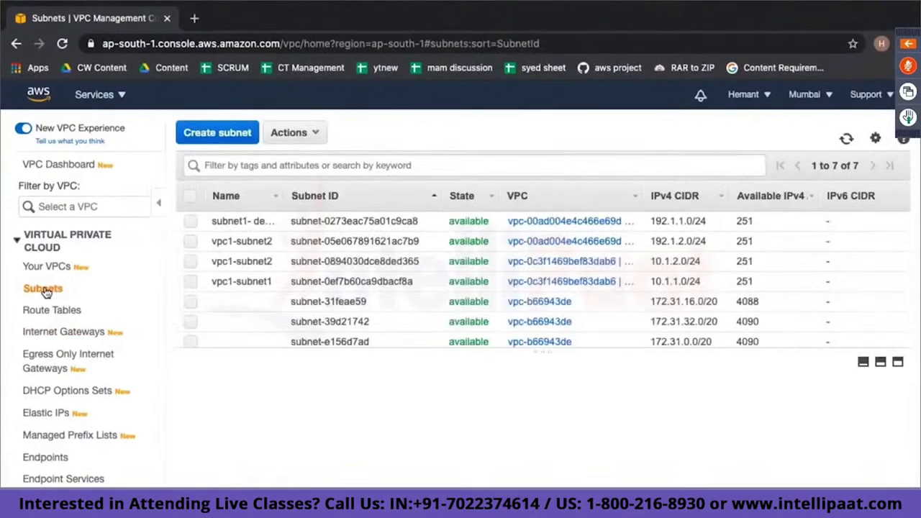
click(191, 221)
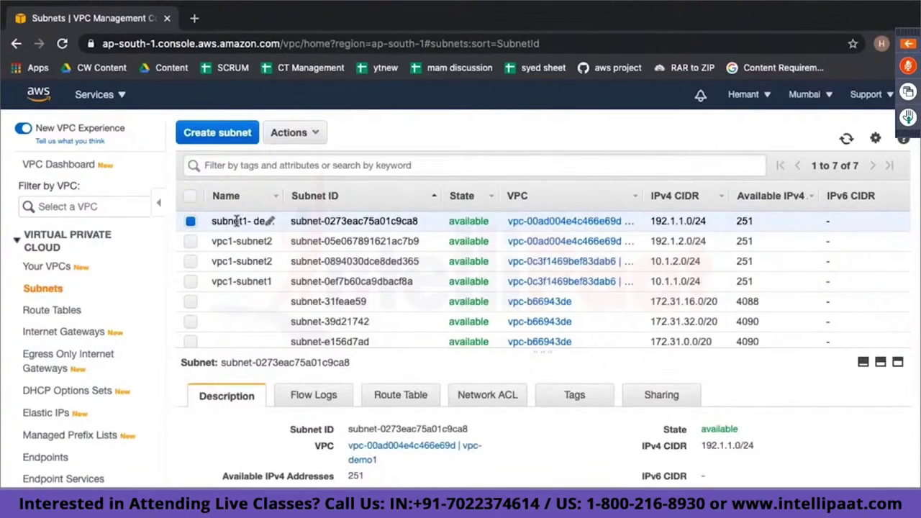
click(318, 138)
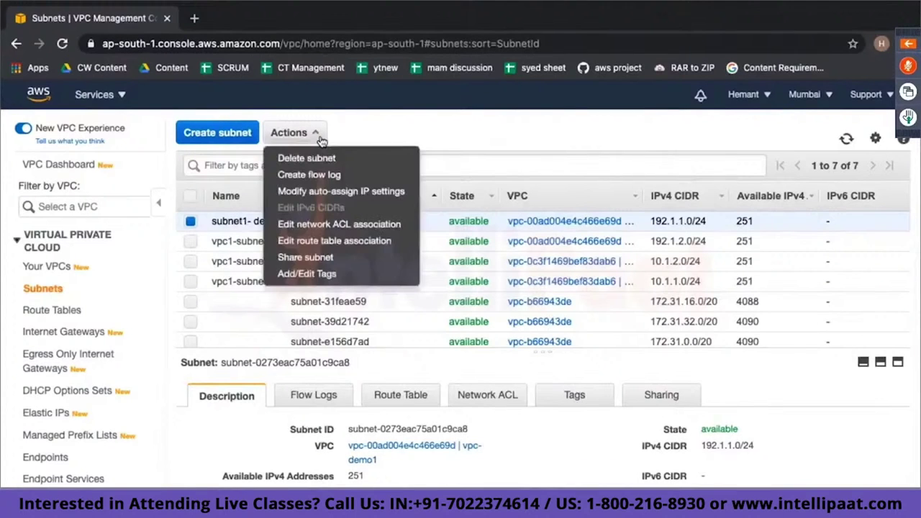
click(328, 191)
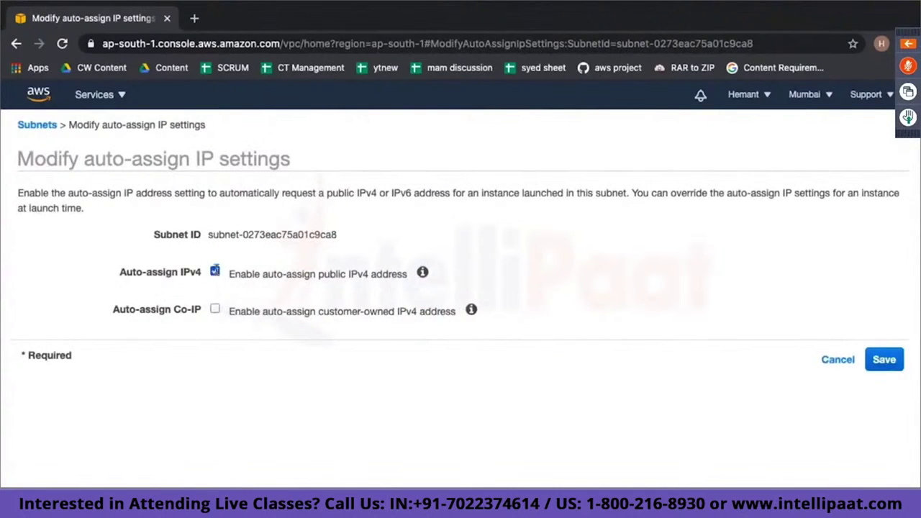
click(884, 361)
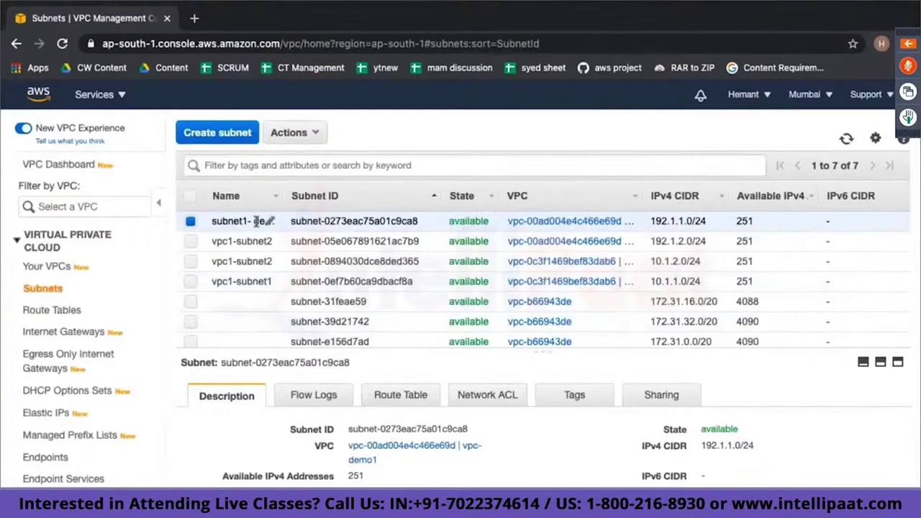
Rename the subnet vpc1-subnet2 to subnet2-demo1
click(191, 222)
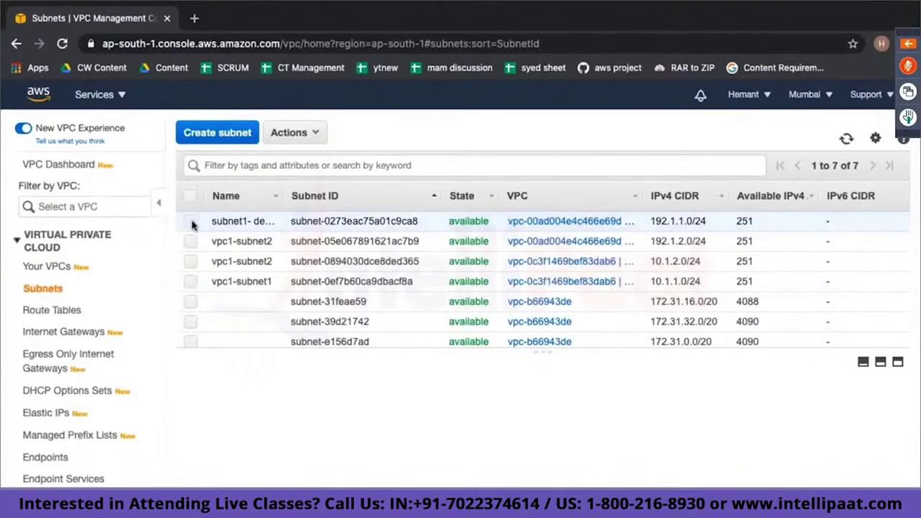
click(270, 242)
text(de)
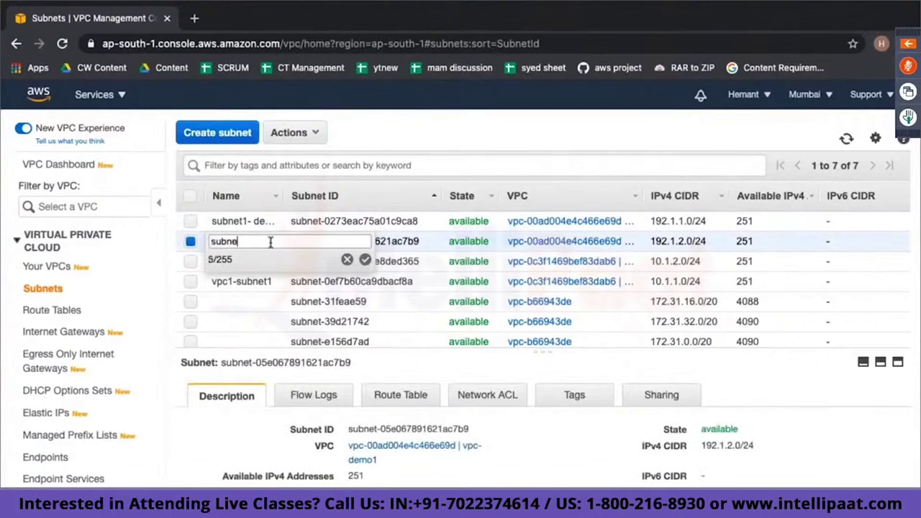
text(bnet2-demo1)
key(Return)
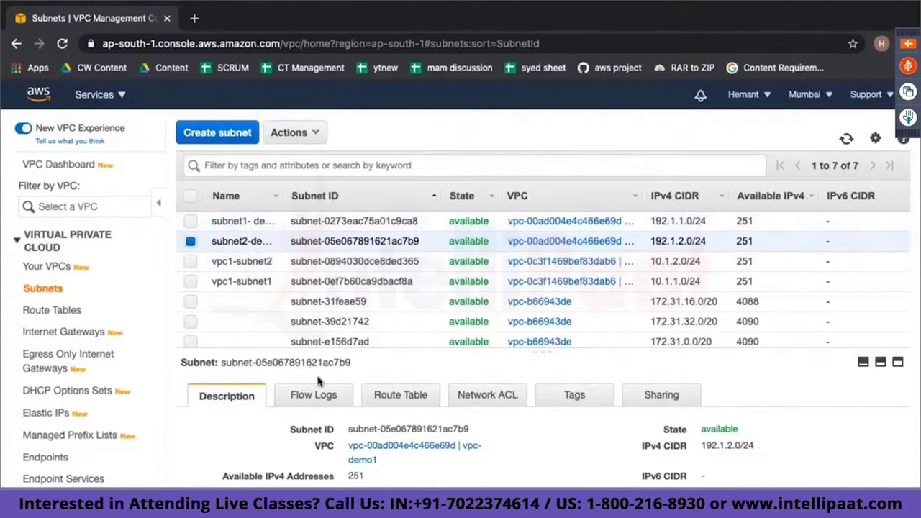
Turn on auto-assign public IPv4 for subnet2-demo1 and save the setting
click(294, 132)
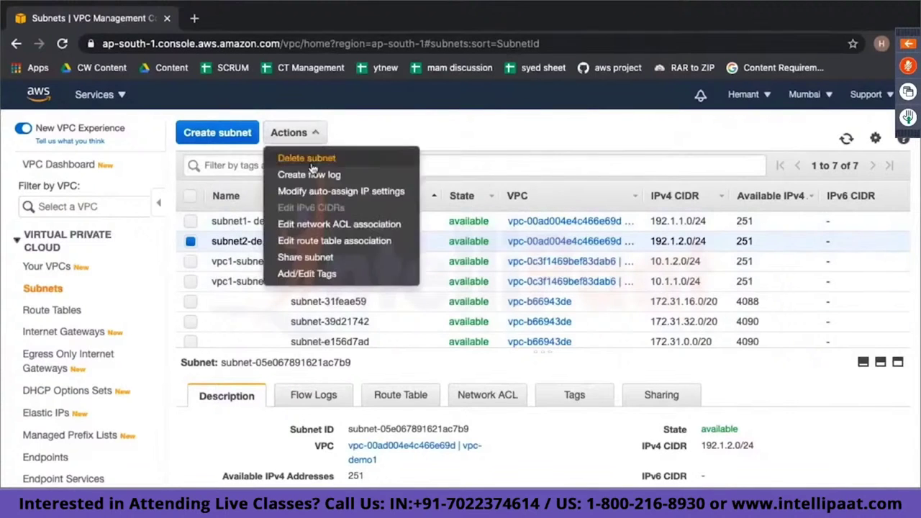
click(314, 191)
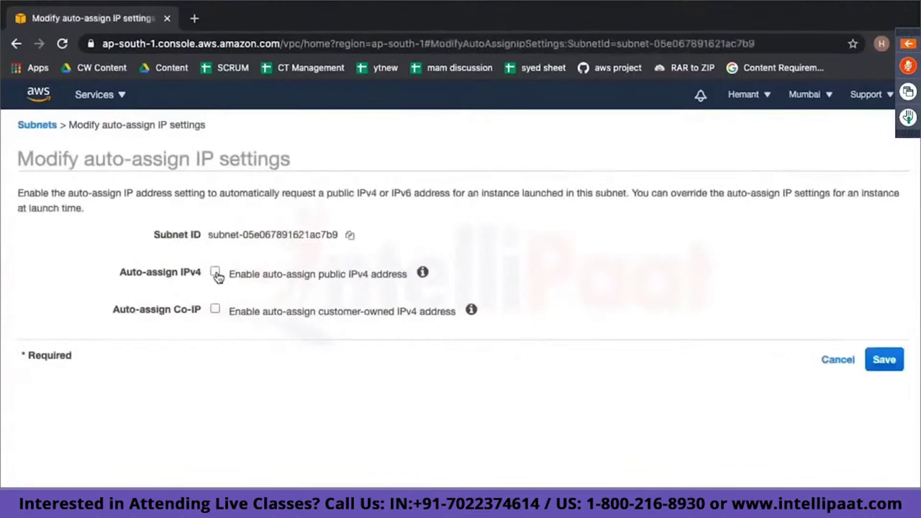
click(215, 273)
click(886, 359)
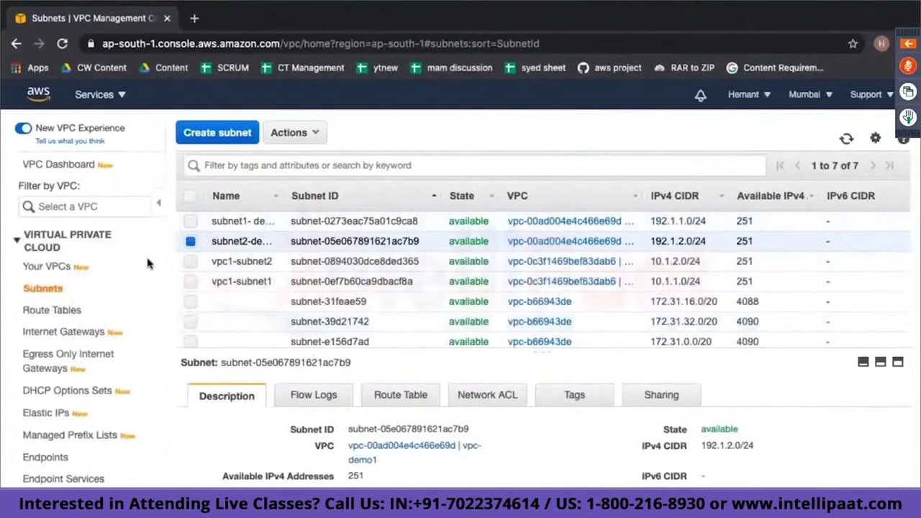
Go to the EC2 Instances page and start launching a new instance
click(97, 95)
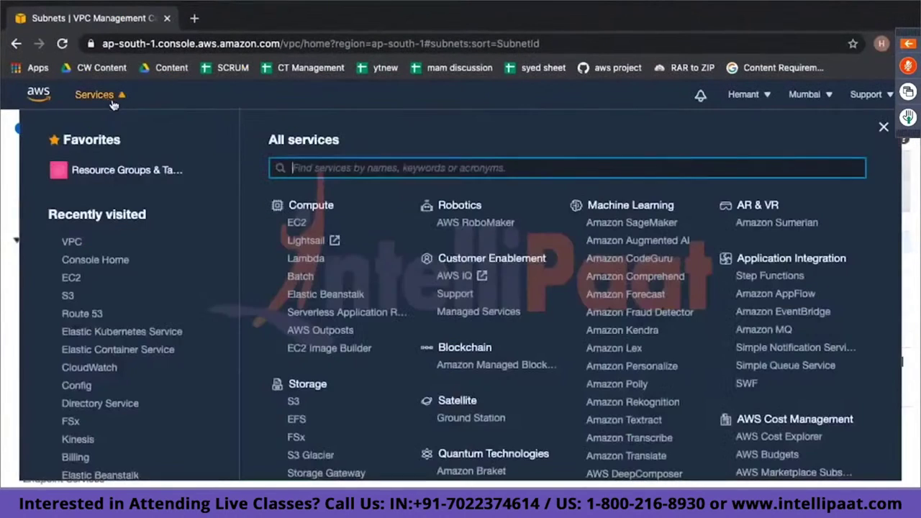
click(72, 278)
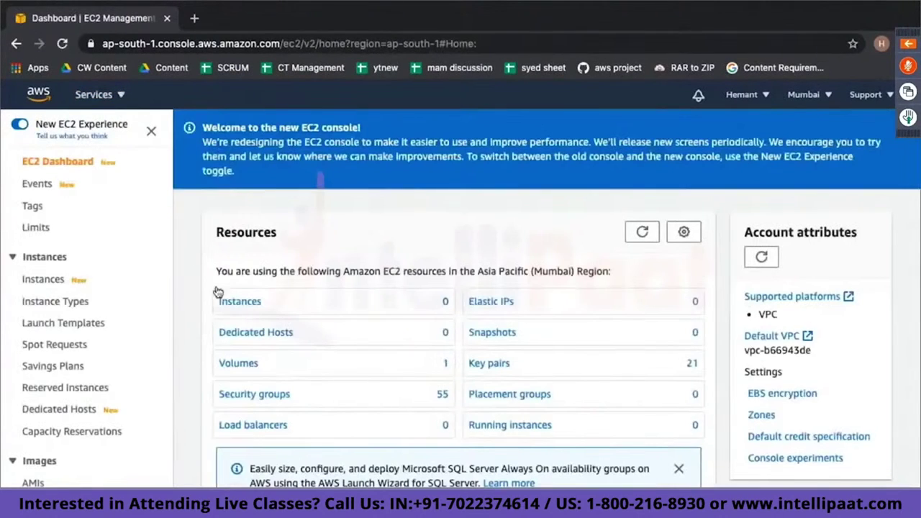
click(224, 301)
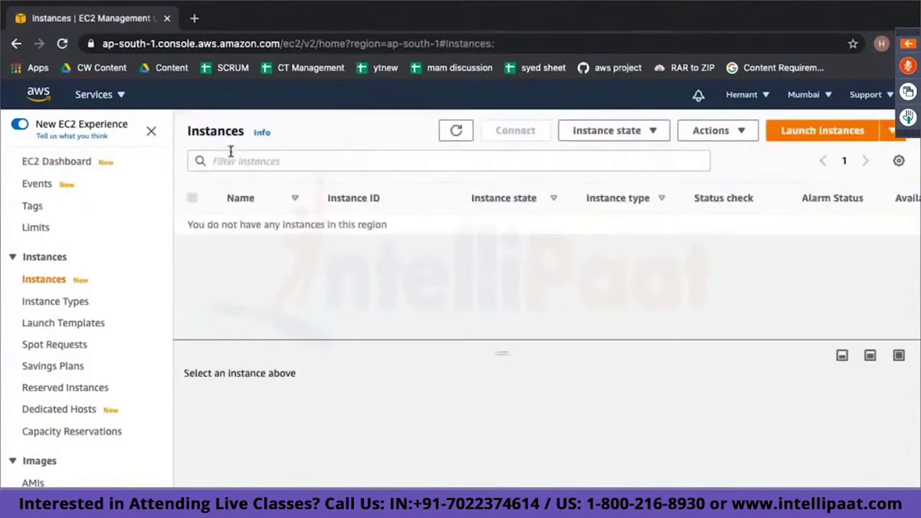
click(801, 130)
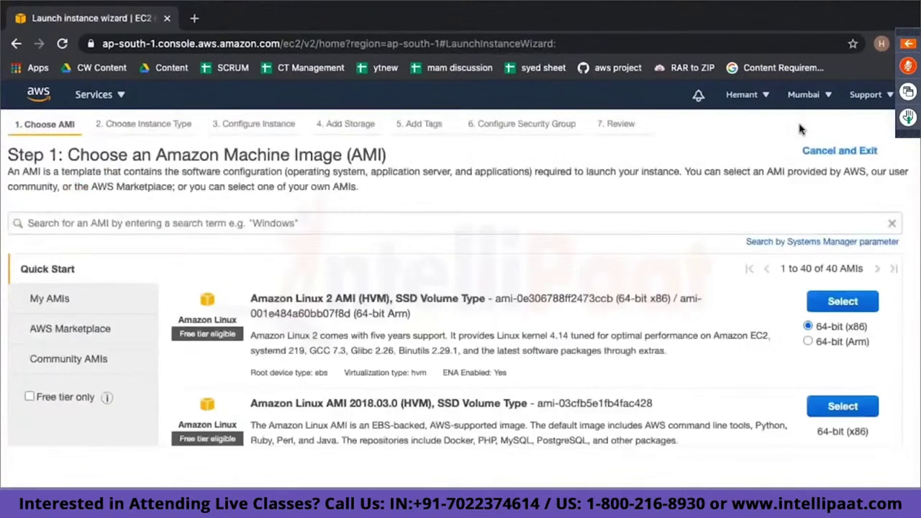
Choose the Ubuntu 20.04 AMI and continue with the t2.micro instance type
scroll(792, 135, down, 3)
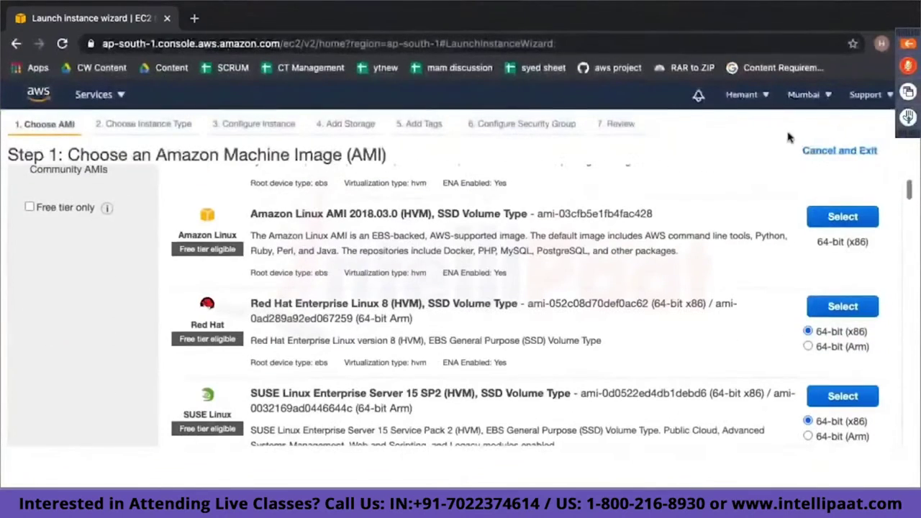
scroll(788, 136, down, 3)
click(817, 340)
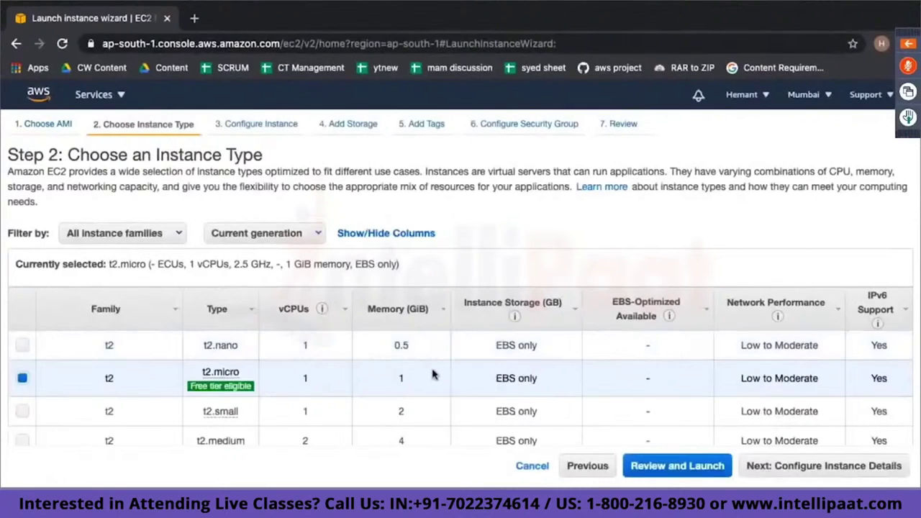
click(776, 464)
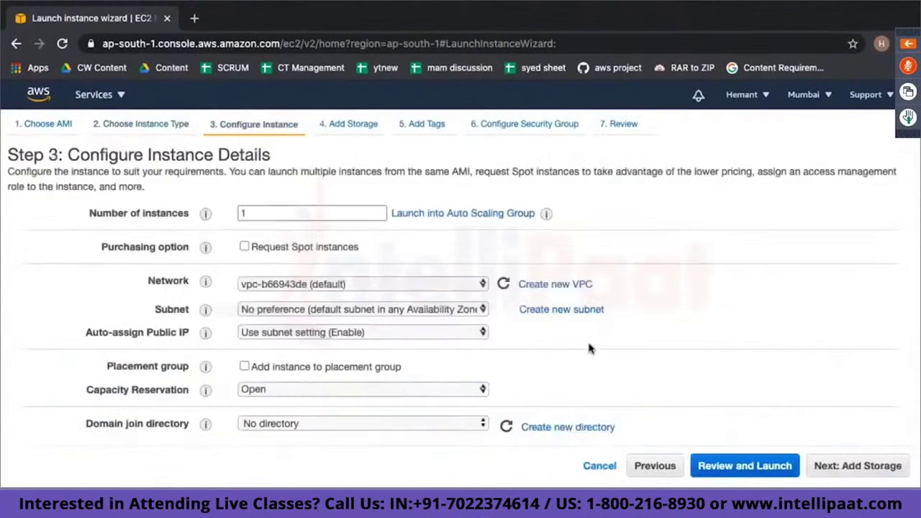
Set the instance network to vpc-demo1 and its subnet to subnet1-demo1
click(448, 284)
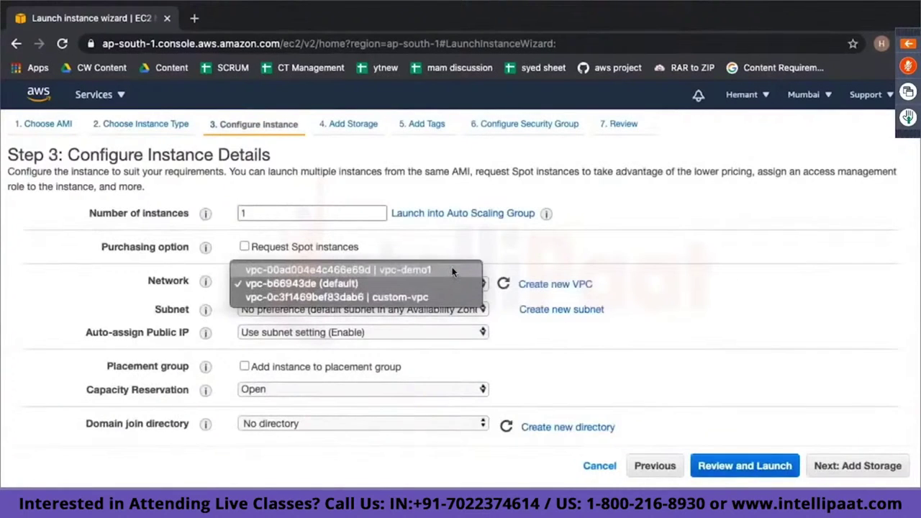
click(452, 272)
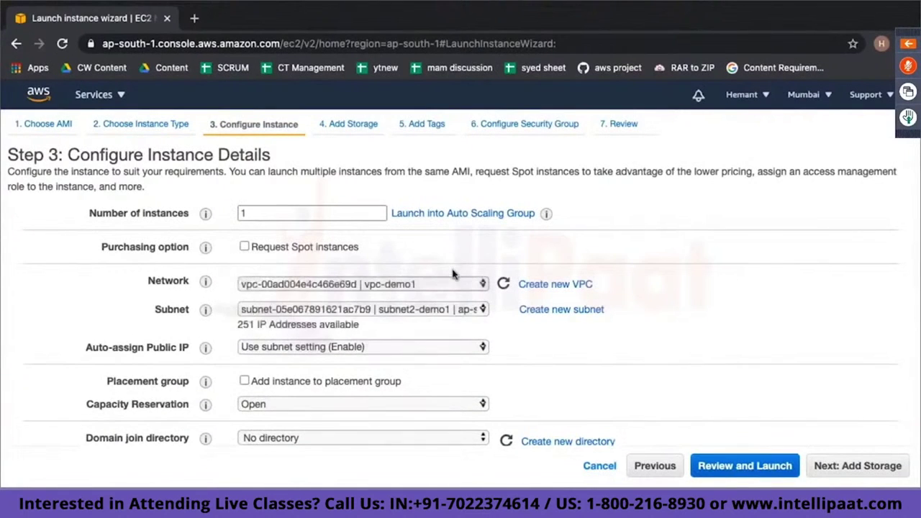
click(462, 311)
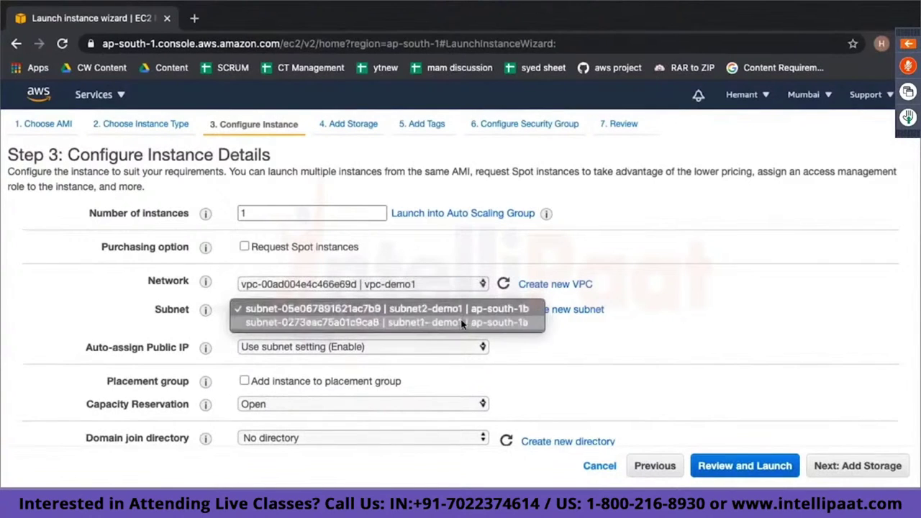
click(464, 322)
scroll(523, 358, down, 5)
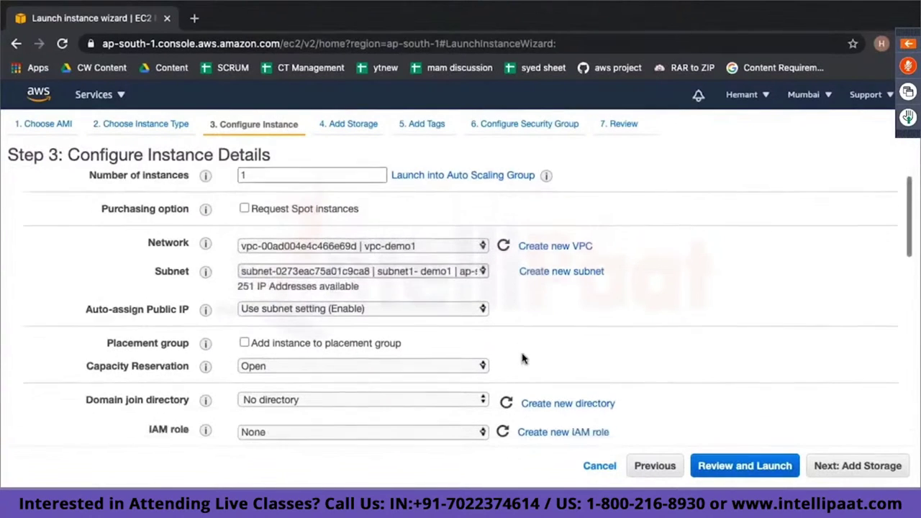
scroll(524, 359, down, 5)
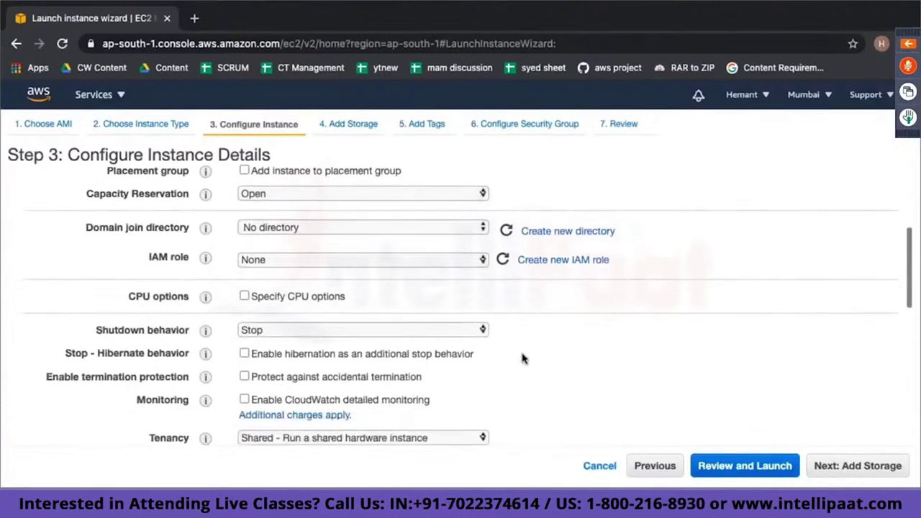
Skip storage and tags, then select the existing default VPC security group
click(833, 459)
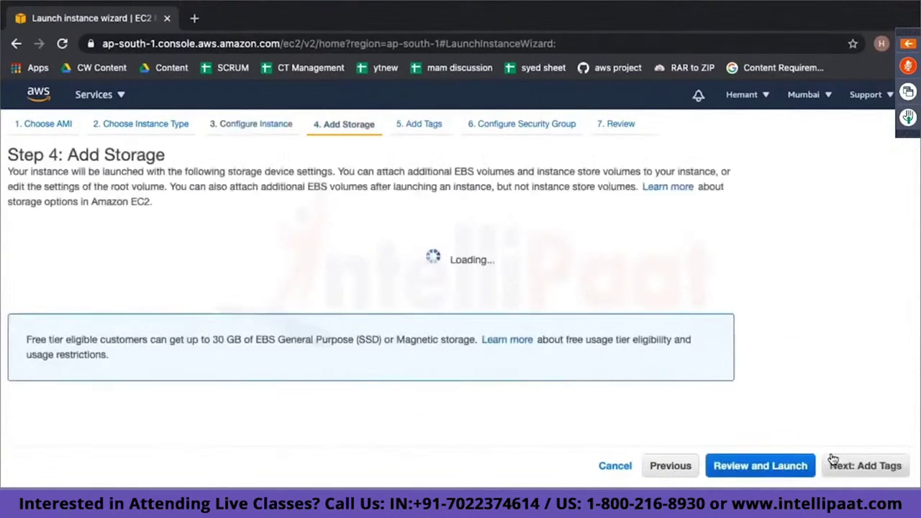
click(832, 459)
click(833, 459)
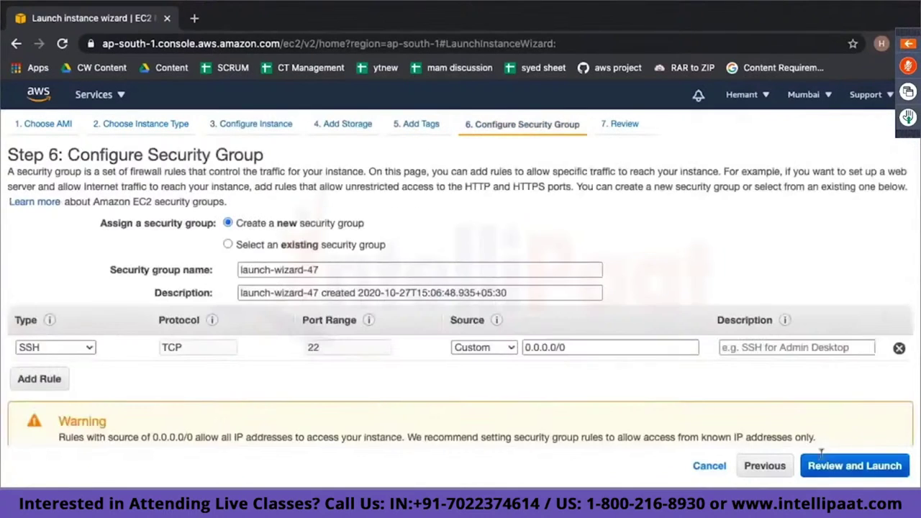
click(333, 246)
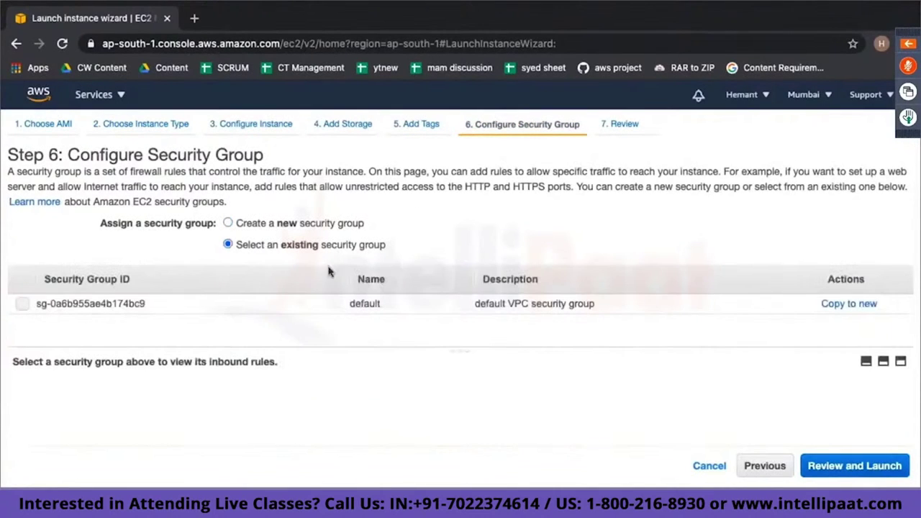
click(281, 313)
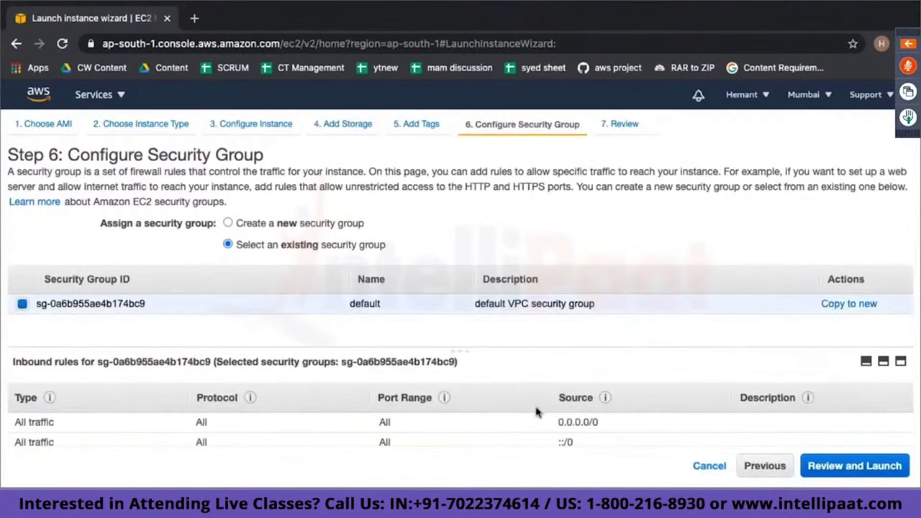
scroll(539, 442, down, 1)
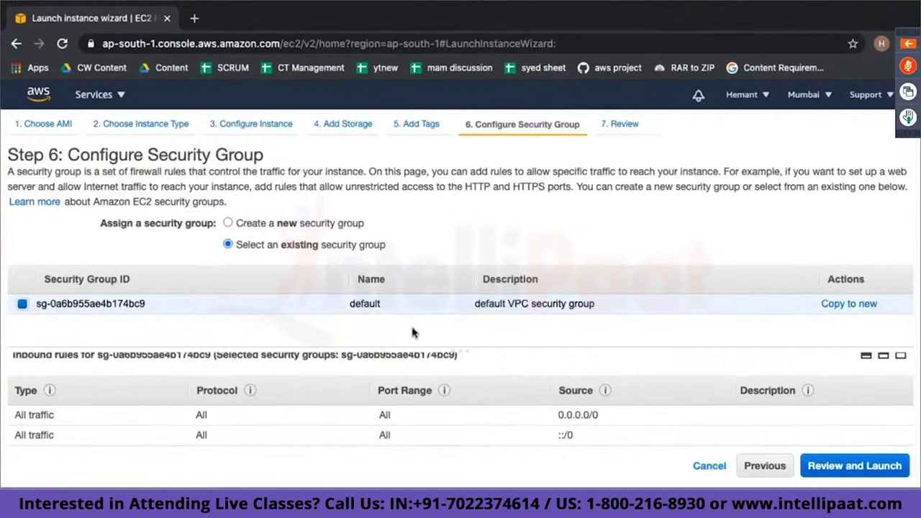
scroll(394, 378, up, 1)
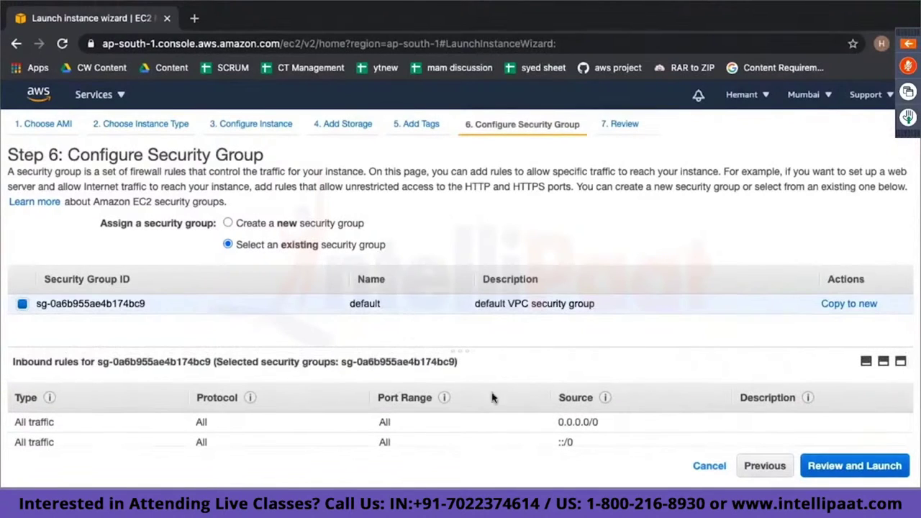
Review and launch using the mac-mumbai key pair with acknowledgment, then open the new instance
click(861, 468)
click(829, 469)
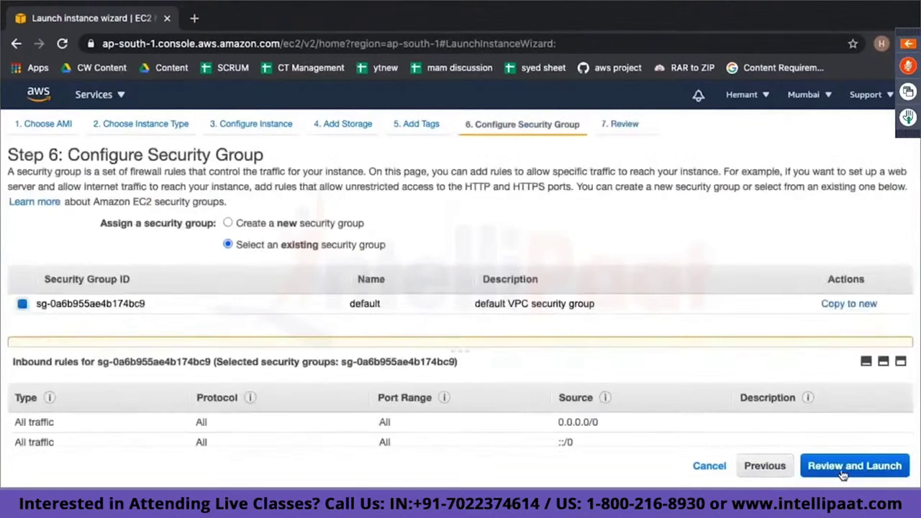
click(881, 467)
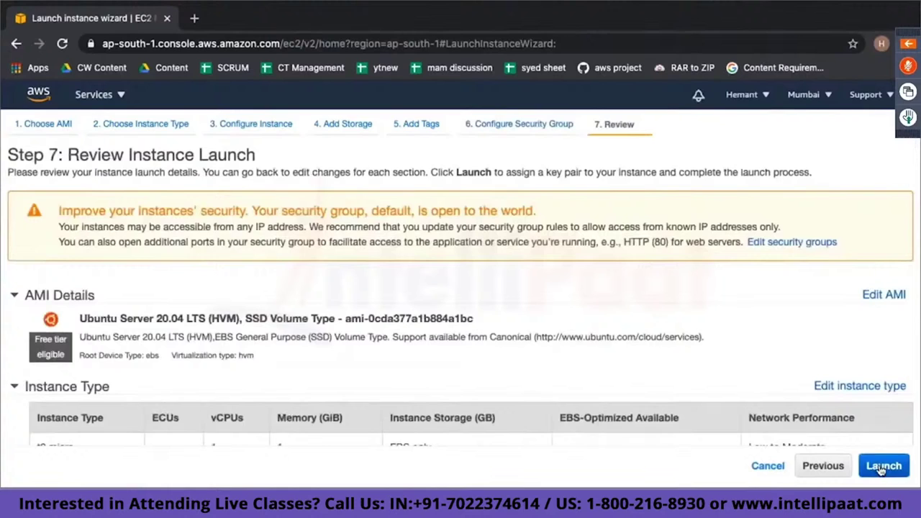
click(883, 467)
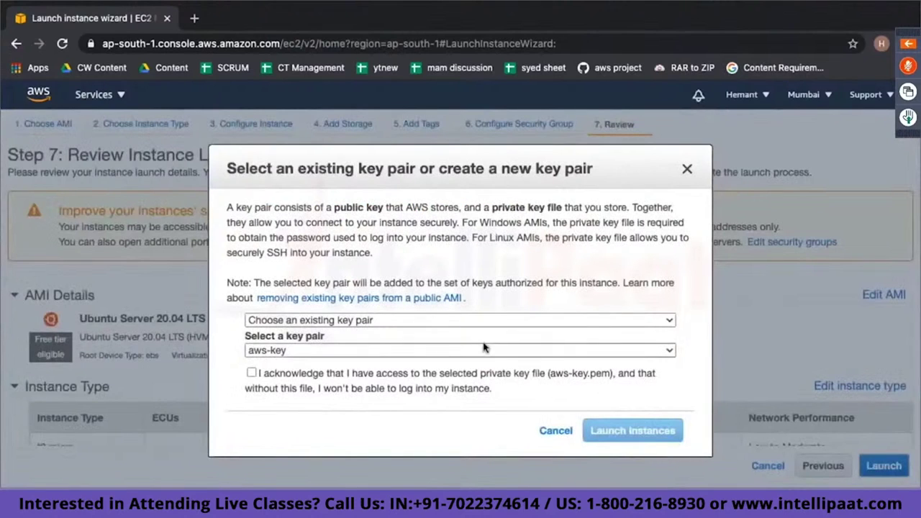
click(434, 351)
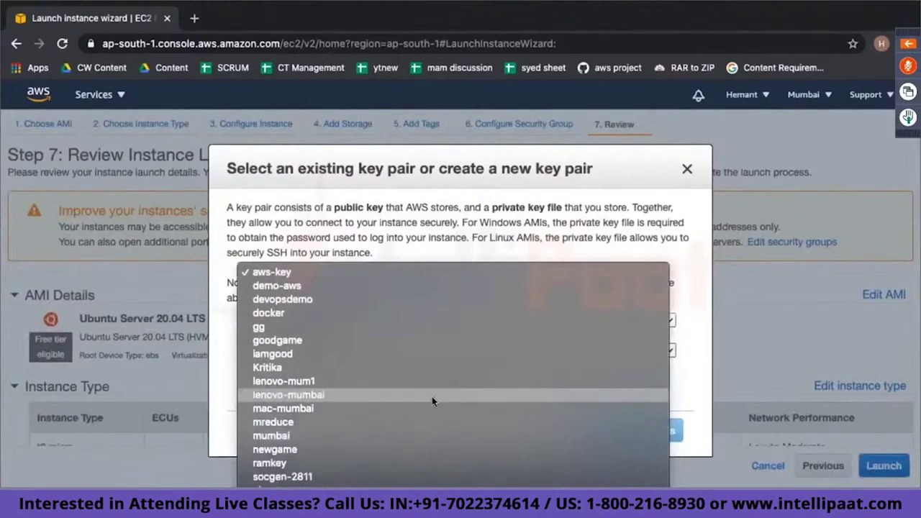
key(Escape)
click(489, 351)
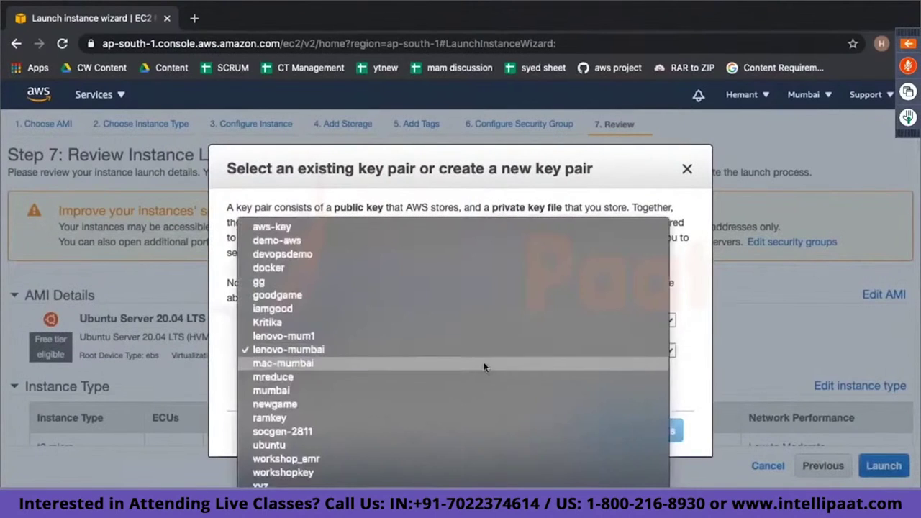
click(481, 368)
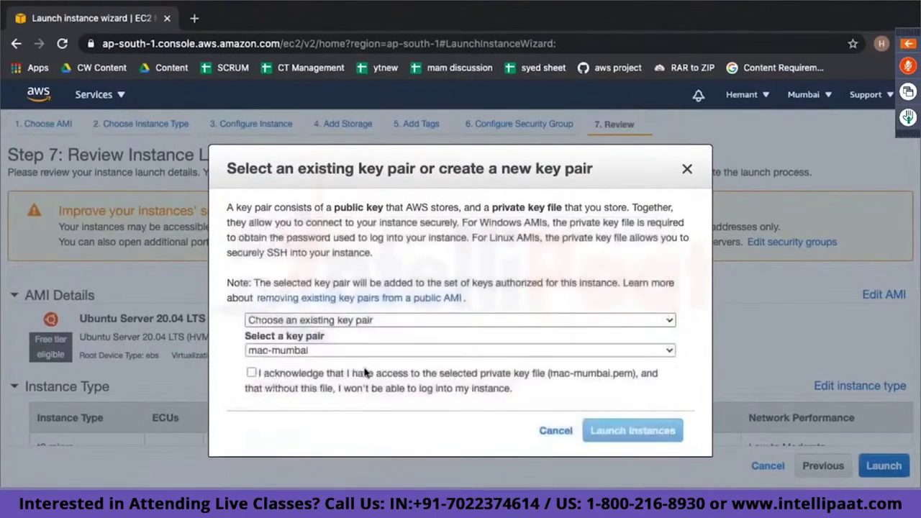
click(358, 377)
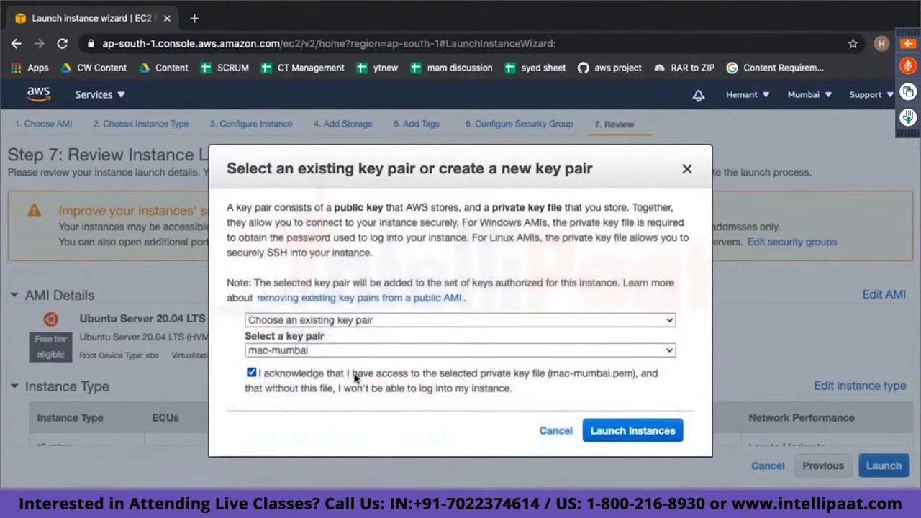
click(633, 432)
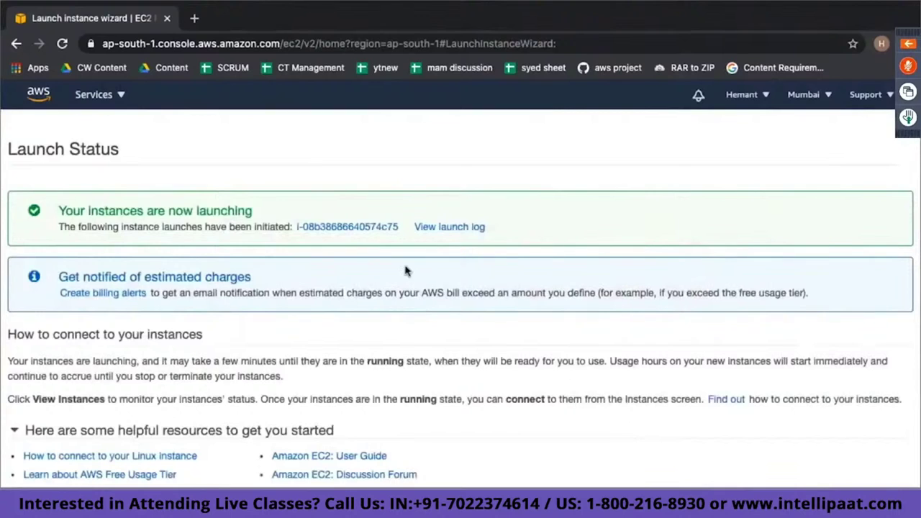
click(348, 227)
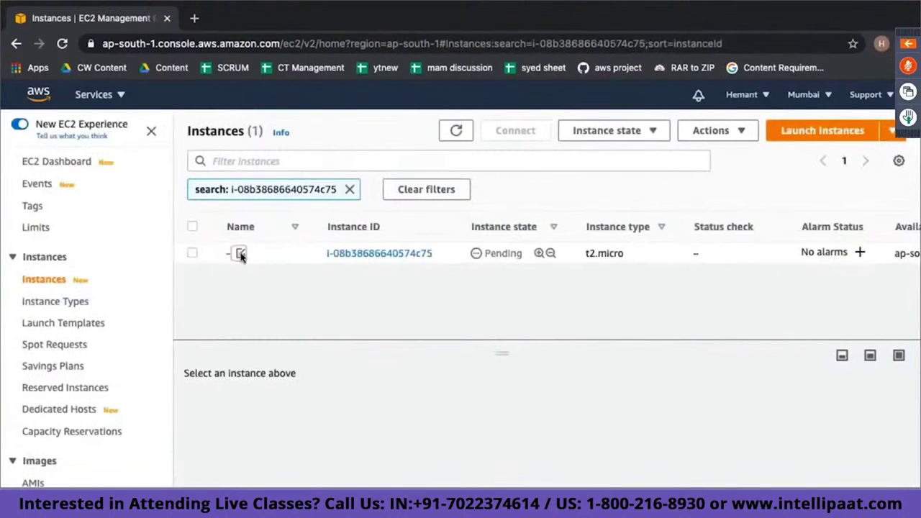
Rename the pending instance to subnet1, then begin a second instance launch
click(240, 253)
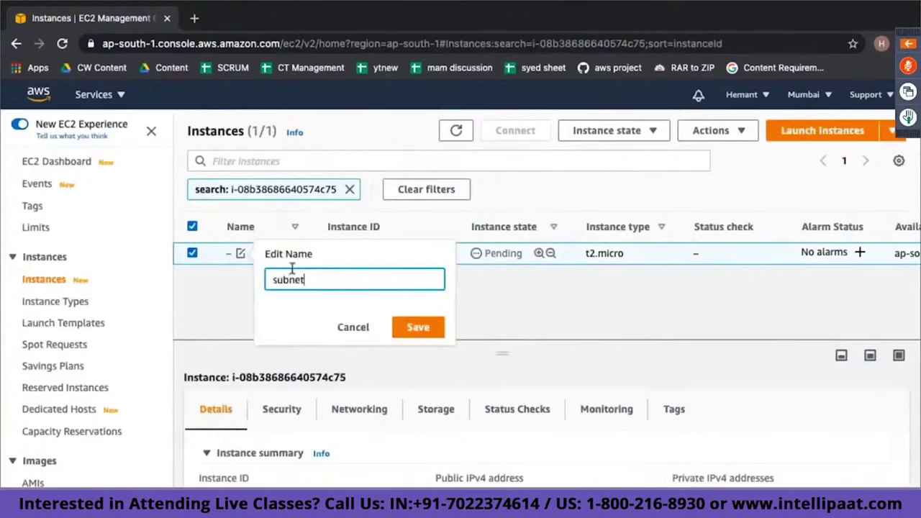
key(Return)
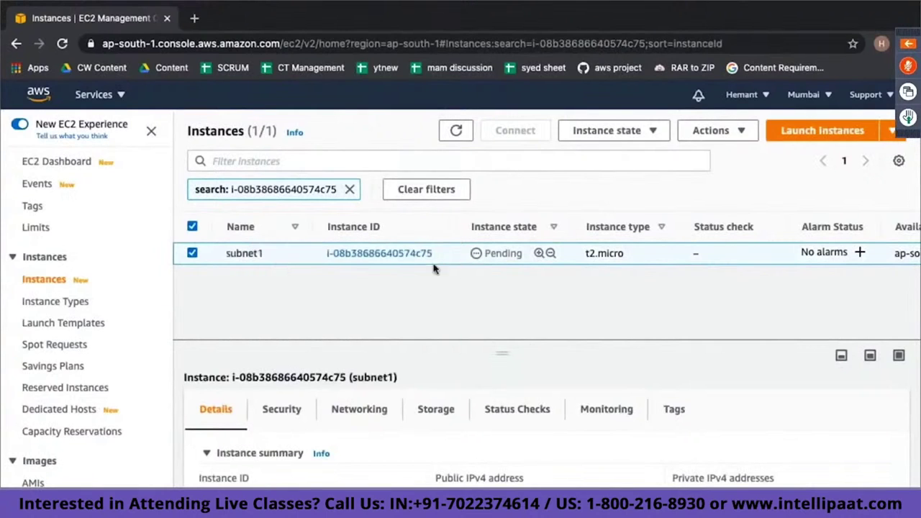
click(817, 134)
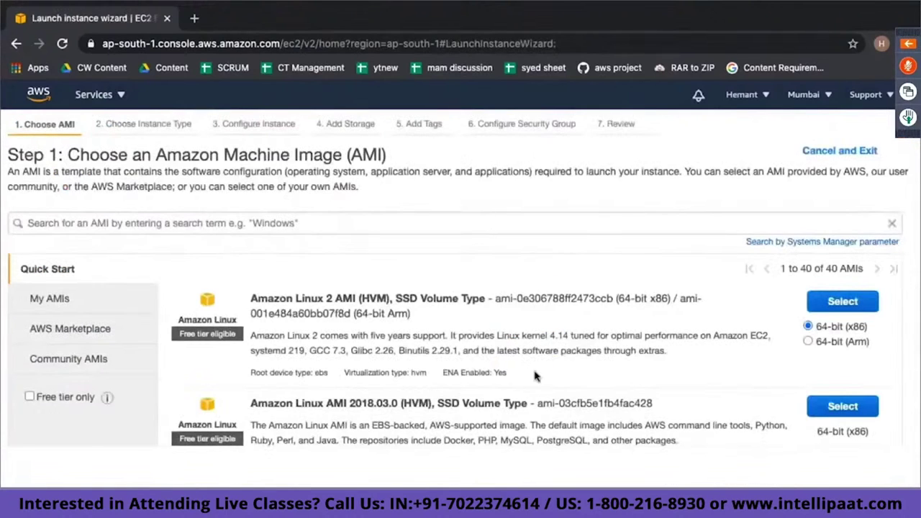
Continue to instance details and place the new instance in vpc-demo1
scroll(536, 376, down, 3)
scroll(536, 376, down, 4)
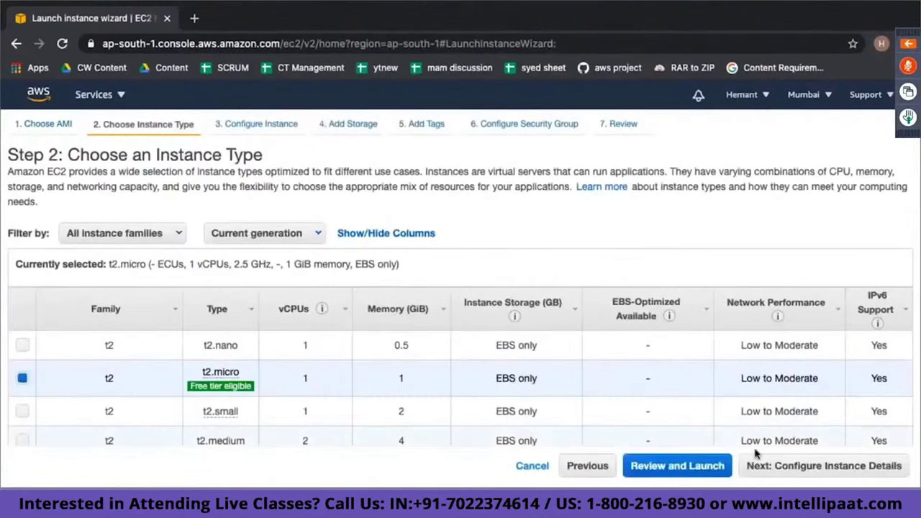
click(790, 468)
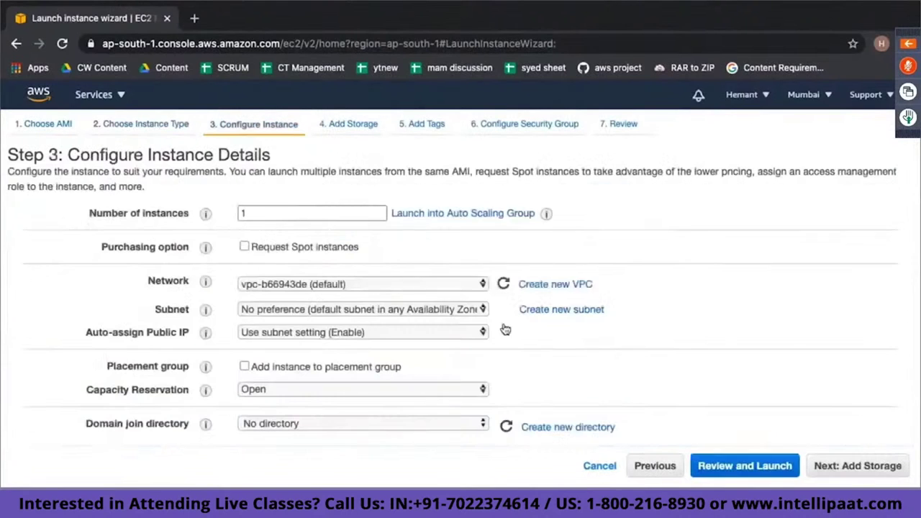
click(410, 283)
click(416, 270)
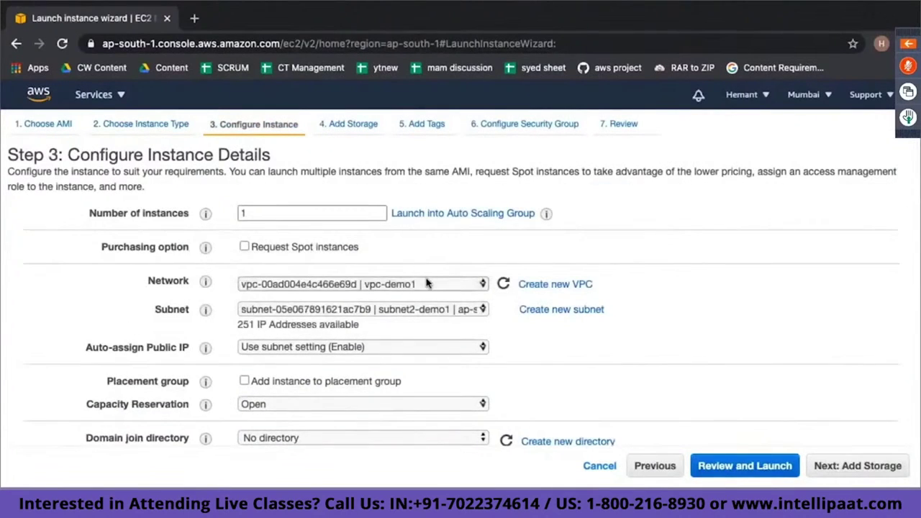
Skip storage and tags and pick the existing default VPC security group
click(868, 467)
click(868, 468)
click(874, 467)
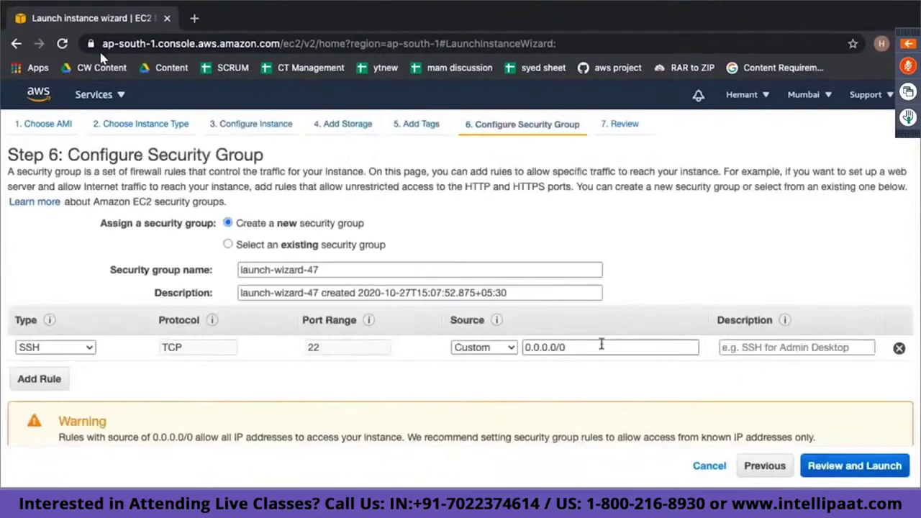
click(364, 246)
click(401, 311)
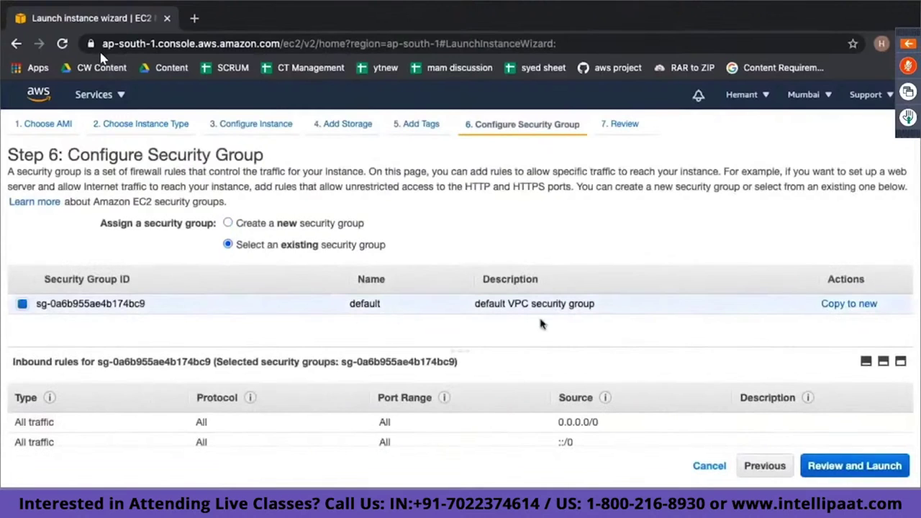
Launch from the review page with the mac-mumbai key pair acknowledged, then open the instance
click(842, 472)
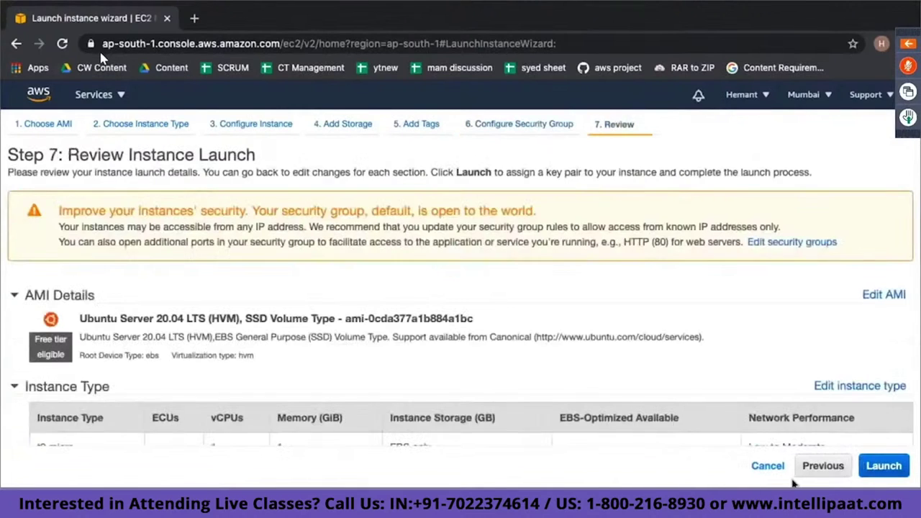
click(884, 469)
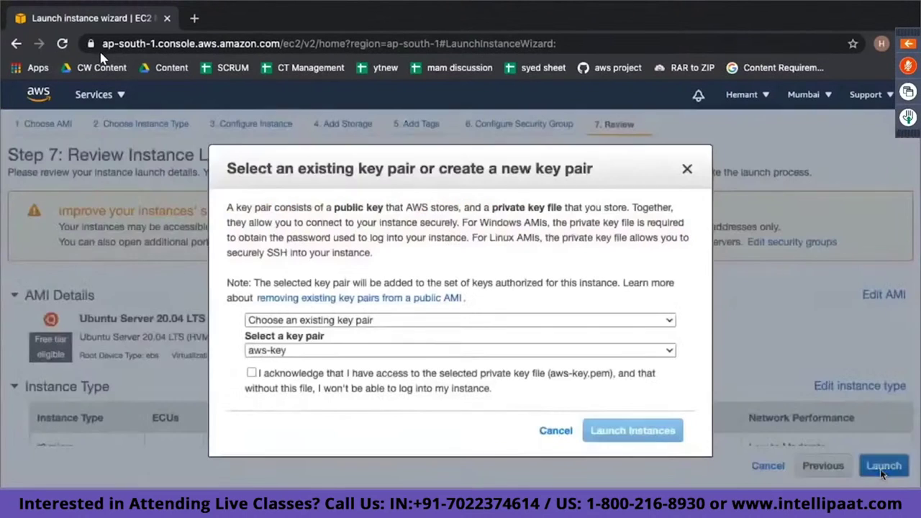
click(611, 351)
click(283, 486)
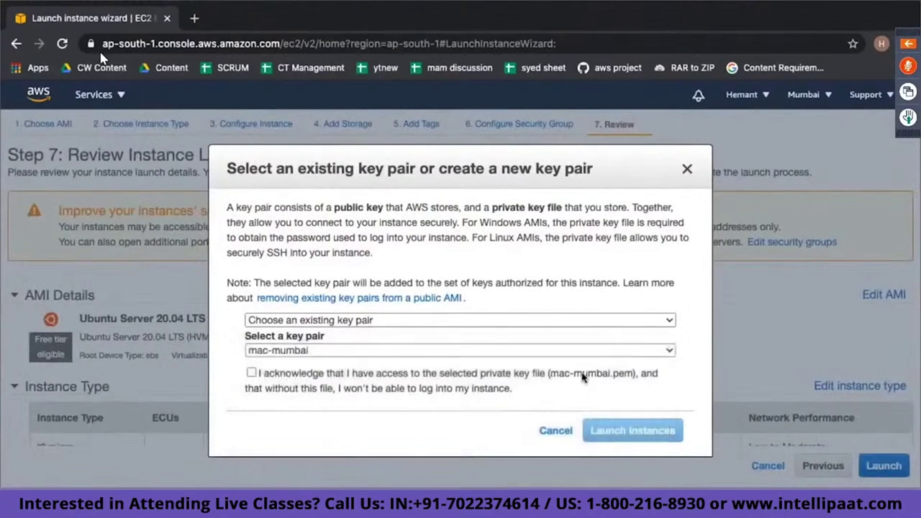
click(380, 377)
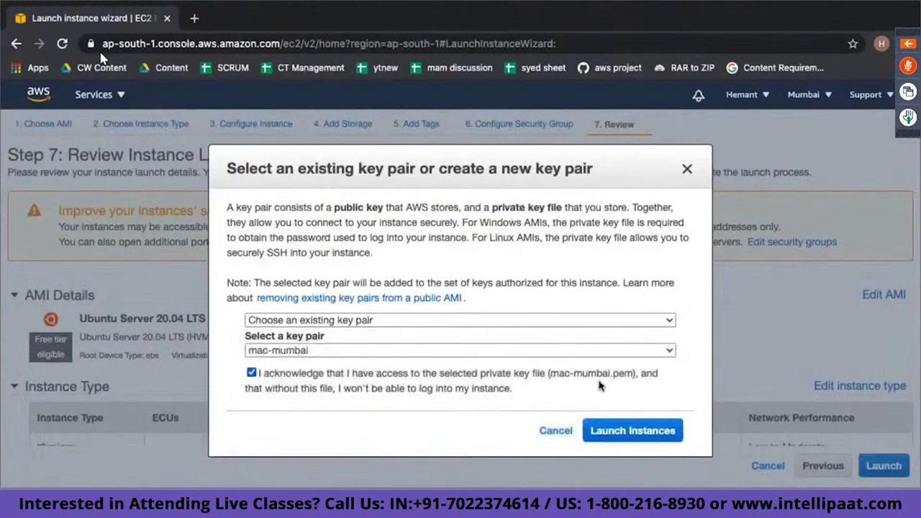
click(629, 432)
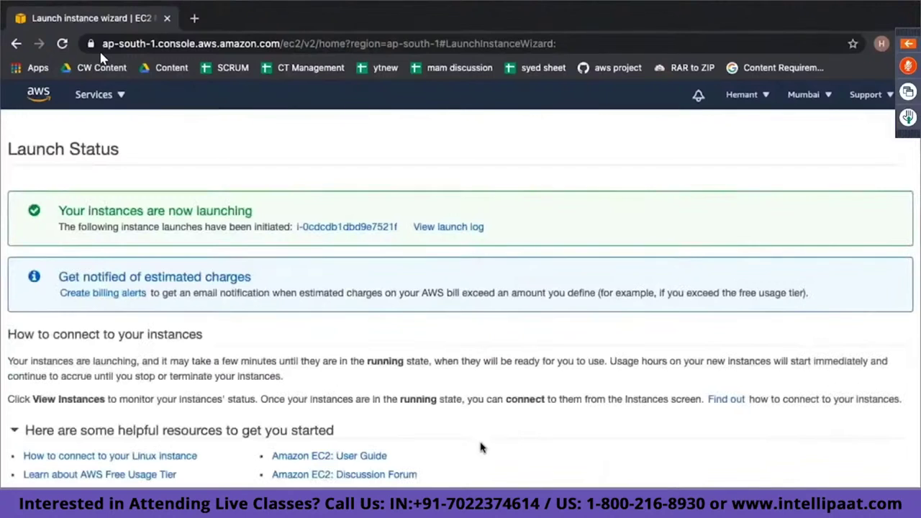
click(370, 241)
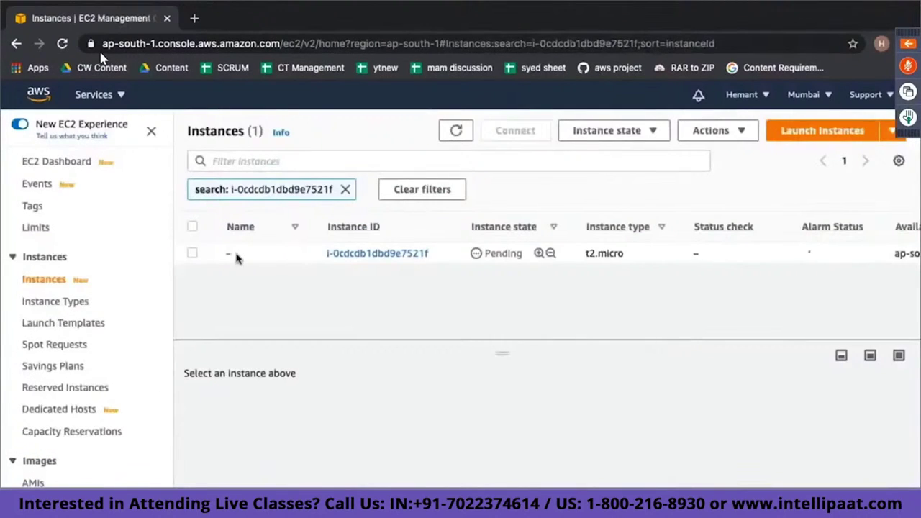
Name the new instance subnet2
click(239, 253)
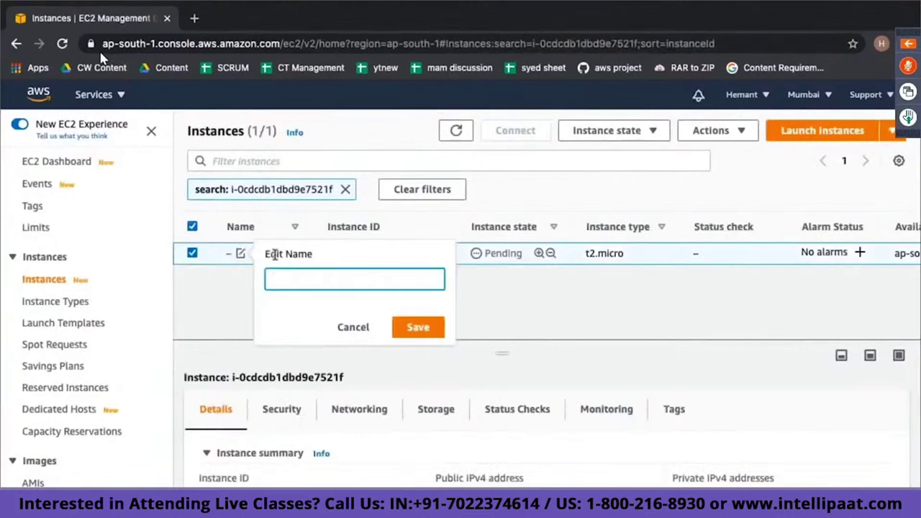
text(subnet2)
key(Return)
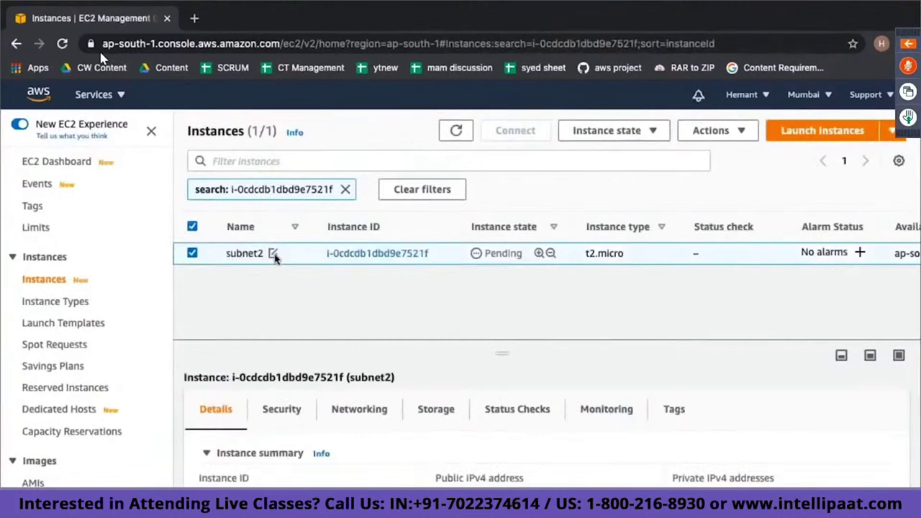
Clear the search filter, select subnet1 and copy its public IPv4 address 13.233.206.52
click(345, 189)
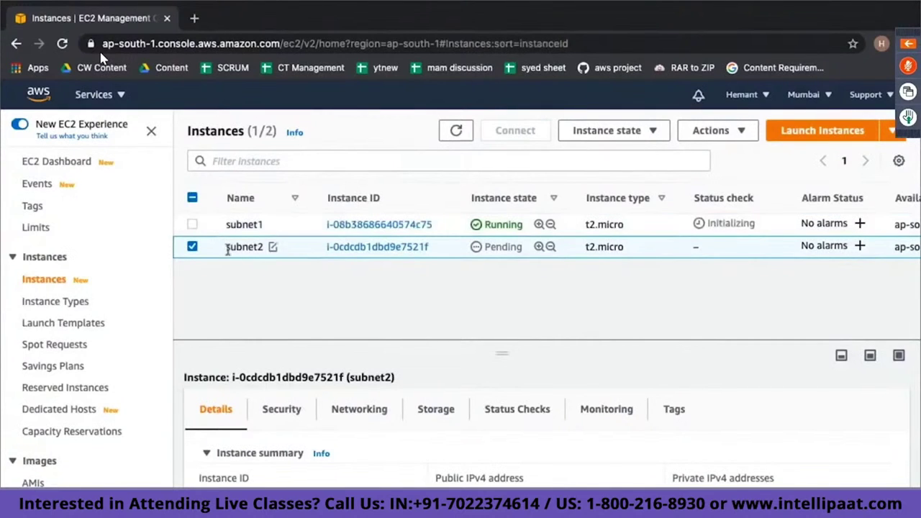
click(191, 249)
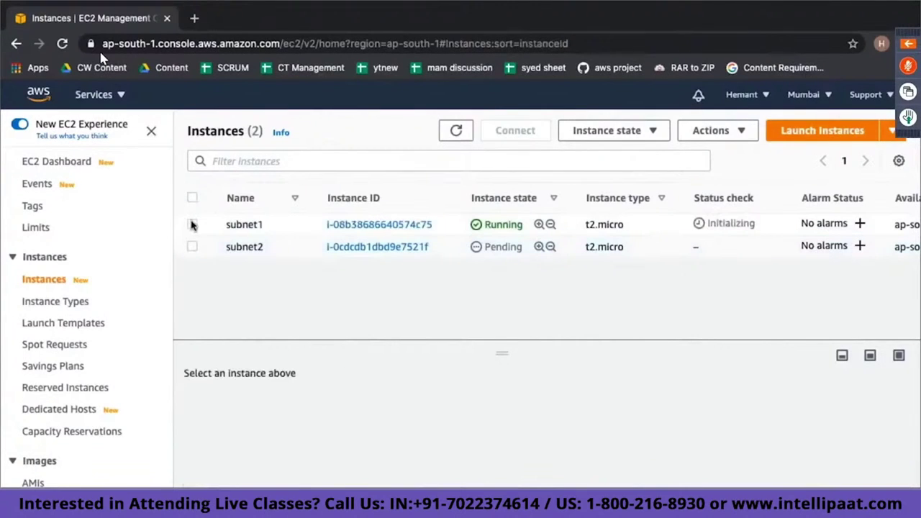
click(192, 225)
scroll(522, 445, down, 1)
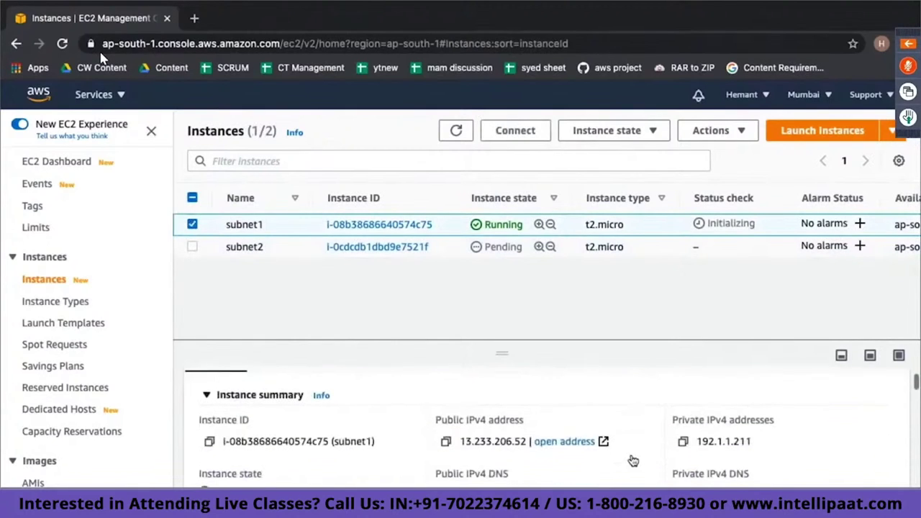
double_click(496, 441)
key(super+c)
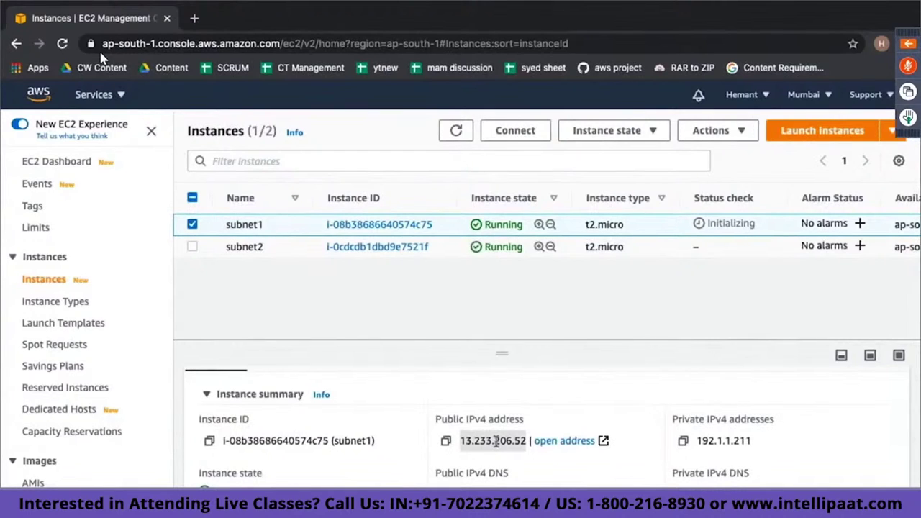
scroll(496, 441, down, 1)
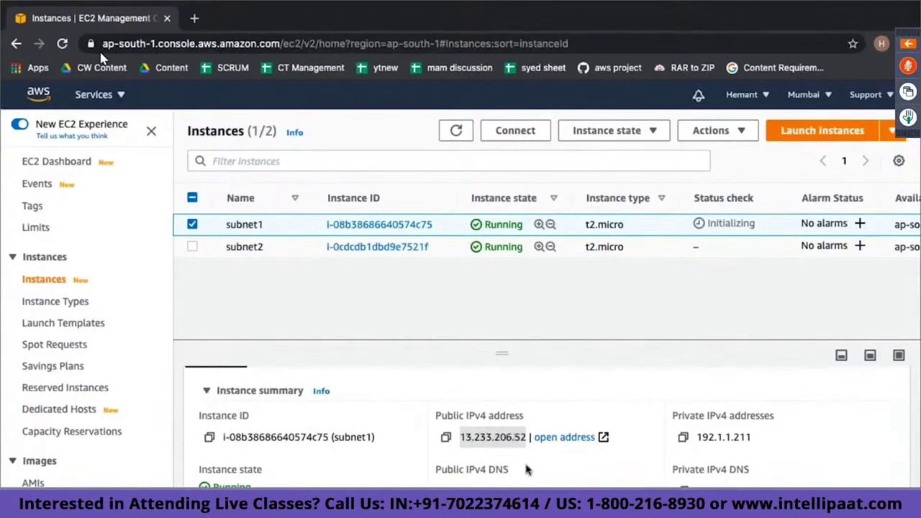
click(509, 437)
key(ctrl+Left)
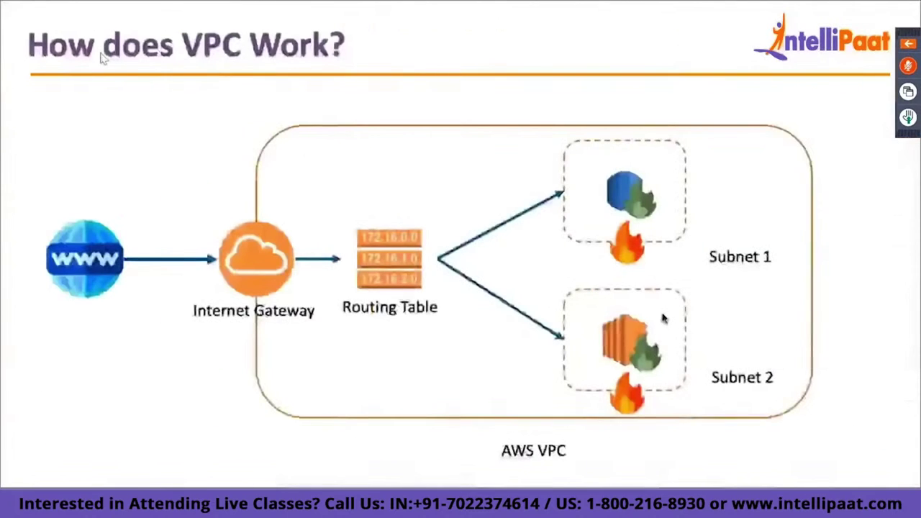
Open Terminal, change into the Downloads folder and clear the screen
key(super+space)
text(ter)
key(Return)
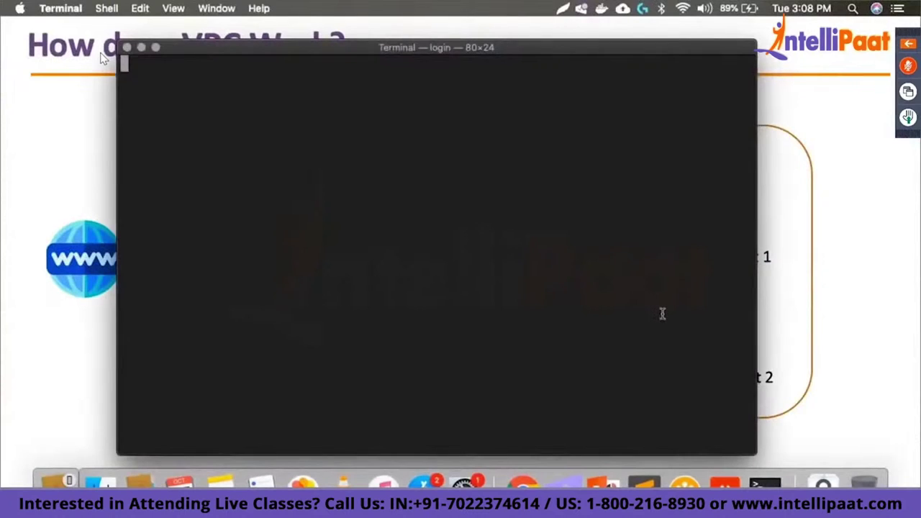
text(cd Dow)
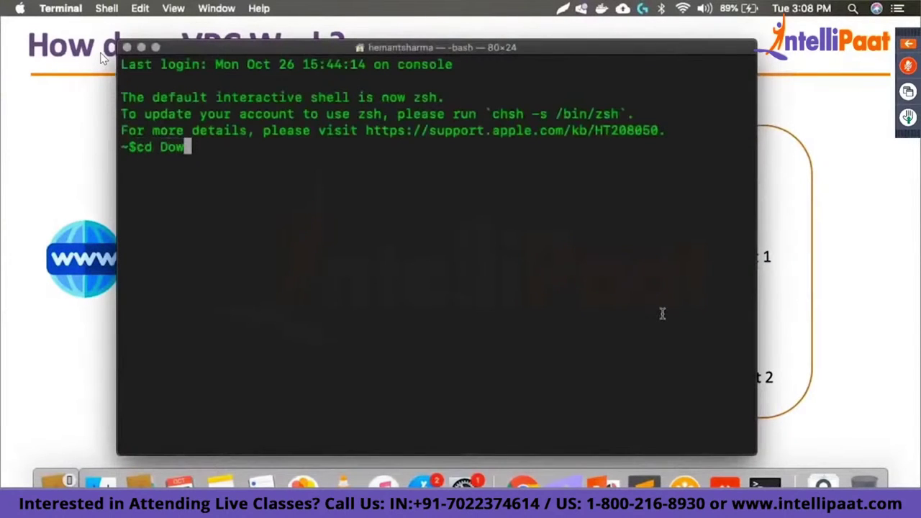
key(Tab)
key(Return)
text(clear)
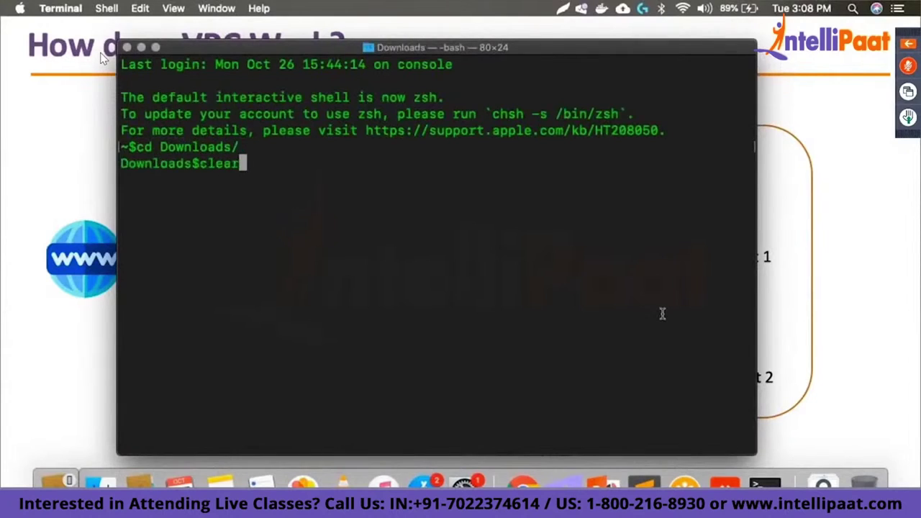
key(Return)
text(ssh -i.)
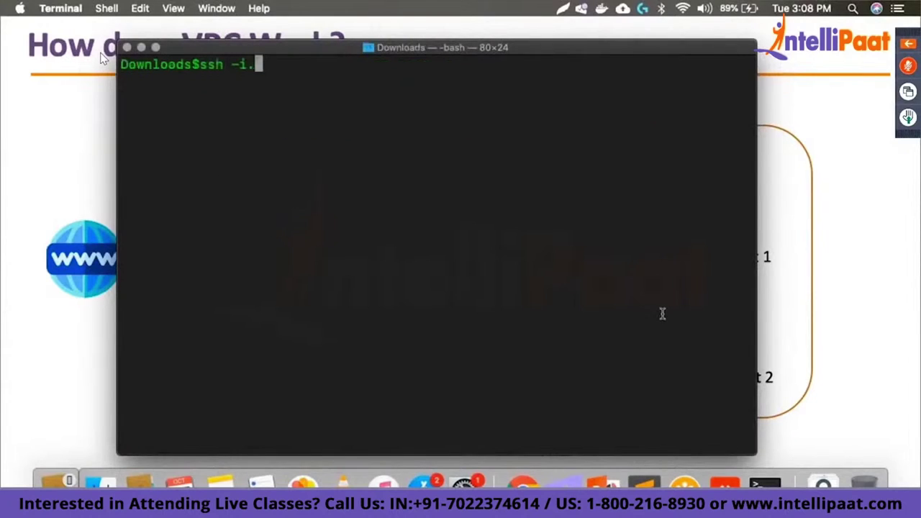
key(BackSpace)
text(./mac-)
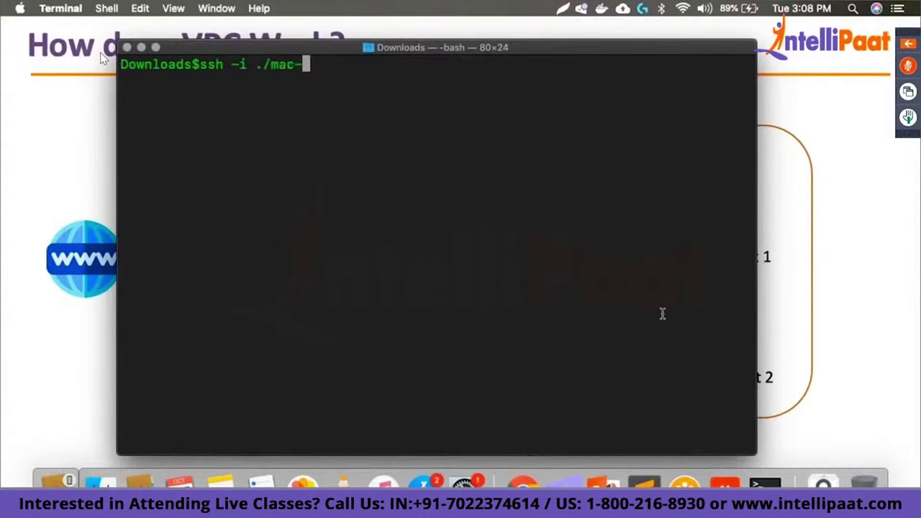
key(Tab)
text(ubuntu@)
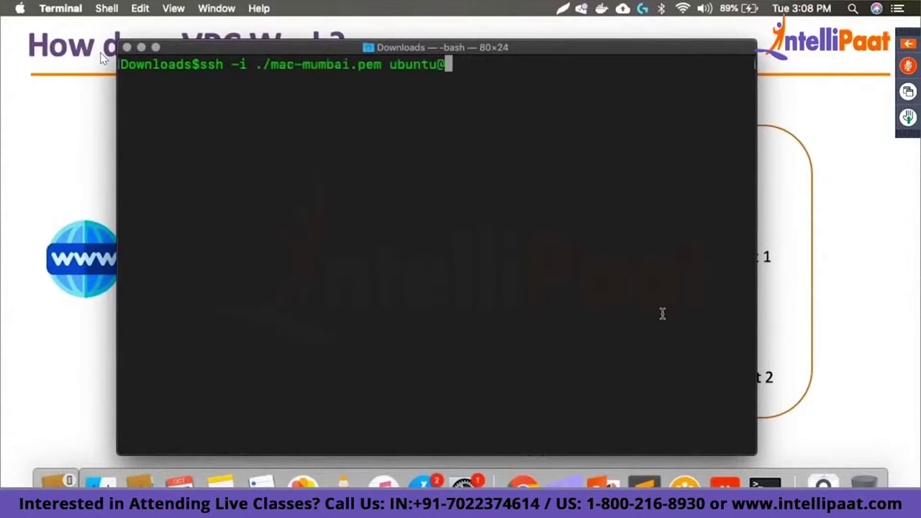
key(super+v)
key(Return)
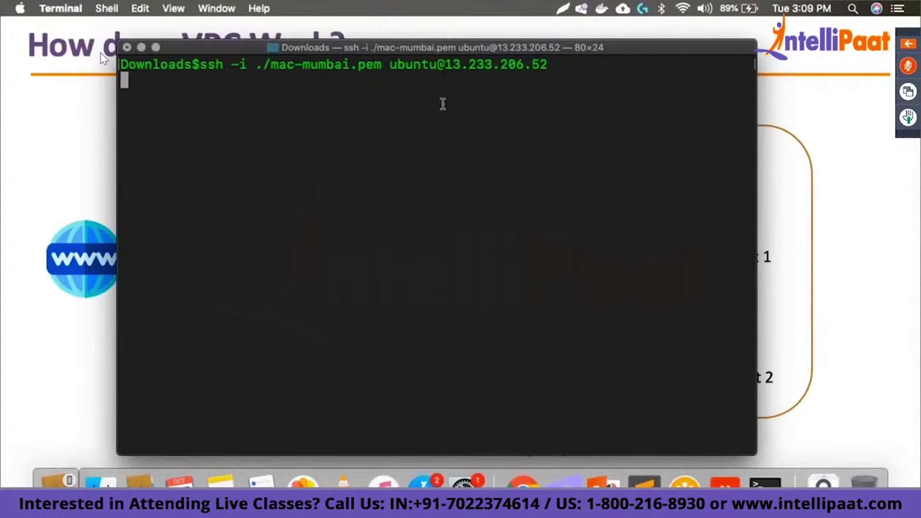
click(785, 144)
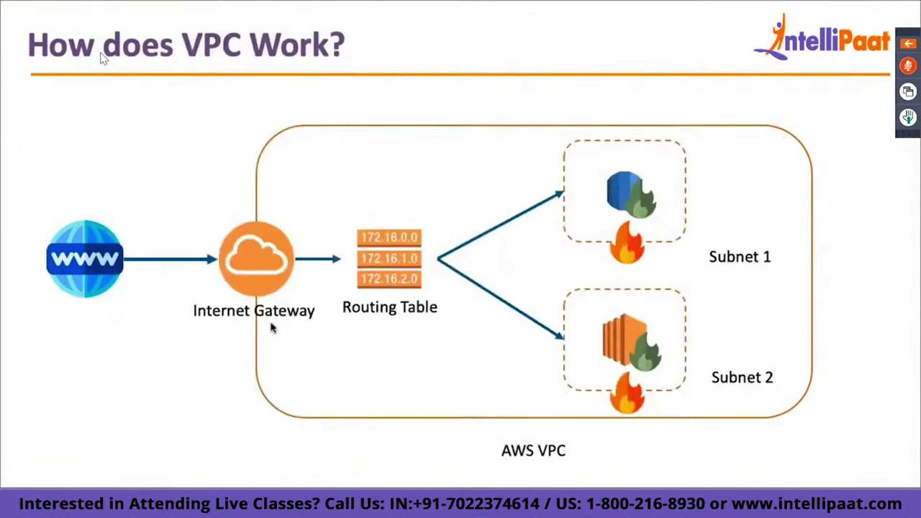
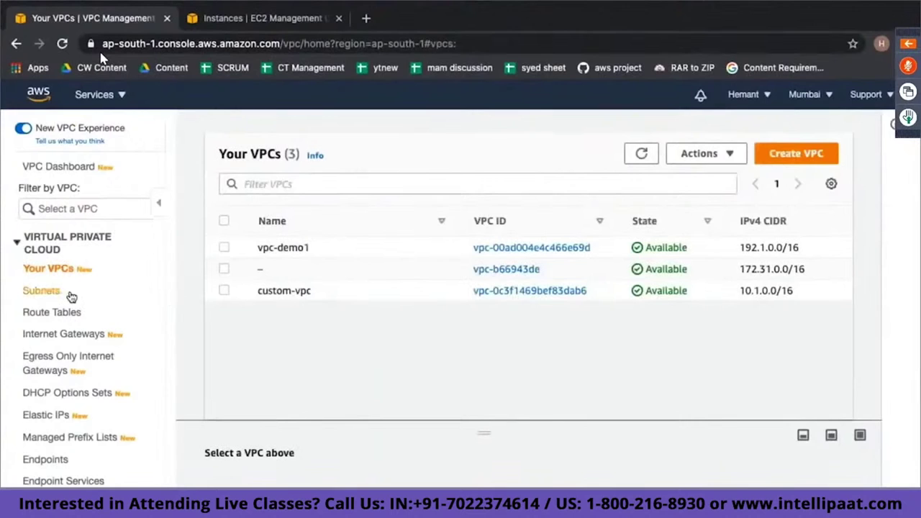
Rename the demo1-rtb route table to demo1-rtb-public
click(55, 313)
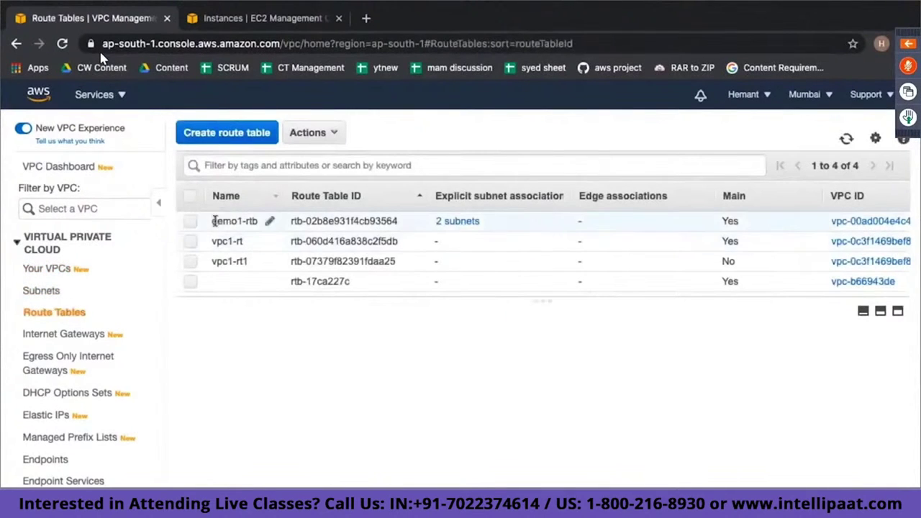
click(269, 221)
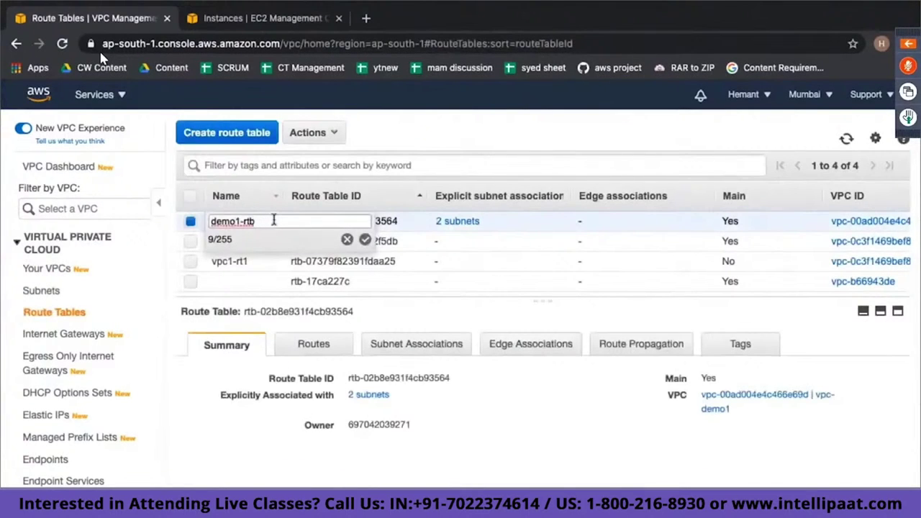
text(-...)
key(Return)
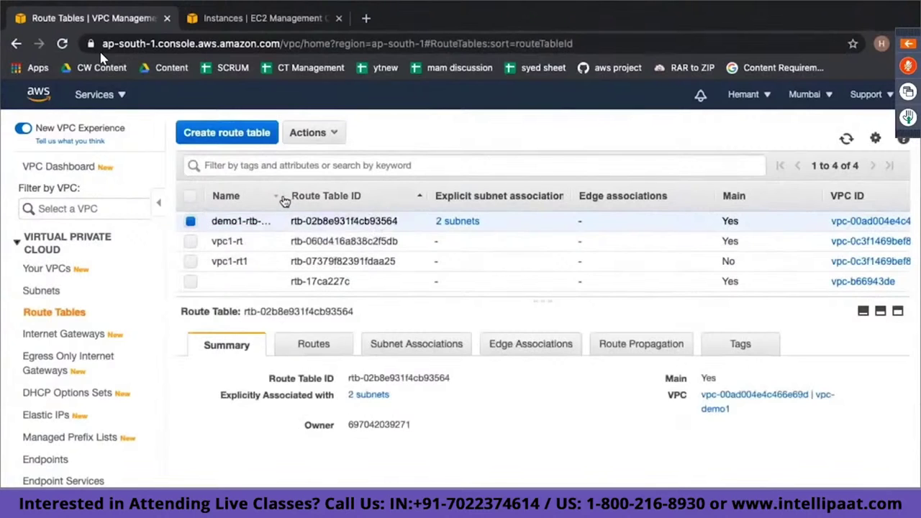
drag(280, 196, 339, 196)
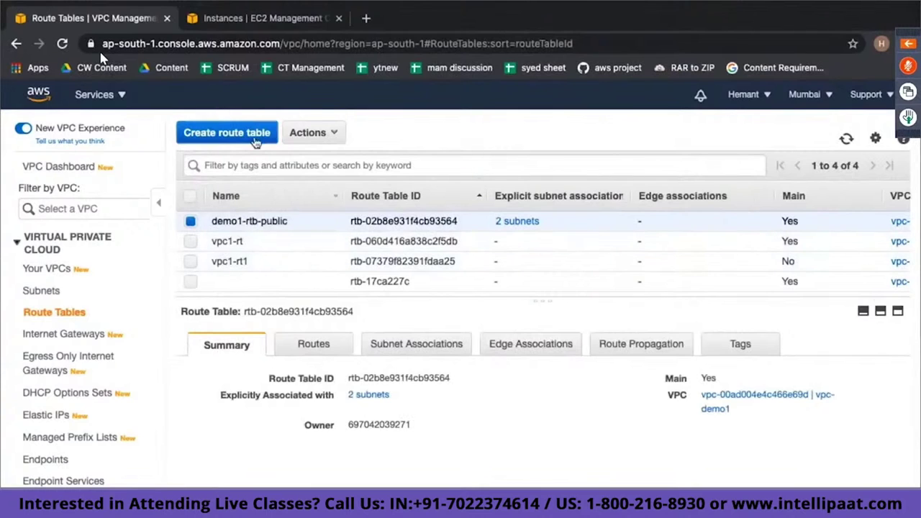
Create route table demo1-rtb-private in VPC vpc-00ad004e4c466e69d
click(255, 133)
click(333, 218)
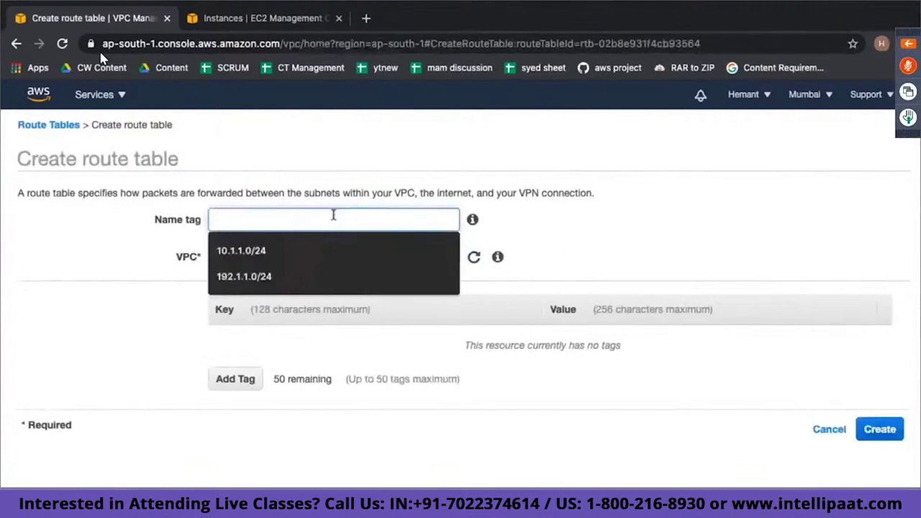
text(demo1-rtb-private)
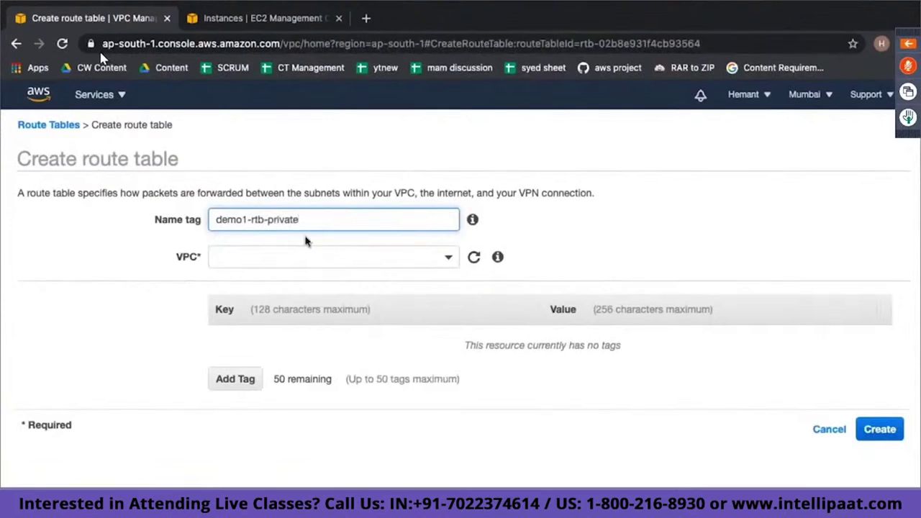
click(307, 258)
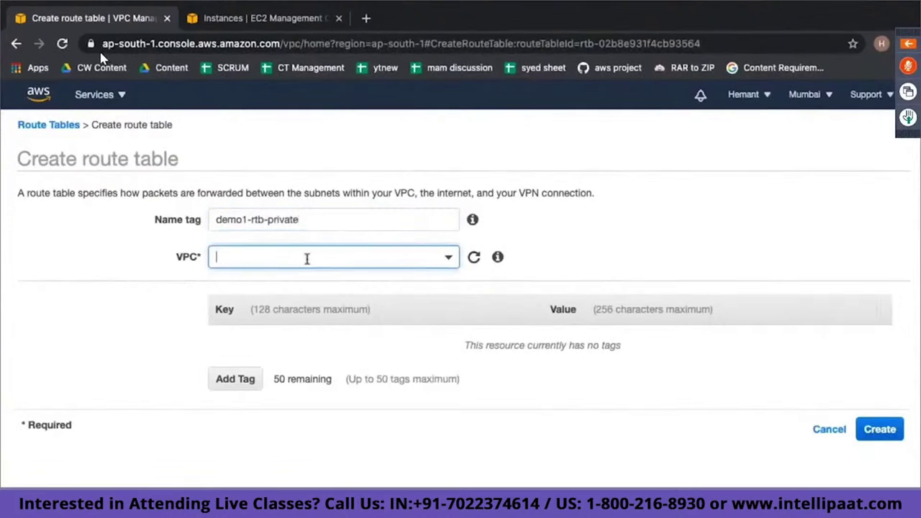
click(346, 325)
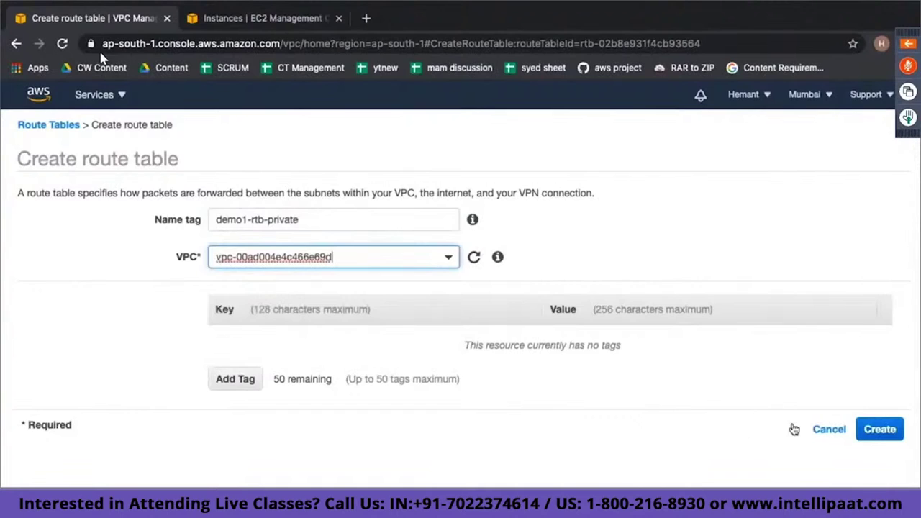
click(869, 430)
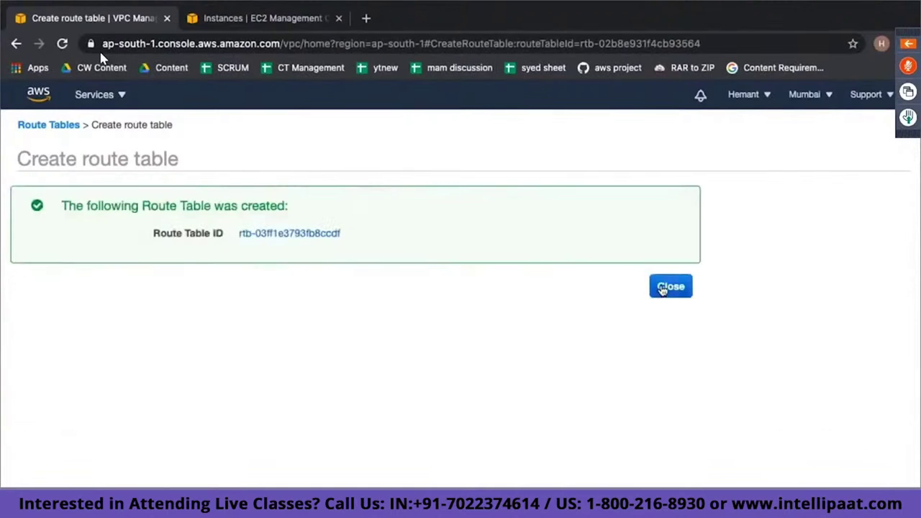
click(669, 287)
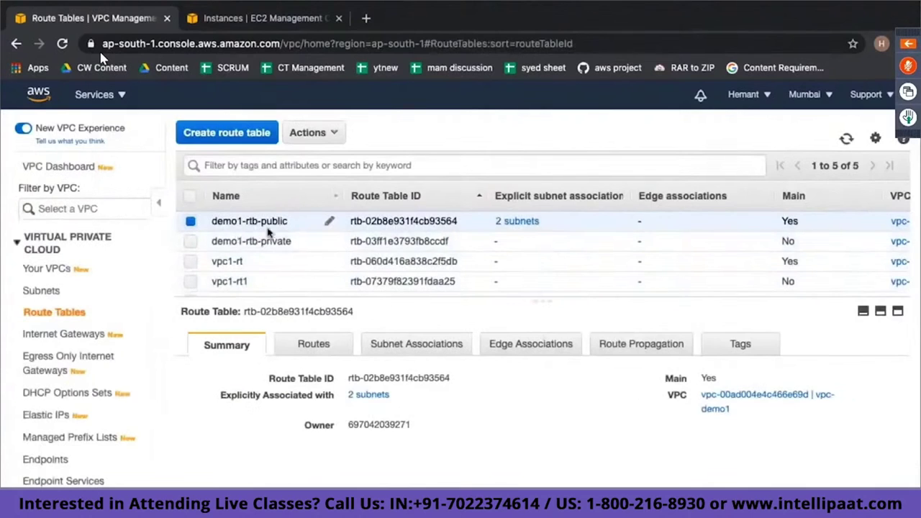
Keep only subnet 192.1.1.0/24 associated with demo1-rtb-public, dropping 192.1.2.0/24
click(329, 135)
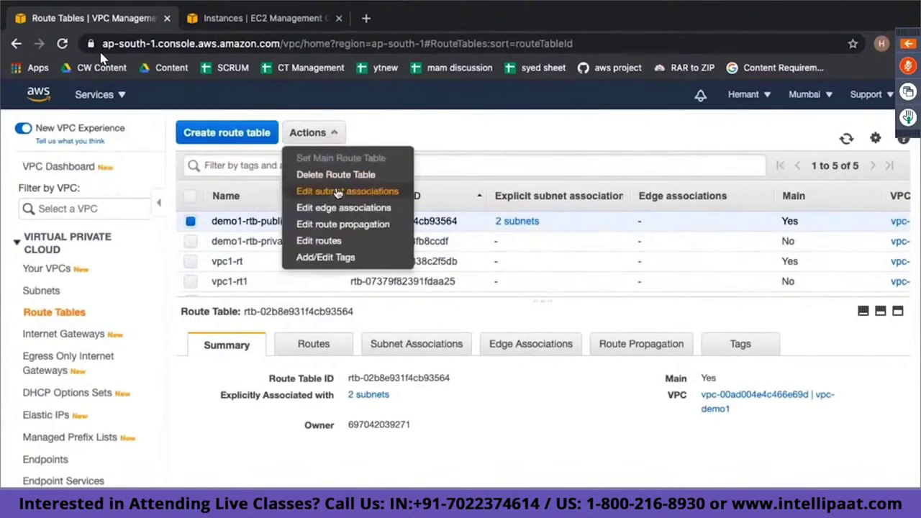
click(337, 193)
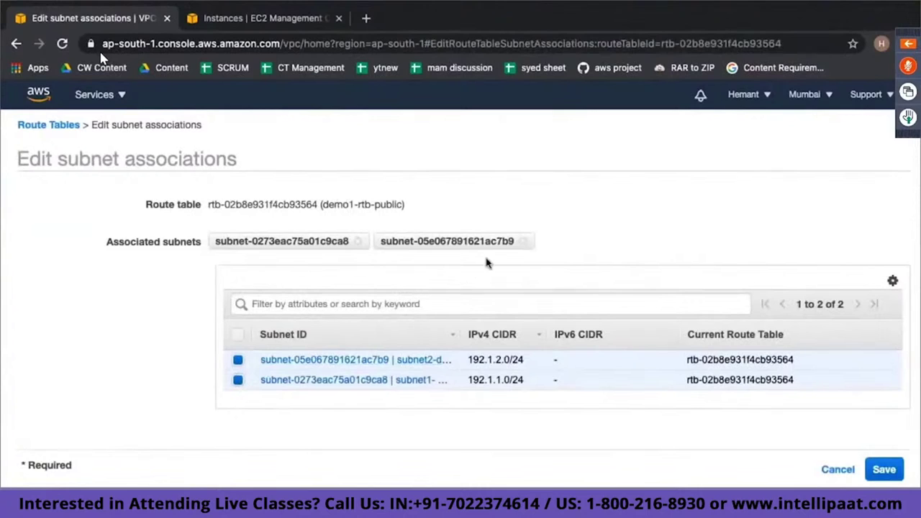
click(238, 380)
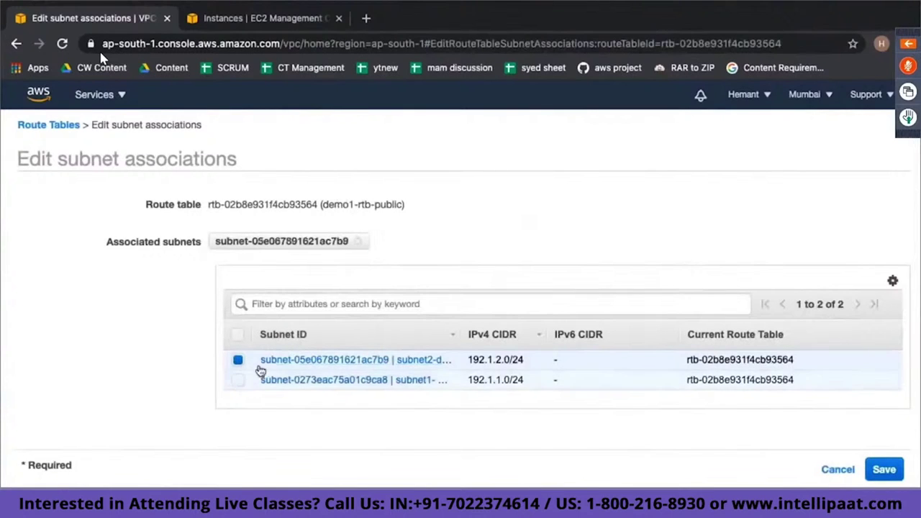
click(359, 243)
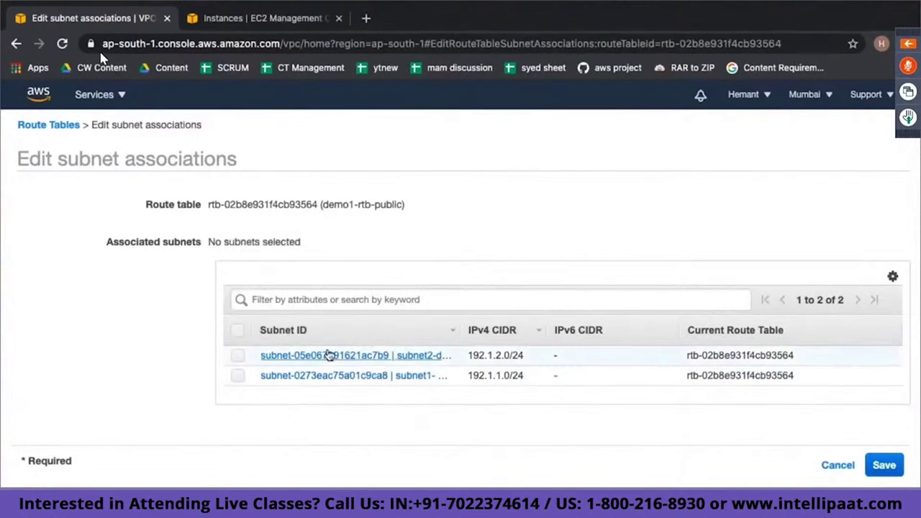
click(238, 377)
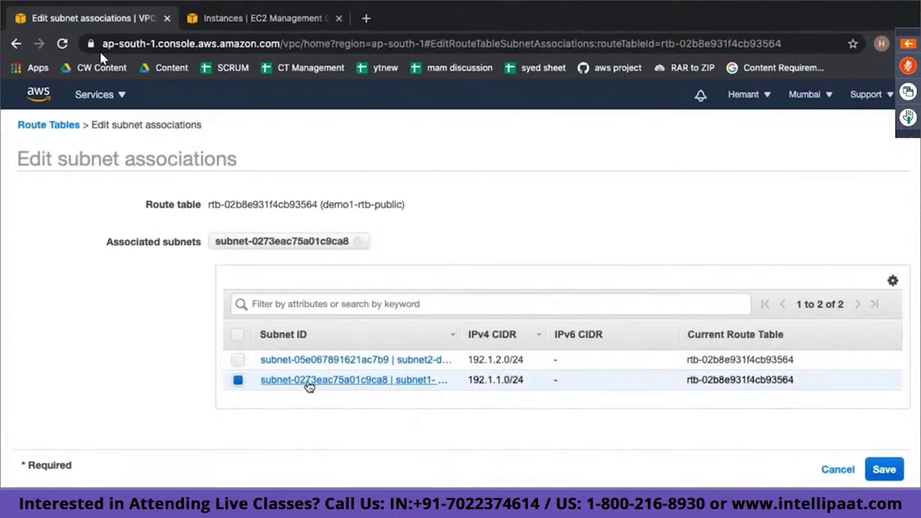
click(890, 469)
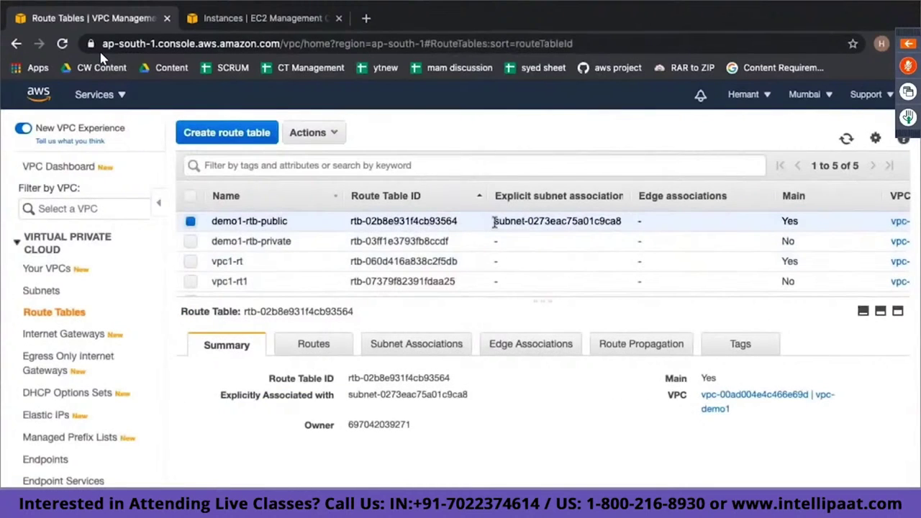
drag(494, 222, 623, 221)
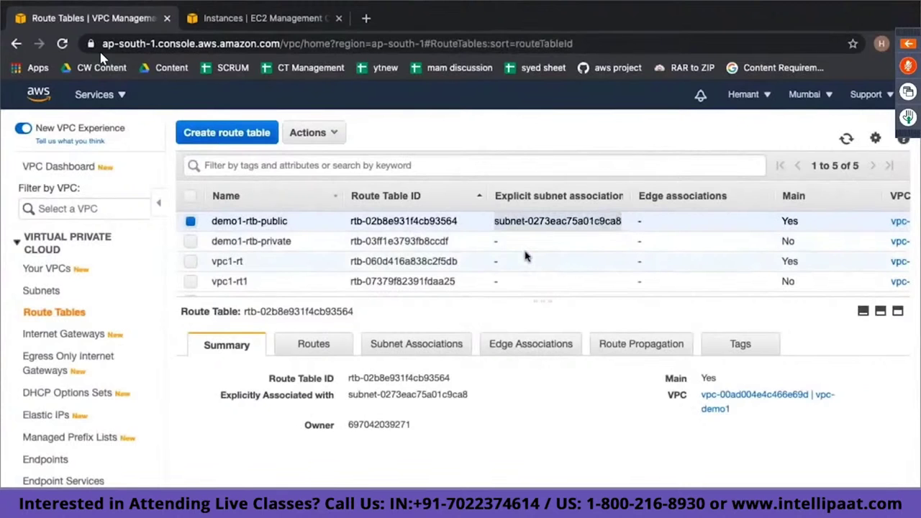
key(super+Tab)
key(super+Tab)
key(super+Tab)
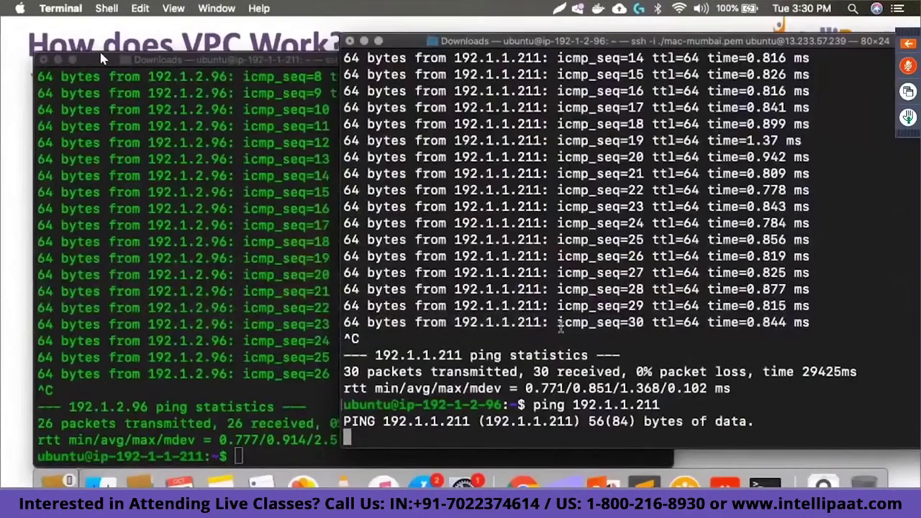
Stop the running pings and clear the 192.1.1.211 session screen
key(ctrl+c)
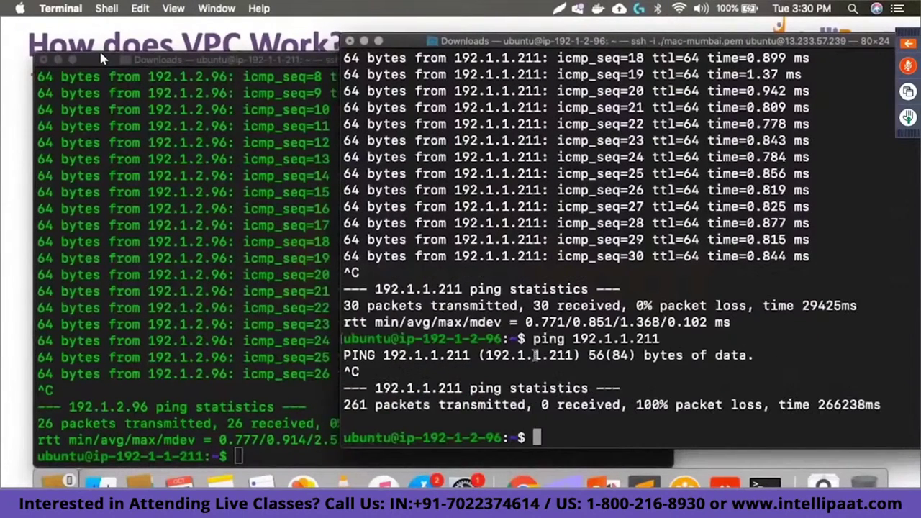
click(196, 428)
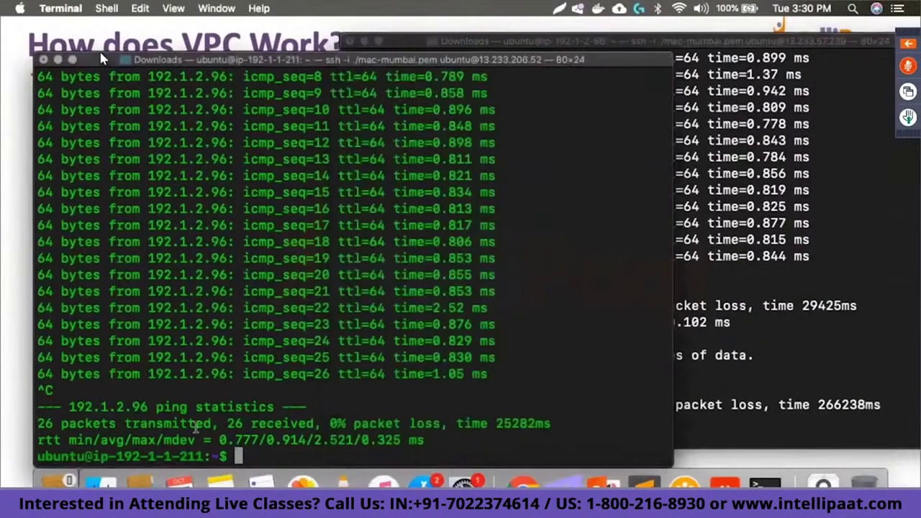
key(ctrl+c)
text(clear)
key(Return)
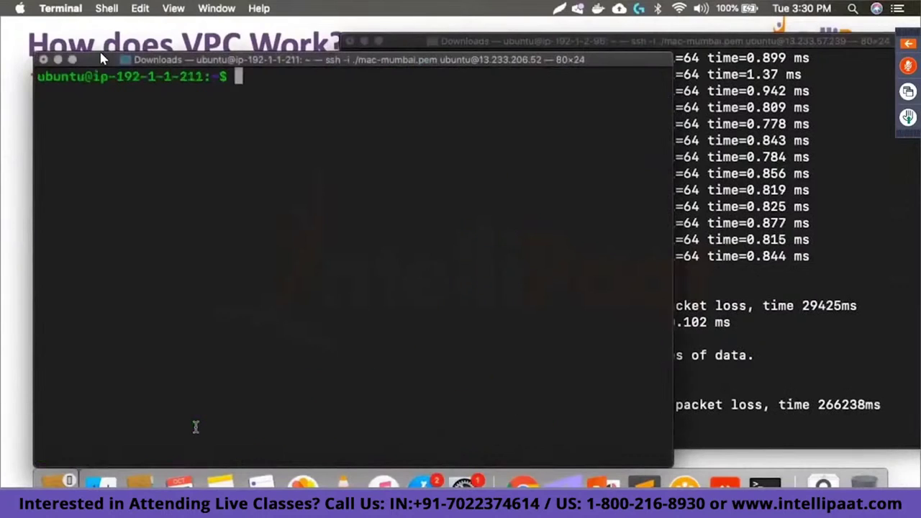
Clear the 192.1.2.96 session and log out of both instances
click(705, 367)
text(clear)
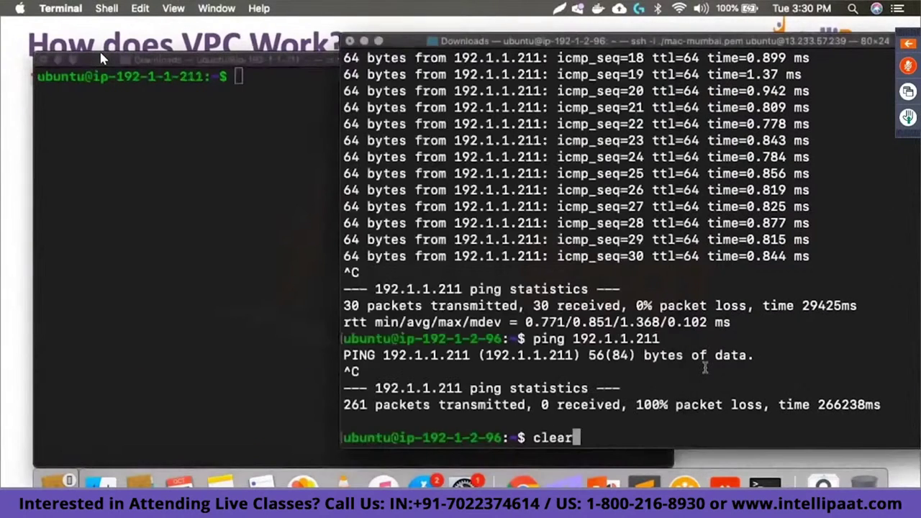
key(Return)
text(exit)
key(Return)
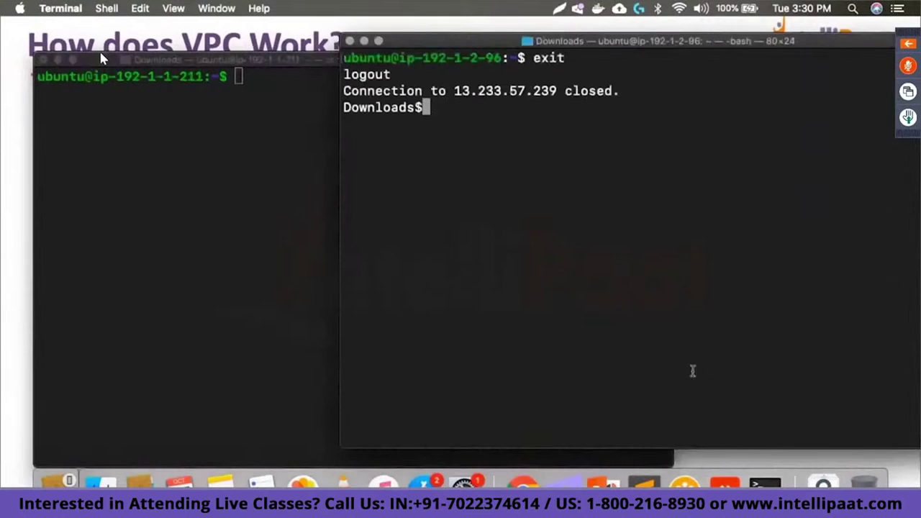
click(312, 302)
text(exit)
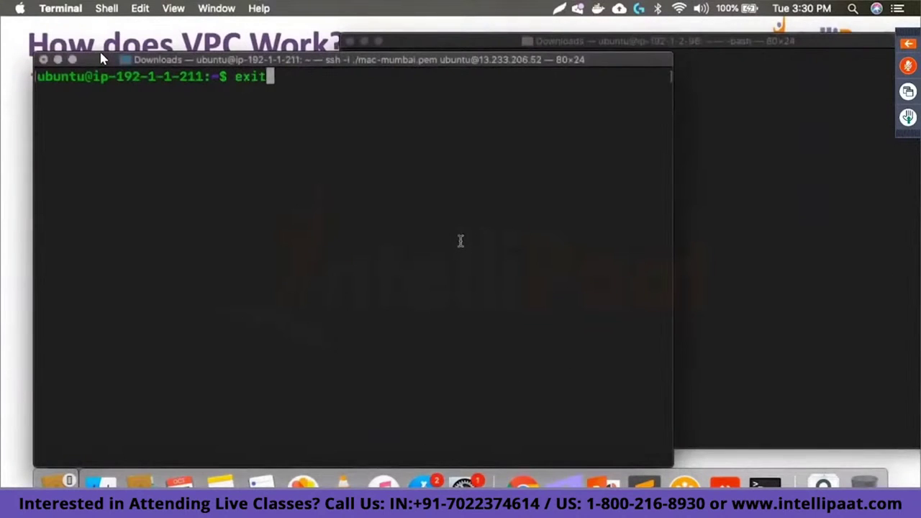
key(Return)
Clear both local terminals and reconnect via SSH to 13.233.206.52
text(clear)
key(Return)
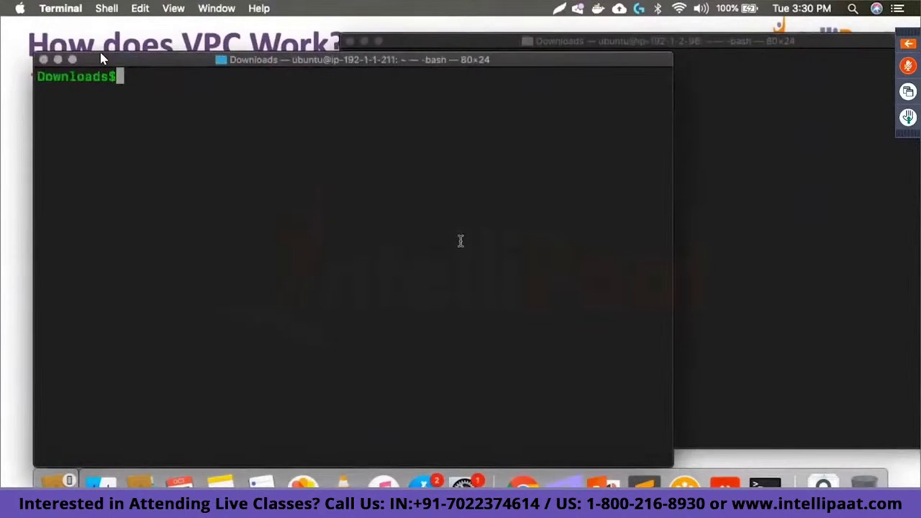
click(794, 137)
text(clear)
key(Return)
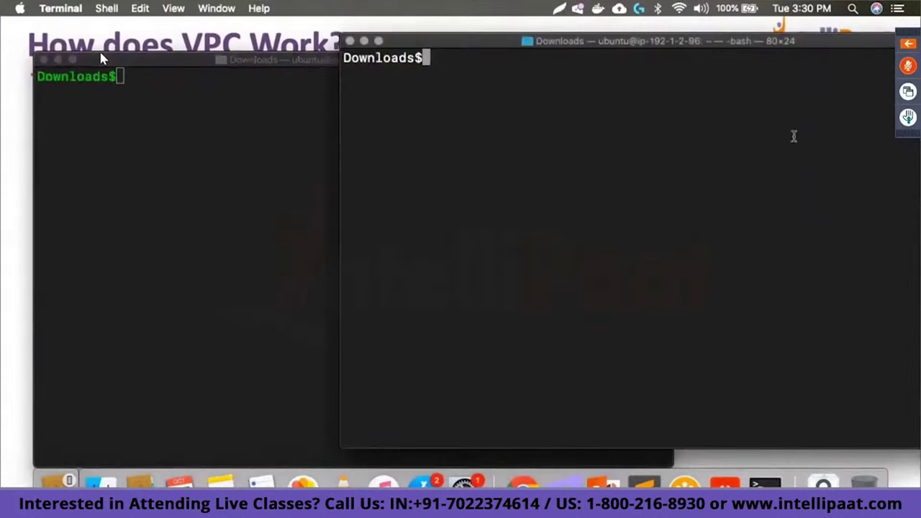
click(222, 231)
key(Up)
key(Up)
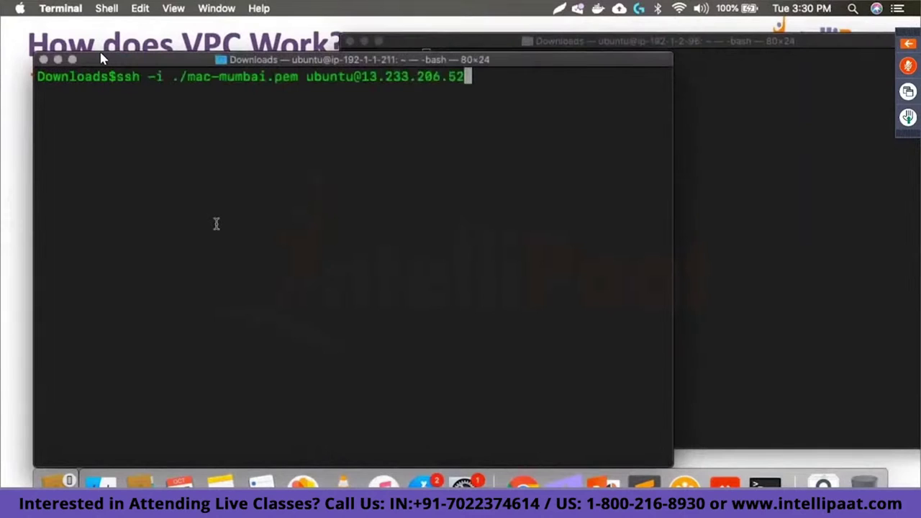
key(Return)
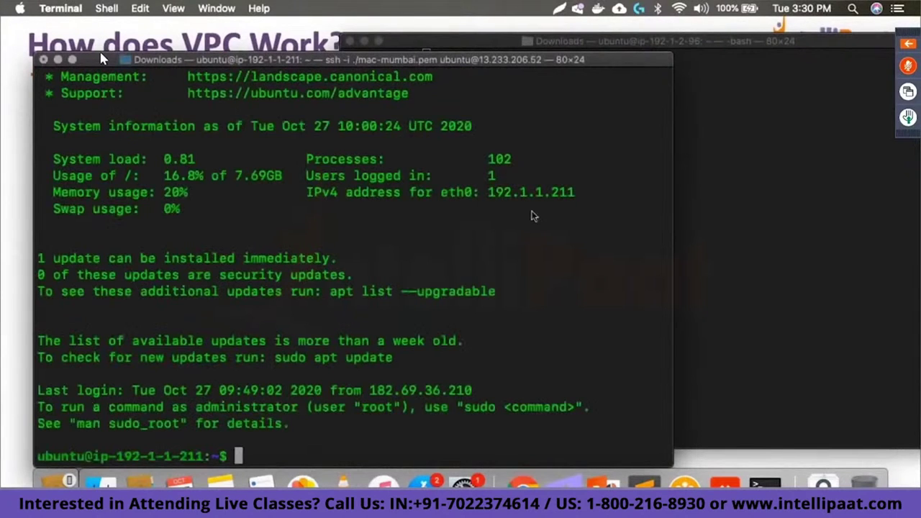
Reconnect via SSH to 13.233.57.239 in the second terminal
click(816, 206)
text(clear)
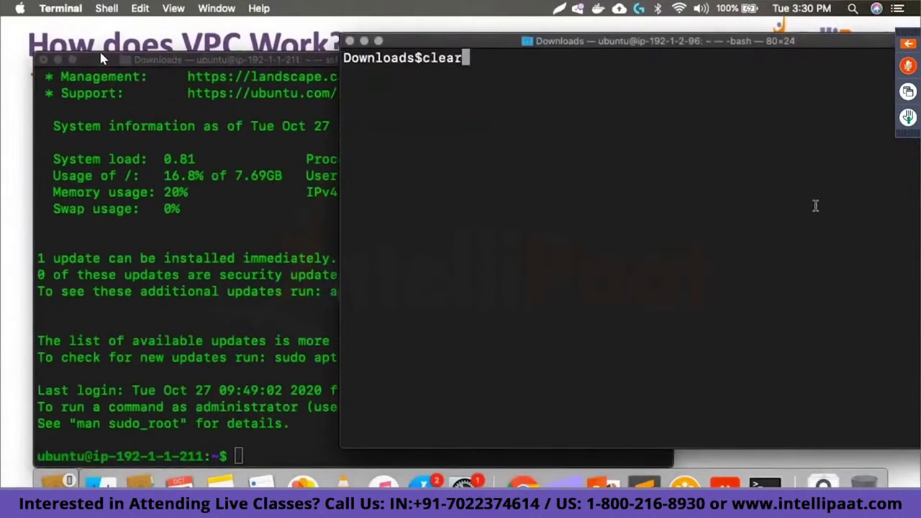
key(Up)
key(Return)
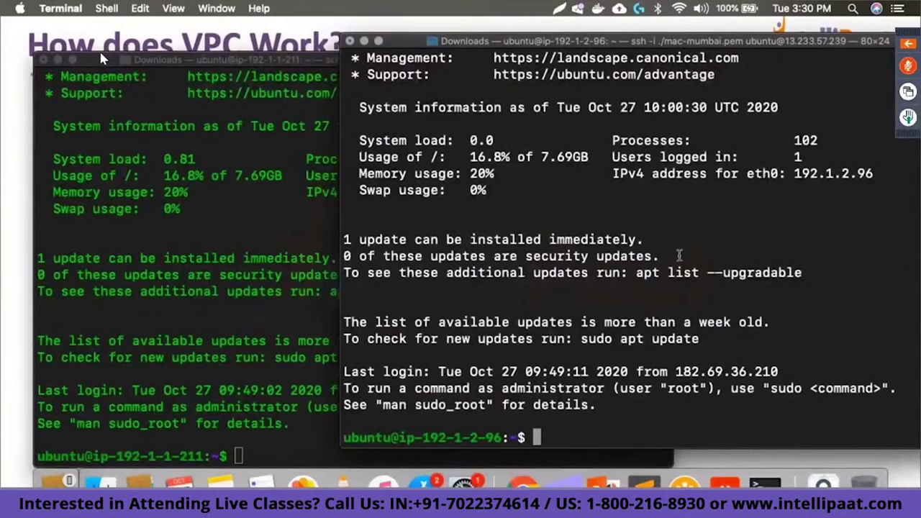
drag(430, 437, 490, 437)
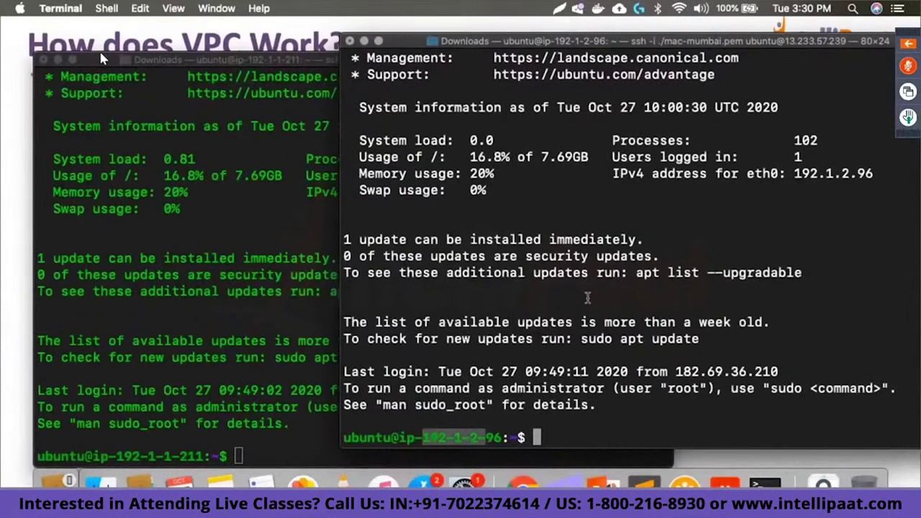
key(ctrl+Right)
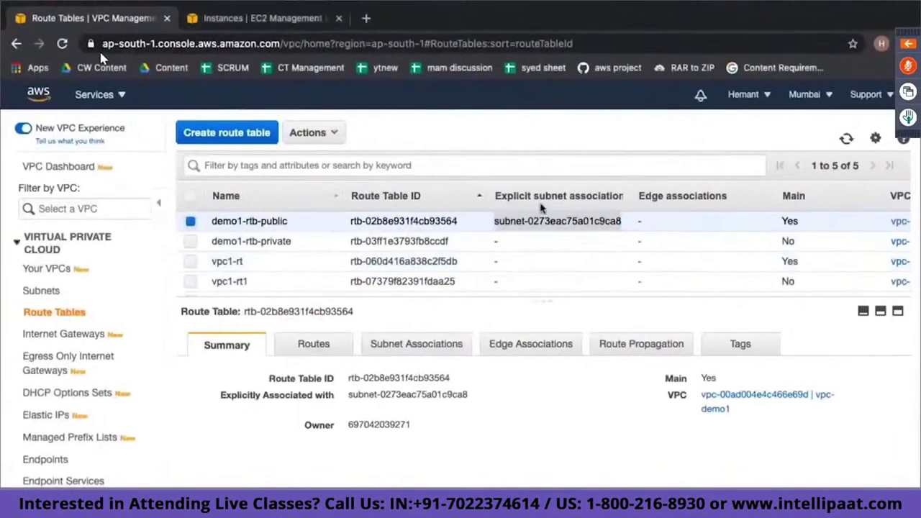
Refresh route tables, review demo1-rtb-public's routes and 192.1.1.0/24 subnet, then select demo1-rtb-private
click(846, 138)
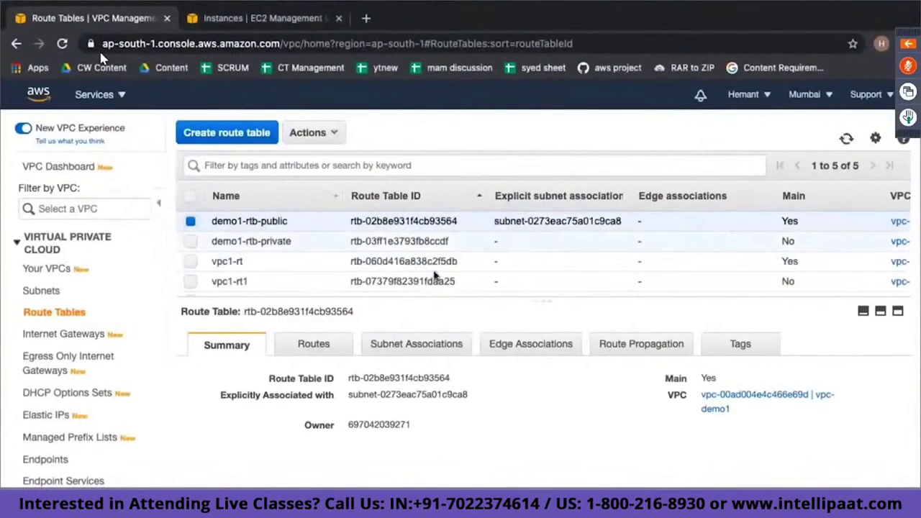
click(327, 345)
scroll(374, 403, down, 1)
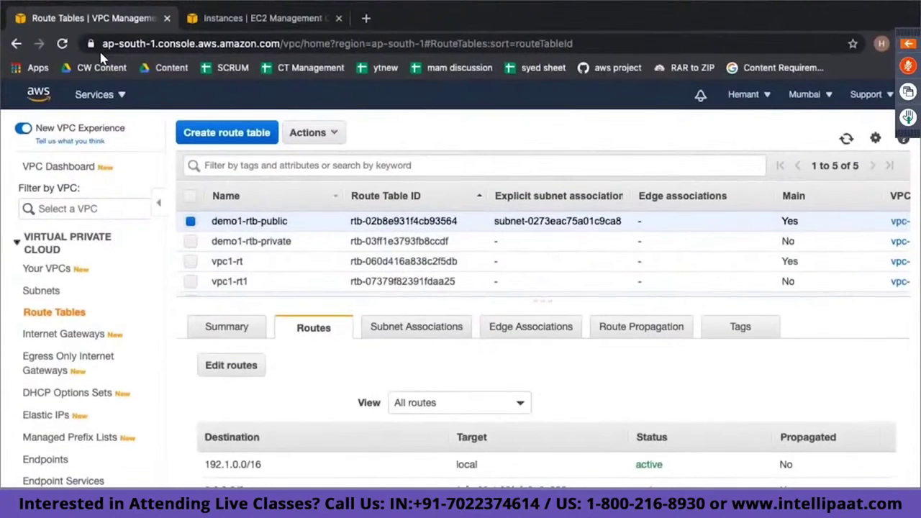
click(444, 332)
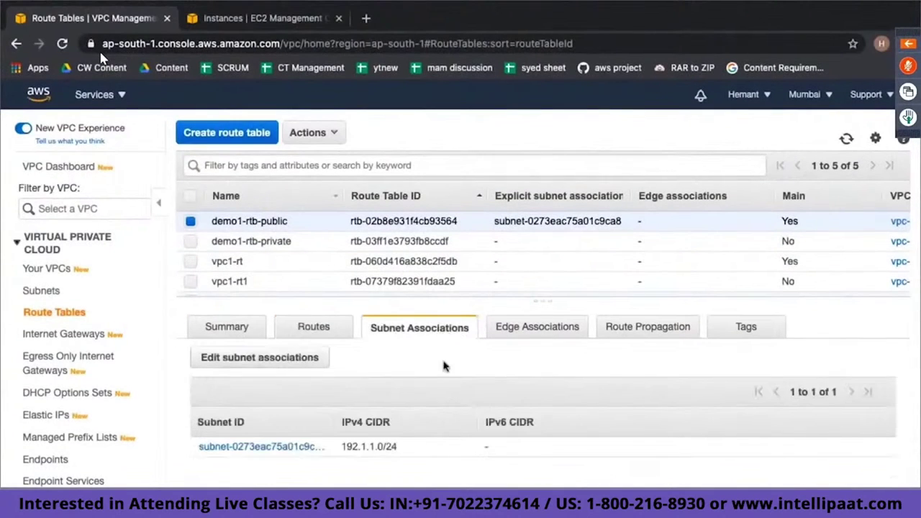
drag(343, 446, 400, 447)
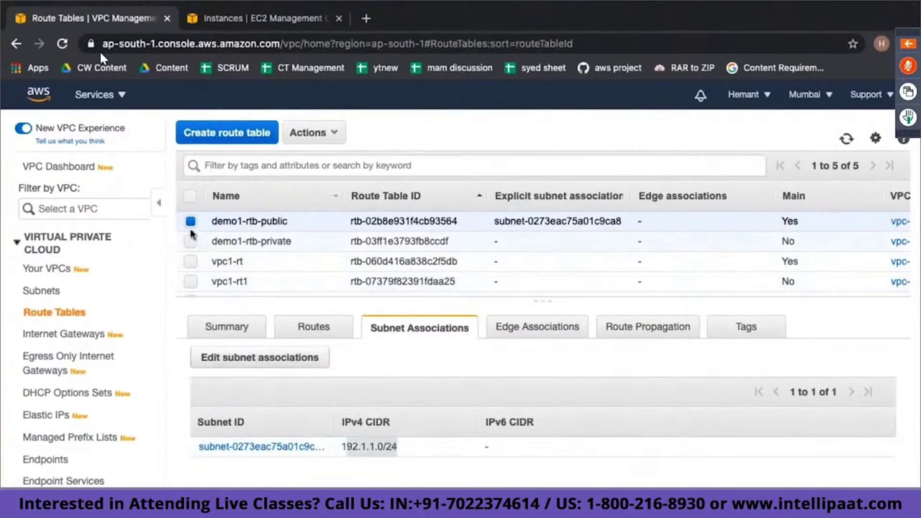
click(191, 221)
click(191, 241)
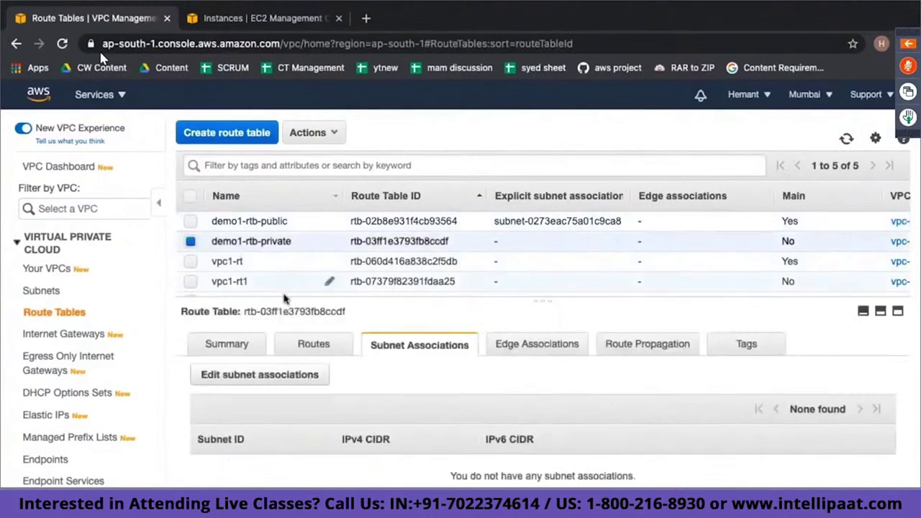
Tick subnet 192.1.2.0/24 in demo1-rtb-private's subnet associations and save
click(311, 347)
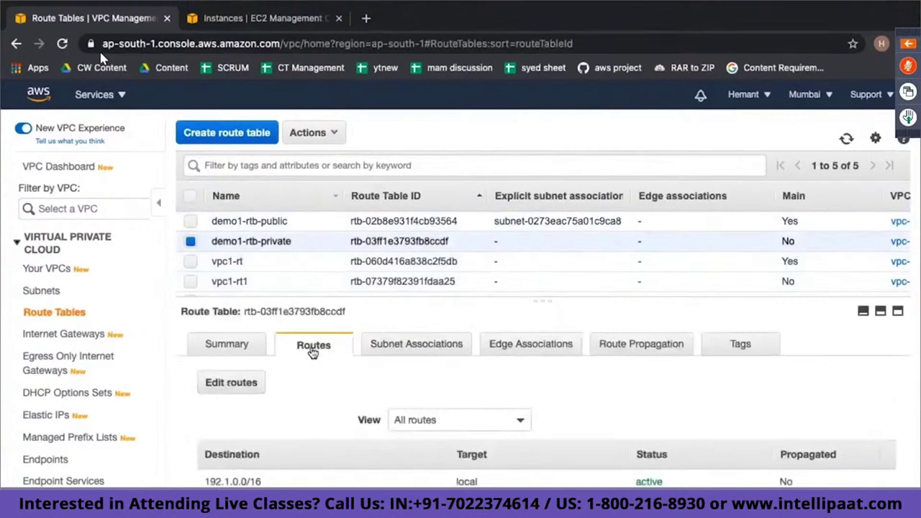
click(401, 348)
click(320, 373)
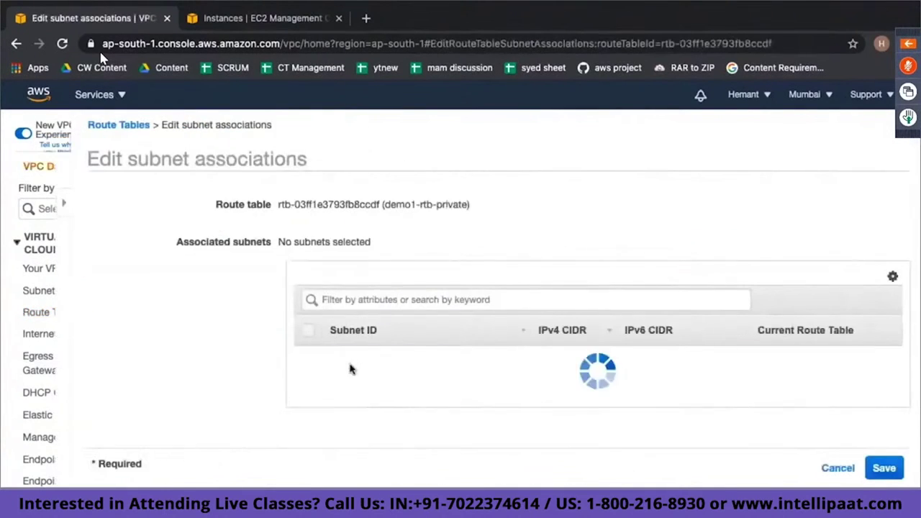
click(239, 357)
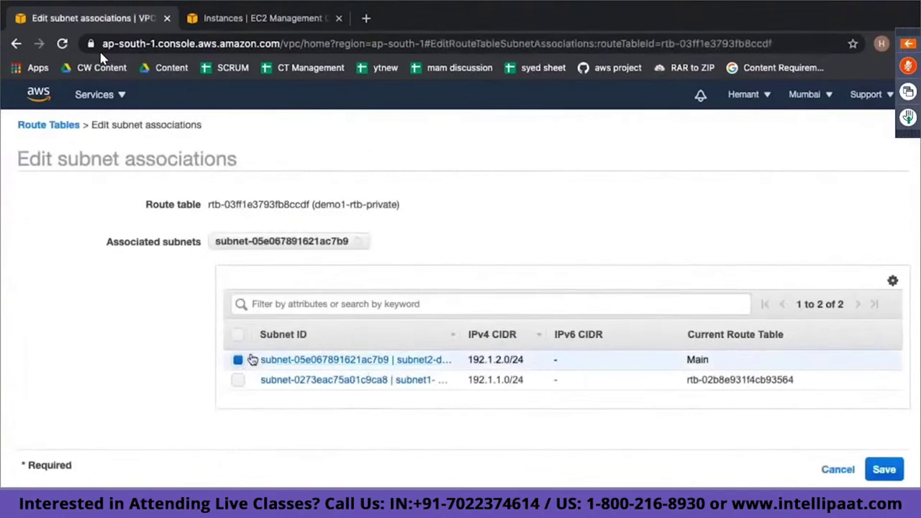
click(883, 465)
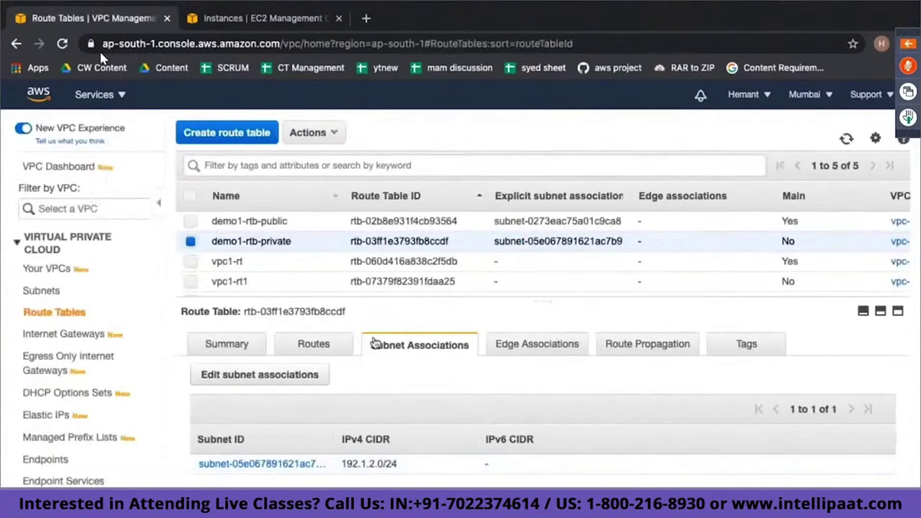
View demo1-rtb-private's routes, then demo1-rtb-public's routes, for comparison
click(311, 344)
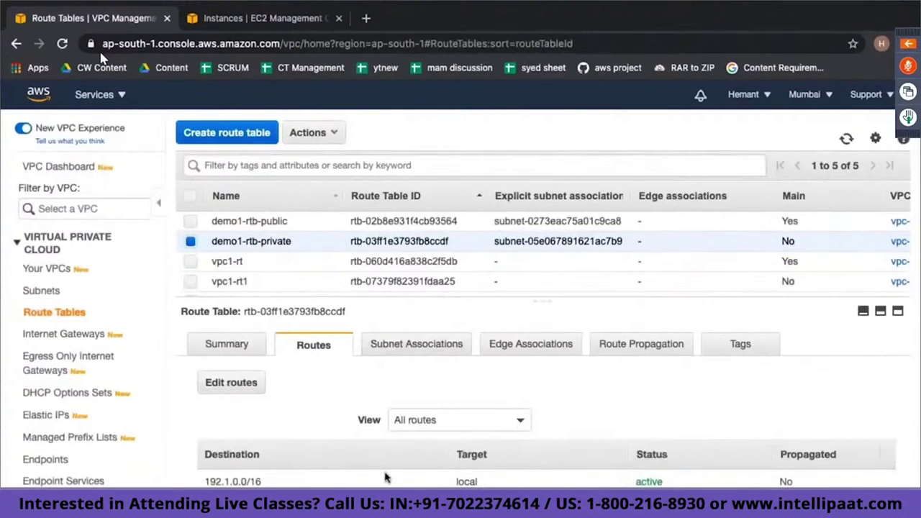
scroll(385, 476, down, 1)
scroll(386, 476, up, 1)
click(191, 242)
click(191, 221)
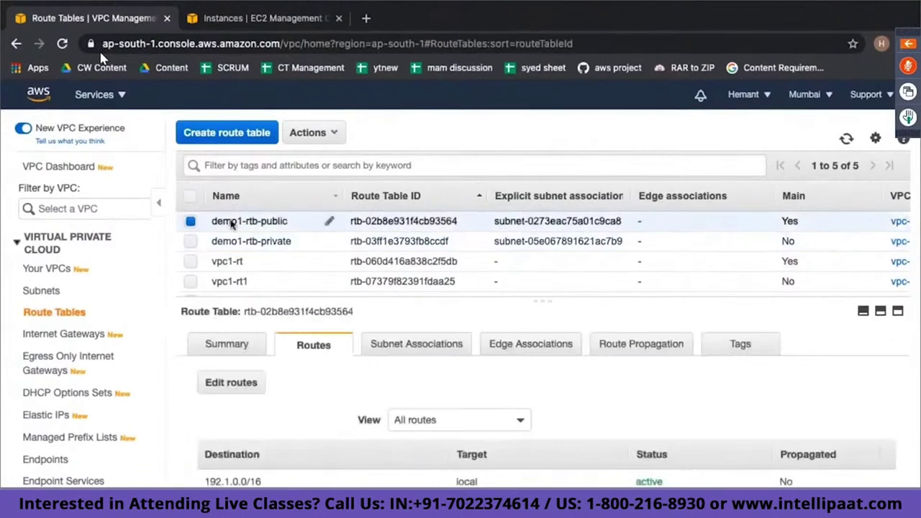
scroll(434, 429, down, 1)
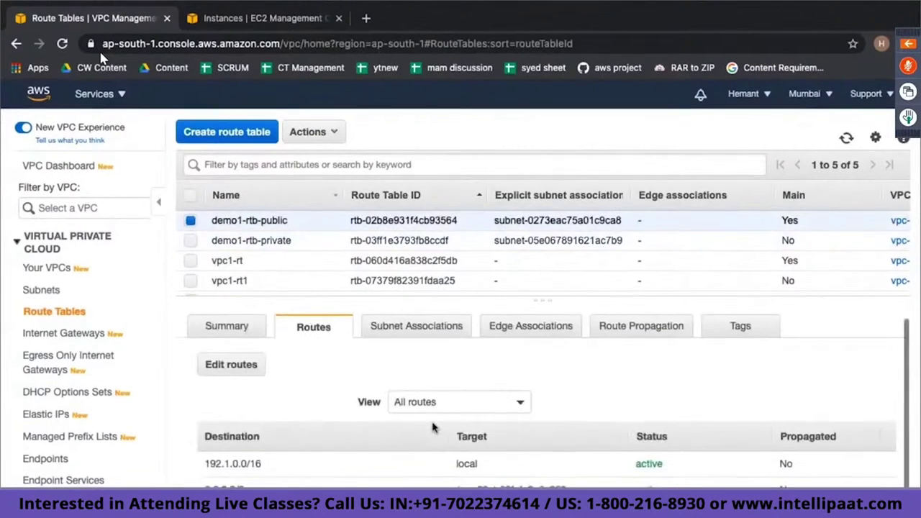
key(ctrl+Left)
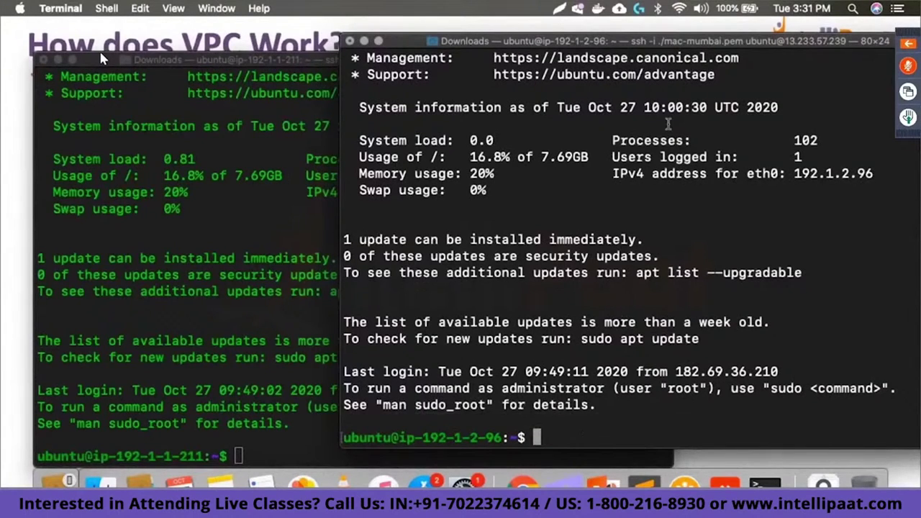
Close the 192.1.2.96 session window and open a fresh terminal in Downloads
click(351, 41)
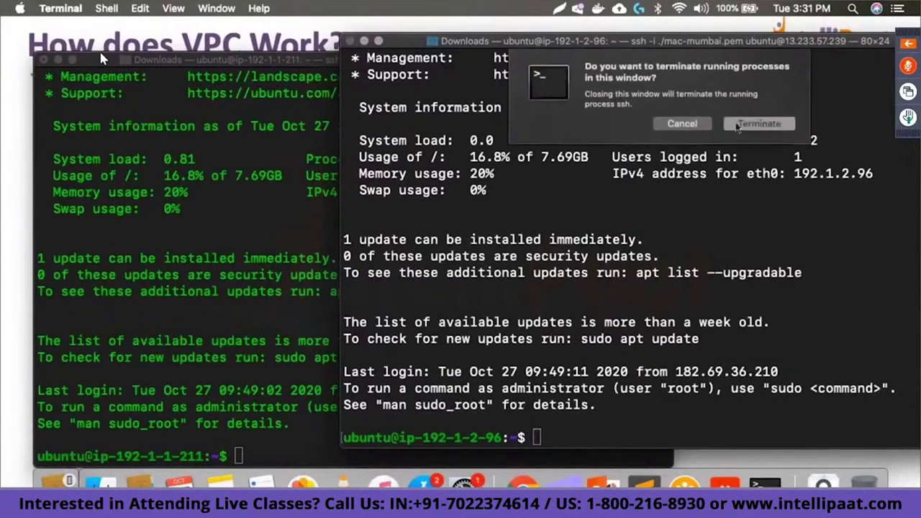
click(751, 123)
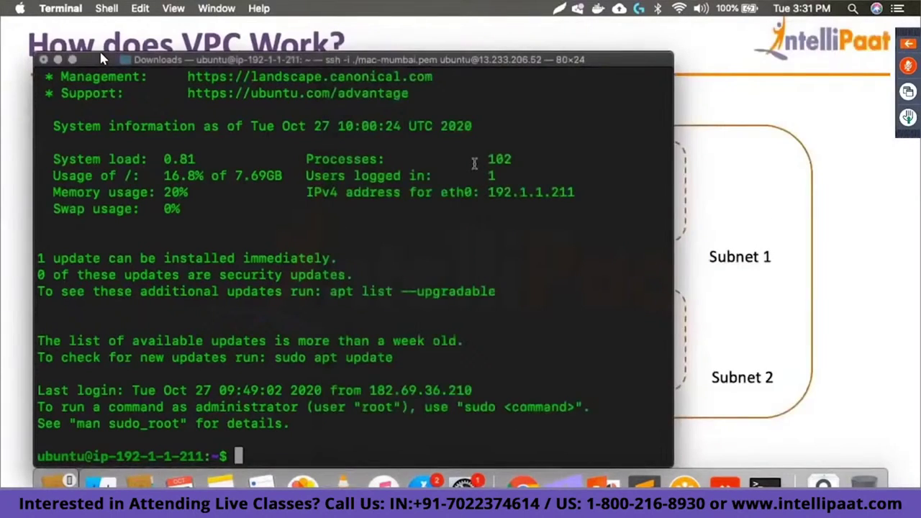
key(super+n)
text(cd Downk)
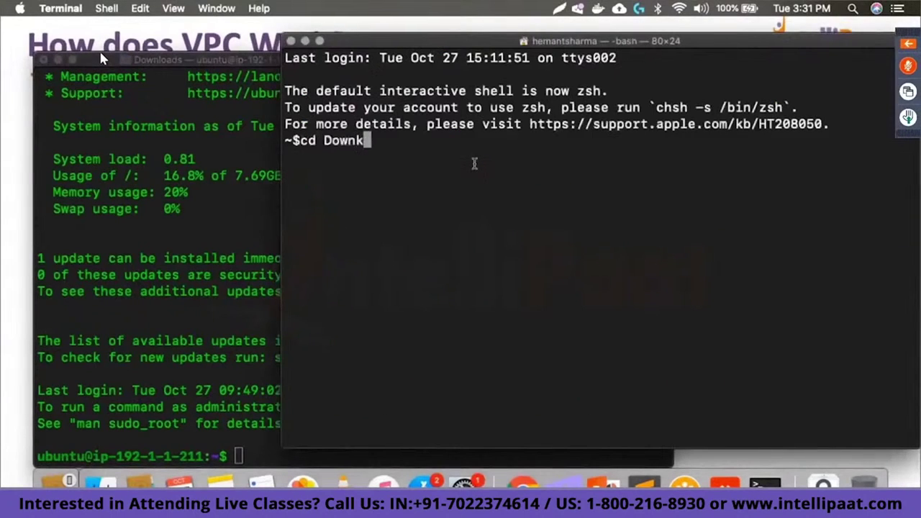
key(BackSpace)
text(loads)
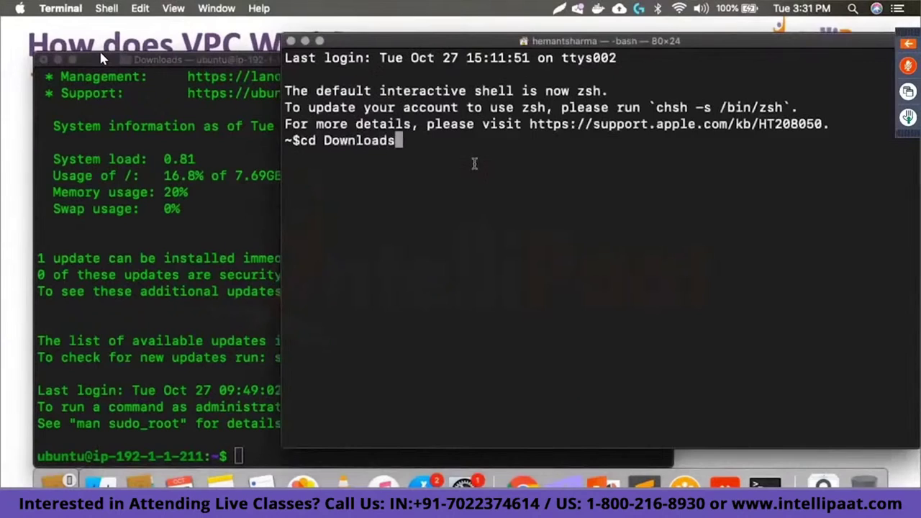
key(Return)
text(clear)
key(Return)
Type the partial command 'ssh -i ./mac-mumbai.pem ubuntu@'
text(ssh)
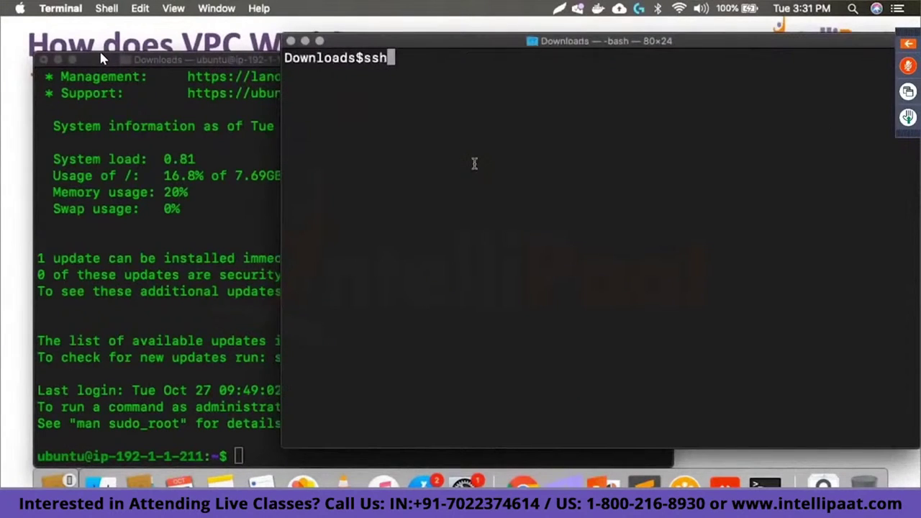
text( -i ./ac)
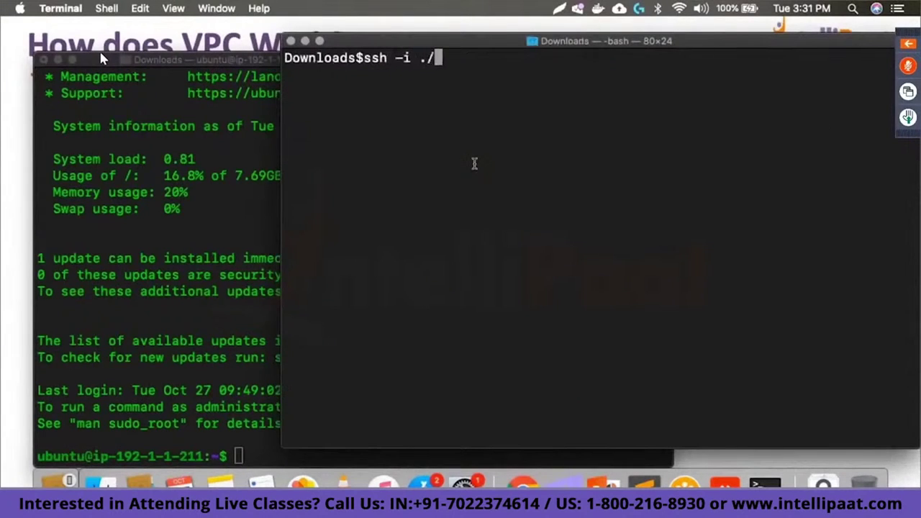
key(BackSpace)
key(BackSpace)
text(mac-m)
key(Tab)
text(ubuntu@)
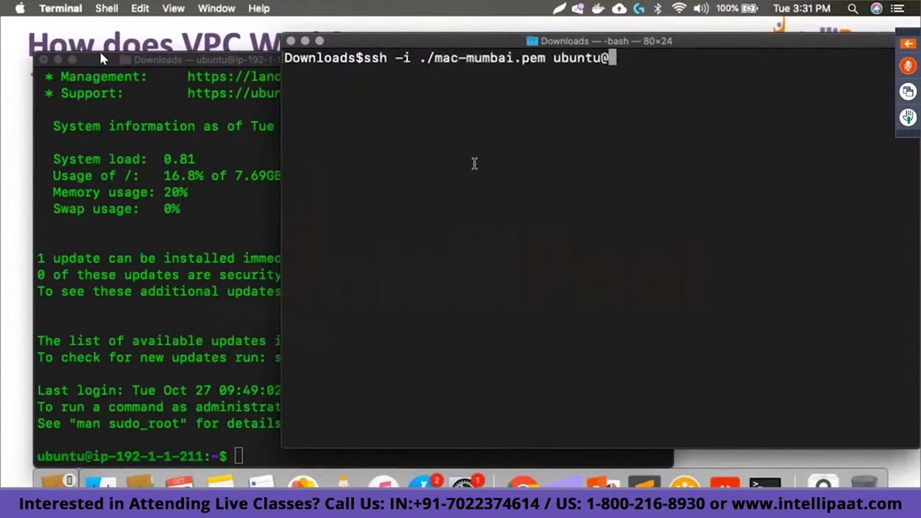
key(ctrl+Right)
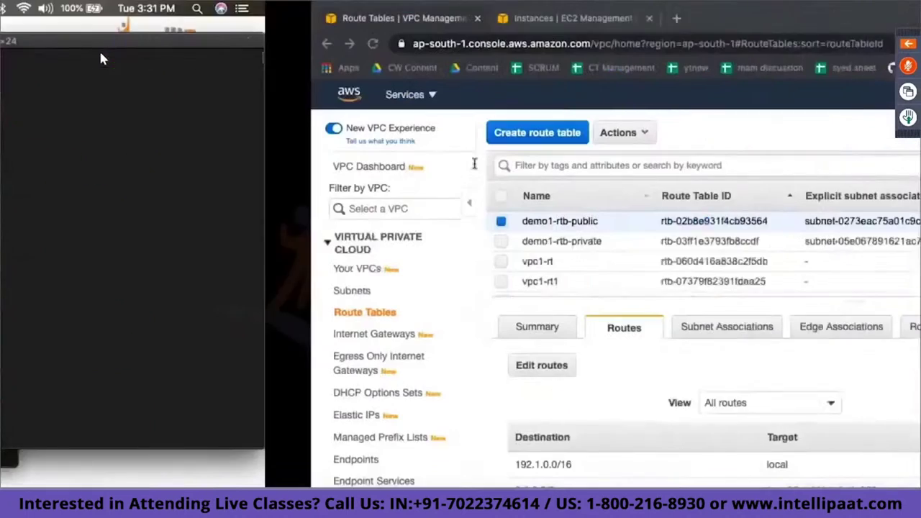
Select the subnet2 instance in EC2 Instances and grab its public IPv4 address
click(274, 18)
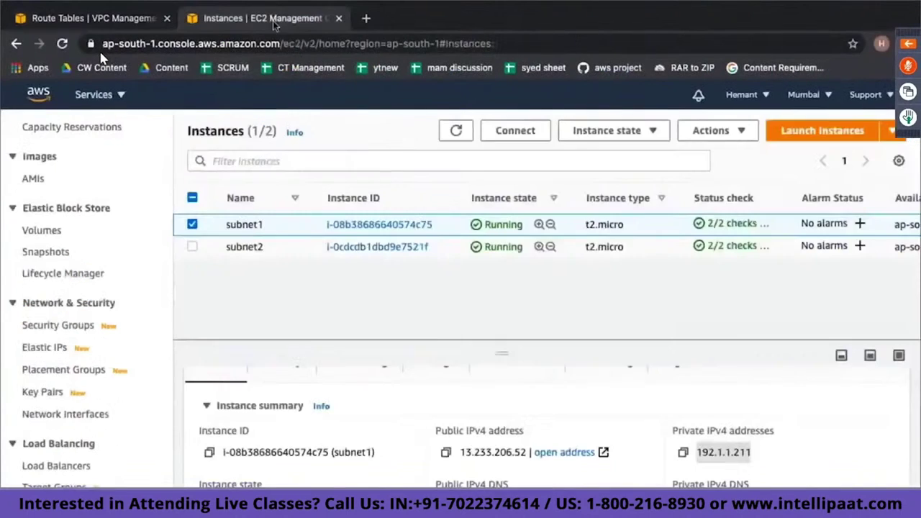
click(192, 224)
click(192, 247)
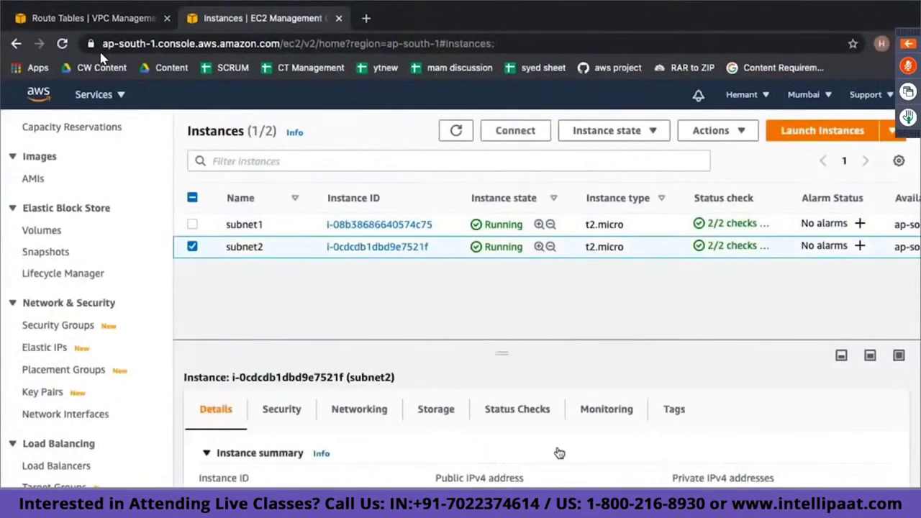
scroll(561, 454, down, 2)
double_click(492, 445)
key(super+c)
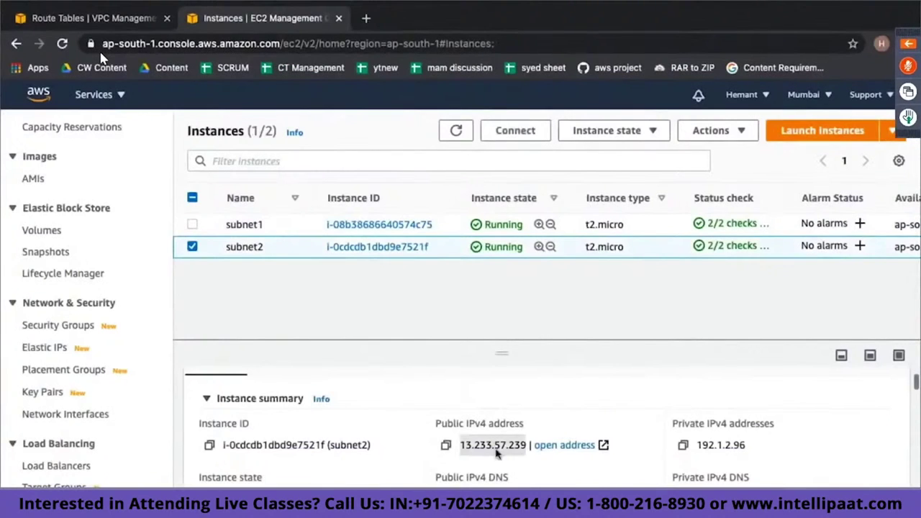
Paste 13.233.57.239 after ubuntu@ and run the SSH connection
key(ctrl+Left)
key(super+v)
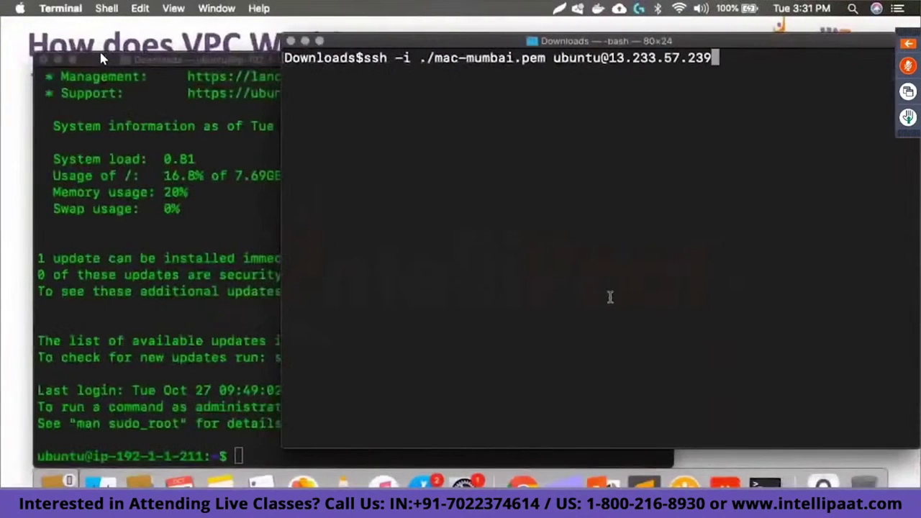
key(Return)
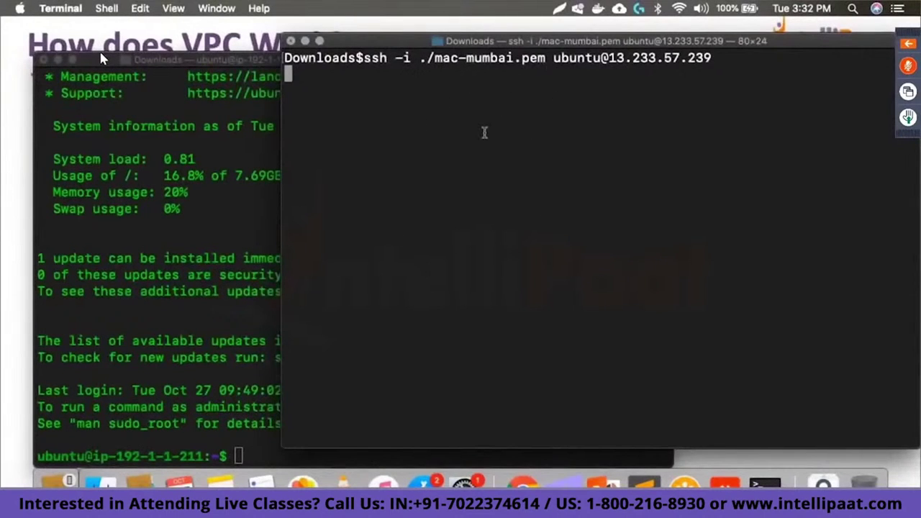
key(ctrl+Right)
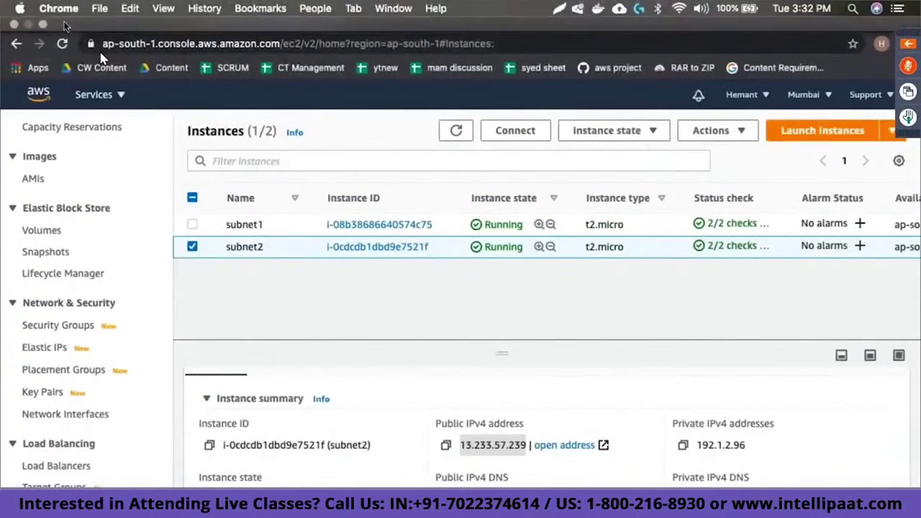
Check demo1-rtb-private's routes, then demo1-rtb-public's routes, in Route Tables
click(68, 18)
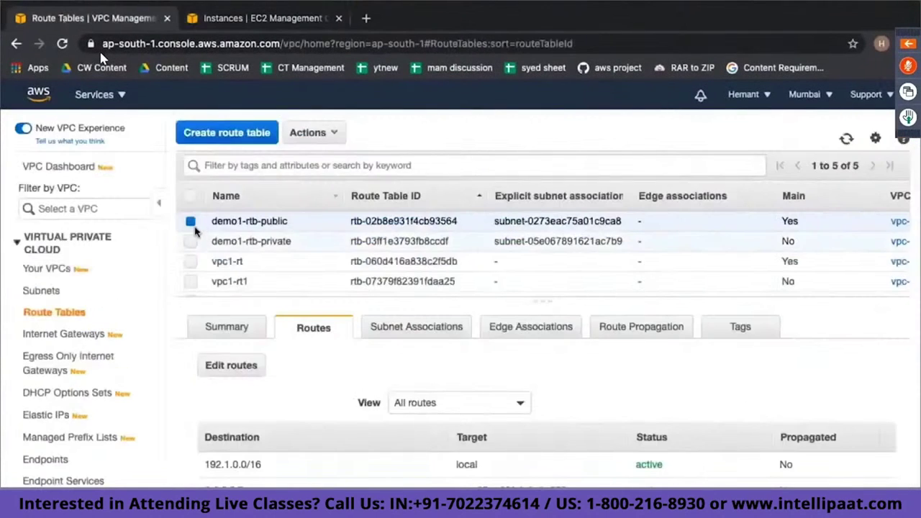
click(192, 222)
click(192, 242)
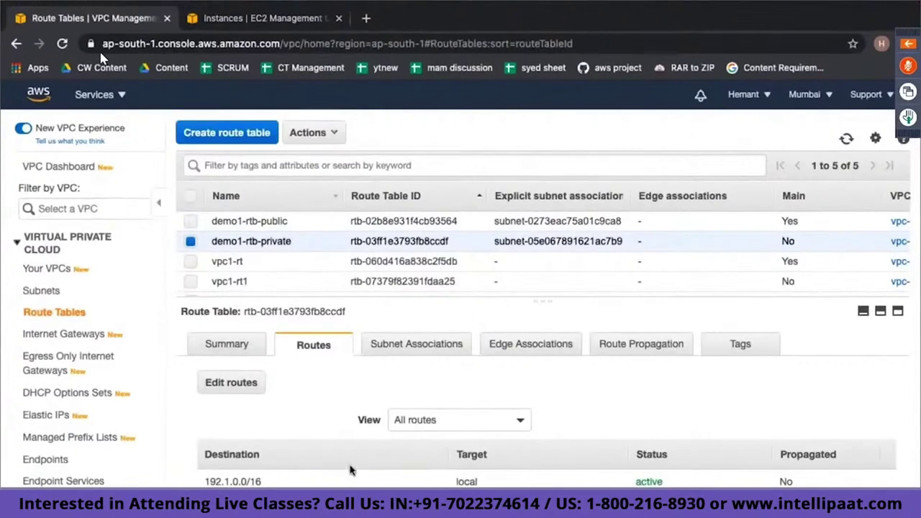
click(191, 242)
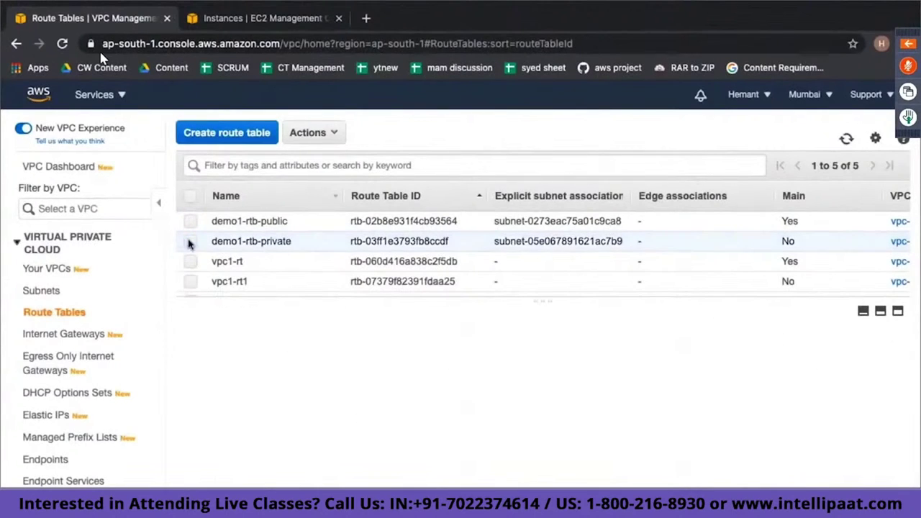
click(191, 221)
scroll(301, 428, down, 1)
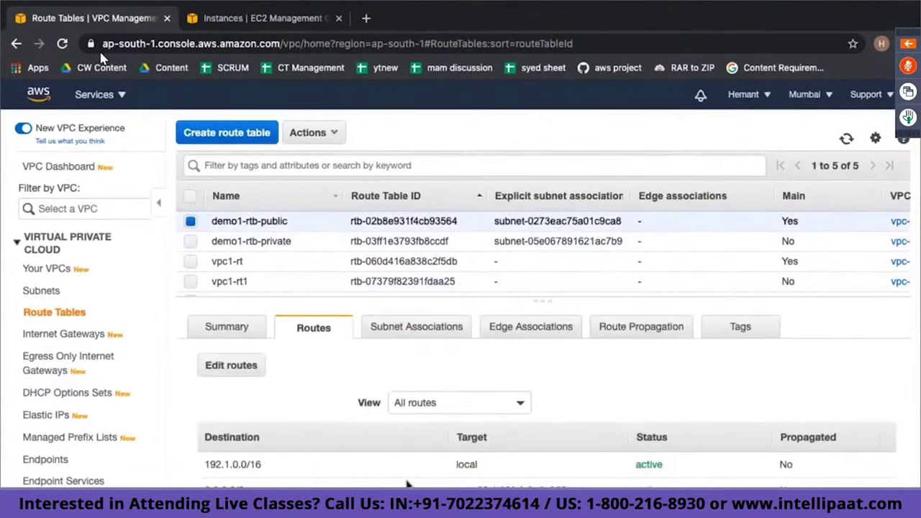
key(super+Tab)
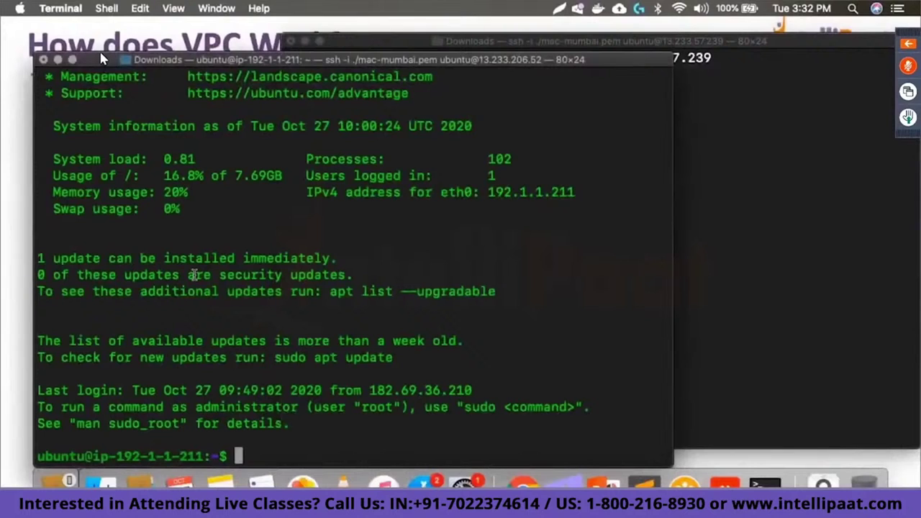
Log out of the subnet1 instance and reconnect via SSH to 13.233.206.52
text(exig)
key(Return)
text(exit)
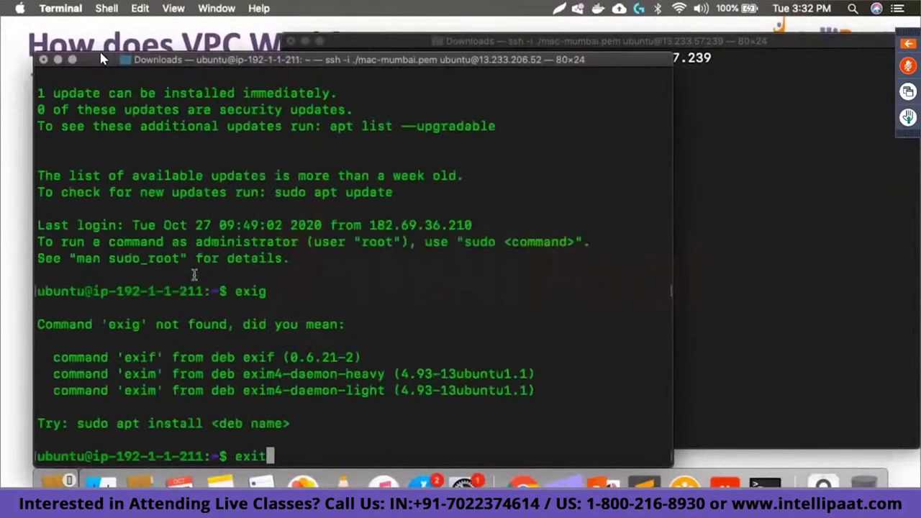
key(Return)
key(Up)
key(Return)
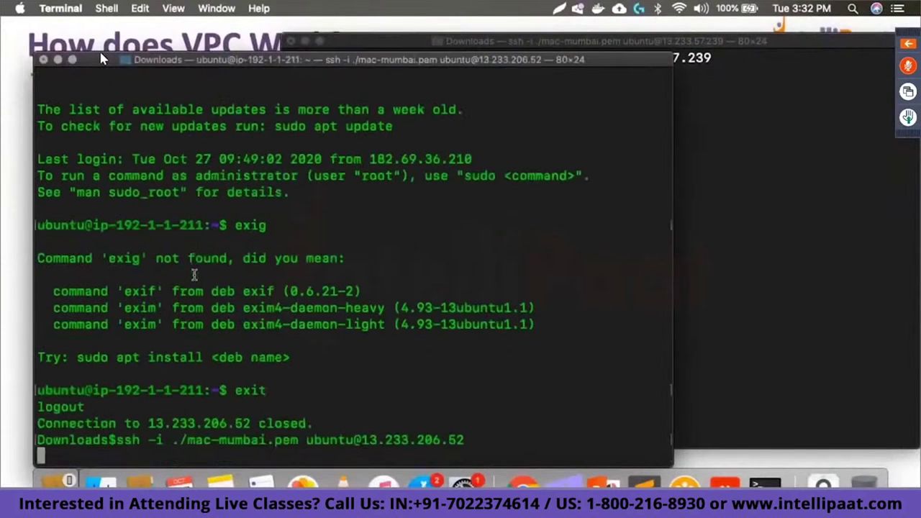
text(clear)
key(Return)
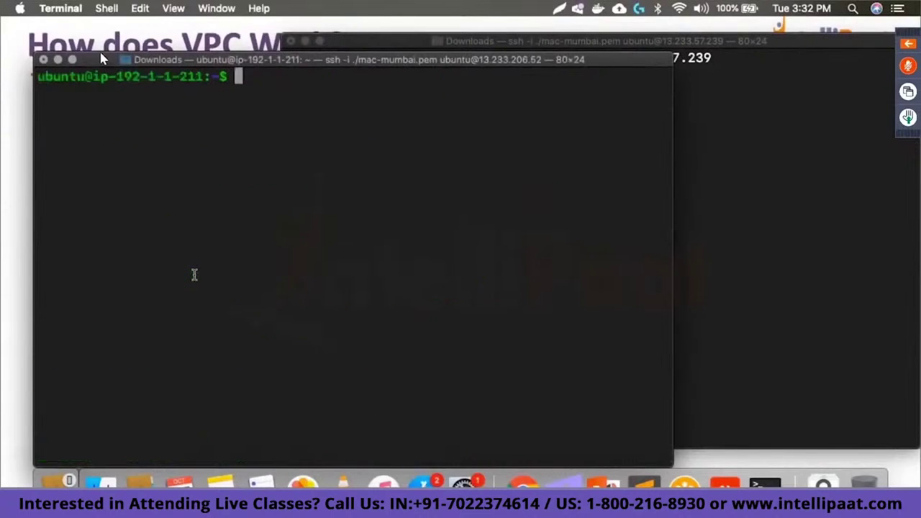
Highlight 13.233.57.239 in the still-hanging subnet2 SSH session
click(729, 180)
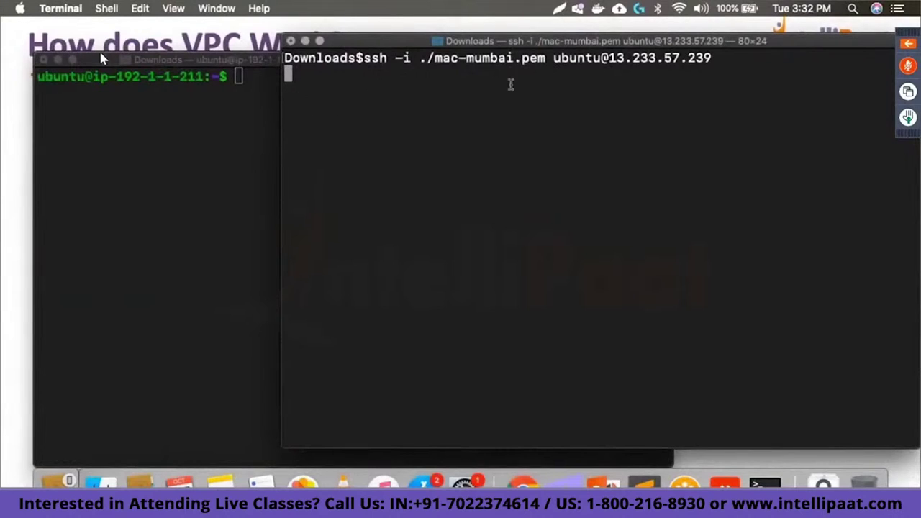
drag(610, 59, 712, 59)
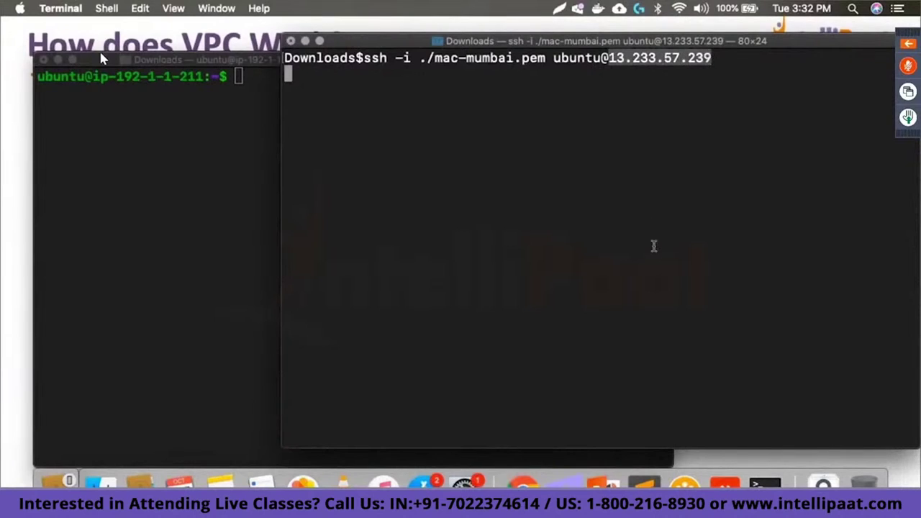
click(654, 246)
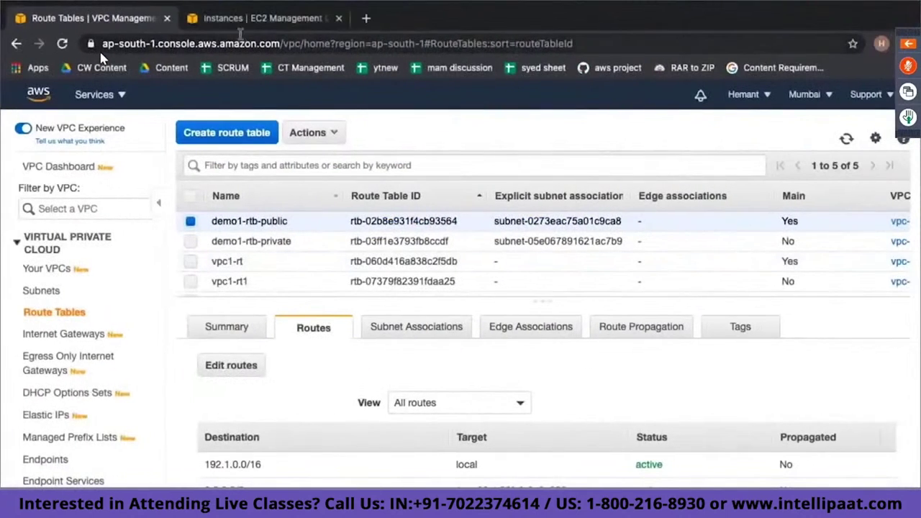
Review the subnet2 instance's details in the EC2 Instances list, then deselect it
click(261, 18)
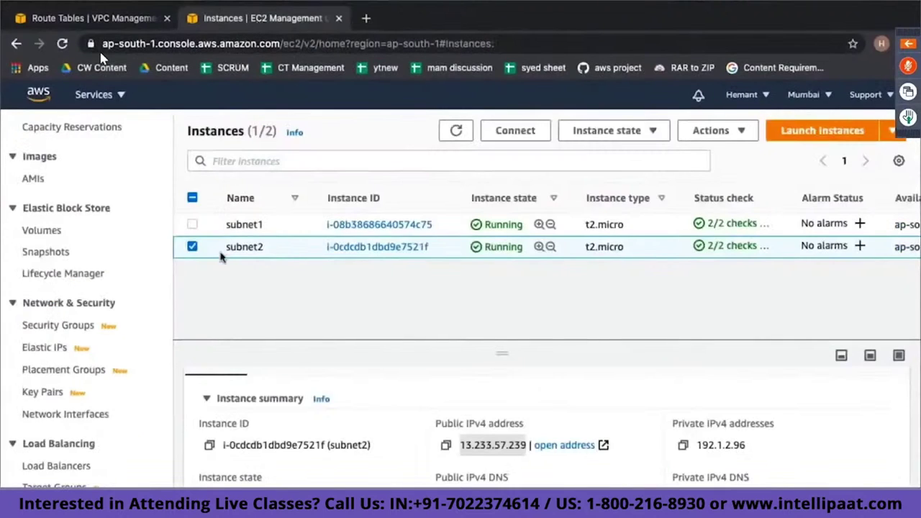
click(192, 247)
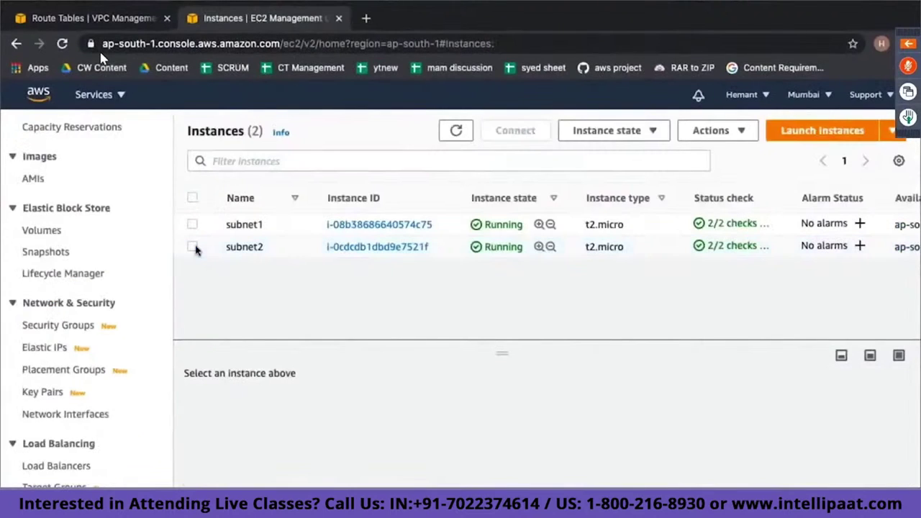
click(193, 247)
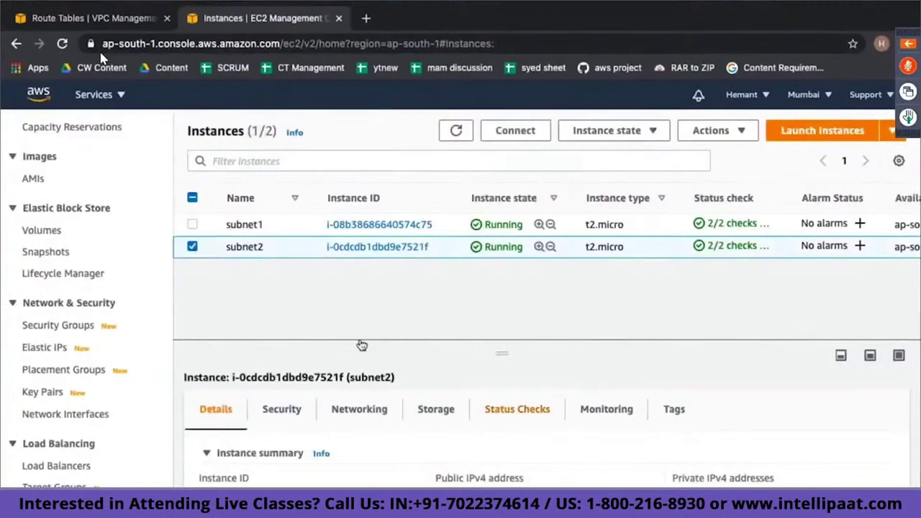
scroll(475, 430, down, 1)
scroll(475, 431, down, 1)
scroll(475, 431, up, 3)
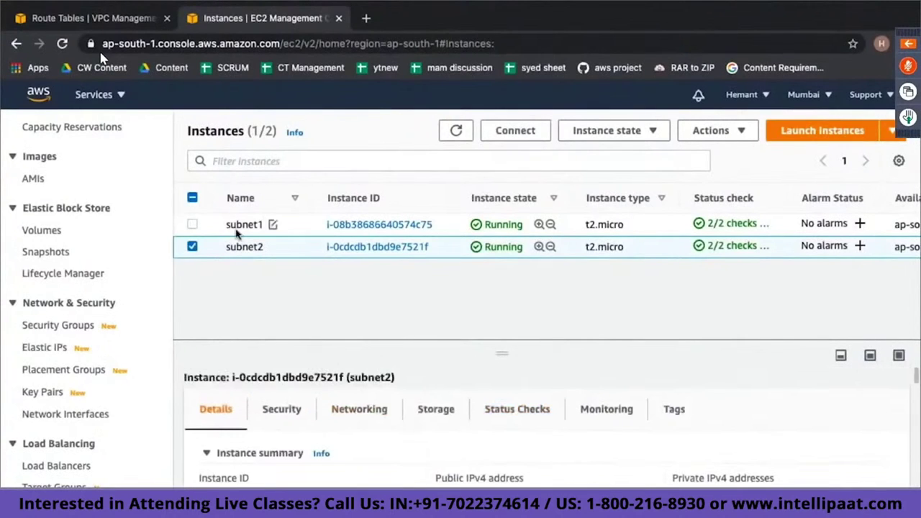
click(193, 247)
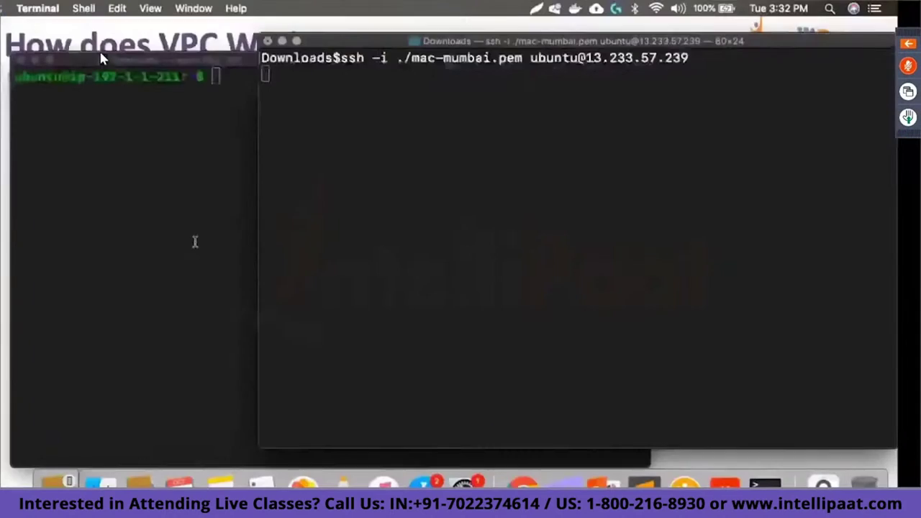
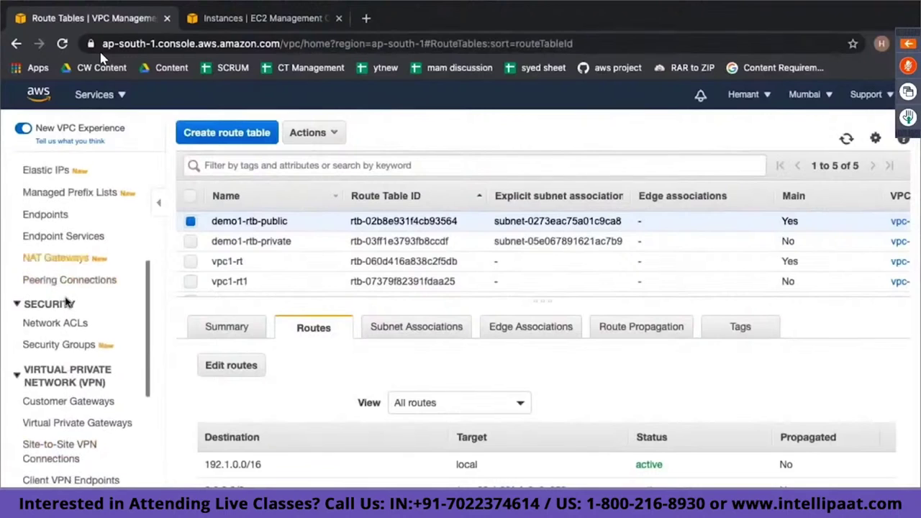
Start a new NAT gateway named demo1-nat
click(77, 260)
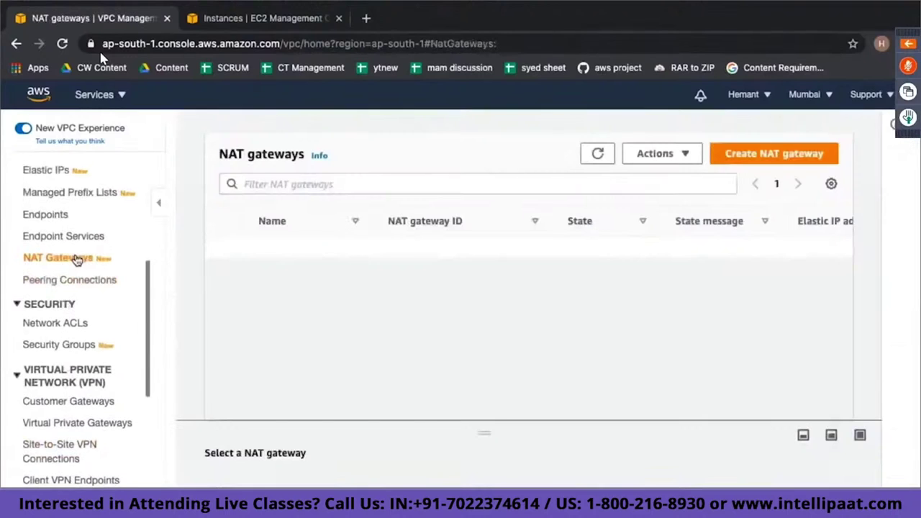
click(746, 153)
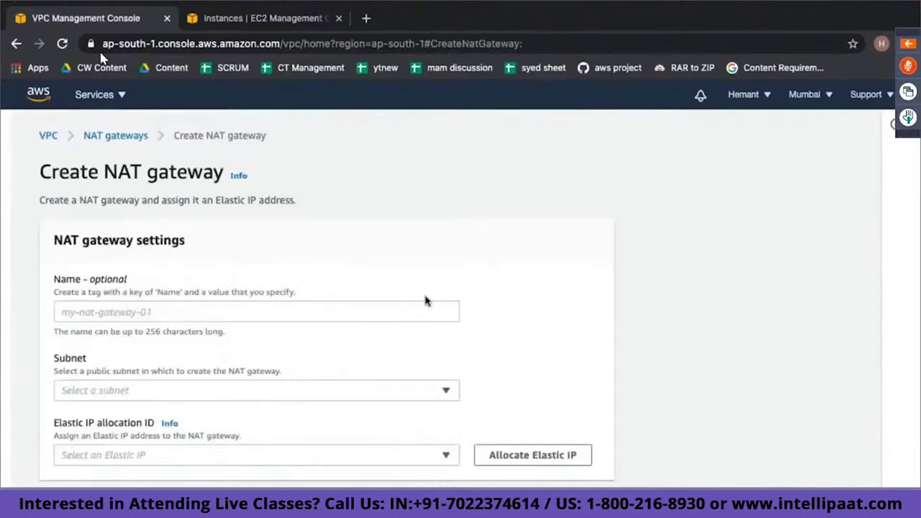
click(385, 309)
text(demo)
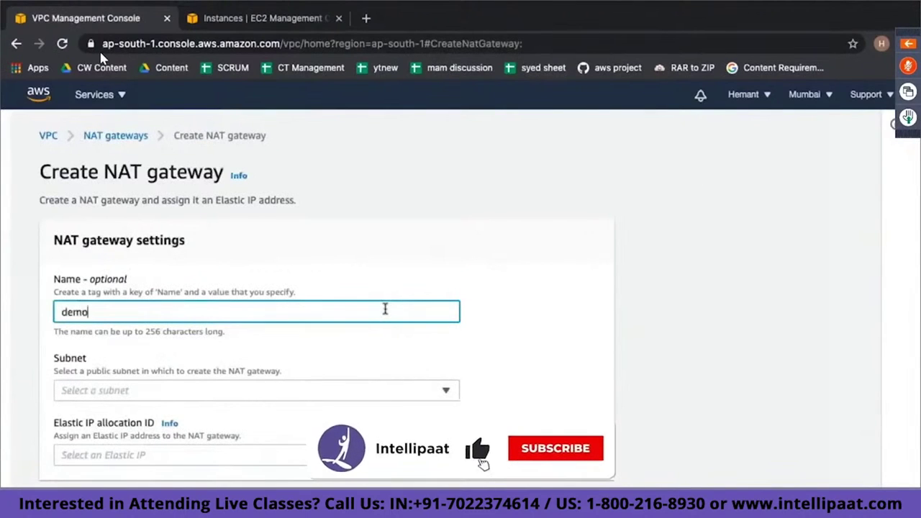
text(1-nat)
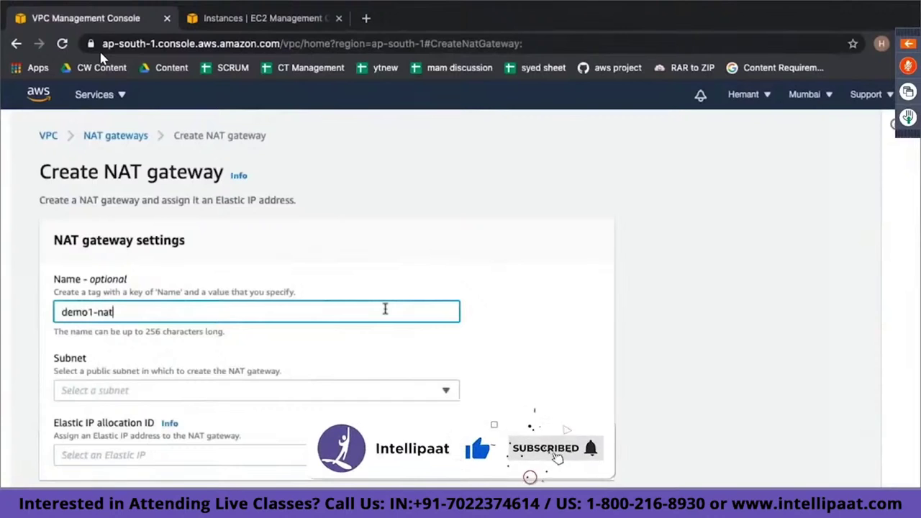
scroll(331, 397, down, 2)
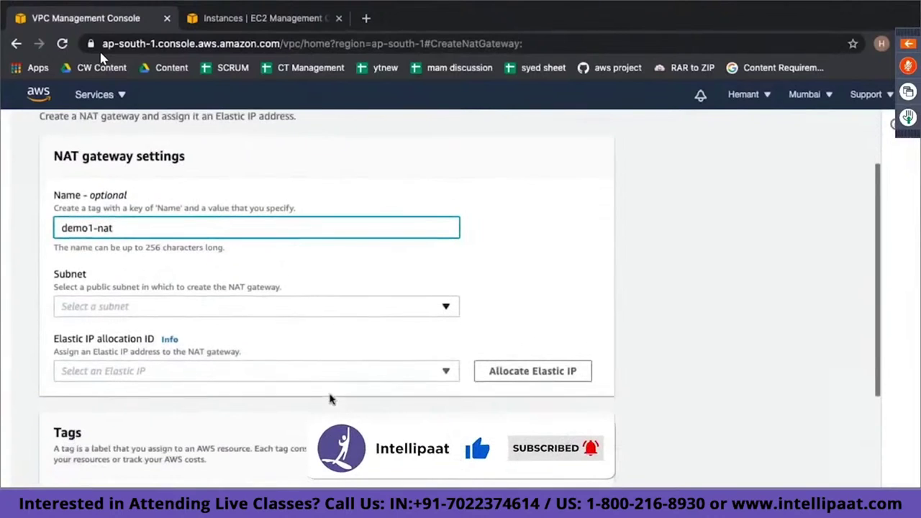
Place demo1-nat in vpc1-subnet1 with a newly allocated Elastic IP and create it
click(445, 308)
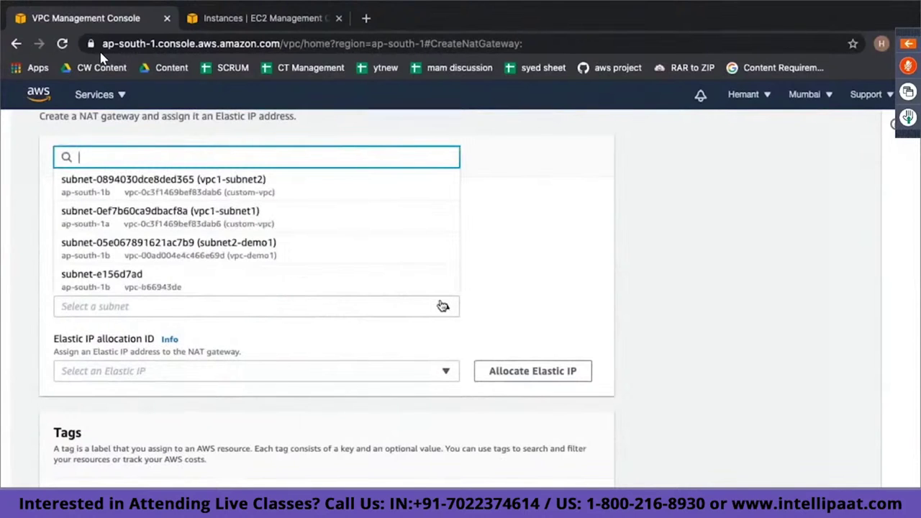
click(421, 186)
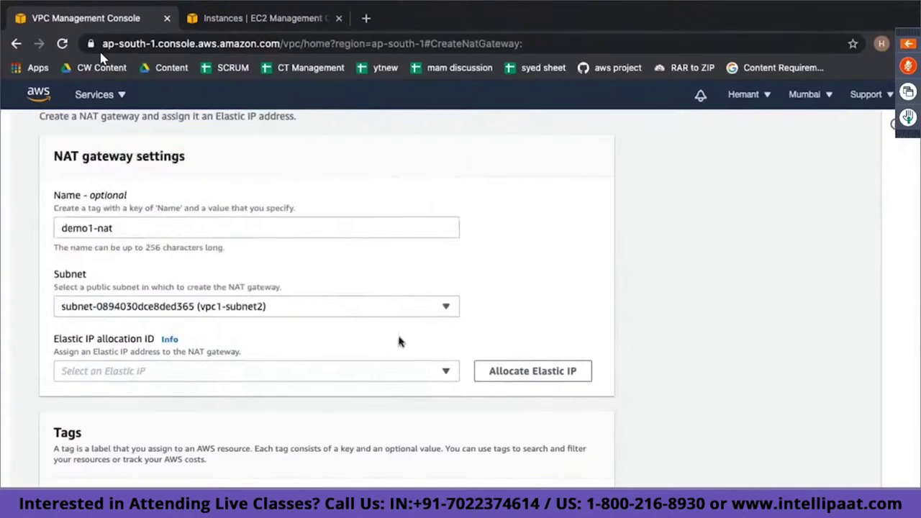
click(497, 374)
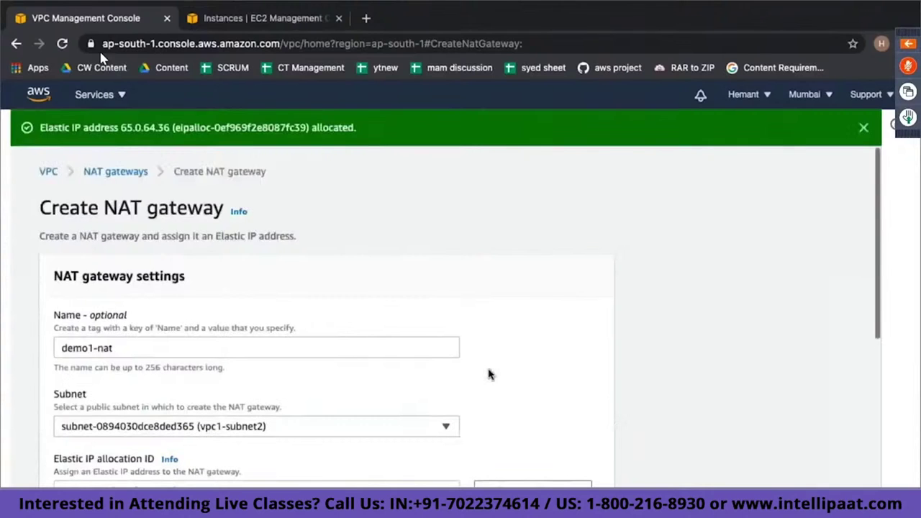
scroll(488, 374, down, 5)
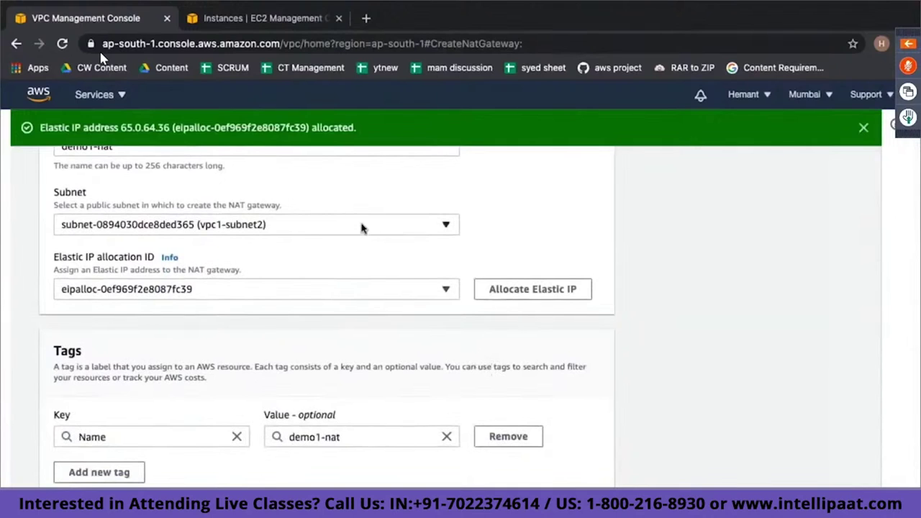
click(223, 226)
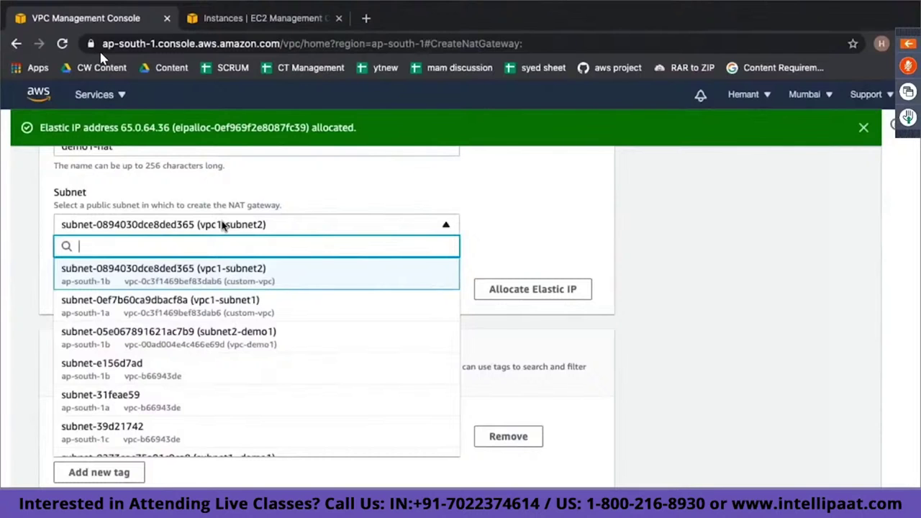
click(216, 305)
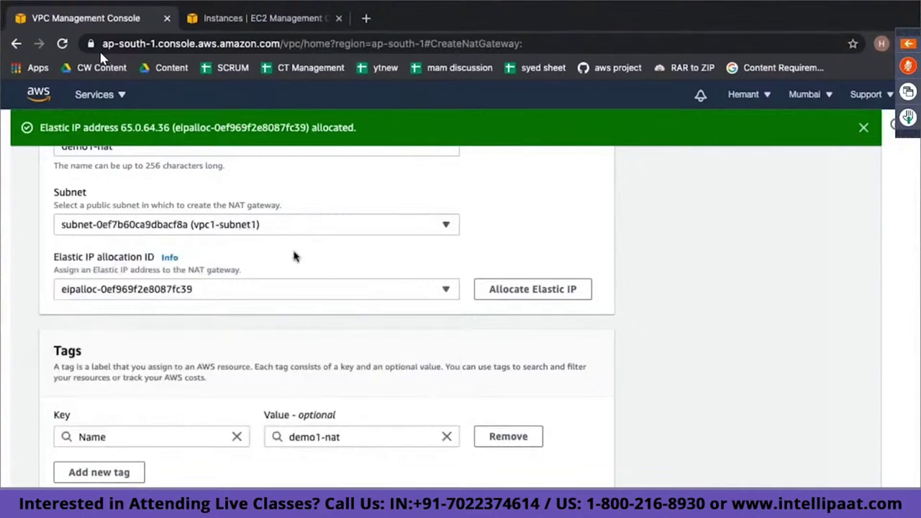
scroll(364, 411, down, 2)
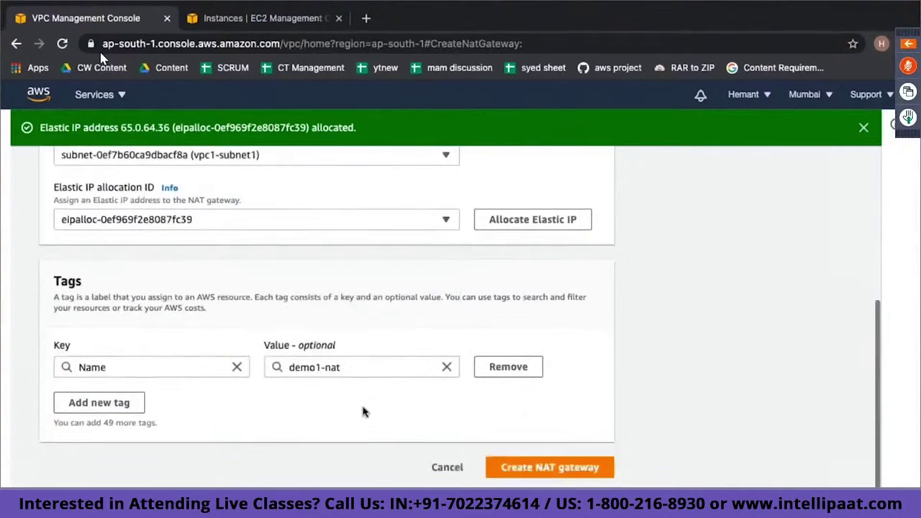
click(528, 469)
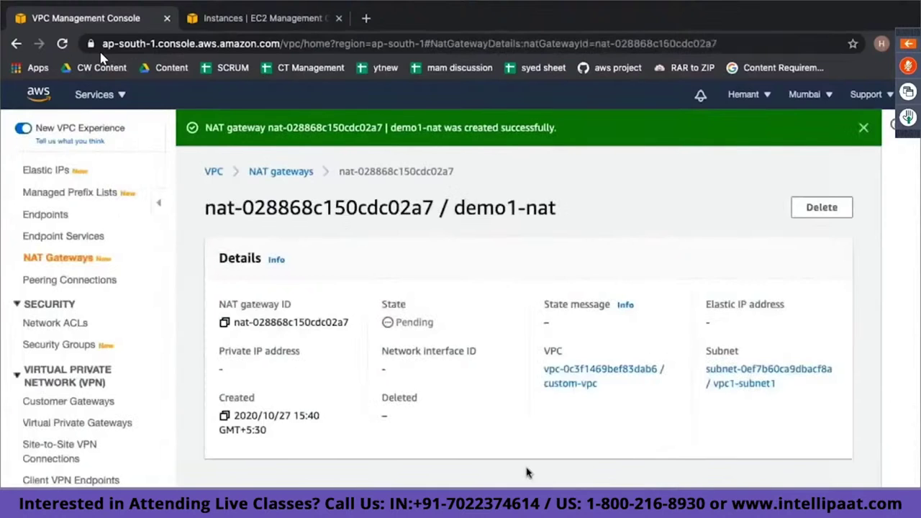
Dismiss the success banner and reload demo1-nat's page so private IP 10.1.1.209 appears
scroll(528, 473, down, 5)
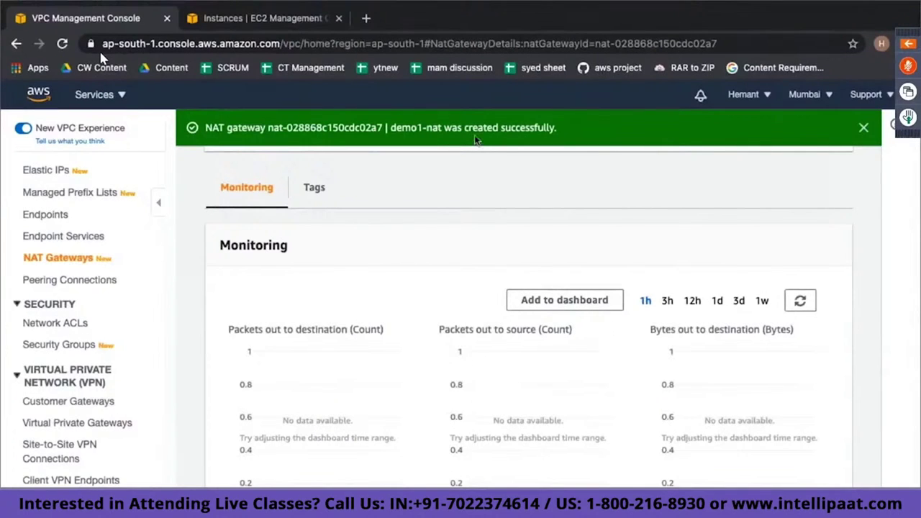
click(863, 128)
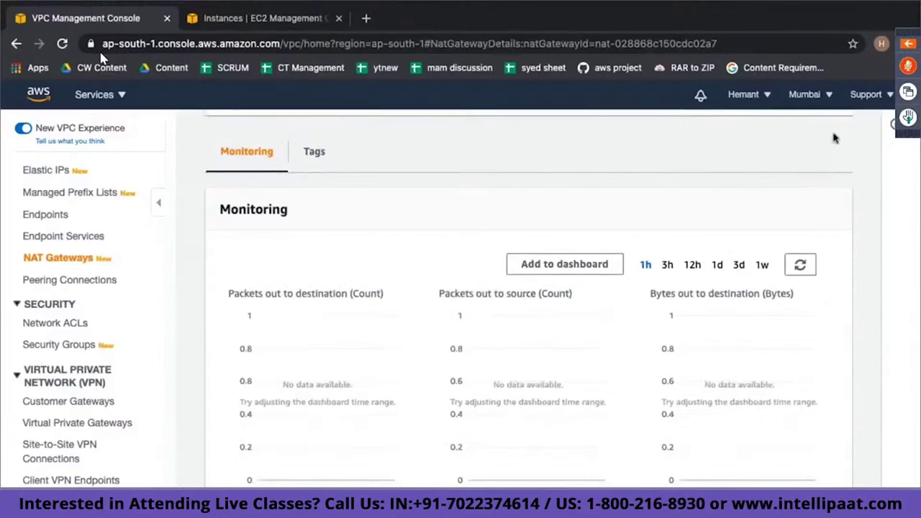
scroll(596, 179, up, 5)
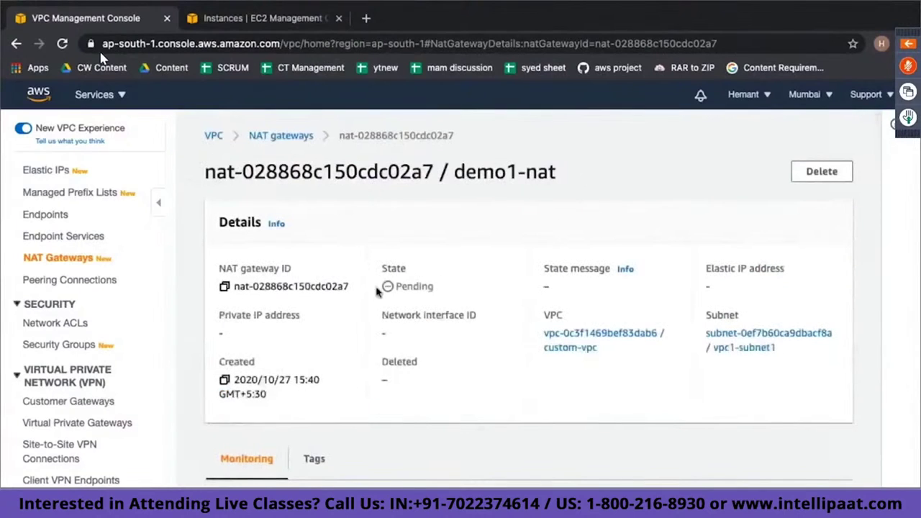
double_click(412, 285)
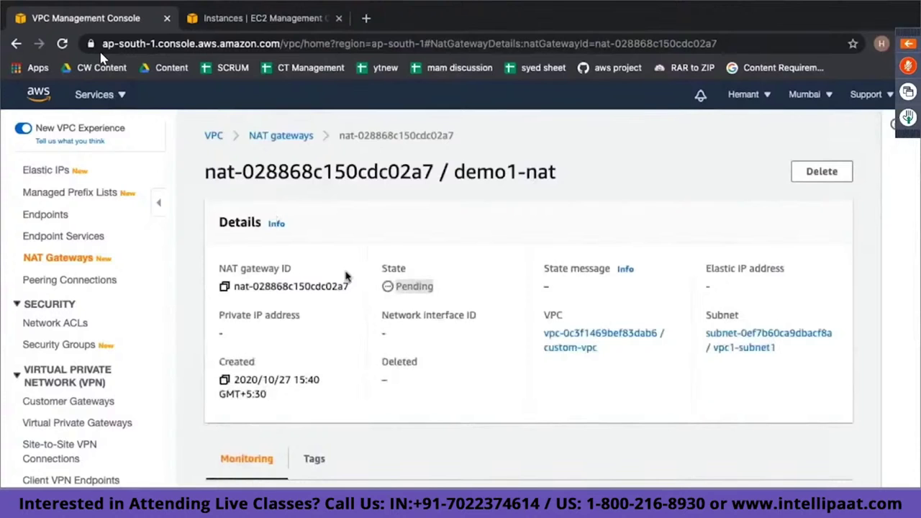
scroll(483, 271, down, 1)
scroll(484, 271, down, 5)
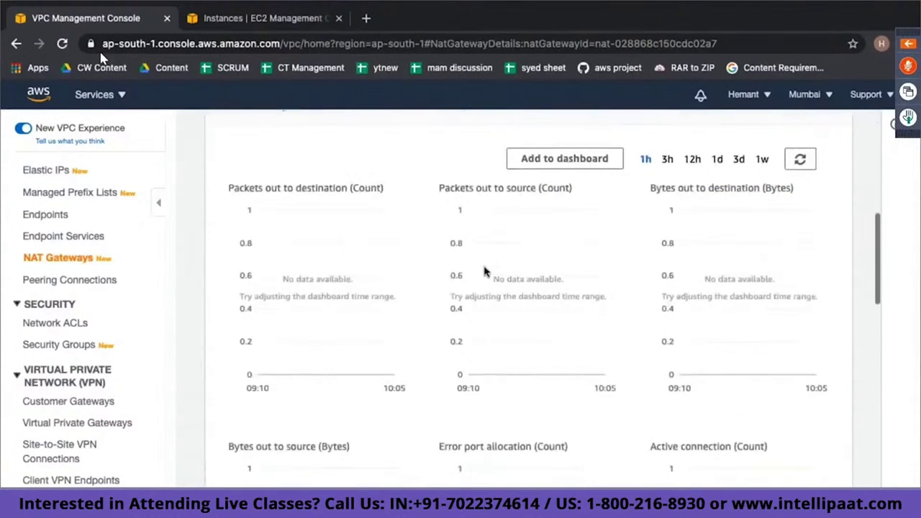
scroll(487, 267, up, 10)
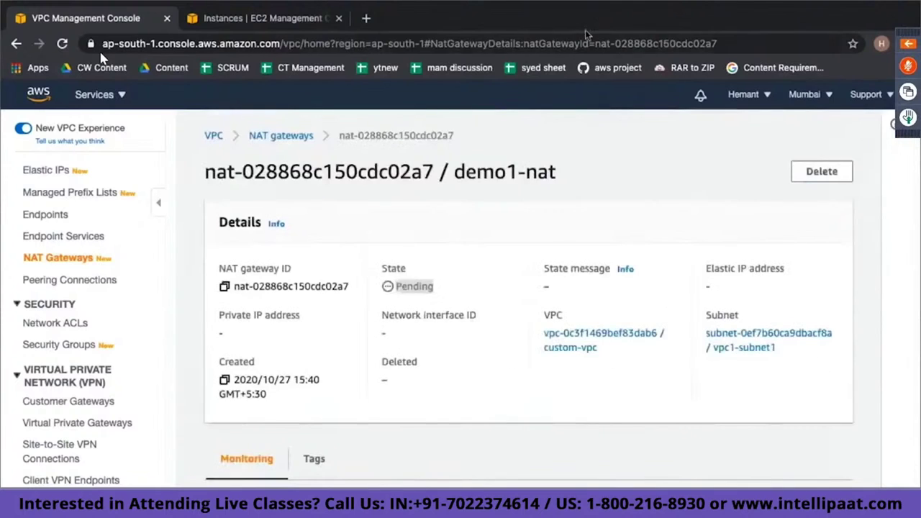
click(585, 44)
key(Return)
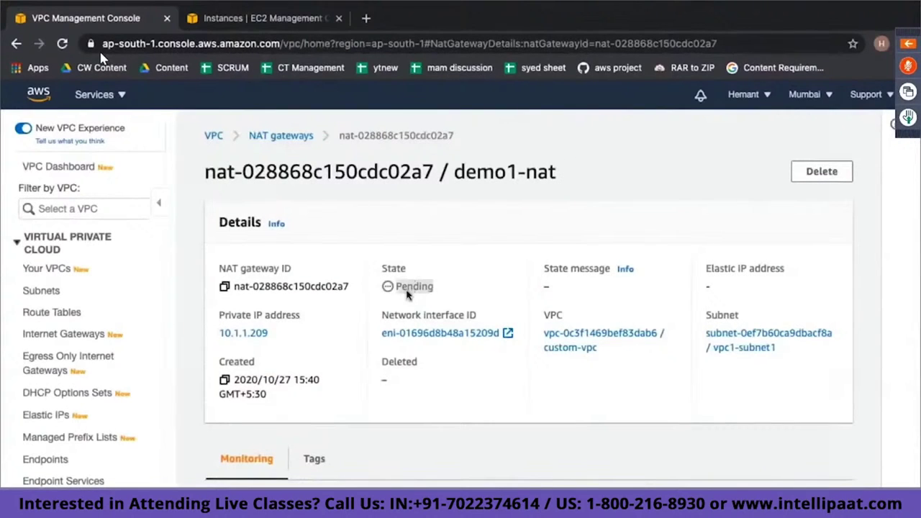
Open the route editor for the demo1-rtb-private route table
click(78, 313)
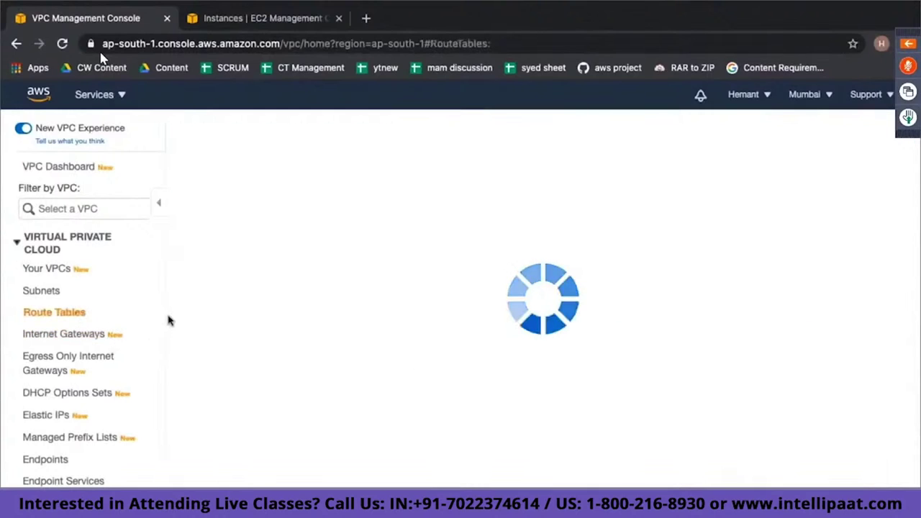
click(191, 242)
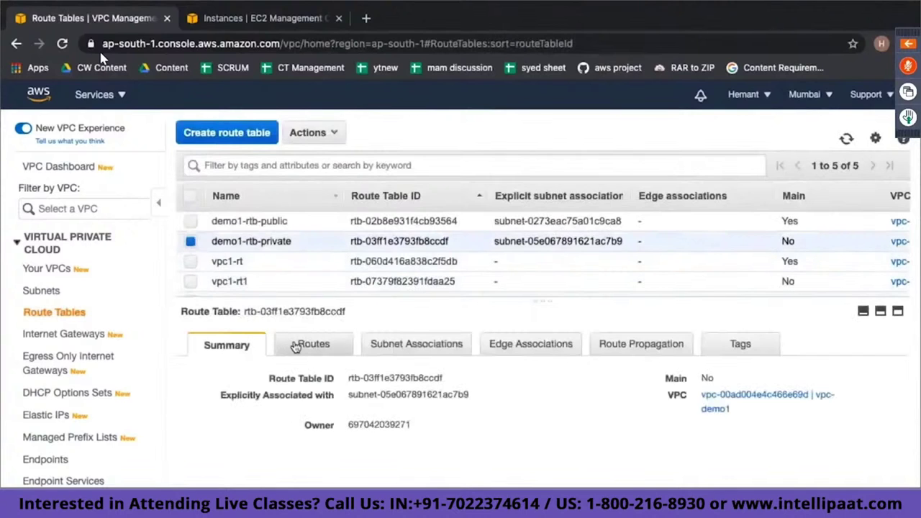
click(310, 344)
scroll(389, 416, down, 1)
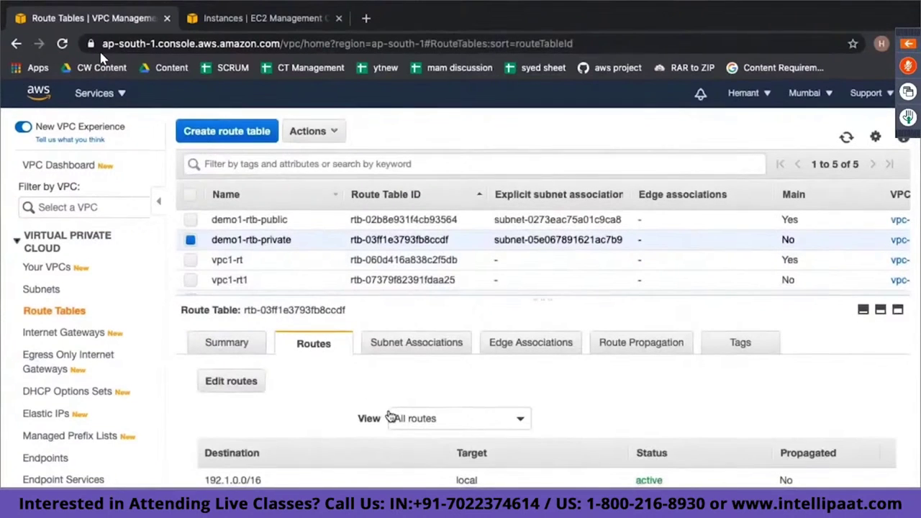
click(231, 381)
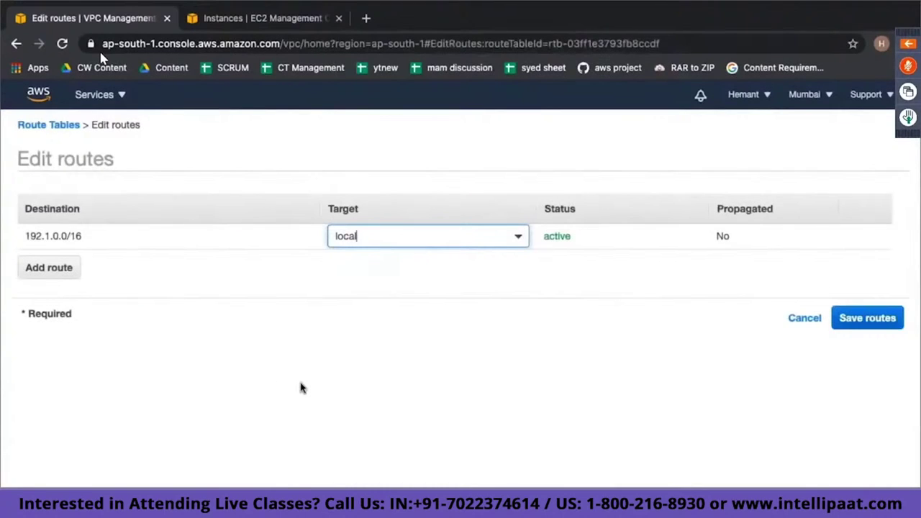
Add a 0.0.0.0/0 route with target 'nat-', then leave without saving
click(43, 276)
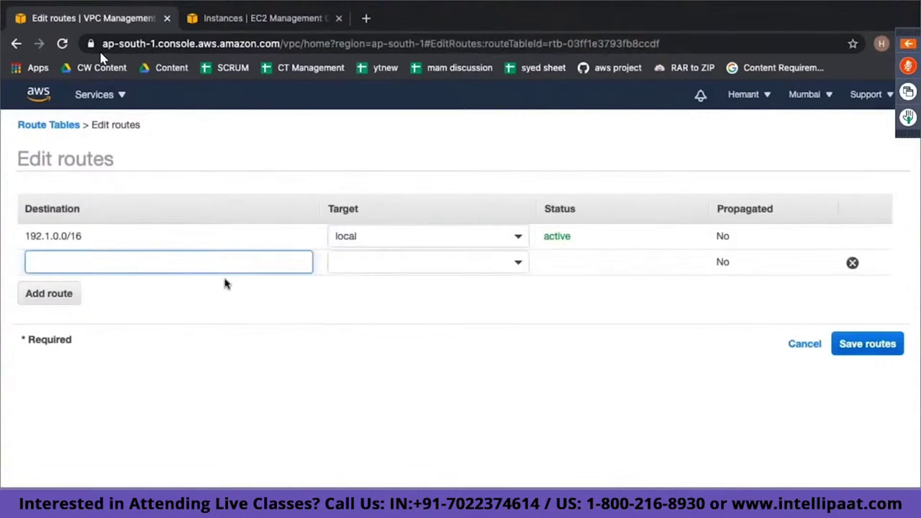
text(0.0)
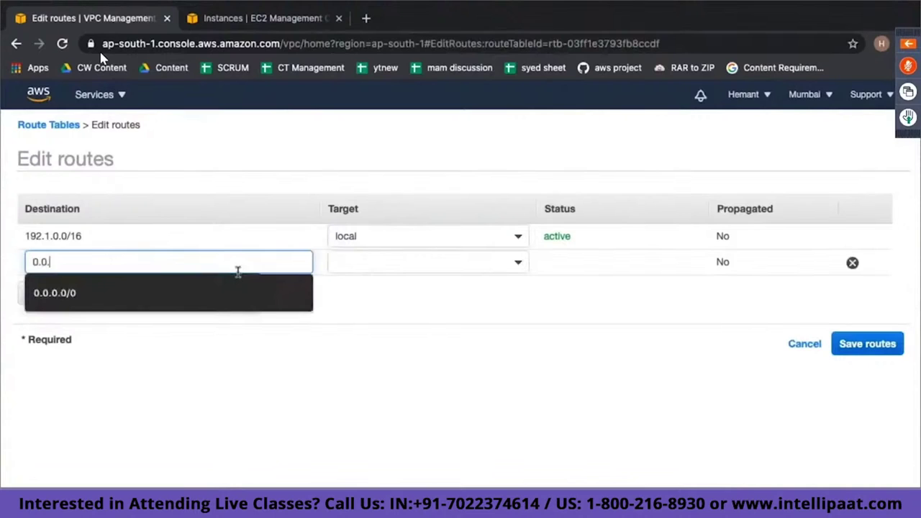
text(.0.0/0)
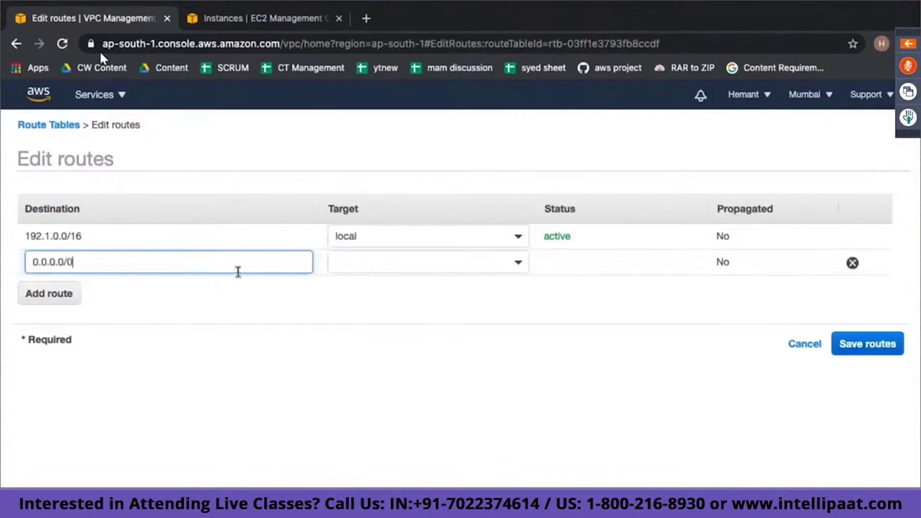
click(448, 263)
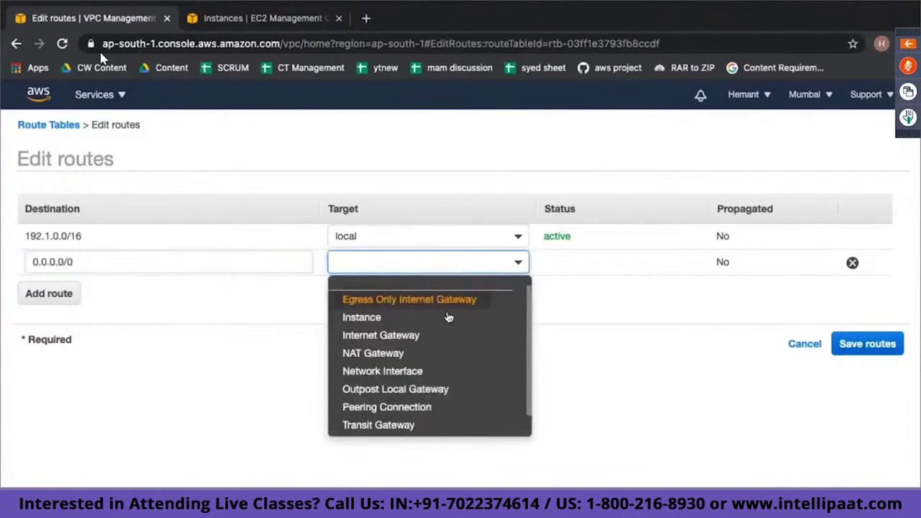
text(nat-)
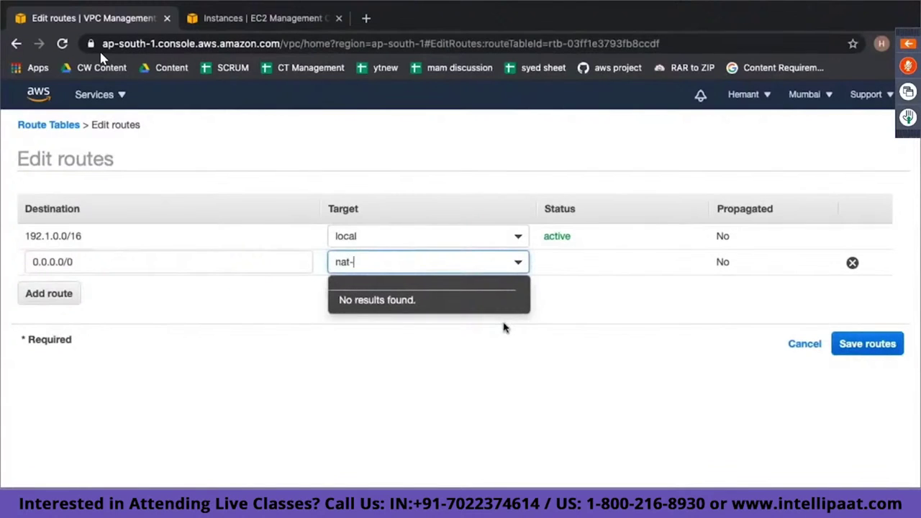
click(585, 317)
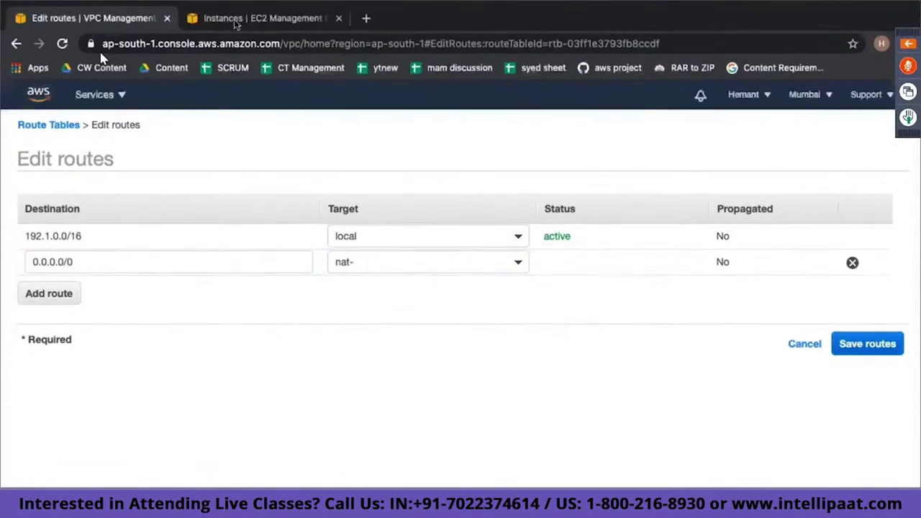
click(59, 126)
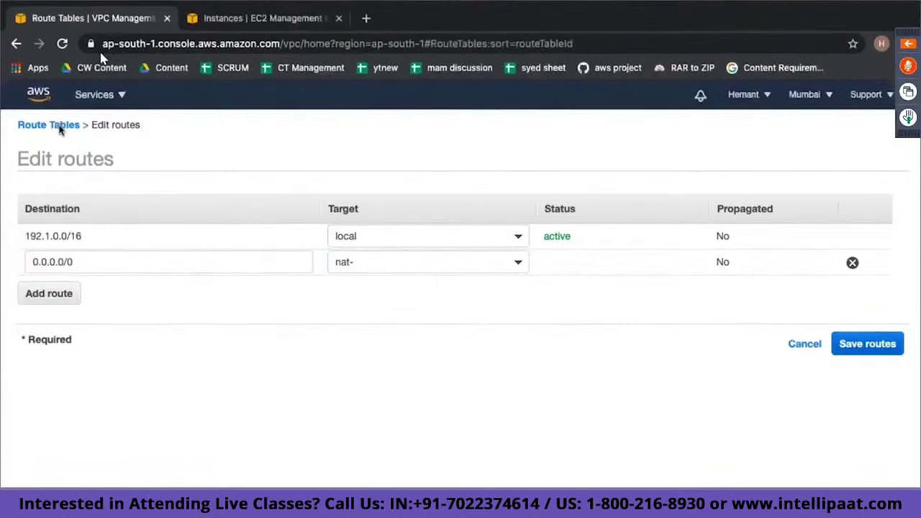
Refresh the NAT gateways list repeatedly to watch demo1-nat's Pending state
scroll(103, 407, down, 8)
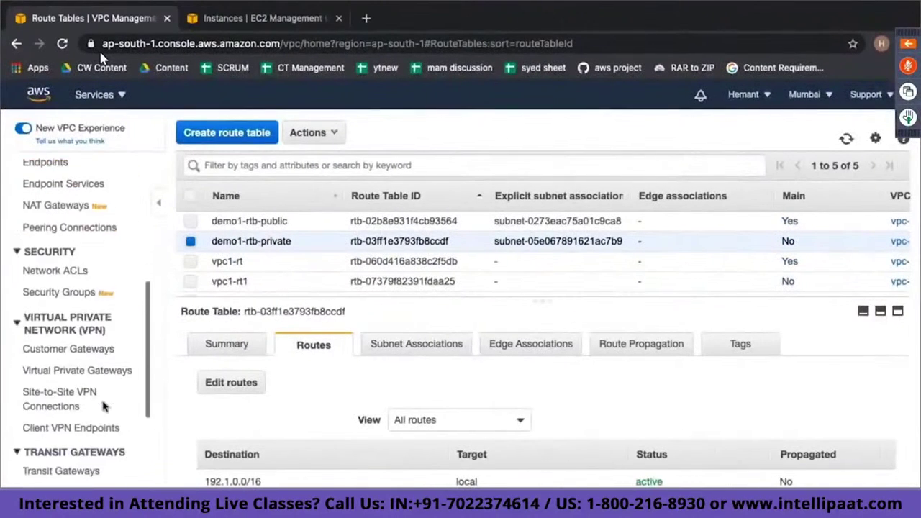
scroll(103, 407, down, 5)
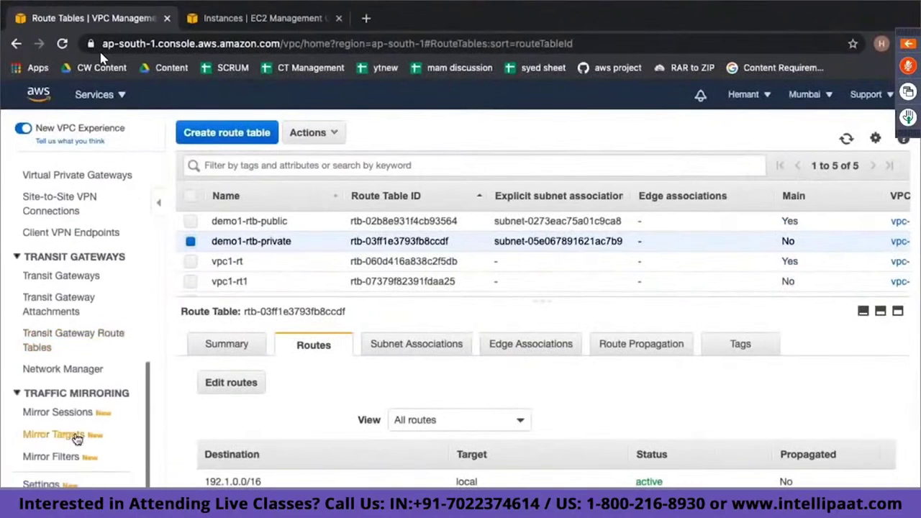
scroll(77, 439, up, 6)
scroll(89, 301, up, 1)
click(81, 258)
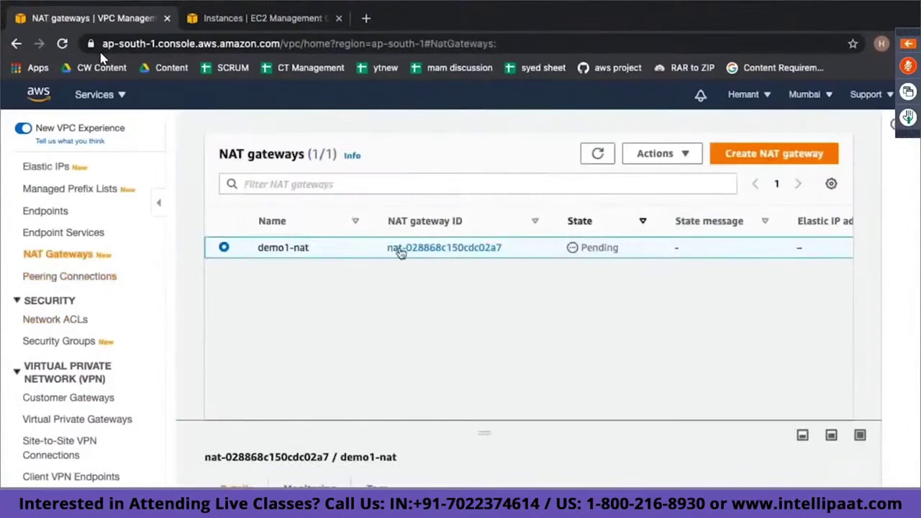
click(602, 157)
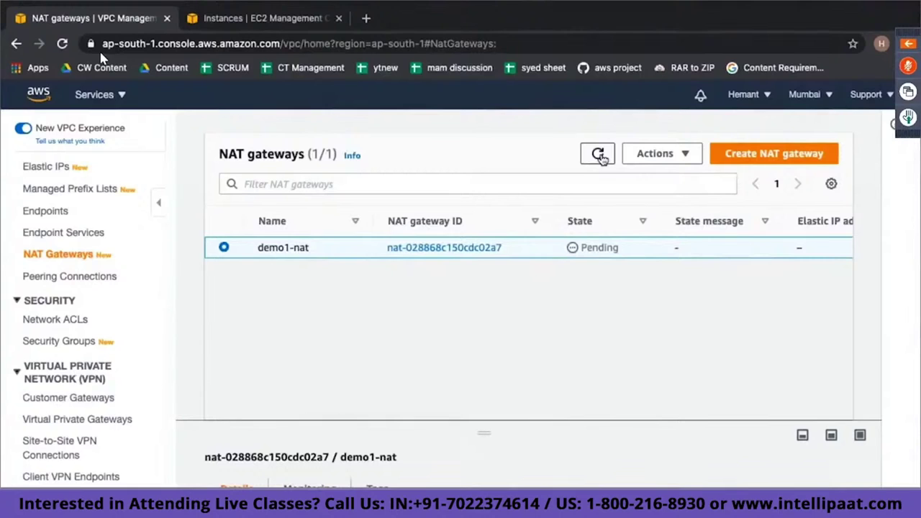
click(598, 156)
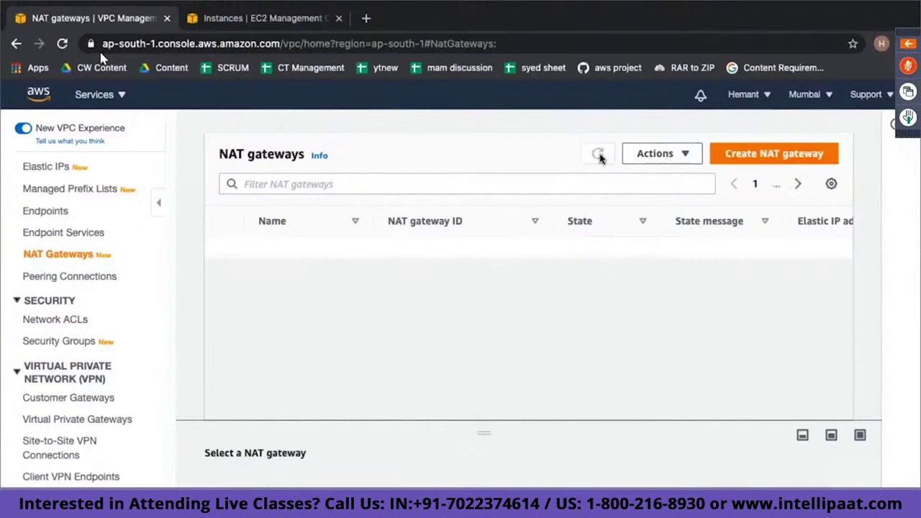
click(600, 157)
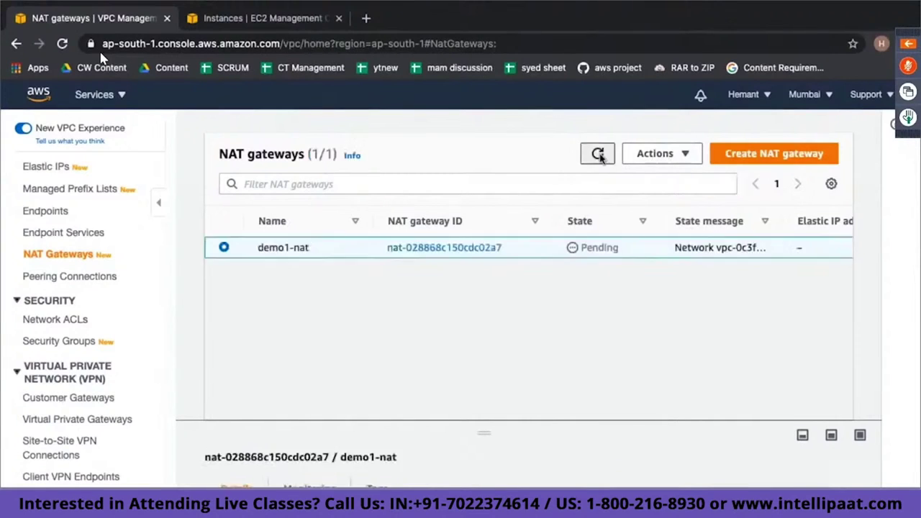
click(600, 157)
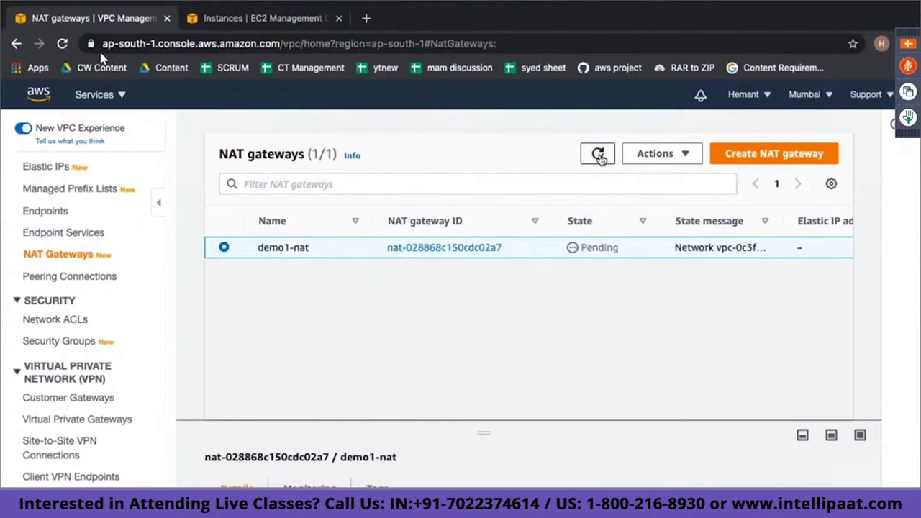
click(600, 157)
click(600, 157)
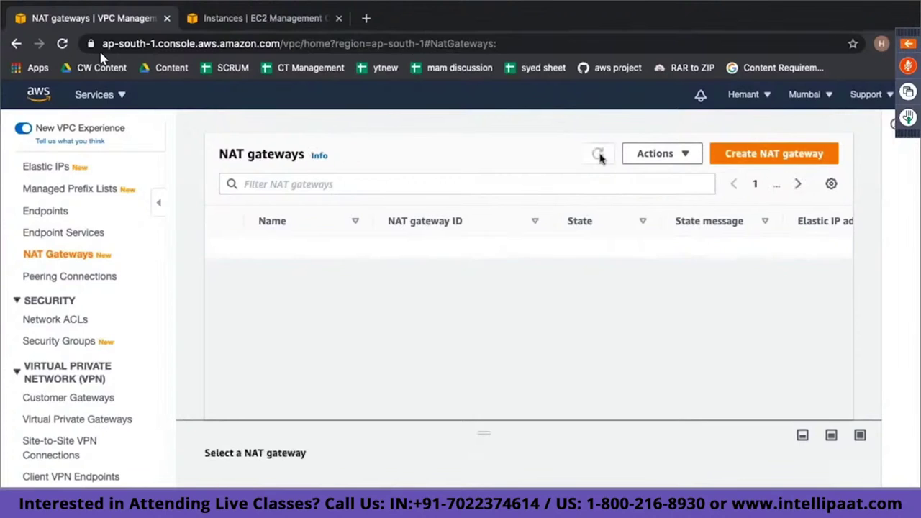
click(600, 157)
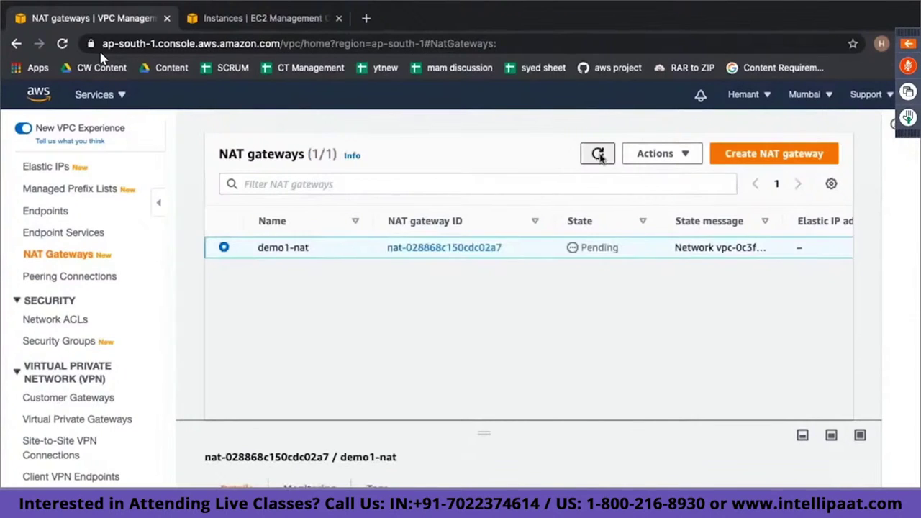
click(600, 156)
click(601, 157)
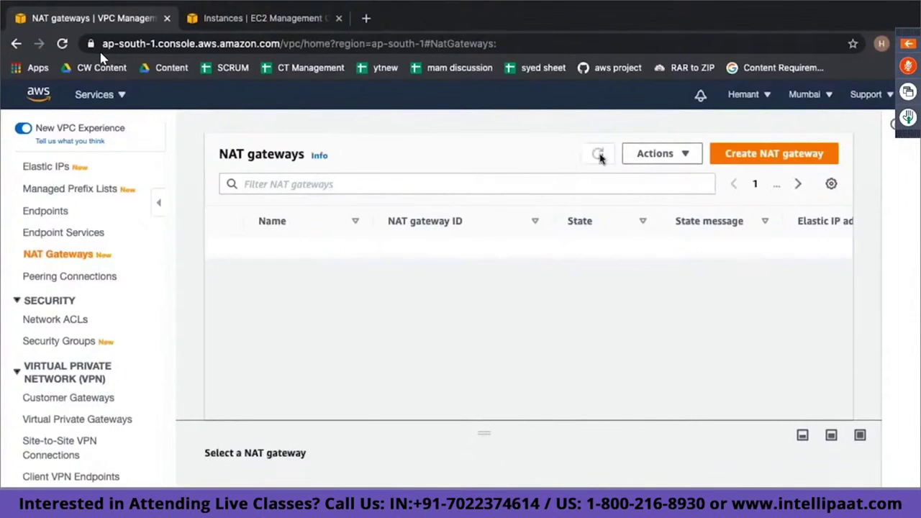
click(601, 157)
click(599, 155)
click(599, 156)
click(600, 156)
click(601, 157)
click(600, 157)
click(600, 157)
click(600, 157)
click(600, 157)
click(600, 157)
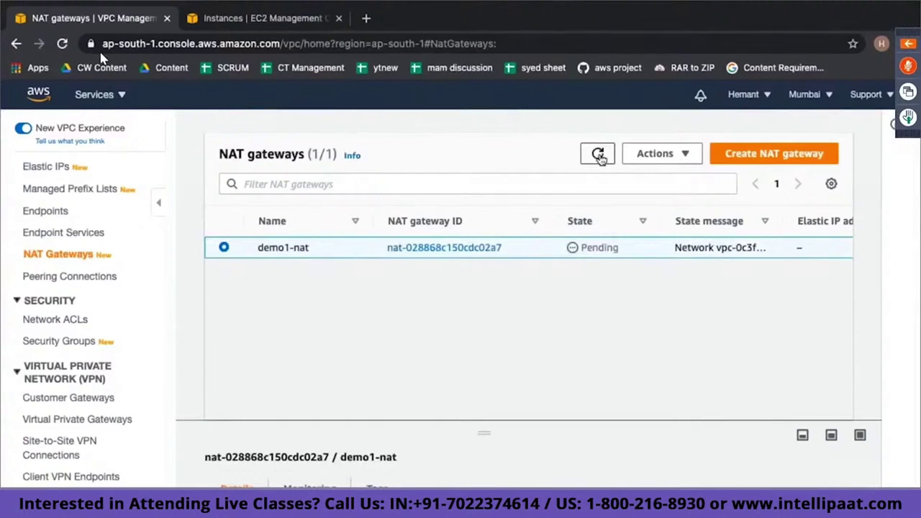
click(600, 157)
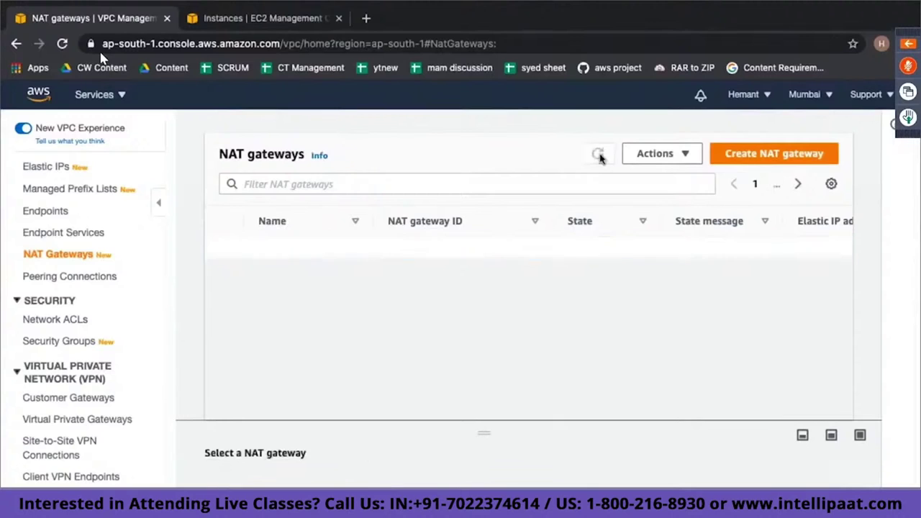
click(600, 157)
click(598, 154)
click(598, 154)
click(598, 154)
click(598, 154)
click(598, 154)
click(600, 157)
click(598, 155)
click(598, 154)
click(598, 155)
click(599, 155)
click(599, 155)
click(599, 156)
click(599, 155)
click(598, 155)
click(599, 155)
click(599, 156)
click(599, 155)
click(598, 155)
click(599, 155)
click(599, 156)
click(599, 156)
click(599, 156)
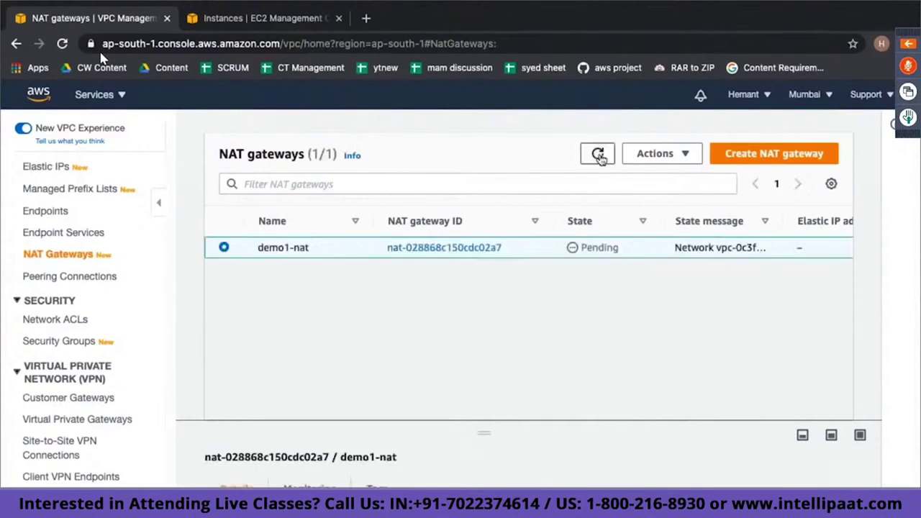
click(598, 156)
click(599, 156)
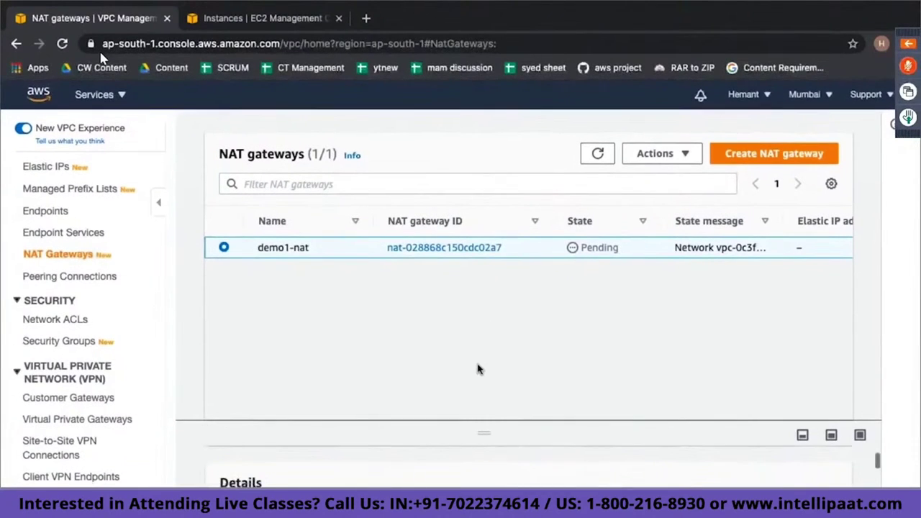
Resize the details panel to read why demo1-nat fails: its VPC lacks an Internet gateway
drag(484, 429, 490, 261)
scroll(468, 385, down, 3)
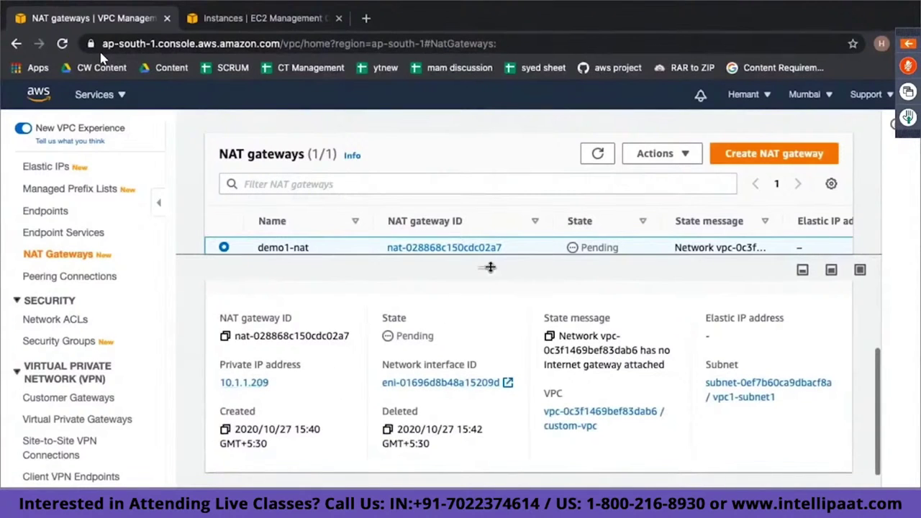
drag(490, 267, 490, 288)
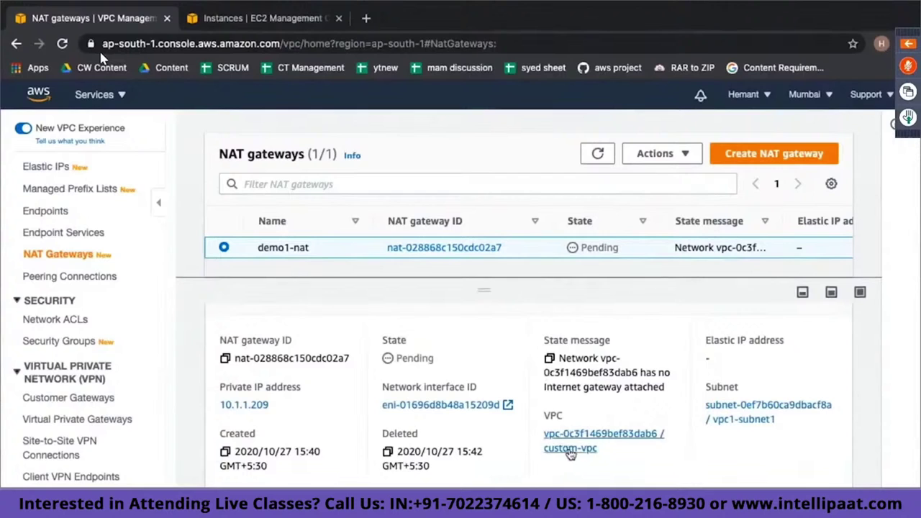
drag(484, 289, 497, 372)
Start a new NAT gateway named nat-demo1-new
click(773, 154)
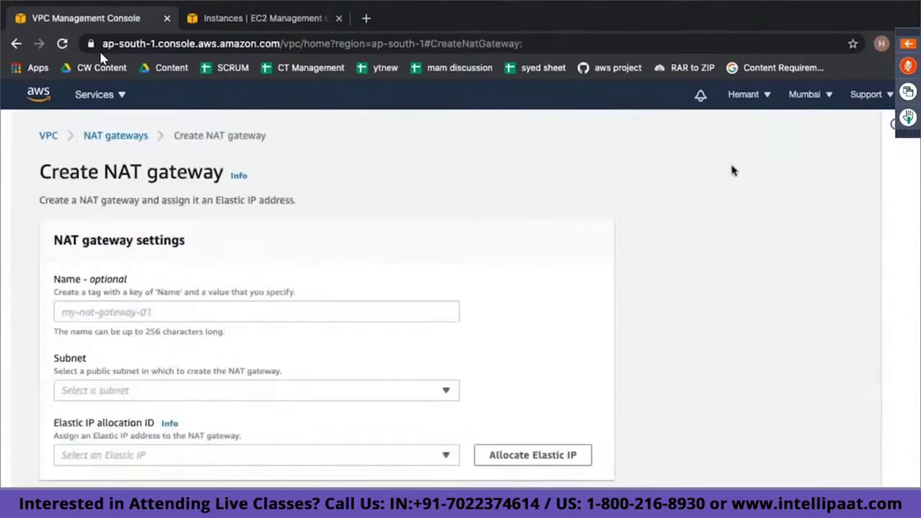
click(321, 317)
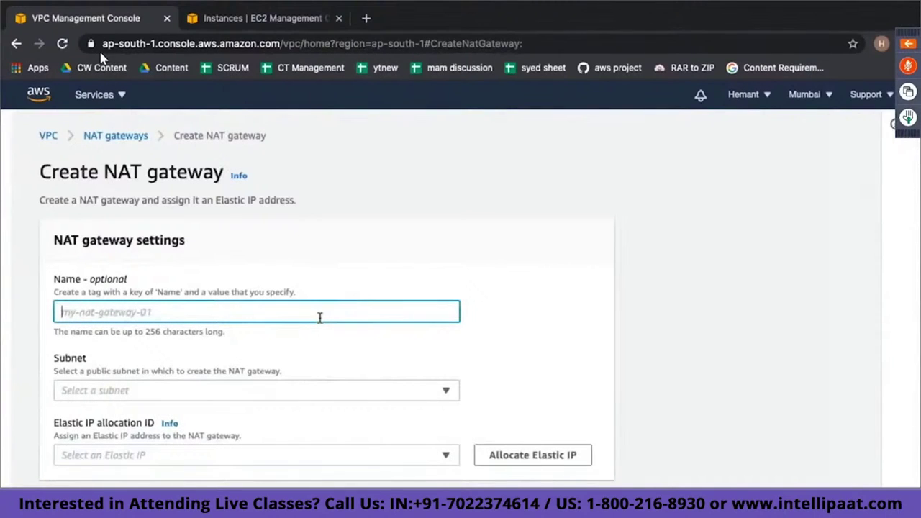
text(nat-demo1-new)
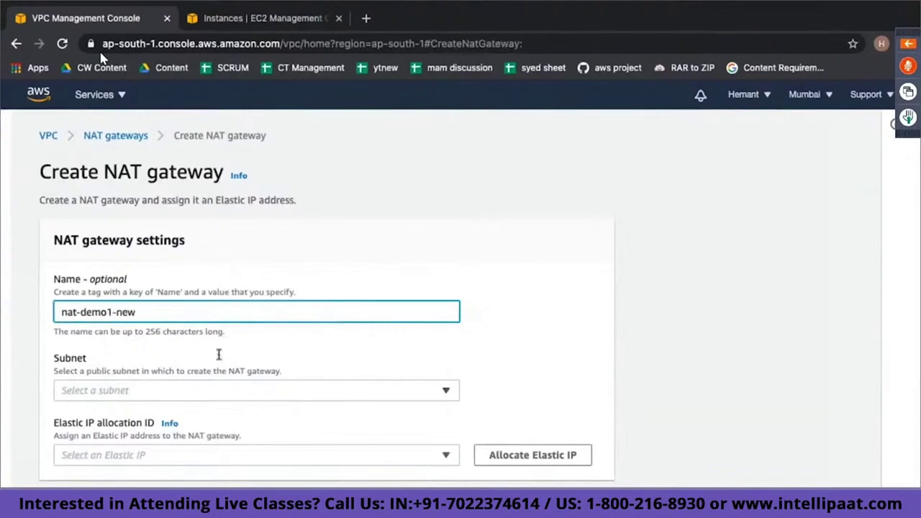
click(207, 395)
click(512, 348)
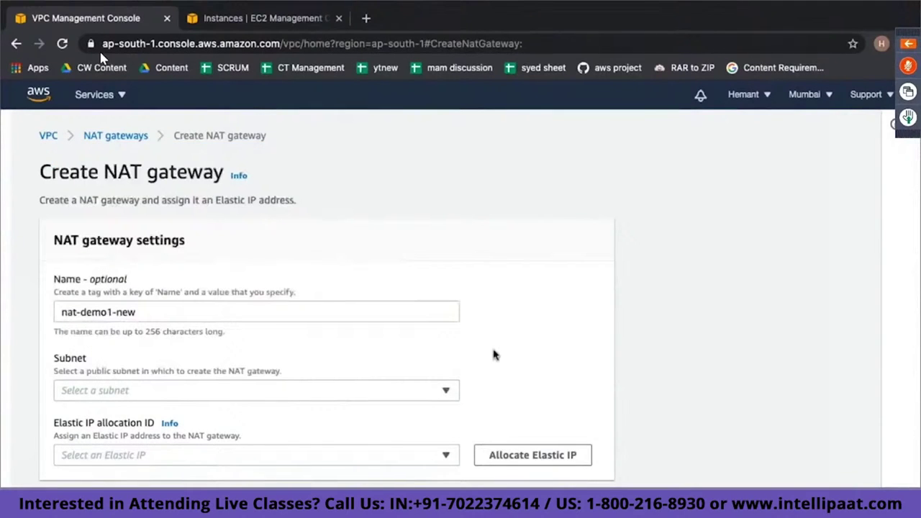
scroll(497, 355, down, 2)
scroll(494, 354, up, 3)
scroll(494, 355, down, 5)
scroll(493, 354, up, 4)
scroll(494, 354, up, 1)
scroll(376, 347, down, 2)
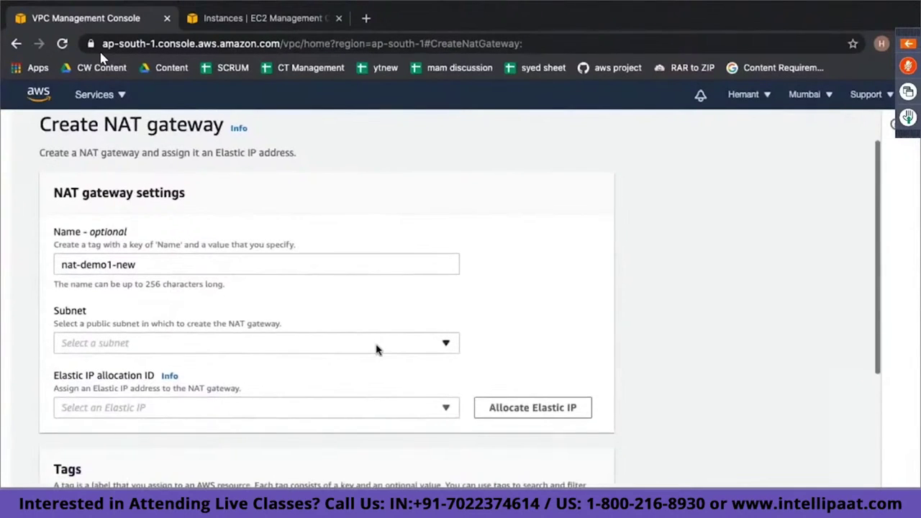
Place nat-demo1-new in subnet1-demo1 with a newly allocated Elastic IP and create it
click(378, 350)
scroll(397, 280, up, 1)
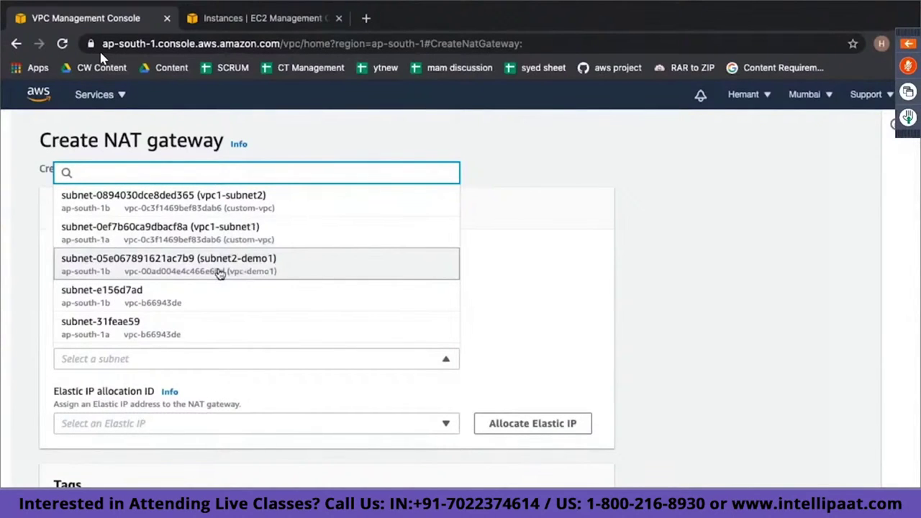
scroll(224, 288, down, 3)
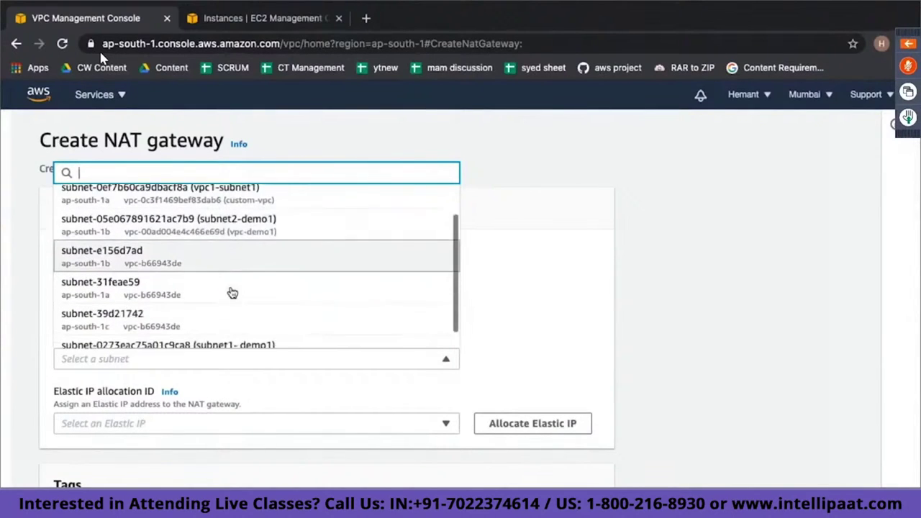
click(222, 333)
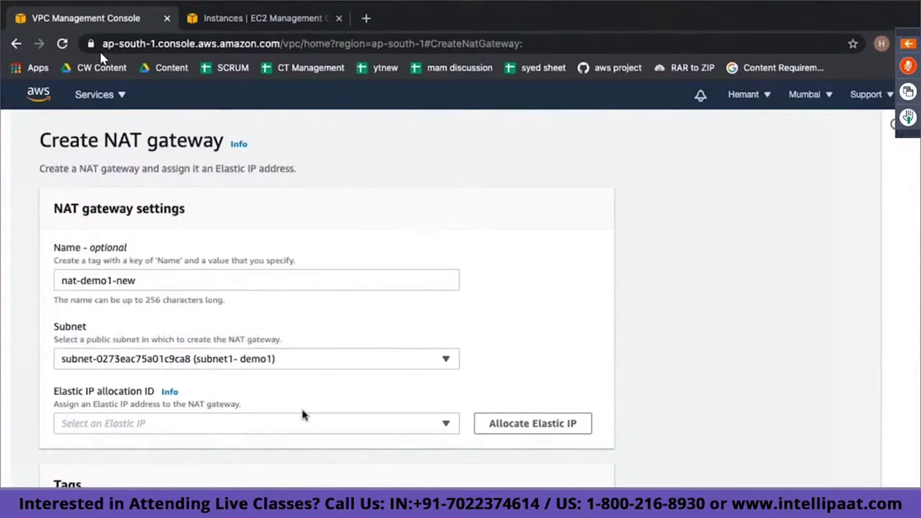
scroll(303, 439, down, 1)
click(520, 357)
scroll(508, 403, down, 3)
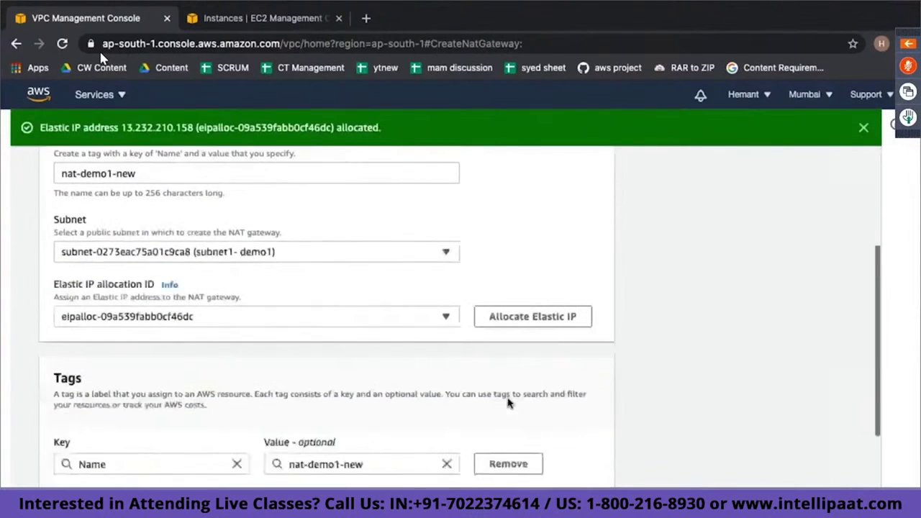
scroll(508, 403, down, 3)
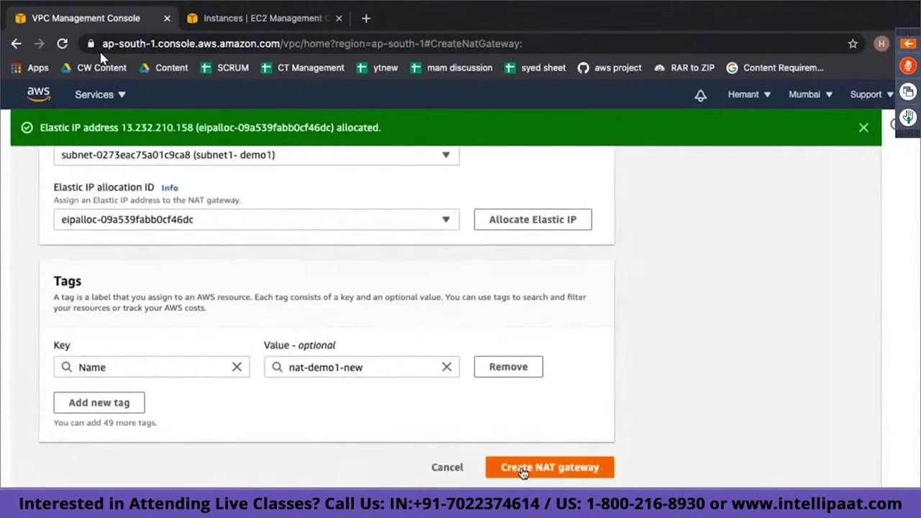
click(524, 470)
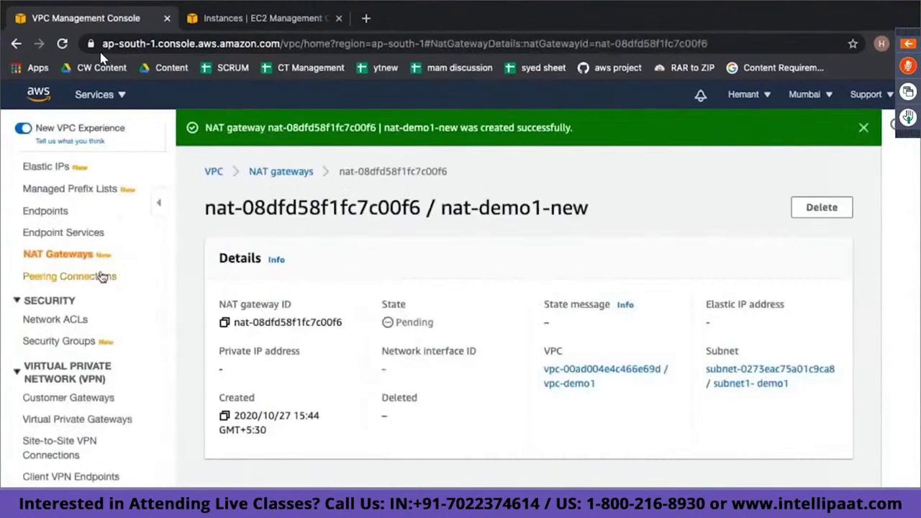
Return to the NAT gateways list, compare both gateways, dismiss the banner and refresh
click(76, 254)
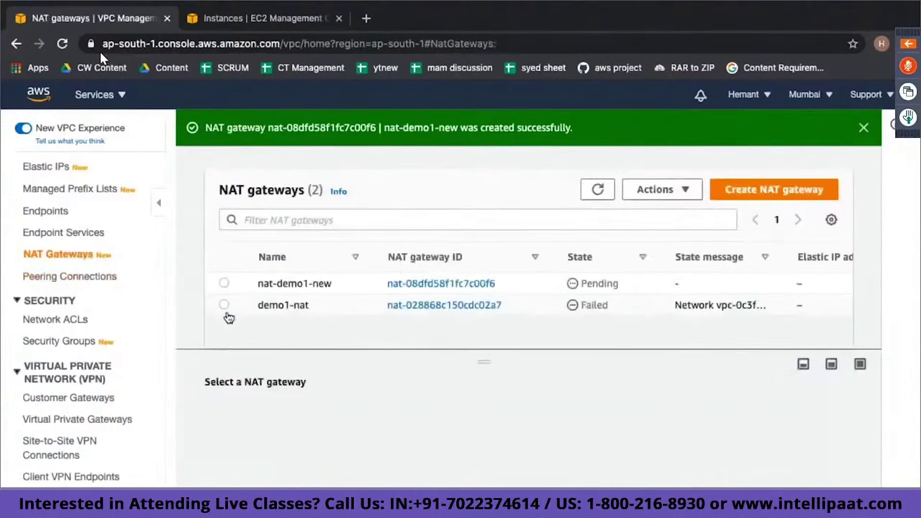
click(315, 283)
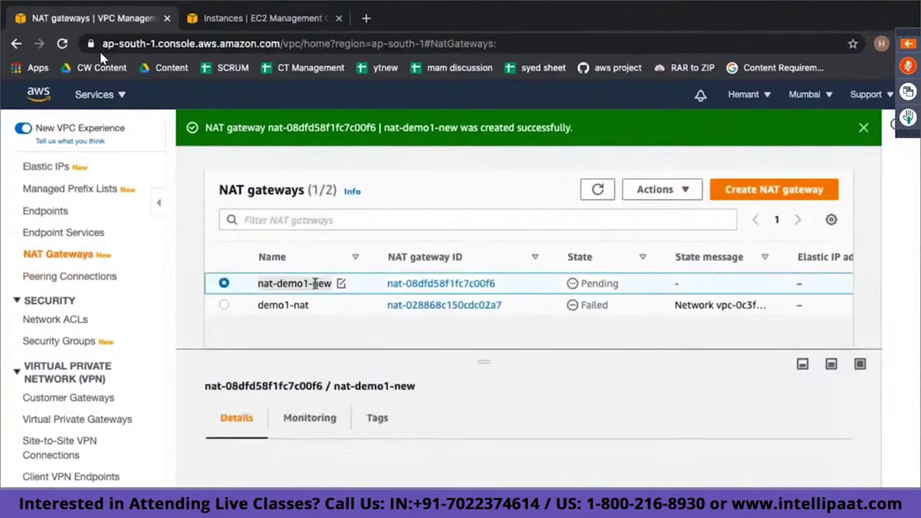
click(601, 303)
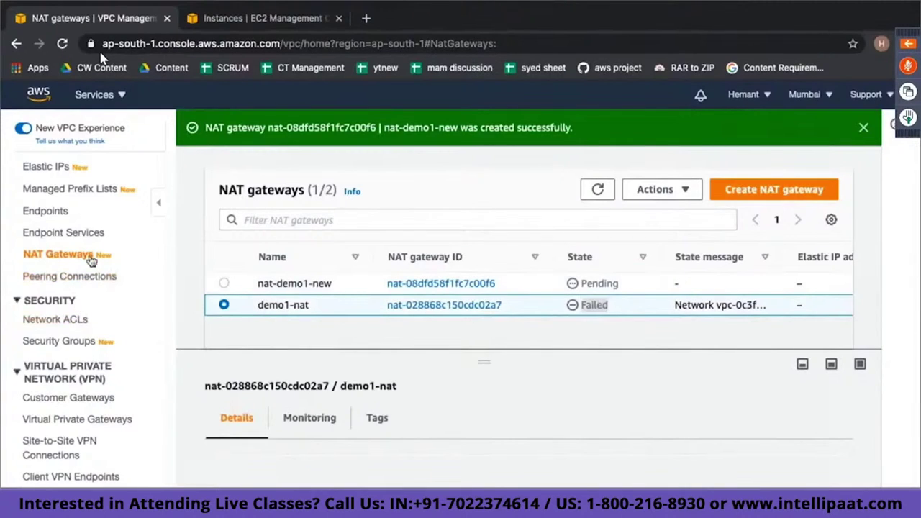
scroll(59, 225, up, 5)
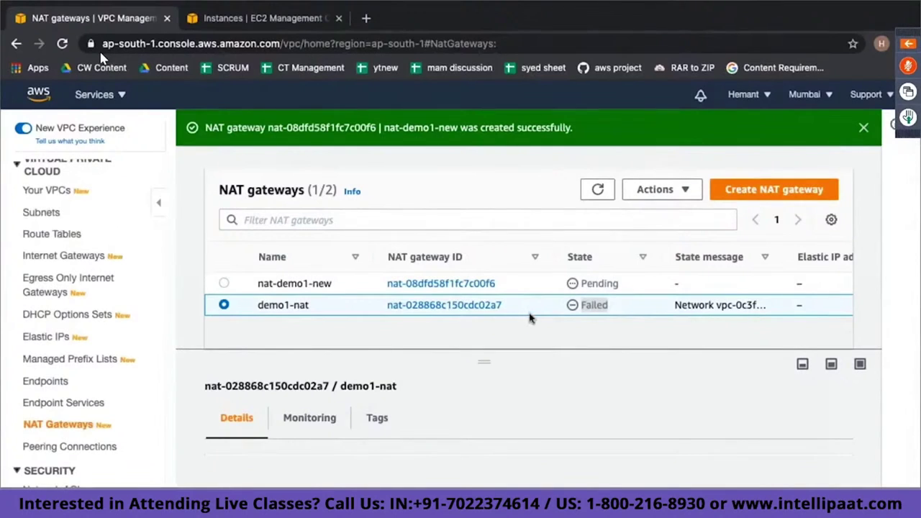
click(597, 304)
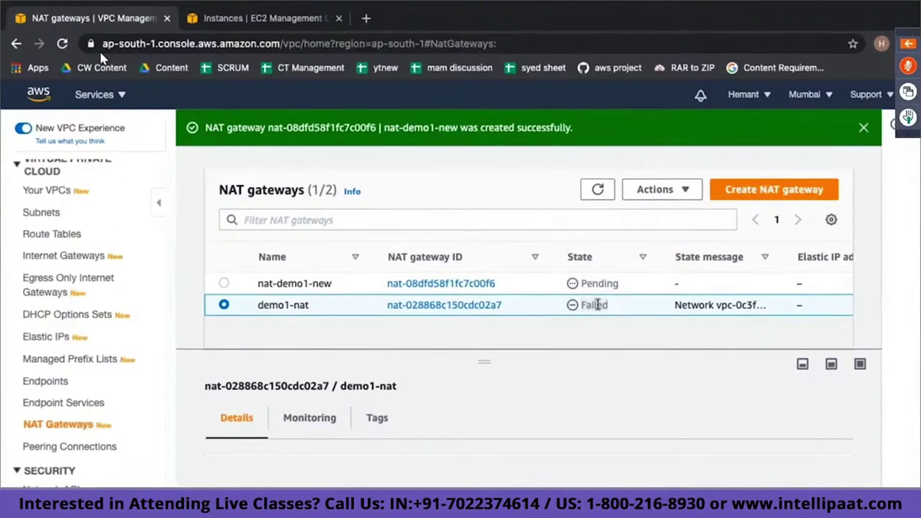
click(597, 190)
click(598, 191)
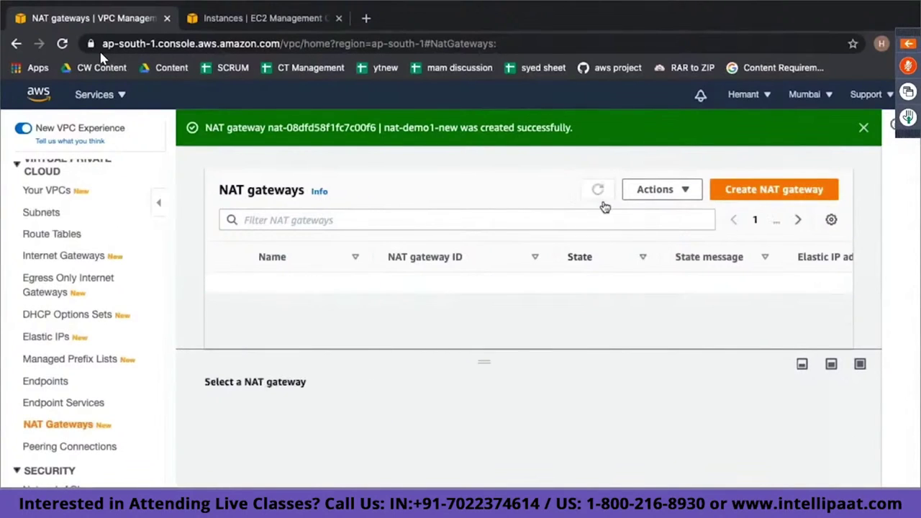
click(602, 197)
click(863, 130)
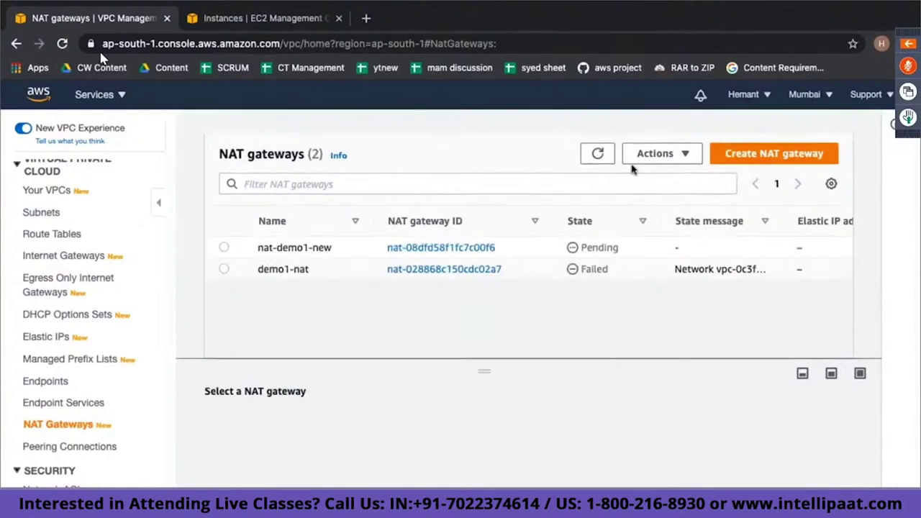
click(598, 154)
click(598, 156)
Refresh until nat-demo1-new shows Available with its 13.232.210.x Elastic IP
click(223, 249)
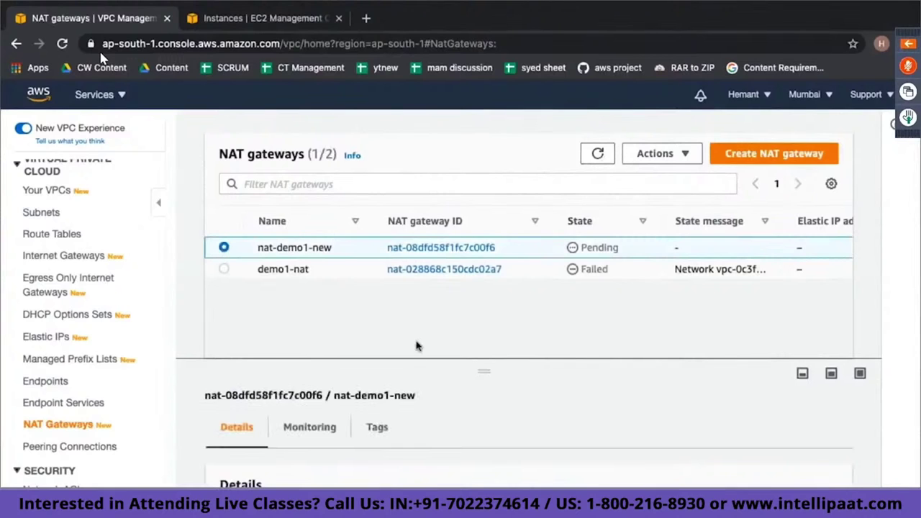
drag(484, 332, 513, 246)
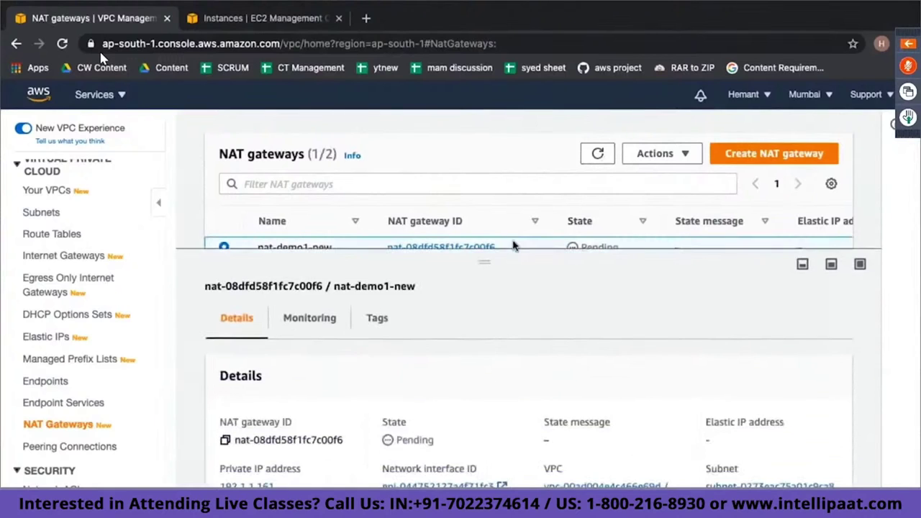
scroll(538, 383, down, 2)
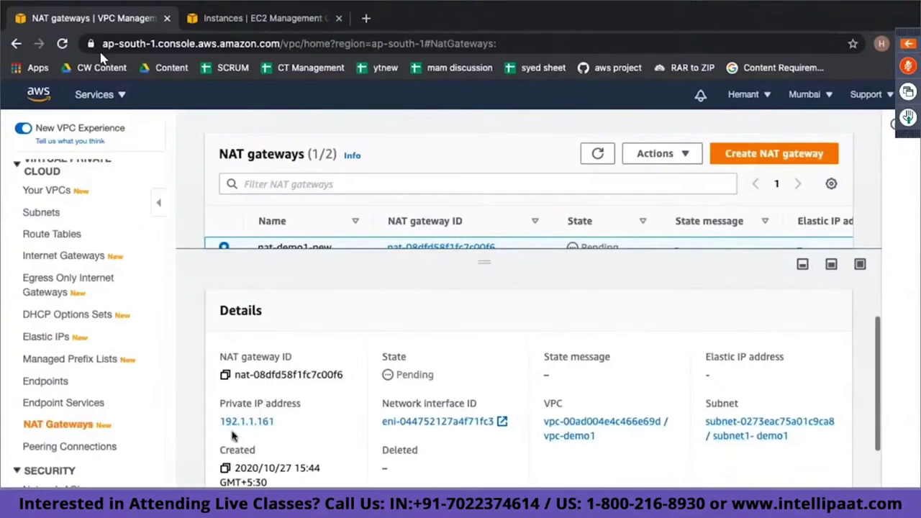
scroll(341, 398, down, 2)
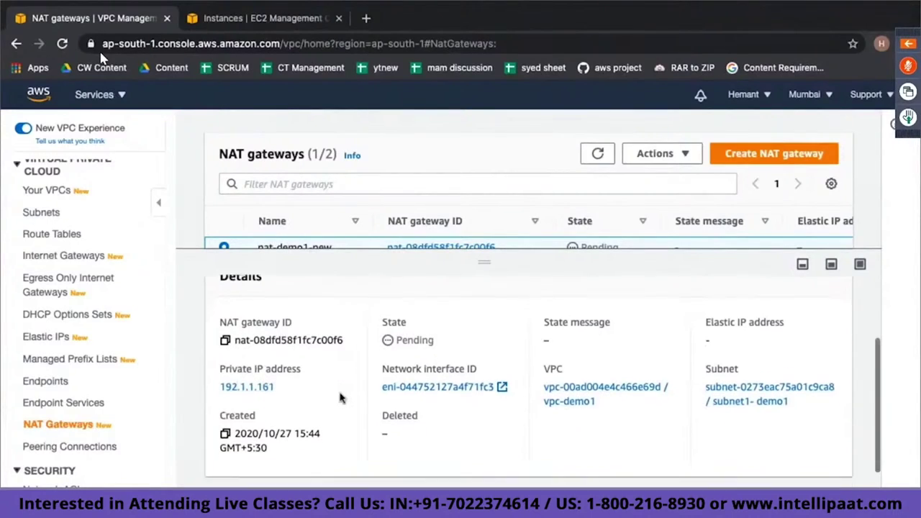
scroll(341, 402, up, 4)
scroll(341, 402, down, 1)
scroll(340, 398, up, 1)
drag(485, 251, 484, 354)
click(596, 158)
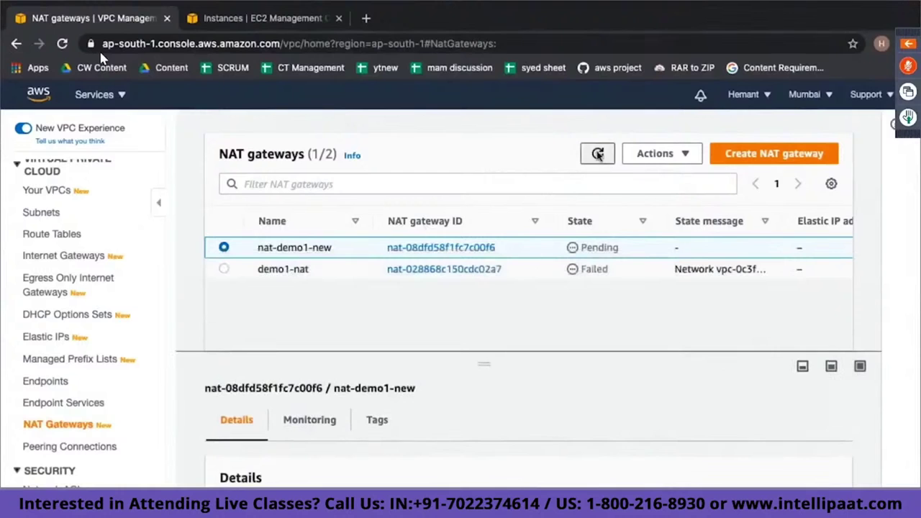
click(598, 156)
click(605, 154)
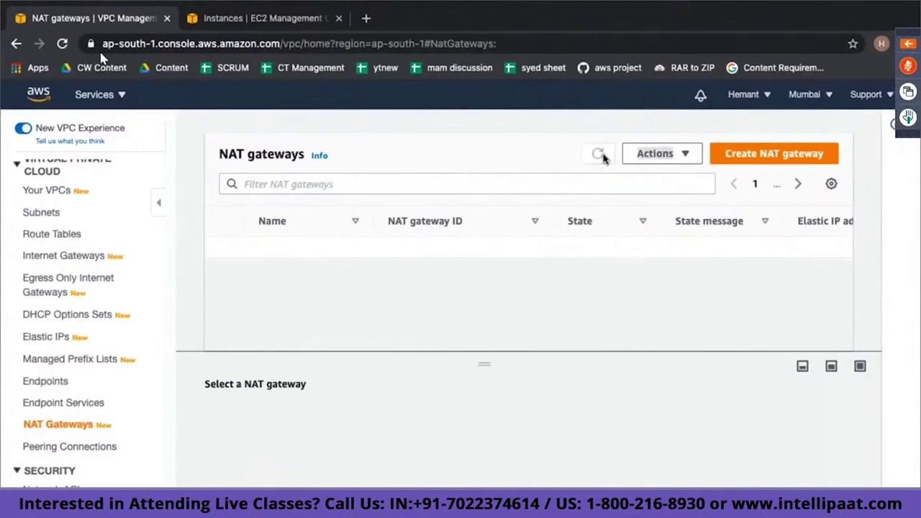
click(594, 250)
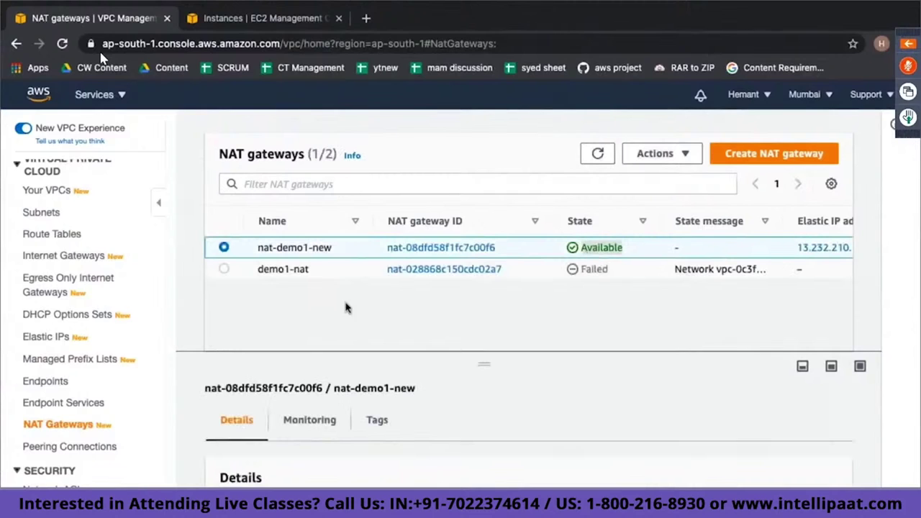
Add and save a 0.0.0.0/0 route on demo1-rtb-private targeting NAT gateway nat-demo1-new
click(73, 241)
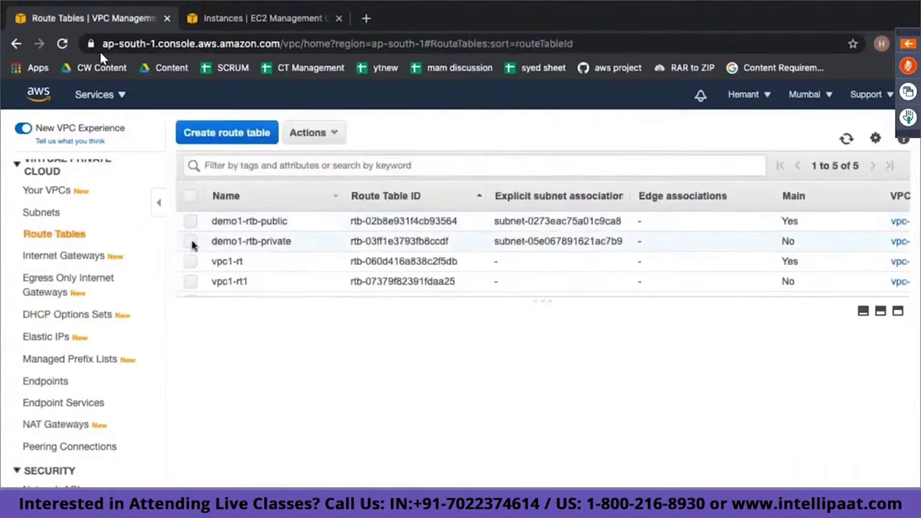
click(191, 242)
click(231, 382)
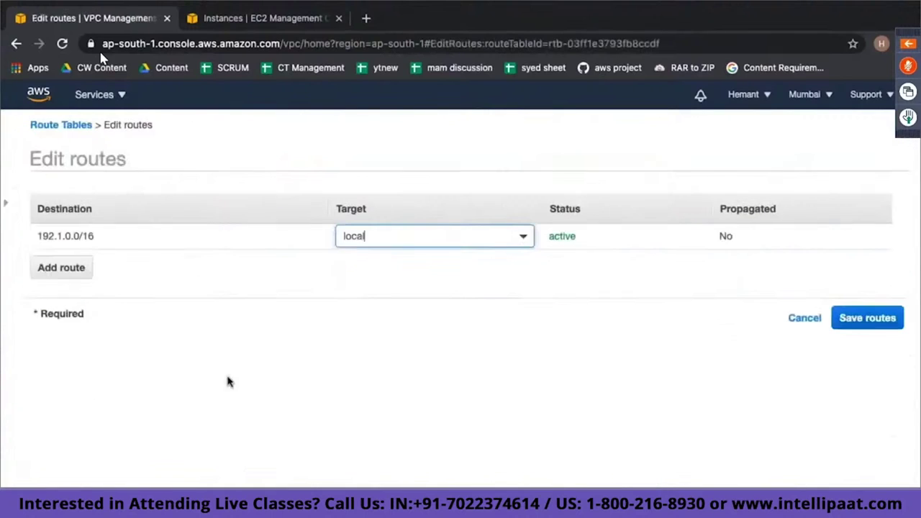
click(75, 267)
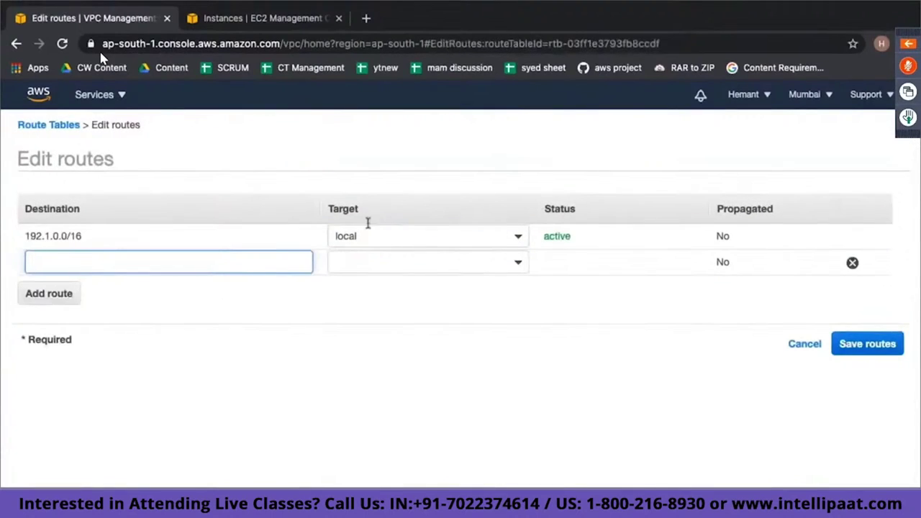
click(467, 267)
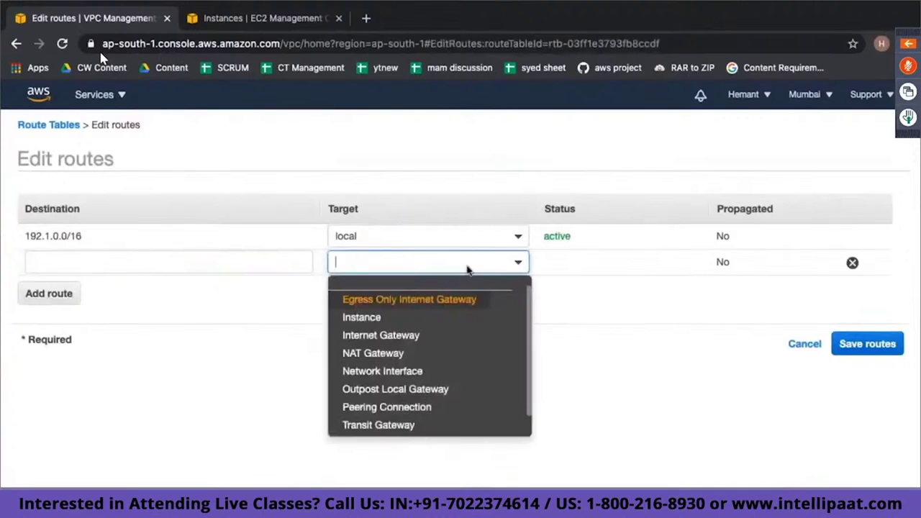
click(461, 356)
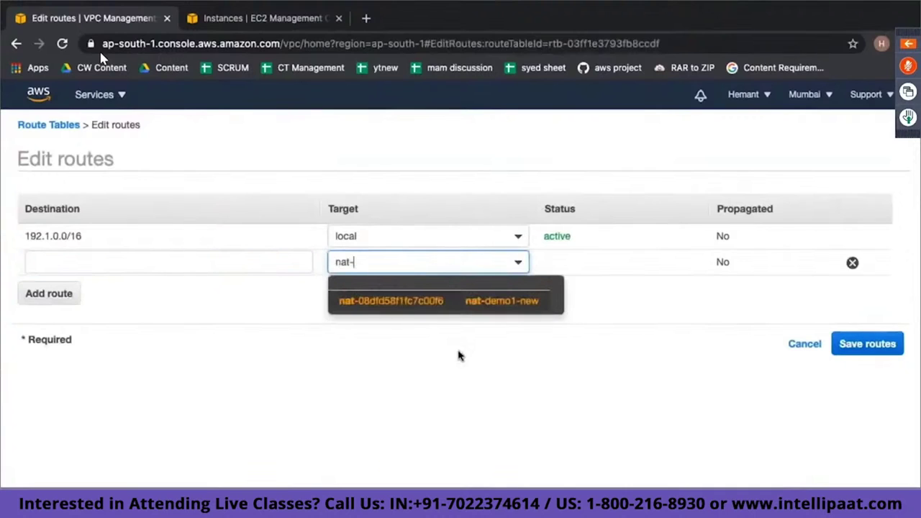
click(475, 306)
click(276, 267)
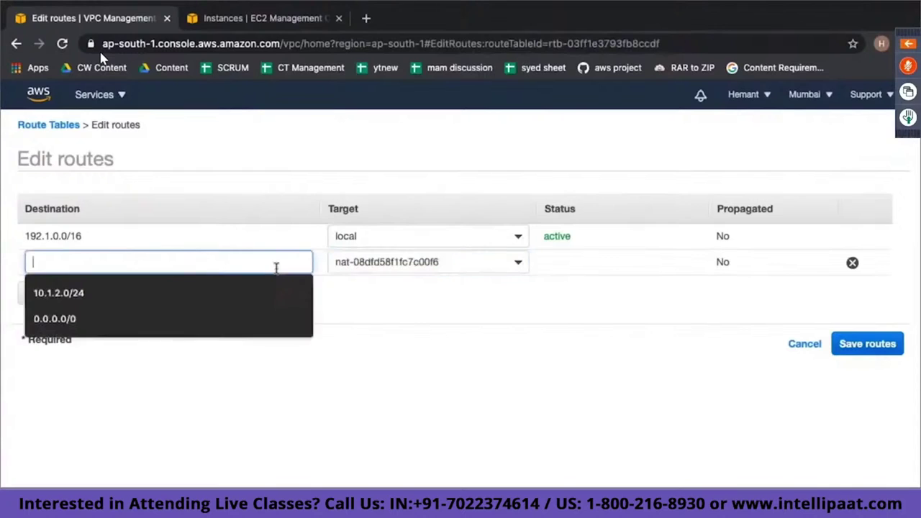
click(257, 313)
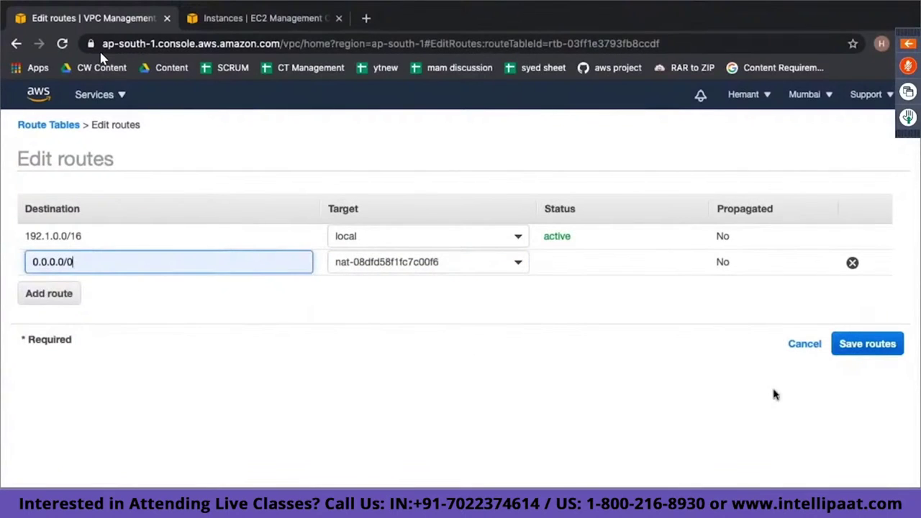
click(871, 349)
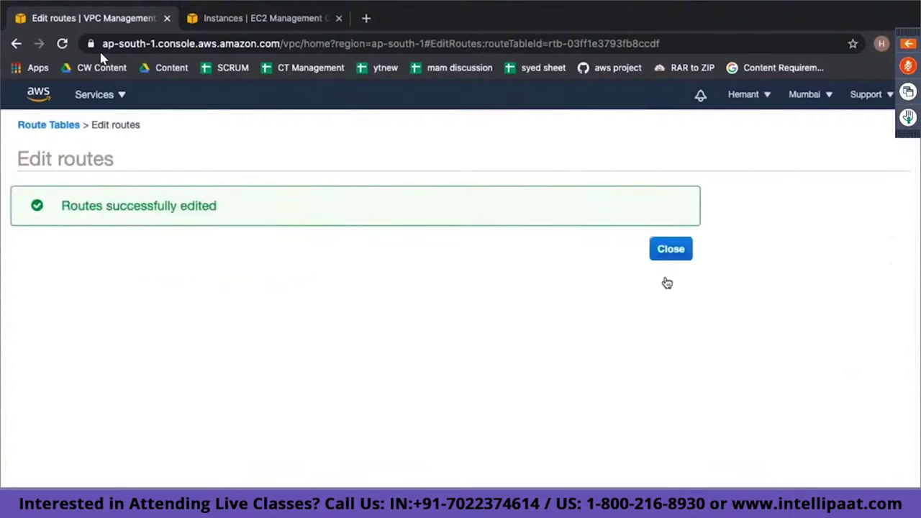
click(674, 252)
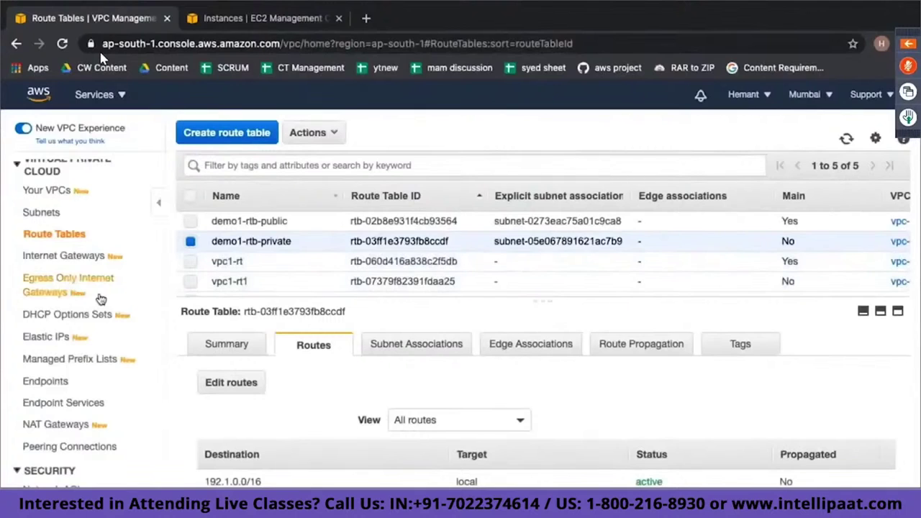
scroll(98, 241, up, 2)
click(263, 20)
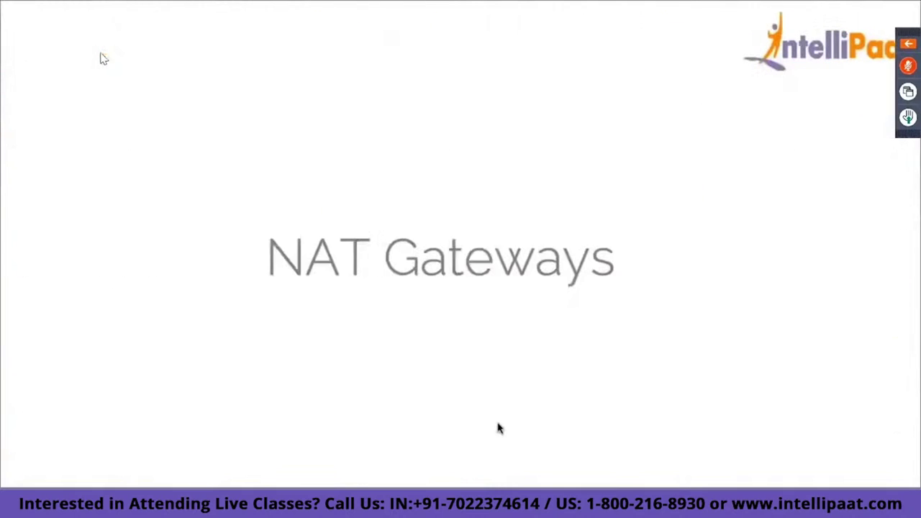
Reconnect over SSH and hop into the private instance at 192.1.2.96
key(super+Tab)
key(super+Tab)
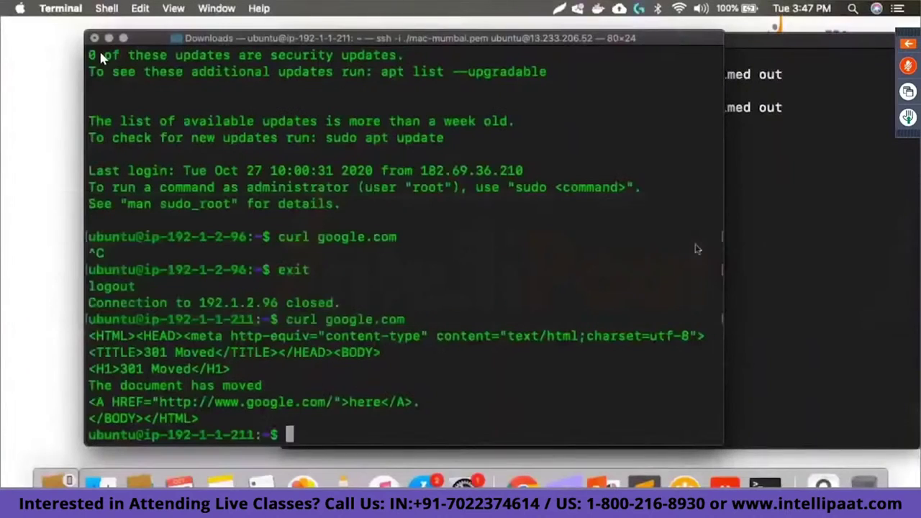
key(super+grave)
key(Up)
key(Return)
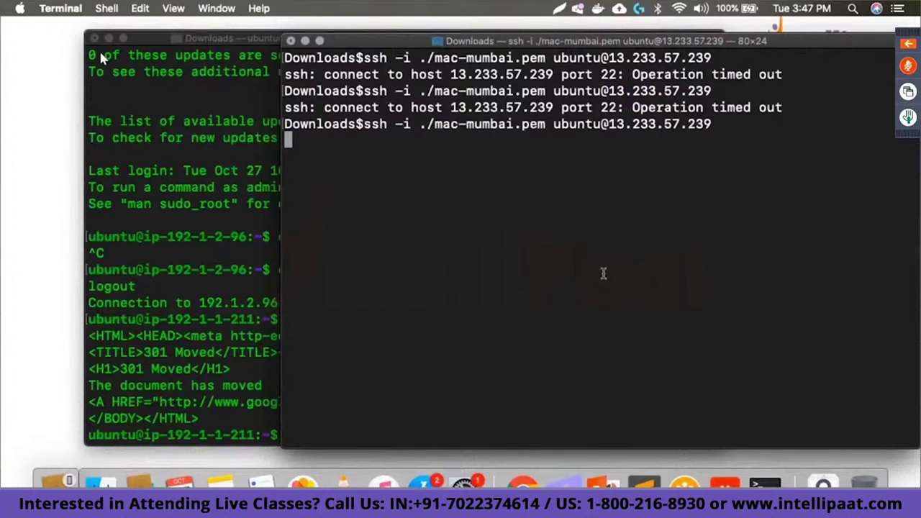
click(219, 335)
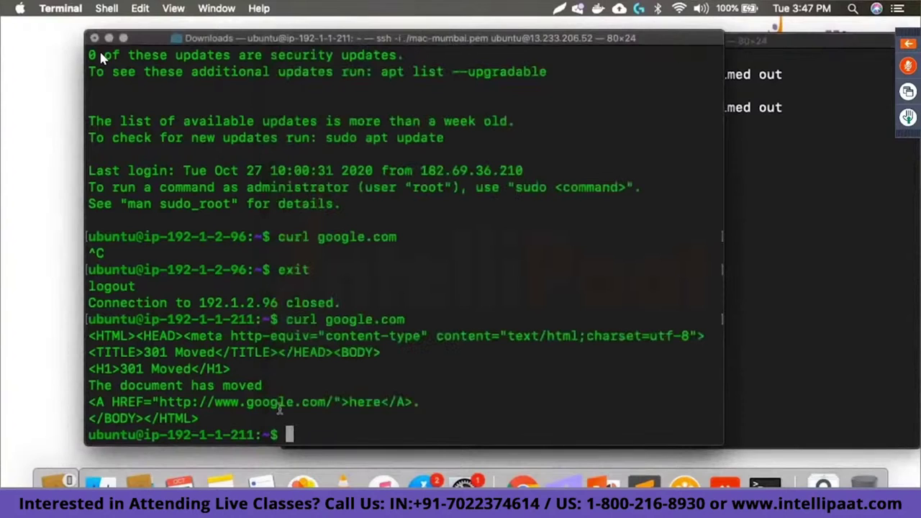
key(Up)
key(Up)
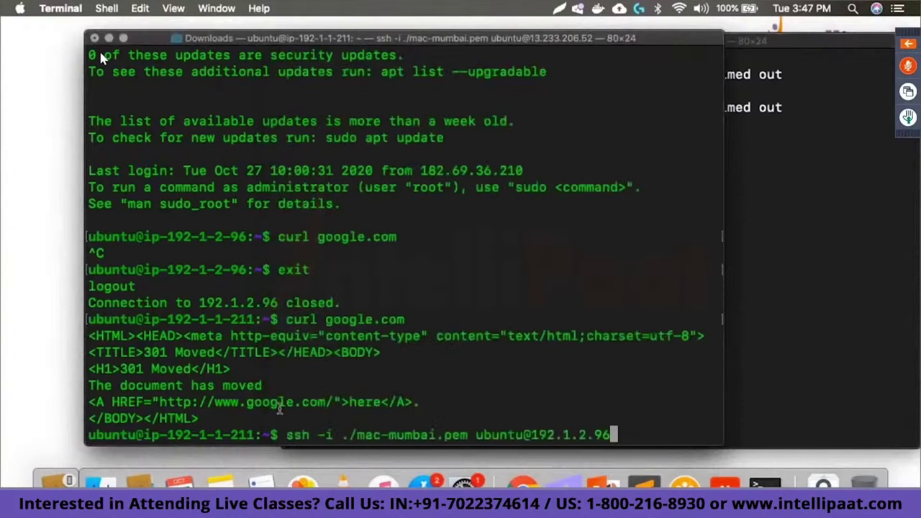
key(Return)
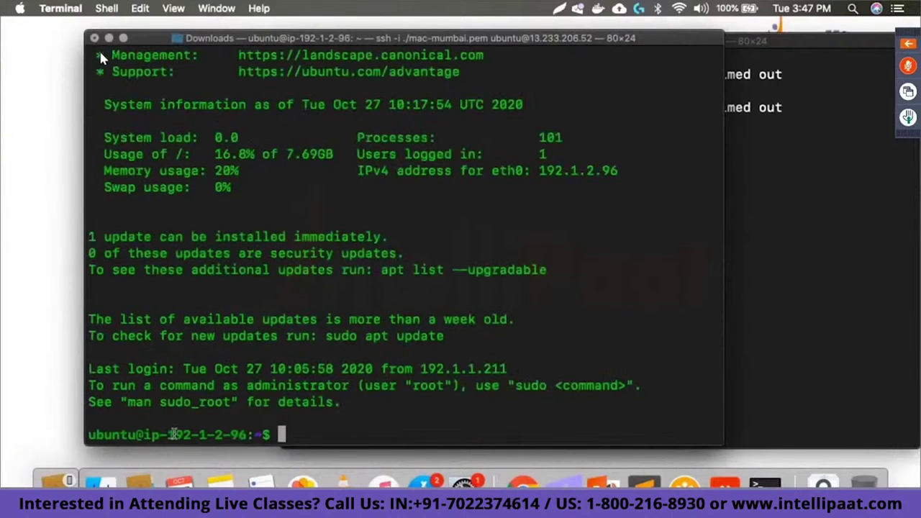
Run curl google.com on the private instance and check the 301 Moved response
drag(173, 434, 246, 433)
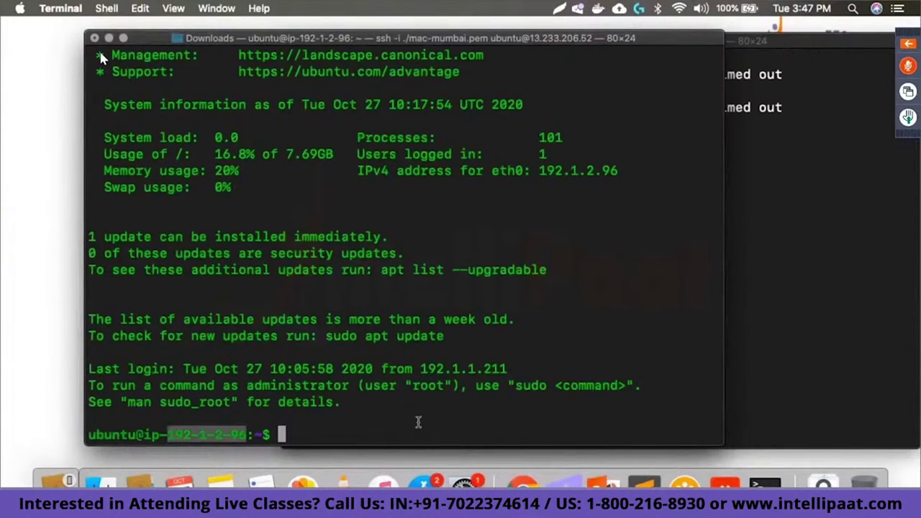
text(curl google.com)
key(Return)
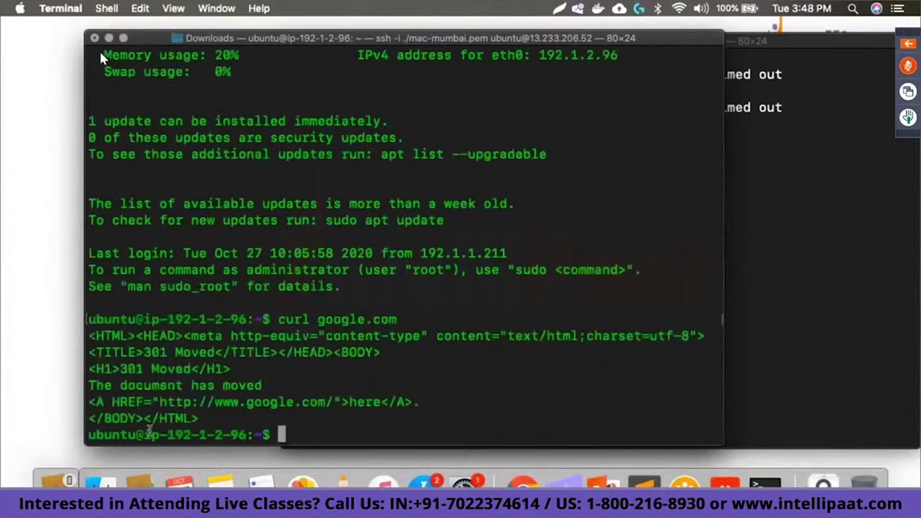
drag(202, 418, 84, 332)
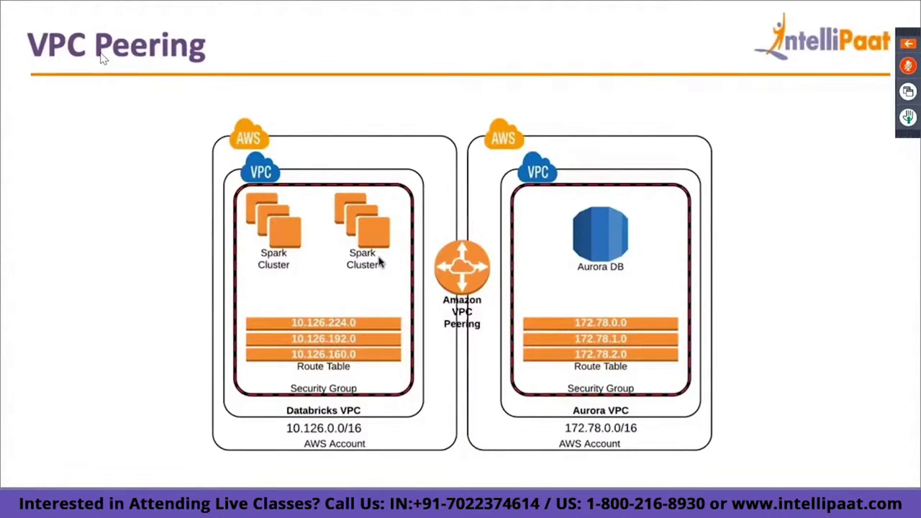
Go from the EC2 dashboard to the VPC console's Your VPCs list
key(alt+Tab)
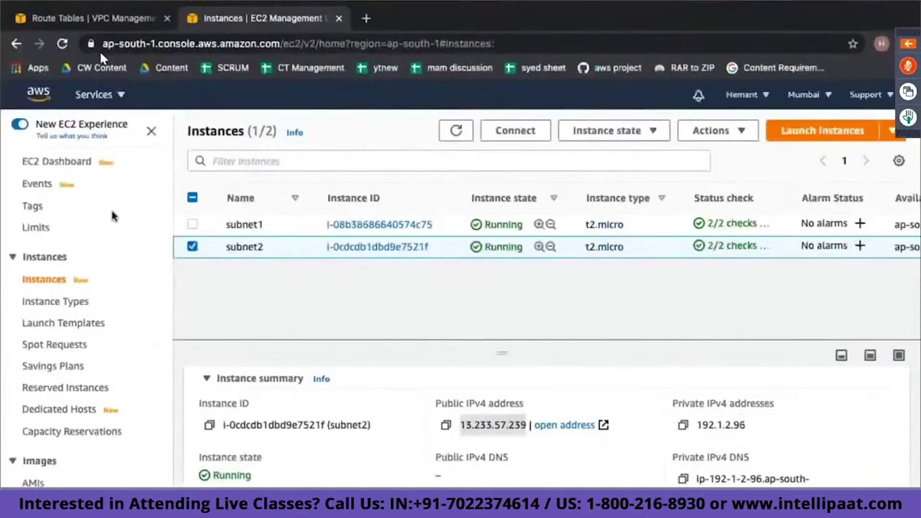
click(82, 160)
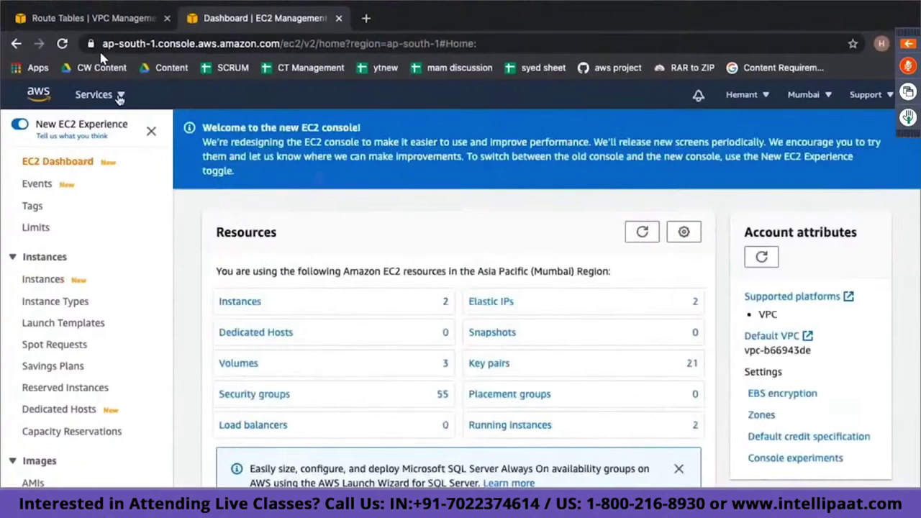
click(120, 98)
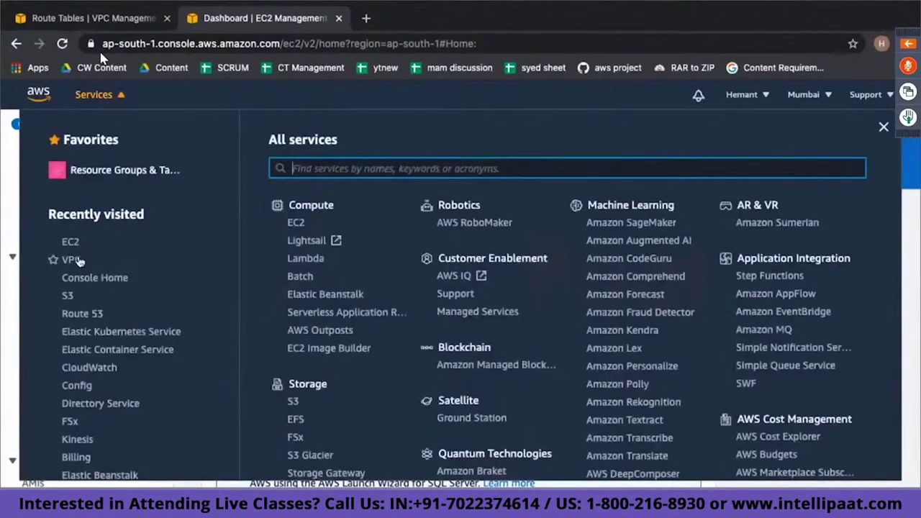
click(73, 260)
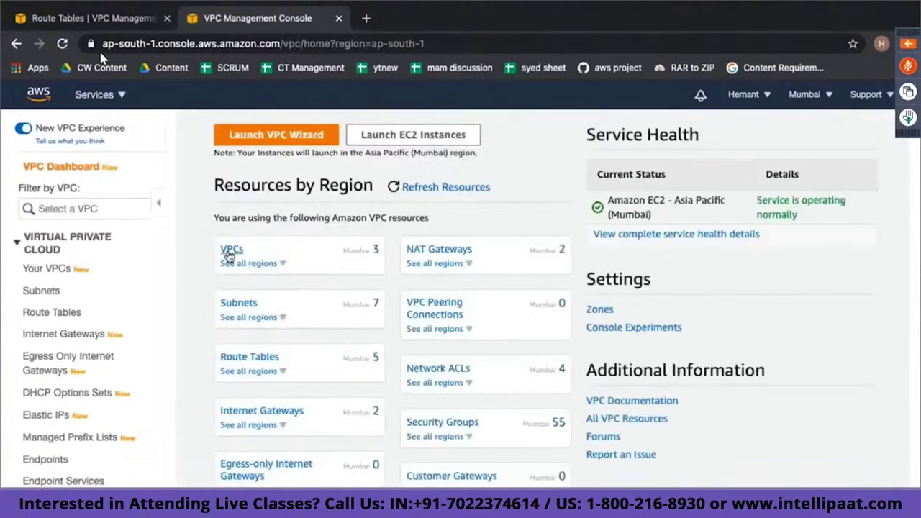
click(229, 252)
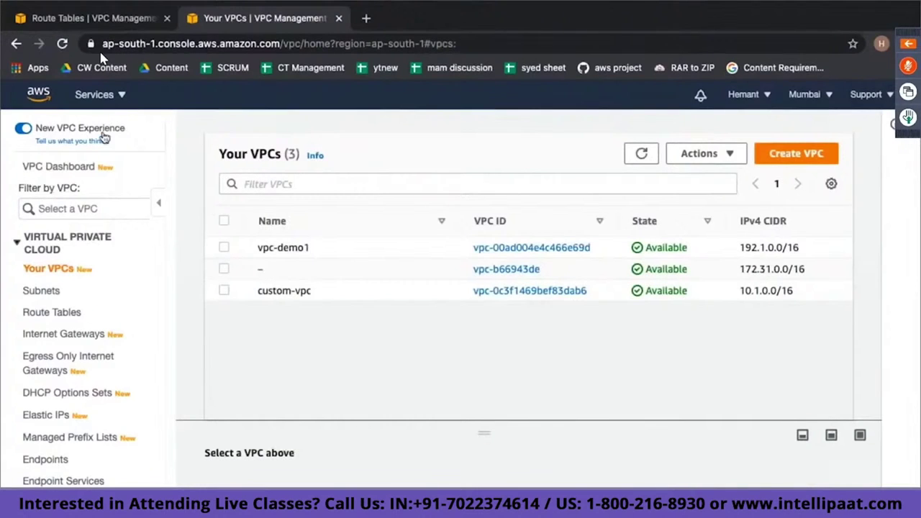
Go to EC2 Instances and start the Launch instances wizard
click(112, 98)
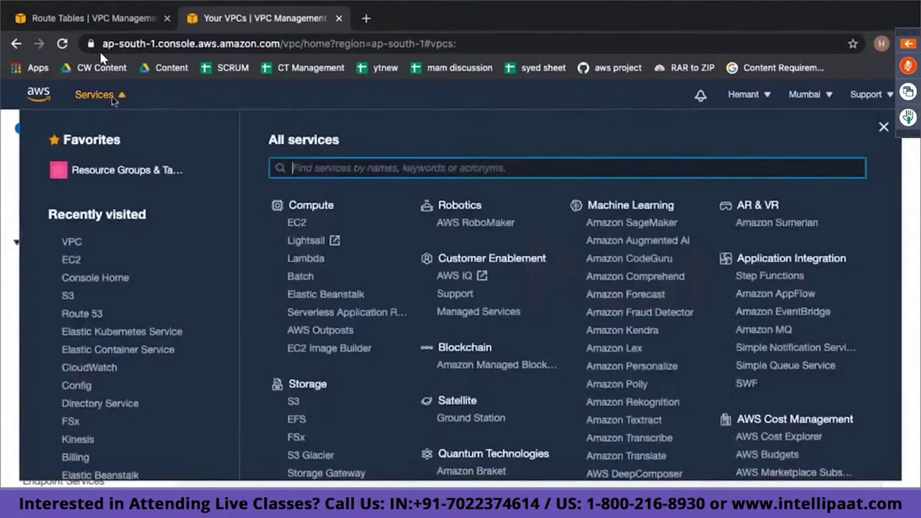
click(296, 223)
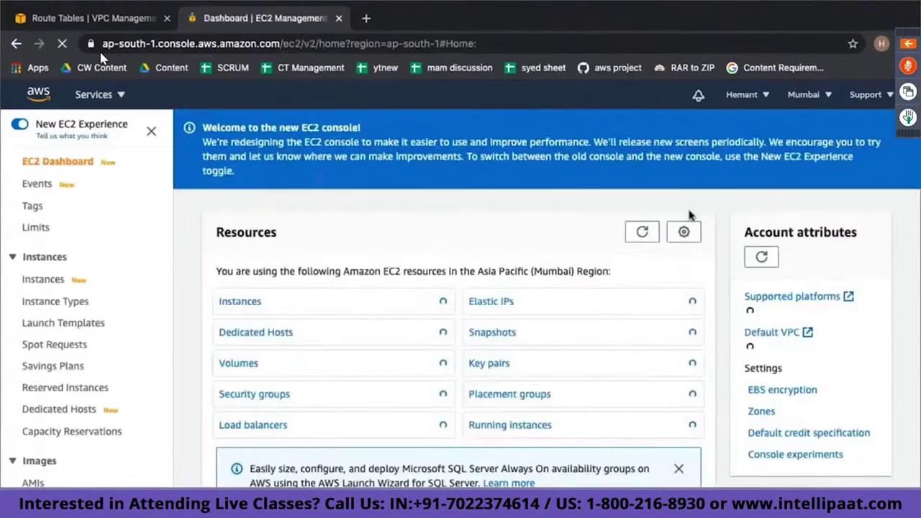
click(275, 306)
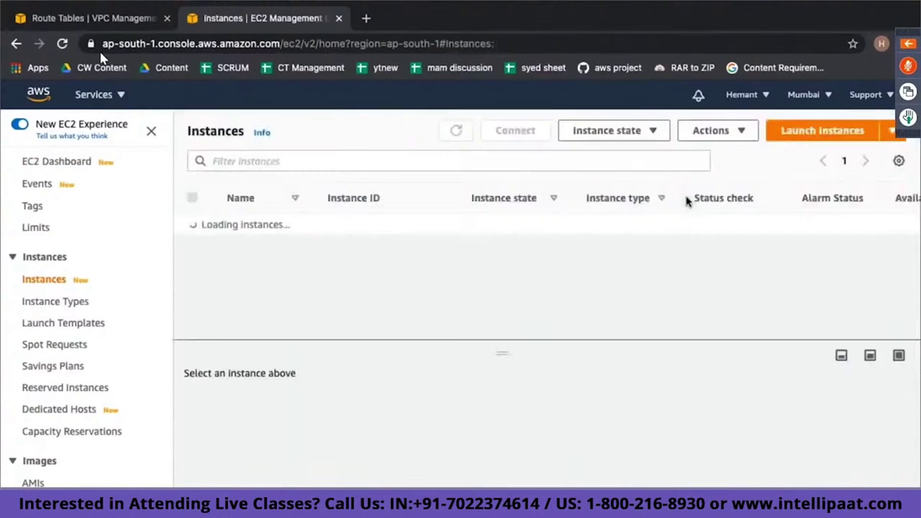
click(803, 137)
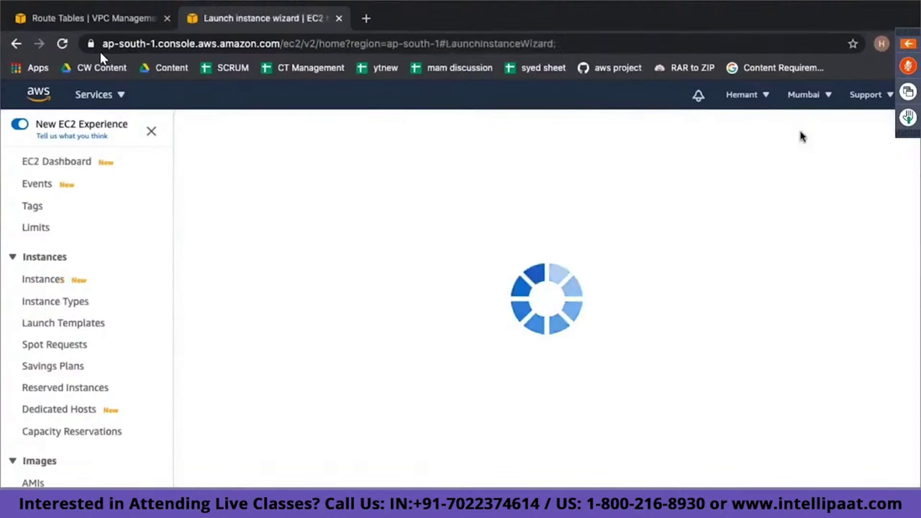
Configure an Ubuntu Server 20.04 t2.micro instance with the existing default security group
scroll(458, 265, down, 10)
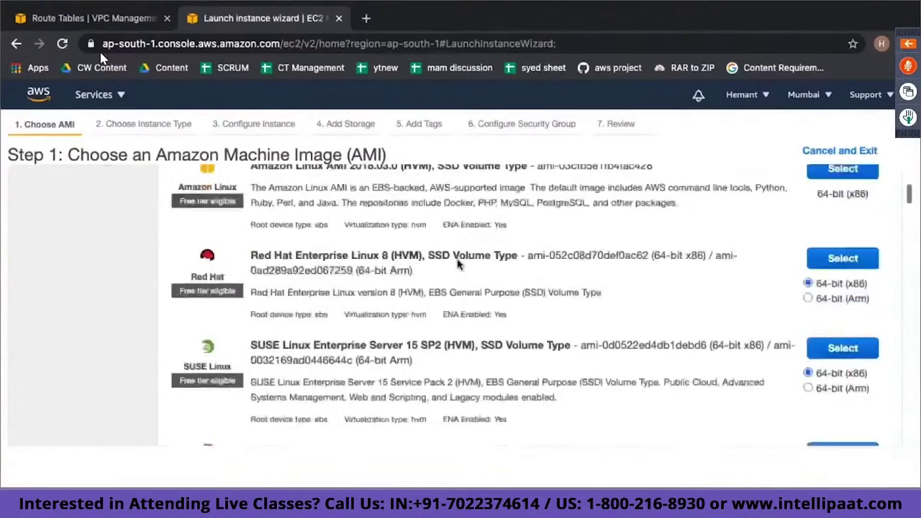
click(824, 217)
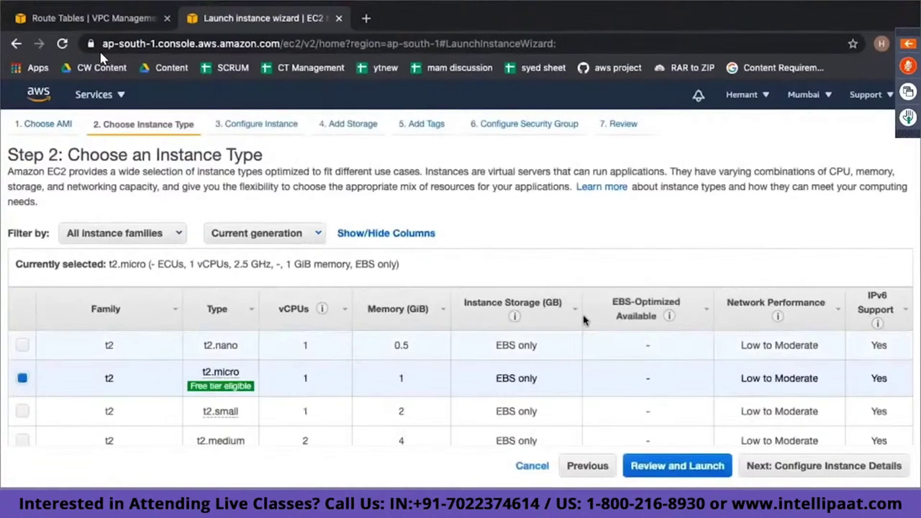
scroll(583, 321, down, 3)
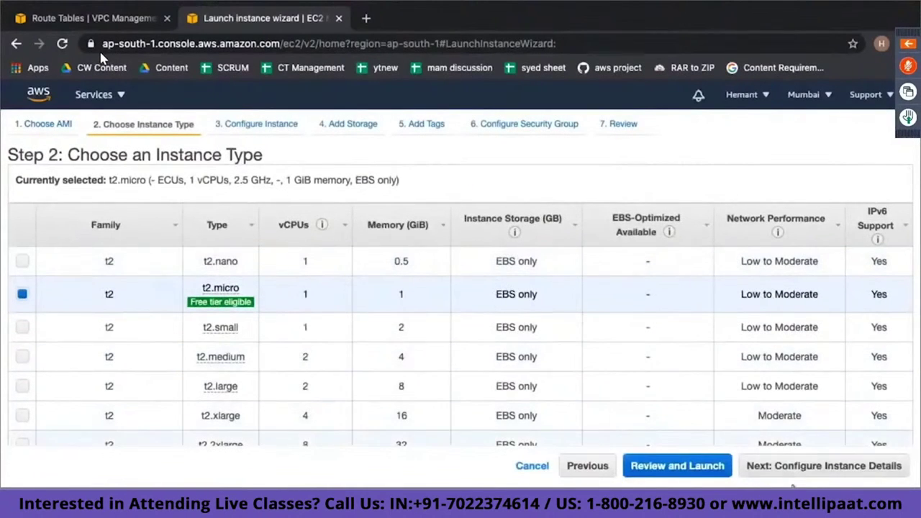
click(819, 466)
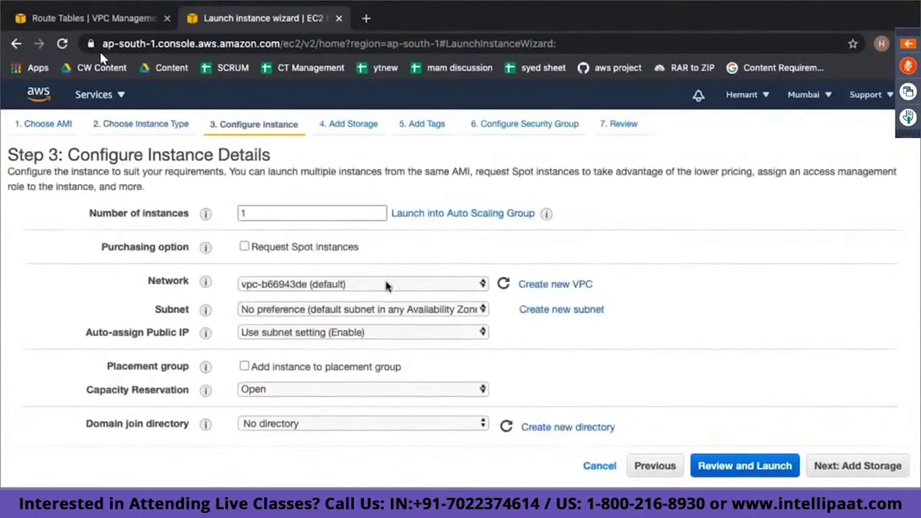
click(848, 470)
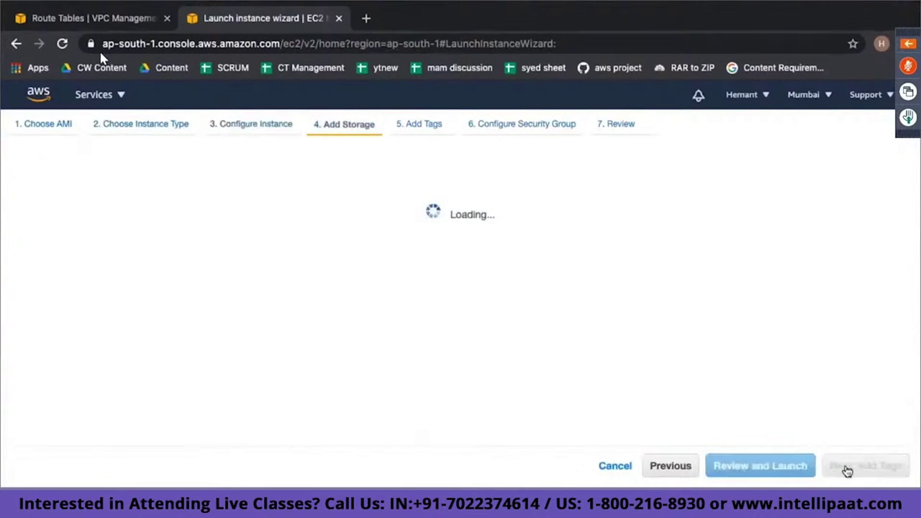
click(847, 470)
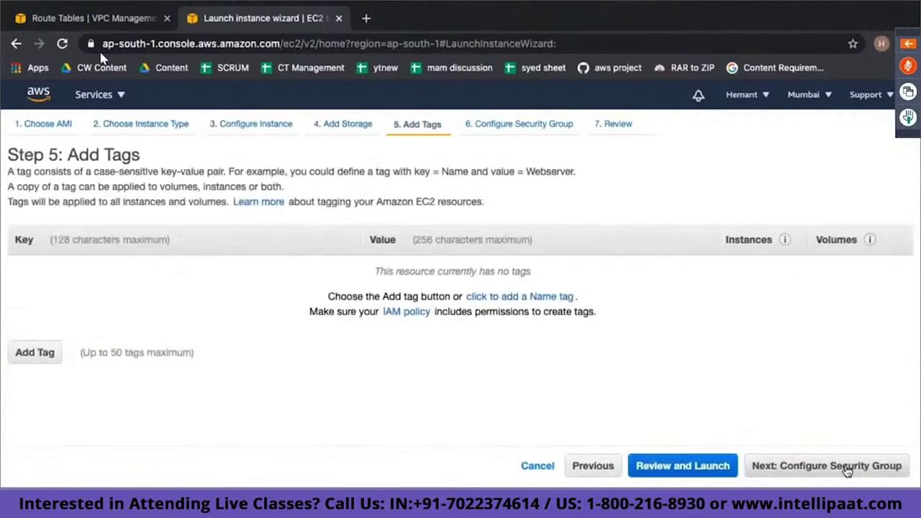
click(847, 470)
click(343, 246)
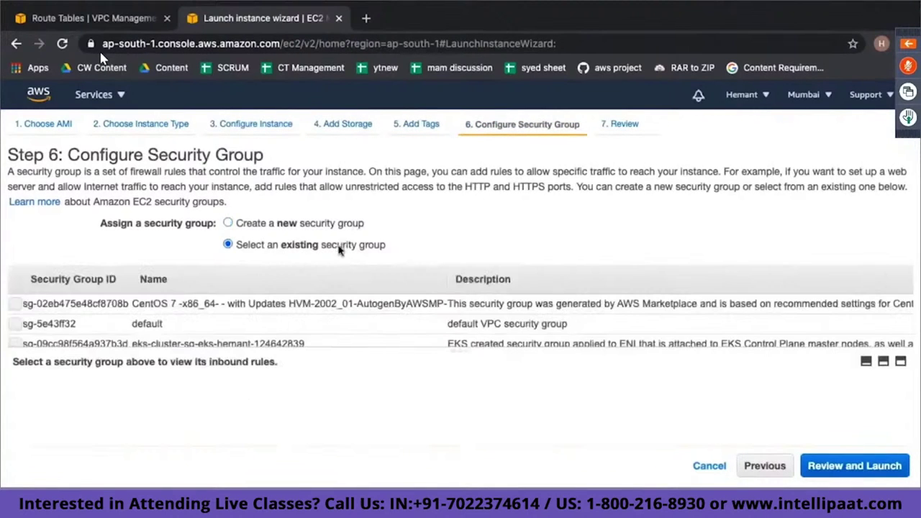
click(318, 325)
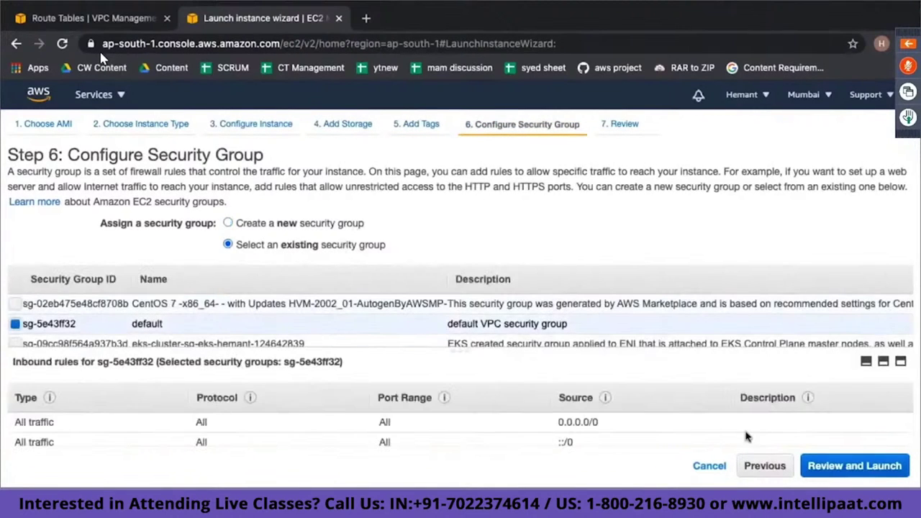
click(870, 475)
Launch the instance using the mac-mumbai key pair
click(870, 472)
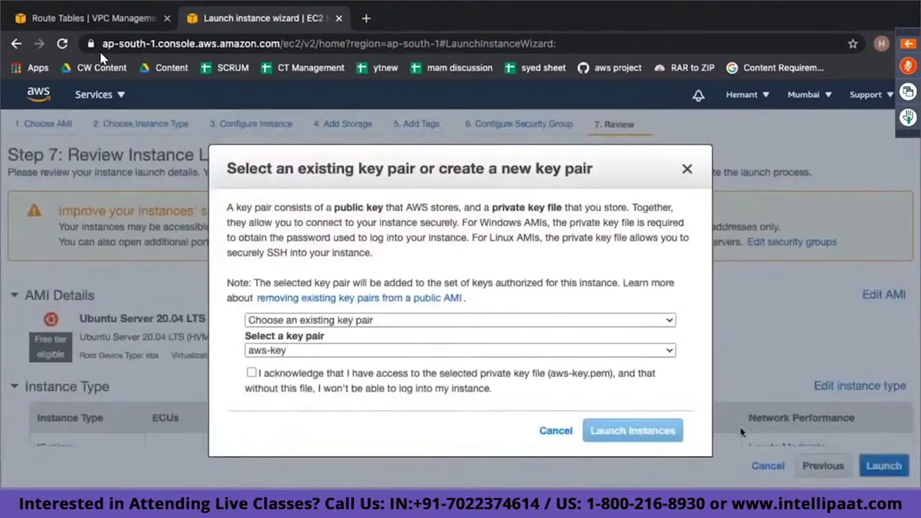
click(585, 350)
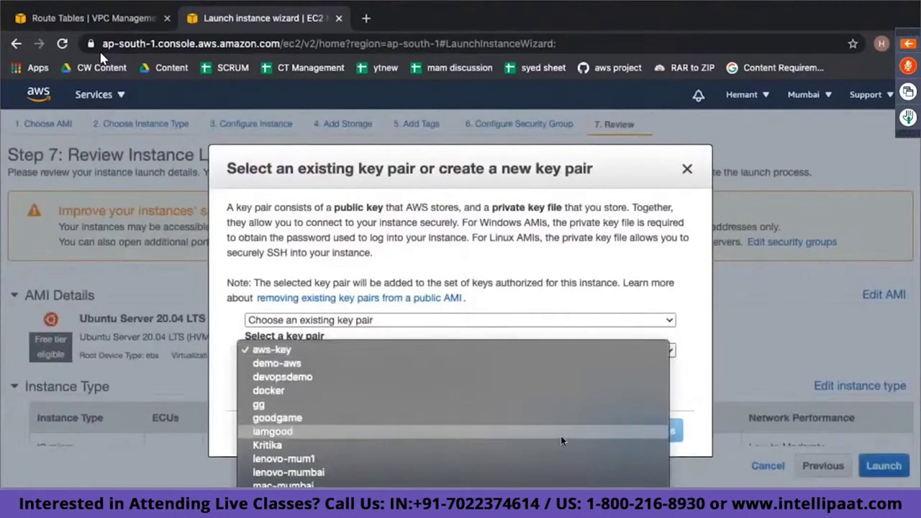
scroll(560, 436, down, 3)
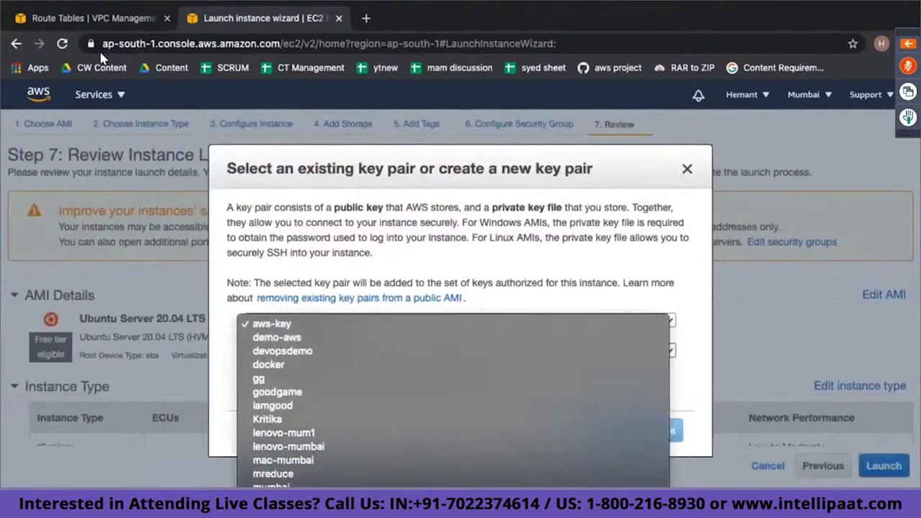
click(577, 413)
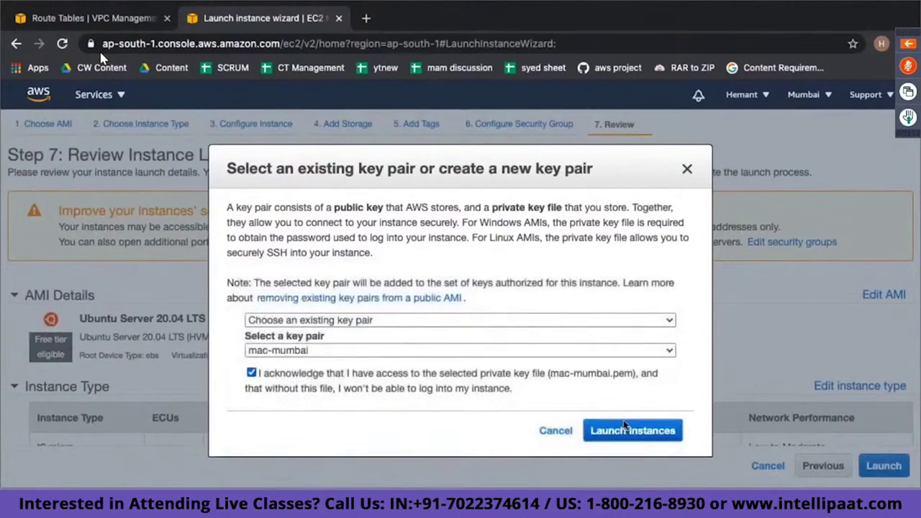
click(624, 424)
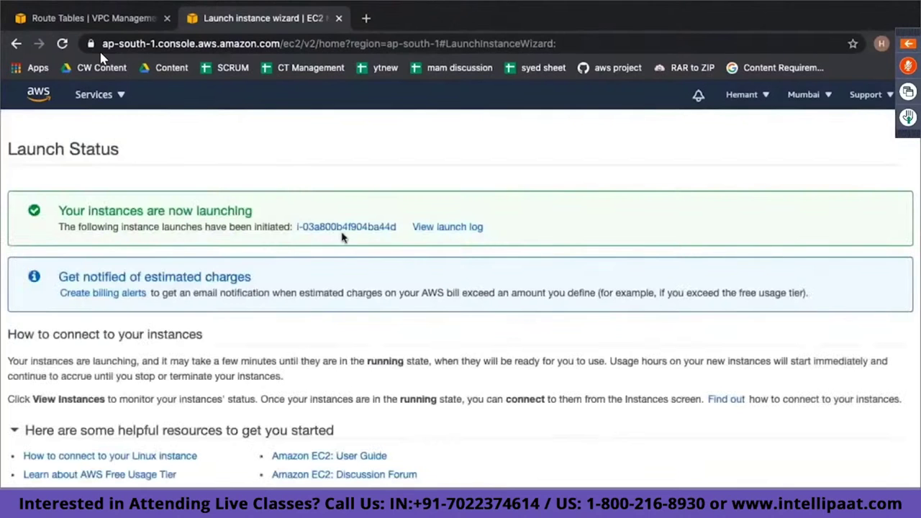
Name the newly launched instance default
click(350, 228)
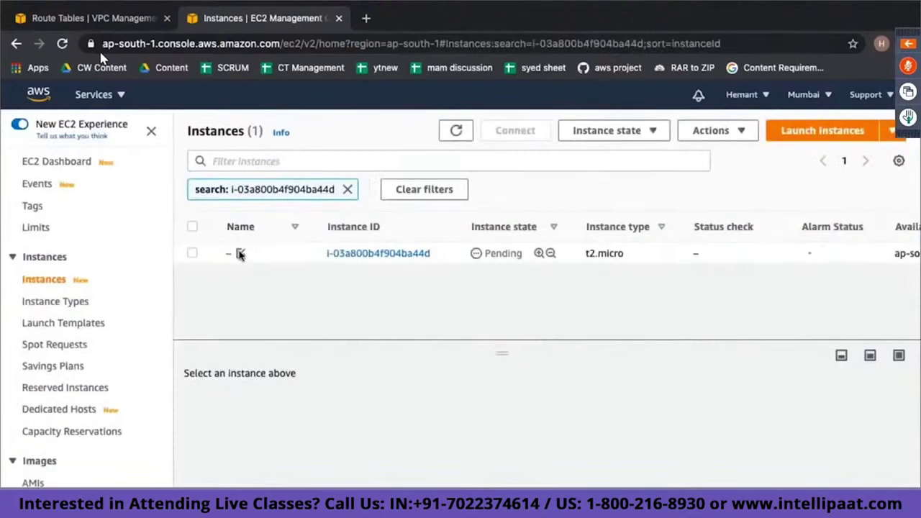
click(240, 253)
text(defaukt)
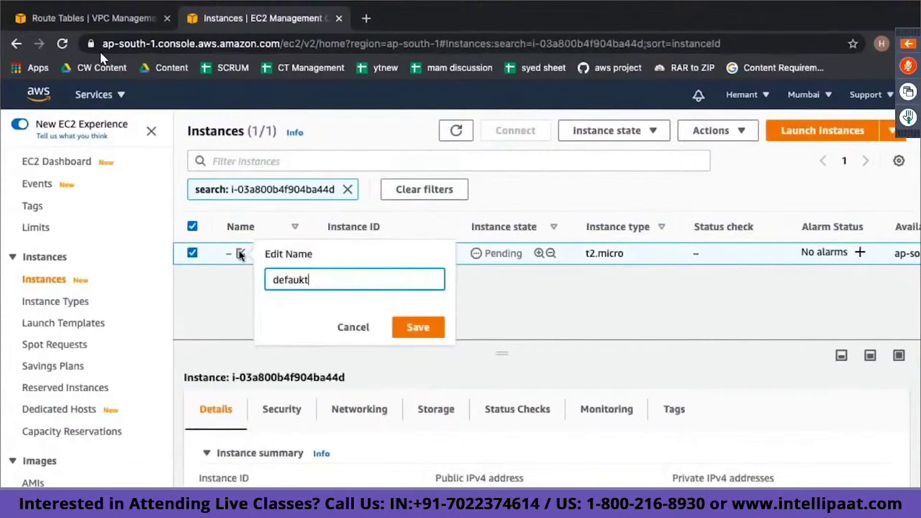
text(t)
key(Return)
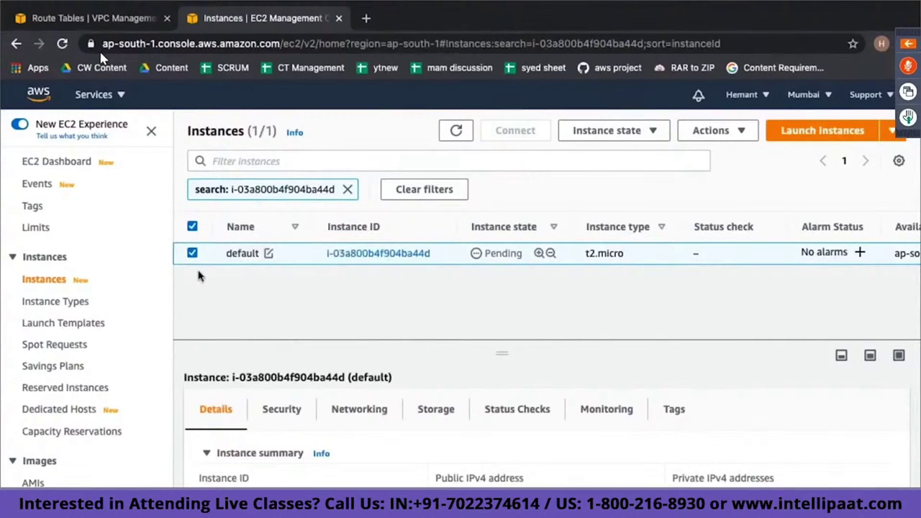
Look up the private IPs of the default instance (172.31.22.45) and subnet1 (192.1.1.211)
click(349, 192)
scroll(565, 429, down, 2)
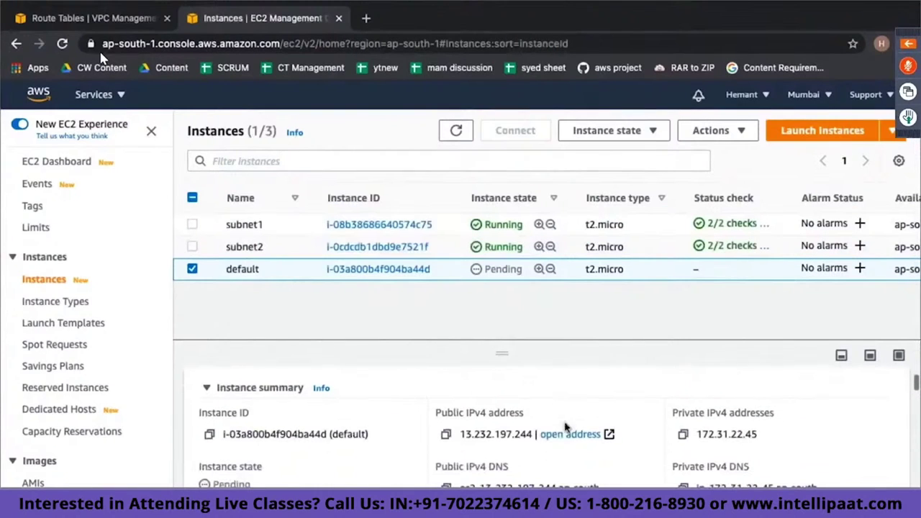
drag(697, 429, 759, 430)
key(super+c)
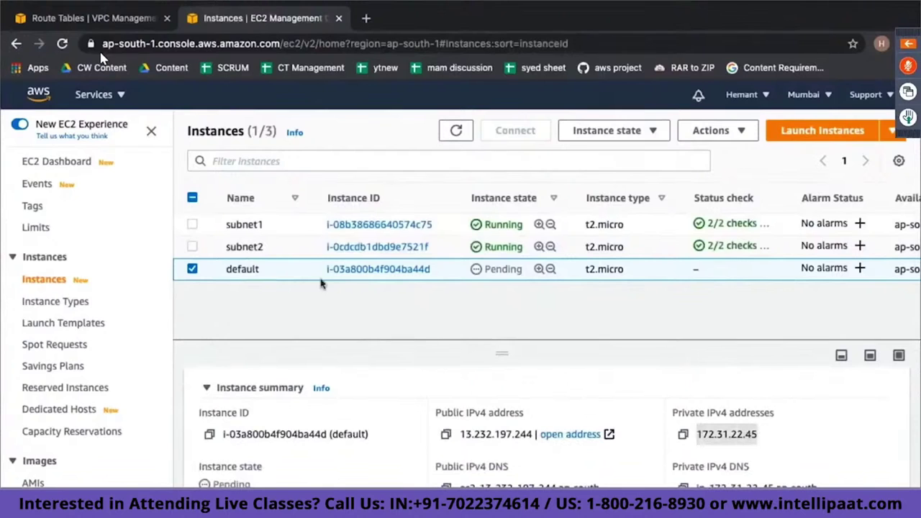
click(193, 271)
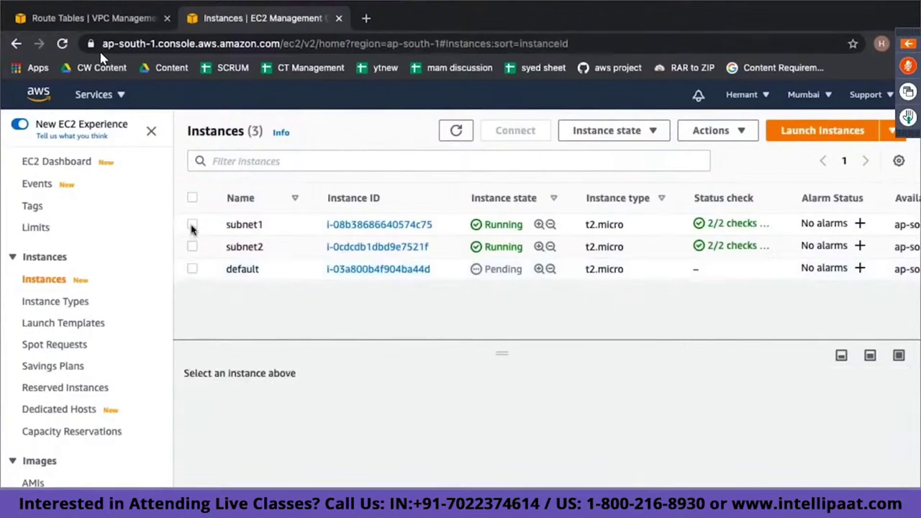
click(192, 225)
scroll(740, 432, down, 2)
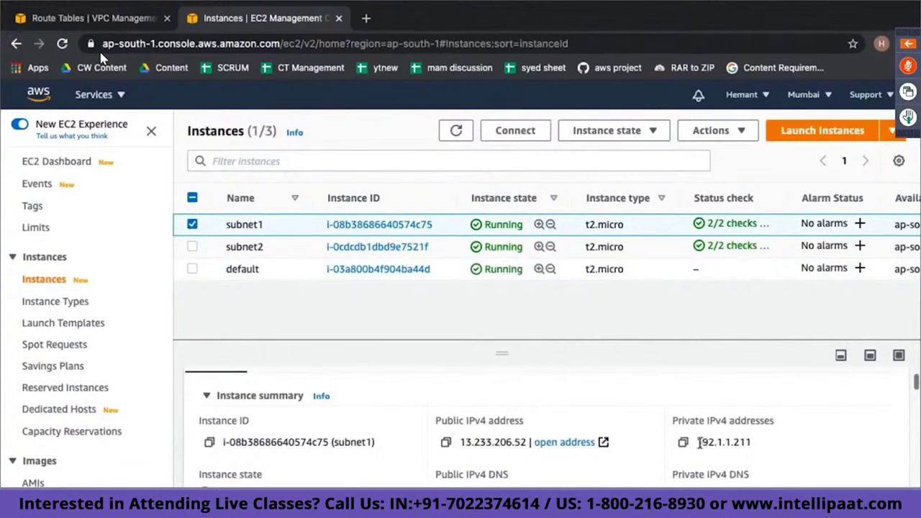
double_click(739, 444)
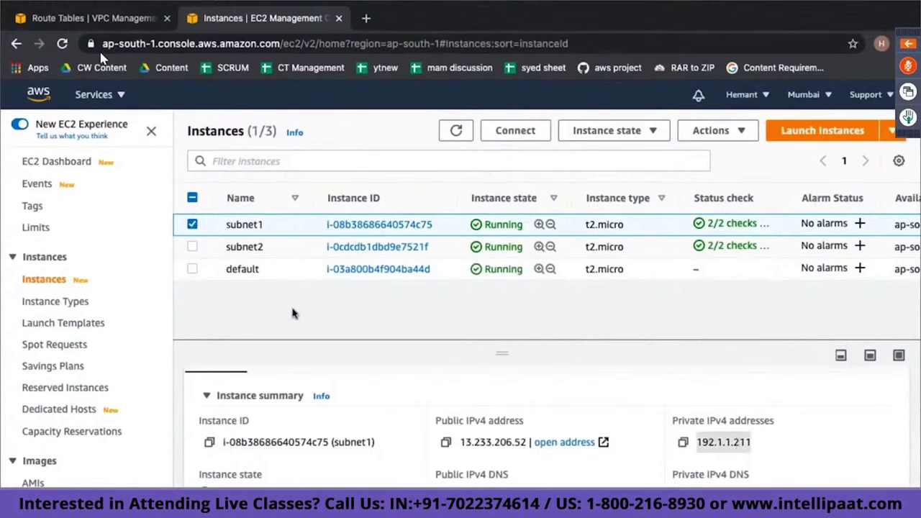
In Terminal, exit the nested SSH session back to subnet1 and clear the screen
key(ctrl+Left)
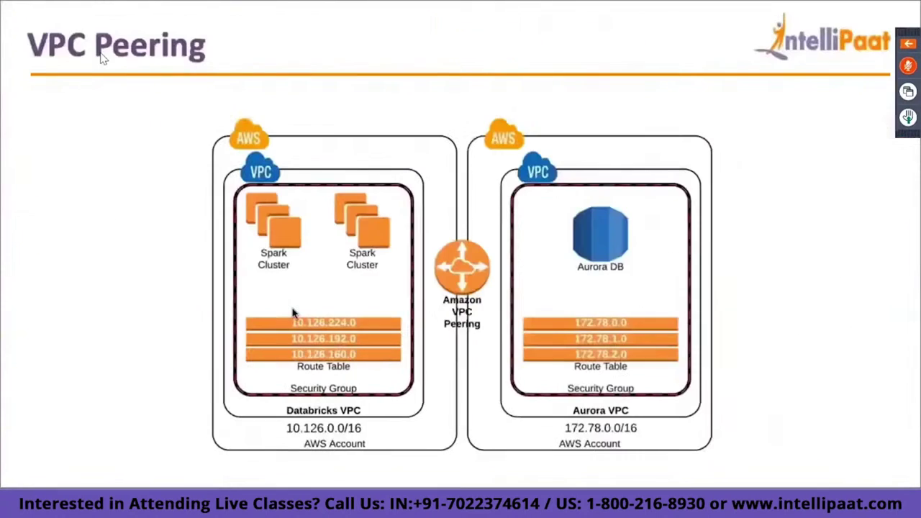
key(super+Tab)
key(super+Tab)
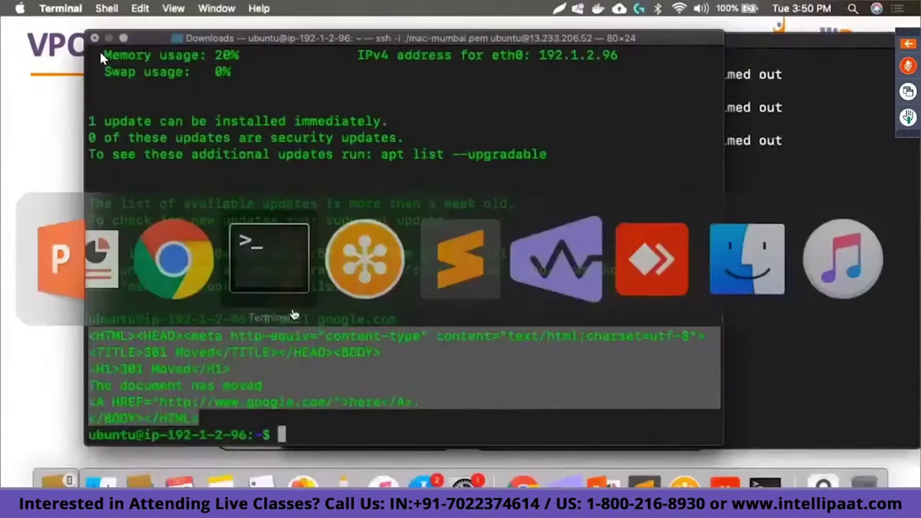
click(401, 392)
text(exit)
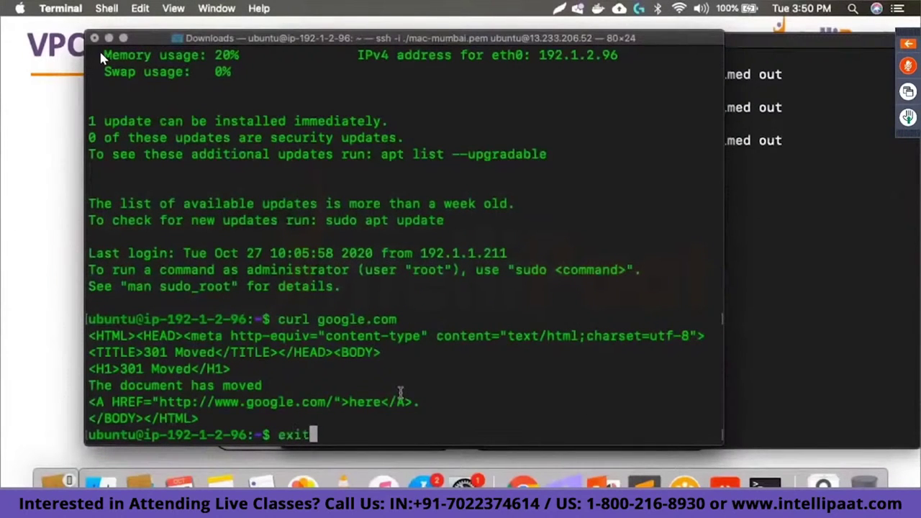
key(Return)
text(clear)
key(Return)
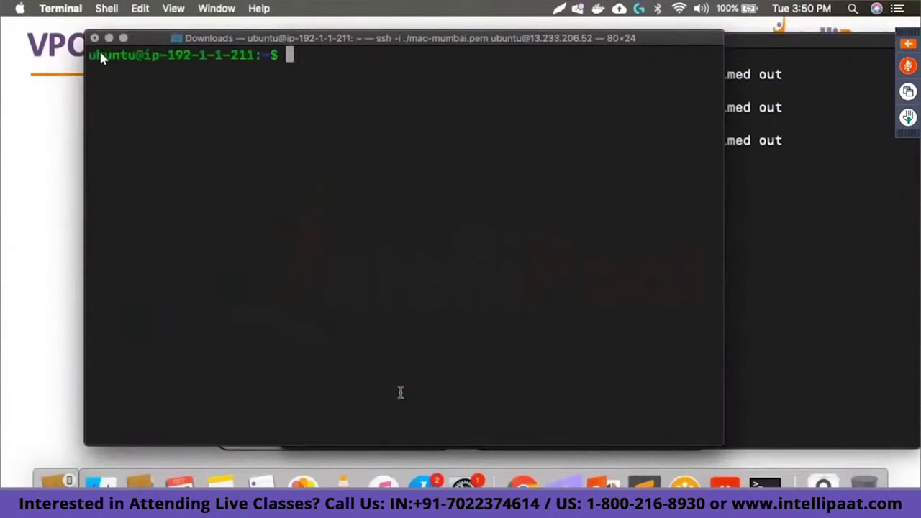
Ping the default instance at 172.31.22.45 from the subnet1 server
text(ping)
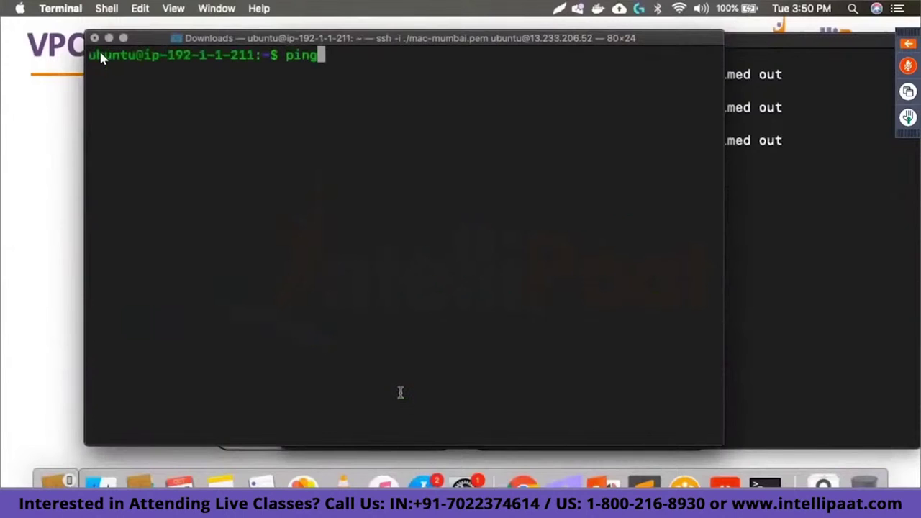
key(ctrl+Right)
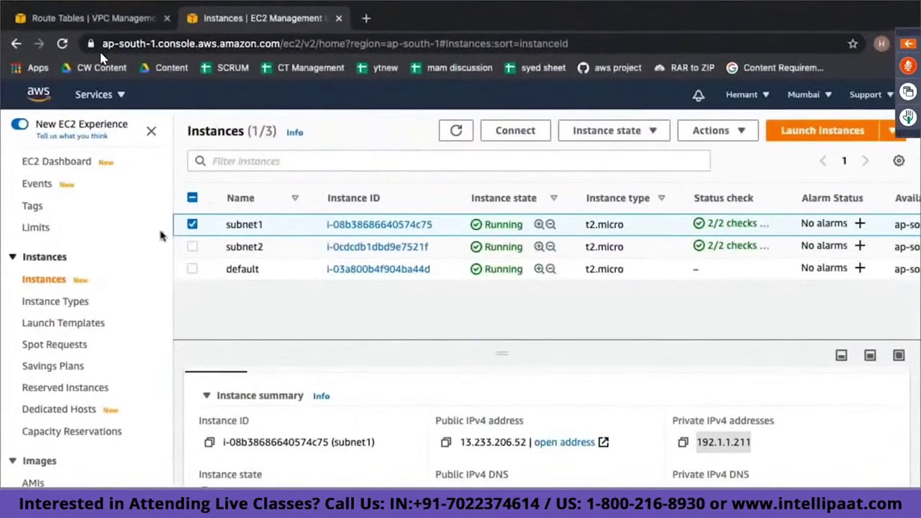
click(192, 225)
click(193, 269)
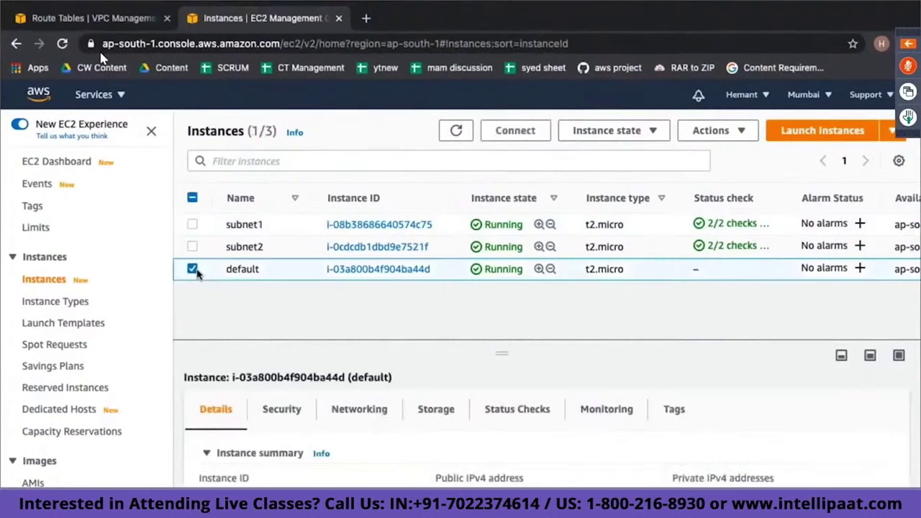
scroll(701, 461, down, 3)
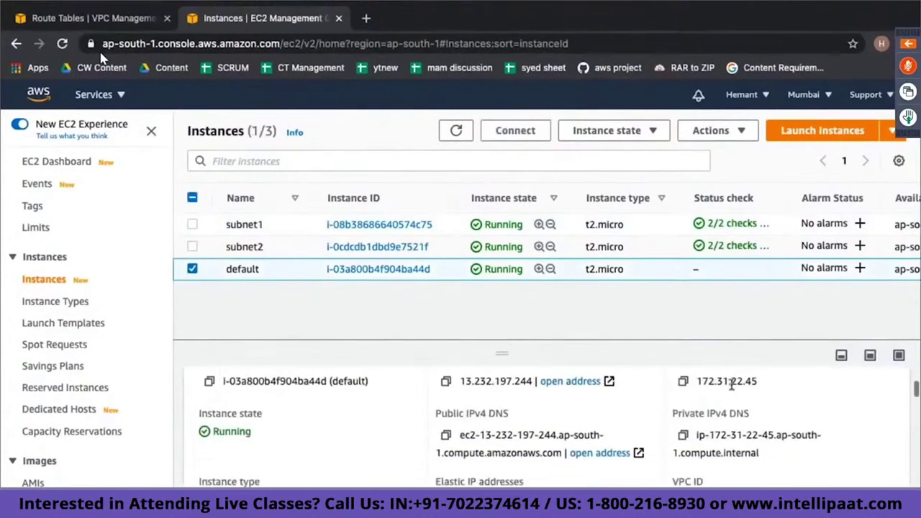
double_click(730, 382)
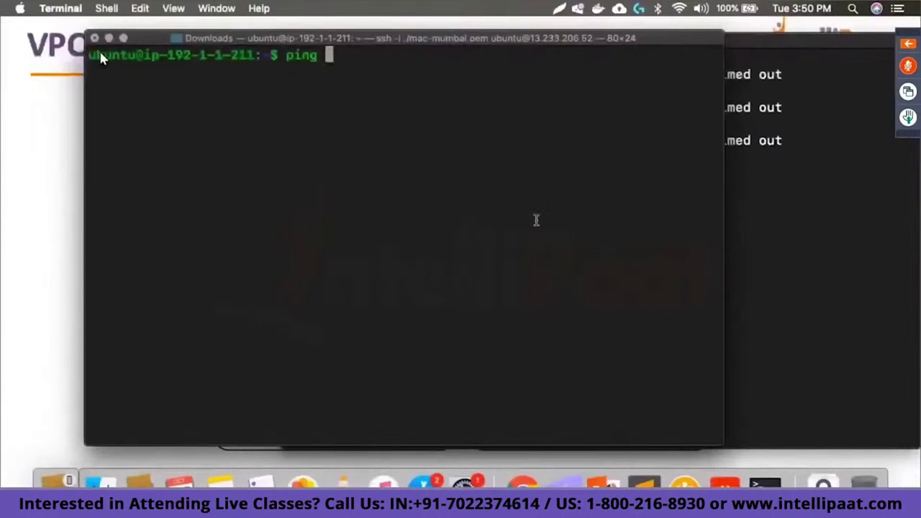
key(super+v)
key(Return)
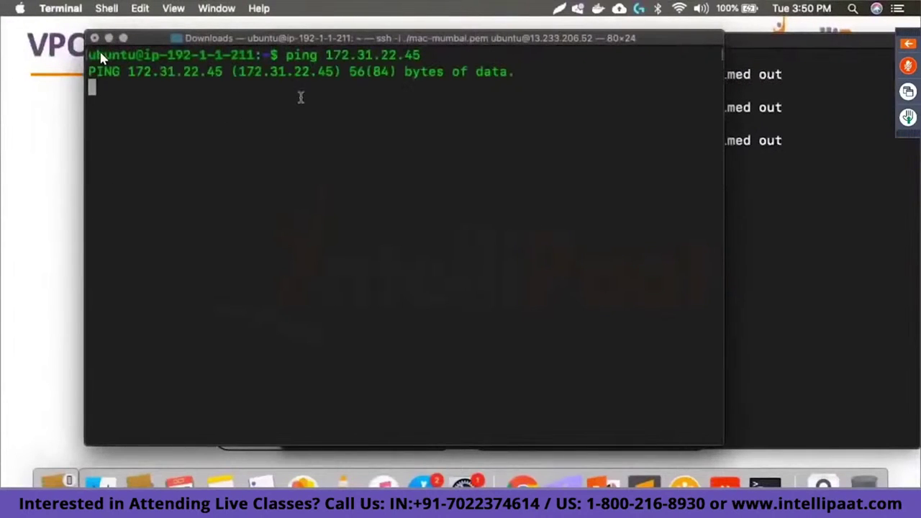
Clear the local Downloads terminal screen
click(734, 216)
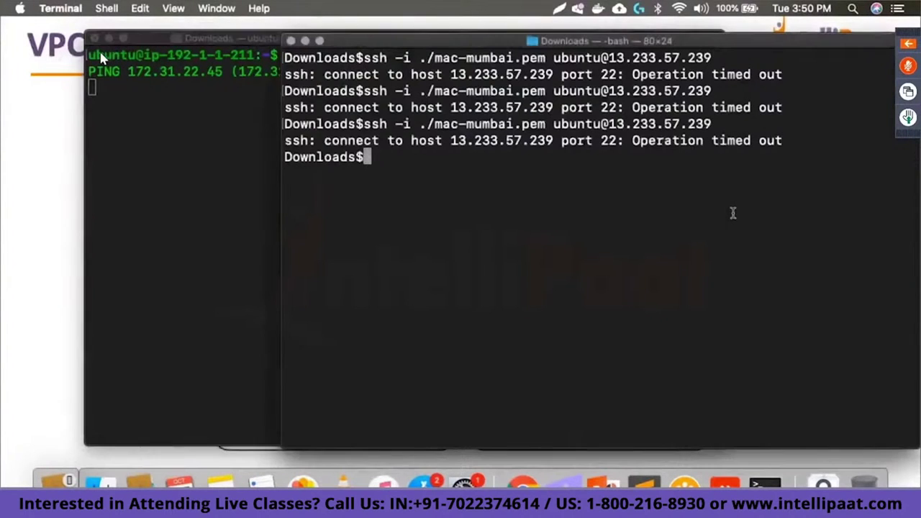
text(clear)
key(Return)
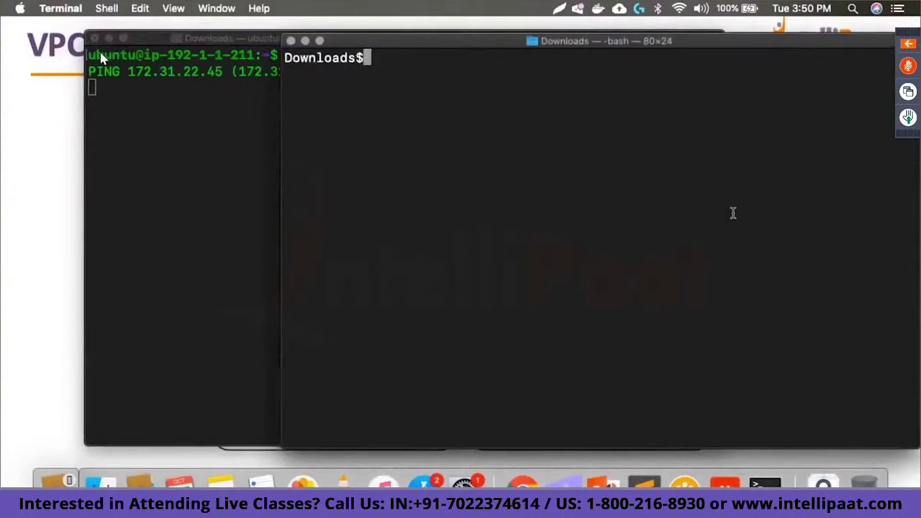
text(ssh -i .)
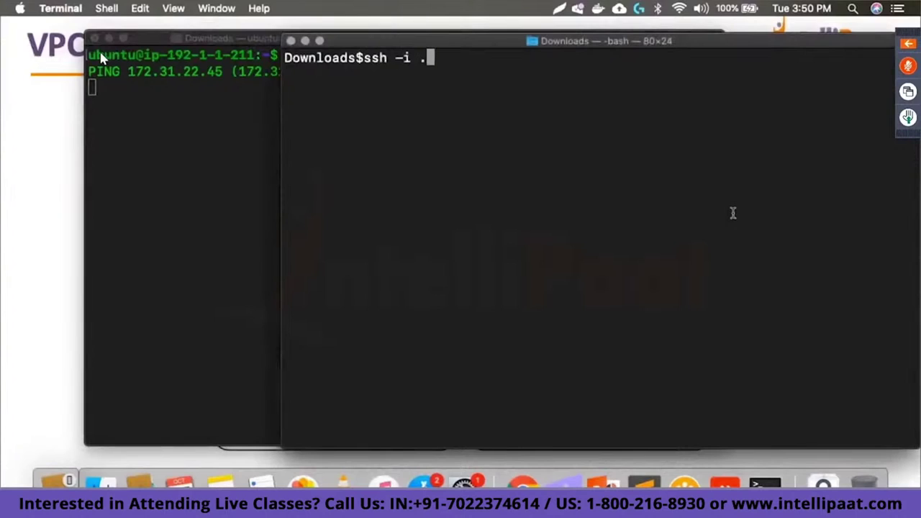
text(/mac-)
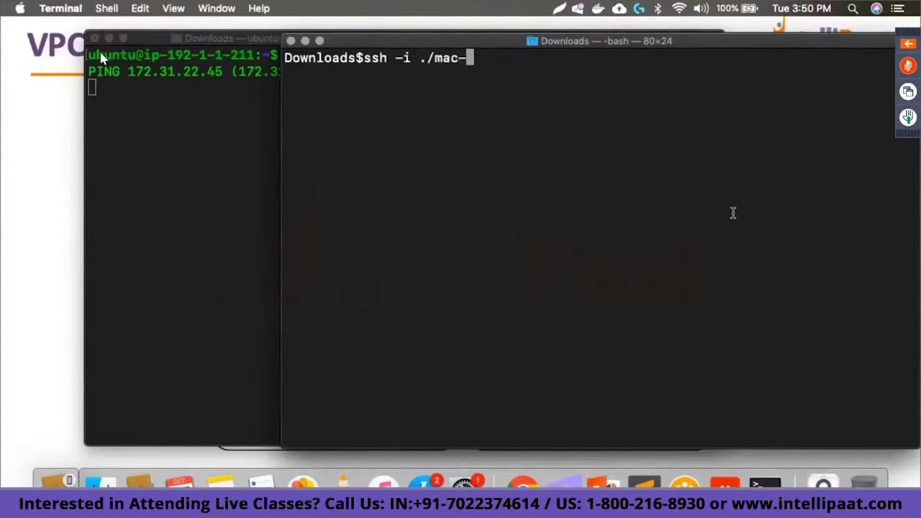
key(Tab)
text(ubuntu@)
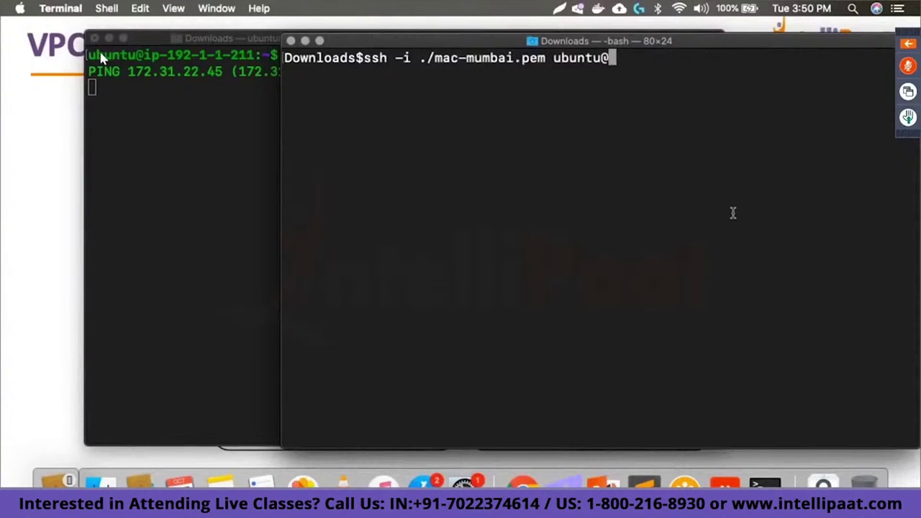
key(ctrl+Right)
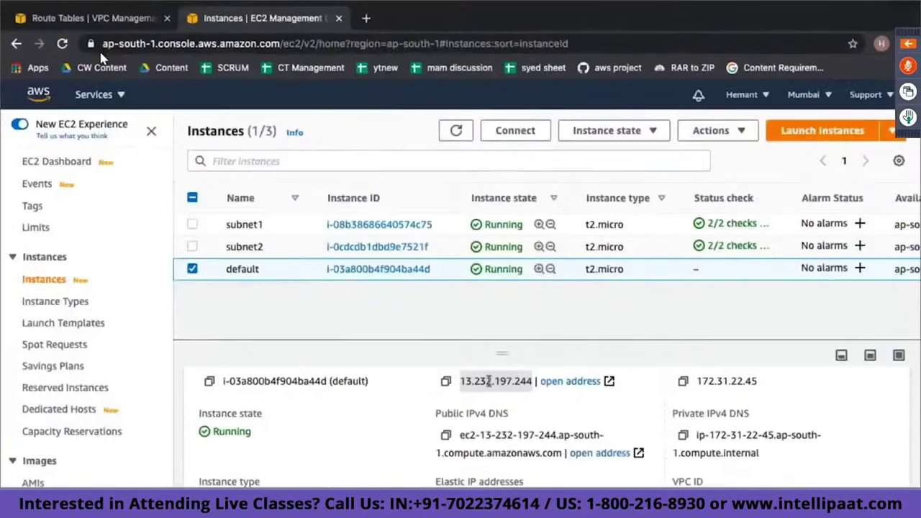
key(ctrl+Left)
text(13.232.197.244)
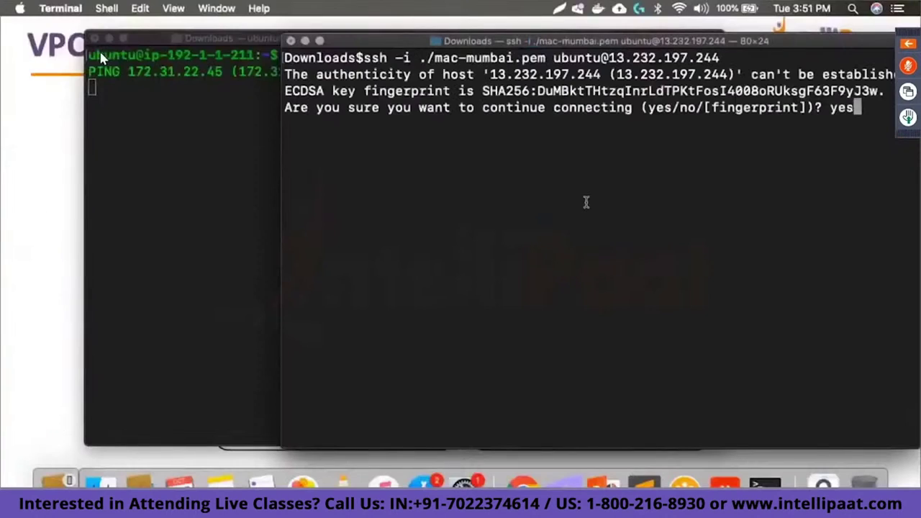
key(Return)
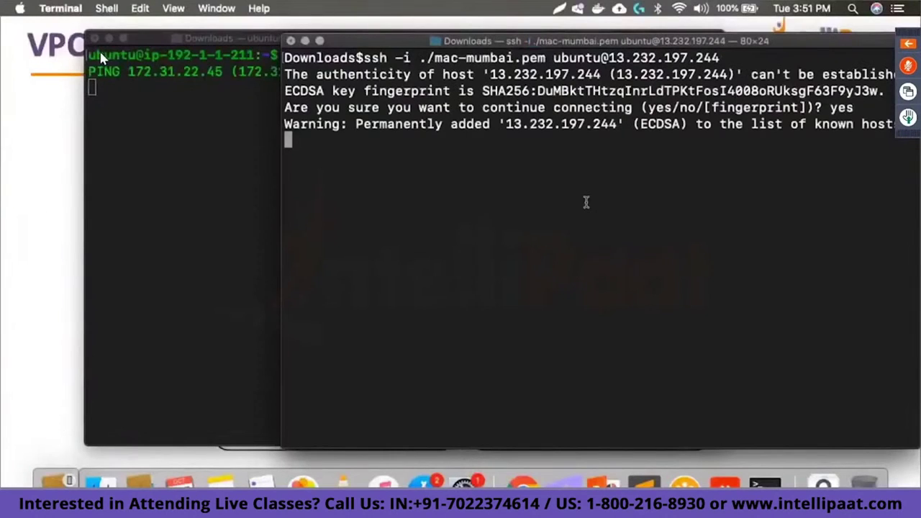
text(clear)
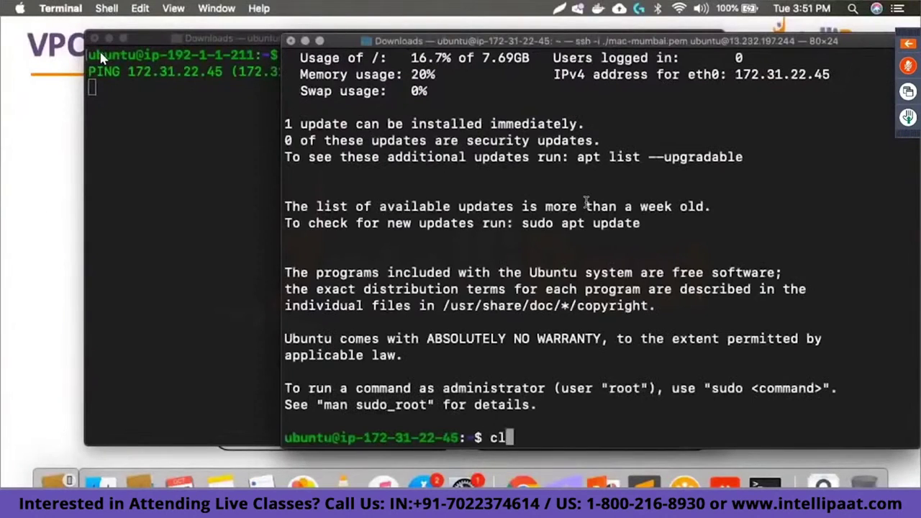
key(Return)
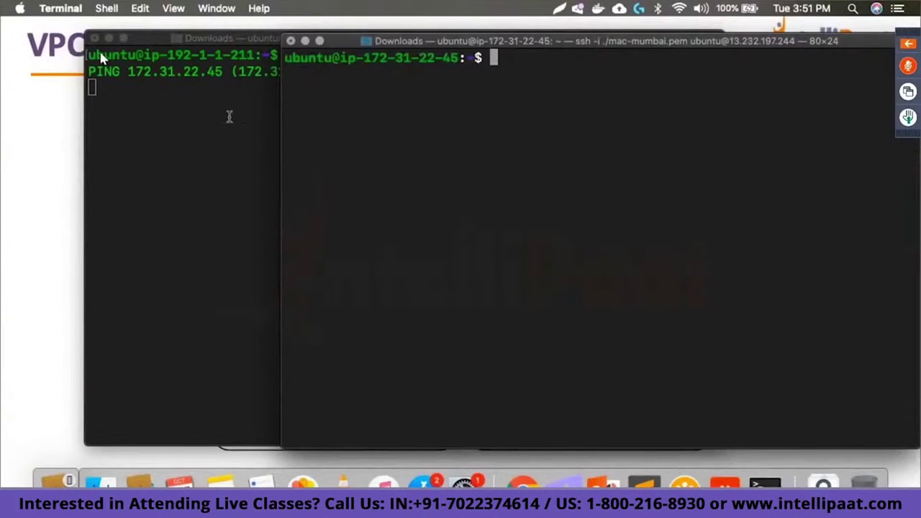
Confirm the prompt shows host 172-31-22-45, then return to the VPC Route Tables page
click(228, 117)
click(788, 116)
drag(367, 59, 457, 59)
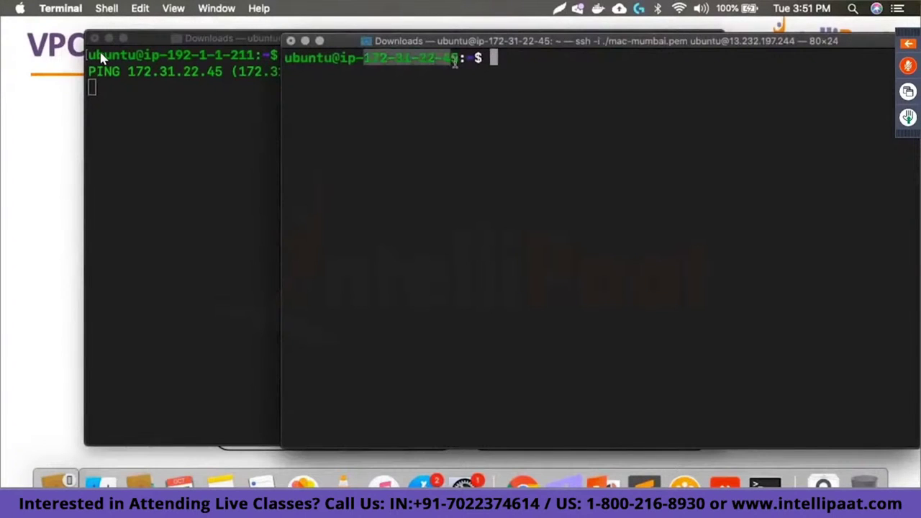
click(473, 129)
key(ctrl+Right)
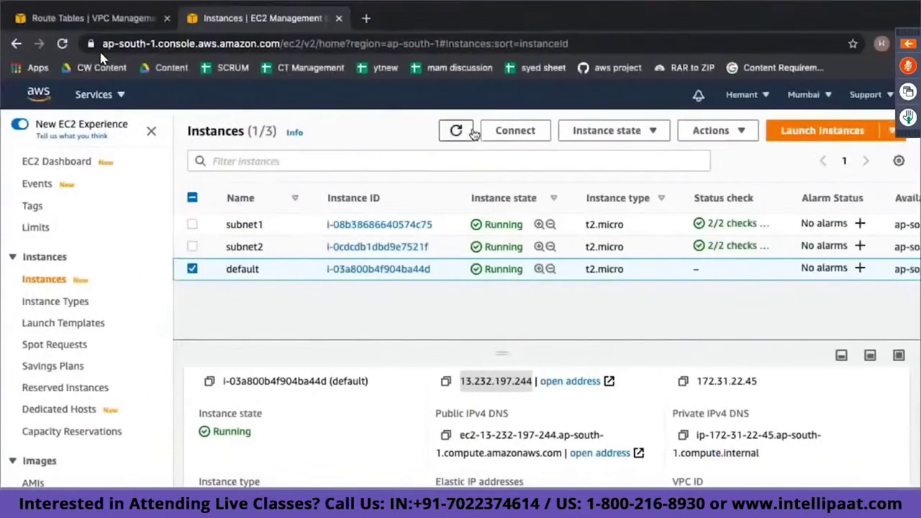
click(52, 18)
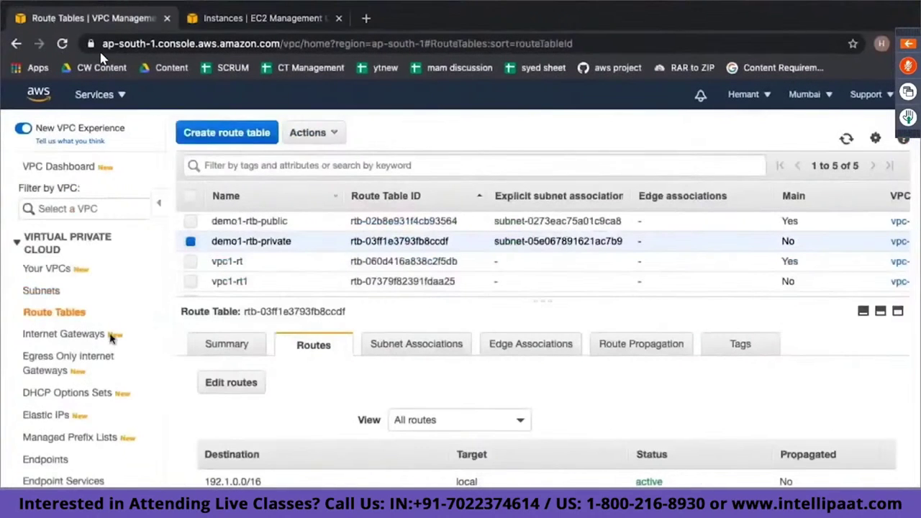
Start a new peering connection under Peering Connections and name it demo1-default
scroll(108, 345, down, 5)
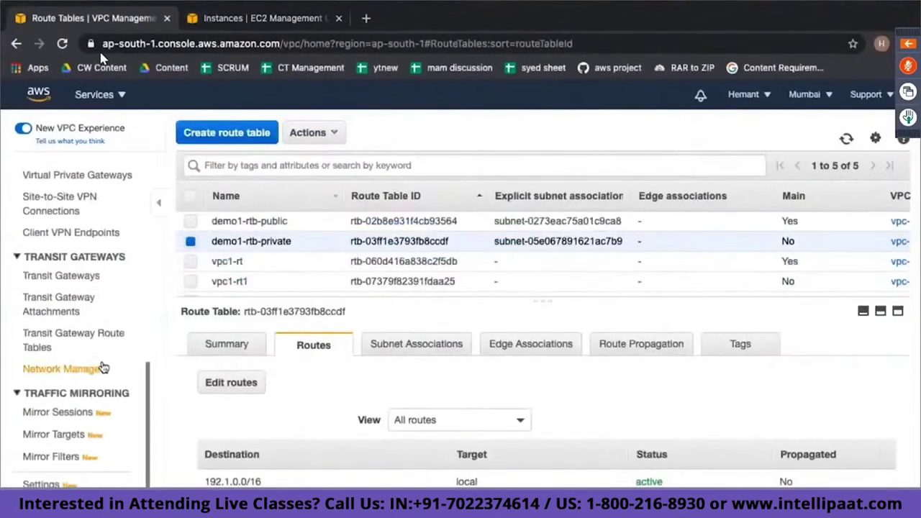
scroll(103, 368, down, 2)
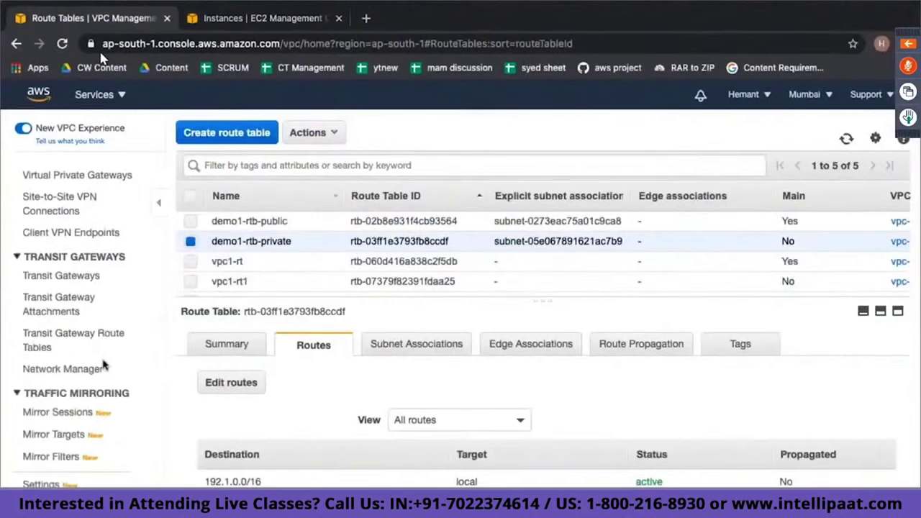
scroll(103, 365, up, 7)
scroll(104, 367, up, 3)
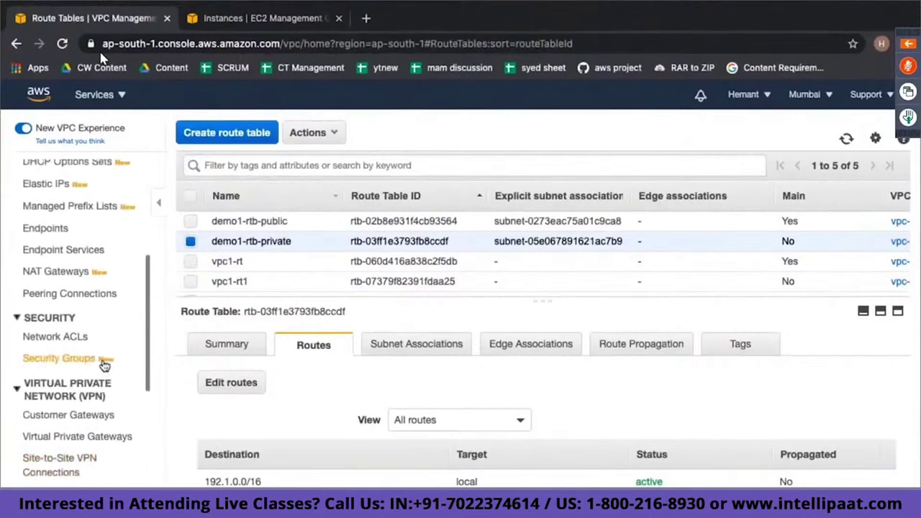
scroll(105, 367, up, 6)
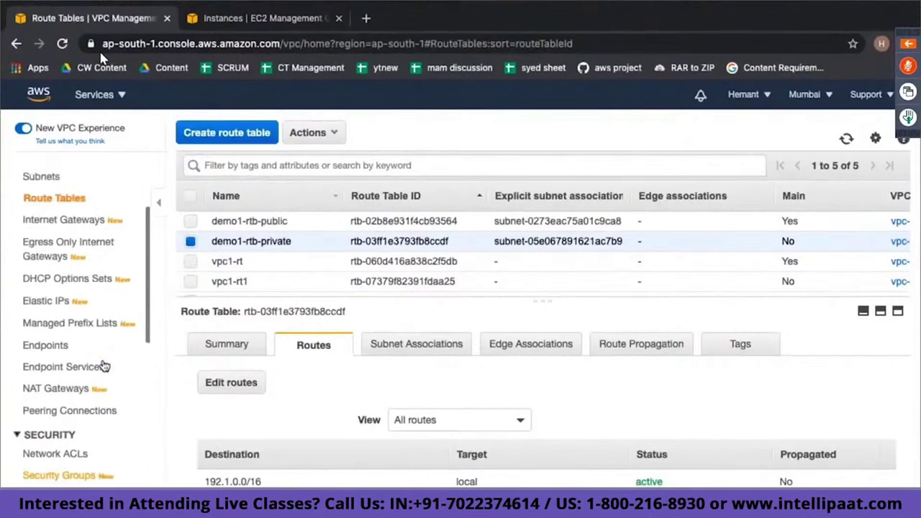
scroll(104, 367, down, 10)
scroll(93, 425, up, 4)
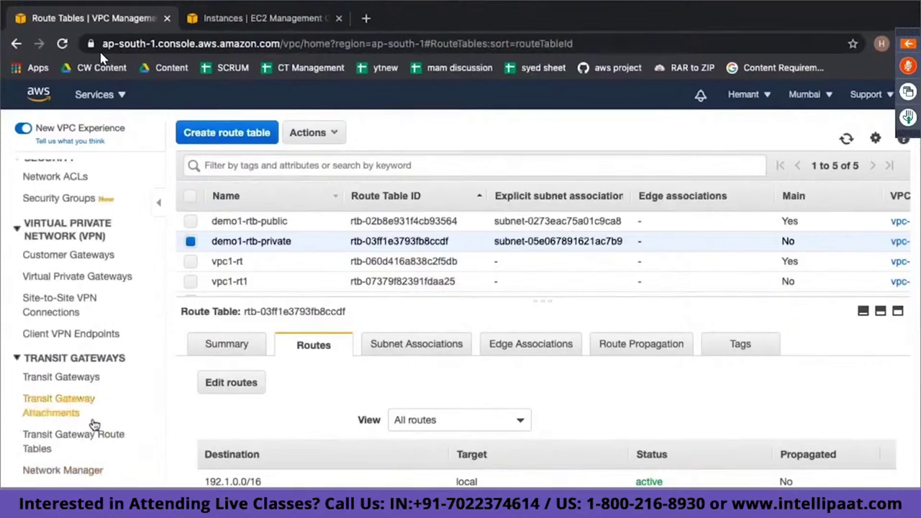
scroll(93, 424, up, 5)
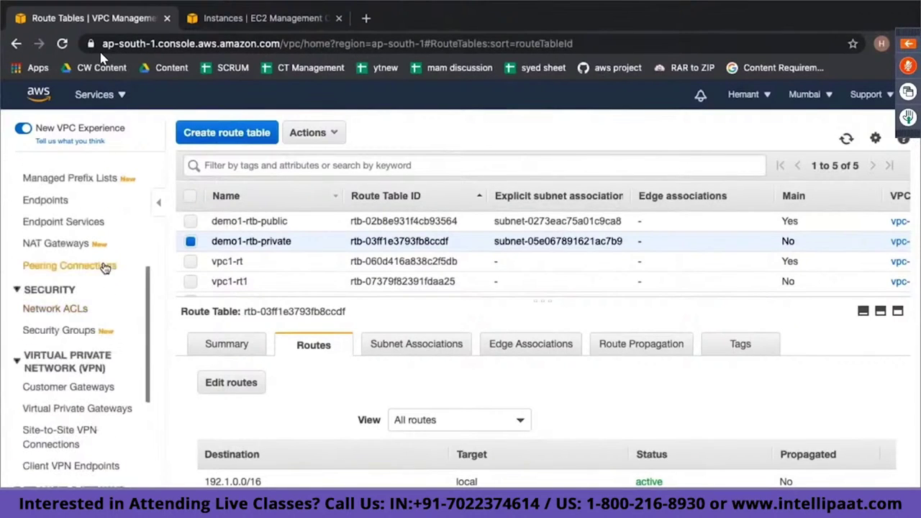
click(105, 266)
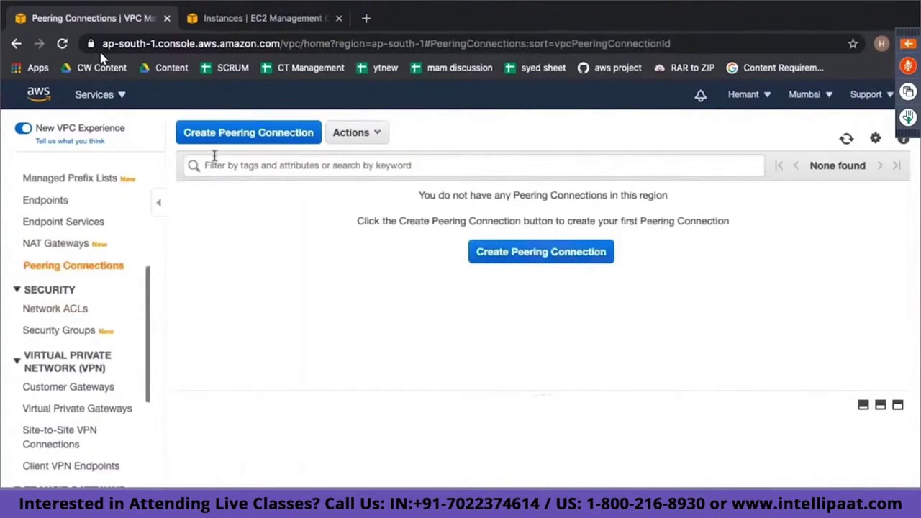
click(241, 138)
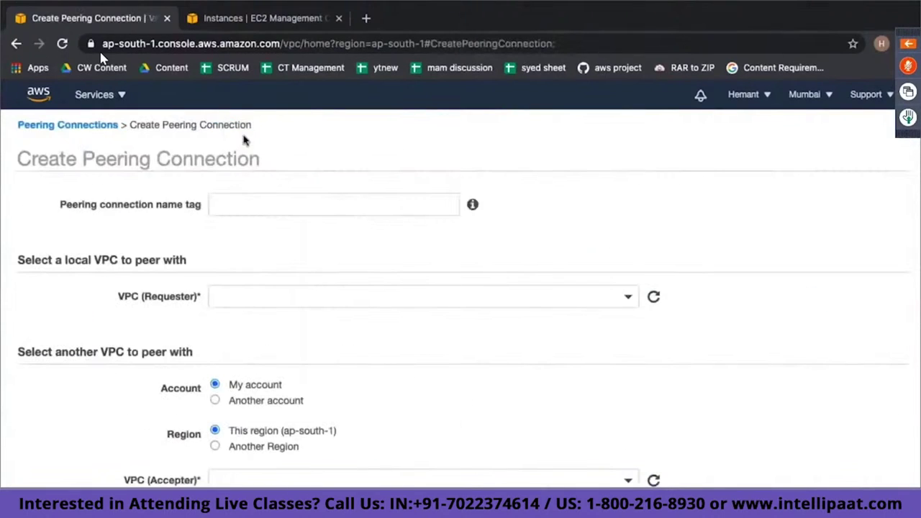
click(308, 202)
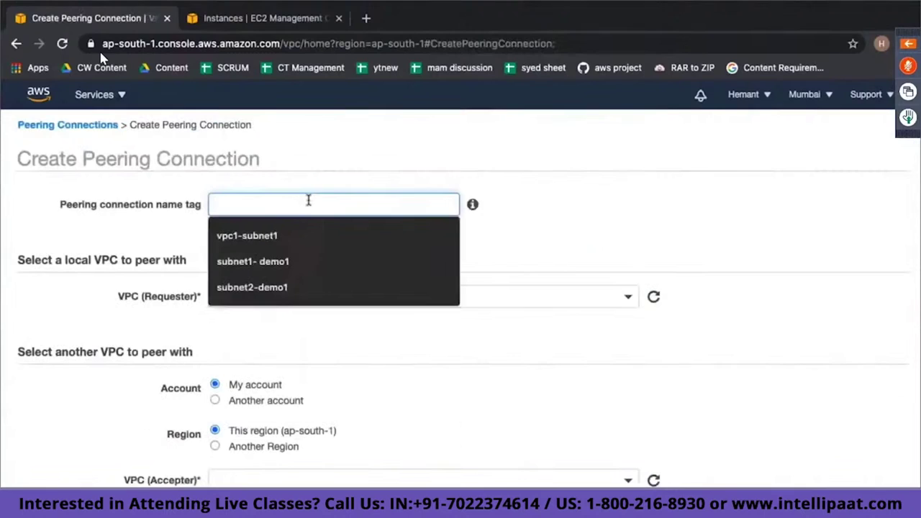
text(demo1)
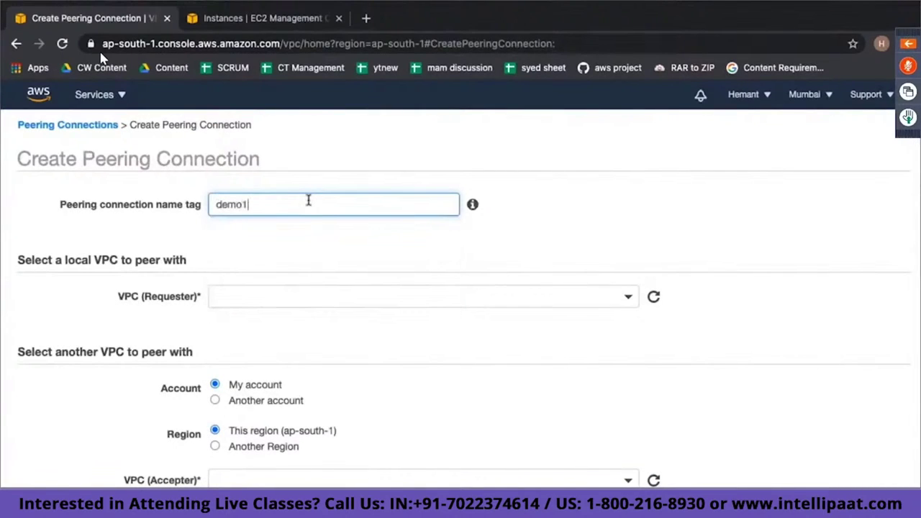
text(-default)
Set requester vpc-demo1 and accepter vpc-b66943de, then submit the peering request
click(352, 299)
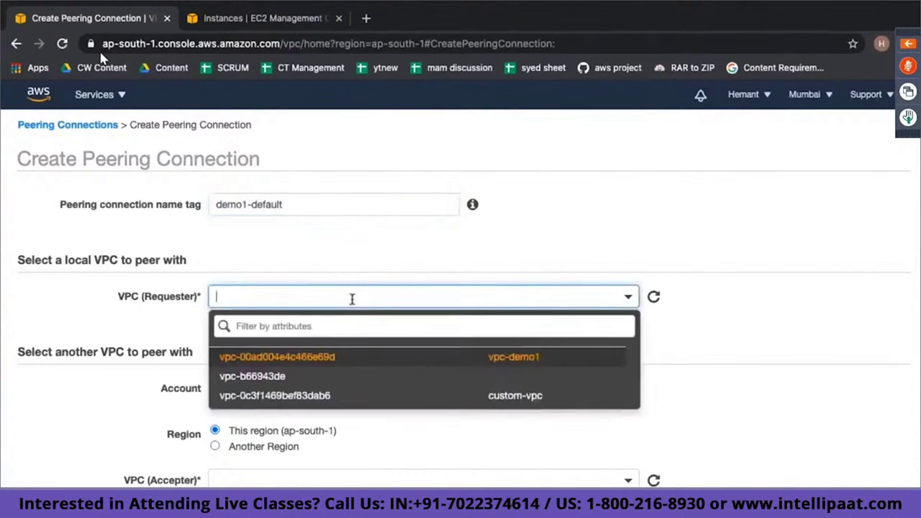
click(366, 359)
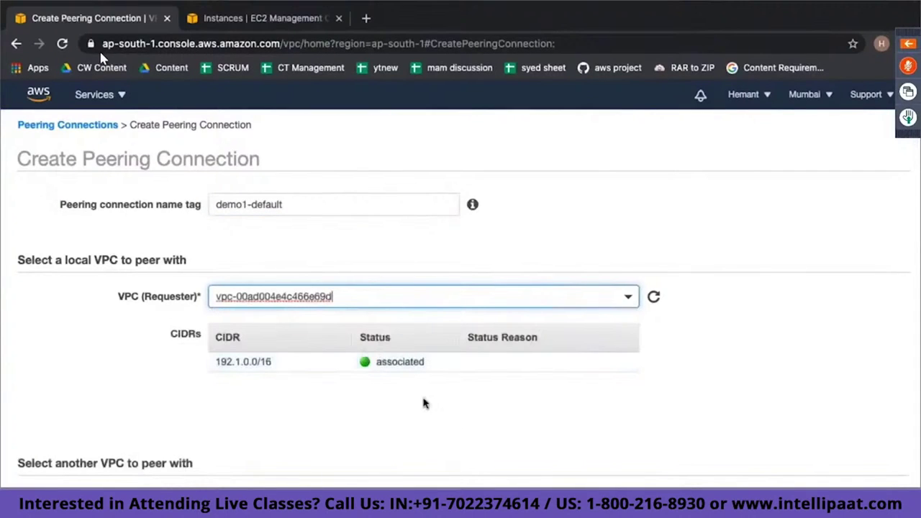
scroll(423, 403, down, 1)
scroll(439, 360, down, 1)
scroll(455, 344, down, 2)
scroll(456, 343, down, 1)
scroll(455, 343, down, 1)
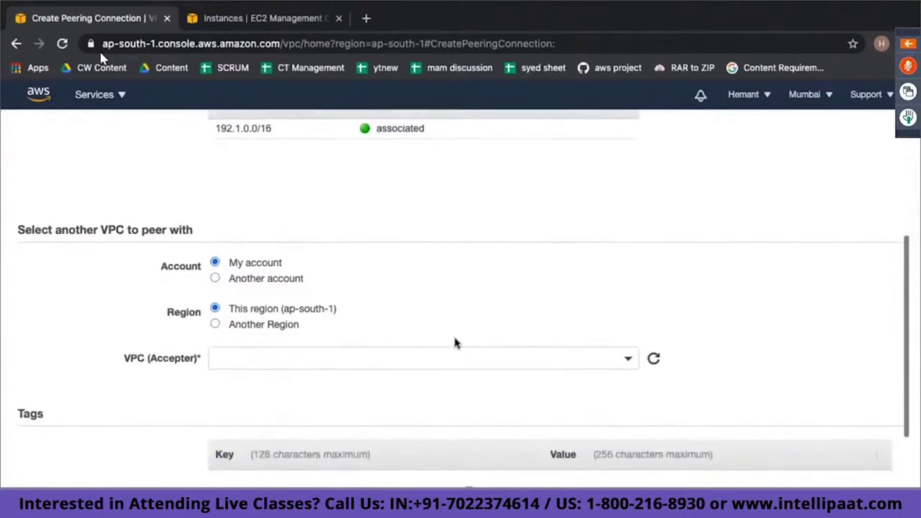
click(460, 367)
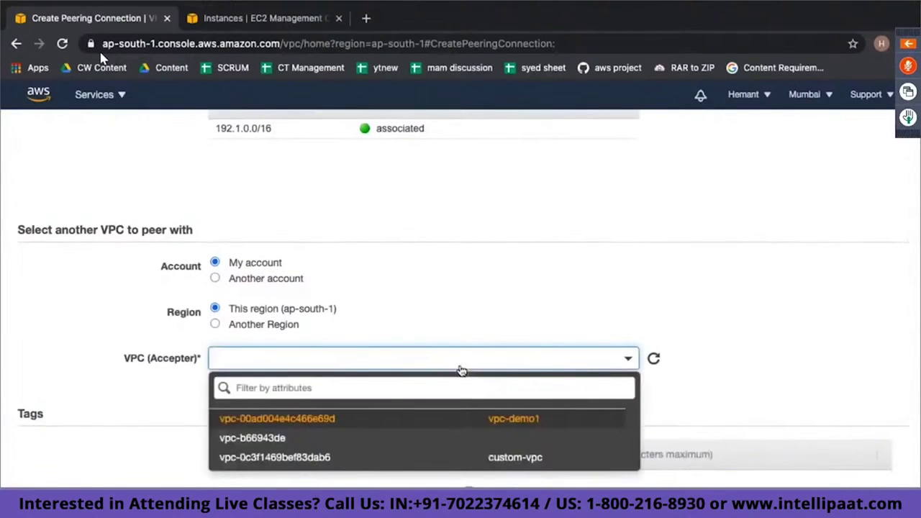
click(463, 439)
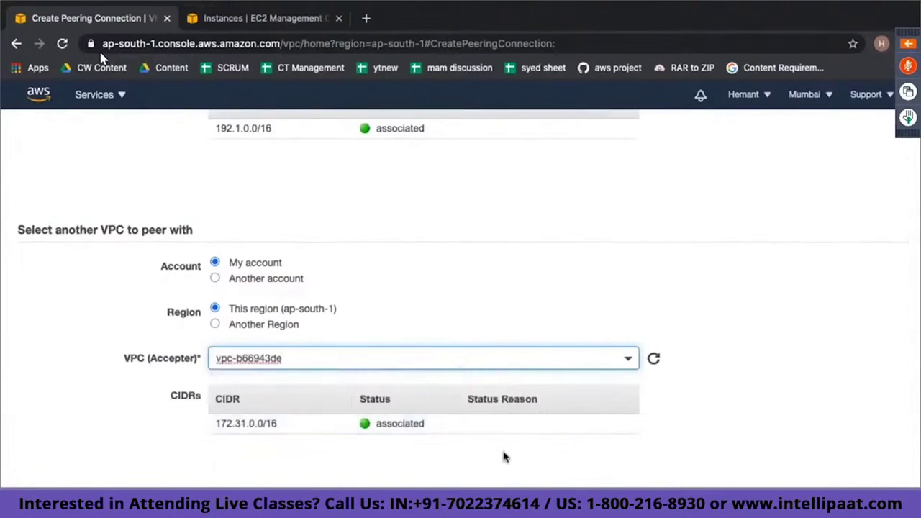
scroll(503, 456, down, 3)
scroll(504, 457, down, 1)
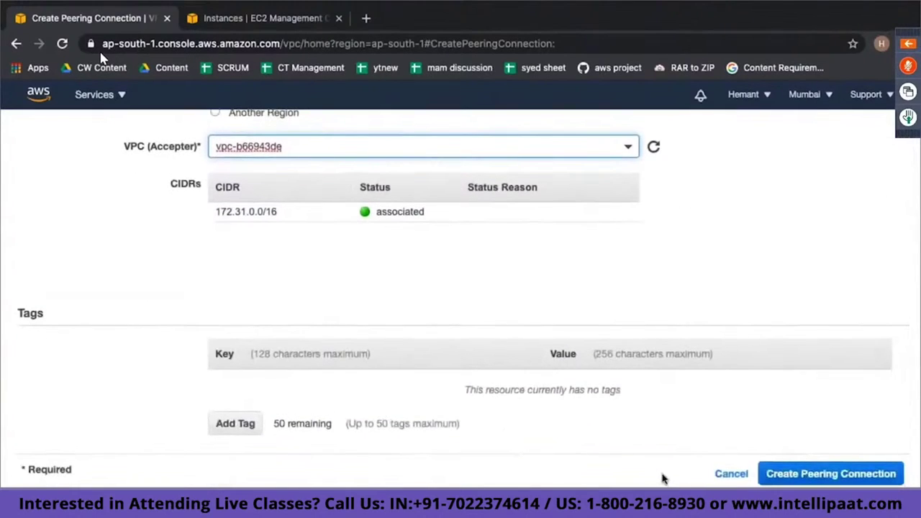
click(803, 477)
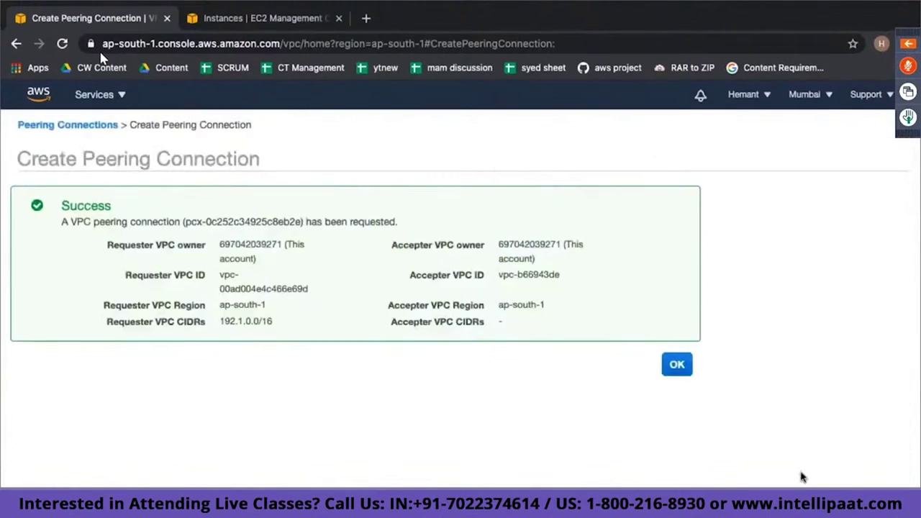
Accept the demo1-default peering request until it shows Active, then return to the 192-1-1-211 terminal
click(675, 365)
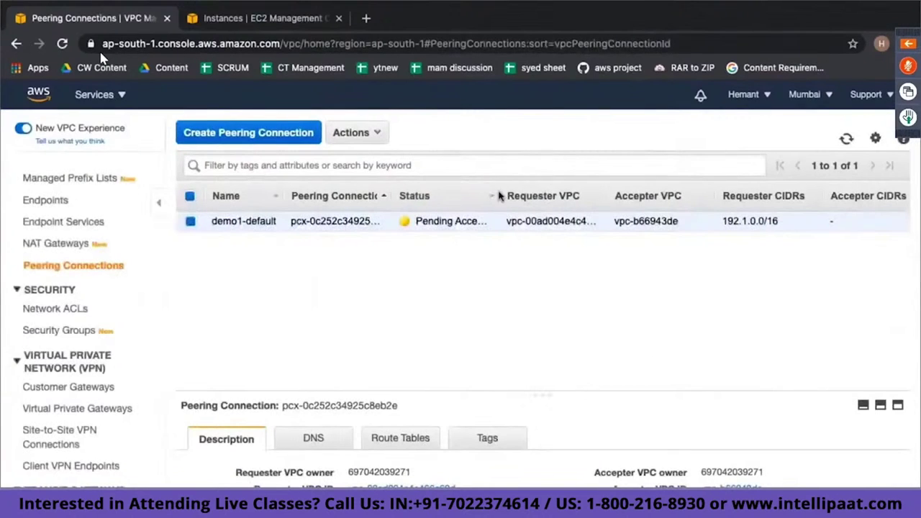
drag(498, 195, 567, 190)
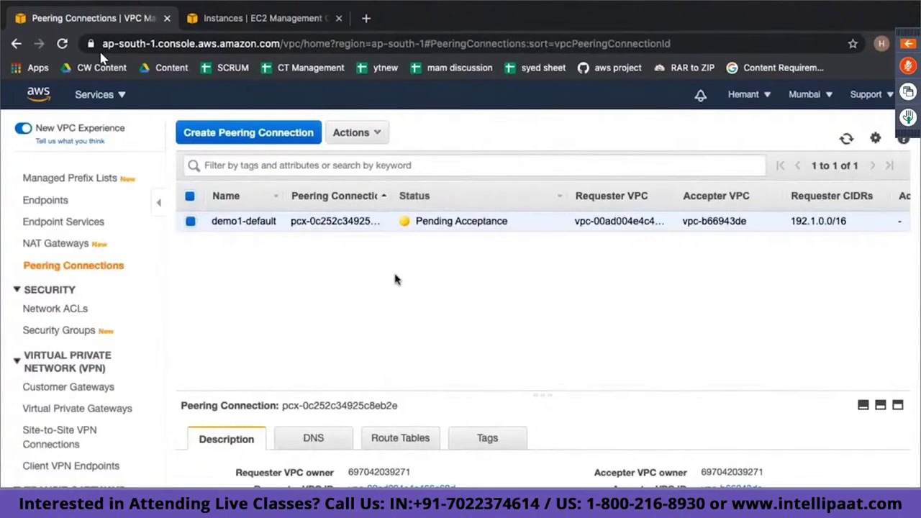
click(376, 132)
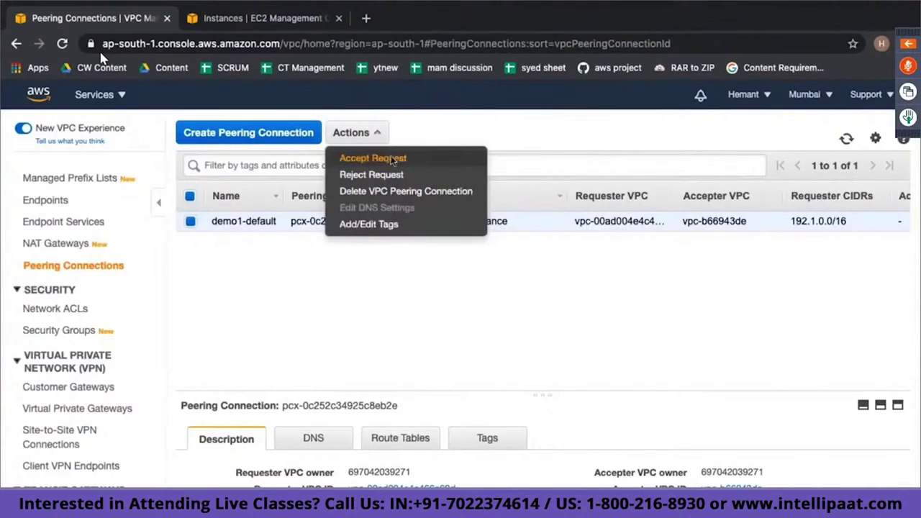
click(392, 159)
click(709, 378)
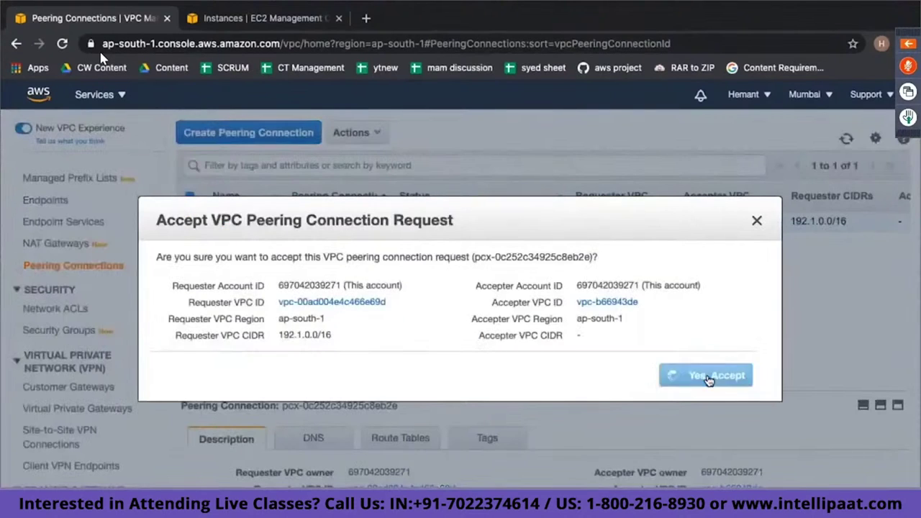
click(720, 363)
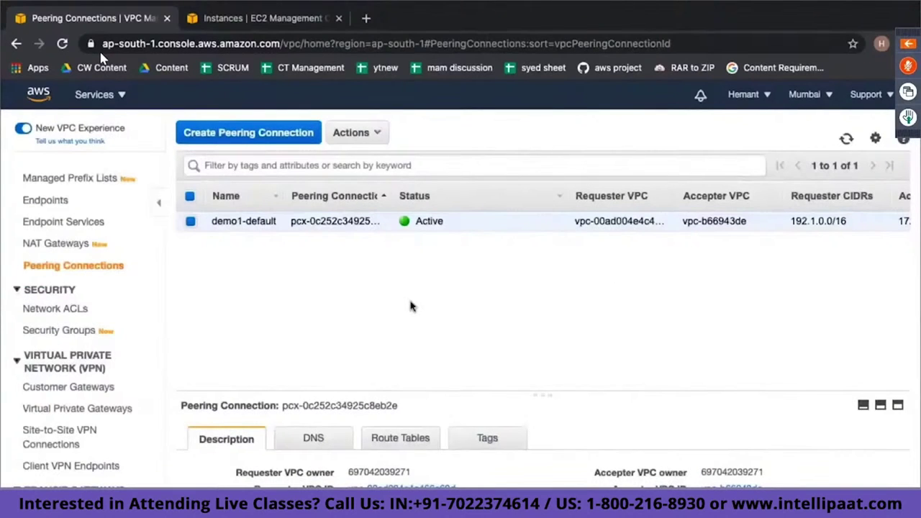
key(super+Tab)
click(216, 300)
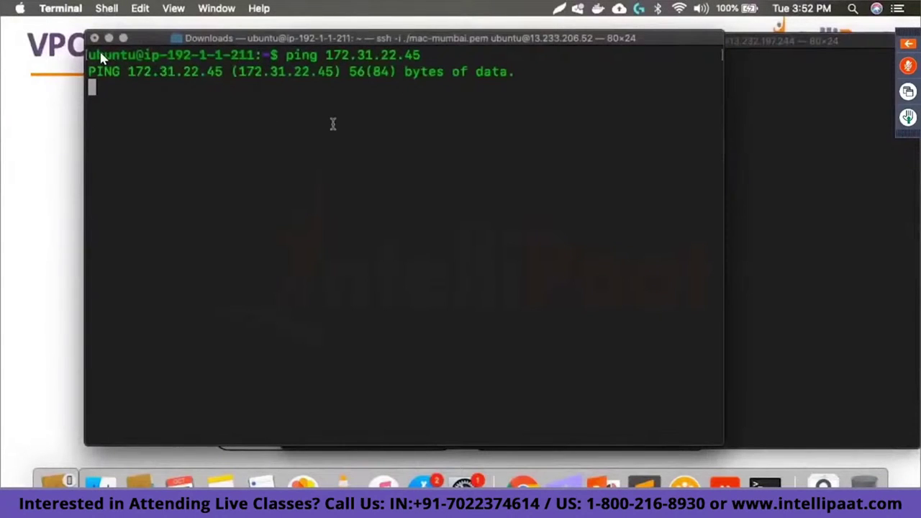
Open the route editor for the demo1-rtb-public route table
key(super+Tab)
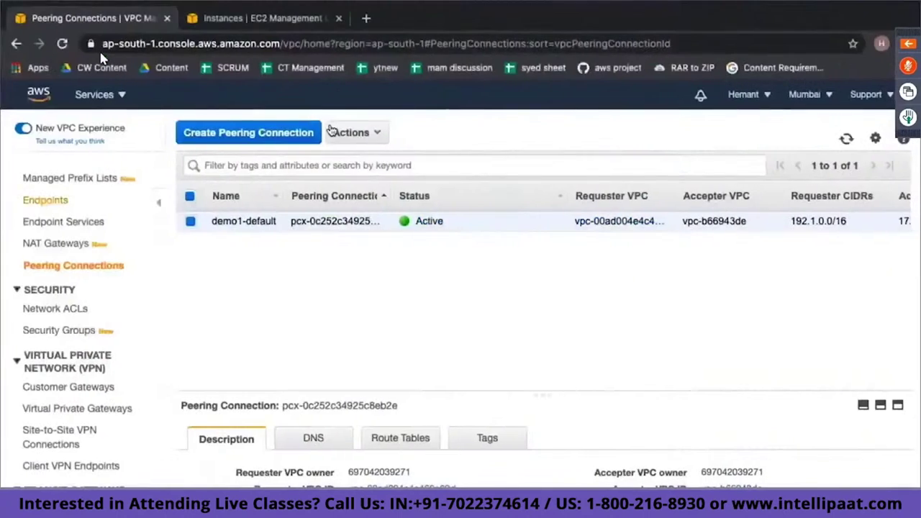
scroll(81, 259, up, 2)
scroll(81, 259, up, 6)
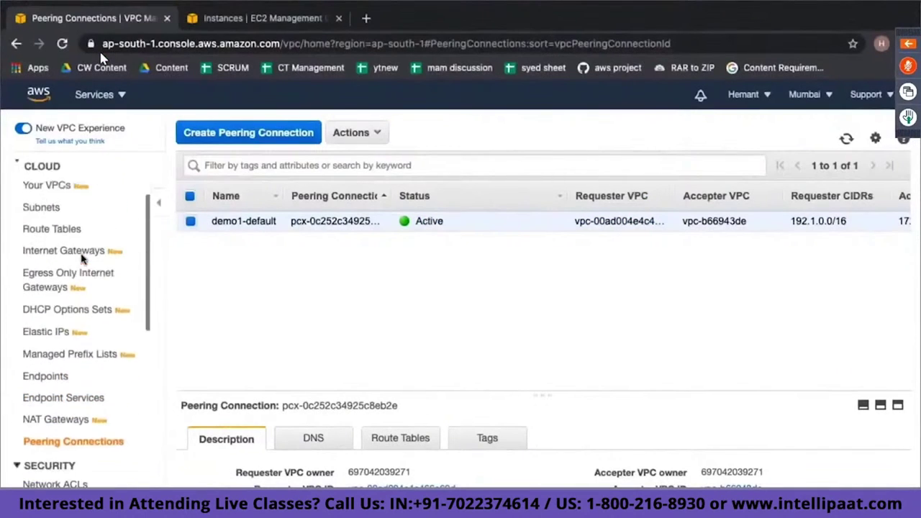
click(76, 271)
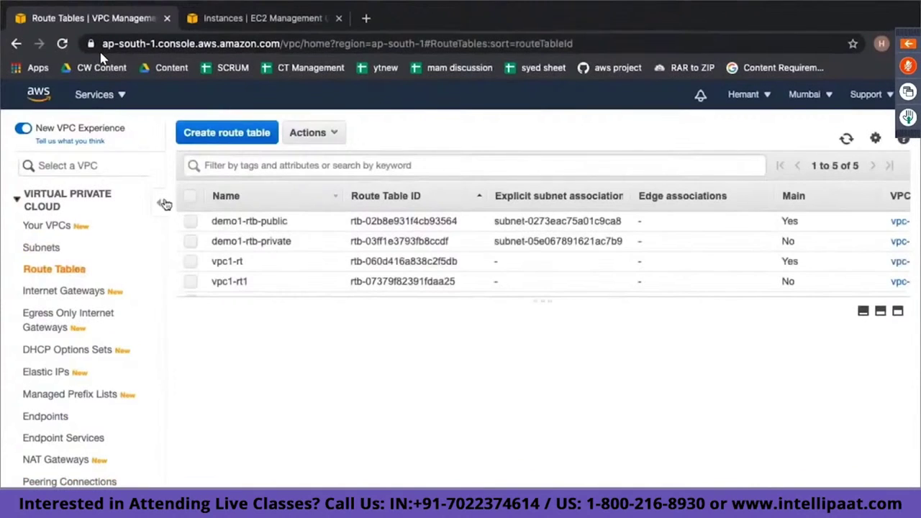
key(ctrl+Left)
key(ctrl+Right)
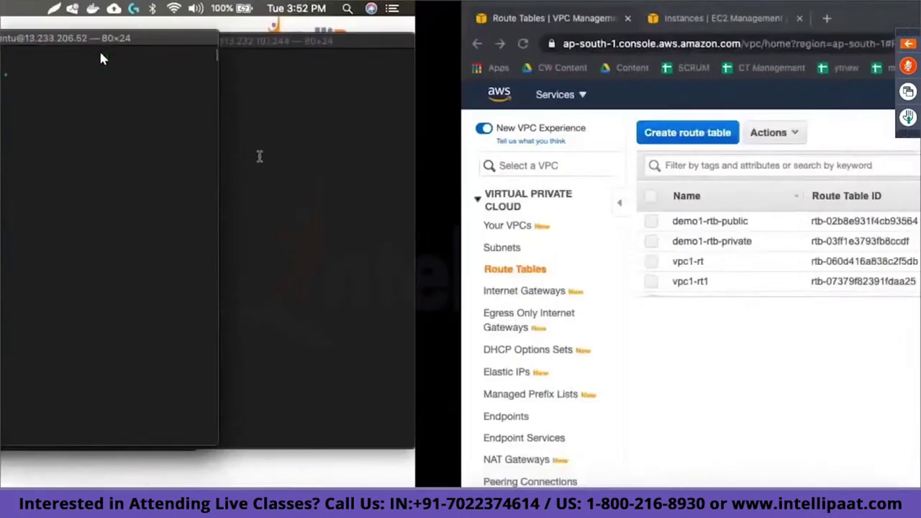
click(215, 221)
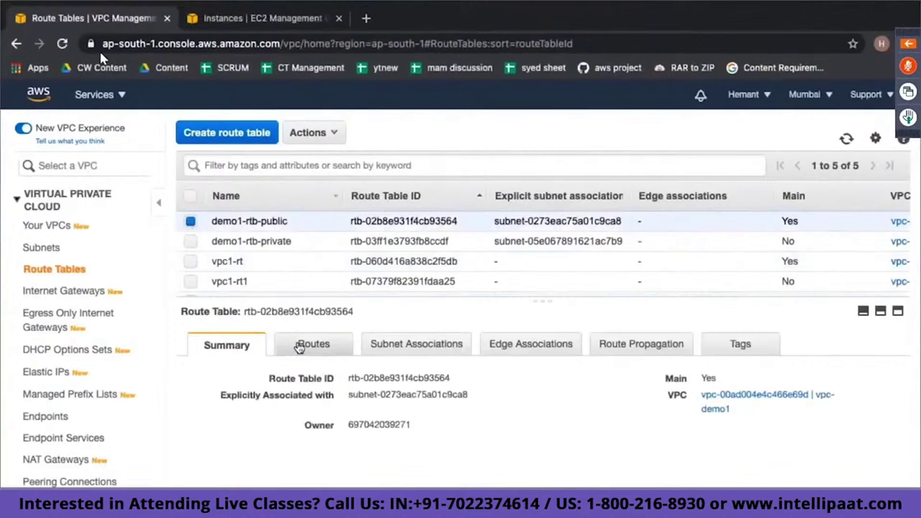
click(309, 344)
click(247, 387)
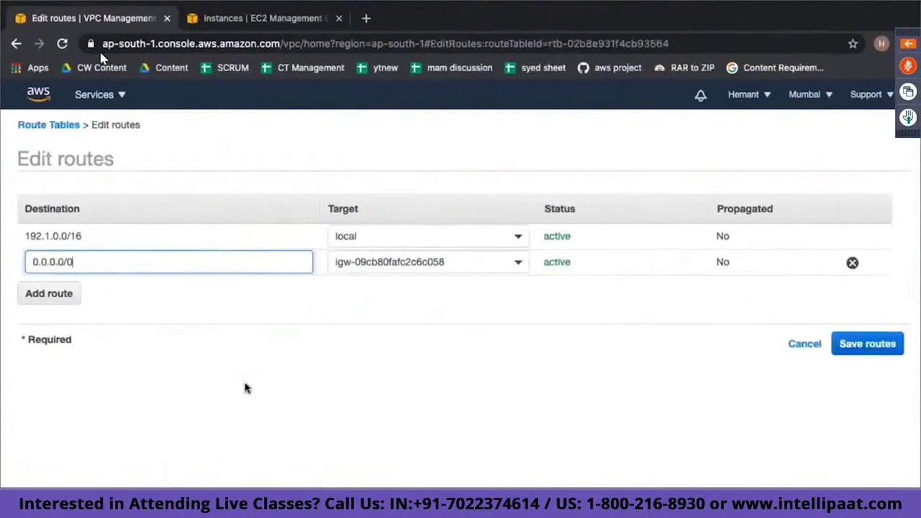
Add a 0.0.0.0/0 route through the demo1-default peering connection and try saving it
click(78, 309)
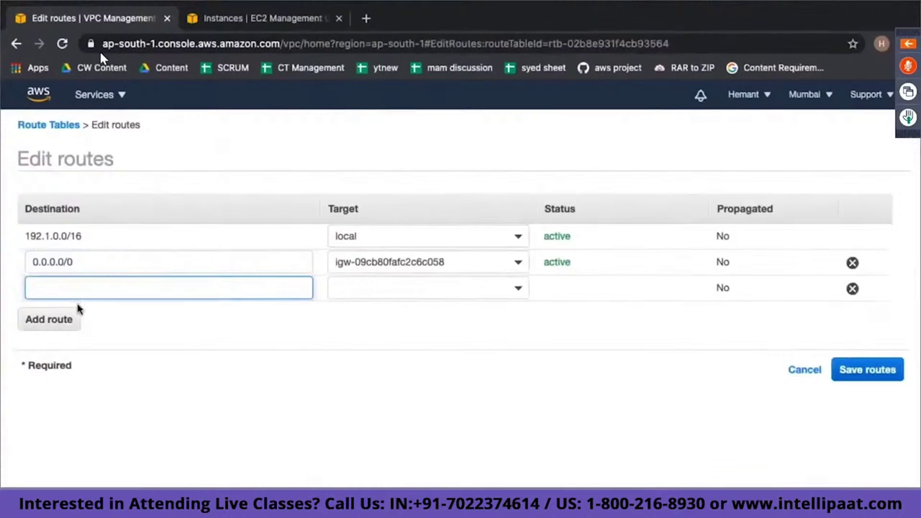
text(192)
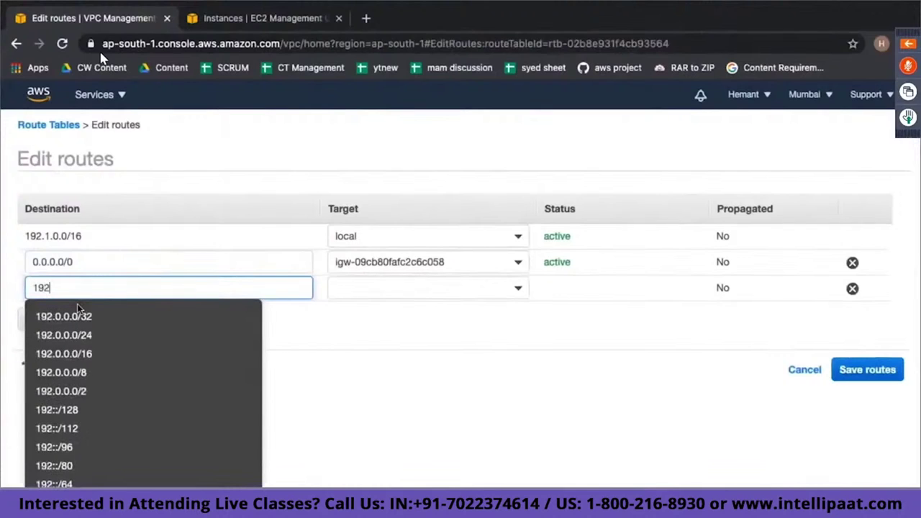
key(BackSpace)
key(BackSpace)
key(BackSpace)
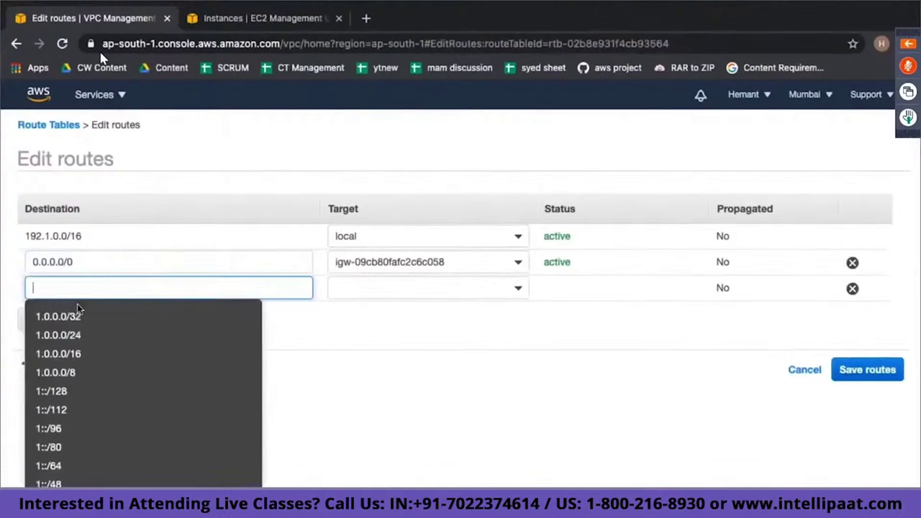
click(444, 284)
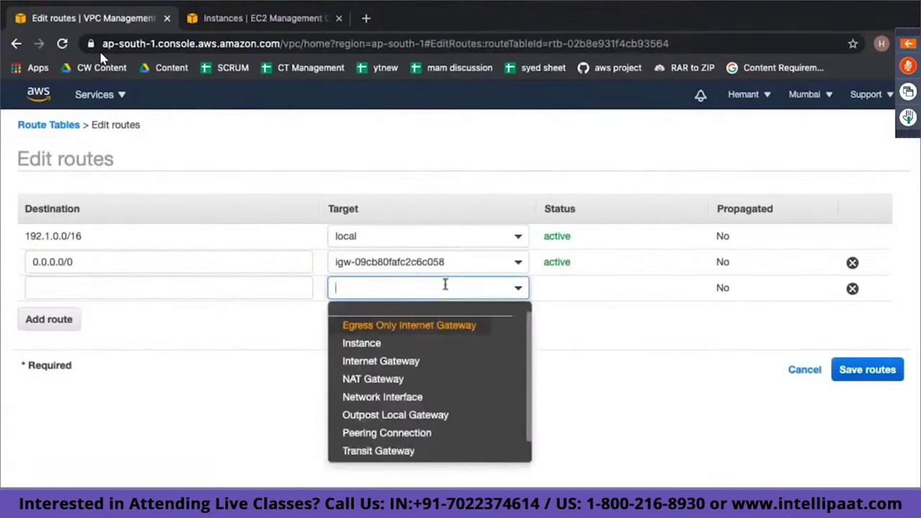
click(432, 433)
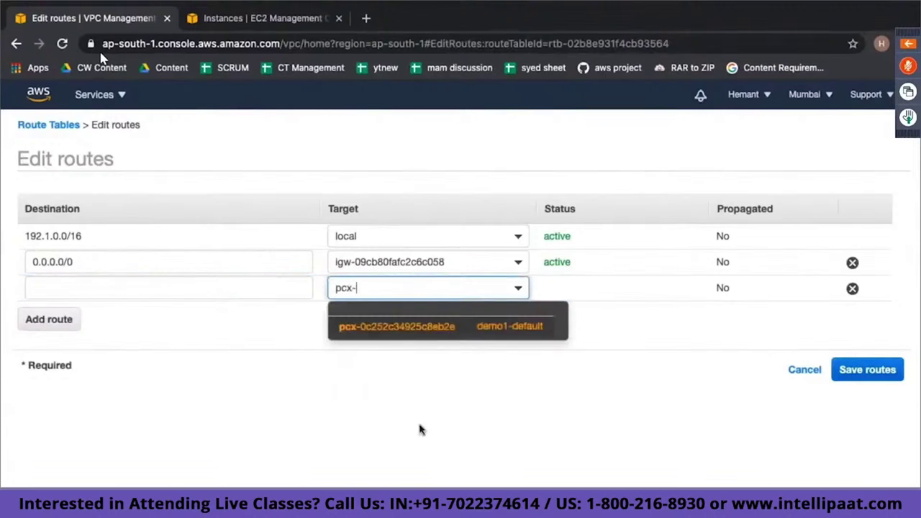
click(426, 325)
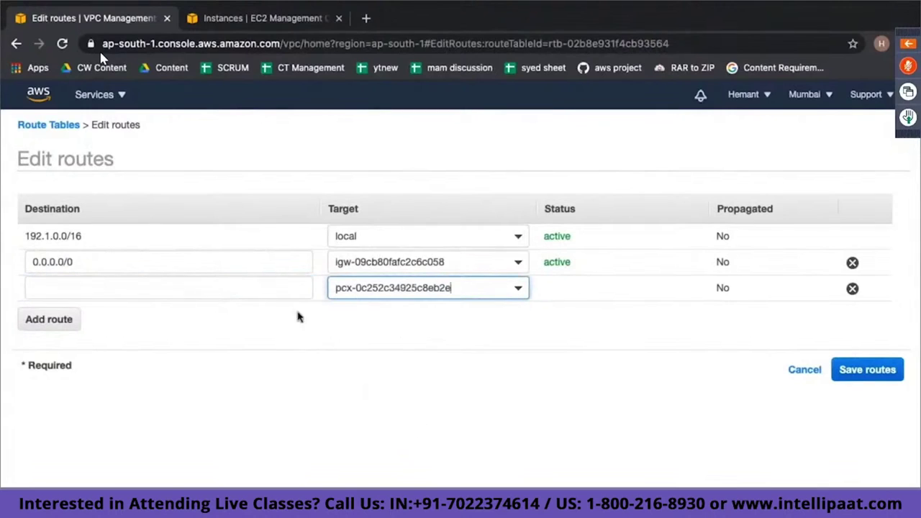
click(266, 285)
key(Down)
key(Down)
key(Return)
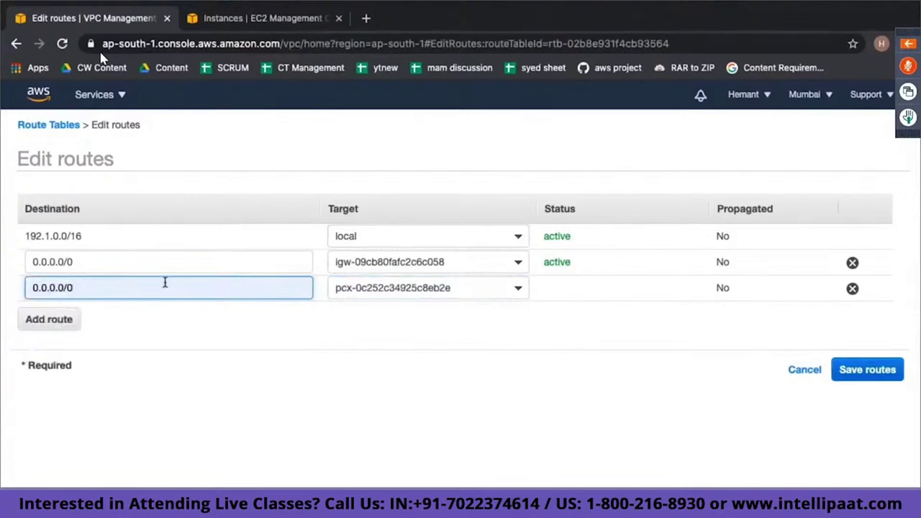
click(852, 379)
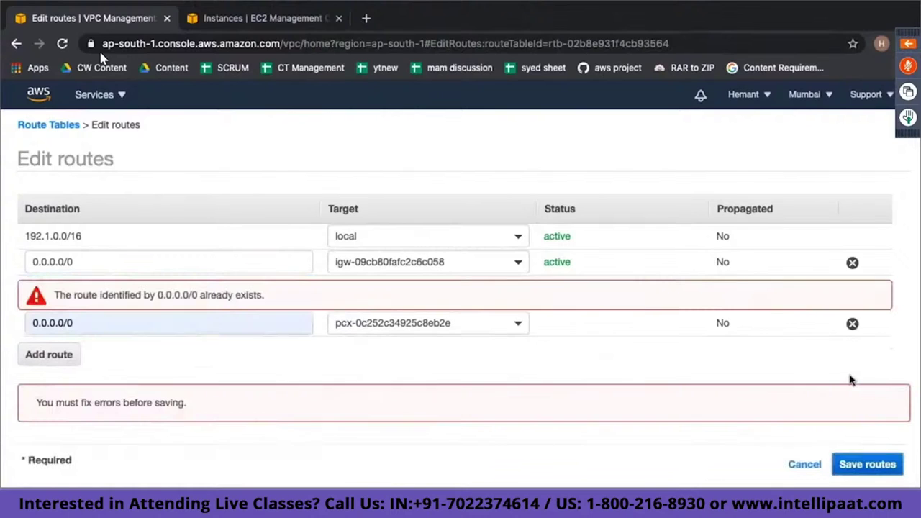
Change the route's destination to 192.1.1.0/24 and save again; the save fails
click(180, 327)
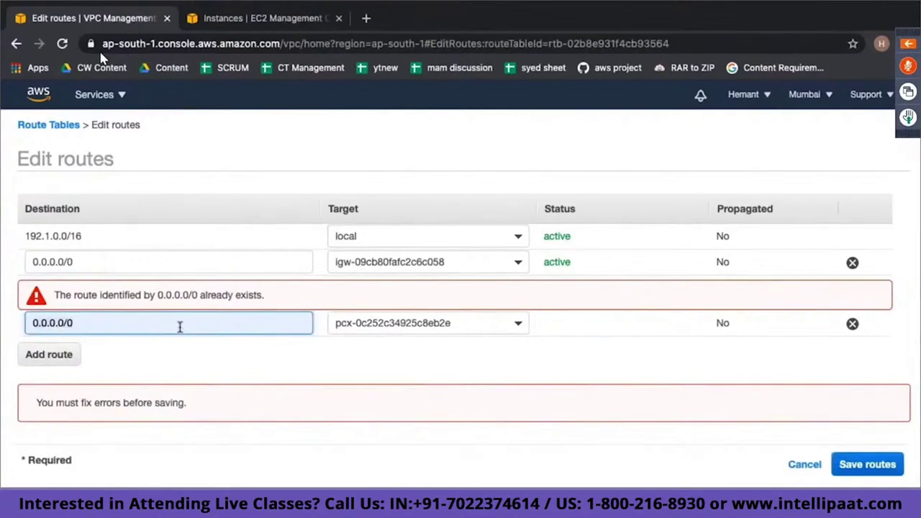
text(192)
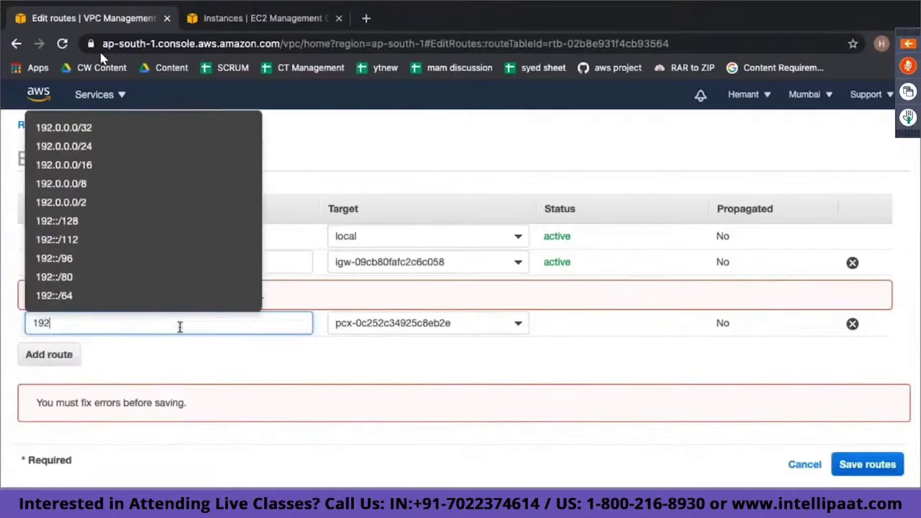
text(.1.1)
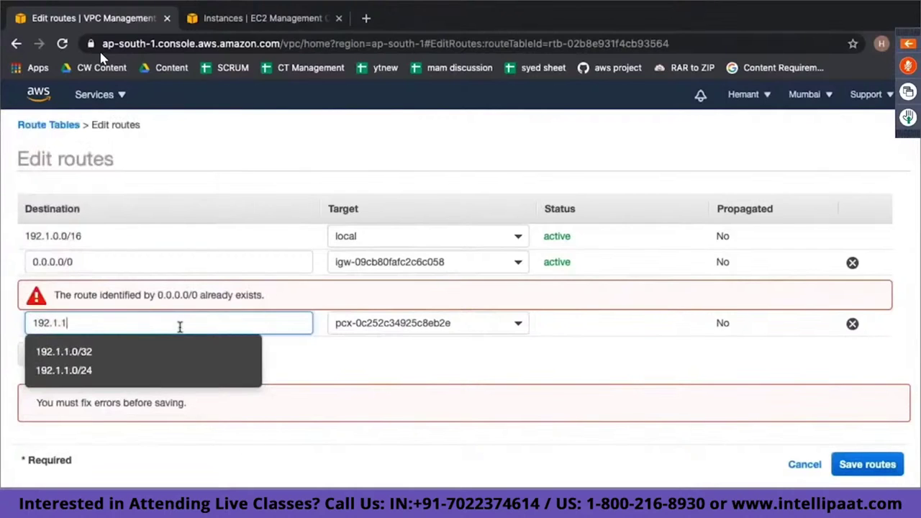
text(.0/24)
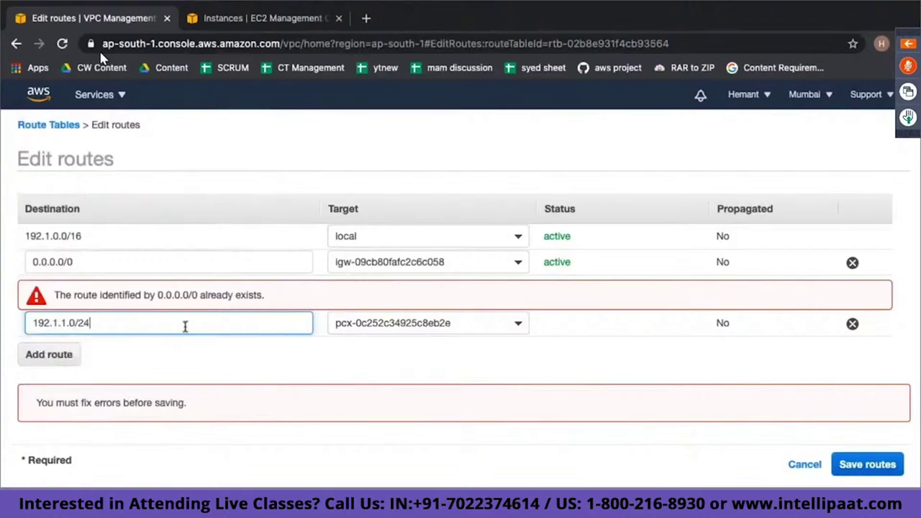
click(844, 467)
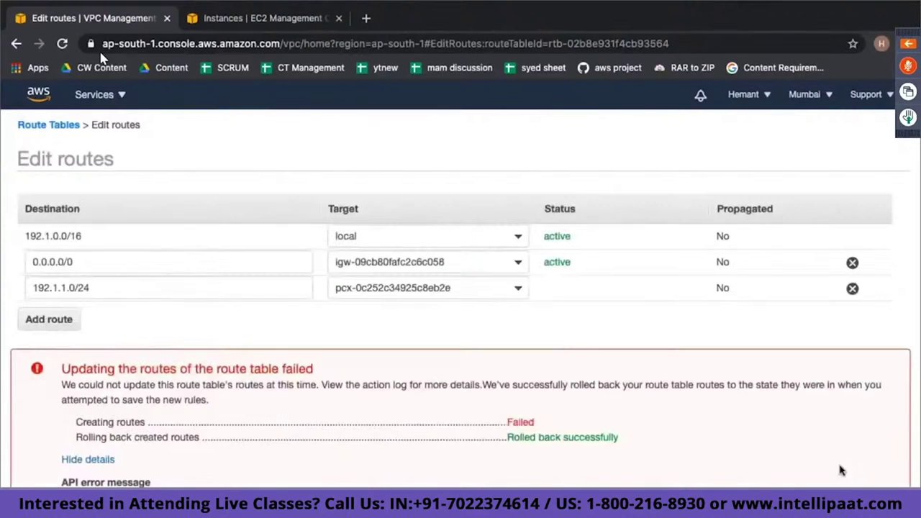
scroll(714, 460, down, 2)
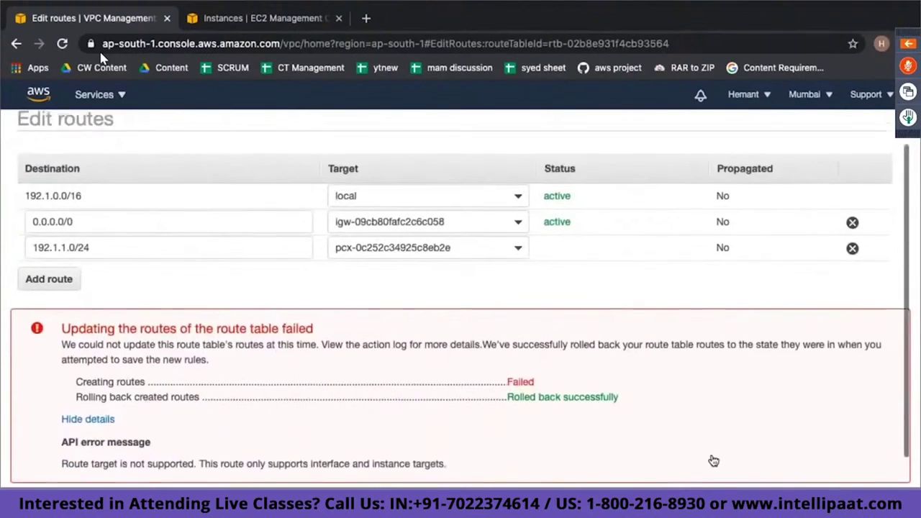
scroll(714, 461, down, 1)
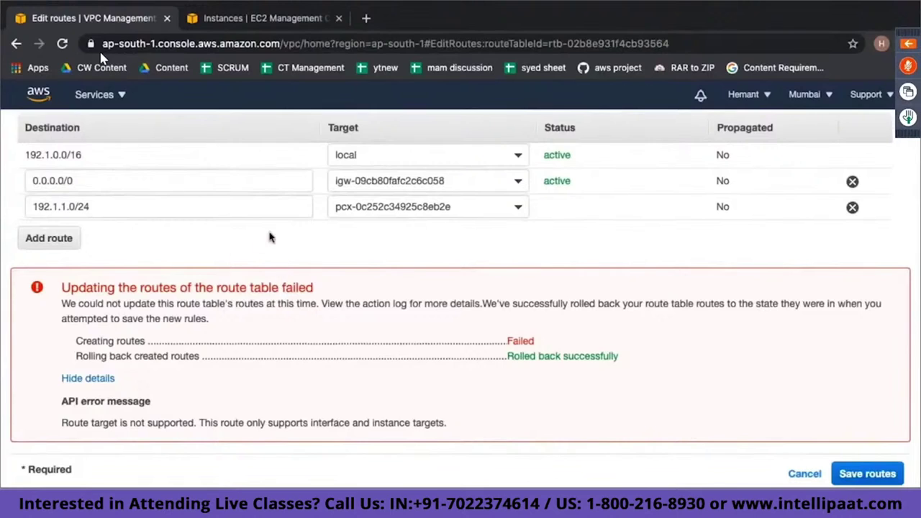
Clear the rejected 192.1.1.0/24 destination from the new peering route
click(246, 203)
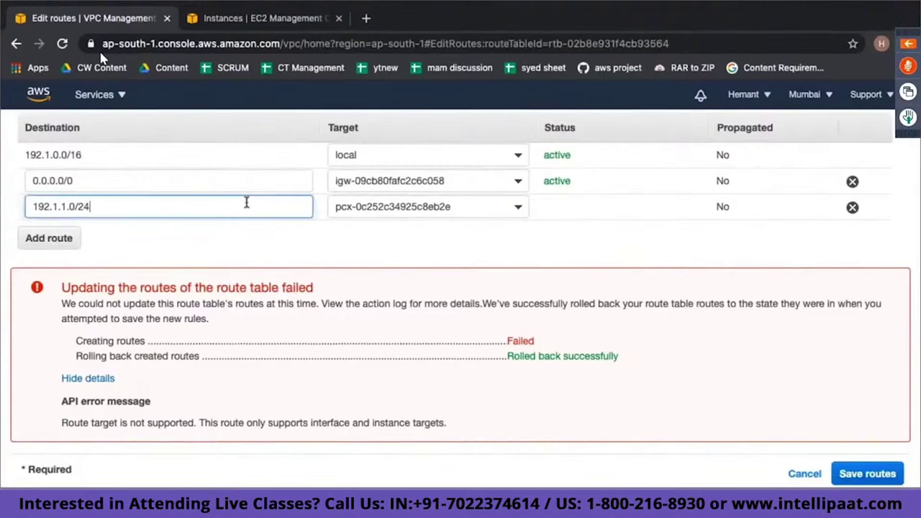
triple_click(247, 204)
key(BackSpace)
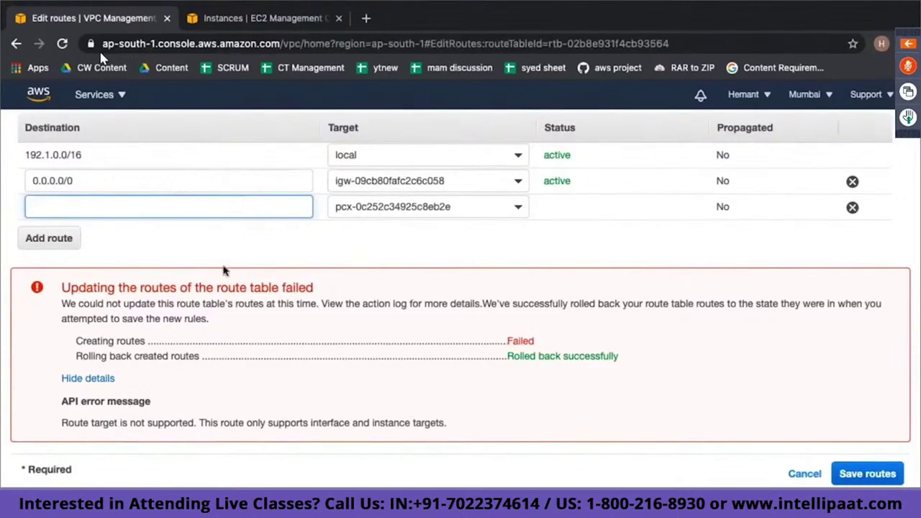
click(251, 263)
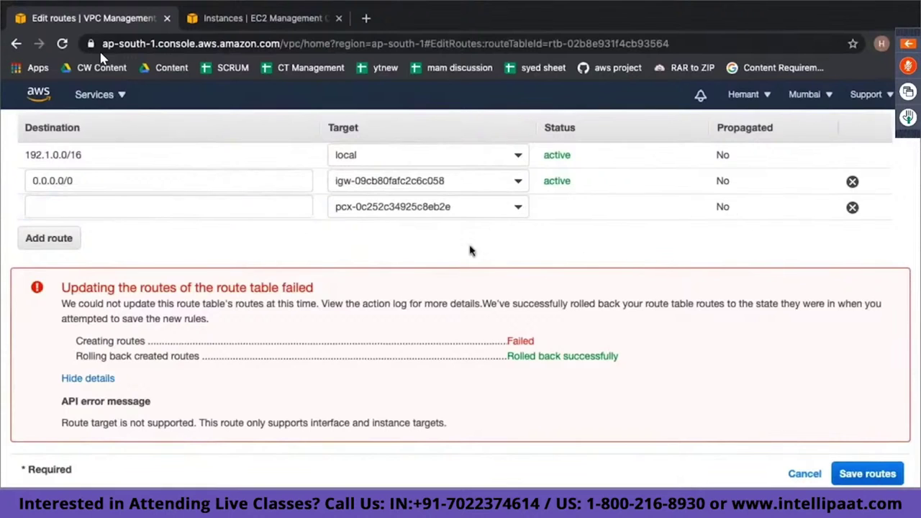
scroll(470, 250, up, 1)
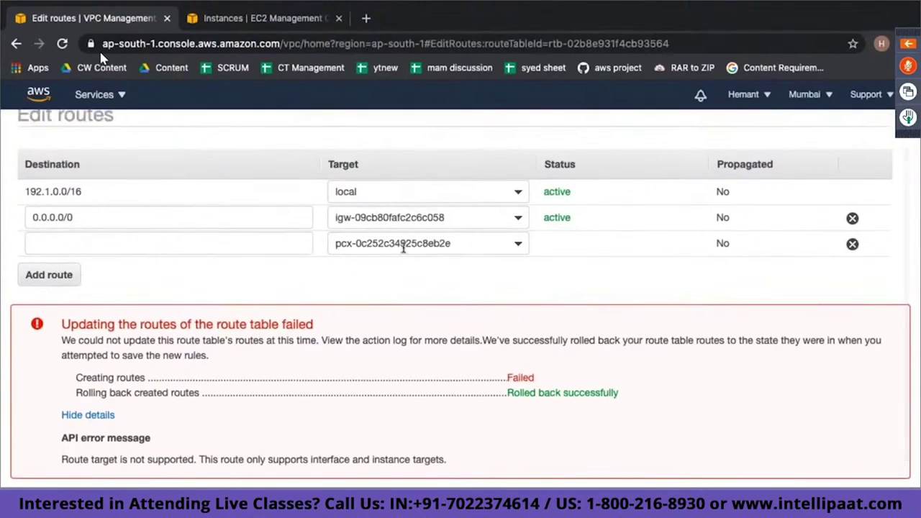
click(280, 251)
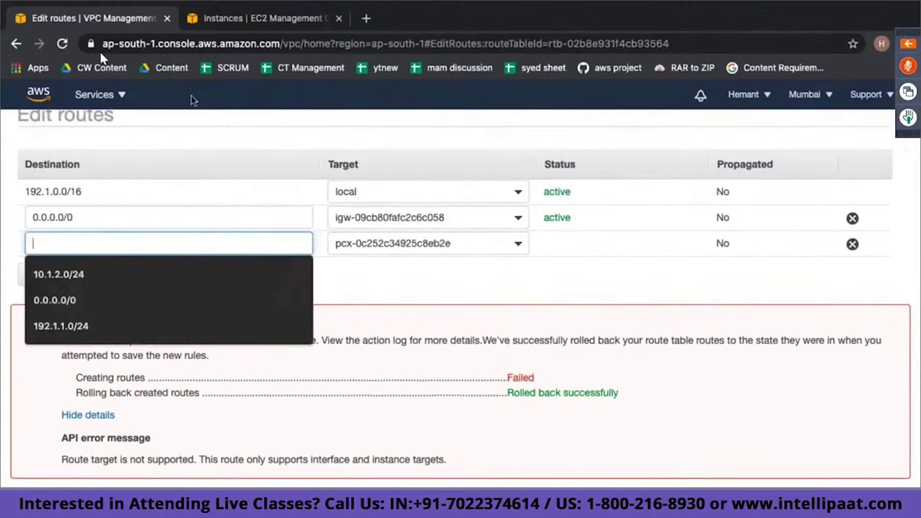
Using the default instance's IP 172.31.22.45, save the route with destination 172.31.0.0/16
click(279, 22)
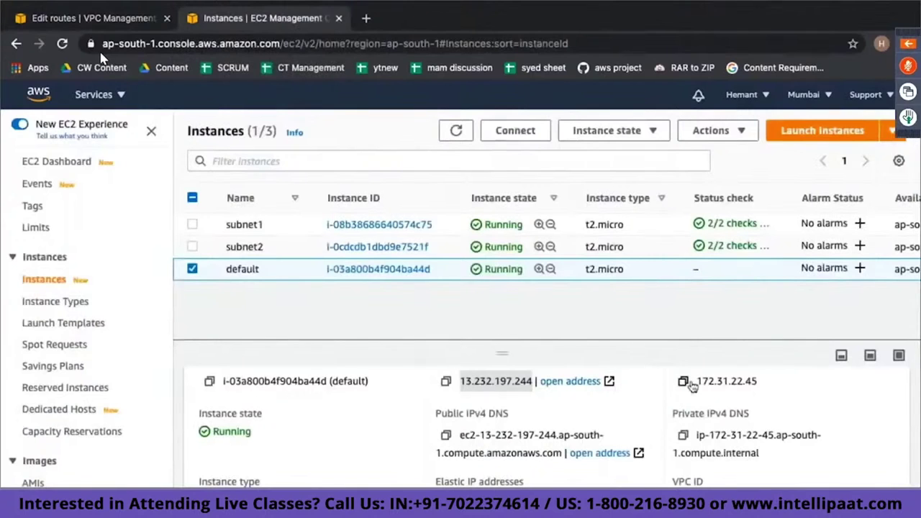
double_click(728, 381)
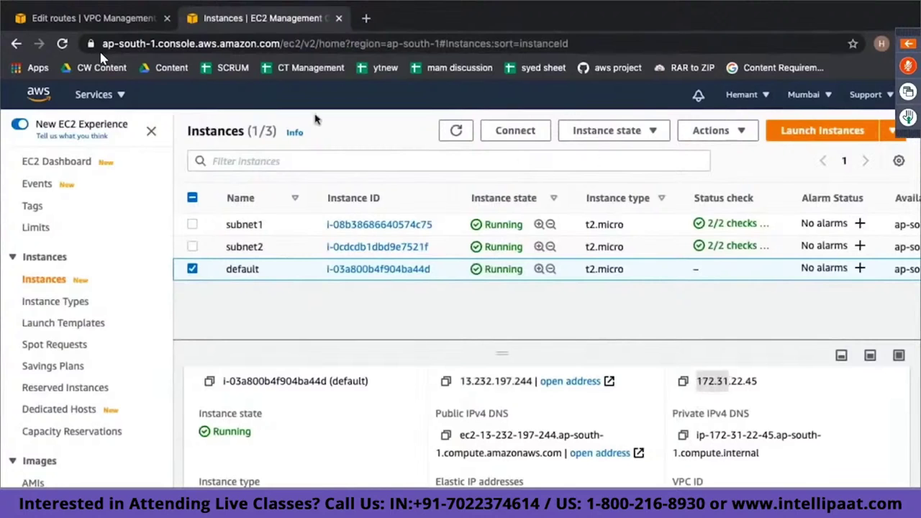
click(128, 22)
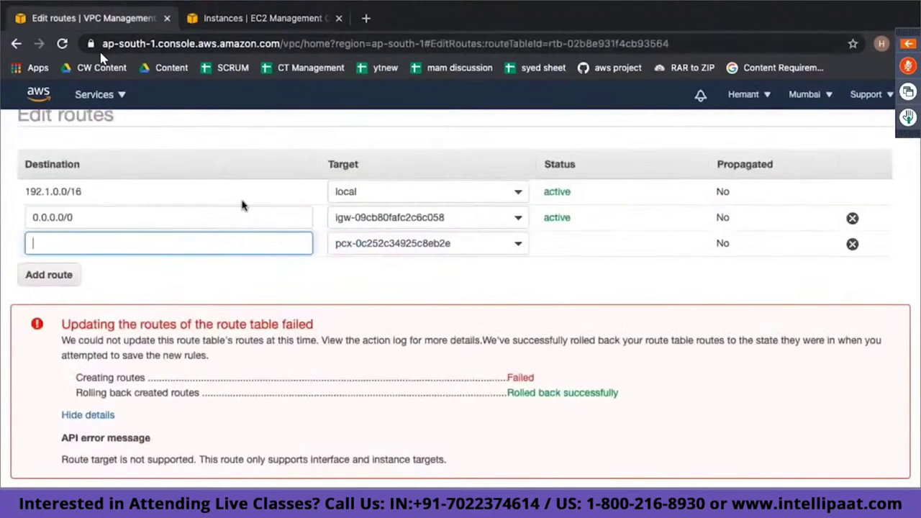
text(172.31.0.0)
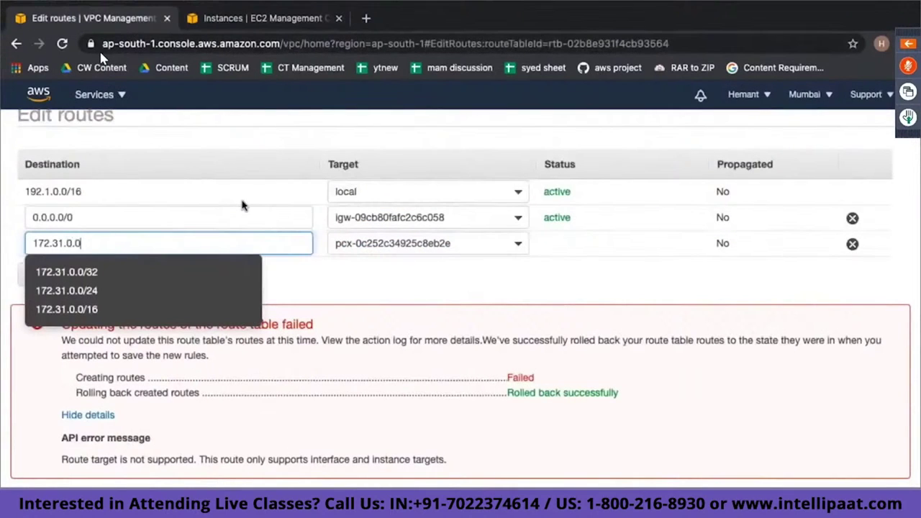
text(/24)
text(6)
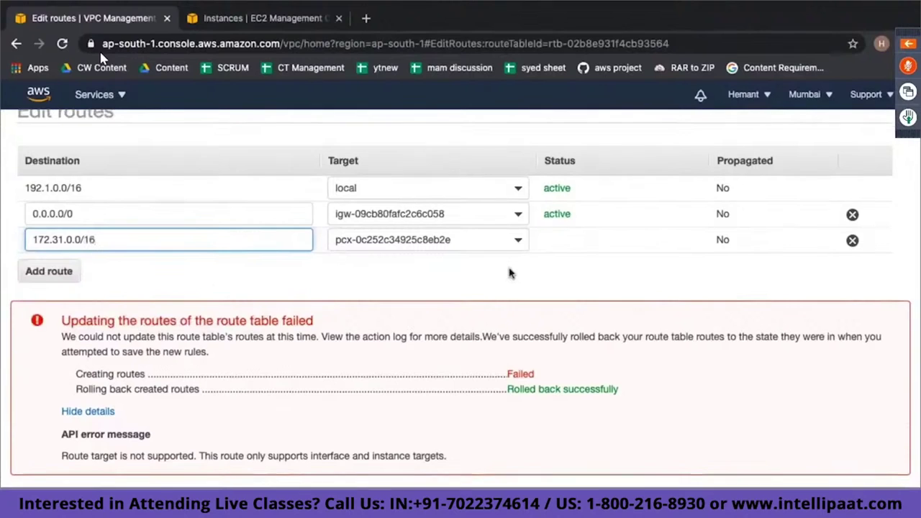
scroll(510, 274, down, 1)
click(863, 474)
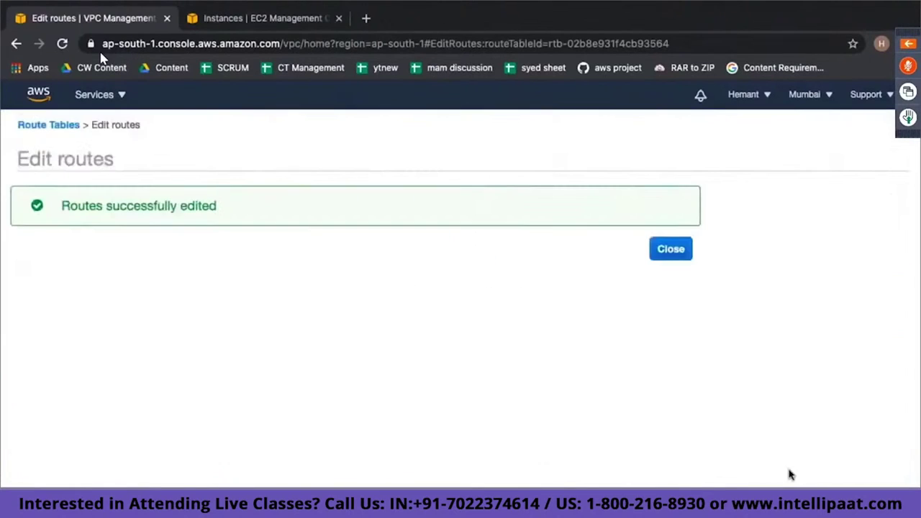
click(665, 259)
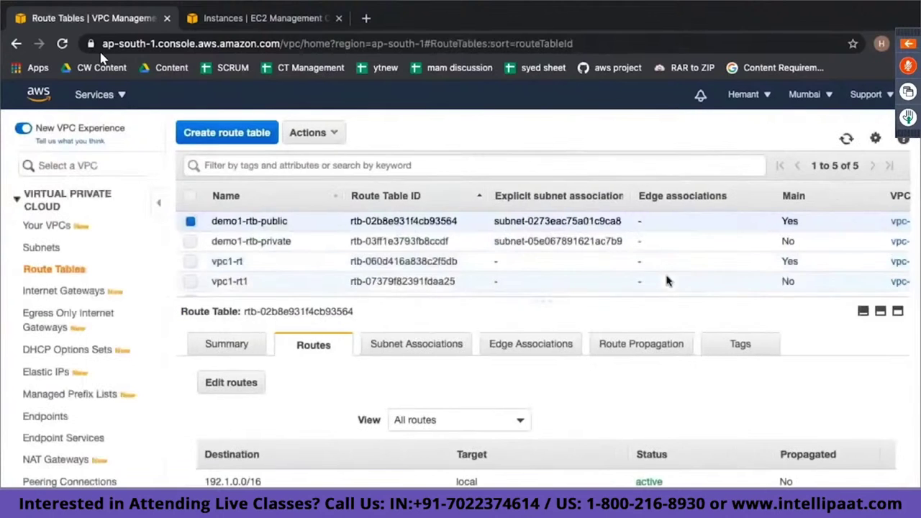
Select route table rtb-17ca227c instead of demo1-rtb-public and edit its routes
key(ctrl+Left)
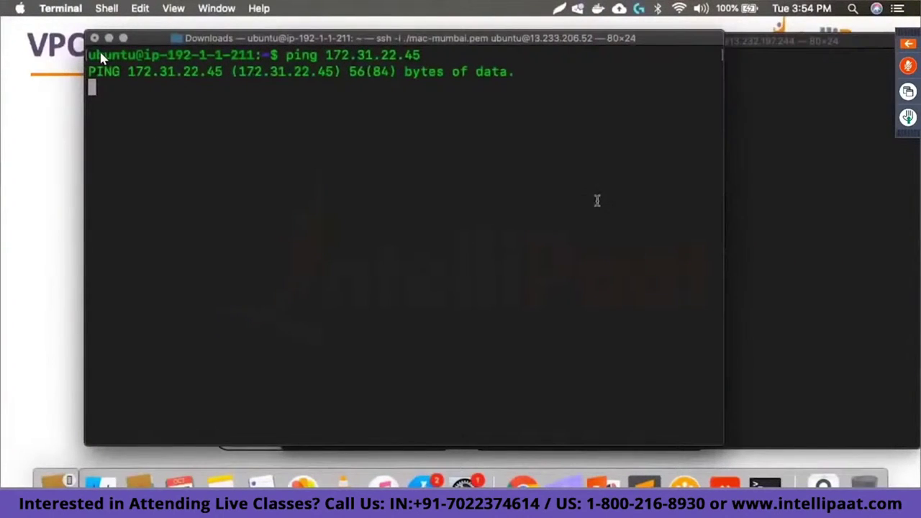
key(ctrl+Right)
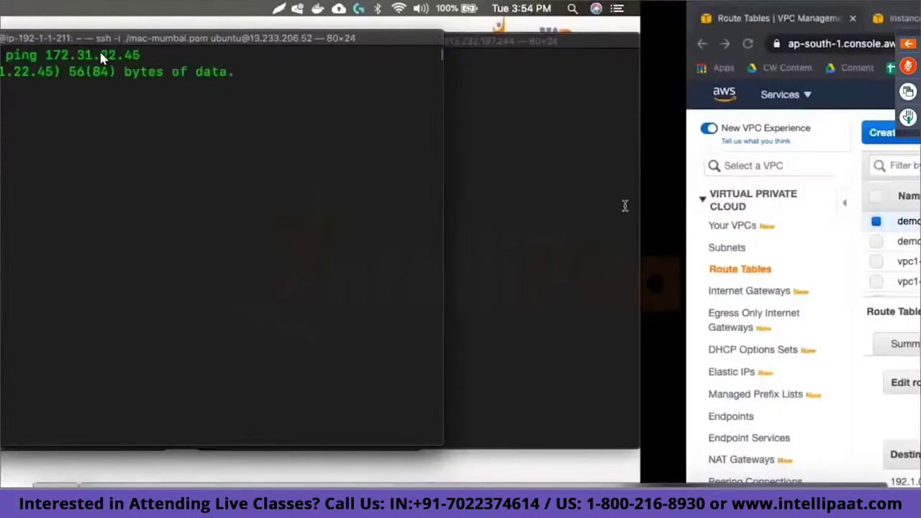
scroll(308, 273, down, 1)
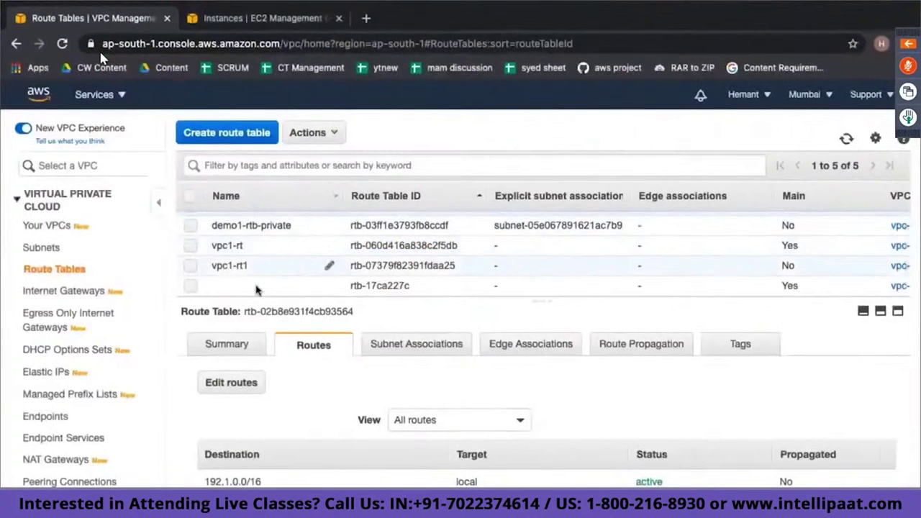
scroll(241, 279, up, 1)
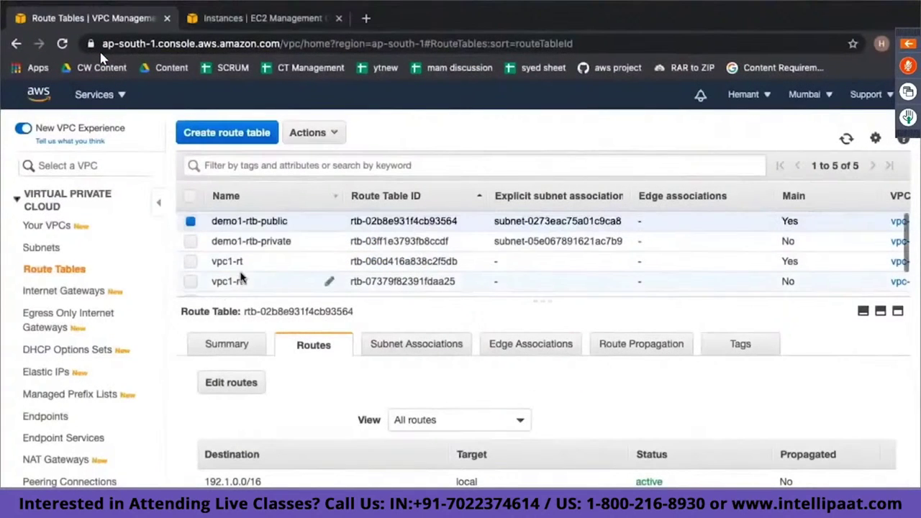
click(191, 222)
scroll(196, 274, down, 1)
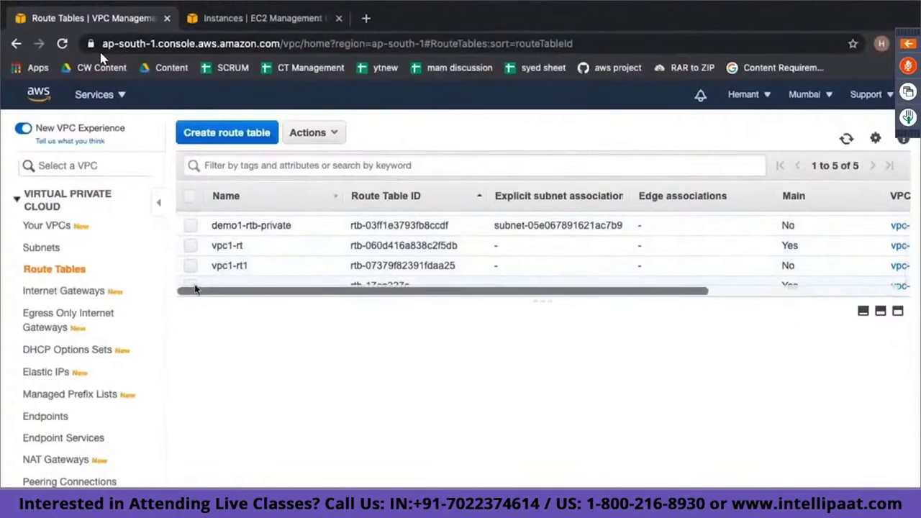
click(201, 285)
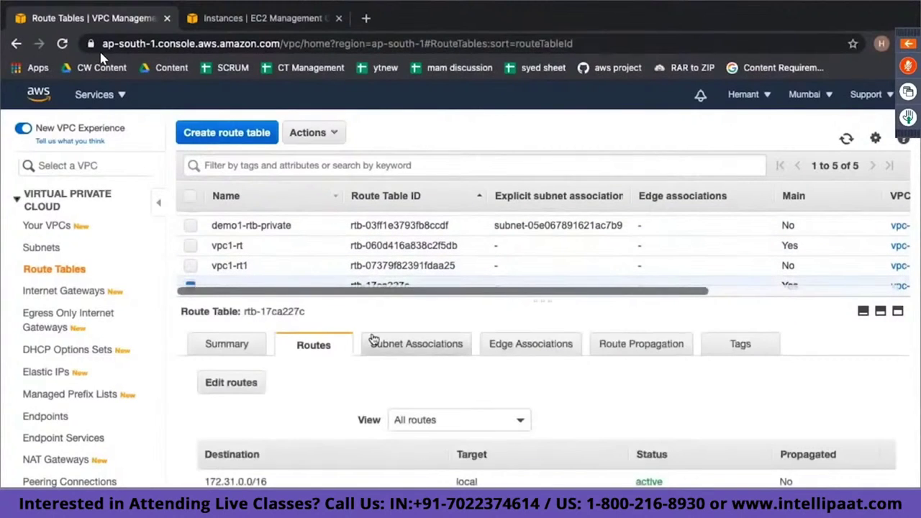
click(231, 382)
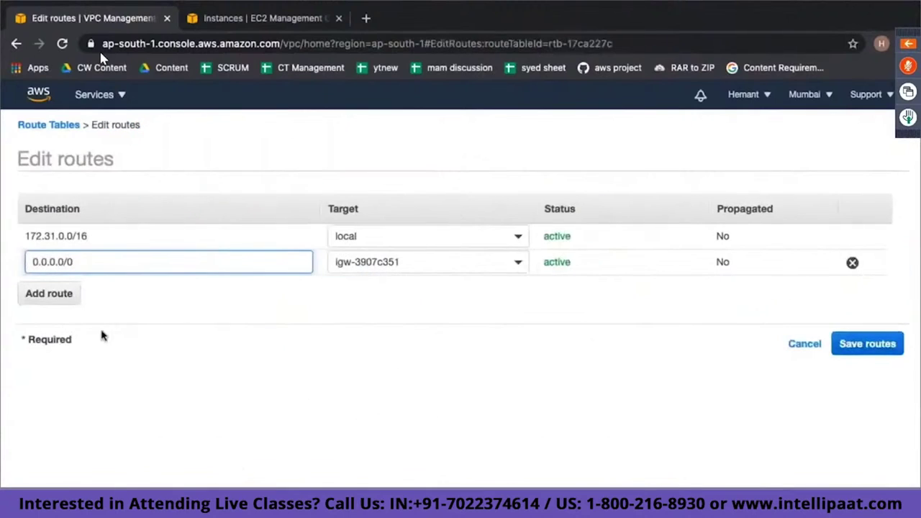
Add and save a 192.1.0.0/16 route to peering connection pcx-0c252c34925c8eb2e
click(48, 295)
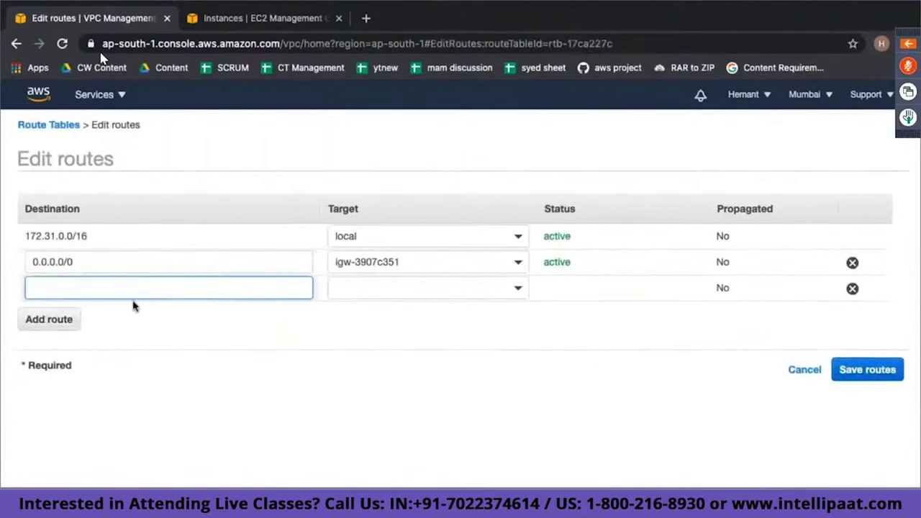
text(192.)
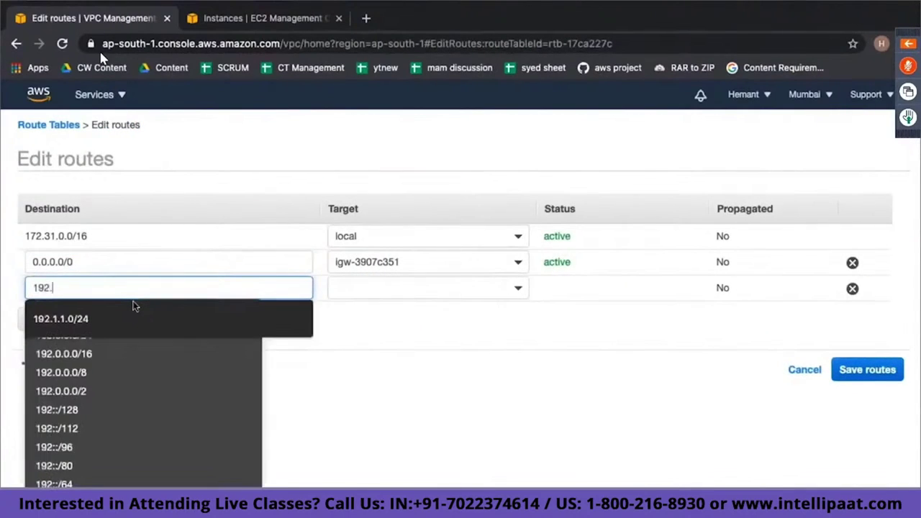
text(1.0.0)
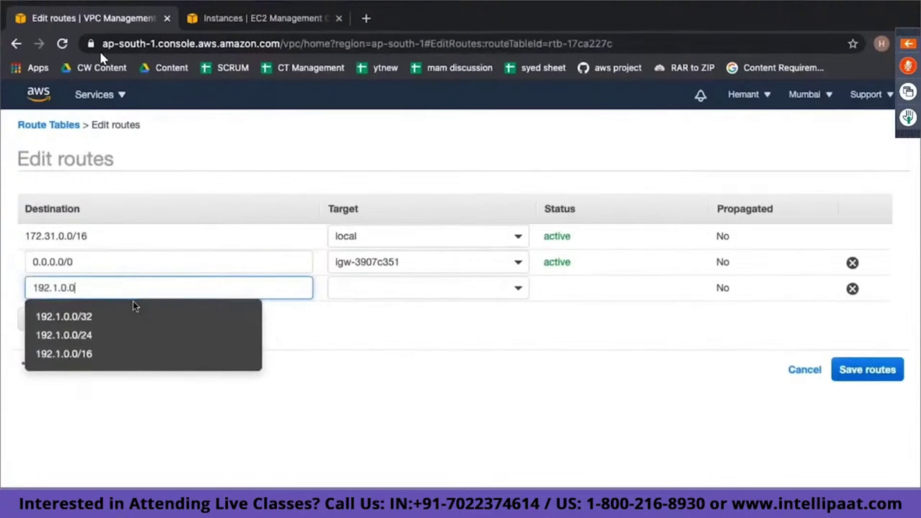
click(106, 352)
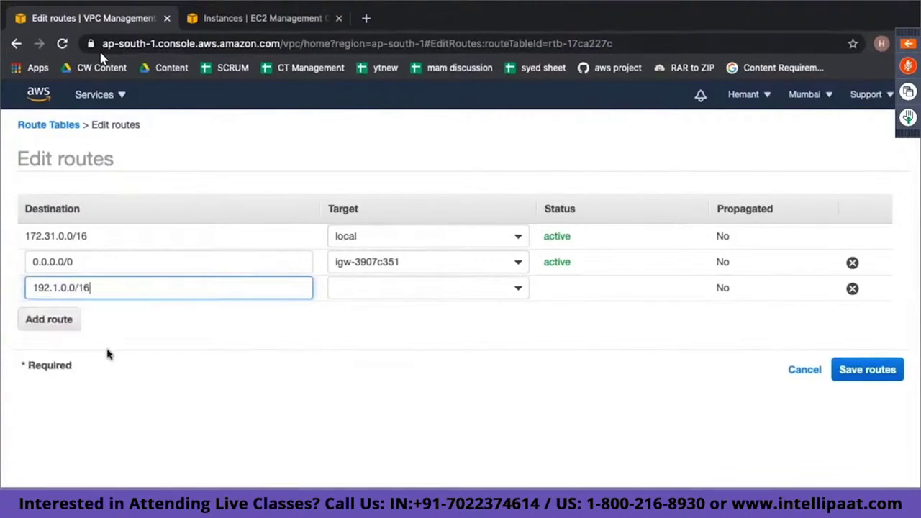
click(395, 297)
click(414, 433)
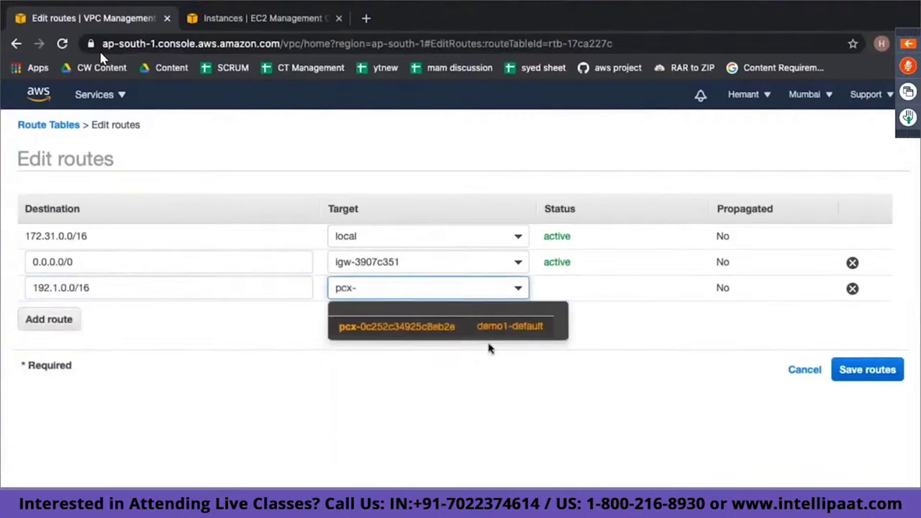
click(497, 328)
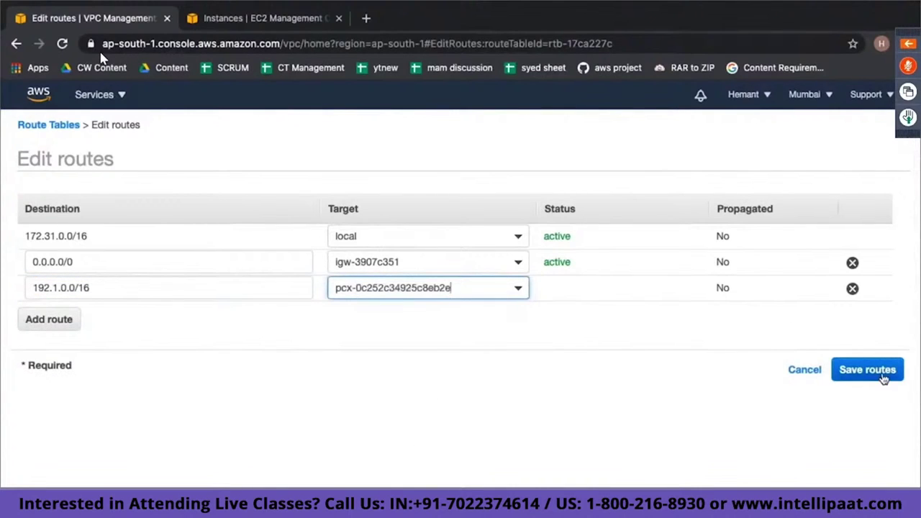
click(875, 378)
Stop the running ping on the 192.1.1.211 instance and clear the terminal
key(ctrl+Left)
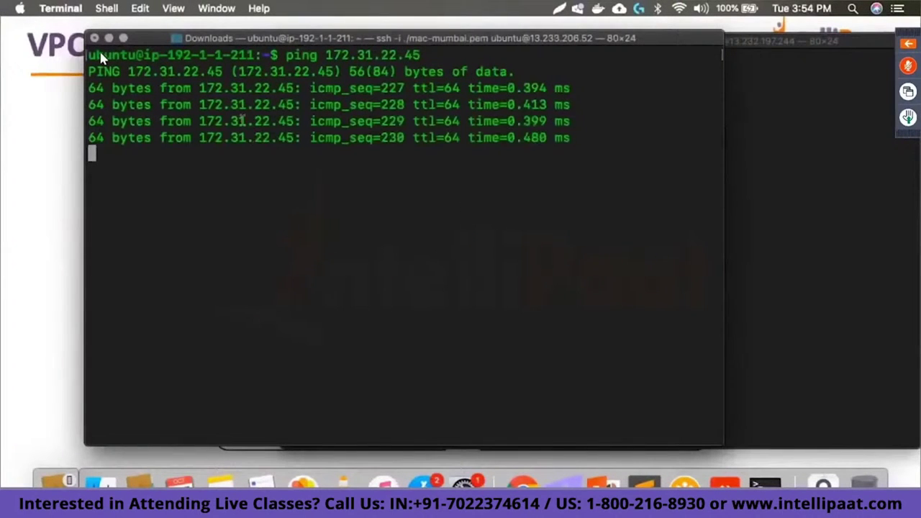
drag(89, 87, 527, 182)
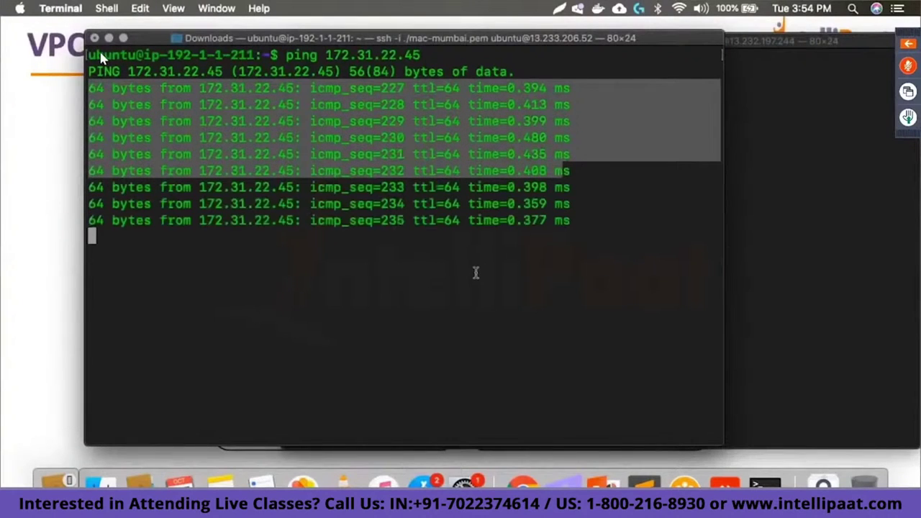
key(ctrl+c)
text(clear)
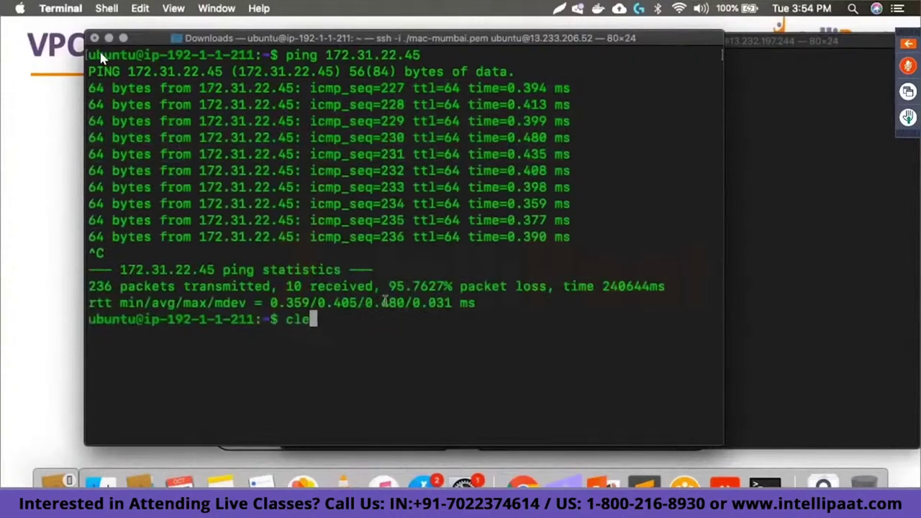
key(Return)
Run ping 172.31.22.45 with the default instance's private IP copied from EC2
drag(169, 56, 256, 55)
click(242, 122)
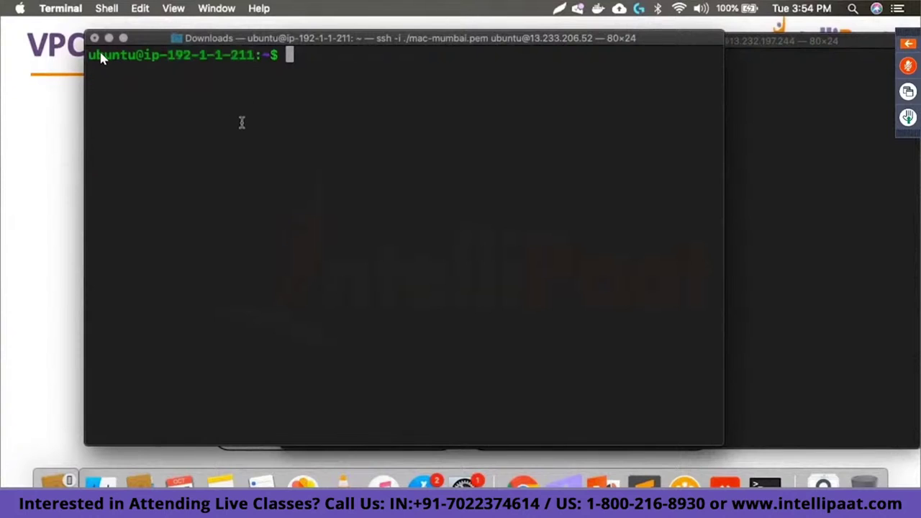
text(ping)
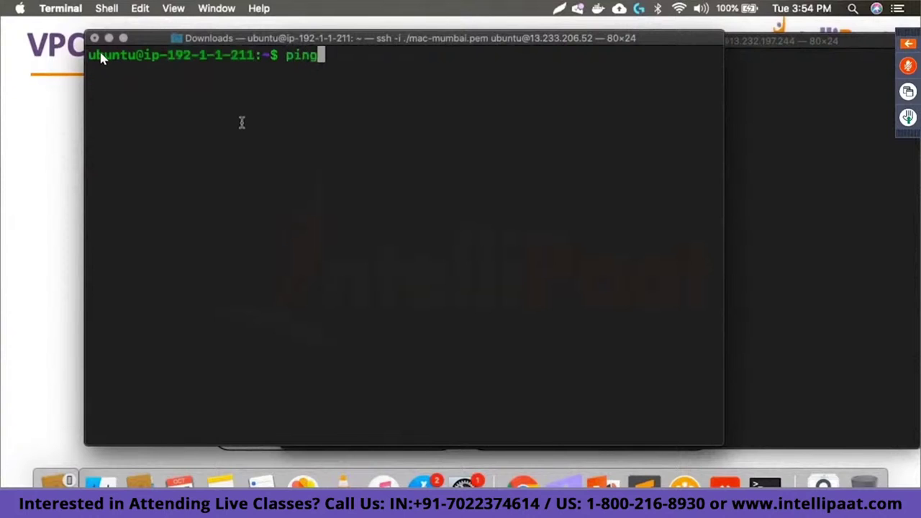
key(super+Tab)
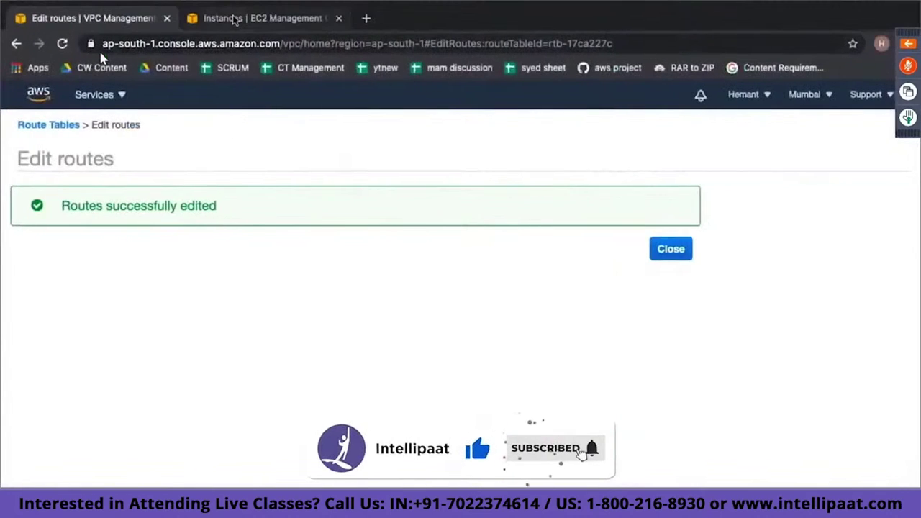
click(235, 19)
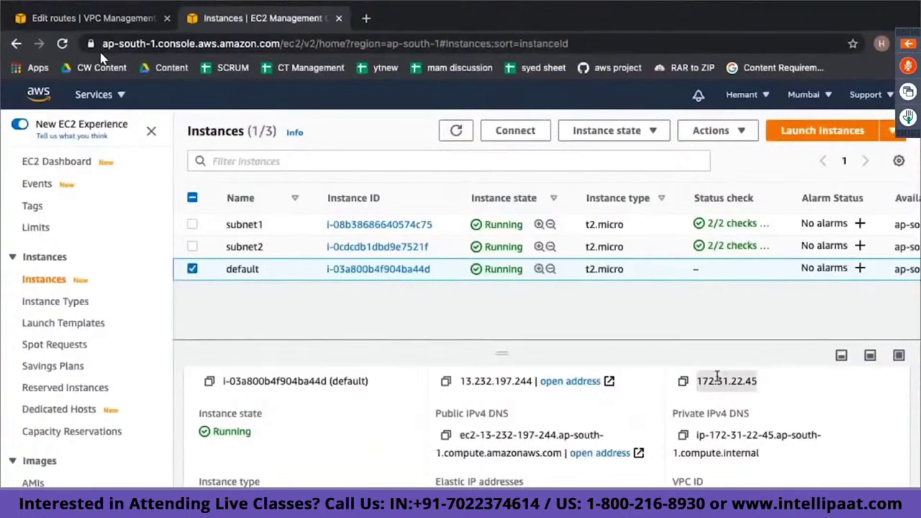
key(super+Tab)
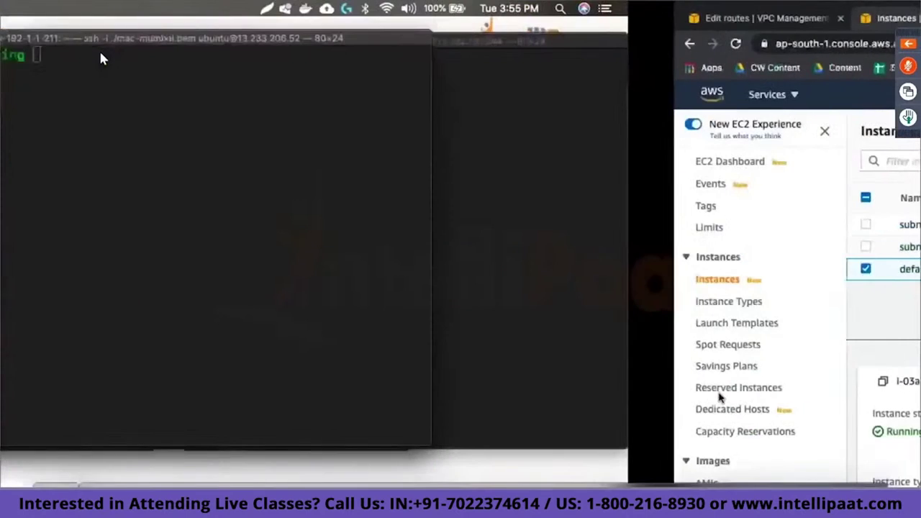
key(super+v)
key(Return)
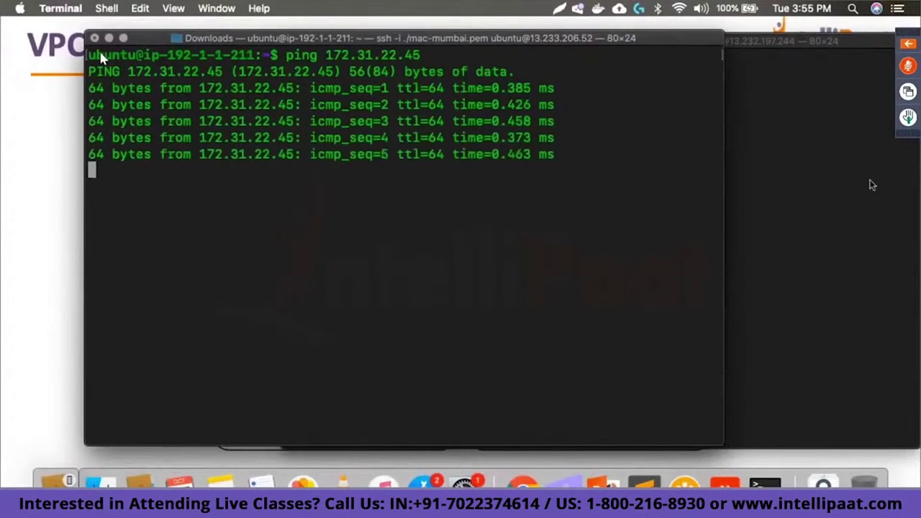
From the ip-172-31-22-45 terminal, ping subnet1's private IP 192.1.1.211 taken from EC2
click(749, 198)
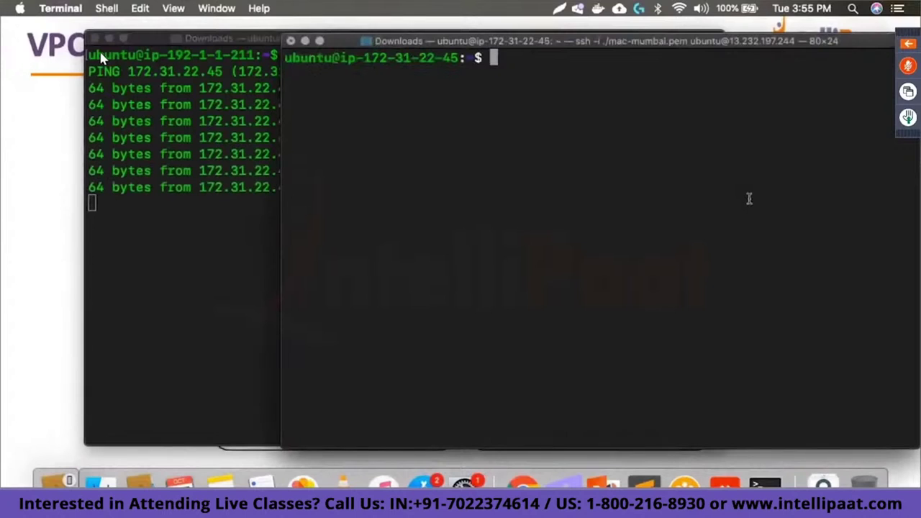
text(ping)
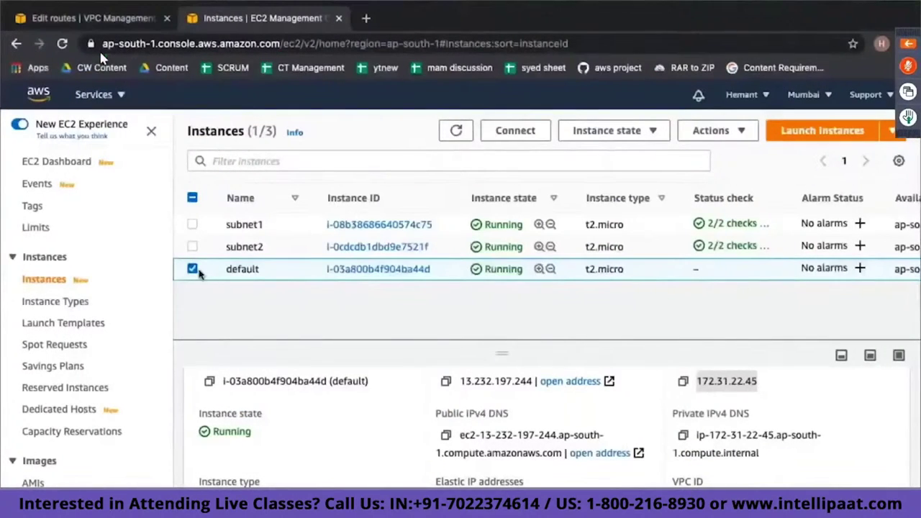
click(227, 269)
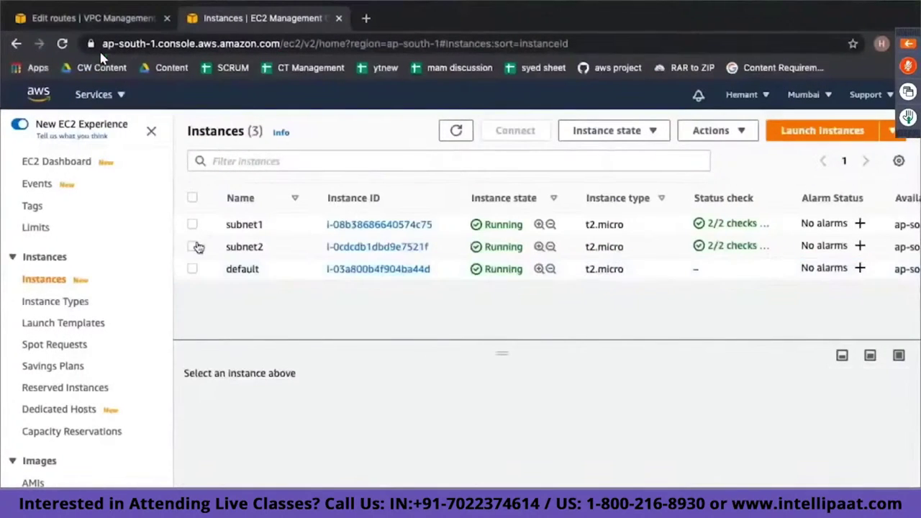
click(192, 225)
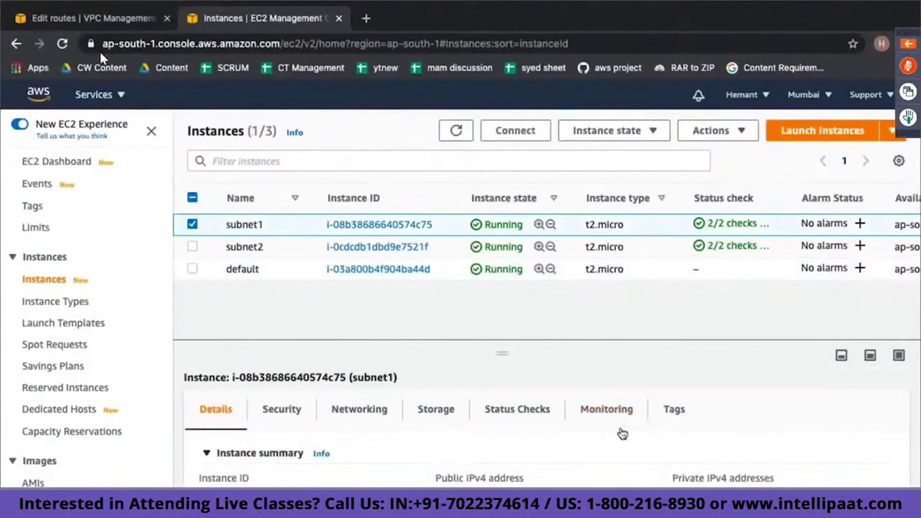
scroll(622, 434, down, 2)
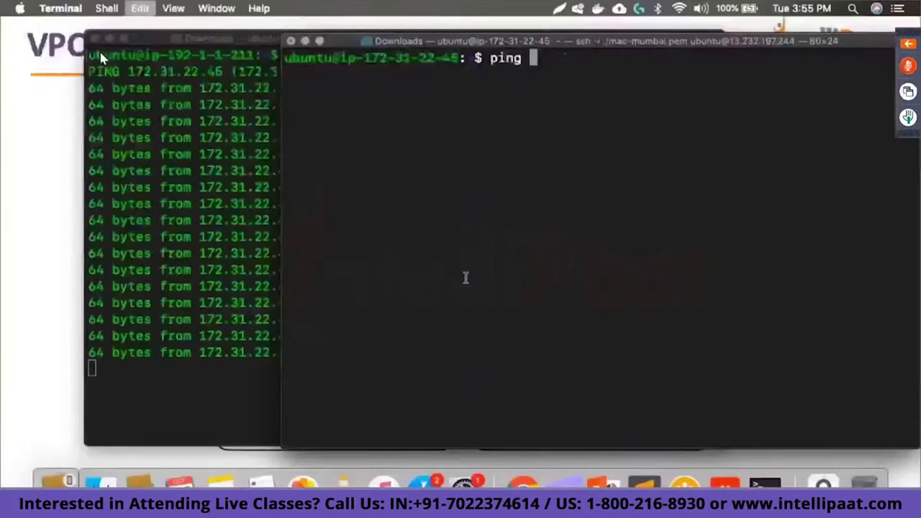
text(192.1.1.211)
key(Return)
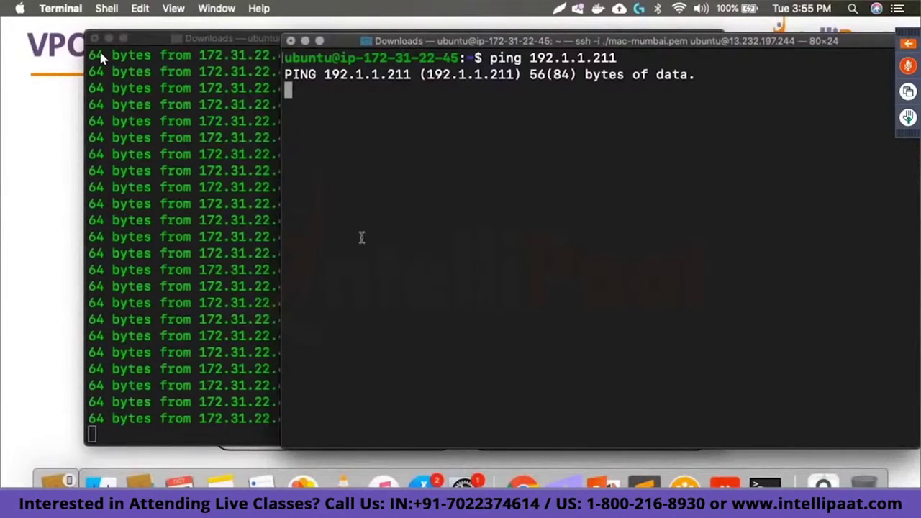
key(ctrl+Right)
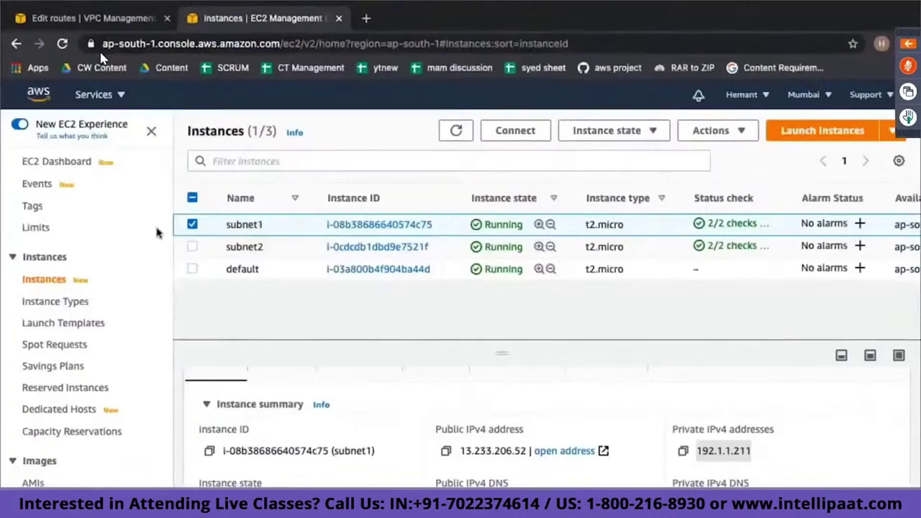
Close the route confirmation and switch the selection from rtb-17ca227c to demo1-rtb-public's routes
click(131, 18)
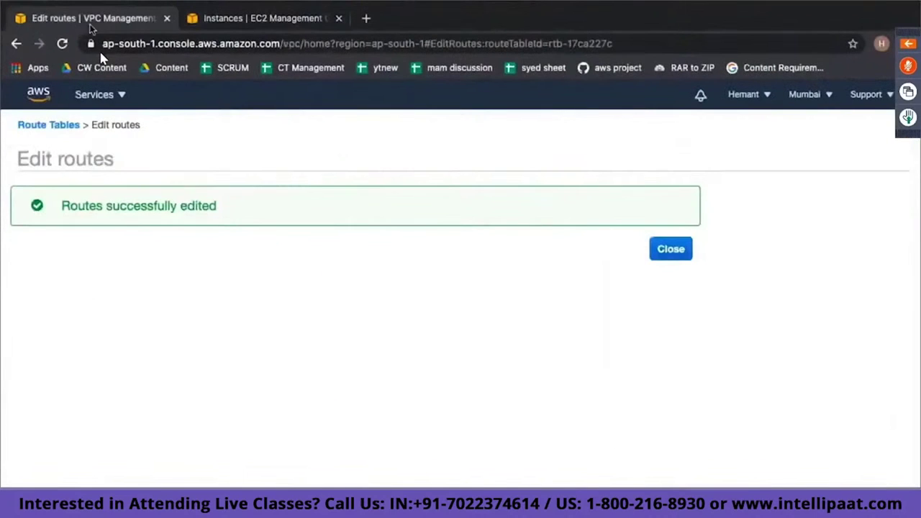
click(670, 249)
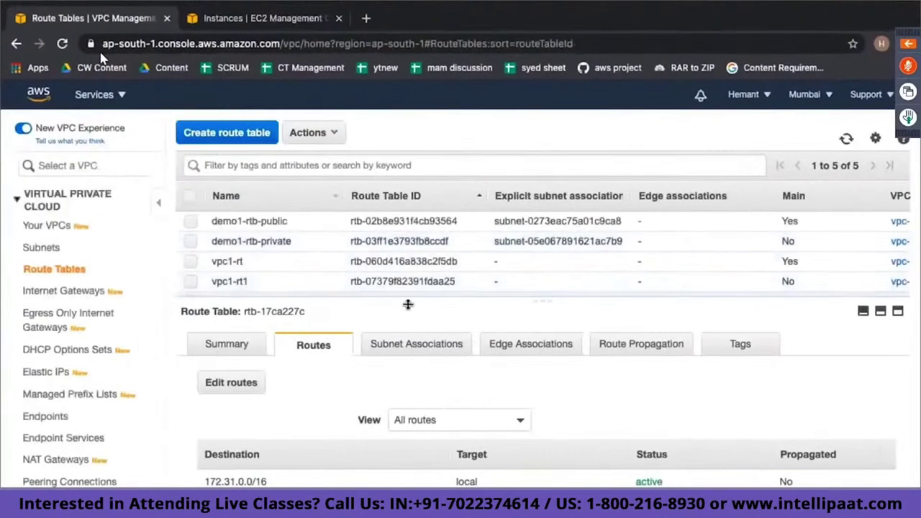
scroll(347, 282, down, 1)
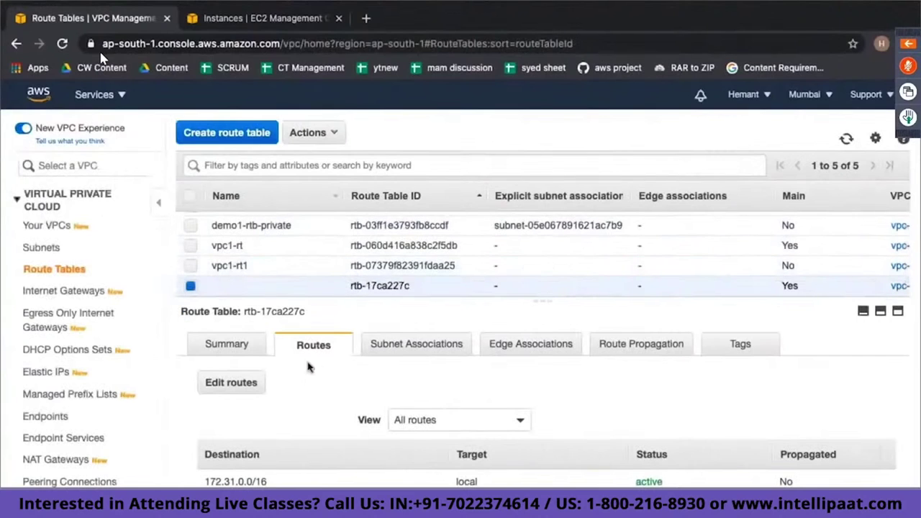
scroll(296, 434, down, 1)
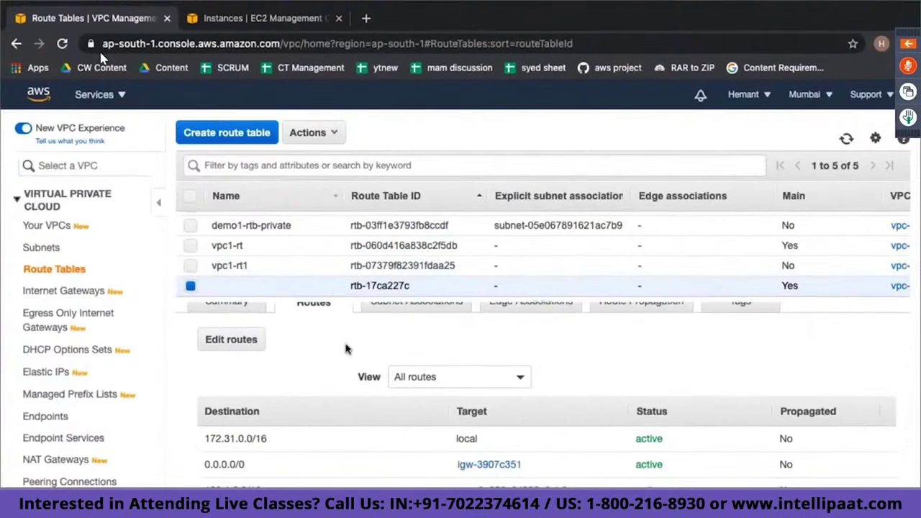
scroll(345, 349, up, 1)
scroll(346, 349, up, 1)
scroll(241, 281, up, 1)
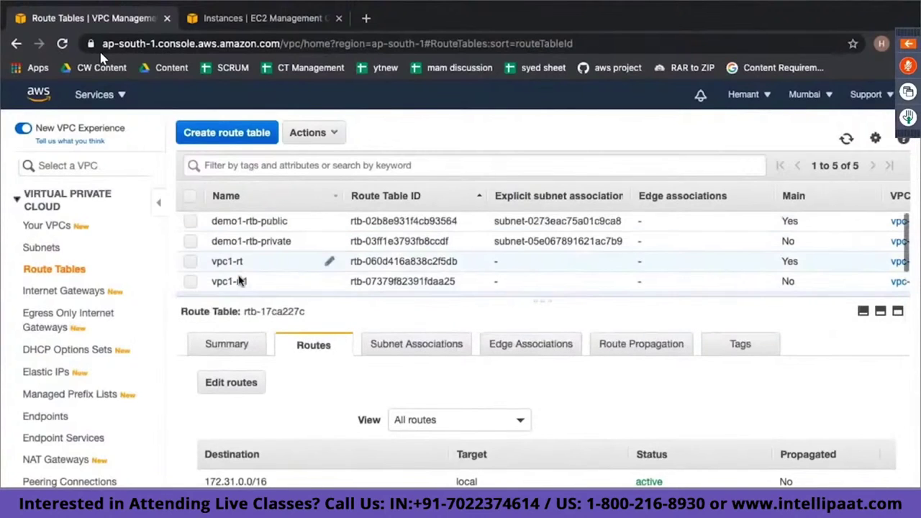
scroll(206, 262, down, 1)
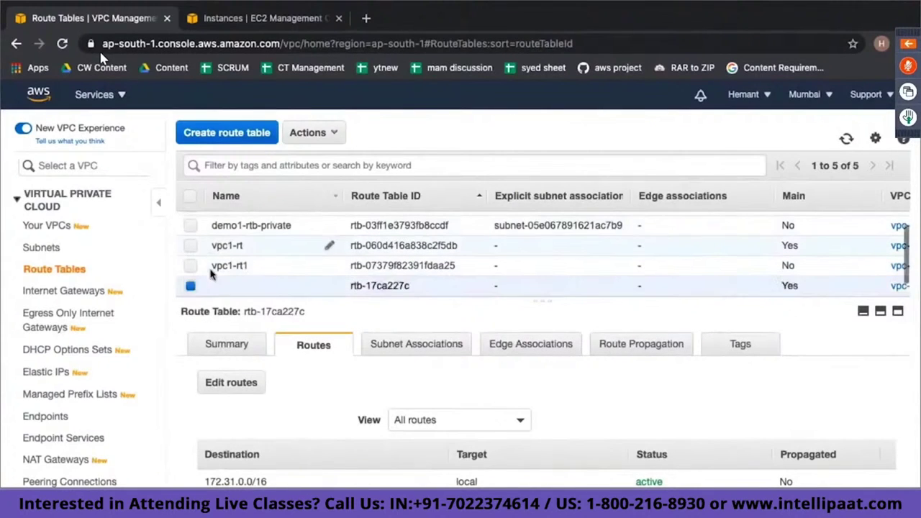
scroll(318, 403, down, 3)
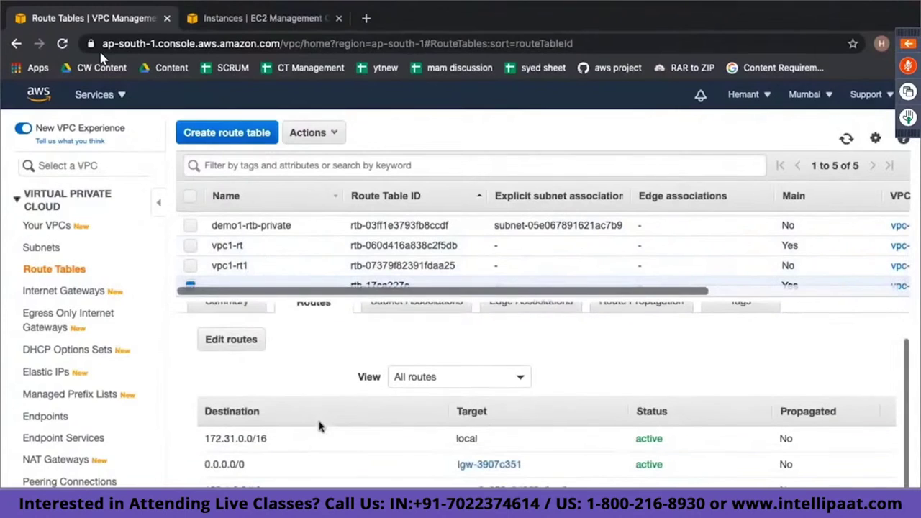
scroll(319, 426, up, 3)
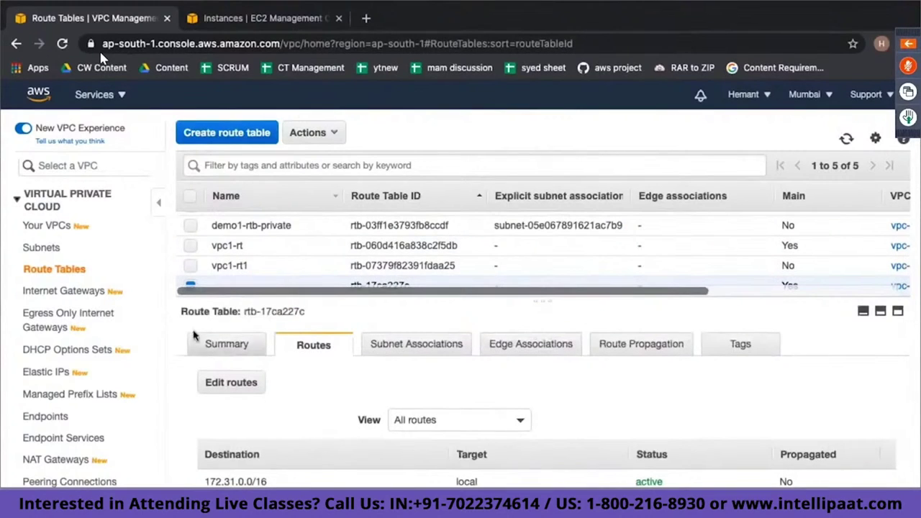
click(188, 283)
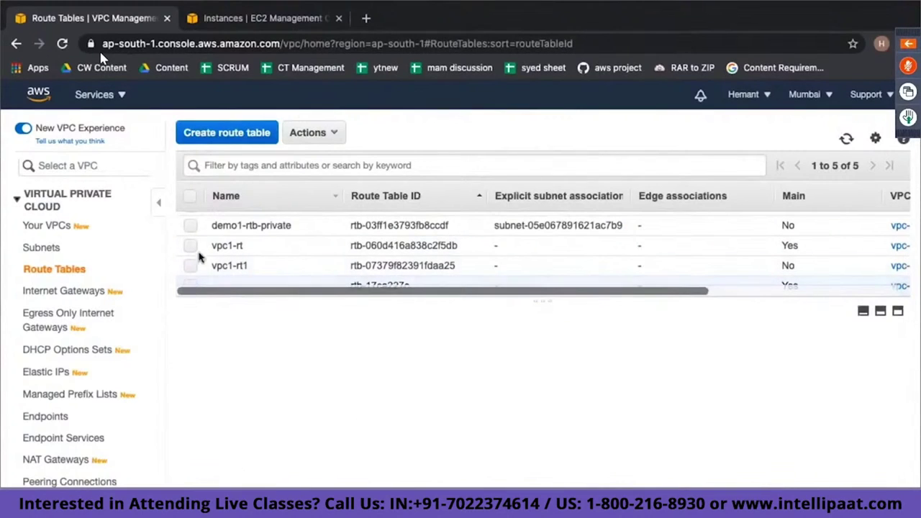
scroll(196, 223, up, 1)
click(196, 222)
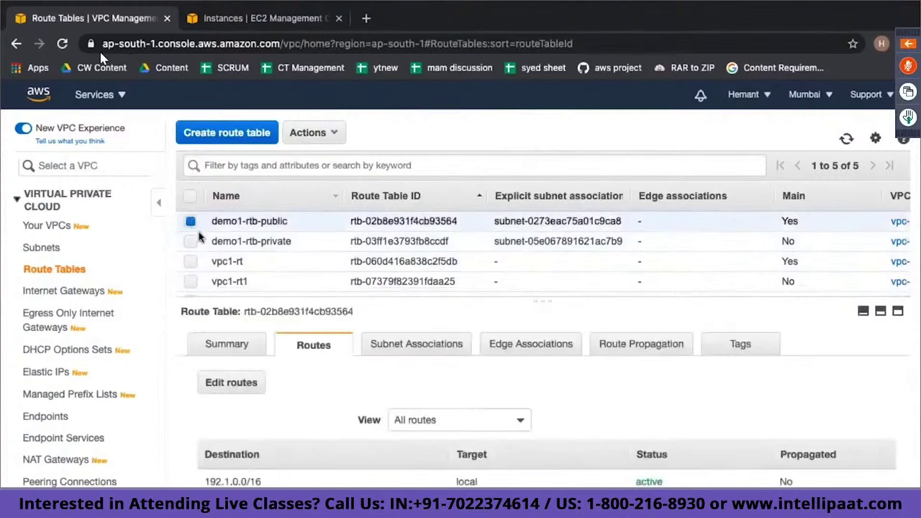
scroll(299, 473, down, 3)
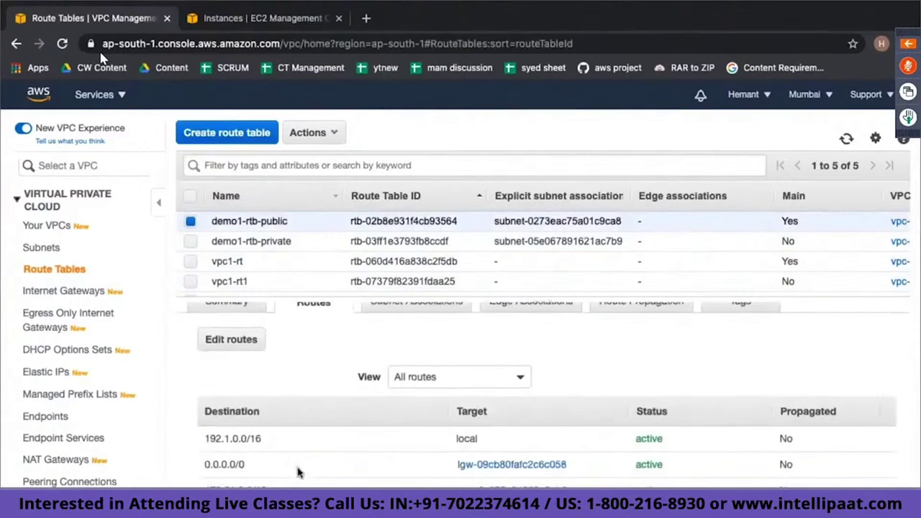
Stop the ping to 192.1.1.211 showing 100% packet loss
key(ctrl+Left)
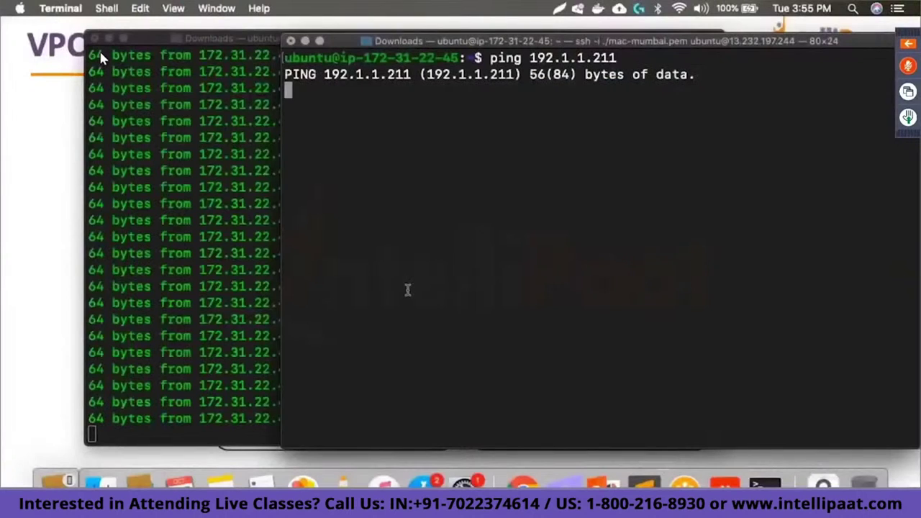
key(ctrl+c)
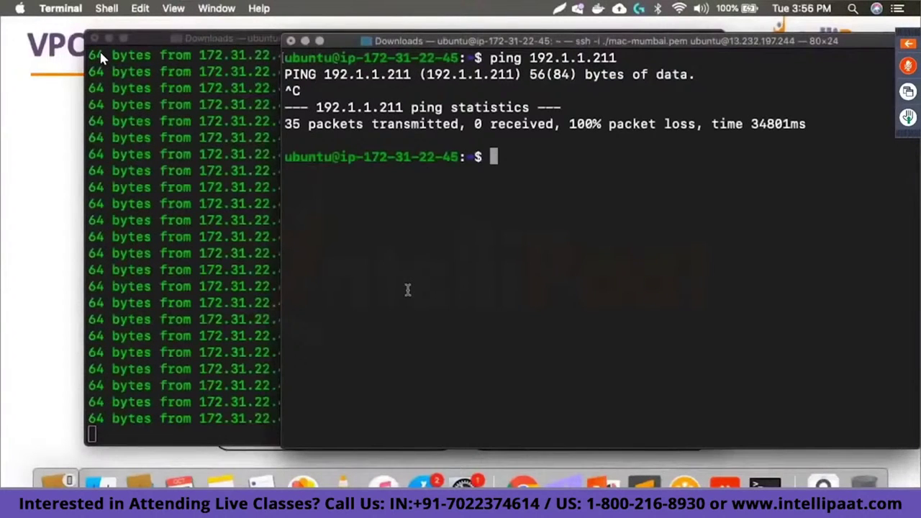
click(232, 327)
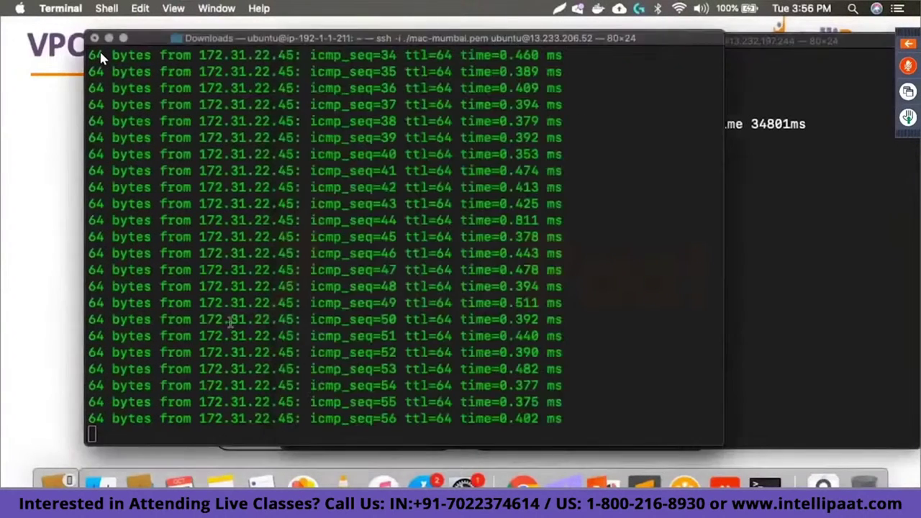
key(ctrl+Right)
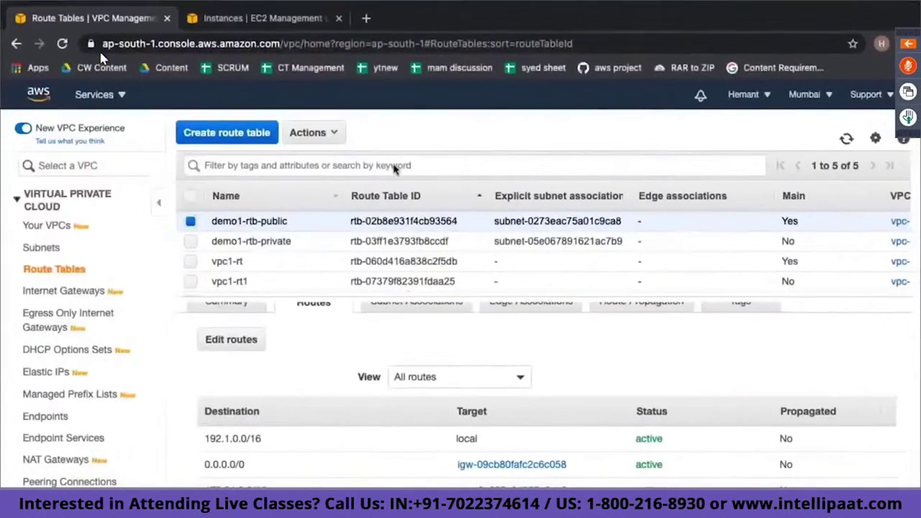
scroll(53, 358, down, 10)
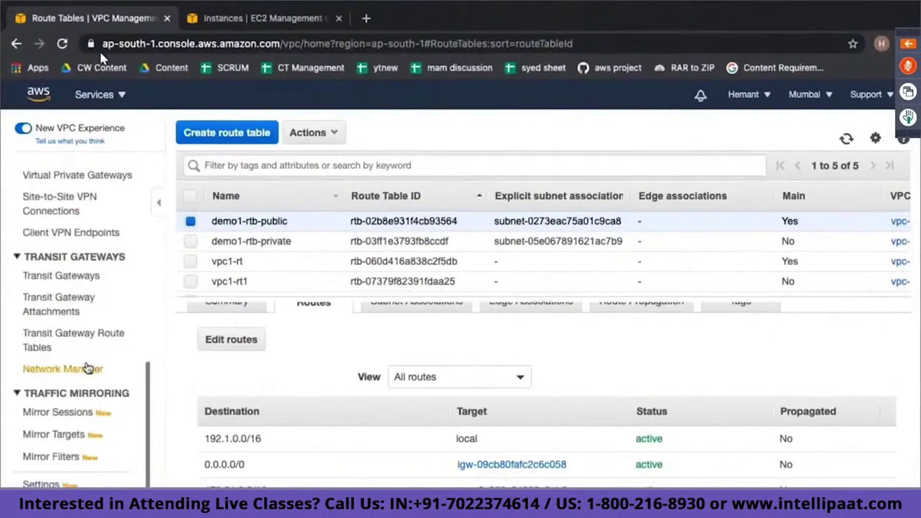
scroll(98, 356, up, 3)
scroll(98, 356, up, 3)
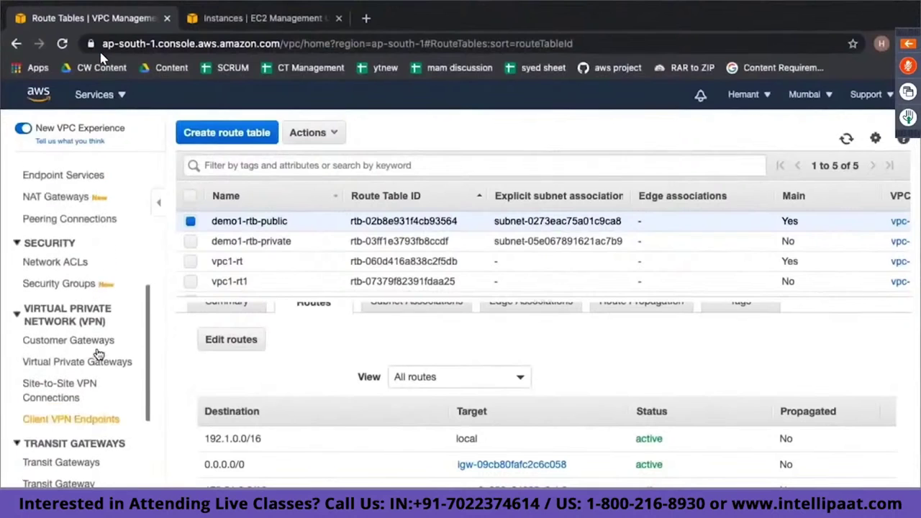
Open the inbound rules editor for the default-demo1 security group
click(78, 288)
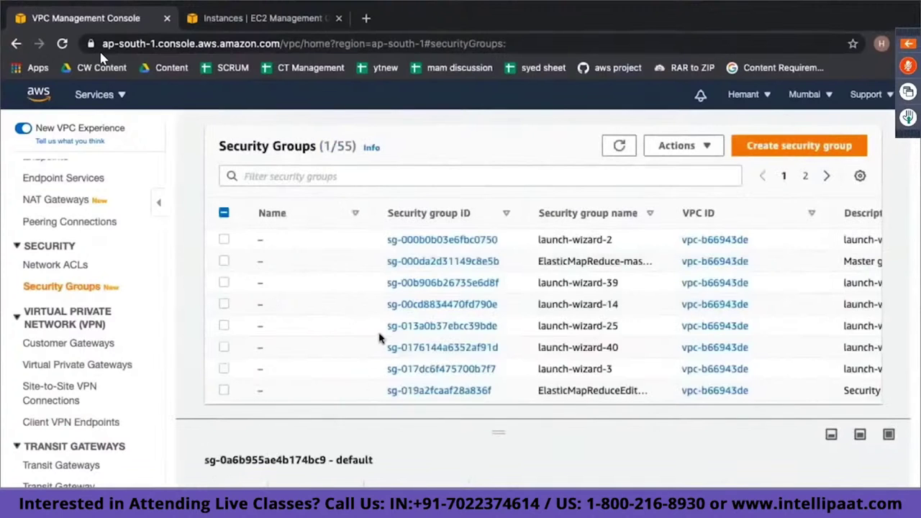
scroll(380, 339, down, 3)
scroll(379, 339, down, 5)
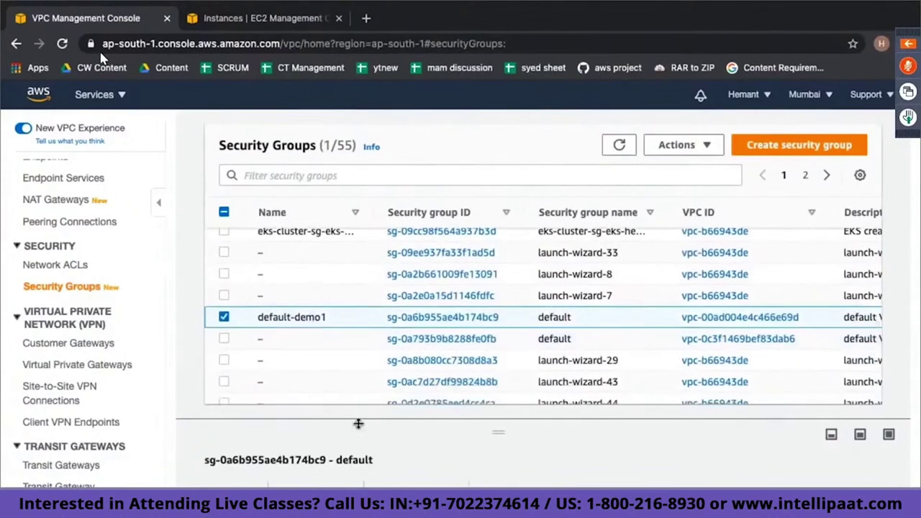
scroll(358, 430, down, 2)
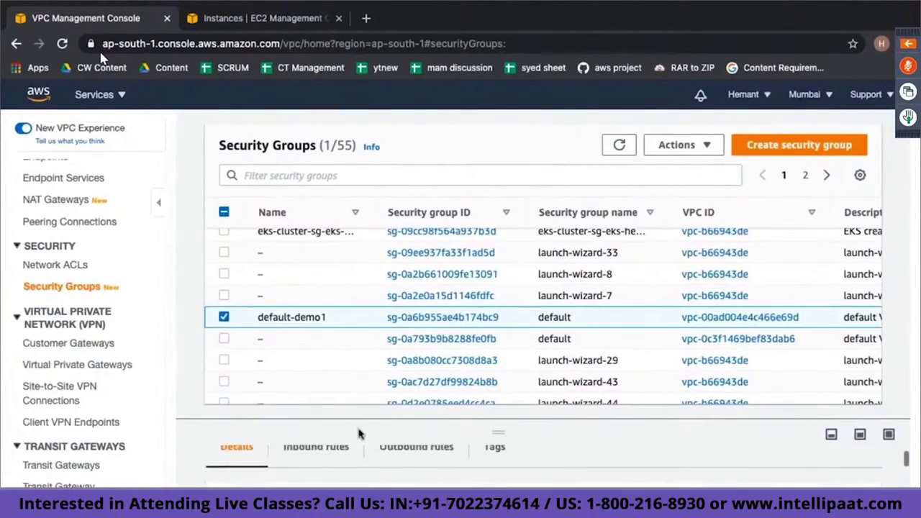
click(329, 478)
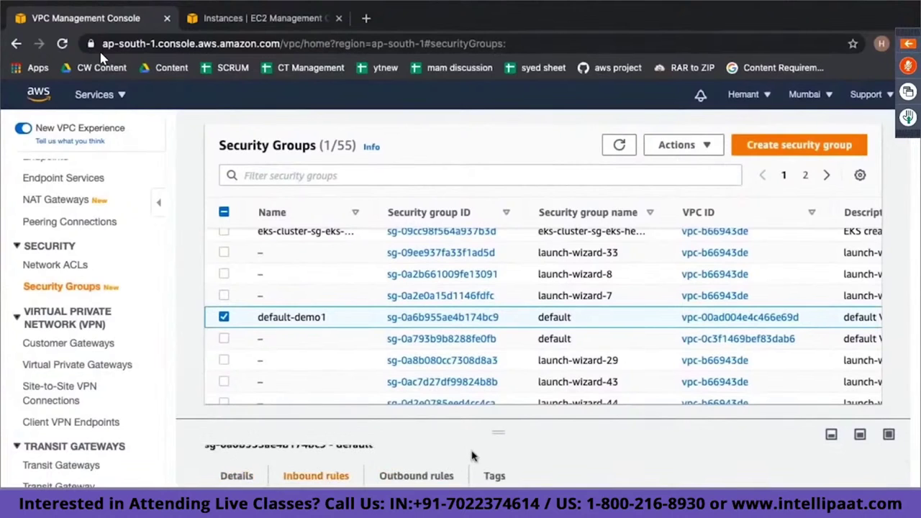
scroll(472, 455, down, 4)
scroll(473, 456, up, 4)
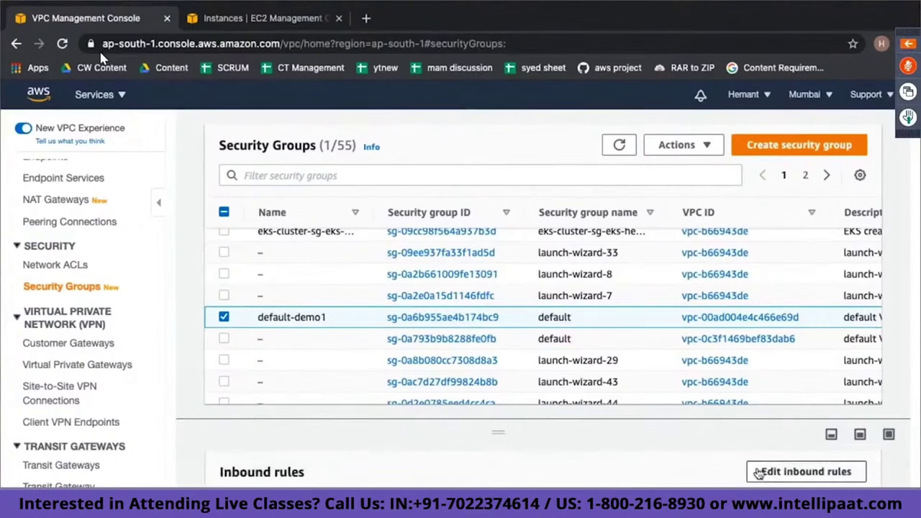
click(759, 474)
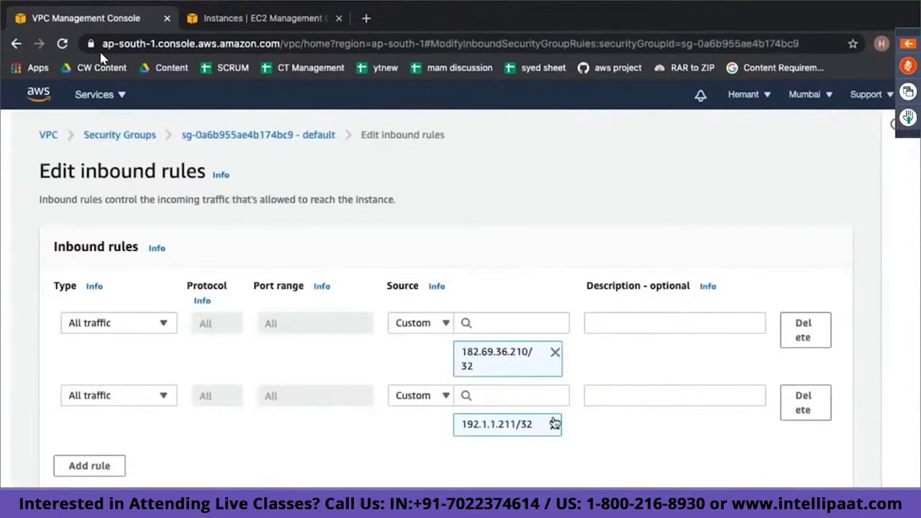
Delete the 192.1.1.211/32 rule, set the remaining rule's source to Anywhere, and save
click(554, 424)
click(521, 396)
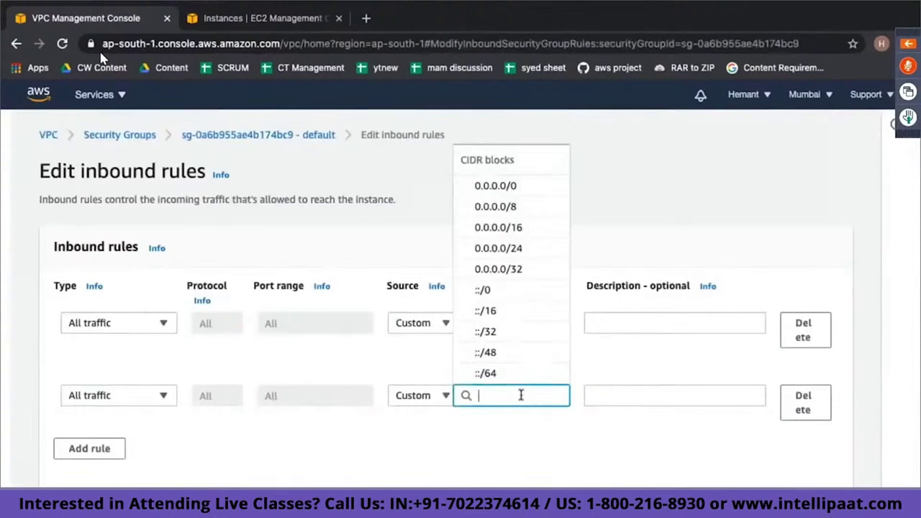
text(0)
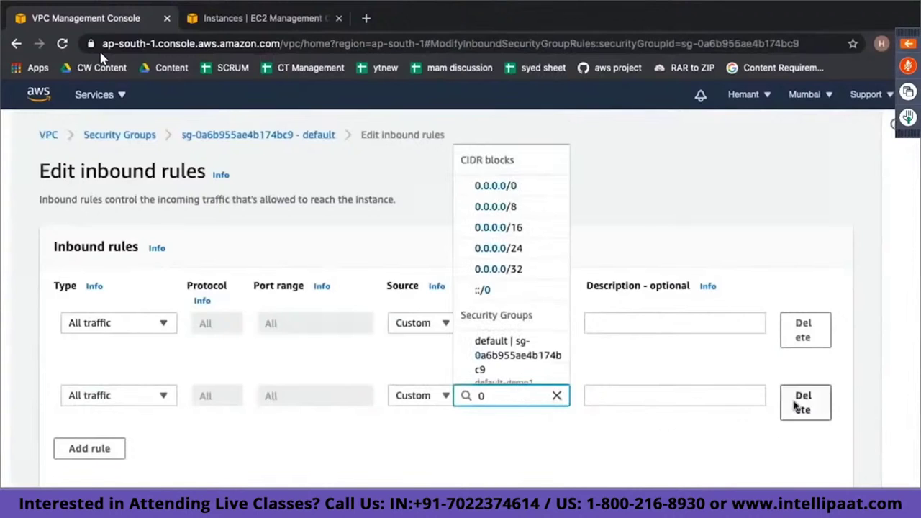
click(795, 405)
click(442, 323)
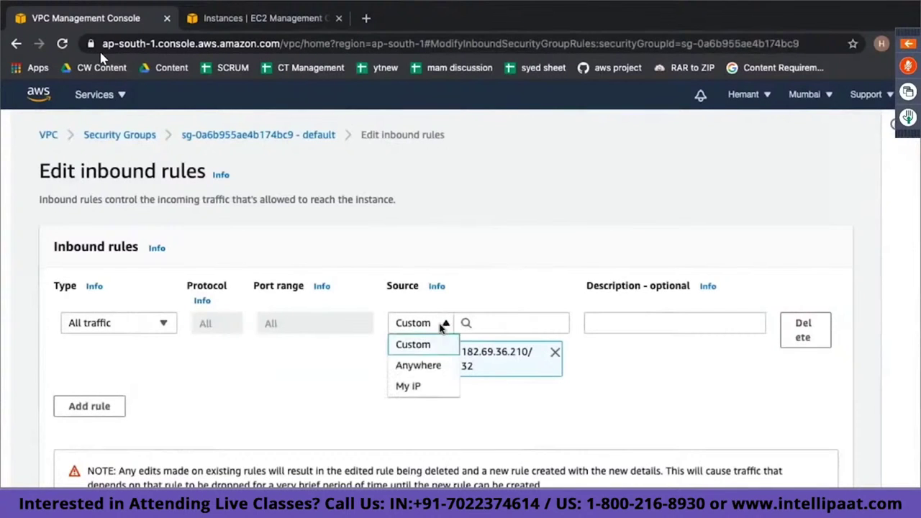
click(437, 365)
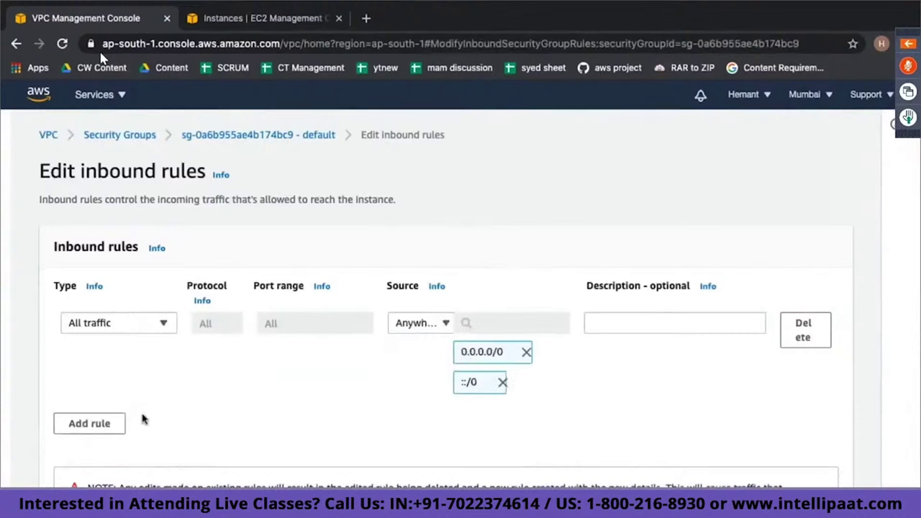
scroll(143, 420, down, 3)
click(813, 467)
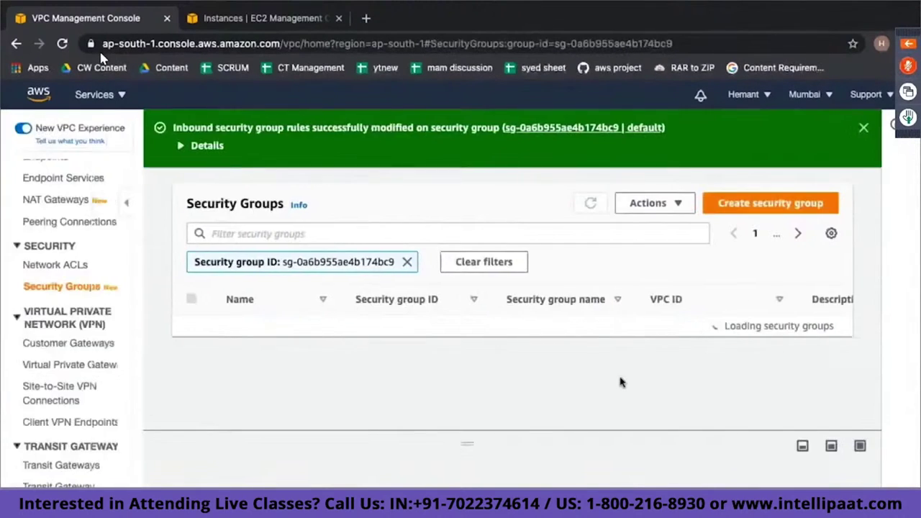
key(super+Tab)
Rerun ping 192.1.1.211 from the default instance, now getting replies, then return to the slide
click(702, 279)
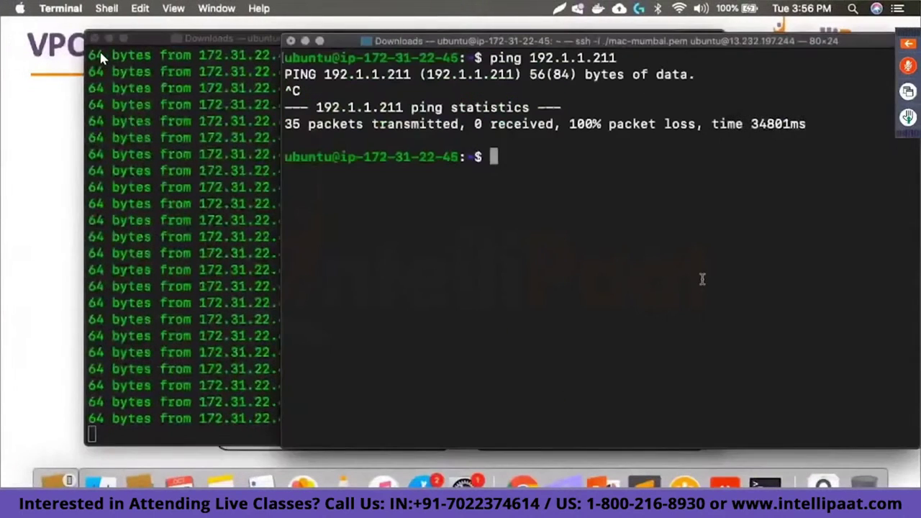
key(Up)
key(Return)
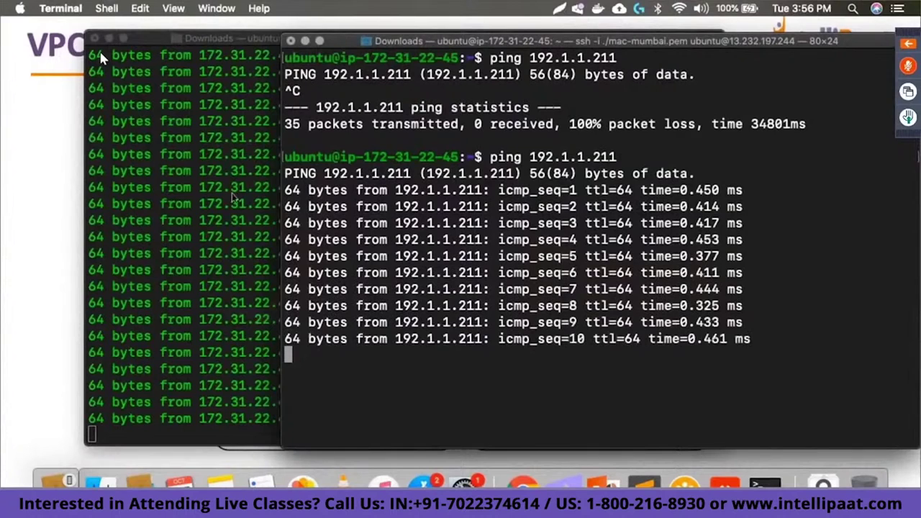
key(super+Tab)
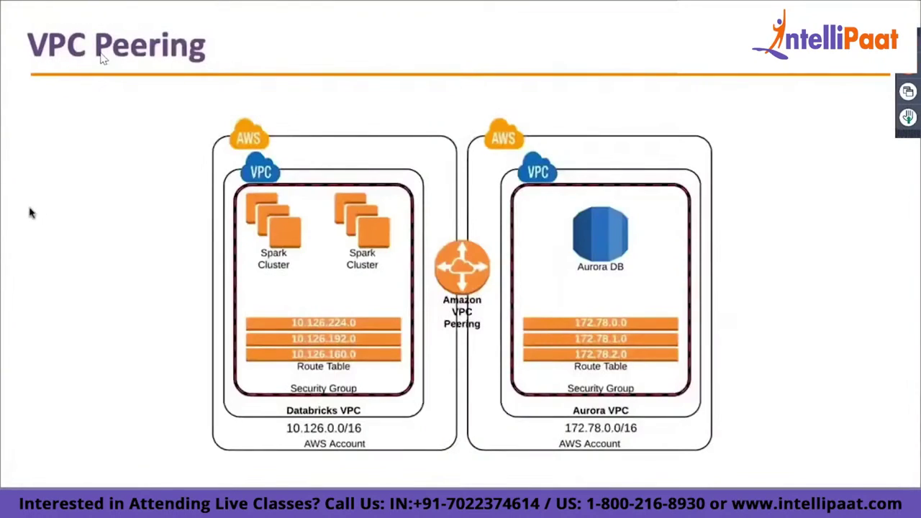
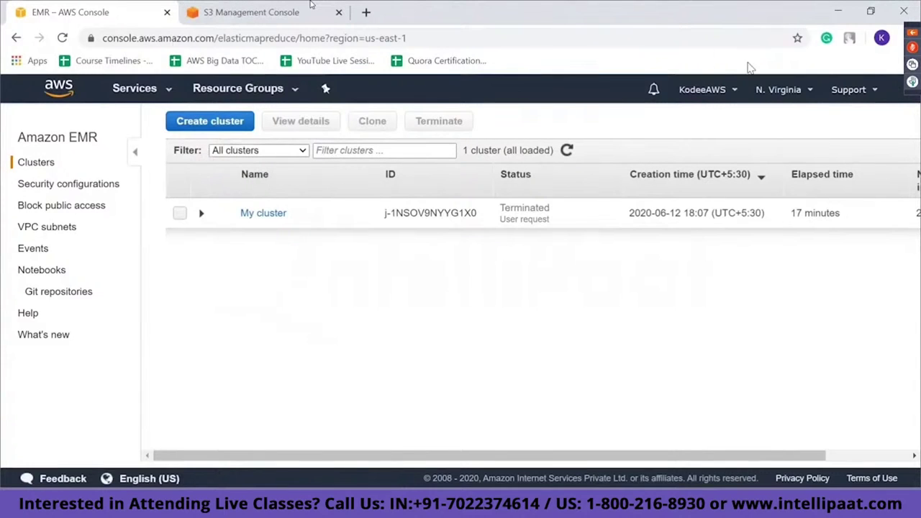
Reopen the EMR console by searching 'emr' in Services, then move to the S3 tab
click(167, 92)
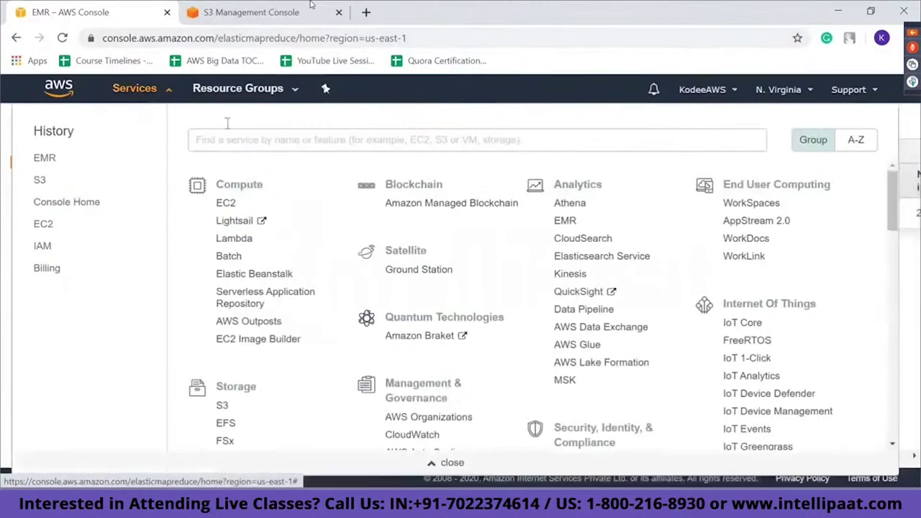
text(emr)
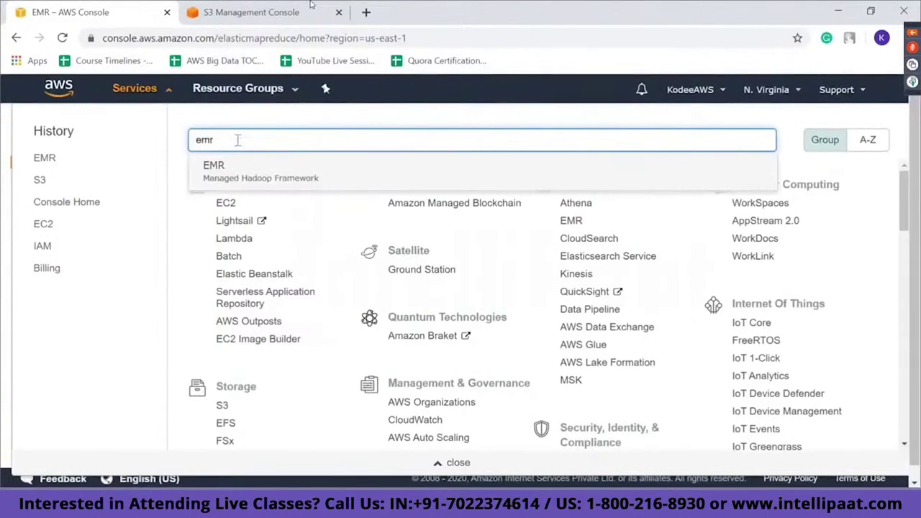
click(222, 171)
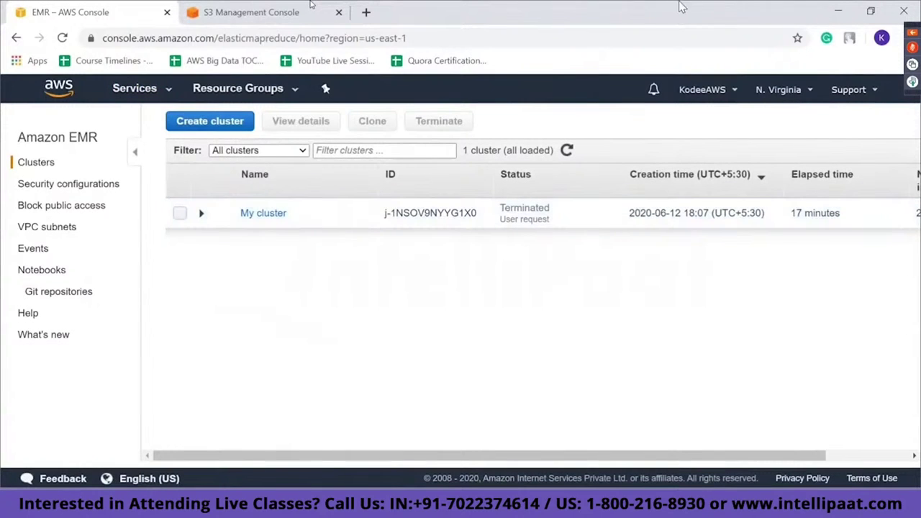
click(253, 9)
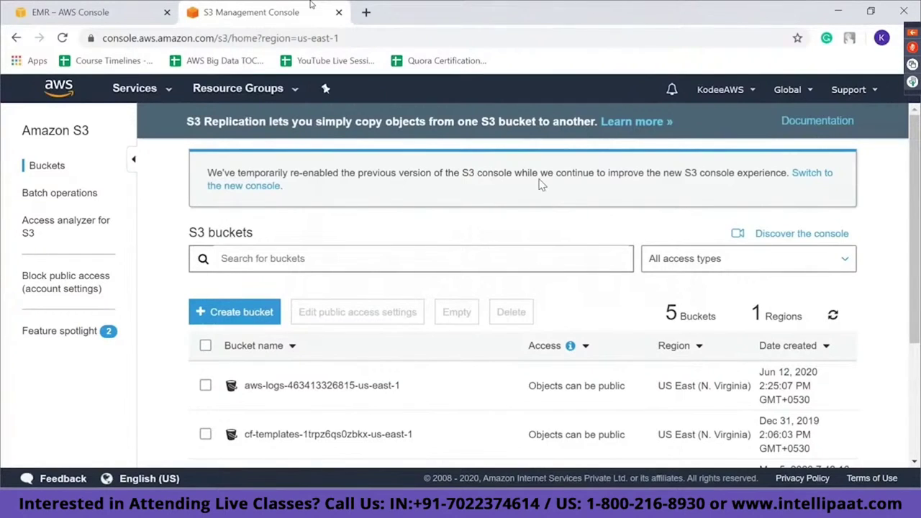
Create an S3 bucket named youtubelive-webinar1
click(243, 314)
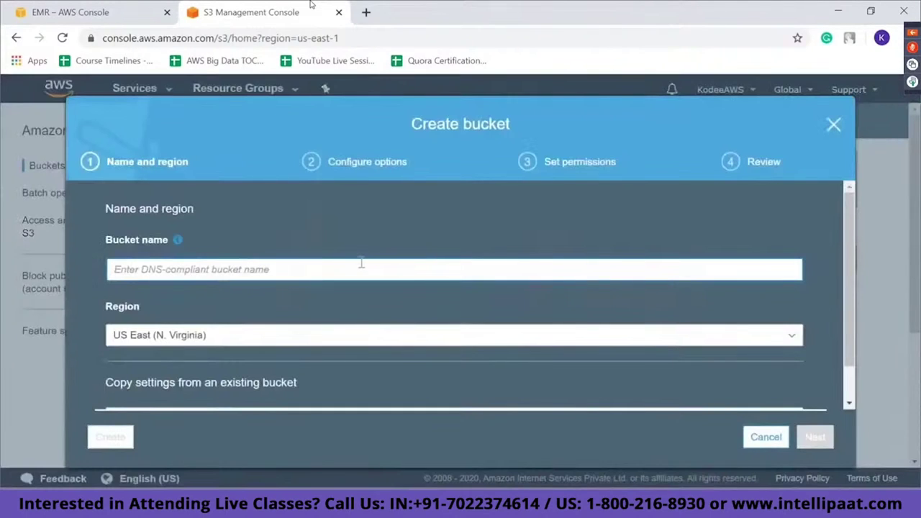
text(youtube)
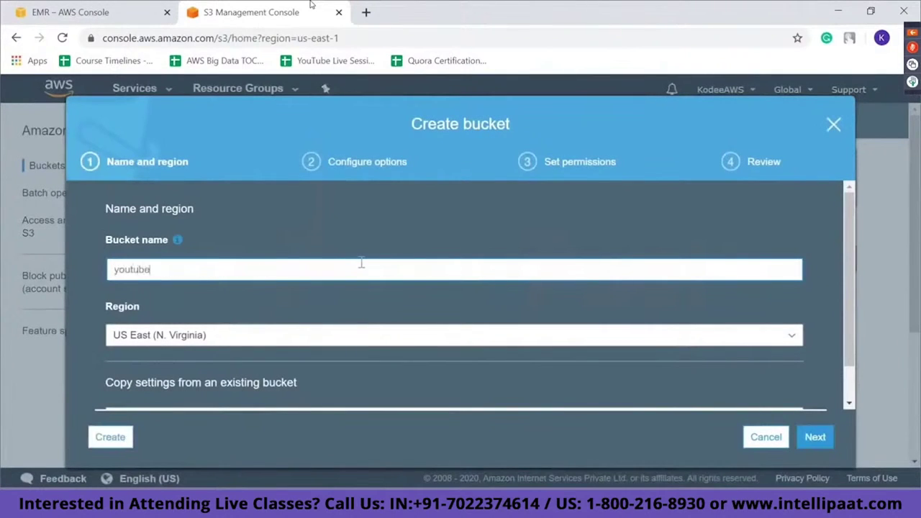
text(live-webinar1)
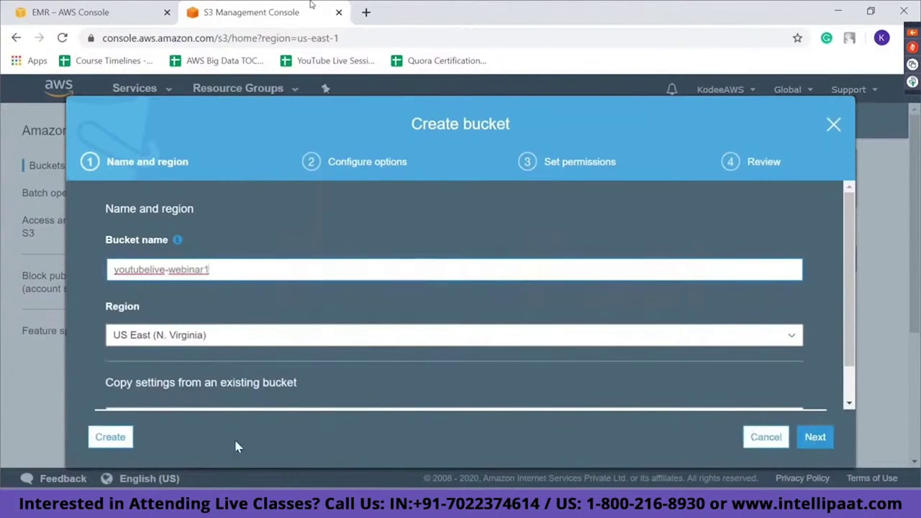
click(101, 444)
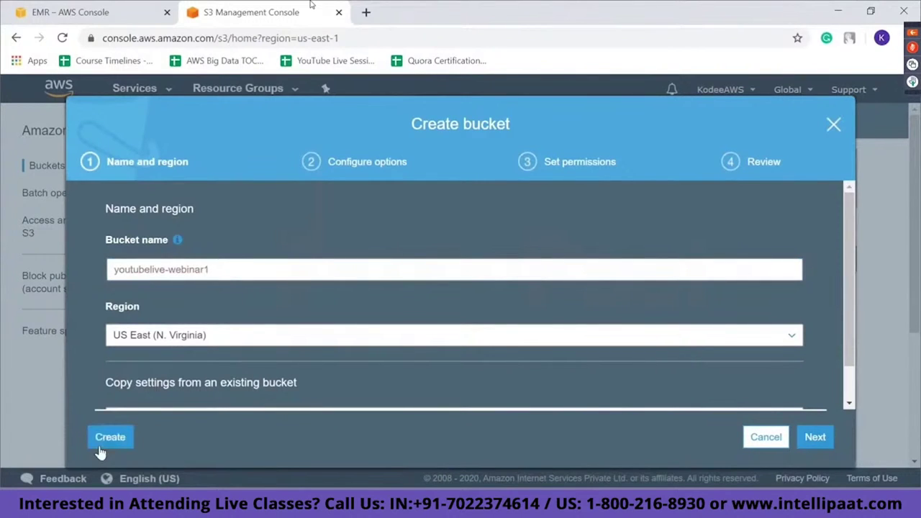
click(100, 450)
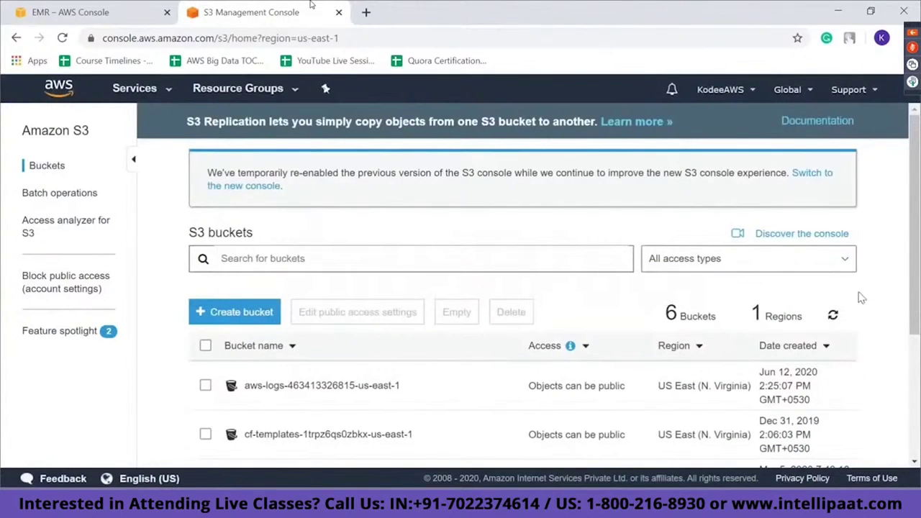
Look inside the empty youtubelive-webinar1 bucket, return to the bucket list, then go back to EMR
drag(915, 288, 915, 289)
scroll(311, 4, down, 2)
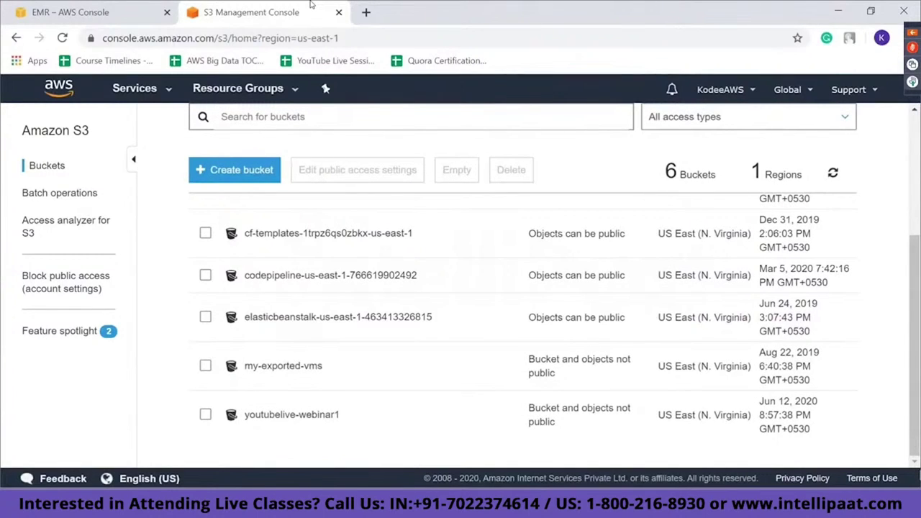
click(292, 425)
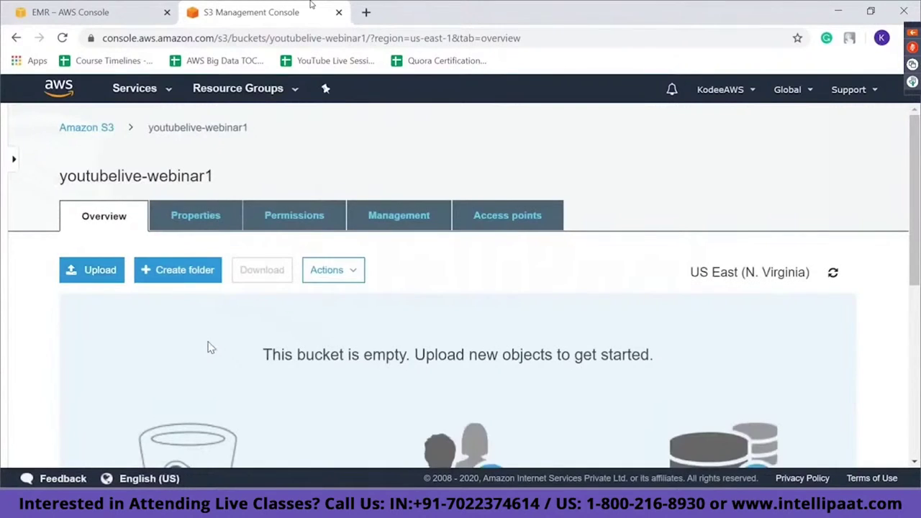
click(103, 129)
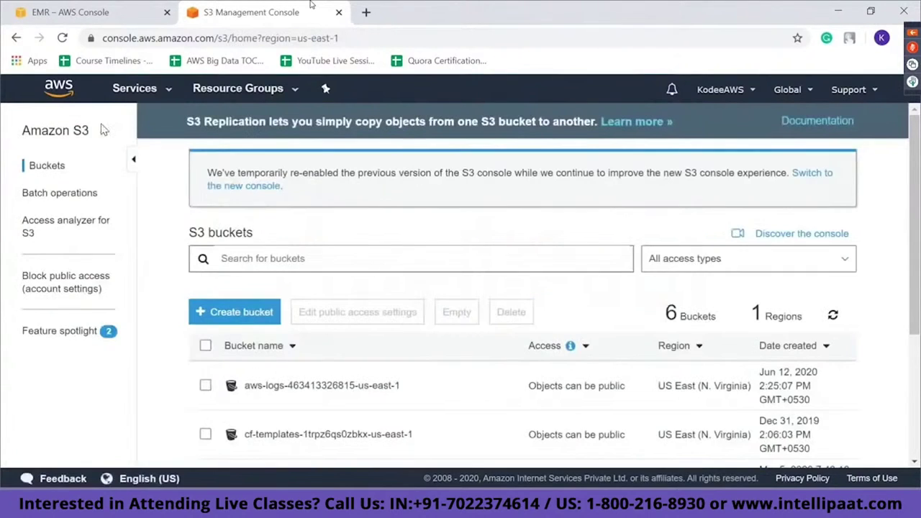
click(103, 10)
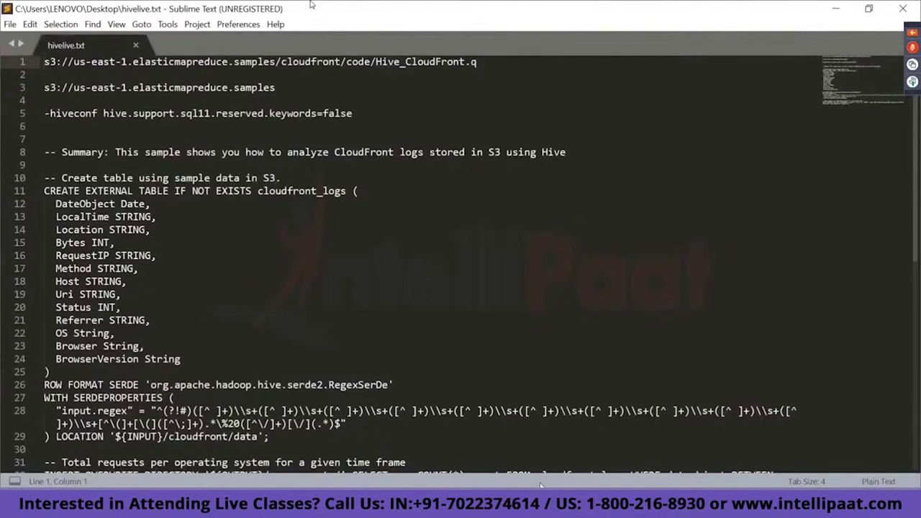
Leave the hivelive.txt Hive script and return to the EMR clusters list in the browser
key(alt+Tab)
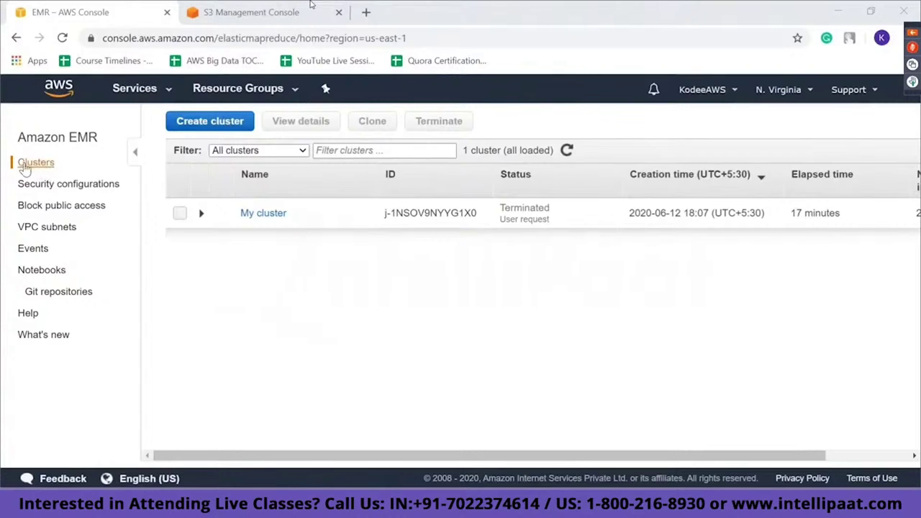
Start a new EMR cluster and name it webinar-cluster
click(223, 124)
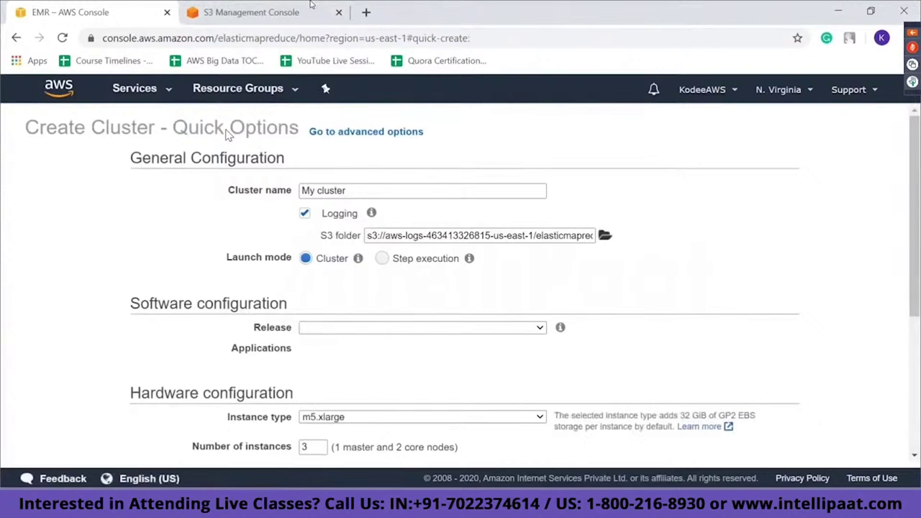
click(362, 192)
key(ctrl+a)
text(webinar)
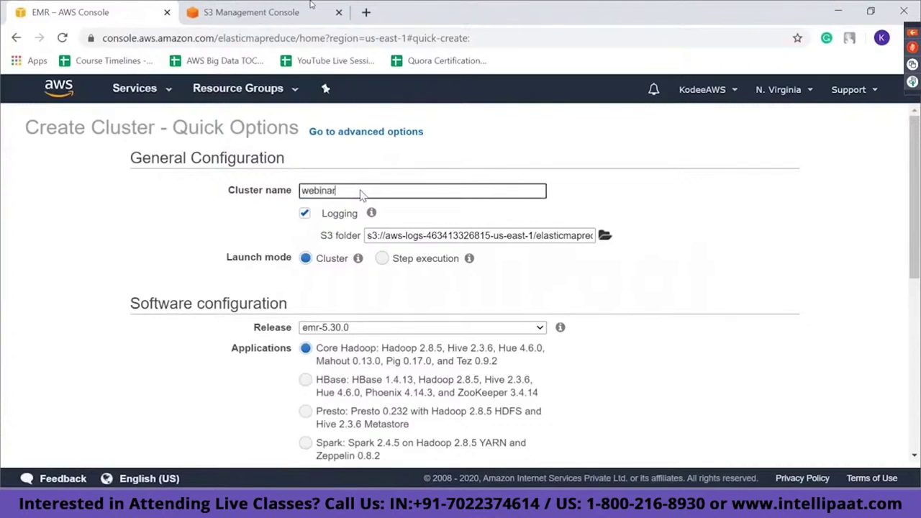
text(-cluster)
Inspect the full S3 logging folder path
click(425, 236)
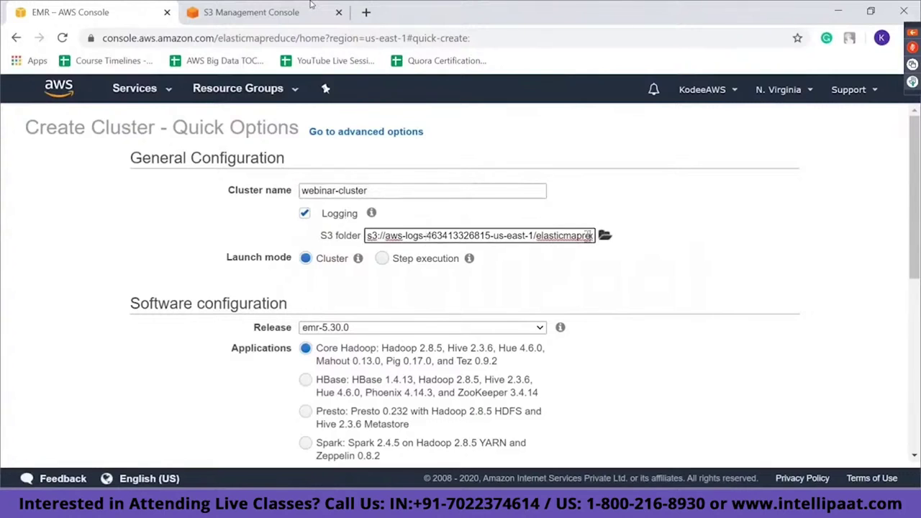
click(588, 235)
key(Left)
key(Left)
key(Left)
key(Left)
key(Left)
key(Left)
key(Left)
key(Left)
key(Left)
key(Left)
key(Left)
key(Left)
key(Left)
key(Left)
key(Left)
key(Left)
key(Left)
key(Left)
key(Left)
key(Left)
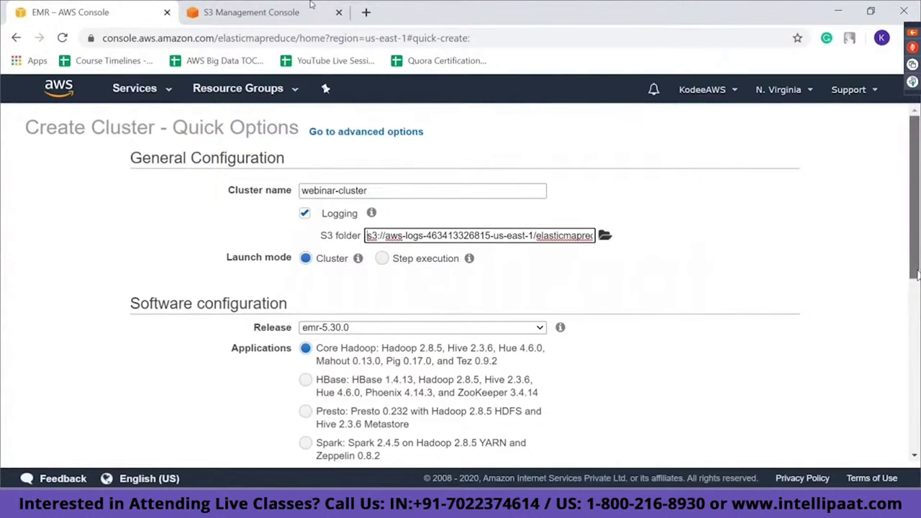
Review the Core Hadoop bundle, pointing out Hadoop 2.8.5 and Hive 2.3.6
scroll(917, 273, down, 1)
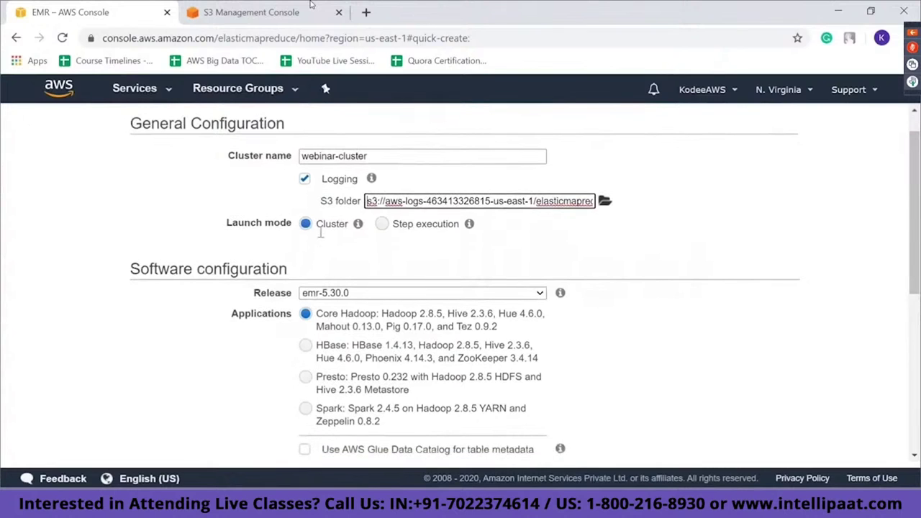
mouse_move(356, 226)
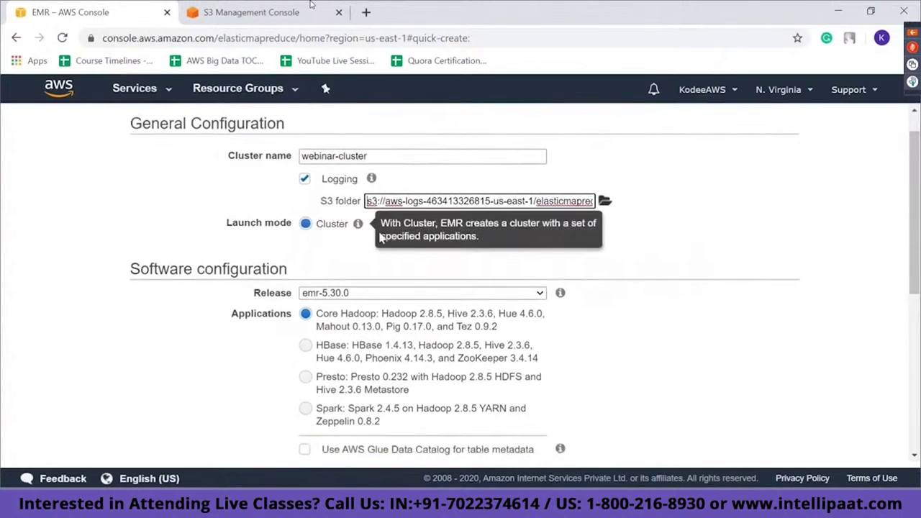
scroll(915, 216, down, 3)
scroll(915, 215, down, 2)
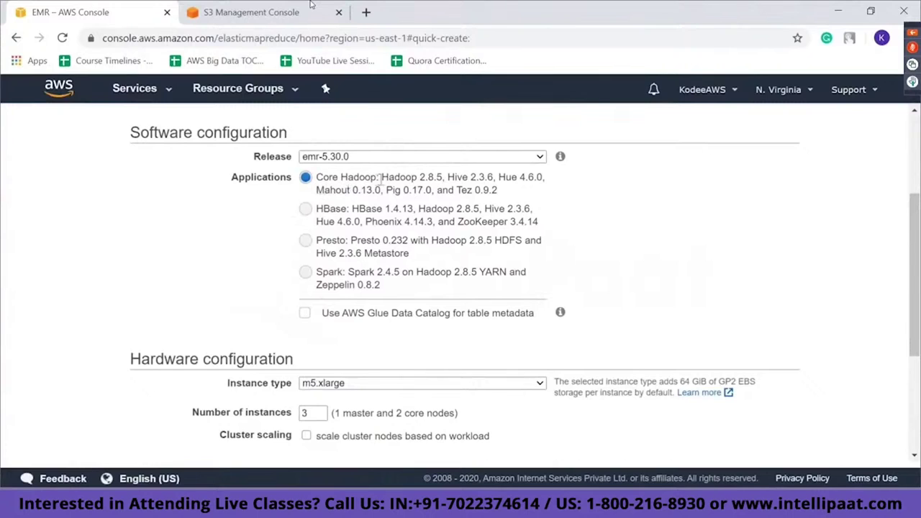
drag(381, 178, 445, 177)
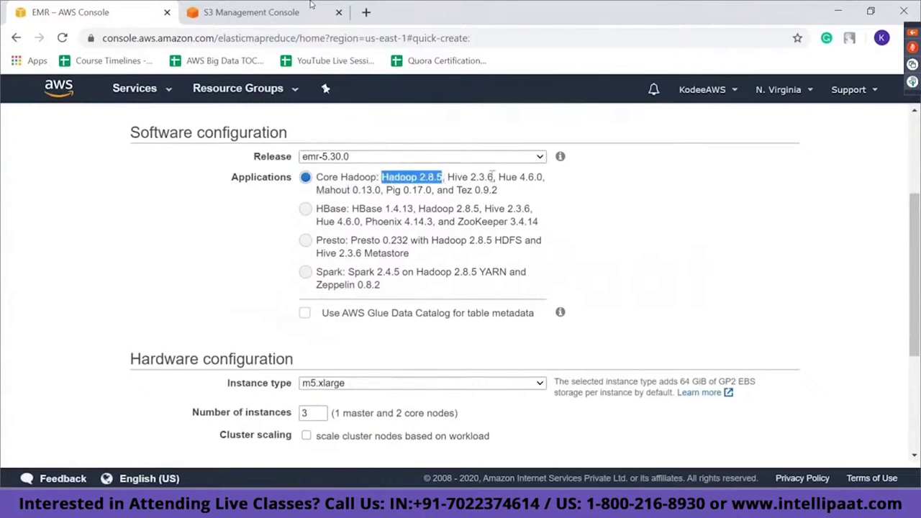
click(545, 193)
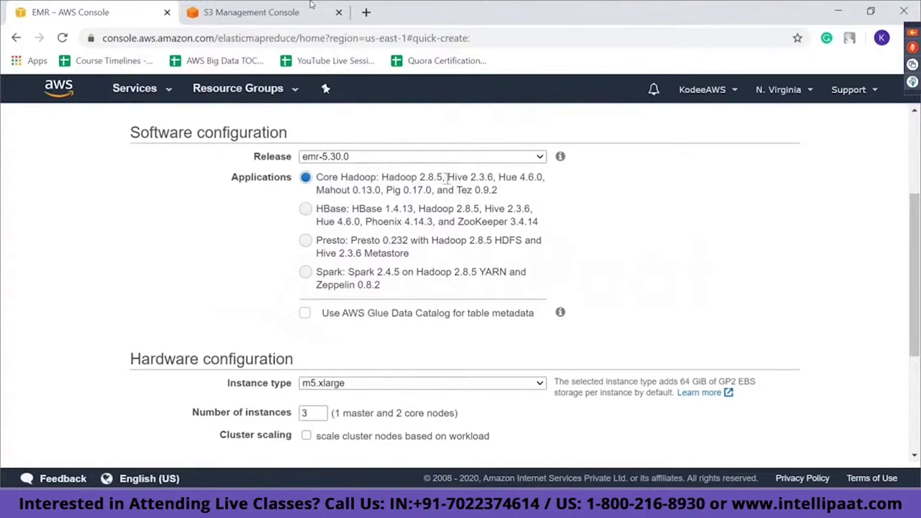
drag(447, 177, 495, 177)
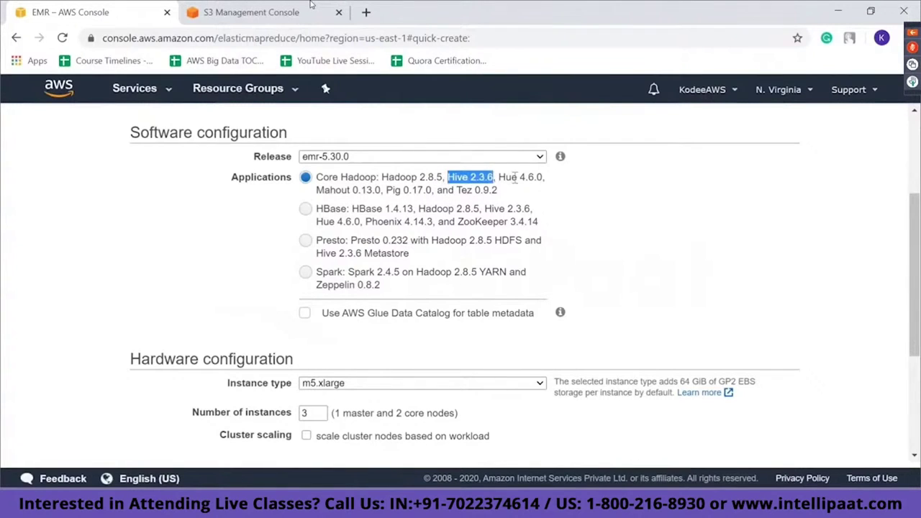
click(515, 178)
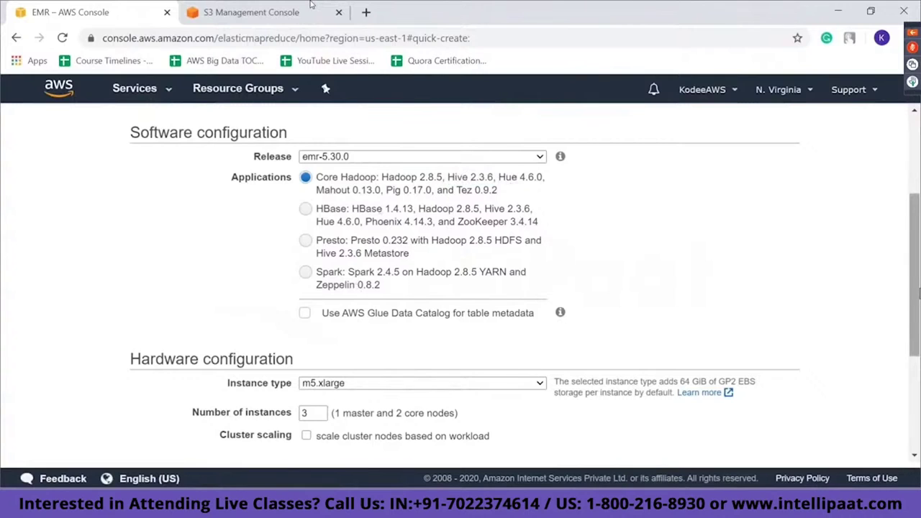
drag(914, 273, 914, 197)
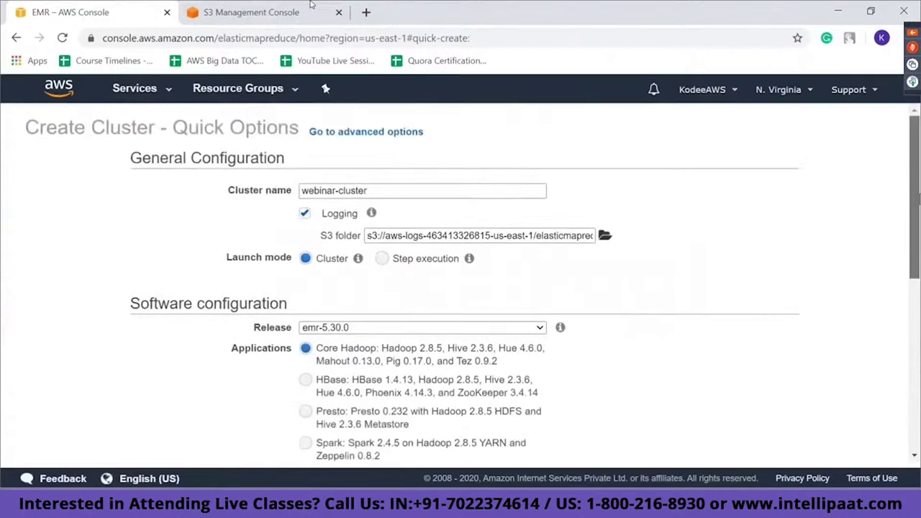
Preview the advanced cluster options, then go back to the quick options form
click(407, 132)
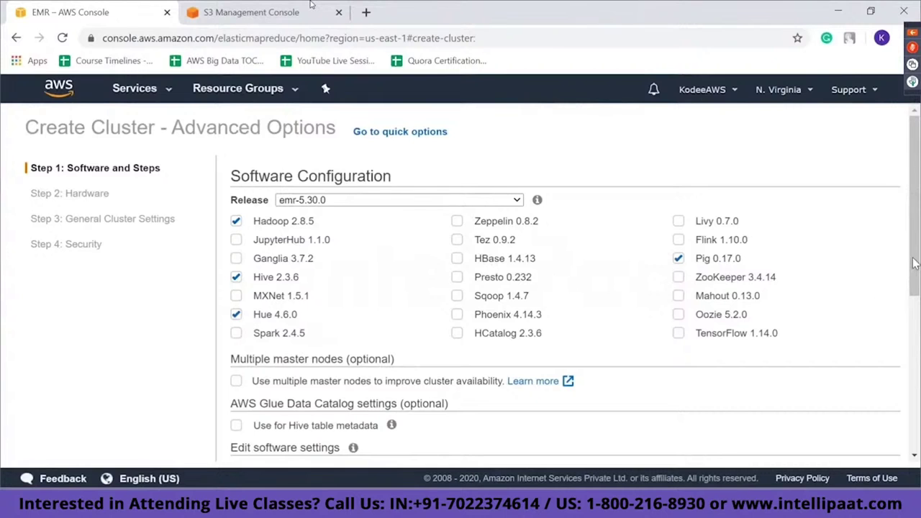
click(398, 133)
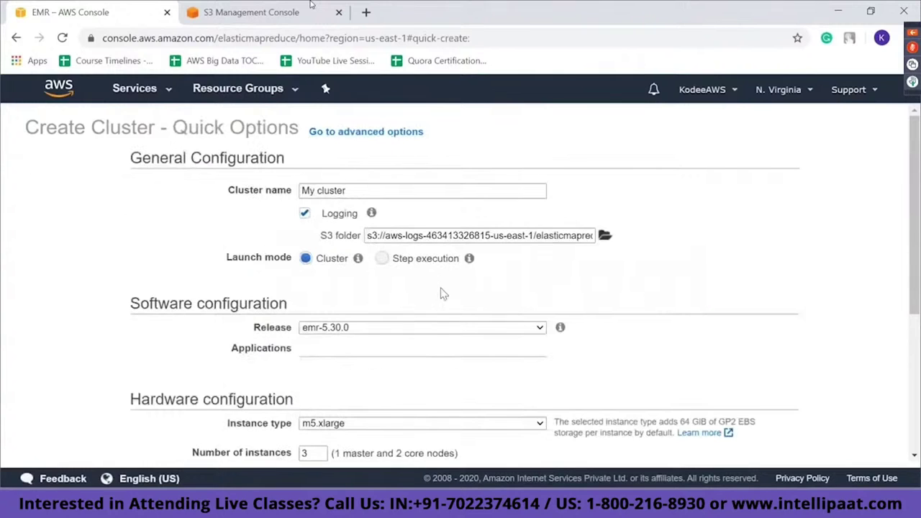
Keep release emr-5.30.0 and choose the yobro EC2 key pair
click(500, 333)
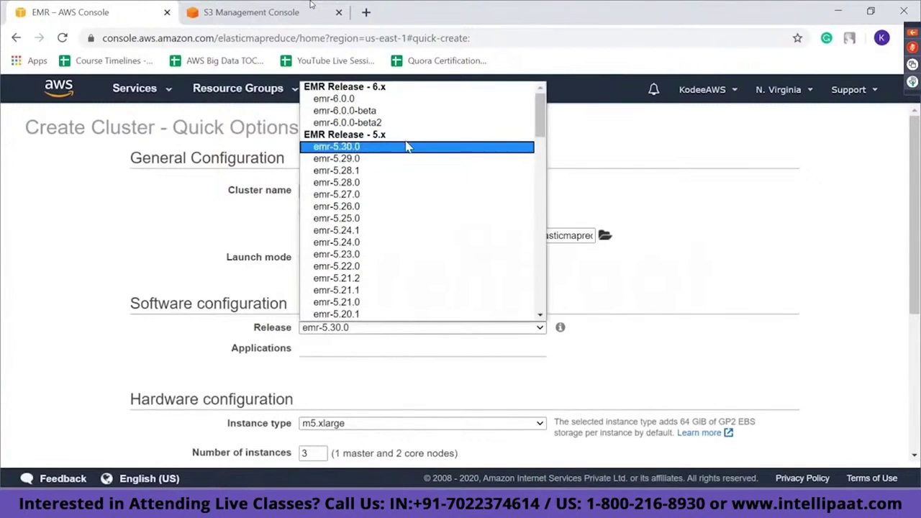
click(716, 275)
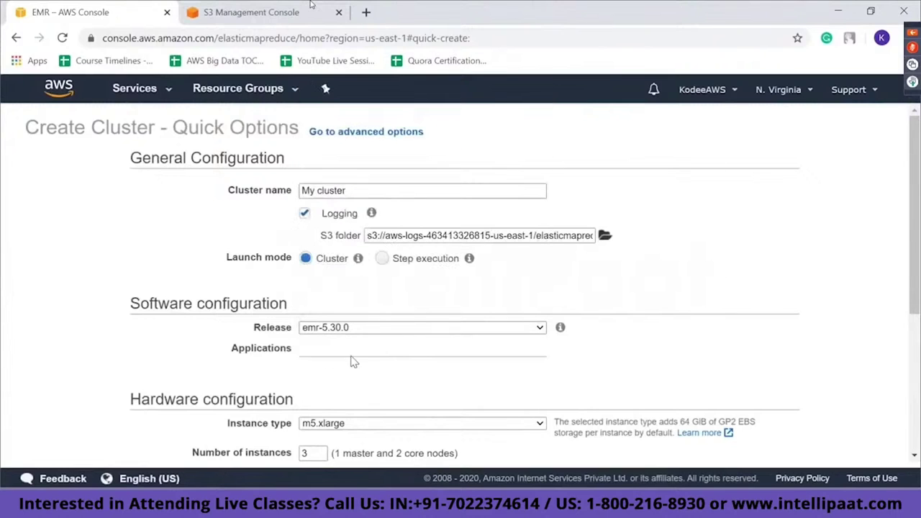
scroll(382, 277, down, 1)
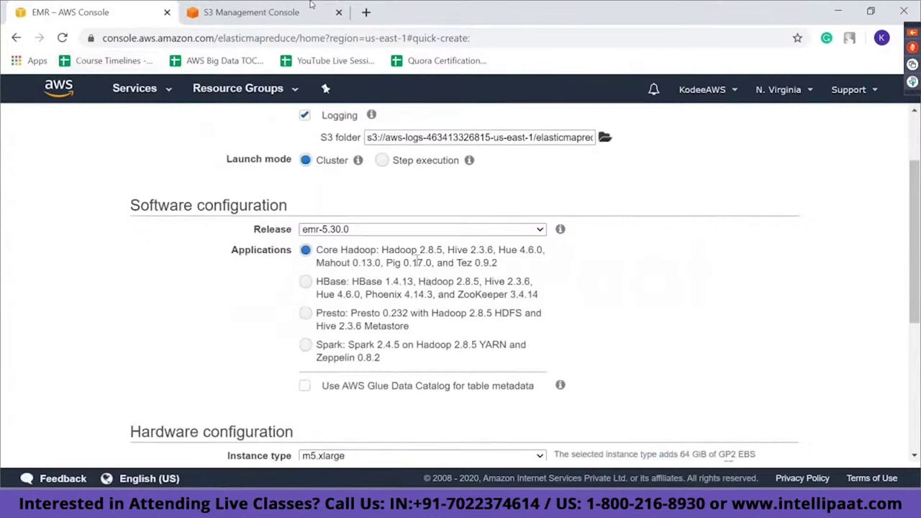
drag(914, 237, 915, 346)
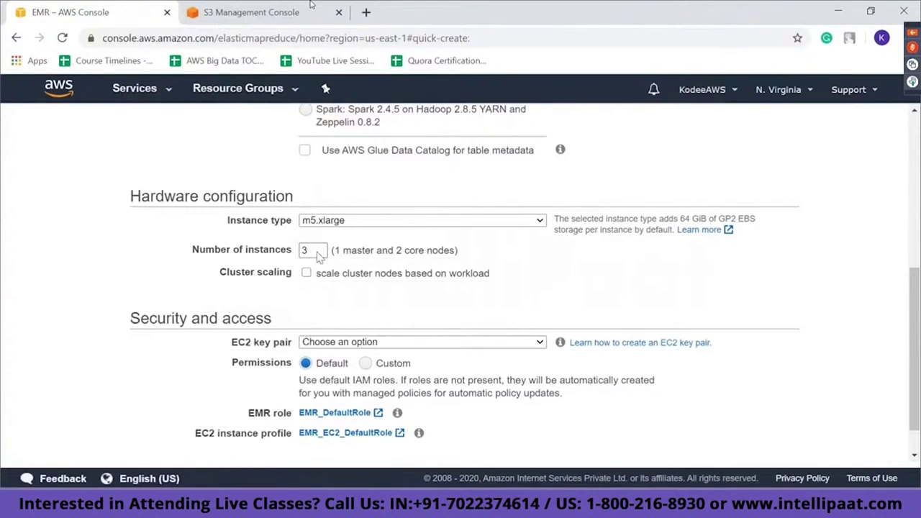
click(404, 345)
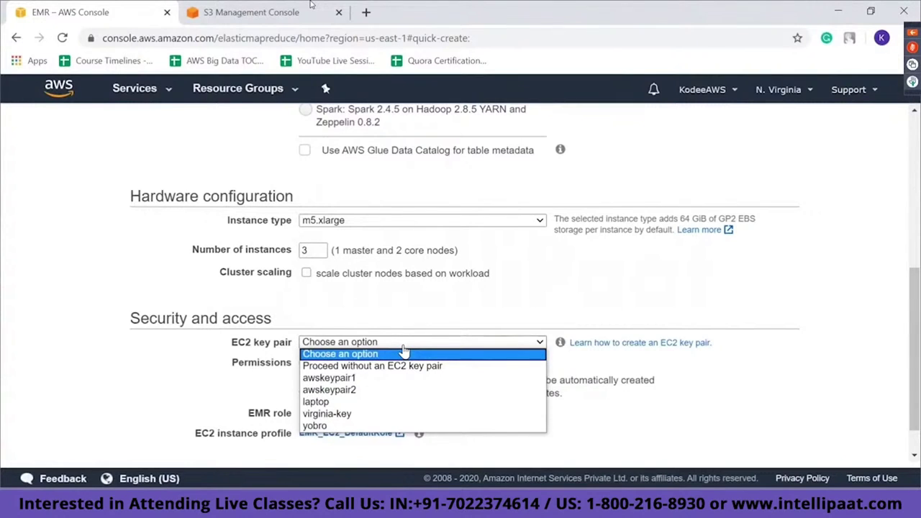
click(365, 426)
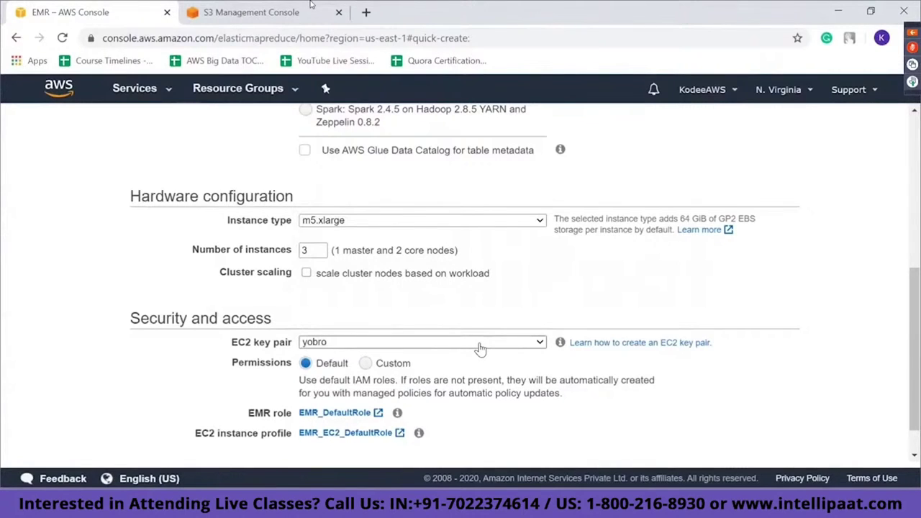
scroll(486, 347, down, 1)
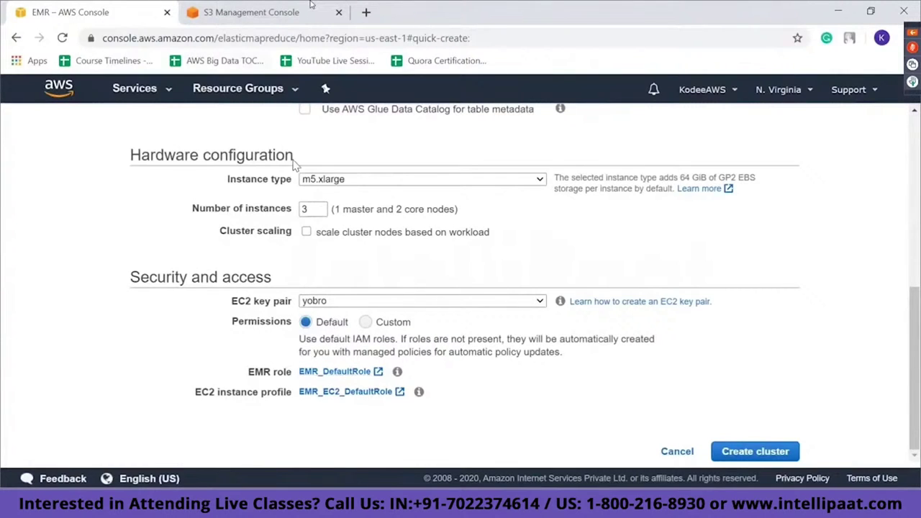
Glance at the S3 tab, come back to the cluster form, and switch to advanced options
click(311, 8)
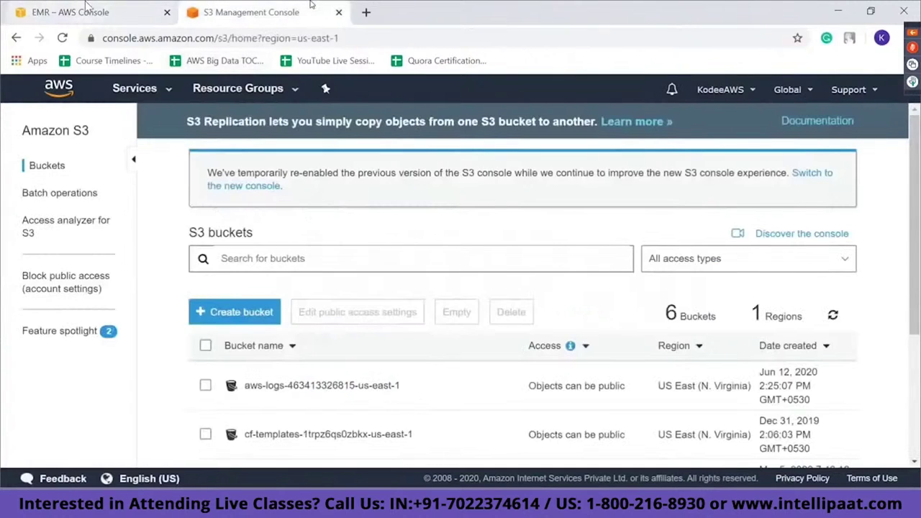
click(79, 10)
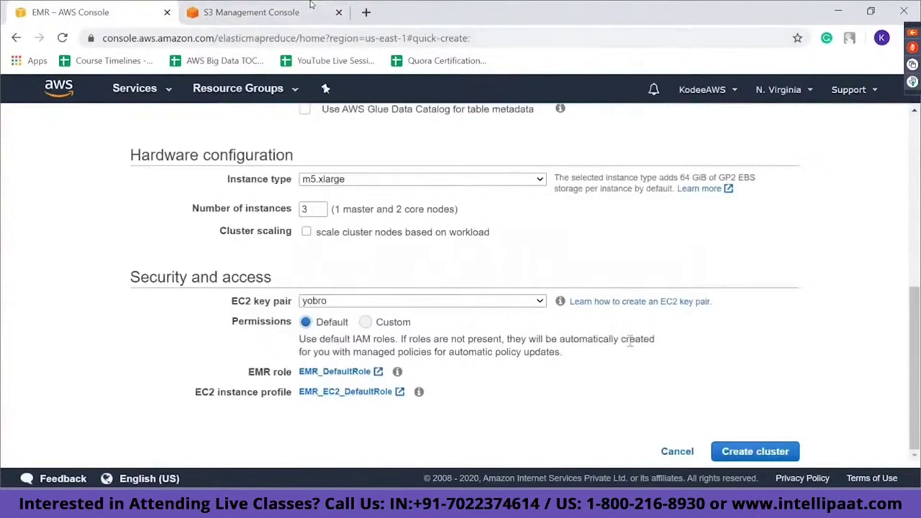
scroll(311, 5, up, 10)
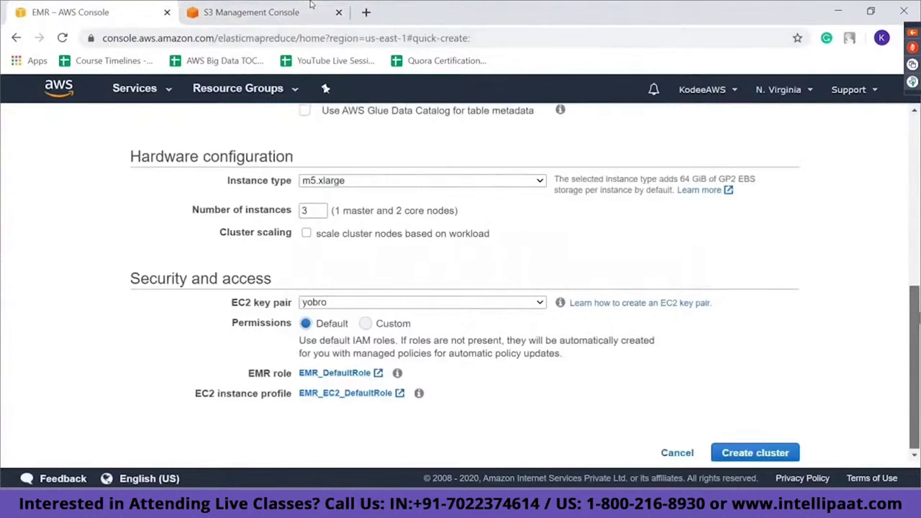
scroll(311, 5, down, 10)
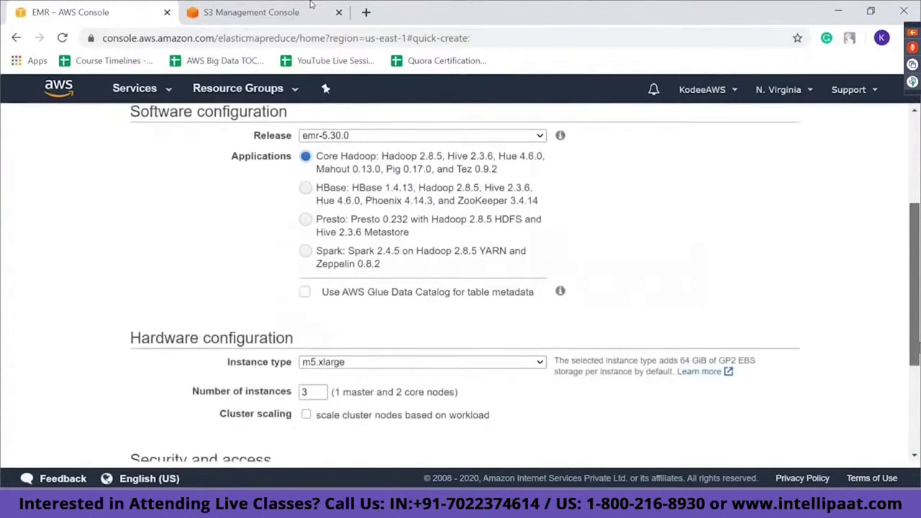
scroll(311, 5, up, 10)
scroll(311, 5, down, 10)
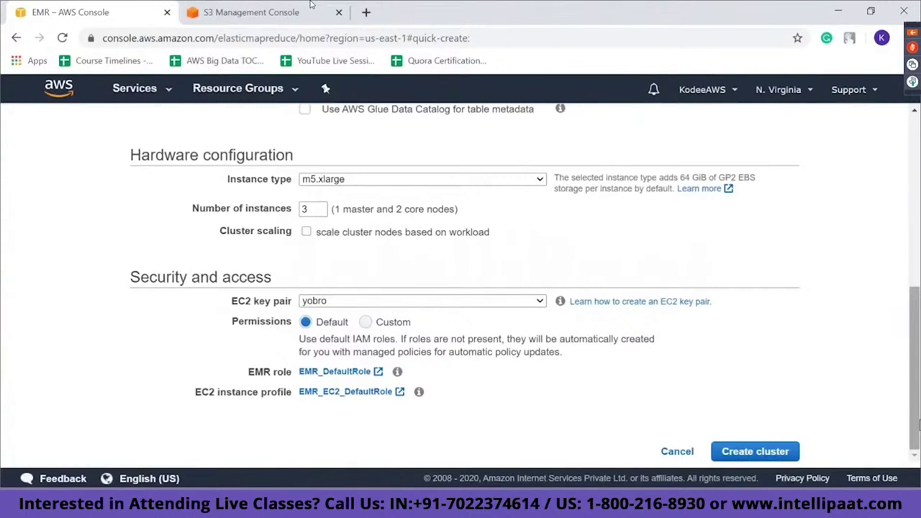
scroll(887, 226, up, 10)
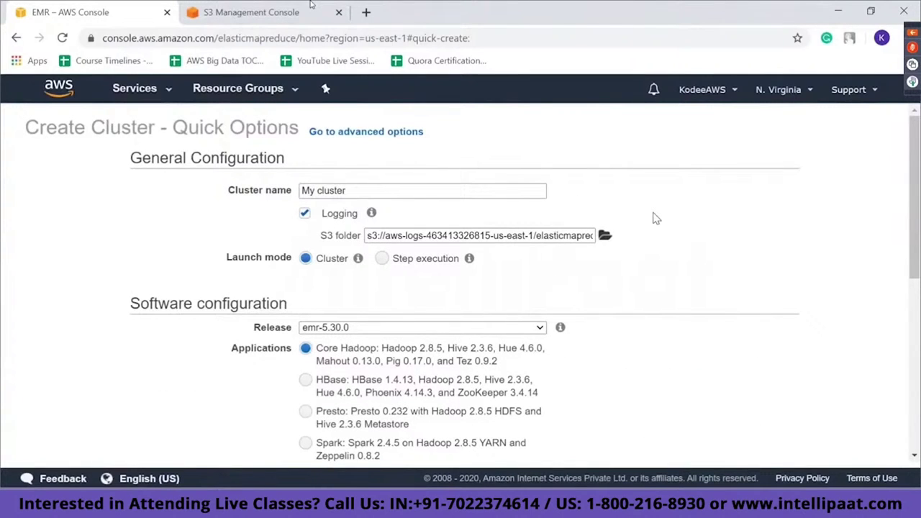
scroll(914, 216, down, 5)
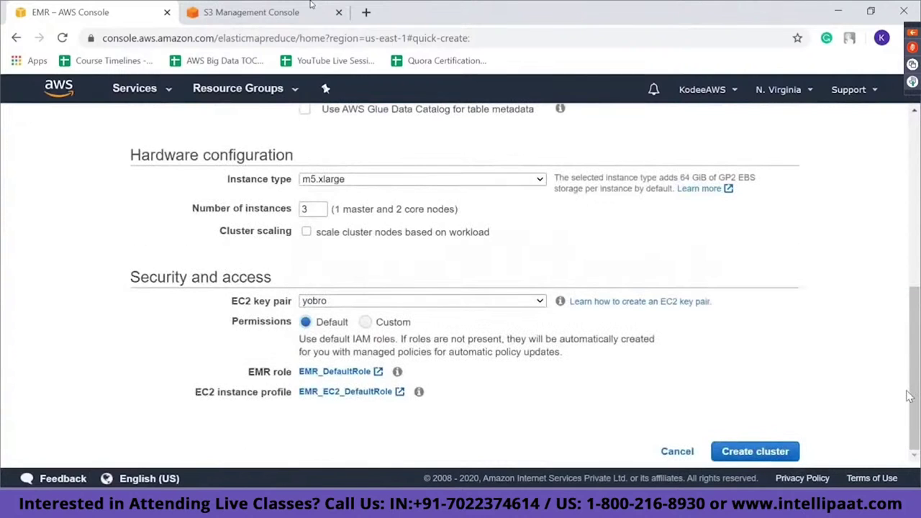
scroll(909, 396, up, 5)
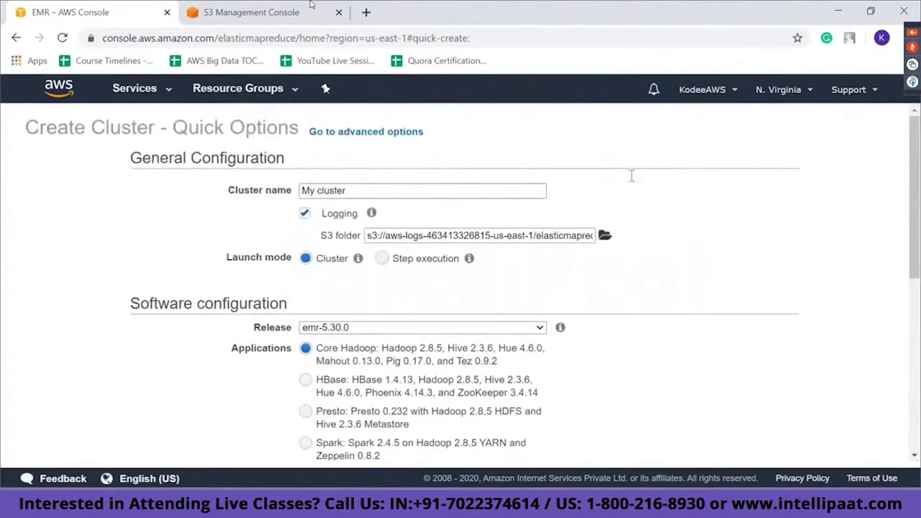
click(357, 138)
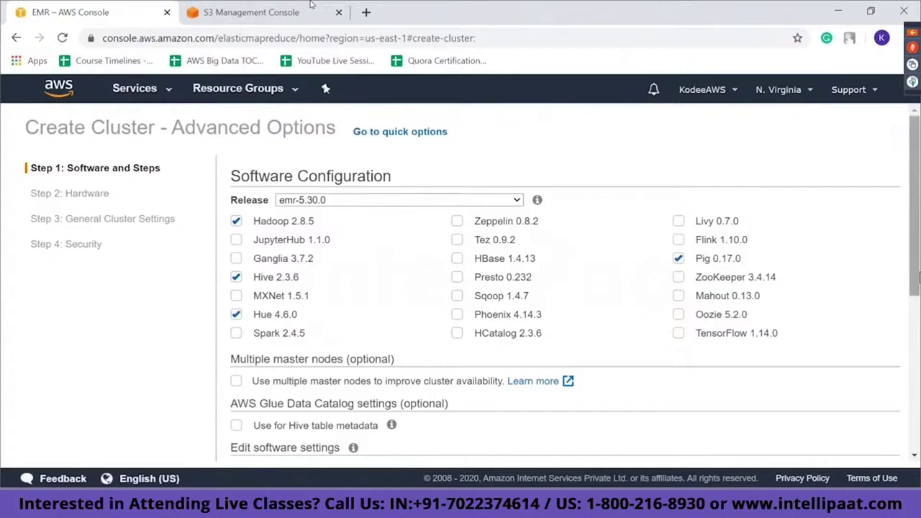
Set the Step type to Hive program and open its Add step dialog
scroll(311, 5, down, 1)
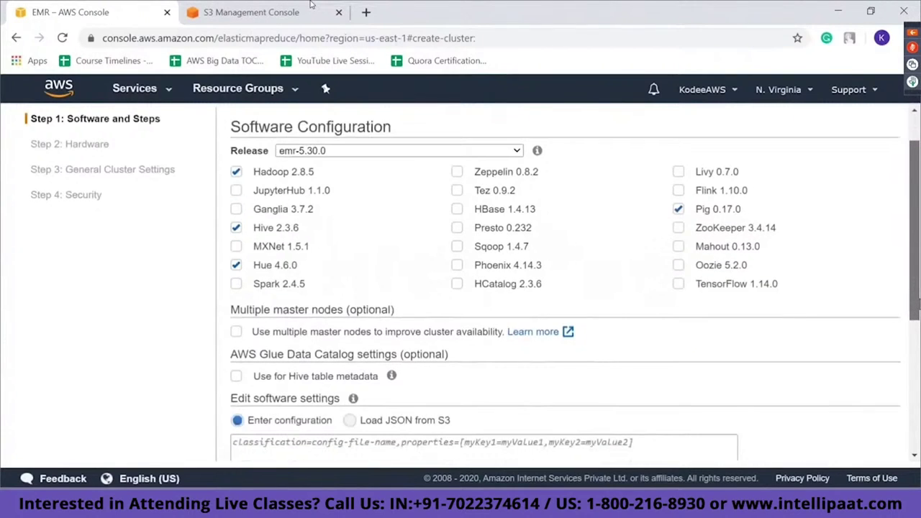
scroll(310, 5, down, 4)
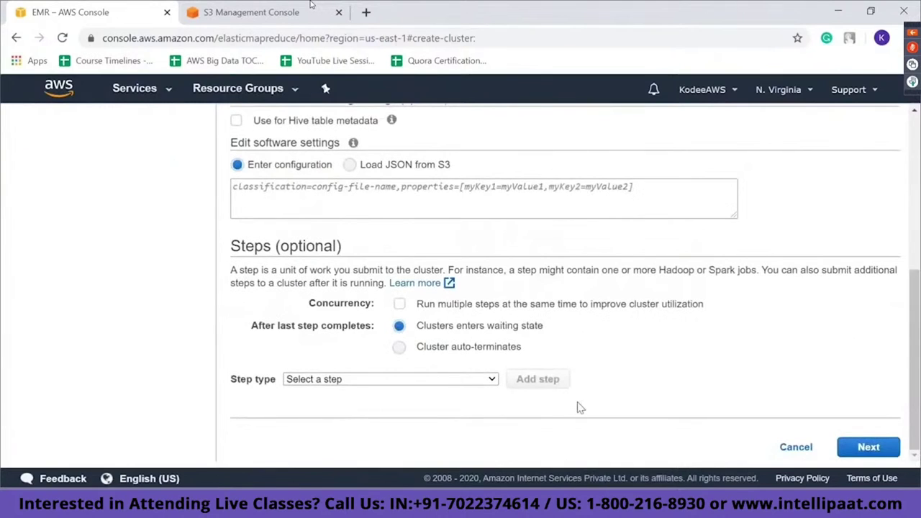
click(490, 381)
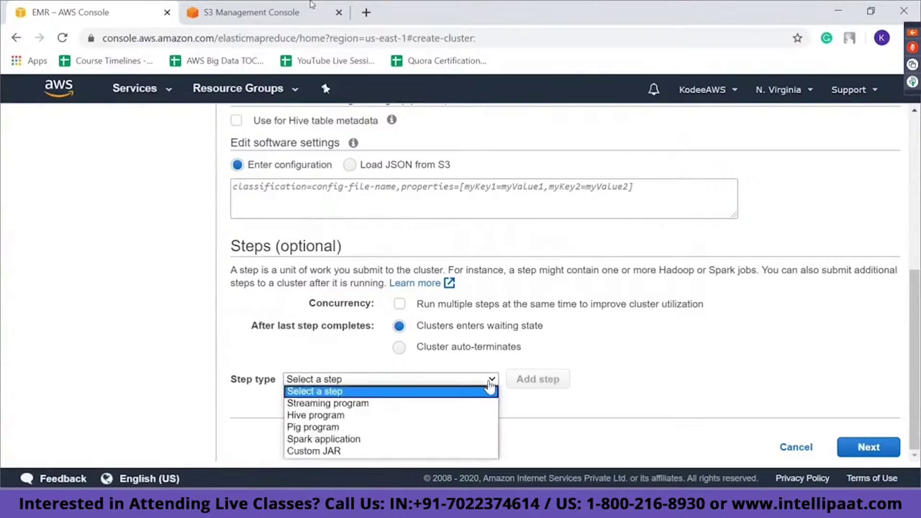
click(364, 421)
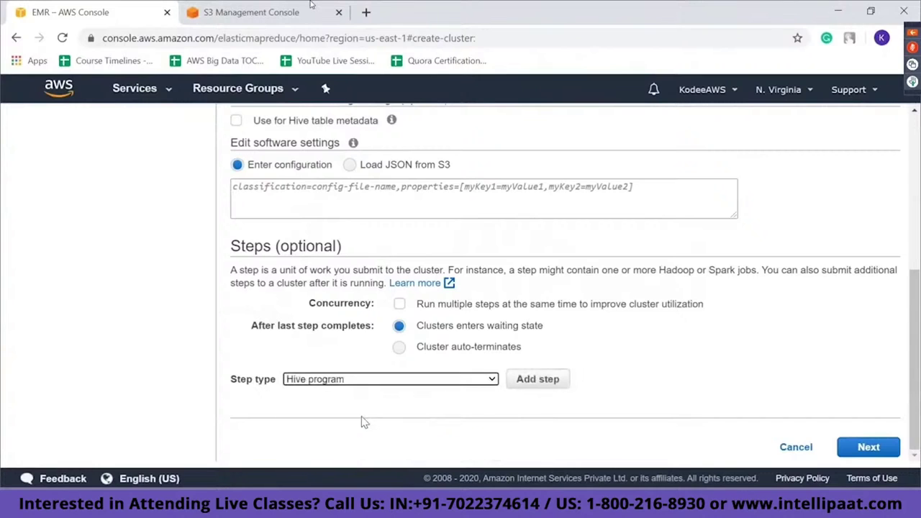
click(532, 380)
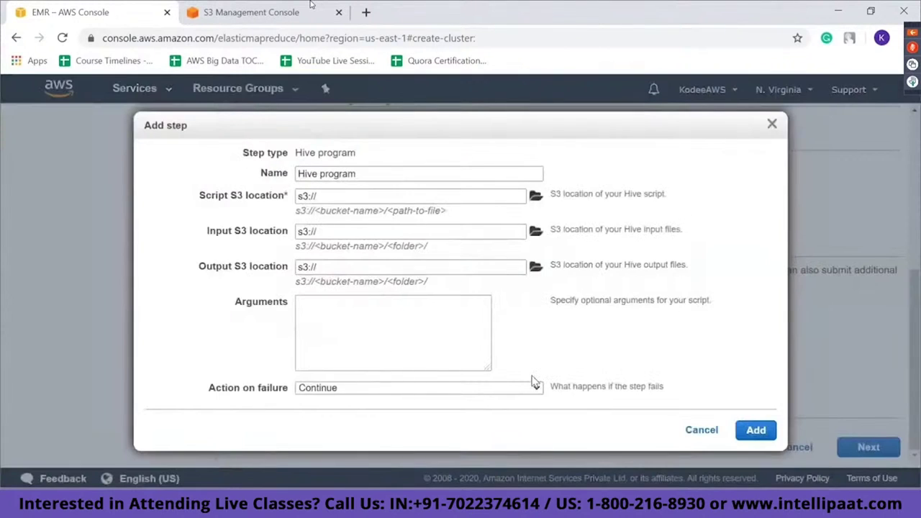
Check the empty Script, Input, Output and Arguments fields, then switch to the hivelive.txt notes
click(336, 195)
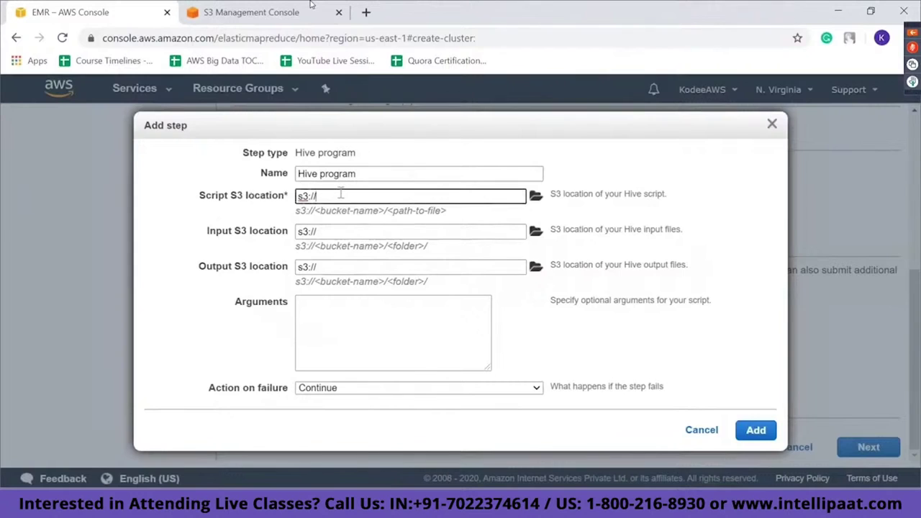
click(358, 230)
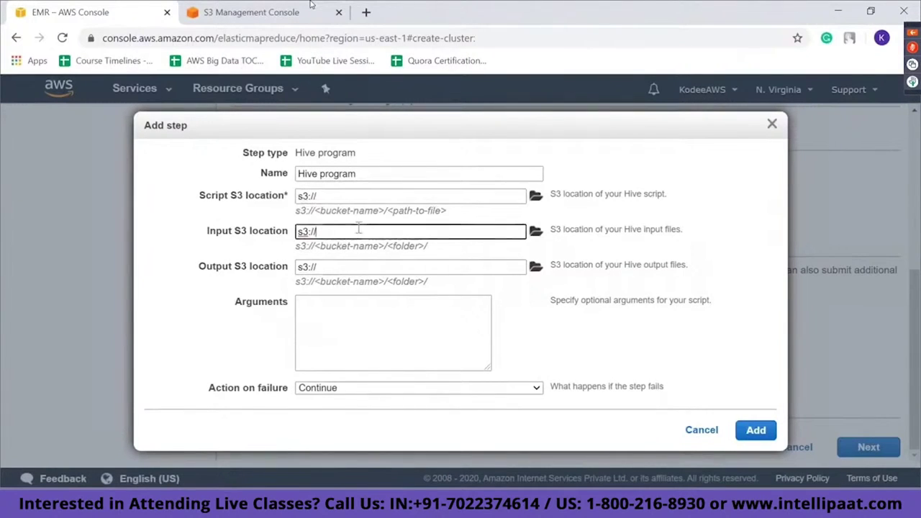
click(386, 266)
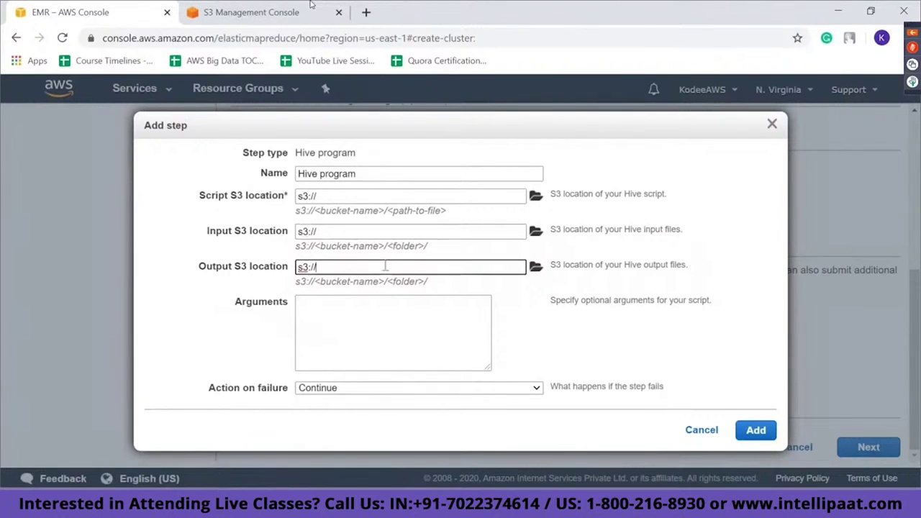
click(216, 9)
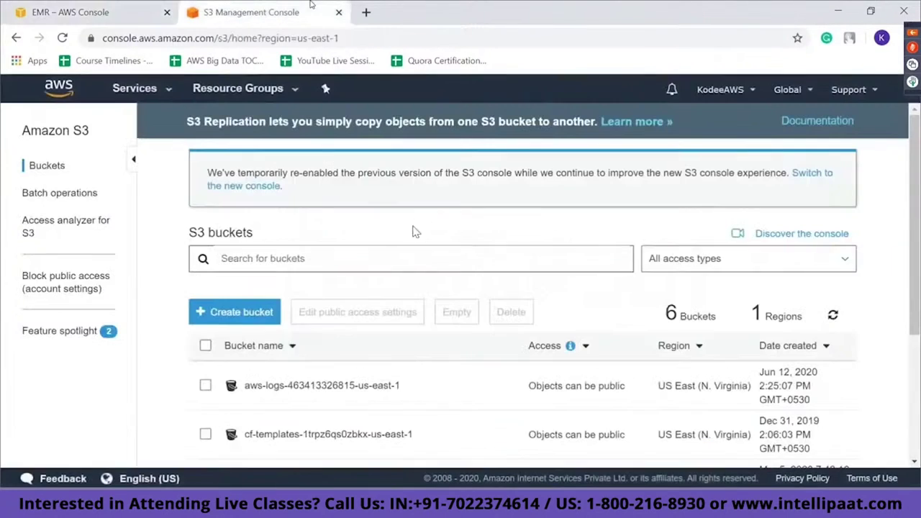
click(110, 9)
click(388, 330)
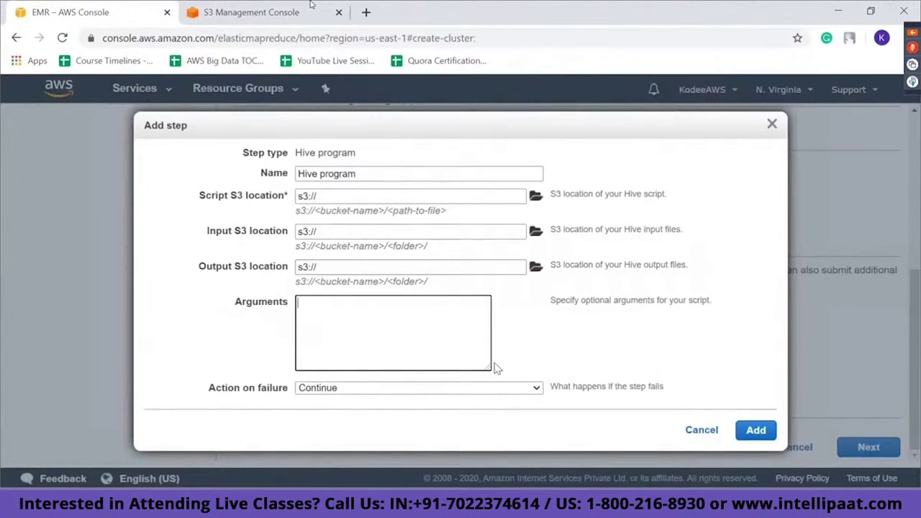
key(alt+Tab)
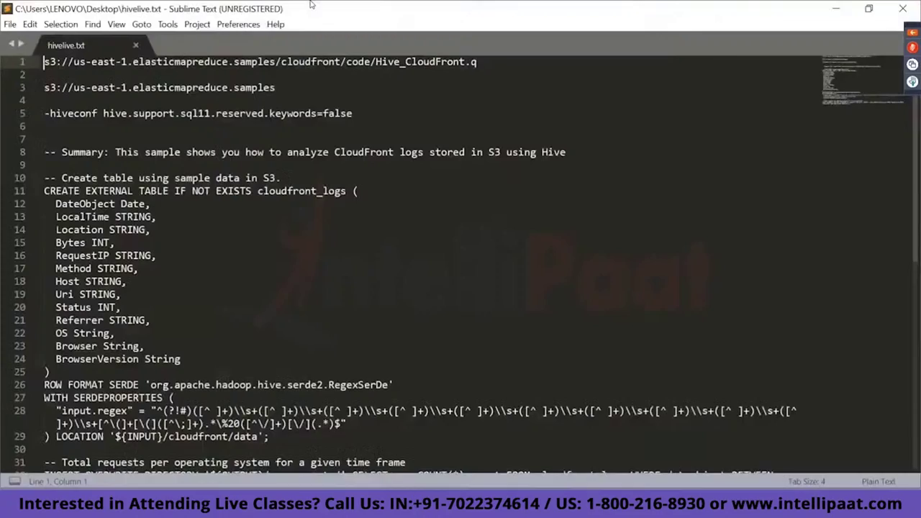
click(436, 62)
drag(44, 61, 492, 56)
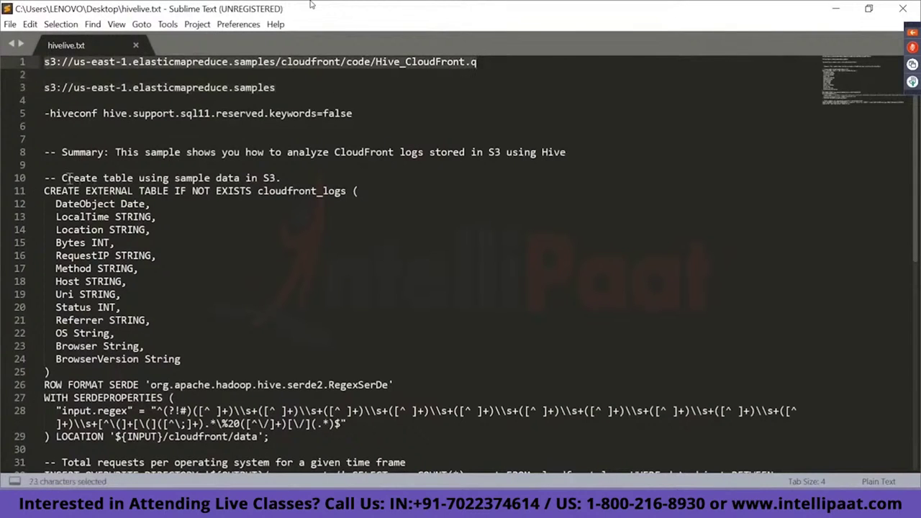
drag(42, 152, 116, 333)
drag(218, 369, 284, 486)
click(333, 343)
key(Up)
key(Up)
key(Up)
key(Up)
key(Up)
key(Up)
key(Up)
key(Up)
key(Up)
key(Up)
key(Up)
key(Up)
key(Up)
key(Up)
key(Up)
key(Up)
key(Up)
key(Up)
key(Up)
key(Up)
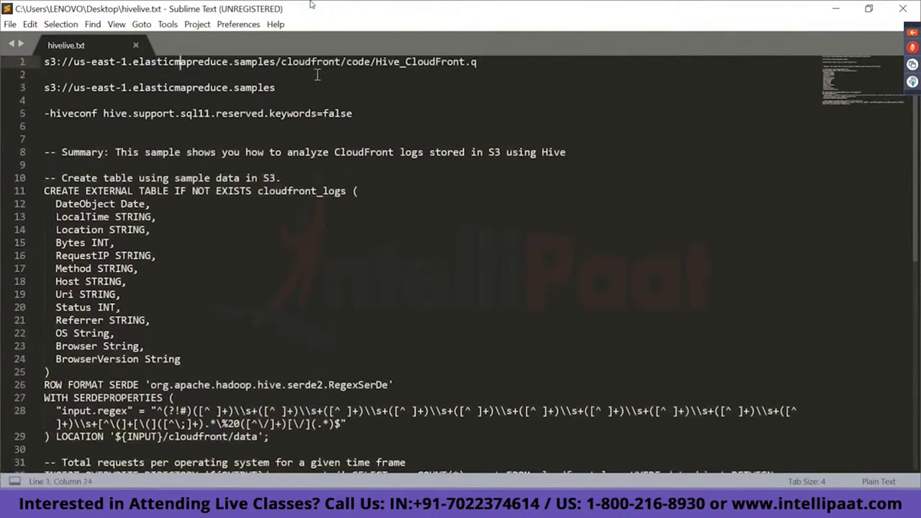
double_click(321, 63)
triple_click(321, 63)
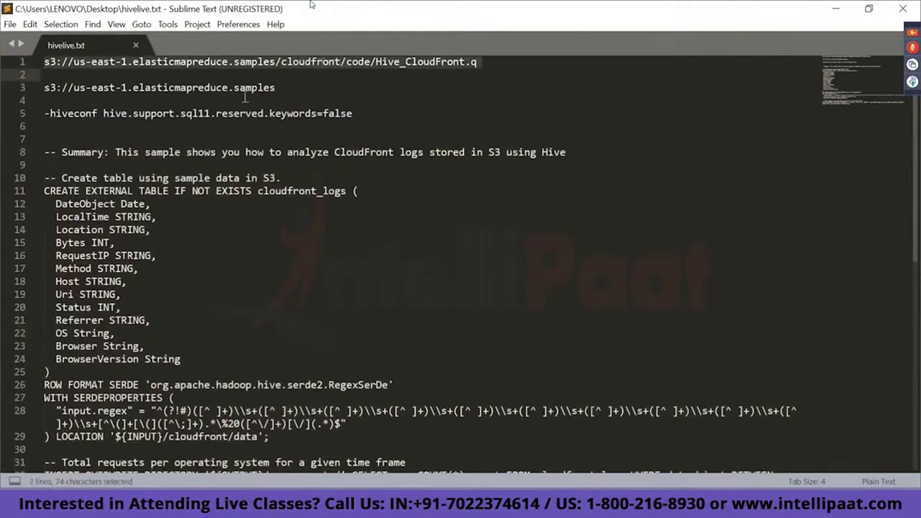
click(278, 87)
drag(277, 88, 43, 89)
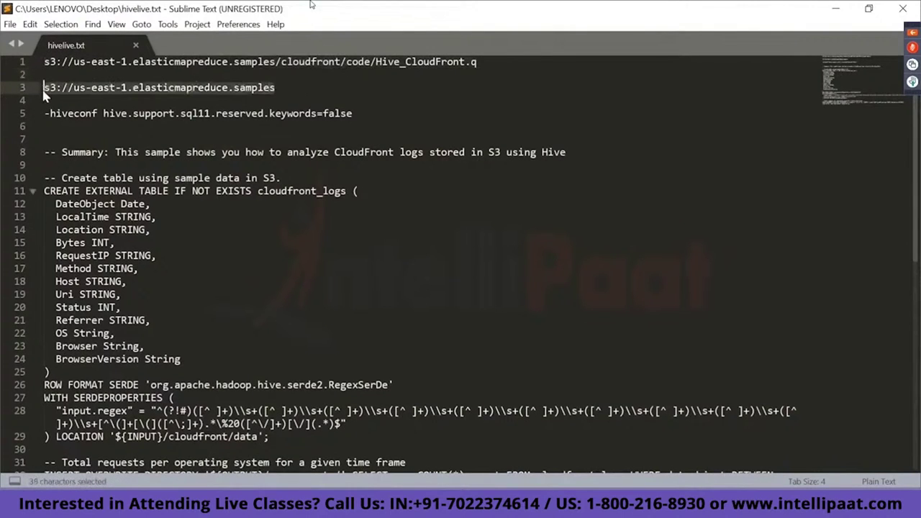
drag(280, 61, 72, 63)
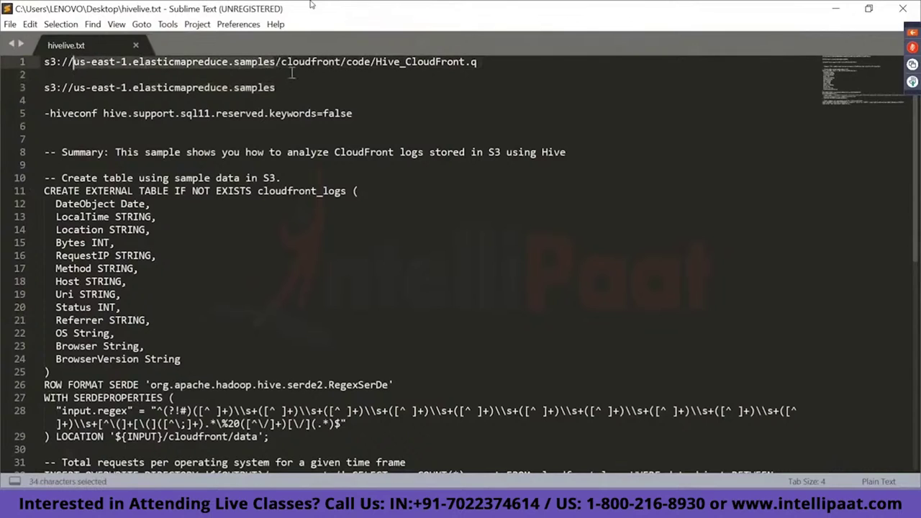
click(290, 74)
drag(280, 61, 342, 63)
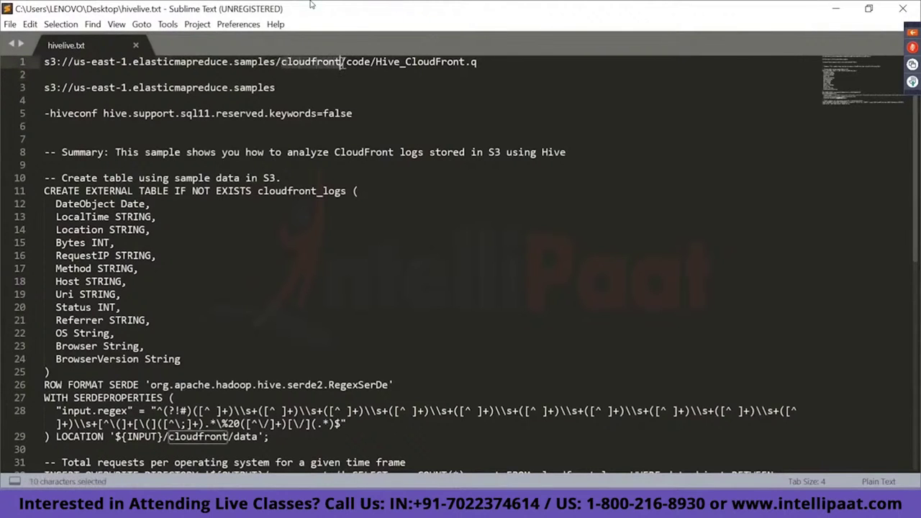
drag(346, 62, 489, 67)
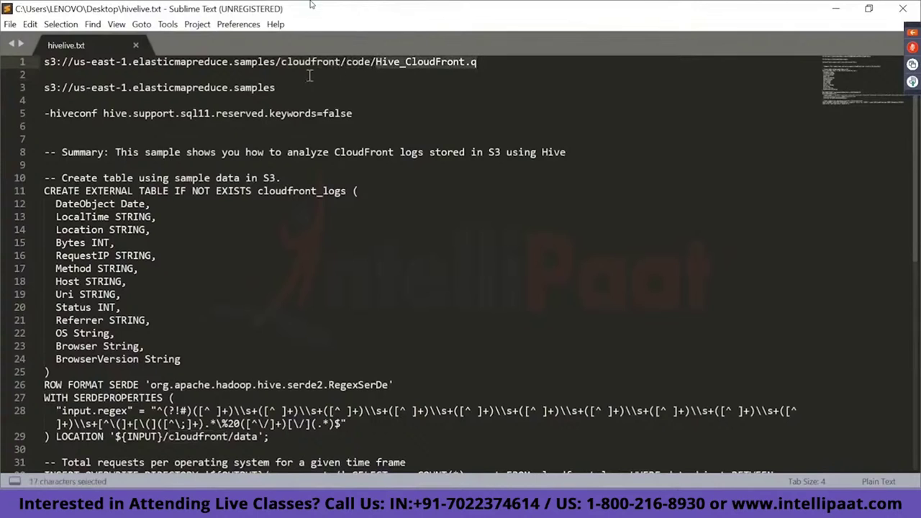
triple_click(44, 88)
click(185, 113)
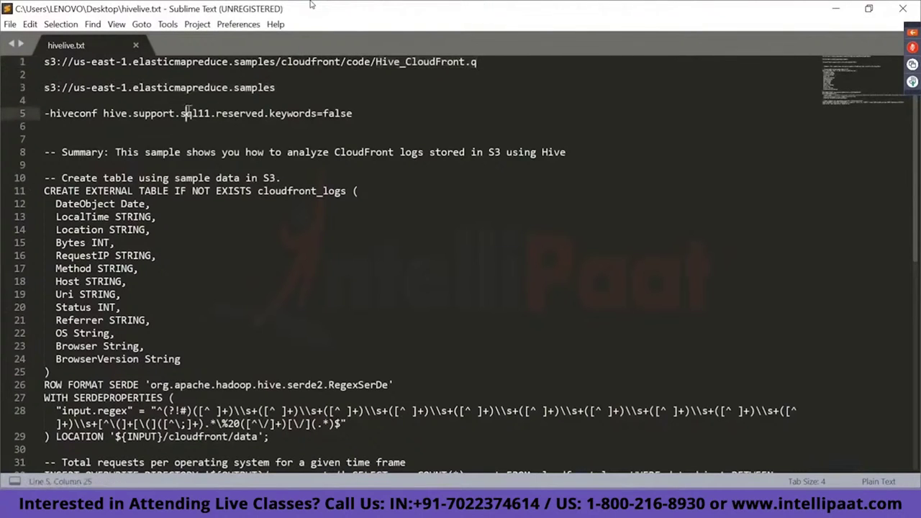
triple_click(185, 114)
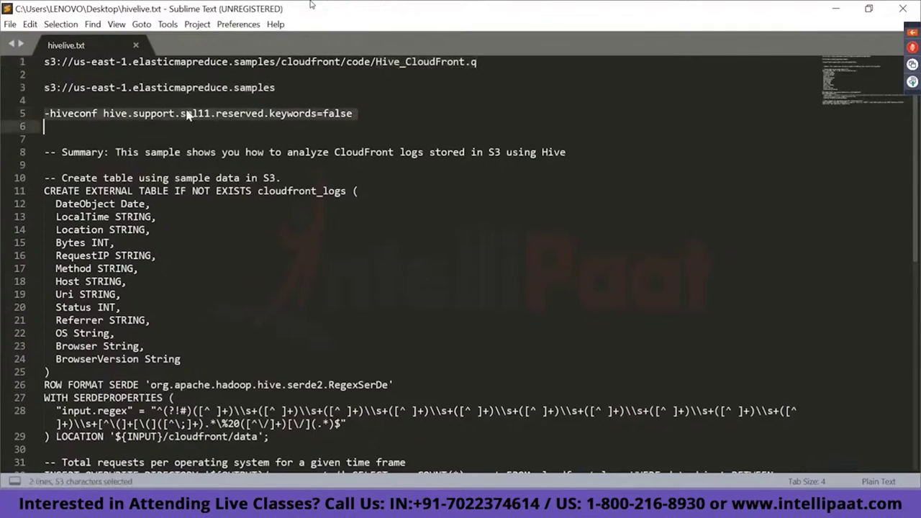
click(316, 136)
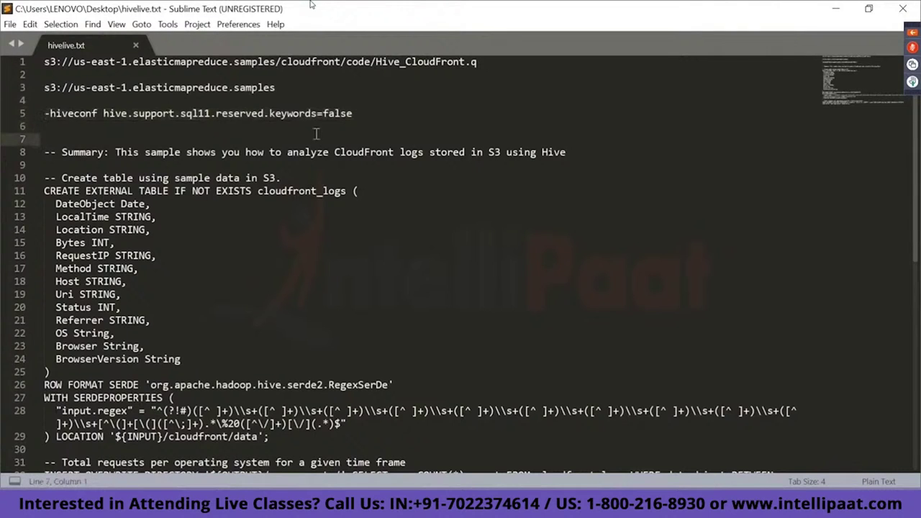
click(372, 116)
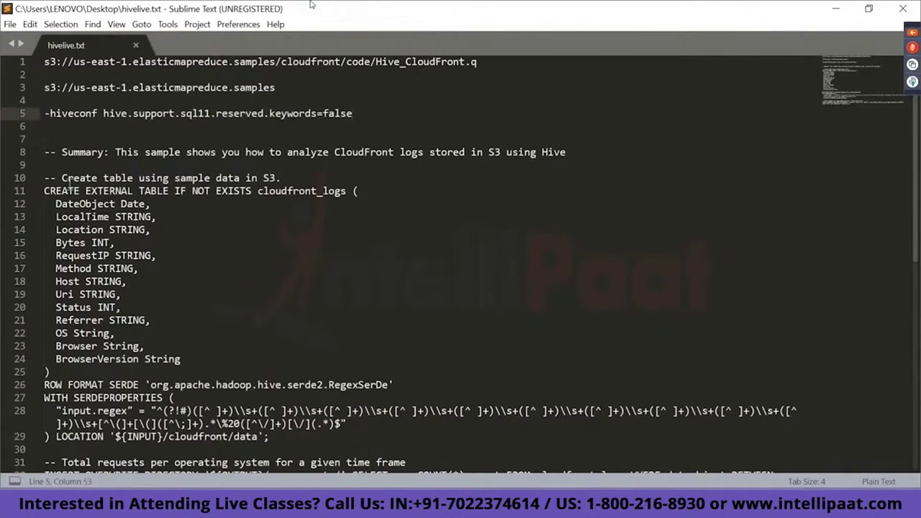
double_click(87, 151)
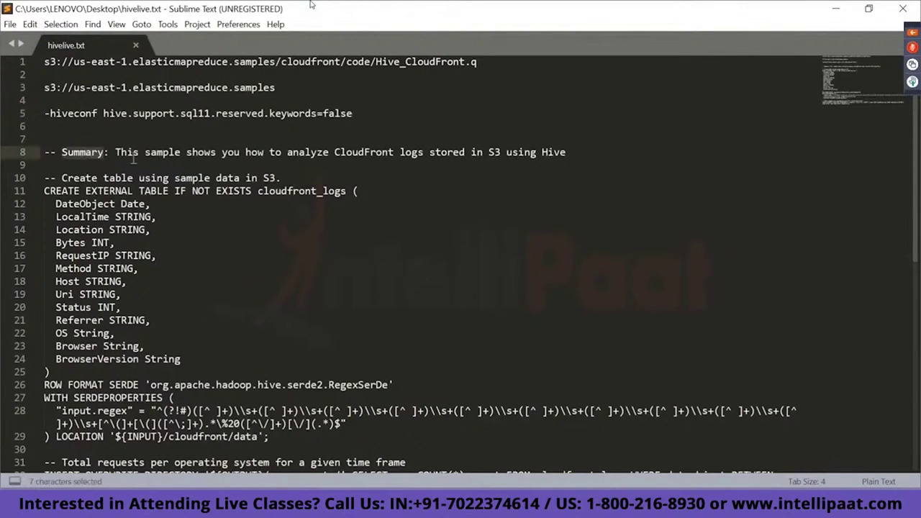
drag(46, 152, 292, 466)
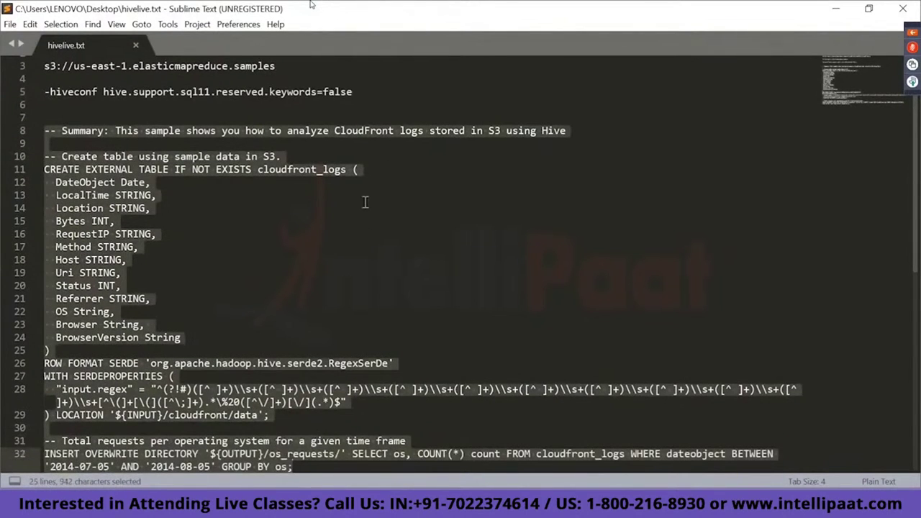
click(366, 197)
drag(116, 132, 568, 132)
click(426, 229)
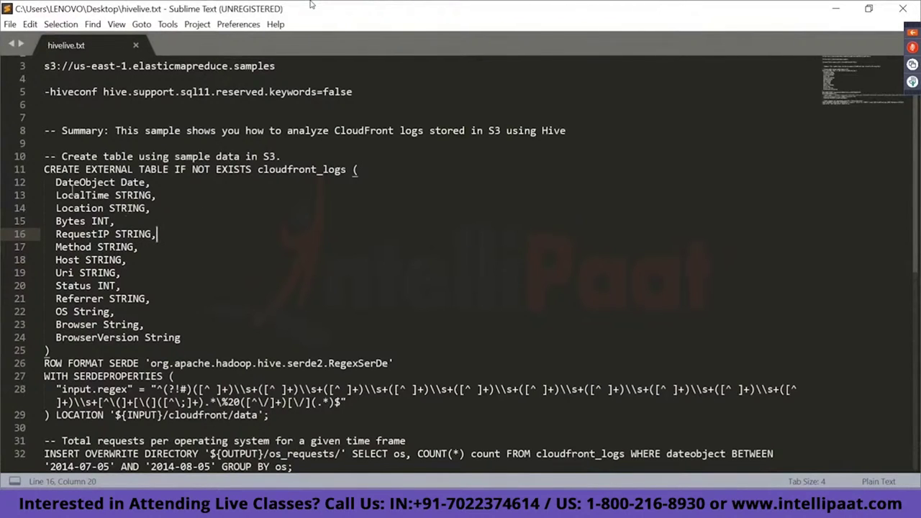
drag(44, 156, 293, 466)
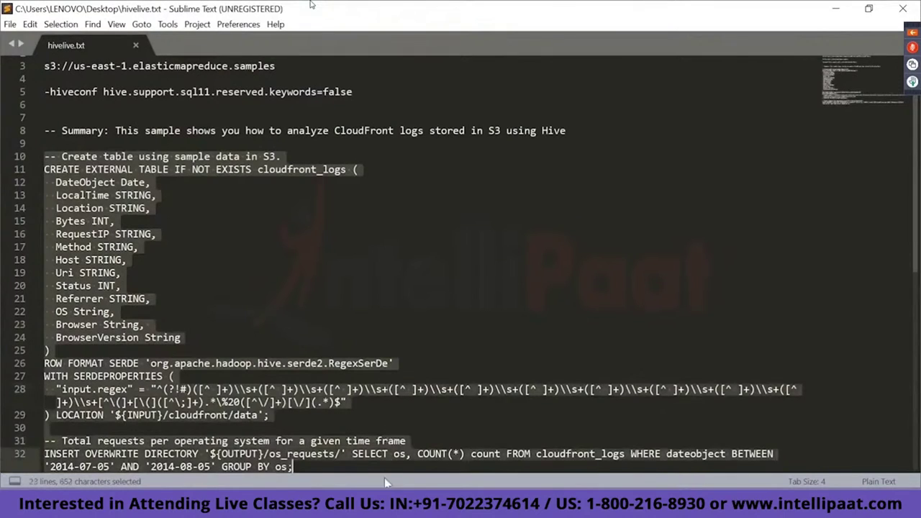
click(512, 302)
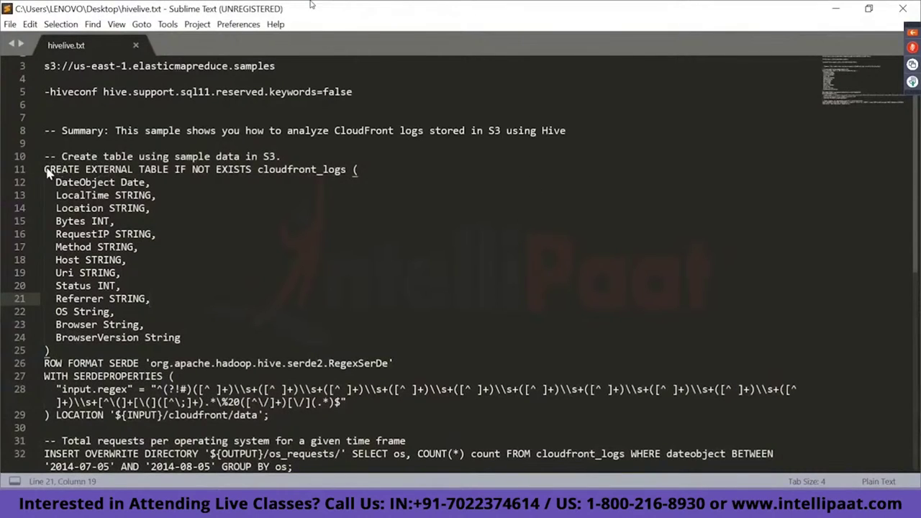
drag(46, 171, 103, 273)
drag(118, 329, 122, 354)
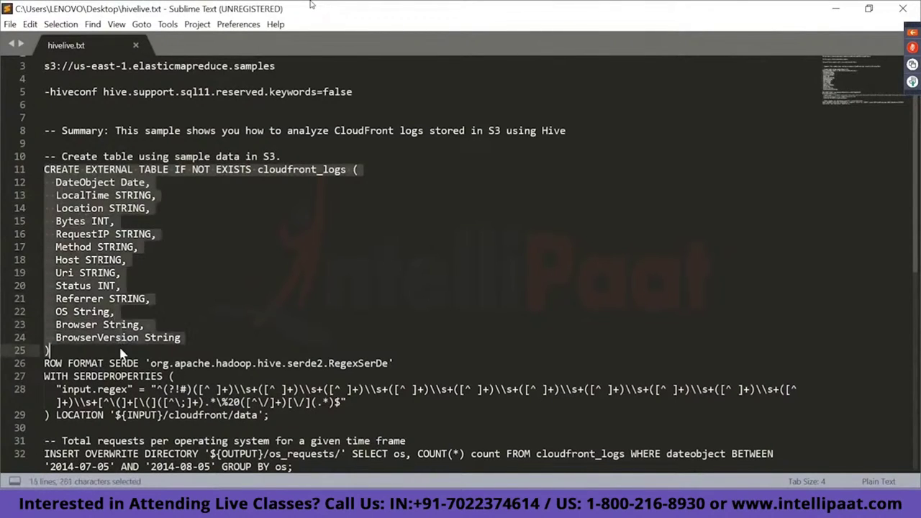
click(131, 183)
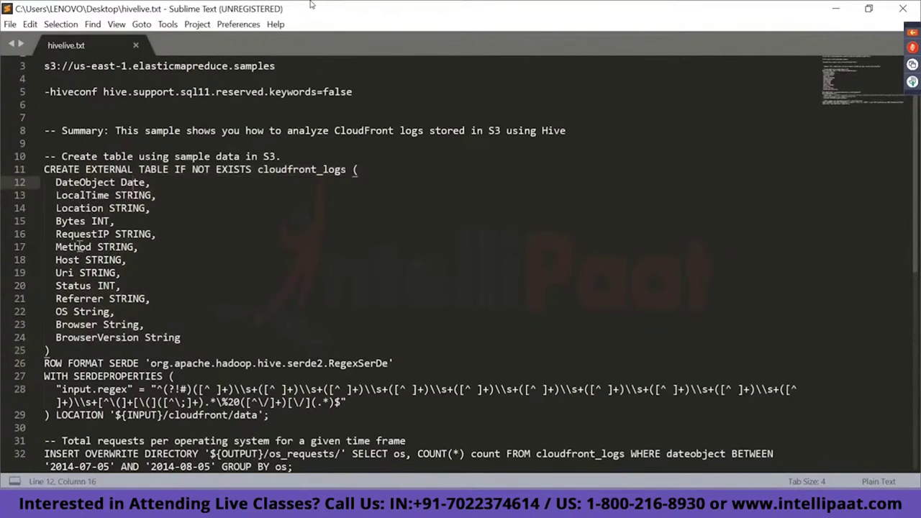
click(78, 246)
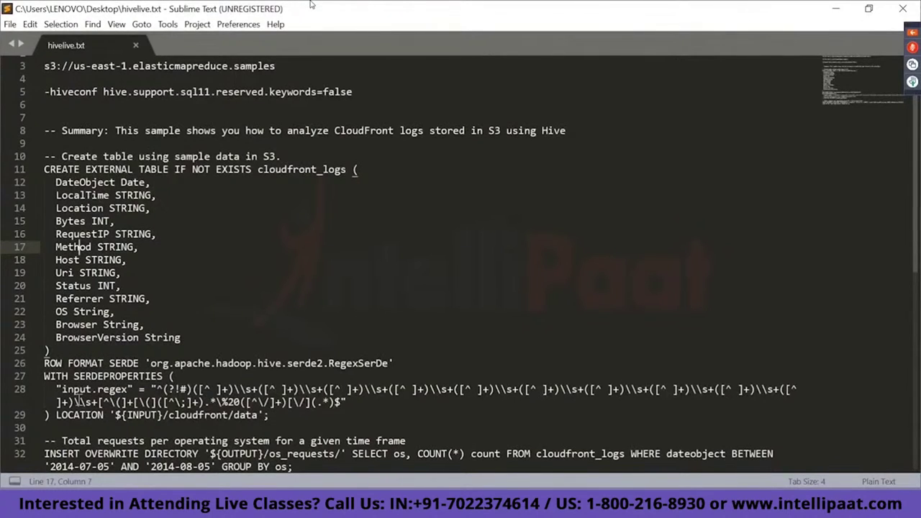
click(92, 442)
click(62, 441)
key(ctrl+Right)
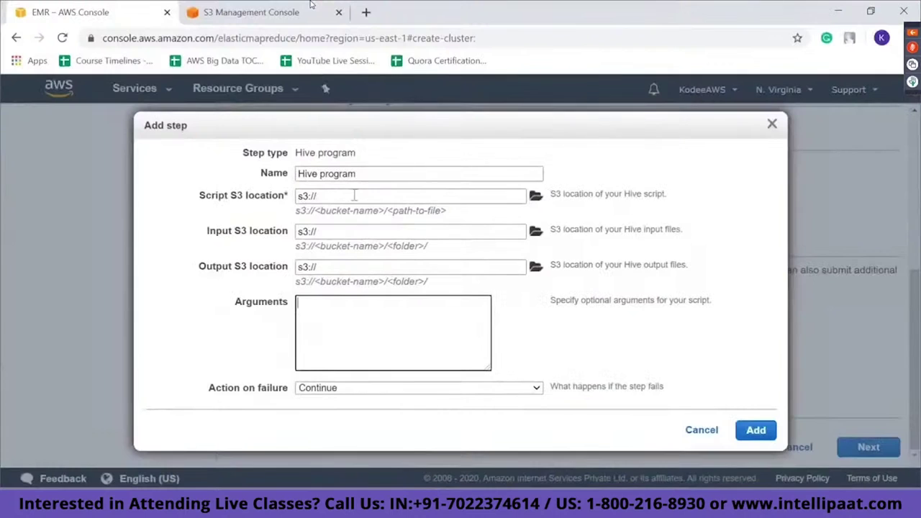
Return to the EMR Add step dialog and focus its Script S3 location field
click(331, 197)
Paste the Hive script path from the notes into the script S3 location
double_click(326, 200)
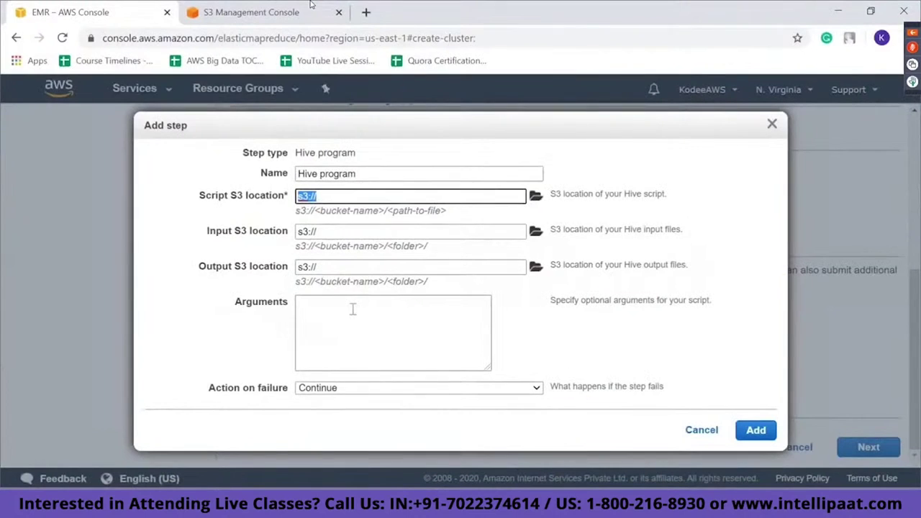
key(alt+Tab)
click(216, 195)
click(210, 189)
scroll(211, 191, up, 1)
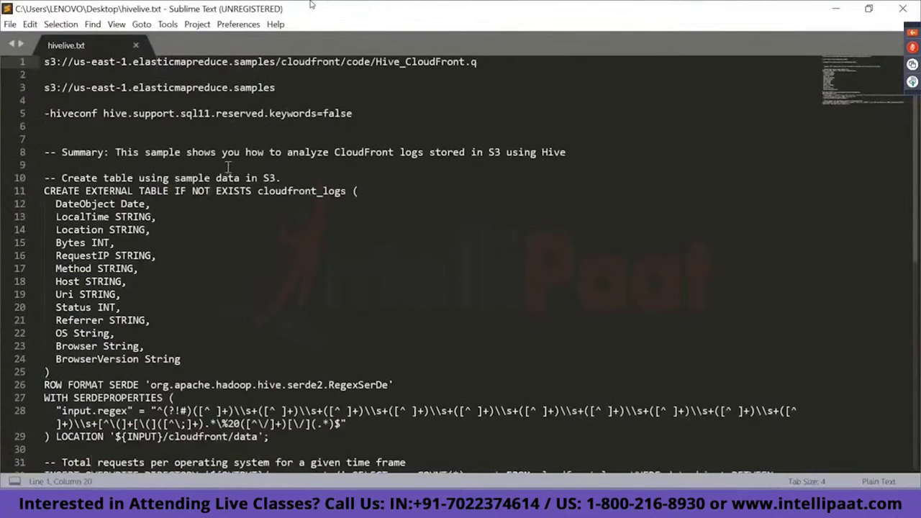
double_click(276, 62)
key(ctrl+l)
key(ctrl+c)
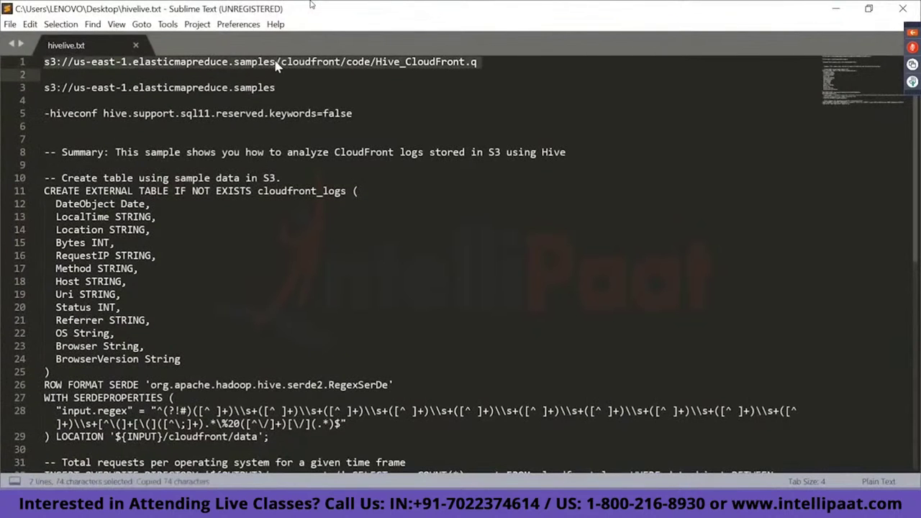
key(alt+Tab)
key(ctrl+v)
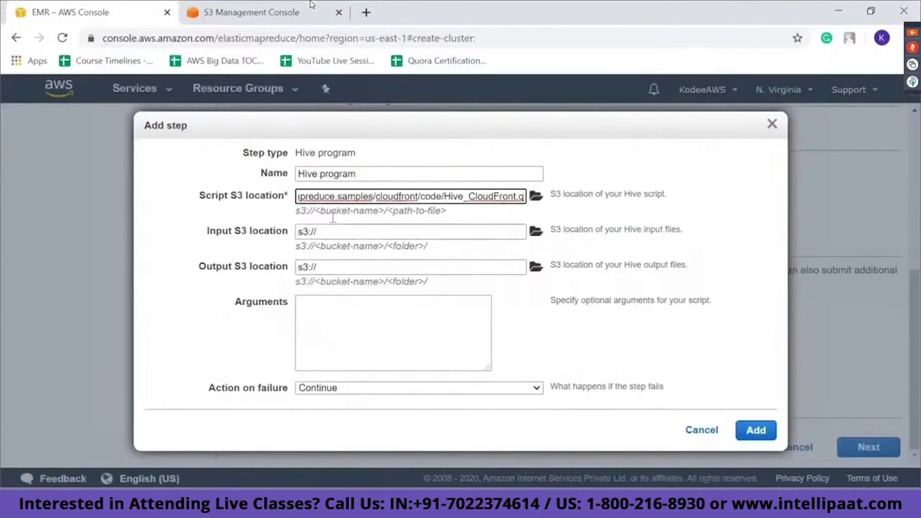
Paste the CloudFront sample input path and set the output location to s3://youtubelive-webinar1/
click(323, 231)
key(alt+Tab)
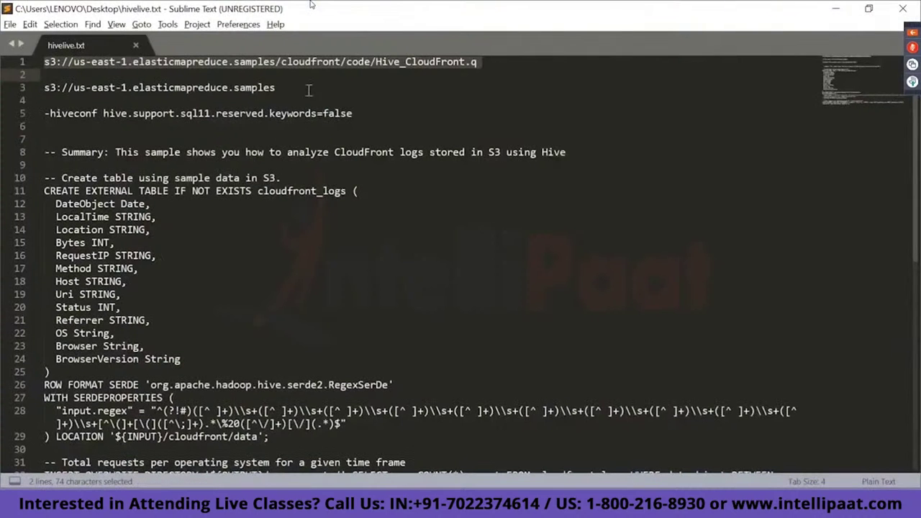
click(274, 87)
drag(272, 88, 43, 94)
key(ctrl+c)
key(alt+Tab)
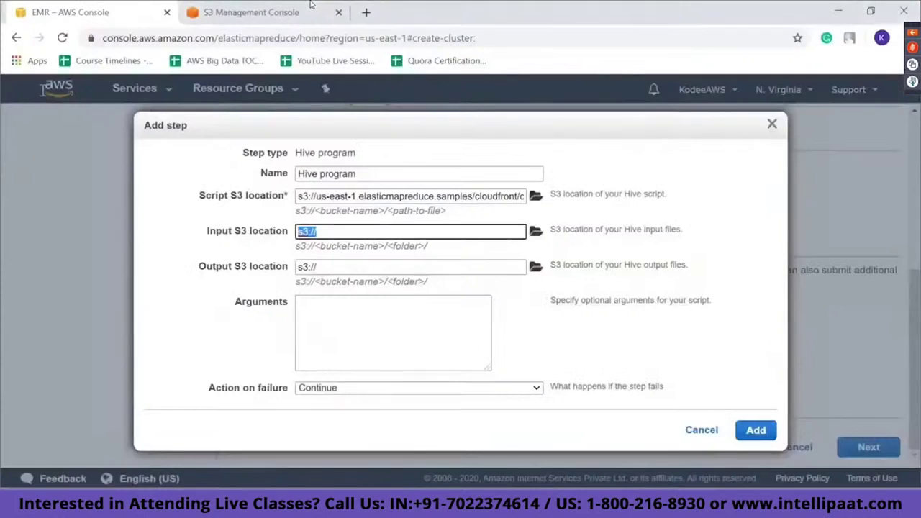
key(ctrl+v)
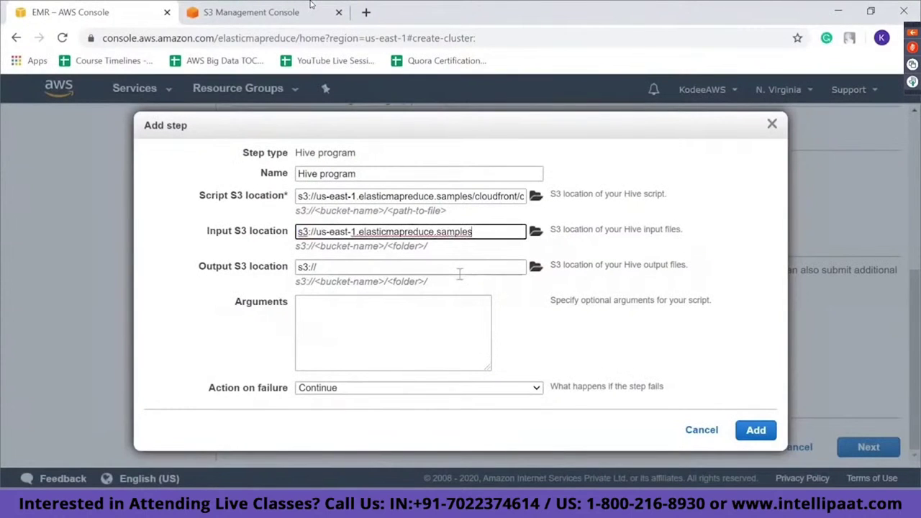
click(535, 268)
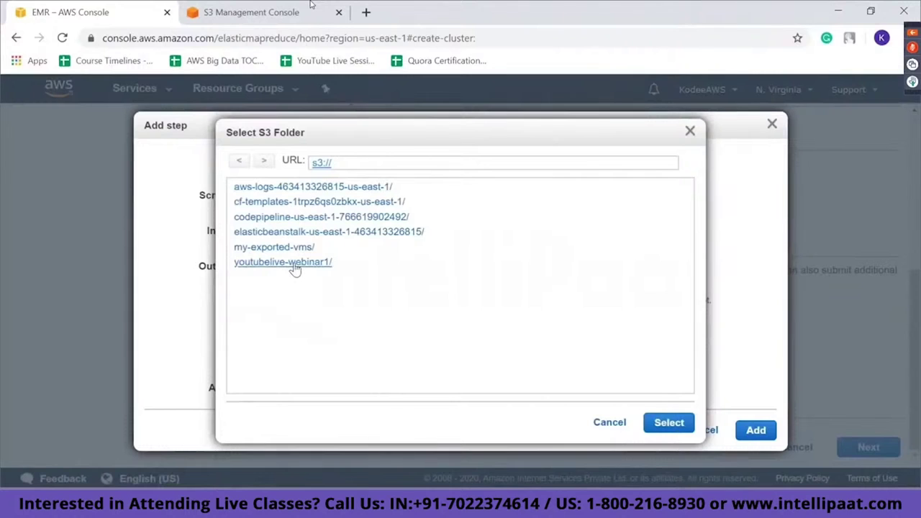
click(295, 263)
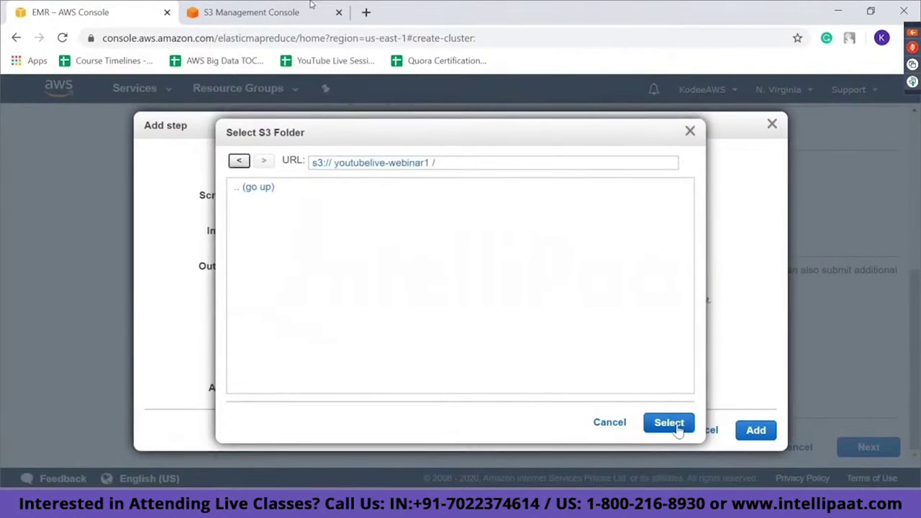
click(668, 423)
Paste the -hiveconf argument from the notes into the step arguments
click(396, 311)
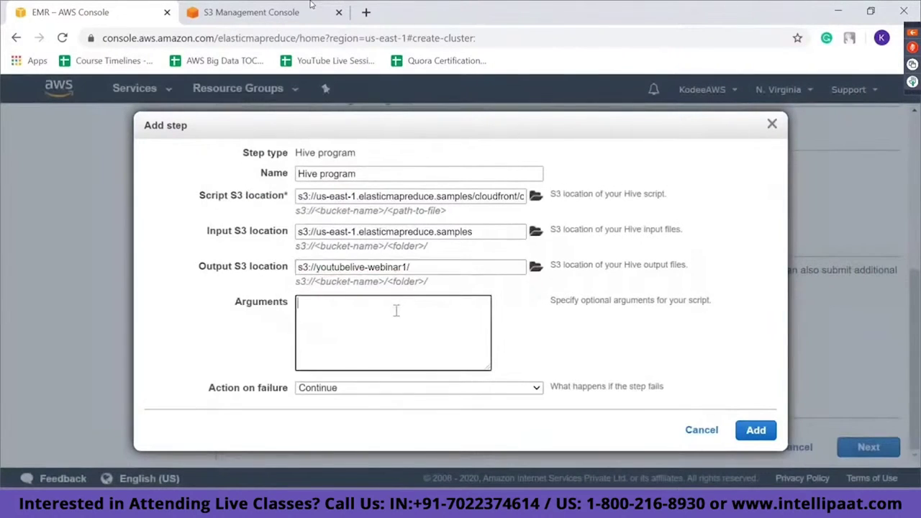
key(alt+Tab)
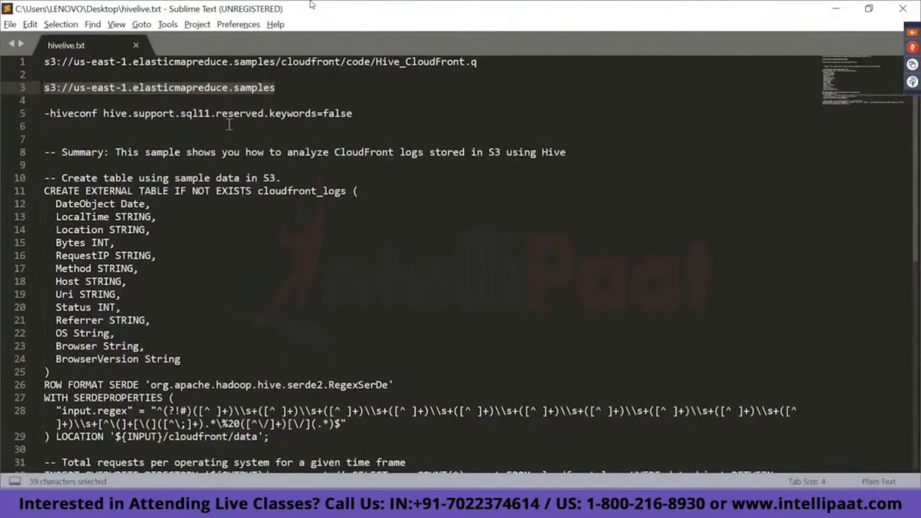
triple_click(231, 113)
key(alt+Tab)
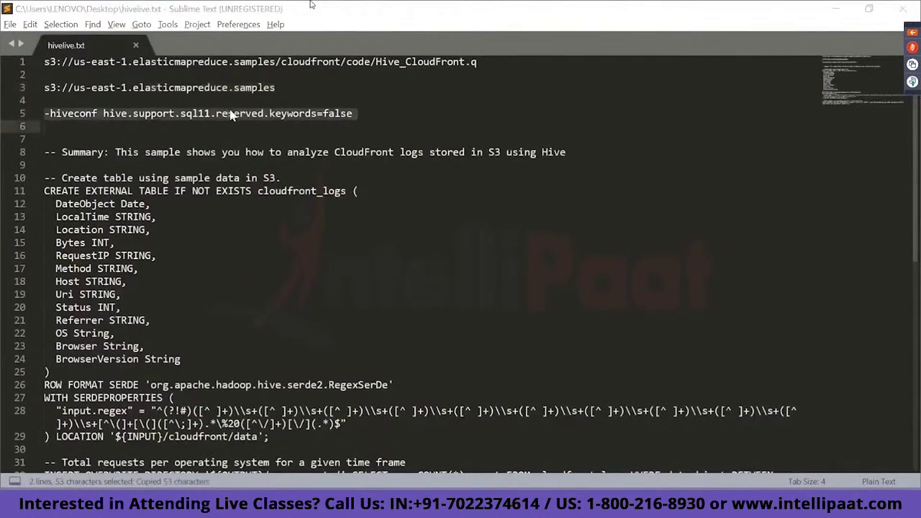
key(ctrl+v)
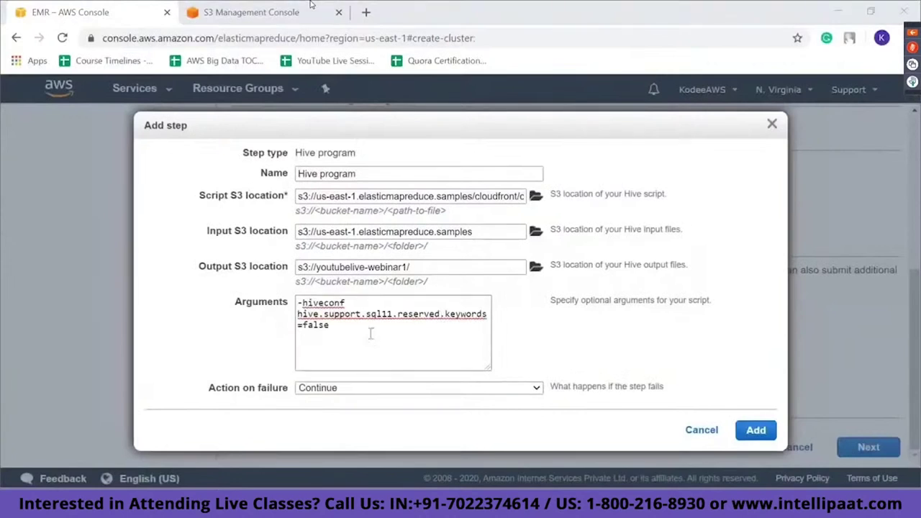
Keep Continue as the action on failure and add the Hive step
click(362, 394)
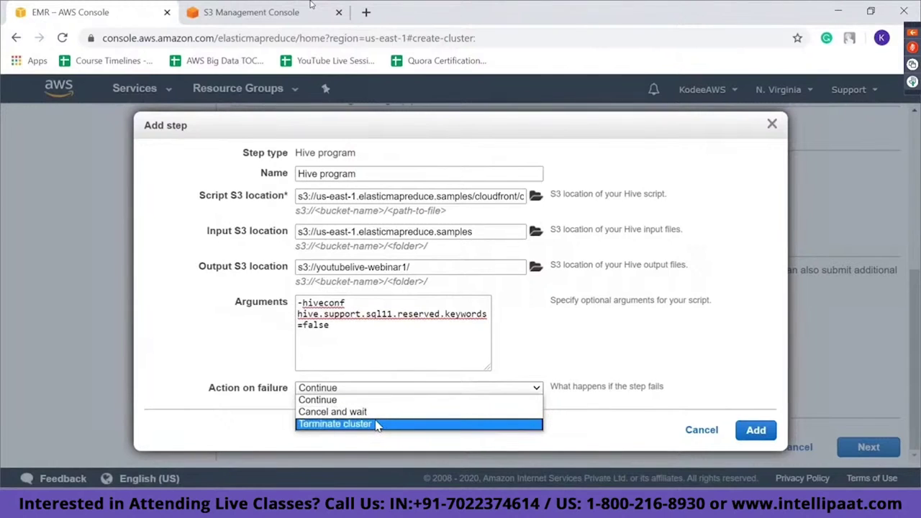
click(689, 204)
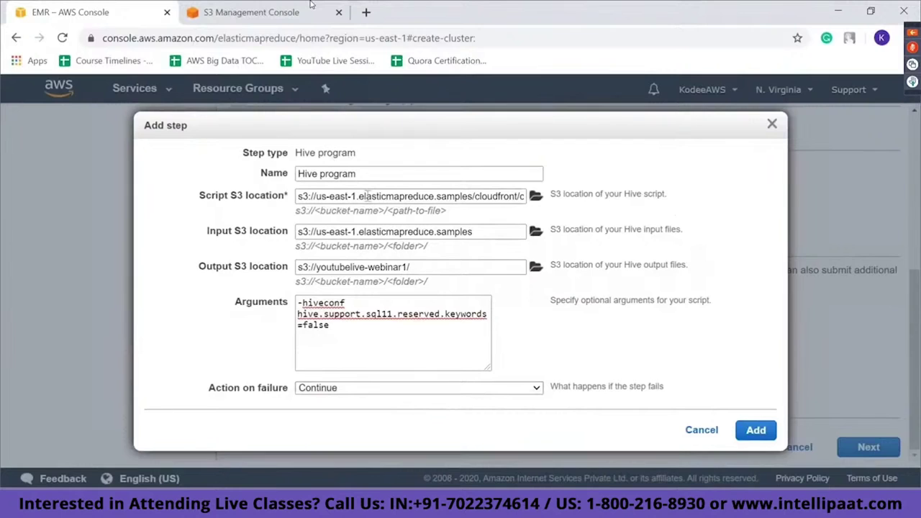
click(458, 389)
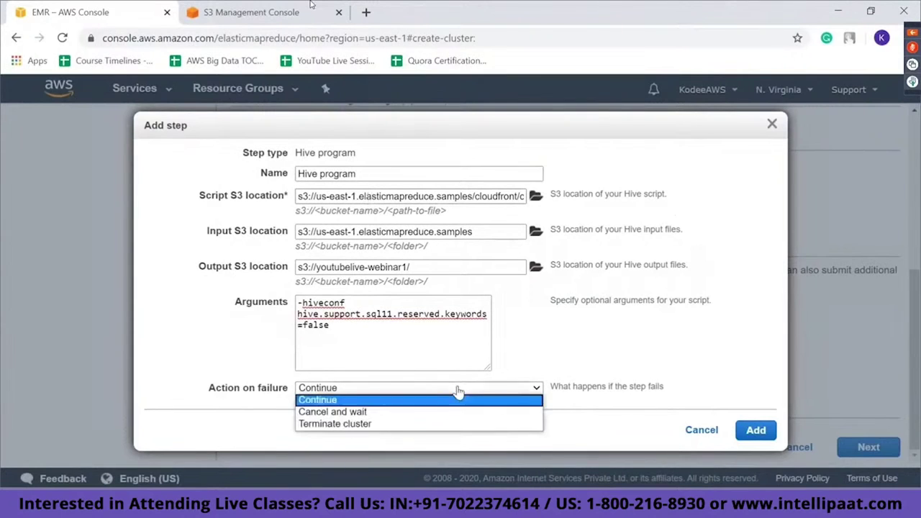
click(379, 405)
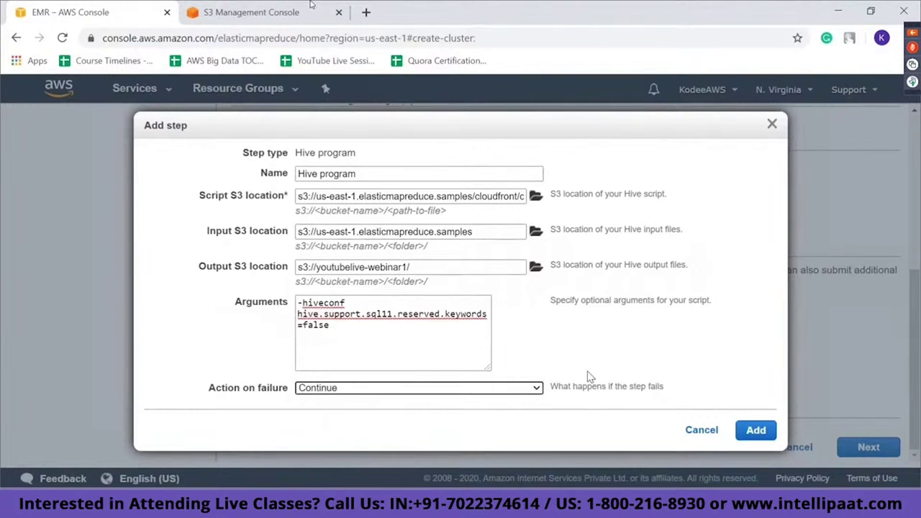
click(751, 434)
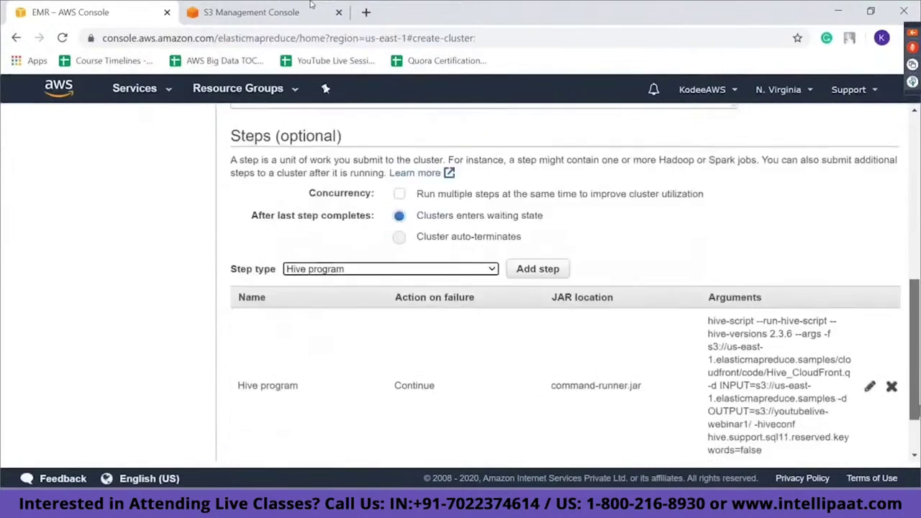
Accept the default hardware and general cluster settings to reach security settings
scroll(871, 432, down, 2)
click(871, 444)
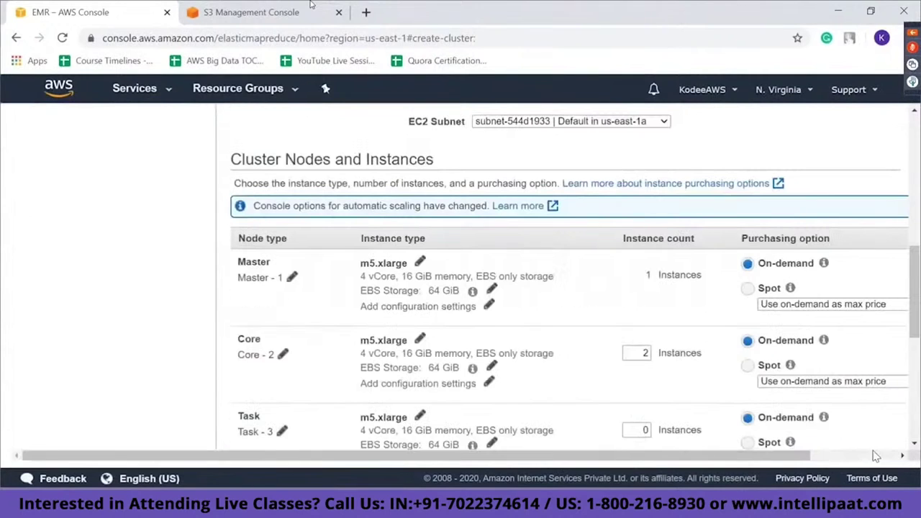
drag(914, 291, 914, 386)
click(868, 436)
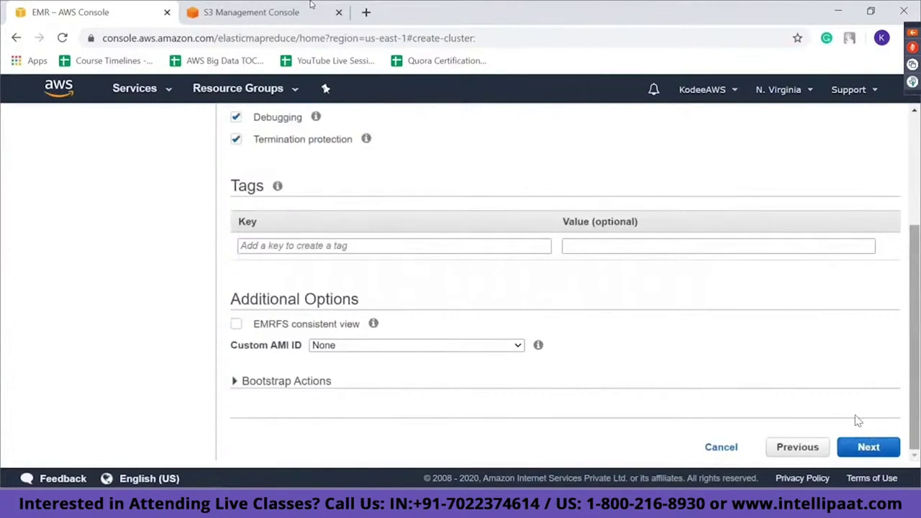
click(861, 447)
click(856, 447)
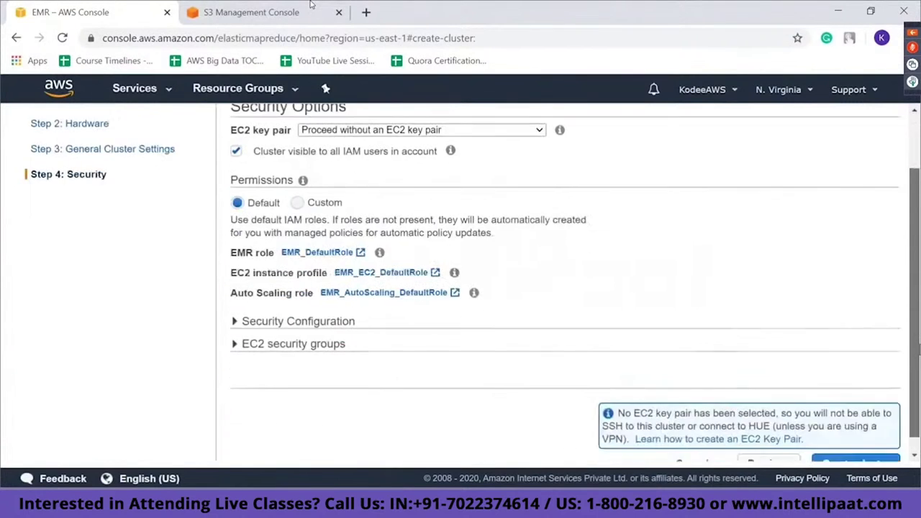
Choose the existing EC2 key pair yobro and create the cluster
click(430, 146)
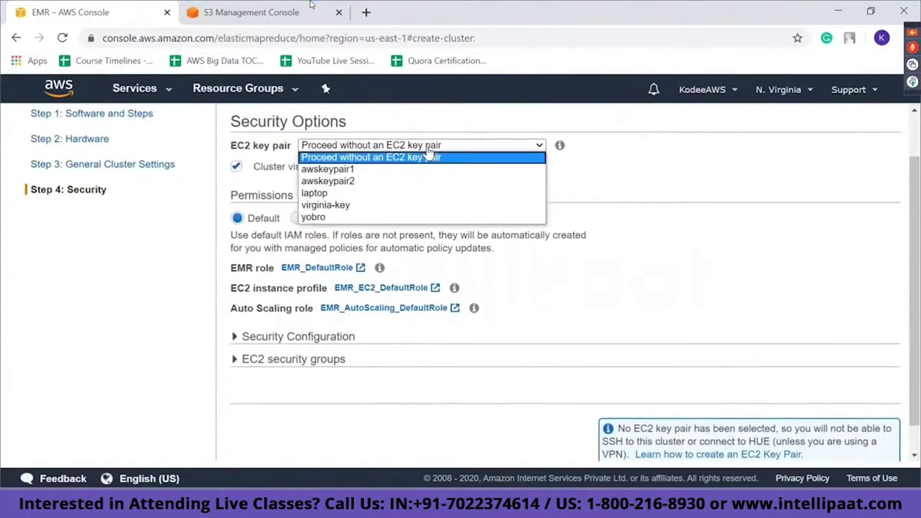
click(412, 227)
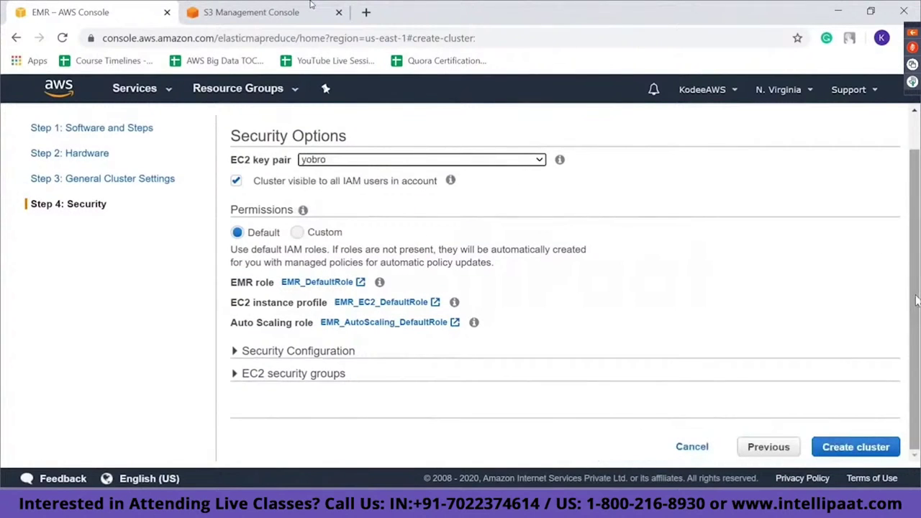
click(848, 451)
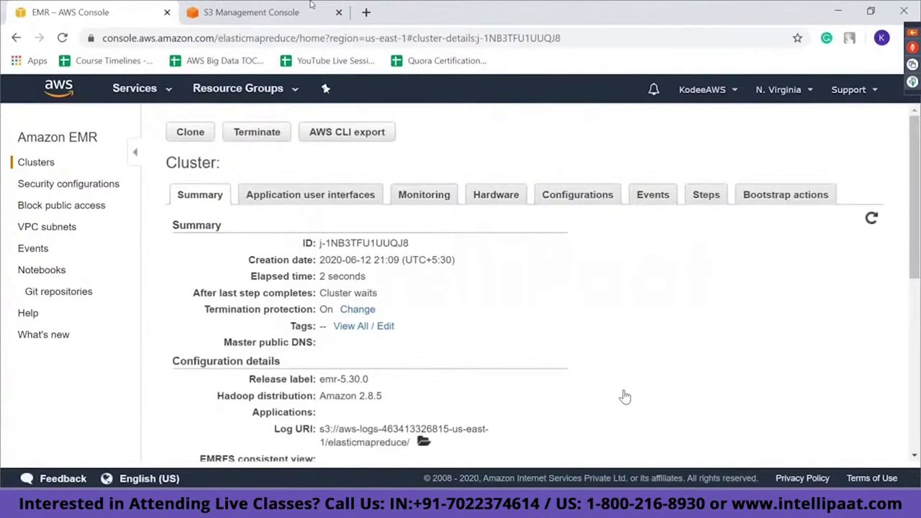
View the new cluster's steps, with Hive program and Setup hadoop debugging Pending
click(715, 201)
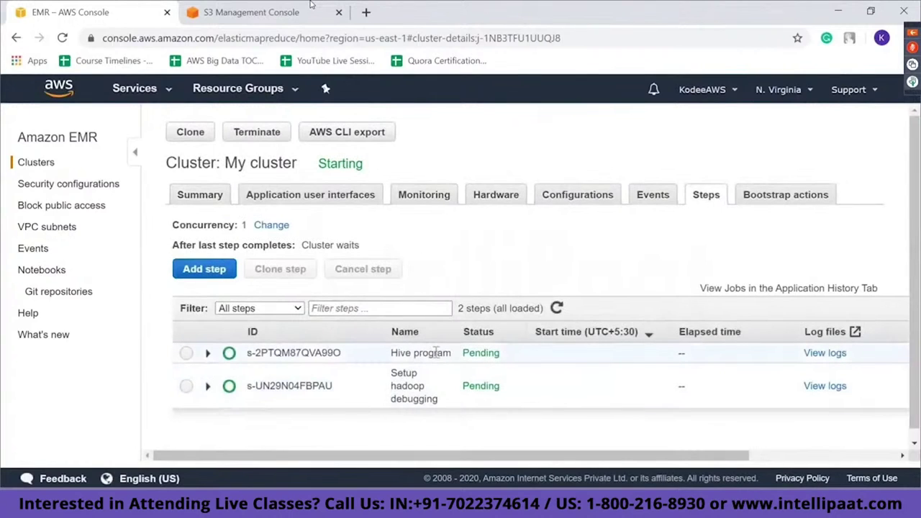
drag(389, 370, 443, 408)
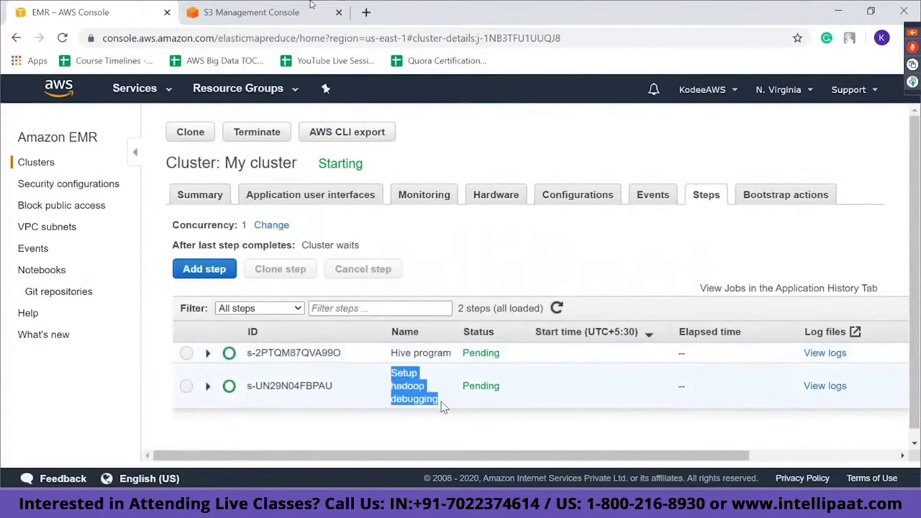
click(431, 393)
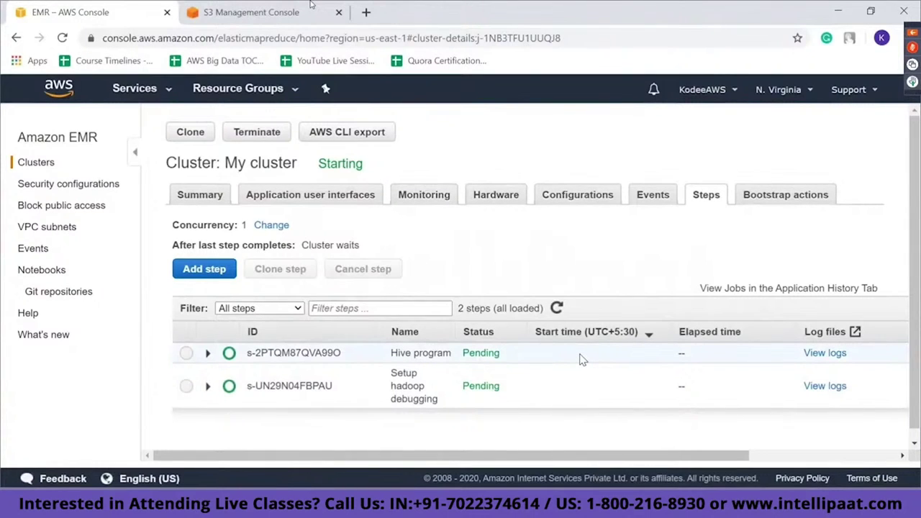
click(259, 13)
Check that the youtubelive-webinar1 bucket is still empty, then return to the EMR steps
scroll(904, 297, down, 2)
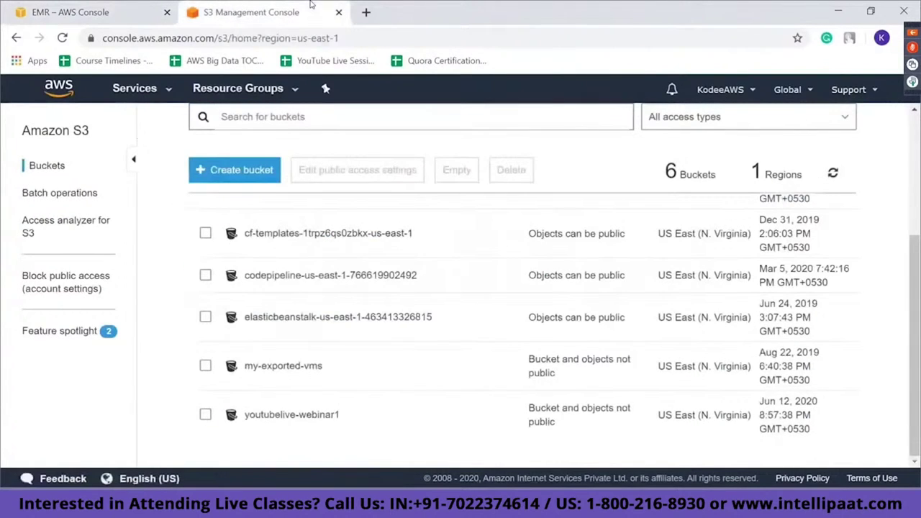
click(294, 418)
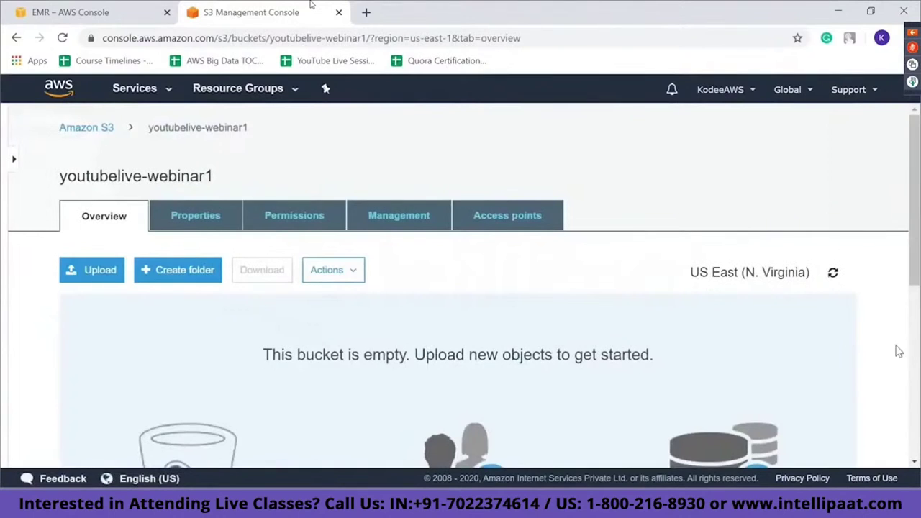
scroll(737, 301, down, 2)
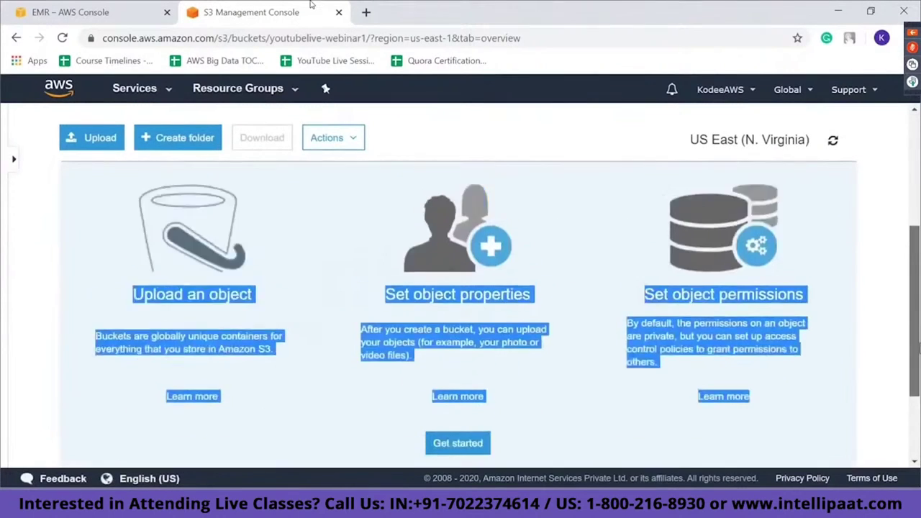
click(107, 10)
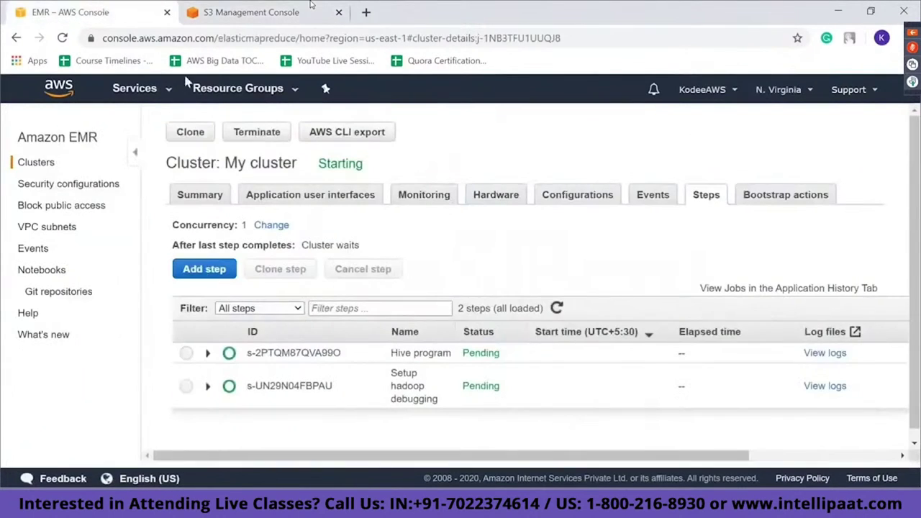
Refresh the steps, go back to the cluster list and expand the new My cluster row
click(558, 308)
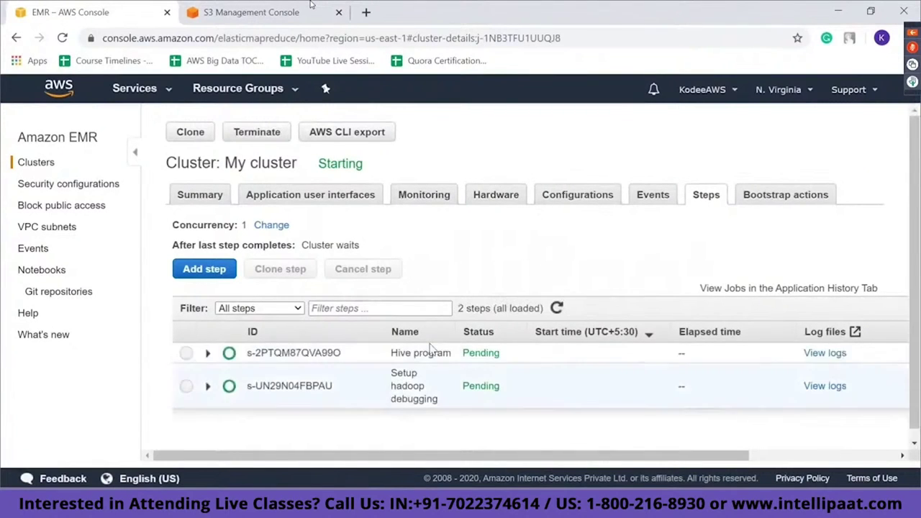
click(206, 195)
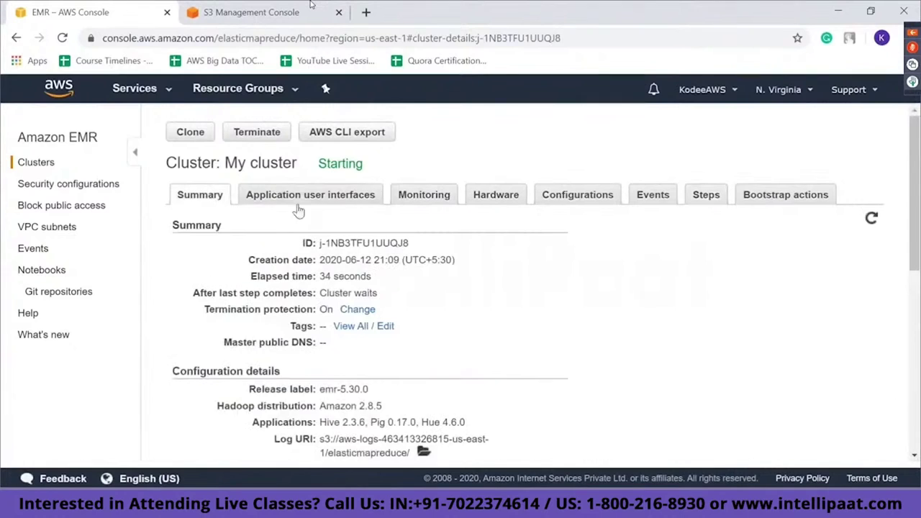
click(265, 192)
click(36, 162)
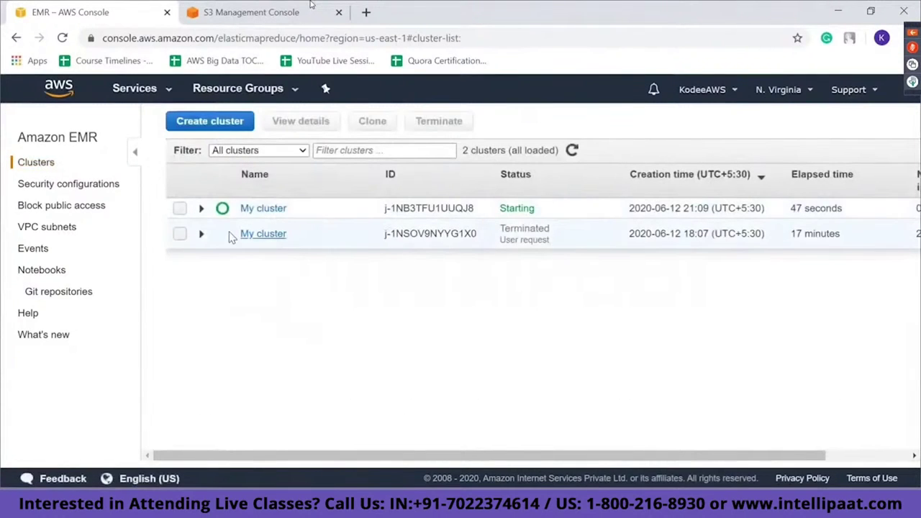
click(201, 207)
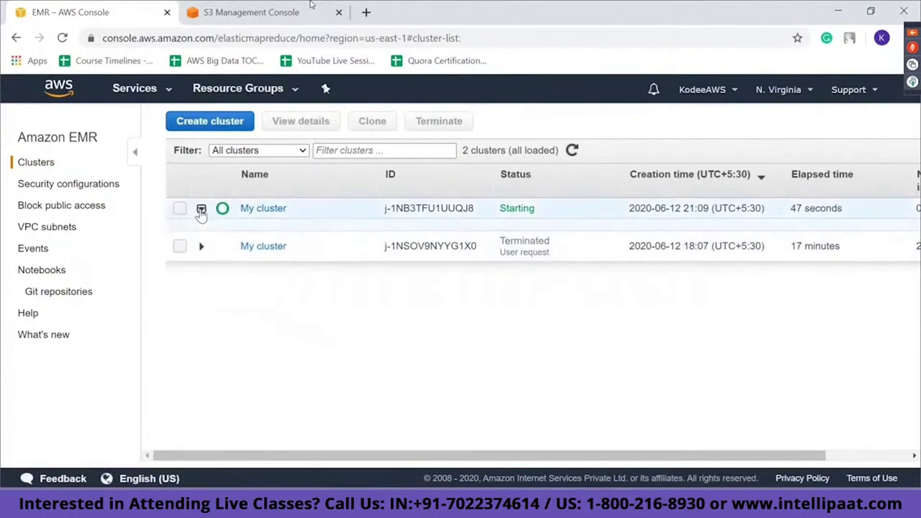
drag(293, 209, 243, 216)
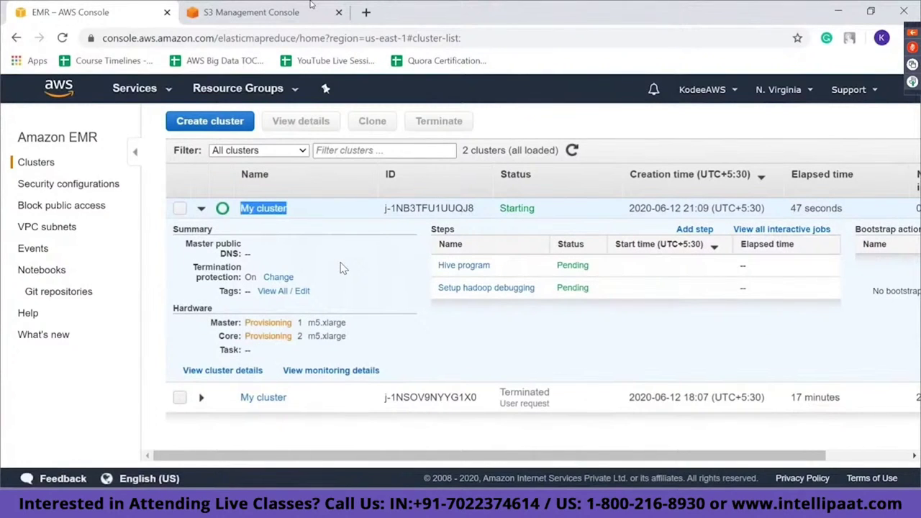
click(521, 249)
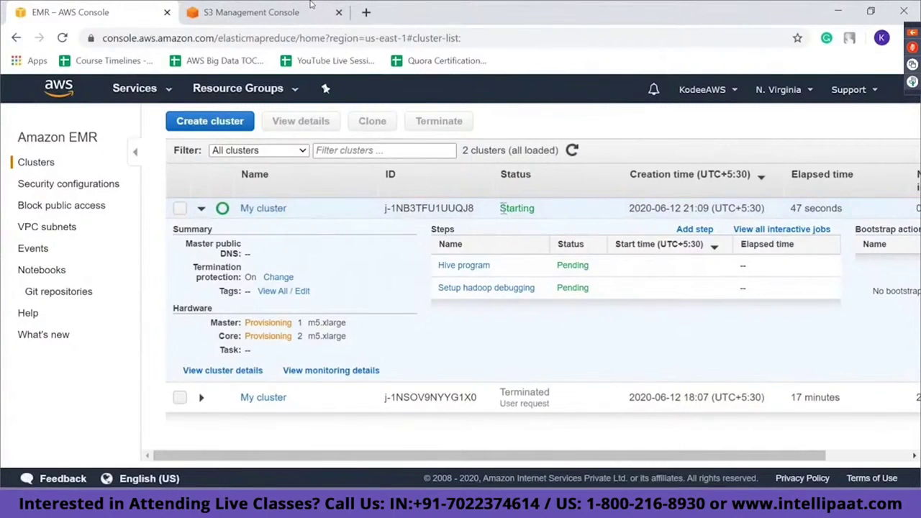
Review the Starting status and Pending steps, then refresh the list and re-expand My cluster
drag(502, 208, 550, 213)
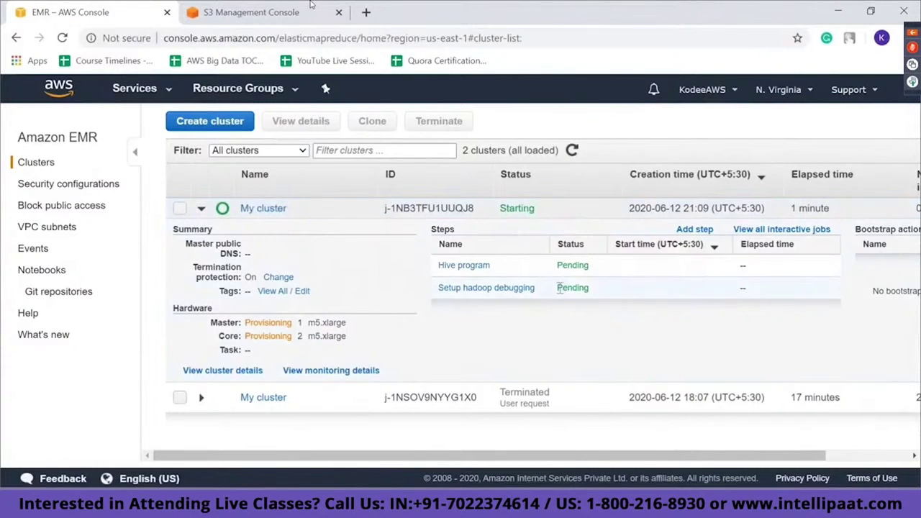
drag(559, 288, 594, 267)
click(593, 311)
click(593, 338)
click(244, 9)
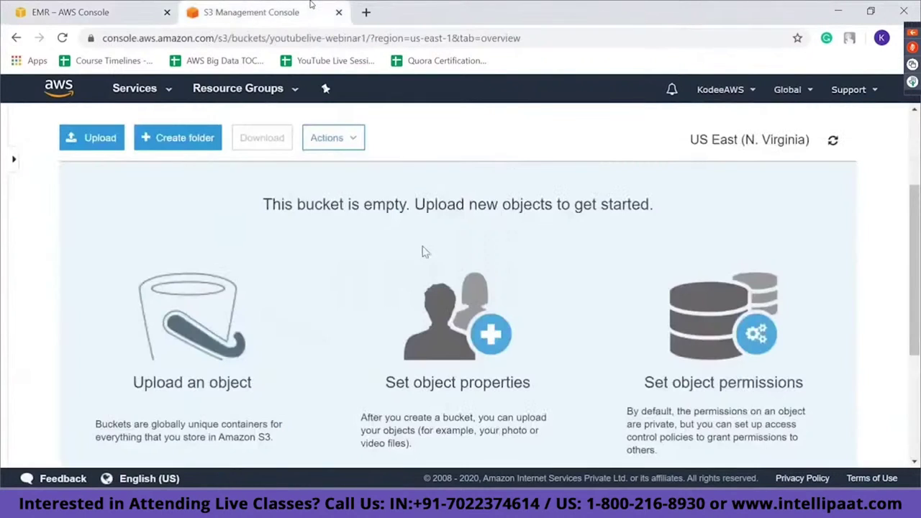
click(7, 8)
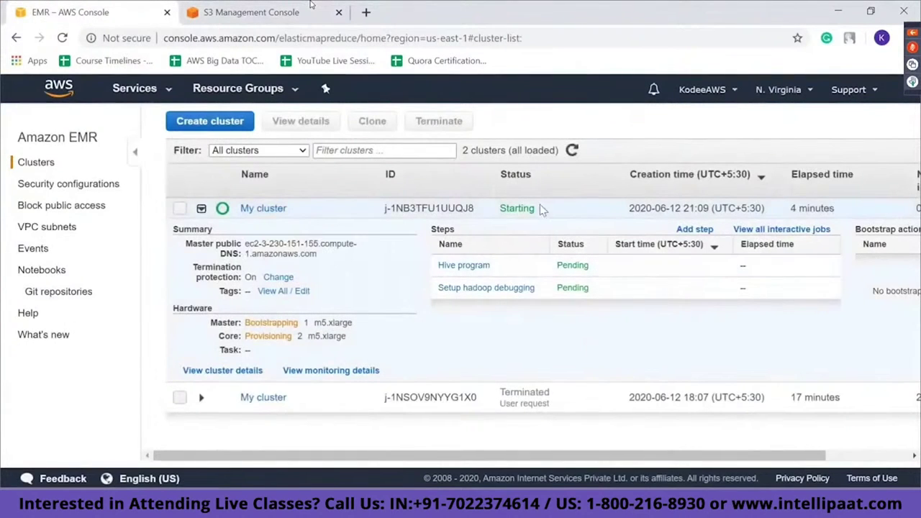
click(573, 150)
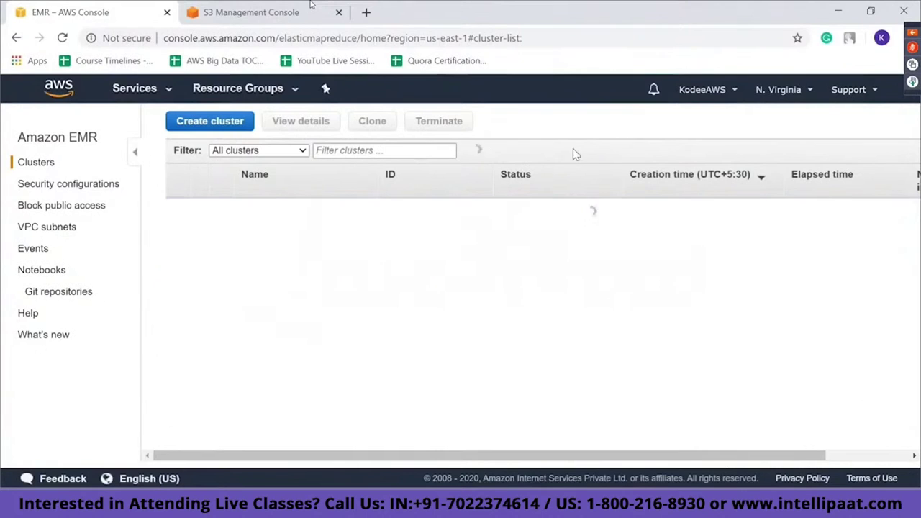
click(573, 150)
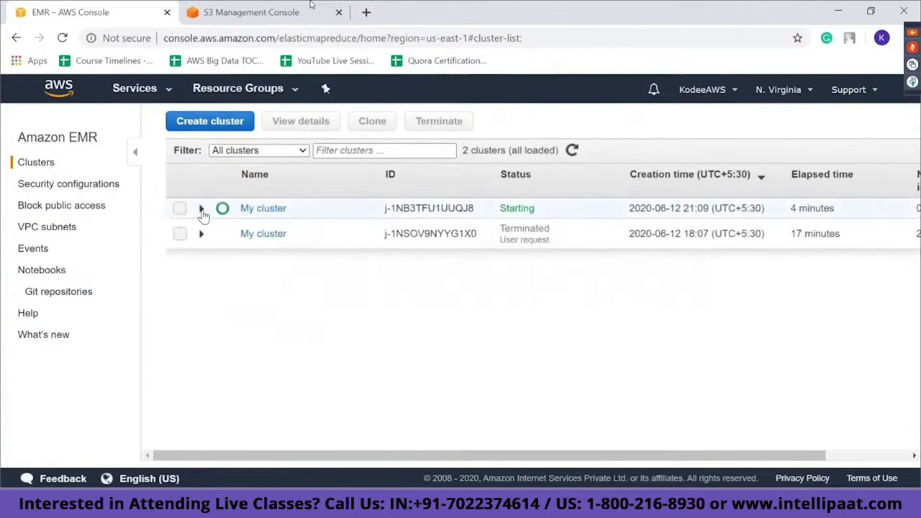
click(202, 209)
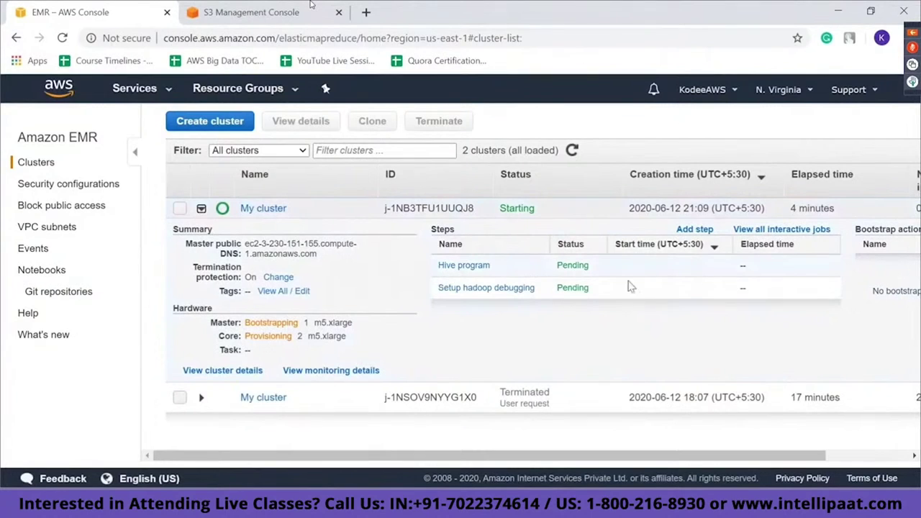
Add another step of type Hive program to My cluster
click(695, 229)
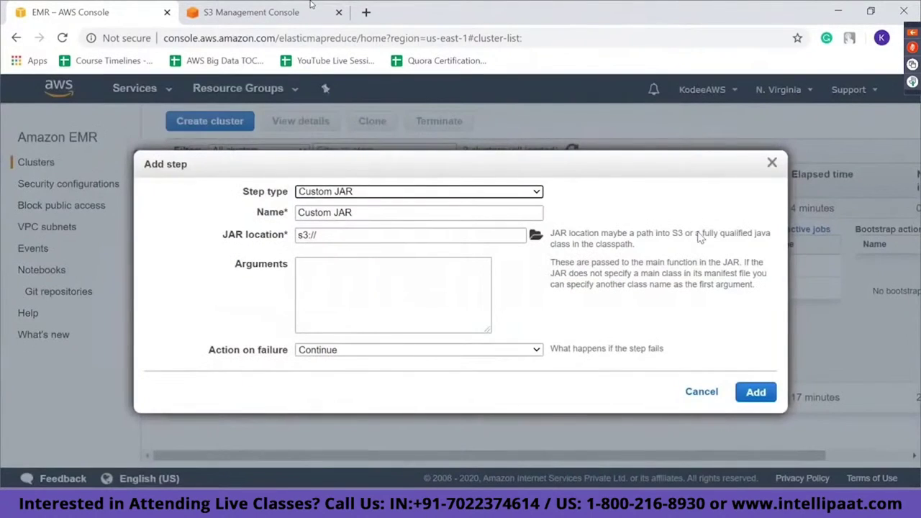
click(537, 193)
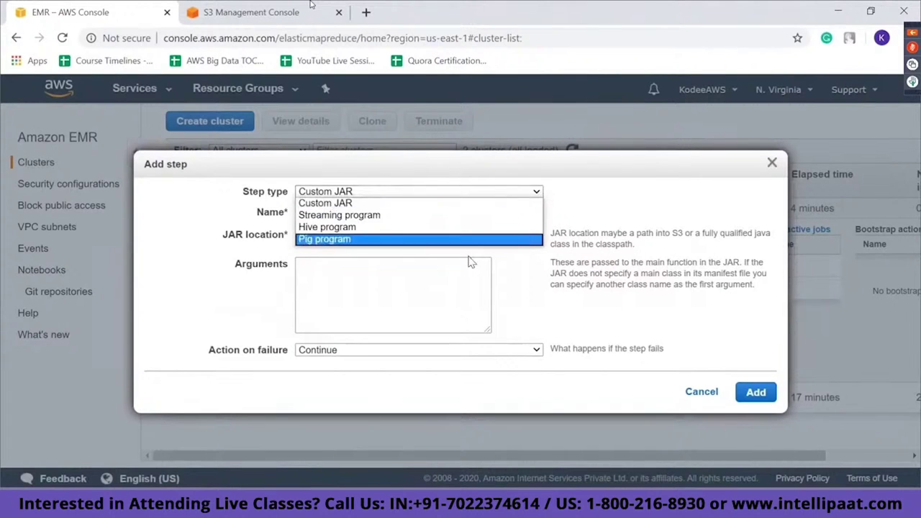
click(438, 229)
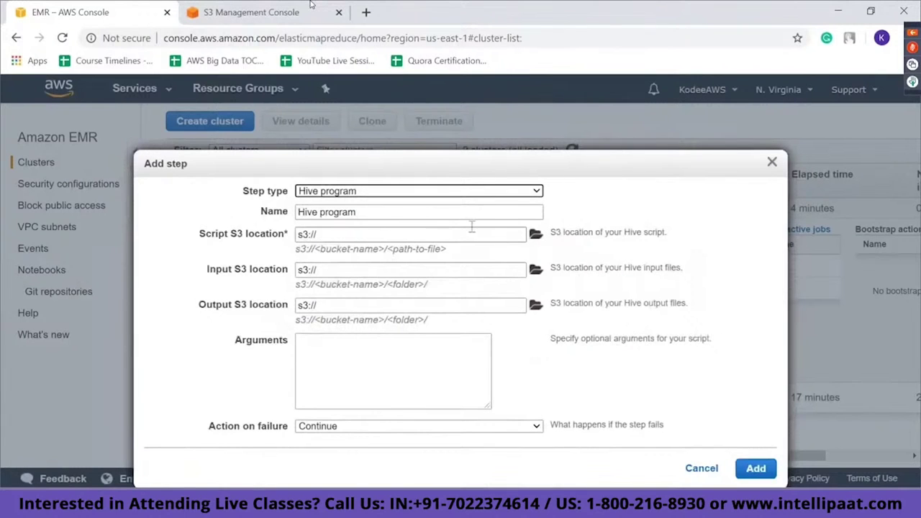
click(773, 164)
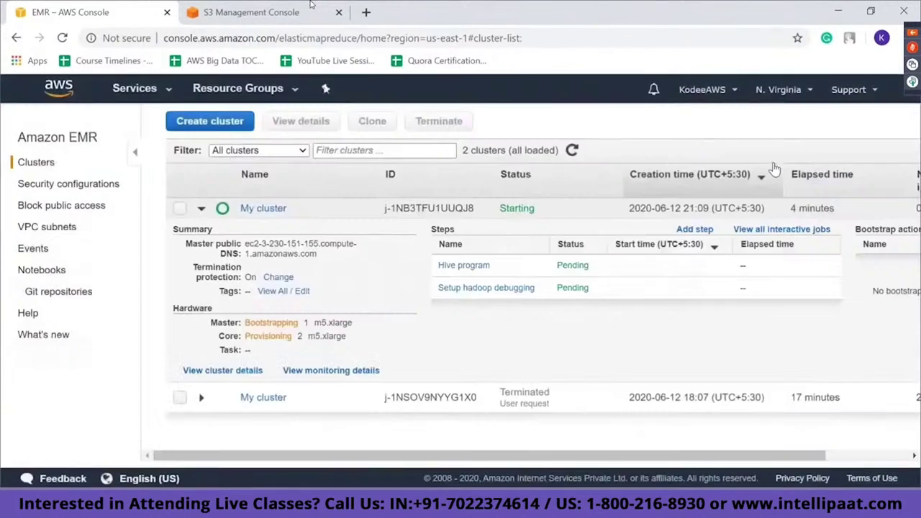
Reload the cluster list and open My cluster's application interfaces and hardware tabs
click(573, 153)
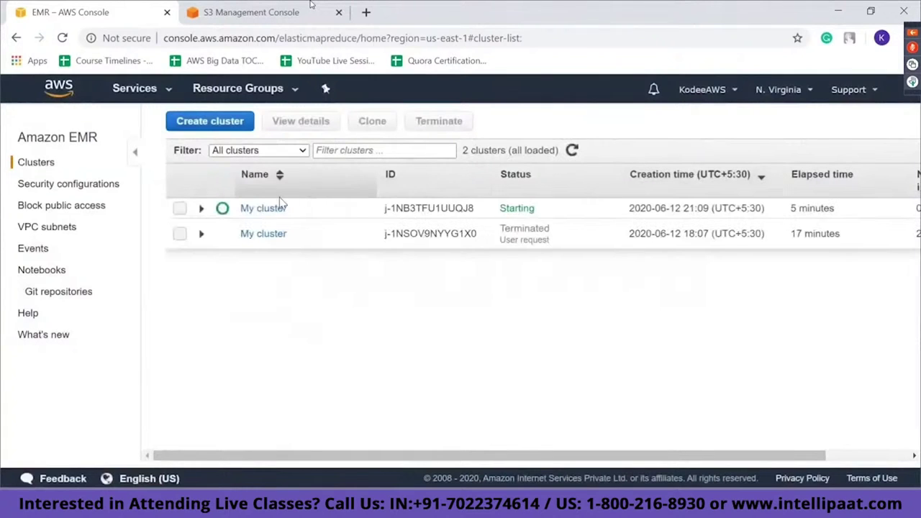
click(201, 210)
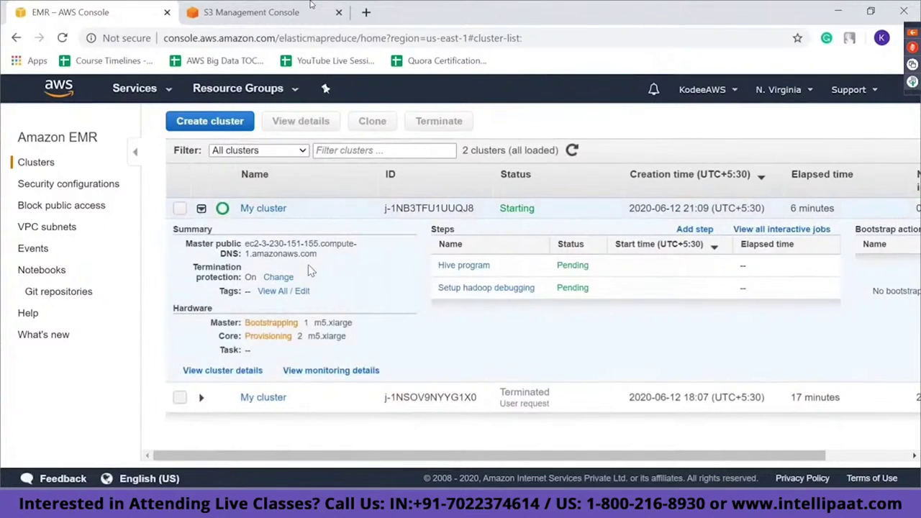
click(266, 208)
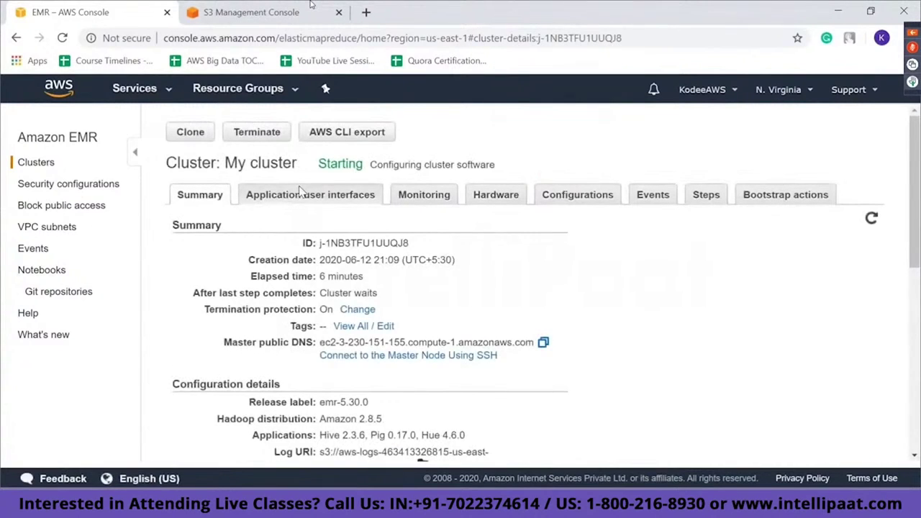
click(301, 193)
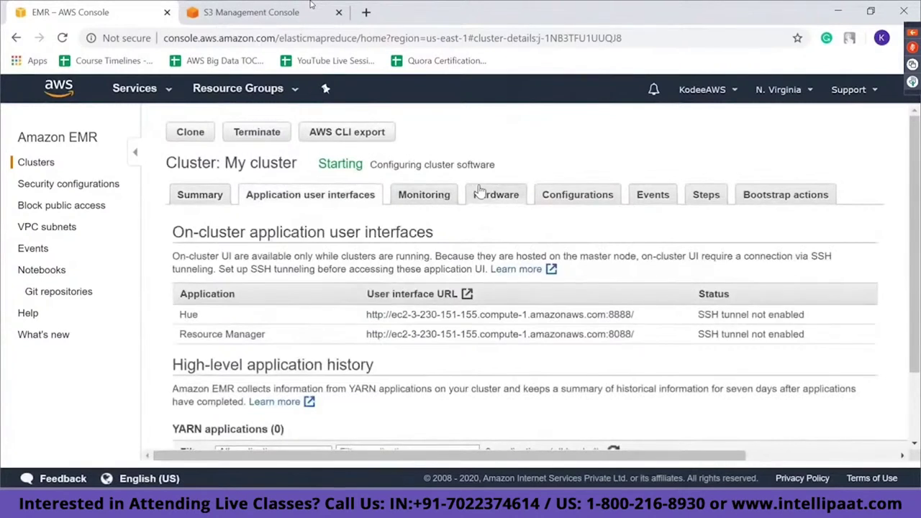
click(478, 191)
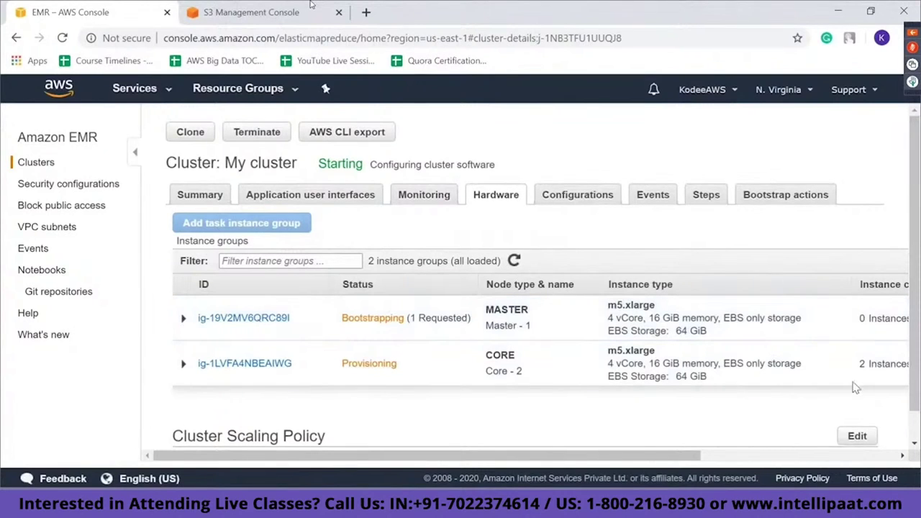
drag(652, 456, 561, 417)
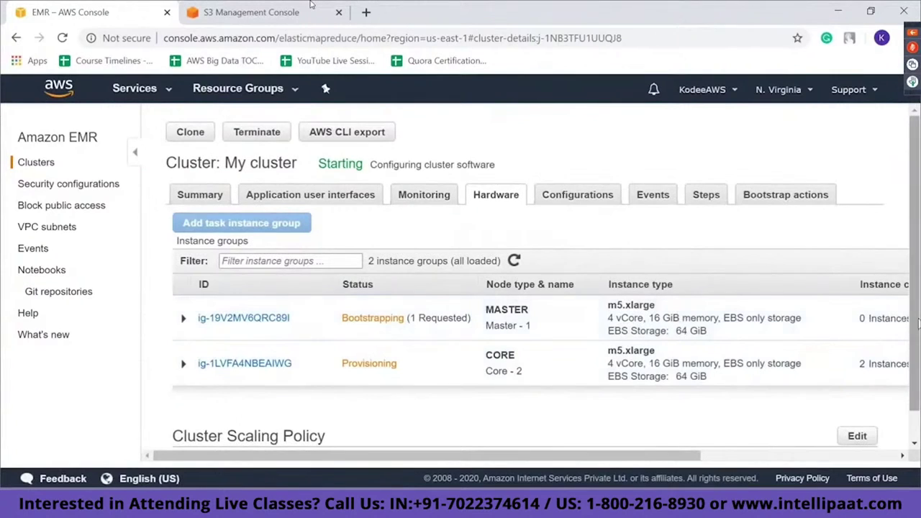
scroll(893, 360, down, 1)
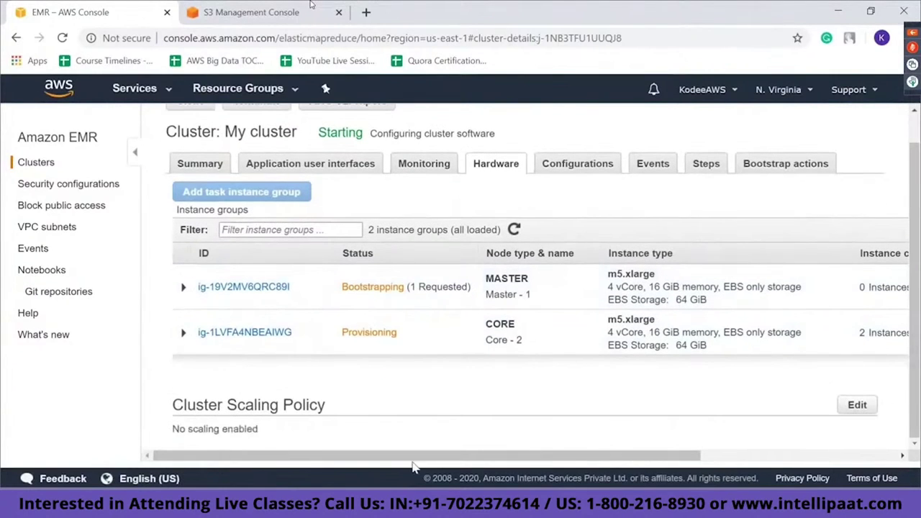
click(856, 405)
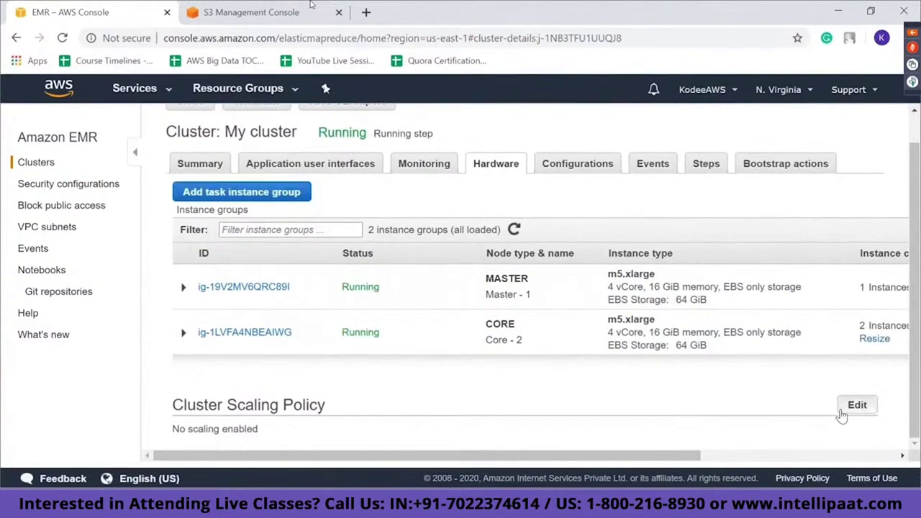
drag(919, 320, 917, 446)
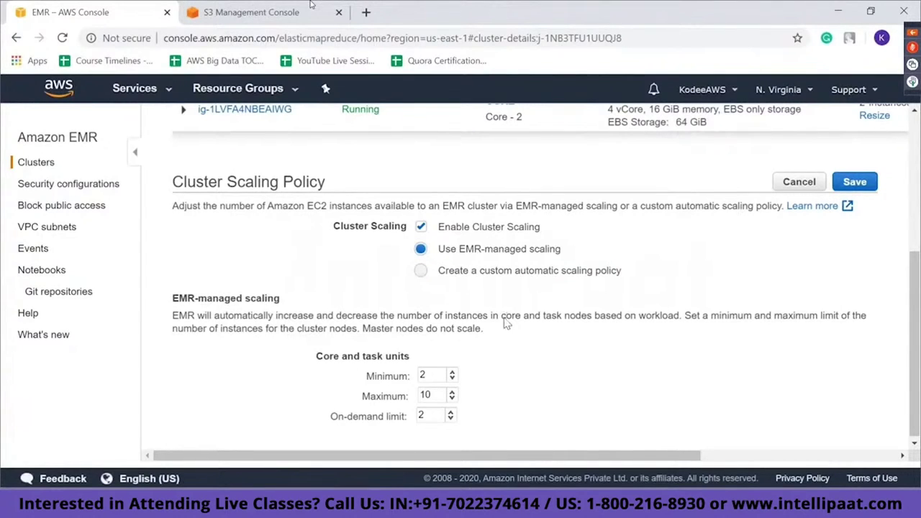
click(785, 182)
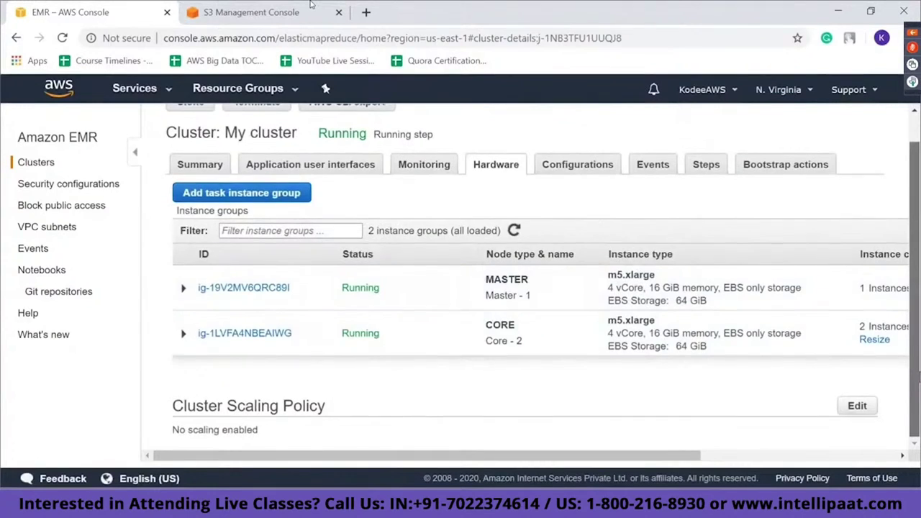
scroll(901, 275, up, 1)
Refresh My cluster's steps, noting the debugging step's 4 seconds elapsed time
click(709, 196)
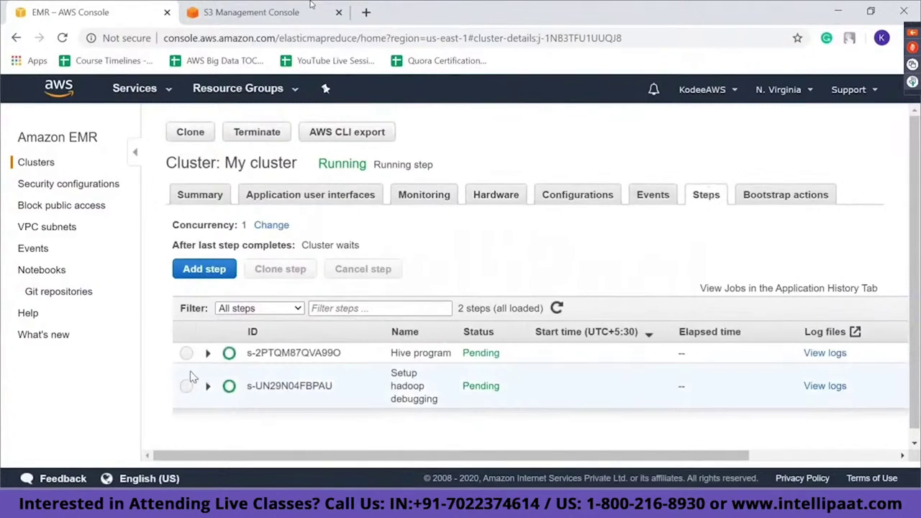
click(557, 309)
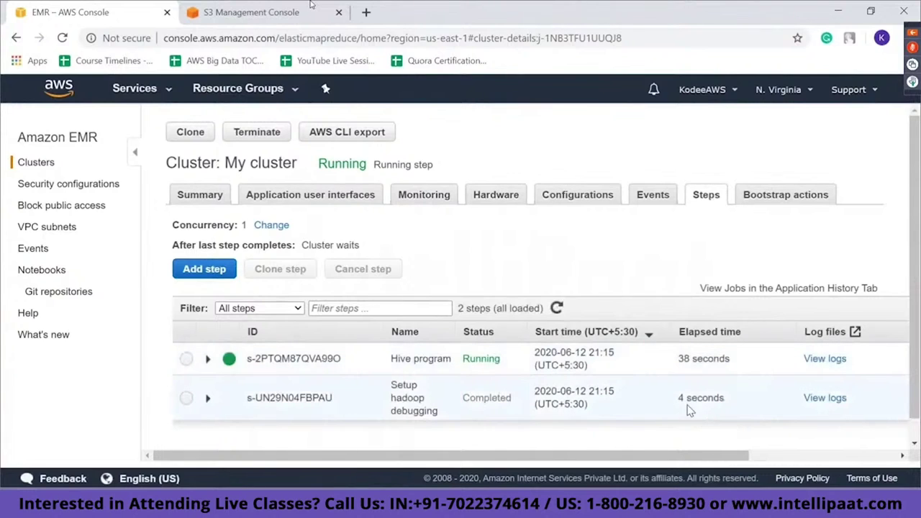
drag(679, 398, 737, 405)
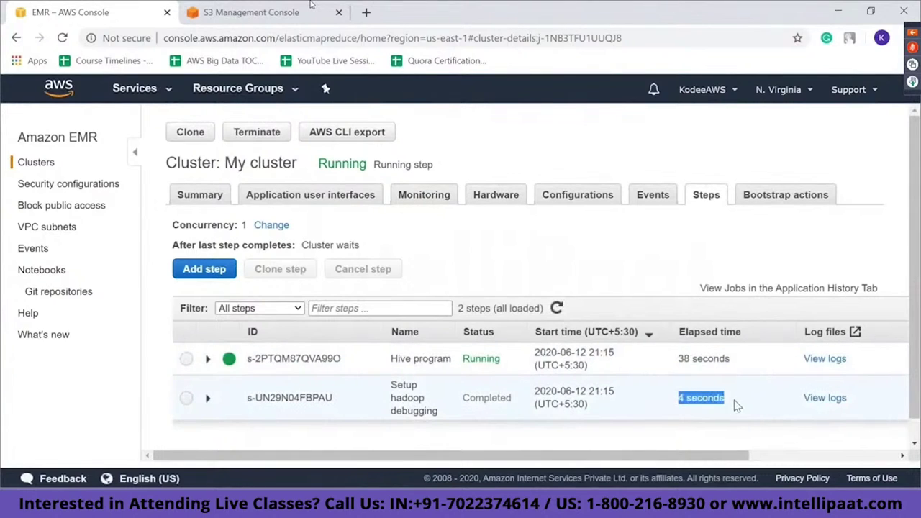
click(761, 437)
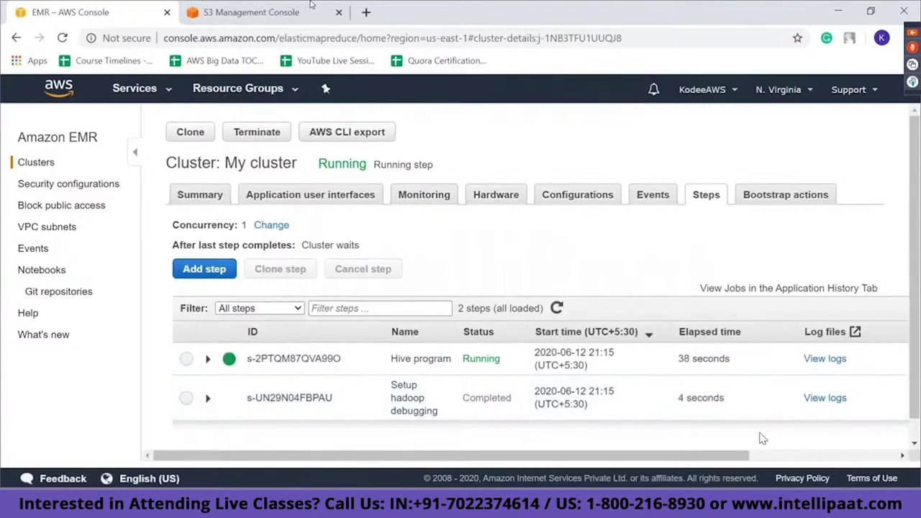
Try loading the debugging step's logs, then refresh until Hive program shows Completed
click(821, 400)
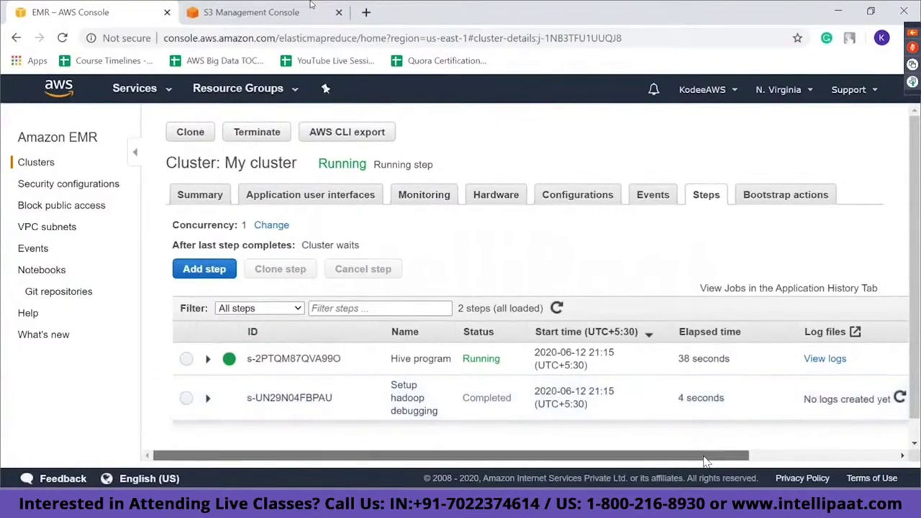
drag(716, 458, 744, 403)
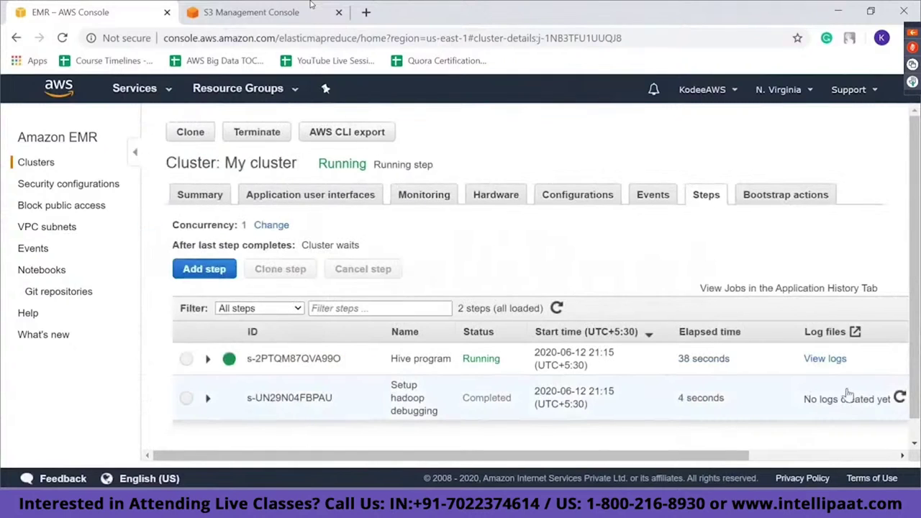
click(900, 398)
click(900, 398)
click(557, 309)
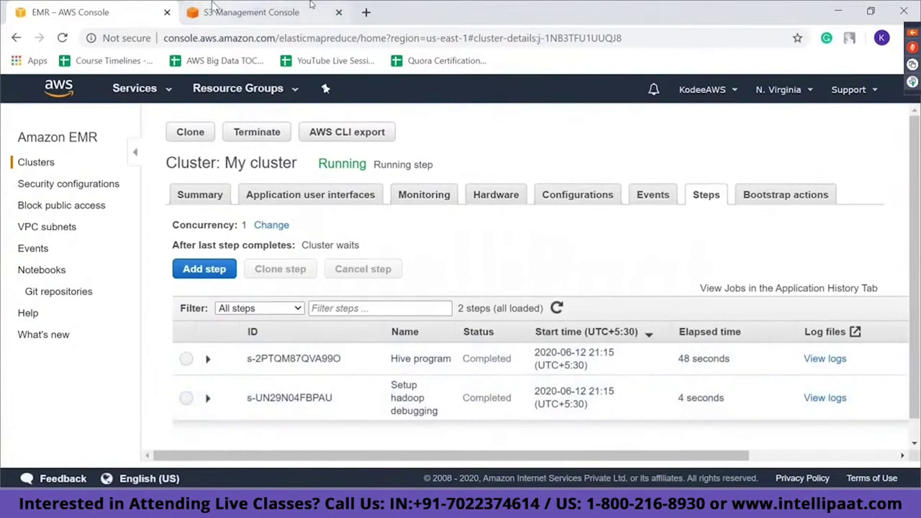
click(311, 5)
Refresh the youtubelive-webinar1 bucket and download the os_requests_$folder$ object
drag(472, 114, 496, 124)
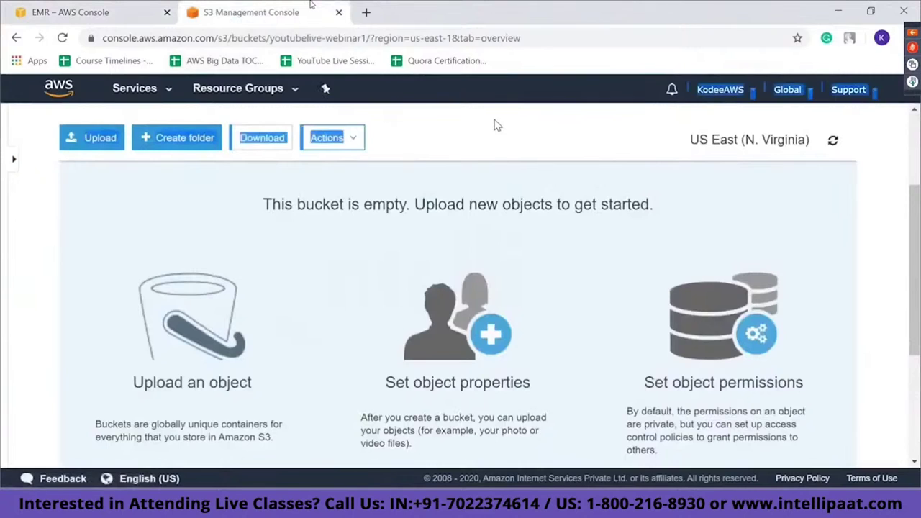
click(579, 141)
click(833, 141)
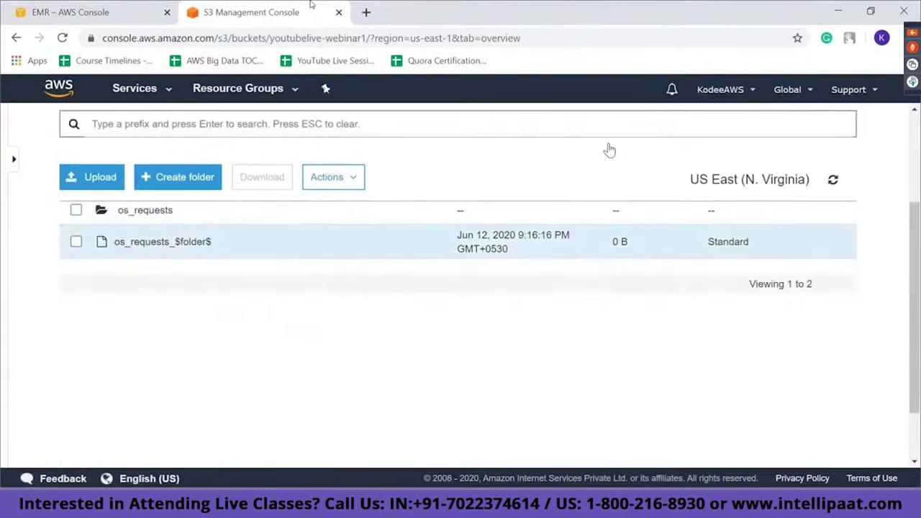
click(185, 245)
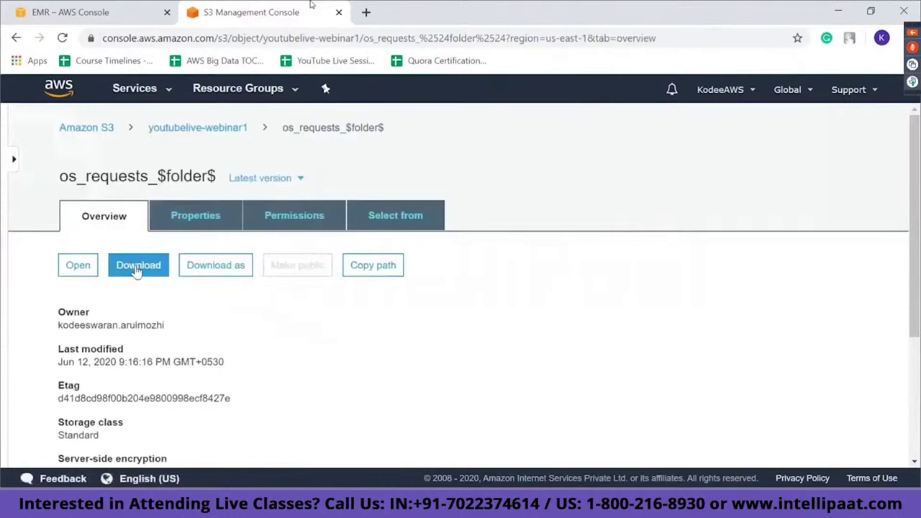
click(136, 267)
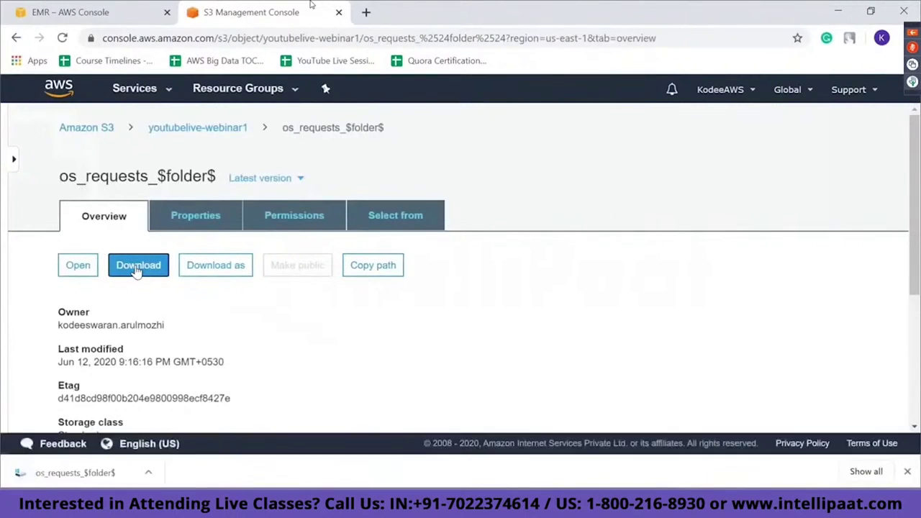
Return to the bucket and open the os_requests output folder
click(198, 128)
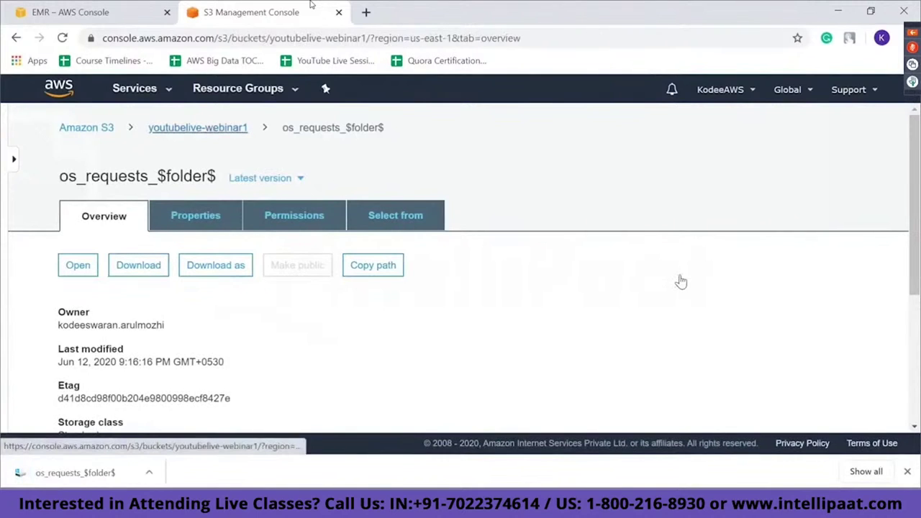
click(908, 472)
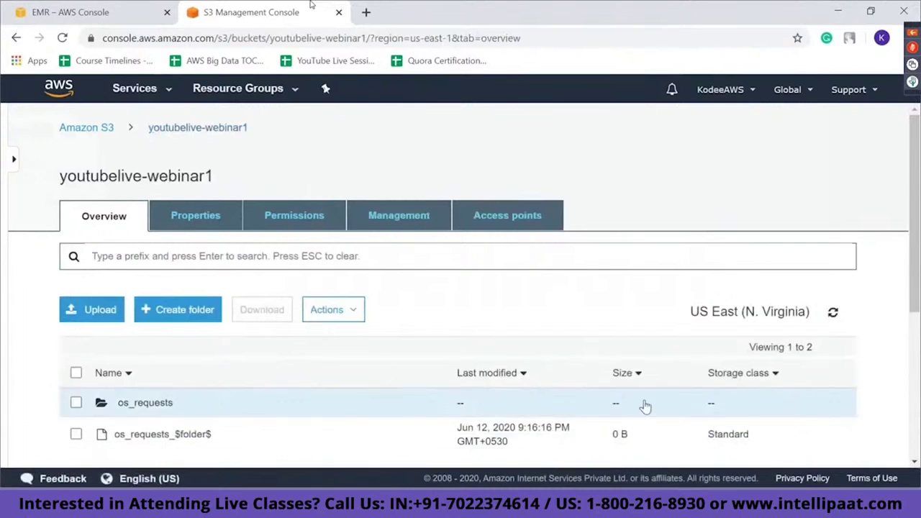
click(167, 406)
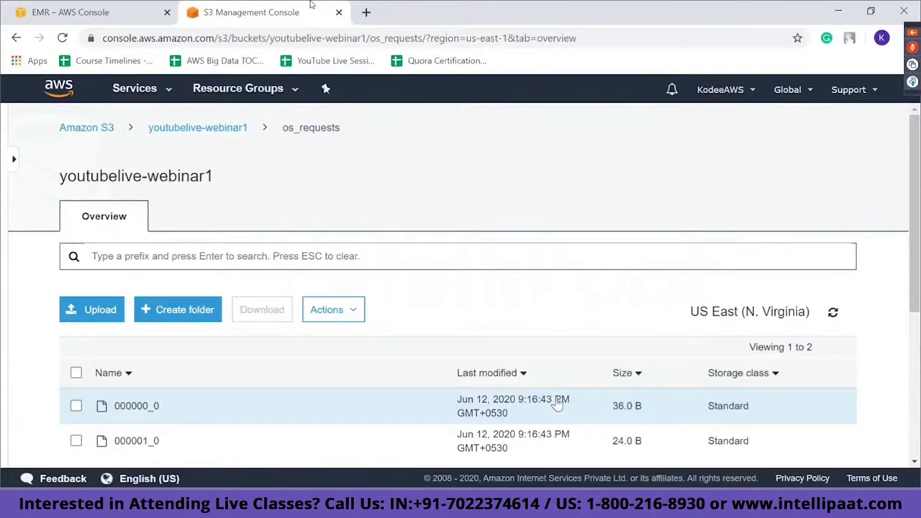
Download the output file 000000_0
drag(915, 295, 915, 353)
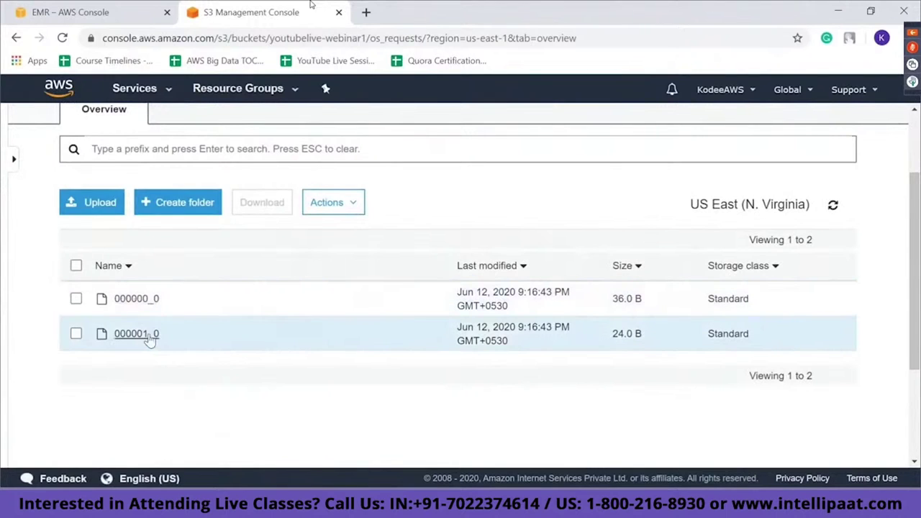
click(75, 301)
click(77, 334)
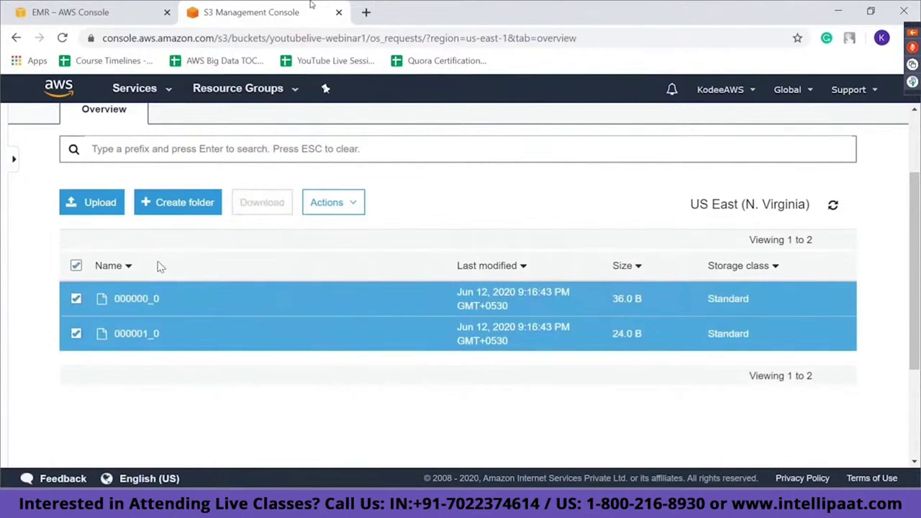
click(79, 335)
click(265, 204)
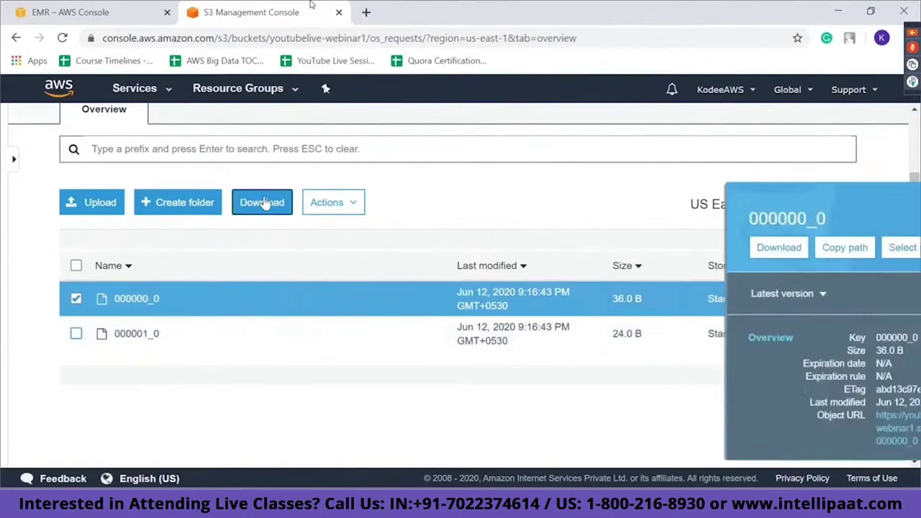
click(596, 256)
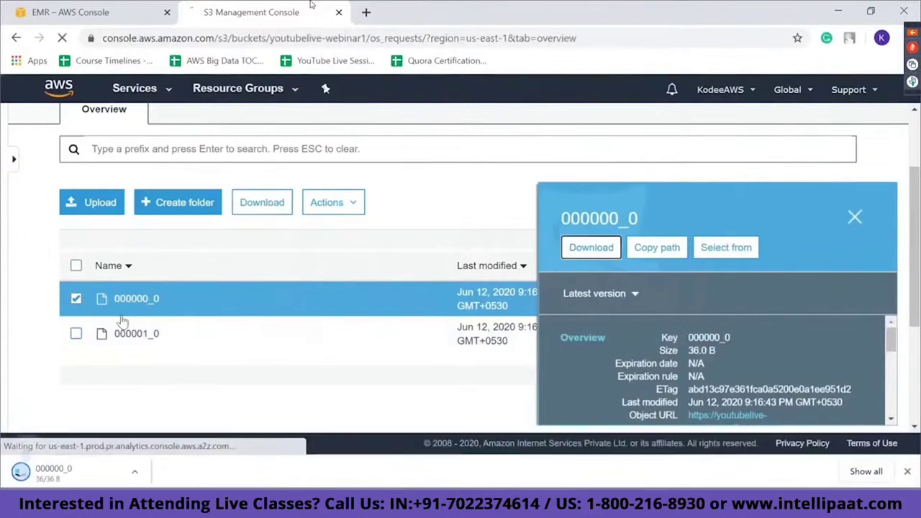
Download 000001_0, allowing multiple downloads, and show the files in the Downloads folder
click(75, 333)
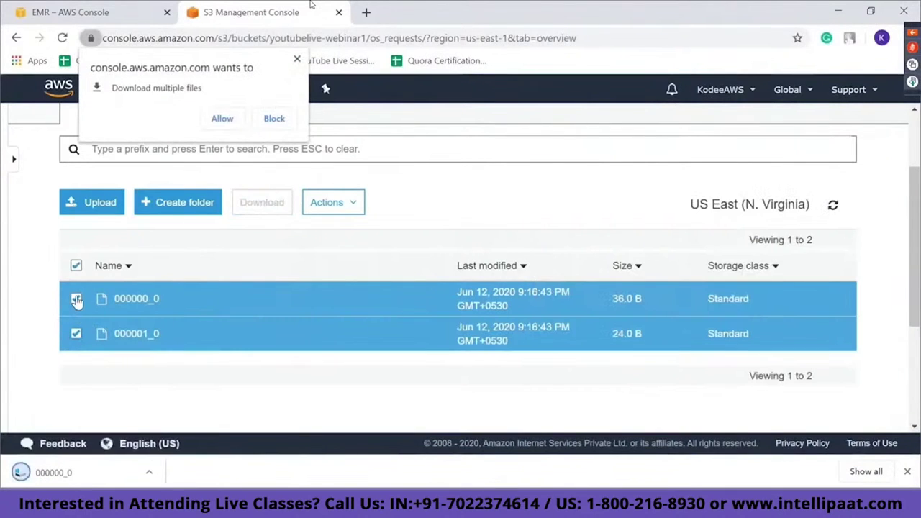
click(76, 300)
click(245, 207)
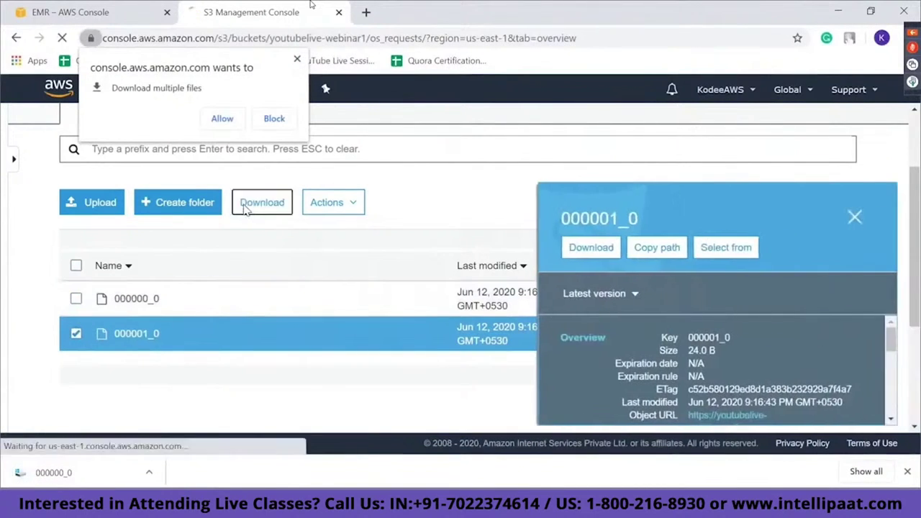
click(222, 118)
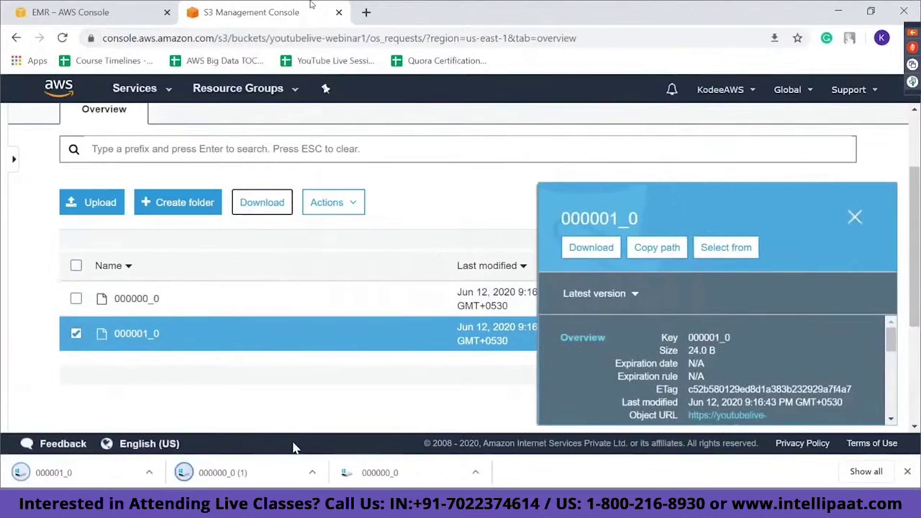
click(854, 224)
click(478, 481)
click(502, 425)
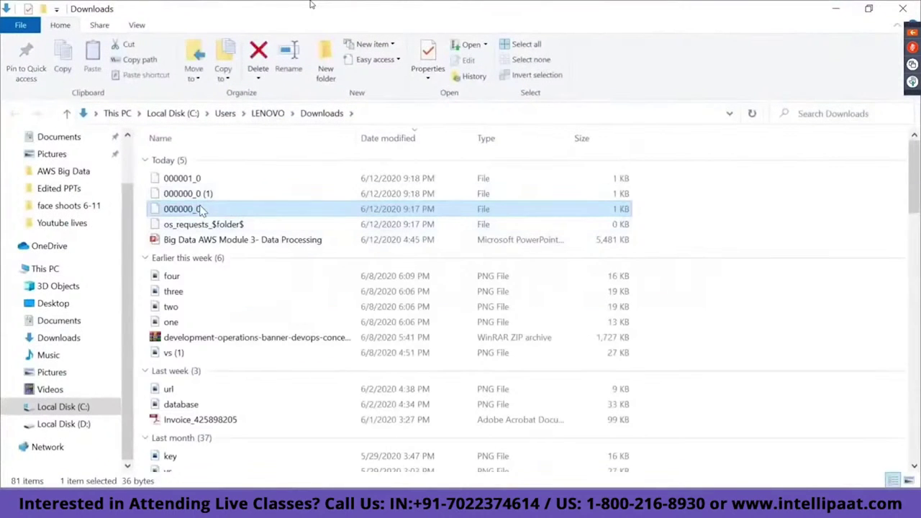
Open the 000000_0 output file in Notepad
right_click(202, 210)
key(Escape)
double_click(417, 217)
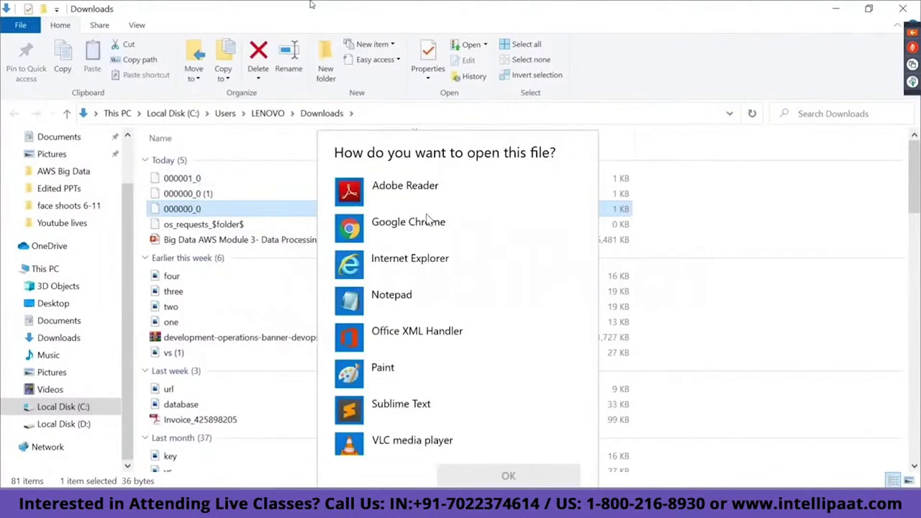
click(423, 306)
click(504, 475)
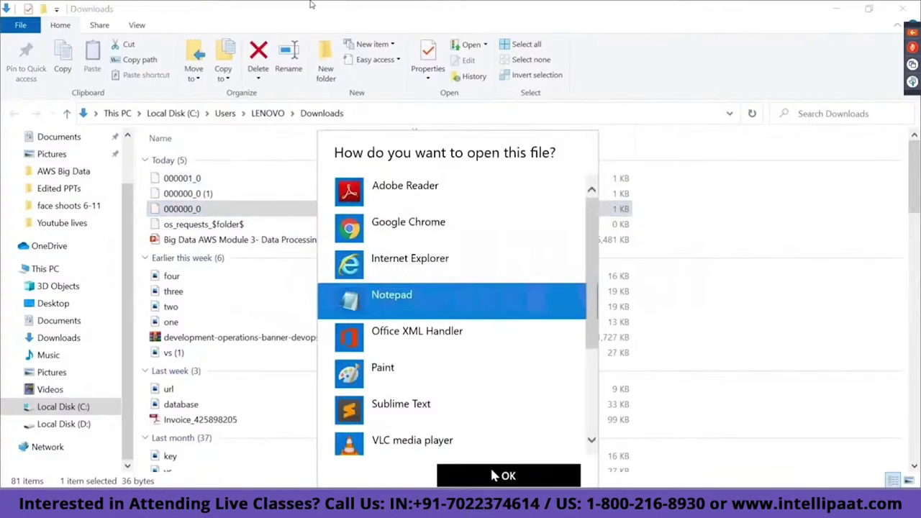
key(alt+F4)
Open the 000001_0 output file in Notepad via Open with
right_click(215, 180)
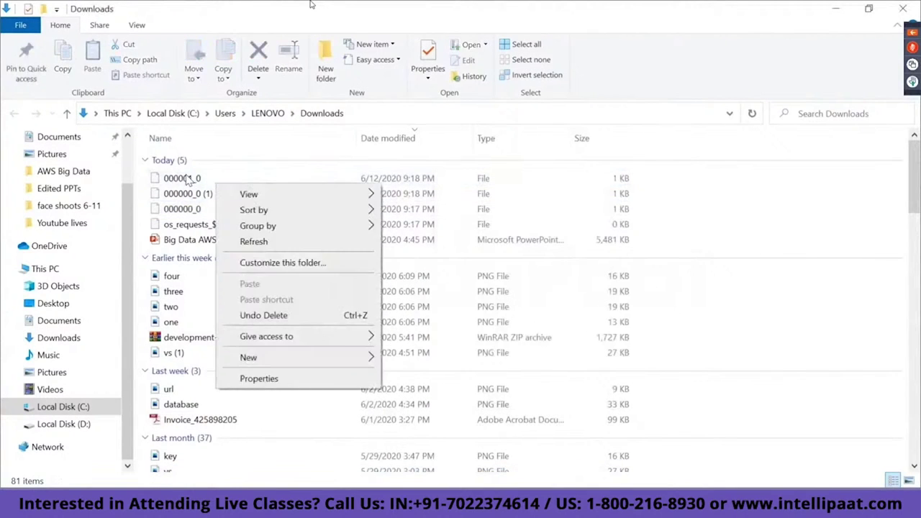
click(190, 178)
right_click(190, 178)
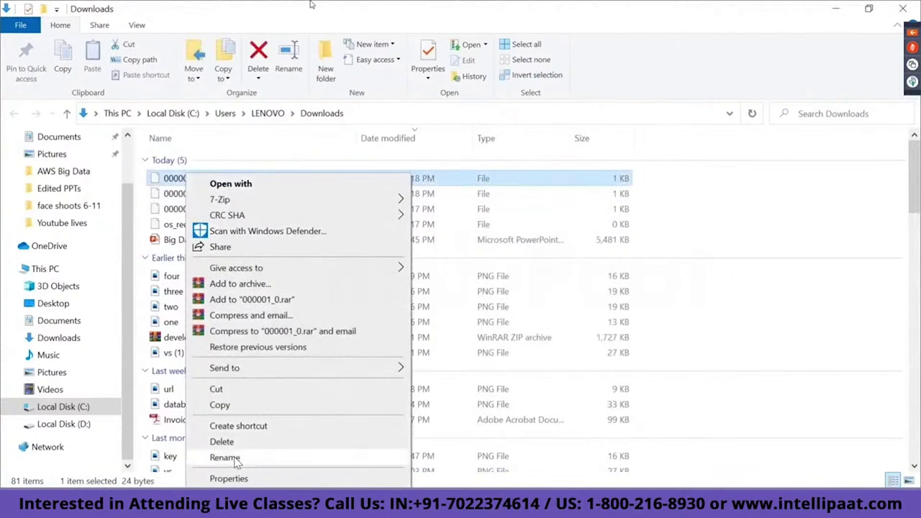
click(324, 181)
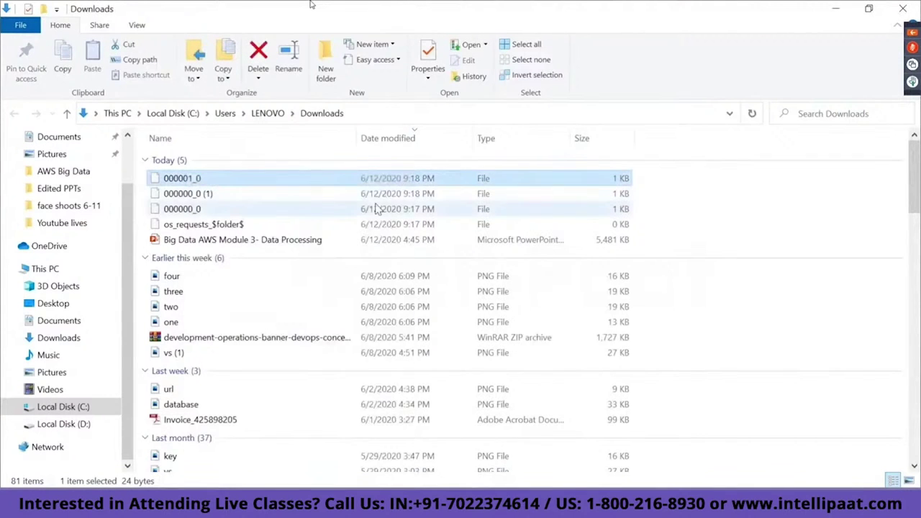
click(526, 317)
click(525, 477)
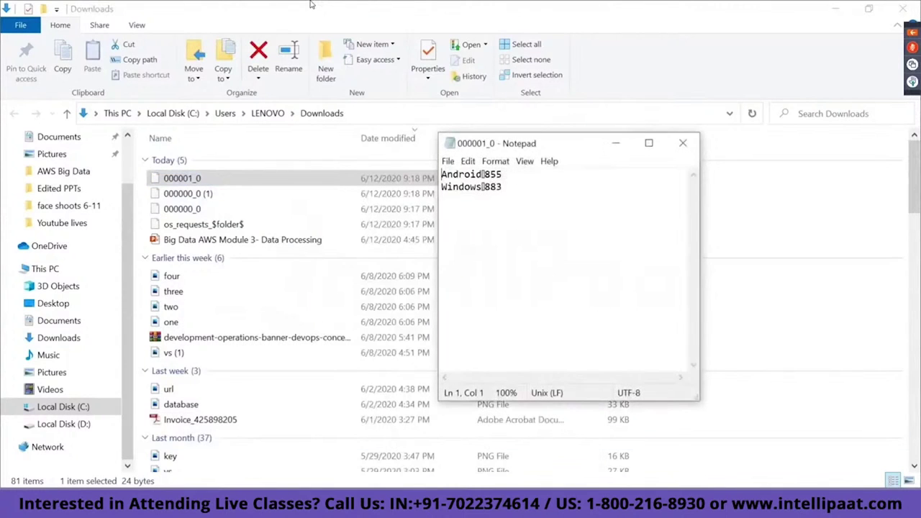
Arrange the 000000_0 and 000001_0 Notepad windows side by side
click(660, 510)
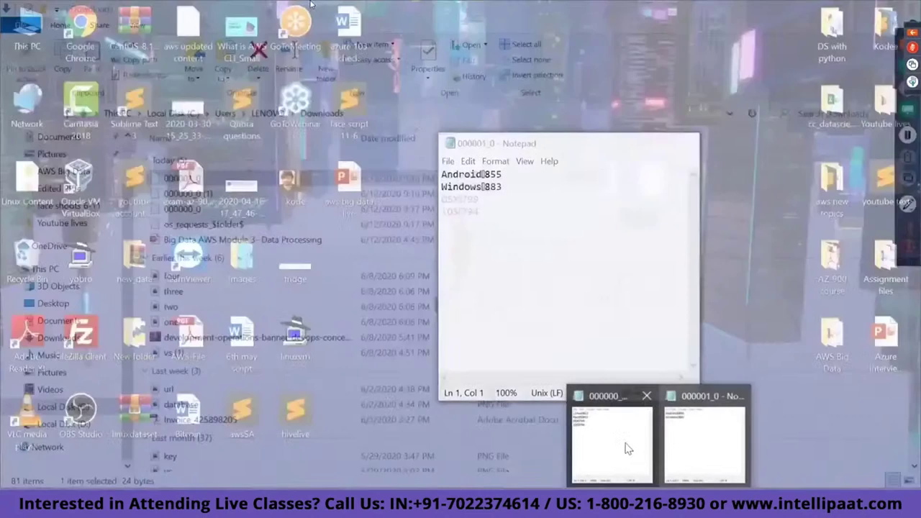
click(626, 446)
drag(560, 143, 273, 144)
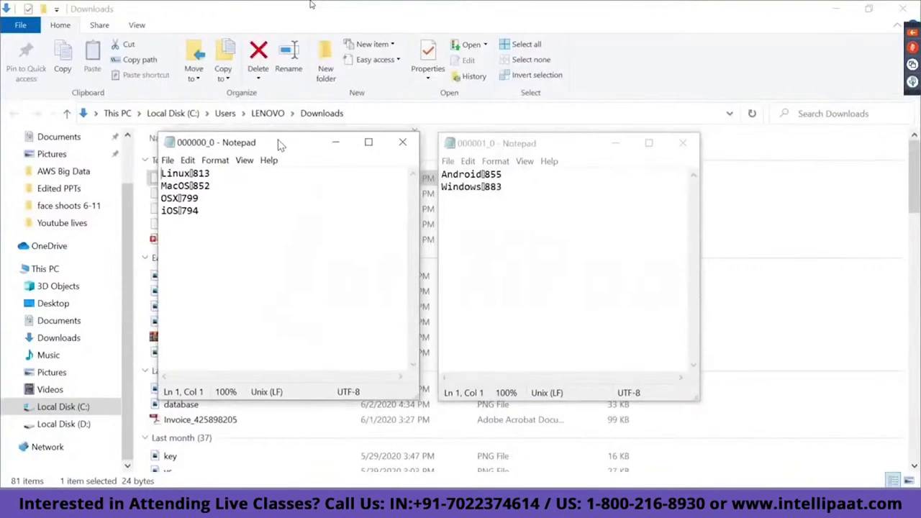
Highlight the Android line and the Windows count 883 in 000001_0
click(461, 175)
double_click(462, 174)
click(506, 179)
double_click(506, 179)
click(506, 195)
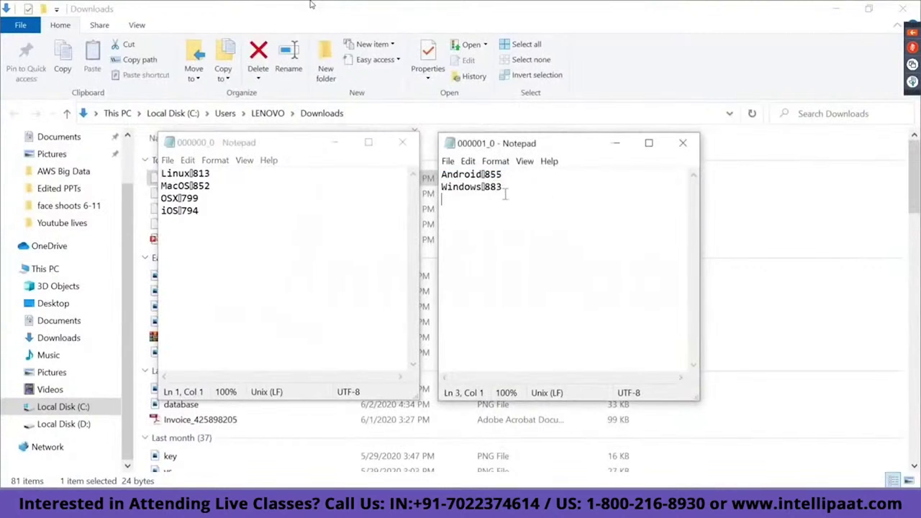
drag(484, 187, 504, 189)
Point out Linux 813, MacOS 852, OSX 799 and iOS 794 in 000000_0
click(294, 207)
drag(213, 175, 205, 175)
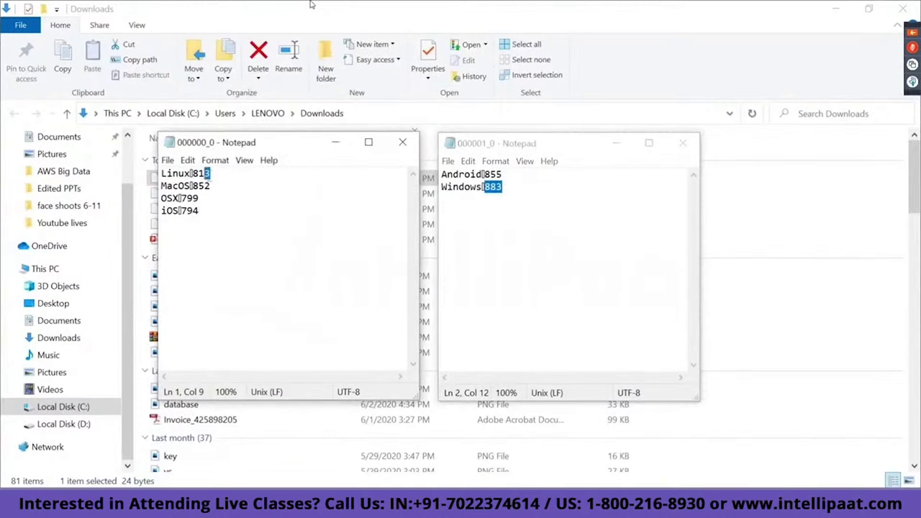
click(215, 186)
click(204, 198)
click(203, 211)
click(515, 228)
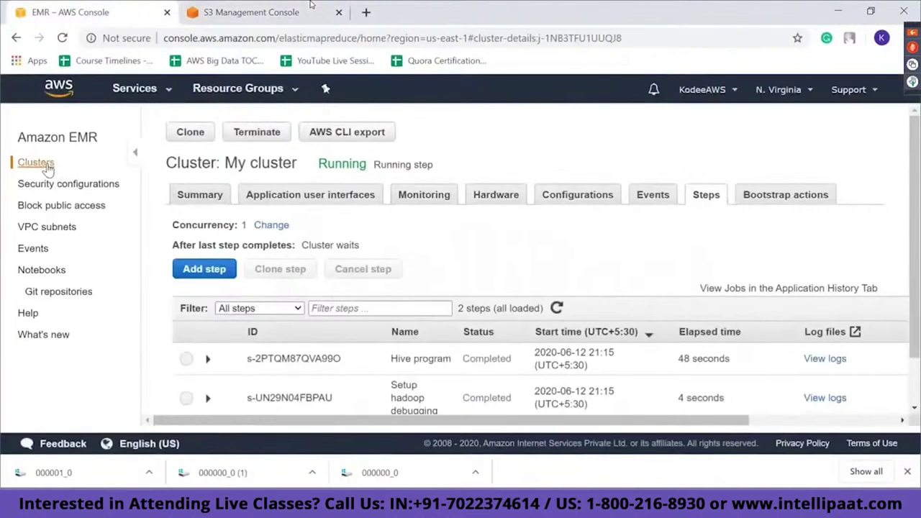
Refresh the cluster list and expand My cluster to show its Waiting status
click(36, 163)
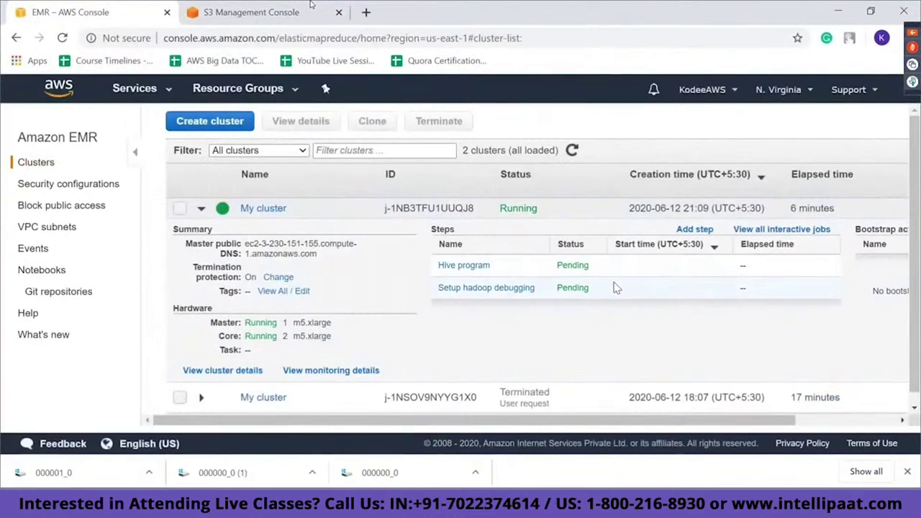
click(572, 150)
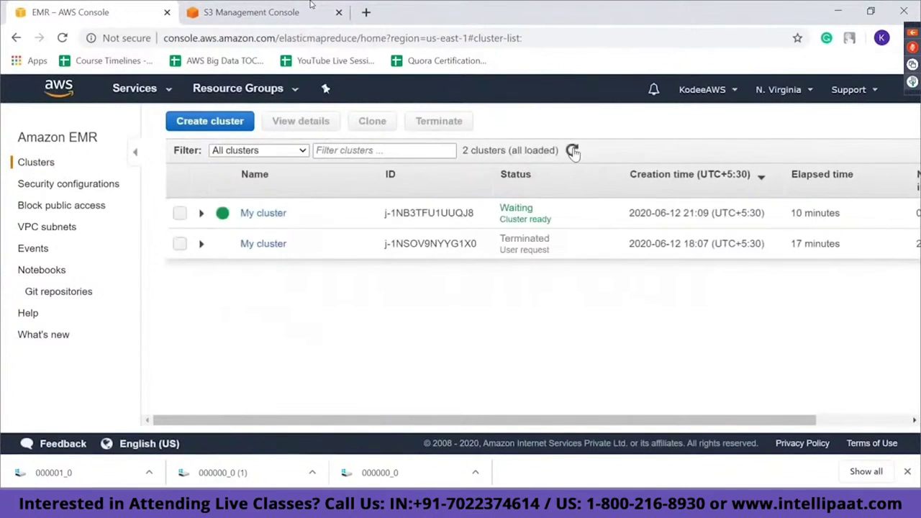
click(202, 213)
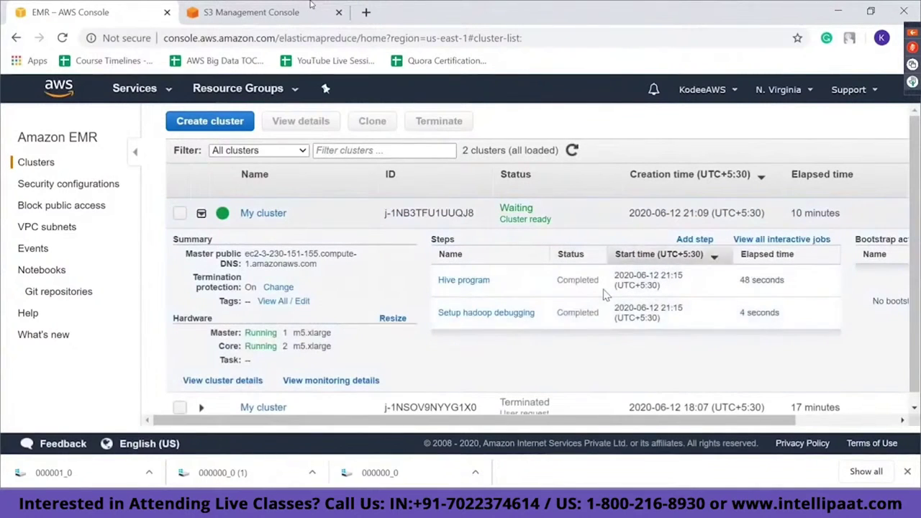
drag(500, 208, 544, 207)
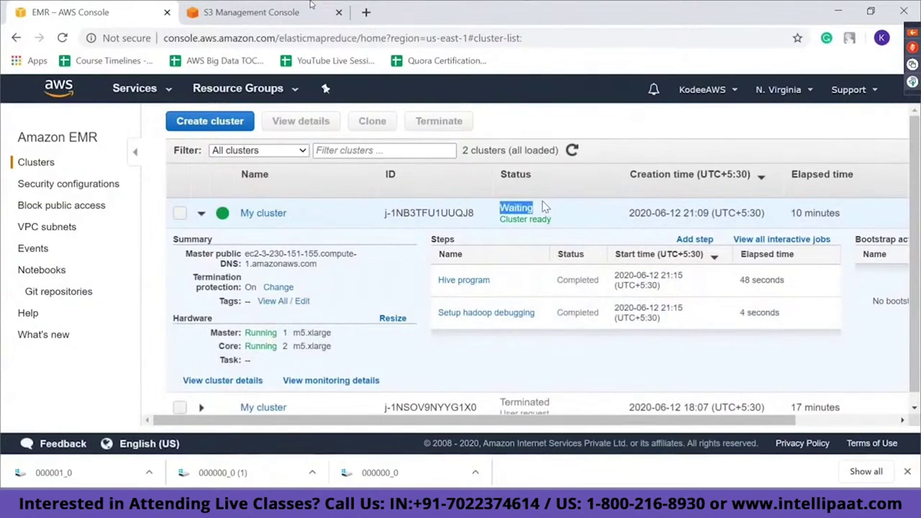
click(545, 208)
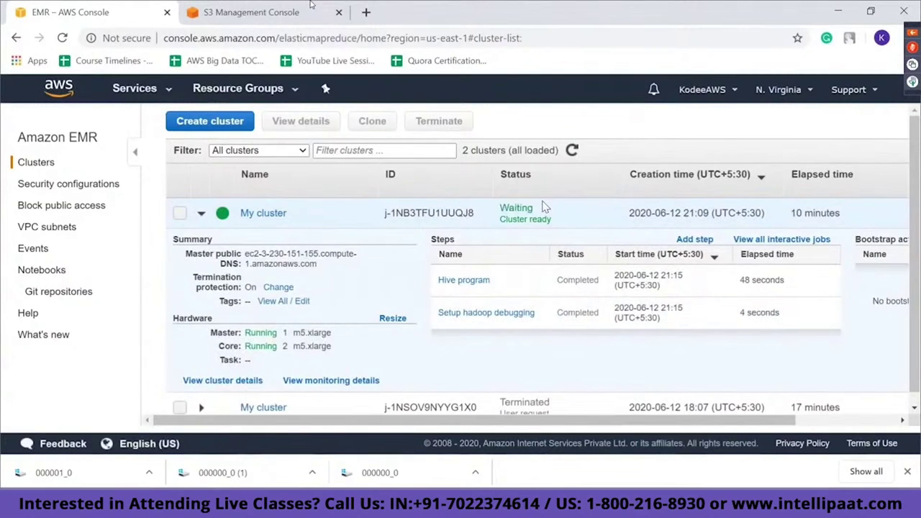
Open and close the Add step form, then view all interactive jobs
click(691, 240)
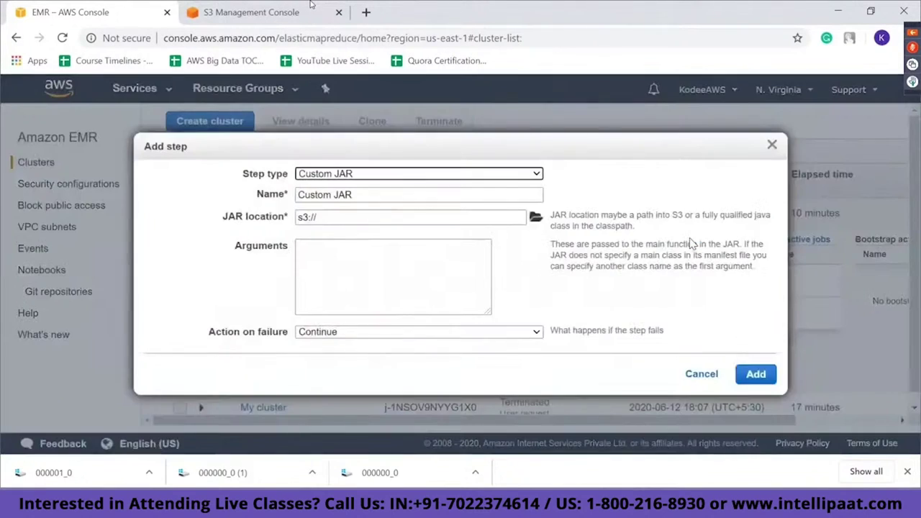
click(771, 145)
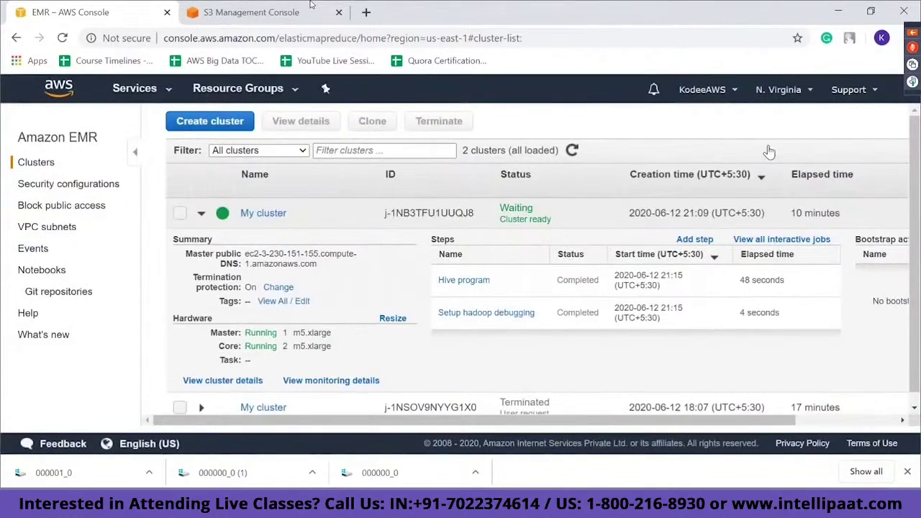
click(780, 239)
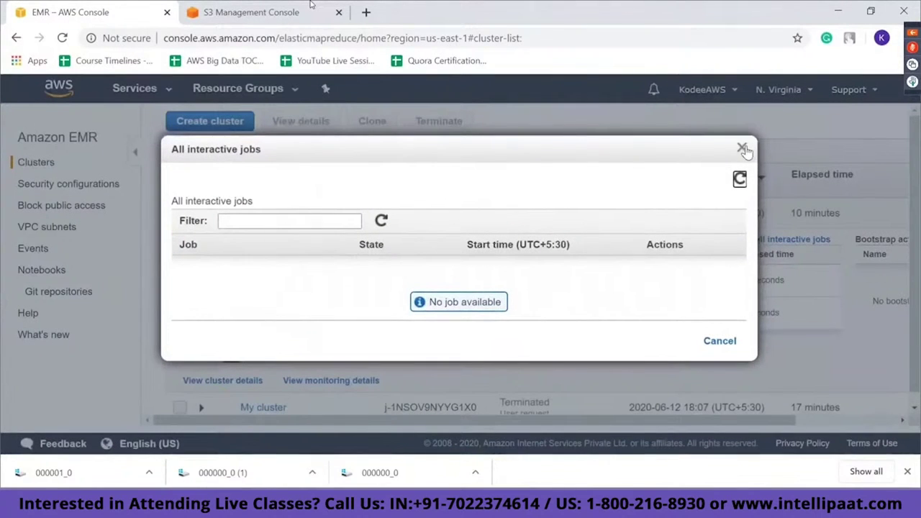
Close the interactive jobs list and the downloads bar, then return to the EMR cluster list
click(742, 149)
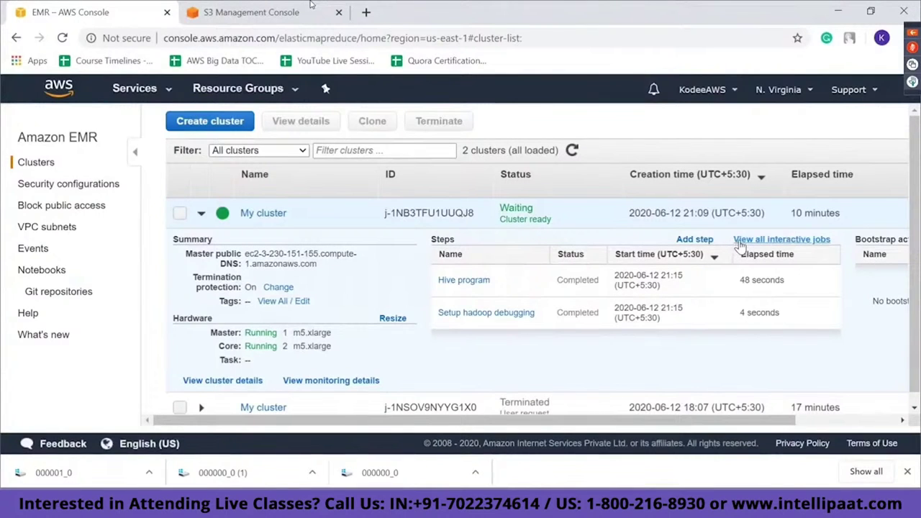
click(742, 241)
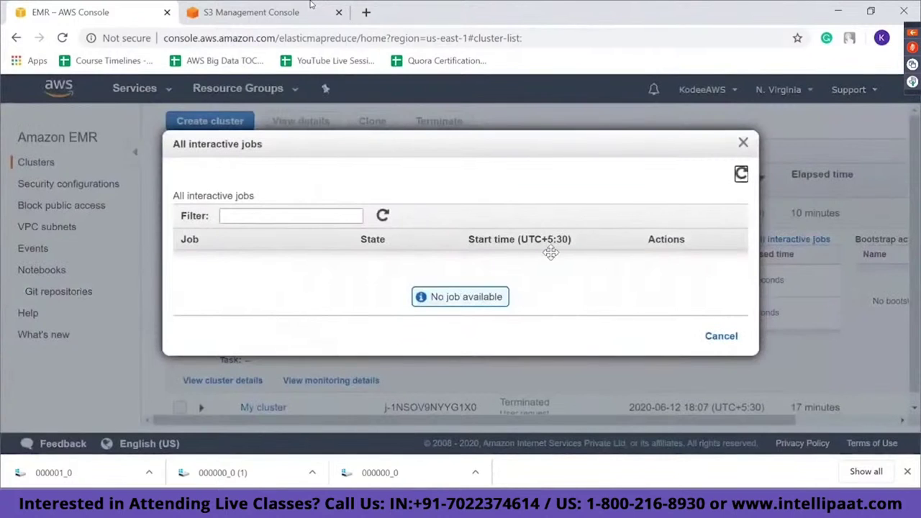
click(744, 143)
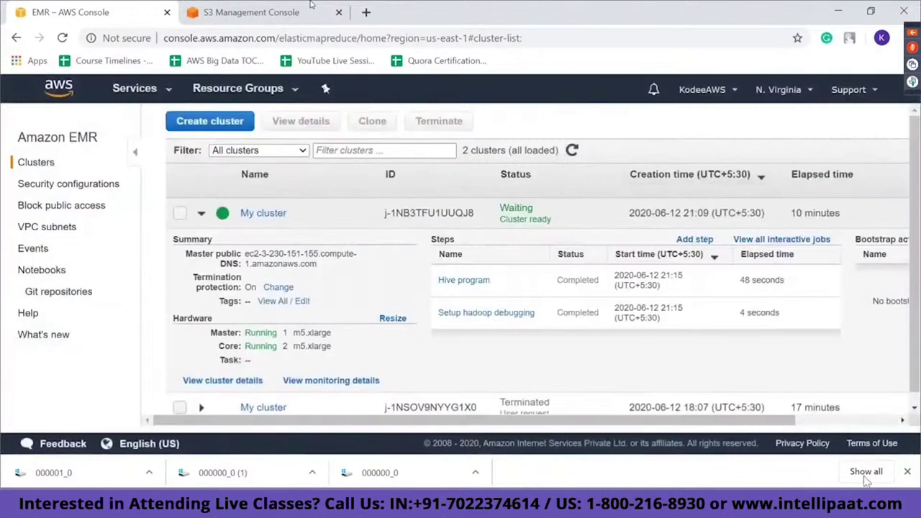
click(907, 473)
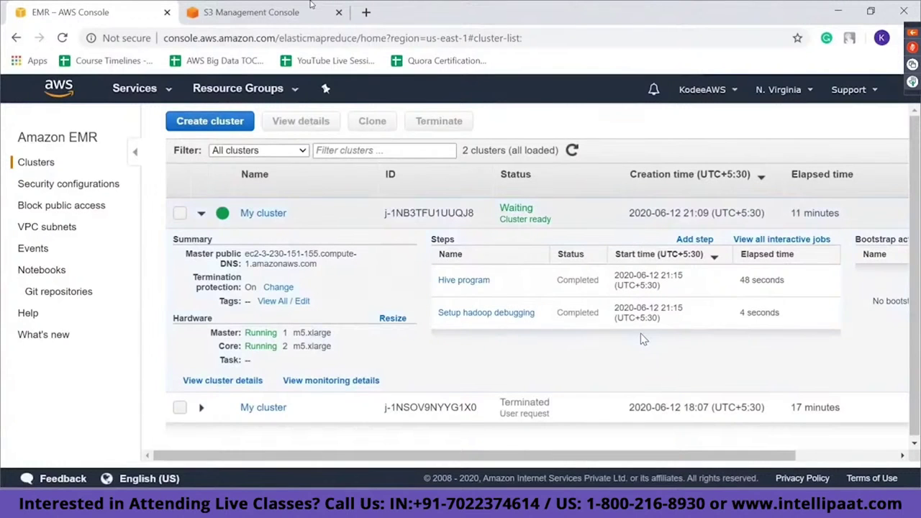
click(270, 9)
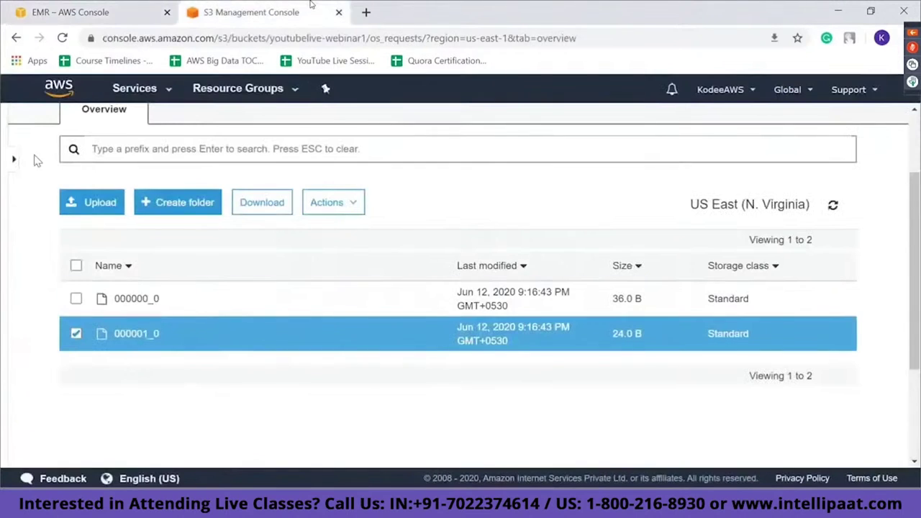
click(137, 8)
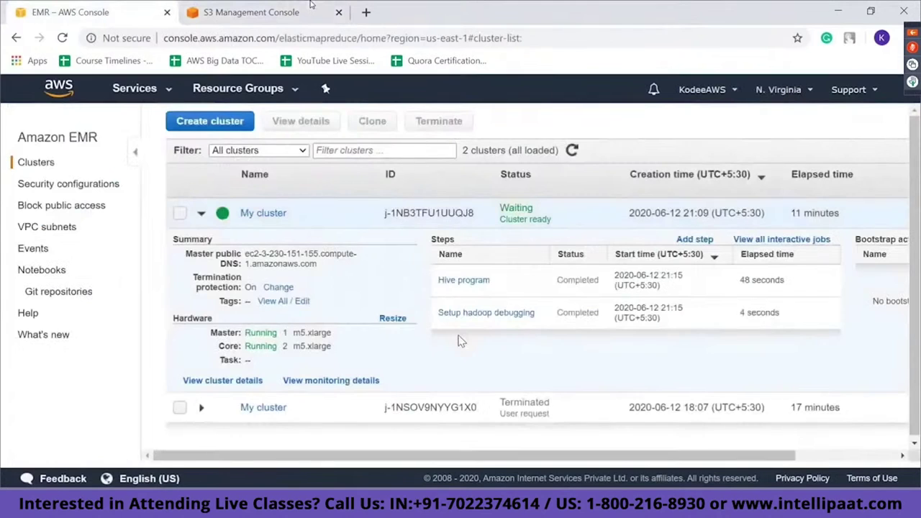
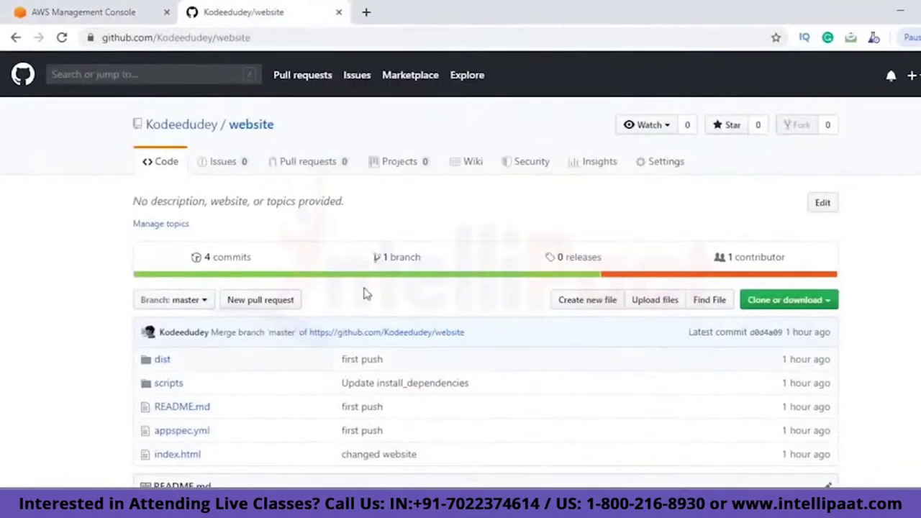
Open index.html and look over its 'Hello World to Intellipaat' heading
scroll(279, 369, down, 2)
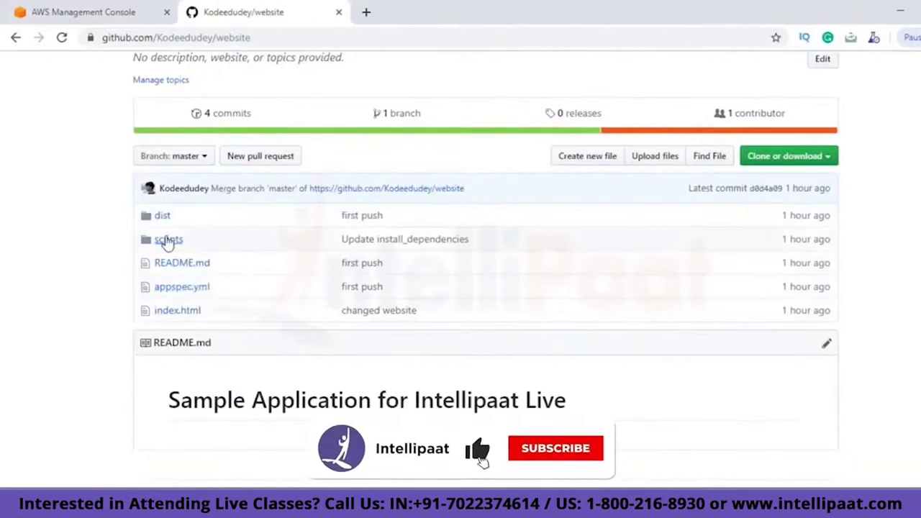
click(193, 311)
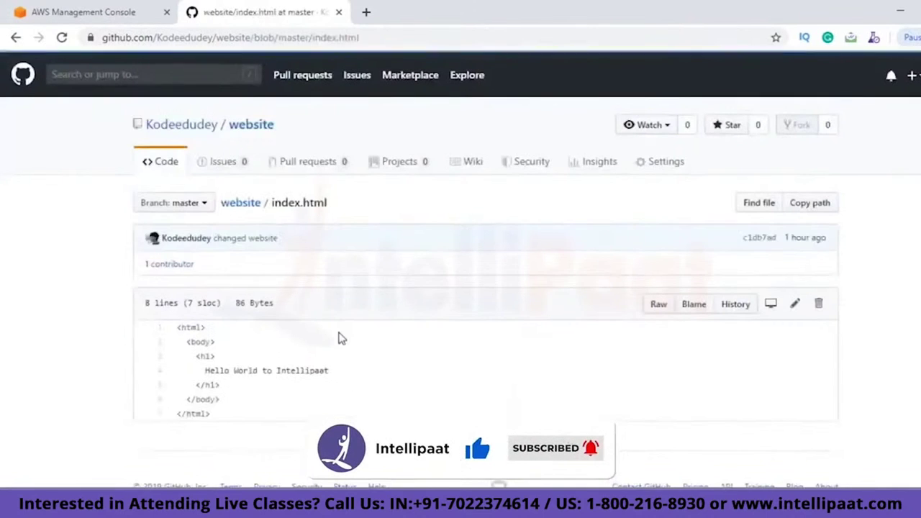
drag(205, 364, 319, 364)
click(320, 364)
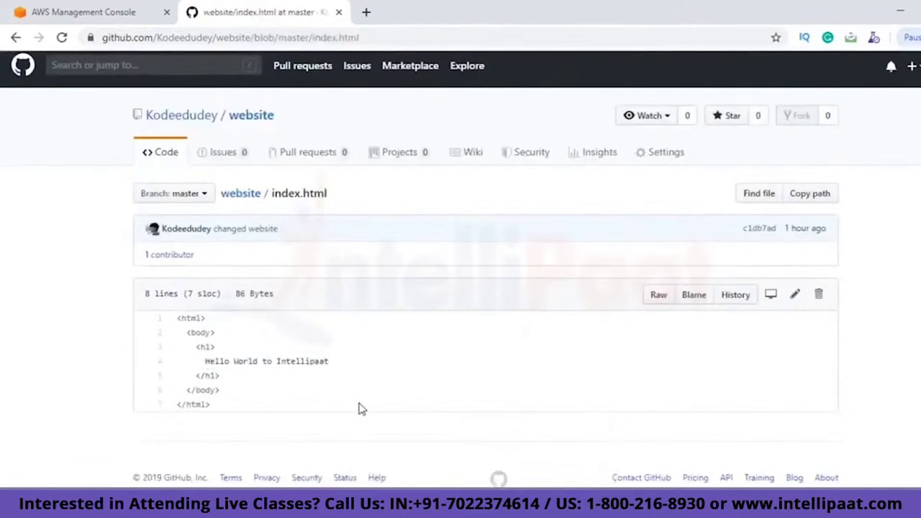
Back at the repository root, open appspec.yml and check its /var/www/html/ destination path
click(240, 194)
scroll(248, 426, down, 3)
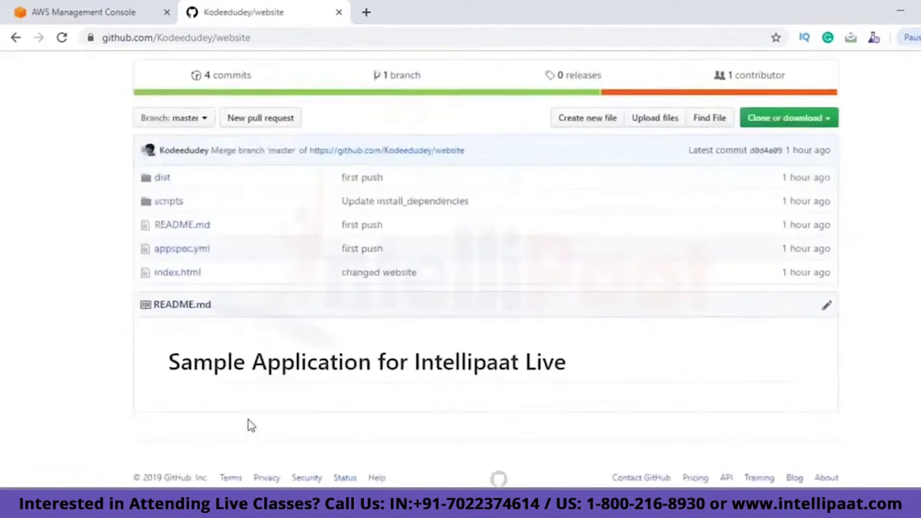
click(171, 253)
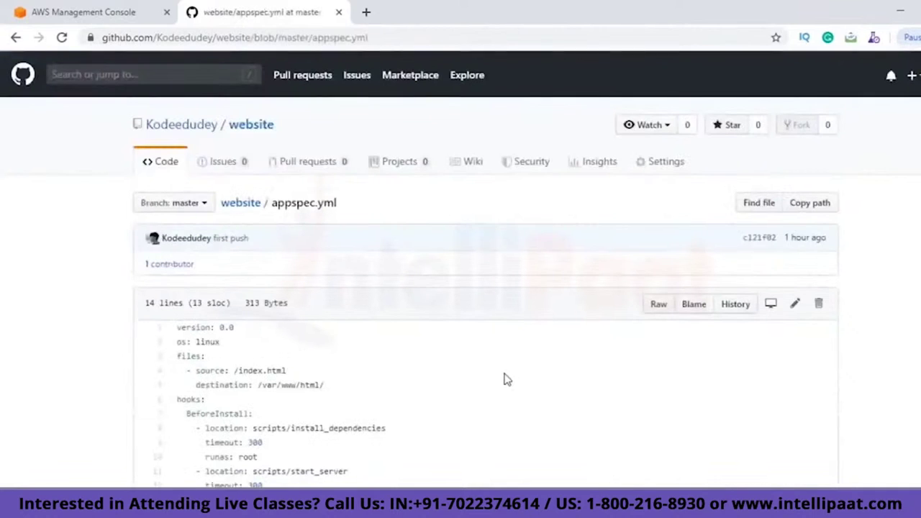
scroll(504, 377, down, 1)
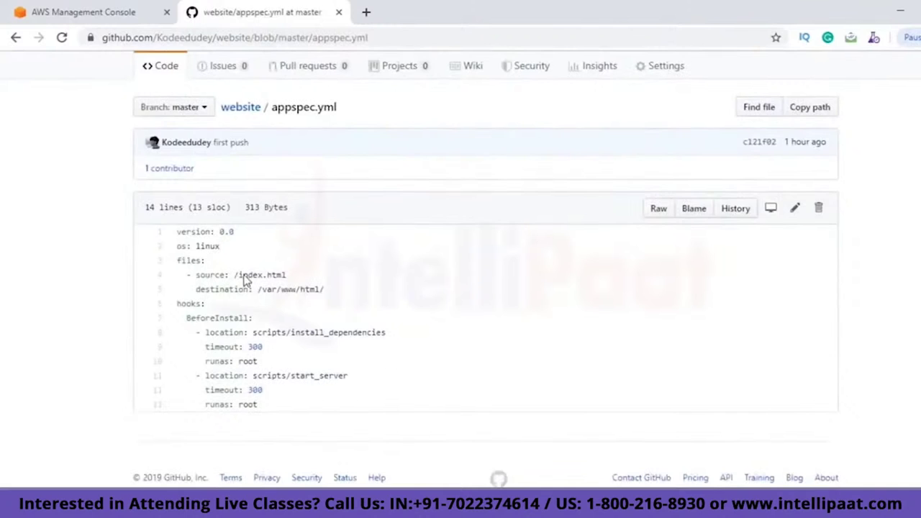
drag(260, 295, 324, 298)
click(281, 292)
Open scripts/install_dependencies and highlight its apt-get update and apache2 install lines
click(248, 108)
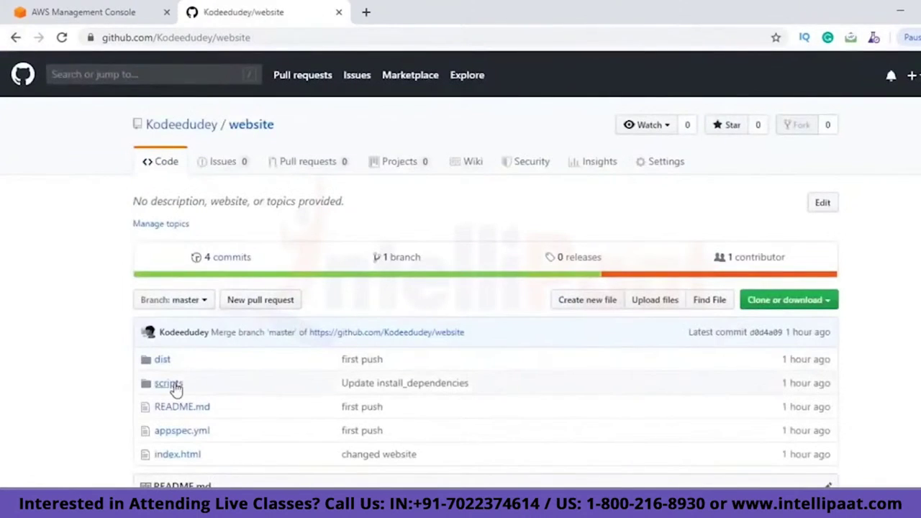
click(173, 385)
click(198, 286)
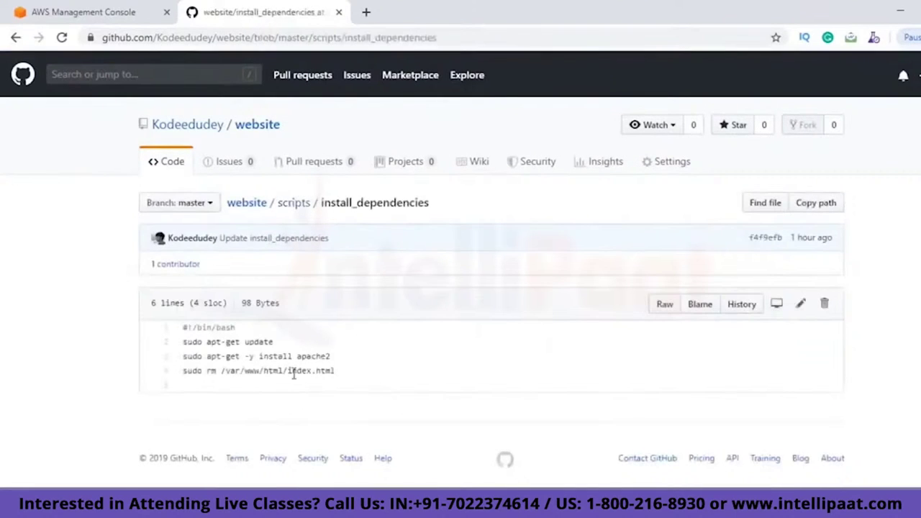
drag(184, 344, 280, 345)
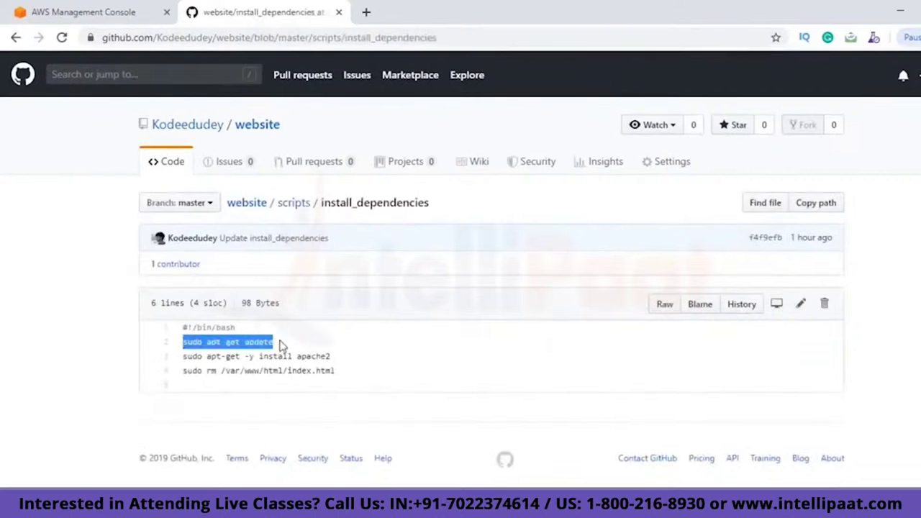
click(295, 369)
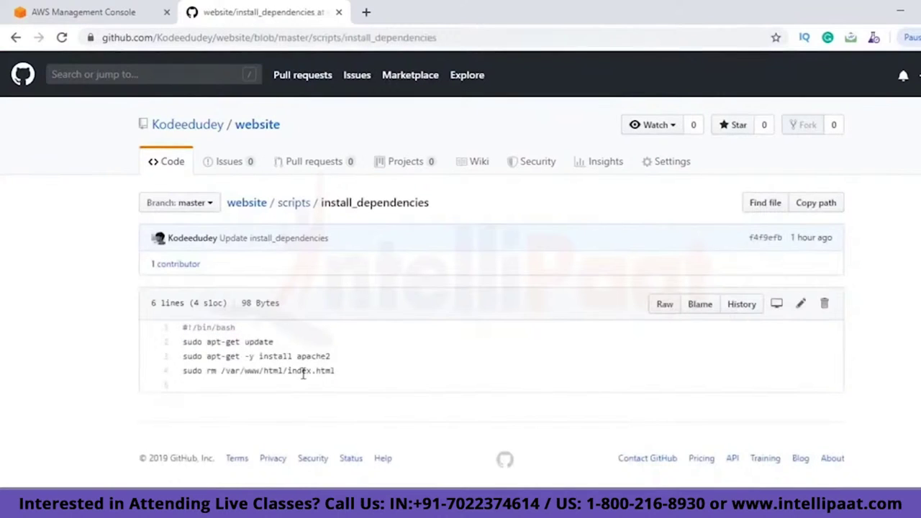
drag(184, 356, 319, 356)
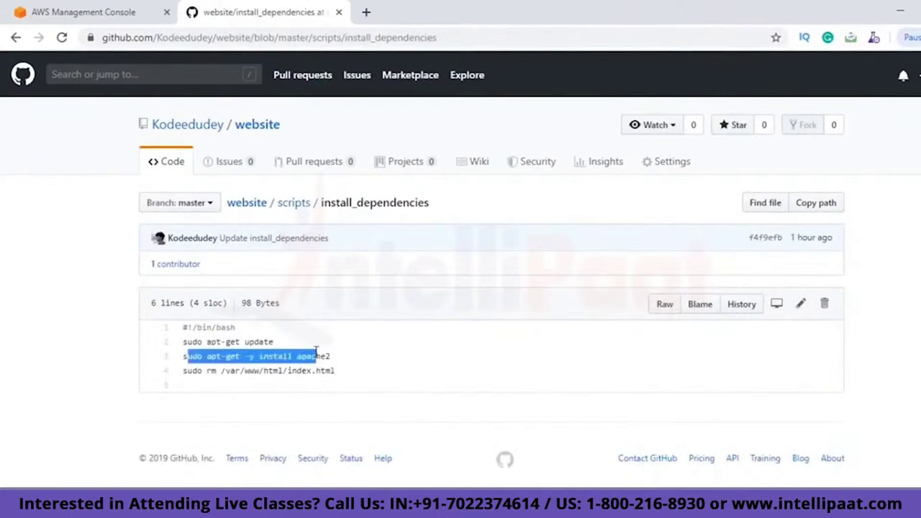
click(323, 370)
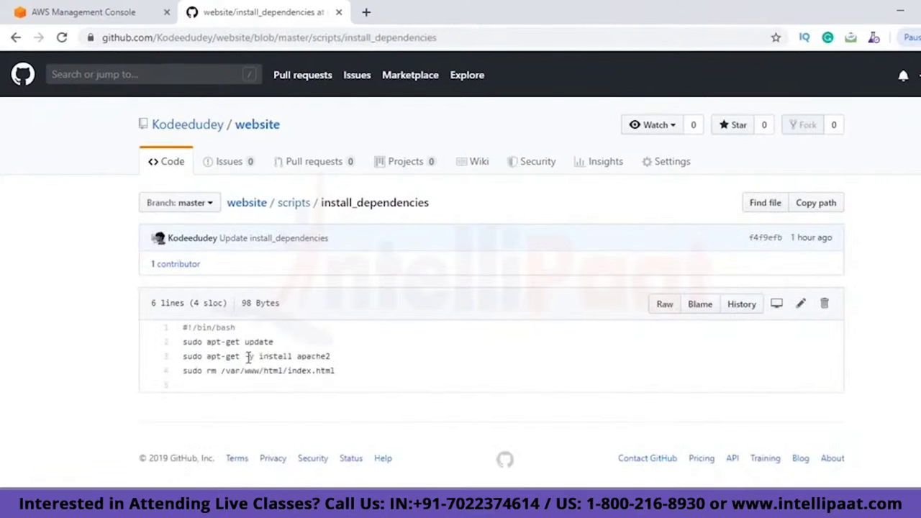
Point out the -y flag on the apache2 install line
drag(244, 357, 254, 357)
click(257, 427)
double_click(254, 356)
click(333, 338)
double_click(249, 357)
click(297, 392)
Highlight the command removing /var/www/html/index.html, then return to the repository root
drag(181, 372, 335, 371)
click(346, 374)
drag(225, 370, 294, 357)
click(263, 385)
drag(220, 372, 290, 371)
click(306, 389)
double_click(299, 359)
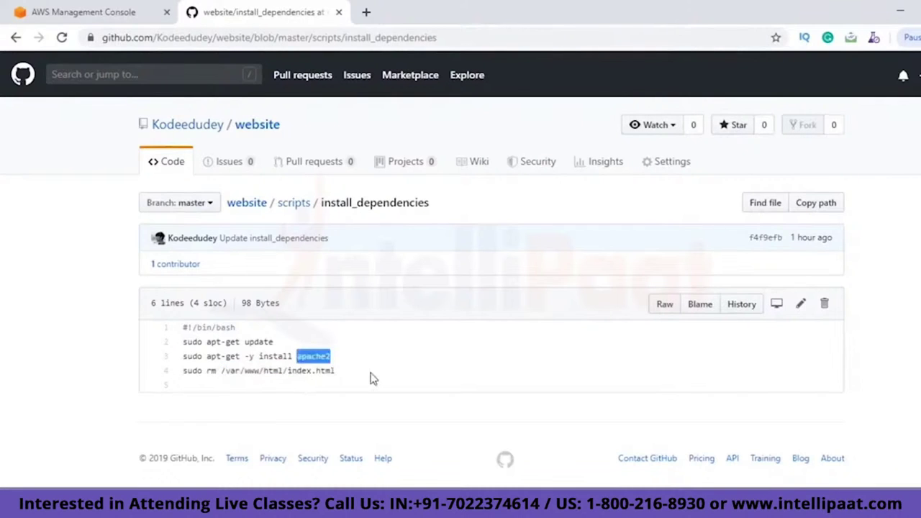
click(372, 379)
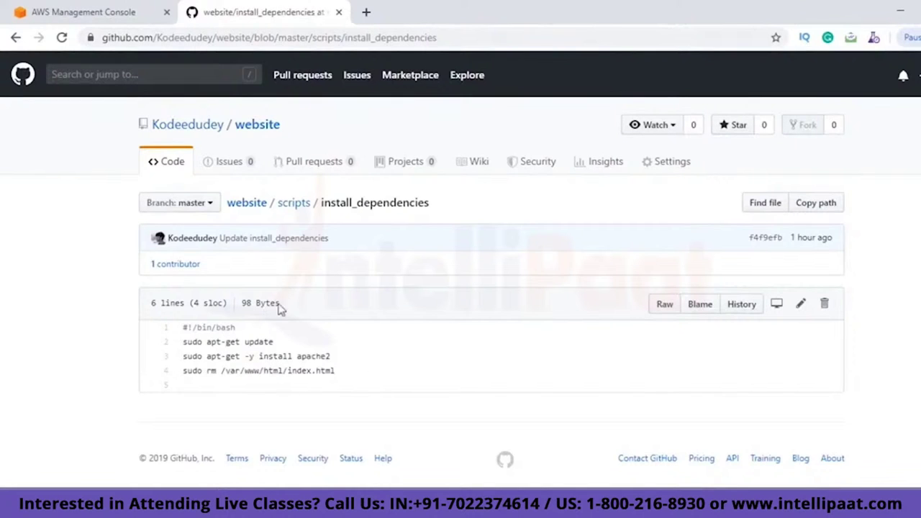
click(247, 203)
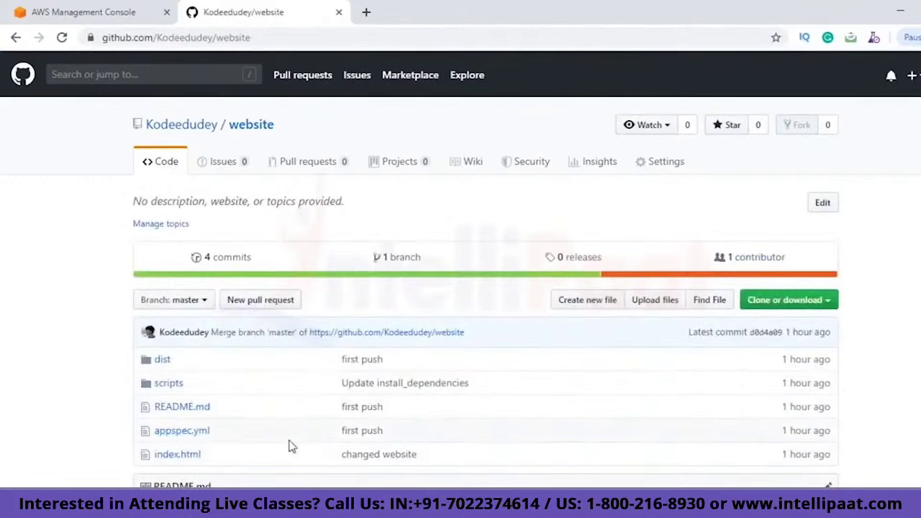
In the AWS console, search 'code' and open CodeDeploy
click(116, 8)
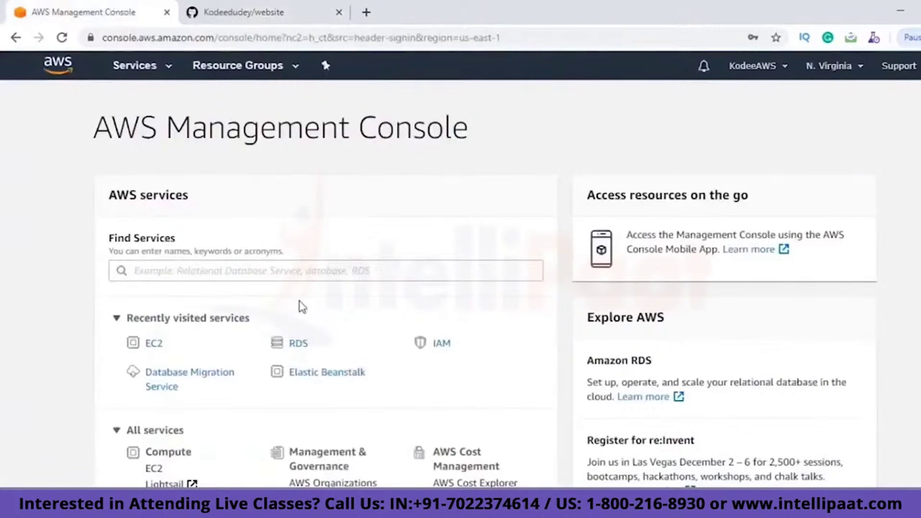
click(285, 268)
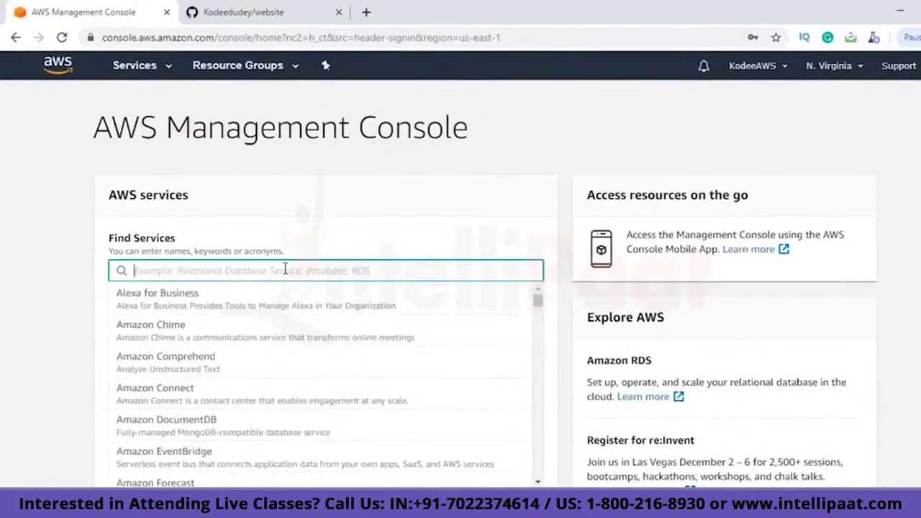
text(code)
key(Down)
key(Down)
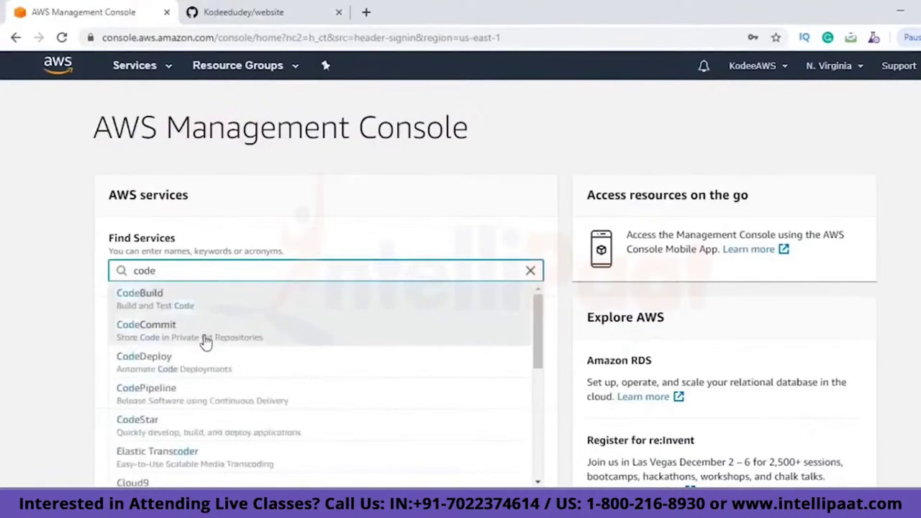
click(196, 360)
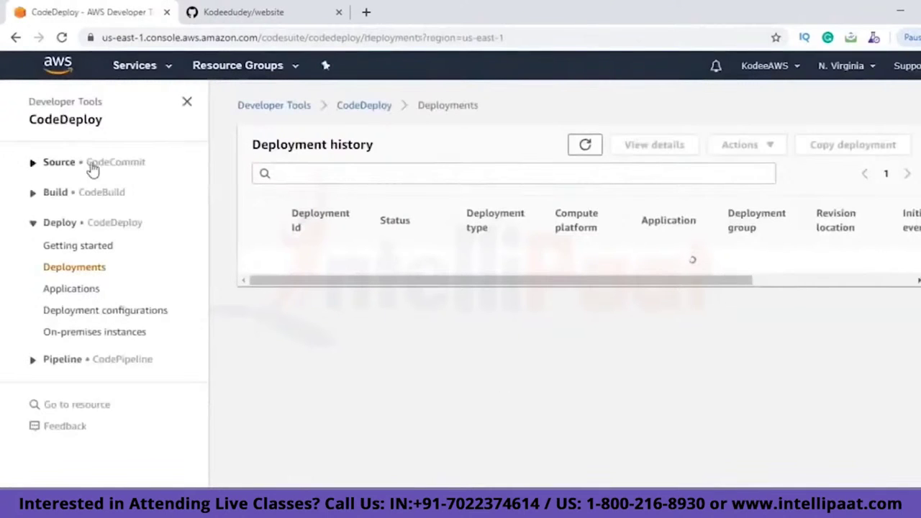
Under Source > Repositories, create an empty CodeCommit repository named website
click(32, 163)
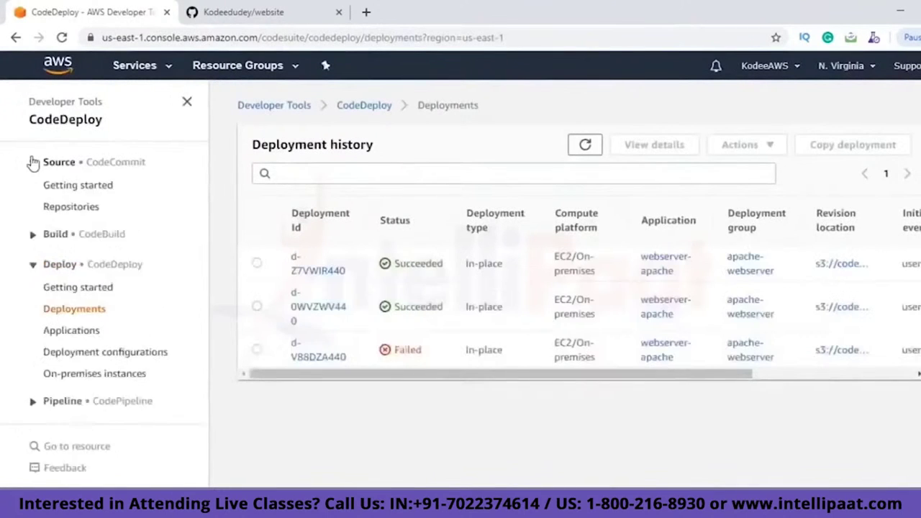
click(75, 207)
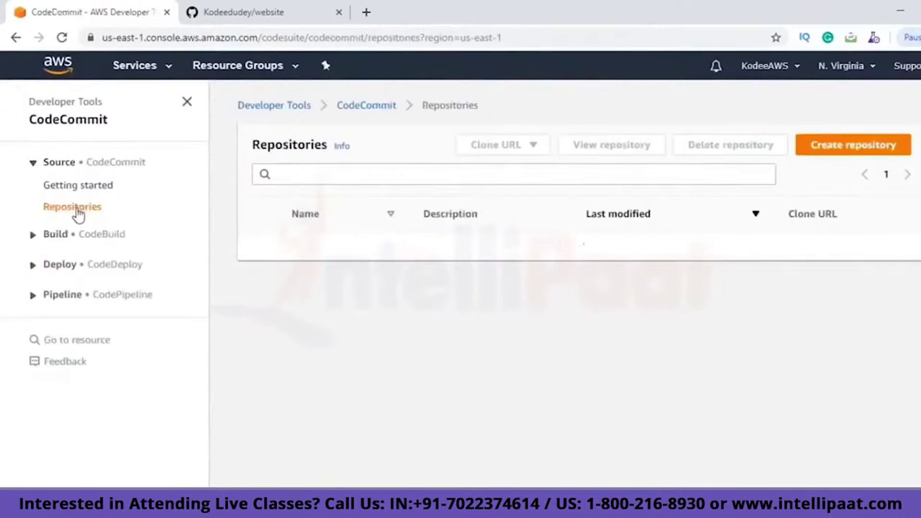
click(859, 149)
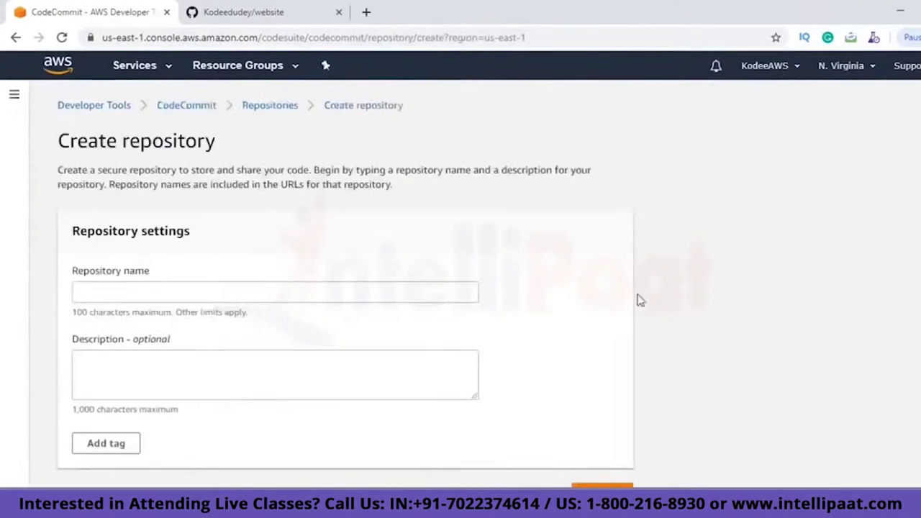
scroll(504, 241, down, 1)
scroll(123, 134, up, 1)
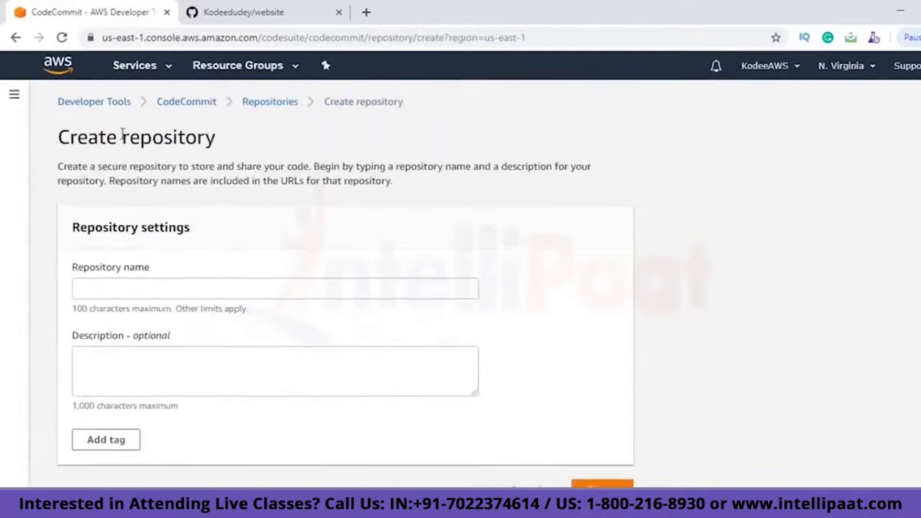
click(160, 284)
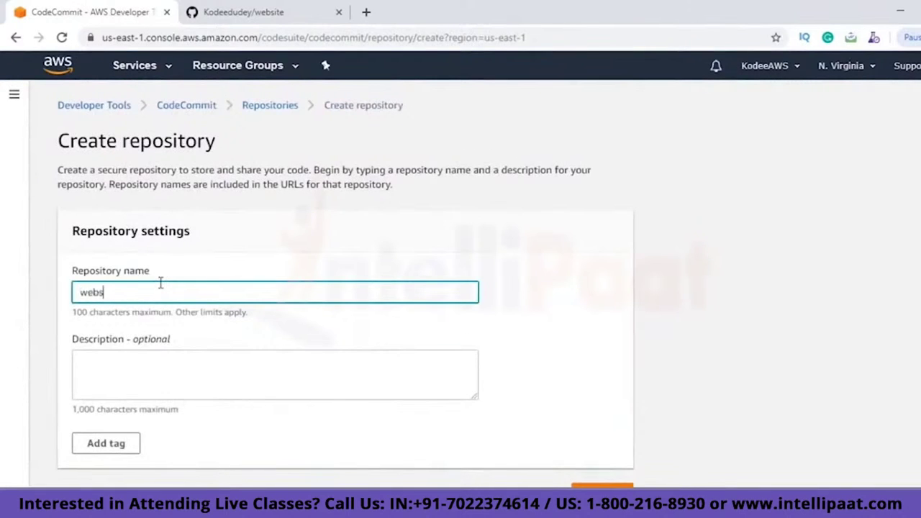
scroll(730, 375, down, 1)
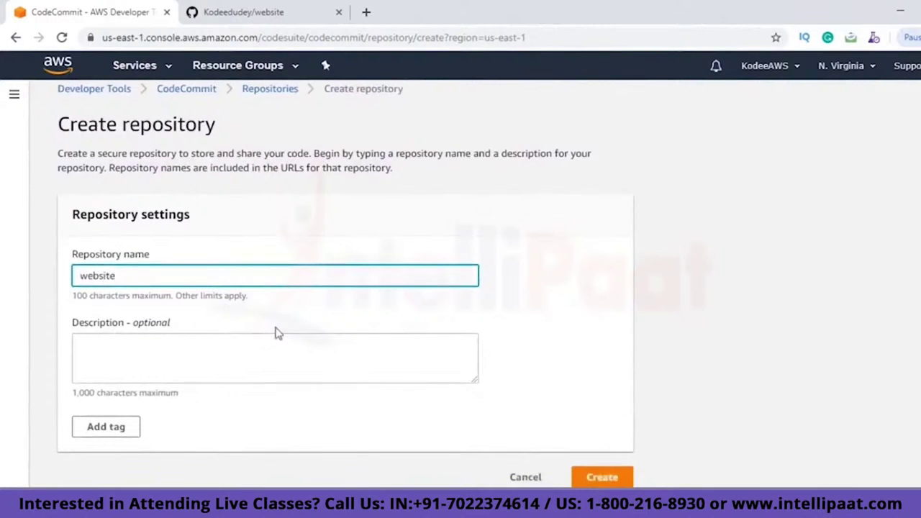
click(590, 478)
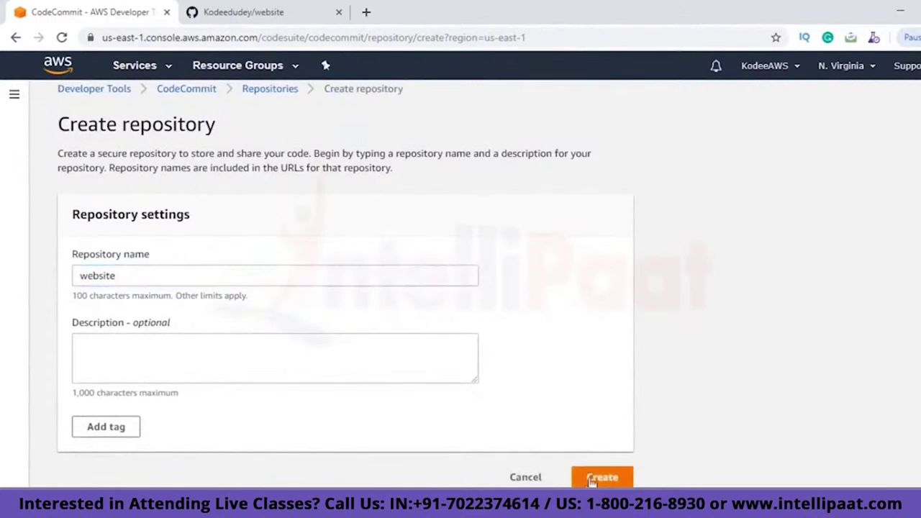
scroll(515, 401, down, 5)
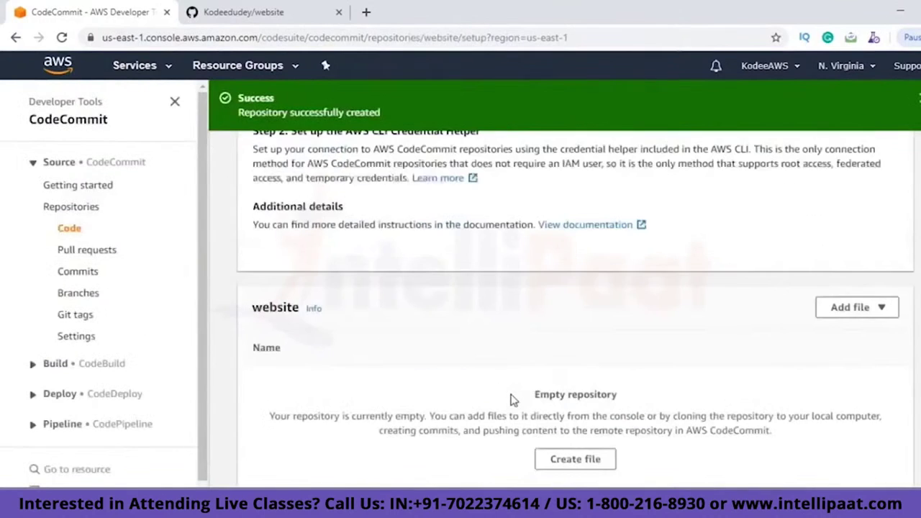
scroll(641, 313, up, 5)
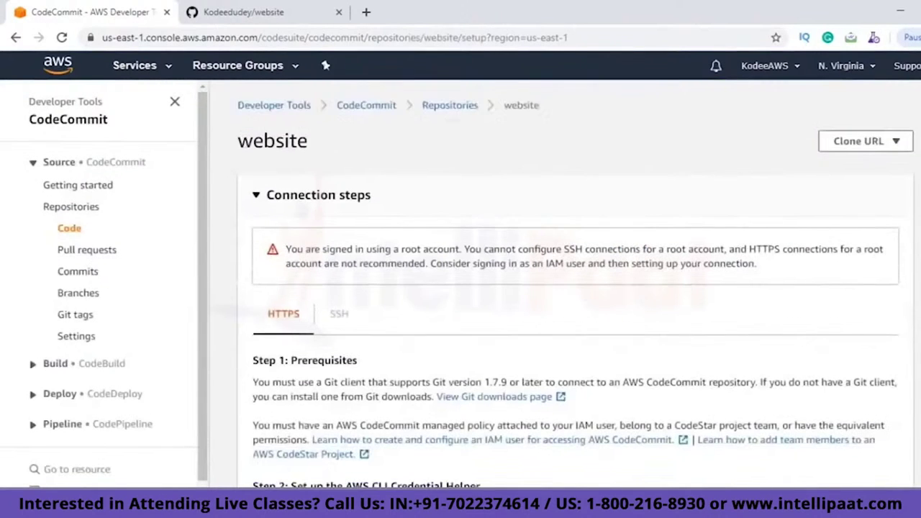
scroll(500, 410, down, 3)
scroll(500, 410, up, 1)
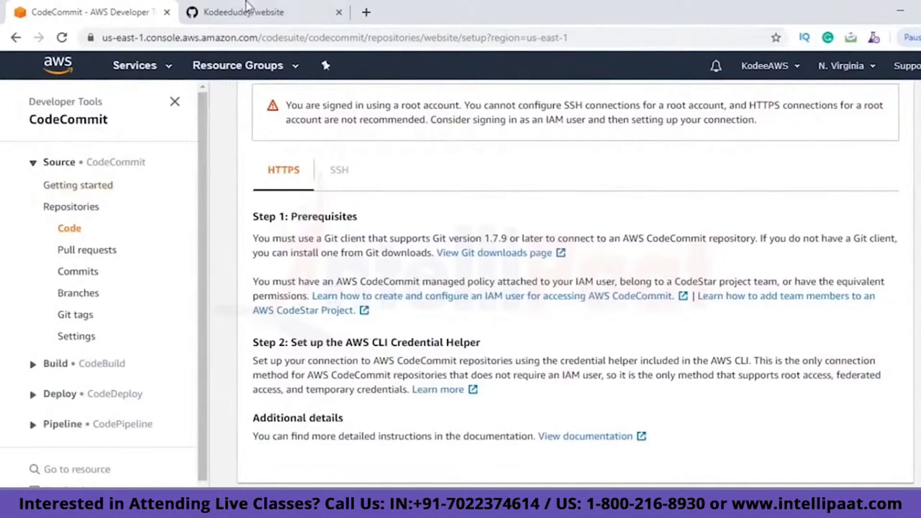
Return to the new CodeCommit repository page and collapse the sidebar's Source and Build groups
click(286, 6)
click(101, 11)
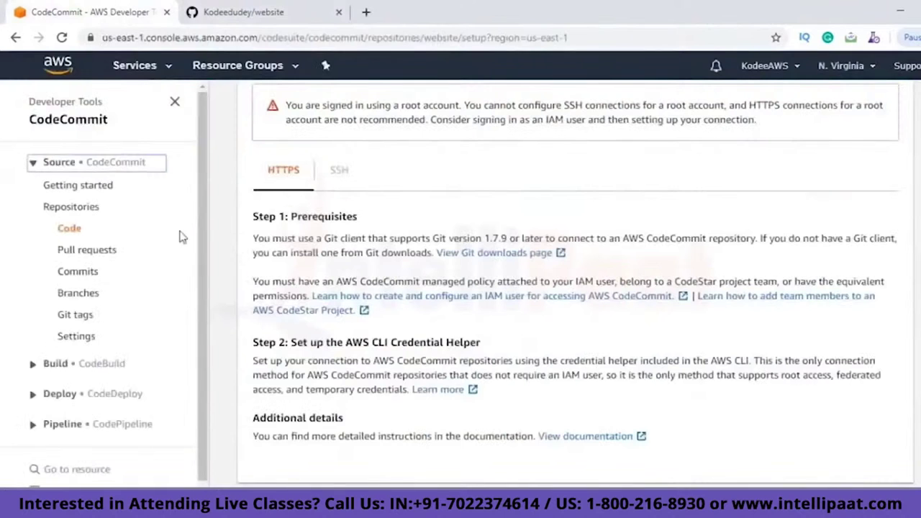
click(32, 166)
click(33, 192)
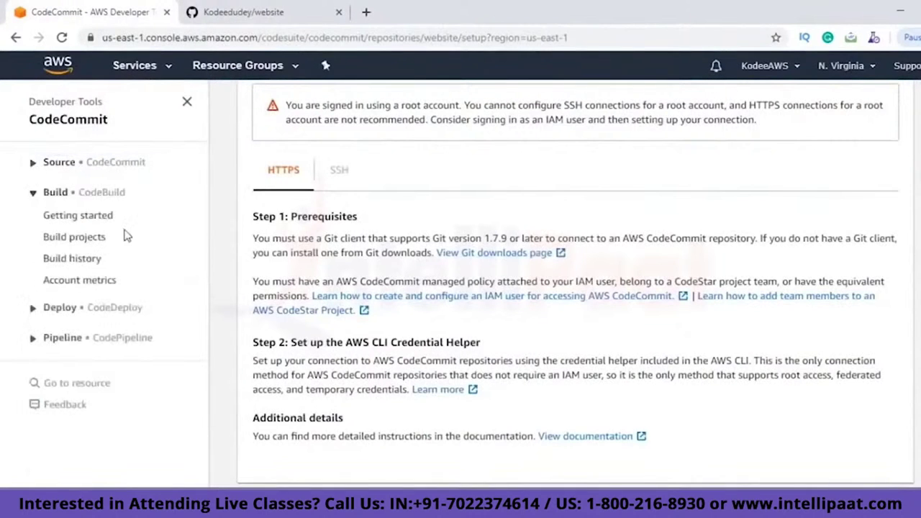
click(49, 195)
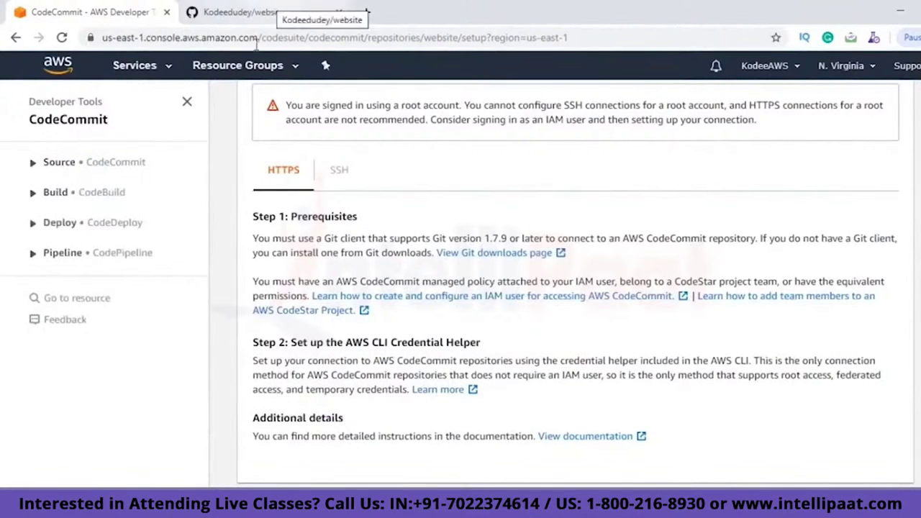
Under Deploy > Applications, create webserver-apache2 with EC2/On-premises as compute platform
click(55, 226)
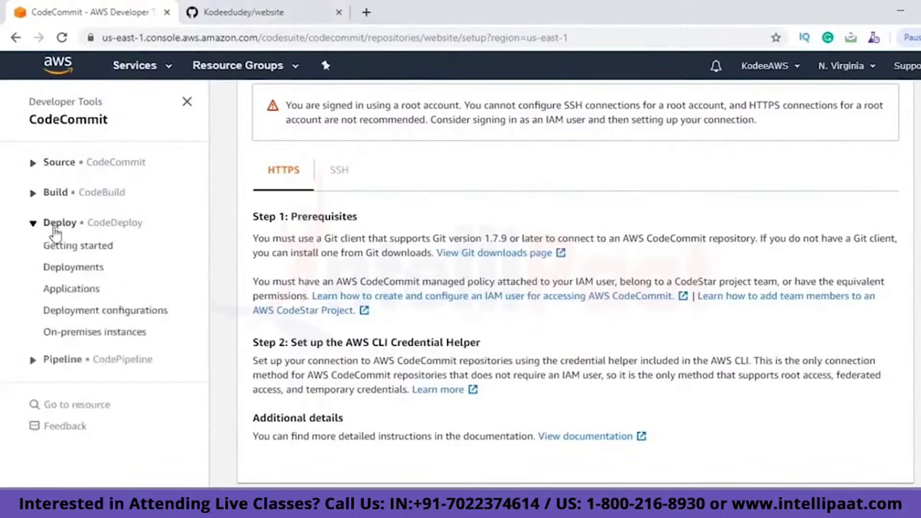
click(97, 363)
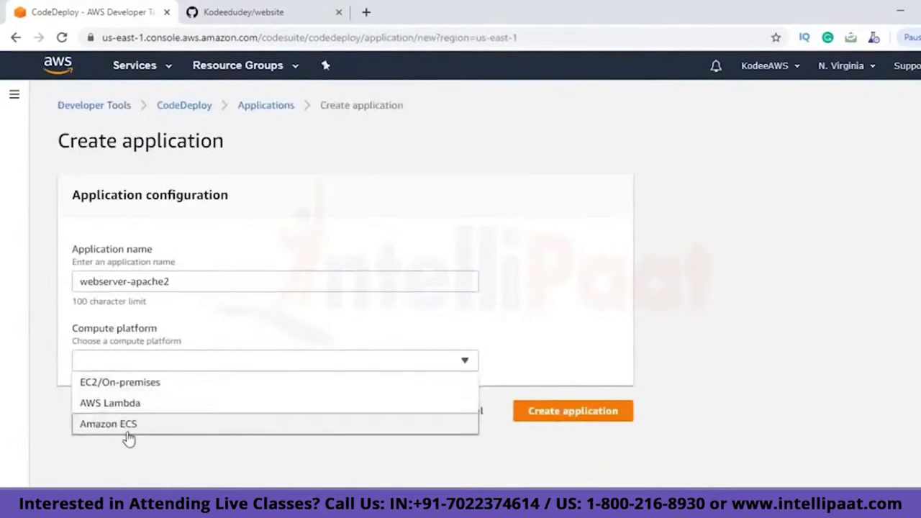
click(137, 385)
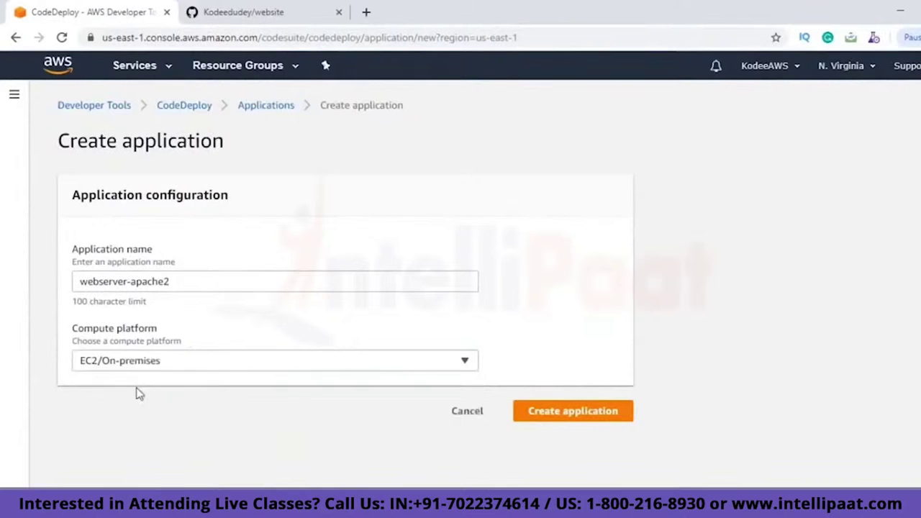
click(540, 418)
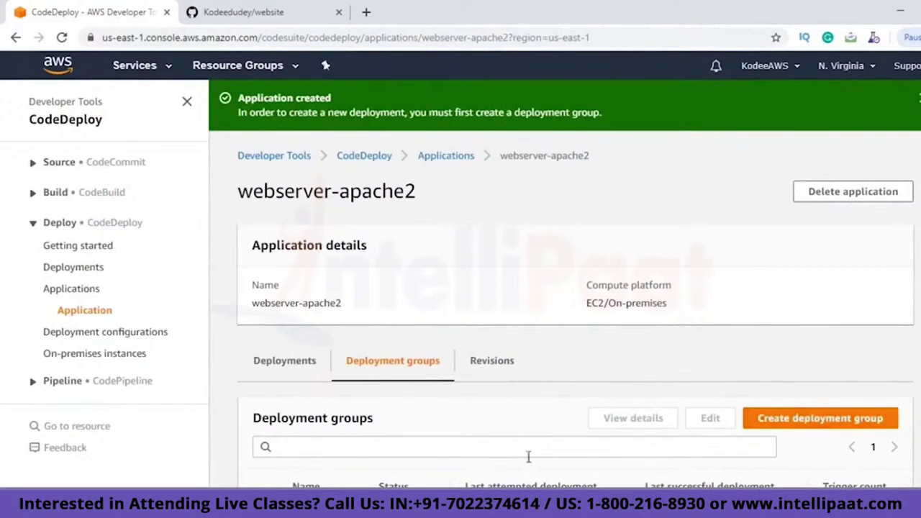
Start a deployment group and preview the Amazon EC2 instances tag key and value suggestions
scroll(792, 421, down, 2)
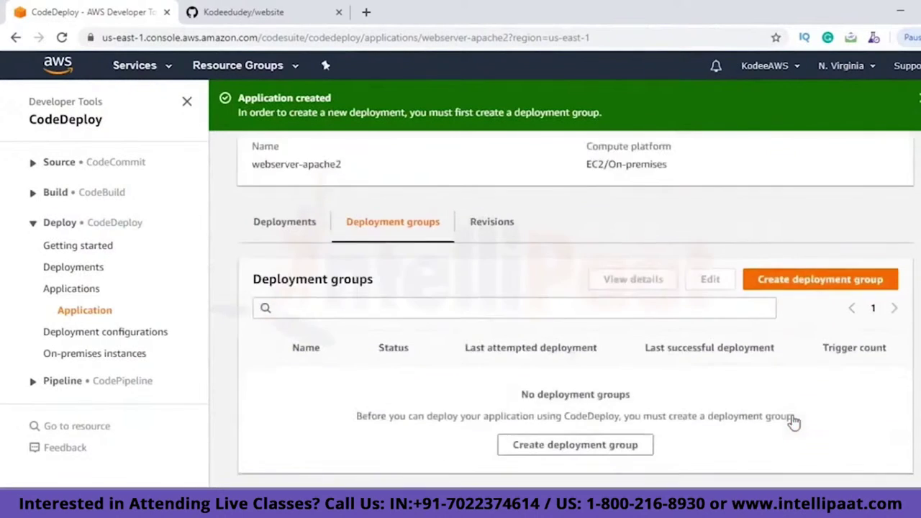
click(785, 287)
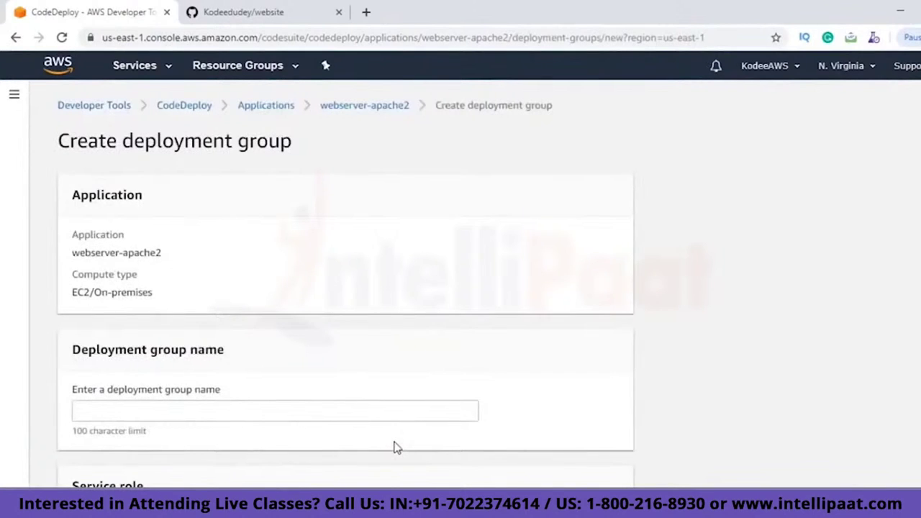
scroll(394, 448, down, 2)
scroll(393, 446, down, 8)
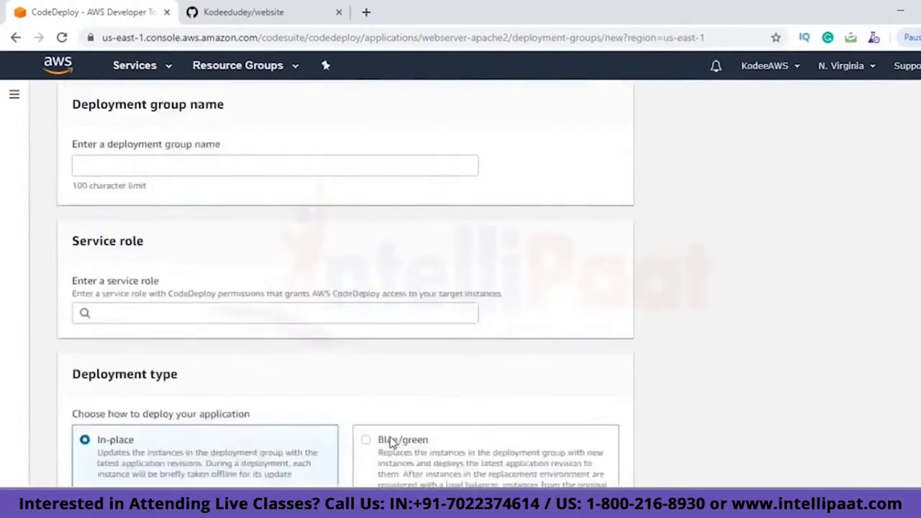
scroll(392, 442, down, 1)
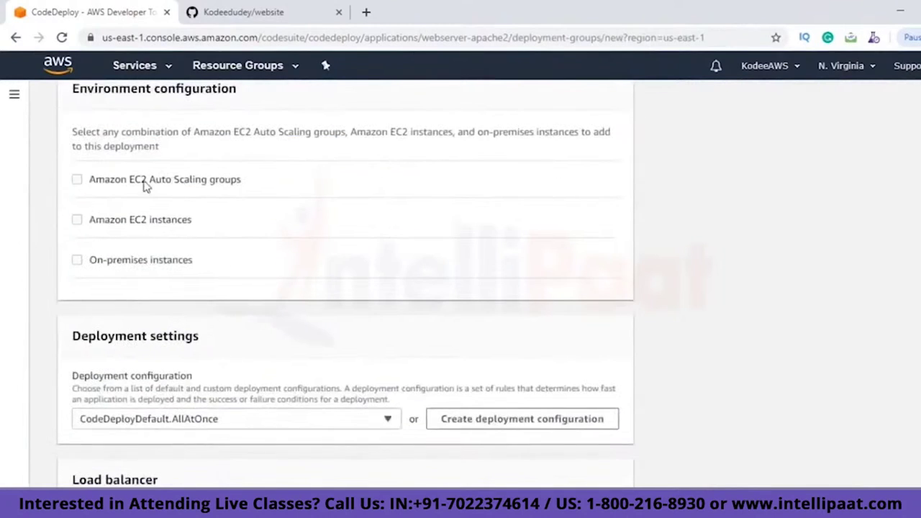
click(144, 220)
click(159, 365)
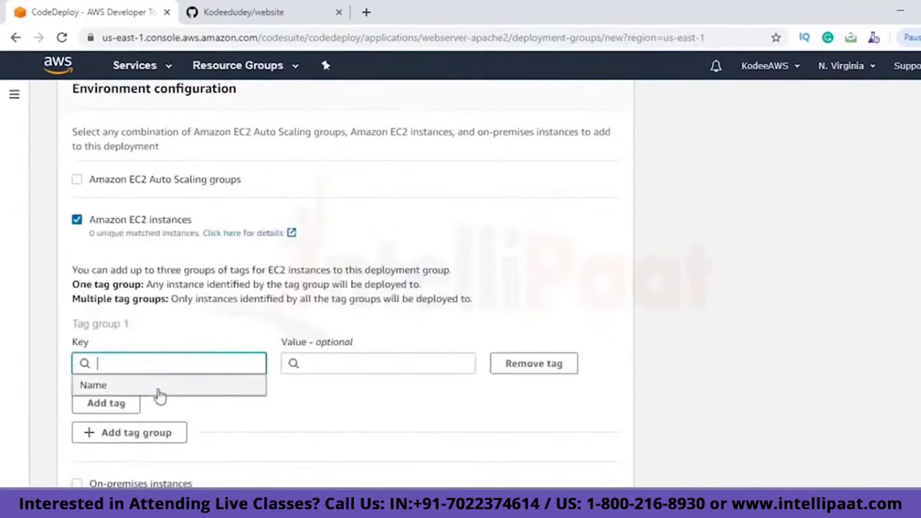
click(328, 360)
click(380, 453)
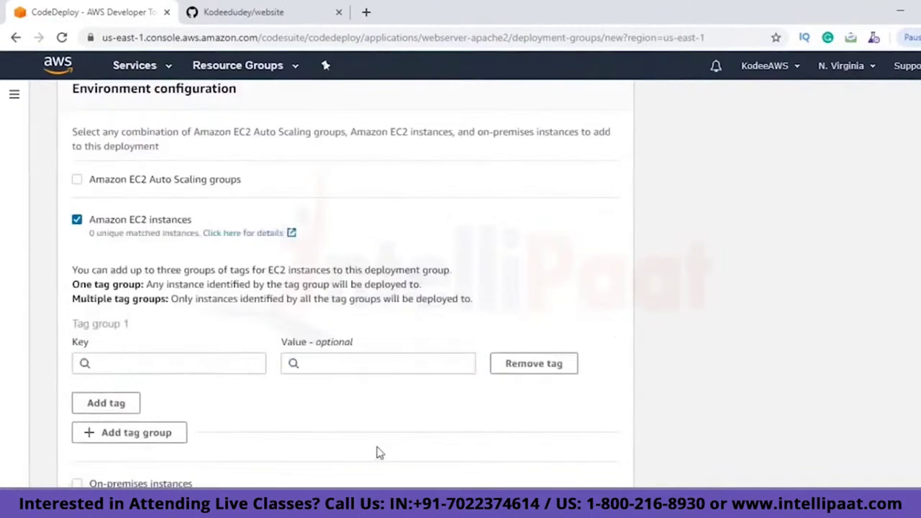
click(77, 220)
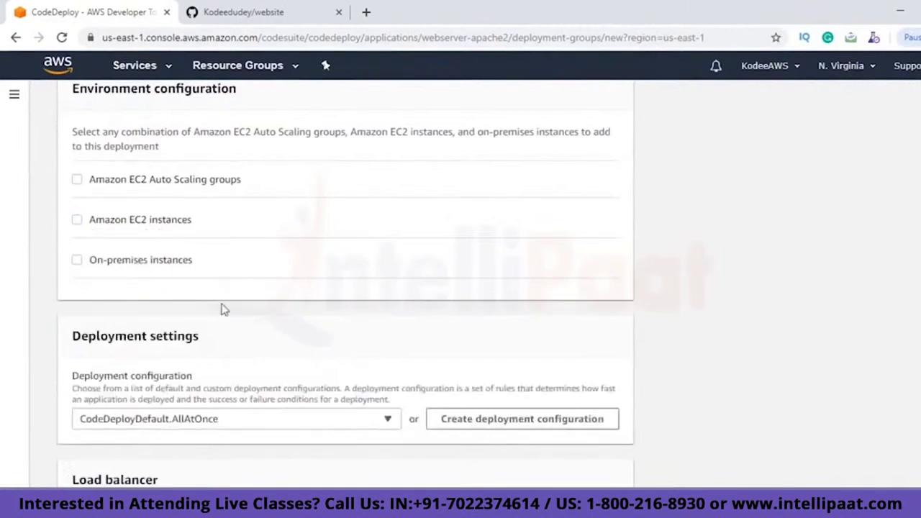
Highlight 'deployment group' in the page heading and open the console home in a background tab
scroll(247, 314, up, 10)
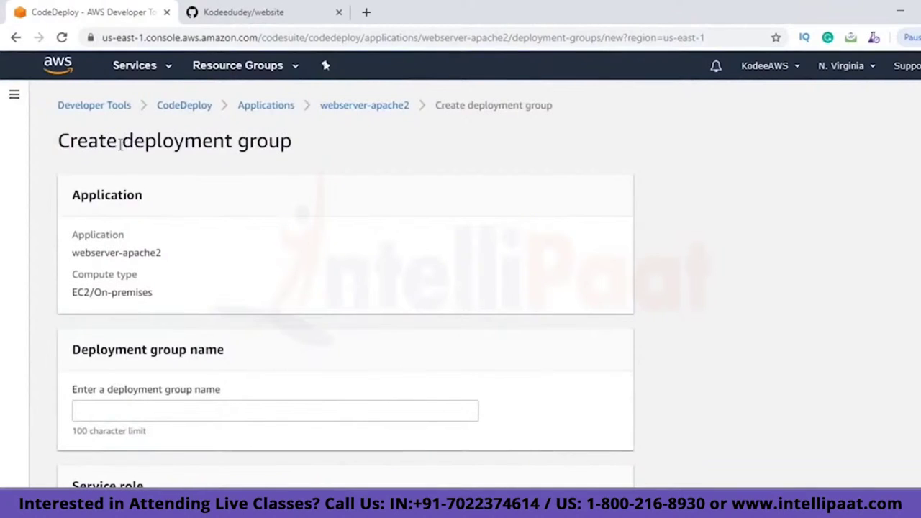
drag(119, 142, 301, 141)
click(301, 175)
drag(122, 142, 228, 141)
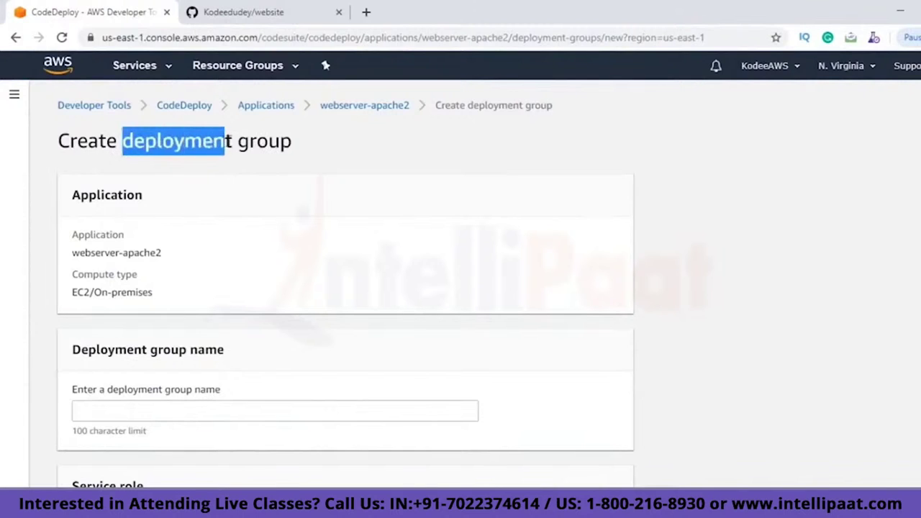
click(202, 115)
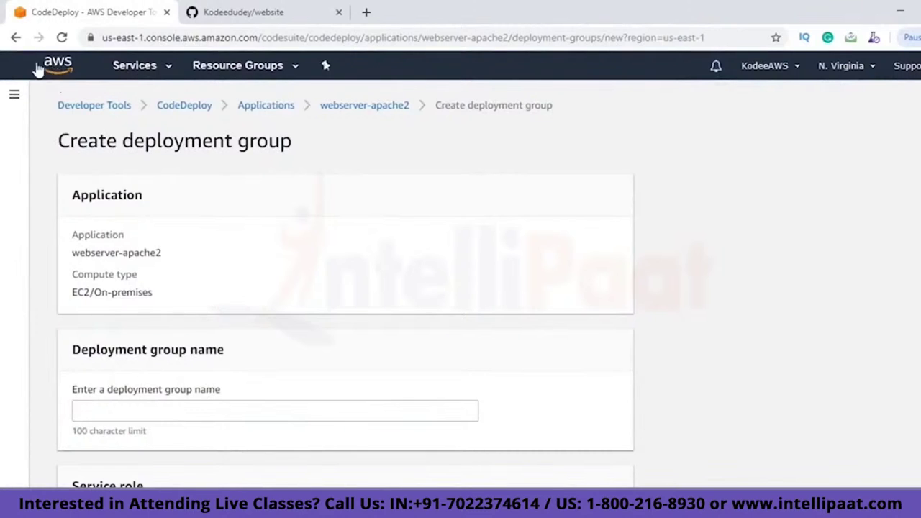
middle_click(56, 66)
From the new console home tab, open EC2's Instances list showing the stopped webserver instance
click(245, 19)
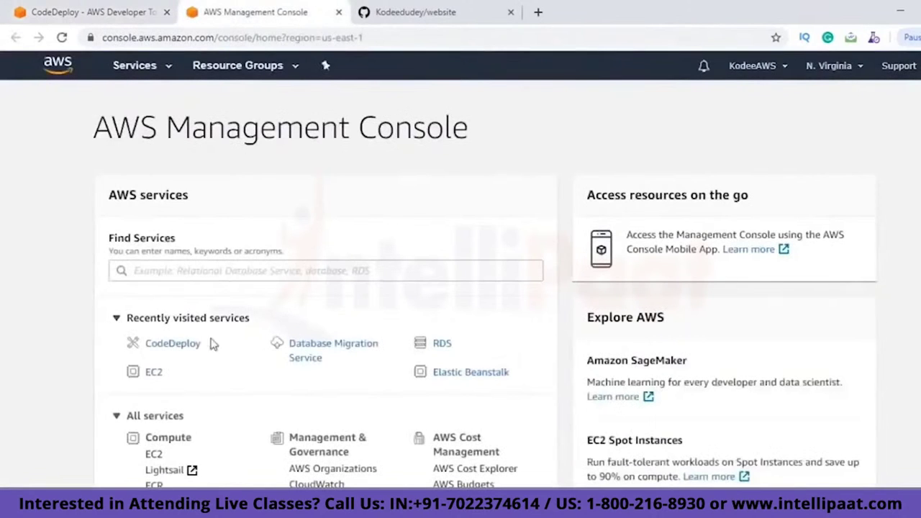
click(155, 373)
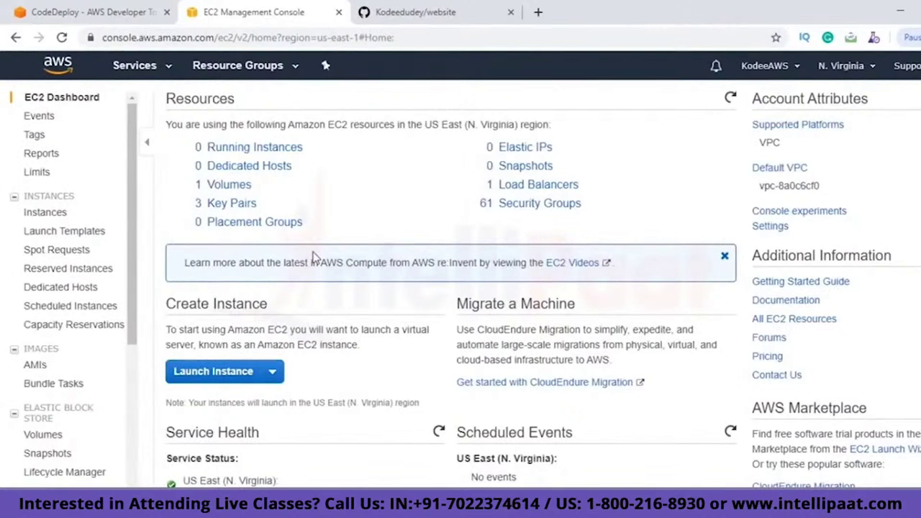
click(223, 152)
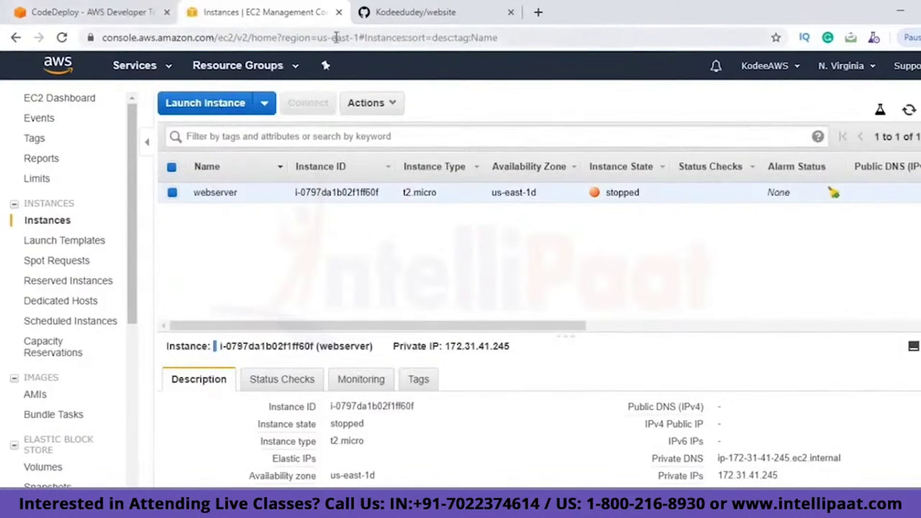
click(196, 108)
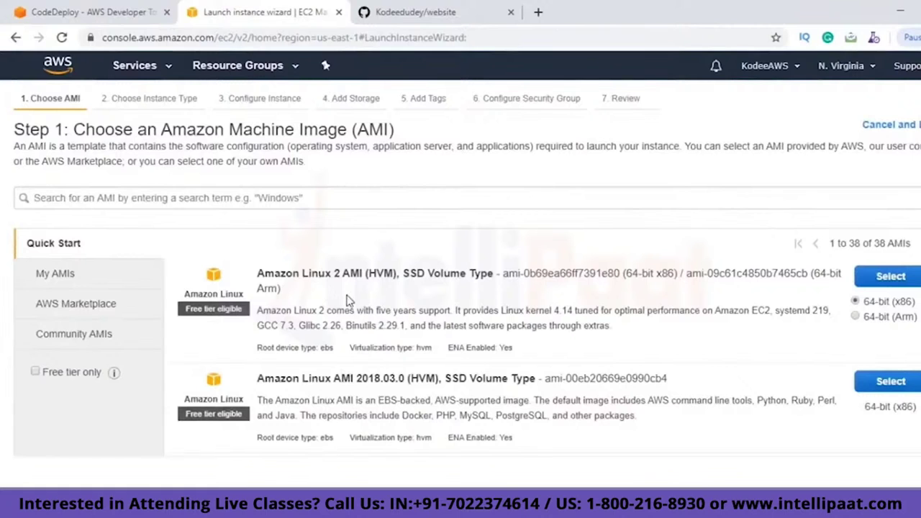
Scroll the Quick Start AMI list to locate Ubuntu Server 18.04 LTS
scroll(387, 286, down, 5)
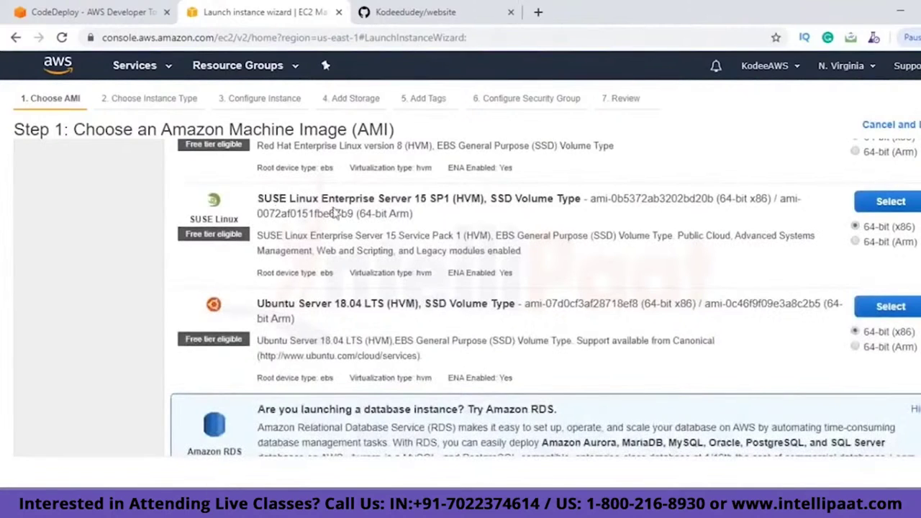
scroll(385, 333, down, 4)
scroll(386, 331, down, 5)
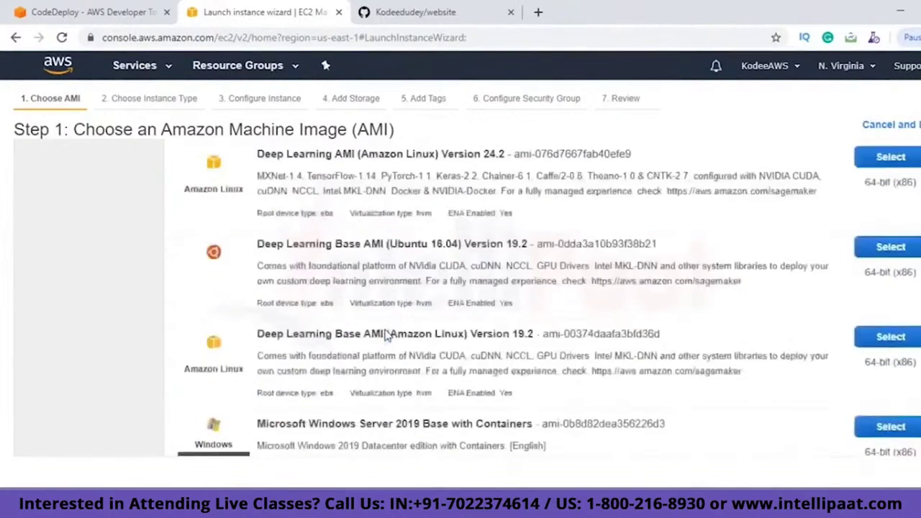
scroll(317, 295, up, 3)
scroll(363, 251, up, 1)
scroll(363, 251, up, 5)
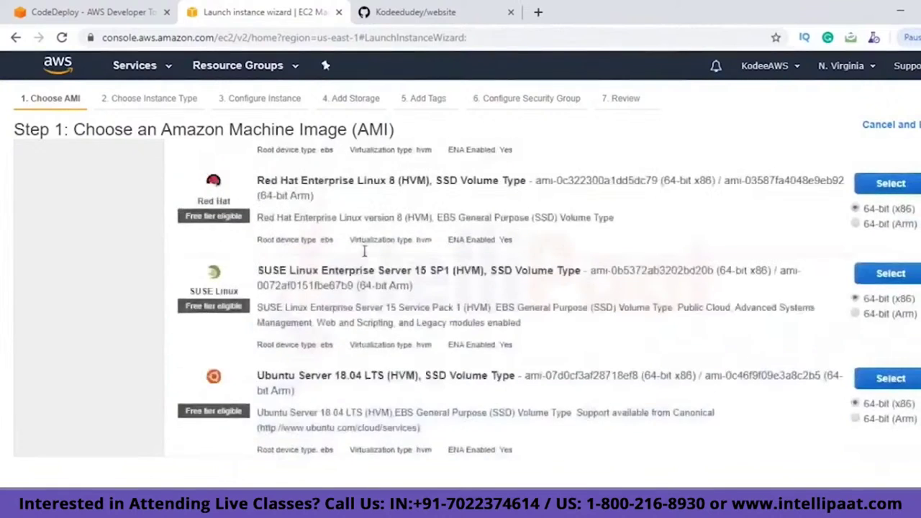
scroll(316, 255, down, 4)
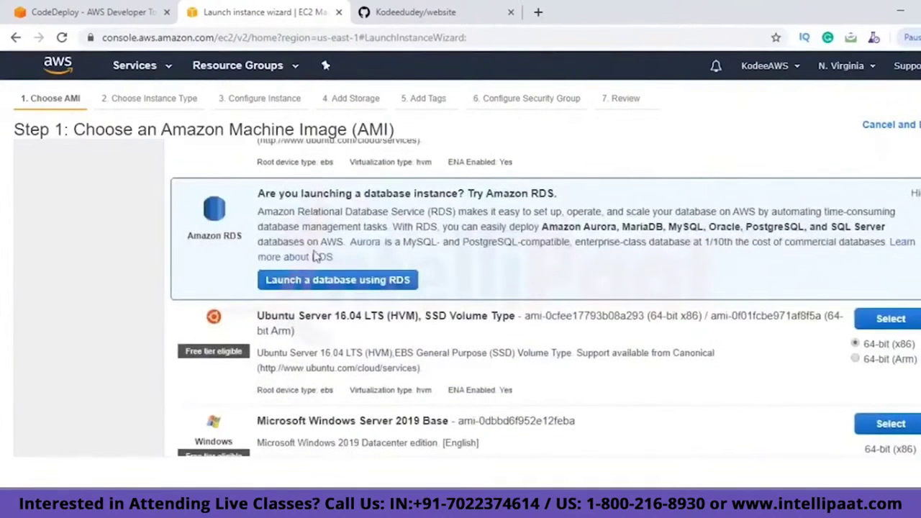
scroll(314, 257, up, 2)
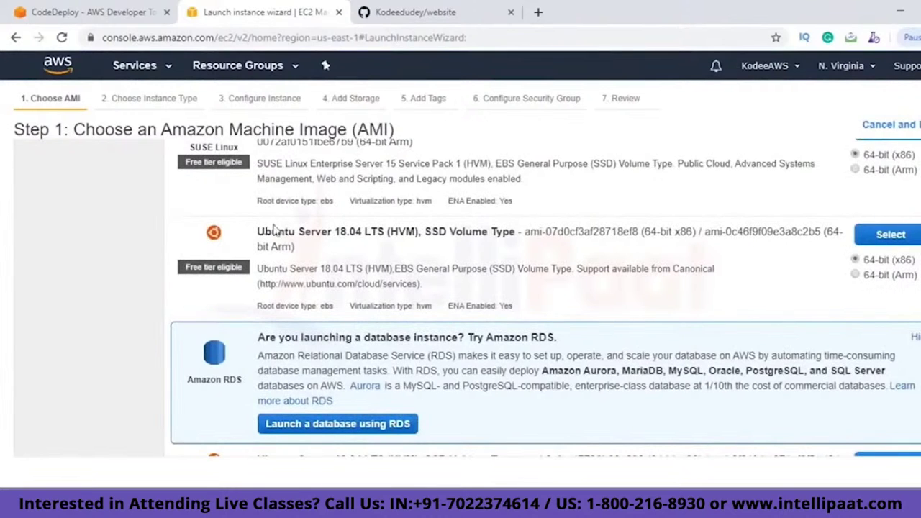
Select the Ubuntu Server 18.04 LTS image, keep t2.micro, and proceed to instance details
click(879, 238)
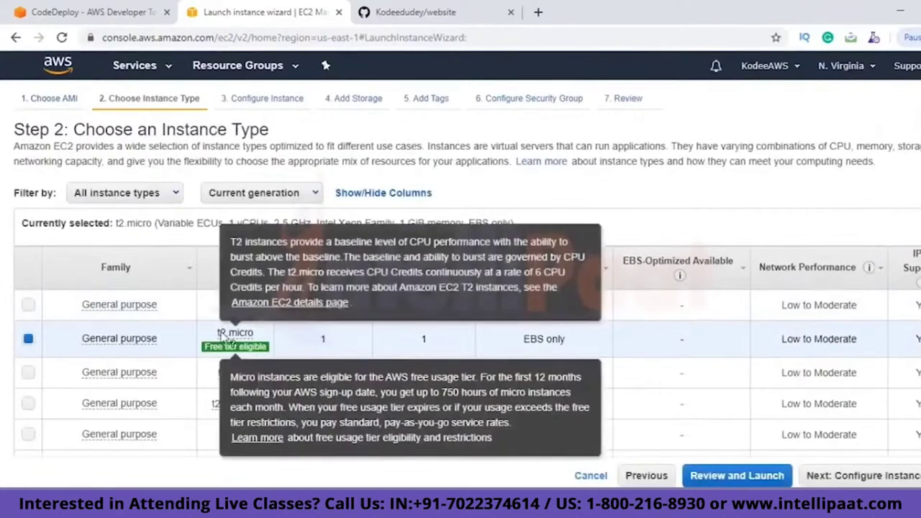
scroll(267, 312, down, 5)
scroll(267, 313, down, 3)
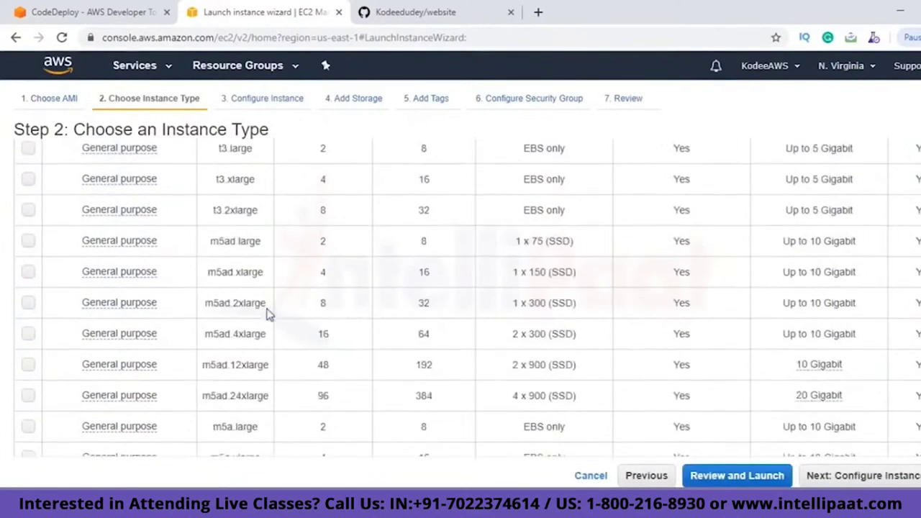
scroll(267, 312, up, 10)
mouse_move(219, 352)
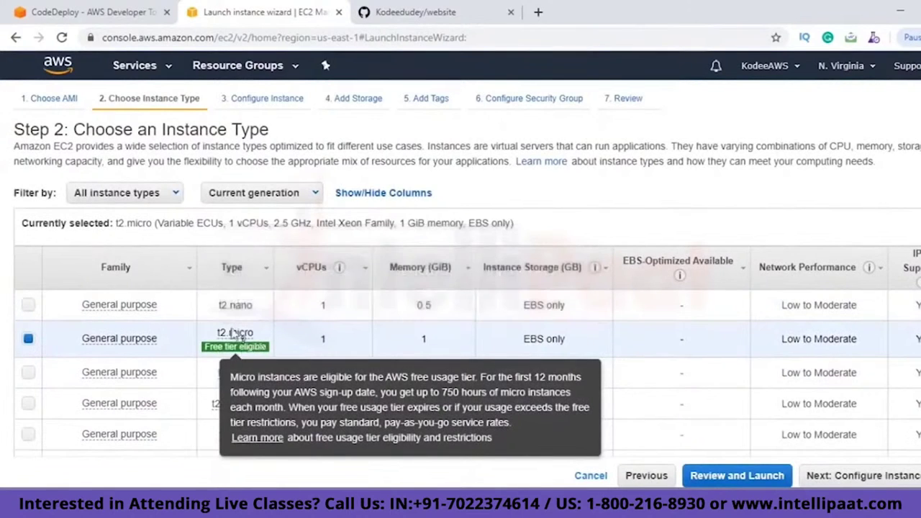
mouse_move(257, 357)
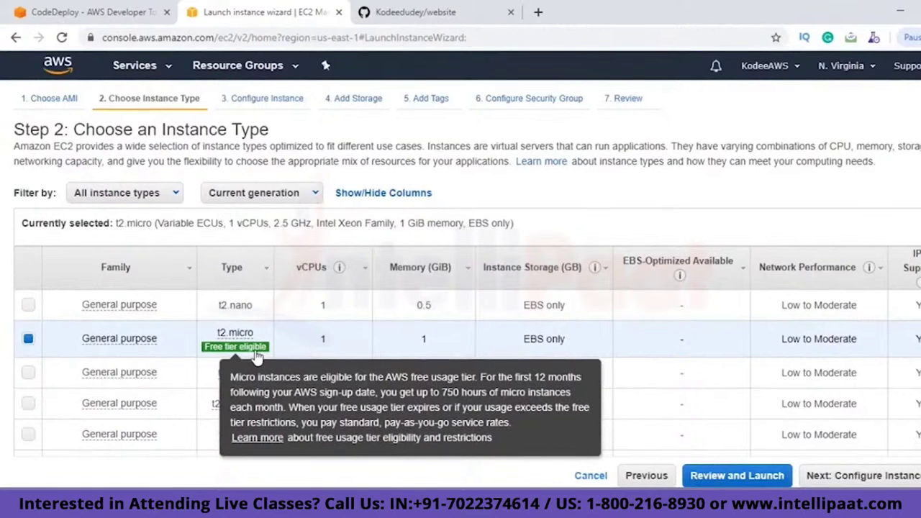
click(888, 478)
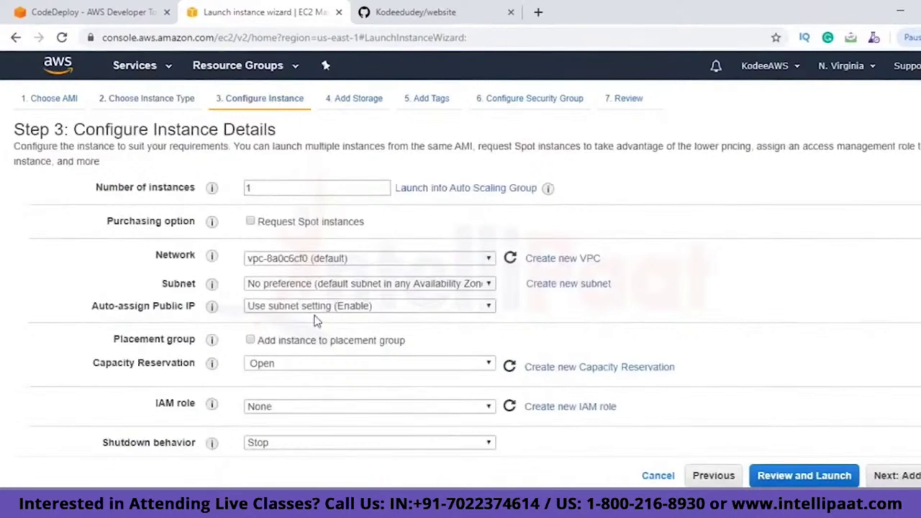
Assign the ec2codedeploy IAM role to the instance and open IAM in a new tab
scroll(315, 321, down, 2)
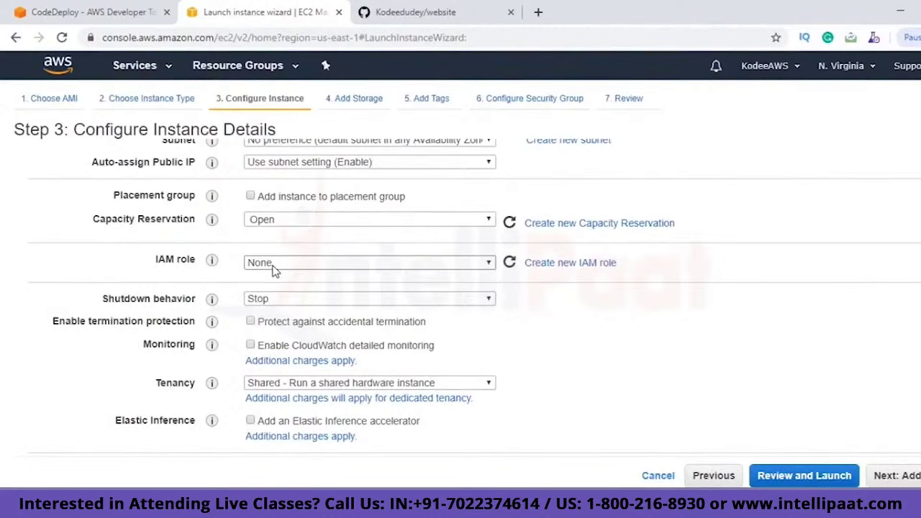
click(272, 264)
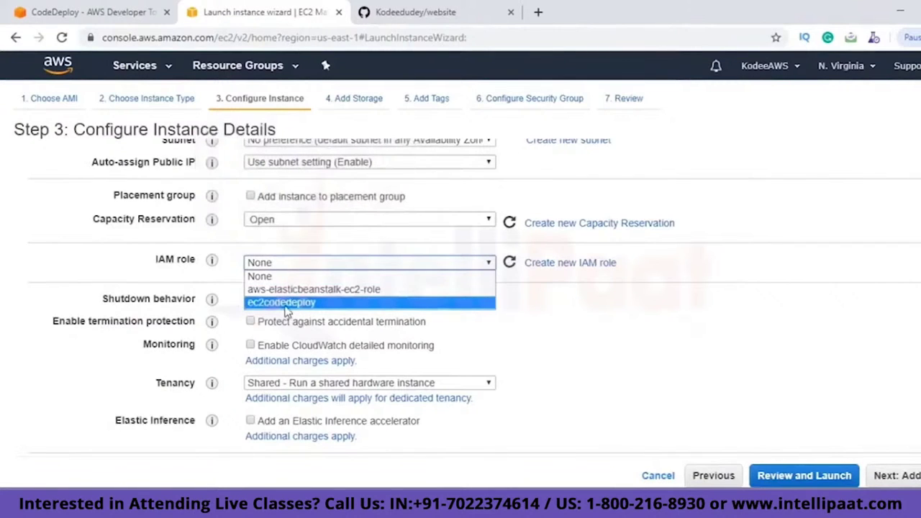
click(285, 306)
click(576, 264)
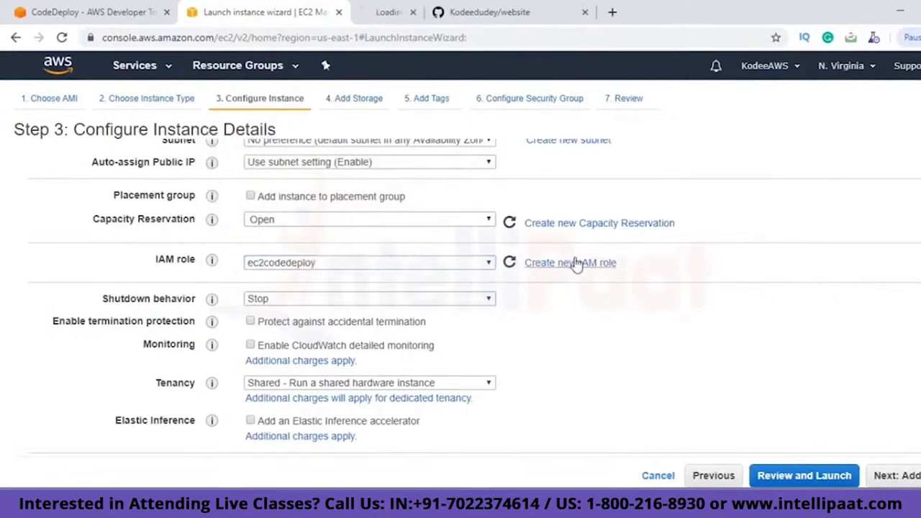
click(432, 12)
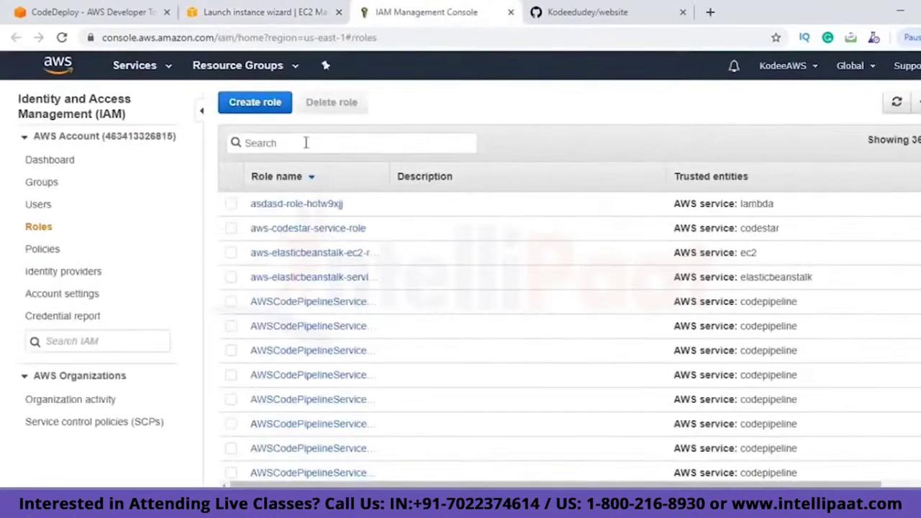
Walk through an EC2 role with the AmazonEC2RoleforAWSCodeDeploy policy, then back out to the roles list
click(254, 105)
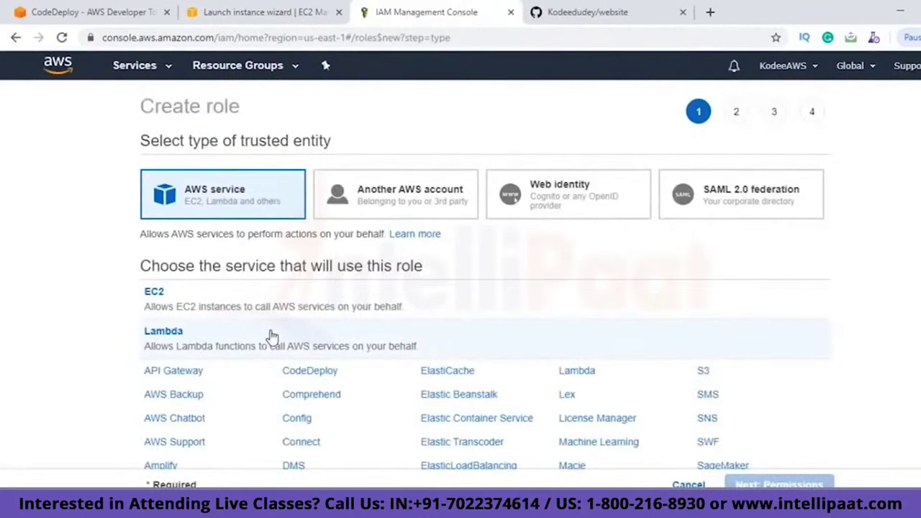
click(248, 305)
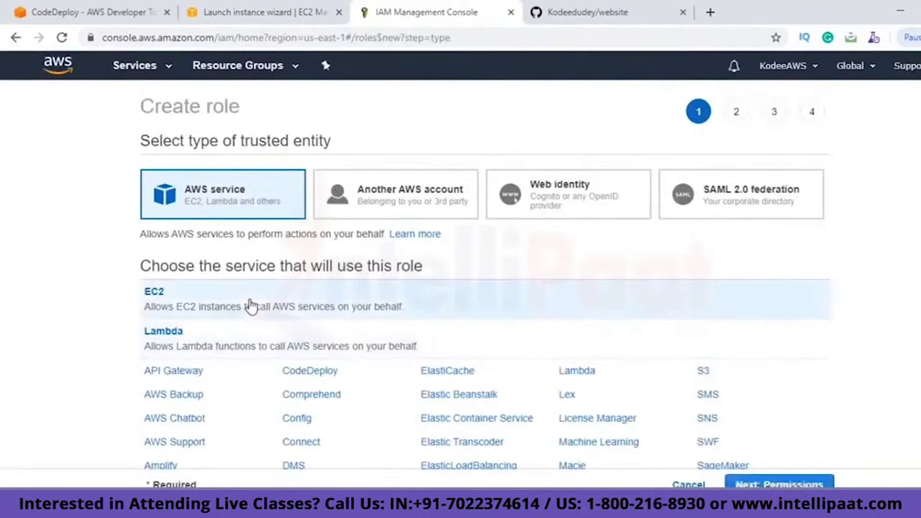
click(746, 477)
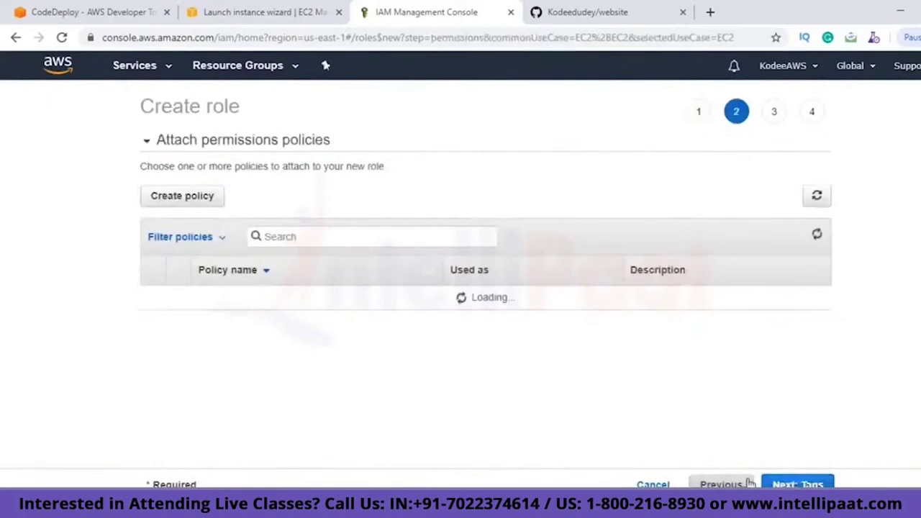
click(294, 236)
text(code)
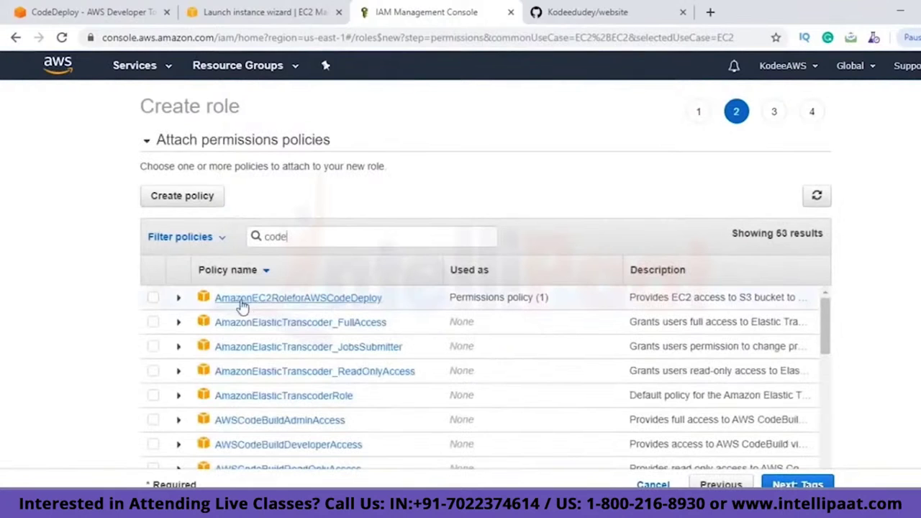
click(152, 298)
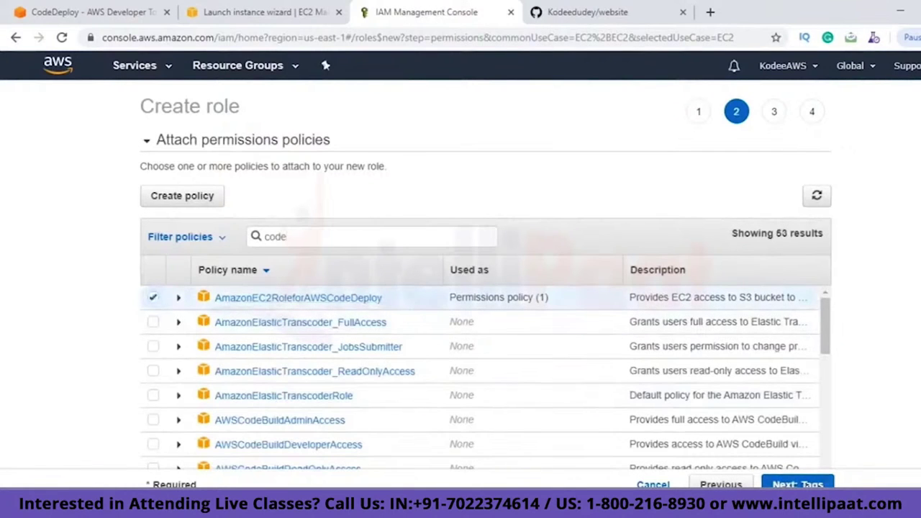
click(797, 484)
click(792, 485)
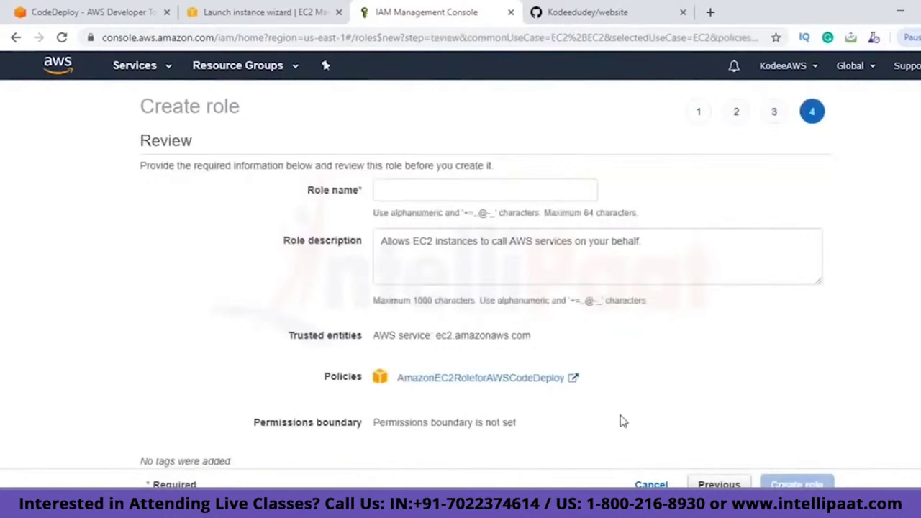
click(16, 38)
click(15, 37)
click(16, 37)
click(15, 38)
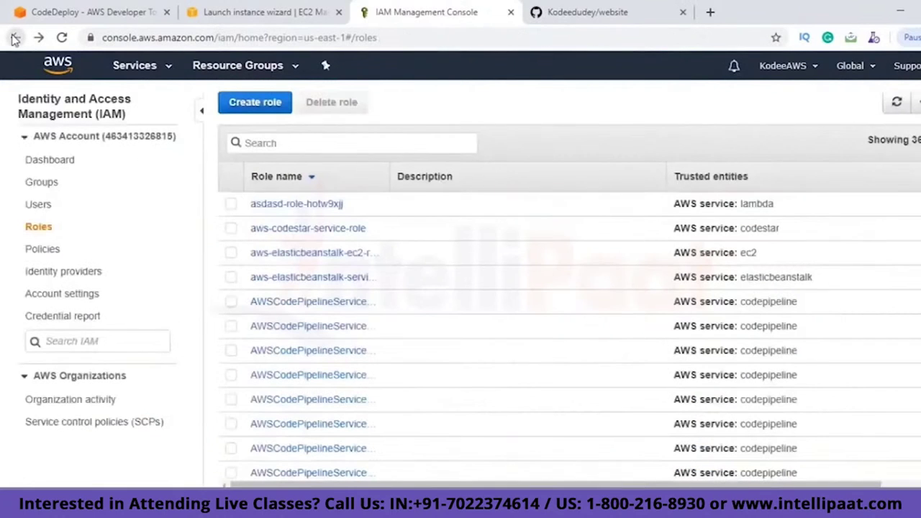
Search roles for 'ec2', open ec2codedeploy to confirm its policy, and close the IAM tab
click(278, 141)
text(ec2)
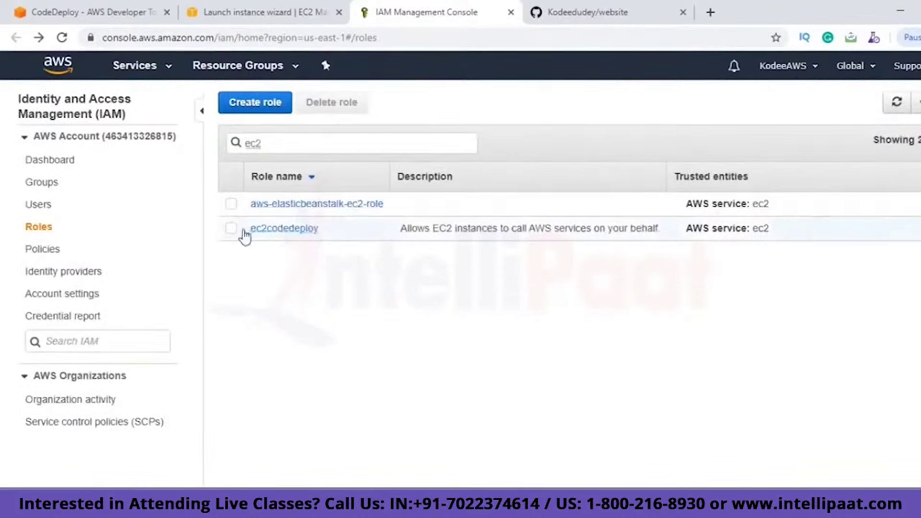
click(267, 231)
scroll(523, 251, down, 1)
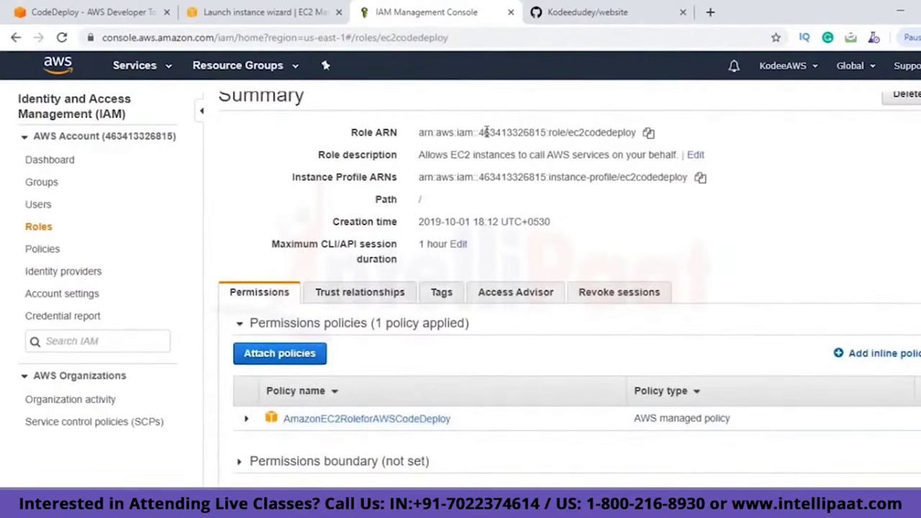
click(511, 12)
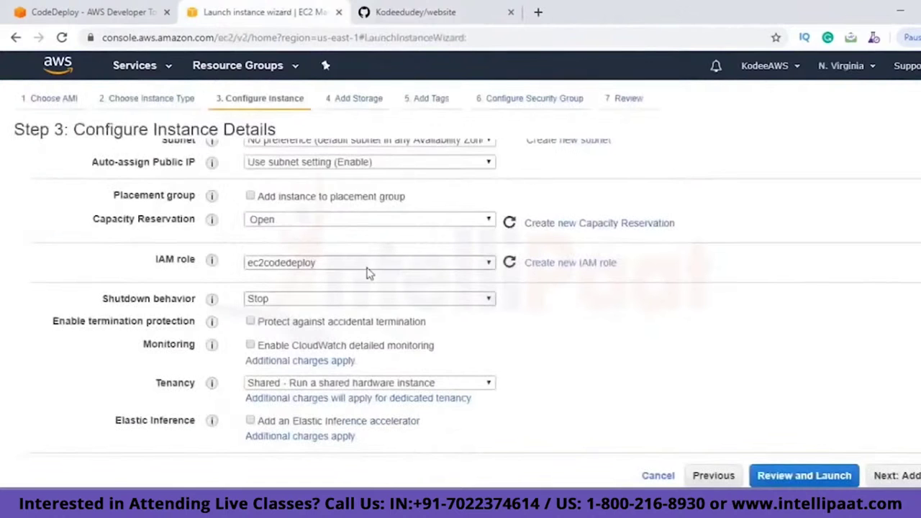
Scroll down to Advanced Details to reveal the still-empty User data box
scroll(352, 299, down, 3)
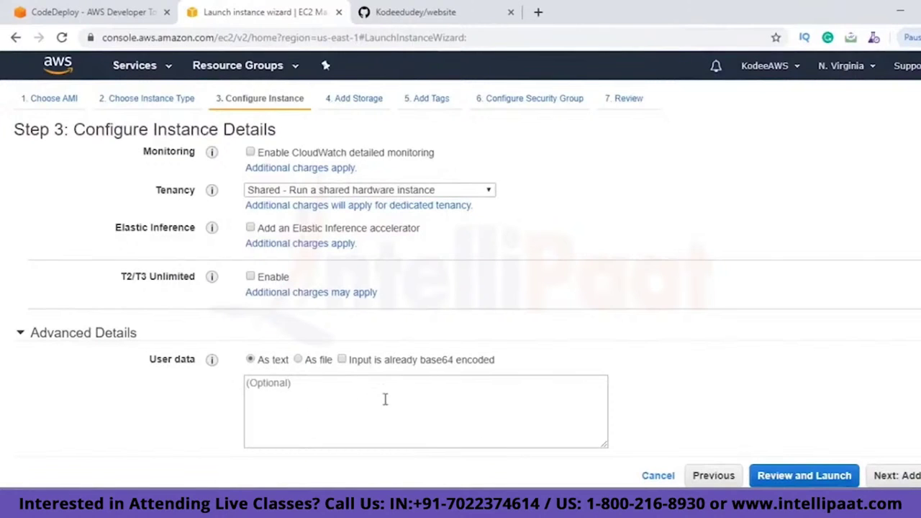
key(alt+Tab)
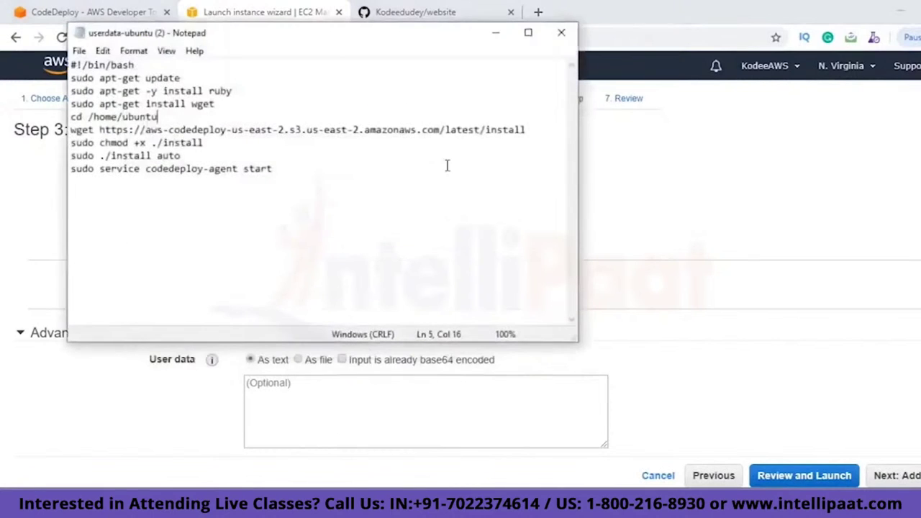
click(529, 36)
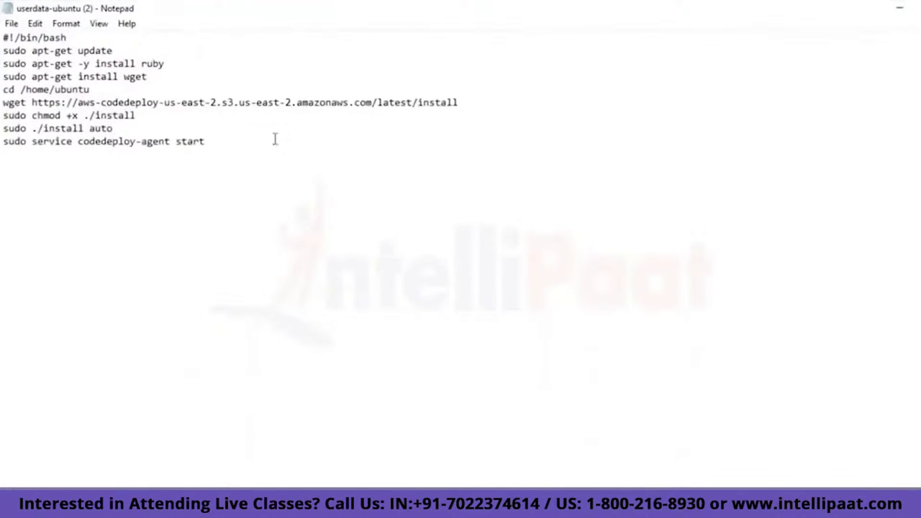
drag(2, 36, 82, 50)
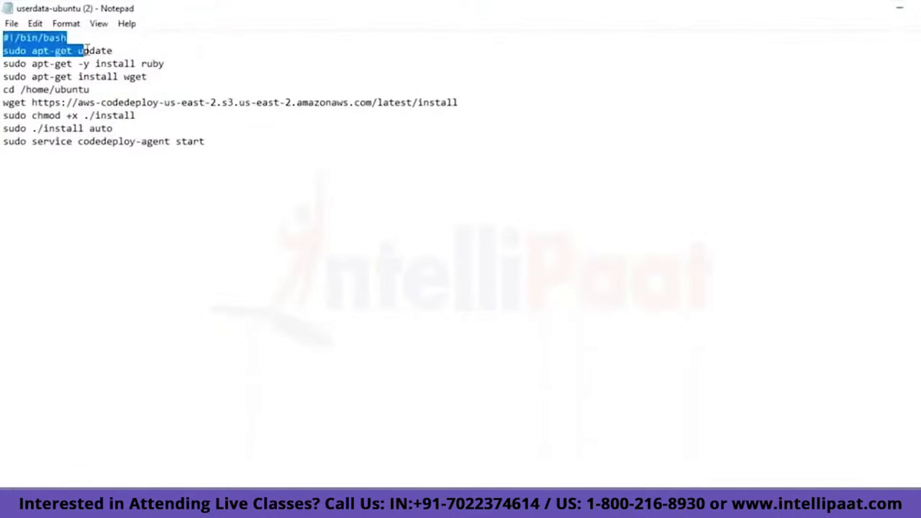
click(82, 50)
mouse_move(3, 50)
mouse_down()
mouse_move(197, 58)
mouse_move(124, 76)
mouse_move(2, 63)
mouse_up()
click(169, 41)
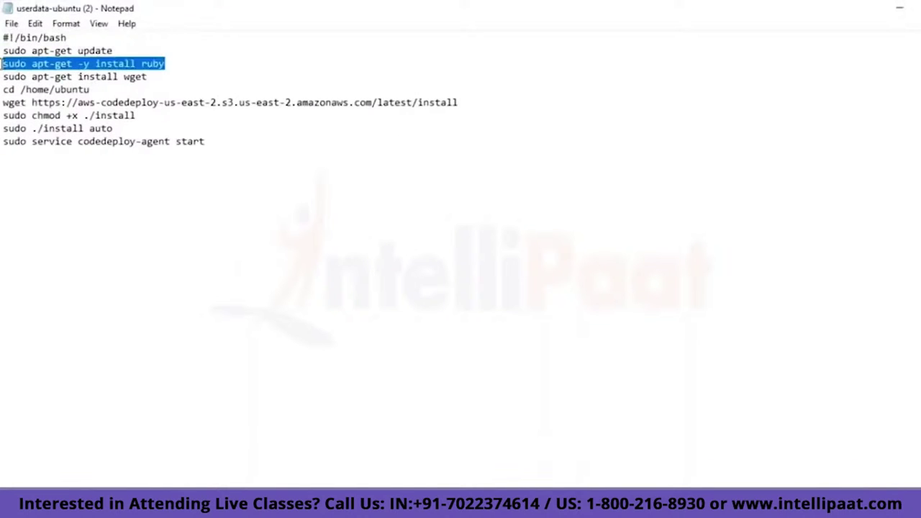
click(144, 101)
drag(142, 64, 164, 63)
click(187, 127)
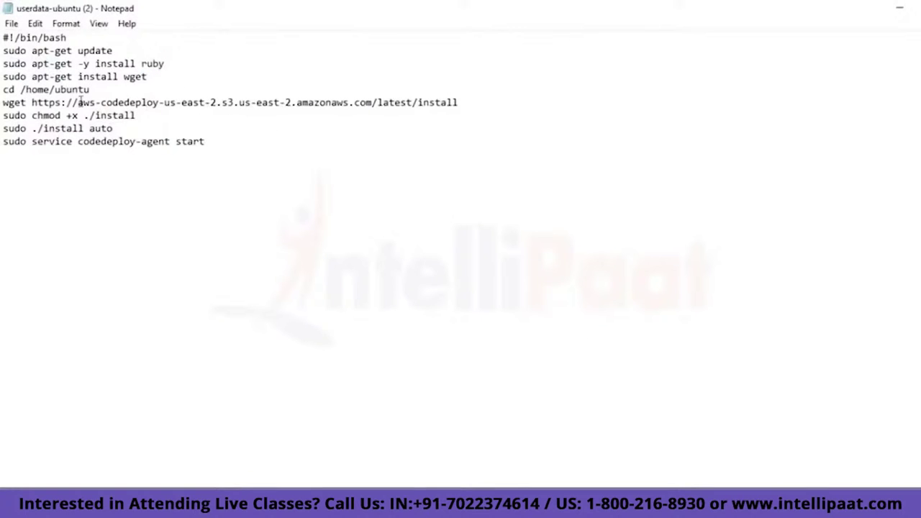
drag(79, 102, 166, 102)
click(175, 141)
shift+click(2, 80)
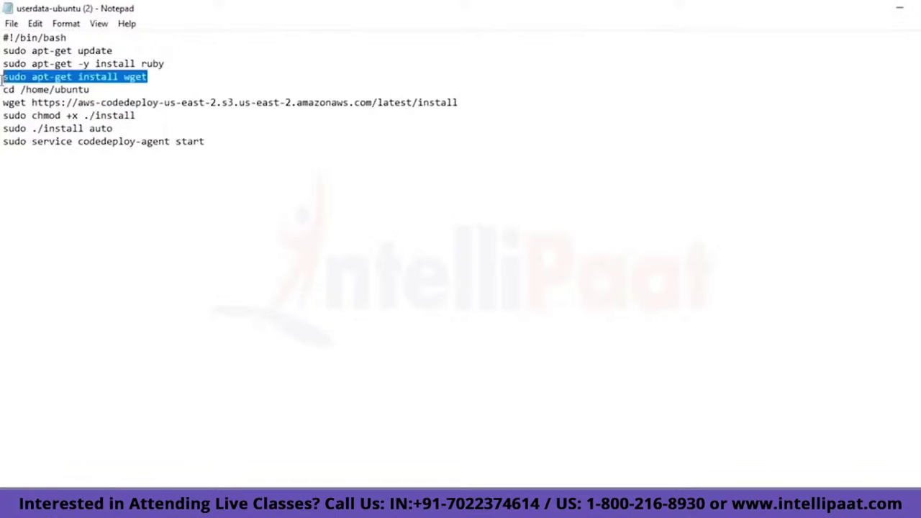
click(138, 128)
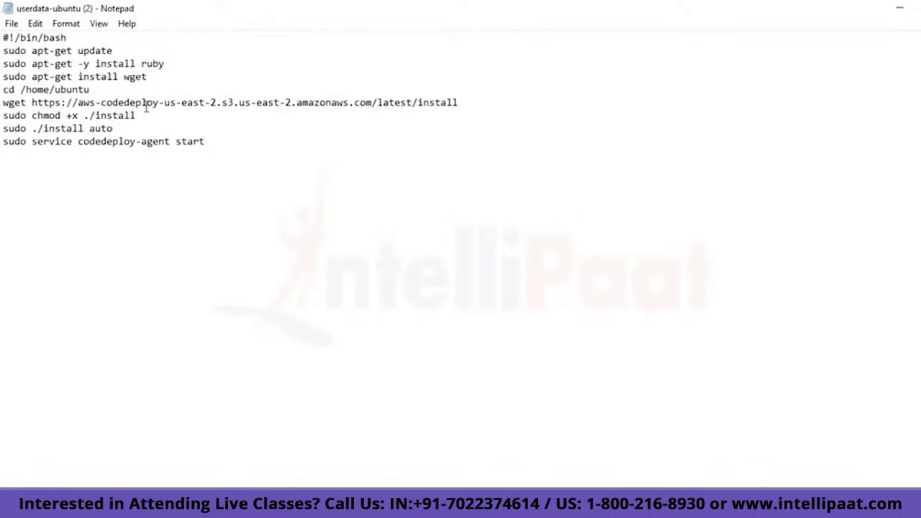
drag(95, 92, 3, 91)
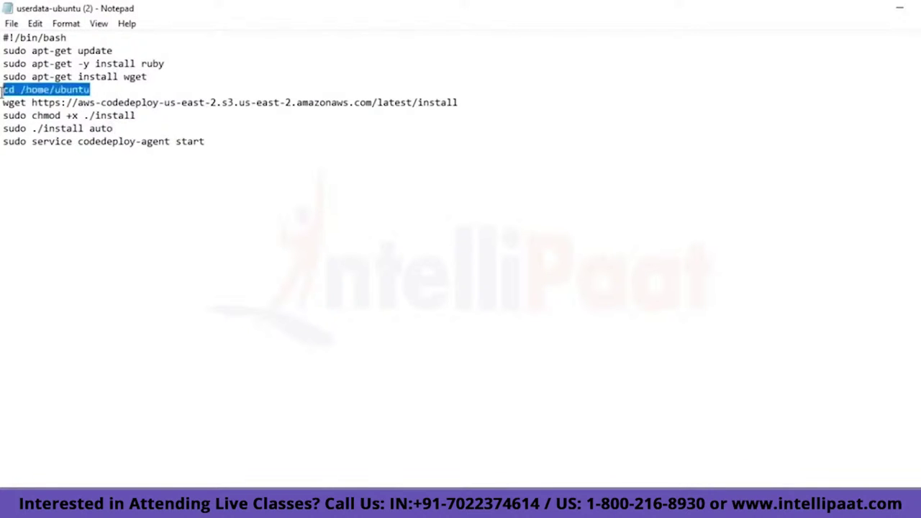
click(85, 104)
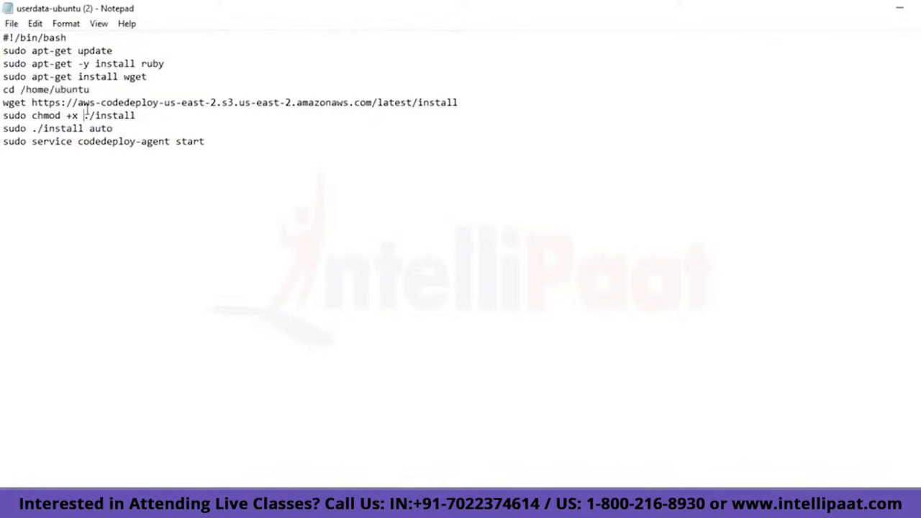
drag(3, 104, 166, 102)
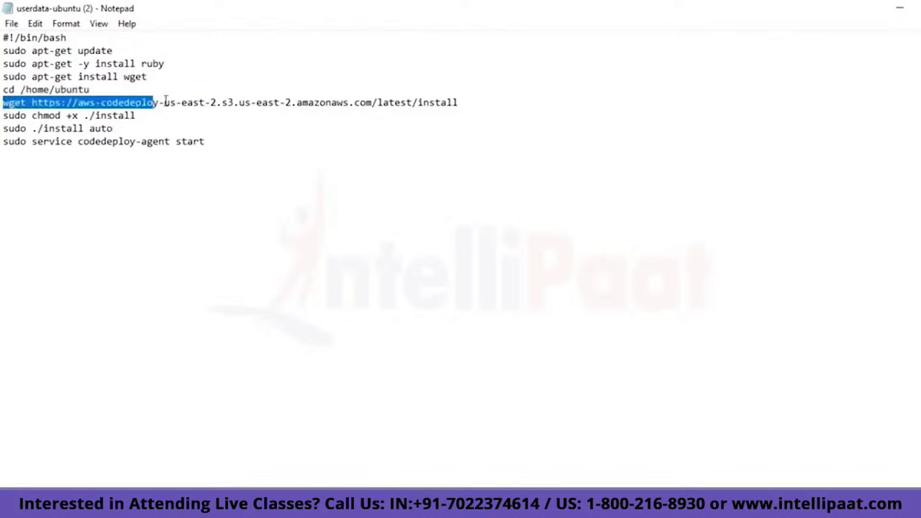
click(383, 89)
click(368, 116)
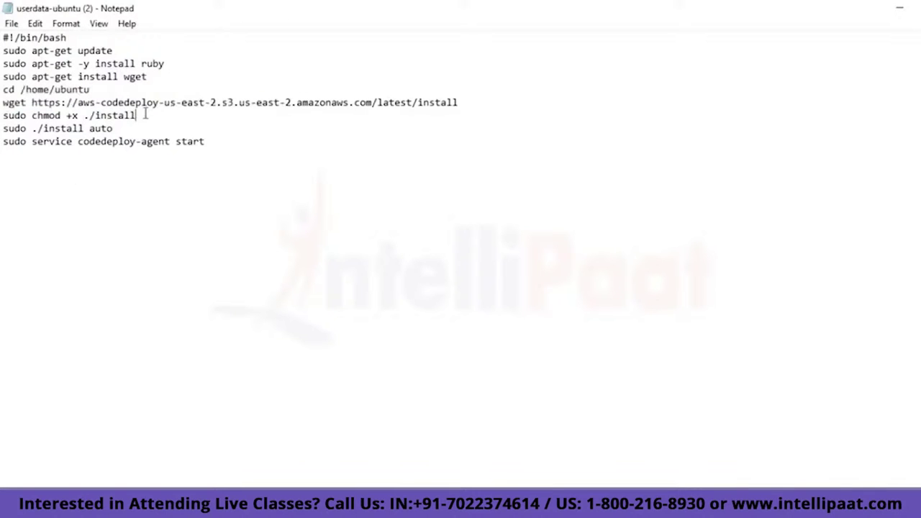
click(33, 118)
drag(32, 128, 113, 129)
click(136, 178)
drag(208, 142, 2, 141)
click(123, 212)
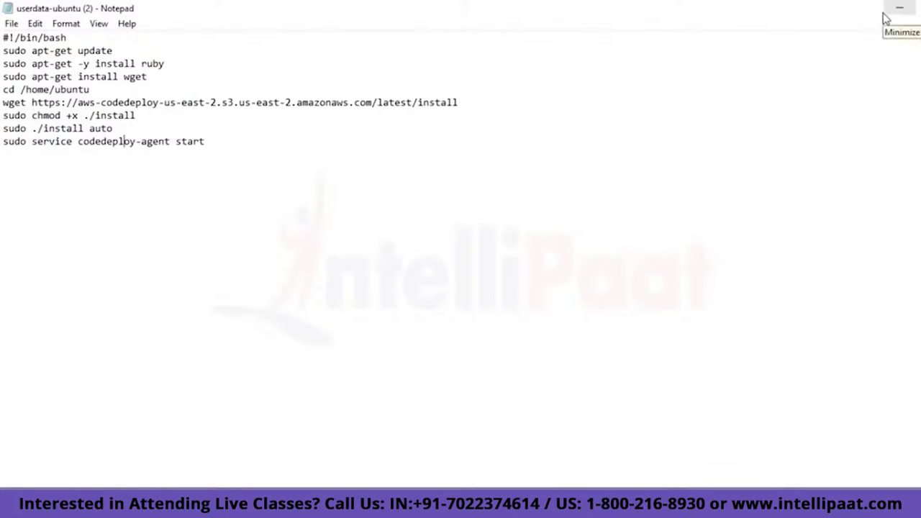
click(899, 9)
click(442, 435)
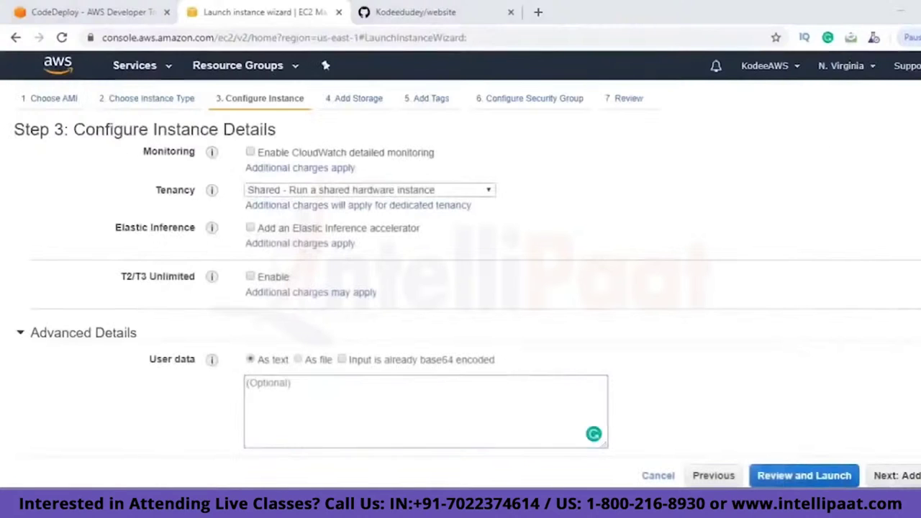
Copy the CodeDeploy agent install script from Notepad and paste it into User data
key(alt+Tab)
key(ctrl+a)
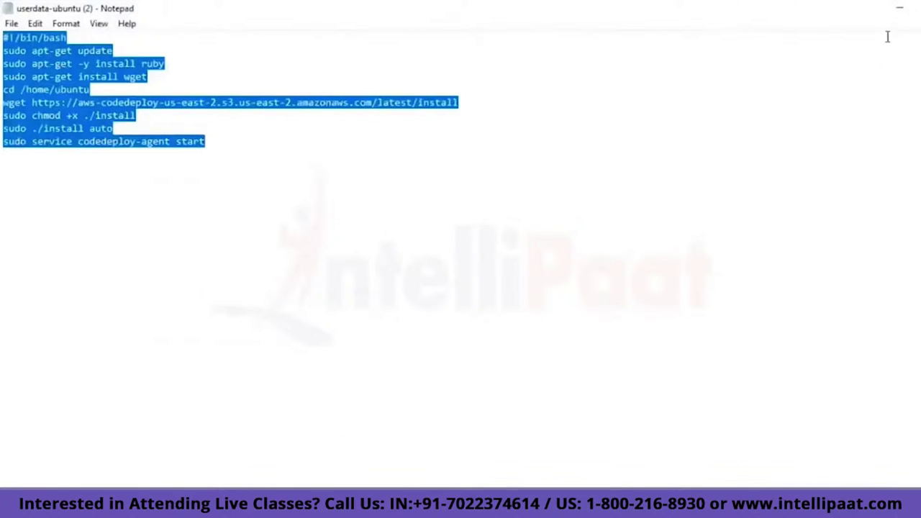
click(899, 8)
text(#!/bin/bash sudo apt-get update sudo apt-get -y install ruby sudo apt-get install wget cd /home/ubuntu wget https://aws-codedeploy-us-east-2.s3.us-east-2.amazonaws.com/latest/install sudo chmod +x ./install sudo ./install auto sudo service codedeploy-agent start)
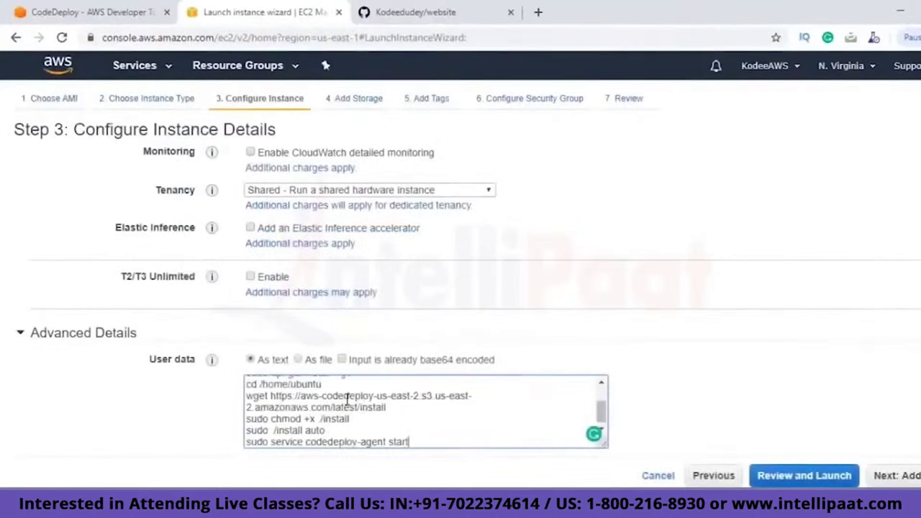
Review the pasted script, noting the -y flag on the ruby line, then advance to Add Storage
scroll(347, 398, up, 3)
scroll(324, 392, down, 3)
scroll(297, 383, up, 3)
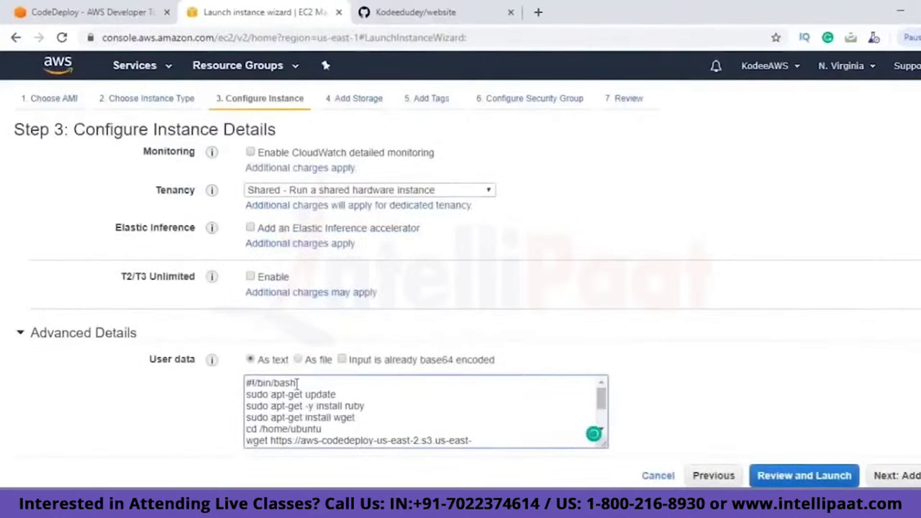
scroll(273, 404, down, 3)
scroll(267, 405, up, 3)
drag(305, 406, 310, 407)
click(312, 429)
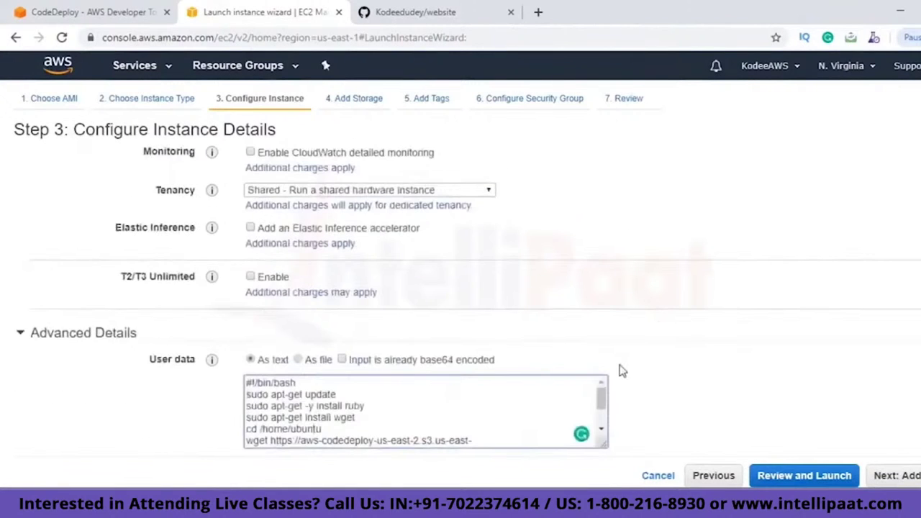
click(896, 476)
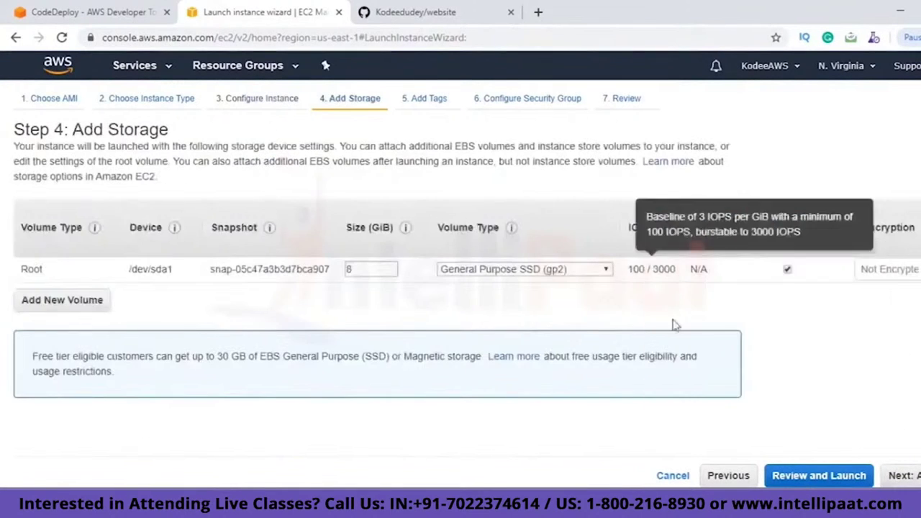
Add a tag with Key 'Name' and Value 'WebServer' to the instance
click(898, 476)
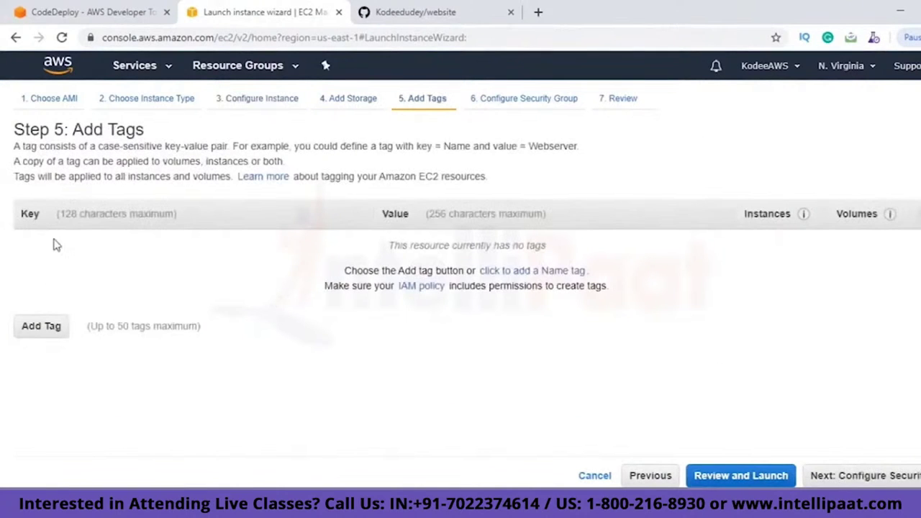
click(54, 326)
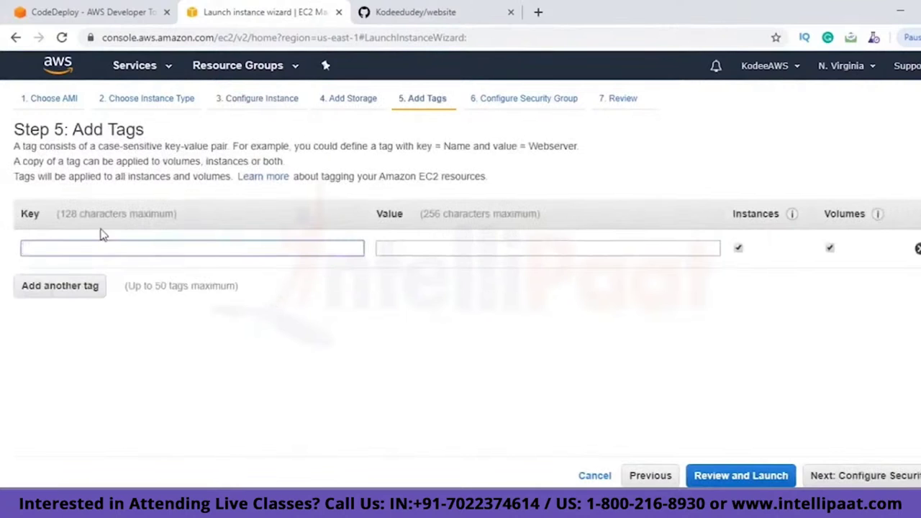
text(Name)
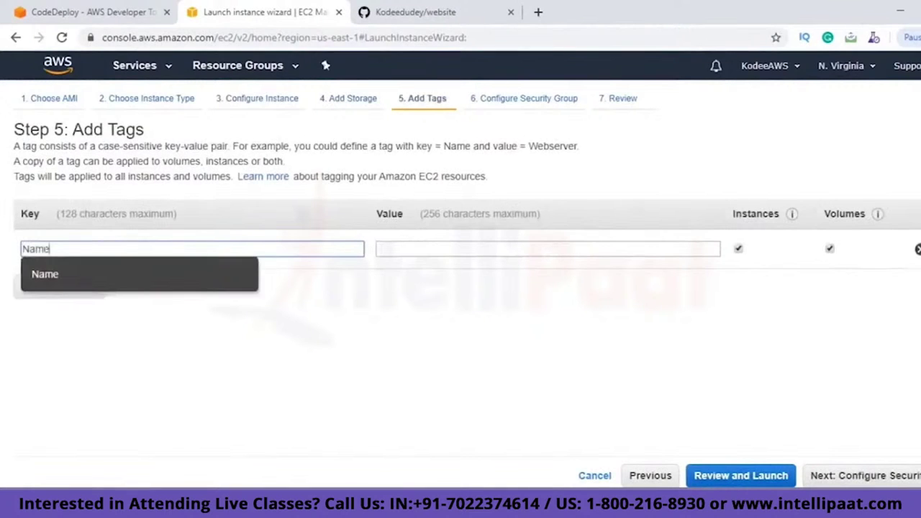
click(170, 359)
click(423, 247)
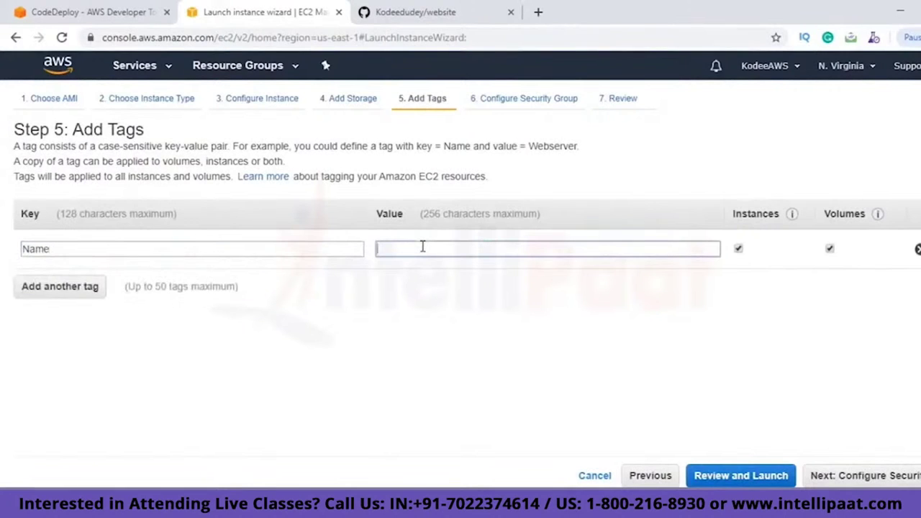
text(WebServe)
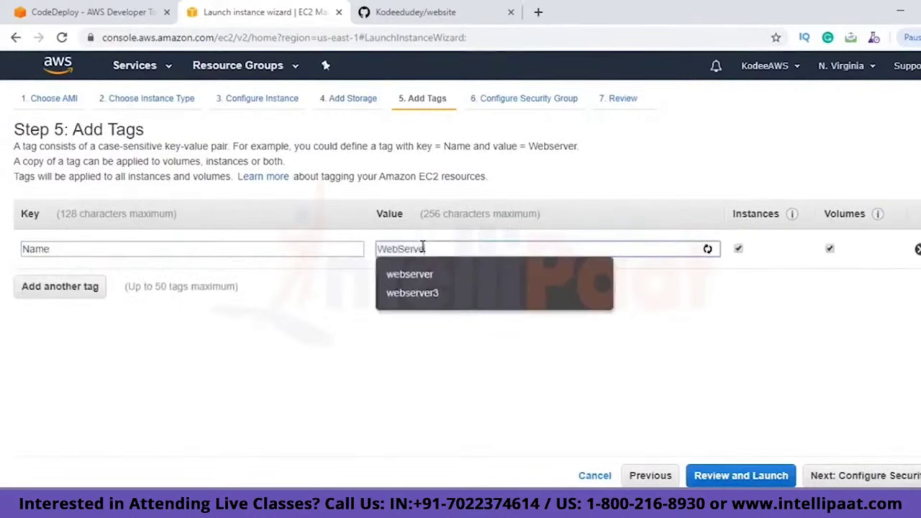
text(r)
click(242, 316)
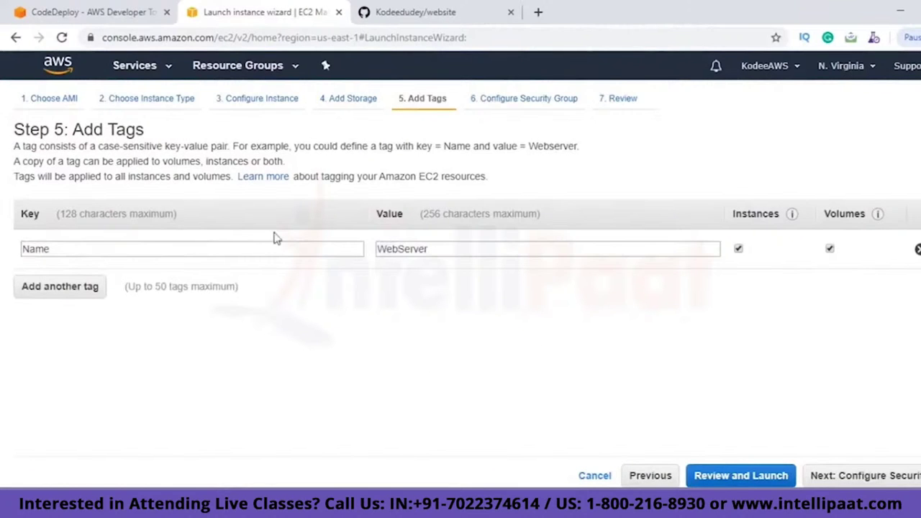
Briefly tick and untick the EC2 instances target on the deployment group form, then return to the wizard
click(41, 10)
scroll(184, 288, down, 5)
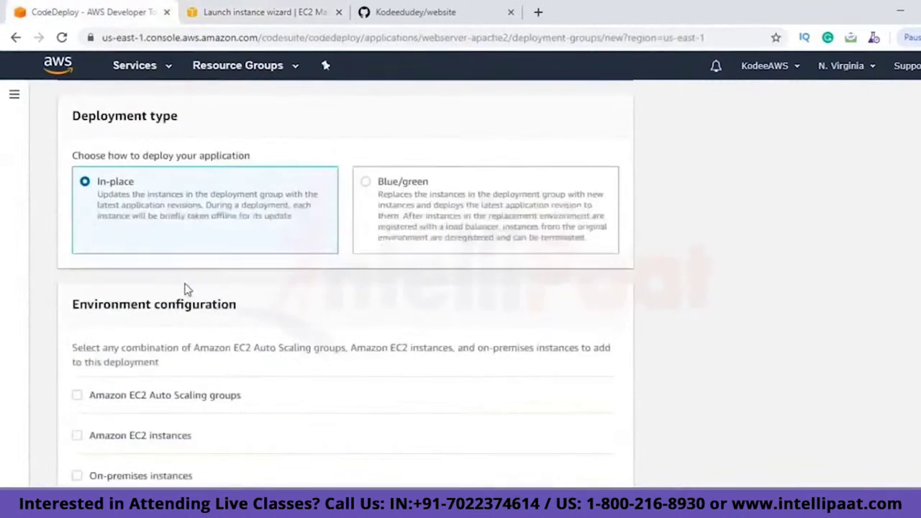
scroll(184, 288, down, 3)
click(120, 219)
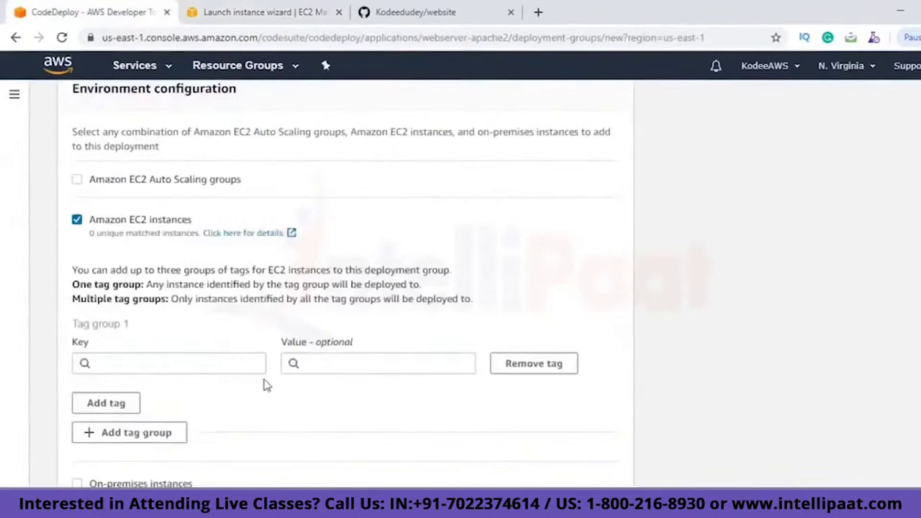
click(127, 221)
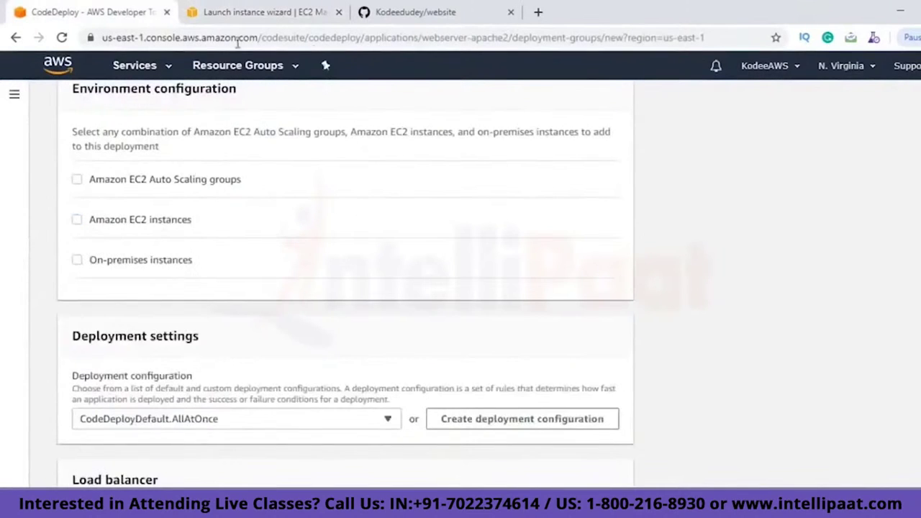
key(ctrl+Tab)
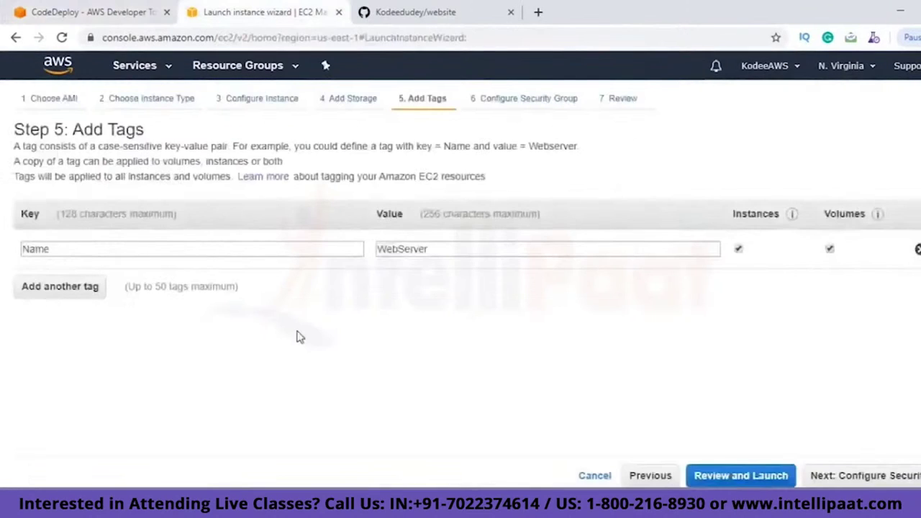
Add an HTTP inbound rule on port 80, open to anywhere, to the launch-wizard-35 security group
click(864, 476)
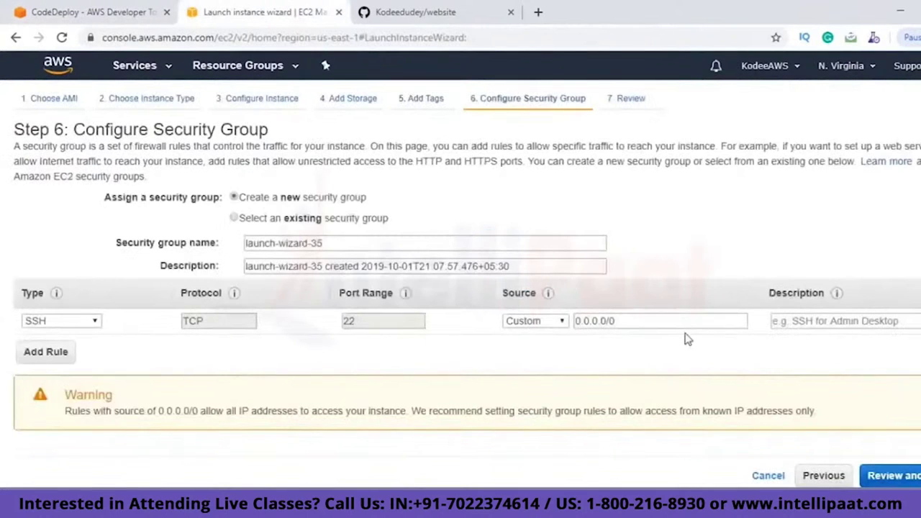
click(43, 353)
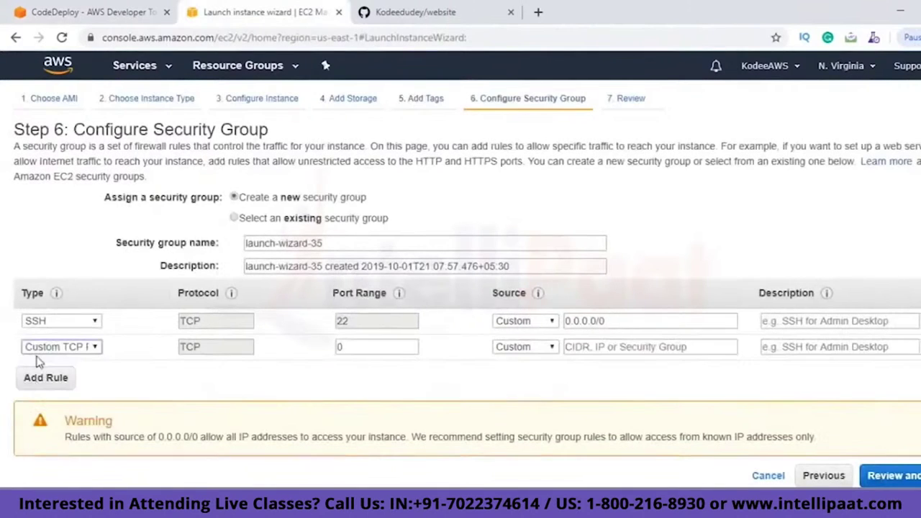
click(51, 348)
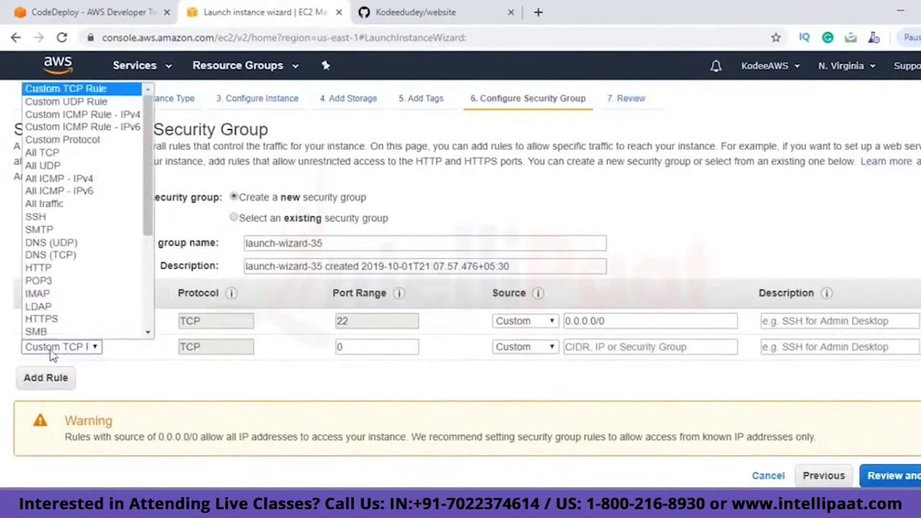
click(67, 269)
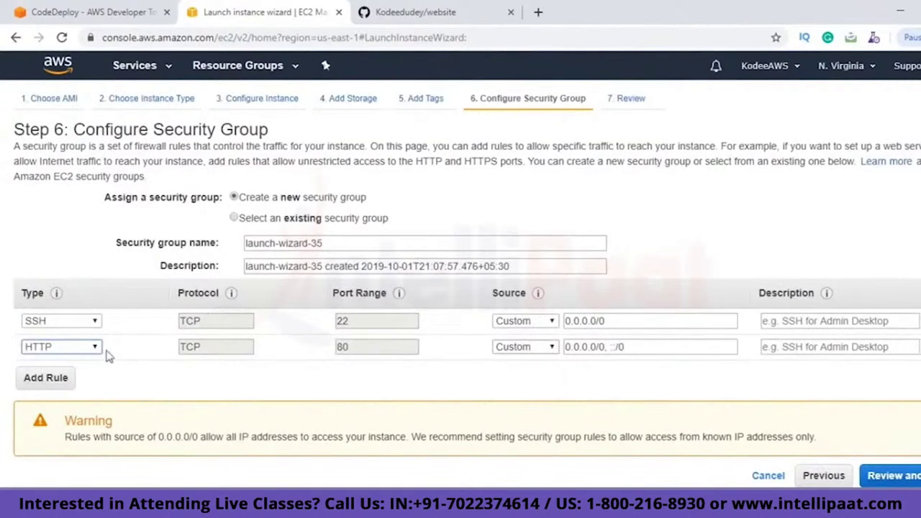
click(240, 407)
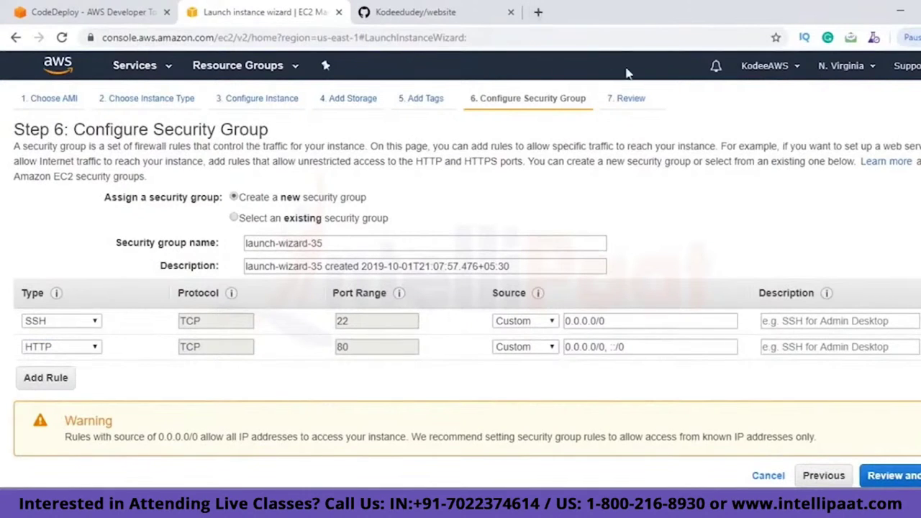
drag(566, 348, 631, 385)
click(631, 389)
Launch the instance using existing key pair awskeypair1, acknowledging private key access
scroll(528, 283, down, 5)
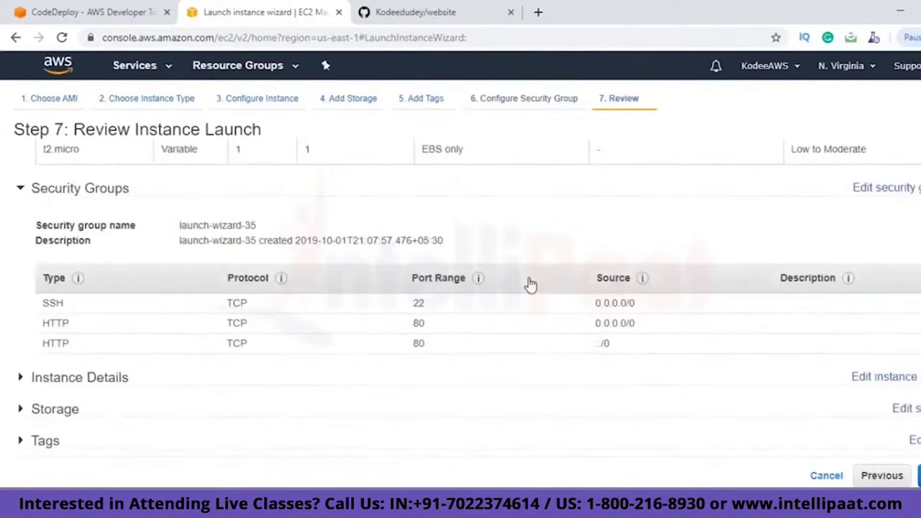
scroll(509, 358, up, 5)
scroll(508, 358, down, 4)
scroll(508, 358, up, 4)
scroll(288, 274, down, 4)
click(919, 475)
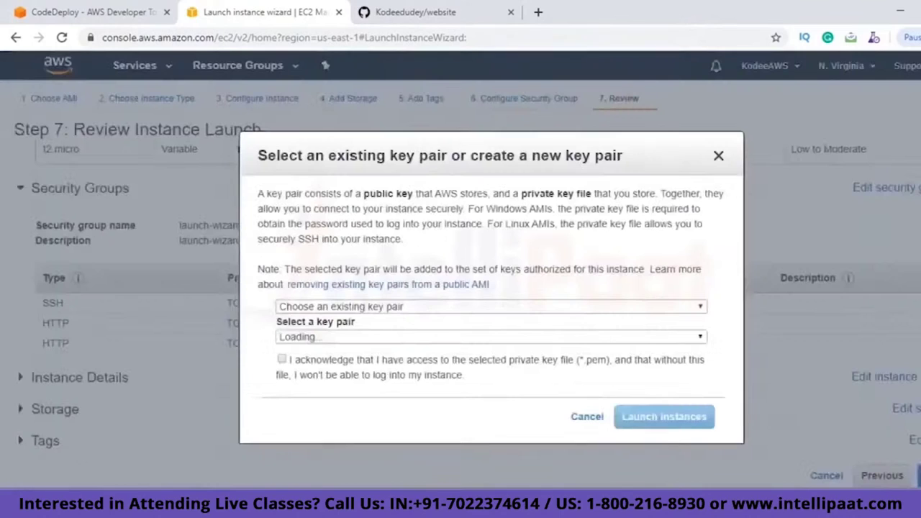
click(391, 338)
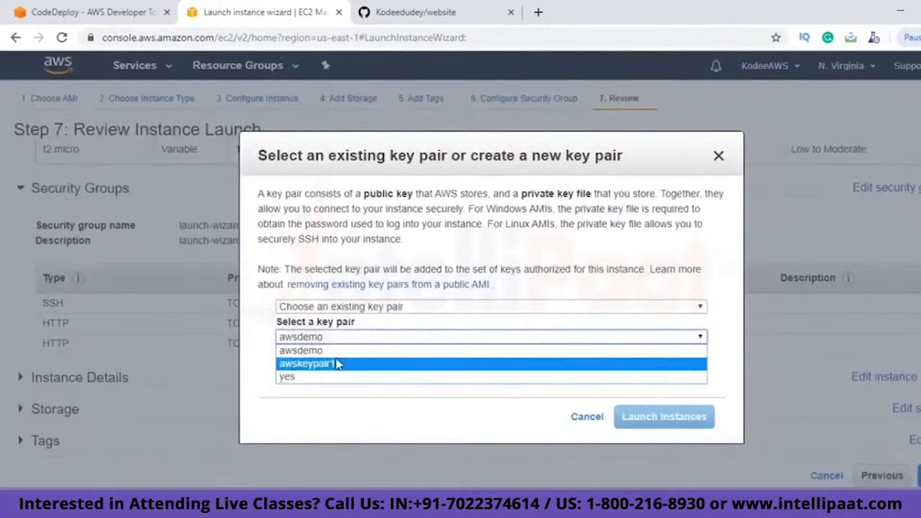
click(338, 365)
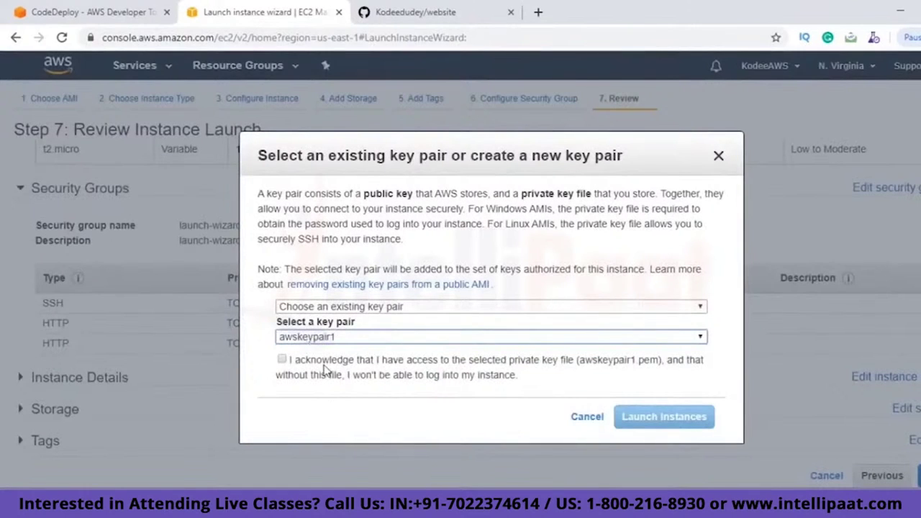
click(281, 360)
click(664, 417)
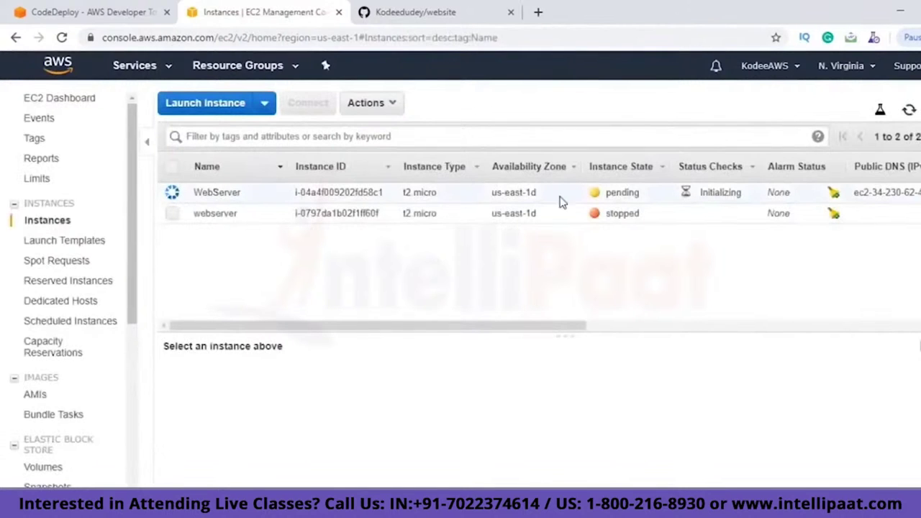
Check that the WebServer instance is pending, then return to the deployment group setup
drag(591, 193, 640, 191)
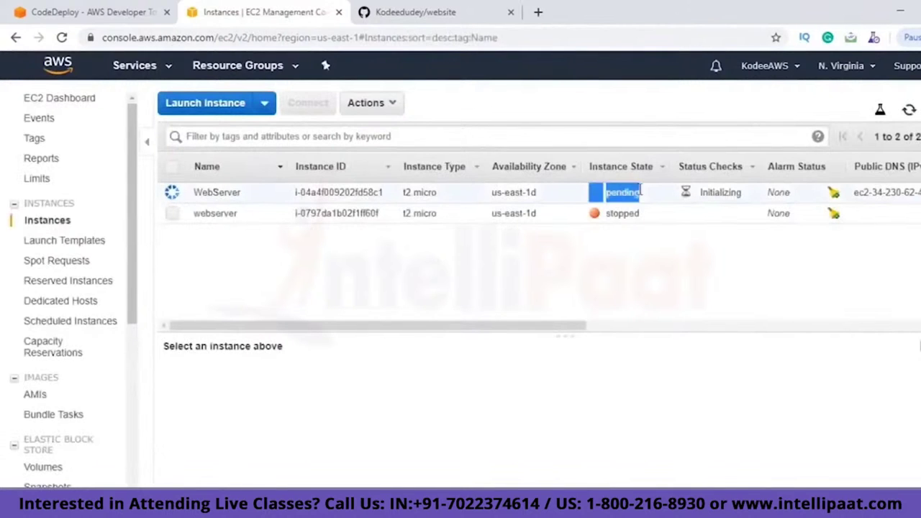
click(640, 191)
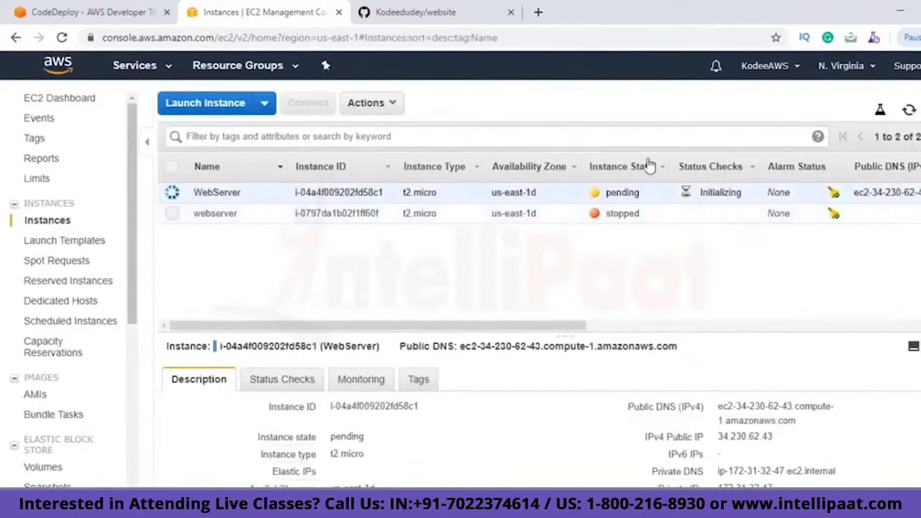
click(69, 12)
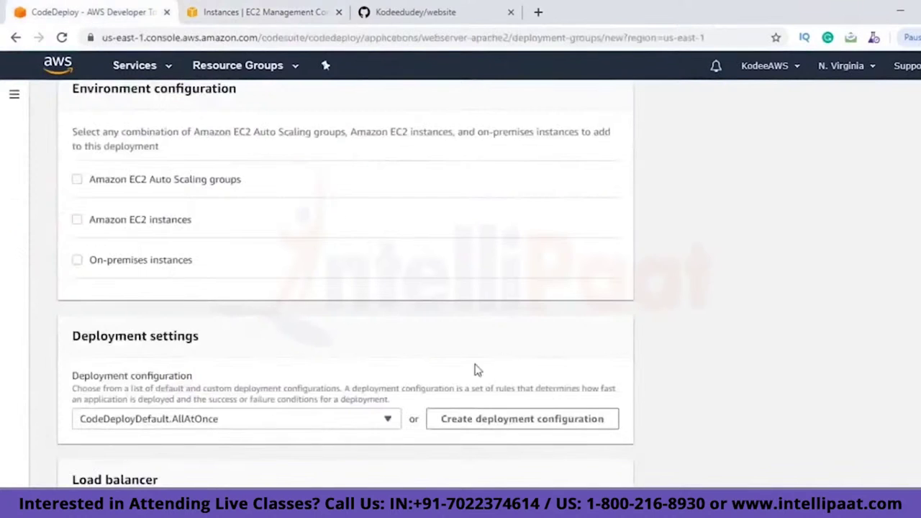
From the webserver-apache2 application, start a new deployment group named webserver-deploy1
scroll(475, 370, up, 10)
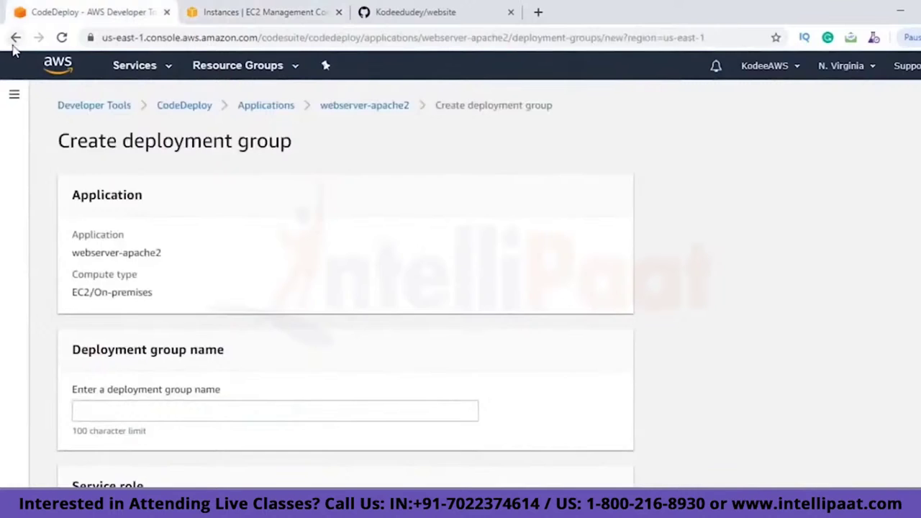
click(16, 37)
scroll(581, 309, down, 2)
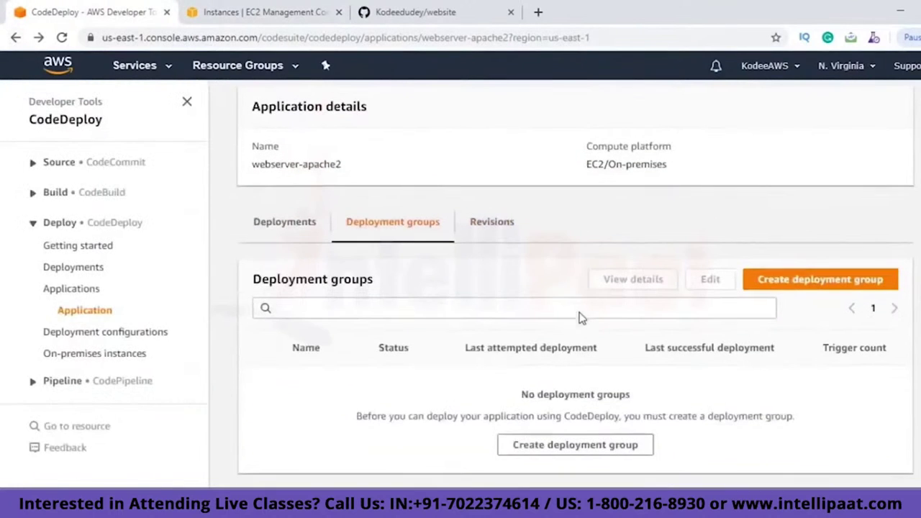
click(769, 285)
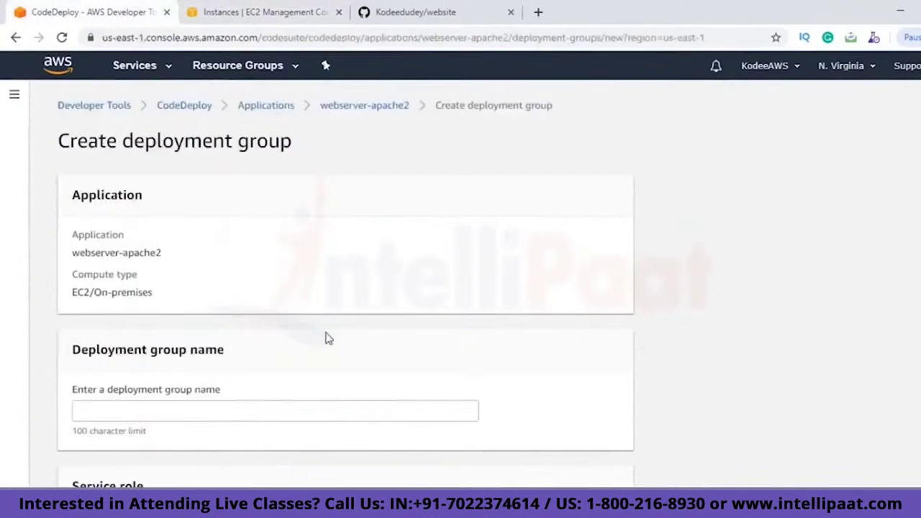
scroll(317, 339, down, 3)
click(180, 197)
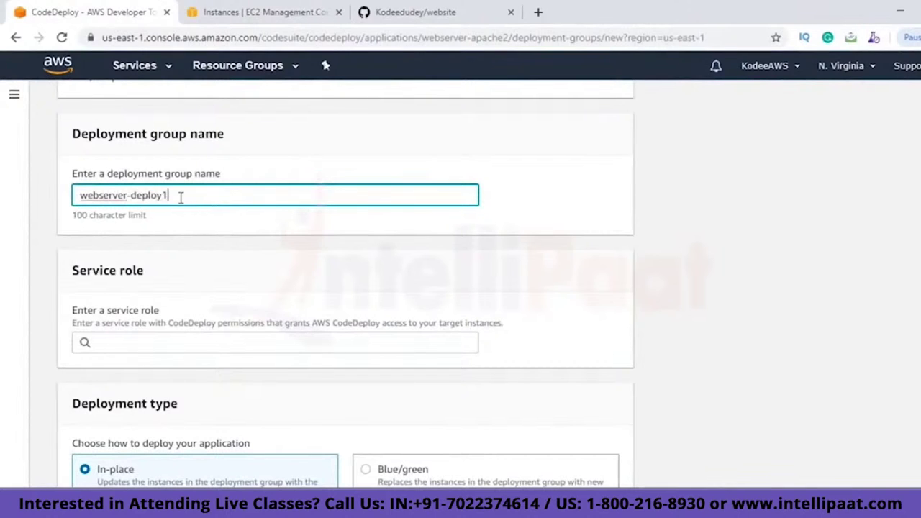
Select codedeploy-role1 as the service role, keeping In-place as the deployment type
scroll(187, 298, down, 2)
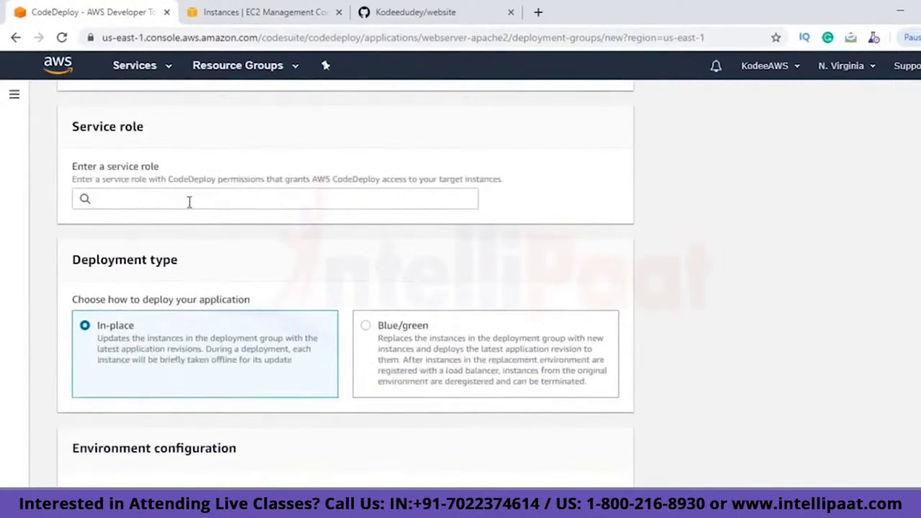
click(190, 200)
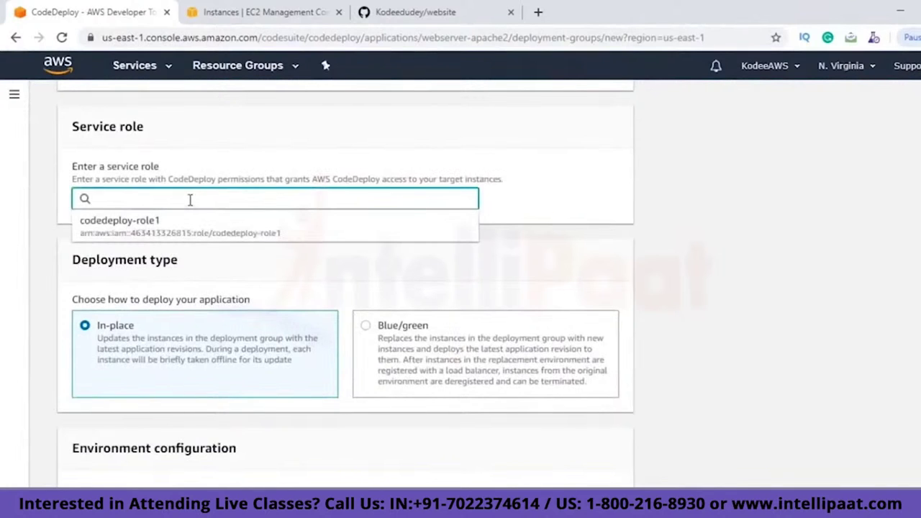
click(204, 229)
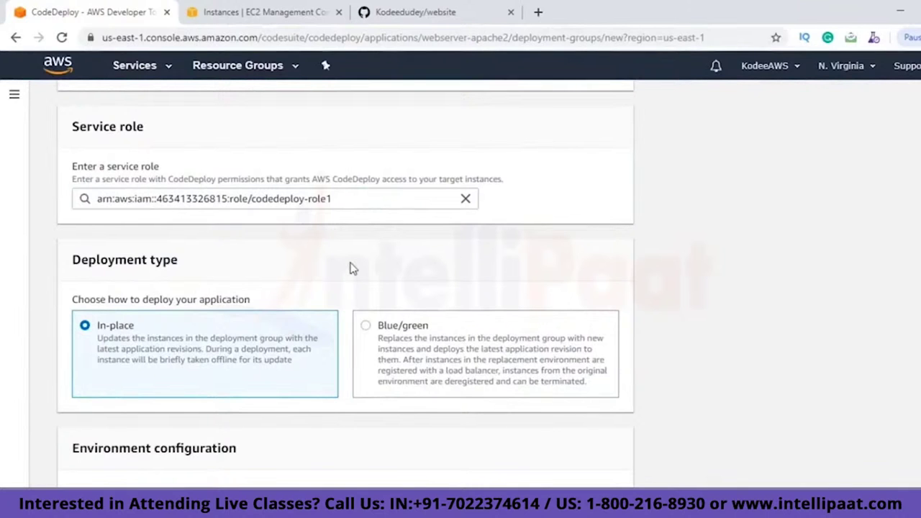
scroll(353, 268, down, 6)
scroll(352, 268, up, 5)
scroll(353, 268, down, 2)
scroll(352, 268, up, 2)
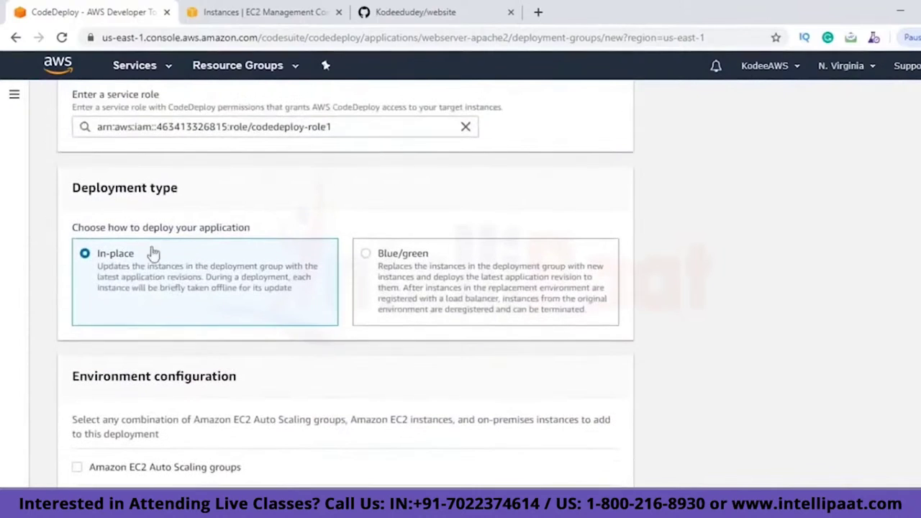
scroll(259, 277, down, 3)
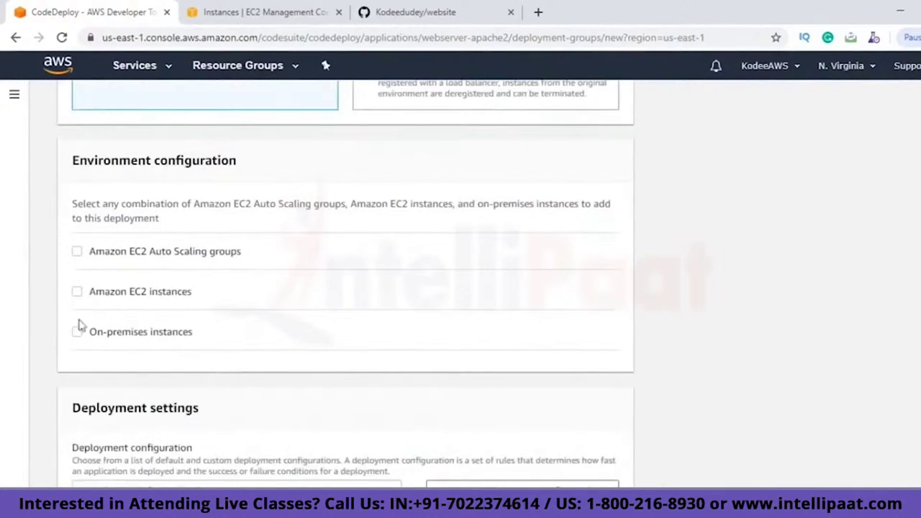
Choose Amazon EC2 instances as the environment, leaving Auto Scaling groups and on-premises unchecked
click(121, 253)
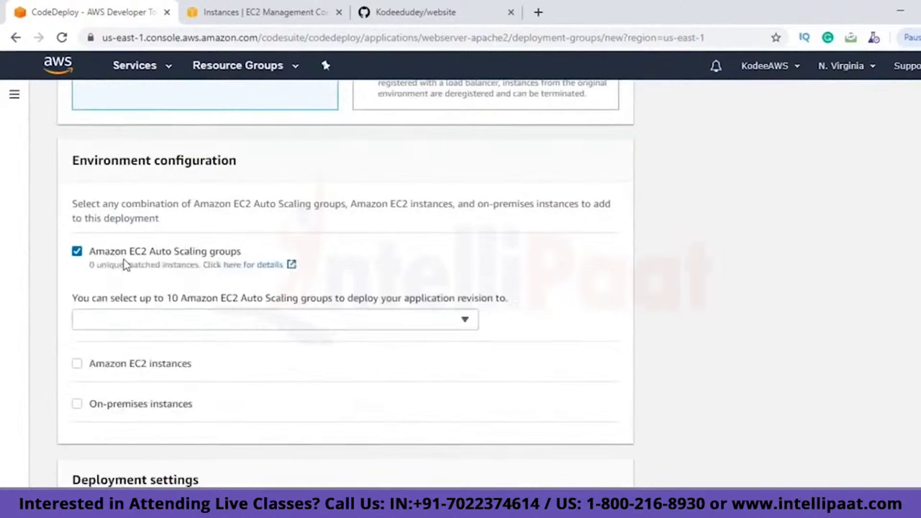
click(123, 259)
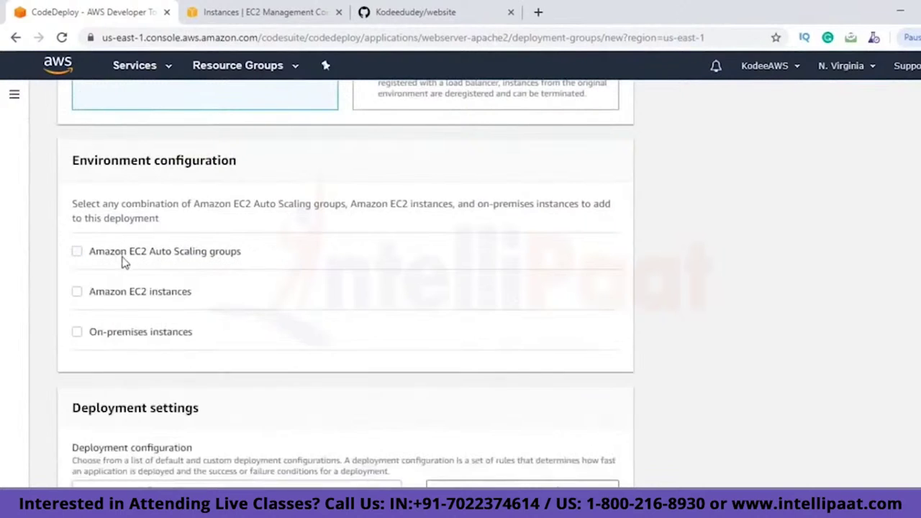
click(131, 332)
click(175, 337)
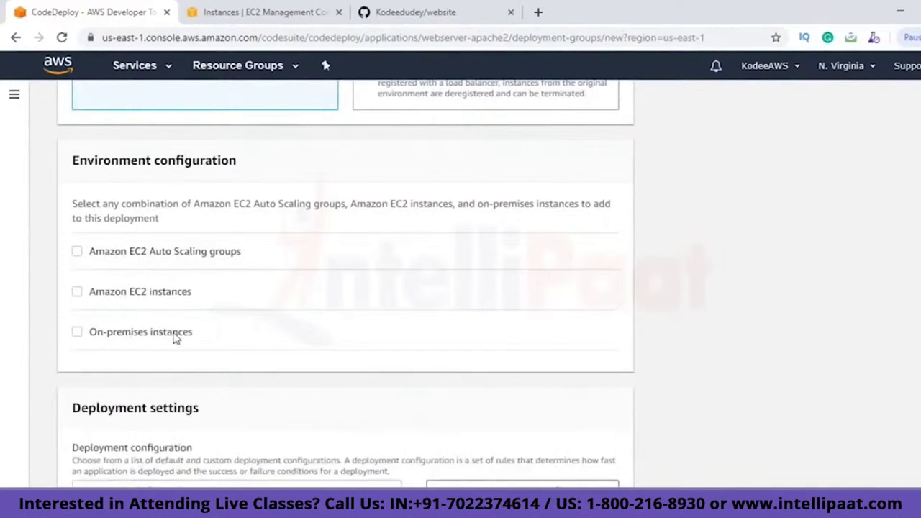
click(152, 300)
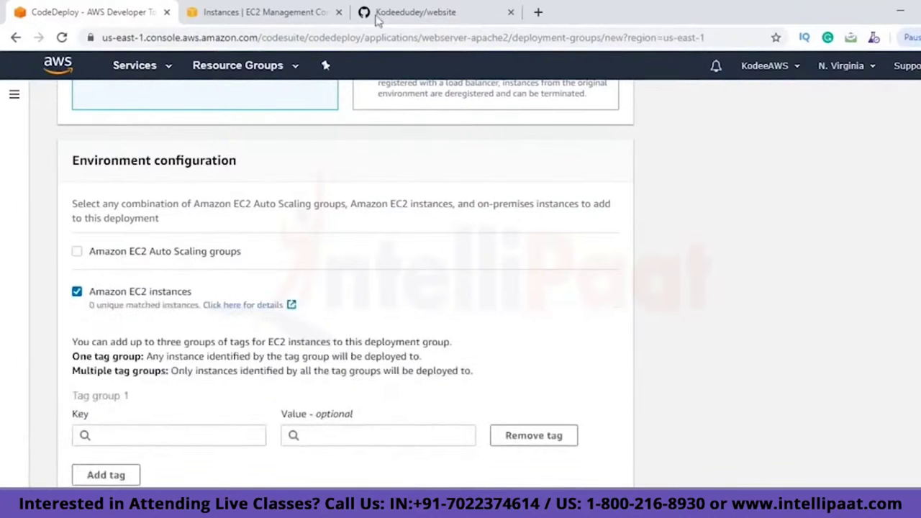
Add the EC2 tag filter Key Name, Value WebServer
click(265, 13)
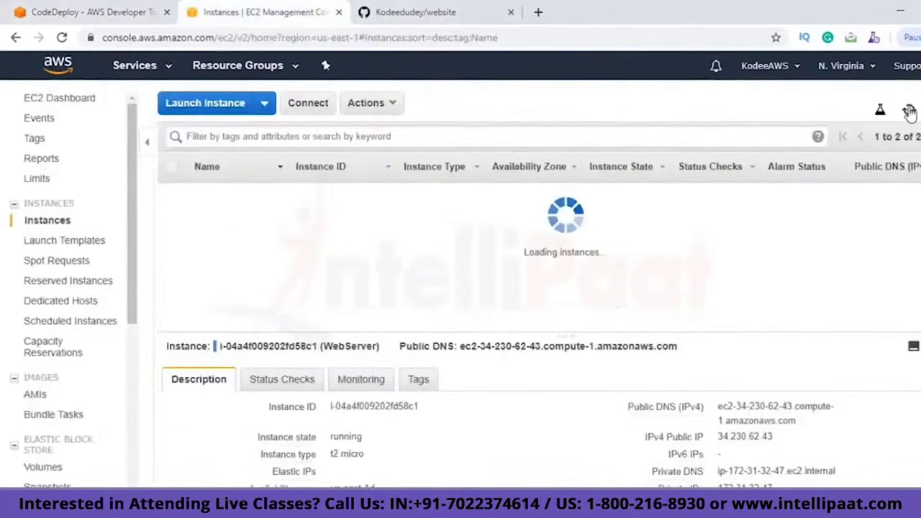
click(123, 8)
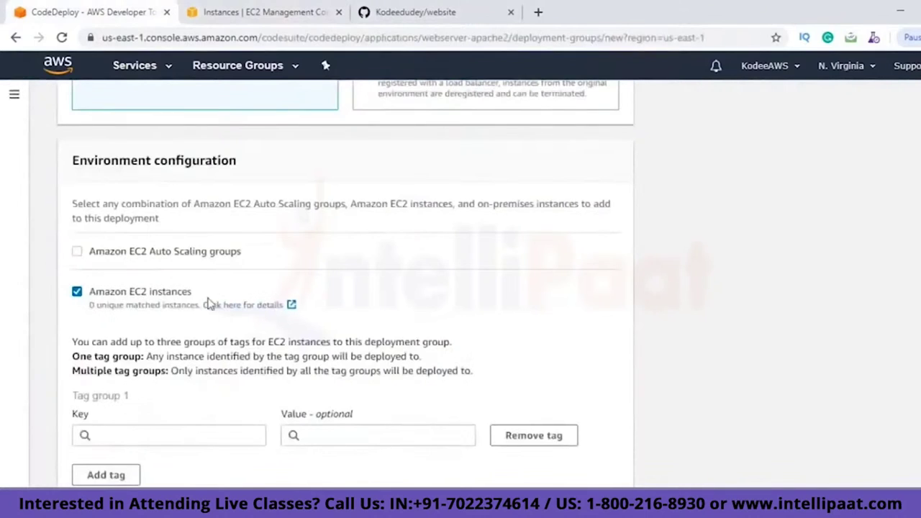
click(153, 443)
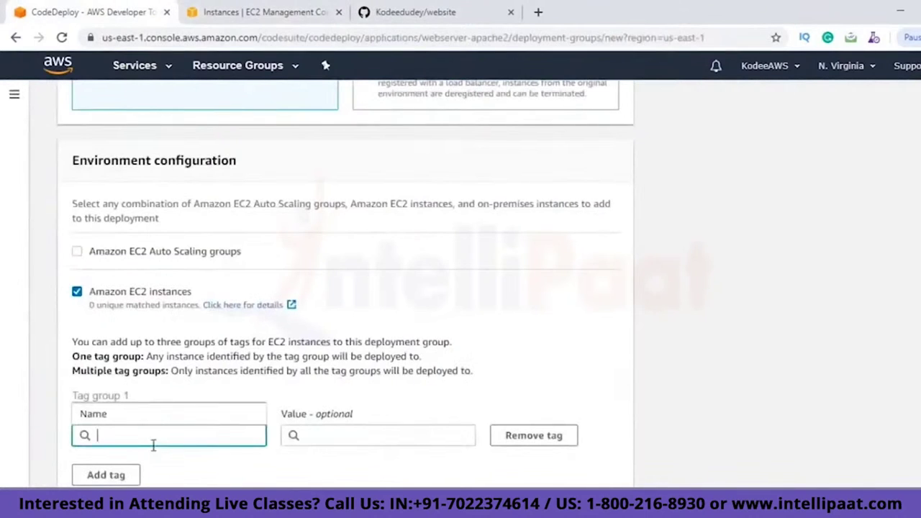
click(156, 422)
click(322, 435)
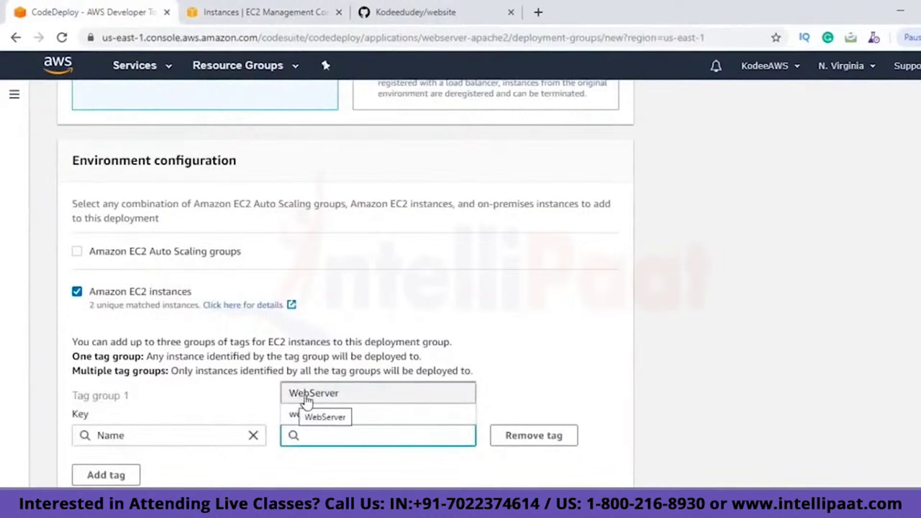
click(323, 402)
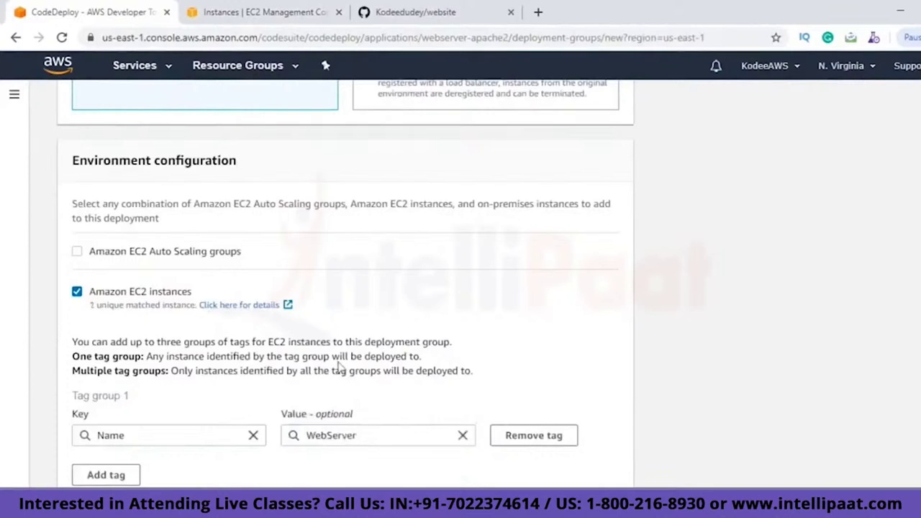
Verify that the one matched instance is the WebServer instance in the EC2 instances list
scroll(447, 300, down, 3)
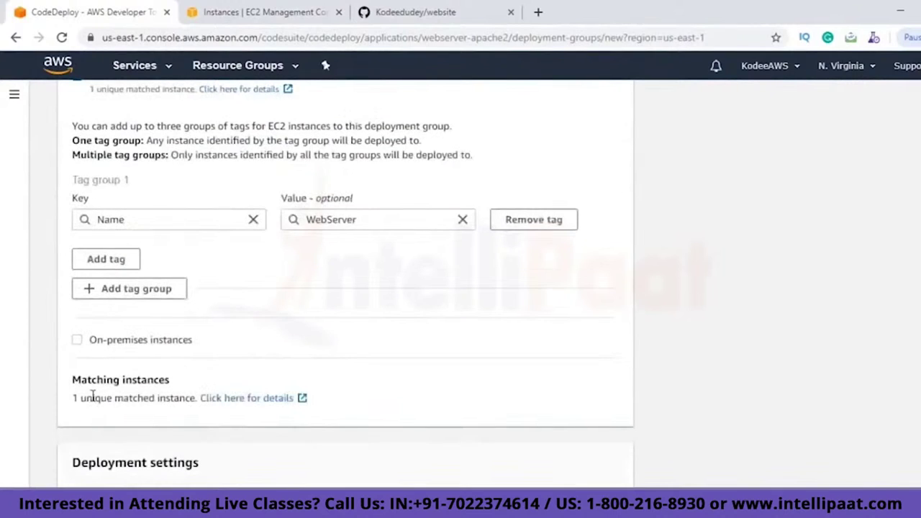
click(238, 402)
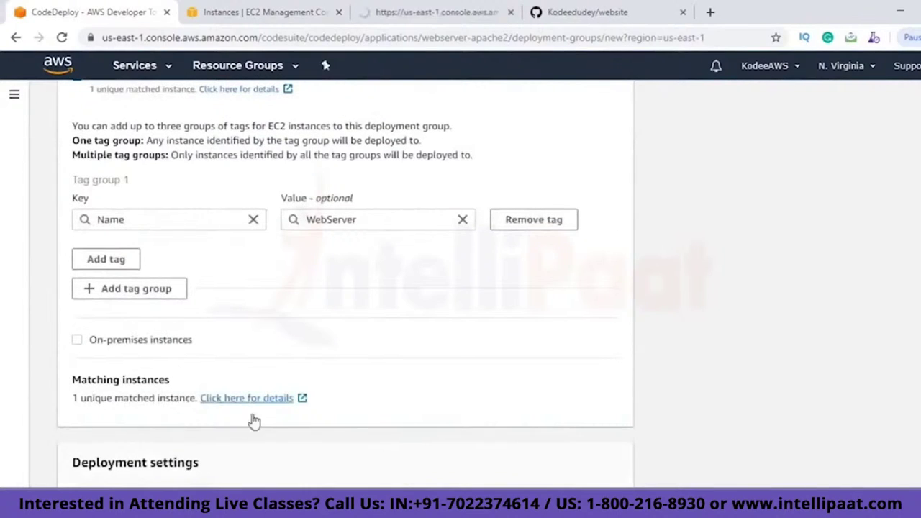
click(390, 10)
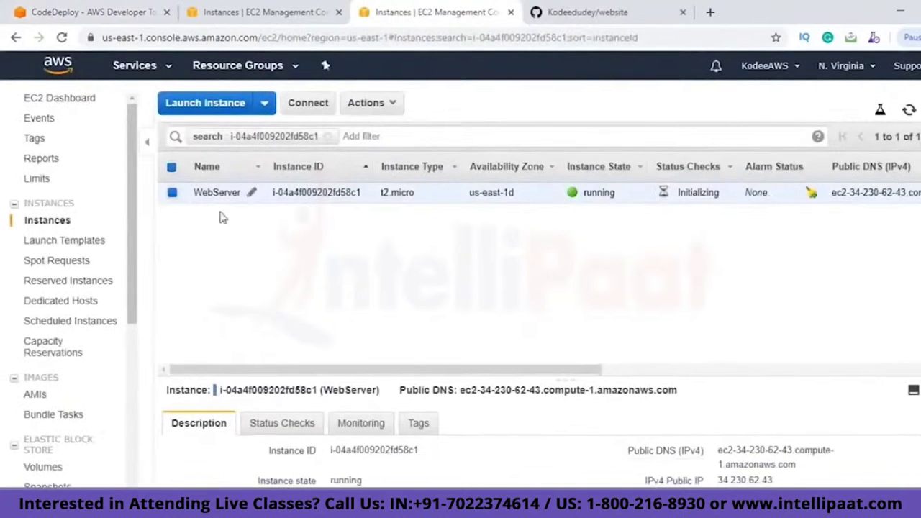
click(119, 10)
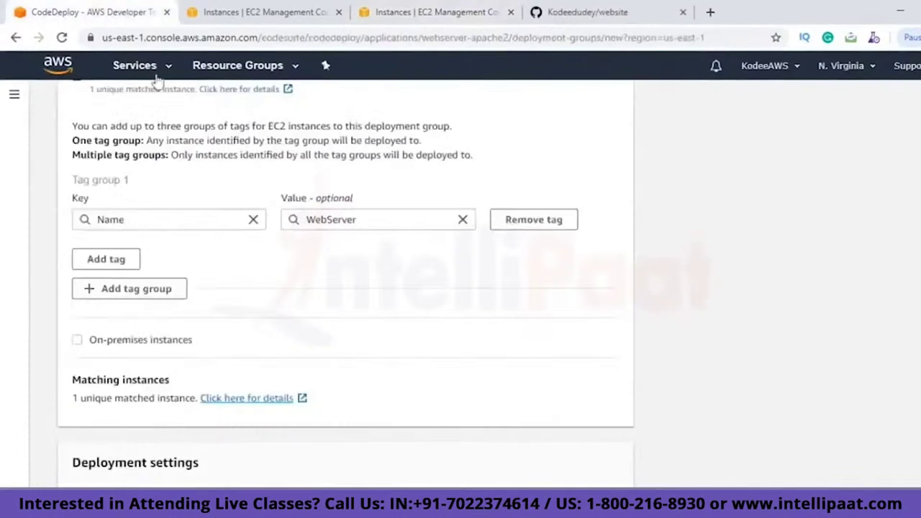
click(510, 12)
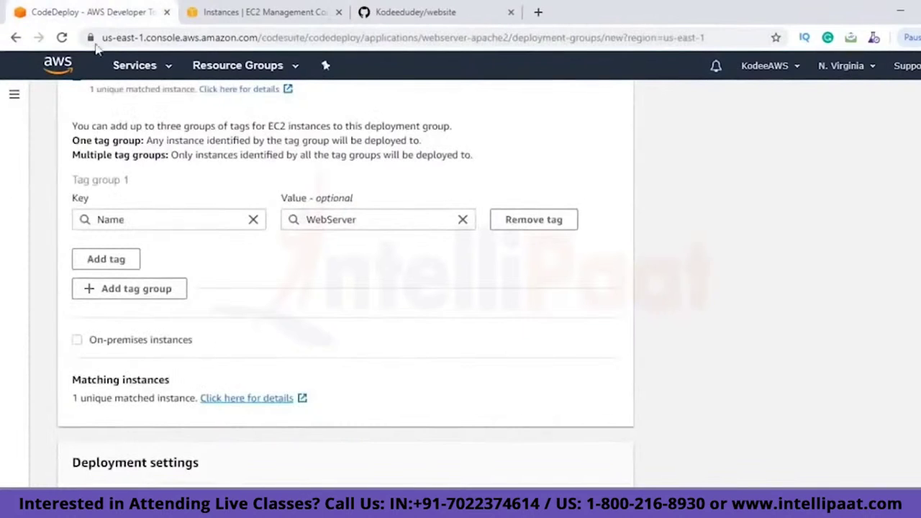
click(193, 7)
click(86, 11)
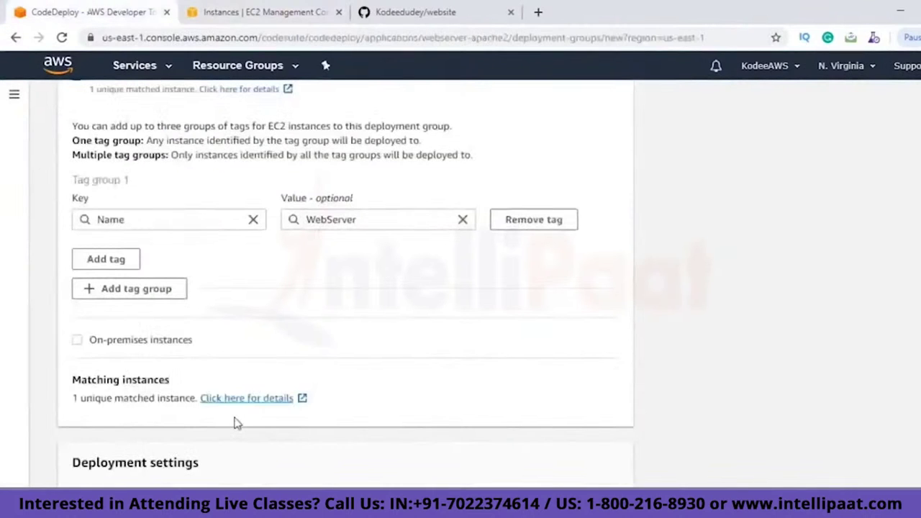
click(223, 8)
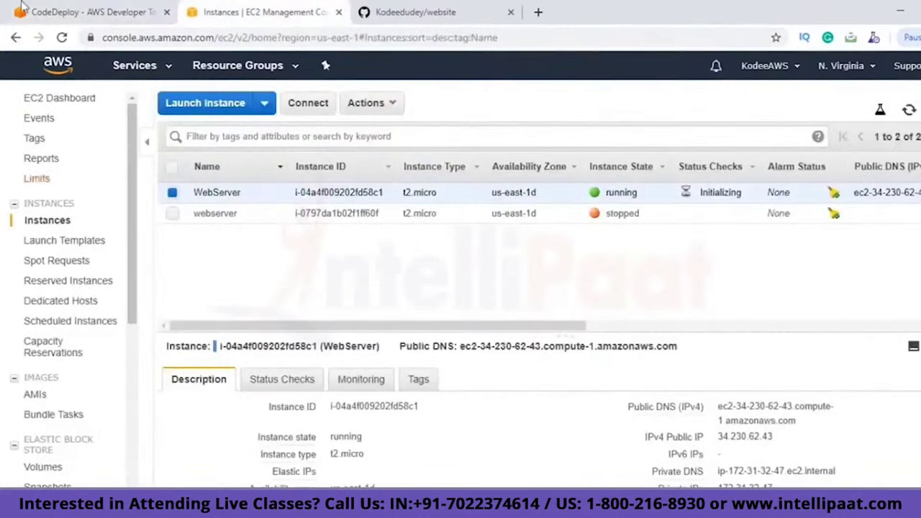
click(52, 10)
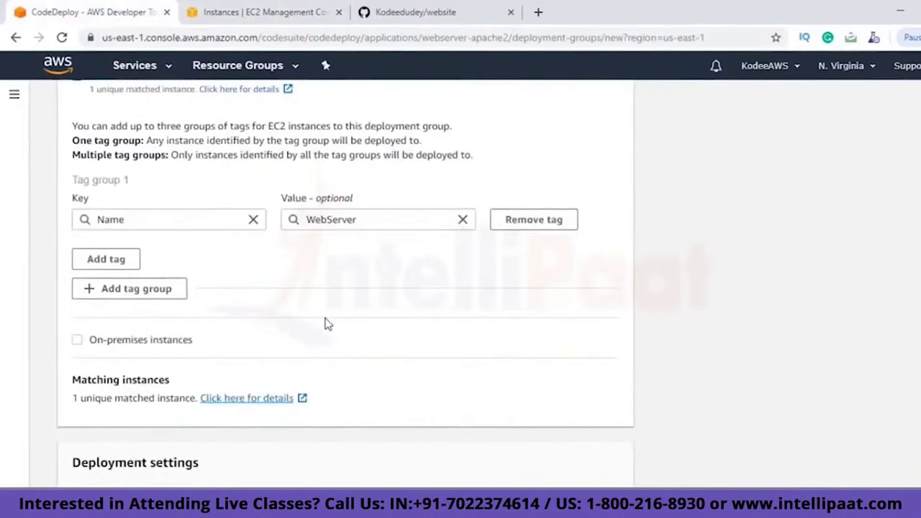
Scroll down and open the Deployment configuration dropdown
scroll(324, 324, down, 3)
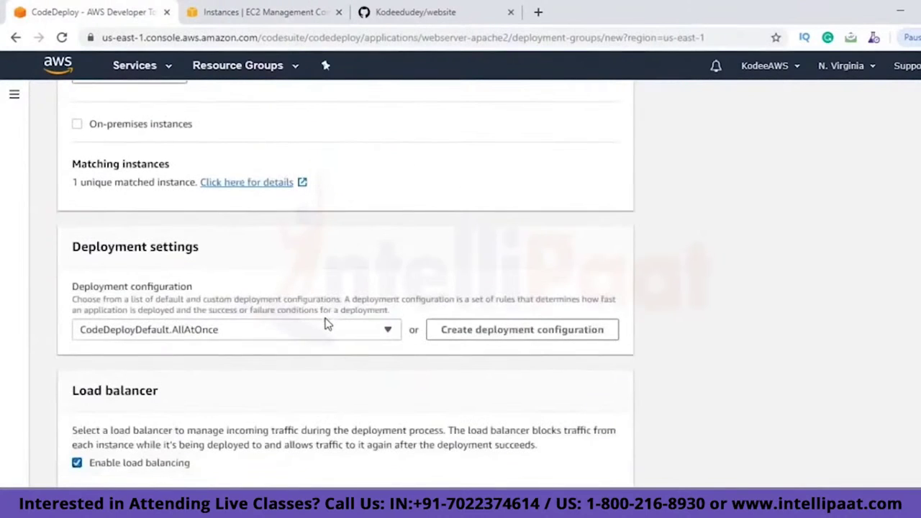
scroll(324, 324, down, 3)
scroll(124, 191, up, 2)
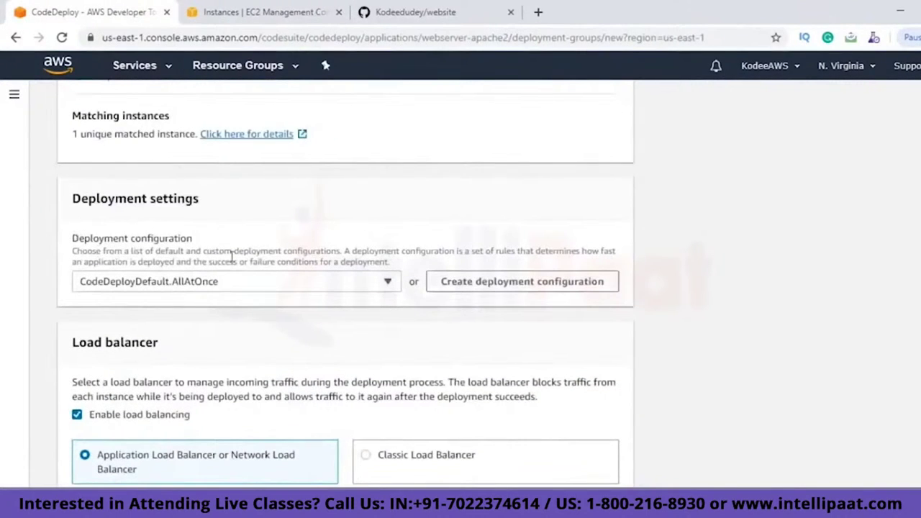
click(242, 284)
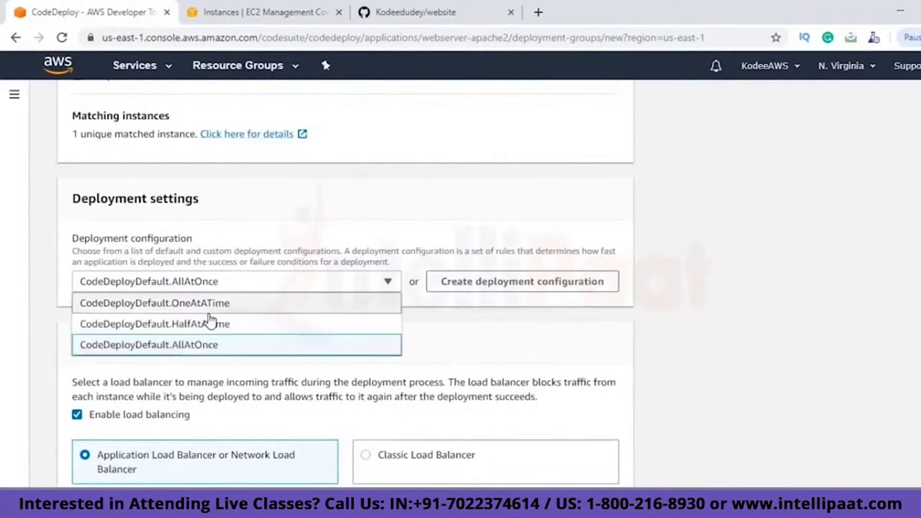